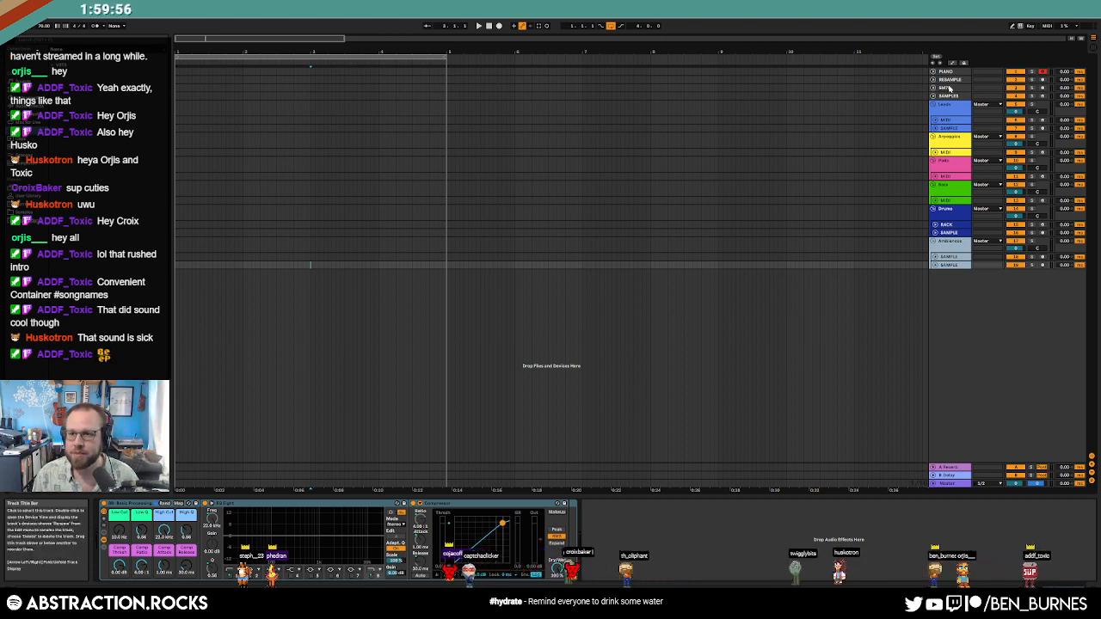
Step: Arm the SM7B audio track and record a microphone take on it, starting a little after bar 8
click(1056, 88)
click(1043, 89)
click(680, 90)
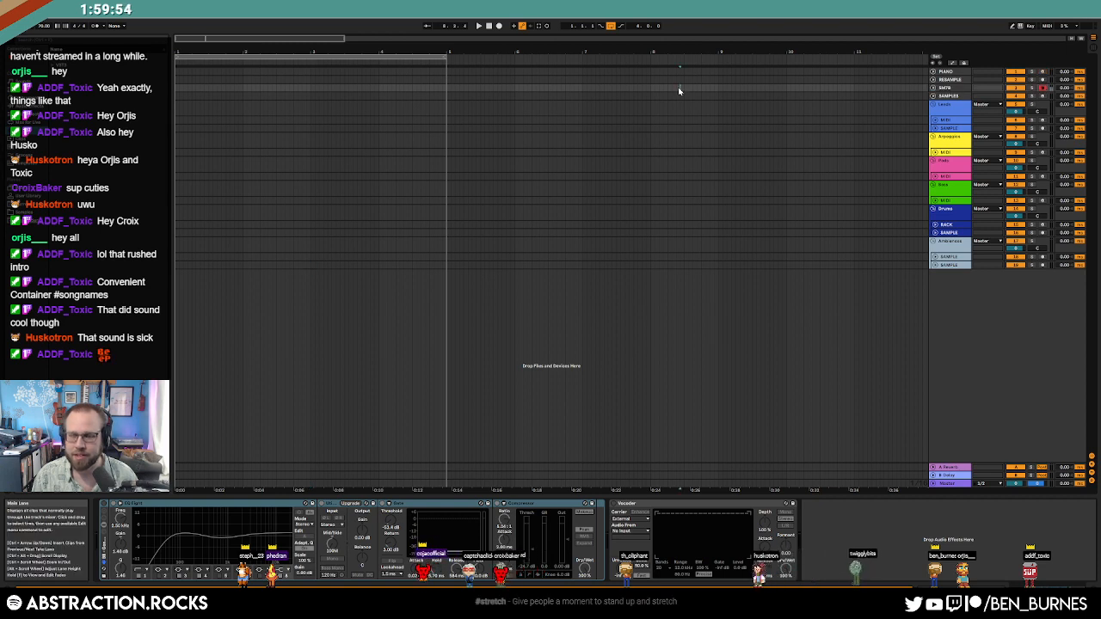
key(F9)
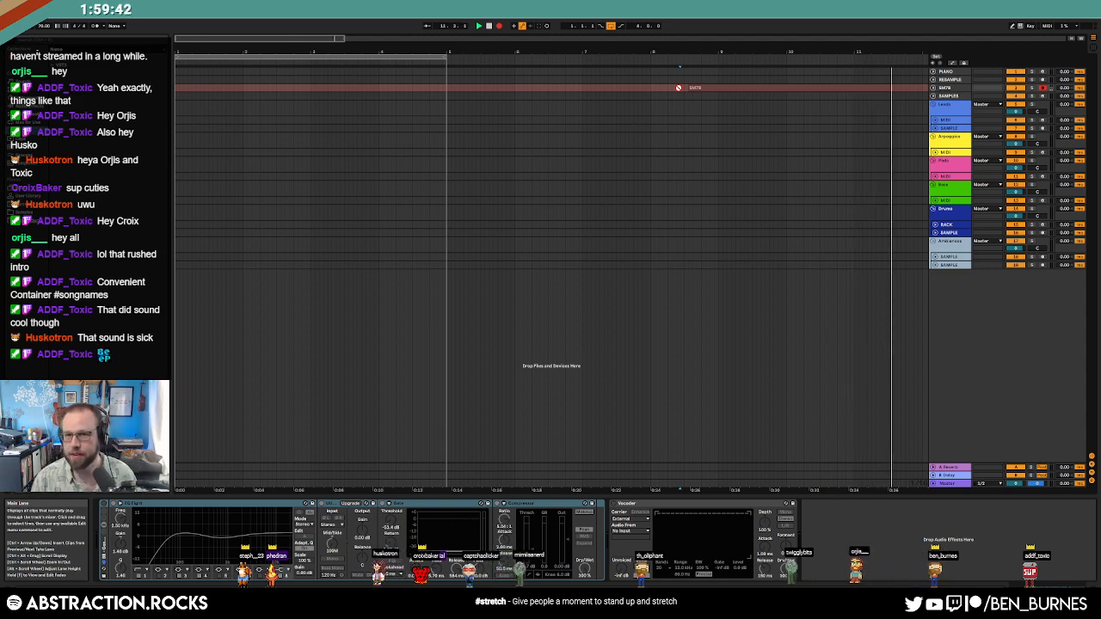
key(F9)
Step: Expand the SM7B track and play back the recording from its first hit
click(935, 88)
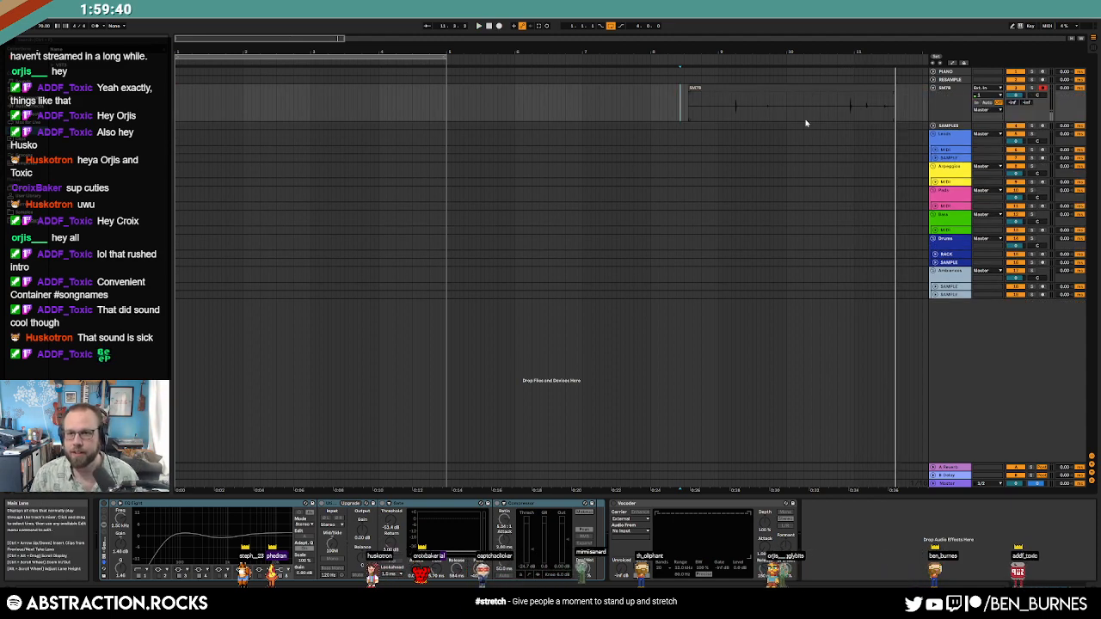
click(733, 109)
key(space)
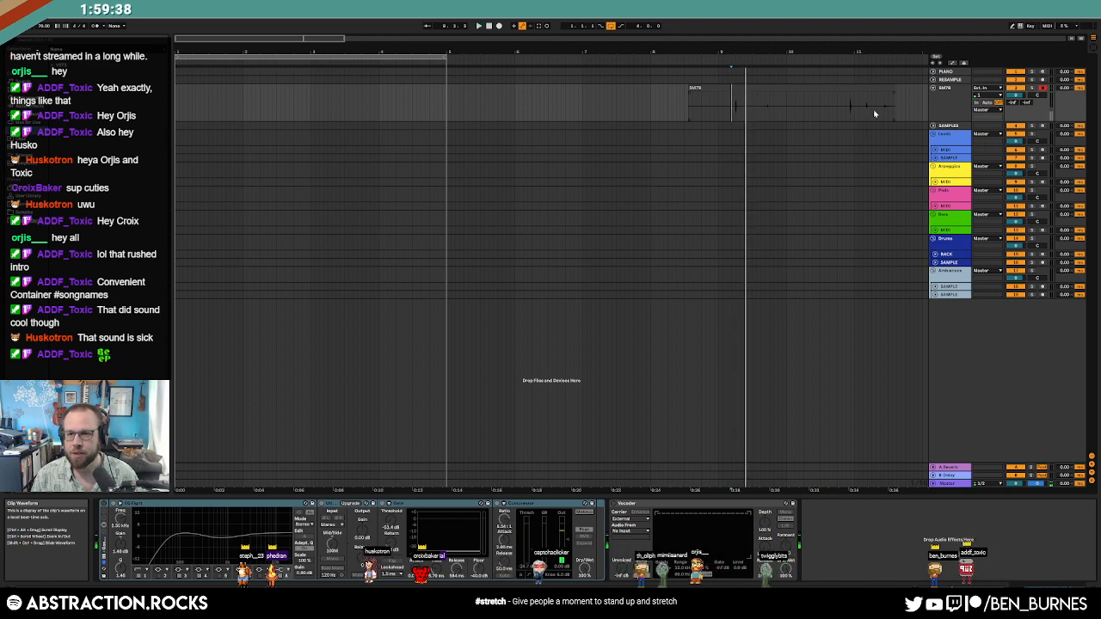
Step: Split out the first hit as its own clip and delete the silent section before it
ctrl+scroll(774, 88, up, 1)
ctrl+scroll(715, 103, up, 1)
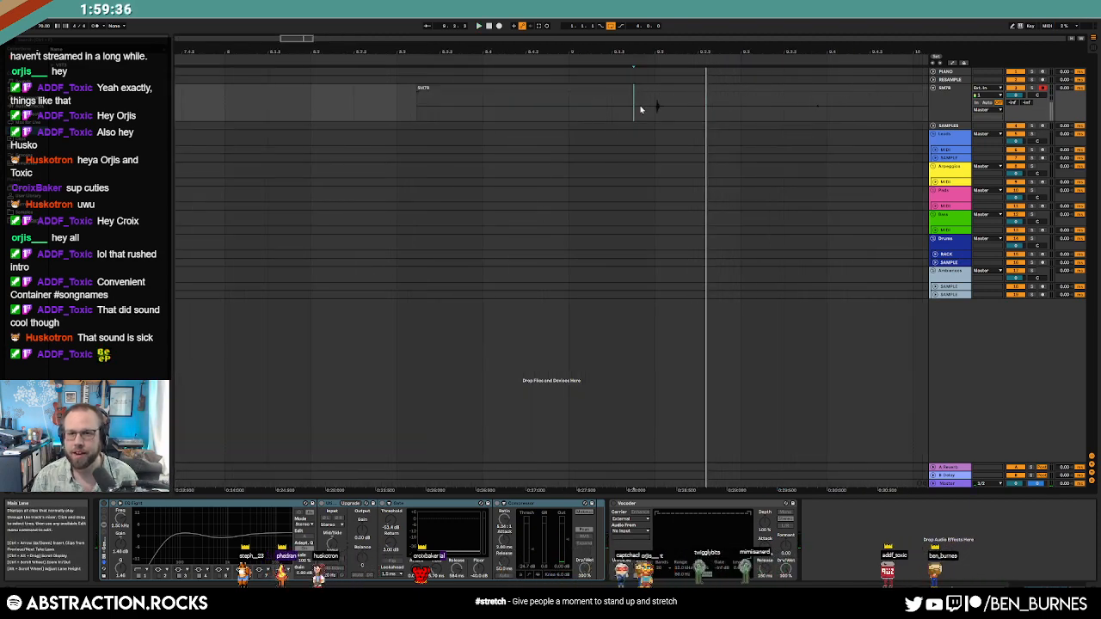
drag(654, 110, 681, 112)
key(ctrl+e)
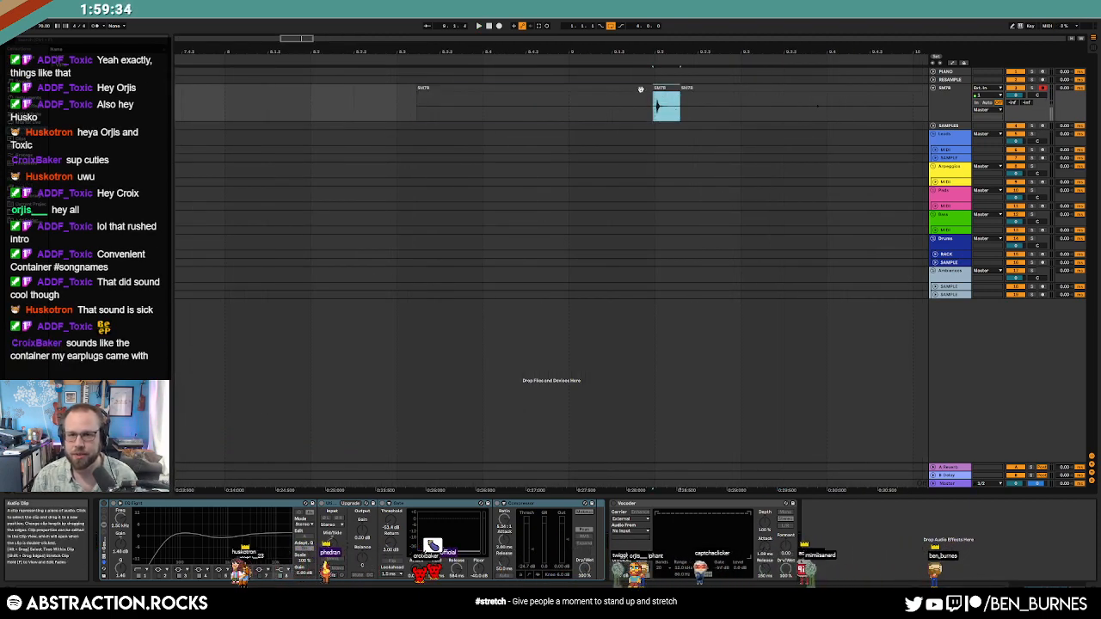
click(642, 89)
key(Delete)
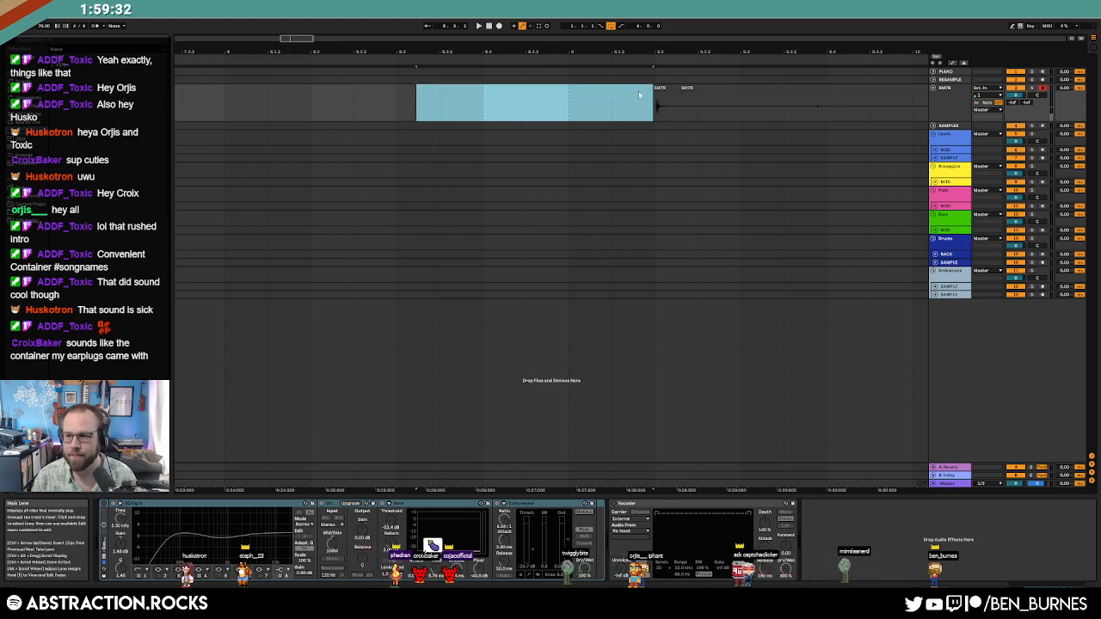
Step: Move the isolated hit slightly earlier and trim its start in the clip editor to the transient
drag(659, 89, 629, 88)
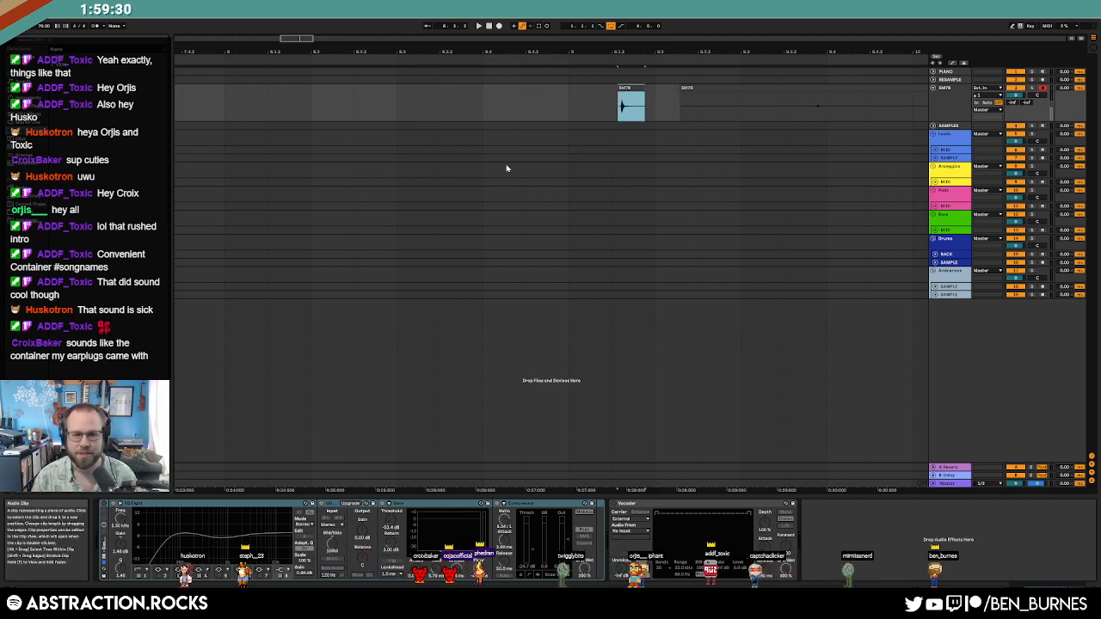
key(shift+Tab)
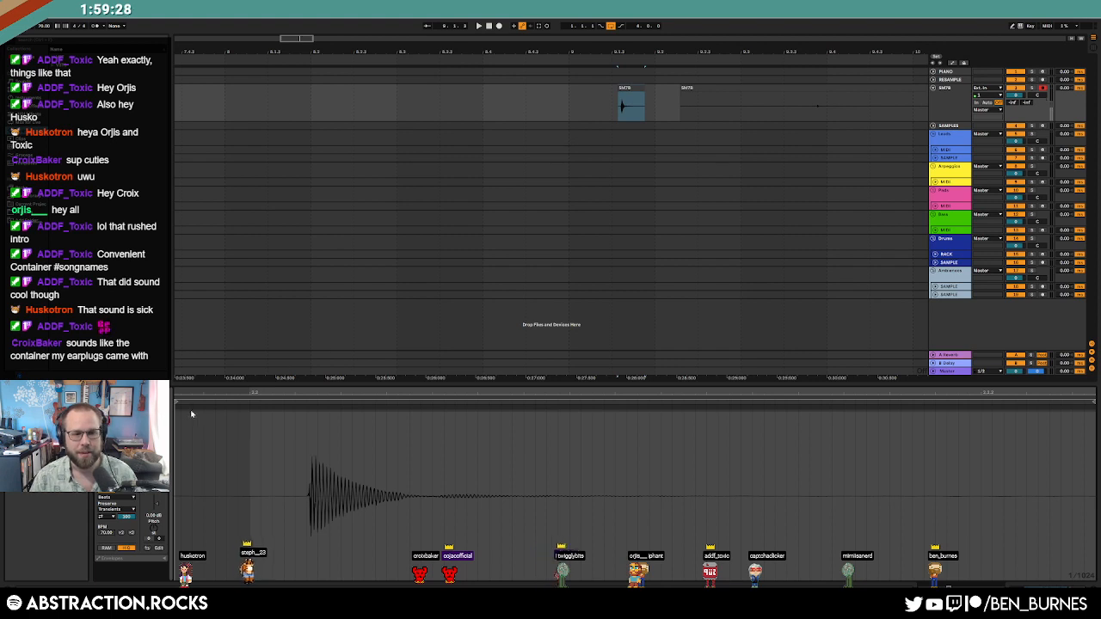
drag(173, 402, 308, 401)
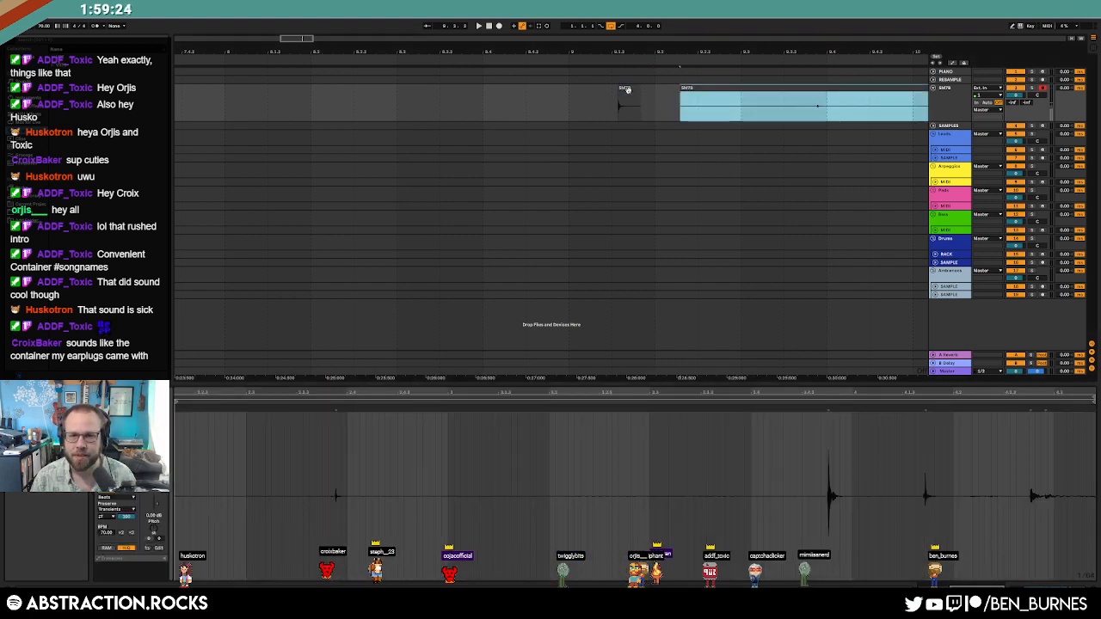
Step: Remove the rest of the take and shorten the isolated hit, ending it with a long fade-out
click(629, 90)
scroll(637, 115, up, 5)
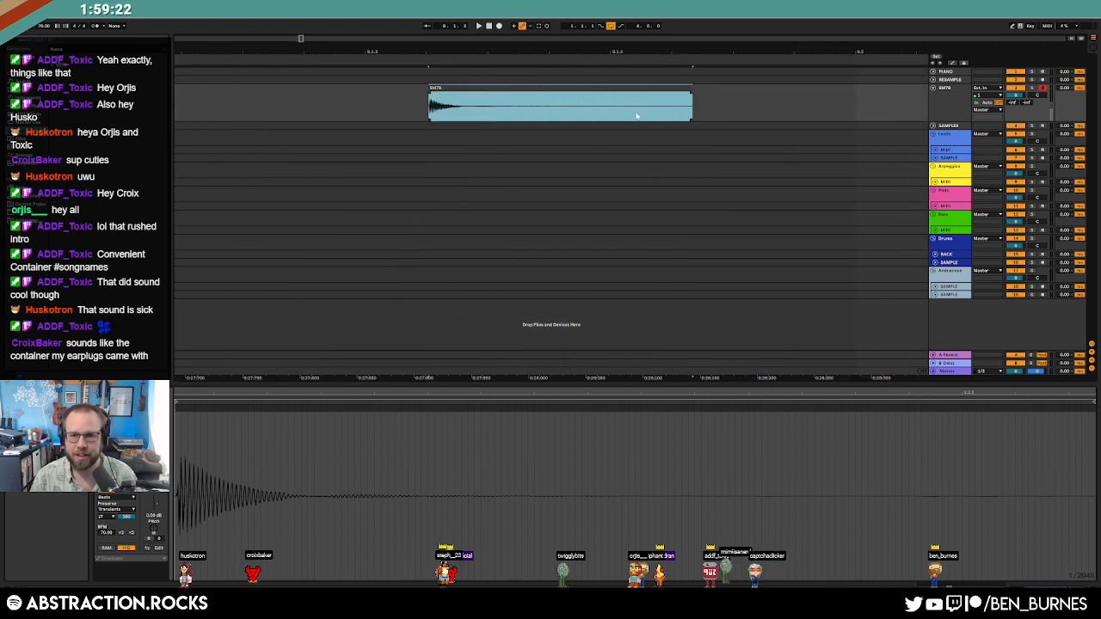
drag(690, 89, 483, 92)
click(456, 95)
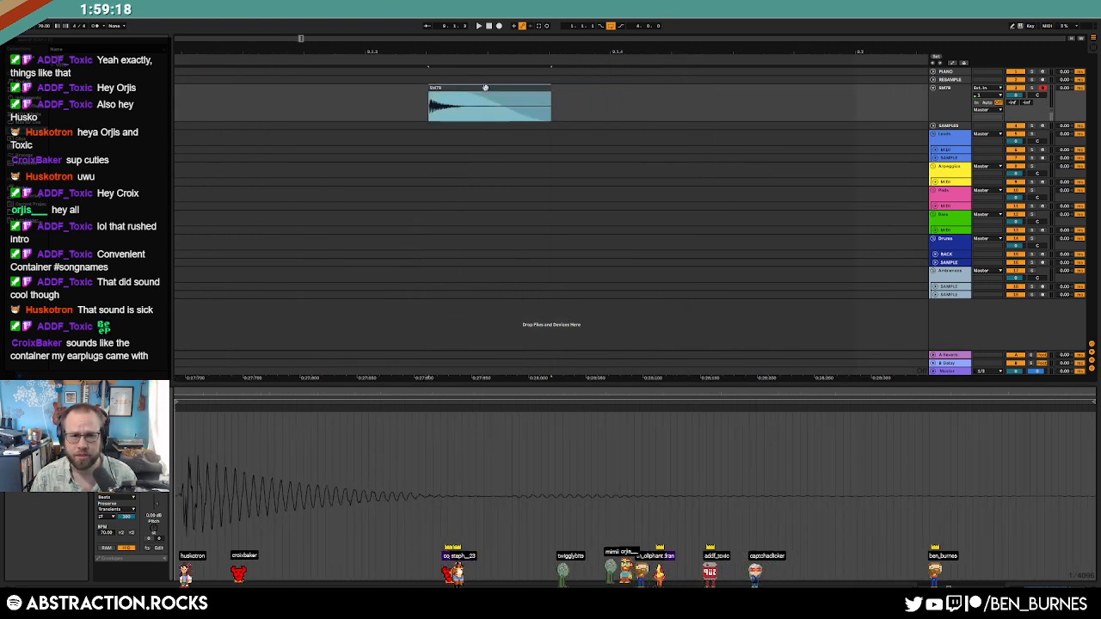
Step: Replace Operator with an empty Simpler instrument on the MIDI track in the Leads group
scroll(488, 107, down, 5)
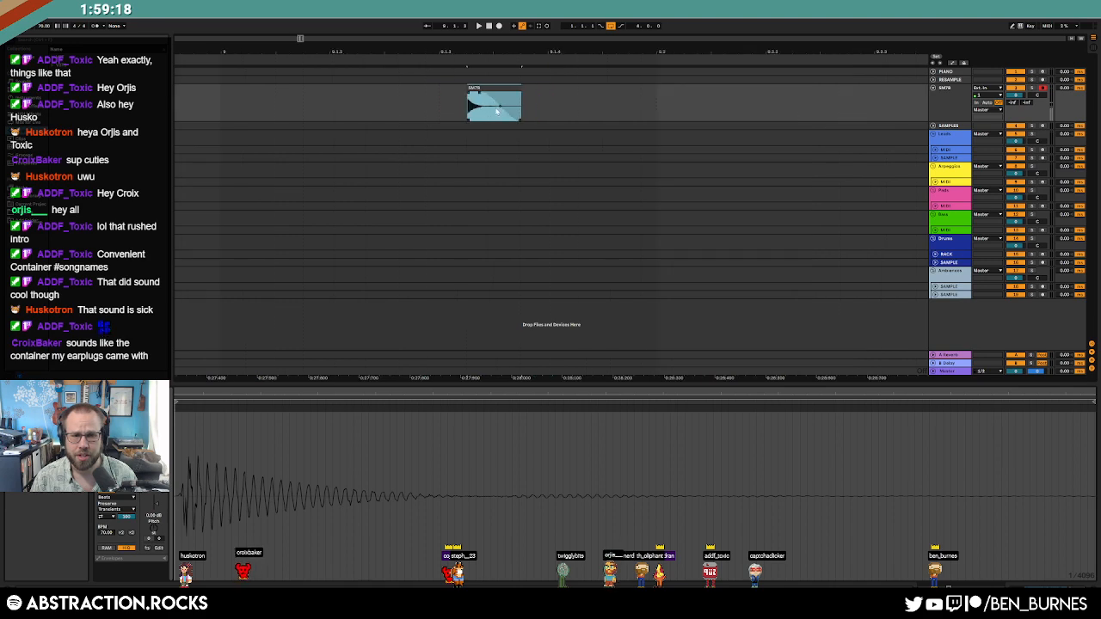
click(943, 152)
key(shift+Tab)
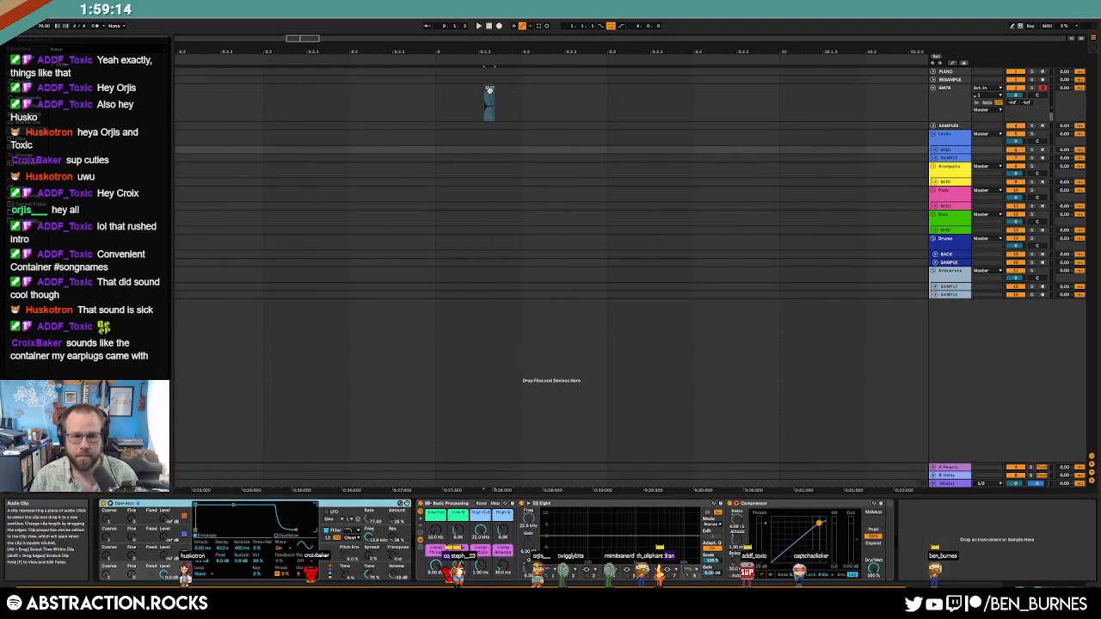
click(33, 107)
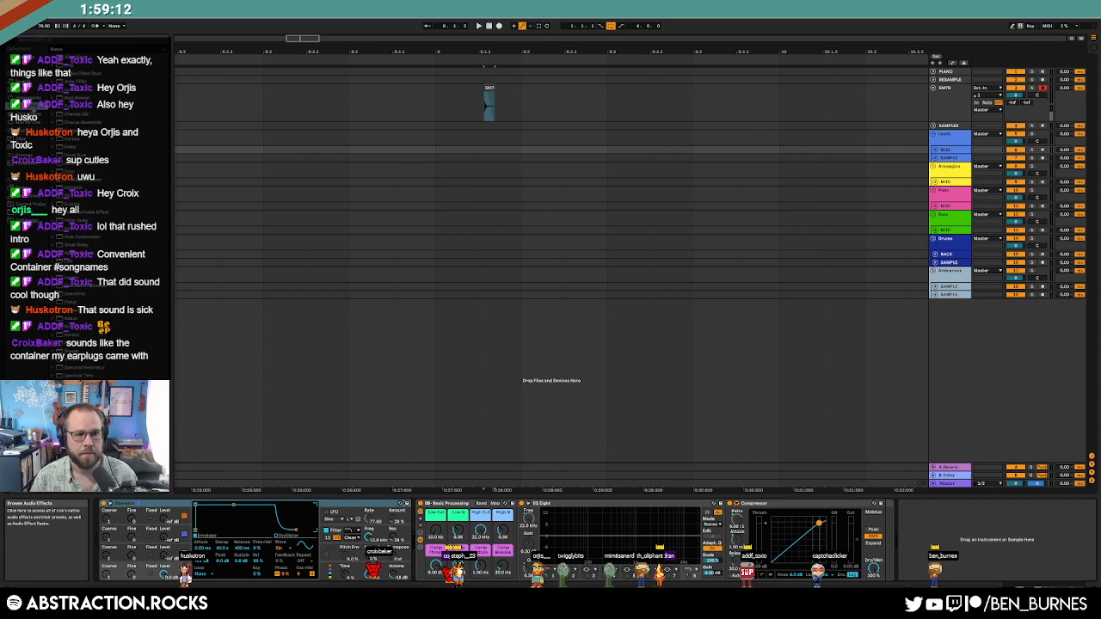
click(26, 98)
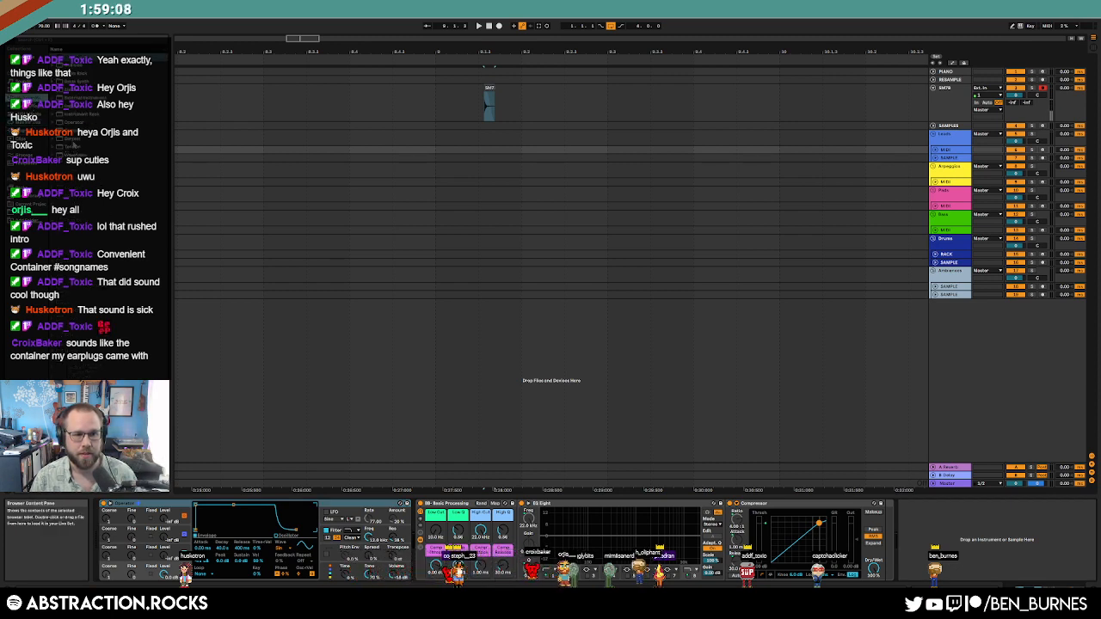
double_click(73, 139)
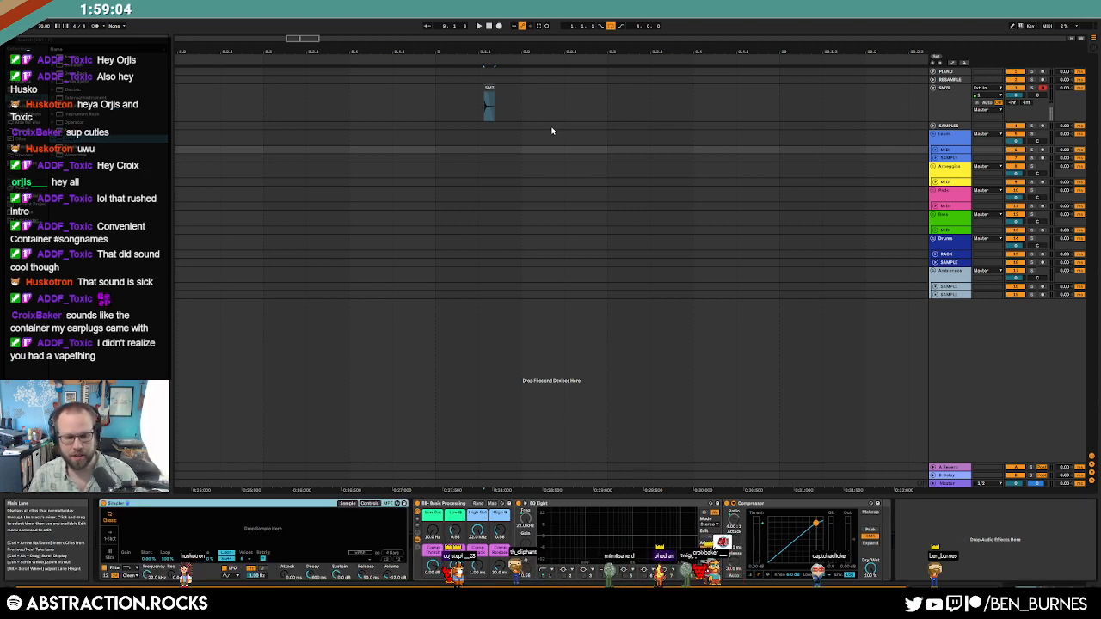
Step: Load the trimmed hit from the SM7B track into Simpler, then arm and expand the Leads MIDI track
click(488, 98)
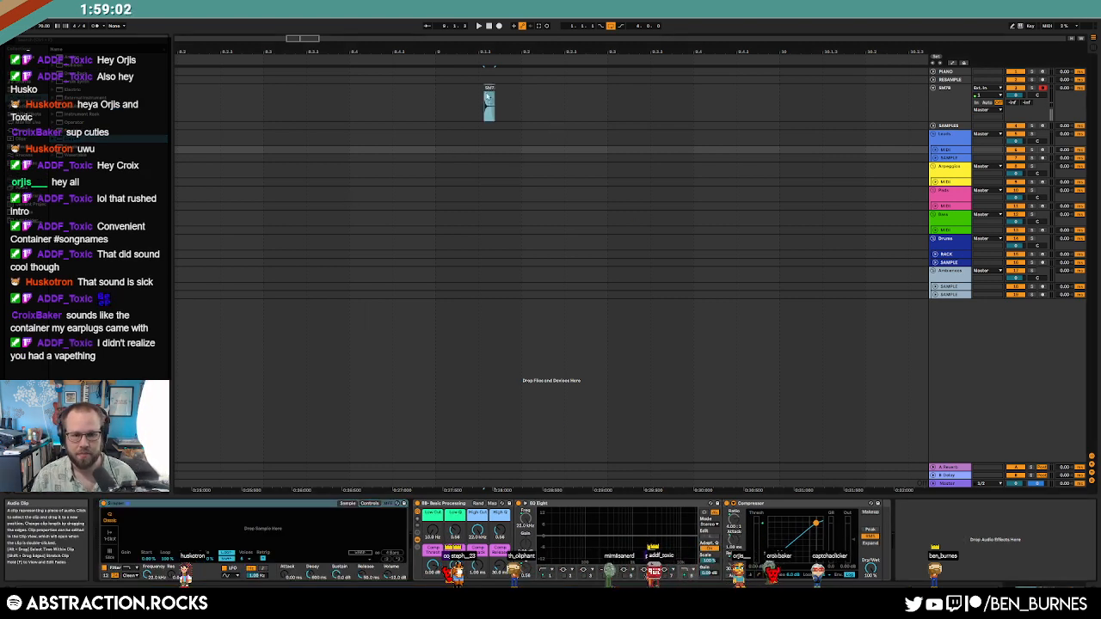
drag(241, 535, 265, 573)
drag(274, 533, 156, 510)
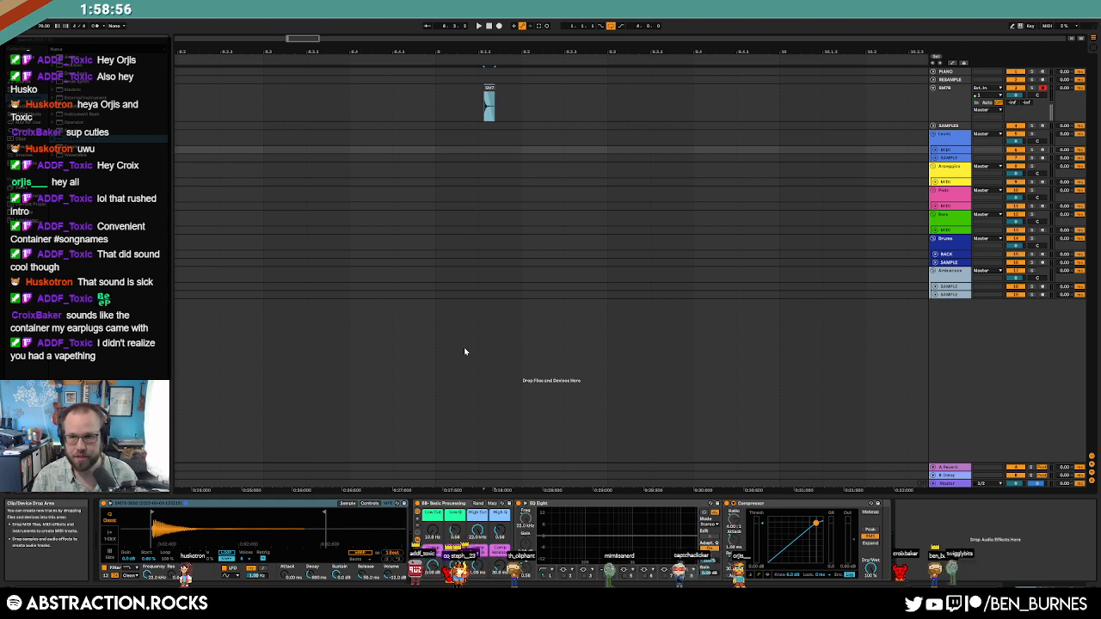
click(1042, 150)
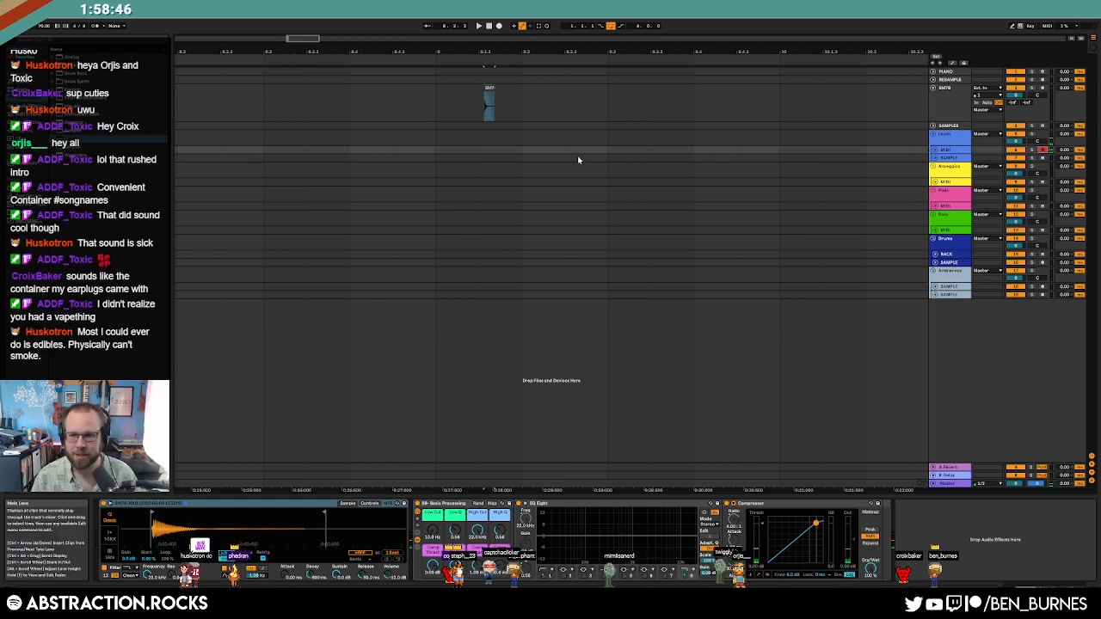
click(946, 151)
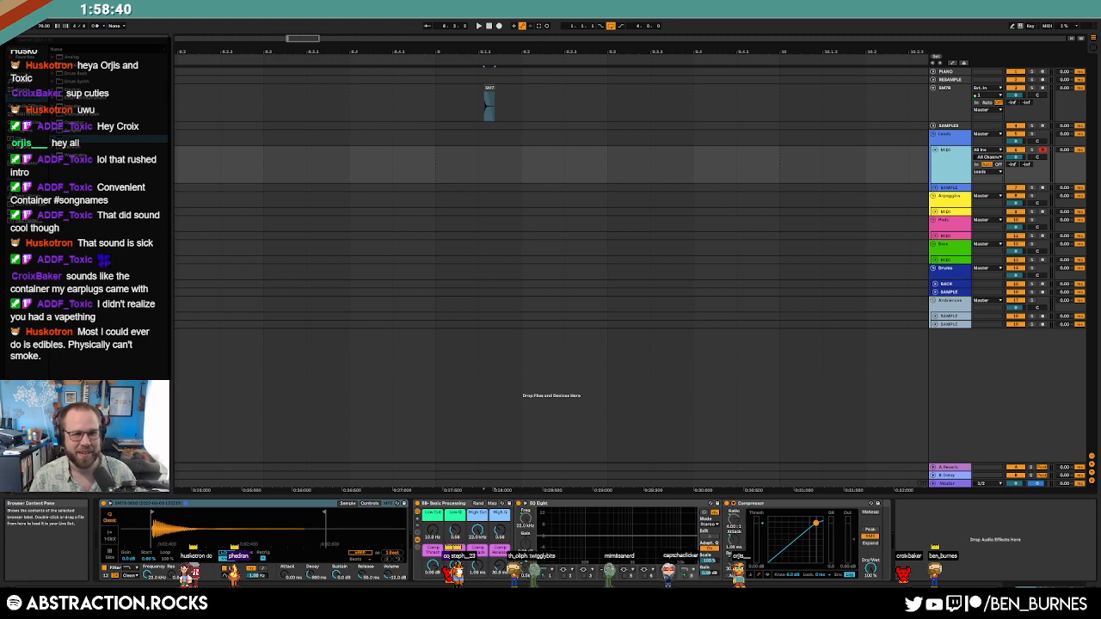
Step: Insert a Tuner device directly after Simpler and display Simpler's Controls page
click(27, 106)
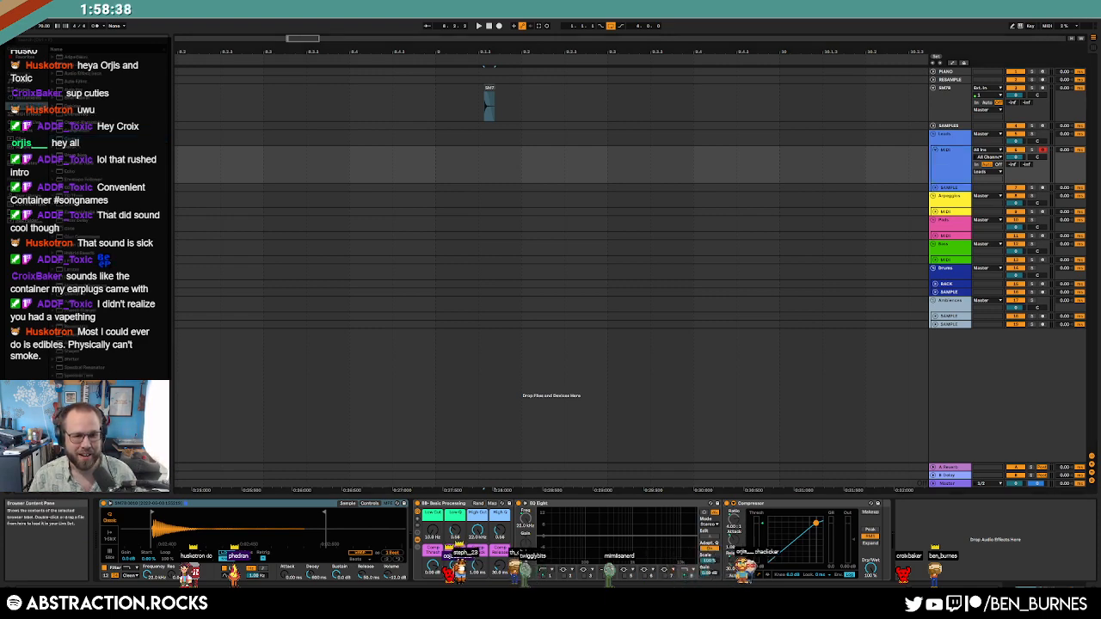
drag(73, 400, 420, 536)
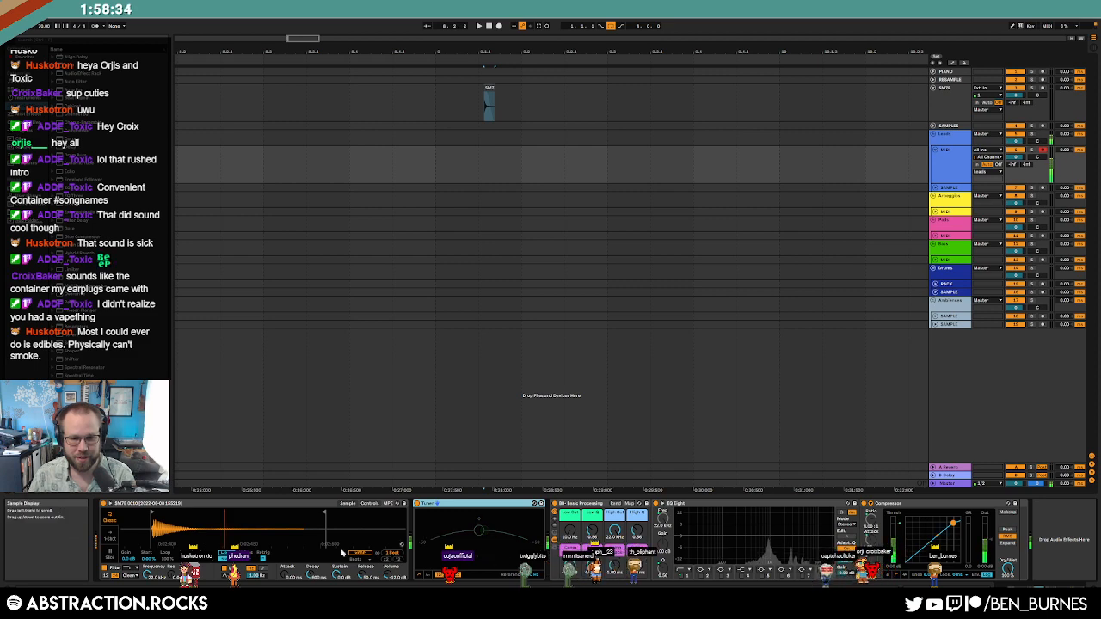
click(372, 505)
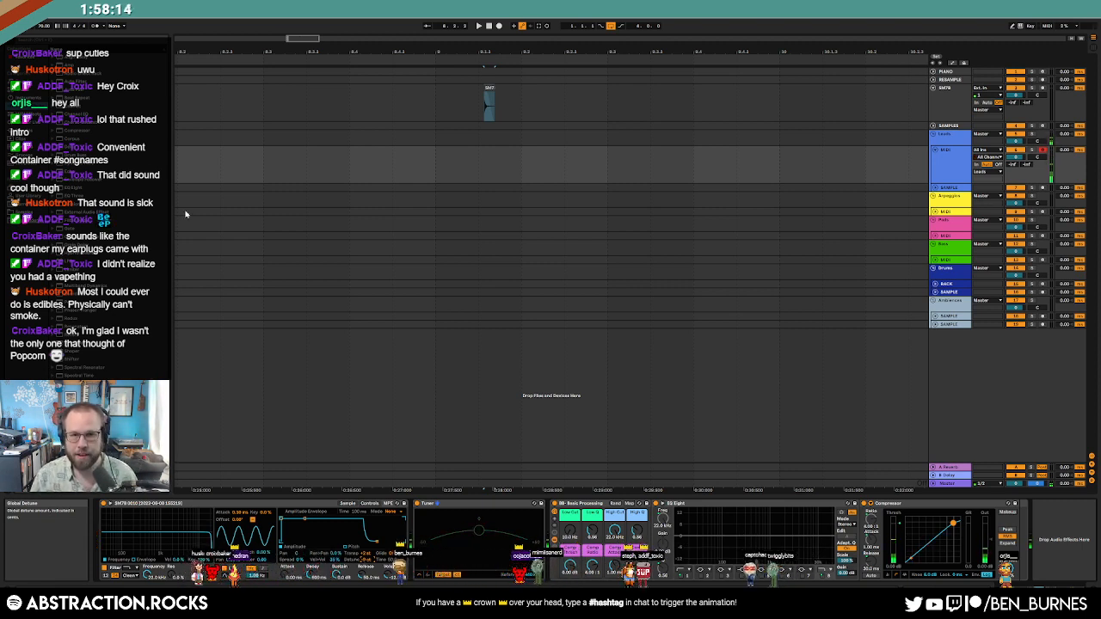
Step: Delete the trimmed hit clip from the SM7B track
drag(496, 103, 454, 108)
drag(568, 100, 384, 105)
key(Delete)
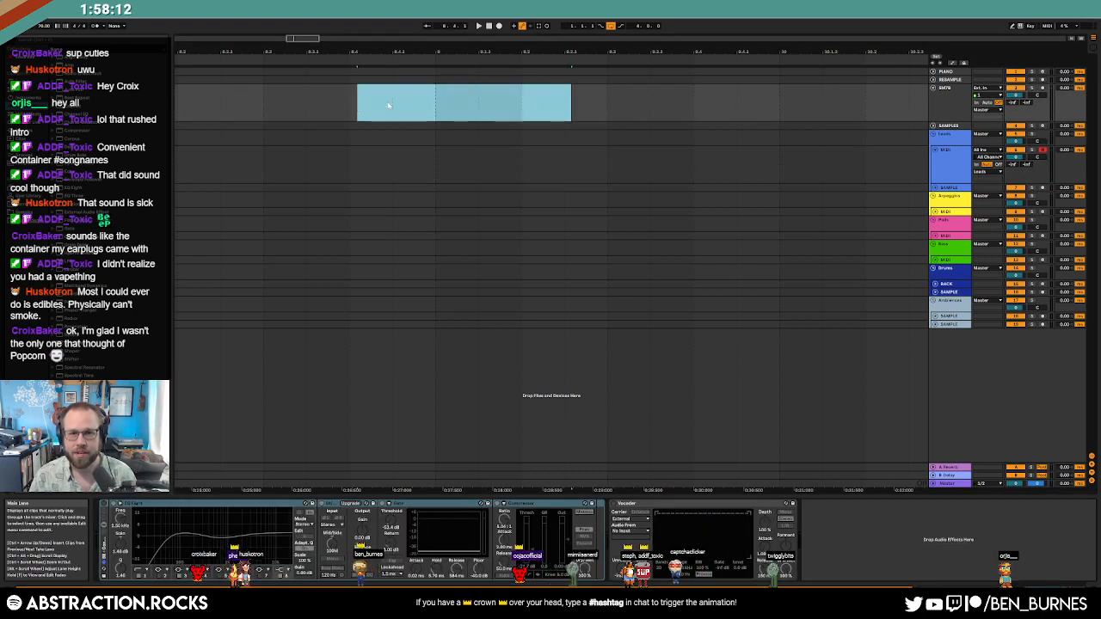
click(387, 105)
Step: Raise the reverb and delay send levels of the Leads MIDI track
mouse_move(236, 38)
mouse_down()
mouse_move(222, 32)
mouse_move(223, 4)
mouse_up()
click(951, 163)
drag(1027, 164, 1012, 146)
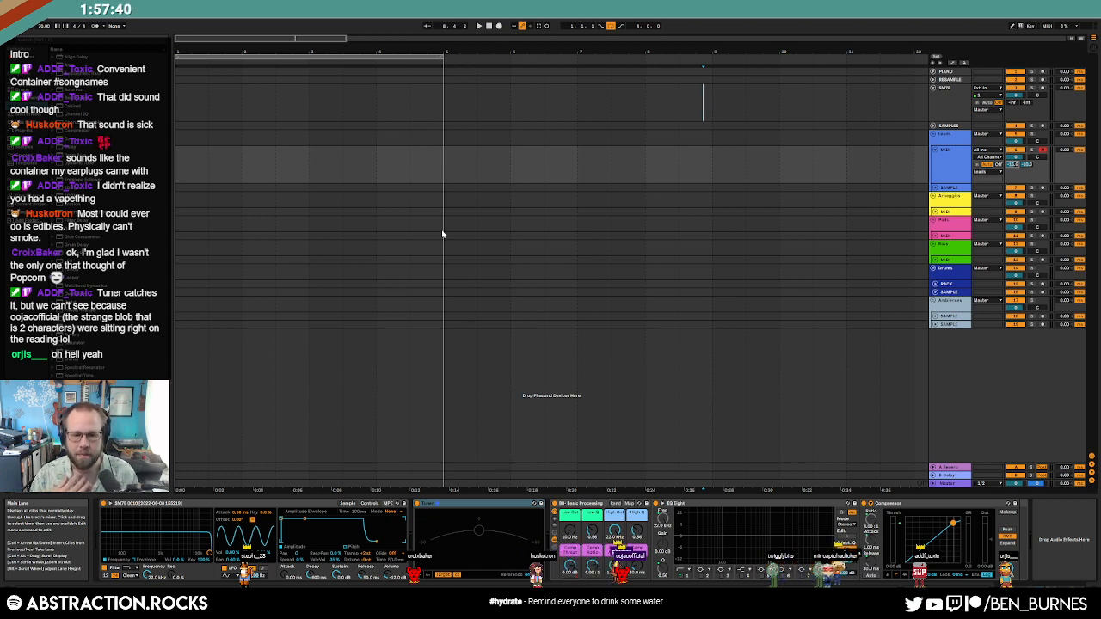
click(291, 147)
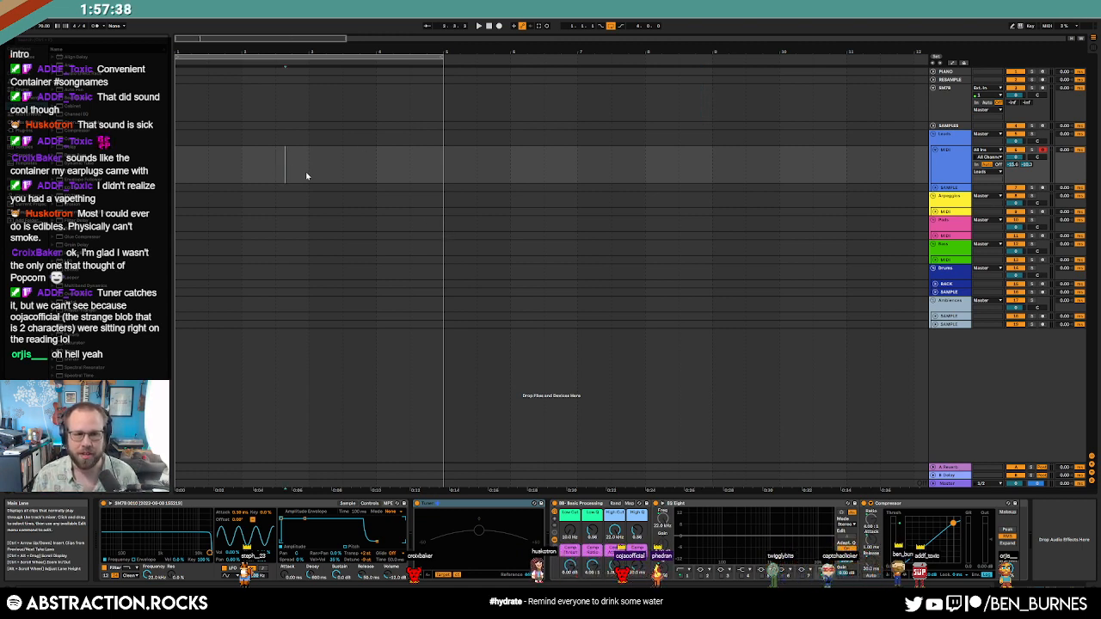
drag(192, 39, 193, 66)
click(366, 163)
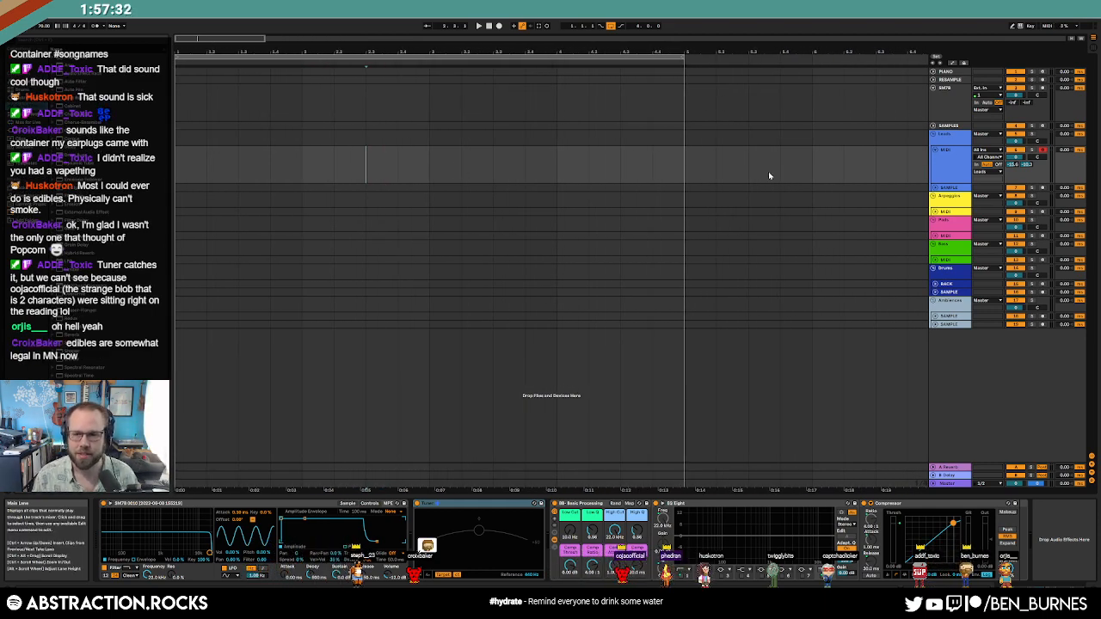
Step: Enter a new project tempo
click(949, 167)
drag(202, 39, 202, 34)
click(405, 174)
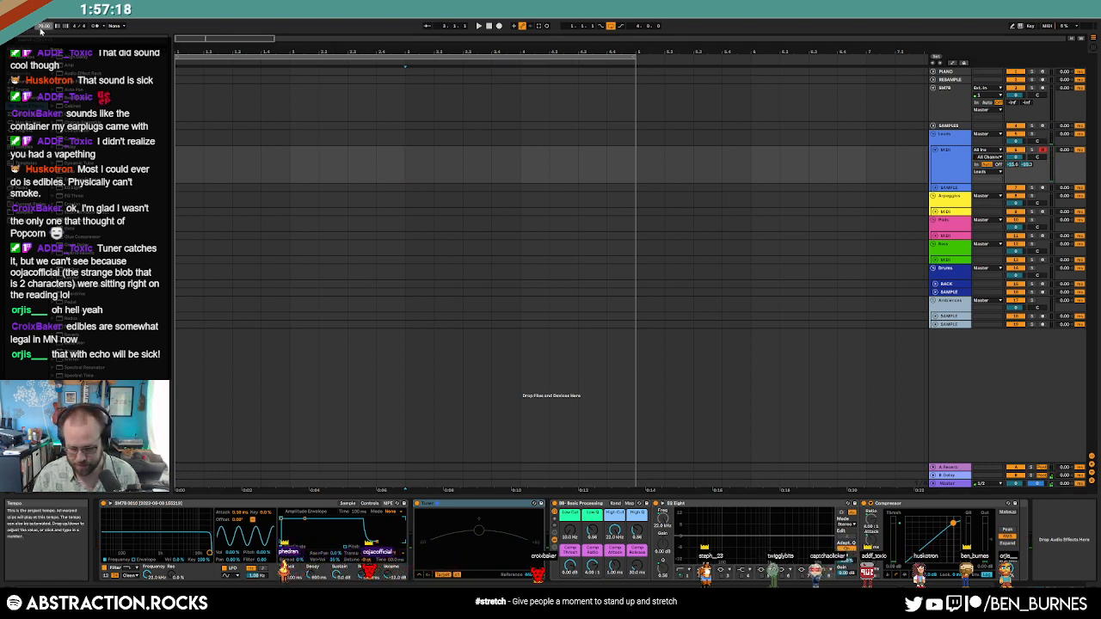
key(Return)
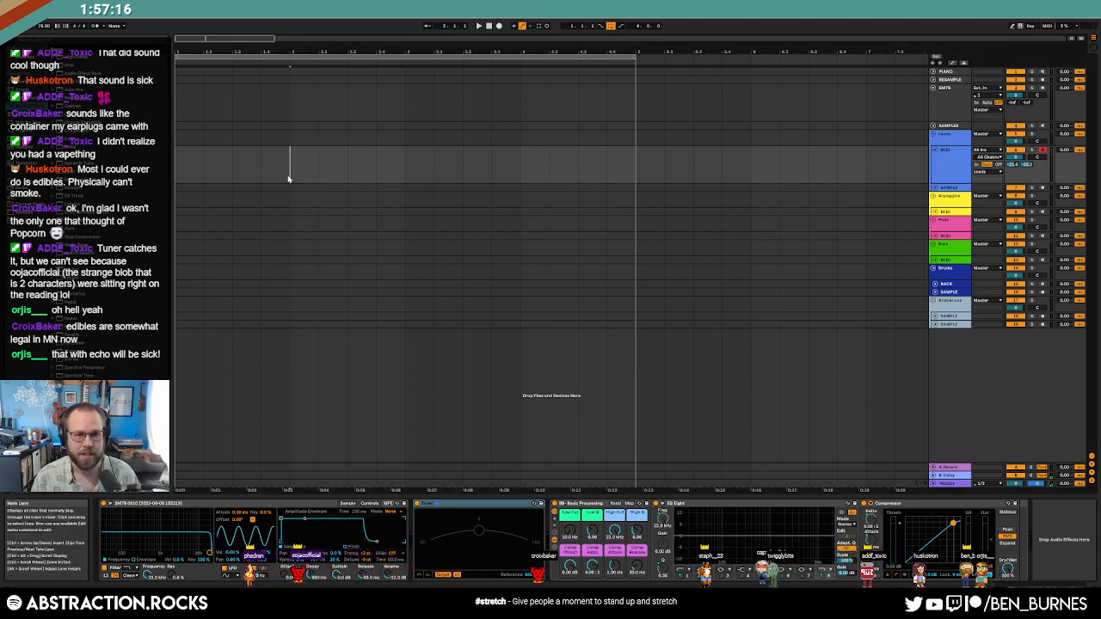
Step: Create a one-bar MIDI clip at bar 1 of the Leads MIDI track with G3 on the first sixteenth and C4 on the fourth
drag(290, 169, 165, 173)
key(ctrl+shift+m)
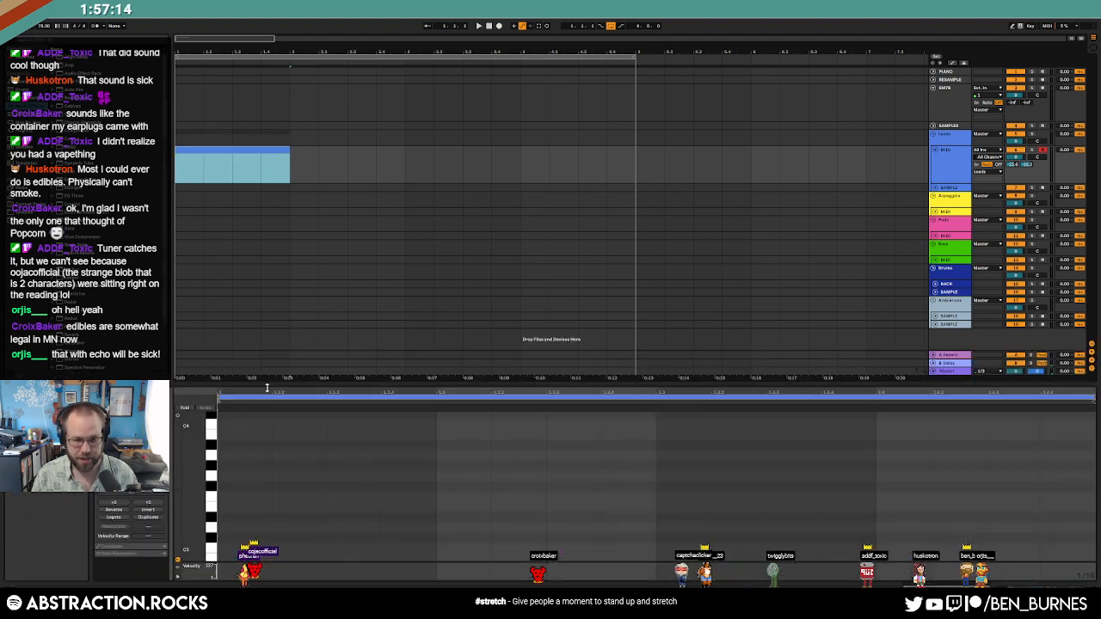
drag(194, 480, 193, 465)
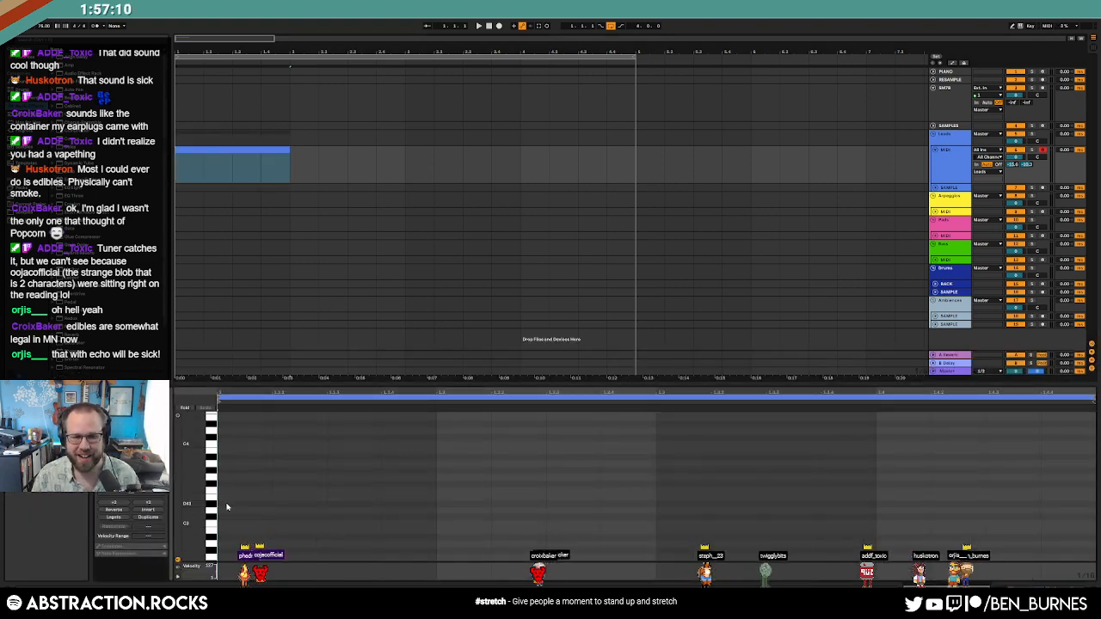
double_click(221, 477)
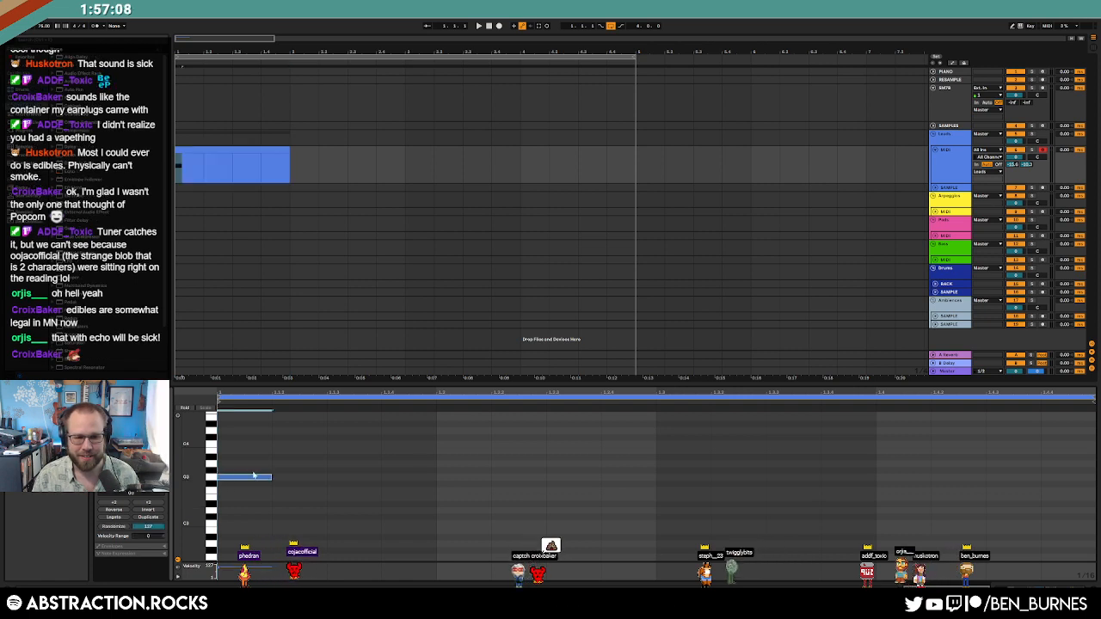
double_click(383, 444)
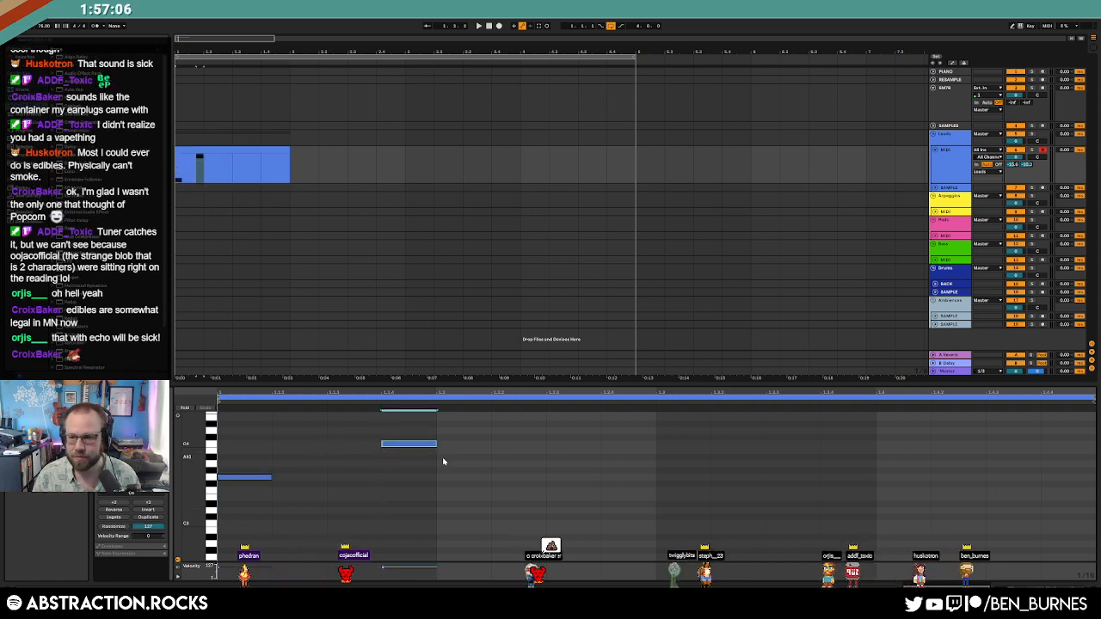
Step: Reset the Leads MIDI track's delay send to -inf and add D4, G3 and A#3 notes on the clip's 7th, 10th and 13th sixteenths
double_click(1027, 164)
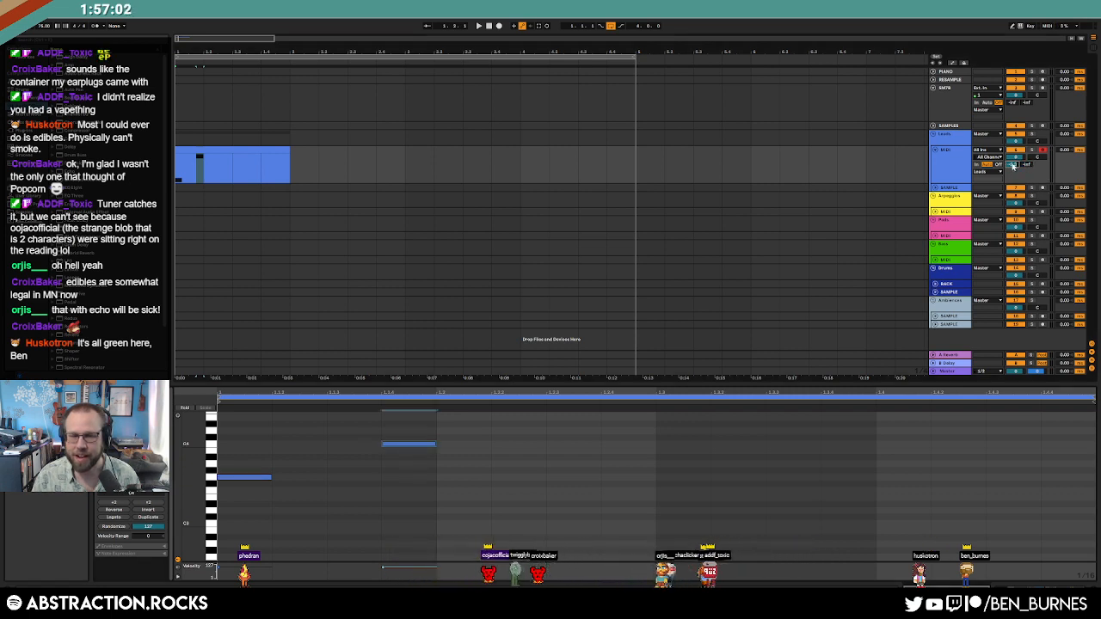
double_click(553, 430)
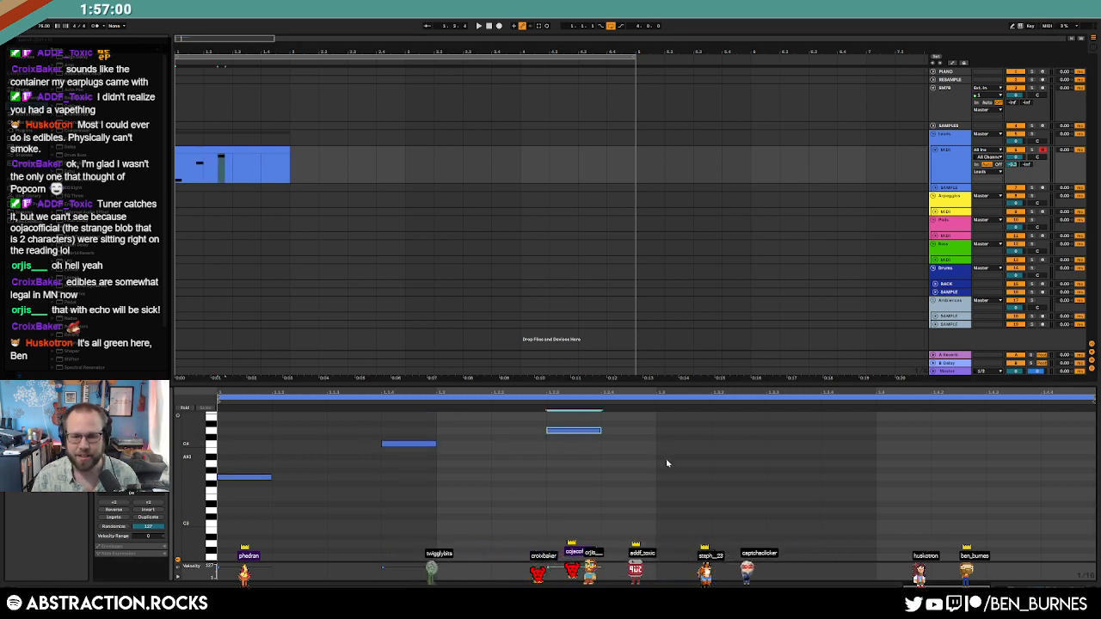
double_click(718, 477)
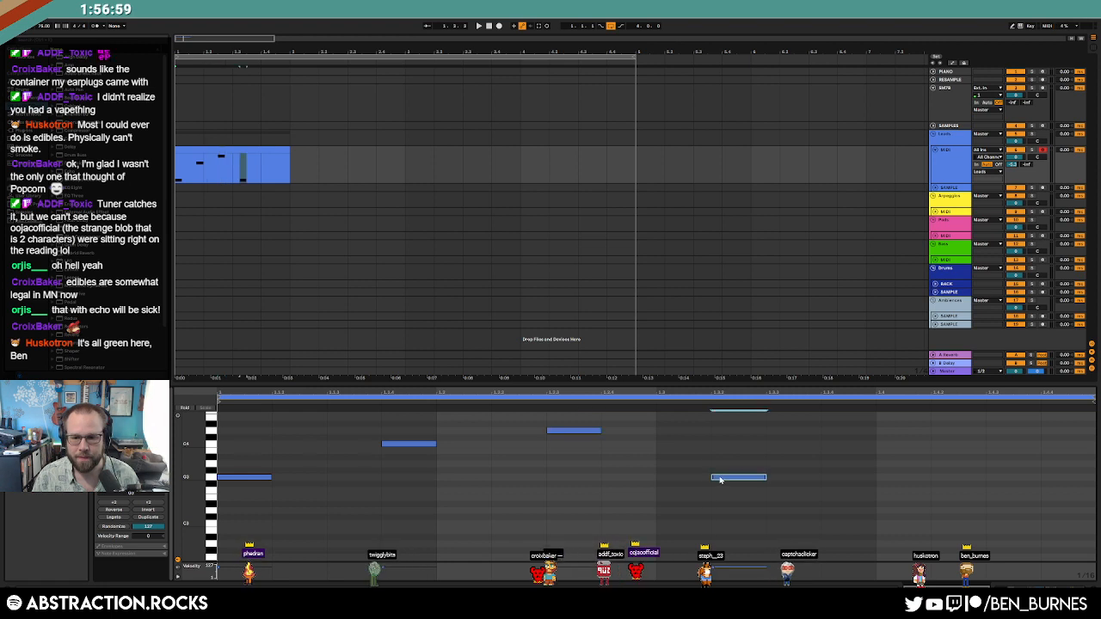
double_click(882, 458)
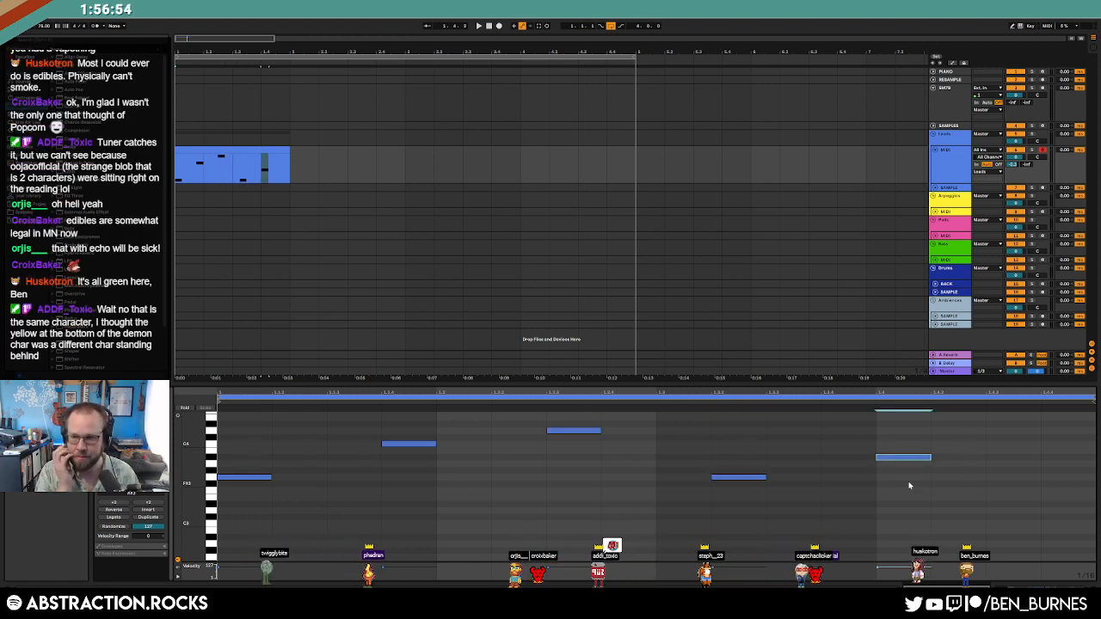
Step: Set the arrangement loop to the length of the one-bar lead clip and play it back
click(260, 152)
key(ctrl+l)
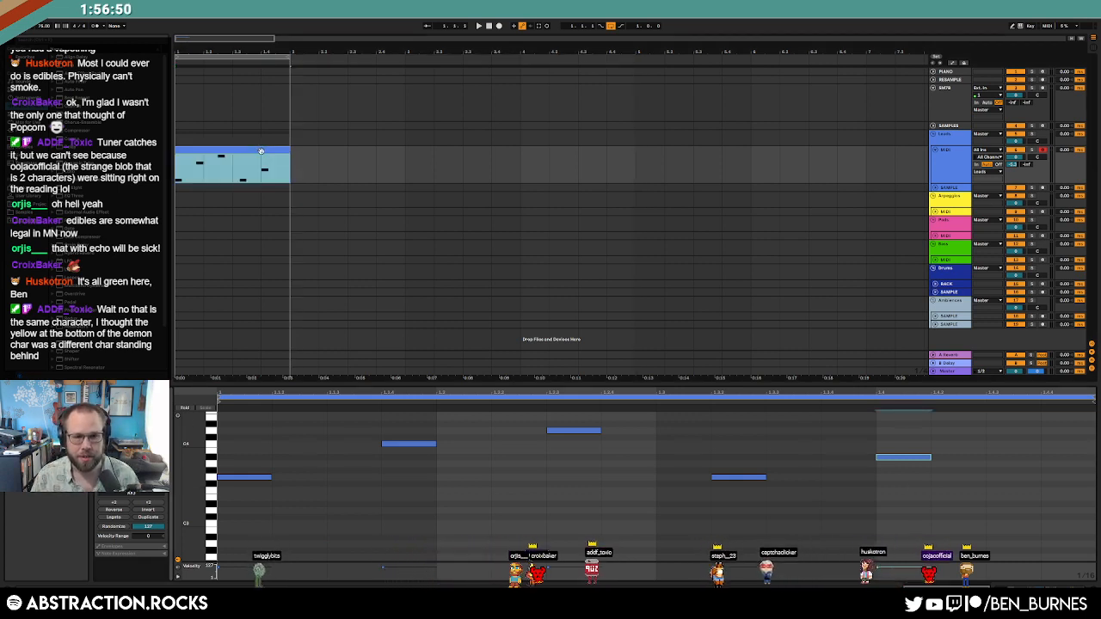
key(space)
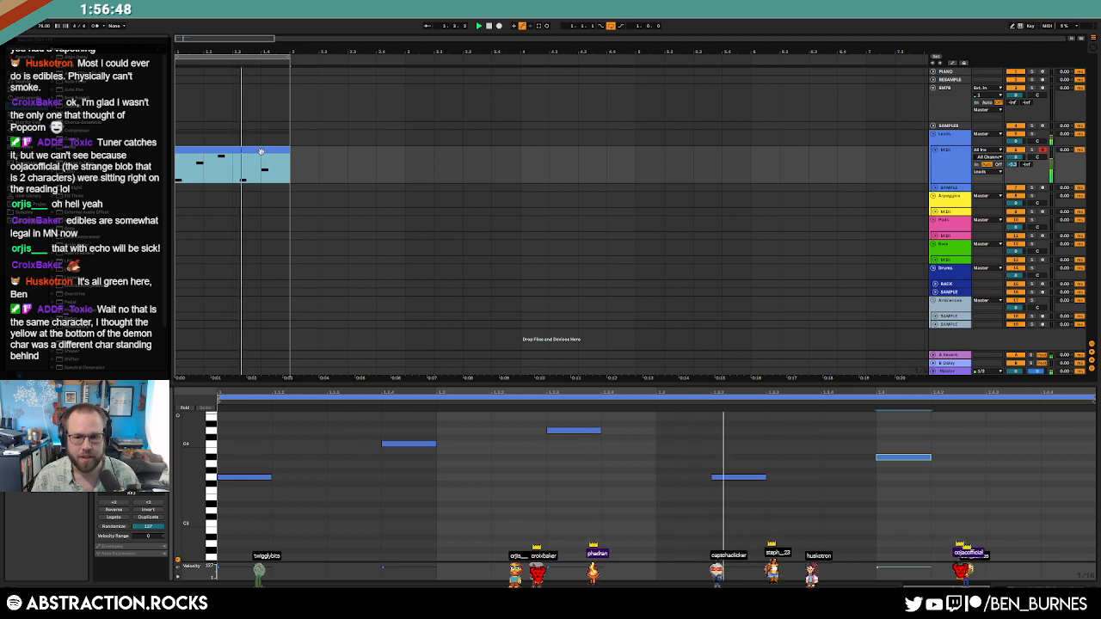
key(space)
Step: Raise the clip's last note two semitones to C4 and duplicate all the notes one octave lower
drag(878, 441, 904, 488)
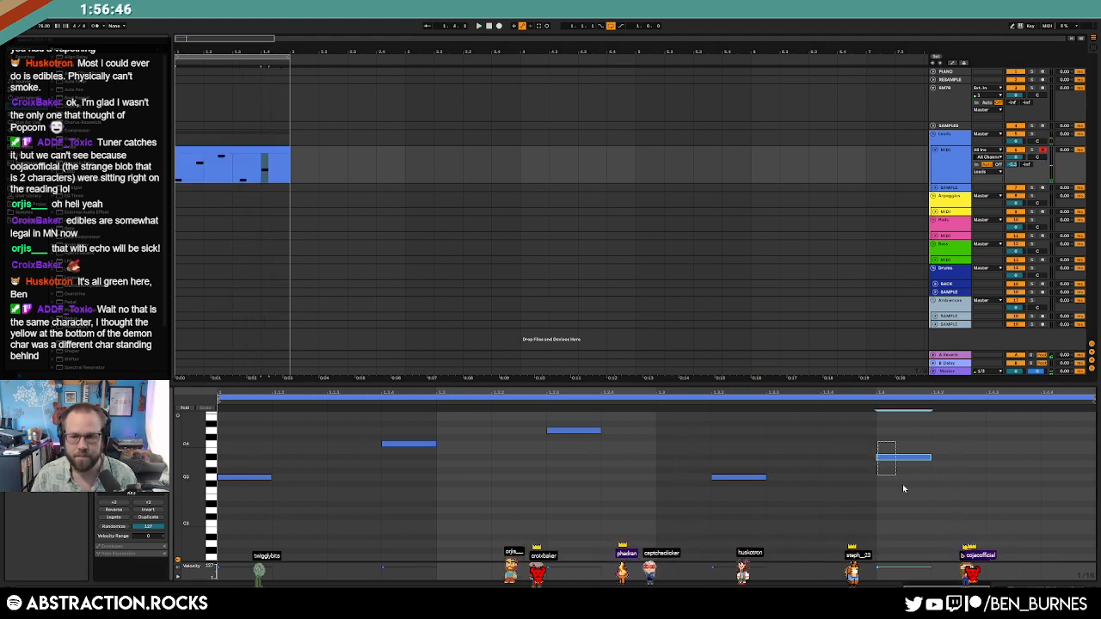
key(Up)
key(Up)
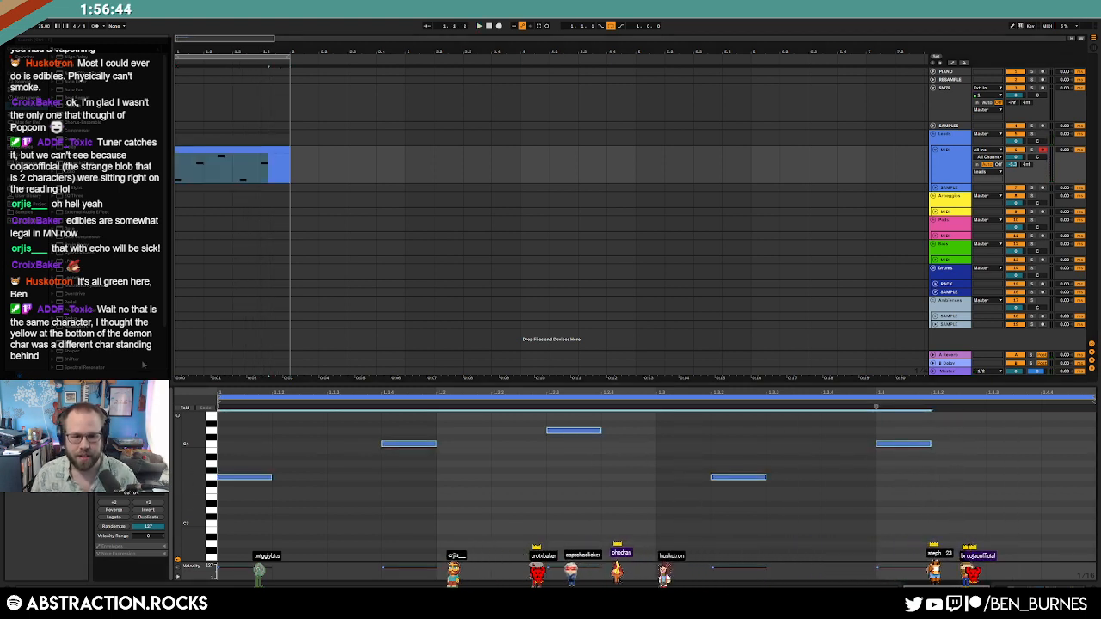
key(ctrl+c)
key(ctrl+v)
key(shift+Down)
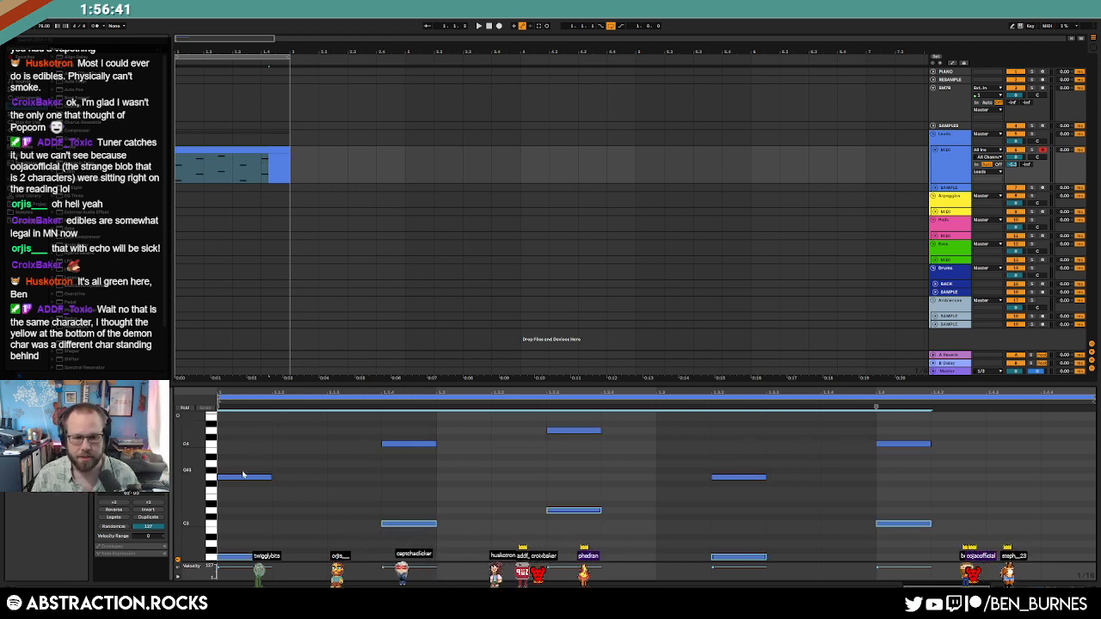
Step: Shift the upper-octave notes slightly later than the lower ones, off the grid, and play the loop to judge the offset
scroll(243, 475, up, 1)
drag(241, 418, 951, 508)
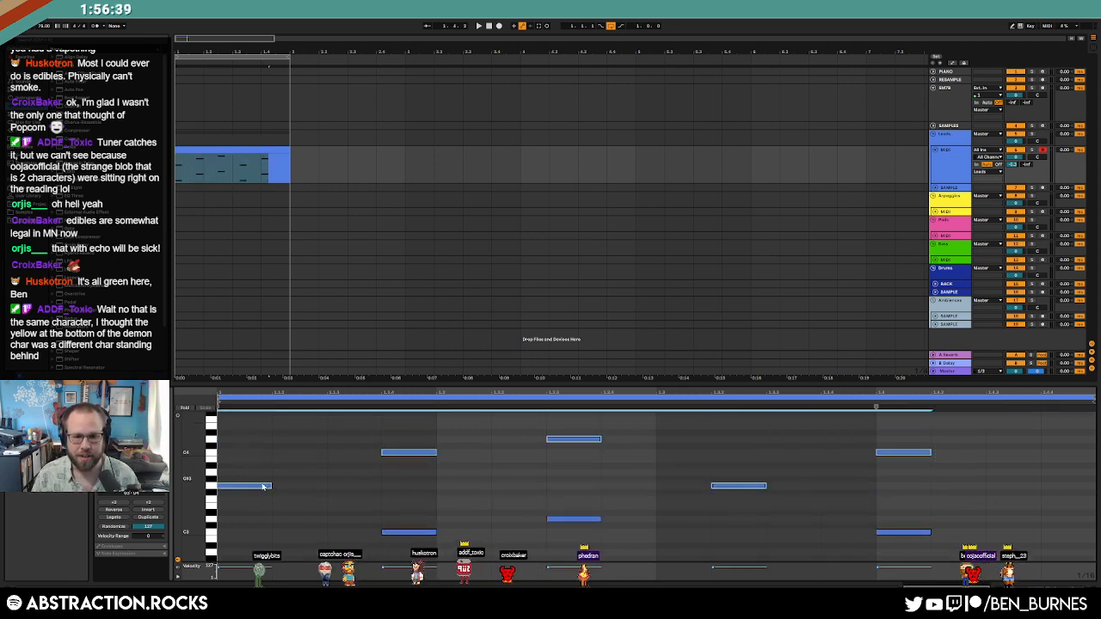
drag(248, 488, 262, 489)
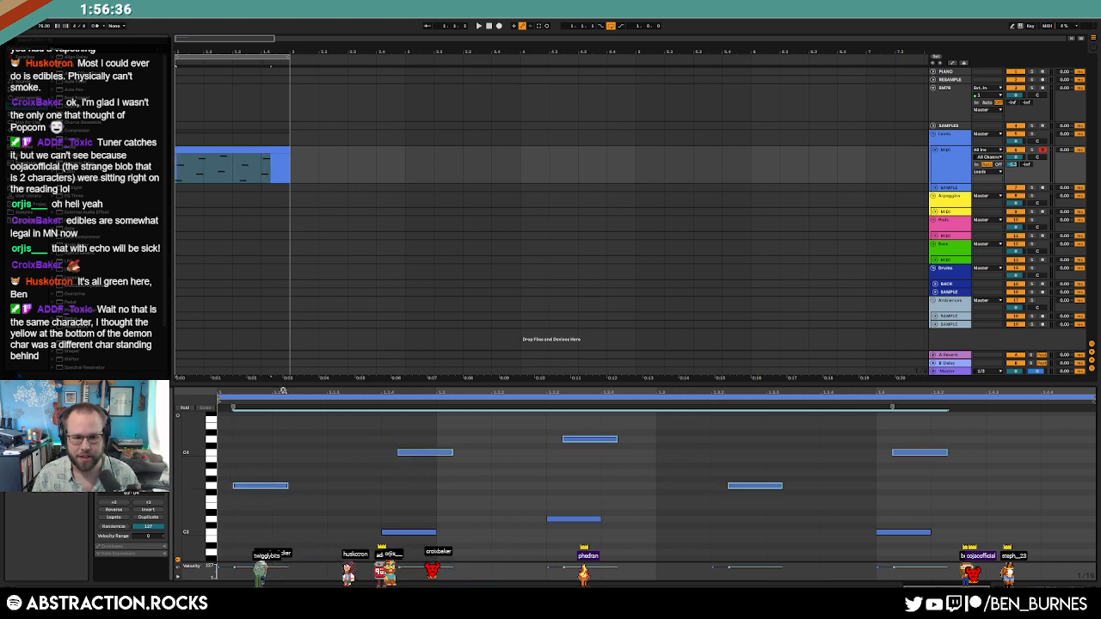
key(space)
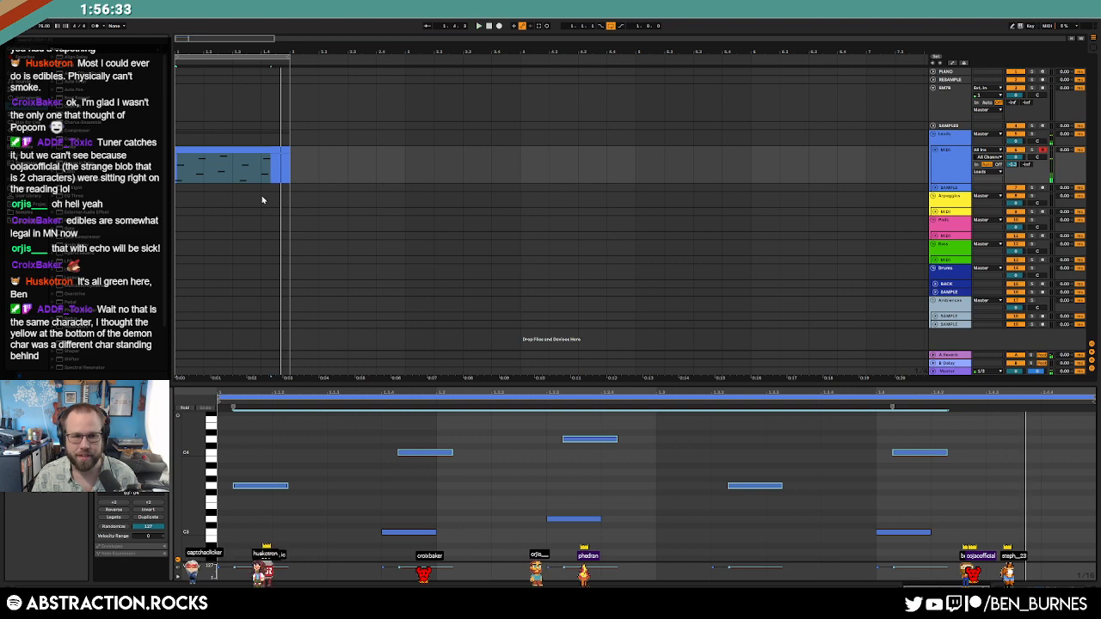
key(space)
drag(243, 489, 239, 489)
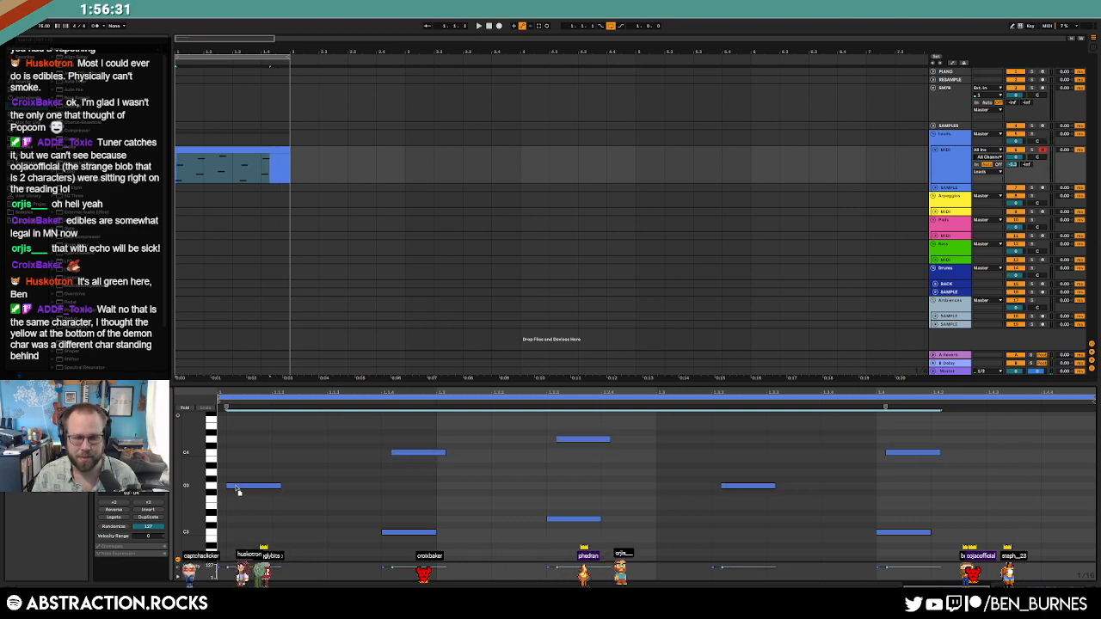
Step: Delete the offset upper-octave notes from the lead clip and play back the lower line
key(shift+Tab)
click(277, 156)
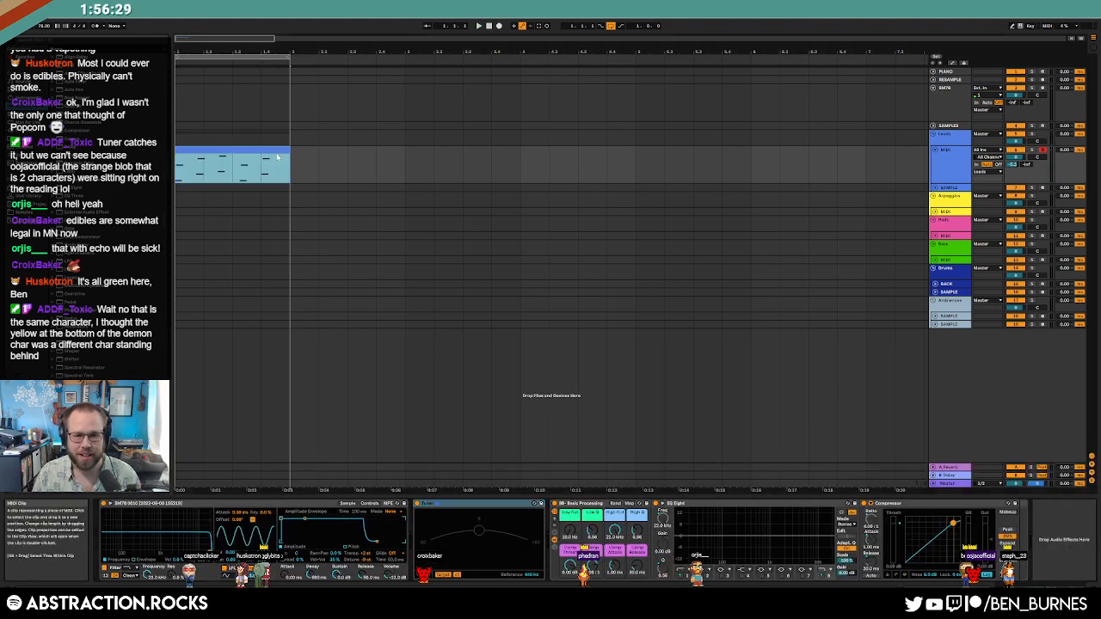
key(shift+Tab)
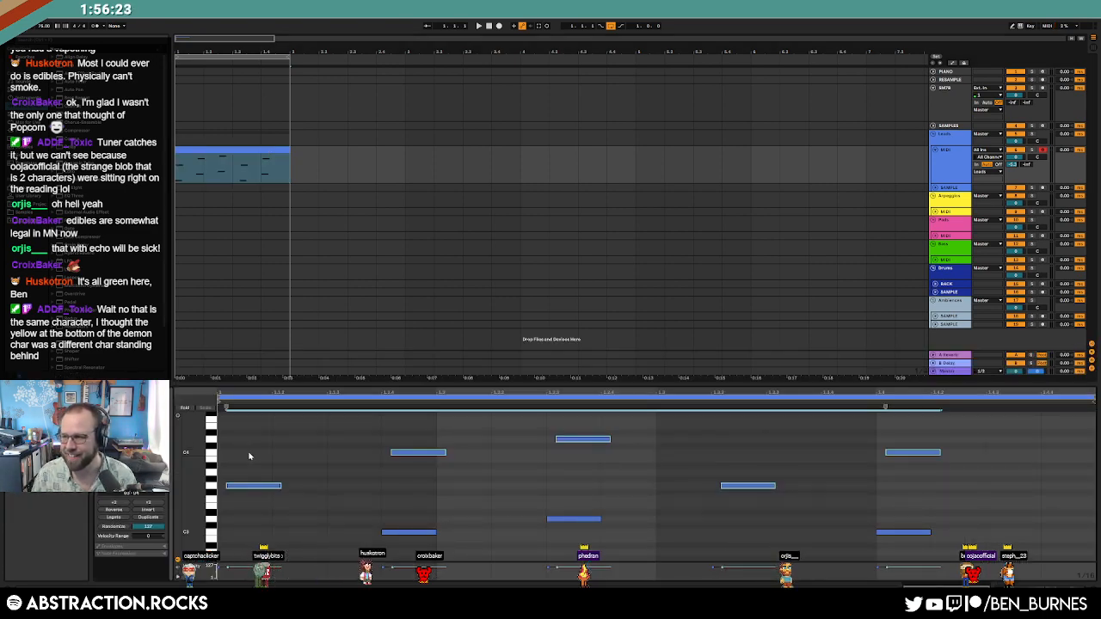
key(Delete)
key(space)
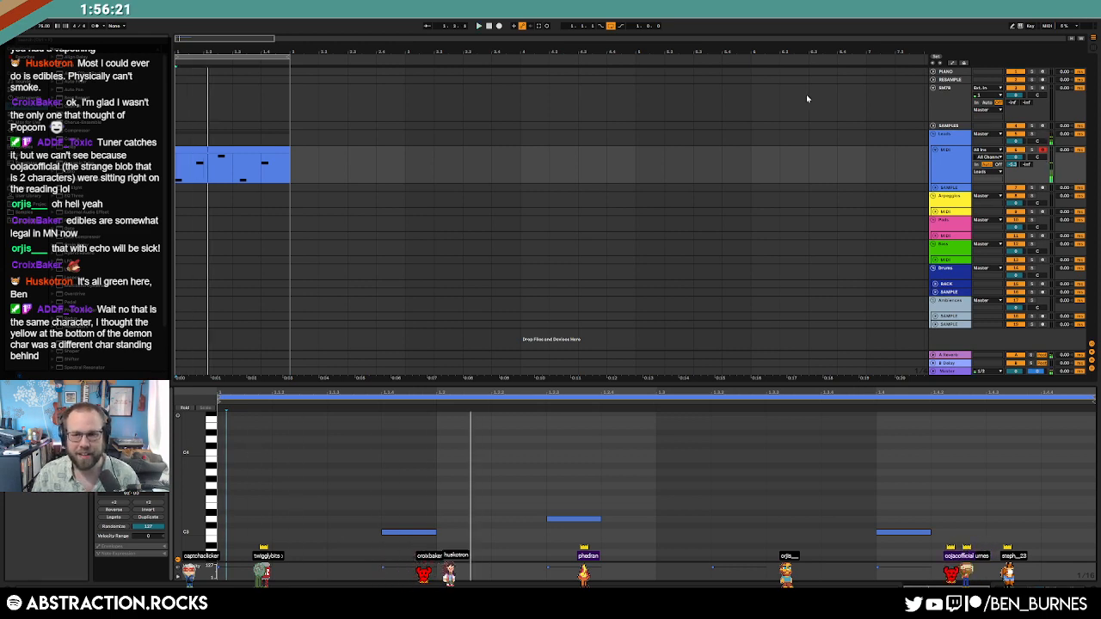
key(shift+Tab)
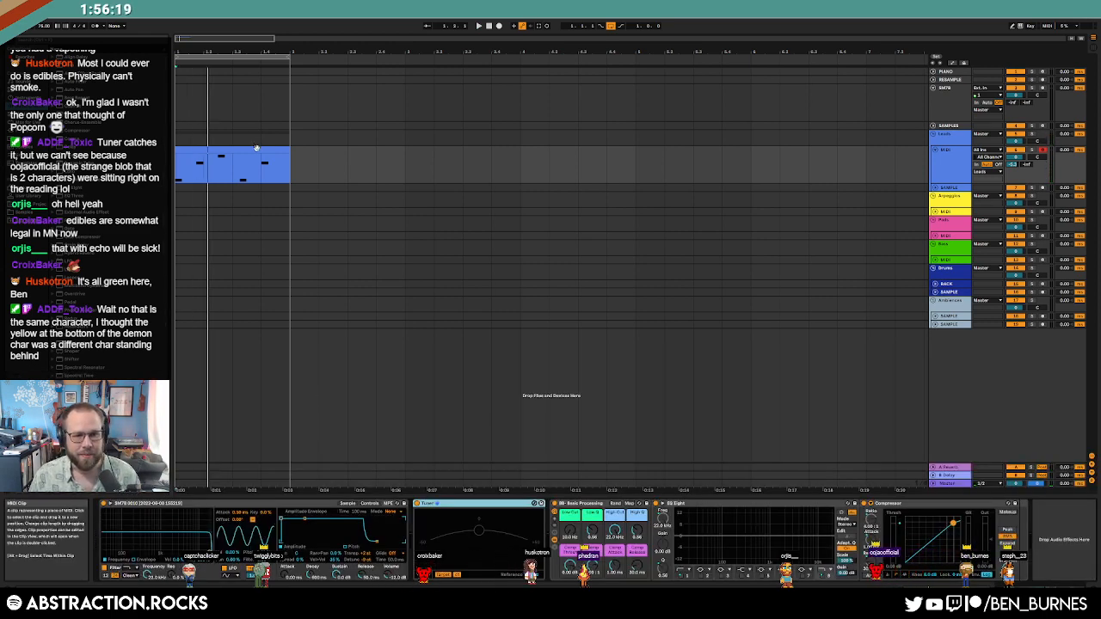
Step: Delete the remaining notes and start a new melody with G3 on the first sixteenth and F3 on the third
key(shift+Tab)
drag(364, 453, 981, 535)
key(Delete)
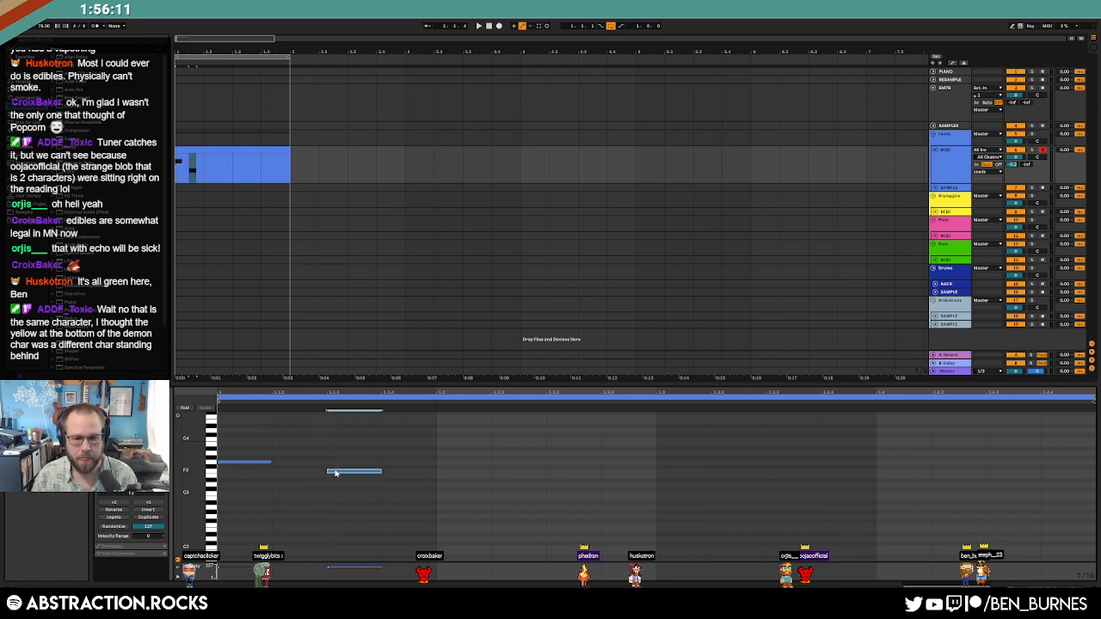
Step: Add G3 on the fifth sixteenth and D#3 on the seventh, and play back the new phrase
double_click(549, 485)
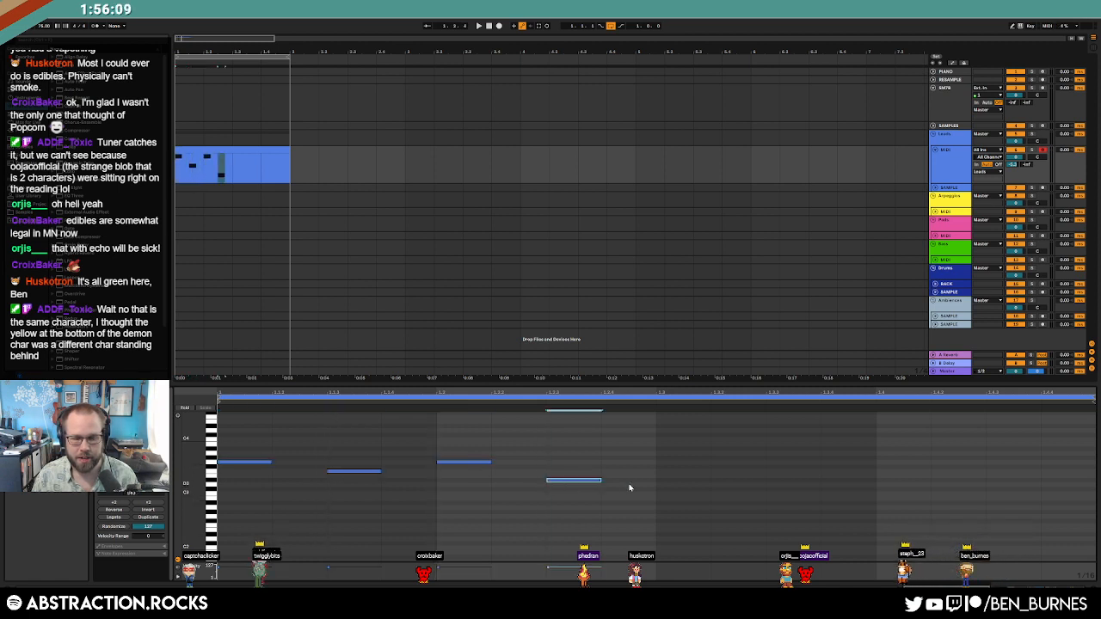
key(space)
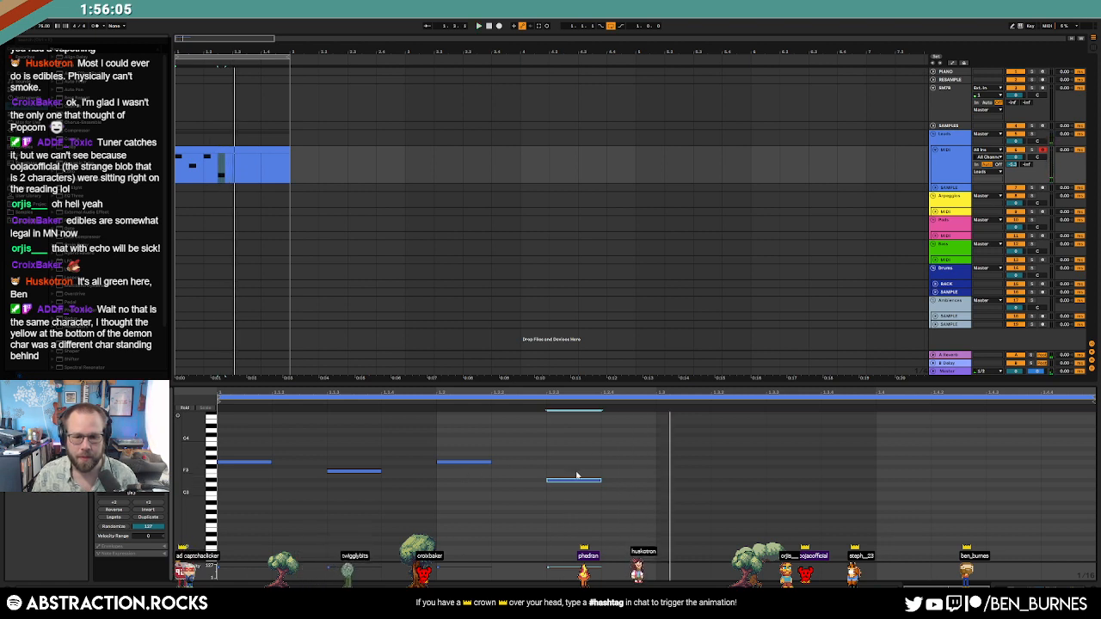
key(space)
Step: Tighten the phrase by moving F3, the second G3 and D#3 earlier to sixteenths 2, 4 and 5, and play it
drag(577, 479, 522, 479)
drag(417, 454, 518, 521)
key(Left)
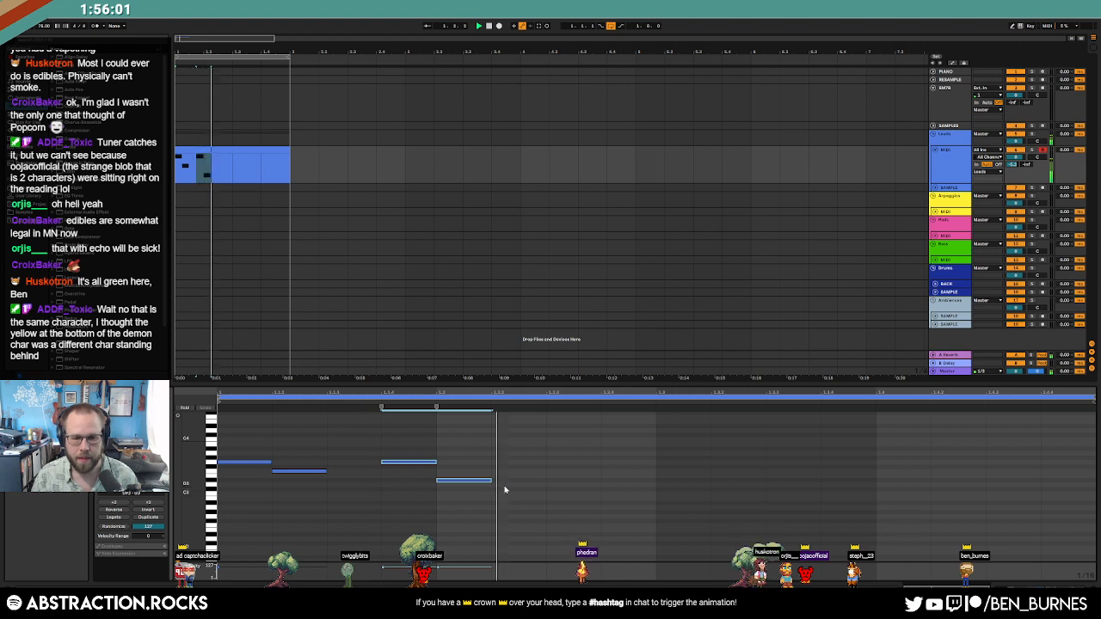
key(space)
Step: Continue the melody with G3, D3, A#2, C3 and F3 on sixteenths 7, 8, 10, 11 and 15, and play the loop
click(549, 467)
double_click(549, 463)
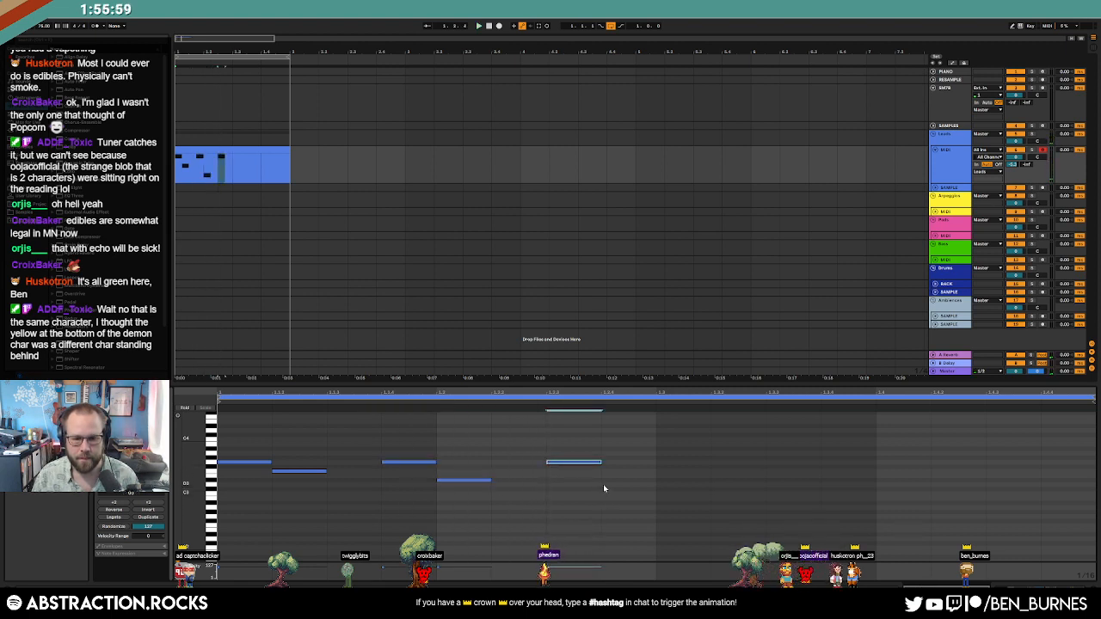
double_click(718, 502)
key(space)
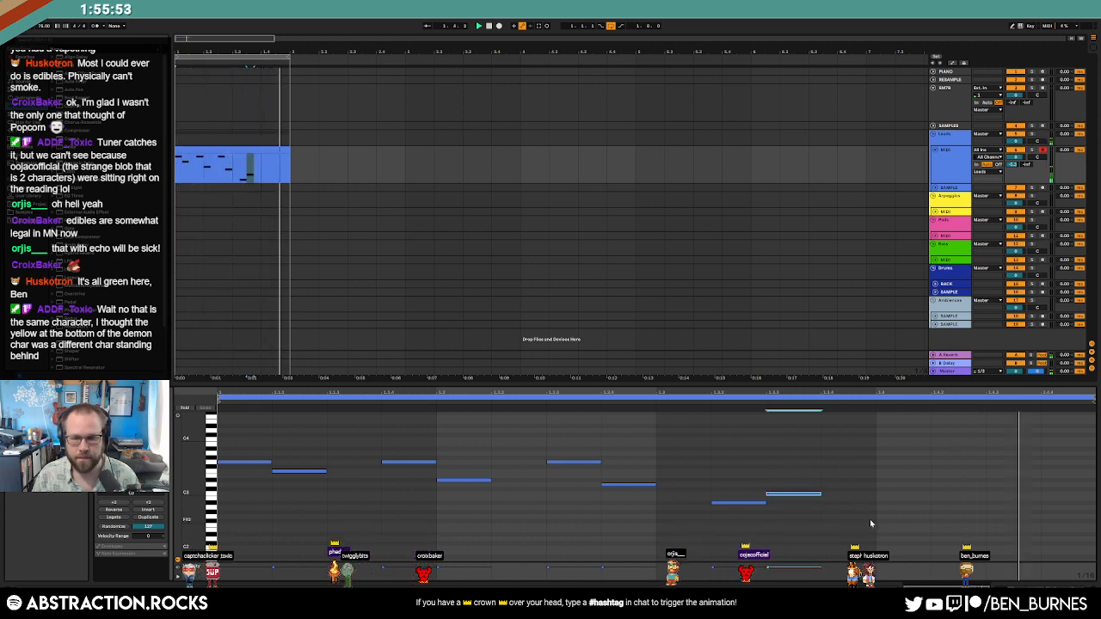
double_click(998, 463)
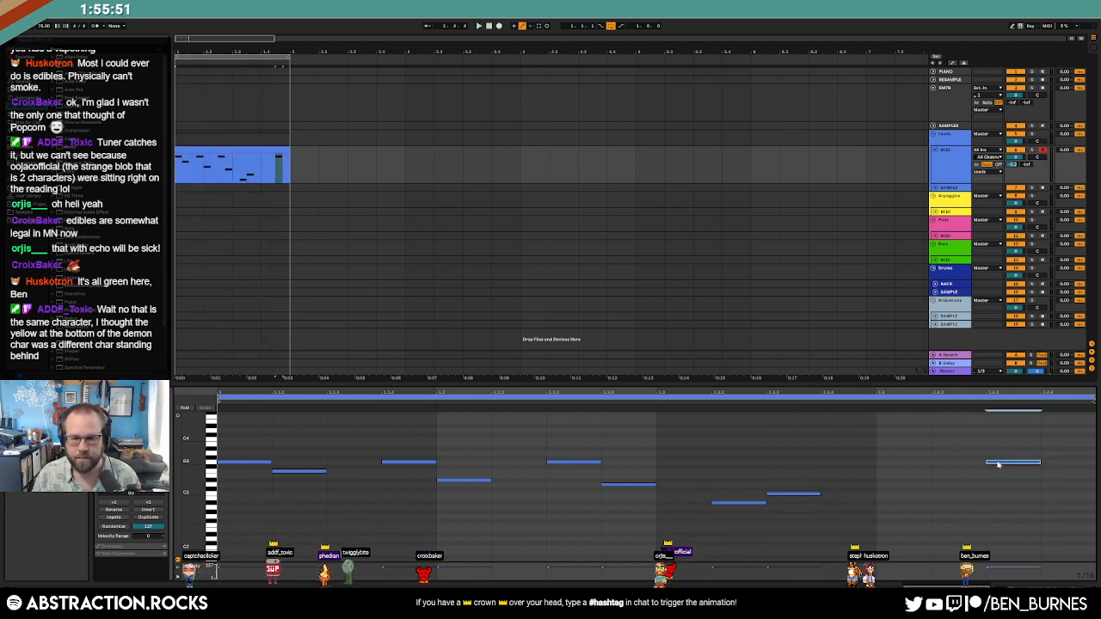
key(space)
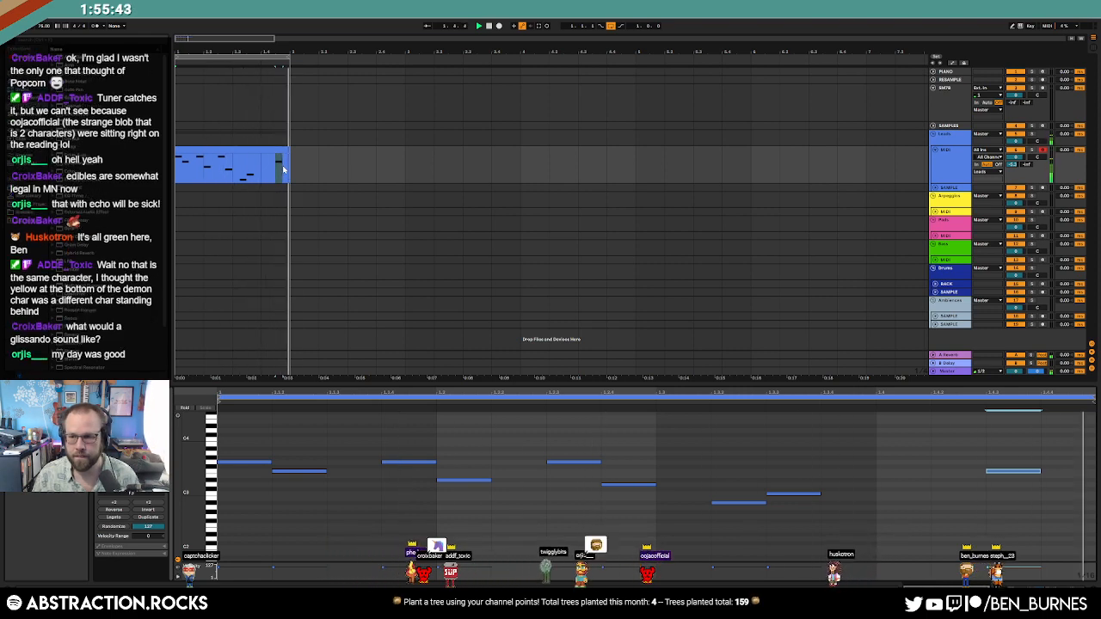
Step: Set the Simpler's glide mode to Portamento and adjust its glide time while the loop plays
key(shift+Tab)
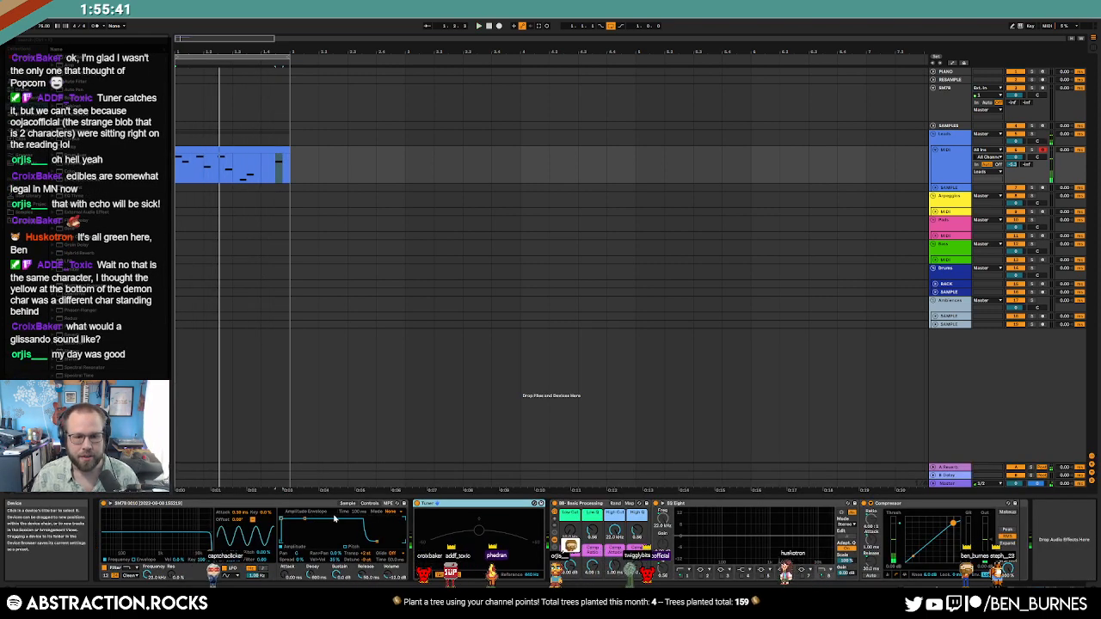
click(396, 553)
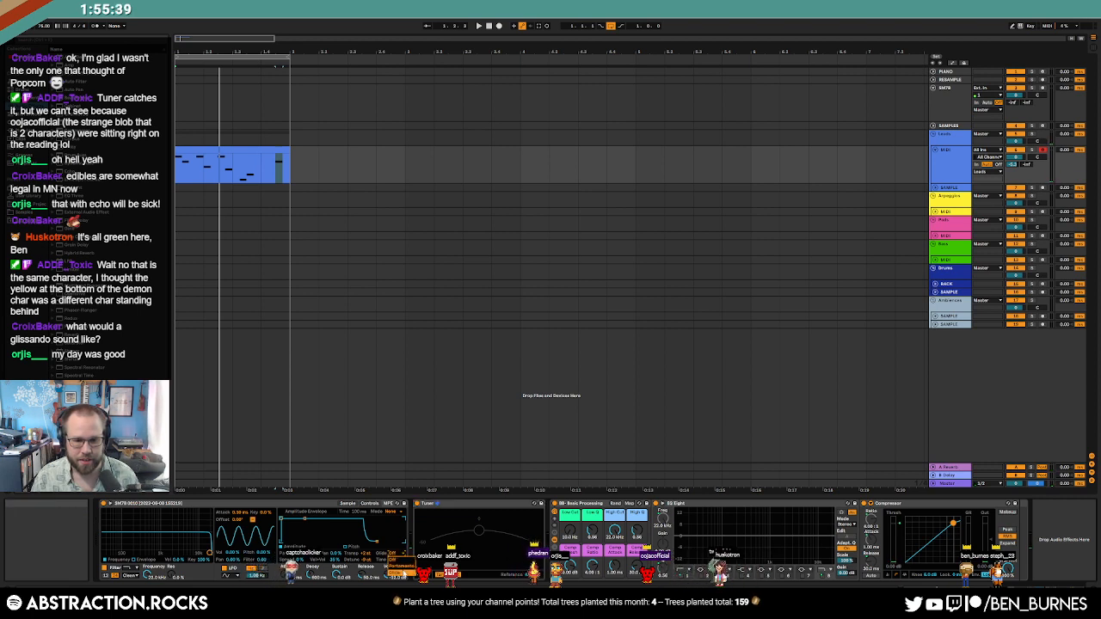
click(404, 573)
key(space)
drag(395, 561, 395, 547)
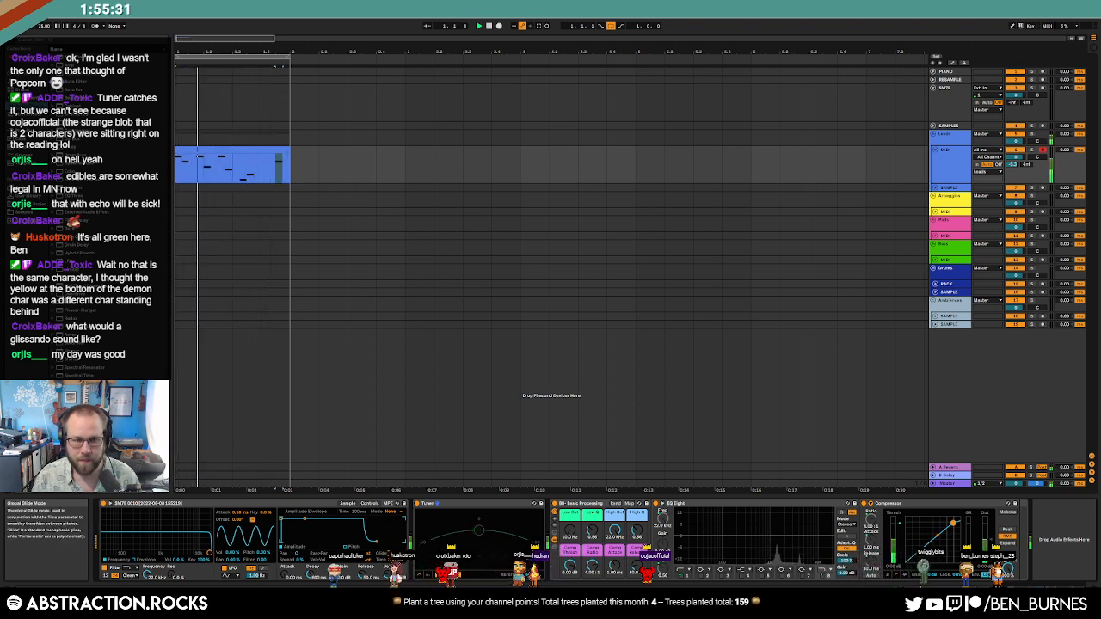
key(space)
Step: Lengthen the three G3 notes and the A#2 note slightly so that each overlaps the note that follows it
double_click(255, 150)
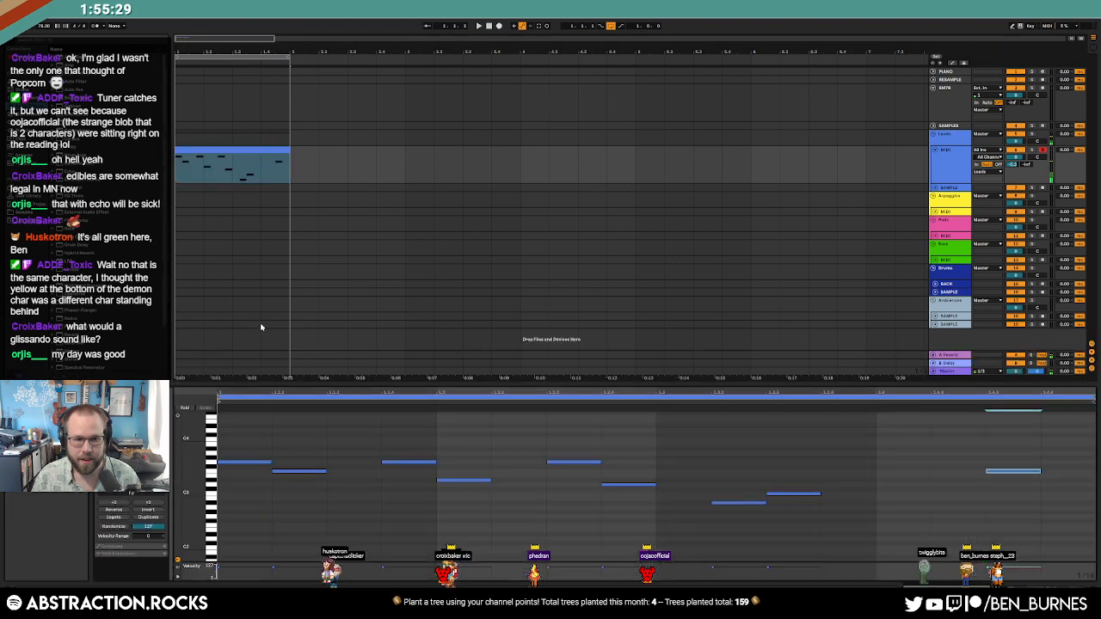
drag(250, 437, 596, 464)
shift+click(746, 502)
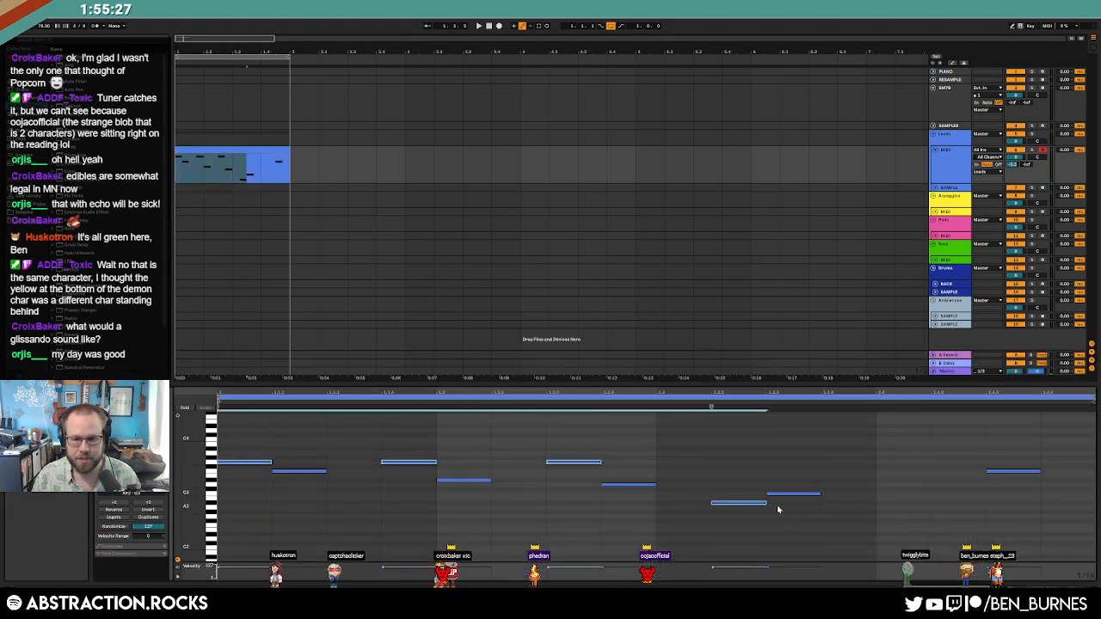
key(shift+Tab)
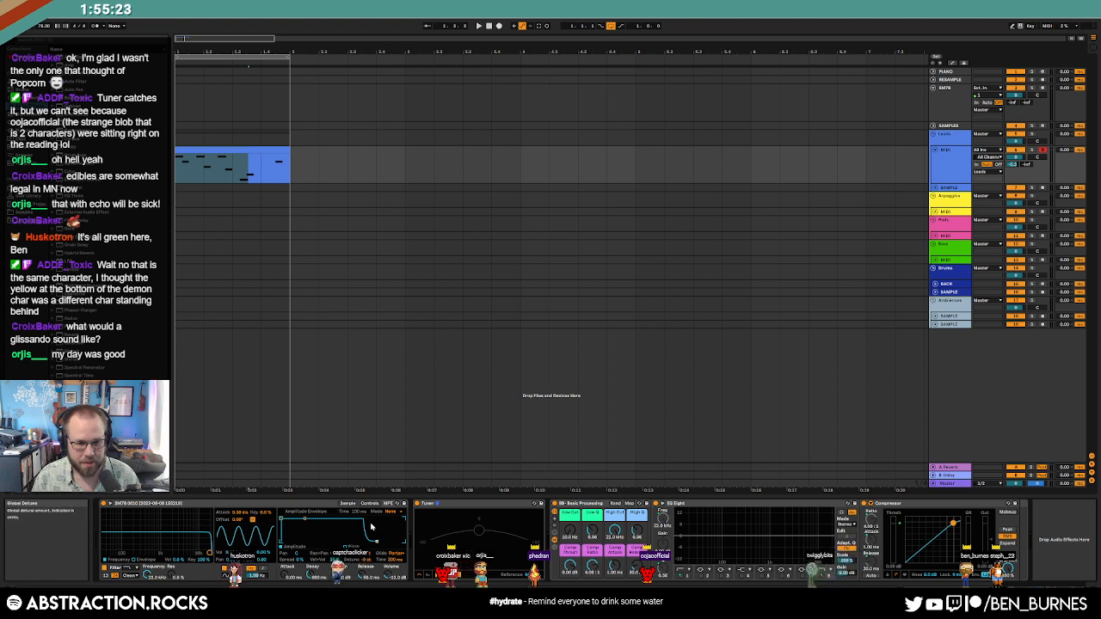
Step: Change the Simpler's maximum number of voices and play the loop
click(345, 505)
click(246, 563)
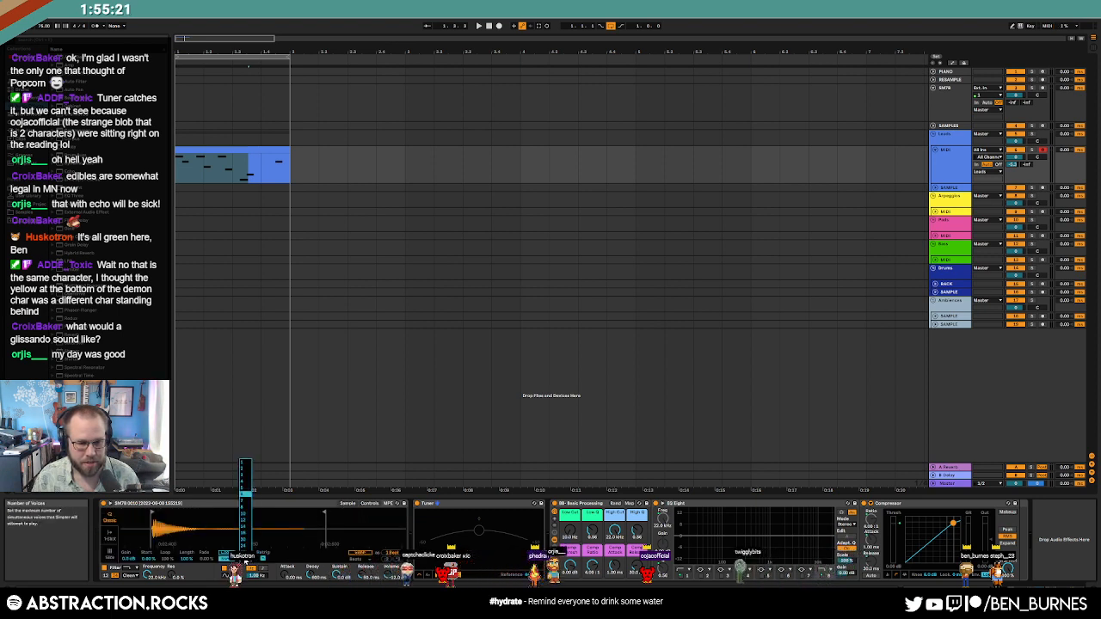
key(space)
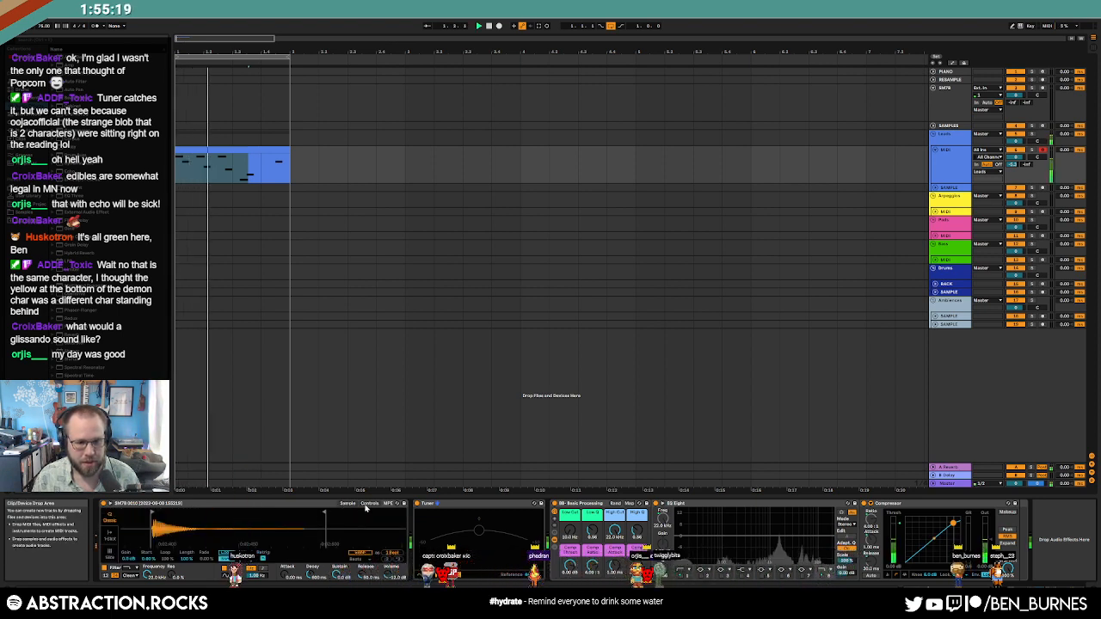
Step: Turn the Simpler's glide mode off in its controls and play the loop
click(370, 504)
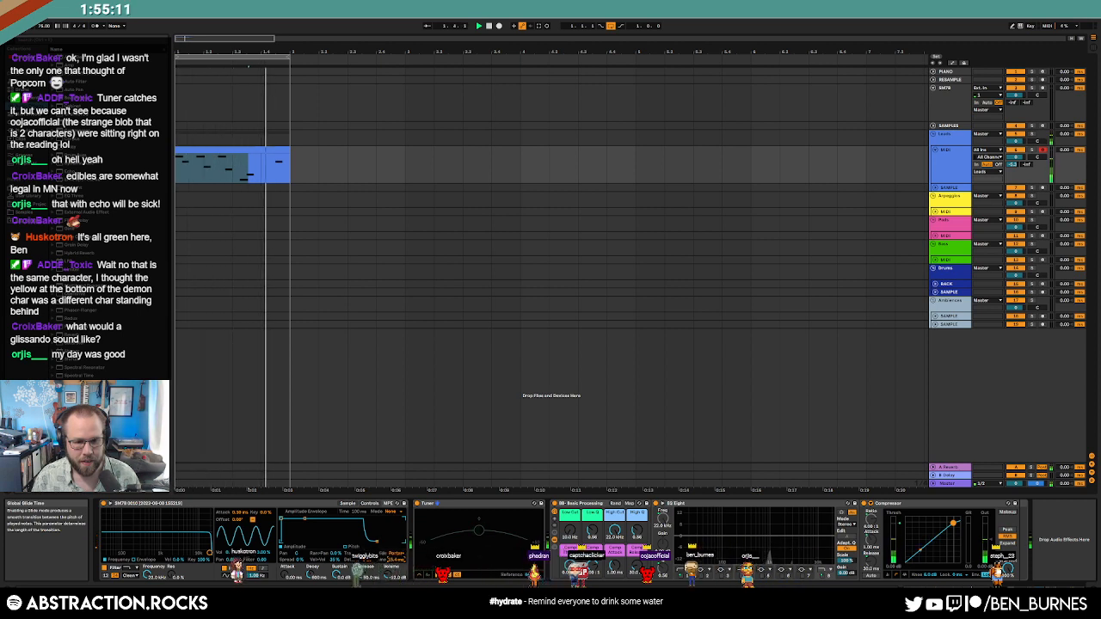
key(space)
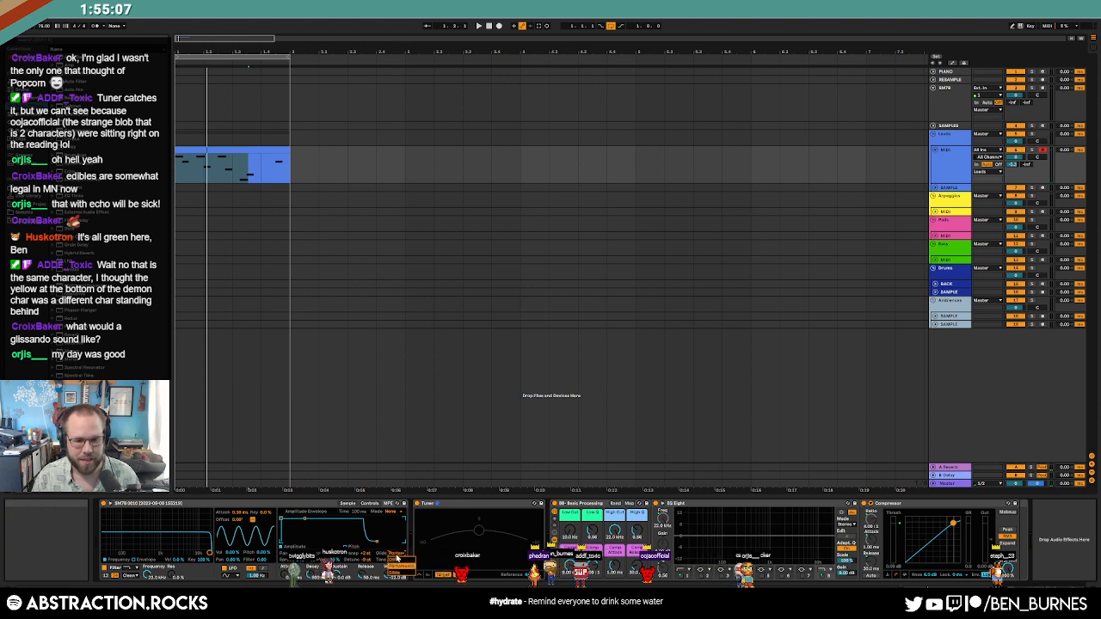
key(space)
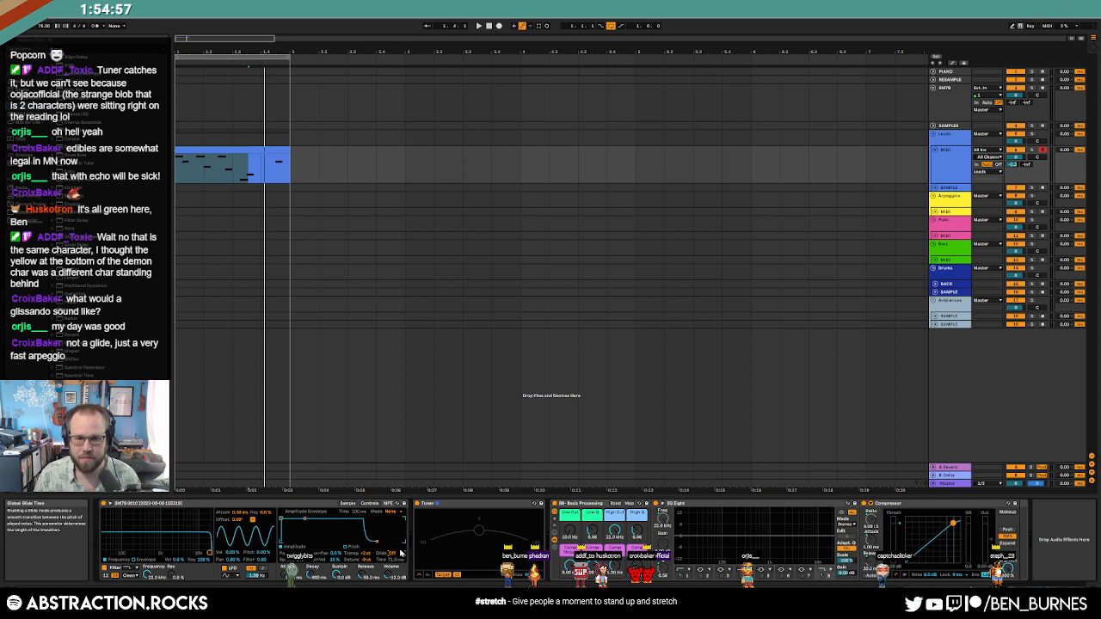
key(space)
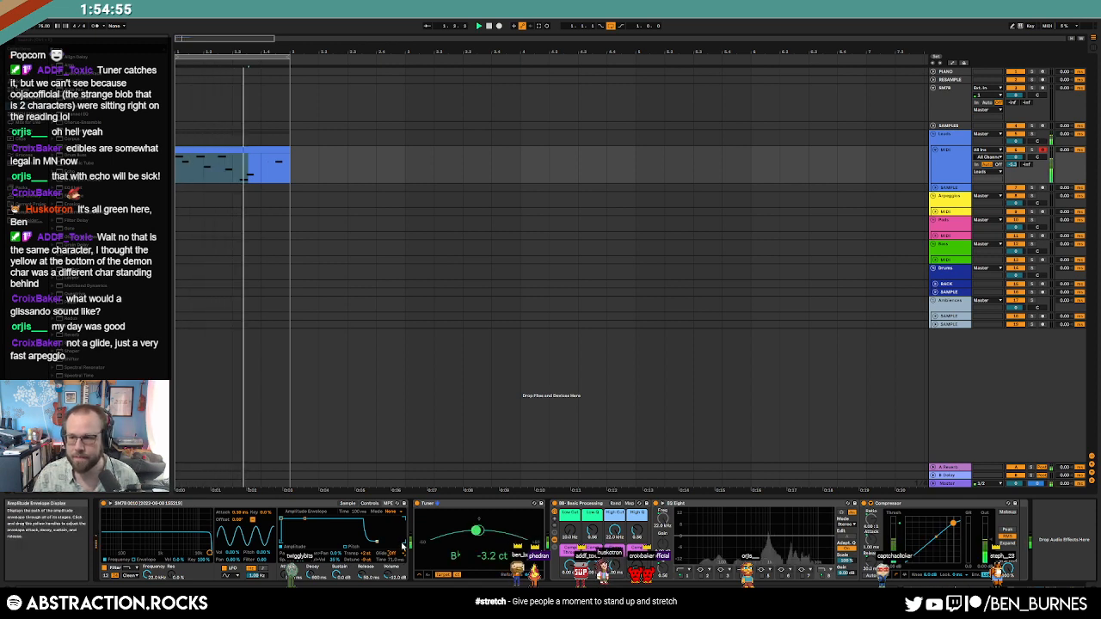
key(space)
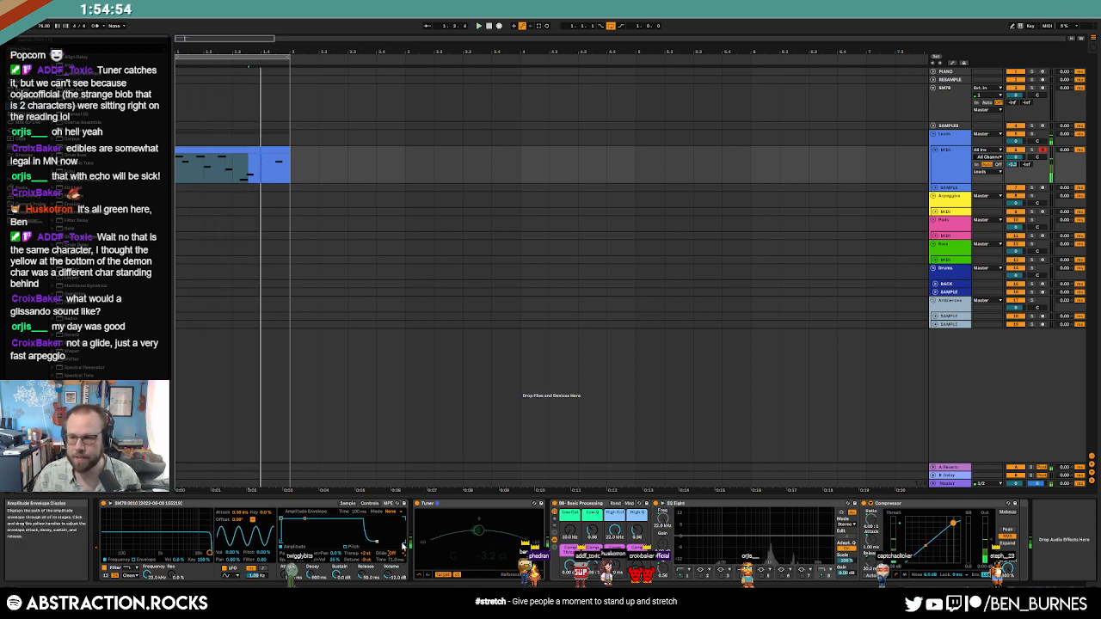
Step: Shorten the overlapping G3 and A#2 notes, and shorten all the melody notes to roughly half a sixteenth
double_click(272, 162)
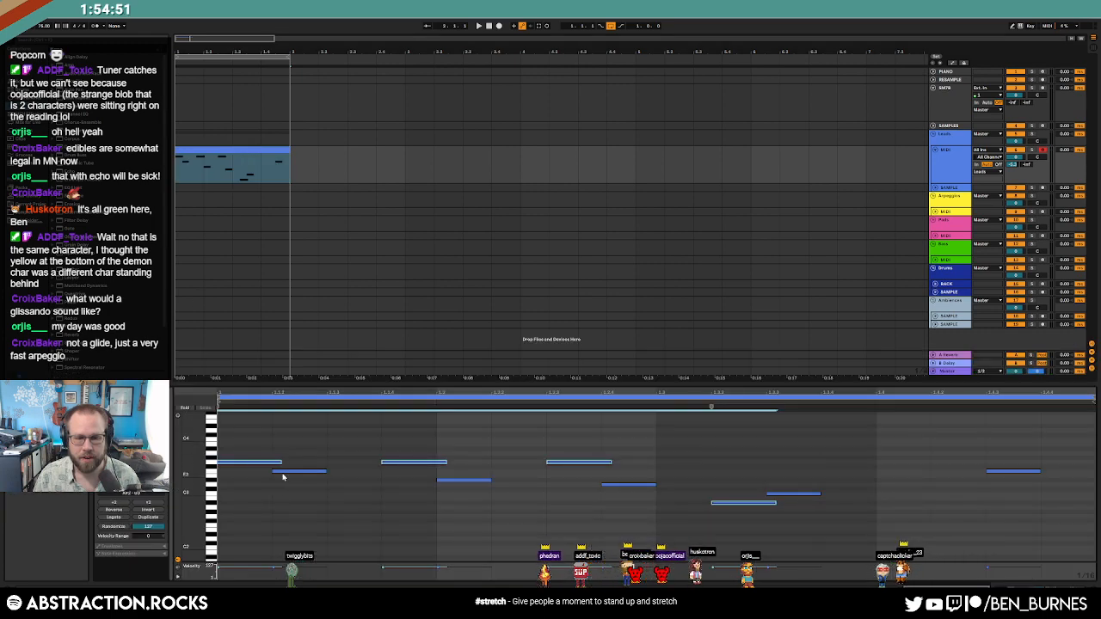
drag(280, 465, 260, 465)
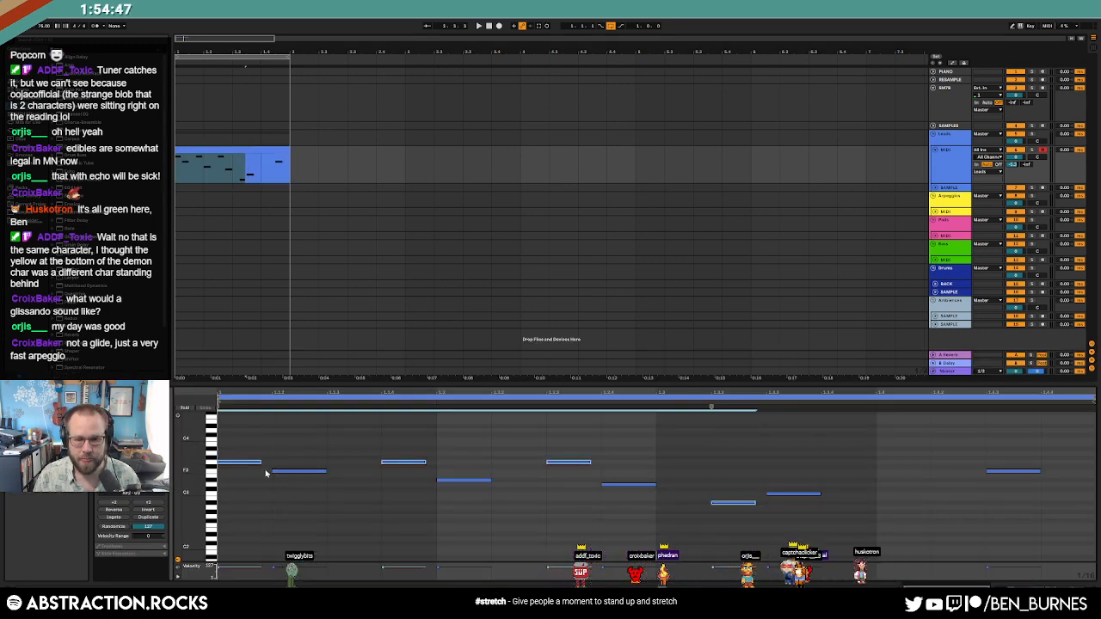
key(ctrl+a)
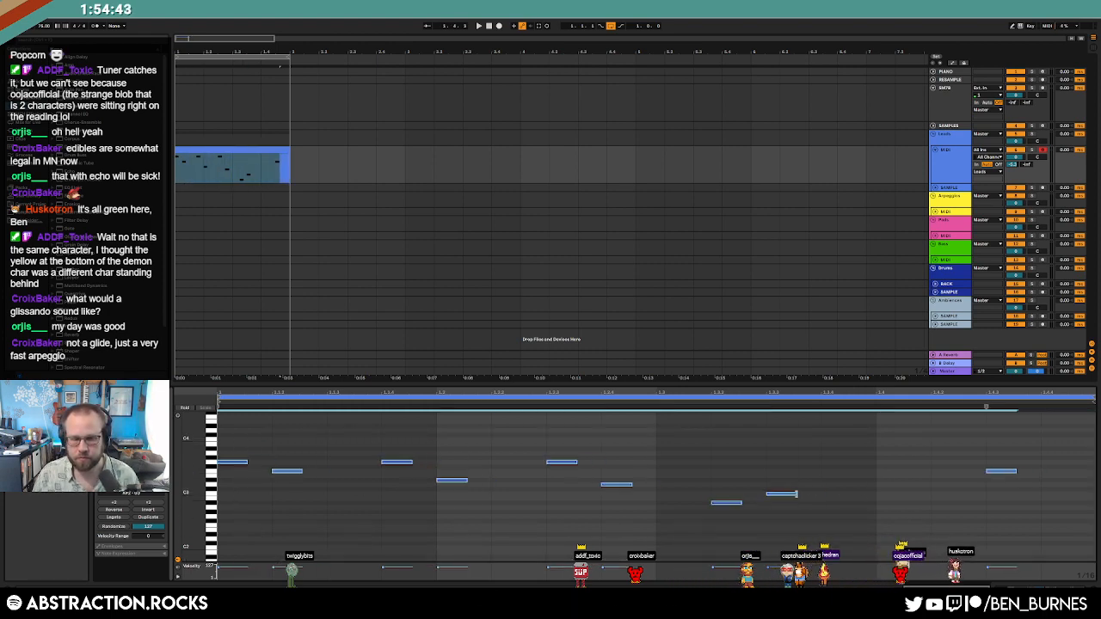
key(shift+Tab)
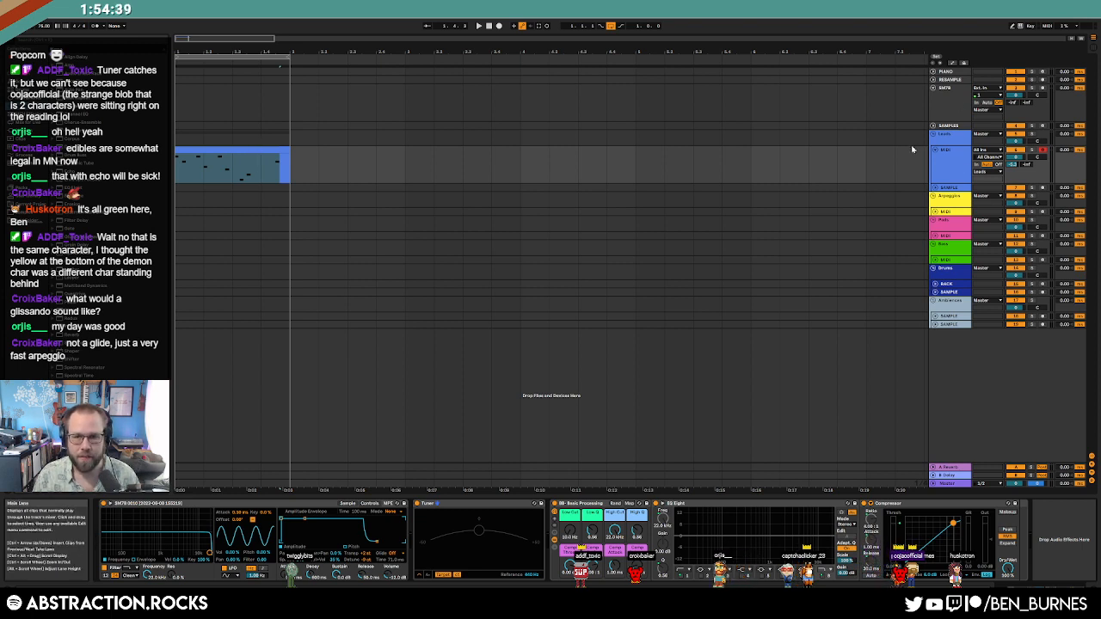
Step: Move the melody clip to bar 3 and create an empty one-bar MIDI clip at bar 1
click(226, 170)
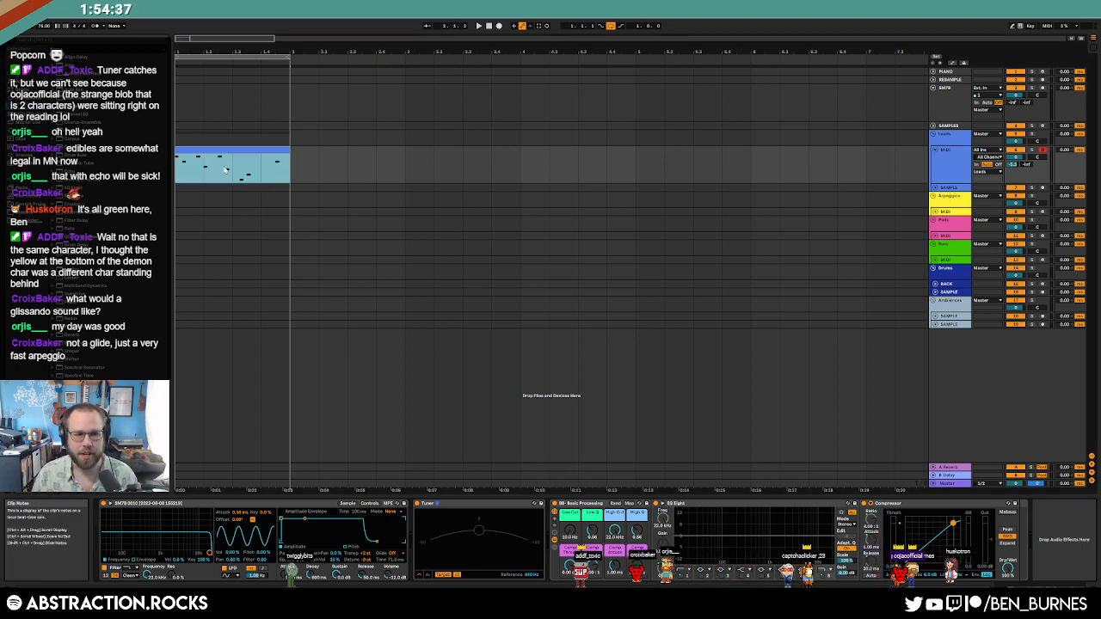
key(ctrl+d)
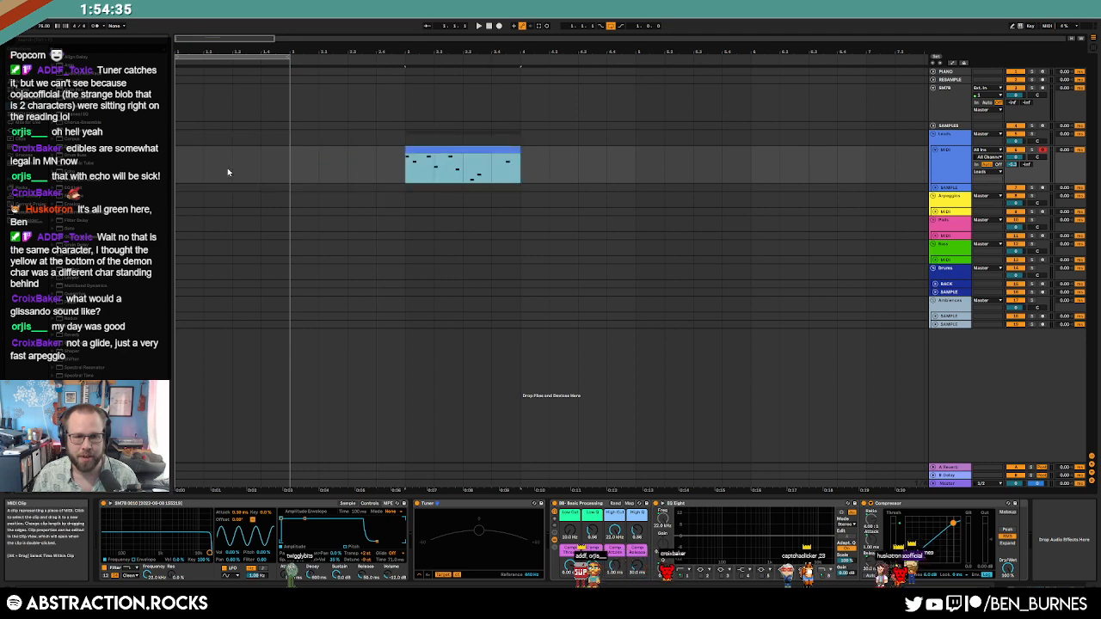
double_click(285, 174)
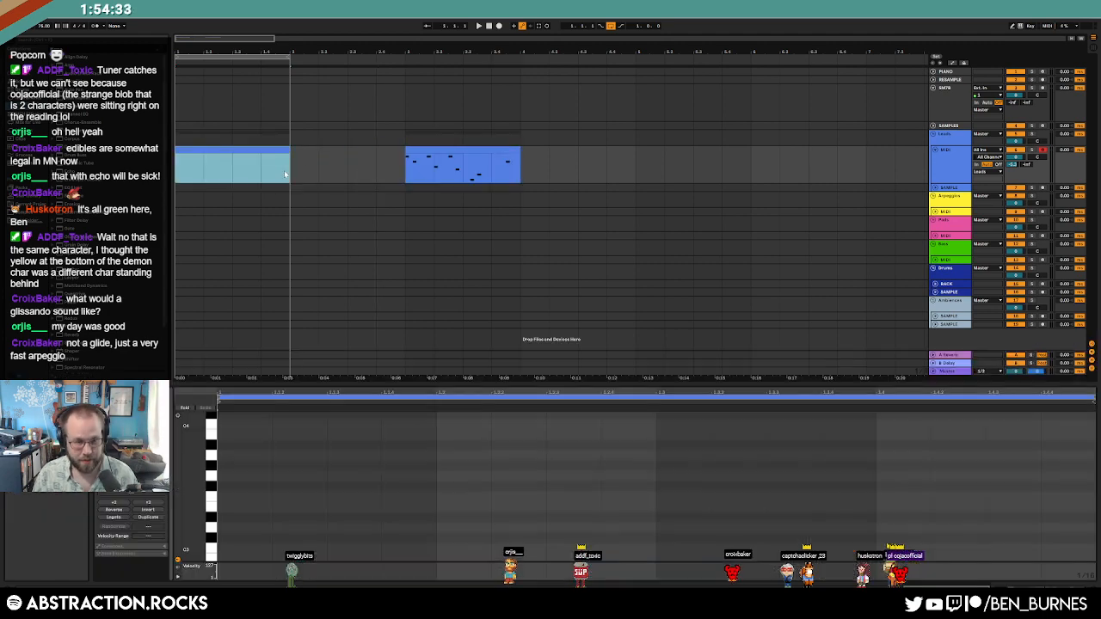
Step: Enter C3, G3 and C4 on the first three sixteenths of the new clip
click(252, 493)
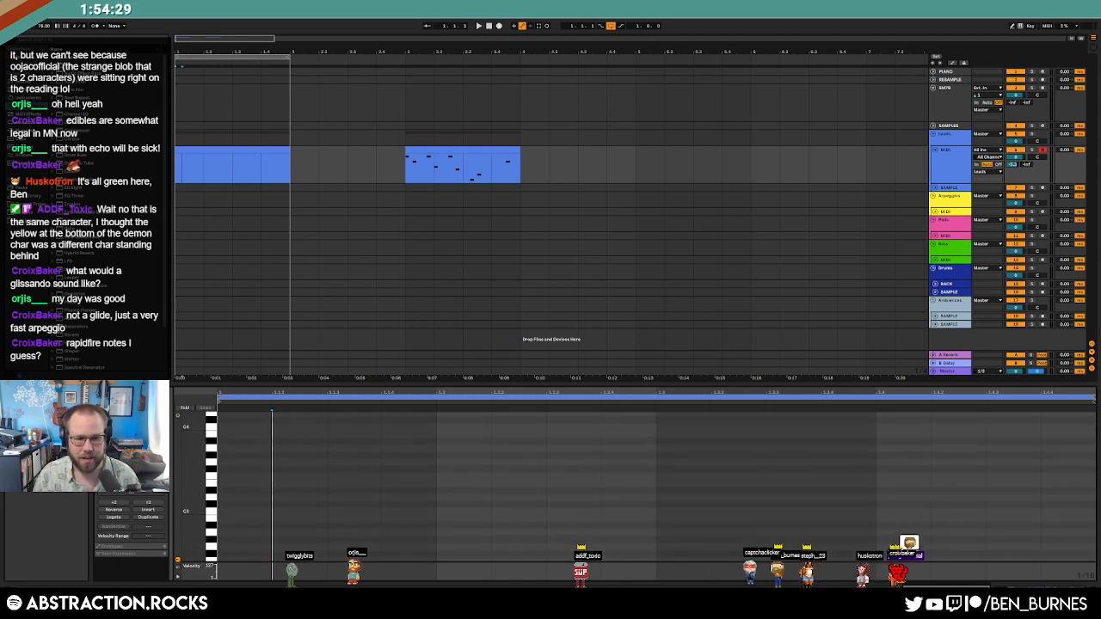
drag(189, 505, 175, 484)
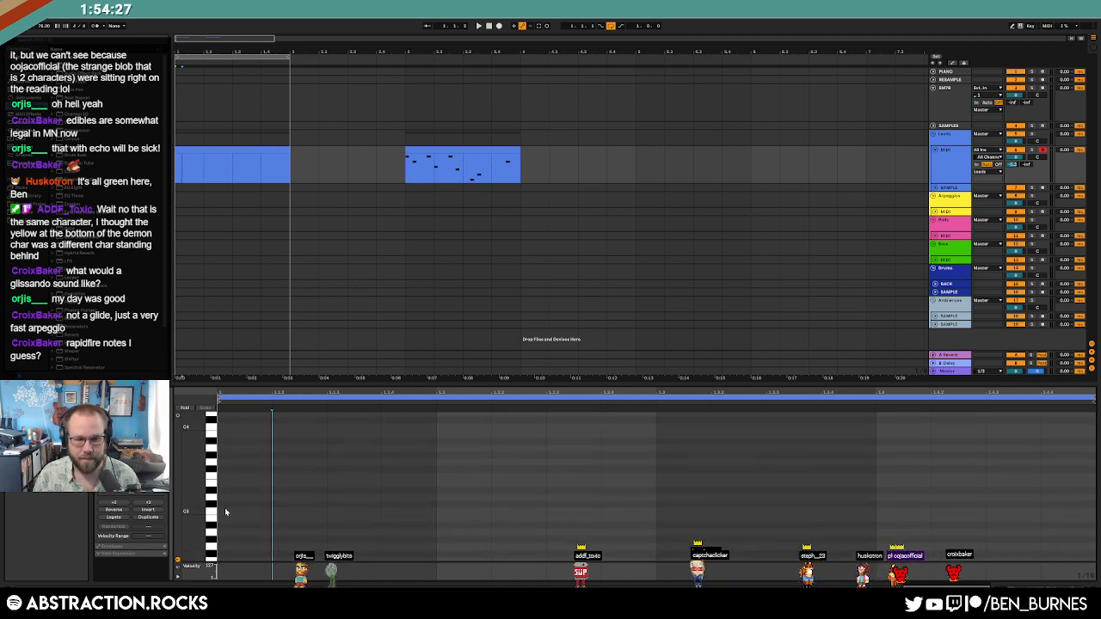
double_click(222, 511)
double_click(277, 497)
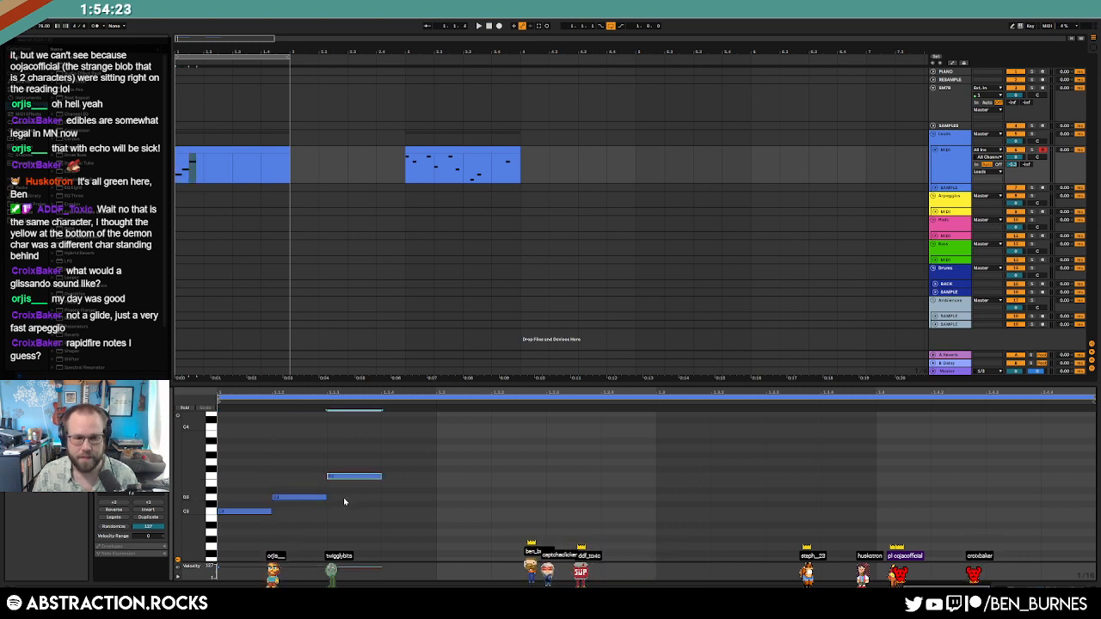
click(303, 498)
key(Up)
click(359, 477)
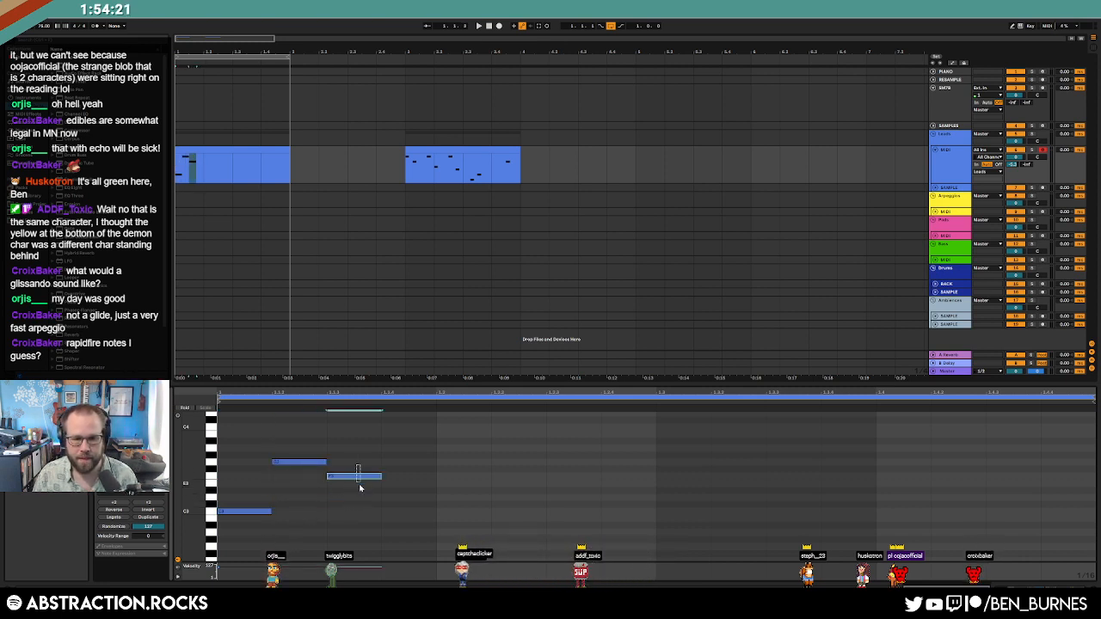
key(Up)
key(Up)
key(Up)
key(Up)
scroll(396, 469, up, 2)
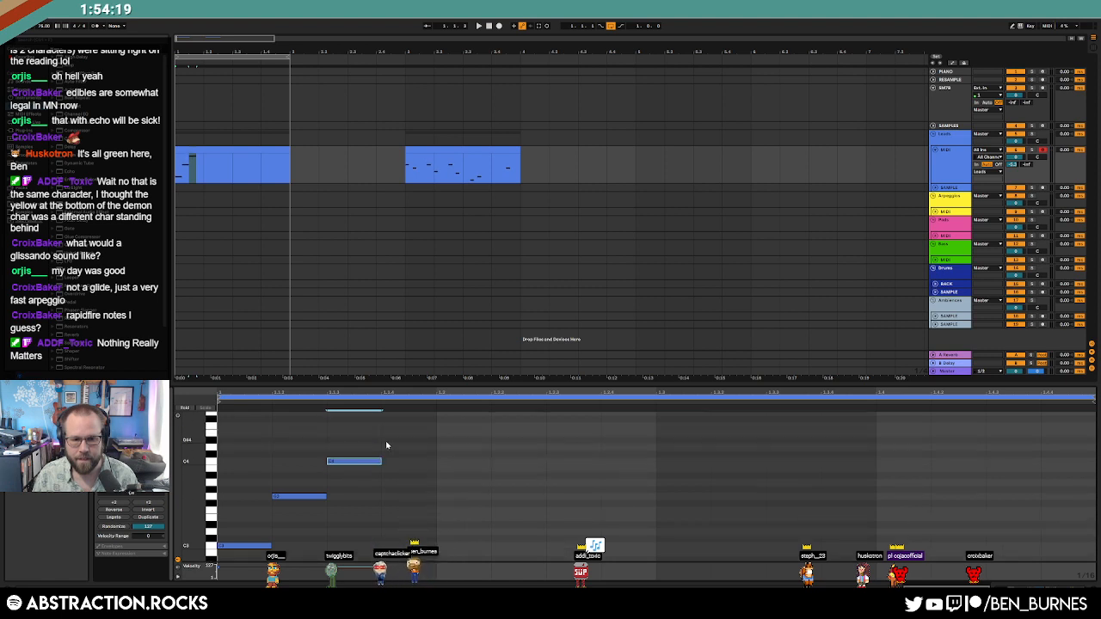
Step: Add D#4 and D4 on sixteenths 4 and 5 and play the phrase
double_click(389, 443)
double_click(446, 449)
key(space)
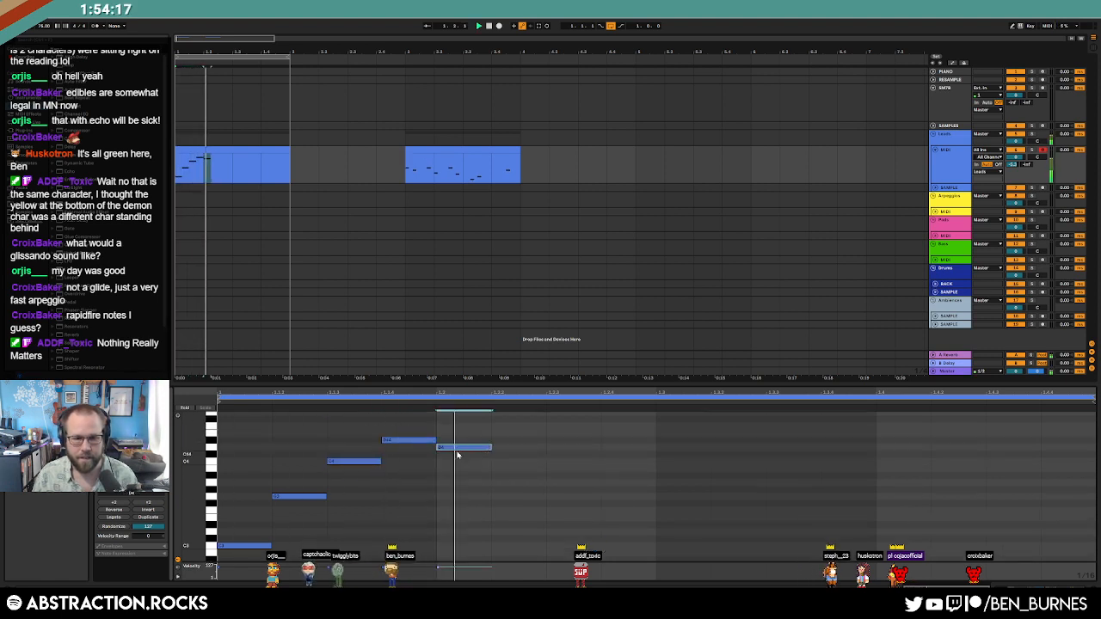
key(space)
Step: Compress the five notes to half their time span so they become thirty-second notes, and play them
mouse_move(232, 423)
mouse_down()
mouse_move(342, 521)
mouse_move(526, 552)
mouse_up()
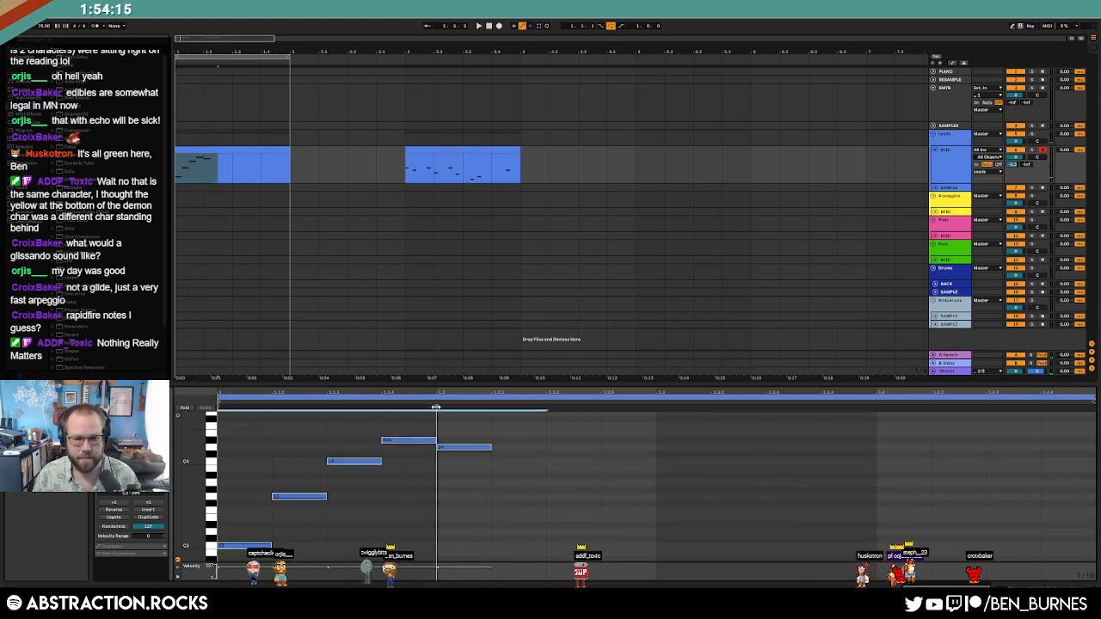
drag(437, 406, 327, 407)
key(space)
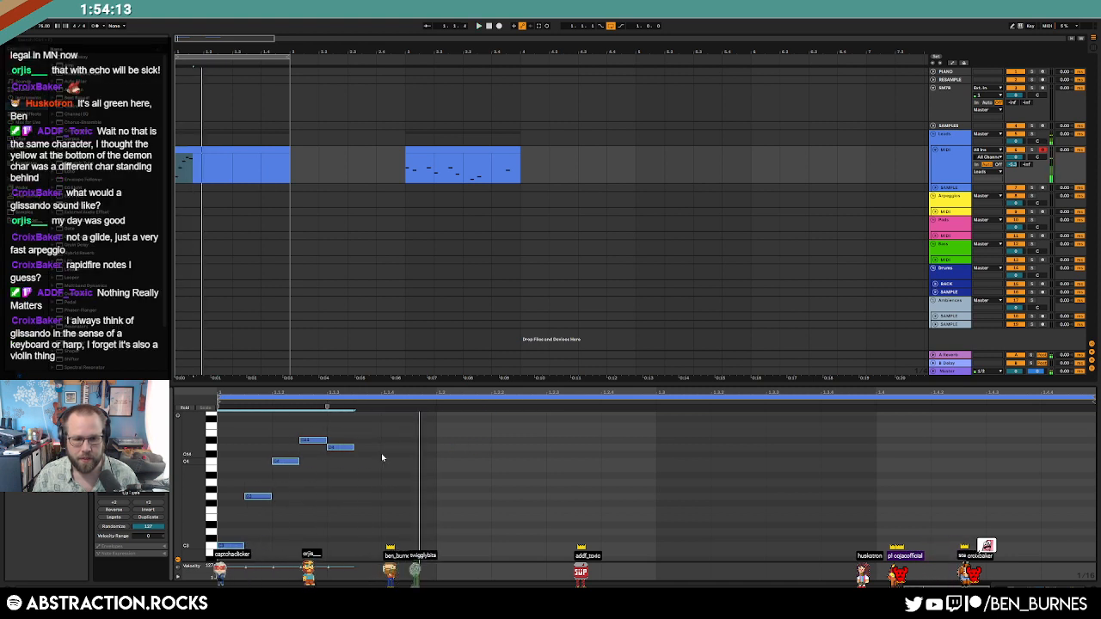
Step: Add G3, D#4 and D4 on thirty-second positions 7, 8 and 9, and play the phrase
click(382, 457)
click(351, 505)
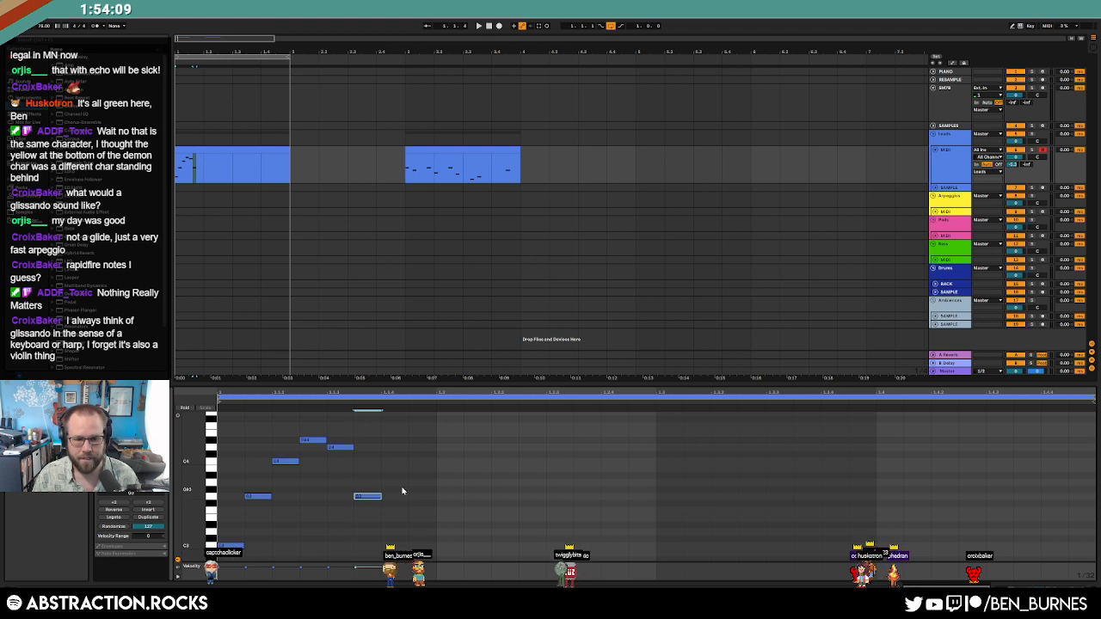
double_click(381, 496)
drag(385, 497, 406, 497)
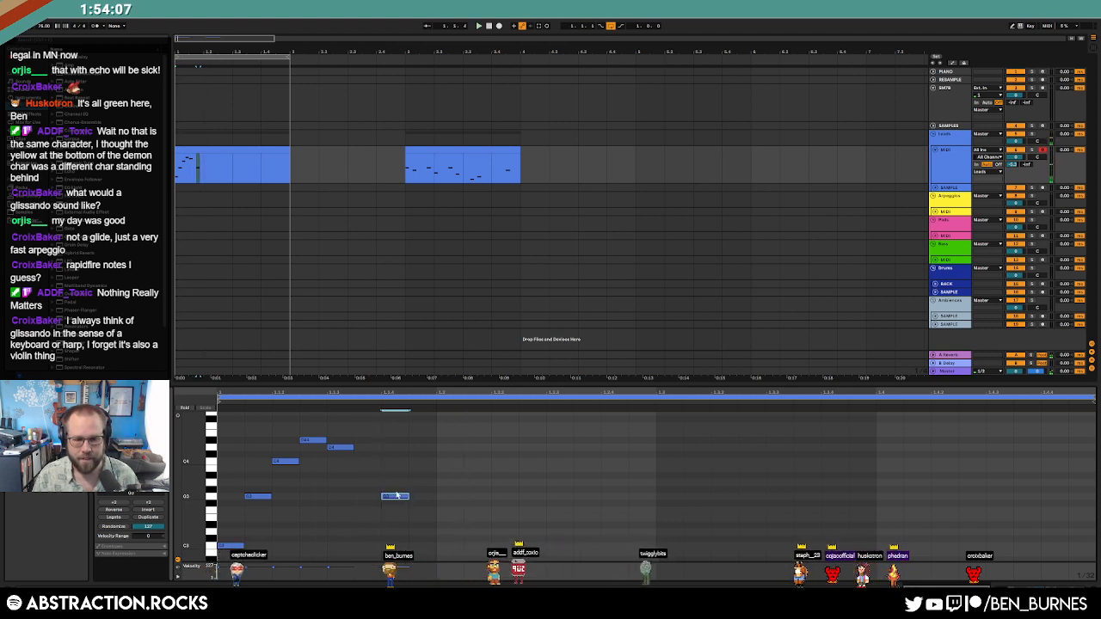
click(410, 449)
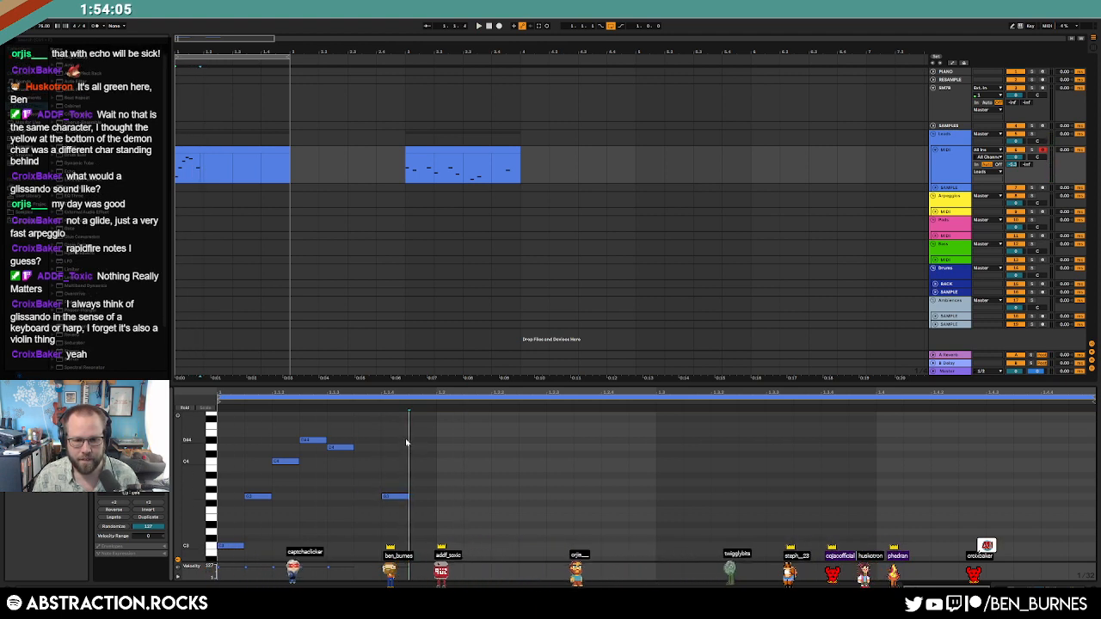
double_click(417, 440)
click(441, 448)
double_click(440, 449)
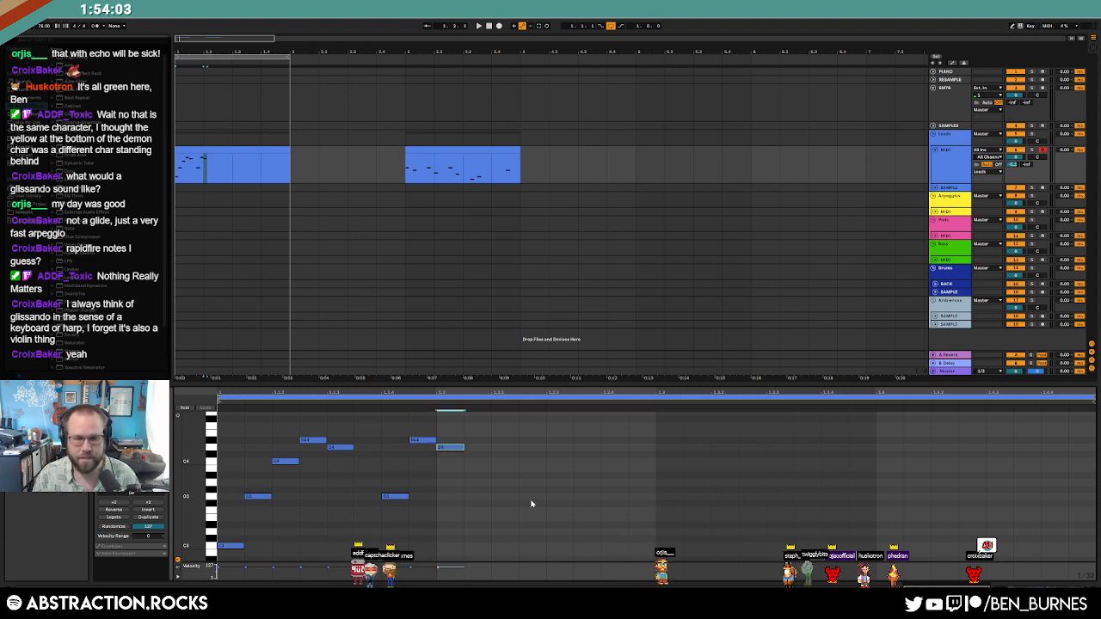
key(space)
key(space)
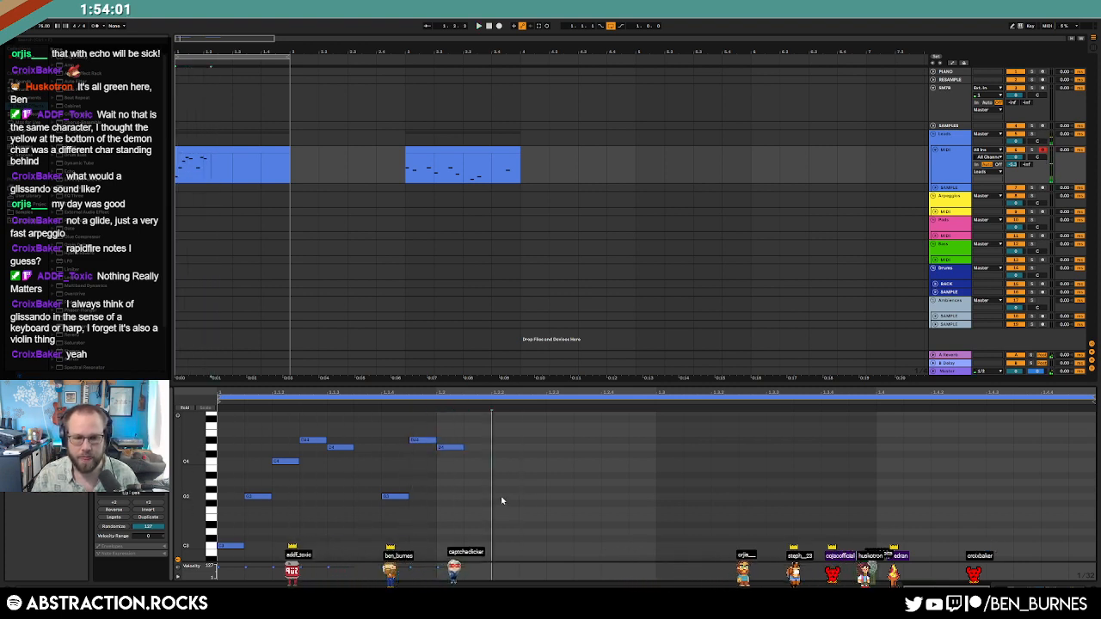
Step: Add G3, D#4 and D4 on thirty-second positions 11 to 13, followed by A#3 on position 15
double_click(504, 497)
double_click(524, 440)
double_click(552, 449)
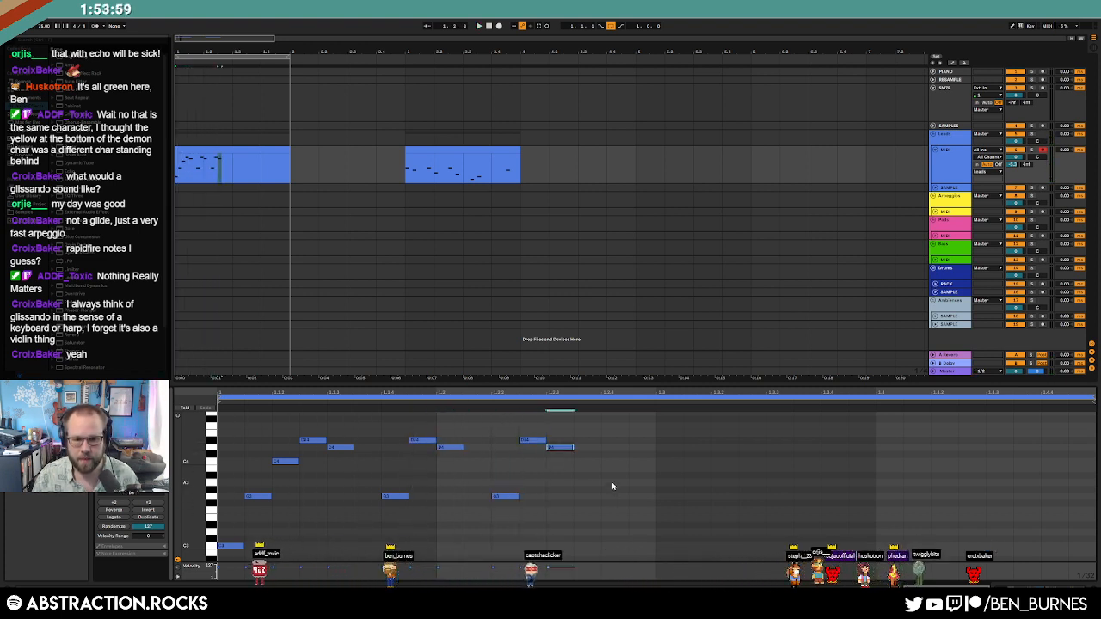
Step: Duplicate all the notes into the second half of the bar and play the loop
key(ctrl+a)
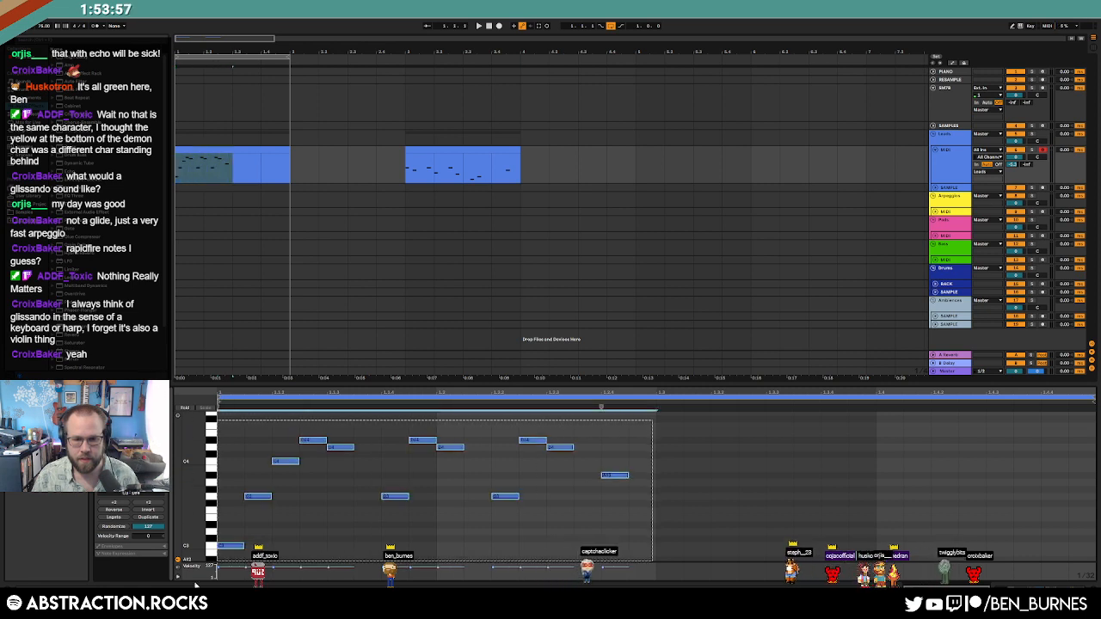
key(ctrl+d)
key(space)
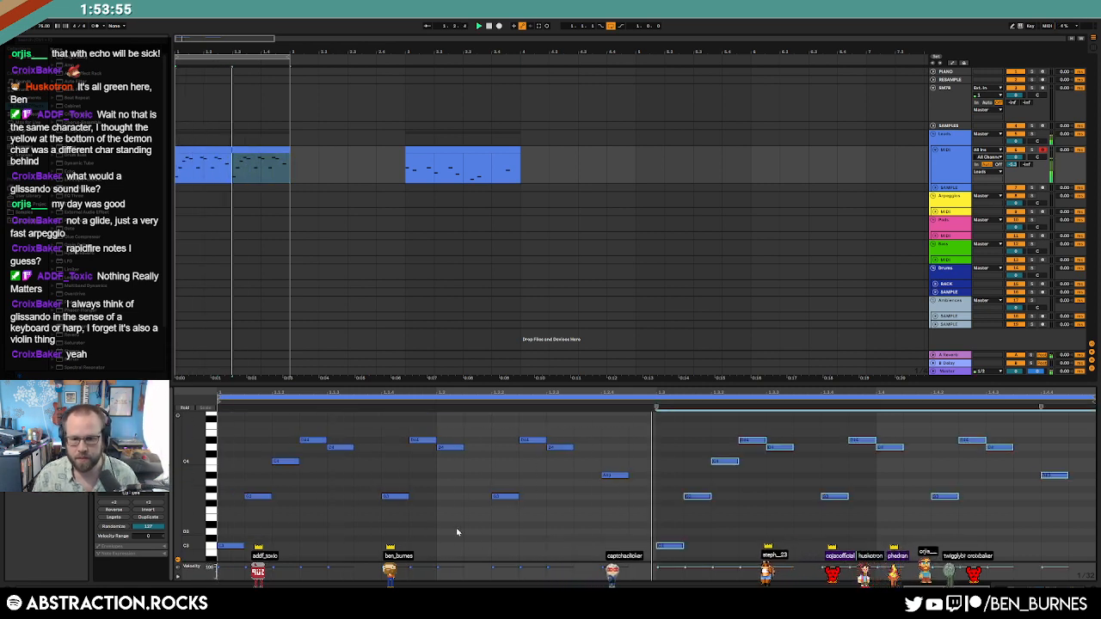
Step: Remove the final A#3 and raise the last D#4 to G4 in the second half of the bar
click(1054, 475)
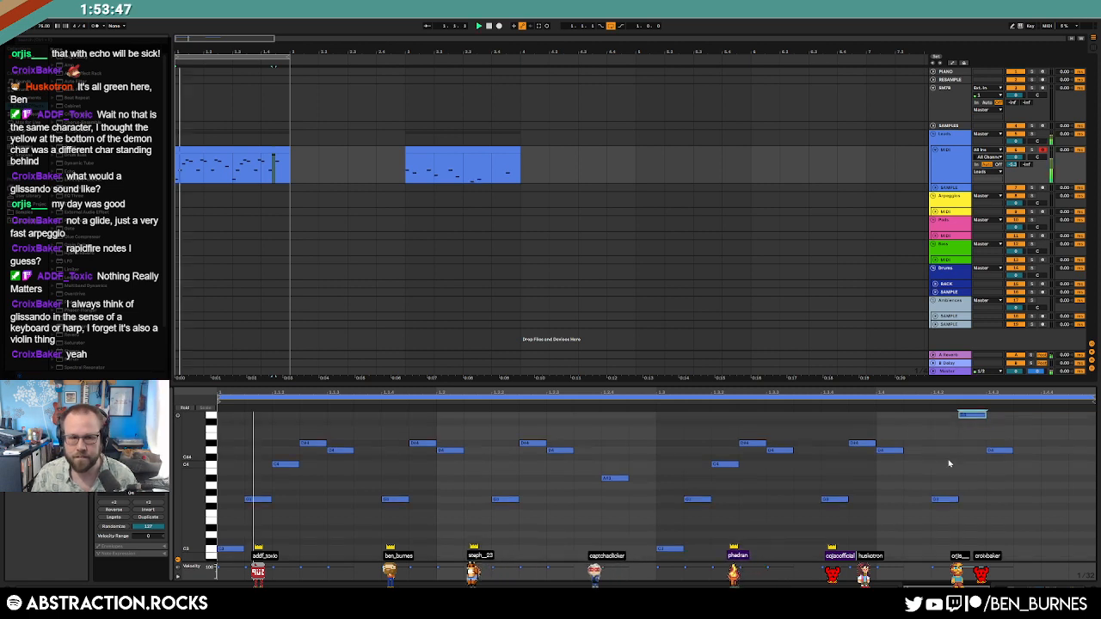
key(space)
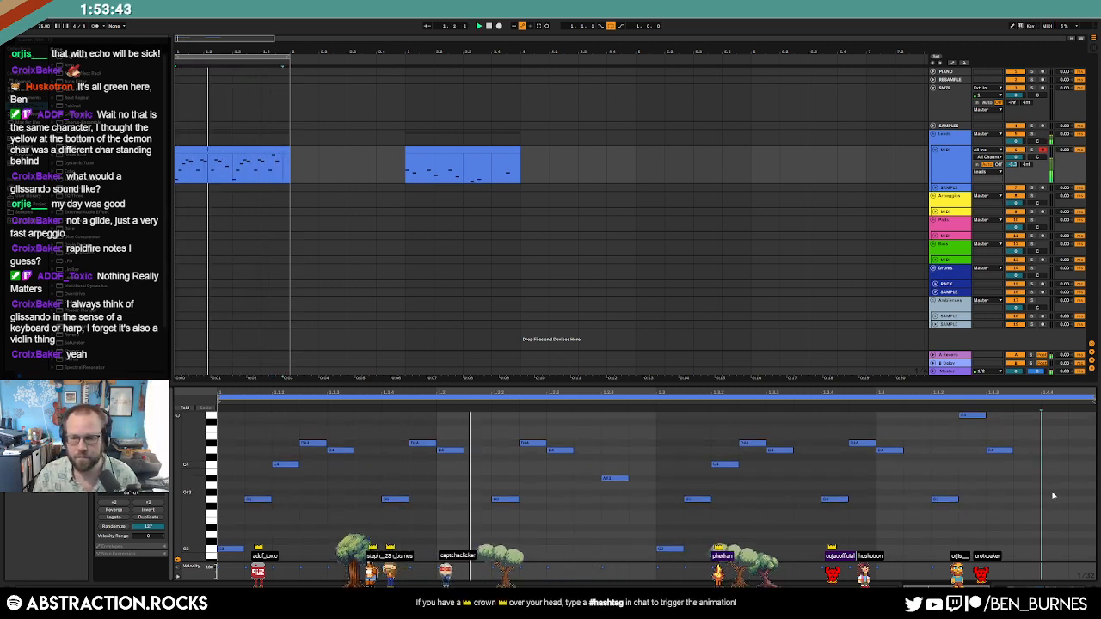
Step: Duplicate the new clip into bar 2 and delete the old melody clip at bar 3
click(267, 164)
key(ctrl+d)
click(461, 176)
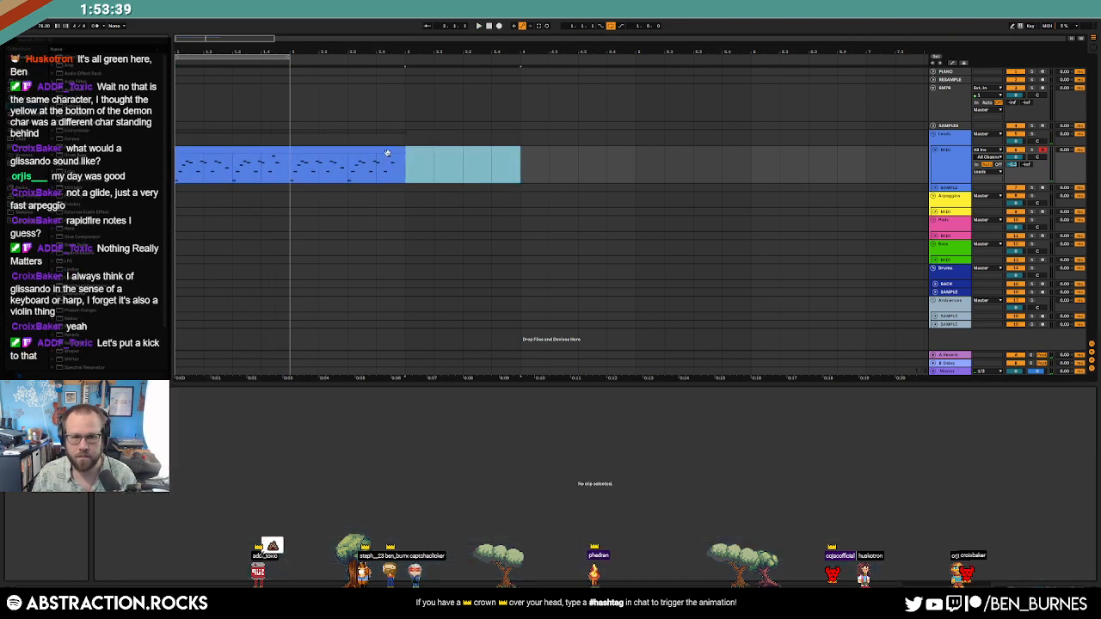
key(Delete)
Step: Change the last three notes of the bar 2 clip to D4, A#3 and C4, and loop playback over both bars
click(972, 415)
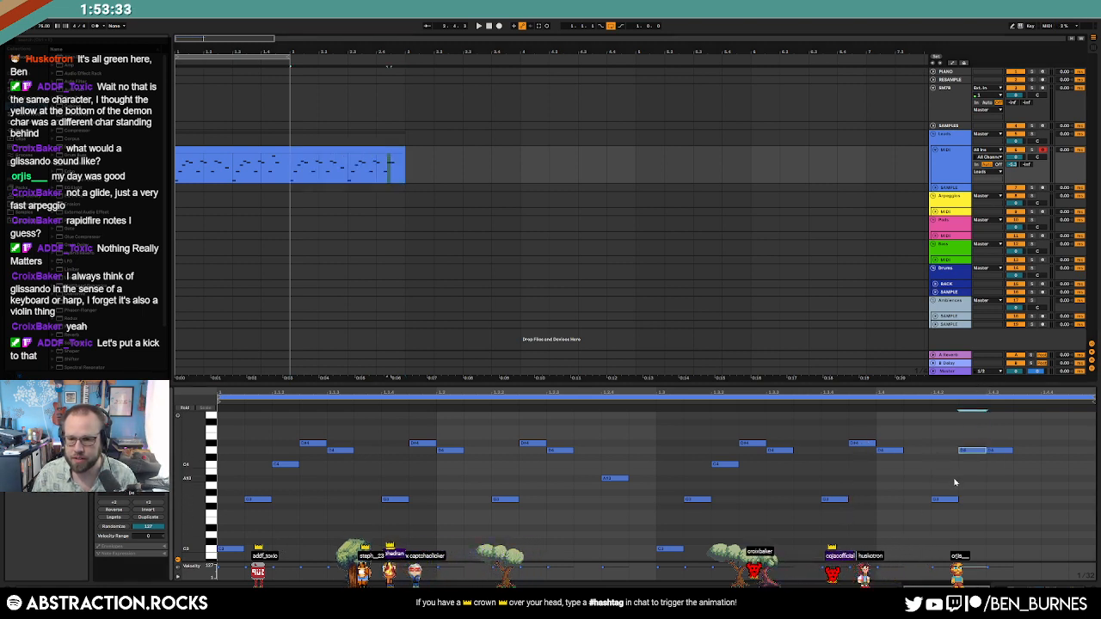
key(Down)
key(Down)
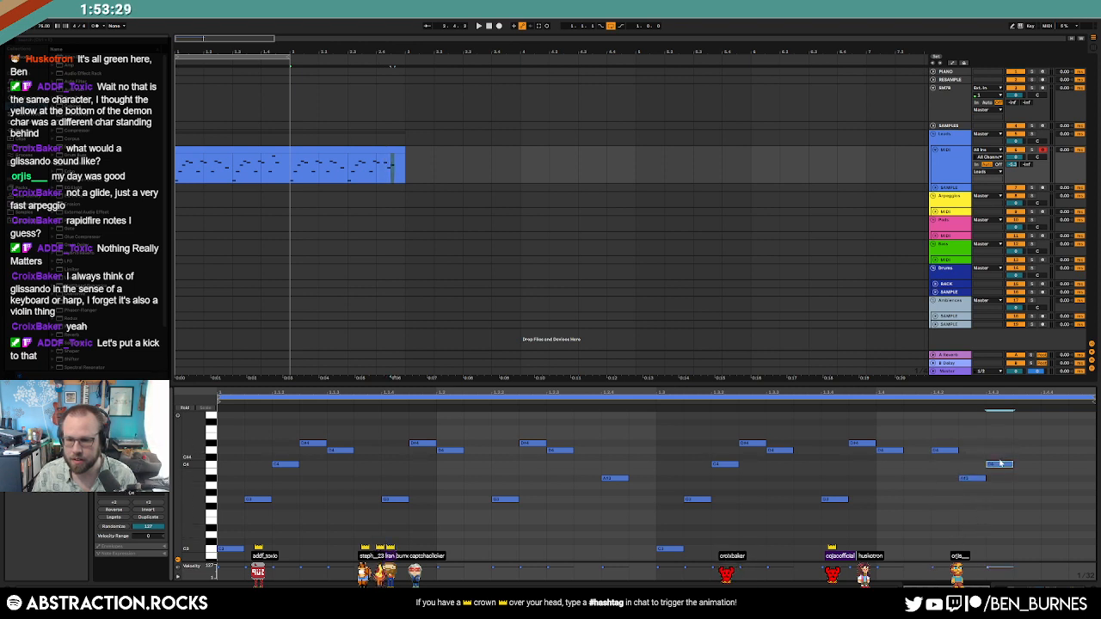
click(398, 76)
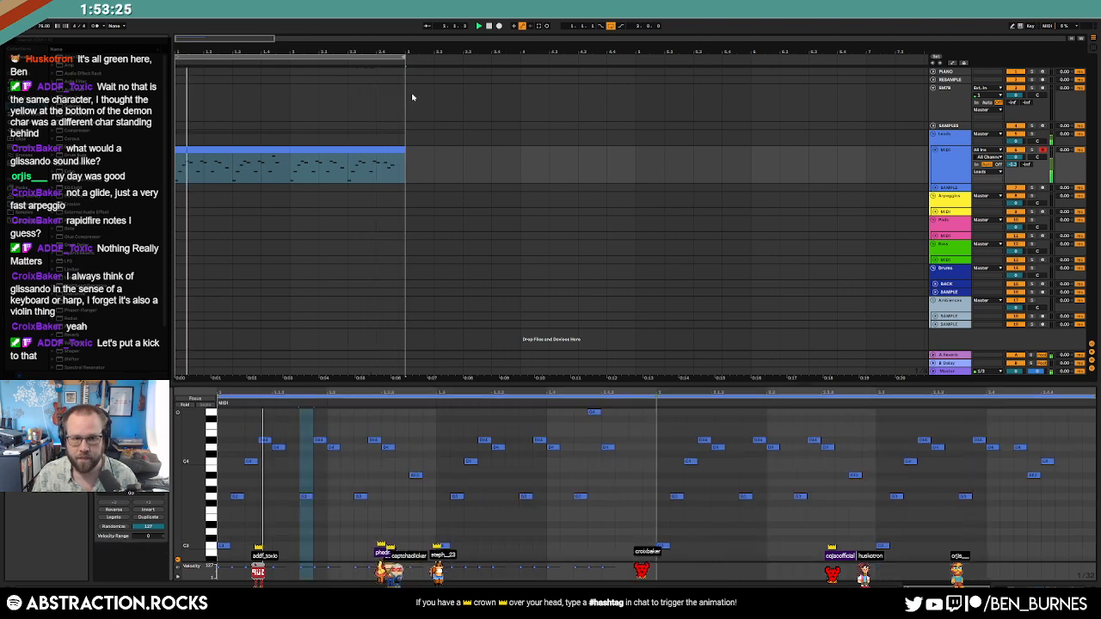
Step: Unfold the Drums group's RACK track, insert an empty one-bar MIDI clip in bar 1, and show the track's devices
click(947, 283)
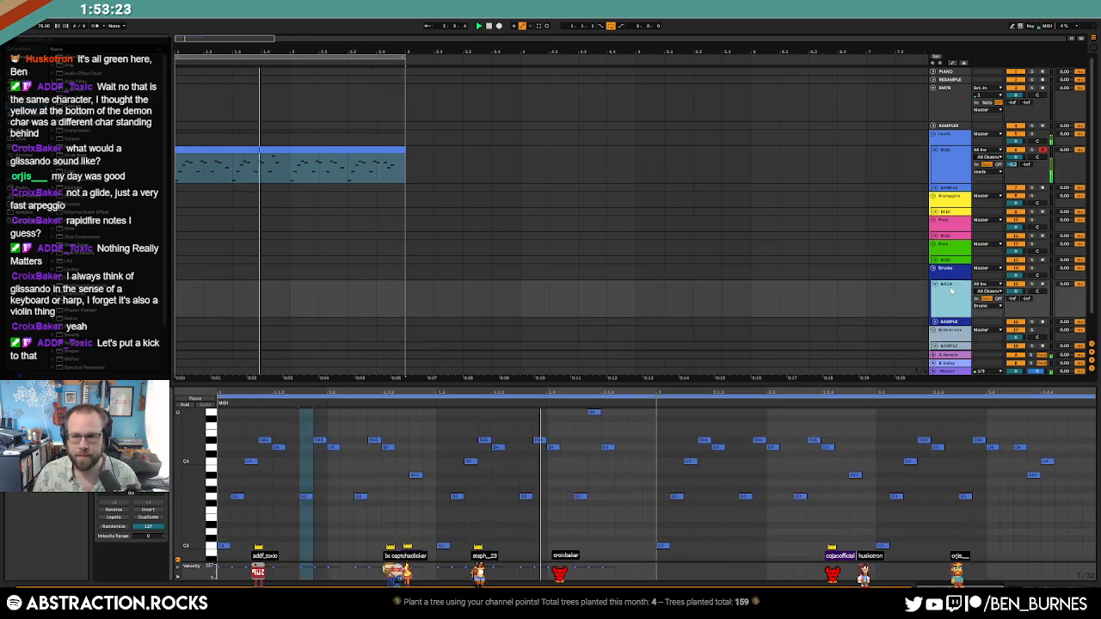
click(201, 300)
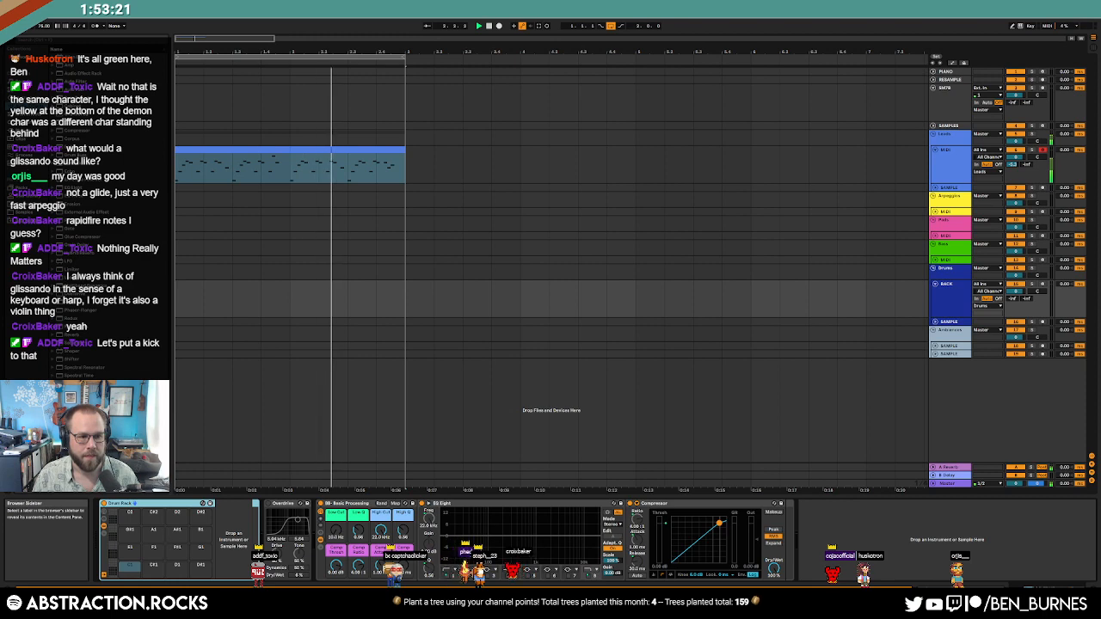
drag(182, 292, 289, 306)
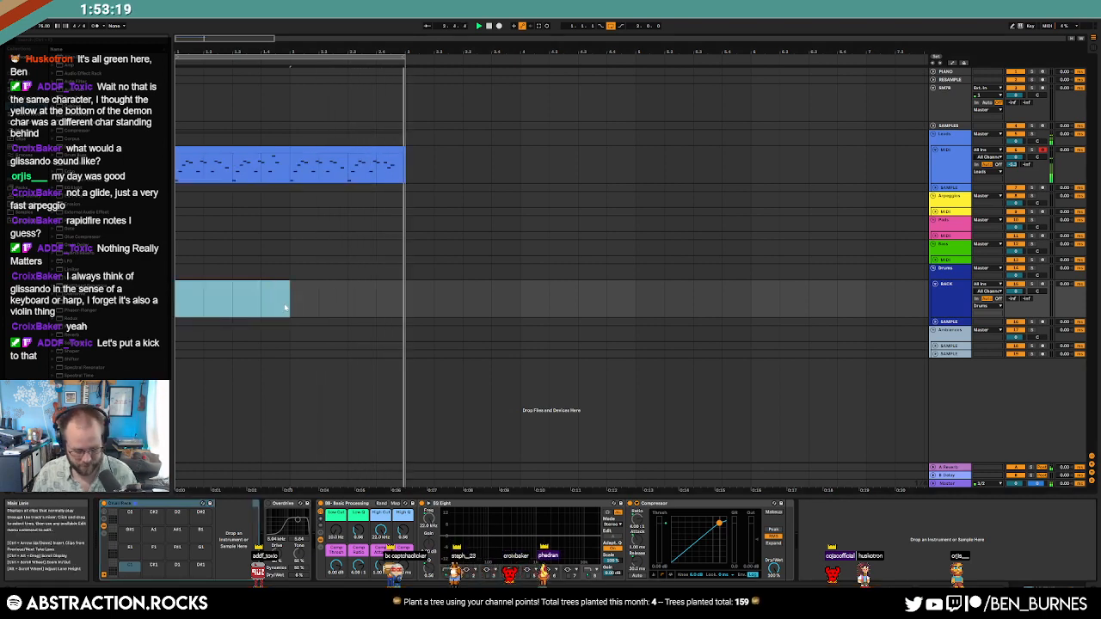
key(ctrl+shift+m)
key(shift+Tab)
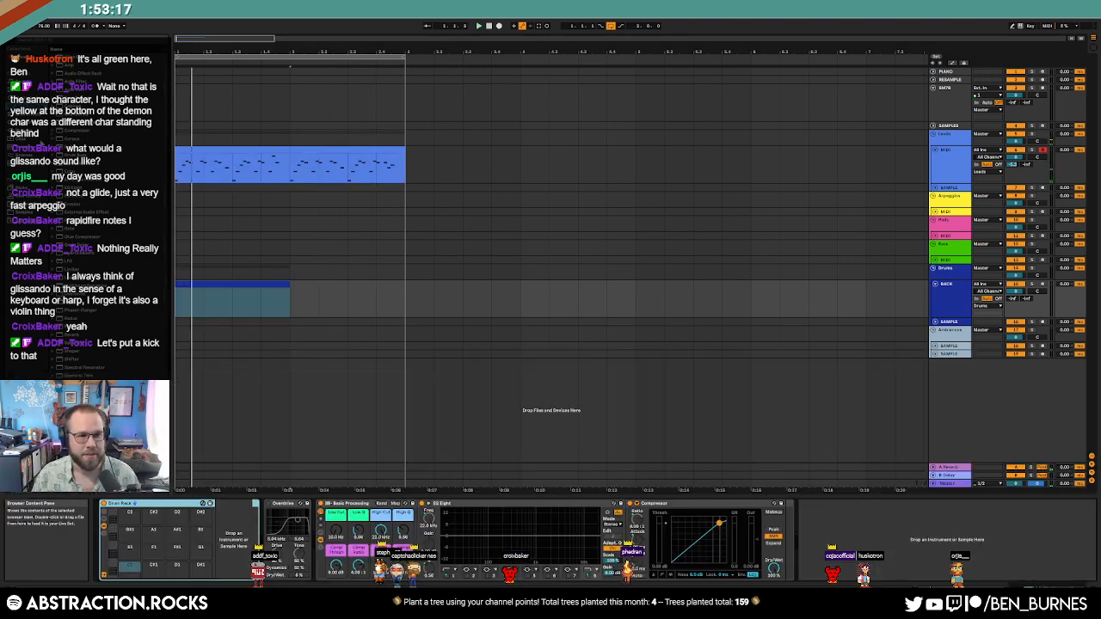
Step: Find a VMH1 bass drum sample in the Vengeance packs and load it onto the first Drum Rack pad
click(32, 213)
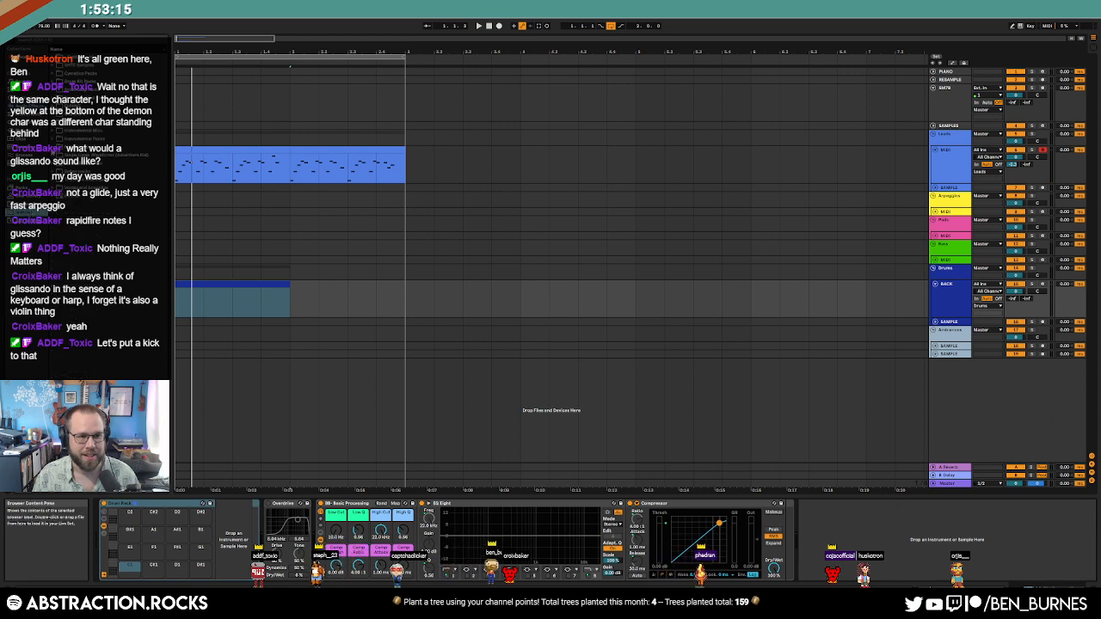
click(53, 147)
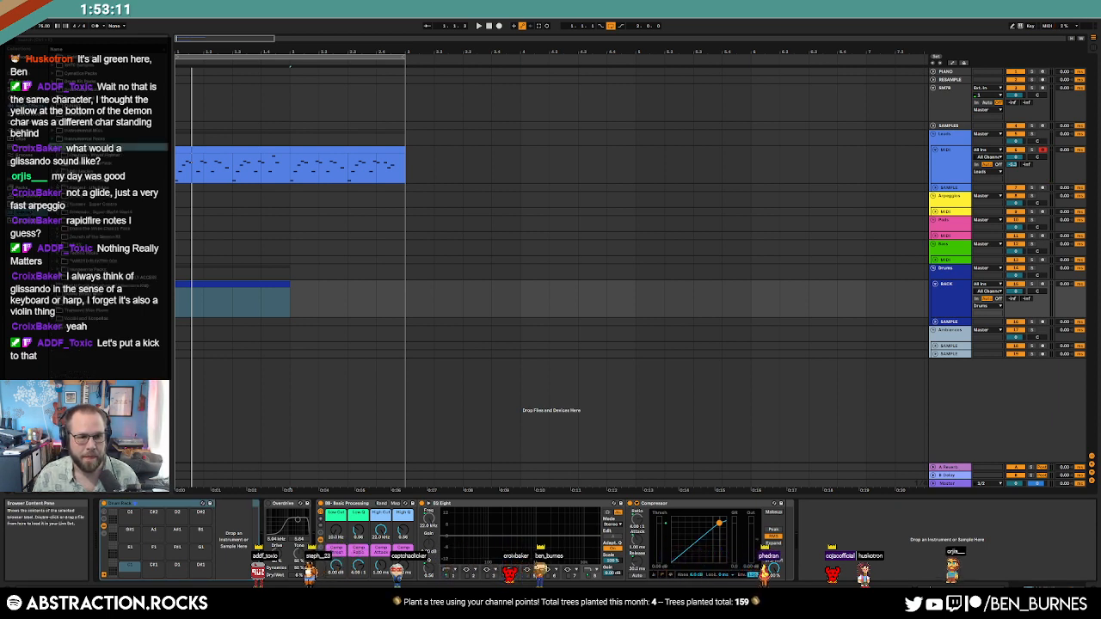
click(103, 273)
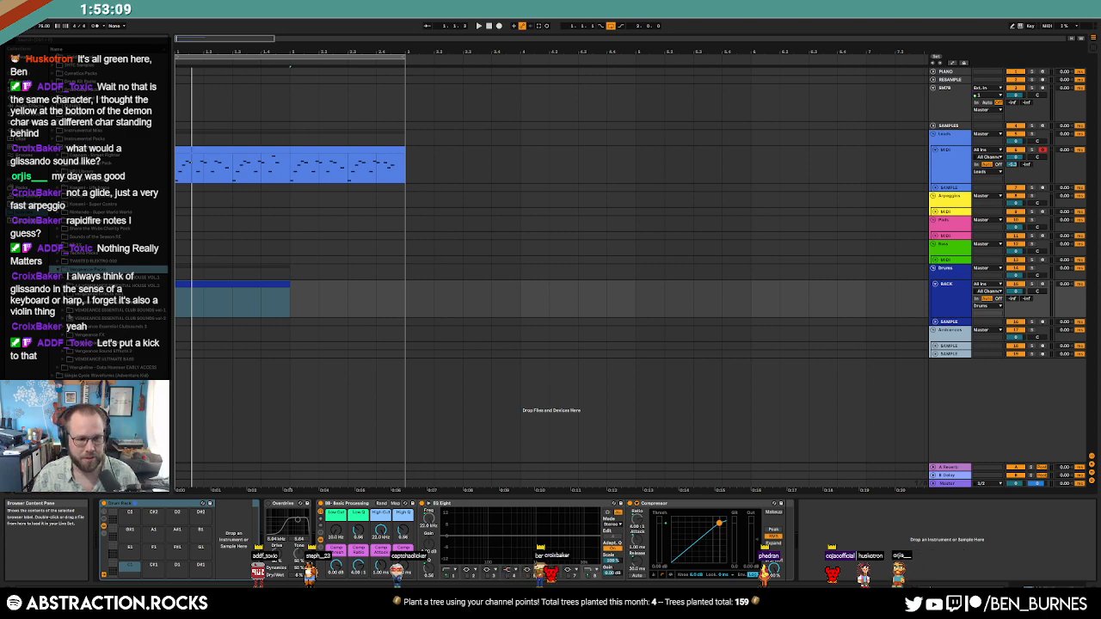
click(66, 342)
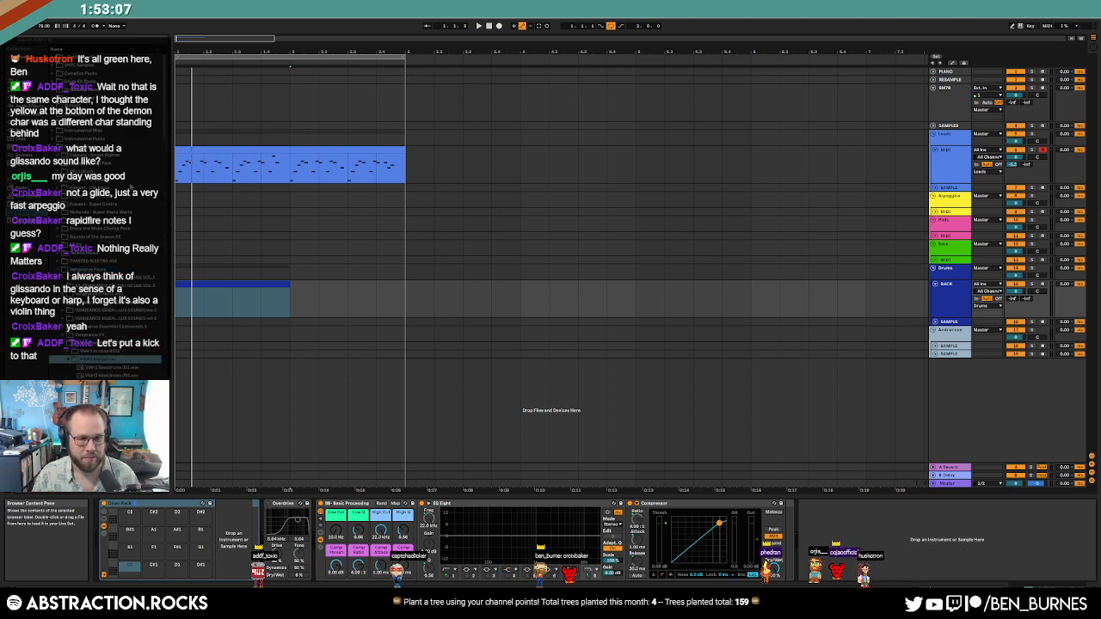
scroll(155, 172, down, 15)
click(112, 223)
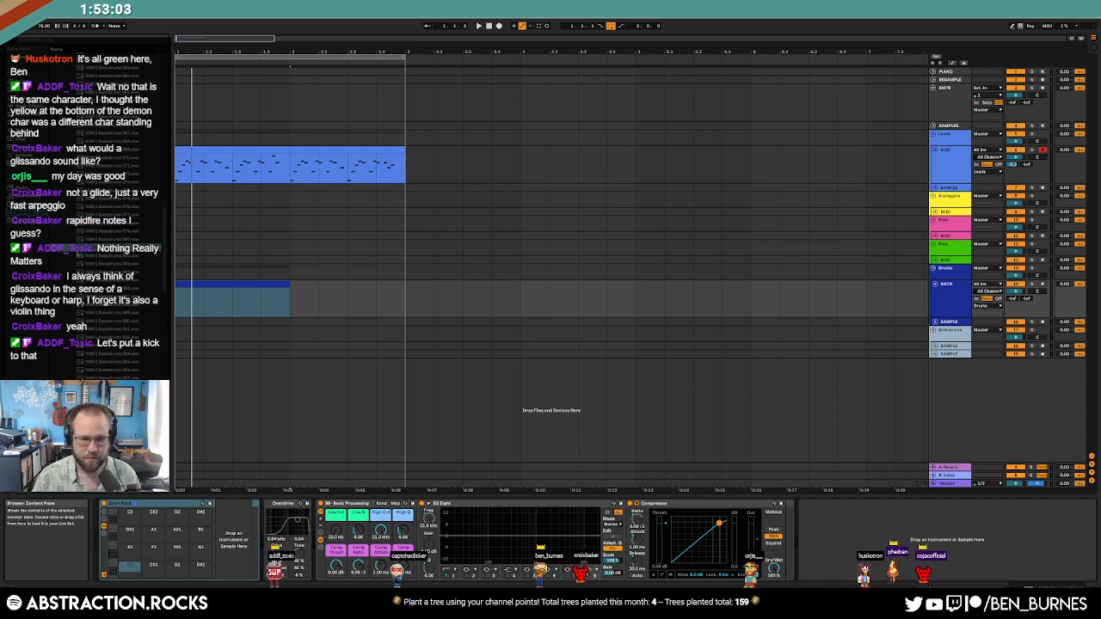
click(121, 134)
key(Up)
key(Up)
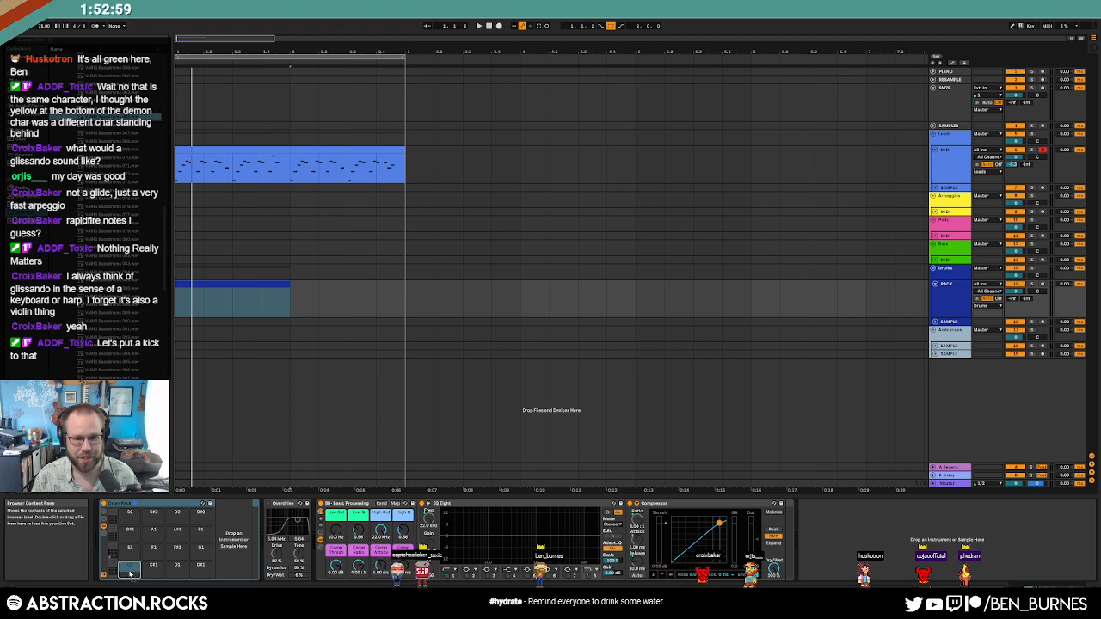
Step: Program a kick on all four beats of the drum clip, then extend the pattern through bar 2 and play the loop
double_click(230, 281)
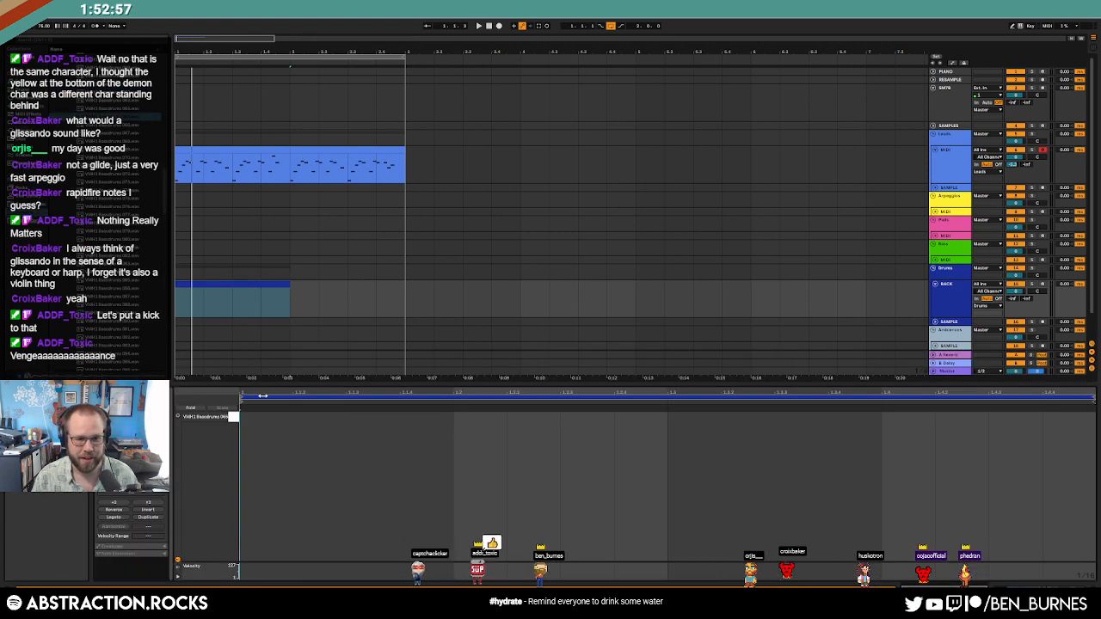
double_click(255, 418)
key(ctrl+d)
key(ctrl+d)
key(ctrl+d)
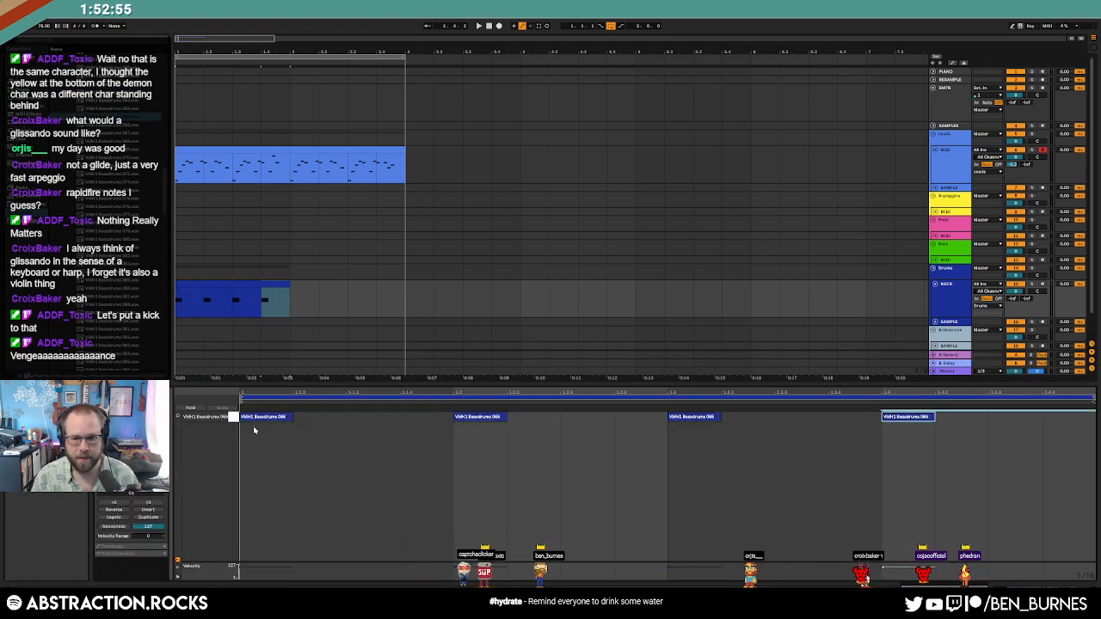
key(space)
drag(290, 290, 404, 315)
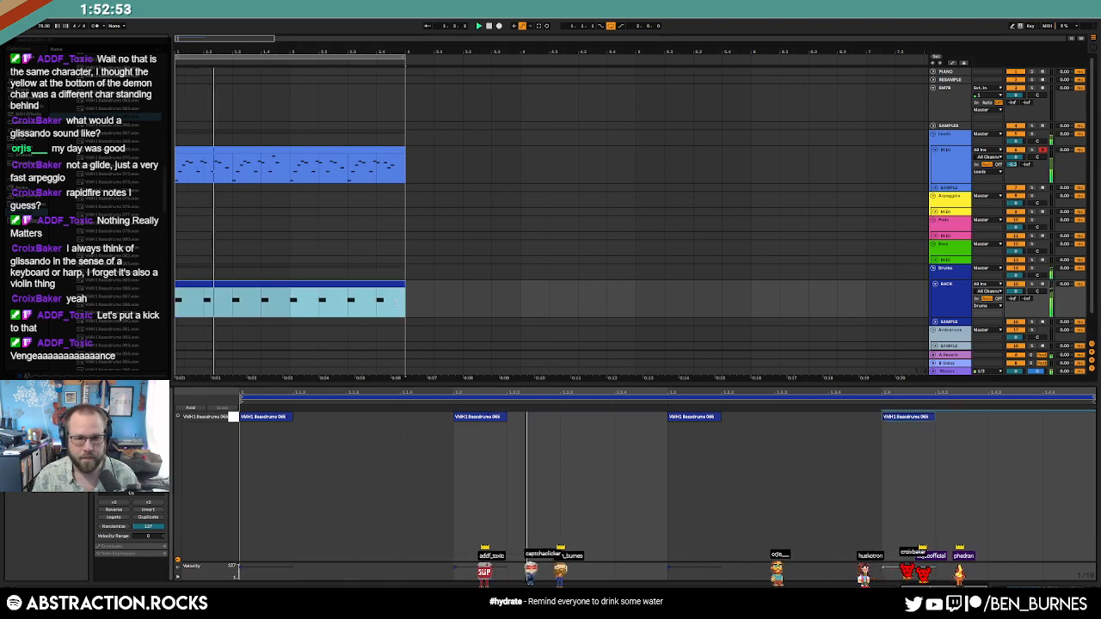
key(shift+Tab)
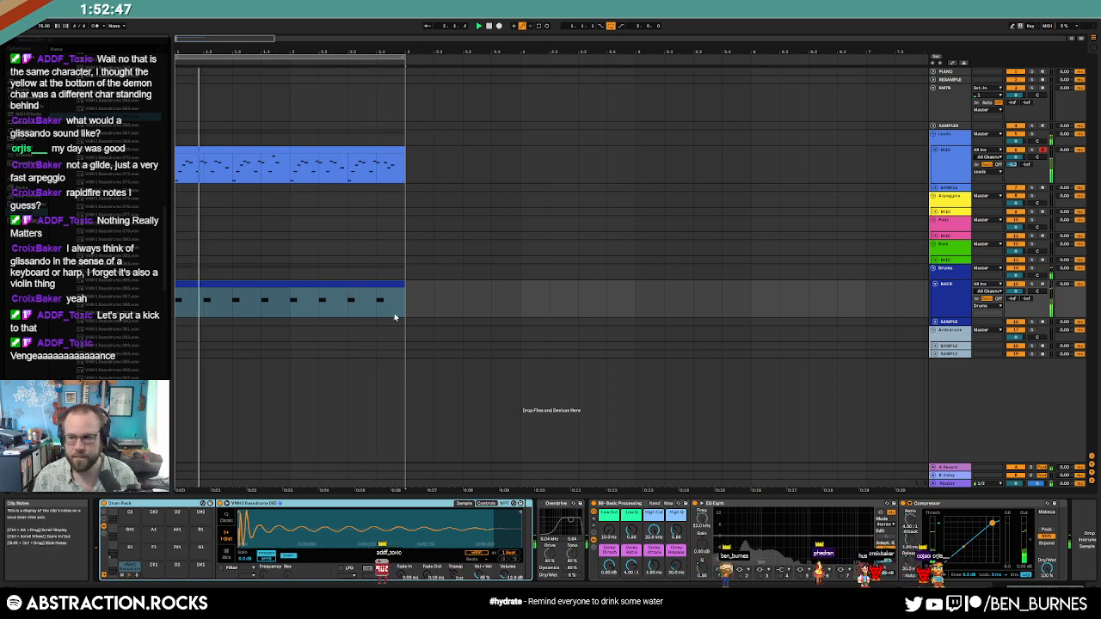
Step: Unfold and select the SAMPLE track in the Leads group, stopping playback
click(381, 286)
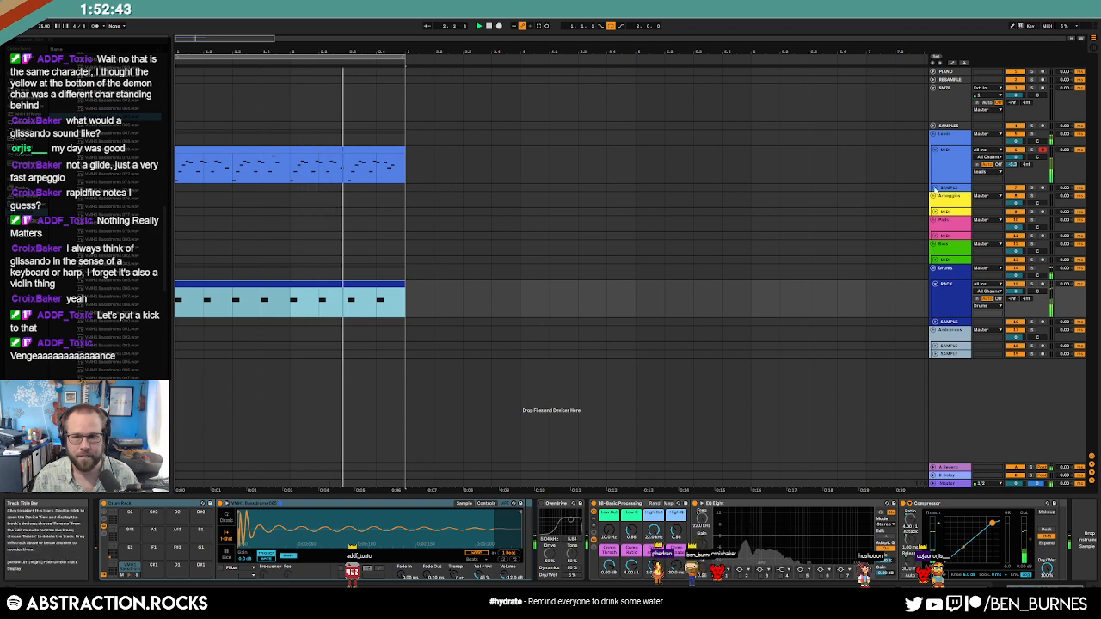
click(935, 188)
click(951, 192)
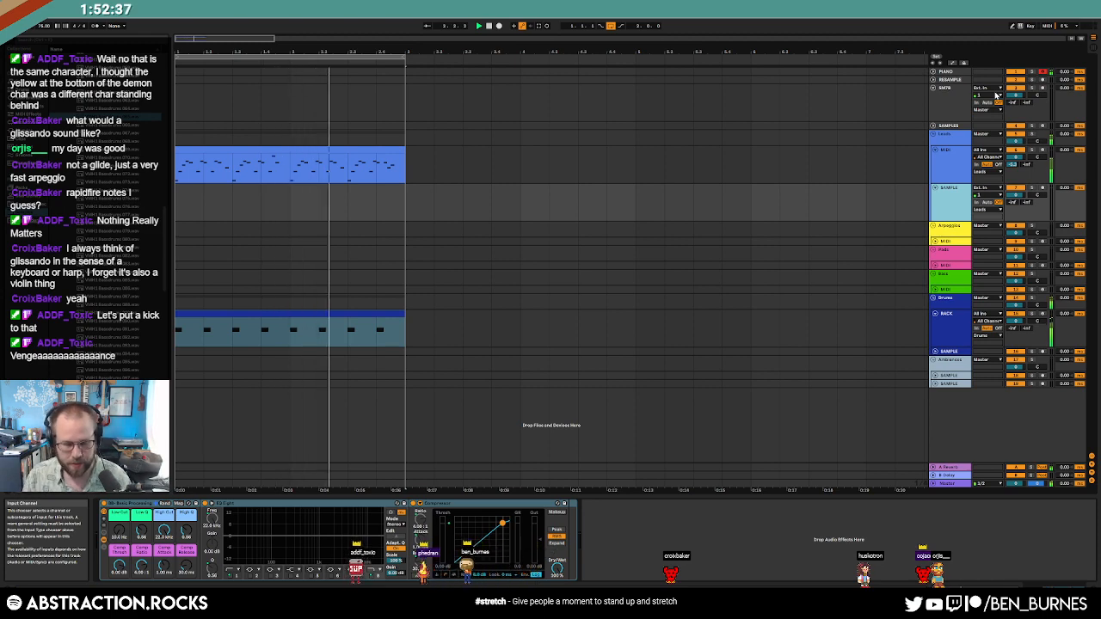
double_click(242, 166)
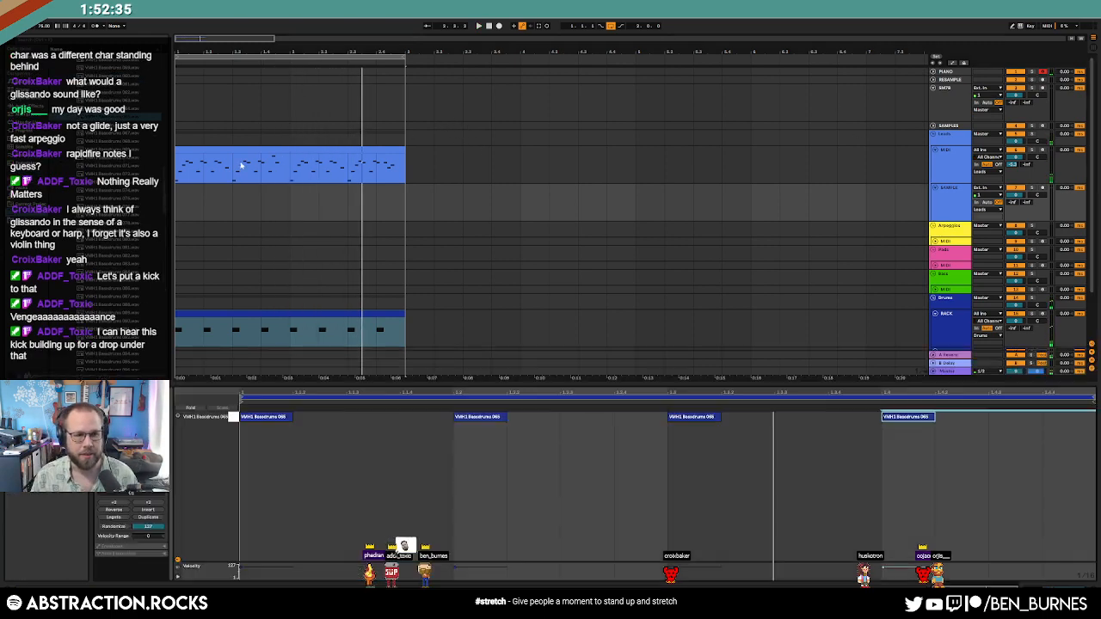
key(shift+Tab)
click(24, 130)
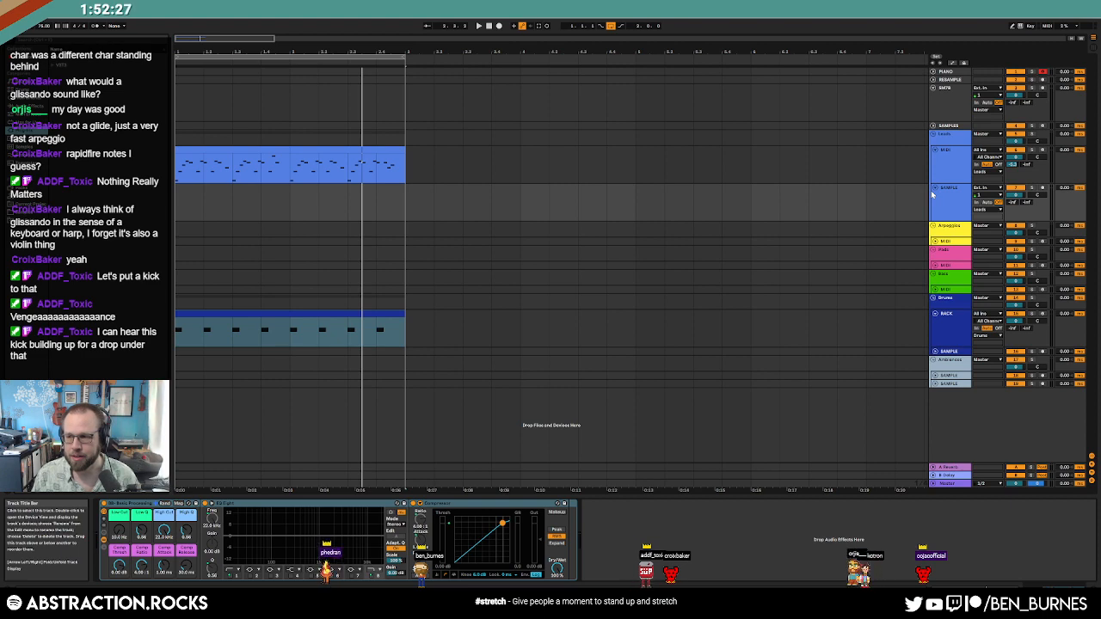
Step: Unfold the MIDI track with Operator in the Arpeggios group and arm it for recording
click(937, 334)
click(935, 242)
click(957, 245)
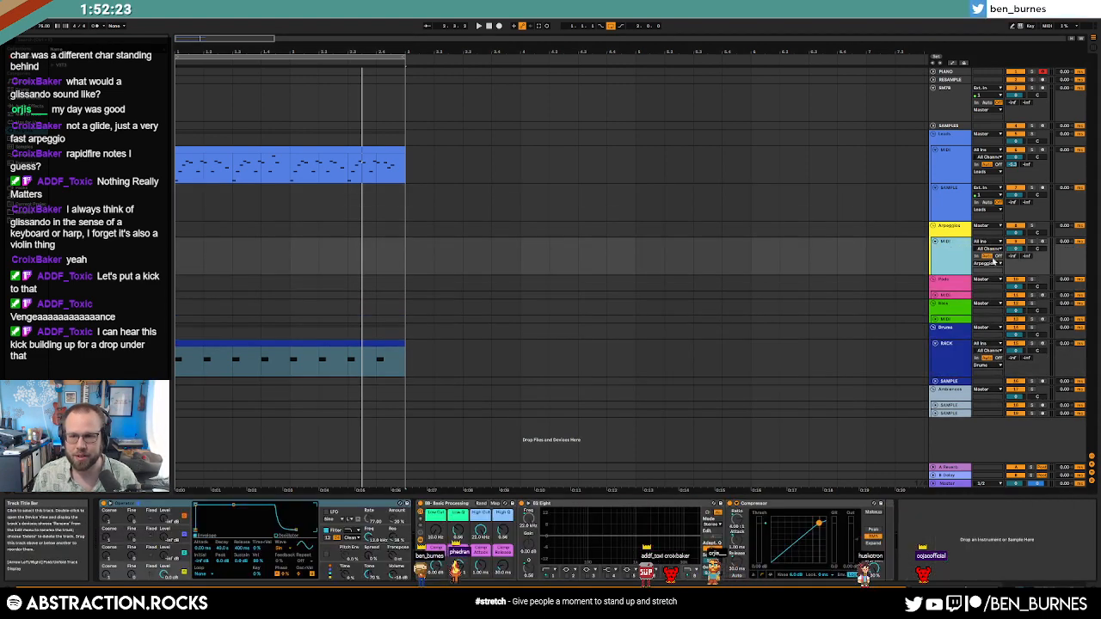
click(1043, 242)
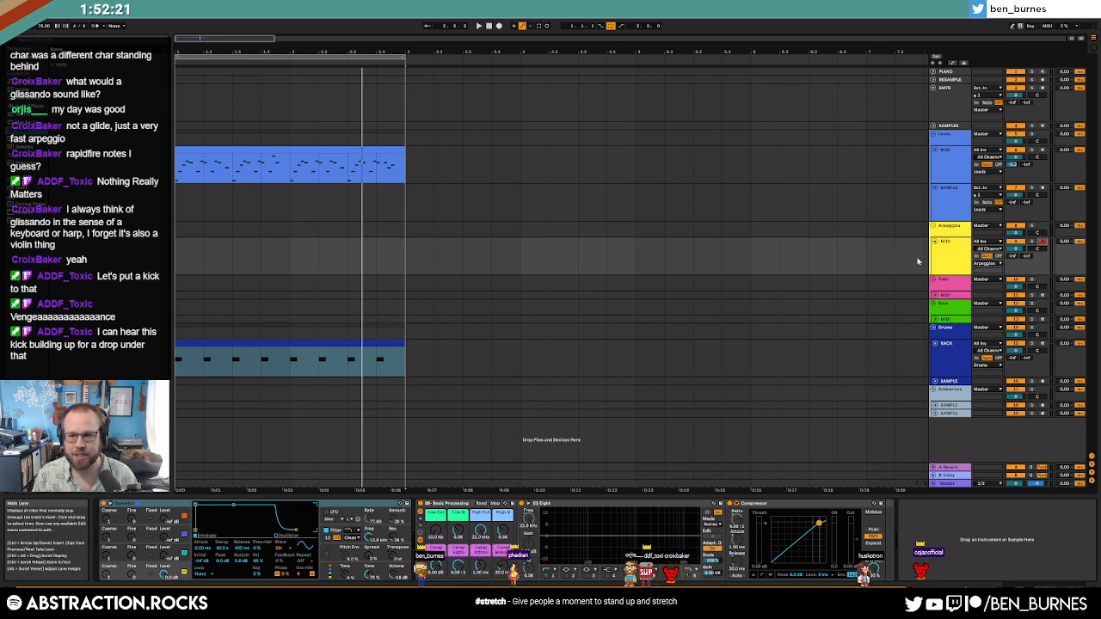
Step: Reshape Operator's envelope into a fast decay with low sustain, and turn on the LFO
drag(222, 513, 231, 530)
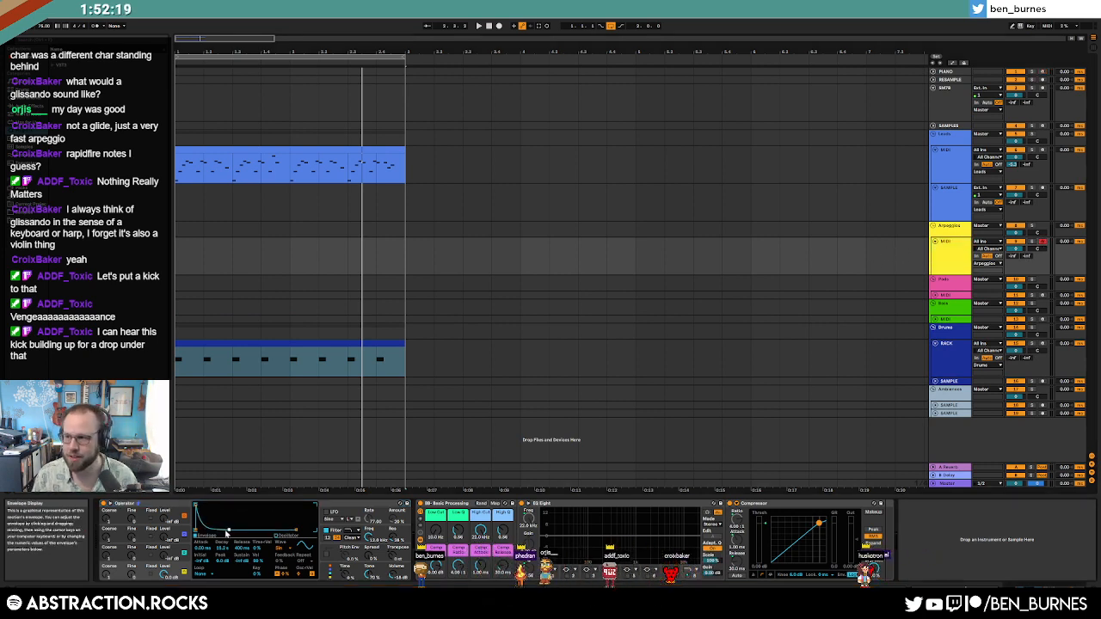
click(360, 550)
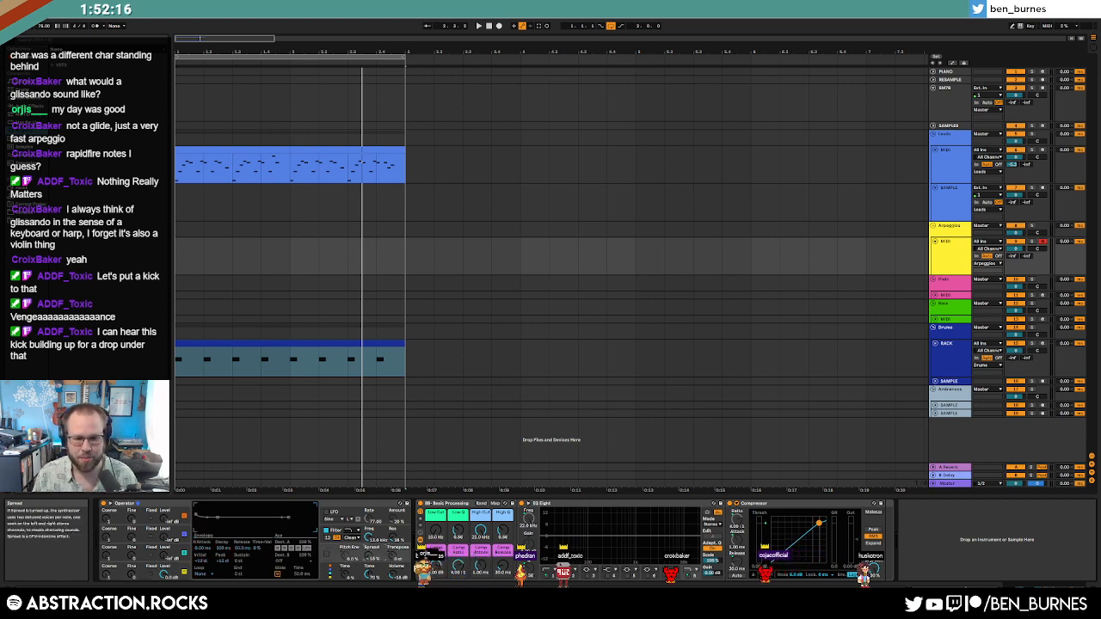
click(326, 512)
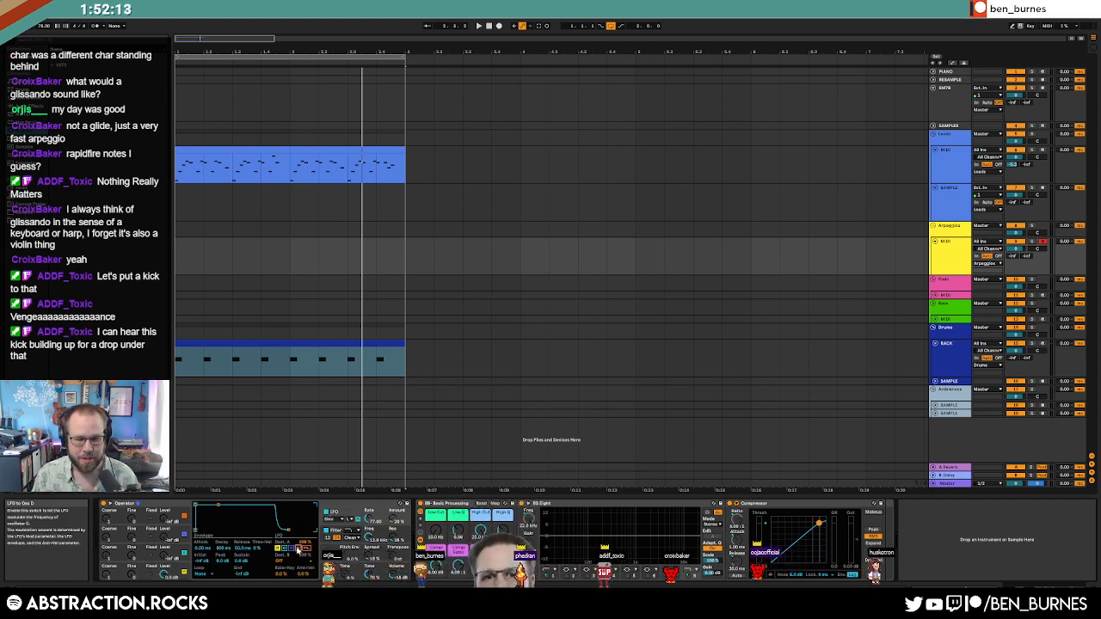
Step: Create a half-bar MIDI clip at the start of the arpeggio track and add rising notes C3, G3 and C4
drag(192, 260, 234, 261)
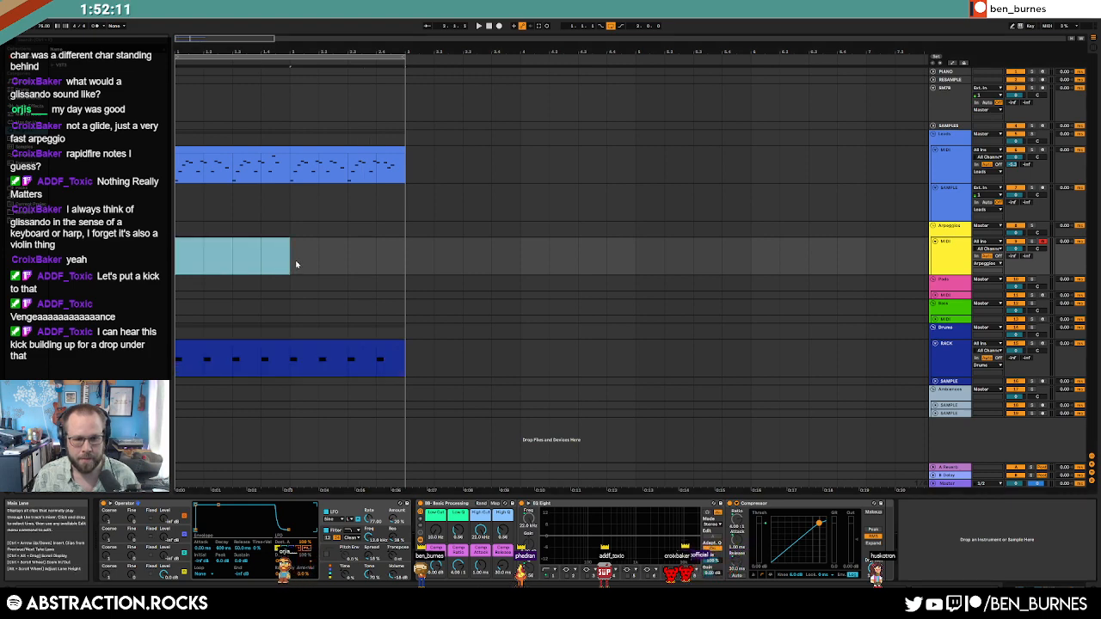
drag(386, 253, 233, 260)
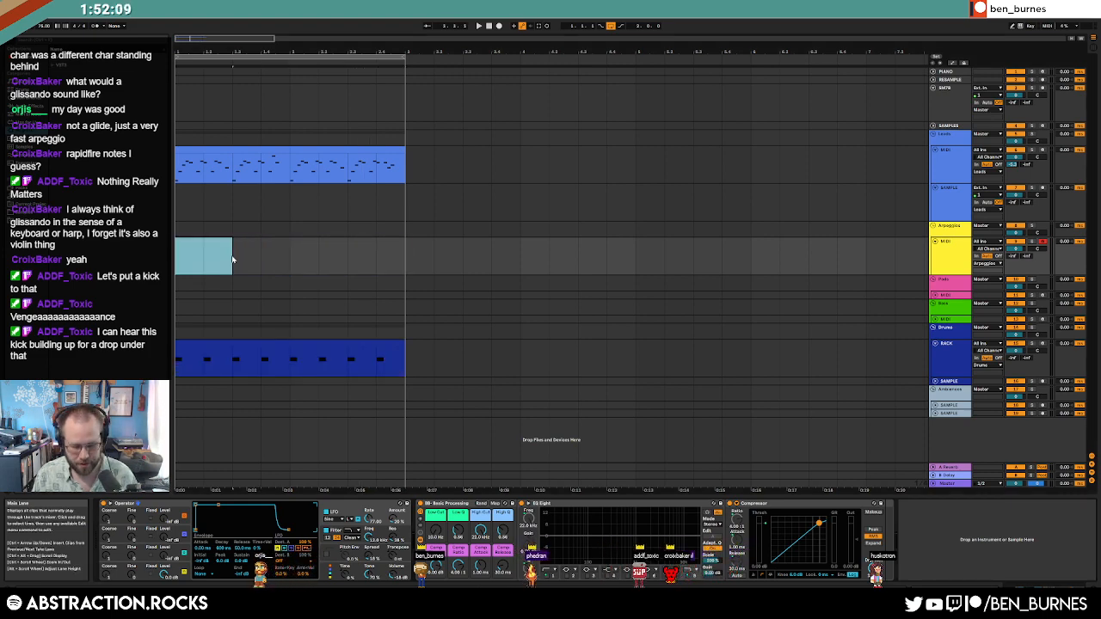
key(ctrl+shift+m)
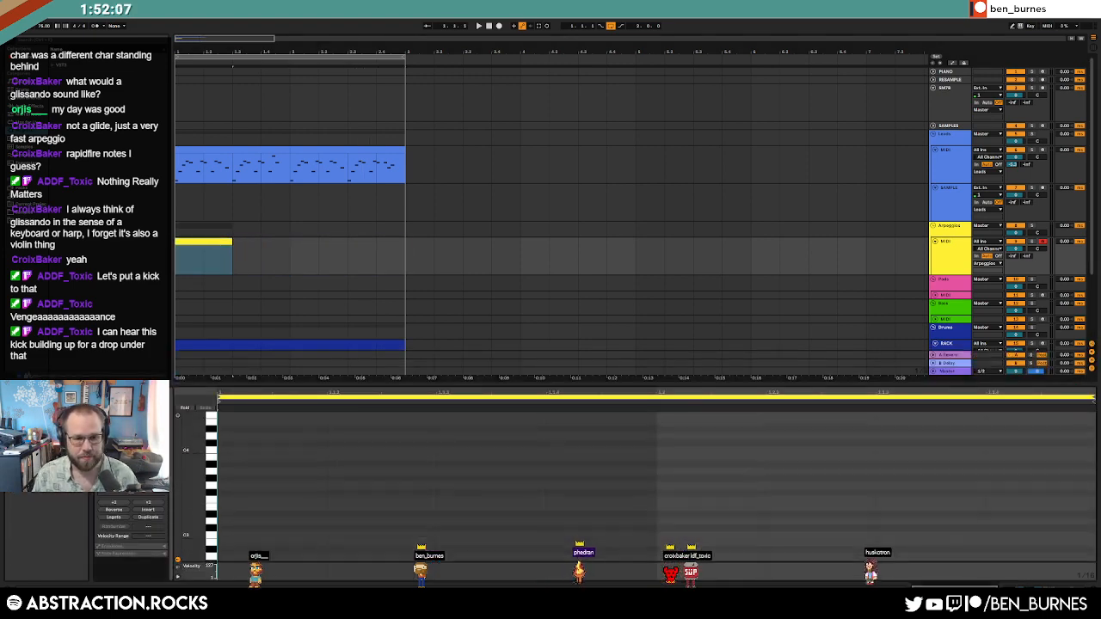
double_click(226, 496)
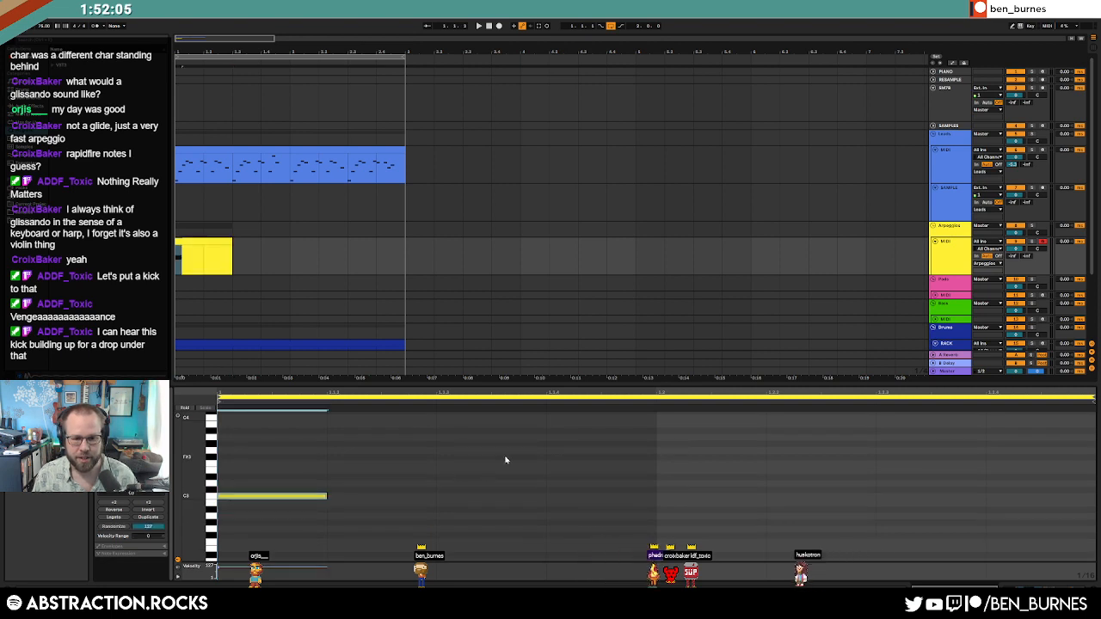
double_click(555, 451)
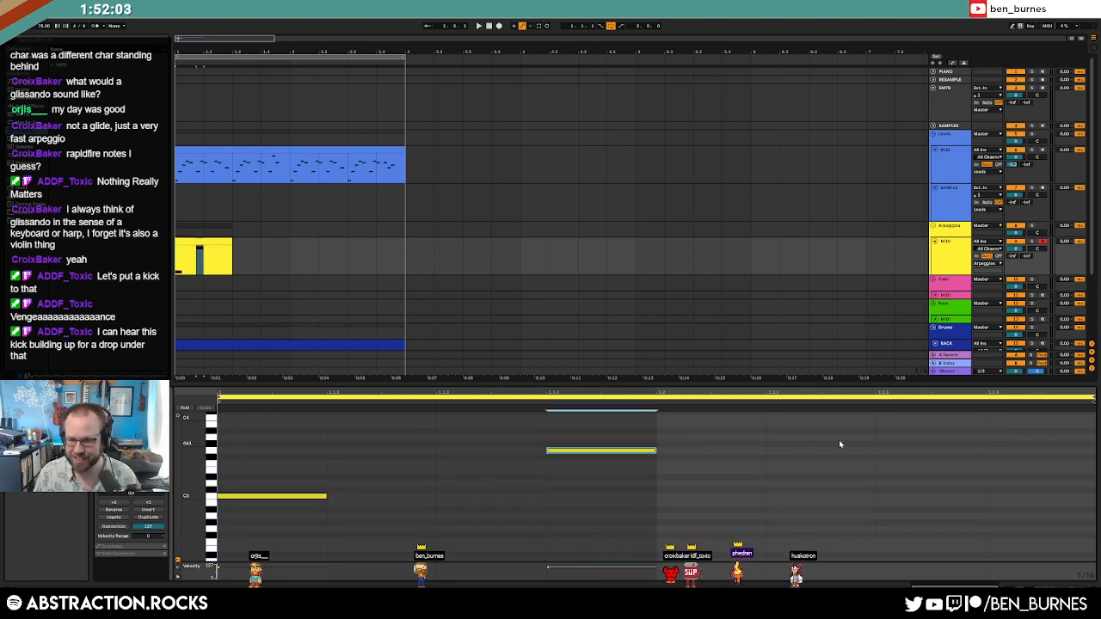
double_click(883, 438)
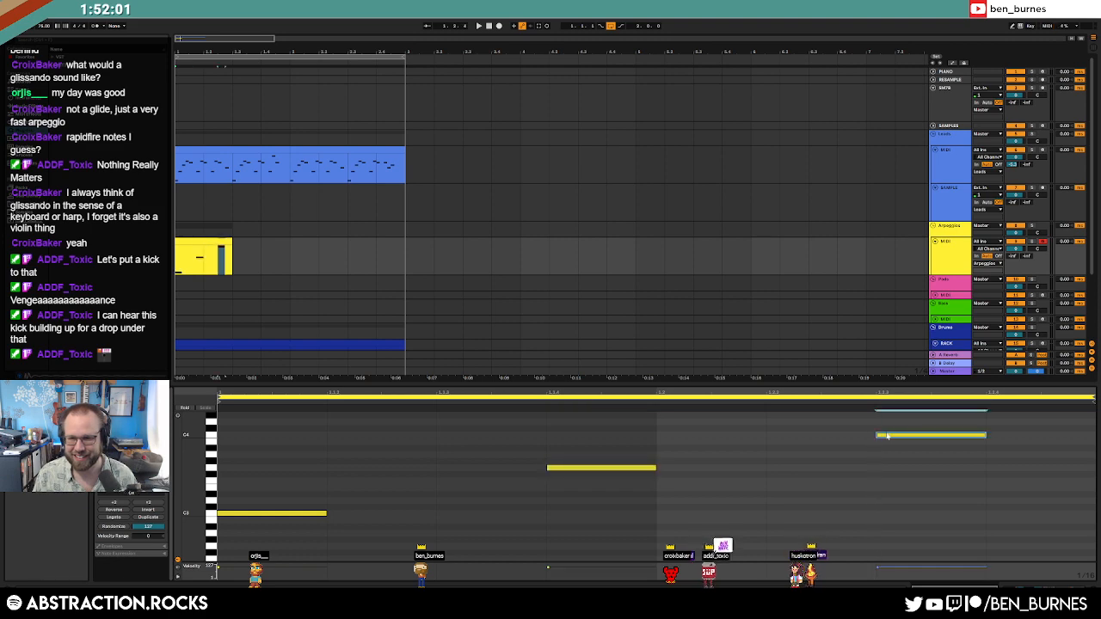
Step: Raise Operator's LFO rate and play the loop to hear the new arpeggio part
key(space)
key(shift+Tab)
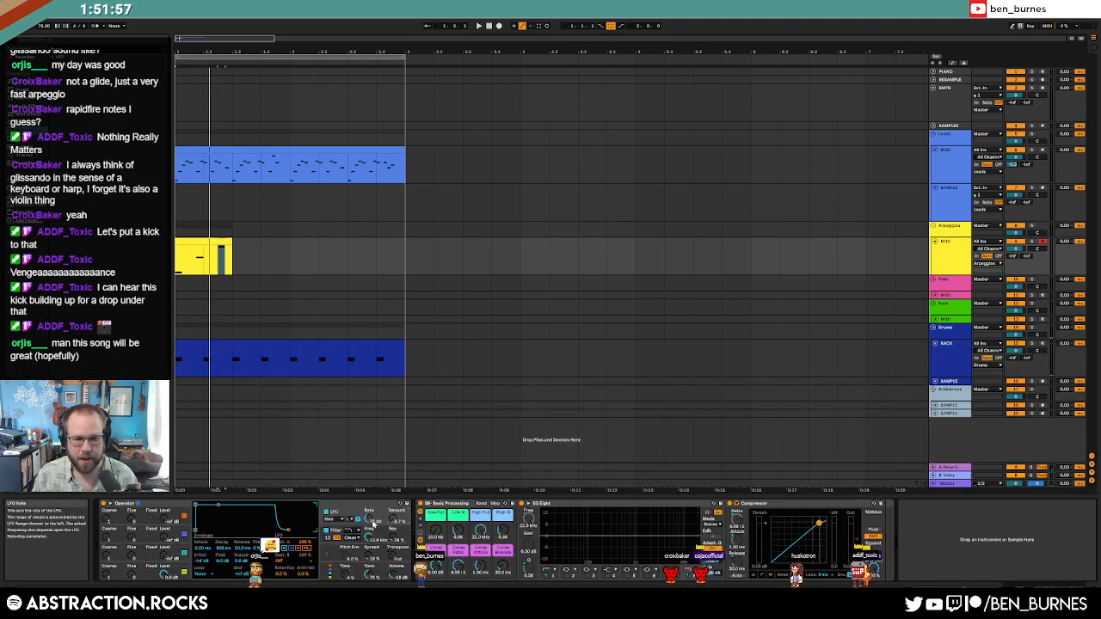
key(space)
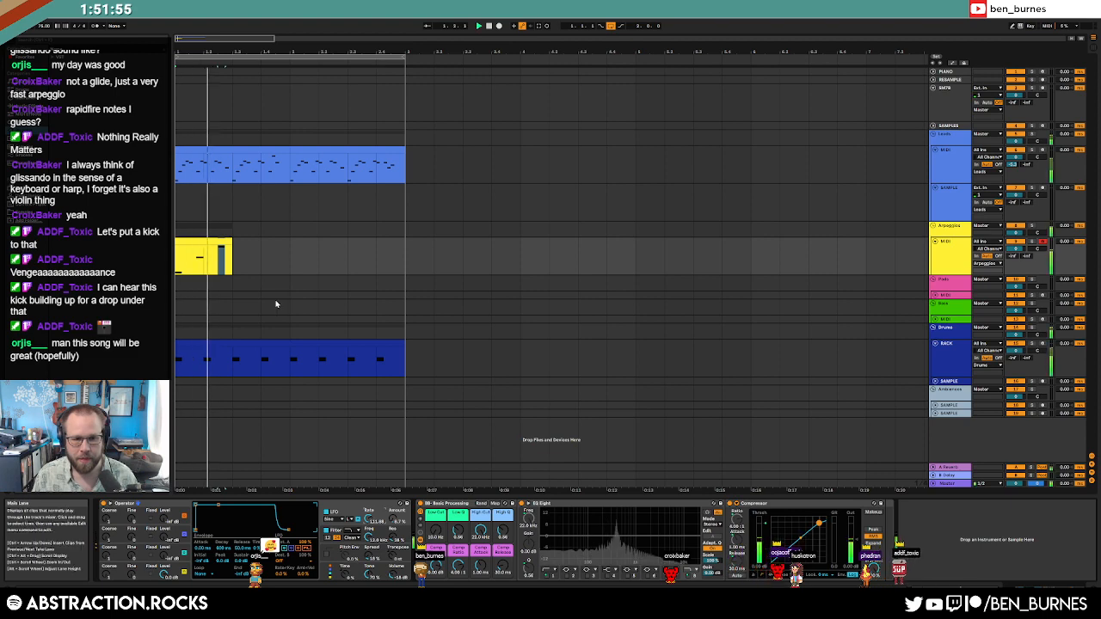
Step: Duplicate the half-bar arpeggio clip to the start of bar 2 and raise the copy's last note by three semitones
drag(289, 251, 176, 253)
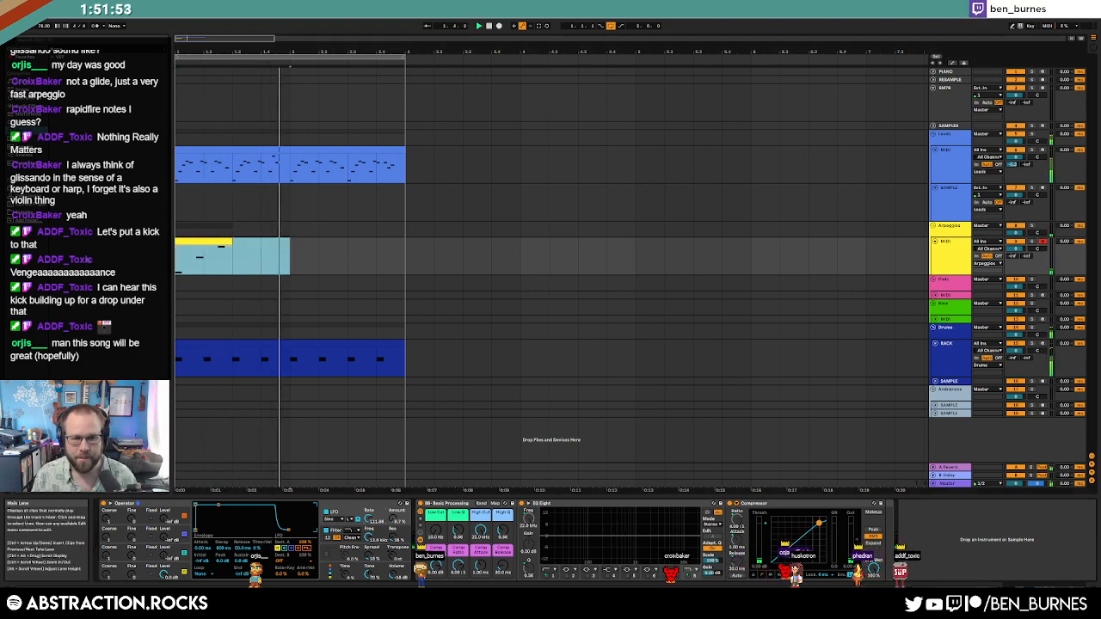
key(ctrl+d)
double_click(334, 242)
key(Up)
key(Up)
key(Up)
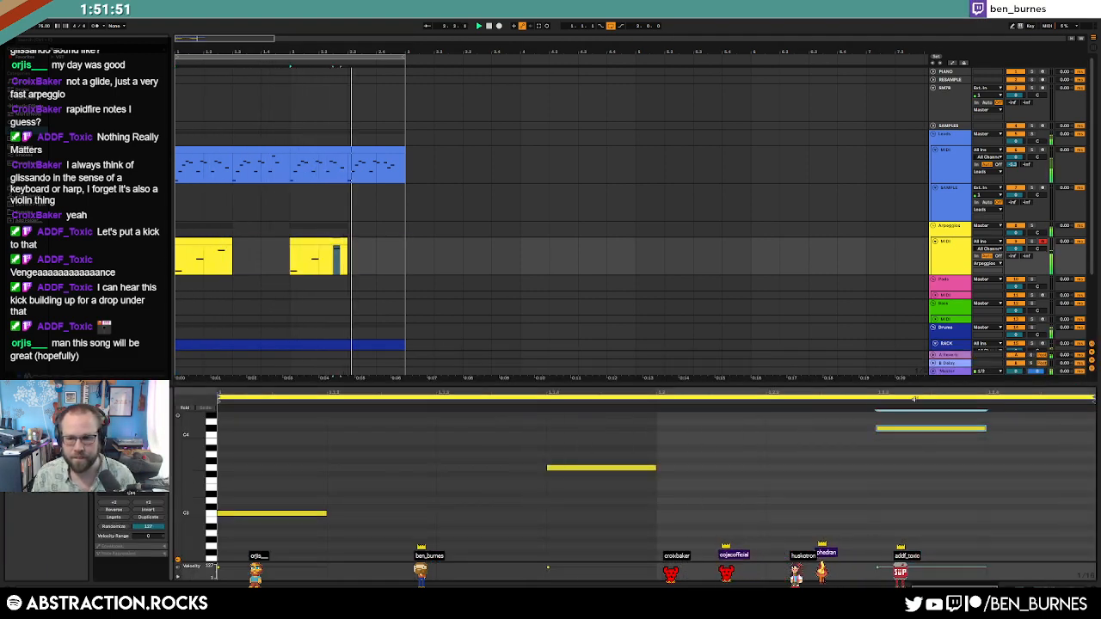
Step: Raise the arpeggio track's reverb and delay sends, and duplicate its bar 2 clip into the second half of that bar
key(shift+Tab)
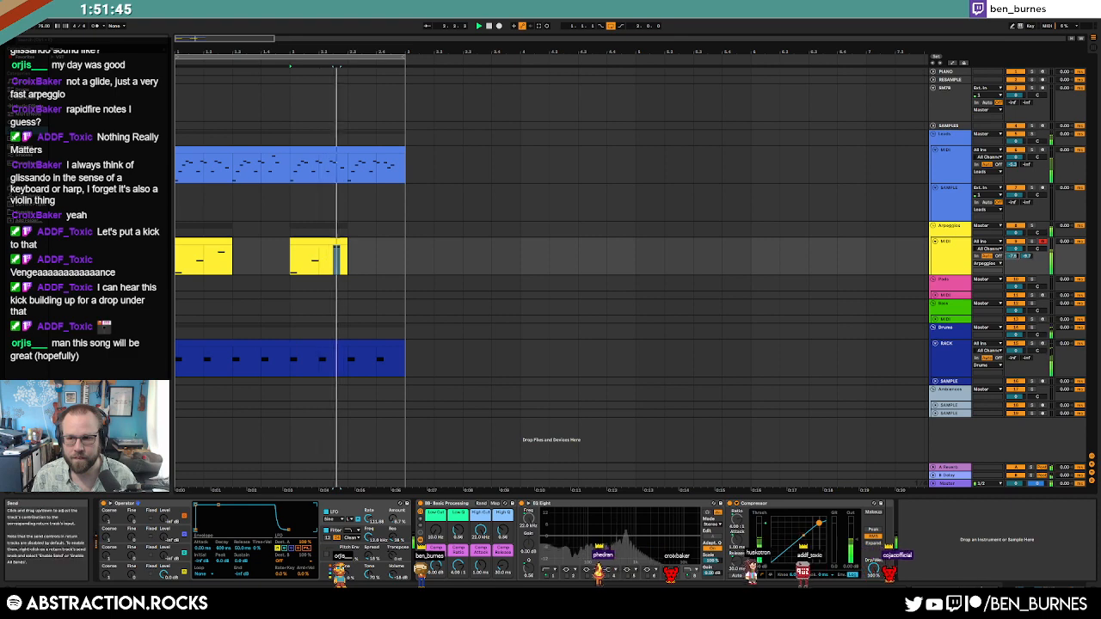
click(335, 244)
key(ctrl+d)
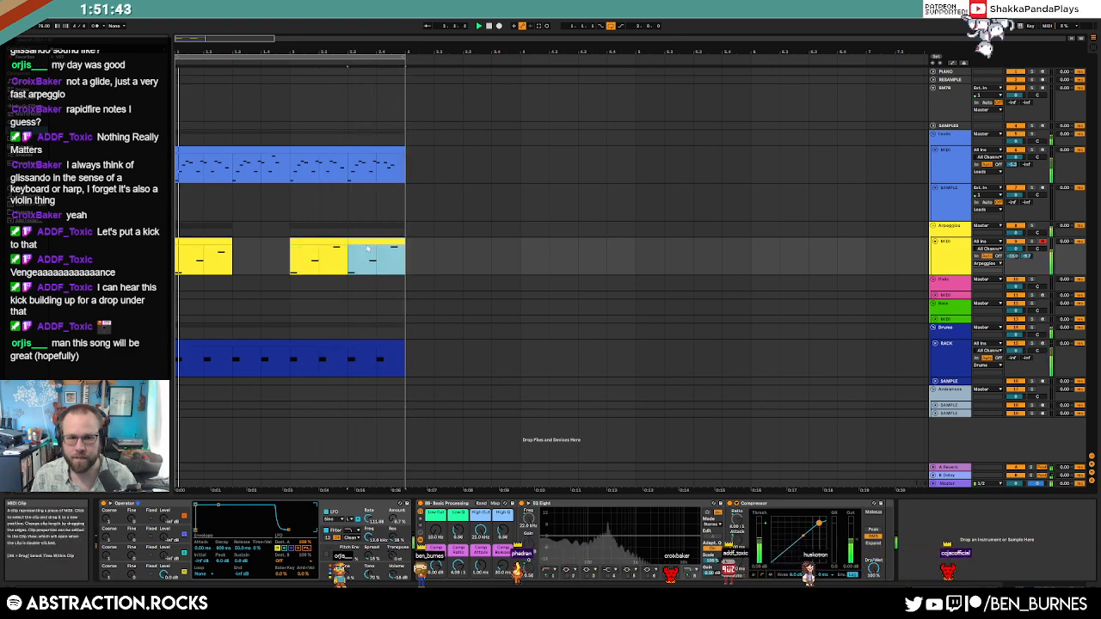
Step: Delete the low opening note from the last half-bar arpeggio clip and join the two bar 2 clips into one
double_click(373, 243)
drag(330, 474, 220, 557)
key(Delete)
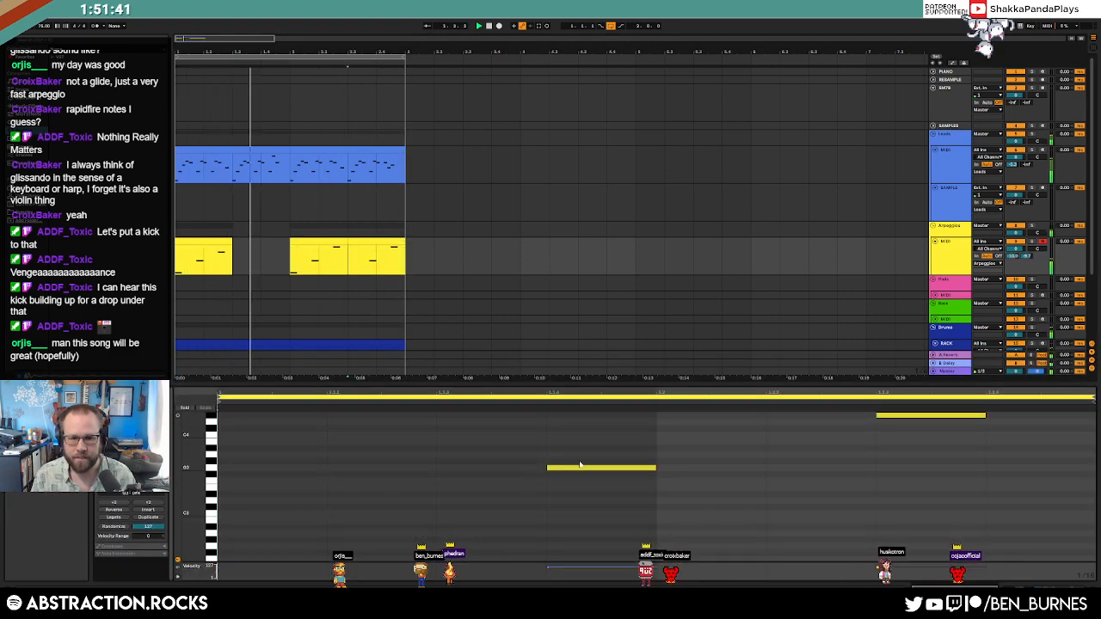
click(361, 250)
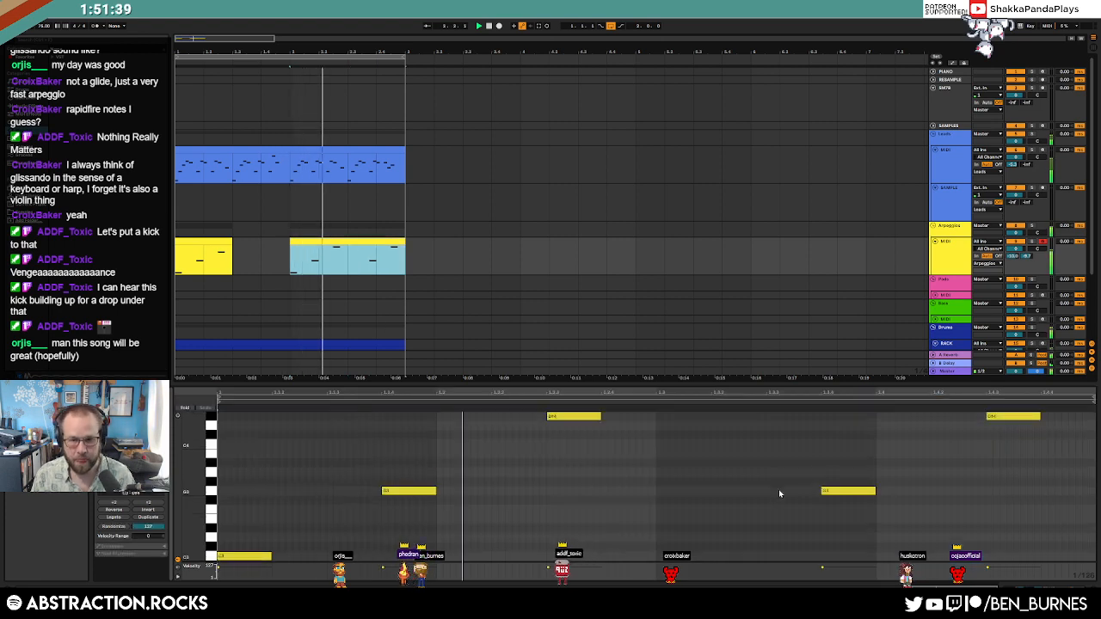
Step: Lower the final note of the bar 2 arpeggio clip to D4 and show the track's devices again
click(850, 493)
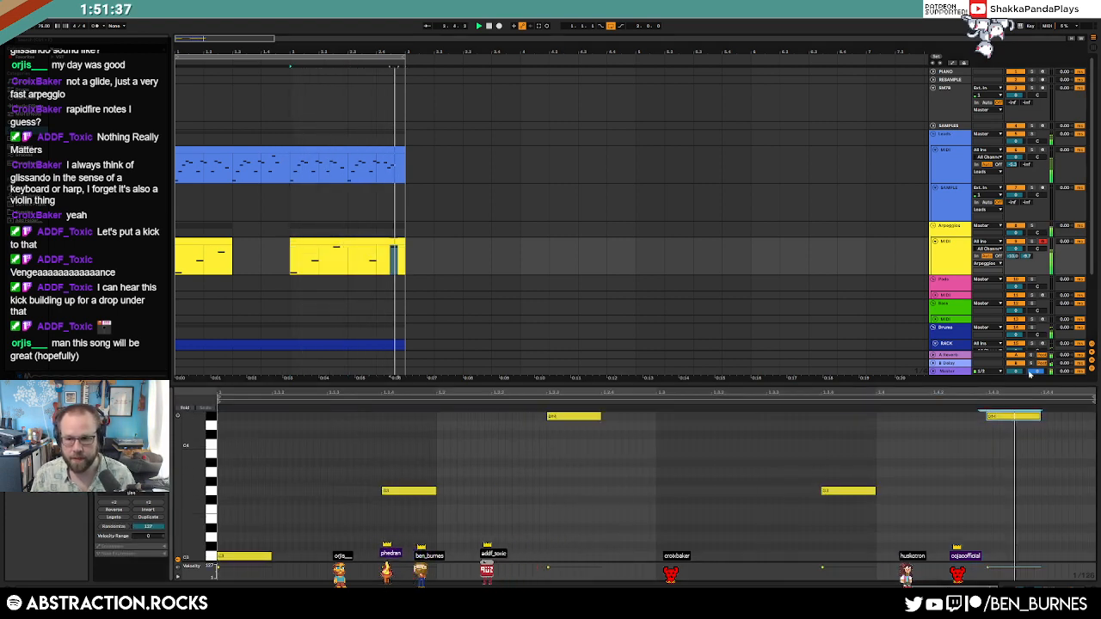
drag(1012, 417, 1011, 427)
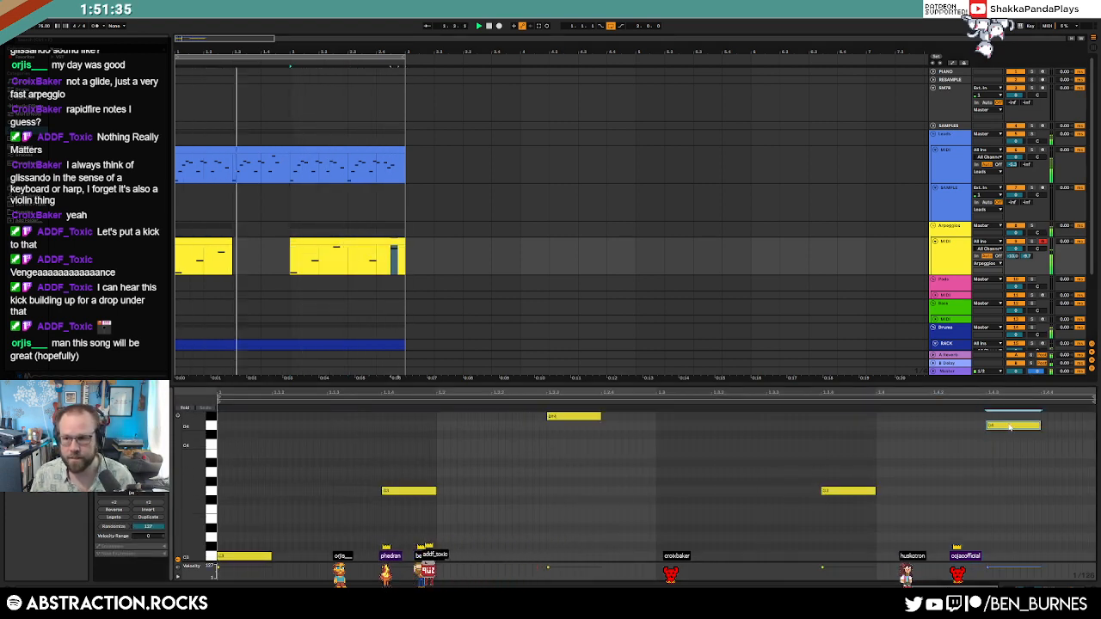
key(shift+Tab)
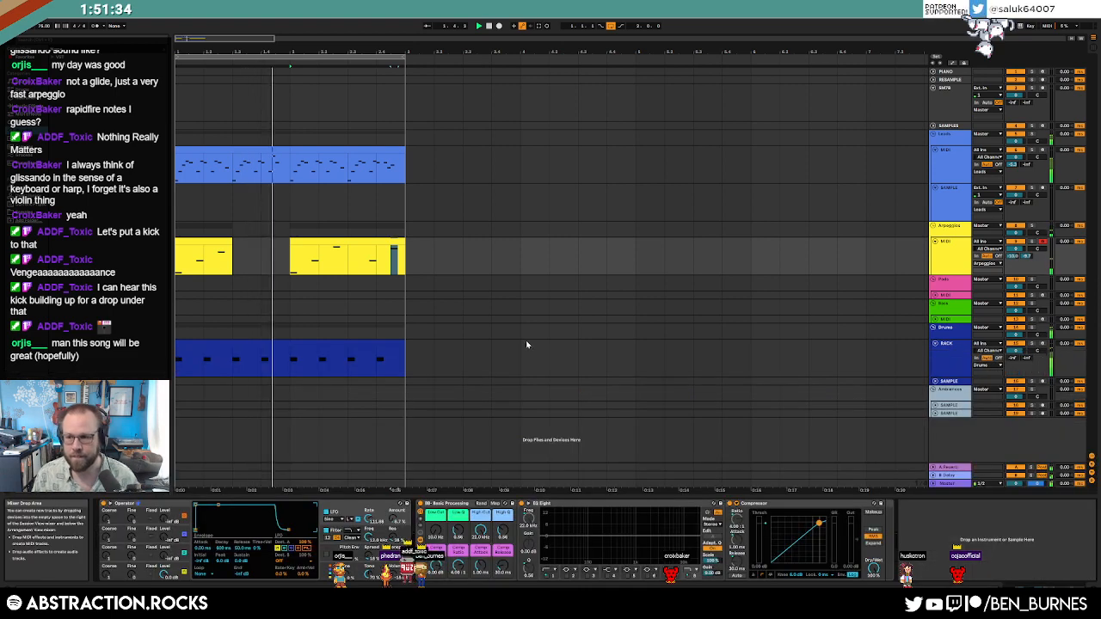
Step: Consolidate all the arpeggio clips into one continuous two-bar clip, including the empty half bar
click(218, 261)
shift+click(313, 242)
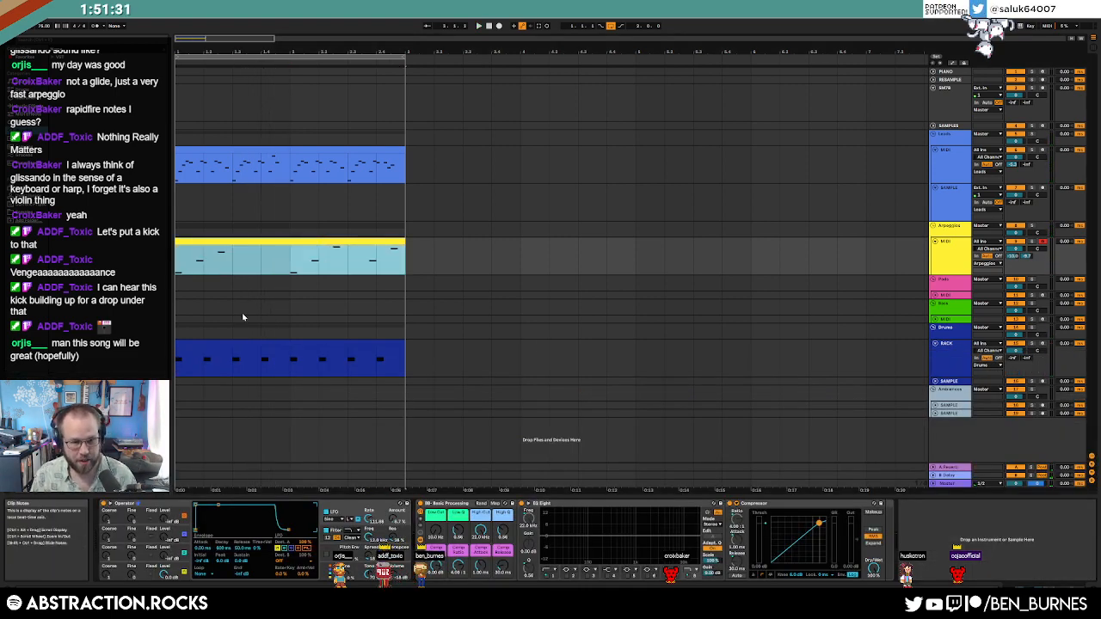
key(shift+Tab)
key(shift+Tab)
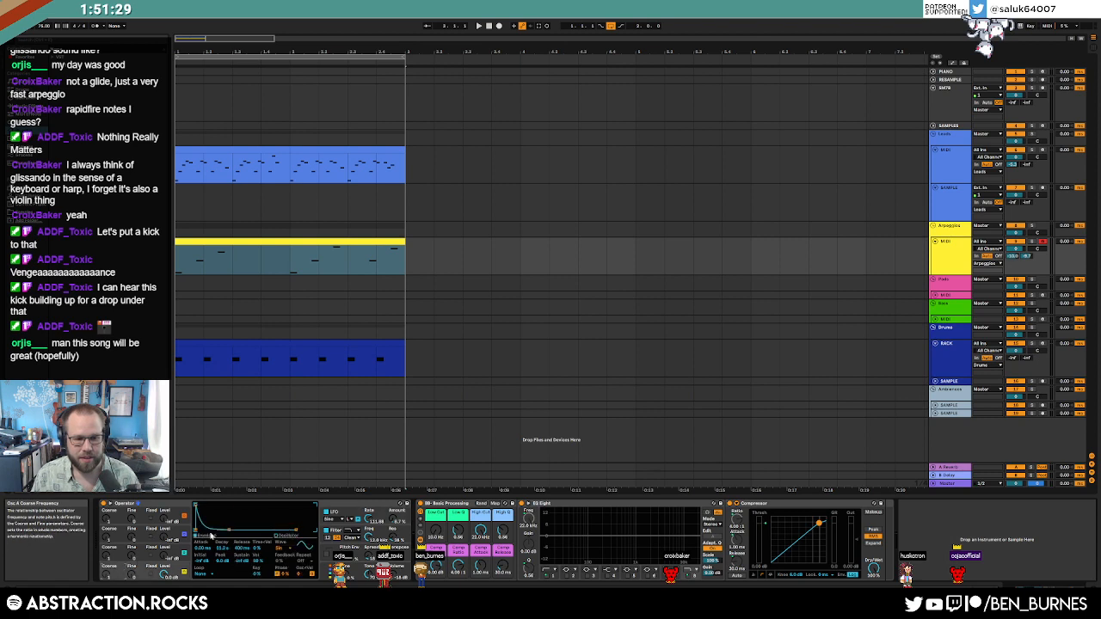
Step: Set Operator's LFO rate to 87.77 and play the loop to check the arpeggio's sound
click(371, 551)
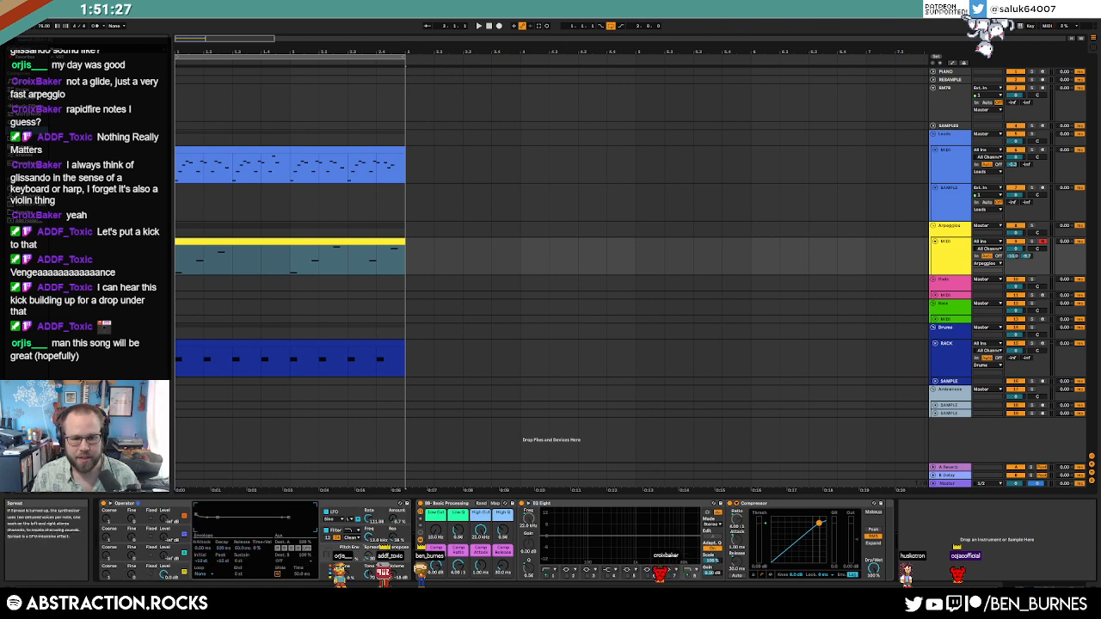
click(370, 522)
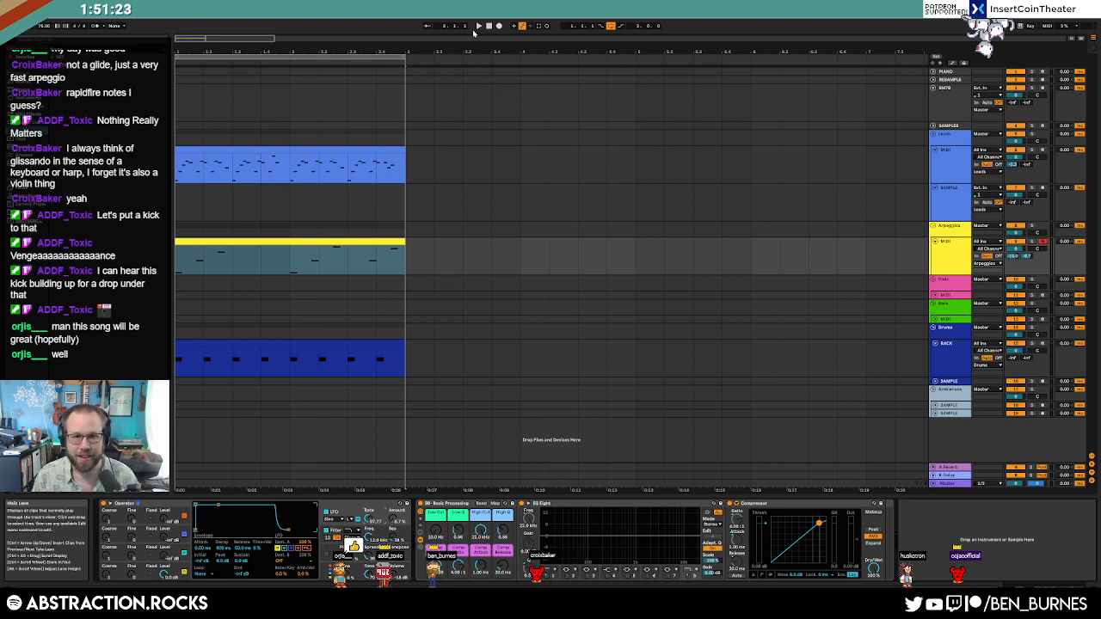
click(477, 26)
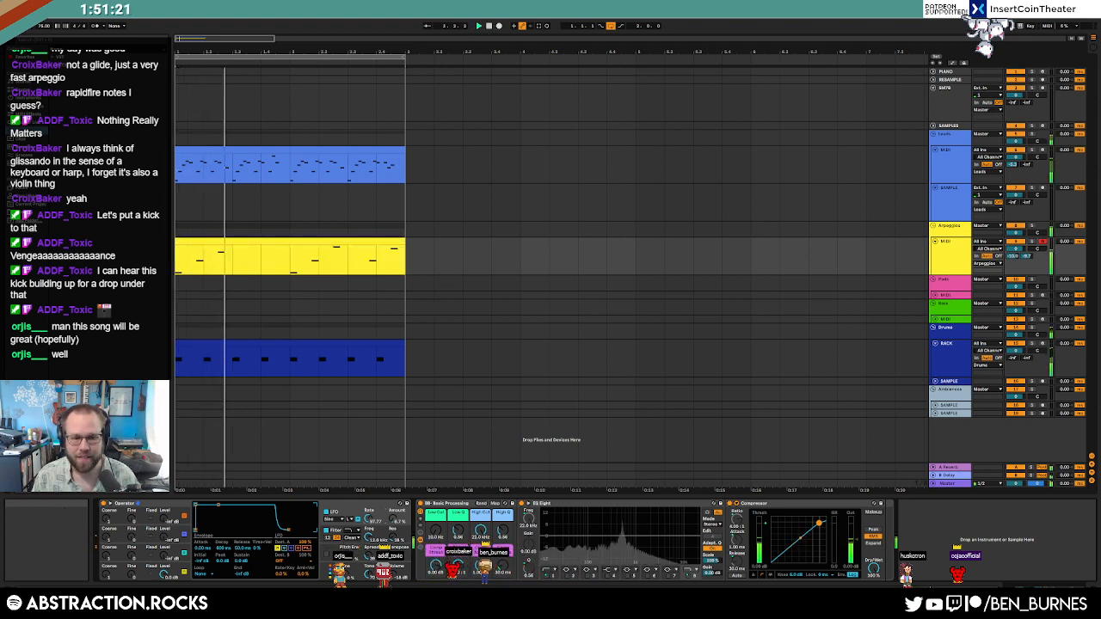
click(187, 575)
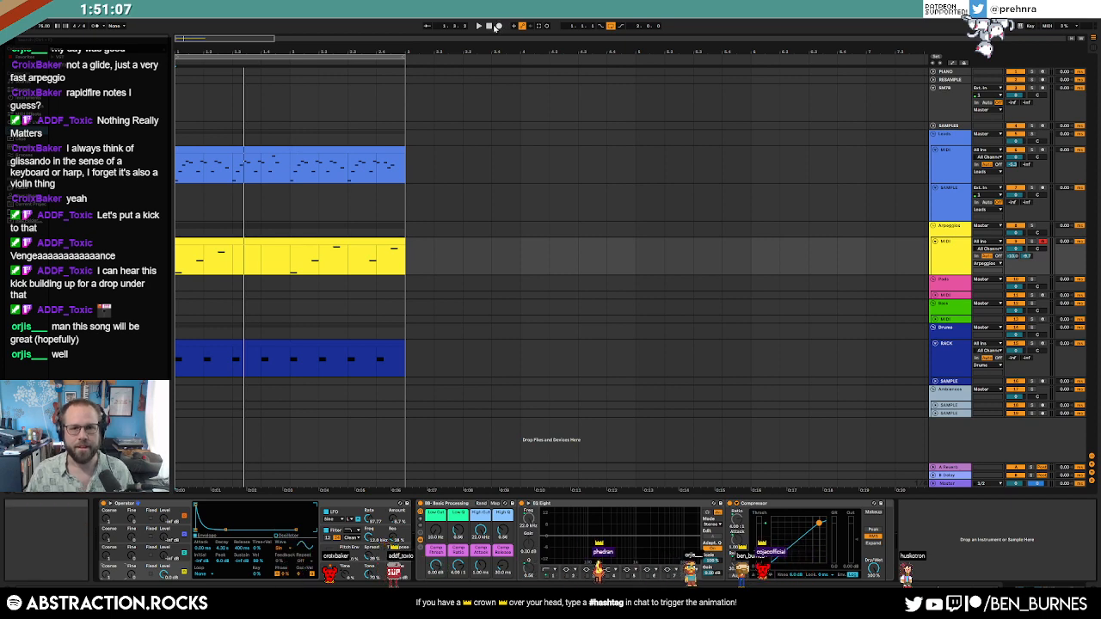
Step: Set the filter cutoff of the lead track's Simpler to about 3.1 kHz while listening to the loop
click(899, 162)
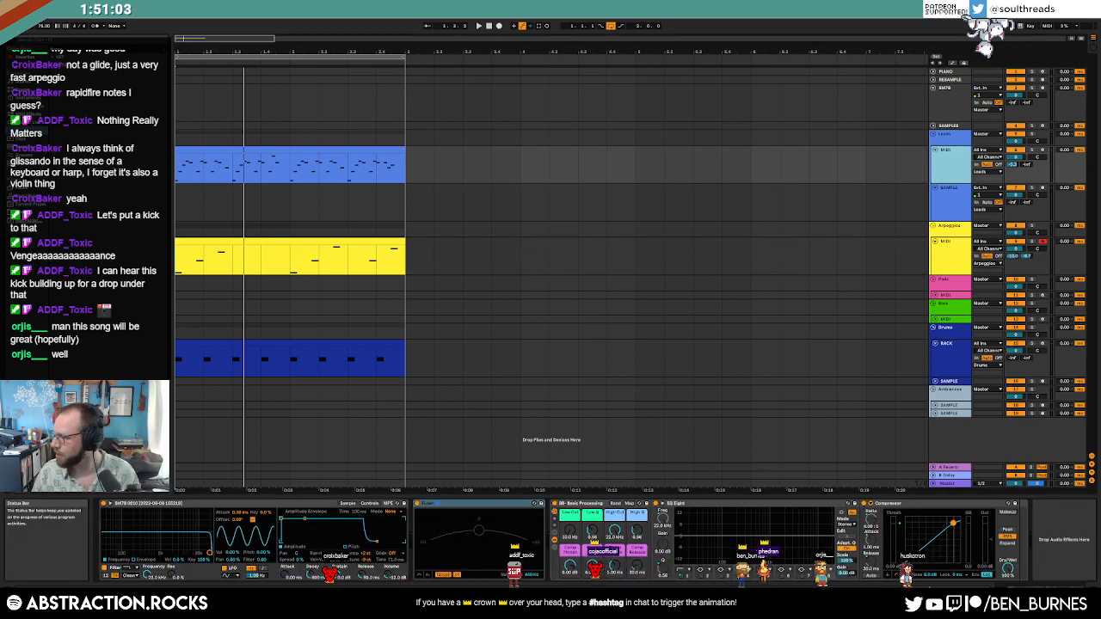
drag(150, 577, 150, 607)
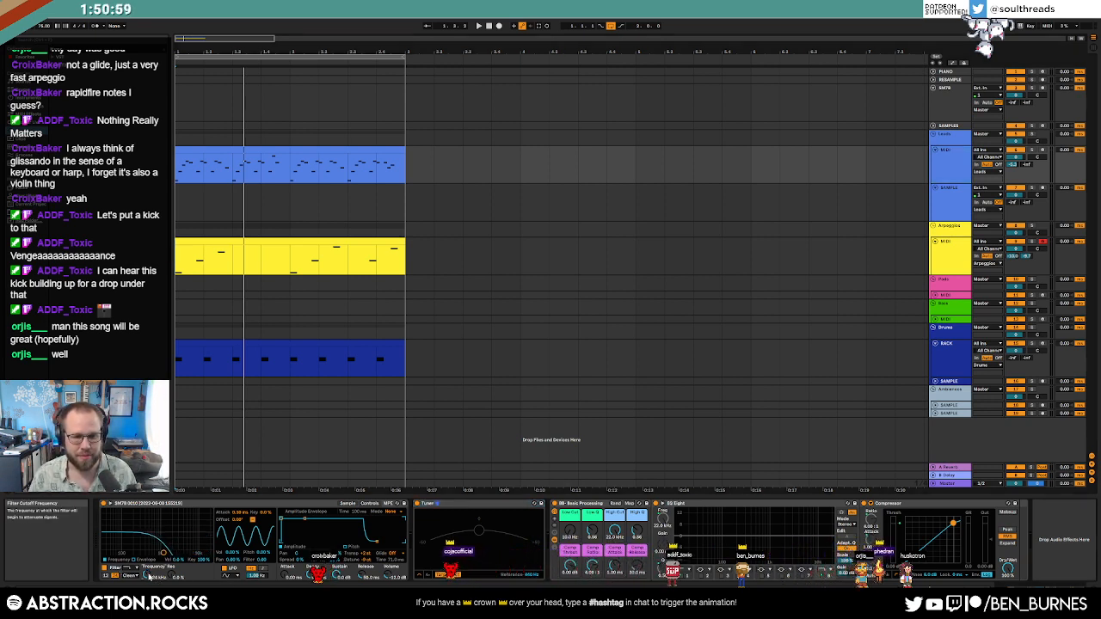
key(space)
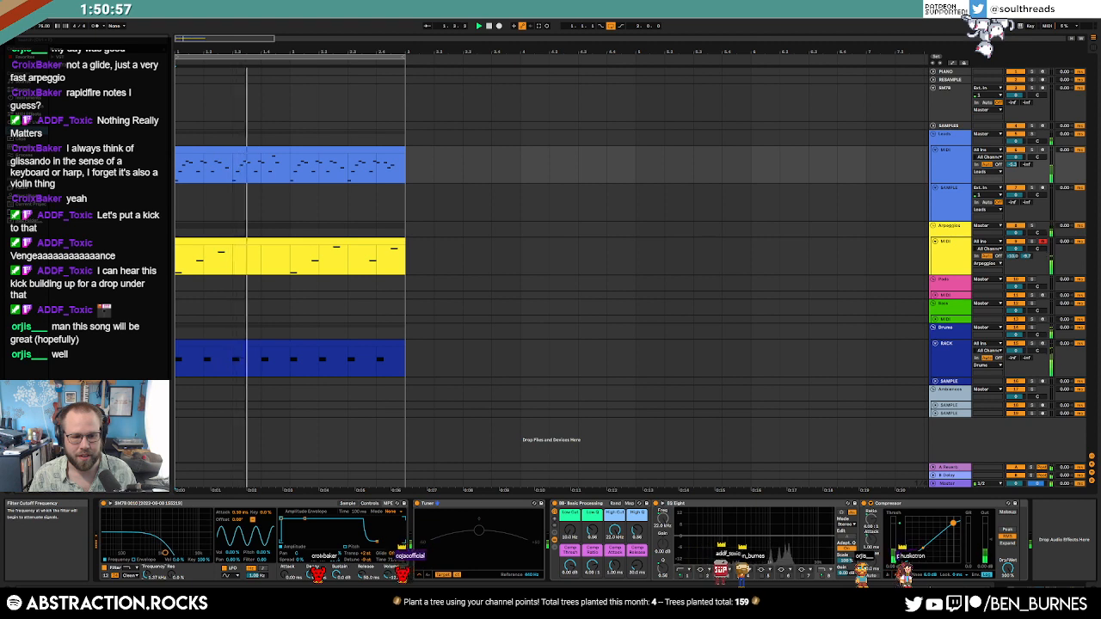
mouse_move(150, 577)
mouse_down()
mouse_move(173, 566)
mouse_move(149, 573)
mouse_up()
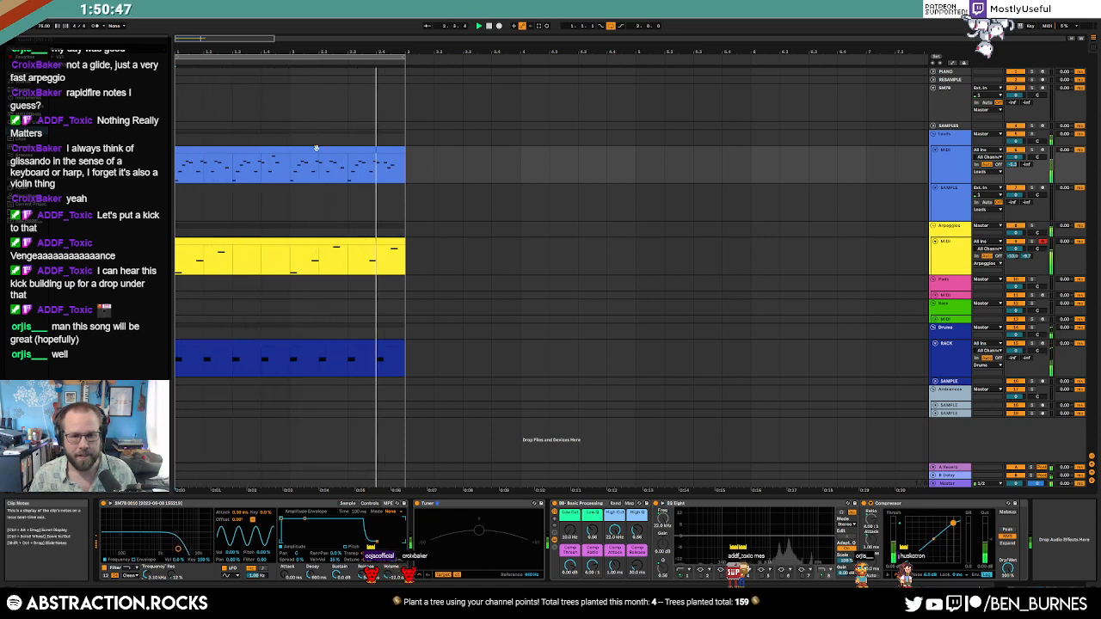
Step: Select the kick clip to show its drum rack and look through the sample folders for percussion sounds
click(282, 150)
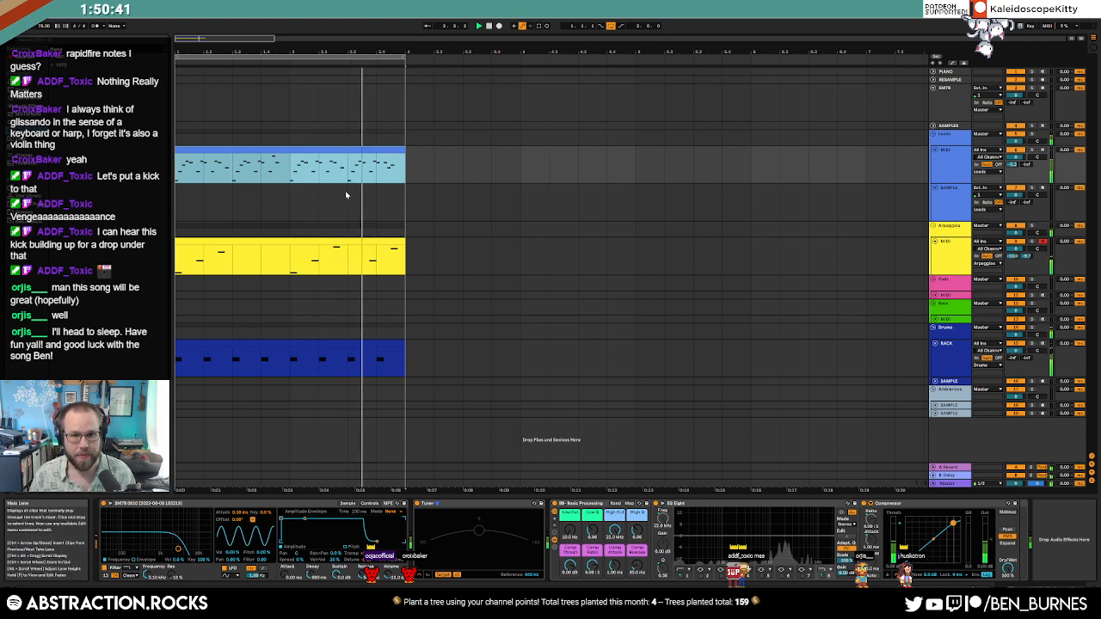
click(326, 242)
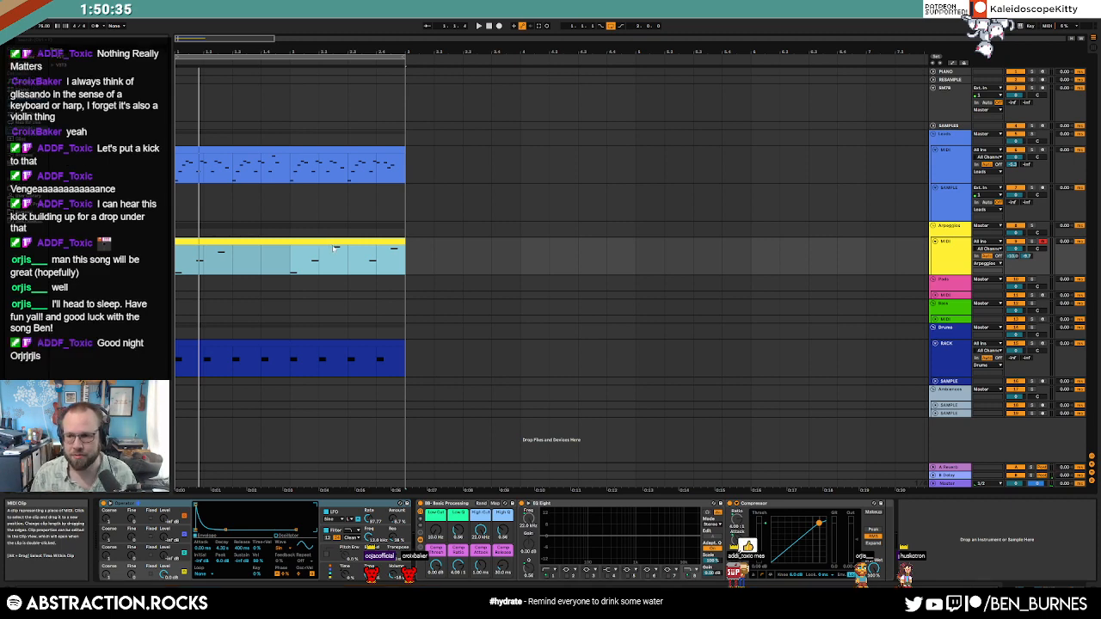
click(335, 343)
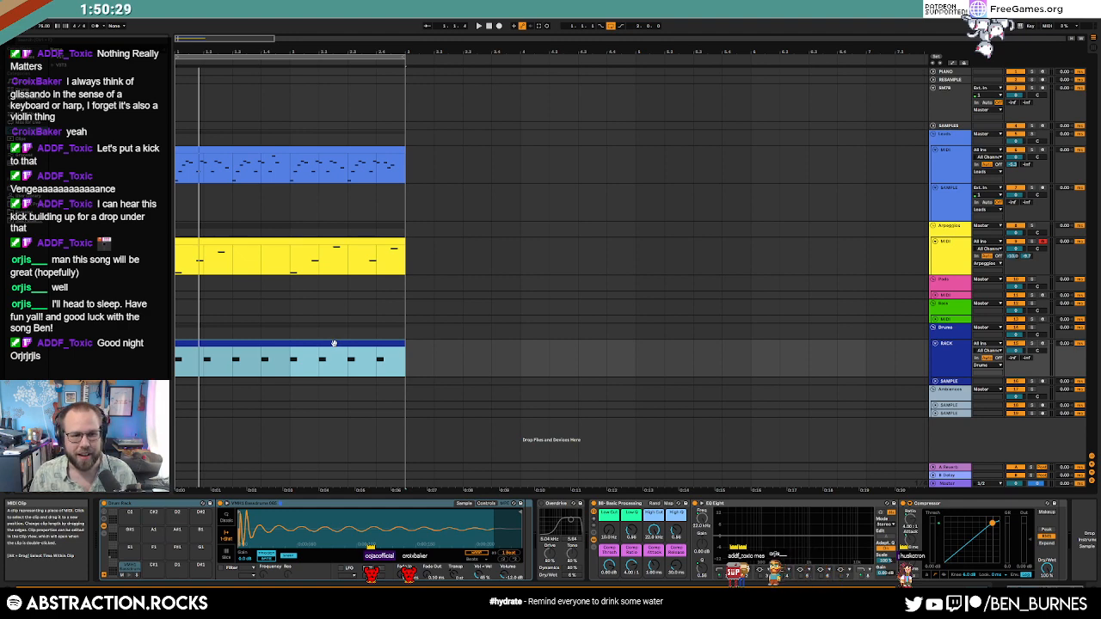
click(28, 212)
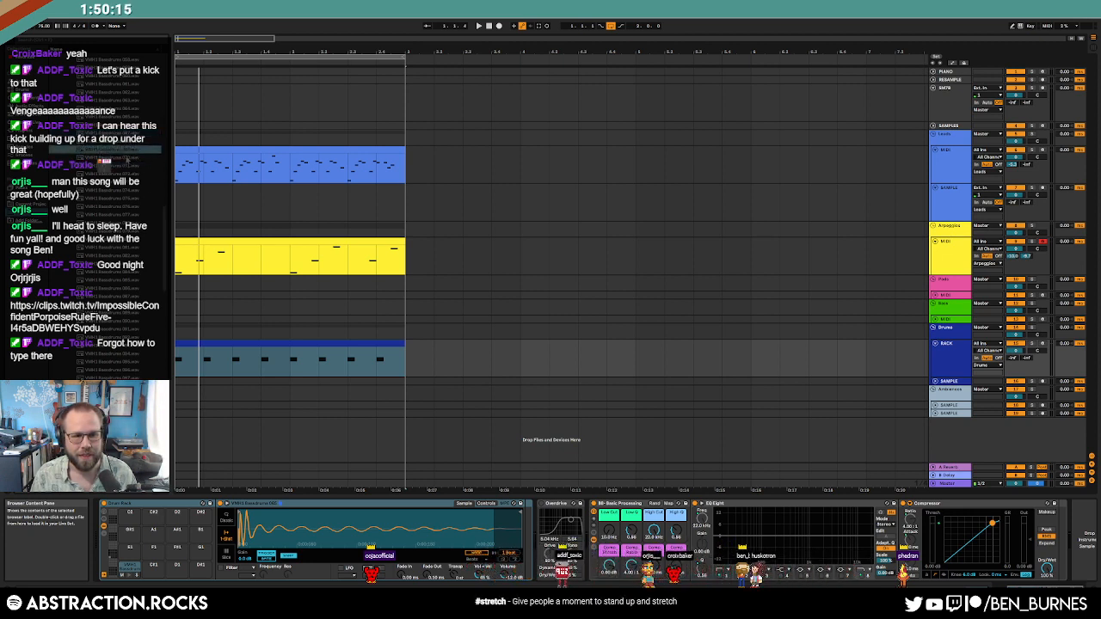
scroll(104, 215, up, 10)
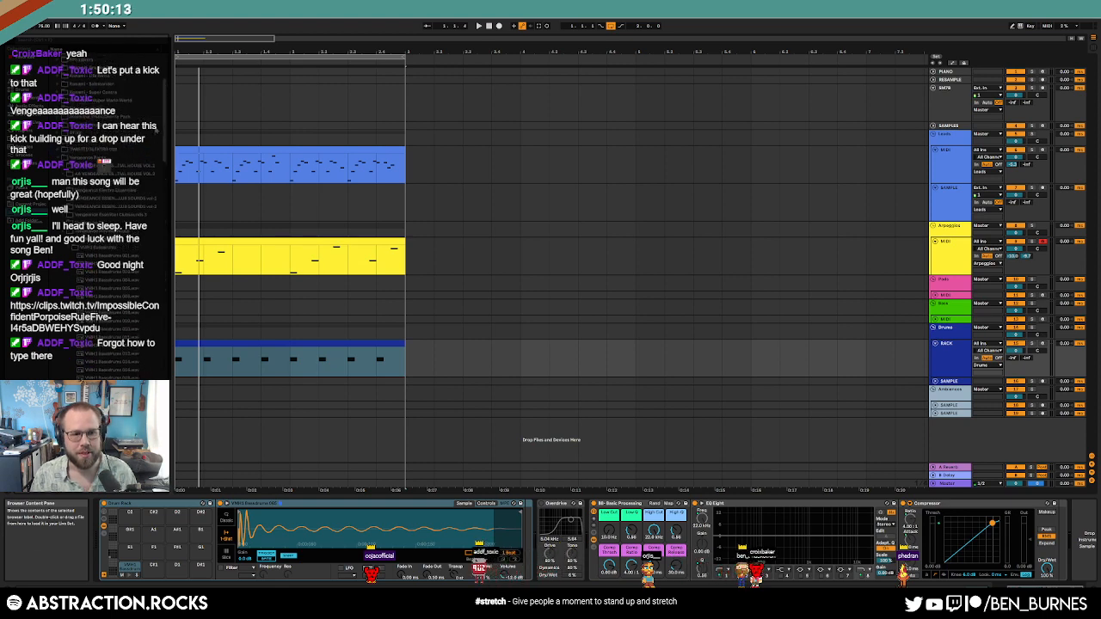
click(68, 248)
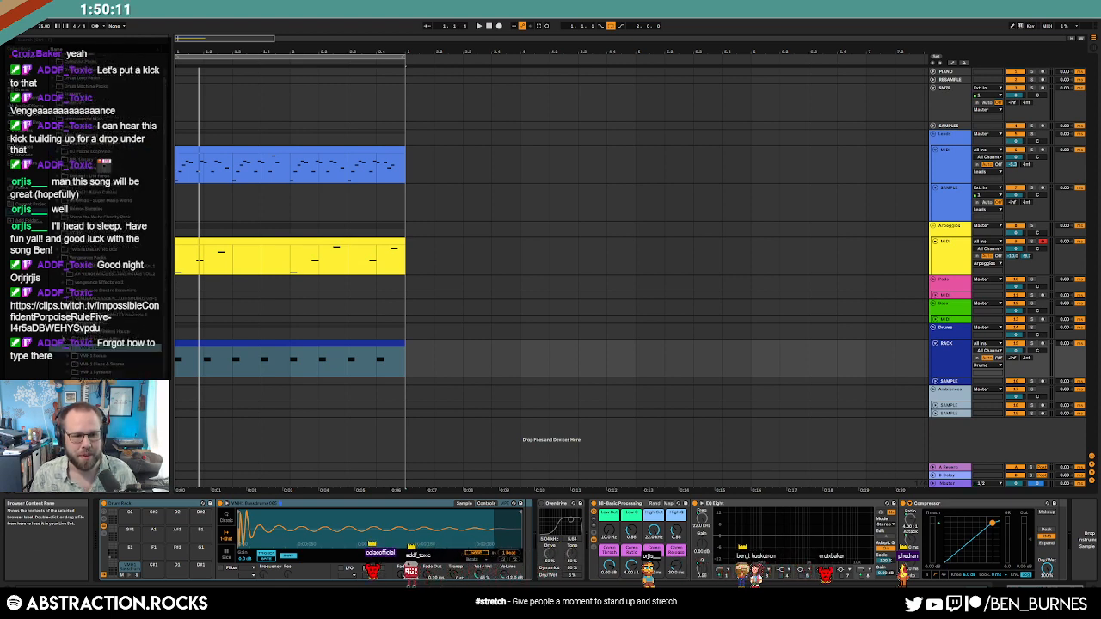
click(62, 333)
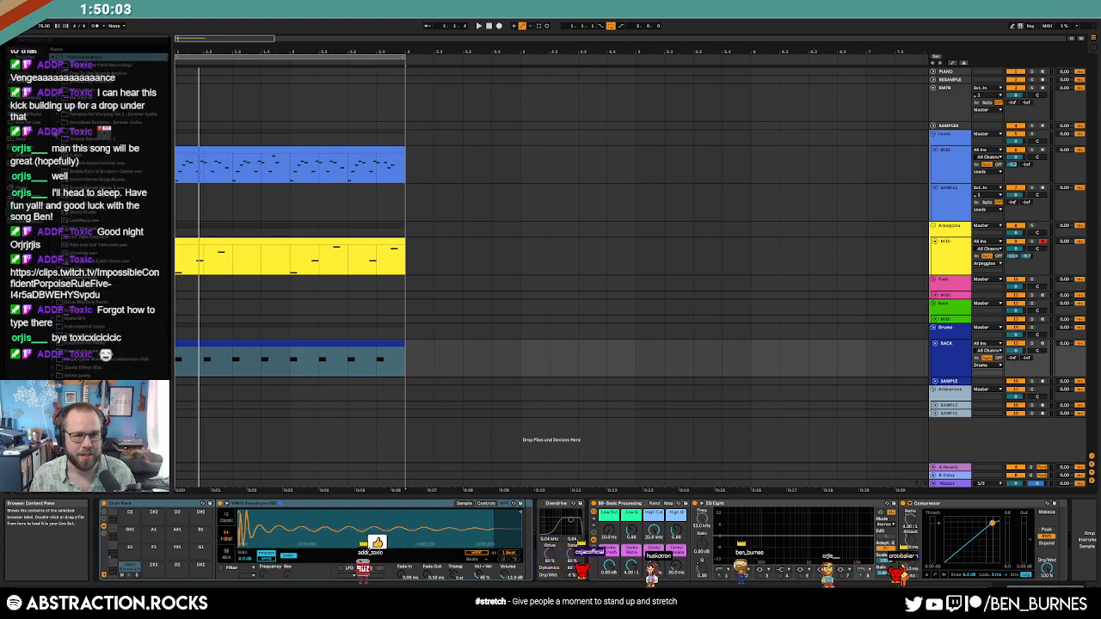
Step: Browse to the Frog percussion samples and audition the click clack, rub and tap sounds up to Frog - Tap 6
click(28, 221)
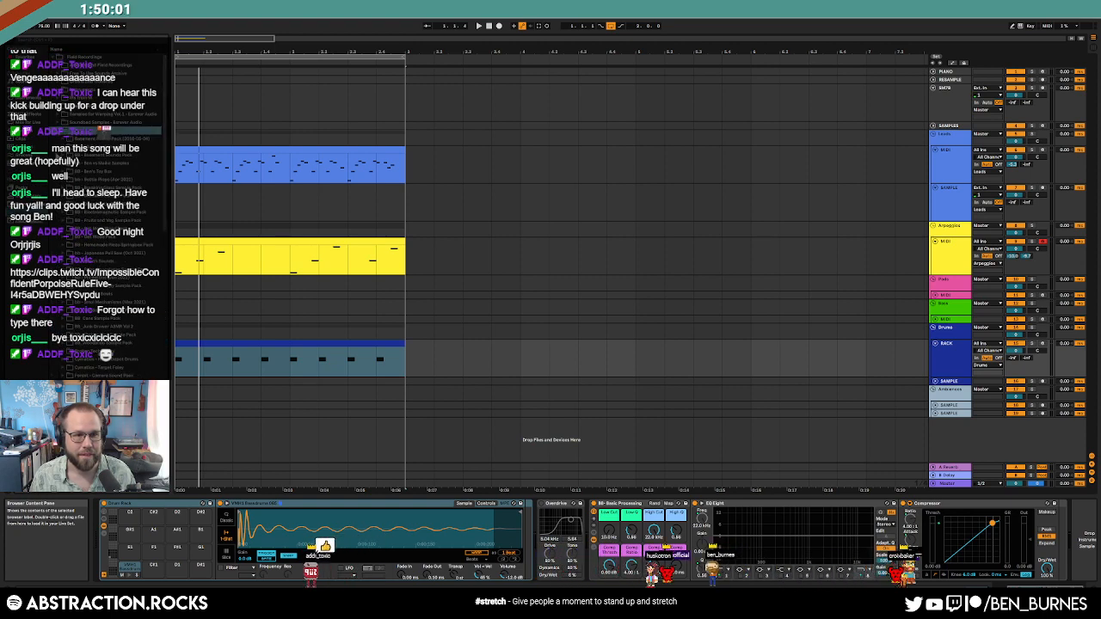
double_click(106, 147)
click(114, 212)
click(115, 255)
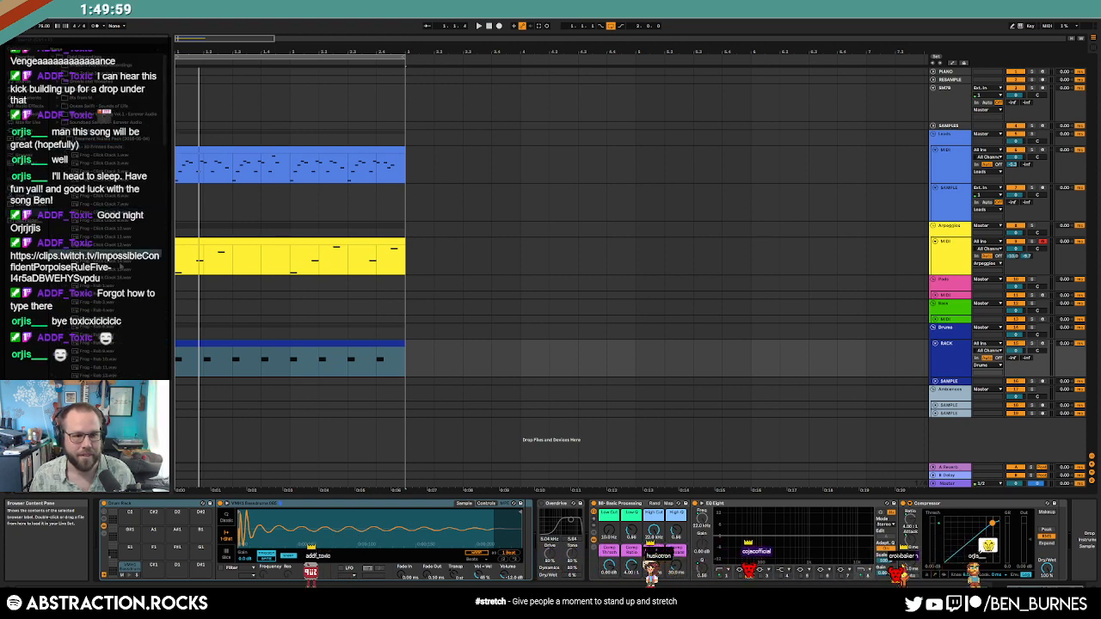
click(115, 335)
click(116, 376)
scroll(116, 373, down, 2)
click(114, 352)
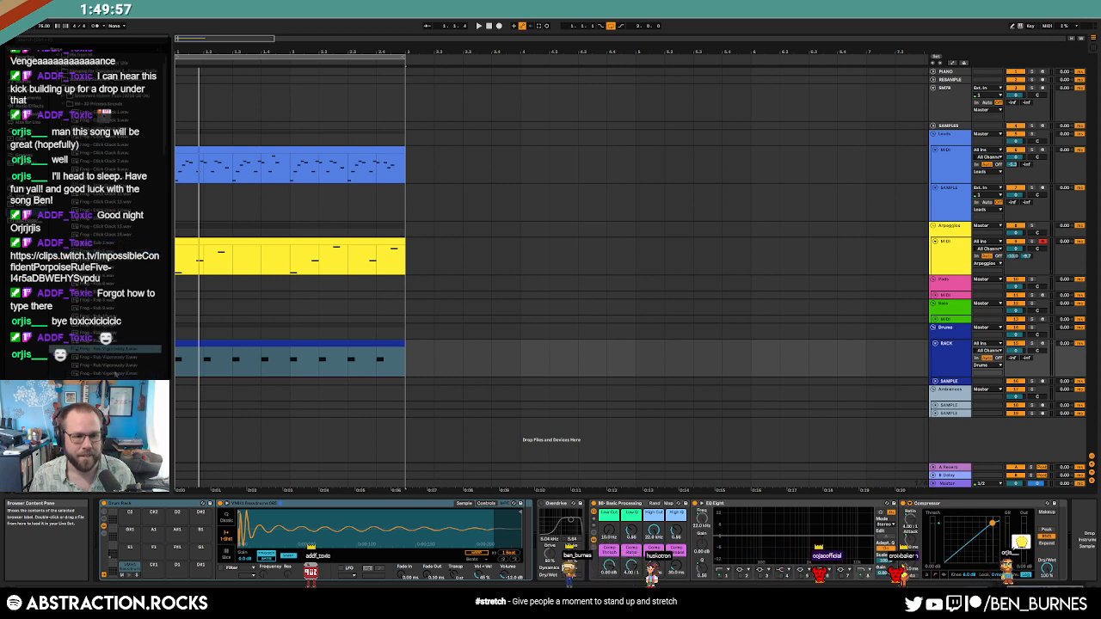
scroll(112, 350, down, 2)
click(111, 347)
click(100, 369)
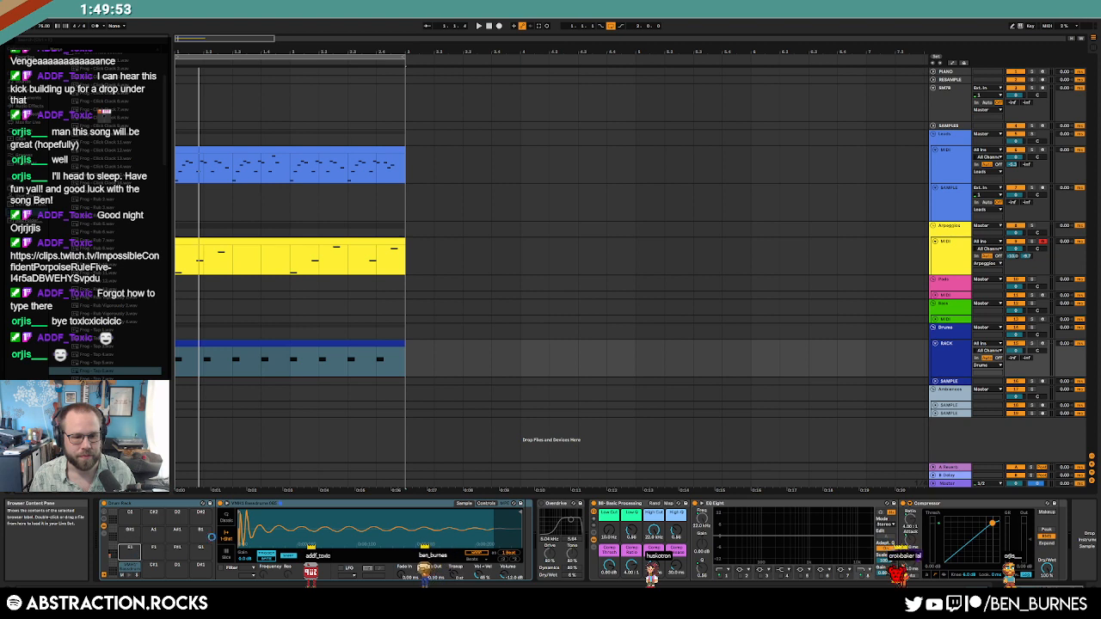
Step: Load Frog - Tap 6 onto an empty drum rack pad, trimming its end before the second hit and adjusting its fade-out
drag(104, 370, 129, 539)
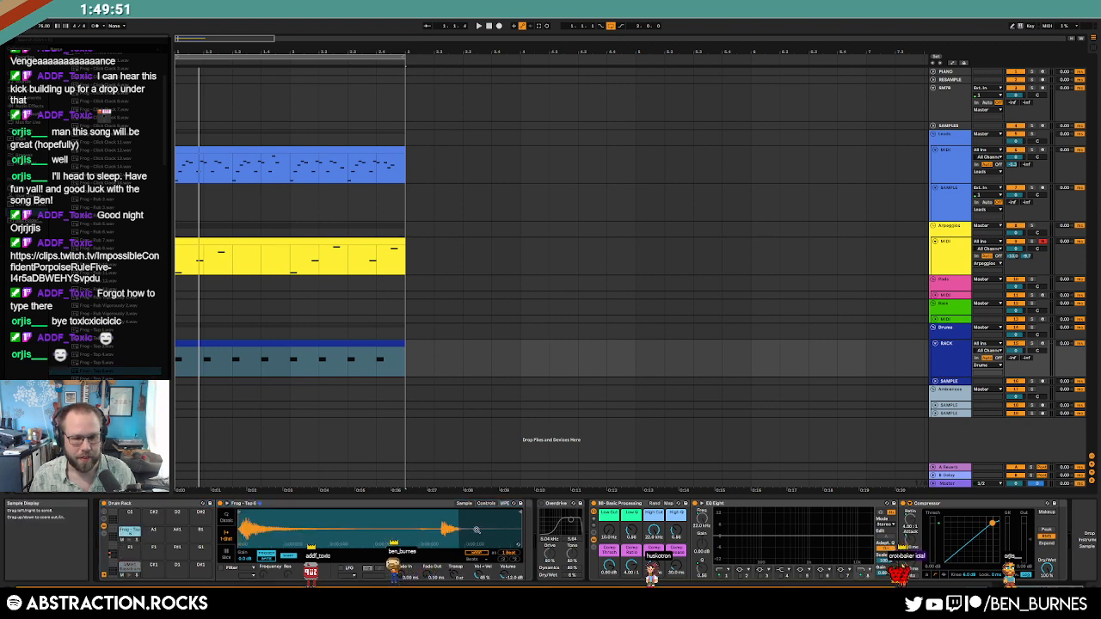
mouse_move(522, 514)
mouse_down()
mouse_move(361, 514)
mouse_move(392, 513)
mouse_up()
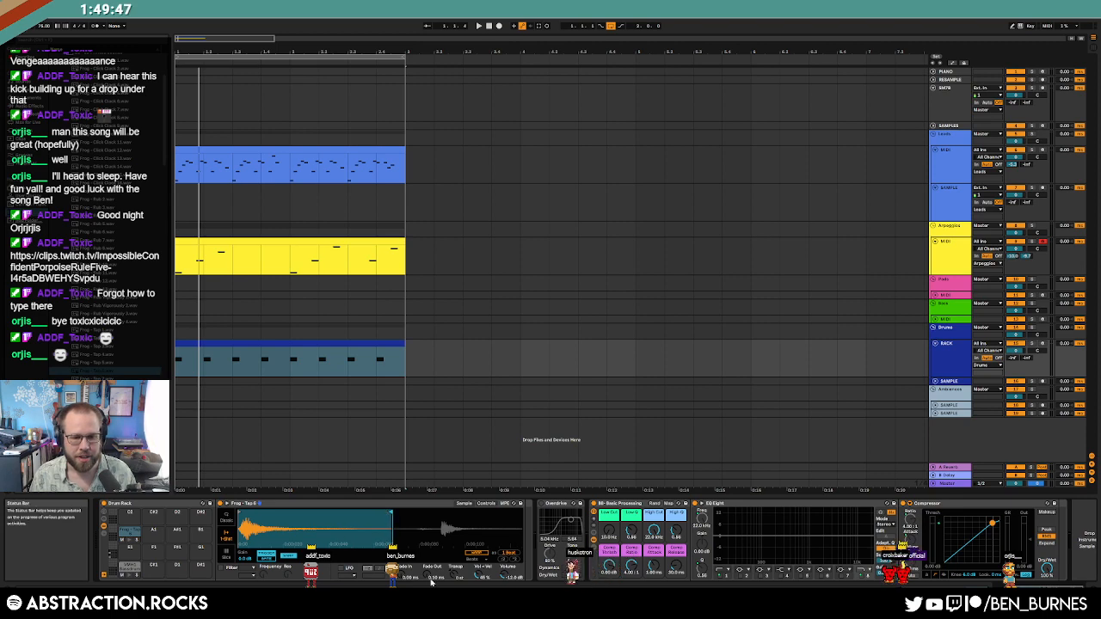
drag(431, 582, 431, 568)
Step: Add three consecutive sixteenth Frog - Tap 6 notes at the start of the drum clip
double_click(265, 349)
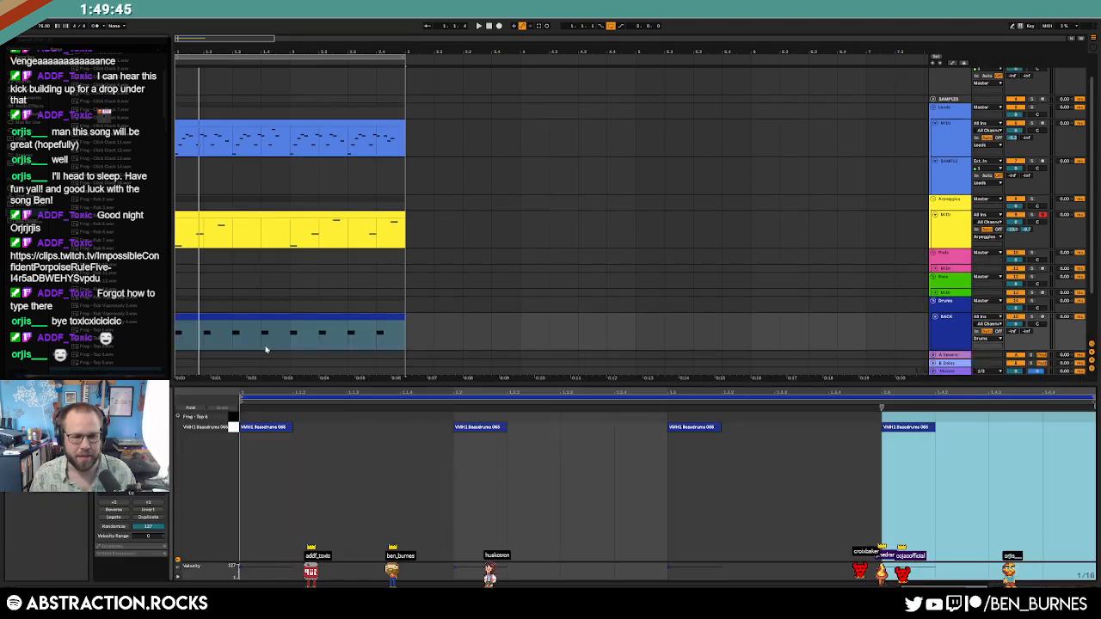
double_click(249, 419)
key(ctrl+d)
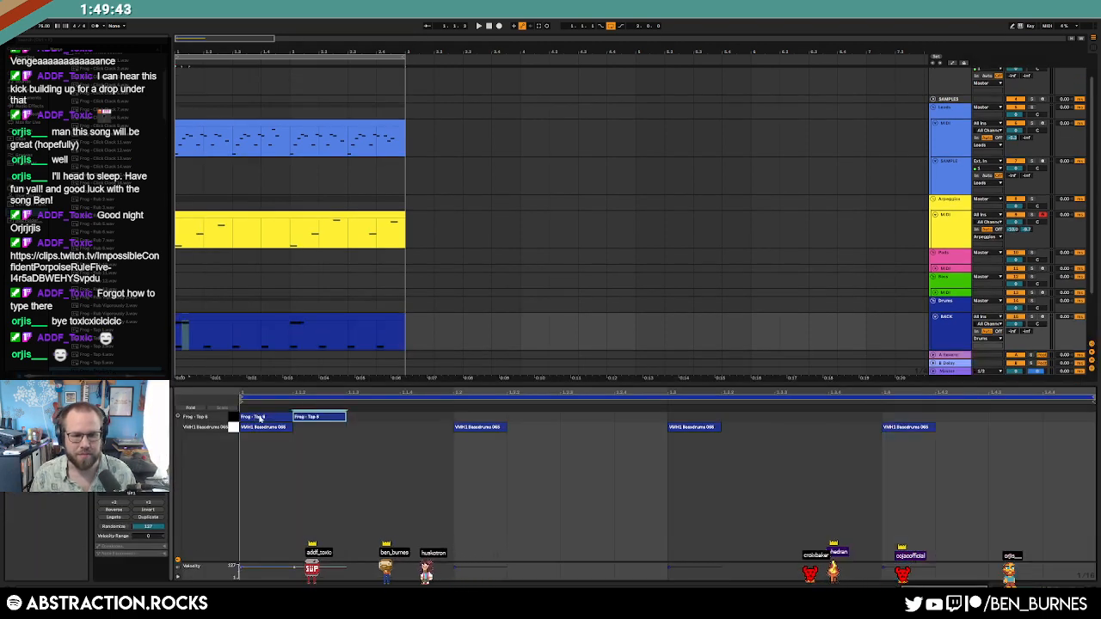
key(ctrl+d)
Step: Adjust the velocities of the three Frog - Tap 6 notes individually so the hits vary in strength
click(284, 428)
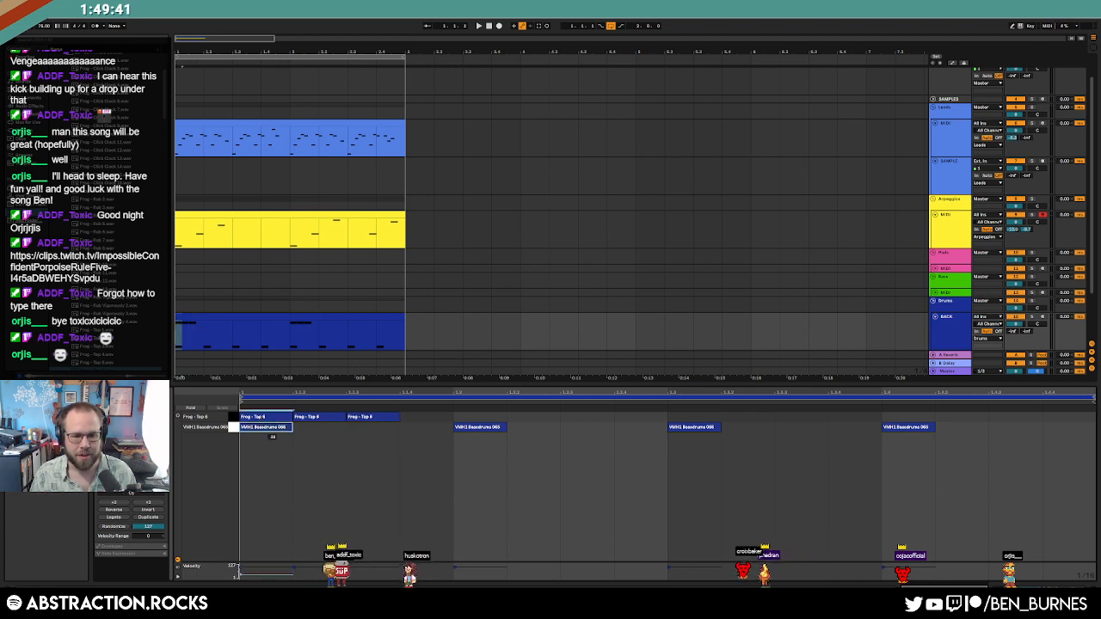
mouse_move(276, 419)
mouse_down()
mouse_move(277, 441)
mouse_move(310, 437)
mouse_up()
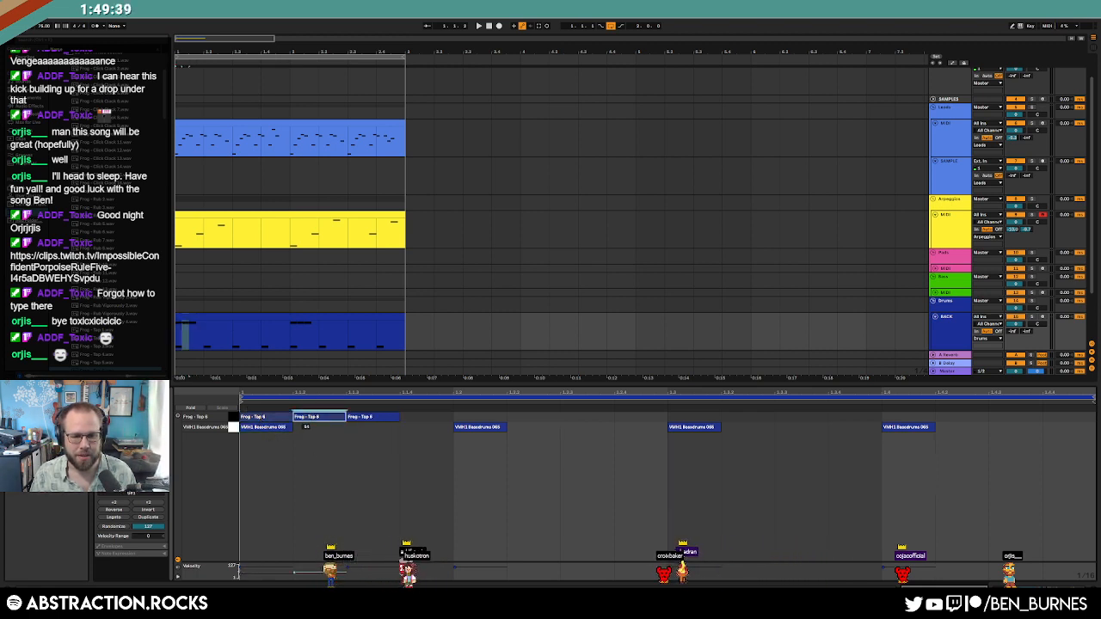
drag(368, 417, 368, 435)
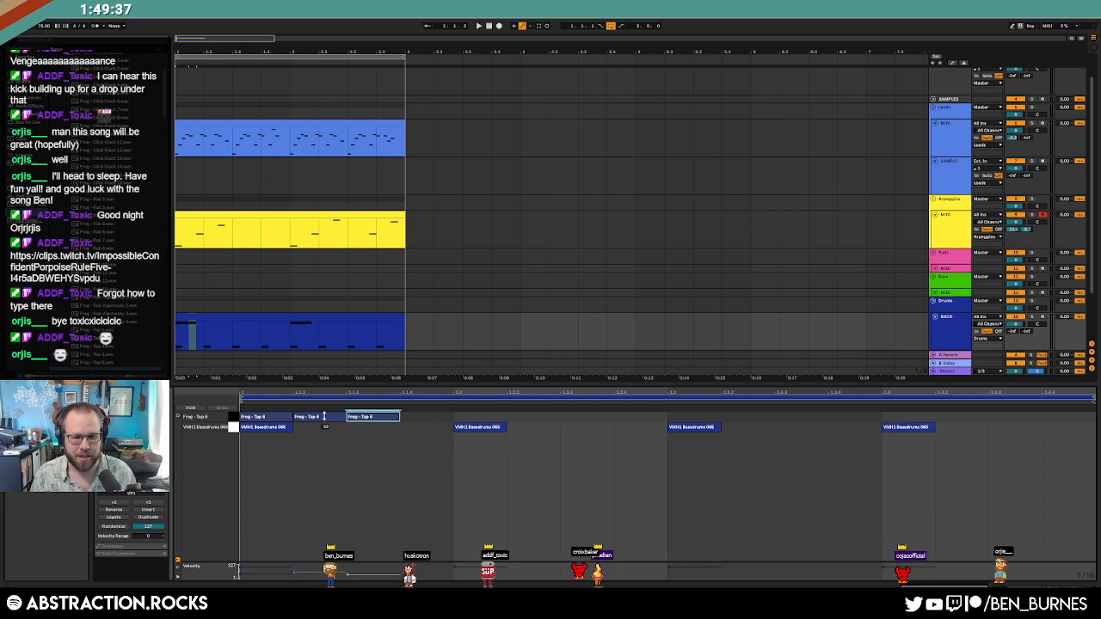
drag(275, 417, 276, 423)
click(308, 418)
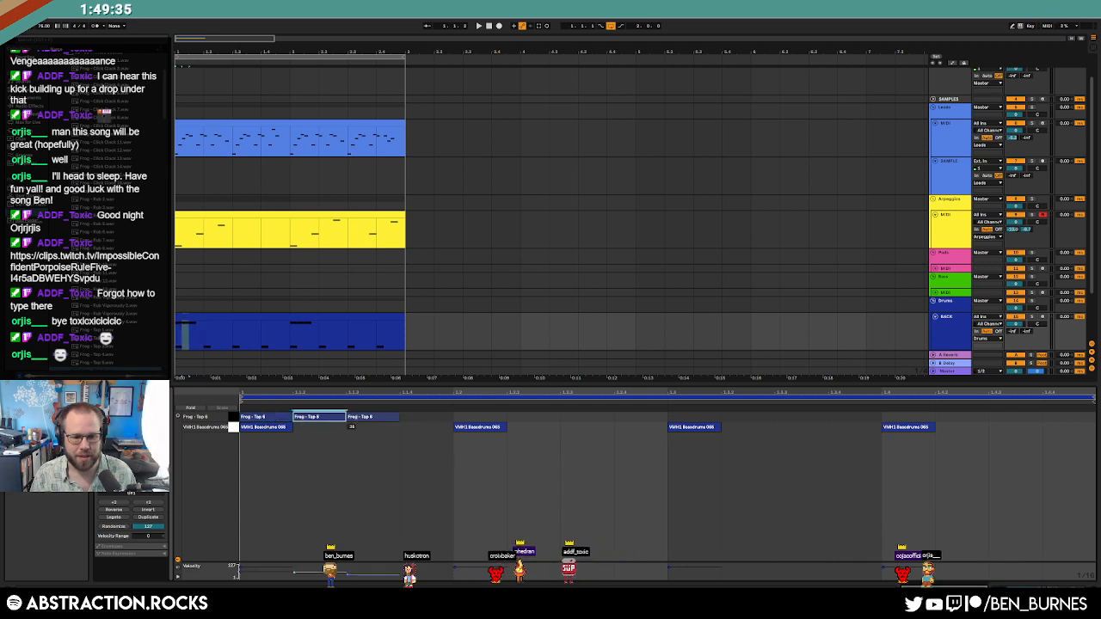
click(351, 418)
click(277, 418)
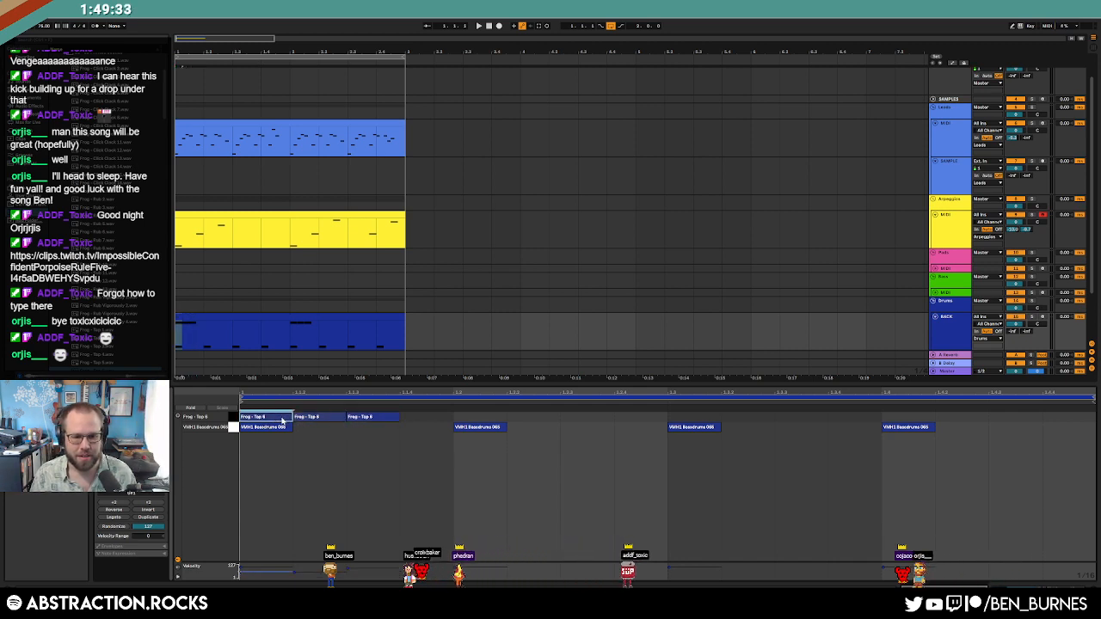
Step: Adjust the velocities of the second and third Frog - Tap 6 notes, and duplicate all three notes directly after themselves
key(shift+Tab)
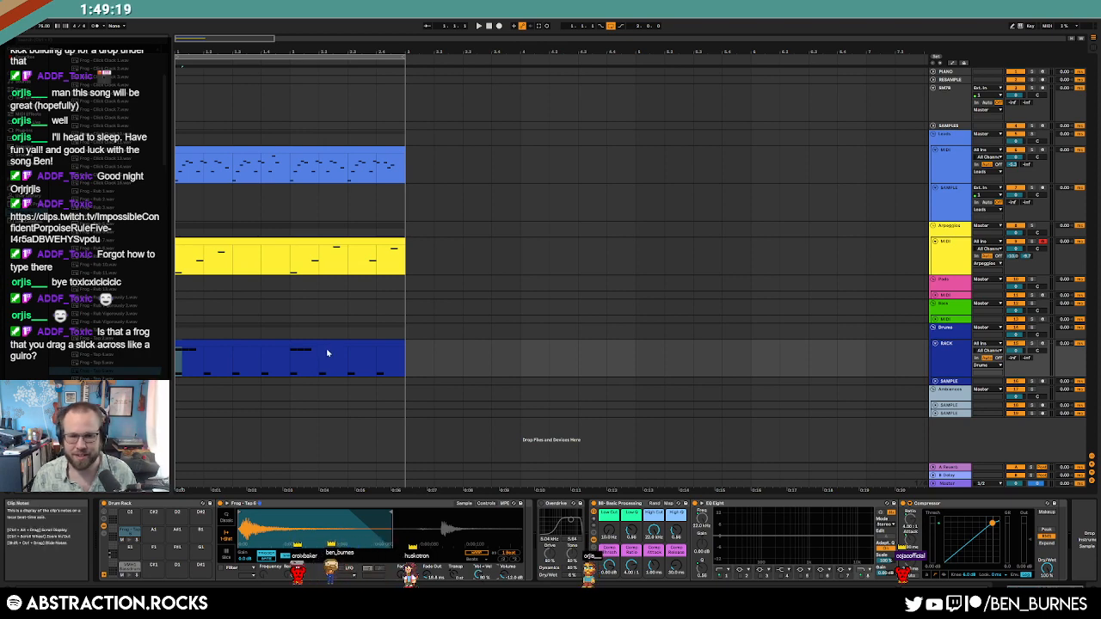
double_click(261, 346)
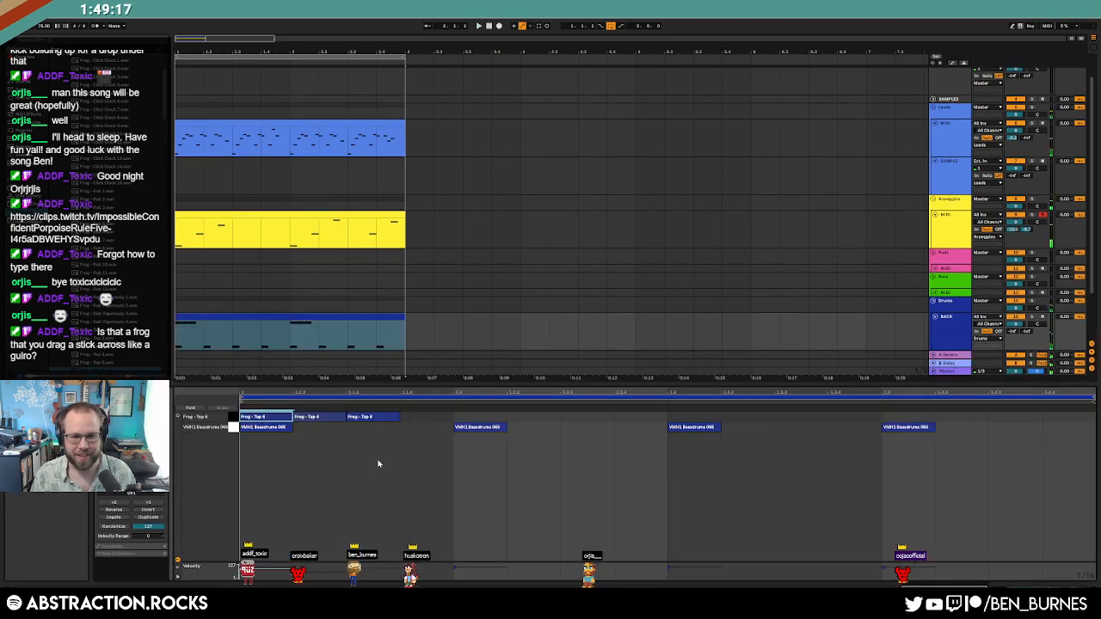
click(318, 417)
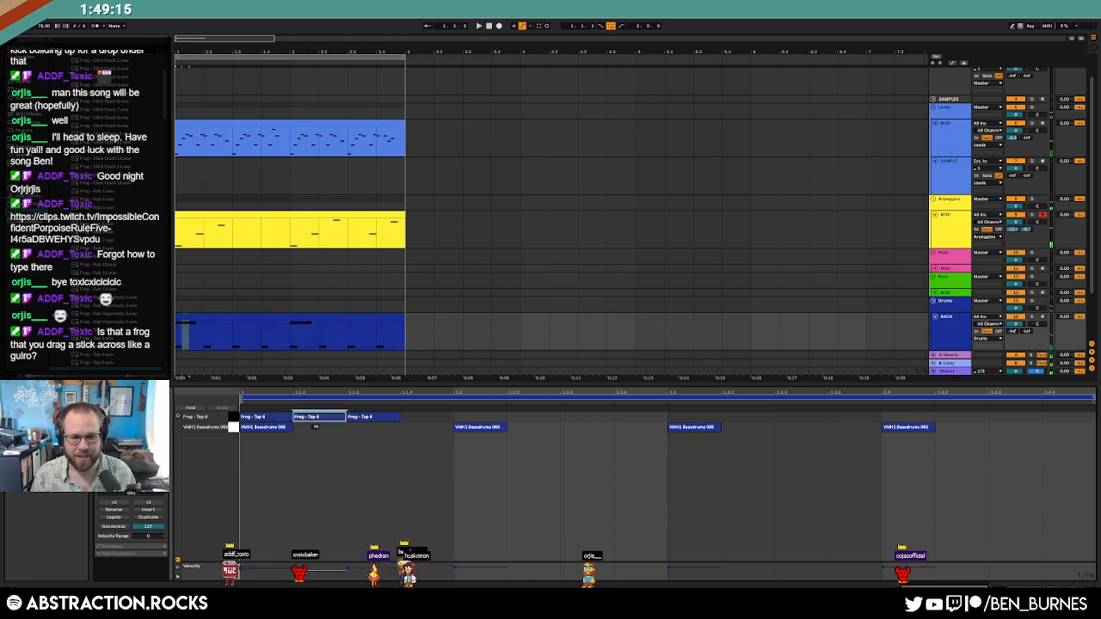
click(359, 418)
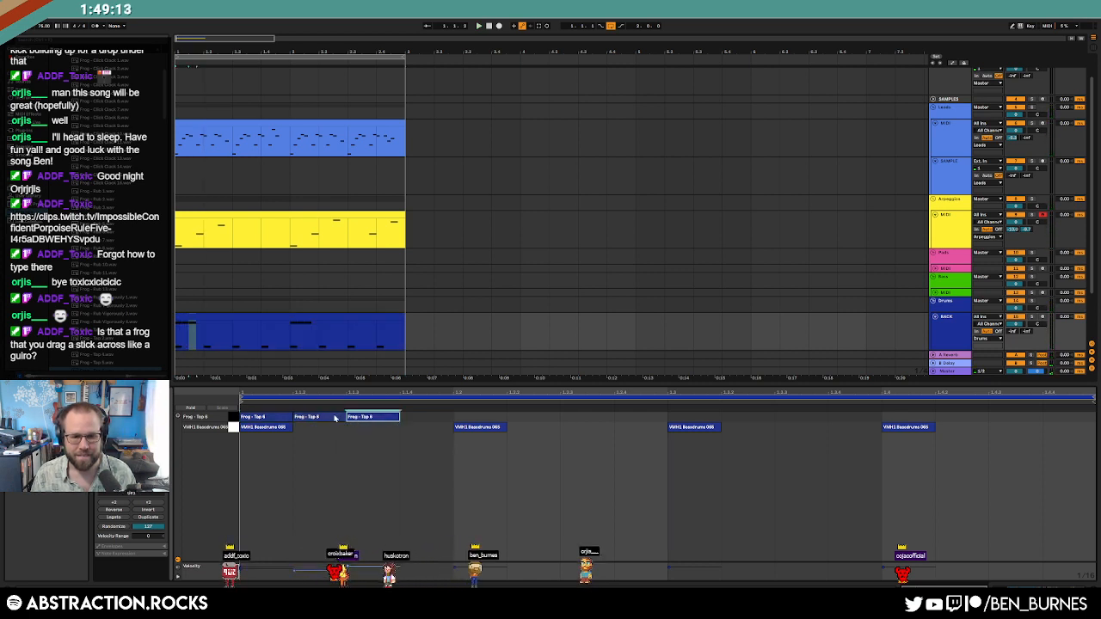
key(ctrl+a)
key(ctrl+d)
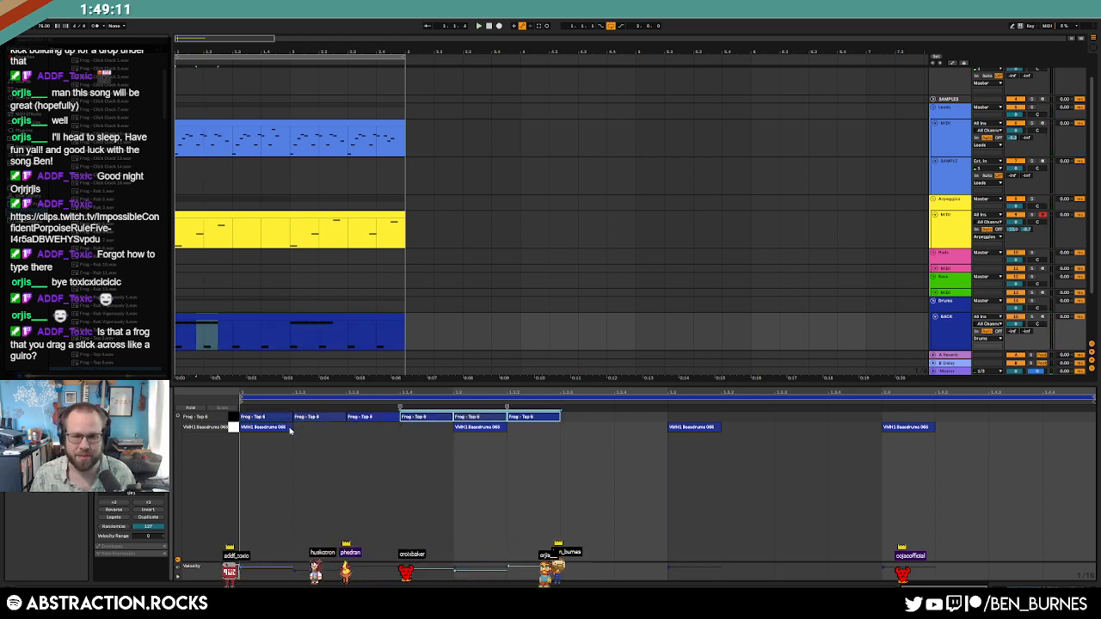
key(space)
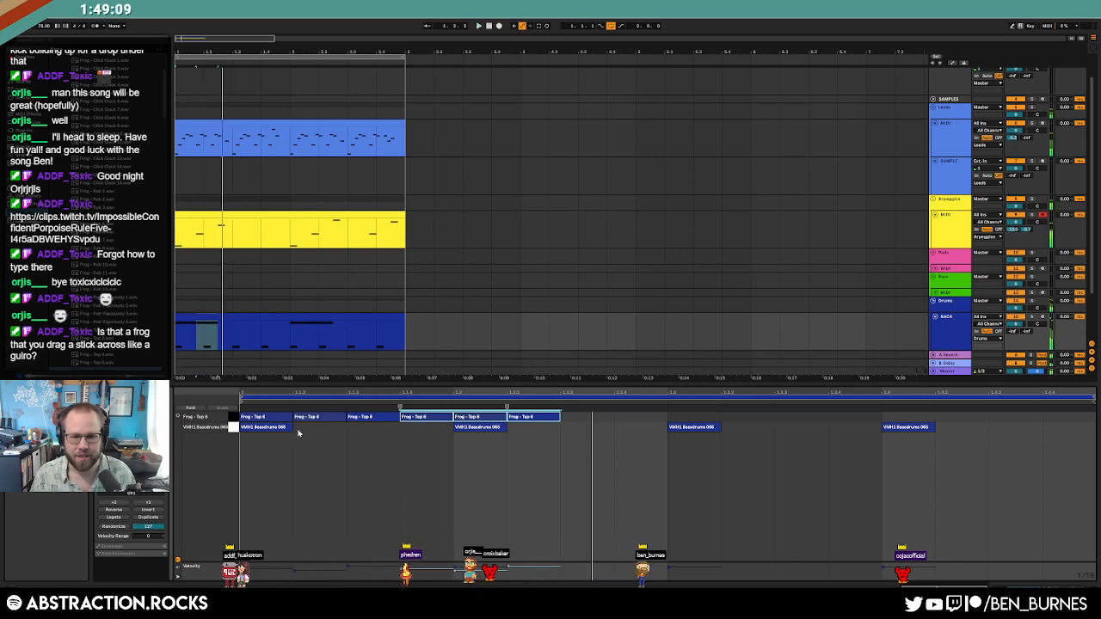
Step: Solo the drum RACK track and play back the drum pattern on its own
key(shift+Tab)
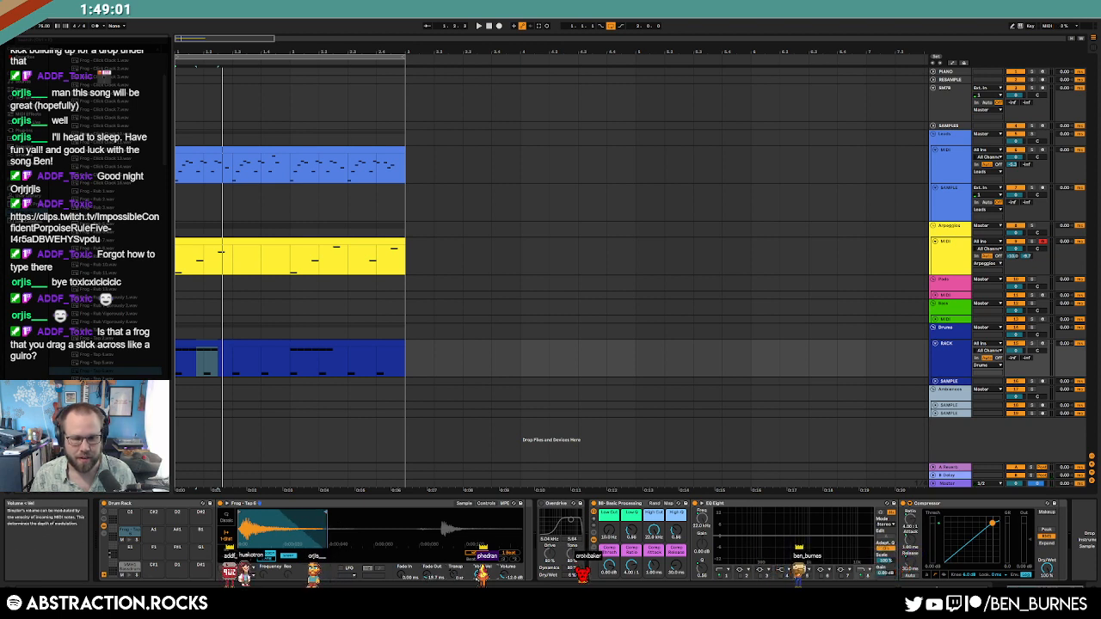
click(1033, 344)
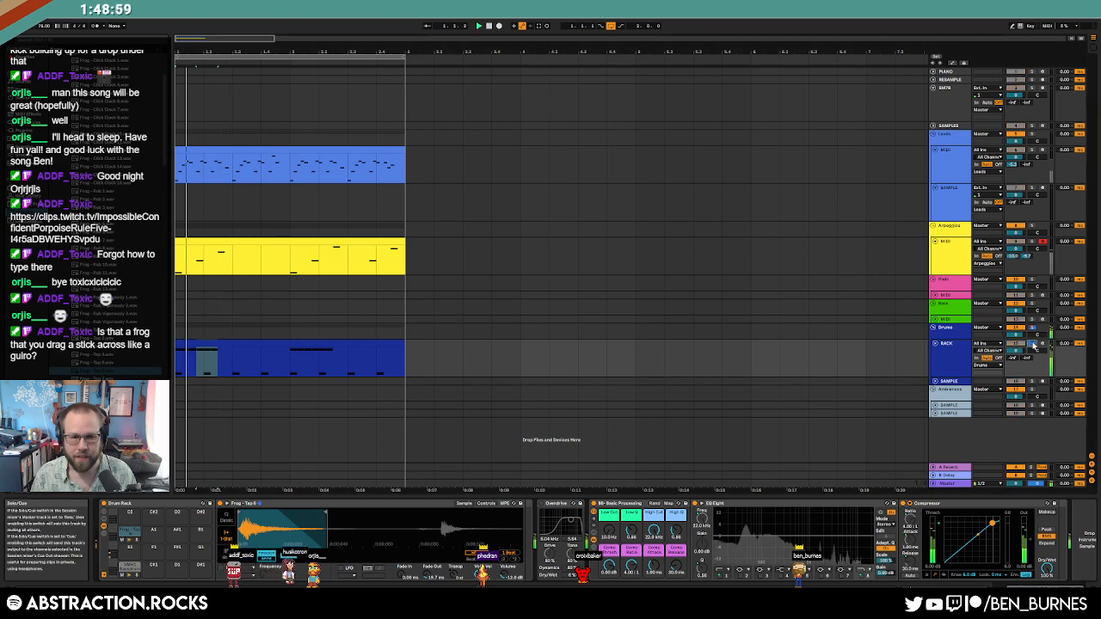
key(space)
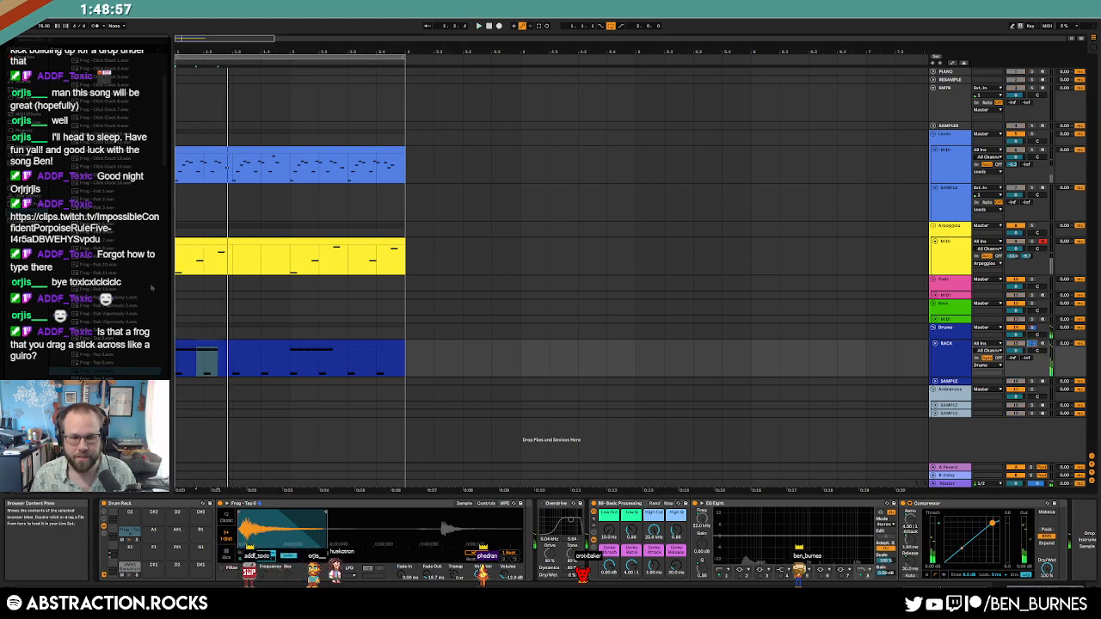
Step: Delete every Frog - Tap 6 note in the drum clip except the first one
double_click(221, 342)
click(321, 479)
click(517, 419)
shift+click(327, 419)
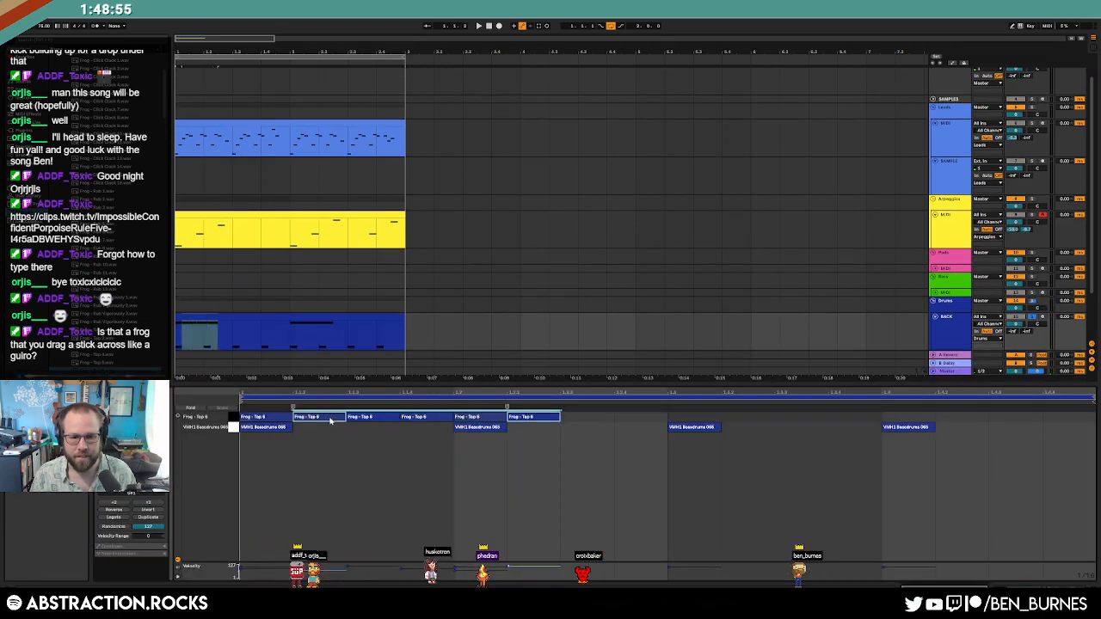
key(Delete)
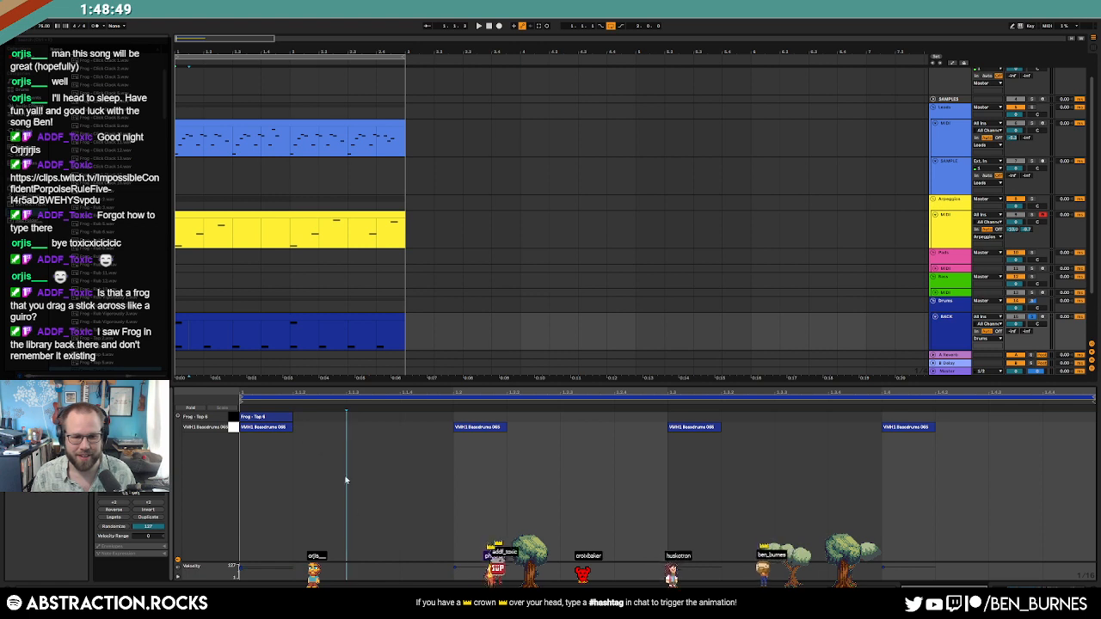
Step: Shorten the first Frog - Tap 6 note to a thirty-second and add three consecutive thirty-second notes starting on the second sixteenth
click(320, 454)
drag(292, 417, 333, 419)
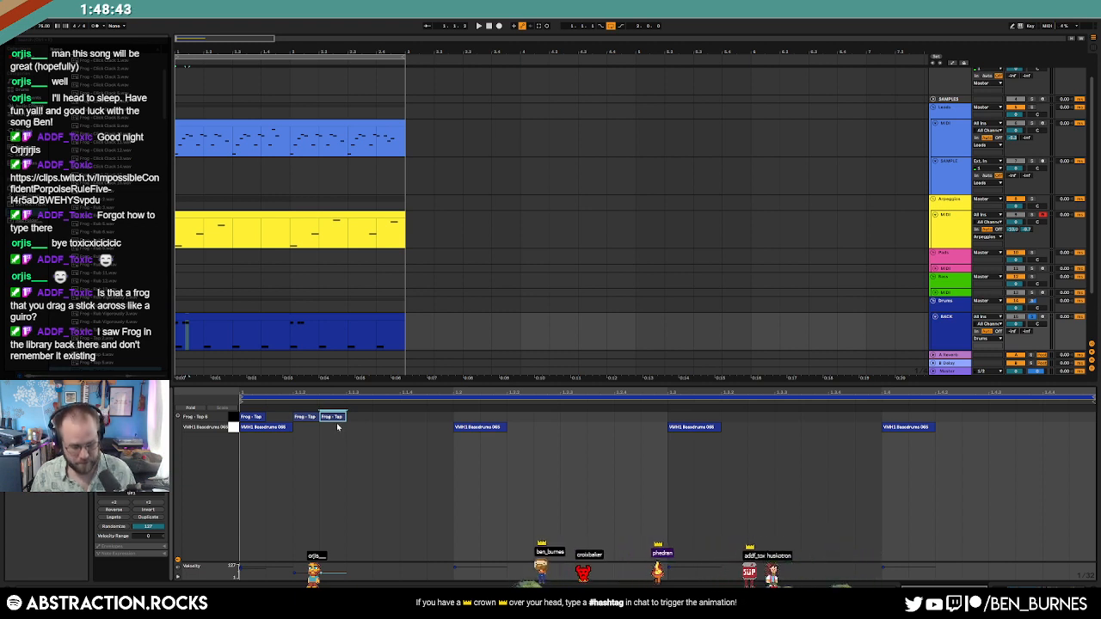
key(ctrl+d)
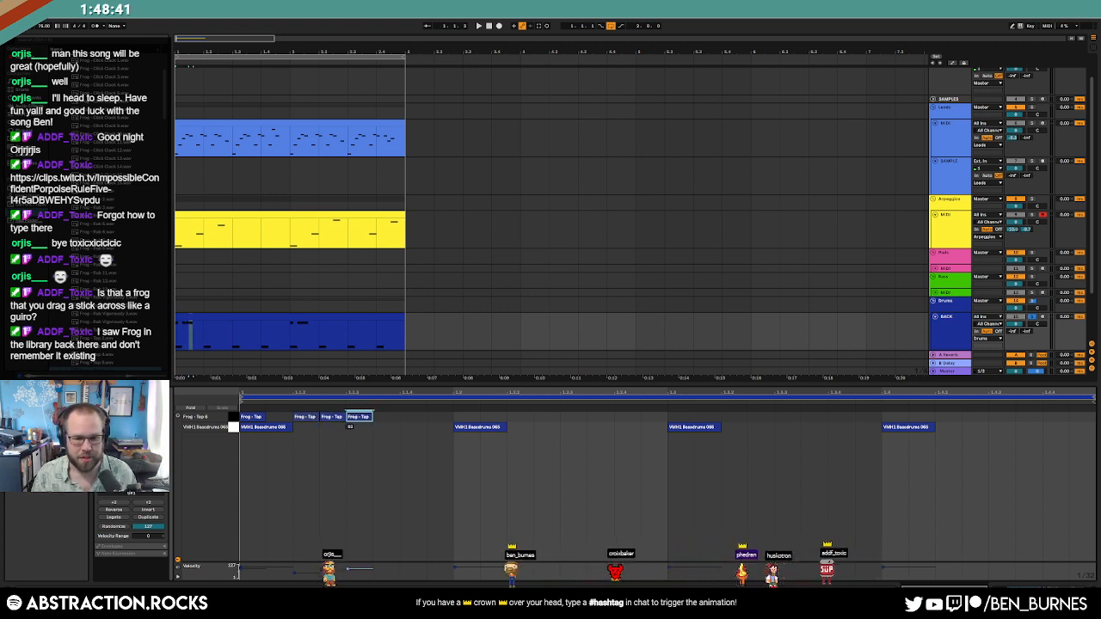
key(space)
key(space)
click(376, 437)
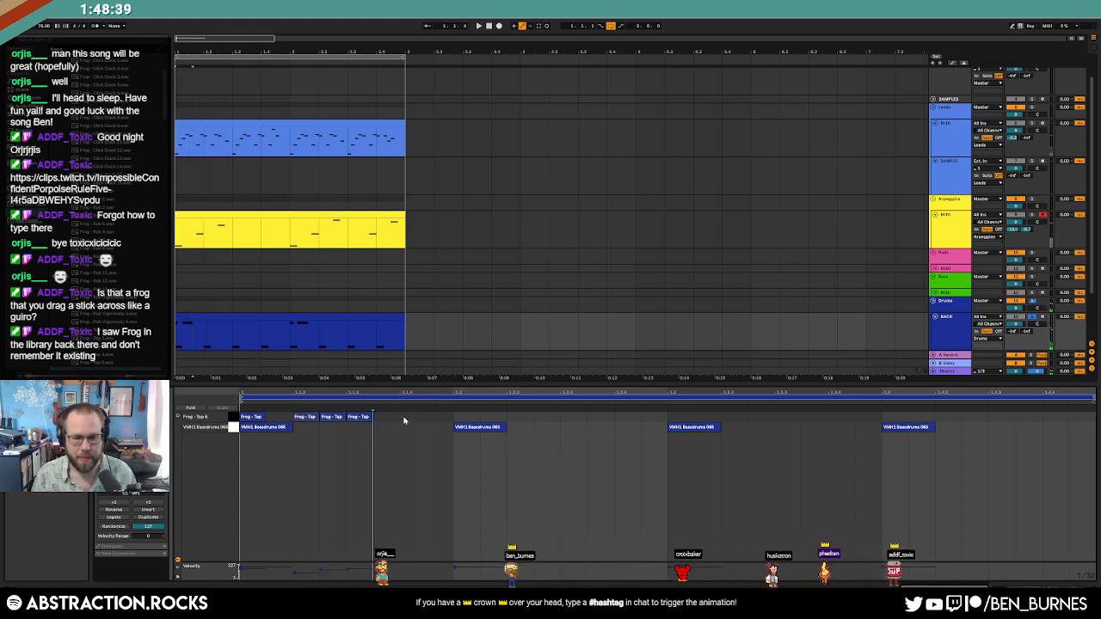
Step: Add two thirty-second frog notes leading into beat two, one on beat two, and one each on its third and fourth sixteenths, varying their velocities
double_click(408, 419)
double_click(440, 419)
drag(414, 418, 414, 441)
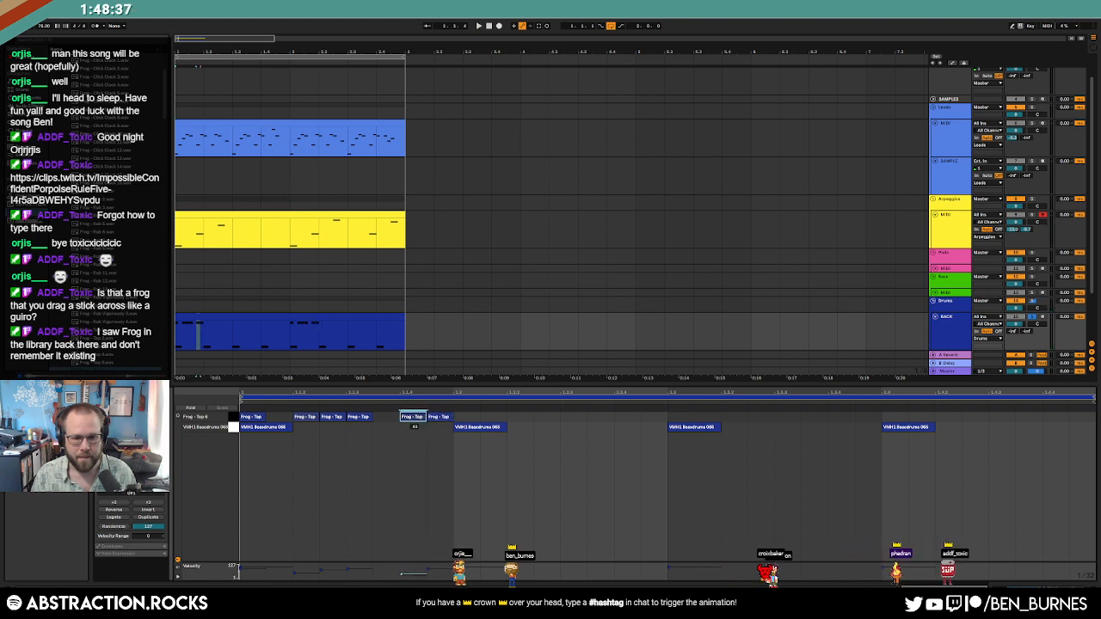
double_click(467, 418)
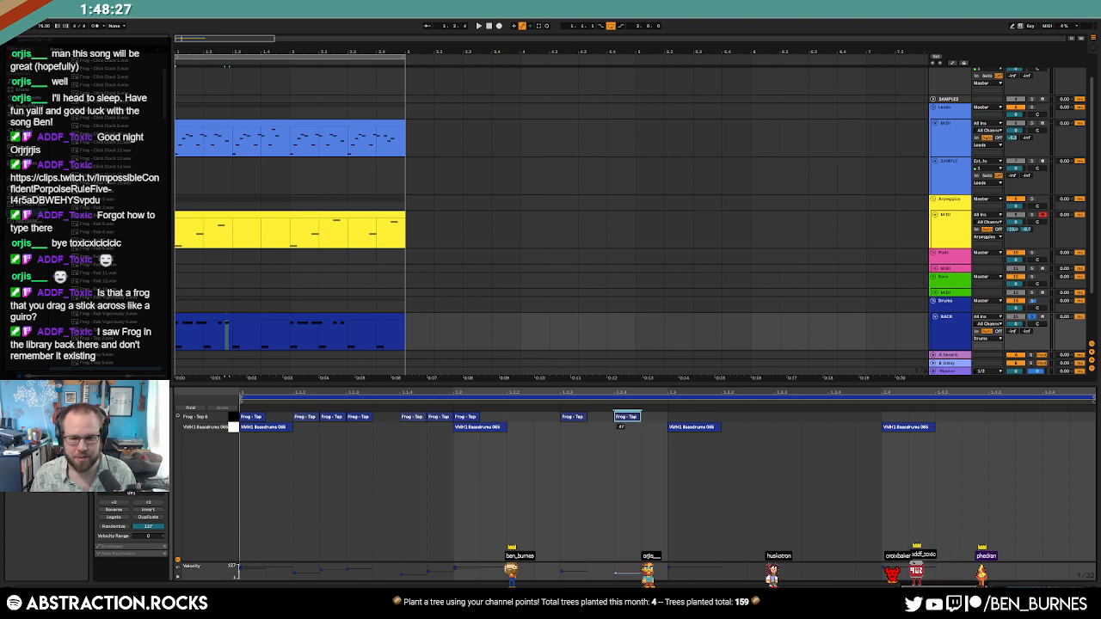
Step: Duplicate the frog pattern into beats three and four, and add one extra hit in beat two plus thirty-second fill notes ending the bar
drag(665, 422, 298, 406)
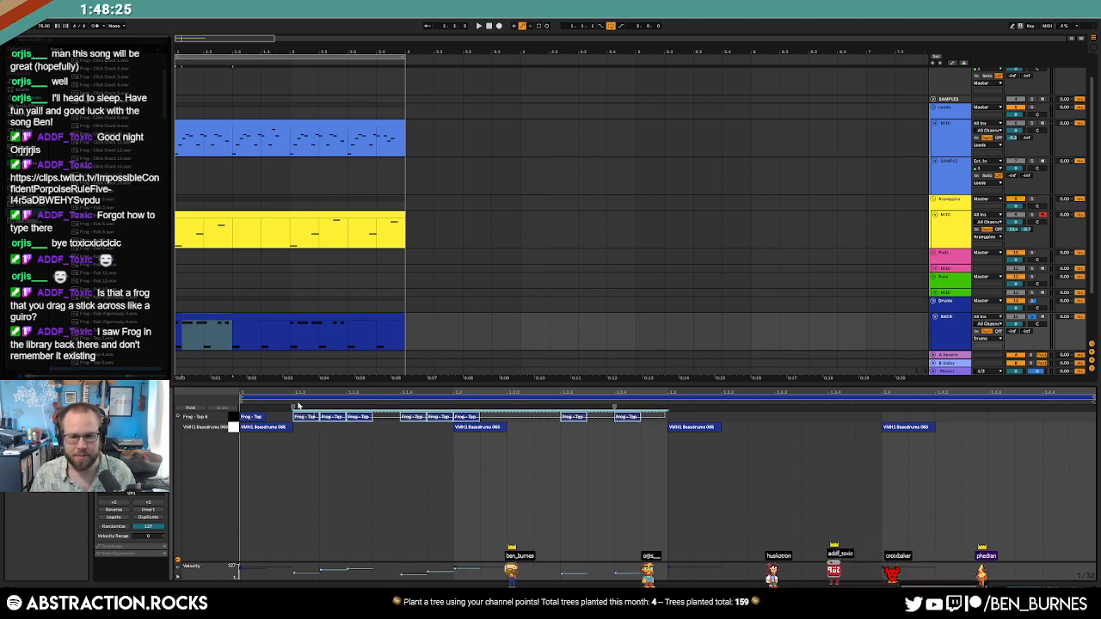
key(ctrl+d)
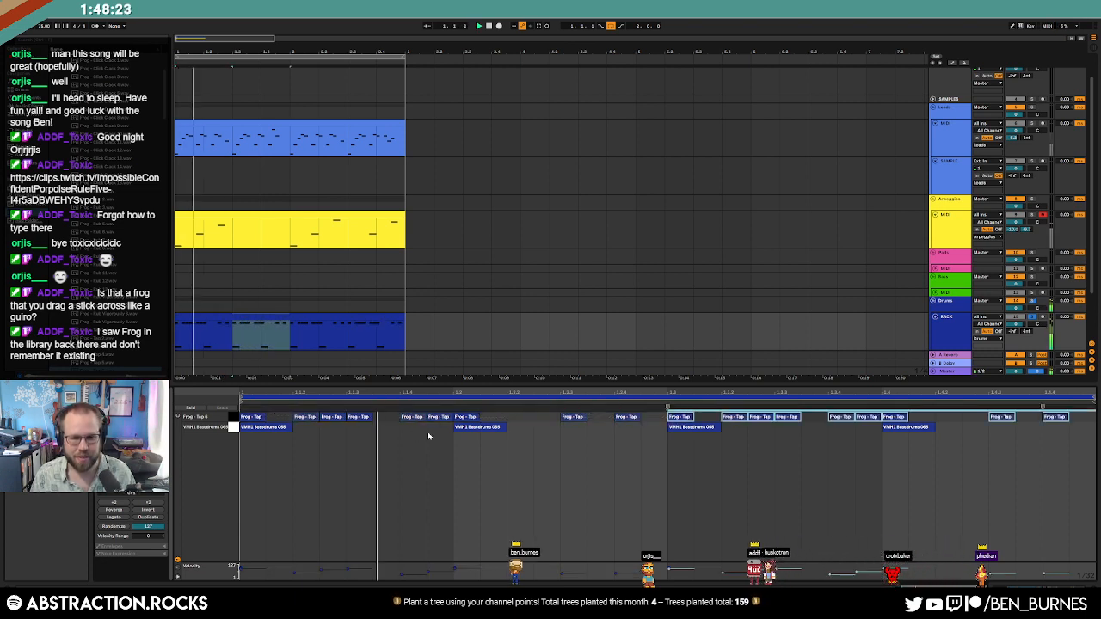
click(518, 419)
double_click(519, 419)
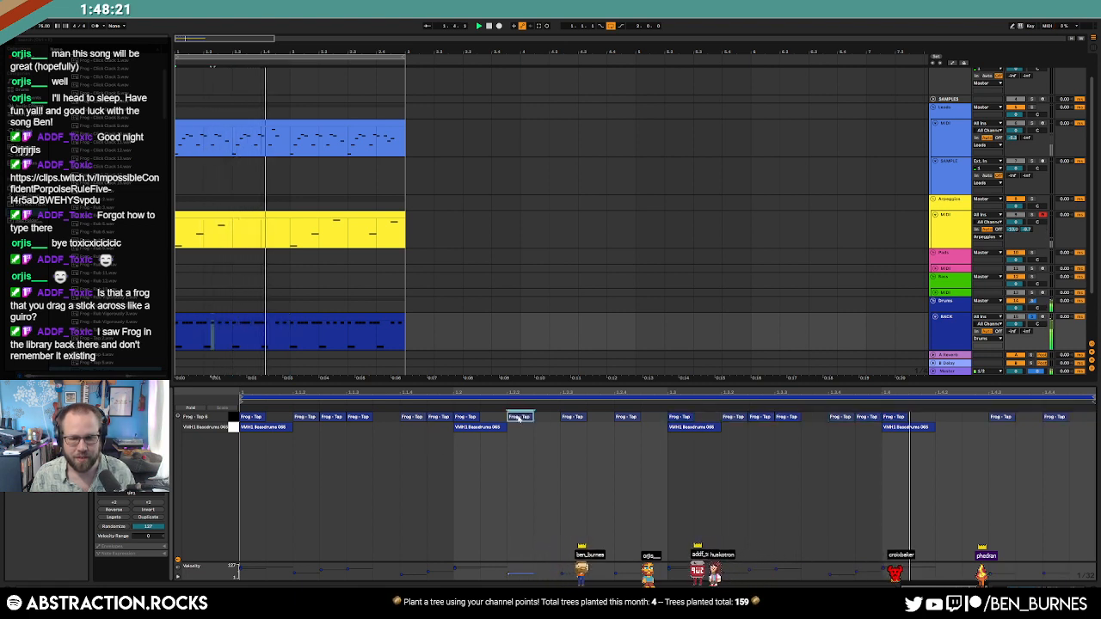
click(927, 459)
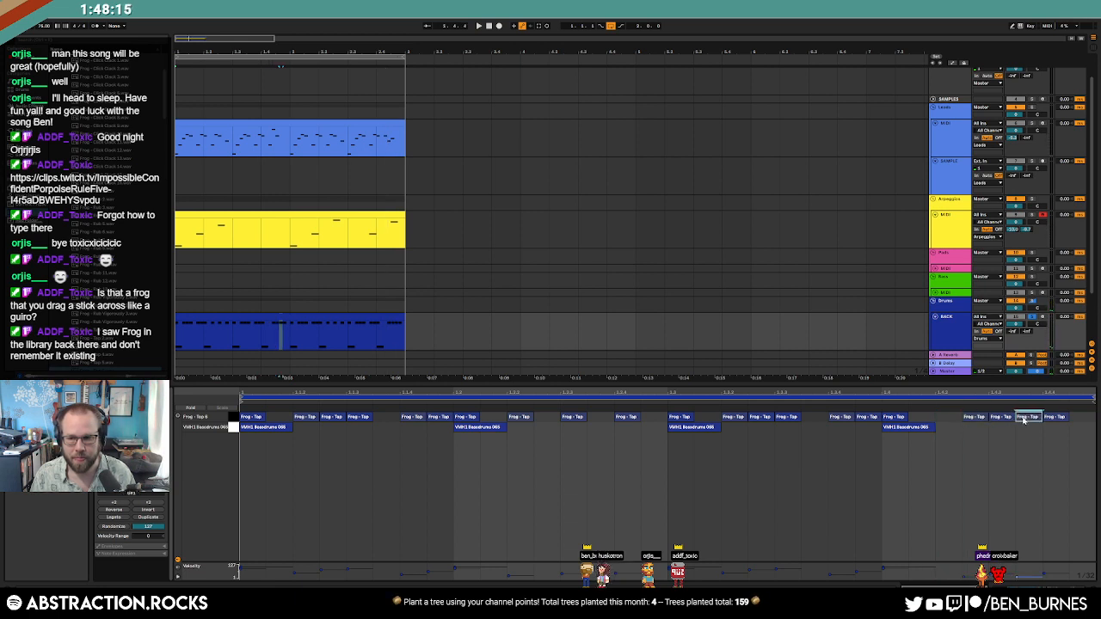
double_click(1075, 419)
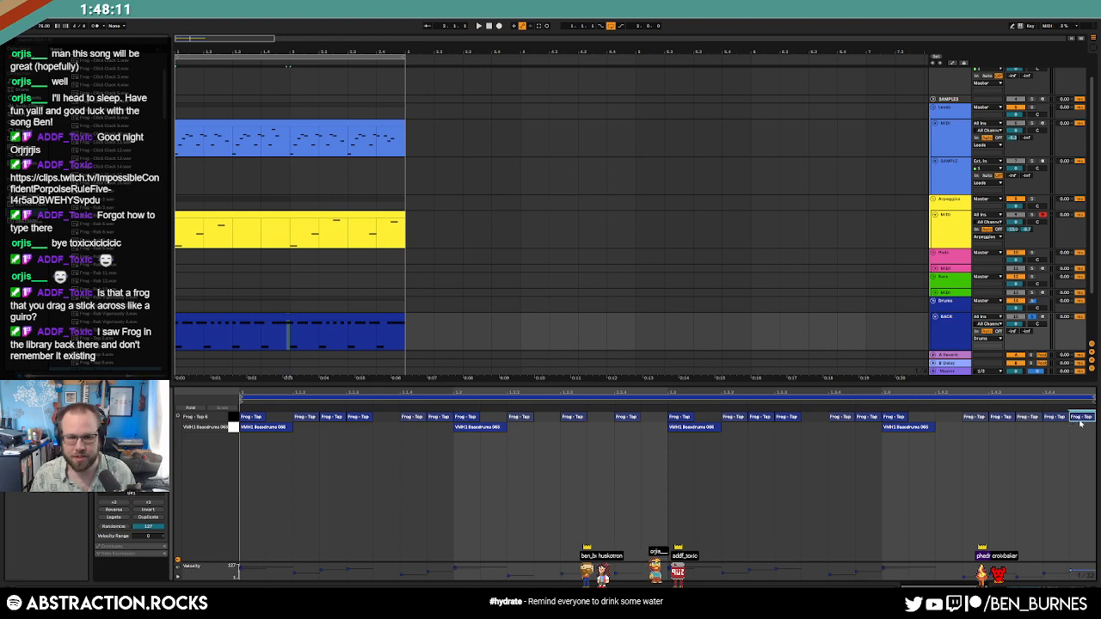
Step: Unsolo the drum RACK track and play the loop with all tracks
click(332, 318)
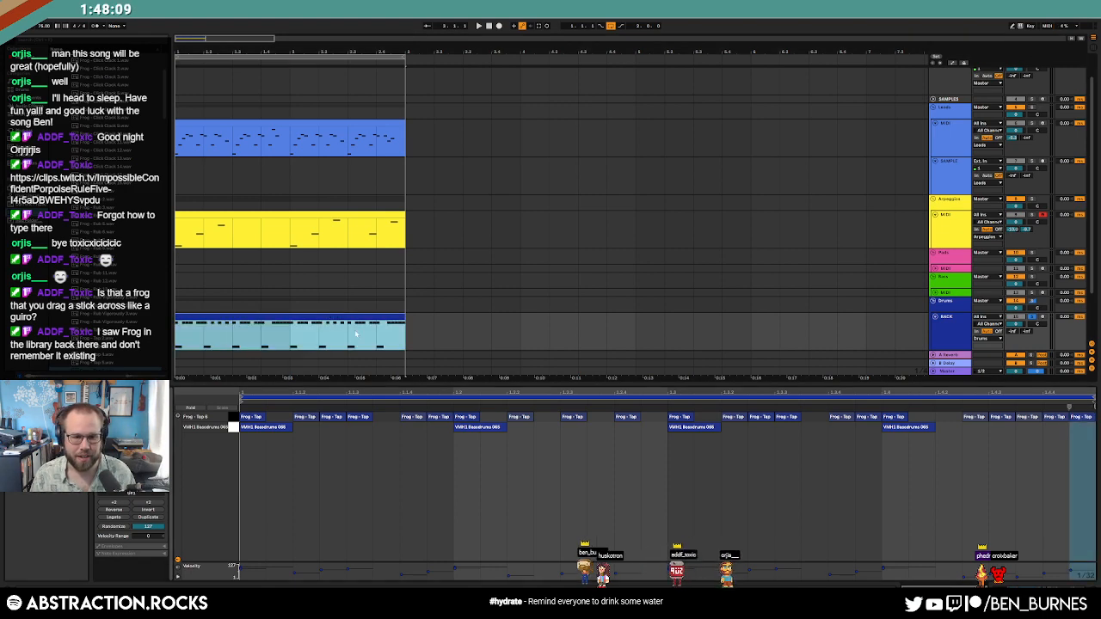
key(shift+Tab)
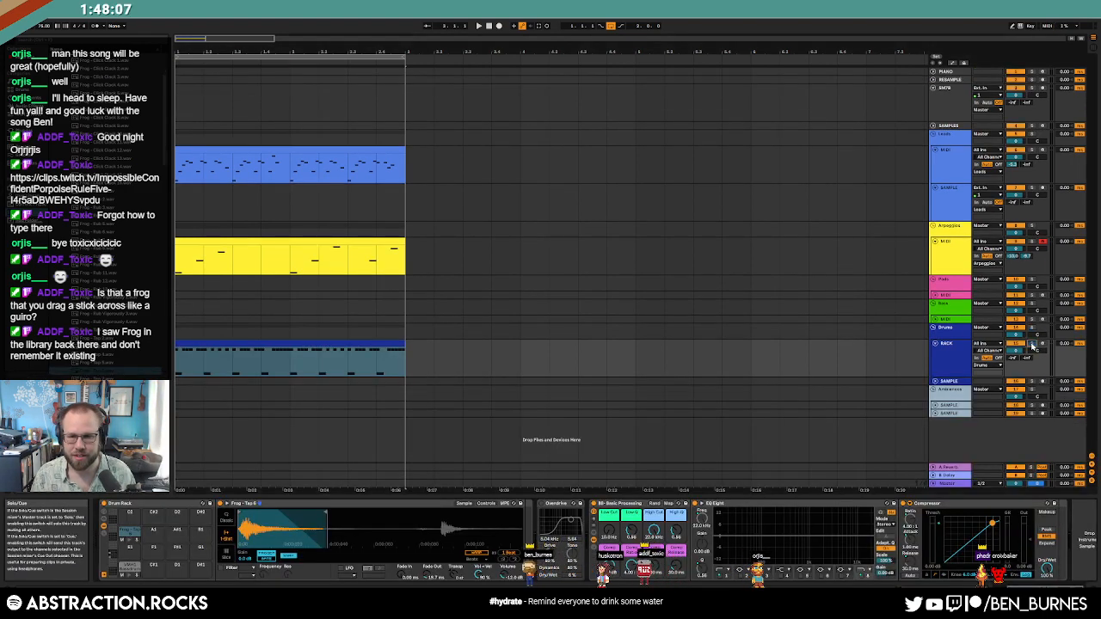
key(space)
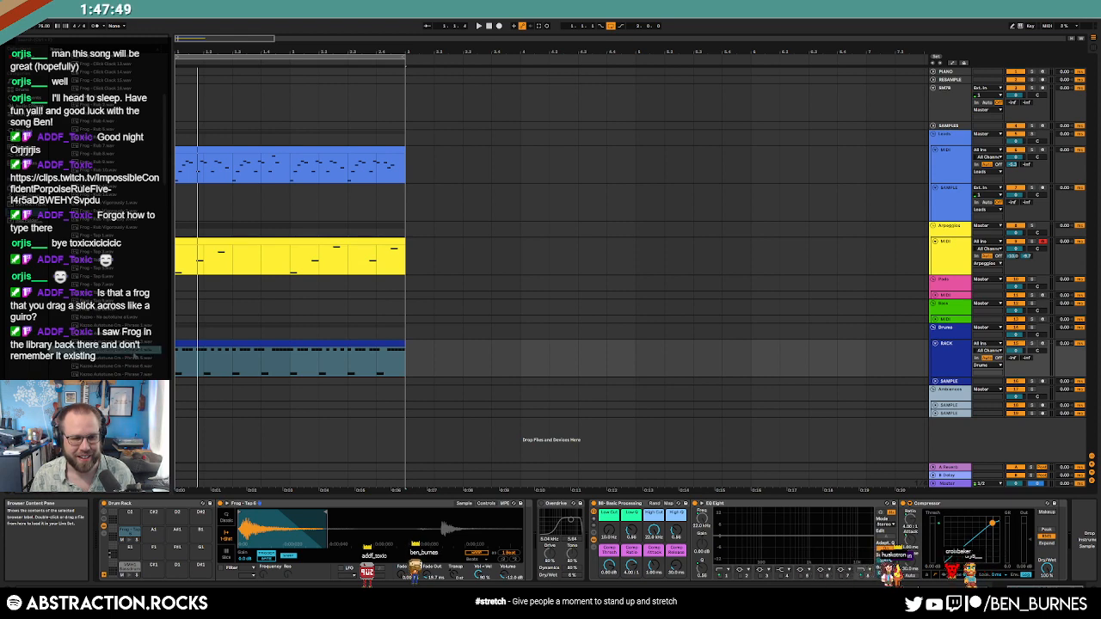
Step: Audition a Kazoo Autotune Cm phrase, place it at the start of the Leads group's SAMPLE track and open the clip
click(136, 359)
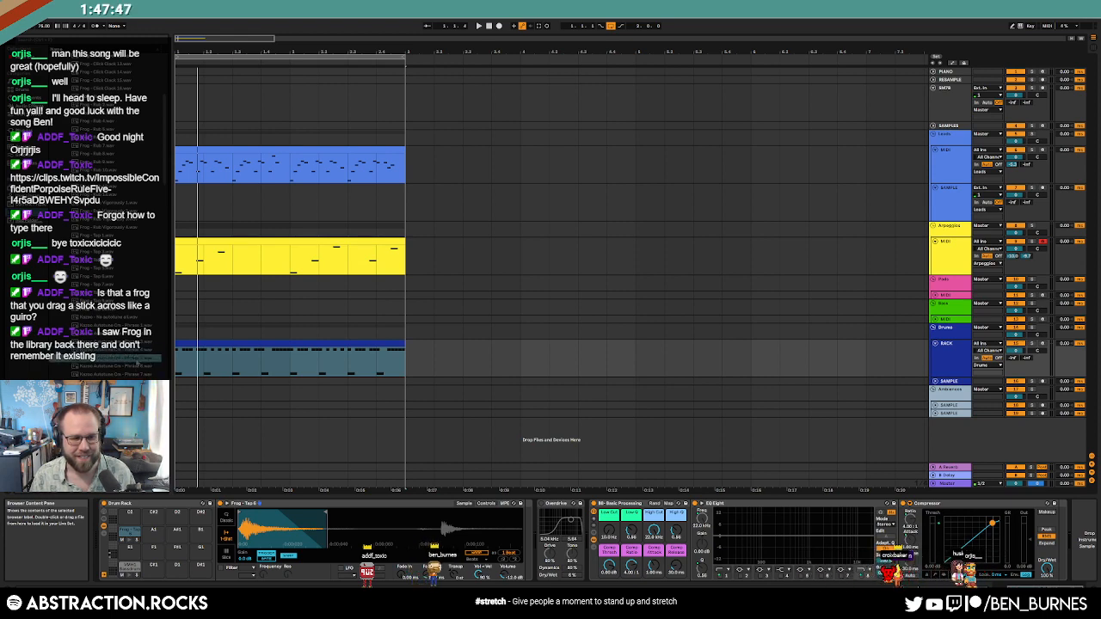
click(948, 203)
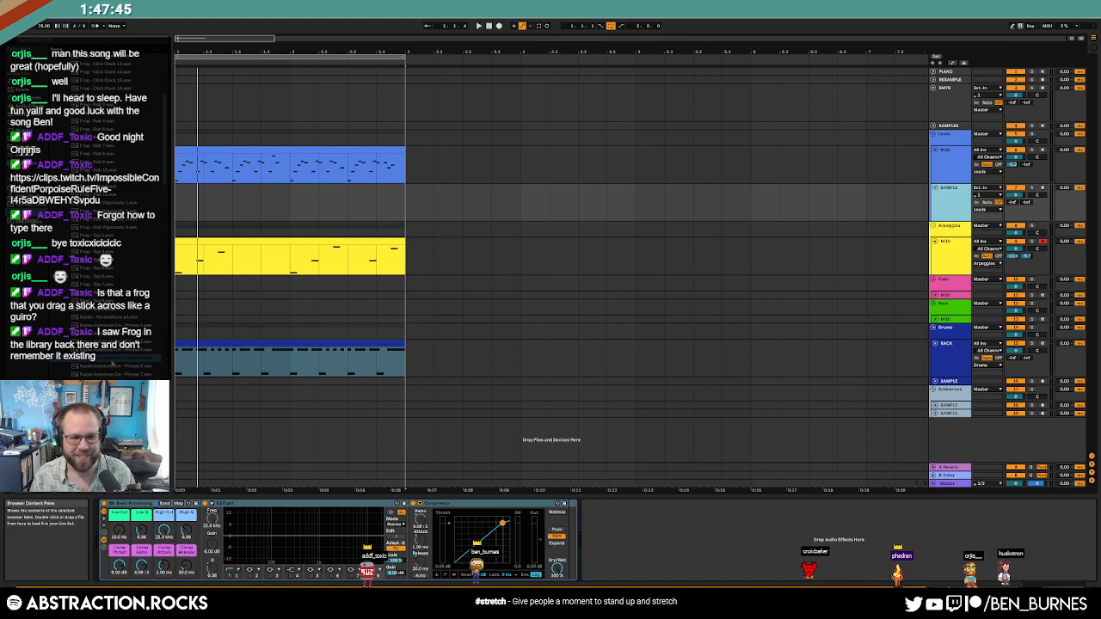
drag(129, 359, 179, 215)
double_click(249, 187)
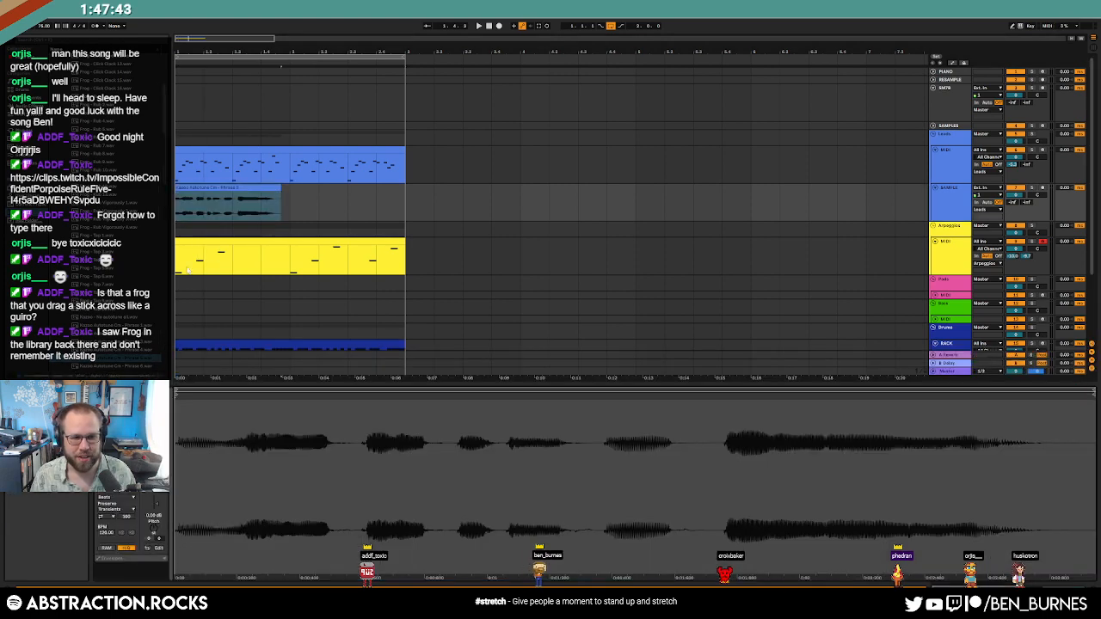
Step: Warp the kazoo clip in Tones mode with a larger grain size, set its segment BPM to 101 and extend its end
click(110, 497)
click(119, 499)
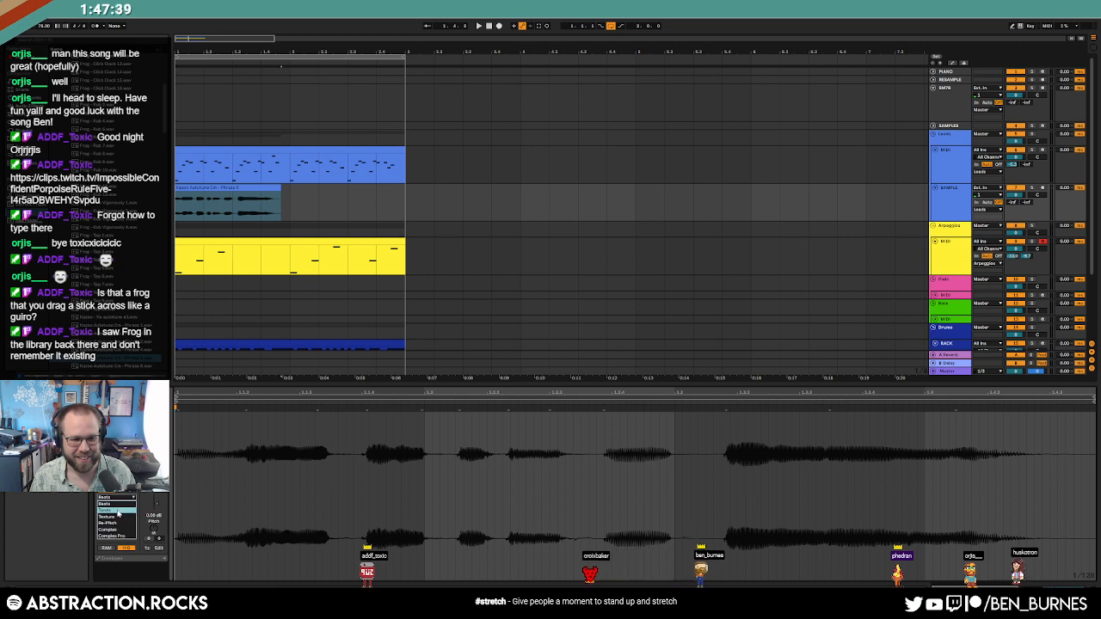
click(118, 511)
click(105, 498)
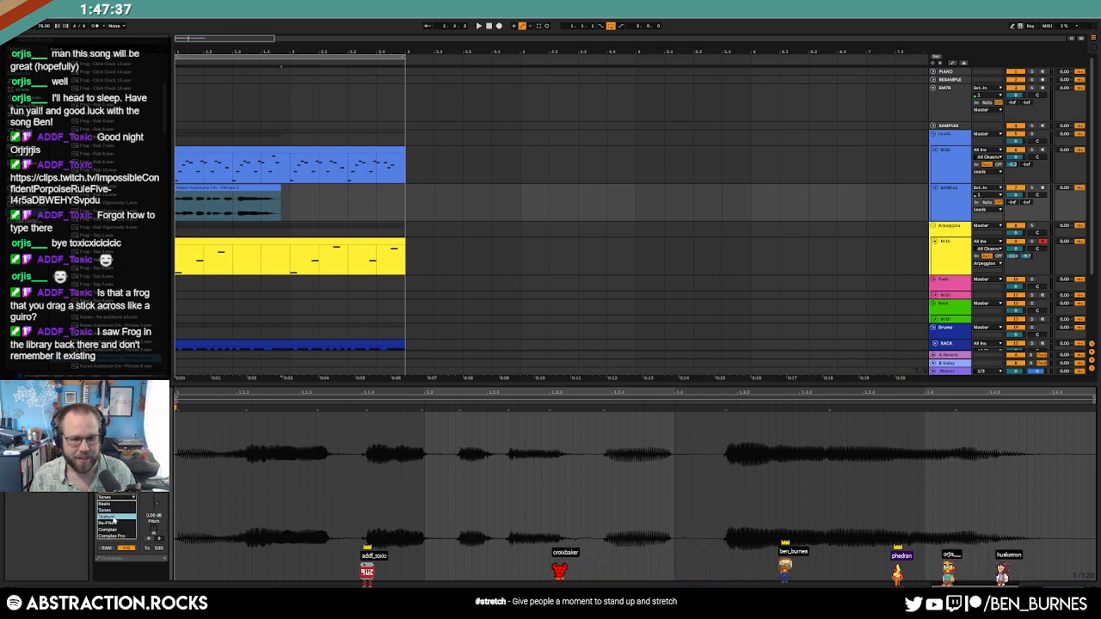
click(119, 512)
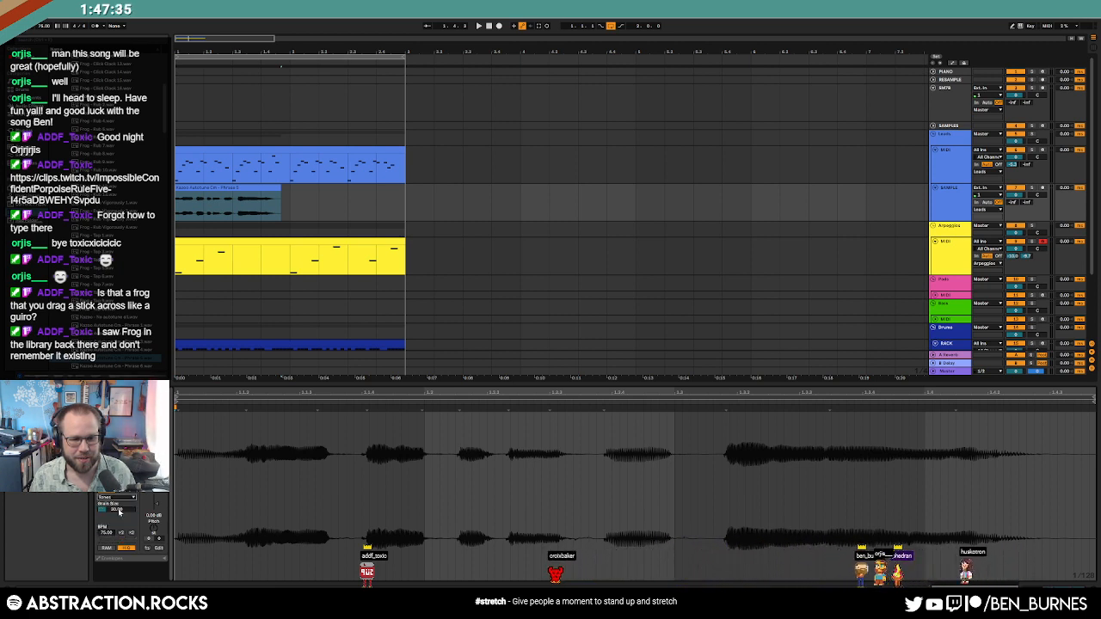
drag(105, 533, 104, 511)
drag(277, 188, 422, 258)
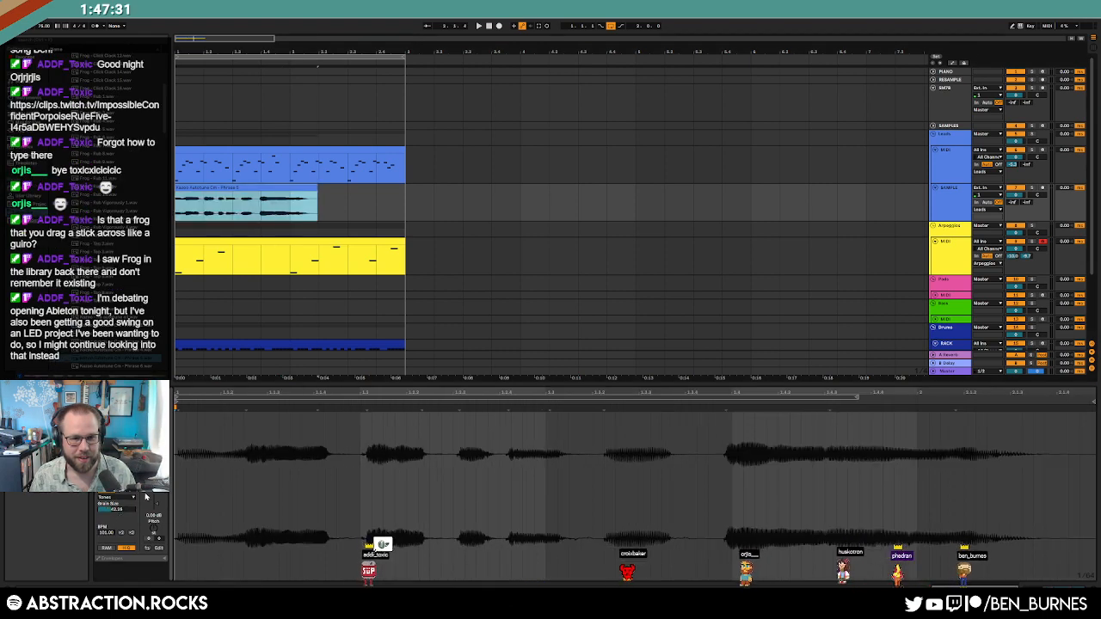
Step: Lower the kazoo track's volume, raise its reverb send and play the loop
click(1015, 202)
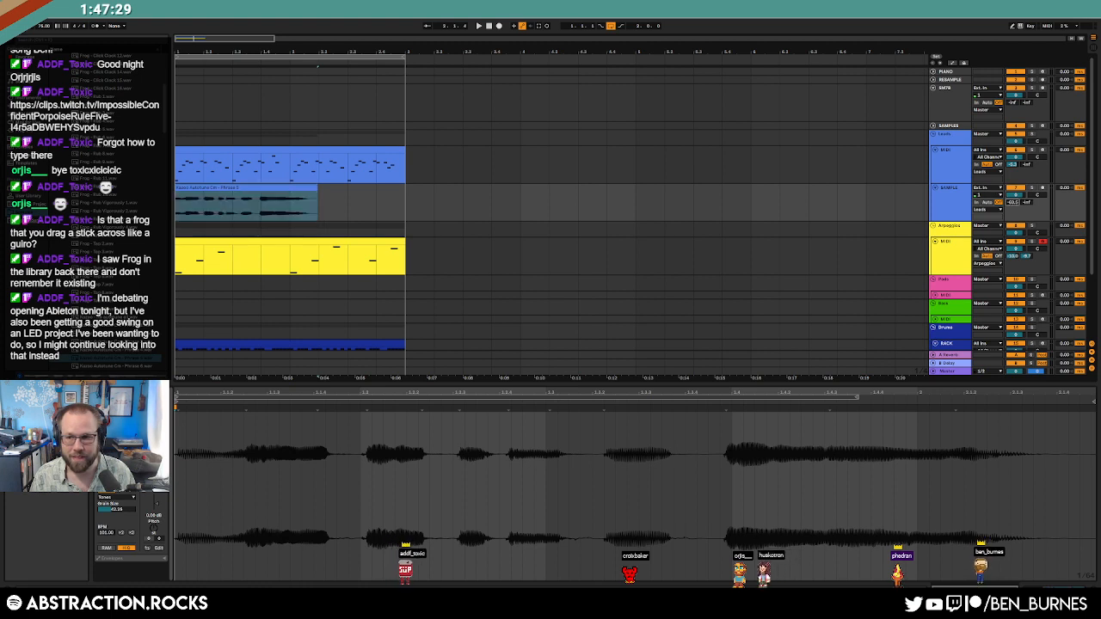
key(space)
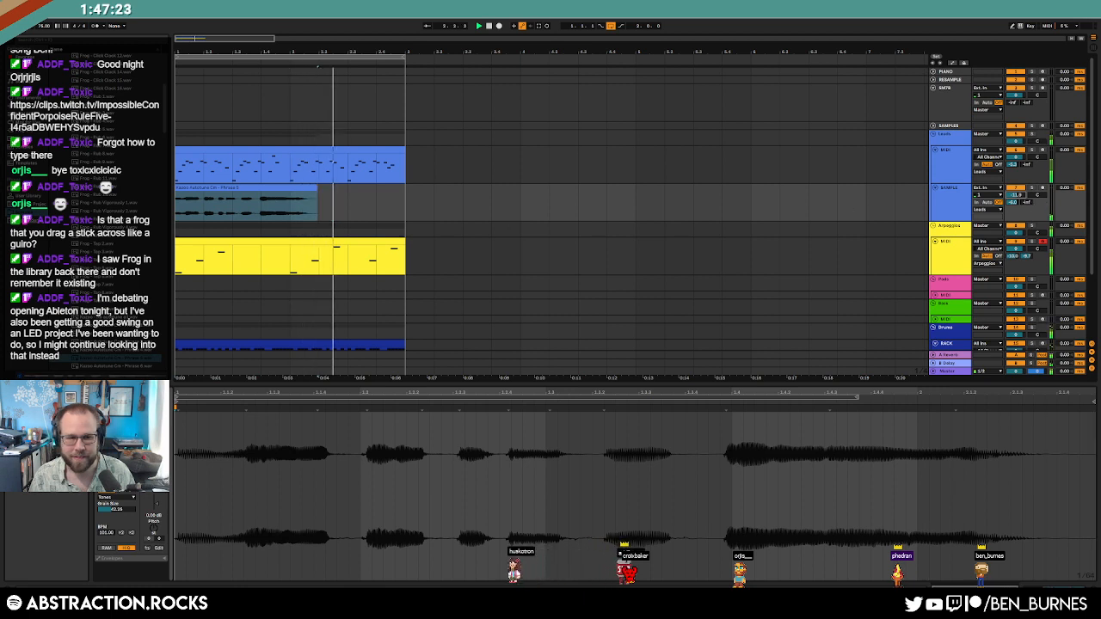
Step: Set the kazoo clip's segment BPM to 120, extend the clip to the full phrase and play it with the loop
drag(106, 532, 106, 517)
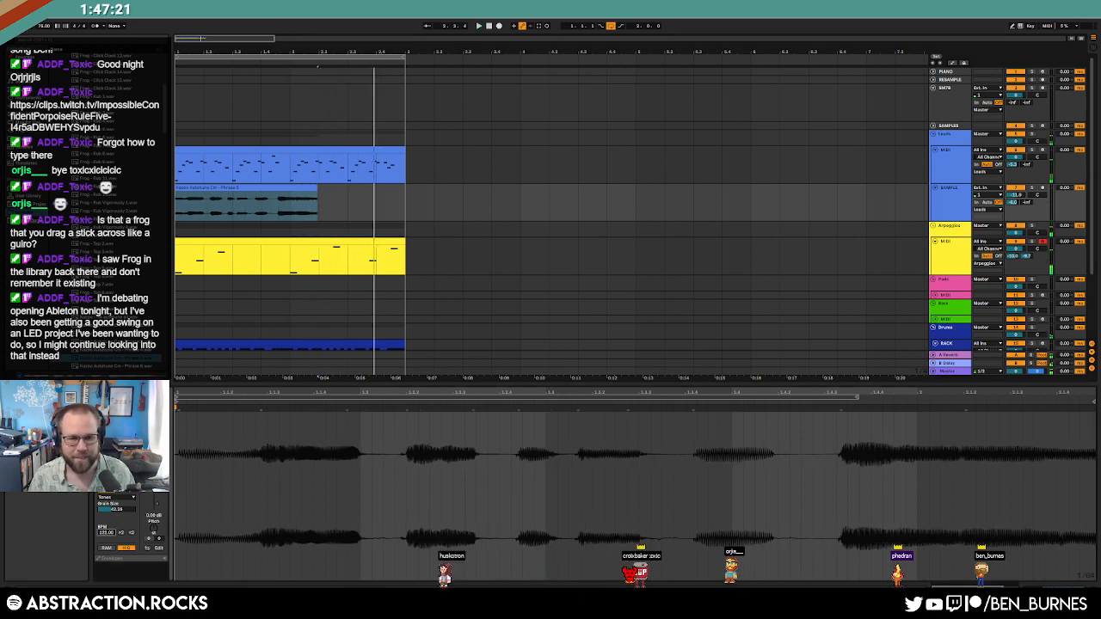
drag(316, 188, 346, 185)
key(space)
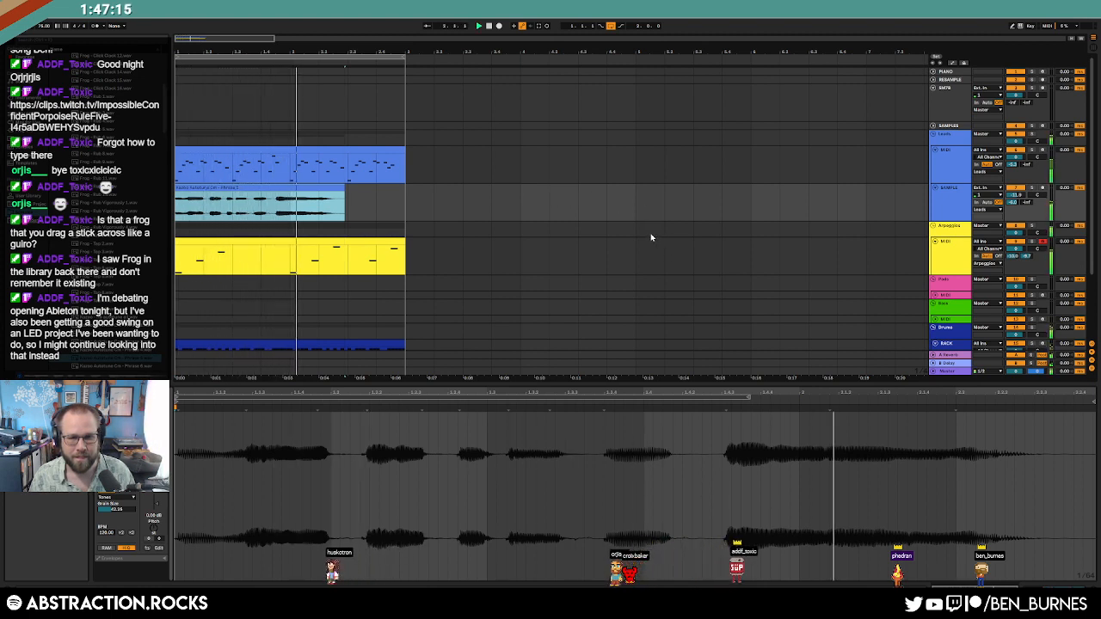
Step: Place warp markers along the kazoo clip and align its notes to the grid
click(250, 409)
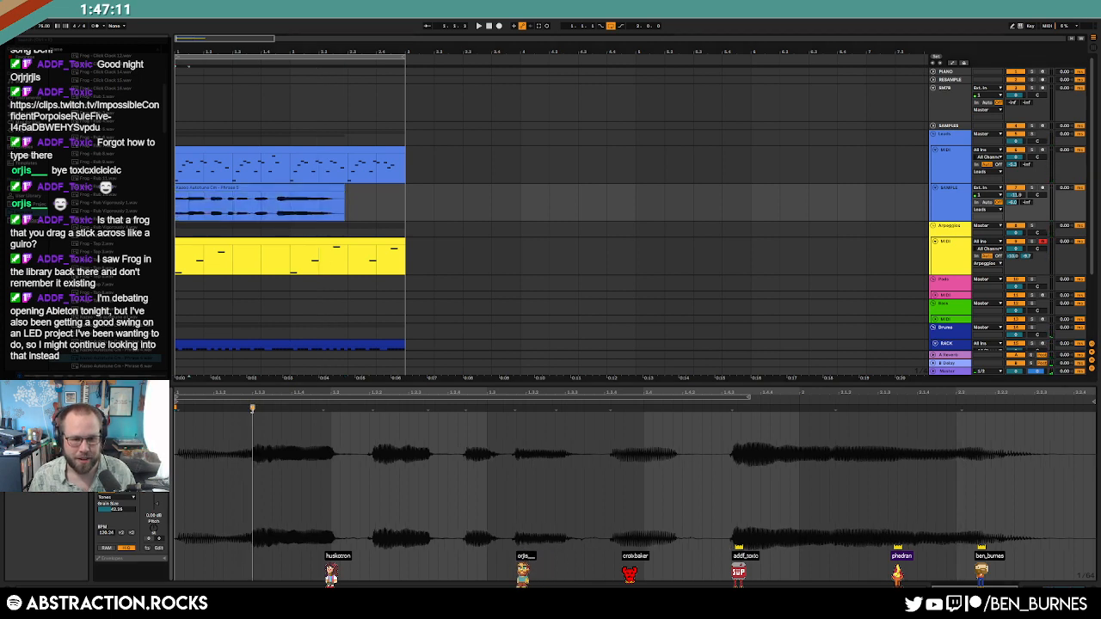
click(324, 409)
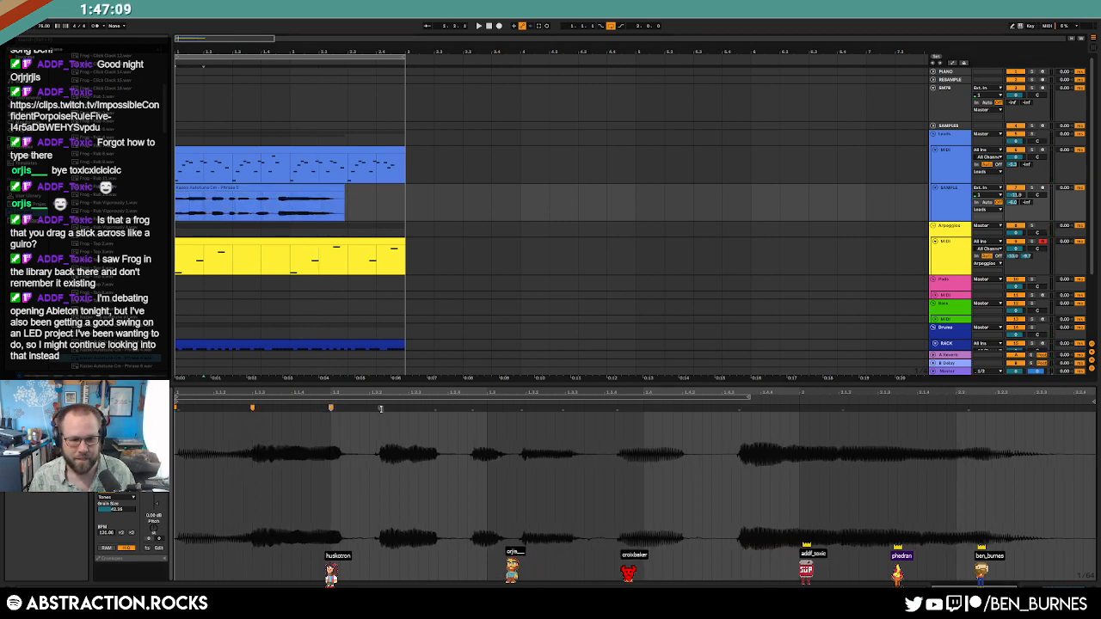
drag(382, 409, 369, 409)
drag(462, 409, 448, 409)
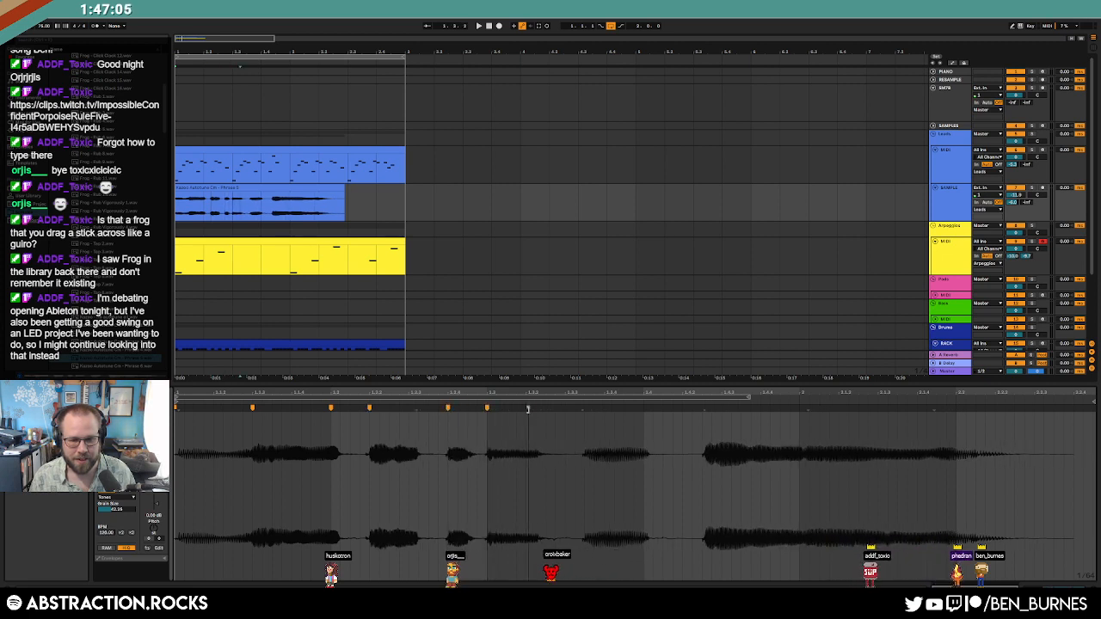
drag(580, 409, 603, 409)
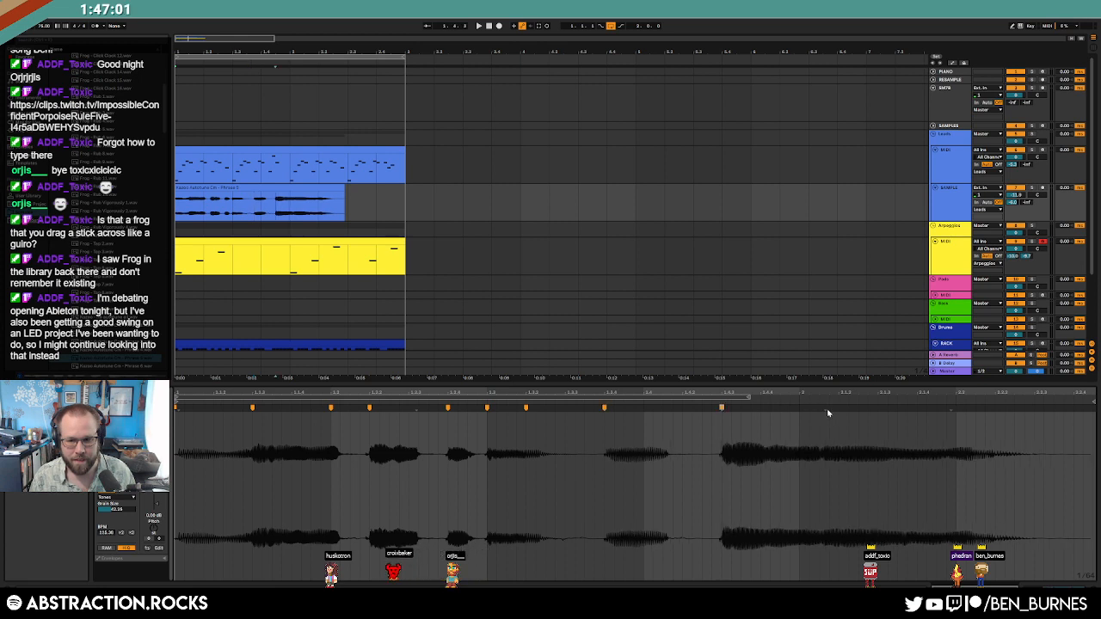
drag(811, 410, 802, 409)
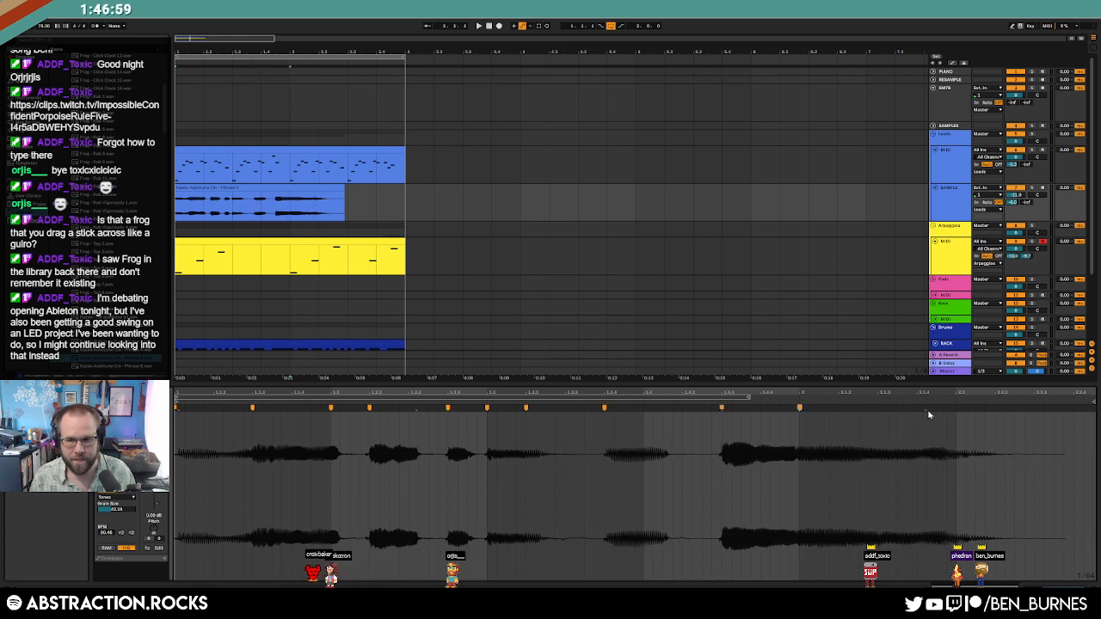
drag(926, 410, 947, 411)
Step: Play the loop and raise the kazoo track's volume
key(space)
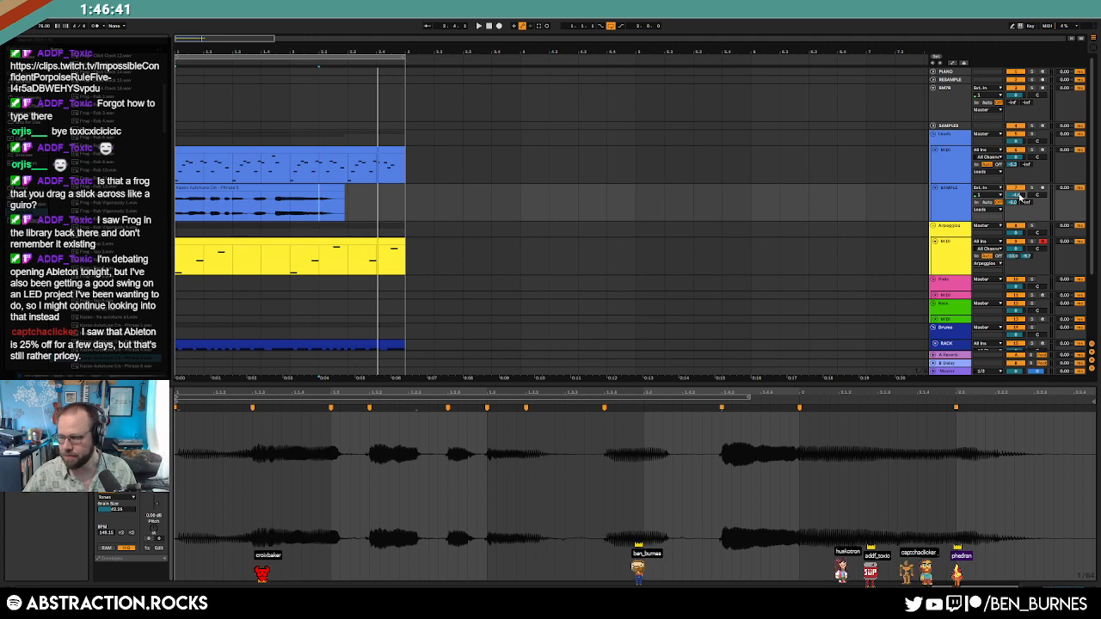
click(393, 323)
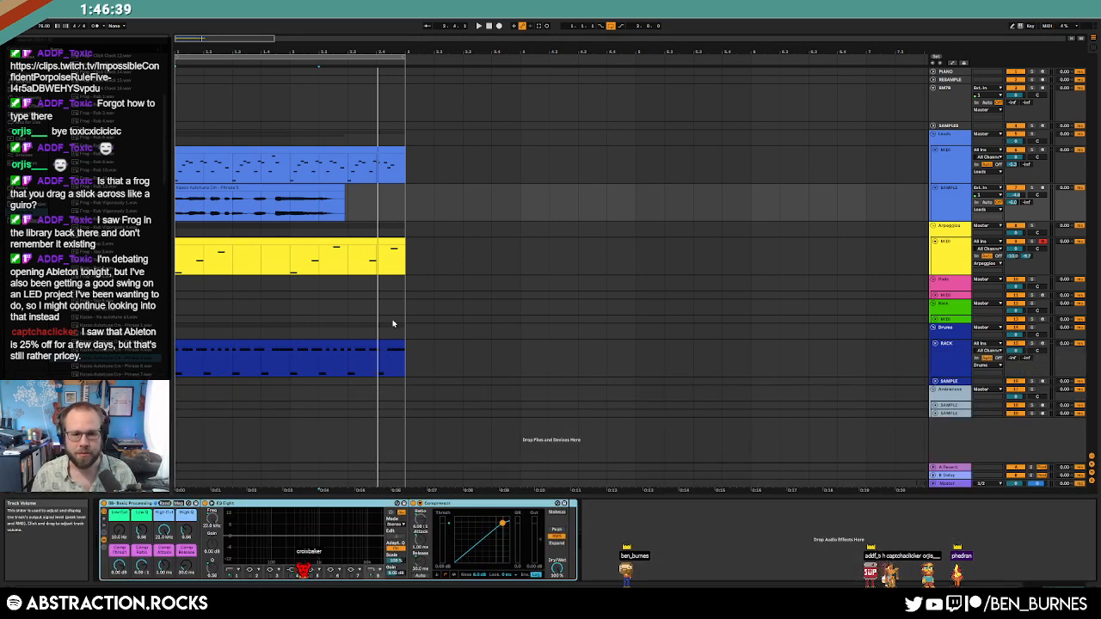
click(670, 556)
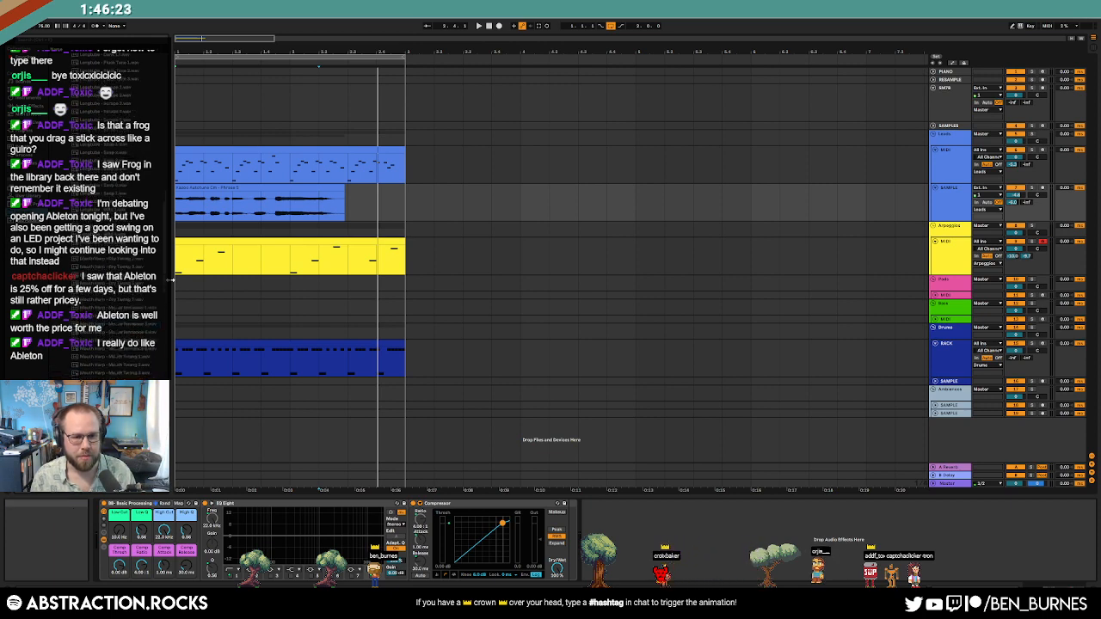
Step: Browse back up through the sample library and collapse the open sample folders
drag(167, 279, 168, 144)
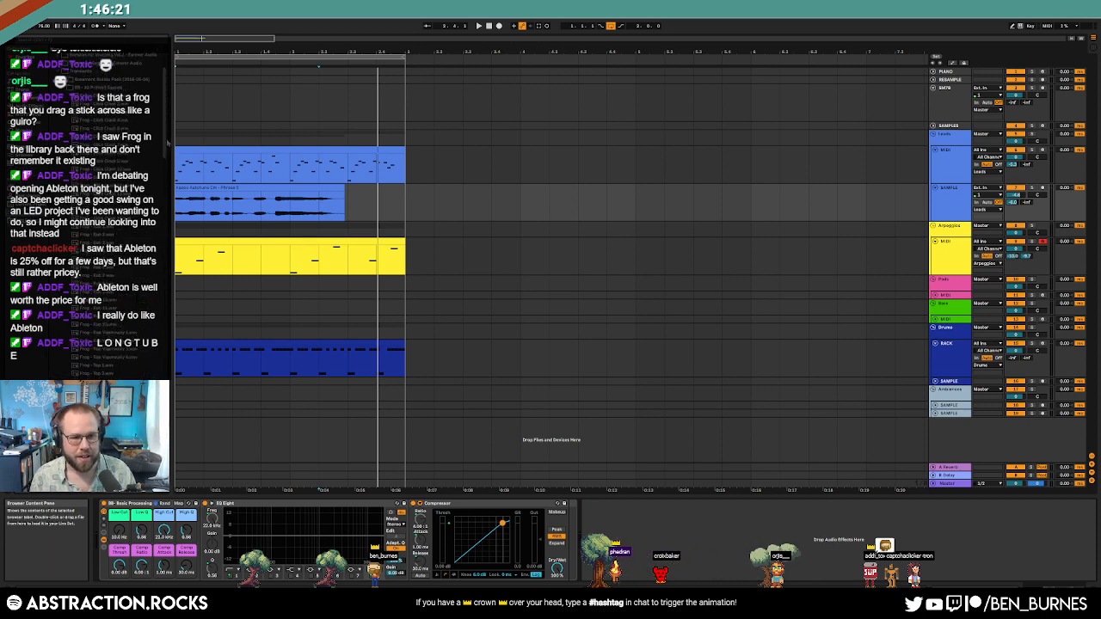
click(111, 96)
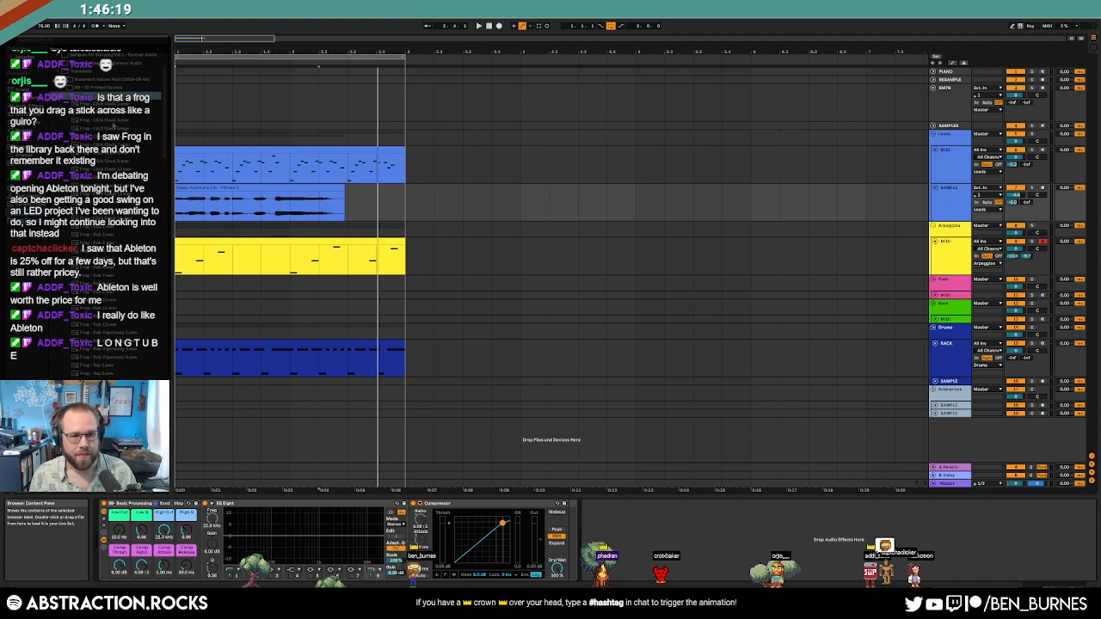
key(Left)
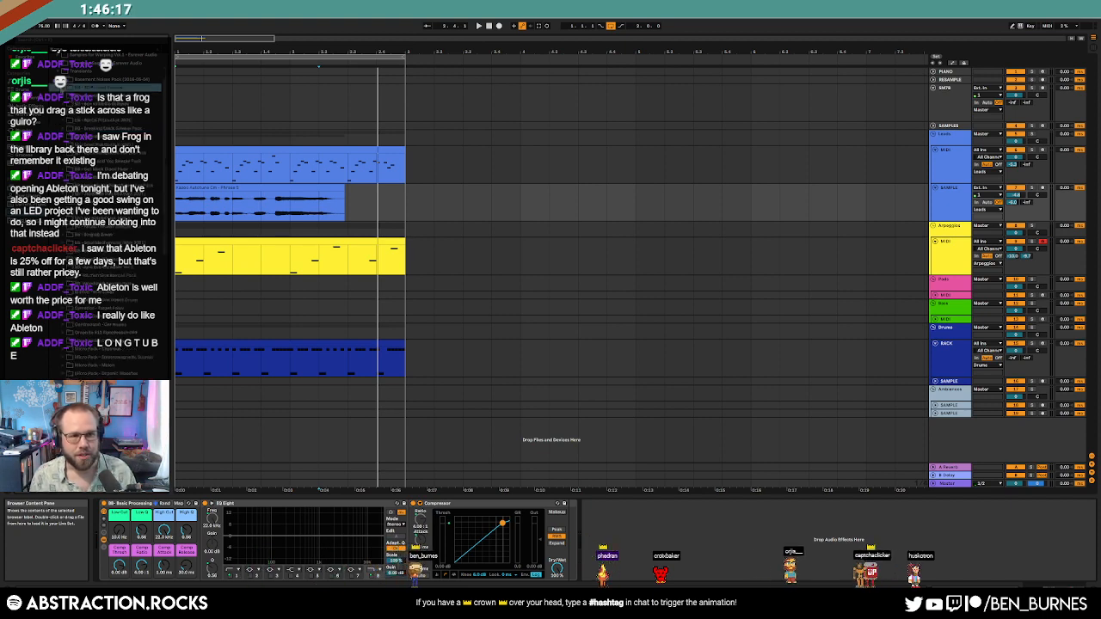
key(Left)
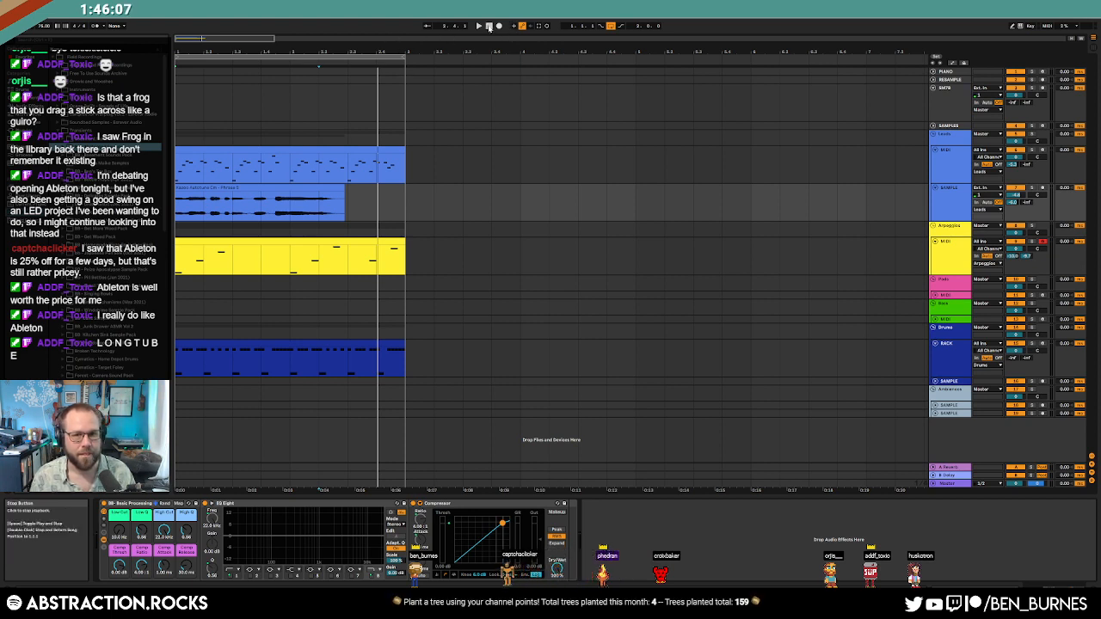
Step: Raise the kazoo track's delay send while the loop plays
key(space)
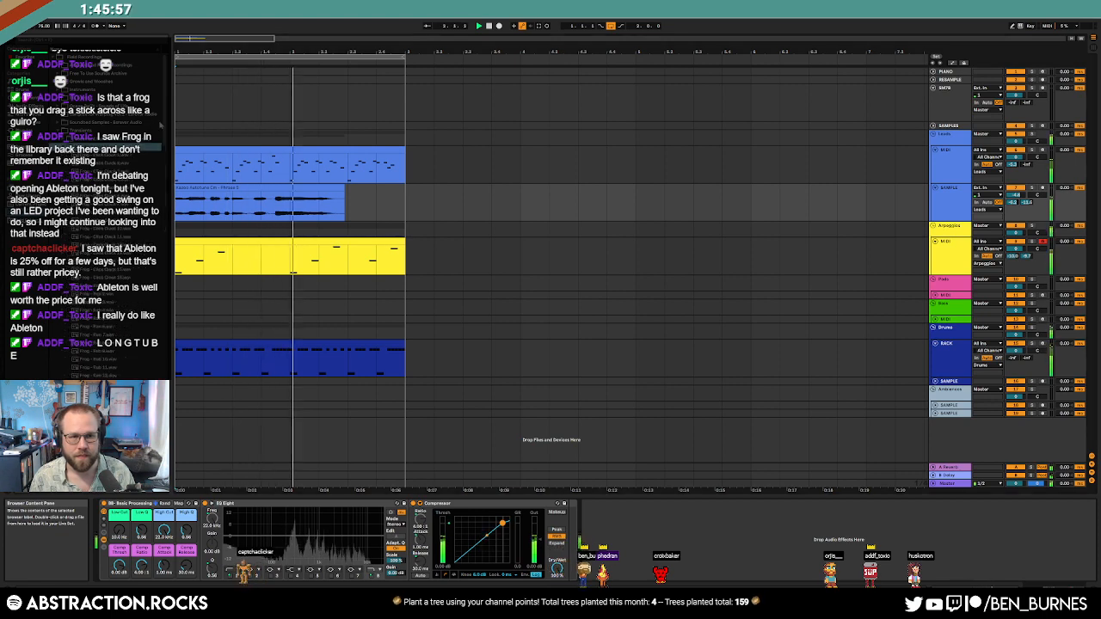
key(space)
Step: Place another Kazoo Autotune Cm phrase at bar 3 of the Leads group's SAMPLE track and open the clip
scroll(167, 172, down, 10)
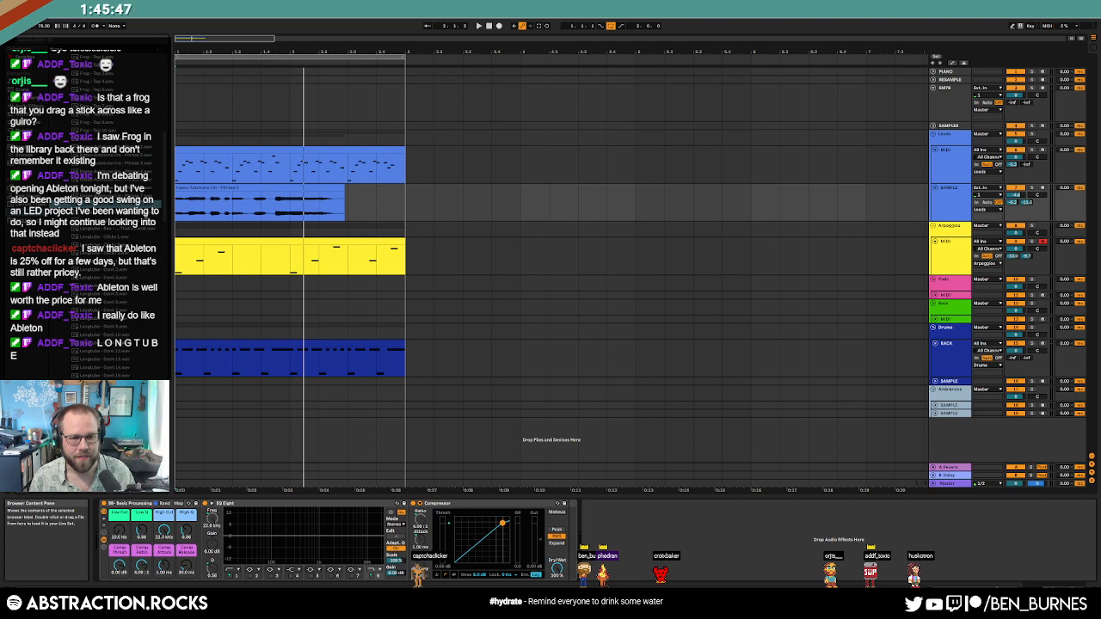
drag(111, 204, 412, 210)
double_click(426, 188)
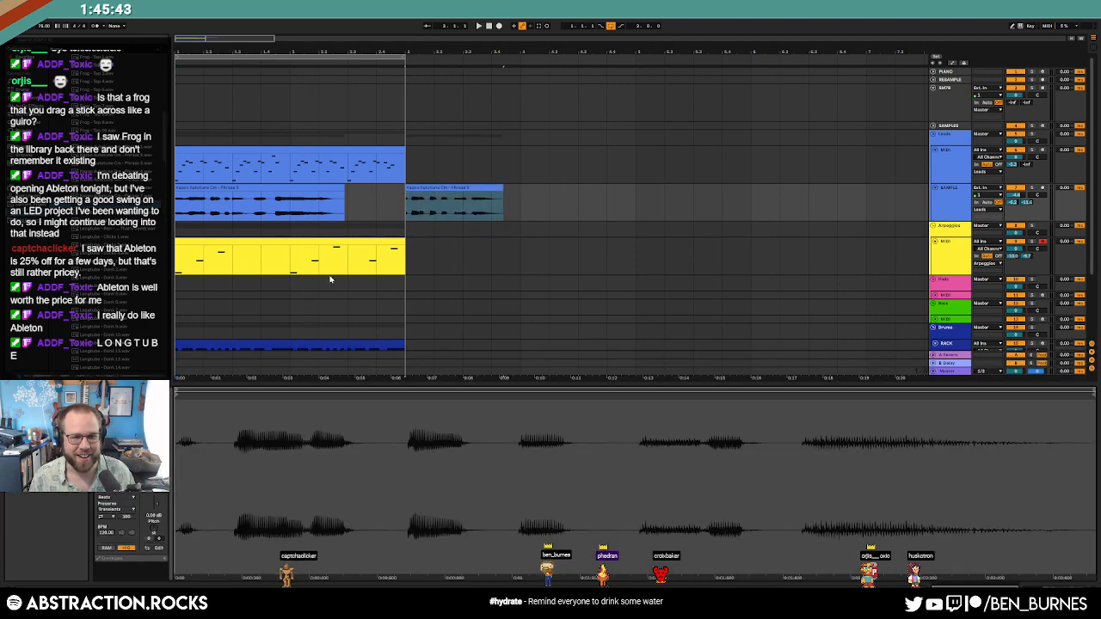
Step: Warp the second kazoo clip at a segment BPM of 127 and extend its end to the full phrase
click(109, 483)
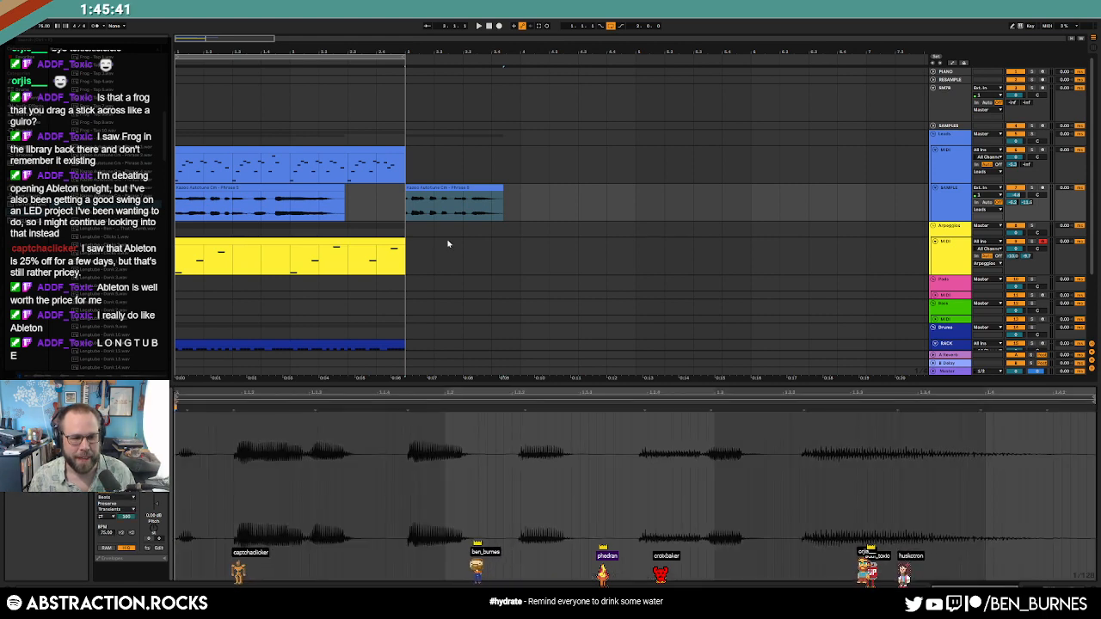
drag(106, 532, 106, 499)
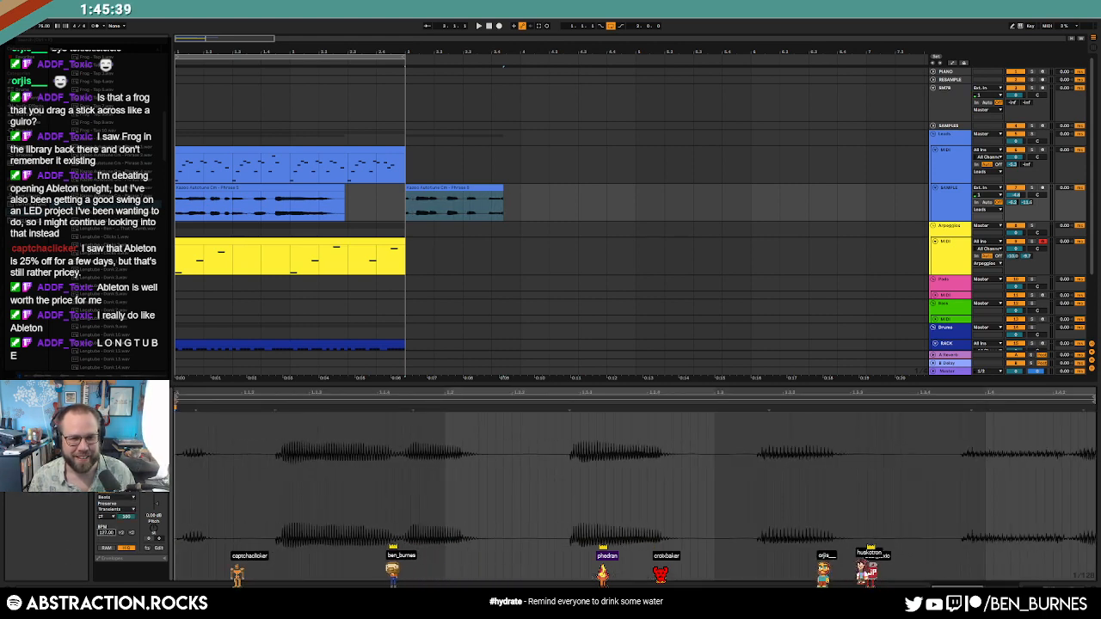
drag(504, 202, 571, 203)
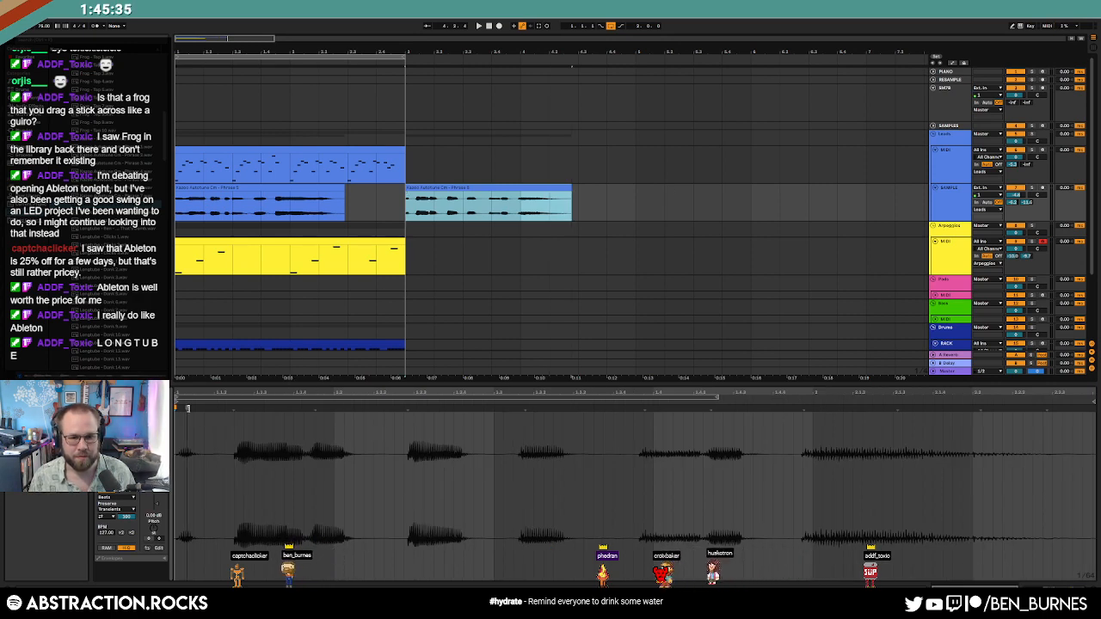
Step: Add warp markers at the note onsets of the second kazoo clip and align them to the grid
double_click(187, 408)
mouse_move(187, 409)
mouse_down()
mouse_move(178, 408)
mouse_move(214, 408)
mouse_up()
double_click(221, 409)
double_click(295, 409)
drag(295, 409, 294, 408)
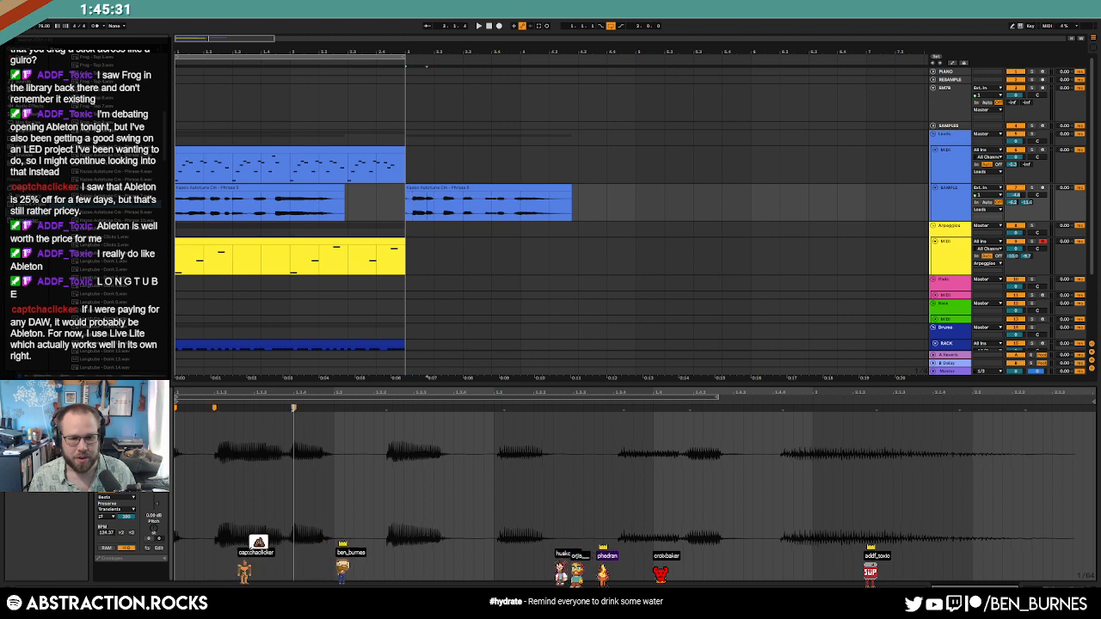
double_click(389, 409)
drag(389, 409, 381, 410)
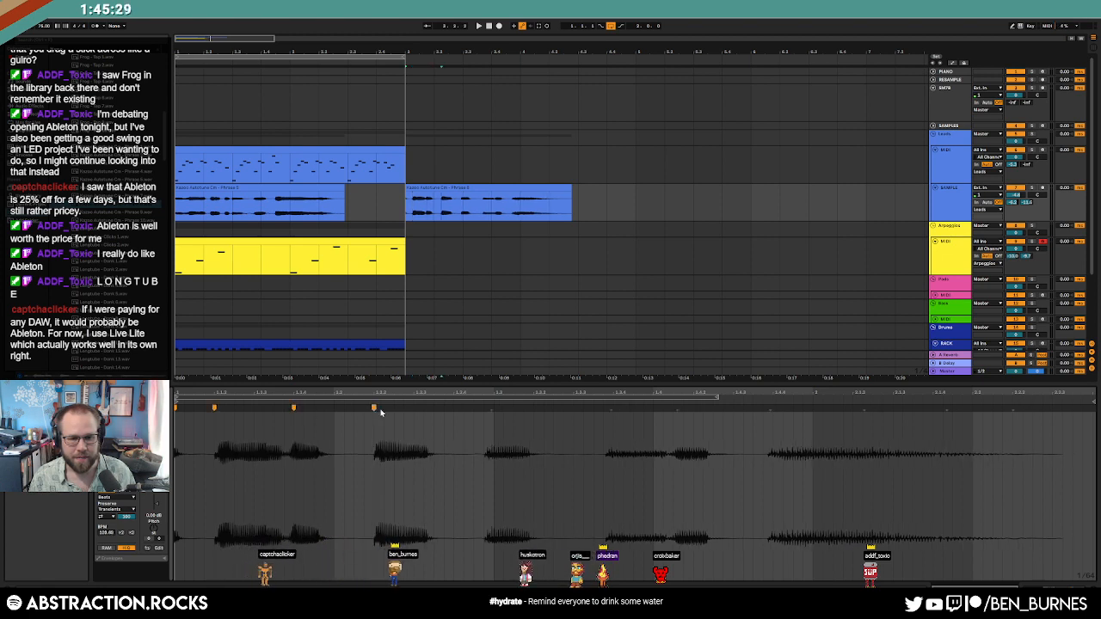
double_click(496, 409)
drag(497, 408, 494, 409)
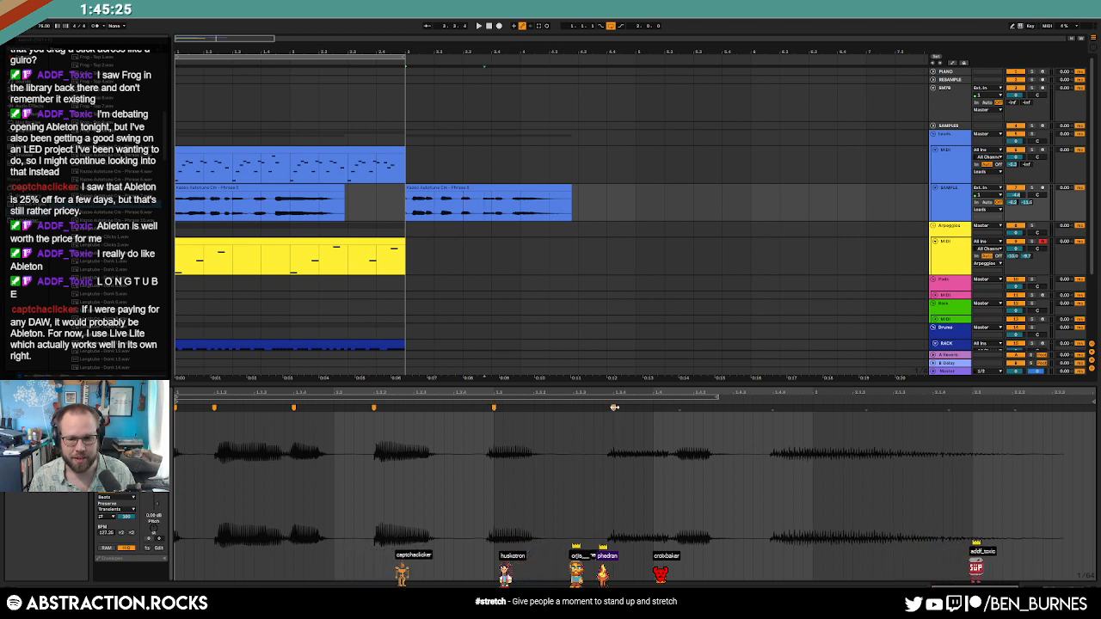
double_click(681, 409)
drag(681, 409, 694, 409)
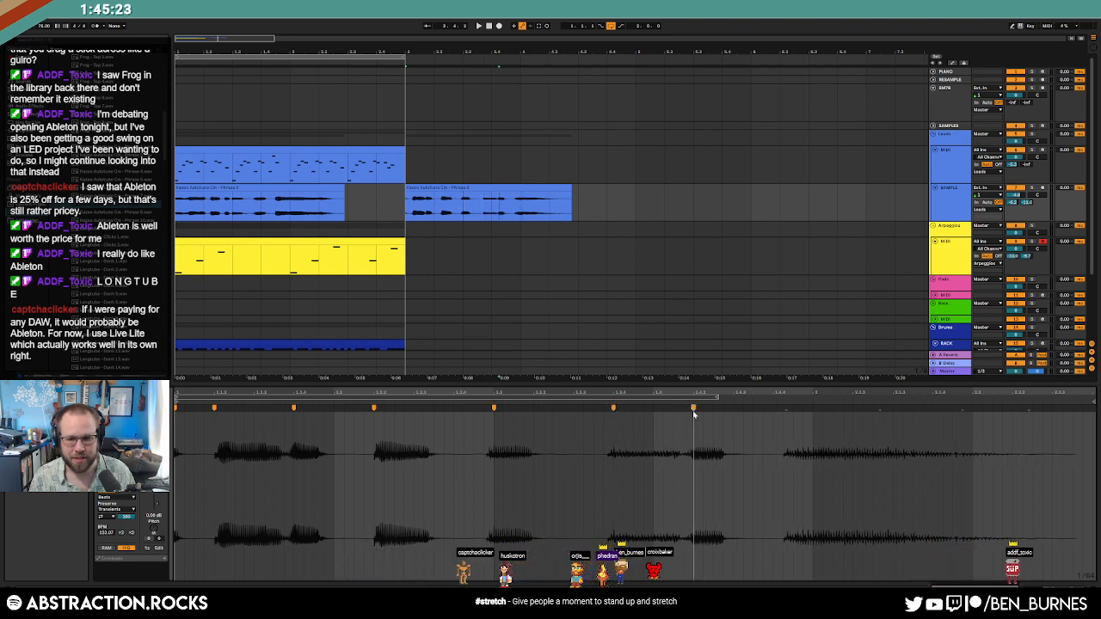
double_click(786, 408)
drag(786, 409, 773, 409)
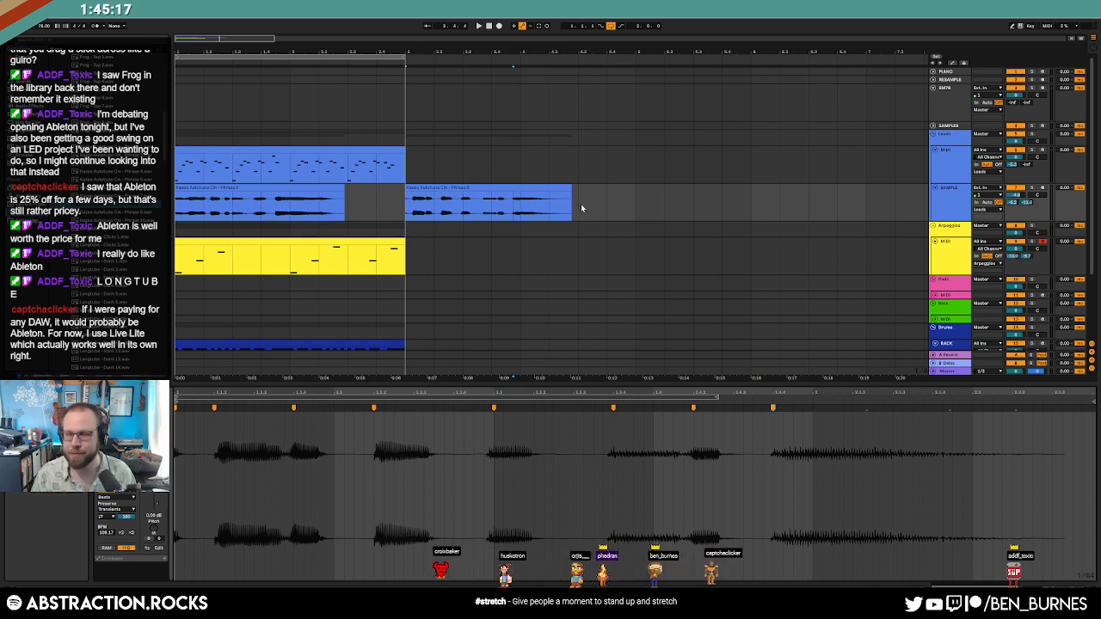
Step: Duplicate the lead and arpeggio MIDI clips into bars 3 and 4, and extend the drum rack clip to match
click(358, 153)
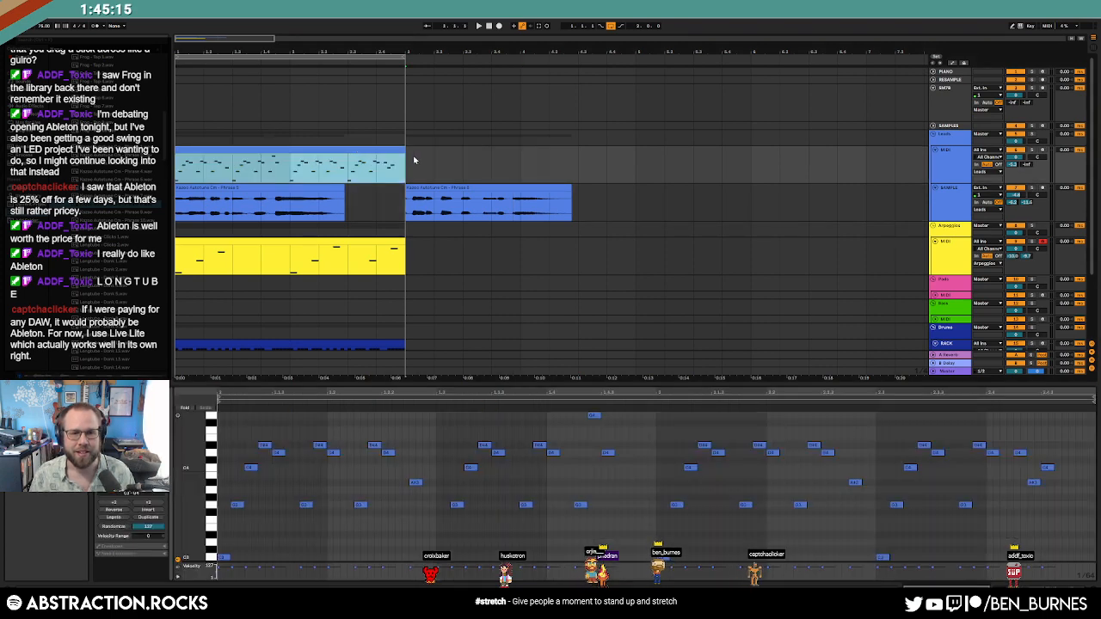
key(ctrl+d)
click(383, 258)
key(ctrl+d)
scroll(523, 253, down, 3)
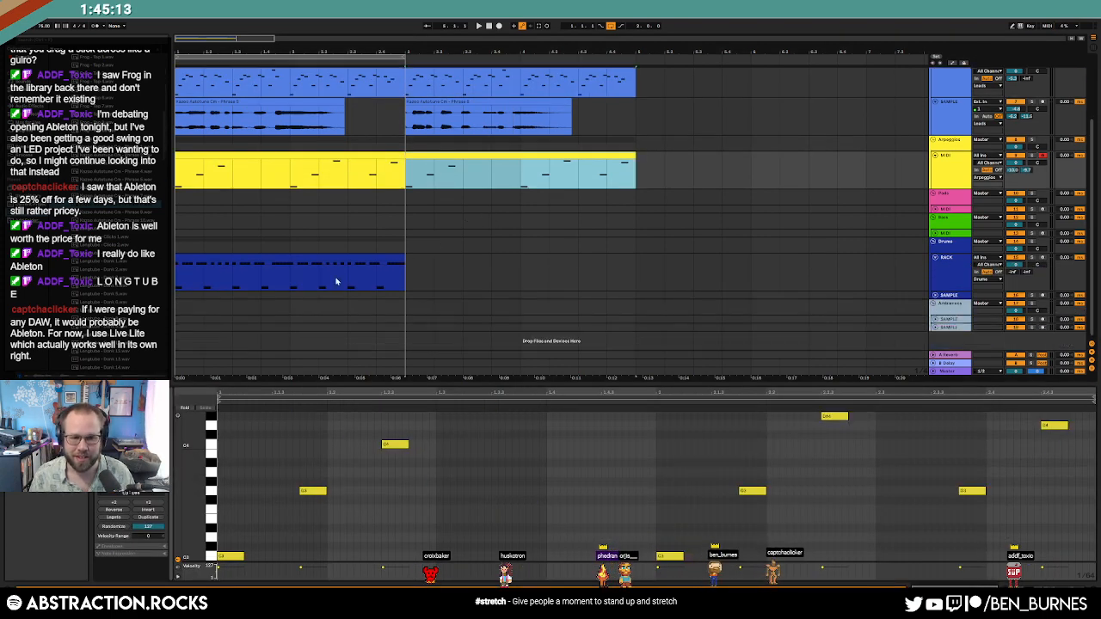
click(339, 260)
drag(403, 258, 638, 272)
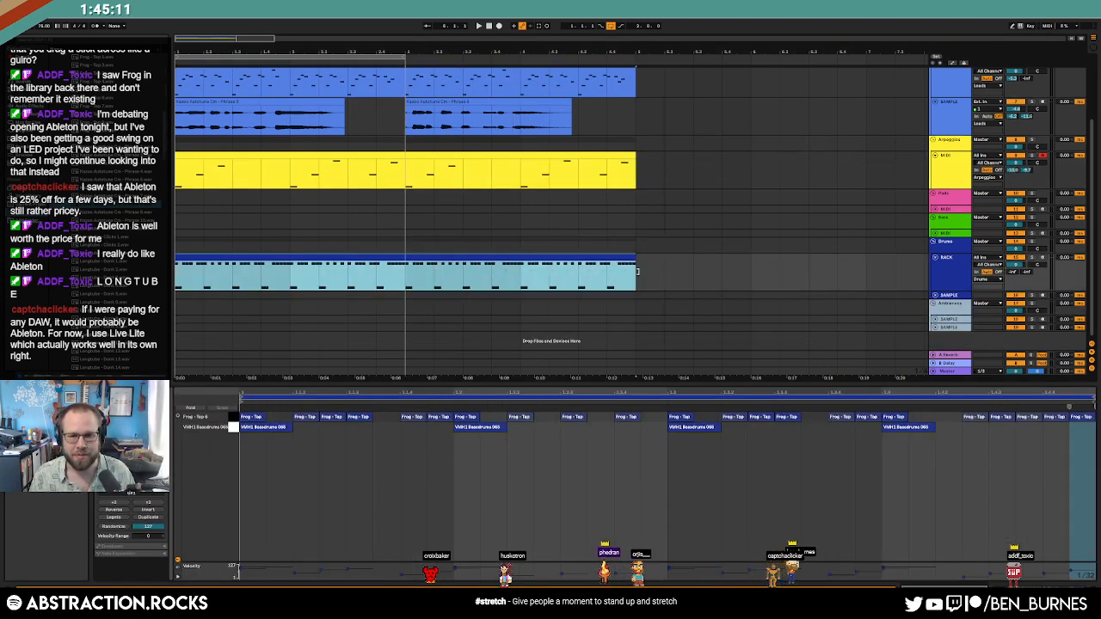
Step: Extend the arrangement loop to four bars and play it
drag(404, 57, 642, 77)
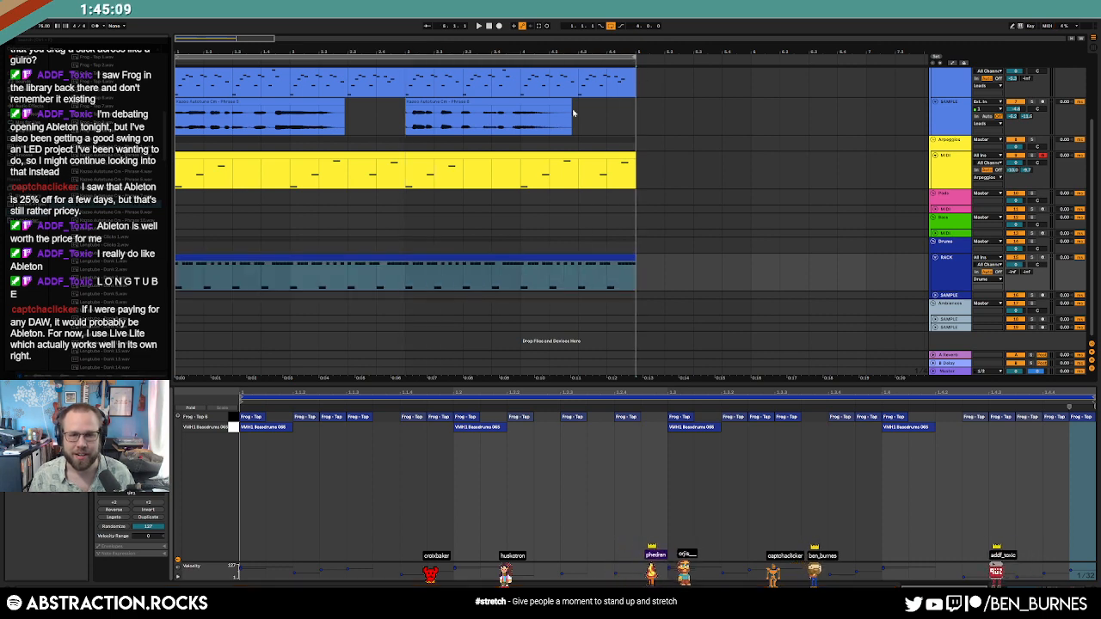
scroll(574, 113, up, 3)
key(shift+Tab)
key(space)
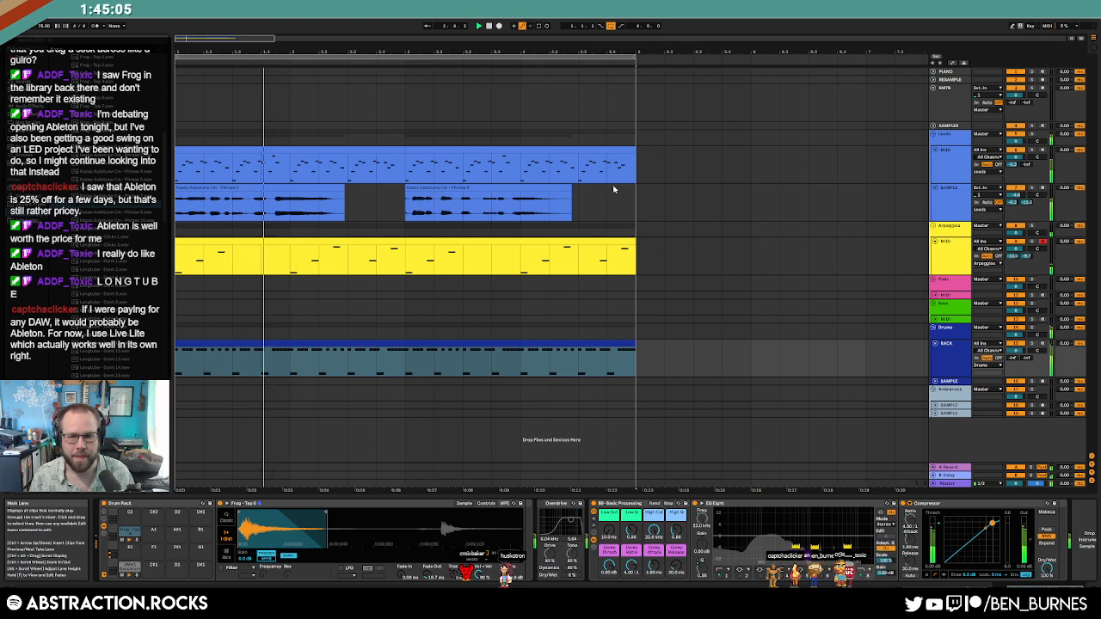
Step: Insert an Auto Pan effect after Operator on the Arpeggios group's MIDI track
click(953, 257)
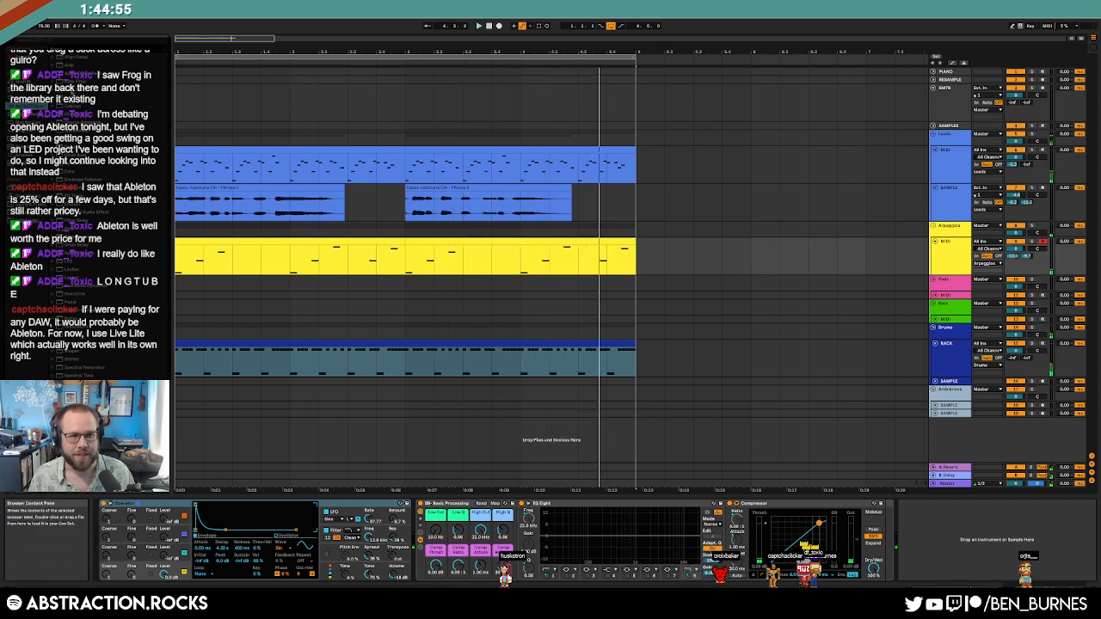
drag(486, 489, 422, 523)
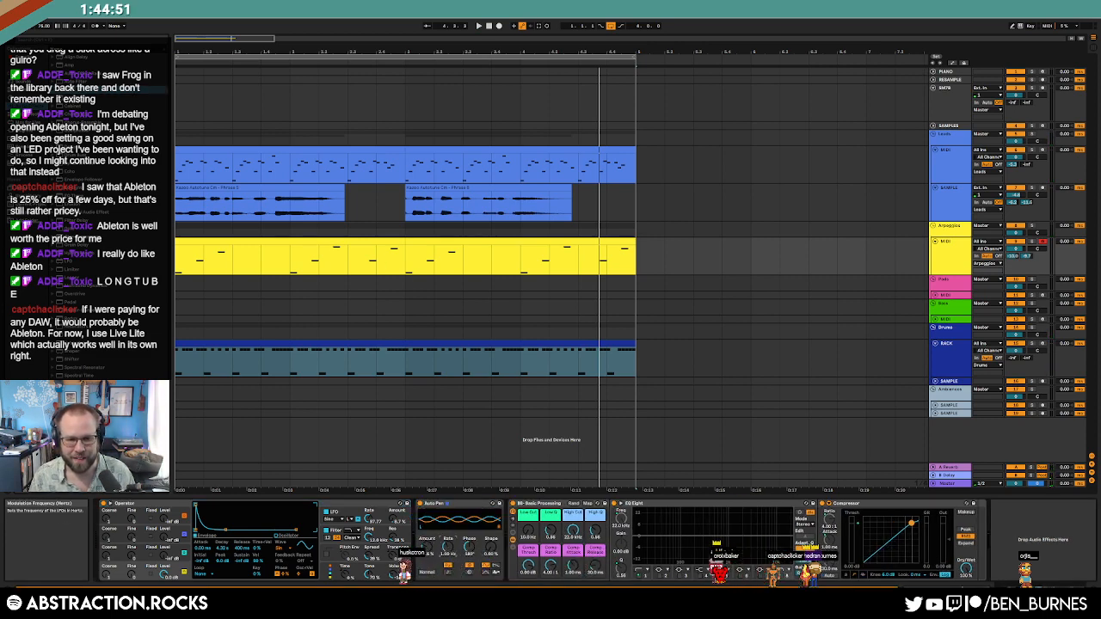
Step: Open and play the second kazoo clip, and move its first note's warp marker back to the clip start
click(427, 190)
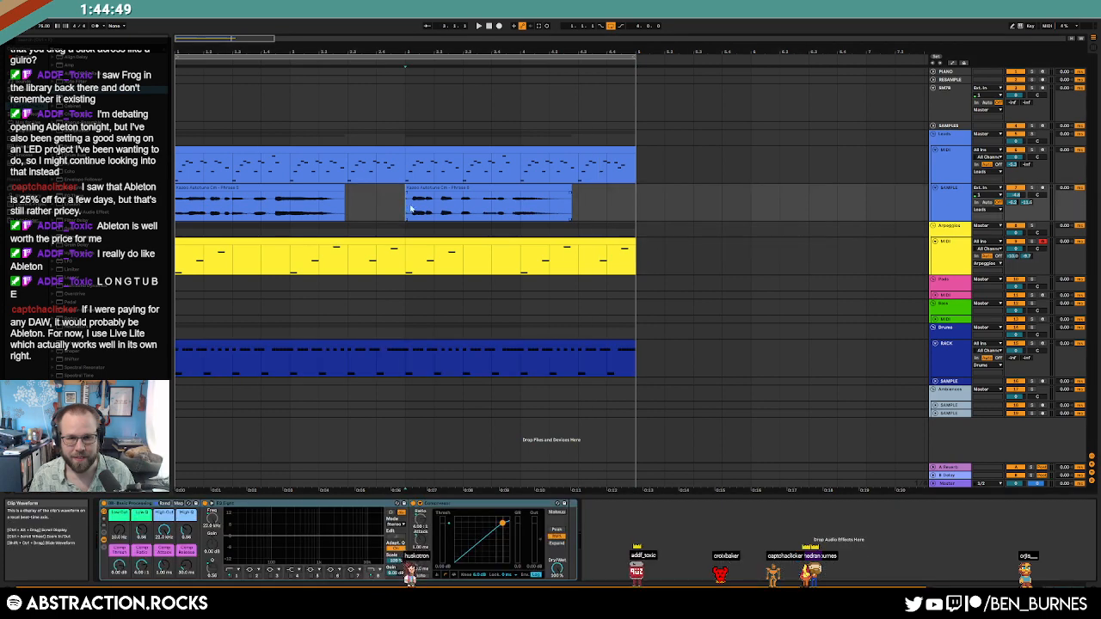
double_click(427, 190)
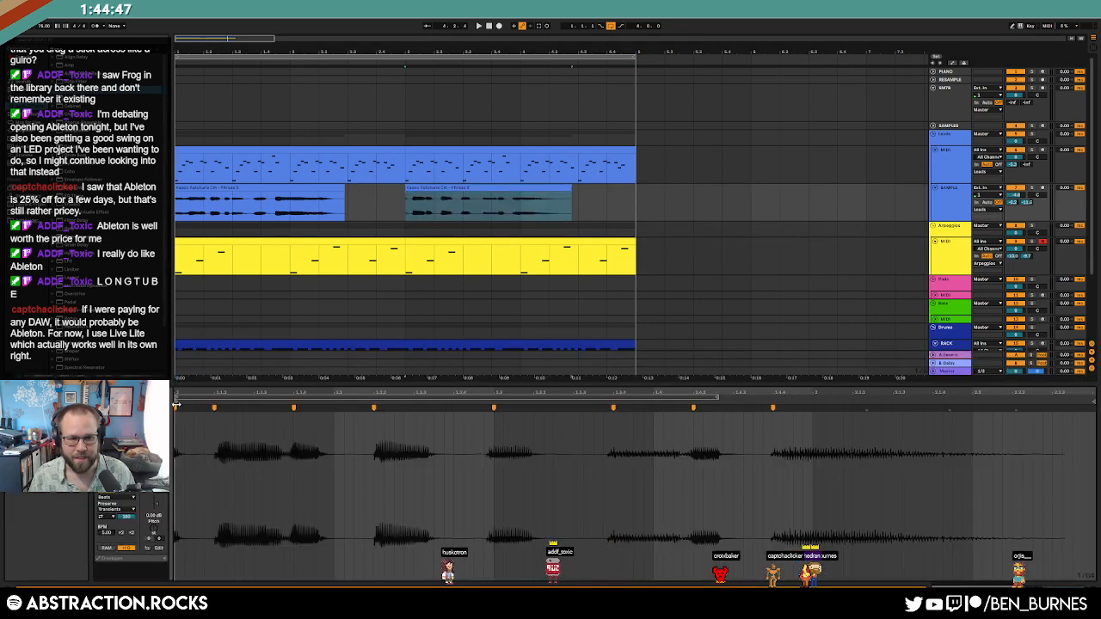
key(space)
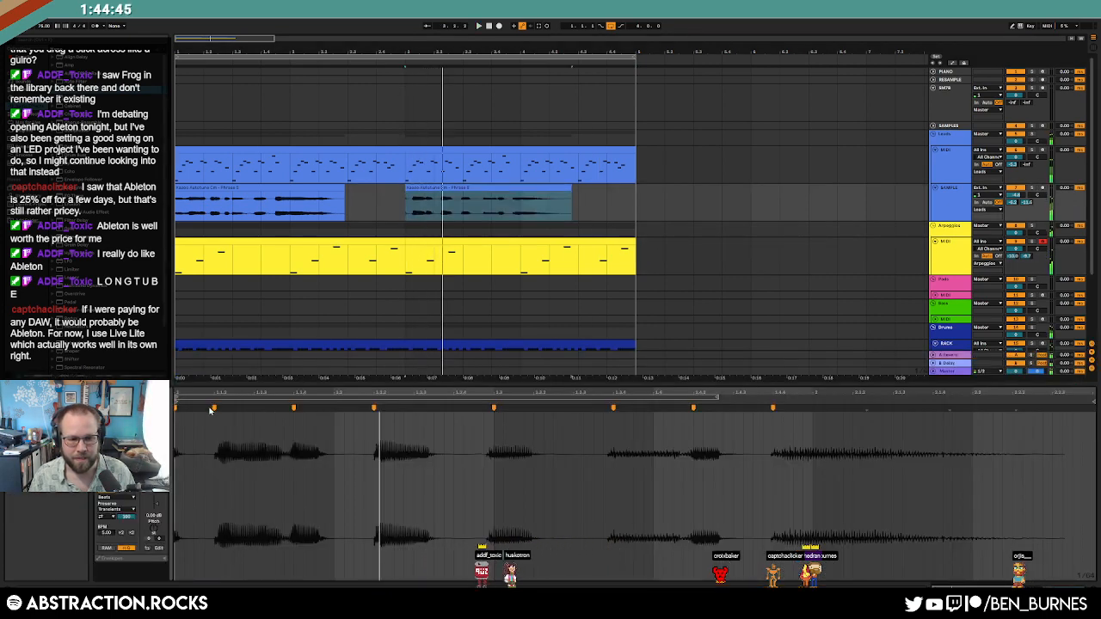
mouse_move(217, 408)
mouse_down()
mouse_move(177, 408)
mouse_move(194, 456)
mouse_move(207, 458)
mouse_up()
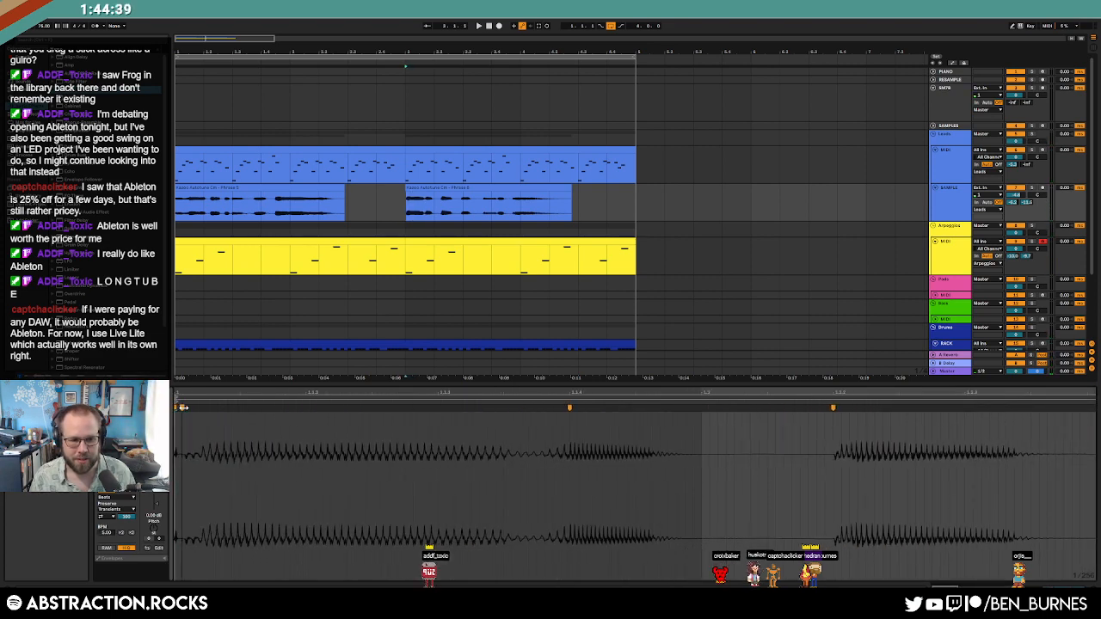
mouse_move(203, 394)
mouse_down()
mouse_move(203, 383)
mouse_move(175, 409)
mouse_up()
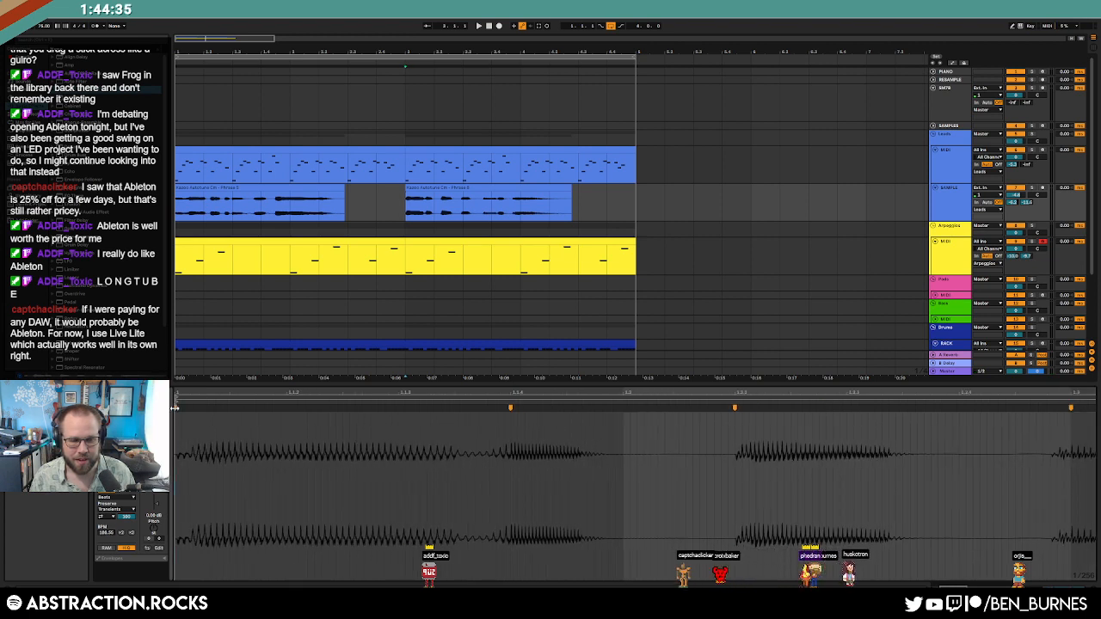
Step: Add a warp marker near the end of the second kazoo clip's first note, pull it earlier, and play the loop
mouse_move(476, 408)
mouse_down()
mouse_move(383, 410)
mouse_move(401, 413)
mouse_up()
key(space)
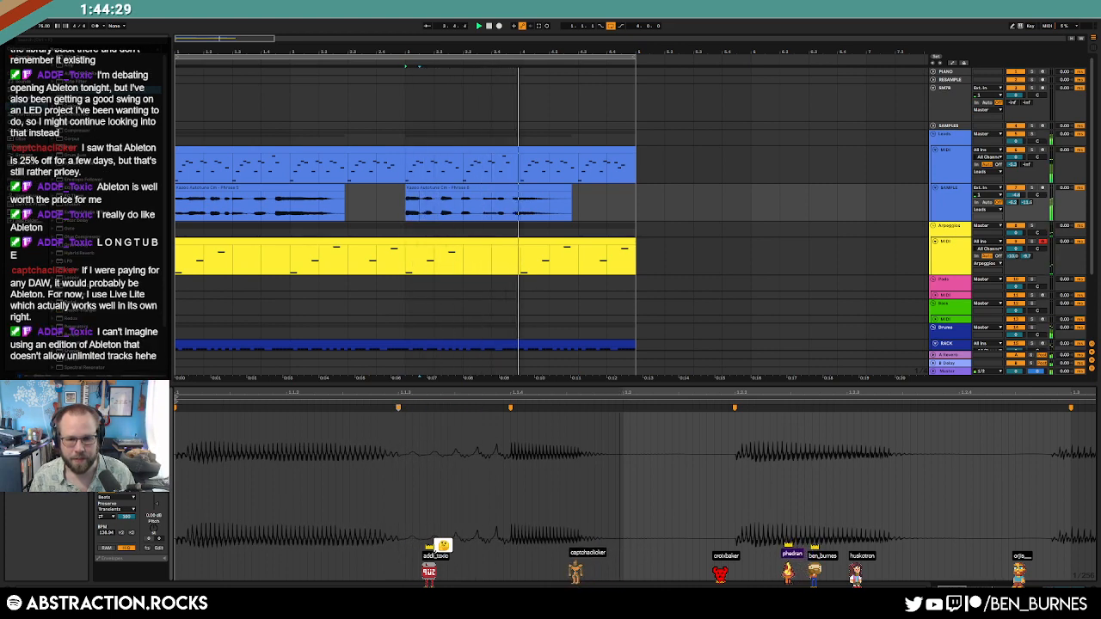
drag(615, 395, 172, 366)
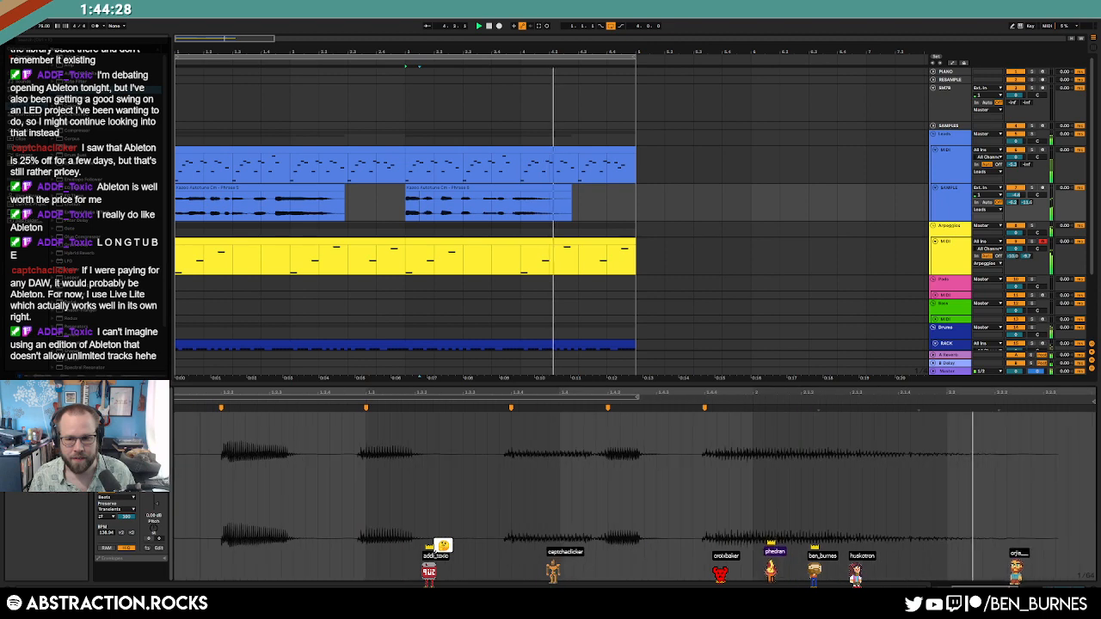
Step: Switch the second kazoo clip's warp mode to Tones, adjust its grain size, and play back the result
click(116, 509)
click(121, 498)
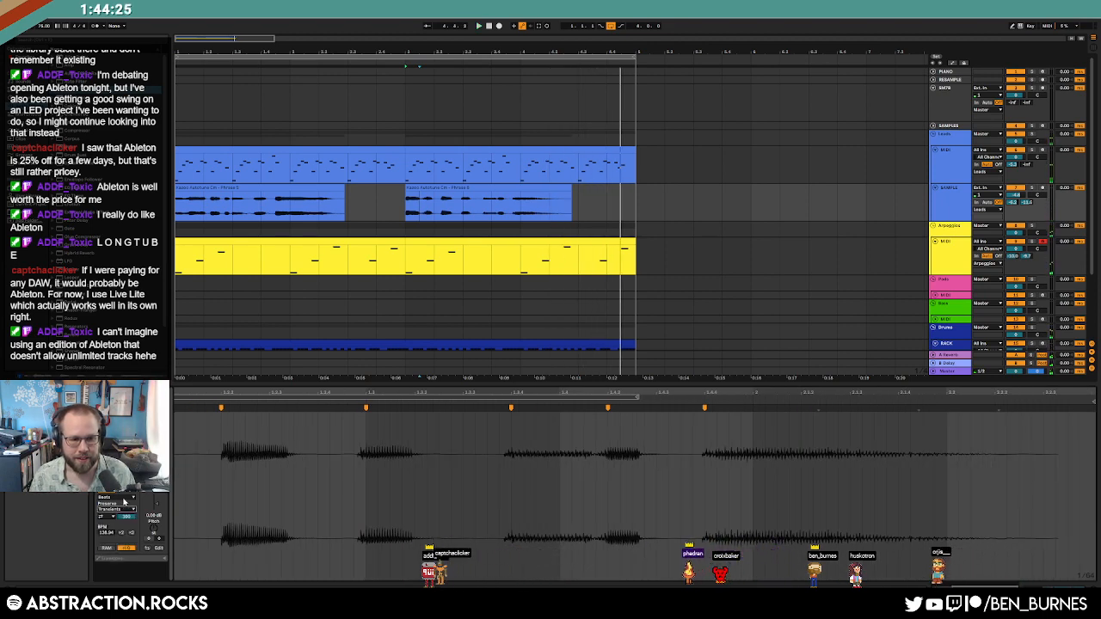
click(122, 498)
click(118, 511)
drag(118, 510, 120, 503)
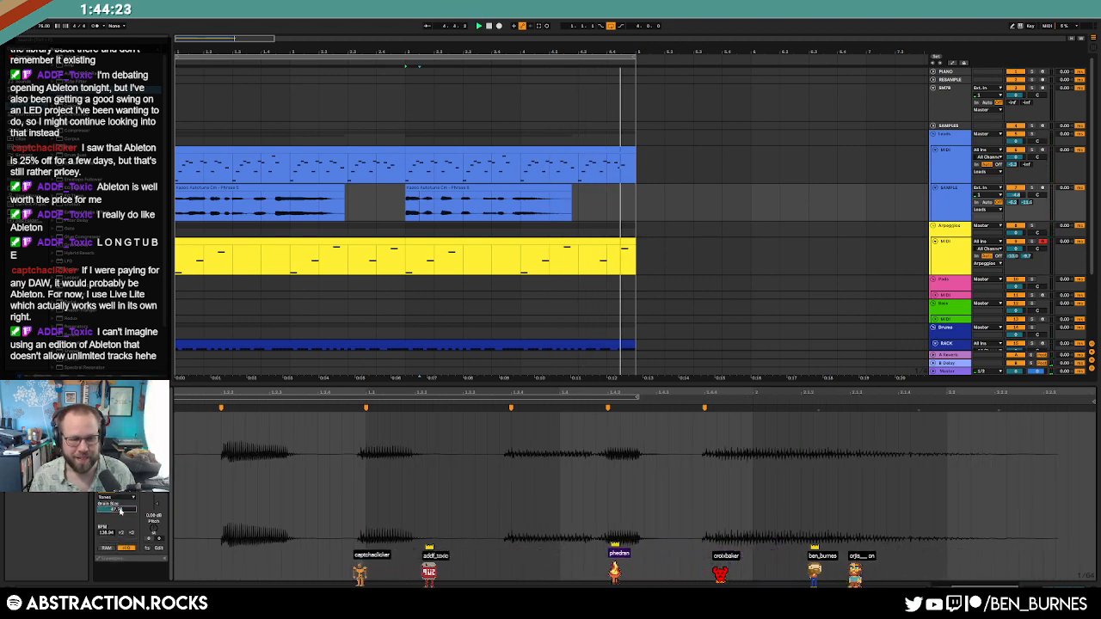
key(space)
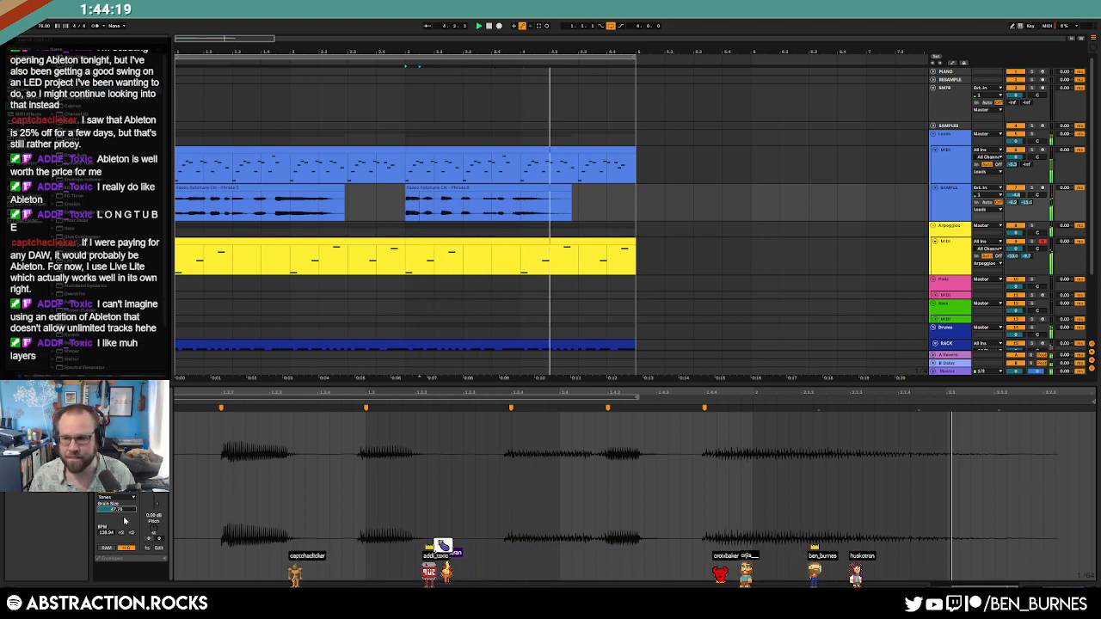
click(456, 279)
key(space)
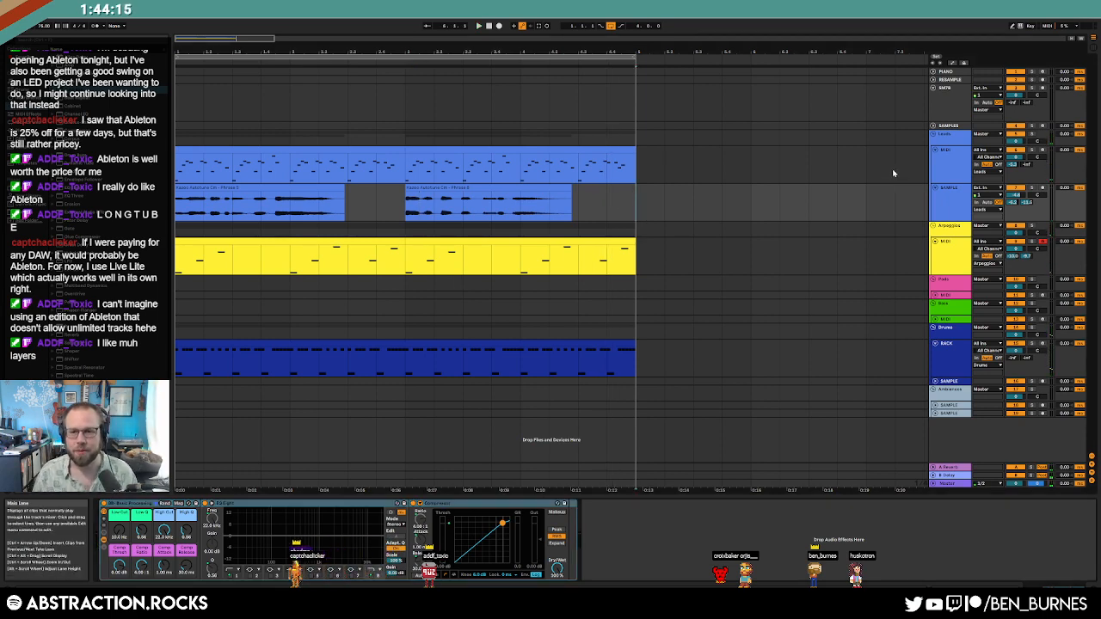
Step: Load Kontakt onto the Pads group's MIDI track and open the Pharlight instrument in it
click(936, 295)
click(947, 298)
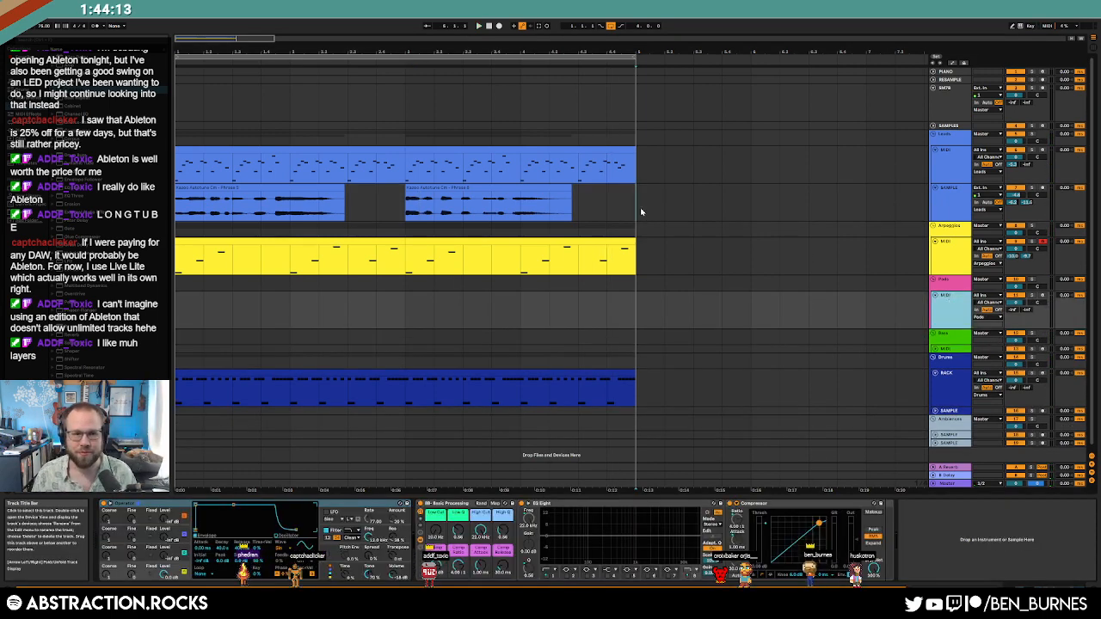
click(24, 129)
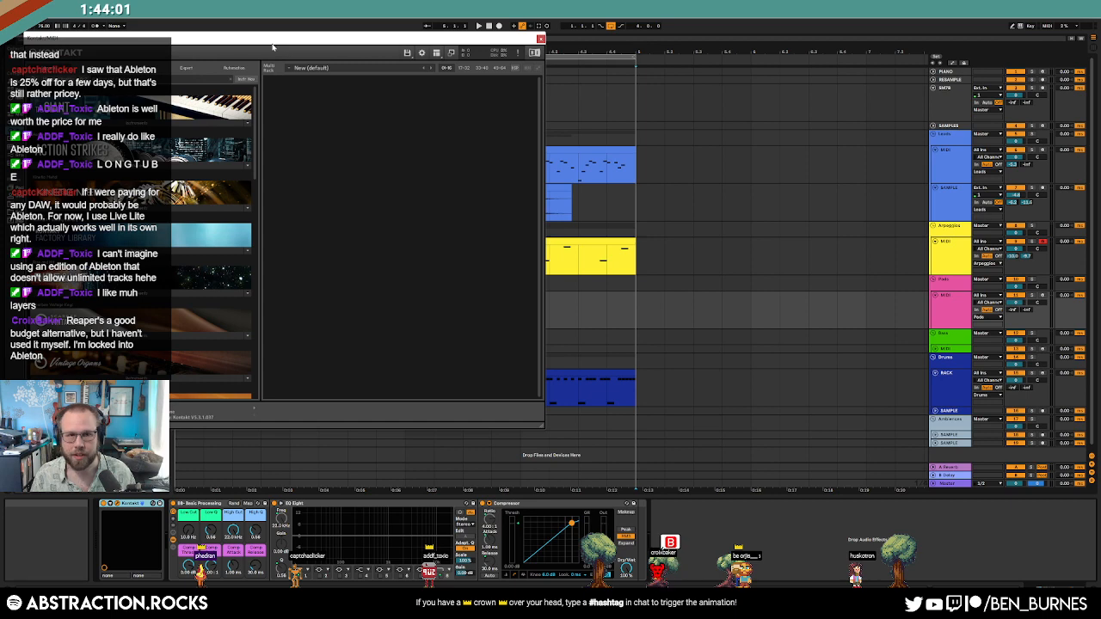
drag(272, 47, 556, 89)
drag(563, 133, 575, 314)
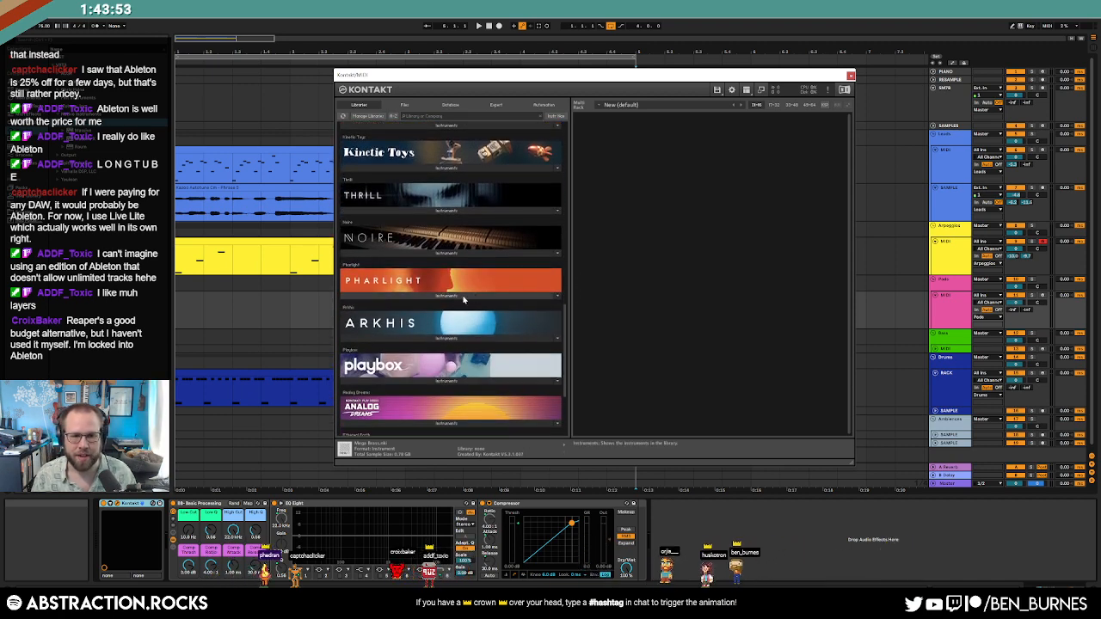
click(463, 297)
double_click(398, 306)
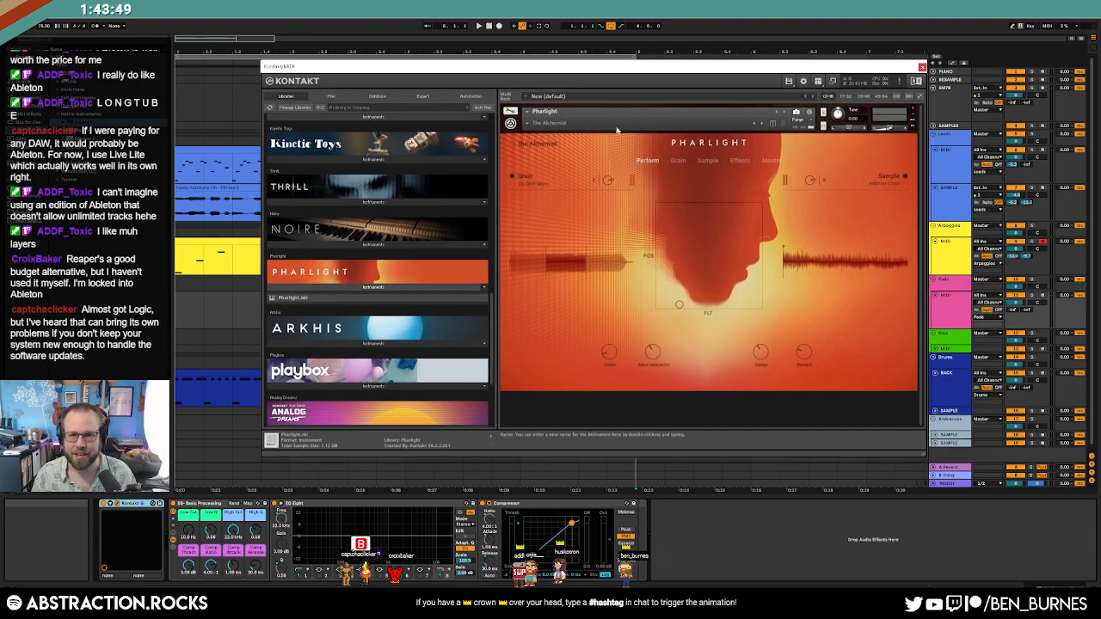
Step: Choose Pharlight's Humming Choir preset, arm the pads track for recording, and close the Kontakt window
click(542, 123)
mouse_move(541, 146)
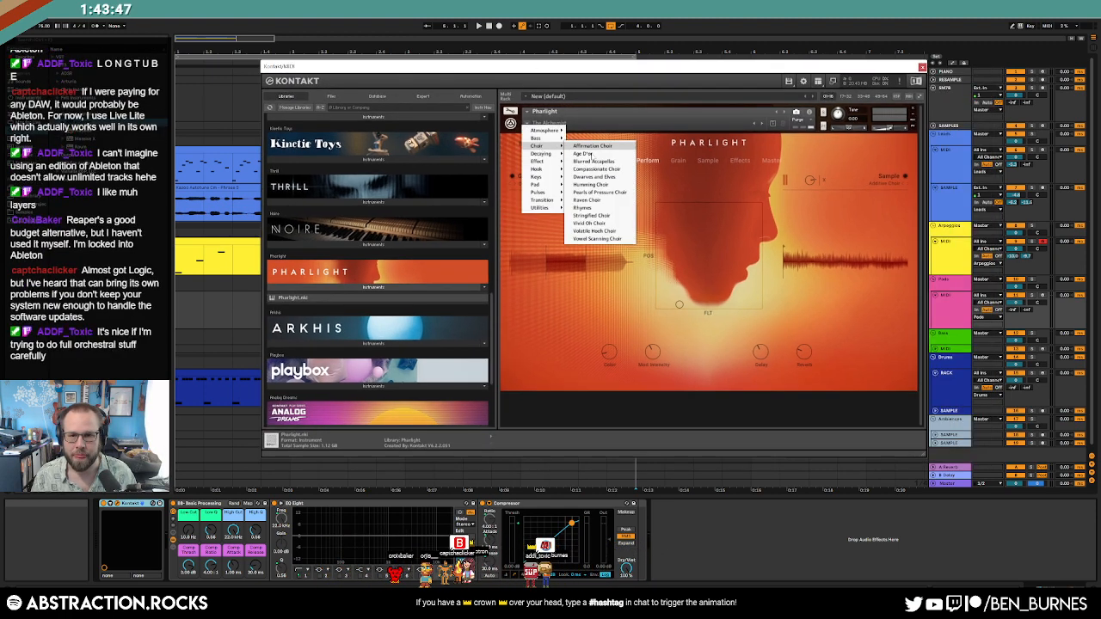
click(1042, 296)
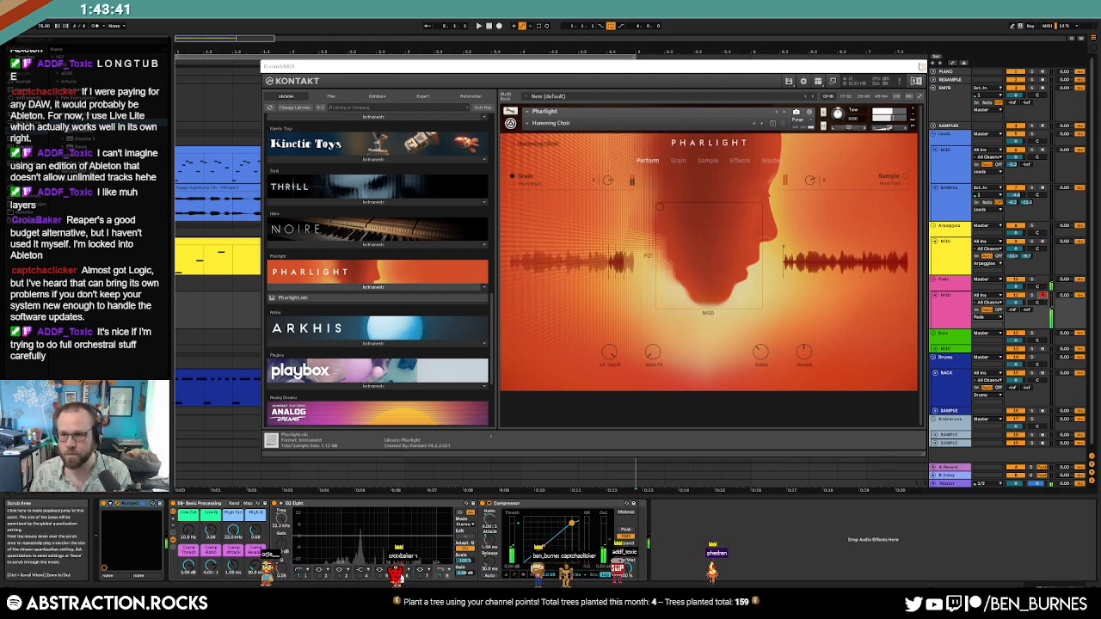
click(924, 67)
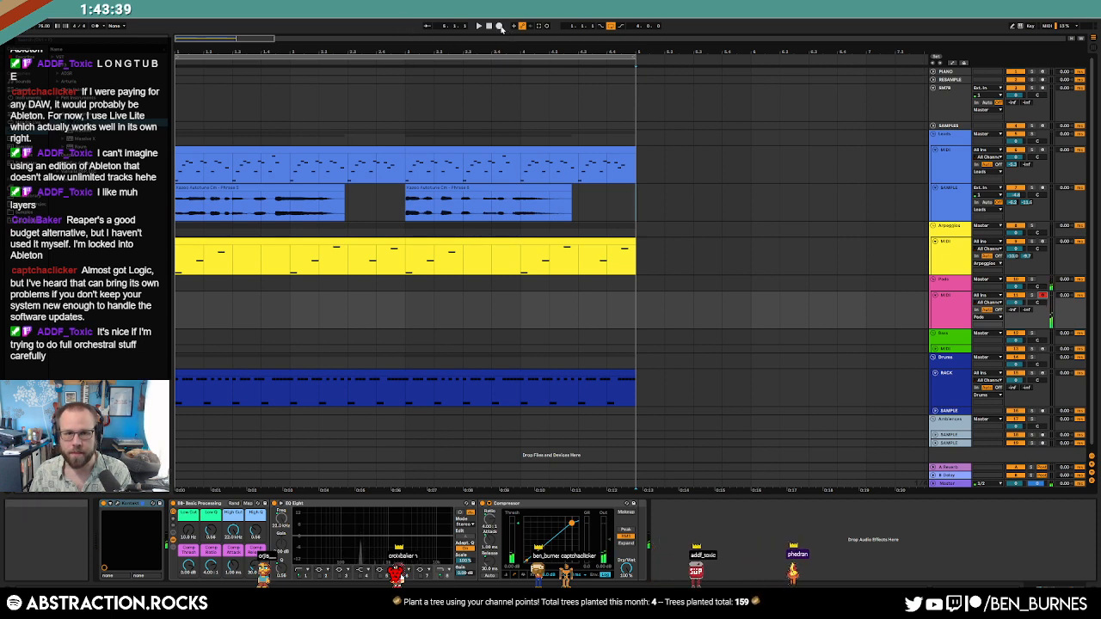
Step: Record a four-bar pad part from bar 1 on the Pads MIDI track and delete the stray clip after it
click(500, 26)
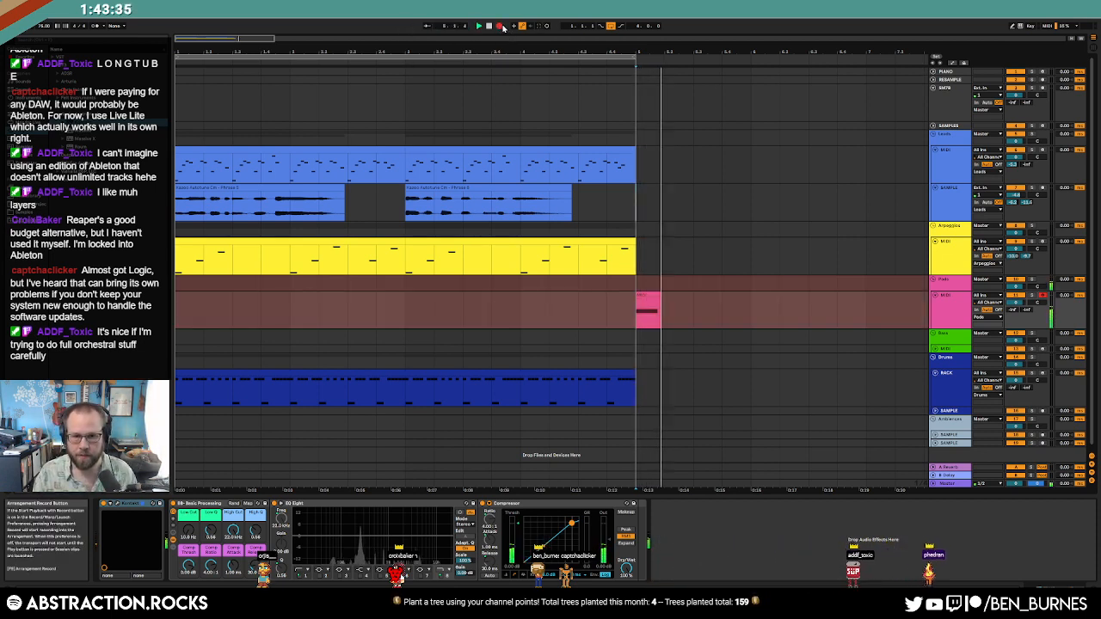
key(space)
click(497, 25)
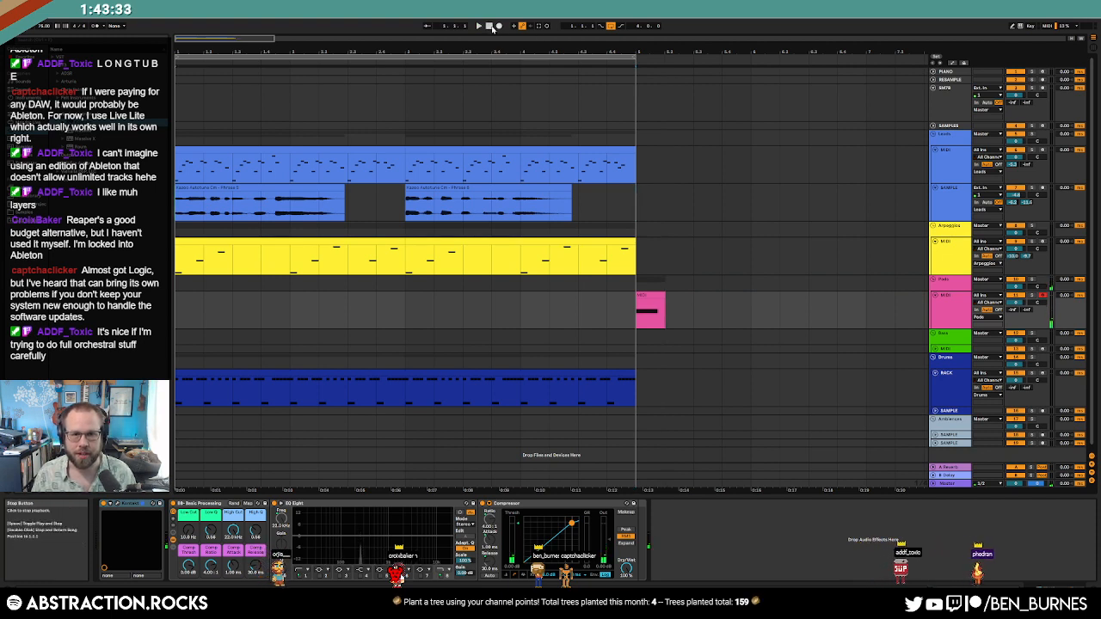
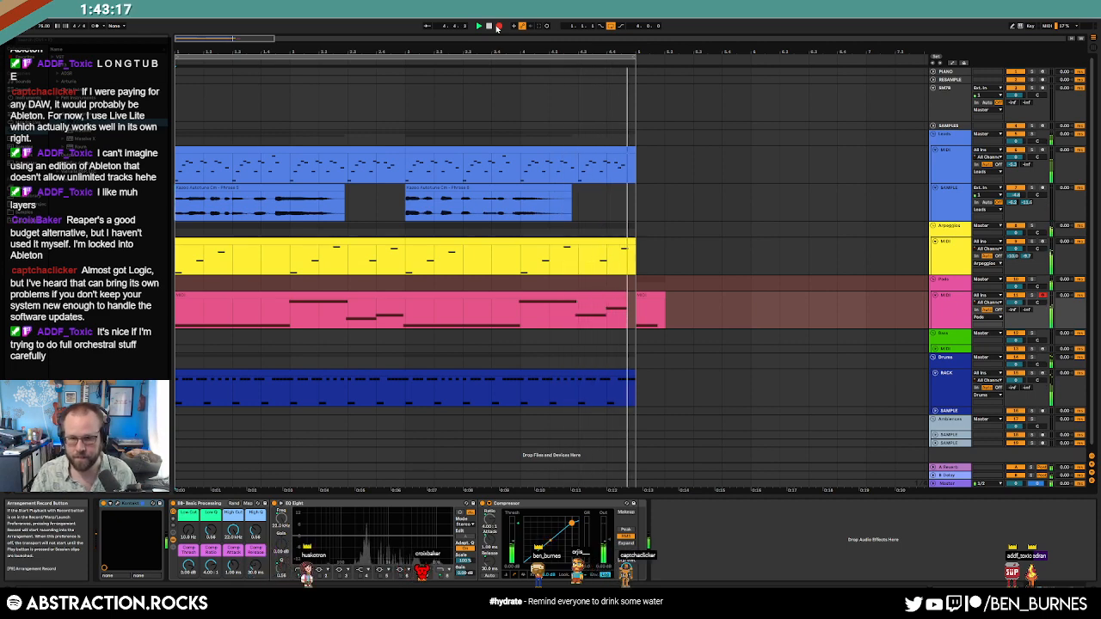
key(space)
key(space)
click(650, 295)
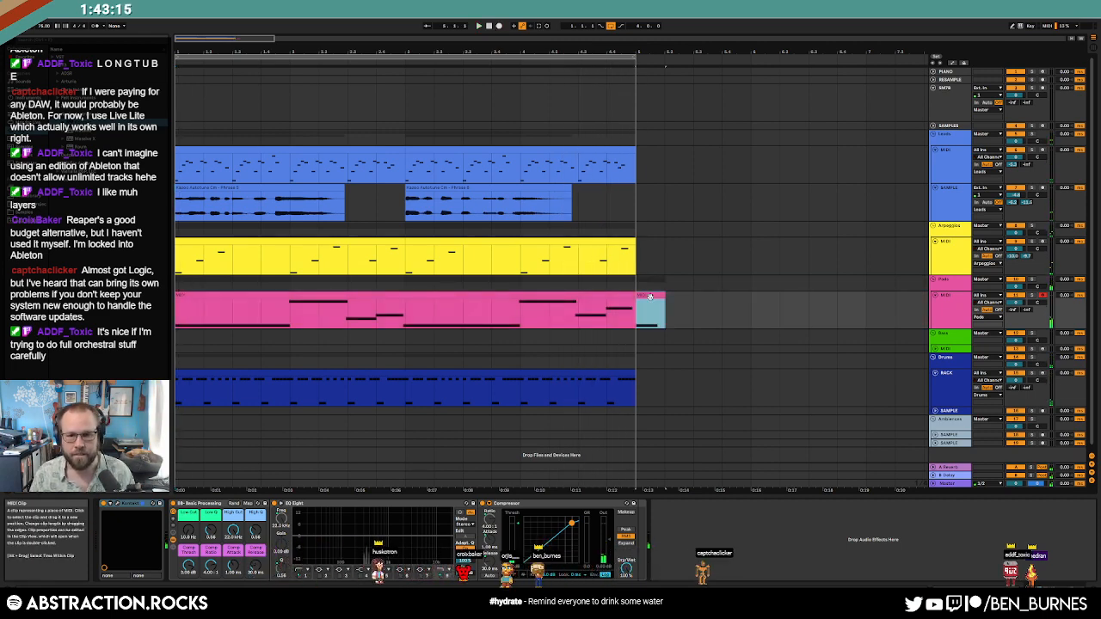
key(Delete)
Step: Raise the lead MIDI track's second send, lower the track's volume, and play the loop with the pad
click(623, 296)
click(319, 148)
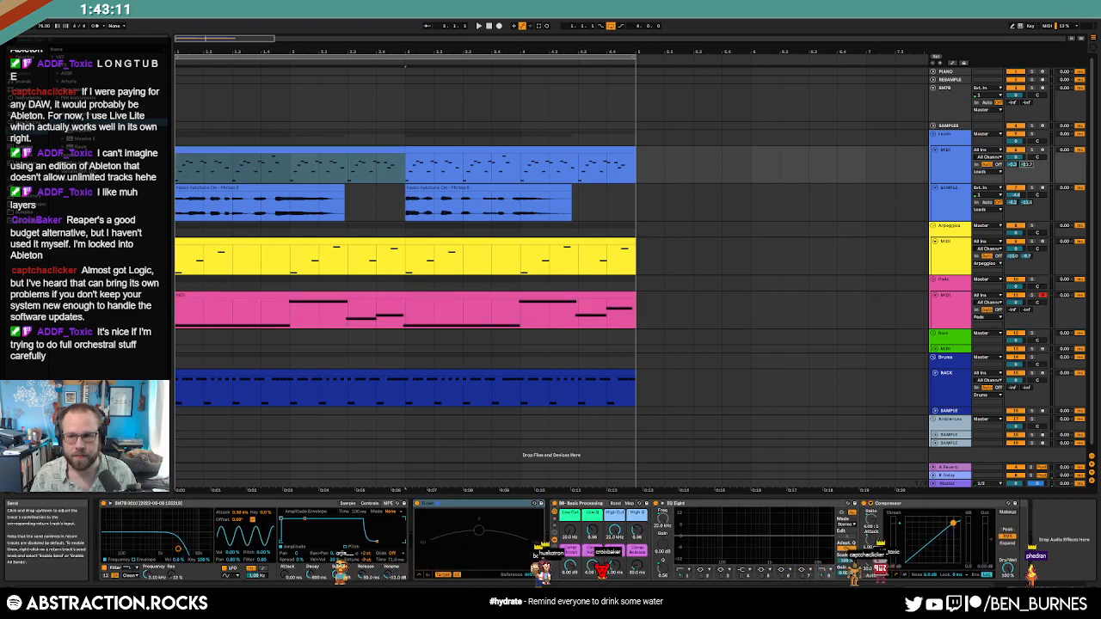
key(space)
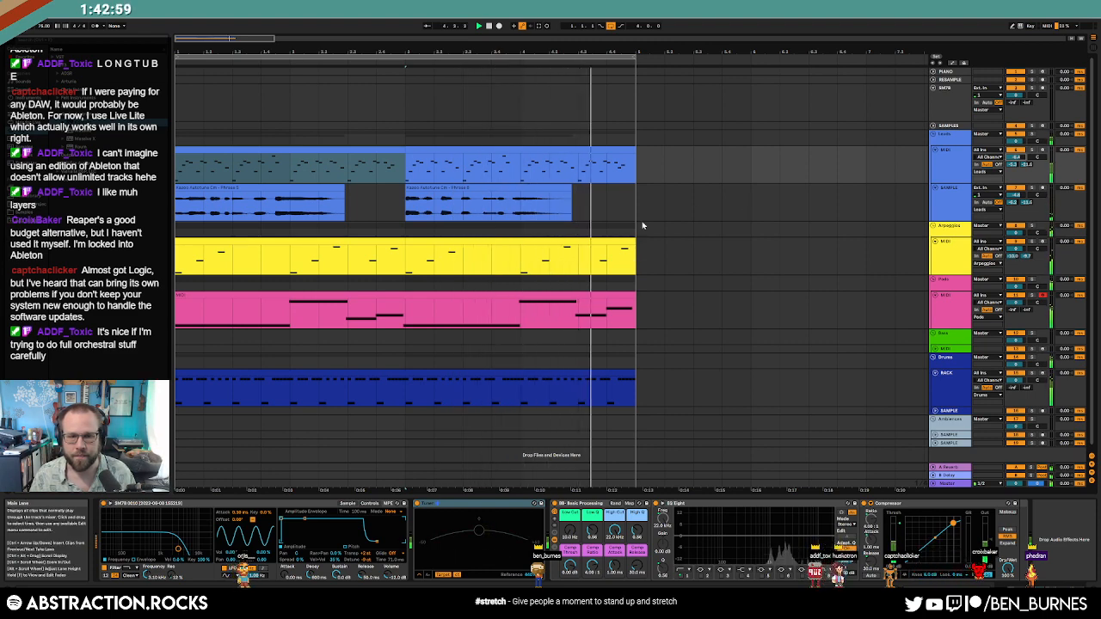
Step: Open the recorded pad clip and nudge its early notes from the second half of bar 2 onward later onto the grid
double_click(551, 309)
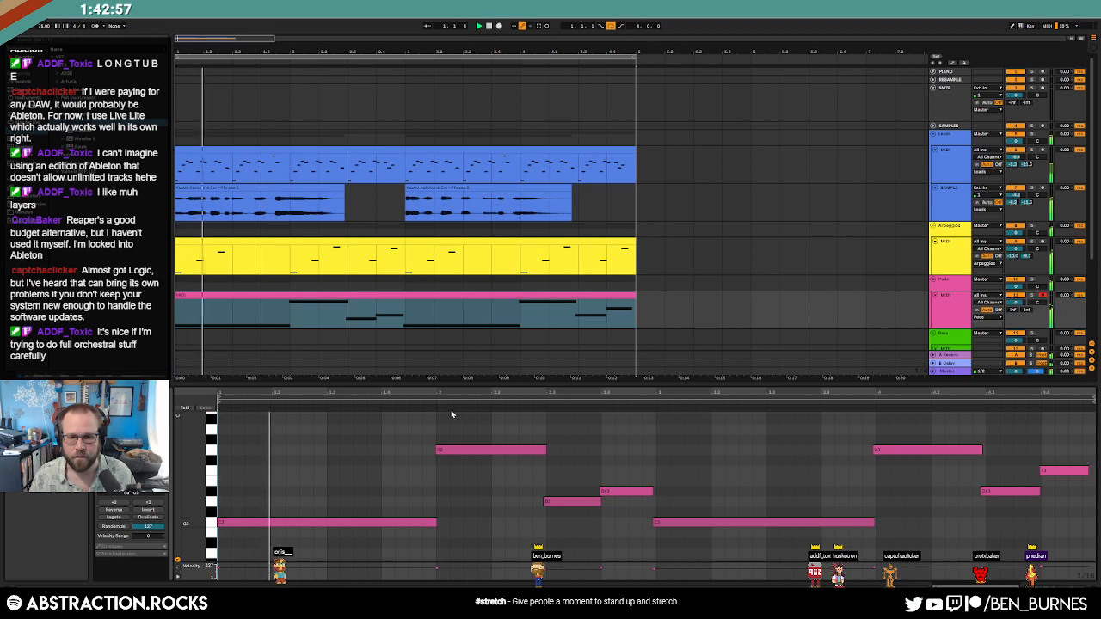
drag(572, 473, 648, 512)
key(Right)
click(762, 524)
key(Right)
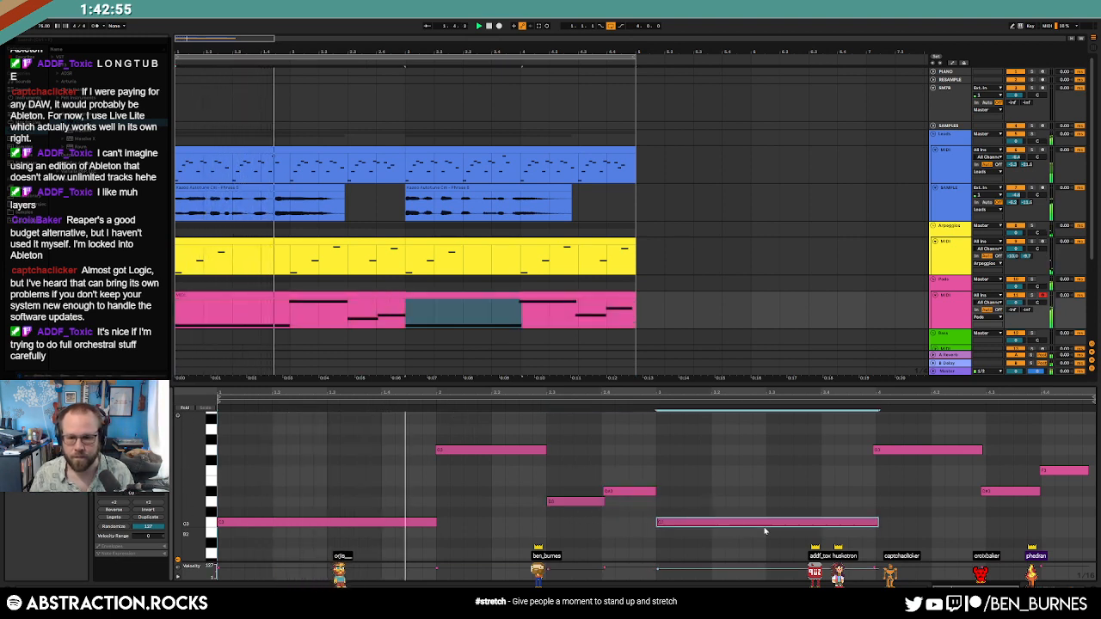
click(916, 450)
key(Right)
drag(1005, 471, 1058, 503)
key(Right)
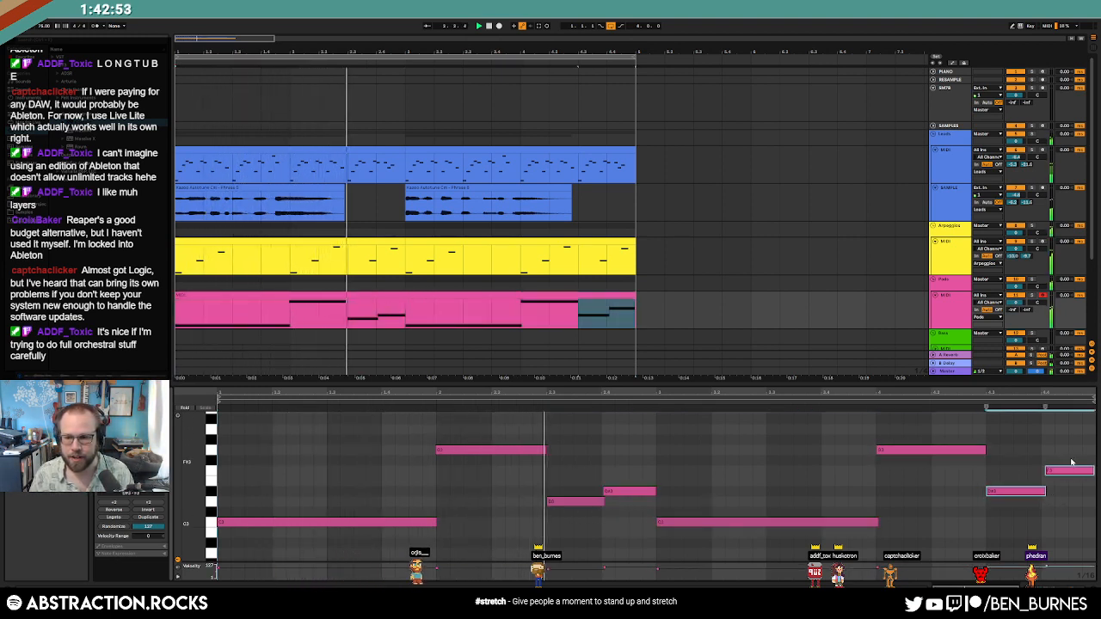
click(460, 450)
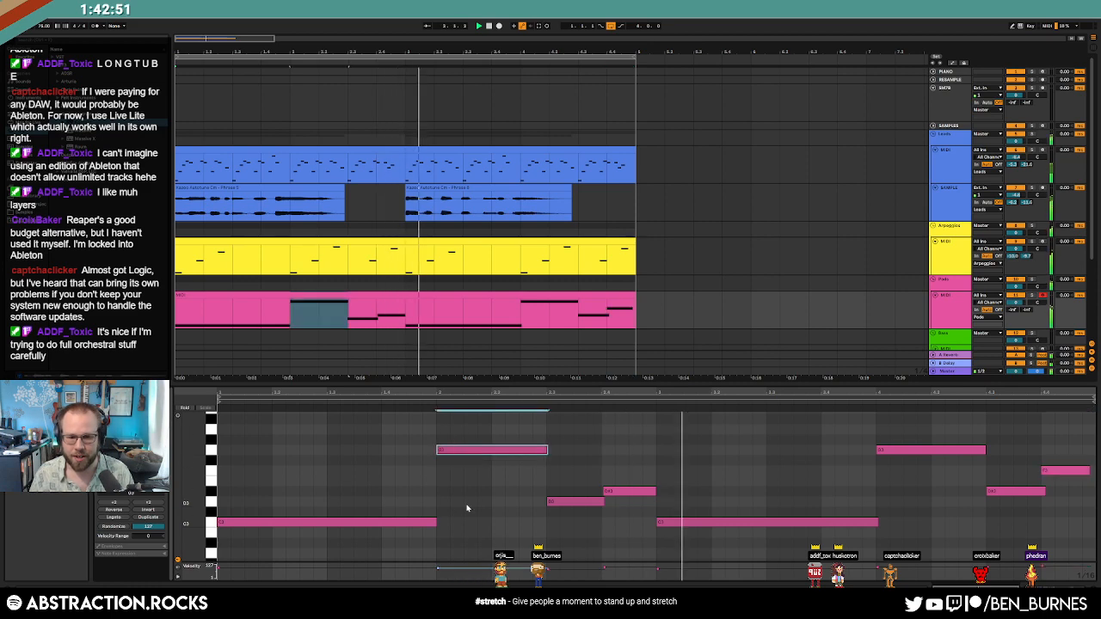
key(shift+Tab)
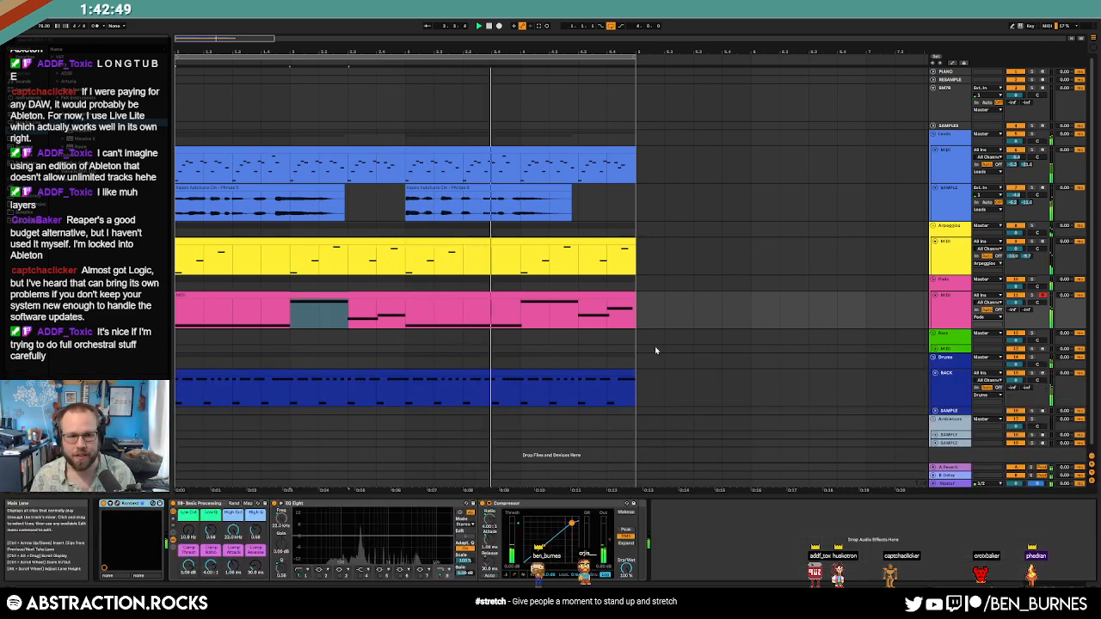
Step: Open the drum rack clip, select all the frog tap notes, and adjust their velocity
click(570, 376)
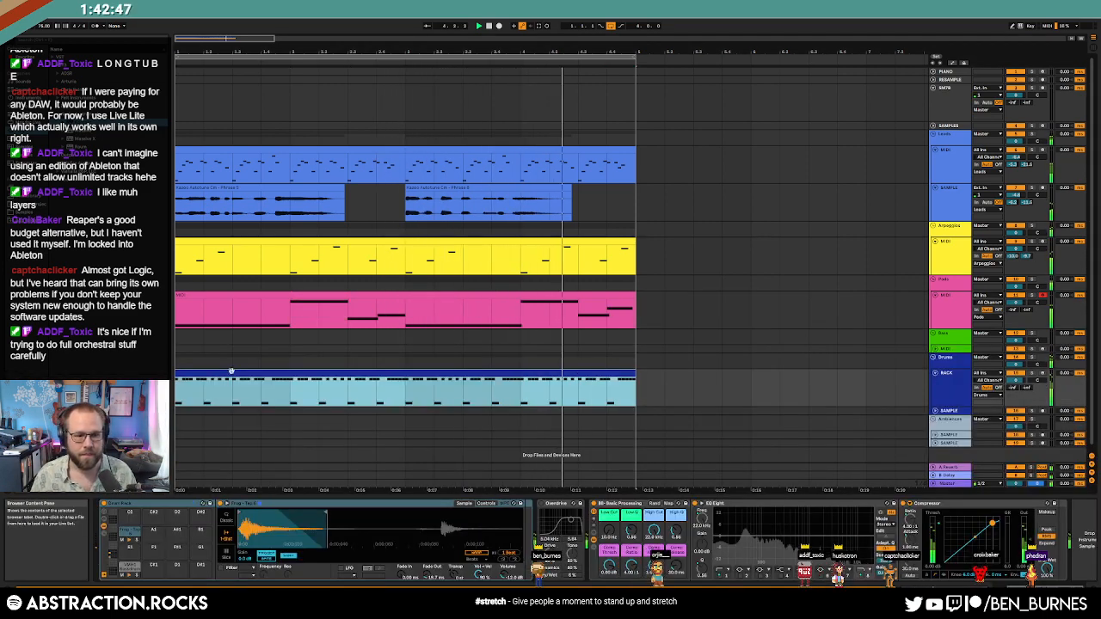
double_click(258, 373)
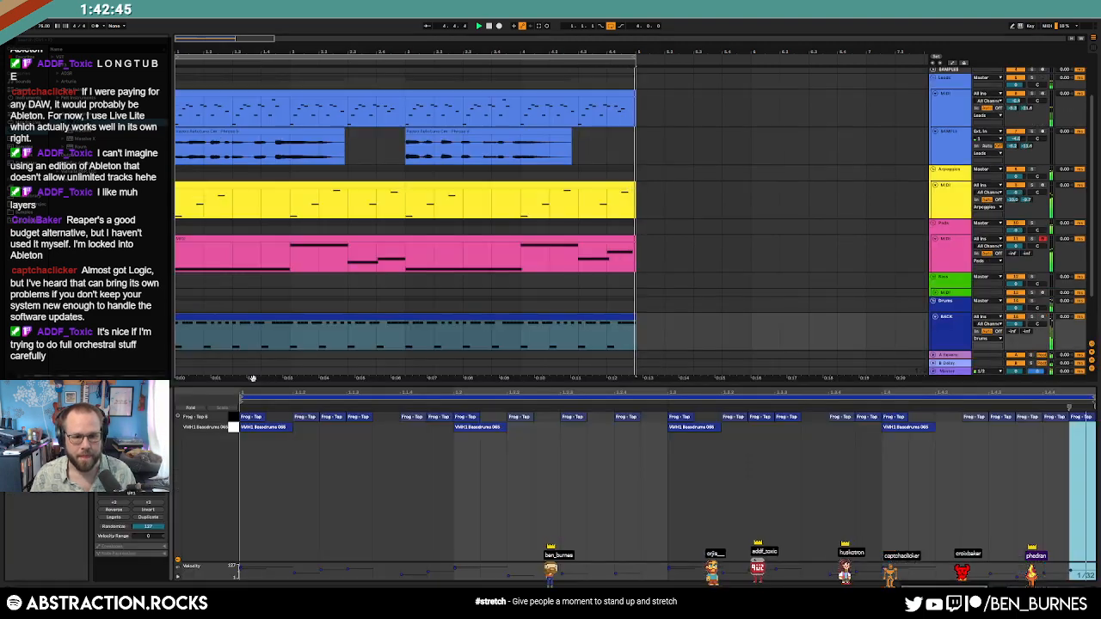
click(234, 419)
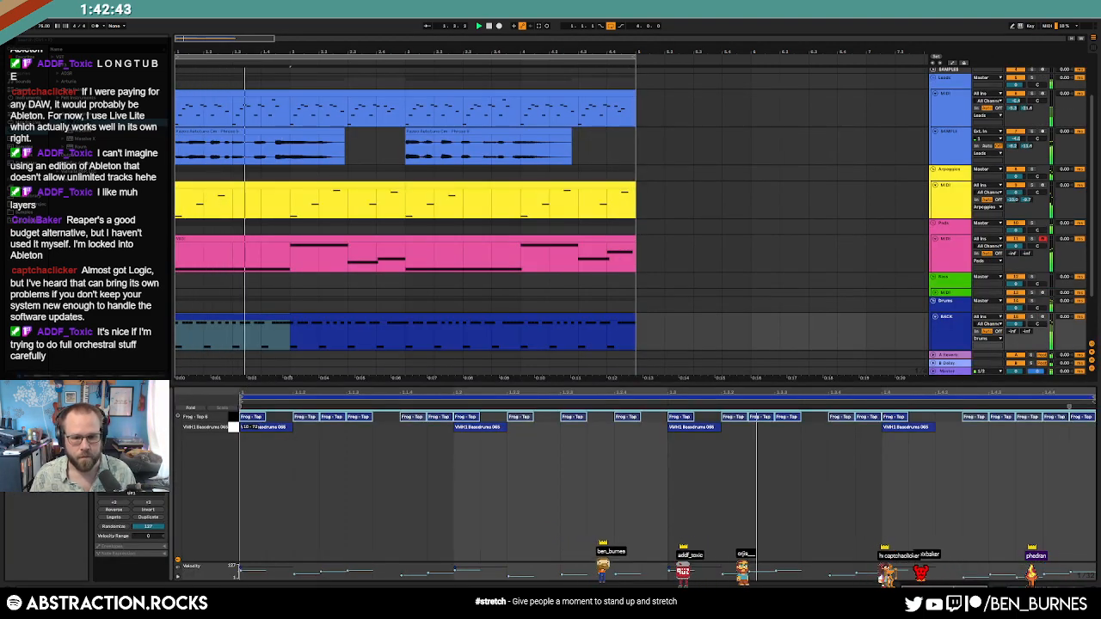
key(shift+Tab)
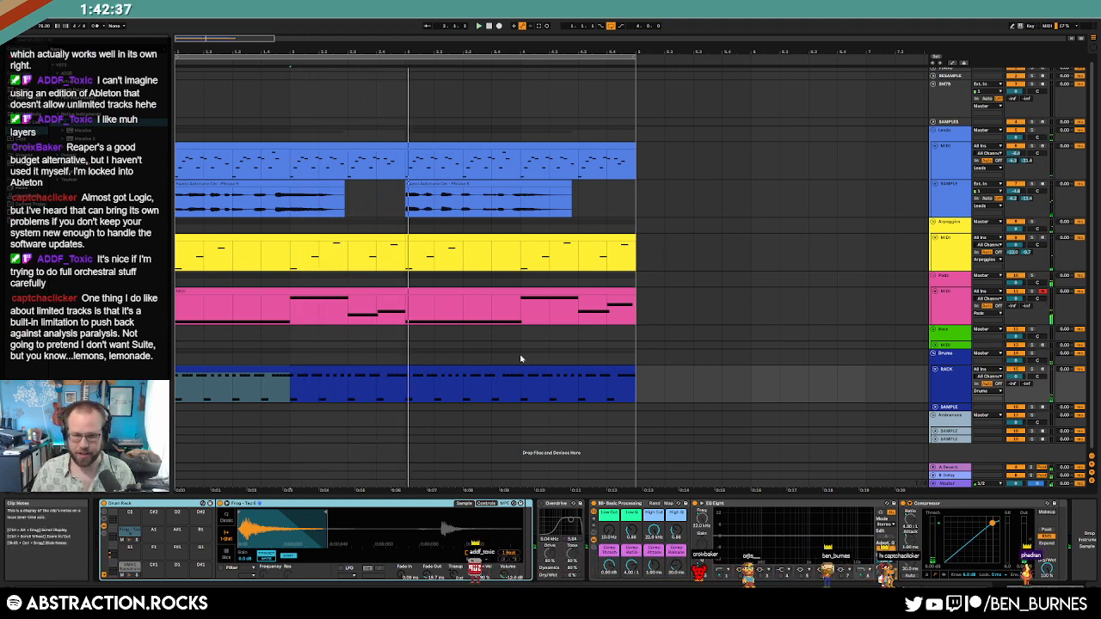
double_click(460, 369)
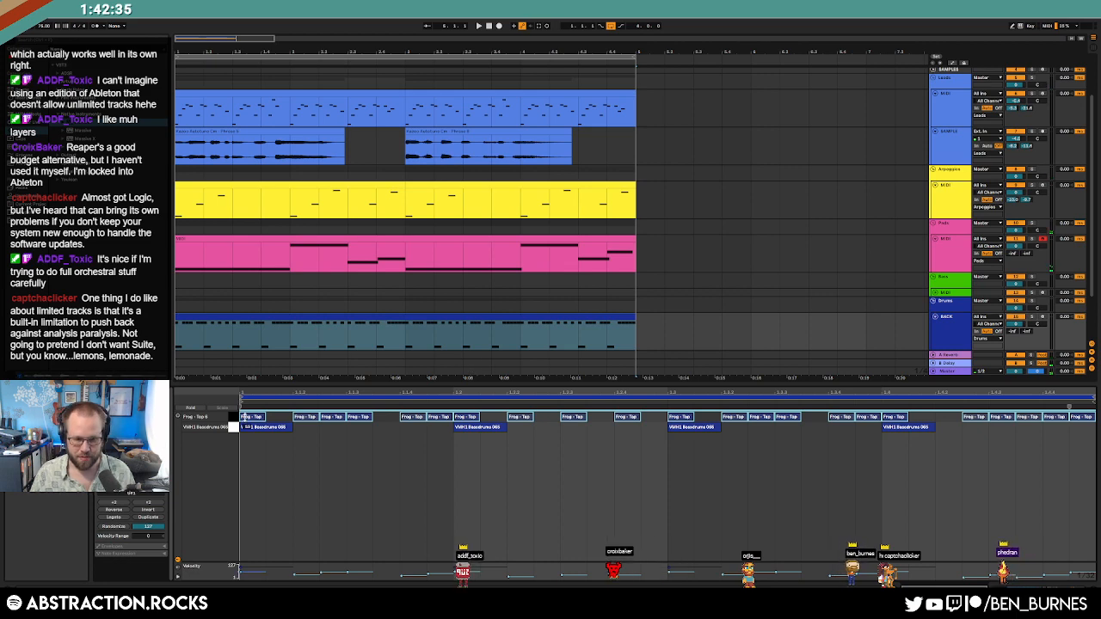
drag(246, 416, 245, 407)
key(shift+Tab)
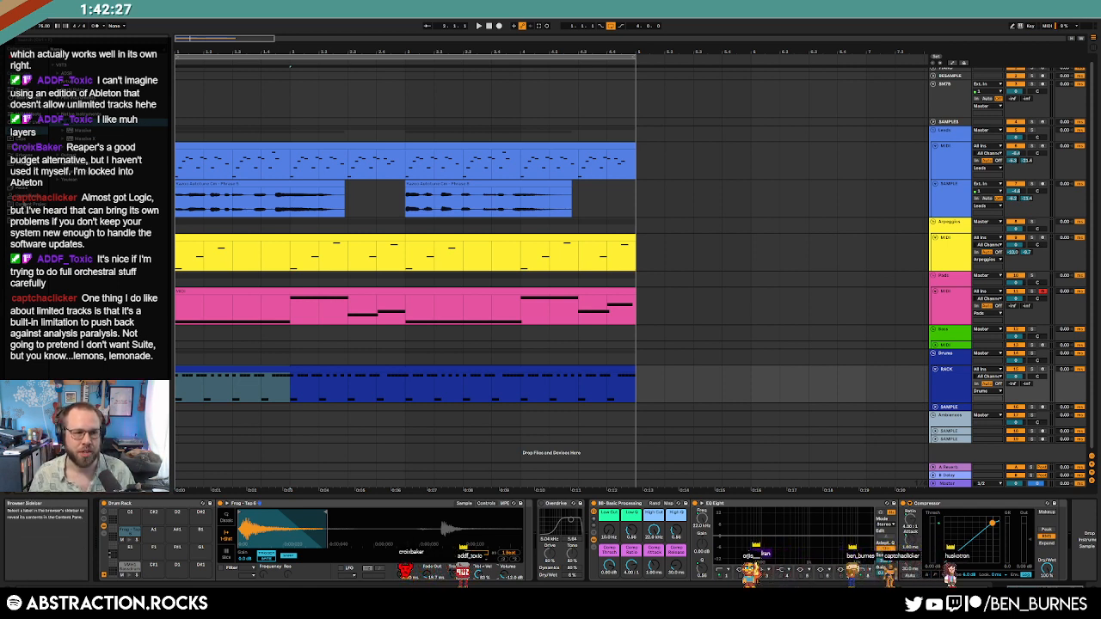
Step: Browse the sample pack folders and their contents for a further sound to add to the loop
click(28, 211)
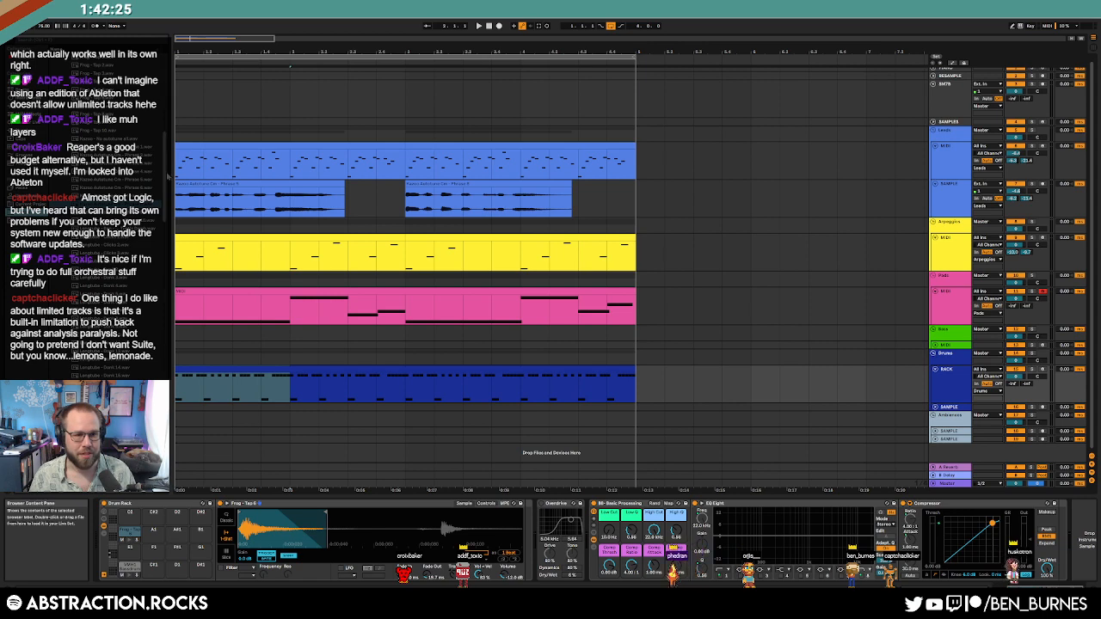
drag(168, 167, 165, 86)
click(63, 146)
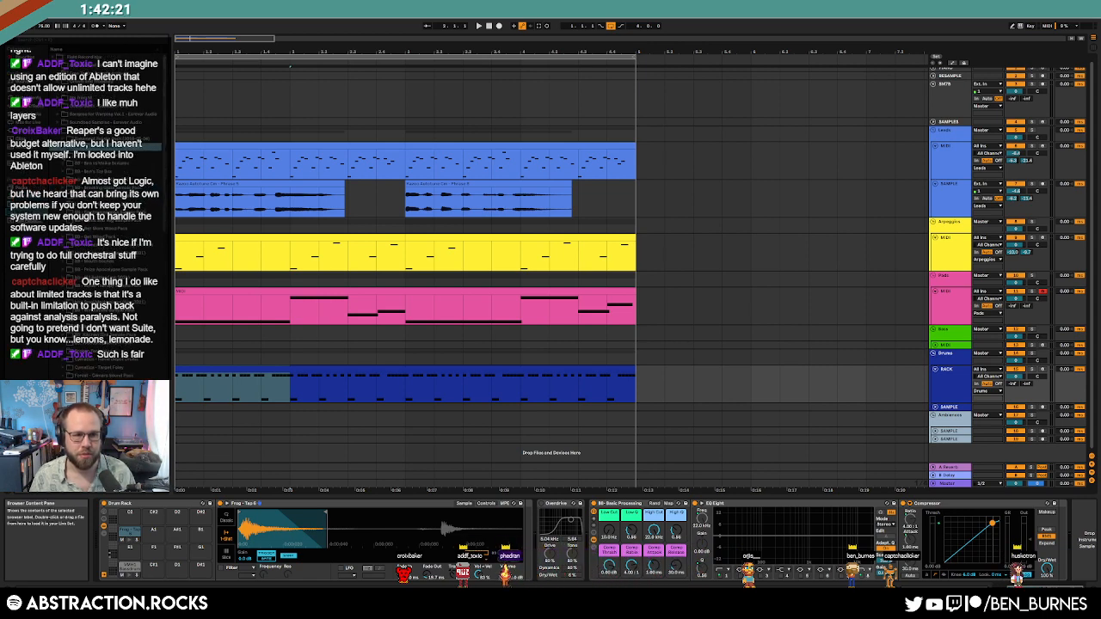
drag(167, 135, 171, 148)
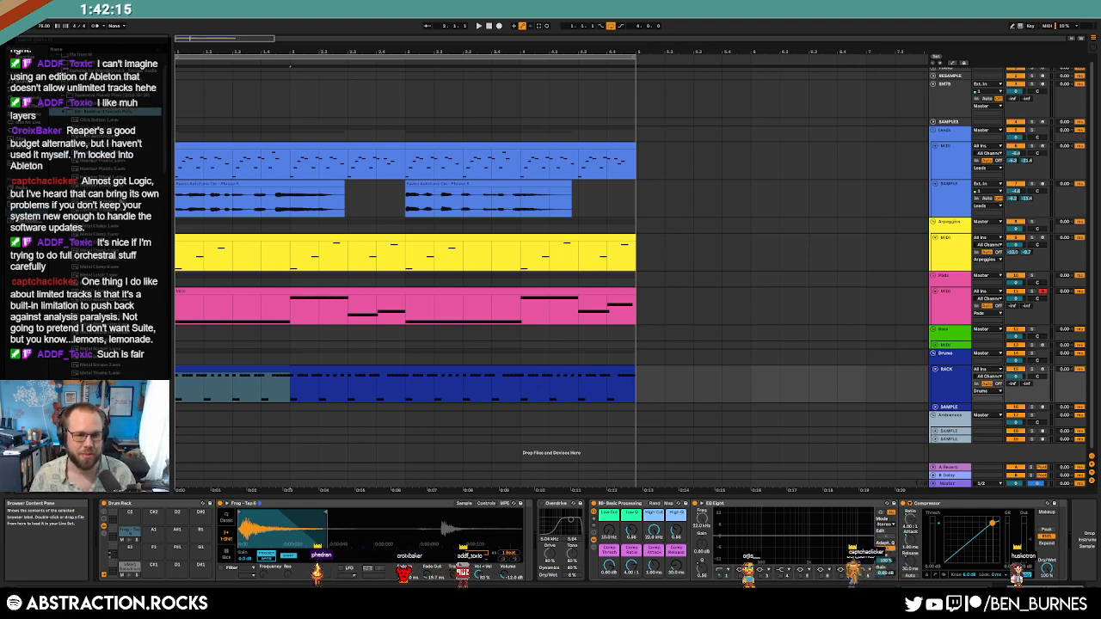
drag(166, 147, 170, 173)
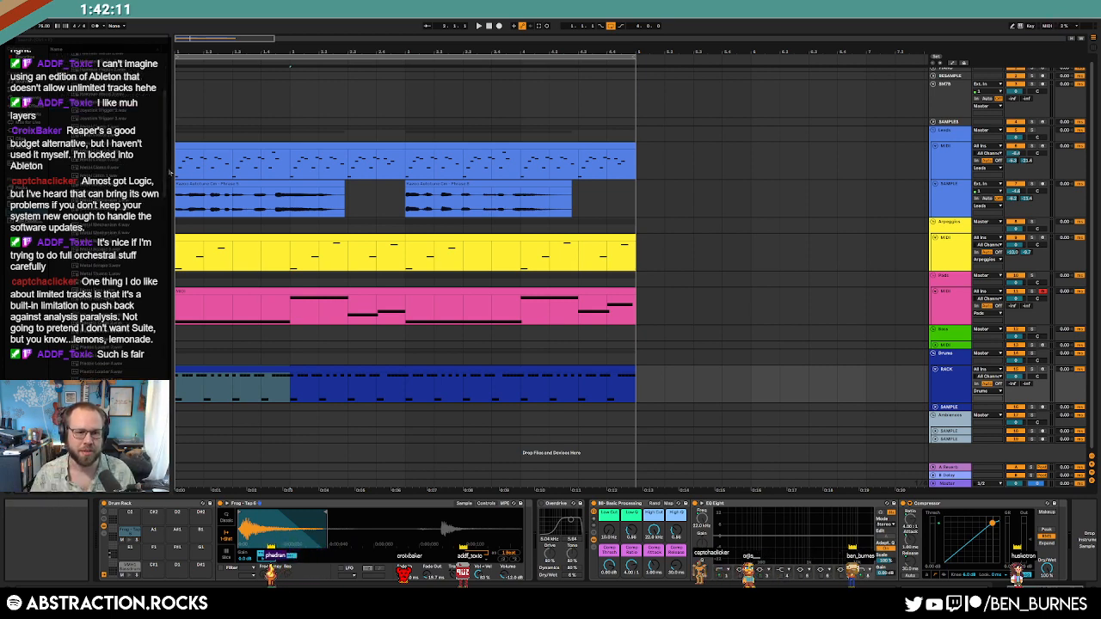
drag(170, 173, 168, 199)
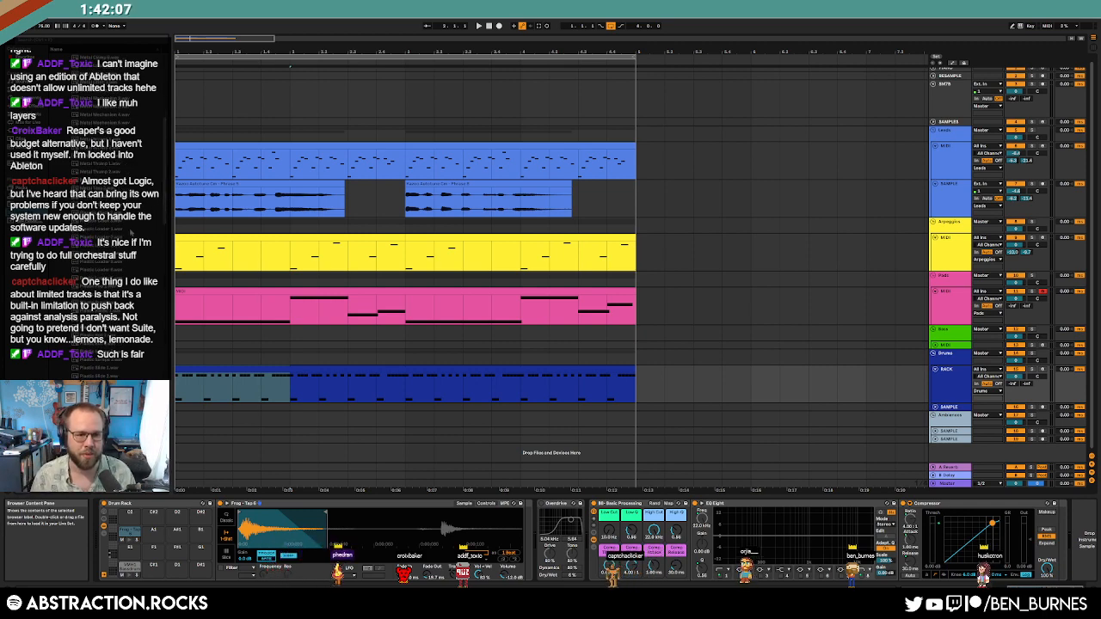
drag(165, 176, 167, 90)
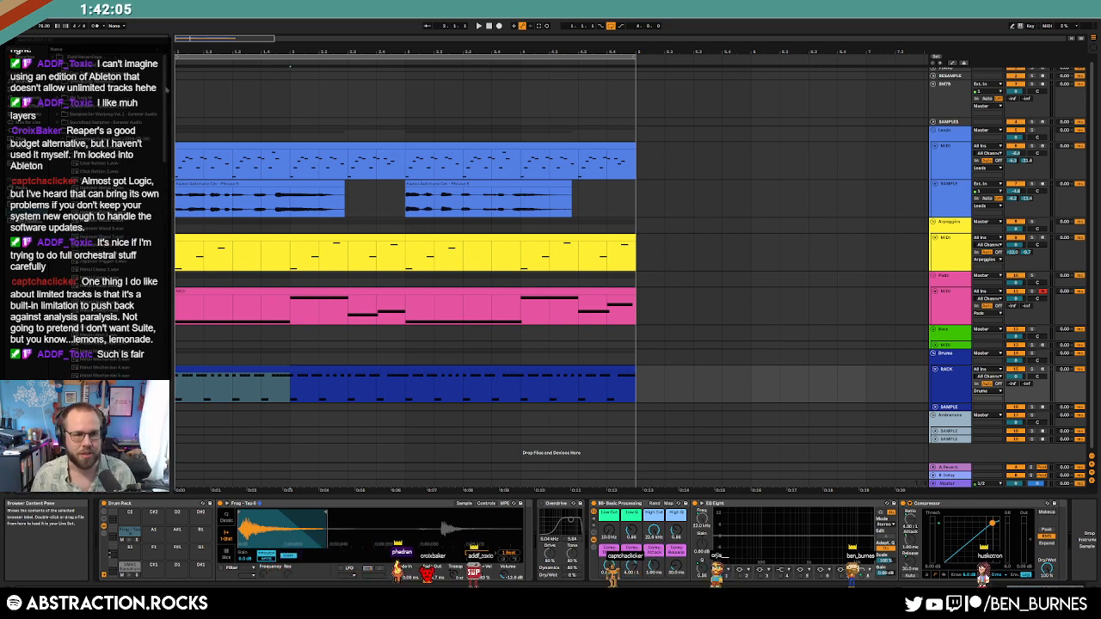
click(62, 157)
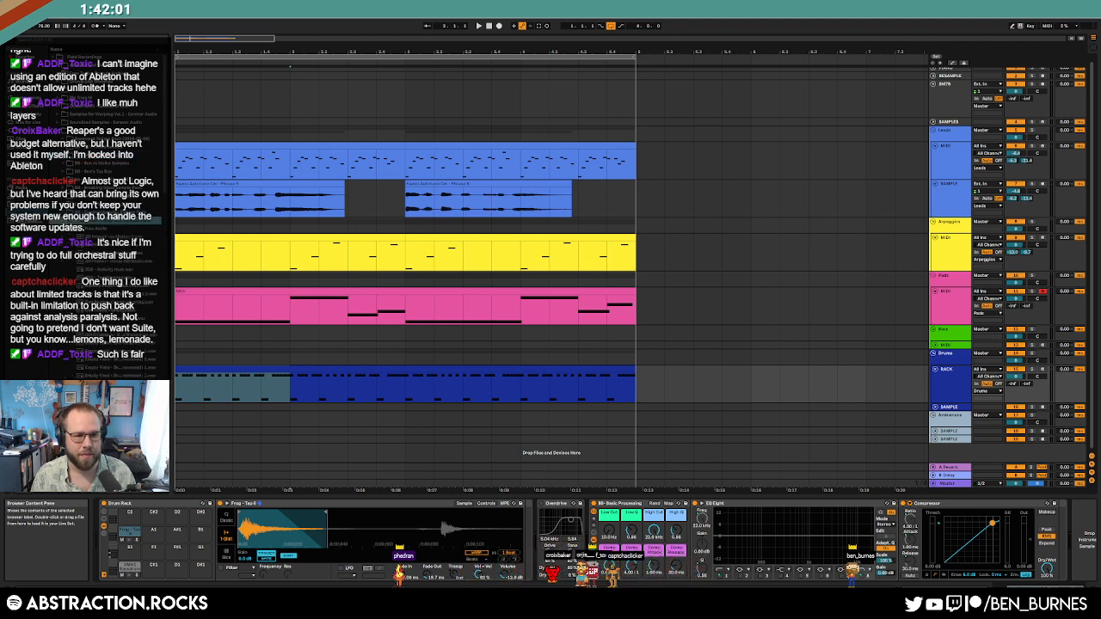
key(Left)
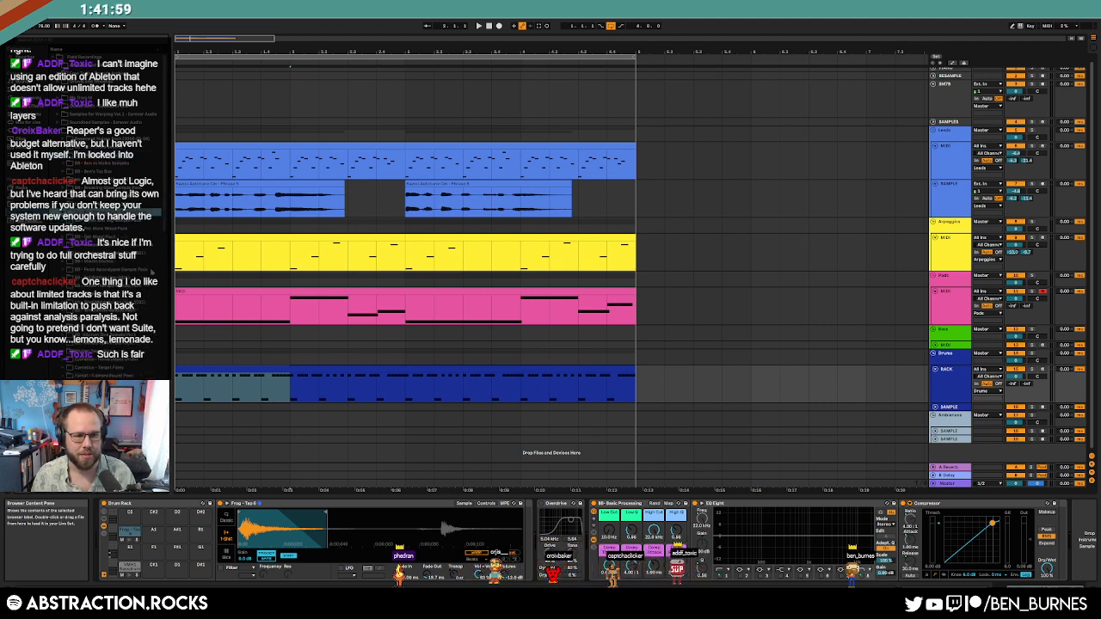
scroll(164, 183, down, 3)
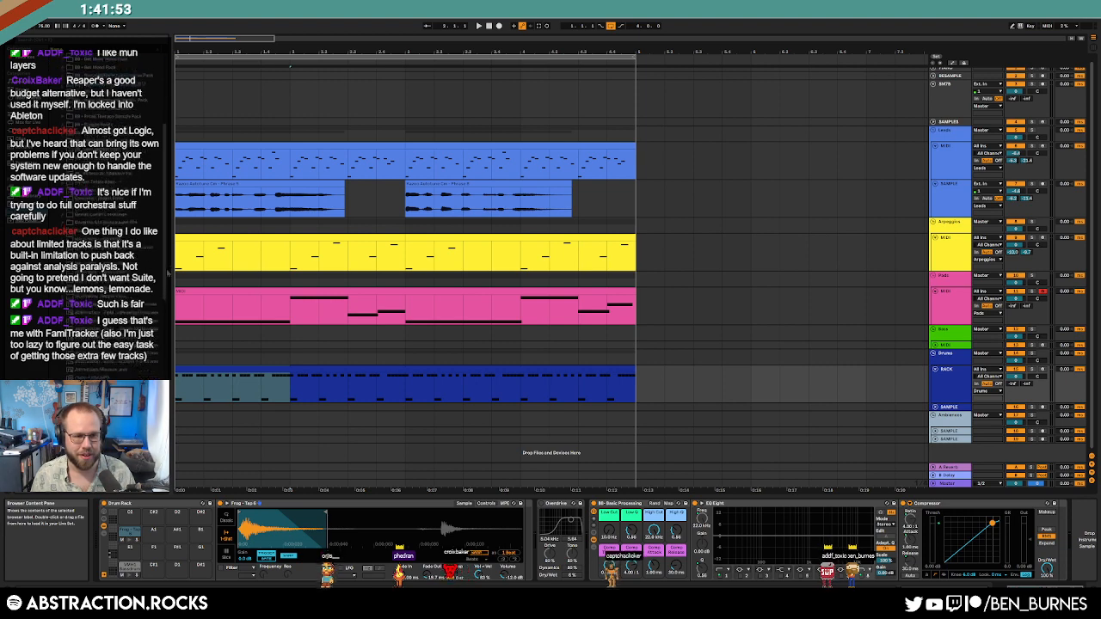
scroll(174, 294, down, 3)
scroll(174, 294, down, 3)
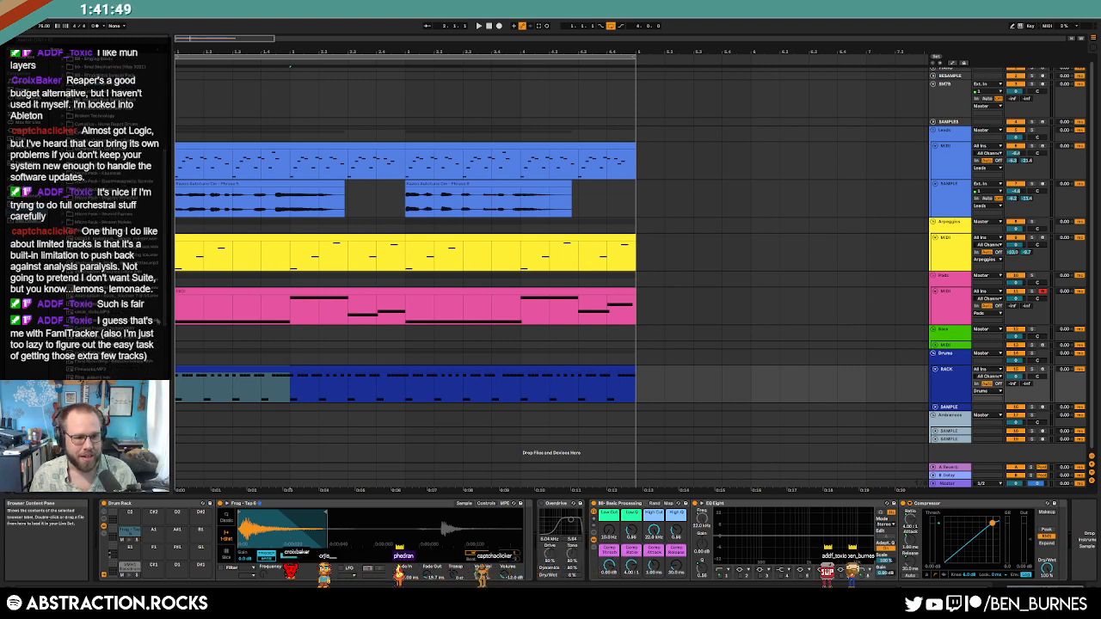
drag(167, 312, 165, 118)
Step: Open the ADSR Sample Manager on the SAMPLES track and restrict its sample list to the 2HTC Samples folder
key(ctrl+shift+t)
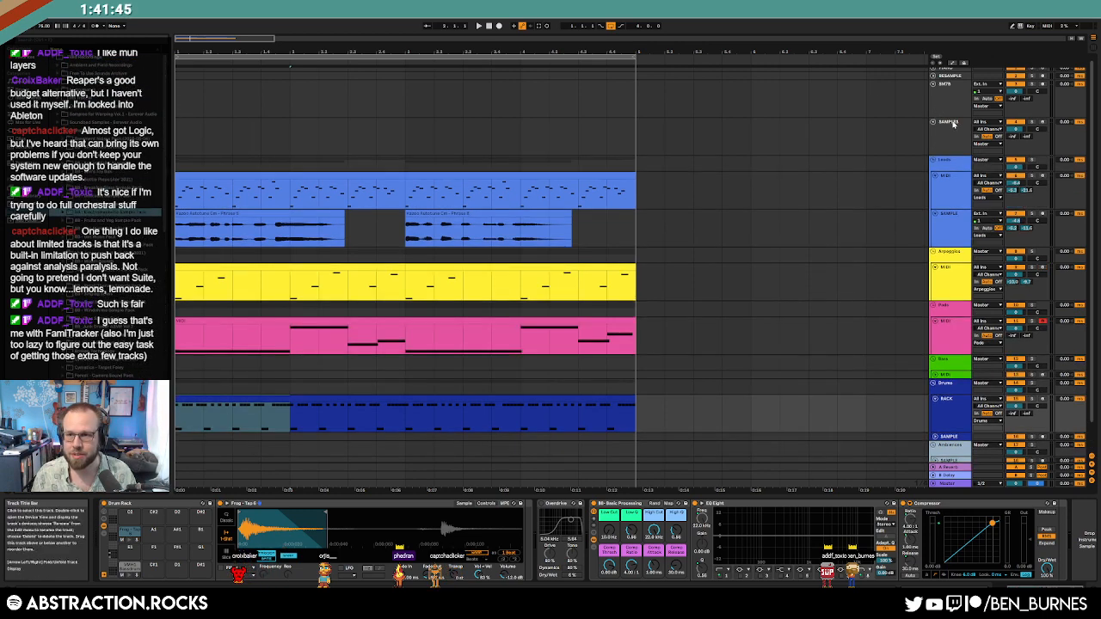
click(118, 507)
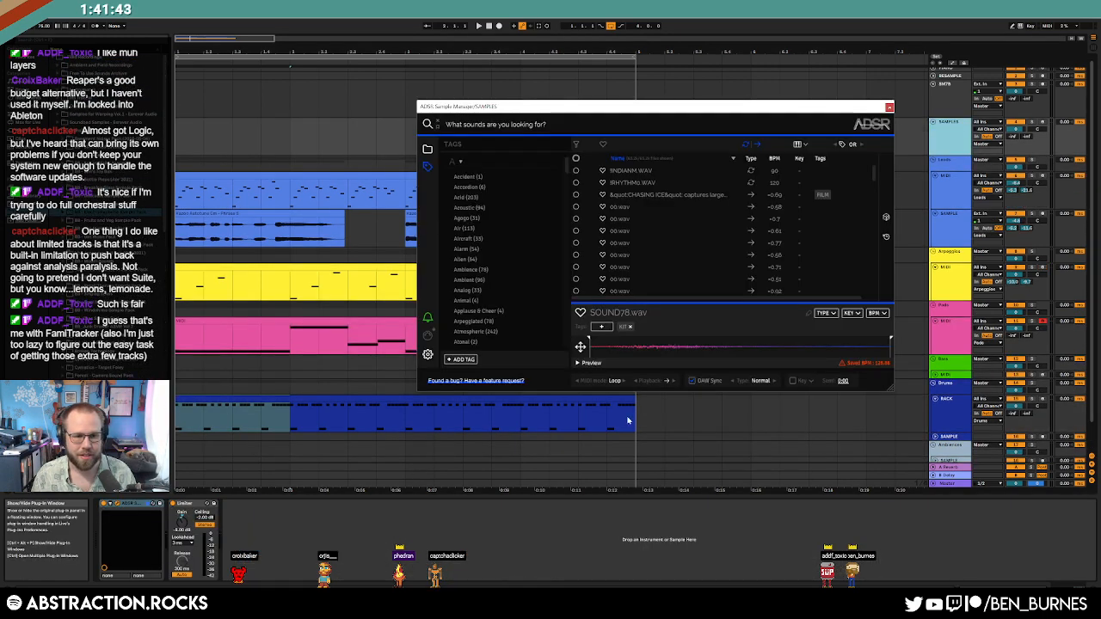
click(427, 150)
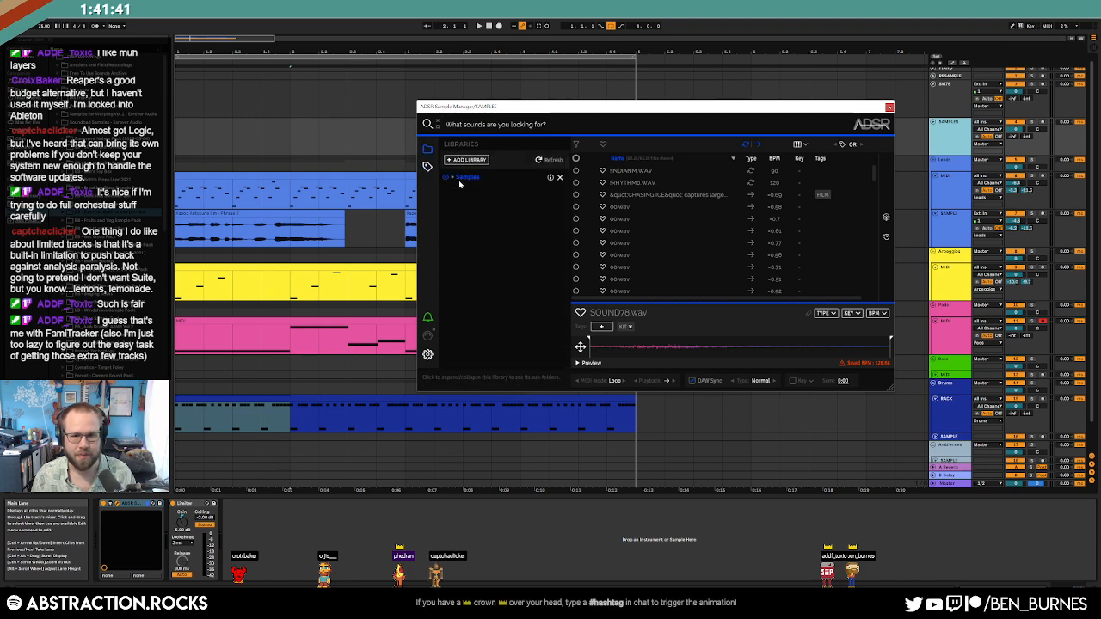
click(460, 178)
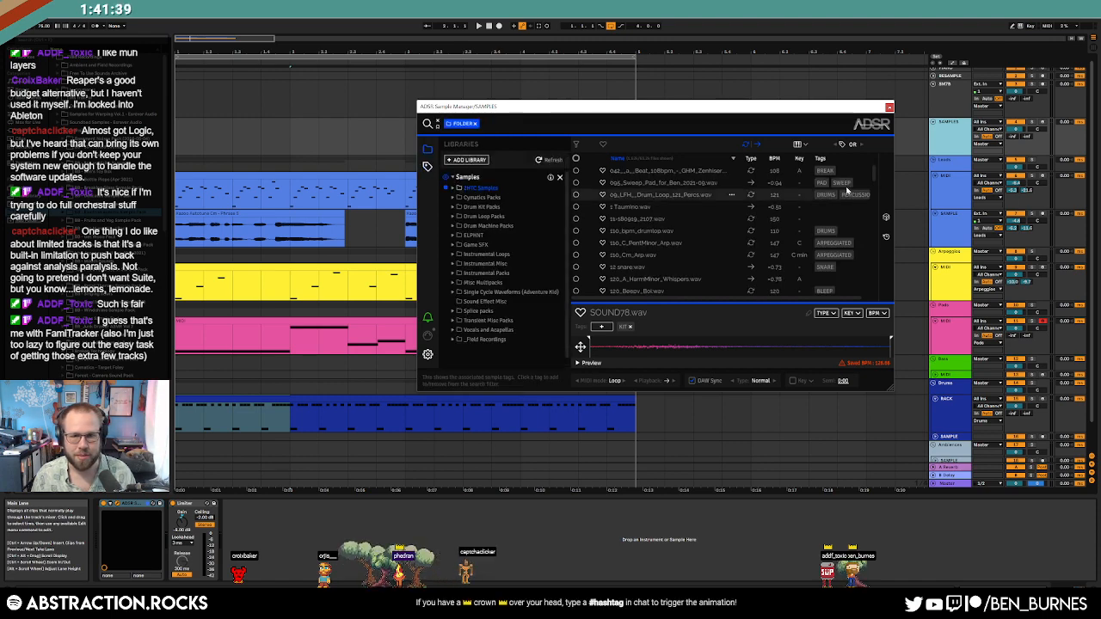
Step: Audition random 2HTC samples and place Massive_Fall_consolidated.wav at bar 1 of the Ambiences SAMPLE track
click(888, 221)
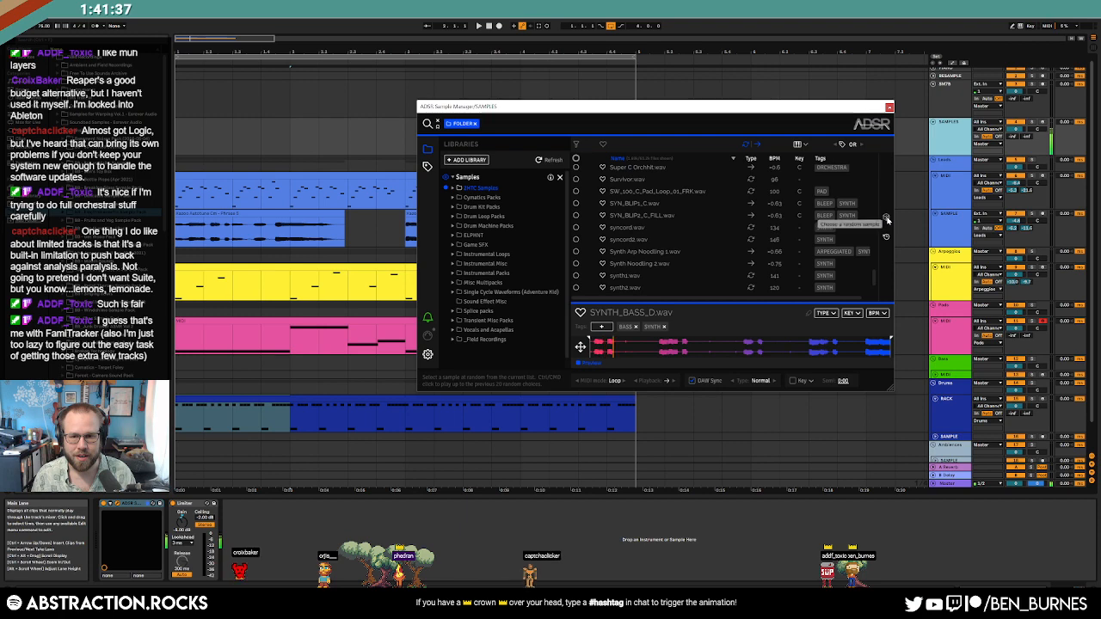
click(888, 220)
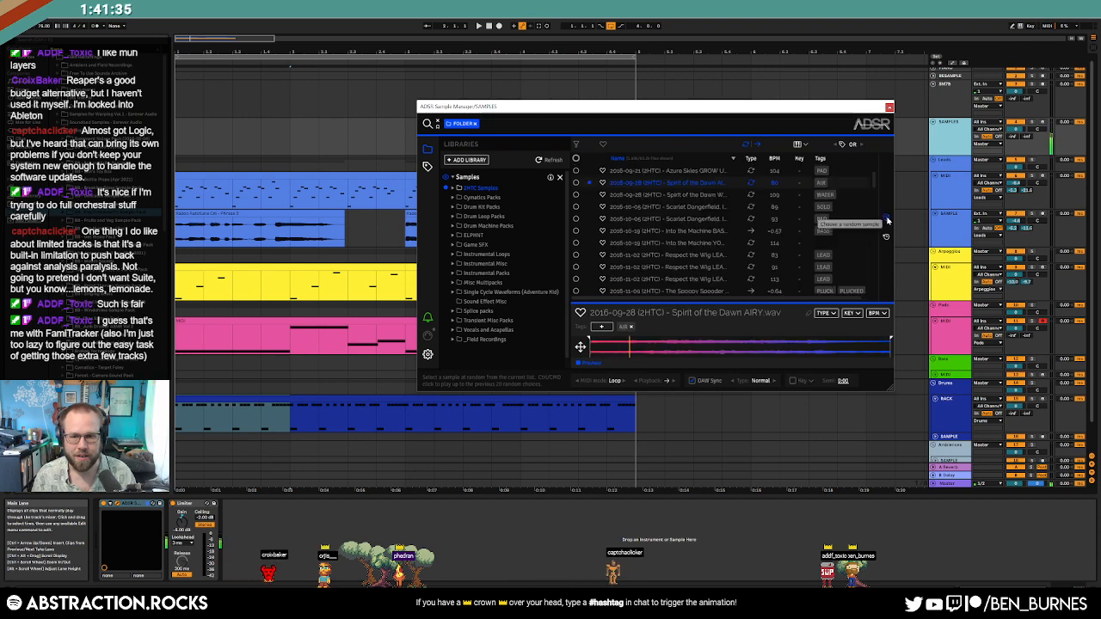
click(888, 221)
click(453, 188)
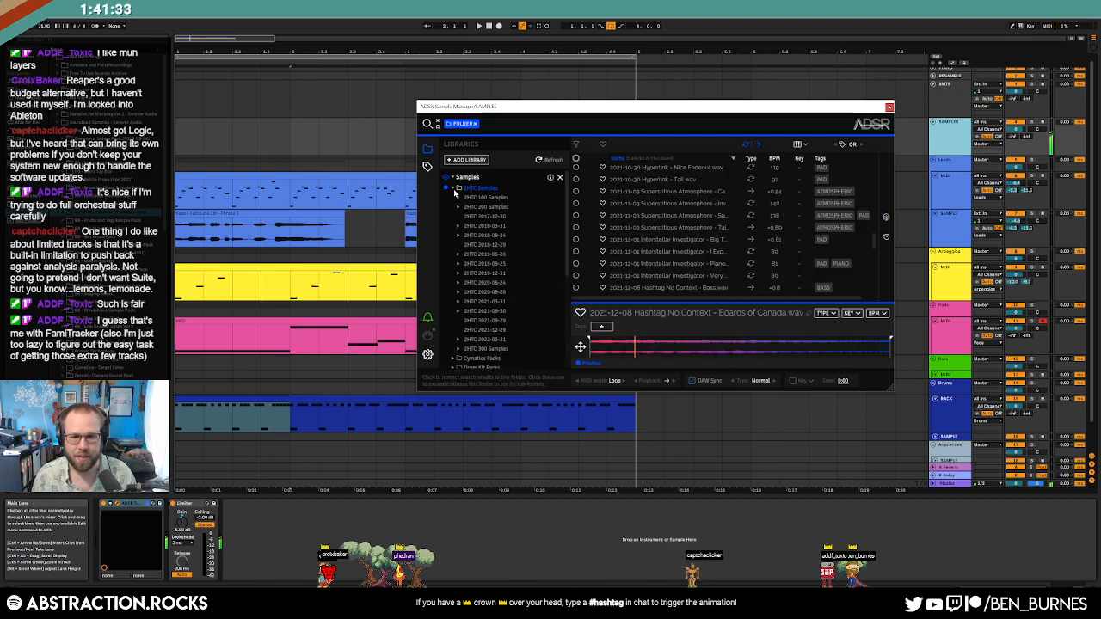
click(887, 217)
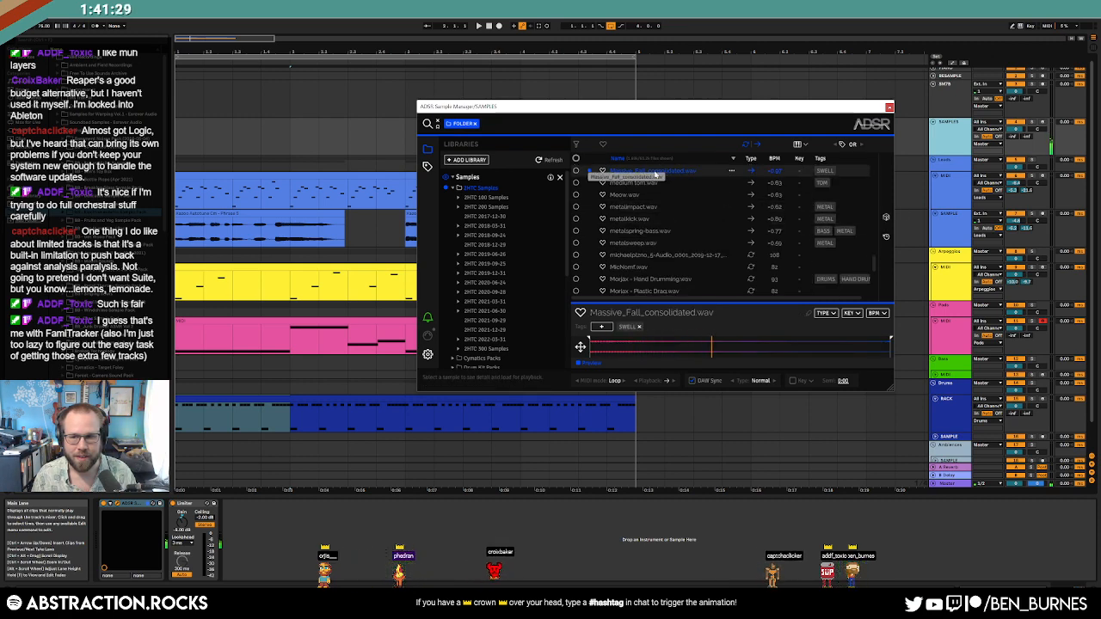
scroll(919, 370, down, 2)
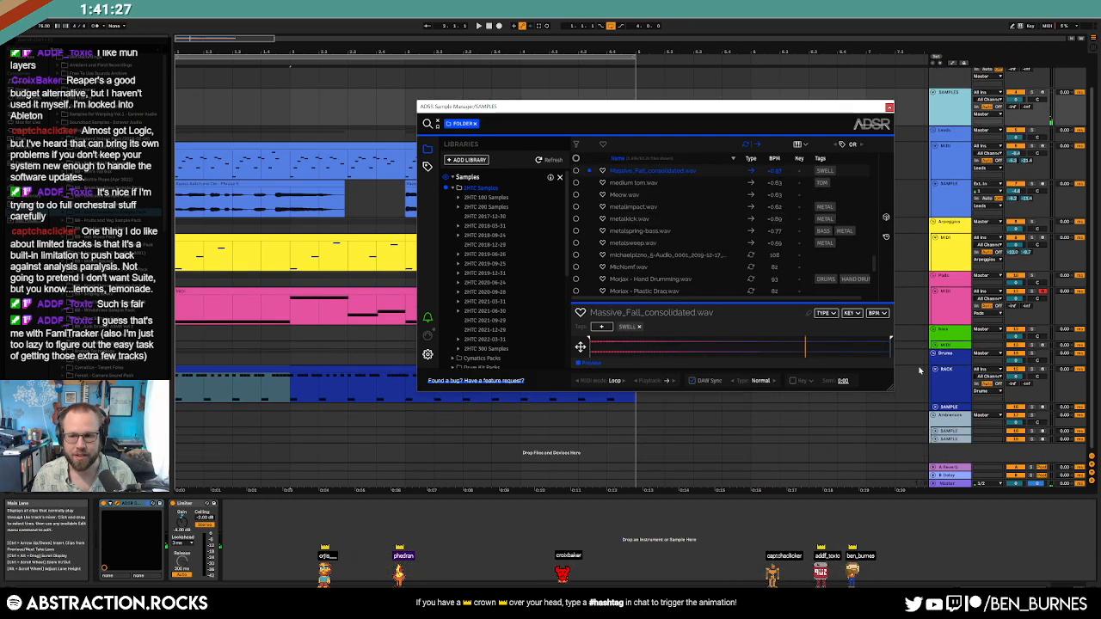
drag(616, 173, 183, 431)
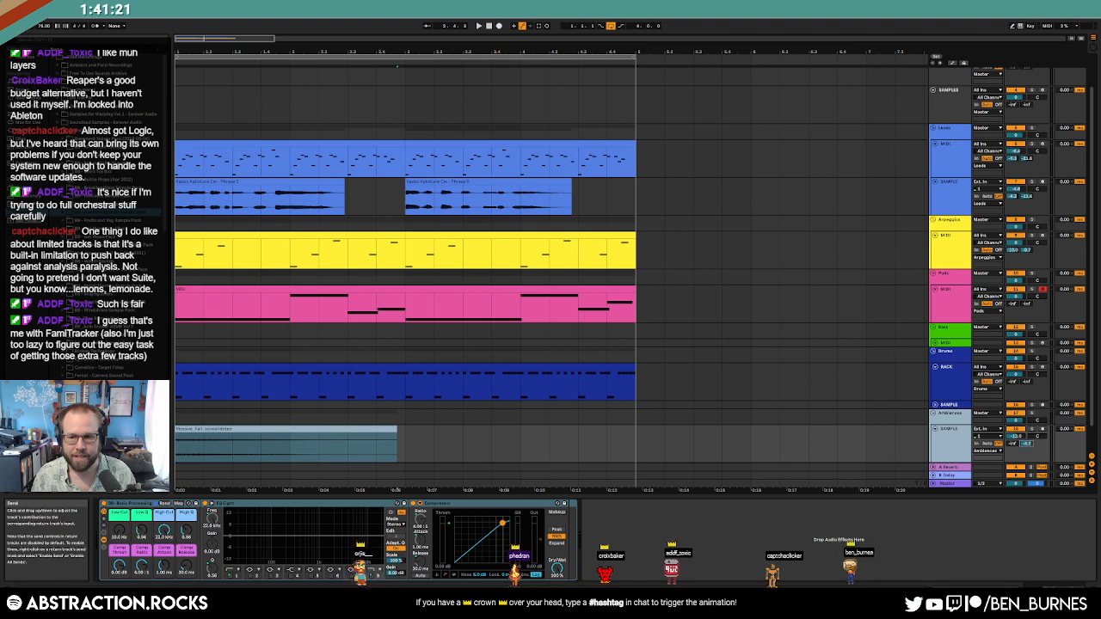
Step: Play the loop, adjust the Ambiences SAMPLE track's volume and sends, and raise the low cut in its Basic Processing rack
key(space)
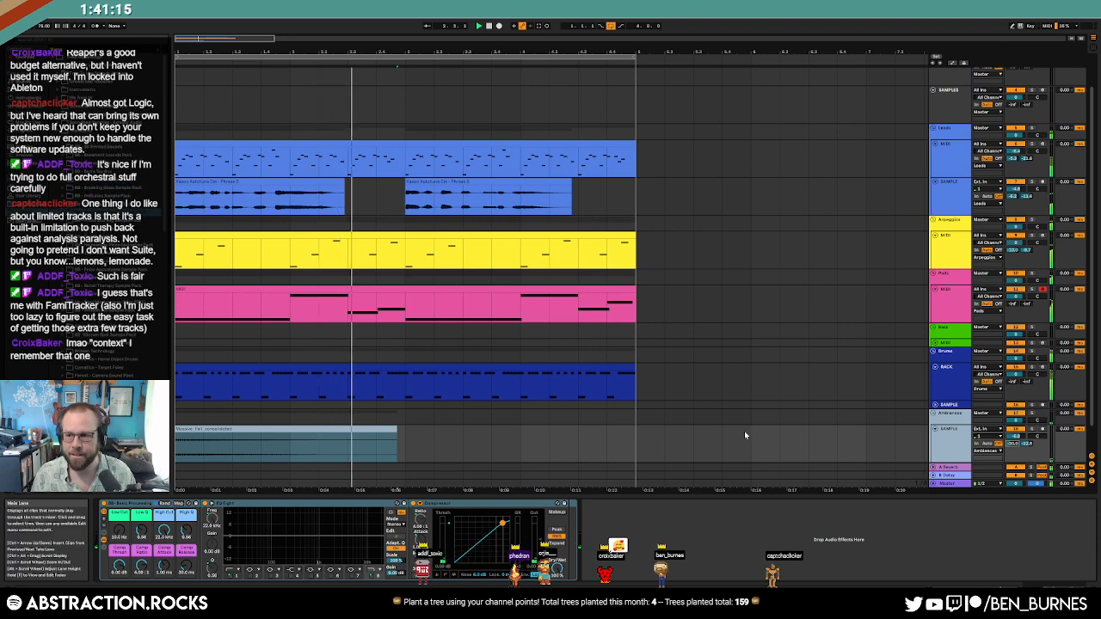
click(387, 432)
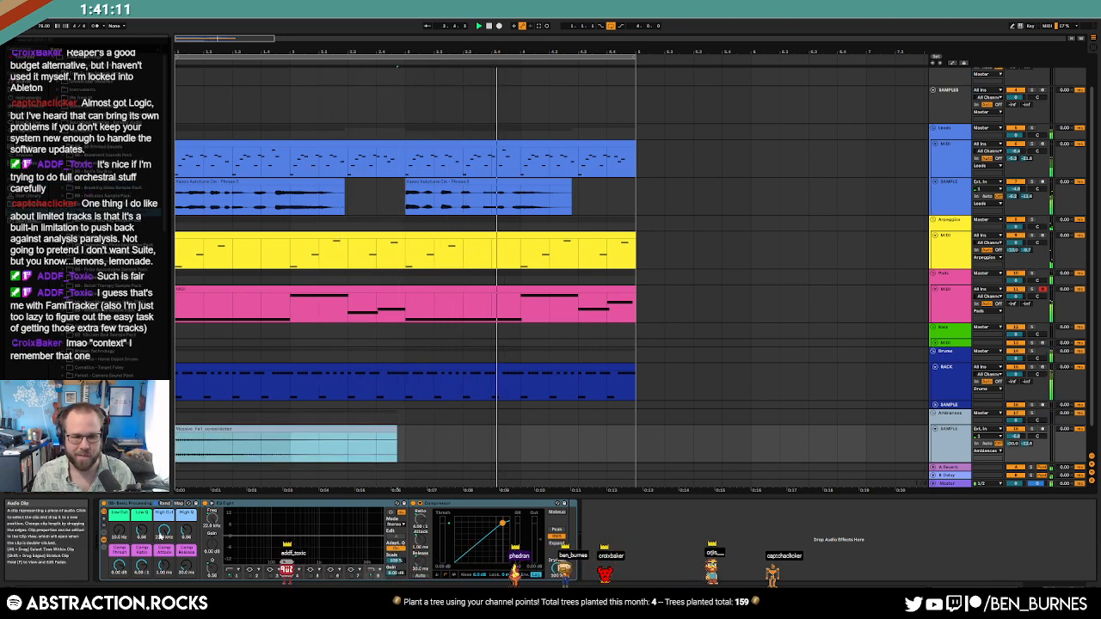
drag(119, 532, 119, 508)
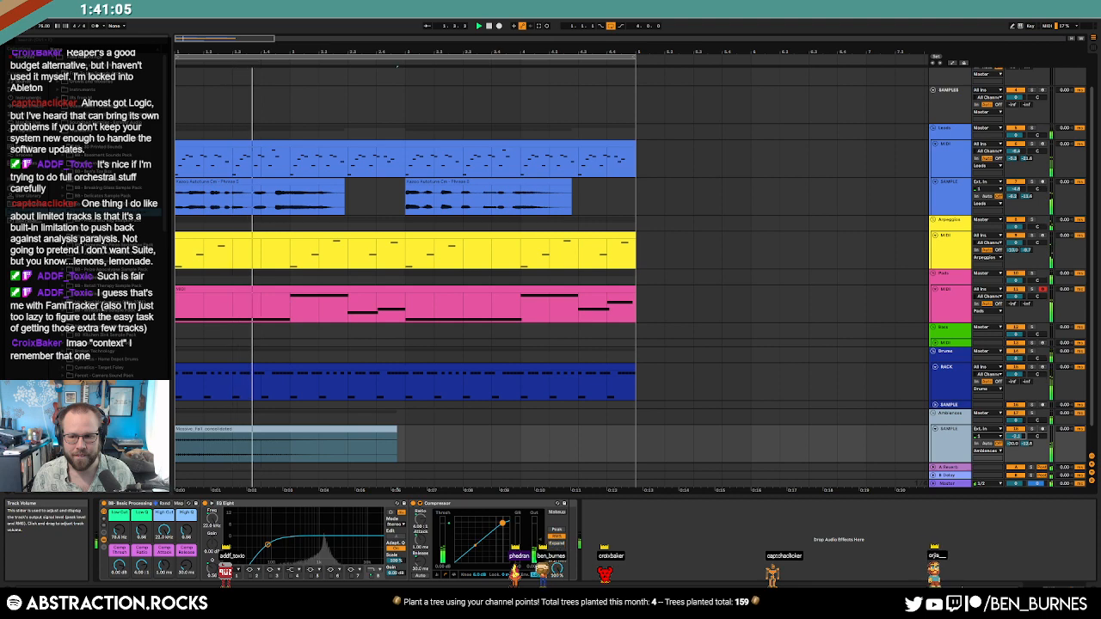
Step: Audition more random 2HTC samples in the ADSR Sample Manager until 2017-04-12 - Unfortunate Foyer BOP.wav comes up
click(938, 103)
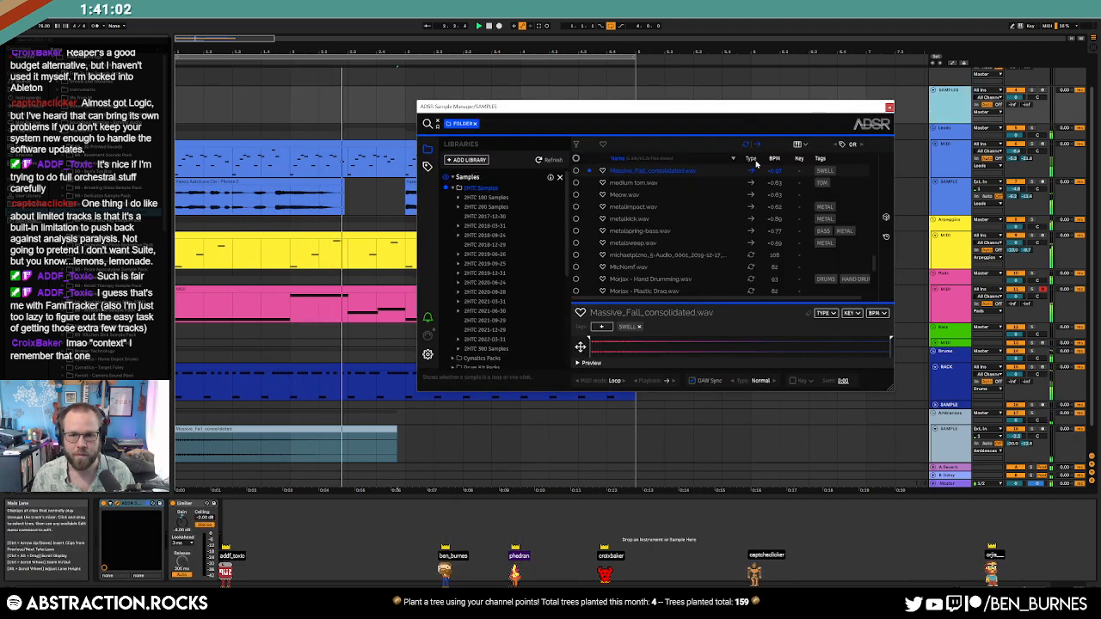
click(886, 219)
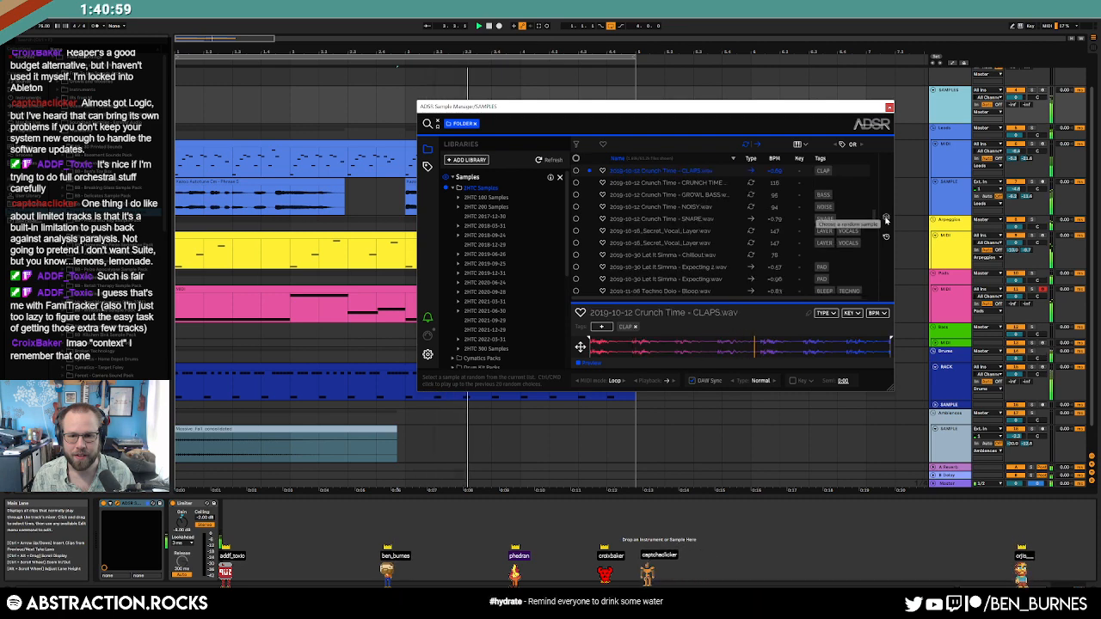
click(886, 220)
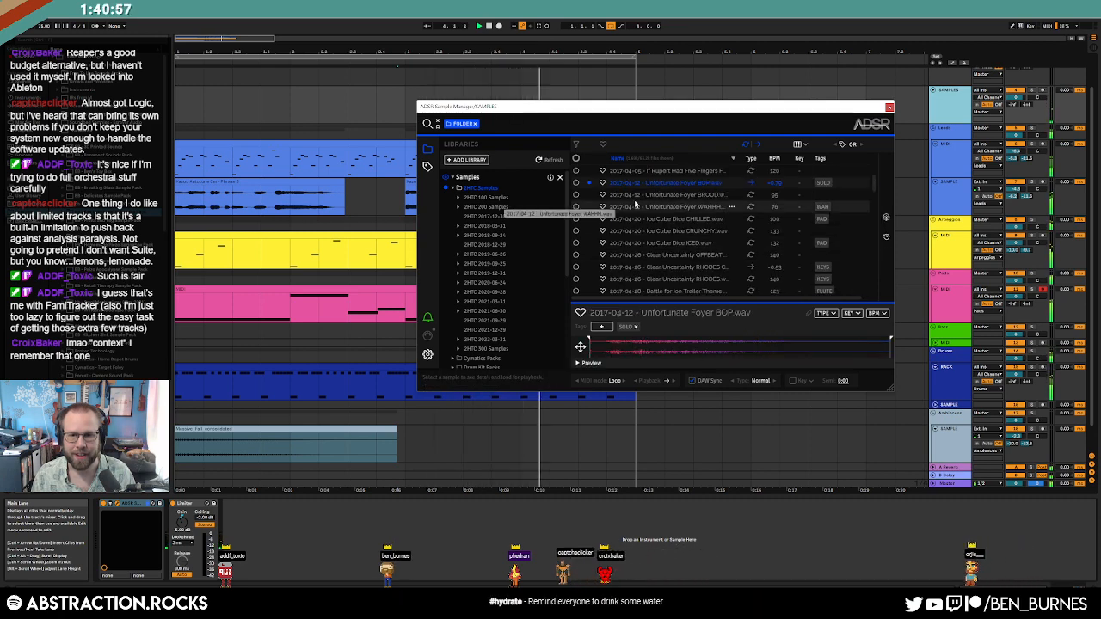
Step: Duplicate the Leads SAMPLE track, place Unfortunate Foyer BOP on beats 2 and 4 of bar 1, and adjust the new track's volume
click(953, 209)
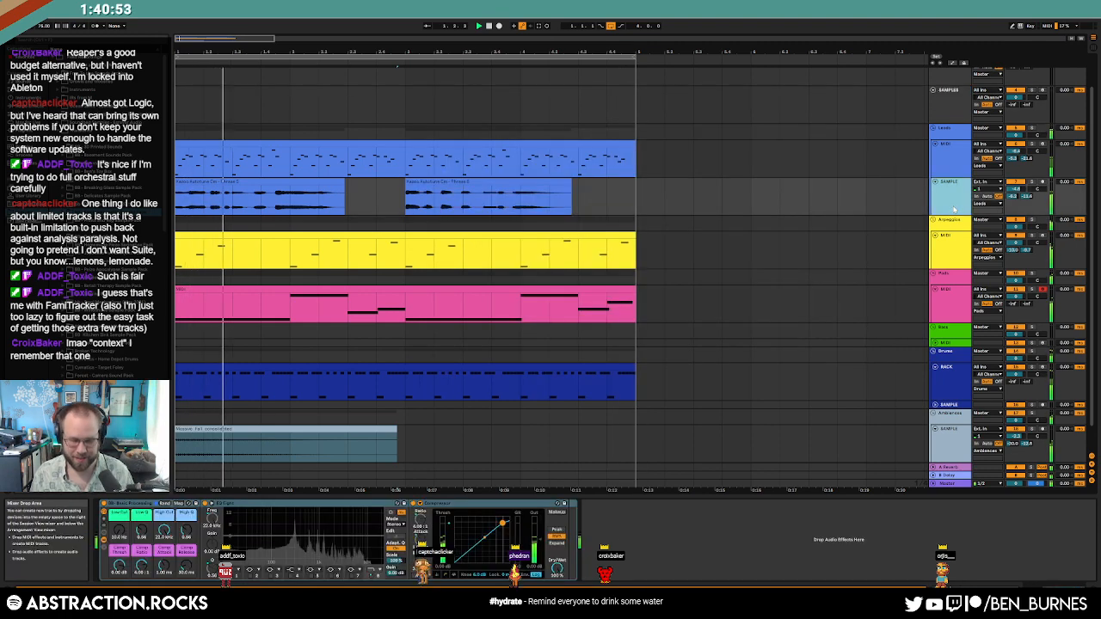
key(ctrl+d)
click(954, 107)
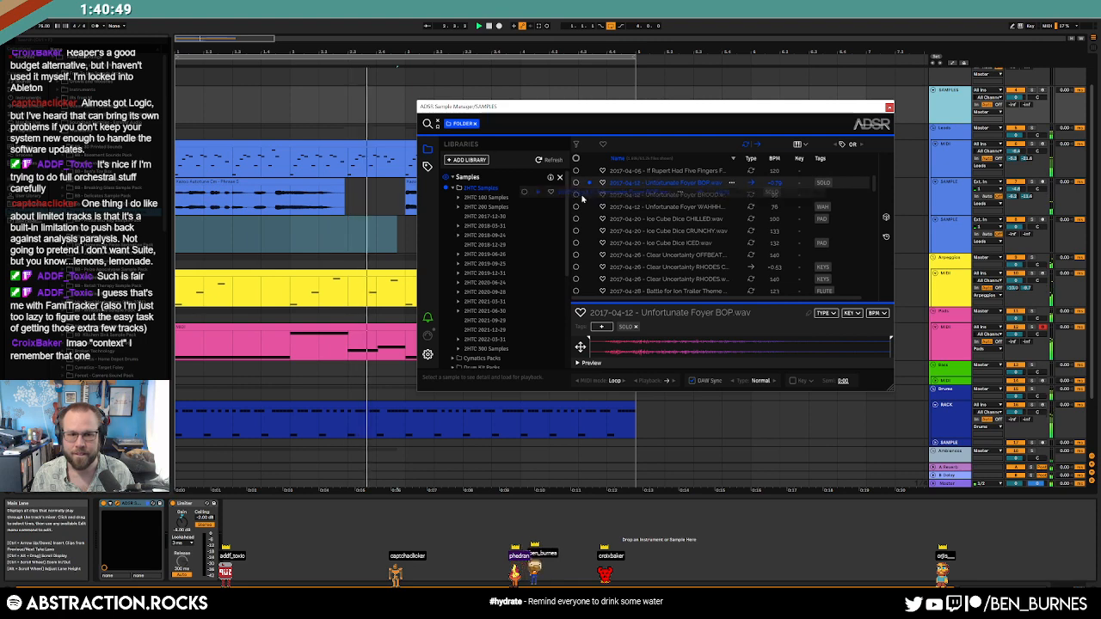
drag(651, 187, 330, 231)
scroll(203, 222, up, 3)
drag(1016, 227, 1016, 239)
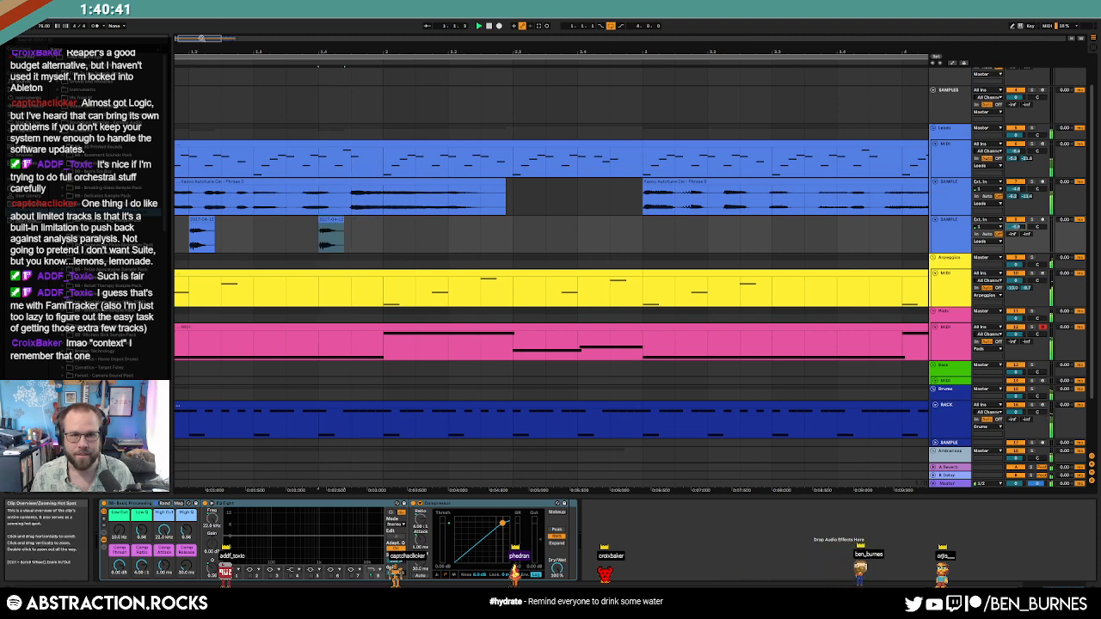
Step: Select bar 1 of the Unfortunate Foyer BOP track and duplicate it until the hits fill all four bars
drag(202, 38, 199, 34)
drag(408, 239, 158, 251)
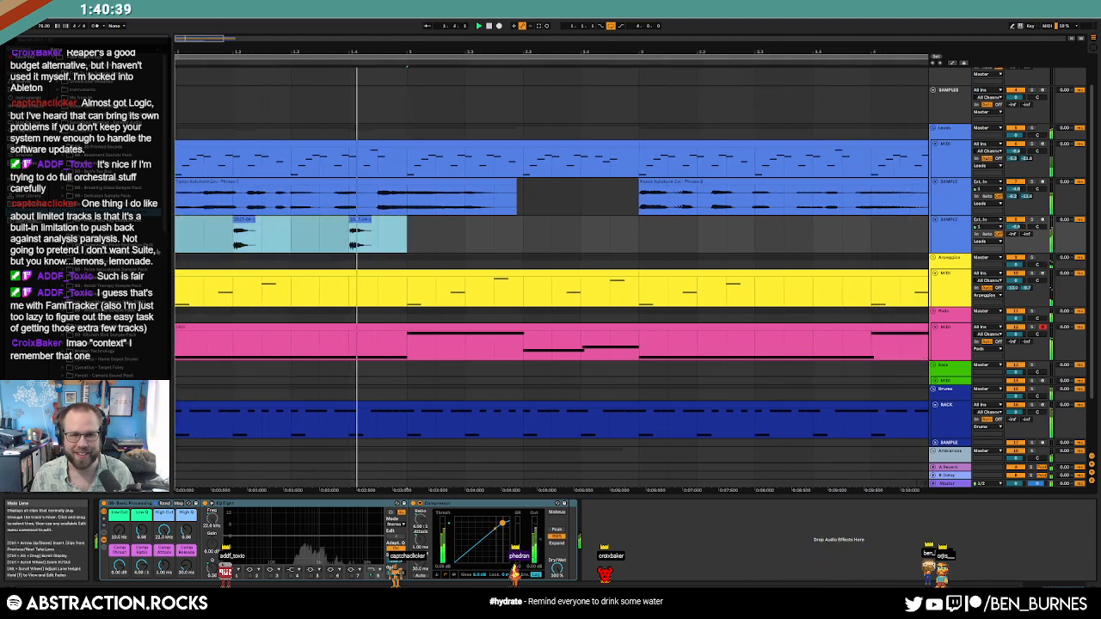
key(ctrl+d)
key(ctrl+d)
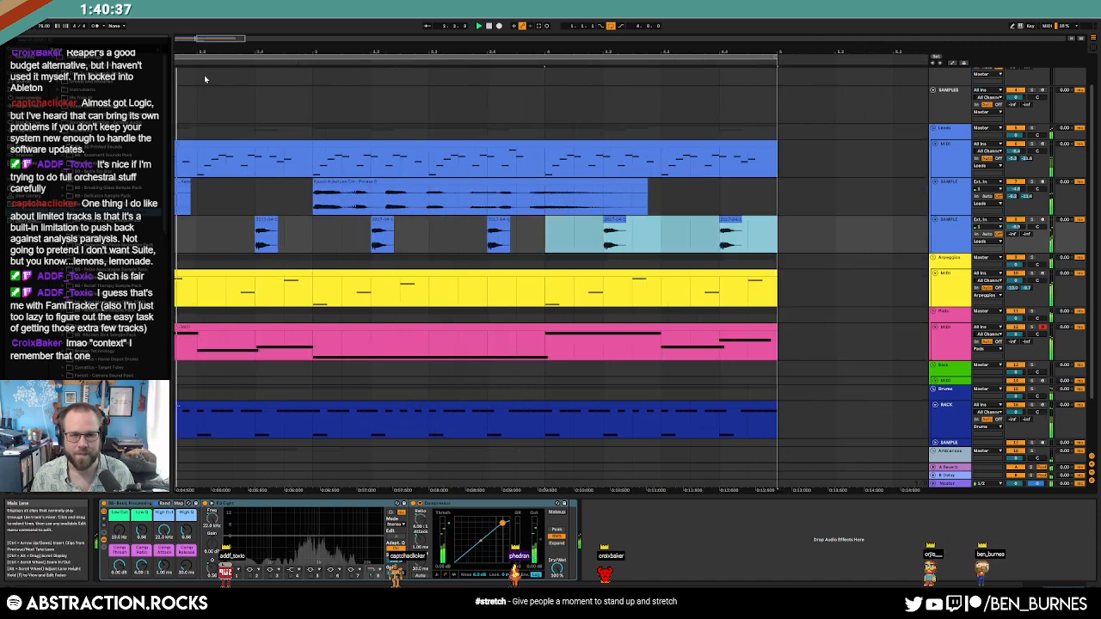
drag(220, 38, 203, 35)
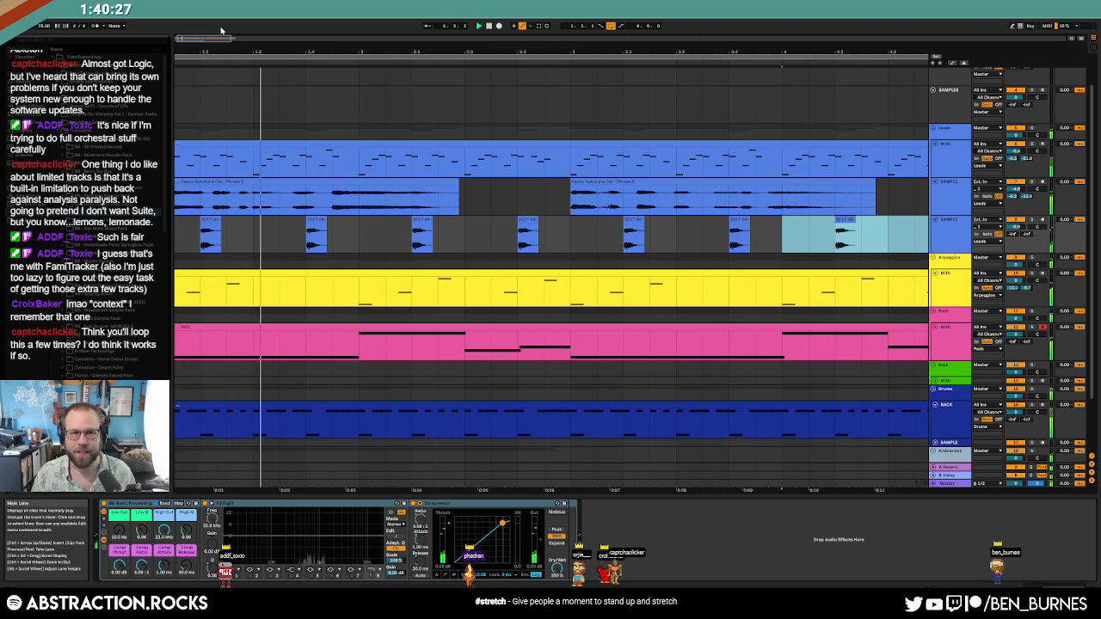
Step: Band-limit the Unfortunate Foyer BOP track with its rack's high cut and low cut, and select the drum rack clip
drag(210, 39, 212, 33)
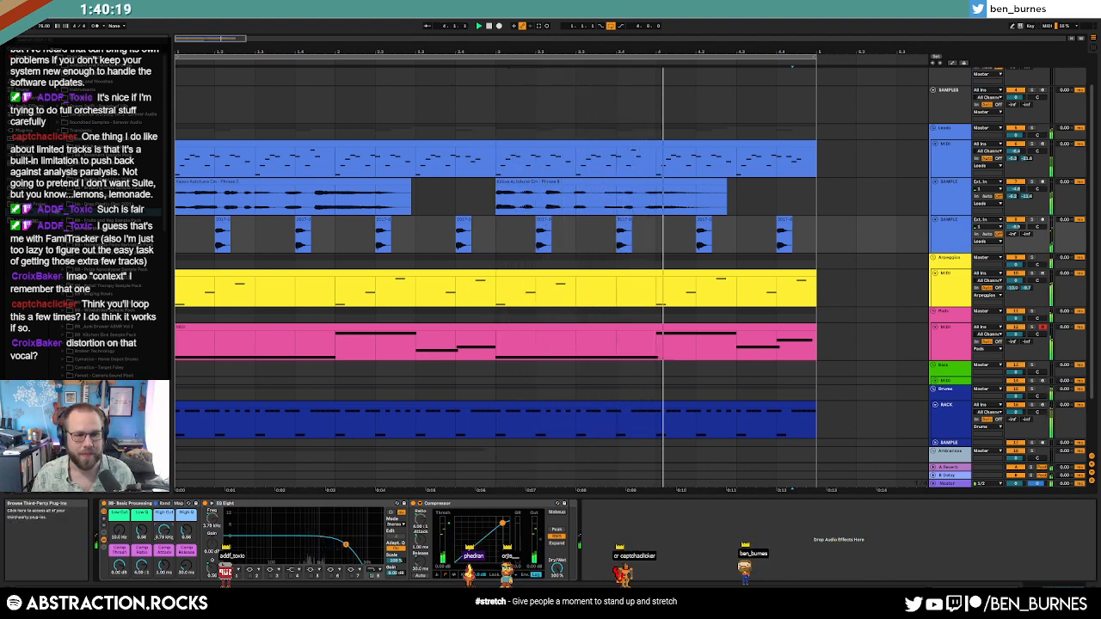
drag(129, 535, 129, 514)
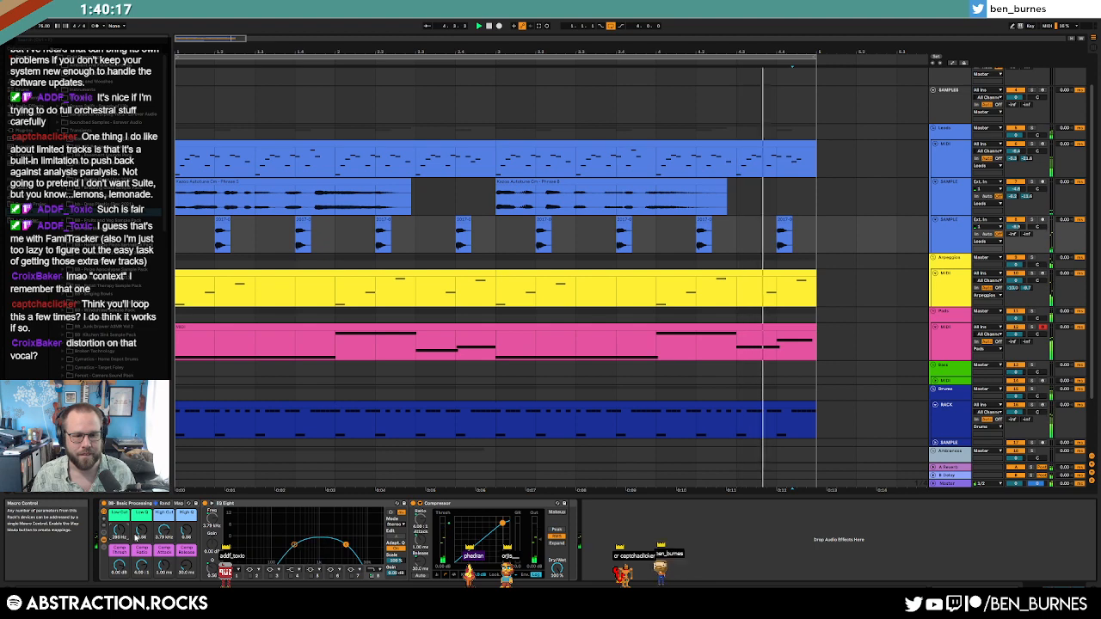
click(483, 404)
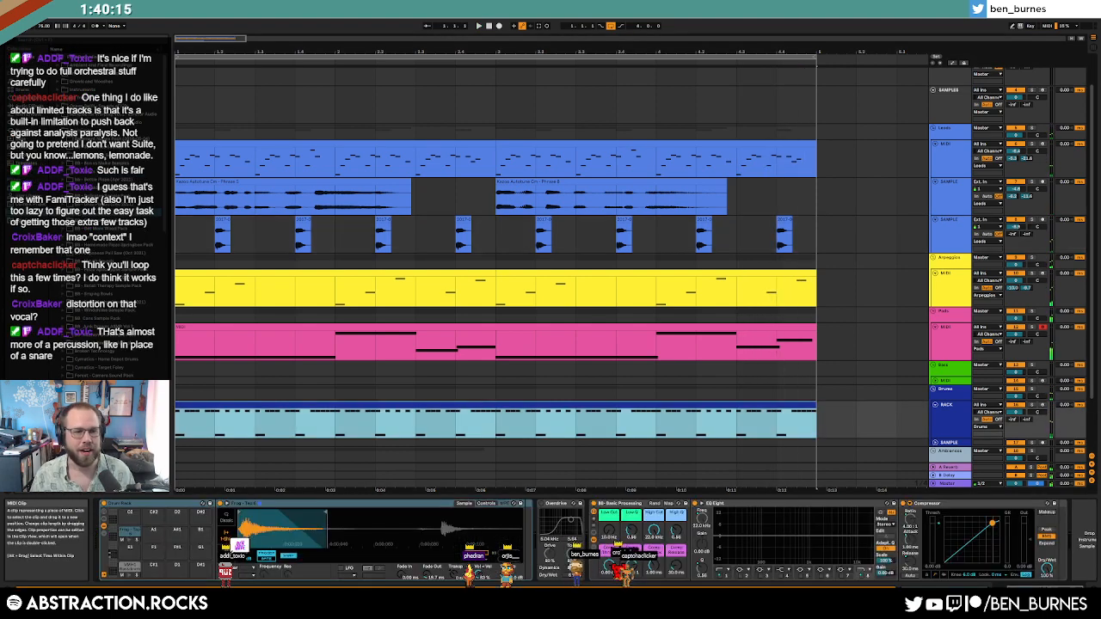
Step: Reopen the ADSR Sample Manager from the SAMPLES track, remove its folder filter and search for snare
click(52, 130)
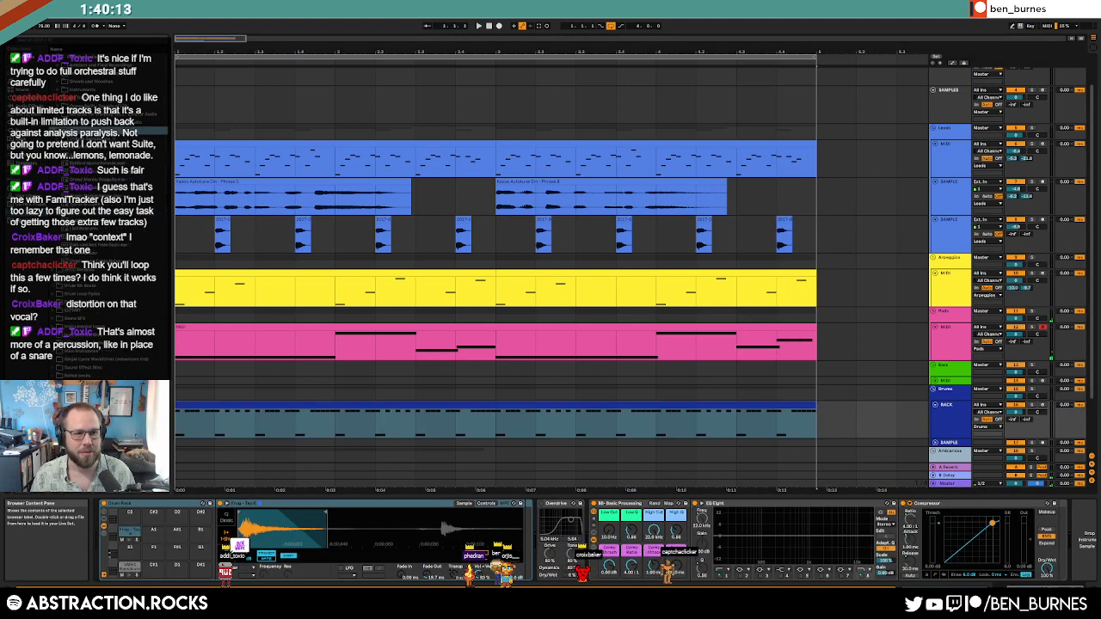
click(949, 90)
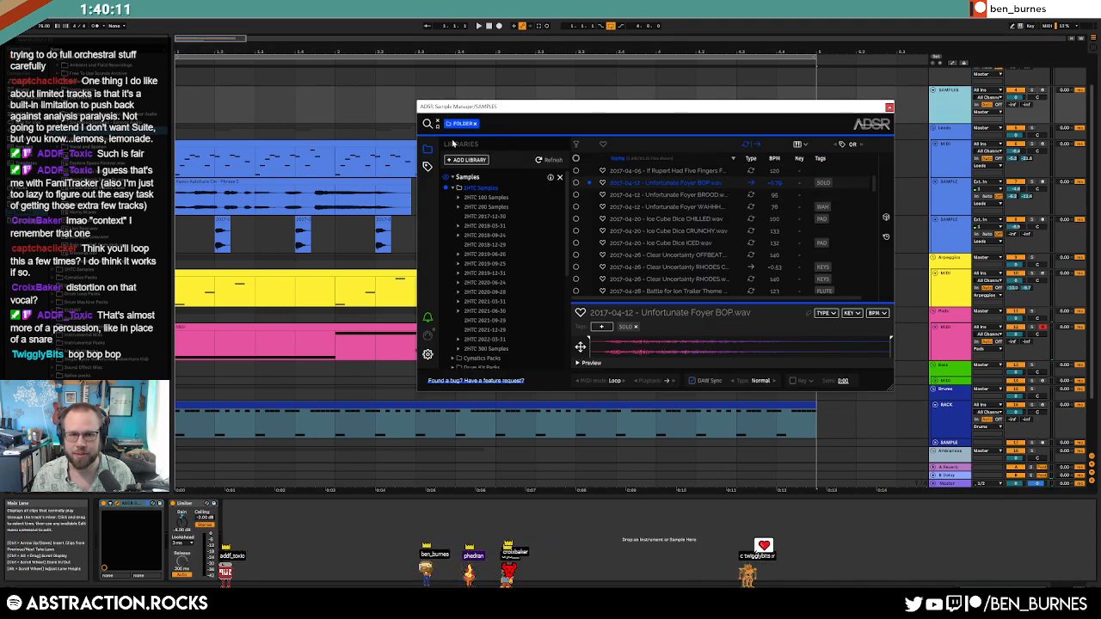
click(474, 123)
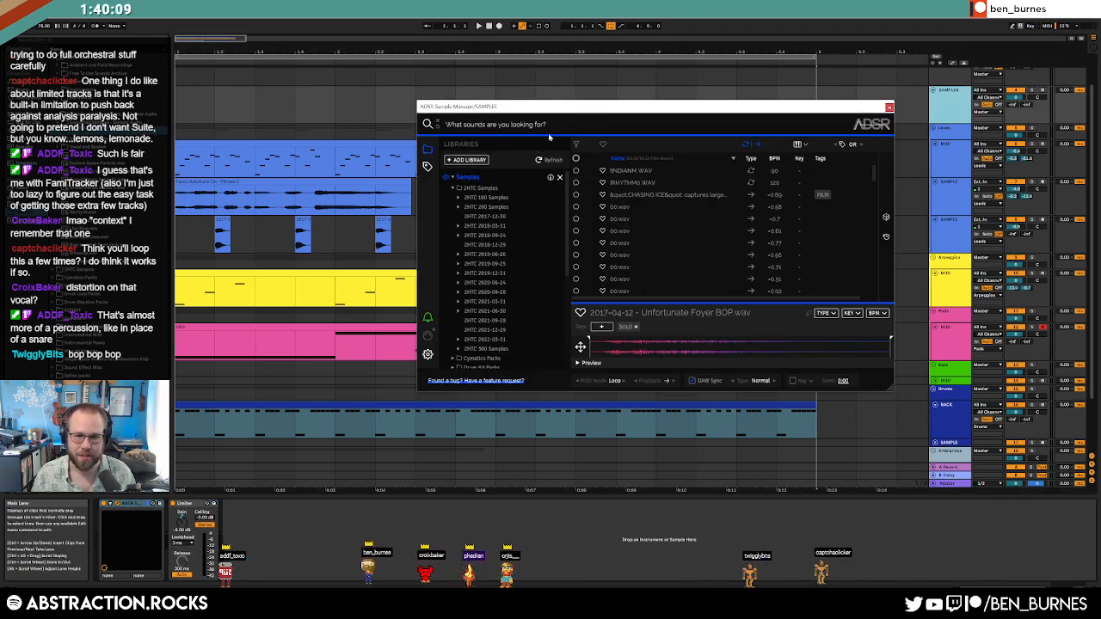
text(snare)
key(Return)
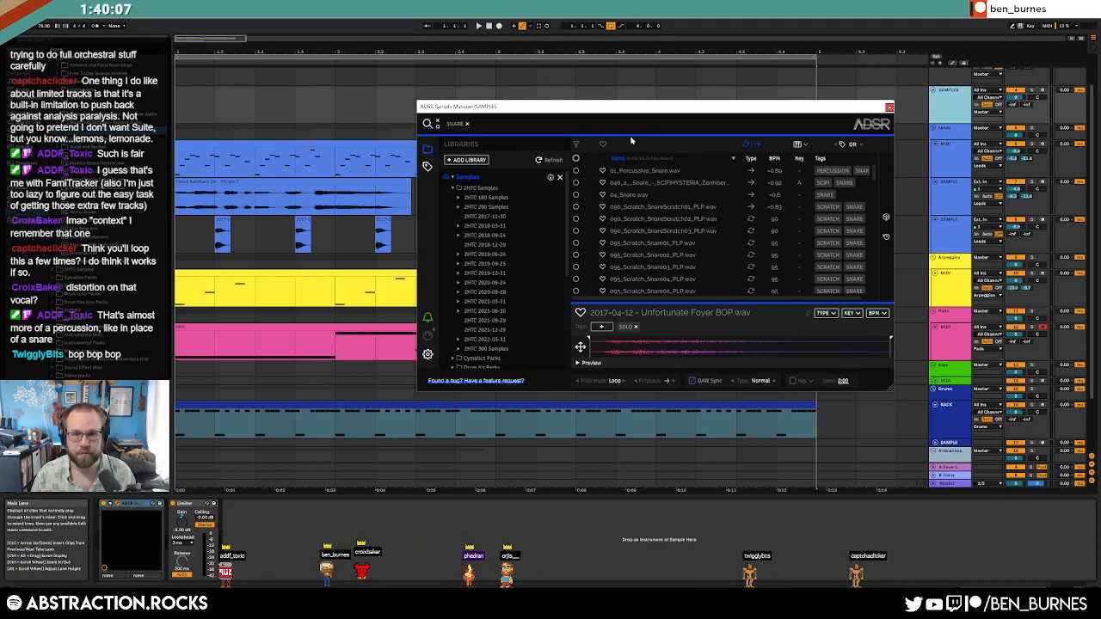
Step: Audition random snare samples until VMH1 Claps & Snares 059.wav comes up
click(887, 217)
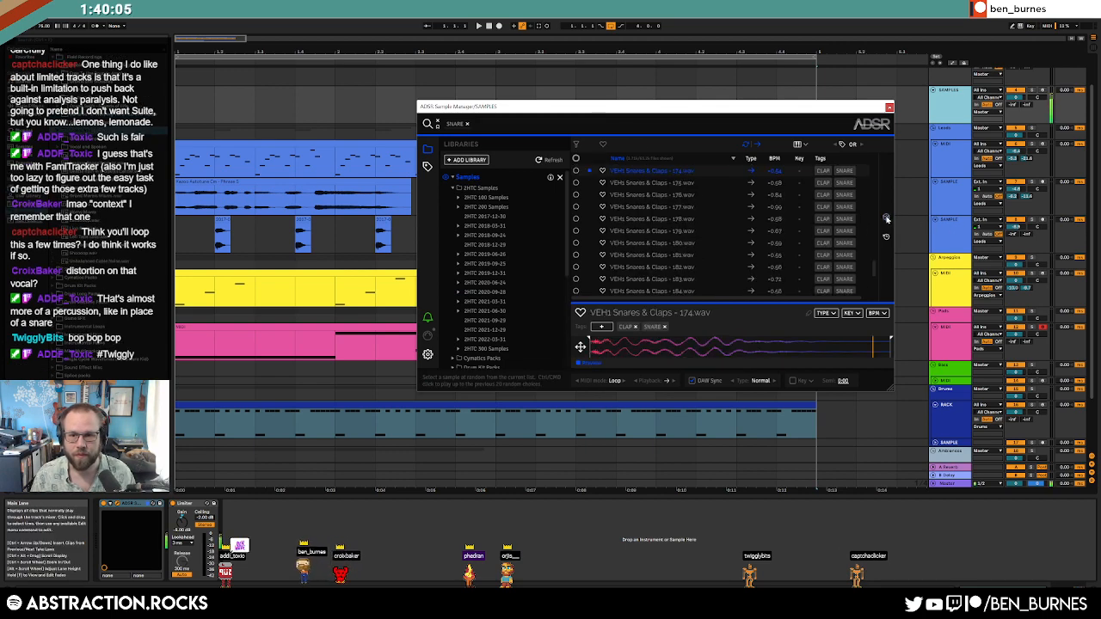
click(887, 218)
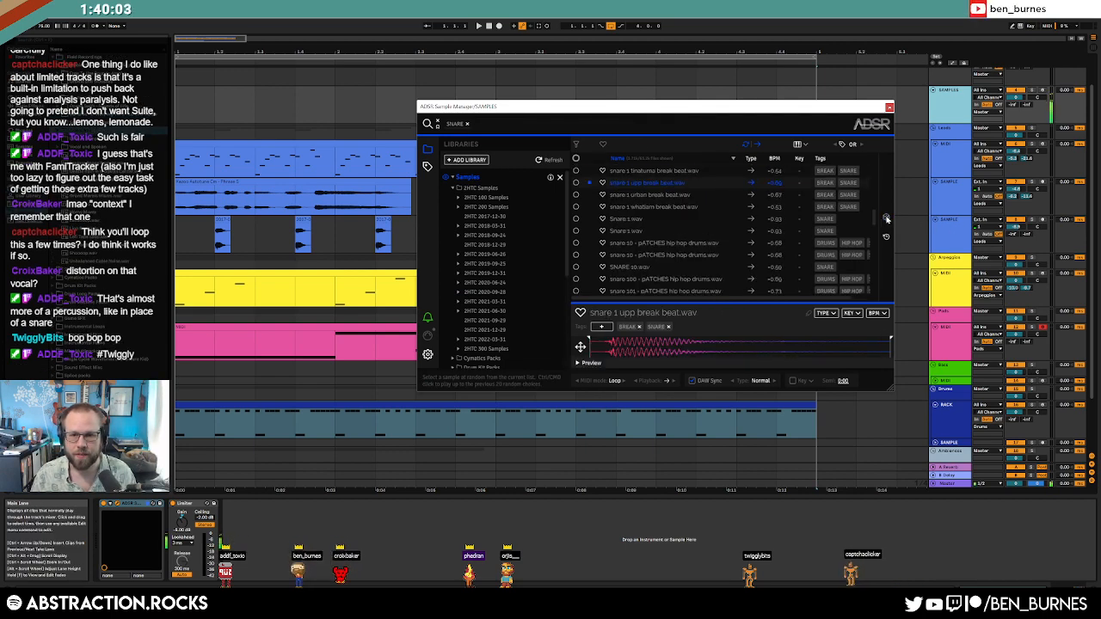
click(887, 219)
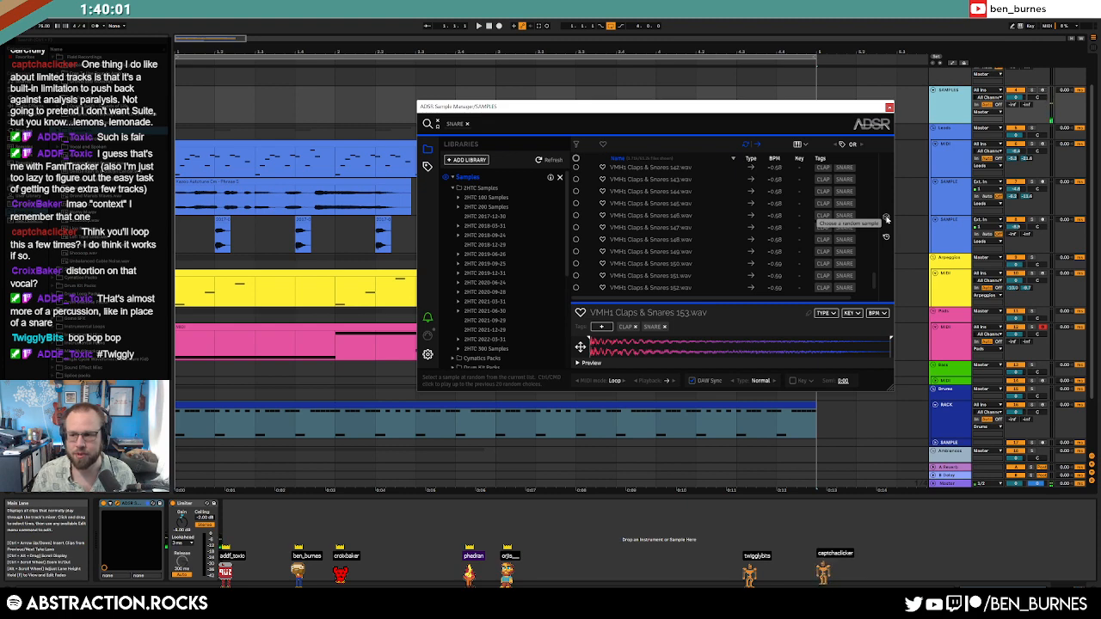
click(888, 219)
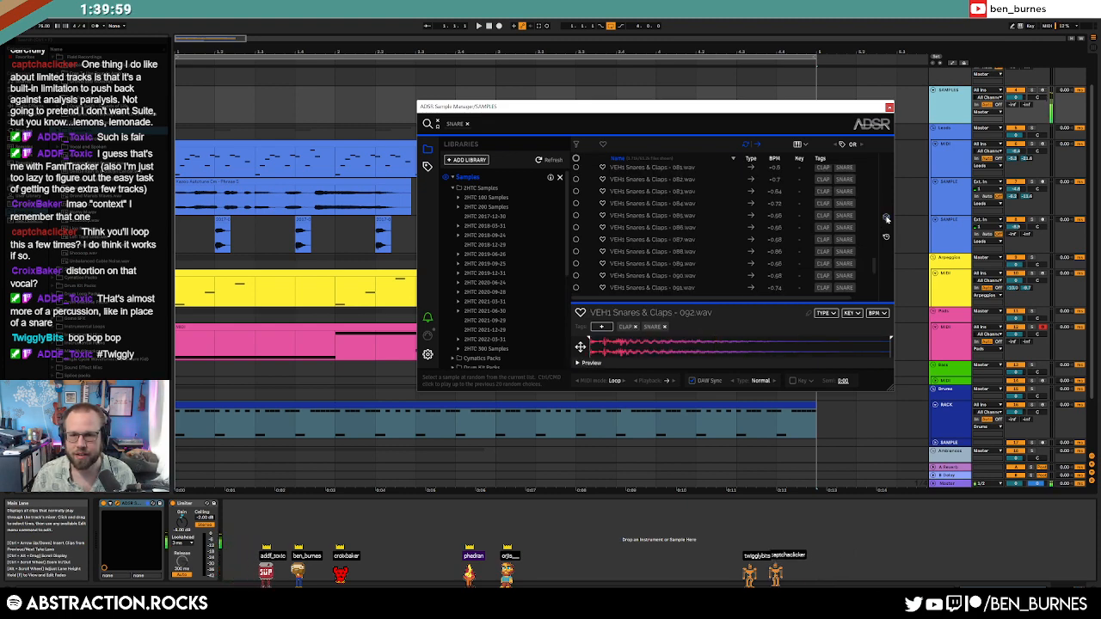
click(887, 219)
click(887, 218)
click(887, 218)
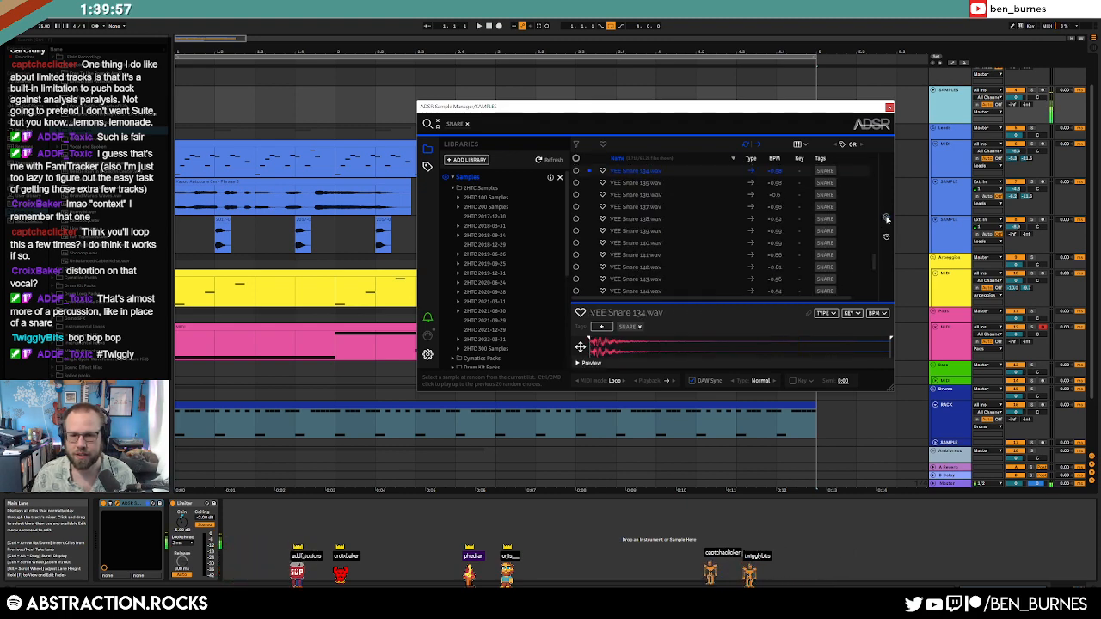
click(887, 218)
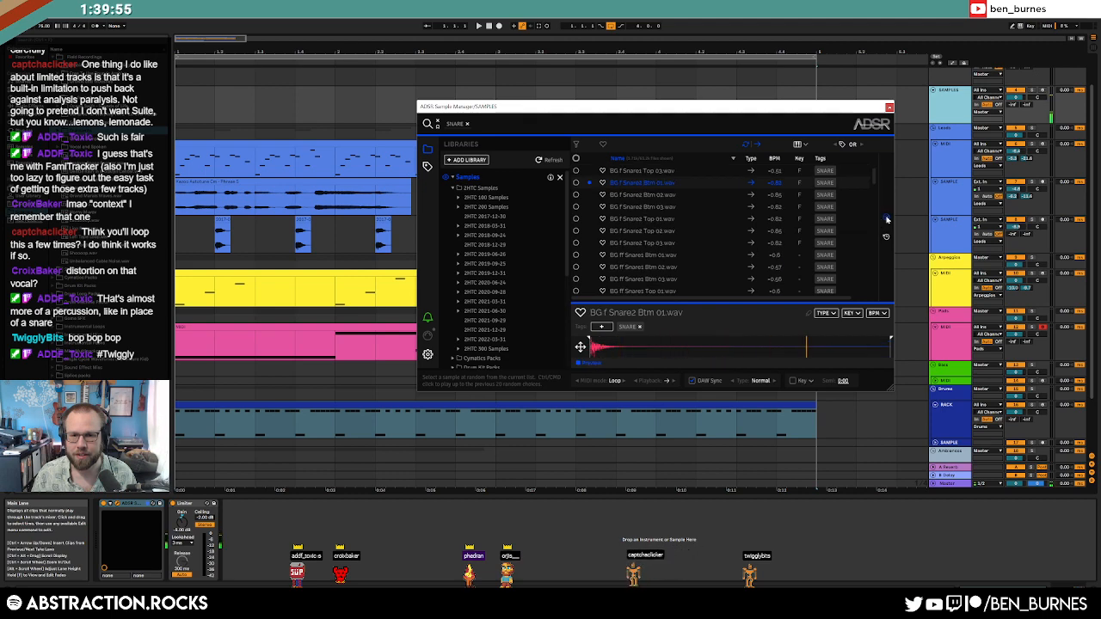
click(887, 219)
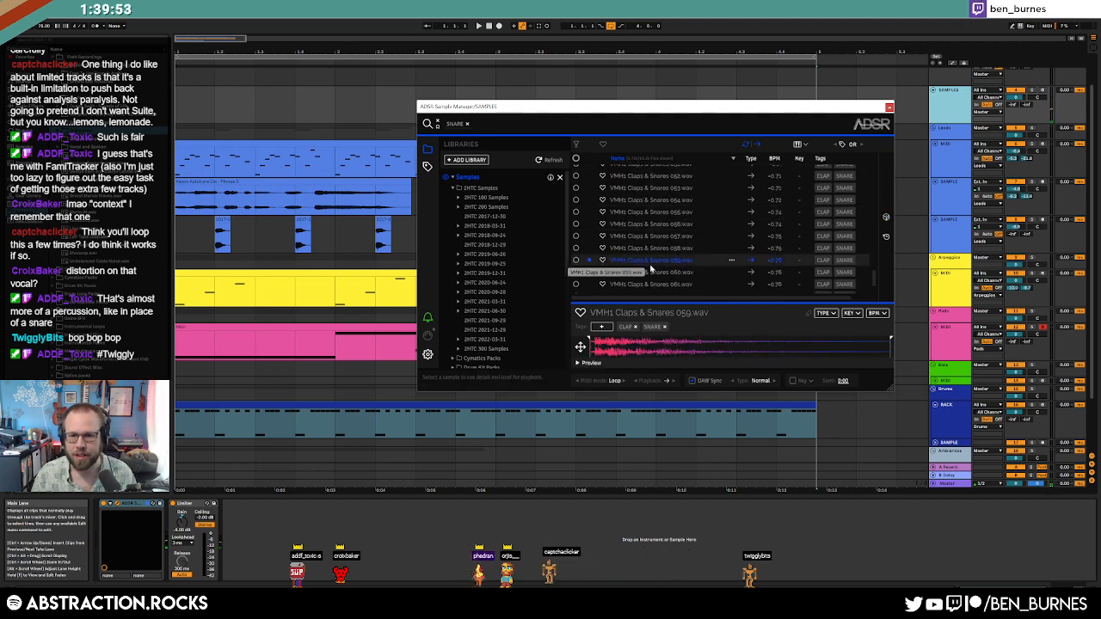
Step: Load VMH1 Claps & Snares 059.wav from the Sample Manager onto an empty pad of the drum RACK track
click(951, 424)
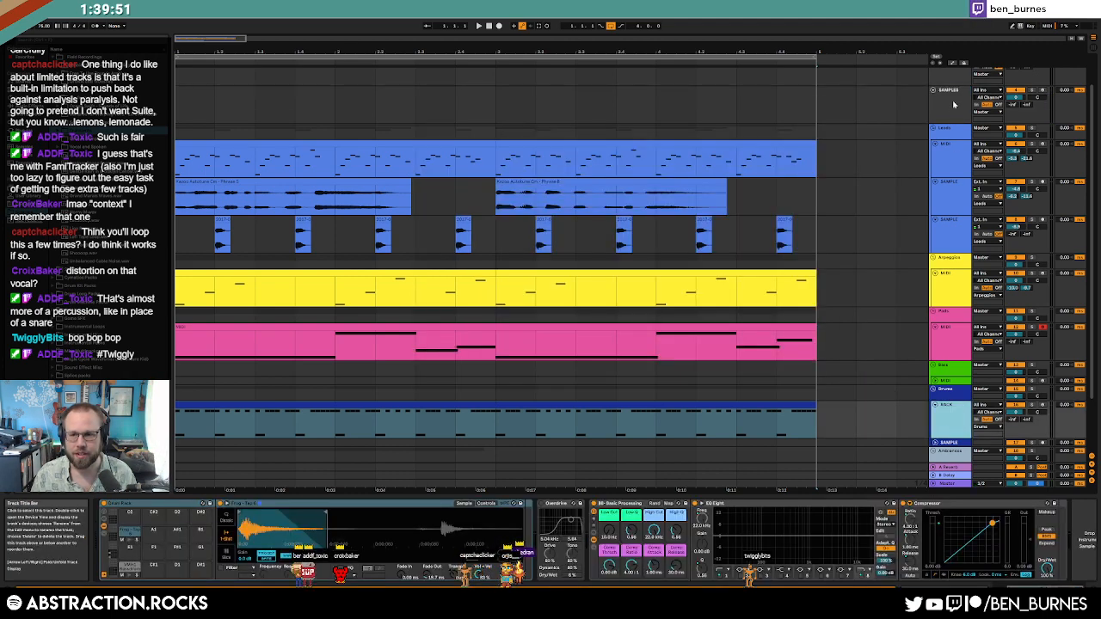
click(954, 104)
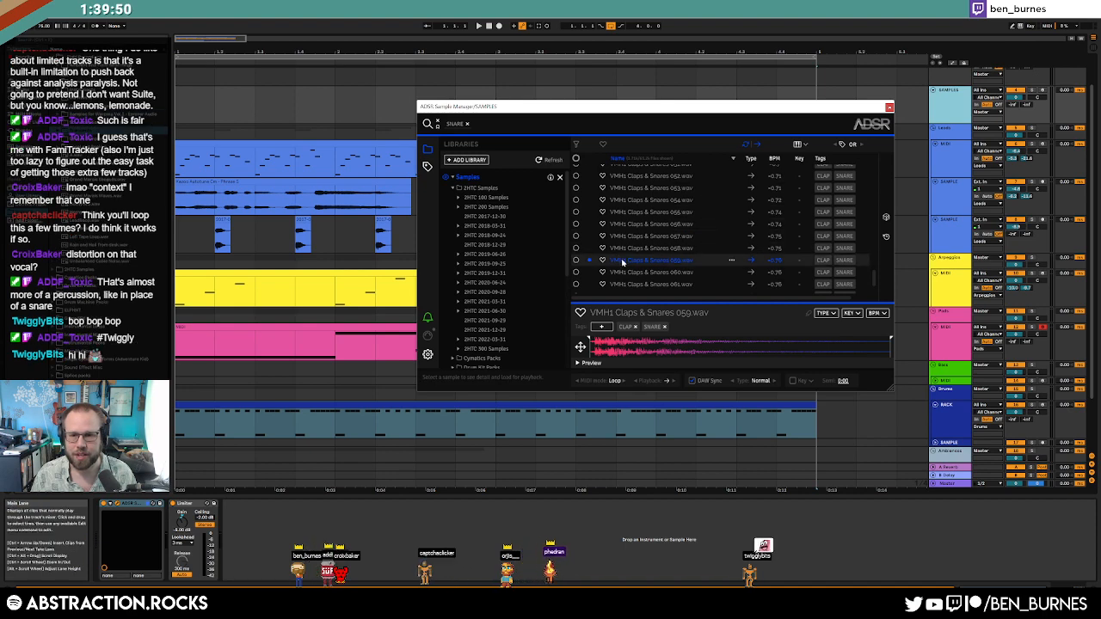
click(951, 421)
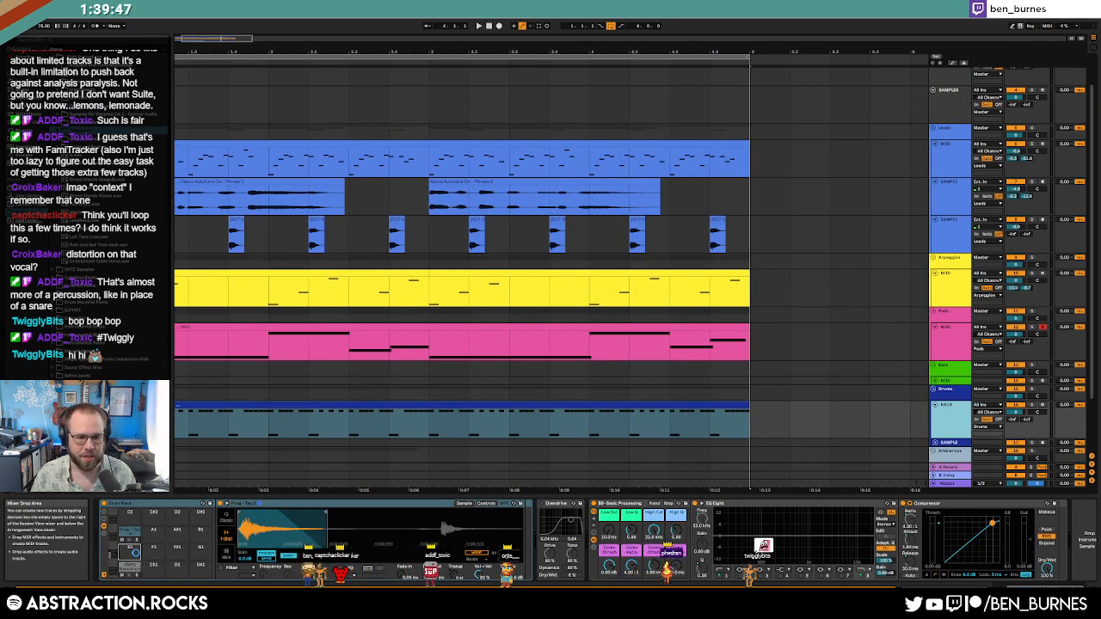
Step: Add snare notes on beats 2 and 4 of the one-bar drum pattern and play the loop with them
double_click(338, 404)
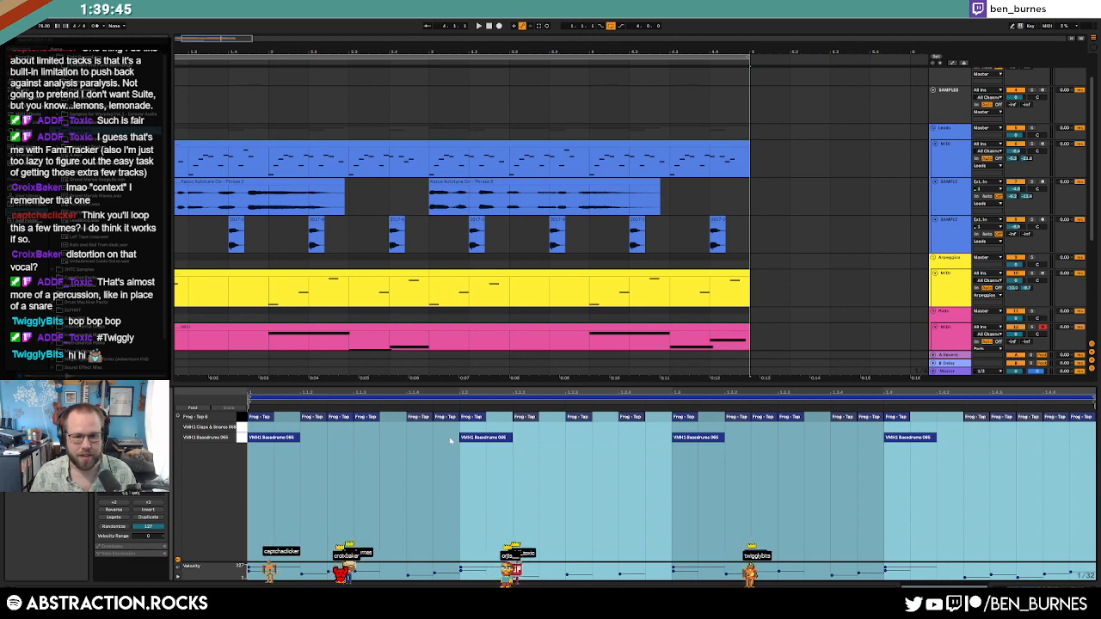
double_click(469, 427)
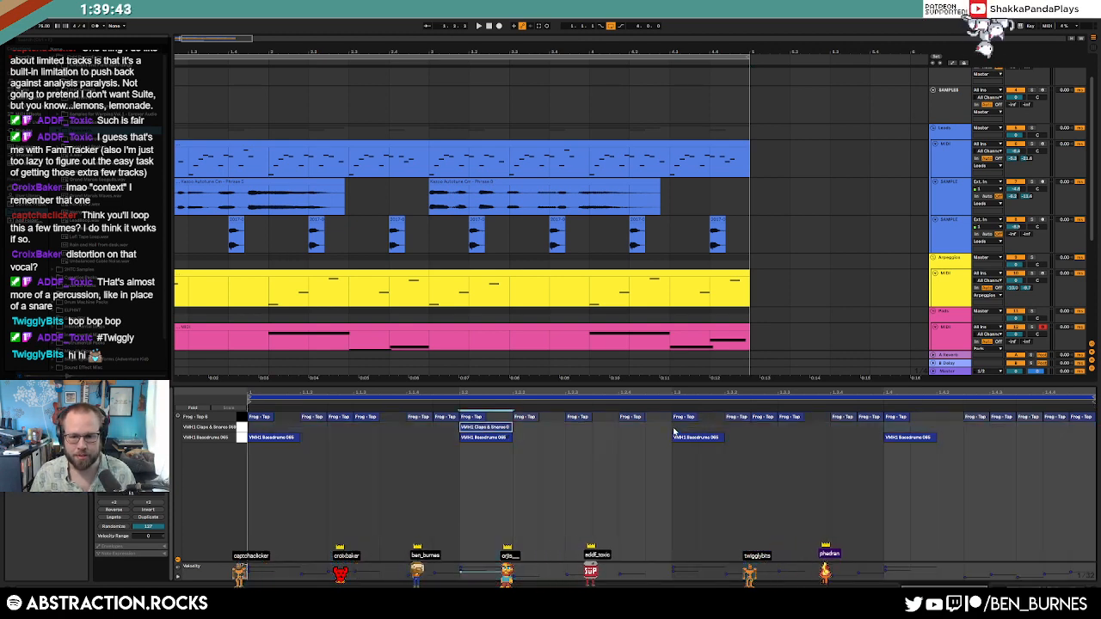
drag(675, 432, 253, 433)
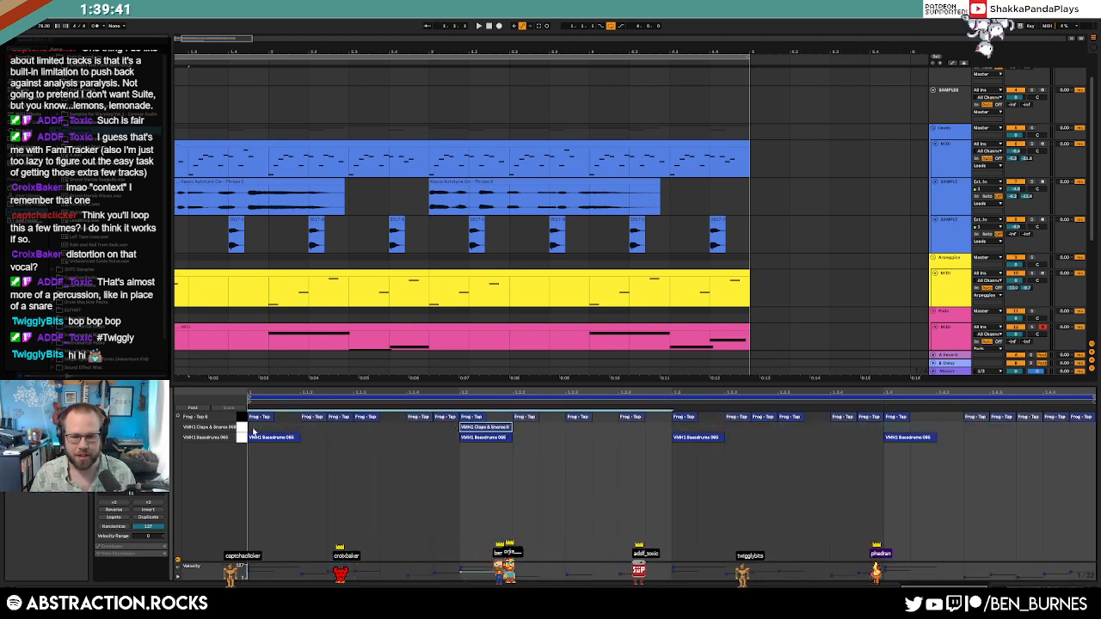
key(shift+Tab)
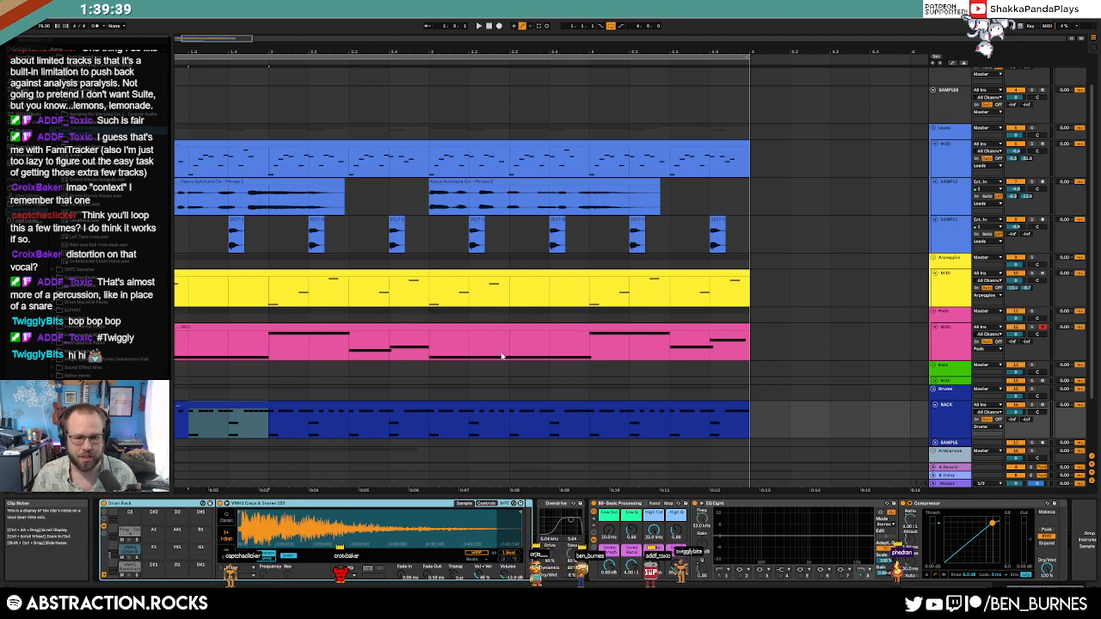
key(space)
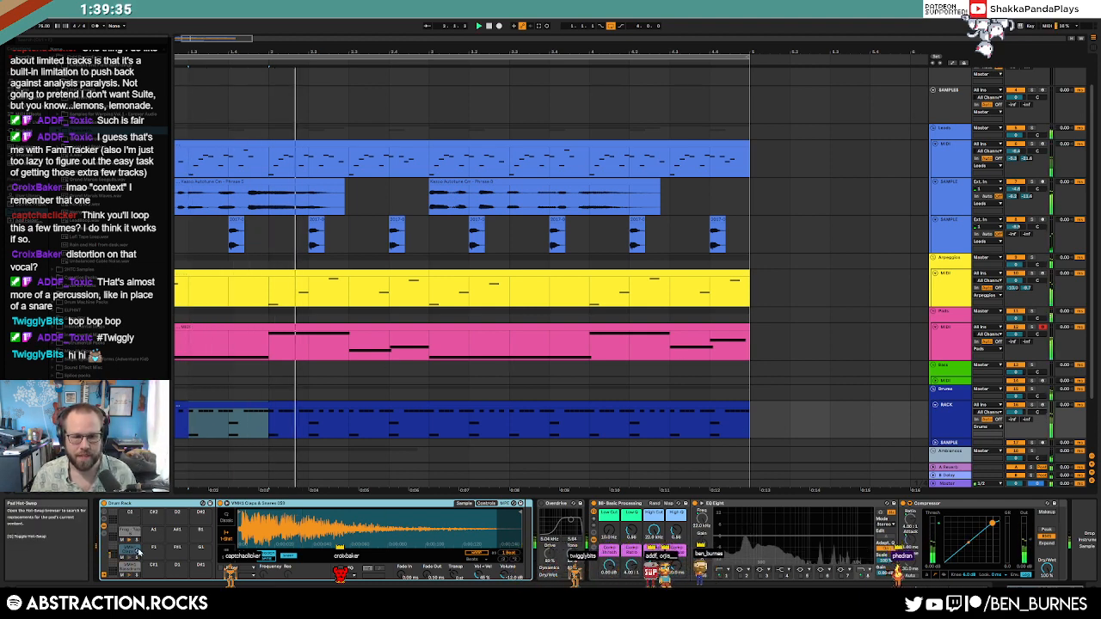
scroll(245, 159, left, 3)
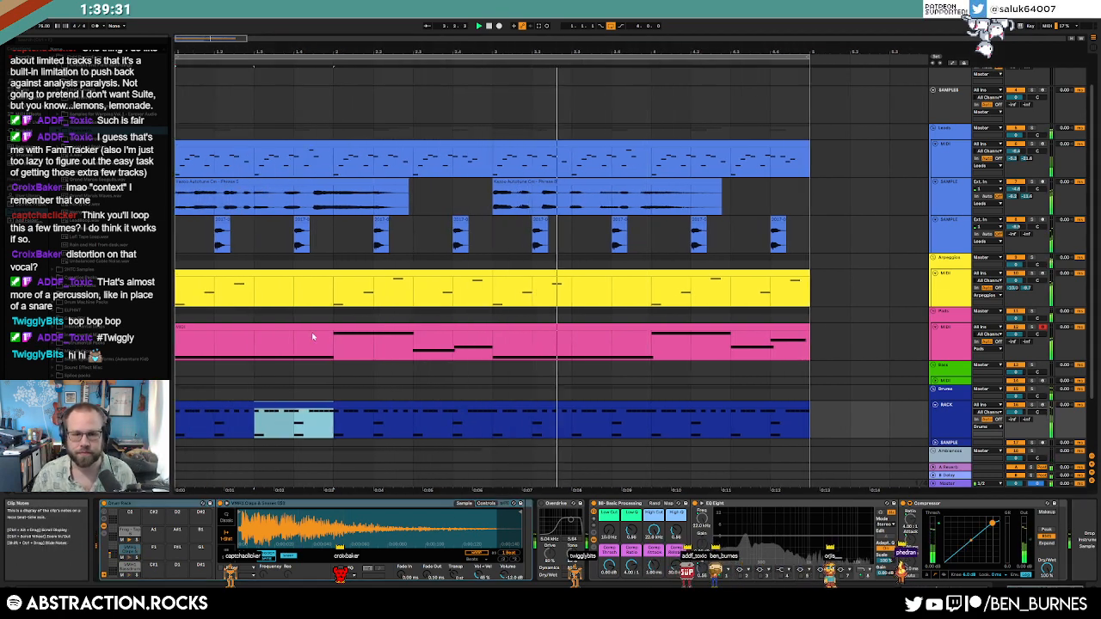
Step: Consolidate bars 1 and 2 of the drum track into one clip and move its last snare note a sixteenth later
click(470, 406)
drag(490, 420, 182, 424)
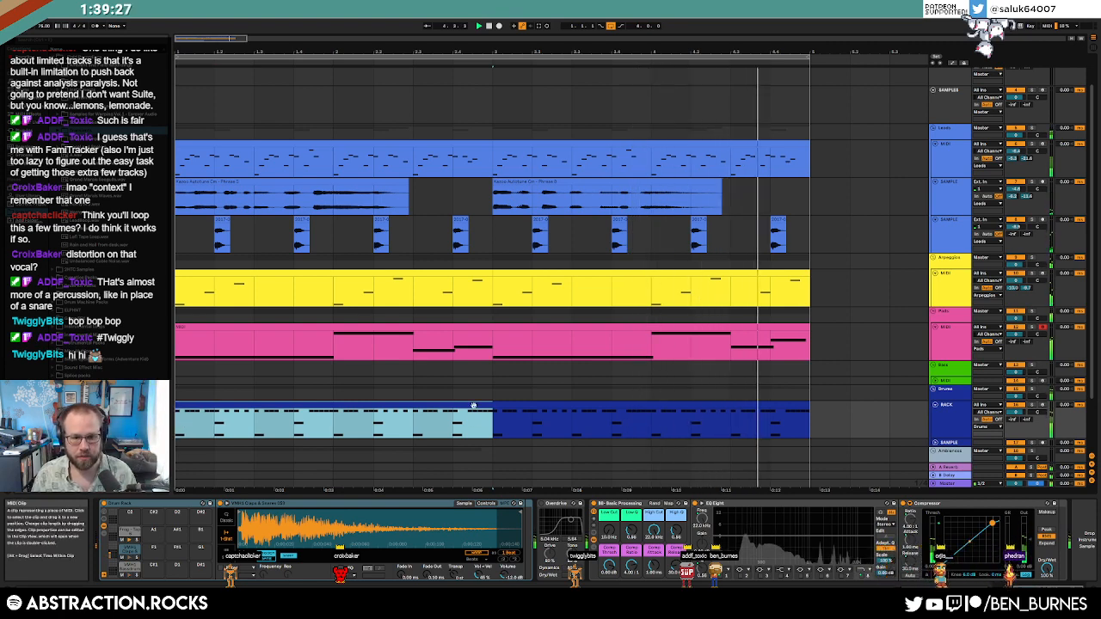
double_click(251, 432)
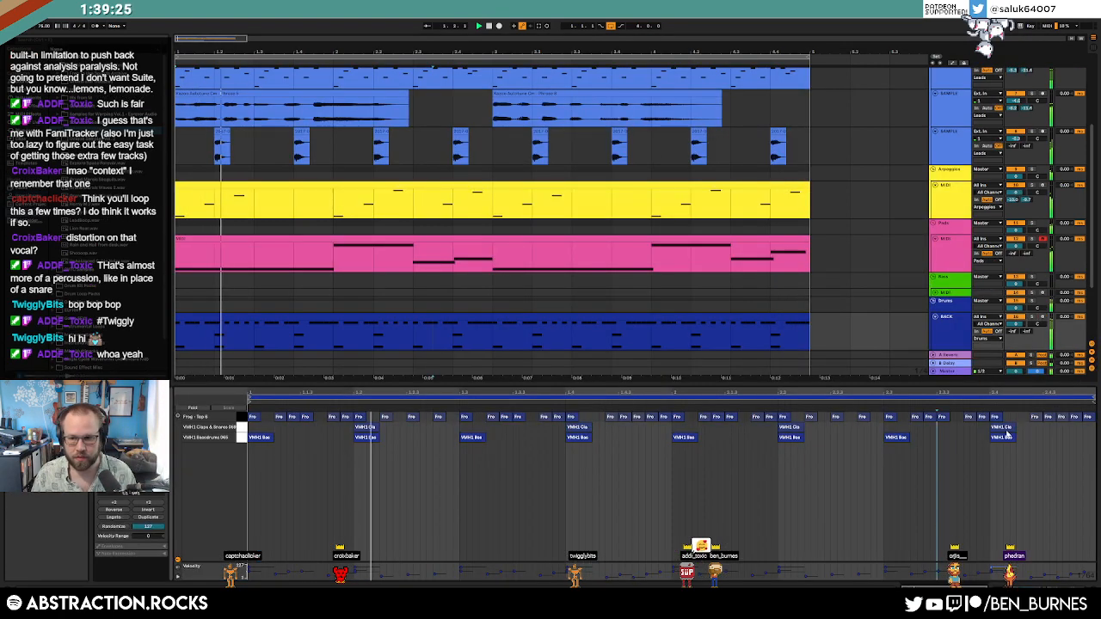
drag(1002, 428, 1029, 427)
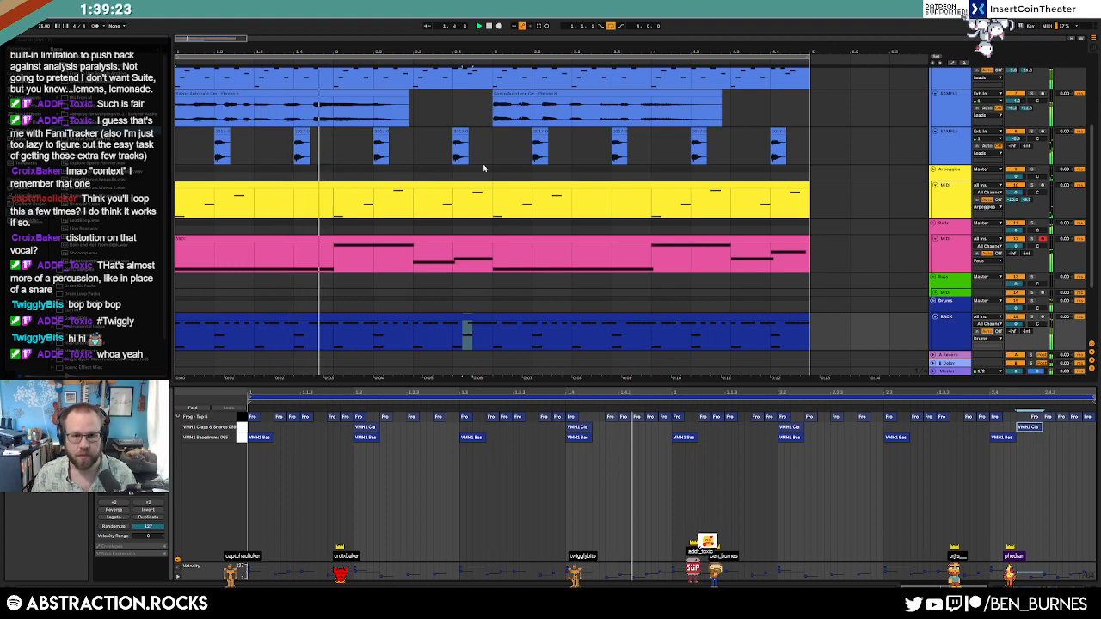
Step: Move the Unfortunate Foyer BOP hits on beat 4 of bars 2 and 4 a sixteenth later to match the shifted snare
scroll(470, 152, up, 3)
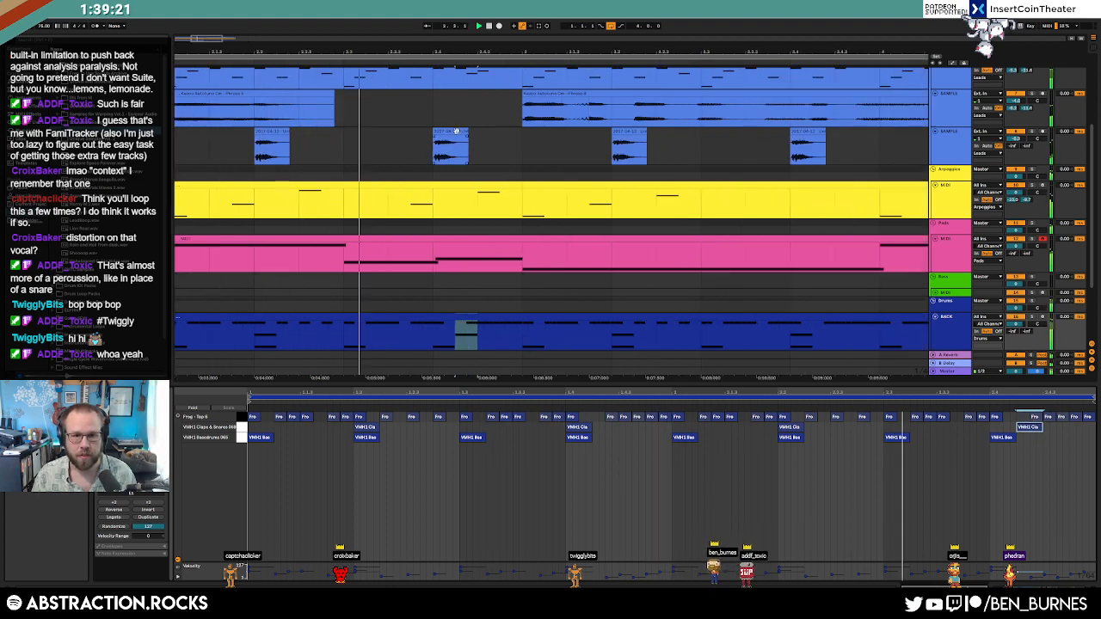
mouse_move(452, 133)
mouse_down()
mouse_move(487, 133)
mouse_move(472, 131)
mouse_up()
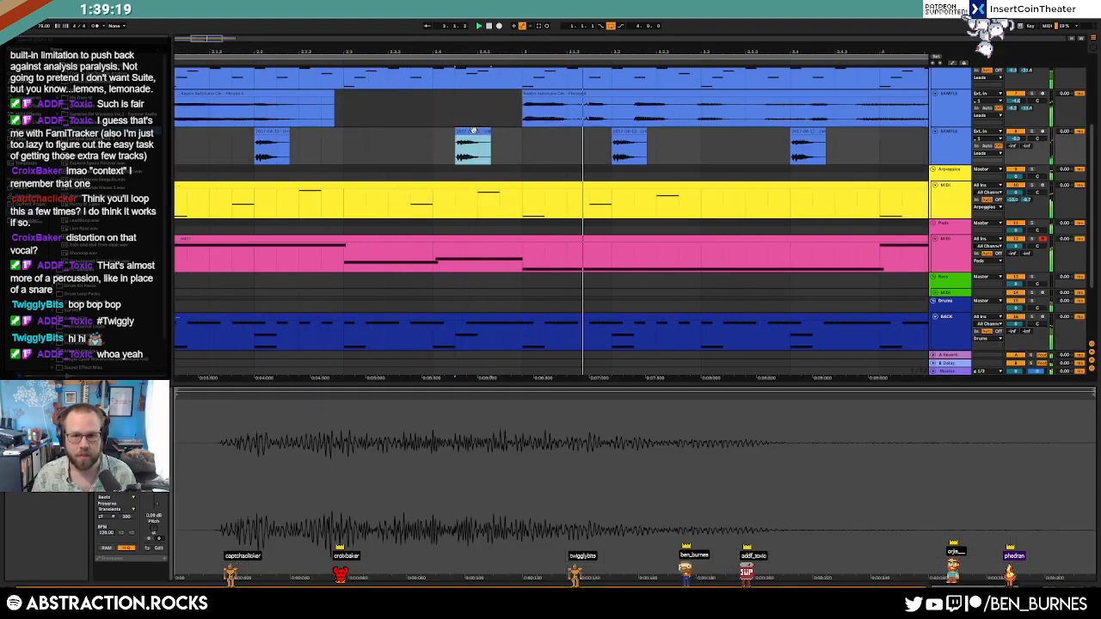
scroll(473, 131, down, 3)
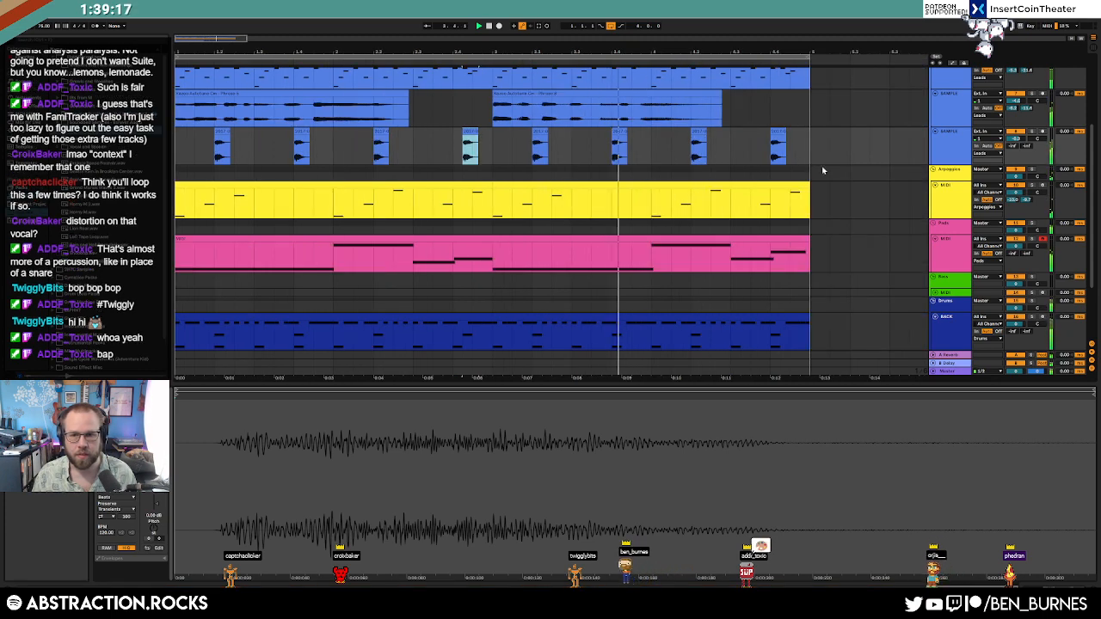
scroll(807, 146, up, 3)
click(739, 146)
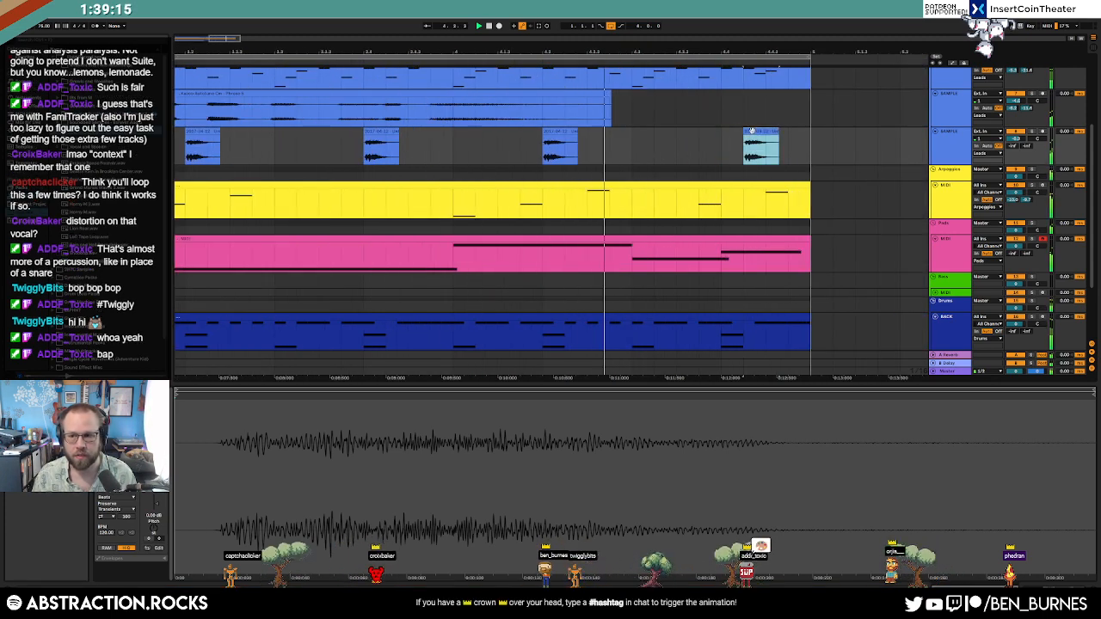
scroll(702, 144, down, 3)
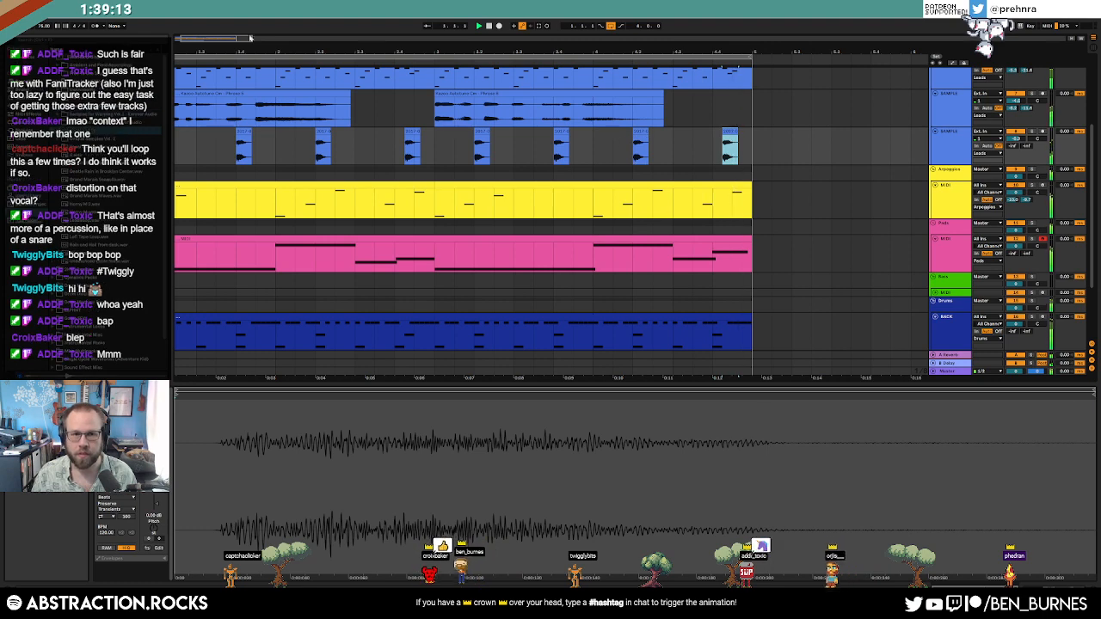
Step: Replace bars 3 and 4 of the drum track with the edited two-bar pattern, select all four bars and stop playback
click(728, 326)
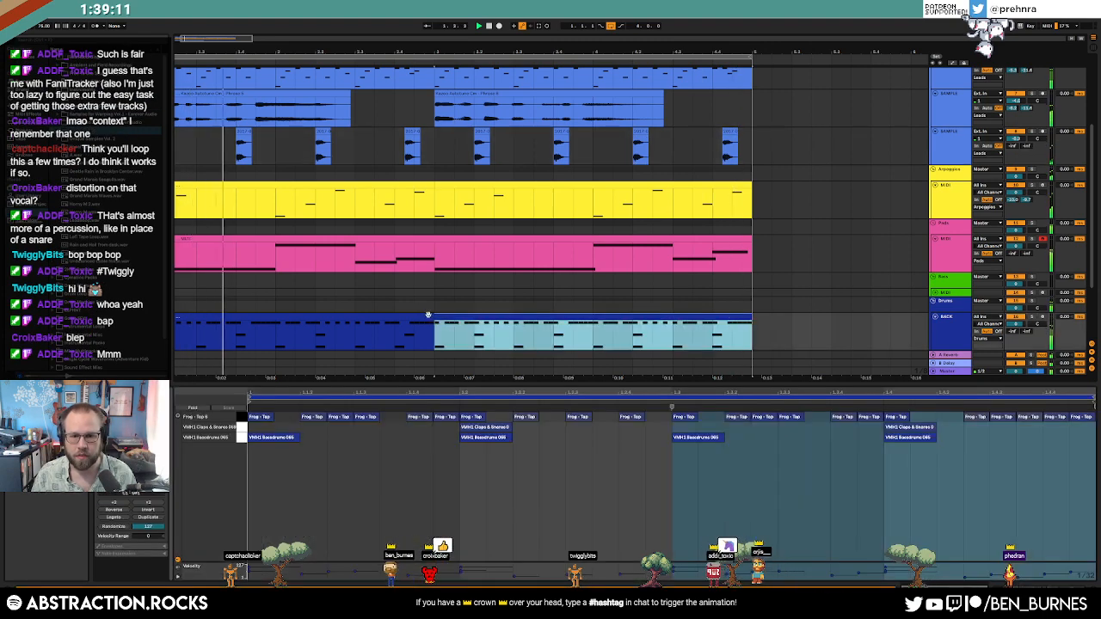
key(Left)
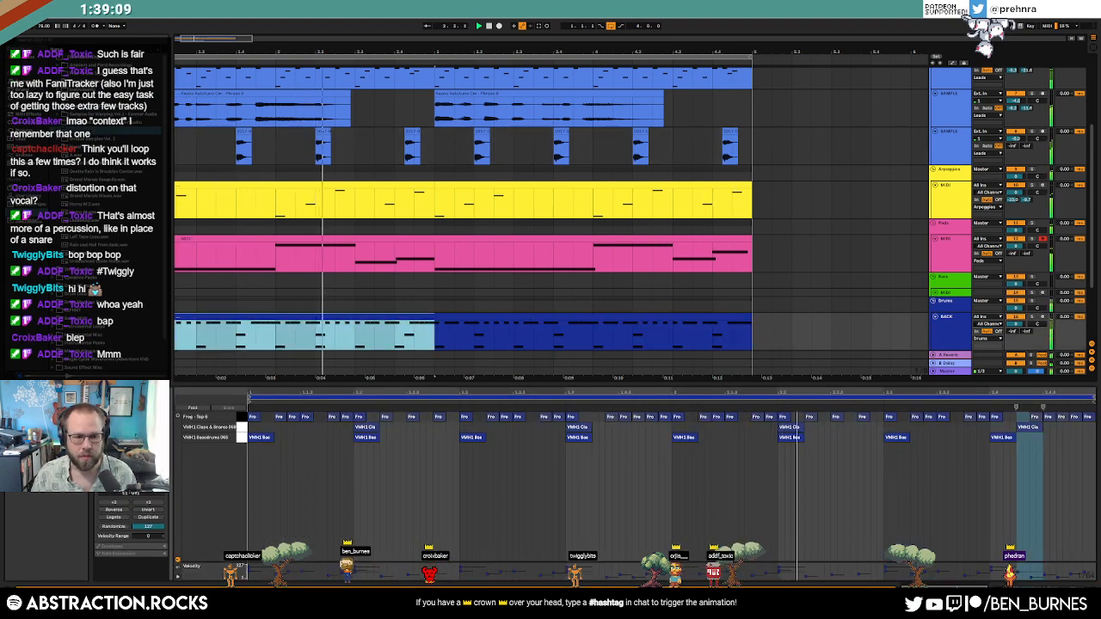
shift+click(531, 322)
drag(530, 322, 751, 325)
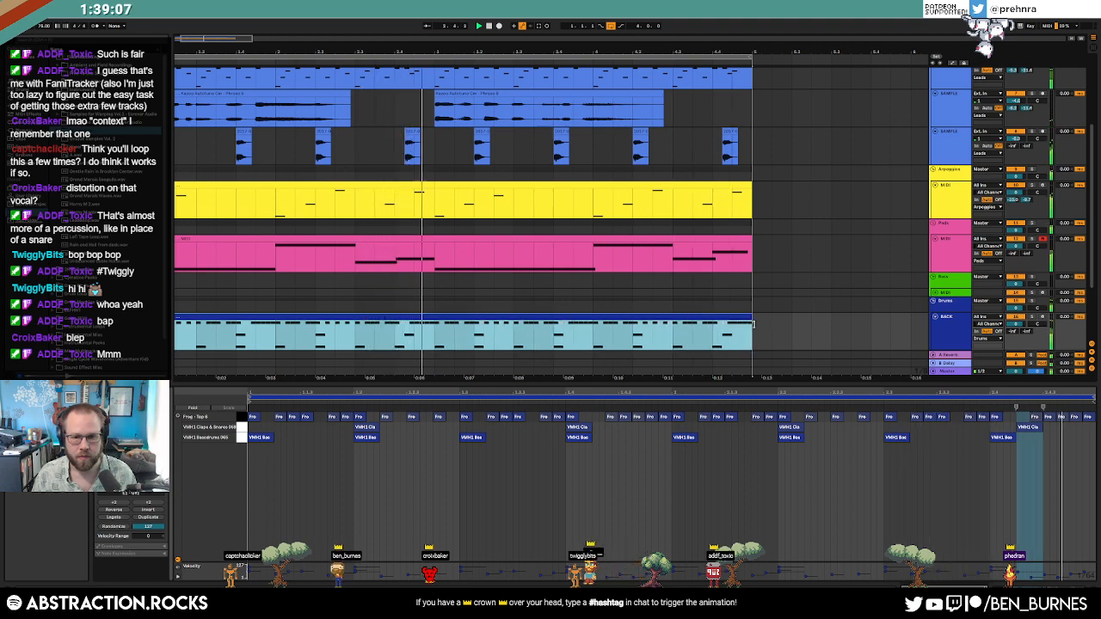
key(shift+Tab)
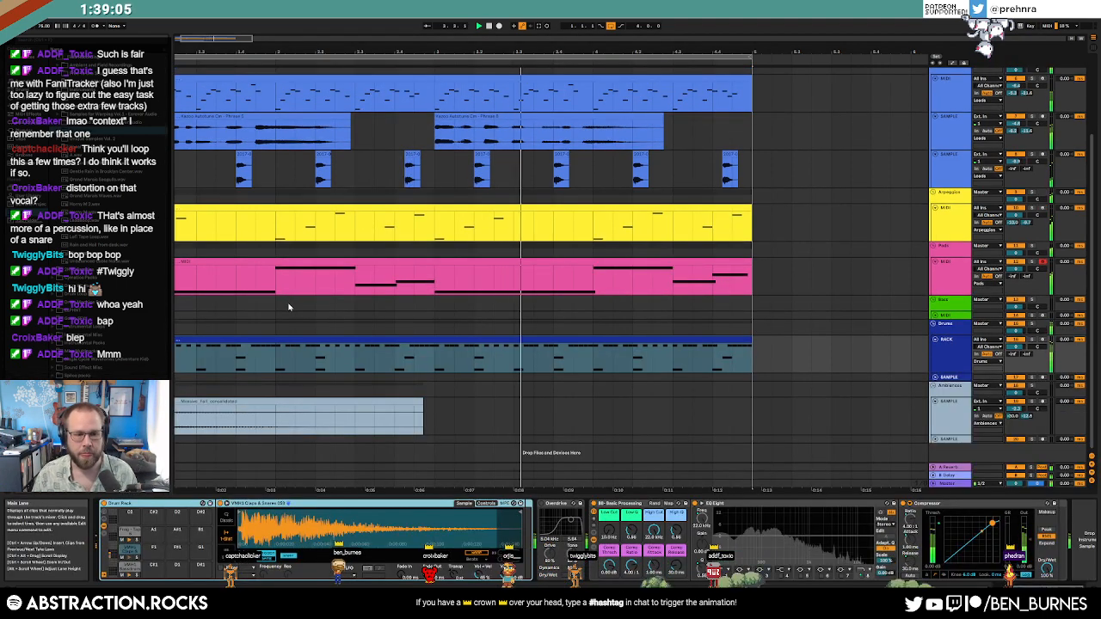
key(space)
Step: Select the snare pad, reopen the Sample Manager and audition random snares until VMH1 Claps & Snares 252.wav comes up
click(119, 548)
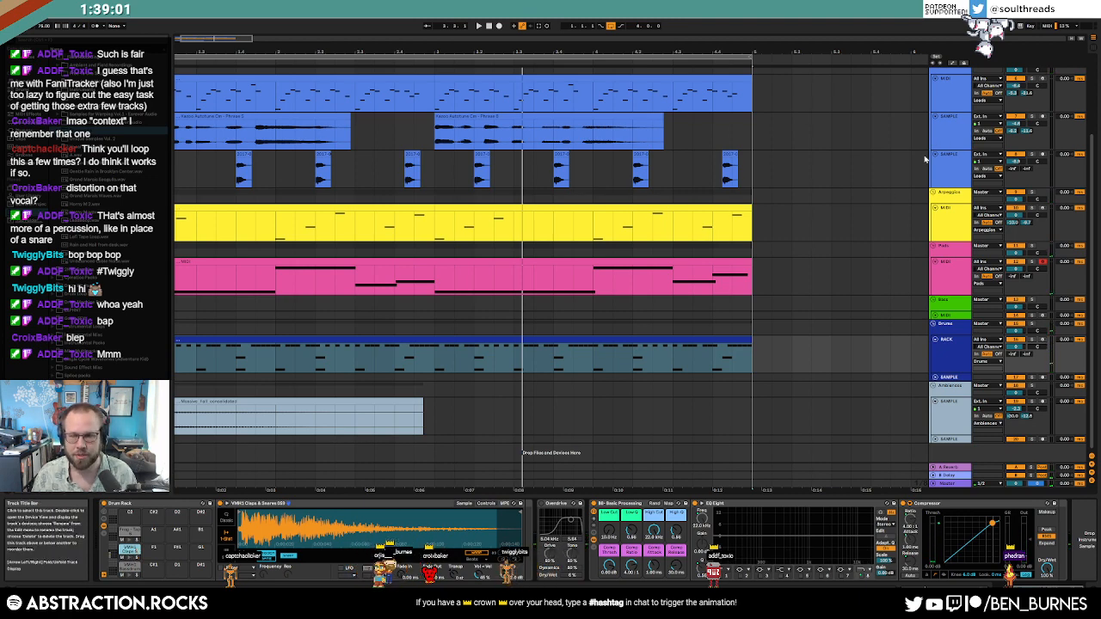
scroll(879, 196, up, 3)
click(947, 119)
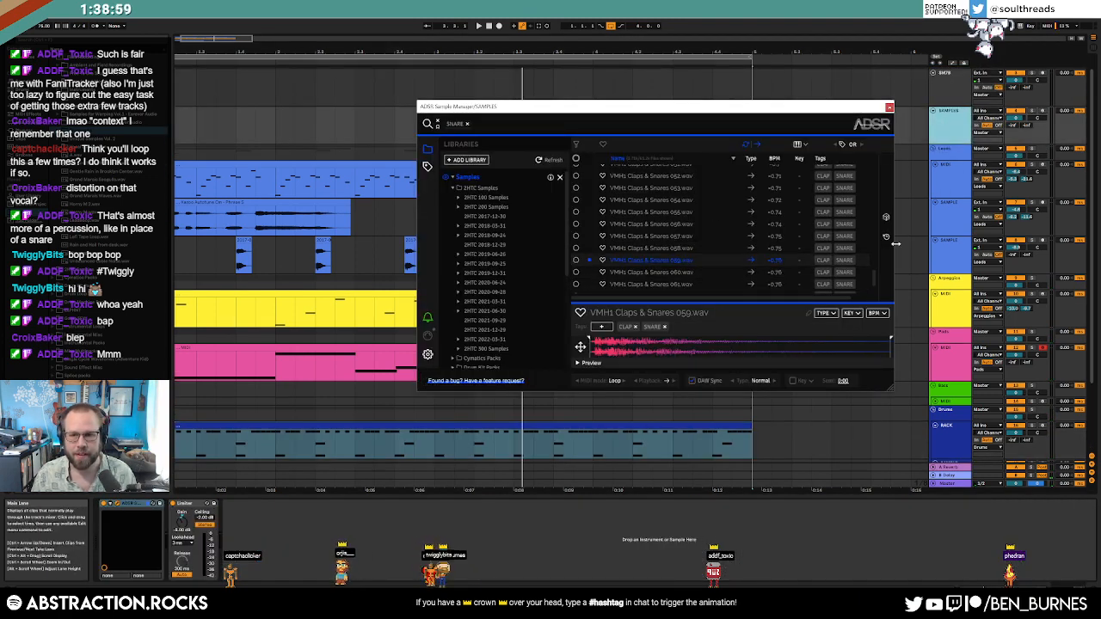
click(886, 218)
click(886, 217)
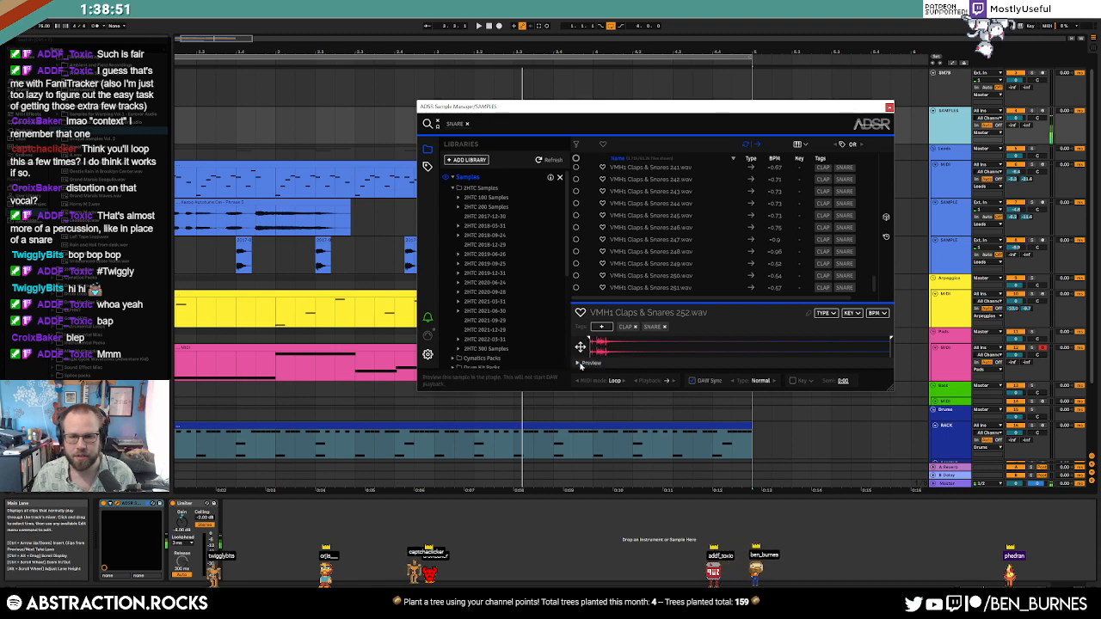
Step: Audition random snare samples in the Sample Manager until EMN Snare 1.wav comes up
click(886, 218)
click(887, 218)
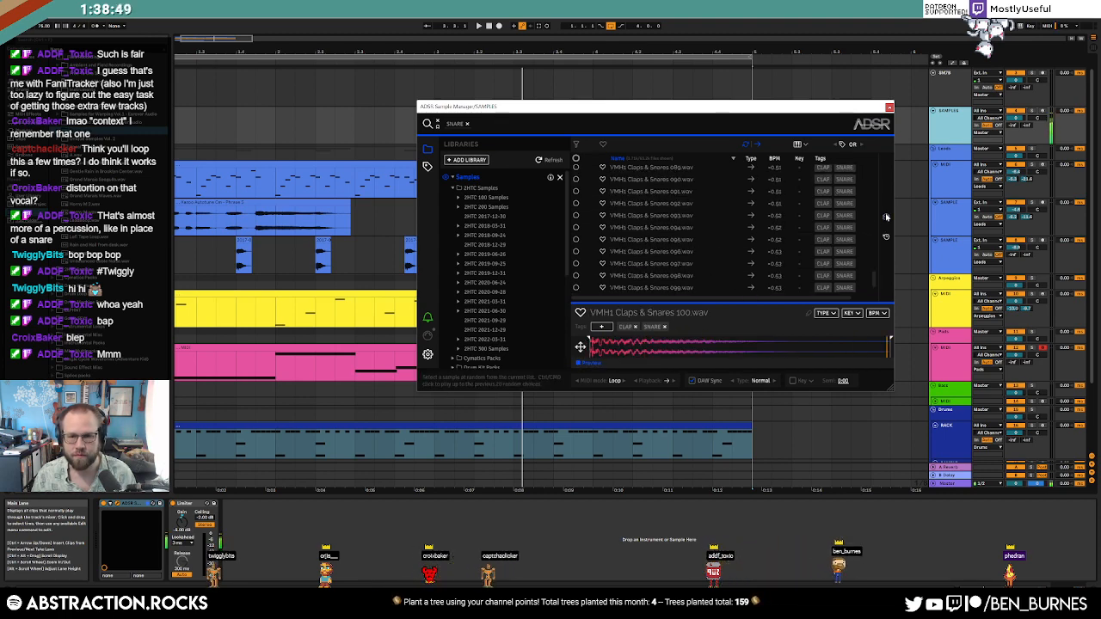
click(886, 218)
click(887, 217)
click(886, 218)
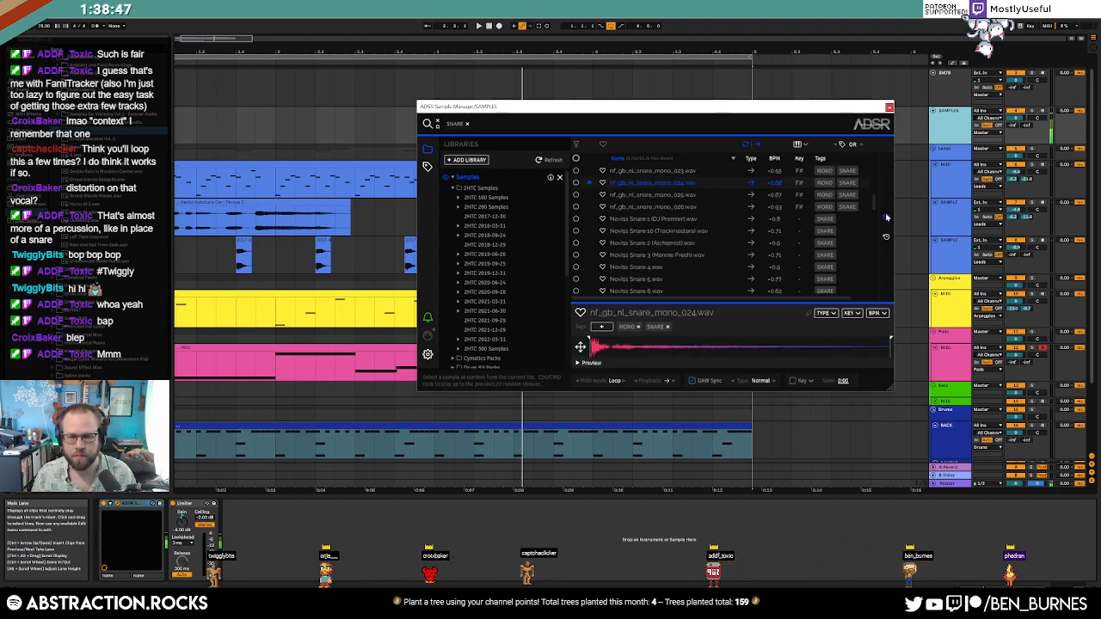
click(886, 218)
click(886, 218)
click(886, 218)
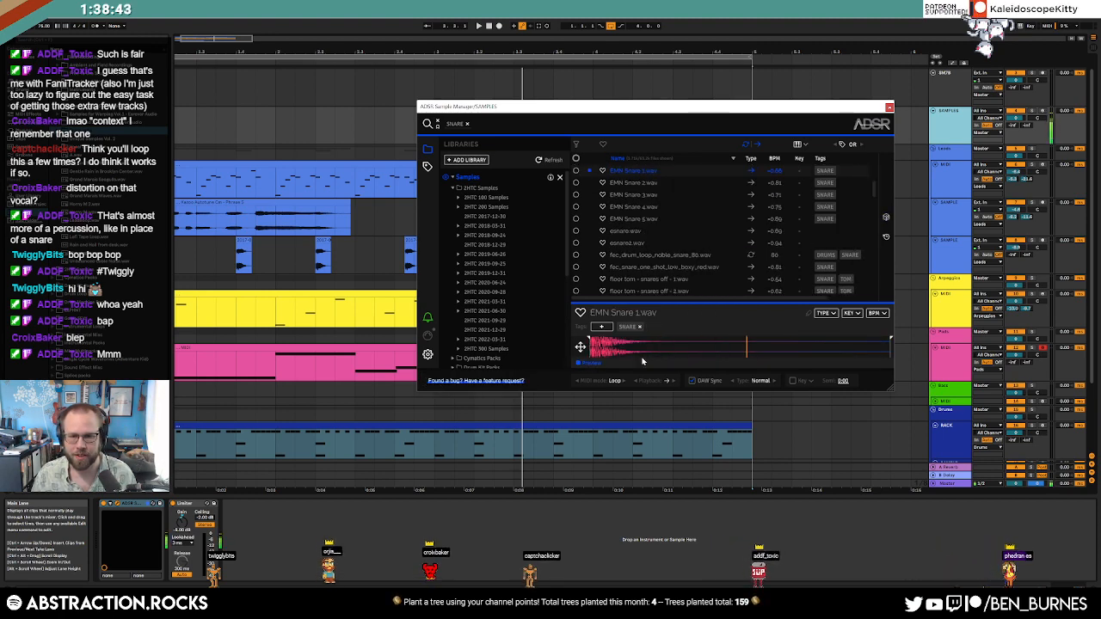
Step: Load EMN Snare 1.wav onto the snare pad of the drum rack in place of its current sample
scroll(282, 273, down, 2)
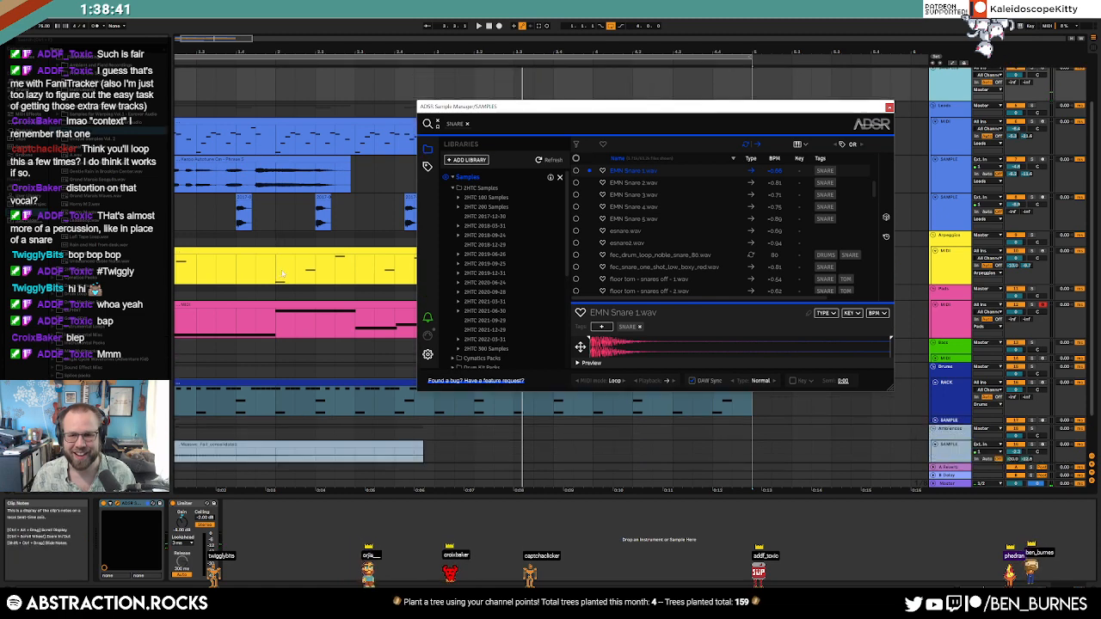
scroll(283, 273, down, 2)
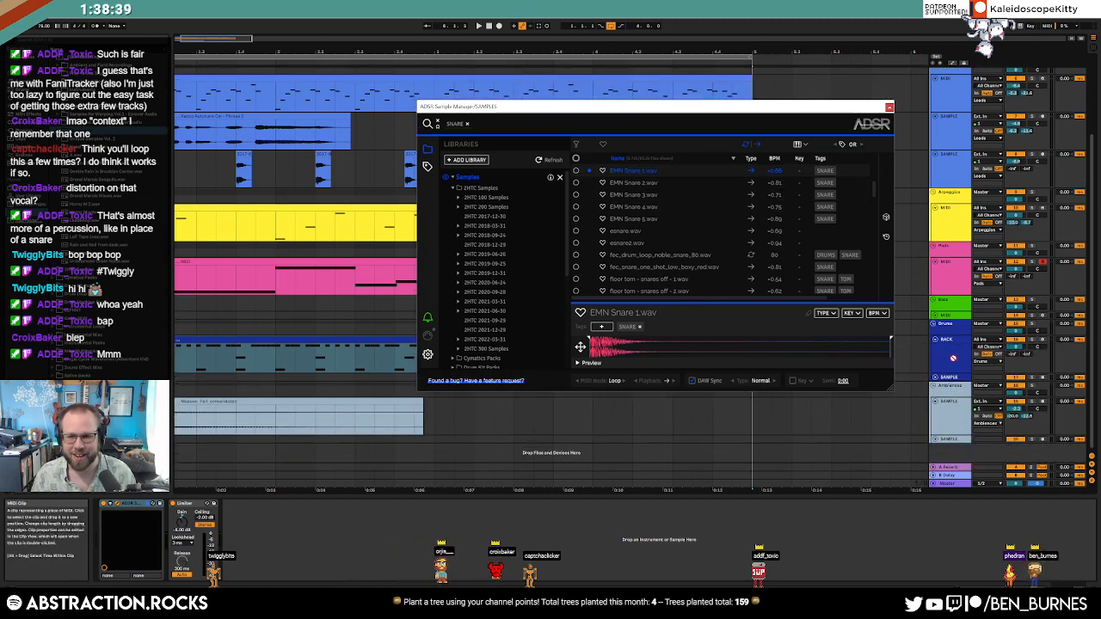
drag(954, 358, 156, 557)
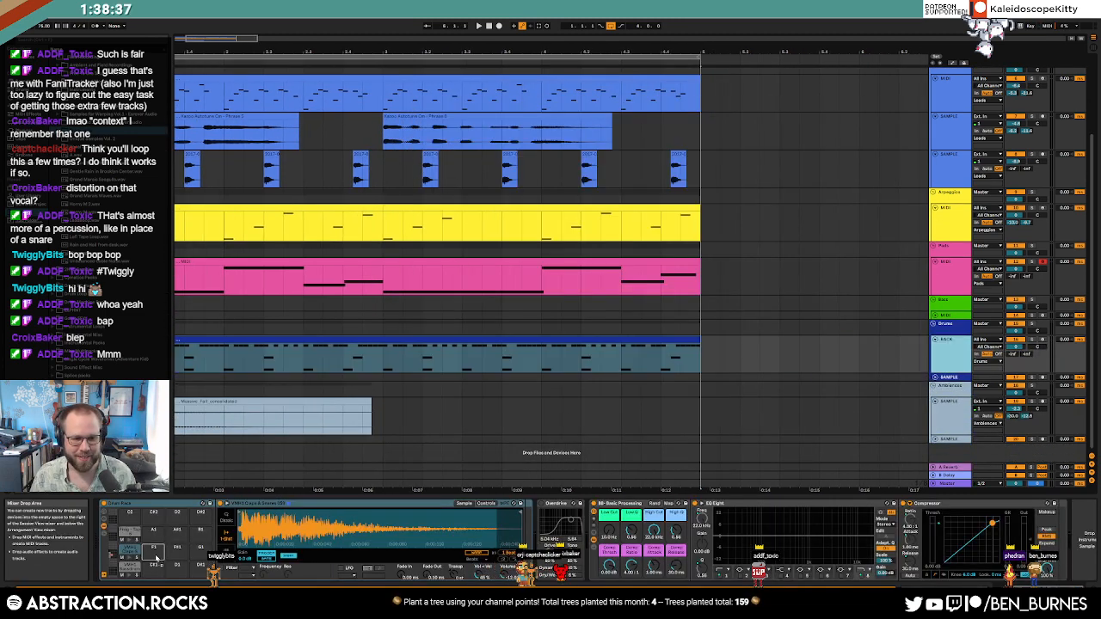
Step: Reopen the Sample Manager from the SAMPLES track, audition more random snares and preview snare186.wav from the recent files
scroll(890, 153, up, 2)
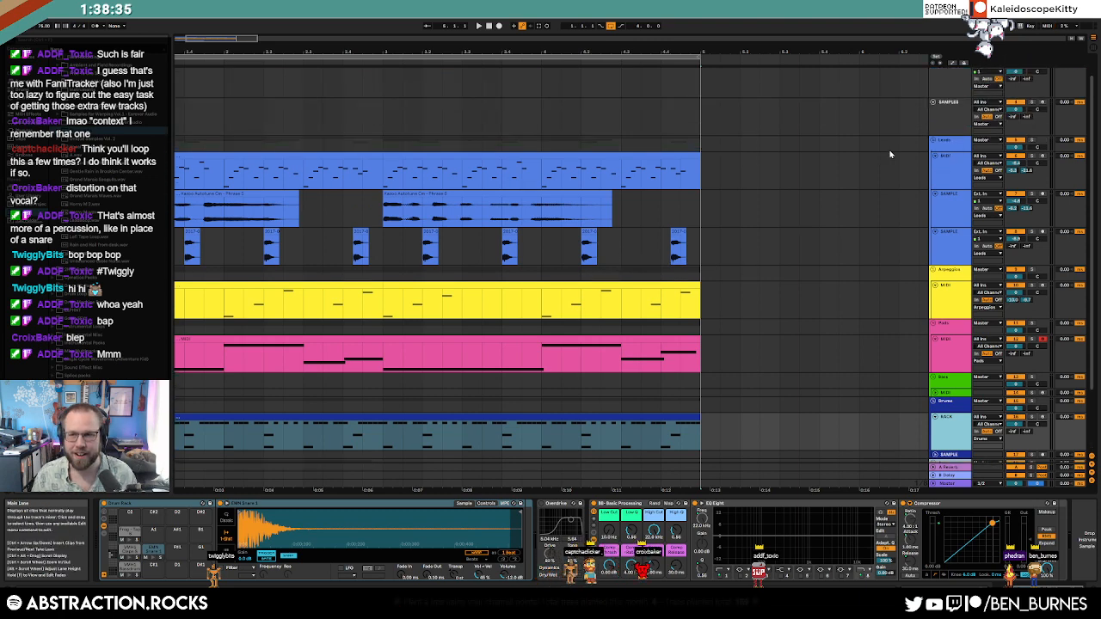
click(945, 112)
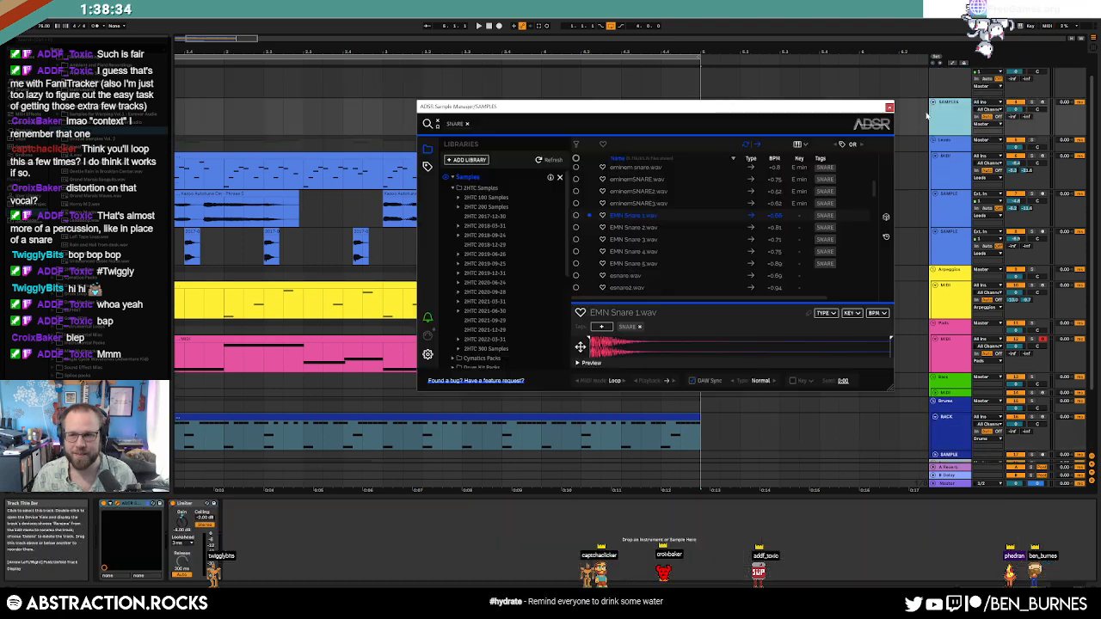
click(886, 219)
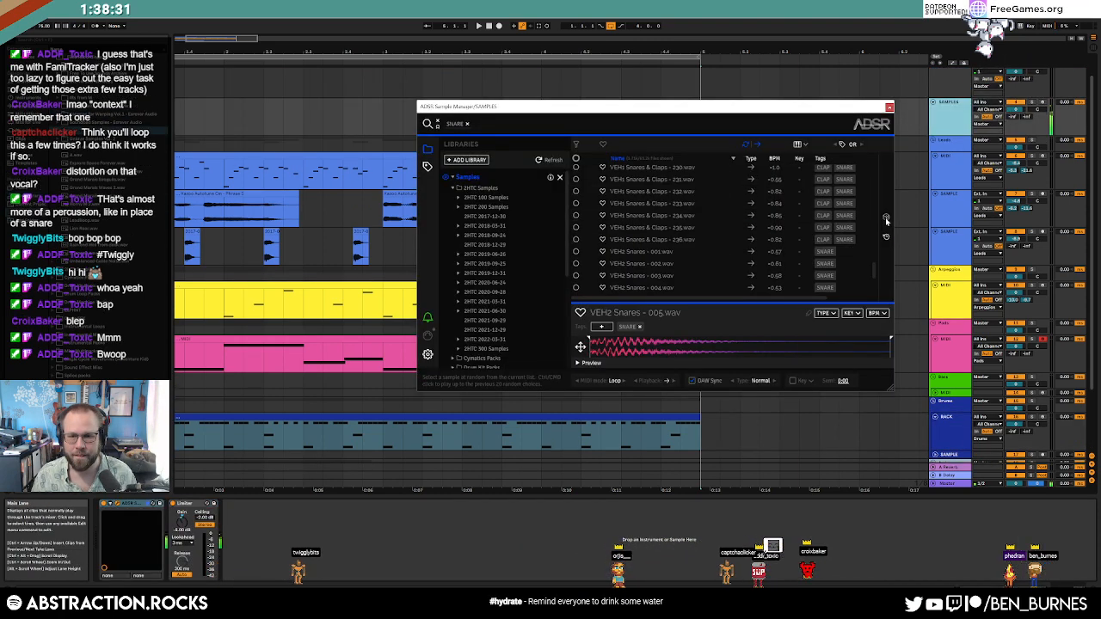
click(886, 220)
click(887, 221)
click(886, 220)
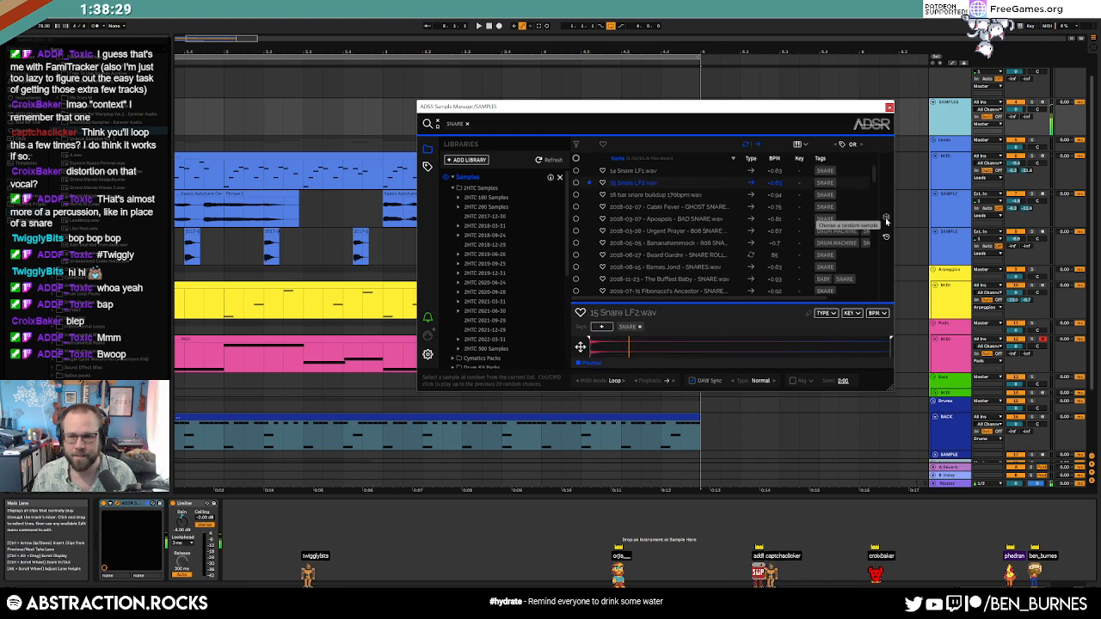
click(886, 236)
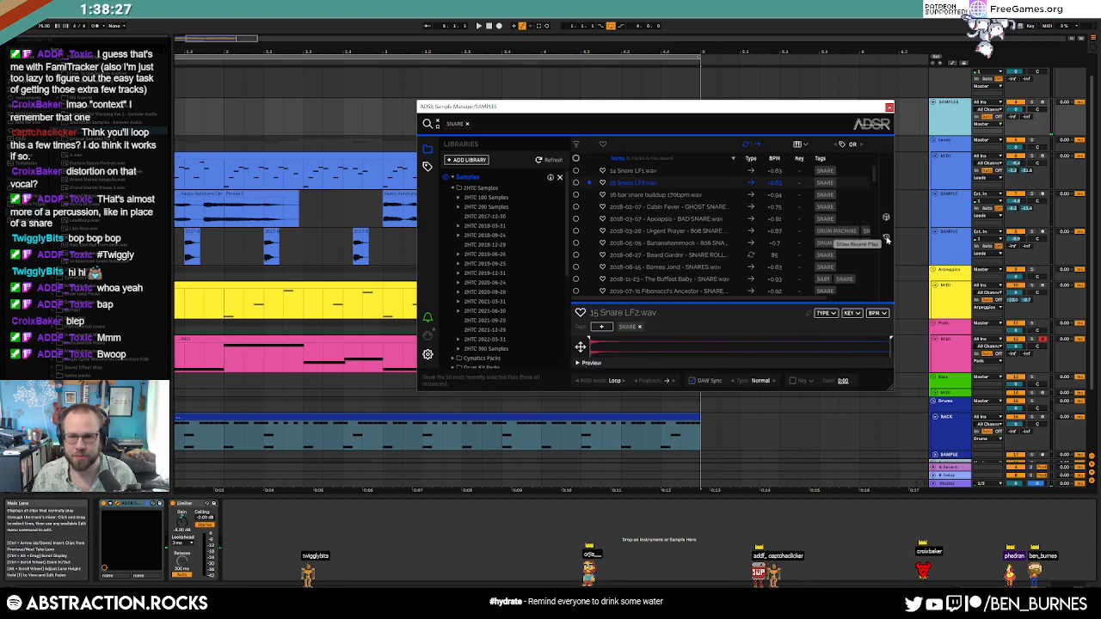
click(634, 183)
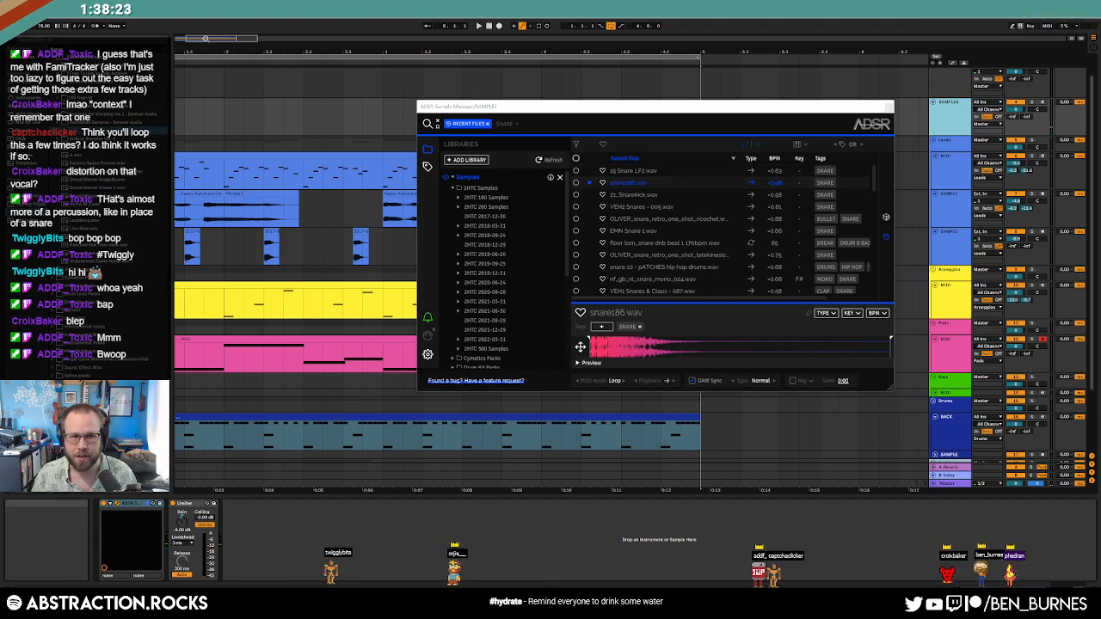
Step: Close the Sample Manager and search the browser for "cymbal"
drag(205, 38, 194, 39)
click(890, 107)
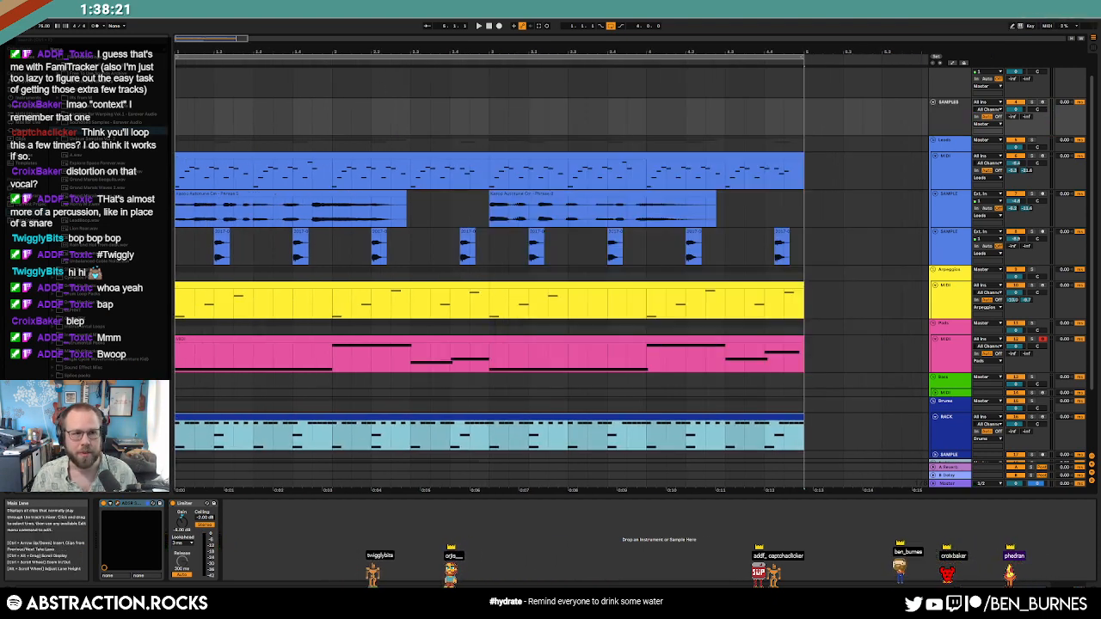
click(35, 42)
text(cymbal)
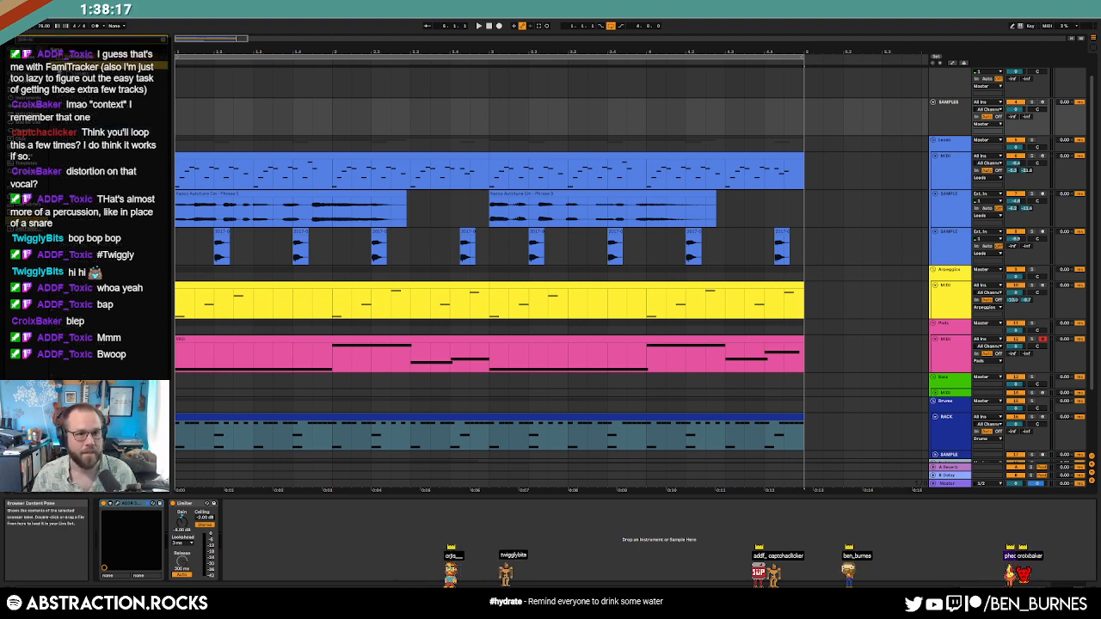
Step: Select the THANOS SNAP drum pad, move the sample's end earlier and lengthen its fade-out to about 47 ms
click(962, 429)
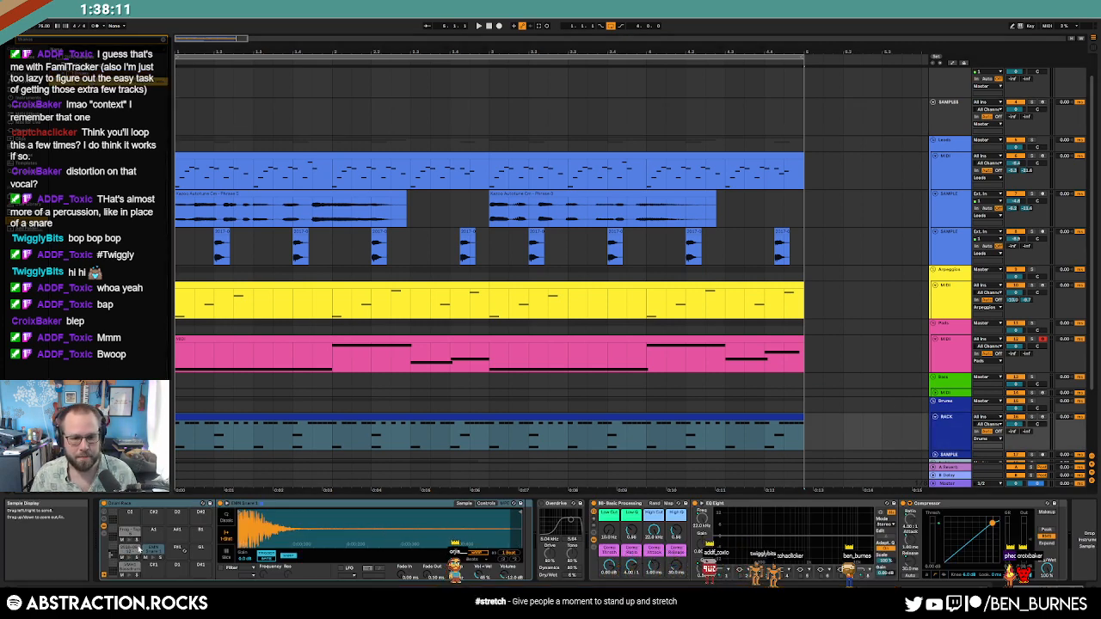
click(138, 549)
drag(520, 513, 347, 514)
drag(433, 577, 433, 555)
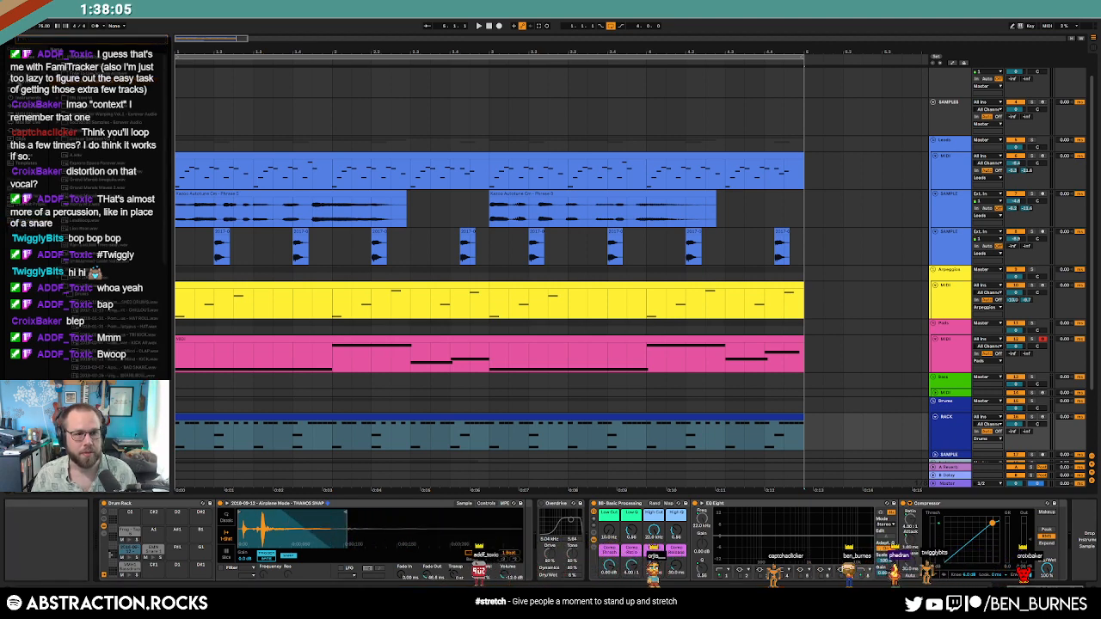
Step: Add a Saturator after the sampler on the THANOS SNAP pad and play the loop
click(35, 108)
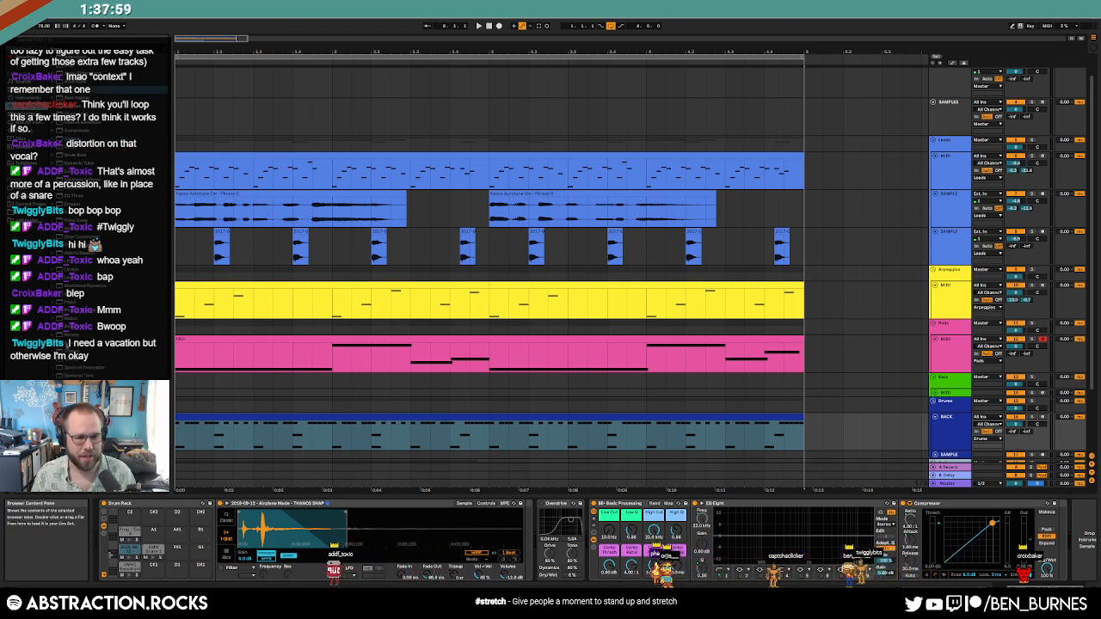
drag(509, 517, 527, 525)
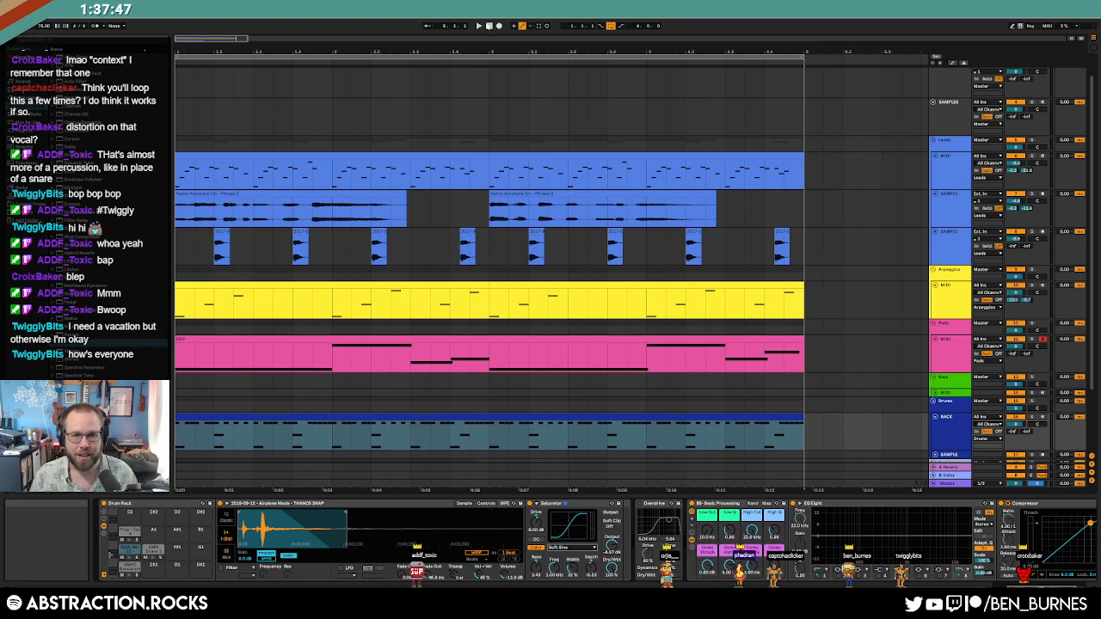
double_click(489, 26)
key(space)
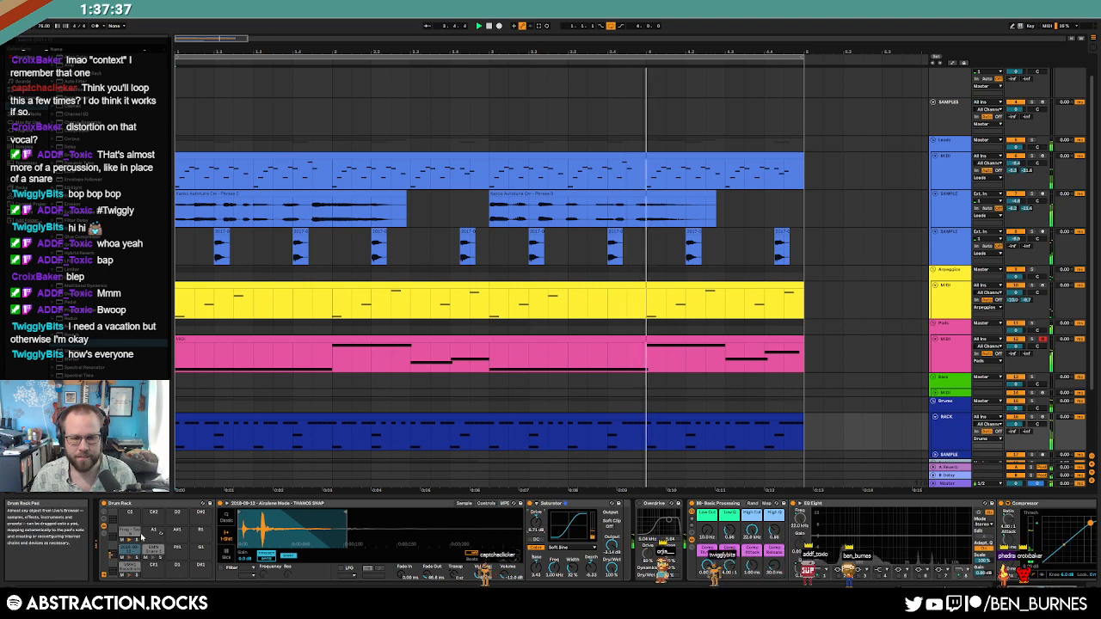
Step: Move EMN Snare 1 to a spare pad in the drum rack and reopen the Sample Manager from the SAMPLES track
drag(153, 548, 201, 550)
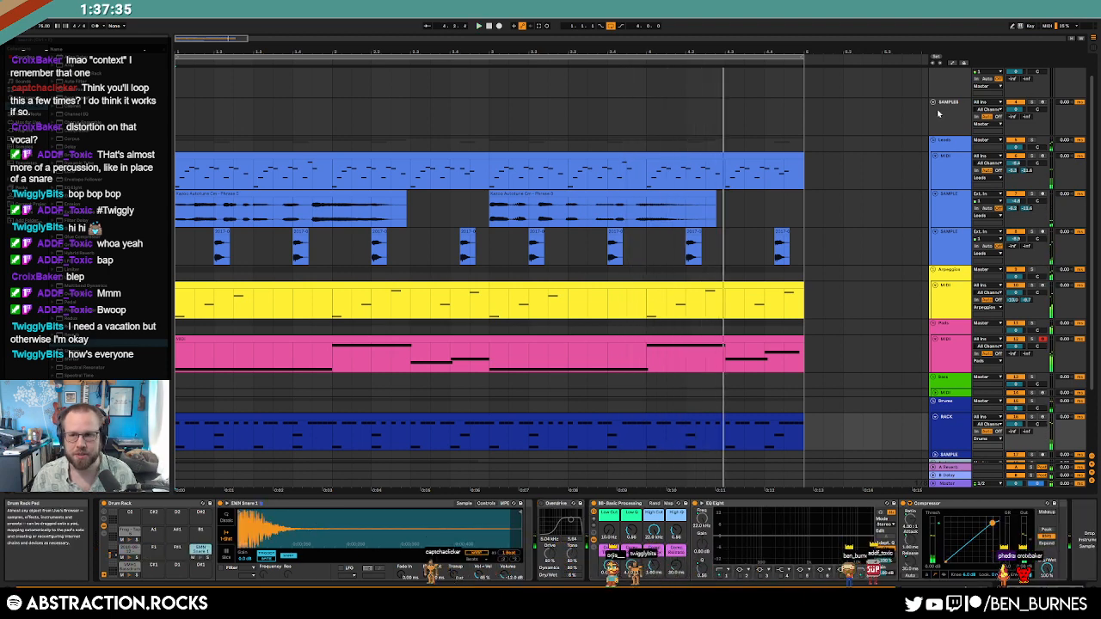
click(902, 116)
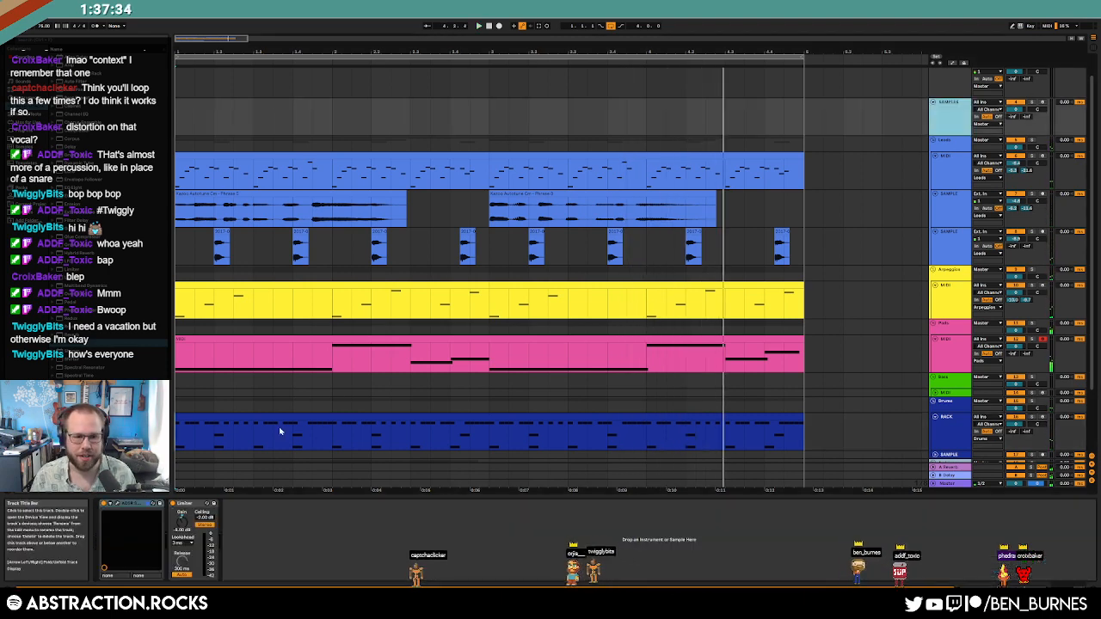
click(117, 504)
Step: Search all samples for "snare" without the recent files filter and load VEE Snare 027.wav onto the vacated drum pad
click(886, 217)
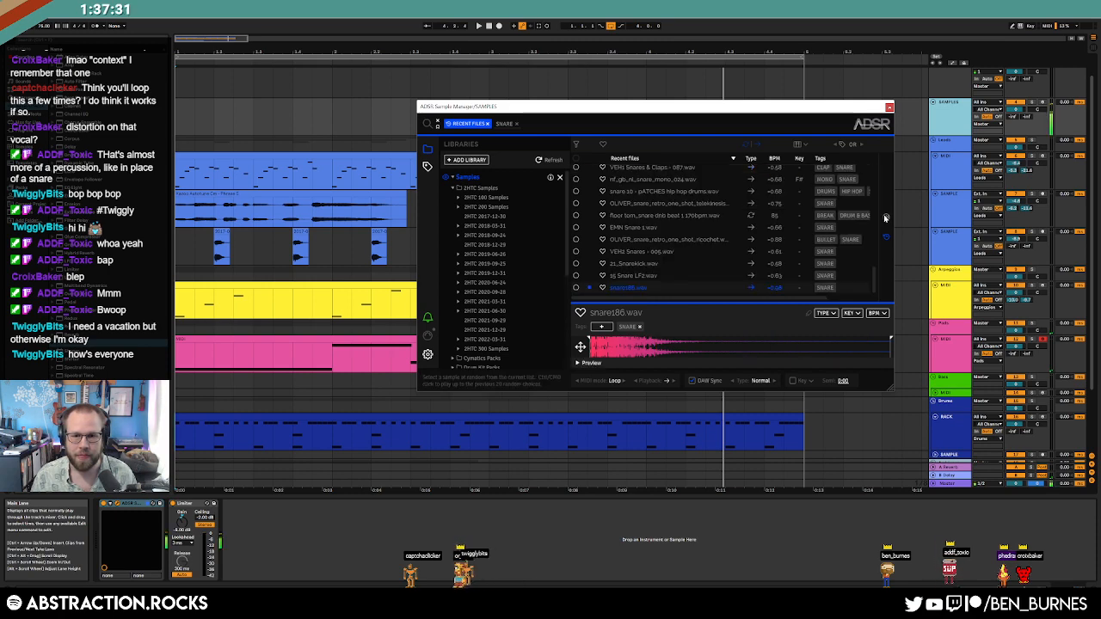
click(885, 217)
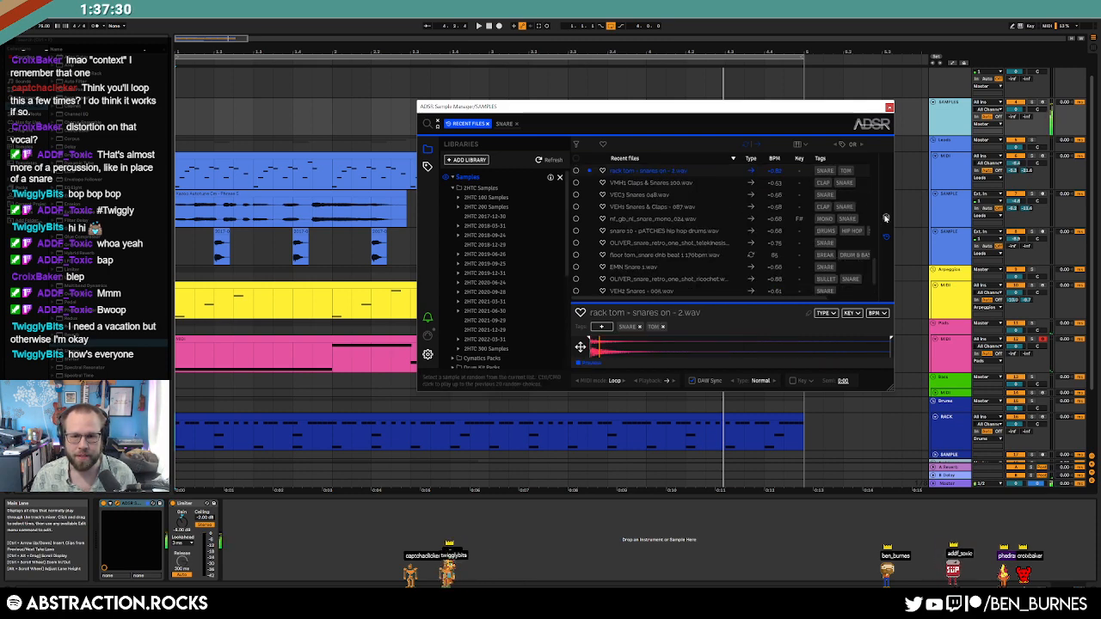
click(502, 125)
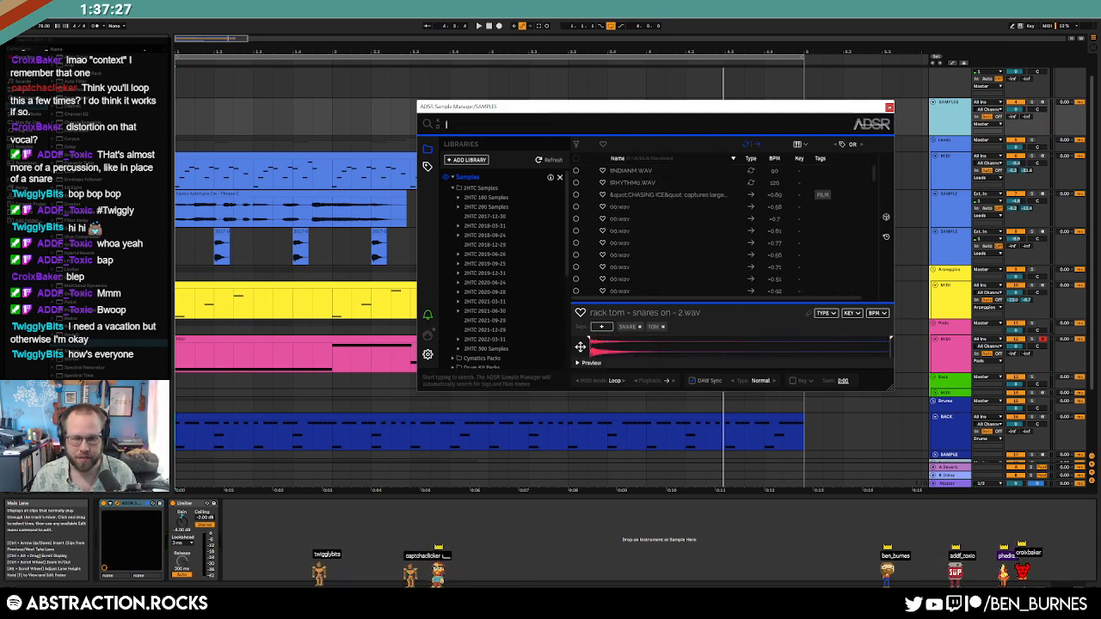
text(snare)
key(Return)
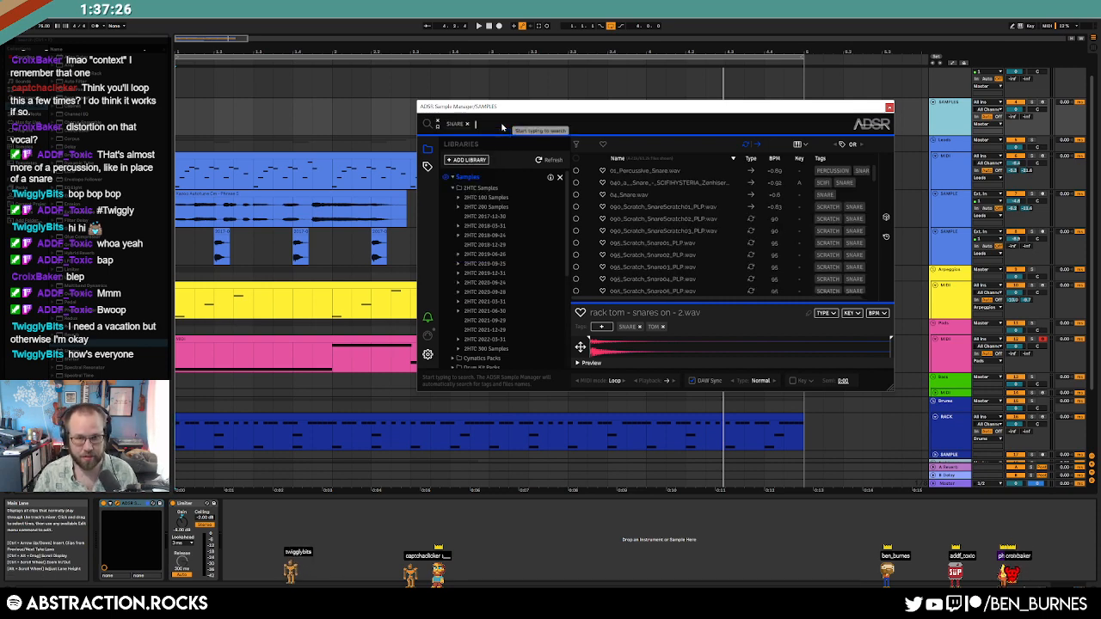
click(888, 217)
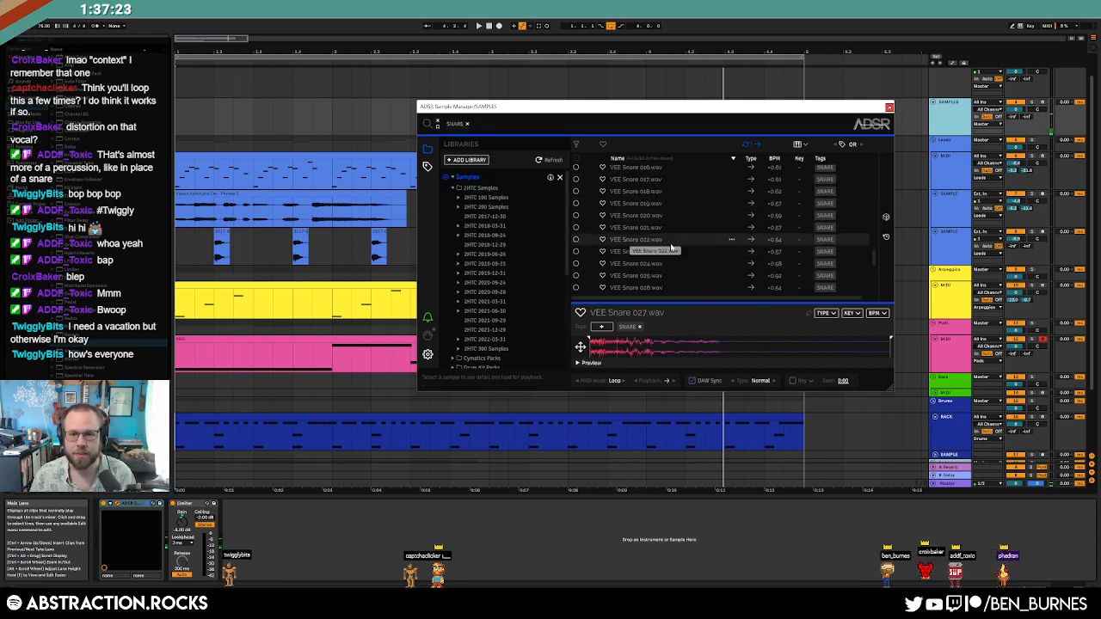
scroll(645, 240, down, 1)
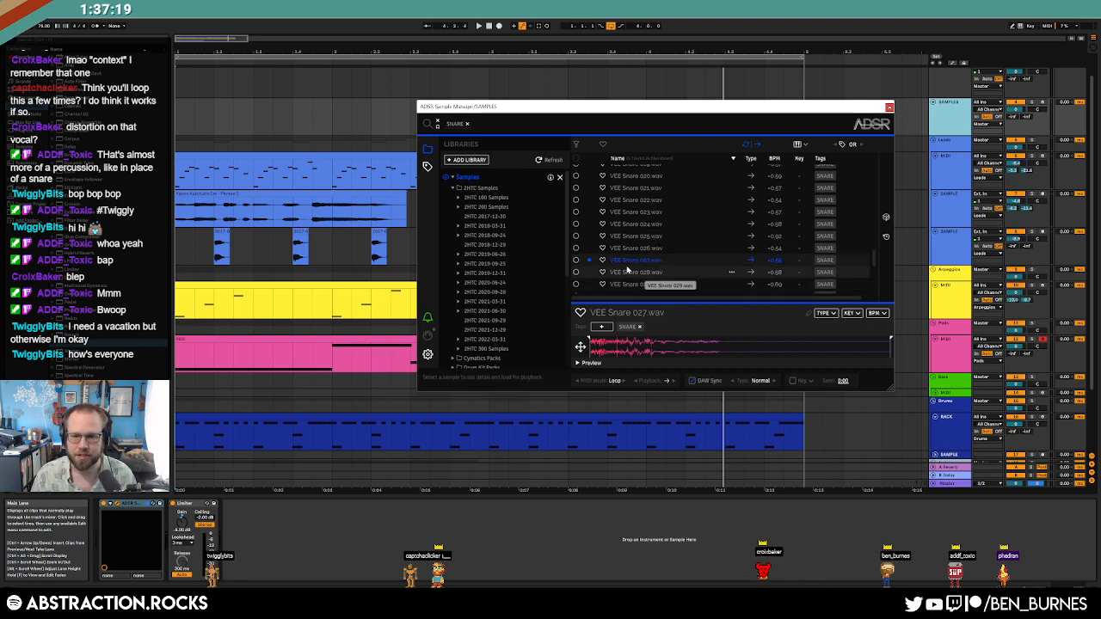
drag(637, 263, 173, 553)
Step: Duplicate the THANOS SNAP notes onto the VEE Snare 027 row of the drum clip and shift the last snap a sixteenth later
double_click(273, 421)
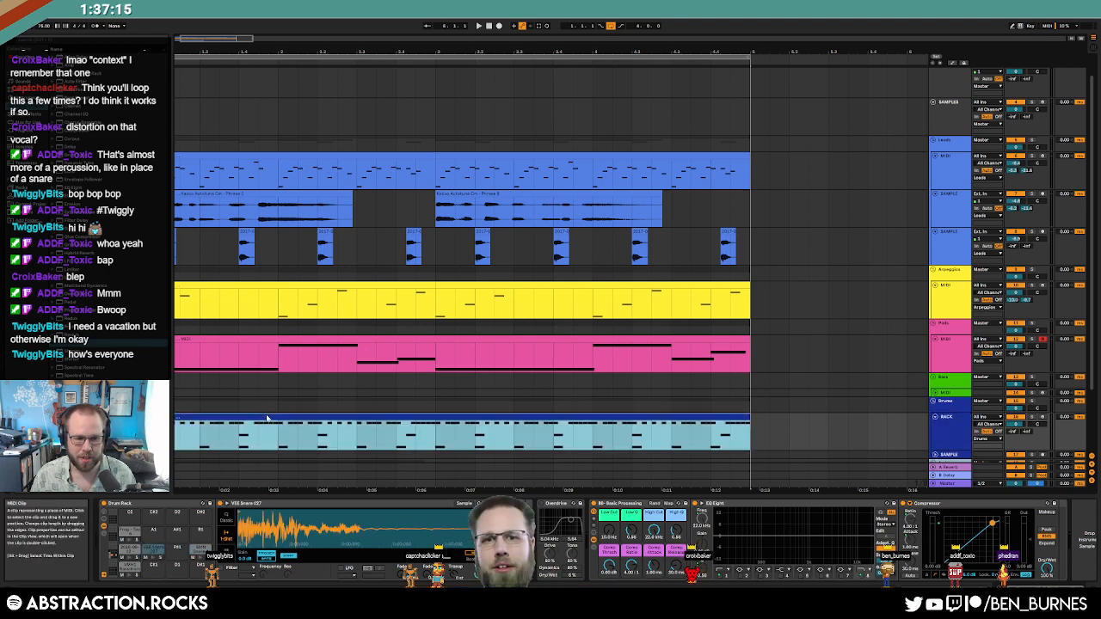
click(241, 449)
drag(785, 448, 781, 438)
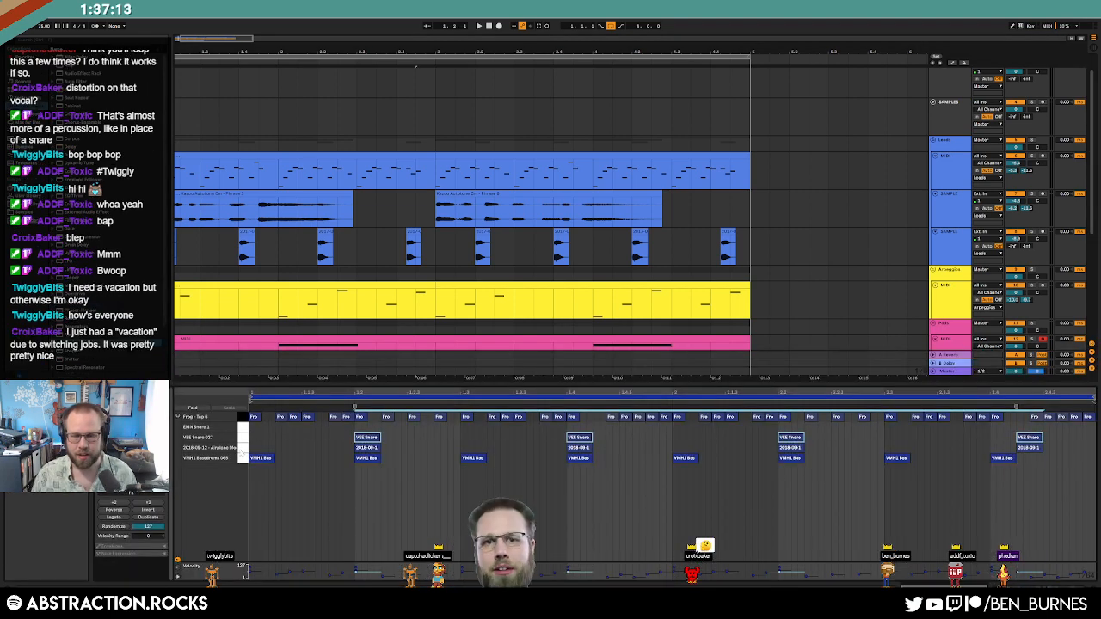
click(839, 511)
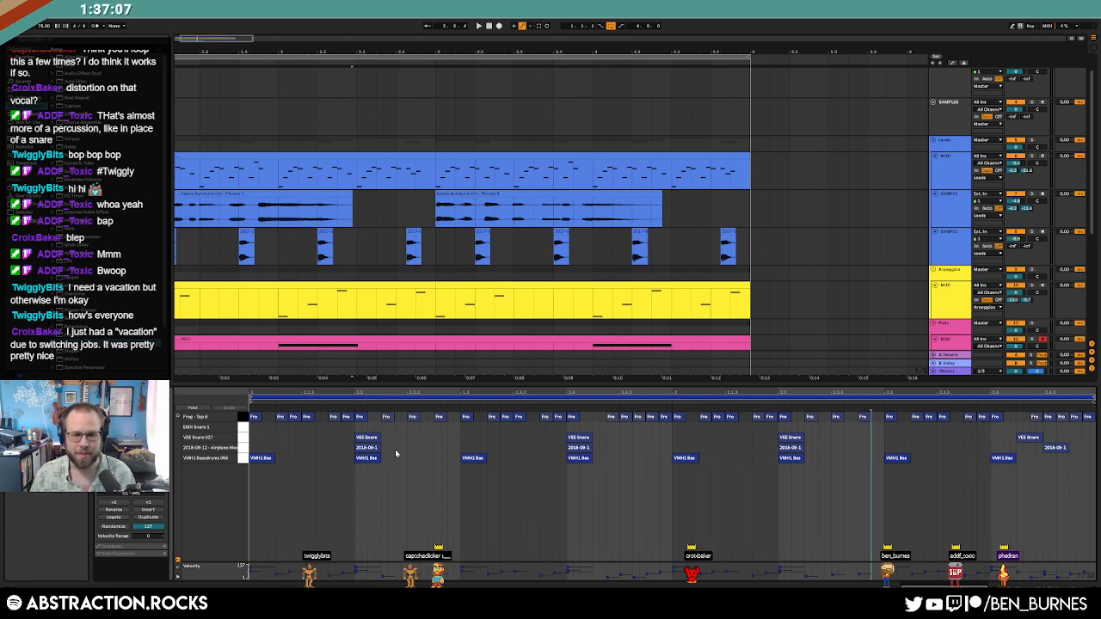
Step: Adjust the velocities of the VEE Snare 027 and THANOS SNAP notes and bring up the snap pad's device chain
click(367, 447)
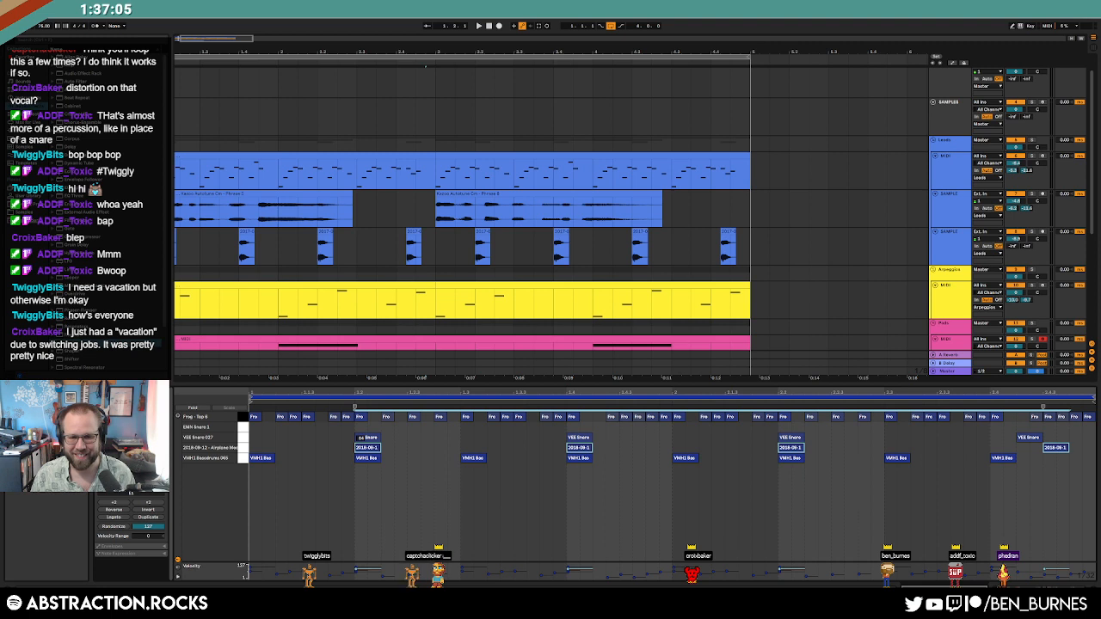
click(243, 437)
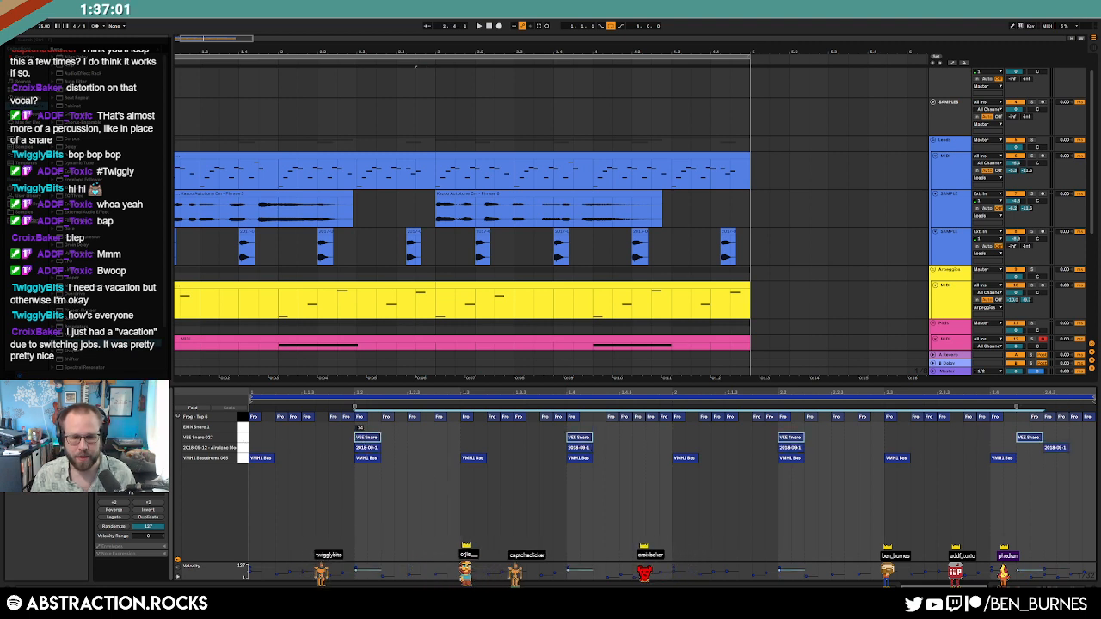
click(244, 447)
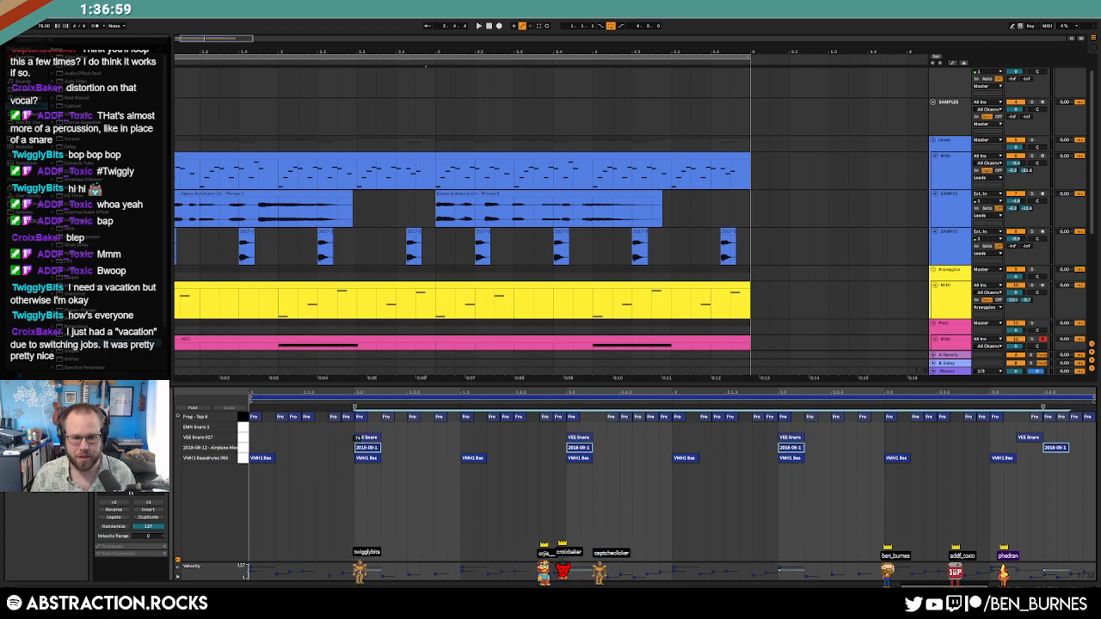
key(shift+Tab)
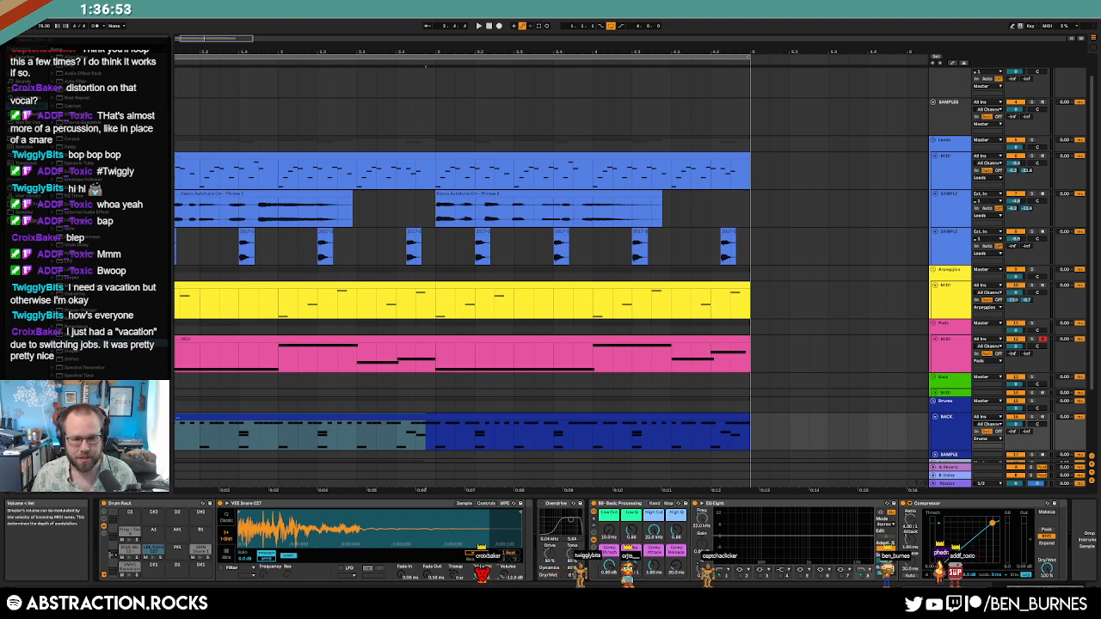
click(133, 551)
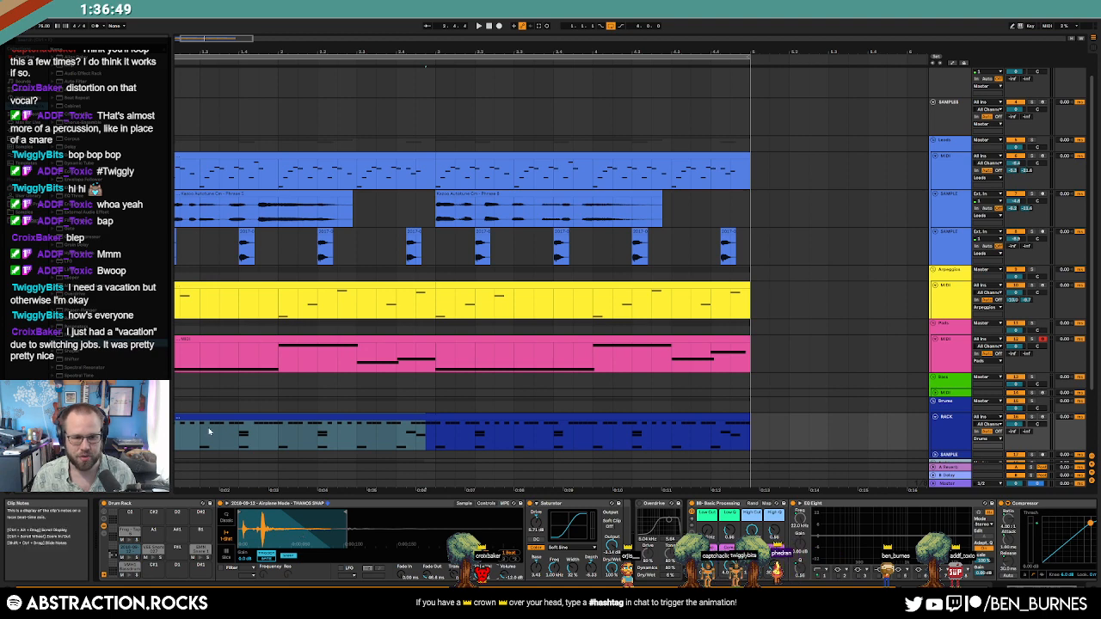
Step: Play the arrangement and adjust the volume of the track holding the short repeated audio samples in the Leads group
click(253, 444)
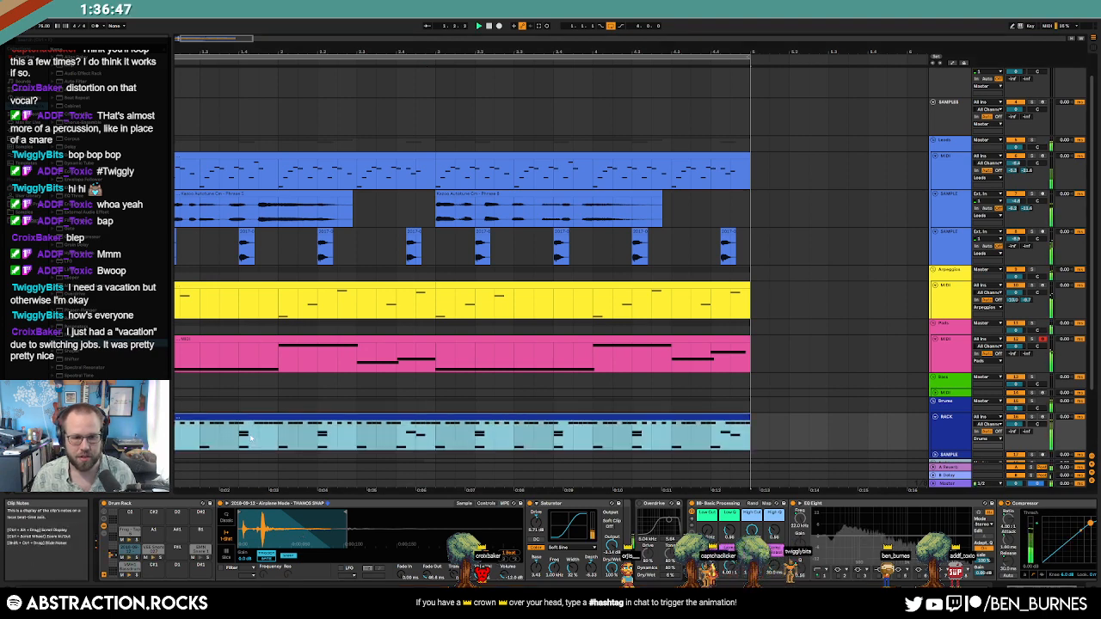
drag(188, 38, 181, 39)
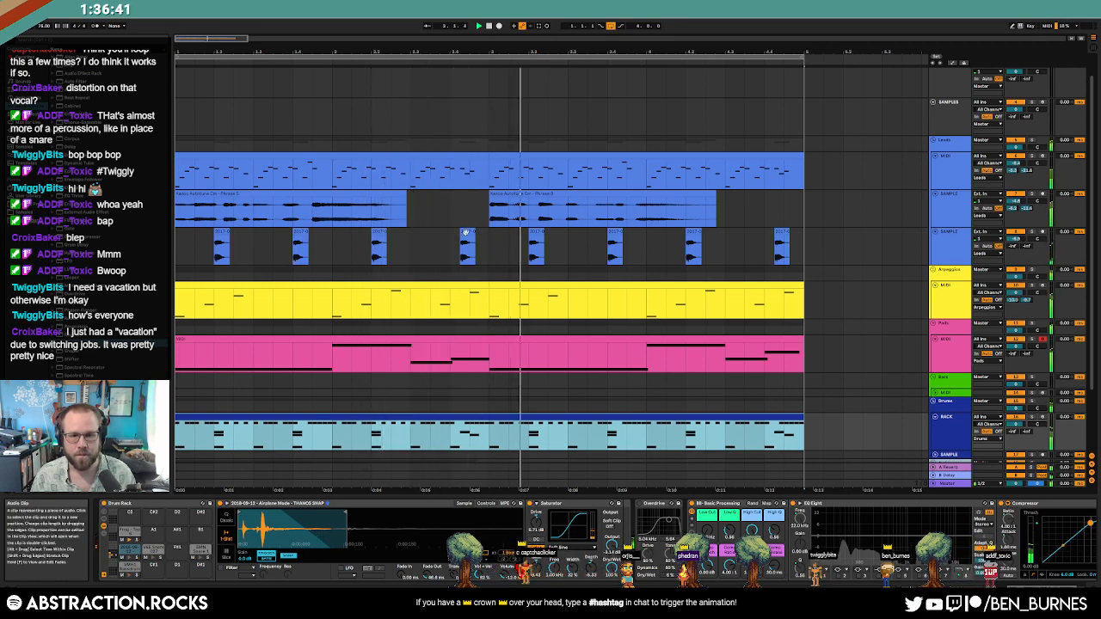
drag(1018, 239, 1019, 241)
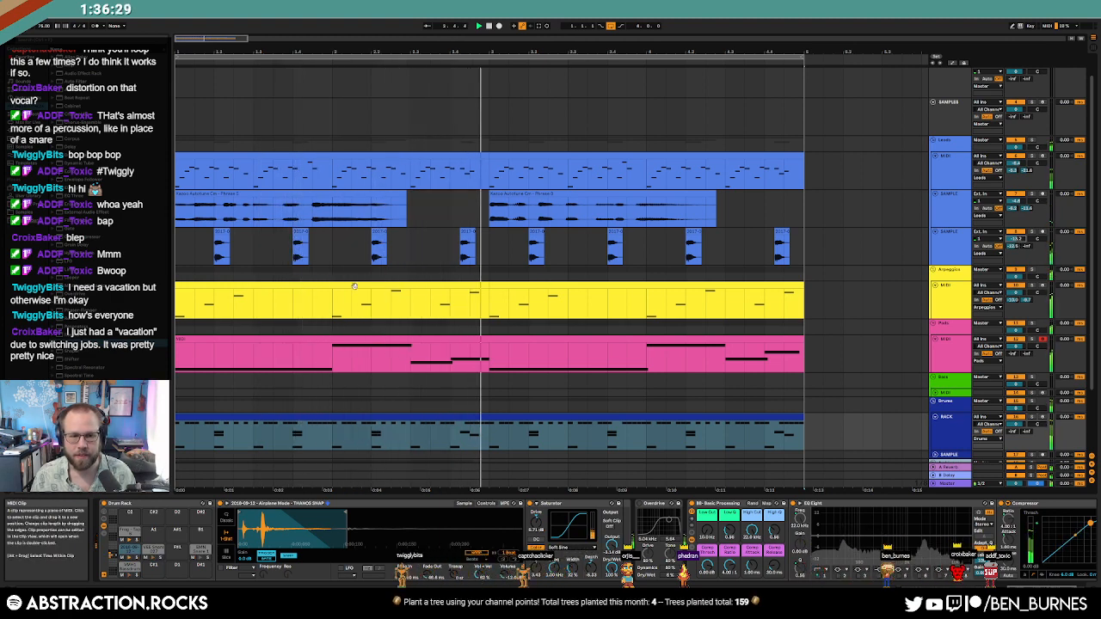
Step: In the drum clip, copy all VEE Snare 027 notes onto the row of the 2017-04-12 Unfortunate Fayer BOP sample
click(222, 232)
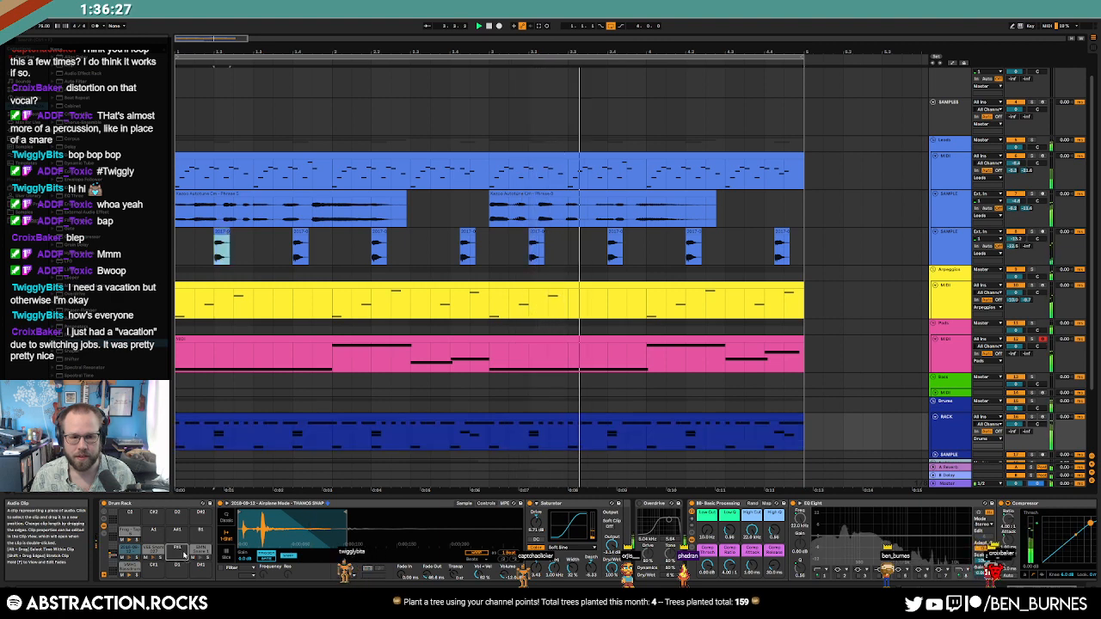
click(183, 555)
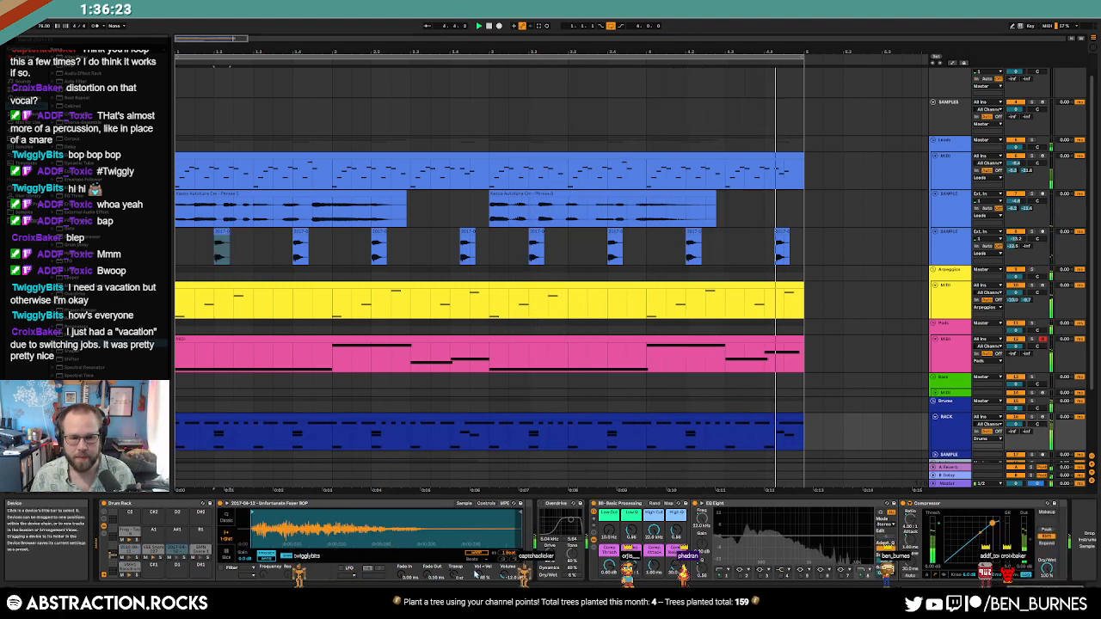
double_click(261, 417)
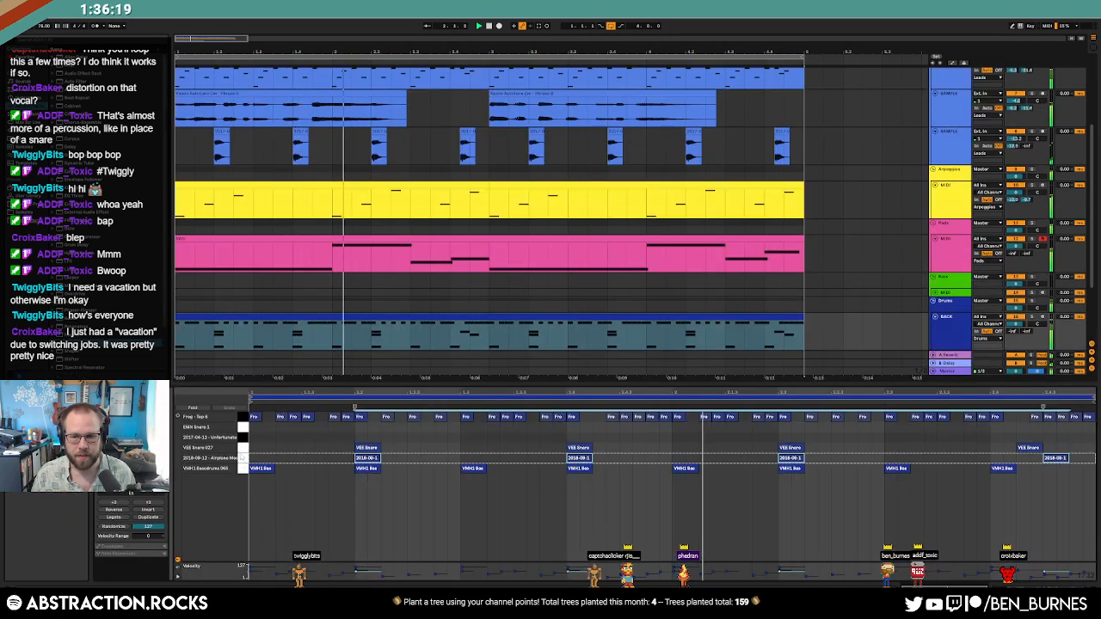
click(243, 449)
key(ctrl+c)
key(ctrl+v)
key(Up)
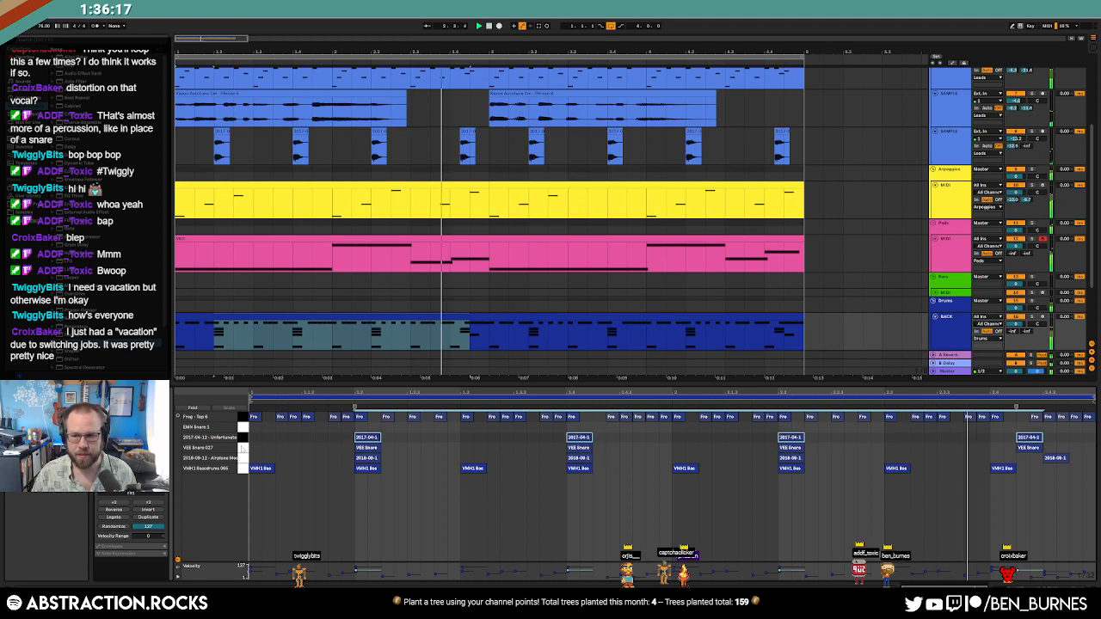
Step: Delete the track with the short repeated audio samples from the Leads group and stop playback
click(949, 133)
key(Delete)
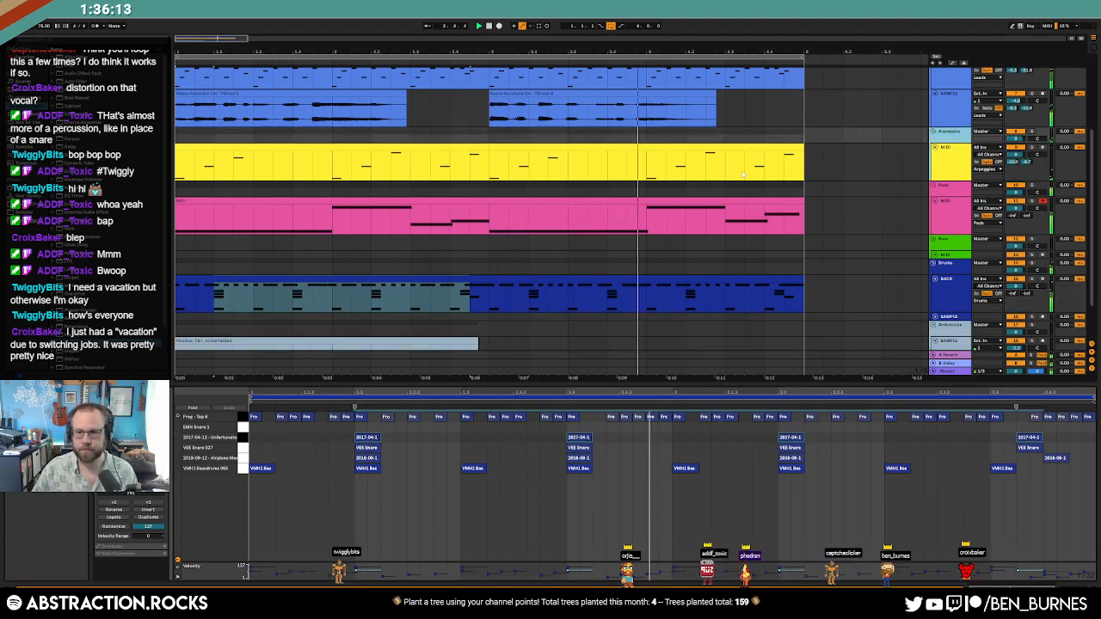
key(shift+Tab)
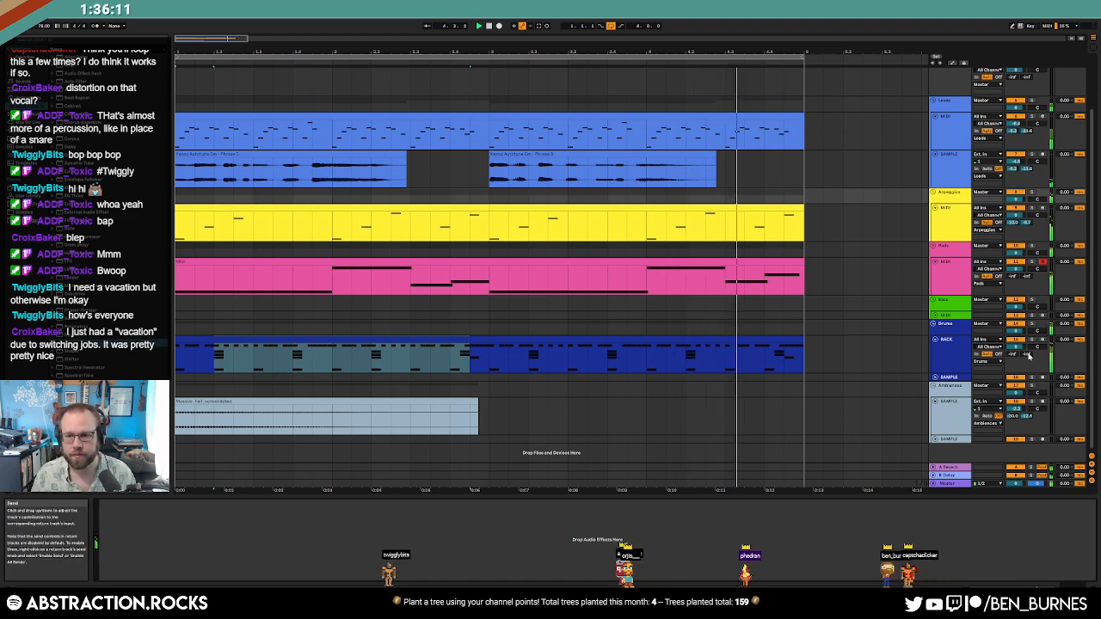
key(shift+Tab)
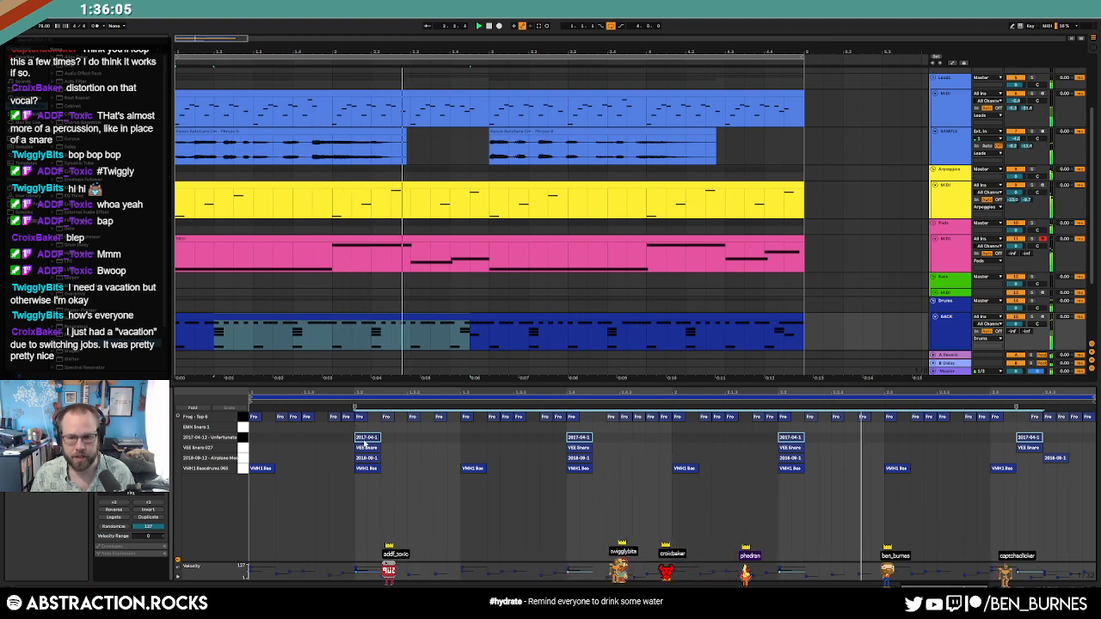
key(space)
key(shift+Tab)
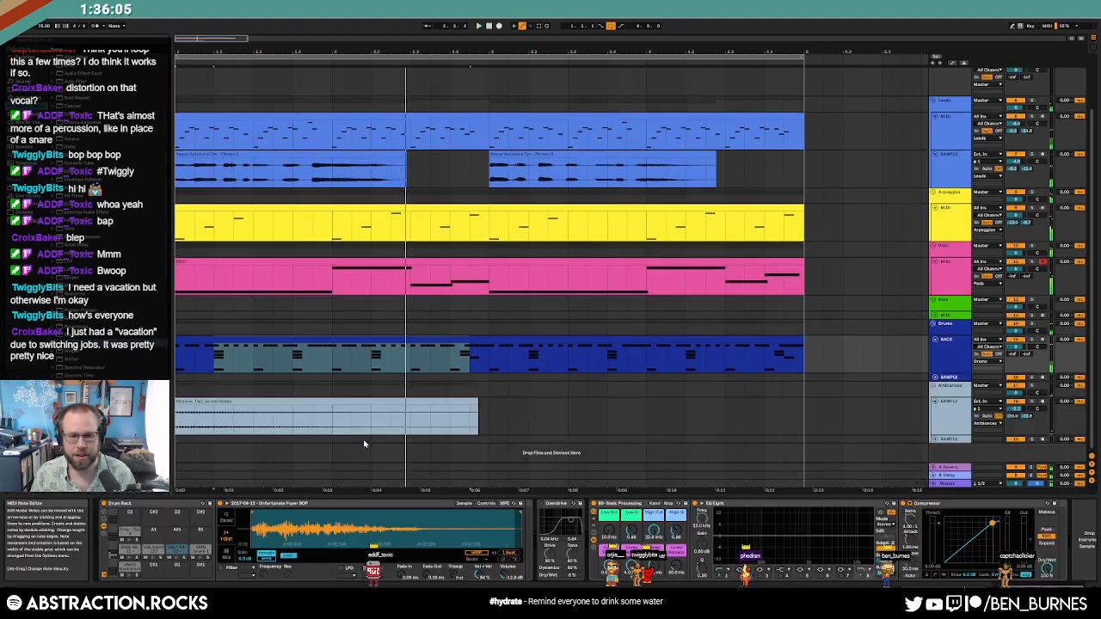
Step: Open the ADSR Sample Manager, clear its SNARE search and restrict the results to the 2HTC Samples folder
click(431, 402)
click(950, 82)
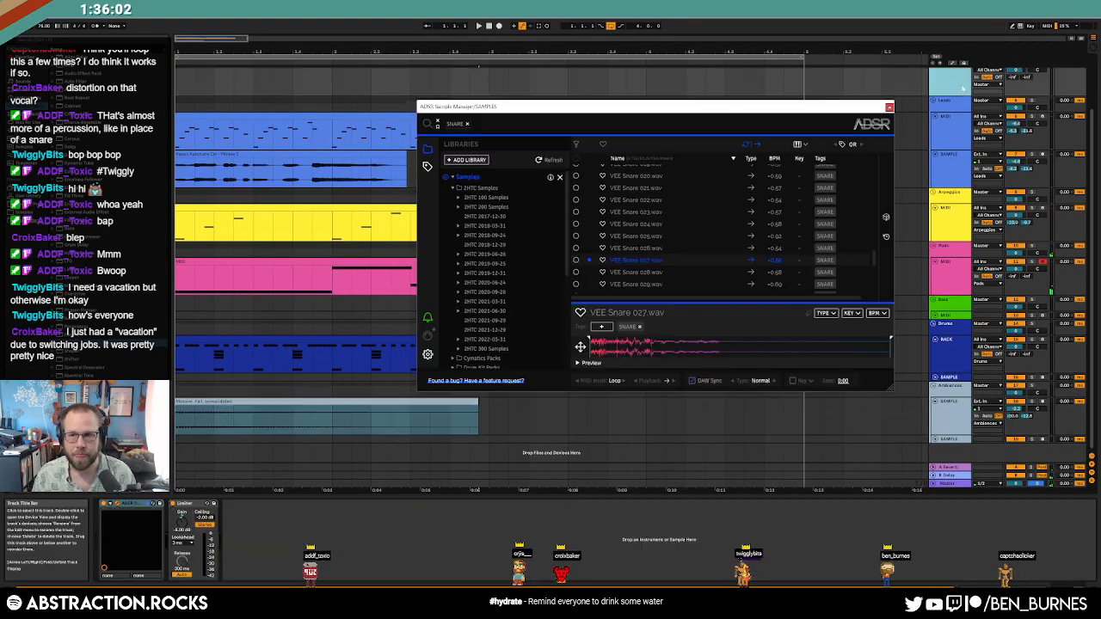
click(465, 125)
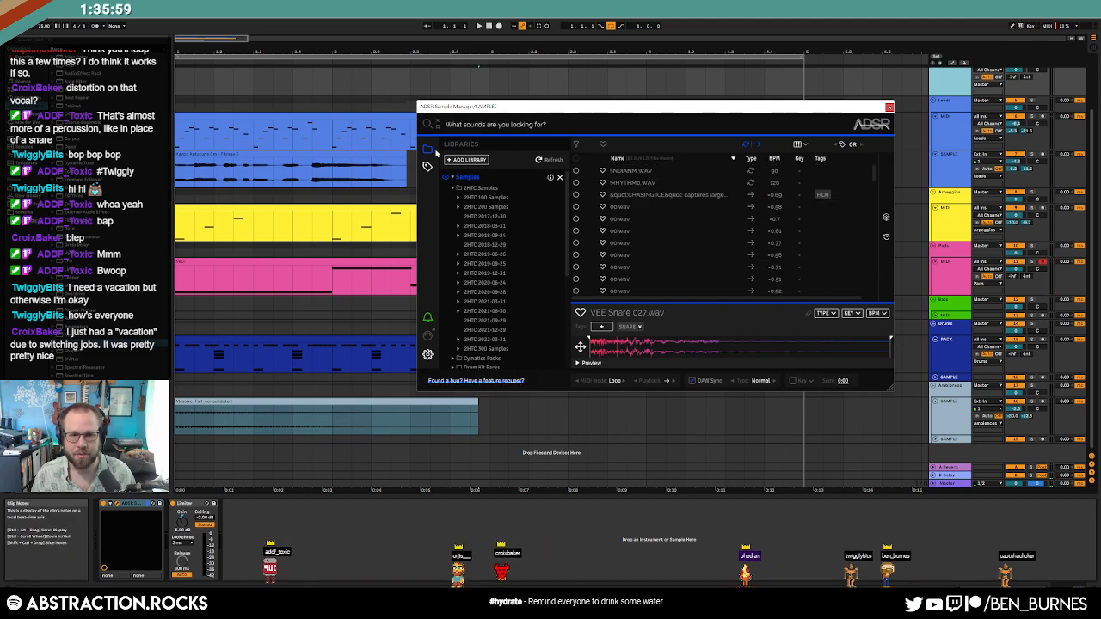
click(460, 188)
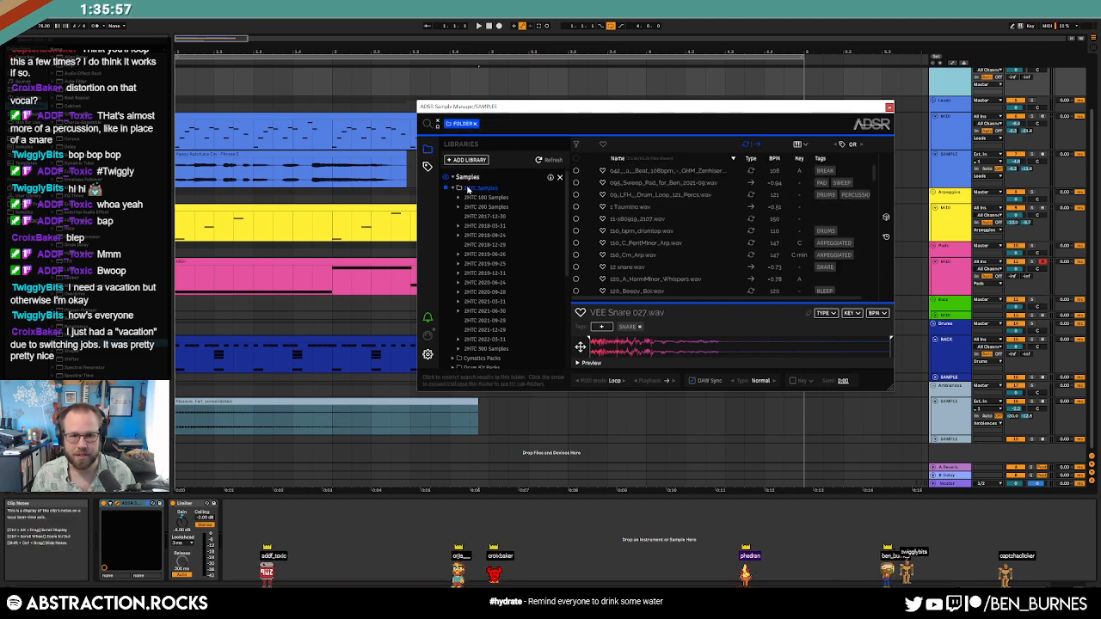
Step: Audition random samples from the 2HTC Samples folder until banana_soft_sine.wav is picked
click(885, 217)
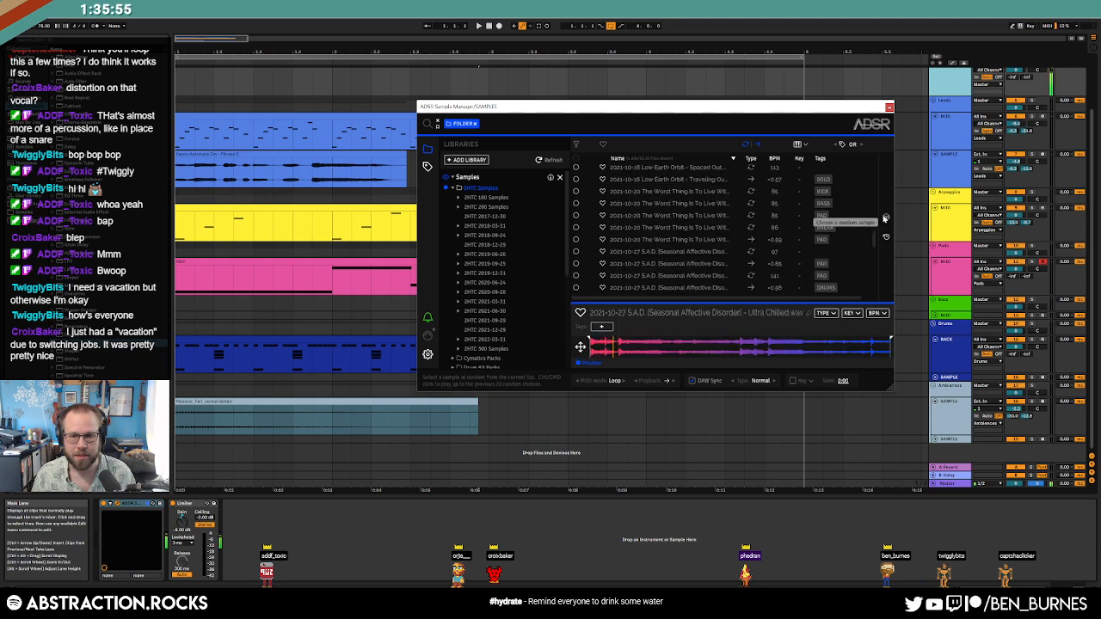
click(885, 218)
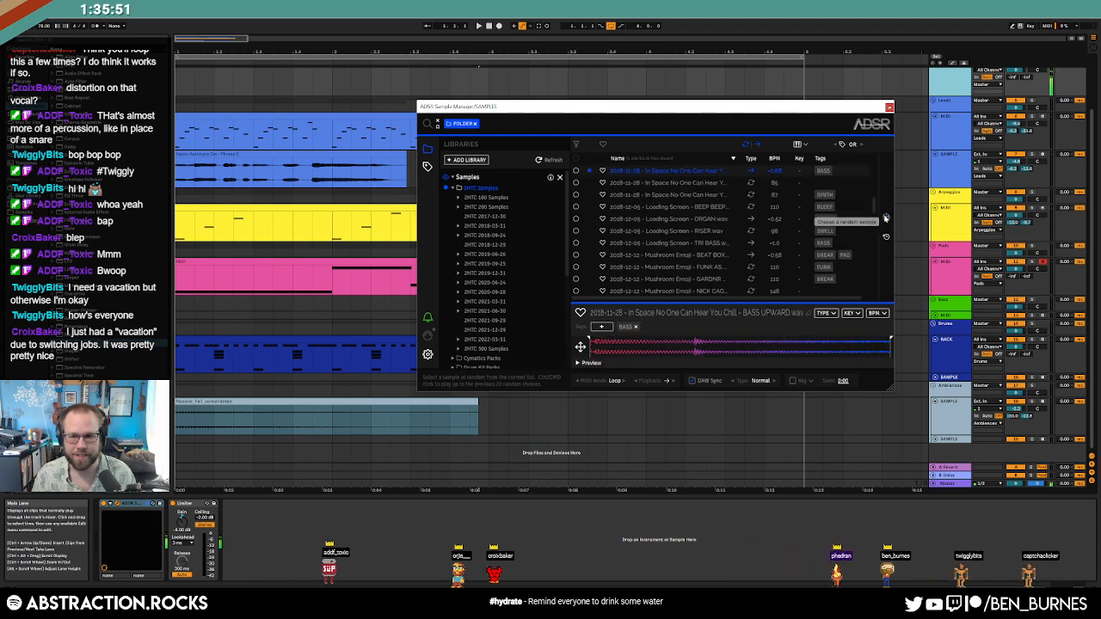
click(886, 217)
click(886, 217)
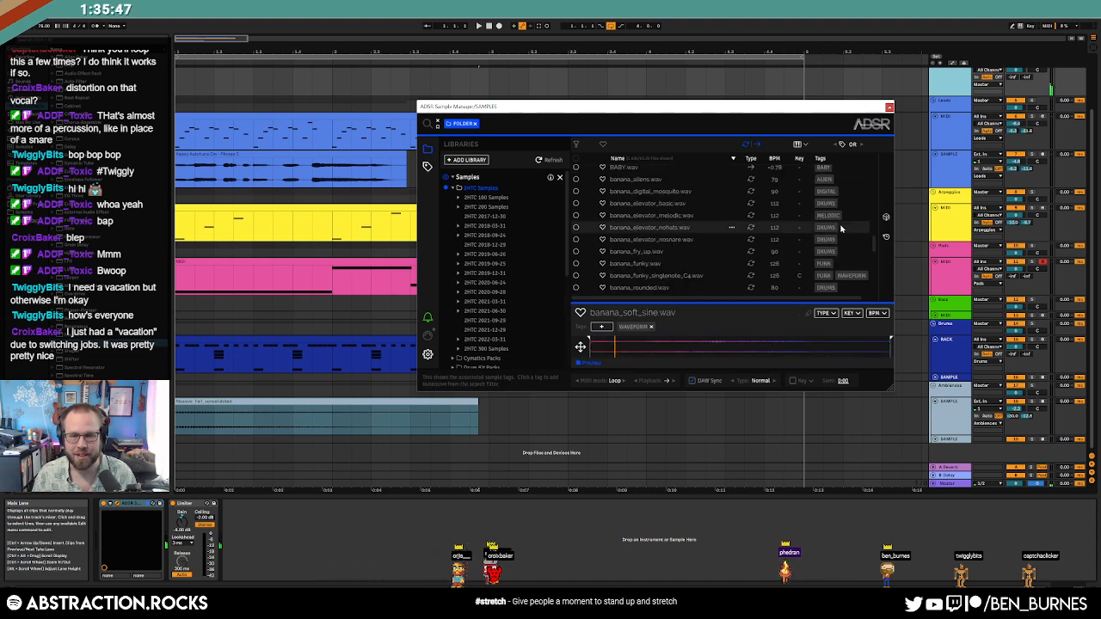
scroll(675, 243, down, 2)
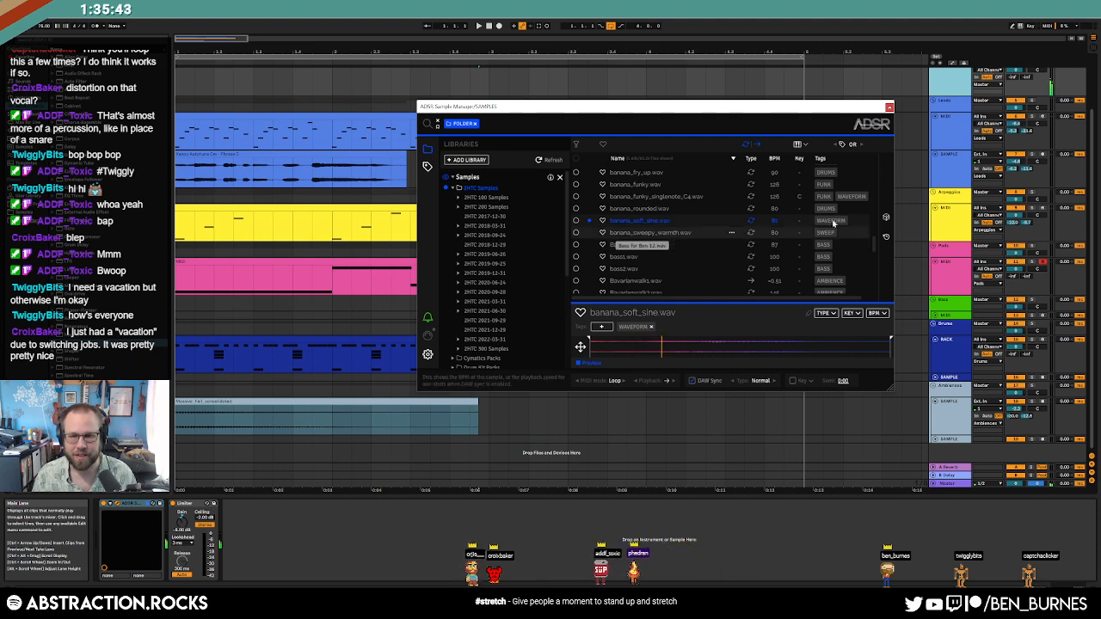
Step: Insert a MIDI track below the Leads vocal sample track and load banana_soft_sine.wav onto it as its instrument
click(948, 177)
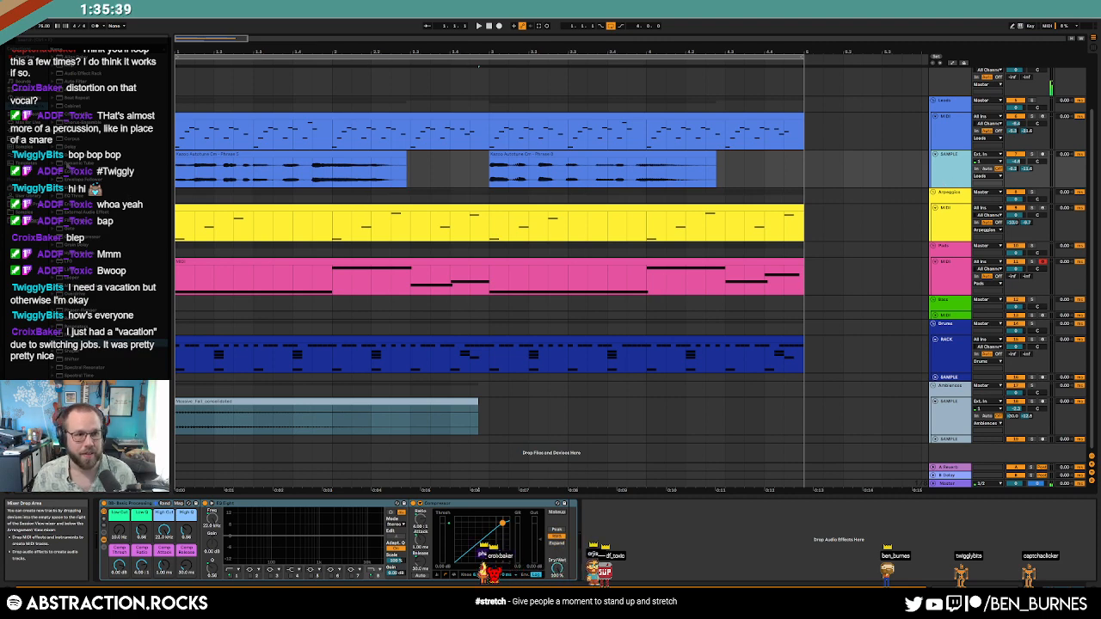
key(ctrl+shift+t)
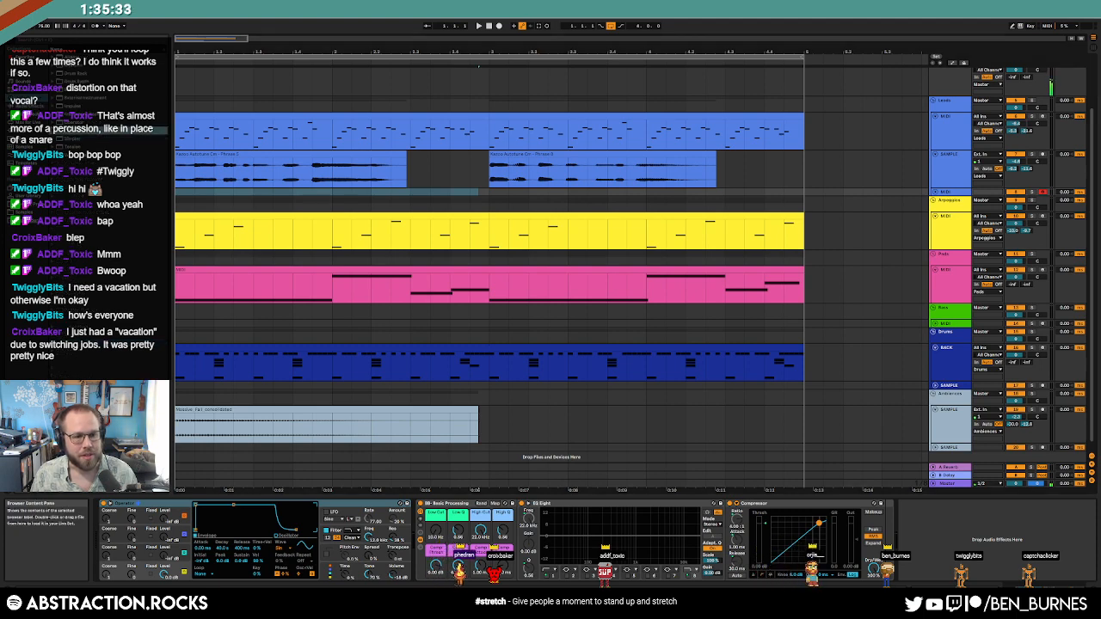
click(955, 79)
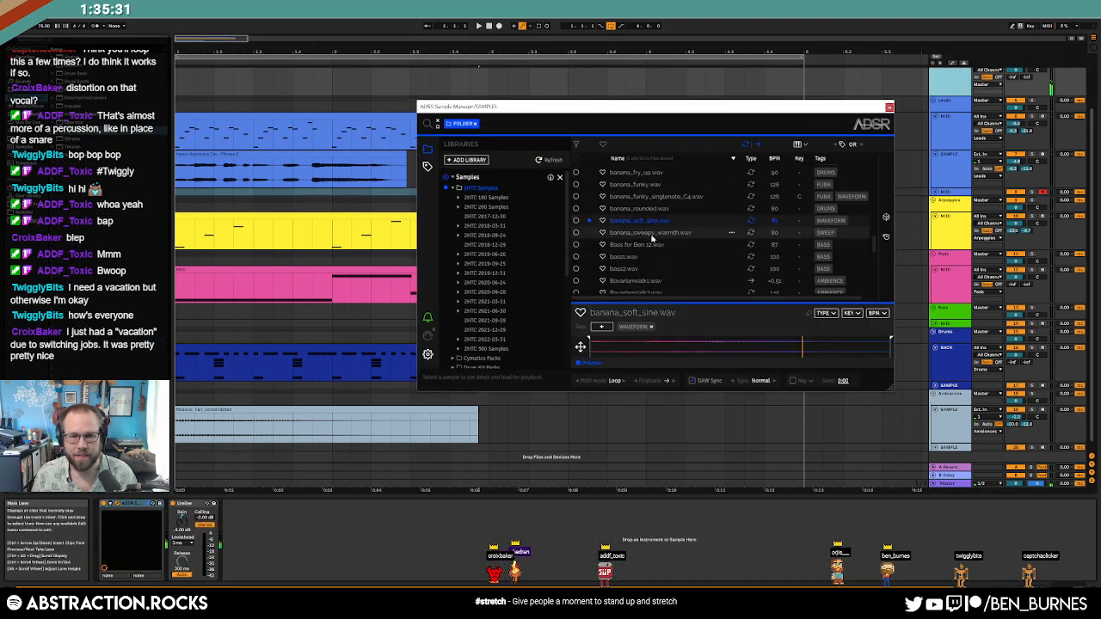
drag(639, 226, 947, 193)
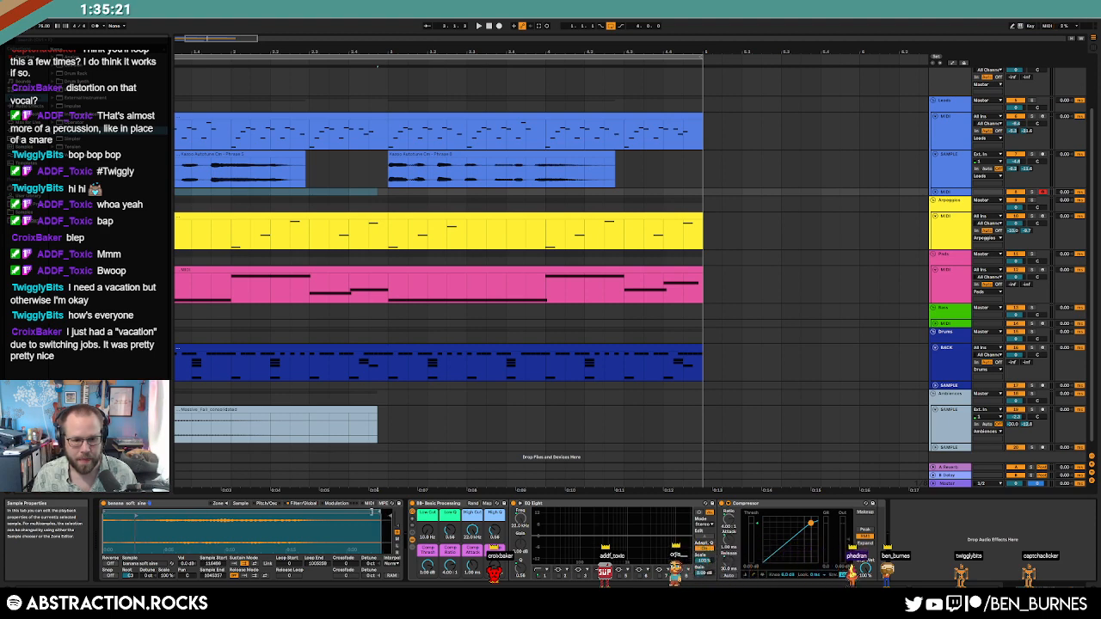
Step: Shorten the sampler's loop end to about 743,000 samples and move the sample start earlier
drag(372, 513, 335, 514)
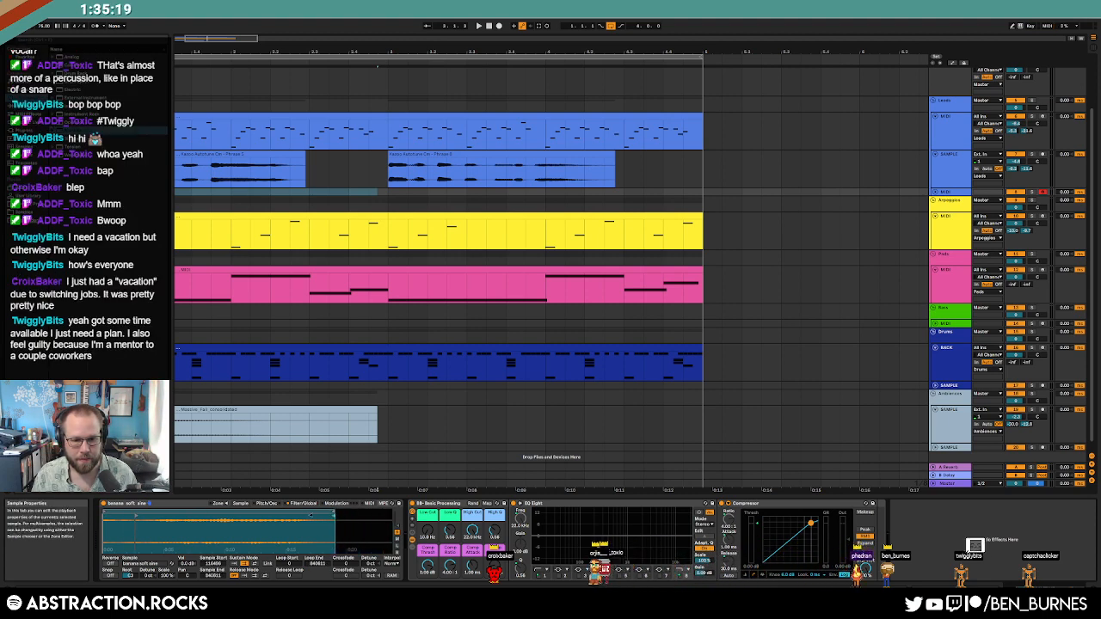
drag(330, 513, 307, 512)
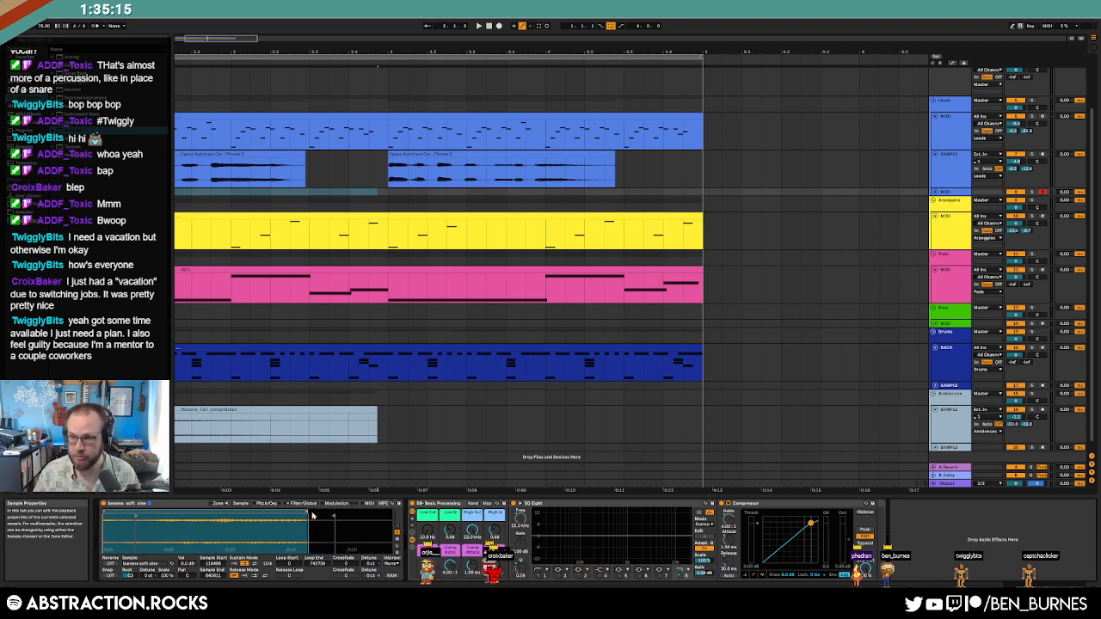
drag(184, 528, 168, 527)
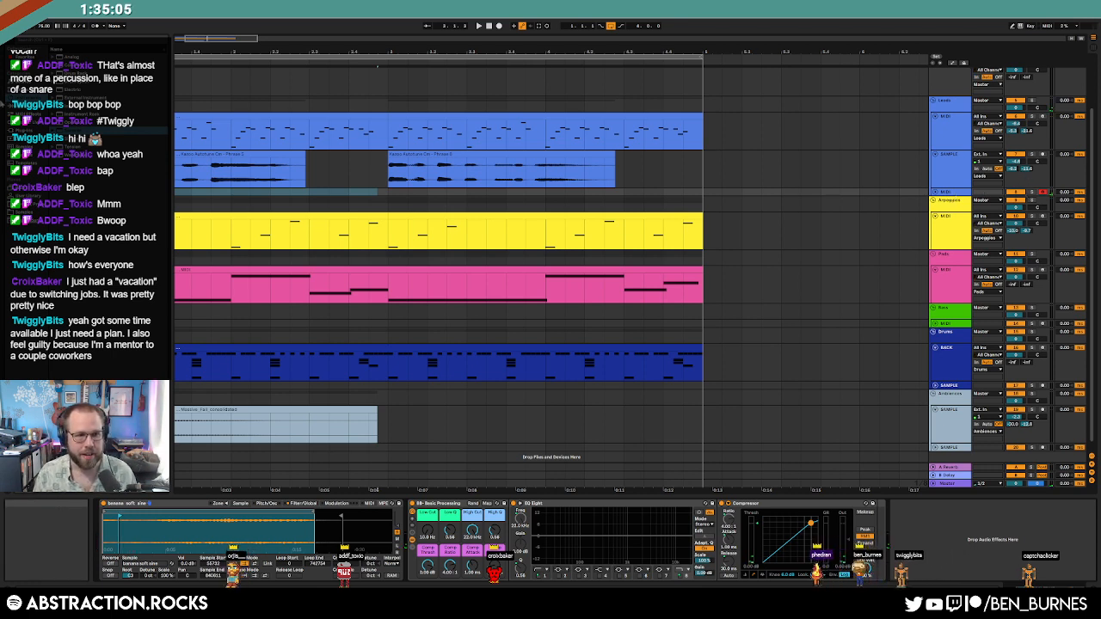
Step: Insert a Compressor directly after the sampler and set its threshold to about -18 dB
click(25, 106)
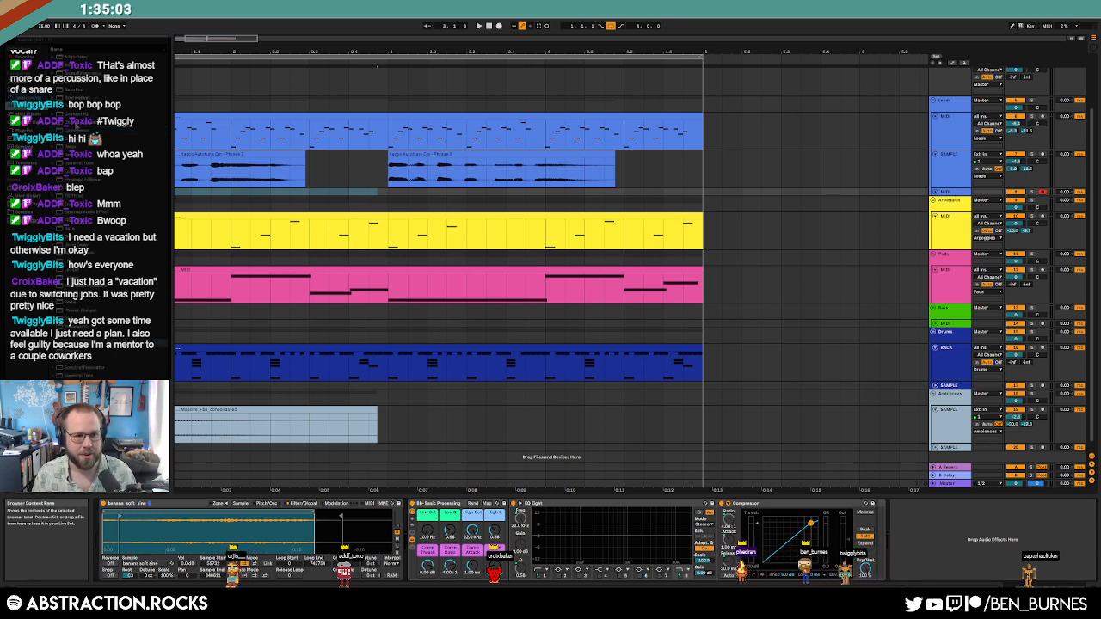
click(83, 131)
drag(83, 131, 419, 527)
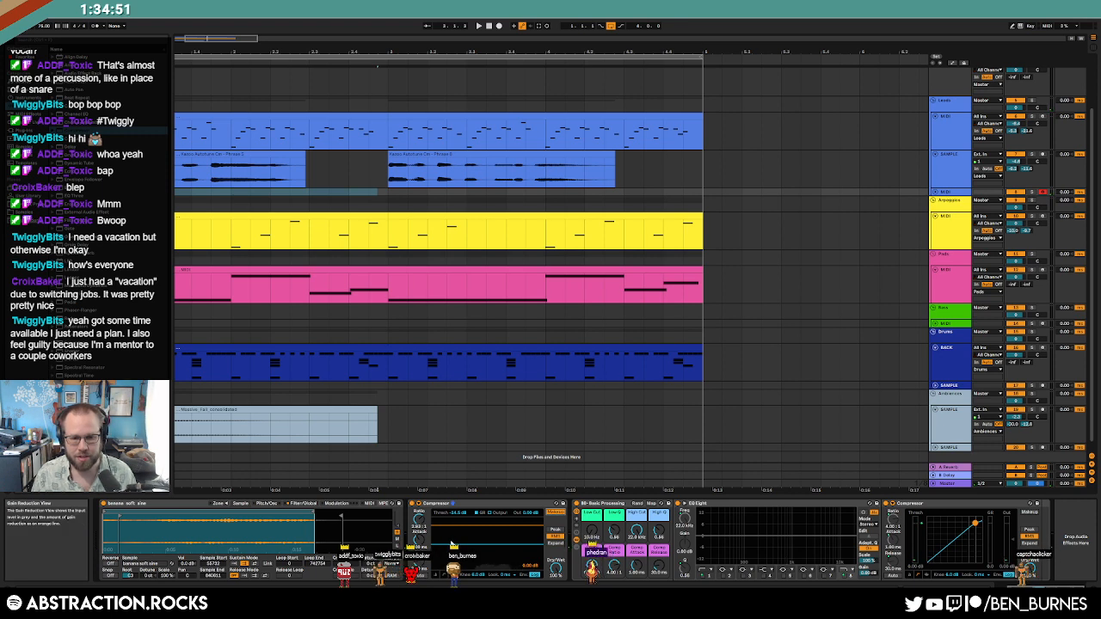
drag(487, 547, 487, 550)
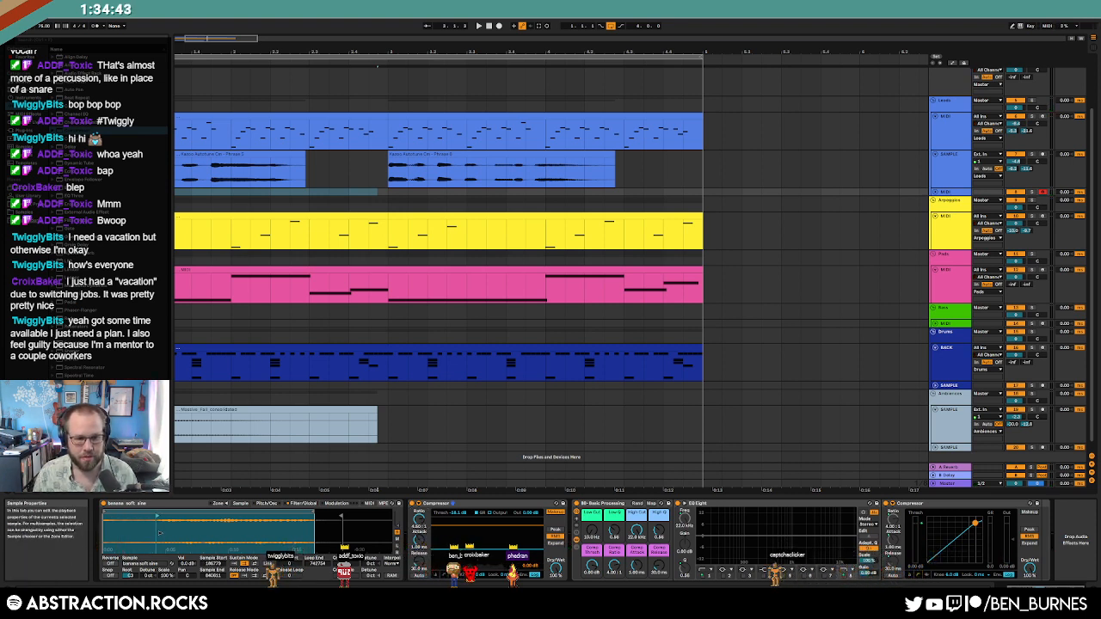
Step: Move the sampler's loop start later in the sample, close to the sample start marker
drag(103, 530, 156, 530)
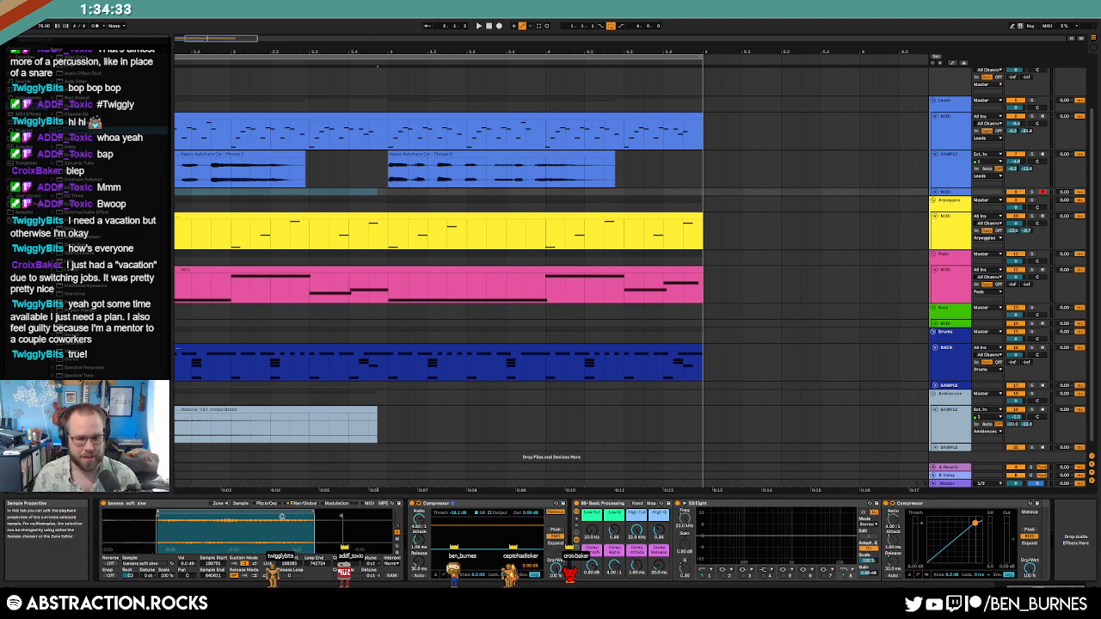
Step: Route LFO 2's destination A to Sample Offset with an amount of about 6.47 and give the LFO a stepped random waveform
click(300, 504)
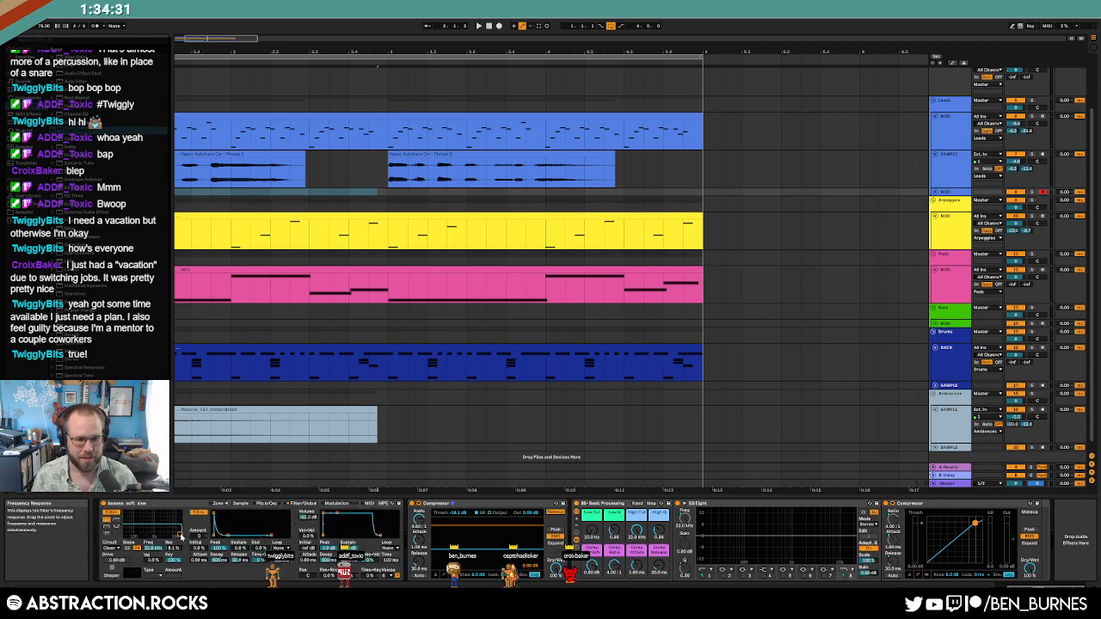
click(264, 504)
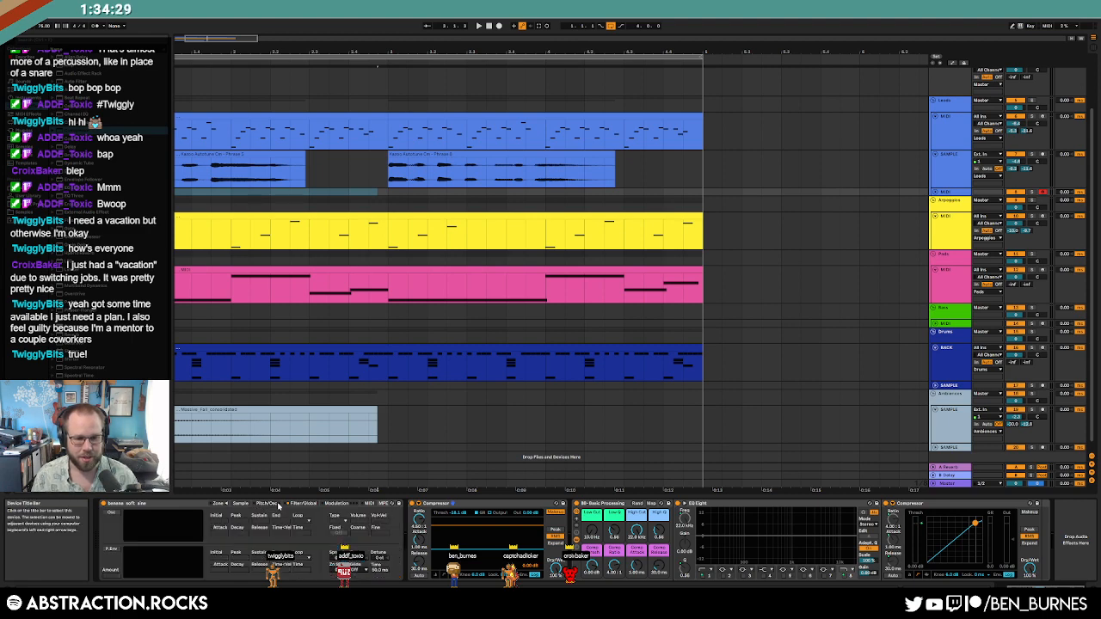
click(334, 504)
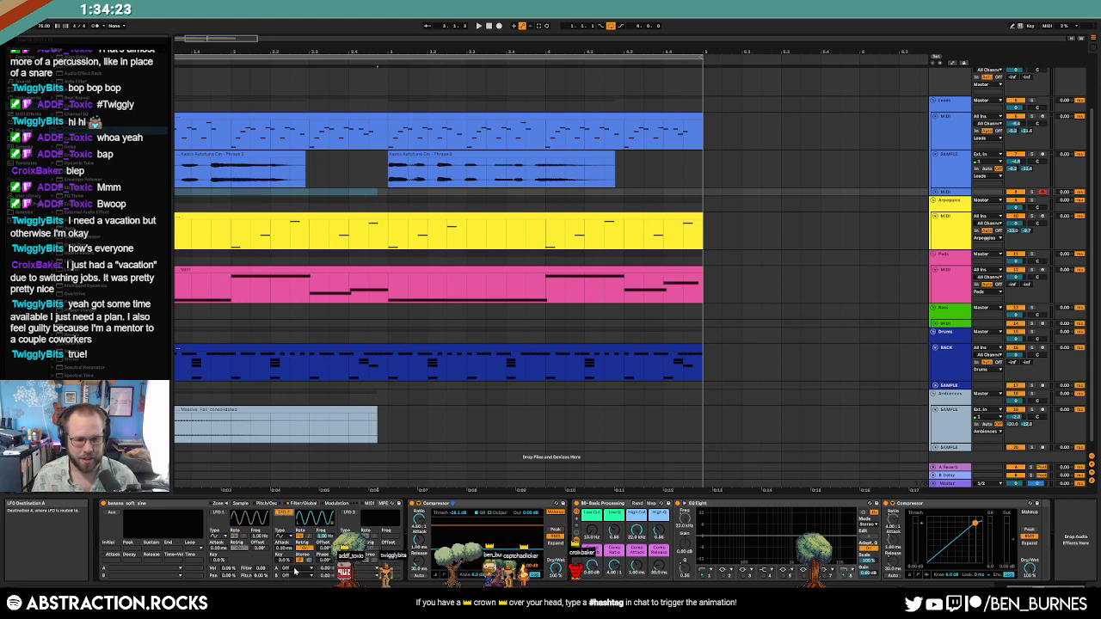
click(294, 570)
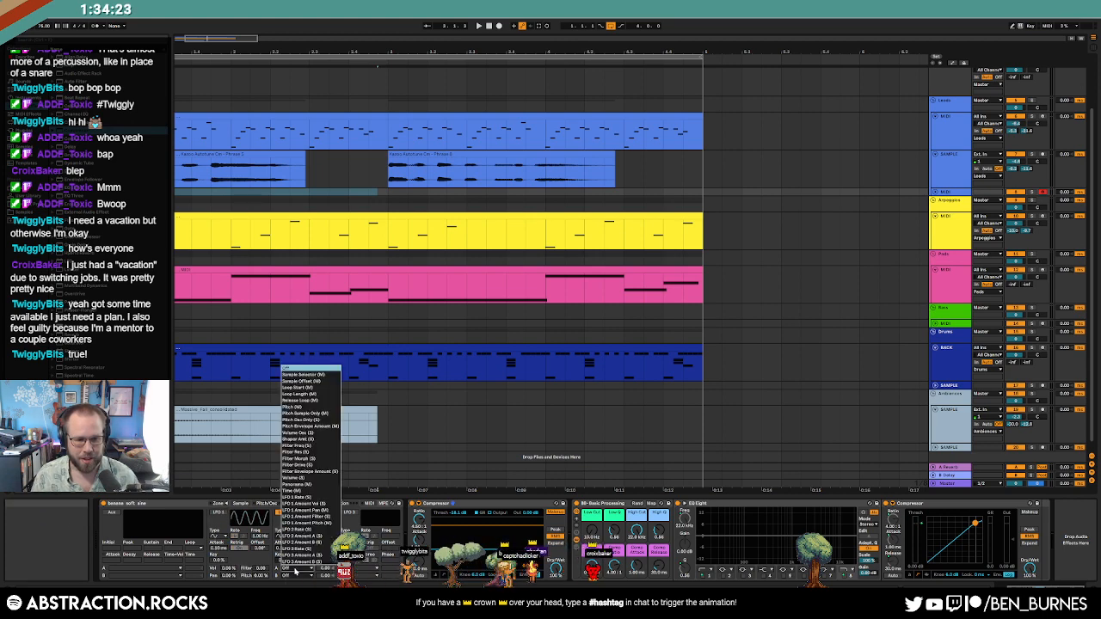
click(326, 381)
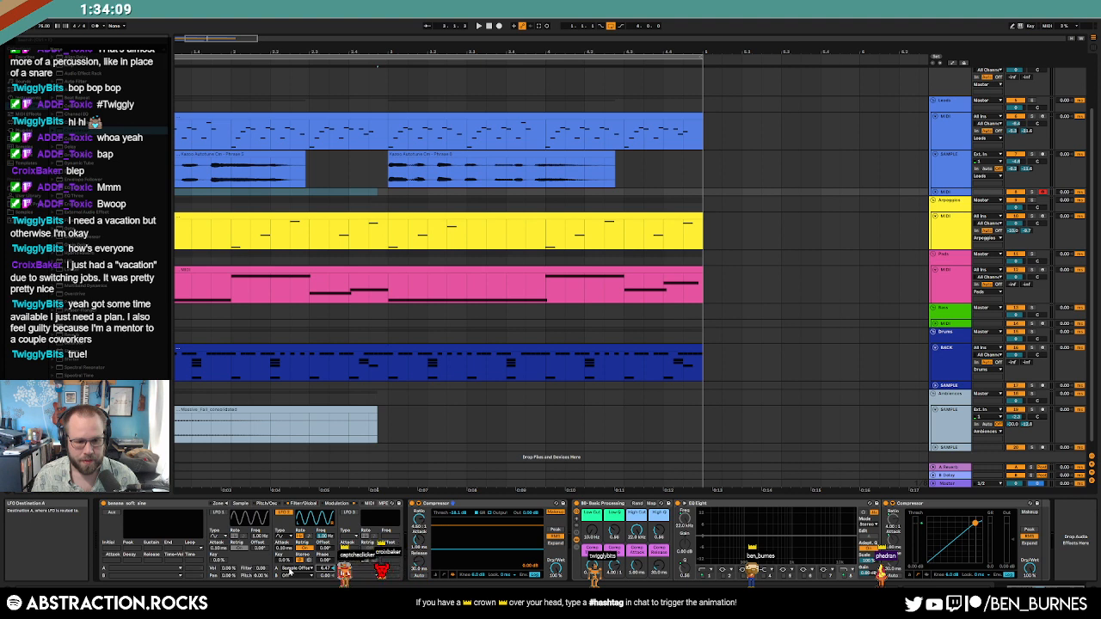
click(288, 536)
click(282, 569)
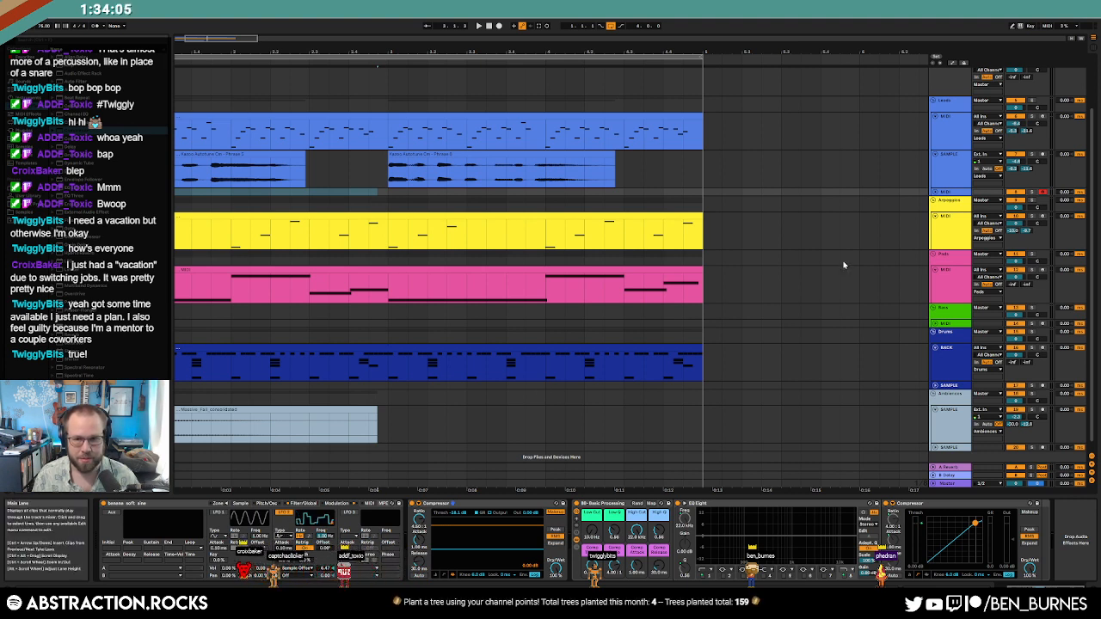
Step: Unfold the sampler's track, turn on LFO 1 with about 3.23% pitch modulation and adjust LFO 2's Sample Offset amount
drag(1009, 185, 1015, 208)
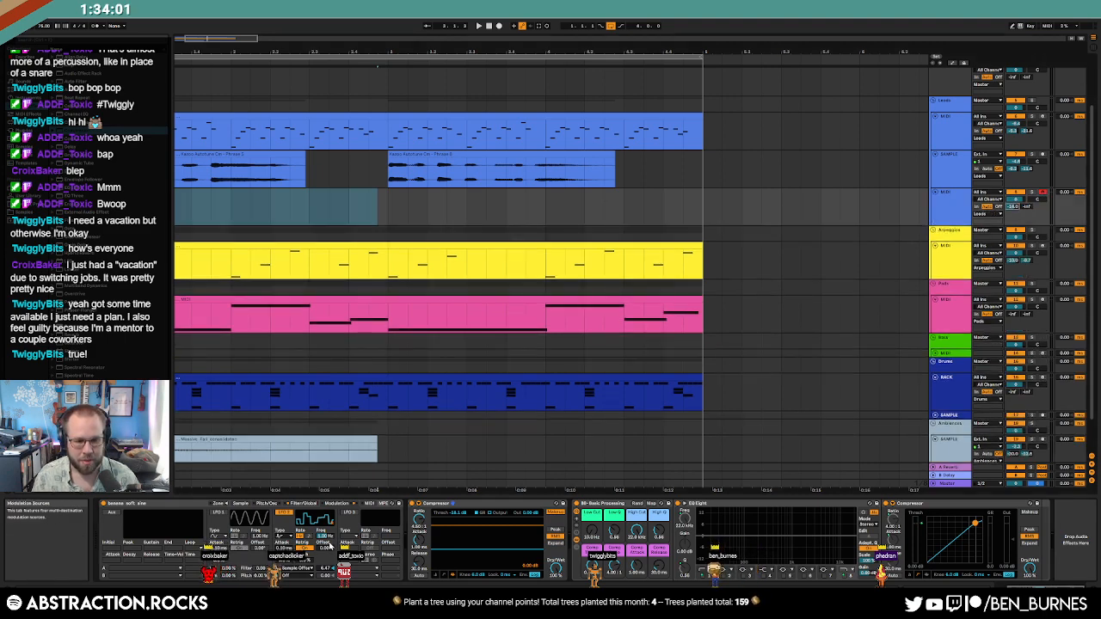
click(241, 505)
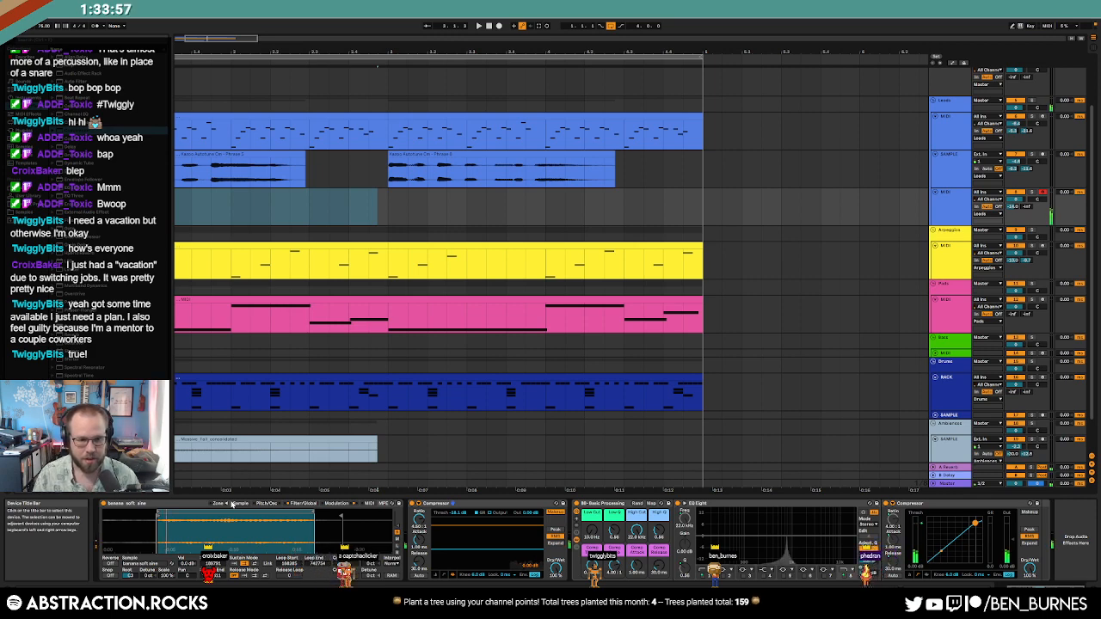
click(288, 505)
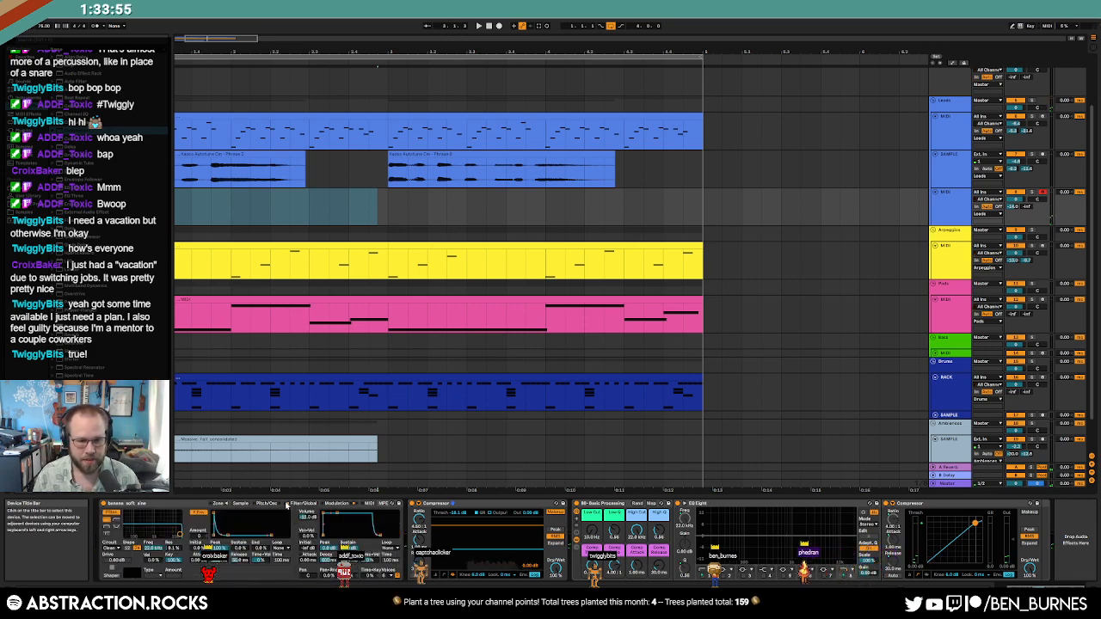
click(332, 505)
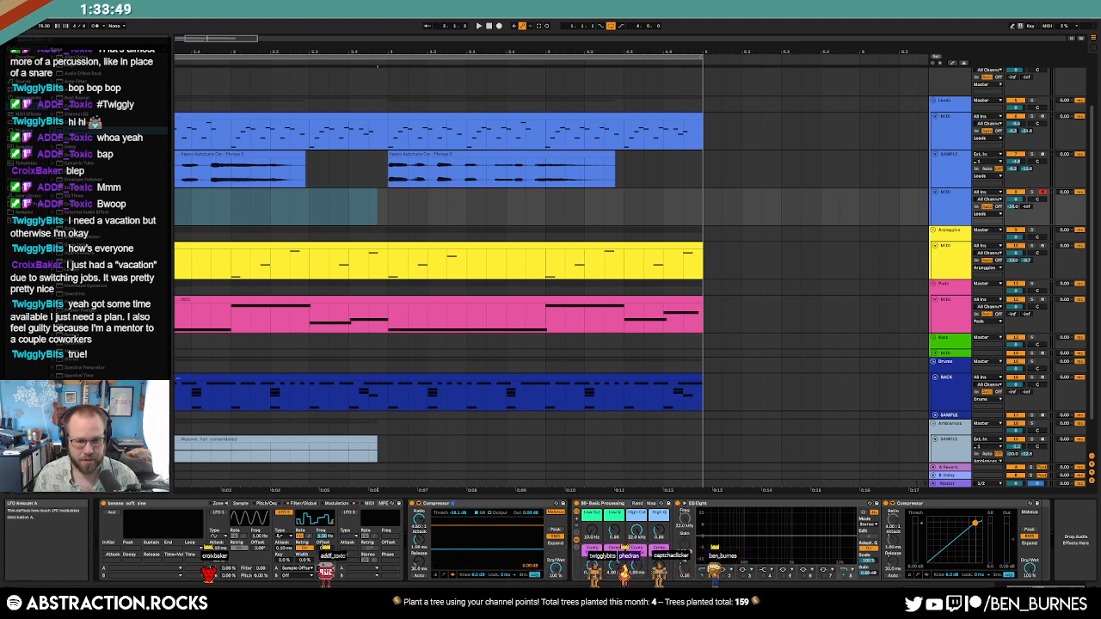
click(240, 504)
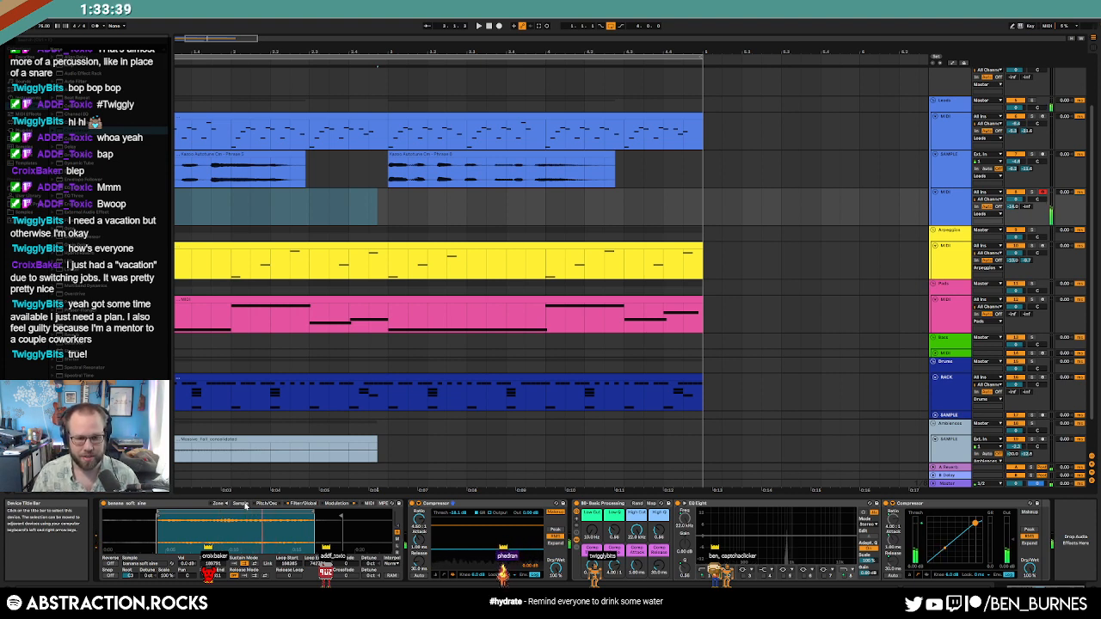
click(300, 504)
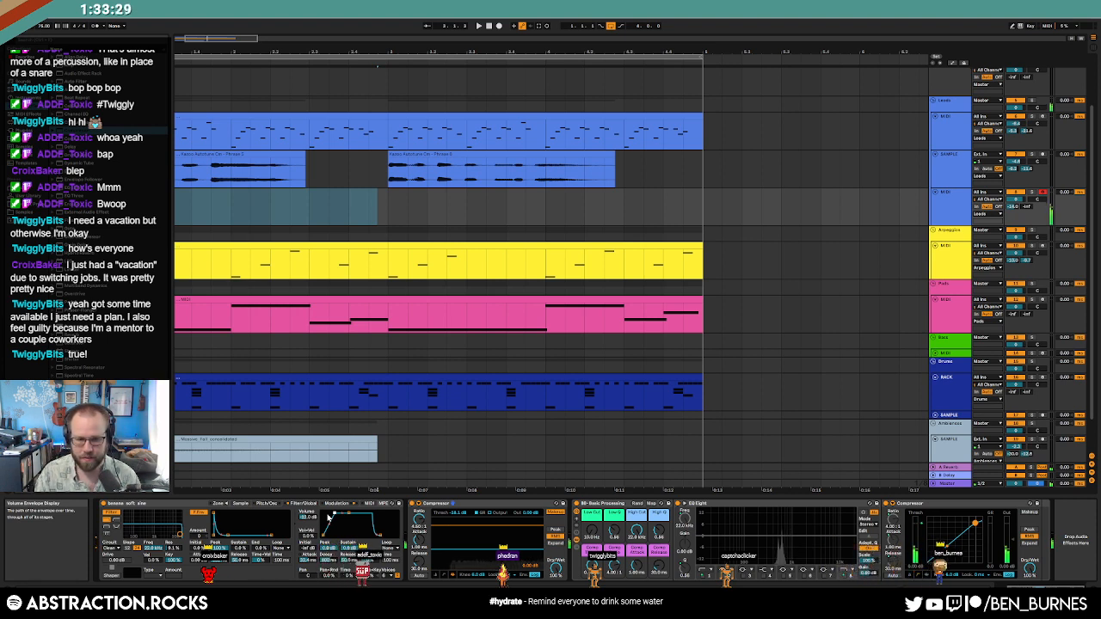
click(336, 505)
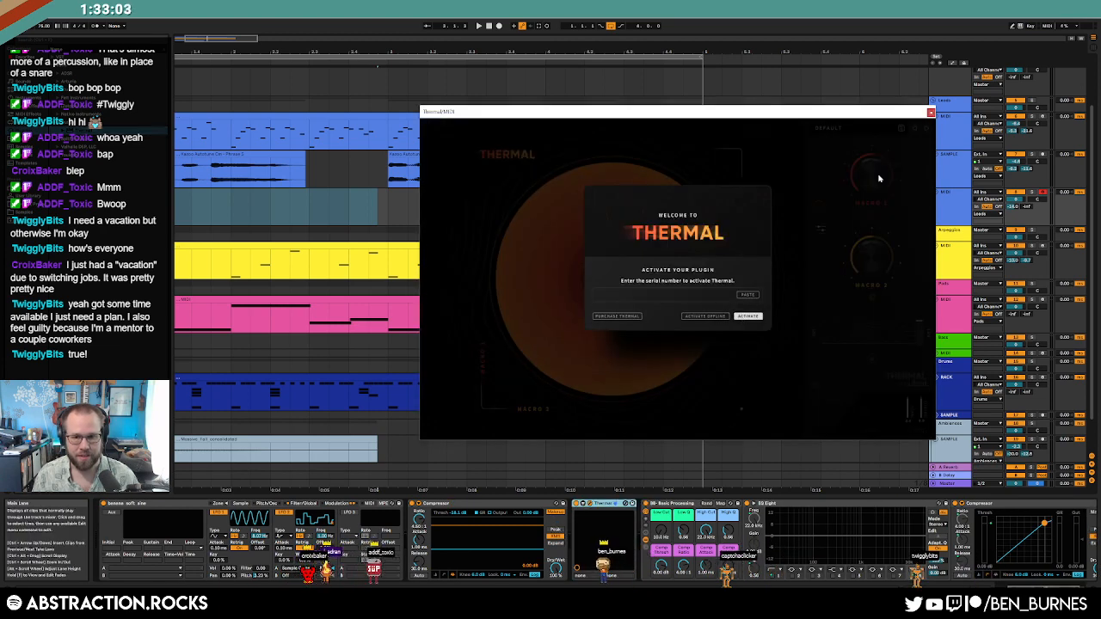
Step: Close the Thermal plugin window and remove Thermal from the sampler's device chain
click(931, 113)
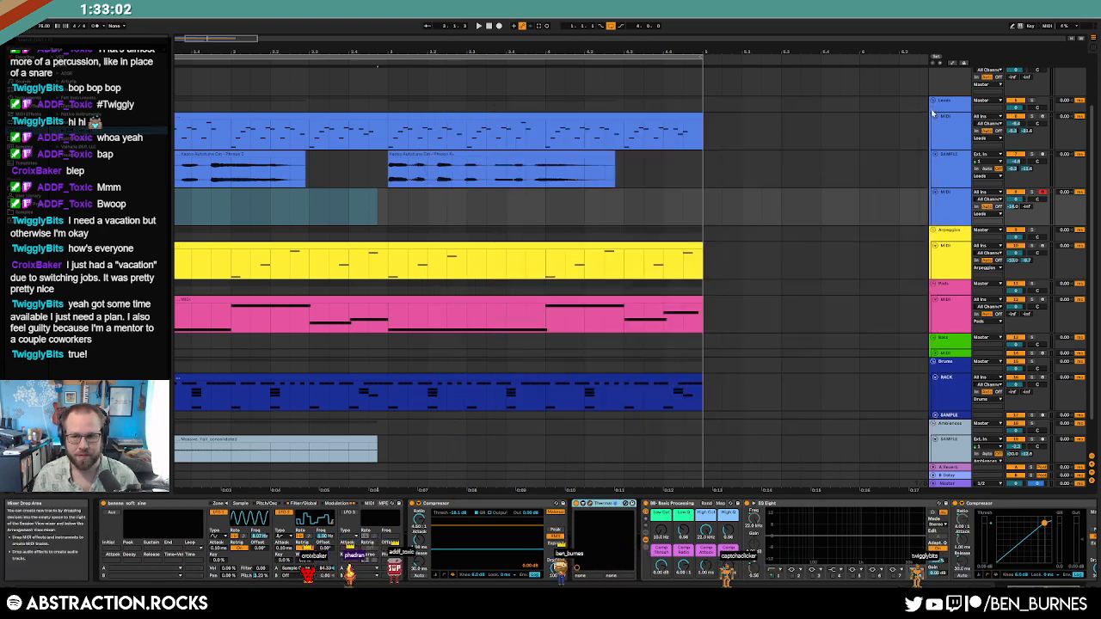
click(601, 505)
key(Delete)
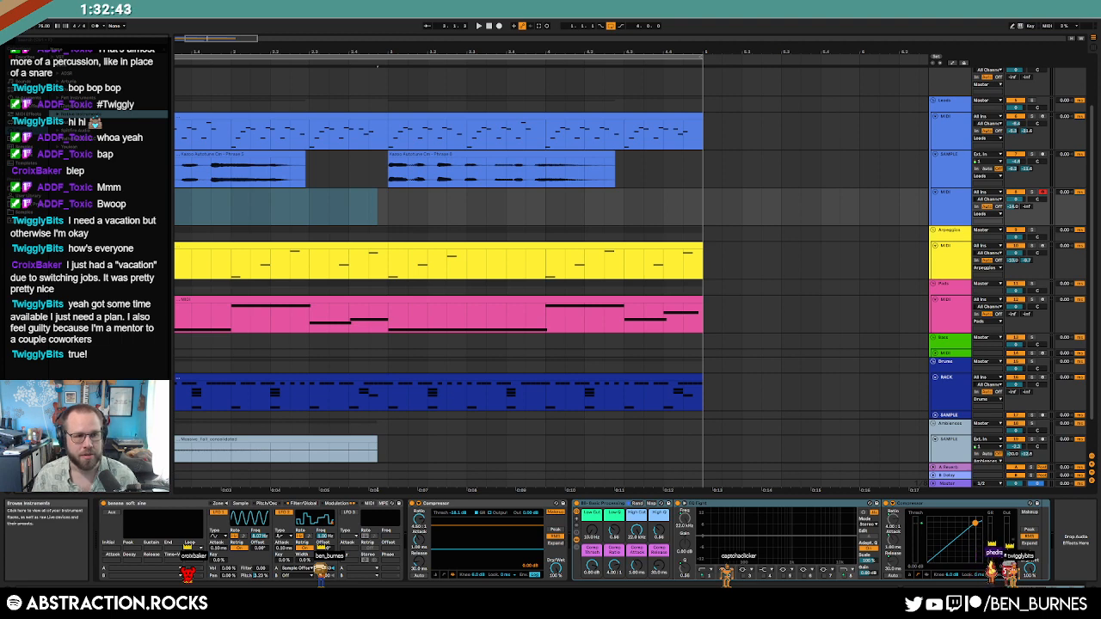
Step: Insert a Saturator directly after the sampler's Compressor and set its curve type to Medium Curve
click(27, 106)
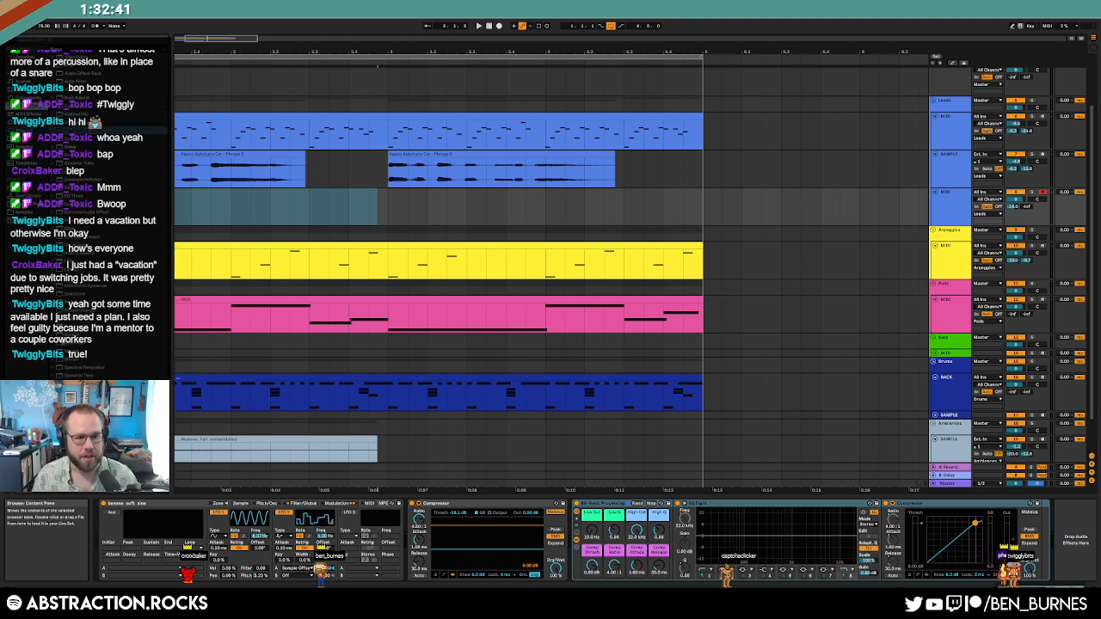
drag(76, 342, 548, 546)
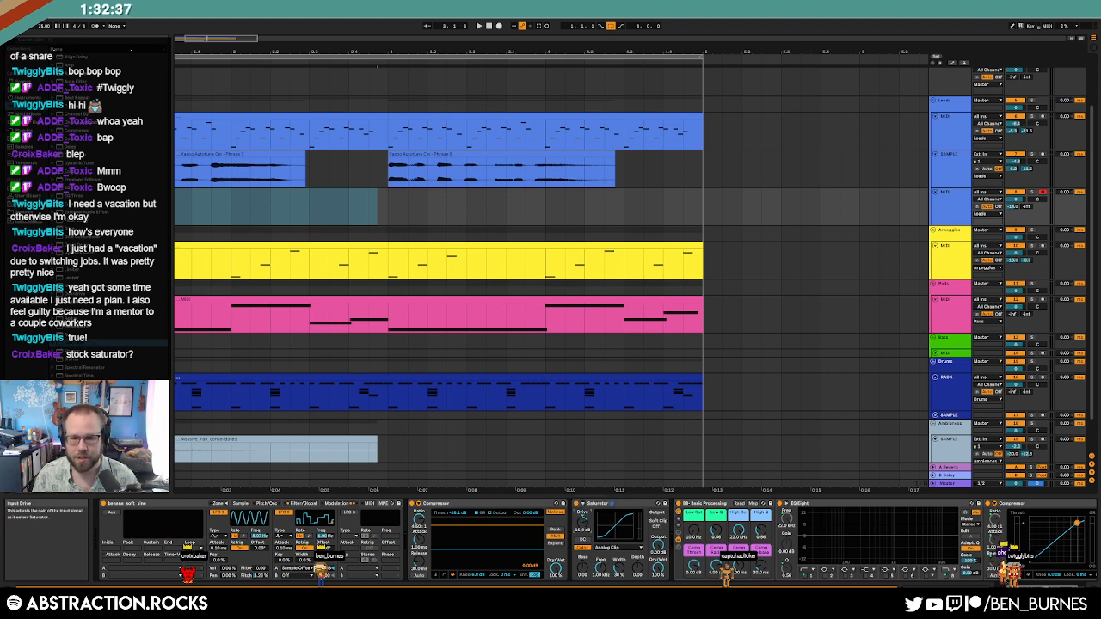
click(614, 547)
click(641, 564)
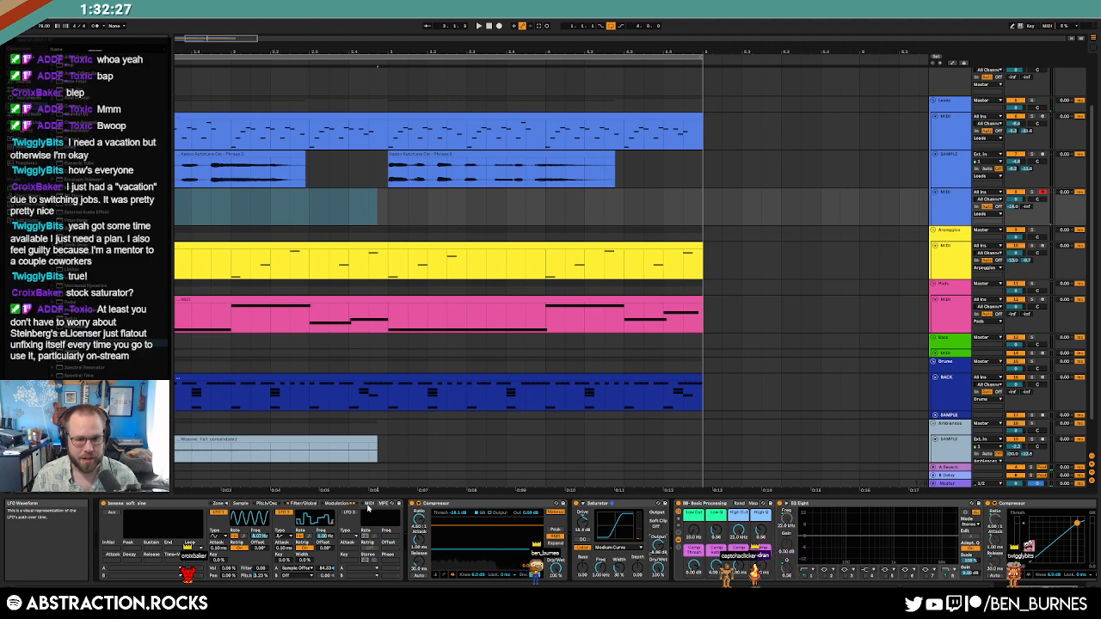
Step: Limit the sampler's number of voices to 1
click(304, 504)
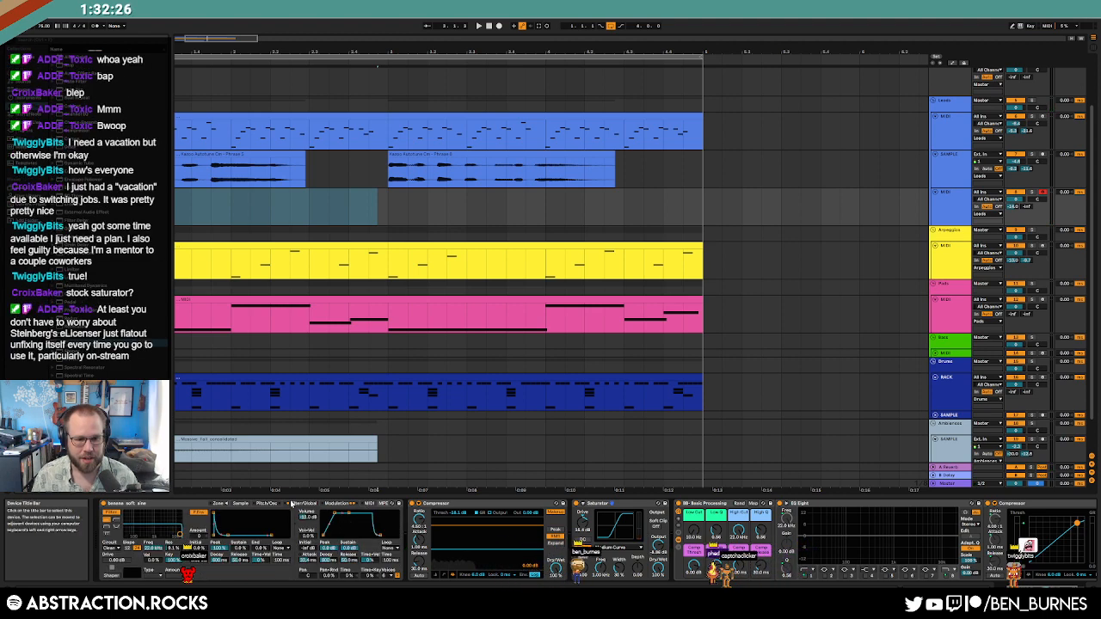
click(387, 575)
click(388, 480)
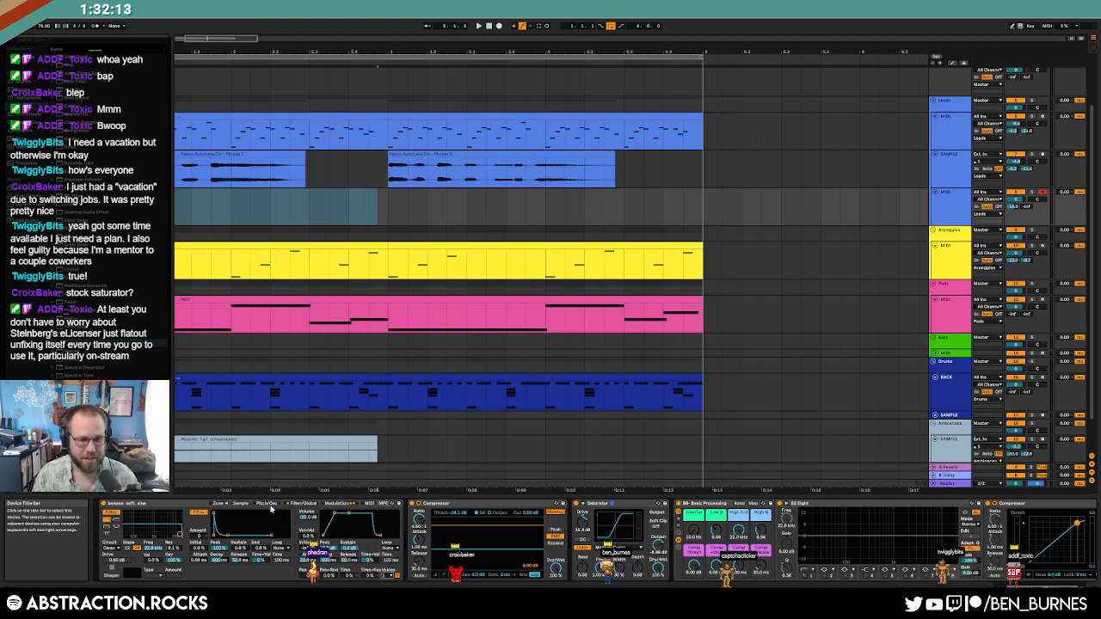
click(241, 504)
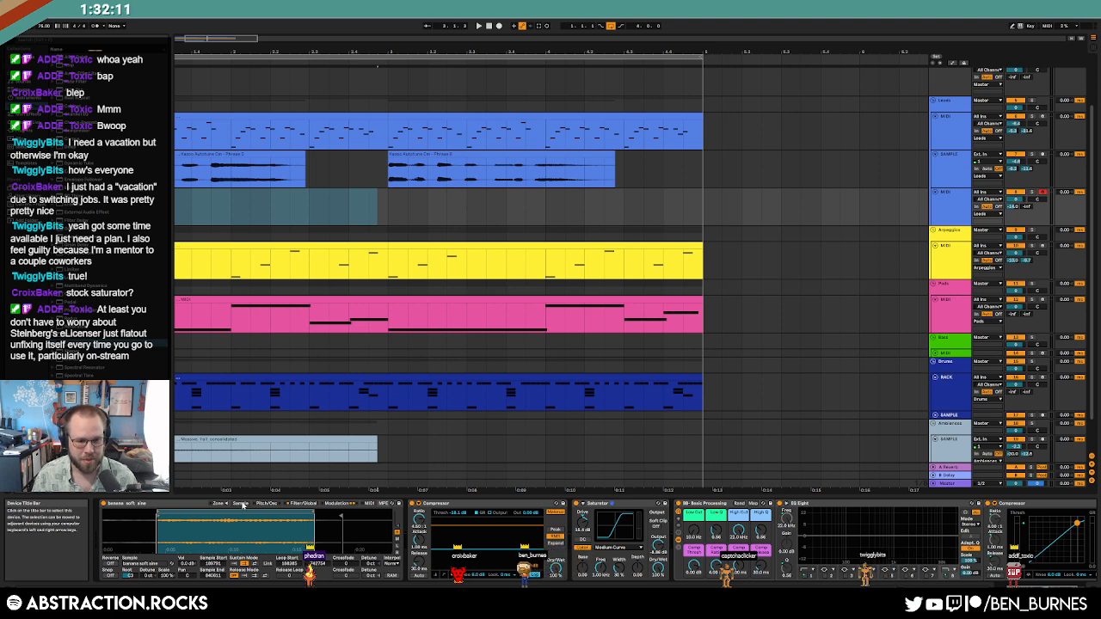
click(389, 565)
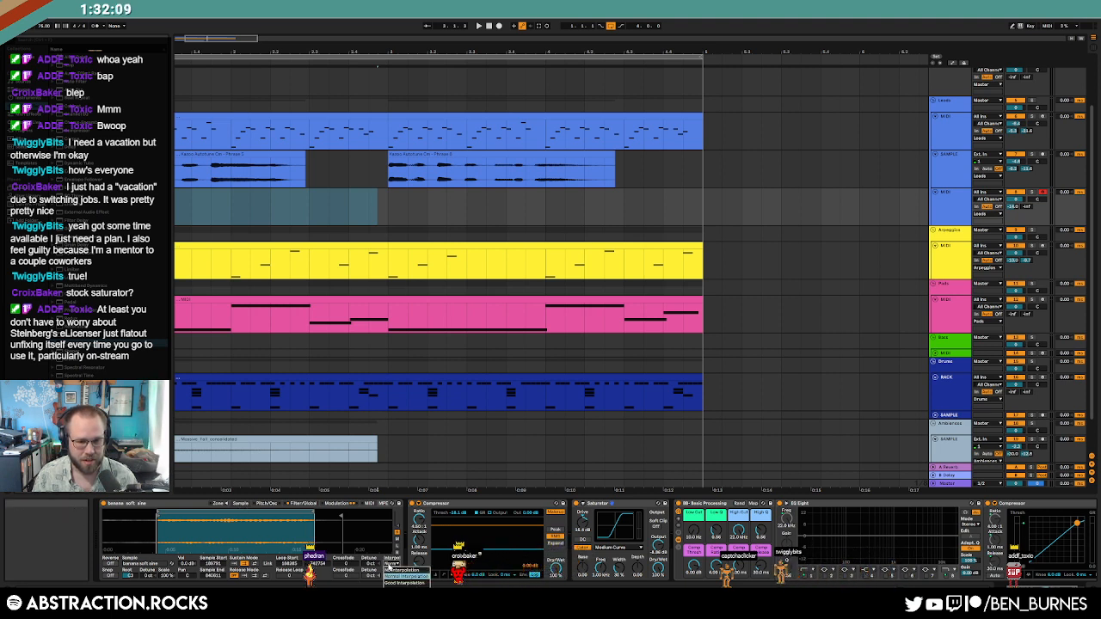
click(388, 566)
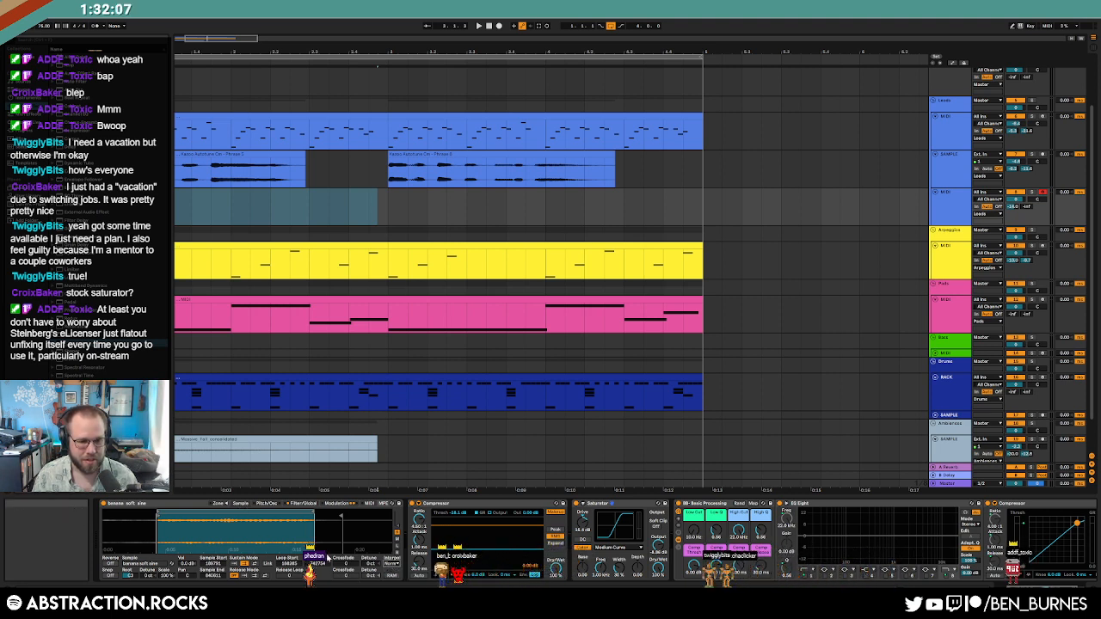
Step: Turn on global glide for the sampler and play the arrangement to try out the lead sound
click(267, 504)
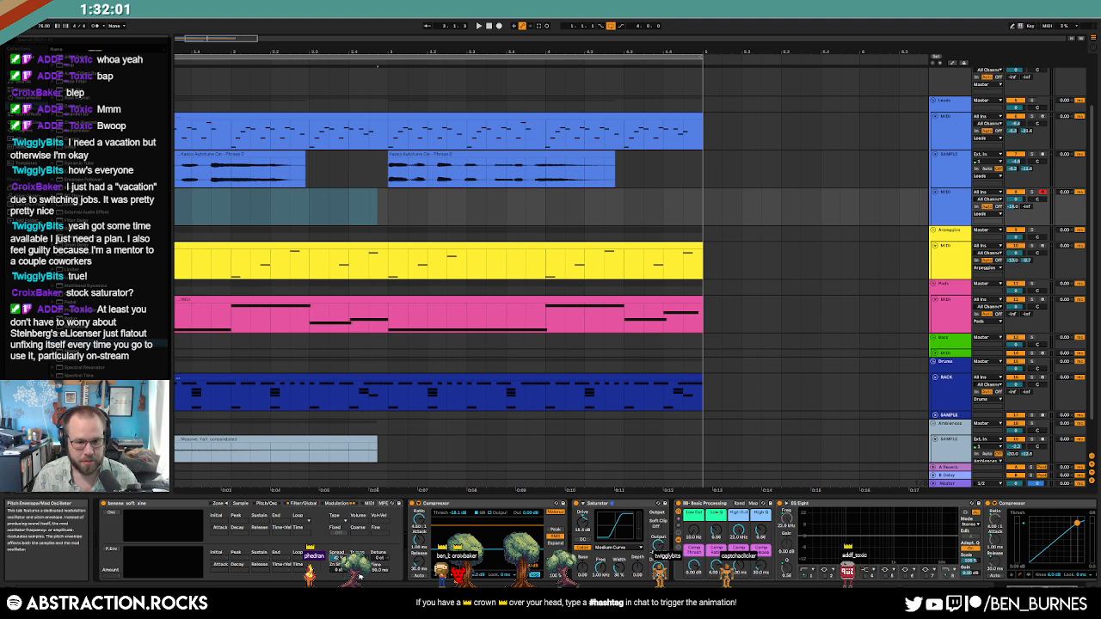
click(488, 27)
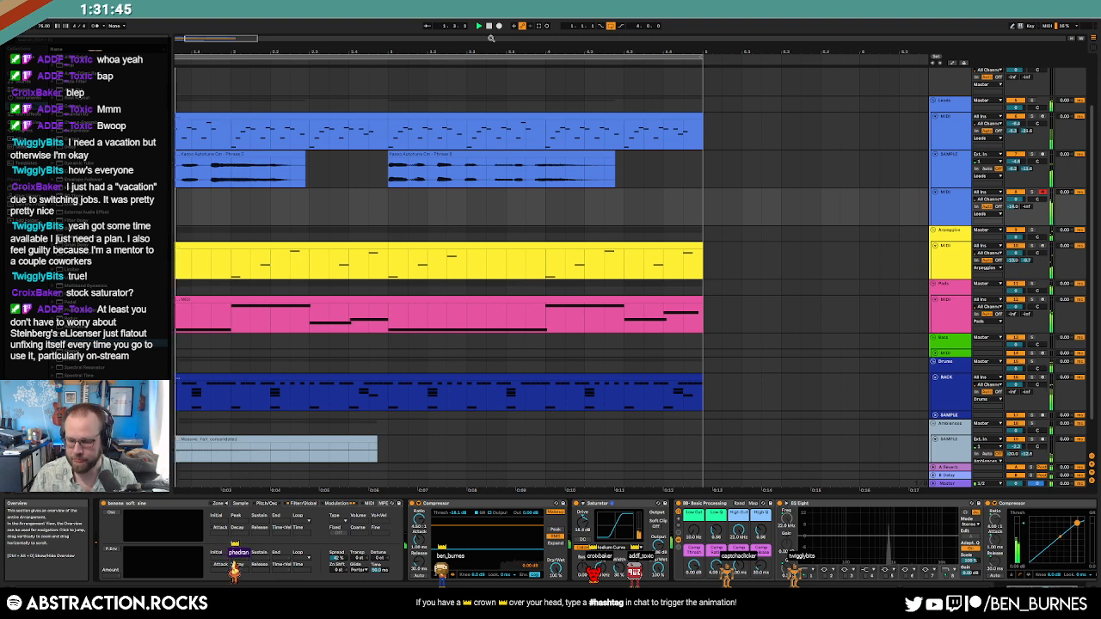
key(space)
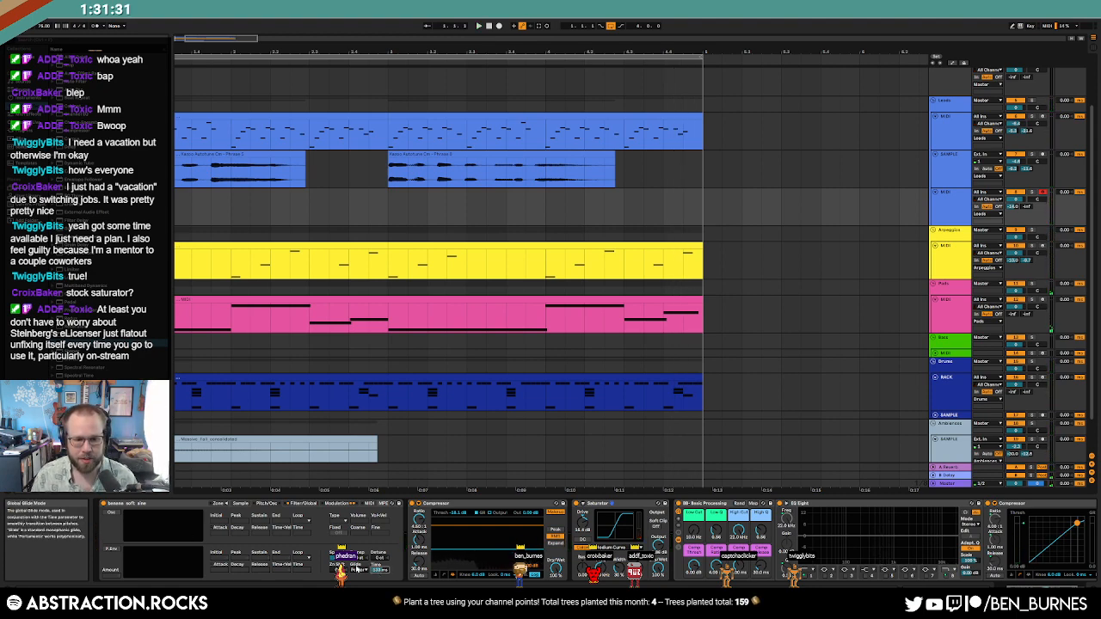
Step: Fine-tune LFO 1's pitch modulation amount and lower the Saturator's drive to about 8.67 dB during playback
click(338, 504)
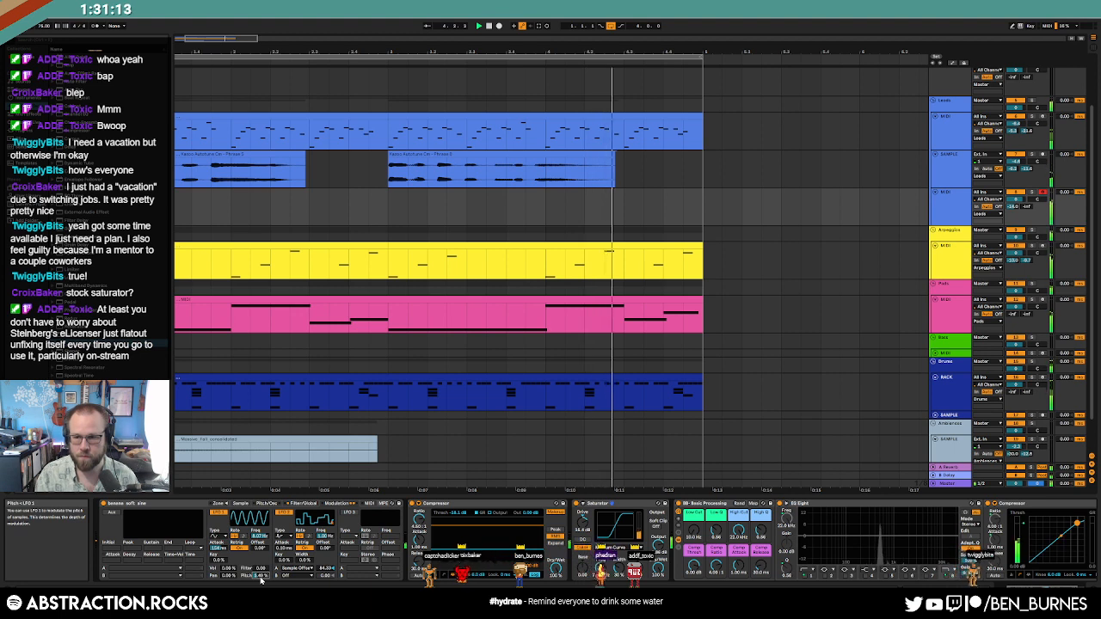
key(space)
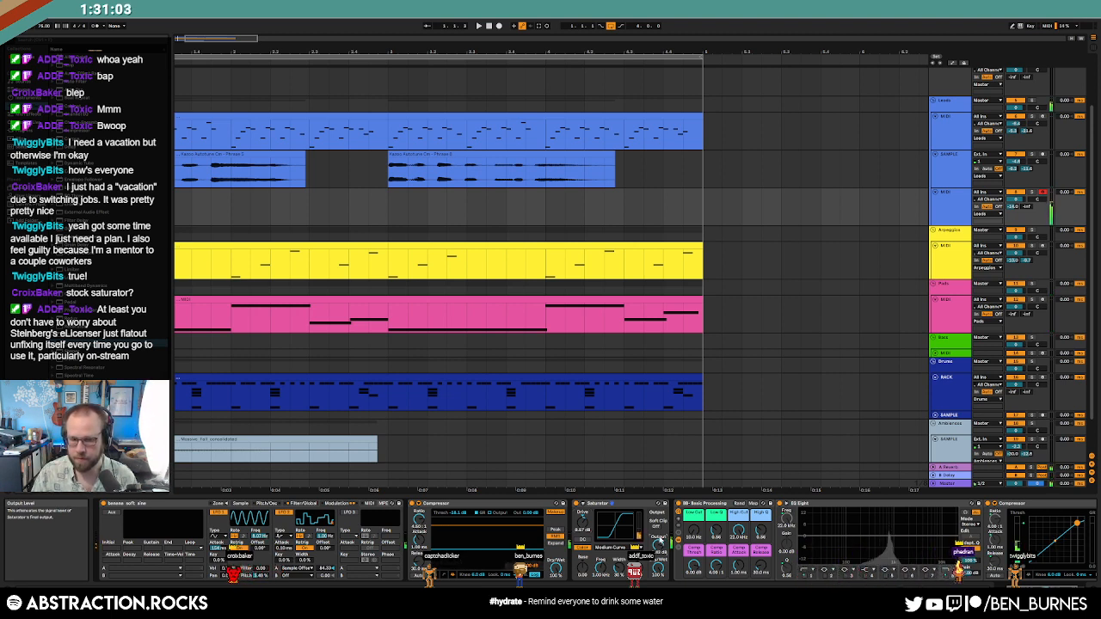
Step: Choose another glide mode in the sampler's global pitch settings
click(272, 505)
click(361, 569)
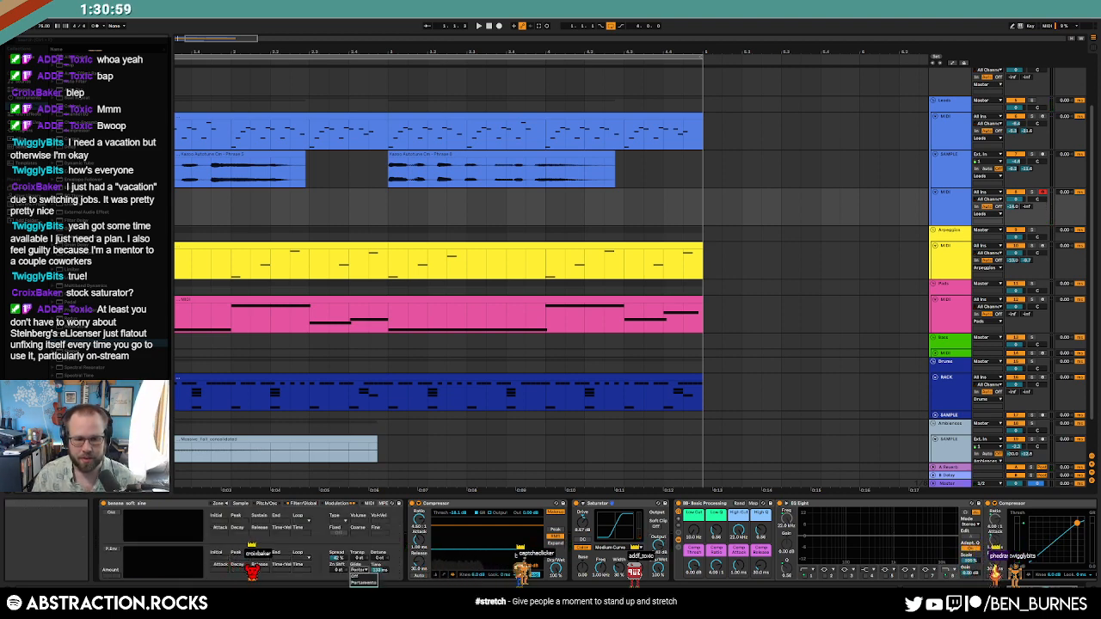
click(361, 591)
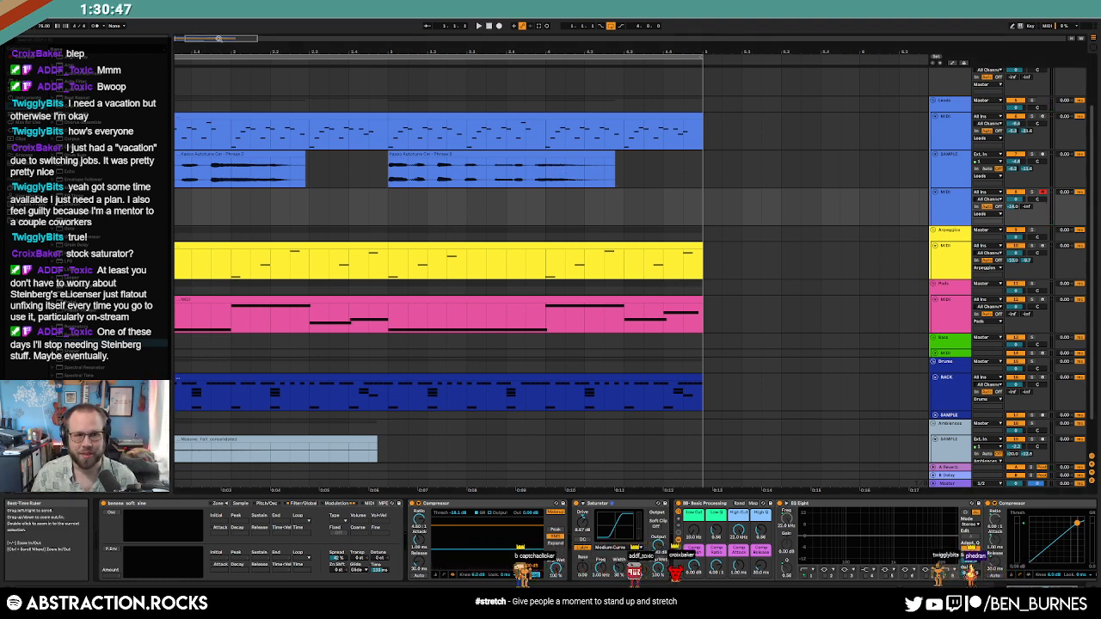
Step: Record a long-note MIDI part on the sampler's track from bar 1 to the end of bar 4
drag(219, 38, 219, 25)
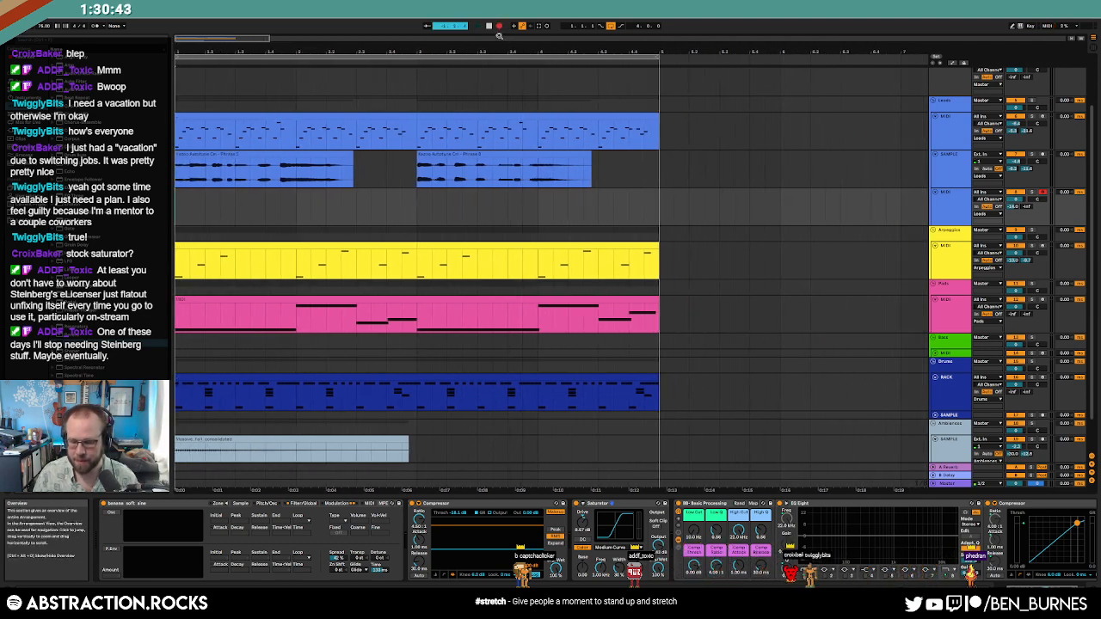
key(space)
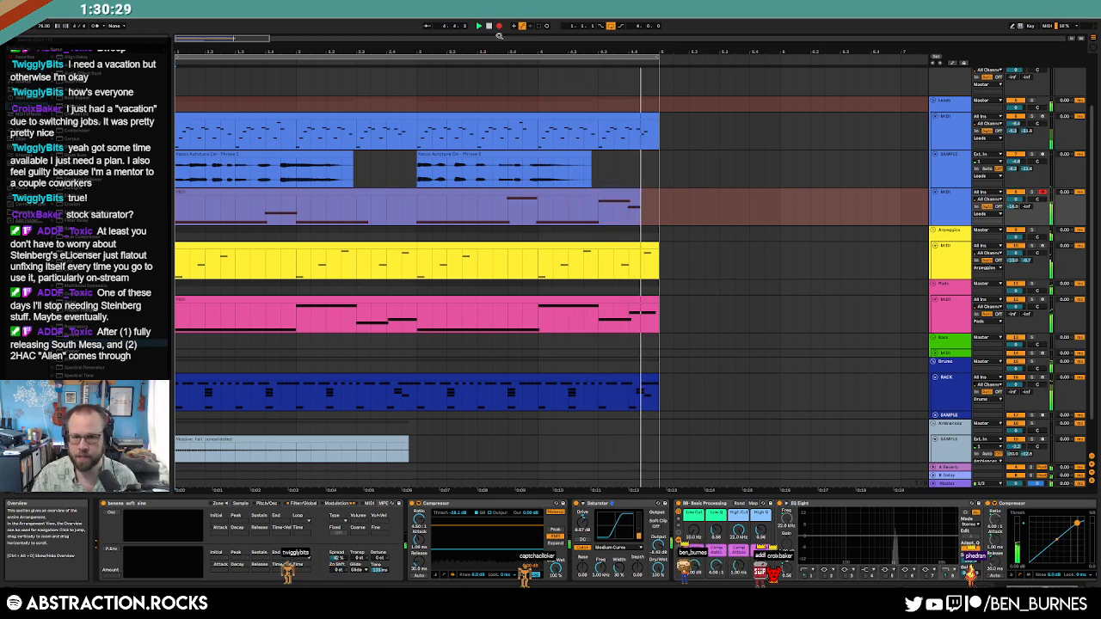
key(space)
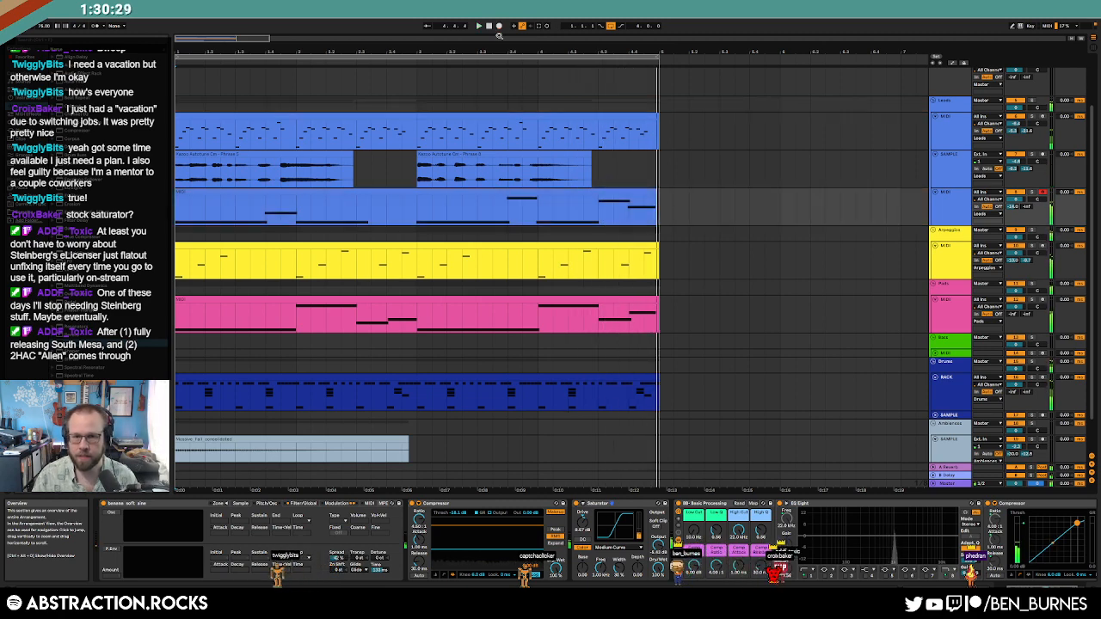
Step: Extend the recorded MIDI clip's end to the start of bar 5, in line with the other clips
click(496, 188)
click(505, 193)
click(658, 194)
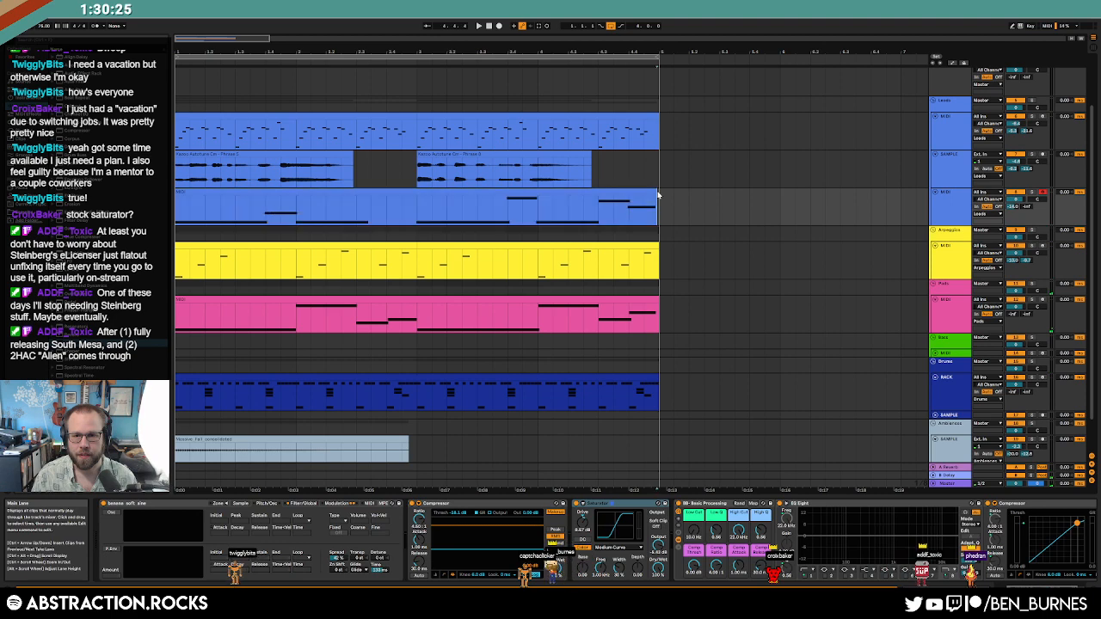
click(656, 194)
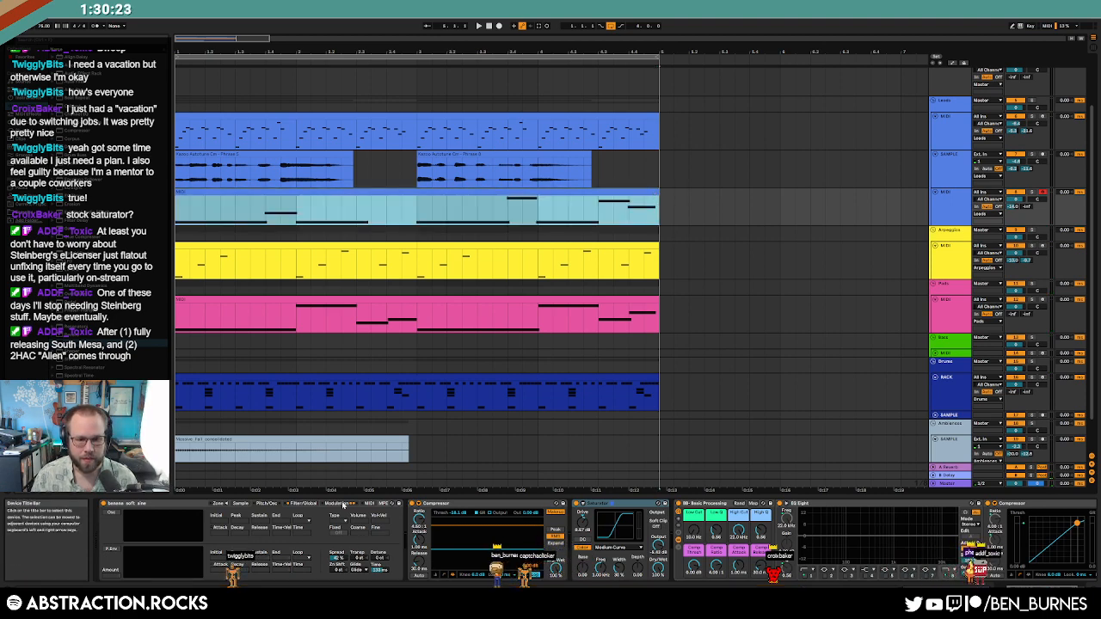
Step: Adjust the sampler's volume envelope and set the track's volume to about -4.8 dB during playback
click(363, 551)
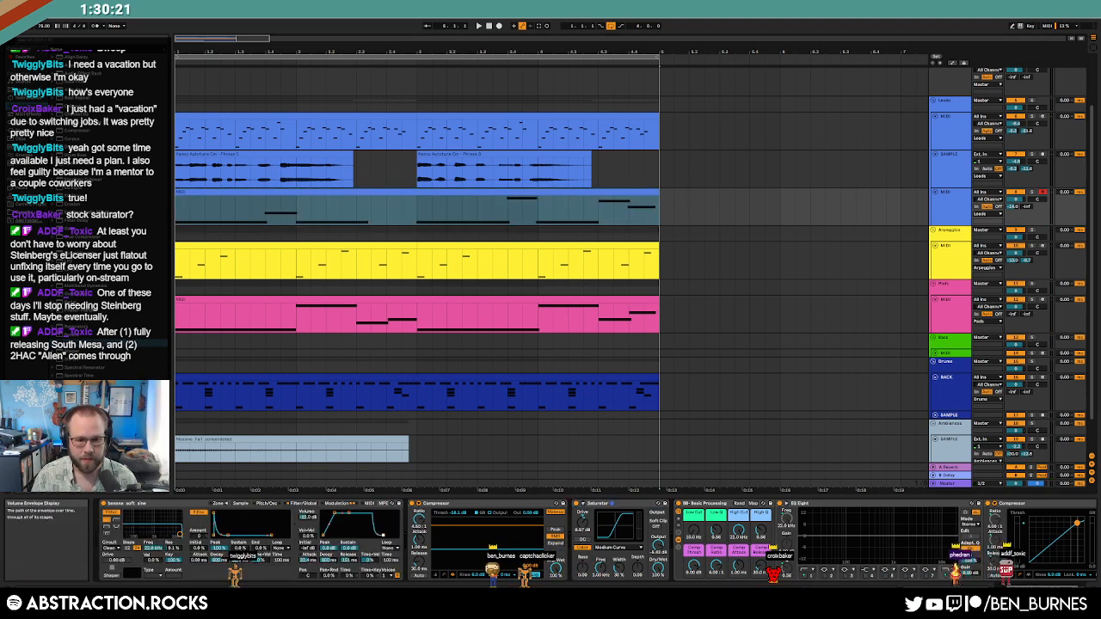
key(space)
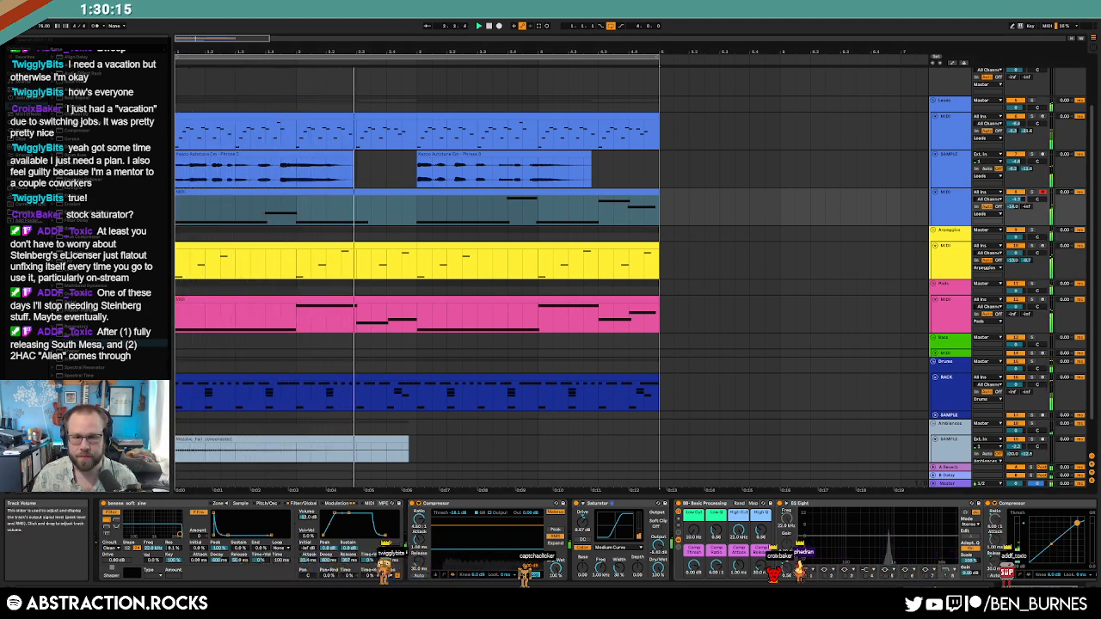
Step: Move the sampler's track into the Pads group below its MIDI track and give the track and its clip the group's pink colour
drag(952, 204, 957, 325)
right_click(954, 283)
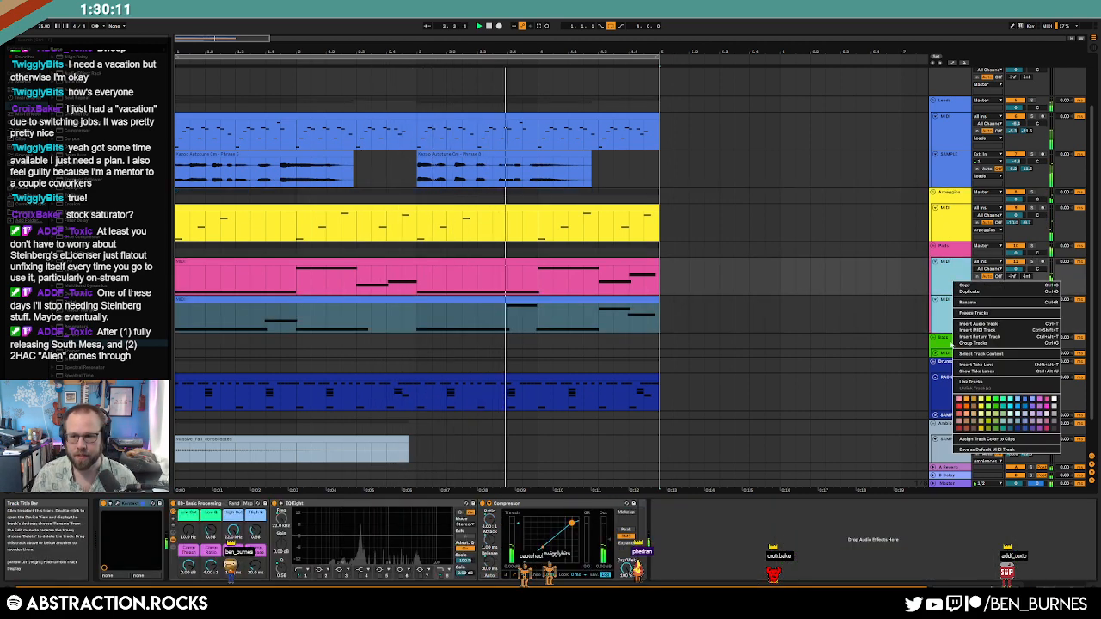
click(1047, 399)
click(961, 308)
right_click(962, 308)
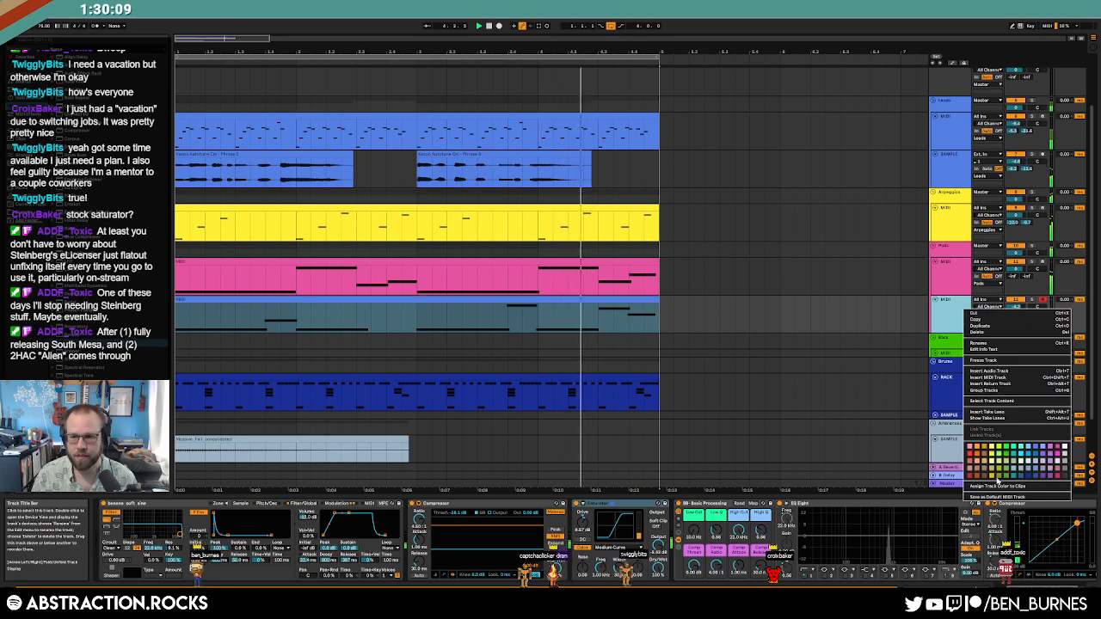
click(1011, 487)
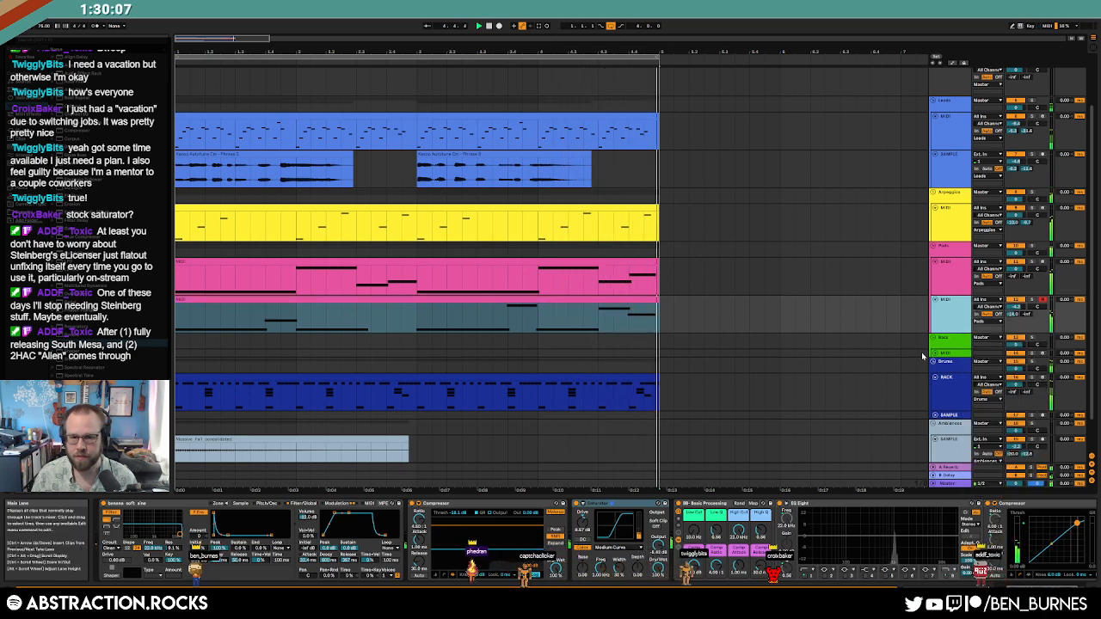
Step: Extend the last note of the sampler's pad clip to the end of the clip
double_click(643, 307)
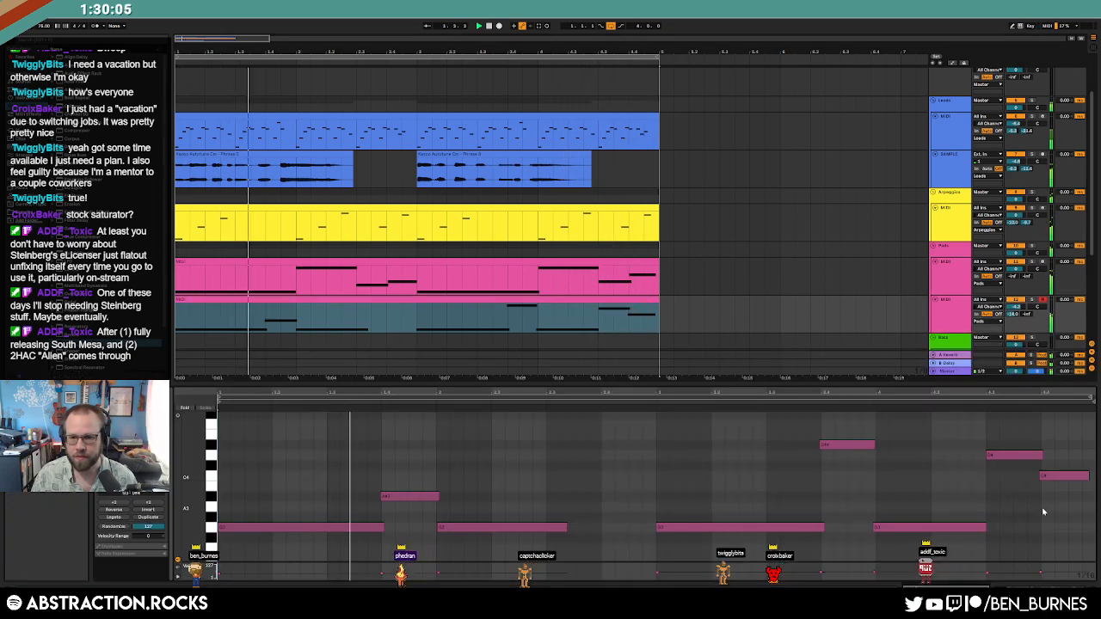
drag(1094, 476, 1097, 476)
click(1079, 456)
key(shift+Tab)
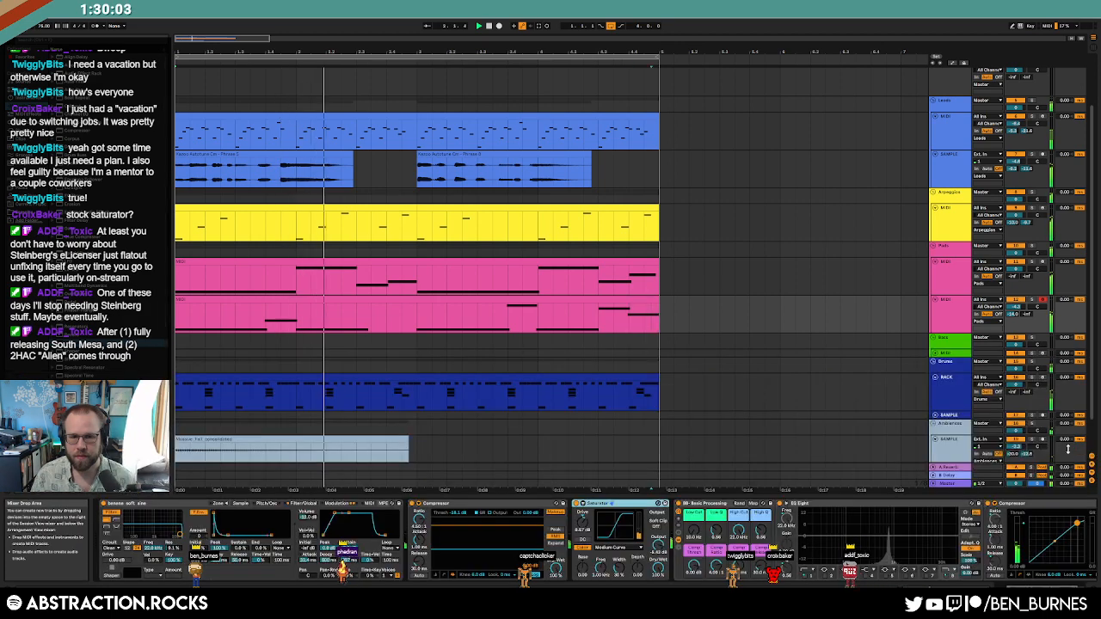
Step: Stop playback and extend the first lead MIDI clip over its neighbouring copy to the start of bar 8
scroll(746, 355, down, 1)
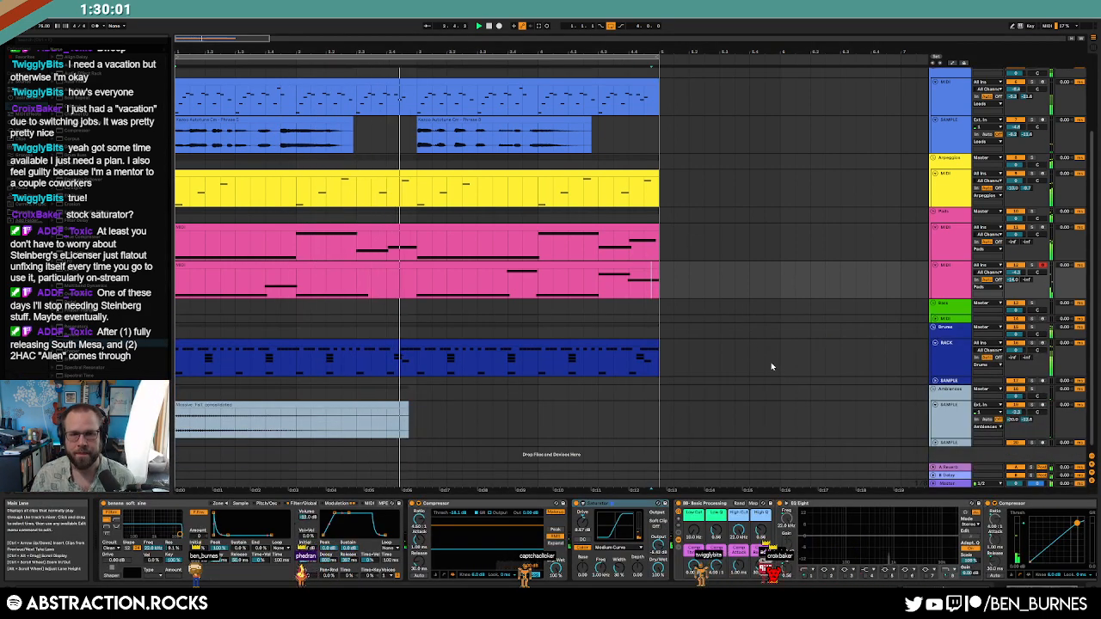
scroll(753, 348, up, 1)
scroll(415, 169, down, 2)
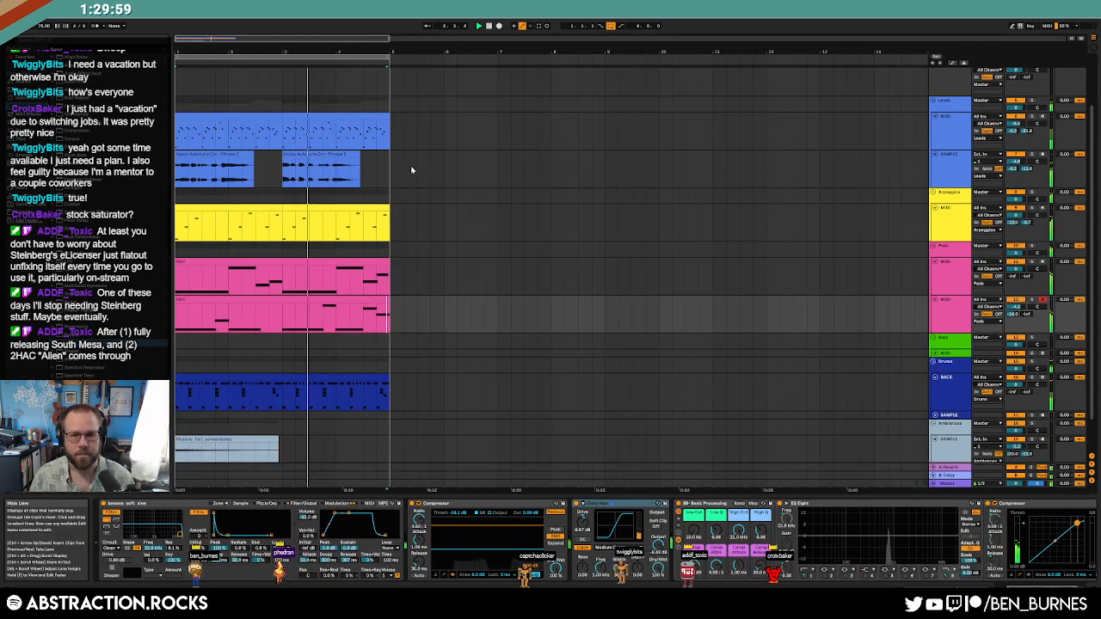
click(344, 115)
double_click(272, 115)
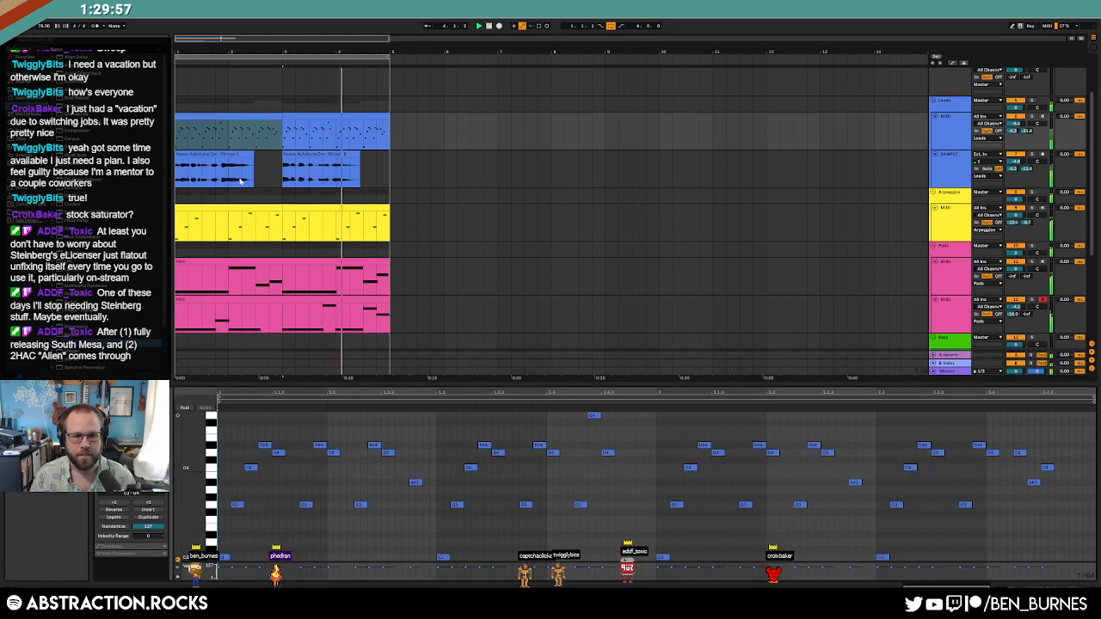
drag(177, 129, 387, 131)
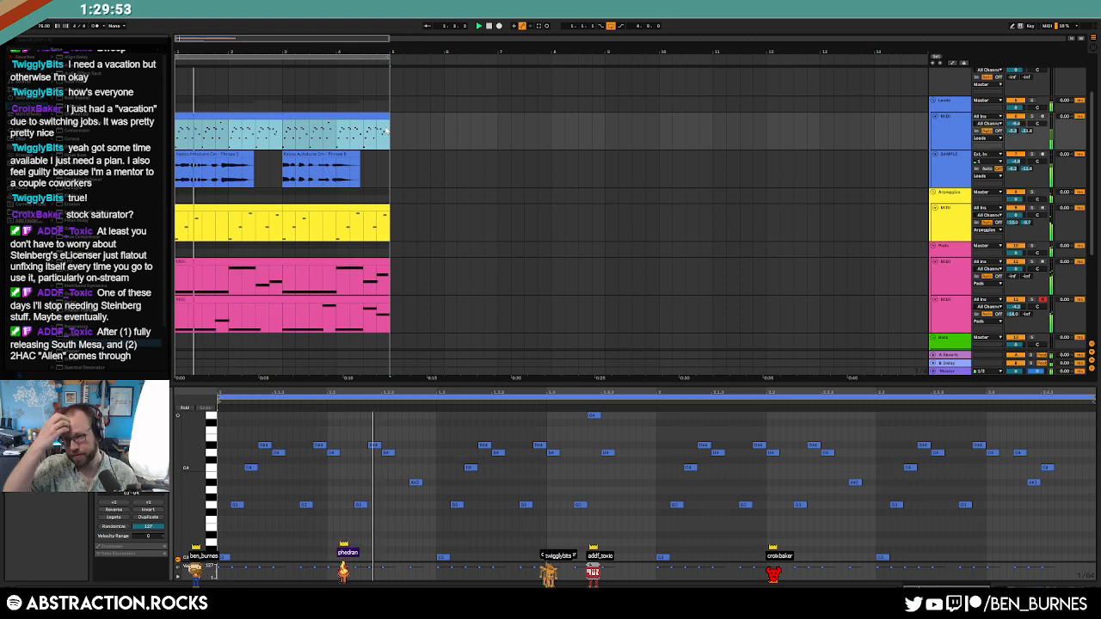
key(space)
key(shift+Tab)
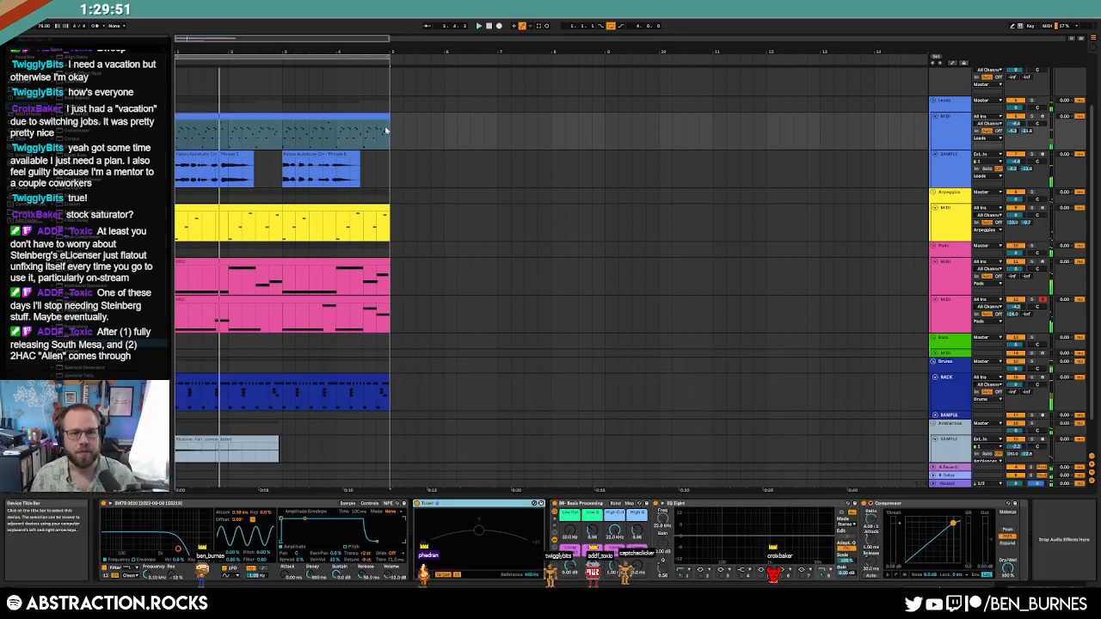
drag(384, 118, 550, 119)
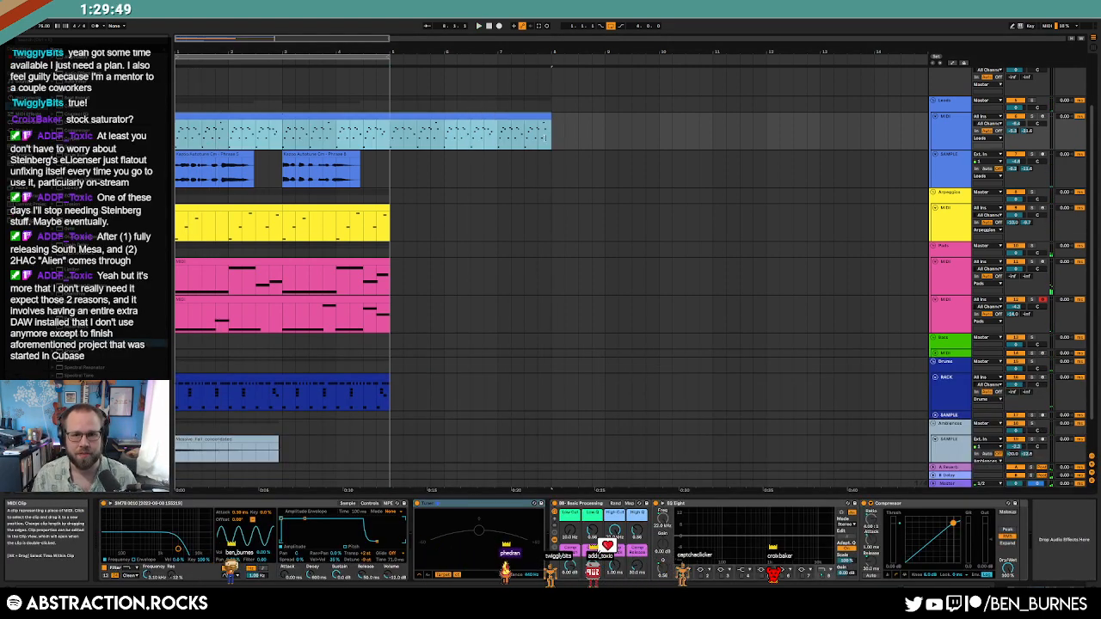
Step: Duplicate bars 1 to 4 of the Leads sample track to bar 5 and delete the copied clip at bar 7
drag(393, 167, 177, 168)
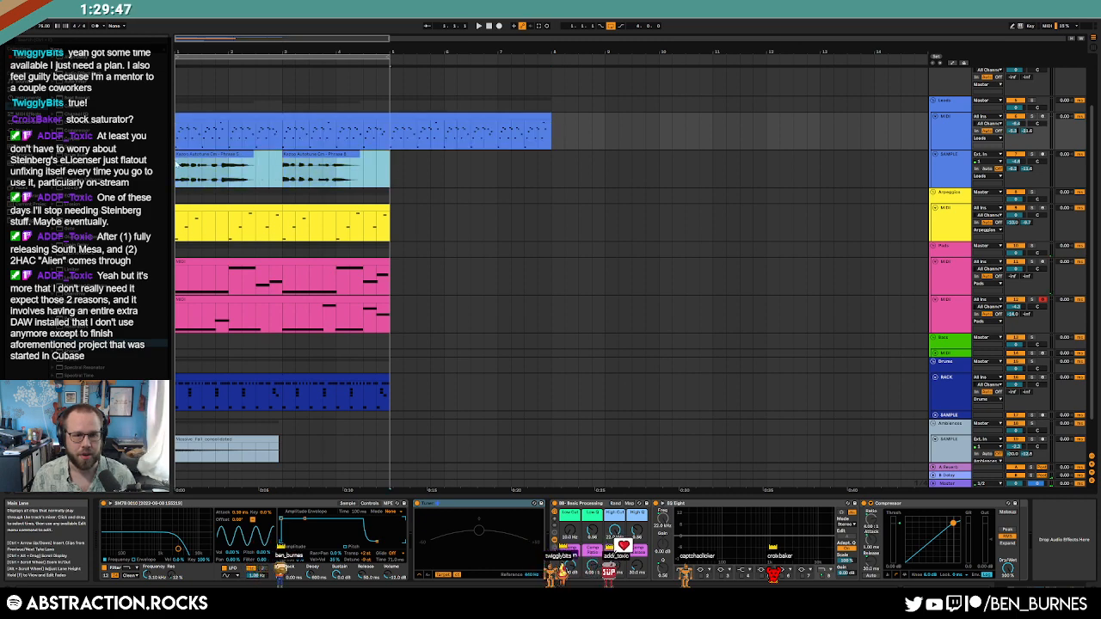
key(ctrl+d)
click(538, 203)
click(538, 156)
key(Delete)
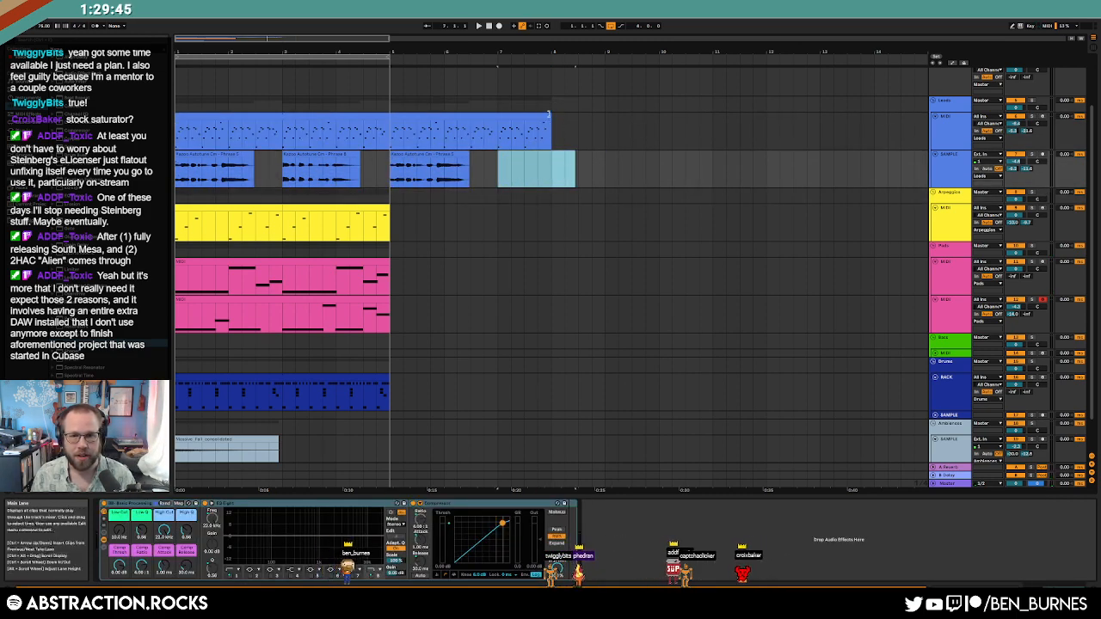
Step: Extend the lead MIDI clip and the first arpeggio clip to the start of bar 9
drag(551, 118, 592, 118)
click(540, 170)
click(314, 207)
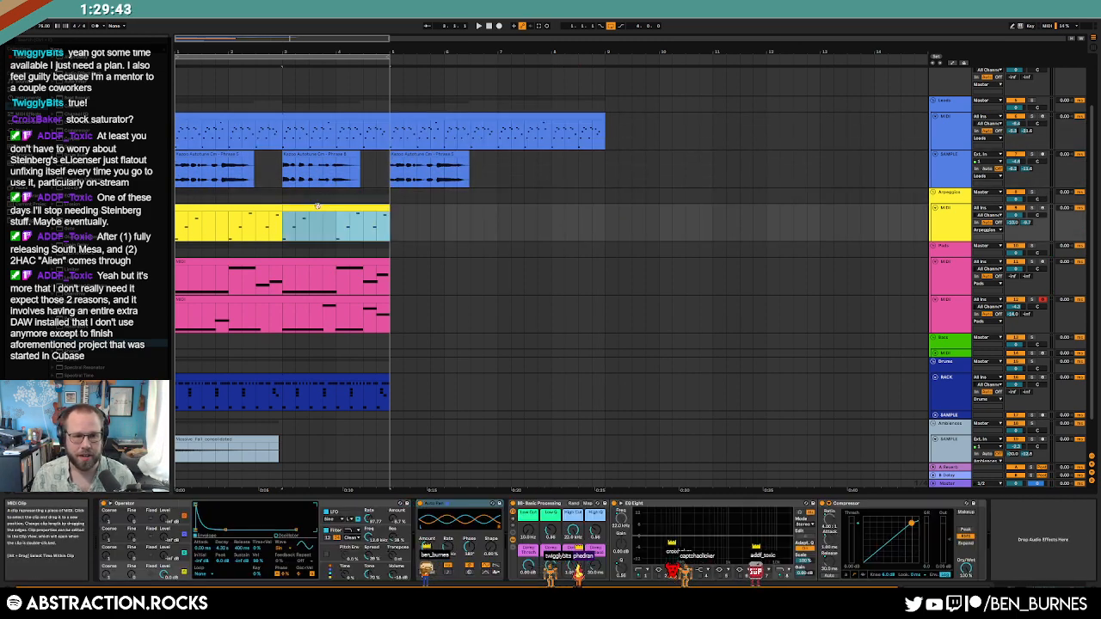
click(261, 206)
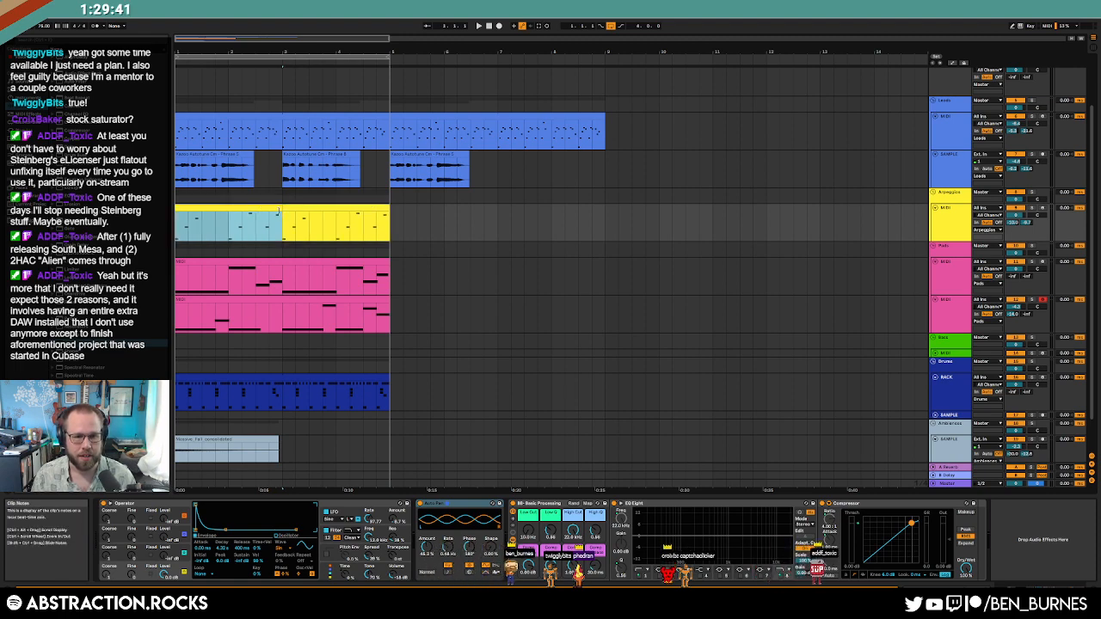
double_click(261, 206)
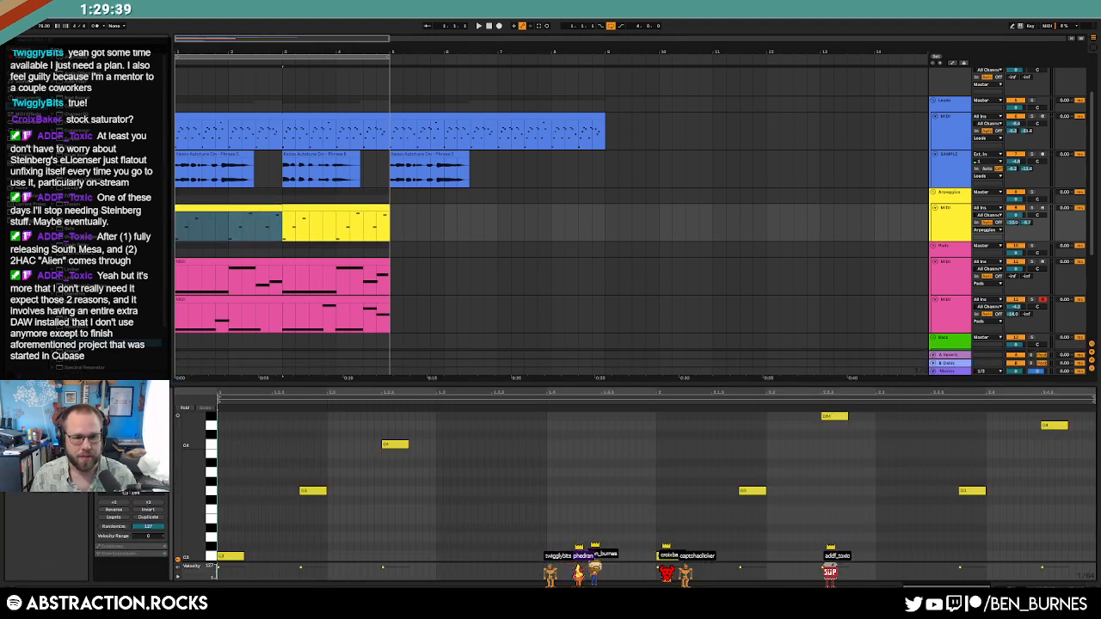
drag(283, 228, 633, 230)
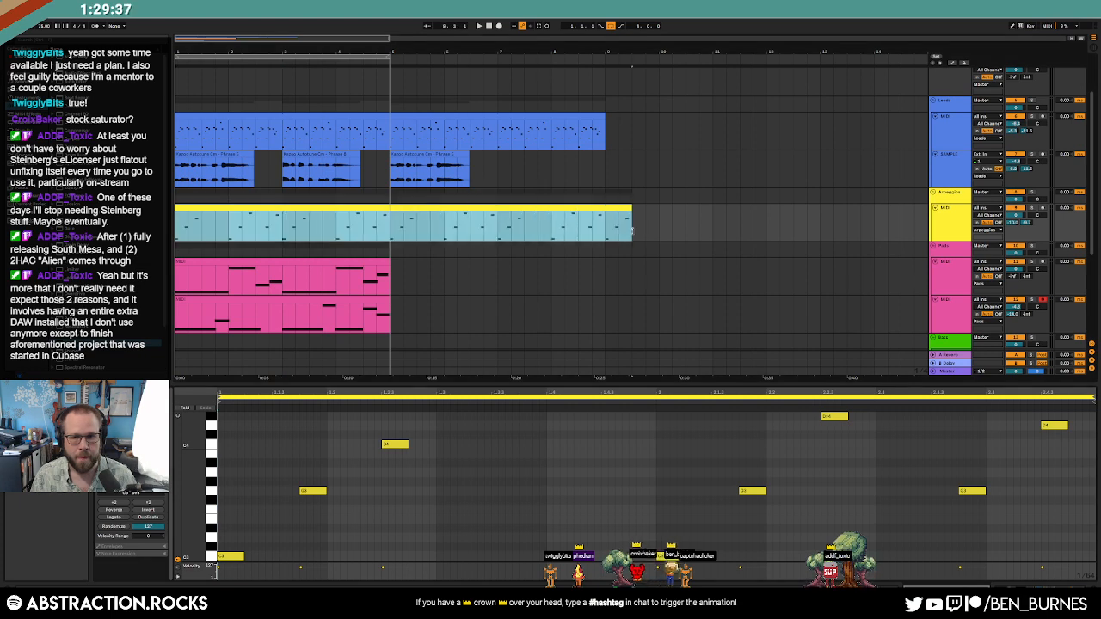
key(shift+Tab)
Step: Duplicate both pad clips to bar 5 and extend the drum rack clip to the start of bar 9
click(299, 262)
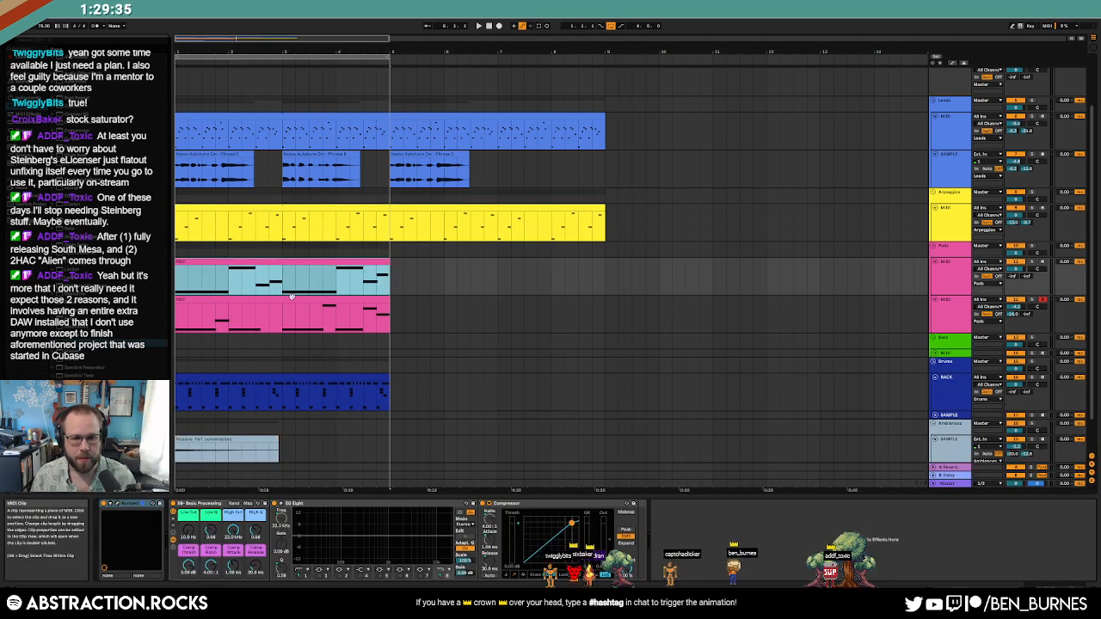
shift+click(292, 298)
key(ctrl+d)
click(430, 365)
drag(388, 379, 602, 382)
Step: Copy the ambience sample clip to bar 5 and extend the arrangement loop to the start of bar 9
scroll(426, 411, down, 2)
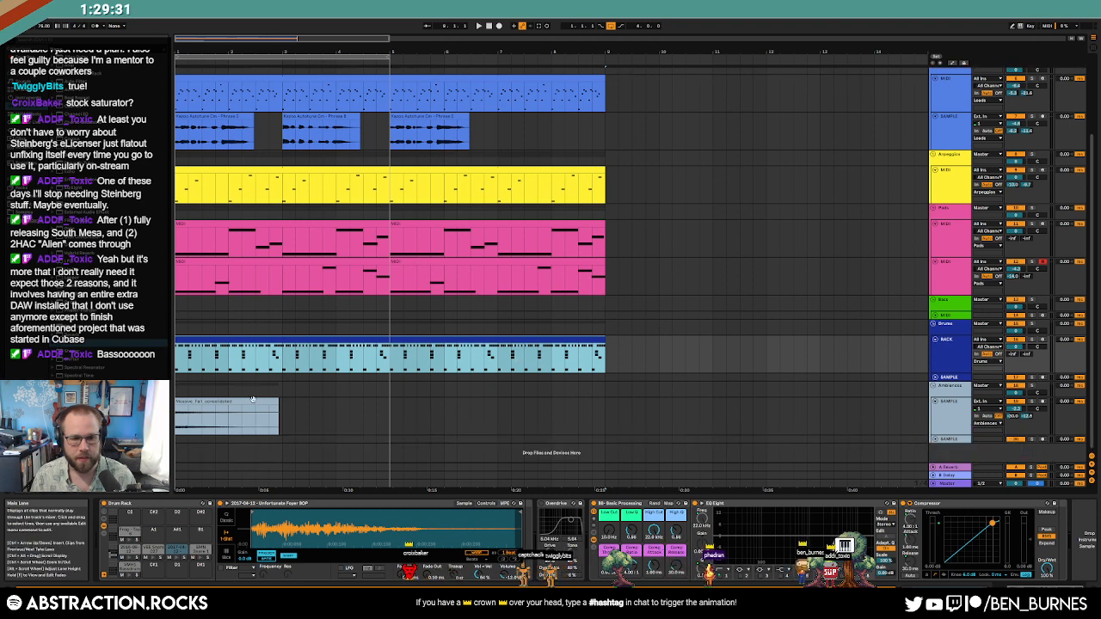
drag(253, 402, 509, 415)
click(634, 423)
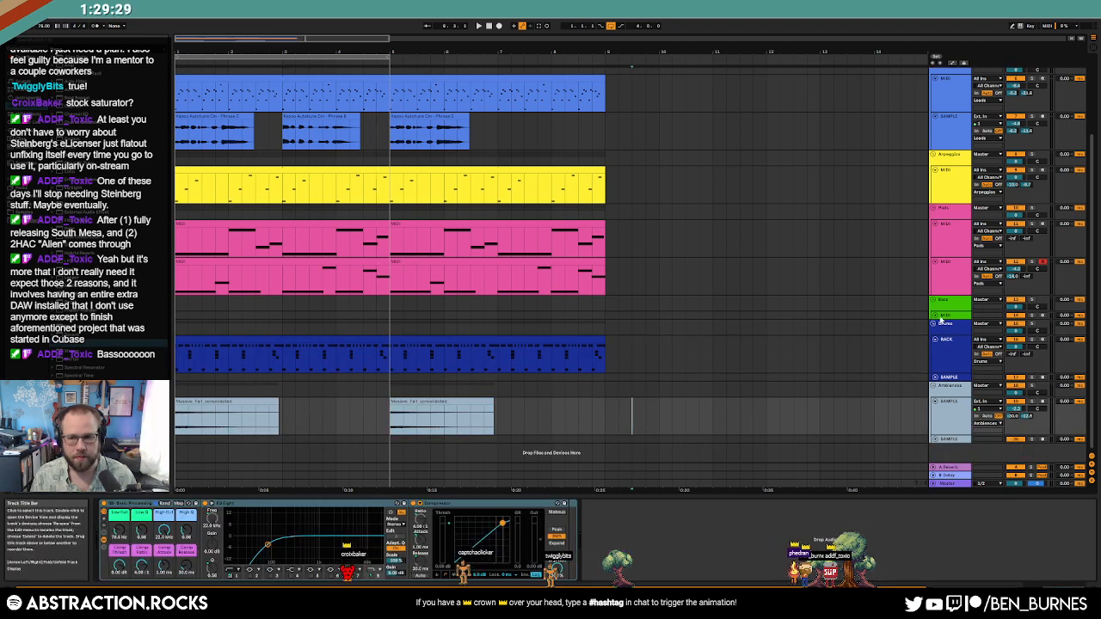
scroll(804, 392, up, 1)
click(698, 407)
scroll(693, 408, down, 1)
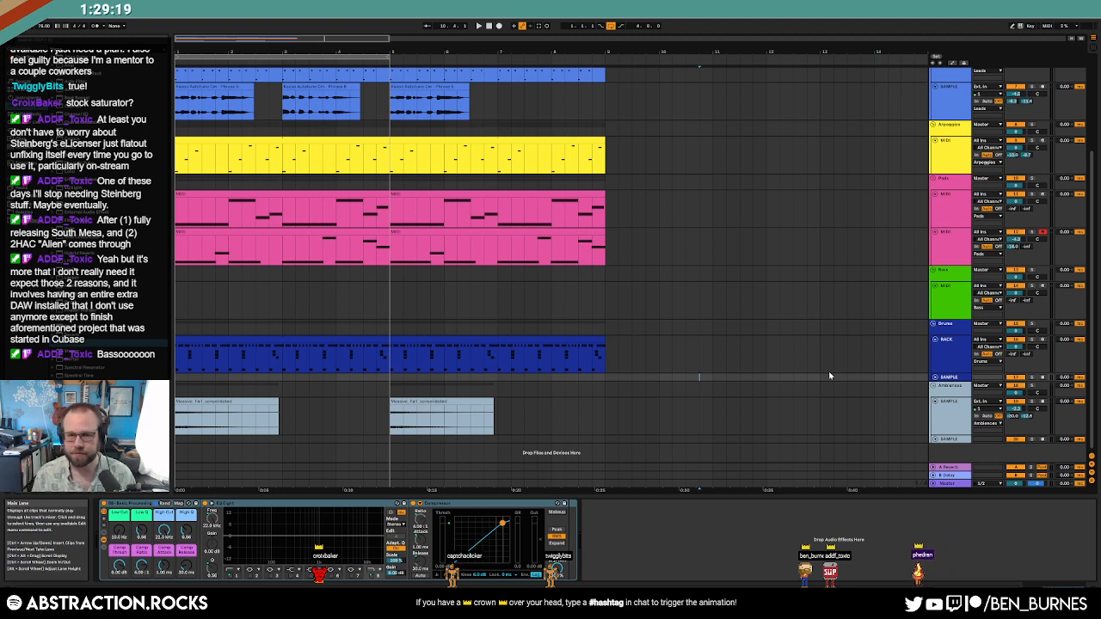
drag(387, 58, 600, 78)
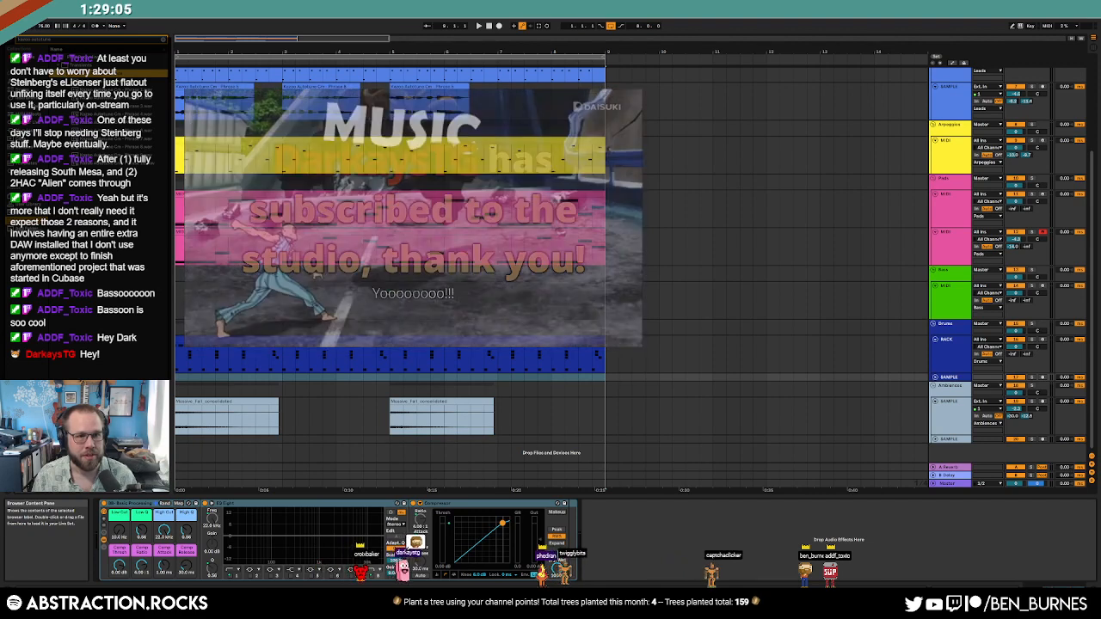
Step: Audition the autotune phrase samples in the browser and place one at bar 7 of the Leads sample track
scroll(416, 187, up, 2)
click(120, 90)
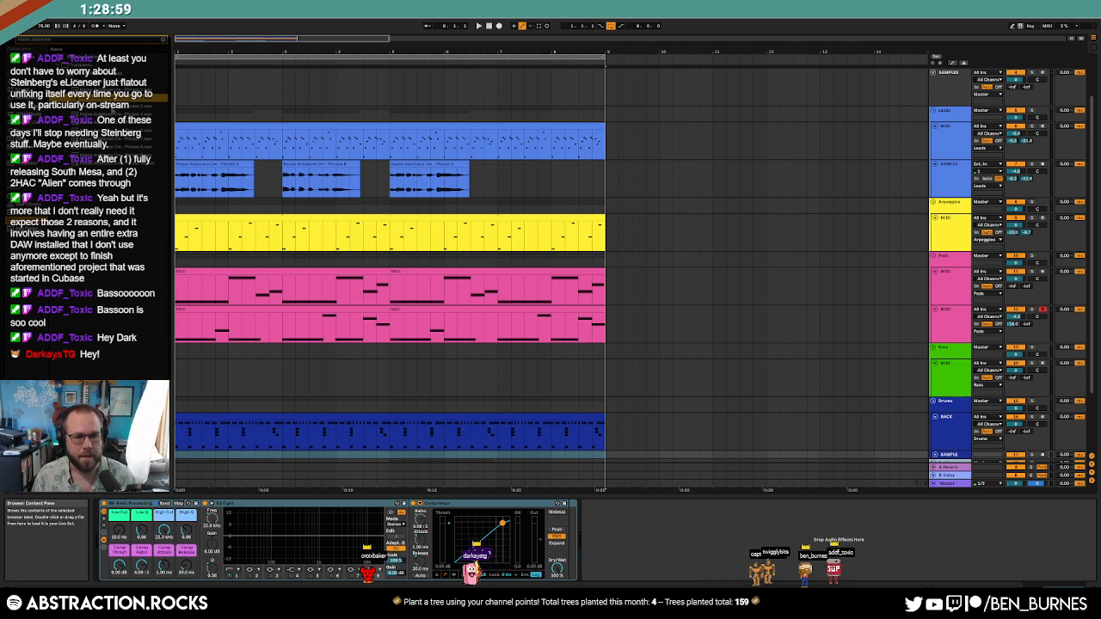
click(113, 108)
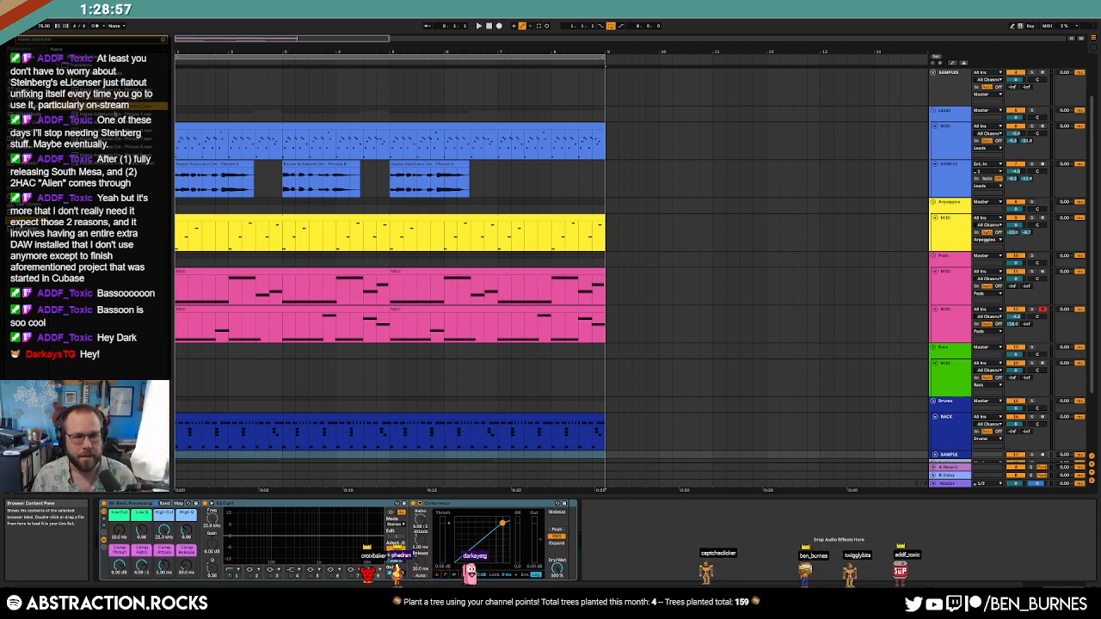
click(115, 113)
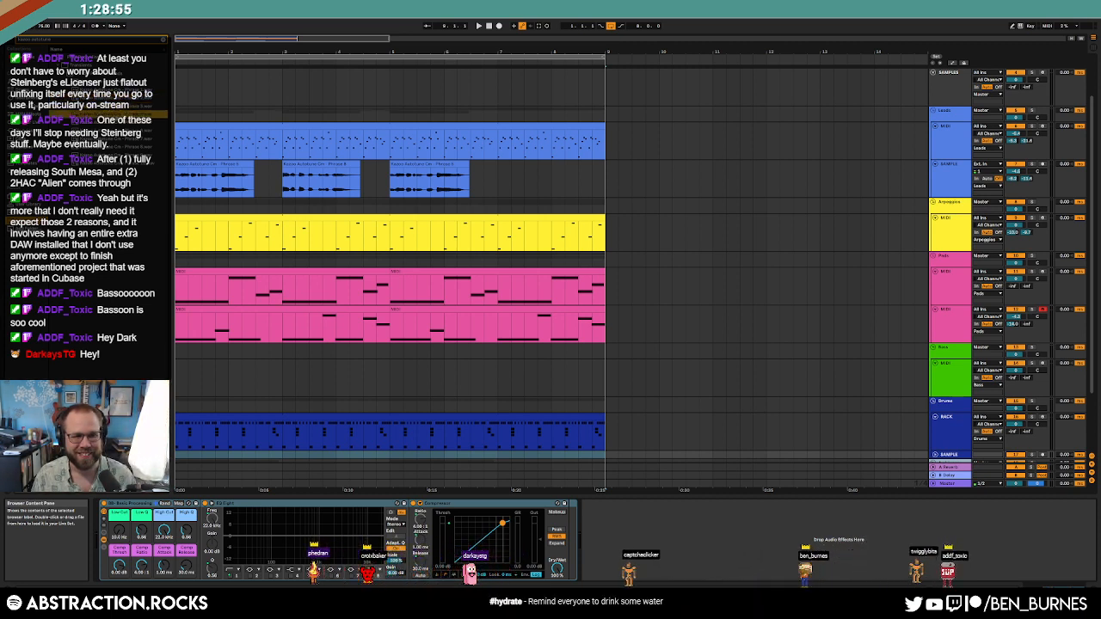
click(117, 121)
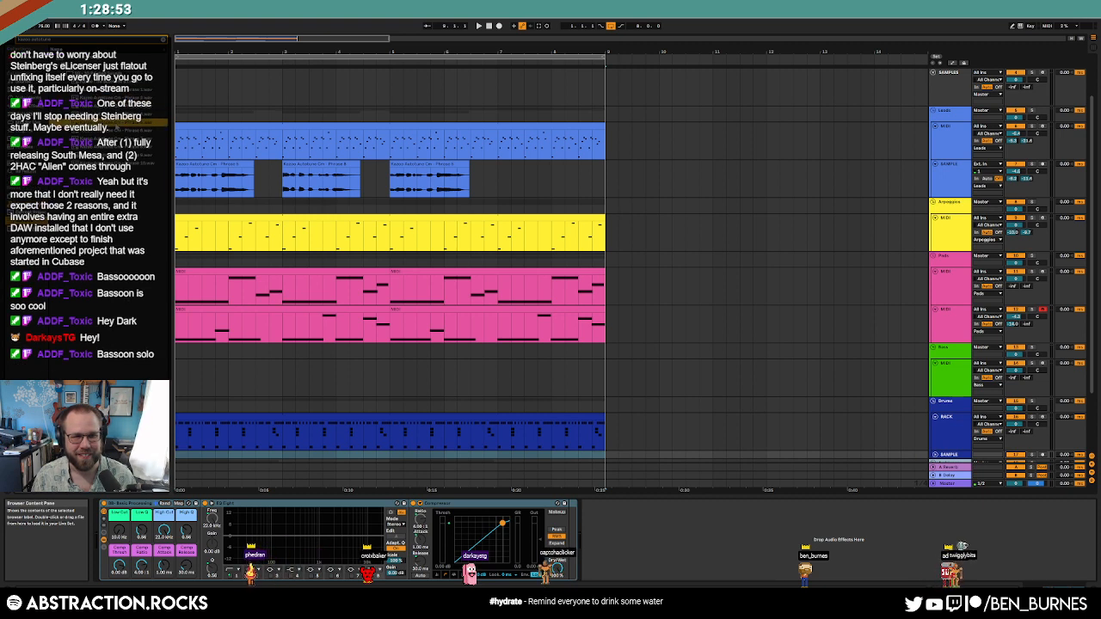
click(130, 132)
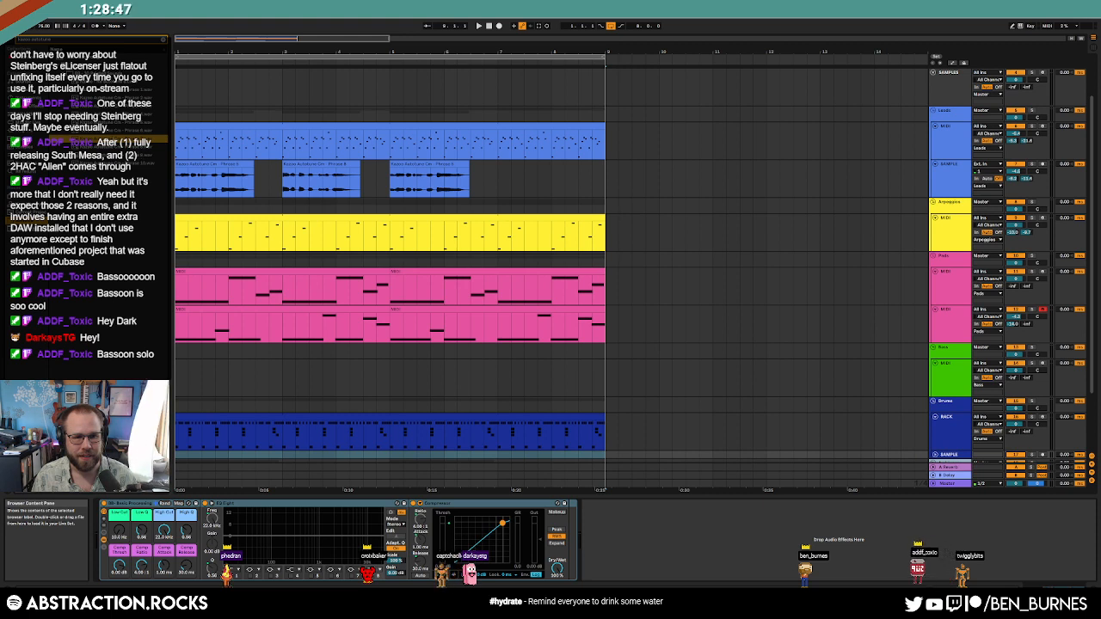
drag(129, 138, 341, 162)
drag(494, 184, 489, 184)
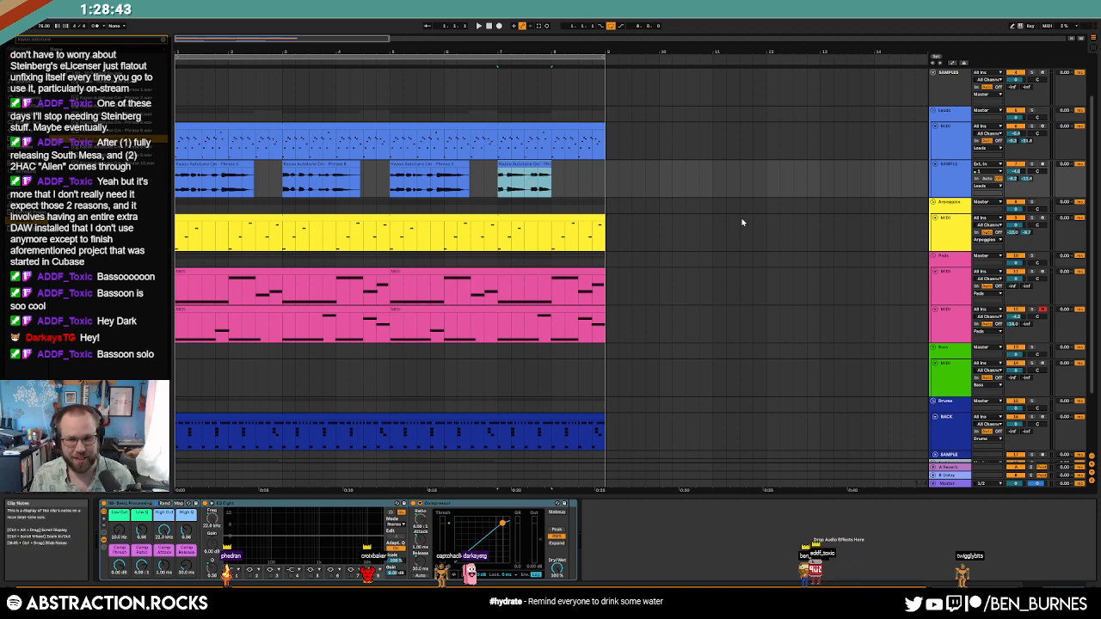
Step: Load Kontakt as the instrument on the Bass group's MIDI track and move its window clear of the track headers
click(956, 380)
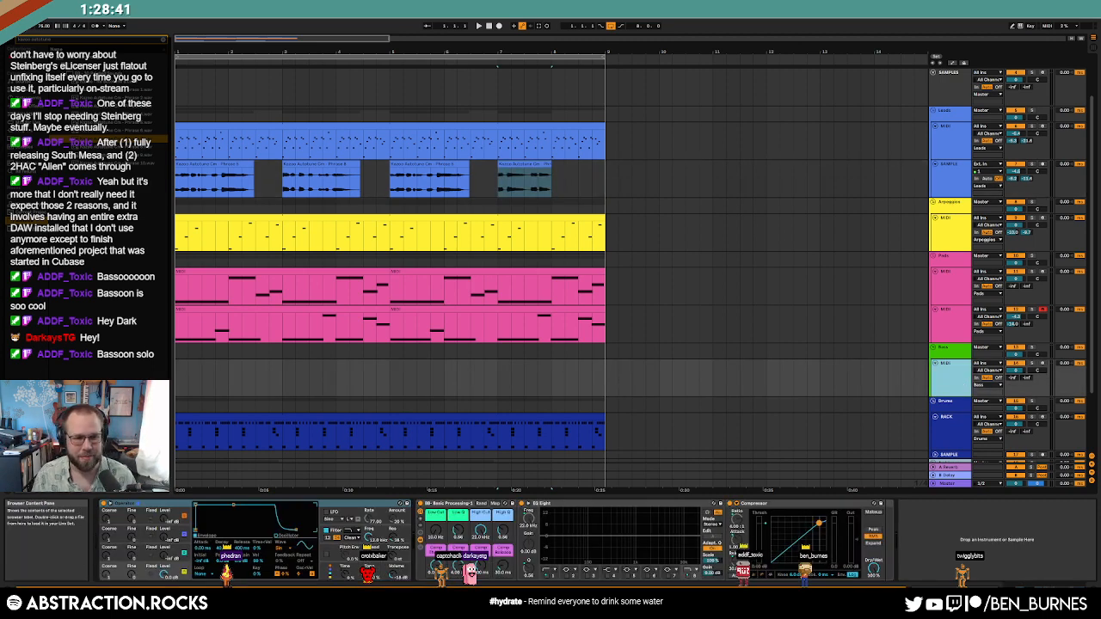
click(24, 131)
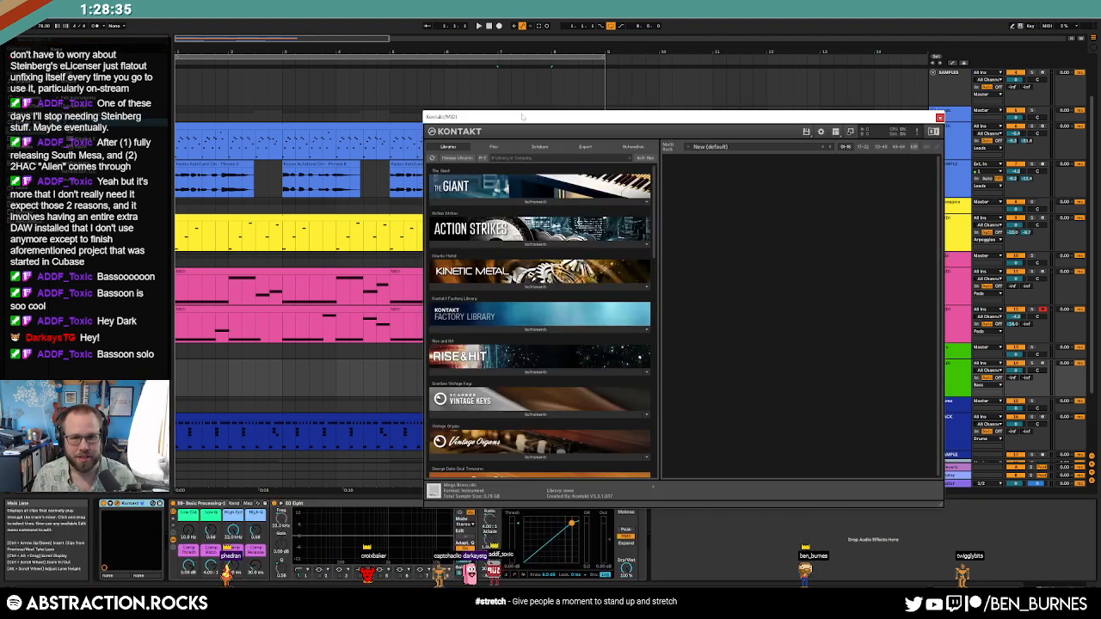
drag(522, 117, 418, 94)
Step: Search Kontakt's database for "bassoon", load the Bassoon instrument and arm the Bass group's MIDI track for recording
drag(553, 171, 574, 396)
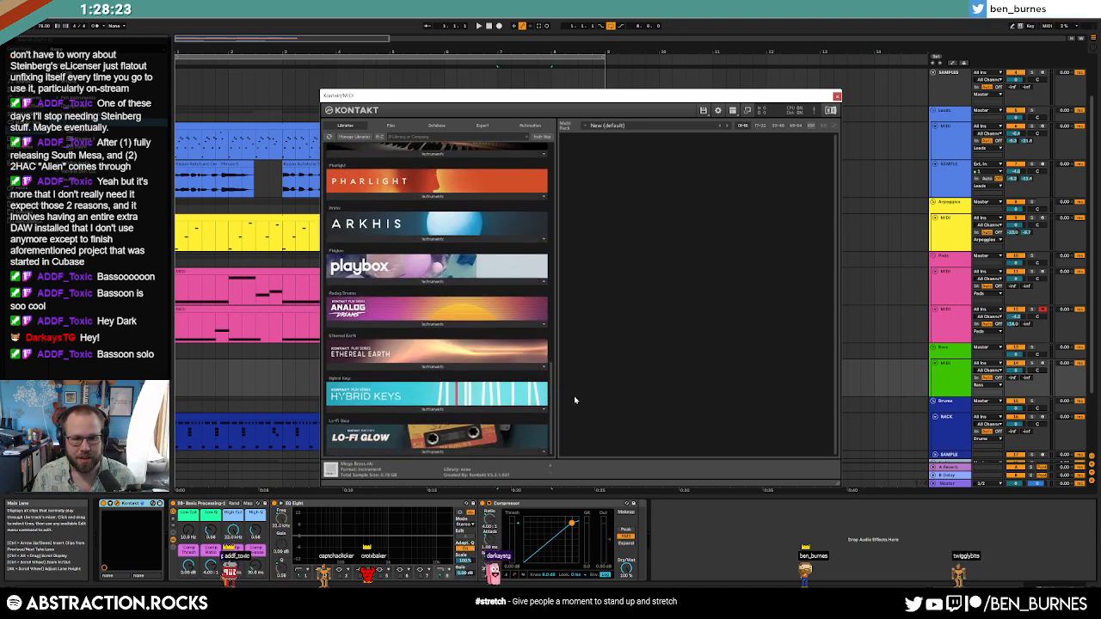
click(391, 126)
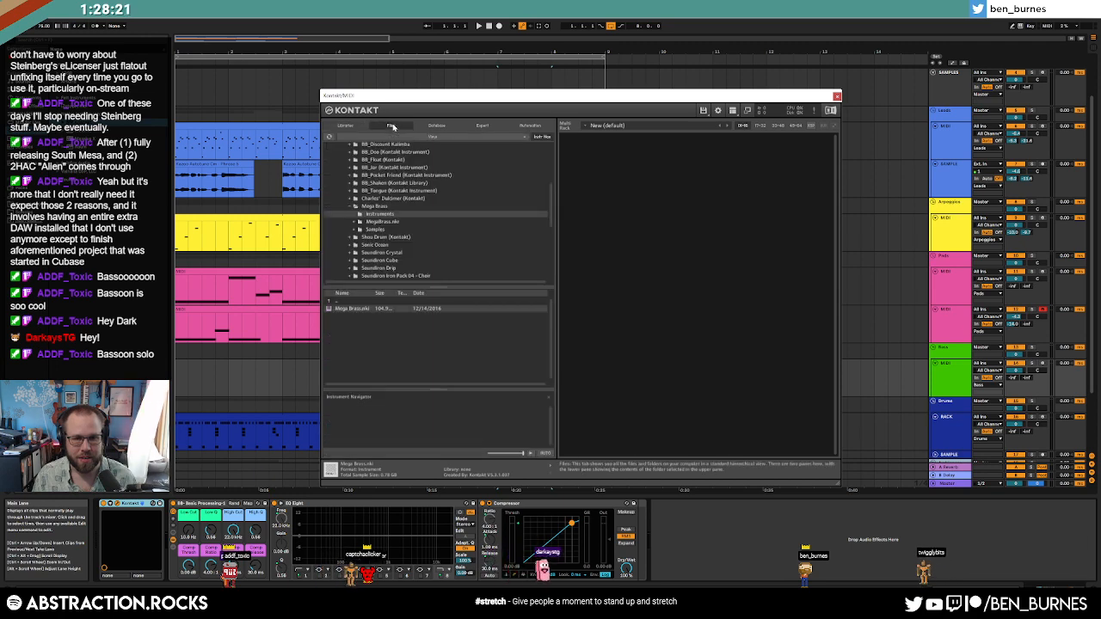
click(436, 125)
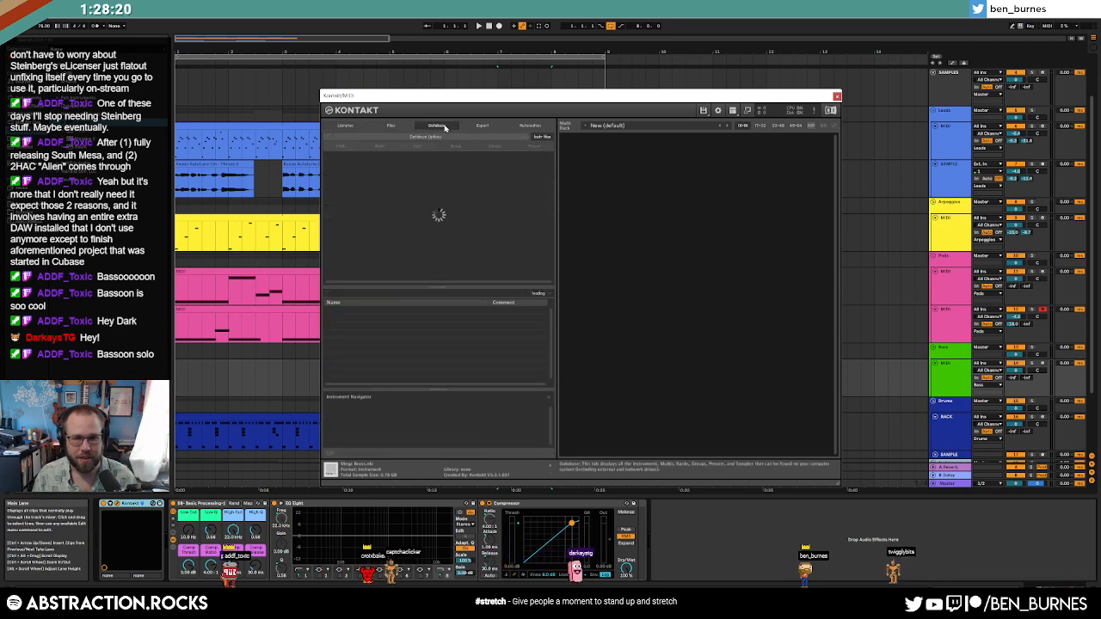
click(393, 294)
text(bass)
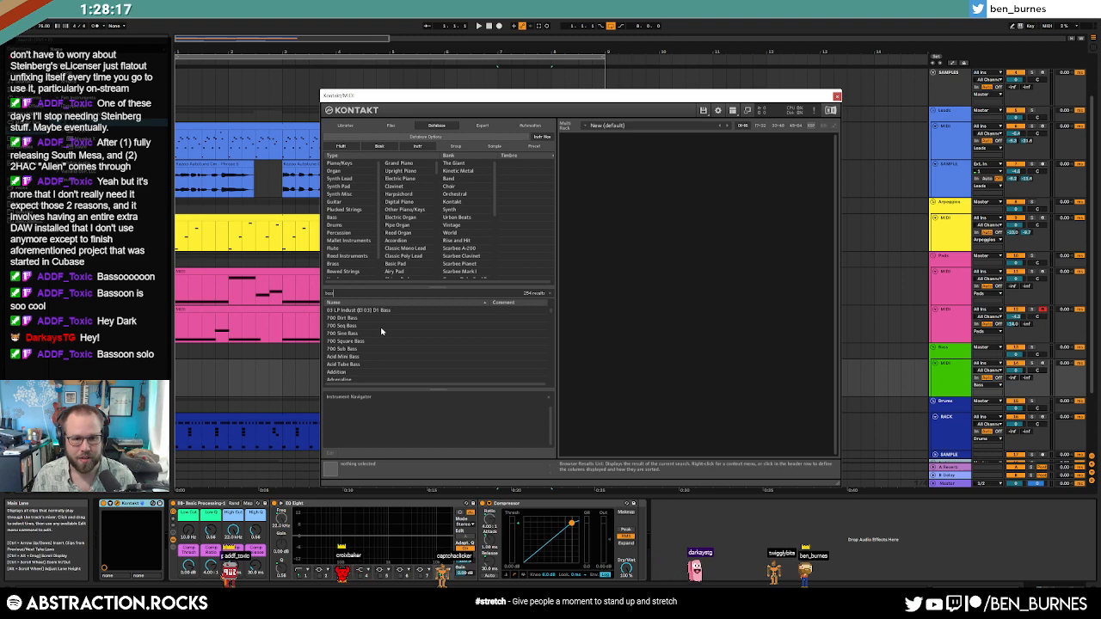
scroll(381, 332, down, 1)
text(oon)
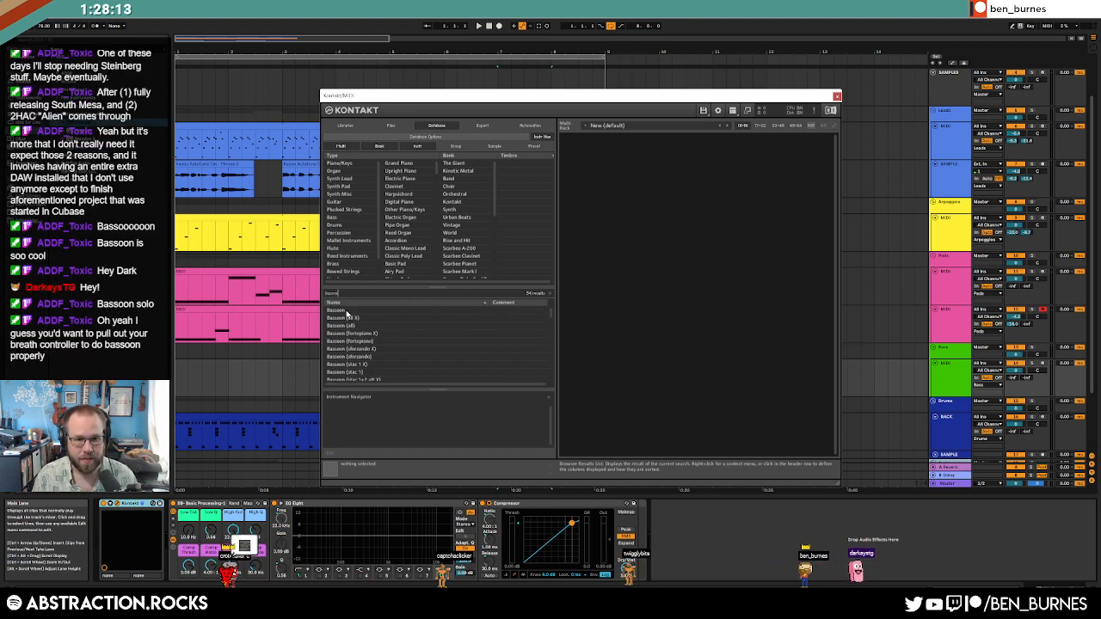
double_click(336, 310)
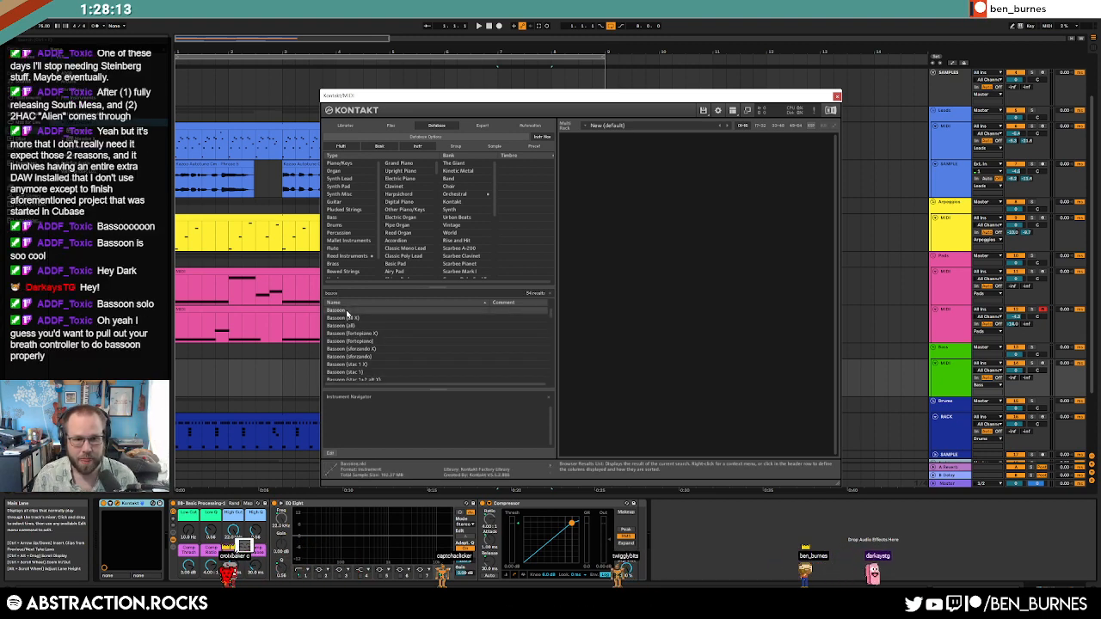
click(1043, 364)
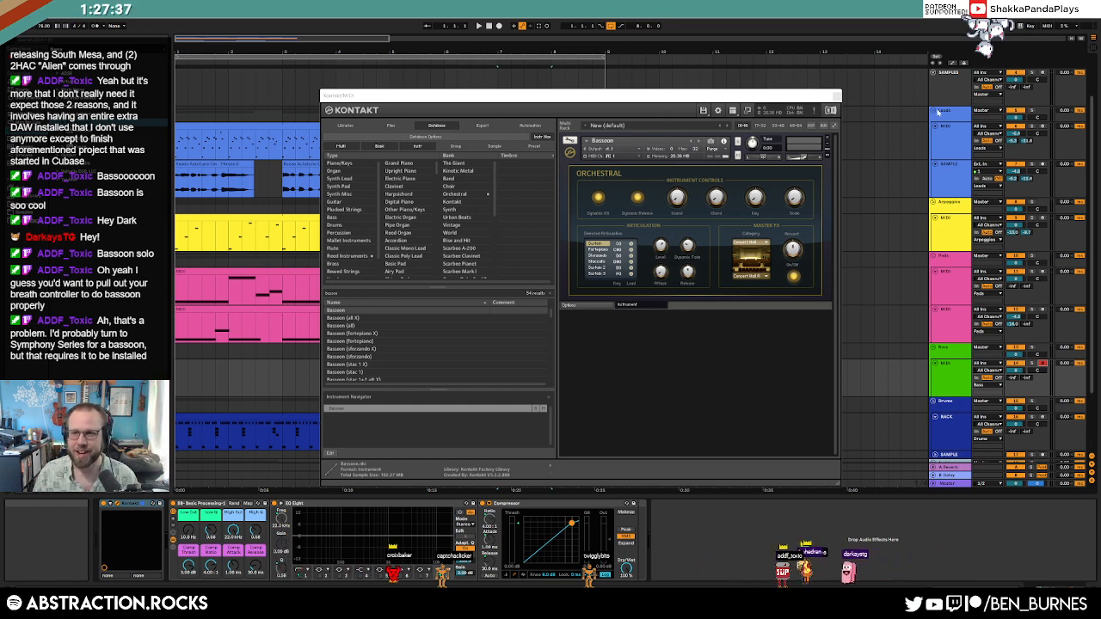
scroll(963, 104, up, 2)
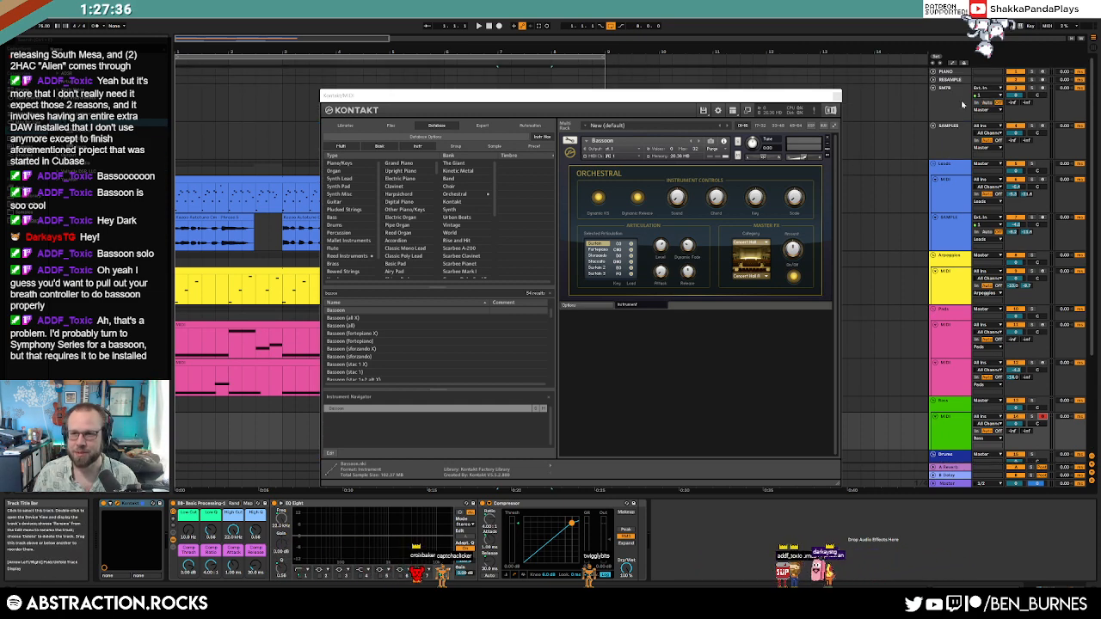
Step: Arm the Piano track for recording and start playback of the arrangement
click(1043, 74)
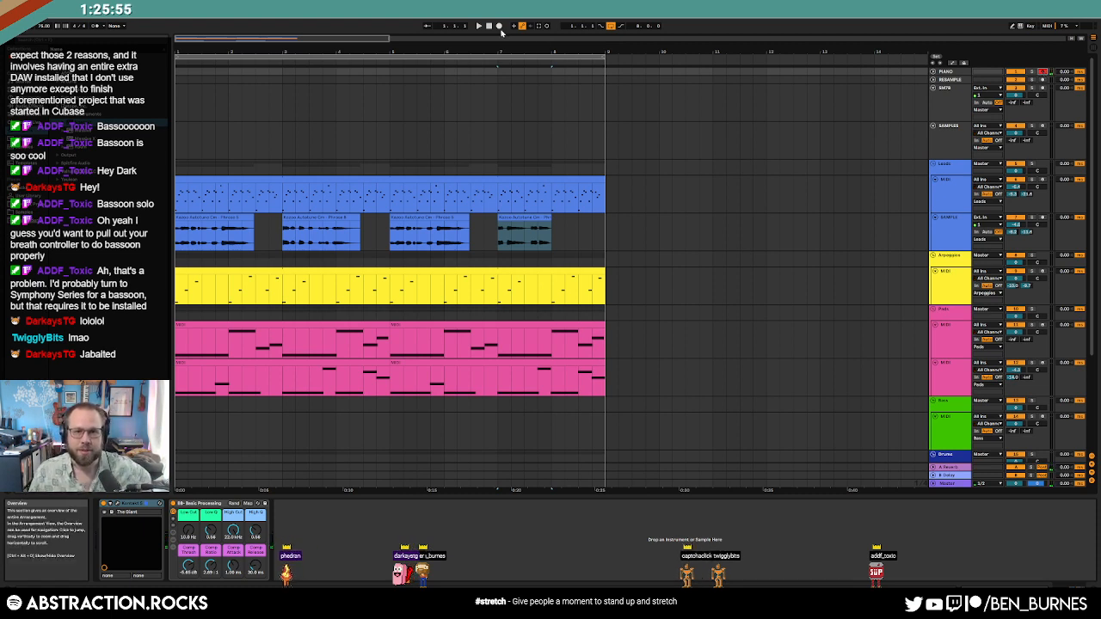
click(480, 26)
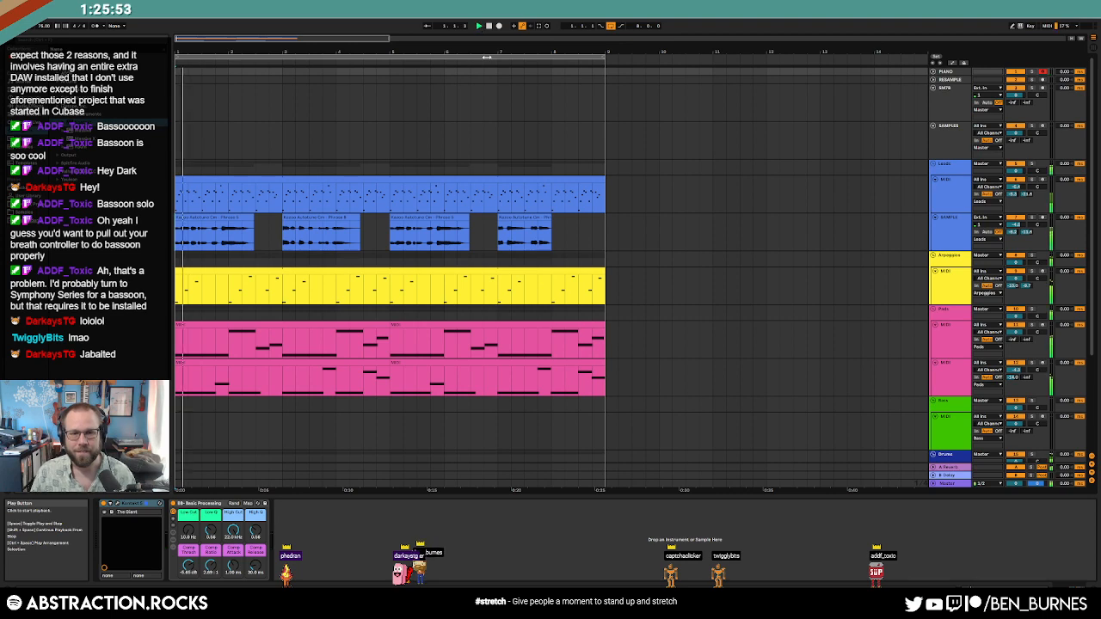
Step: Raise the segment BPM of the phrase clip at bar 7 of the Leads sample track and extend its end past bar 8
double_click(505, 228)
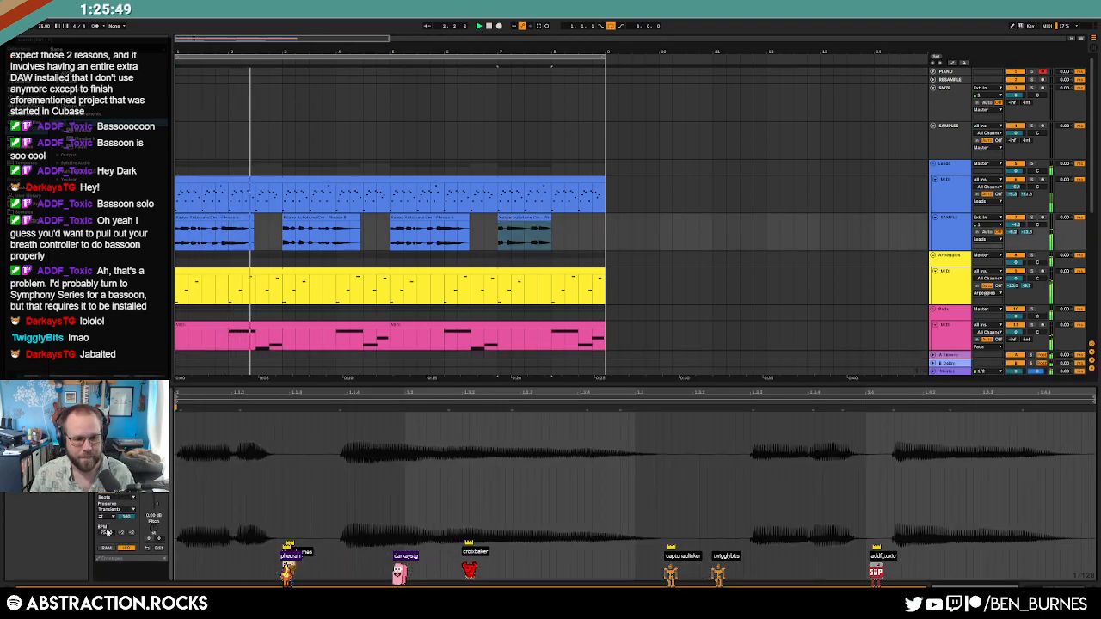
drag(105, 533, 106, 511)
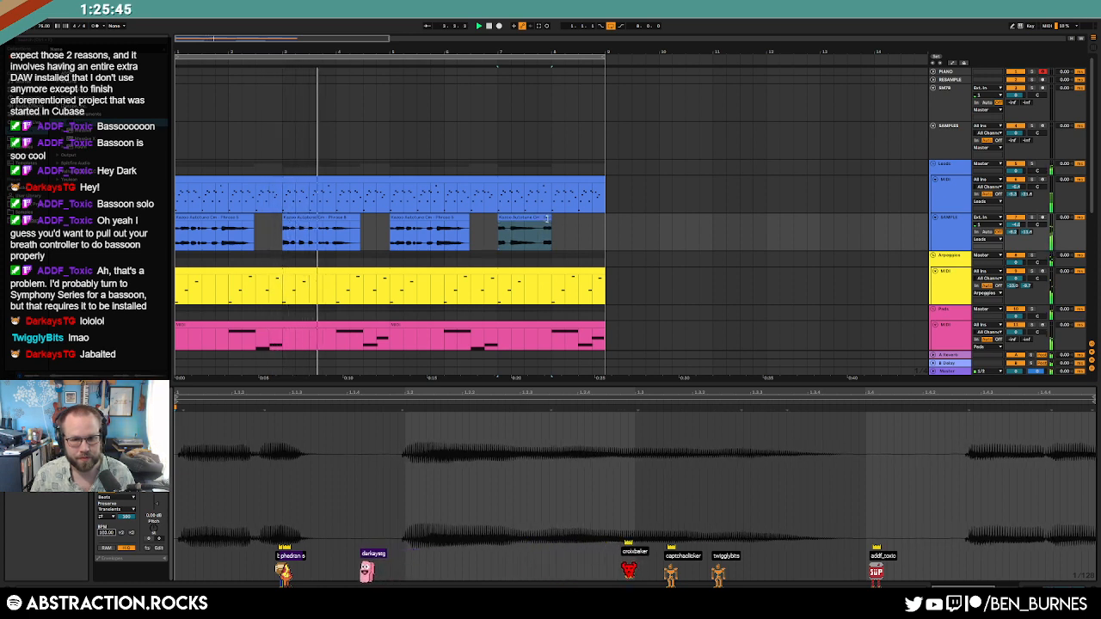
drag(552, 217, 573, 218)
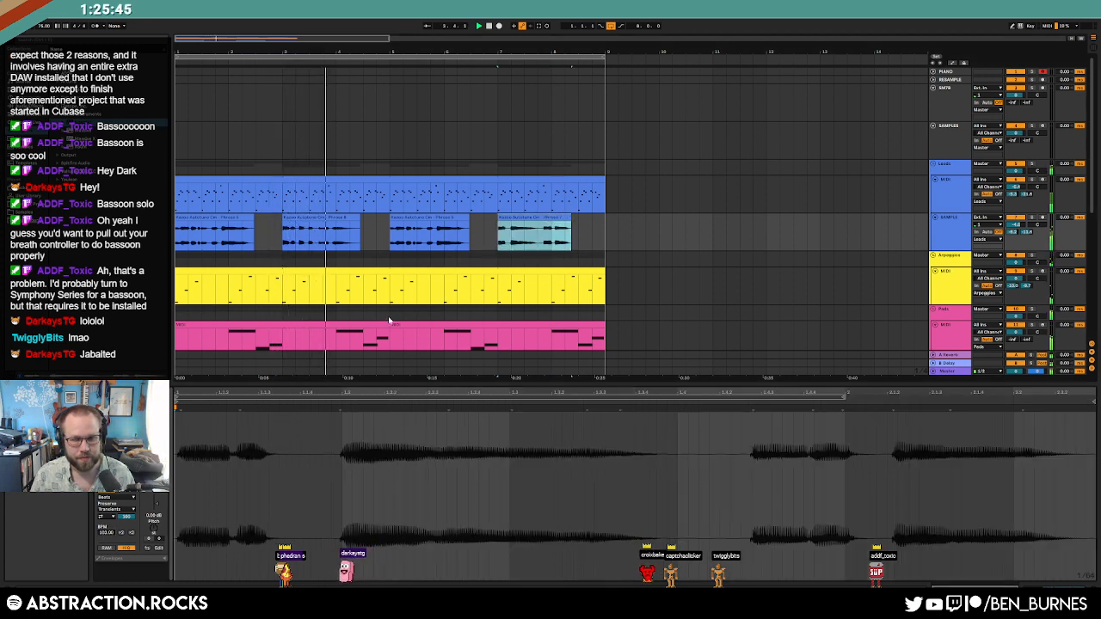
Step: Set the warp mode of the bar 7 phrase clip to Tones
click(114, 510)
click(116, 498)
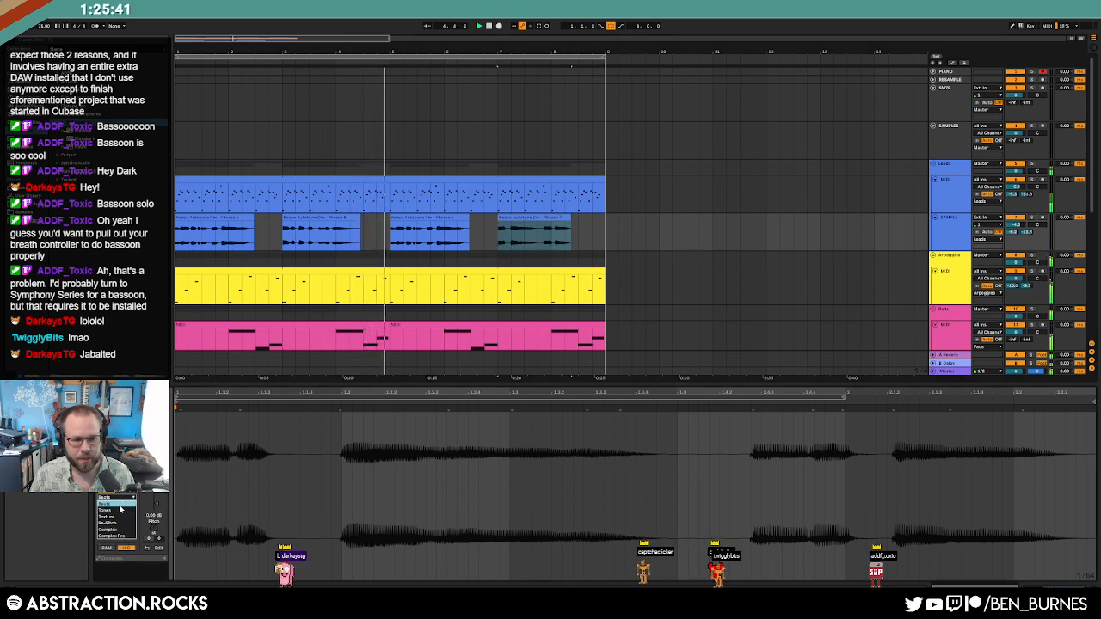
click(123, 515)
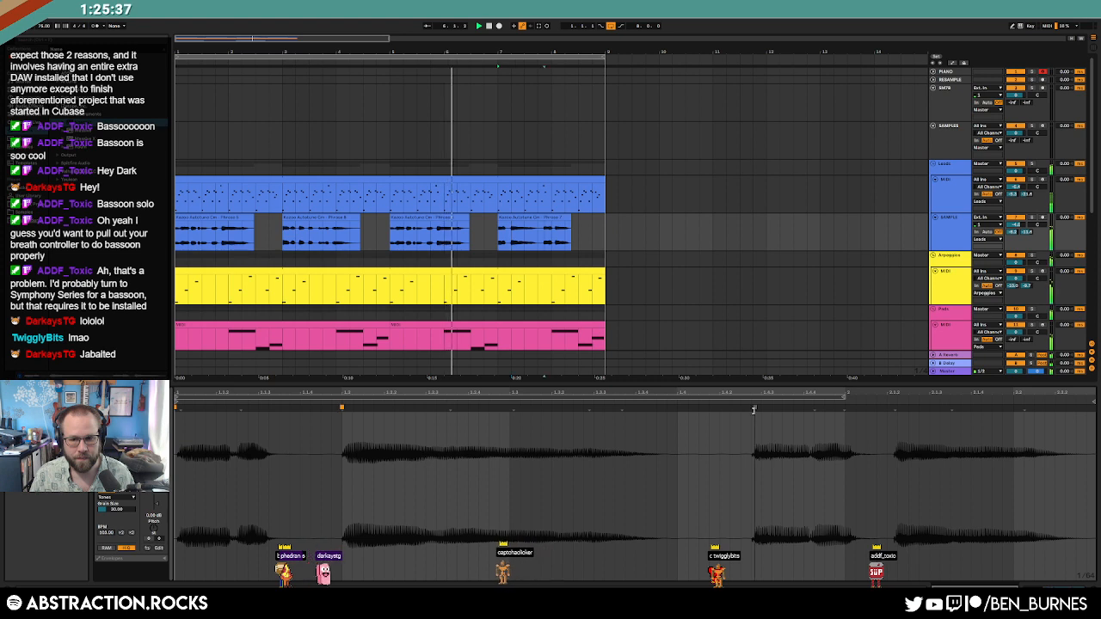
Step: Add warp markers at the later note onsets of the bar 7 phrase clip and shift them into time with the beat
drag(741, 408, 762, 408)
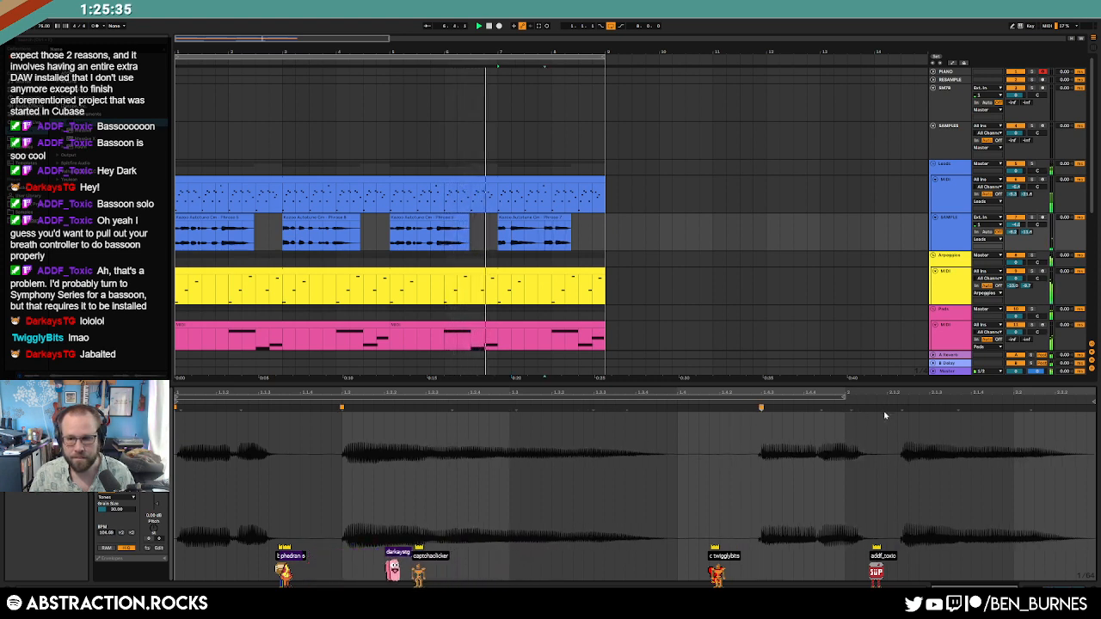
drag(849, 408, 843, 410)
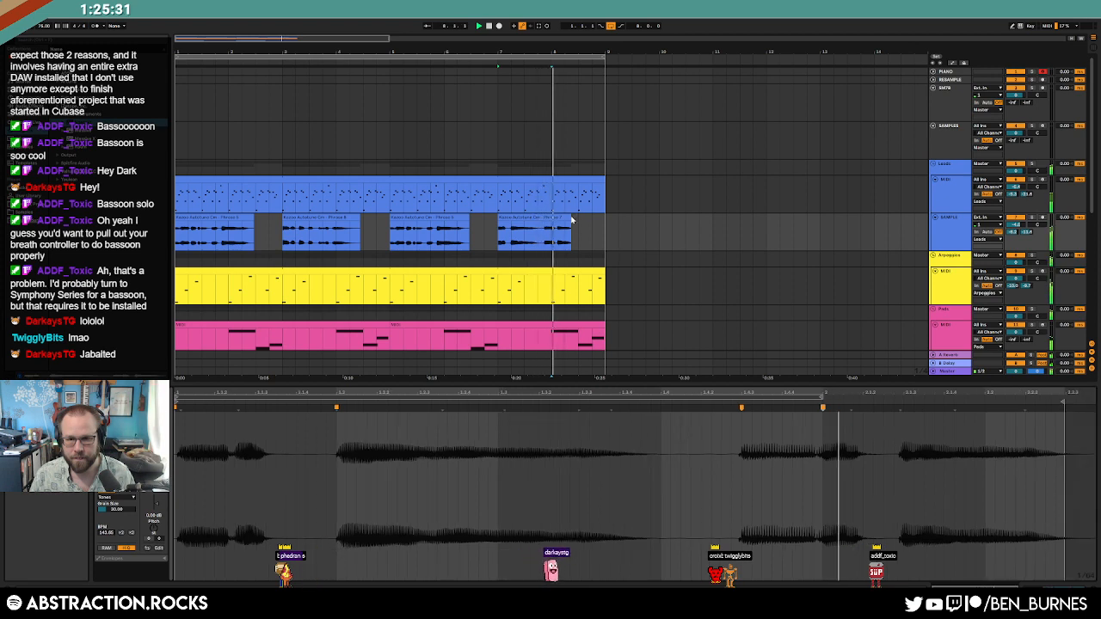
double_click(900, 409)
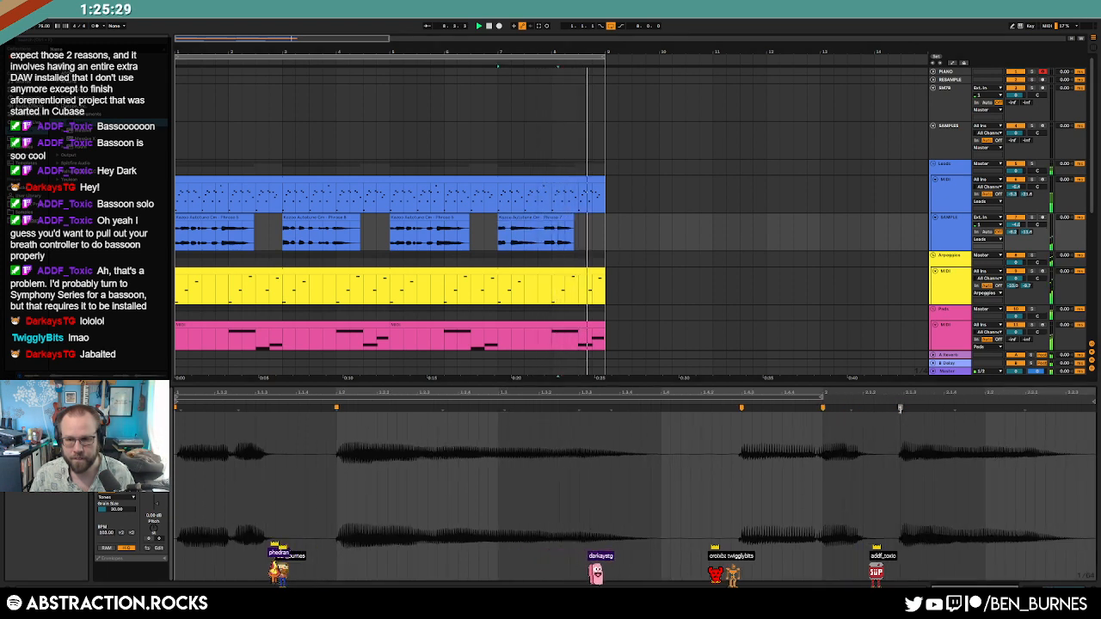
drag(900, 409, 903, 409)
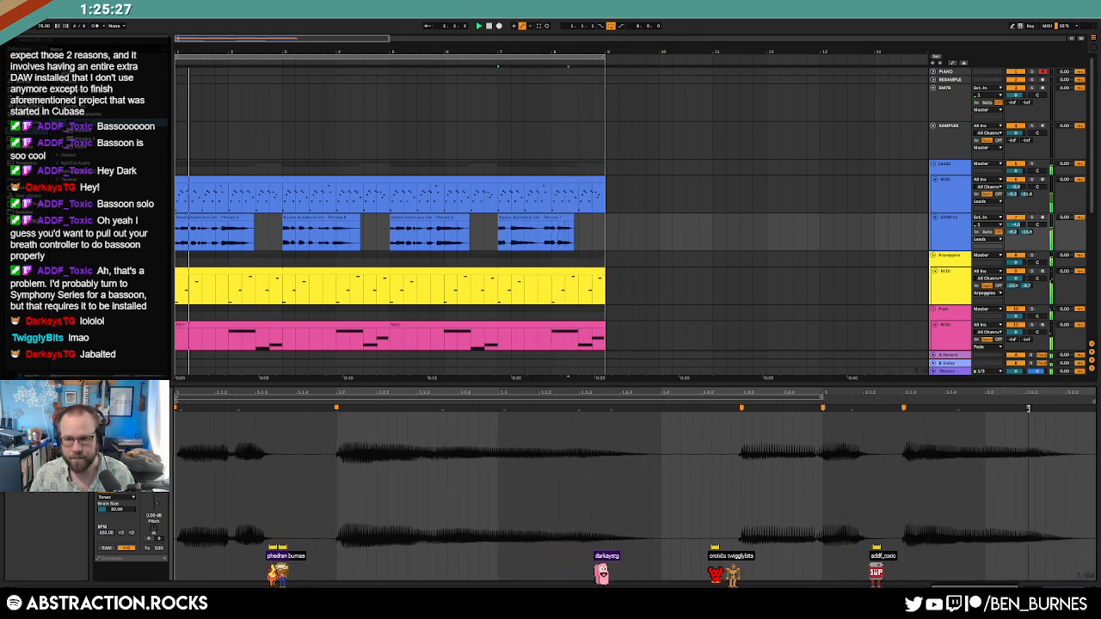
drag(1028, 408, 1065, 409)
Step: Duplicate the half-beat section before beat 8.2 of the phrase clip and extend the copy's end past beat 8.3
scroll(567, 229, up, 5)
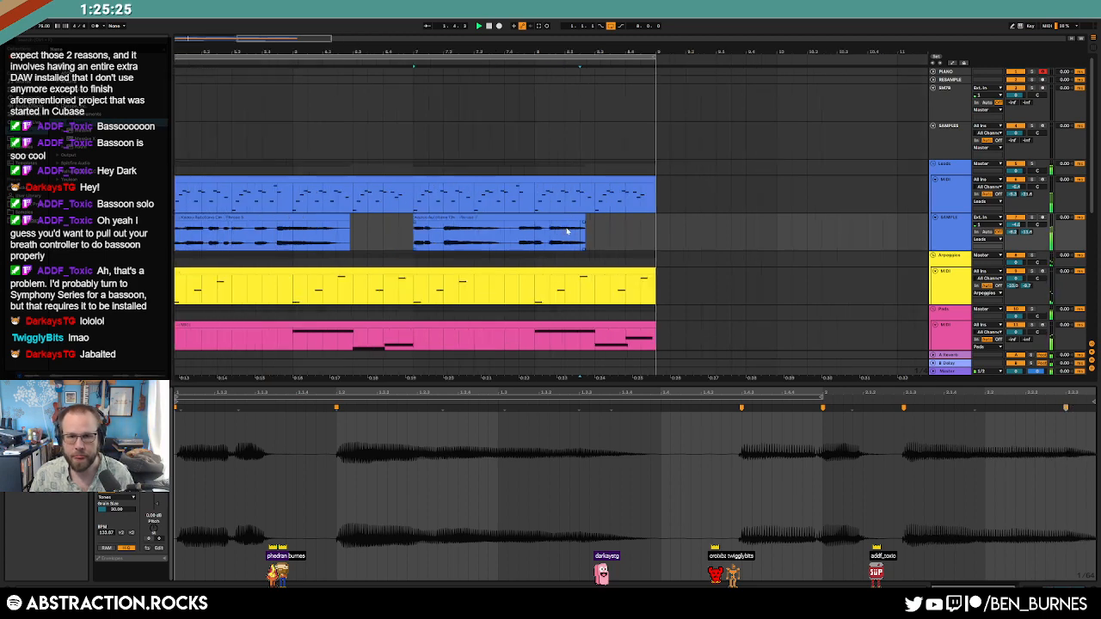
drag(531, 240, 568, 239)
key(space)
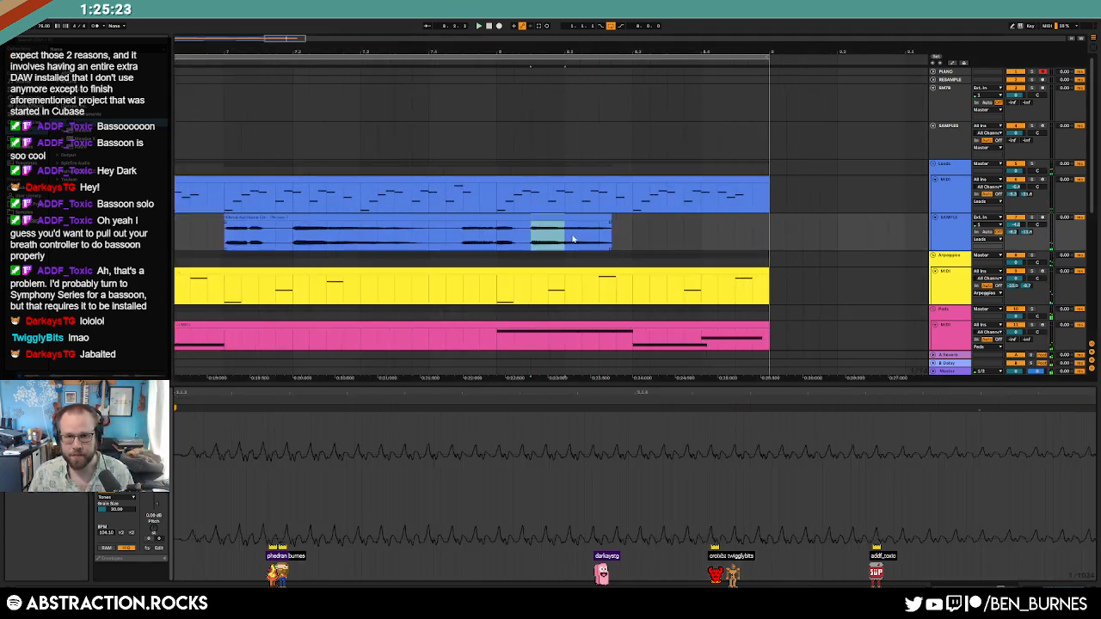
key(ctrl+d)
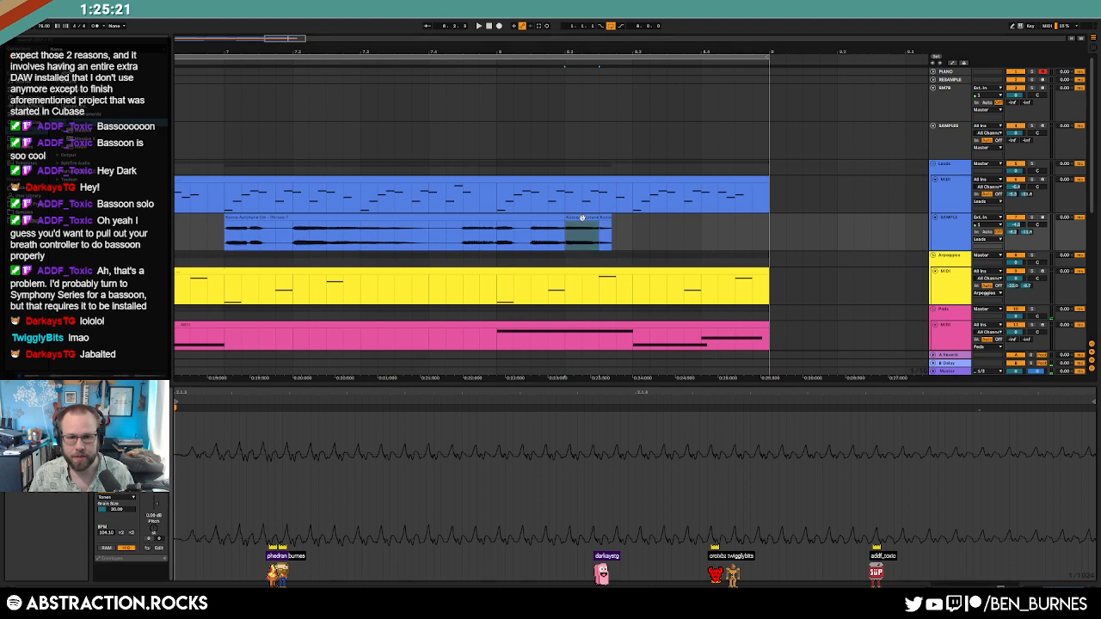
drag(597, 218, 754, 233)
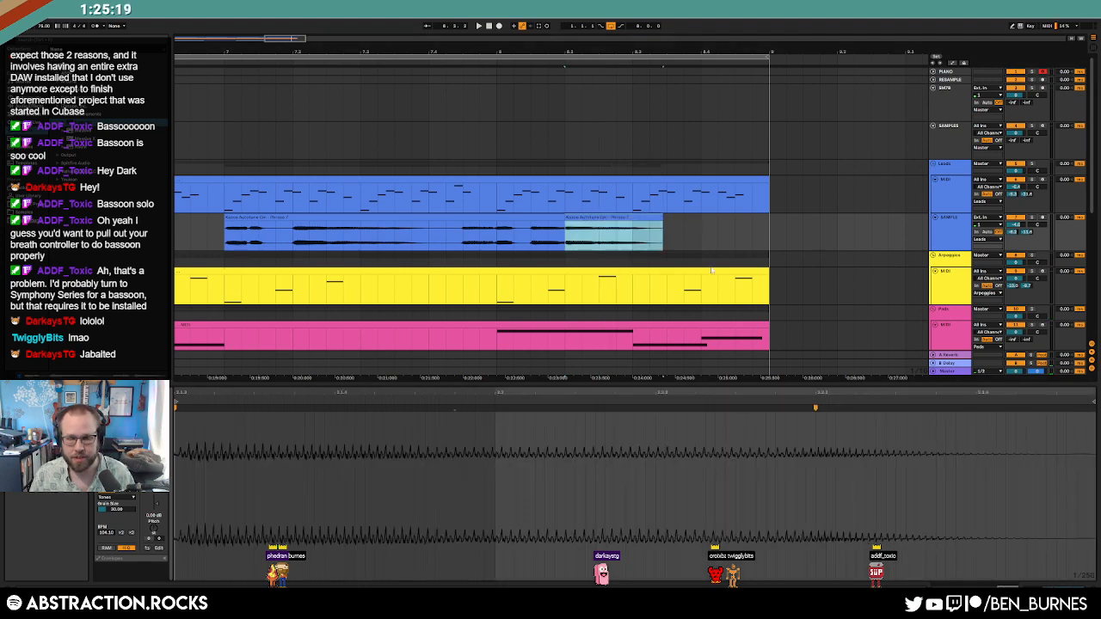
Step: Stretch the copied phrase fragment by moving its end warp marker later, extend the clip toward beat 8.4 and audition it
click(109, 533)
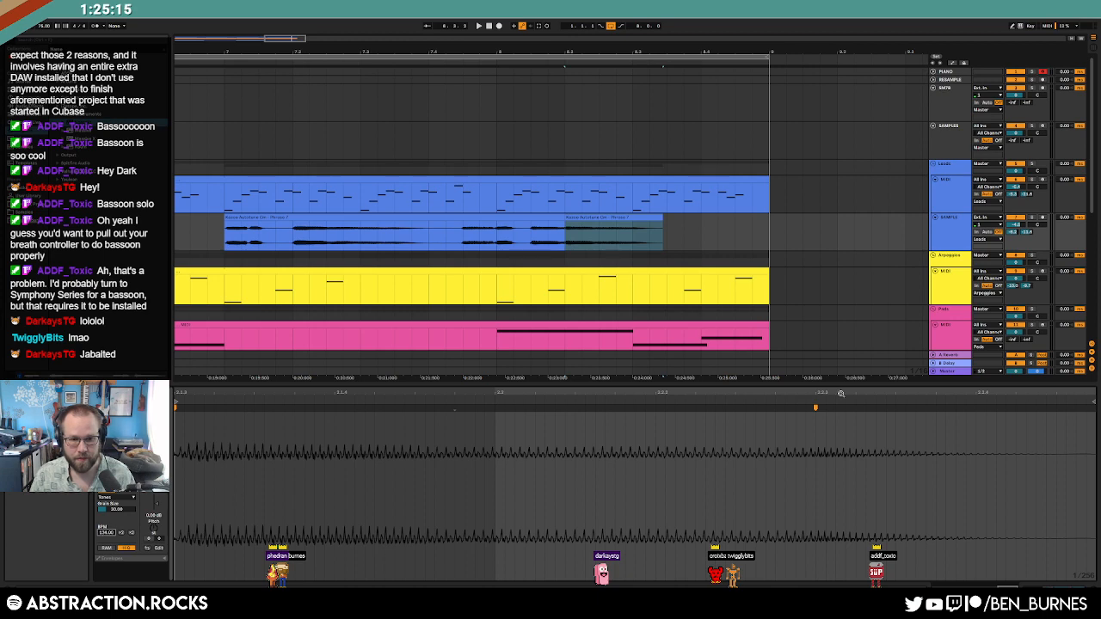
mouse_move(816, 409)
mouse_down()
mouse_move(1093, 409)
mouse_move(874, 408)
mouse_up()
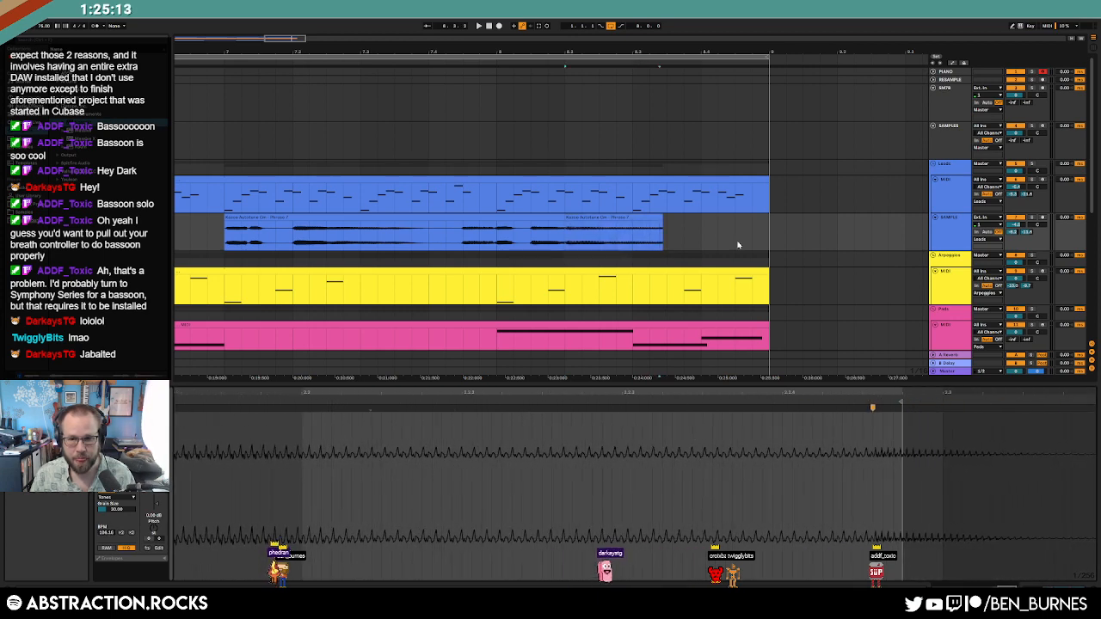
click(663, 223)
key(space)
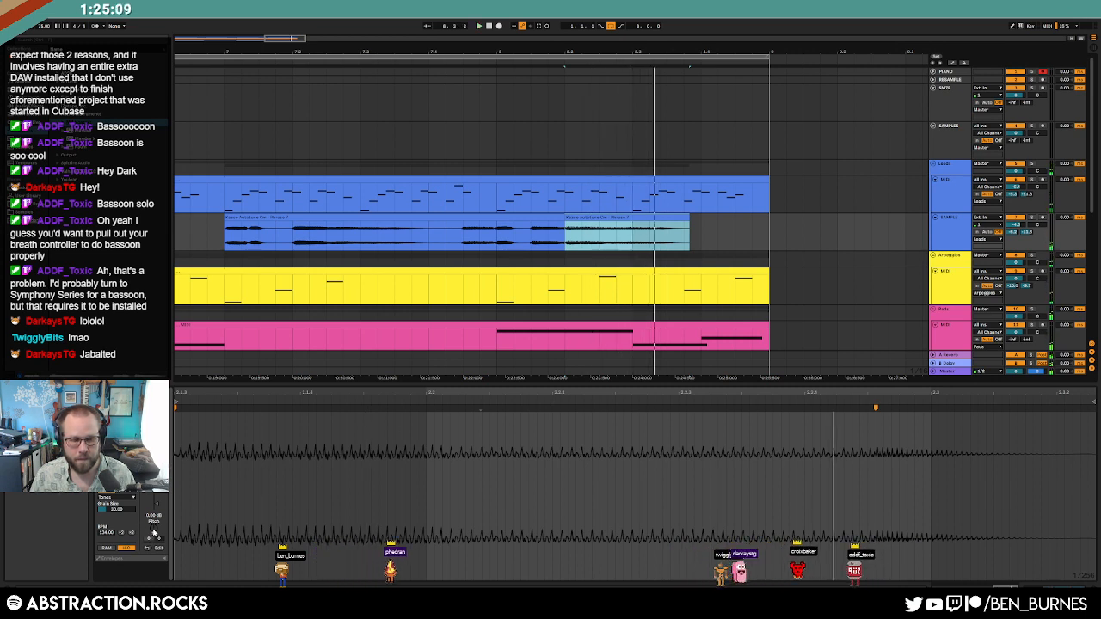
Step: Try transposing the copied phrase fragment down and audition it
drag(154, 533, 154, 546)
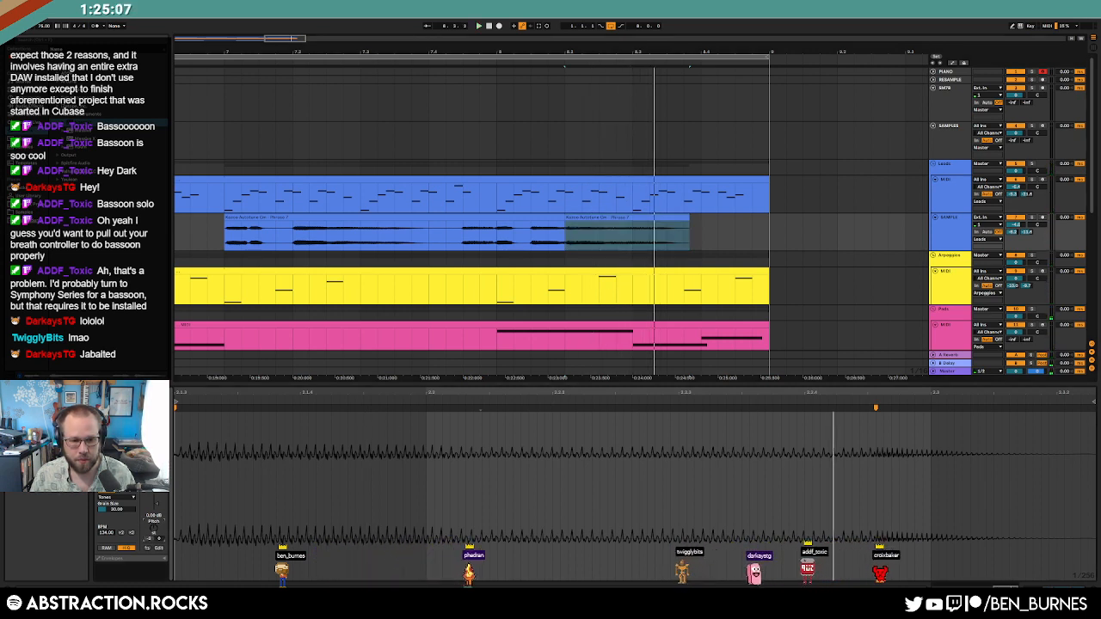
key(space)
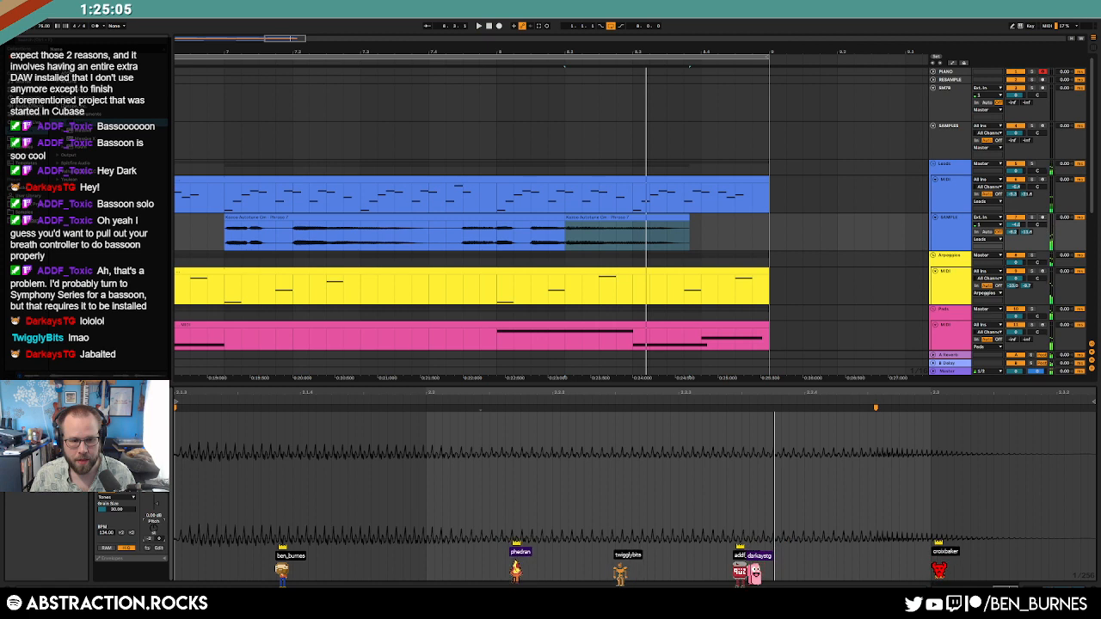
Step: Replace the fragment's end warp marker with one aligned to the earlier beat line and extend the clip past beat 8.4
double_click(480, 407)
drag(481, 407, 428, 408)
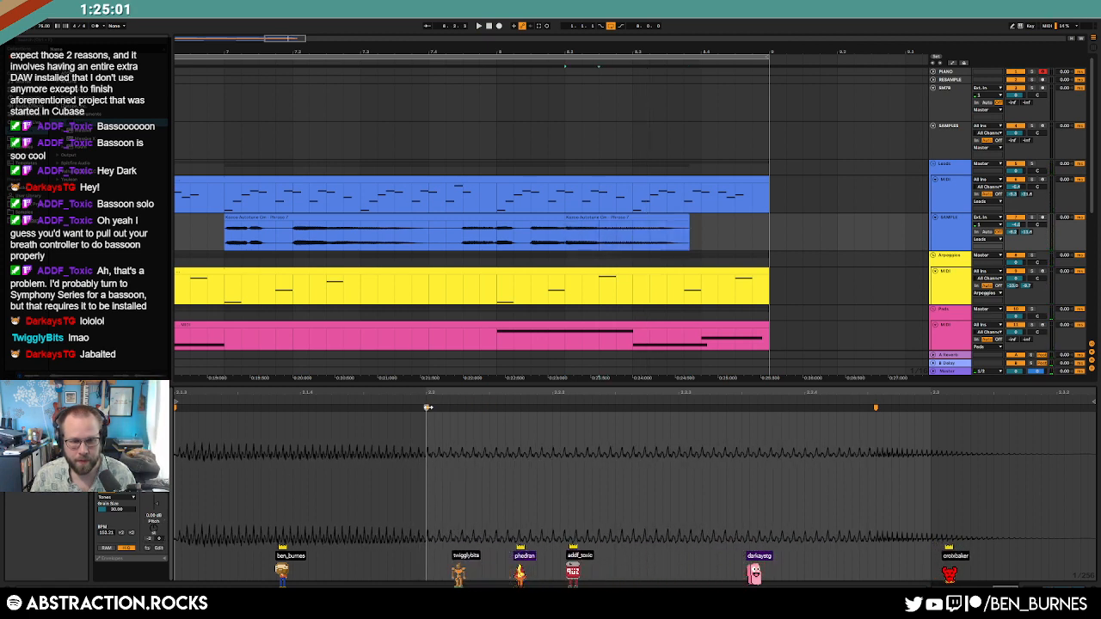
double_click(876, 409)
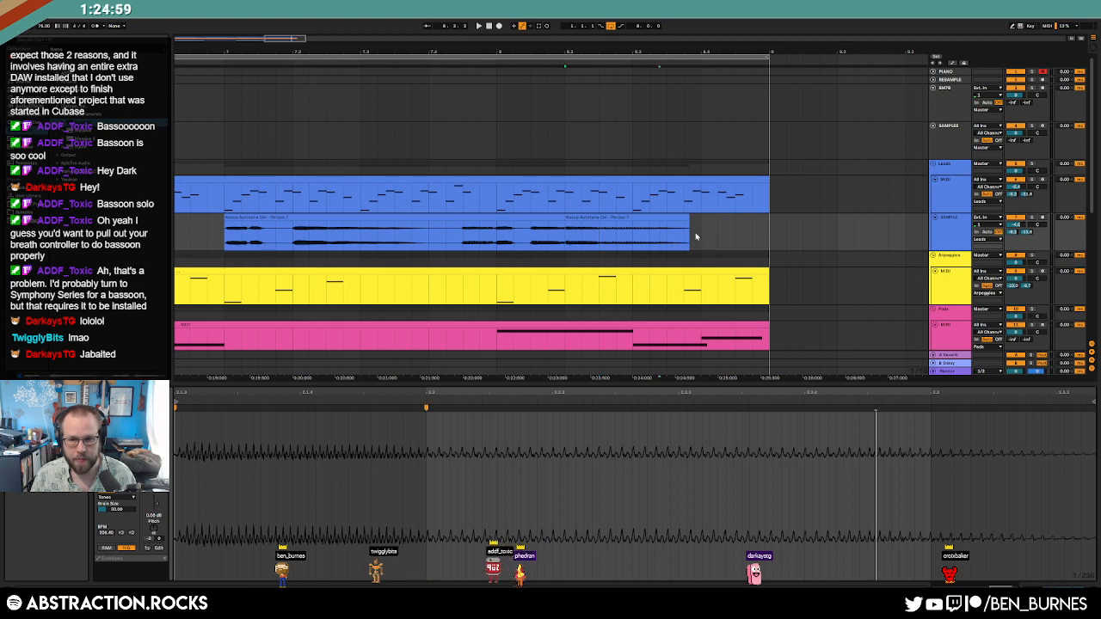
drag(687, 220, 878, 236)
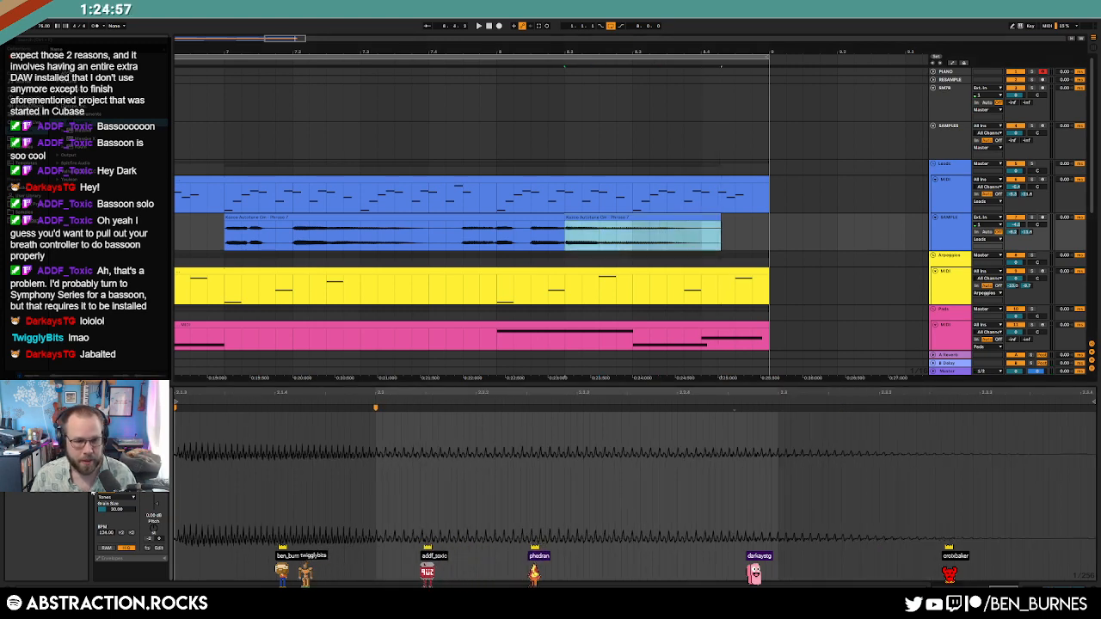
Step: Draw a downward pitch step in the fragment's Transposition envelope from the second warp marker onward, audition it and reduce the drop
click(123, 560)
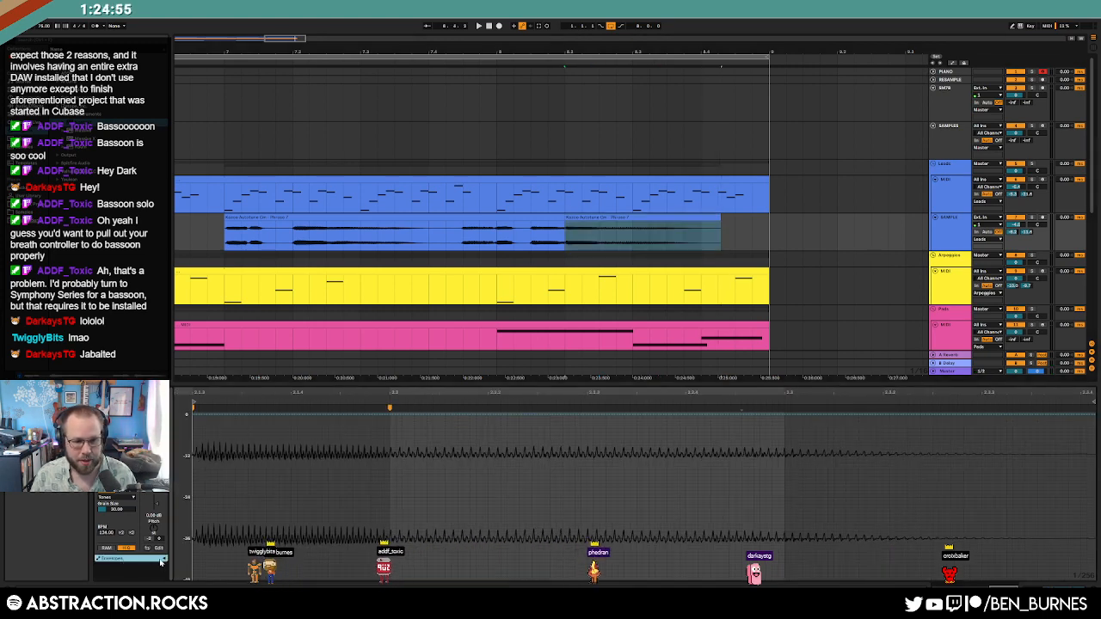
scroll(147, 559, down, 2)
click(126, 535)
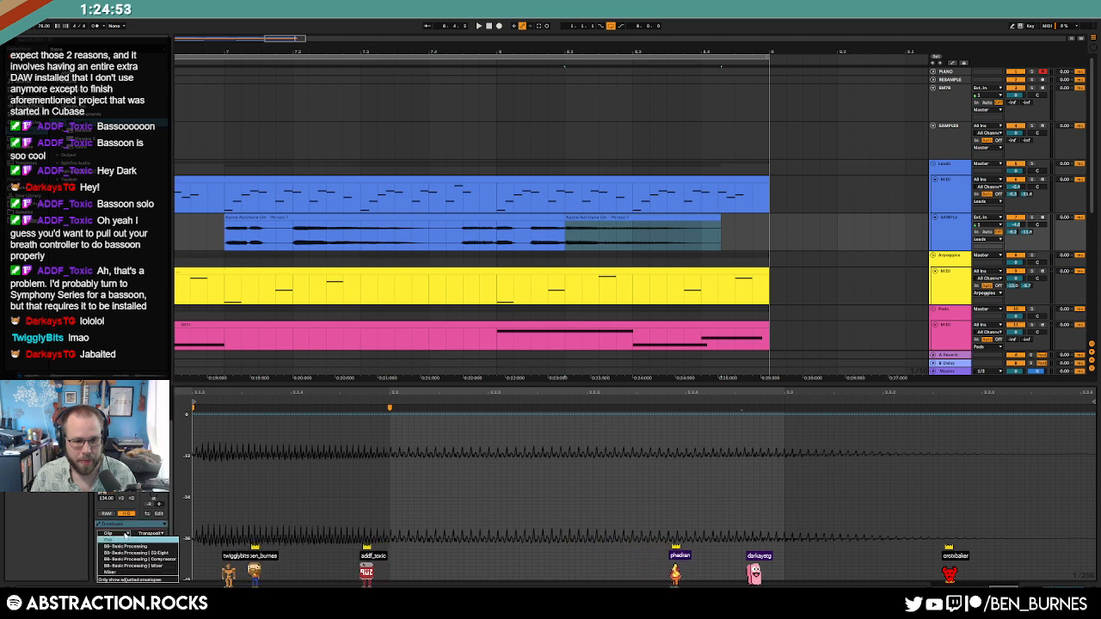
click(149, 535)
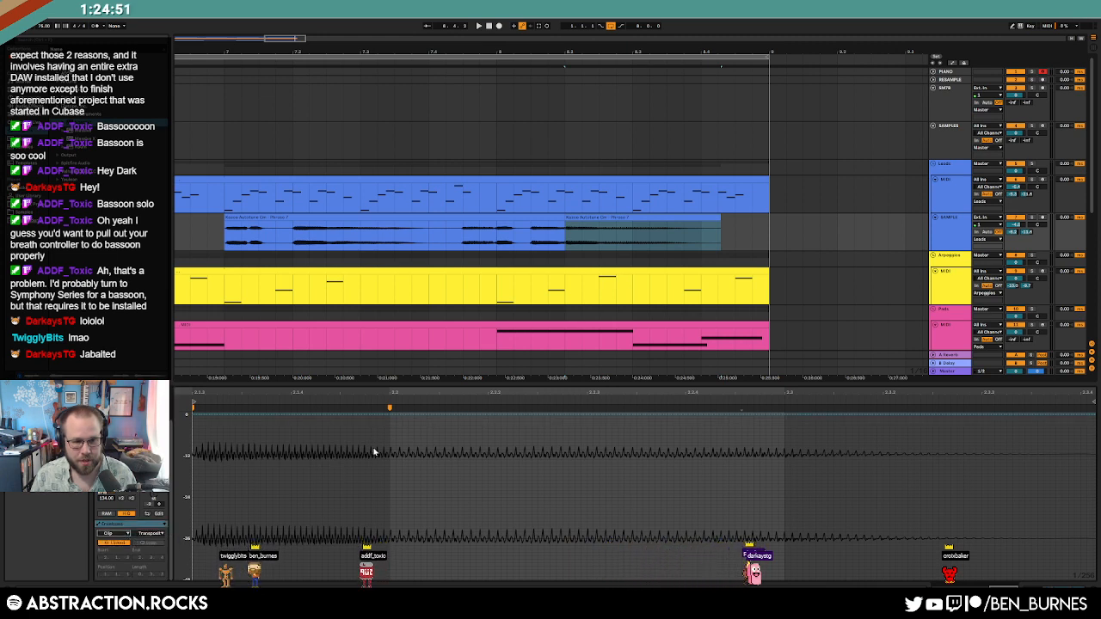
scroll(377, 452, up, 1)
click(394, 447)
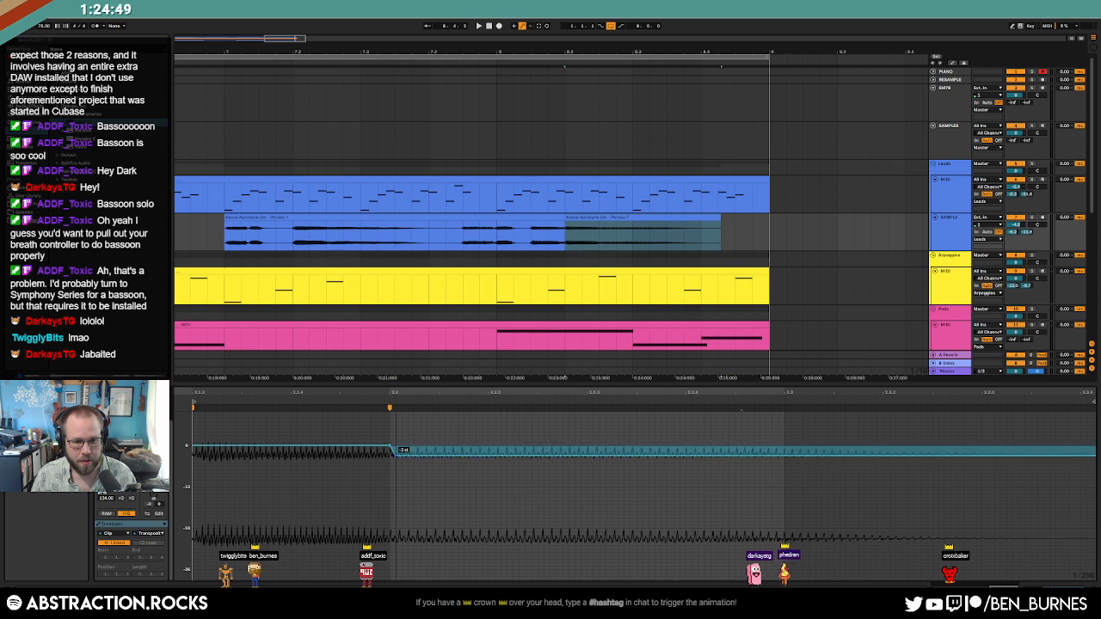
key(space)
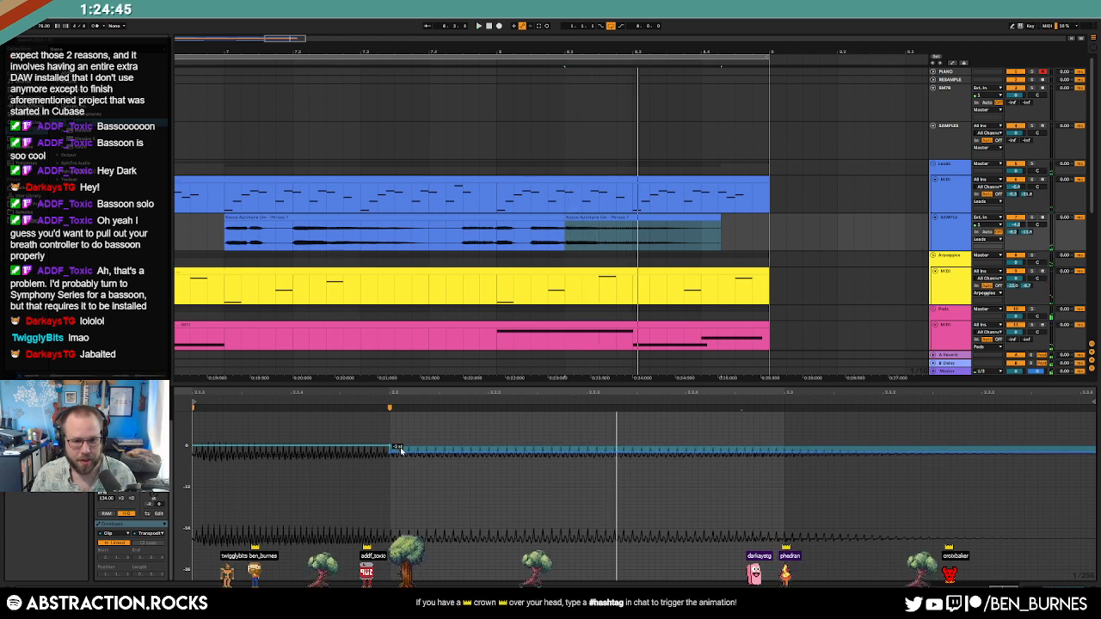
drag(409, 461, 408, 456)
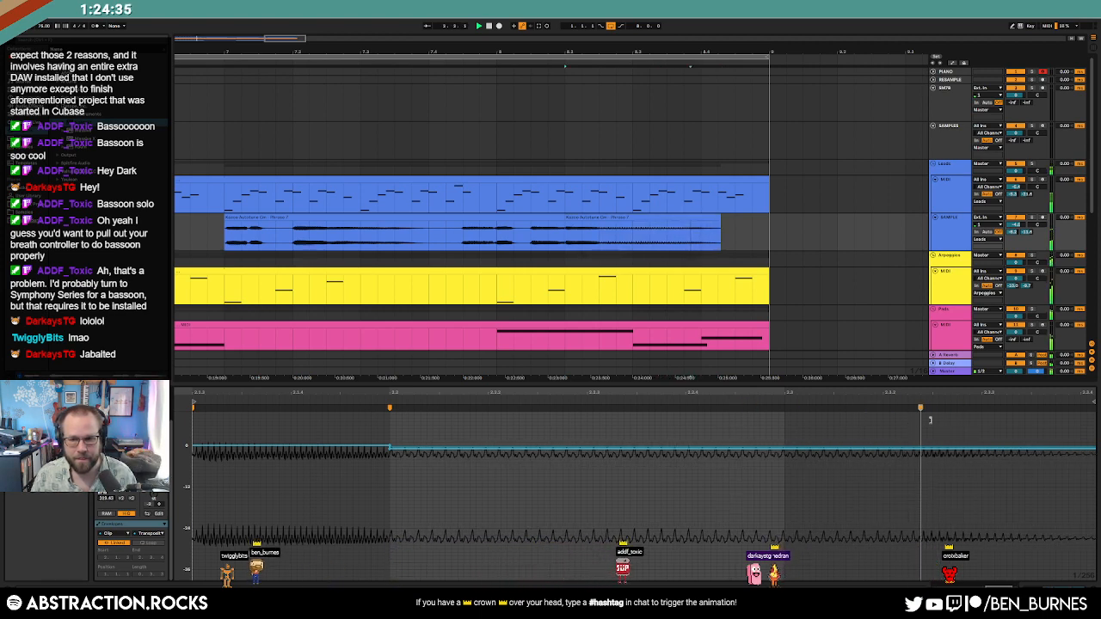
Step: Fade out the copied phrase fragment from about beat 8.3.3 to its end and show the track's device chain
drag(720, 220, 671, 227)
scroll(559, 239, down, 5)
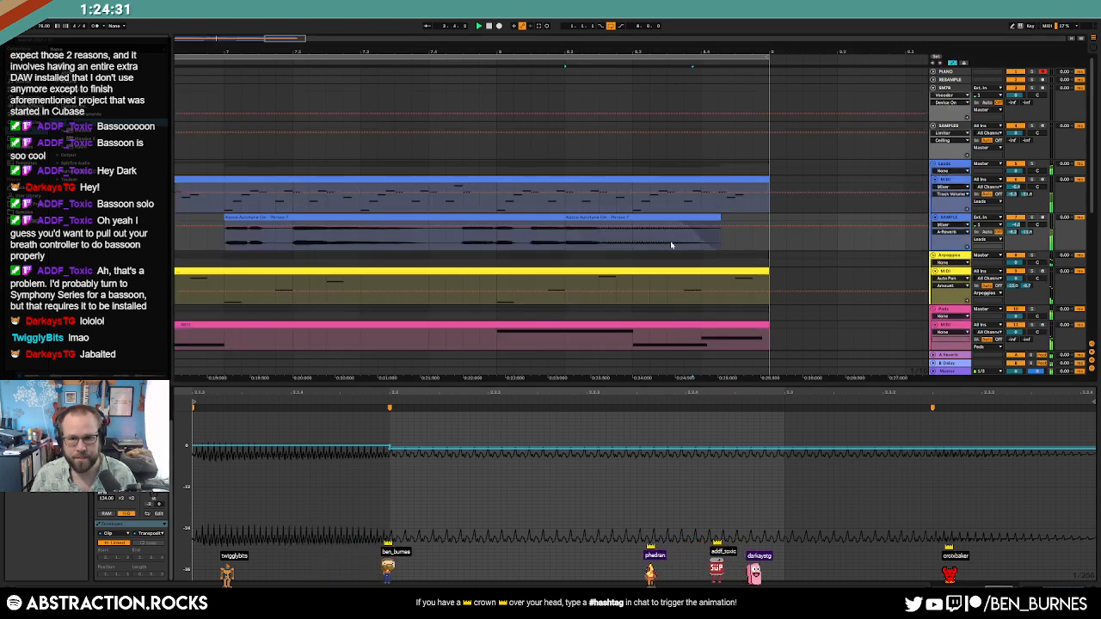
key(shift+Tab)
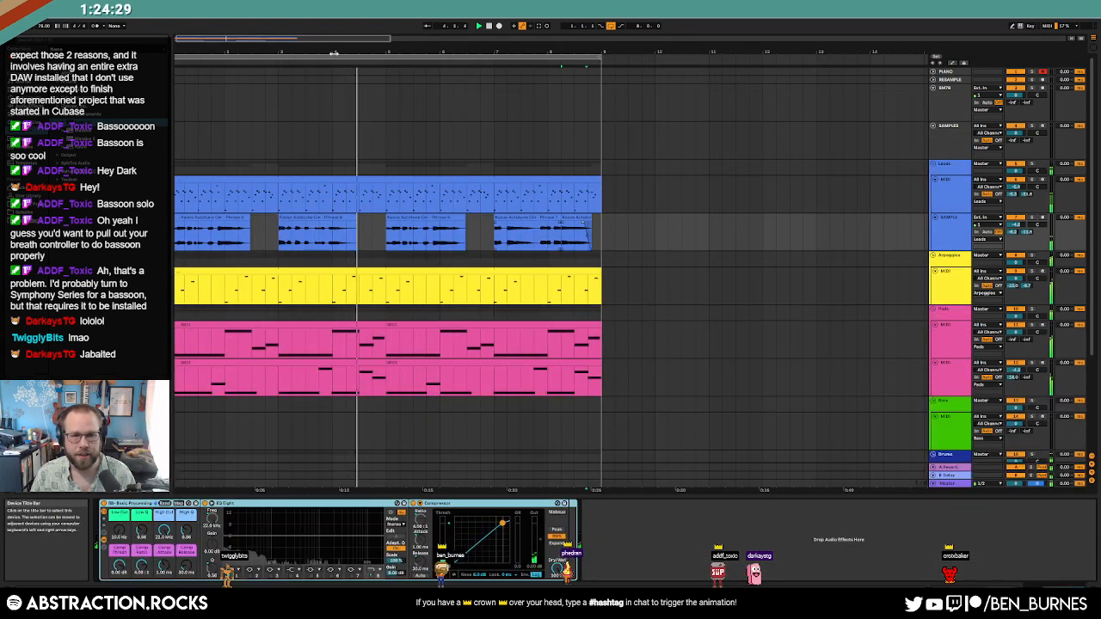
drag(308, 38, 283, 48)
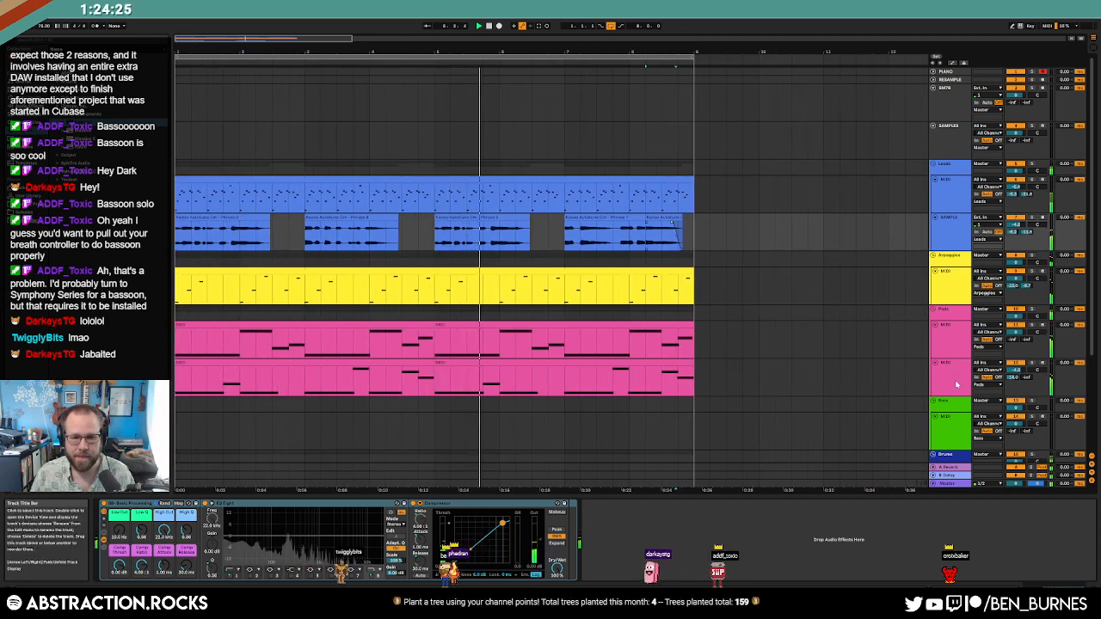
Step: Extend the first MIDI clip on both pad tracks to bar 9, replacing the second clips, and show the device chain
double_click(412, 365)
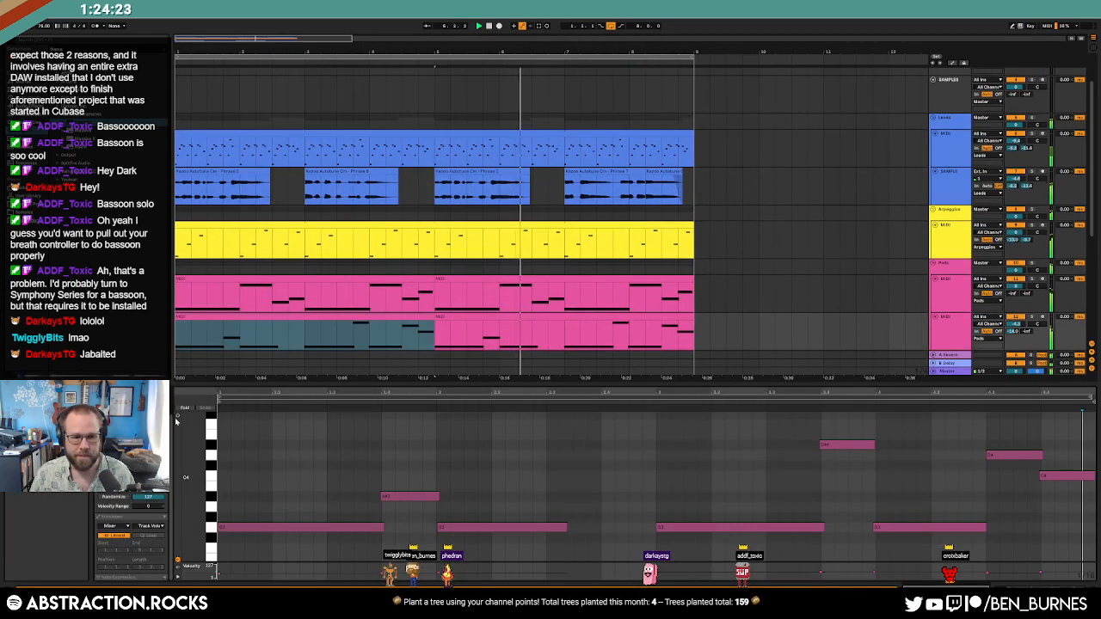
scroll(132, 525, up, 2)
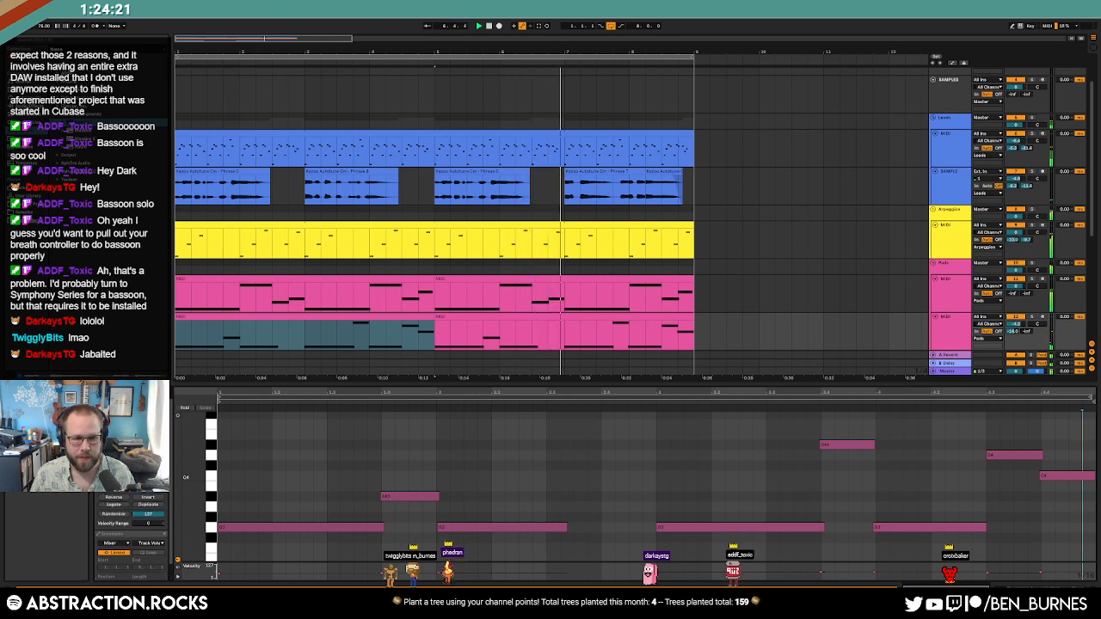
click(431, 318)
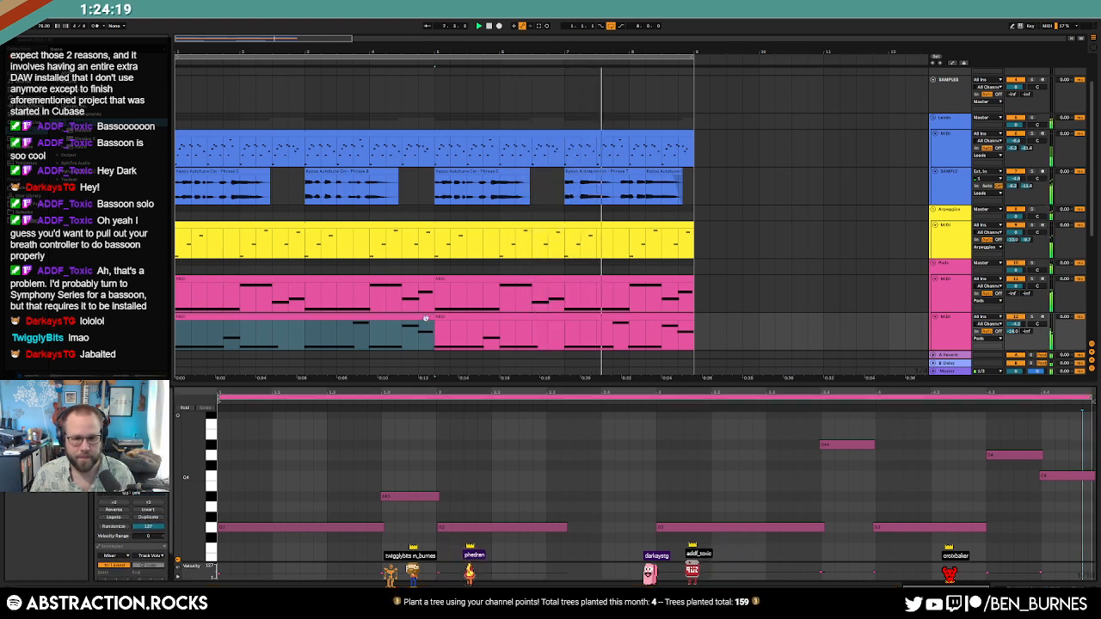
drag(431, 317, 688, 326)
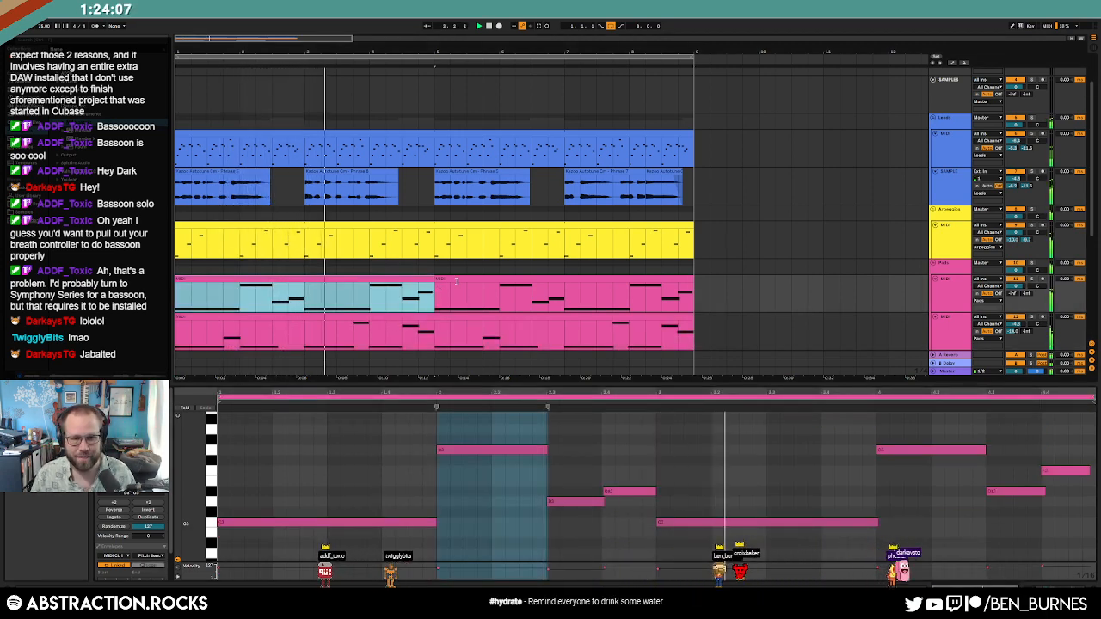
drag(437, 289, 691, 292)
key(shift+Tab)
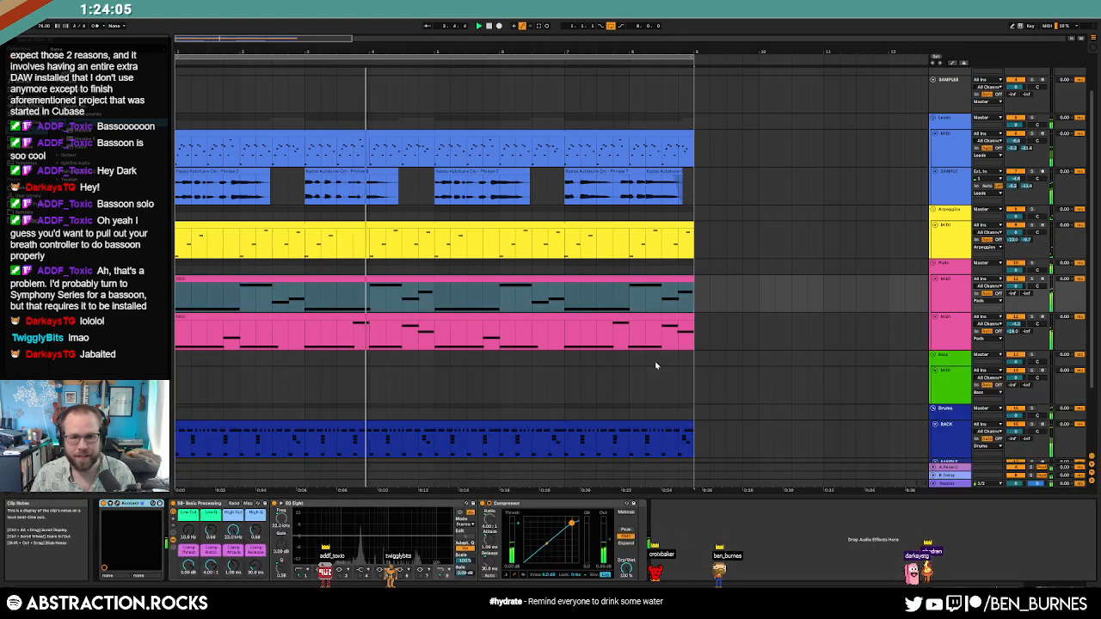
Step: Arm the bass MIDI track for recording and replace its Kontakt bassoon with the Massive synth
scroll(688, 387, down, 2)
click(953, 343)
click(1040, 322)
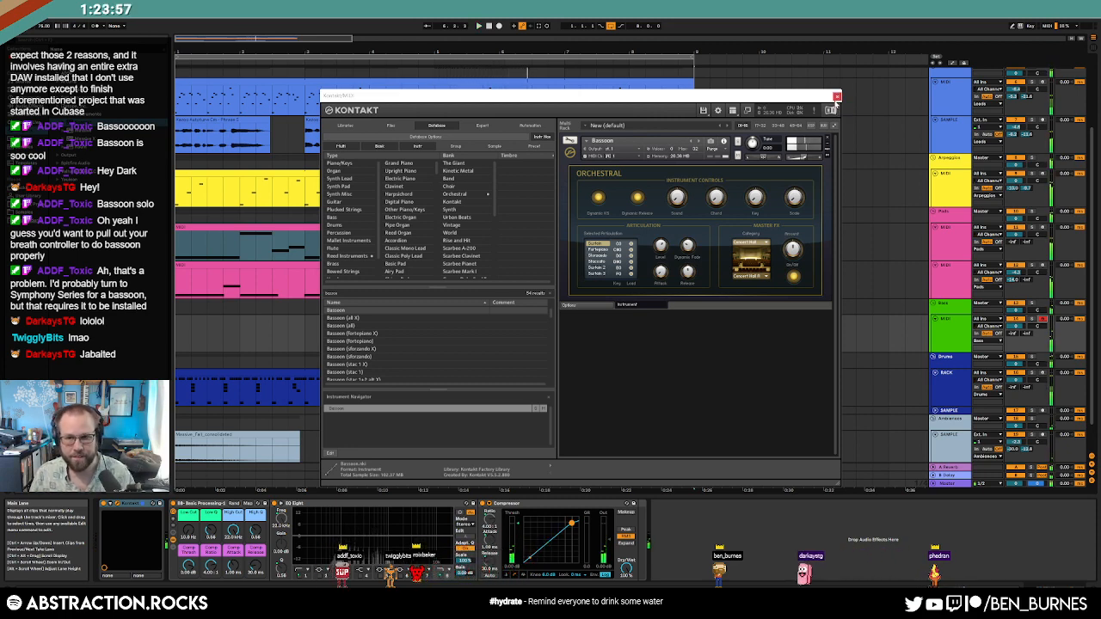
click(837, 95)
click(580, 338)
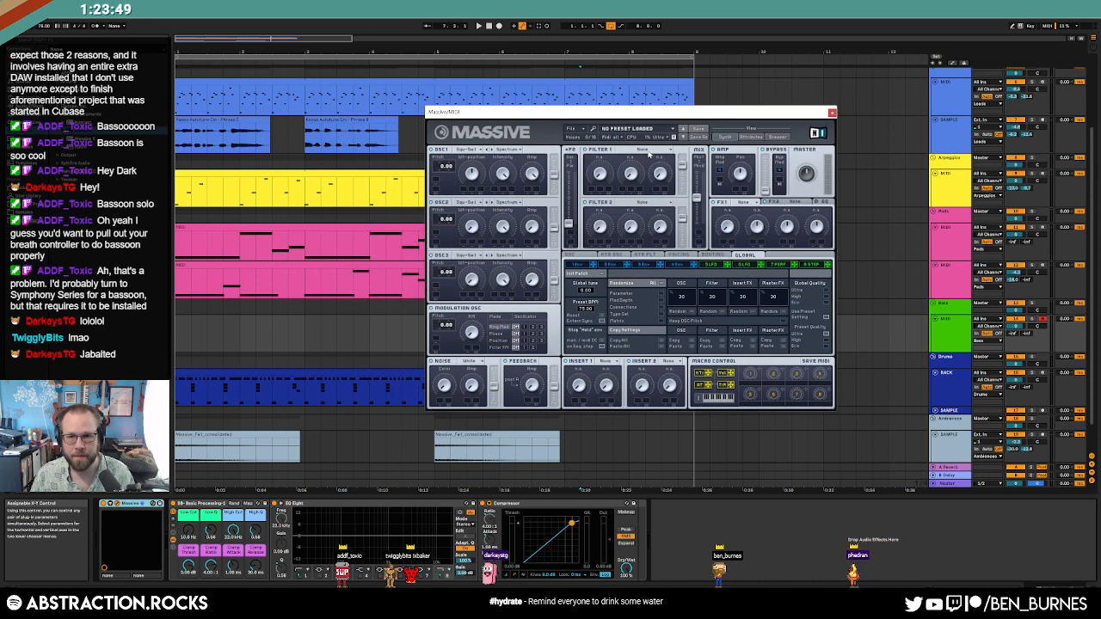
Step: Set Massive's Filter 1 to Lowpass 4 and tune Osc 1 to -0.03 and Osc 2 to -11.97, with envelope 4 shown
click(648, 150)
click(637, 161)
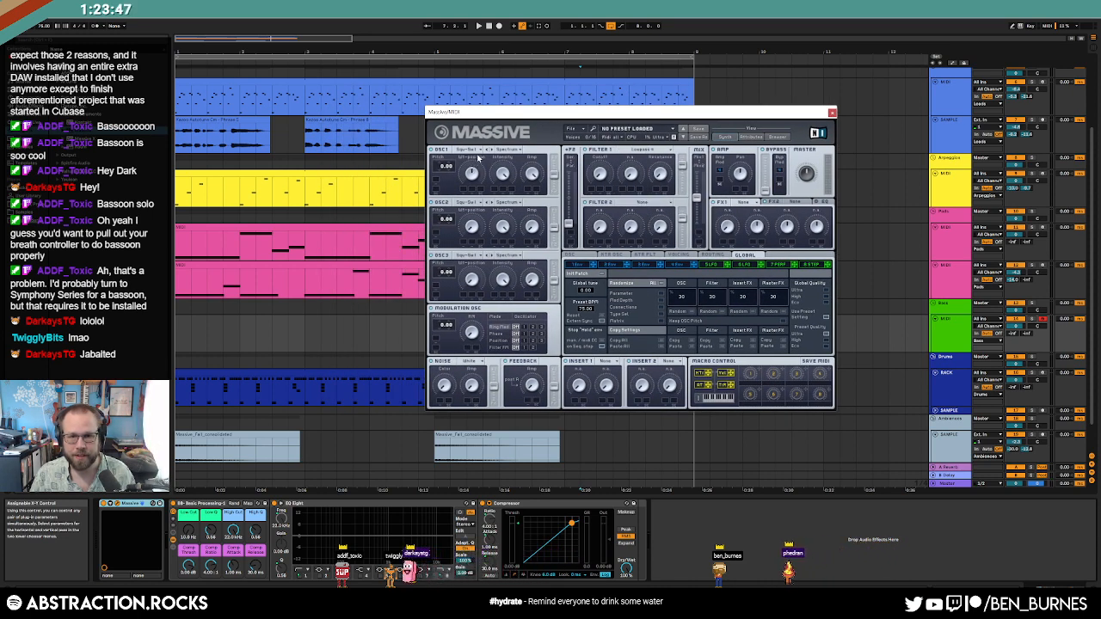
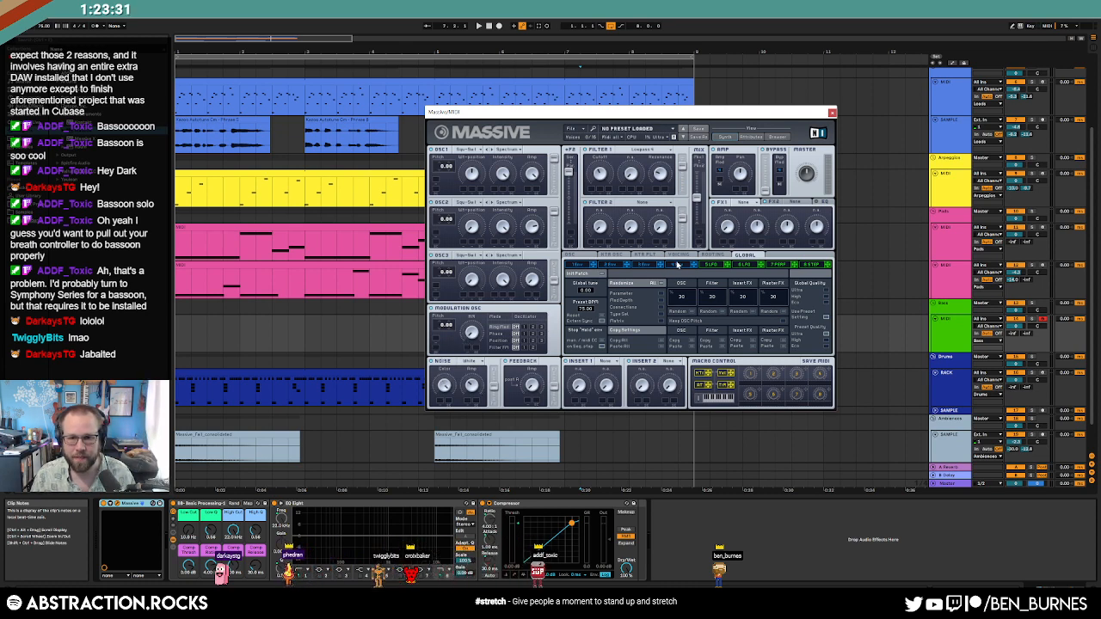
click(677, 264)
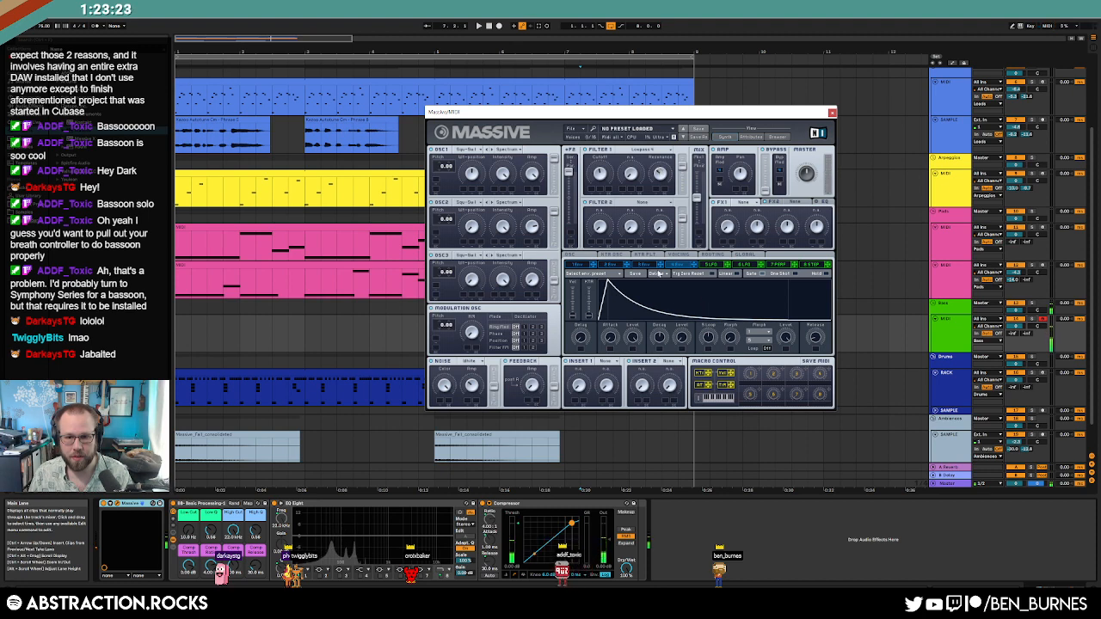
click(644, 265)
click(675, 266)
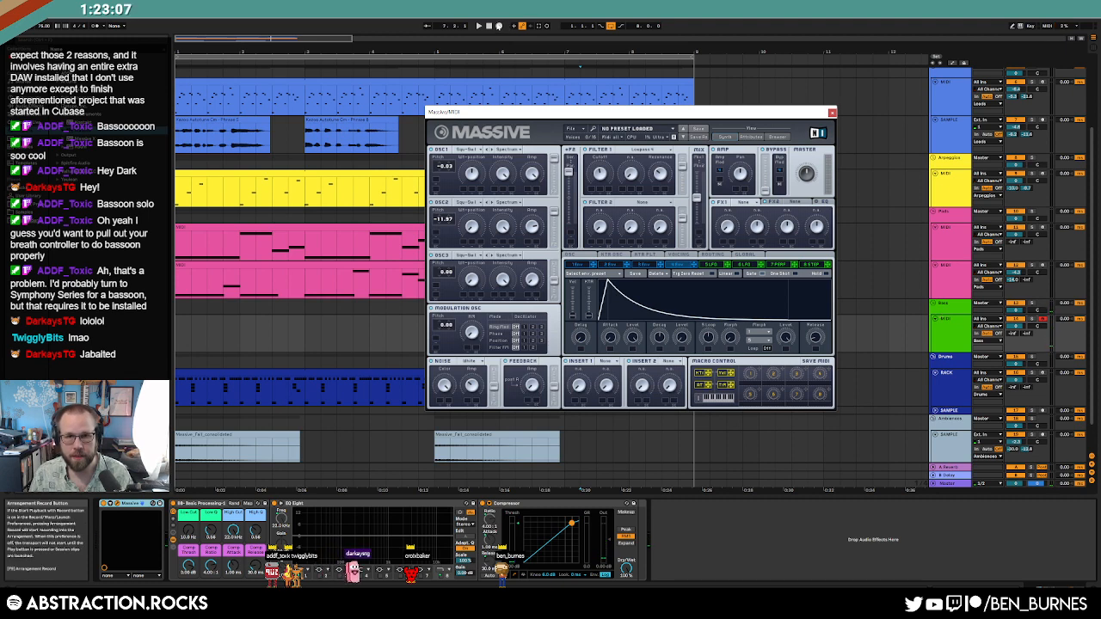
click(499, 26)
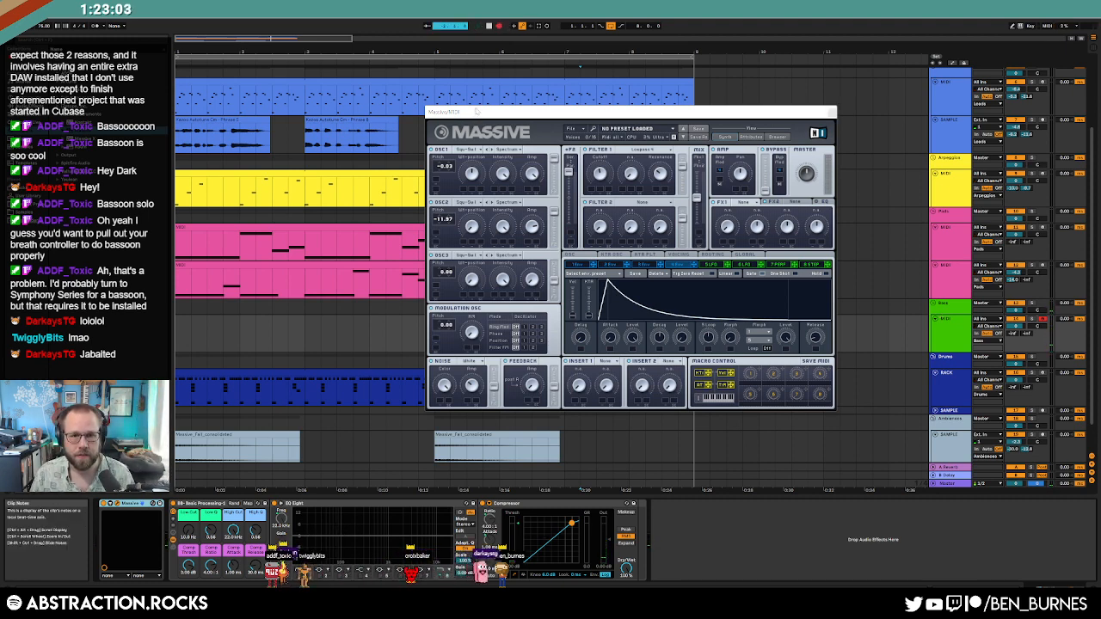
key(space)
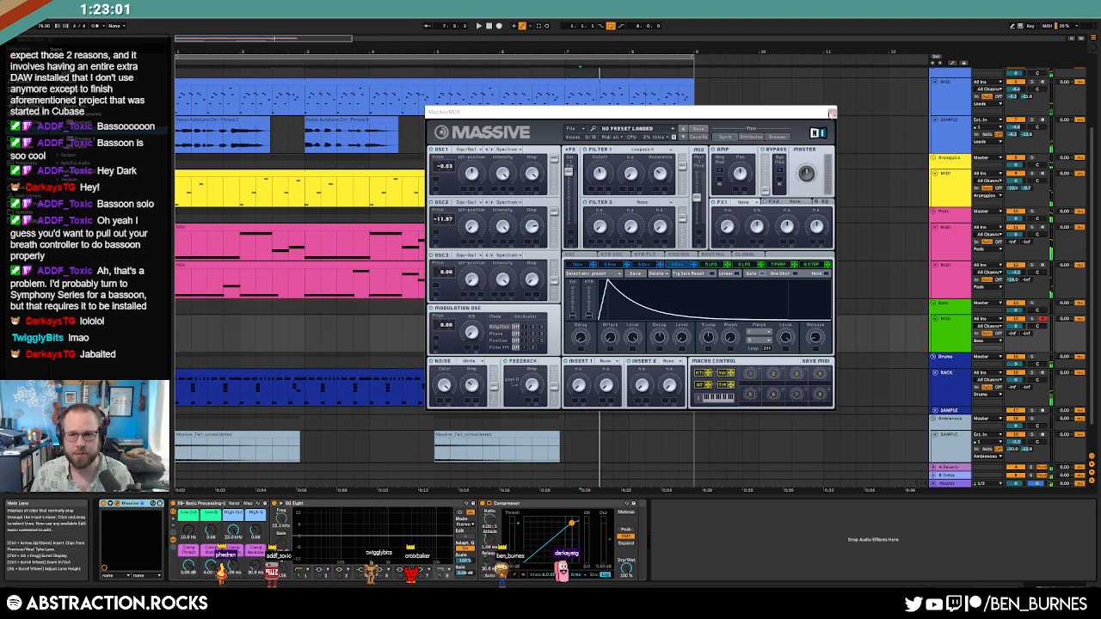
click(831, 113)
click(569, 329)
key(Delete)
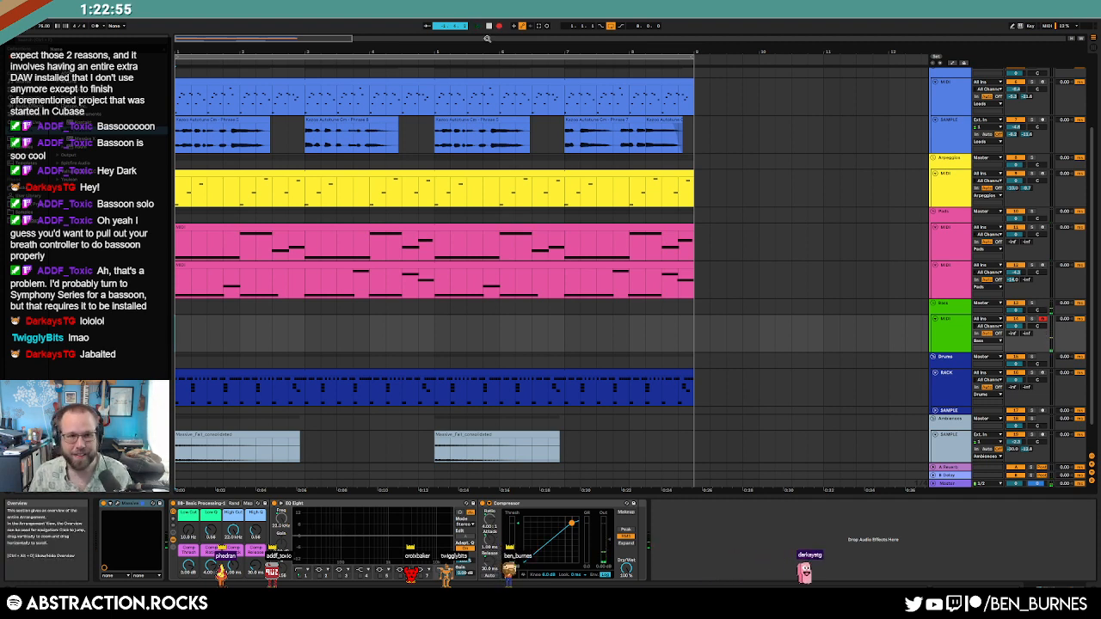
Step: Record a bass part from bar 1, trim the recorded clip to end at bar 3 and open its notes
key(F9)
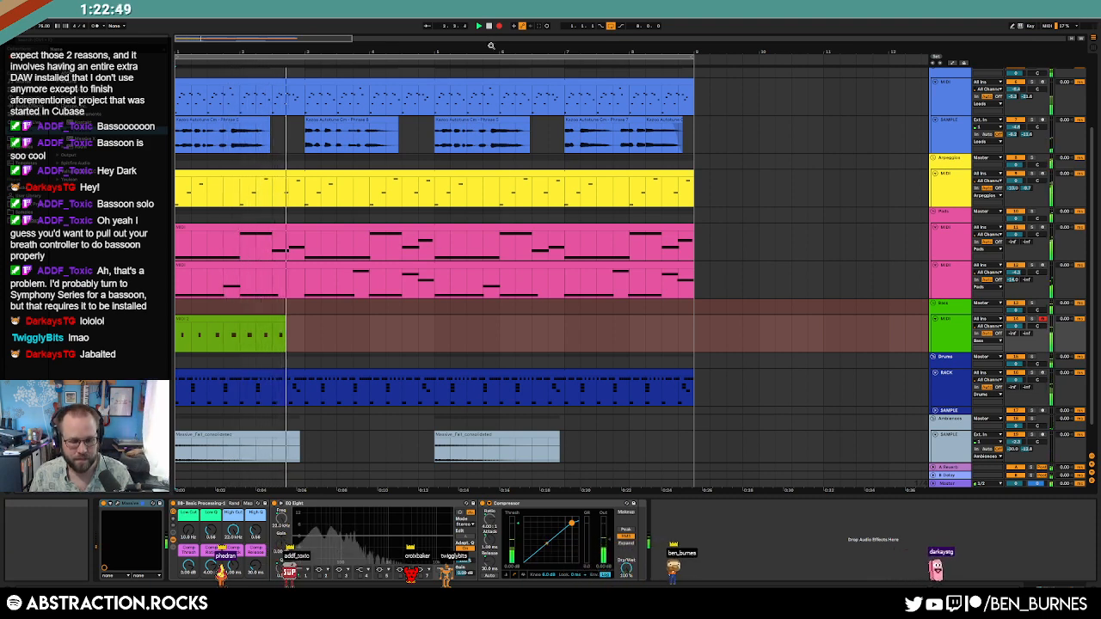
key(space)
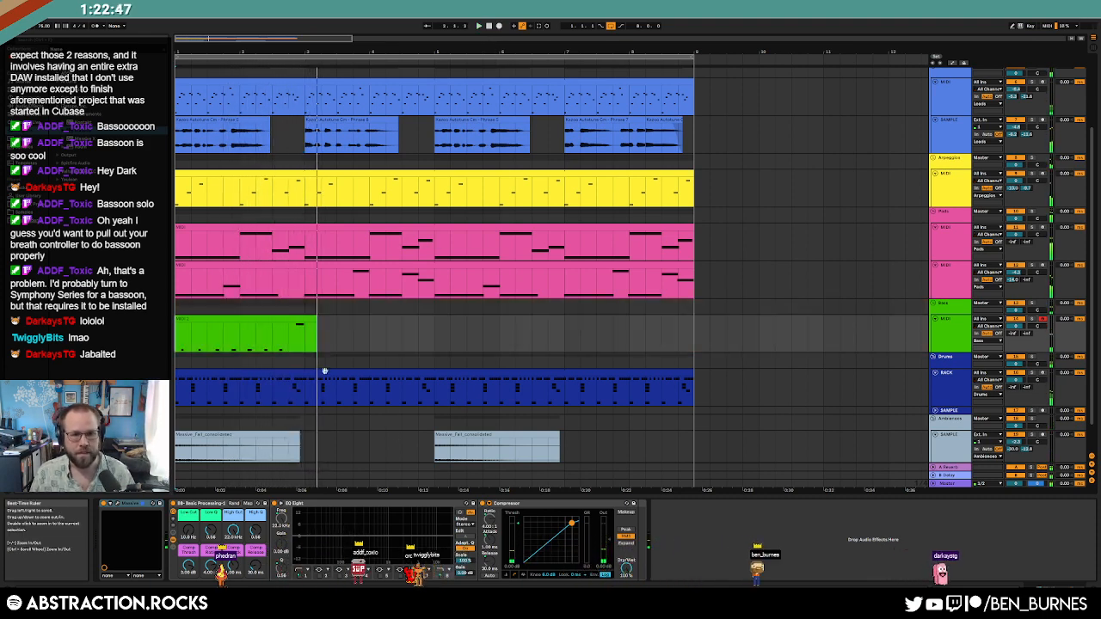
drag(314, 321, 304, 321)
double_click(302, 320)
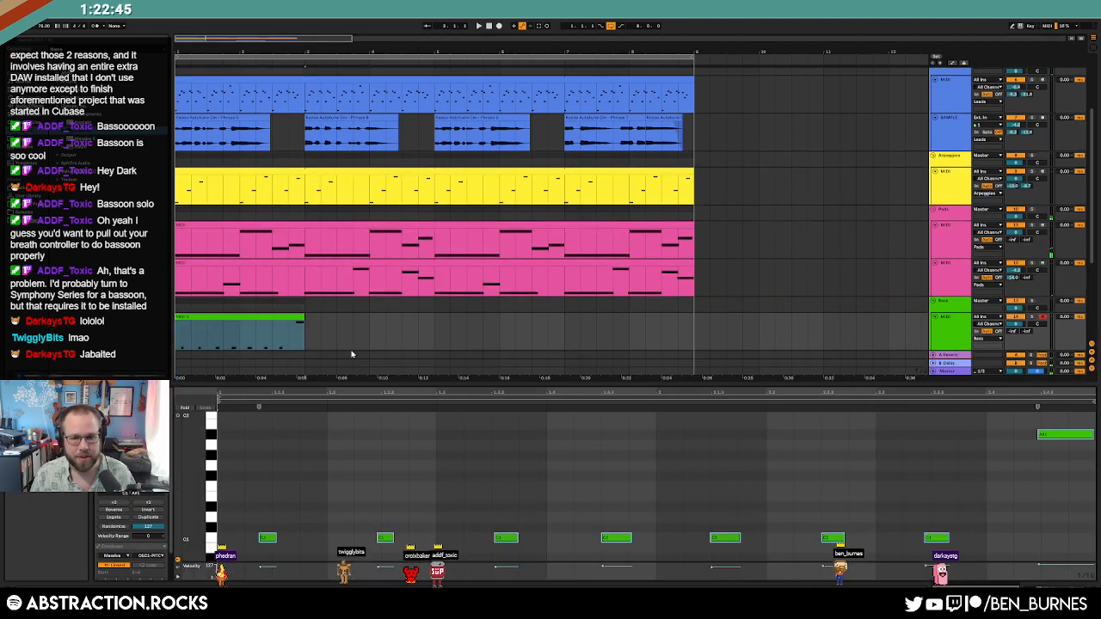
Step: Nudge the seventh bass note slightly later and transpose the clip's last note down an octave to A#0, trying neighbouring pitches
click(814, 483)
drag(936, 537, 944, 538)
drag(1006, 478, 1061, 420)
key(shift+Down)
key(Up)
key(Up)
key(Up)
key(Up)
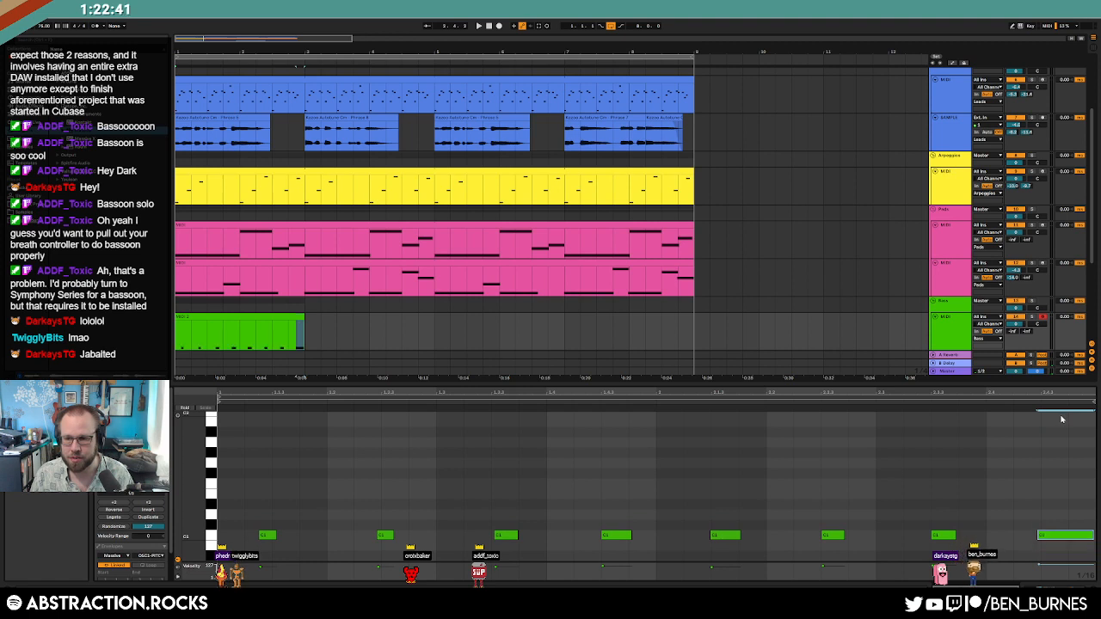
key(Down)
key(Down)
key(Down)
key(Down)
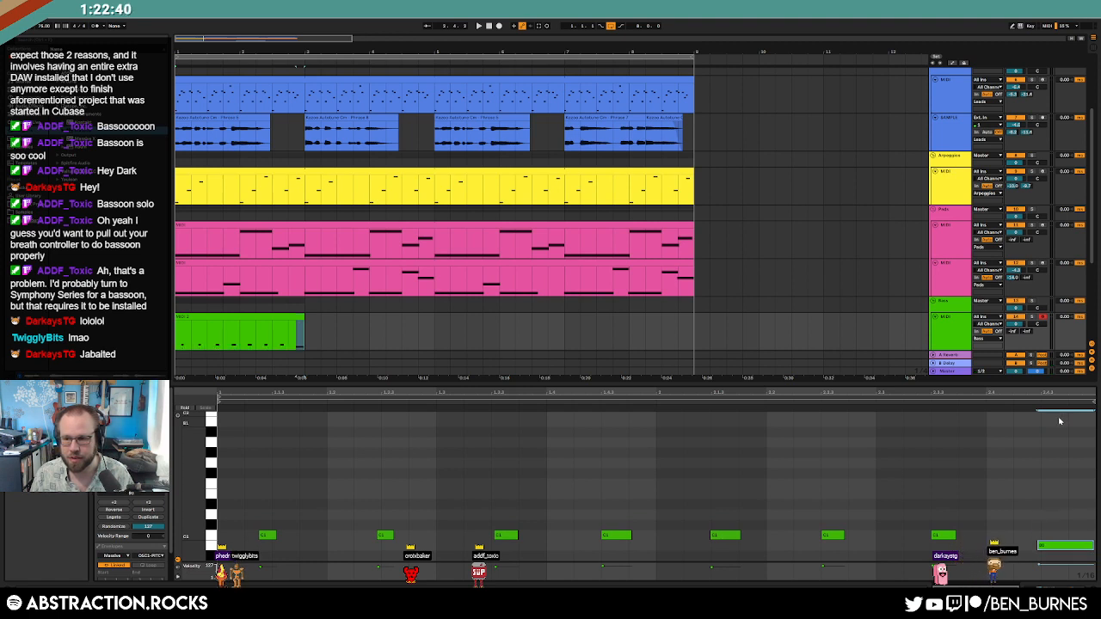
click(1018, 459)
scroll(637, 482, right, 2)
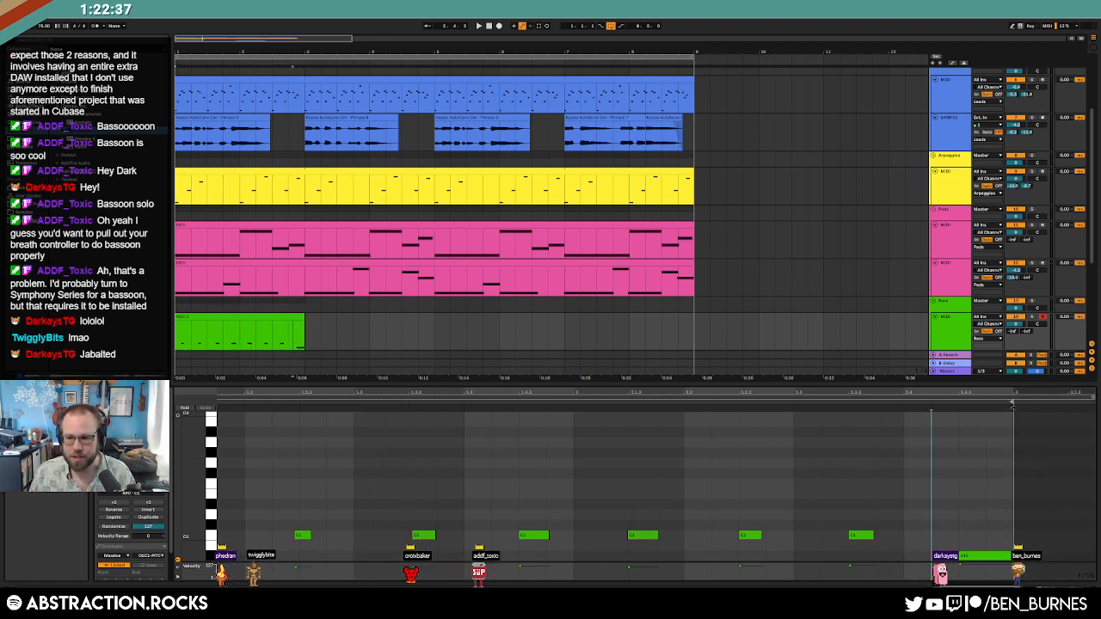
click(1008, 555)
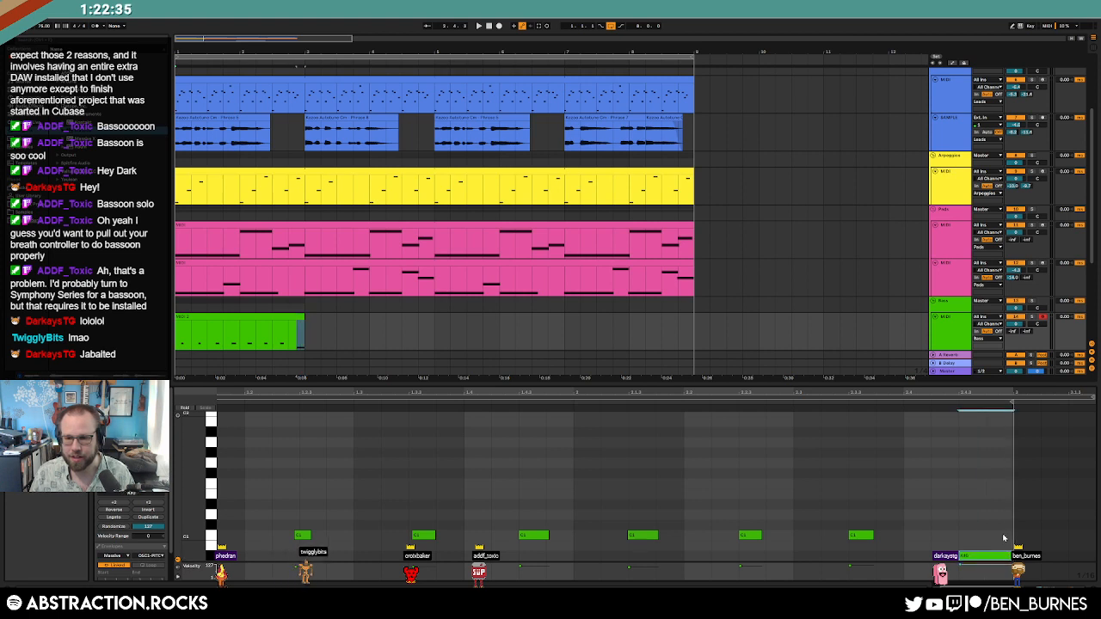
click(1003, 538)
Step: Quantize the first two bass notes to the grid and lengthen both during playback
drag(603, 391, 645, 384)
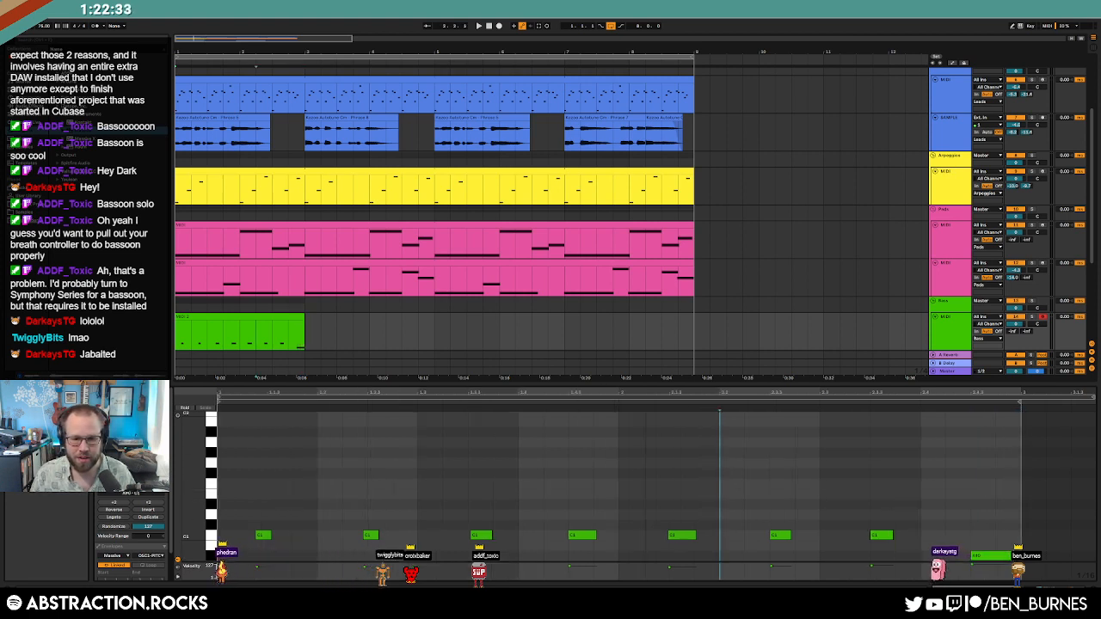
drag(365, 507, 397, 544)
key(ctrl+u)
drag(253, 512, 288, 543)
key(ctrl+u)
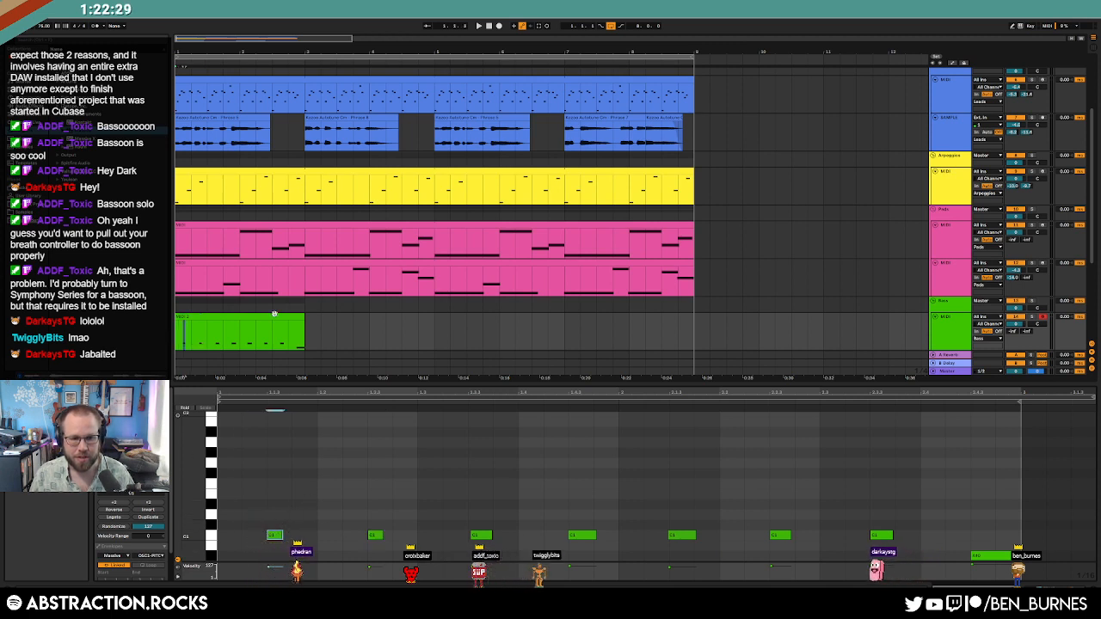
key(space)
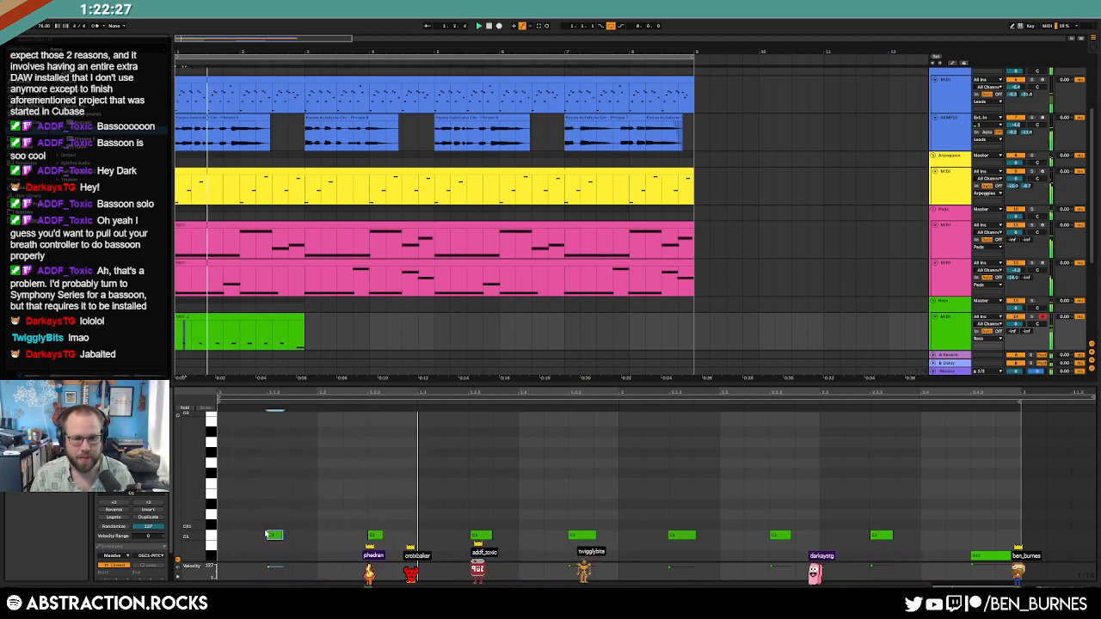
drag(270, 511, 395, 536)
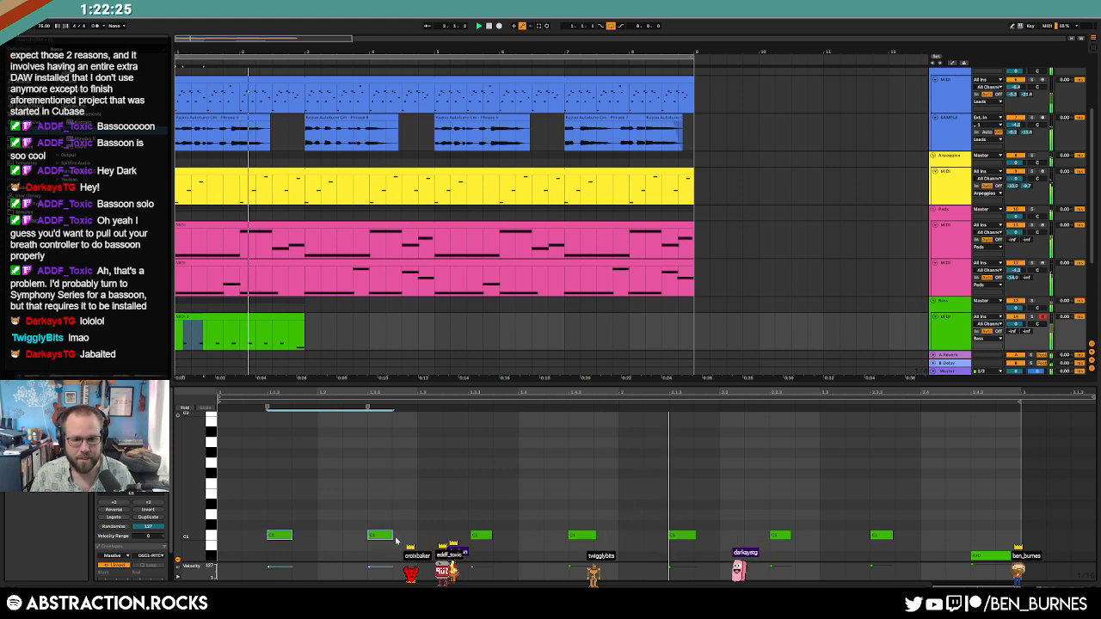
Step: Extend the bass clip to bar 9 and shorten its loop to exactly two bars
click(280, 317)
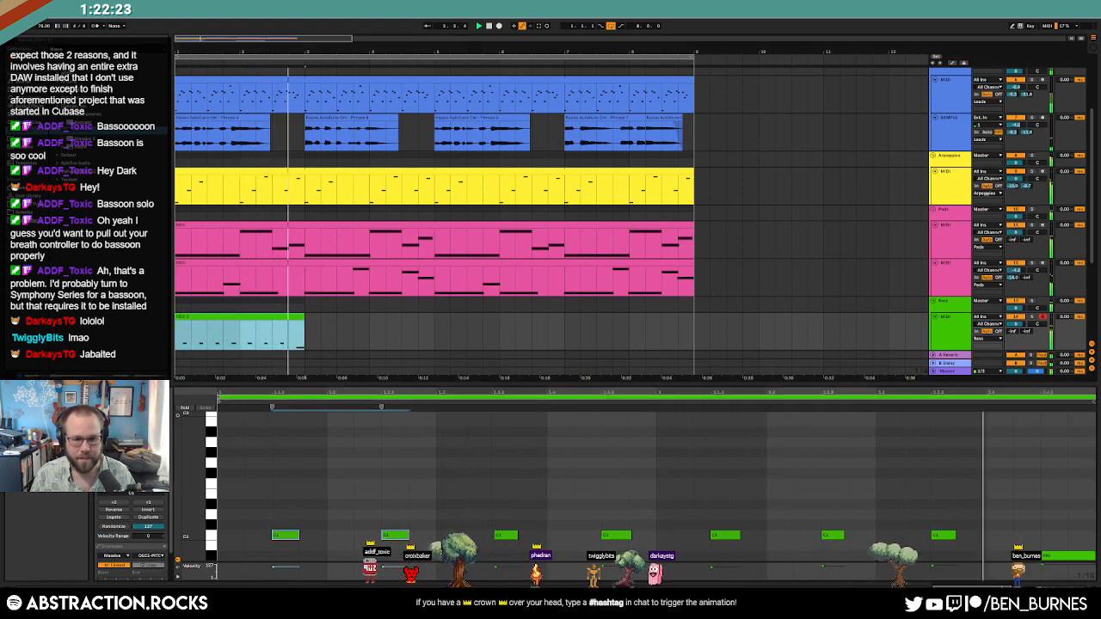
drag(304, 325, 695, 325)
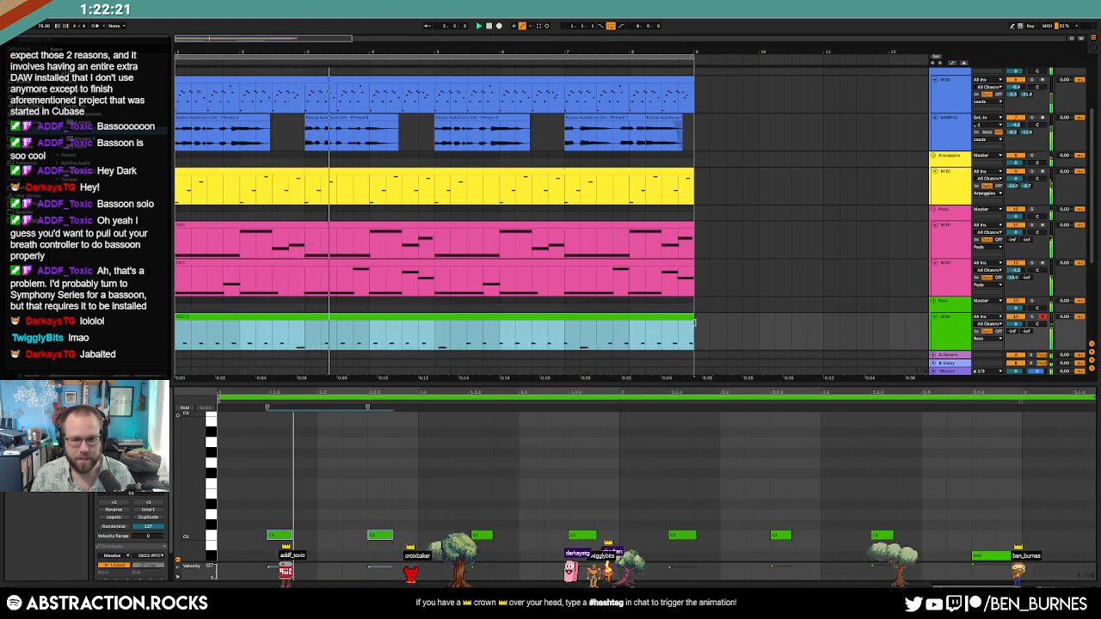
drag(1095, 398, 1022, 398)
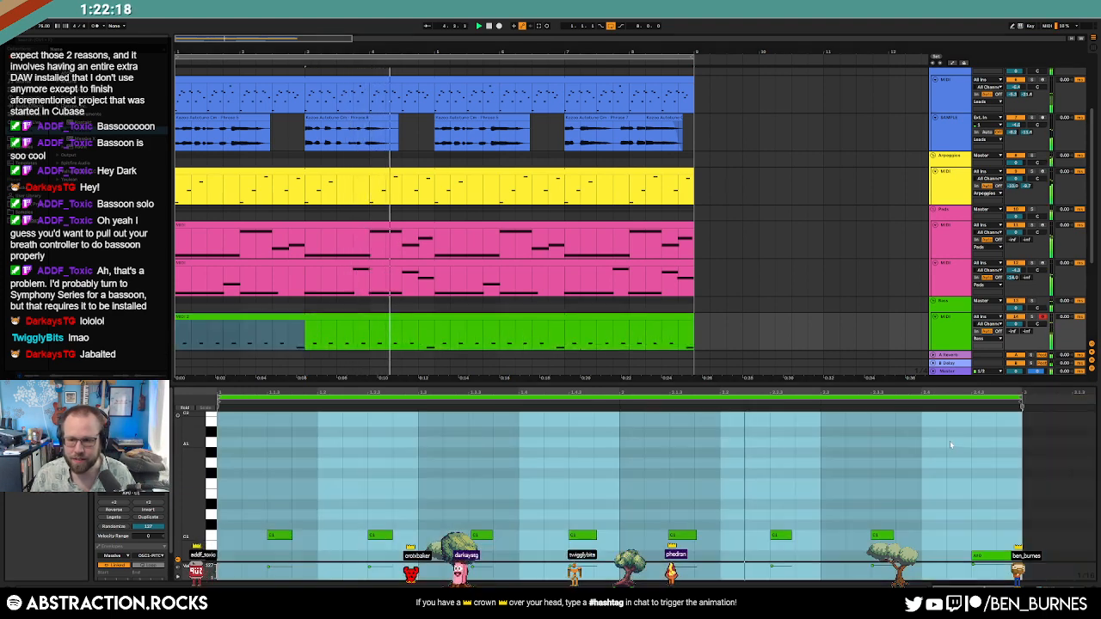
Step: Try the whole bass part one octave higher during playback and restore its original octave
click(793, 488)
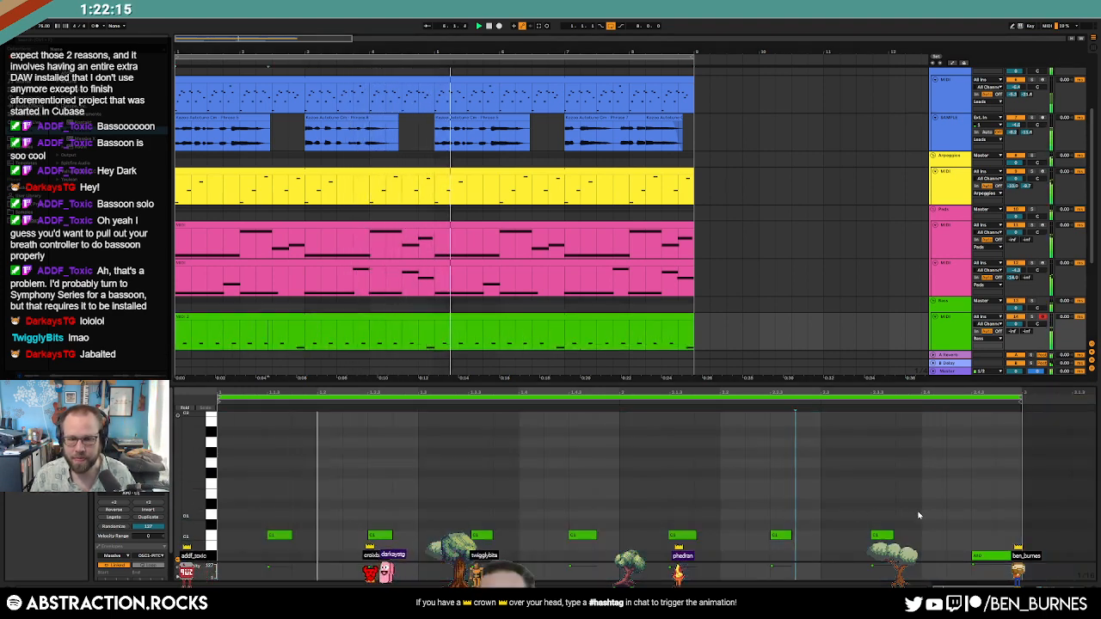
key(ctrl+a)
key(shift+Up)
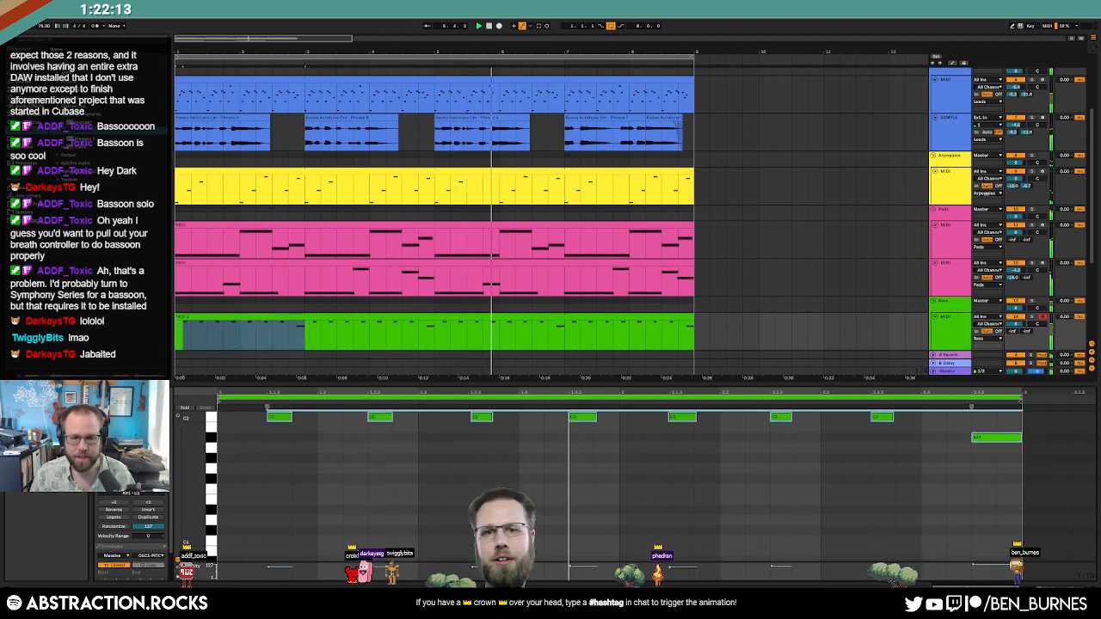
key(shift+Down)
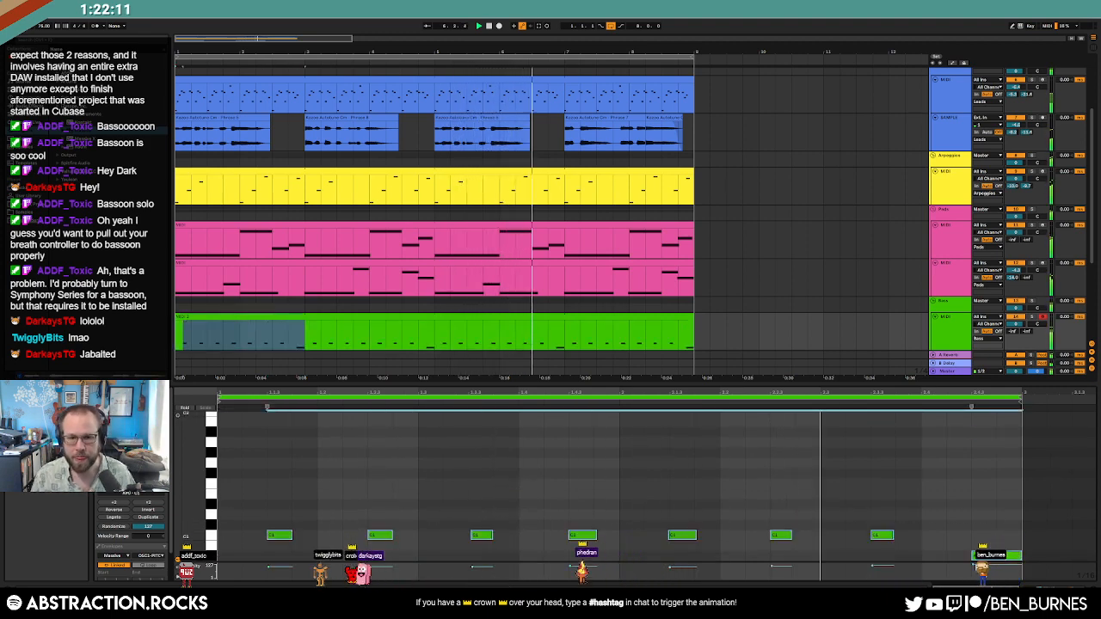
Step: Reopen the bass track's Massive synth and bring up its Routing page after checking the Global page
key(shift+Tab)
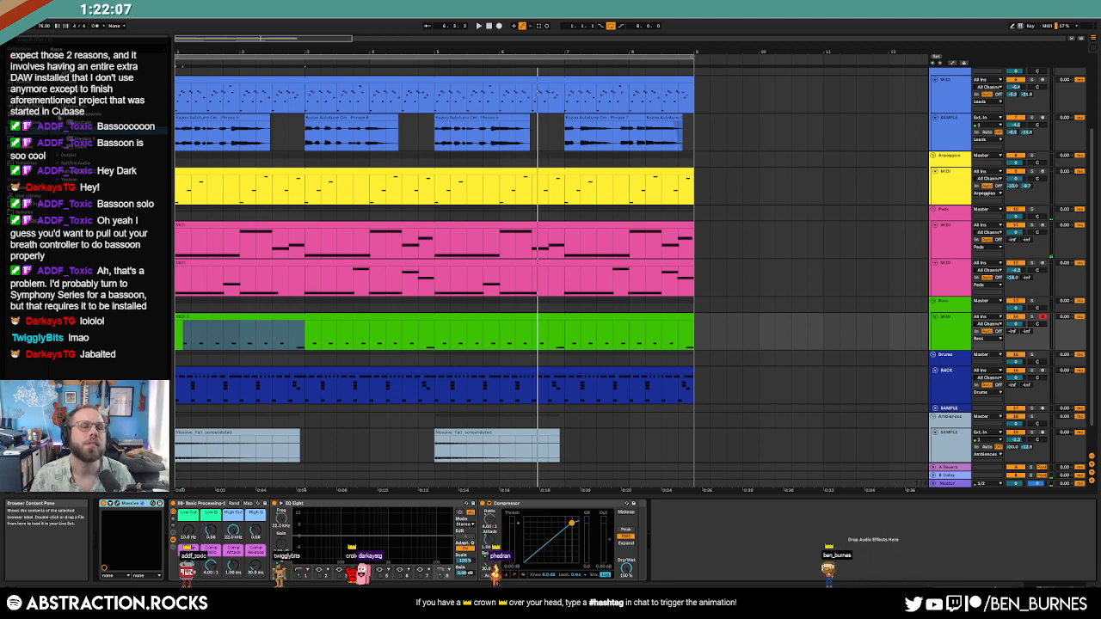
click(113, 507)
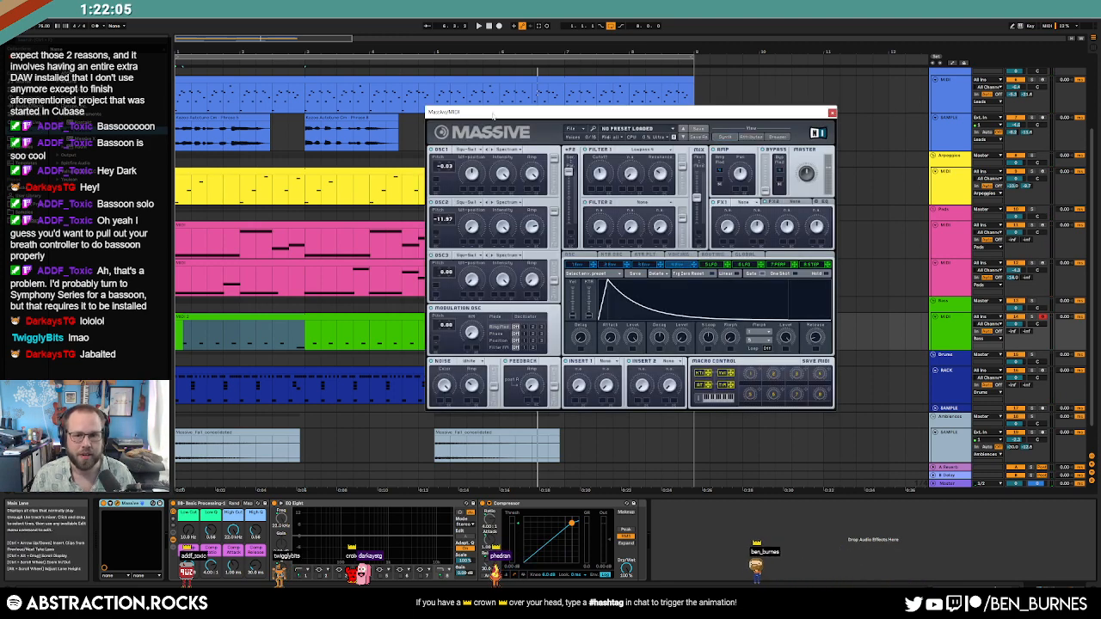
click(746, 256)
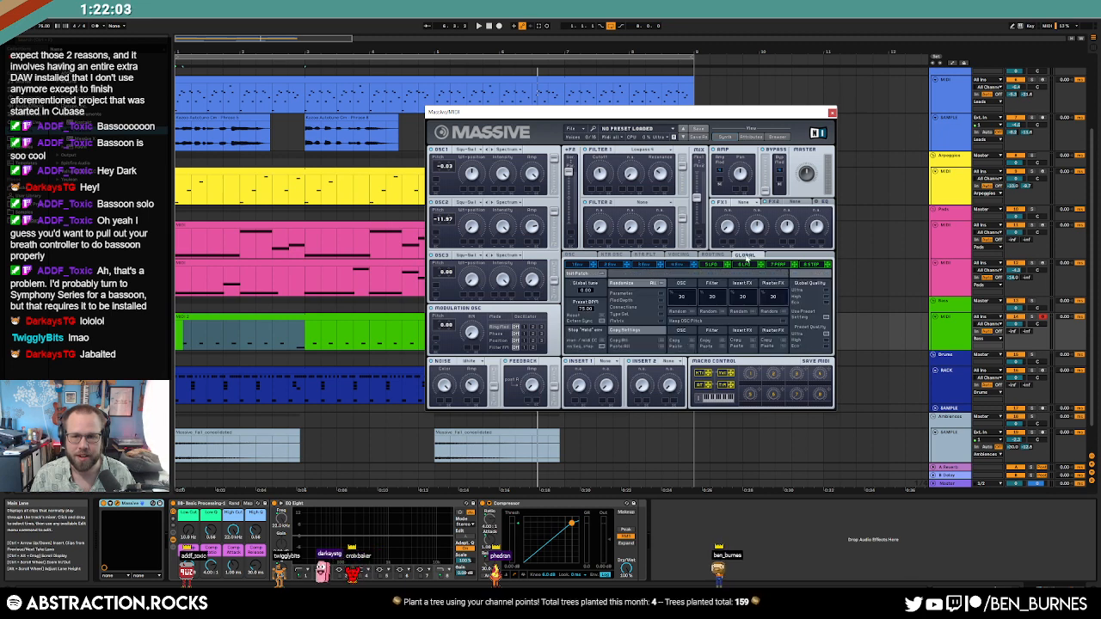
click(711, 256)
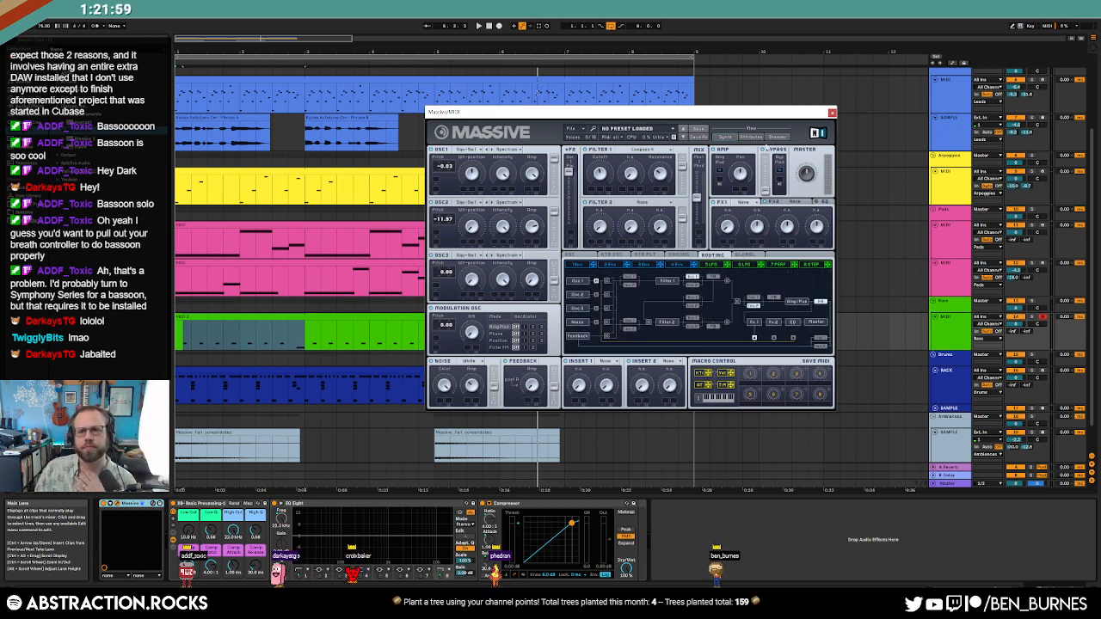
Step: Look through Massive's Browser and Attributes pages, return to its Synth page, and close the synth
click(776, 139)
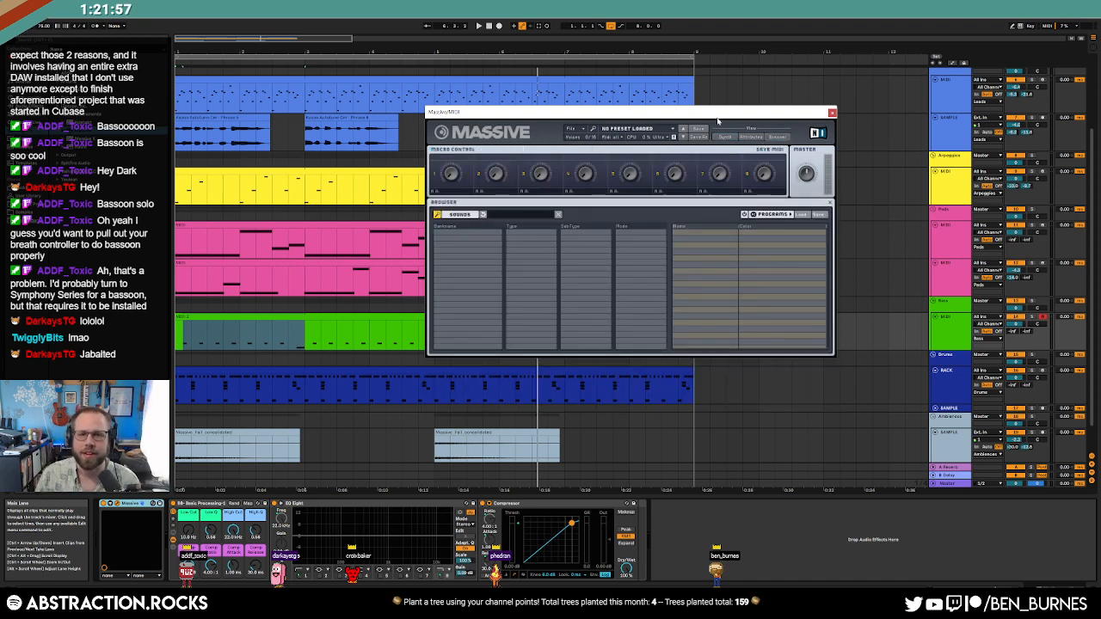
click(745, 139)
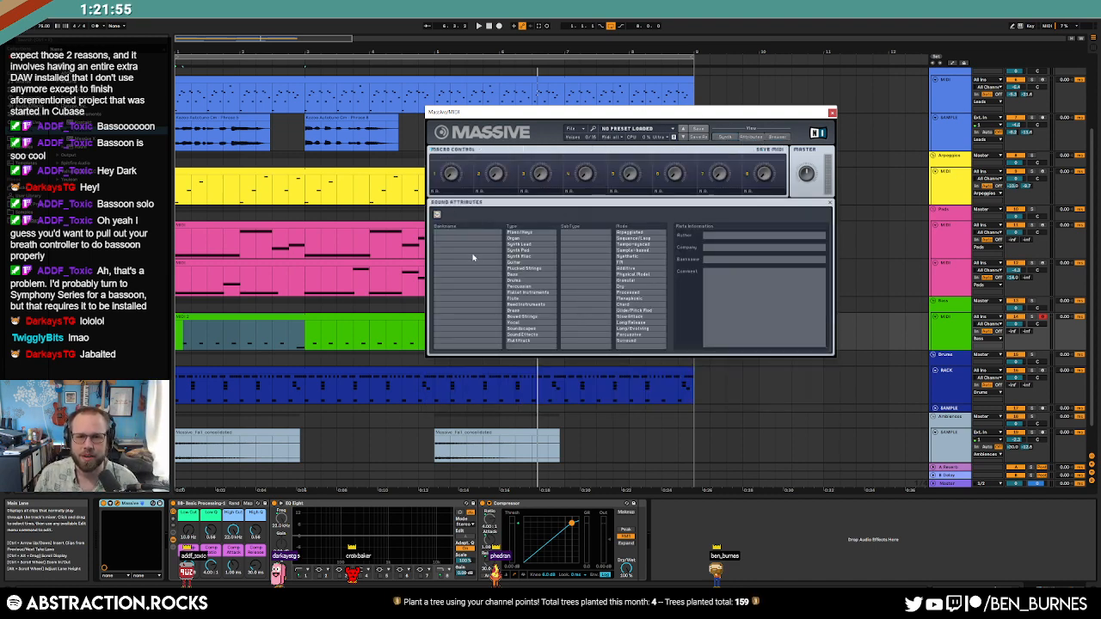
click(722, 139)
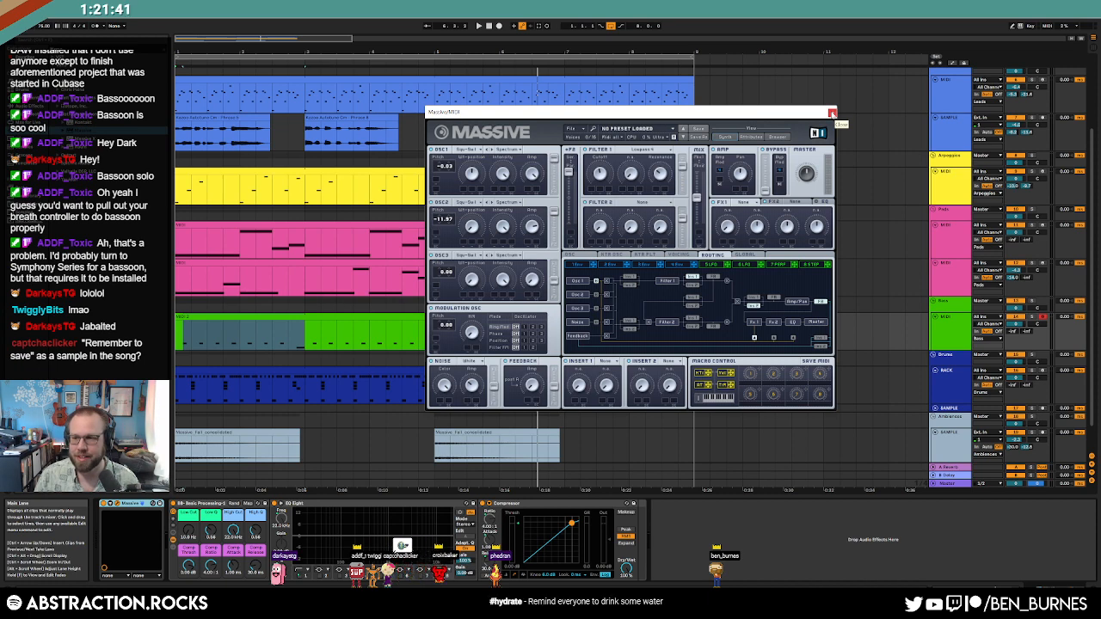
click(832, 112)
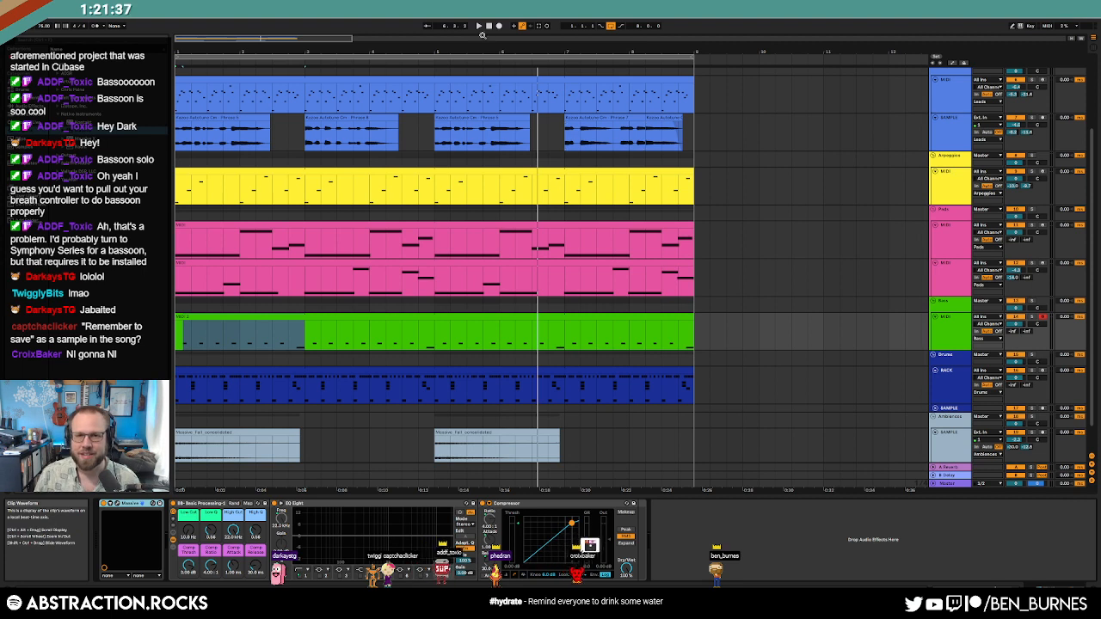
Step: Reopen the bass track's Massive and audition other Filter 1 types during playback from bar 1, including Scream
click(490, 26)
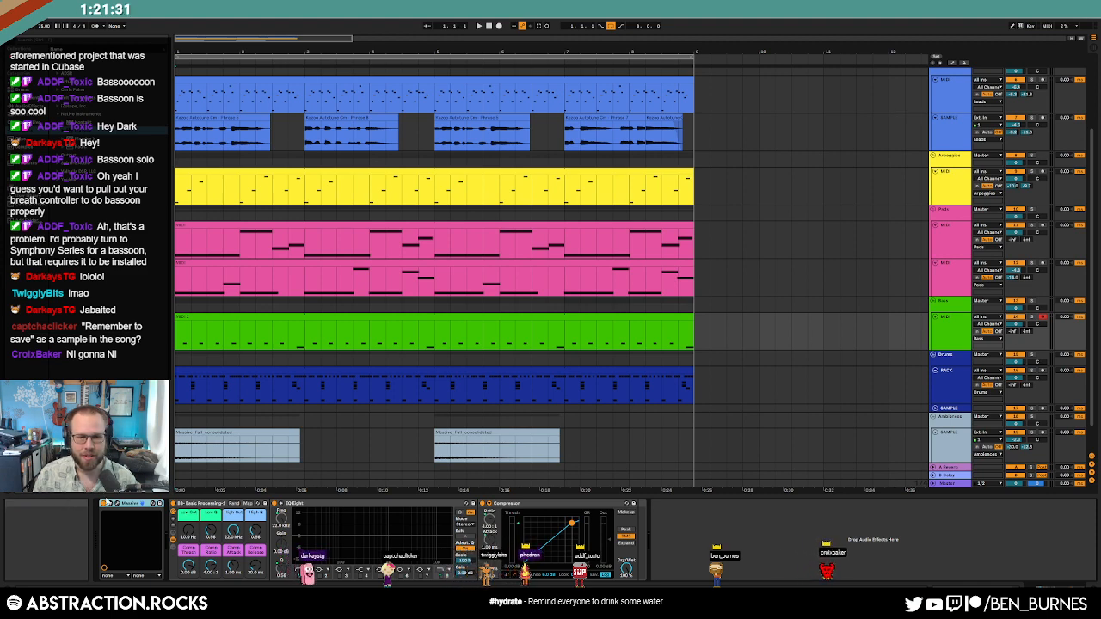
click(119, 507)
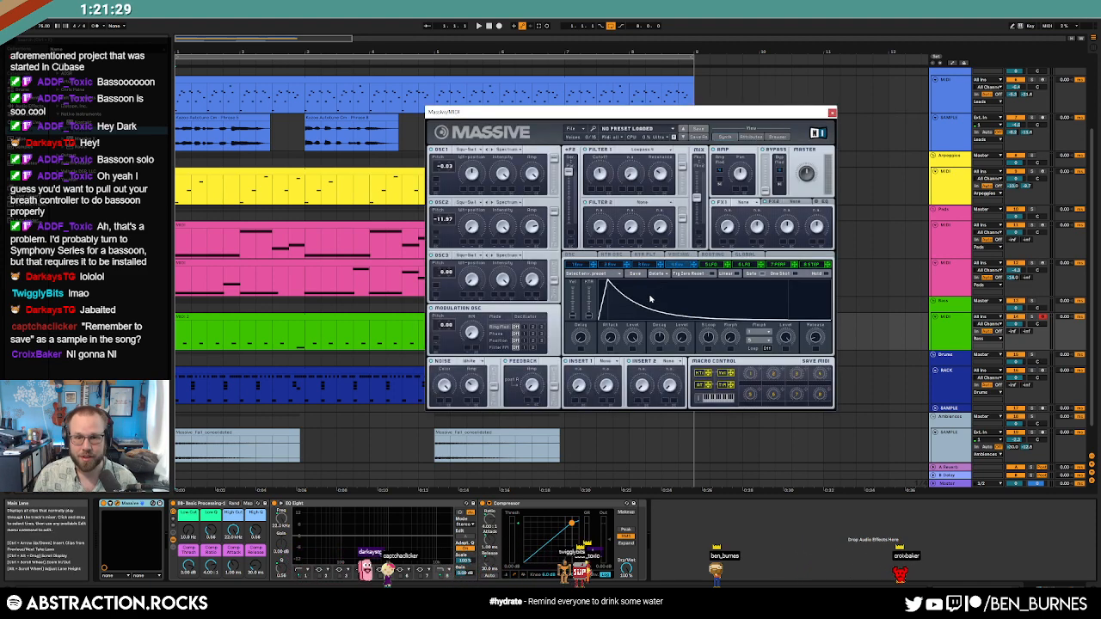
key(space)
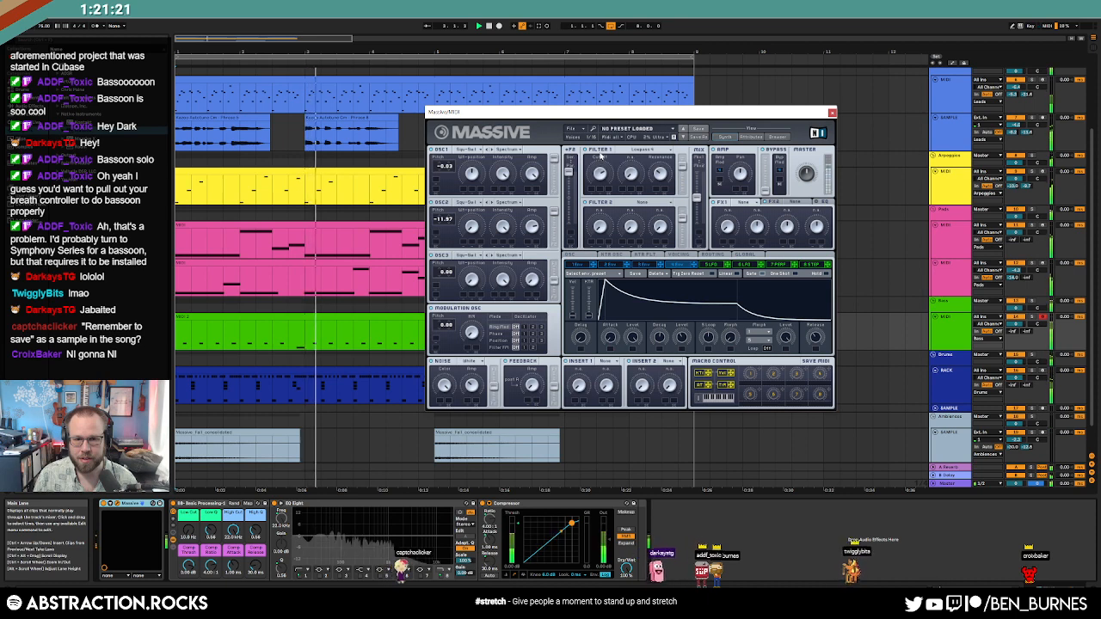
click(641, 149)
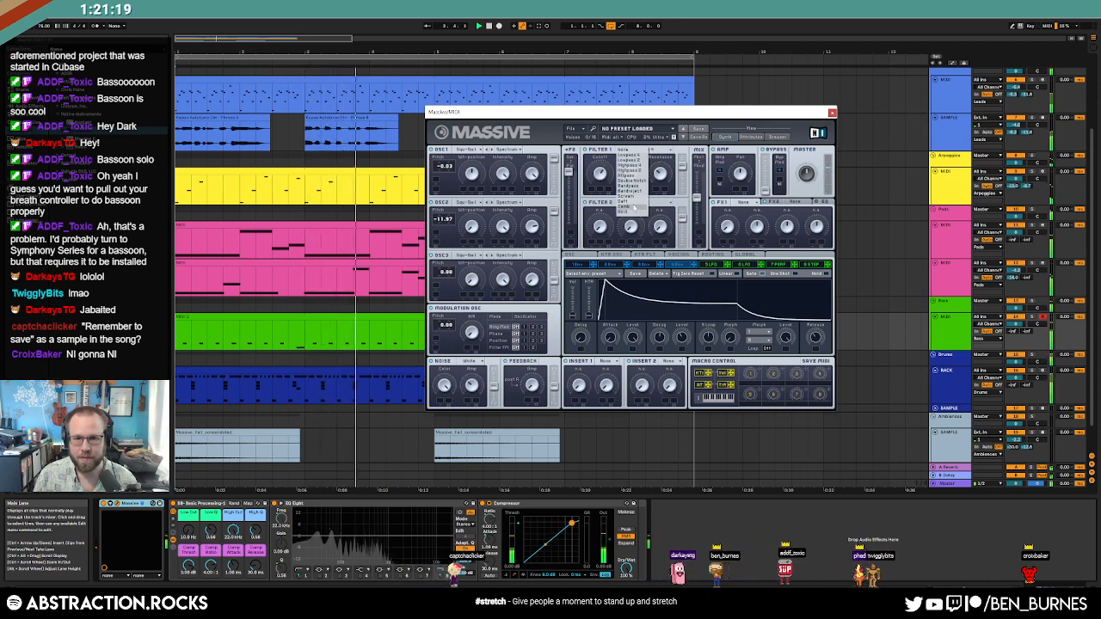
click(626, 163)
click(641, 150)
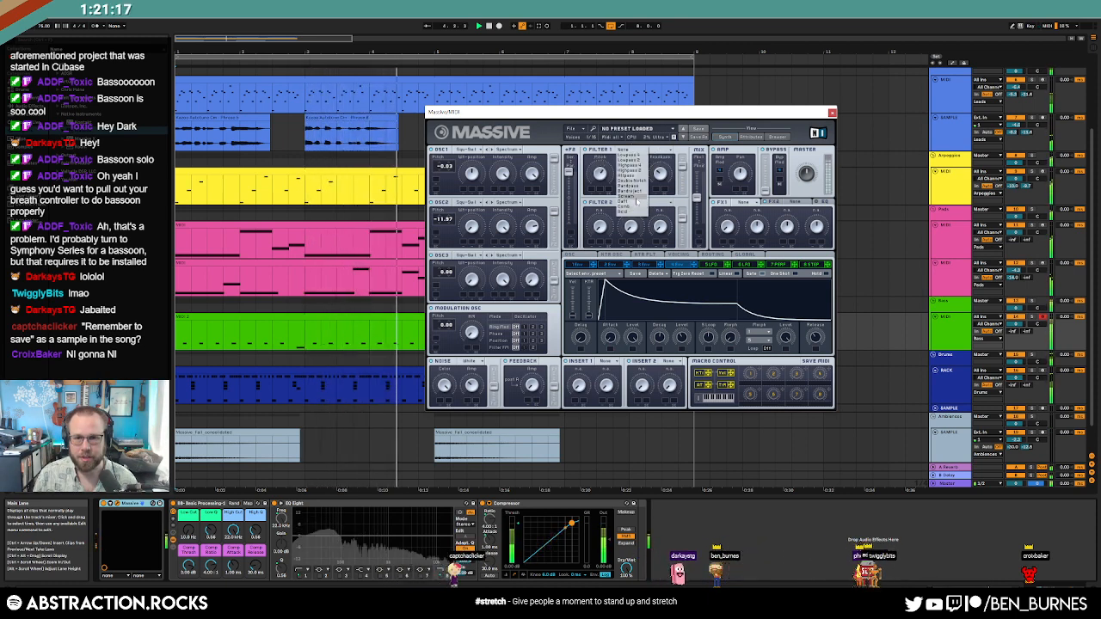
click(641, 211)
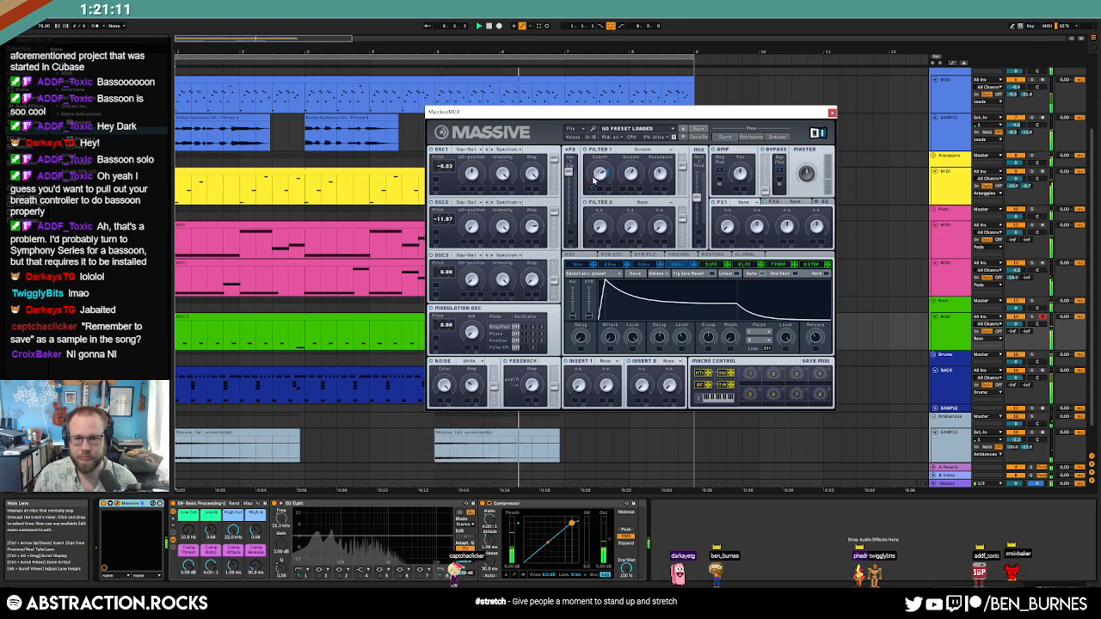
Step: Review Massive's envelope shapes while the arrangement plays and close the synth
click(649, 265)
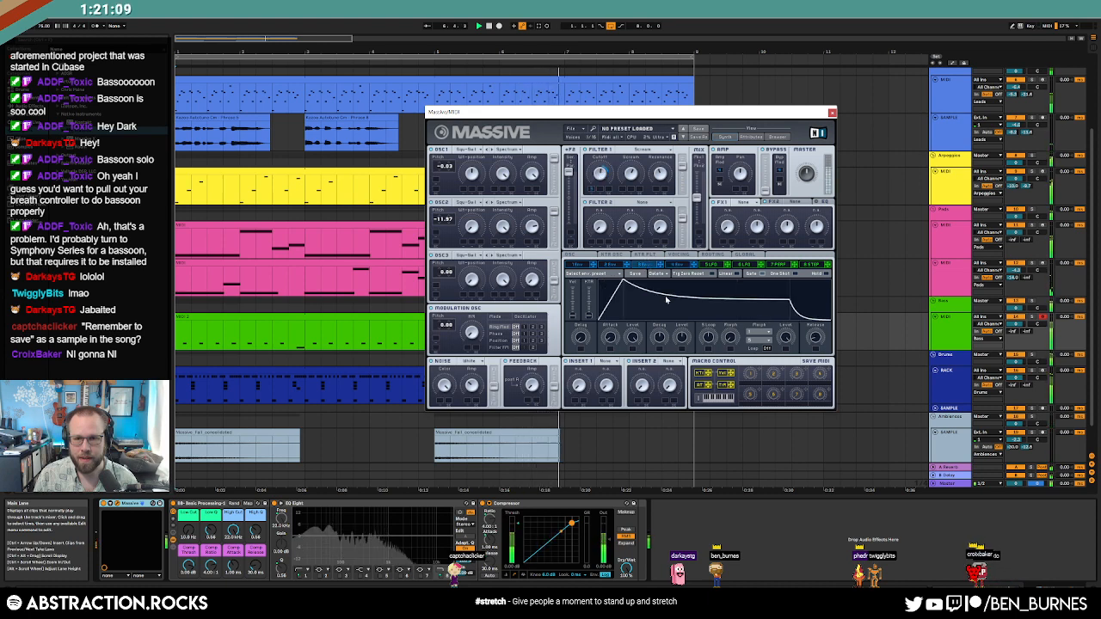
drag(666, 297, 715, 298)
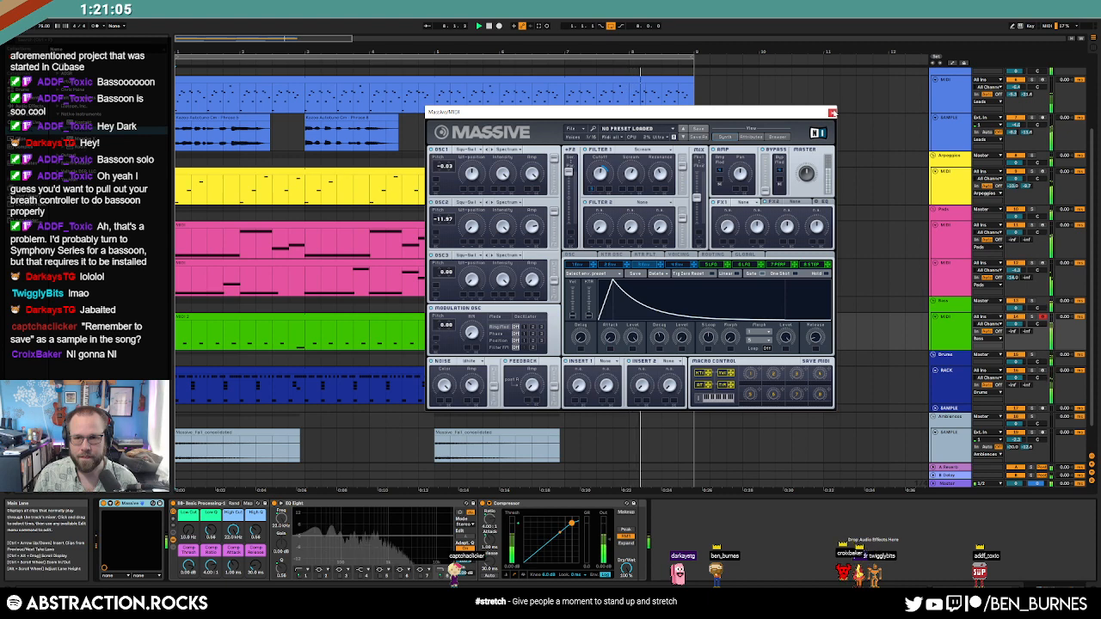
click(832, 112)
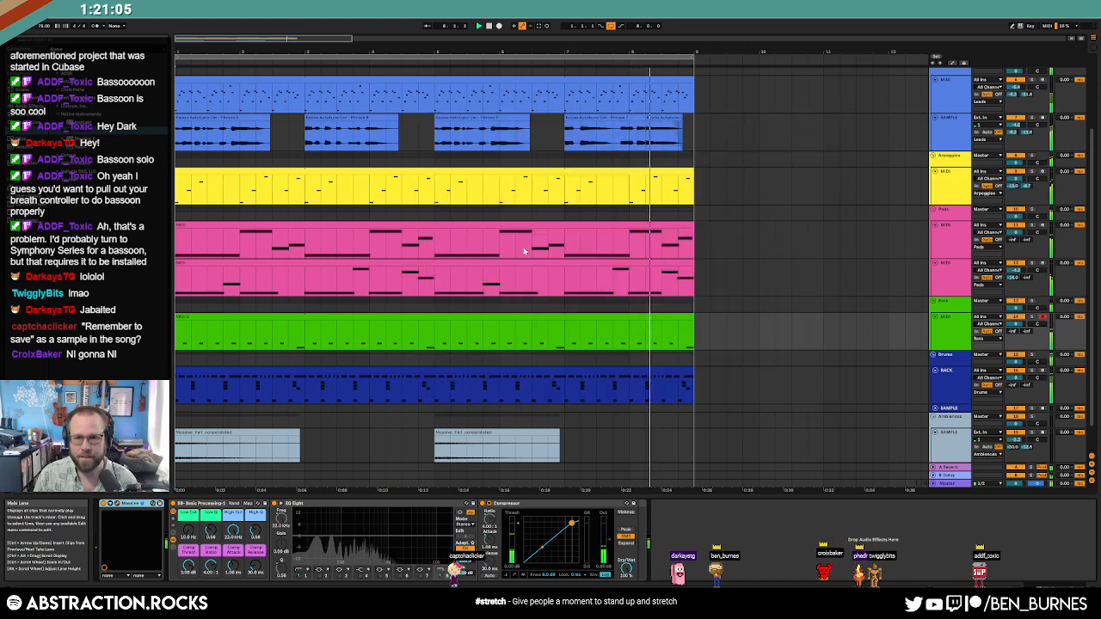
Step: Delete the bass clip, play the arrangement without it, and replace Massive with Operator on the bass track
click(629, 318)
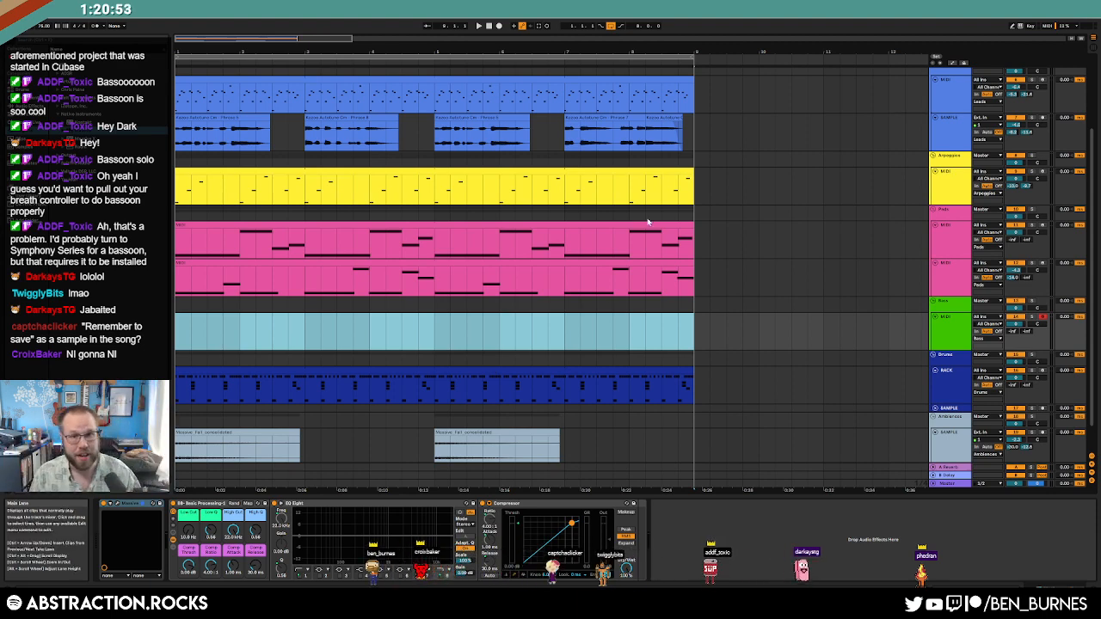
click(479, 26)
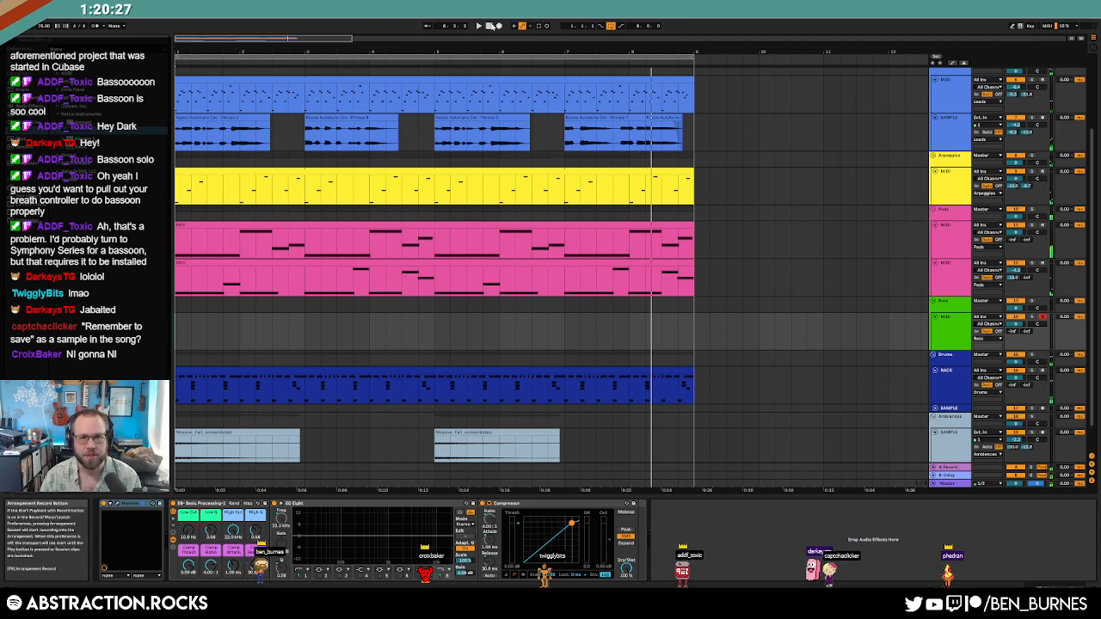
click(954, 324)
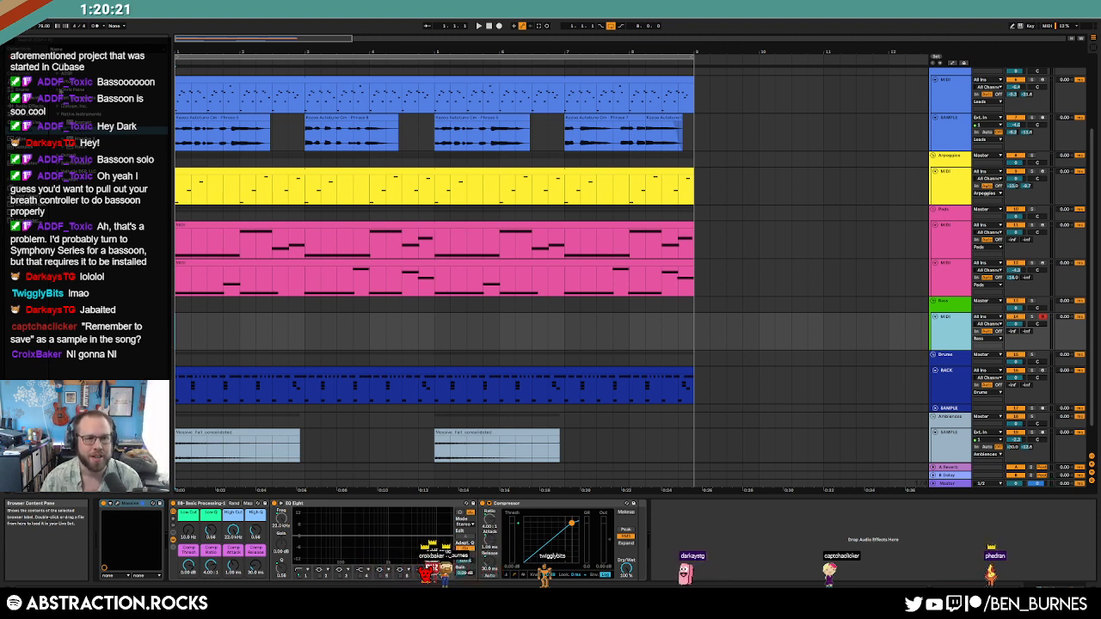
click(54, 66)
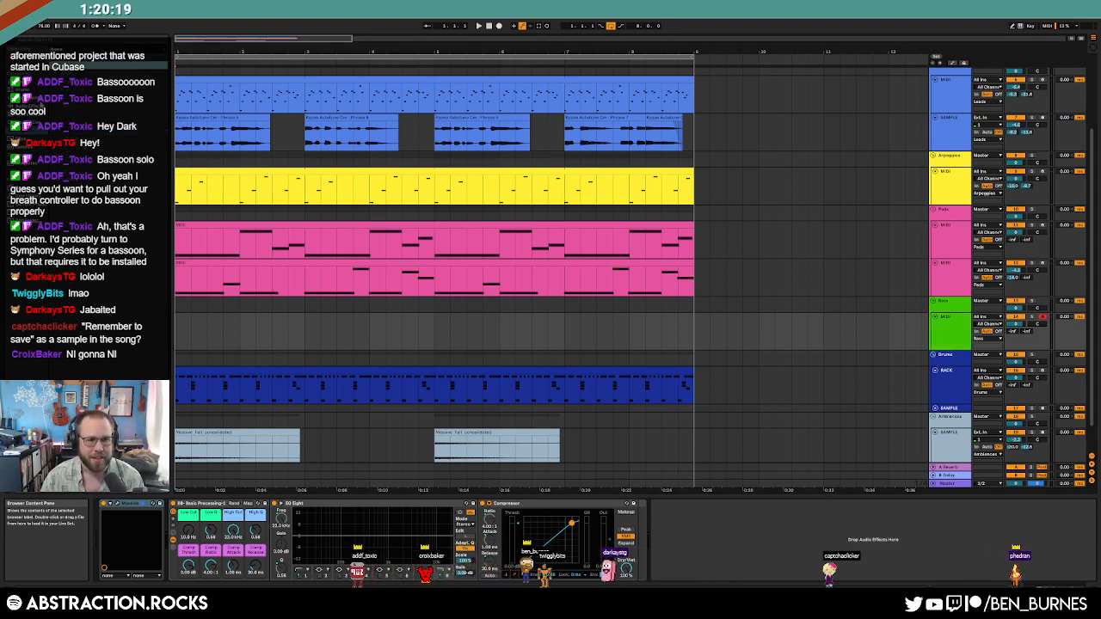
click(26, 98)
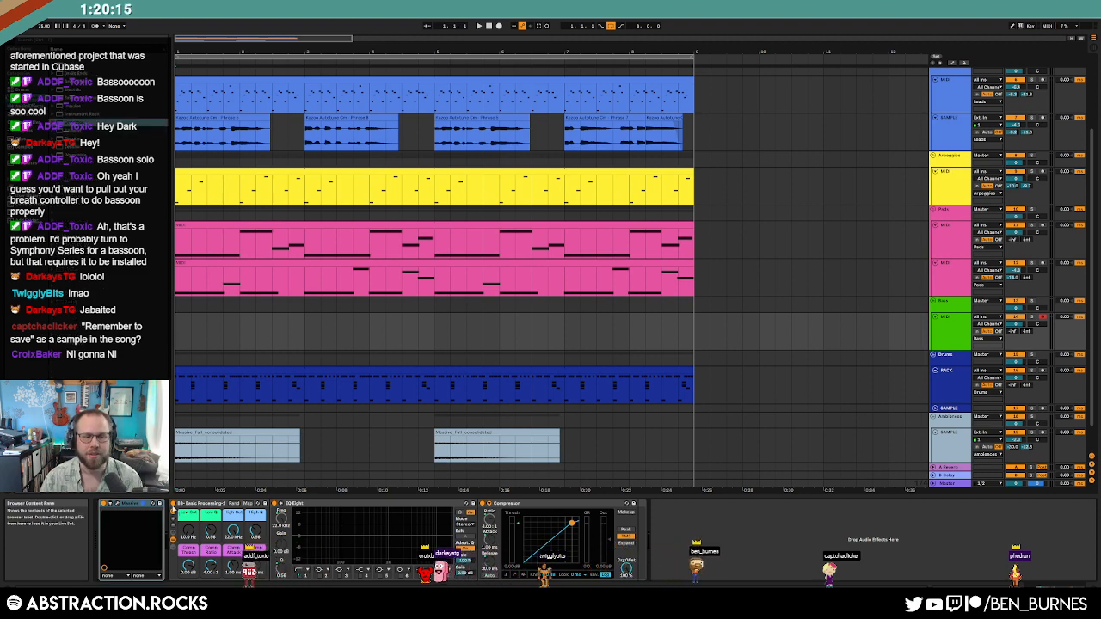
drag(138, 544, 137, 544)
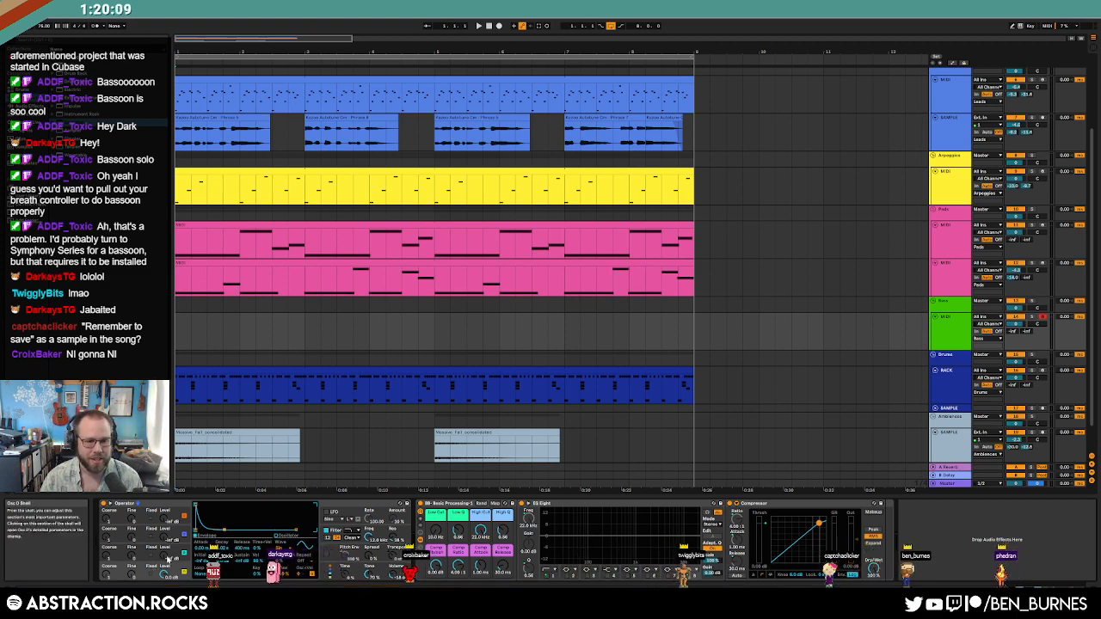
Step: Choose a different waveform for an Operator oscillator and adjust the synth's Spread
click(166, 559)
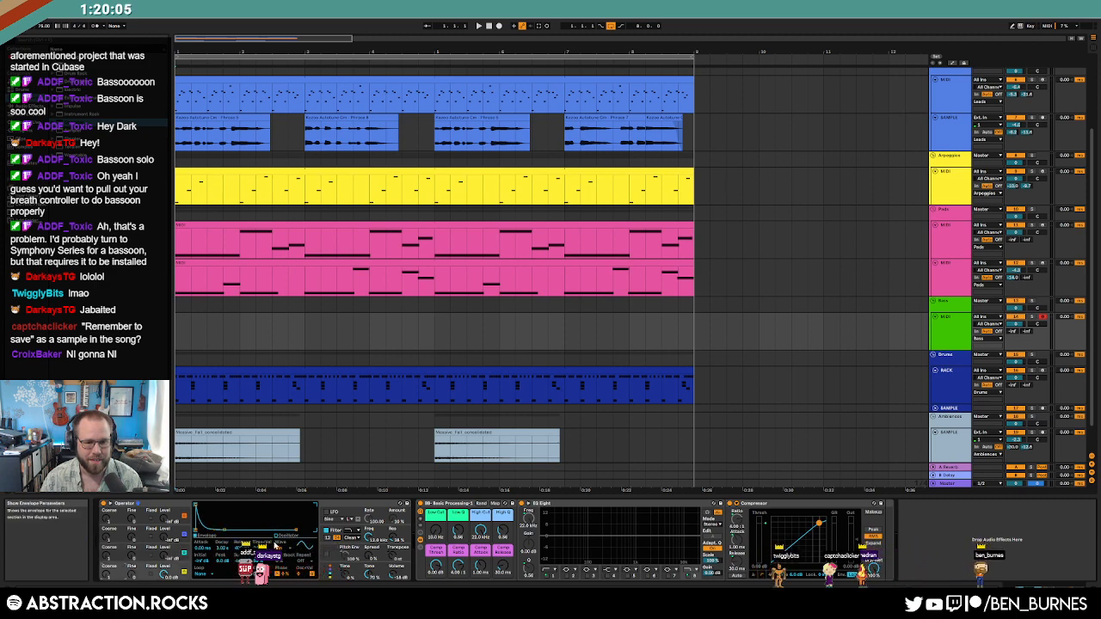
click(300, 546)
click(289, 420)
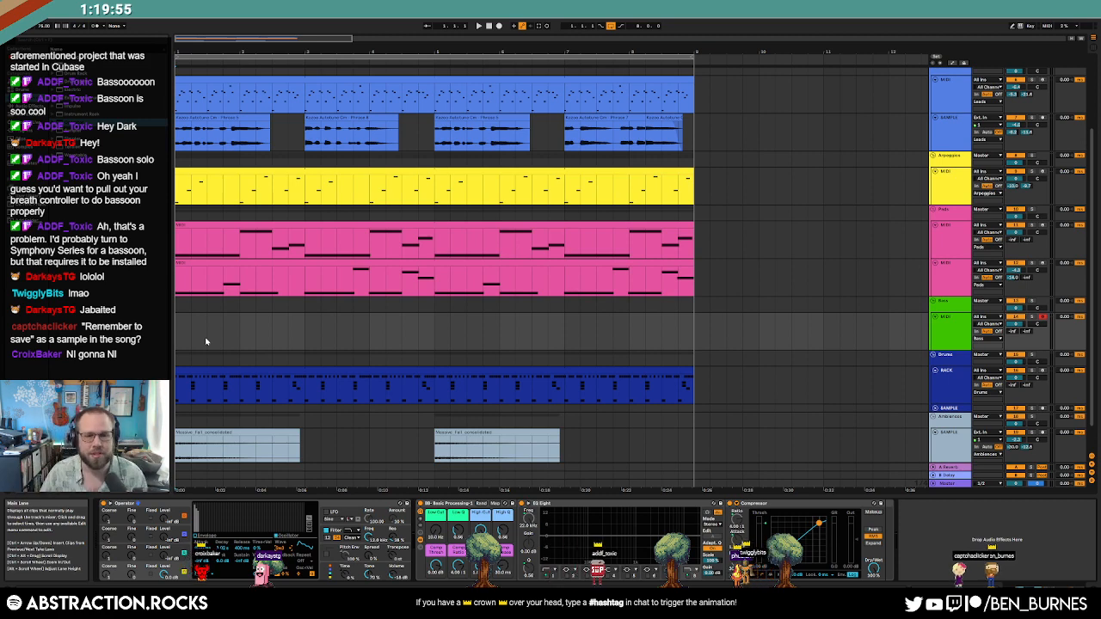
click(372, 557)
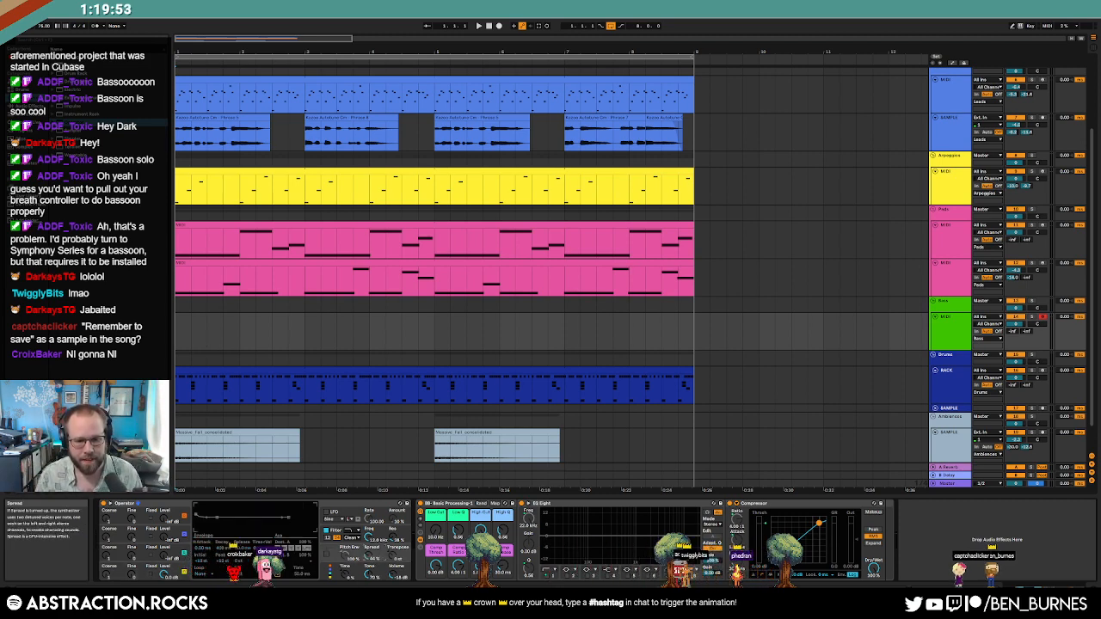
Step: Create a one-bar MIDI clip at bar 1 of the bass track and add a C1 note on the second sixteenth
drag(176, 336, 238, 336)
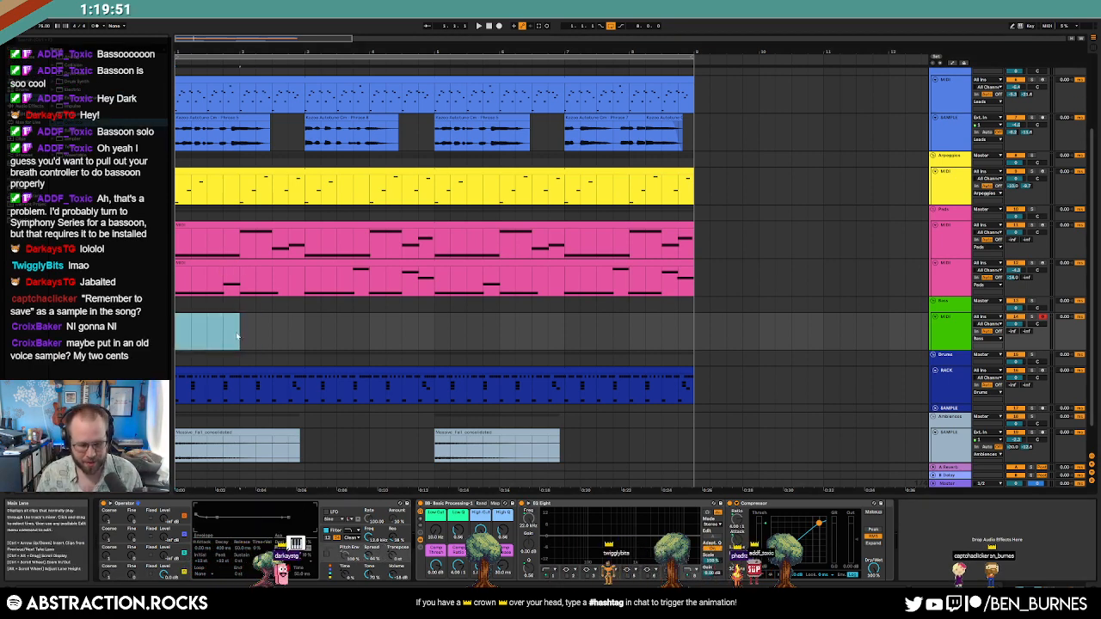
key(ctrl+shift+m)
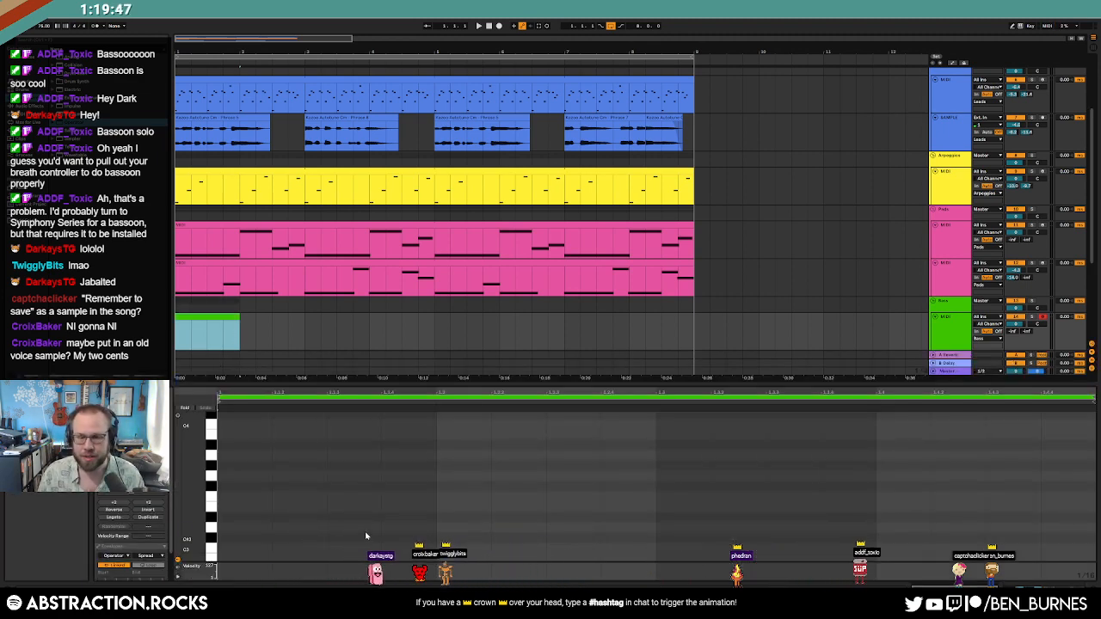
drag(189, 516, 190, 241)
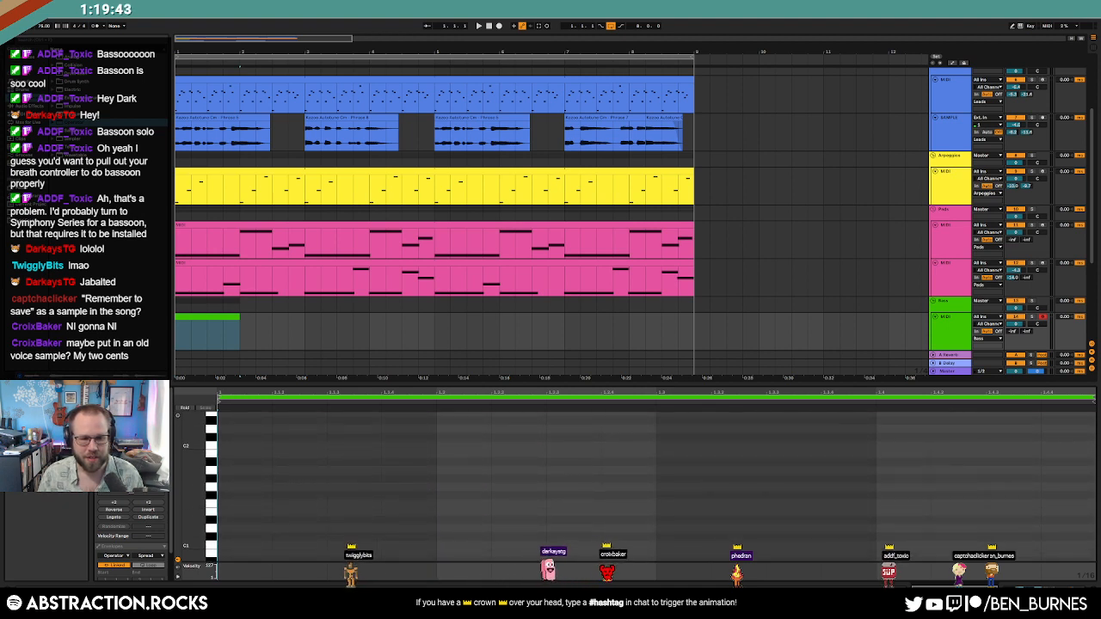
double_click(290, 546)
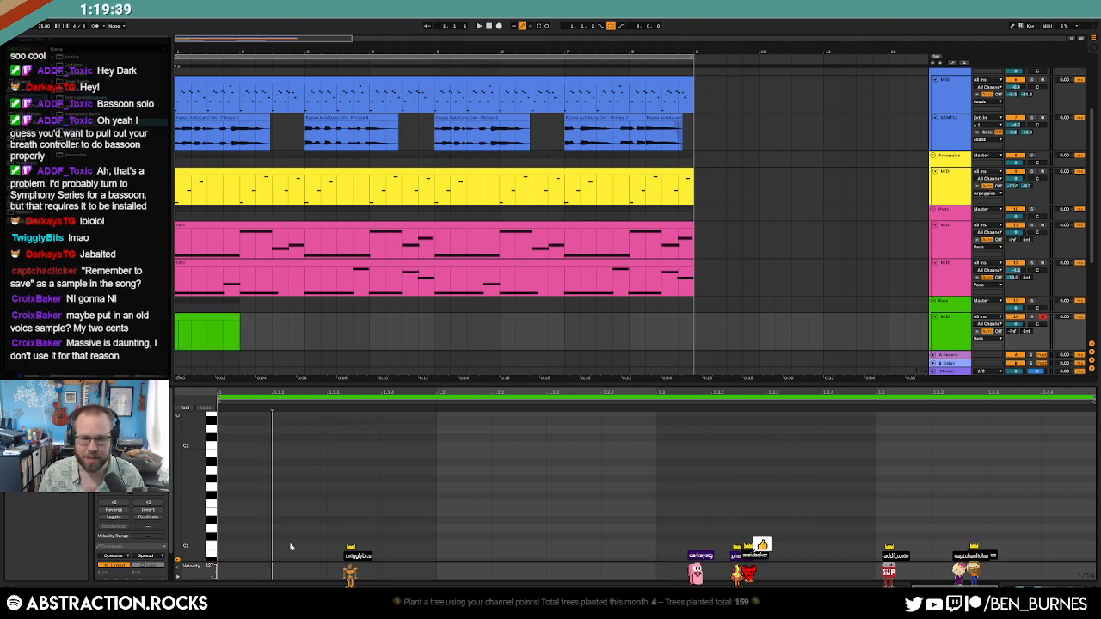
Step: Duplicate the C1 note into three consecutive sixteenths, shorten all three, and repeat the group on every beat of the bar
key(ctrl+d)
key(ctrl+d)
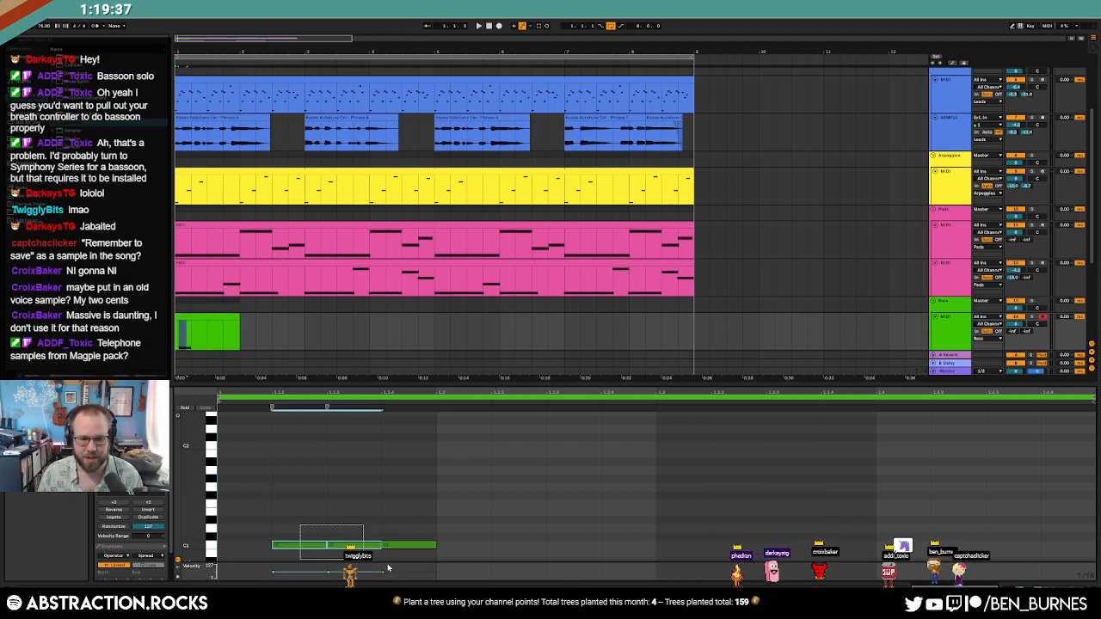
key(shift+Left)
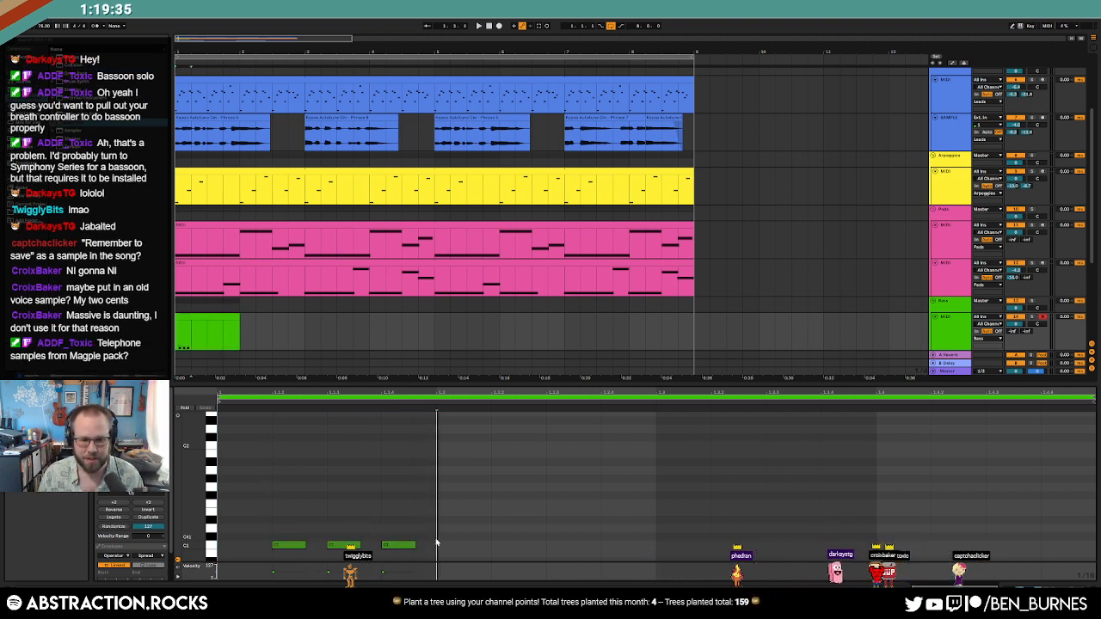
key(ctrl+d)
key(ctrl+d)
Step: Extend the one-bar bass pattern to bar 9 during playback and bring back the bass track's devices
key(space)
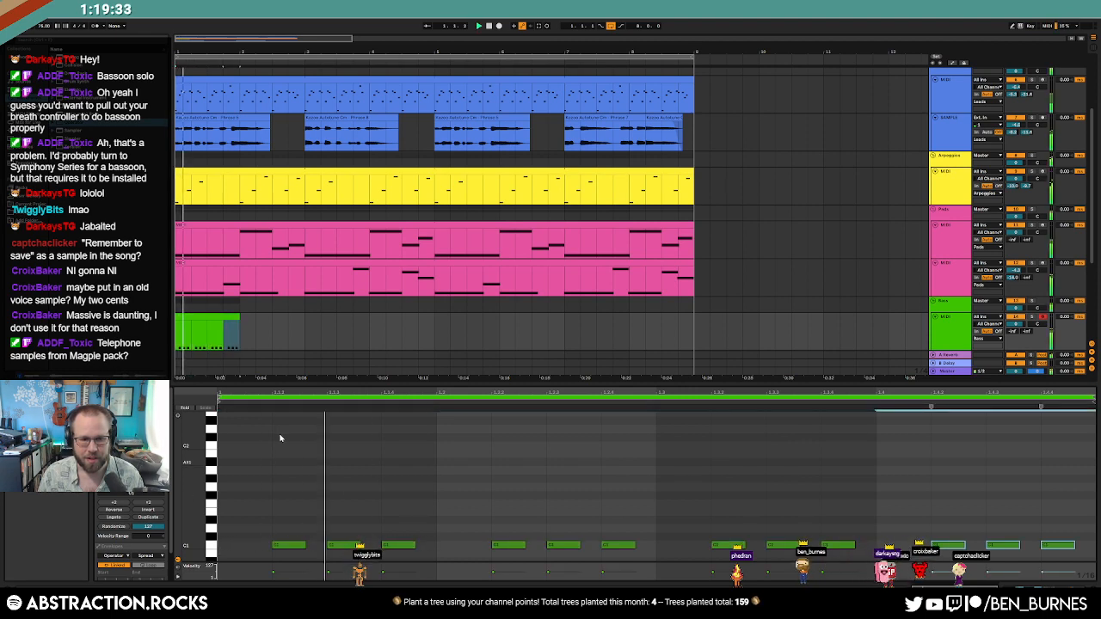
key(ctrl+d)
drag(242, 318, 672, 351)
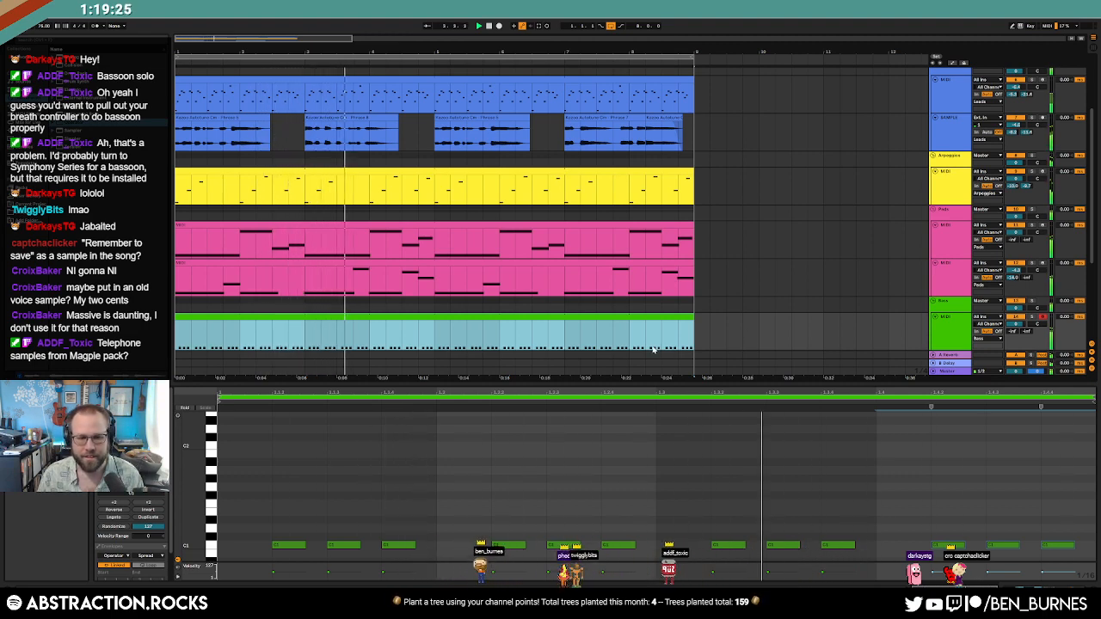
key(shift+Tab)
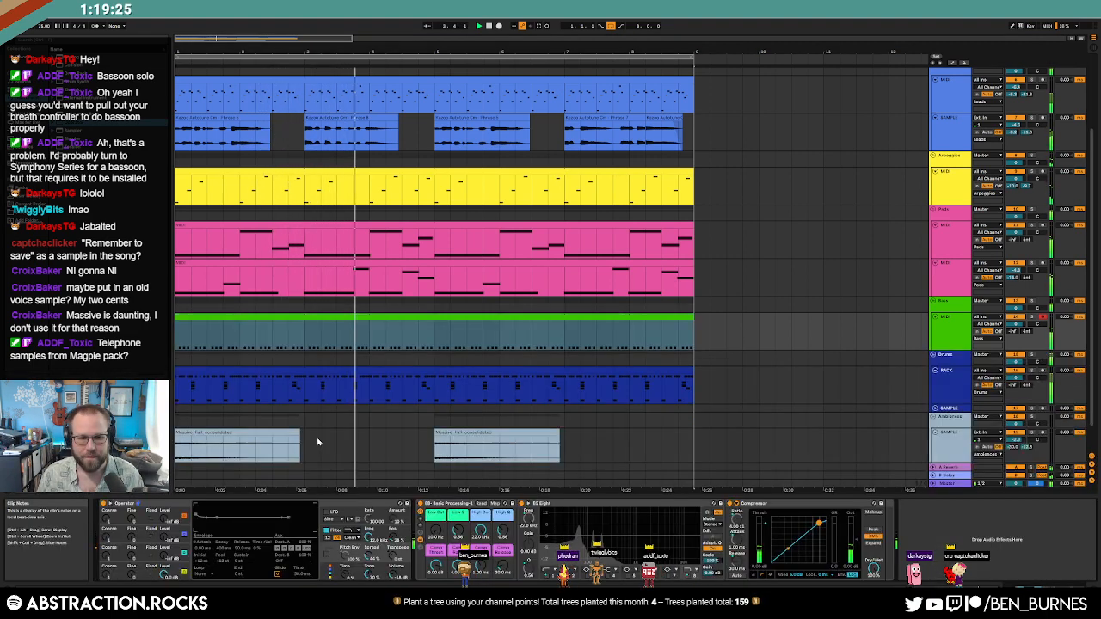
Step: Adjust an Operator oscillator's output level and waveform and change the synth's filter frequency
click(169, 570)
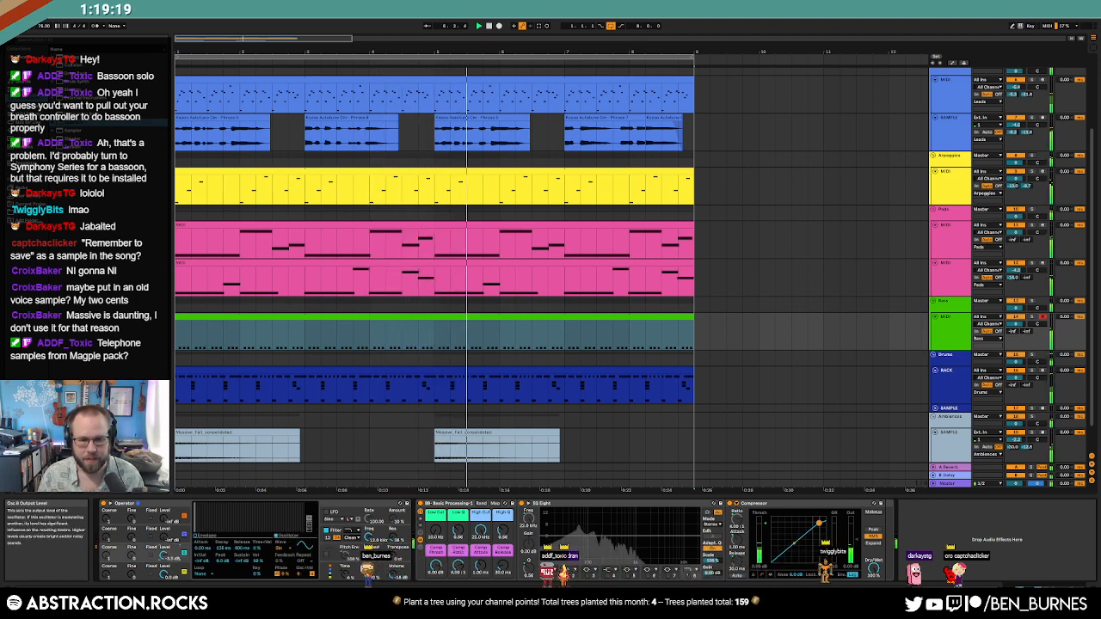
click(282, 548)
click(294, 433)
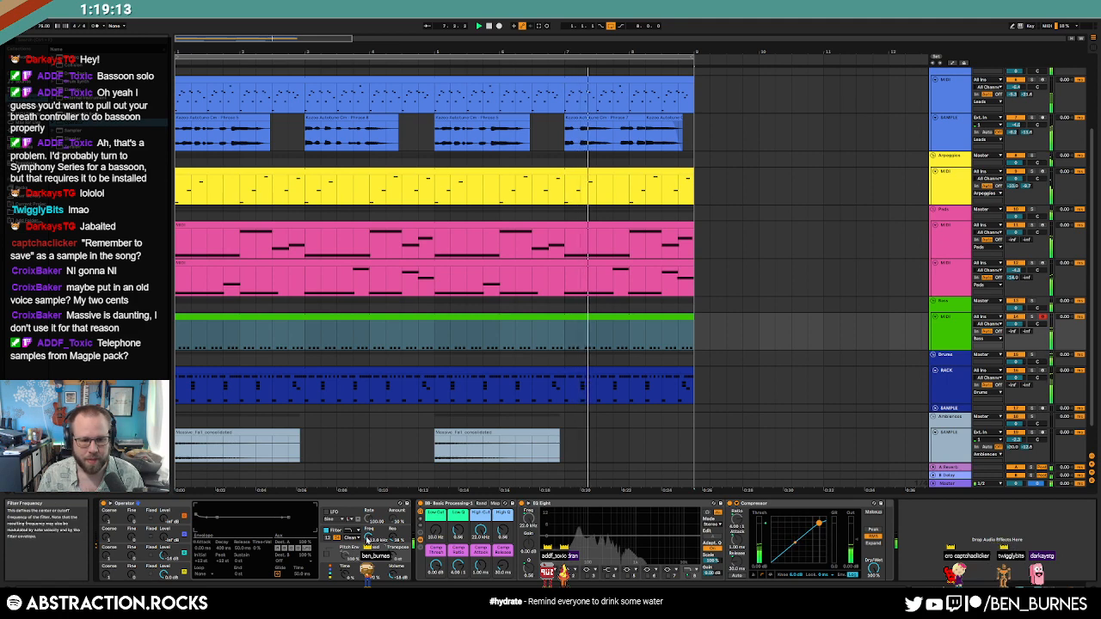
click(369, 537)
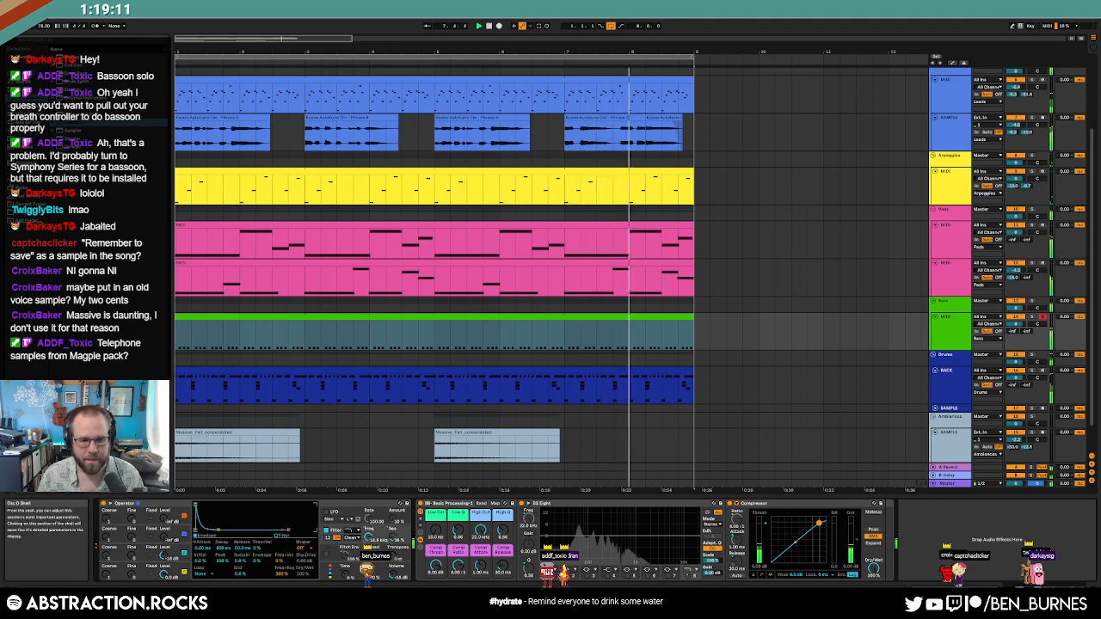
Step: Reshape an Operator oscillator's envelope to hold at full level before falling, and fine-tune the synth's filter and LFO section
click(182, 571)
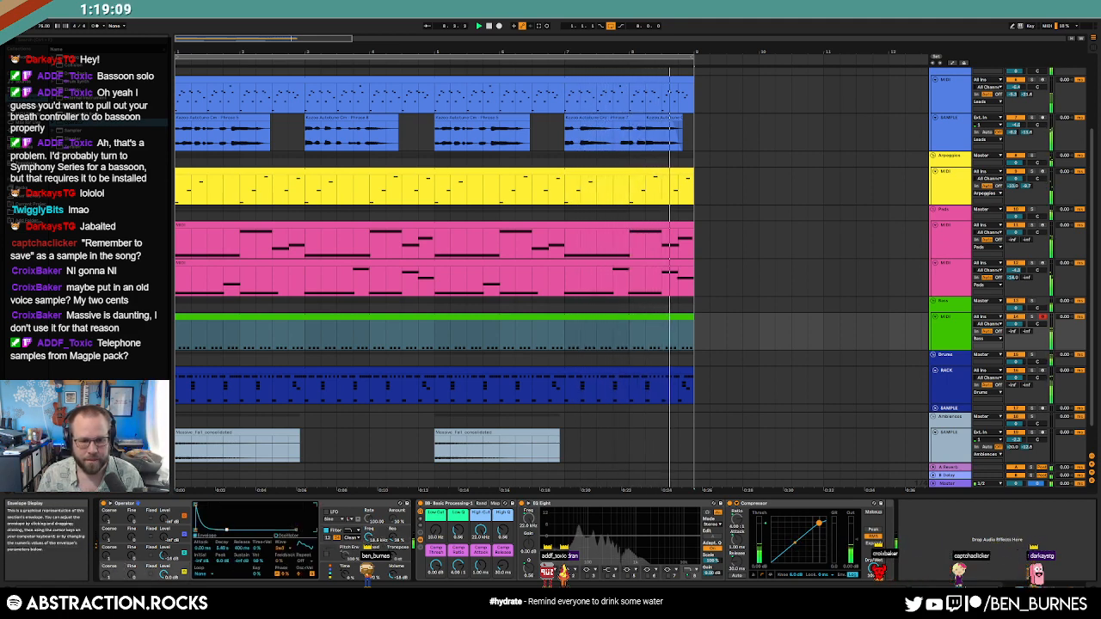
click(151, 543)
drag(211, 531, 218, 507)
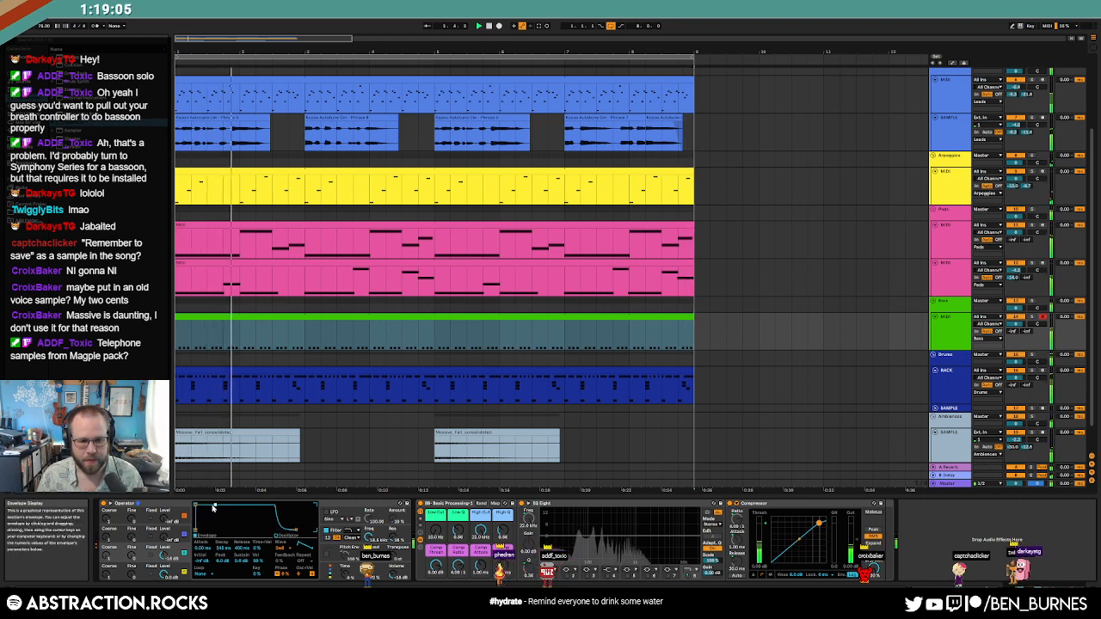
click(370, 549)
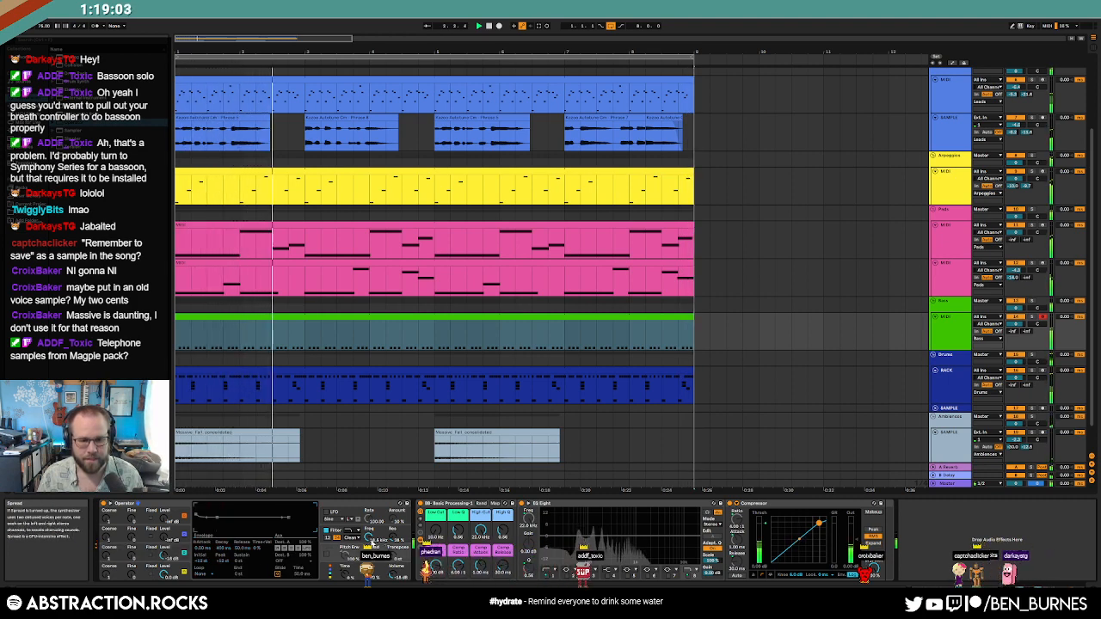
click(327, 513)
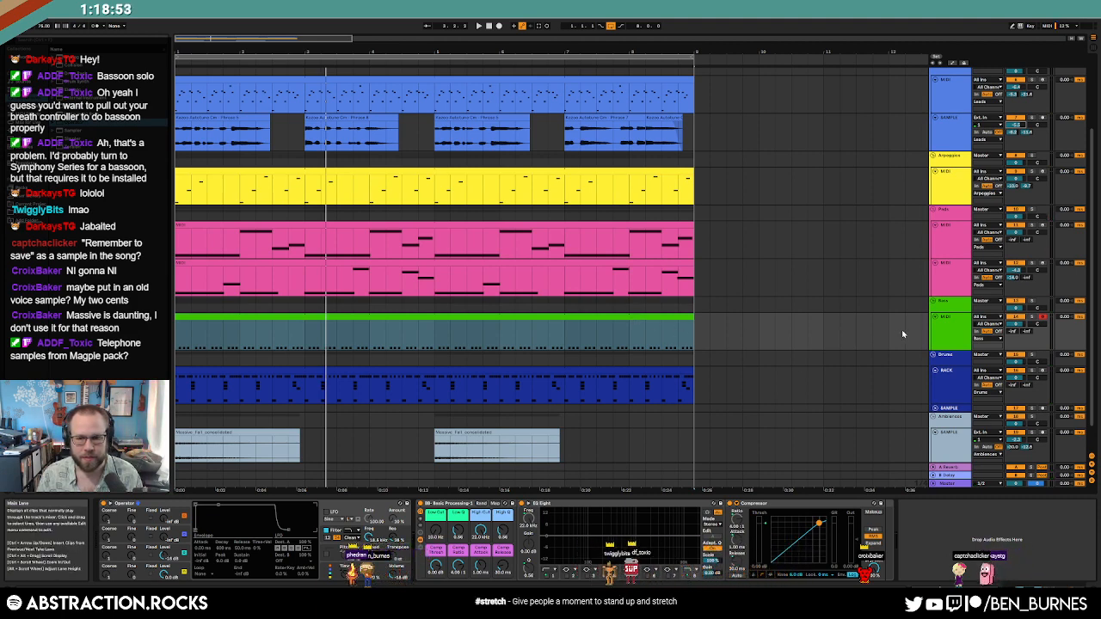
Step: Add an audio track below the bass MIDI track and delete the eight-bar bass MIDI clip
click(935, 337)
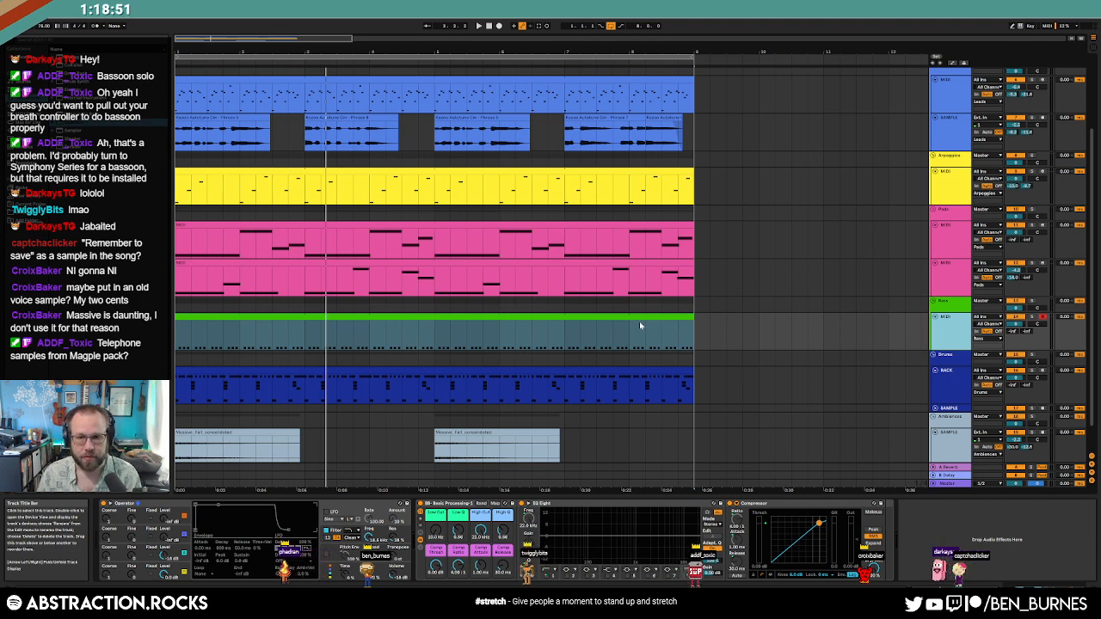
key(ctrl+t)
click(617, 317)
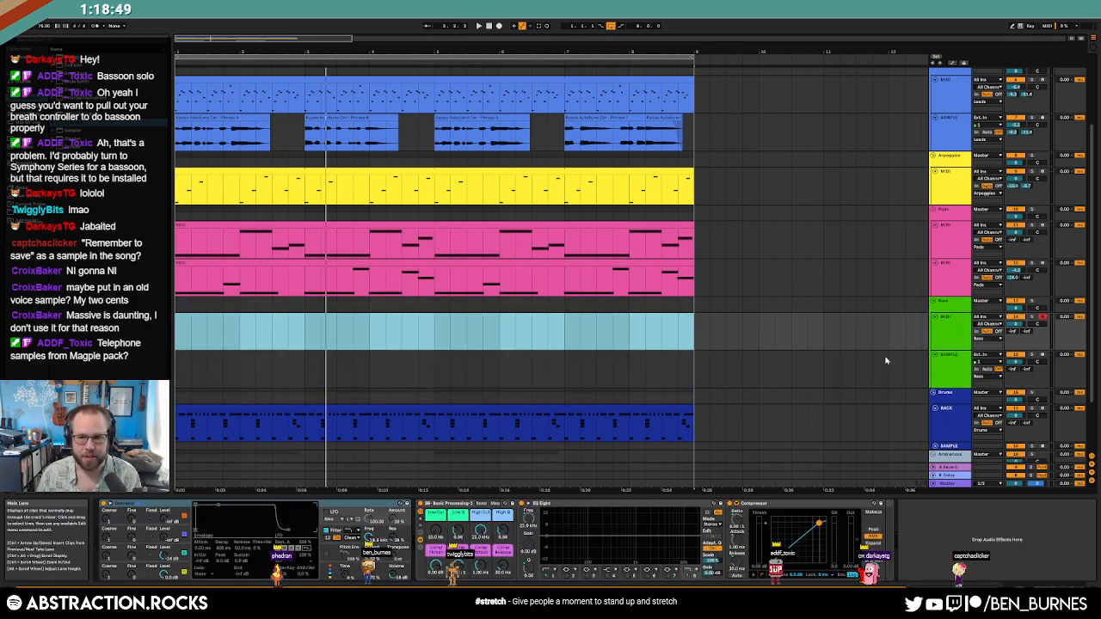
key(Delete)
click(948, 370)
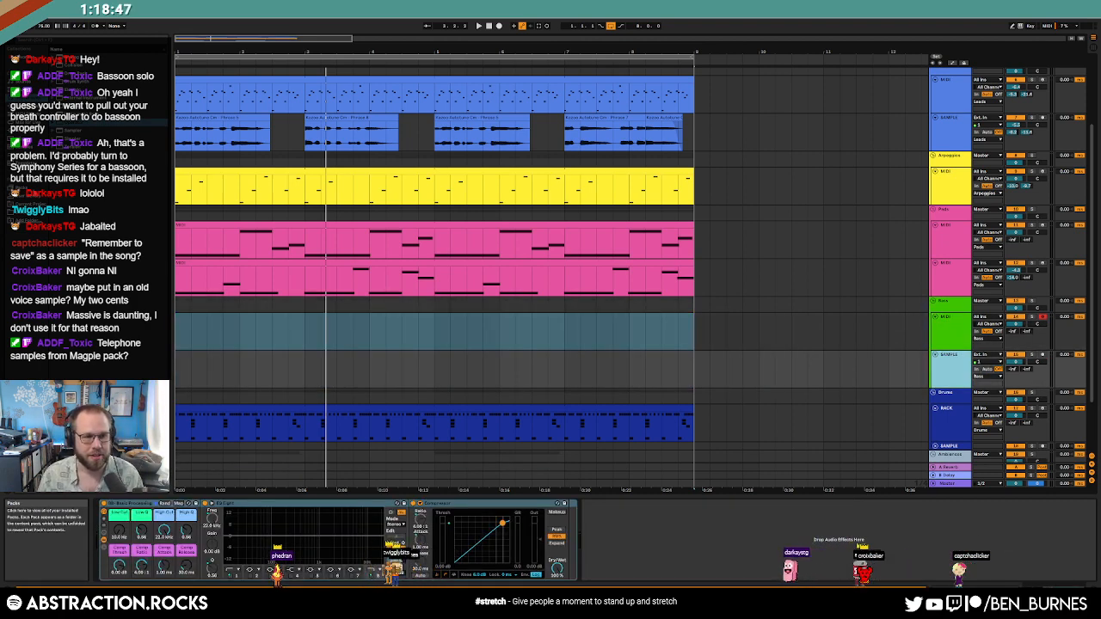
Step: Search the browser's sample library for "magpie"
click(31, 212)
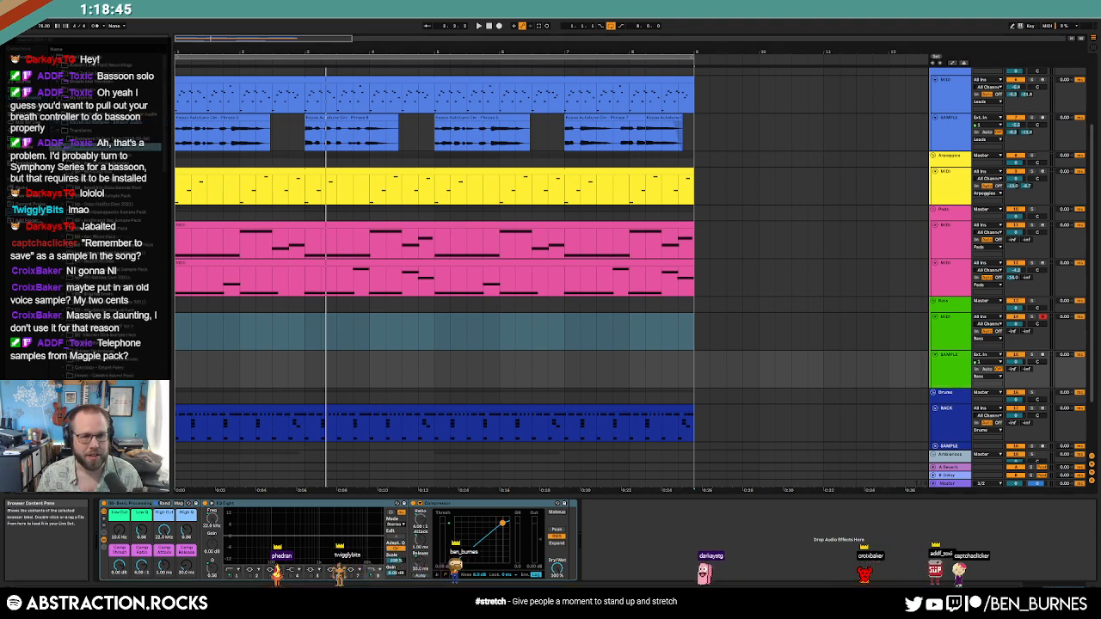
click(59, 131)
click(59, 131)
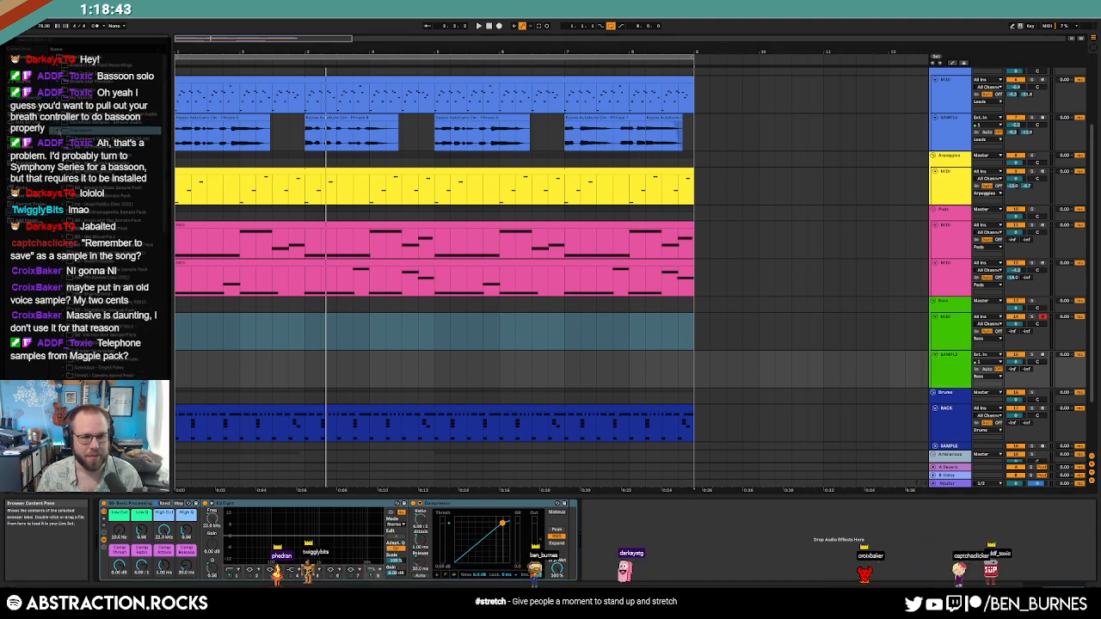
click(89, 41)
text(magpi)
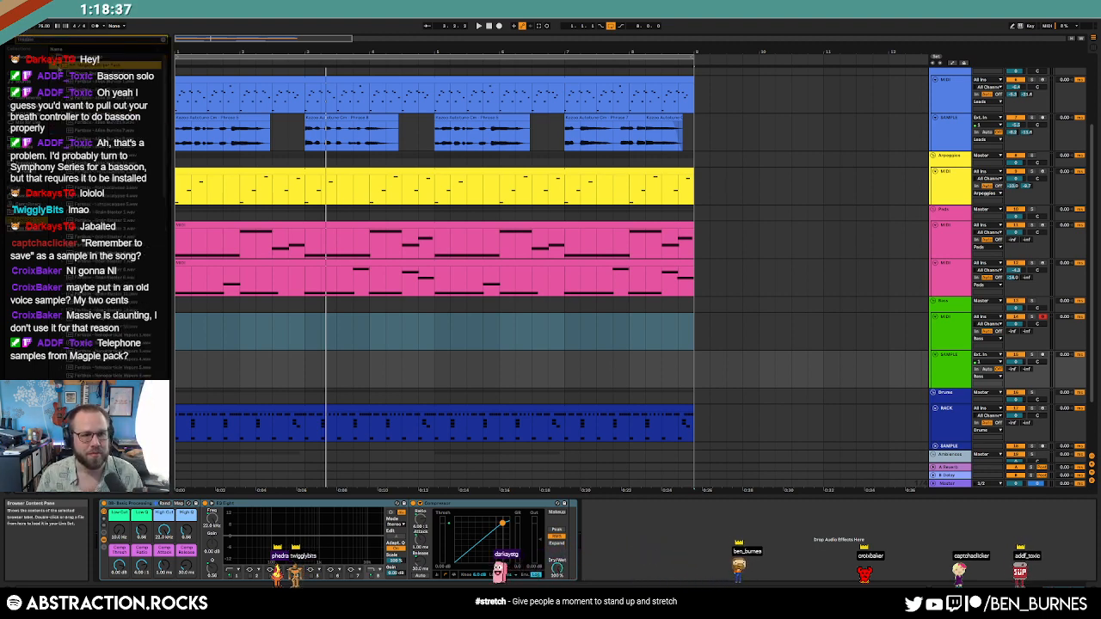
Step: Audition consecutive Phone Receiver samples in the Magpie search results
drag(168, 86, 197, 317)
click(129, 256)
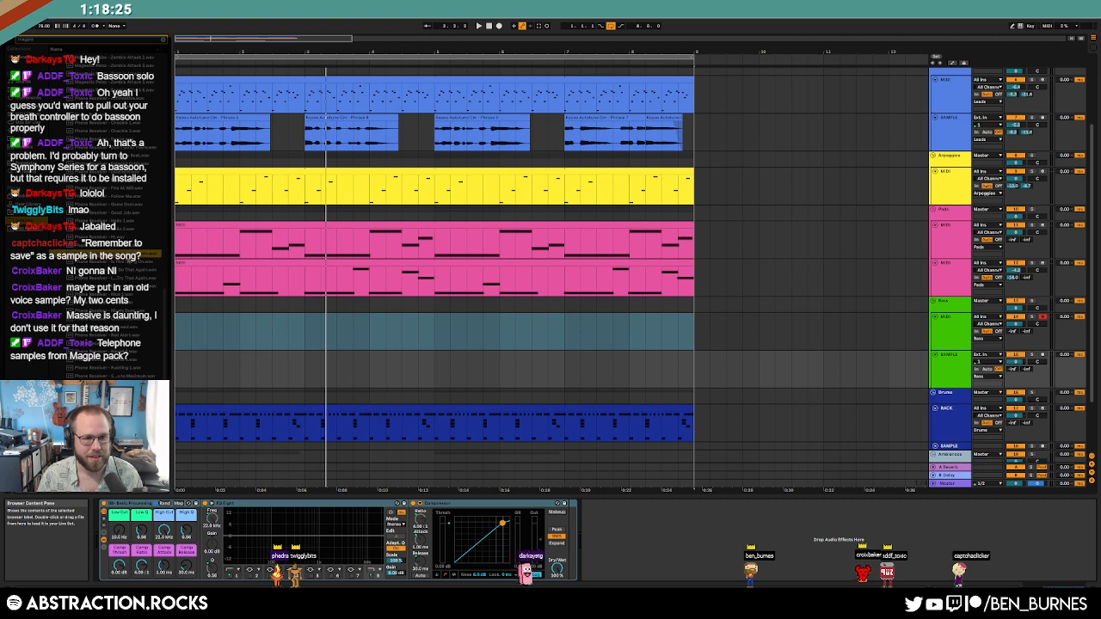
key(Down)
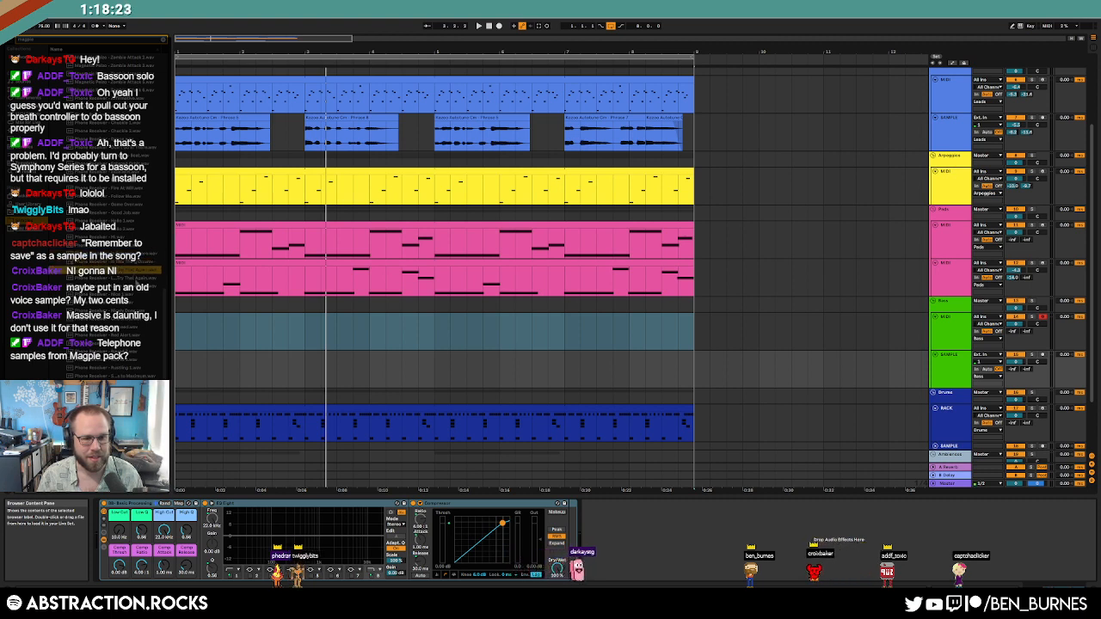
key(Down)
key(Down)
key(Down)
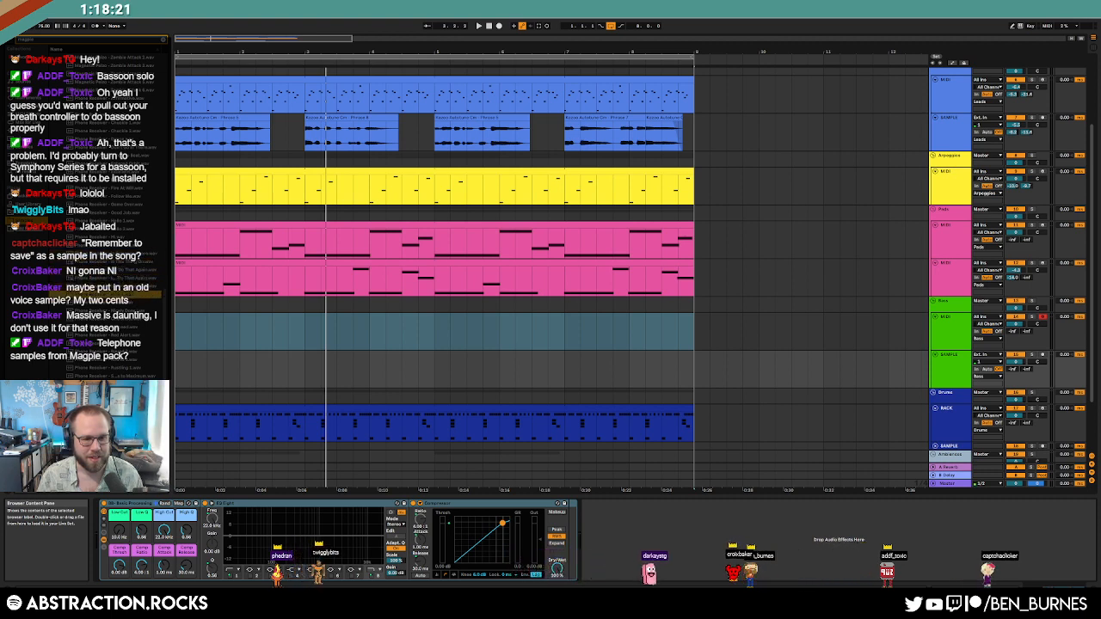
key(Down)
key(Down)
key(Down)
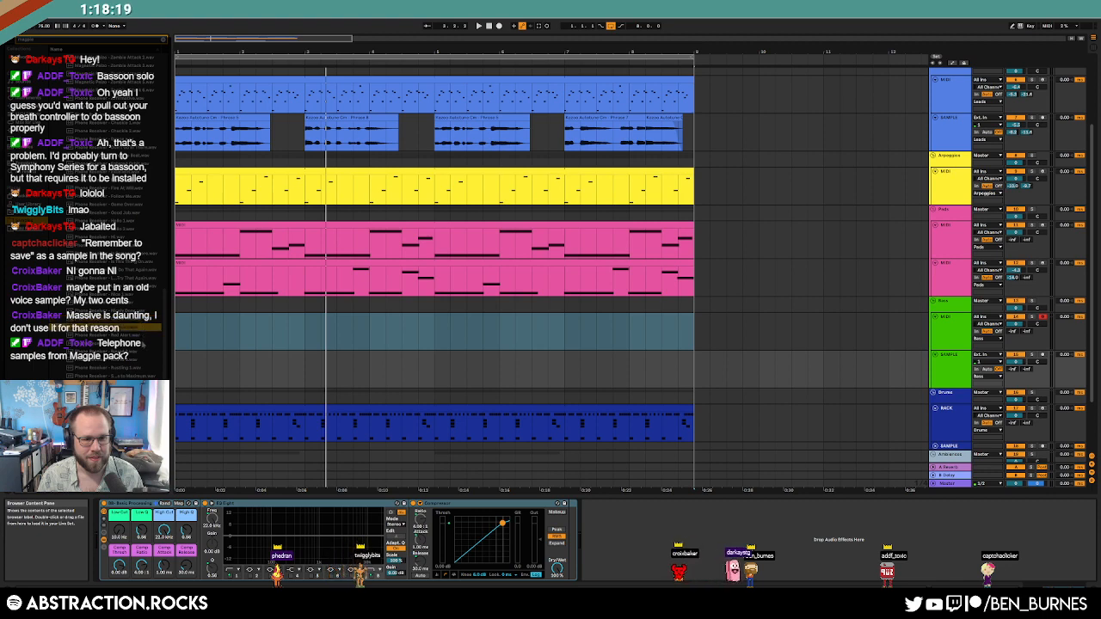
Step: Audition further Phone Receiver voice samples near the end of the Magpie search results
drag(165, 341, 161, 374)
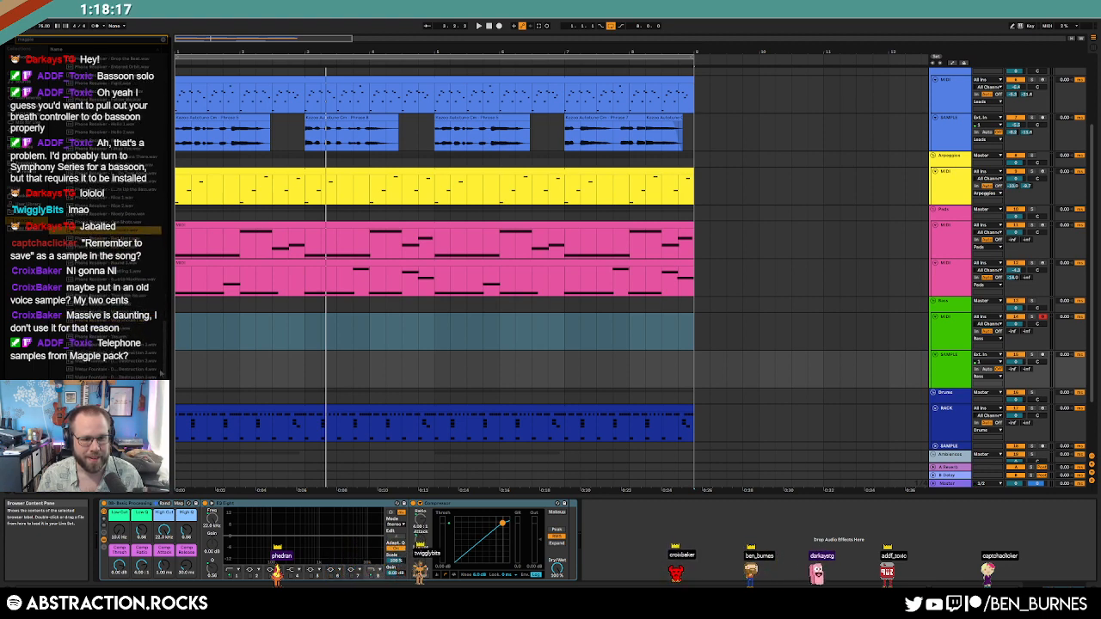
click(127, 337)
click(135, 330)
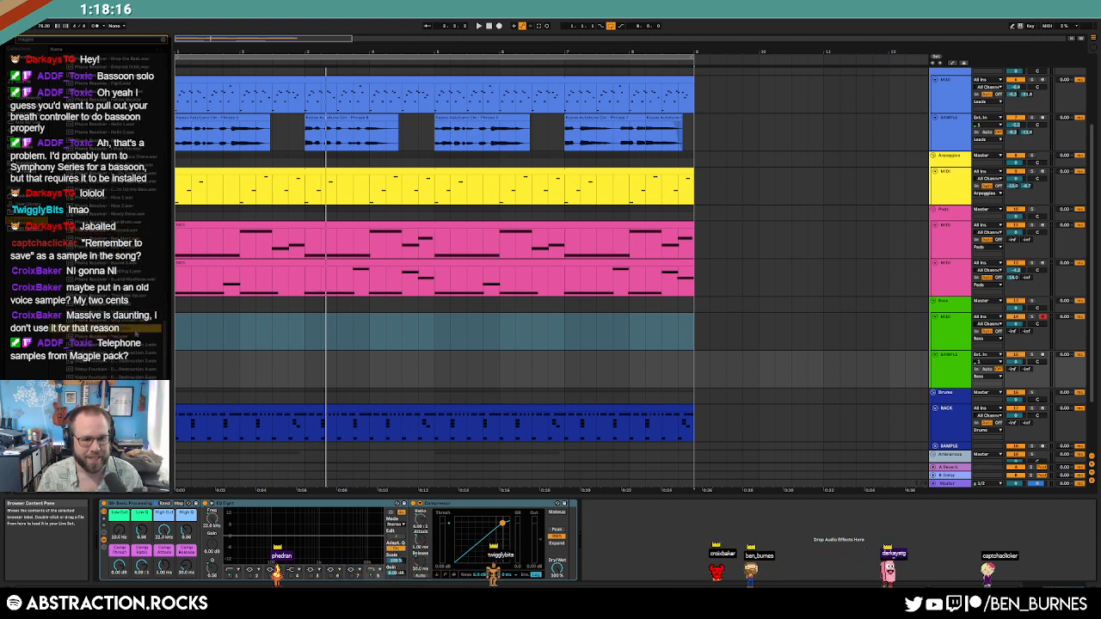
click(137, 323)
click(136, 314)
click(134, 297)
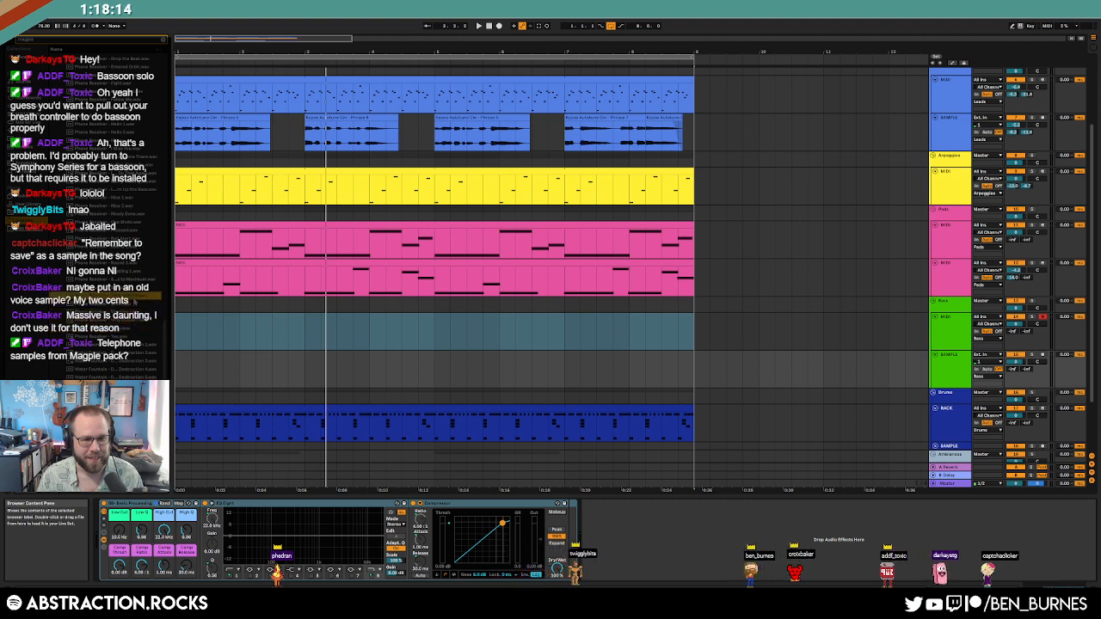
key(Up)
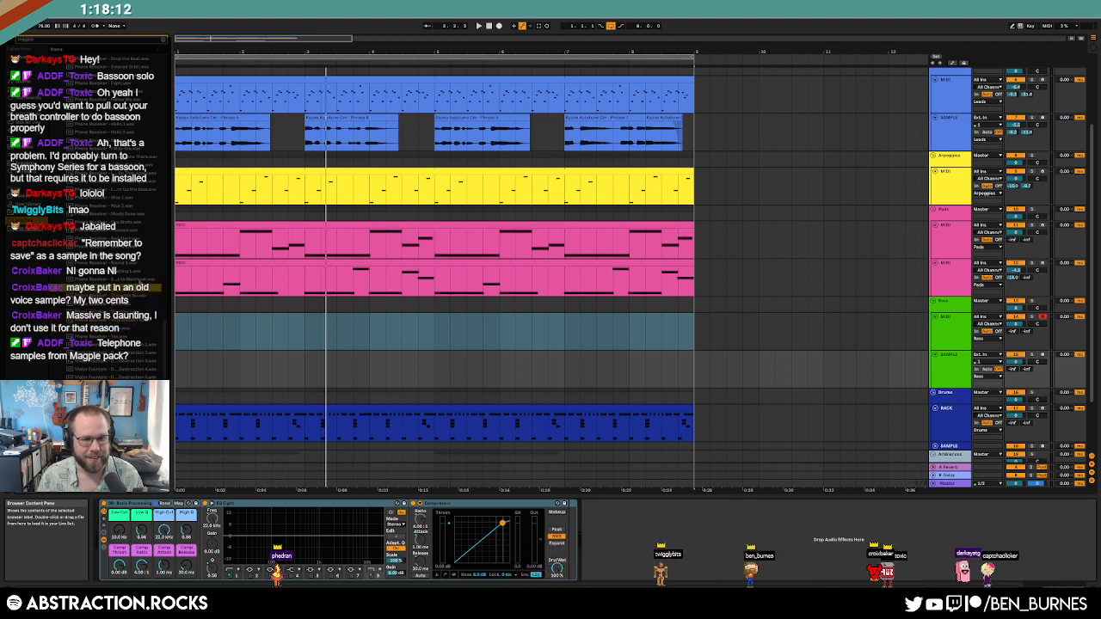
key(Up)
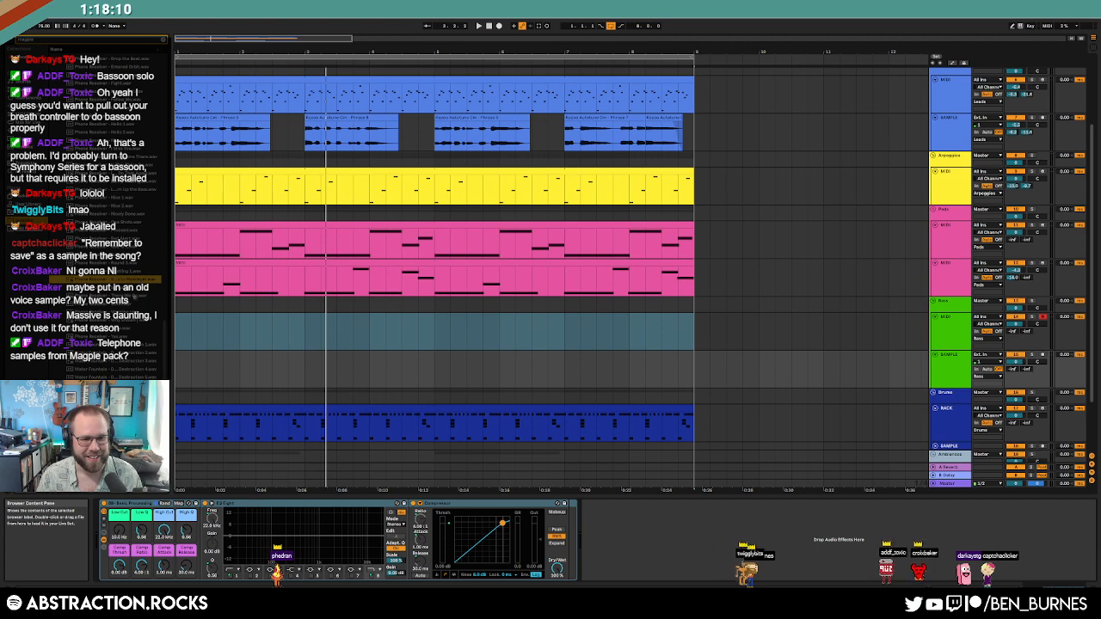
click(145, 347)
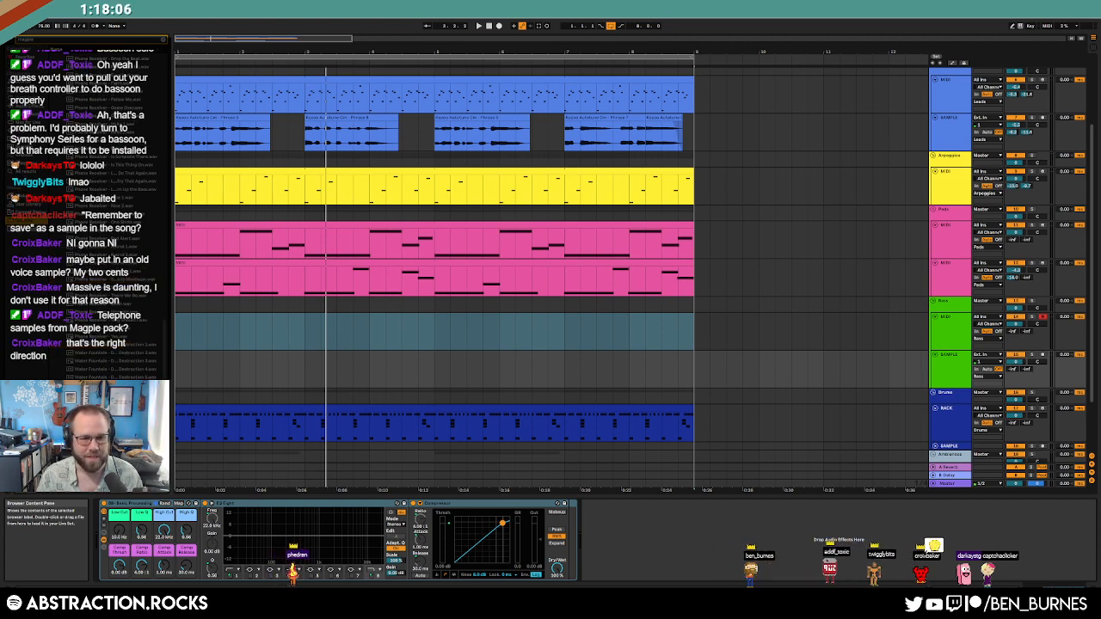
scroll(116, 259, down, 1)
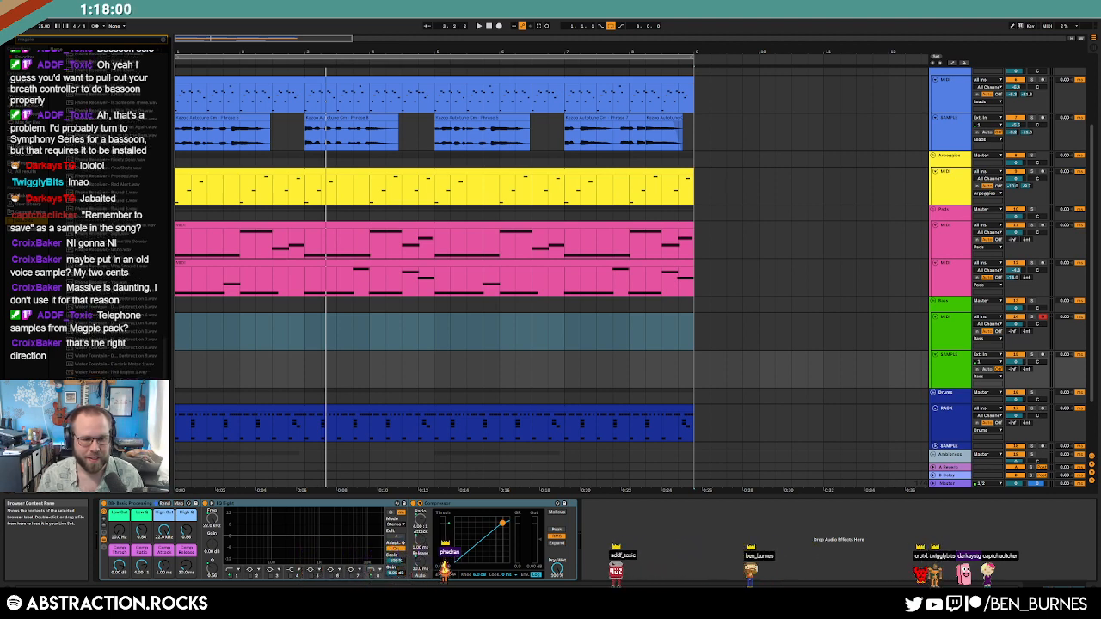
Step: Audition several Magnetic Poles samples in the middle of the Magpie search results
drag(163, 447, 162, 306)
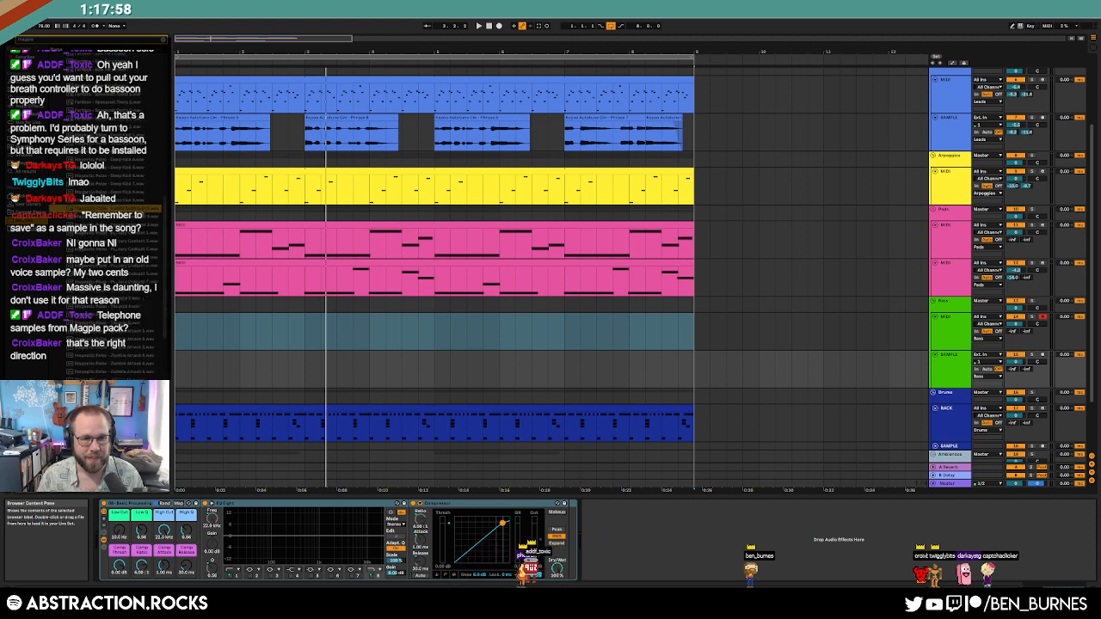
click(140, 243)
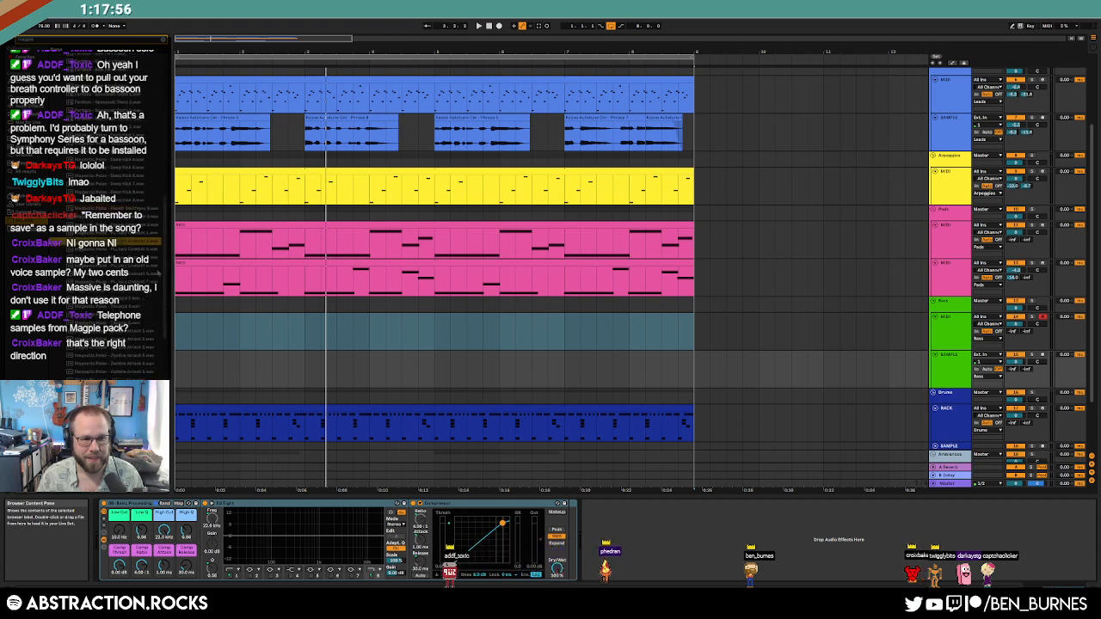
click(128, 300)
click(153, 317)
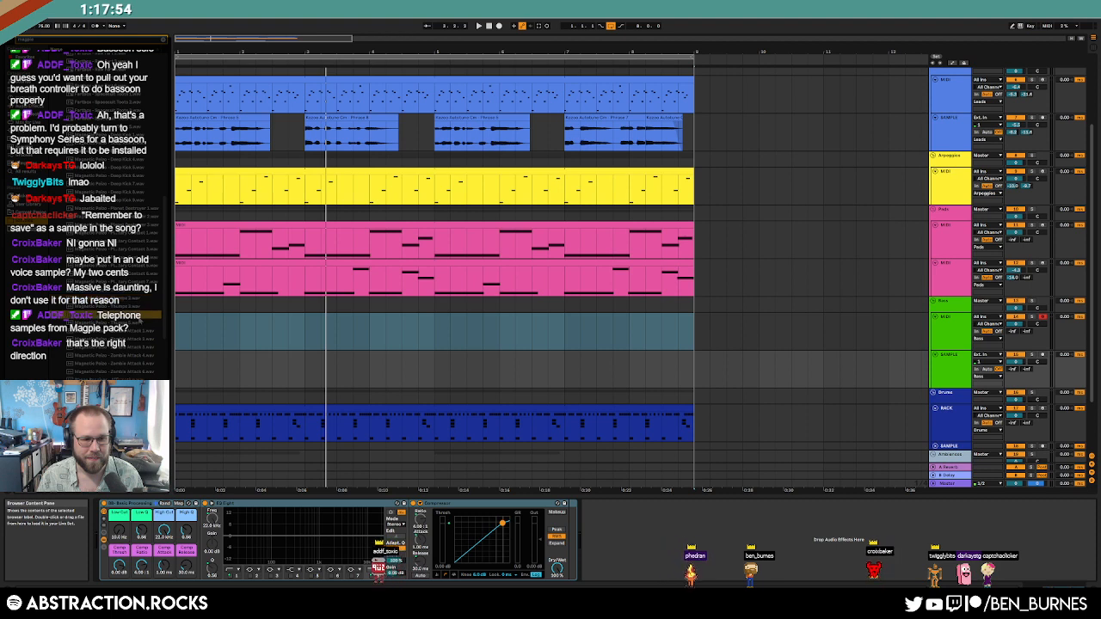
click(142, 339)
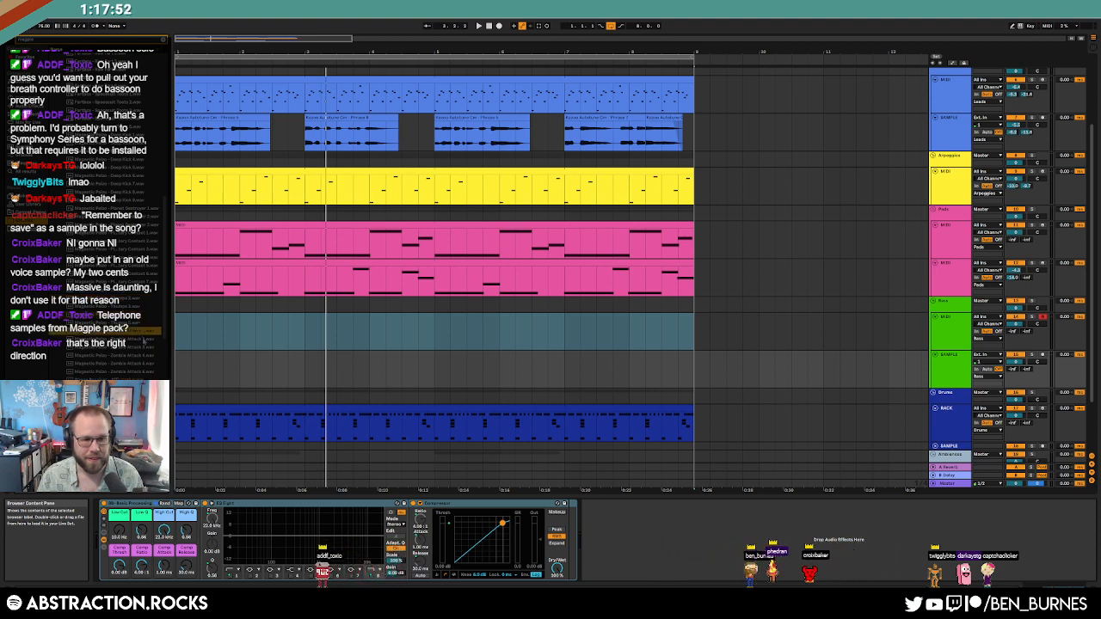
click(149, 359)
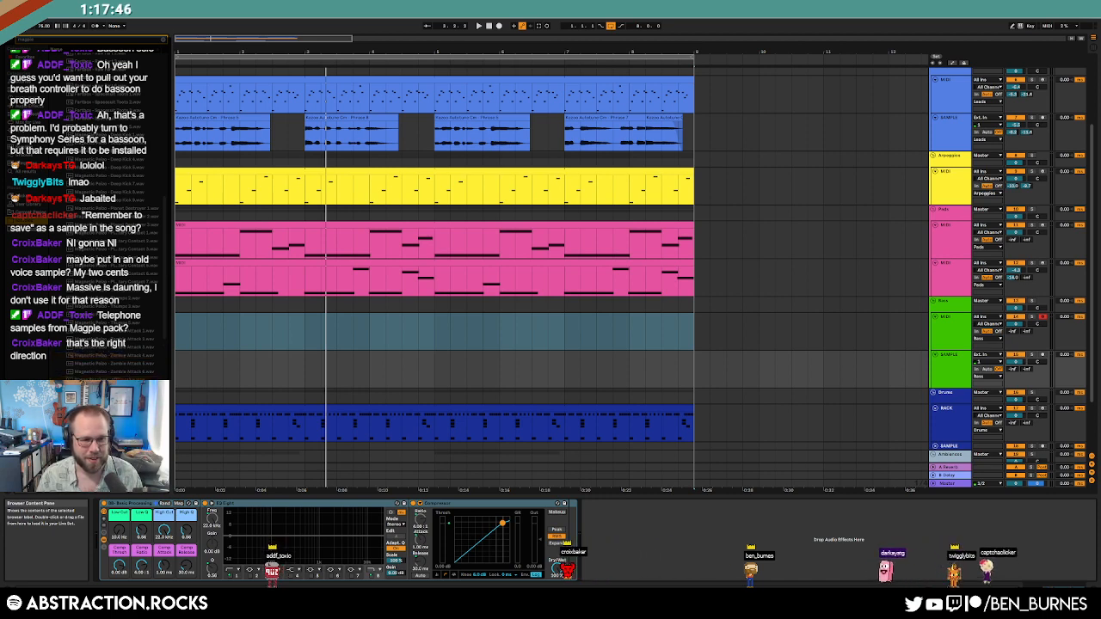
Step: Try the "Phone Receiver - Hello 1" sample at bar 2 of the new audio track during playback, and delete it
scroll(120, 360, down, 2)
scroll(120, 408, down, 2)
click(120, 411)
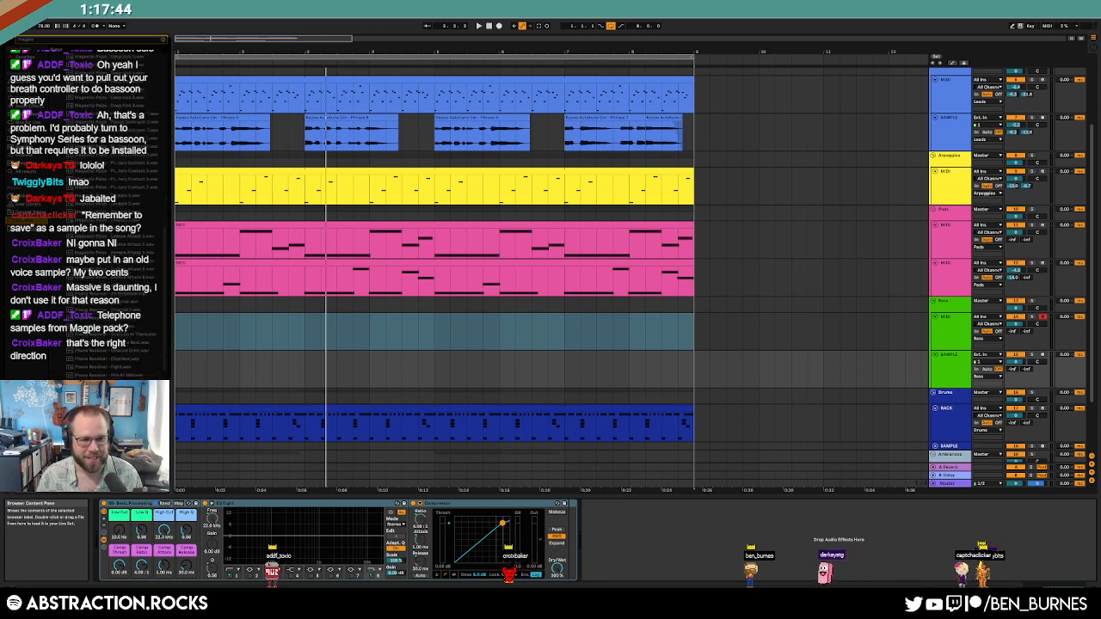
scroll(120, 408, down, 2)
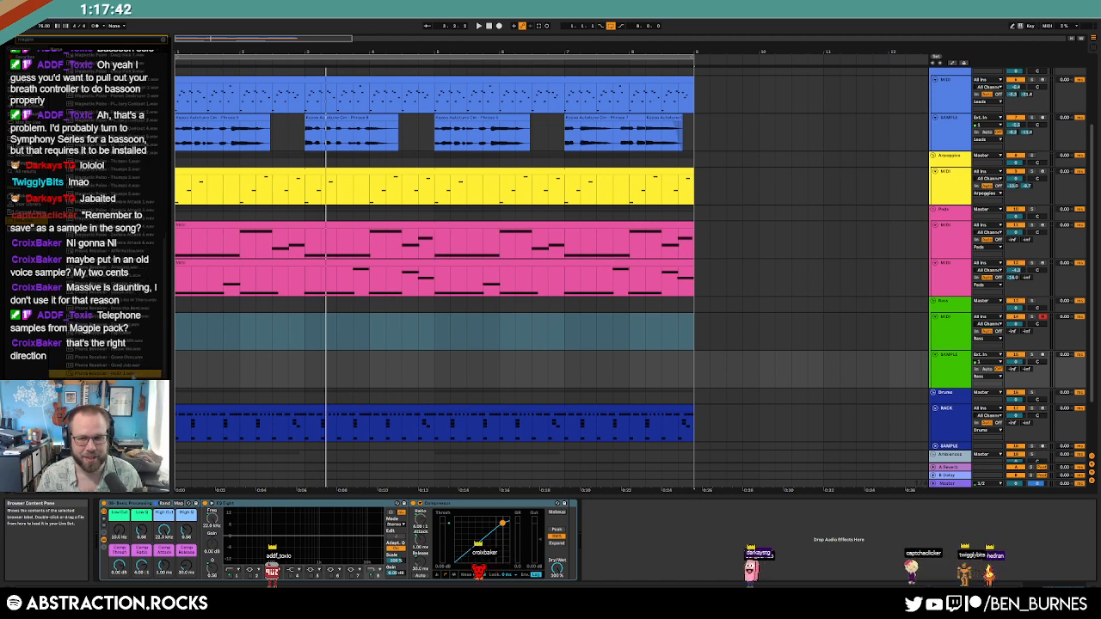
drag(136, 376, 242, 369)
key(space)
key(space)
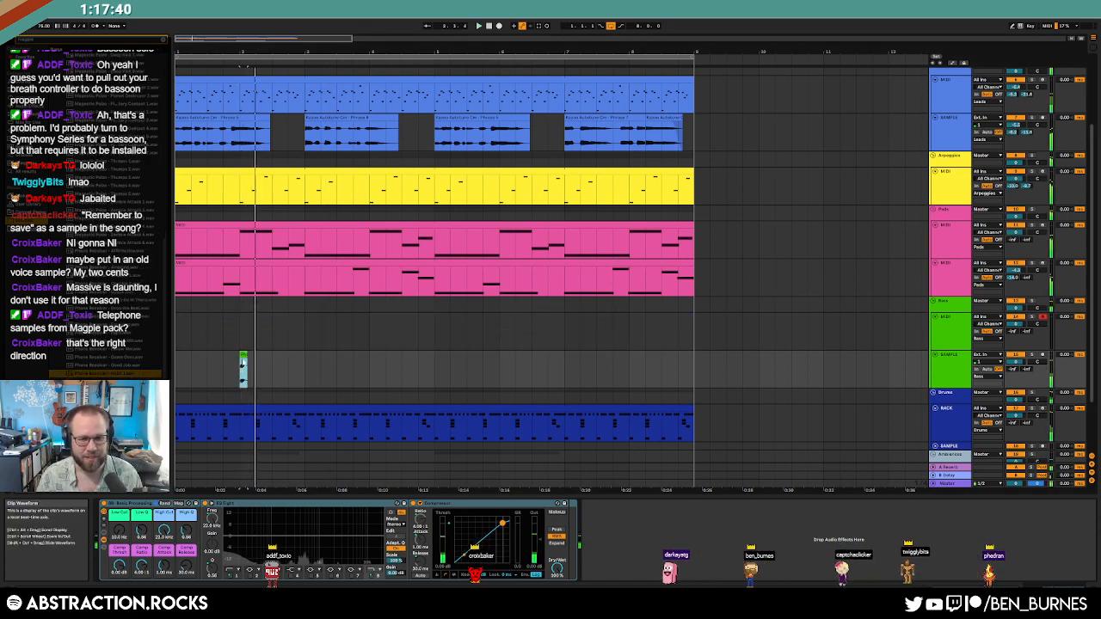
key(Delete)
Step: Browse back through the Phone Receiver samples to the start of the Magpie search results and audition candidates
click(120, 384)
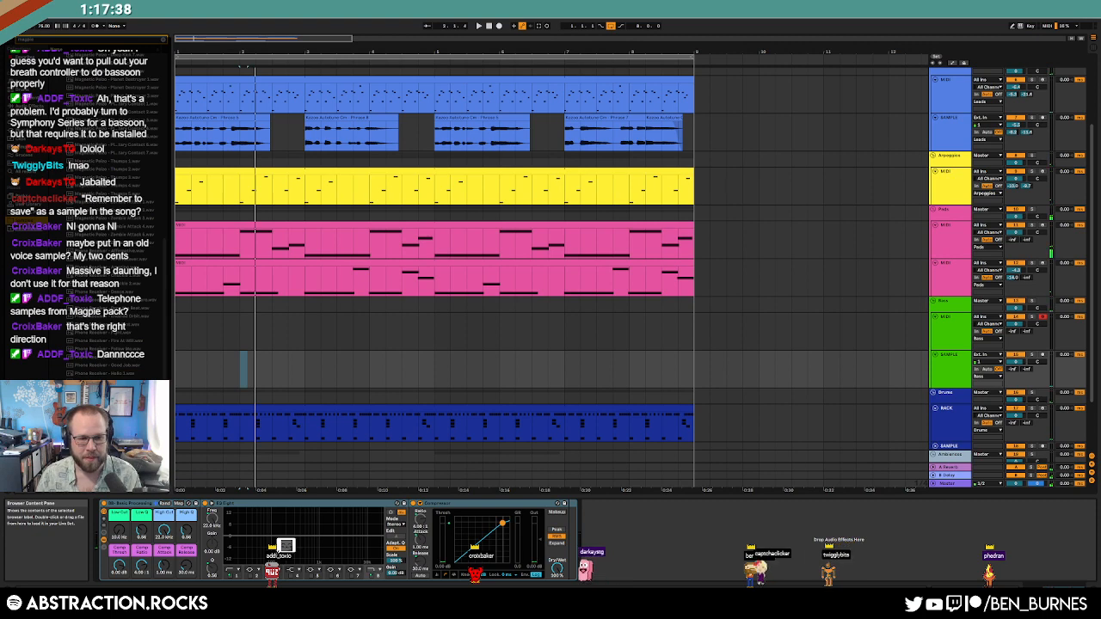
scroll(121, 378, down, 3)
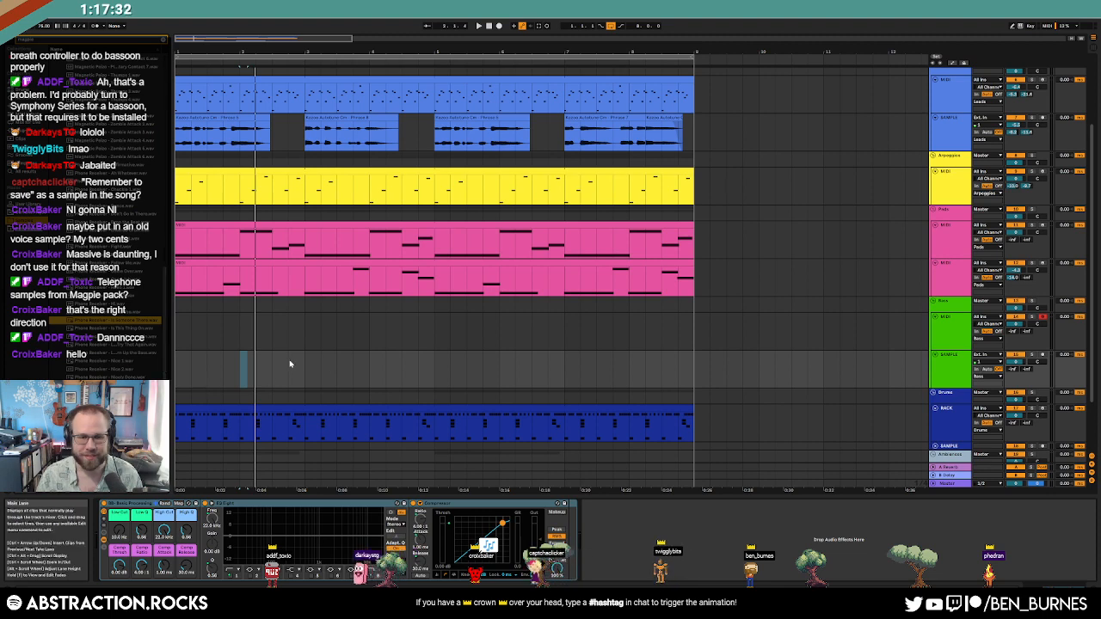
scroll(171, 150, up, 5)
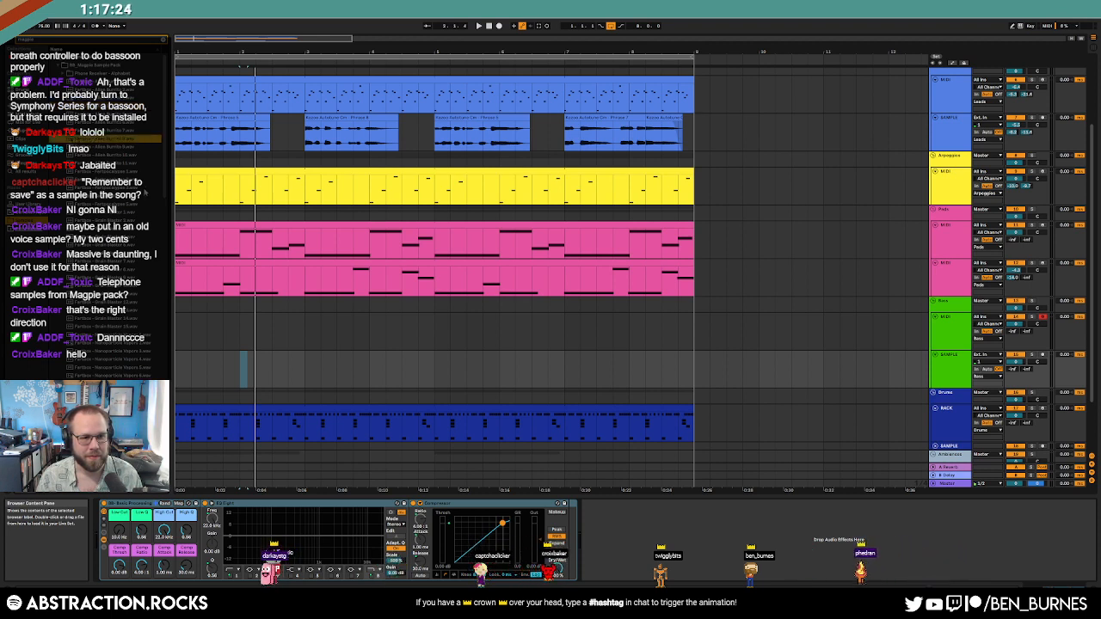
click(146, 190)
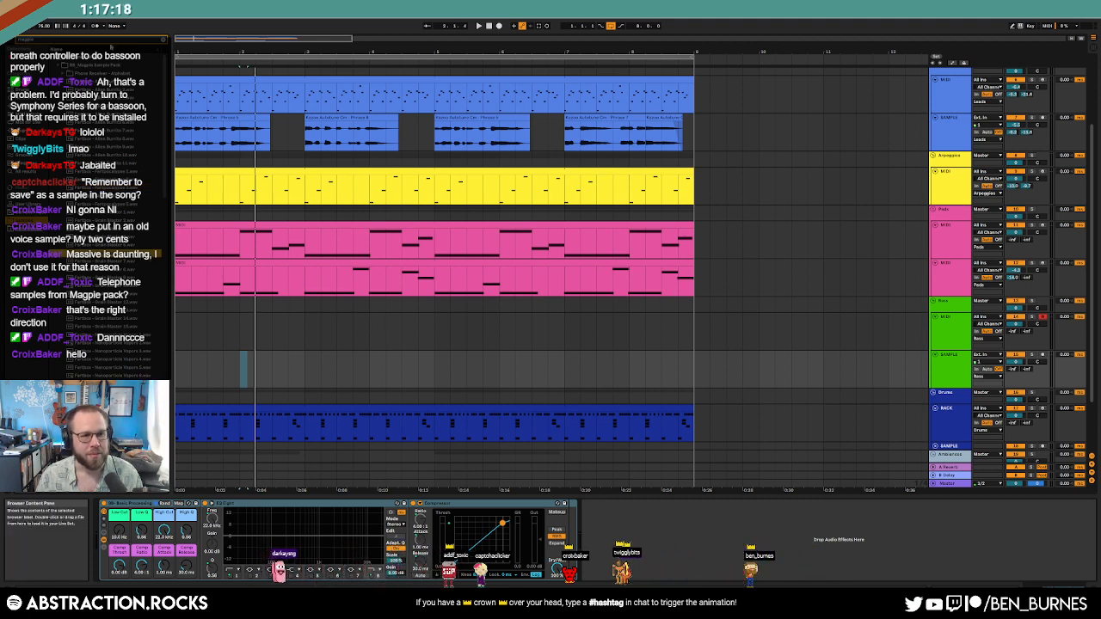
Step: Clear the sample search, browse the sample folders, and place the "Neuro 12" sample at bar 1 of the bass audio track
click(164, 39)
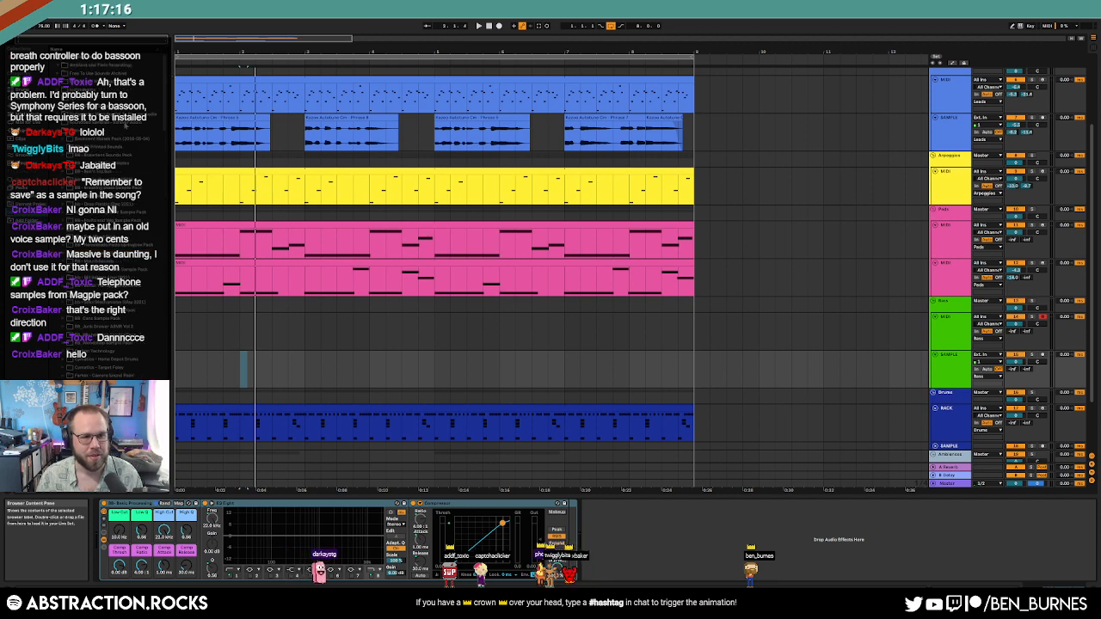
click(58, 131)
click(54, 66)
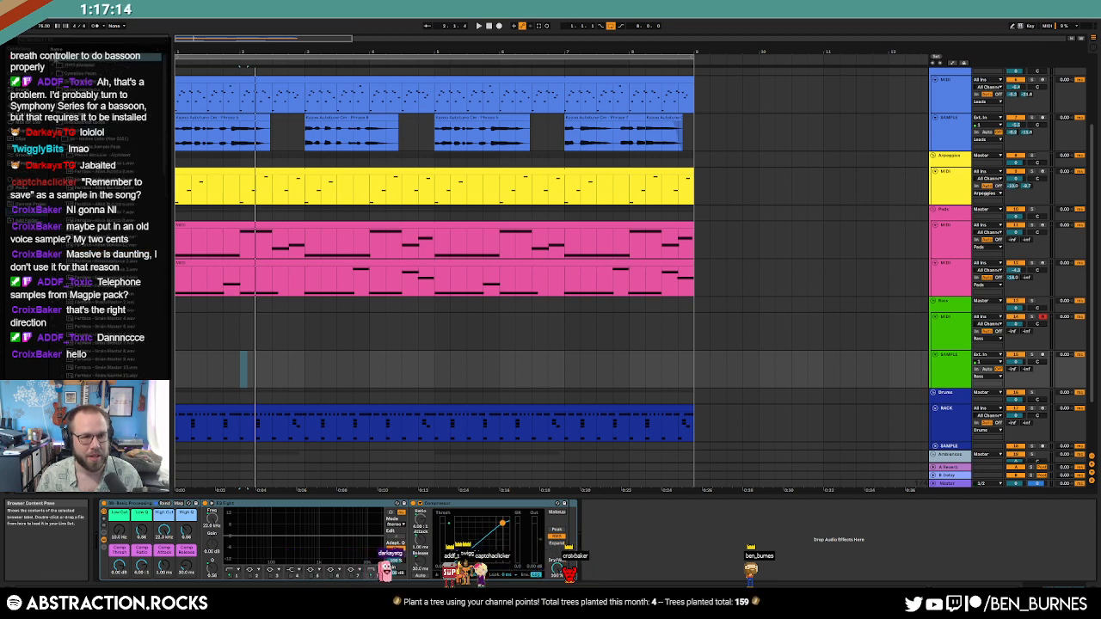
click(59, 83)
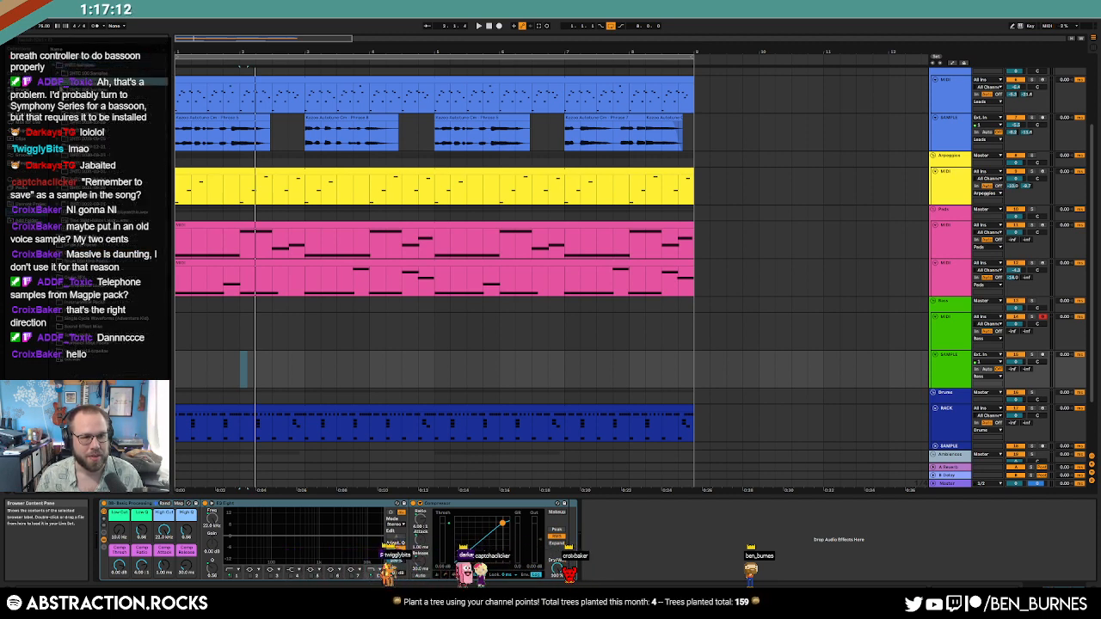
click(59, 204)
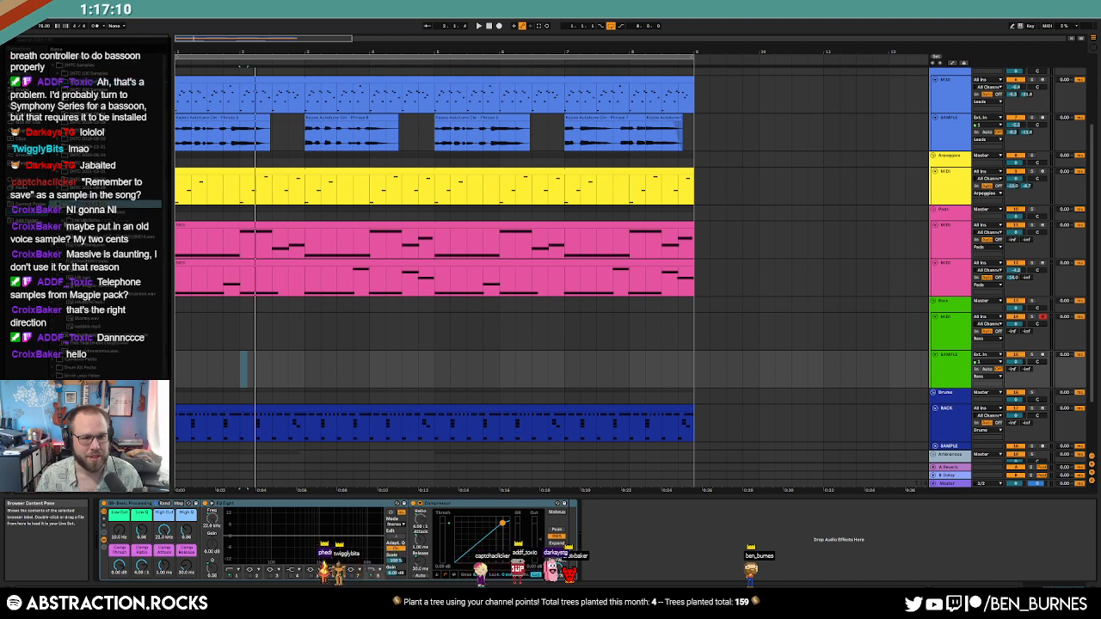
scroll(86, 172, down, 3)
click(68, 119)
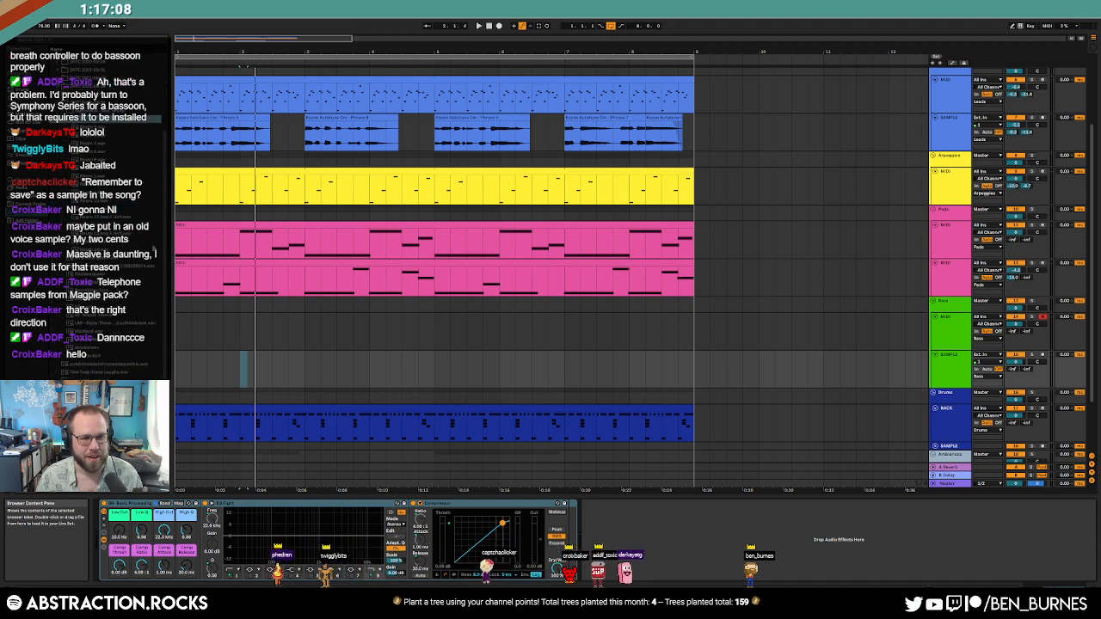
click(155, 245)
drag(244, 370, 173, 370)
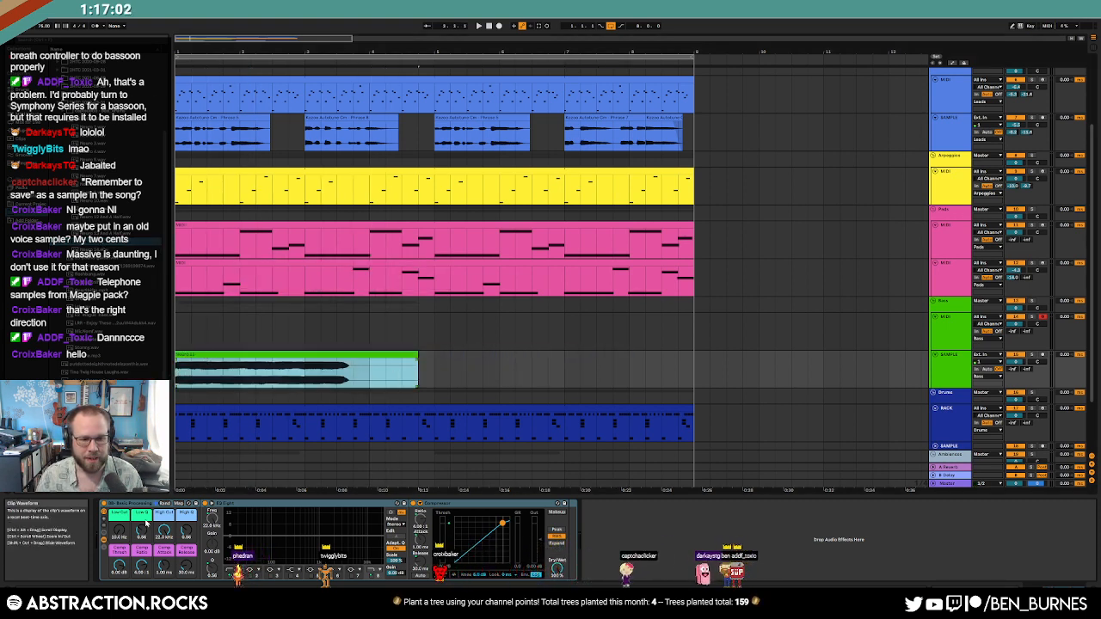
Step: Automate the bass sample track's High Cut from 22 Hz at bar 1 up to about 942 Hz at beat 3
drag(164, 536, 164, 607)
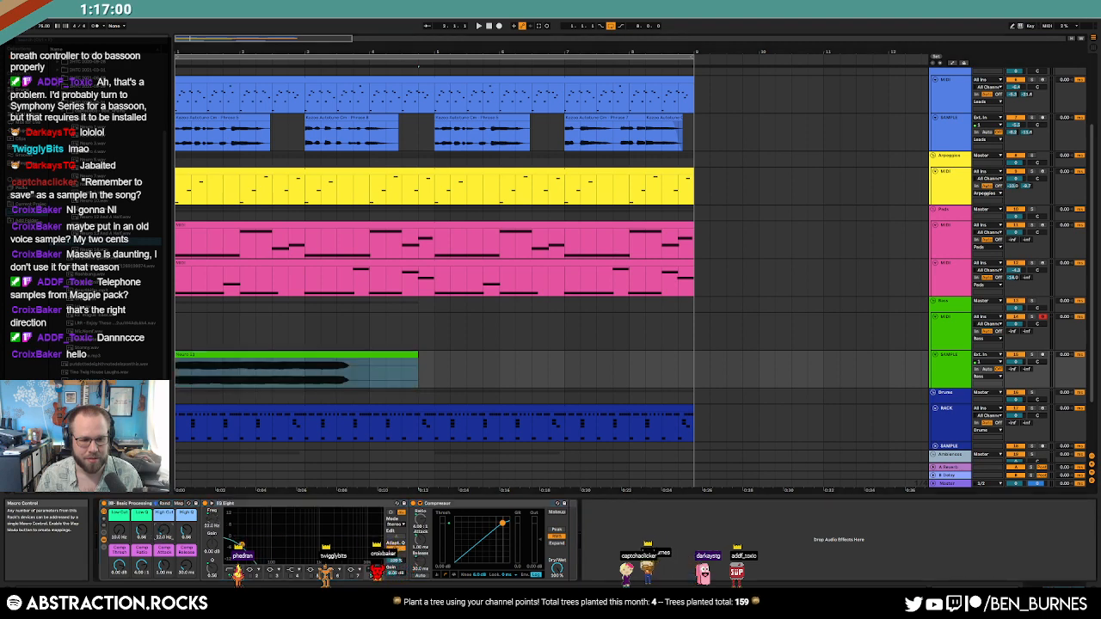
key(a)
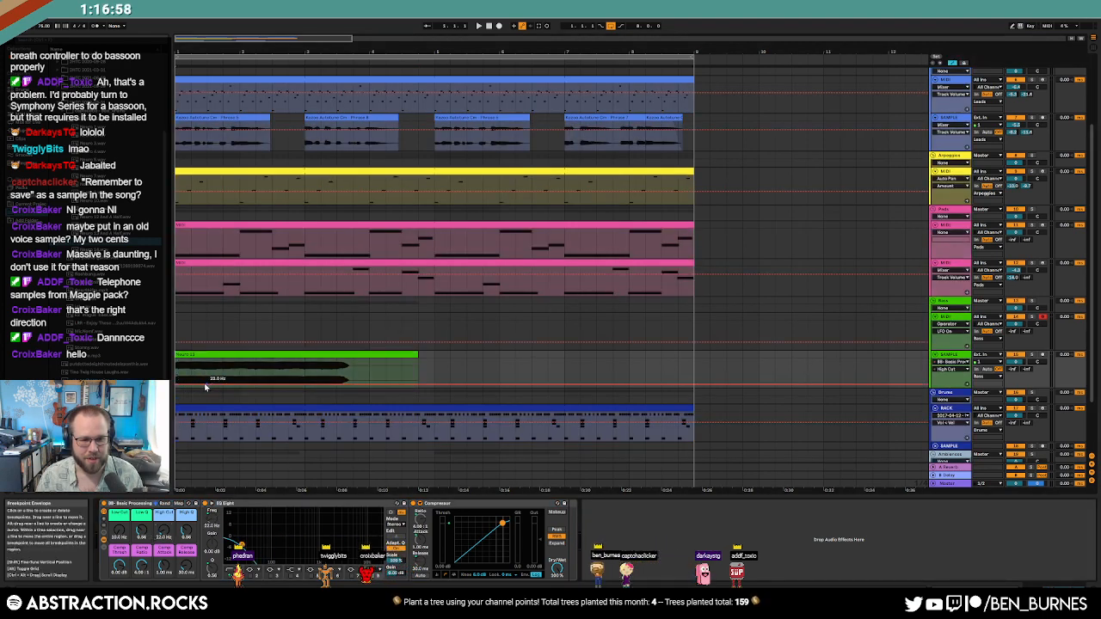
drag(222, 384, 224, 363)
key(space)
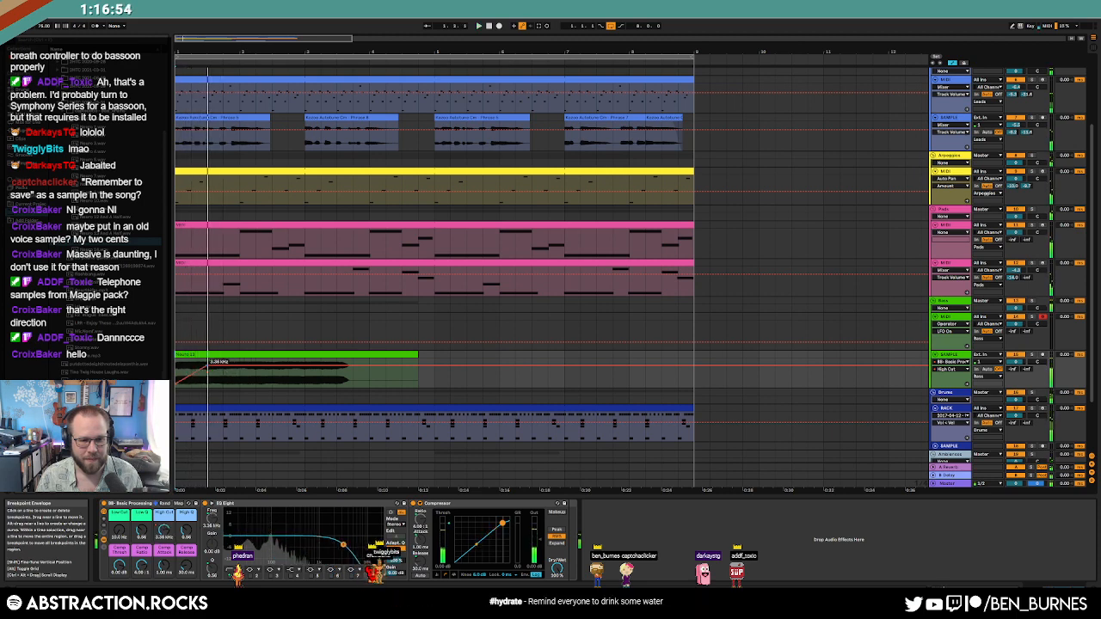
drag(223, 367, 405, 368)
key(a)
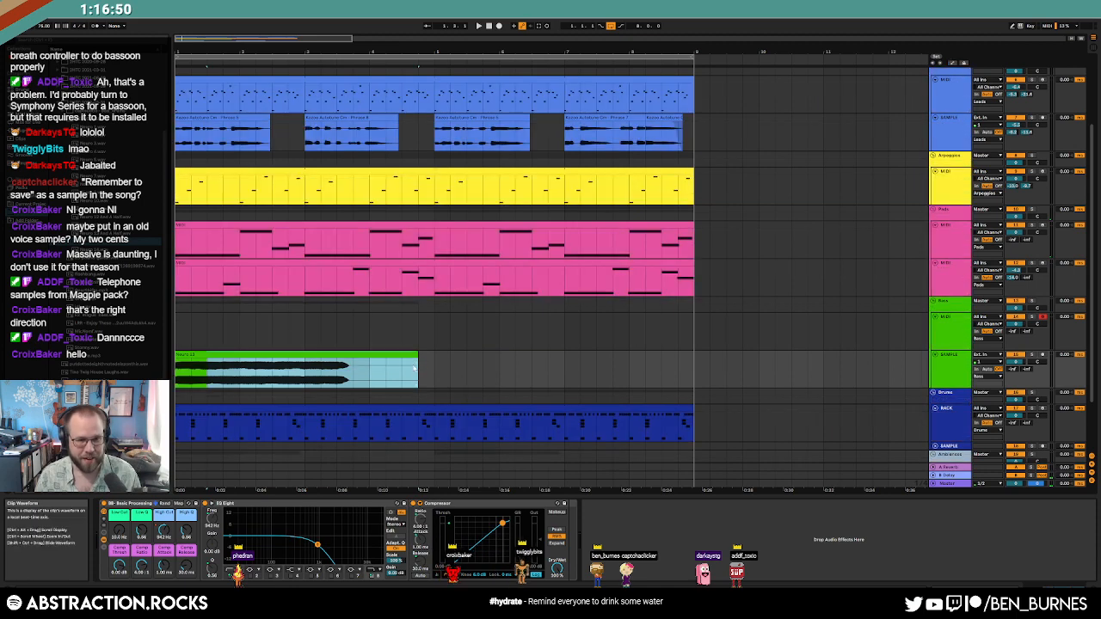
Step: Cut the Neuro sample down to its first two beats, duplicate bar 1 into bar 2, and play the result
key(Delete)
drag(238, 365, 181, 367)
key(ctrl+d)
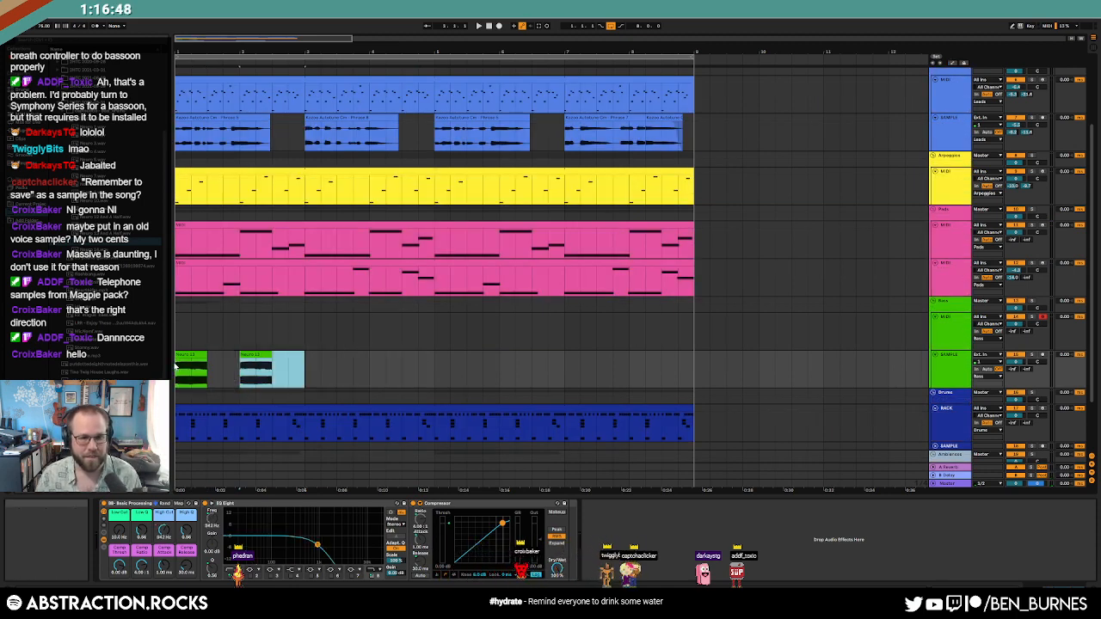
key(space)
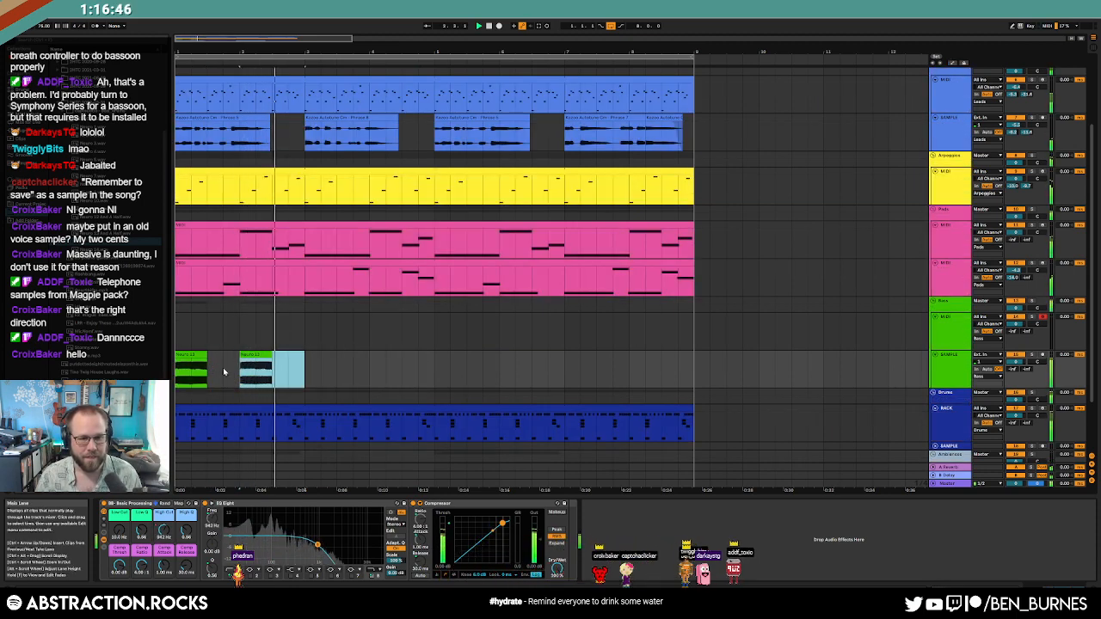
key(space)
Step: Lengthen the bar 1 Neuro clip past beat 3 with a fade-out, and lower the High Cut envelope at the clip's end
drag(301, 370, 254, 354)
click(190, 355)
scroll(179, 355, up, 3)
key(a)
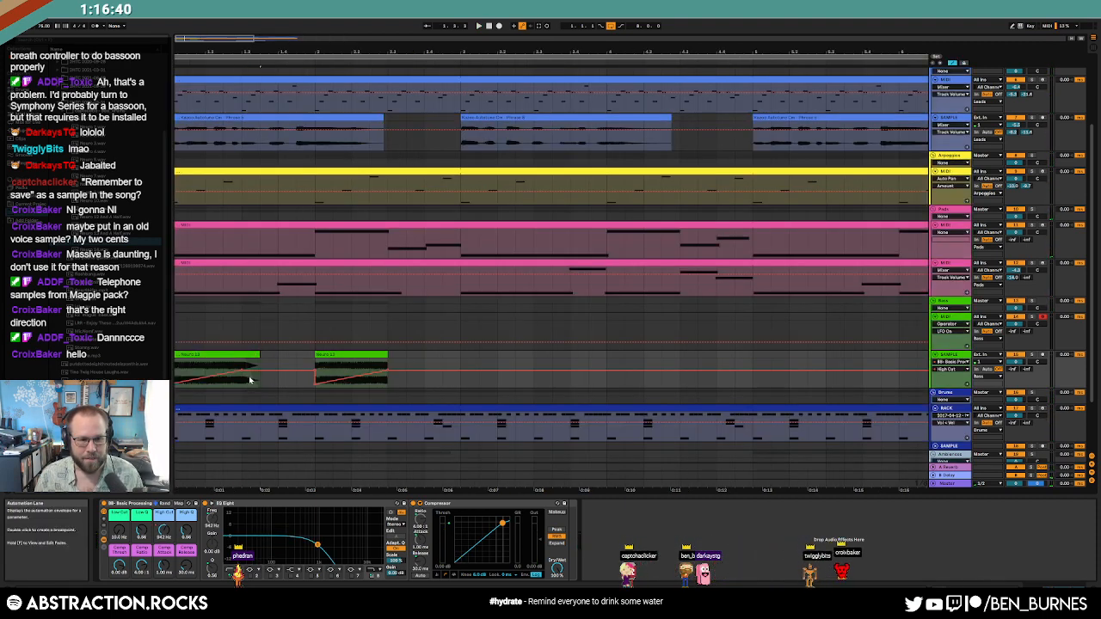
click(266, 372)
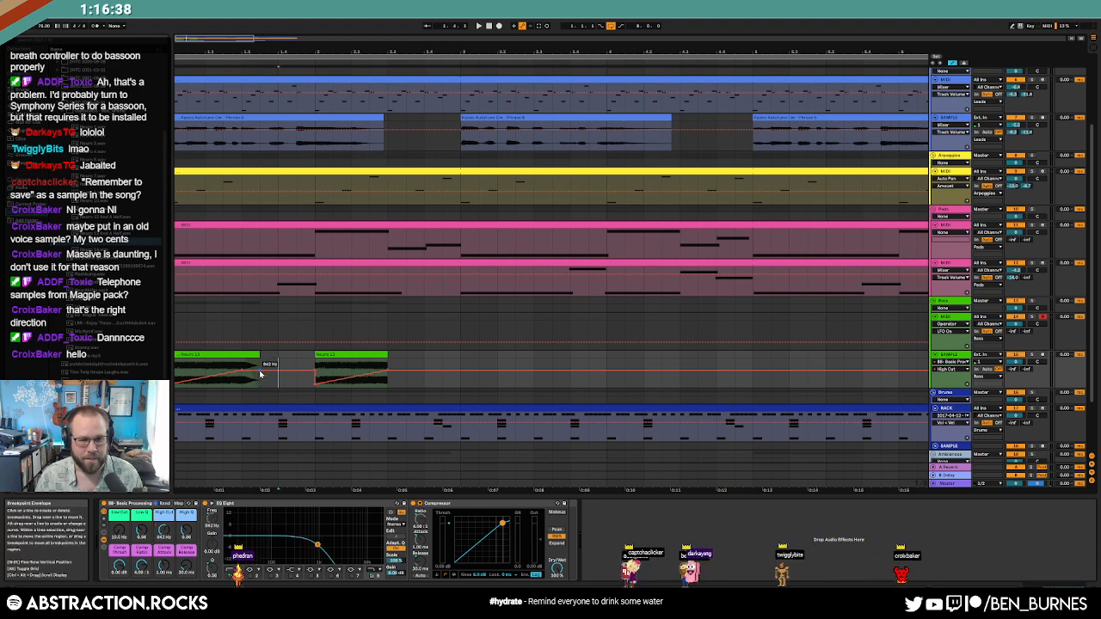
drag(261, 372, 262, 378)
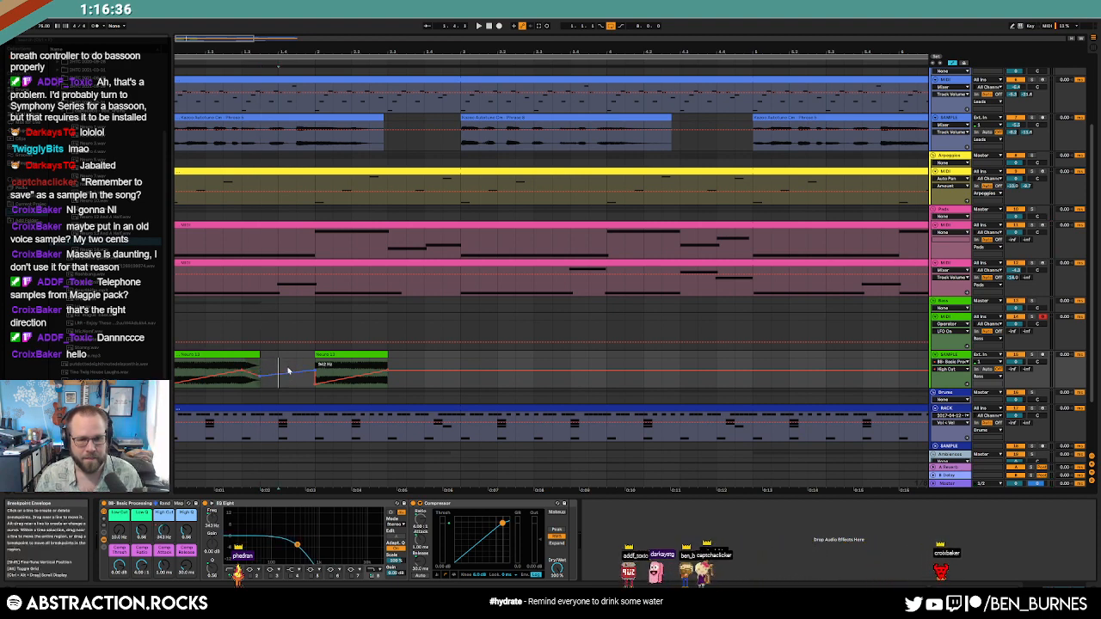
key(a)
Step: Repeat the revised bar 1 Neuro clip through bar 8 in place of the old bar 2 copy, and play the arrangement
drag(305, 360, 205, 361)
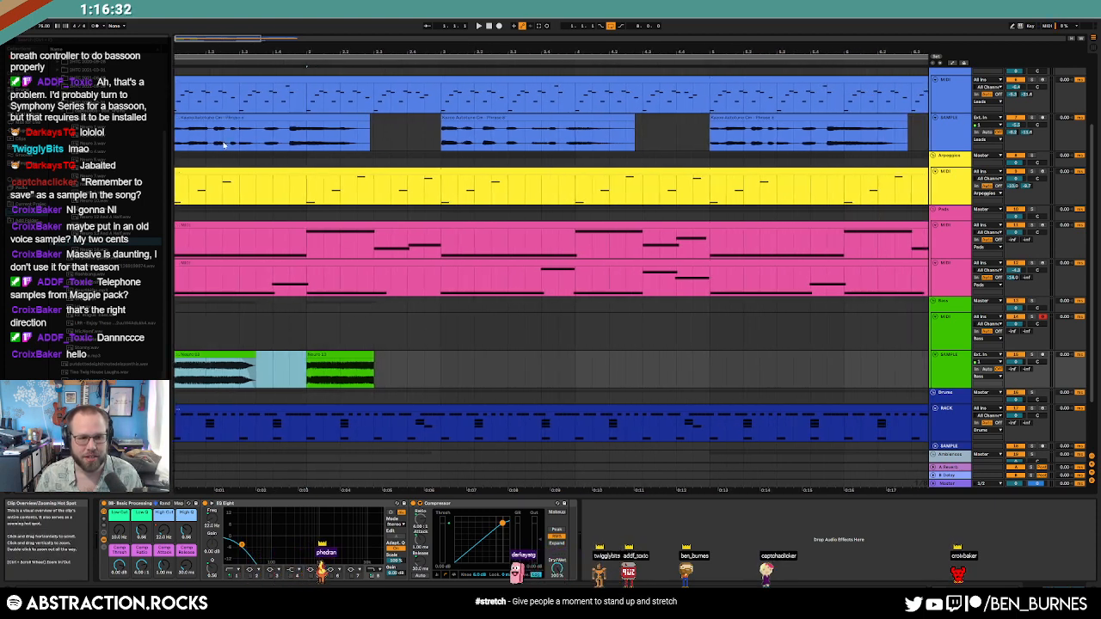
key(Delete)
drag(303, 361, 171, 366)
key(ctrl+d)
key(ctrl+d)
key(ctrl+d)
key(ctrl+d)
key(ctrl+d)
key(ctrl+d)
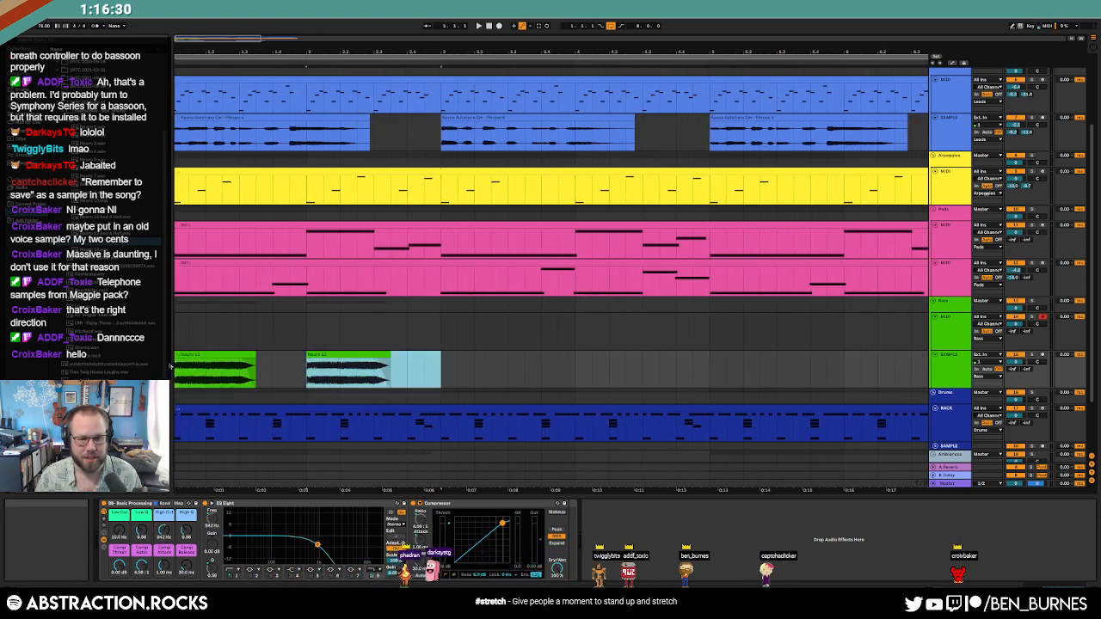
key(ctrl+z)
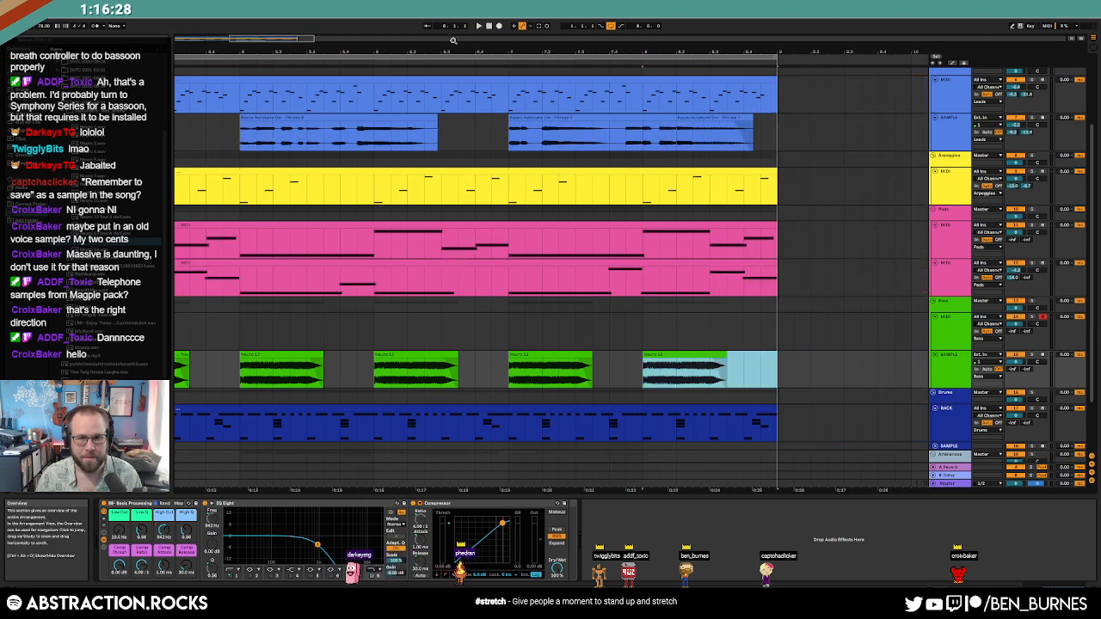
click(488, 26)
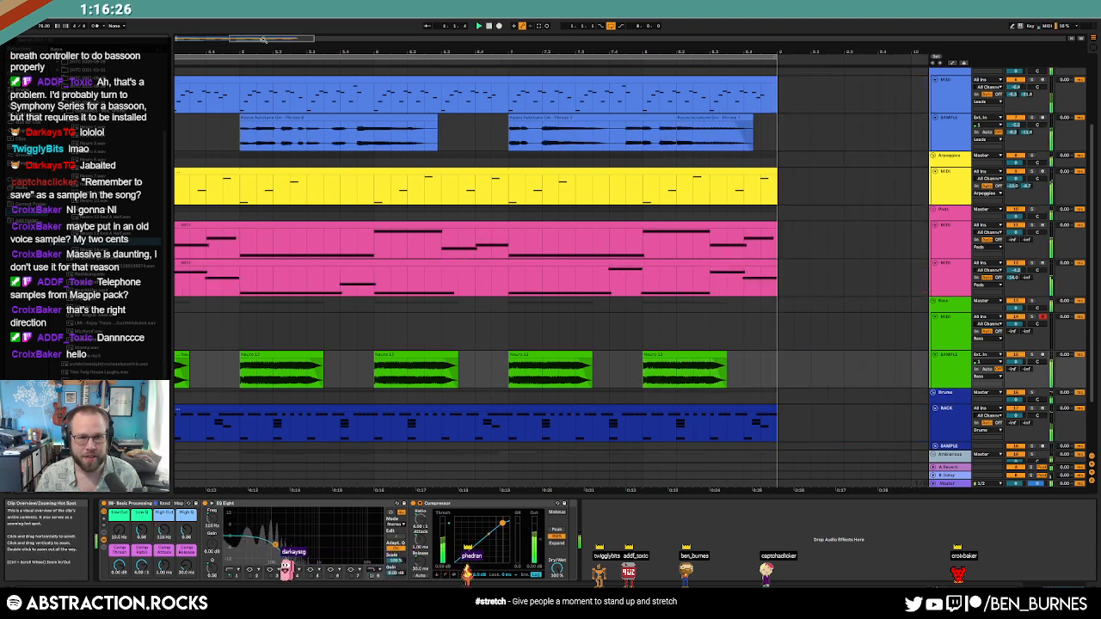
drag(263, 39, 220, 25)
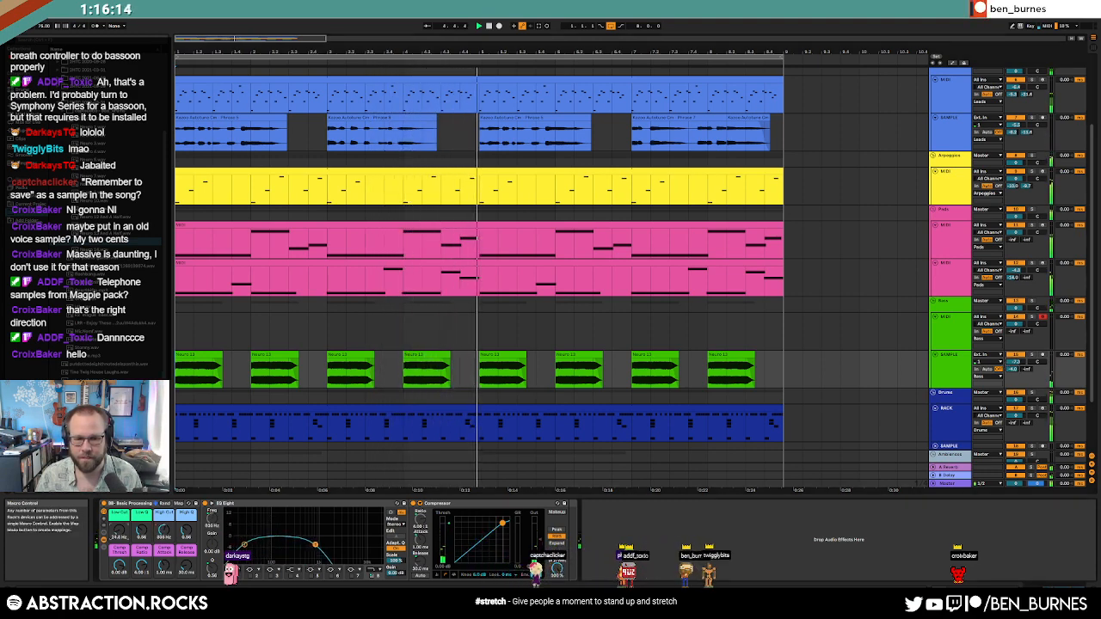
Step: Reshape the High Cut envelope to drop sharply just before bar 2, and duplicate bar 1 of the bass track through bar 8
key(a)
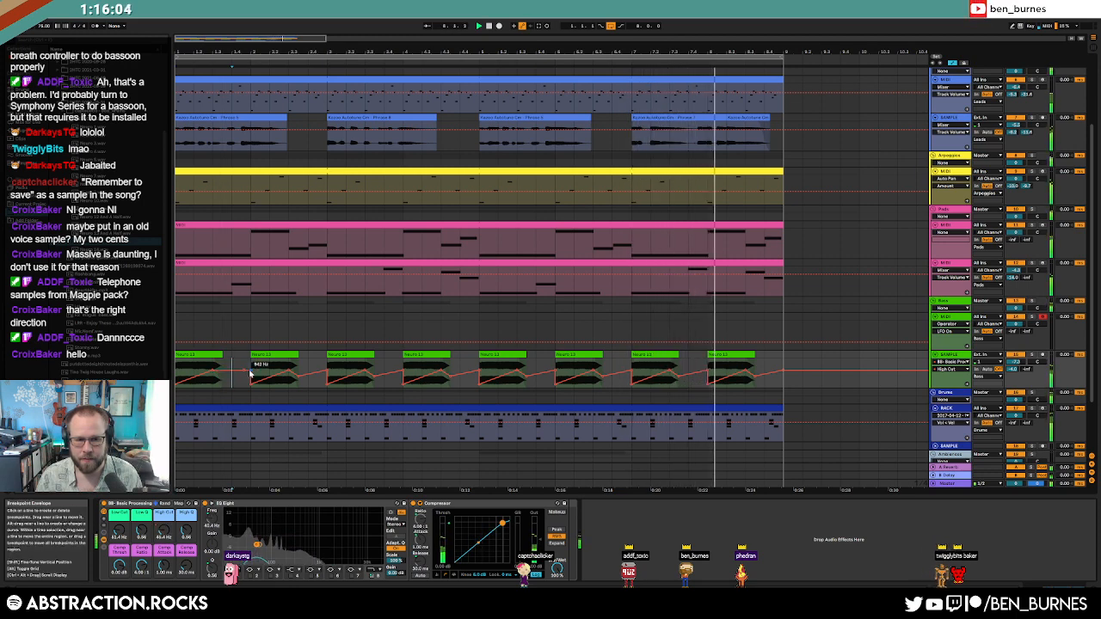
drag(251, 373, 185, 369)
key(ctrl+d)
key(ctrl+d)
key(ctrl+d)
key(ctrl+d)
key(ctrl+d)
key(ctrl+d)
key(ctrl+d)
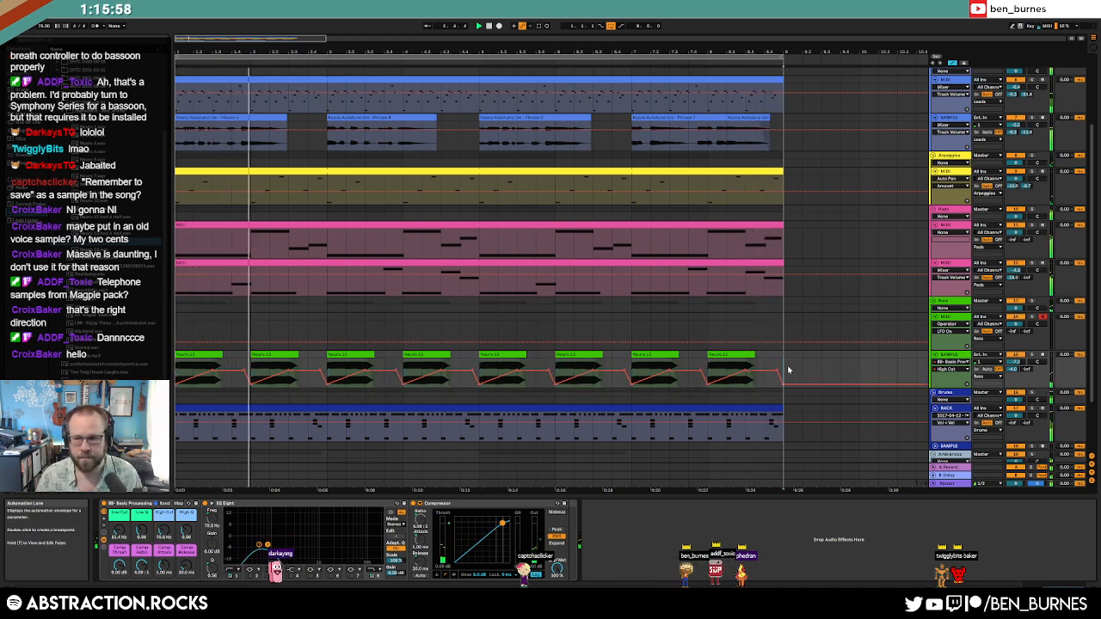
key(a)
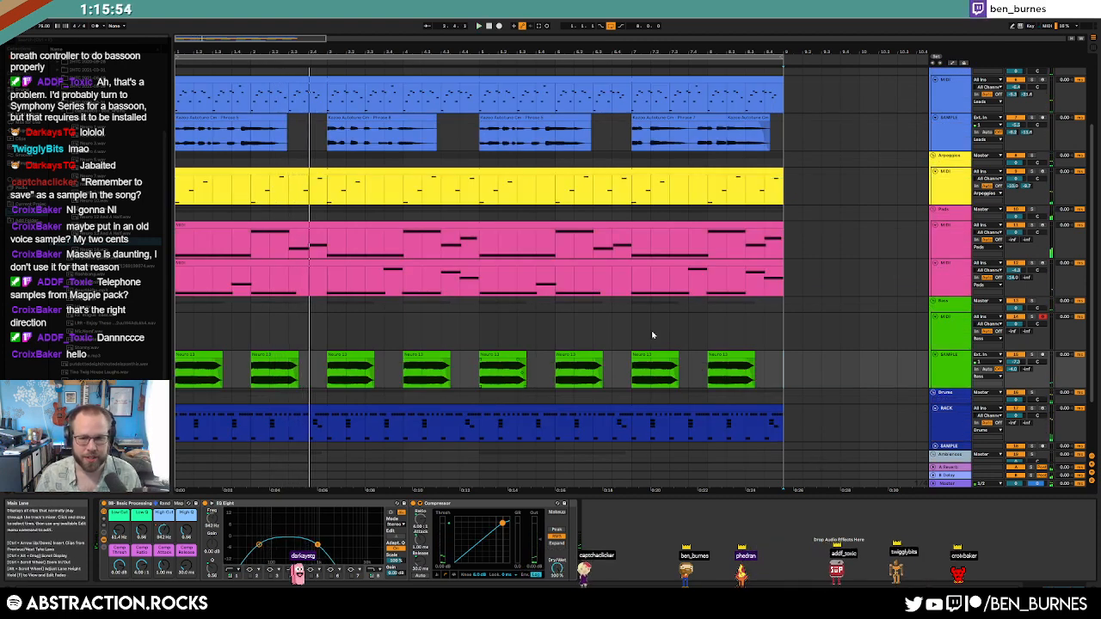
Step: Delete the MIDI track in the Bass group
click(968, 330)
key(Delete)
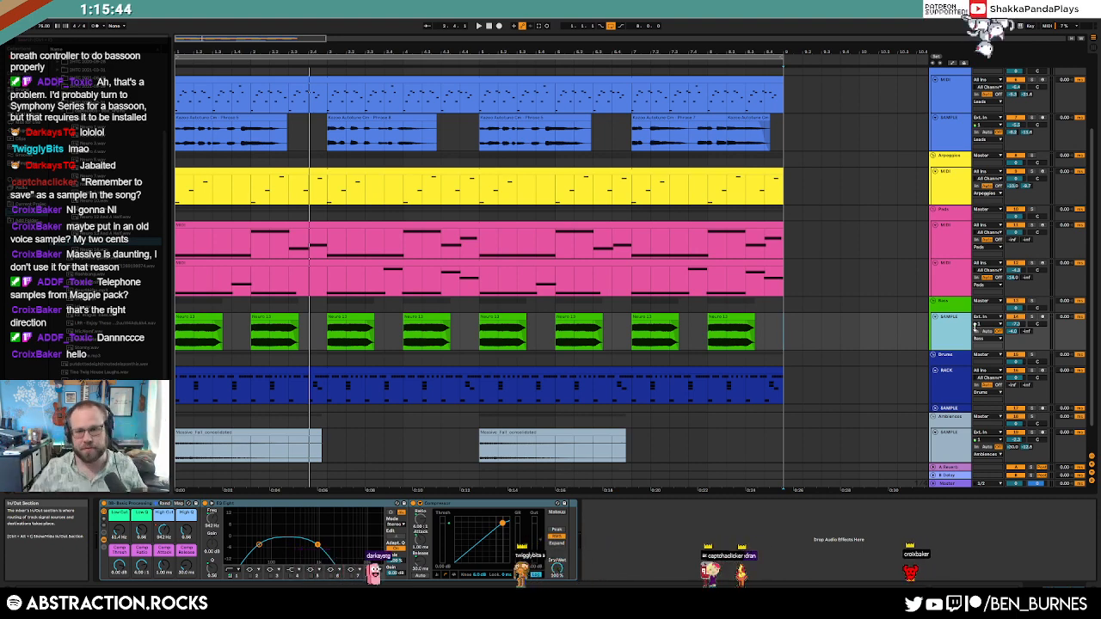
click(565, 370)
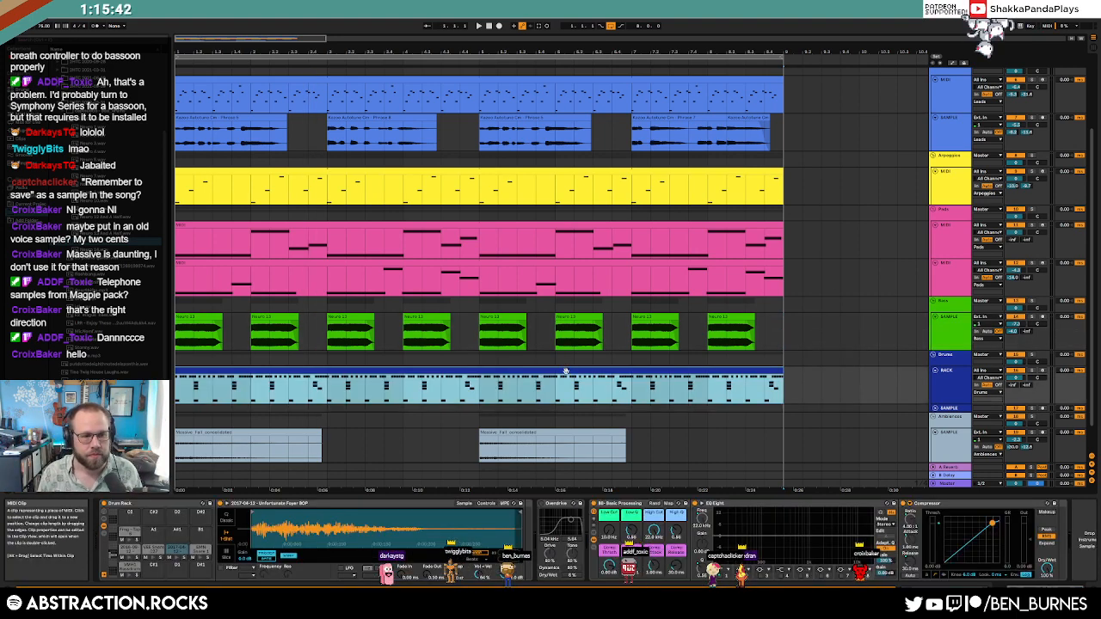
key(shift+Tab)
key(shift+Tab)
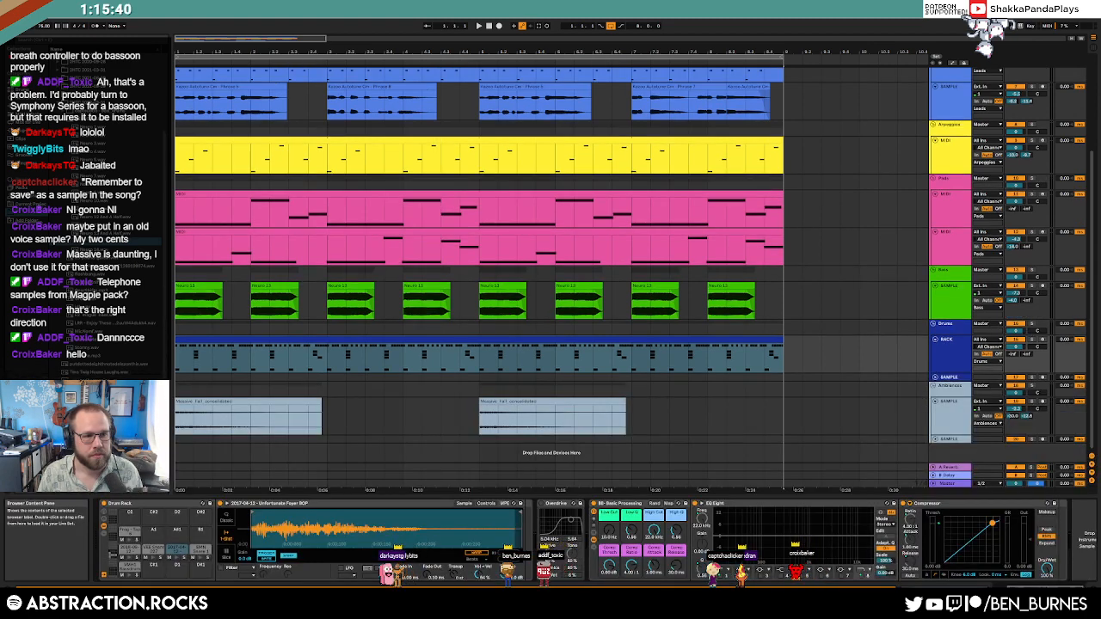
Step: Add an audio track below the vocal sample track in the Leads group and place the browsed sample on it from bar 1
drag(166, 223, 169, 157)
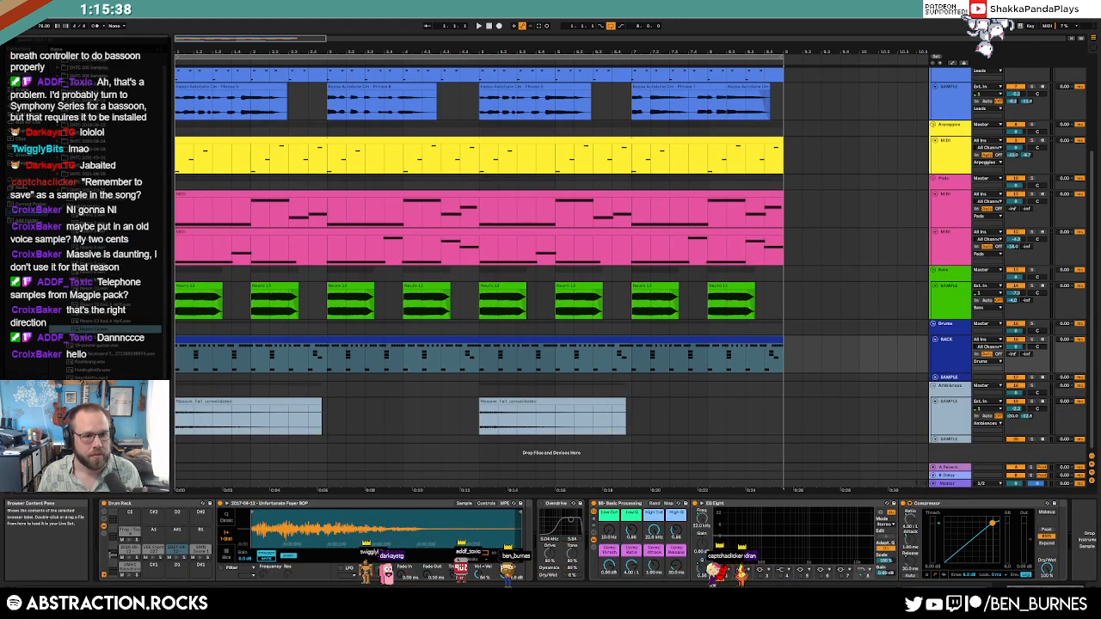
click(58, 205)
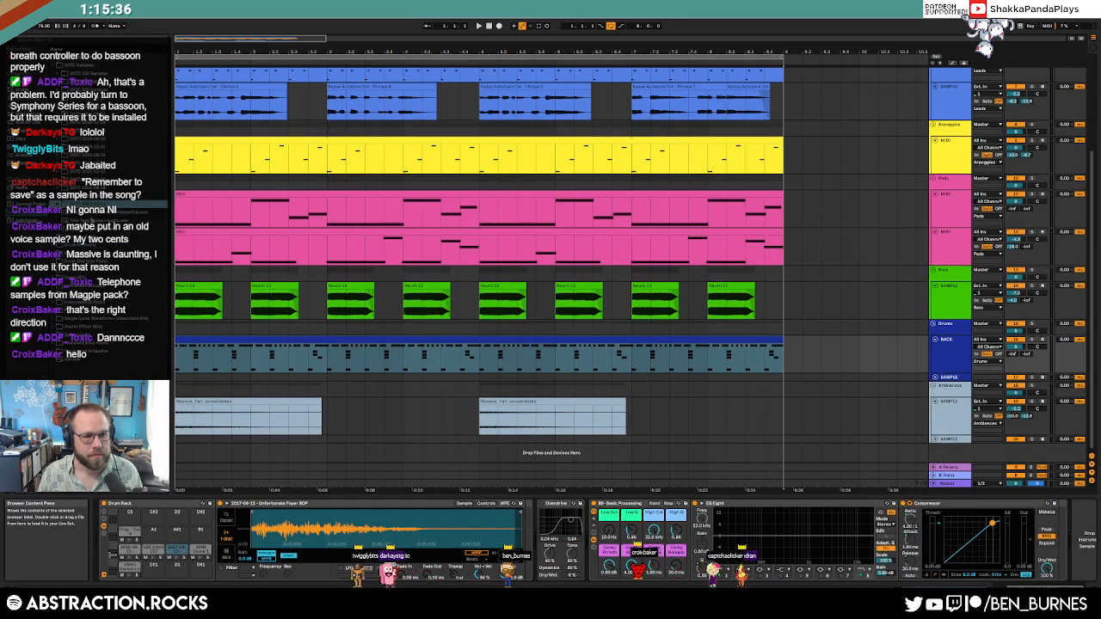
click(114, 214)
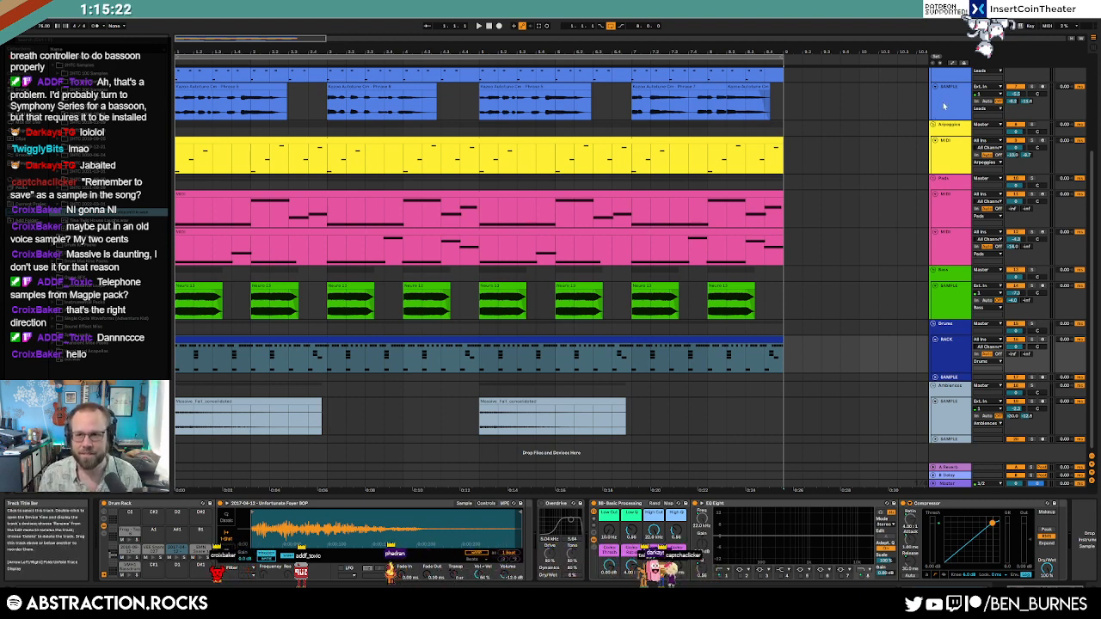
click(952, 105)
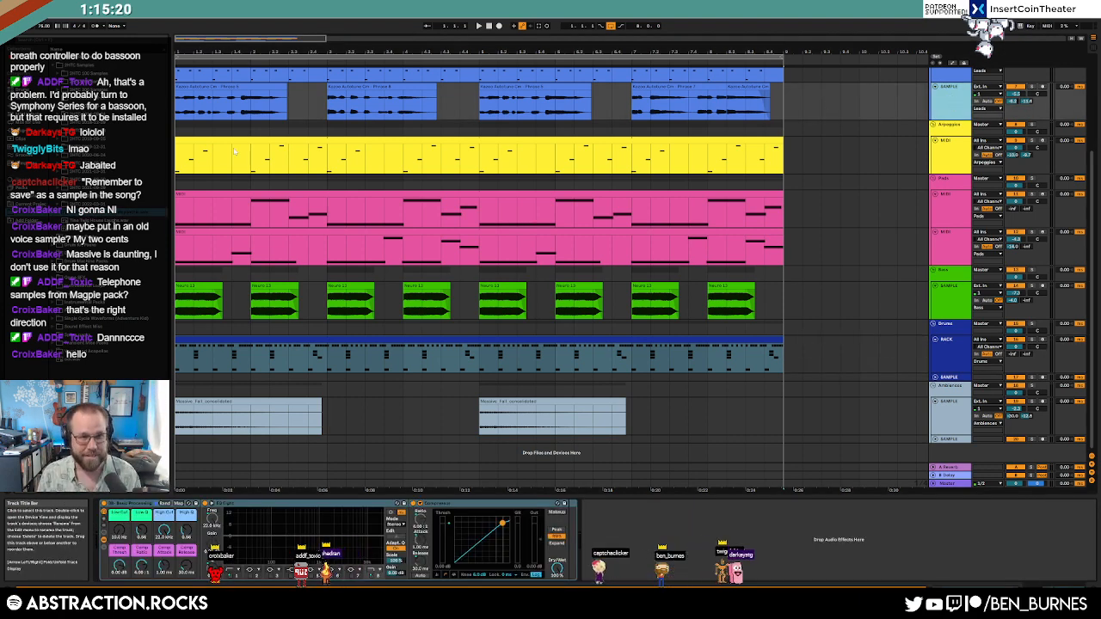
key(ctrl+t)
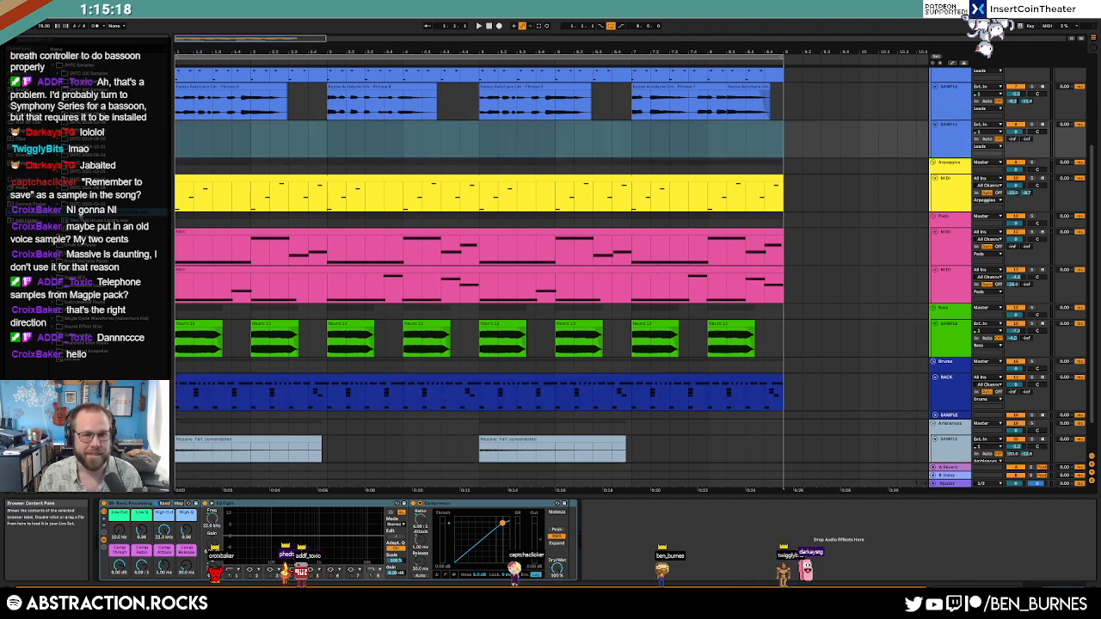
drag(129, 212, 178, 140)
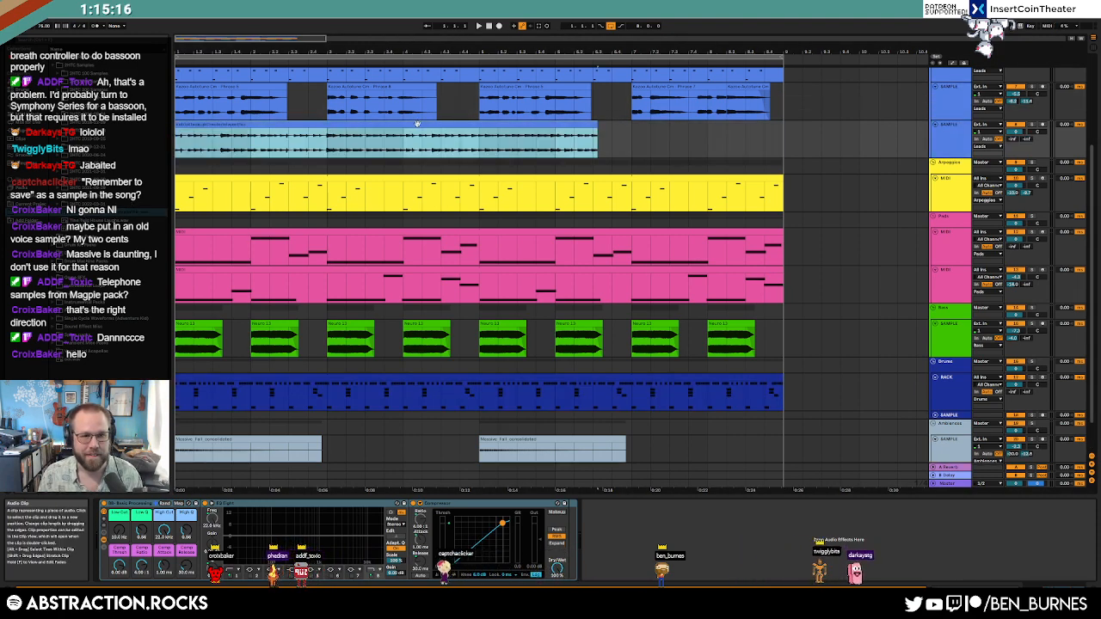
Step: Warp the new sample clip at 54 BPM and trim its end to the start of bar 5
double_click(418, 124)
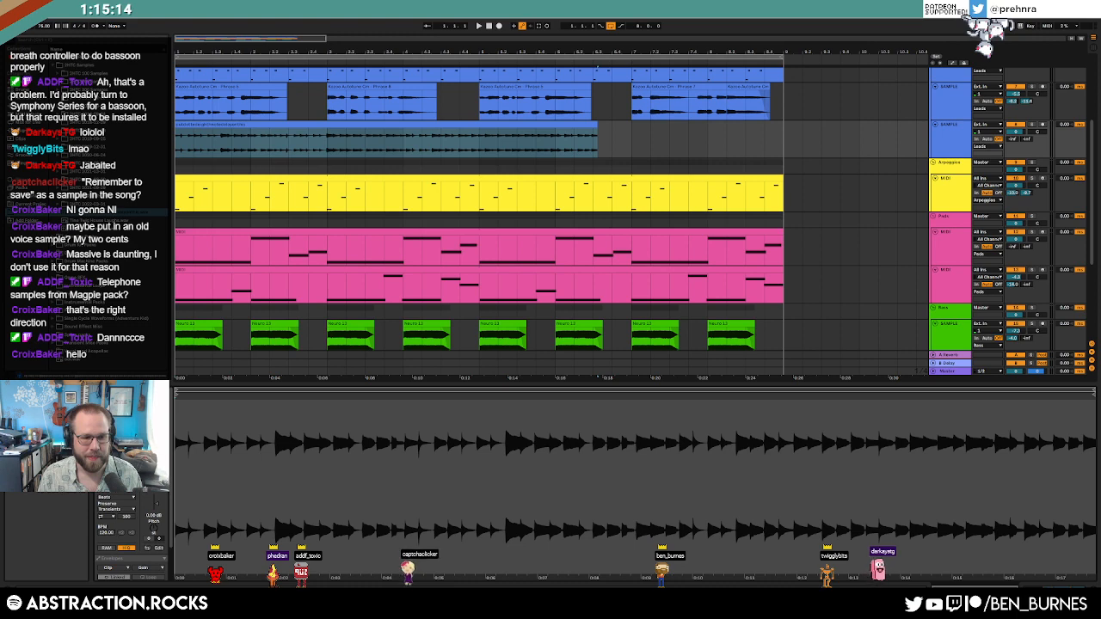
click(106, 534)
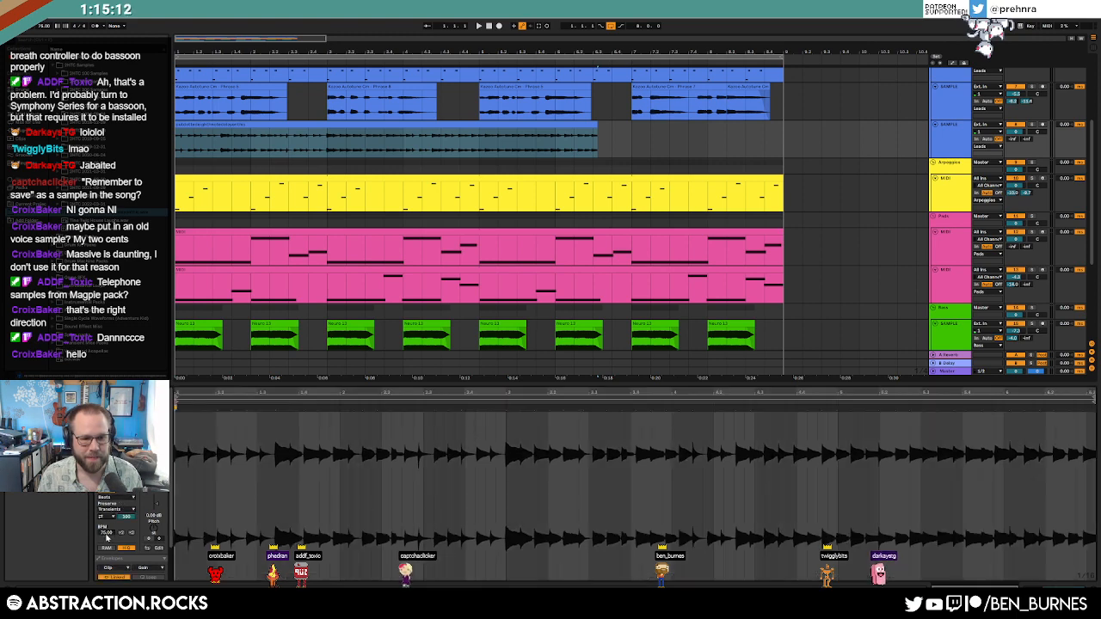
drag(107, 534, 106, 551)
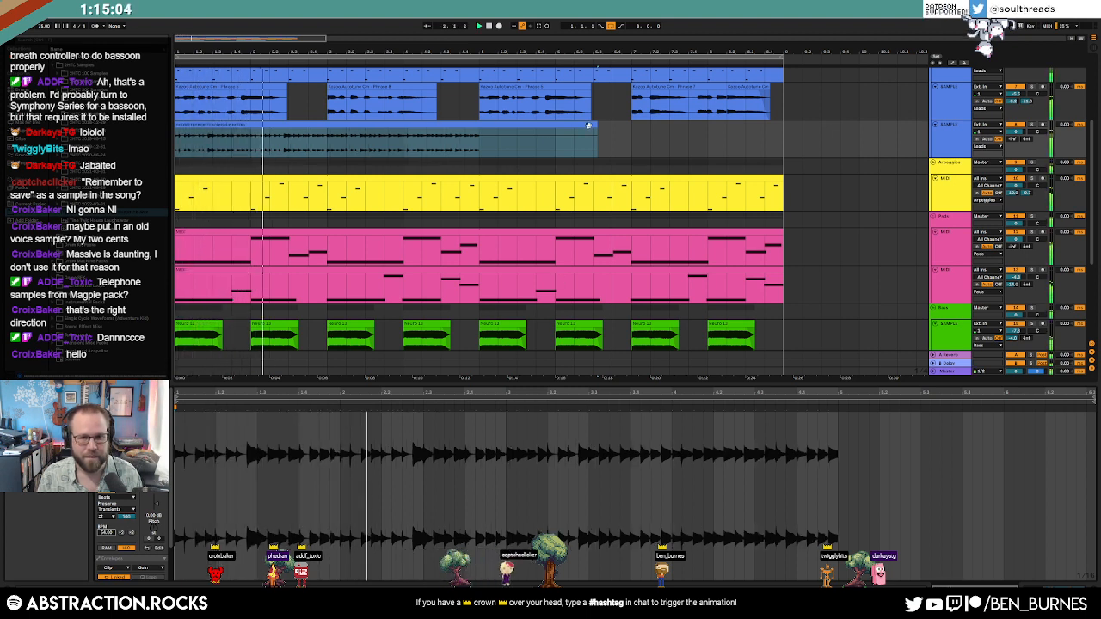
drag(597, 125, 477, 126)
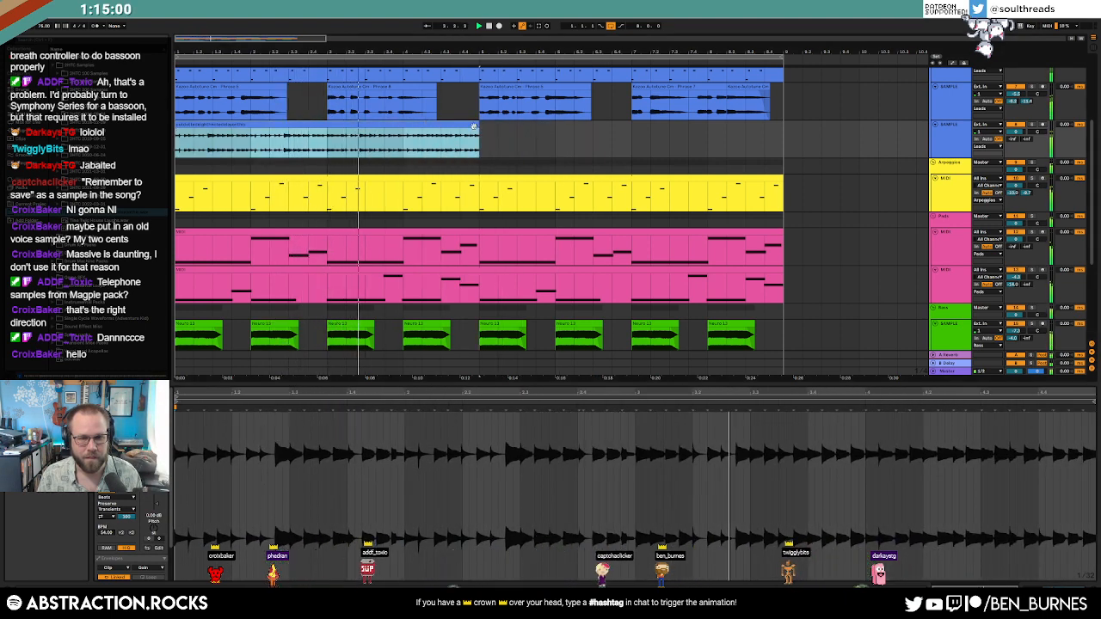
Step: Duplicate the trimmed four-bar sample clip across bars 5 to 8
drag(327, 142, 480, 144)
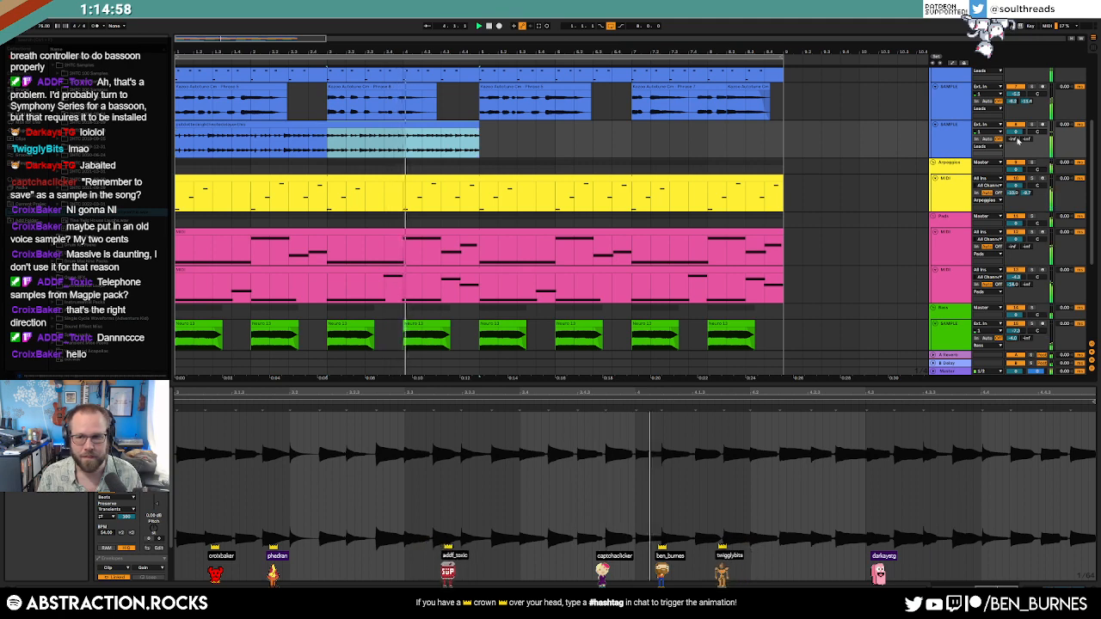
click(952, 142)
click(467, 127)
key(ctrl+d)
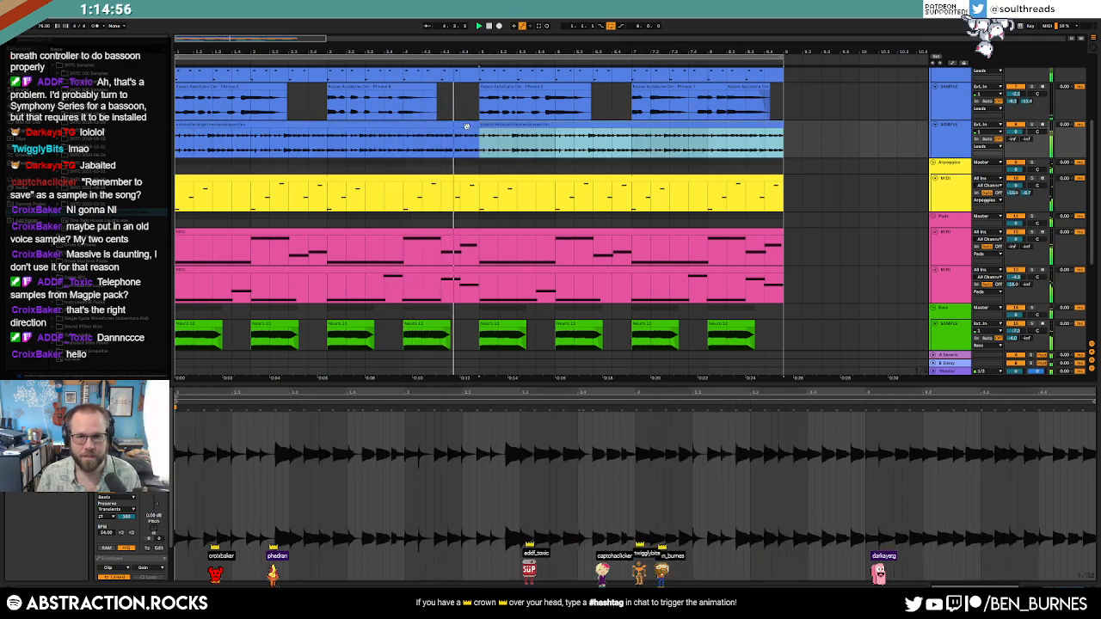
Step: Add ValhallaDelay to the new sample track with a dotted 1/16 delay, 55.6% feedback and 37.6% mix
key(shift+Tab)
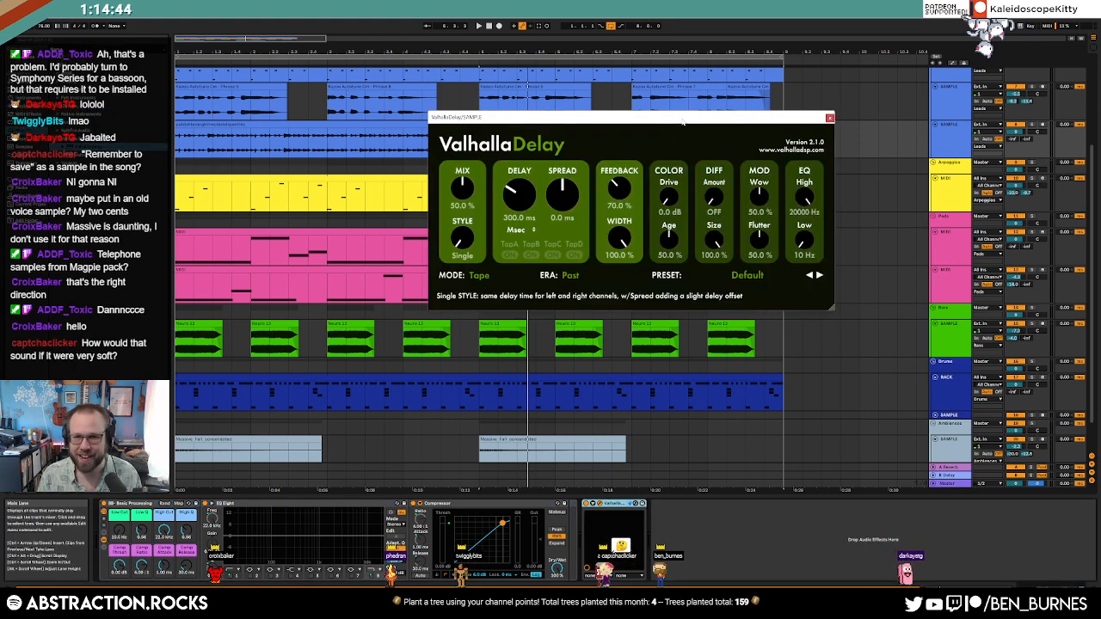
drag(683, 121, 560, 179)
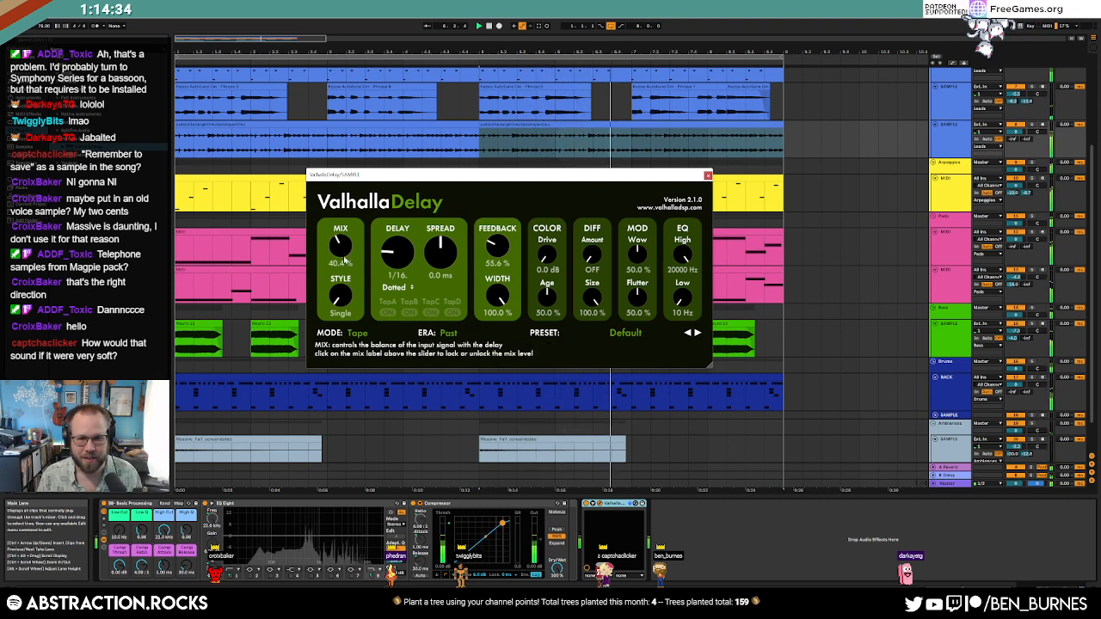
drag(345, 260, 346, 266)
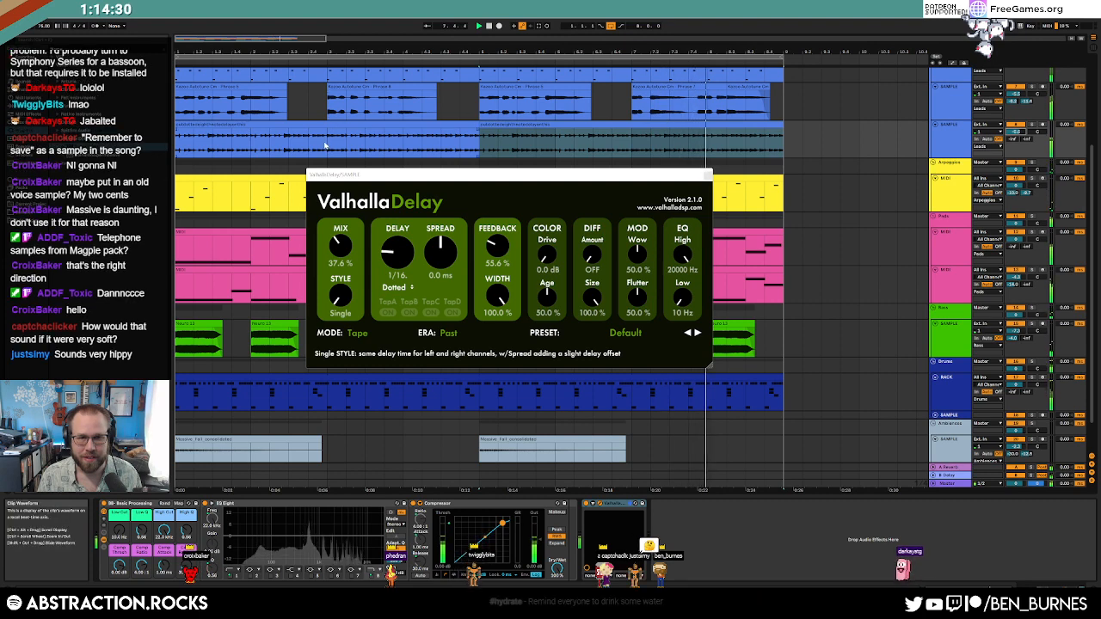
Step: Repeat bars 1 and 2 of the new sample over bars 3 and 4, and close the delay window
drag(327, 144, 181, 148)
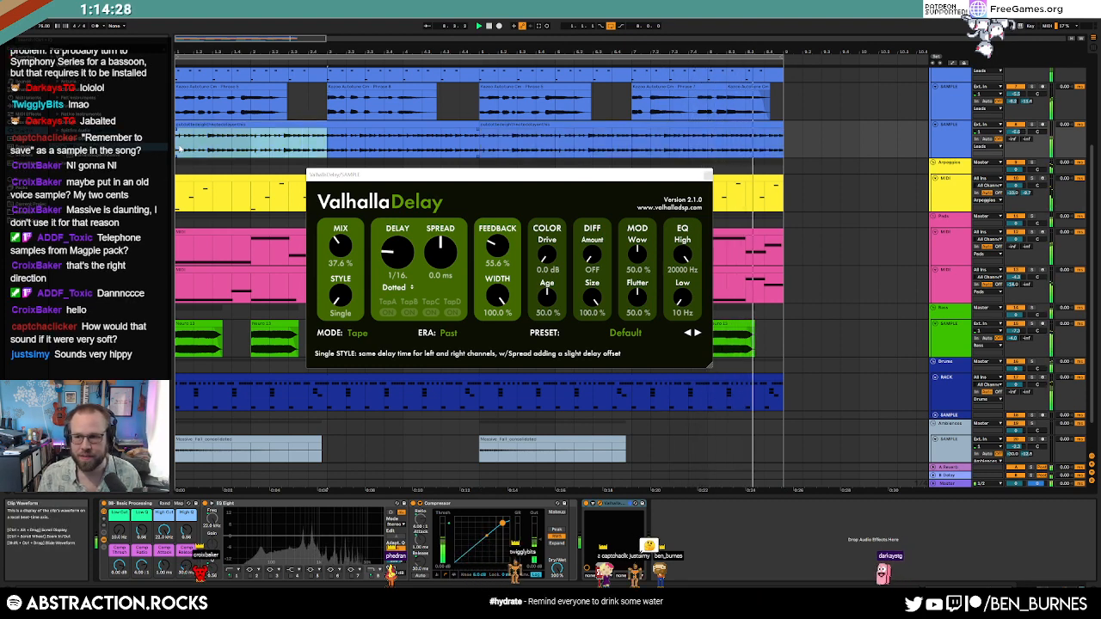
key(ctrl+d)
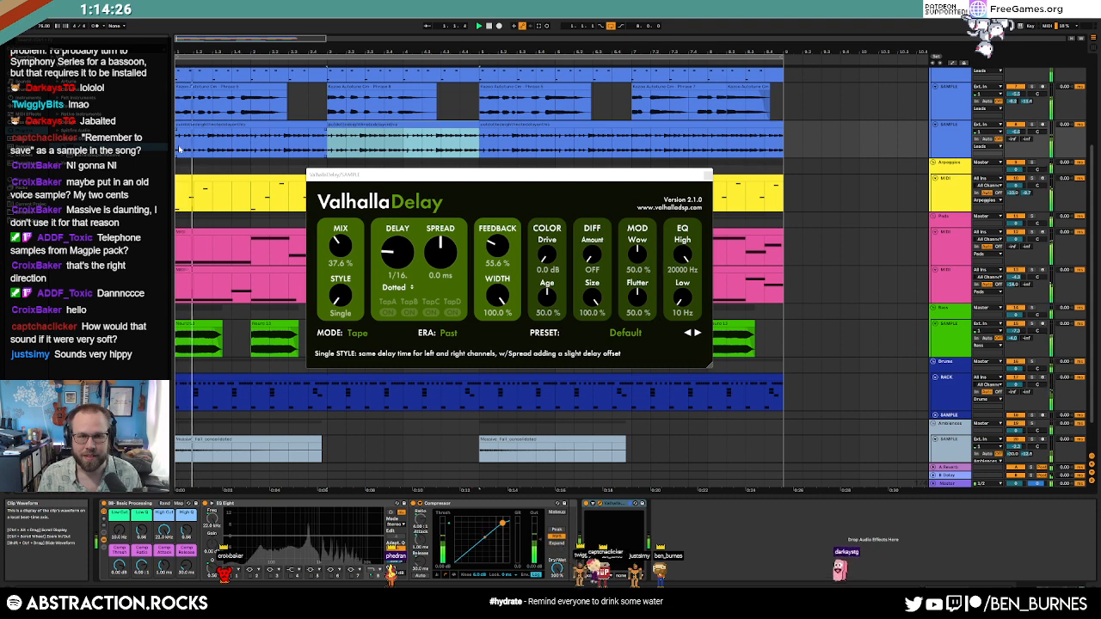
drag(278, 40, 277, 37)
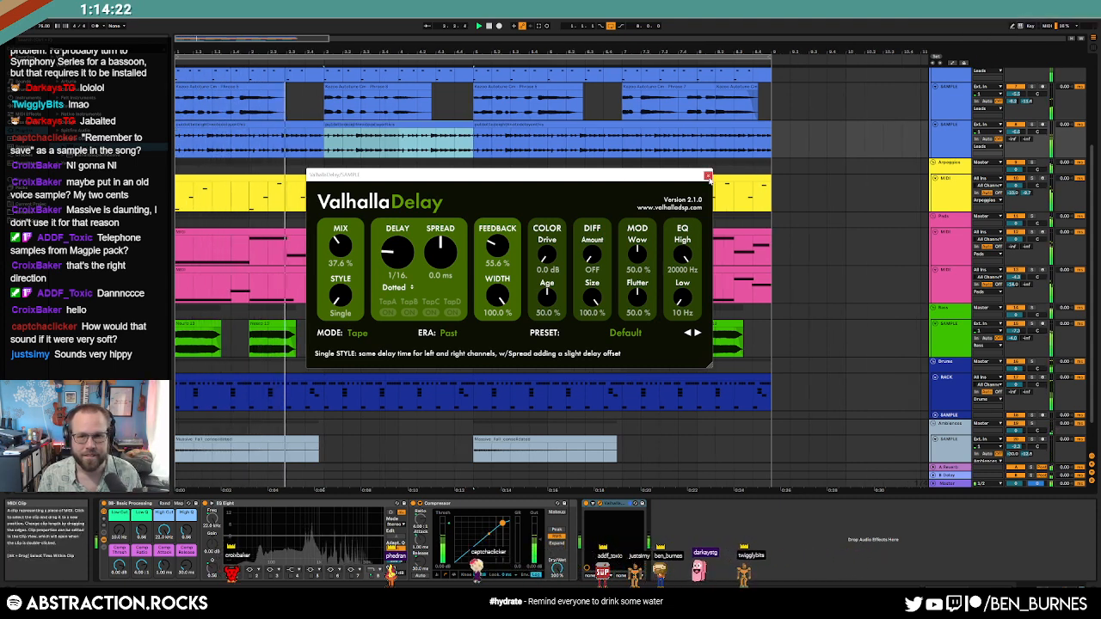
click(708, 176)
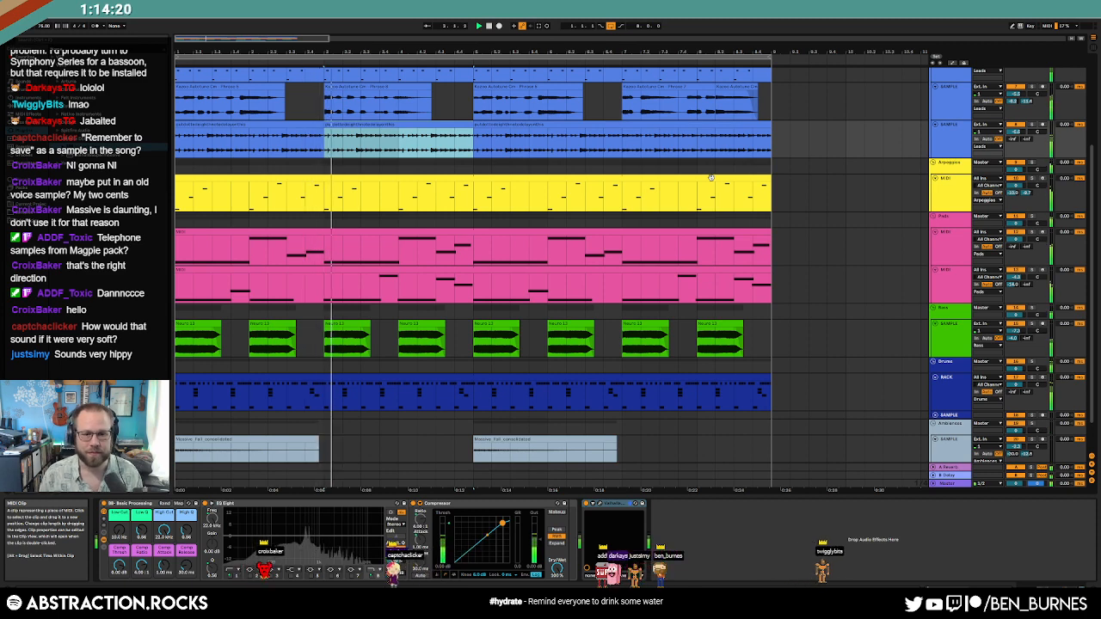
Step: Insert Auto Pan ahead of ValhallaDelay on the new sample track and raise the Low Cut in its basic processing rack
click(27, 105)
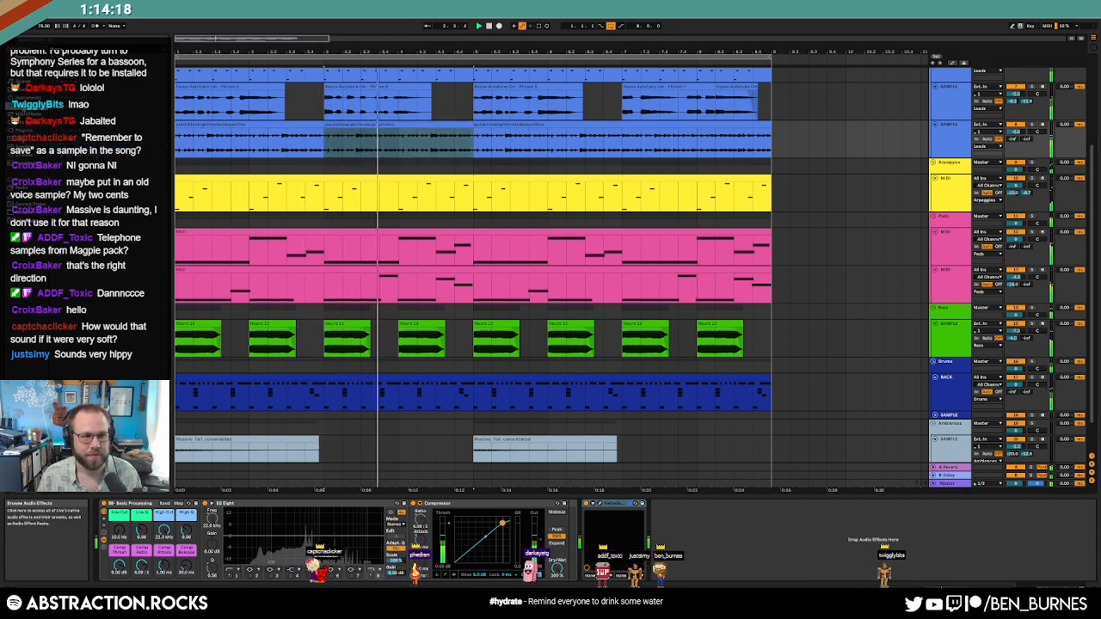
drag(70, 91, 680, 546)
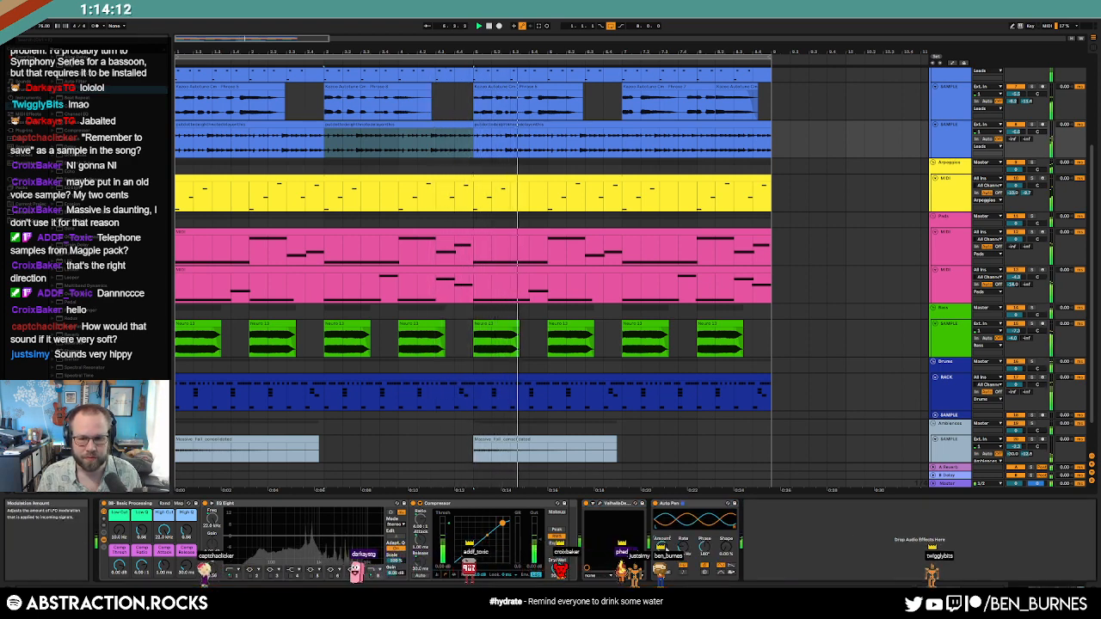
drag(692, 504, 604, 509)
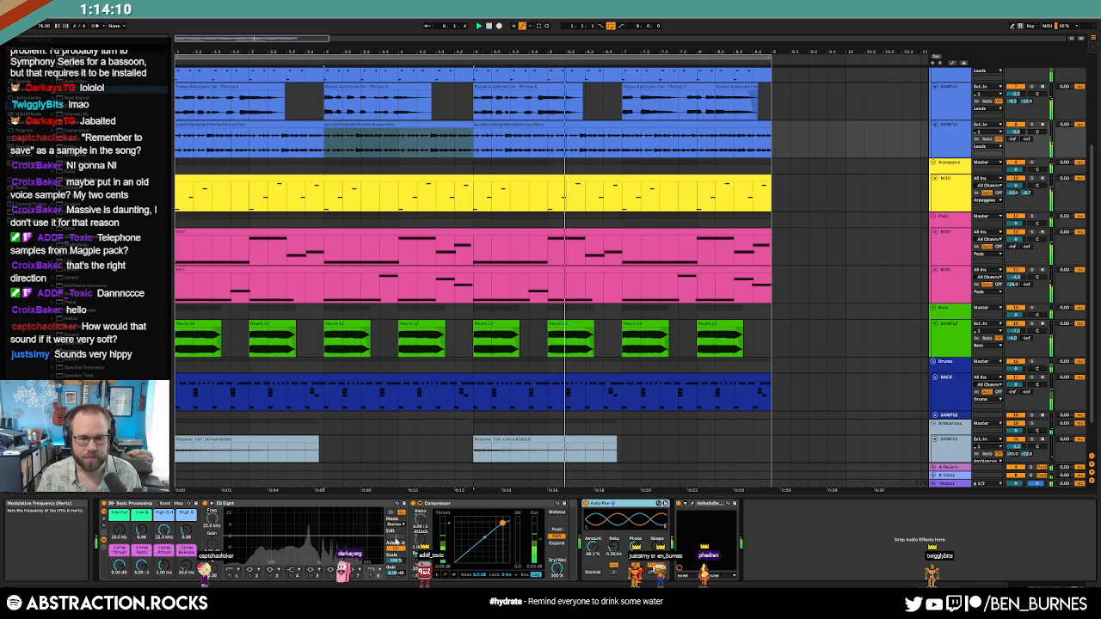
drag(120, 527, 120, 504)
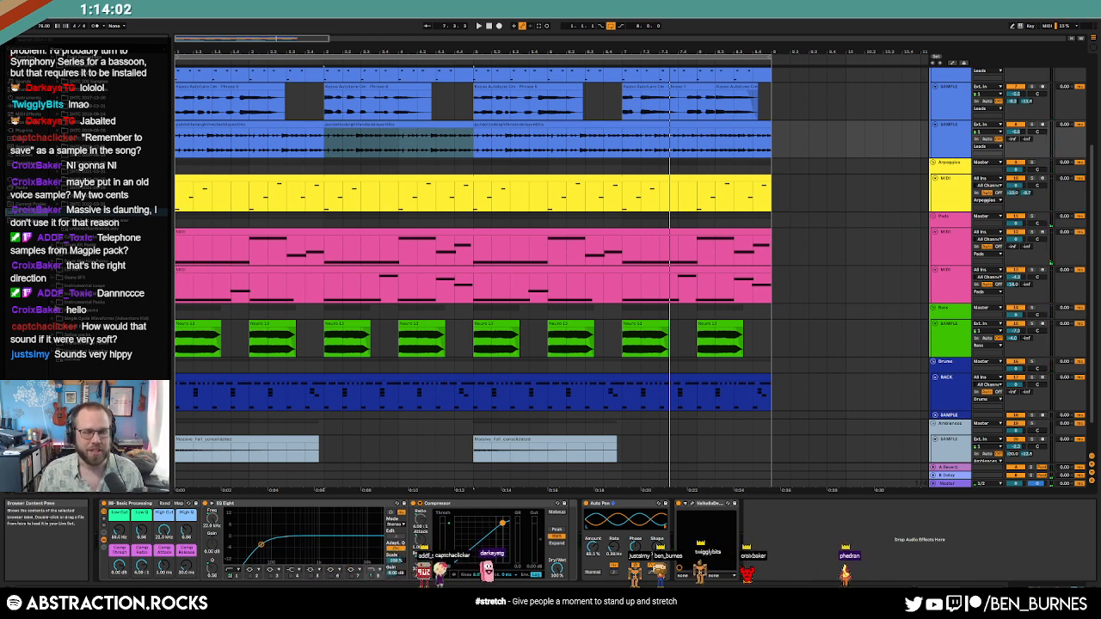
Step: Audition the VMH1 closed hat samples and load Closed Hats 071 onto the empty A#1 pad of the Drum Rack
click(103, 144)
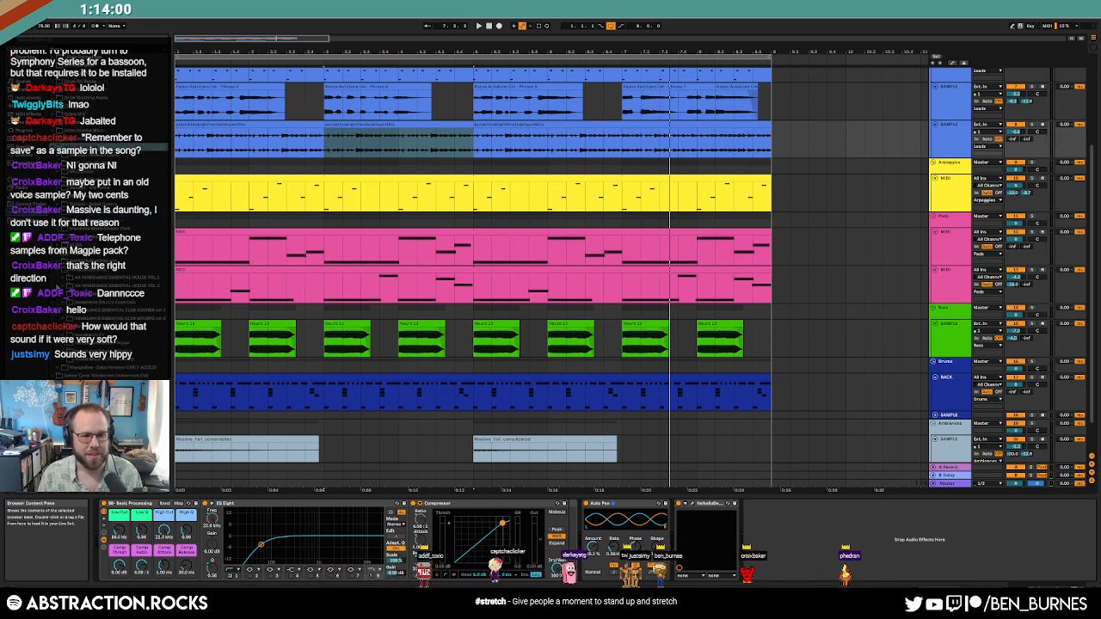
click(64, 344)
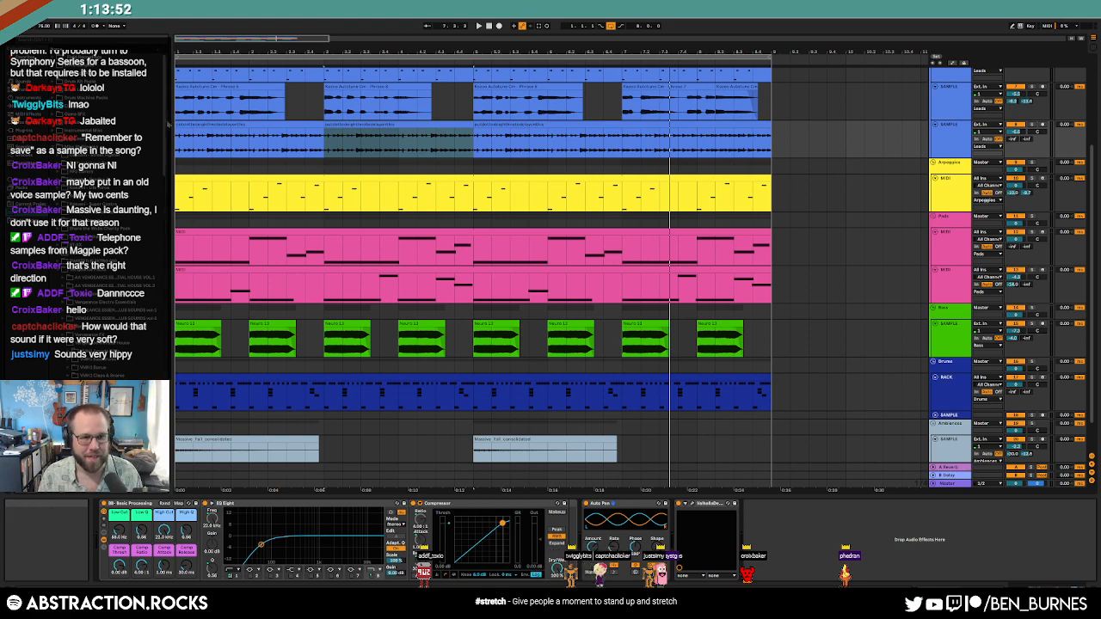
scroll(148, 248, down, 5)
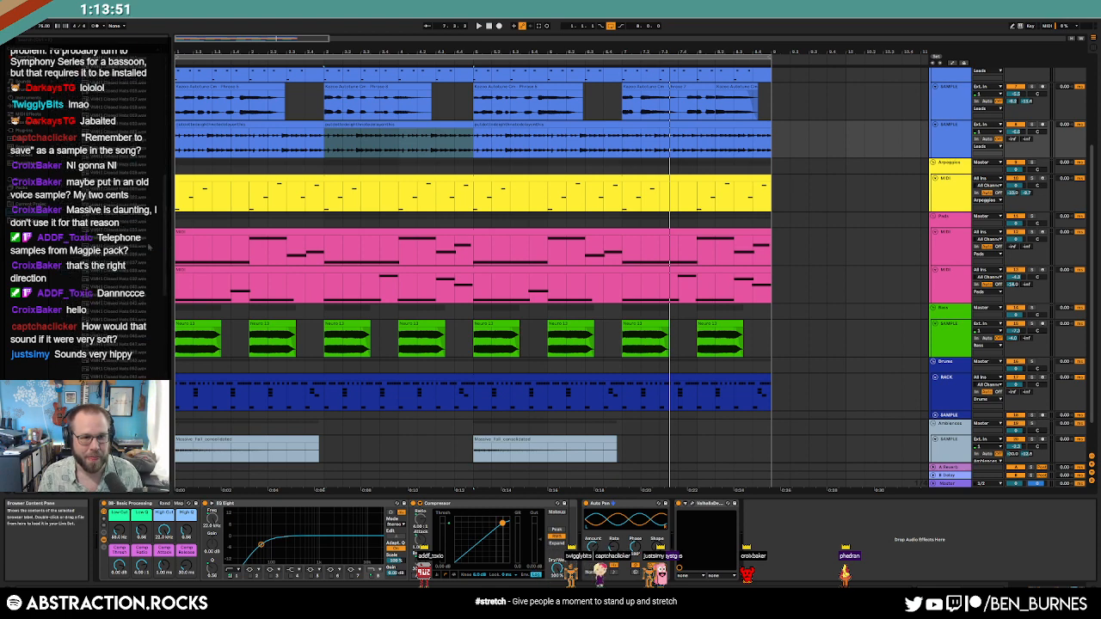
click(279, 379)
scroll(160, 277, down, 5)
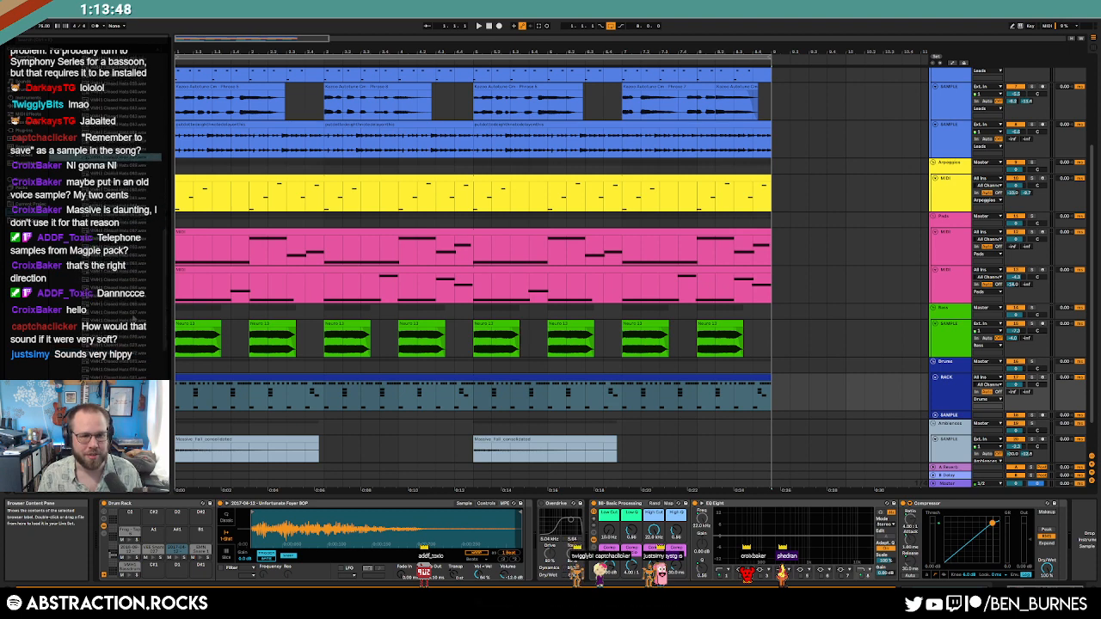
key(Down)
key(Down)
key(Down)
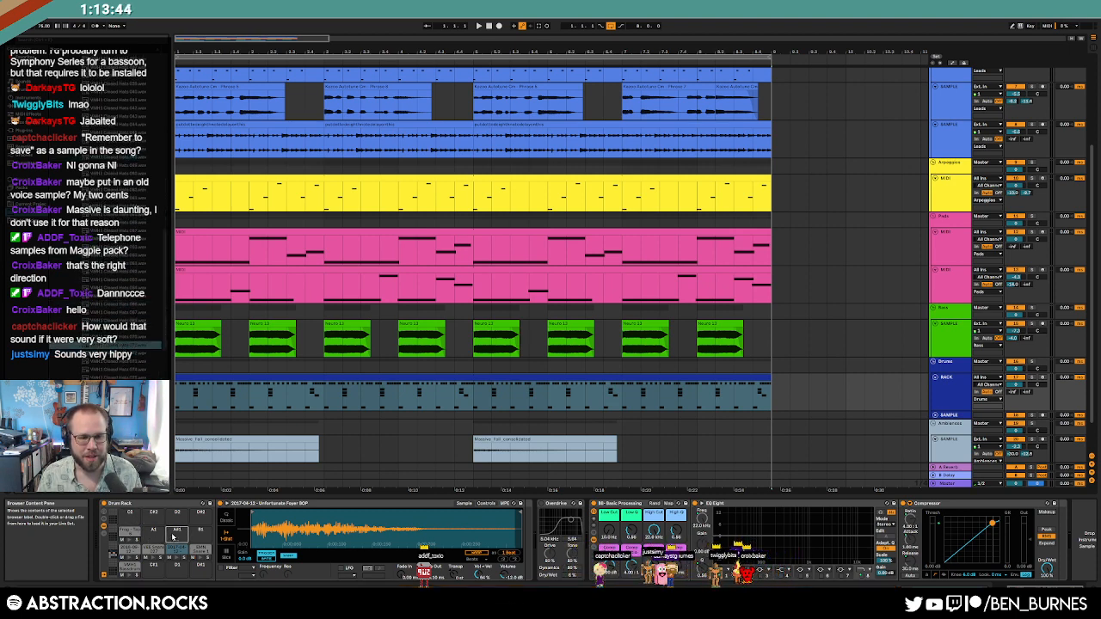
Step: Draw short closed-hat notes at the start of the drum clip and remove every second one
double_click(251, 396)
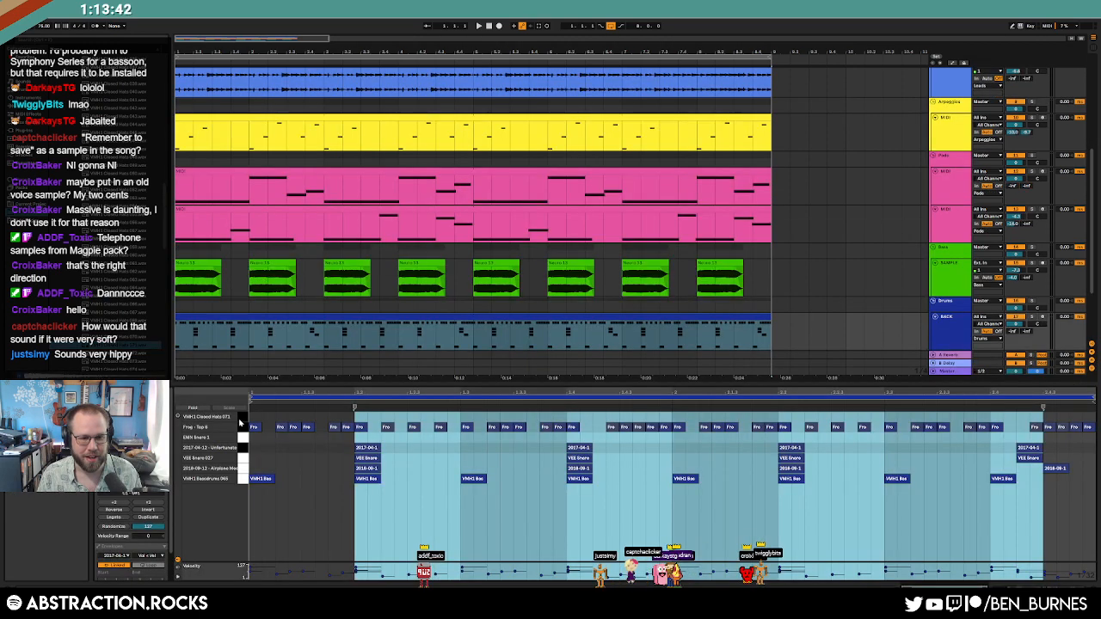
double_click(254, 419)
drag(256, 418, 256, 479)
drag(275, 419, 256, 419)
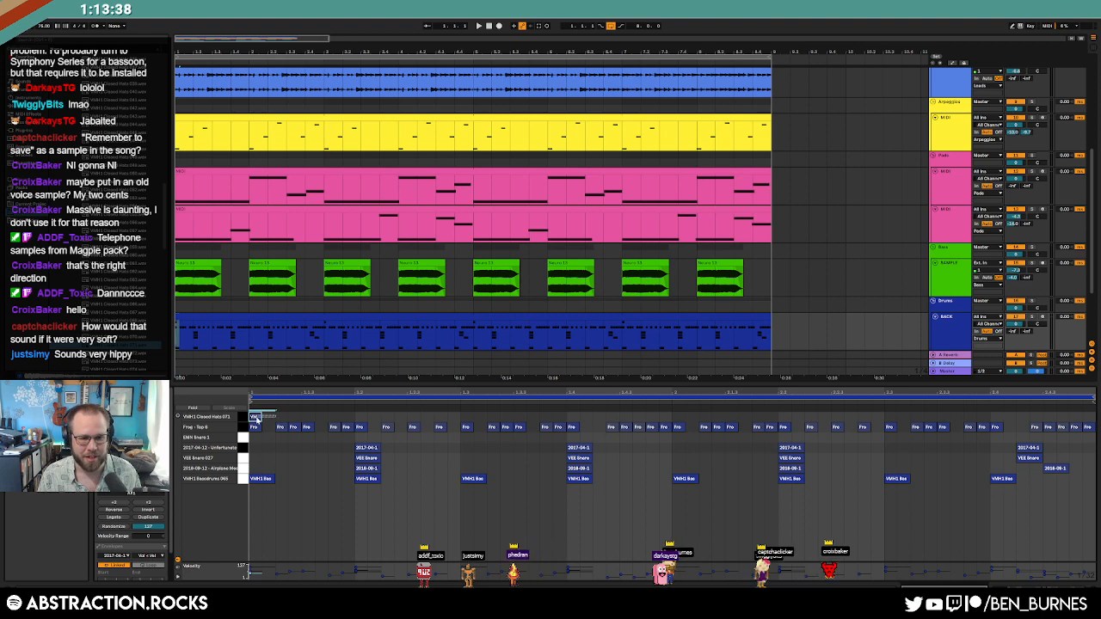
key(ctrl+d)
click(337, 419)
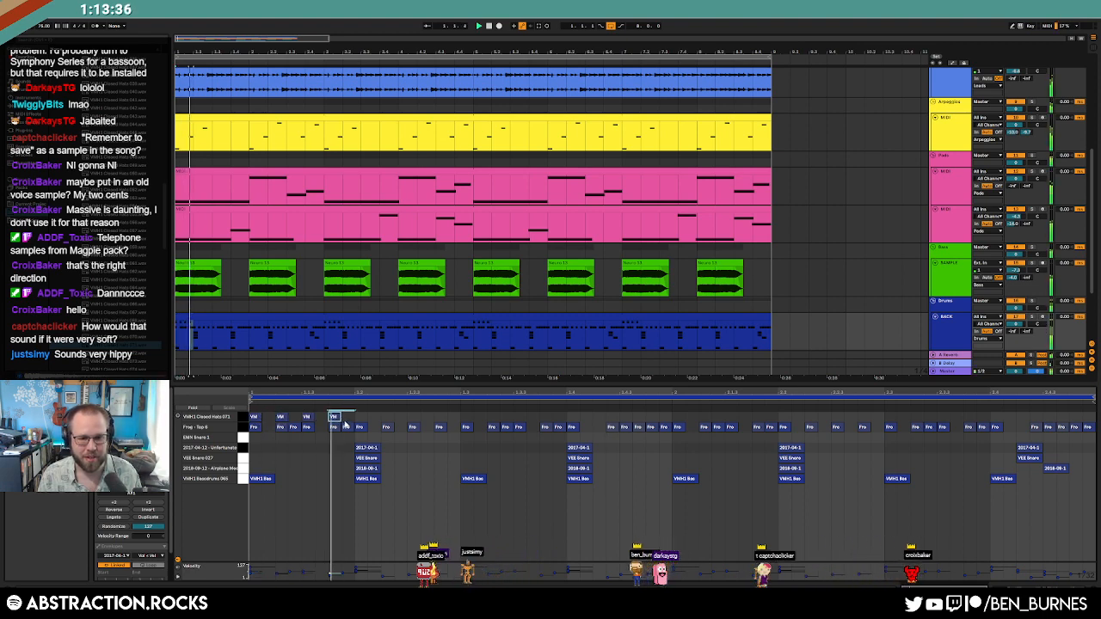
double_click(281, 418)
double_click(333, 418)
Step: Duplicate the two-note closed-hat pattern repeatedly through to the end of the drum clip
drag(354, 418, 250, 417)
key(ctrl+d)
key(ctrl+d)
key(ctrl+d)
key(ctrl+d)
key(ctrl+d)
key(ctrl+d)
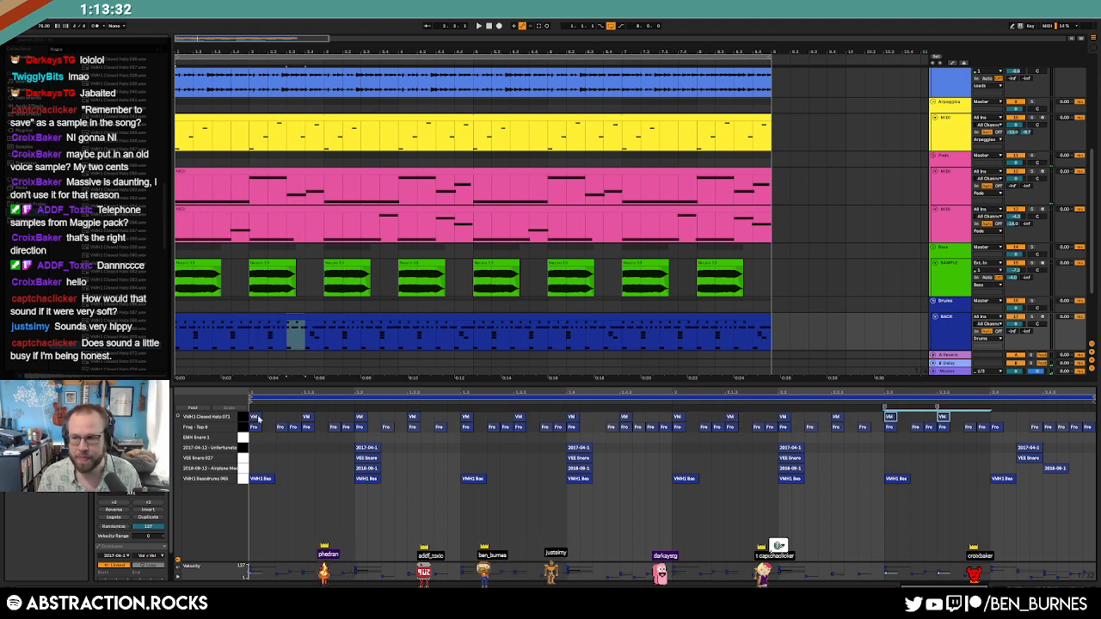
key(ctrl+d)
Step: Select all the closed-hat notes in the drum clip and play the arrangement from the start
click(245, 418)
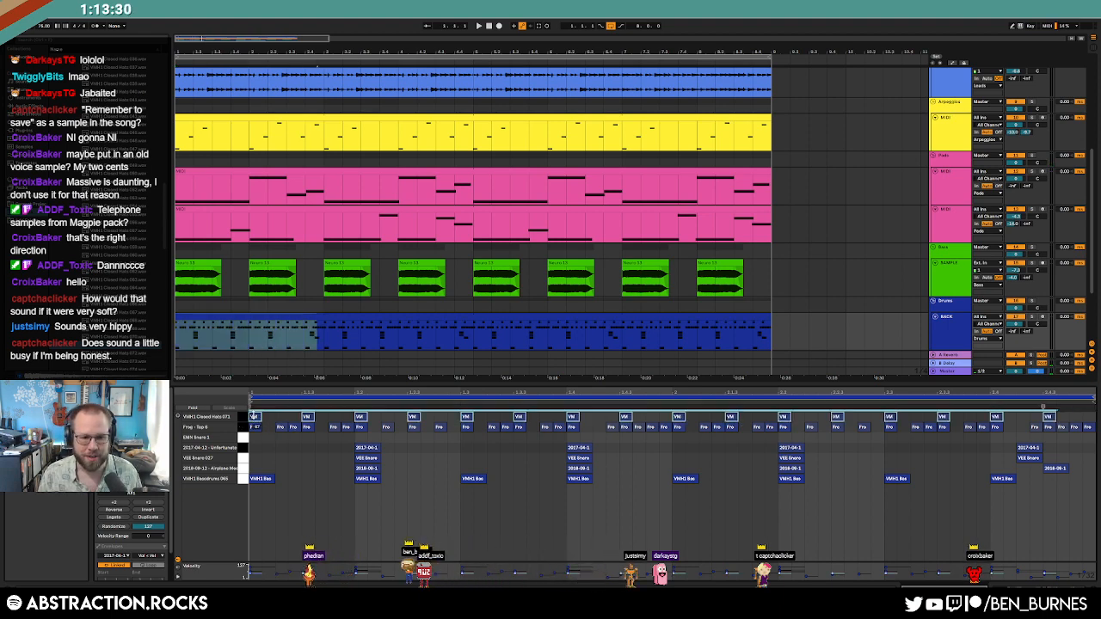
key(shift+Right)
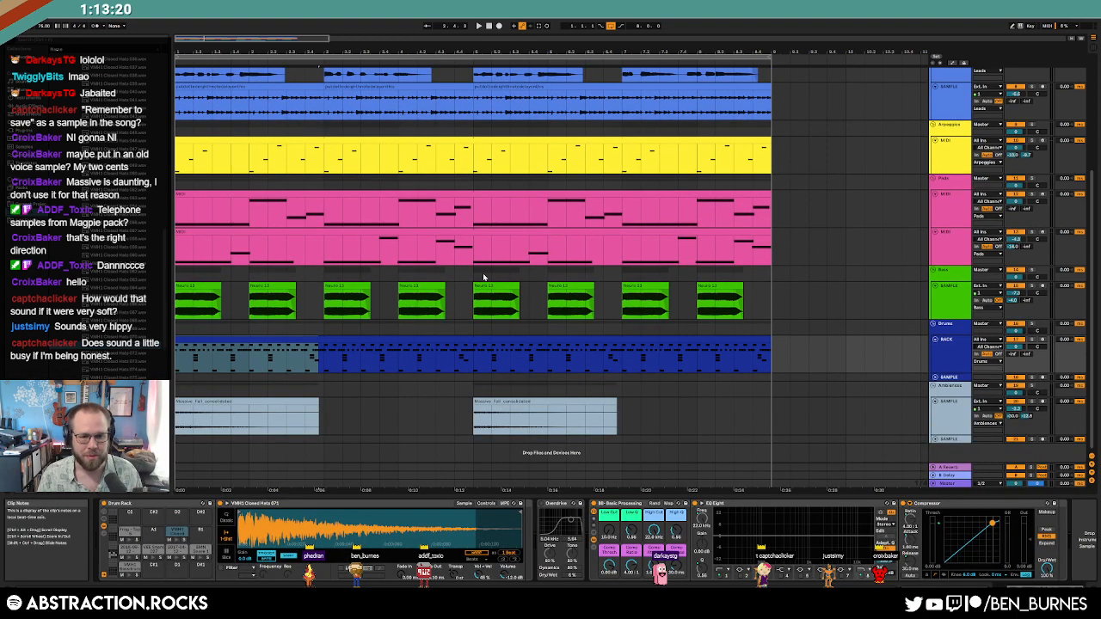
key(space)
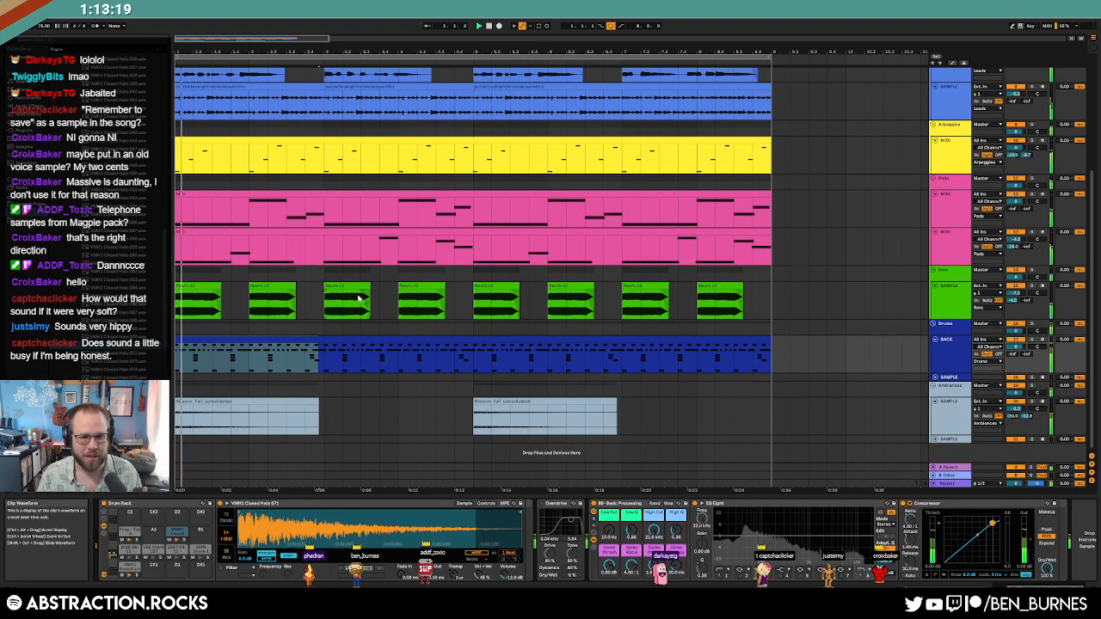
Step: Select the first two closed-hat notes in the drum clip and duplicate the pair through to the clip's end
click(222, 338)
double_click(222, 337)
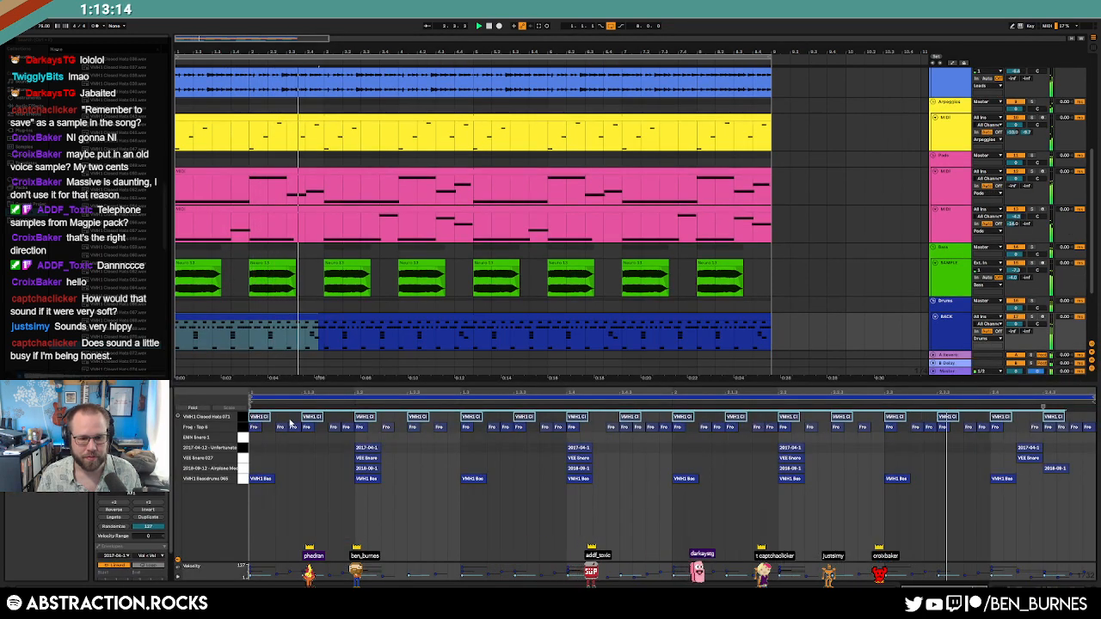
click(312, 417)
drag(351, 419, 267, 419)
key(ctrl+d)
key(ctrl+d)
key(ctrl+d)
key(ctrl+d)
key(ctrl+d)
key(shift+Tab)
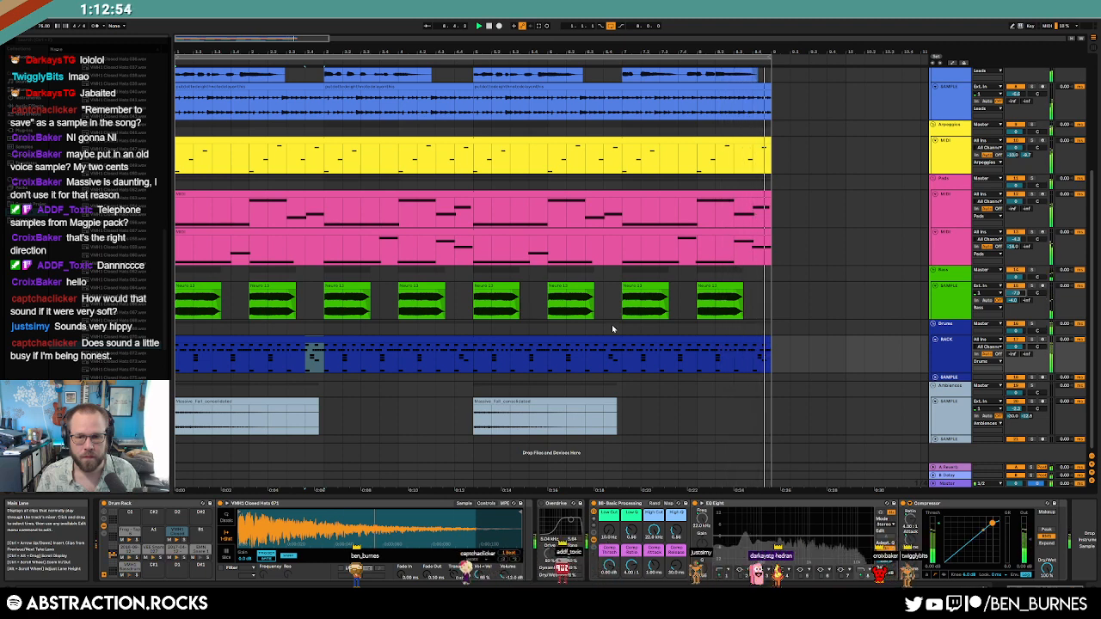
Step: Move the four short vocal sample clips in the Leads group from the opening to bar 13
key(minus)
key(minus)
key(minus)
key(plus)
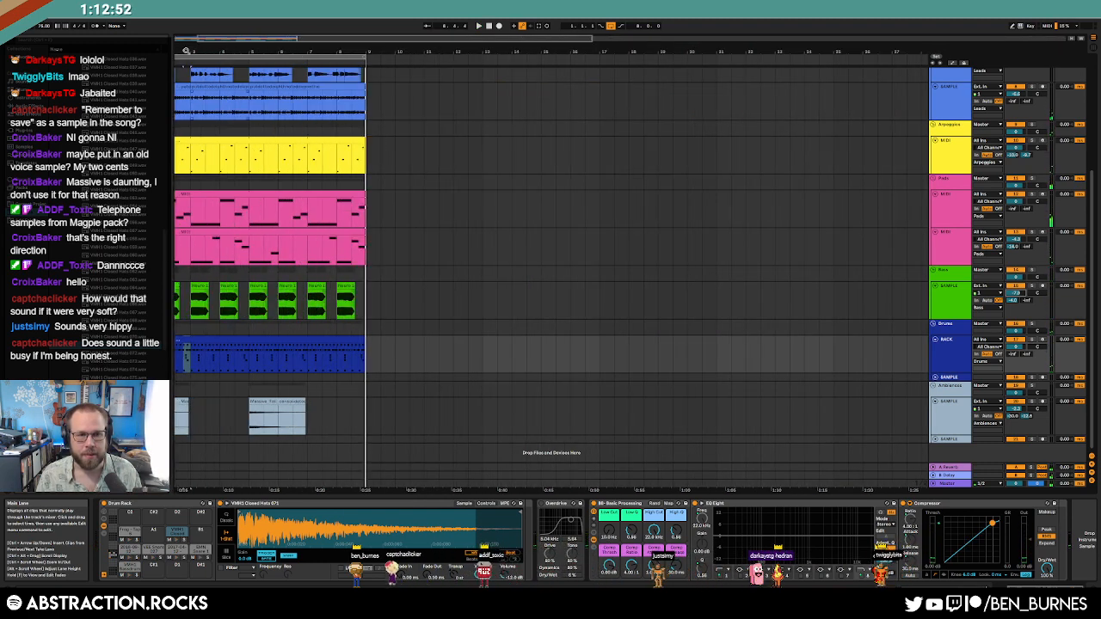
drag(210, 38, 191, 39)
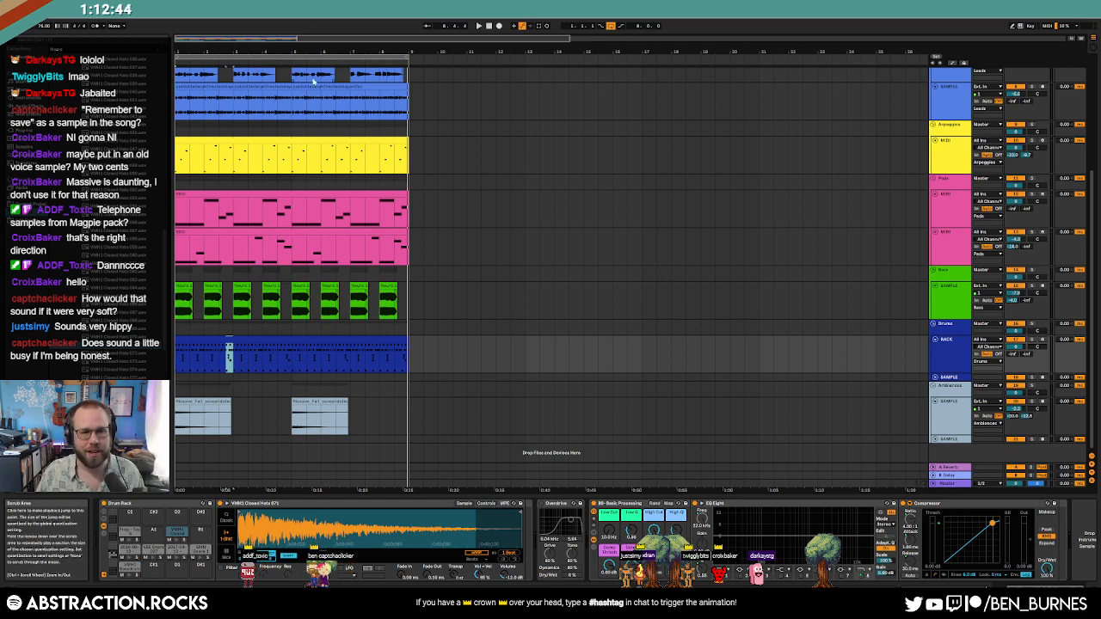
scroll(278, 177, up, 1)
key(shift+Tab)
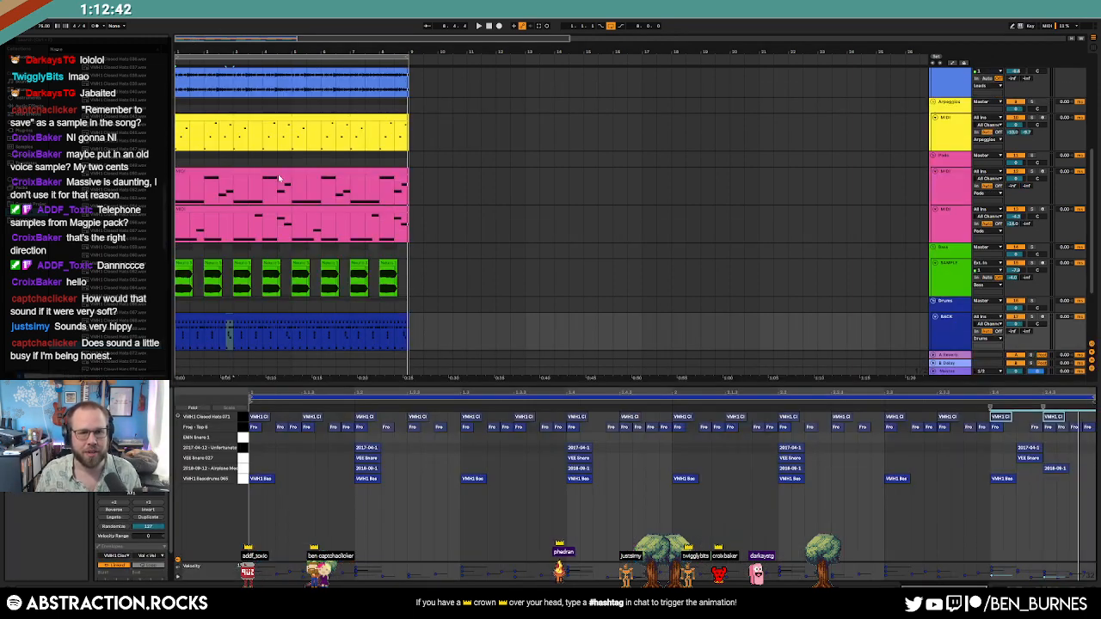
key(shift+Tab)
scroll(280, 180, up, 2)
scroll(289, 181, up, 1)
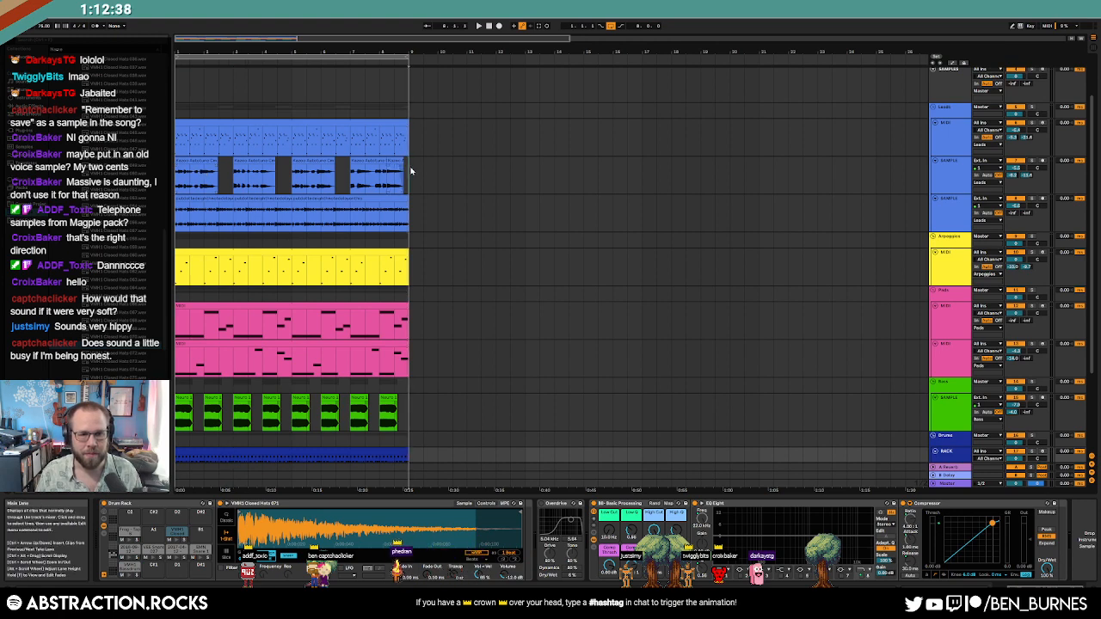
drag(412, 170, 533, 172)
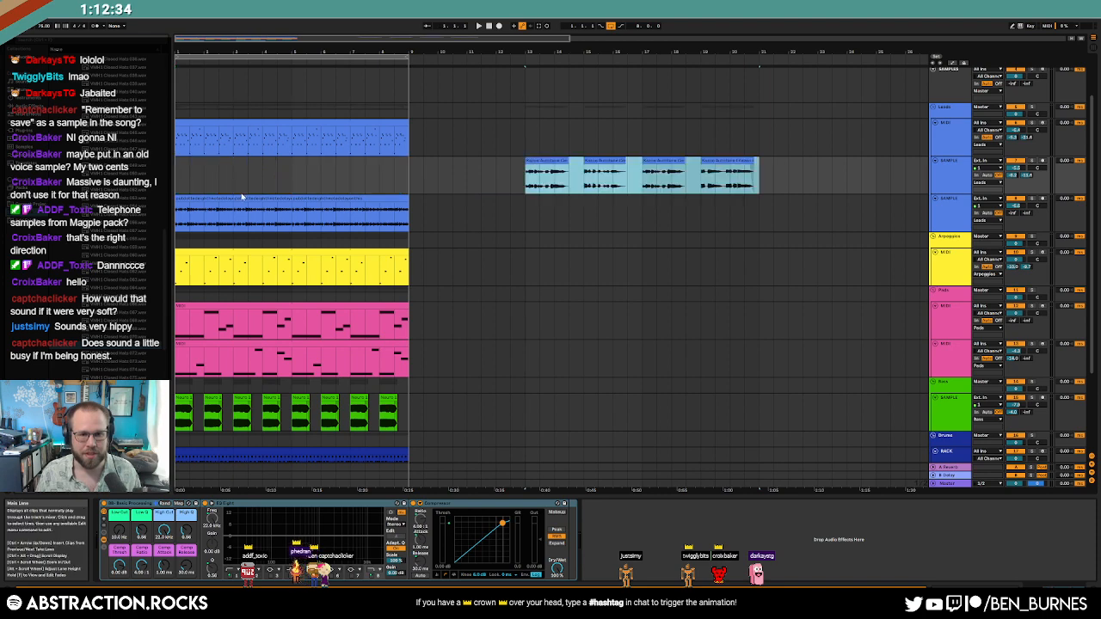
Step: Move the long eight-bar sample clip on the lower Leads sample track to start at bar 21
click(202, 198)
click(305, 197)
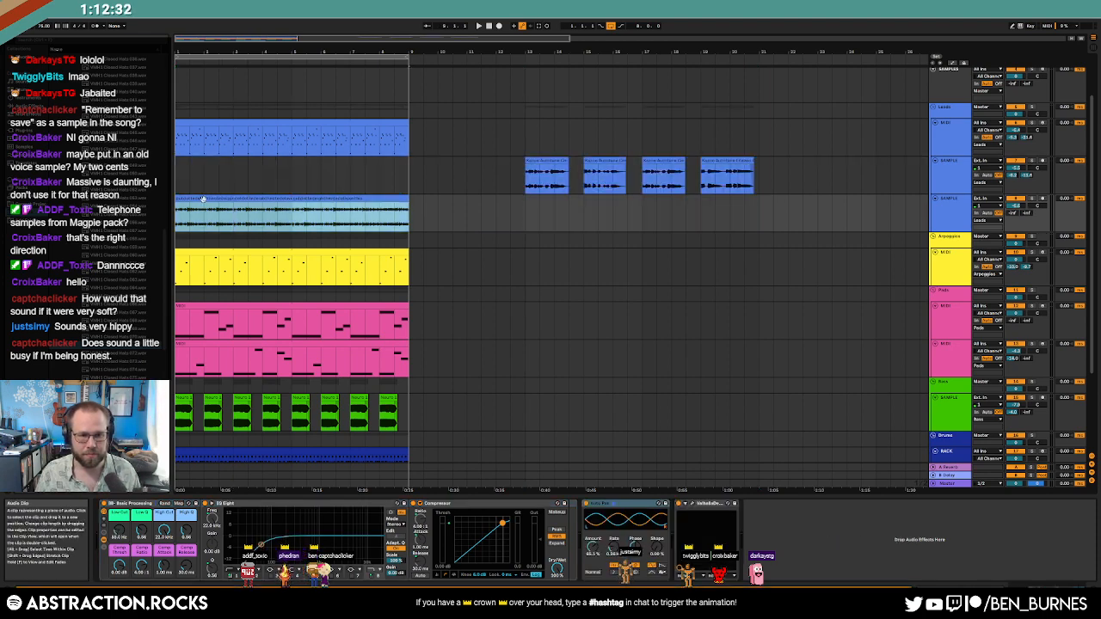
drag(203, 199, 795, 221)
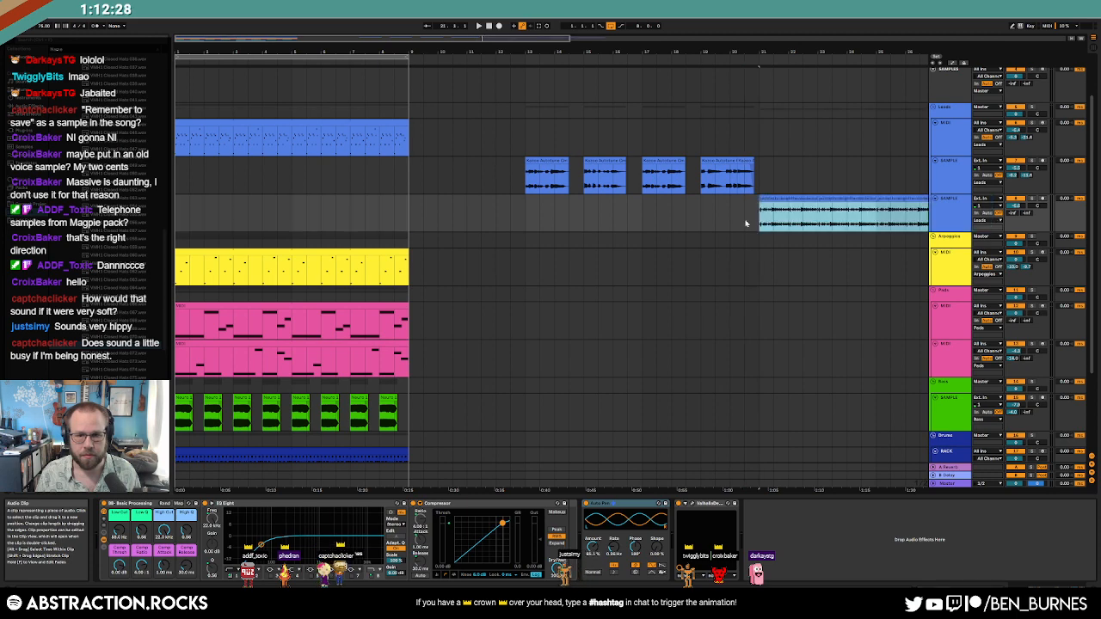
Step: Move all the Neuro bass clips to bar 13 and place a copy of the drum clip at bar 13
click(256, 256)
click(210, 338)
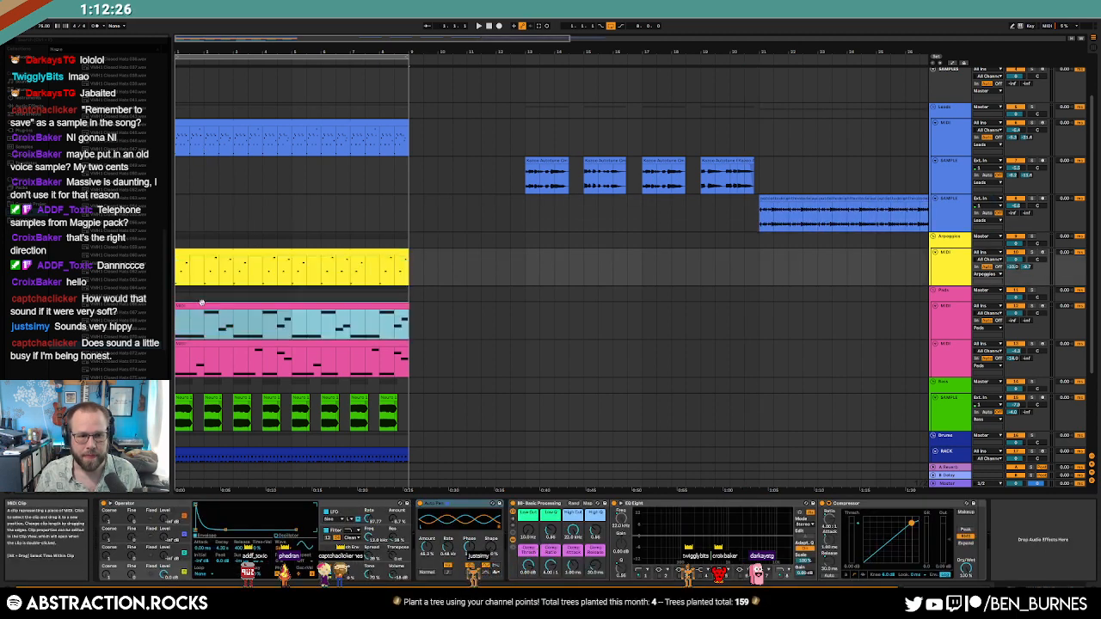
shift+click(211, 343)
scroll(228, 334, down, 1)
drag(407, 359, 530, 363)
scroll(273, 364, down, 1)
drag(269, 364, 207, 363)
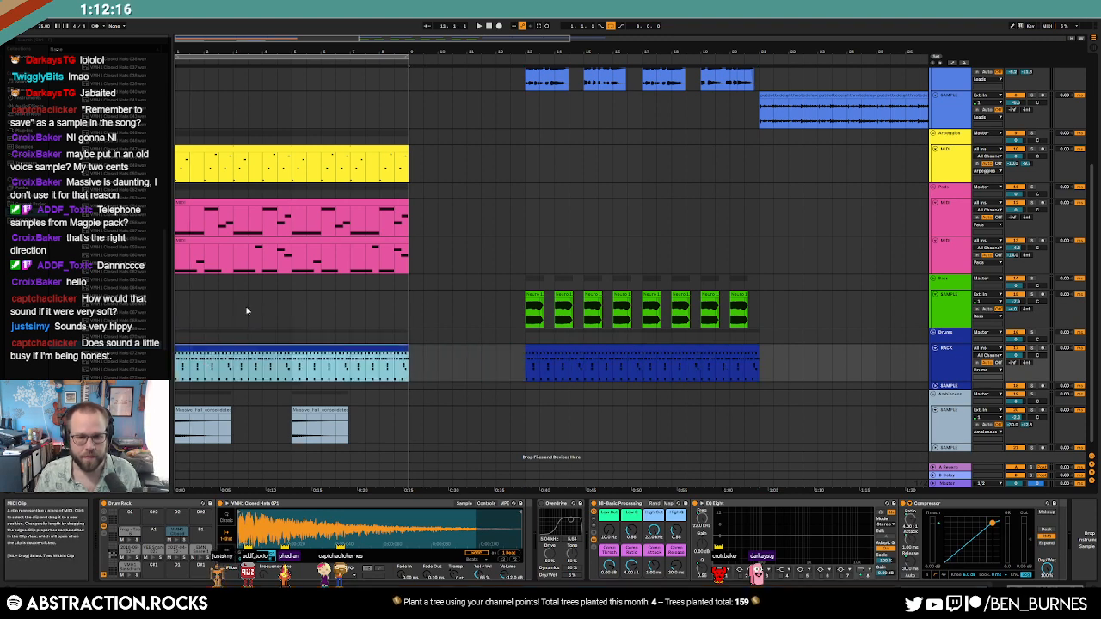
Step: Deactivate all the closed-hat and Frog - Top notes in the drum clip at bar 1
double_click(246, 347)
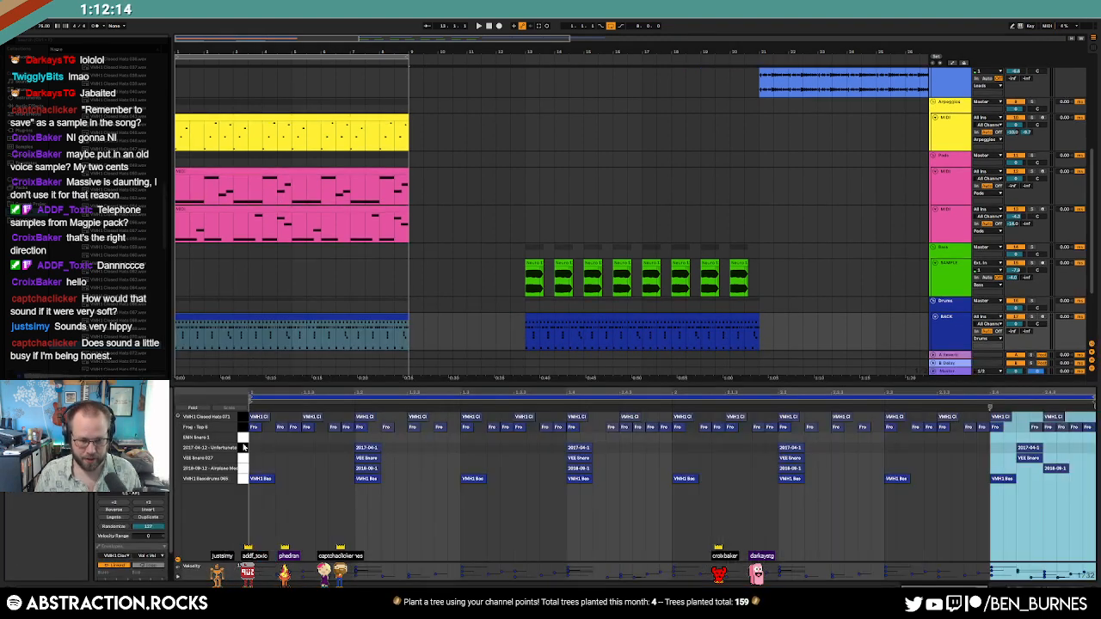
click(243, 429)
shift+click(240, 416)
key(0)
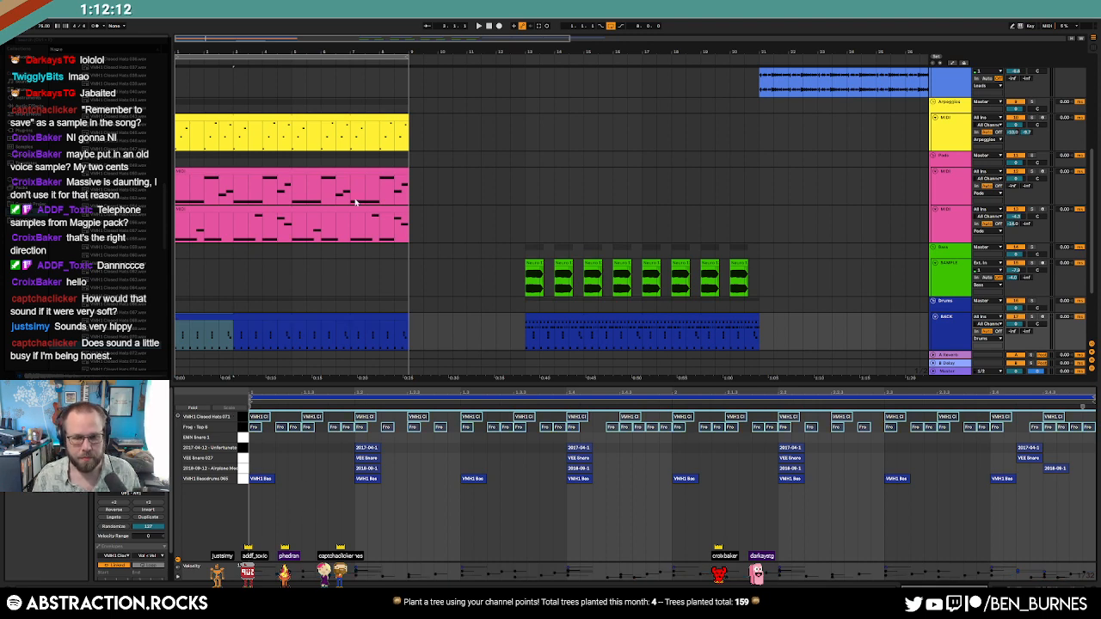
key(shift+Tab)
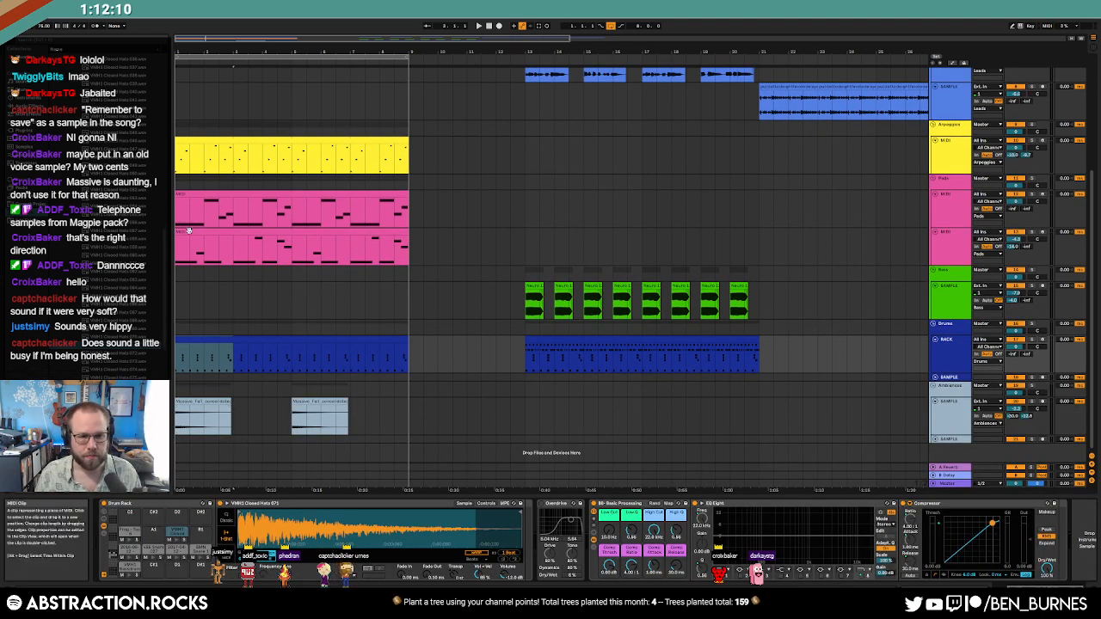
Step: Move both pad clips to bar 13 and play the arrangement from the start
click(188, 232)
shift+click(190, 195)
drag(190, 194, 541, 219)
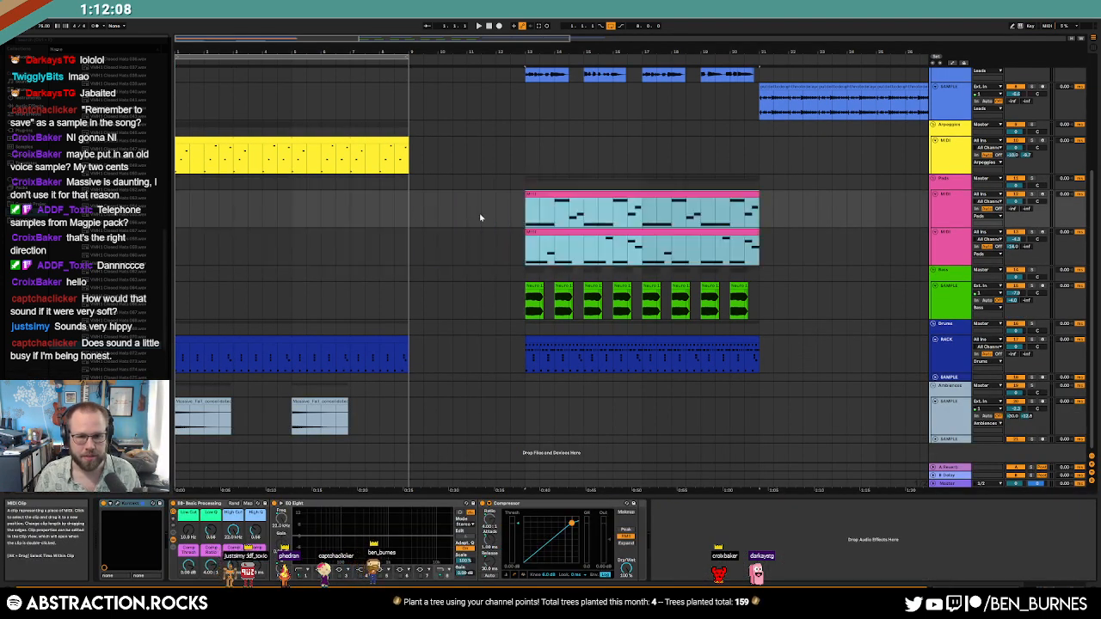
click(479, 25)
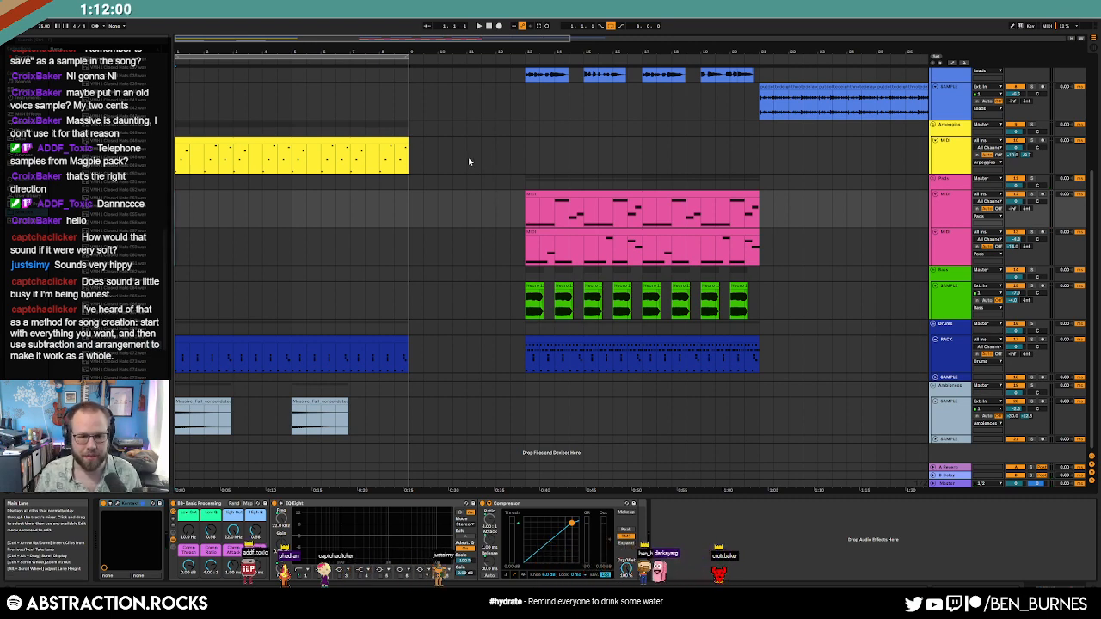
key(space)
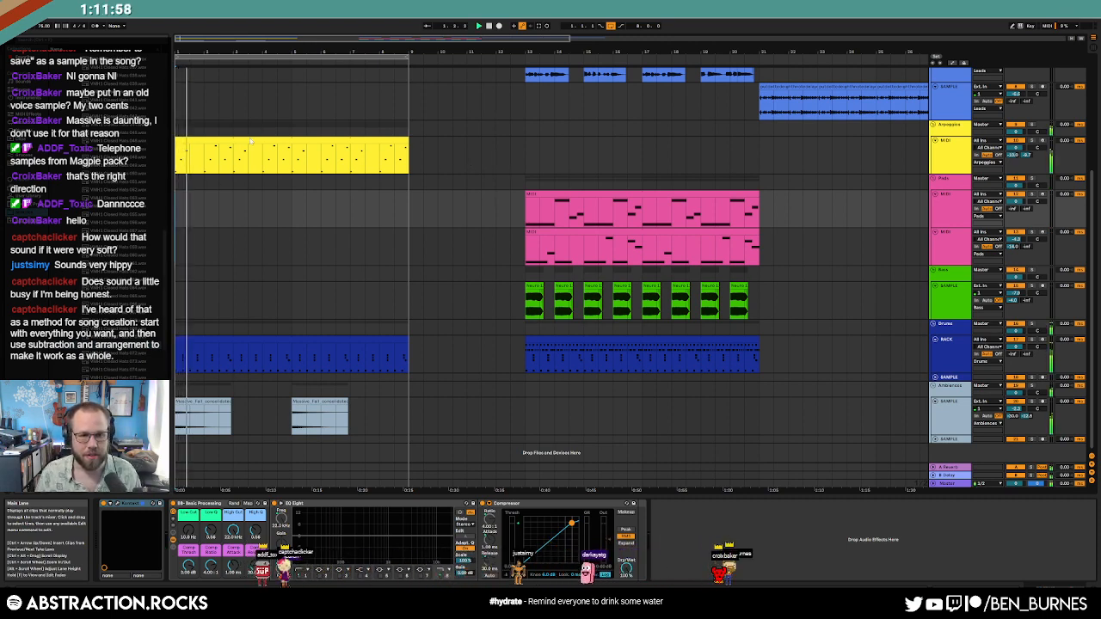
Step: Move the arpeggio clip and the stripped-down drum clip to start at bar 5
scroll(282, 200, up, 3)
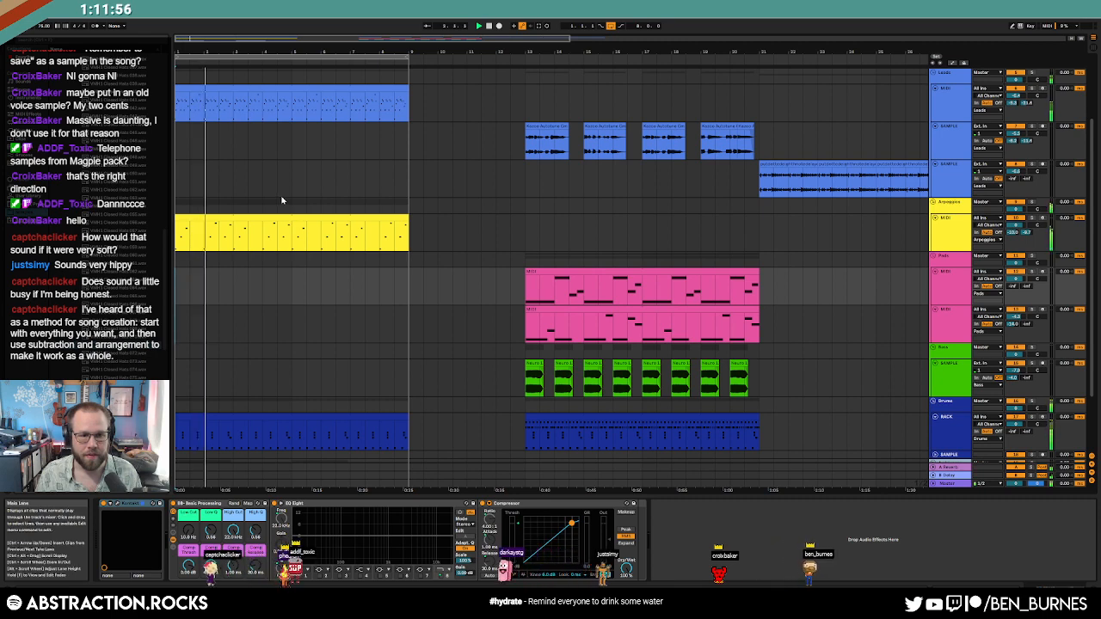
scroll(284, 202, down, 1)
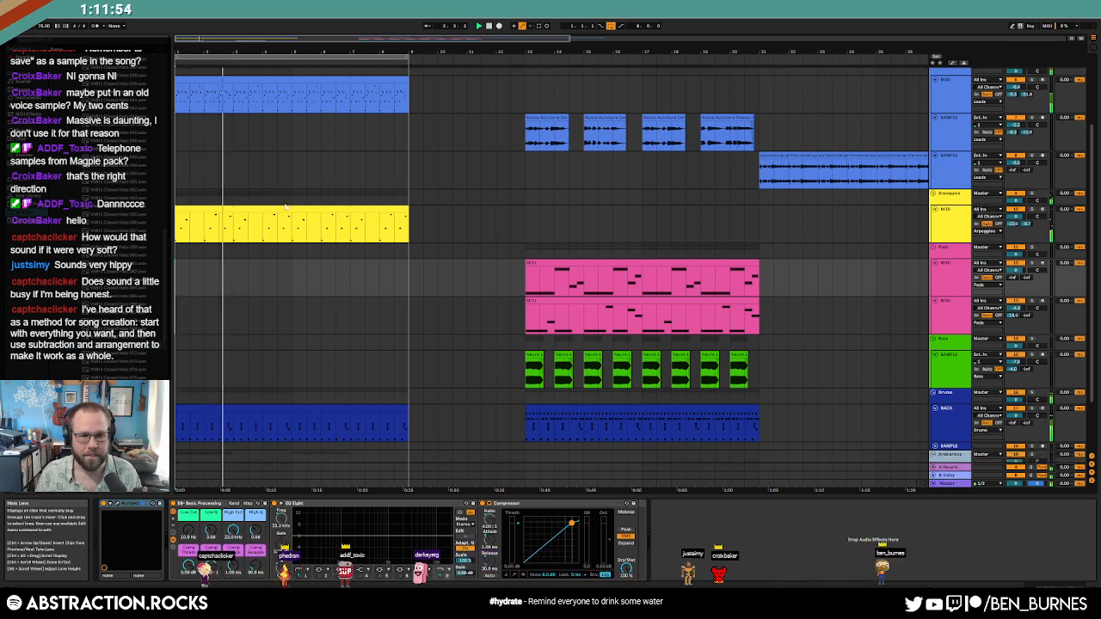
drag(204, 191, 285, 219)
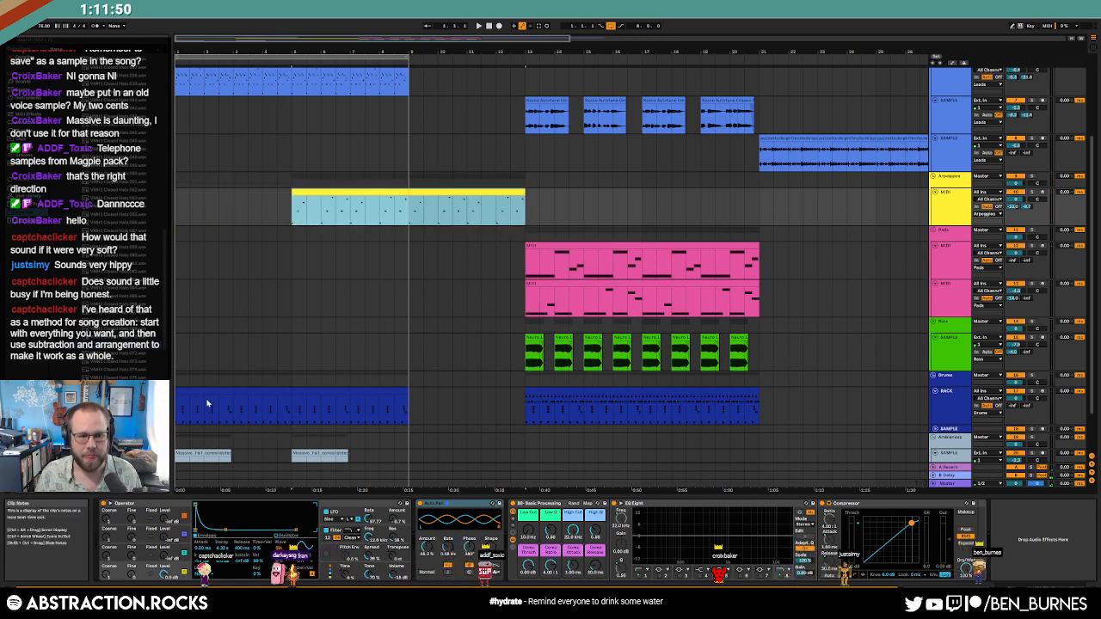
drag(209, 405, 327, 407)
Step: Move the first ambience clip to bar 9 and extend the lead MIDI part to bar 13
scroll(264, 429, down, 2)
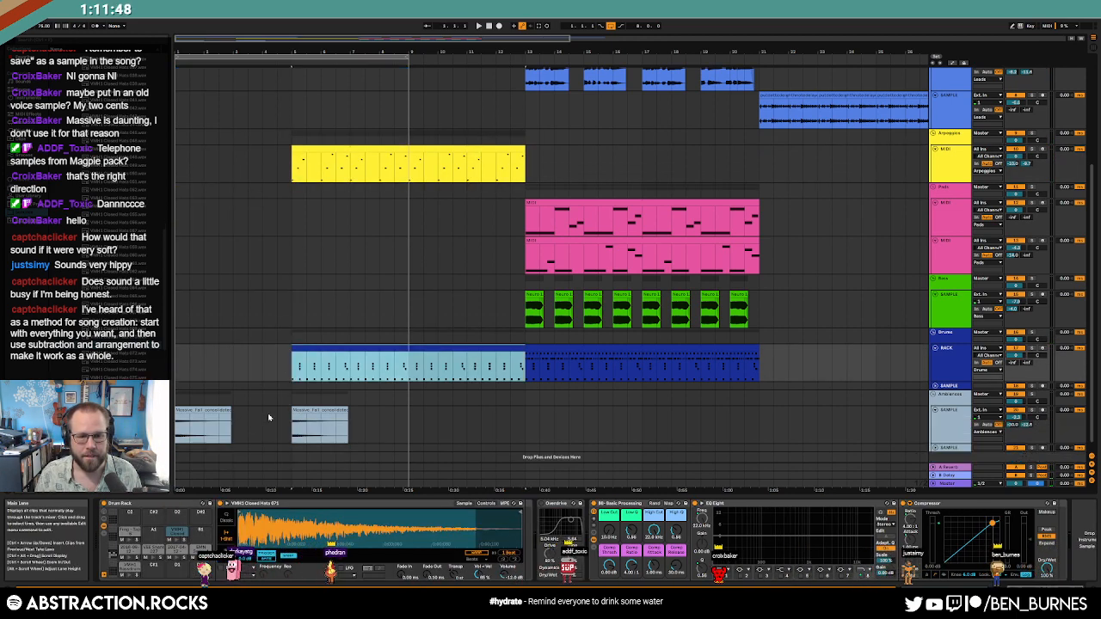
drag(190, 412, 424, 411)
scroll(424, 411, up, 5)
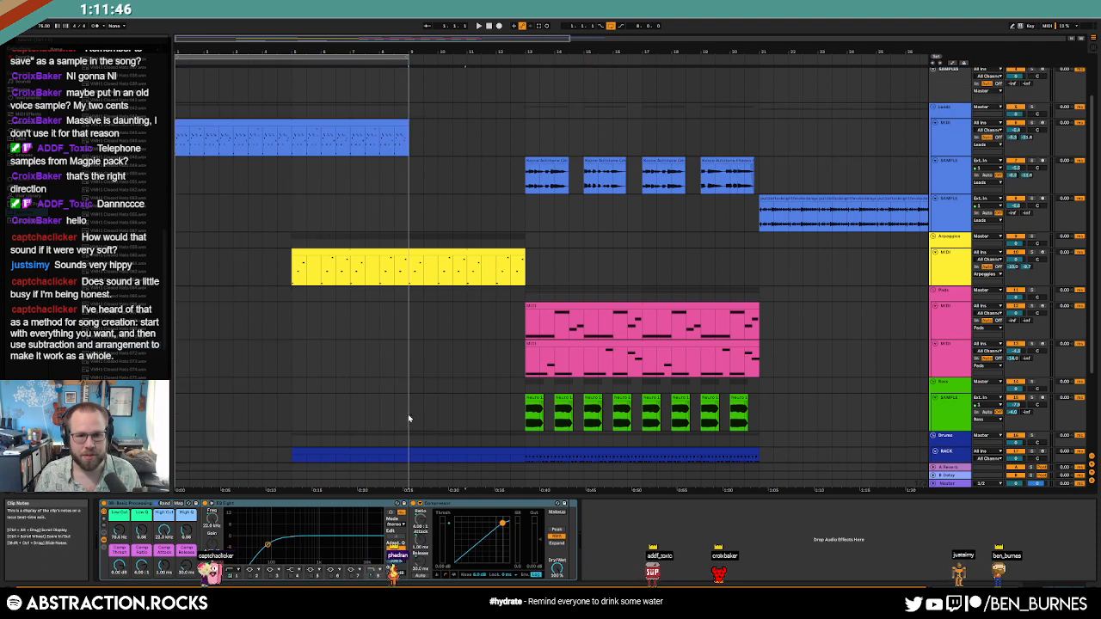
drag(406, 136, 525, 134)
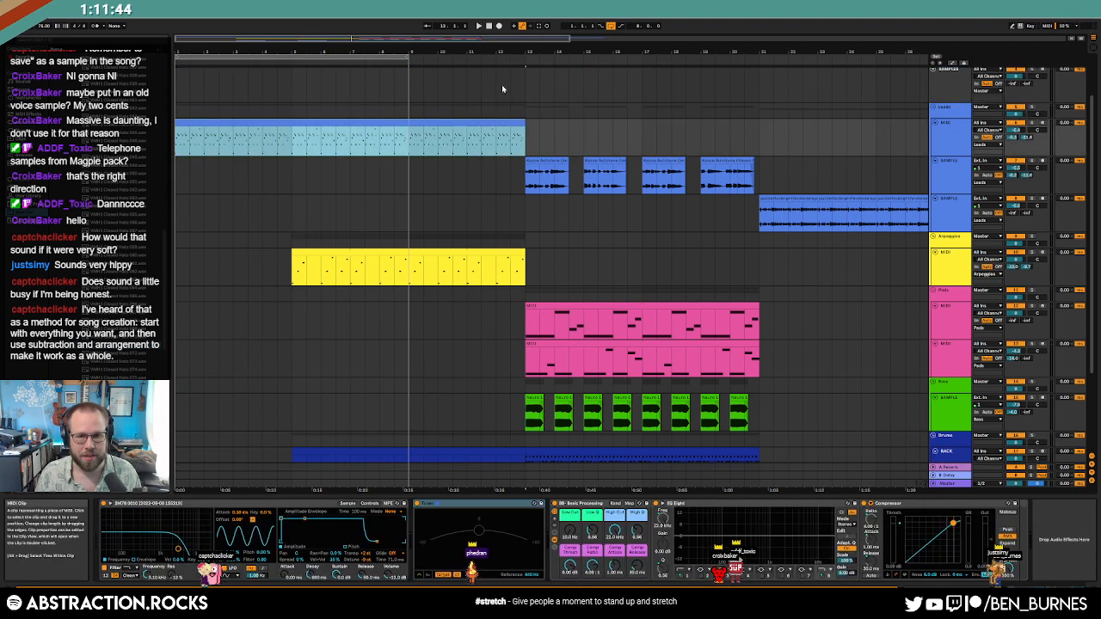
Step: Try lowering the high notes at the start of the lead clip by an octave and audition them
click(250, 130)
drag(286, 142, 167, 149)
double_click(205, 124)
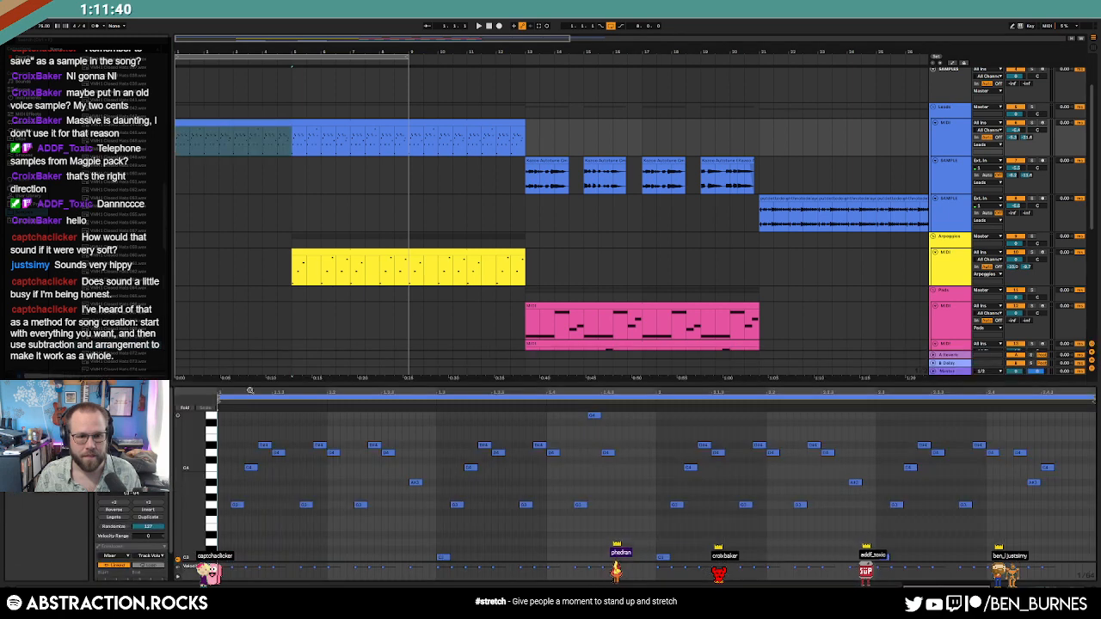
click(323, 499)
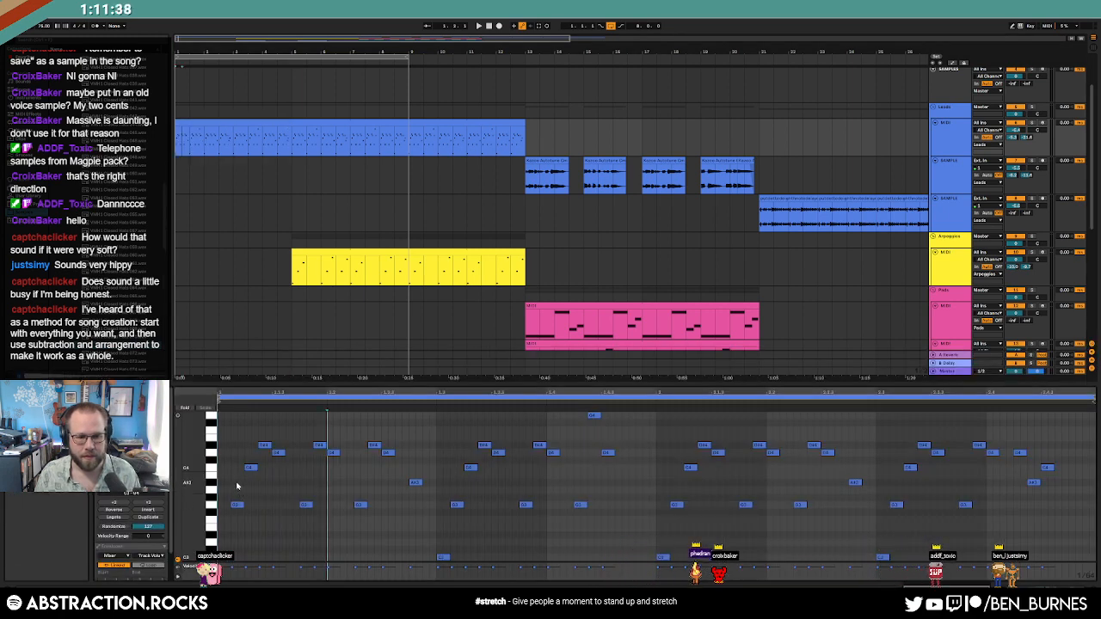
drag(249, 430, 285, 490)
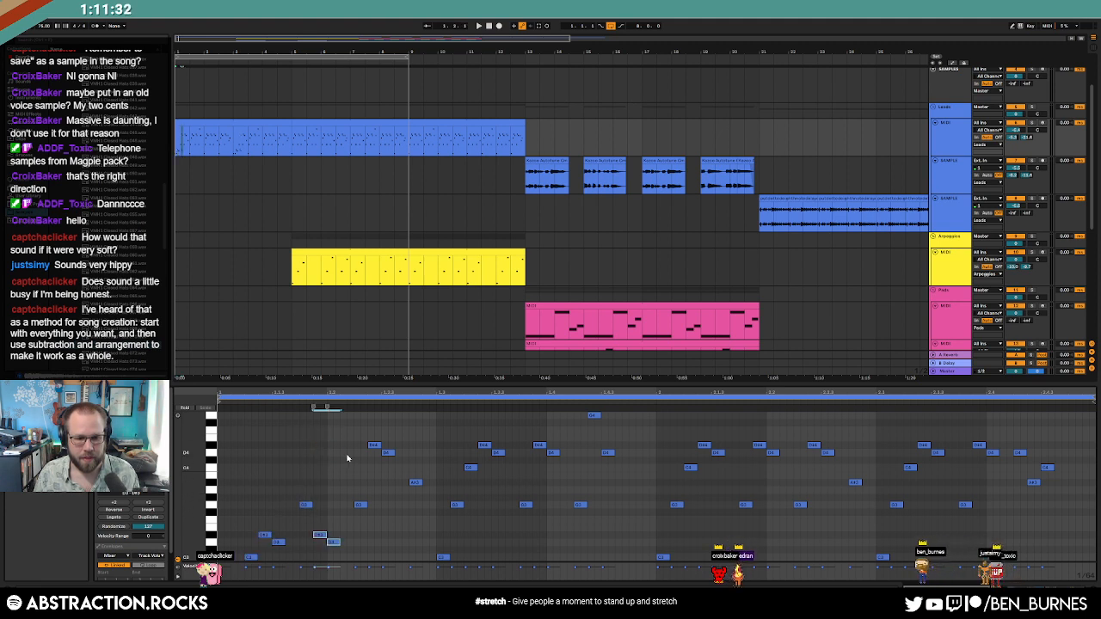
key(space)
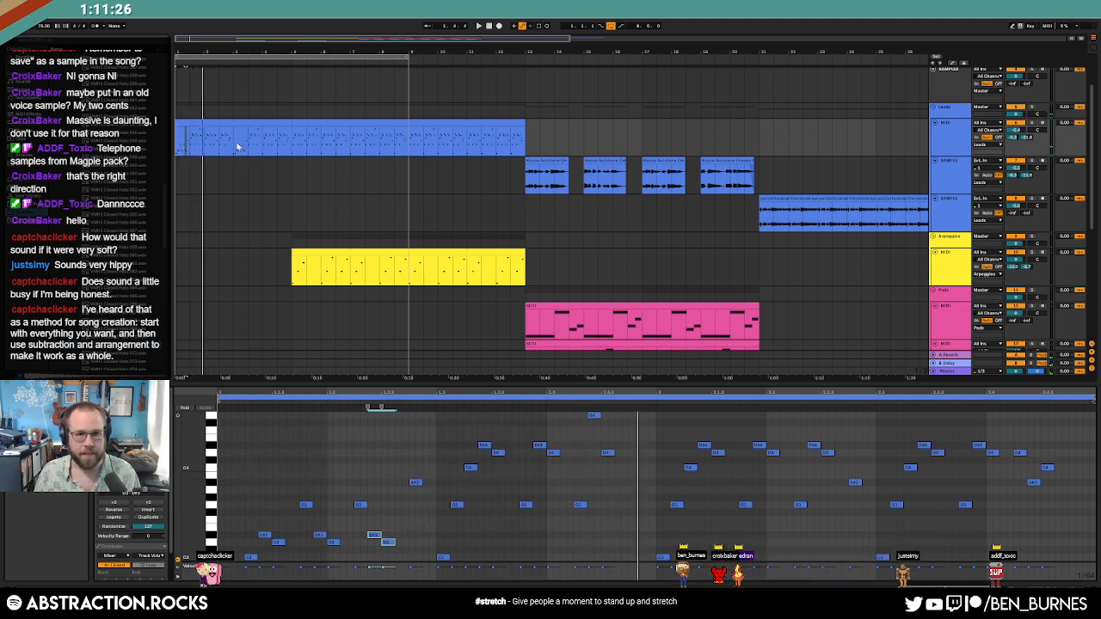
Step: Delete the first two bars of time from the whole arrangement and listen to the new opening
drag(288, 135, 183, 146)
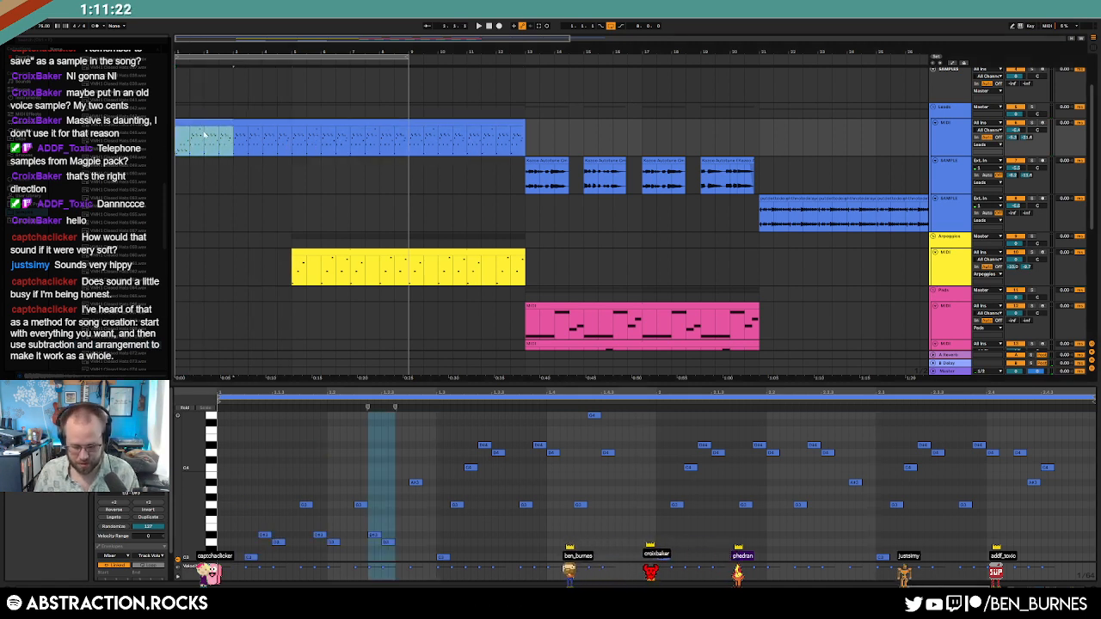
key(ctrl+shift+Delete)
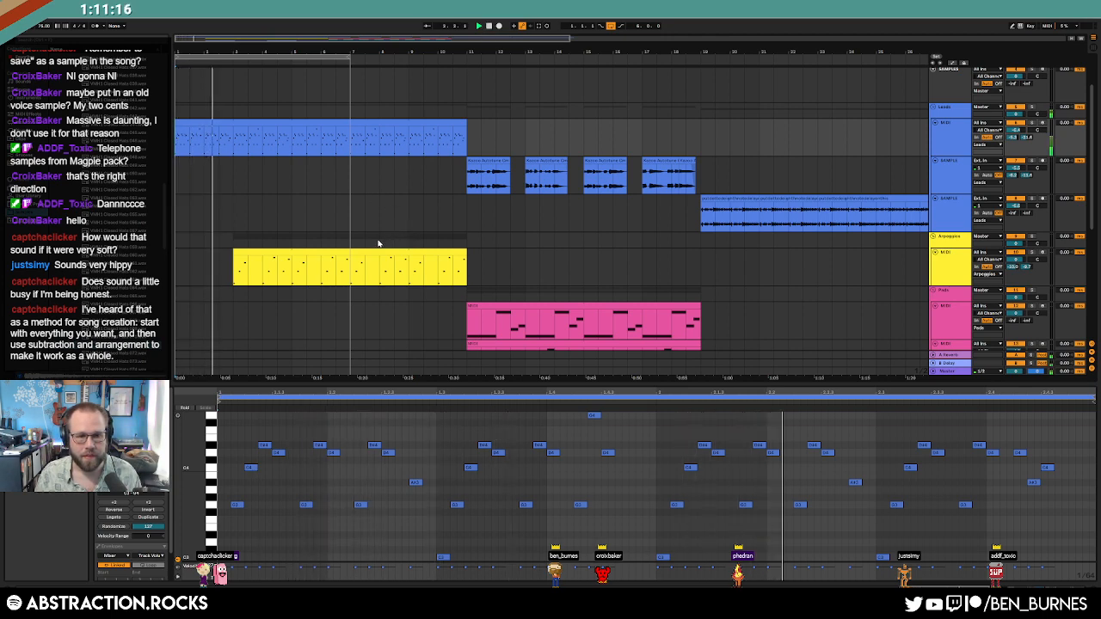
scroll(389, 245, down, 3)
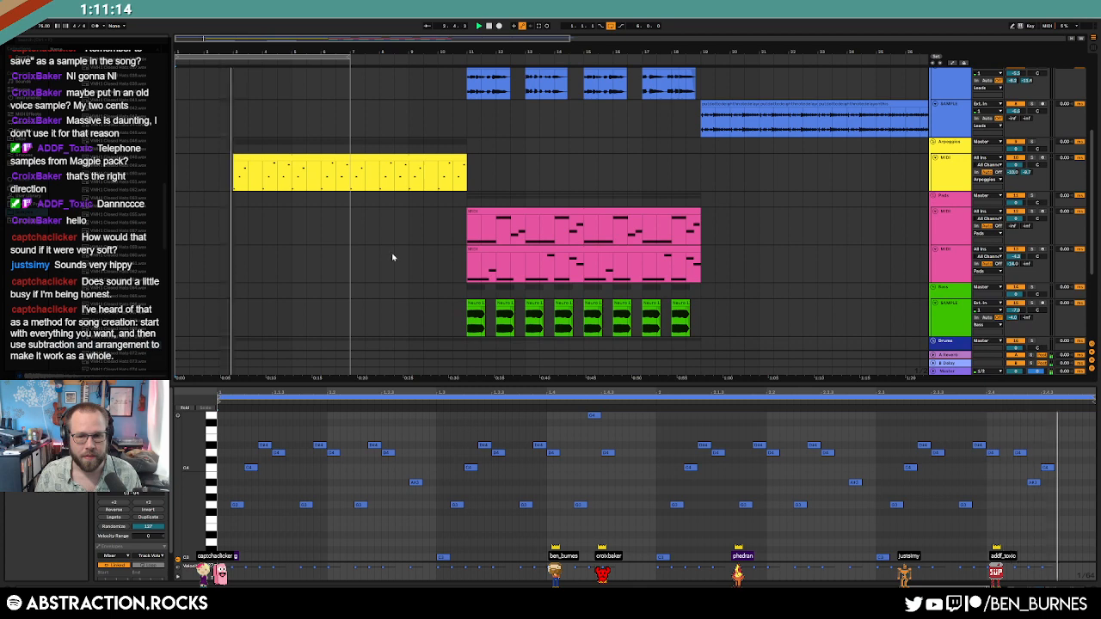
scroll(383, 253, down, 1)
scroll(376, 258, down, 1)
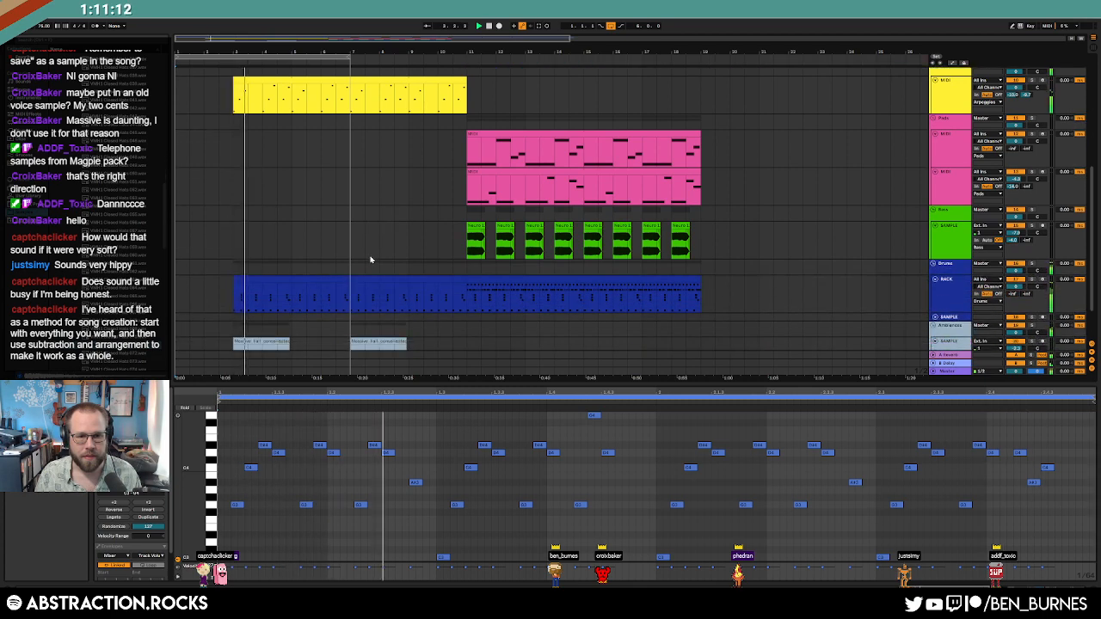
Step: Raise the starting point of the lead's filter-frequency automation slightly at bar 1 and play the opening
click(245, 281)
scroll(302, 190, up, 3)
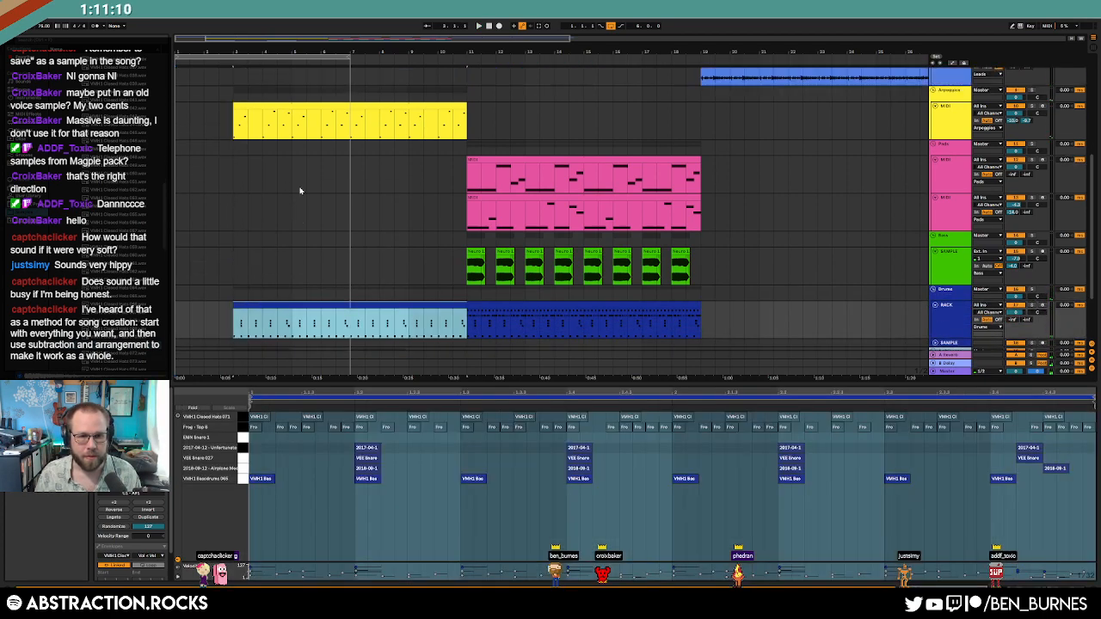
key(shift+Tab)
scroll(218, 180, up, 1)
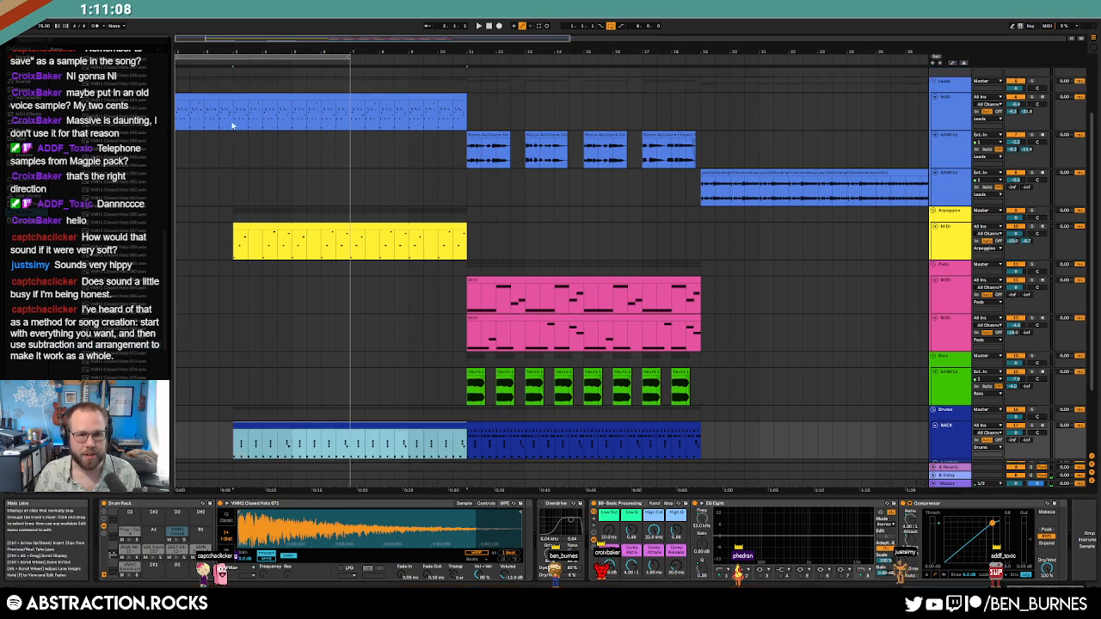
click(233, 126)
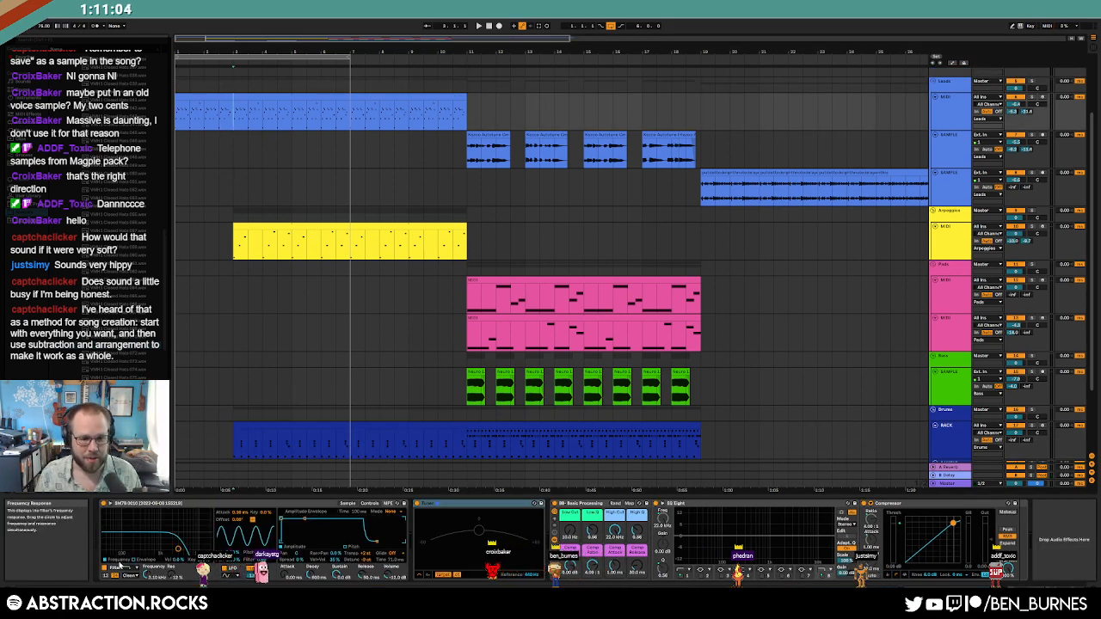
key(a)
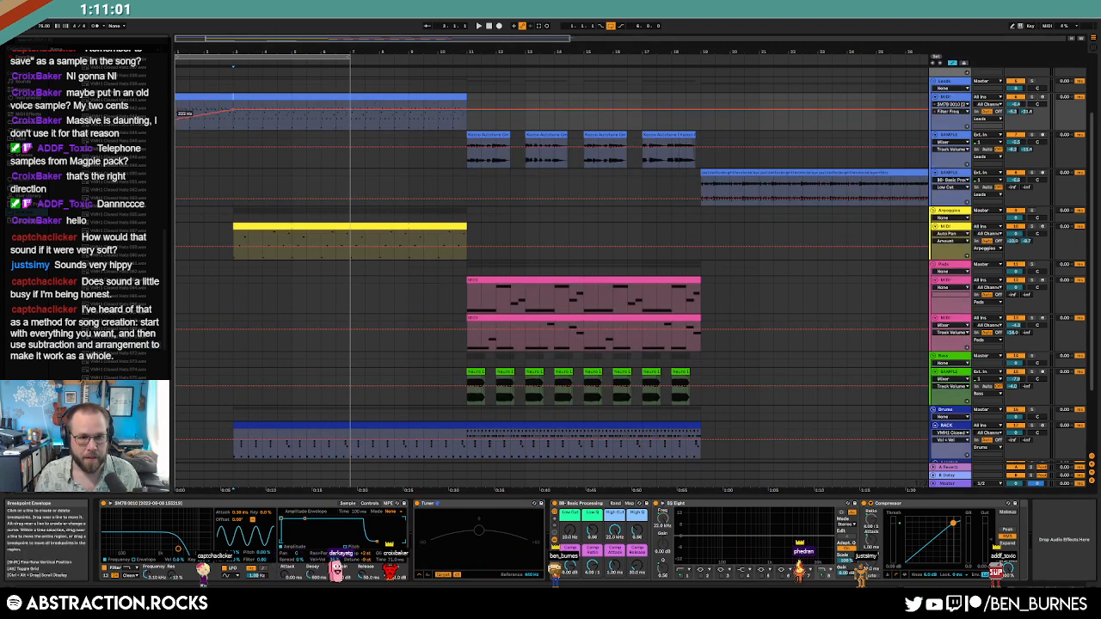
click(489, 26)
drag(177, 119, 176, 116)
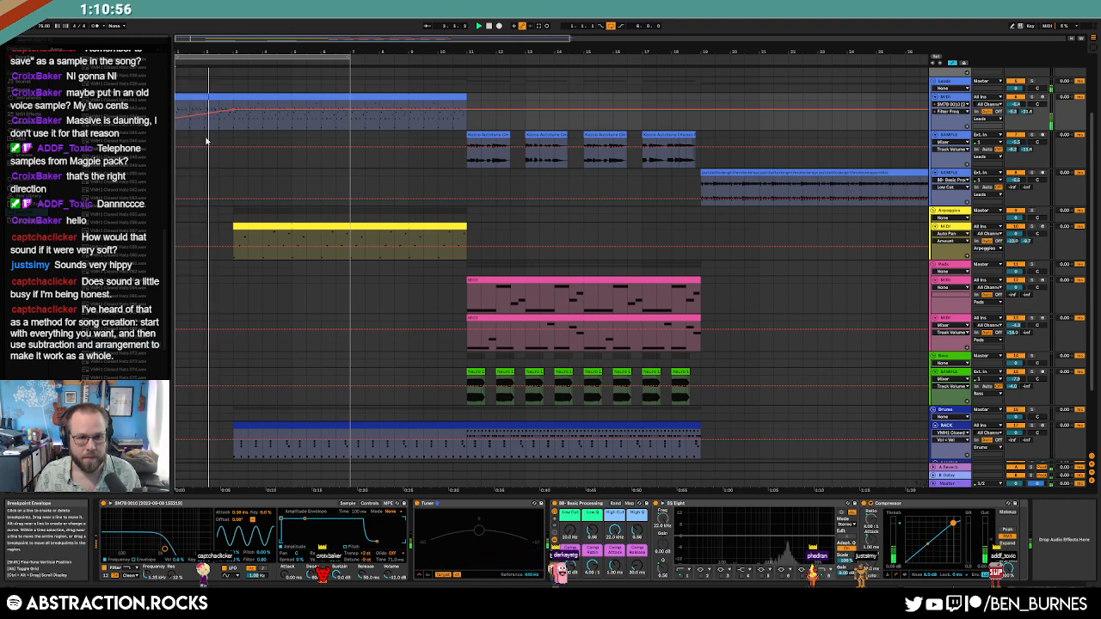
Step: Deactivate all the layered snare notes in the stripped-down drum clip that starts at bar 3
scroll(279, 333, down, 1)
double_click(238, 394)
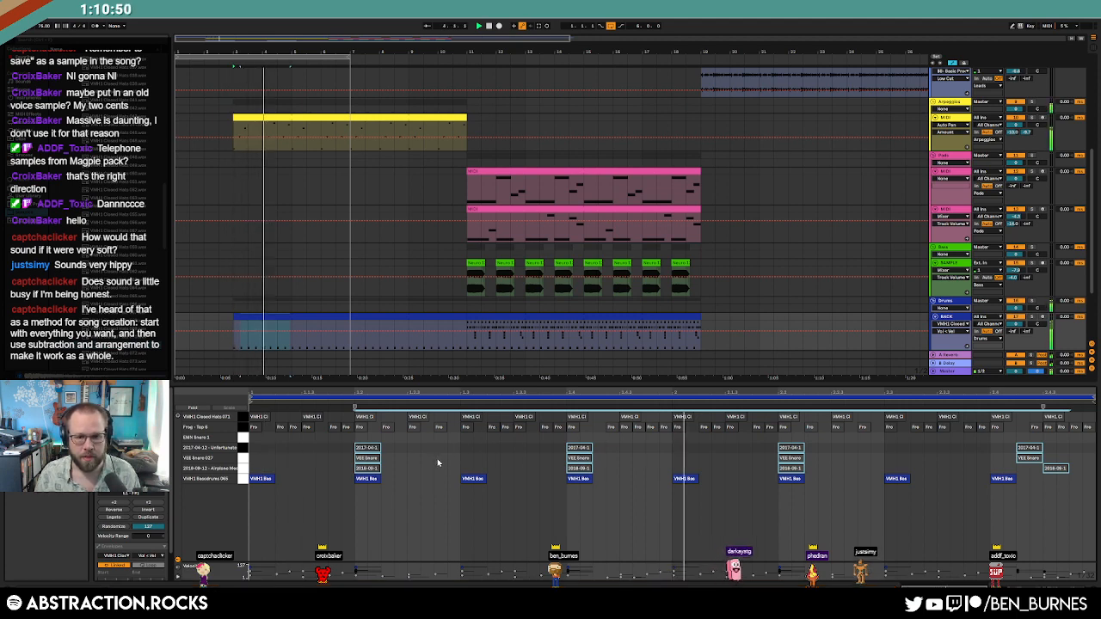
key(shift+Tab)
key(shift+Tab)
key(shift+Tab)
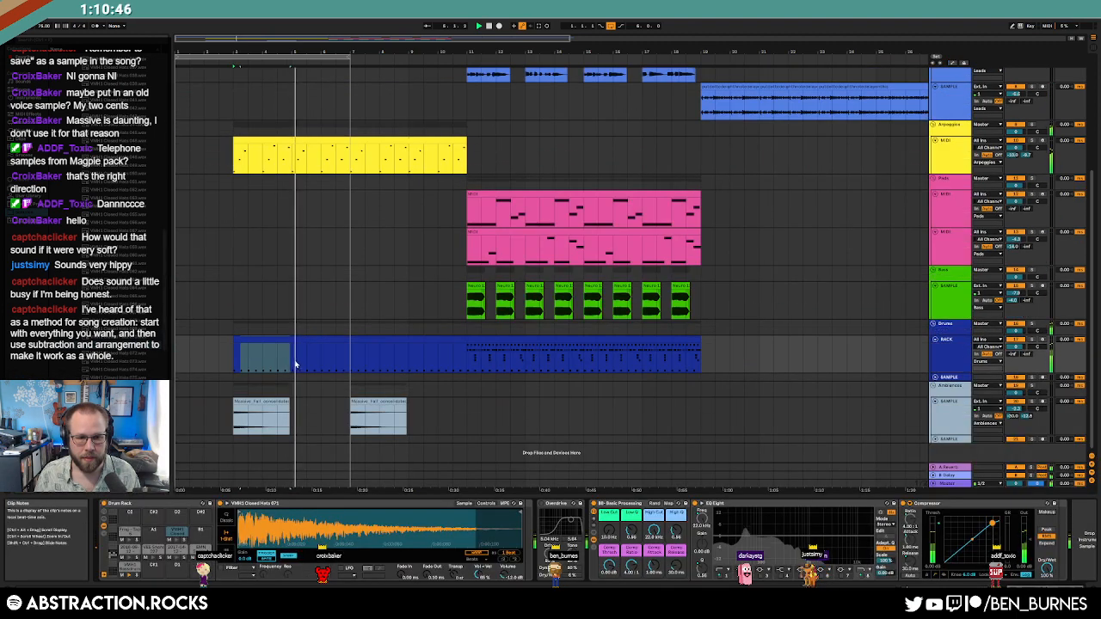
Step: Split off bars 5 to 7 of the intro drum clip and reactivate the closing snare fill there
drag(293, 362, 350, 360)
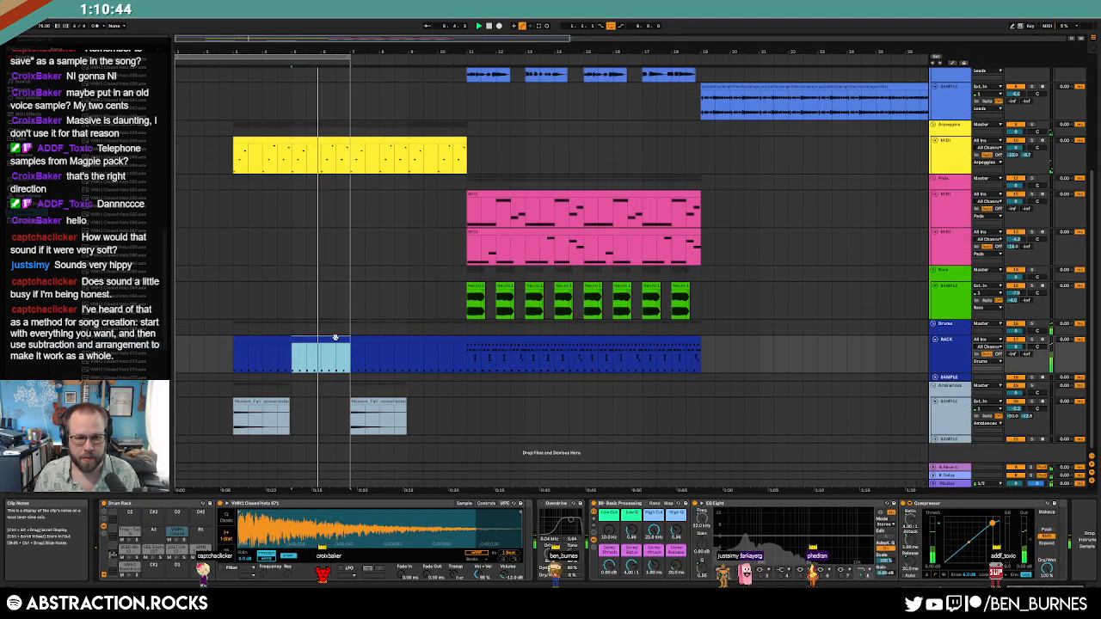
key(shift+Tab)
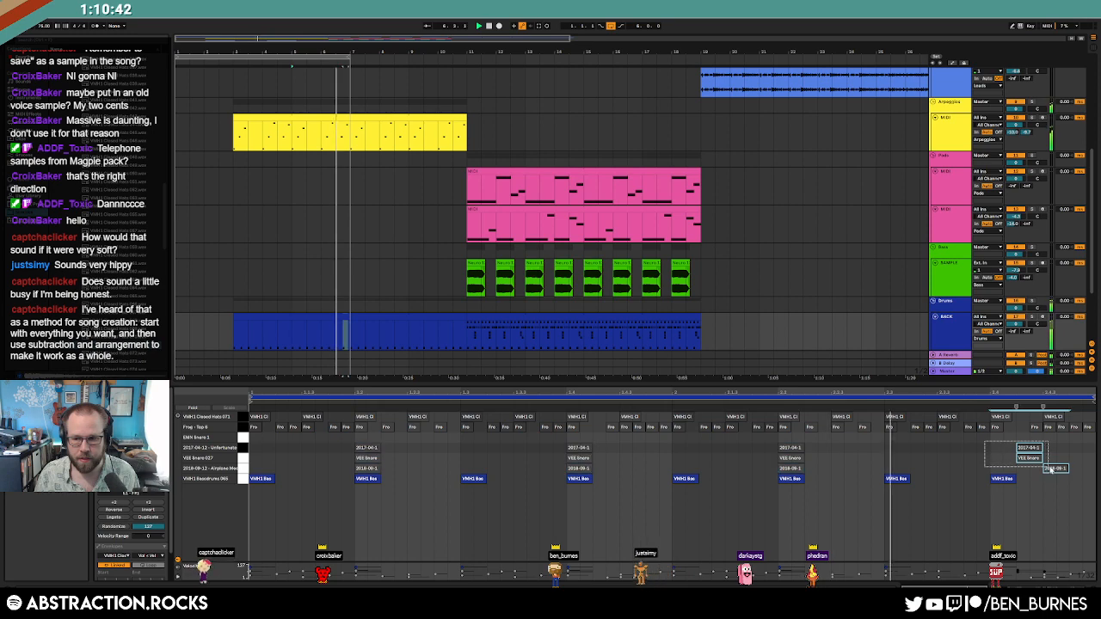
key(shift+Tab)
Step: Loop bars 7 to 11 and reactivate the snare and closed-hat notes in the drum clip covering those bars
click(365, 339)
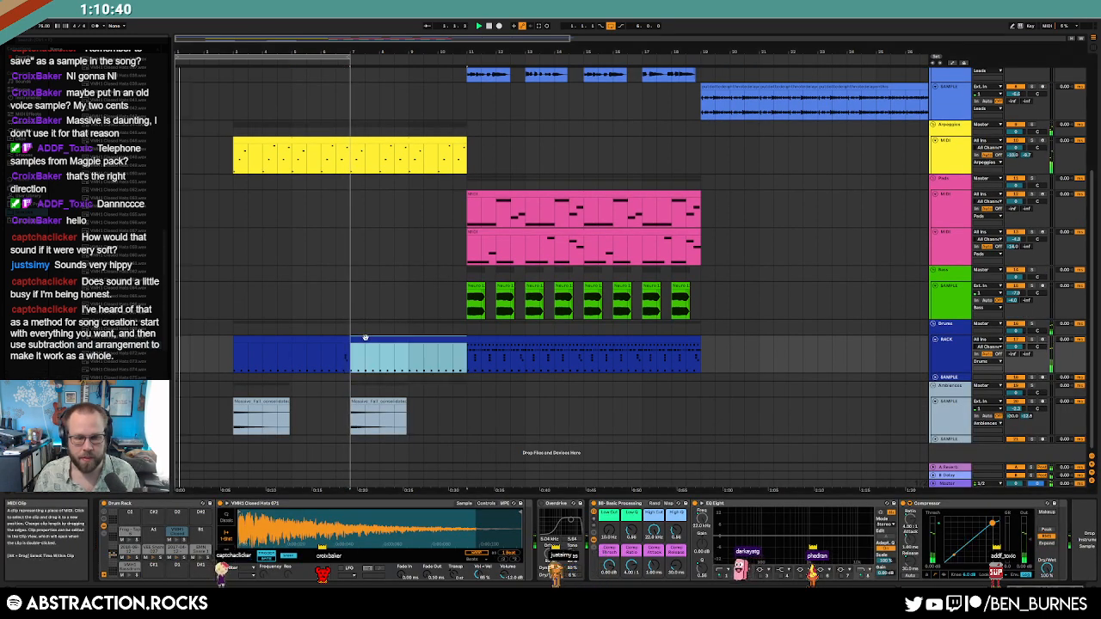
drag(256, 57, 430, 57)
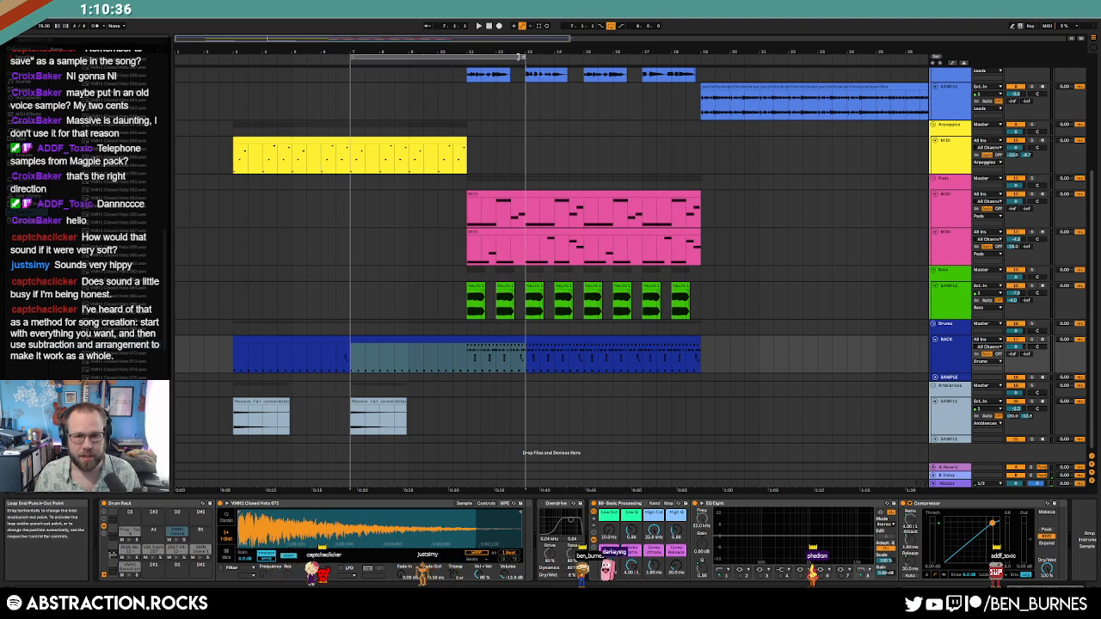
drag(525, 57, 470, 56)
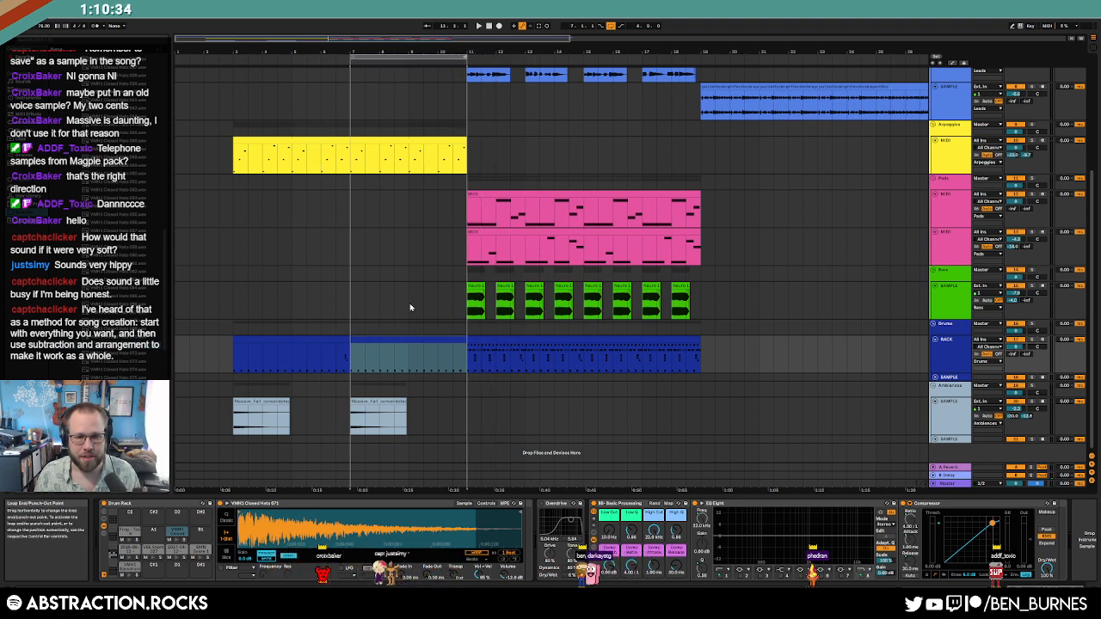
double_click(431, 346)
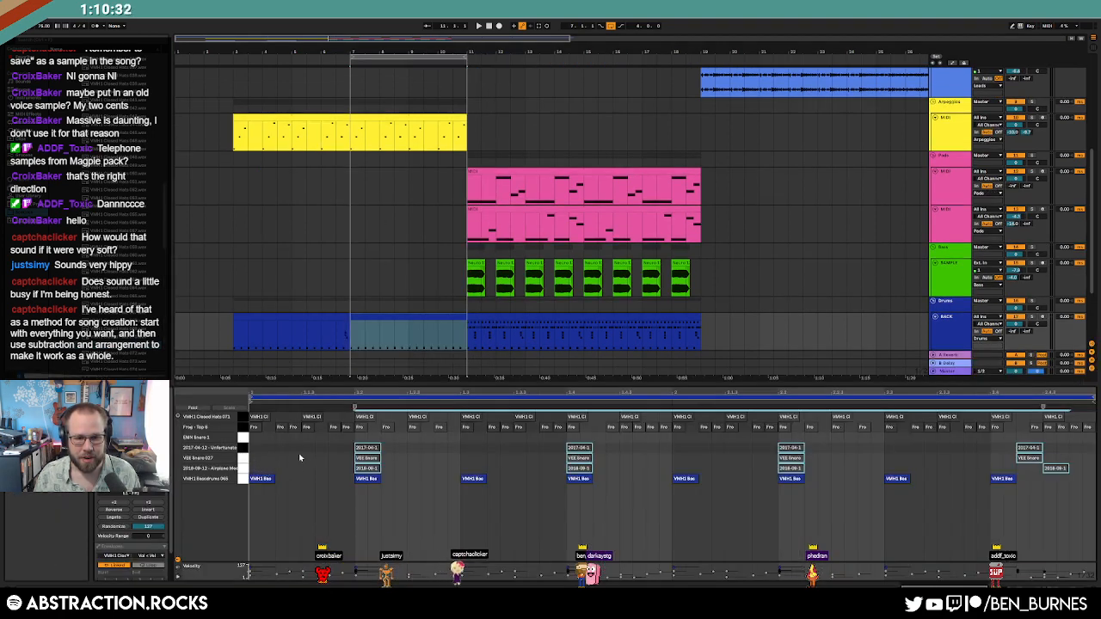
click(248, 439)
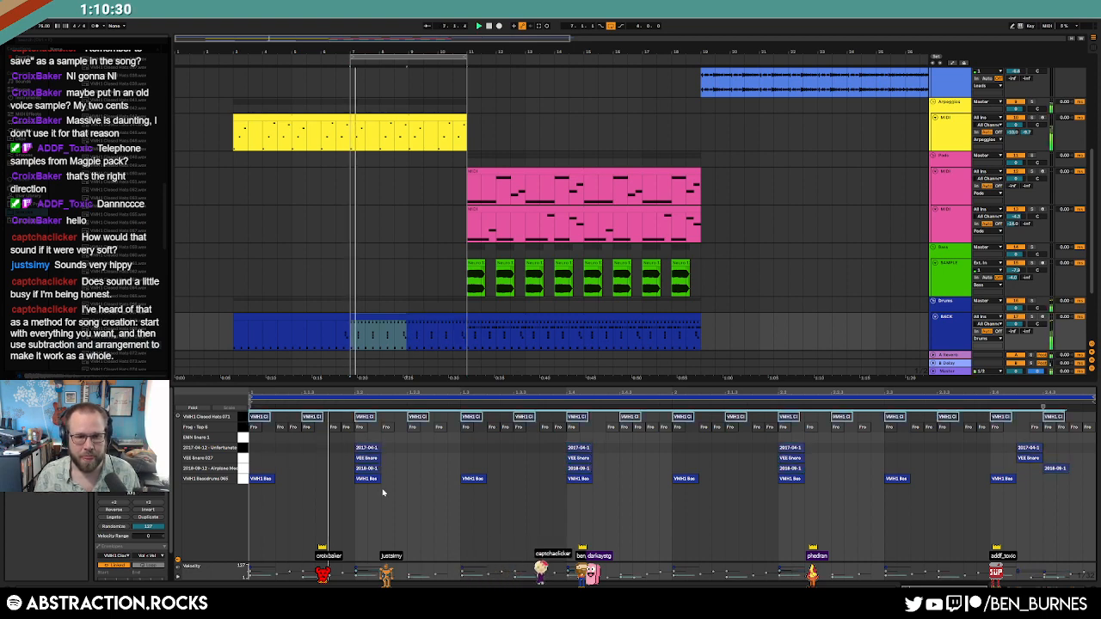
Step: Shorten the closed-hat sample in the drum rack and arm the second pad track
click(244, 417)
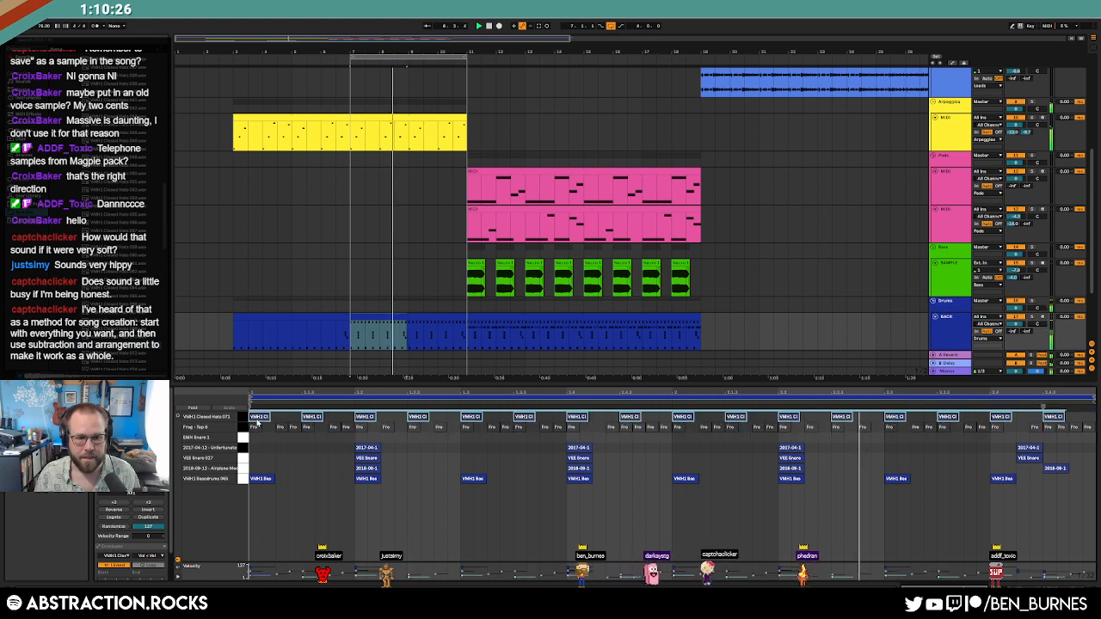
key(shift+Tab)
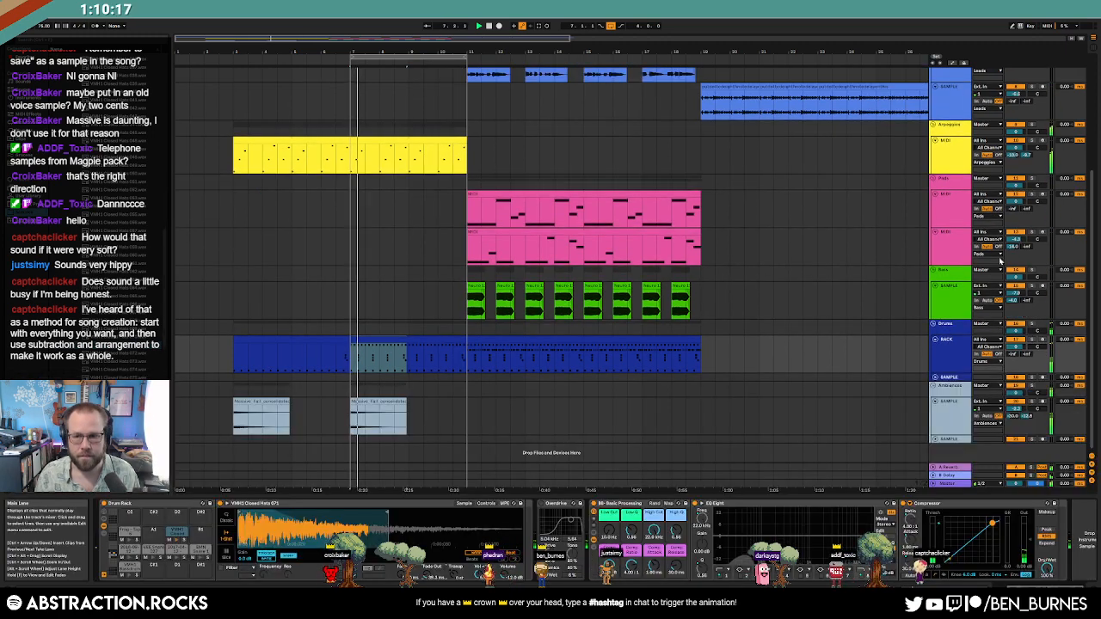
click(1001, 259)
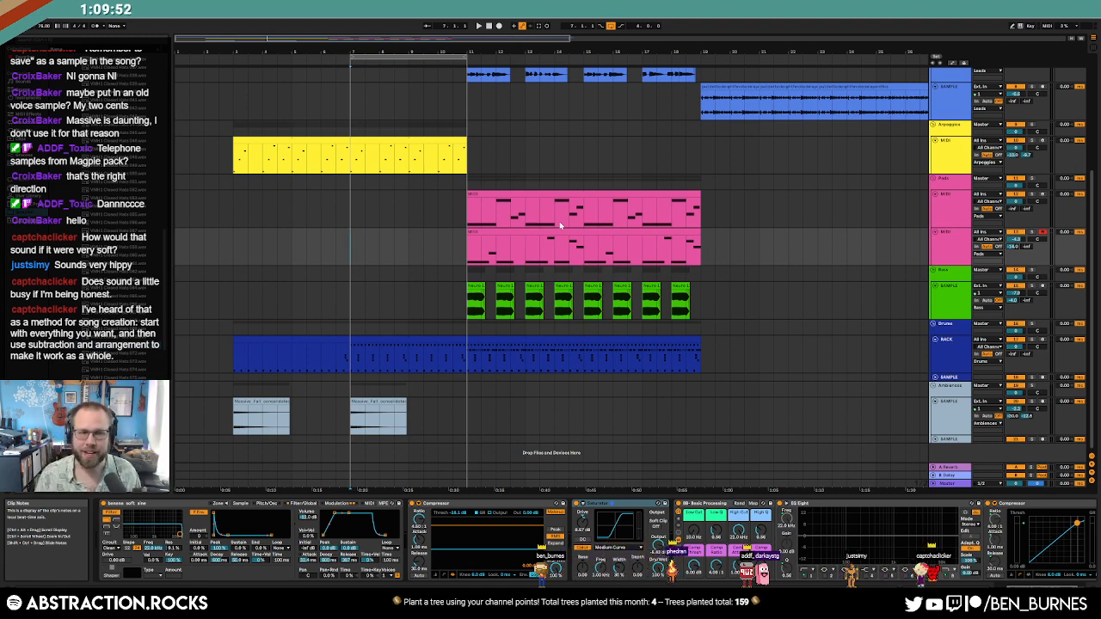
Step: Copy the first two beats of the long lead sample at bar 19 and paste them at bar 7 on the same track
scroll(577, 246, up, 3)
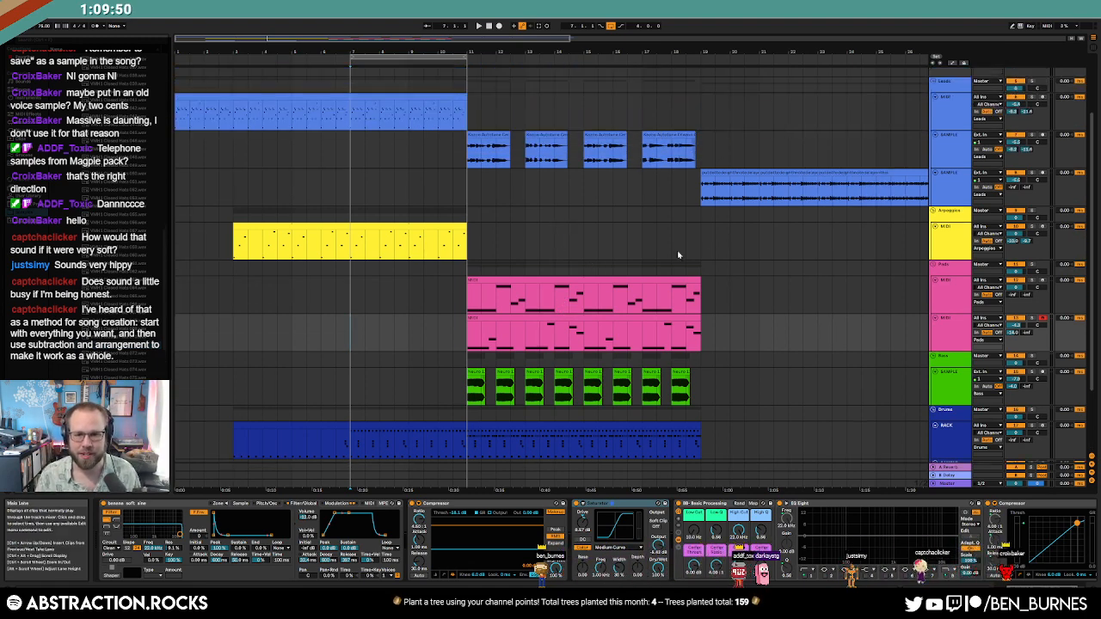
click(714, 173)
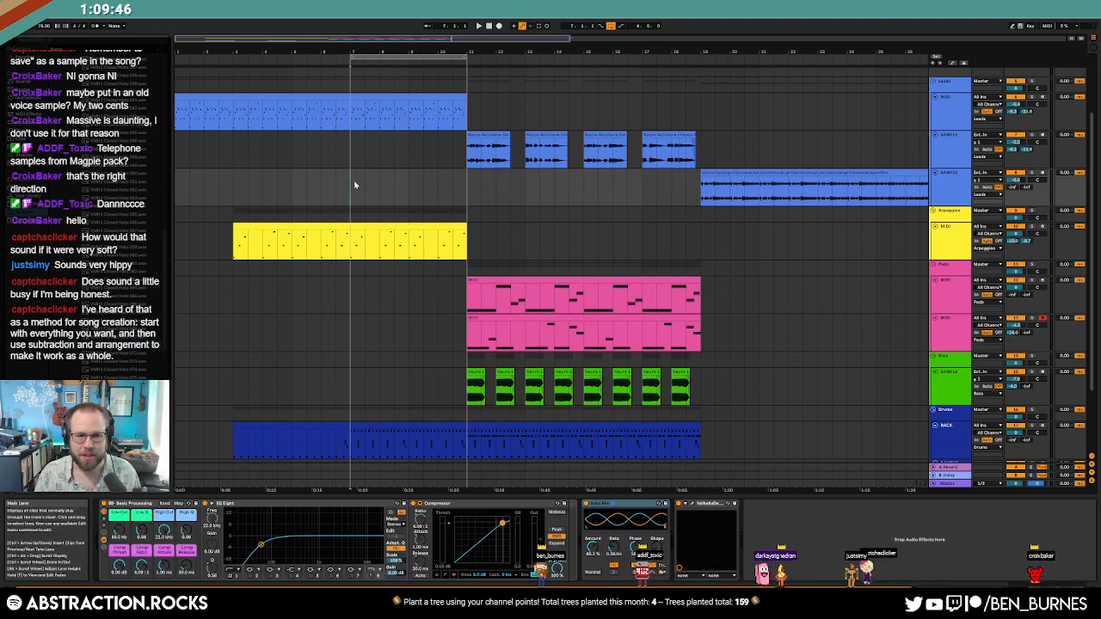
key(ctrl+v)
key(plus)
key(plus)
key(plus)
key(plus)
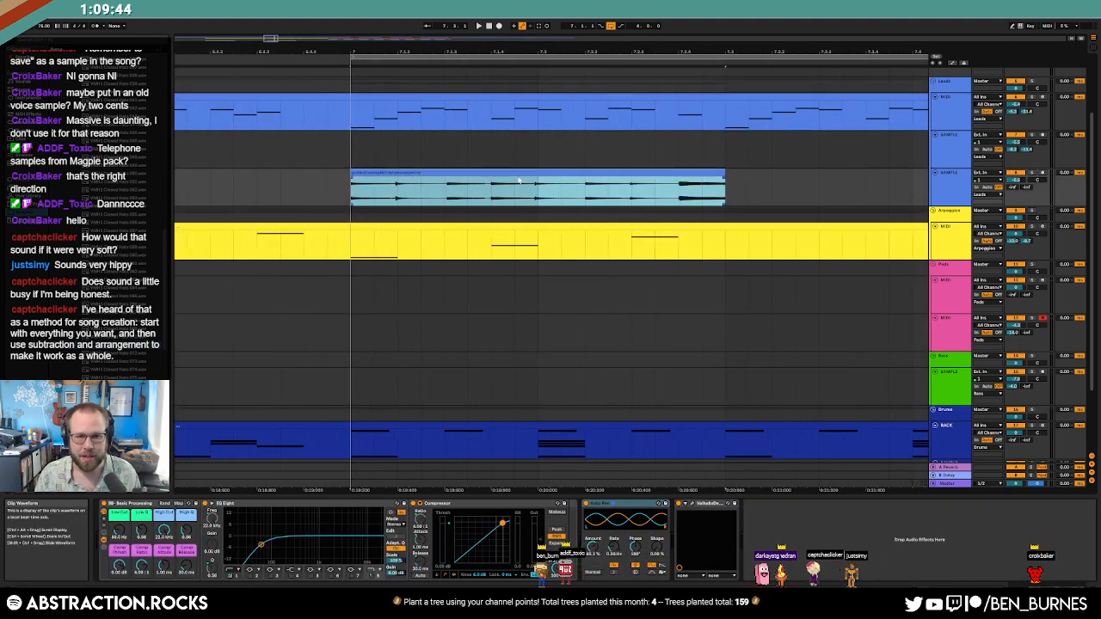
Step: Trim the pasted lead sample to end at 7.2.4 and fade out its tail
double_click(523, 173)
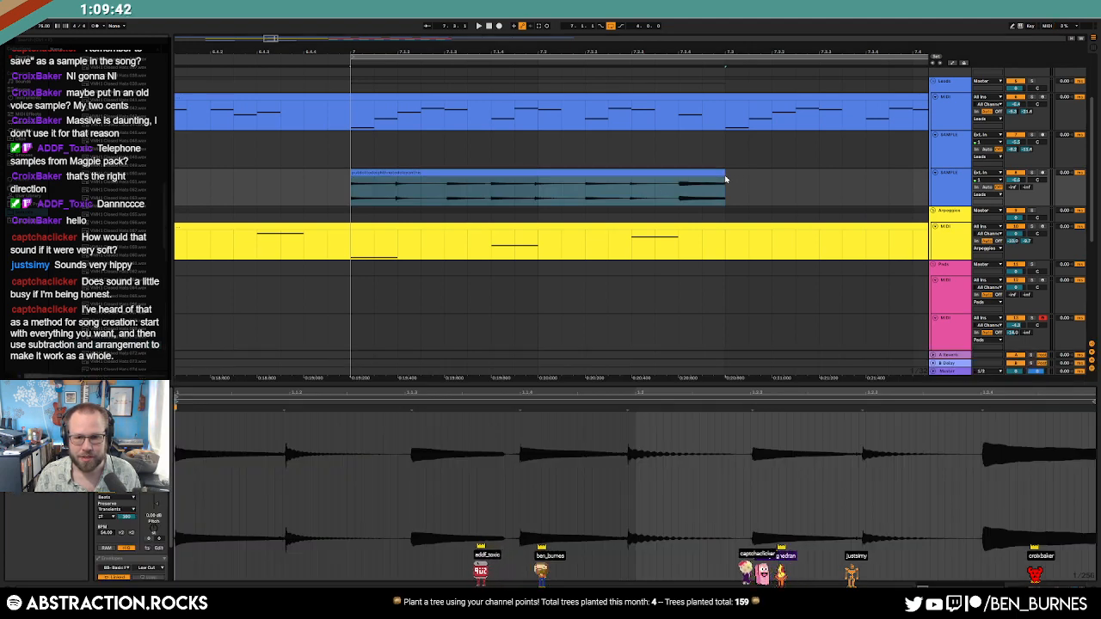
drag(724, 174, 583, 182)
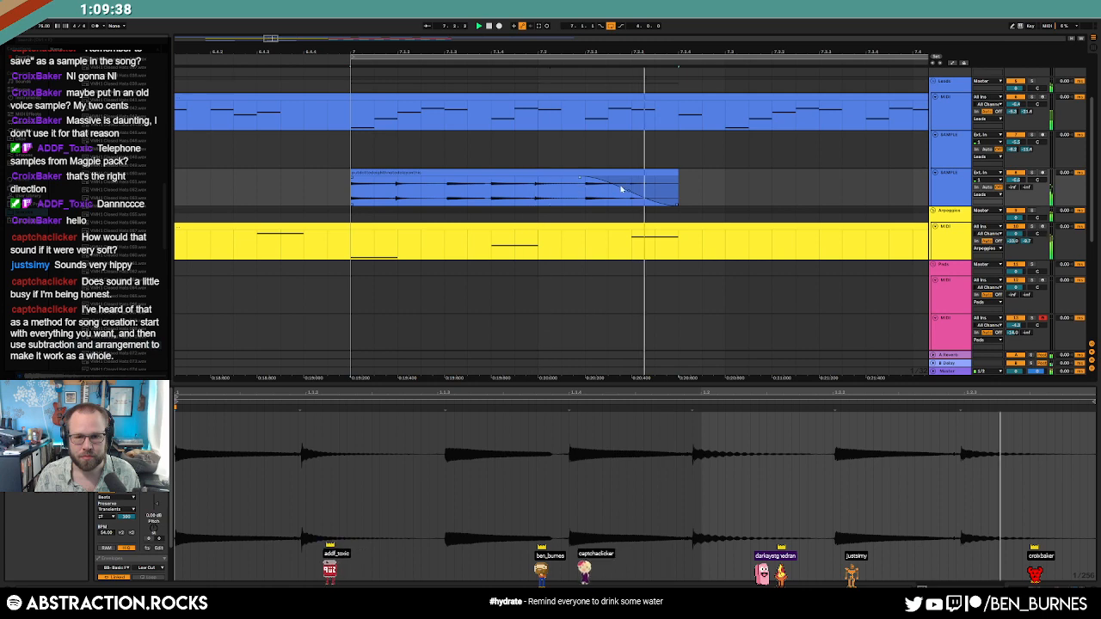
key(shift+Tab)
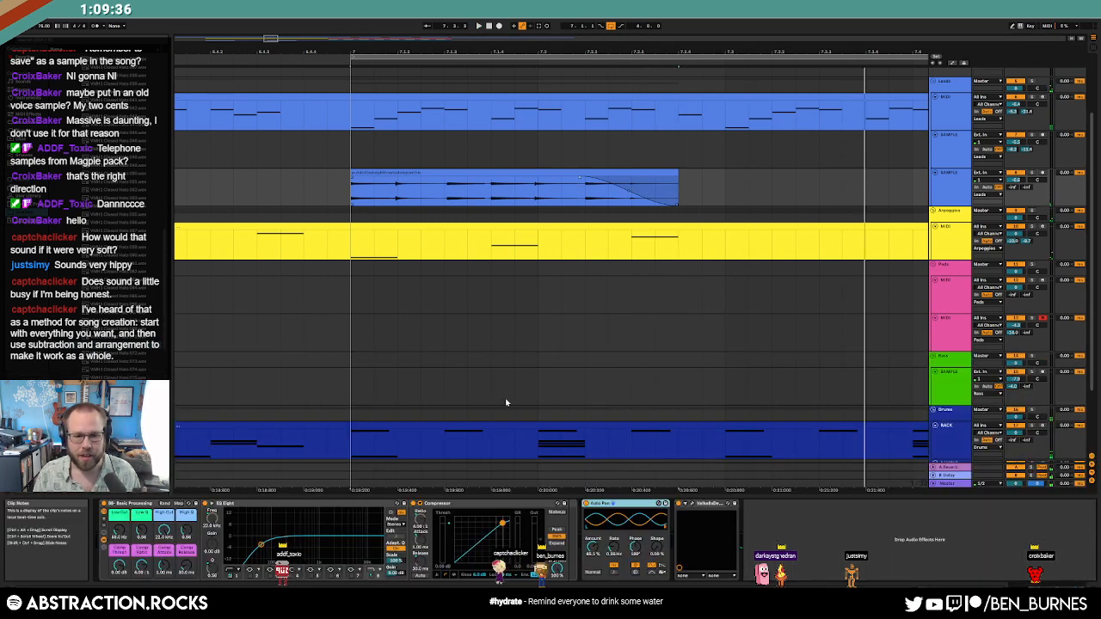
Step: Automate the lead sample's ValhallaDelay feedback at 94.4% up to bar 11, dropping back to 55.6% there, and play it
click(698, 513)
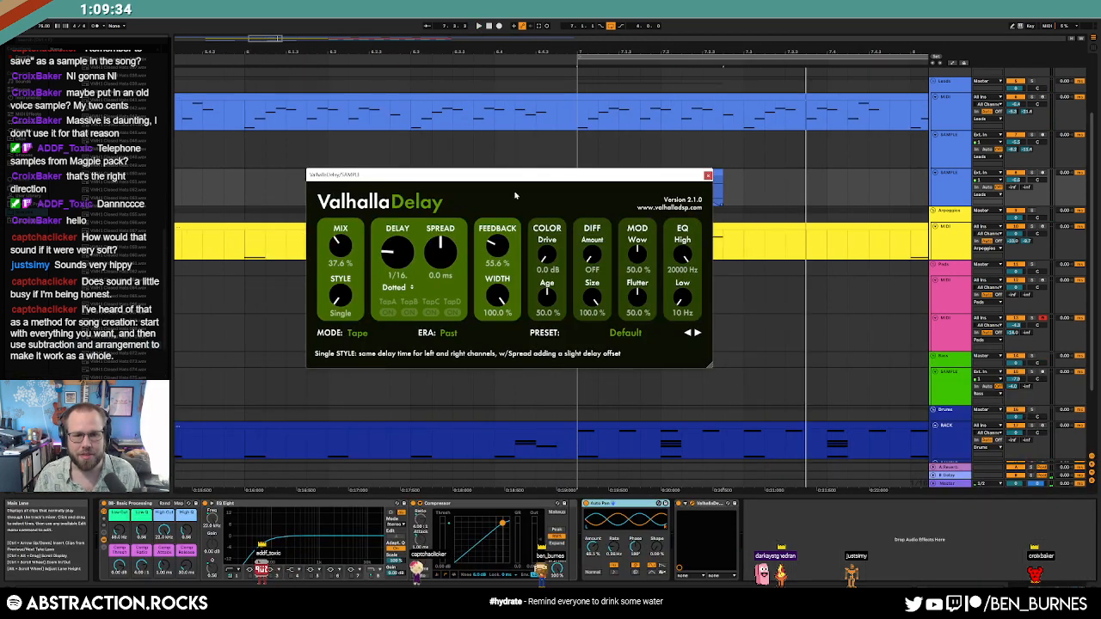
key(minus)
drag(595, 175, 532, 255)
key(minus)
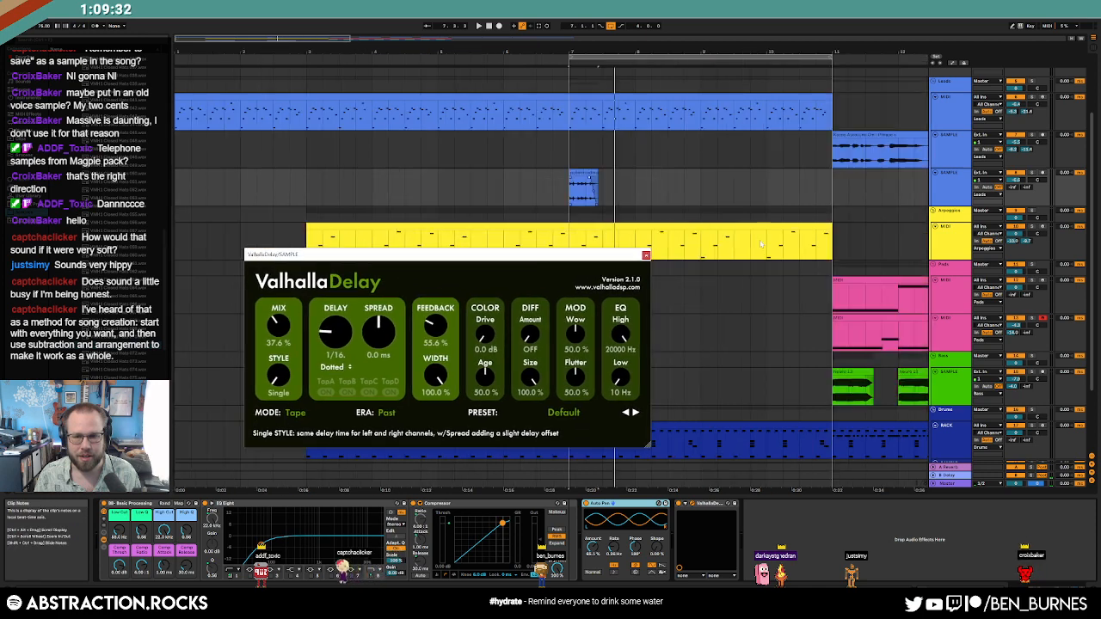
key(a)
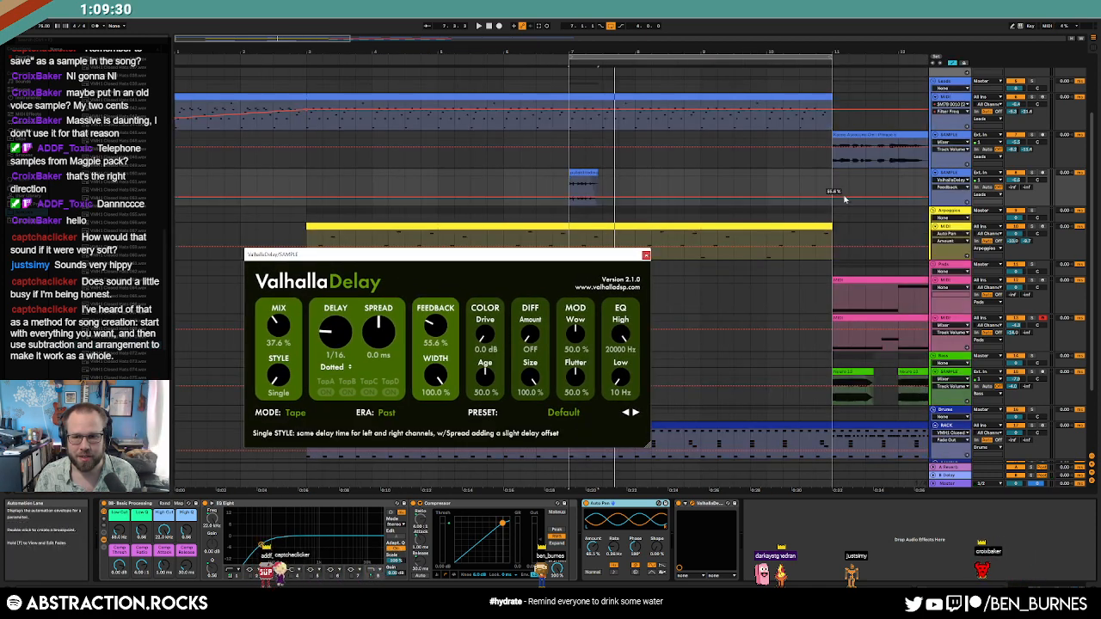
drag(826, 201, 826, 187)
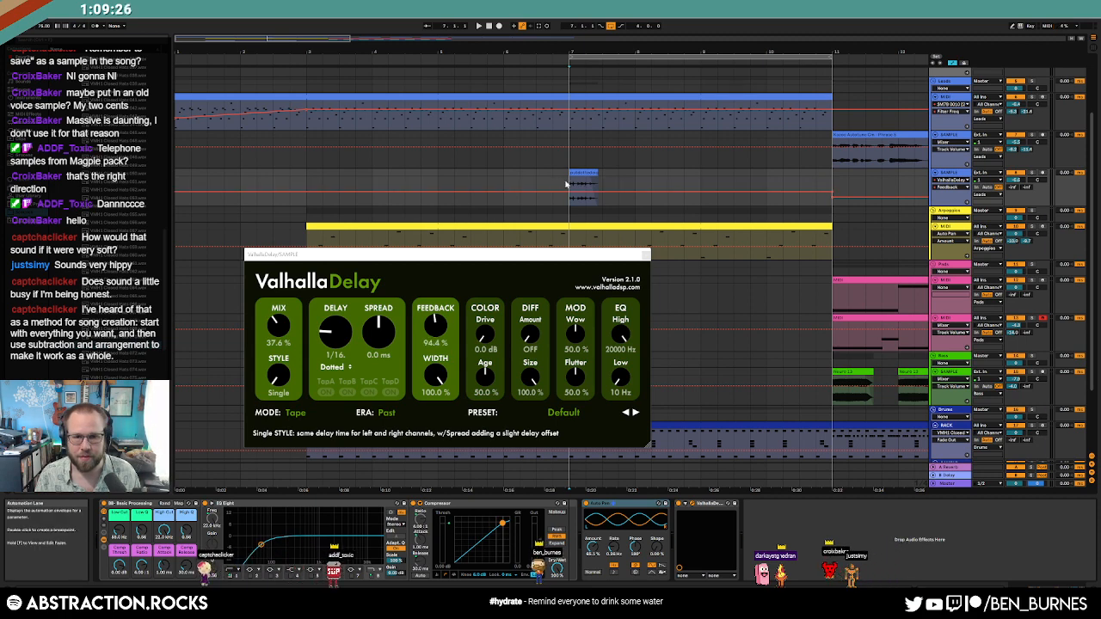
key(space)
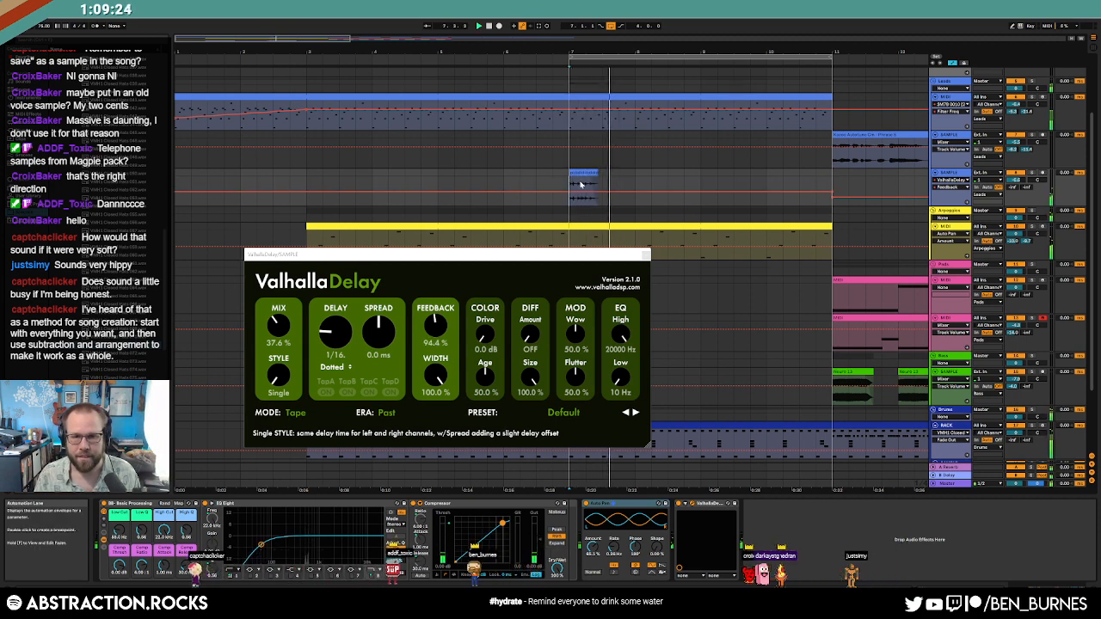
Step: Duplicate the short lead sample clip to bar 8 and trim a sixteenth off the copy's start
drag(581, 184, 641, 181)
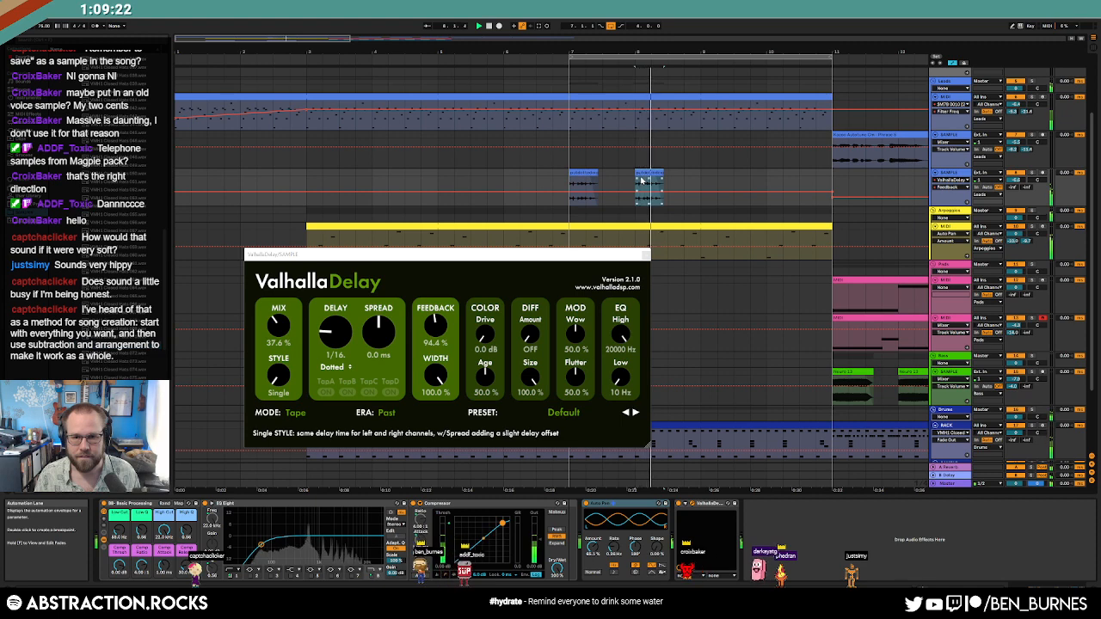
key(z)
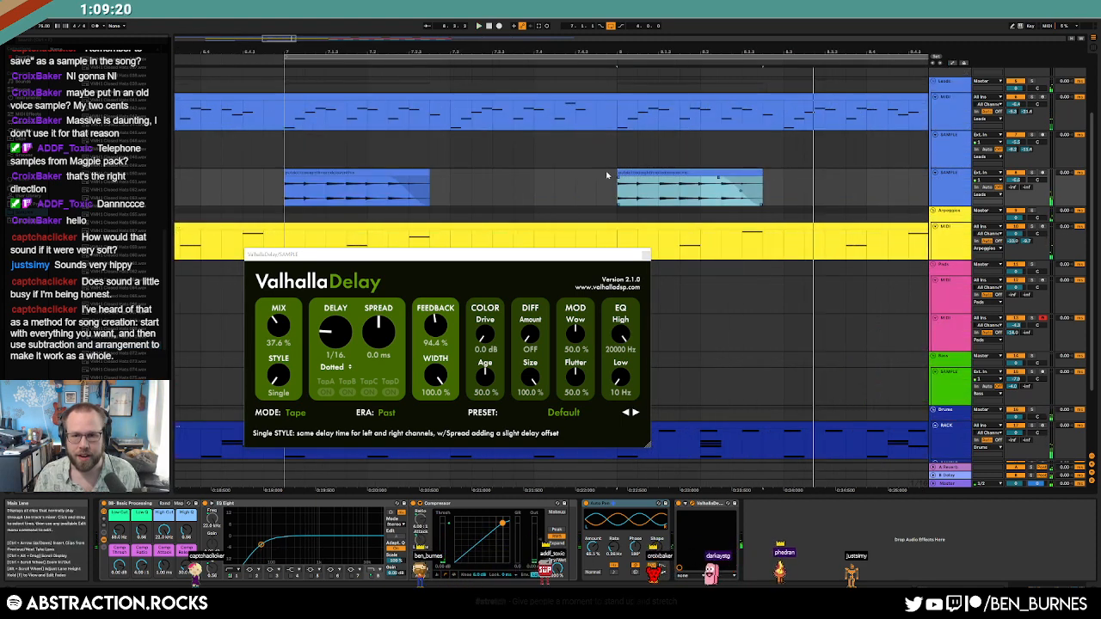
scroll(626, 182, up, 2)
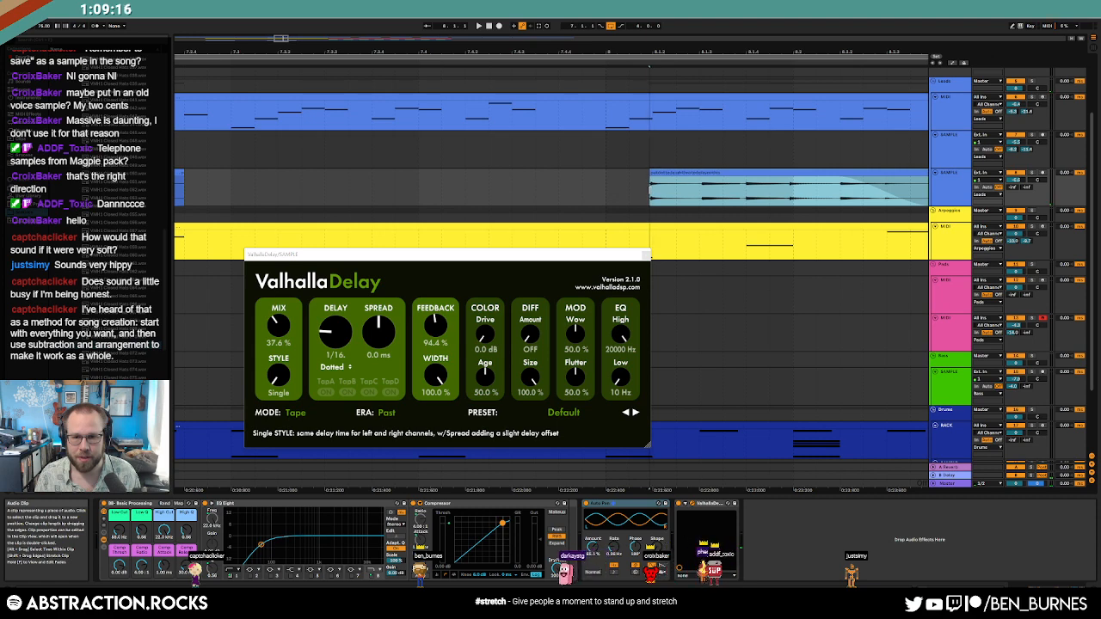
Step: Paste another copy of the bar 7 lead sample clip at bar 9
scroll(664, 196, down, 4)
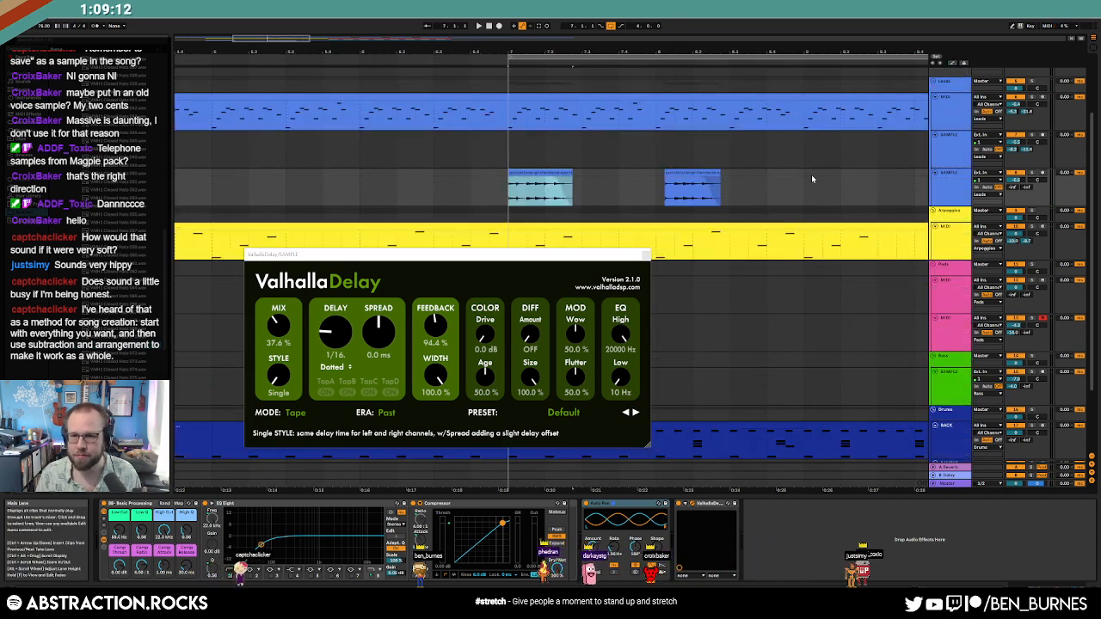
click(807, 179)
key(ctrl+v)
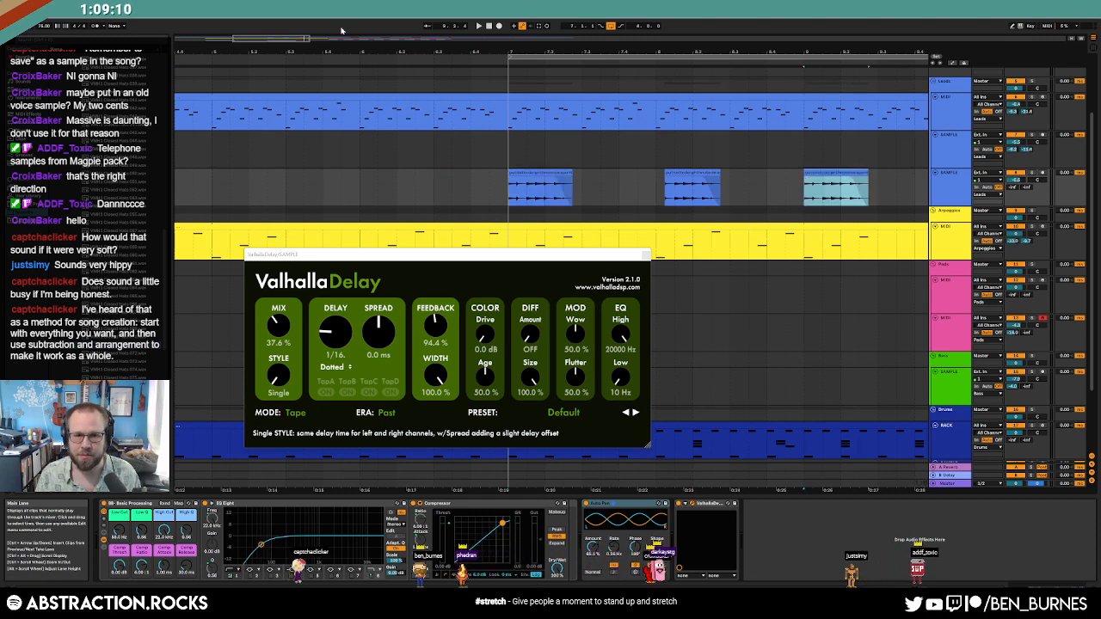
Step: Raise the ValhallaDelay mix on the lead sample track to 42.8%
drag(291, 38, 311, 30)
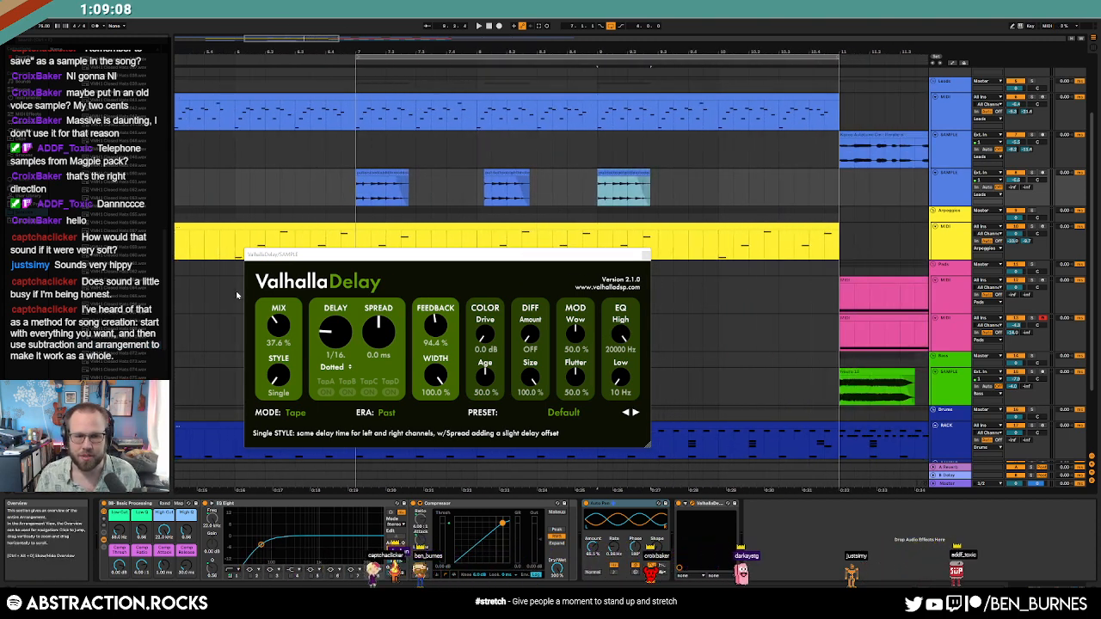
drag(276, 334, 276, 332)
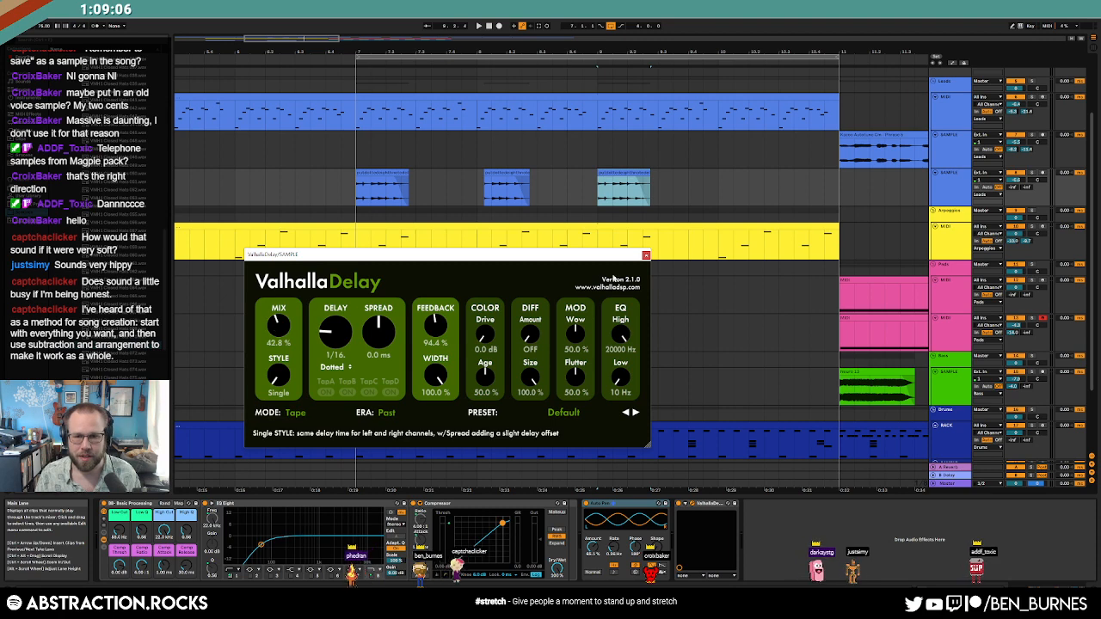
Step: Close the ValhallaDelay window and paste another copy of the short lead sample clip at bar 10
click(646, 255)
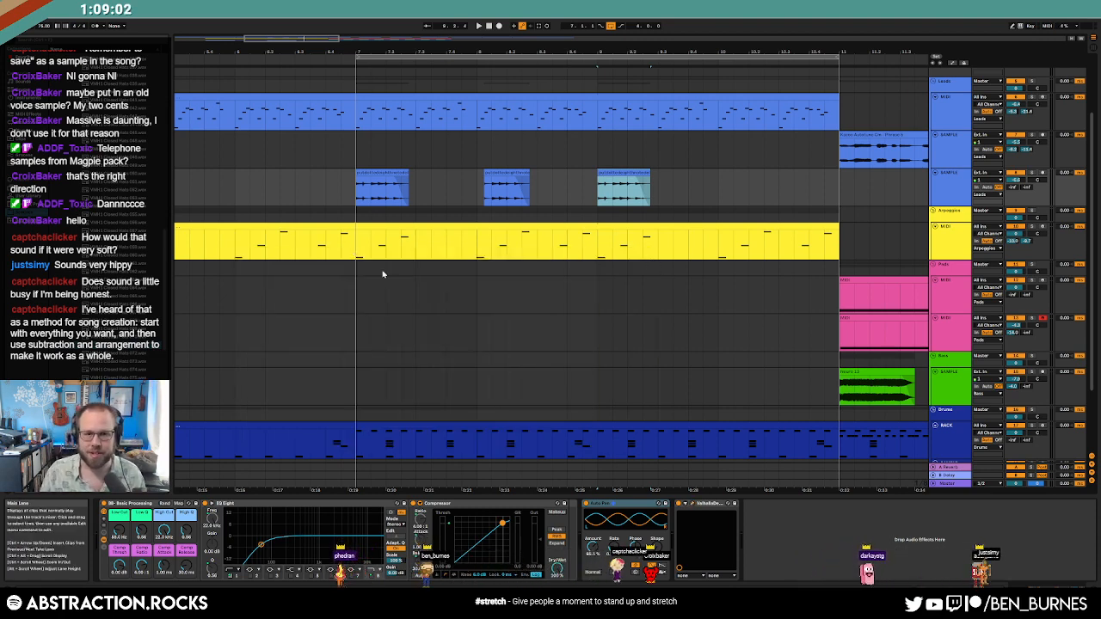
scroll(573, 290, down, 3)
scroll(685, 300, down, 1)
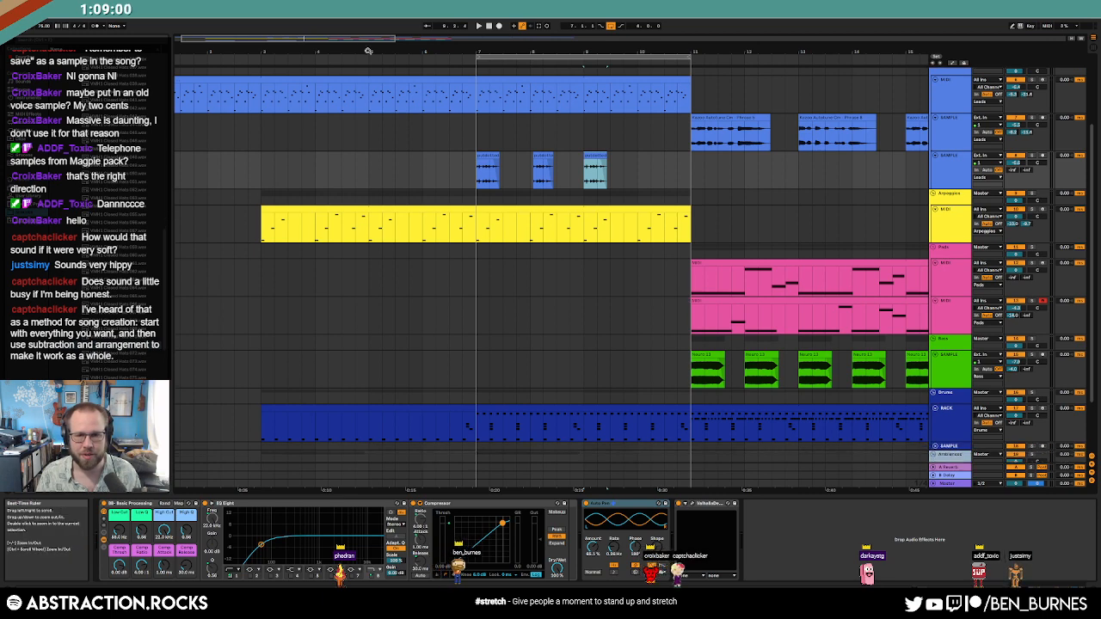
drag(363, 38, 437, 39)
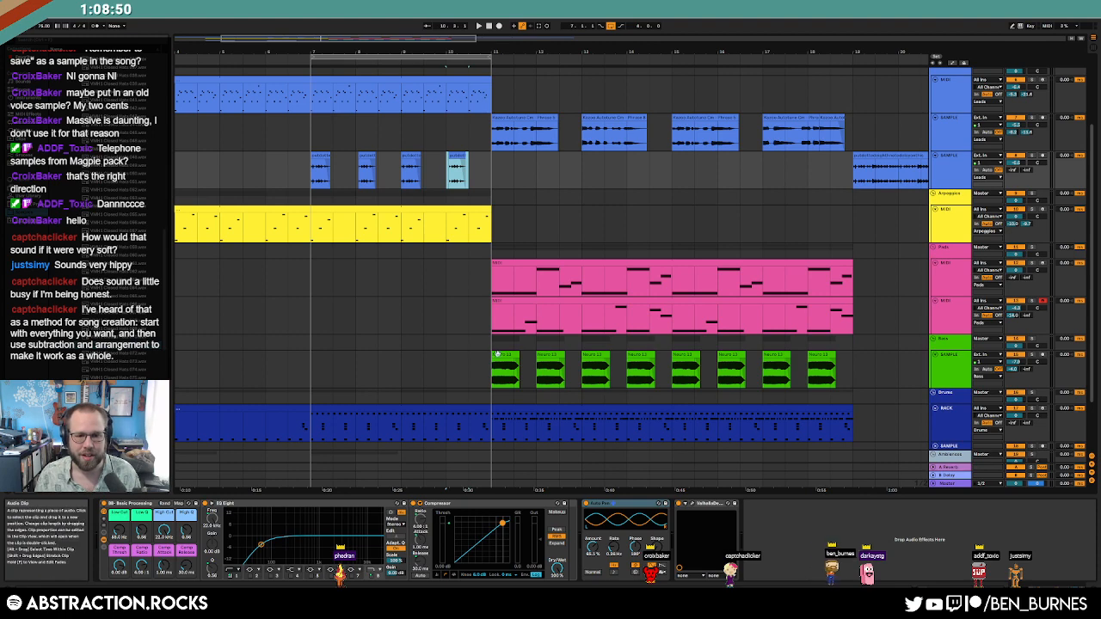
Step: Copy the bar 11 bass clip to bars 7 and 9, and delete the bass clips at bars 12, 14, 16 and 18
click(323, 365)
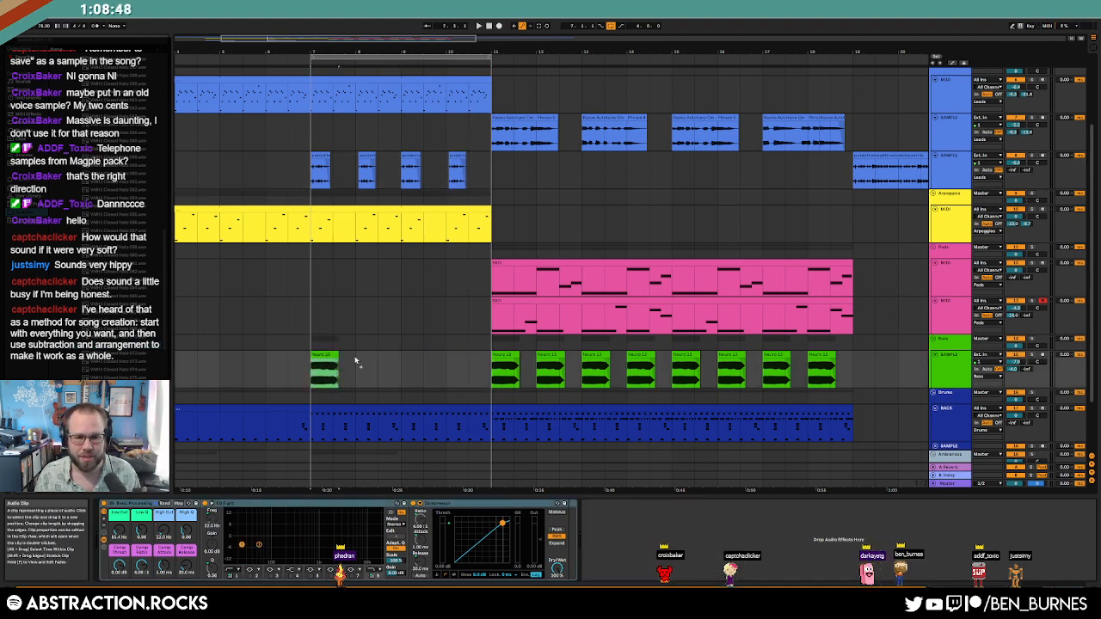
click(549, 357)
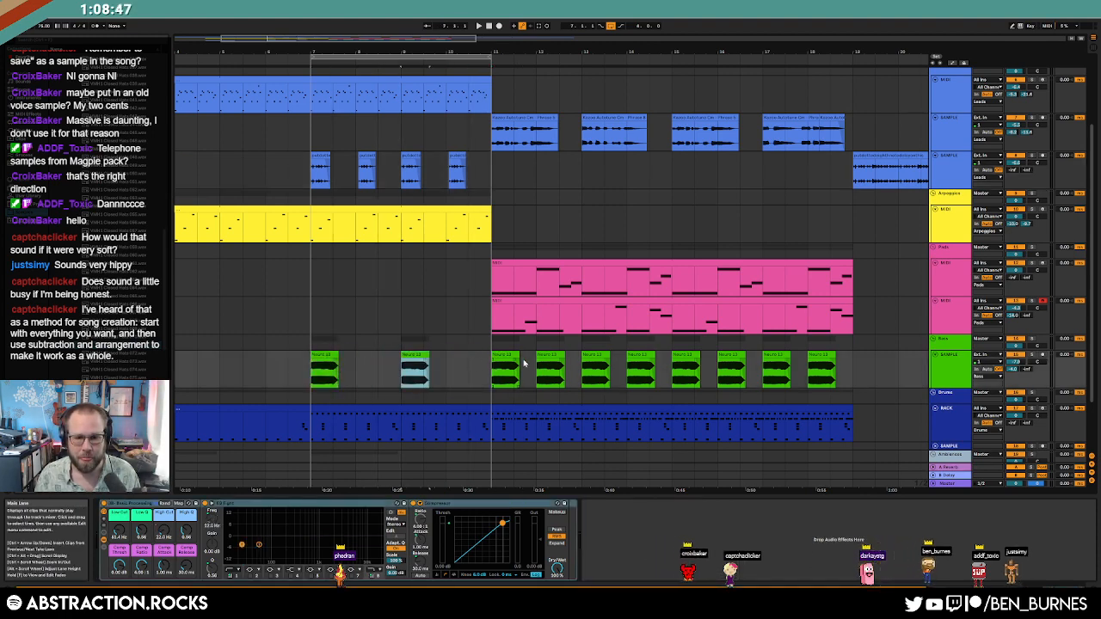
key(Delete)
click(643, 355)
key(Delete)
click(732, 355)
key(Delete)
click(821, 355)
key(Delete)
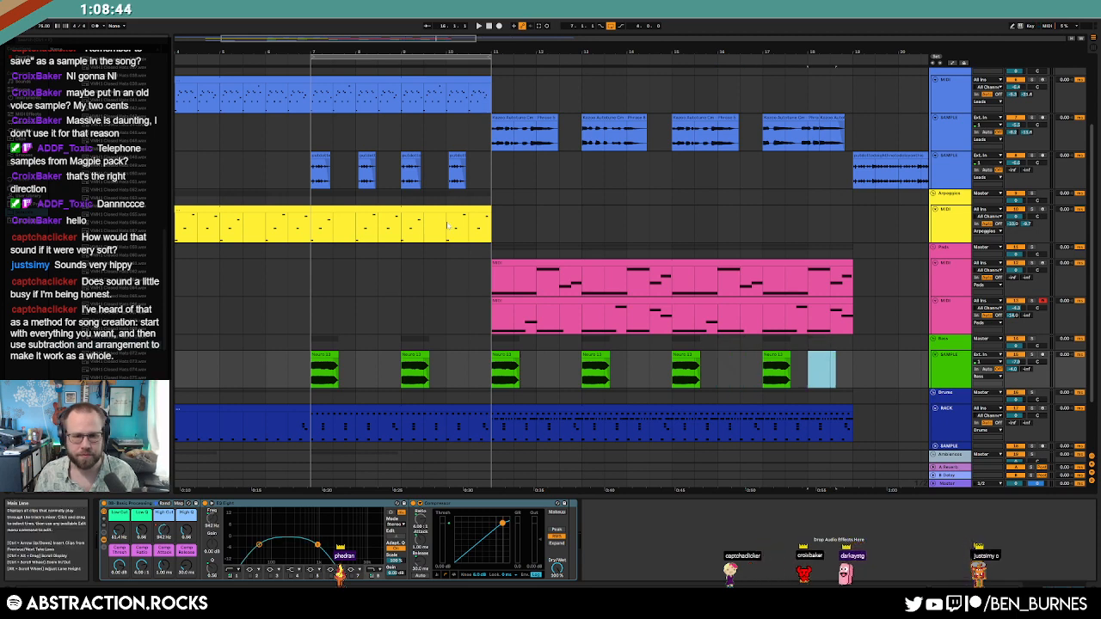
Step: Duplicate the time from bar 7 to bar 11 across all tracks, pushing the following section back four bars
click(395, 296)
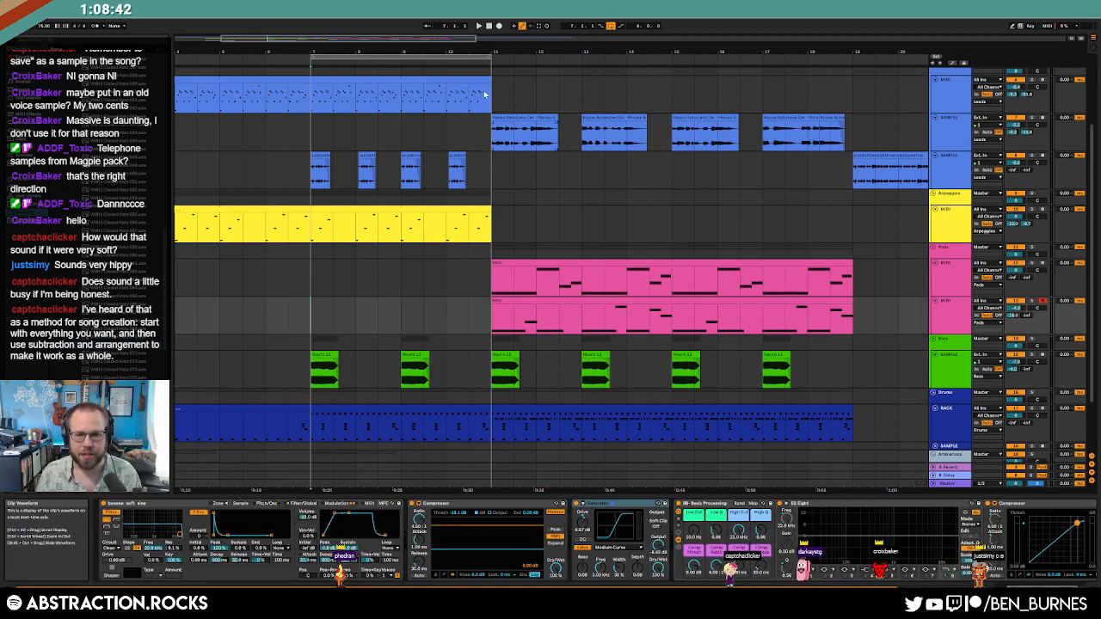
drag(488, 96, 336, 105)
key(ctrl+shift+d)
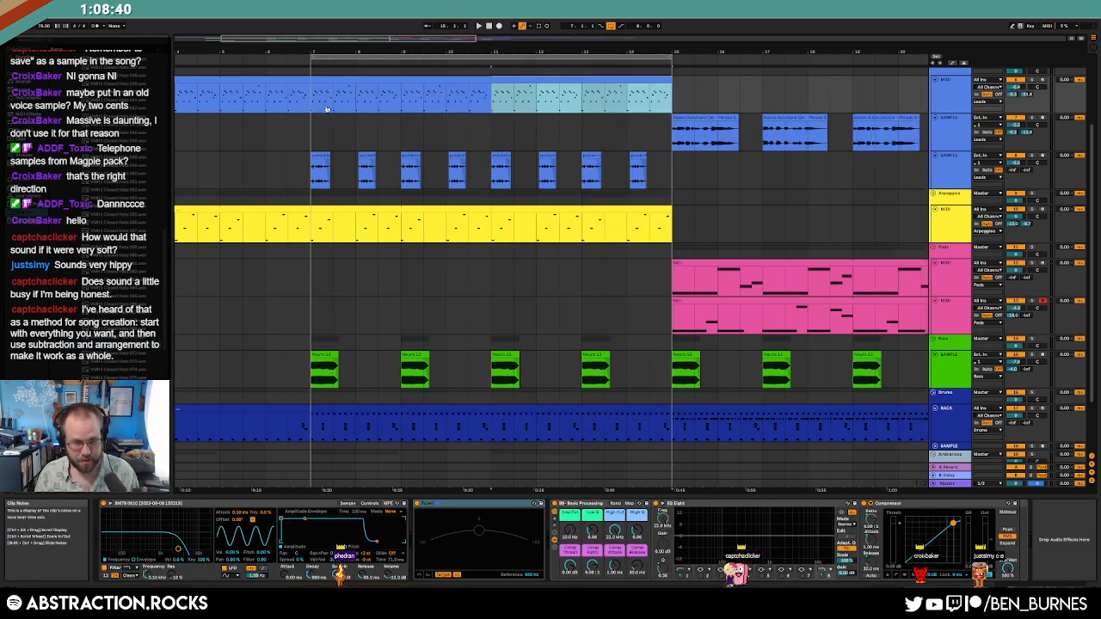
Step: Loop bars 7 to 11 and record a new MIDI part on the upper pad track over that range
click(585, 269)
drag(670, 57, 495, 71)
key(space)
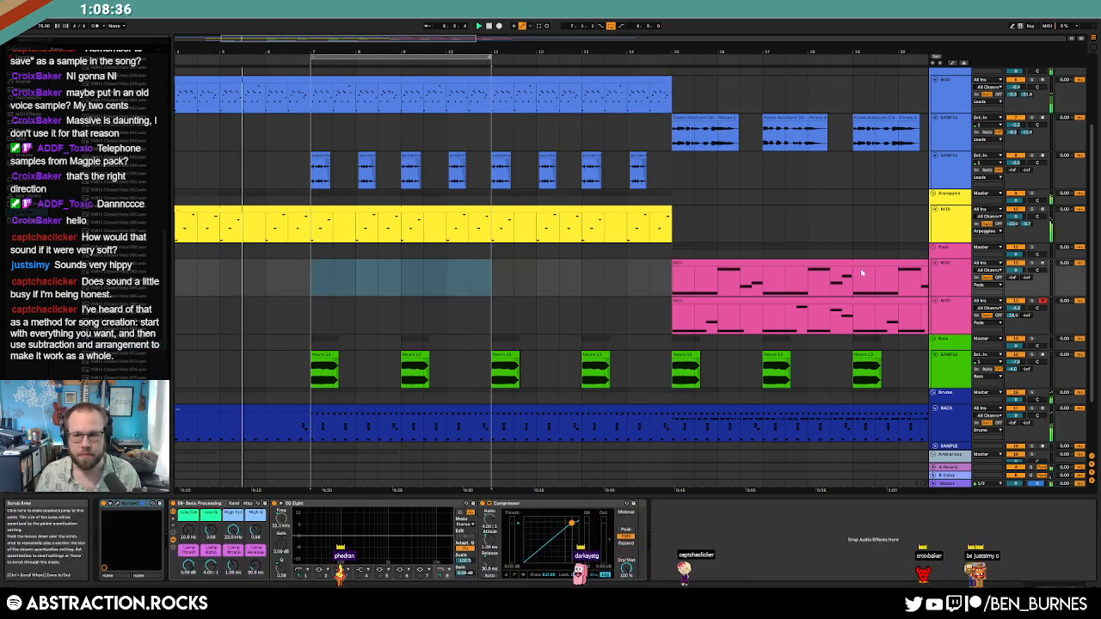
click(498, 26)
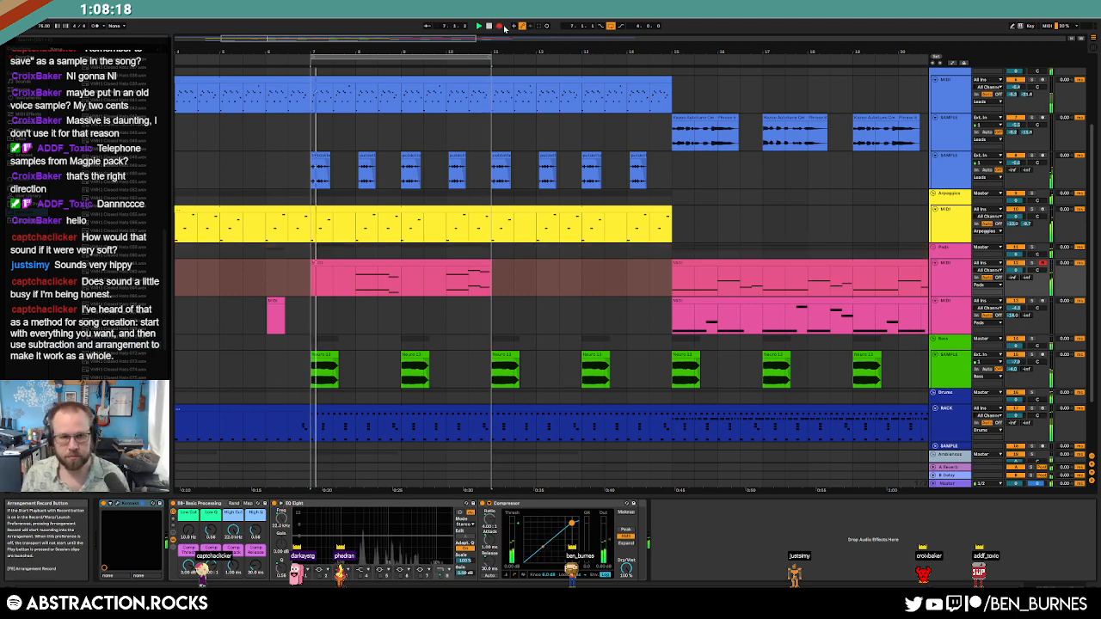
click(496, 27)
Step: Consolidate the recorded upper pad clips into one clip spanning bars 7 to 11
click(327, 265)
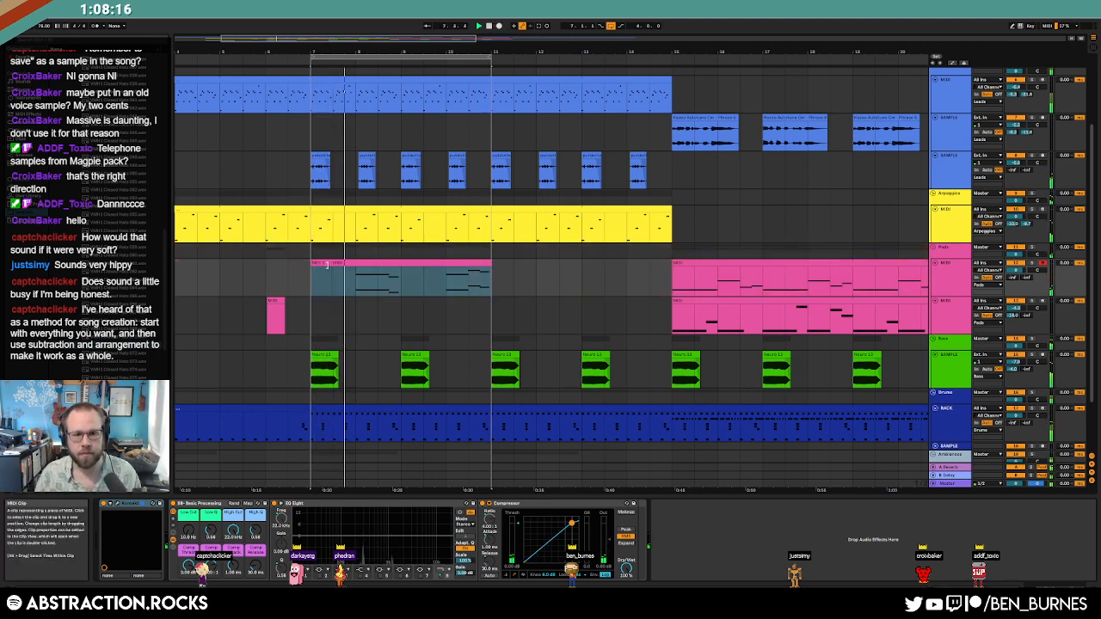
drag(332, 266, 317, 266)
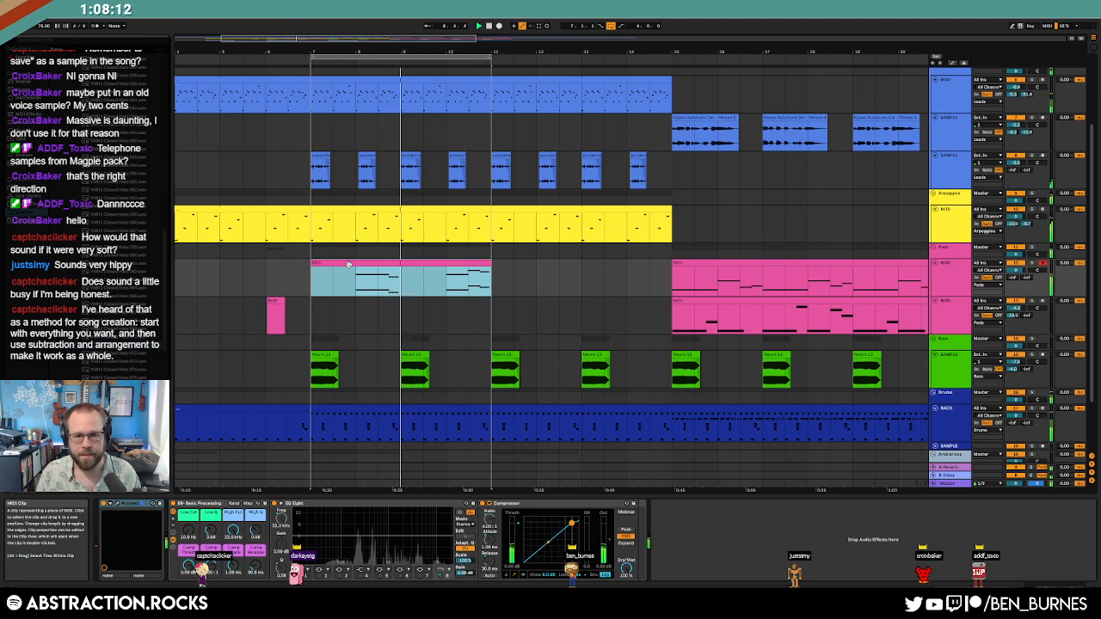
Step: Nudge the A# and D# note pairs slightly later in the pad clip that spans bars 7 to 11
double_click(348, 264)
click(629, 458)
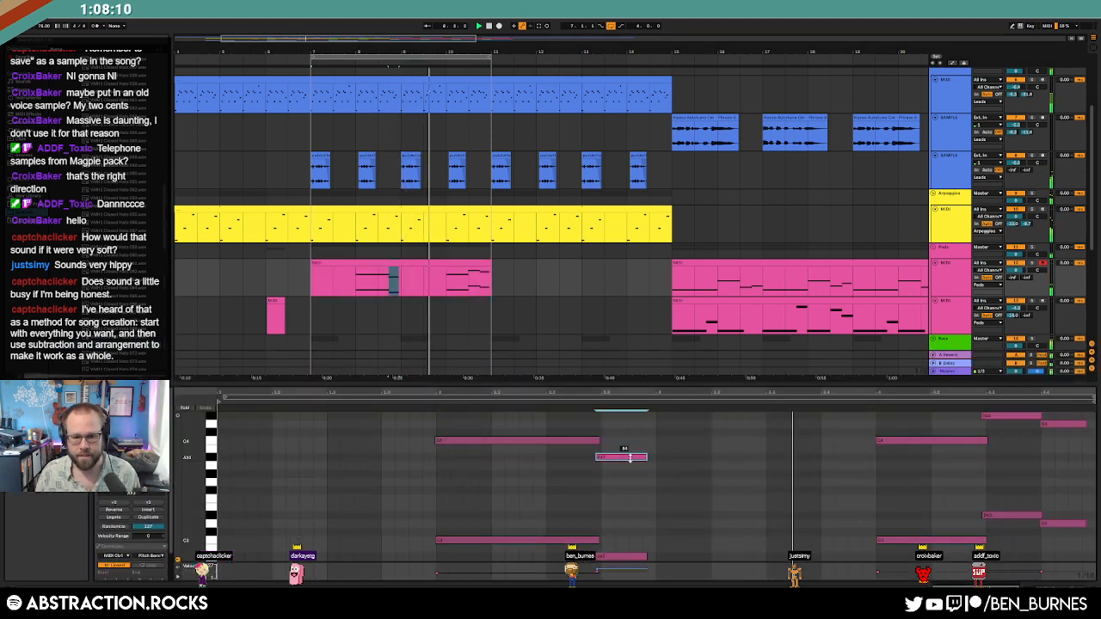
key(Right)
drag(1008, 548, 998, 380)
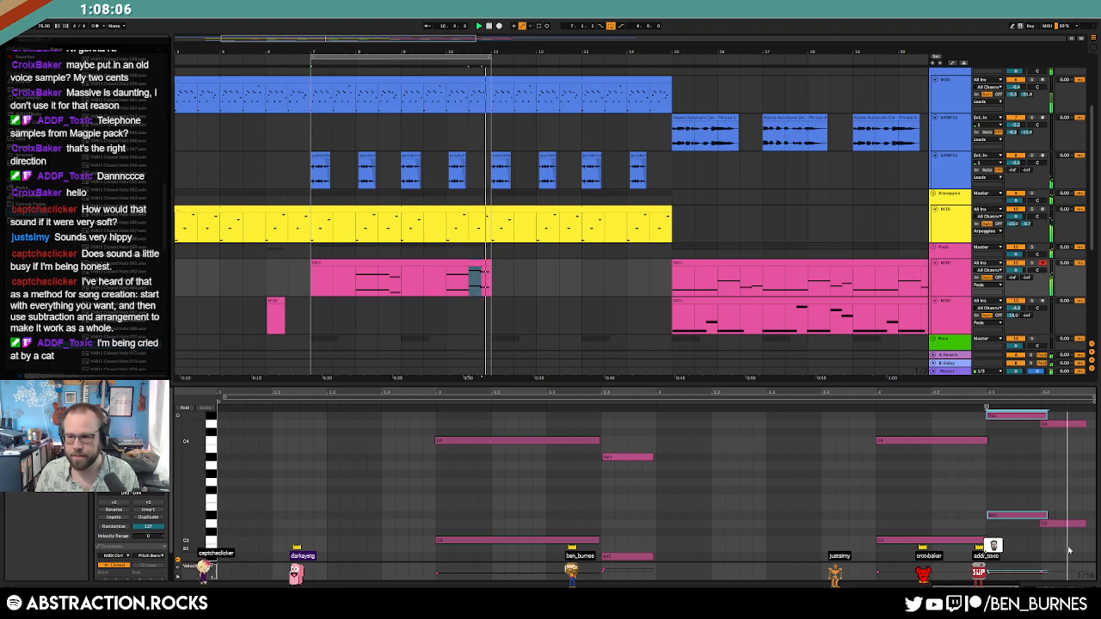
drag(511, 430, 585, 452)
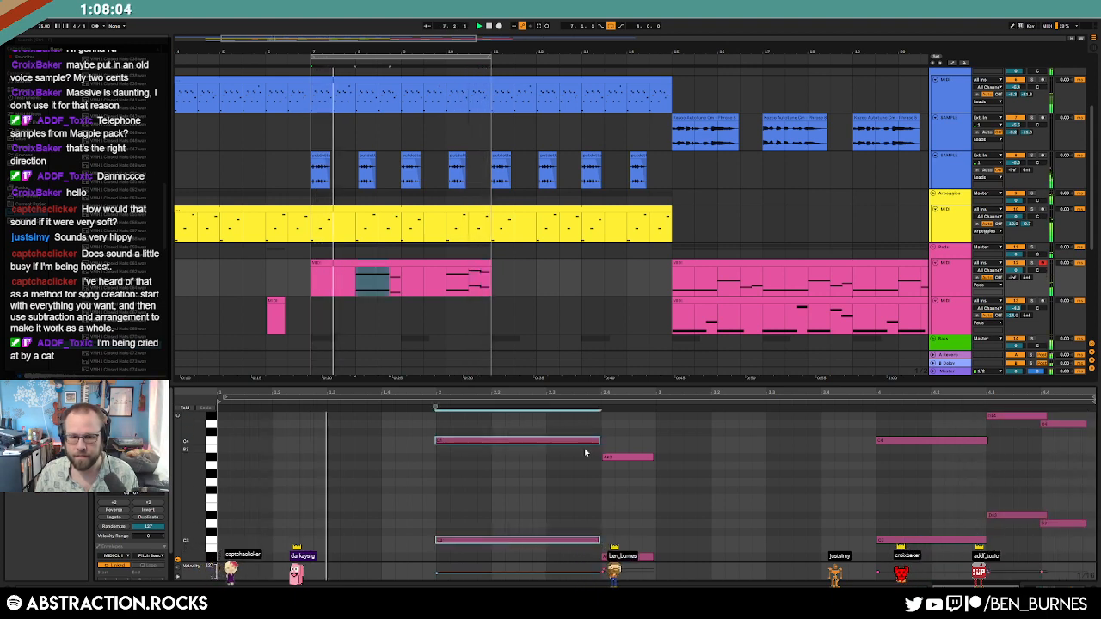
key(shift+Tab)
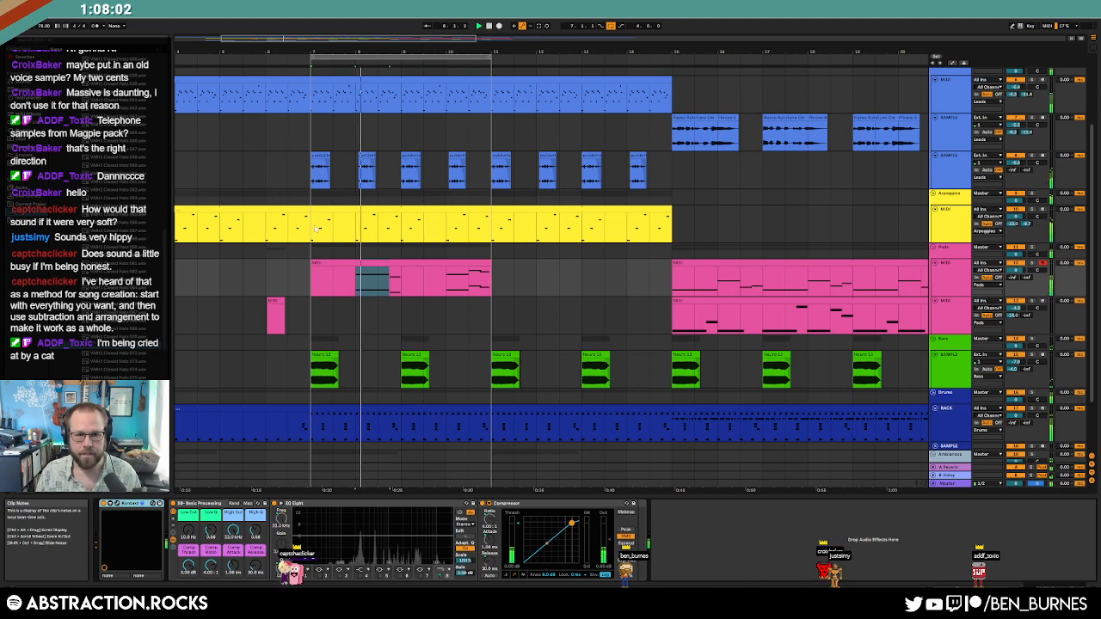
Step: Add three short C3 notes to the second half of the arpeggio pattern starting at bar 7
drag(316, 228, 491, 222)
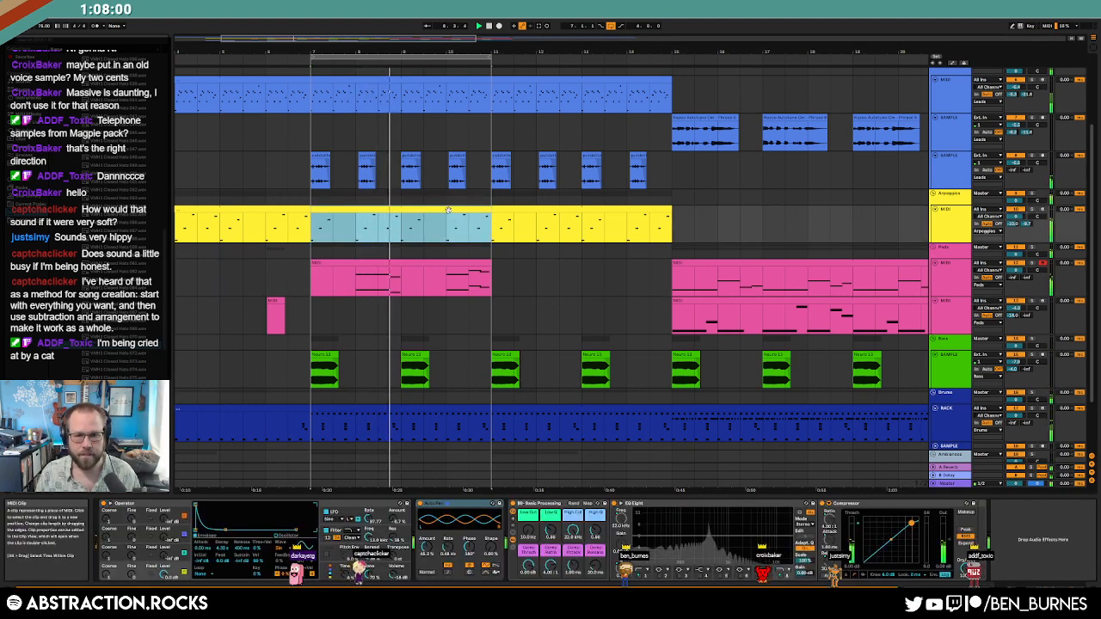
double_click(448, 210)
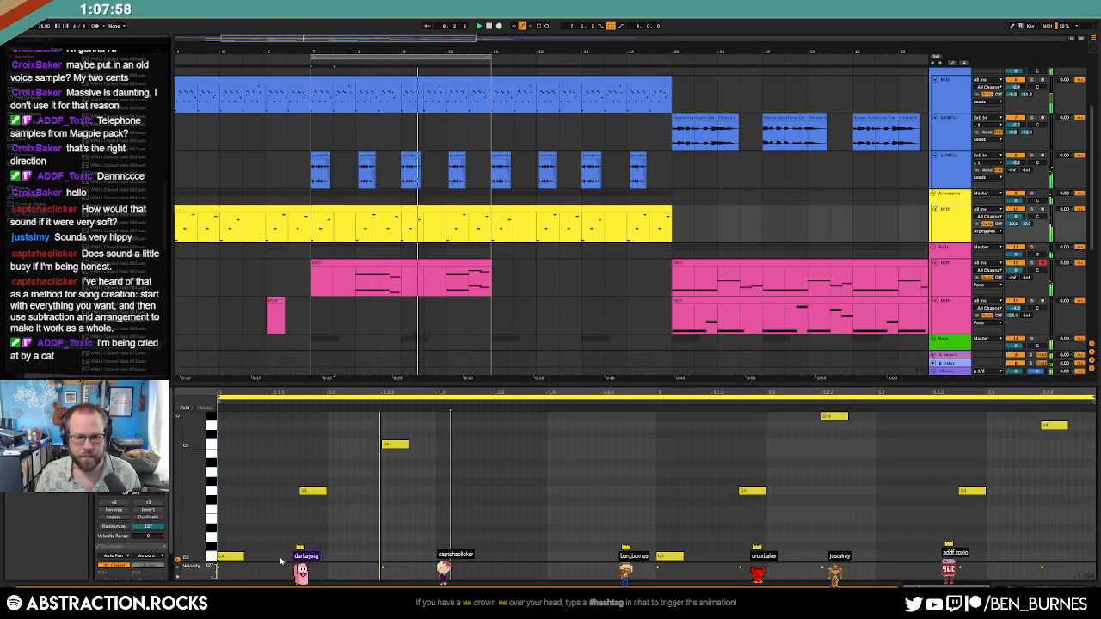
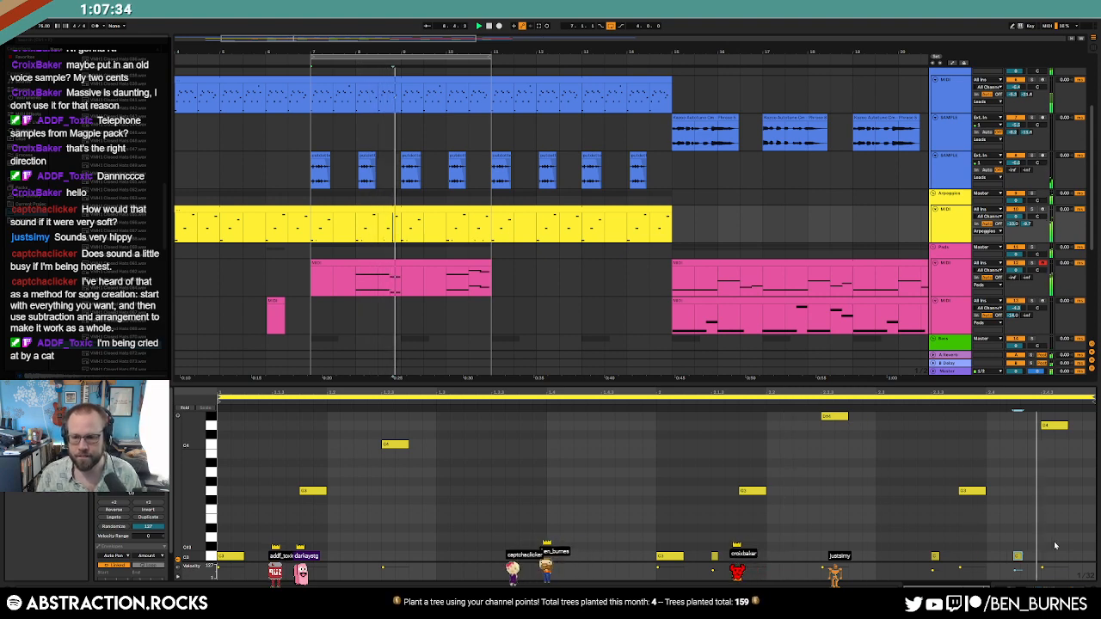
key(shift+Tab)
click(456, 210)
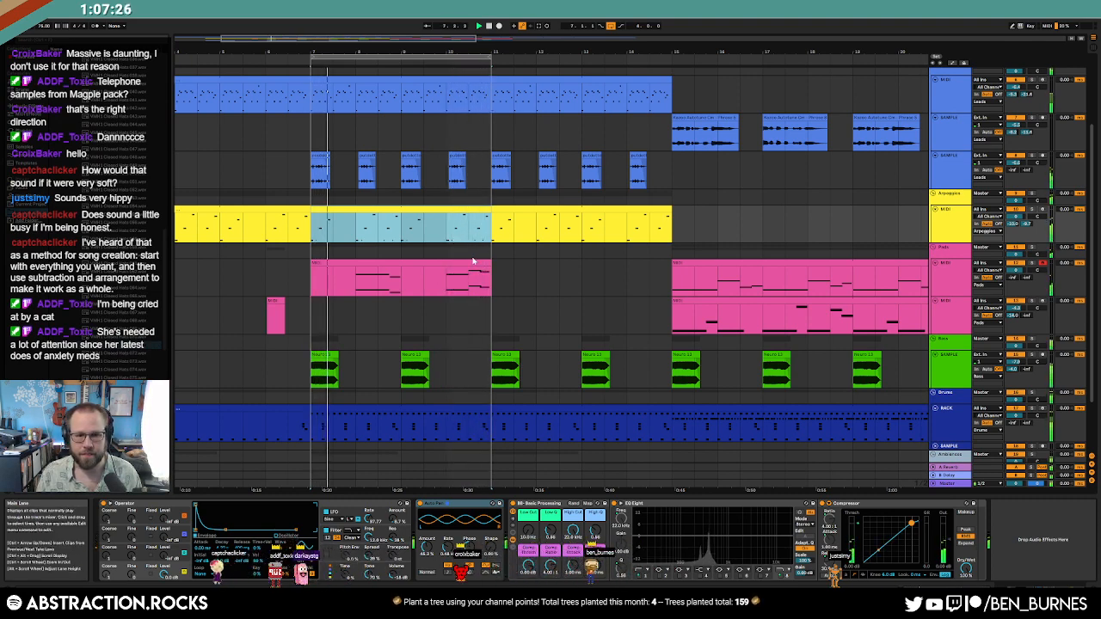
Step: Examine the snare notes in the drum clips on both sides of bar 7 and play the lead-in to that bar
double_click(375, 410)
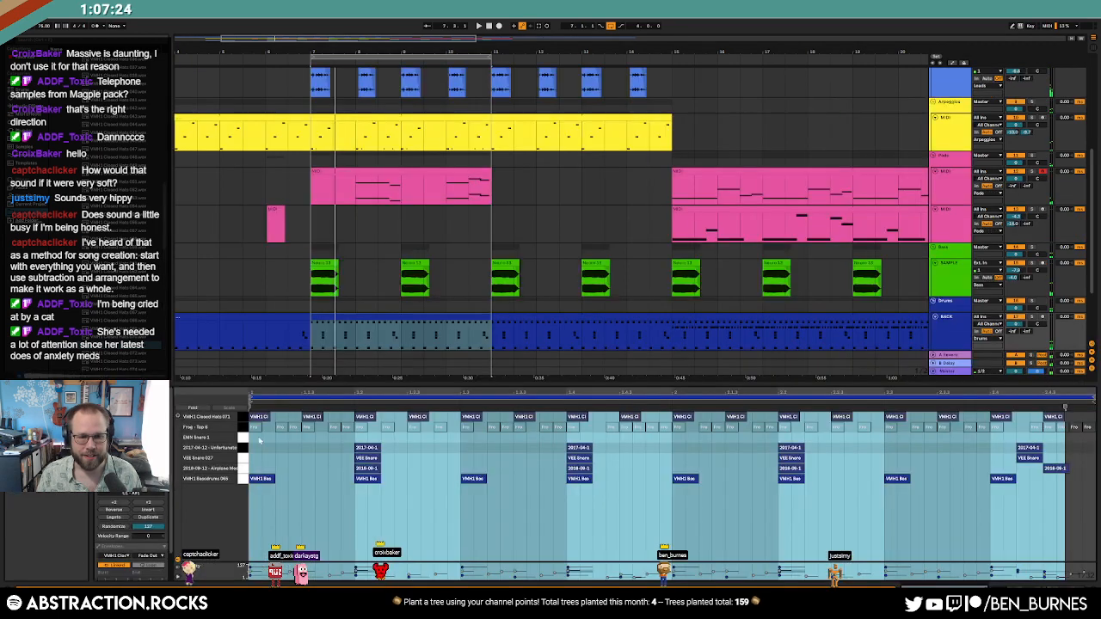
click(417, 420)
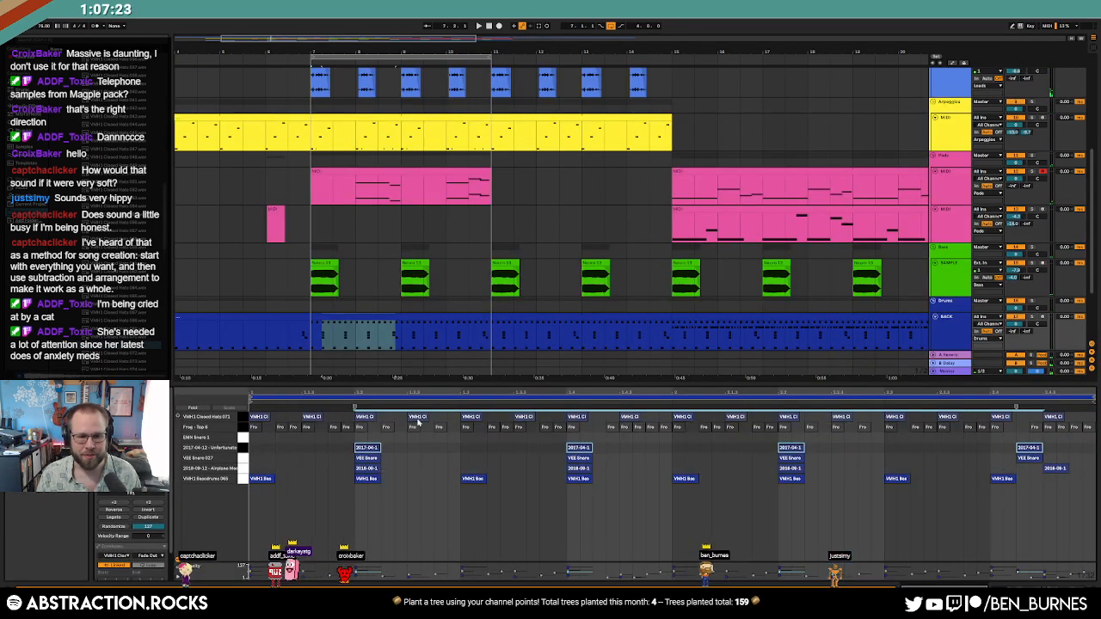
click(282, 319)
click(1030, 449)
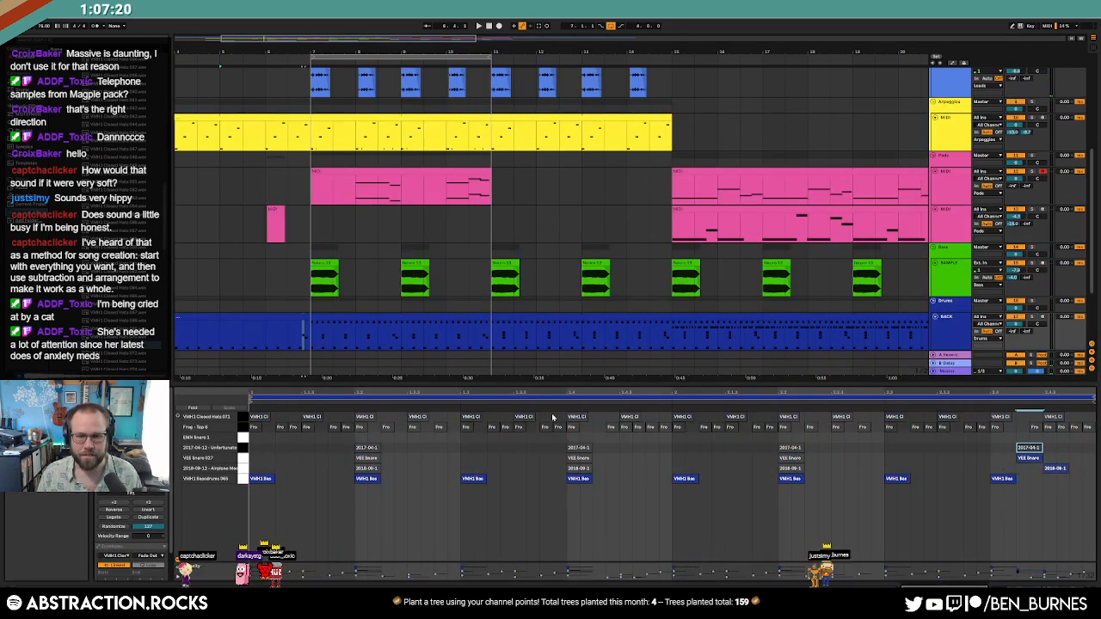
key(shift+Tab)
key(space)
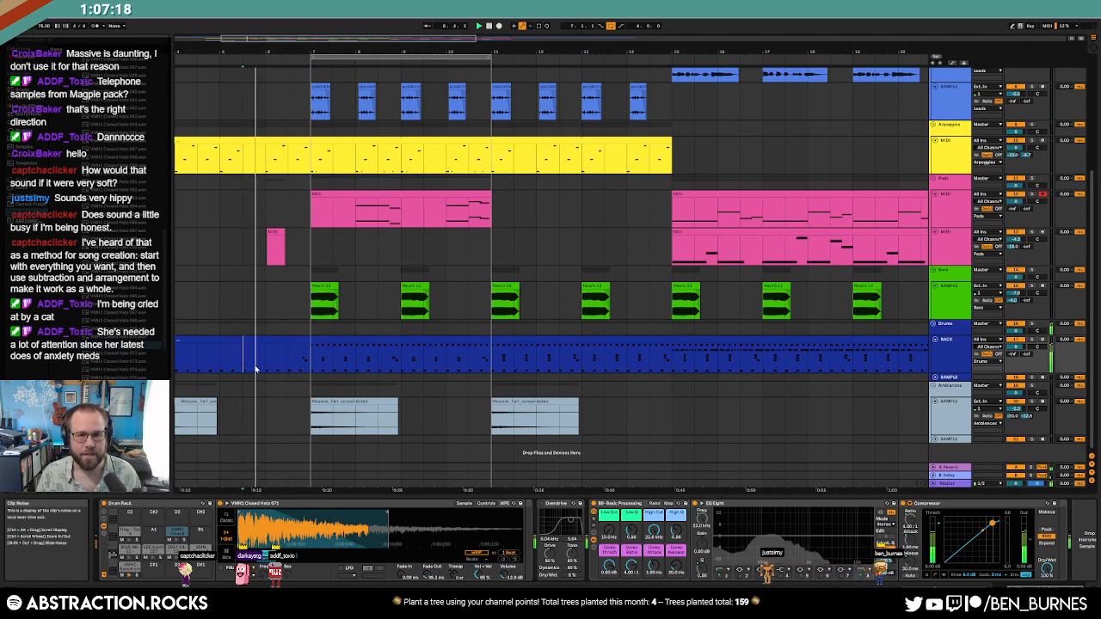
Step: Delete the short MIDI clip near bar 6 on the second pad track and stop playback
drag(244, 243, 286, 242)
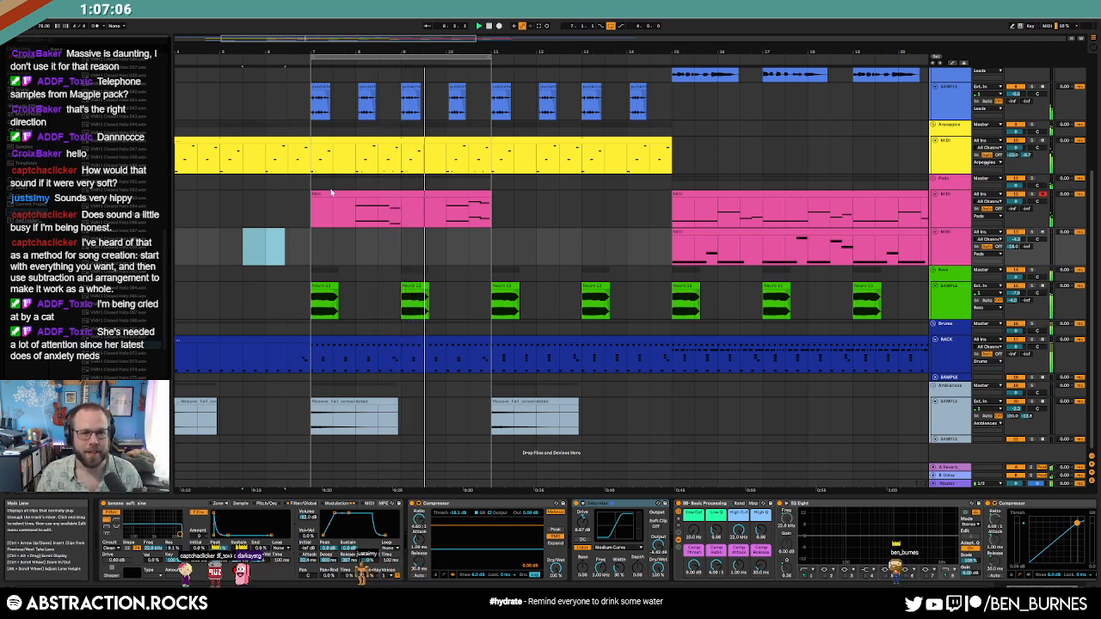
scroll(410, 241, up, 2)
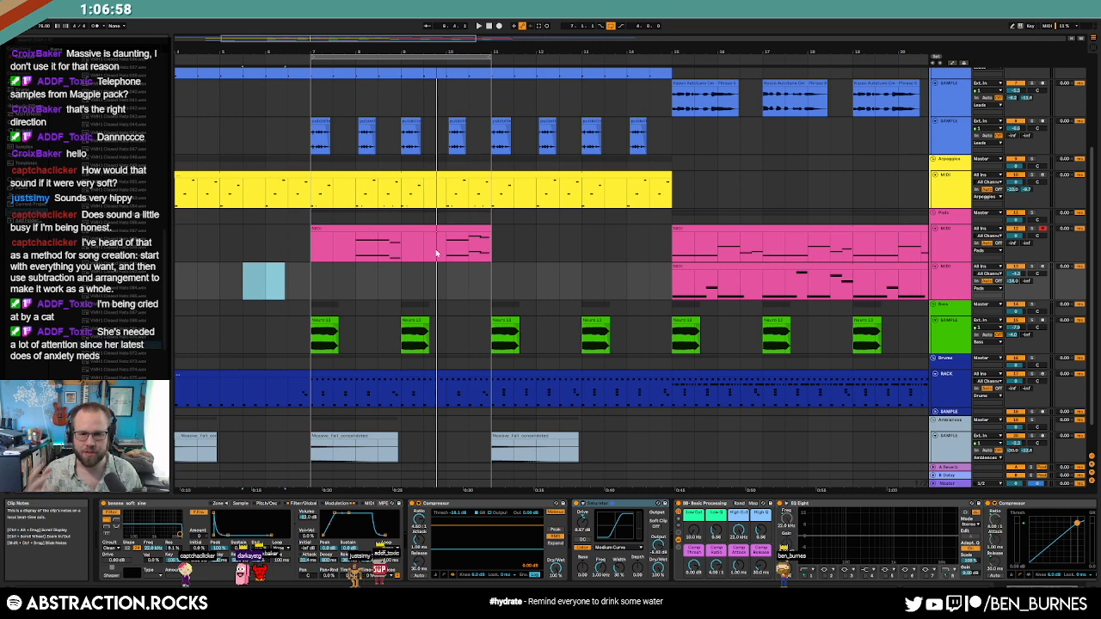
key(space)
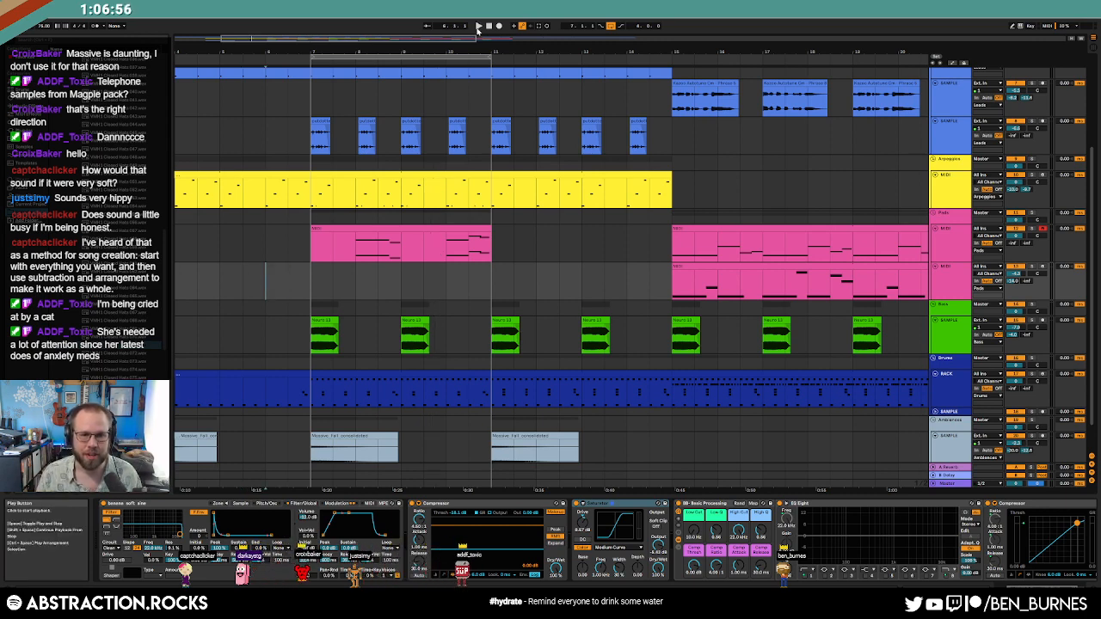
Step: Shorten the end of the VMH1 Bassdrums 065 sample in the Drum Rack and increase its fade-out time
drag(253, 40, 263, 10)
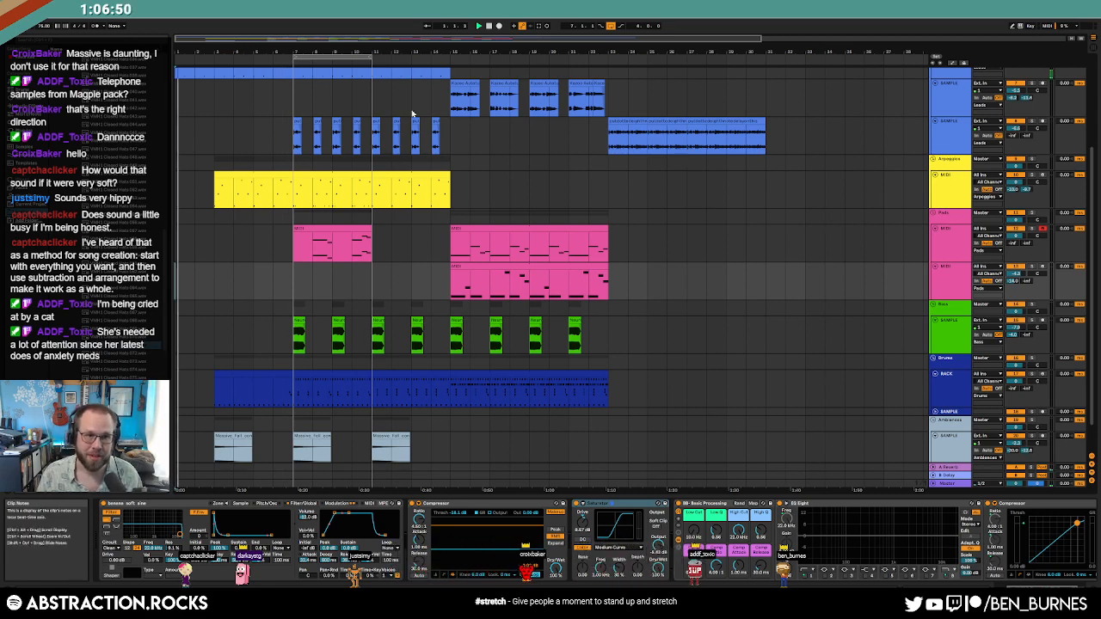
scroll(454, 177, up, 3)
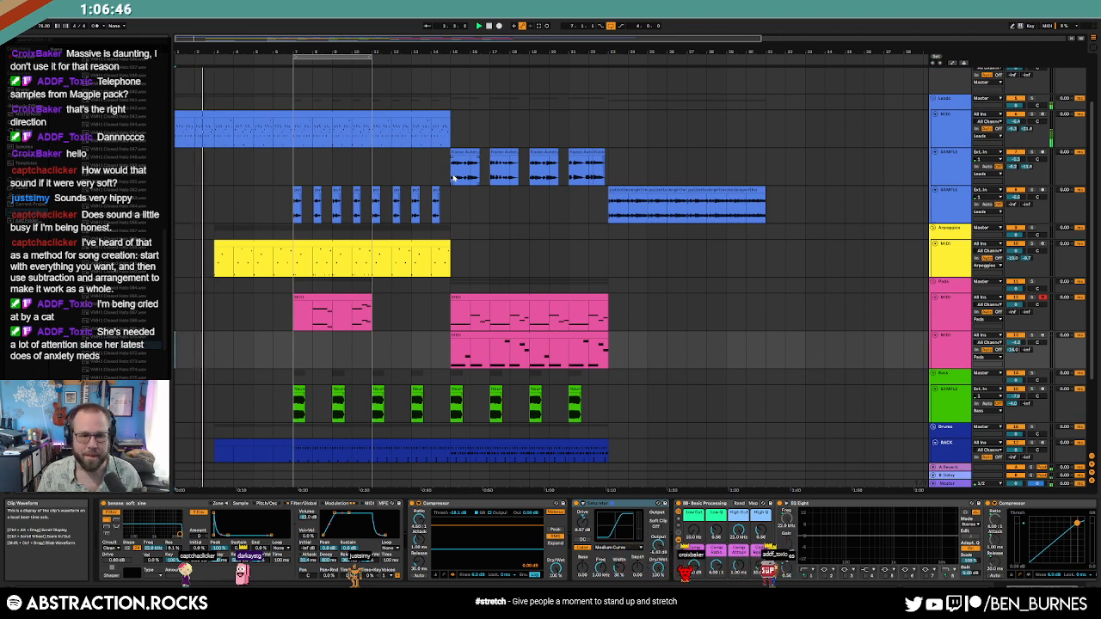
scroll(467, 181, down, 3)
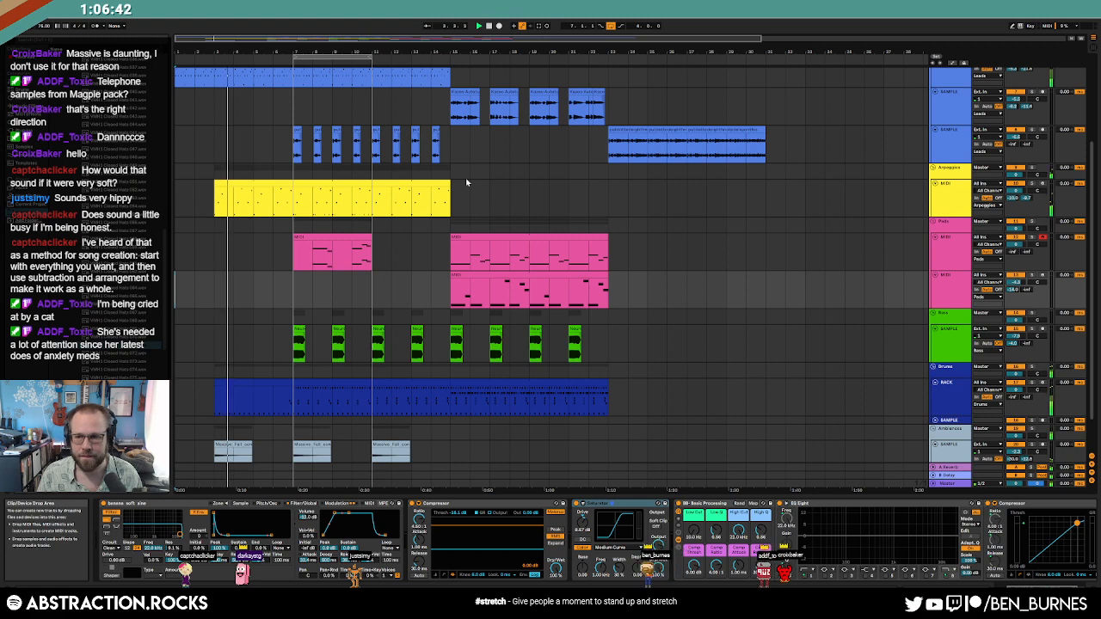
click(248, 405)
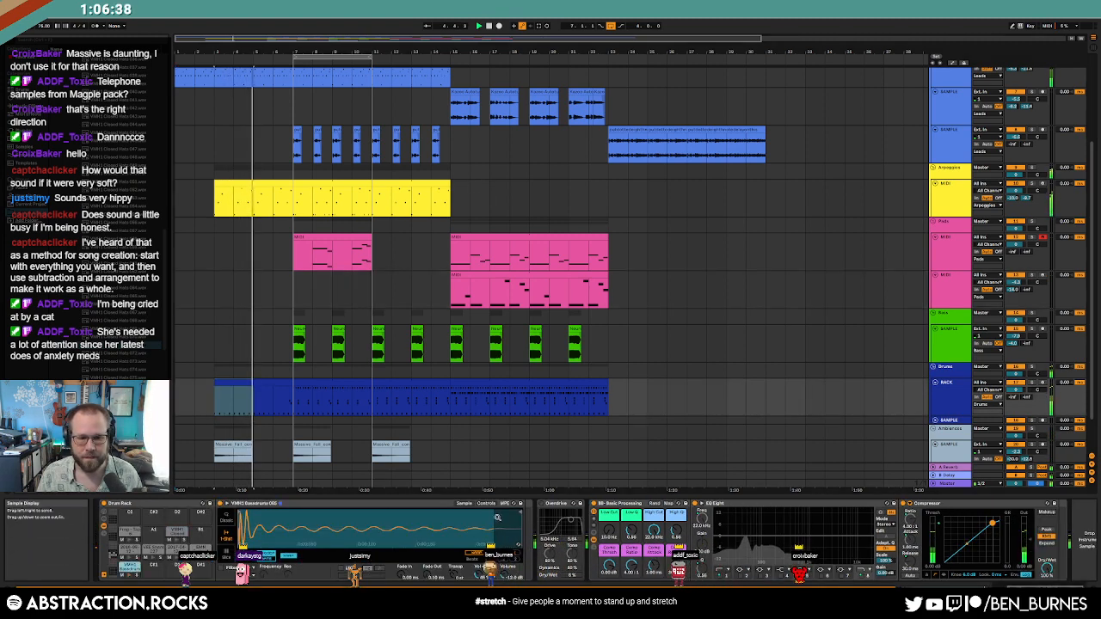
drag(521, 513, 440, 513)
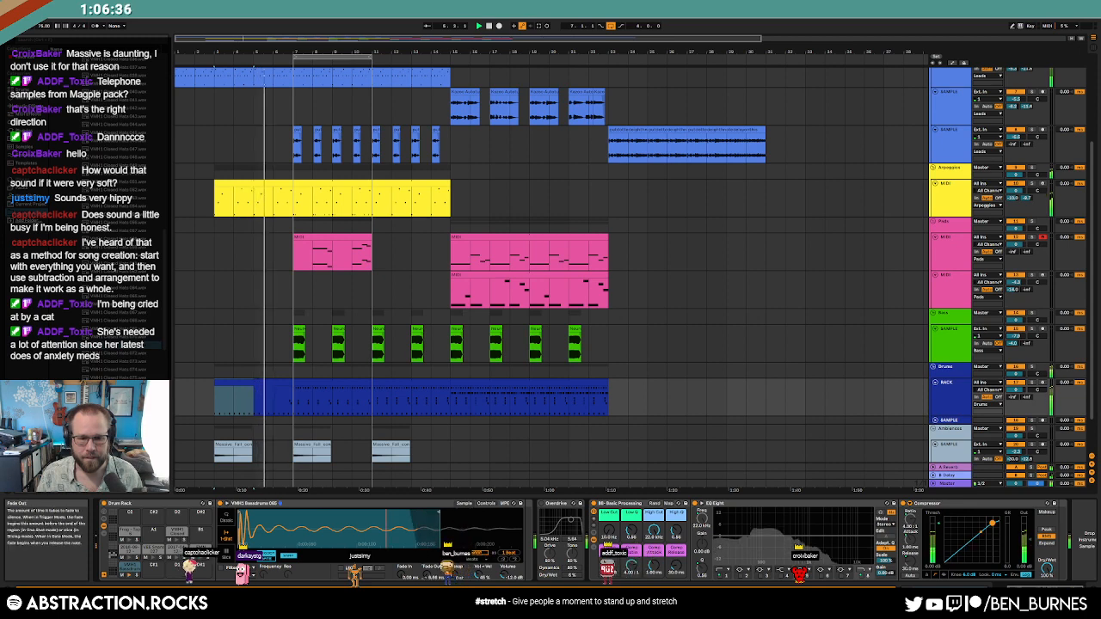
drag(432, 577, 432, 558)
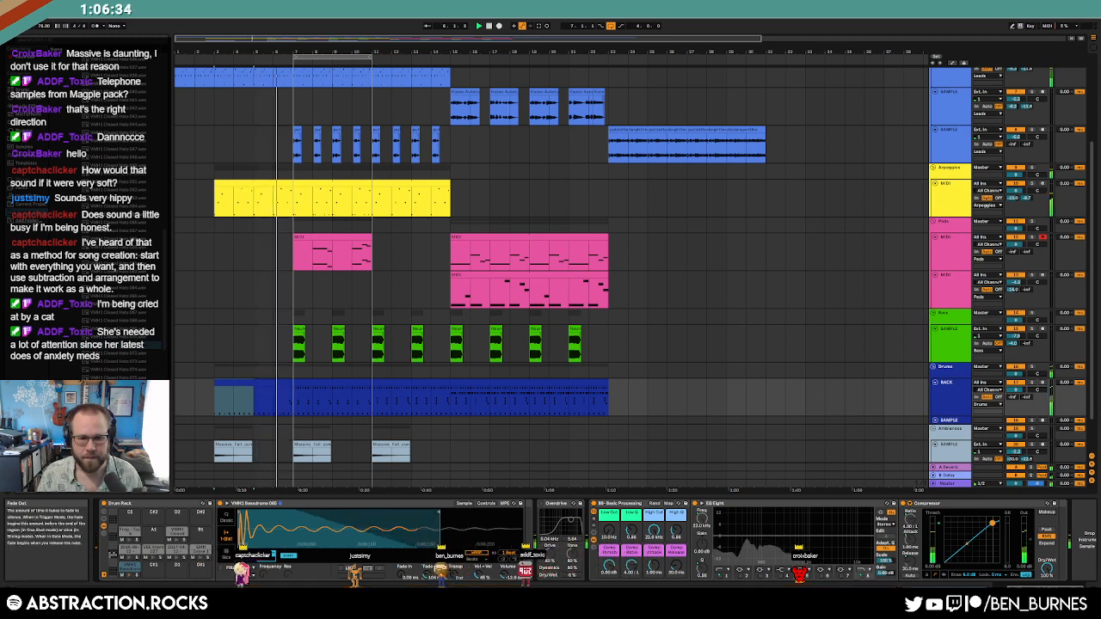
key(shift+Tab)
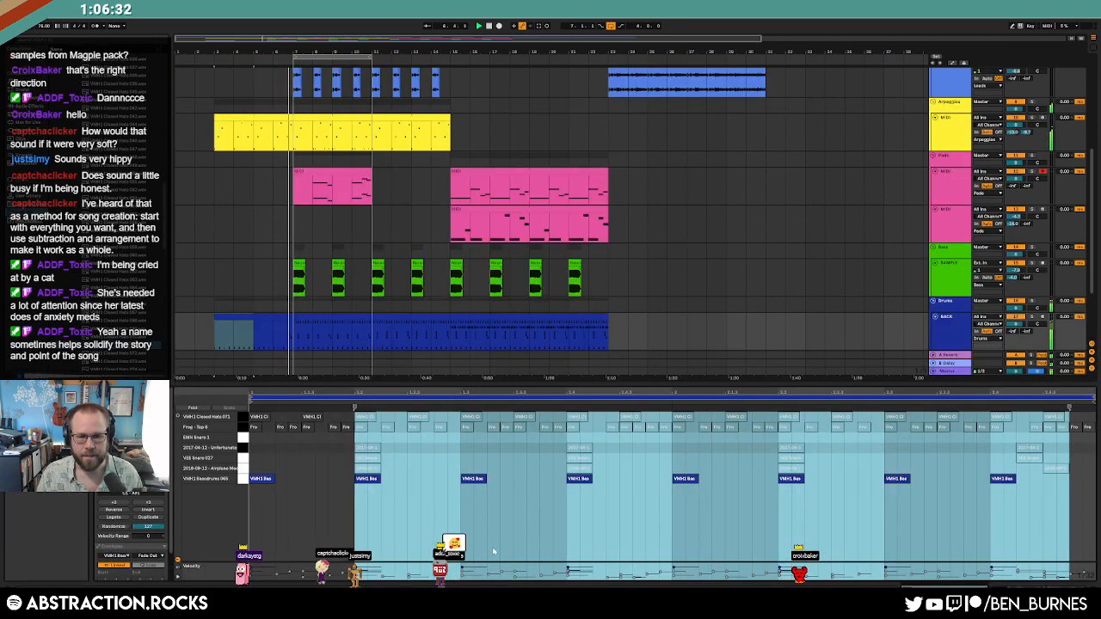
key(shift+Tab)
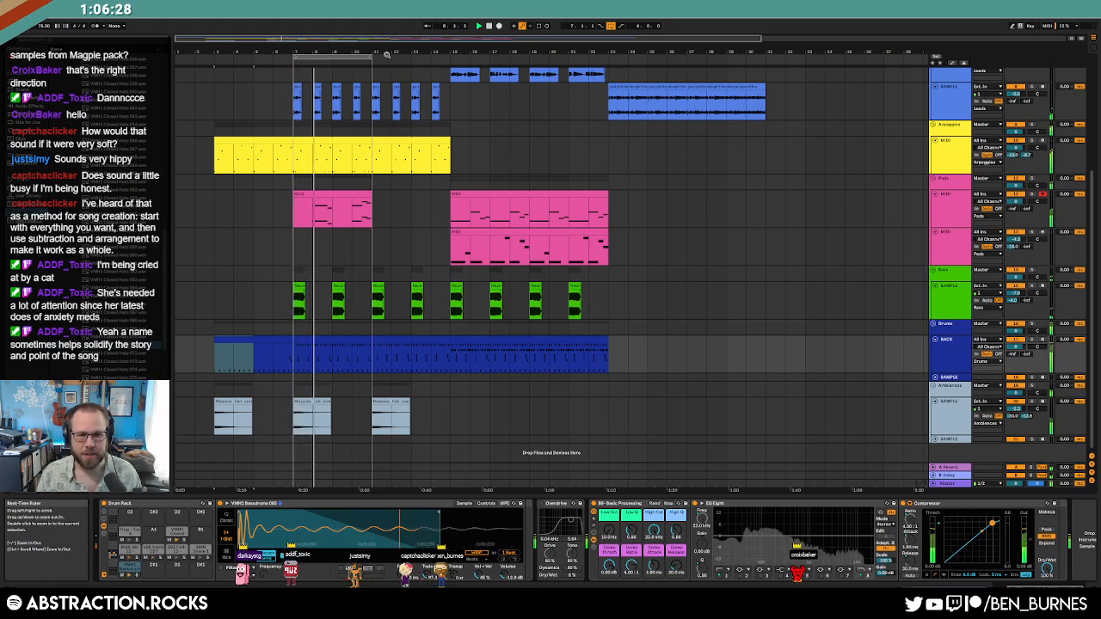
Step: Extend the arrangement loop to bar 15 and duplicate the first pad clip into bars 11 to 15
drag(368, 57, 450, 56)
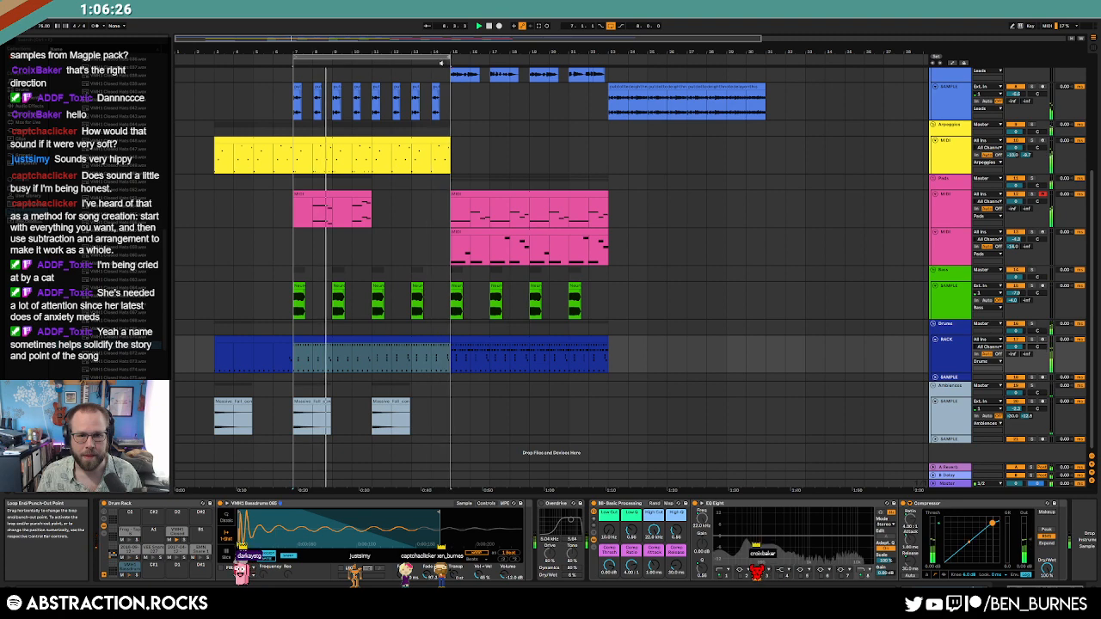
drag(347, 194, 426, 204)
Step: Record a MIDI melody on the second pad track leading into bar 11 and ending at bar 15
click(380, 244)
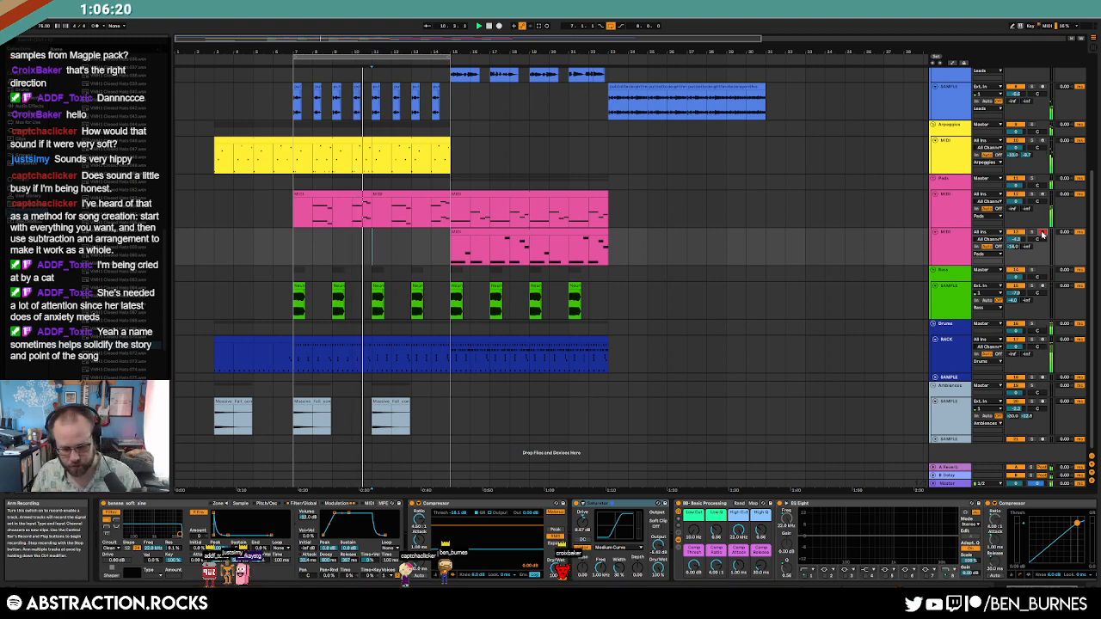
key(F9)
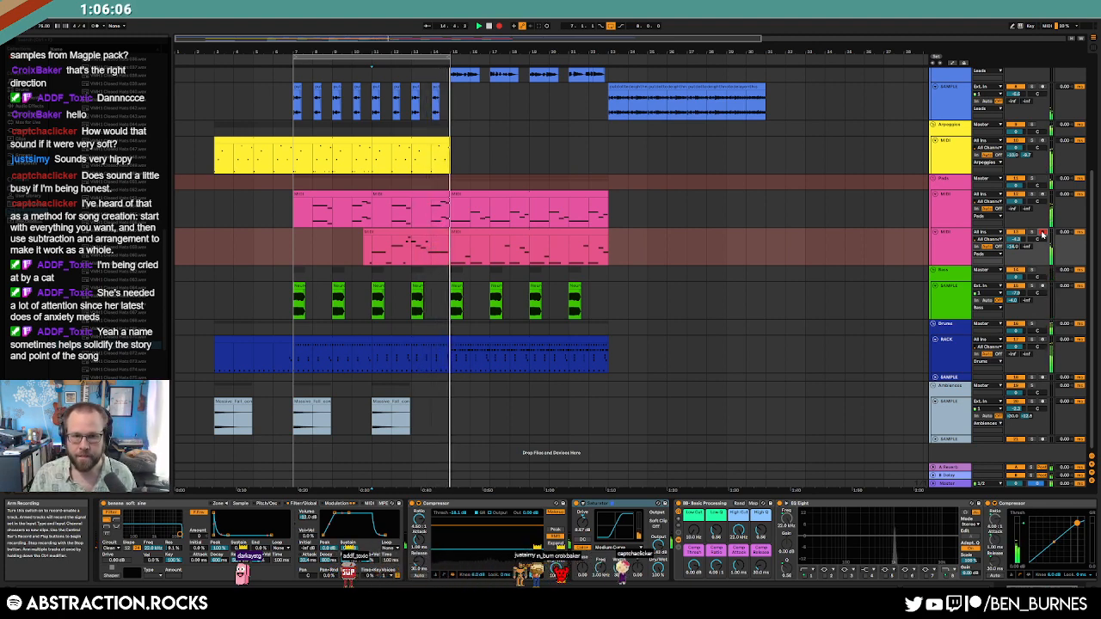
click(1043, 233)
Step: Lower the recorded melody's short last F4 to D#4 and nudge the run of short notes slightly later
double_click(431, 232)
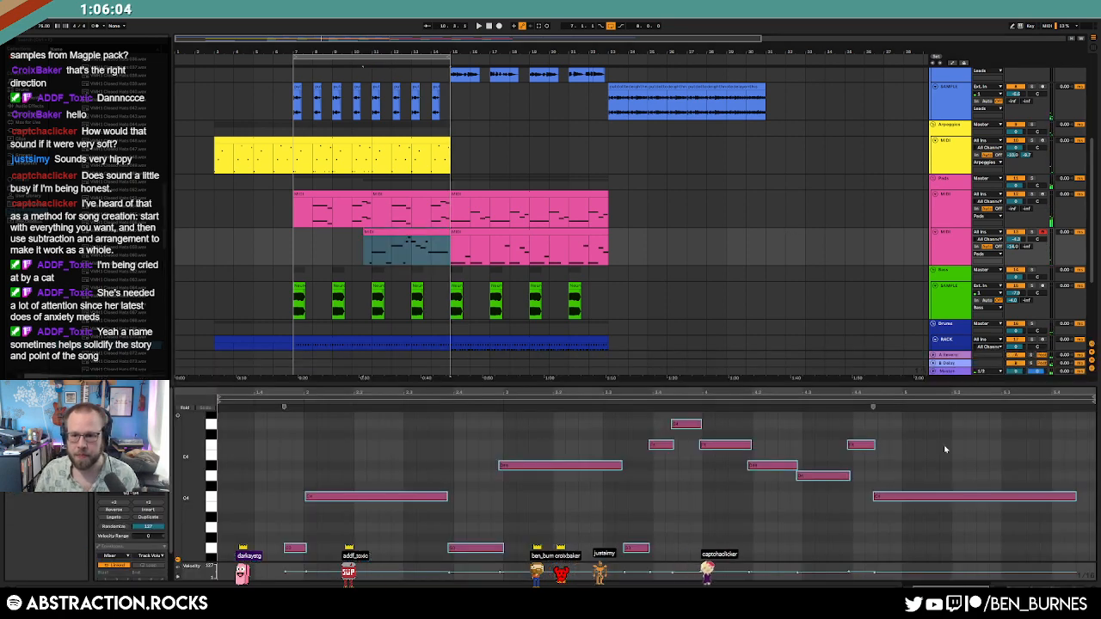
click(861, 445)
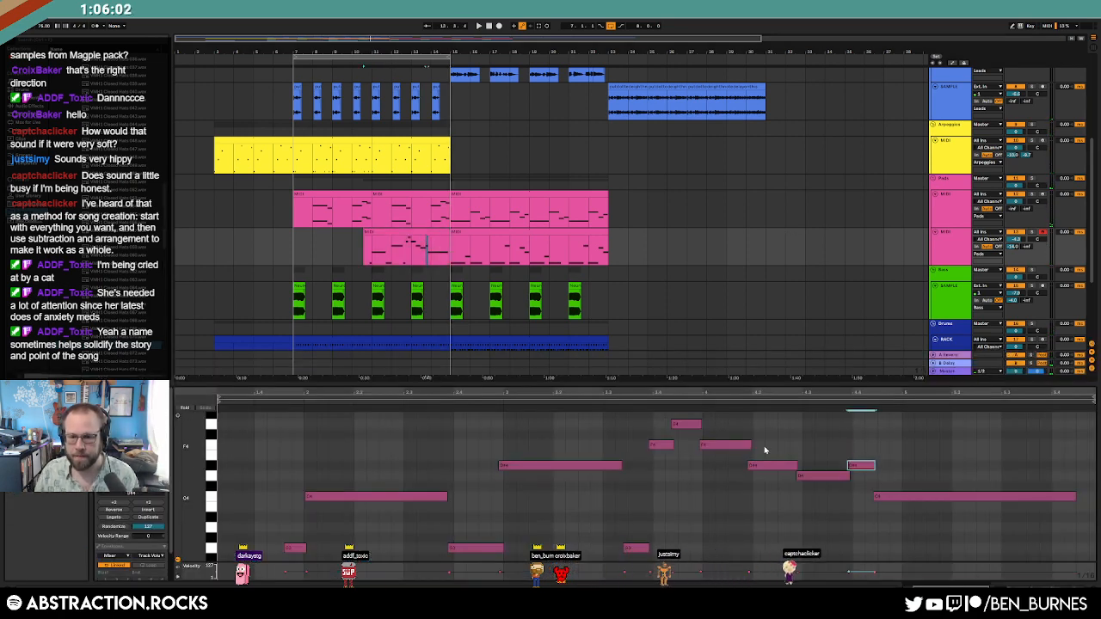
drag(780, 451, 859, 508)
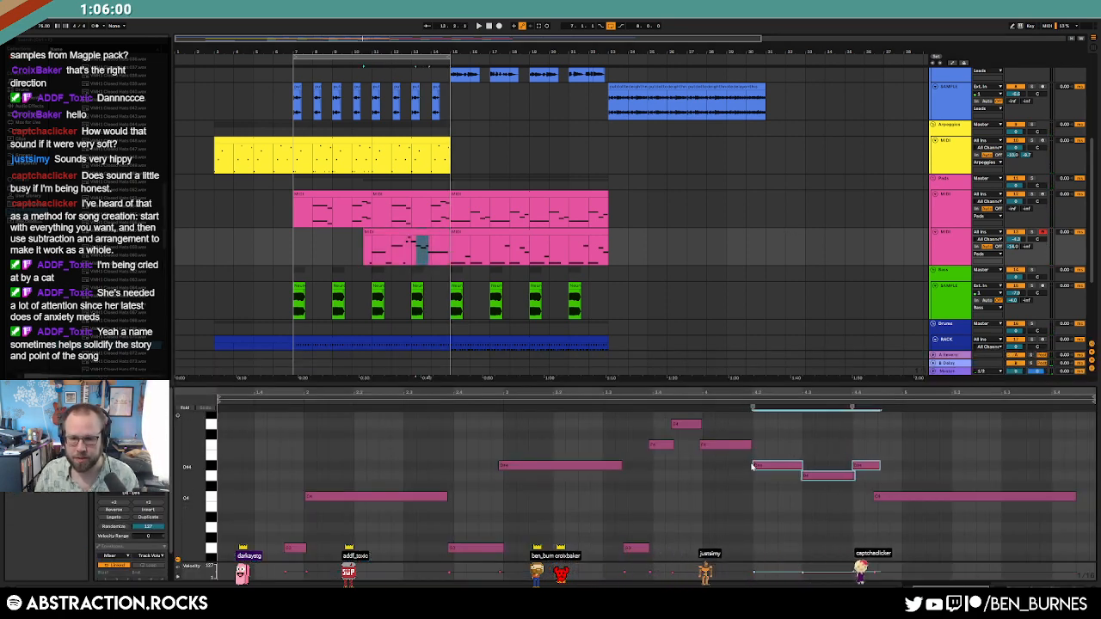
click(865, 466)
drag(728, 444, 666, 458)
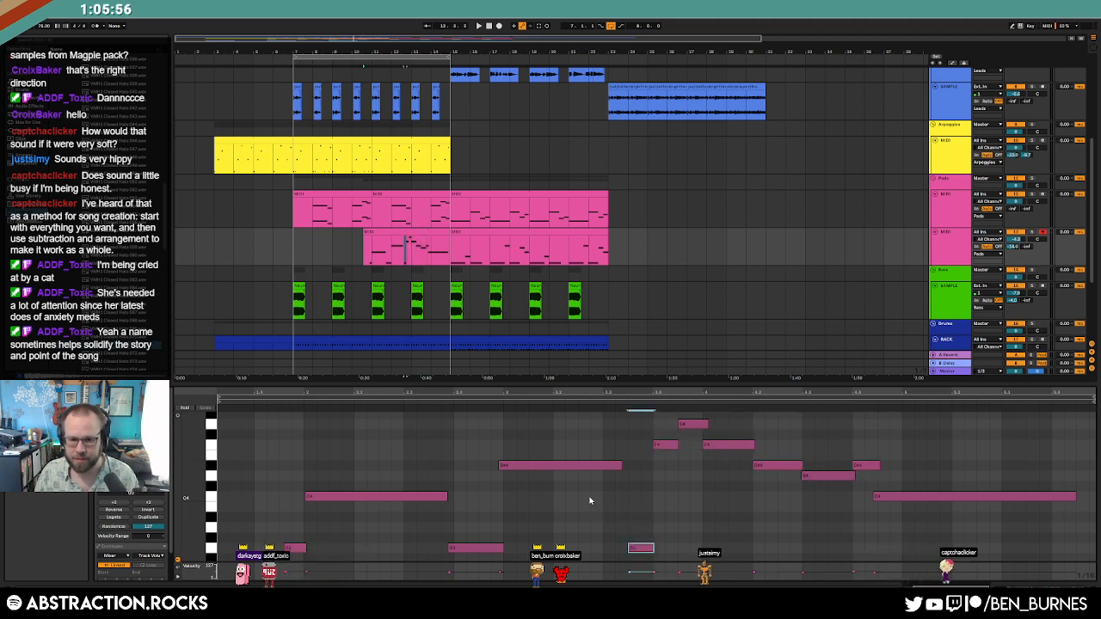
Step: Shift the first long D#4 and the second G3 slightly later, and the opening G3 and first C4 slightly earlier
drag(521, 455, 541, 487)
drag(449, 531, 465, 558)
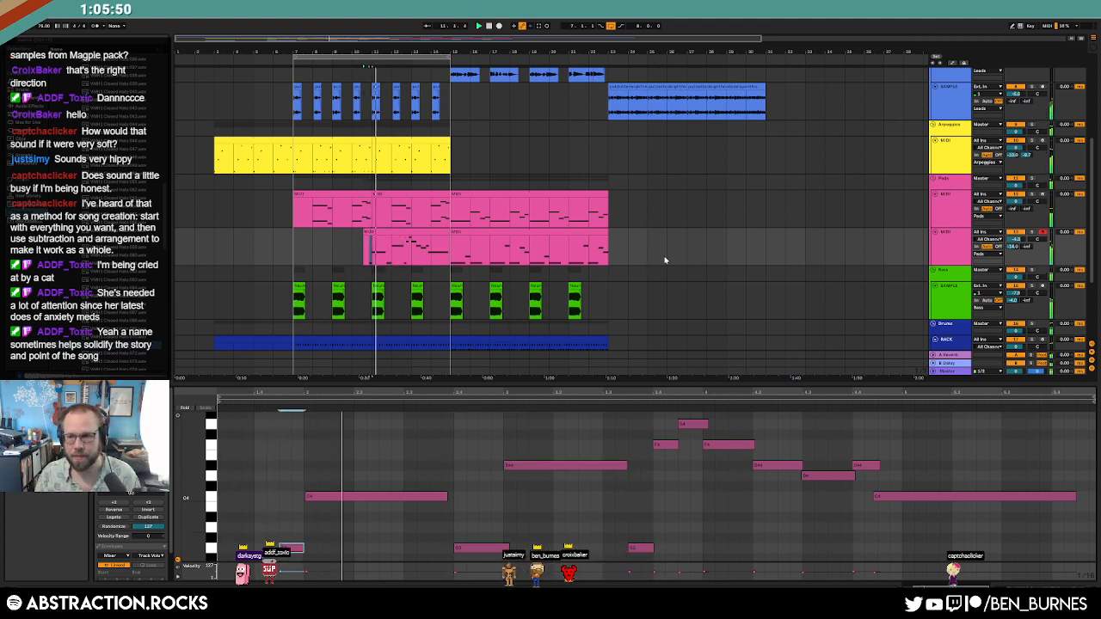
drag(297, 532, 319, 493)
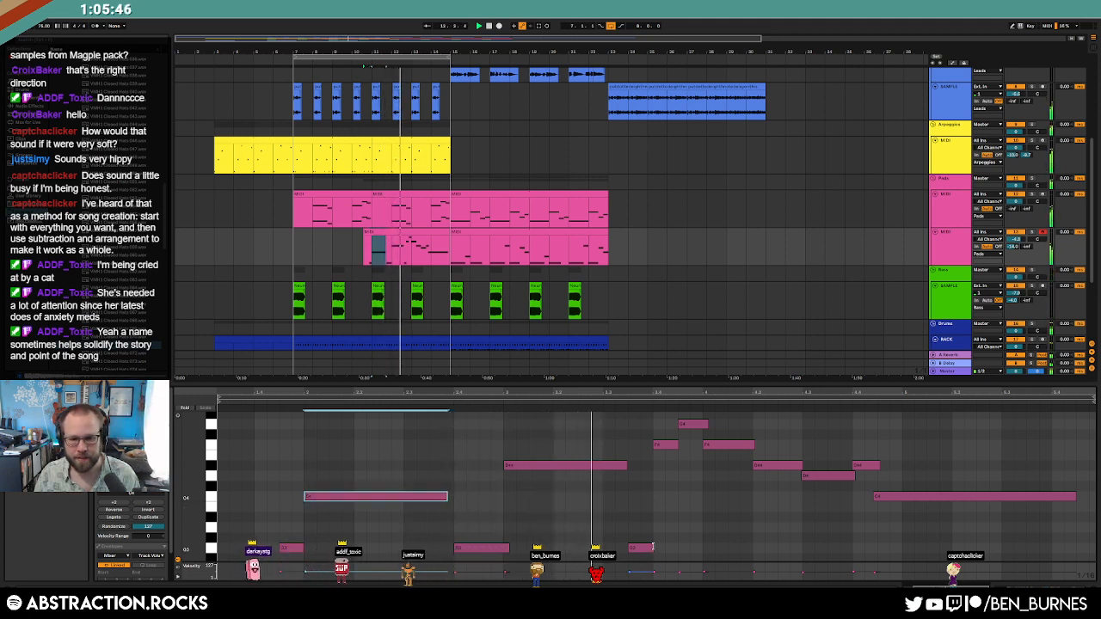
Step: Move the melody's last D#4 and final long C4 later, and shorten that D#4 from its start
click(645, 549)
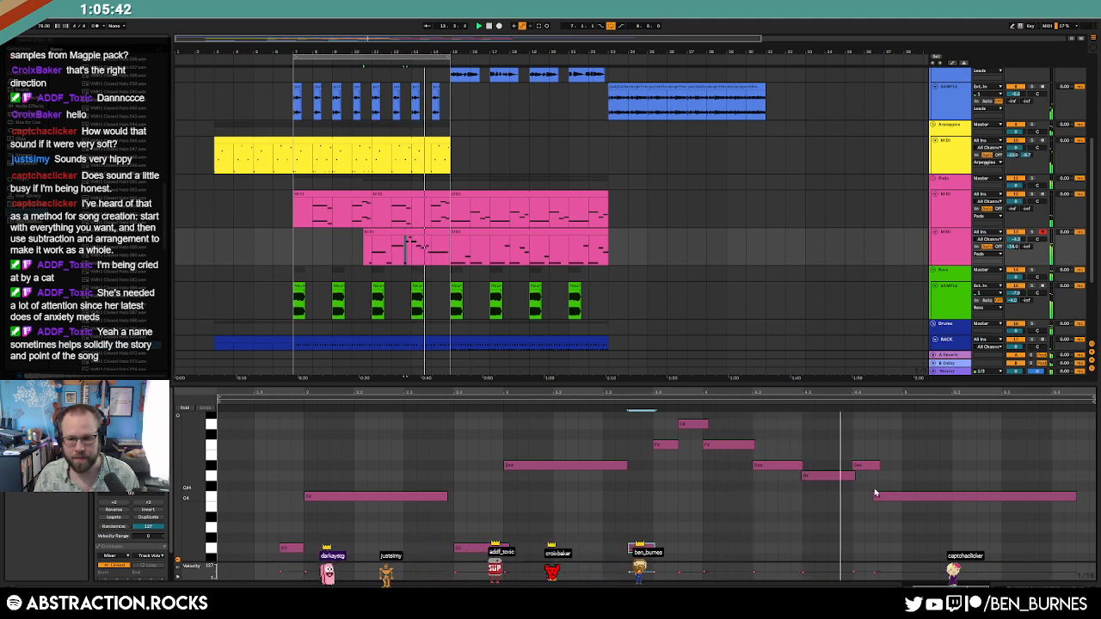
drag(866, 467, 901, 499)
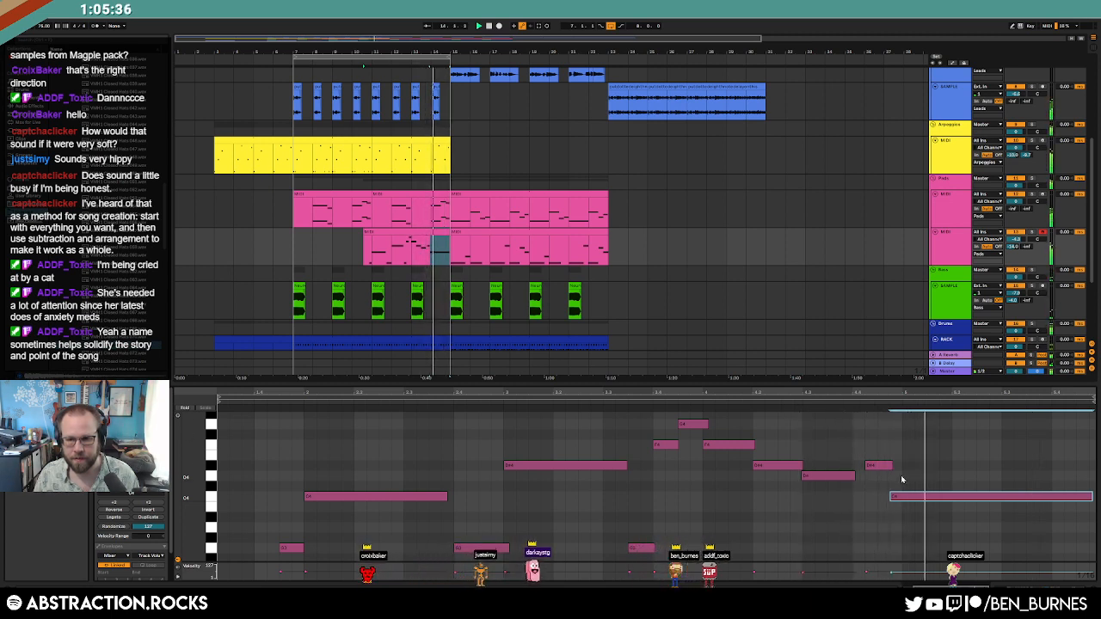
drag(877, 466, 890, 466)
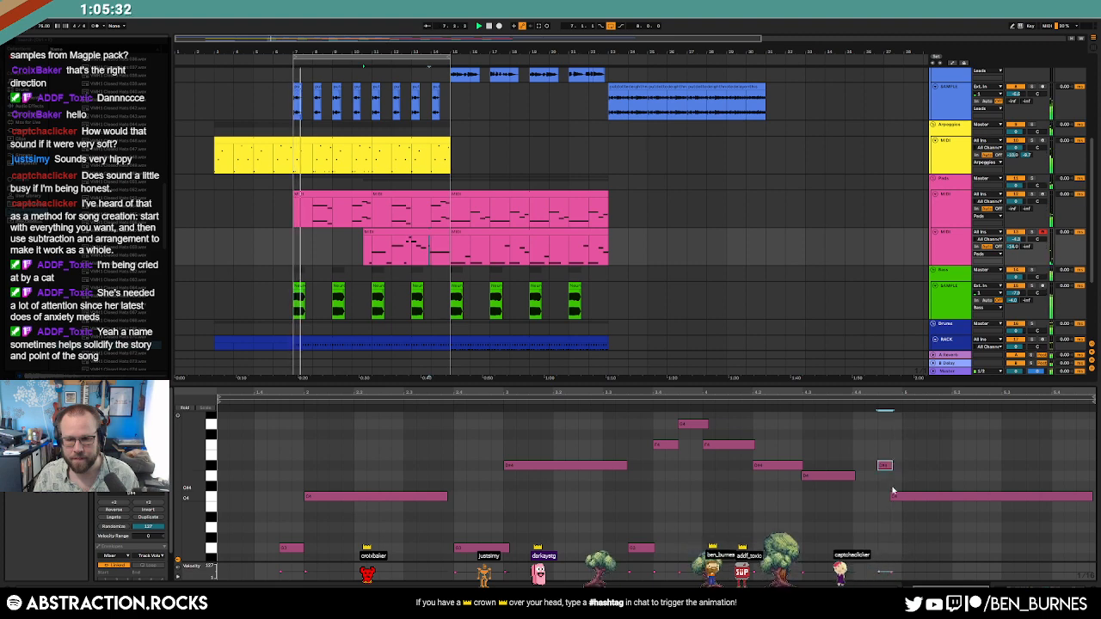
Step: Stop playback and move both pad clips from bar 15 to start at bar 23
click(697, 349)
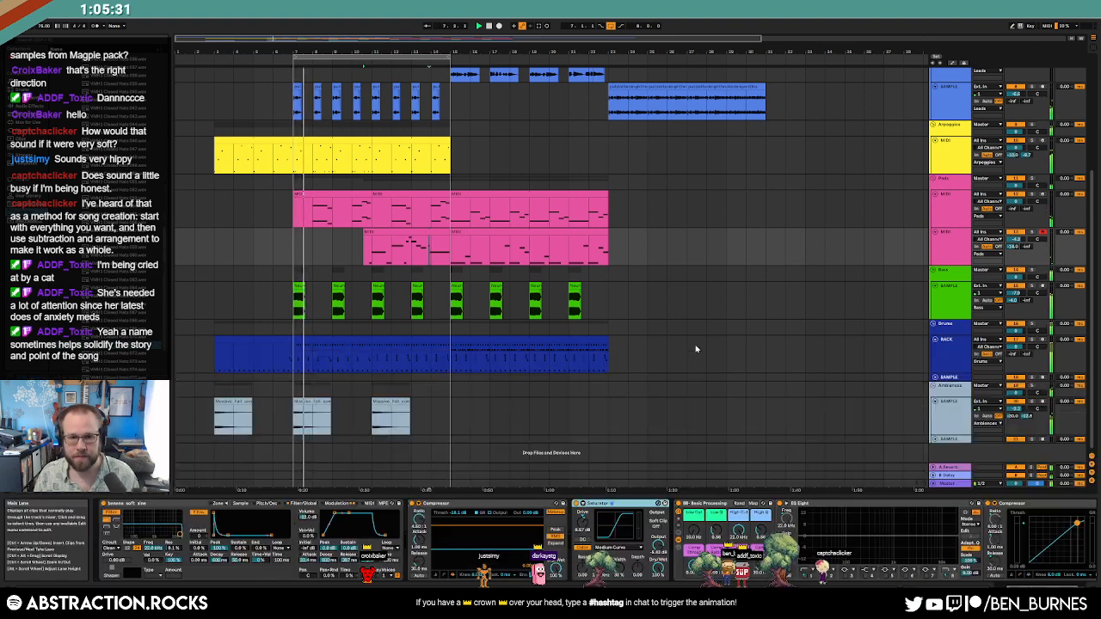
key(space)
click(469, 195)
shift+click(469, 232)
drag(469, 195, 626, 207)
scroll(564, 306, up, 2)
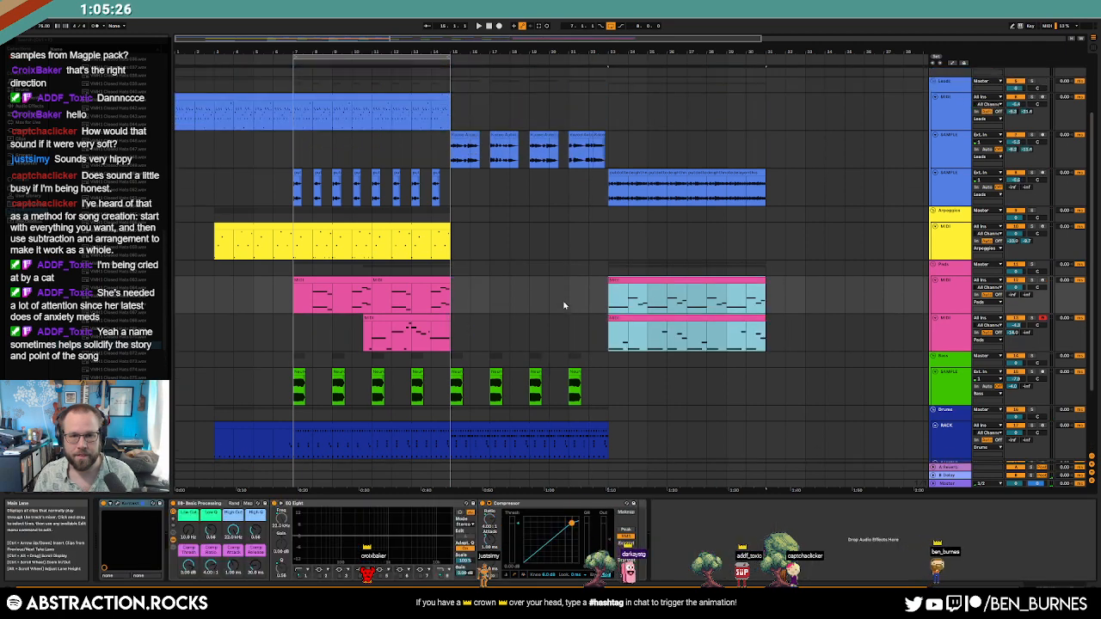
scroll(564, 306, up, 1)
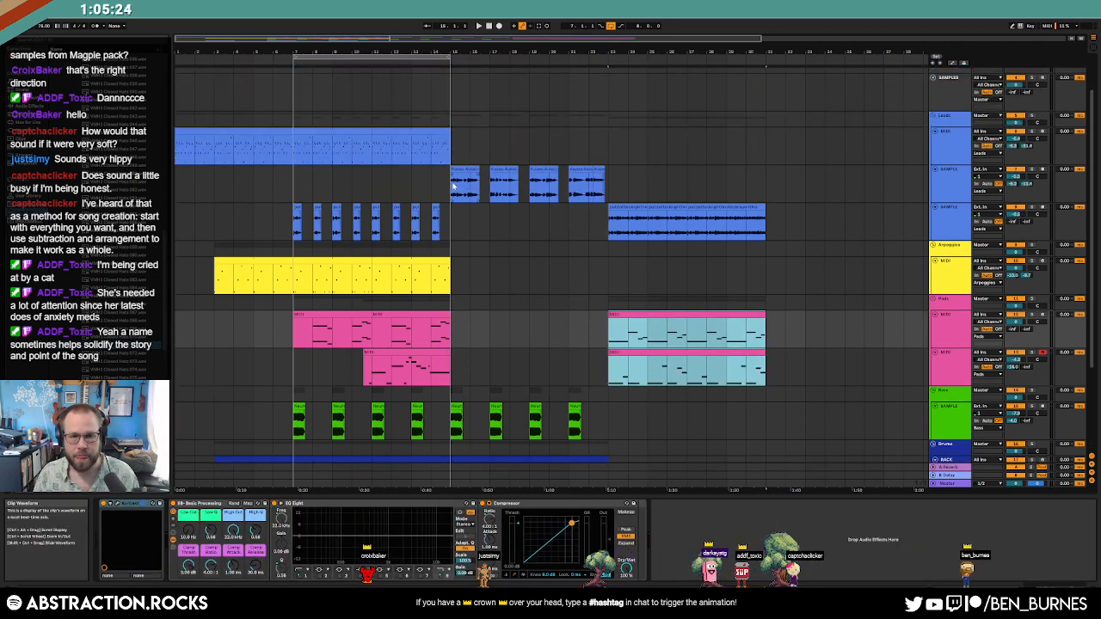
Step: Shift the lead sample clips starting at bar 15 and the long sample clip at bar 23 eight bars later
mouse_move(453, 185)
mouse_down()
mouse_move(629, 183)
mouse_move(616, 211)
mouse_move(814, 221)
mouse_move(798, 222)
mouse_up()
key(ctrl+d)
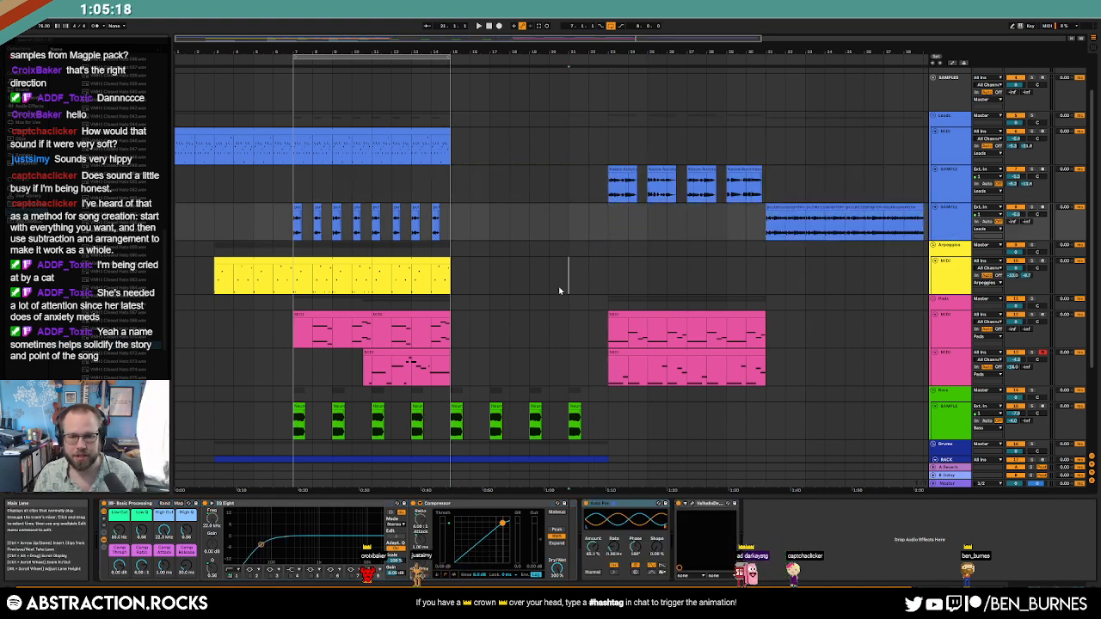
Step: Copy the ambience sample clip from bar 11 to bar 15
click(568, 276)
scroll(497, 356, down, 3)
scroll(494, 368, down, 1)
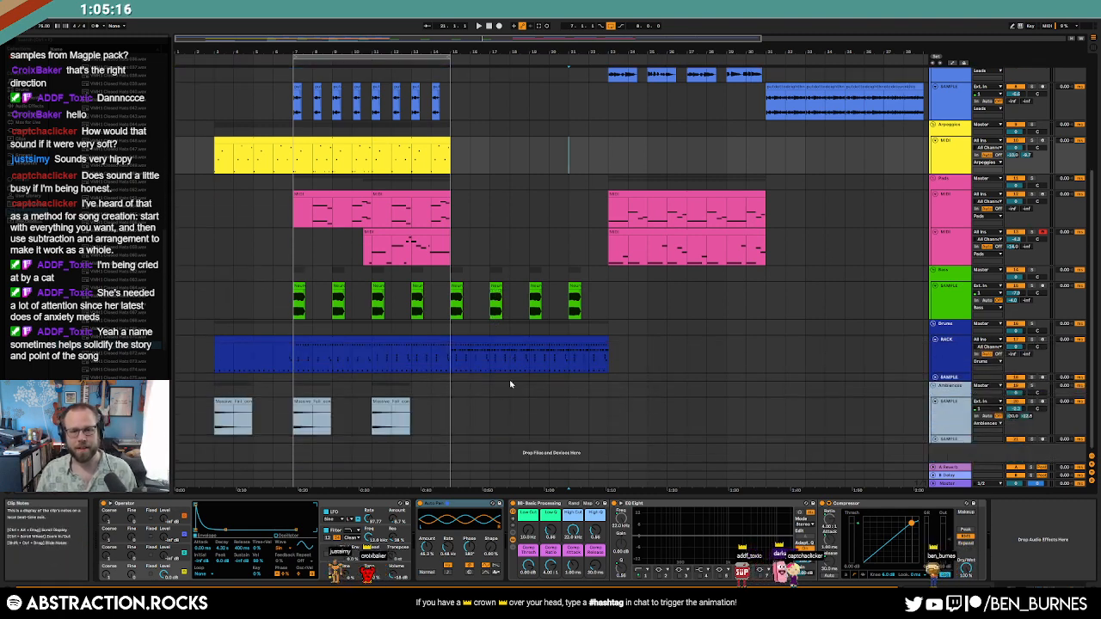
drag(380, 402, 460, 411)
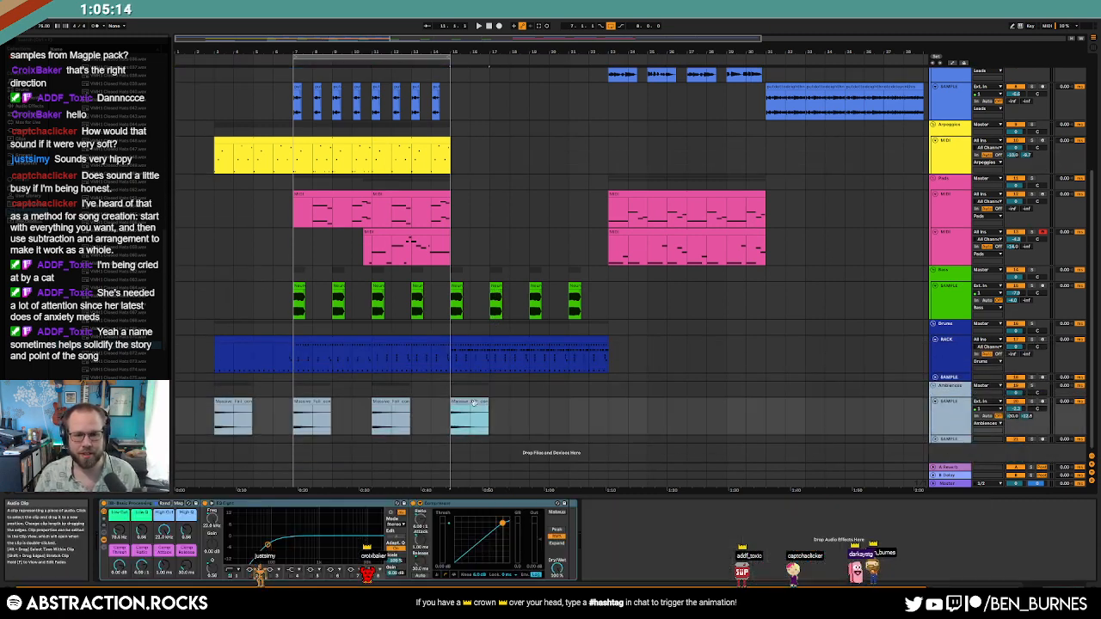
Step: Extend the arpeggio part from bar 15 to bar 19
click(481, 355)
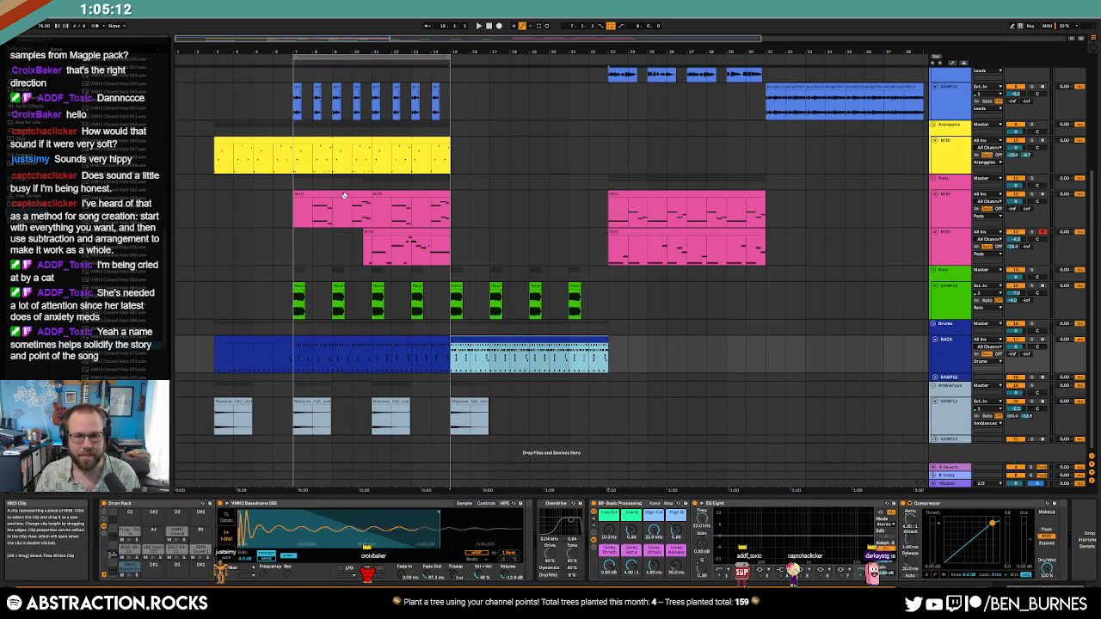
click(448, 232)
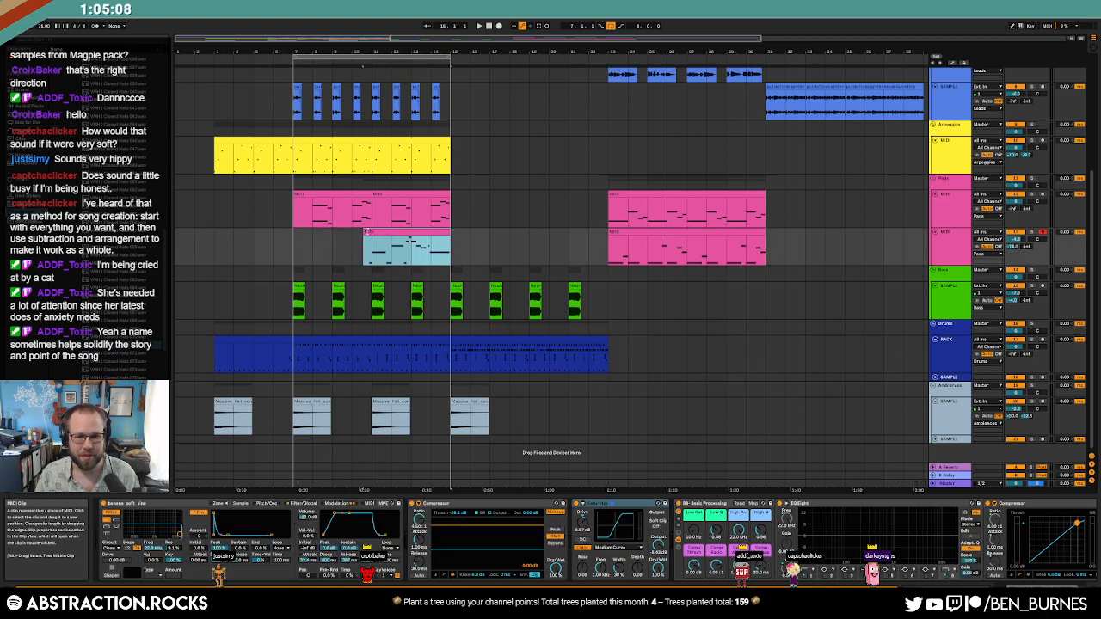
drag(449, 157, 538, 156)
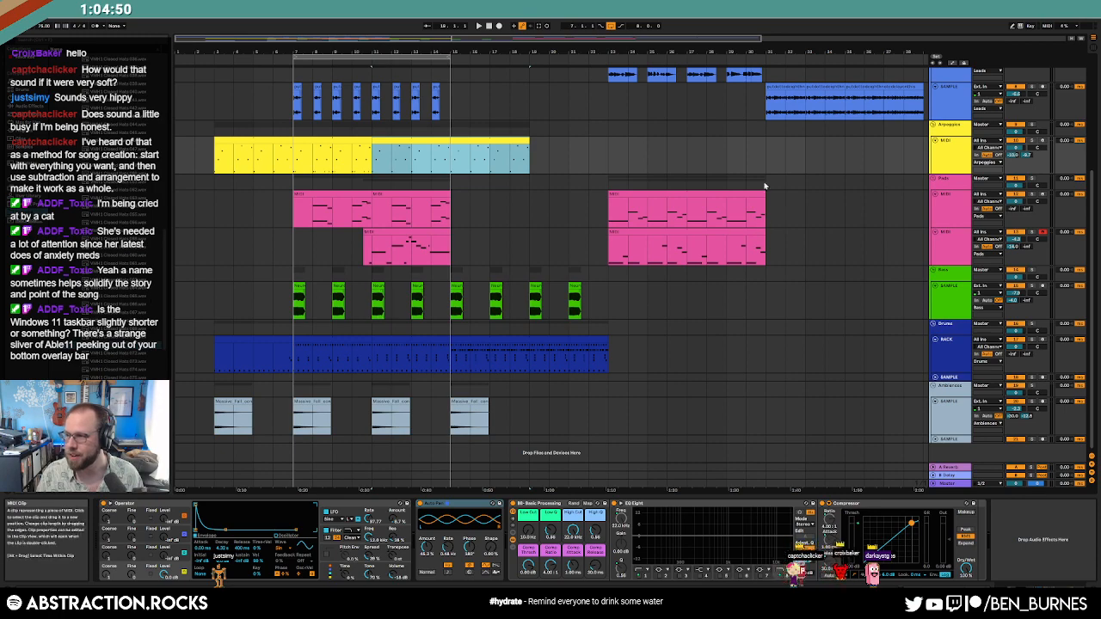
click(1072, 7)
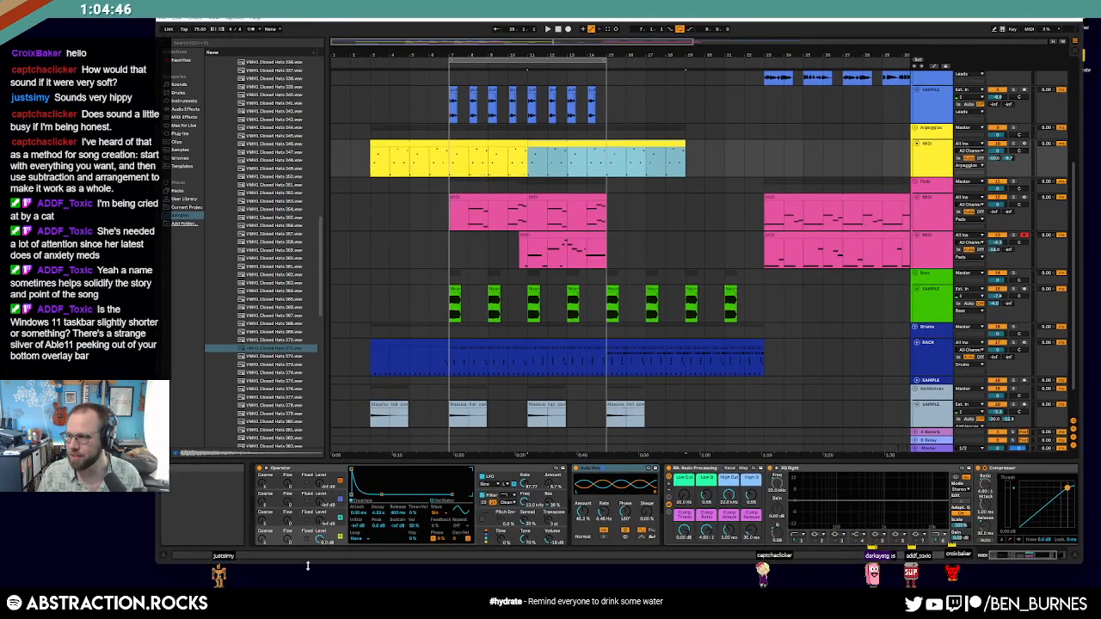
drag(551, 10, 501, 0)
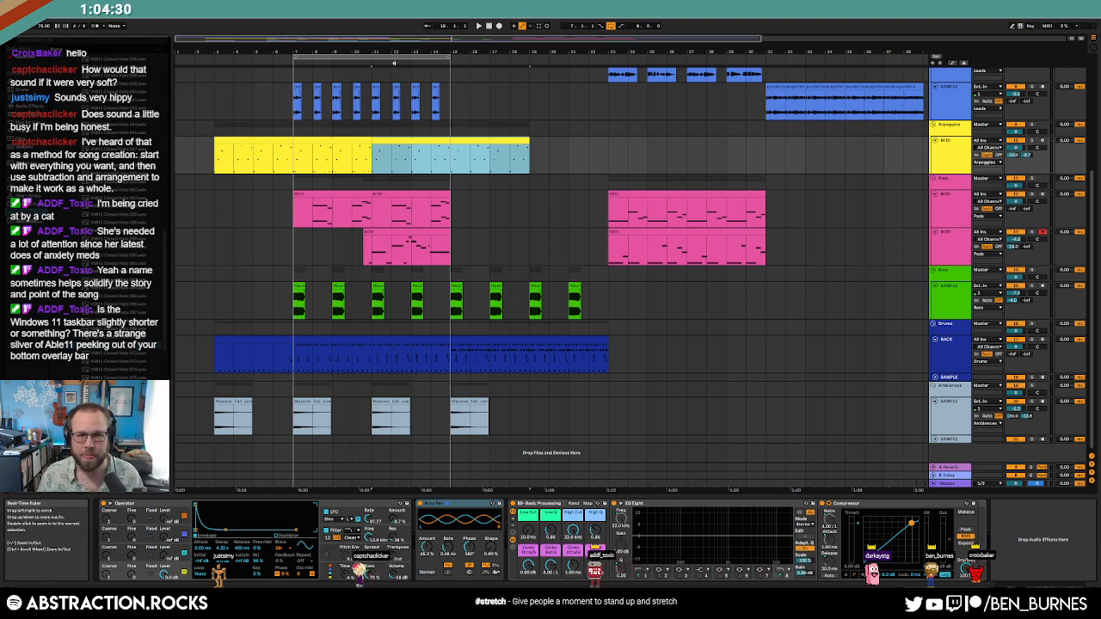
Step: Start playback from around bar 12 and set the loop to the arpeggio's bars 15 to 19
click(394, 63)
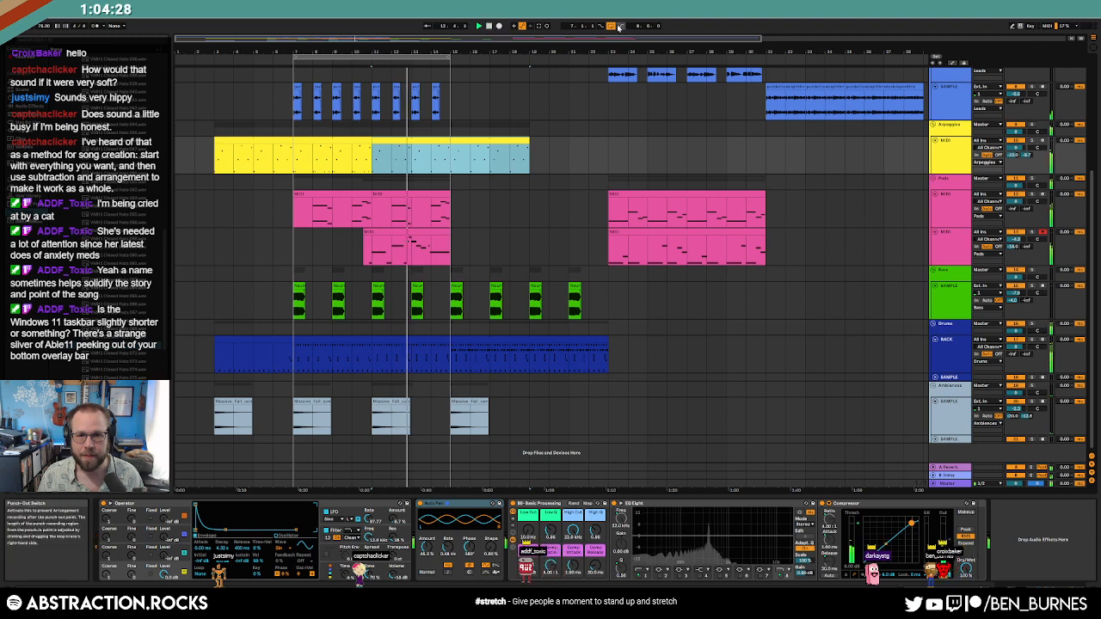
drag(453, 155, 516, 161)
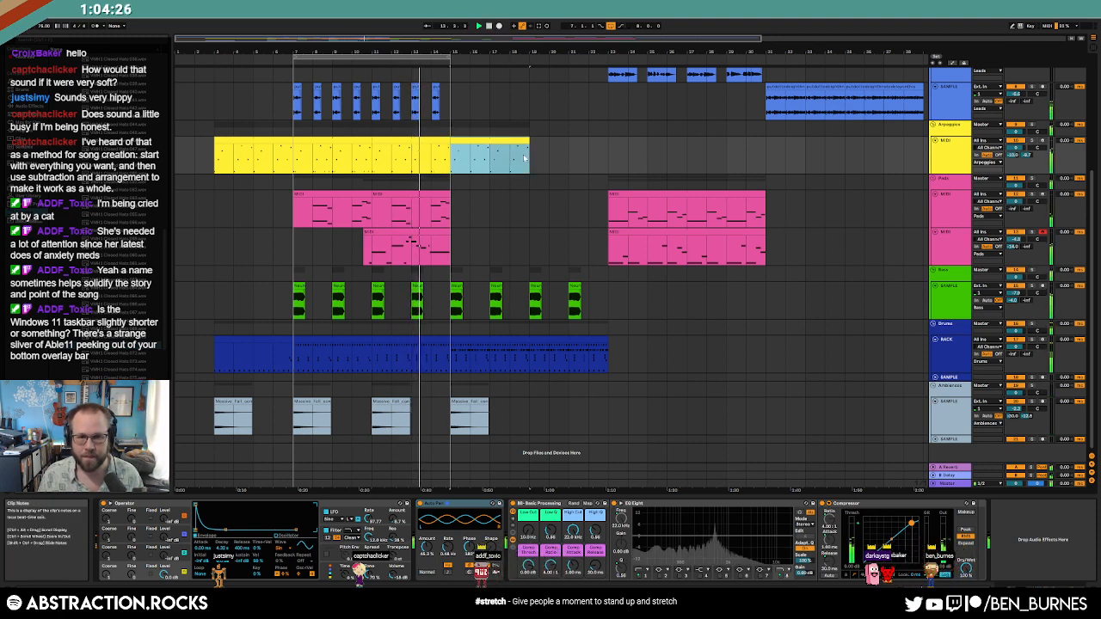
key(ctrl+l)
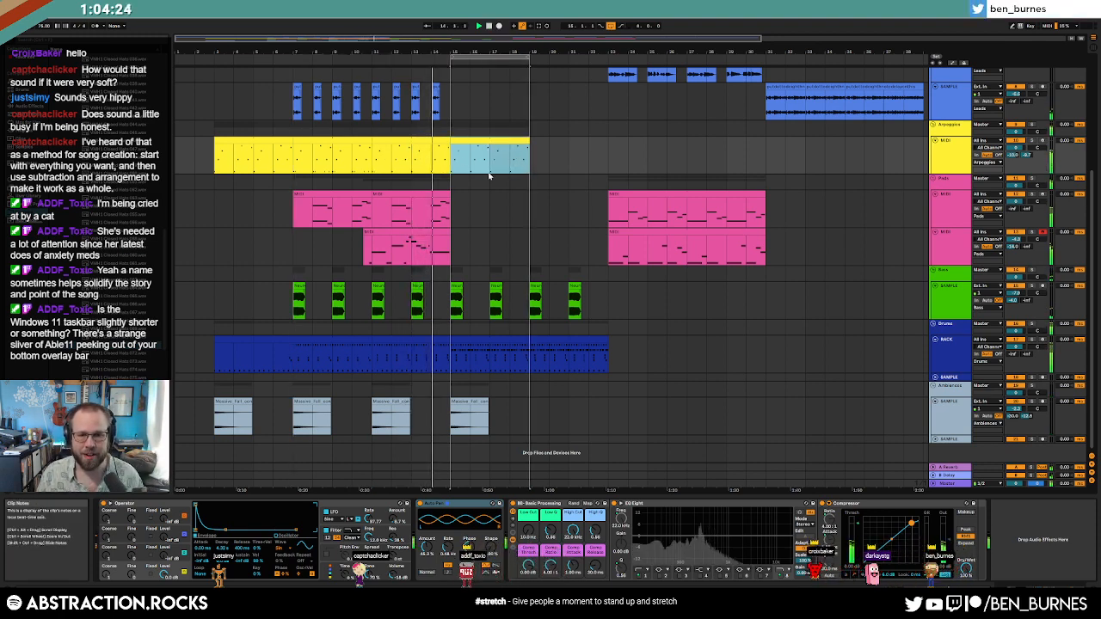
Step: Duplicate the short lead sample clips of bars 11 to 15 into bars 15 to 19
scroll(503, 207, up, 5)
scroll(499, 225, up, 1)
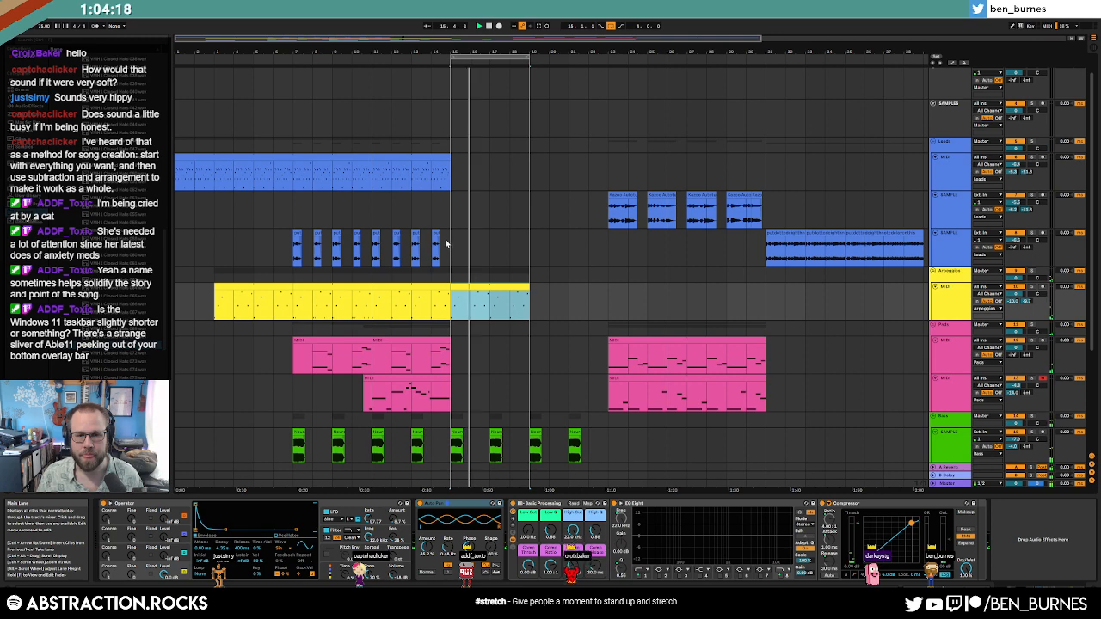
drag(446, 244, 373, 247)
key(ctrl+d)
Step: Open the drum notes for bars 15 to 19, select the 2017-04-12 sample's lane, and return to the device view
scroll(465, 337, down, 4)
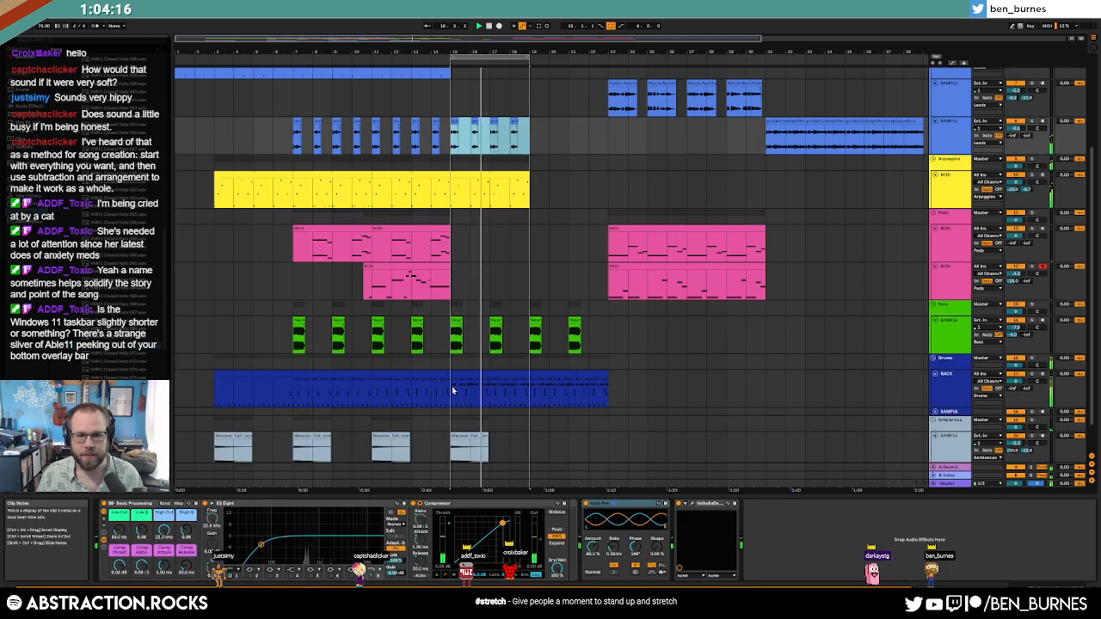
drag(452, 391, 529, 396)
double_click(515, 376)
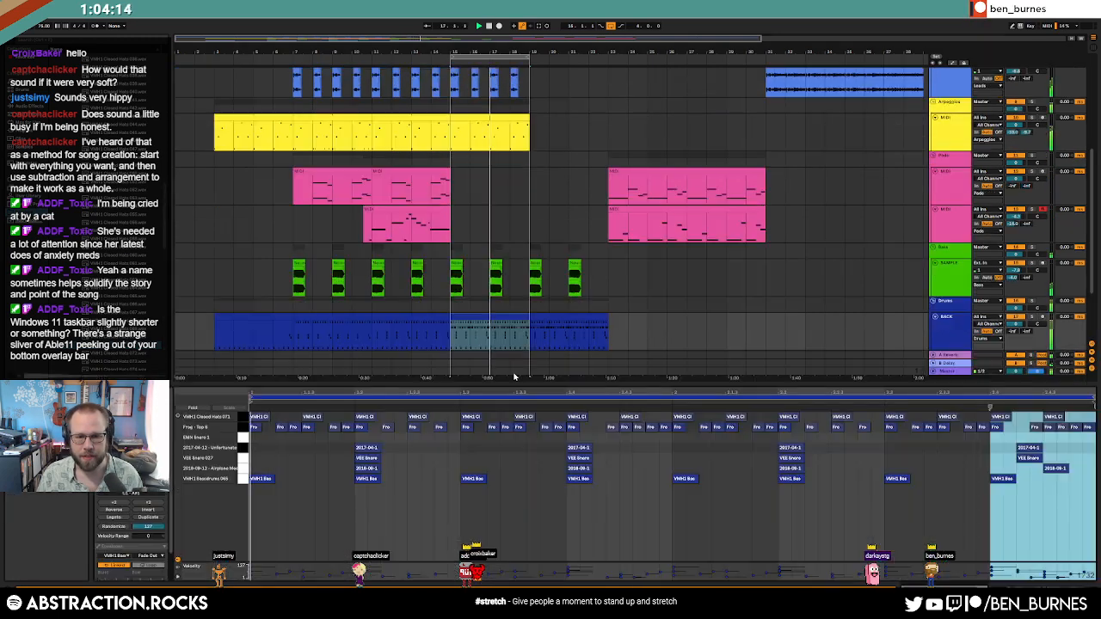
click(244, 449)
key(shift+Tab)
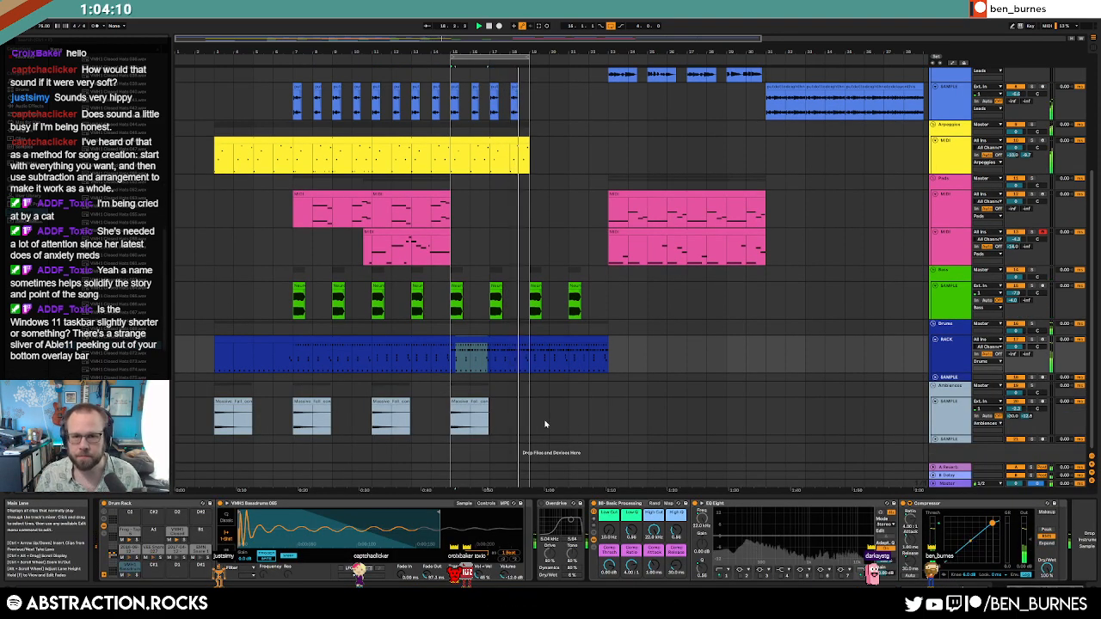
Step: Extend the last short lead sample clip to about beat 4 of bar 18 and play the section
scroll(514, 162, up, 2)
scroll(514, 162, up, 2)
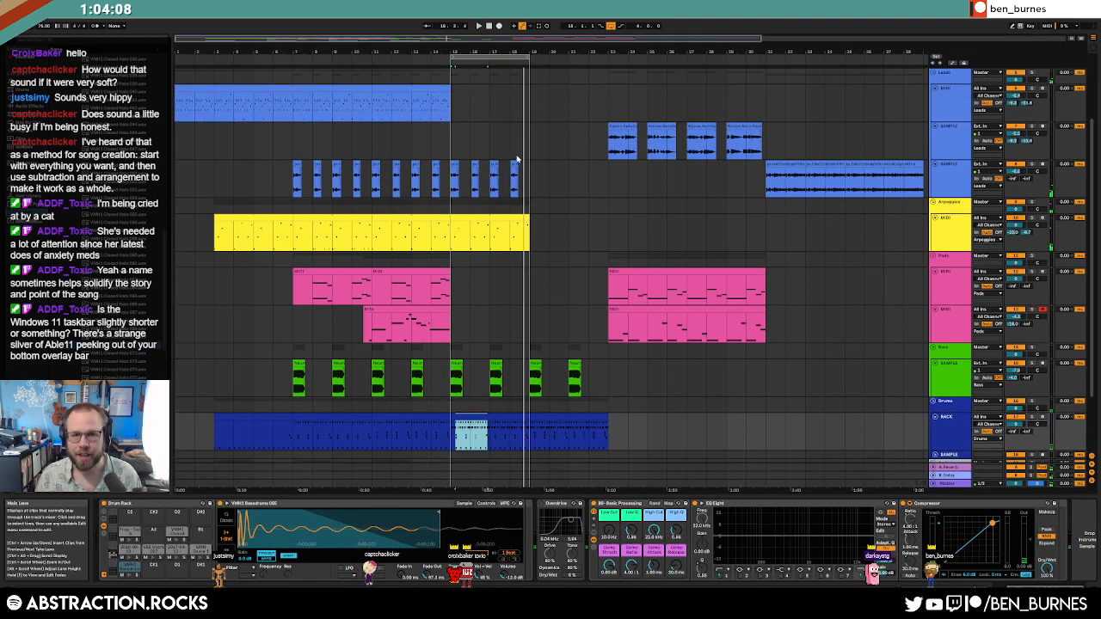
ctrl+scroll(516, 176, up, 3)
drag(530, 184, 546, 182)
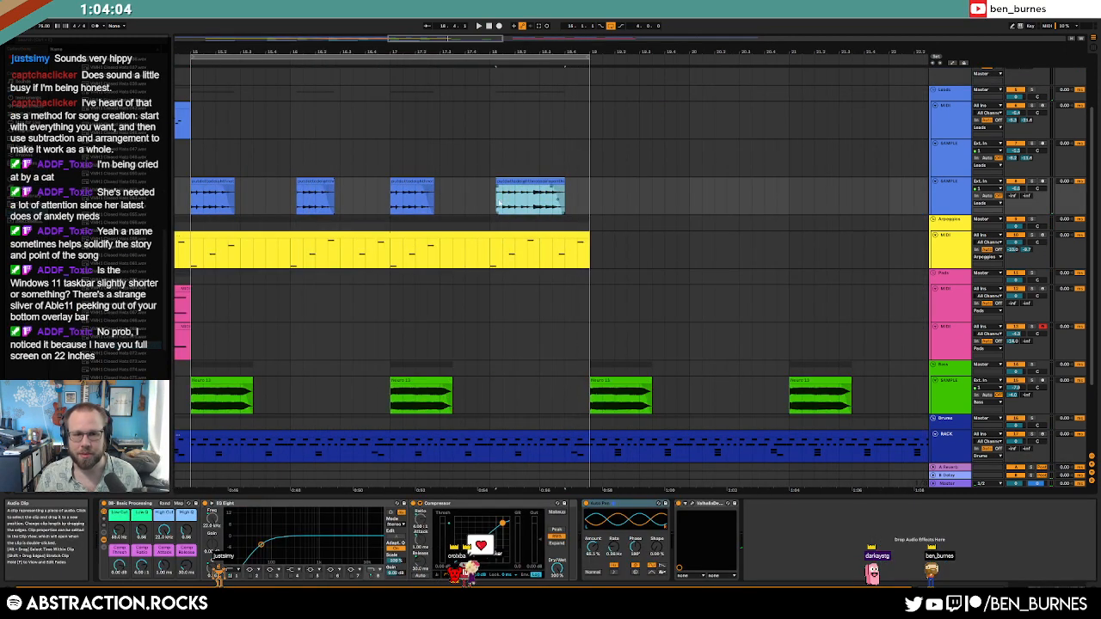
ctrl+scroll(309, 203, down, 3)
key(space)
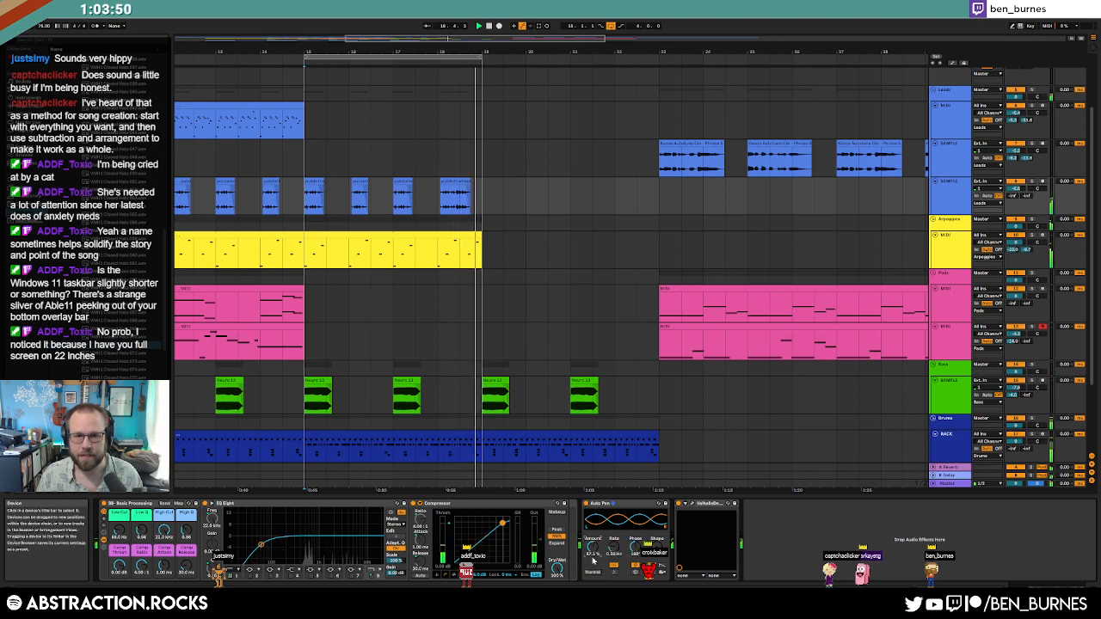
Step: Select the arpeggio in bars 15 to 19 while auditioning the loop
click(309, 249)
drag(308, 248, 485, 250)
scroll(331, 264, down, 3)
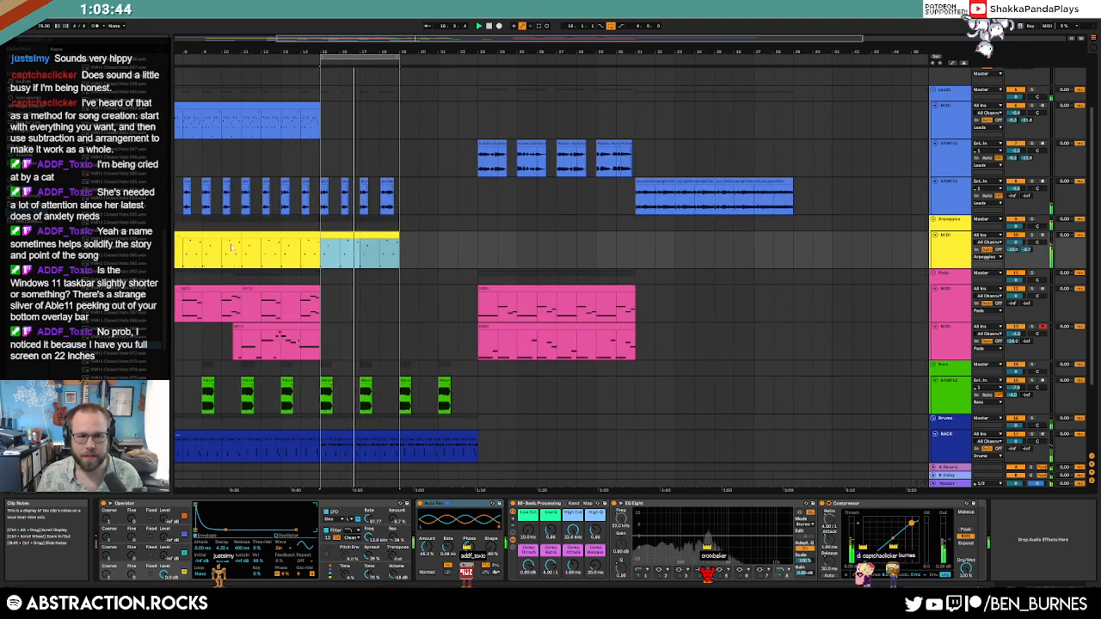
click(335, 245)
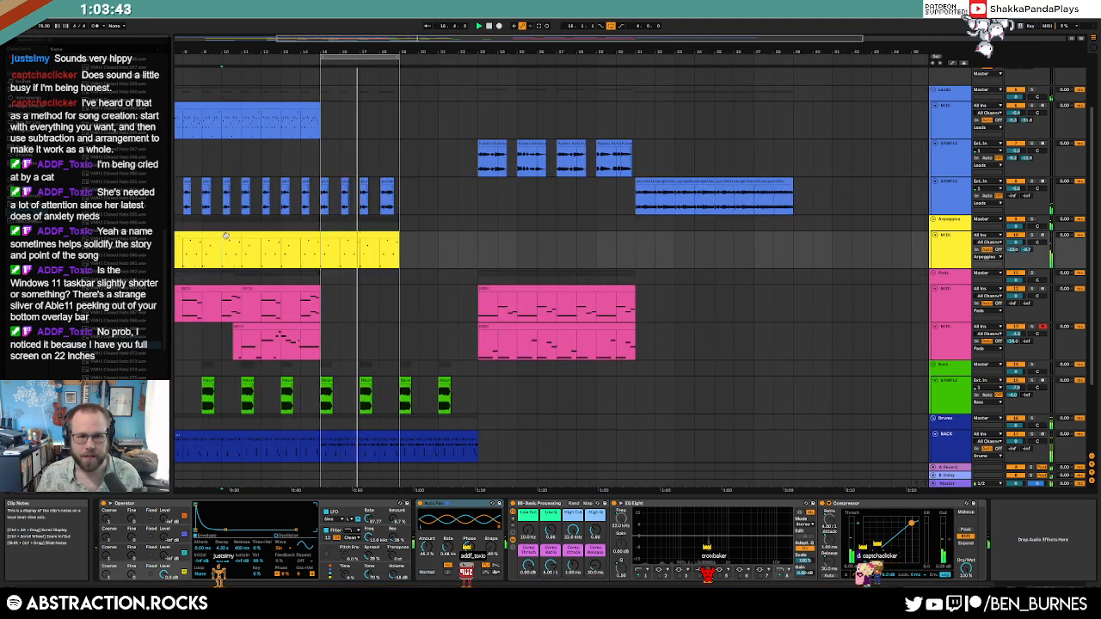
click(349, 245)
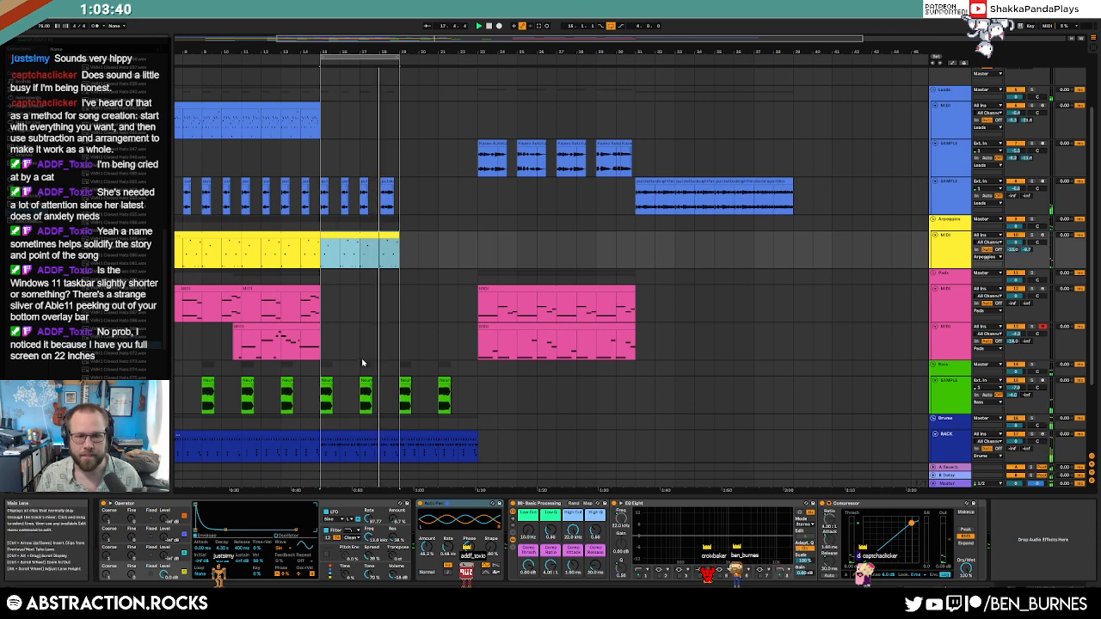
Step: Arm the first pad track and record a MIDI chord part over bars 15 to 19
scroll(364, 378, down, 2)
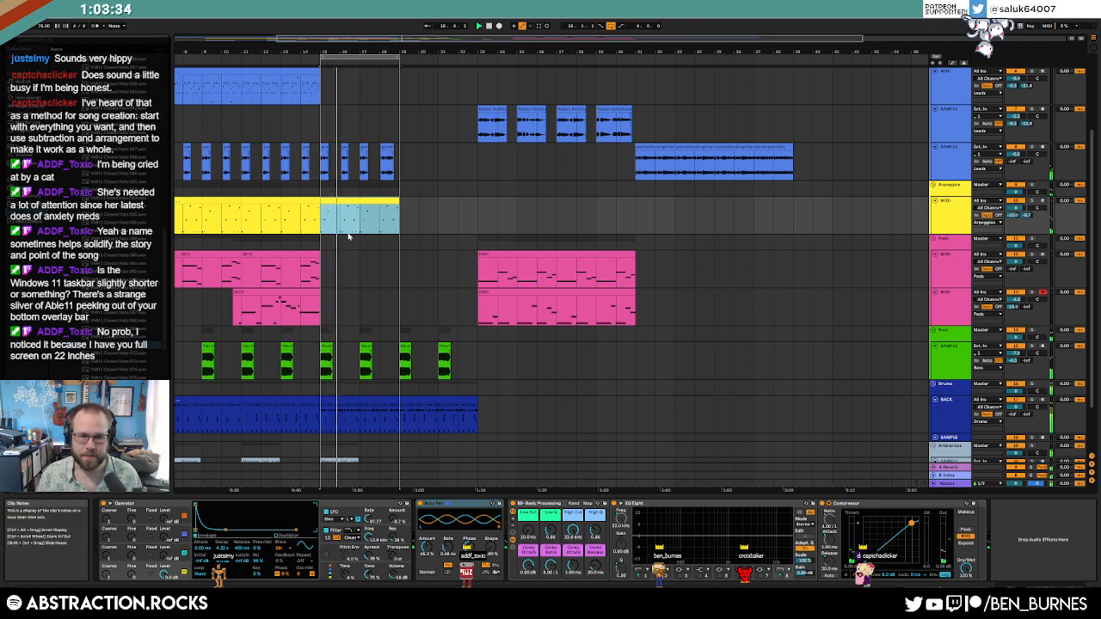
click(324, 276)
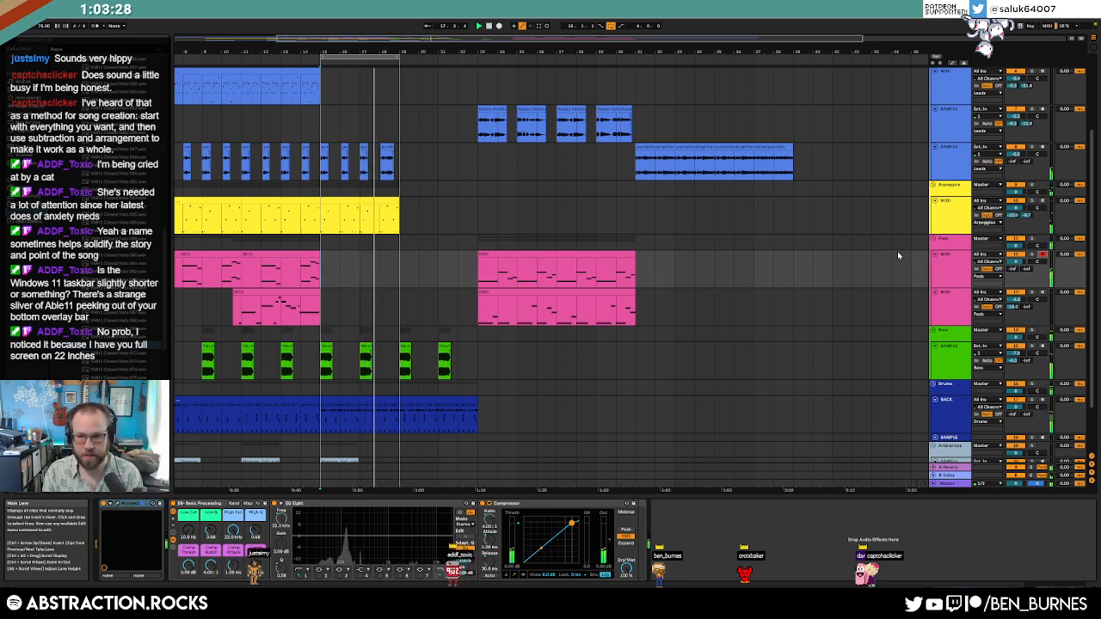
click(501, 26)
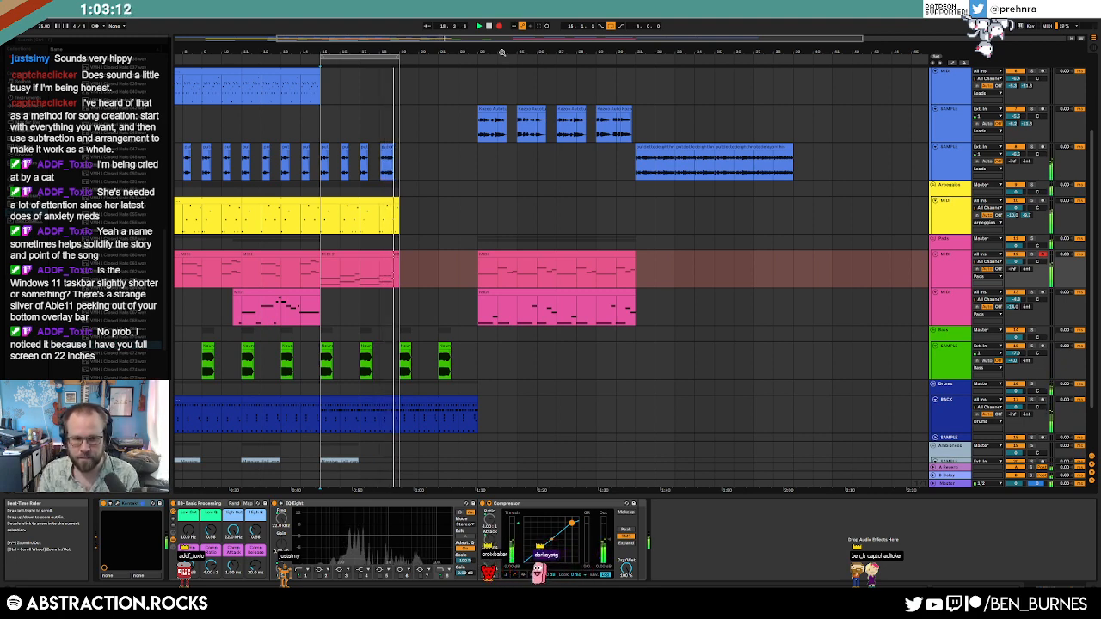
key(space)
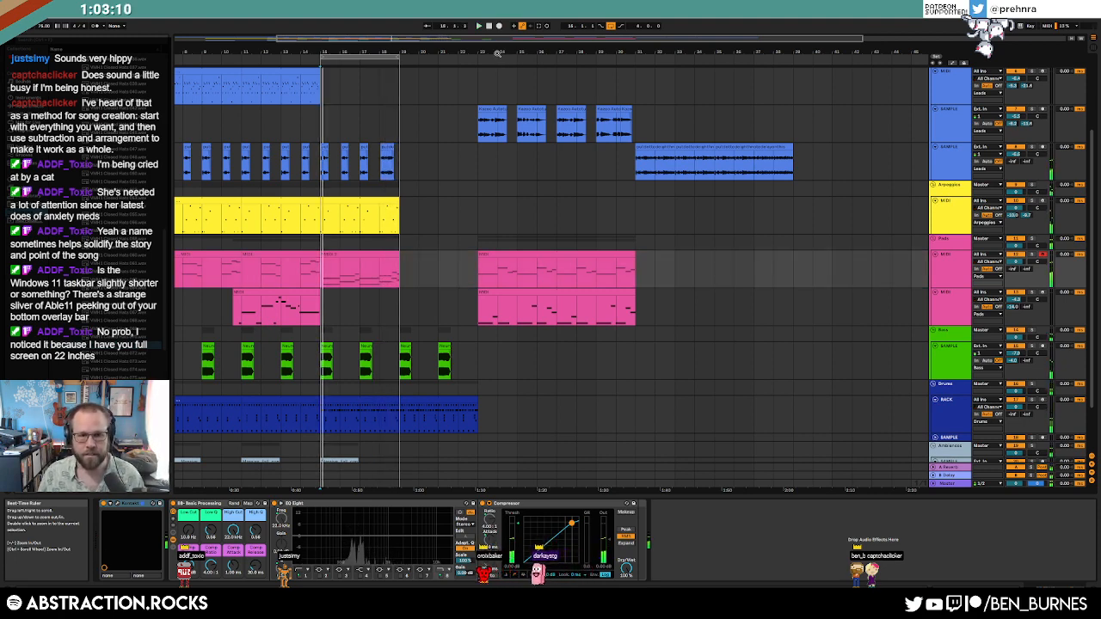
Step: Open the newly recorded pad clip and lengthen its opening C2 and G2 notes slightly
double_click(344, 255)
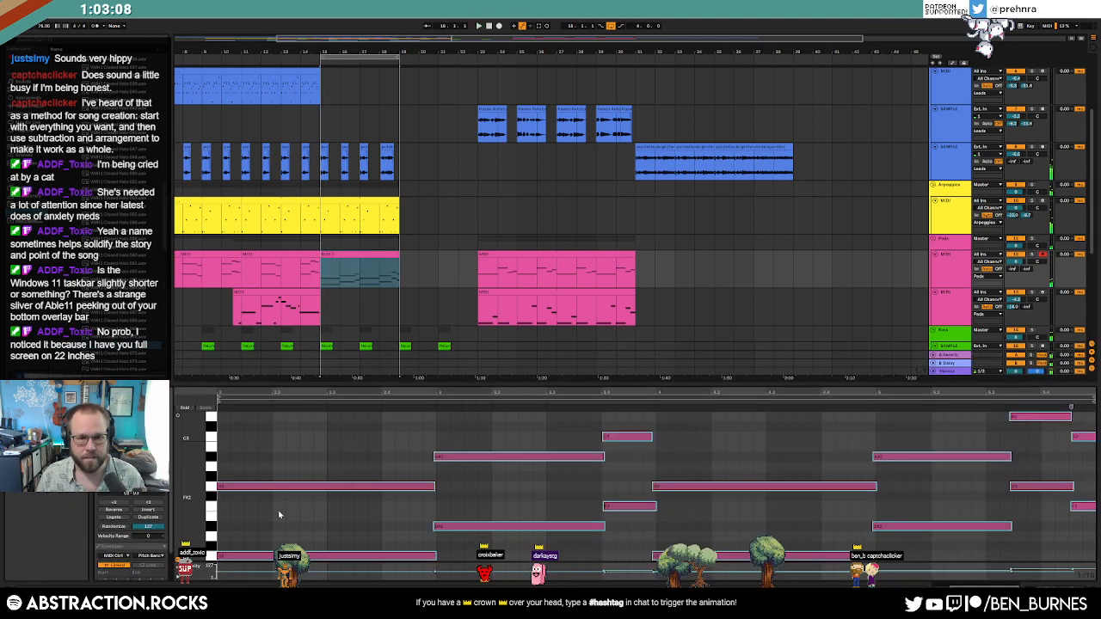
key(space)
drag(279, 457, 290, 559)
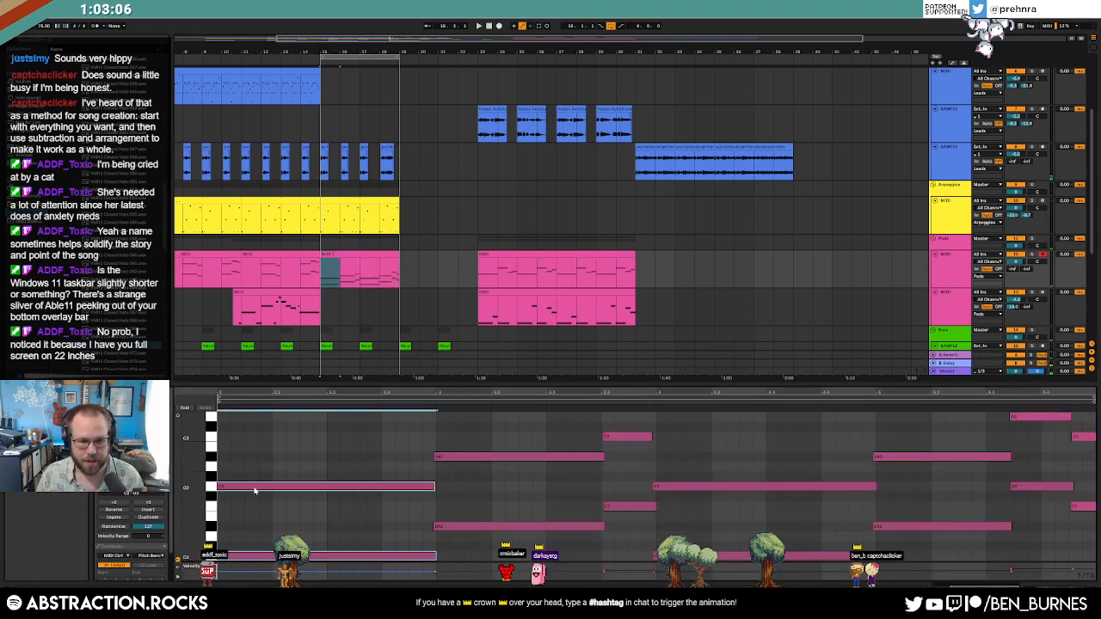
key(space)
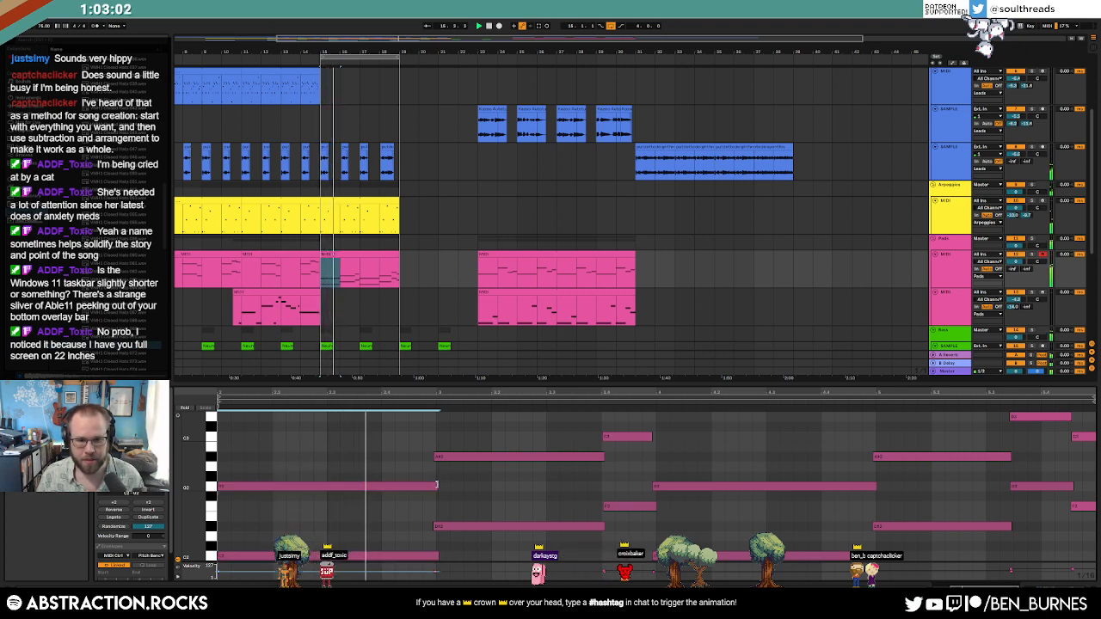
Step: Shift the recorded pad clip's final short C3 and F2 notes slightly earlier
key(ctrl+a)
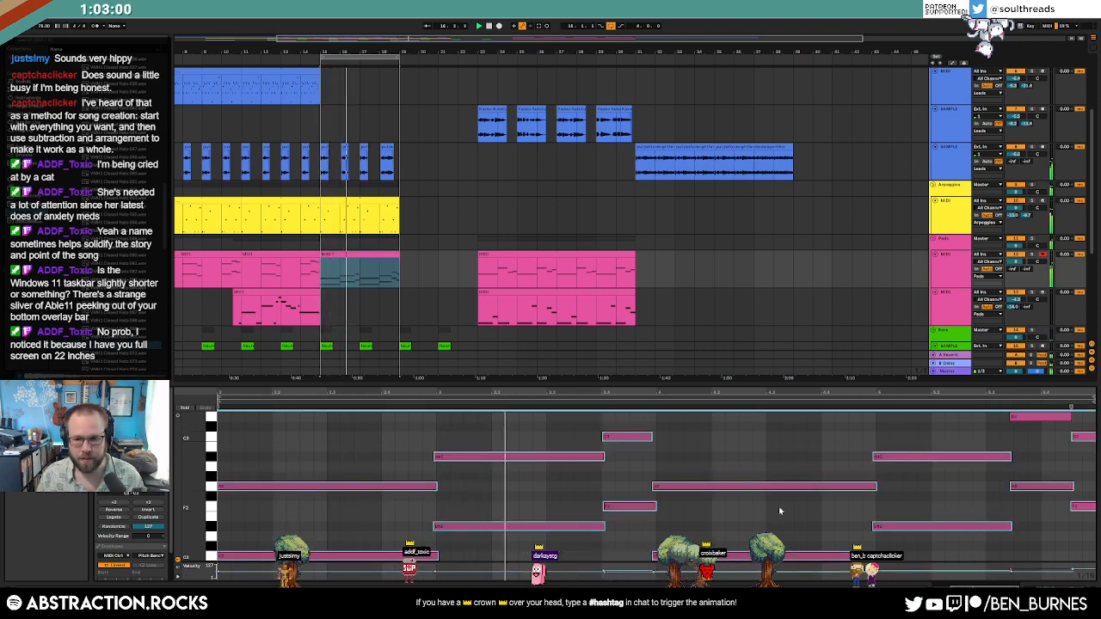
click(829, 448)
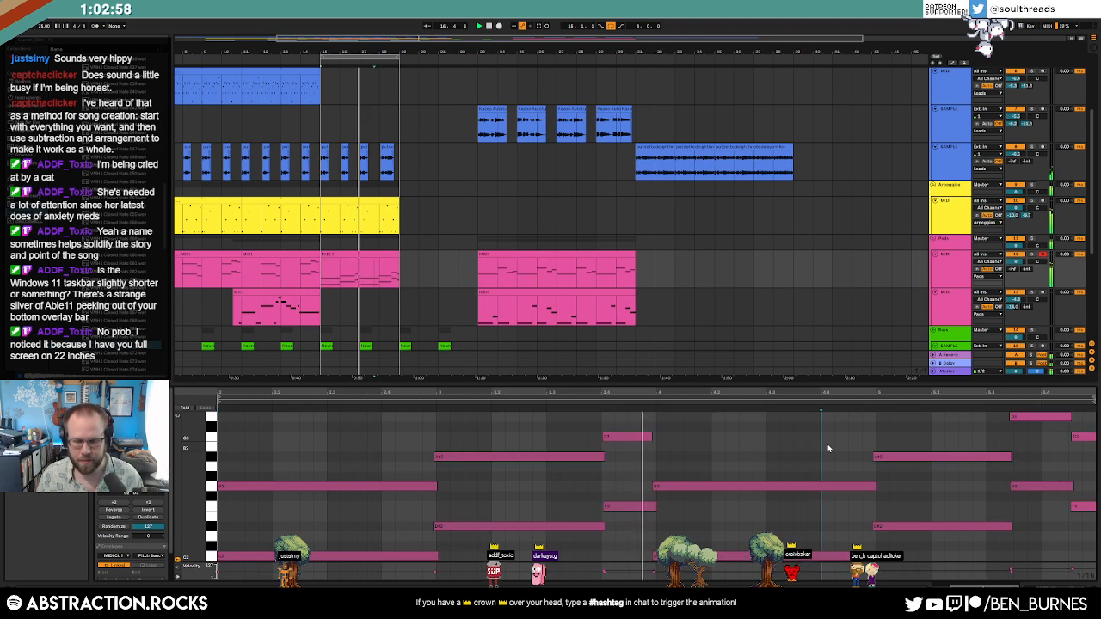
key(ctrl+a)
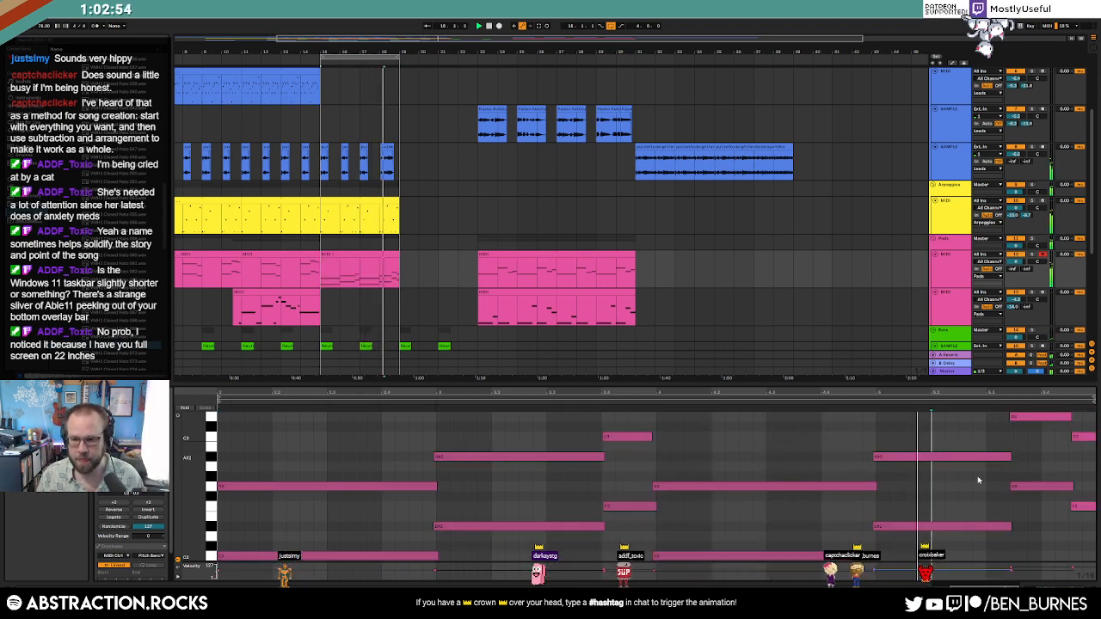
shift+click(1088, 507)
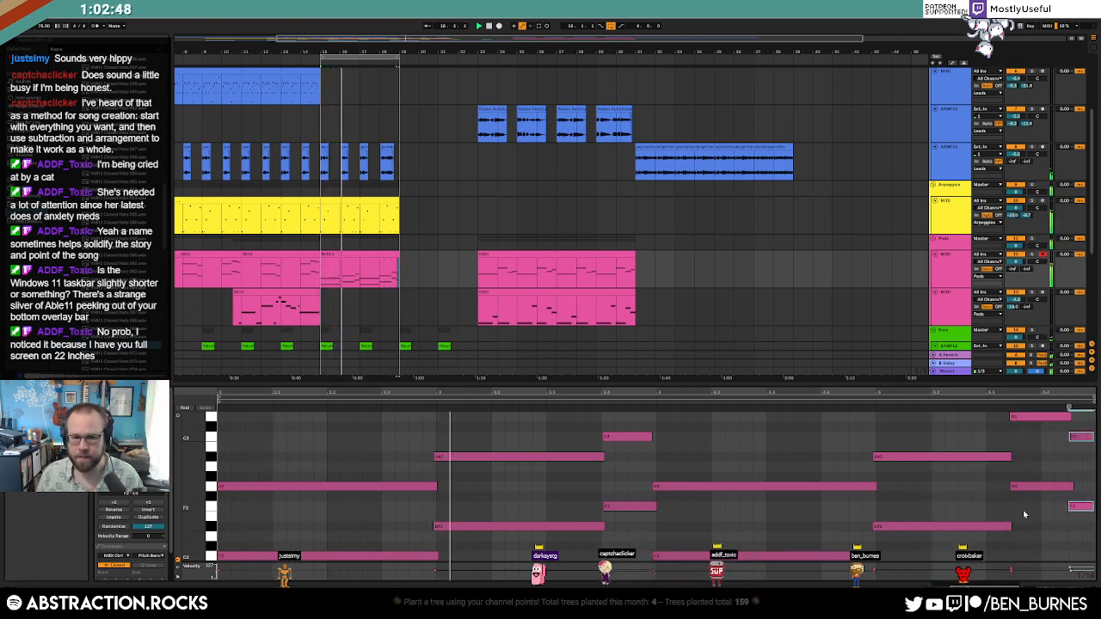
Step: Open the drum clip at bars 15 to 19 to examine its pattern, and select that range on the drum rack track
key(shift+Tab)
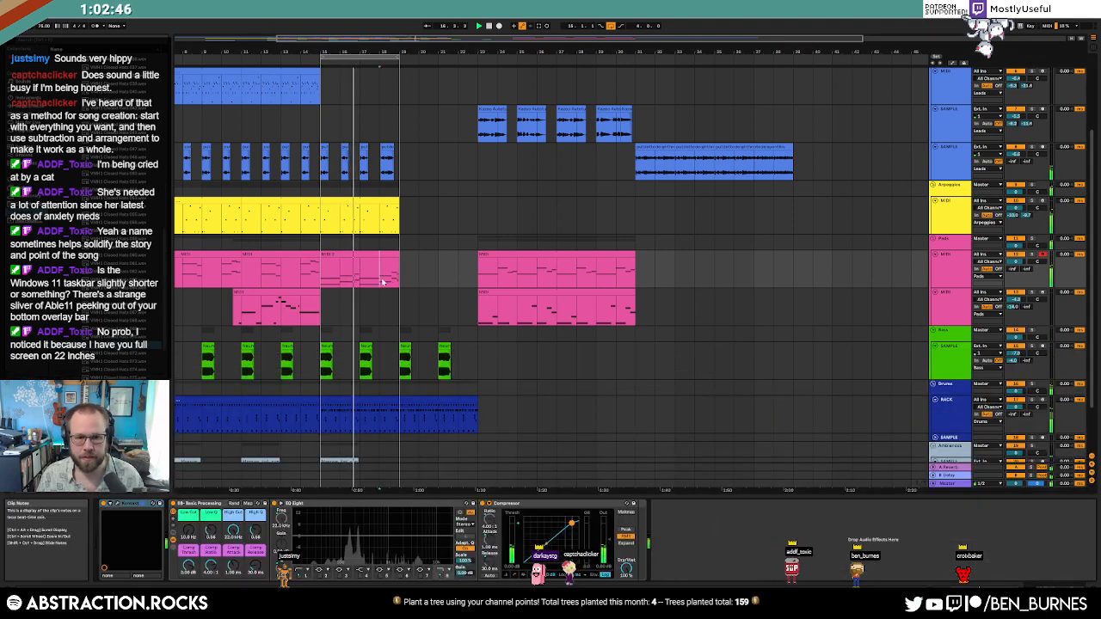
click(365, 399)
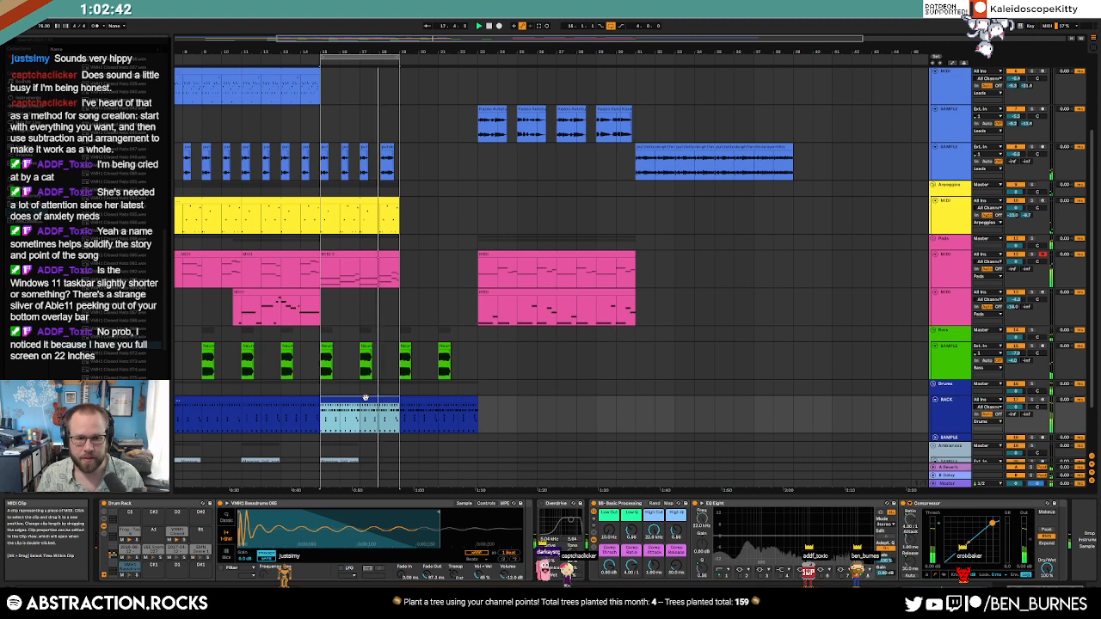
double_click(364, 398)
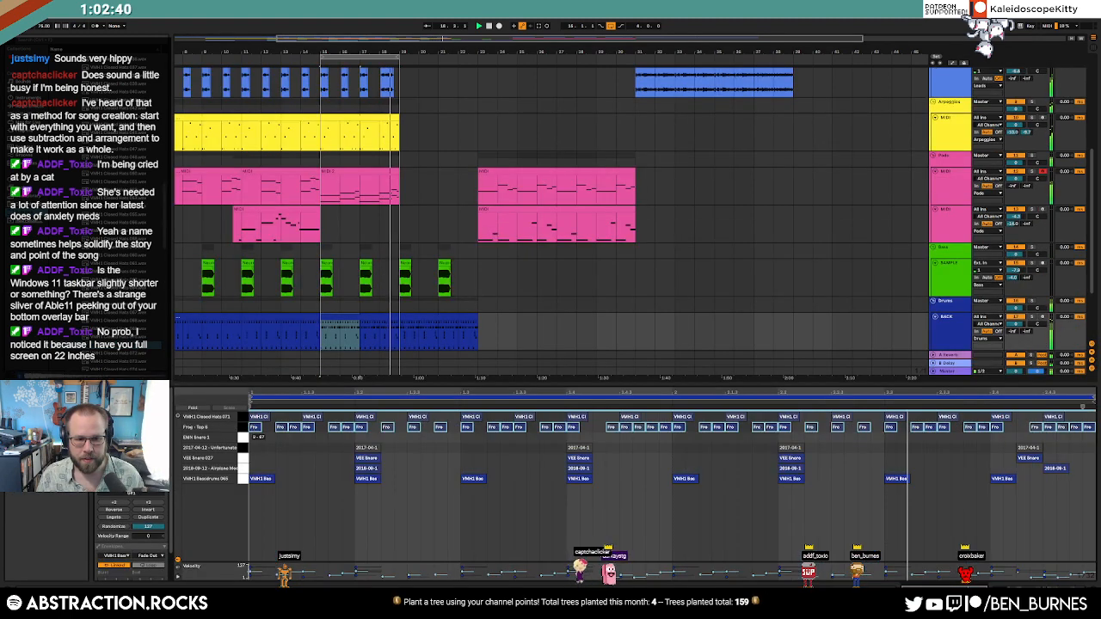
key(shift+Tab)
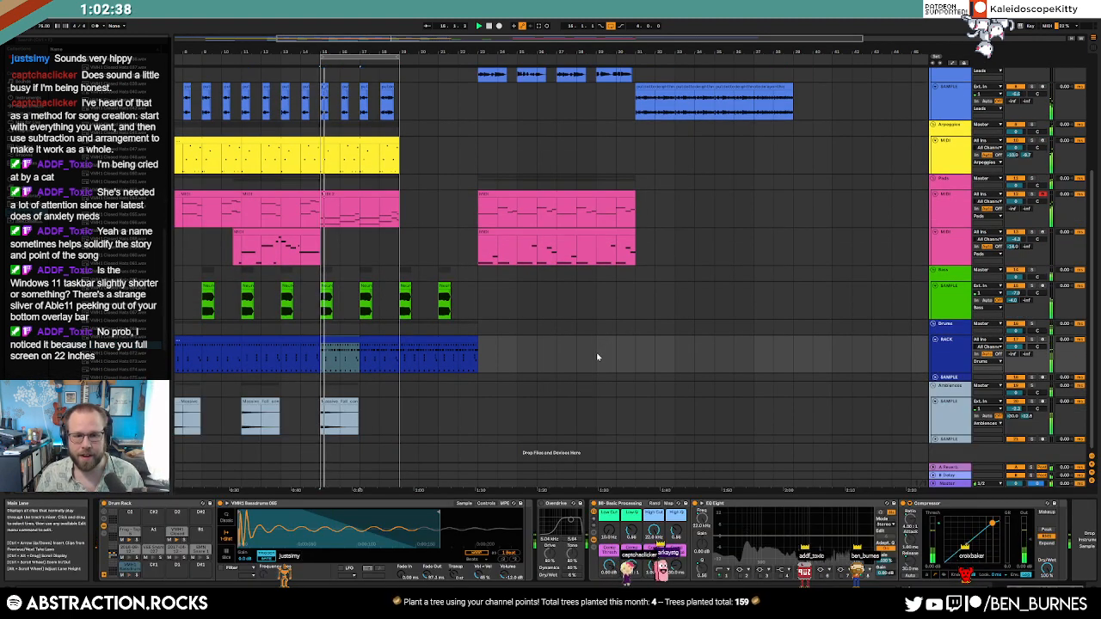
drag(332, 357, 398, 361)
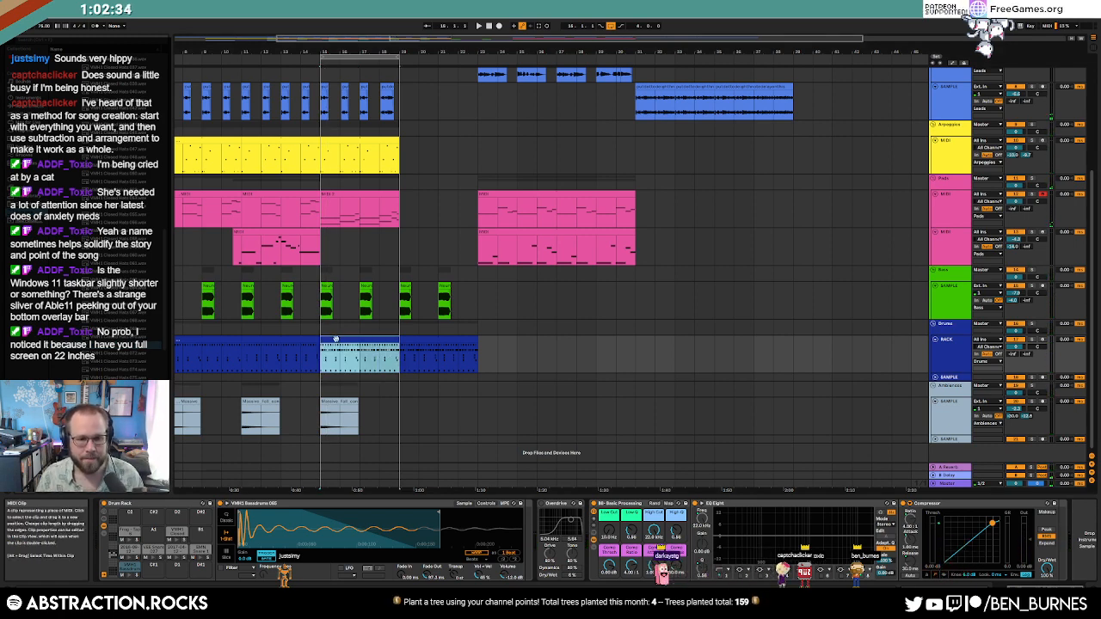
Step: Add a Reverb to the VEE Snare 027 pad in the drum rack and audition it in the loop
click(152, 551)
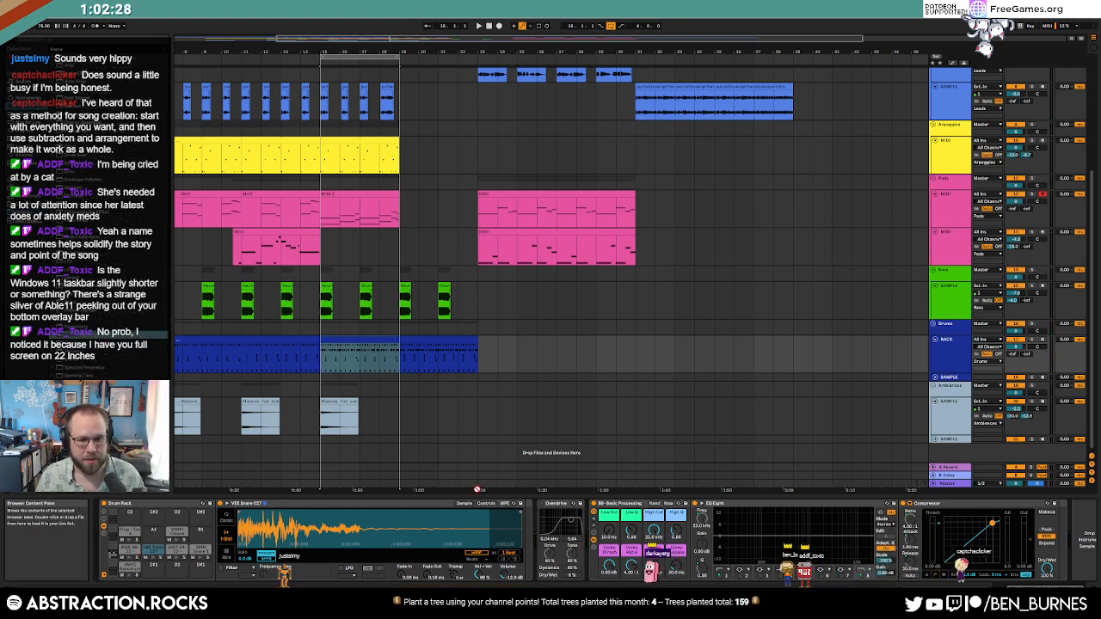
drag(478, 489, 529, 537)
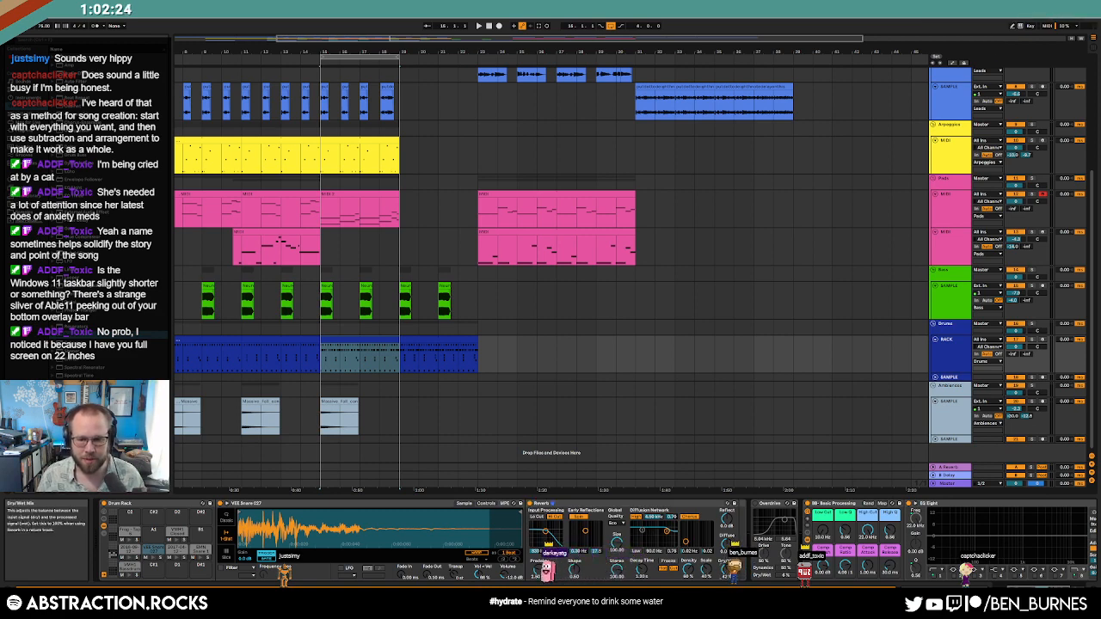
key(space)
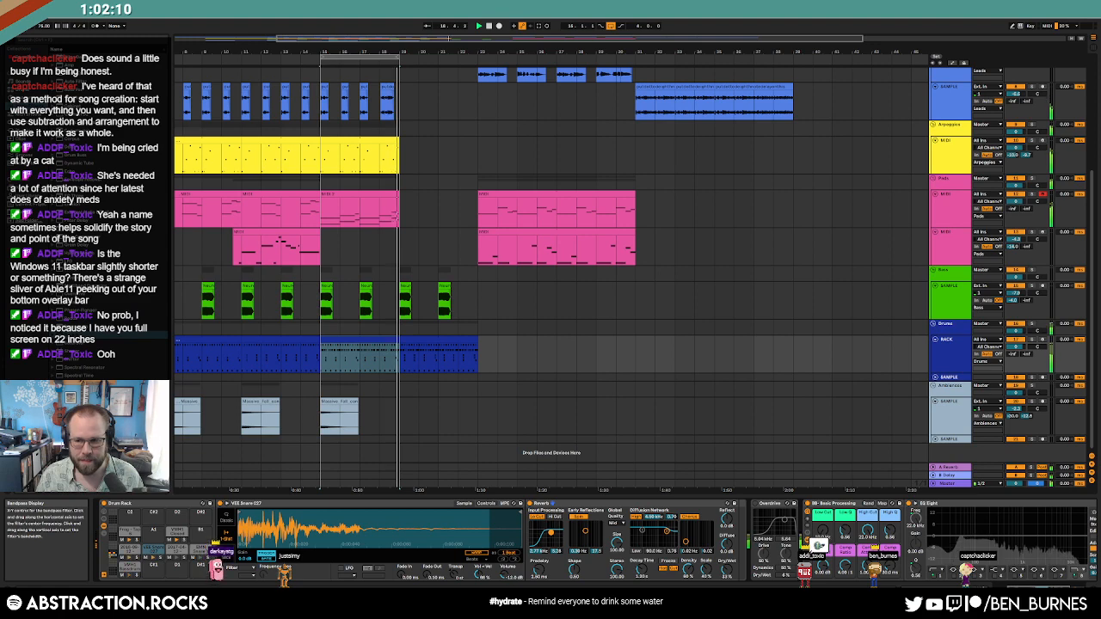
key(shift+Tab)
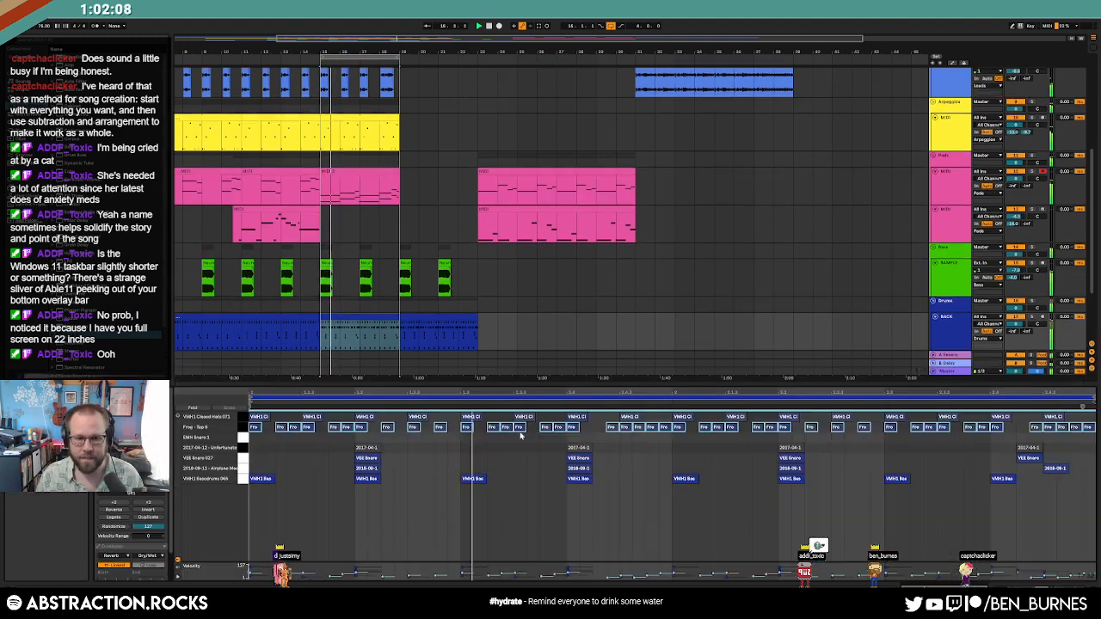
key(shift+Tab)
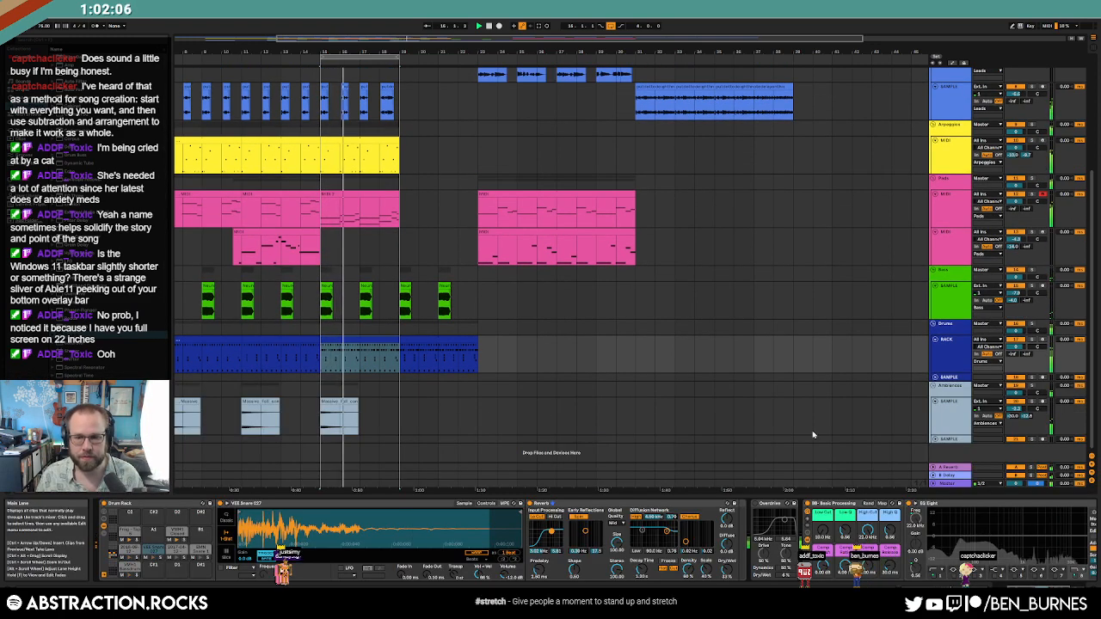
Step: Unfold the second Ambiences sample track and extend the arpeggio clip starting at bar 15 to end at bar 23
click(948, 439)
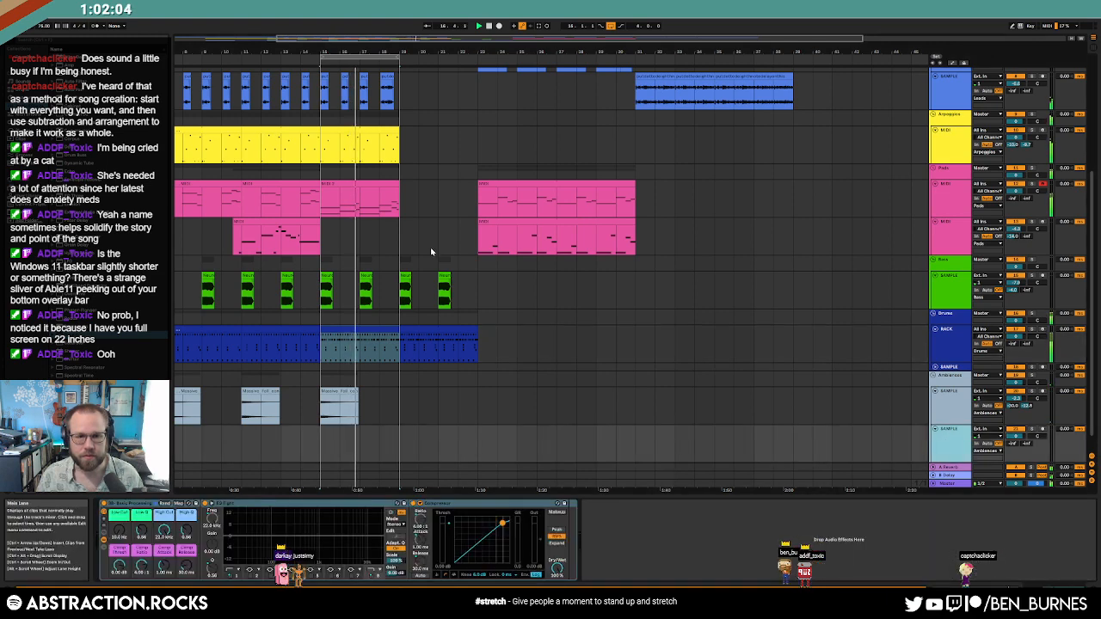
scroll(419, 241, up, 5)
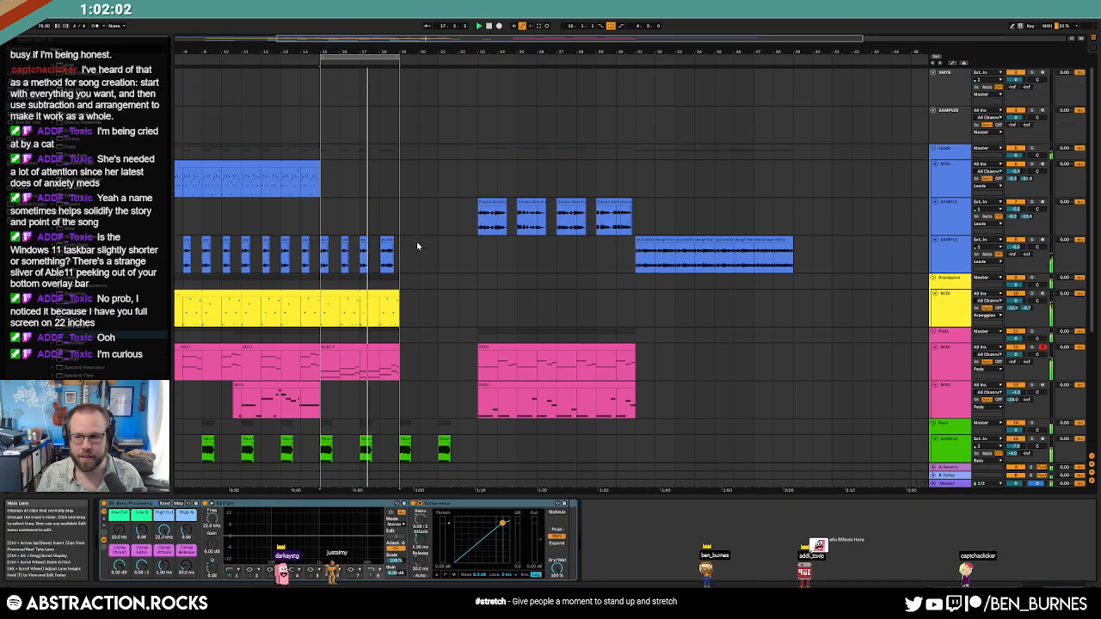
click(362, 291)
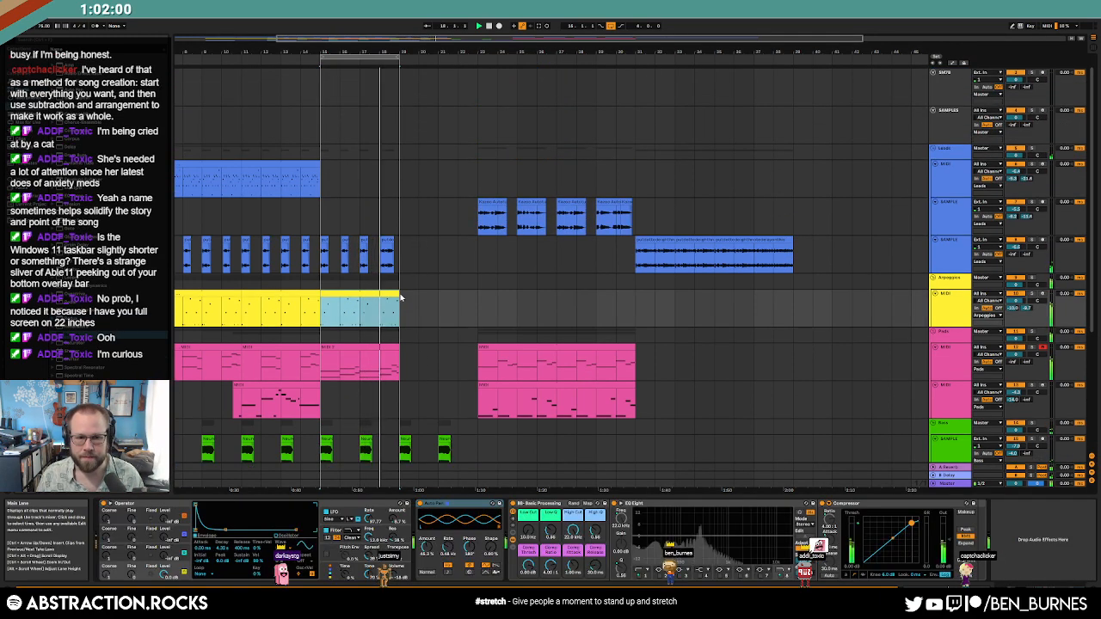
drag(402, 298, 480, 298)
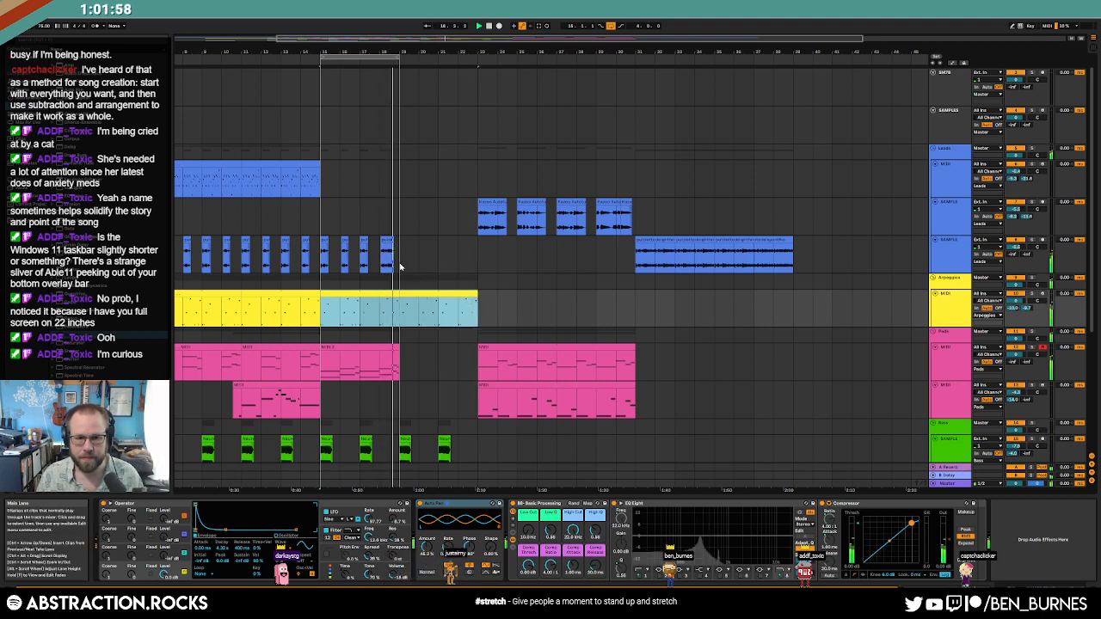
Step: Duplicate the lead samples and the first pad track's clip from bars 15 to 19 into bars 19 to 23
drag(400, 265, 324, 256)
key(ctrl+d)
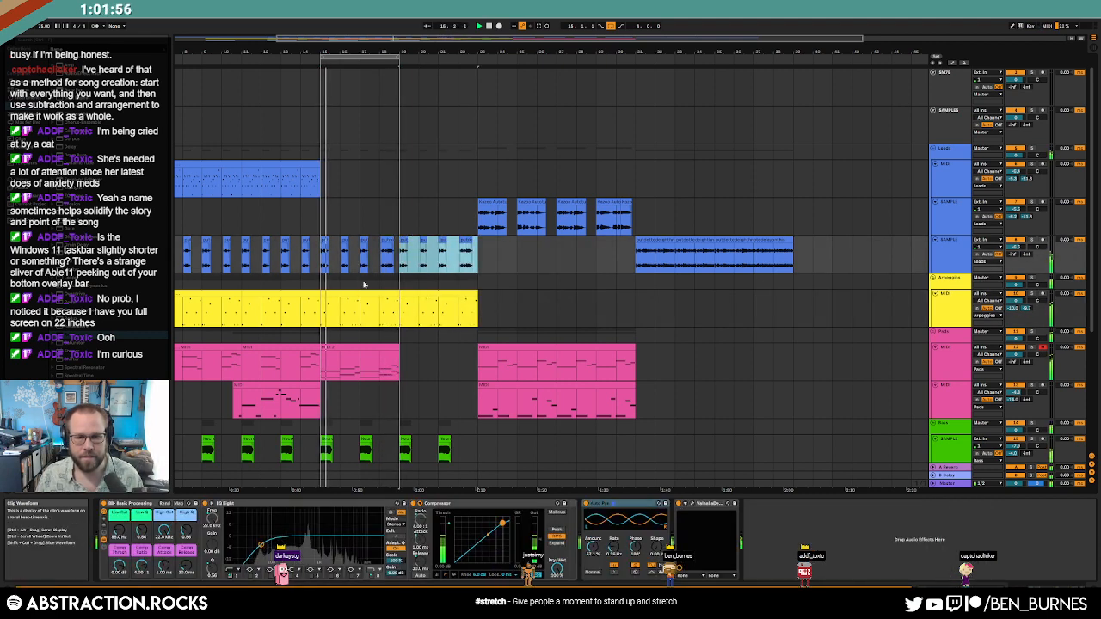
scroll(361, 293, down, 2)
click(366, 307)
key(ctrl+d)
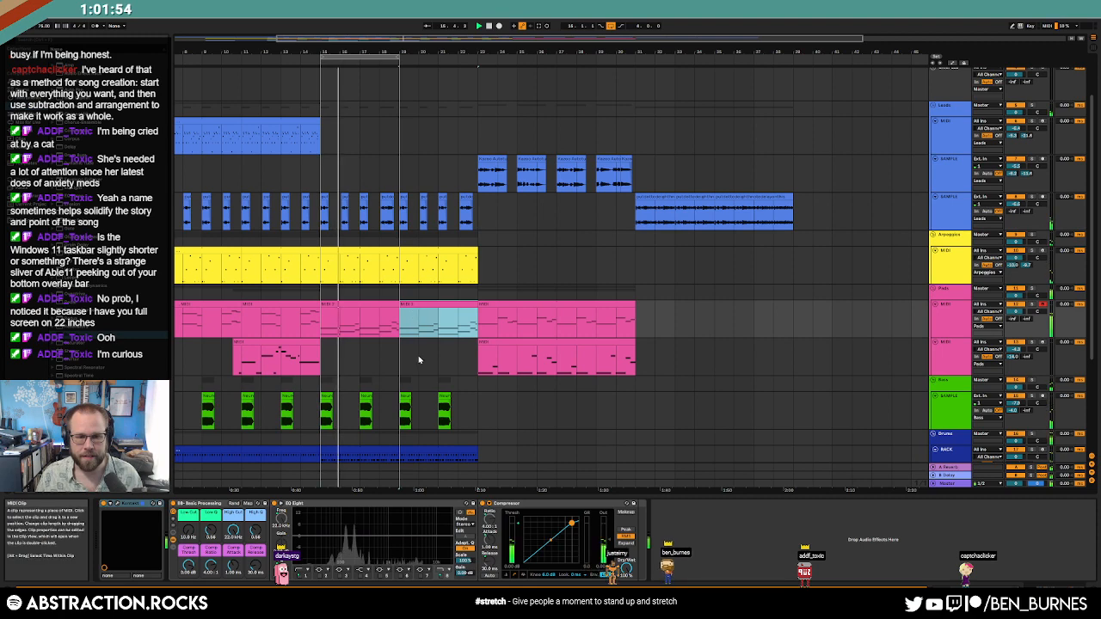
Step: Loop bars 15 to 23, arm the second pad track and record a MIDI part running up to bar 23
drag(323, 320, 478, 320)
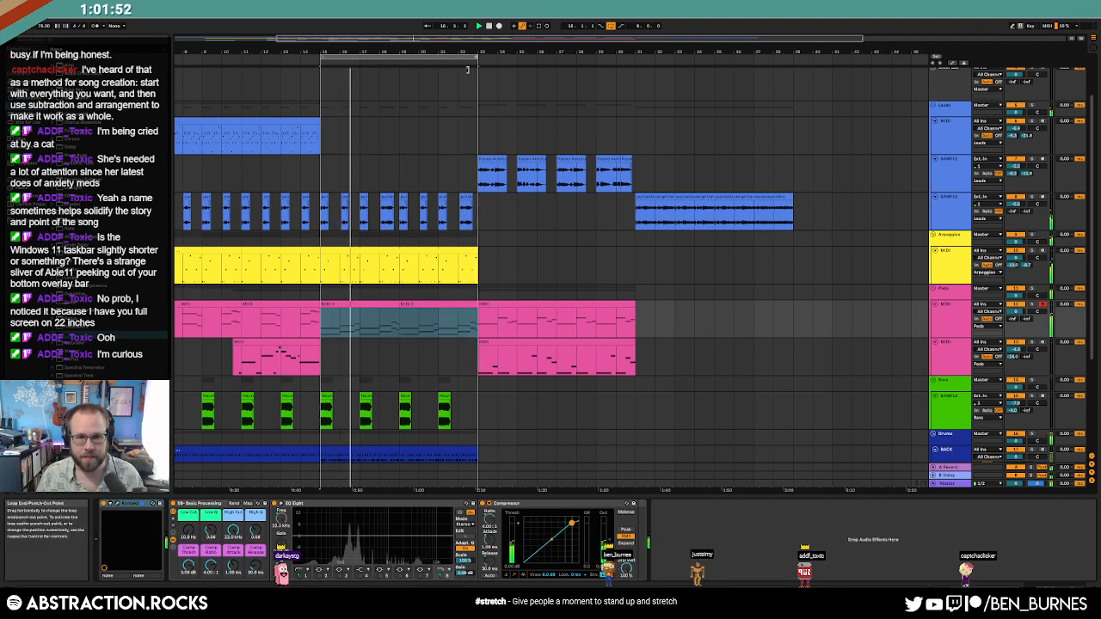
click(1030, 360)
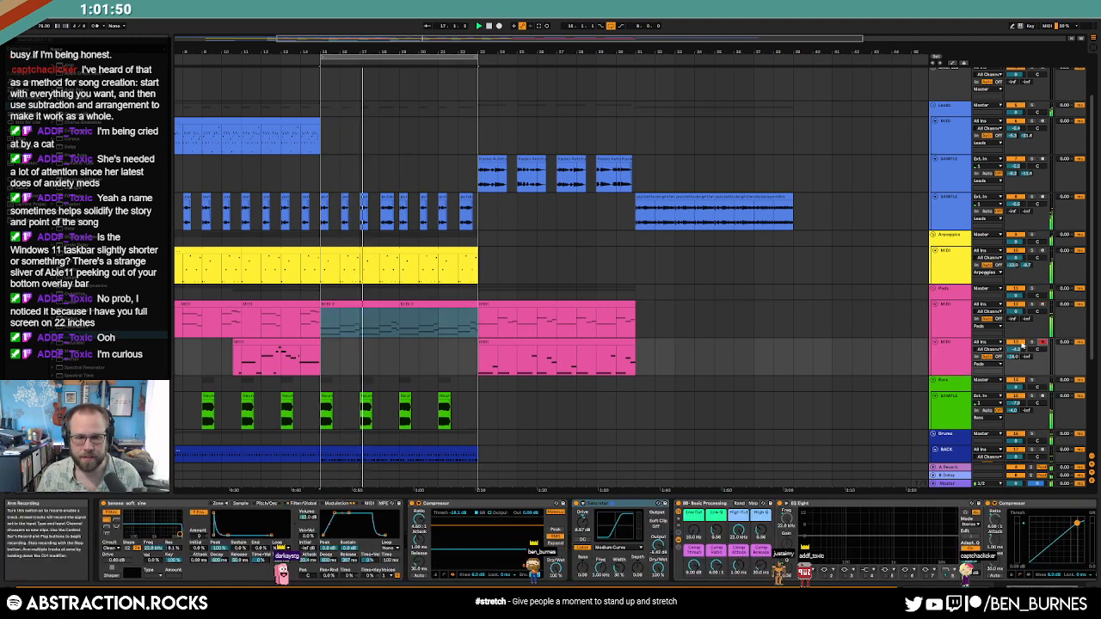
click(401, 345)
key(F9)
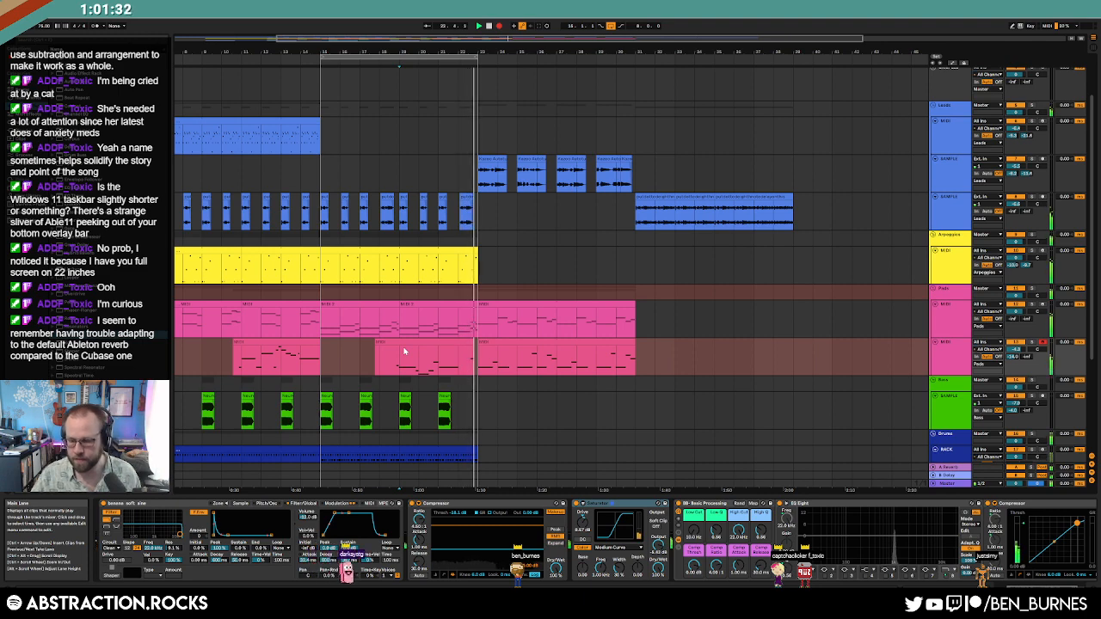
click(404, 351)
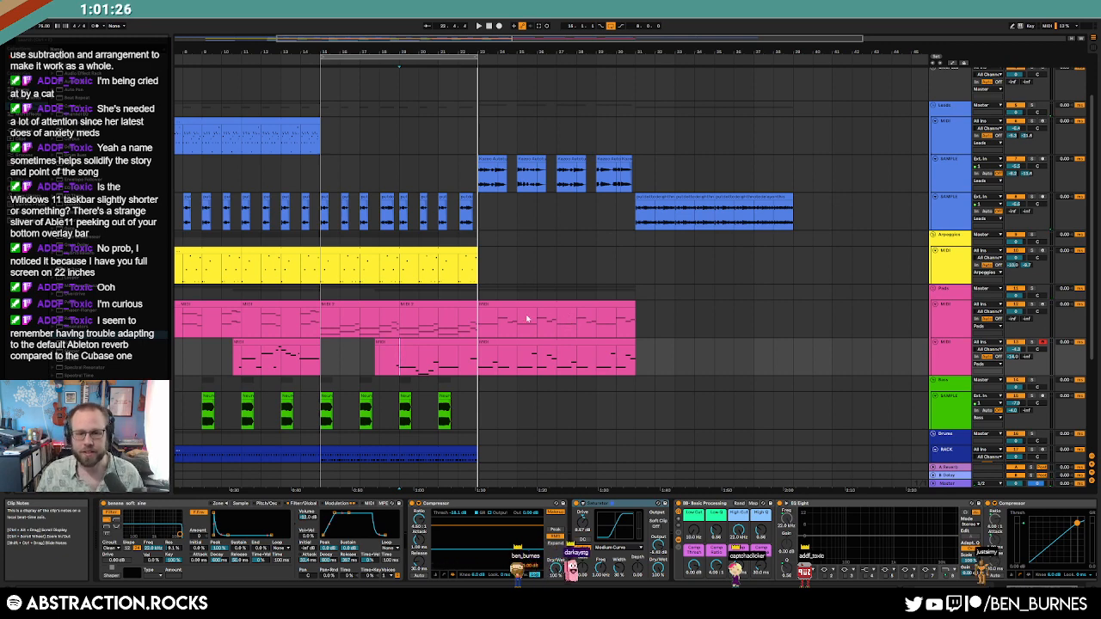
Step: Audition the section from bar 15, then display the bass sample track's High Cut automation
click(491, 345)
scroll(482, 351, down, 2)
click(315, 376)
key(space)
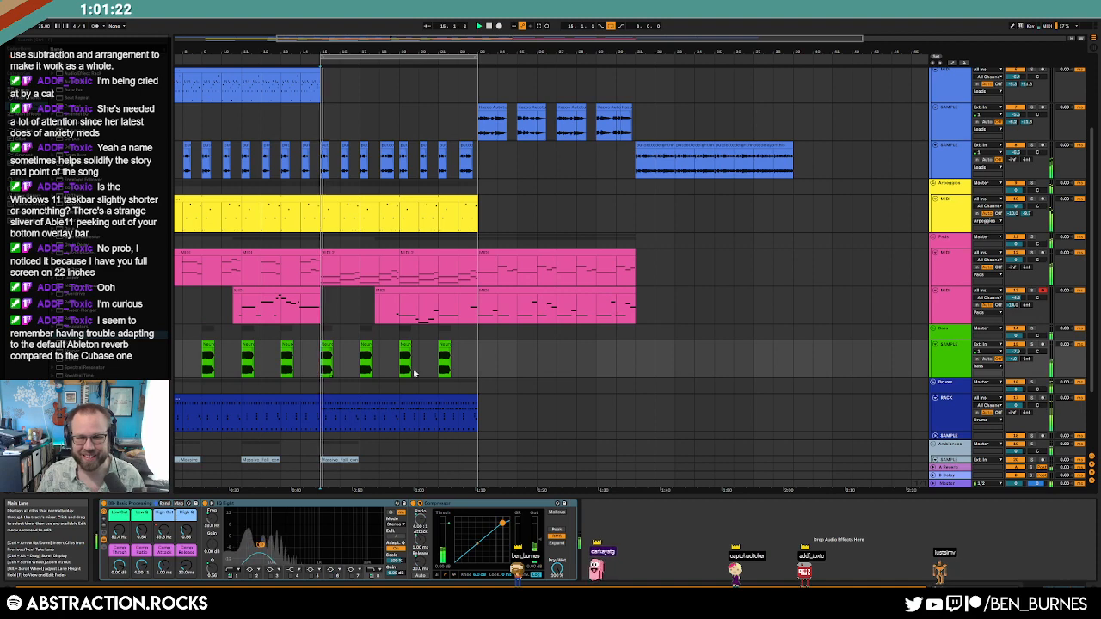
drag(229, 51, 361, 52)
key(space)
key(a)
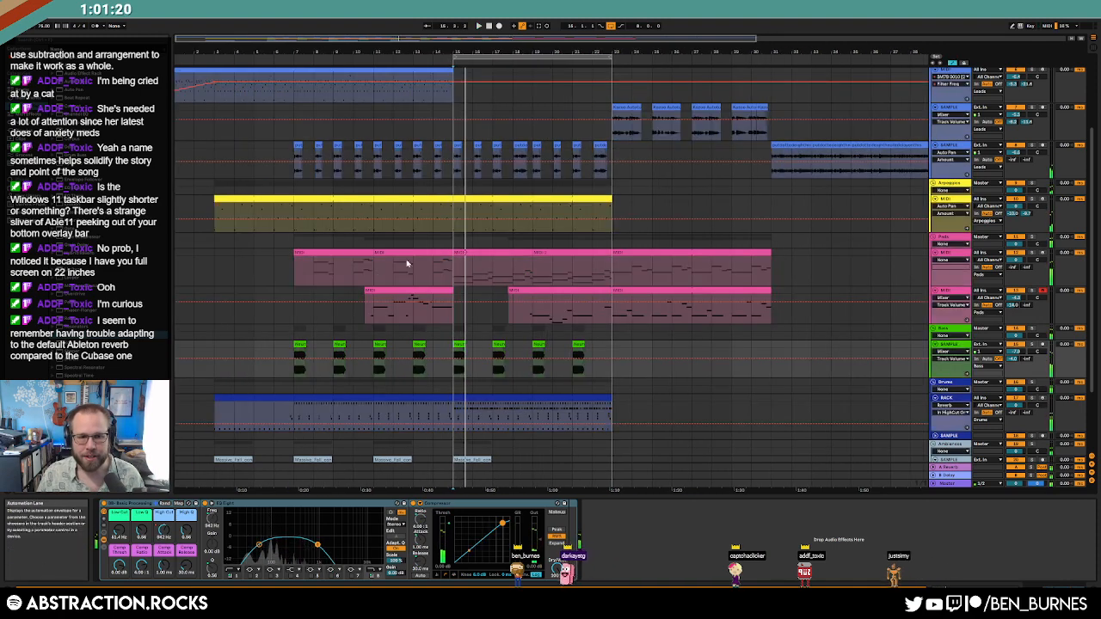
click(300, 345)
key(space)
click(163, 531)
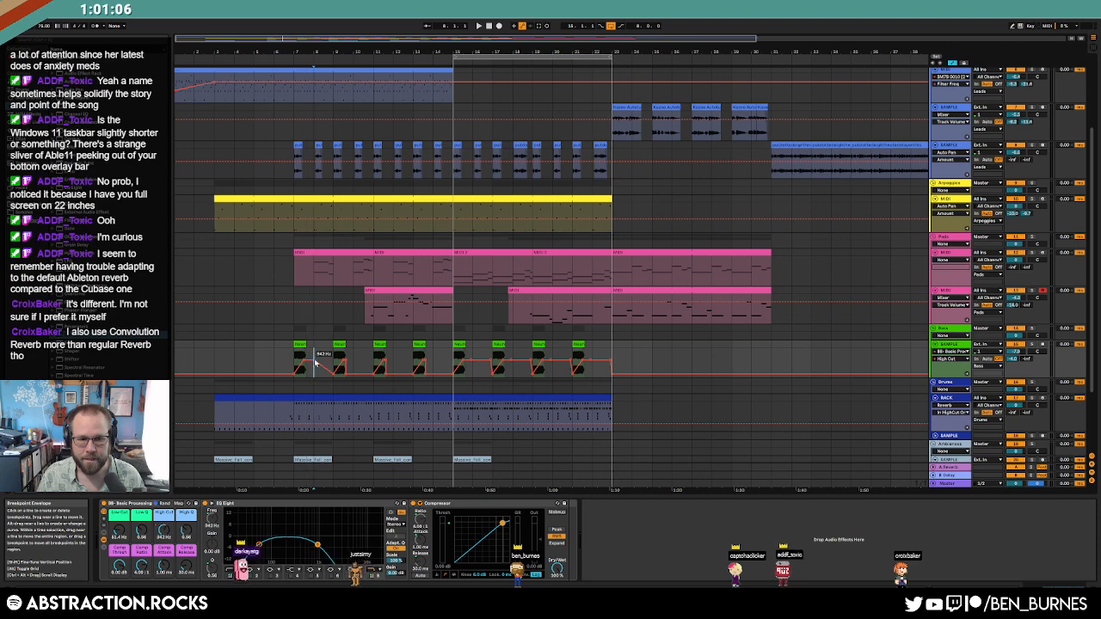
Step: Duplicate the bass track's High Cut automation from bars 7 to 9 repeatedly up to bar 23
drag(294, 357, 330, 360)
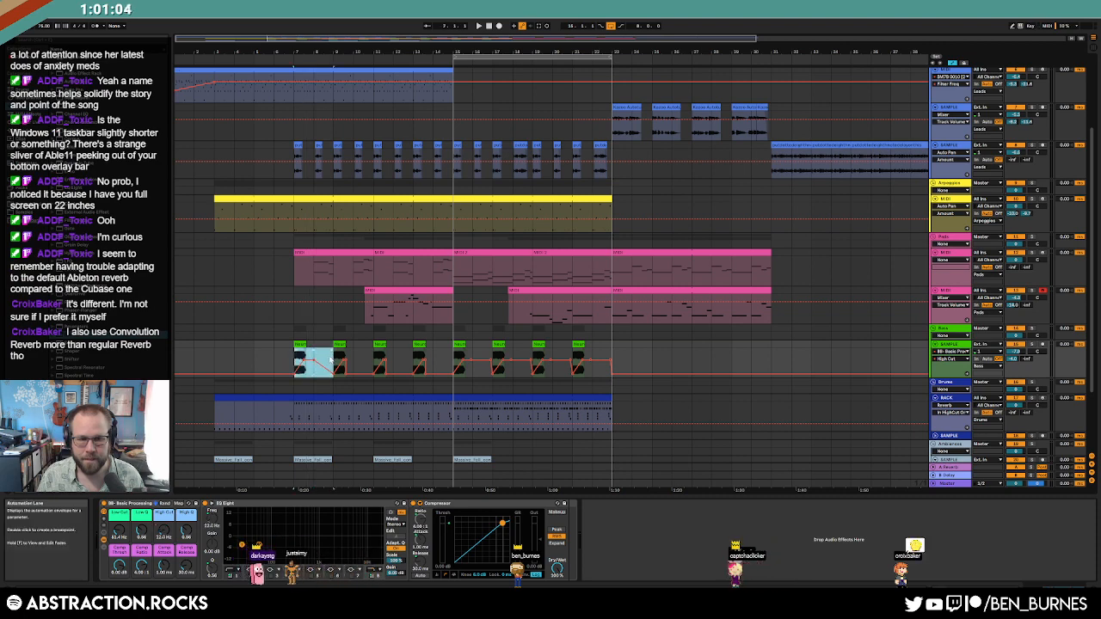
key(ctrl+d)
key(ctrl+d)
key(ctrl+d)
key(ctrl+d)
key(ctrl+d)
key(ctrl+d)
key(ctrl+d)
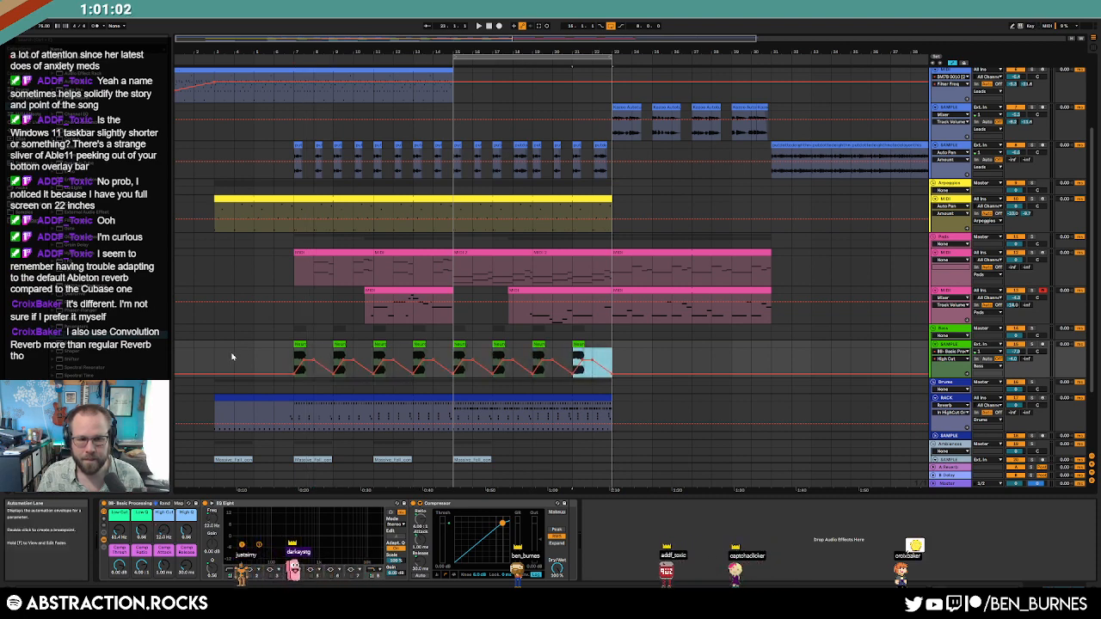
Step: Play the arrangement from bar 5, hide the automation lanes and review the tracks up to bar 23
click(253, 362)
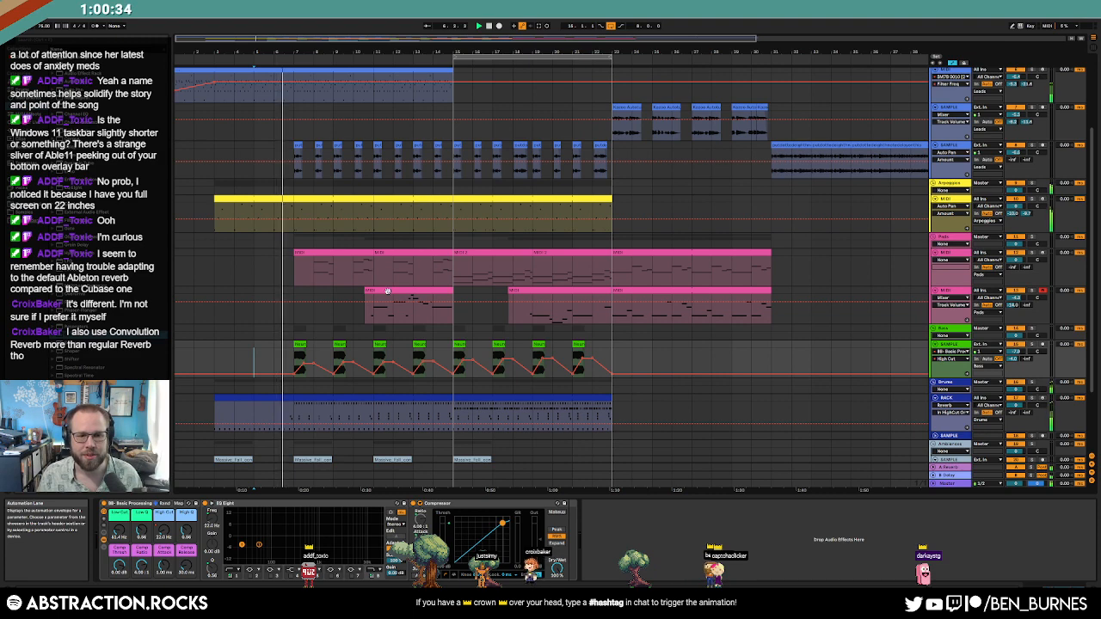
key(a)
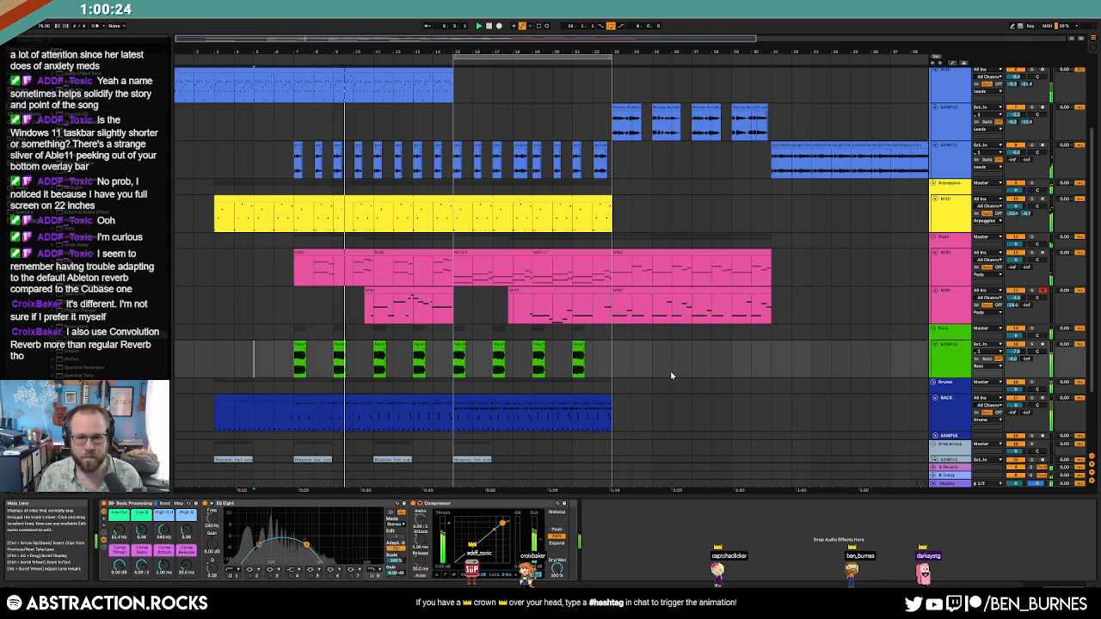
scroll(604, 381, up, 1)
drag(503, 368, 161, 375)
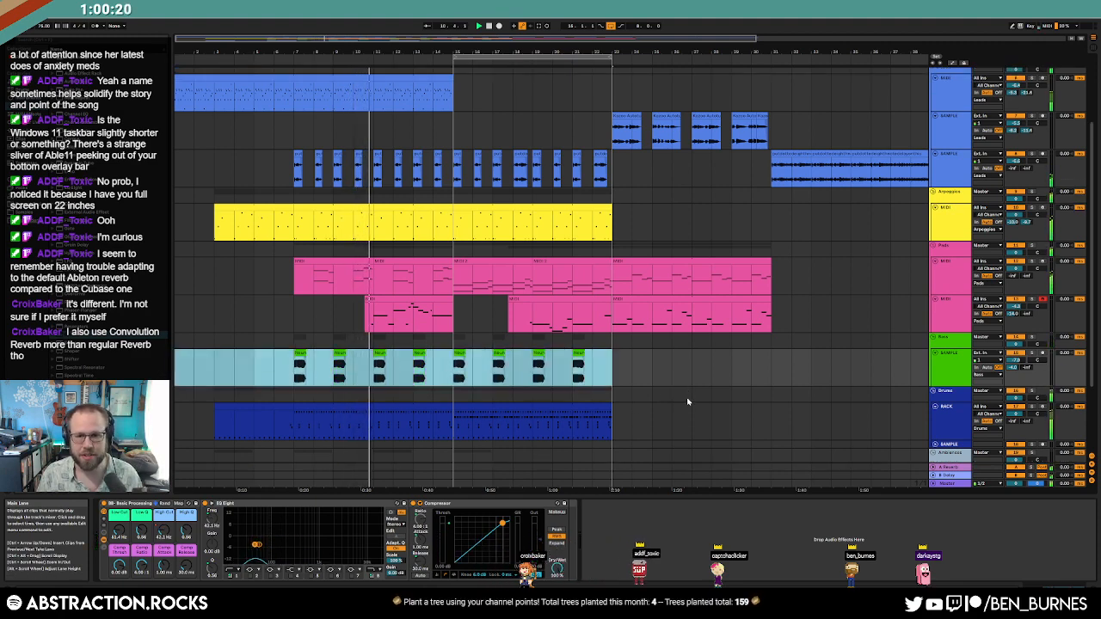
scroll(688, 402, up, 2)
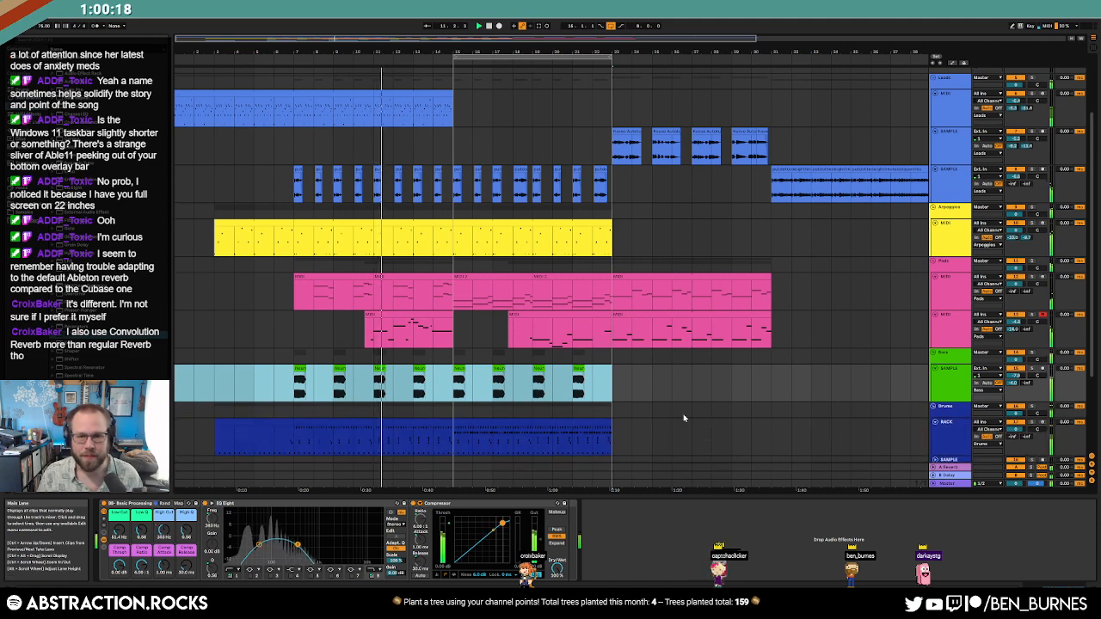
scroll(684, 418, down, 1)
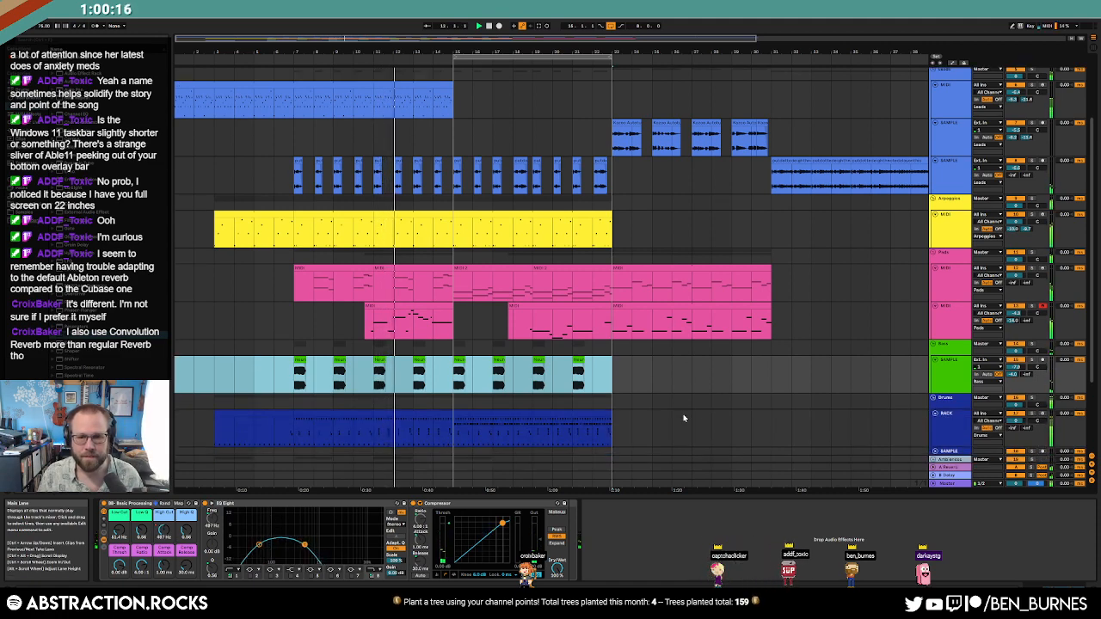
Step: Spread out the four lead sample clips after the loop so they start at bars 23, 27, 31 and 35
drag(607, 40, 714, 31)
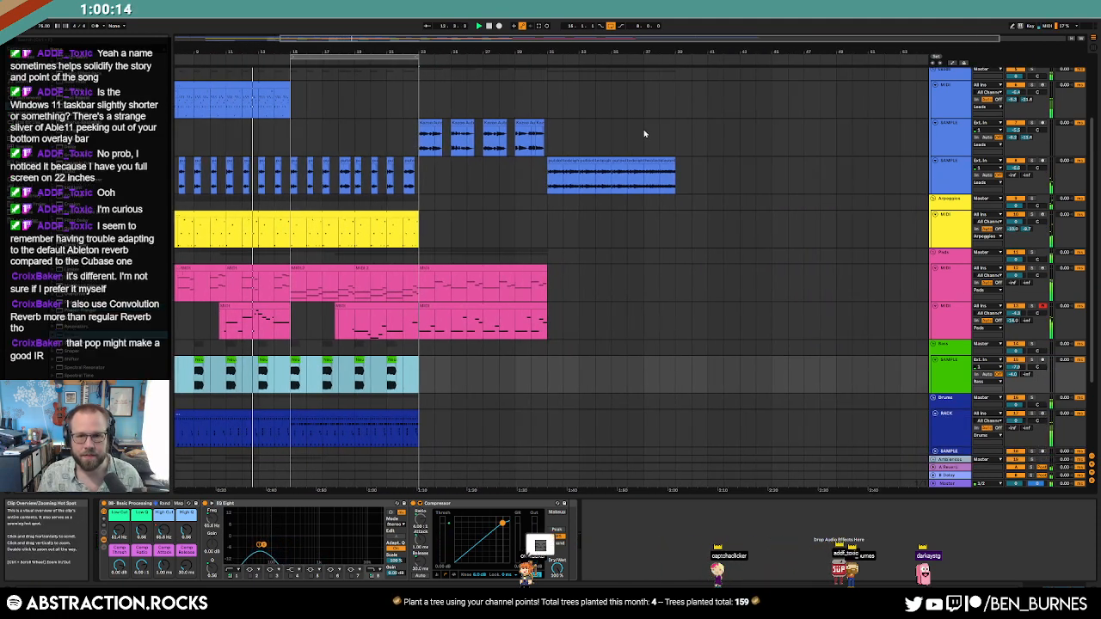
click(542, 134)
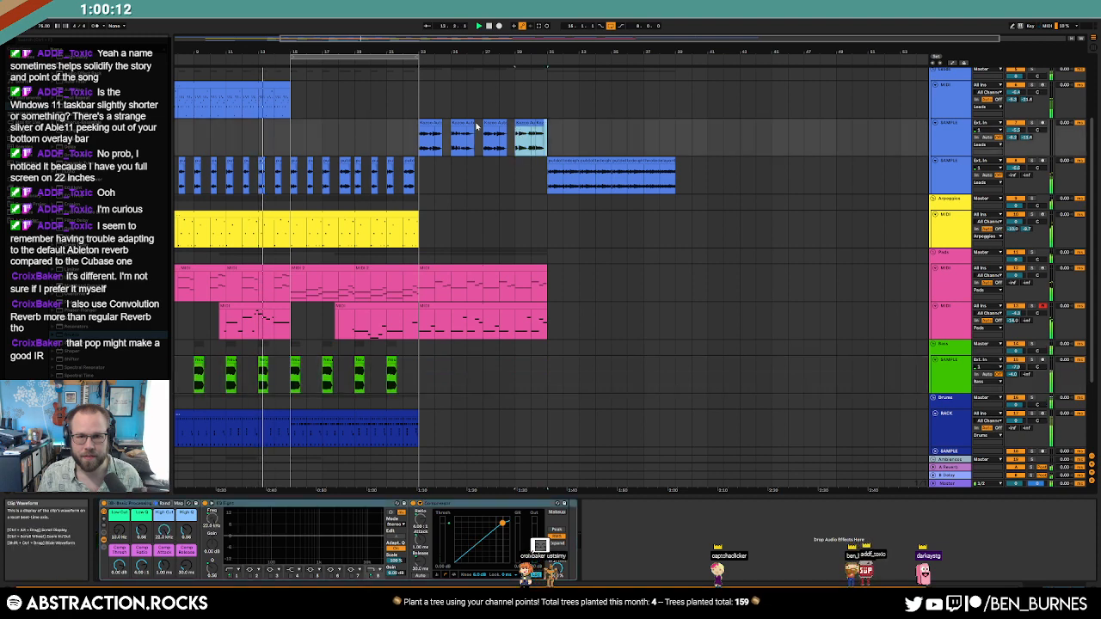
shift+click(453, 138)
drag(482, 135, 623, 127)
shift+click(517, 135)
click(588, 123)
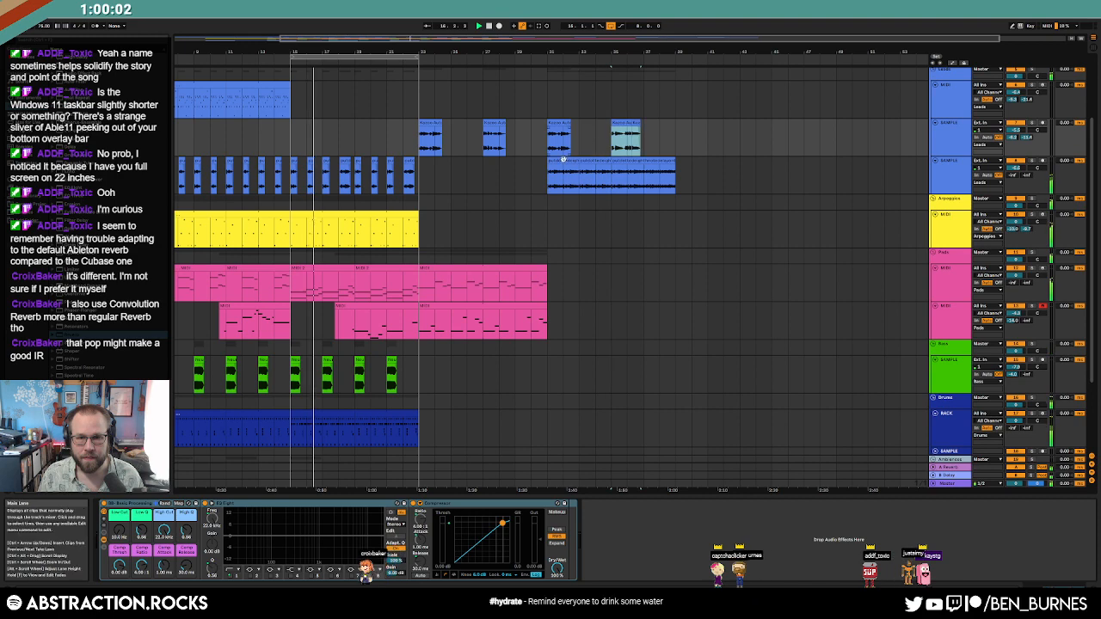
Step: Move the long lead sample clip to start at bar 41, and select the first pad track's clip at bars 23 to 31
click(564, 160)
drag(563, 160, 734, 175)
click(660, 232)
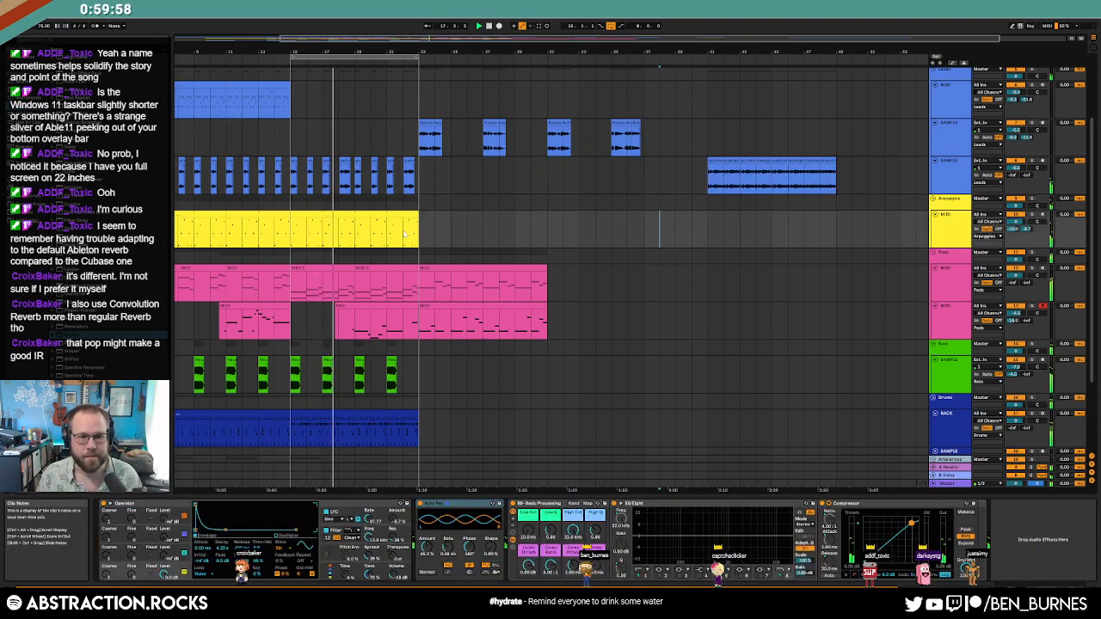
click(439, 269)
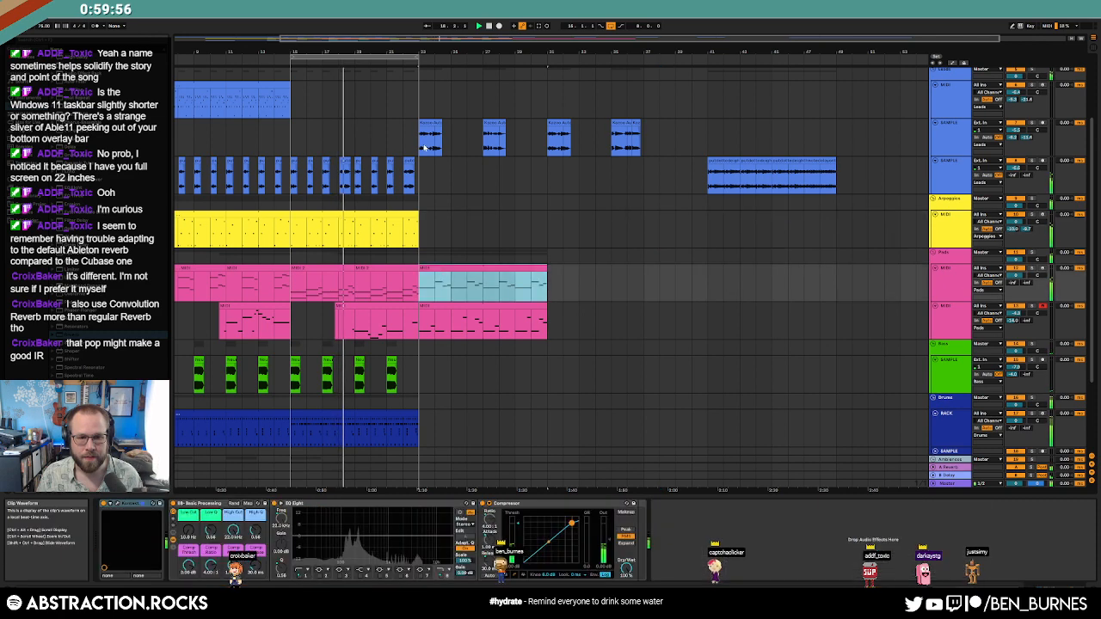
Step: Duplicate the time from bars 19 to 23 across all tracks, shifting the following section to bar 27
drag(347, 291, 419, 291)
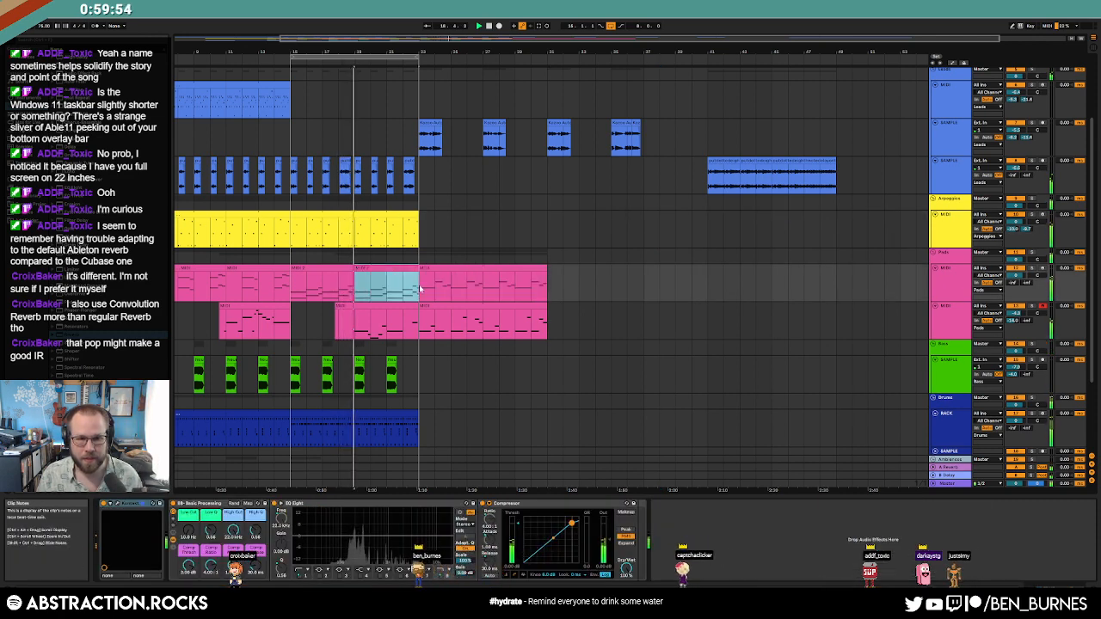
key(ctrl+shift+d)
click(501, 228)
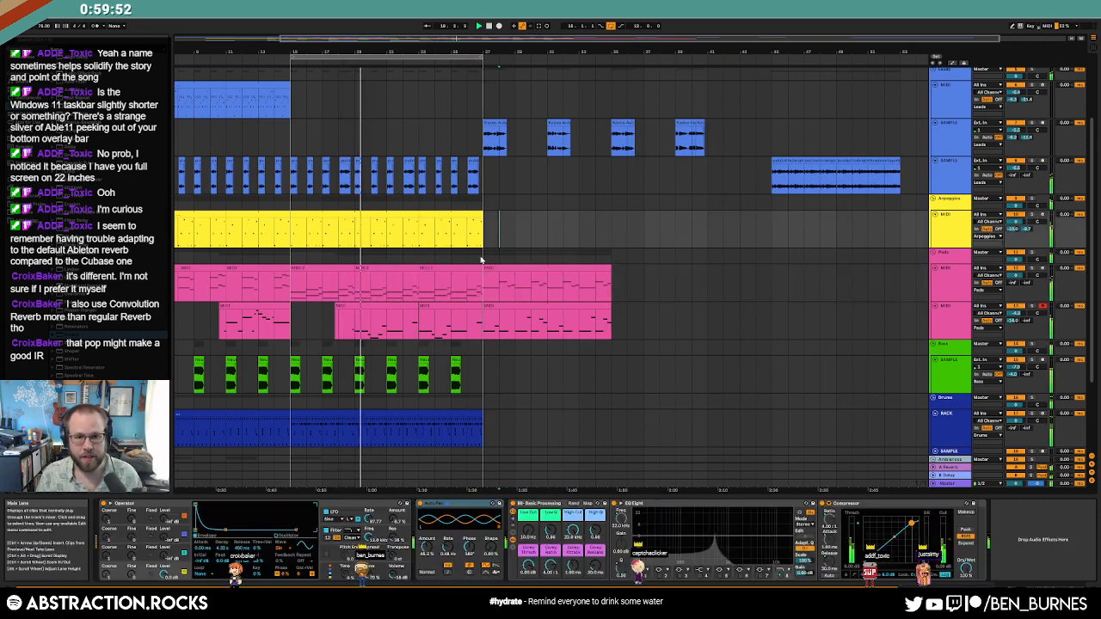
Step: Delete the second pad track's clip at bars 23 to 27, and trim its two earlier clips to start at bars 18 and 10
click(437, 307)
key(Delete)
drag(337, 307, 340, 307)
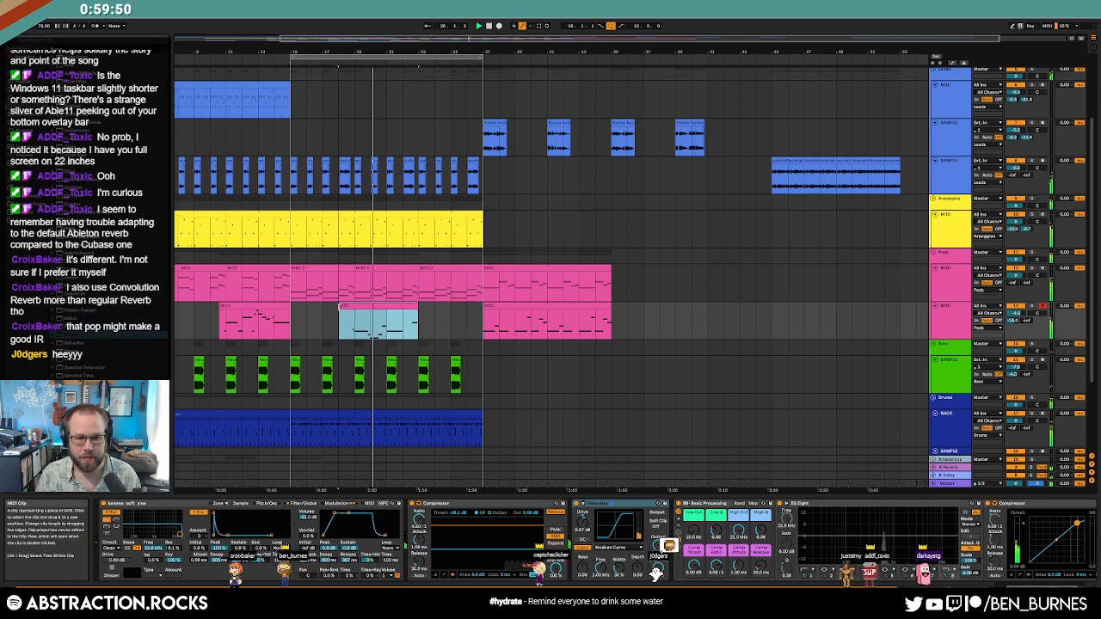
drag(220, 307, 210, 307)
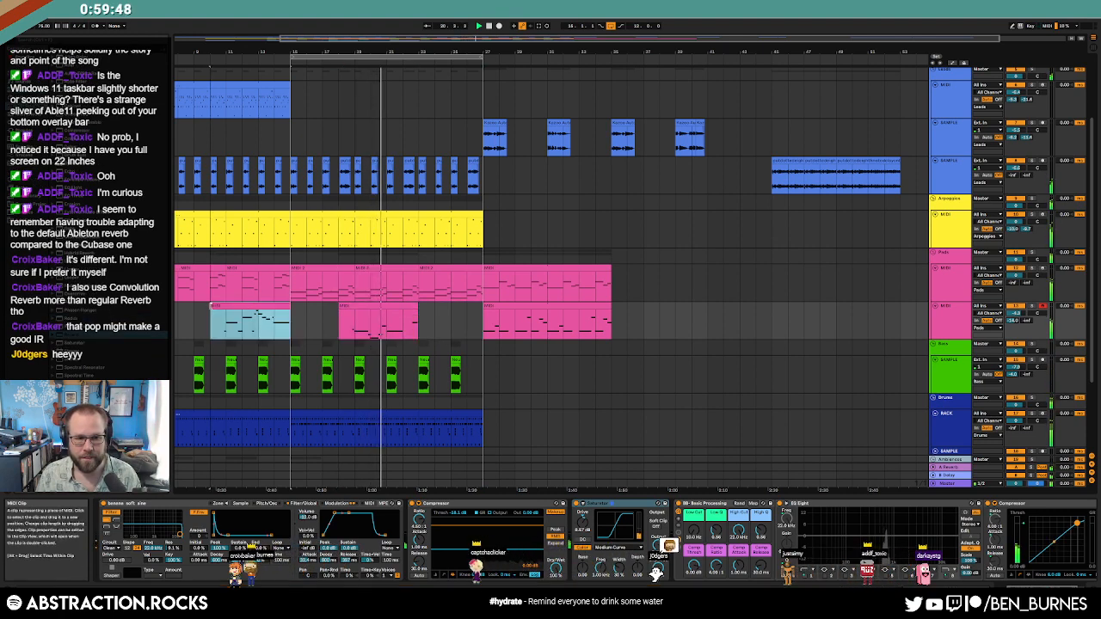
Step: Record a new MIDI melody on the second pad track from bar 23 to bar 27
click(422, 319)
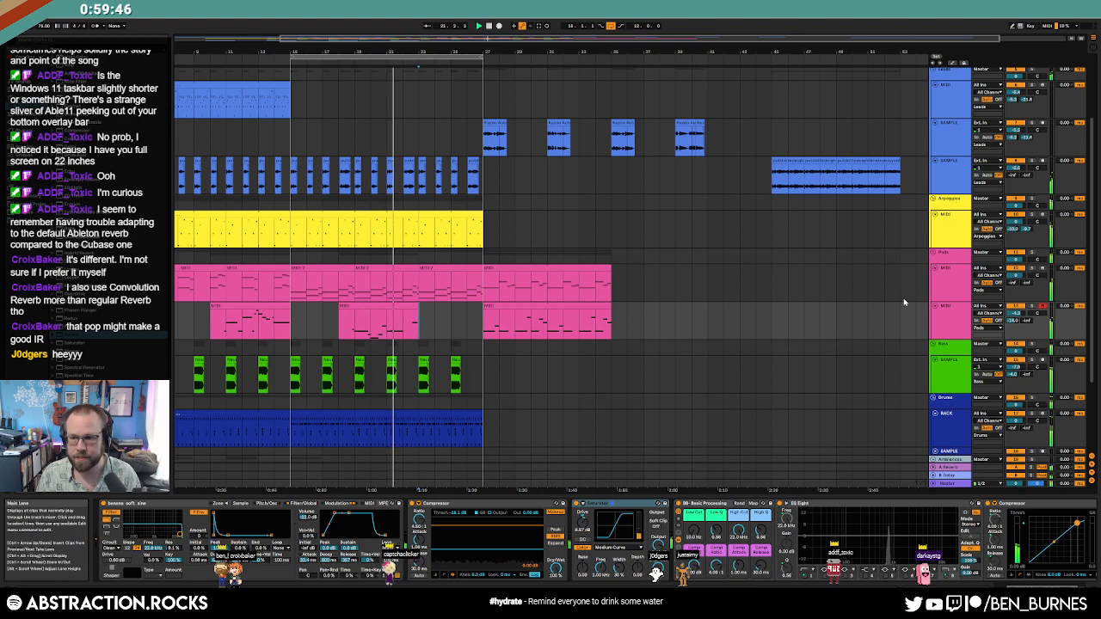
click(791, 263)
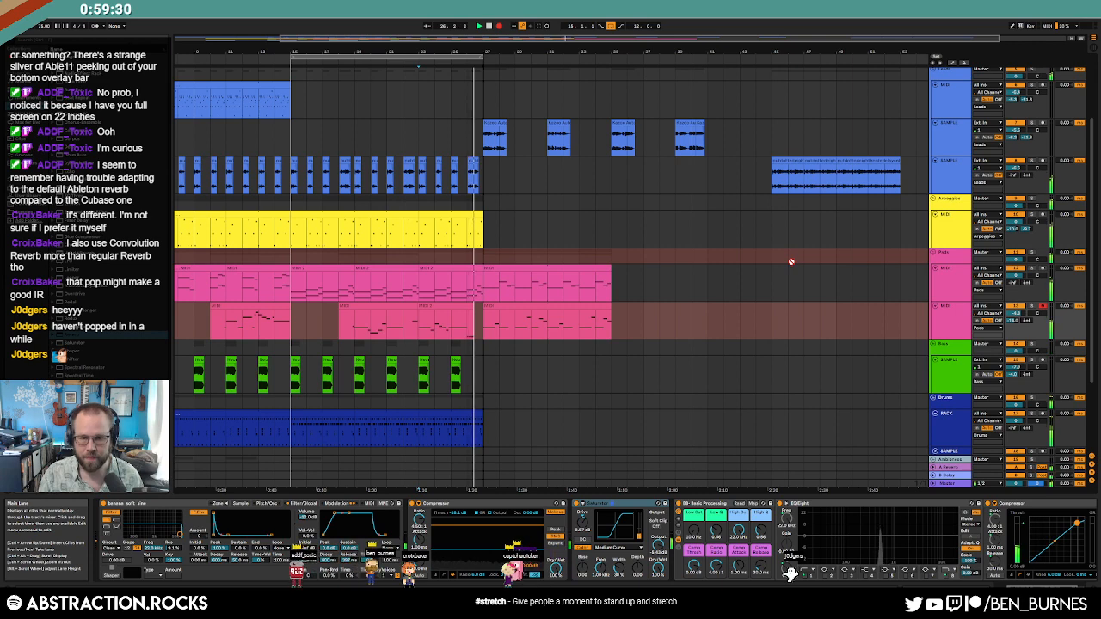
key(space)
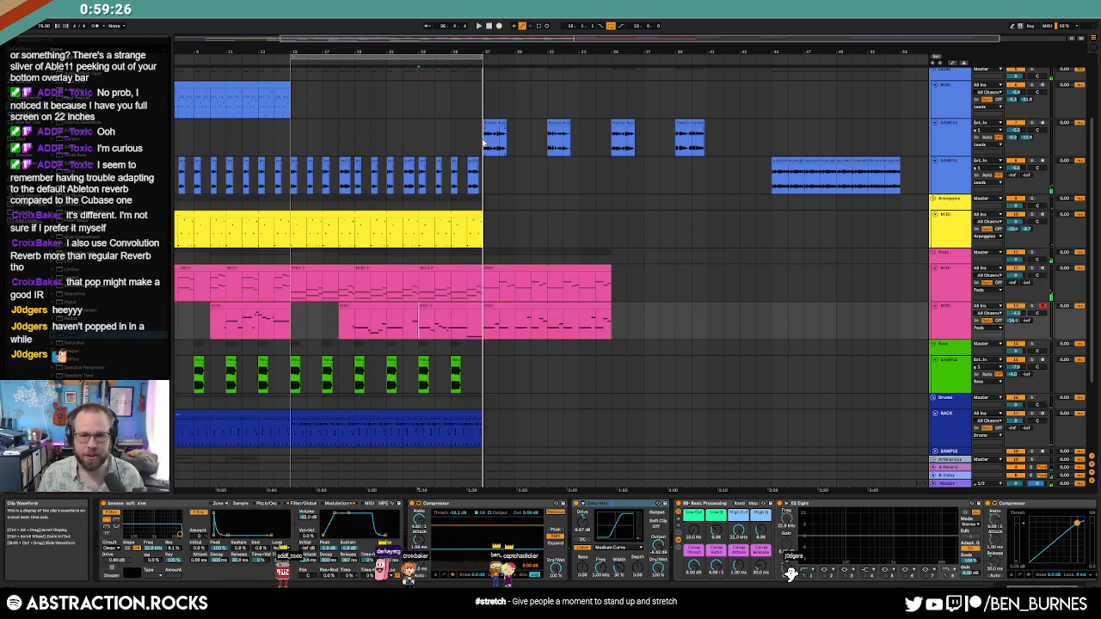
Step: Move all clips after bar 27 four bars later so the following section starts at bar 31
drag(485, 142, 873, 489)
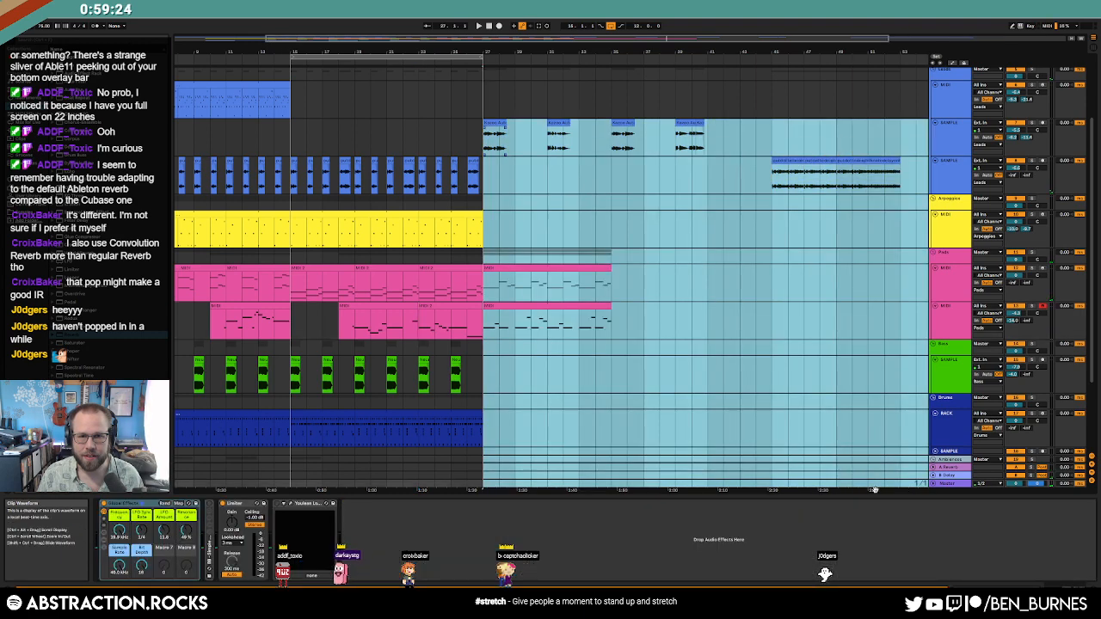
mouse_move(494, 121)
mouse_down()
mouse_move(575, 122)
mouse_move(558, 122)
mouse_up()
click(529, 143)
click(525, 175)
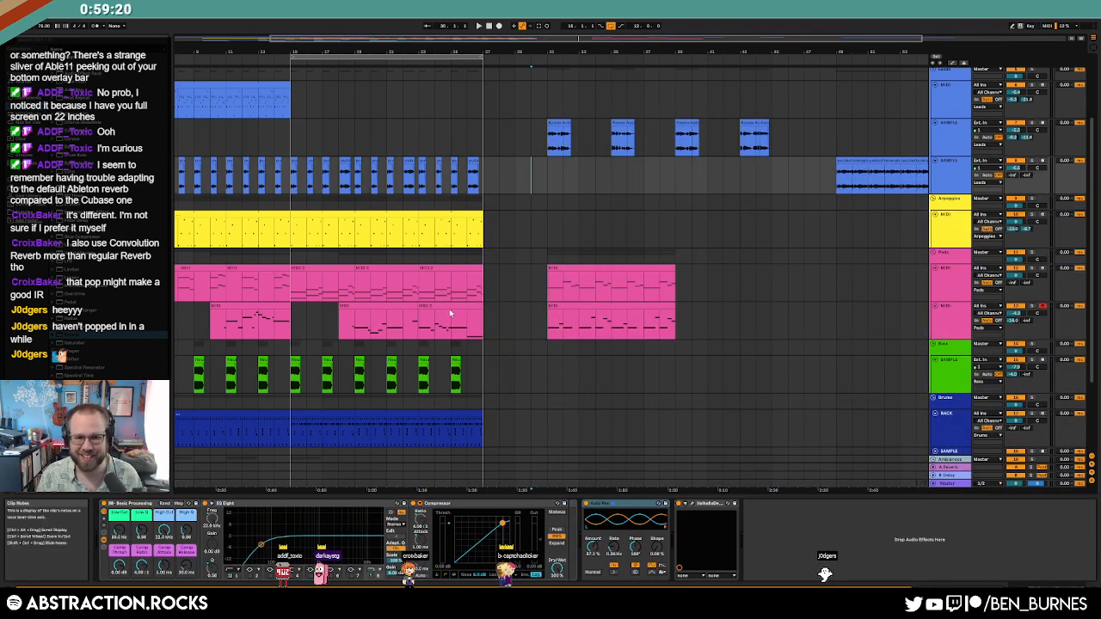
Step: Join the second pad track's clips from bars 18 to 27 into one, and lengthen its high C4 note
click(479, 307)
shift+click(373, 318)
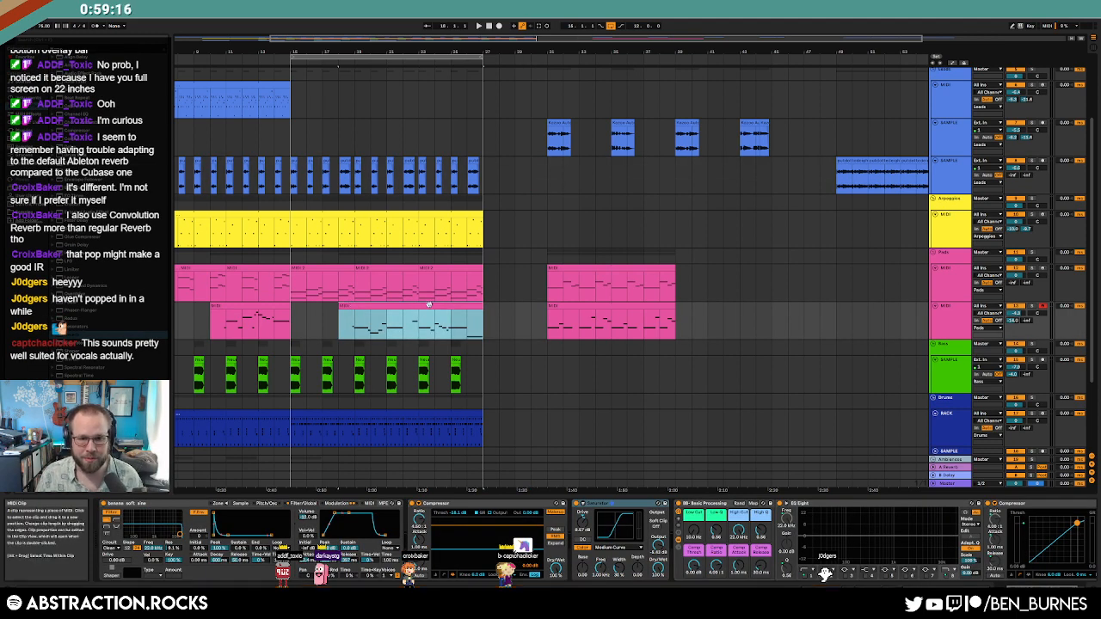
key(shift+Tab)
click(670, 481)
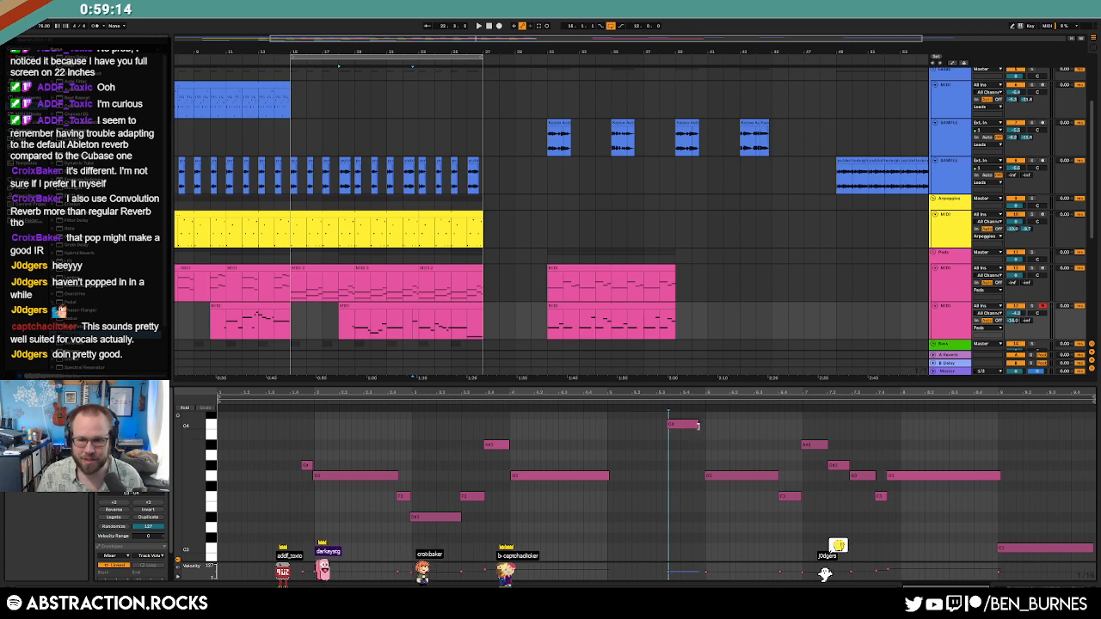
key(shift+Tab)
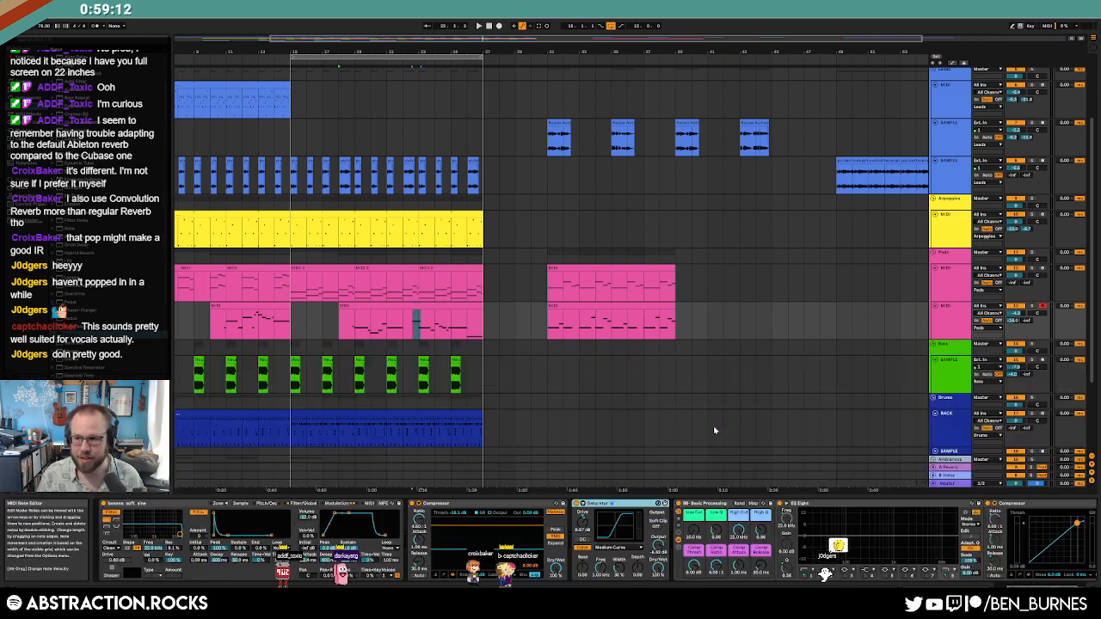
Step: Play back the joined melody from bar 18, and extend the arpeggio clip to bar 29
click(337, 324)
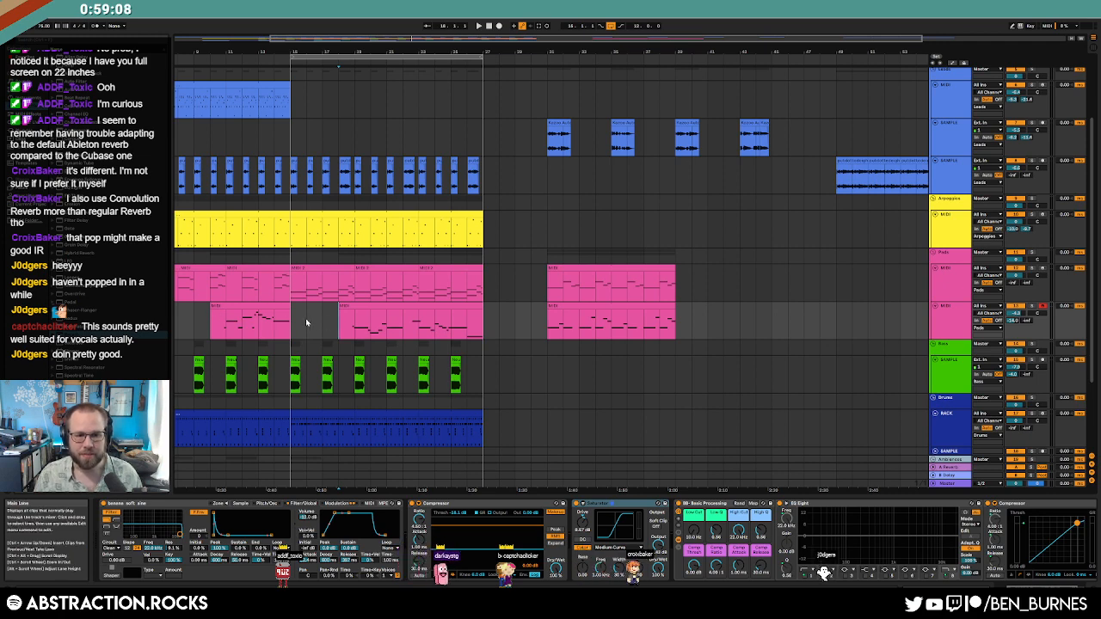
key(space)
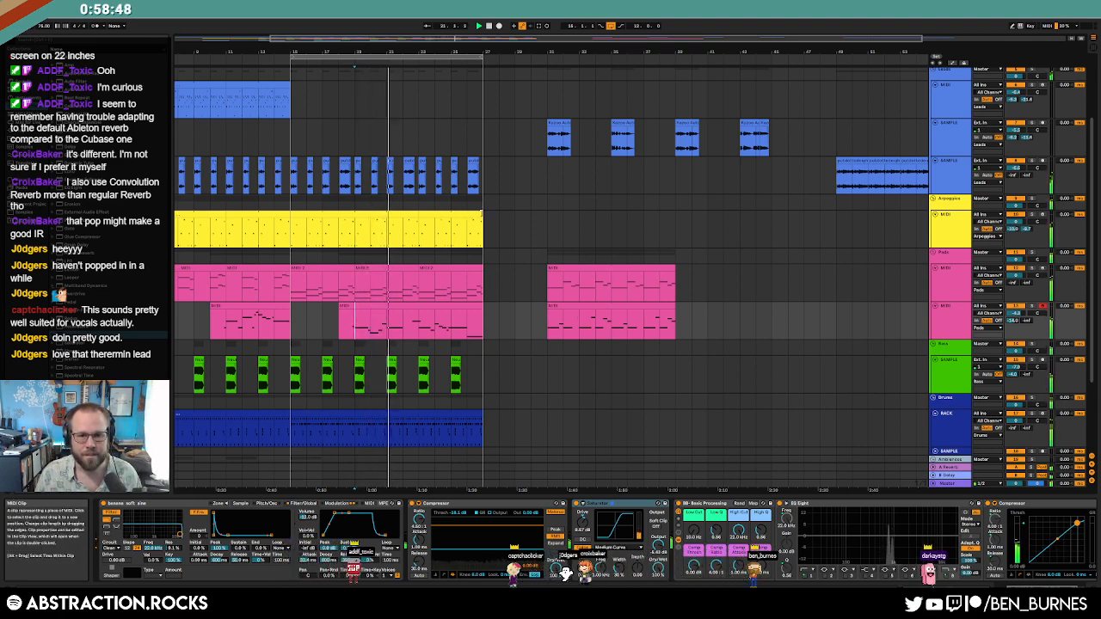
drag(481, 222, 516, 224)
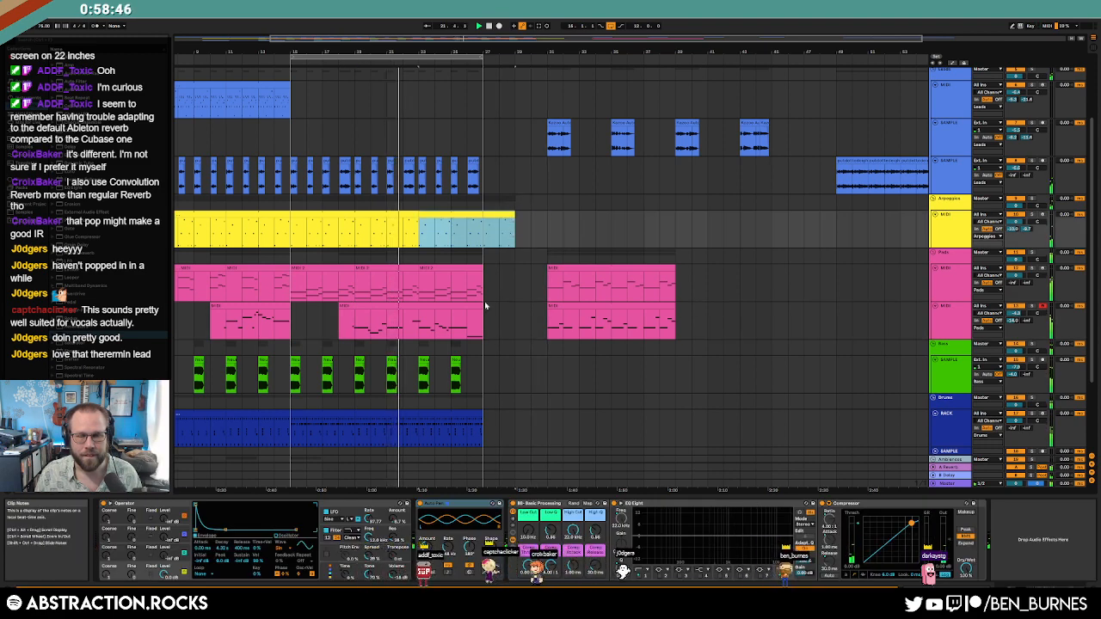
Step: Copy the drum rack pattern from bars 5 to 7 and paste it at bar 27
key(minus)
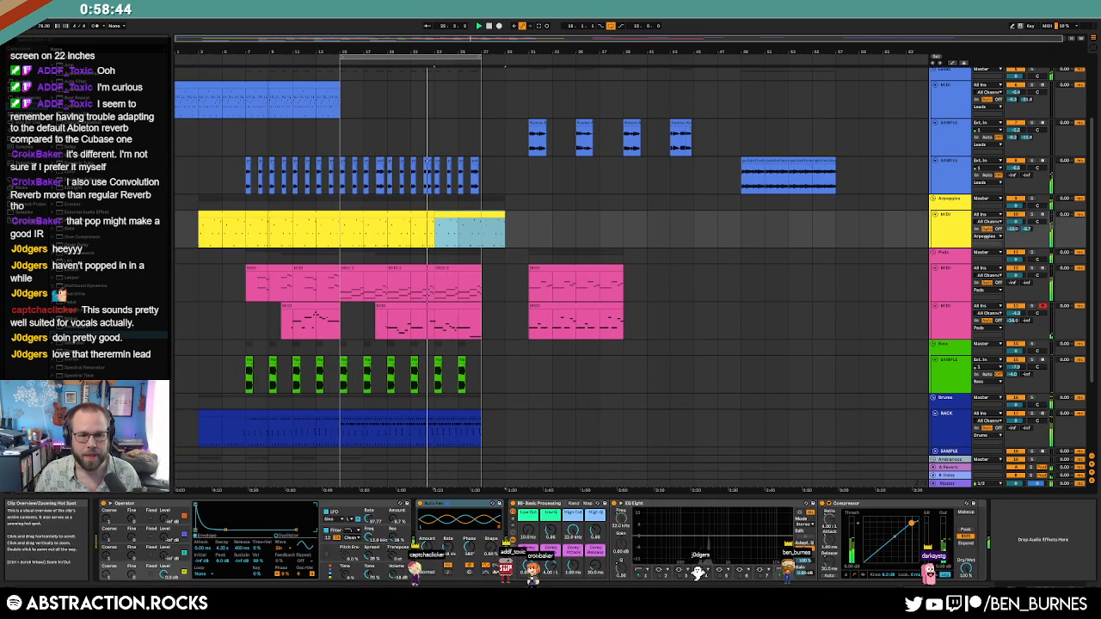
click(221, 441)
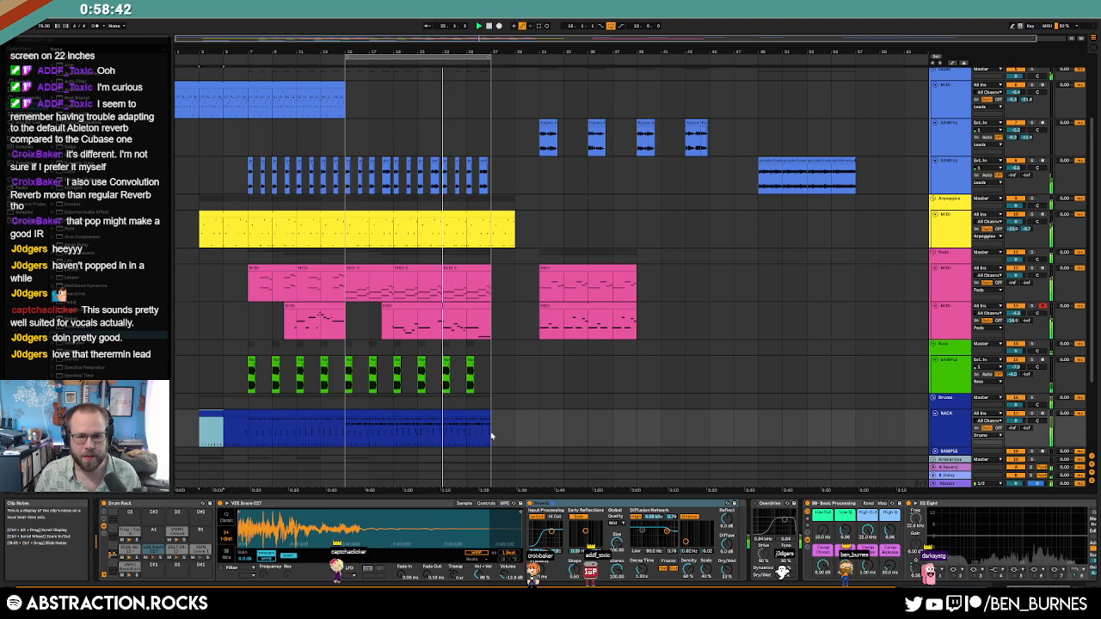
drag(230, 439, 245, 439)
key(ctrl+c)
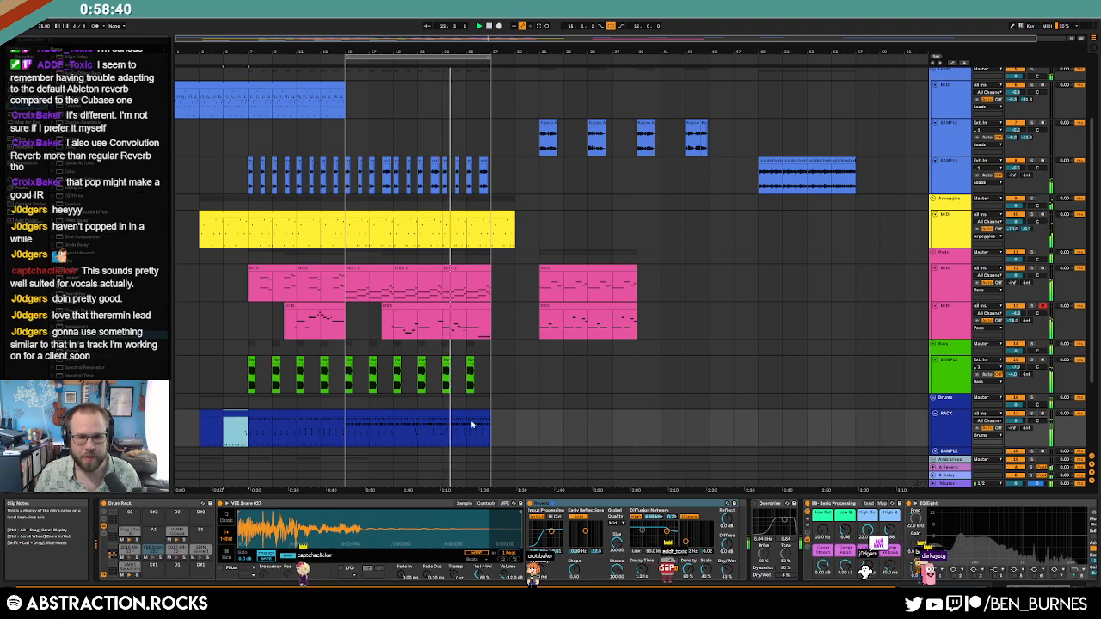
click(494, 424)
key(ctrl+v)
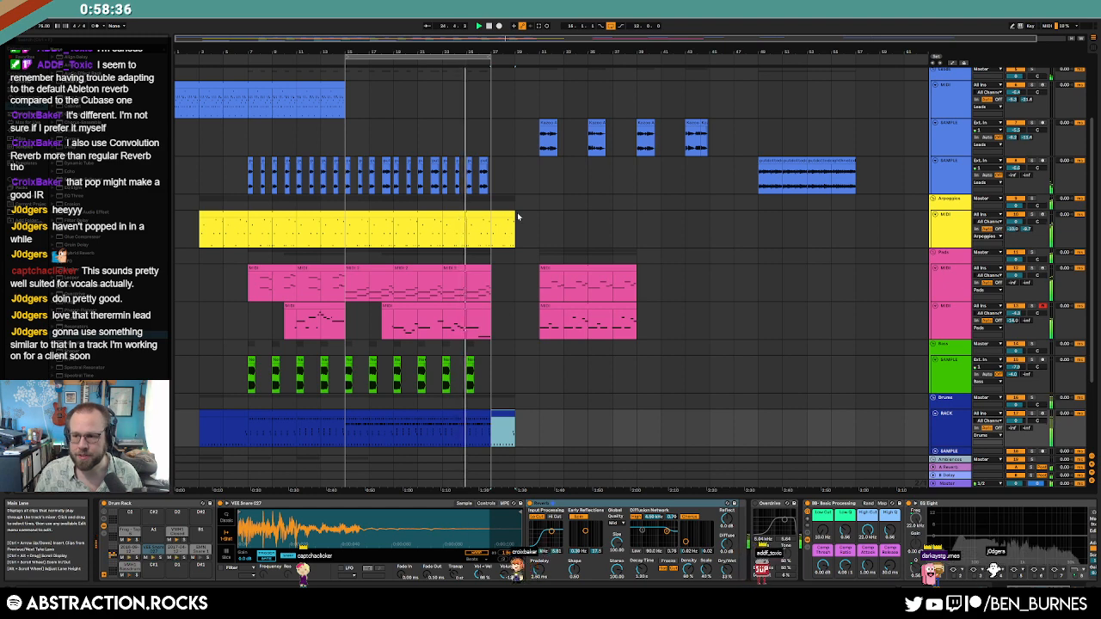
Step: Show the sample waveform of the second pad's instrument, and play the arrangement from bar 7
click(471, 307)
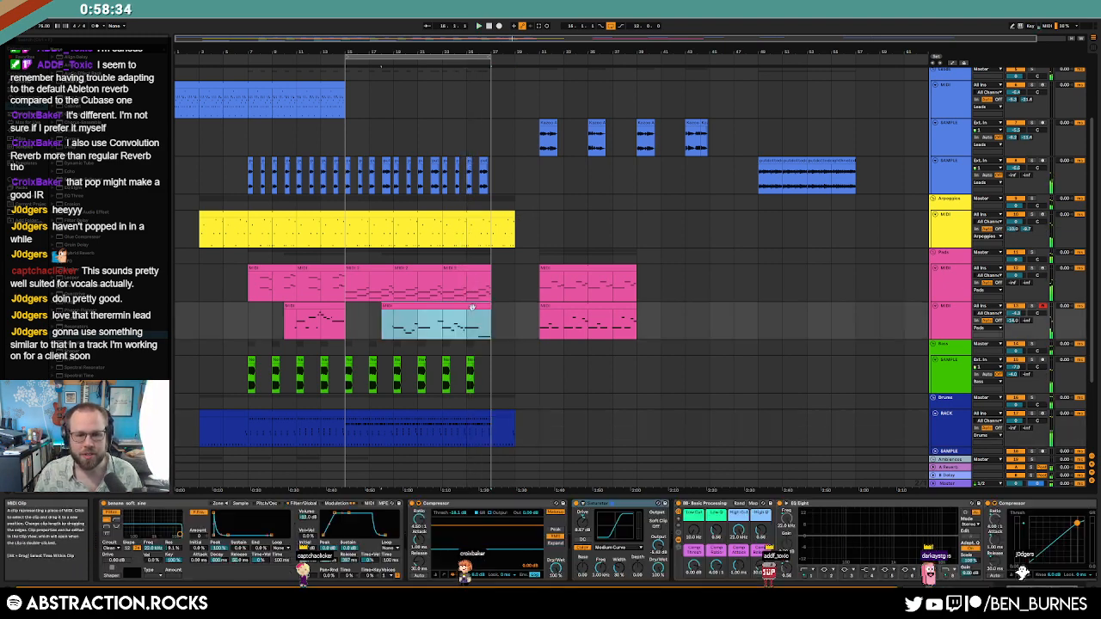
click(240, 504)
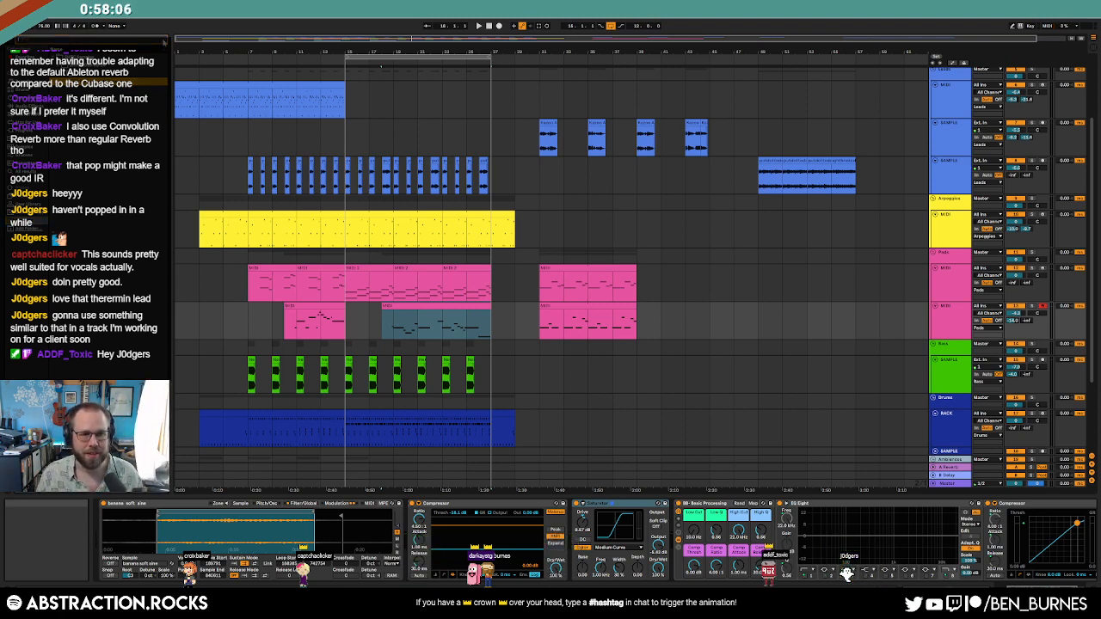
click(247, 139)
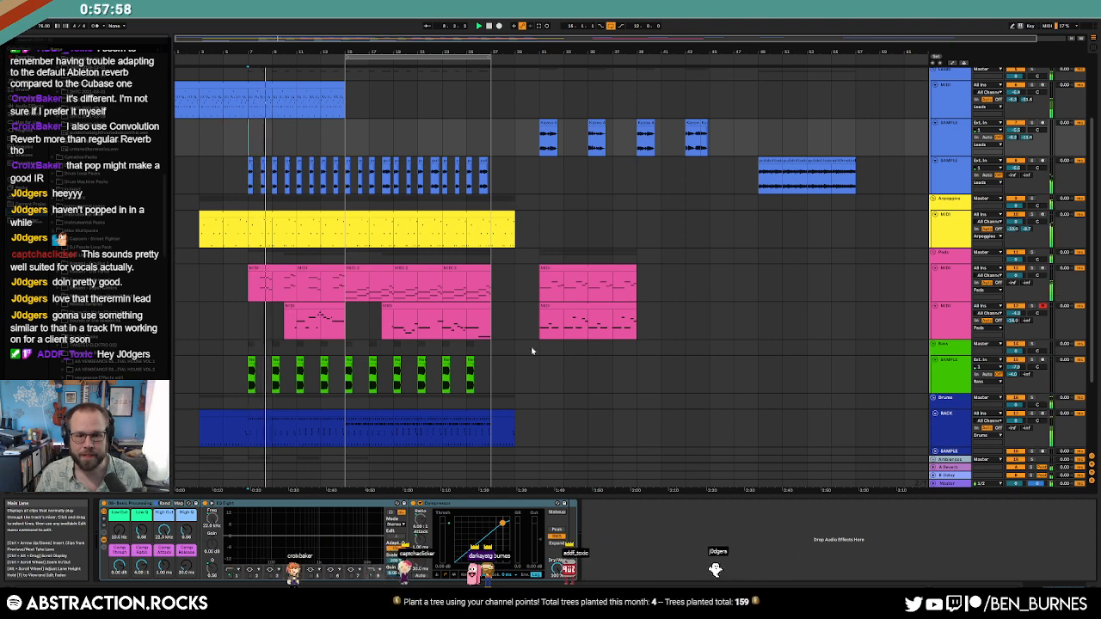
Step: Extend the second pad track's melody clip to bar 29 and lengthen its final C3 note
drag(491, 307, 514, 307)
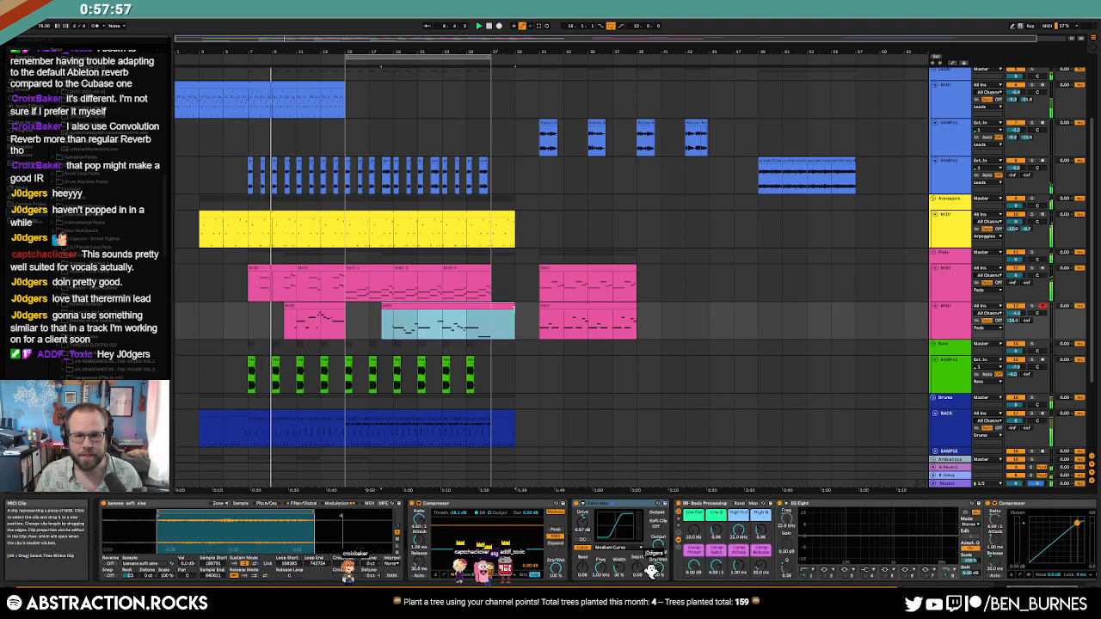
double_click(509, 307)
click(899, 548)
drag(943, 547, 1014, 553)
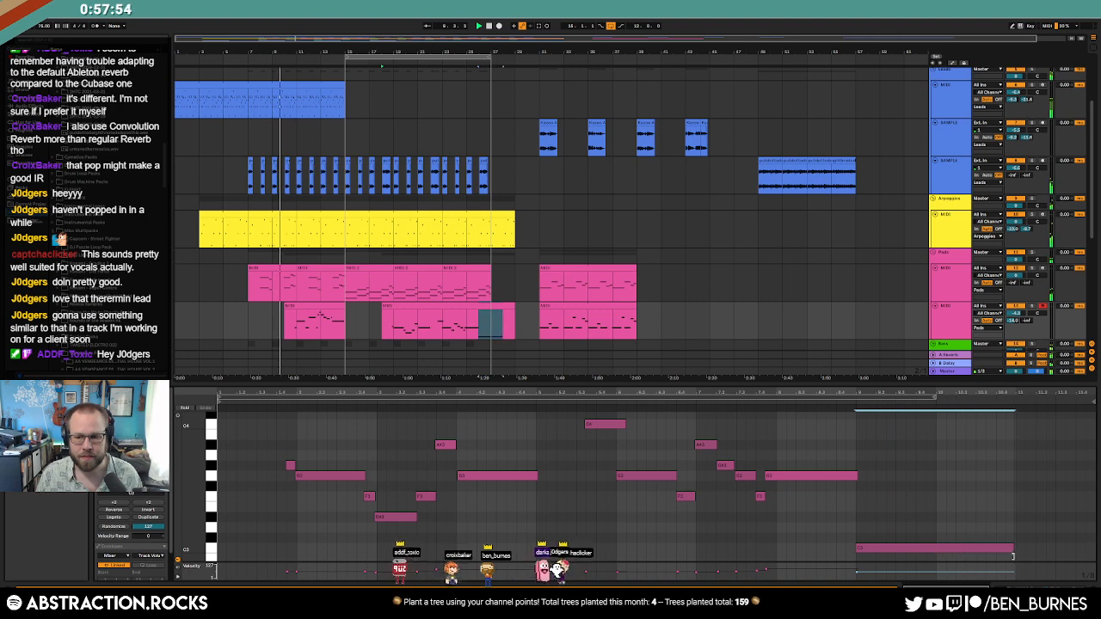
click(988, 524)
key(shift+Tab)
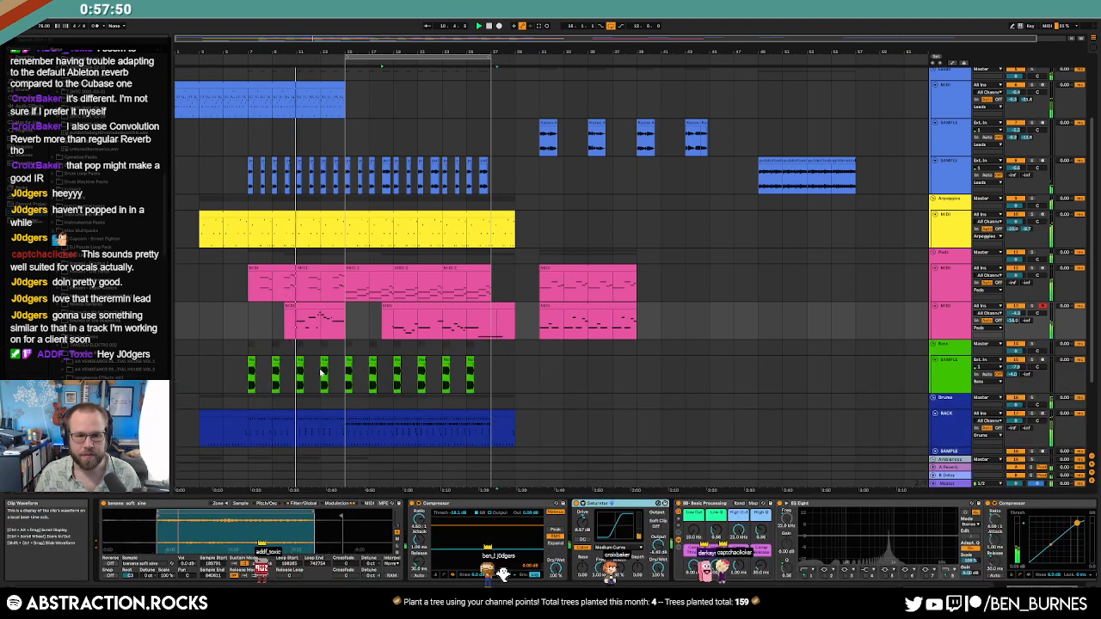
Step: Copy a two-bar bass sample section from bar 11 and paste it at bar 27
drag(320, 375, 299, 375)
click(493, 378)
key(ctrl+v)
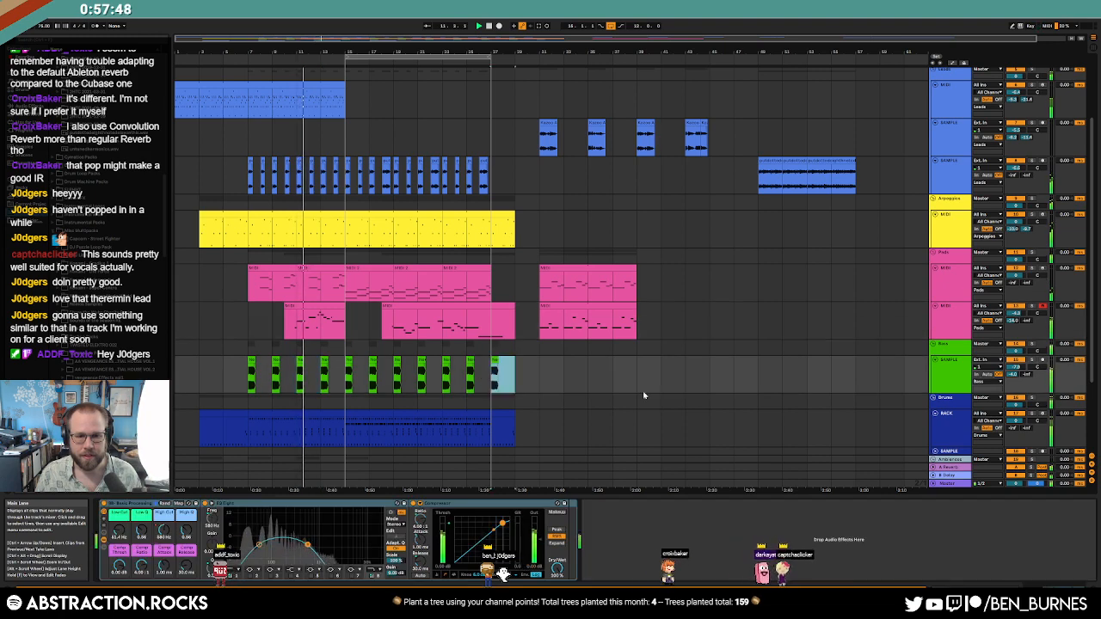
Step: Duplicate the empty time at bars 29 to 31 six times, pushing the following section to bar 43
click(522, 137)
key(ctrl+shift+d)
key(ctrl+shift+d)
key(ctrl+shift+d)
key(ctrl+shift+d)
key(ctrl+shift+d)
key(ctrl+shift+d)
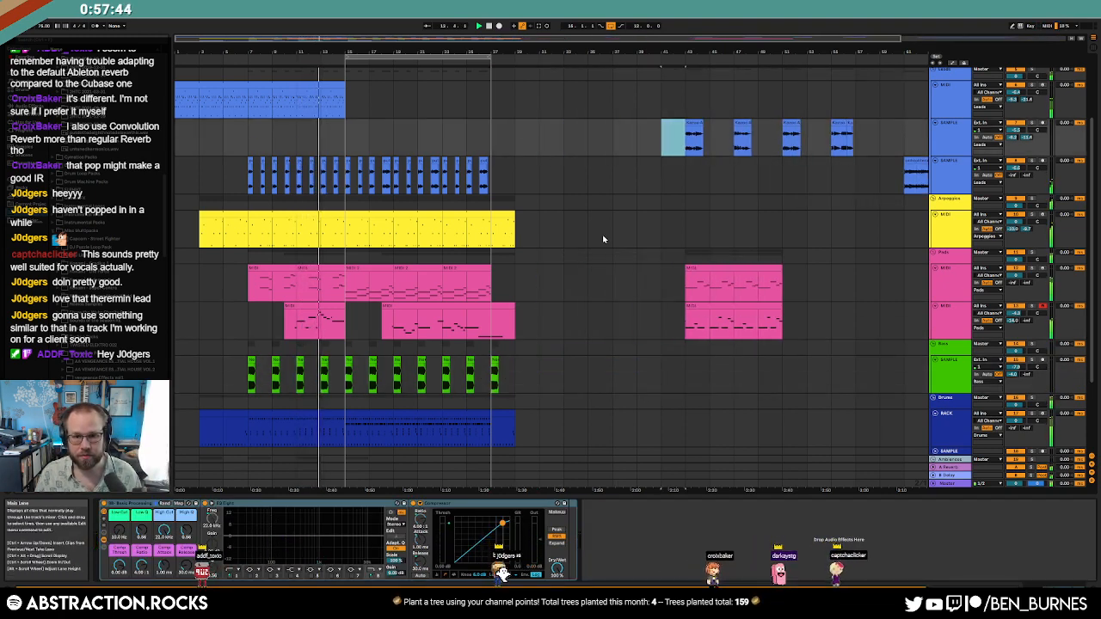
Step: Copy the ambience sample clip from bar 15 to bar 29, and extend the loop end to bar 29
click(608, 237)
scroll(632, 322, down, 3)
drag(361, 384, 531, 385)
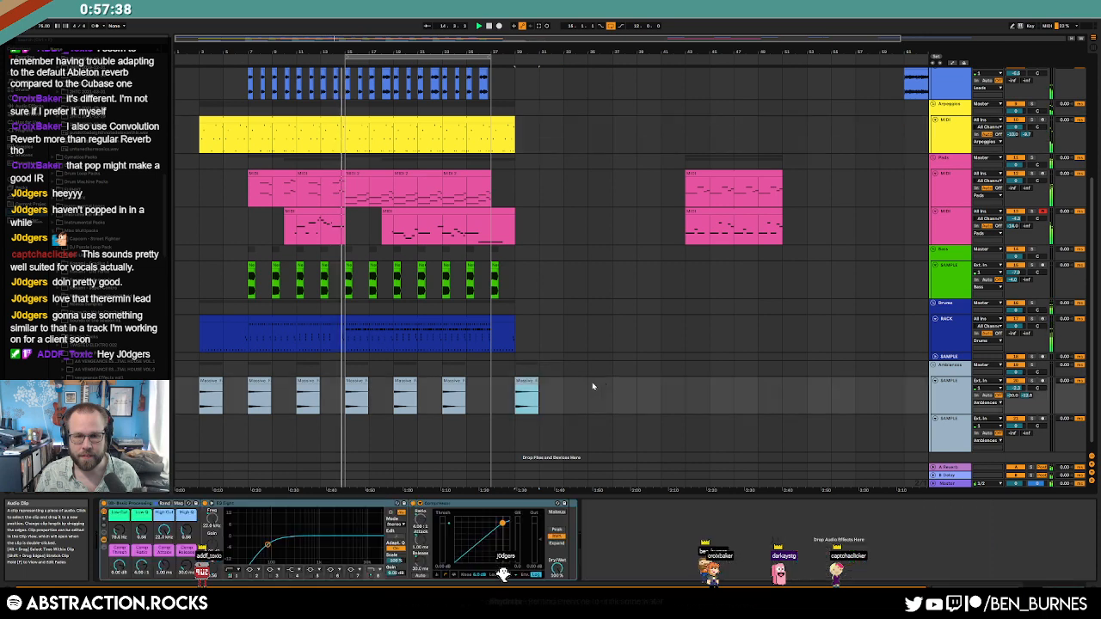
key(shift+Tab)
key(shift+Tab)
scroll(653, 377, up, 1)
scroll(653, 377, up, 2)
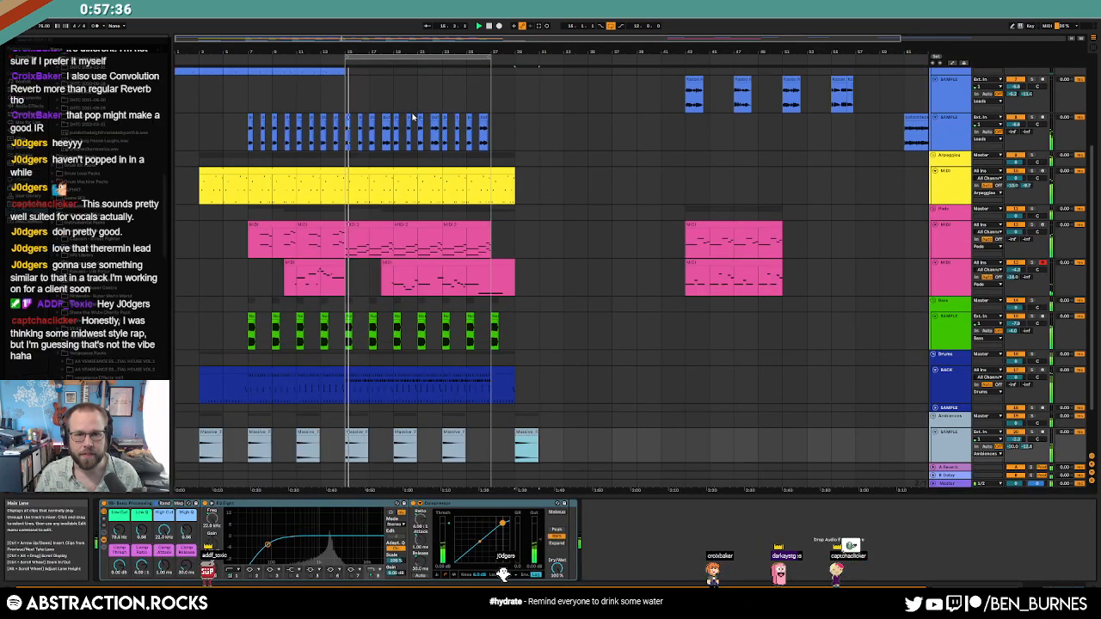
drag(491, 58, 512, 69)
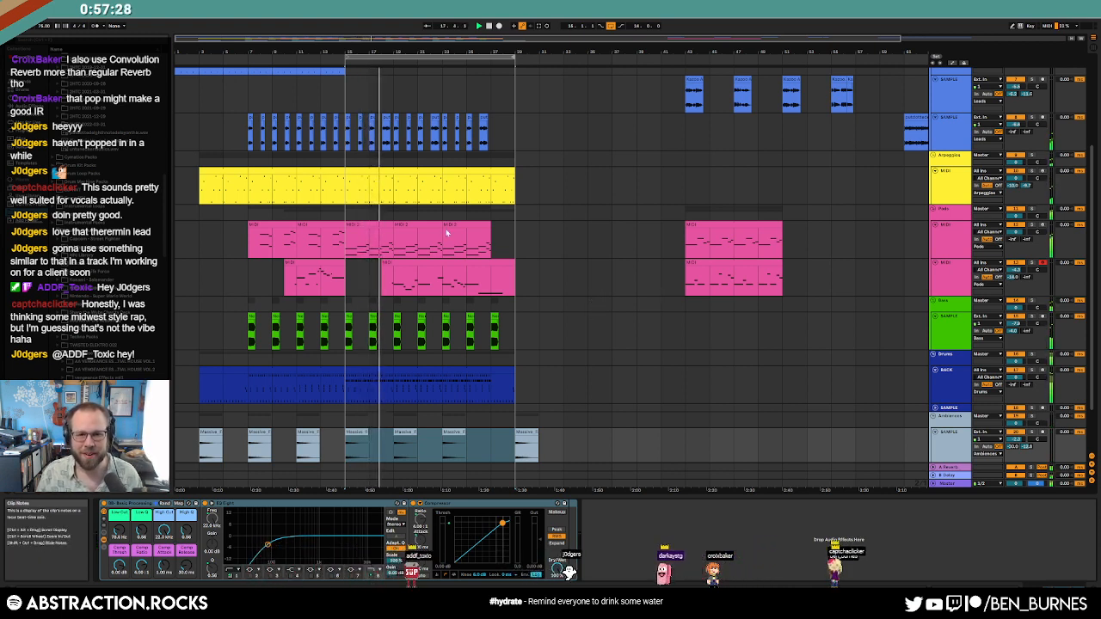
Step: Copy the first pad track's clip at bars 15 to 19 and paste it at bar 27
click(351, 228)
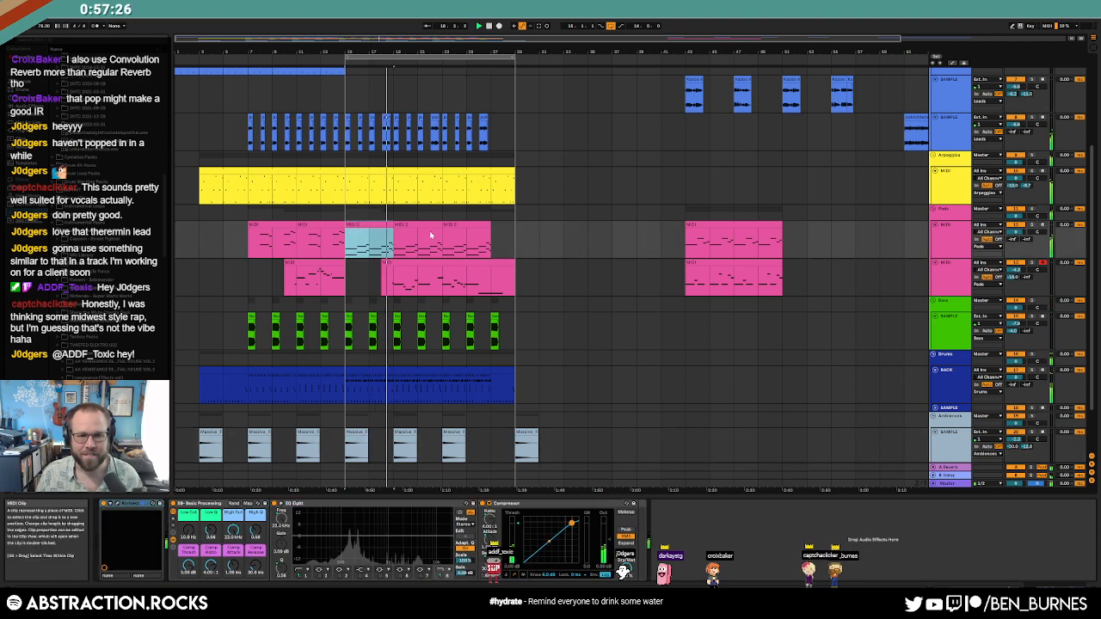
click(495, 238)
key(ctrl+v)
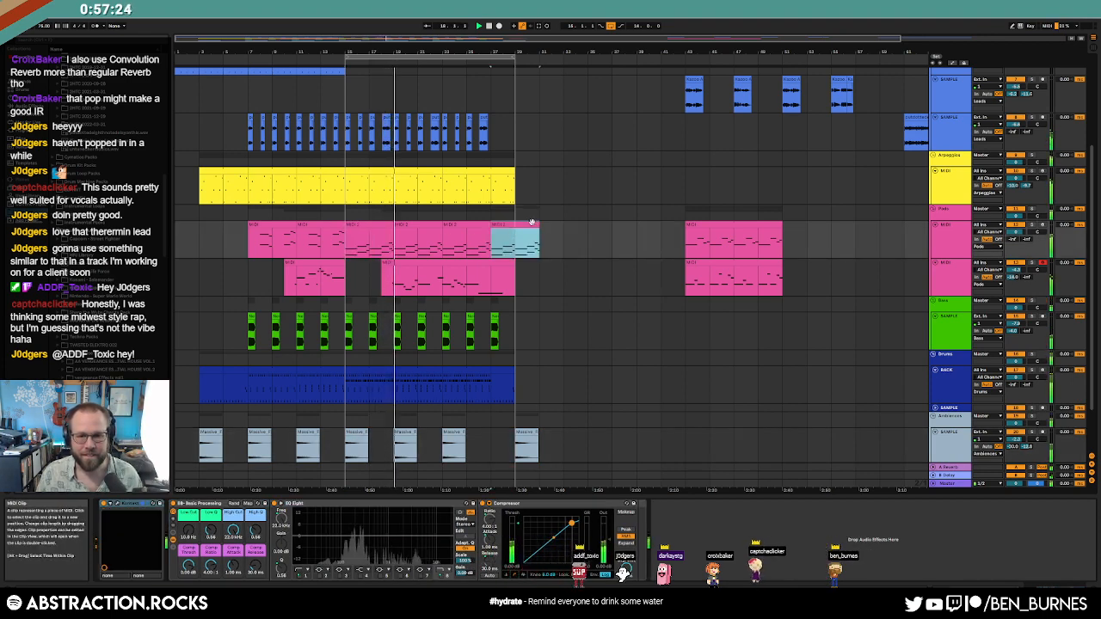
Step: Delete all notes after the pasted pad clip's first chord, lengthen that chord to 1.5 bars, and trim the clip to end at bar 29
double_click(533, 225)
drag(539, 413, 1081, 561)
key(Delete)
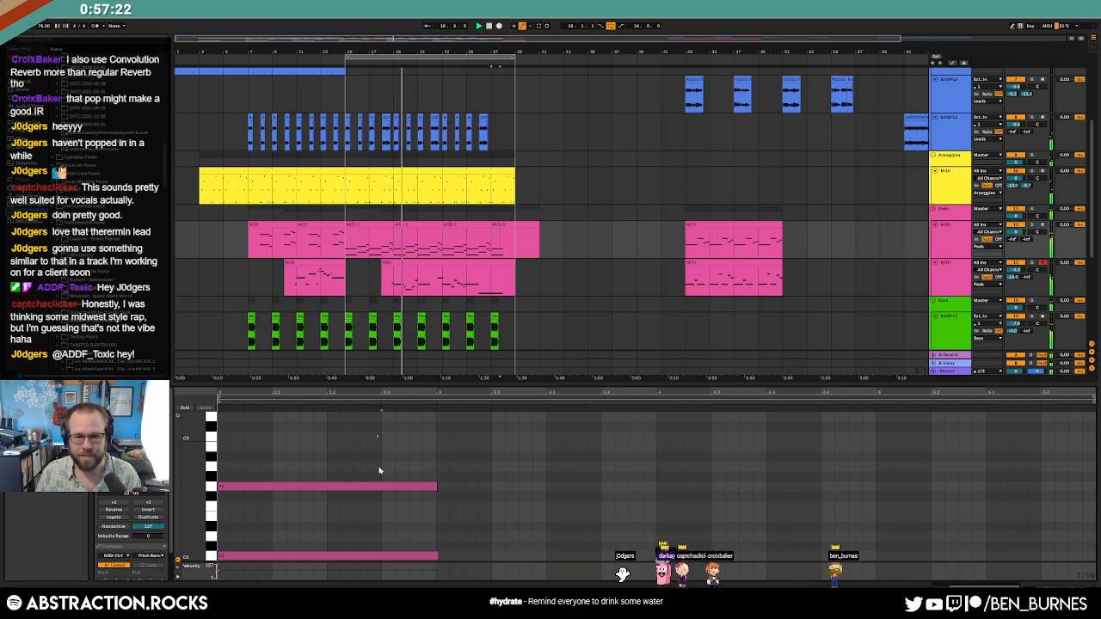
key(ctrl+a)
drag(436, 486, 545, 496)
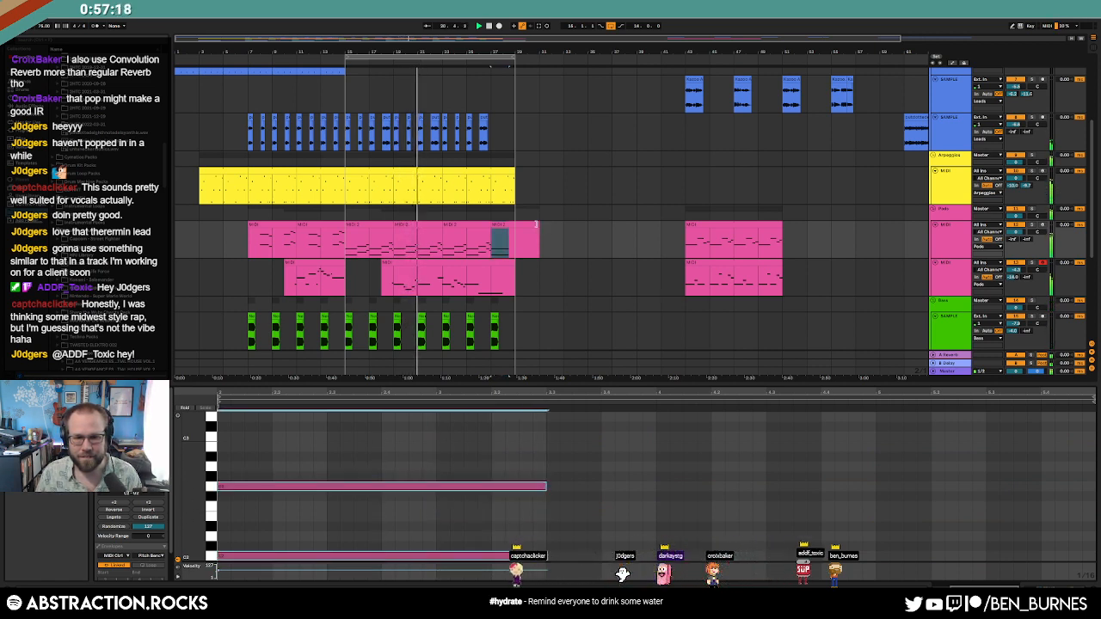
click(523, 246)
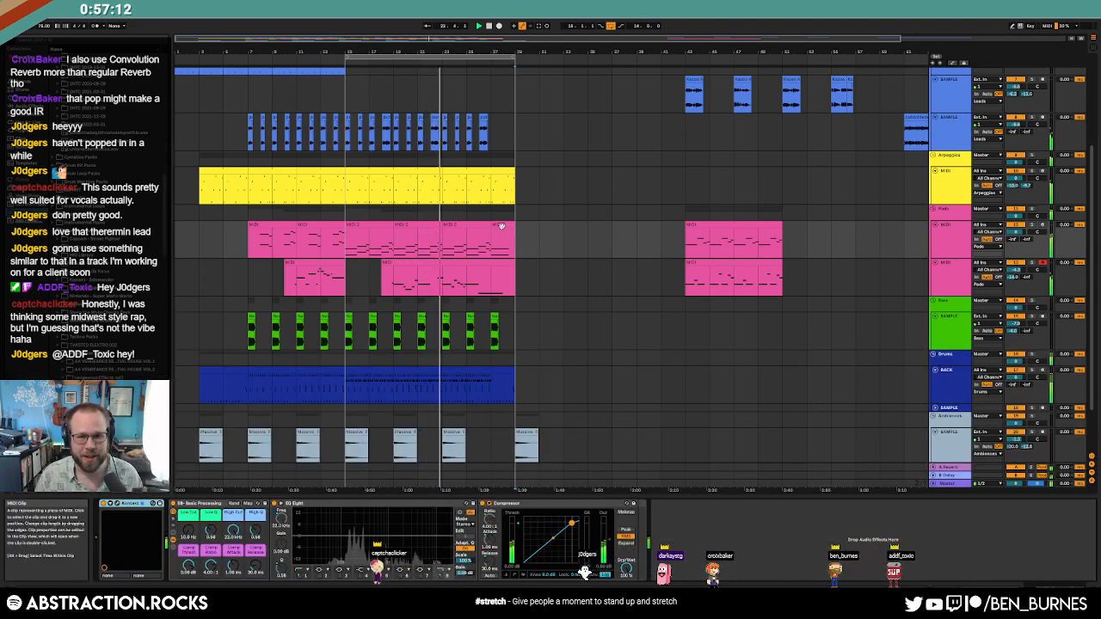
click(498, 243)
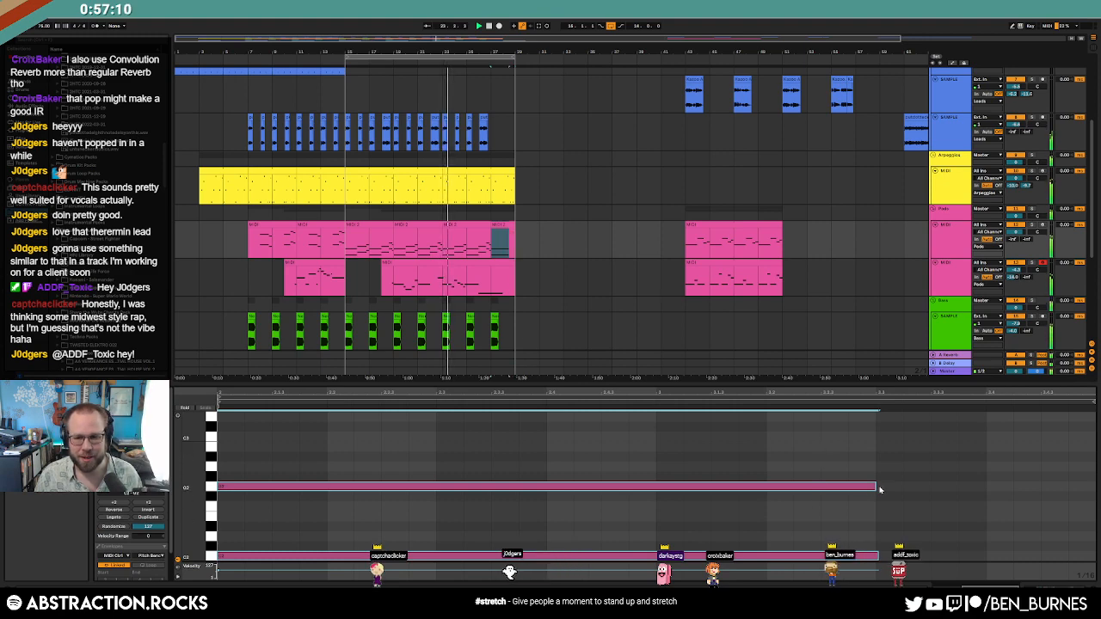
click(570, 339)
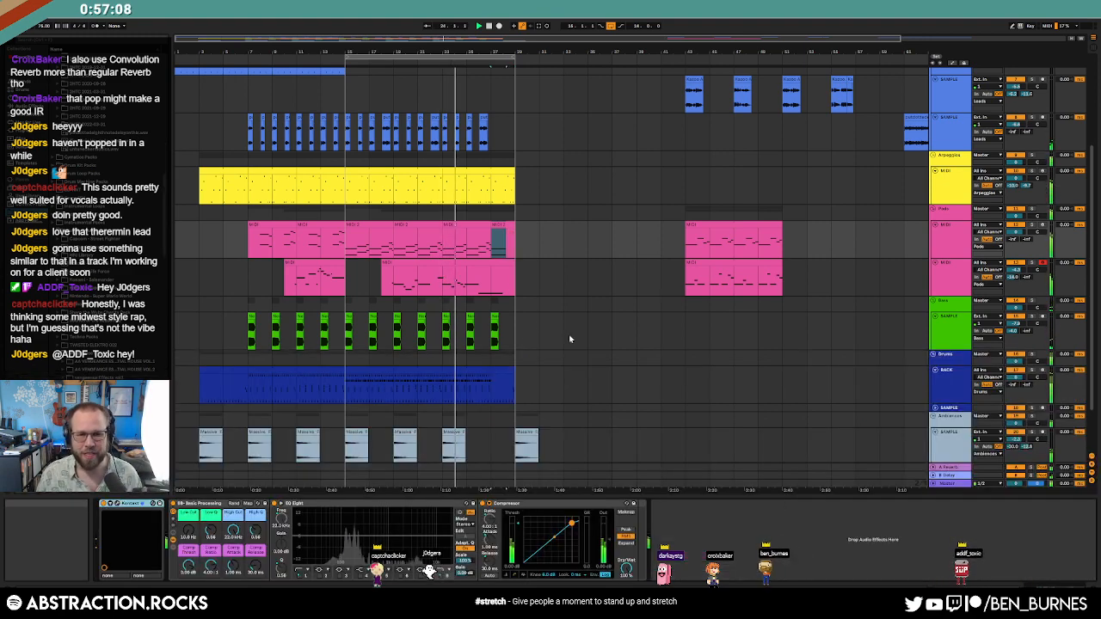
click(516, 285)
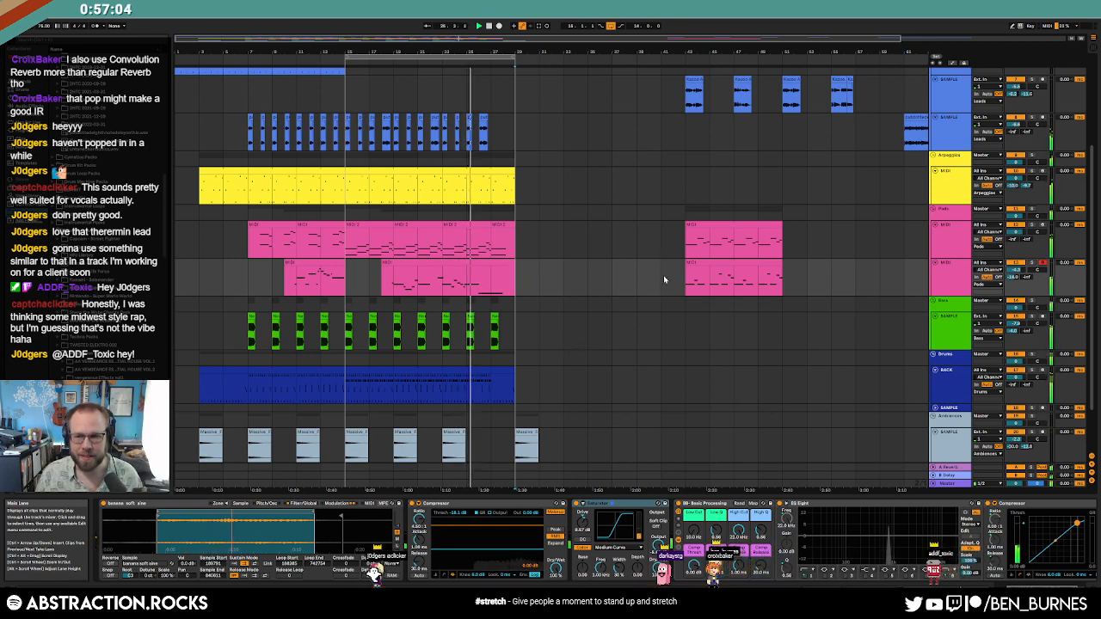
Step: Move the two pad clips and the four lead sample clips that start at bar 43 back to bar 29
drag(680, 236, 794, 278)
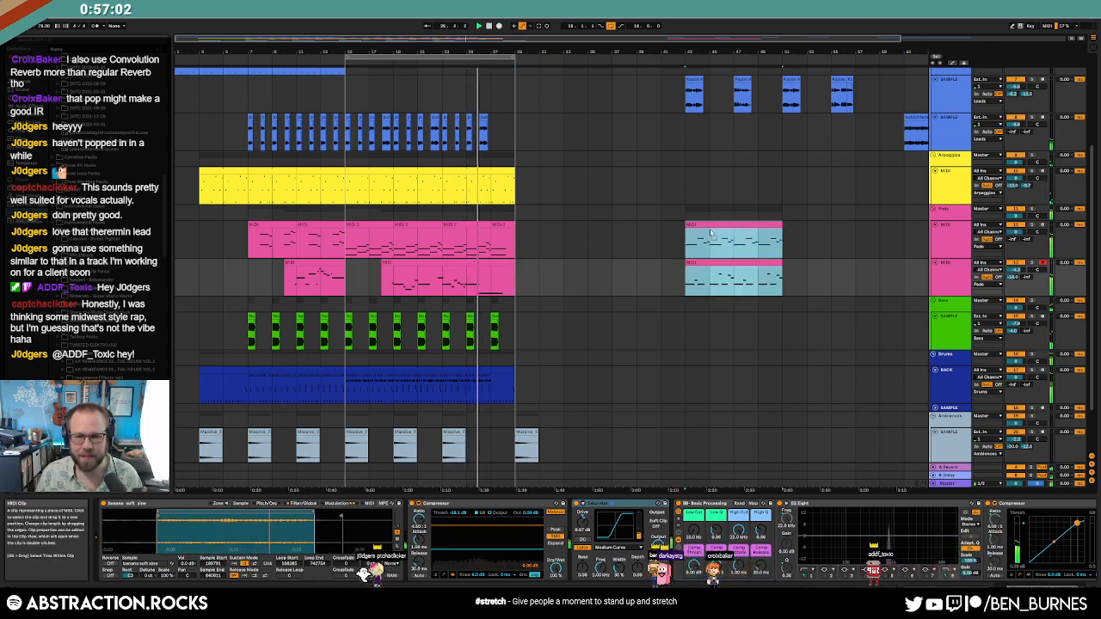
drag(745, 235, 570, 229)
scroll(618, 275, up, 3)
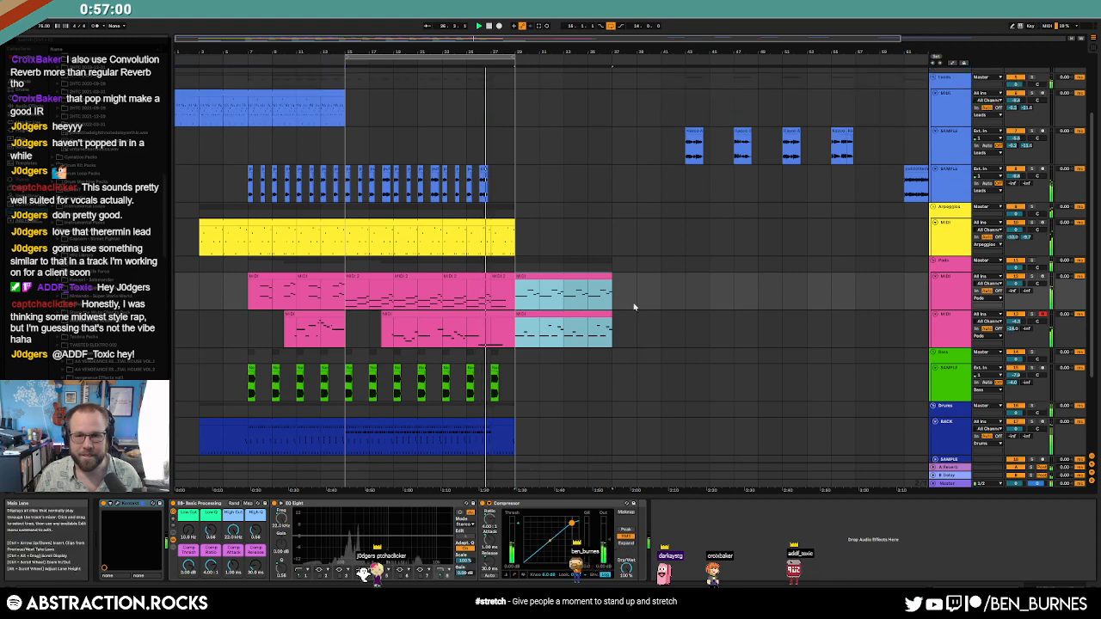
drag(686, 185, 669, 246)
shift+click(843, 197)
click(766, 283)
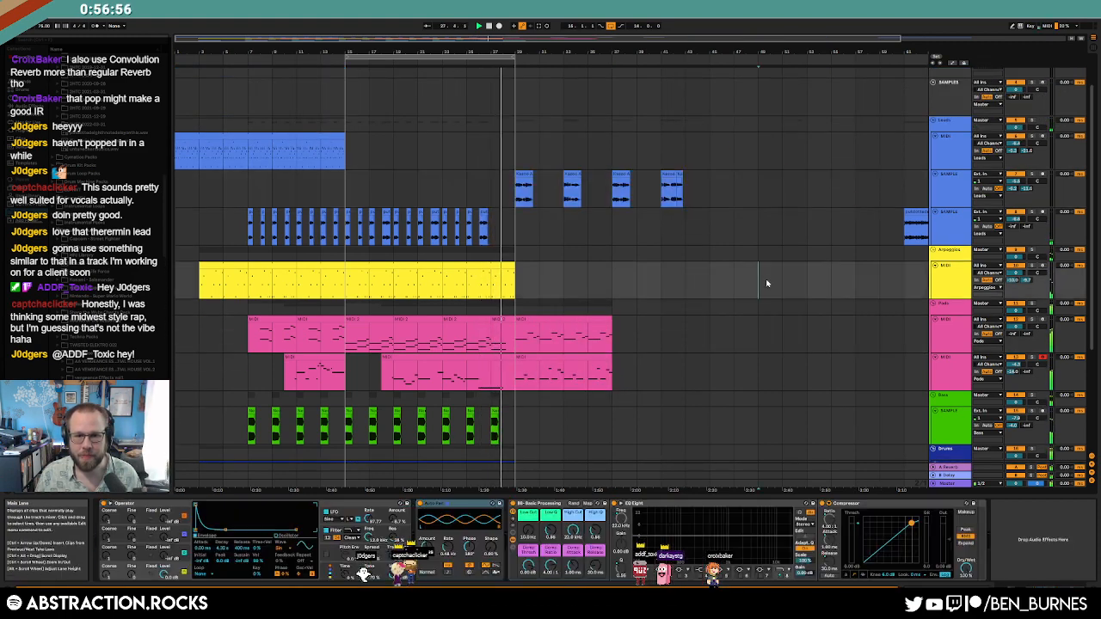
Step: Copy the drum clip at bars 15 to 19, paste it at bar 29, and switch off arrangement looping
scroll(585, 302, down, 3)
click(388, 386)
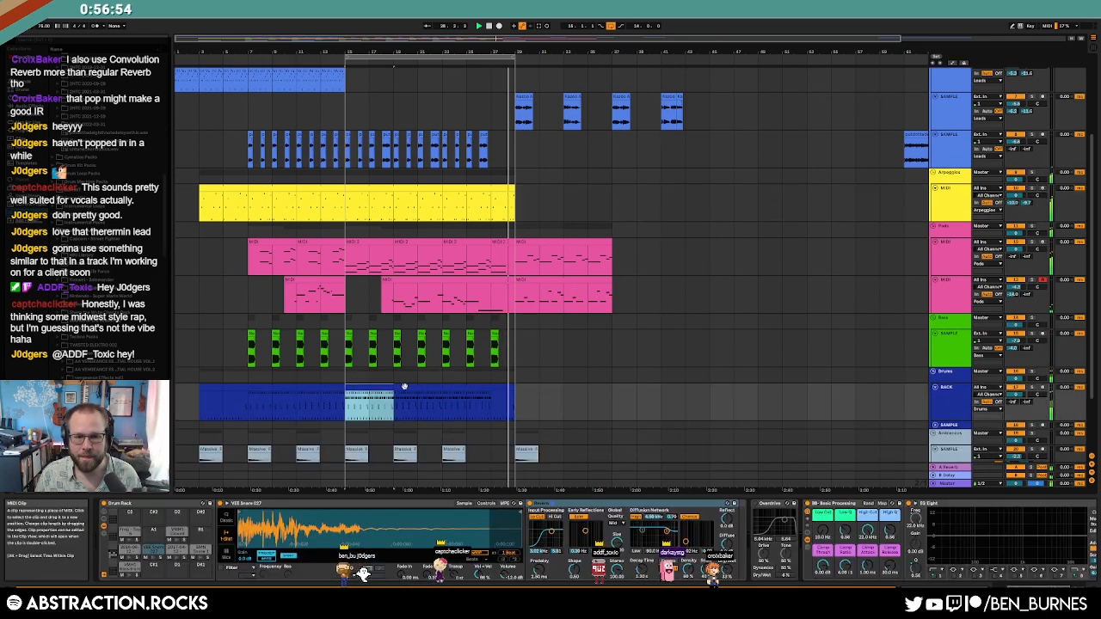
click(406, 386)
click(516, 398)
key(ctrl+v)
click(611, 26)
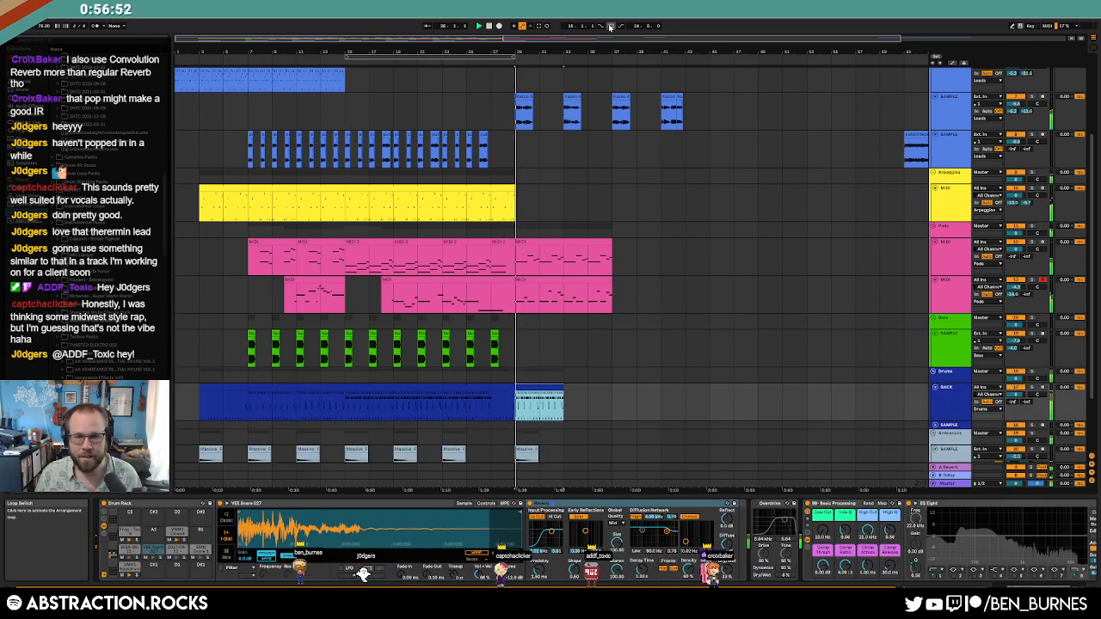
Step: Copy the lead MIDI clip from the song's opening and paste it at bar 29
scroll(537, 213, up, 2)
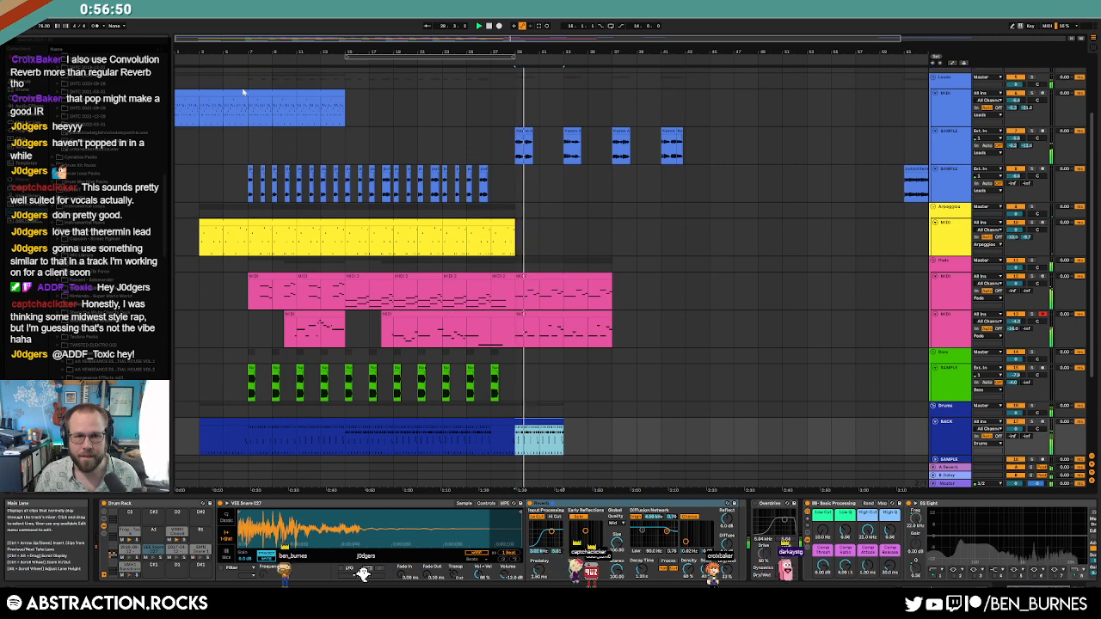
click(254, 90)
key(ctrl+c)
click(516, 96)
key(ctrl+v)
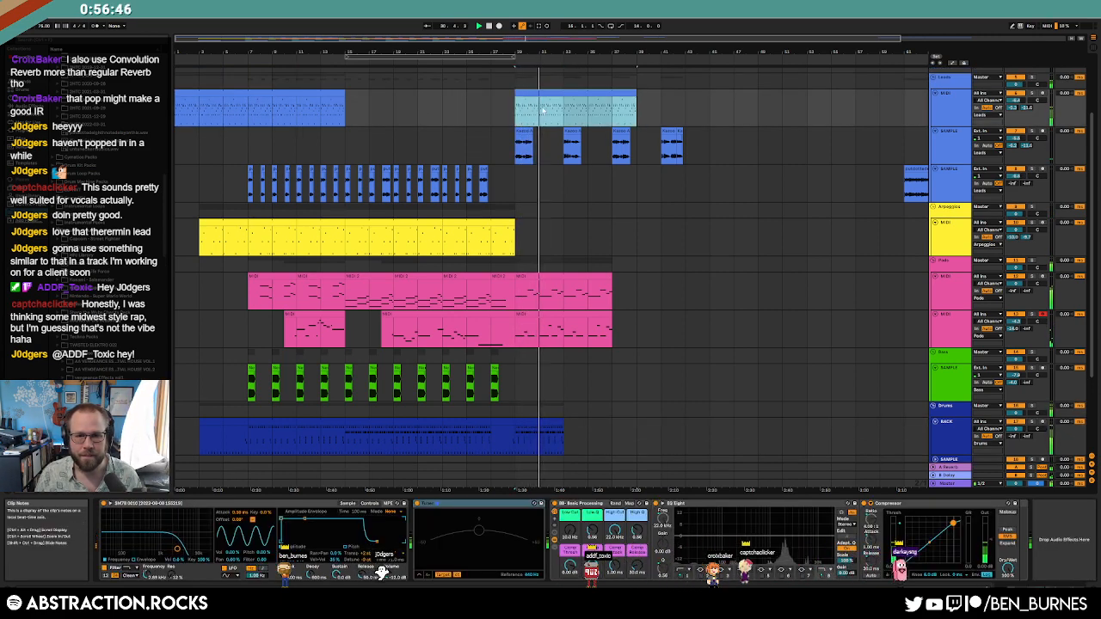
drag(541, 110, 559, 111)
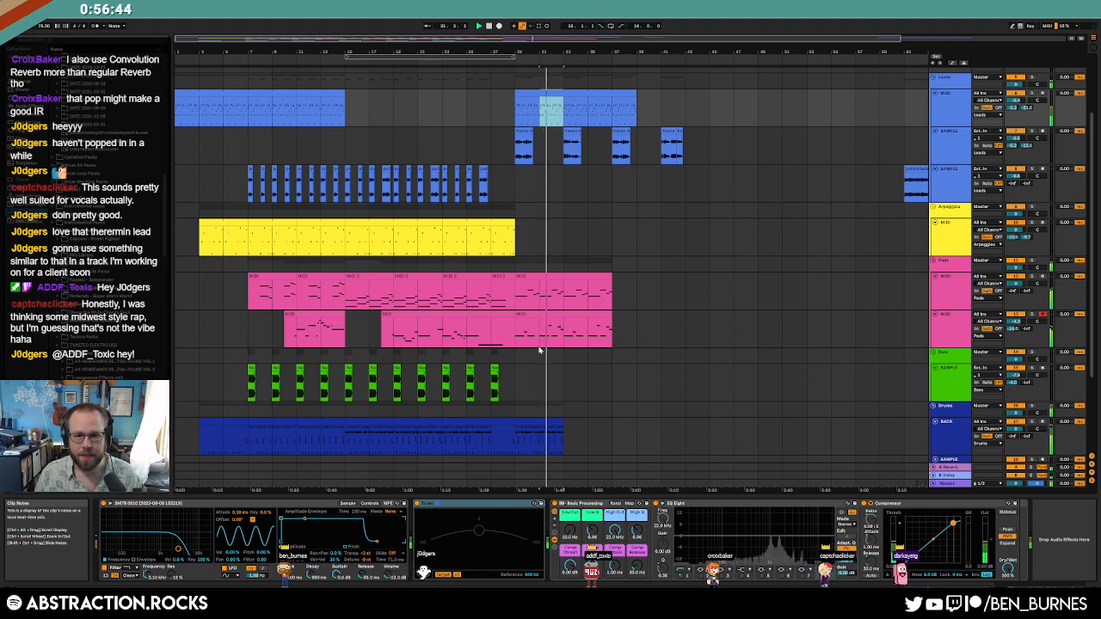
Step: Extend the new drum clip to bar 39 and duplicate the ambience sample at bar 29 twice at four-bar intervals
scroll(561, 390, down, 1)
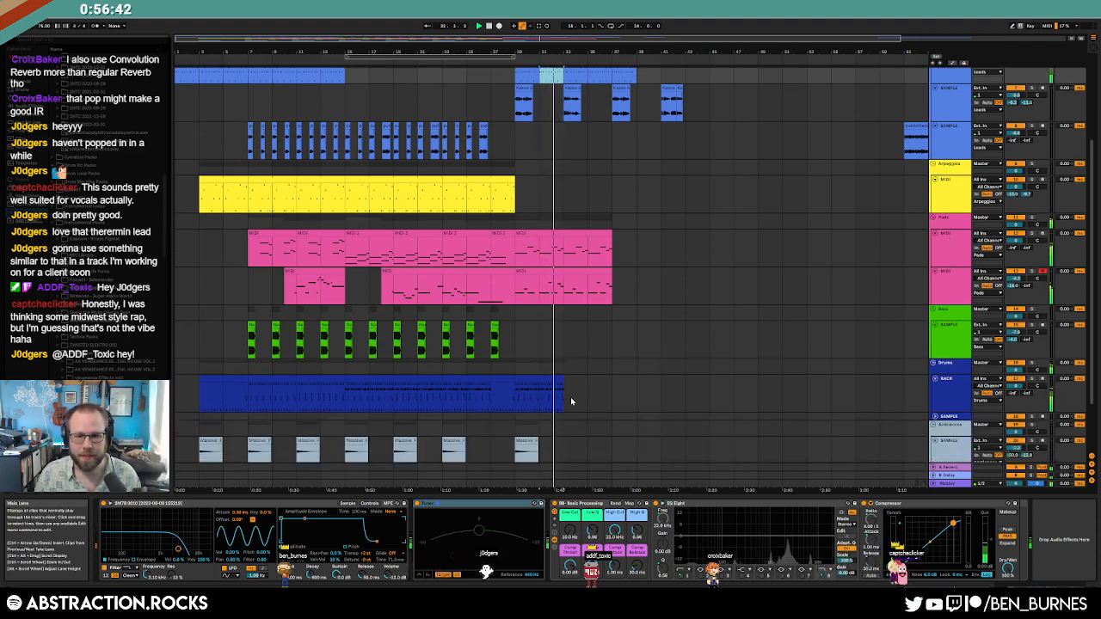
drag(562, 380, 638, 388)
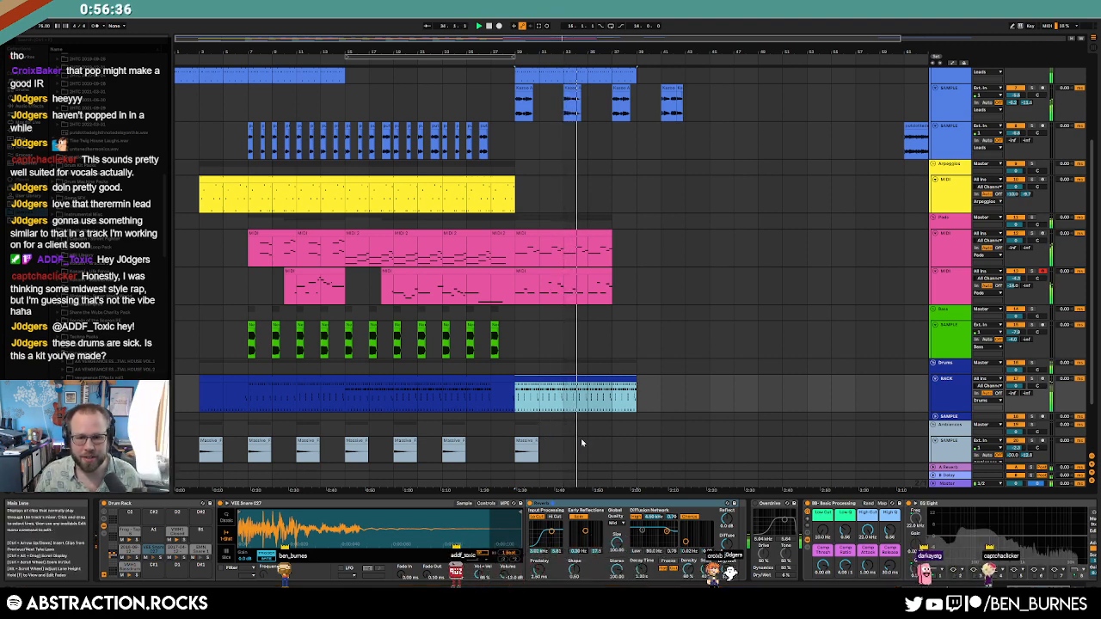
drag(559, 450, 527, 452)
key(ctrl+d)
key(ctrl+d)
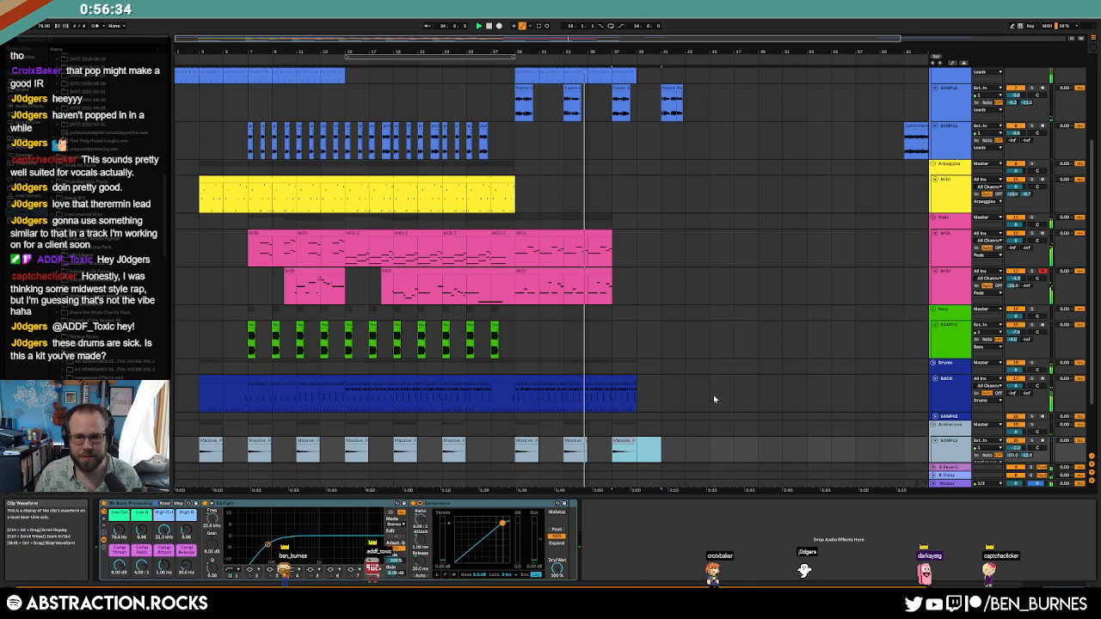
Step: Extend both pad clips, the drum clip and the lead MIDI clip of the bar 29 section to bar 45
scroll(616, 230, up, 1)
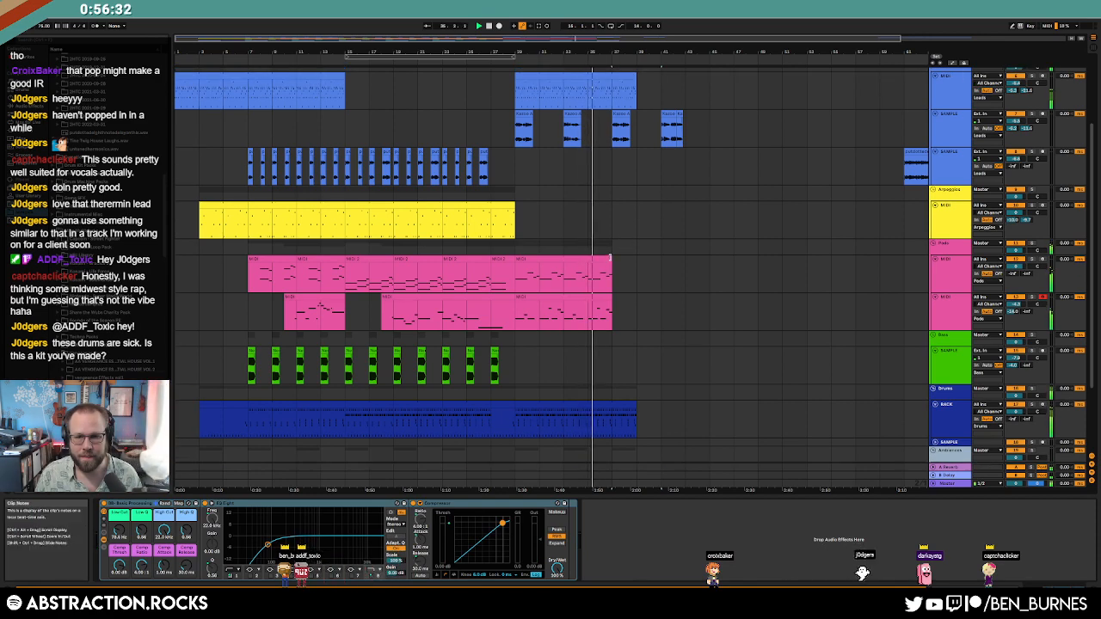
drag(612, 274, 701, 272)
drag(612, 311, 710, 311)
drag(640, 414, 710, 414)
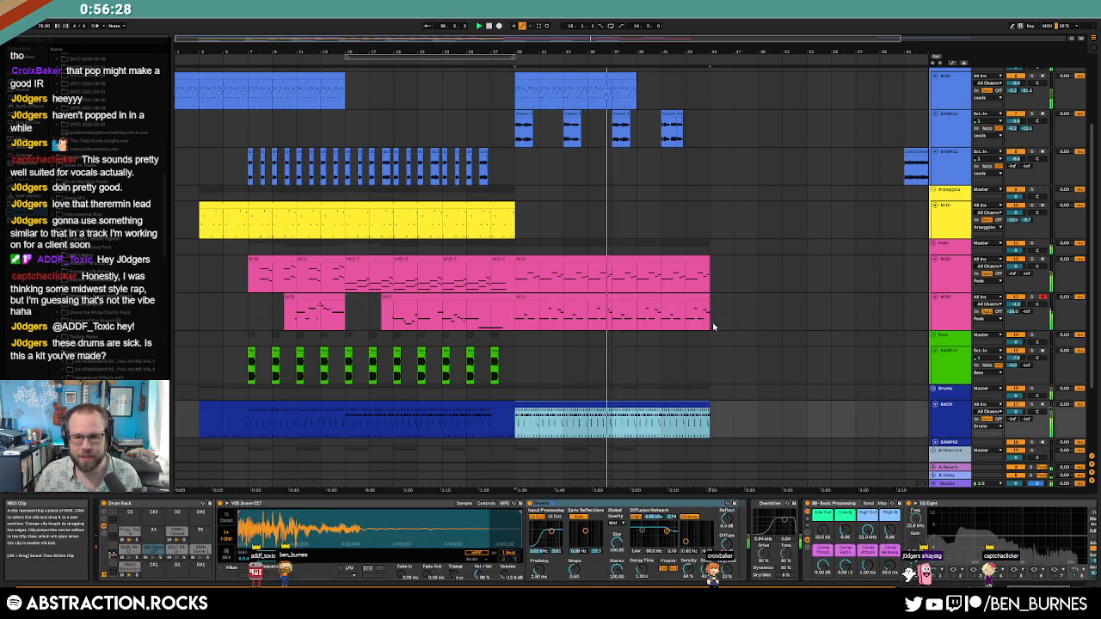
drag(636, 84, 709, 84)
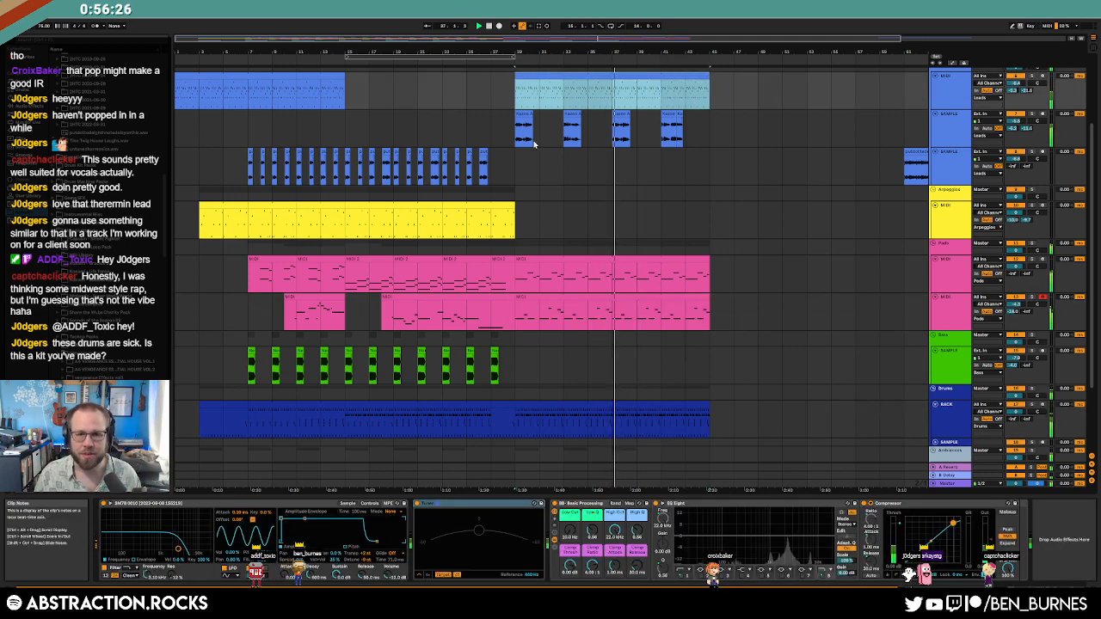
Step: Copy the long lead sample clip at bar 61 and paste it twice in a row to fill bars 29 to 45
drag(715, 37, 692, 33)
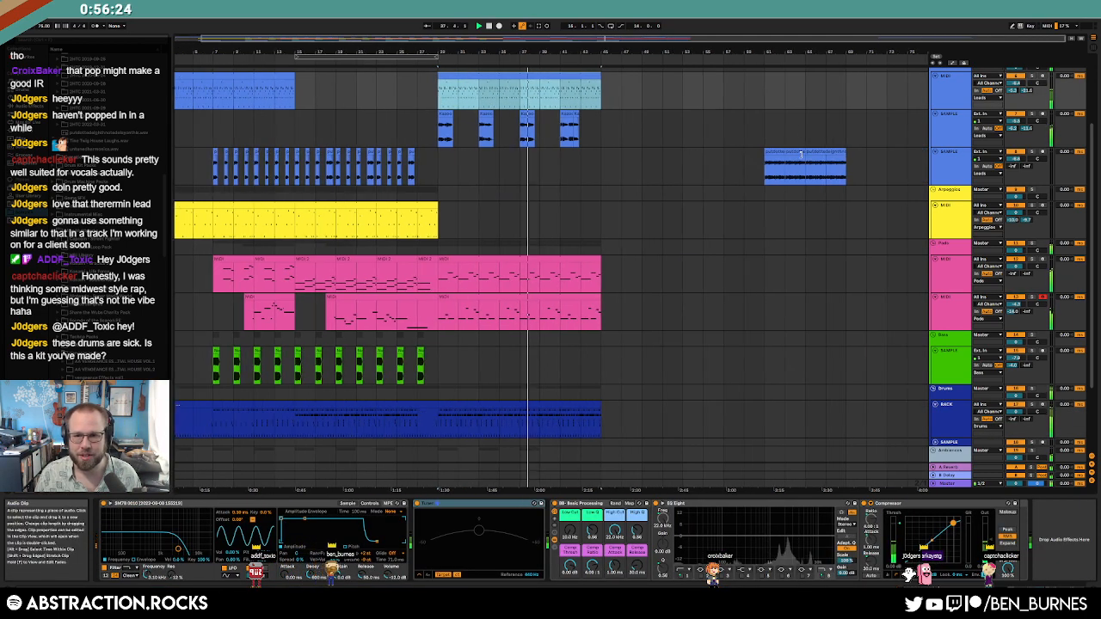
click(837, 153)
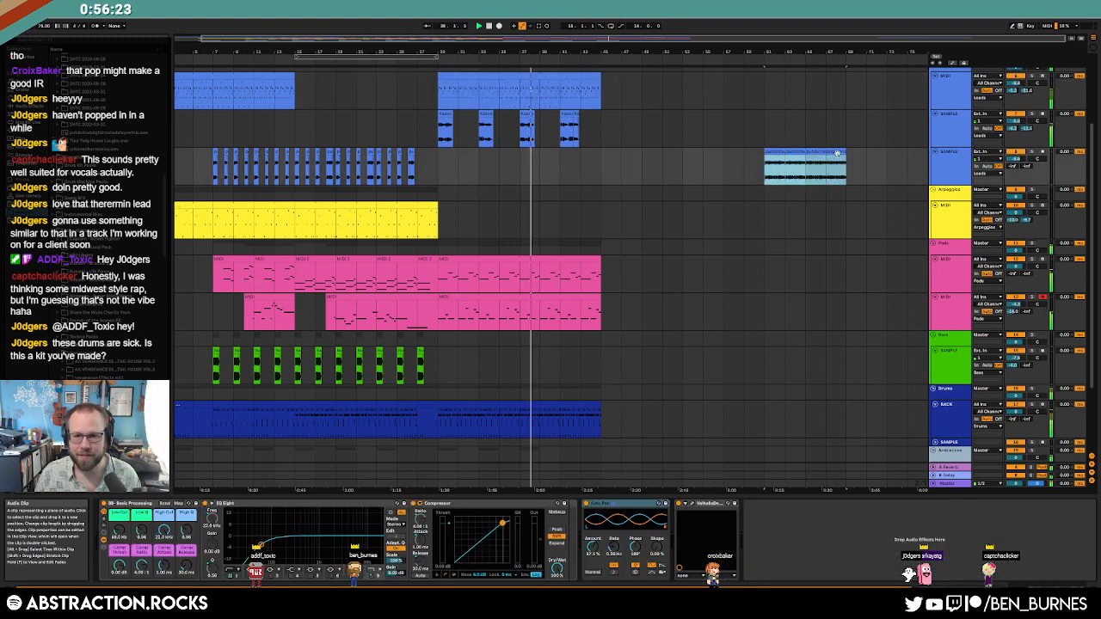
click(441, 162)
key(ctrl+v)
key(ctrl+v)
key(ctrl+v)
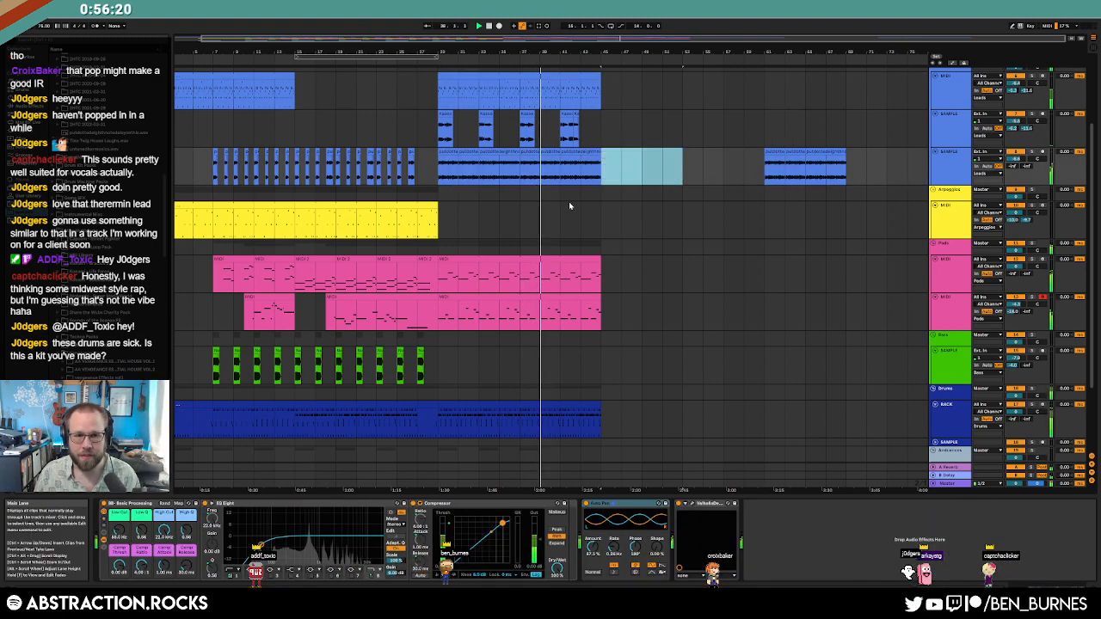
key(Delete)
Step: Copy the first arpeggio clip at bar 3 and paste it at bar 29
click(441, 218)
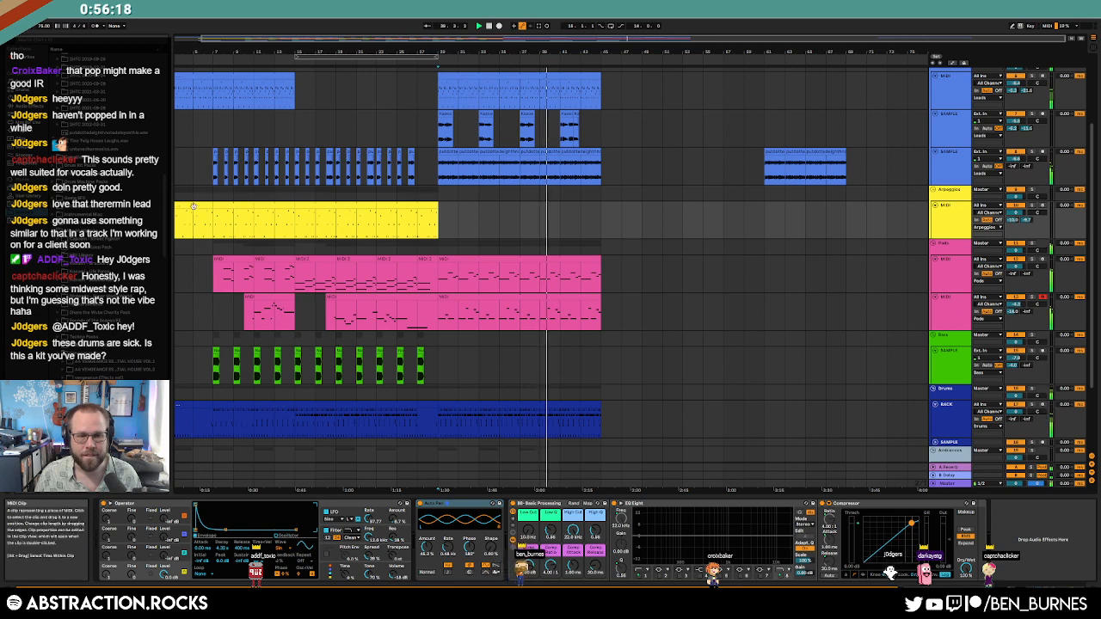
drag(193, 206, 215, 202)
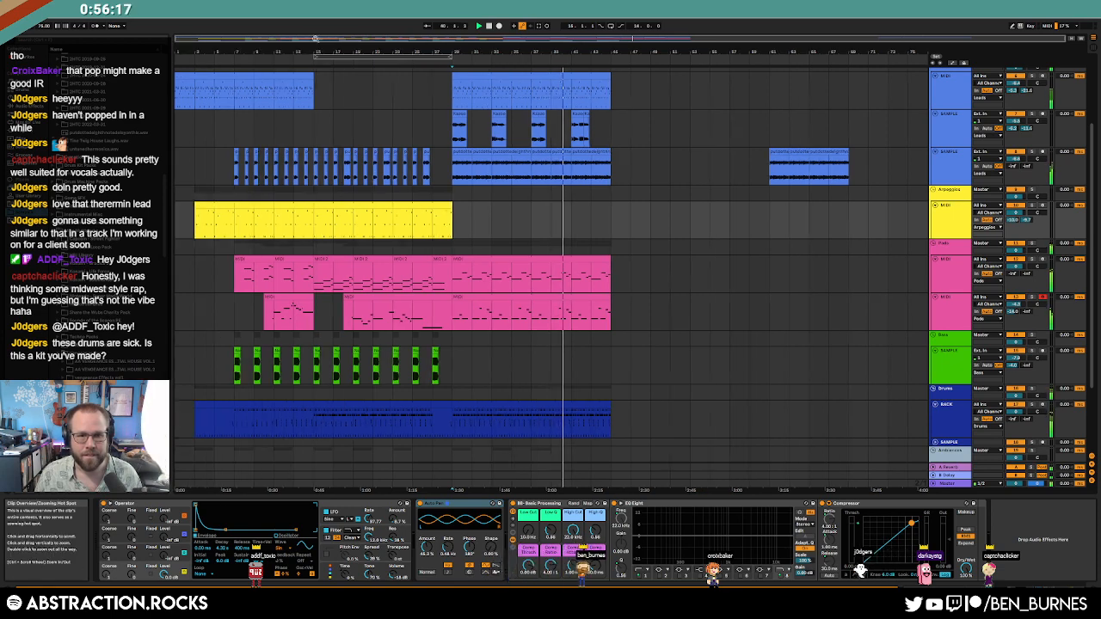
click(216, 204)
key(ctrl+c)
click(455, 221)
key(ctrl+v)
Step: Delete all the higher notes in the pasted arpeggio clip, keeping only its two lowest notes
double_click(473, 206)
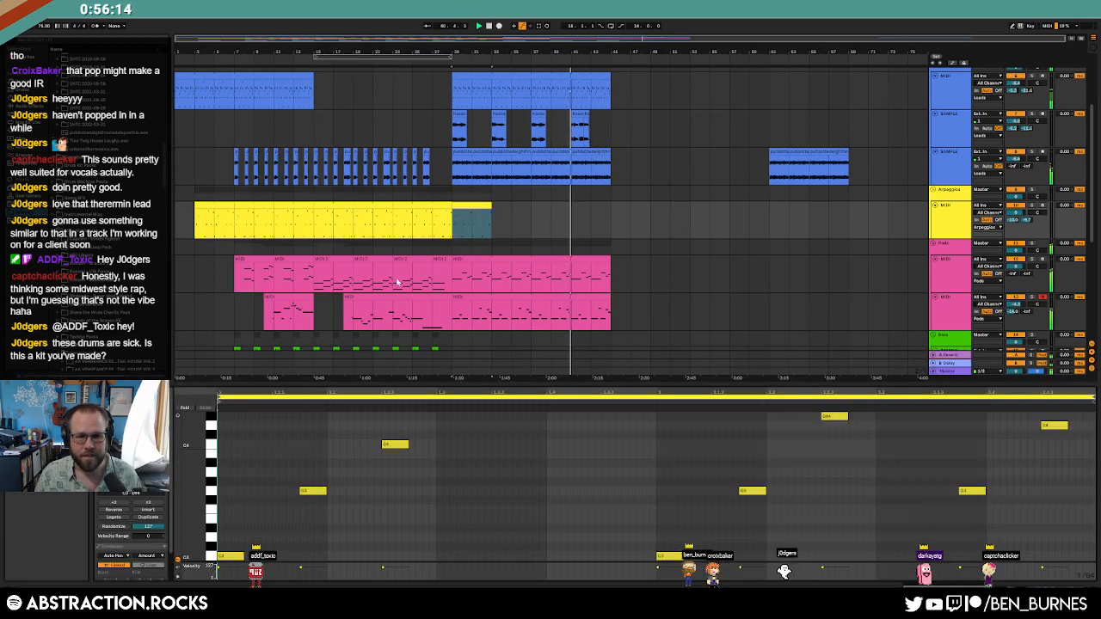
drag(300, 426, 1094, 516)
key(Delete)
drag(919, 421, 753, 410)
key(Delete)
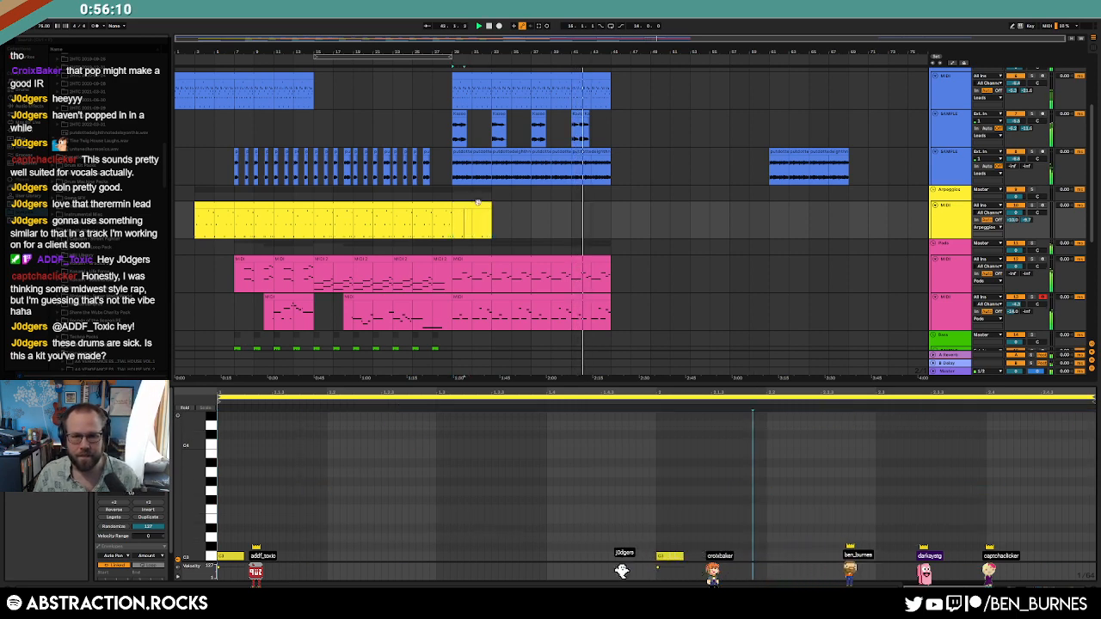
Step: Extend the edited arpeggio clip to bar 45 and loop the arrangement over bars 29 to 45
drag(491, 210, 608, 213)
key(ctrl+l)
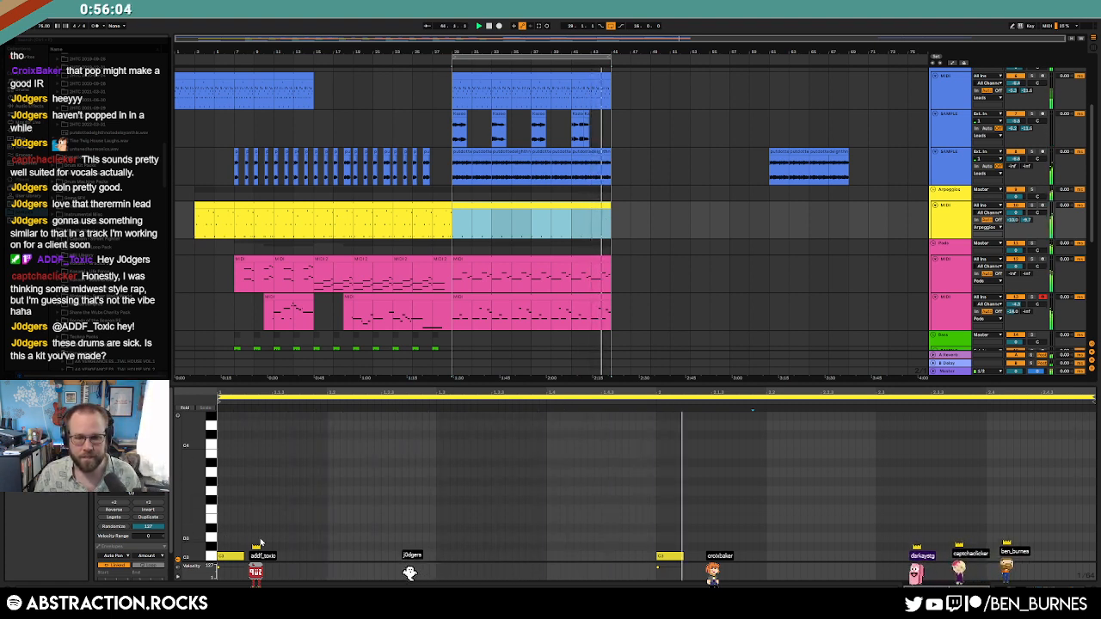
Step: Add one more low note after the second remaining note in the arpeggio clip
double_click(809, 558)
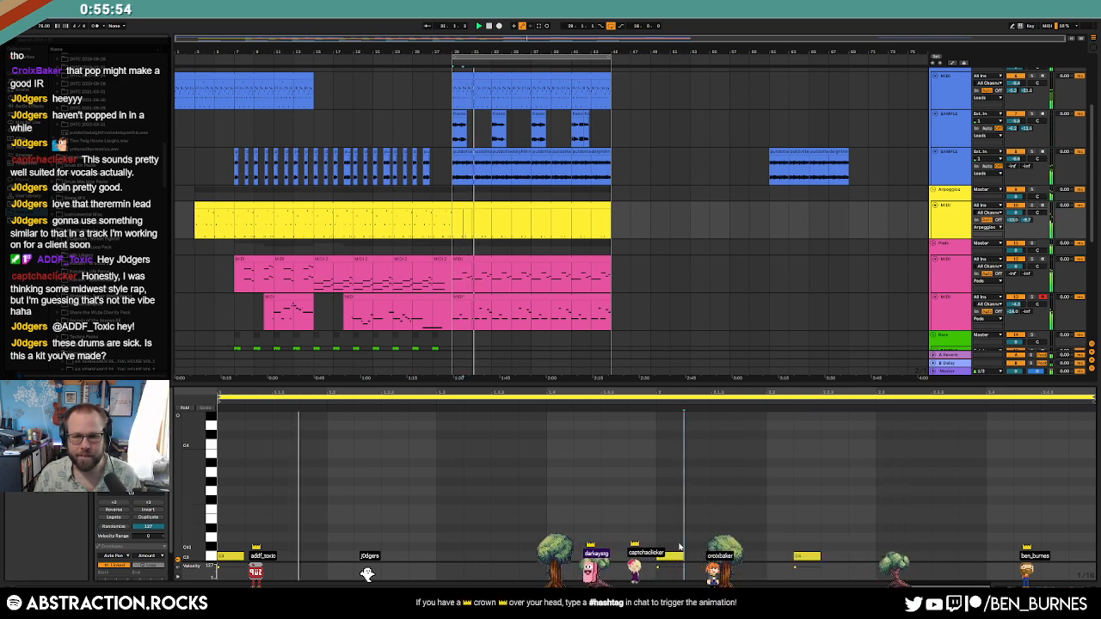
key(shift+Tab)
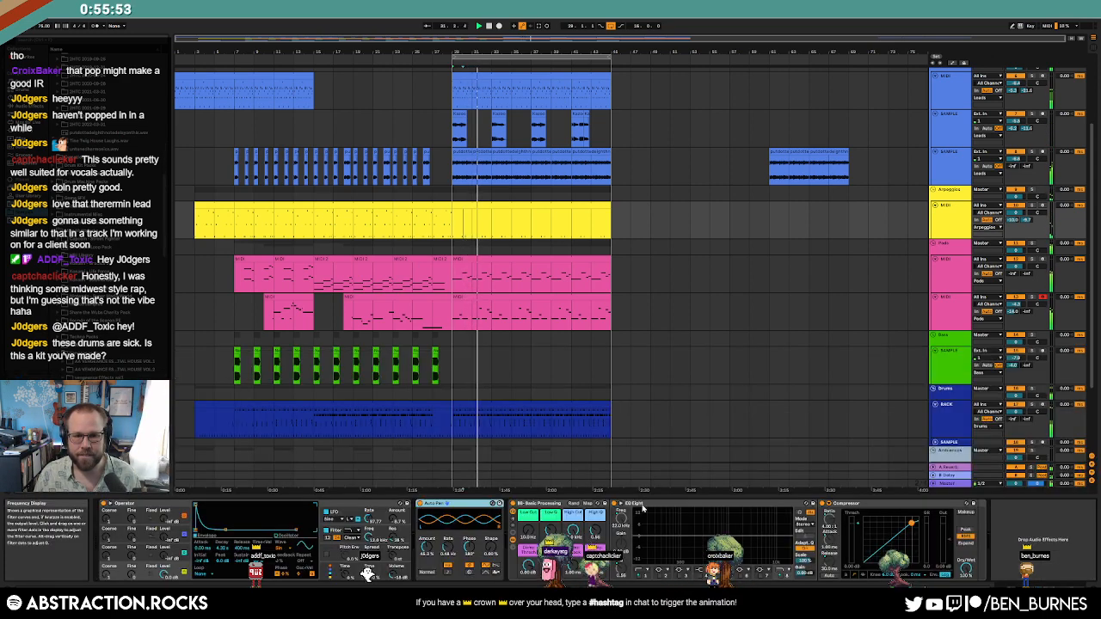
Step: Deactivate the first pad track's clip at bars 29 to 45
click(483, 297)
key(shift+Tab)
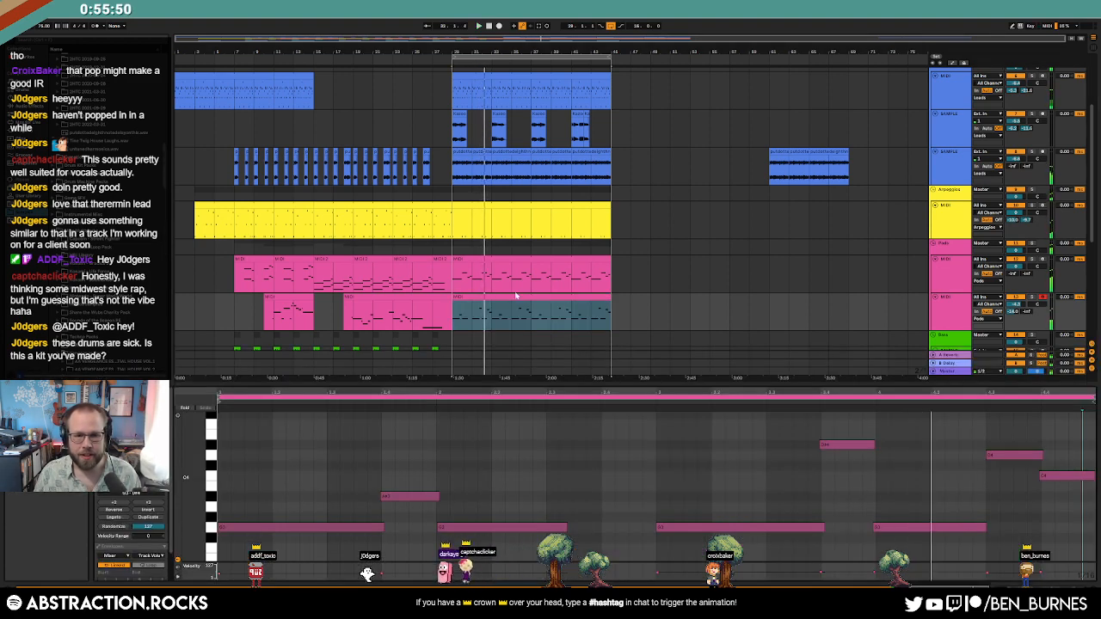
click(479, 274)
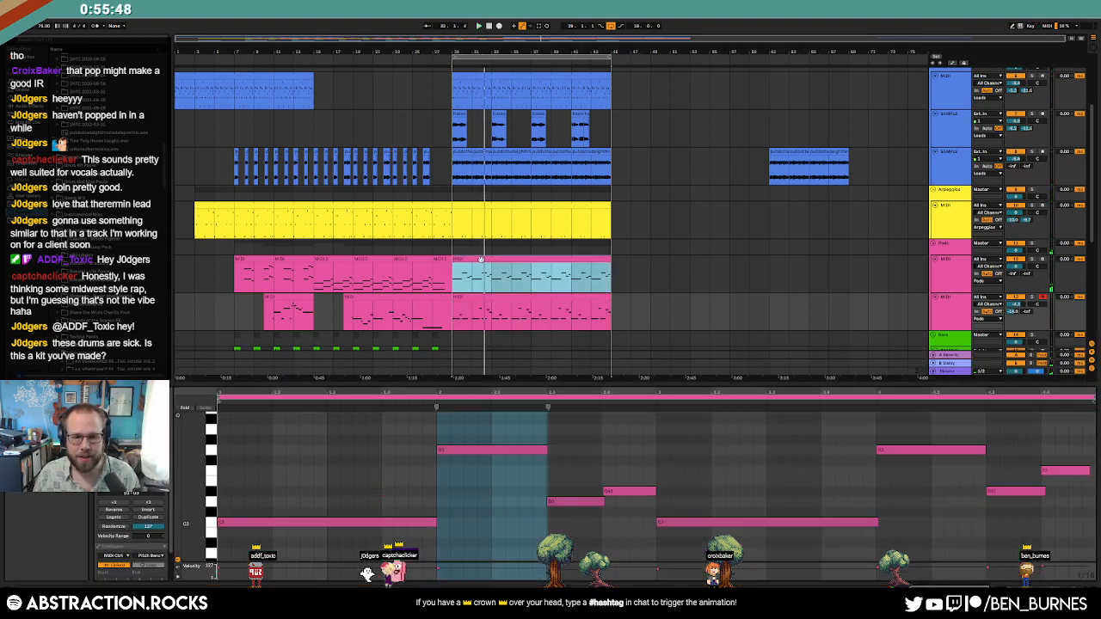
Step: Duplicate the bass sample clips every two bars to fill the section from bar 29 to bar 45
scroll(277, 265, down, 2)
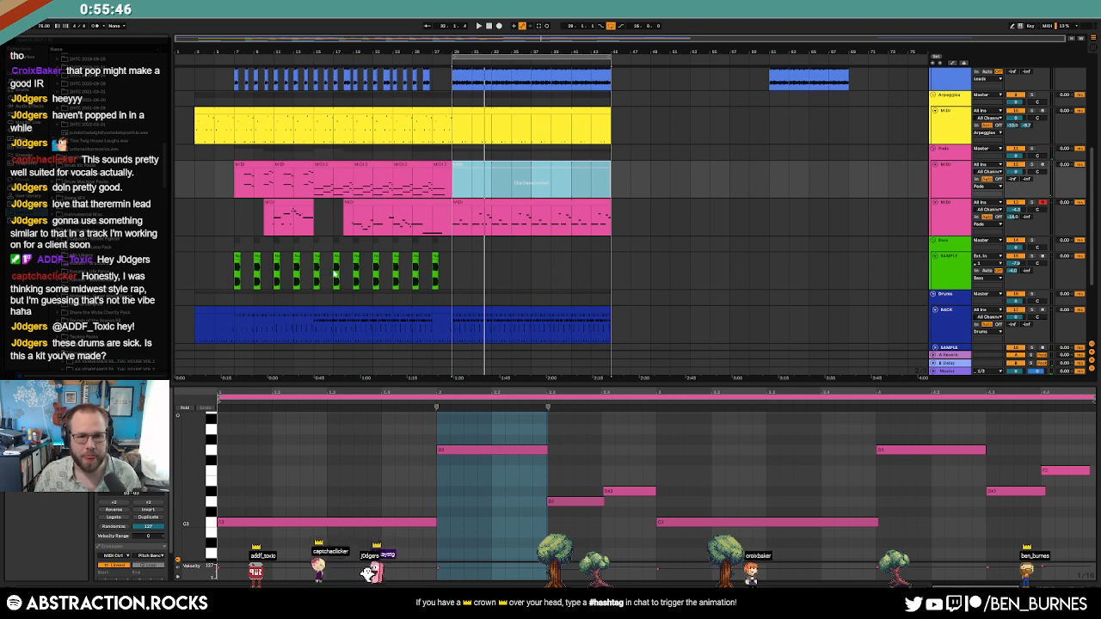
click(350, 270)
key(ctrl+d)
key(ctrl+d)
key(ctrl+d)
key(ctrl+d)
key(ctrl+d)
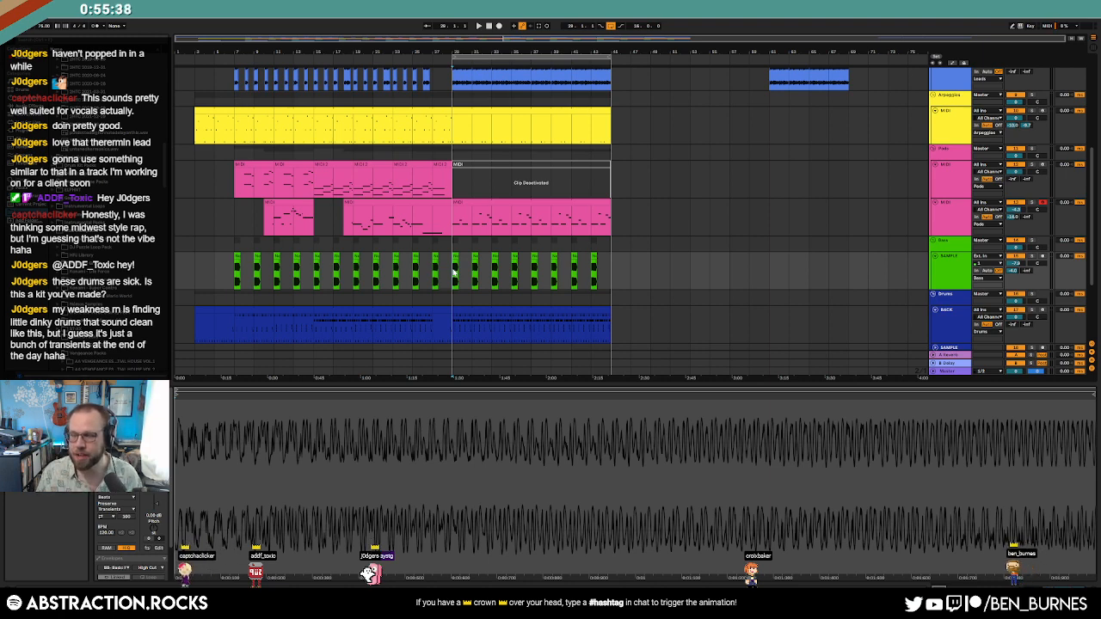
Step: Examine the snare and closed hat samples on the drum track's Drum Rack pads
key(shift+Tab)
click(499, 337)
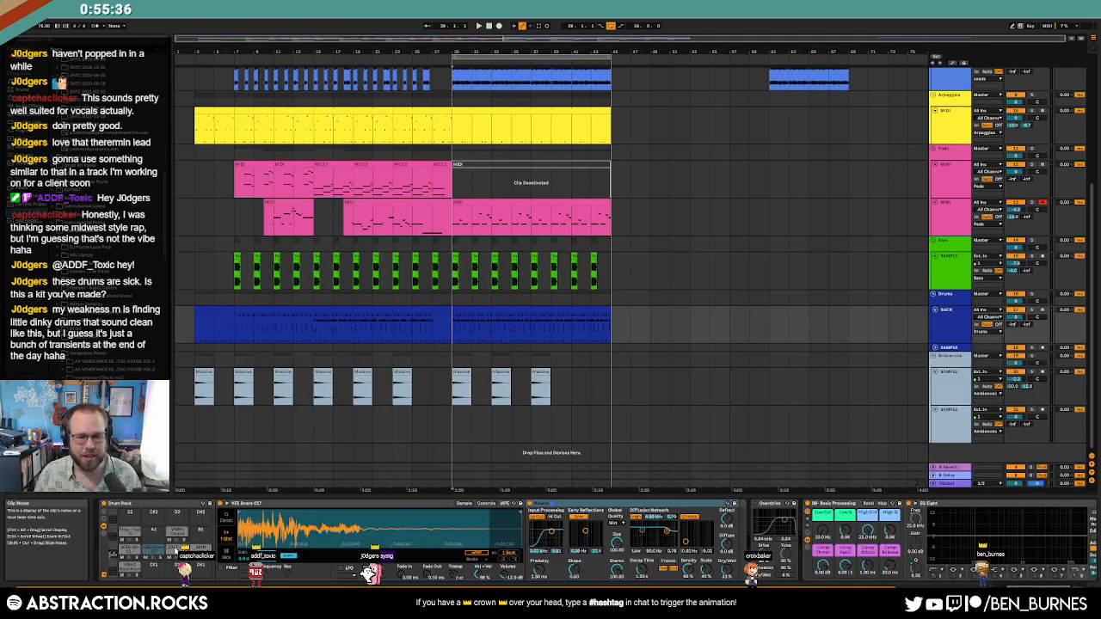
click(175, 550)
click(199, 548)
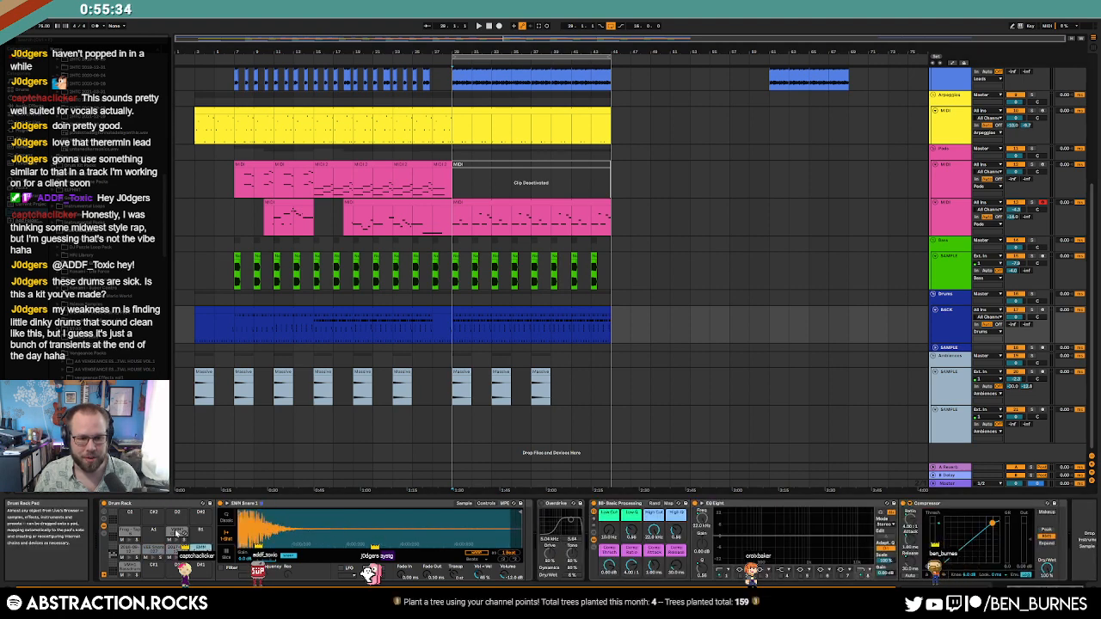
click(178, 533)
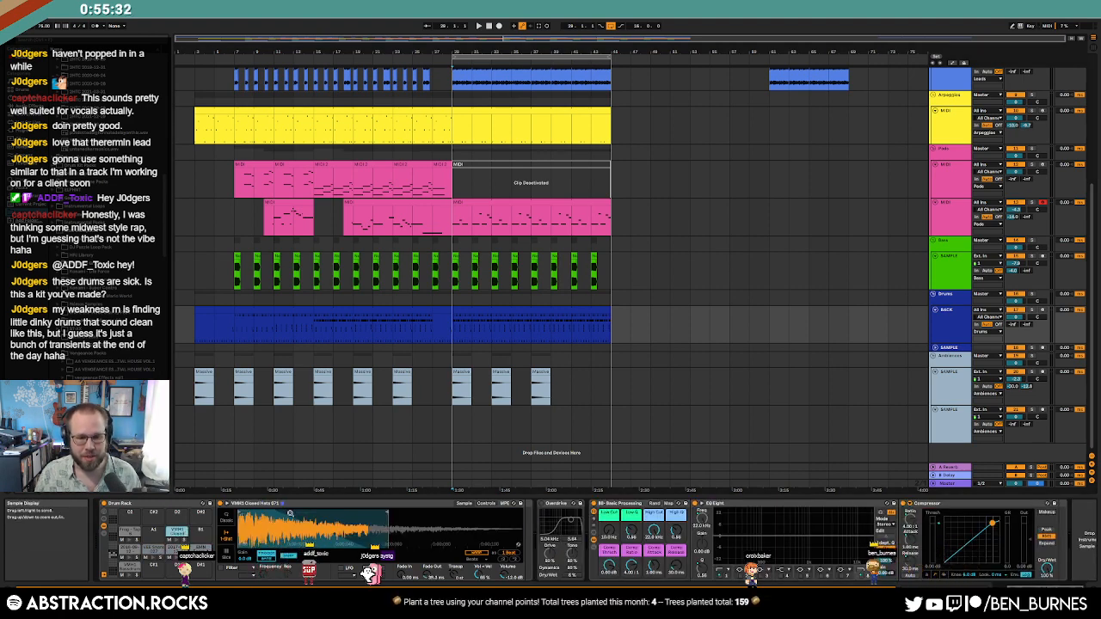
click(176, 540)
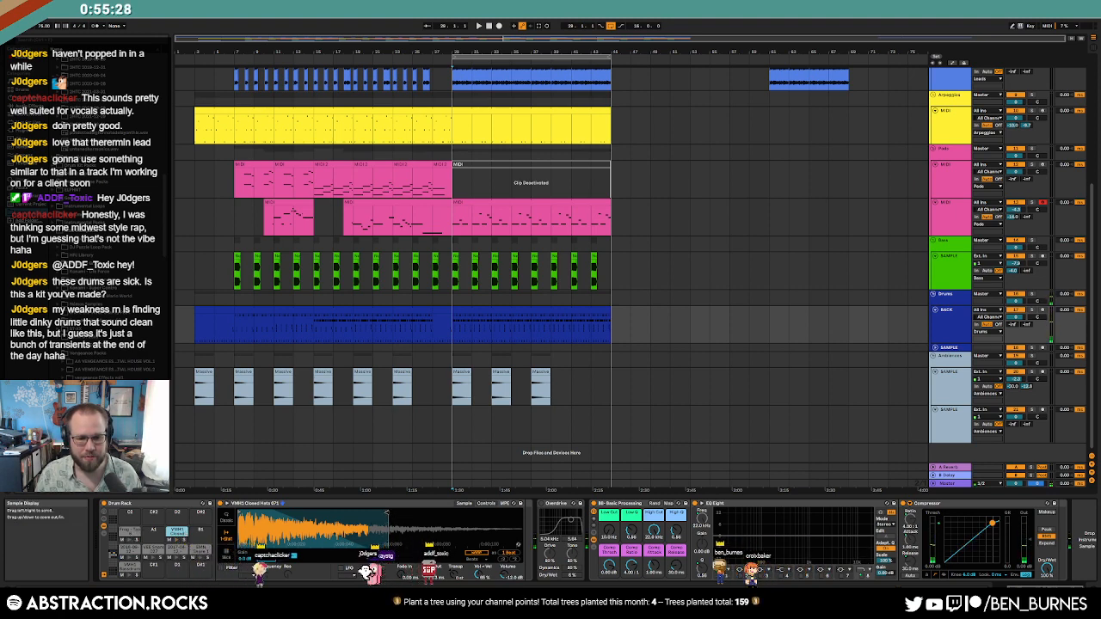
Step: Preview the closed hat at full sample length, undo that length, and audition the tap and bass drum samples on the Drum Rack pads
drag(388, 515, 515, 561)
click(177, 542)
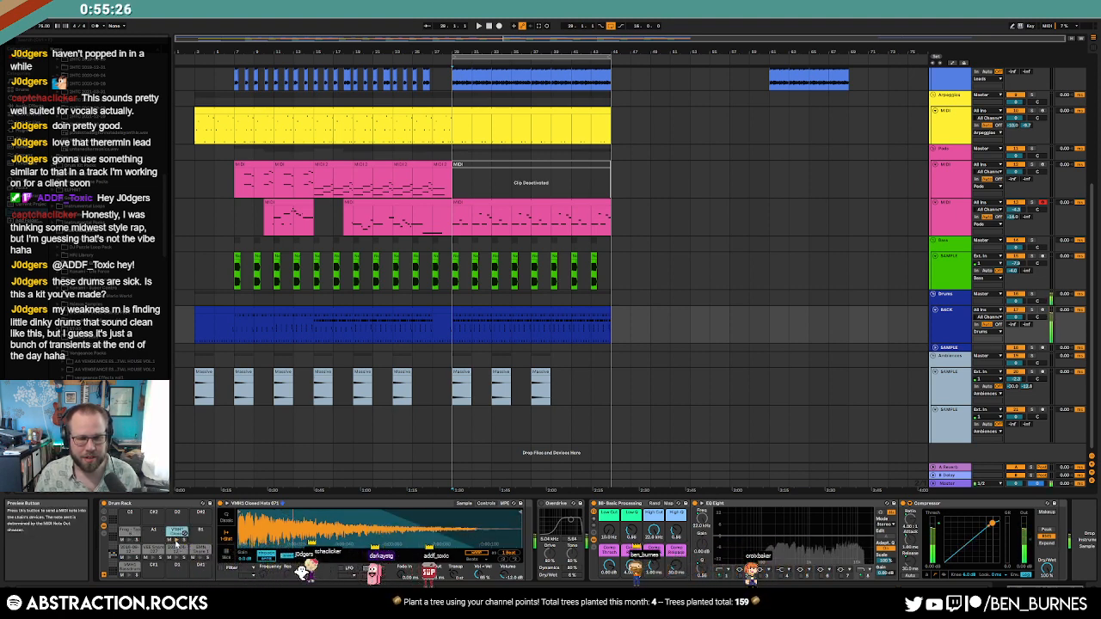
key(ctrl+z)
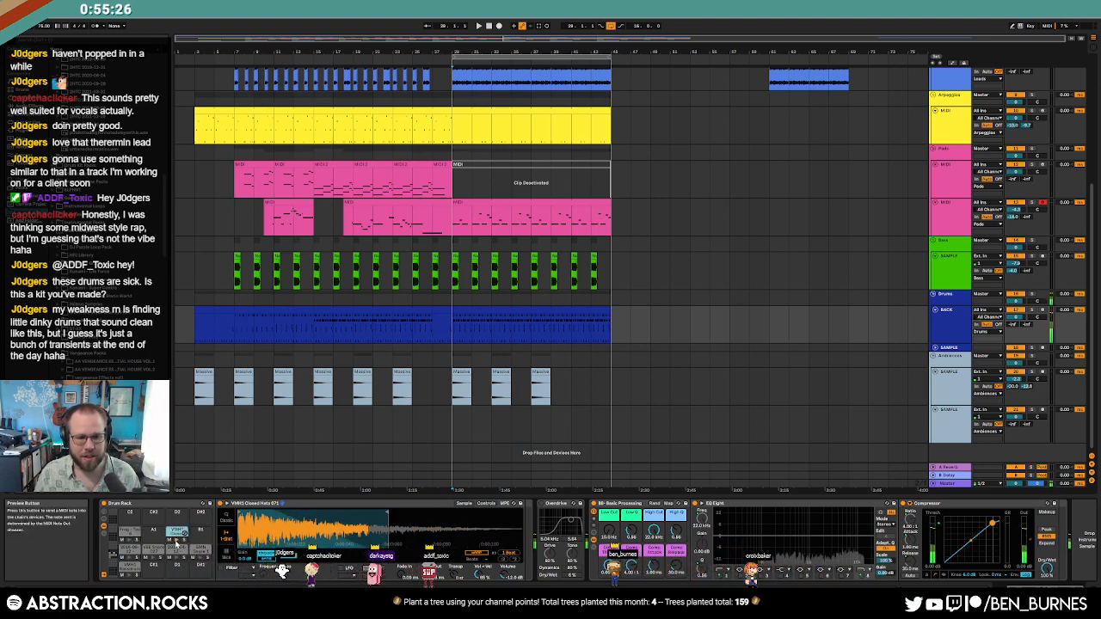
click(134, 532)
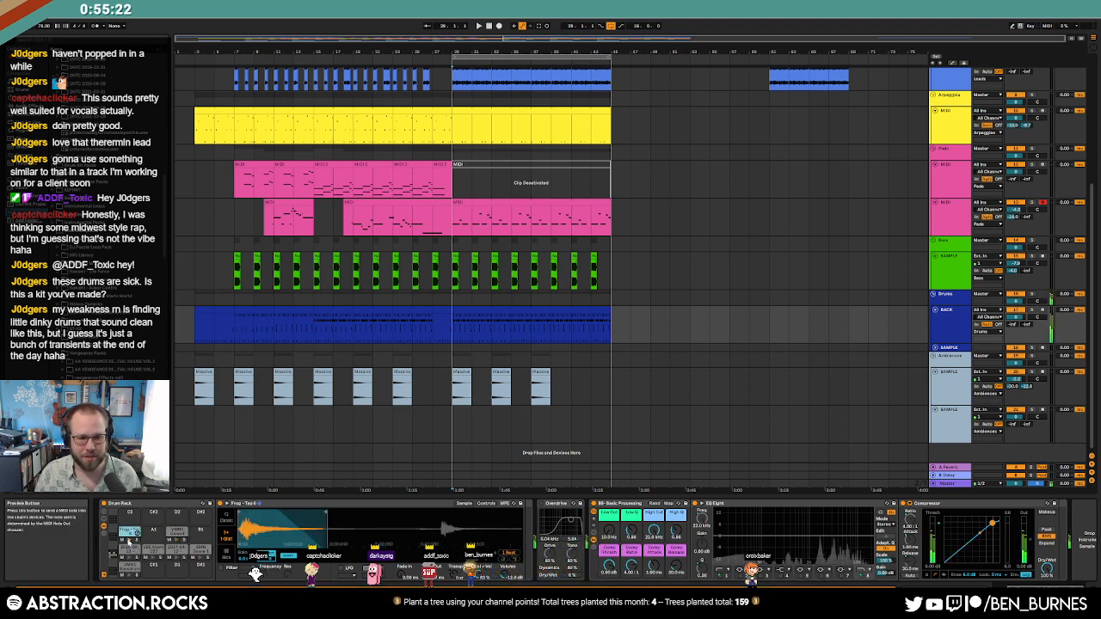
click(128, 571)
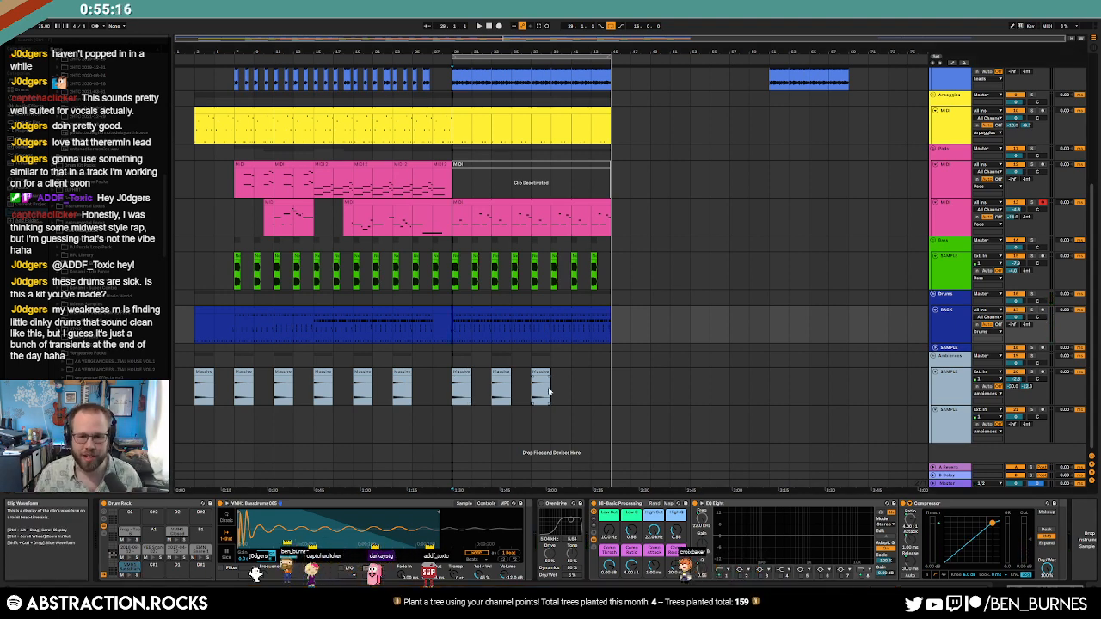
Step: Duplicate the last ambience sample clip to bar 41 and play the section from bar 29
key(ctrl+d)
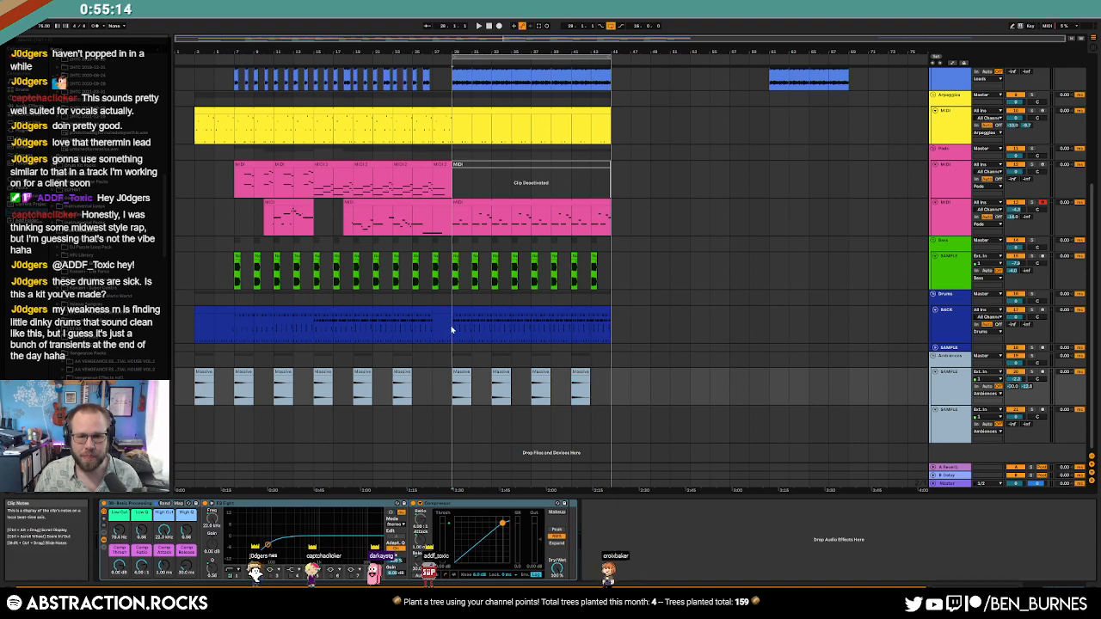
click(451, 330)
scroll(508, 387, up, 2)
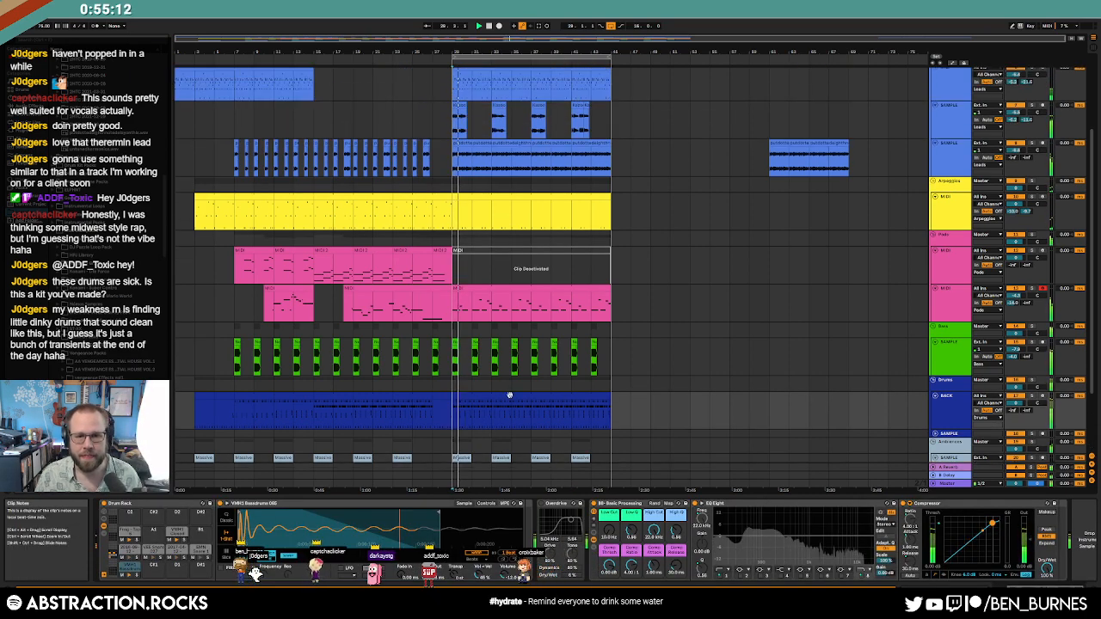
Step: Reactivate the first pad track's clip at bars 29 to 45 and delete the notes in the first two bars of its pattern
click(467, 272)
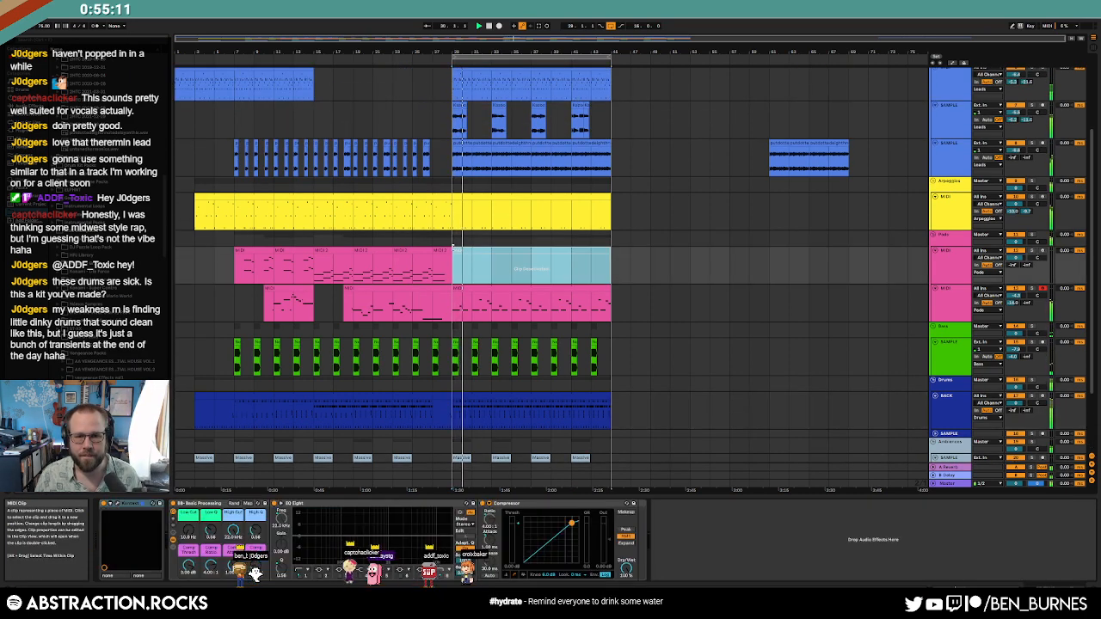
click(472, 272)
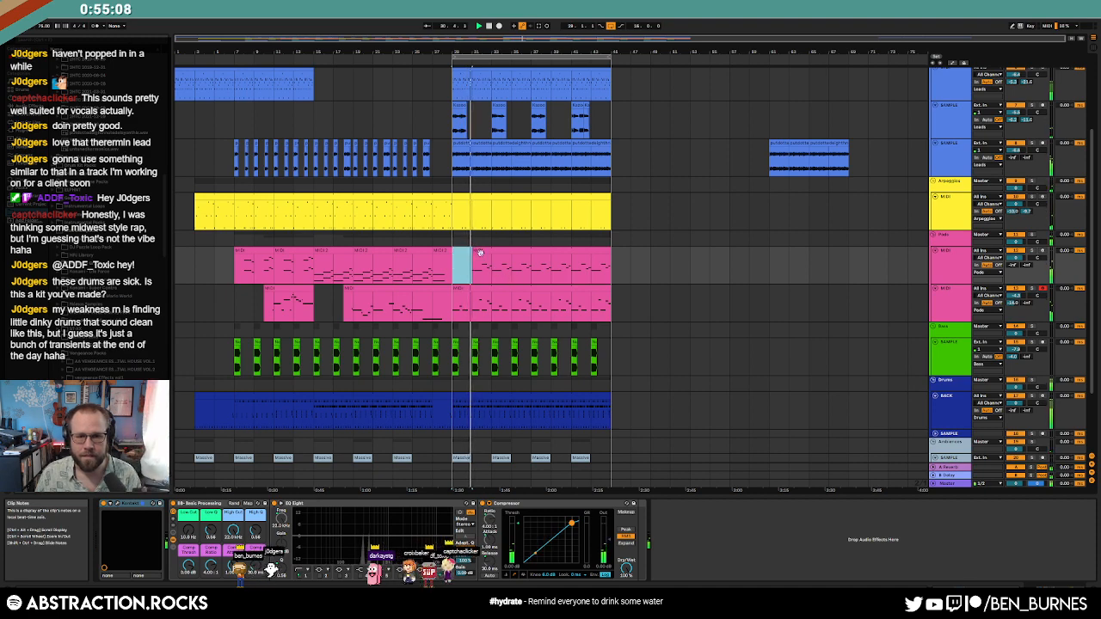
click(481, 252)
double_click(481, 252)
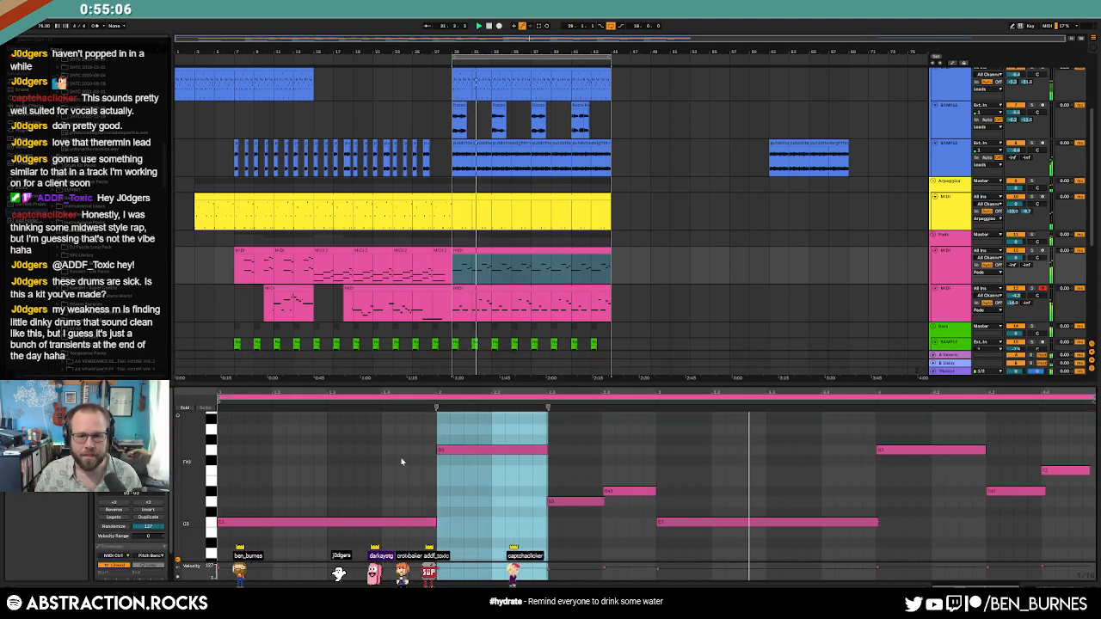
drag(319, 427, 615, 565)
key(Delete)
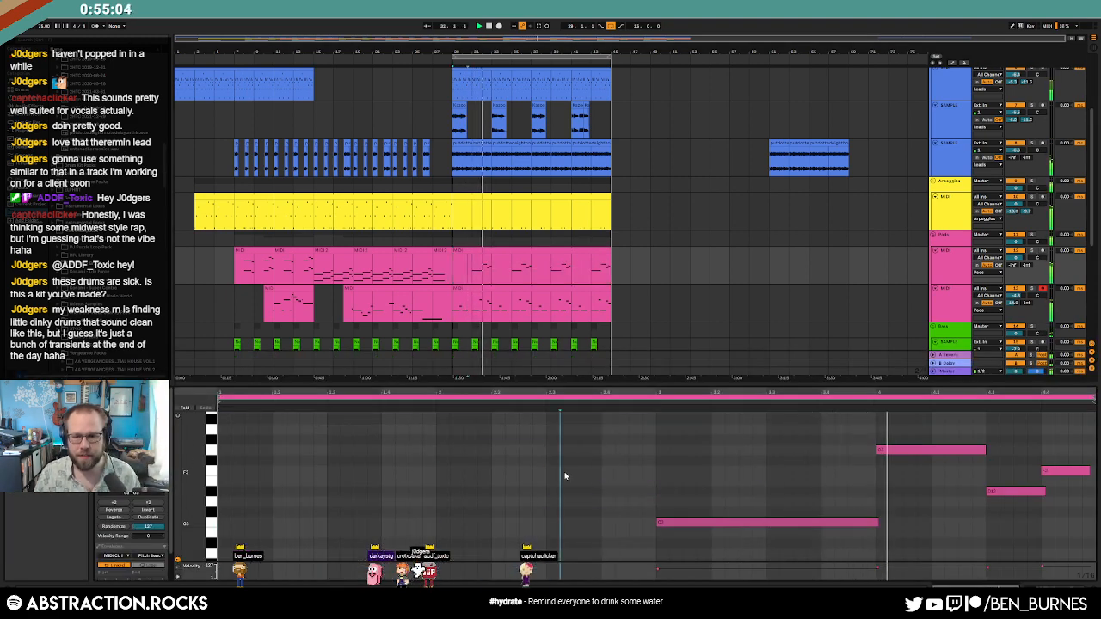
click(483, 298)
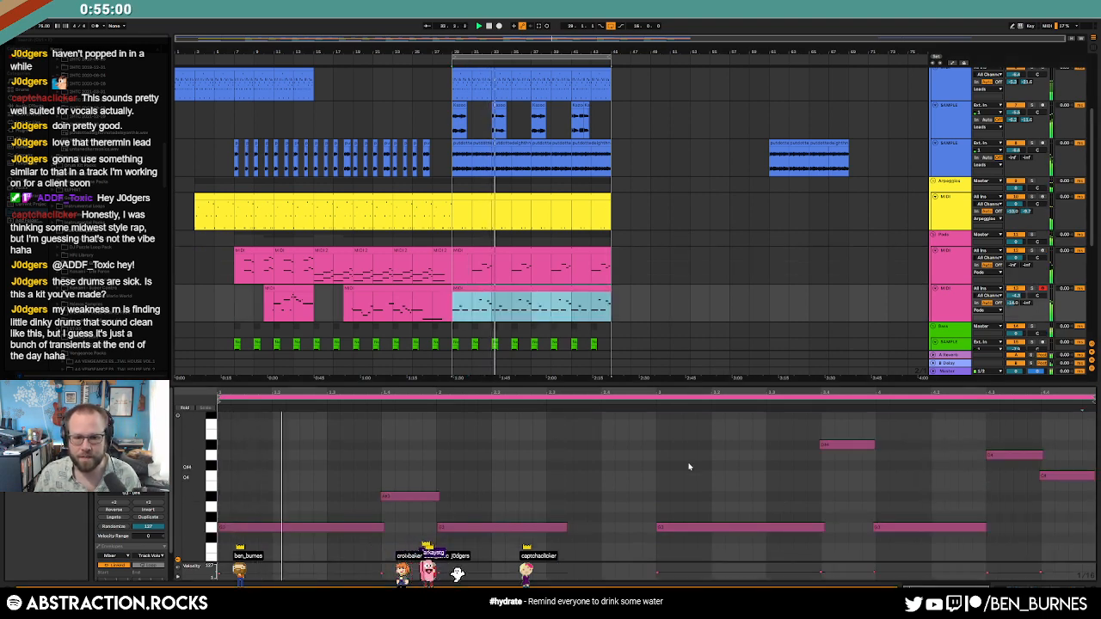
drag(718, 422, 1093, 561)
key(Delete)
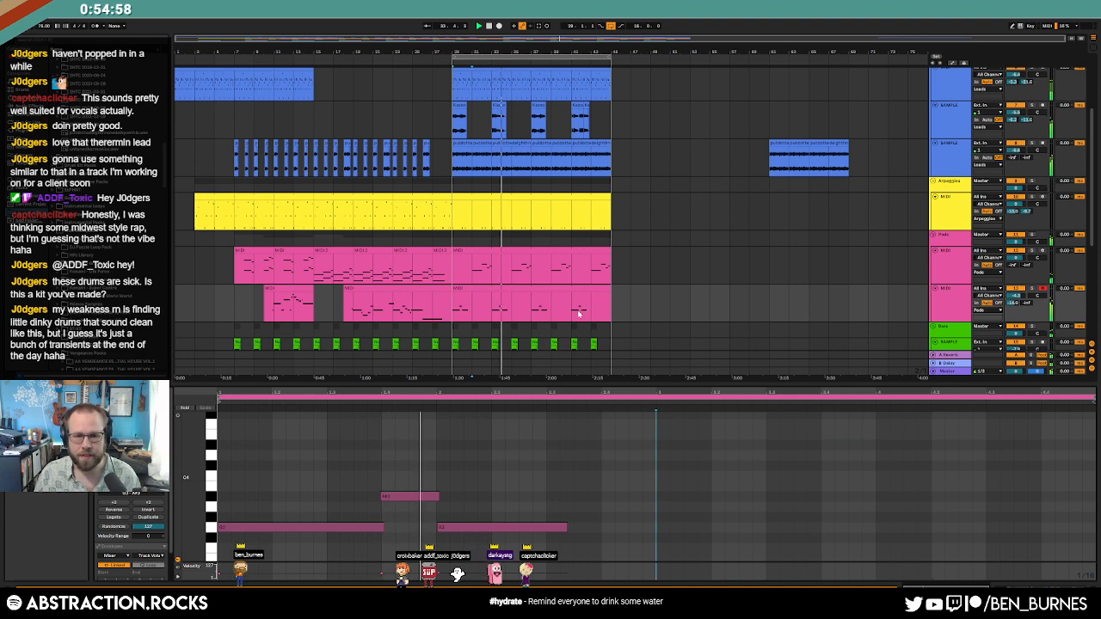
key(ctrl+z)
drag(475, 301, 799, 309)
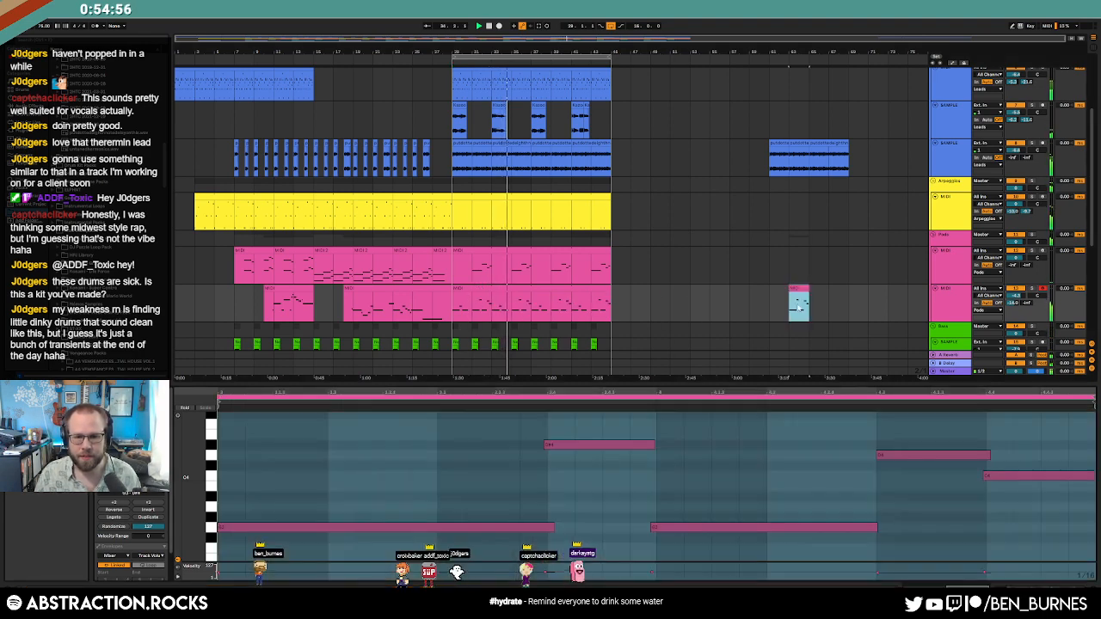
key(ctrl+z)
Step: Copy the second pad track's bar 29 clip out to about bar 63 and delete the notes in the original pattern's last two bars
click(467, 290)
drag(468, 290, 803, 309)
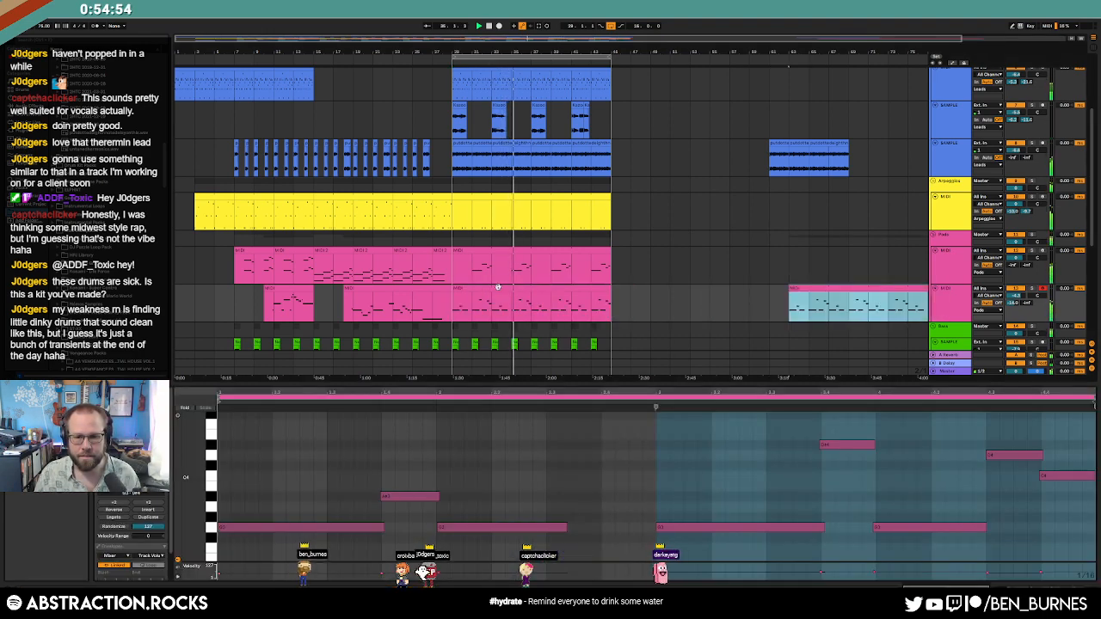
click(689, 321)
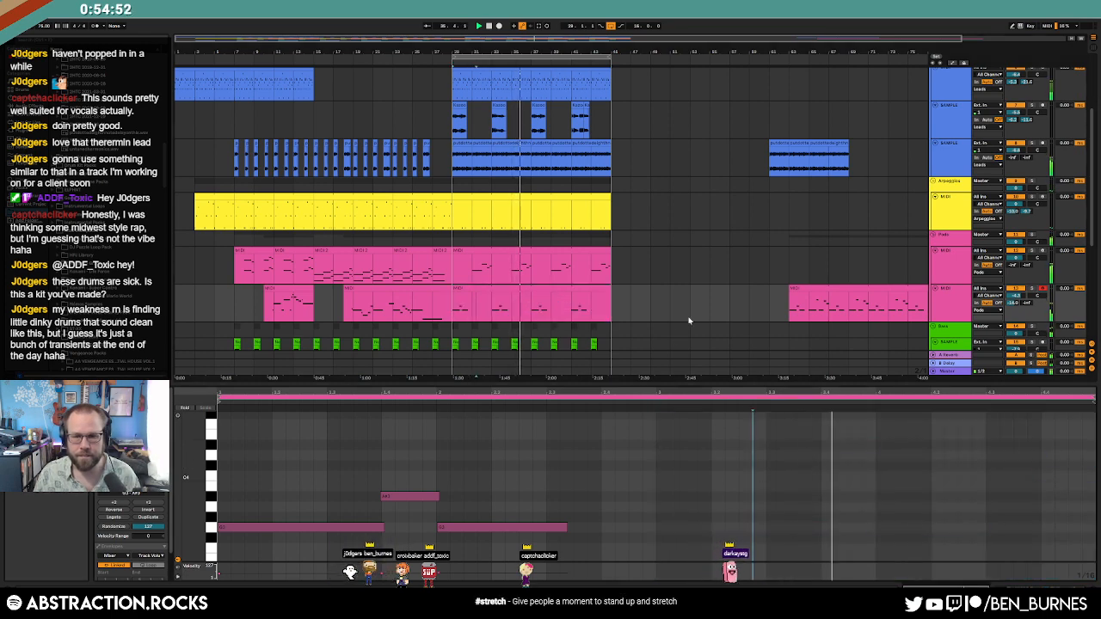
Step: Move the copied pad clip to bar 61, delete the leftover piece, and shorten the copy to four bars
drag(808, 289, 912, 301)
click(886, 304)
key(Delete)
click(918, 289)
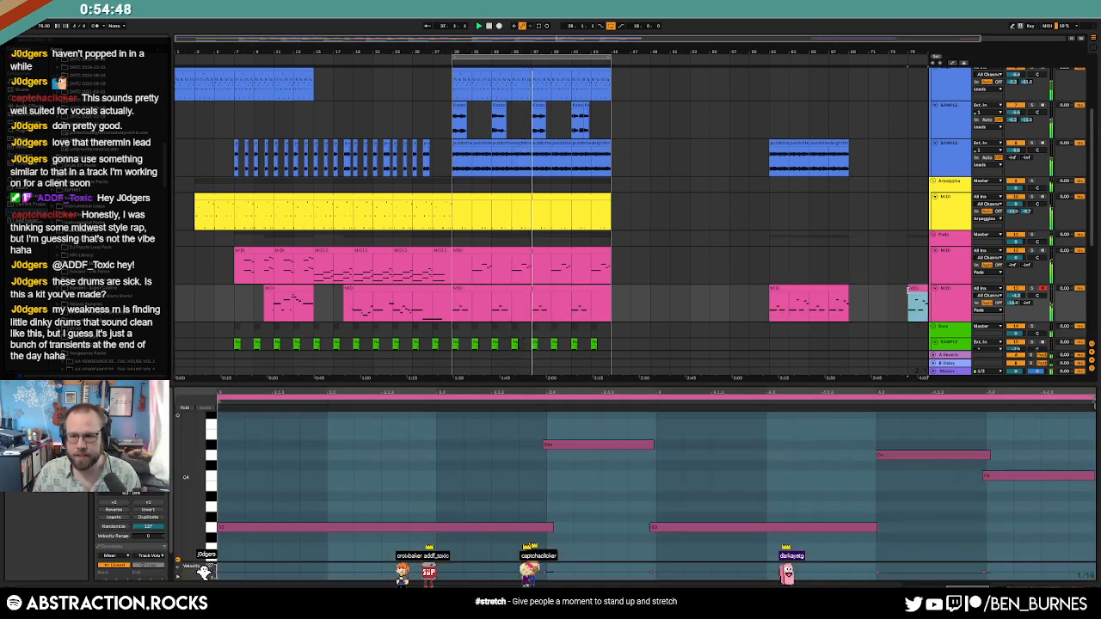
key(Delete)
drag(843, 290, 823, 288)
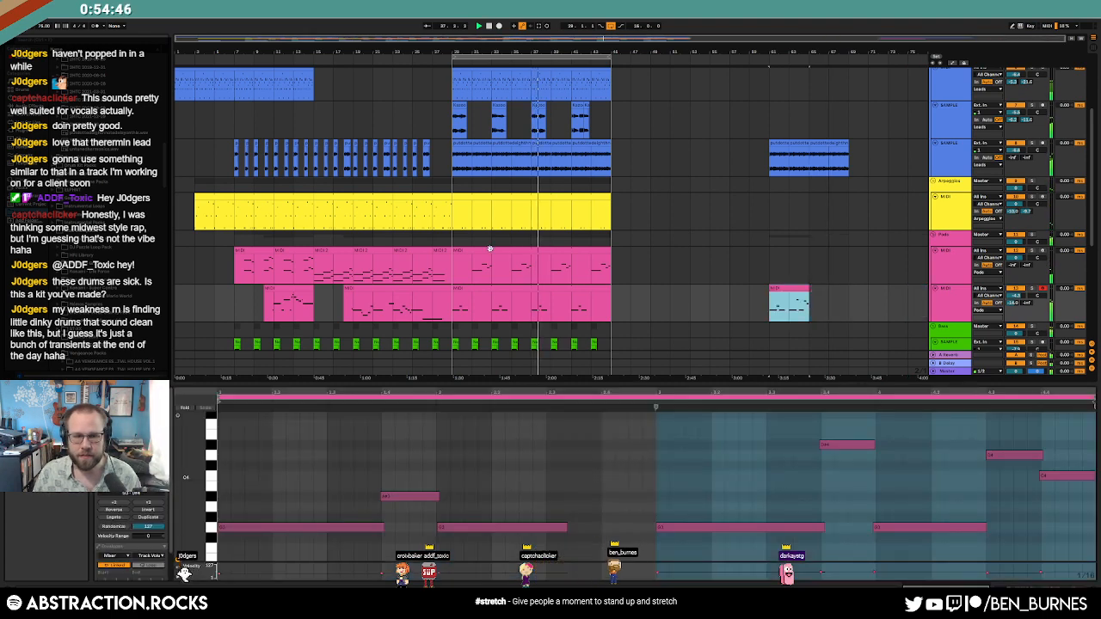
Step: Add a low note after the third note in the arpeggio clip and adjust the quieter notes around it
click(490, 249)
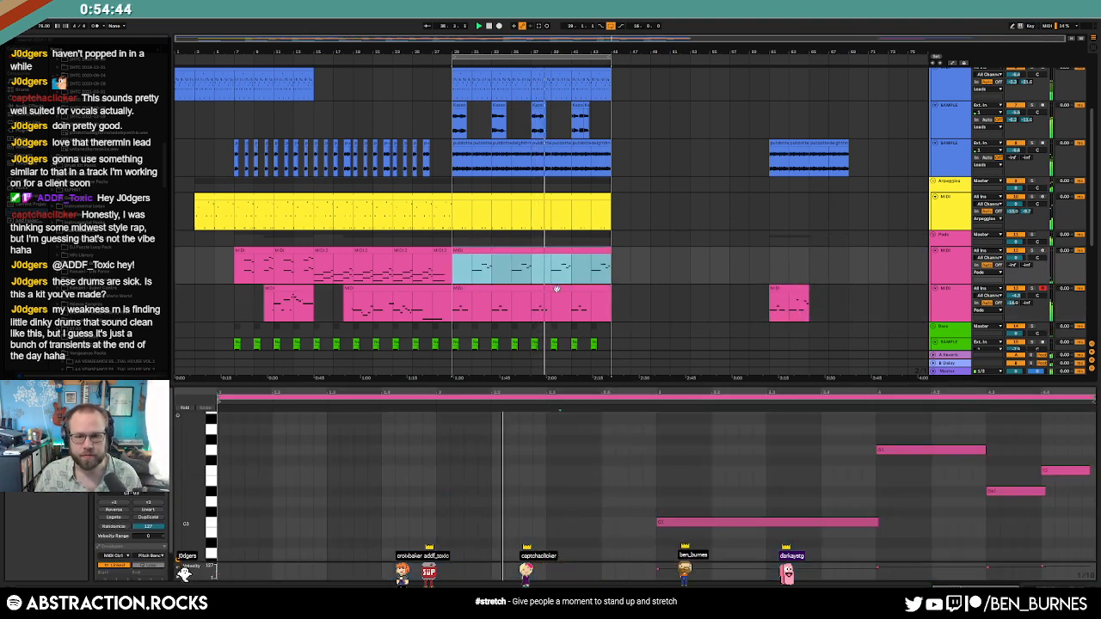
click(568, 205)
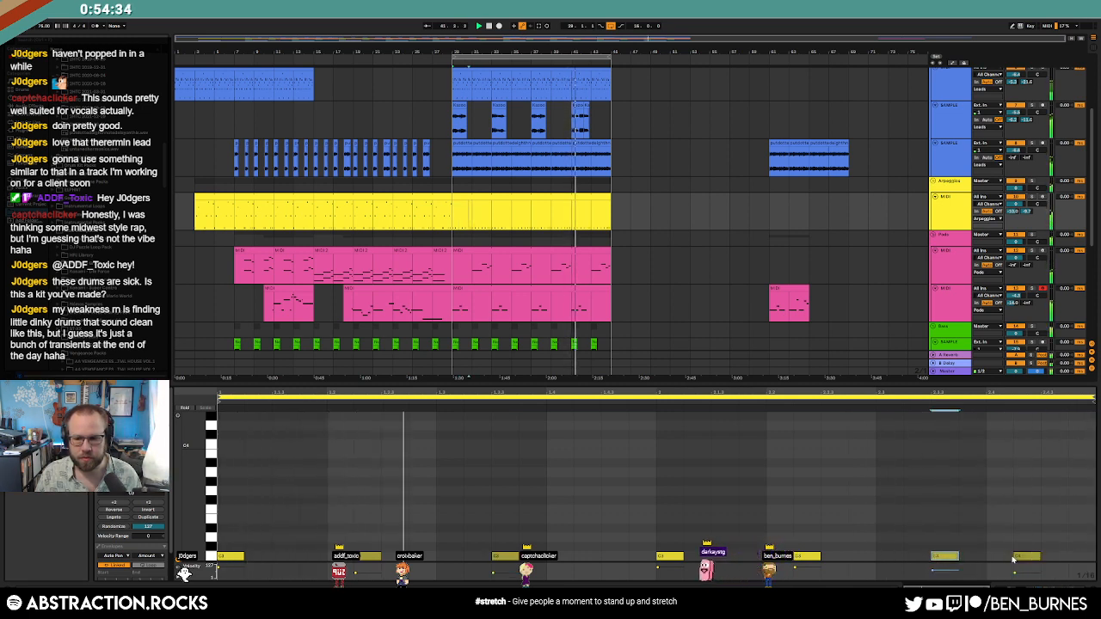
double_click(586, 557)
click(505, 556)
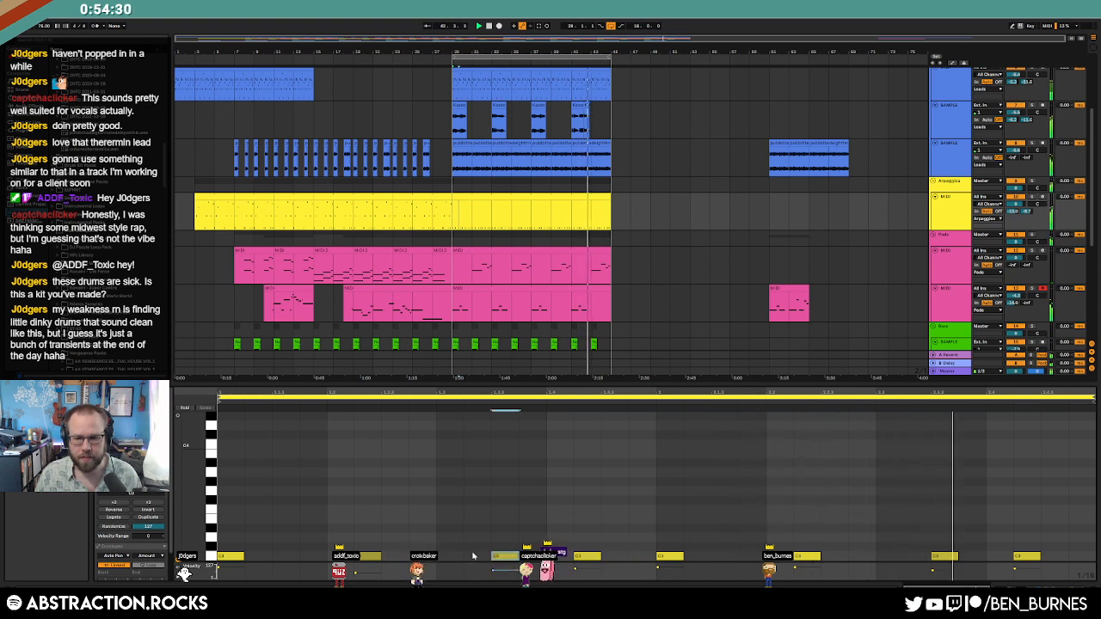
click(374, 556)
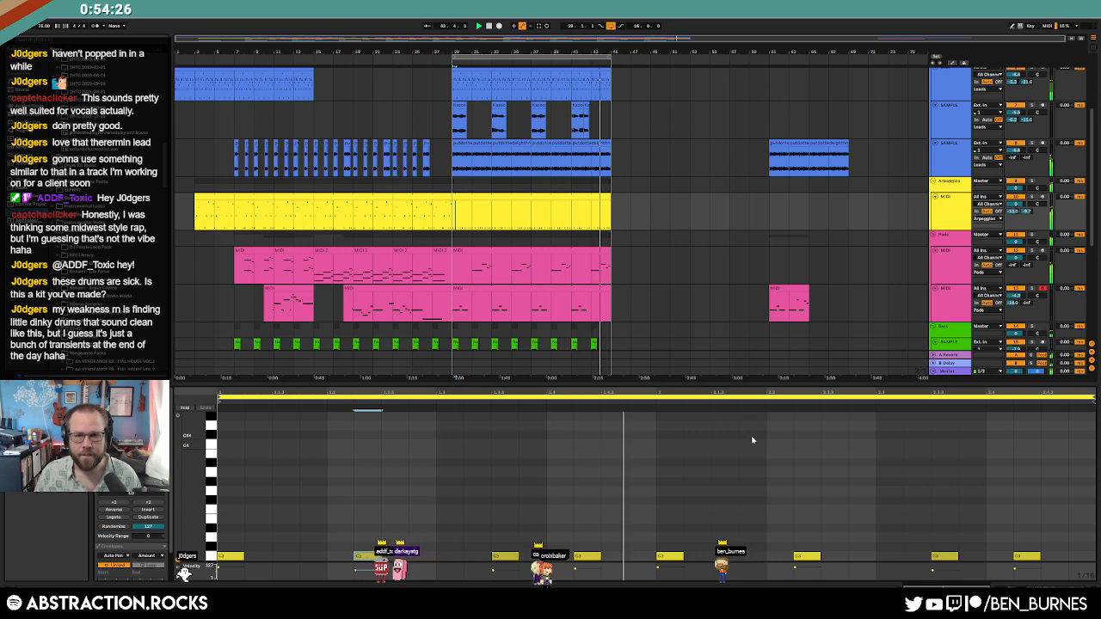
key(shift+Tab)
scroll(632, 305, up, 2)
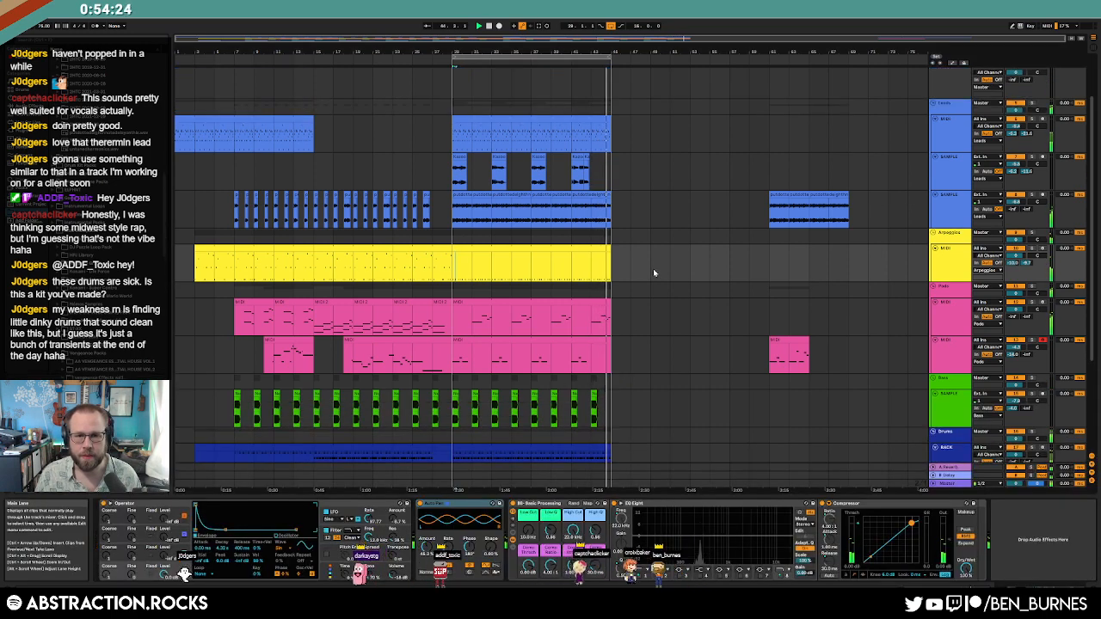
click(480, 118)
double_click(480, 119)
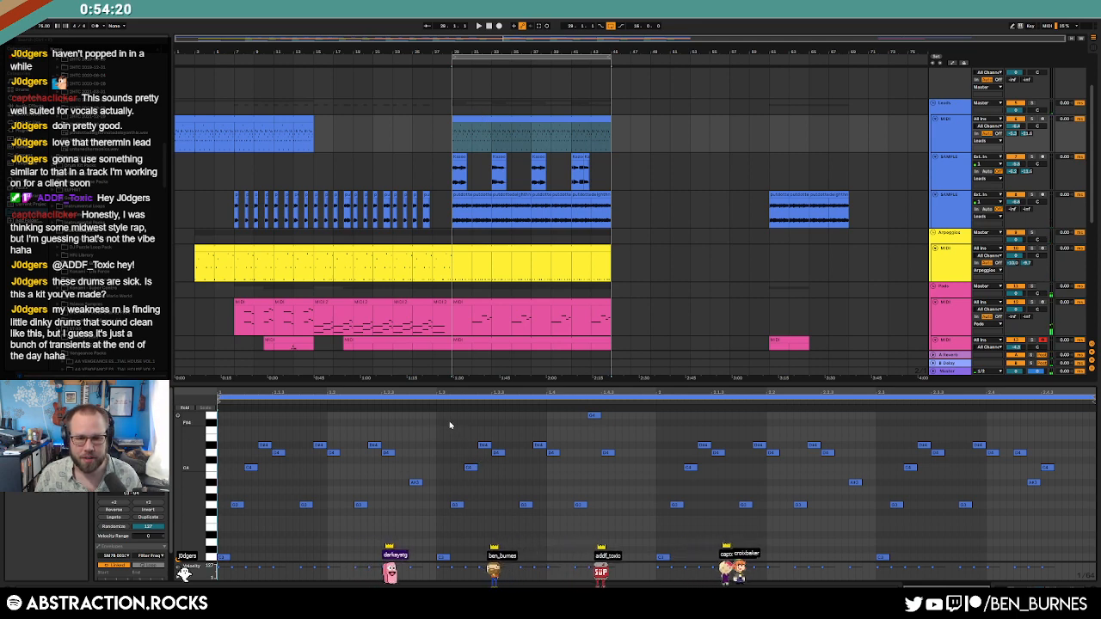
click(678, 442)
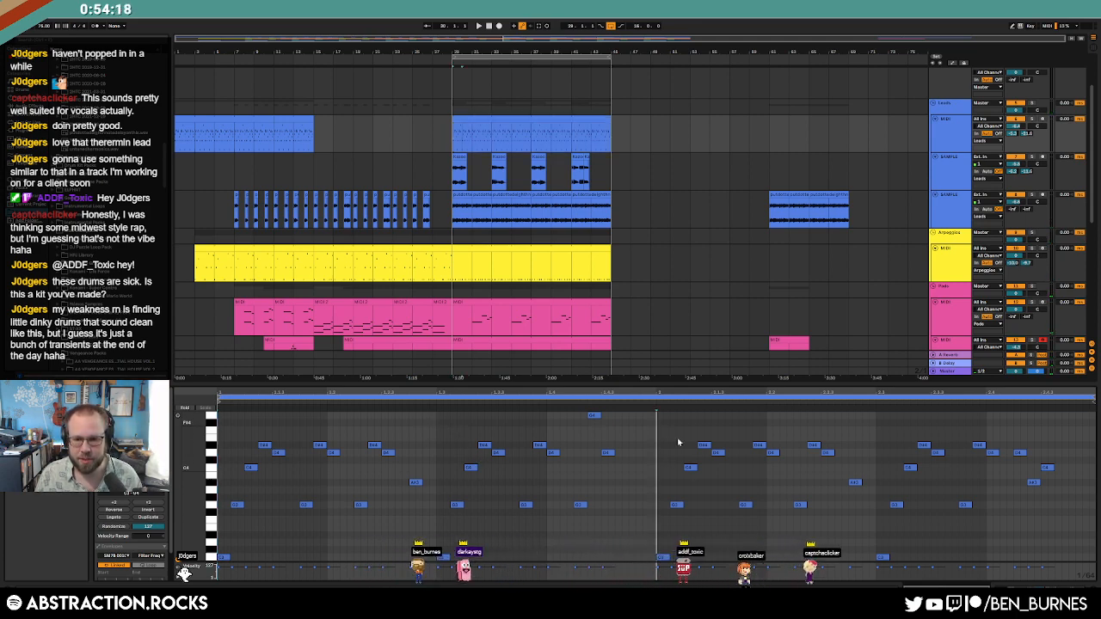
drag(678, 442, 1080, 568)
key(Delete)
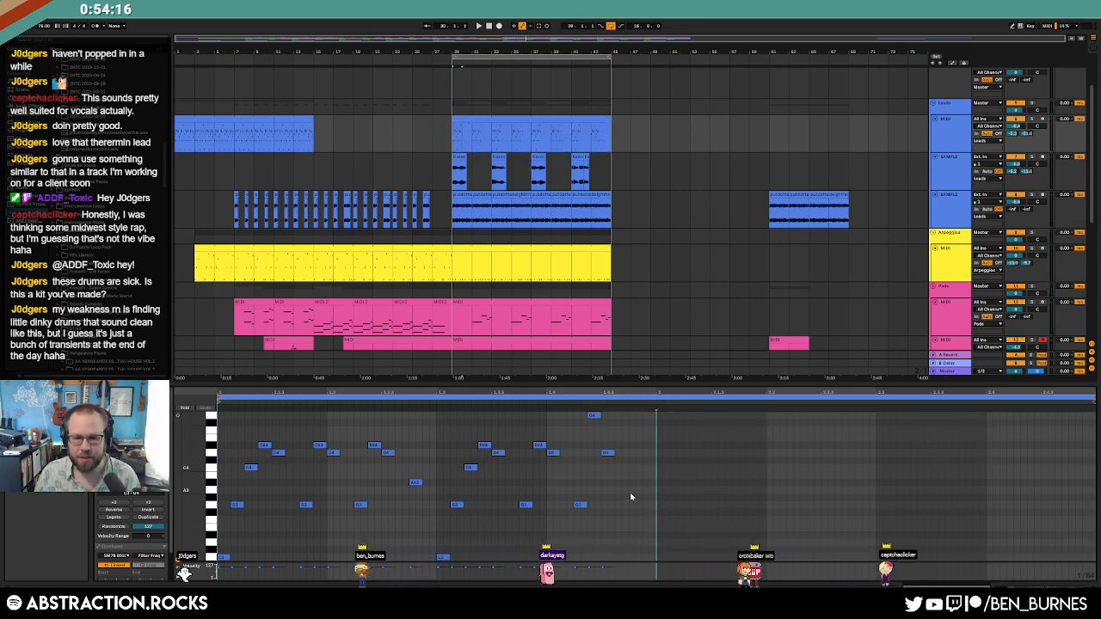
key(ctrl+z)
Step: Cut the lead MIDI clip down to one-bar pieces at bars 29 and 31, removing the rest of the section
scroll(469, 140, up, 3)
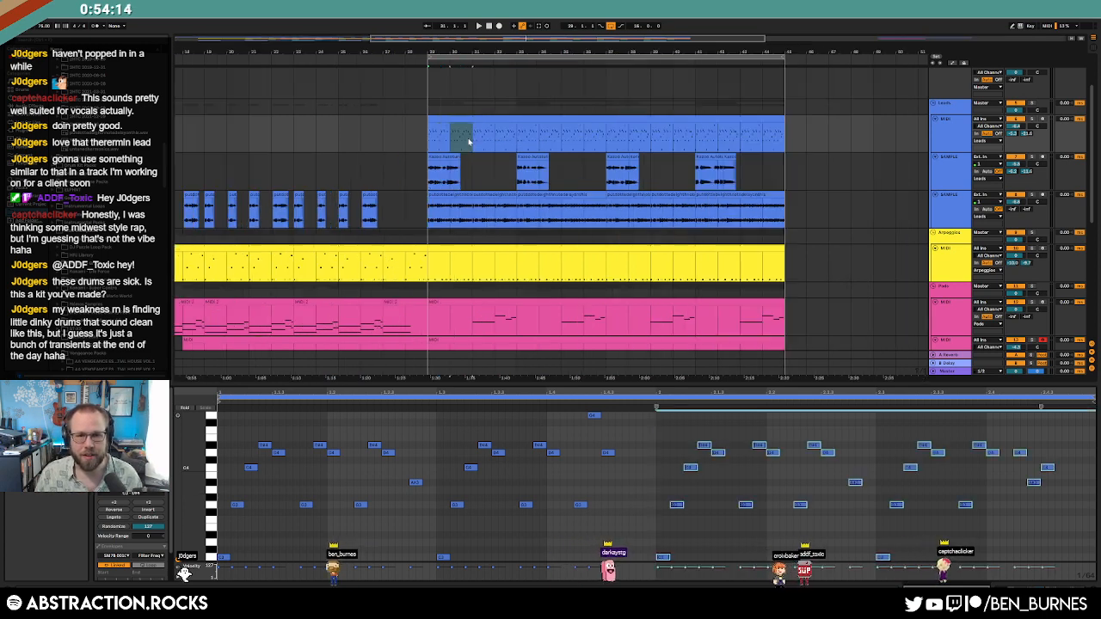
key(ctrl+e)
click(480, 147)
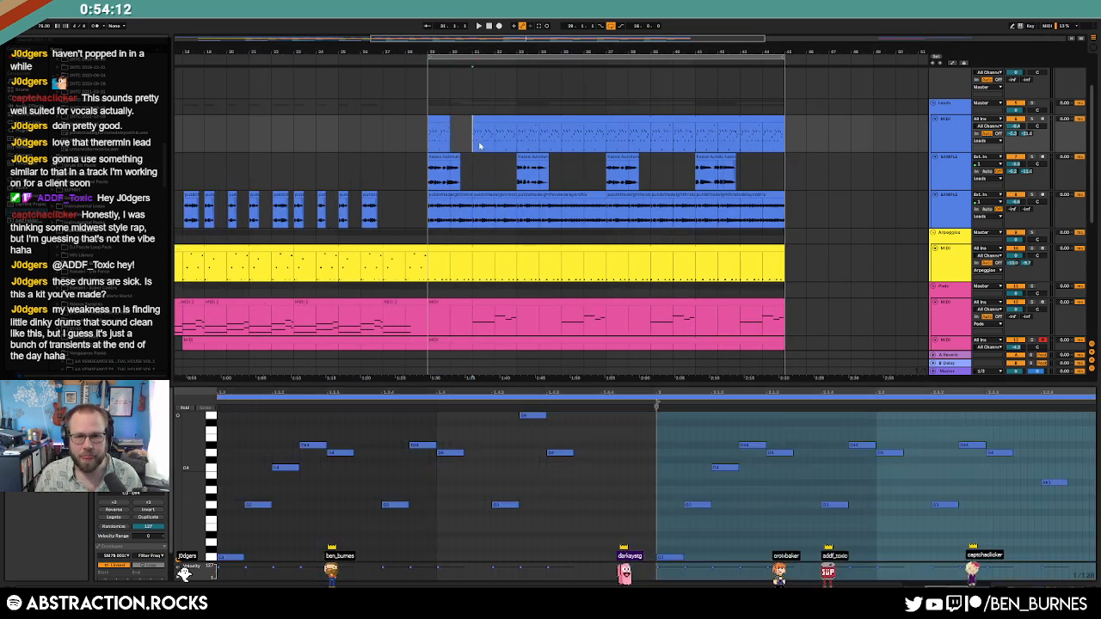
click(510, 120)
Step: Duplicate the lead's four-bar pattern from bars 29 to 33 three times to reach bar 45, and play from bar 29
click(438, 134)
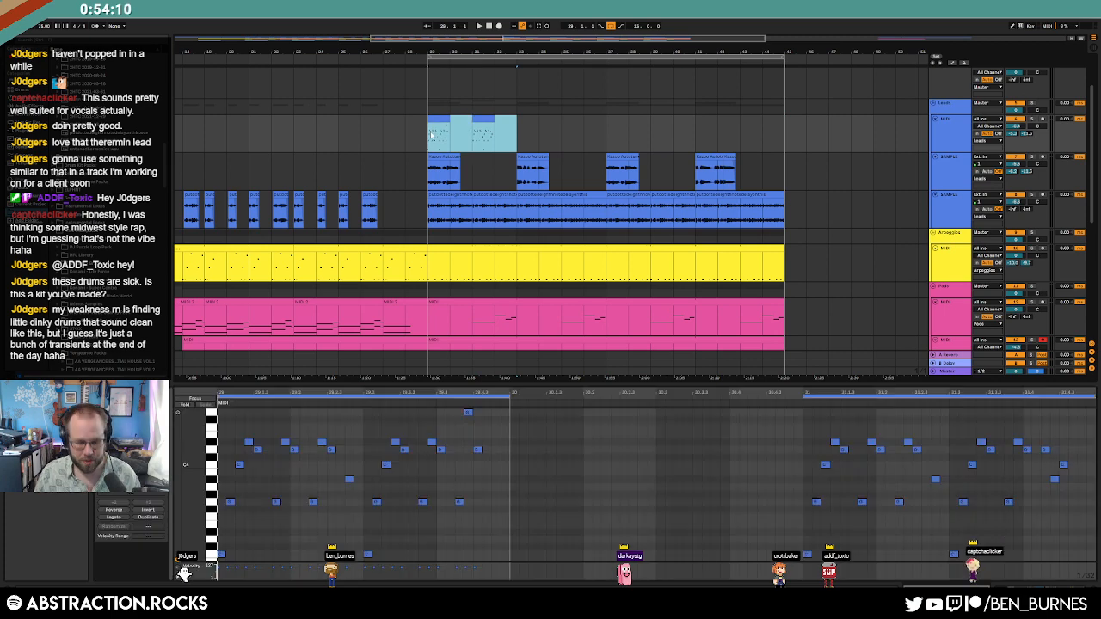
key(ctrl+d)
key(ctrl+d)
key(ctrl+d)
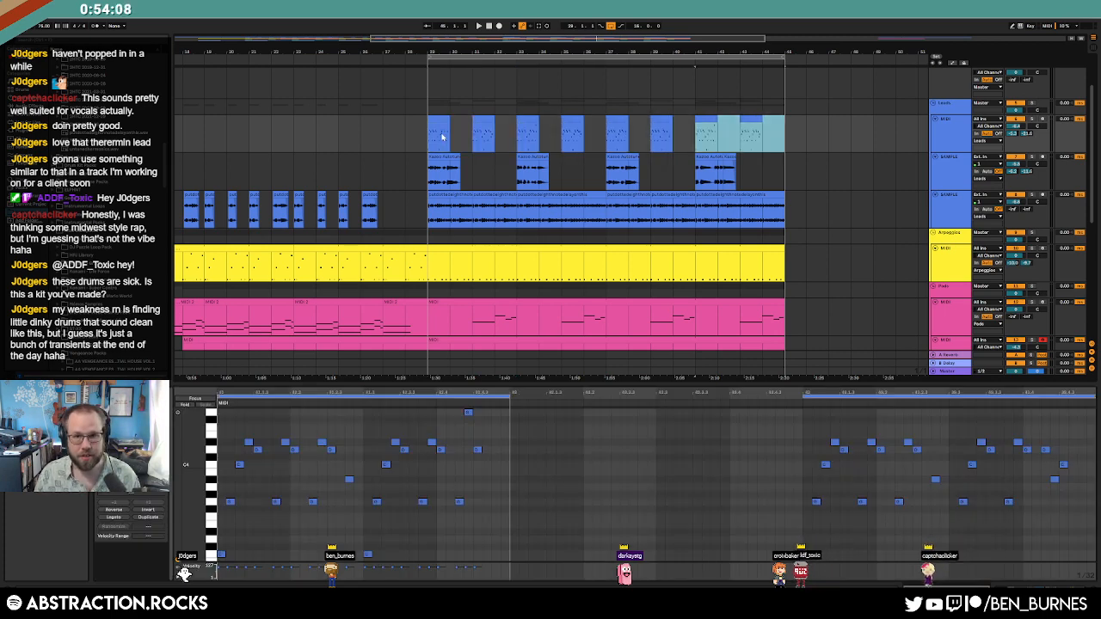
click(425, 130)
key(shift+Tab)
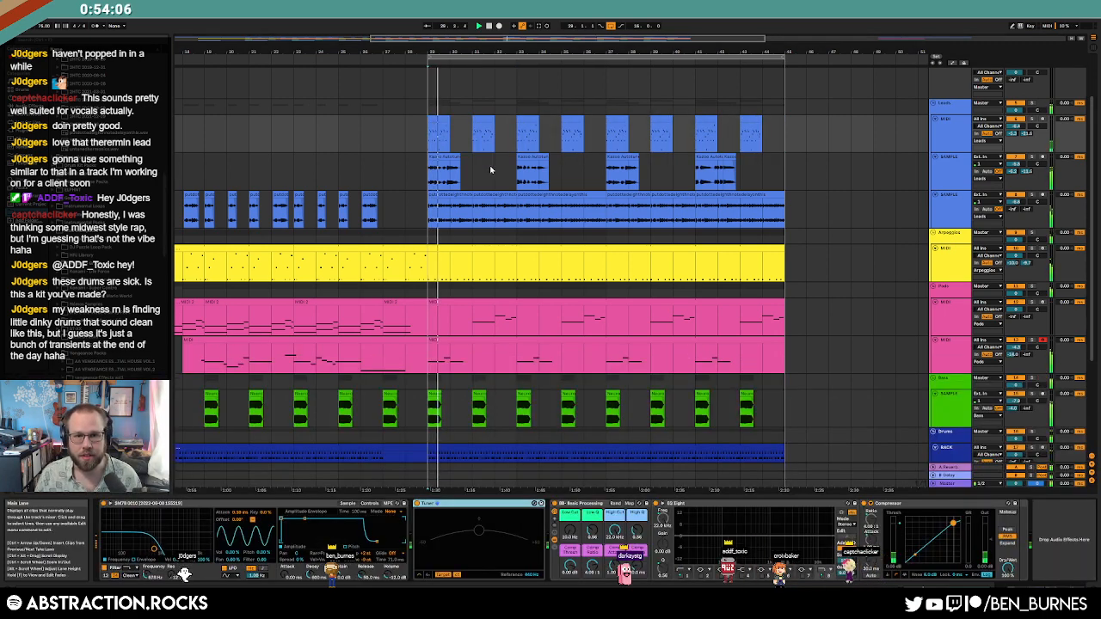
Step: Delete the filter frequency automation on the lead MIDI track from about bar 28 to 47 and hide the automation
key(a)
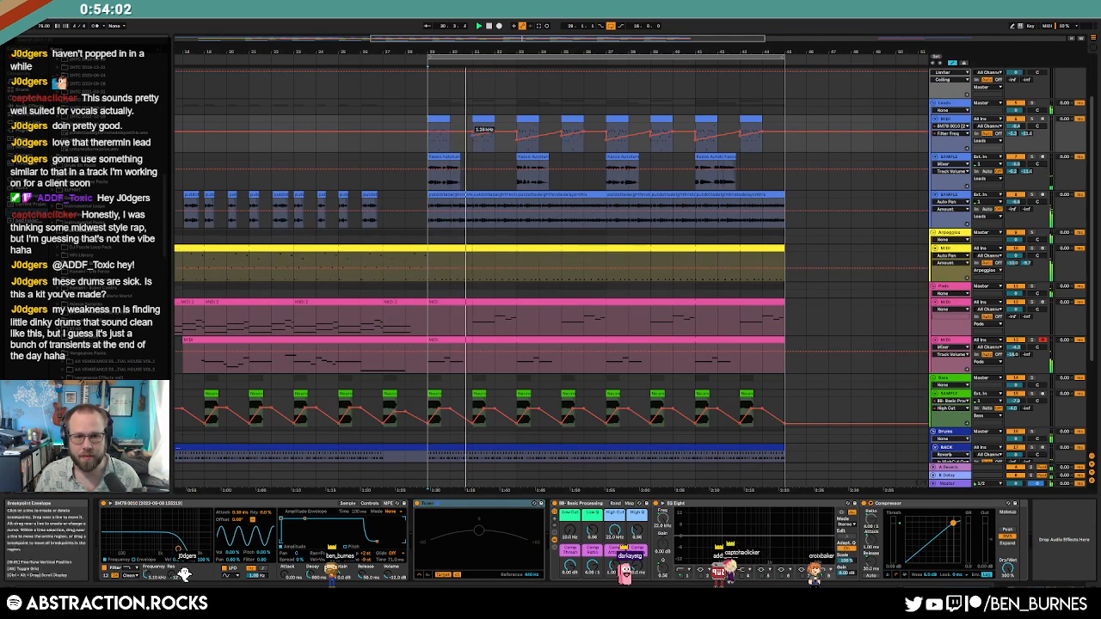
drag(410, 143, 831, 143)
key(Delete)
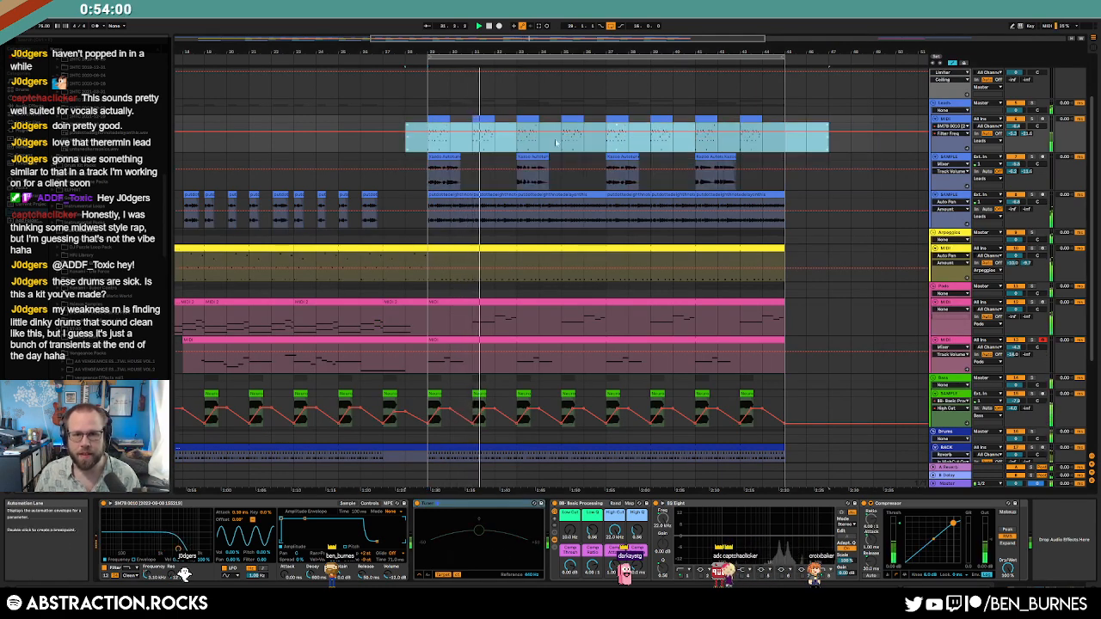
click(471, 146)
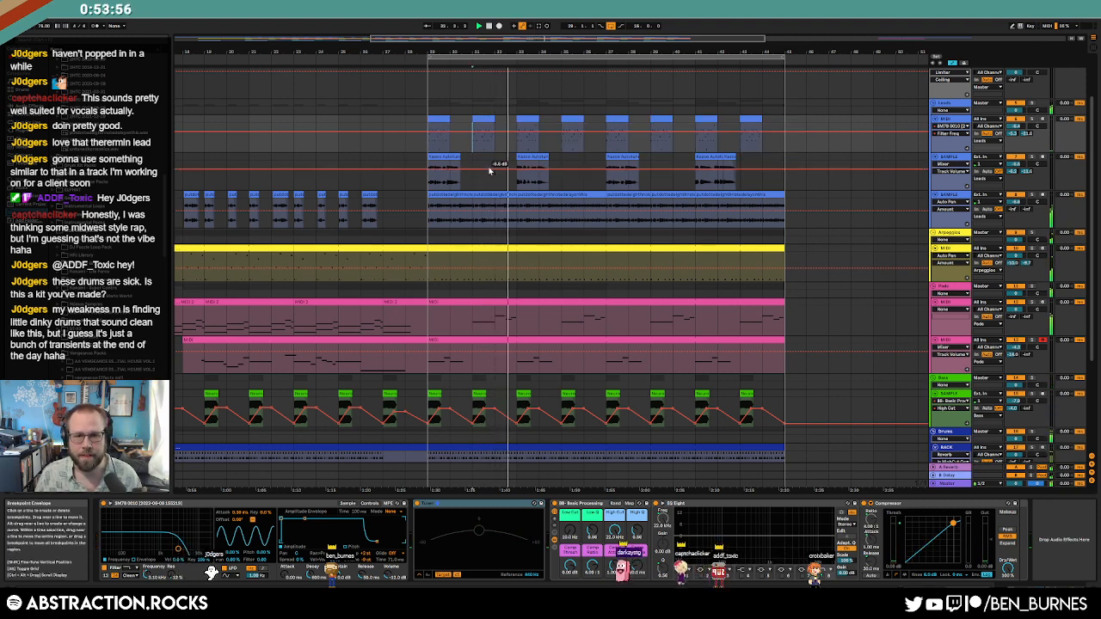
key(a)
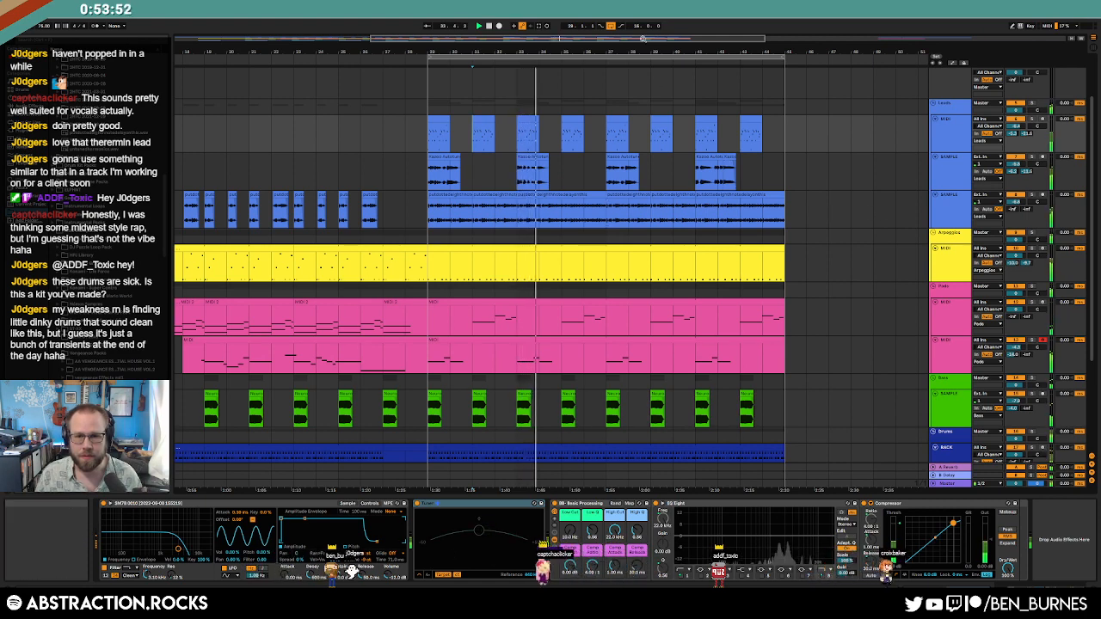
Step: Adjust the volume of the first lead sample track
click(1015, 169)
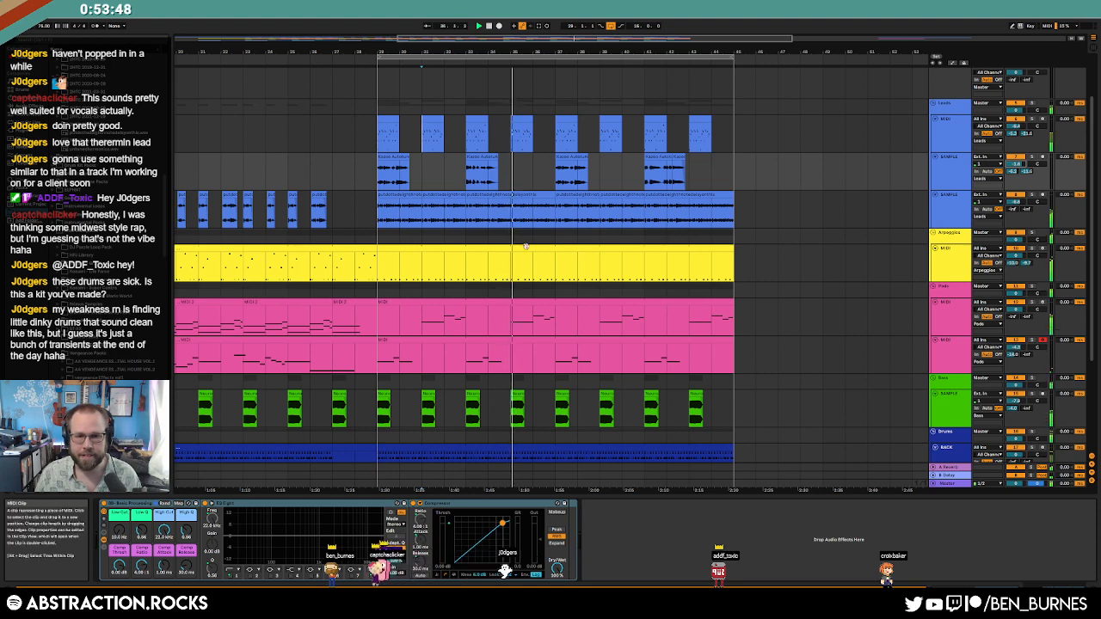
Step: In the arpeggio clip at bar 29, raise every note except the first one of each bar by an octave to C4
double_click(485, 256)
drag(231, 519, 1094, 570)
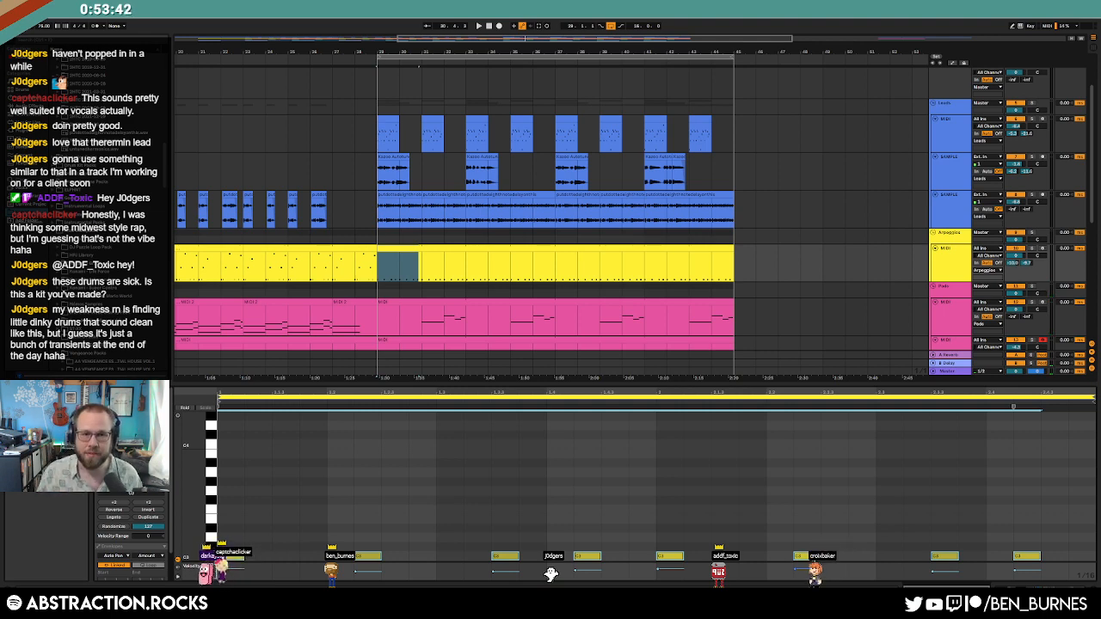
key(shift+Tab)
double_click(397, 41)
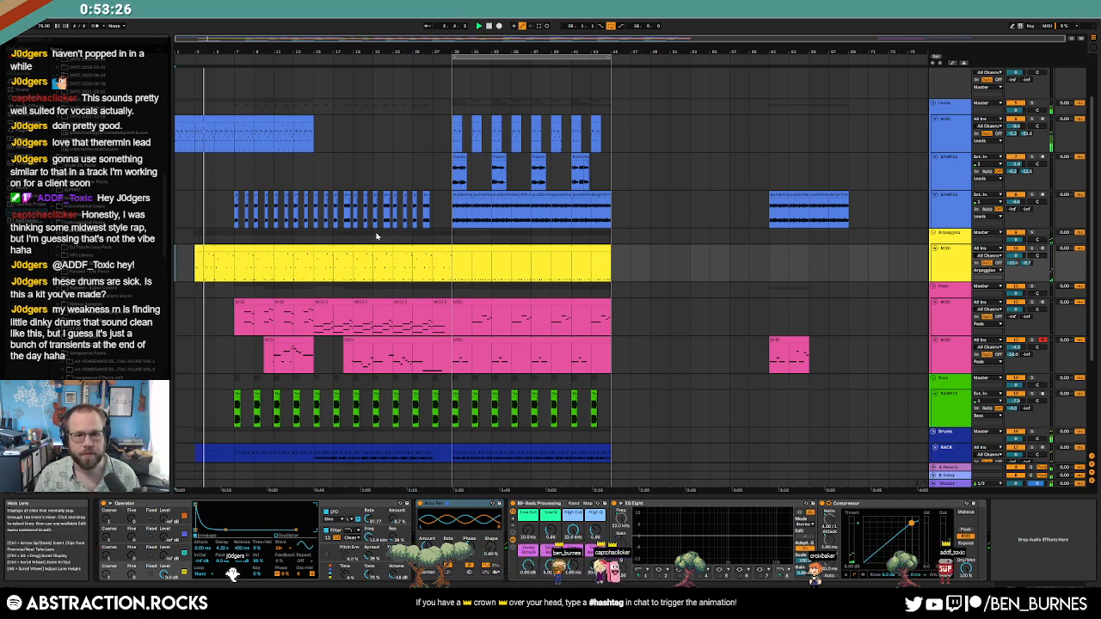
double_click(475, 247)
click(248, 508)
drag(347, 506, 619, 561)
key(shift+Up)
key(ctrl+d)
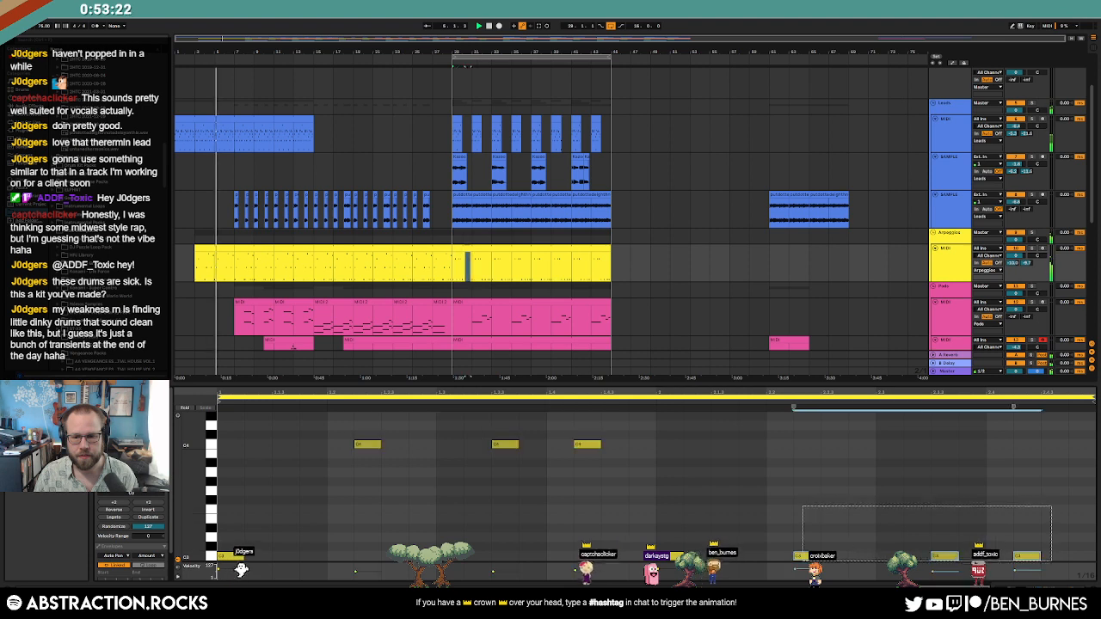
Step: In the arpeggio clip, lower the first bar's last note to G3 and the second bar's last note to D3
drag(587, 444, 588, 490)
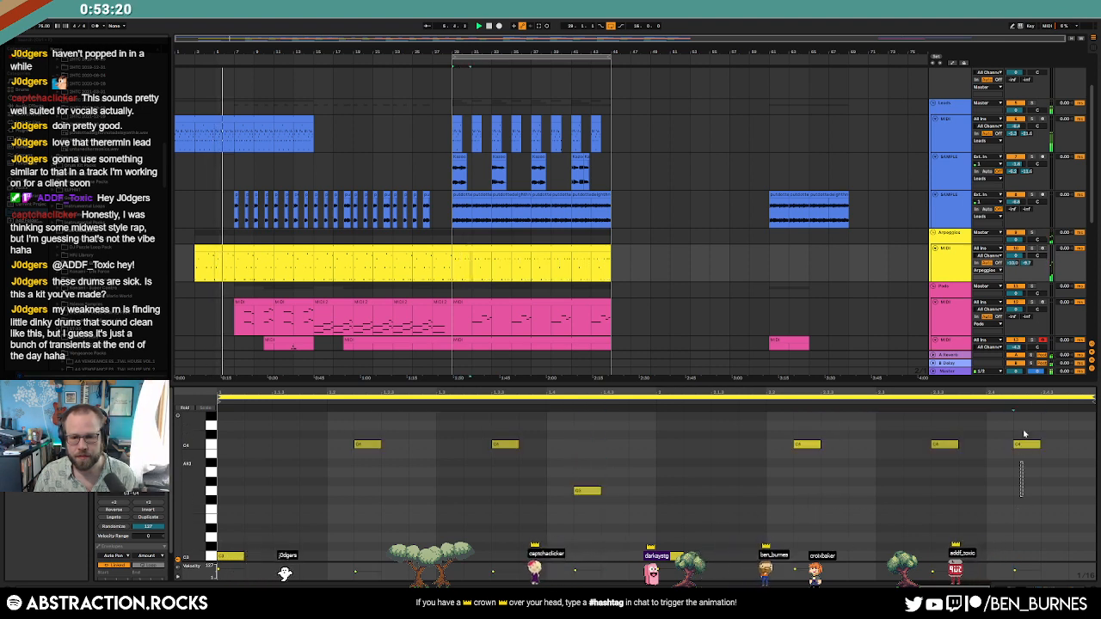
drag(1026, 444, 1026, 461)
key(Down)
key(Down)
key(Down)
key(Down)
key(Down)
key(Down)
key(Down)
key(Down)
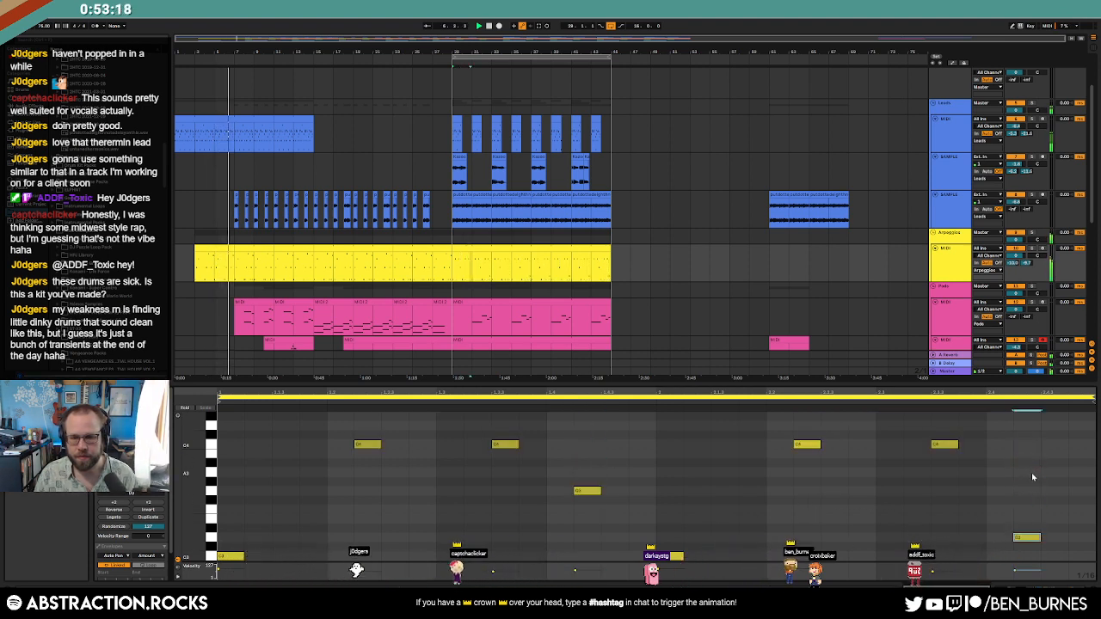
key(shift+Tab)
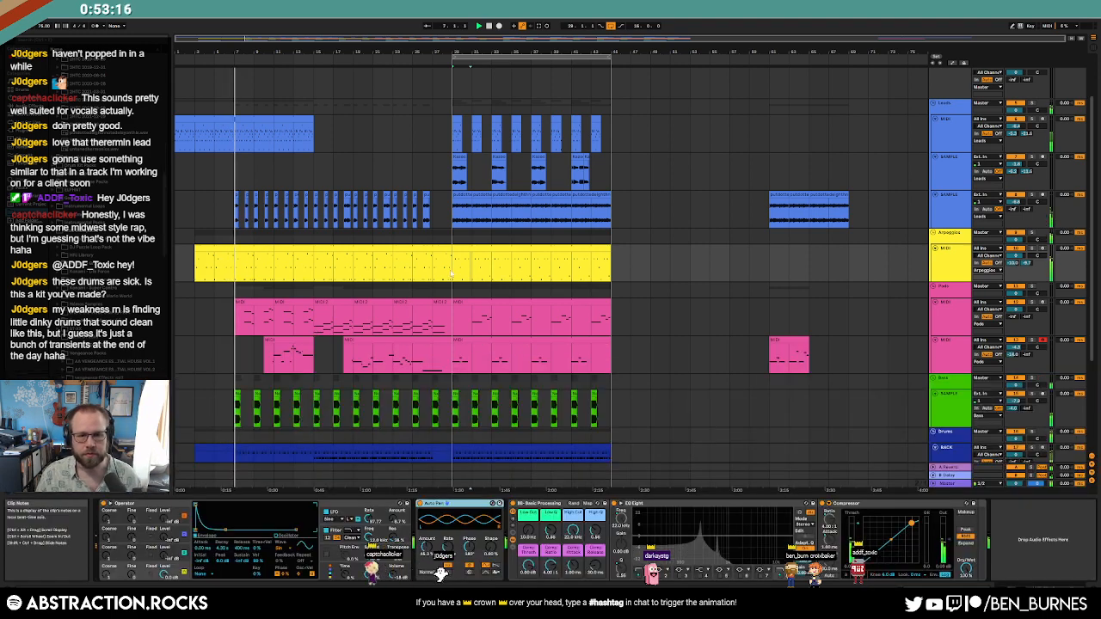
Step: Lower the second note of both arpeggio bars to G3 and the first bar's last note to D#3
click(496, 249)
key(shift+Tab)
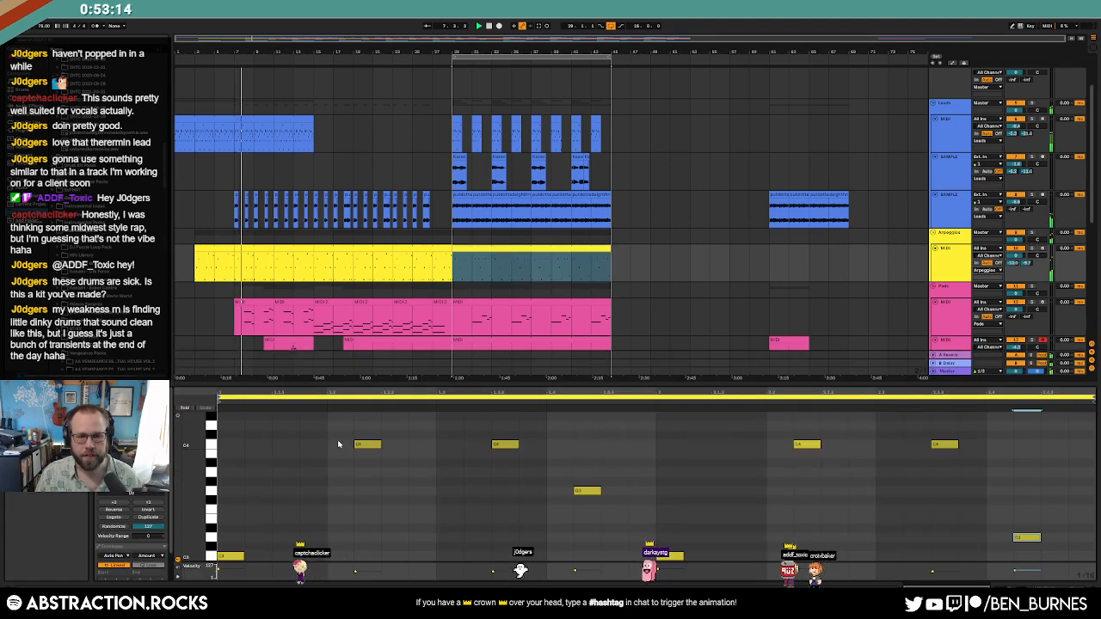
shift+click(808, 444)
drag(808, 444, 783, 490)
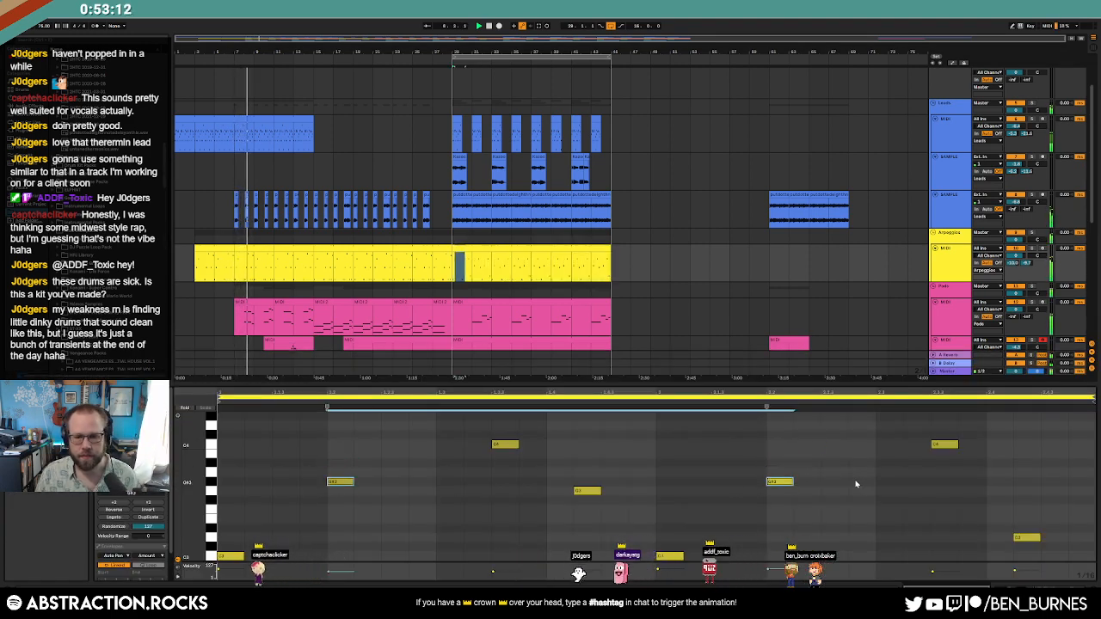
key(Right)
drag(566, 472, 624, 520)
key(Up)
key(Up)
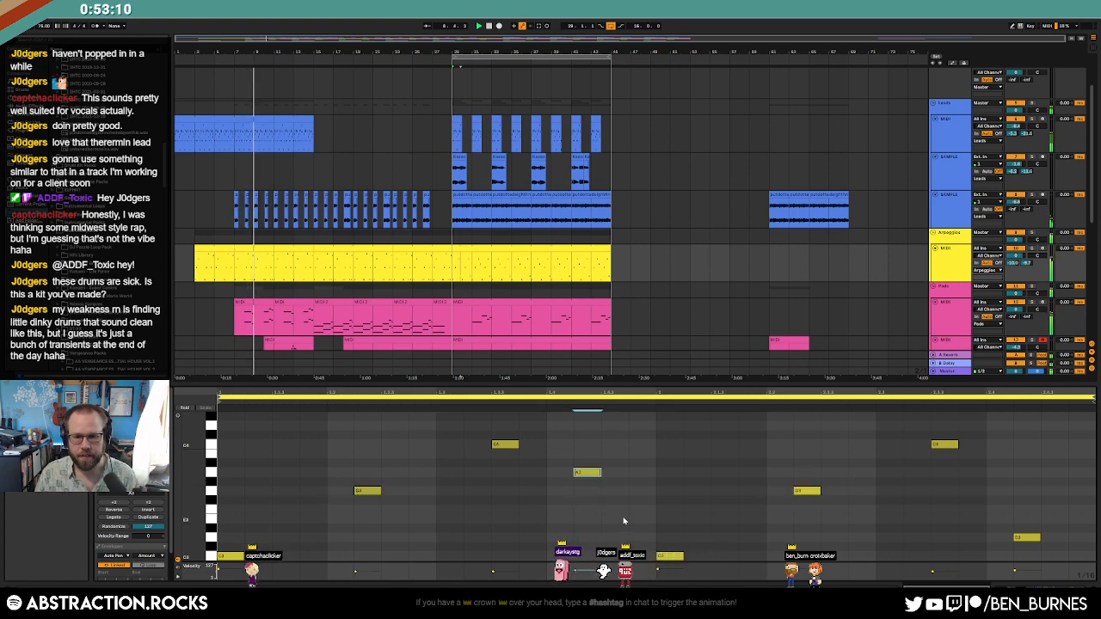
key(Down)
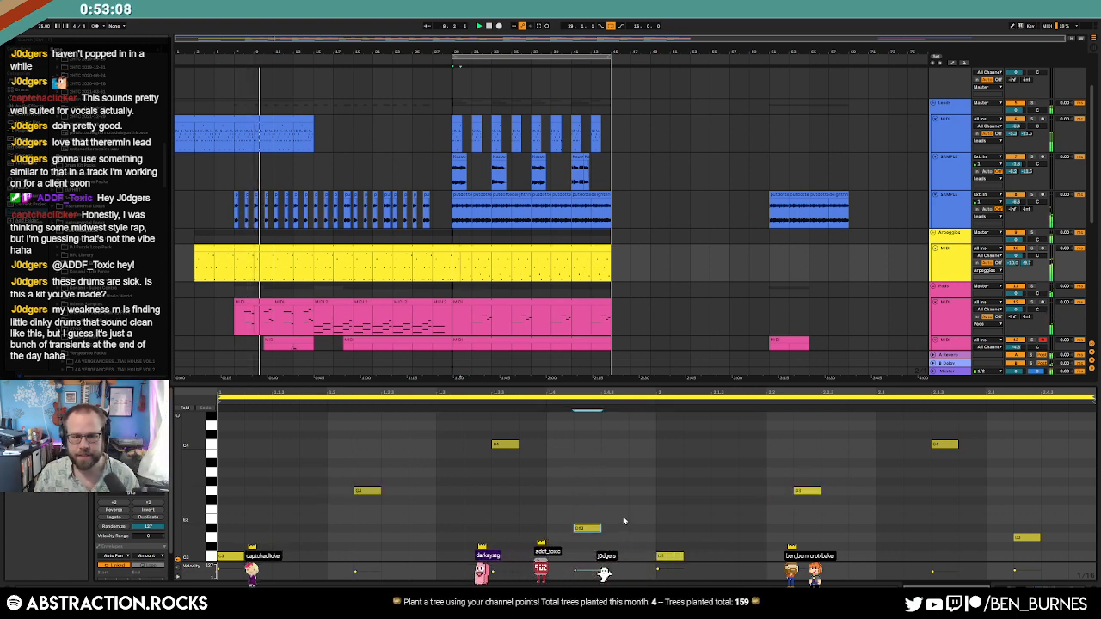
key(shift+Tab)
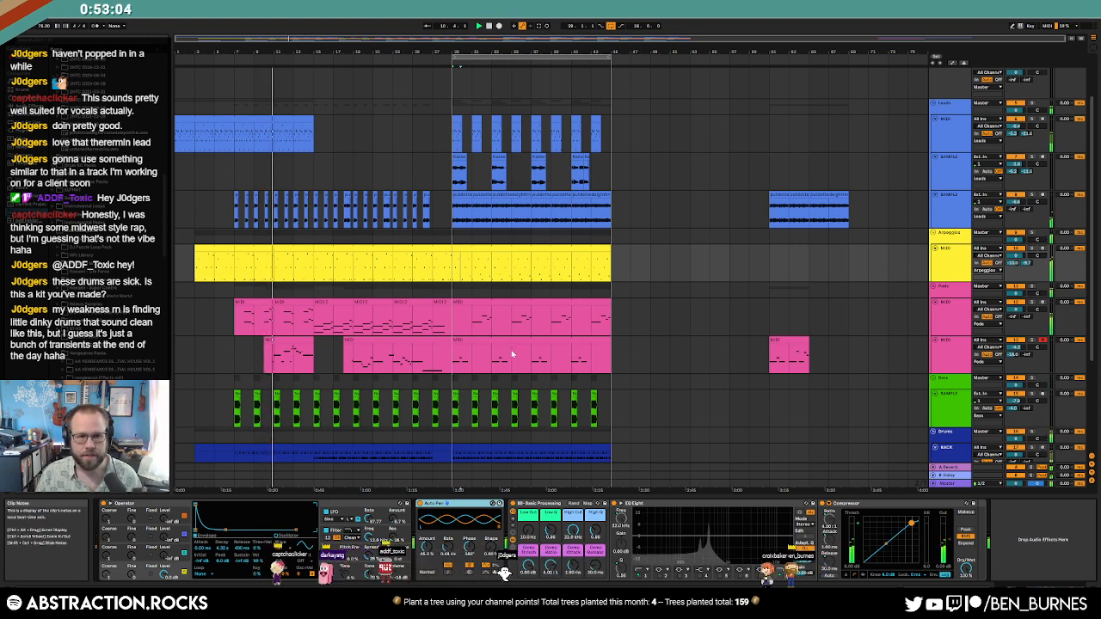
Step: Automate the lead MIDI instrument's volume to fade down from about bar 11 to the clip's end at bar 15
drag(314, 137, 275, 137)
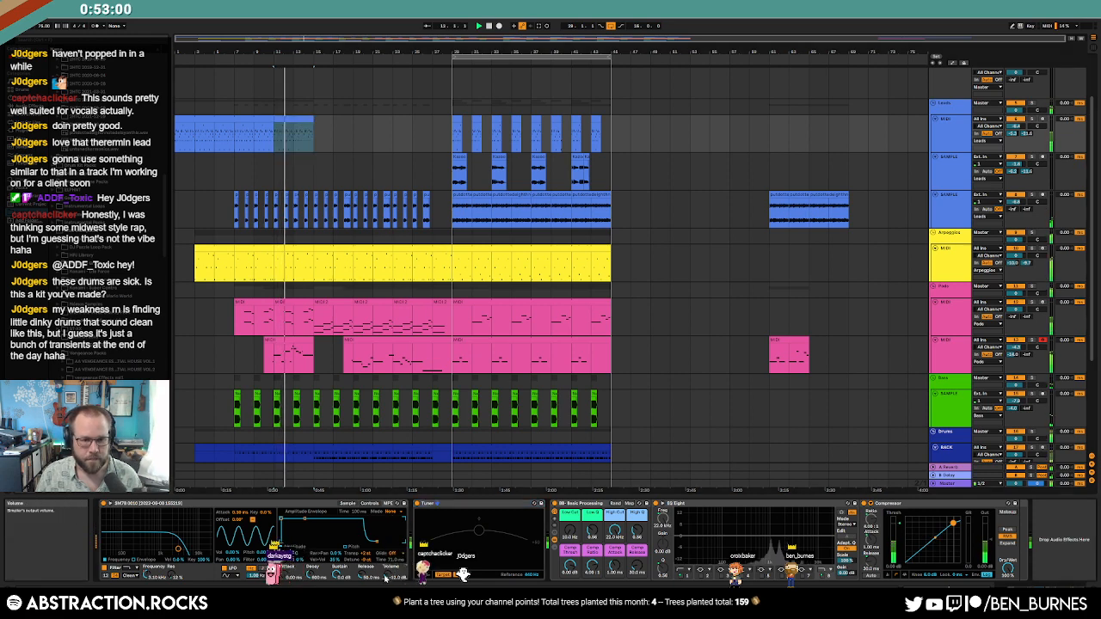
key(a)
click(342, 146)
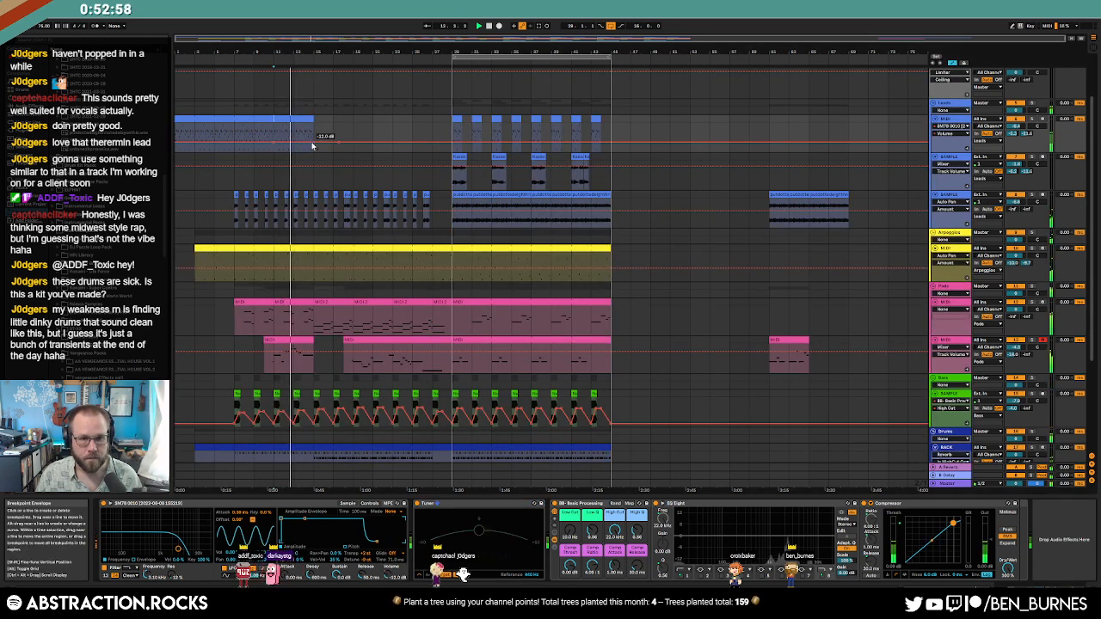
drag(313, 145, 310, 153)
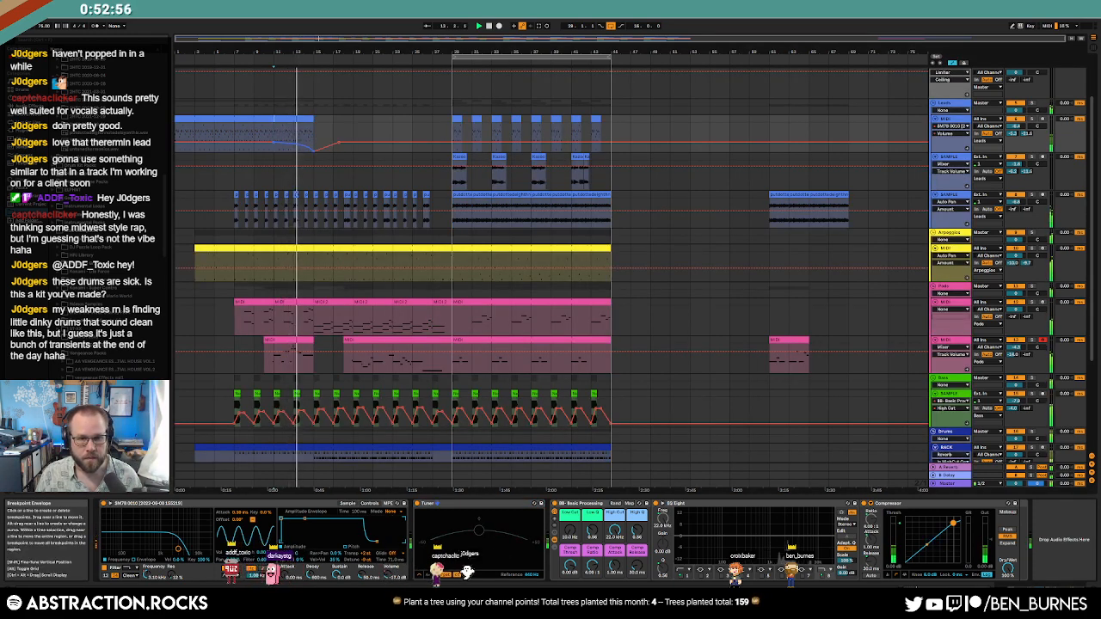
key(a)
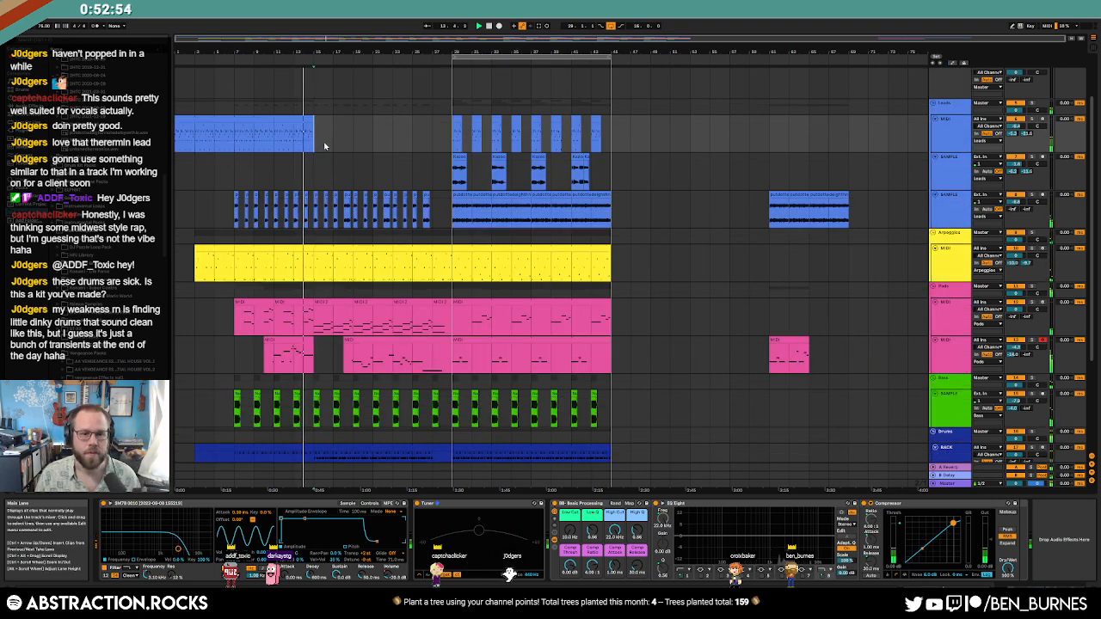
scroll(439, 310, down, 3)
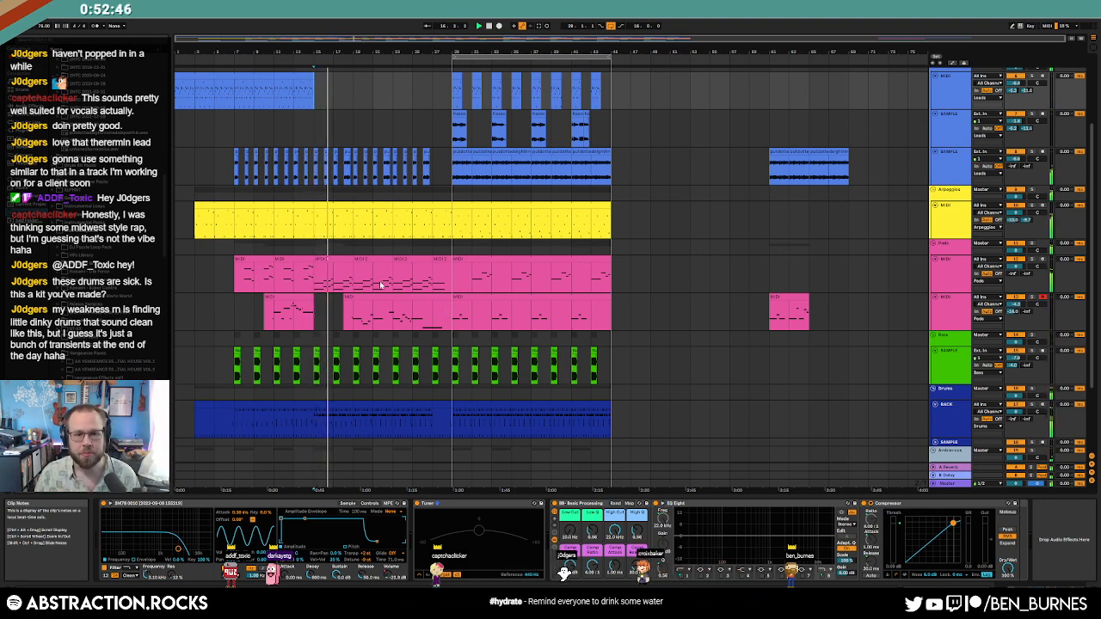
drag(313, 215, 451, 358)
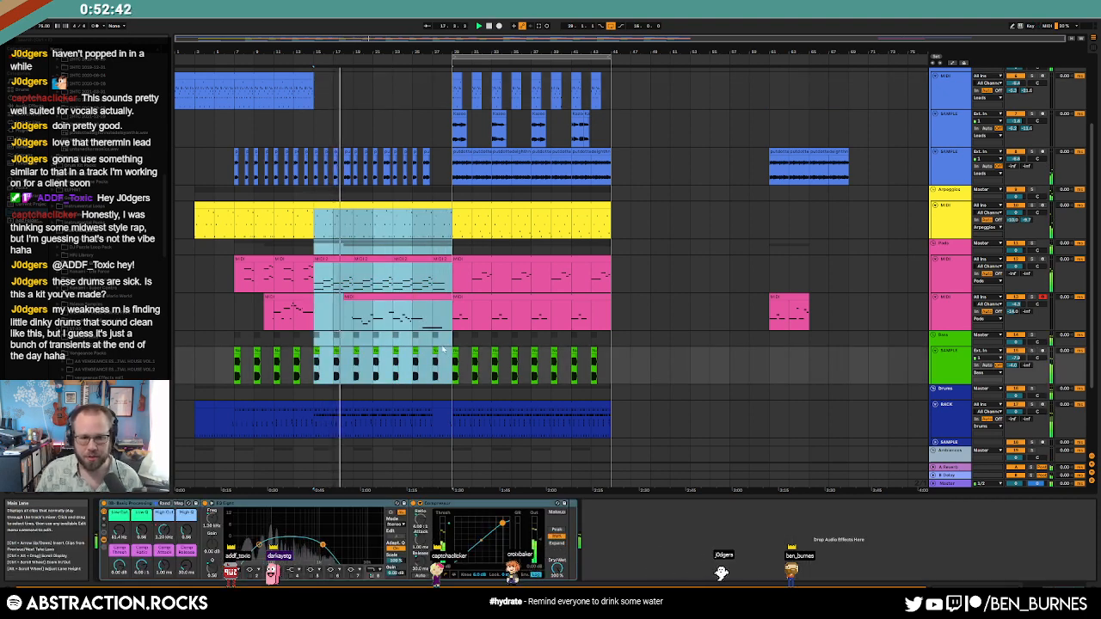
key(a)
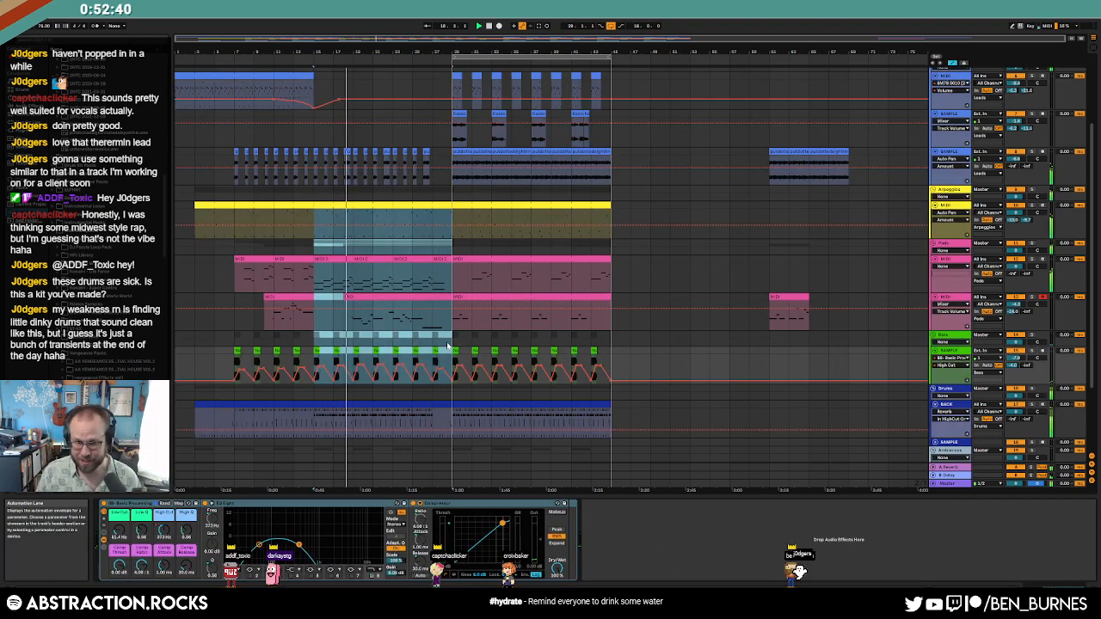
click(445, 363)
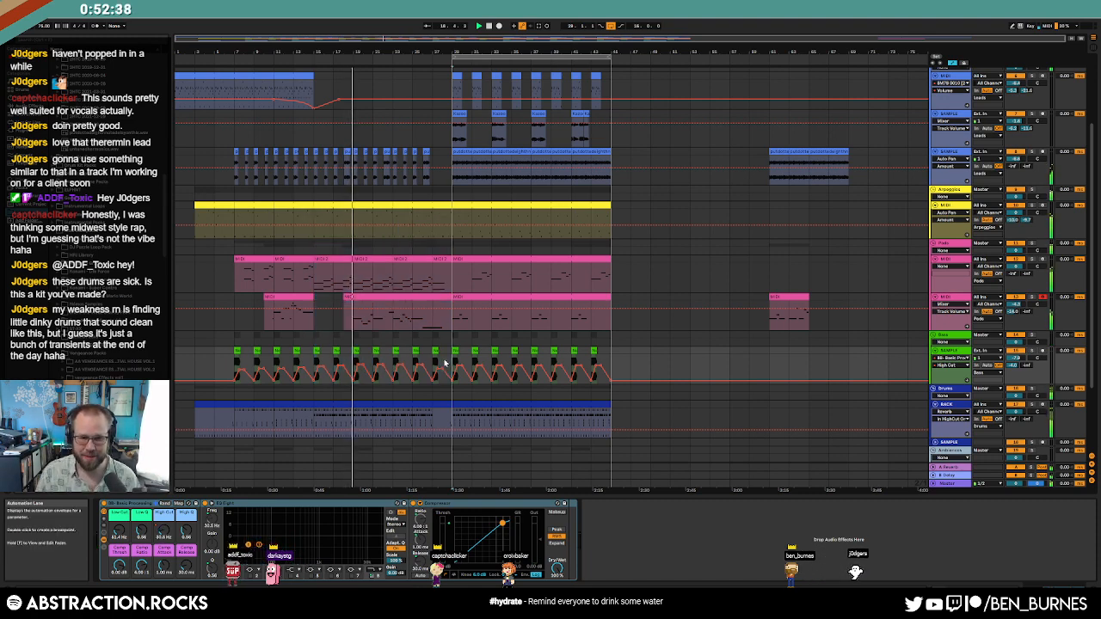
key(a)
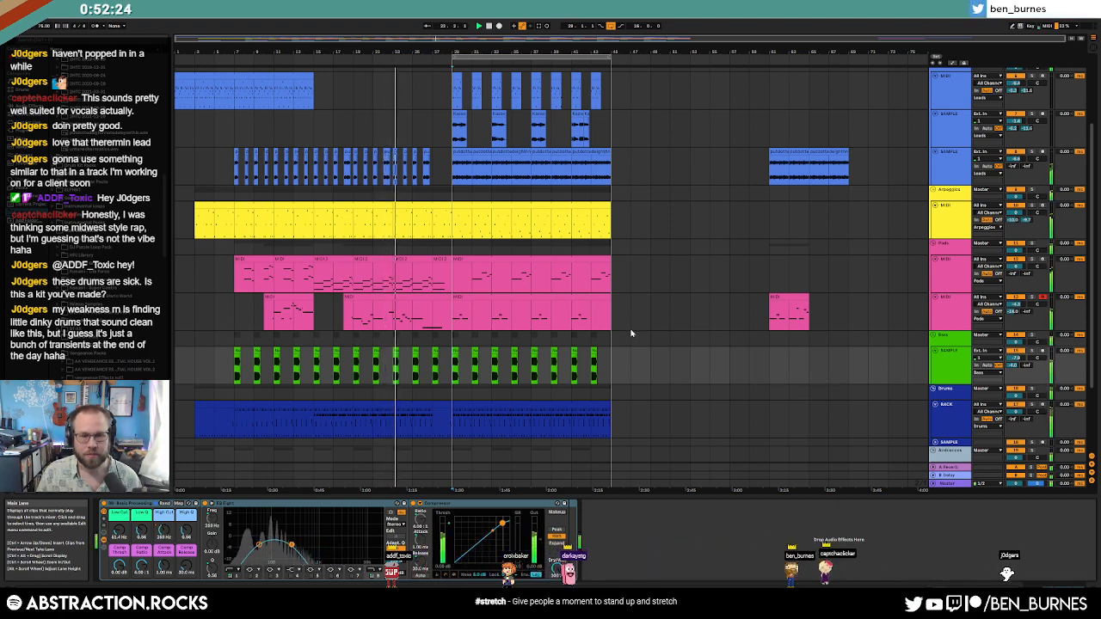
Step: Lower the ambience sample track's volume slightly and delete the second pad track's clip from bars 29 to 45
scroll(629, 333, down, 2)
drag(1017, 422, 1016, 426)
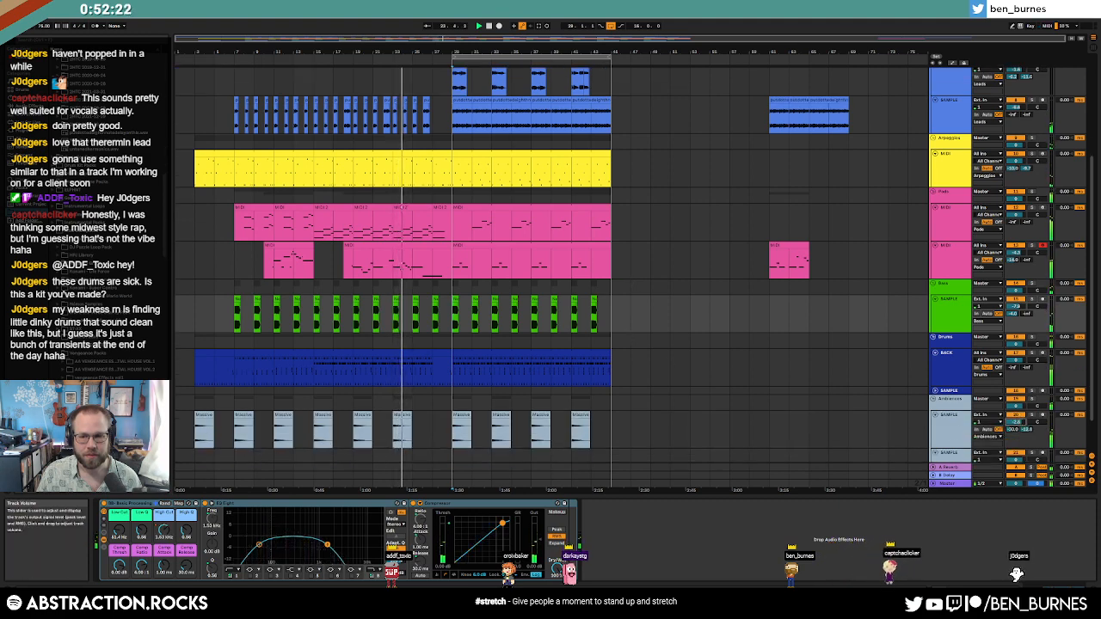
scroll(599, 336, up, 2)
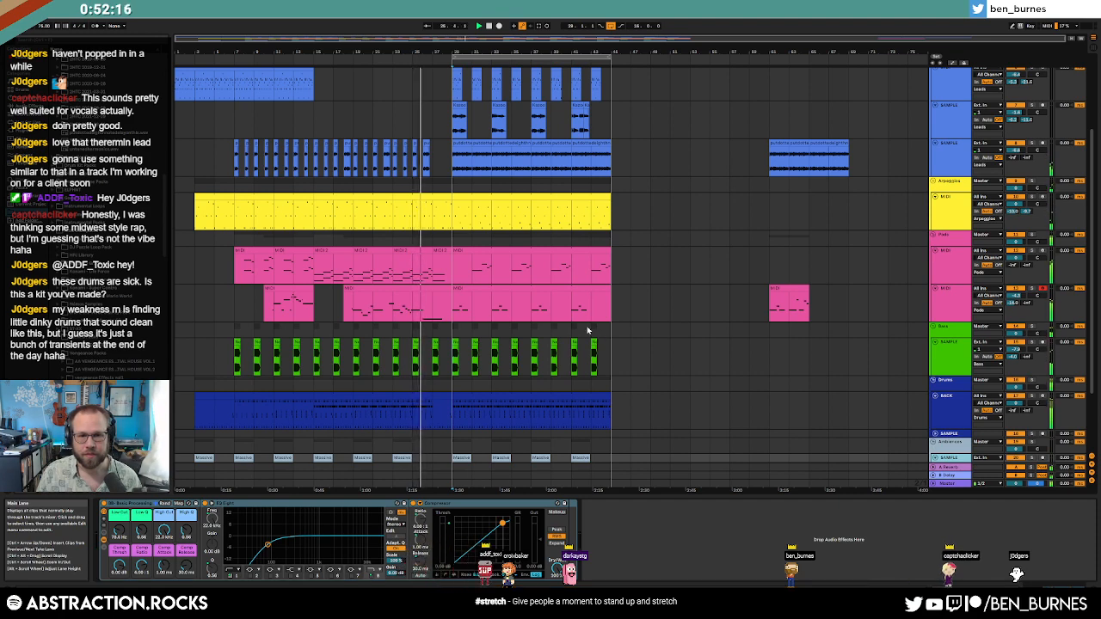
click(513, 297)
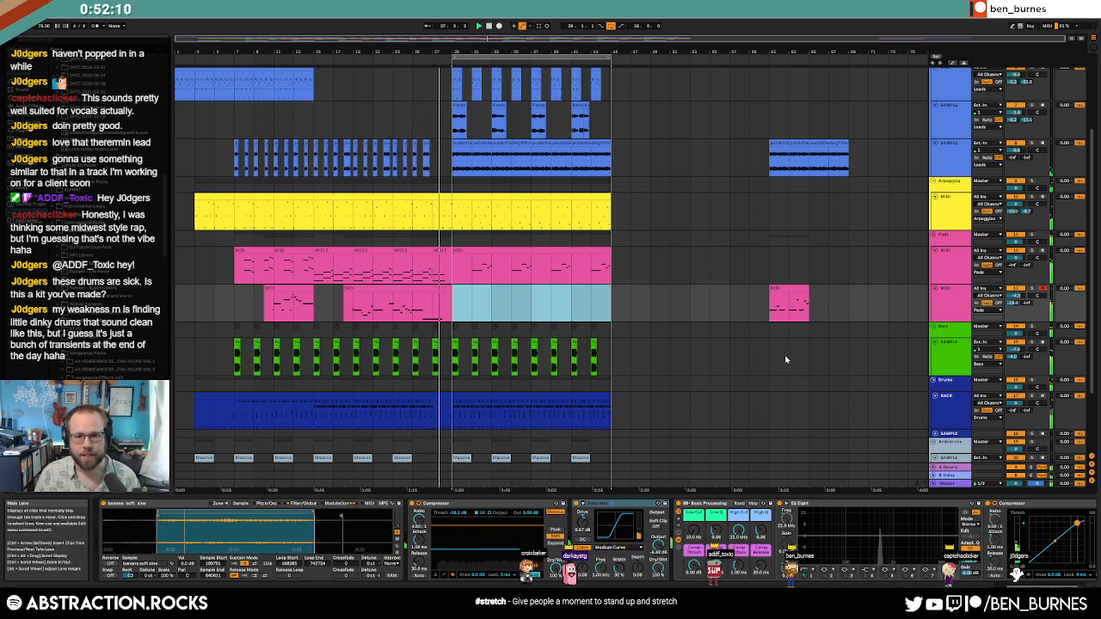
Step: Find another VMH1 Closed Hats sample in the browser and load it onto a pad of the drum track's Drum Rack
click(515, 396)
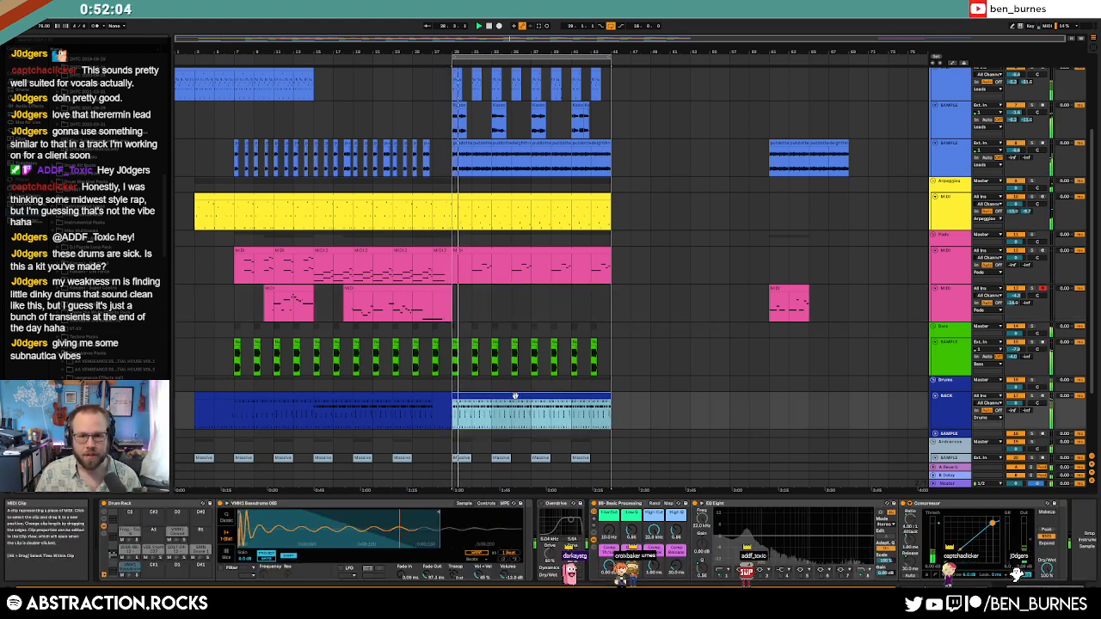
double_click(514, 395)
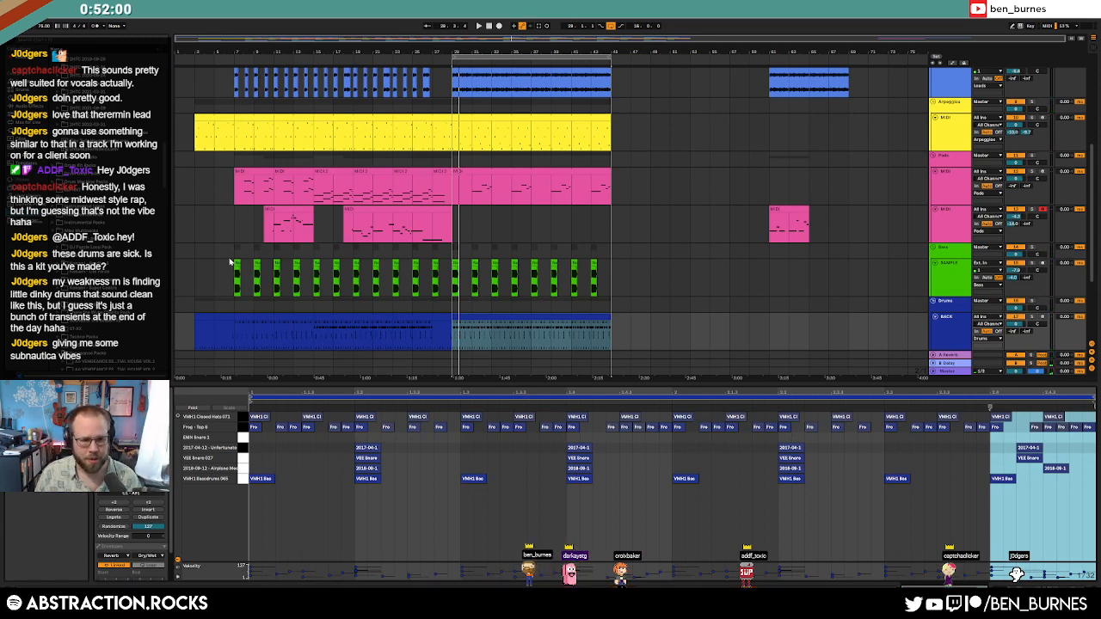
key(shift+Tab)
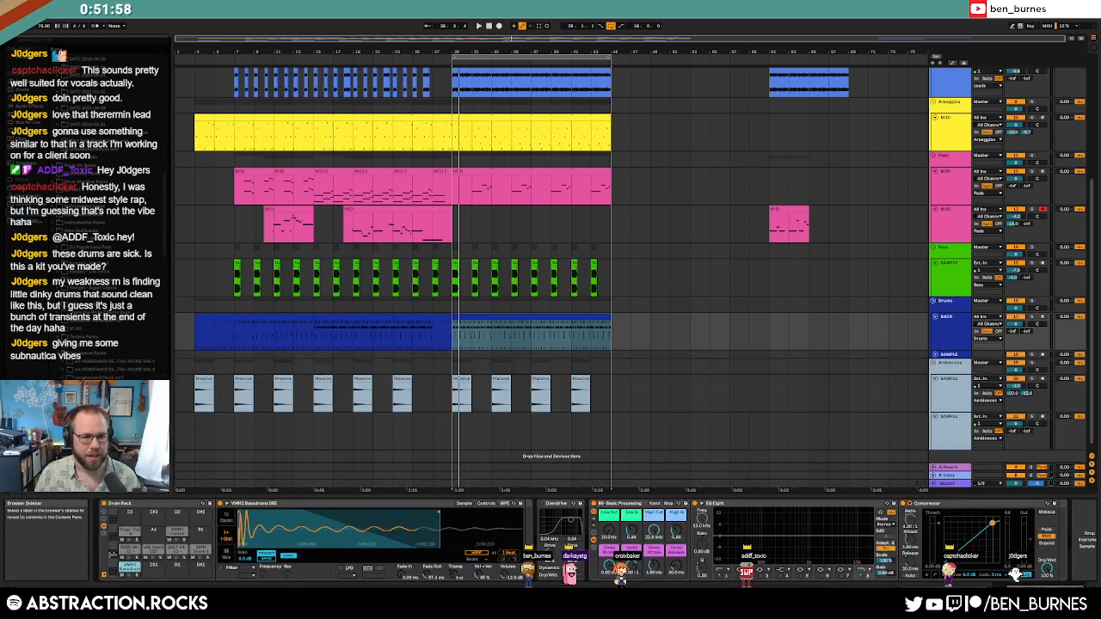
drag(167, 255, 171, 327)
scroll(105, 354, down, 2)
click(107, 375)
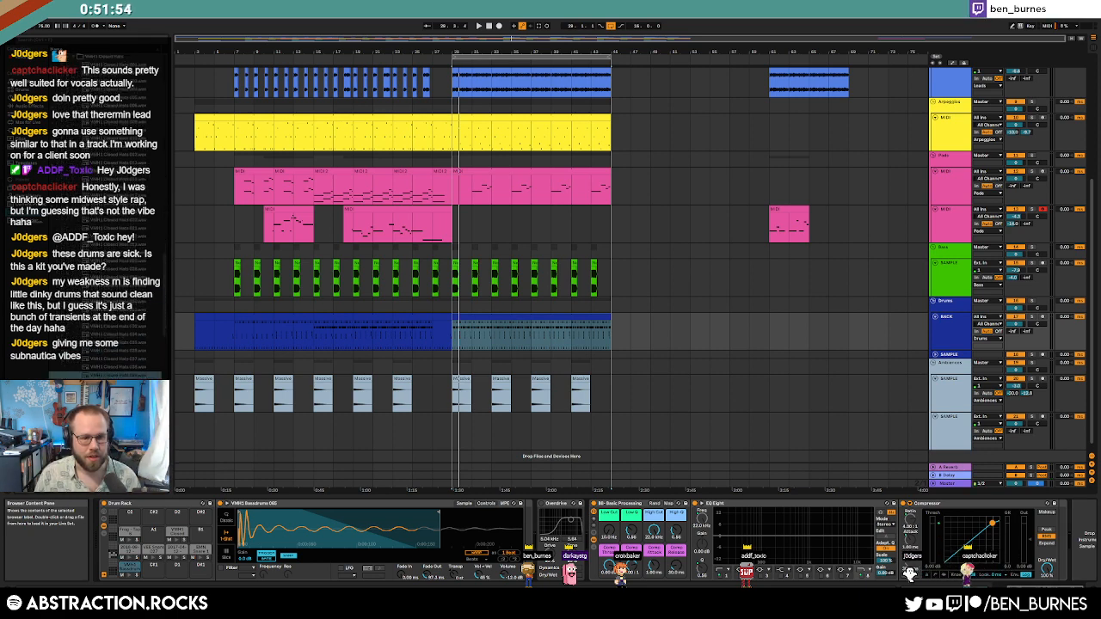
scroll(107, 354, down, 3)
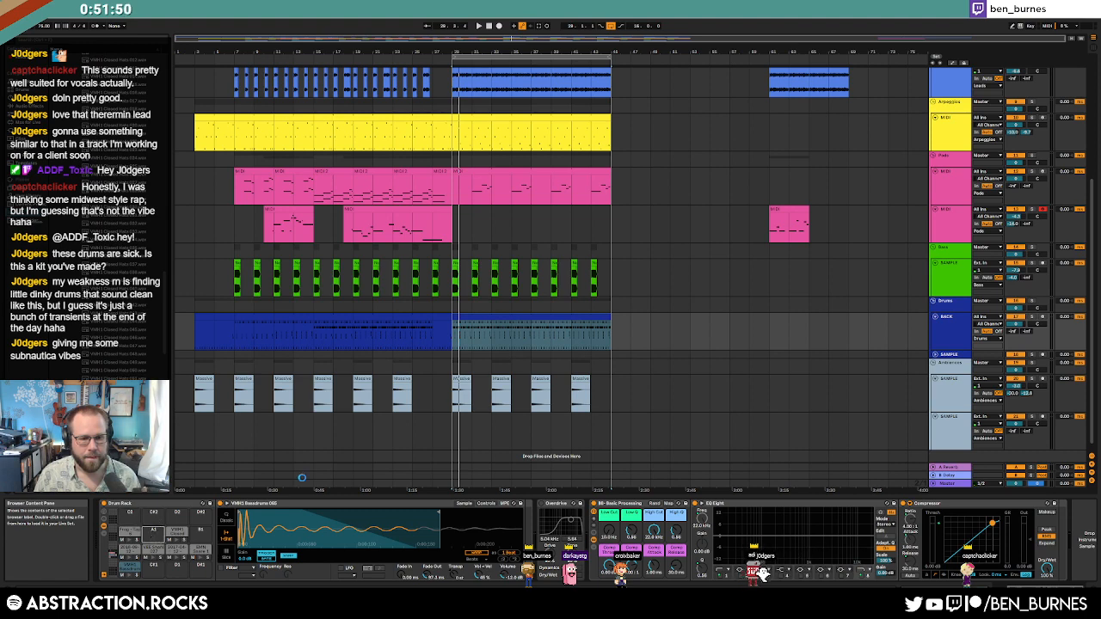
Step: Add three short notes for the new closed hat at the start of the drum clip at bar 29 and audition them
double_click(487, 317)
click(290, 496)
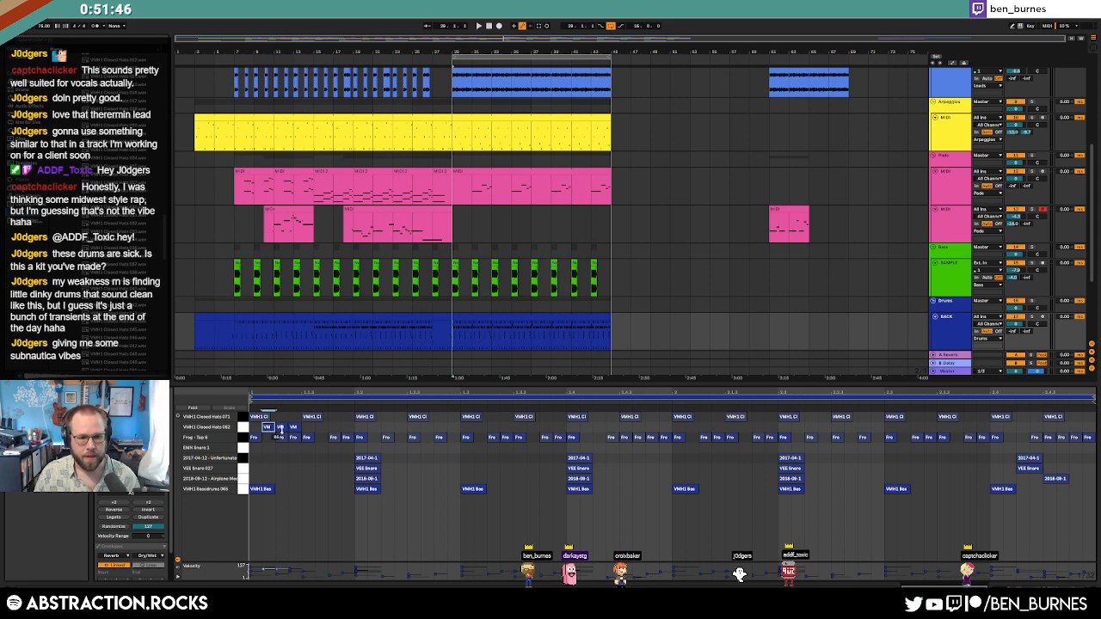
mouse_move(293, 428)
mouse_down()
mouse_move(293, 443)
mouse_move(267, 434)
mouse_up()
key(space)
key(shift+Tab)
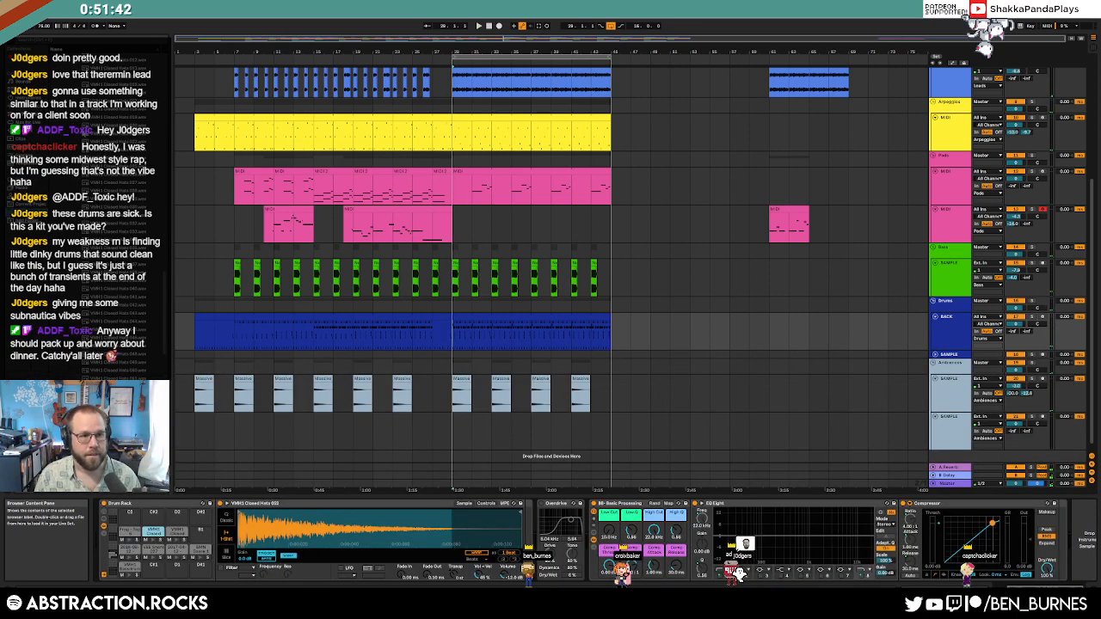
Step: Add a Delay with Ping Pong after the new closed hat in the Drum Rack and play from bar 29
click(26, 106)
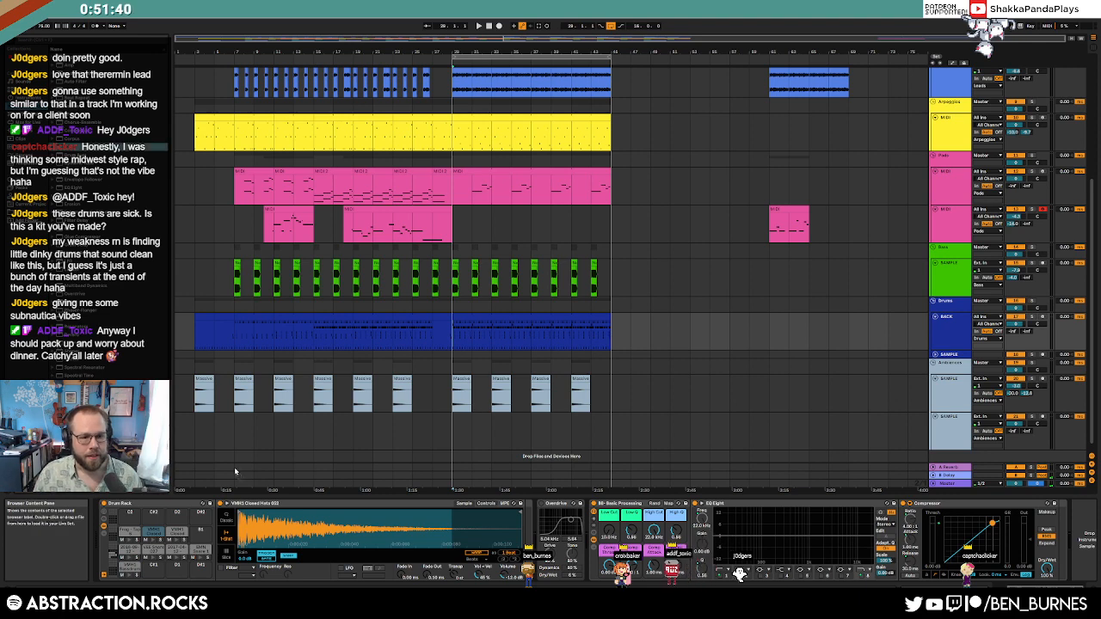
drag(516, 529, 529, 529)
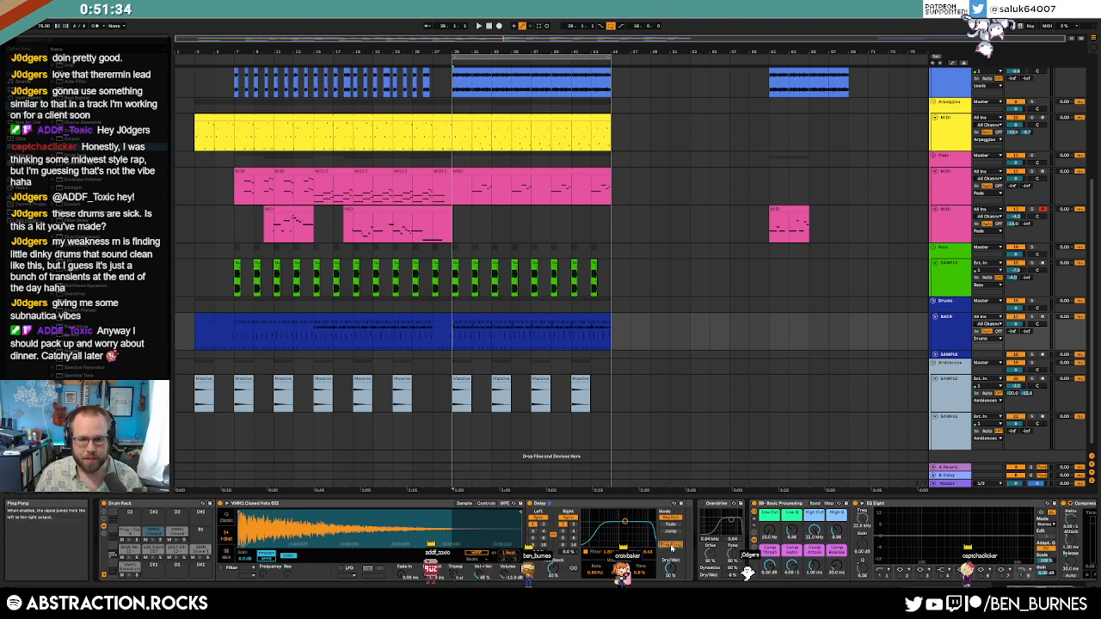
key(space)
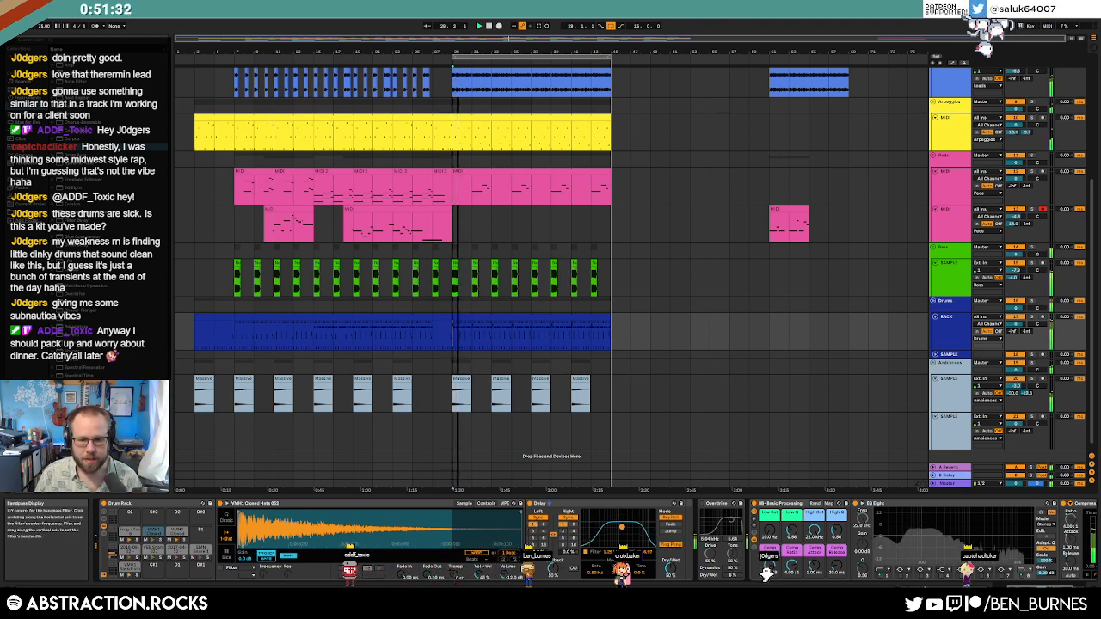
Step: Duplicate the new closed hat's three notes from the drum clip's first bar into its second bar
click(473, 331)
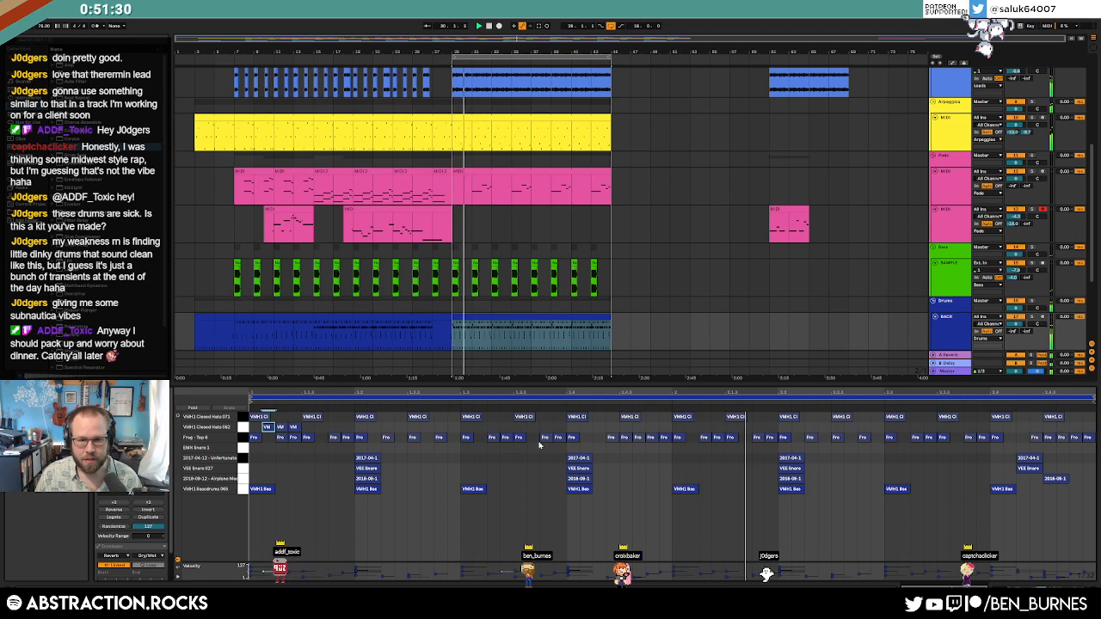
drag(672, 431, 254, 429)
key(ctrl+d)
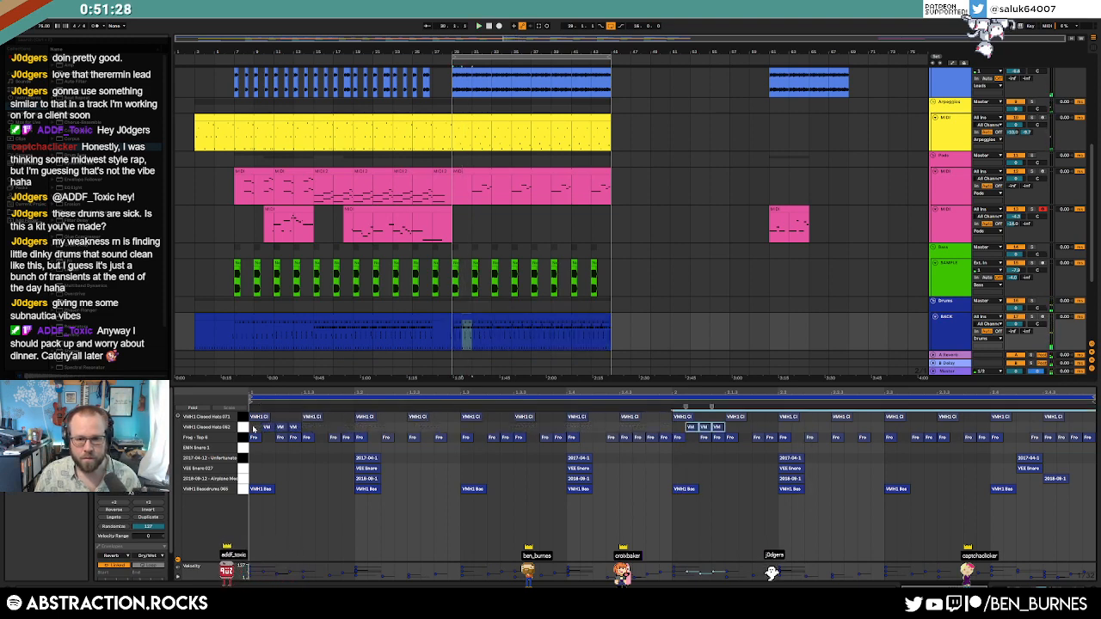
Step: Play the section from bar 29 to hear the new closed hat with its delay
key(space)
key(space)
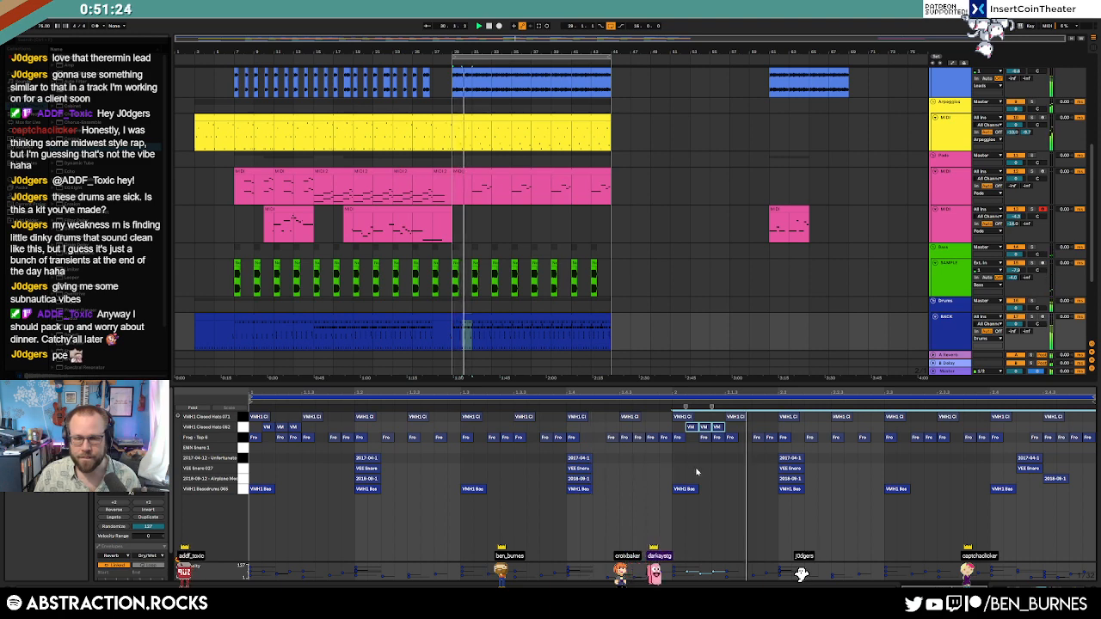
key(shift+Tab)
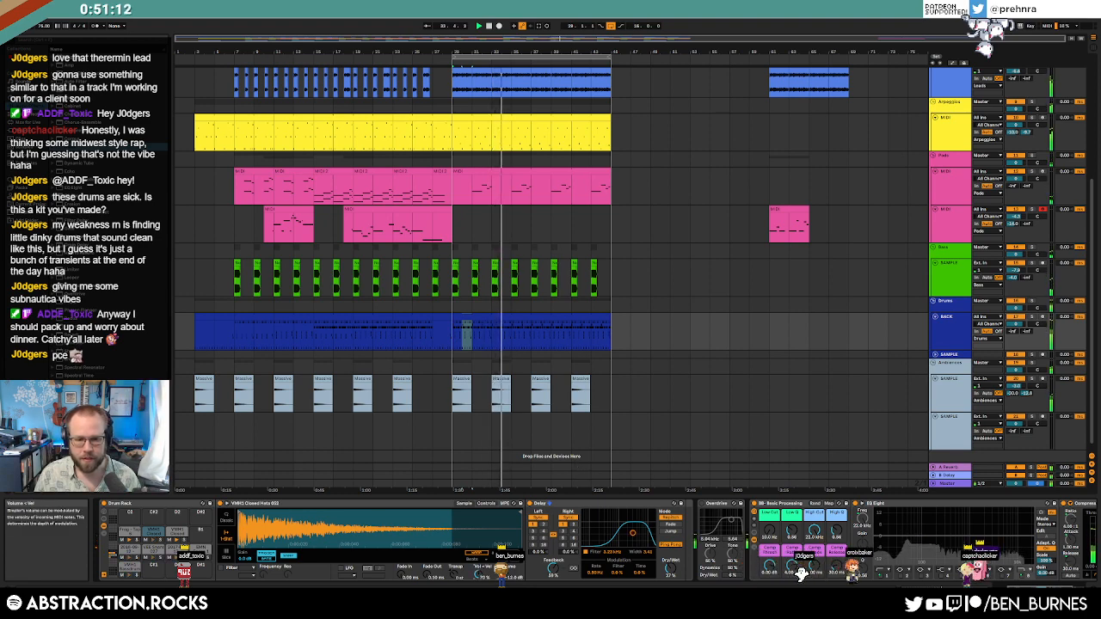
key(space)
Step: Inspect the new closed hat's notes in the drum clip at bar 29, including the last note of each three-note group
click(507, 312)
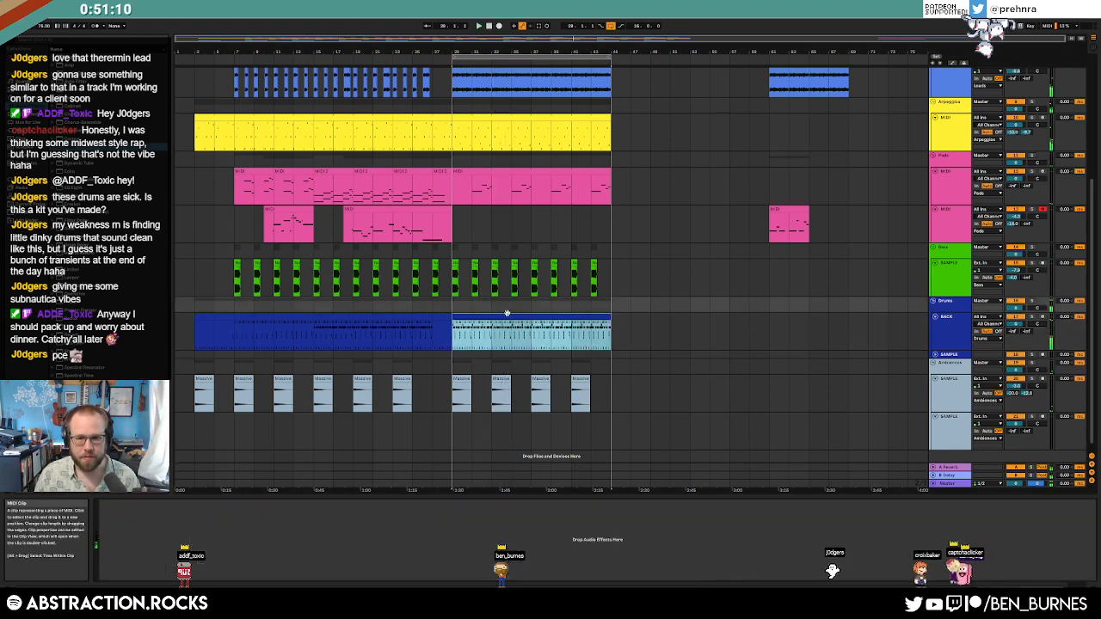
double_click(489, 316)
click(246, 427)
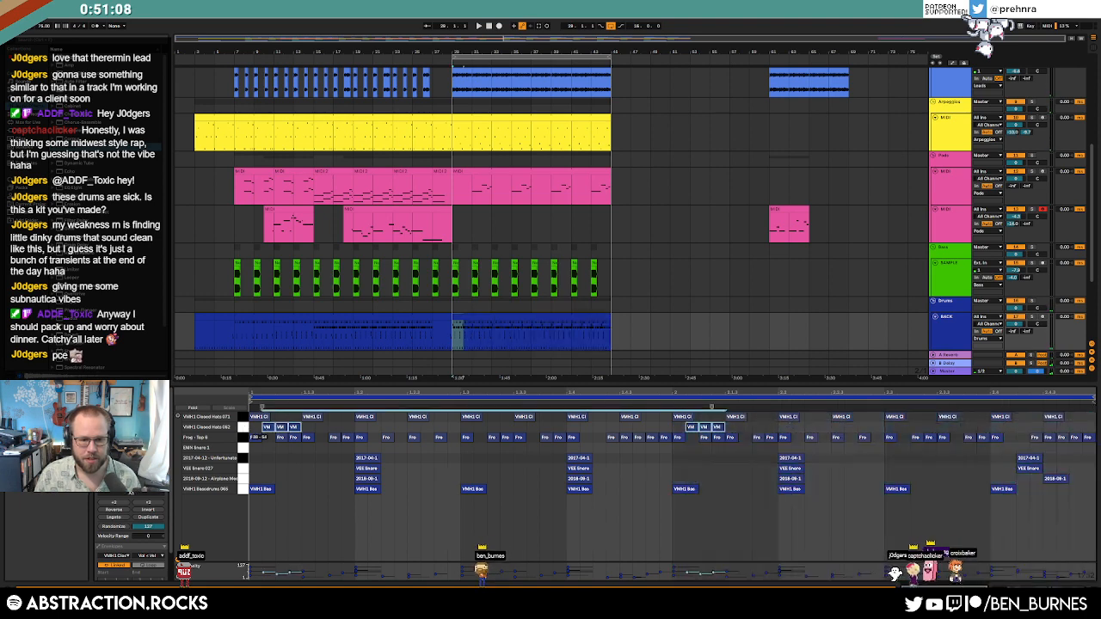
click(294, 427)
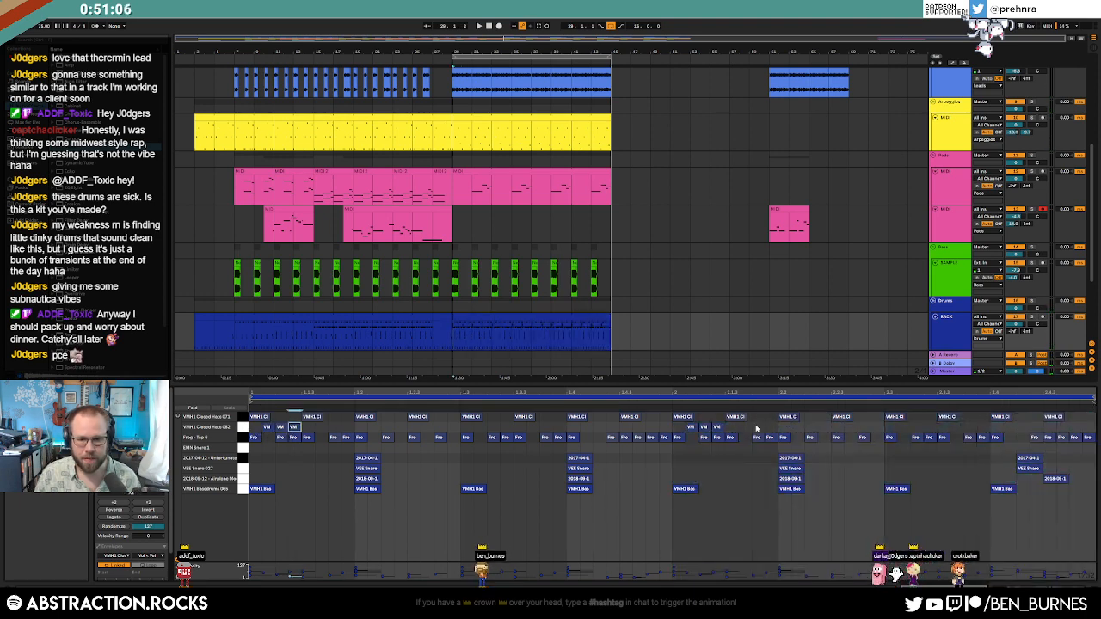
click(716, 428)
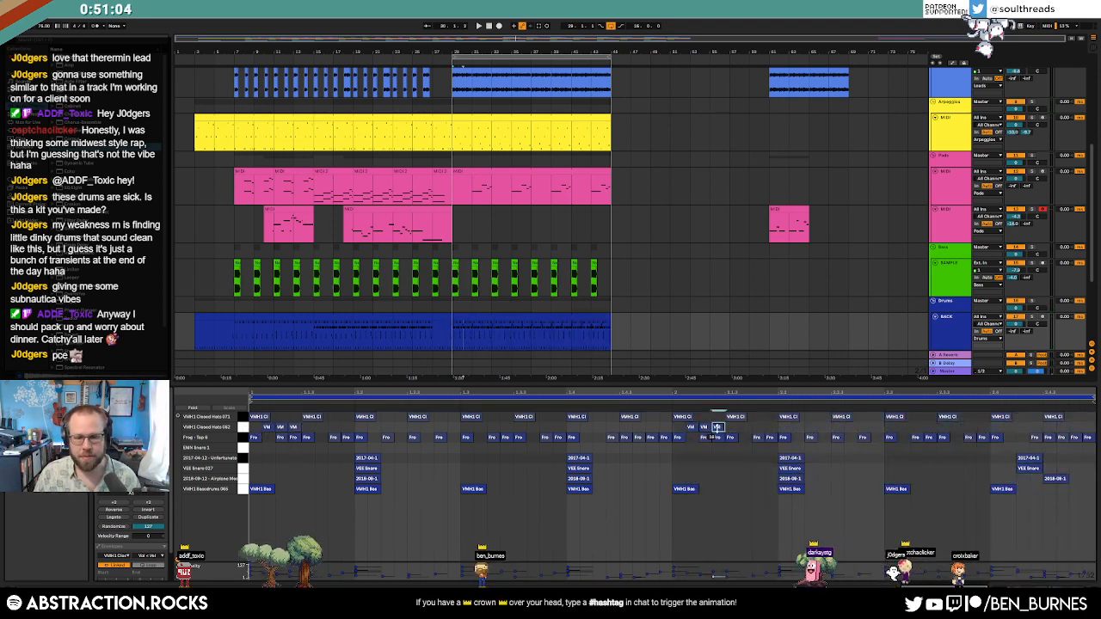
key(shift+Tab)
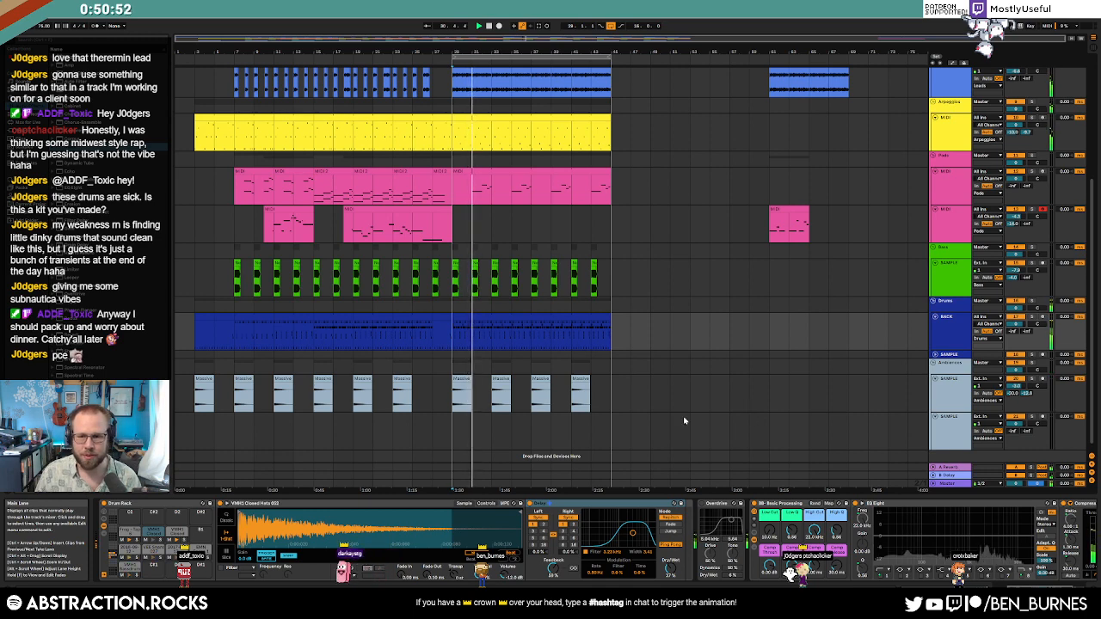
Step: Place the Dark Waters 1 sample on the second ambience sample track at bar 27
click(424, 434)
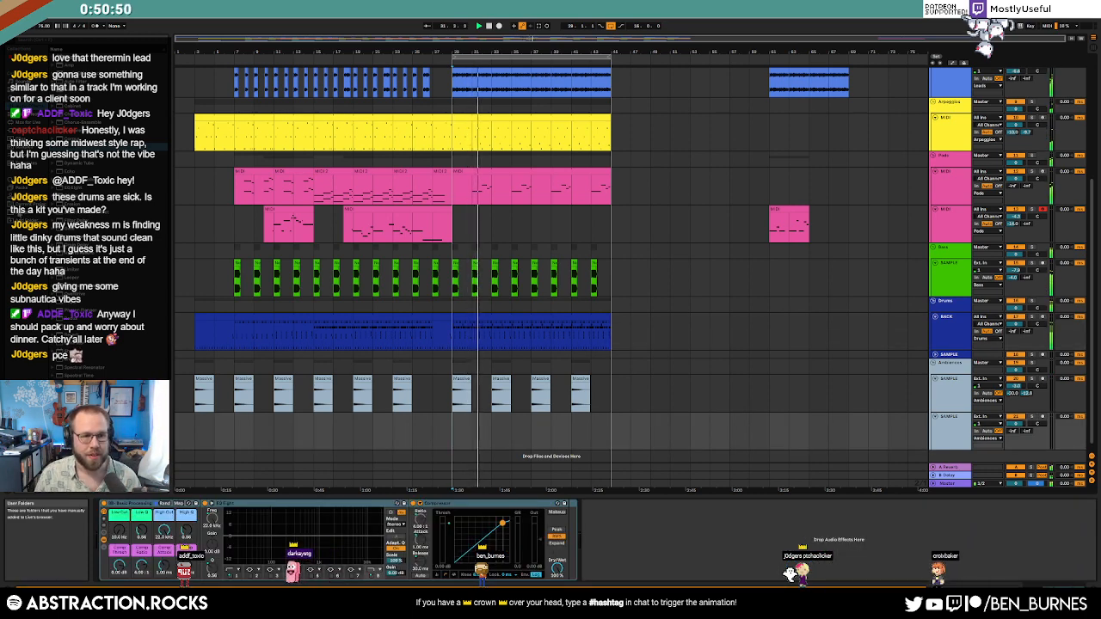
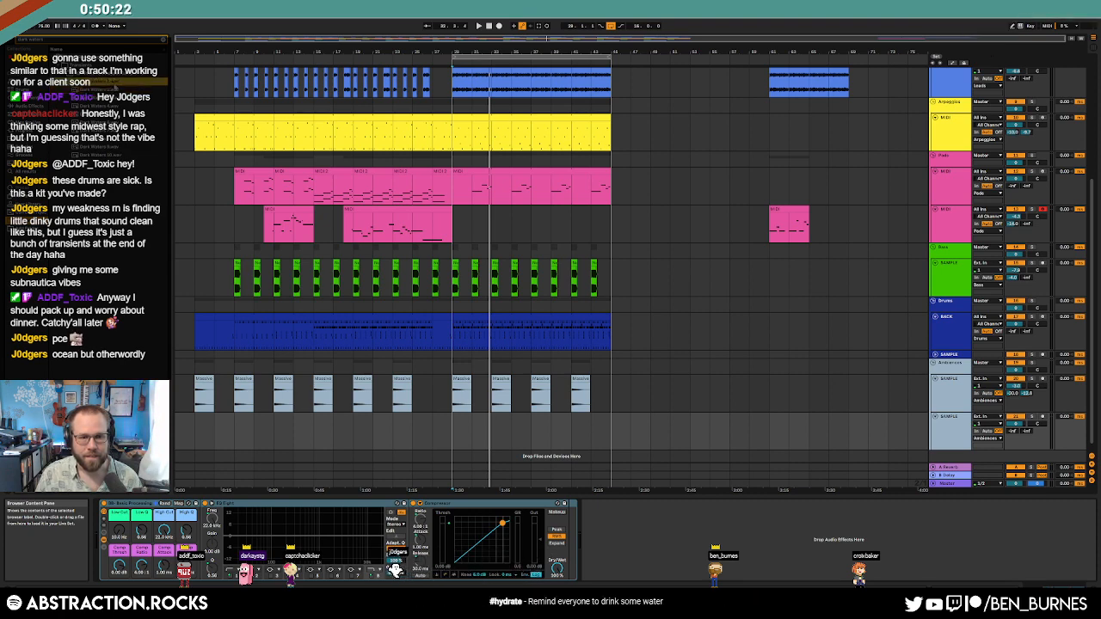
drag(409, 444, 435, 439)
key(plus)
key(plus)
key(plus)
key(plus)
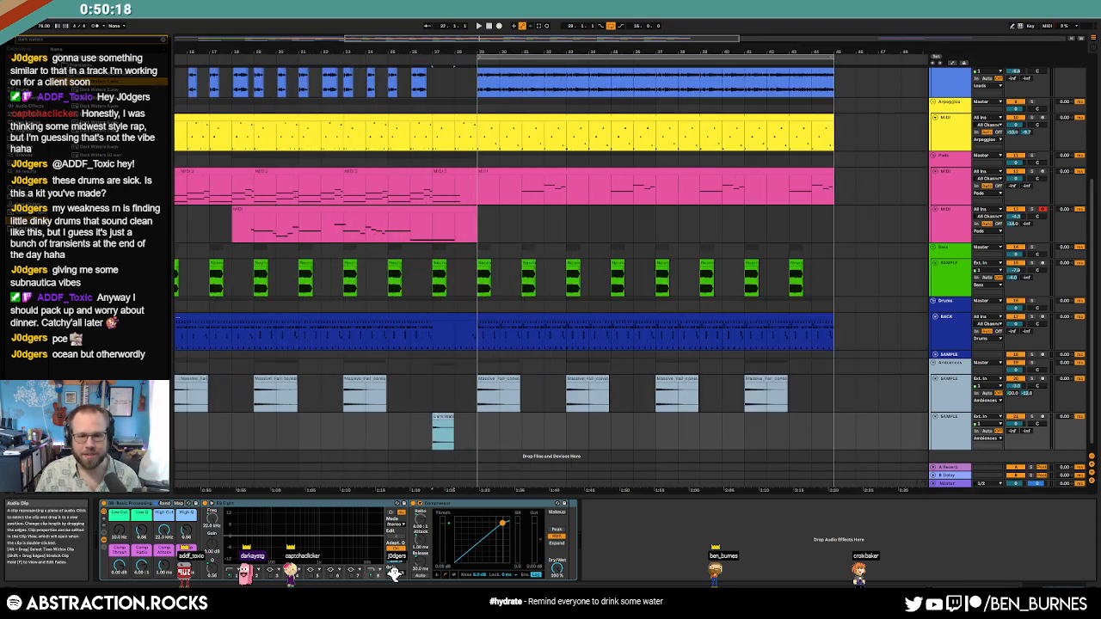
Step: Raise the second ambience track's Reverb send while playing the Dark Waters clip
key(shift+Tab)
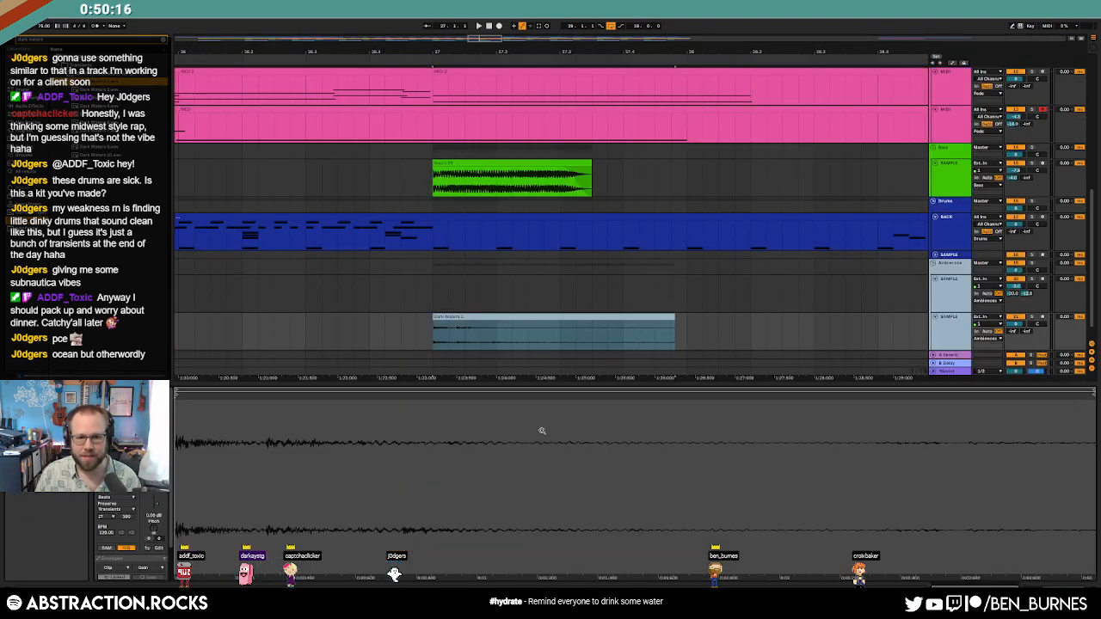
key(shift+Tab)
key(space)
drag(1012, 425, 1013, 400)
key(space)
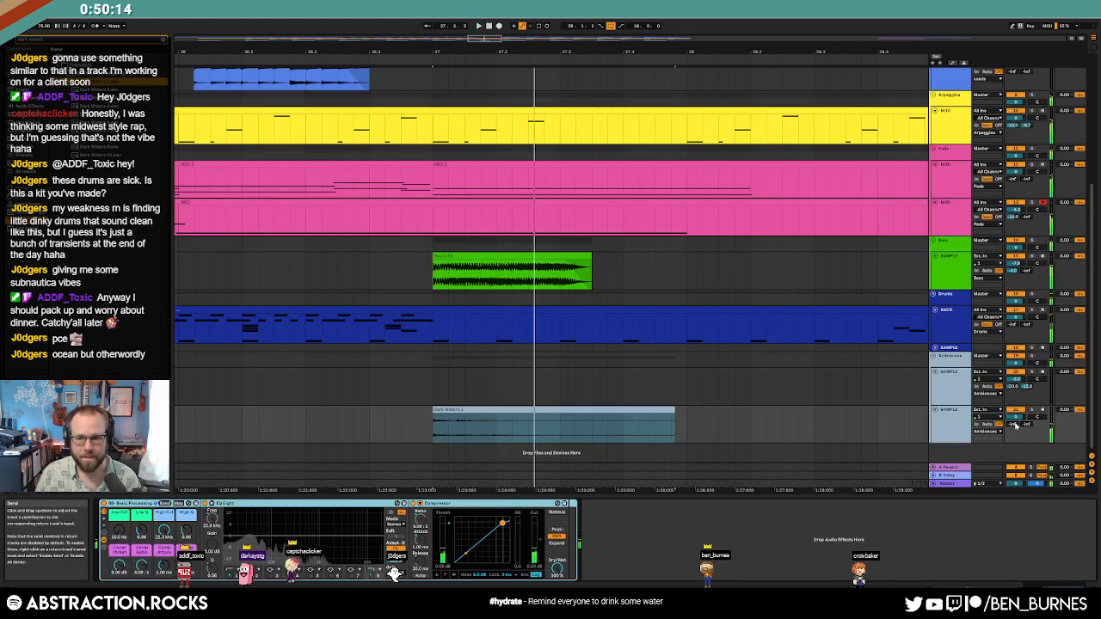
key(shift+Tab)
key(shift+Tab)
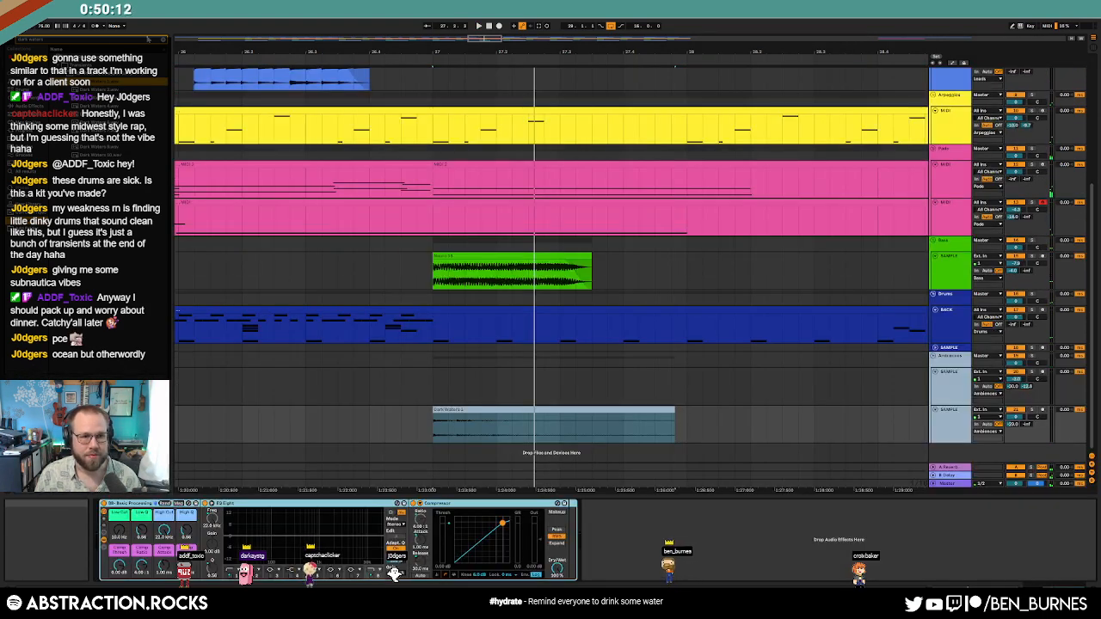
Step: Clear the browser search, add a Saturator after the Compressor on the second ambience track and audition it
click(163, 40)
click(35, 107)
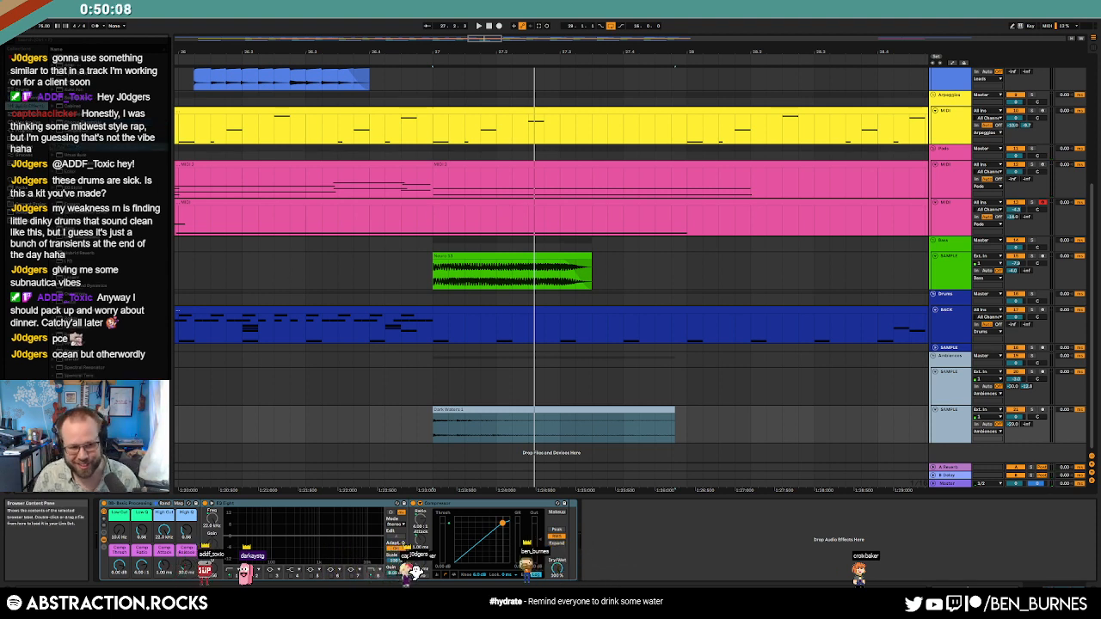
drag(70, 343, 667, 552)
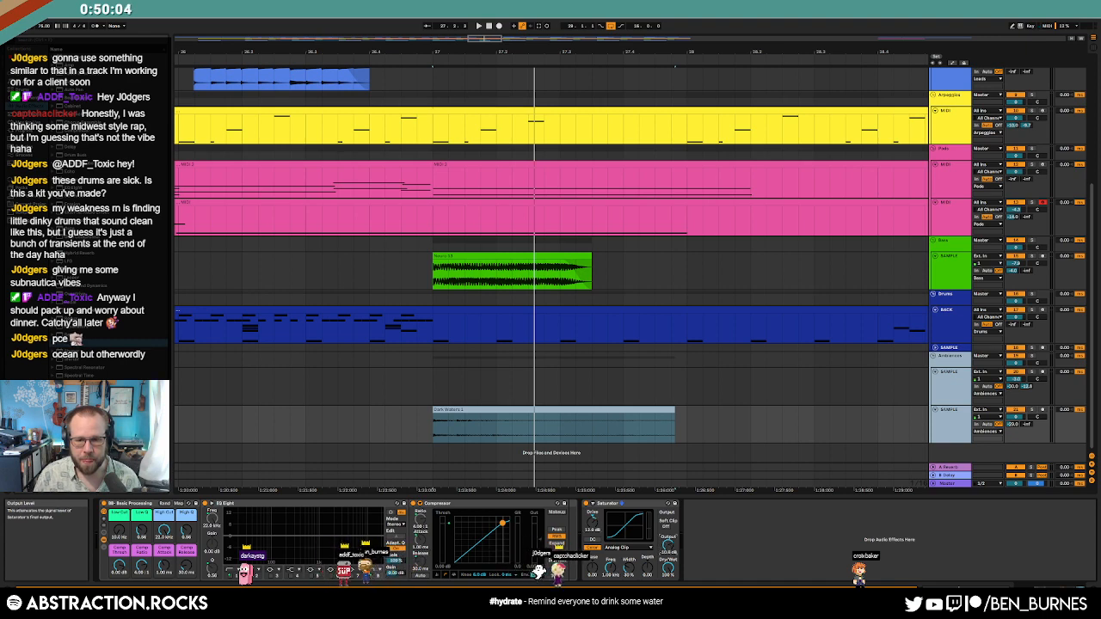
key(space)
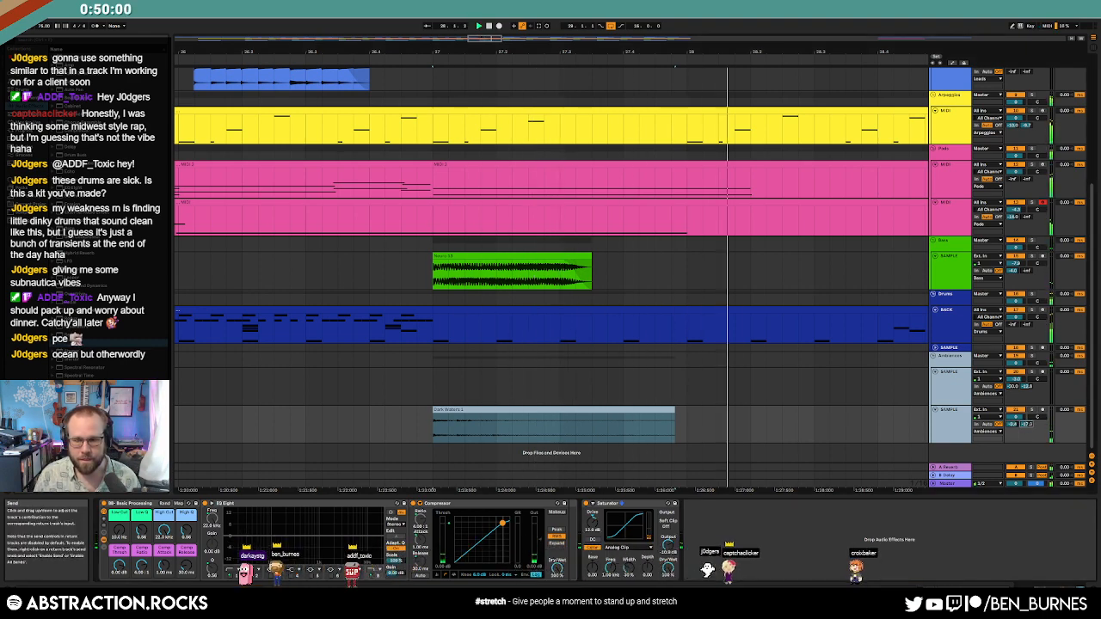
Step: Add a short fade-out to the end of the Dark Waters clip and audition it
click(432, 429)
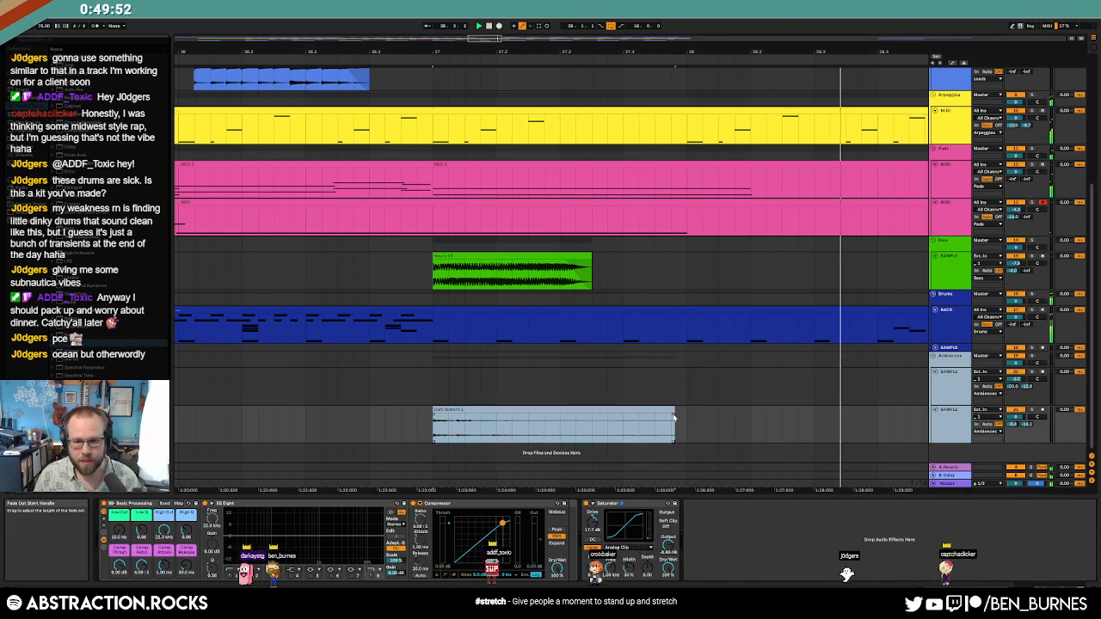
drag(674, 417, 636, 418)
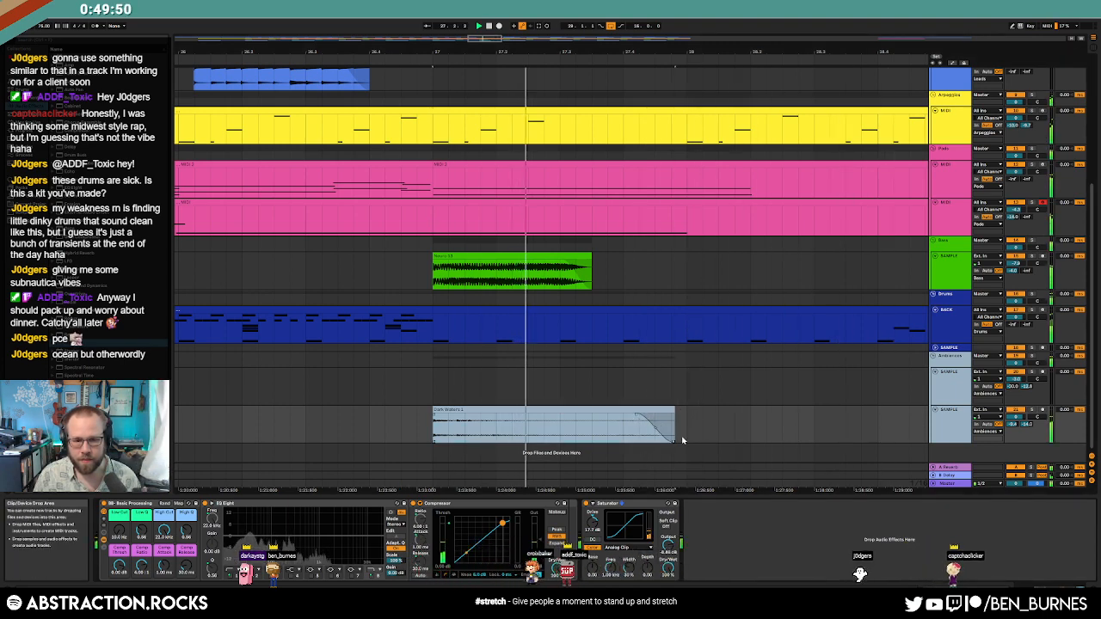
click(514, 411)
key(space)
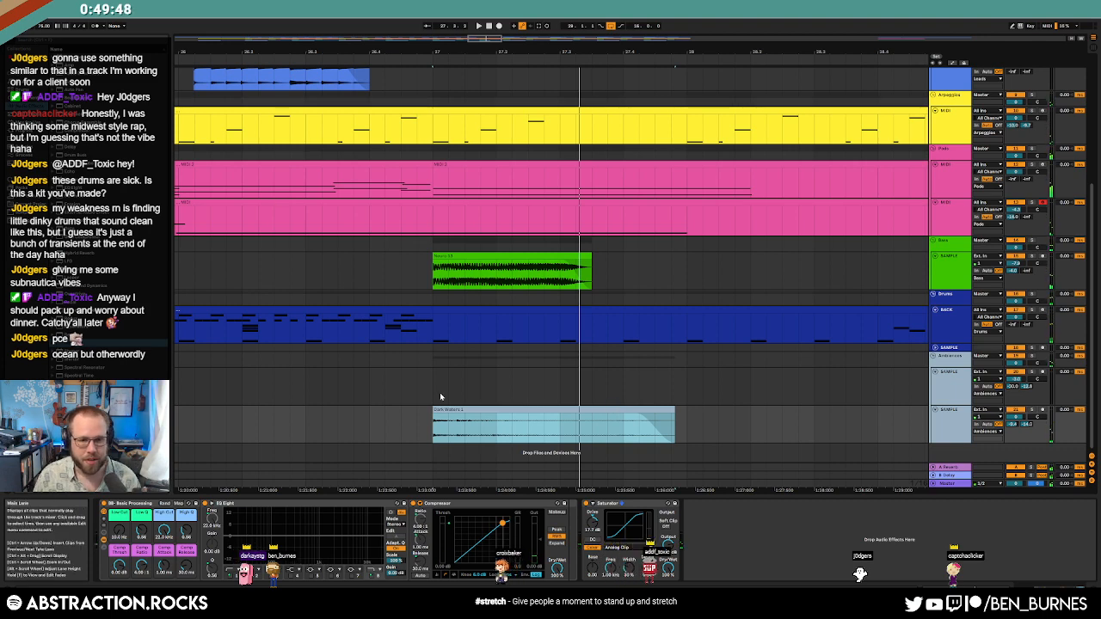
Step: Transpose the Dark Waters clip up one semitone and raise its detune slightly while auditioning it
double_click(469, 426)
drag(154, 531, 154, 526)
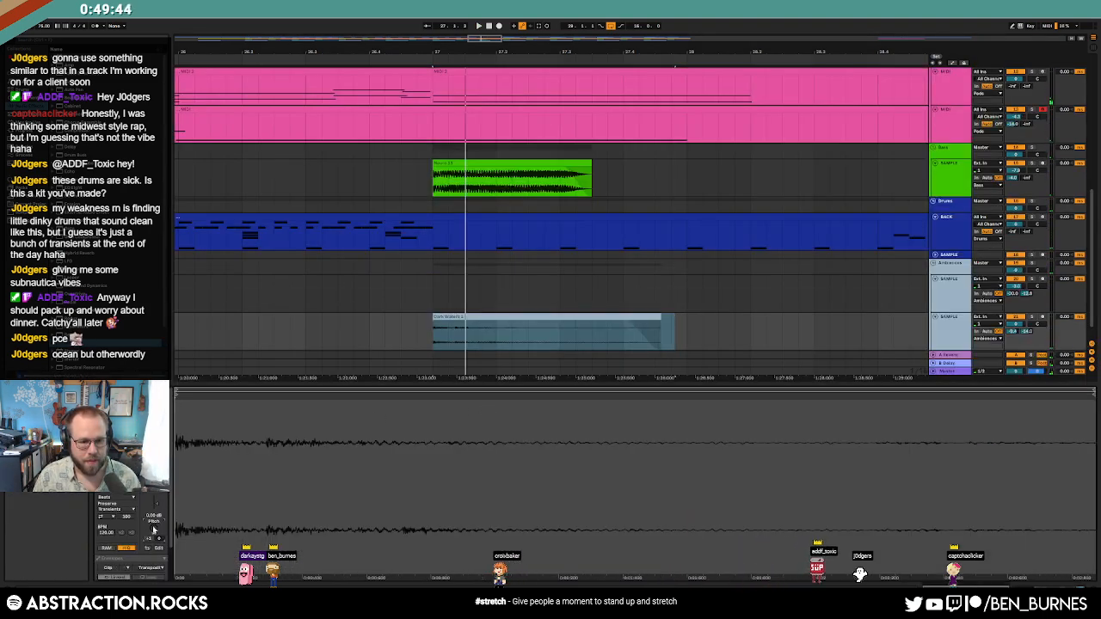
key(space)
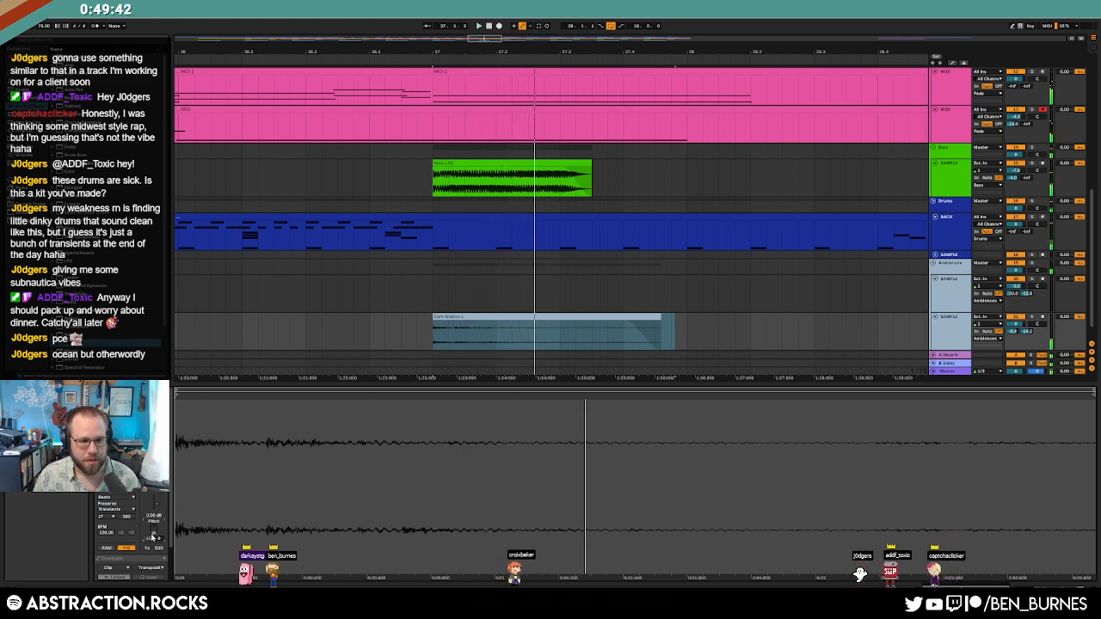
key(space)
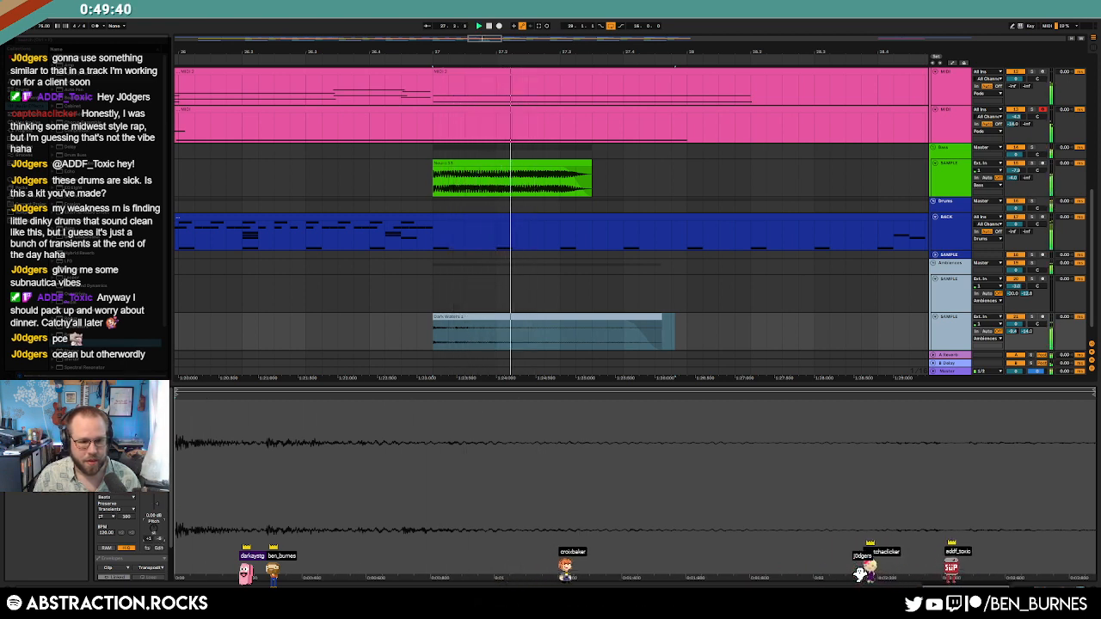
drag(160, 538, 159, 519)
key(space)
key(space)
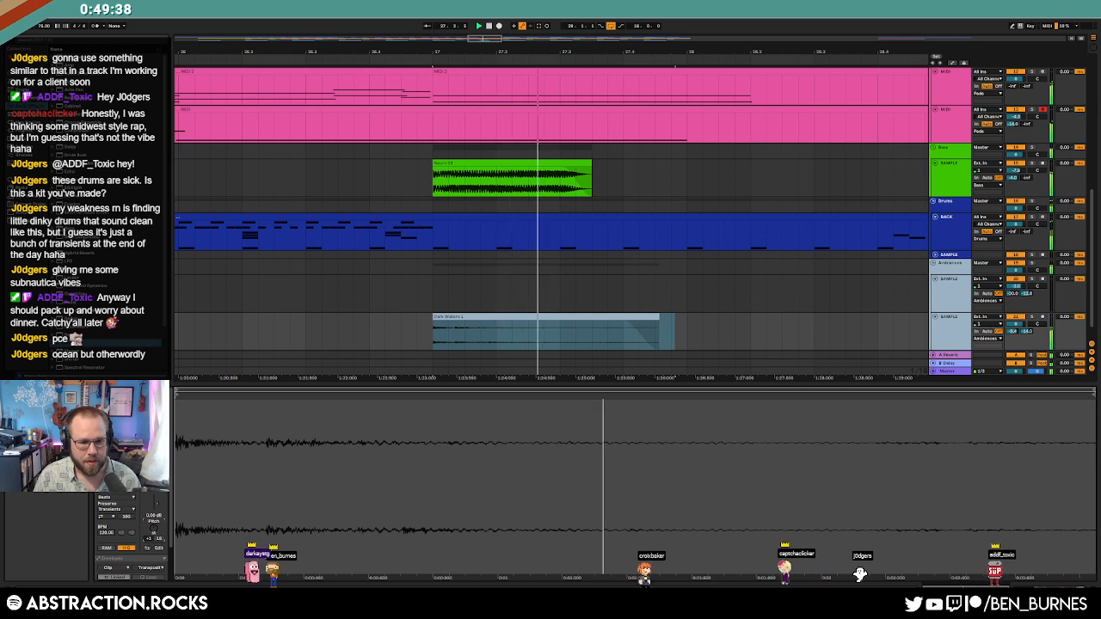
Step: Insert a Tuner before the Saturator and play the Dark Waters clip to check its pitch
key(shift+Tab)
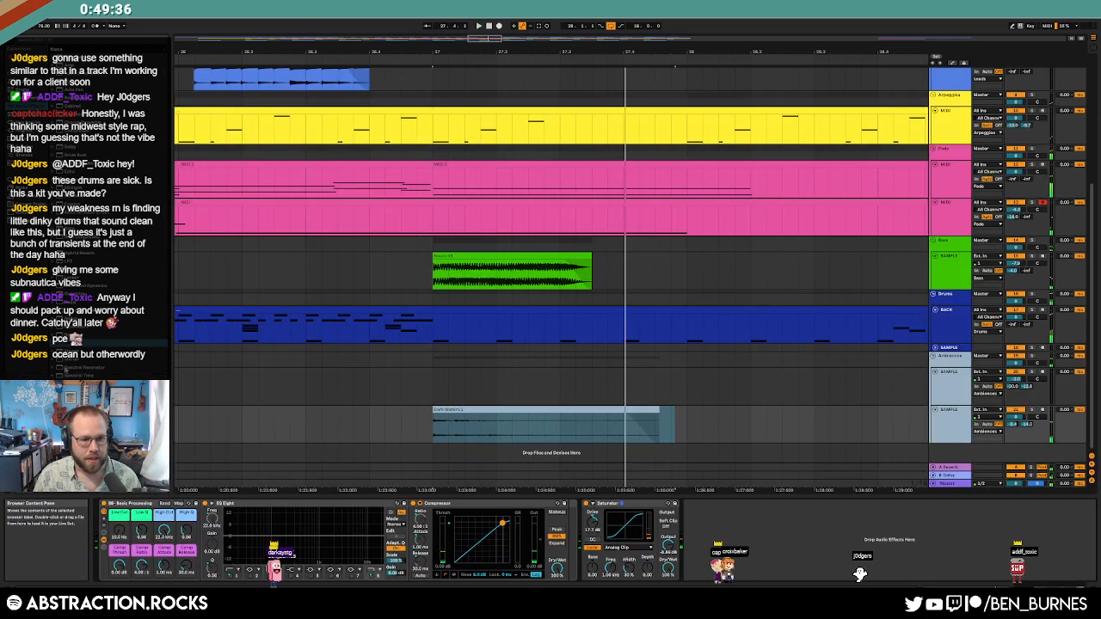
drag(73, 391, 595, 524)
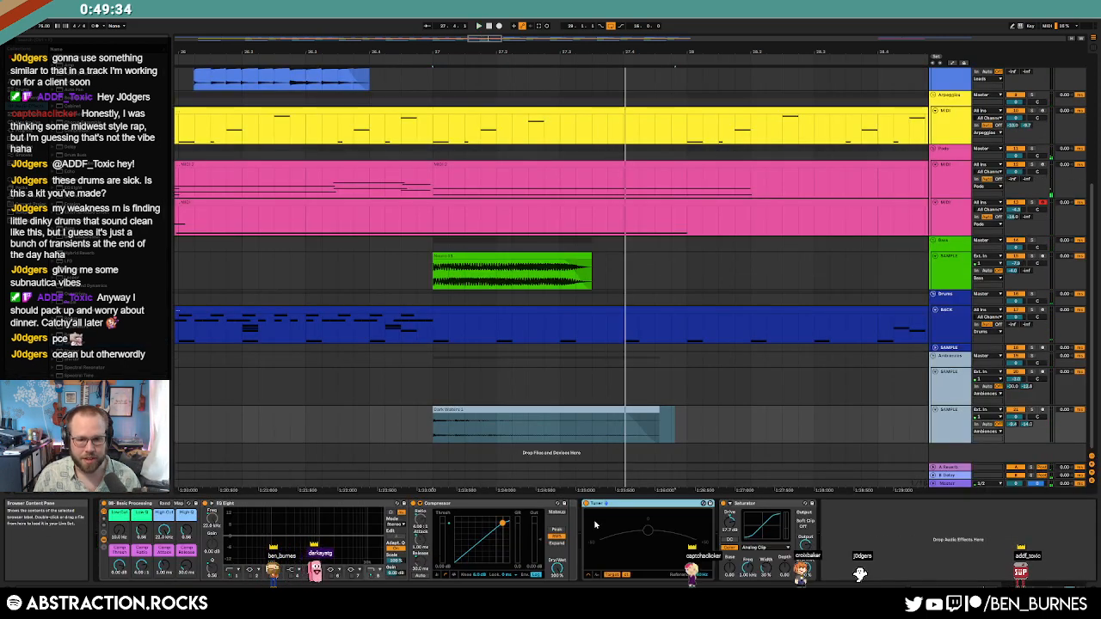
key(space)
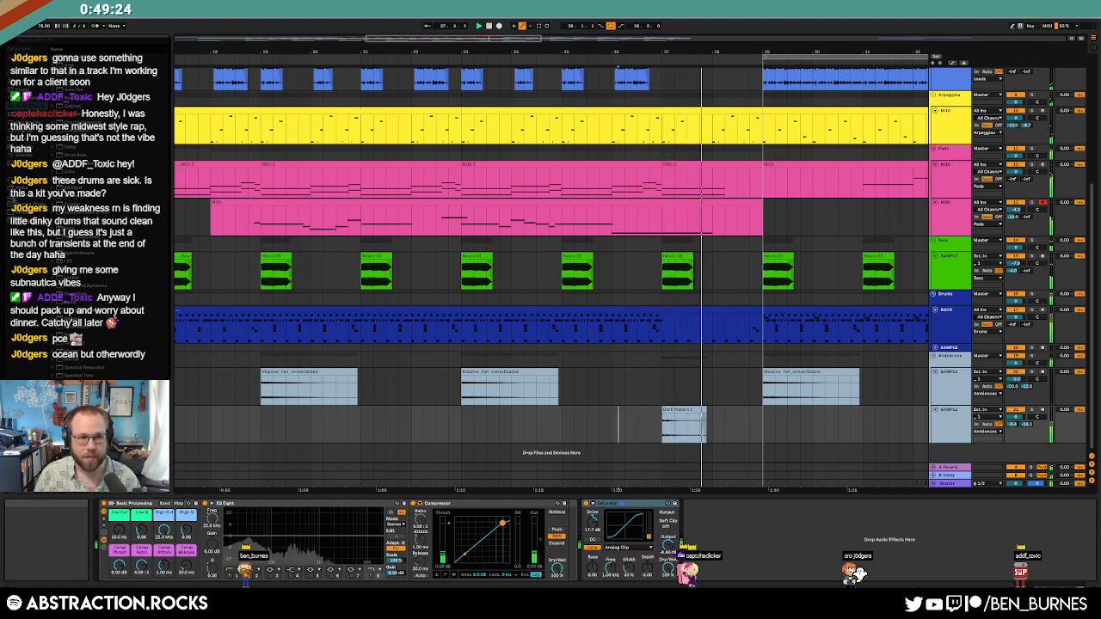
Step: Search the browser for water samples and place a Water Bottle Shake sample on the second ambience track at 29.4
click(28, 216)
key(ctrl+f)
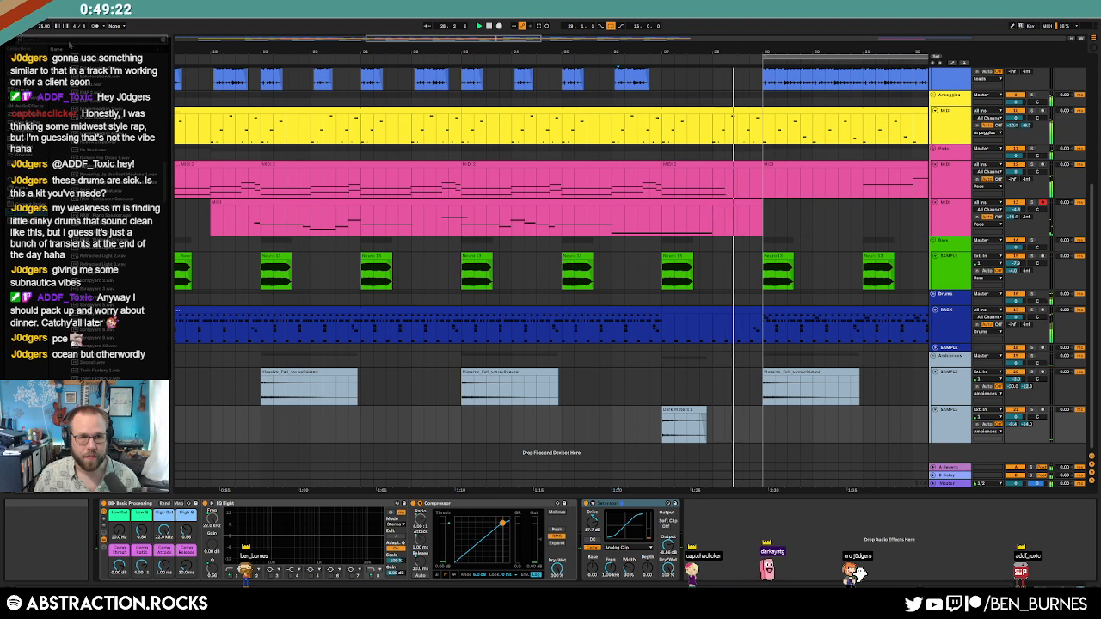
text(sound)
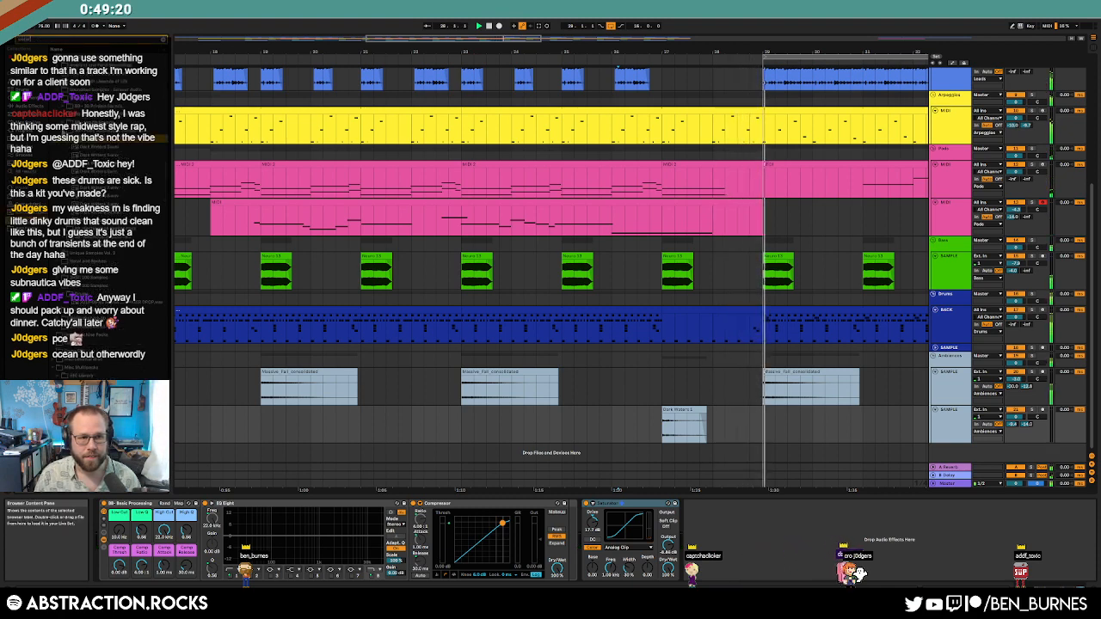
click(63, 115)
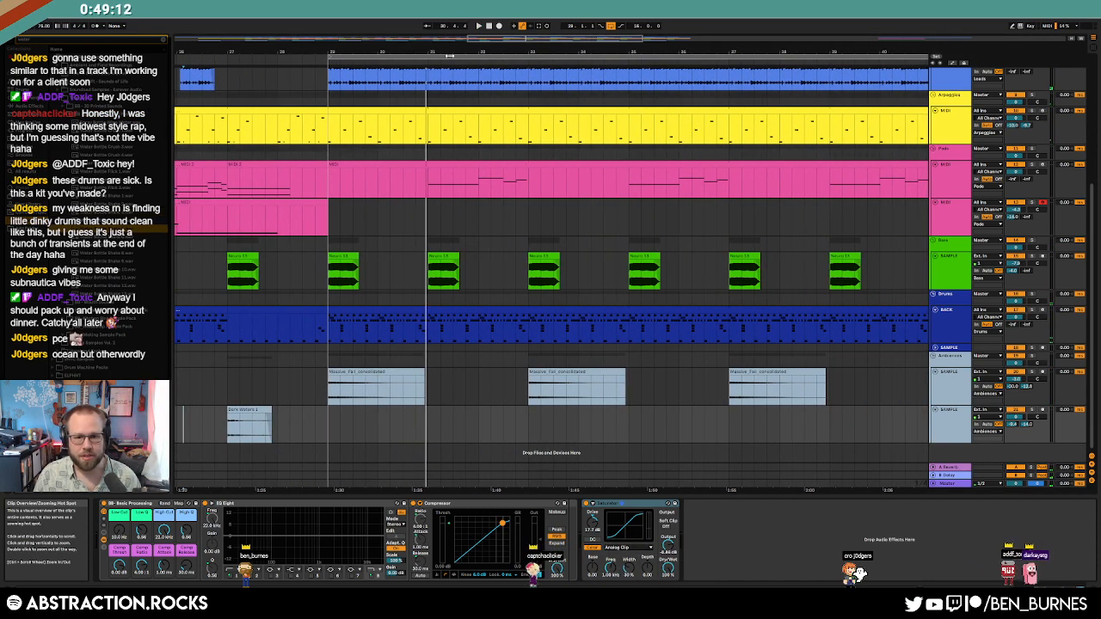
drag(103, 258, 365, 423)
key(space)
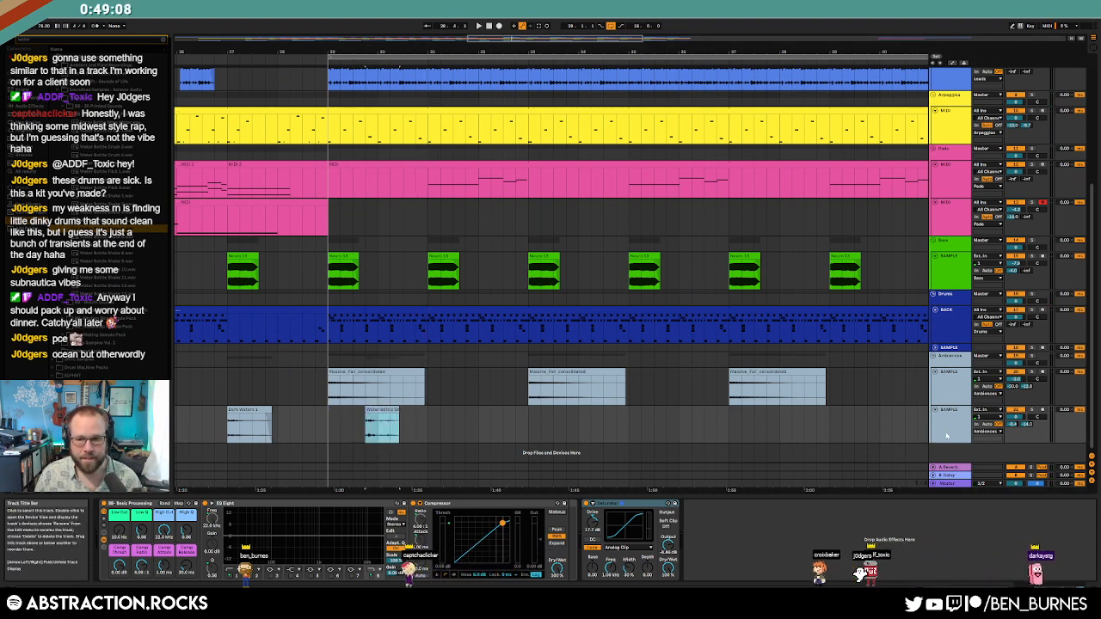
Step: Add a long fade-out over roughly the second half of the Water Bottle Shake clip
key(space)
key(z)
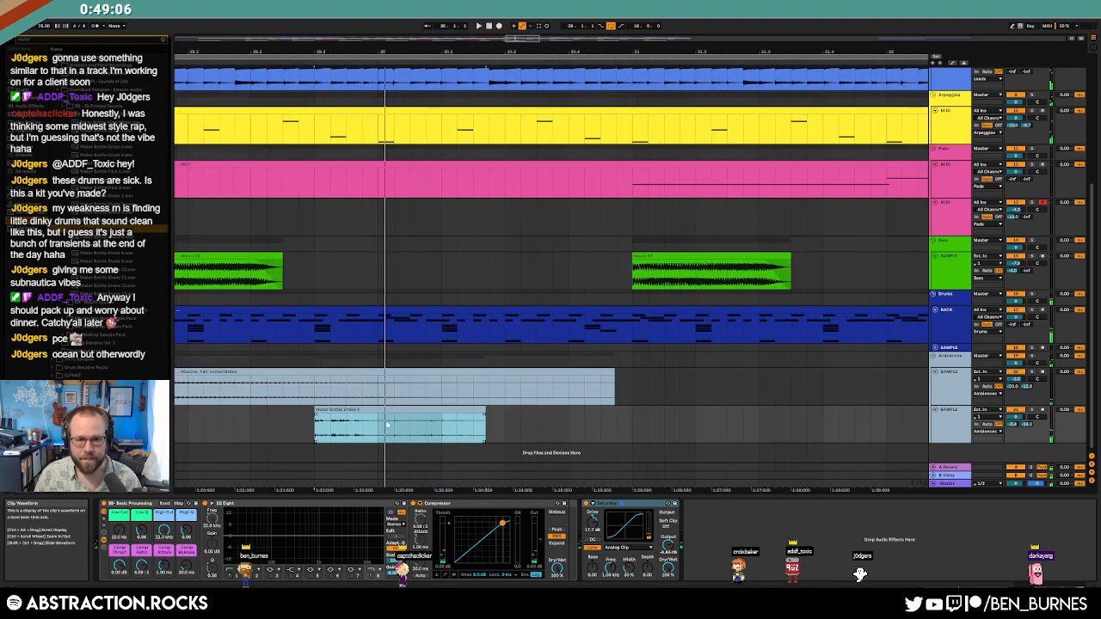
drag(484, 419, 391, 419)
Step: Add another audio track below the second ambience track, move the Water Bottle Shake clip onto it and trim the clip to two beats
click(946, 433)
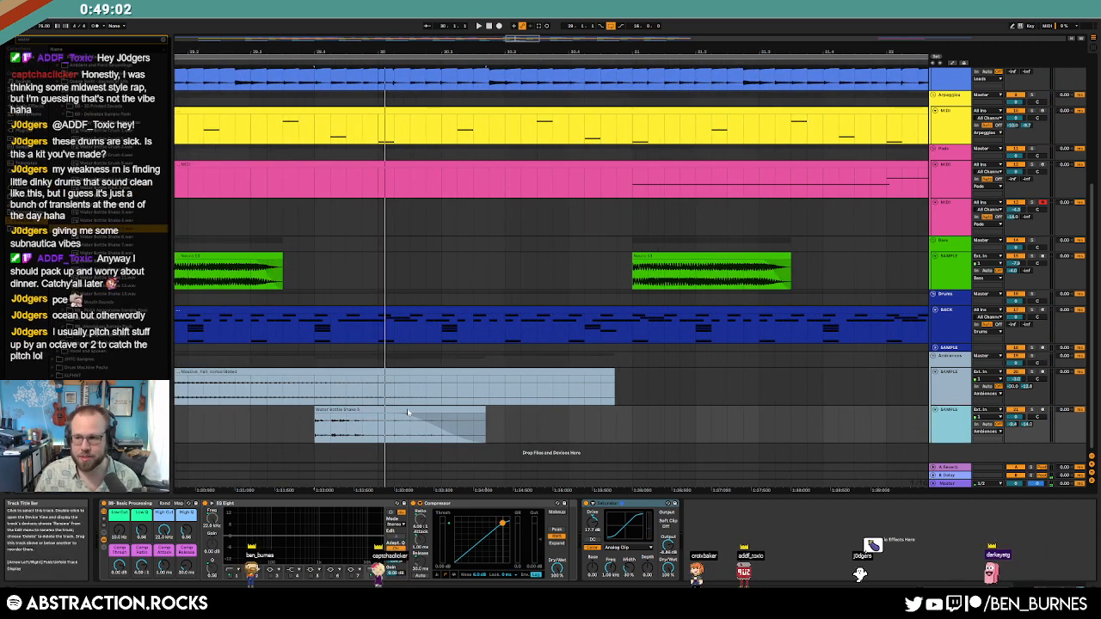
key(ctrl+t)
scroll(413, 413, down, 1)
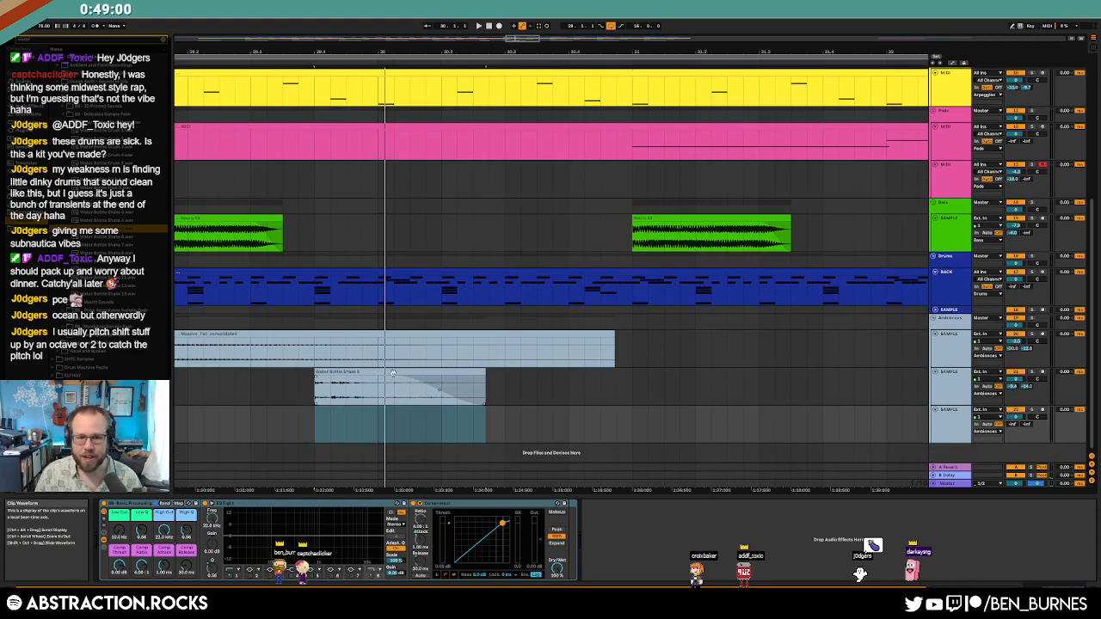
drag(393, 372, 393, 410)
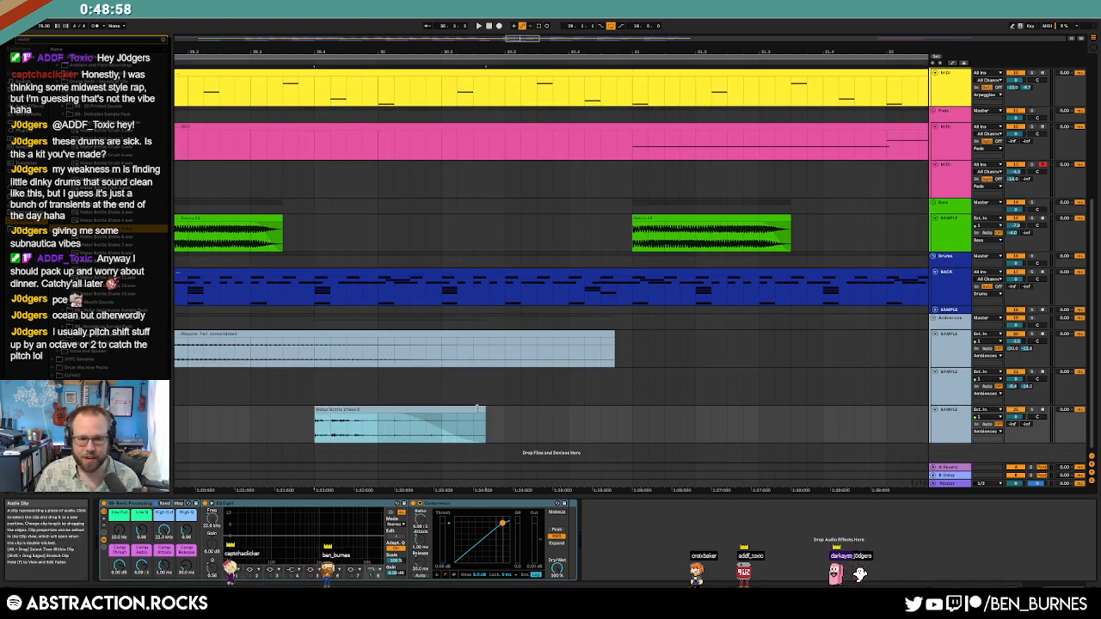
drag(478, 408, 435, 410)
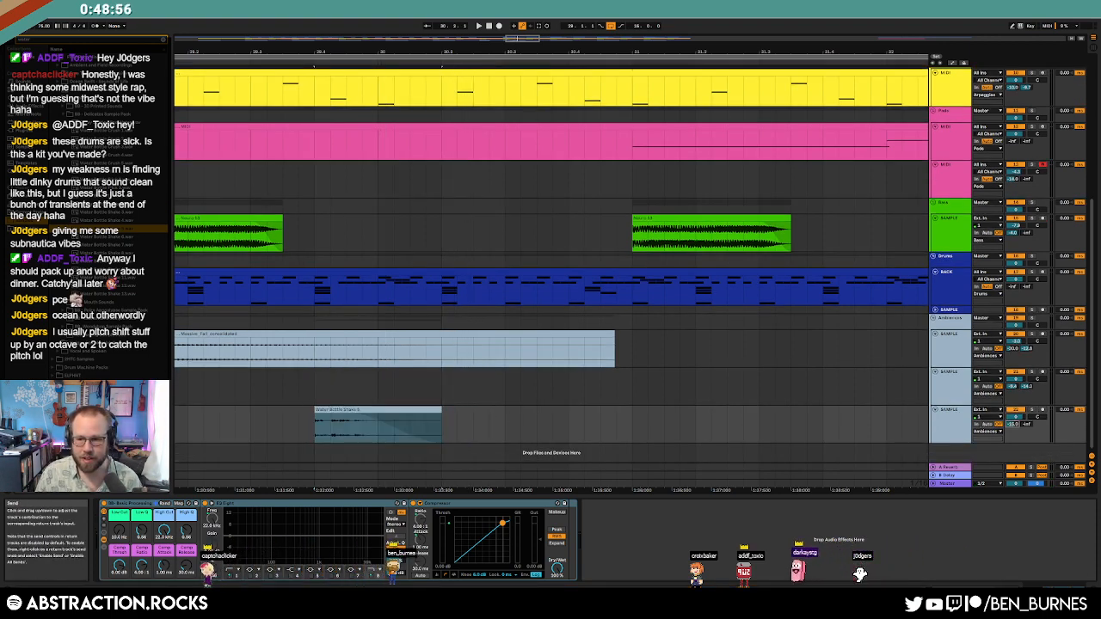
Step: Play the Water Bottle Shake clip and raise the low cut in its track's processing rack
scroll(249, 423, down, 3)
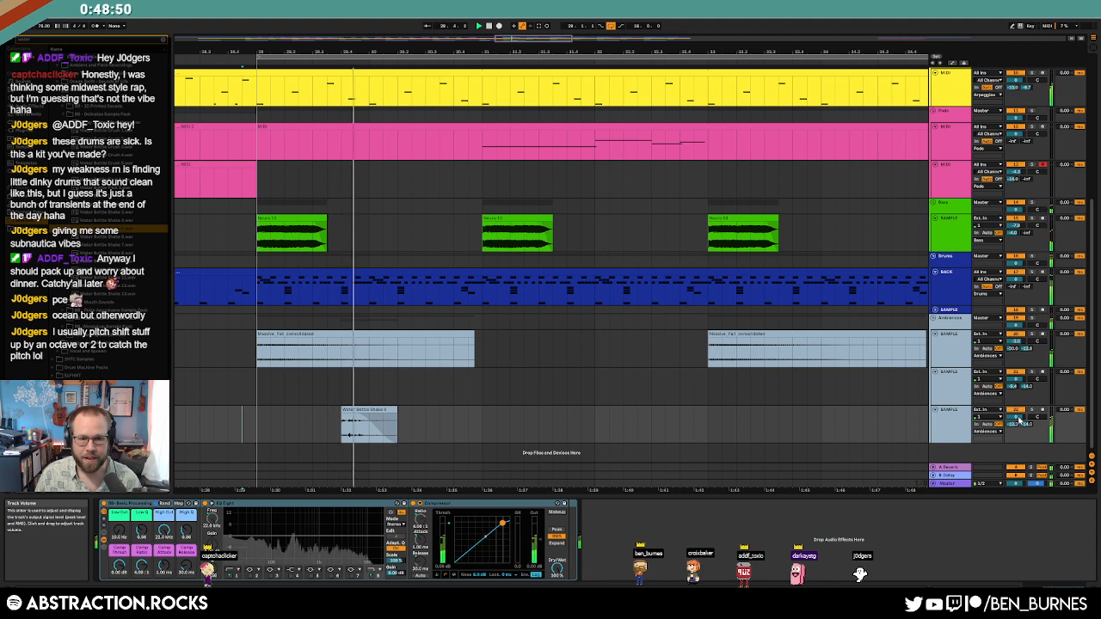
drag(119, 532, 119, 499)
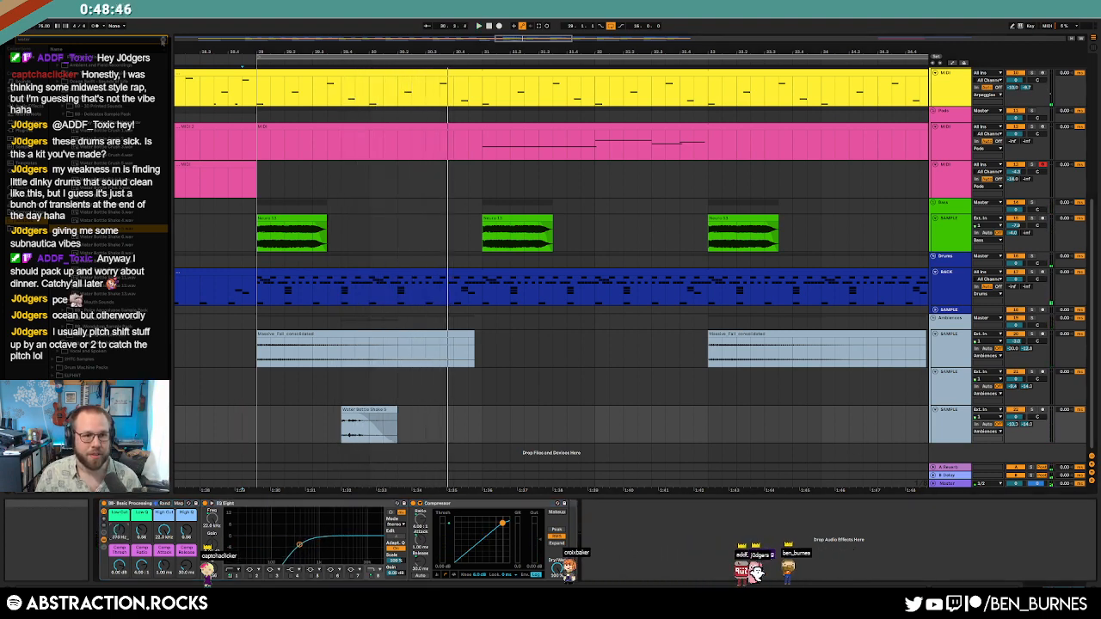
Step: Add ValhallaDelay after the processing rack on the Water Bottle Shake track and set its mode to HiFi
click(162, 39)
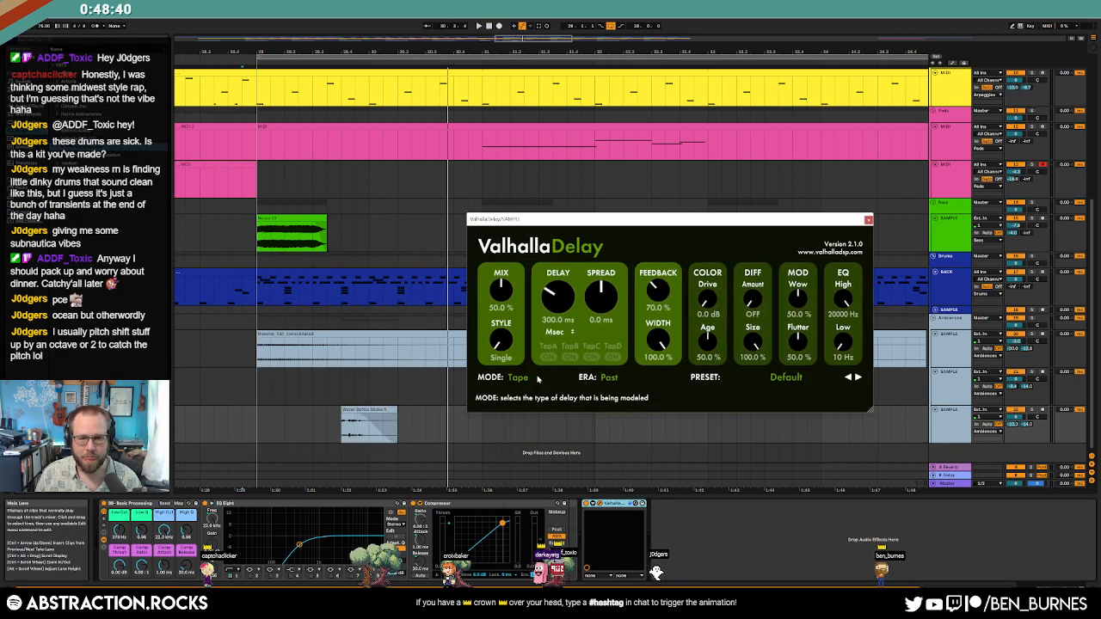
click(517, 377)
click(524, 409)
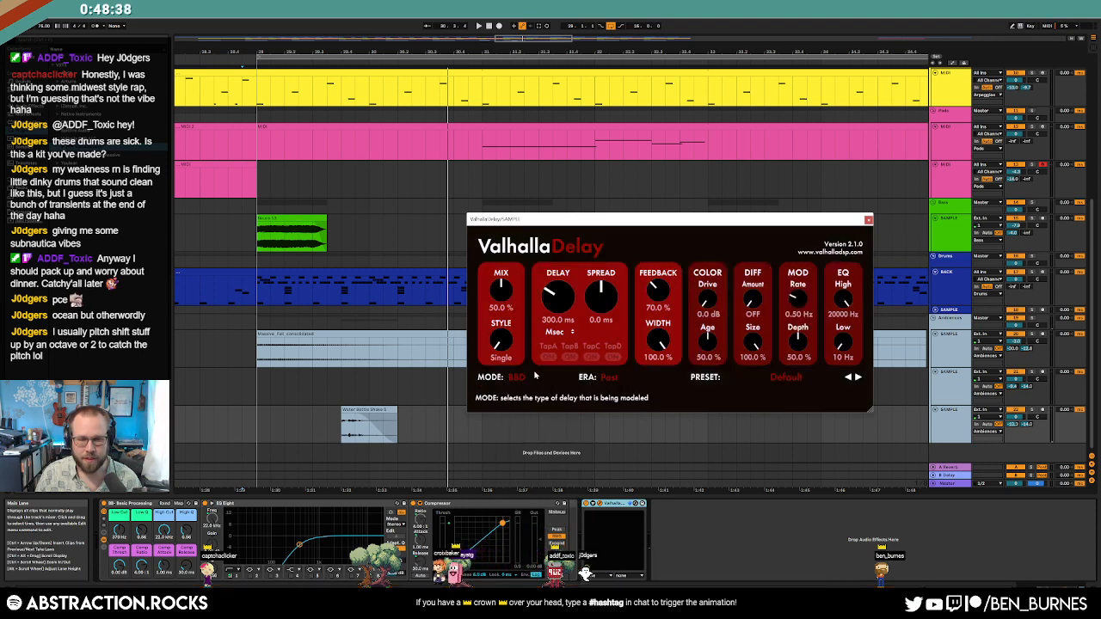
click(516, 378)
click(523, 398)
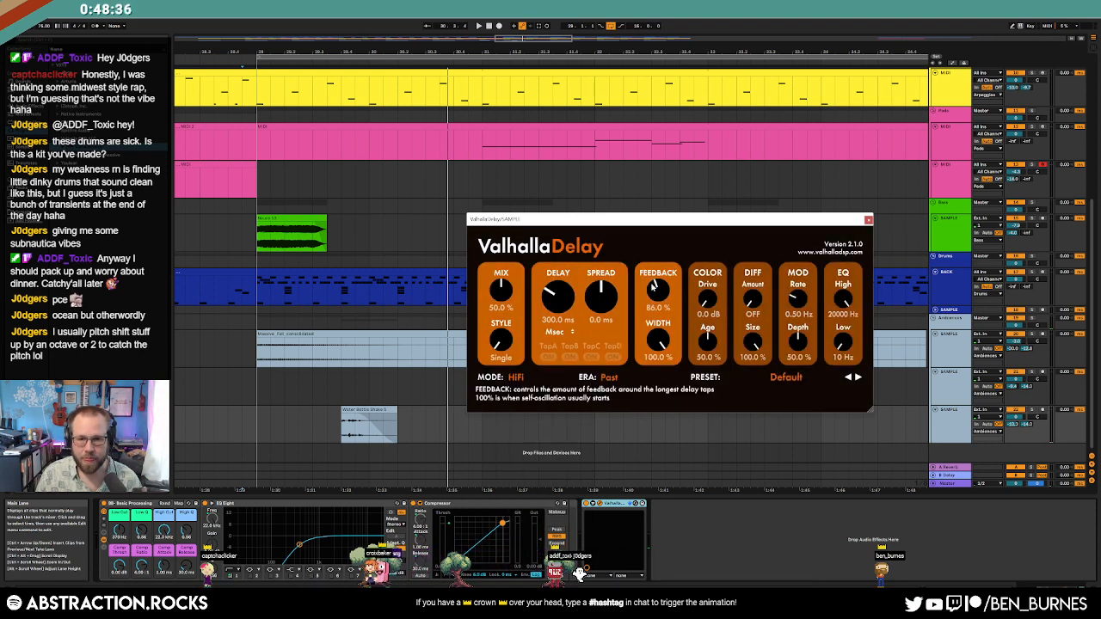
Step: Set ValhallaDelay's feedback to 85.2% and mix to 43.2% while playing the water bottle clip, and close the plugin window
drag(653, 287, 652, 290)
key(space)
click(312, 429)
key(space)
key(space)
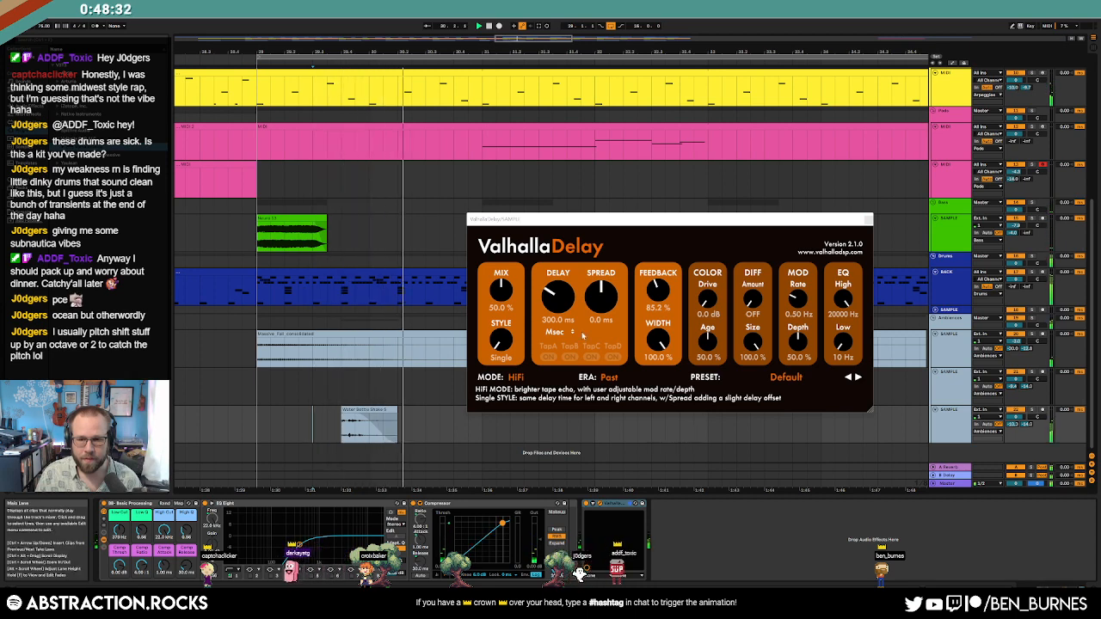
drag(501, 290, 501, 303)
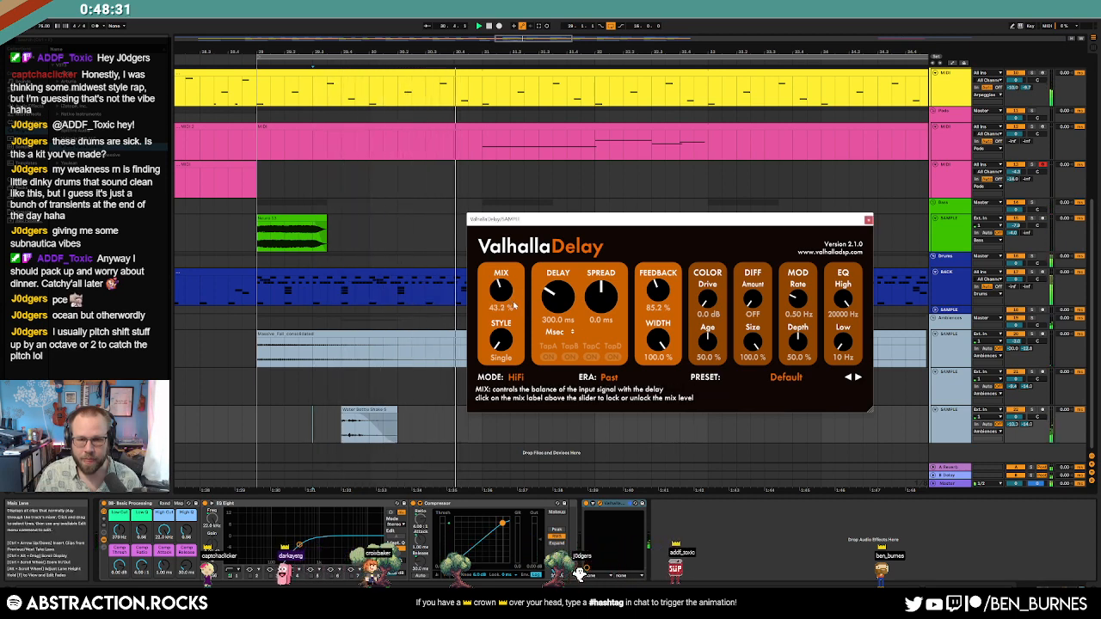
click(868, 220)
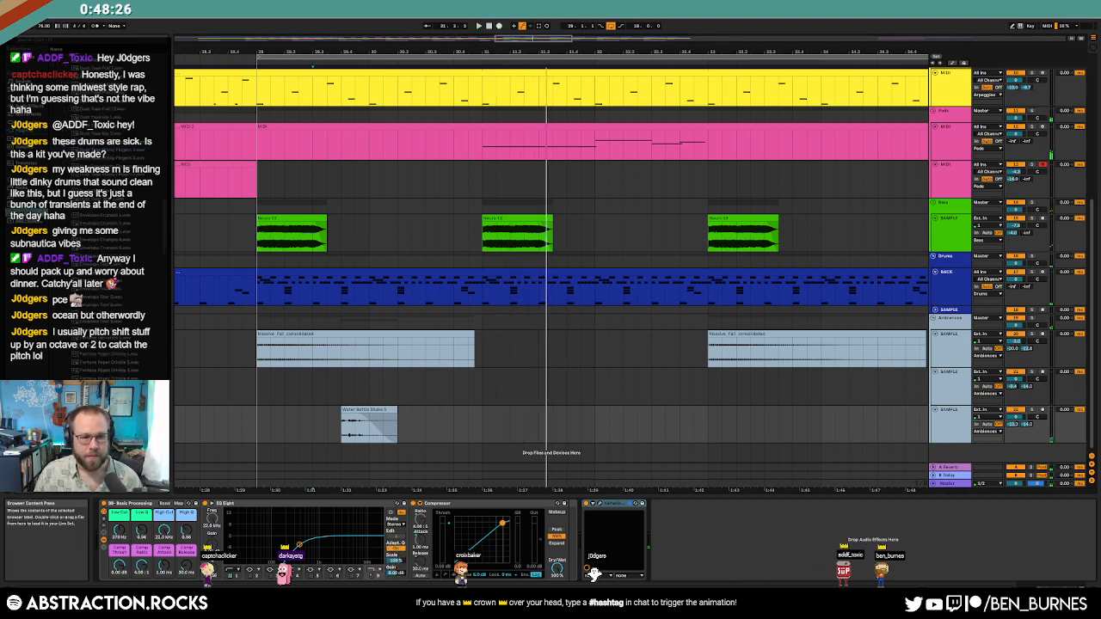
Step: Search the browser for water samples and place a second Water Bottle Shake sample on the lowest ambience track at 31.4
click(57, 40)
text(water)
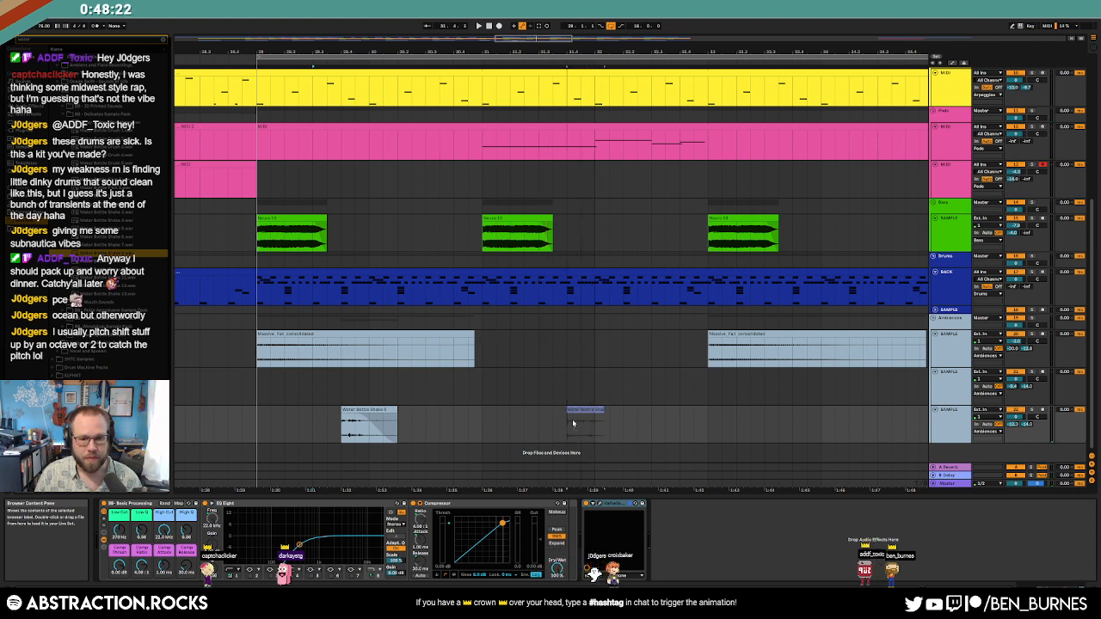
drag(572, 419, 572, 419)
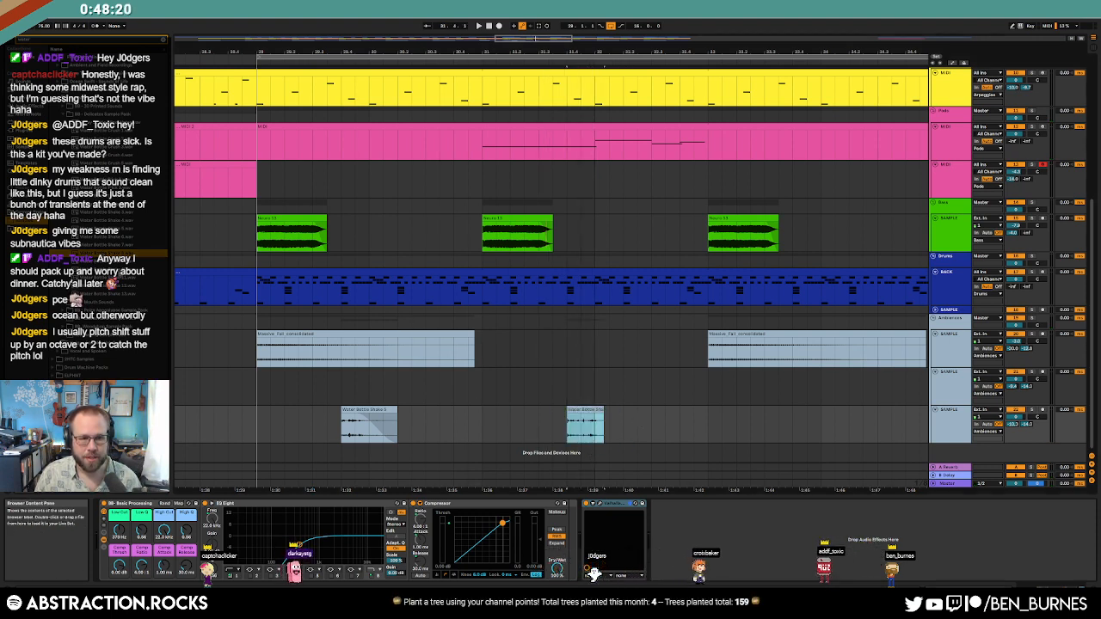
Step: Place a third Water Bottle Shake sample at 33.4 on the same track, shorten it to about one and a half beats and fade it out
click(112, 269)
drag(111, 269, 799, 423)
drag(862, 410, 836, 411)
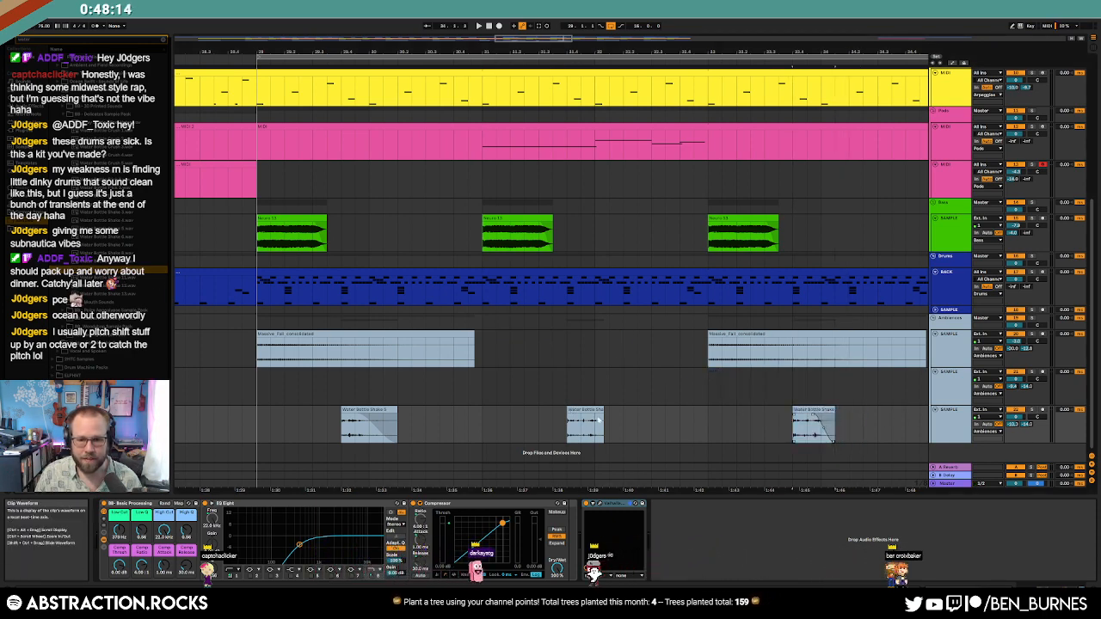
Step: Place a fourth Water Bottle Shake sample at 35.4 on the same track and give it a long fade-out
scroll(785, 404, down, 2)
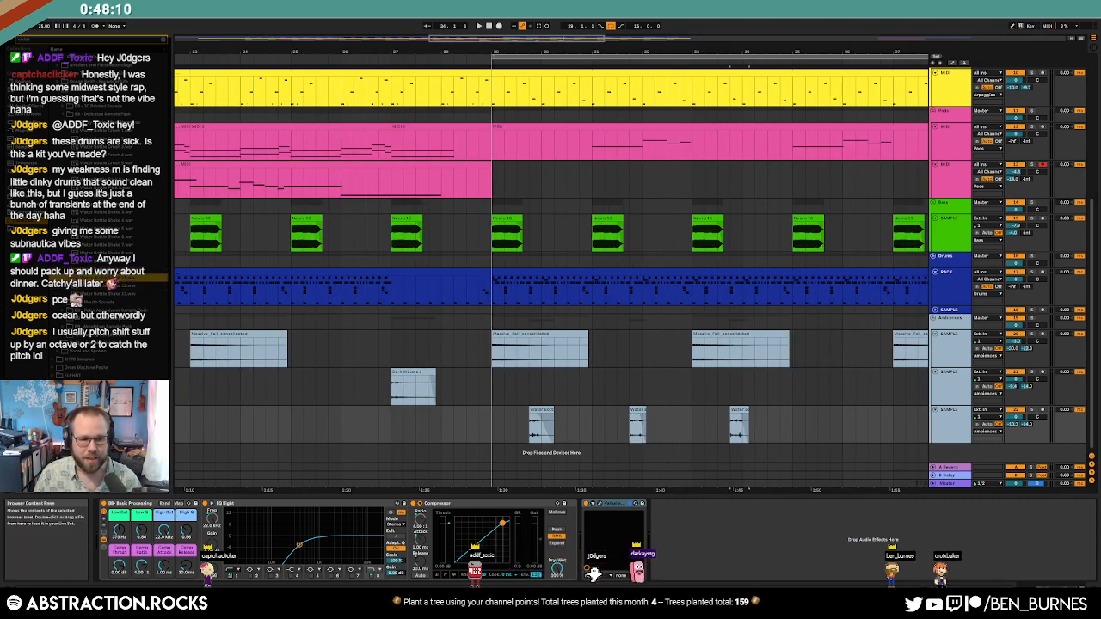
drag(120, 278, 789, 390)
scroll(834, 417, up, 2)
mouse_move(834, 417)
mouse_down()
mouse_move(799, 409)
mouse_move(893, 414)
mouse_move(849, 417)
mouse_up()
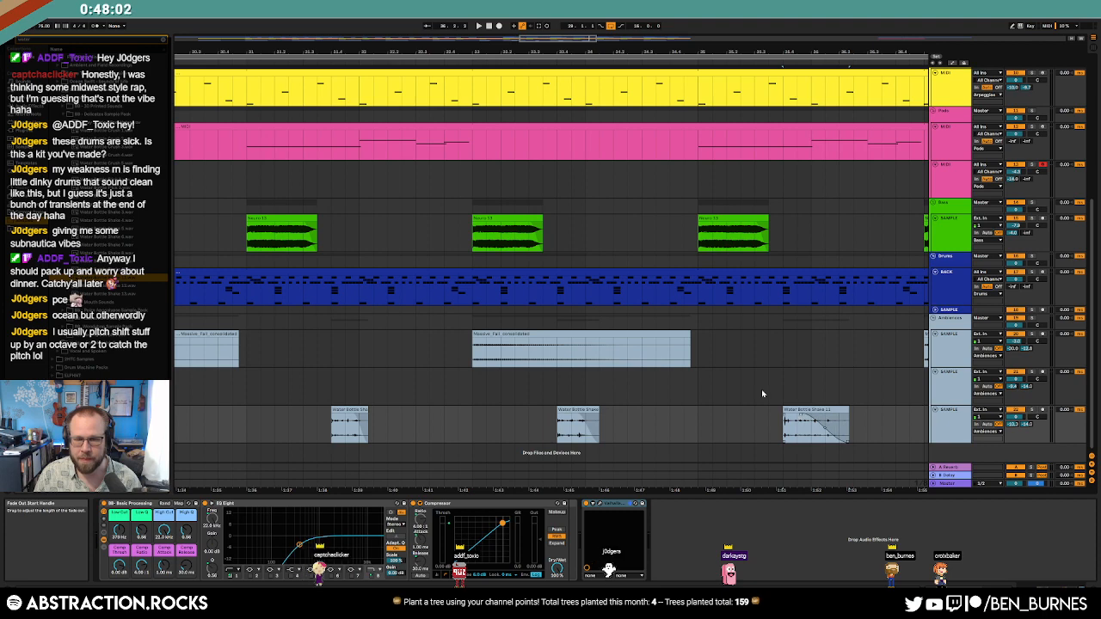
Step: Insert a Tuner before the Saturator on the Dark Waters track
scroll(761, 393, down, 3)
scroll(817, 418, down, 3)
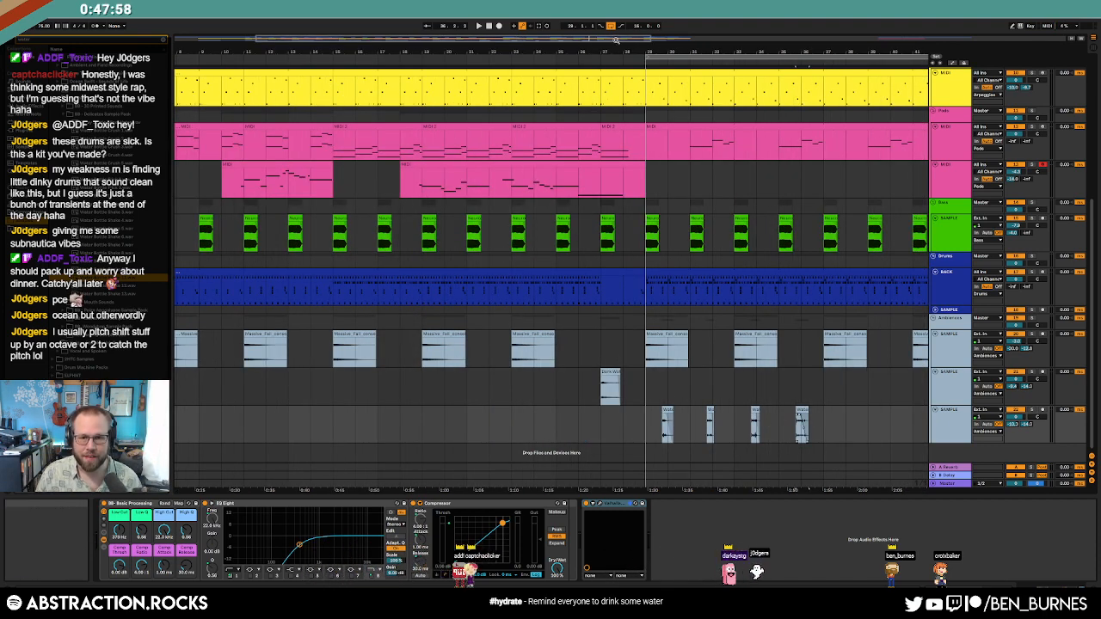
drag(616, 41, 644, 11)
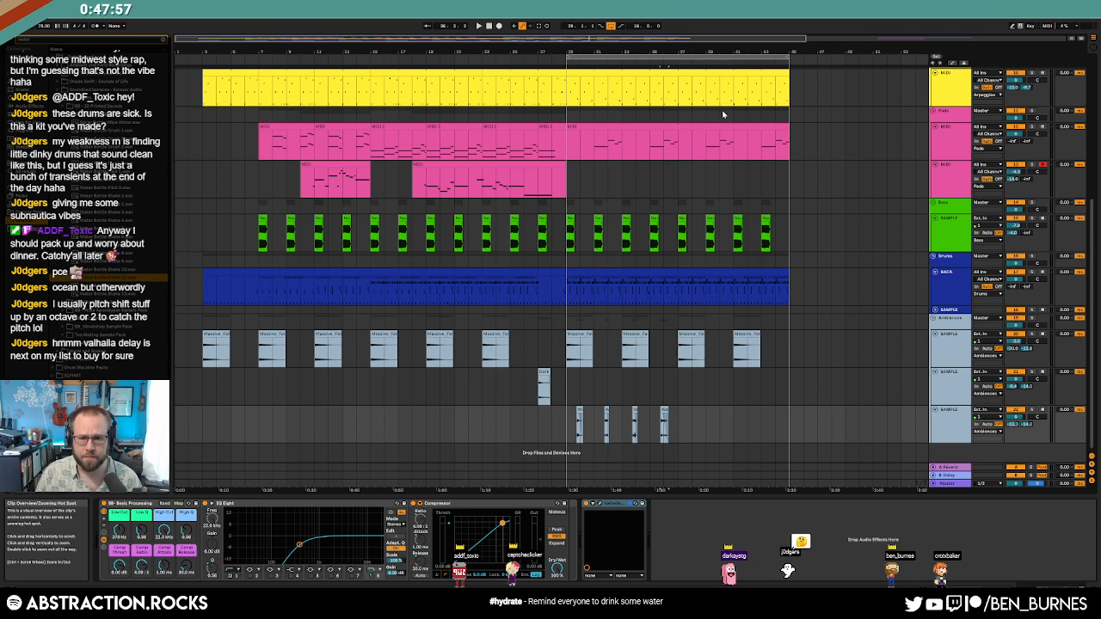
double_click(544, 371)
key(shift+Tab)
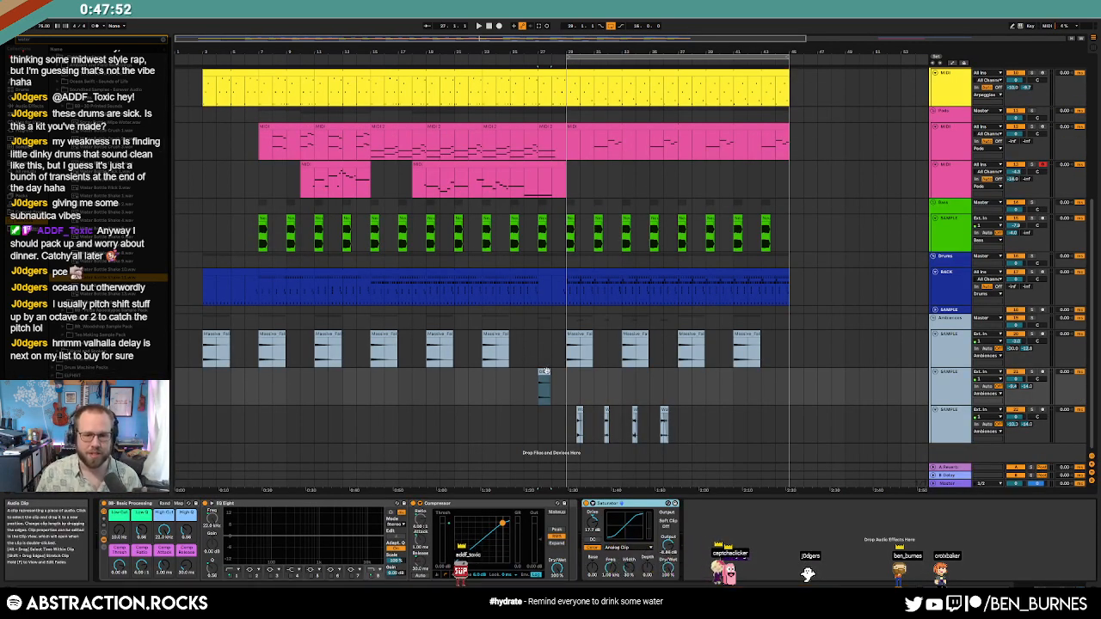
double_click(546, 372)
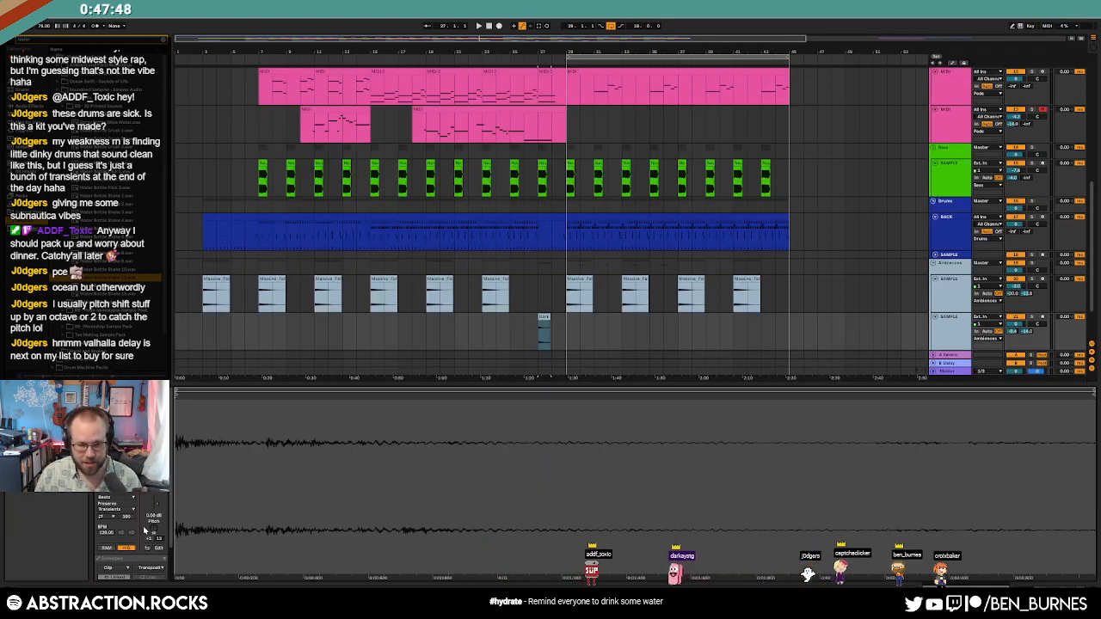
key(shift+Tab)
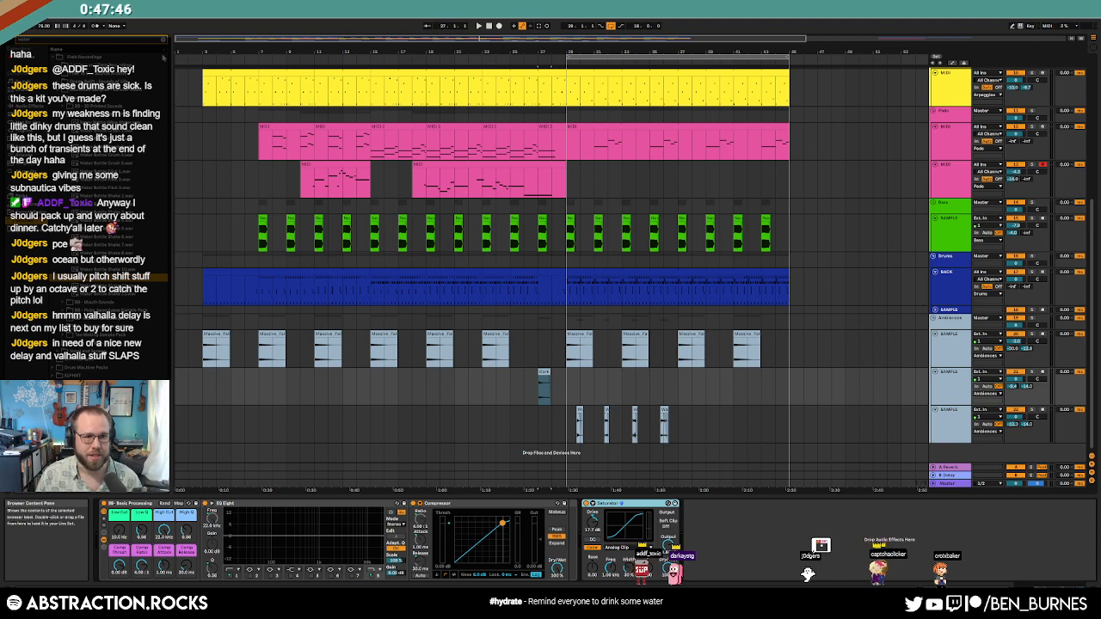
click(28, 106)
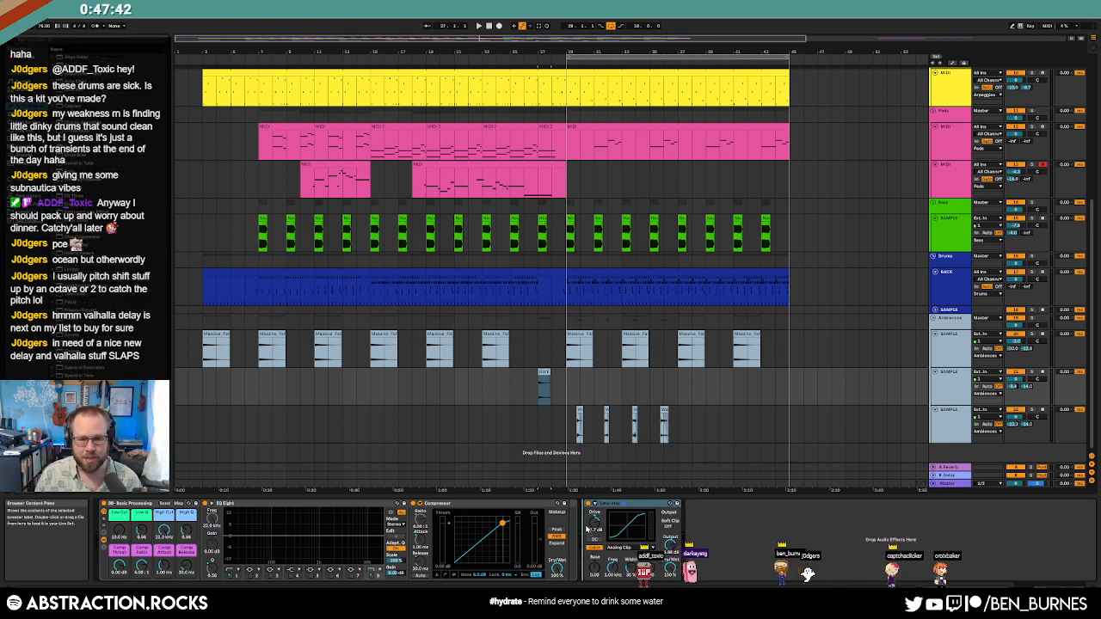
drag(587, 527, 592, 521)
Step: Enable warping for the Dark Waters clip and return to the track's devices
double_click(548, 373)
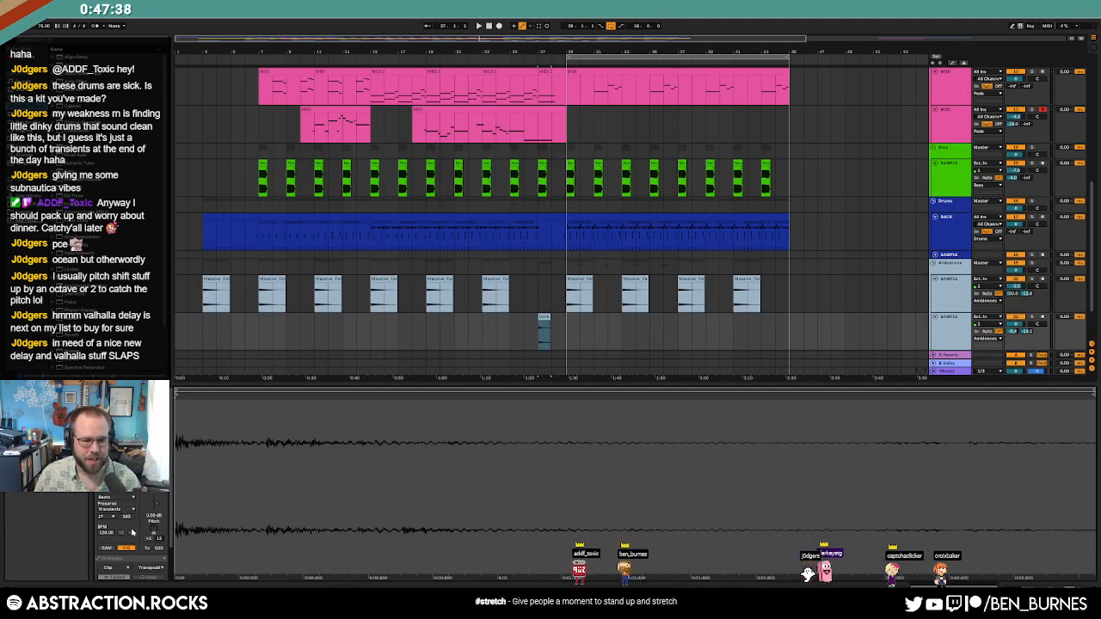
click(108, 491)
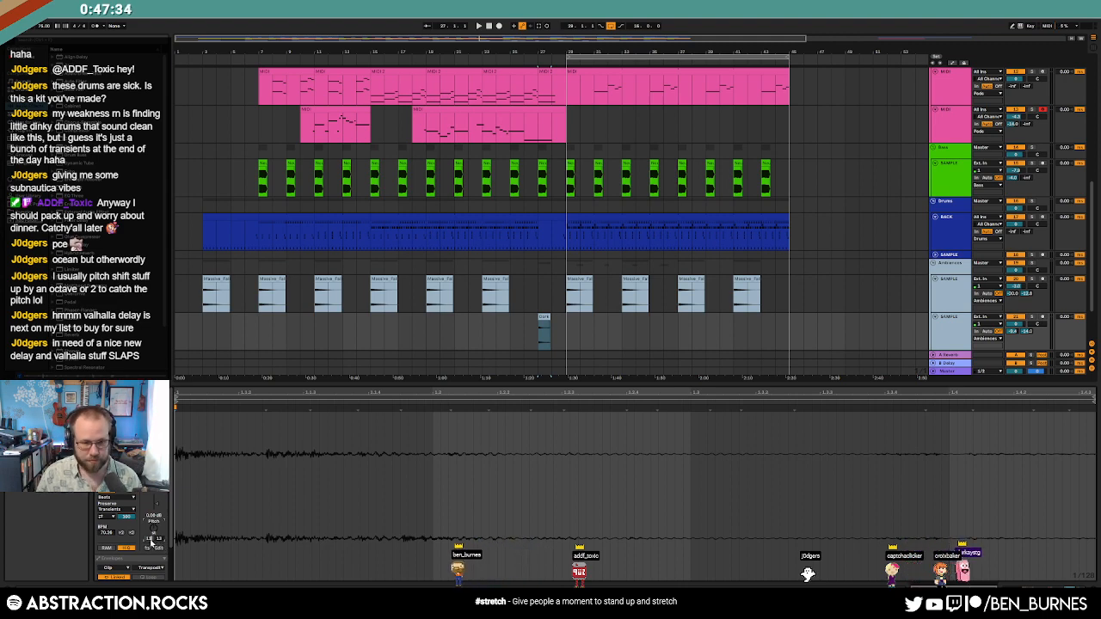
key(shift+Tab)
key(shift+Tab)
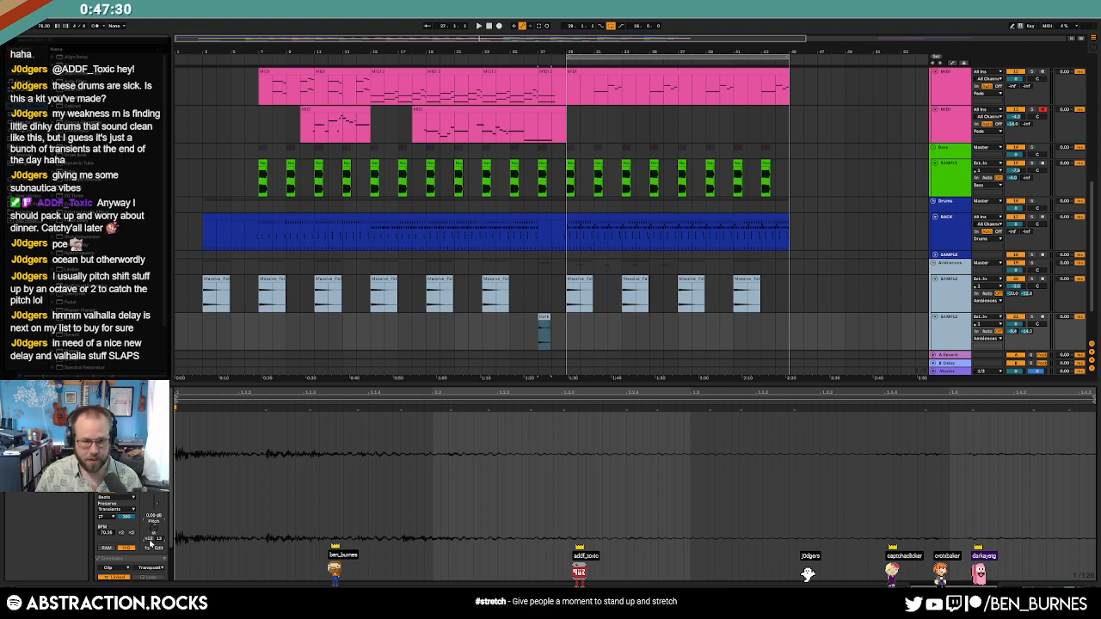
key(shift+Tab)
Step: Solo the Dark Waters track and adjust its clip's pitch while checking it against the Tuner during playback
key(space)
key(space)
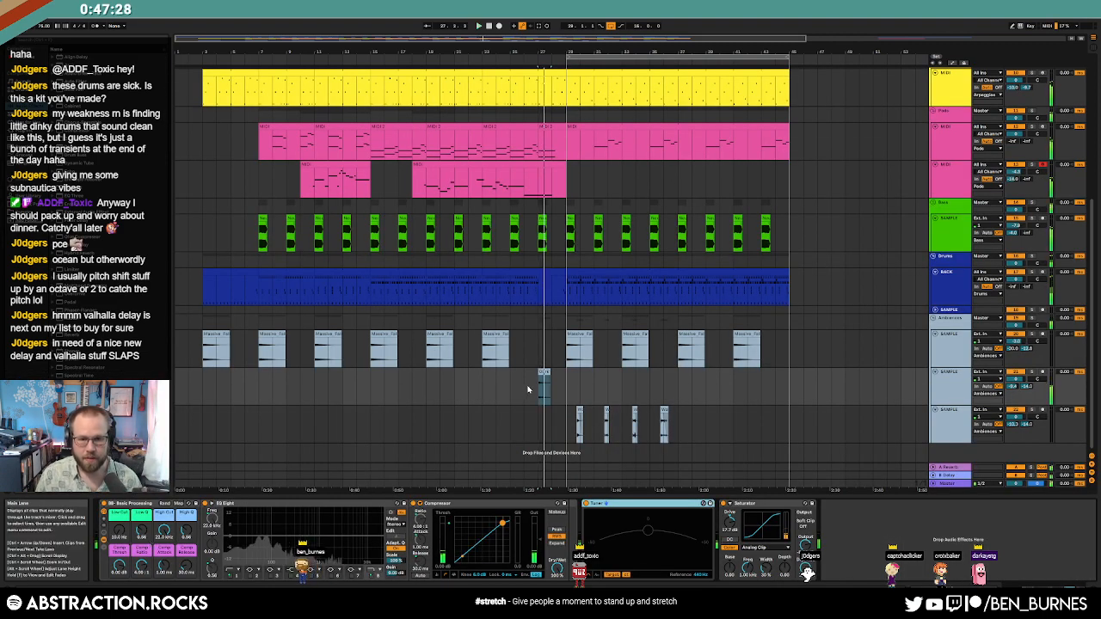
scroll(542, 387, up, 5)
key(space)
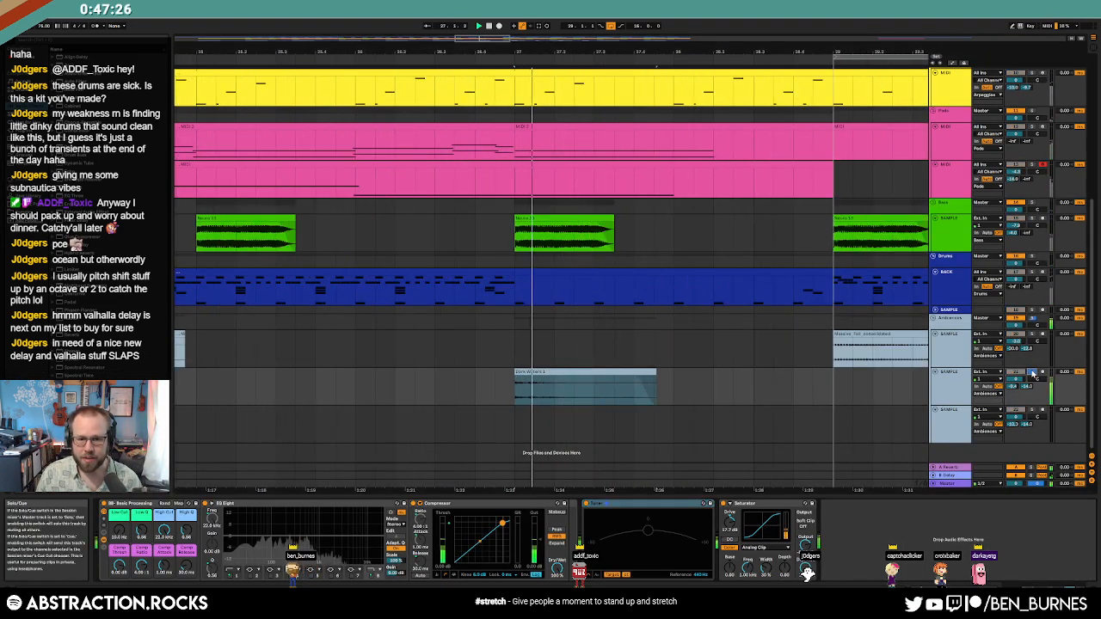
click(570, 371)
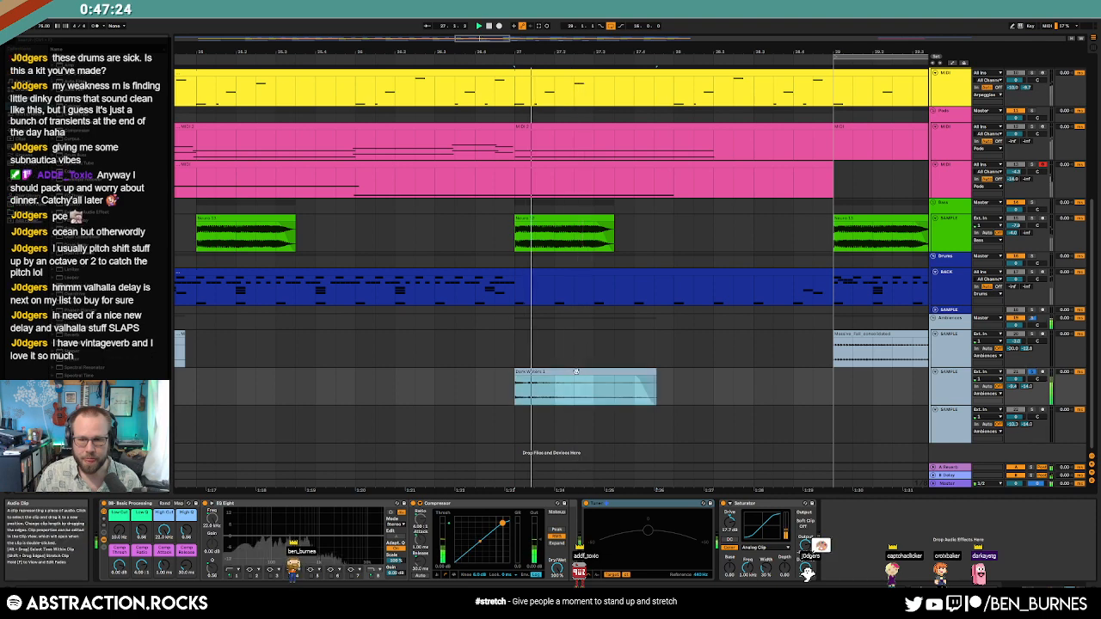
double_click(575, 372)
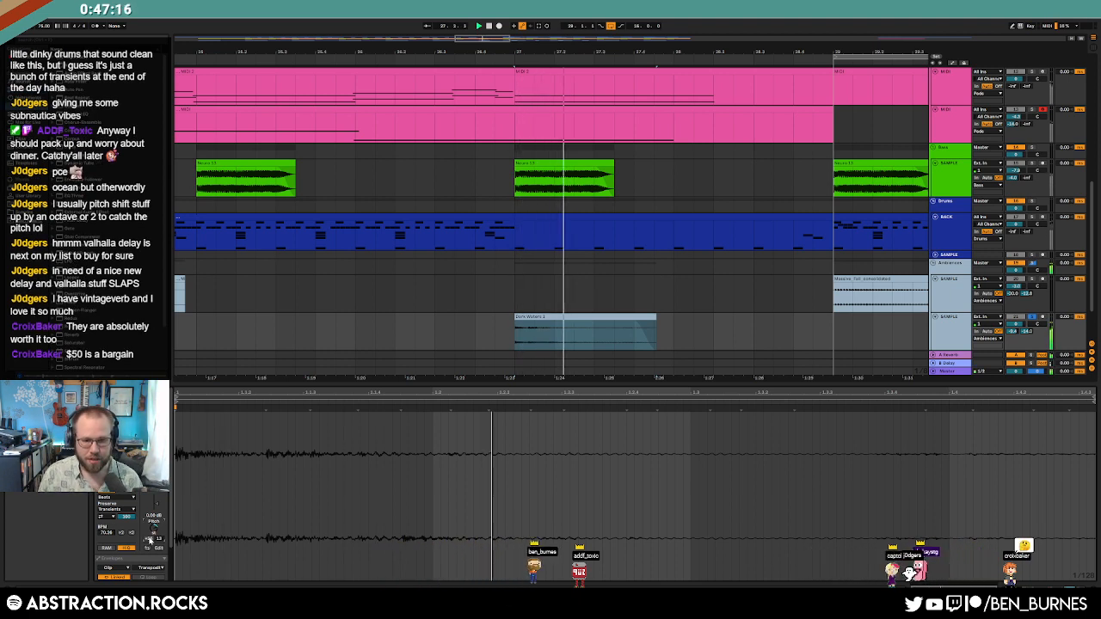
key(space)
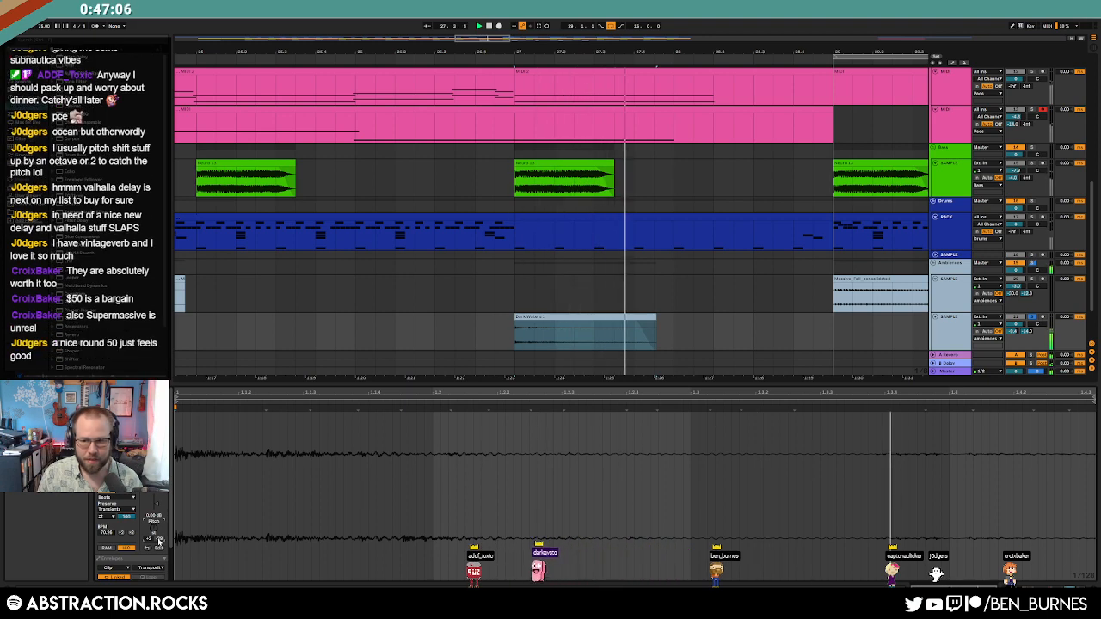
key(space)
key(shift+Tab)
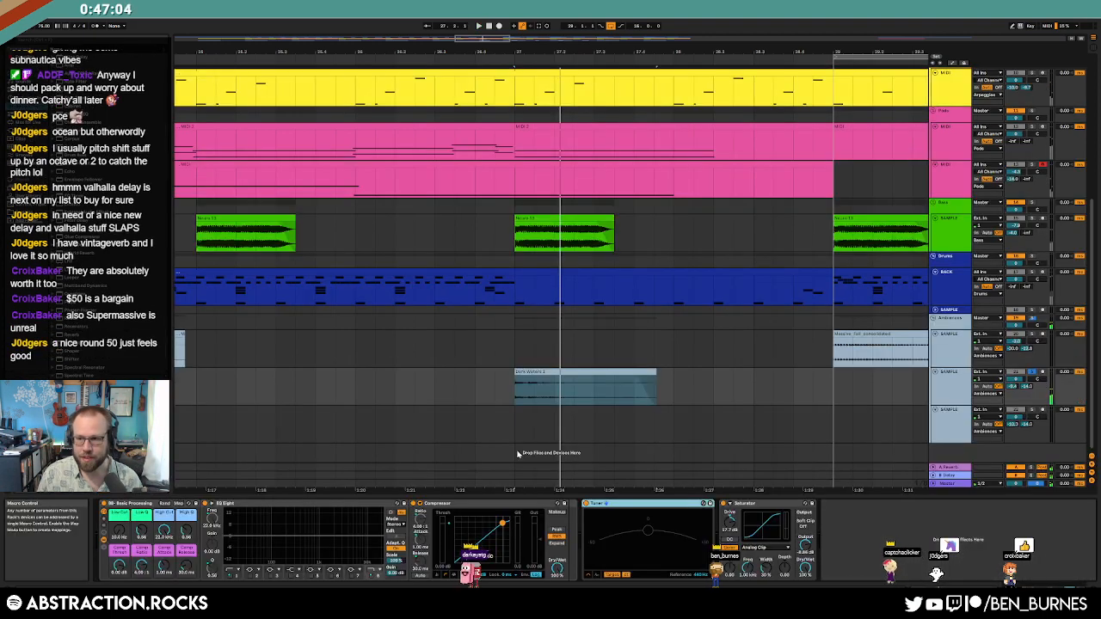
Step: Turn off the Dark Waters track's solo and play the full arrangement from bar 25
scroll(675, 382, down, 5)
click(580, 387)
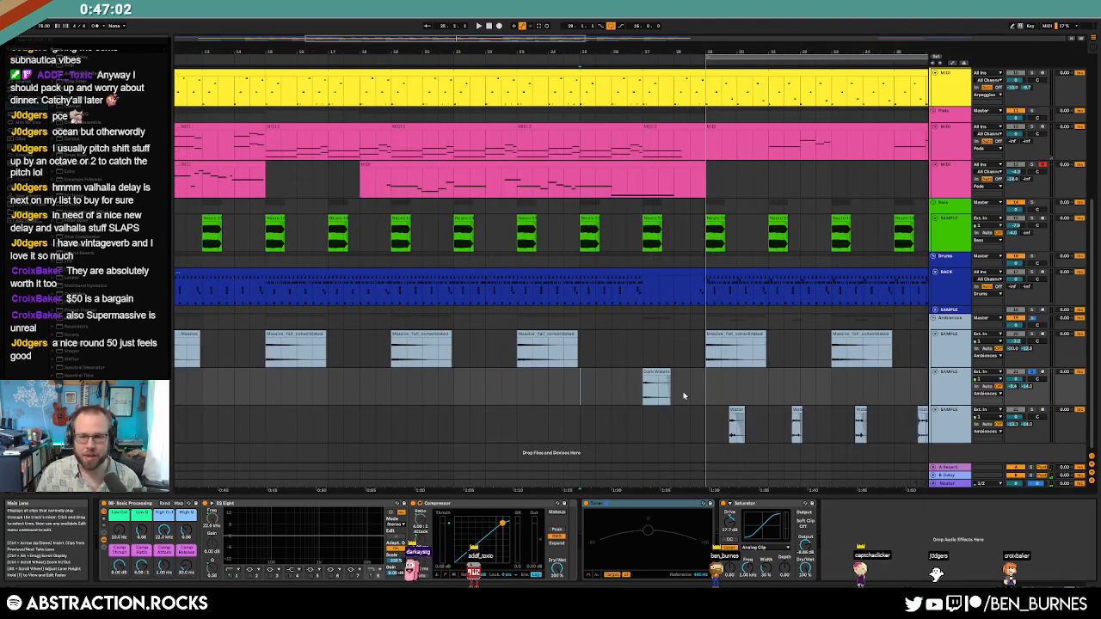
scroll(806, 348, down, 3)
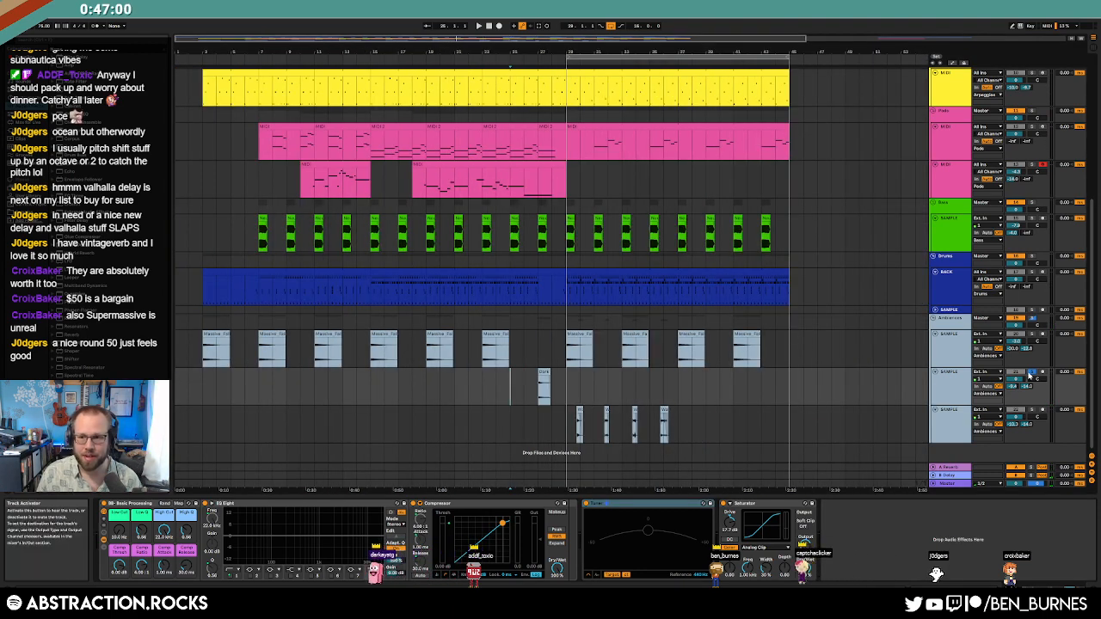
key(space)
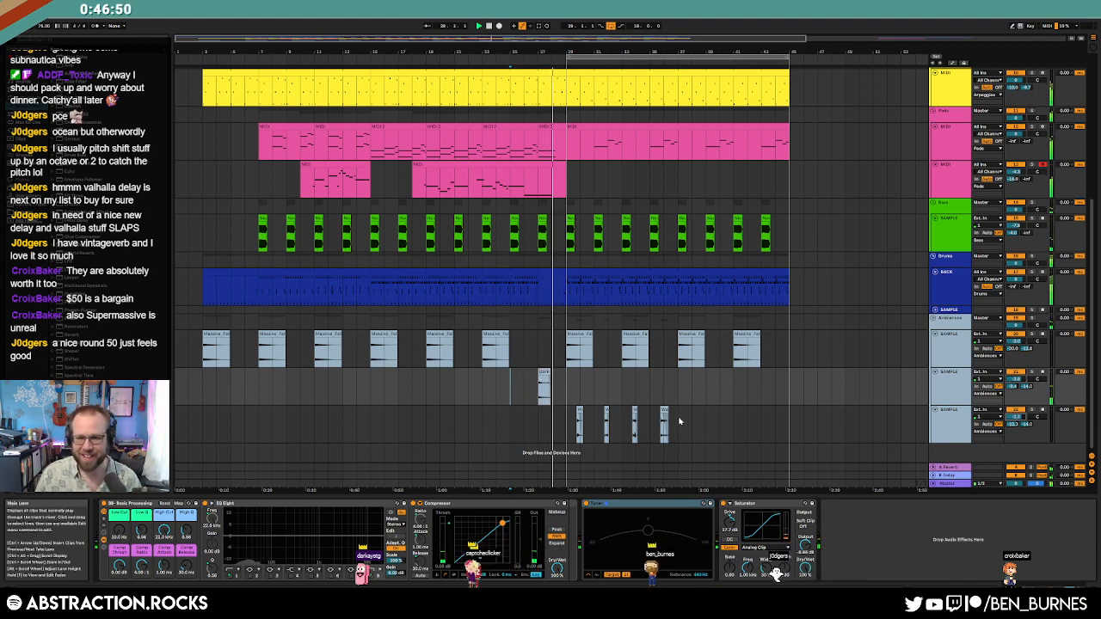
Step: Select bars 29 to 37 of the Water Bottle Shake track and lower the track's volume slightly during playback
drag(679, 422, 570, 434)
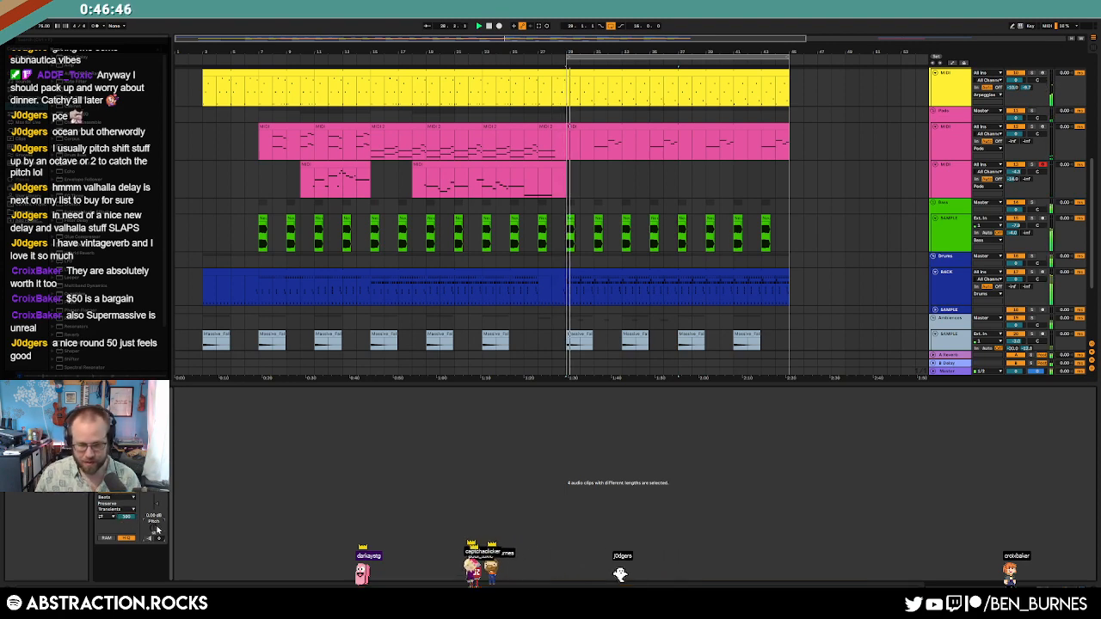
key(shift+Tab)
drag(1016, 417, 1017, 424)
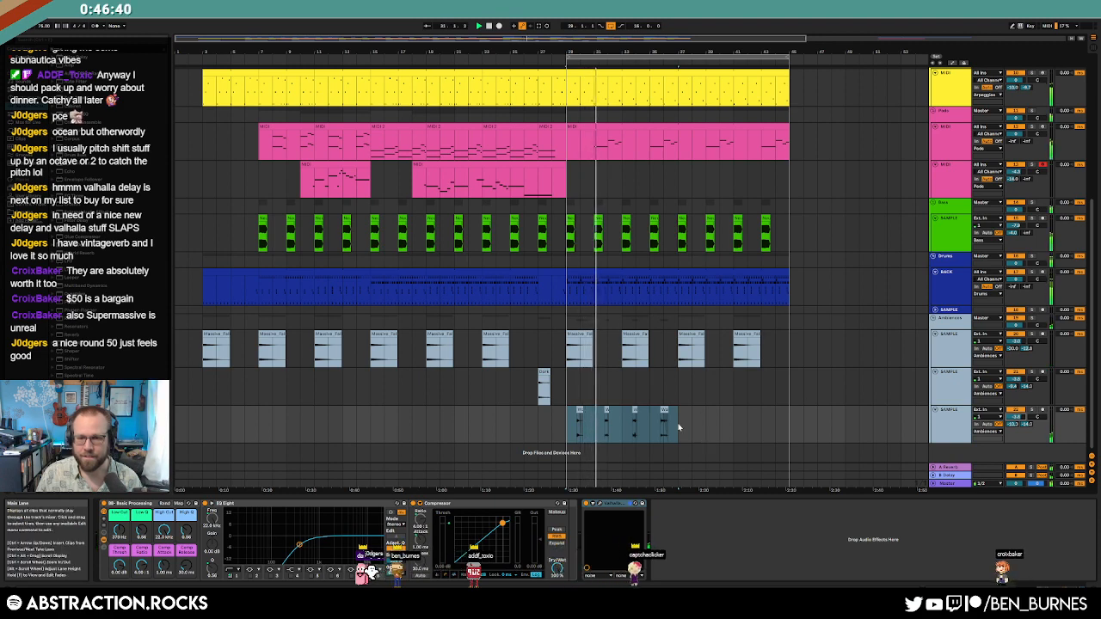
Step: Duplicate the four Water Bottle Shake clips in bars 29 to 37 into the following eight bars
click(571, 422)
key(ctrl+d)
key(shift+Tab)
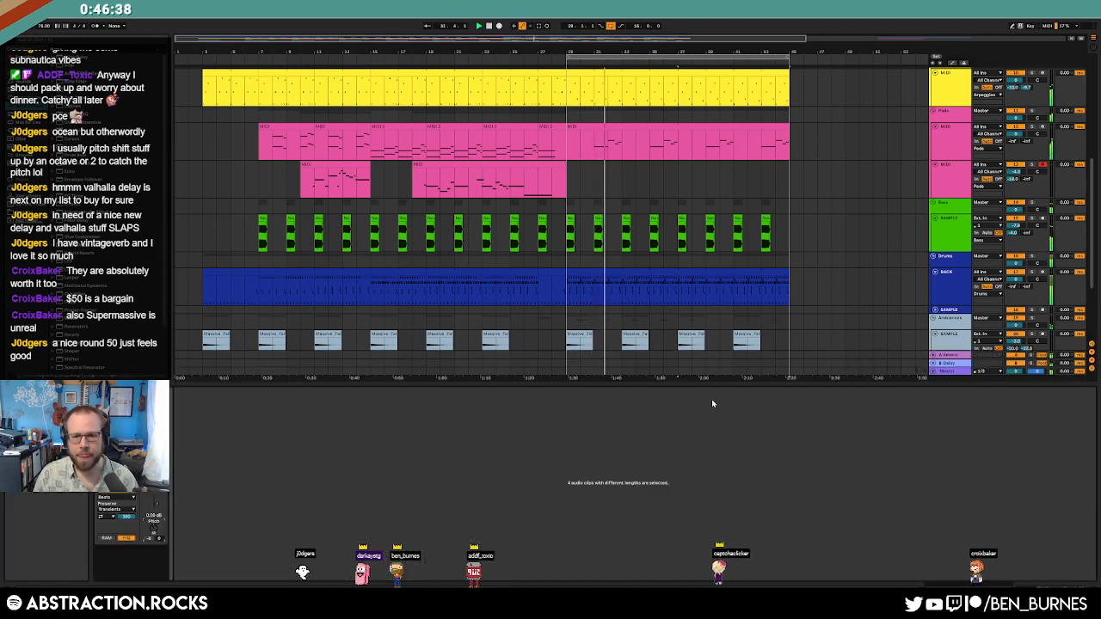
key(shift+Tab)
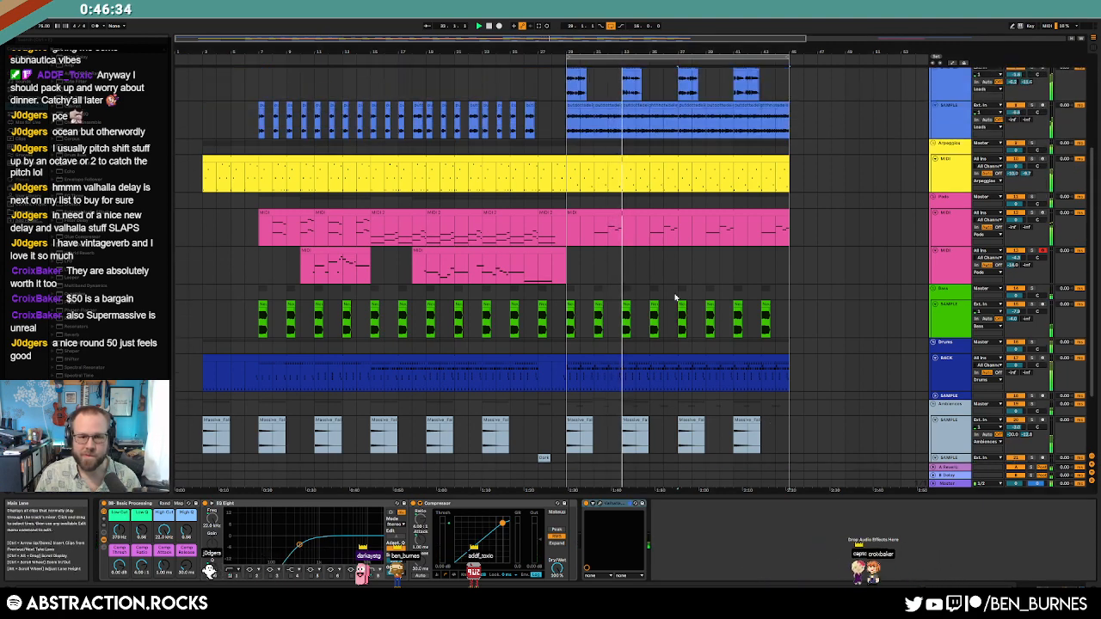
Step: Review the tracks and the drum clip around bars 29 to 45, then play the arrangement from bar 29
scroll(680, 293, up, 2)
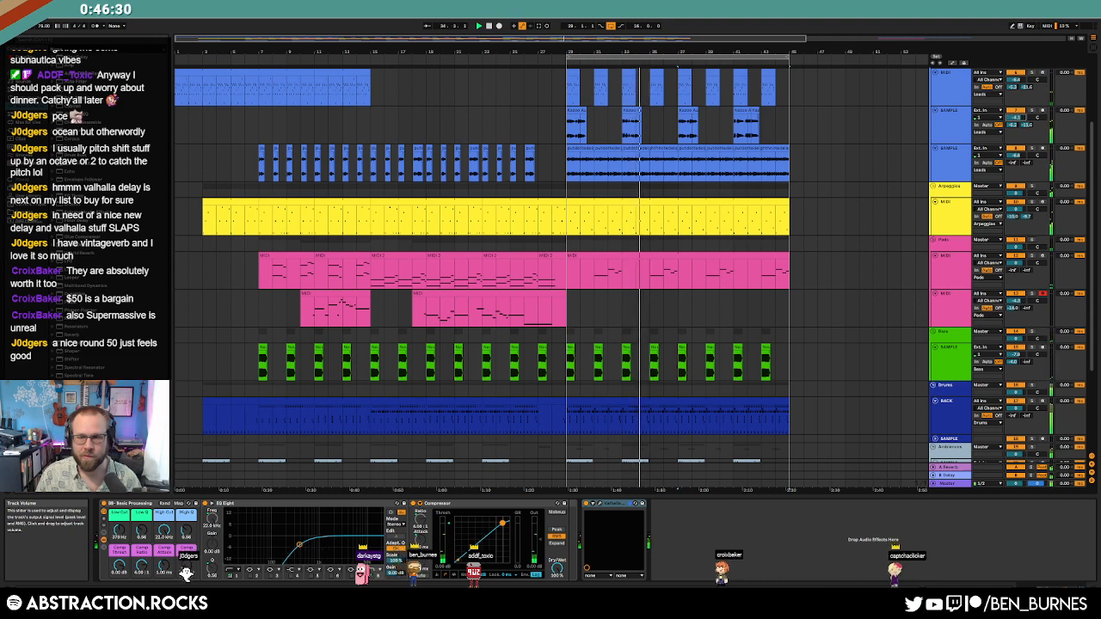
scroll(810, 217, down, 2)
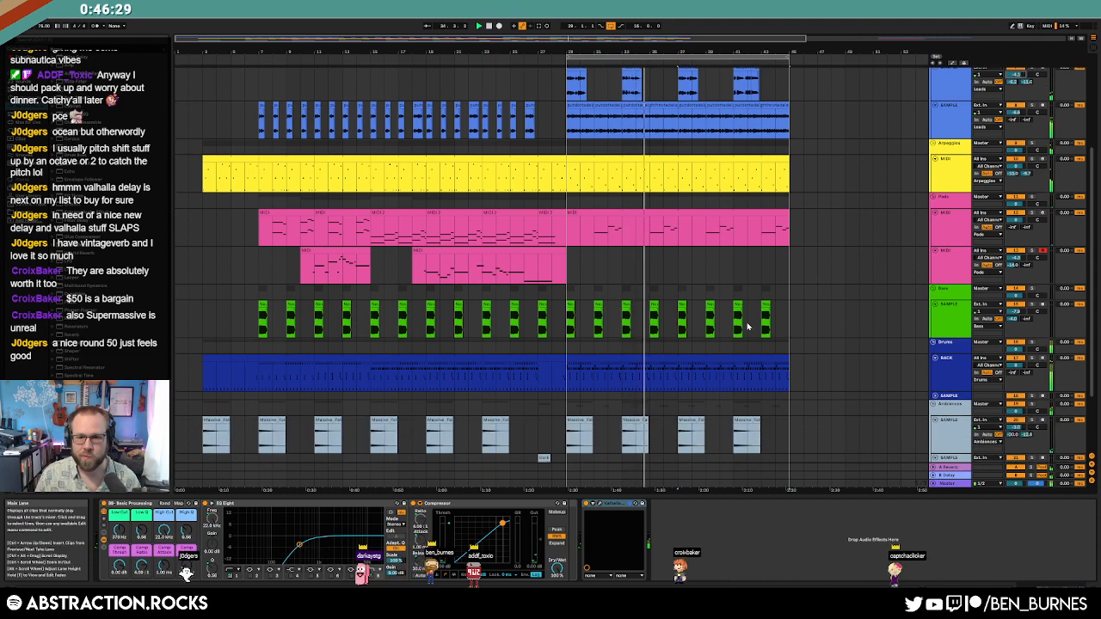
click(641, 360)
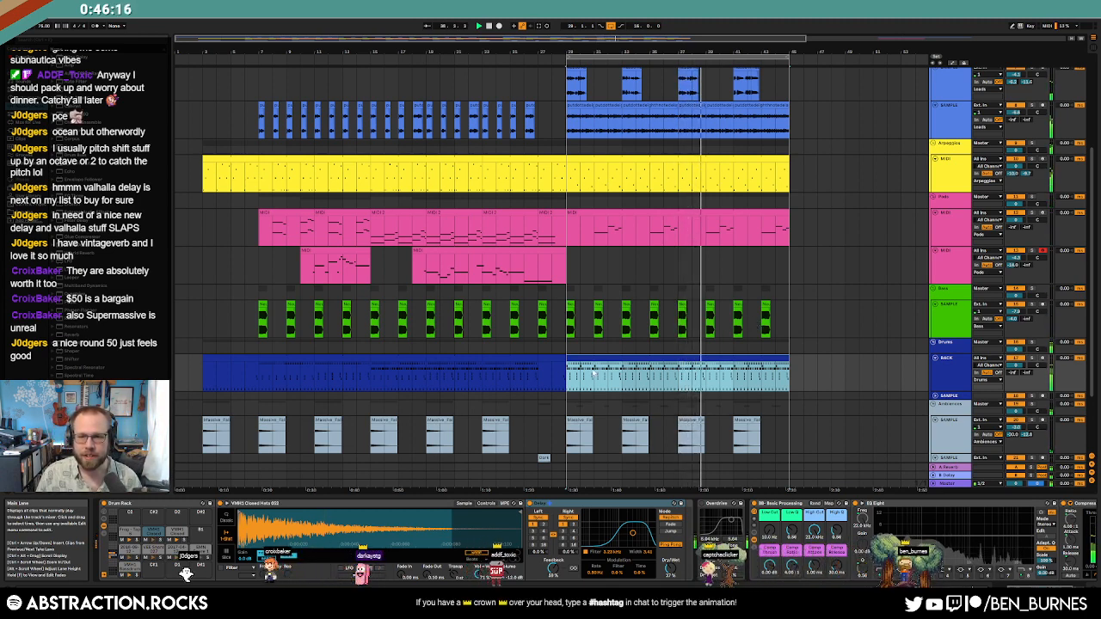
scroll(656, 361, up, 5)
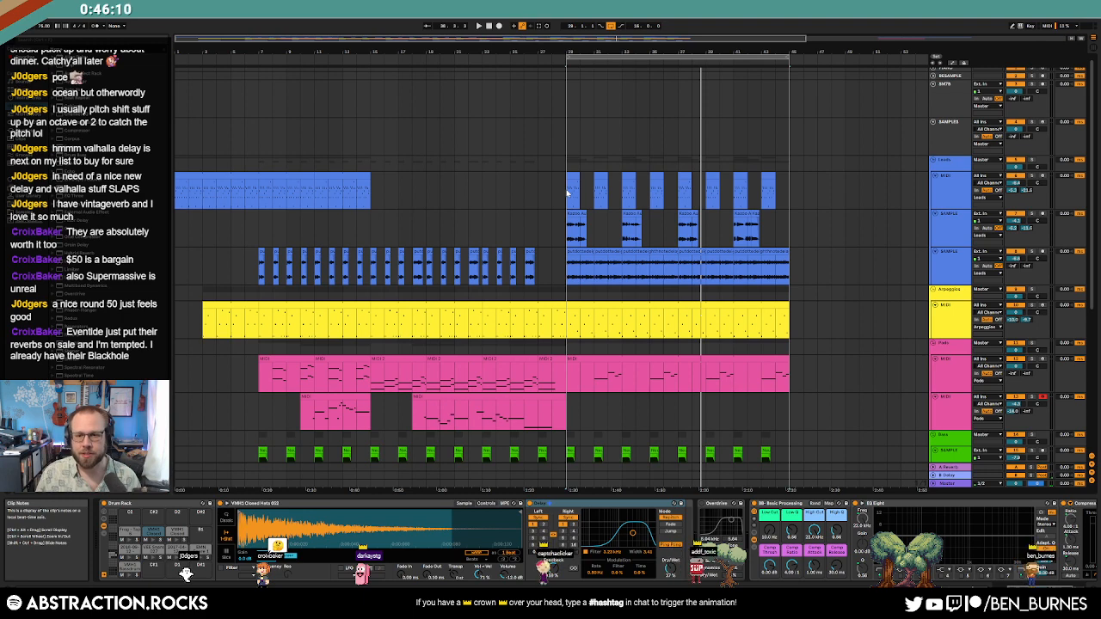
scroll(621, 283, down, 2)
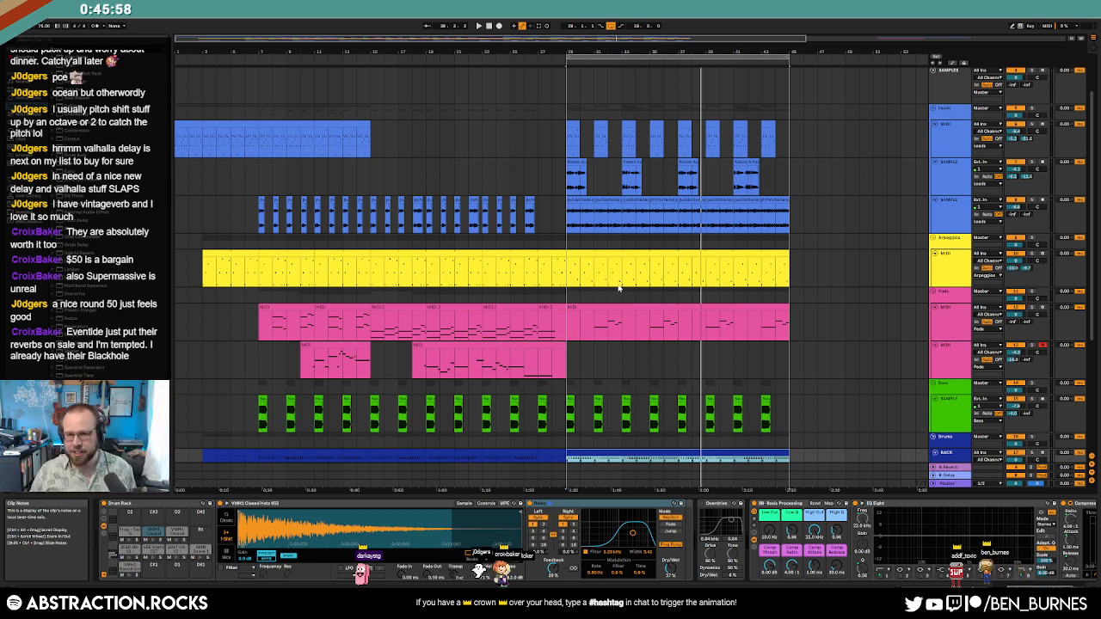
click(566, 332)
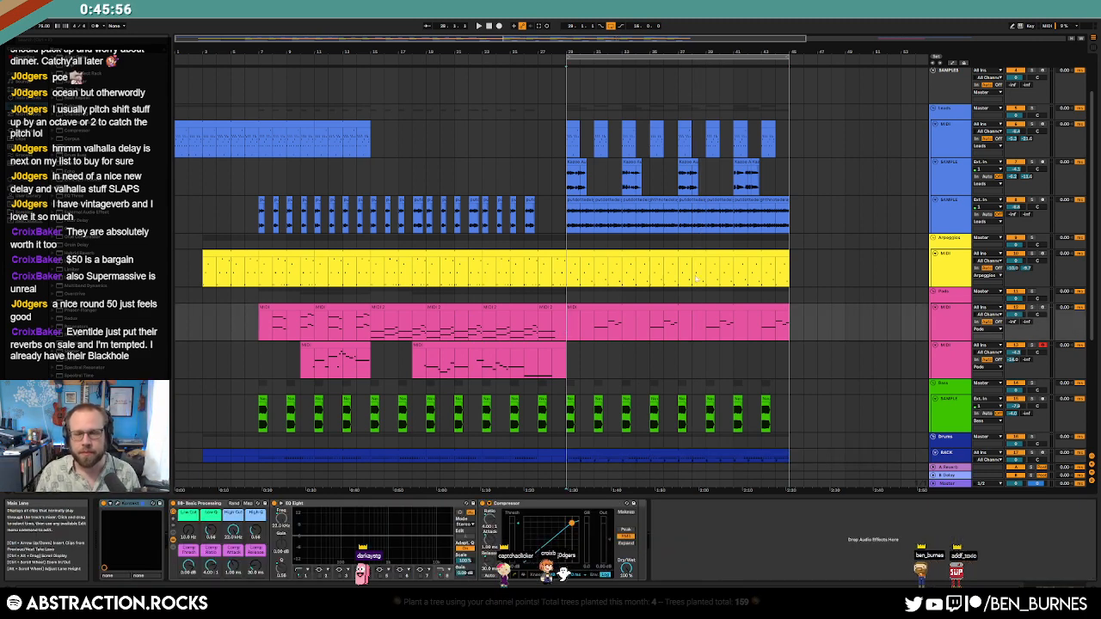
key(space)
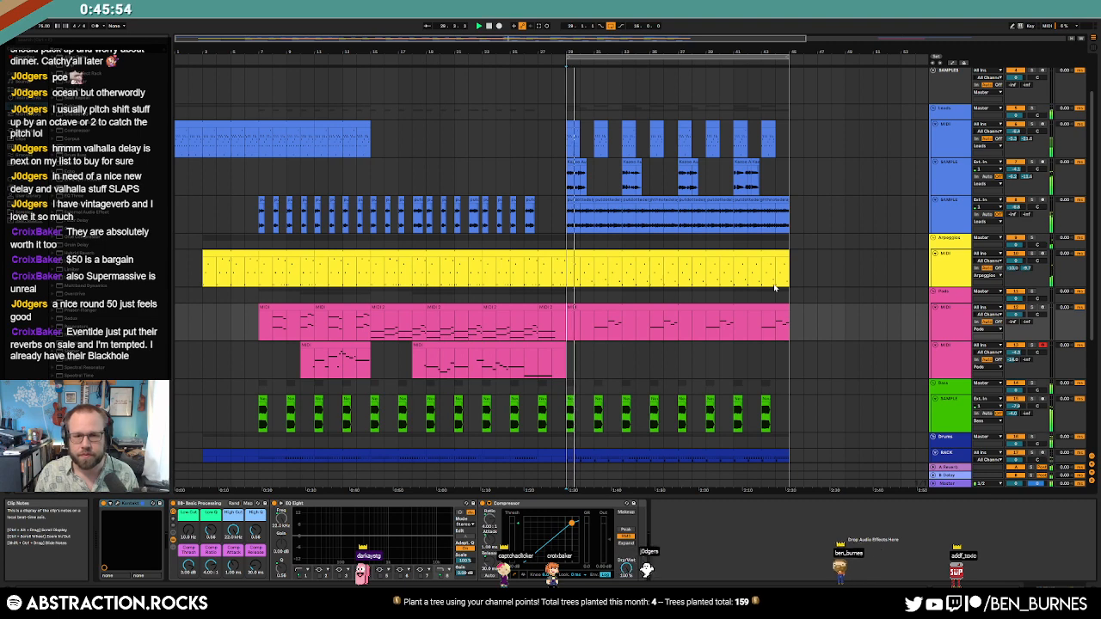
Step: Add a MIDI track at the end of the Leads group and load Kontakt on it
click(619, 209)
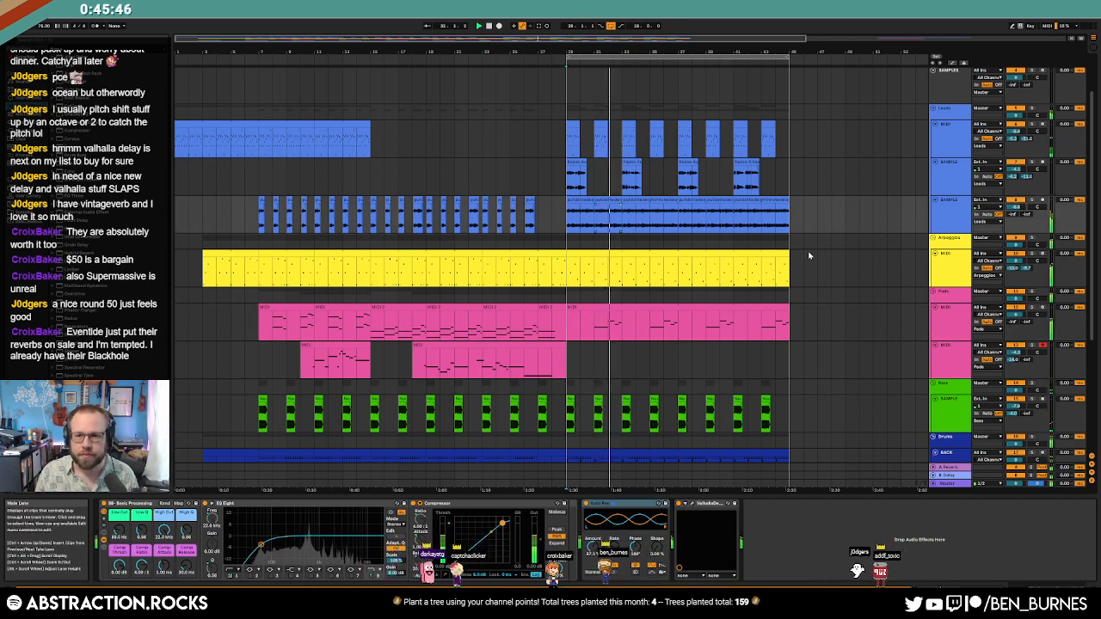
click(945, 225)
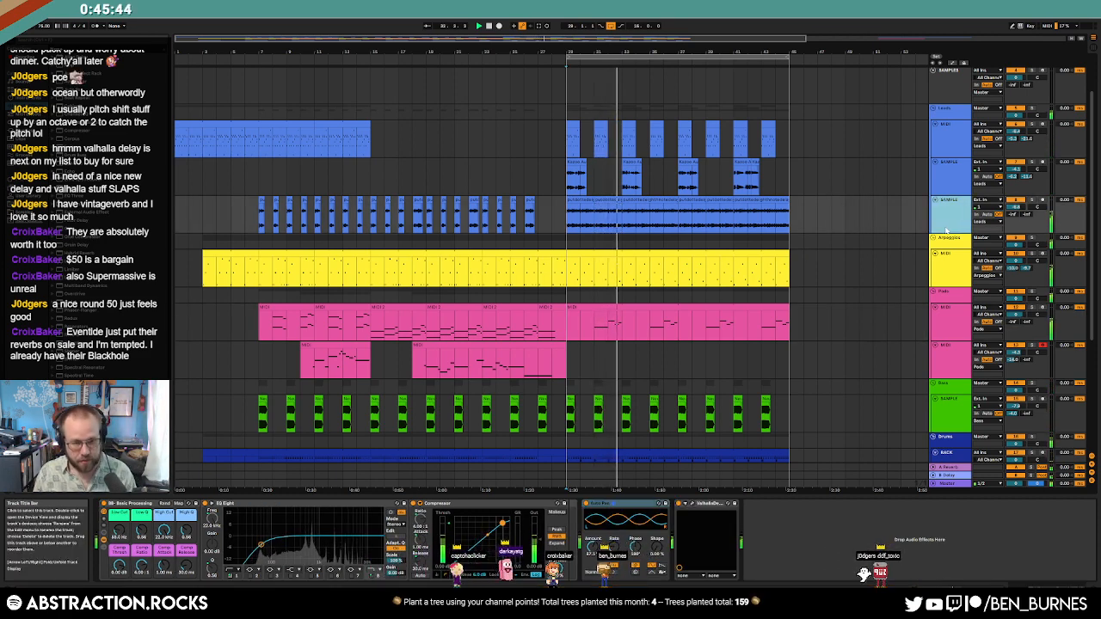
key(ctrl+shift+t)
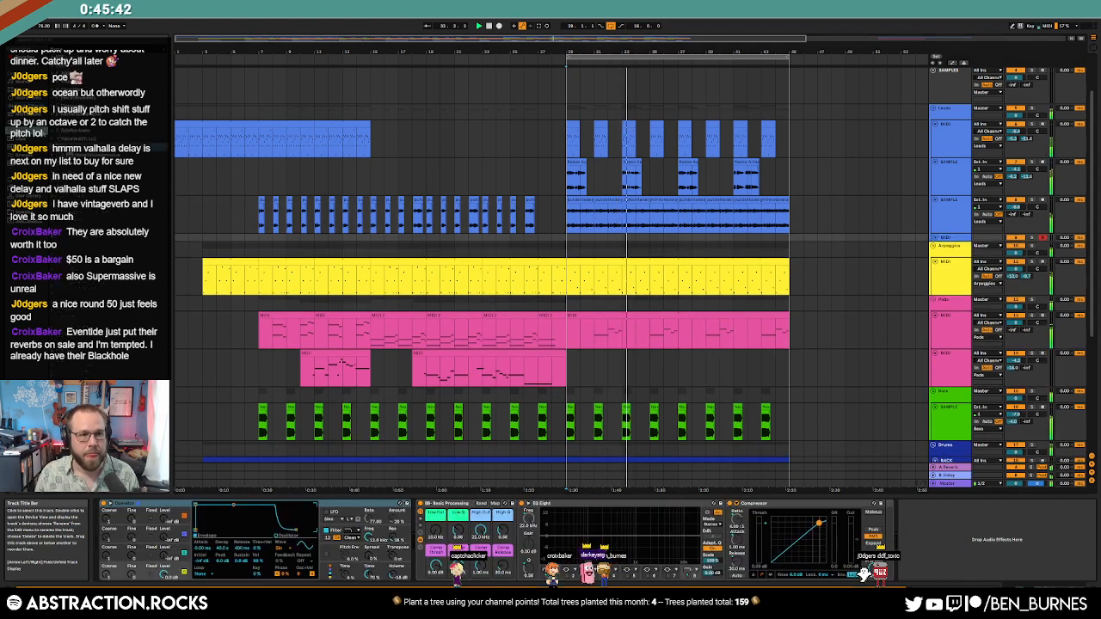
click(28, 131)
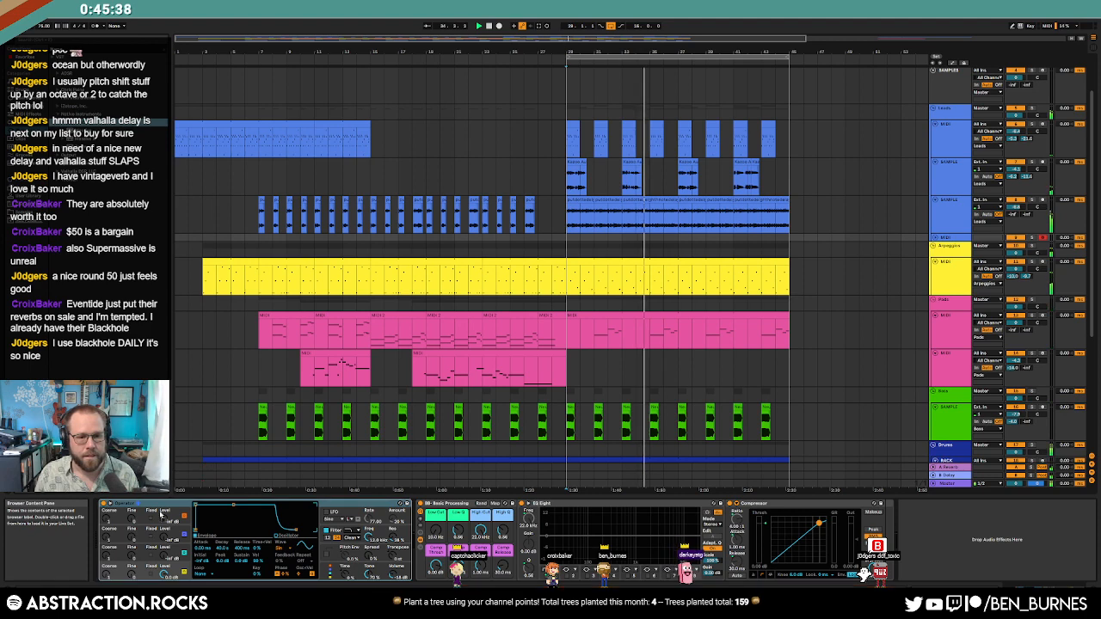
drag(161, 514, 161, 516)
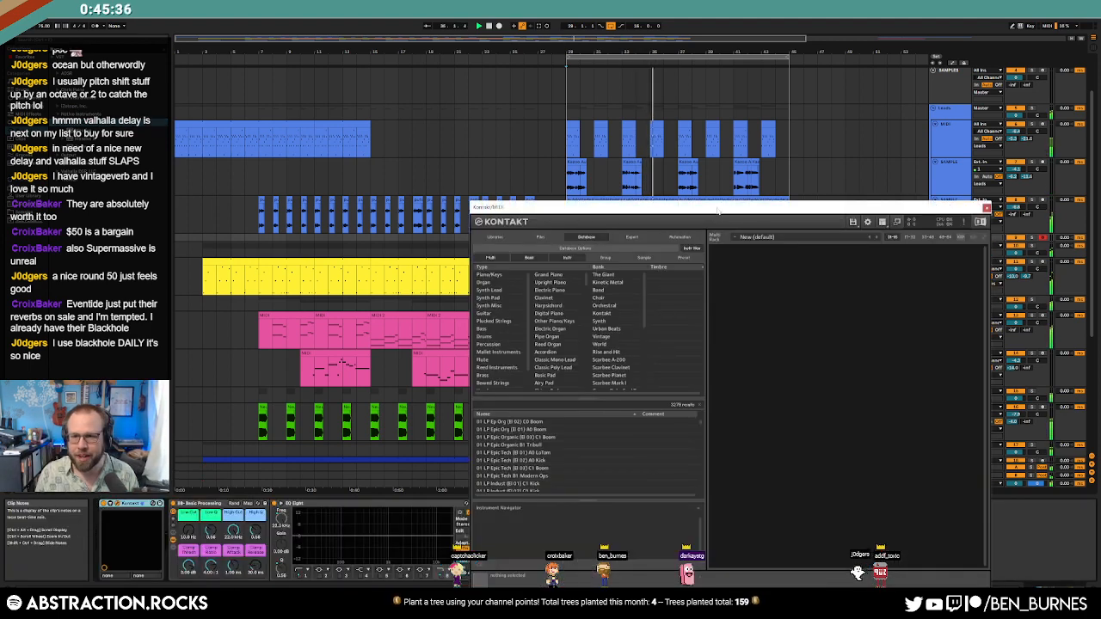
Step: Browse Kontakt's libraries and open the Scarbee Mark I folder of the Scarbee Vintage Keys library
drag(717, 209, 450, 84)
click(229, 111)
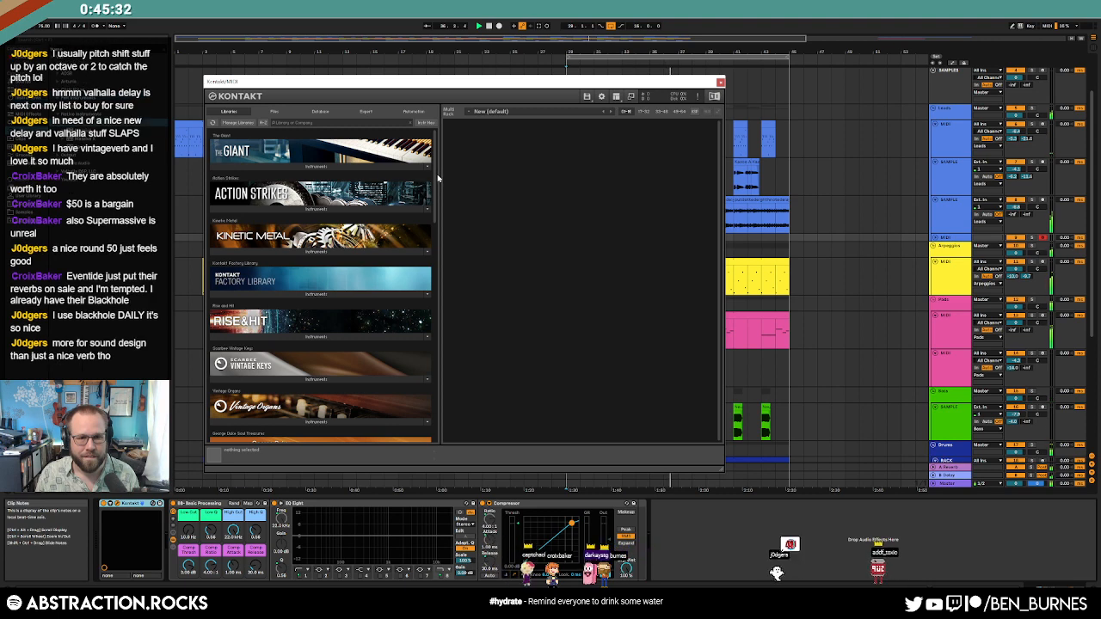
click(273, 379)
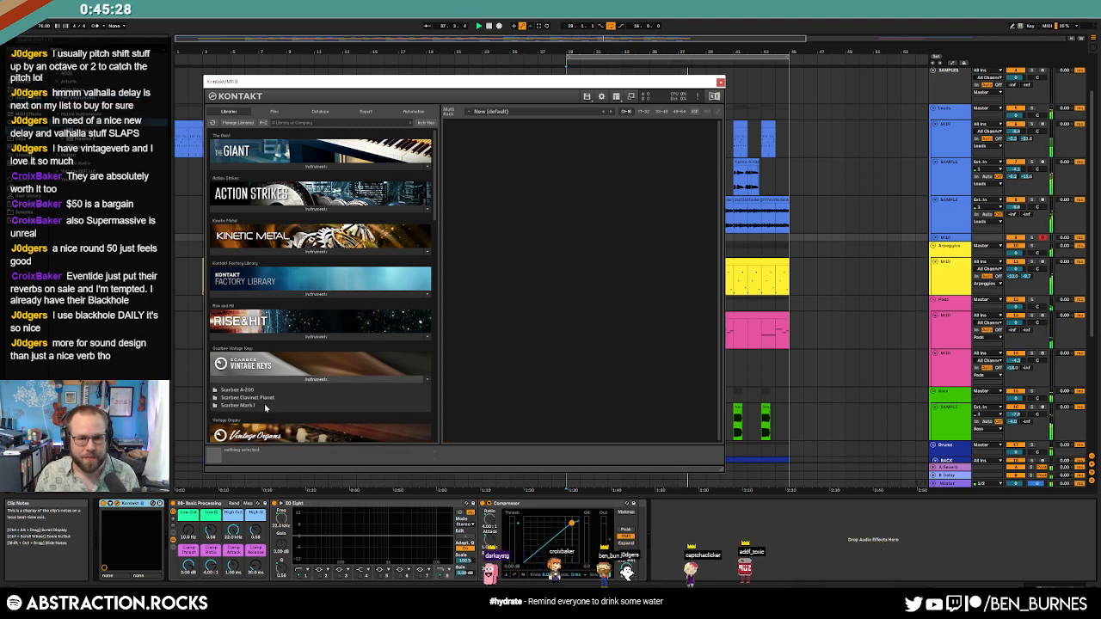
click(258, 406)
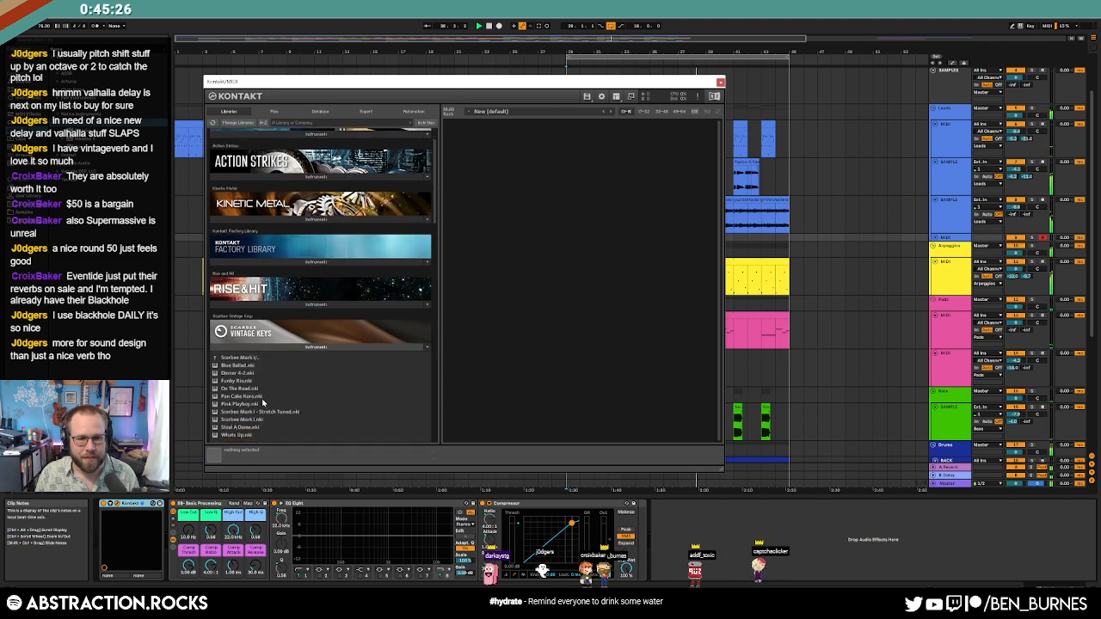
Step: Audition the Mark I Pan Cake Koro and A-200 Good Vibrato patches, removing each from Kontakt
double_click(263, 399)
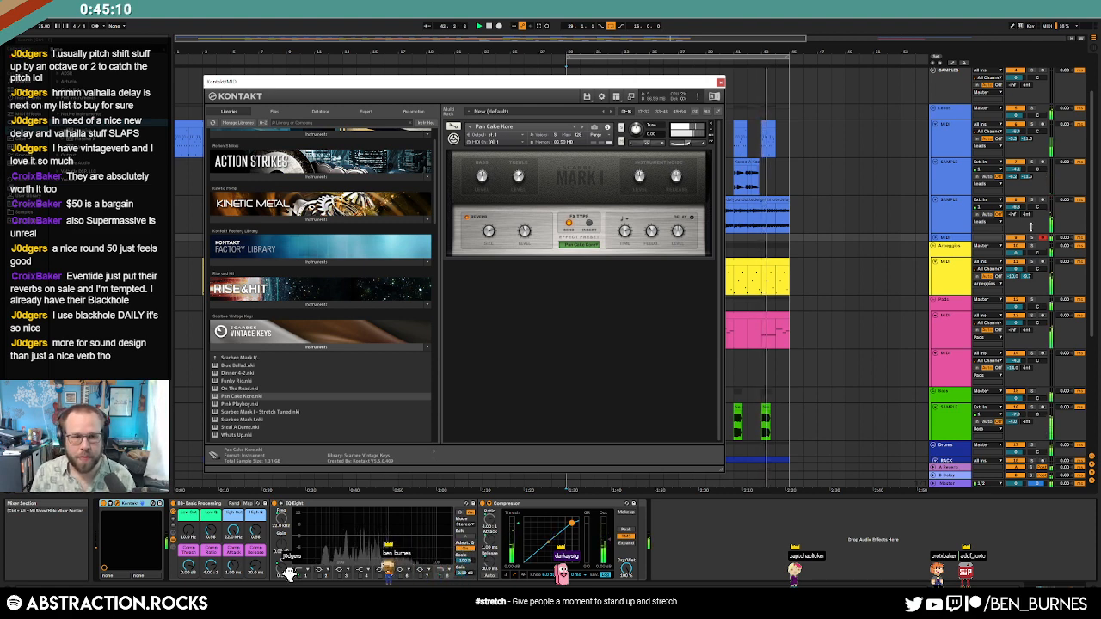
click(711, 123)
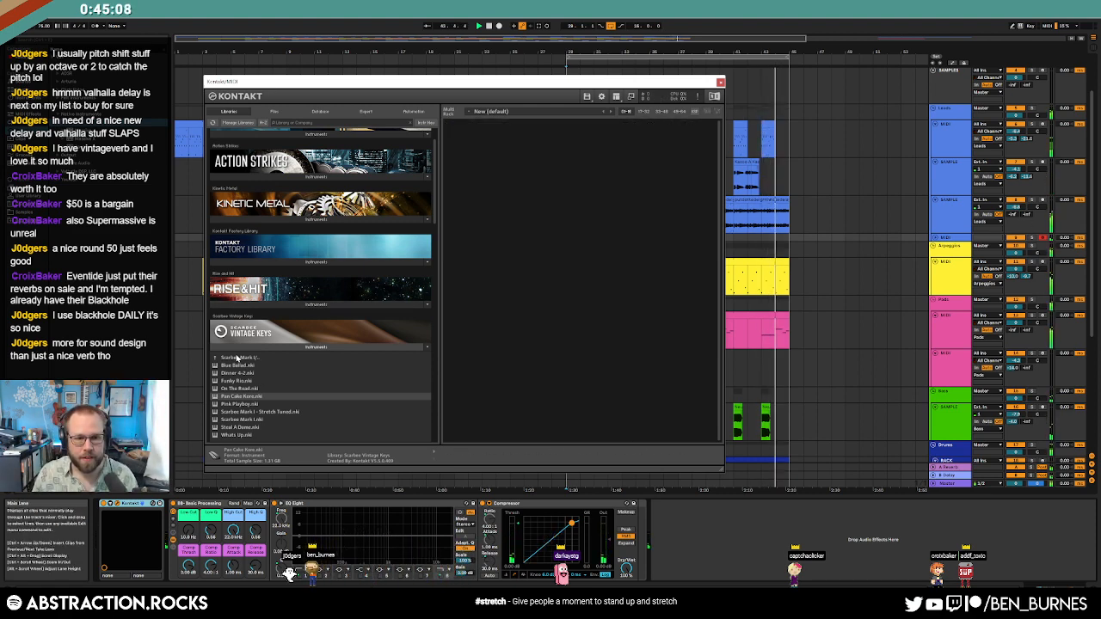
double_click(236, 357)
double_click(239, 359)
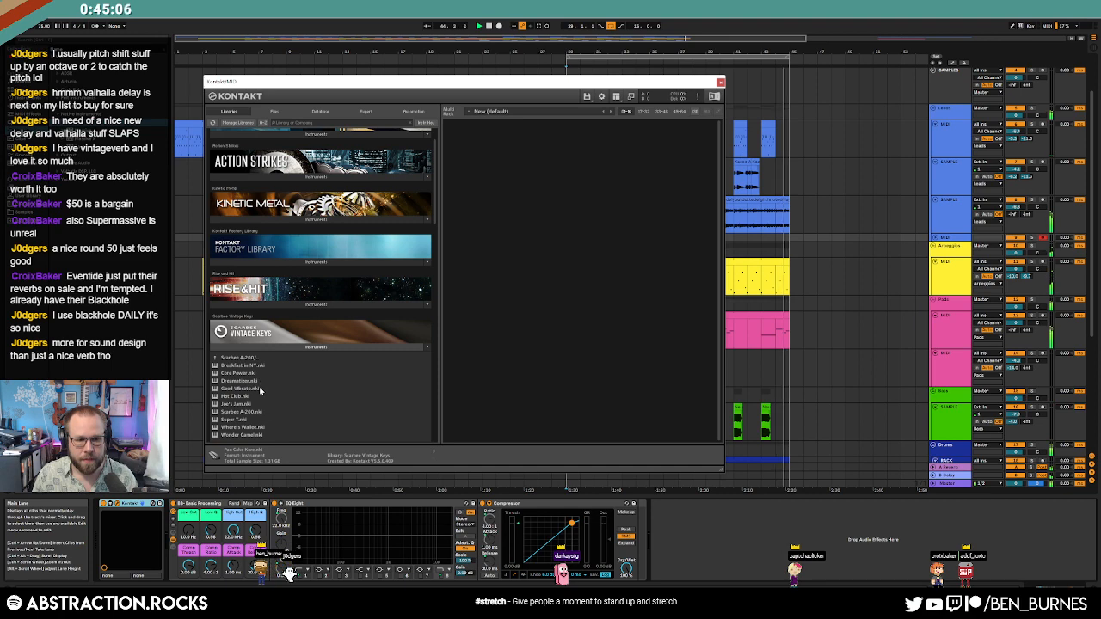
double_click(259, 388)
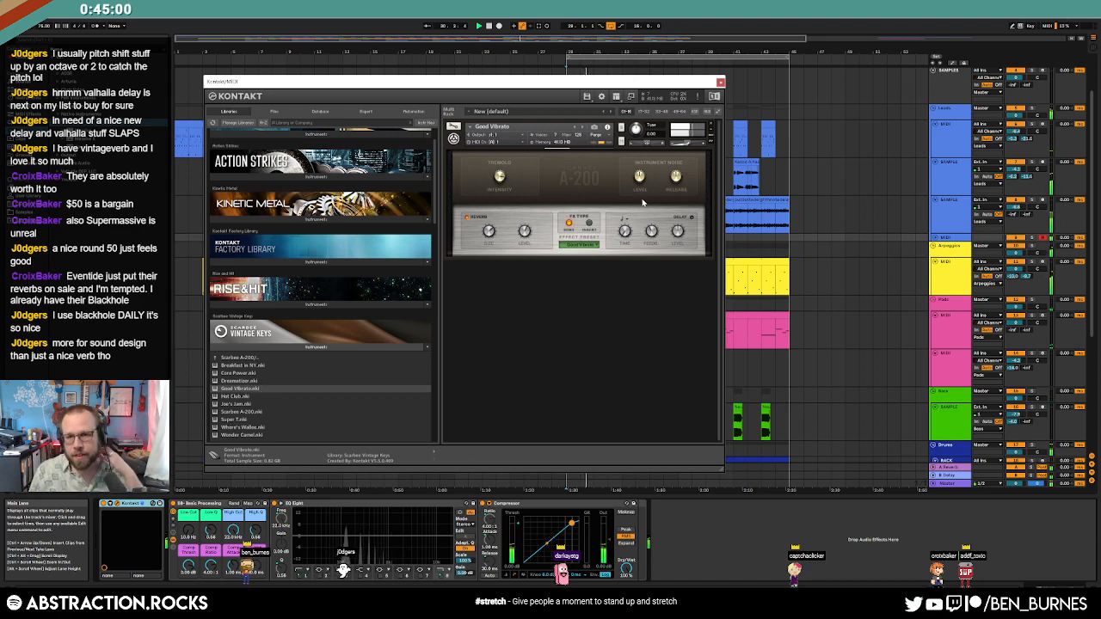
click(708, 125)
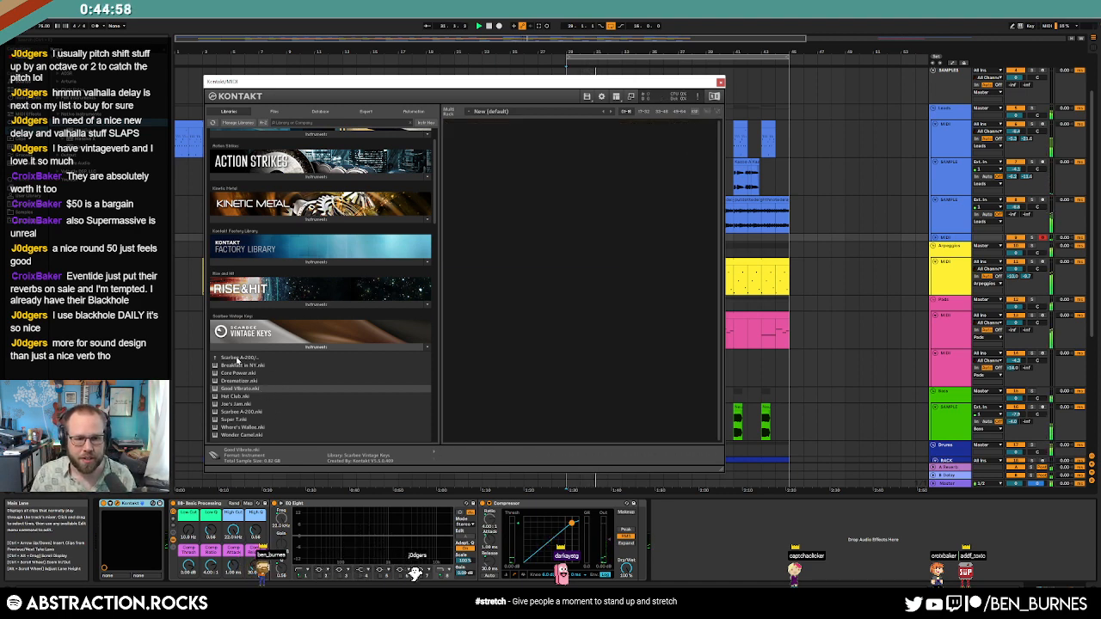
Step: Return to the Scarbee Mark I folder, audition the Pink Playboy patch and remove it
double_click(237, 360)
double_click(244, 374)
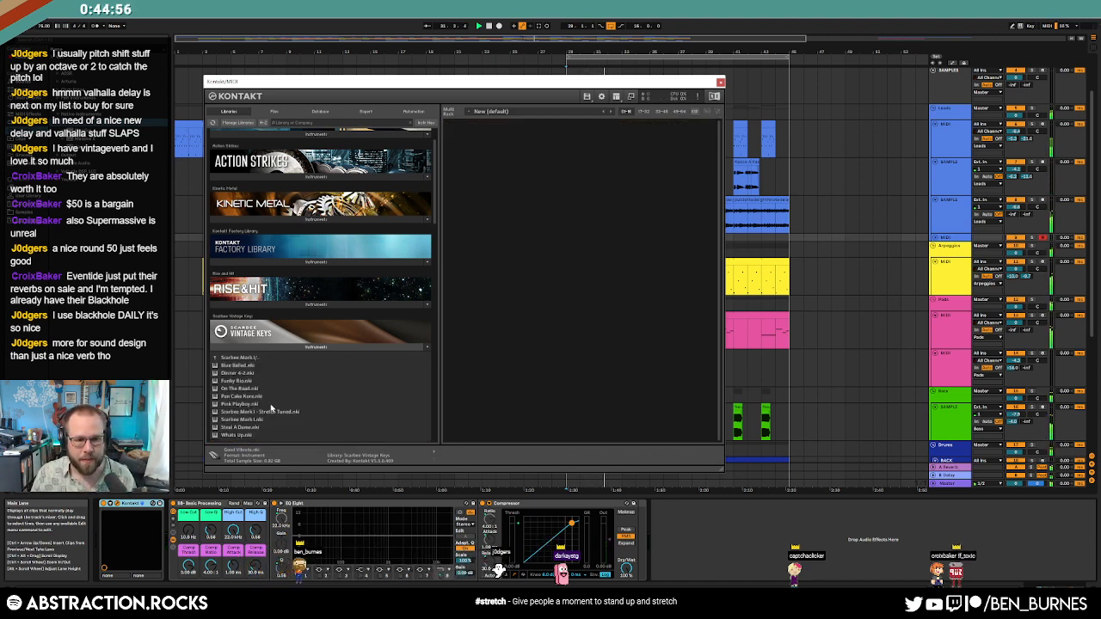
double_click(270, 404)
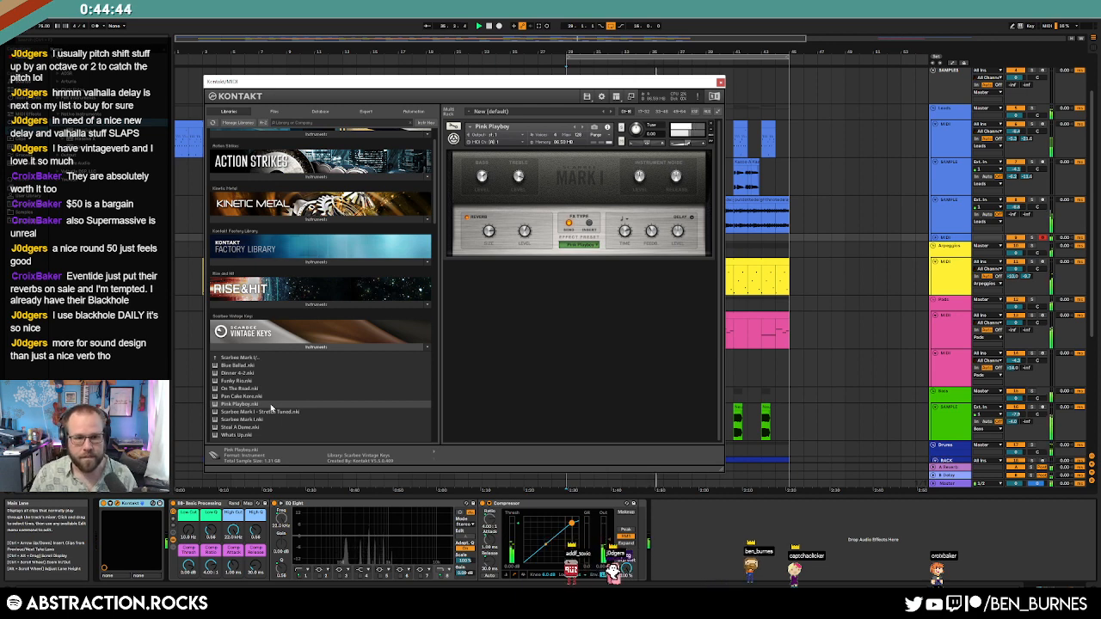
click(711, 124)
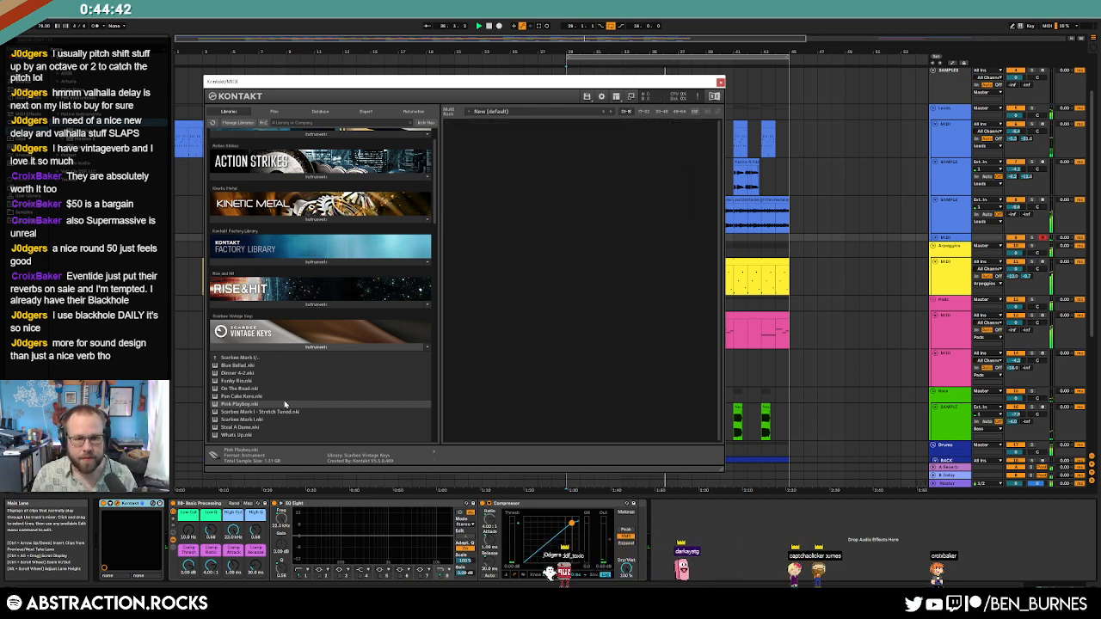
Step: Load the Scarbee Mark I patch, close the Kontakt window, and unfold the new track with the start position at bar 29
double_click(267, 420)
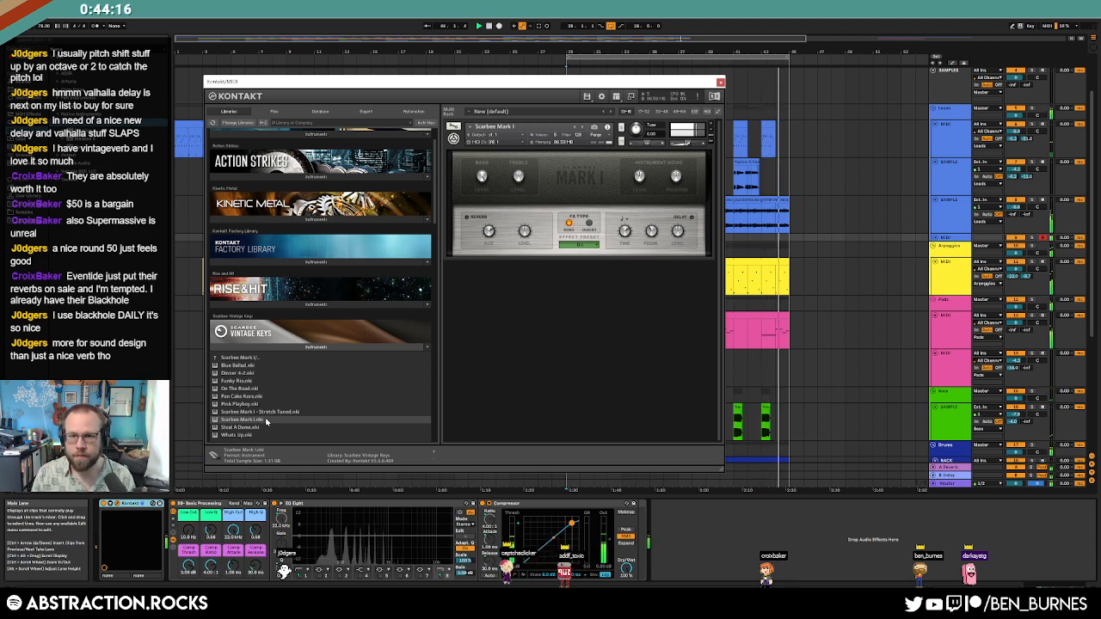
click(720, 81)
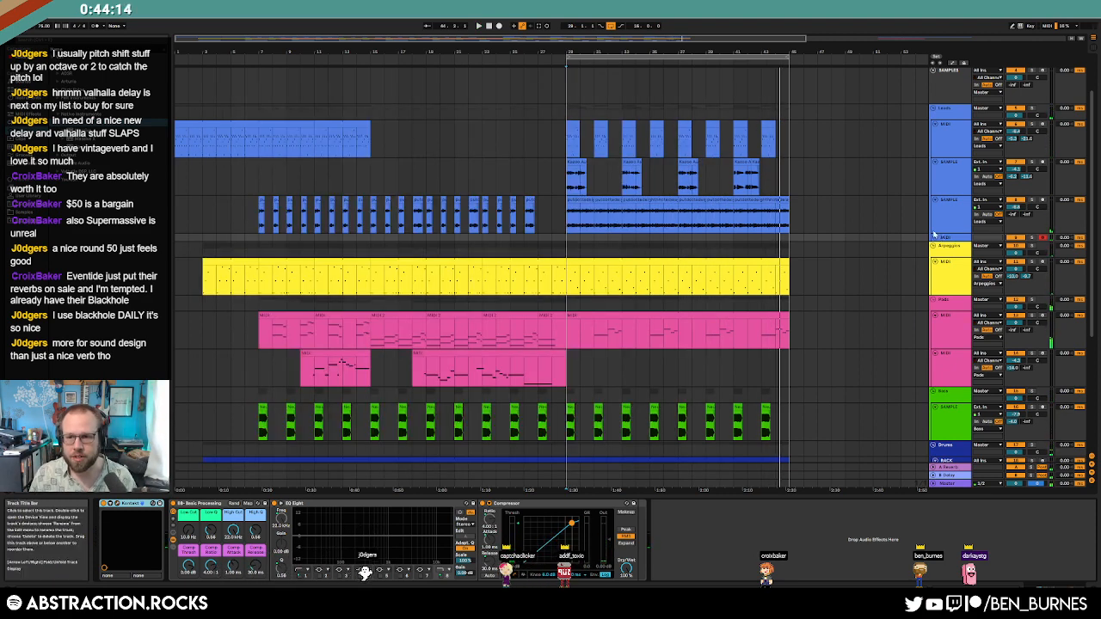
click(935, 236)
click(559, 259)
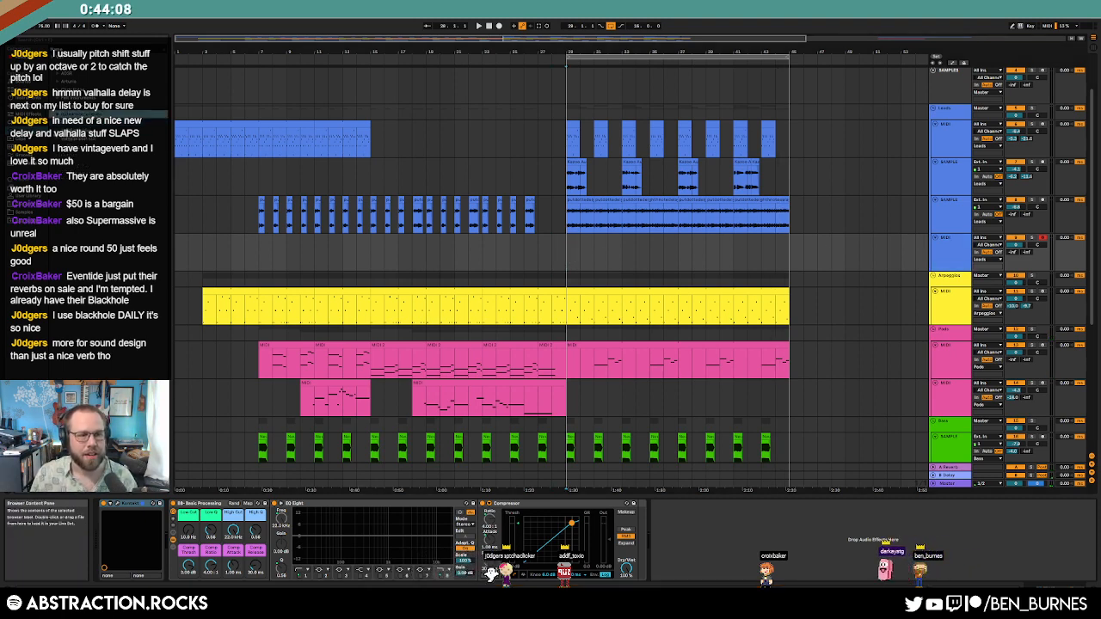
Step: Add a Saturator after Kontakt, set its curve to Soft Sine and lower its output level
click(31, 105)
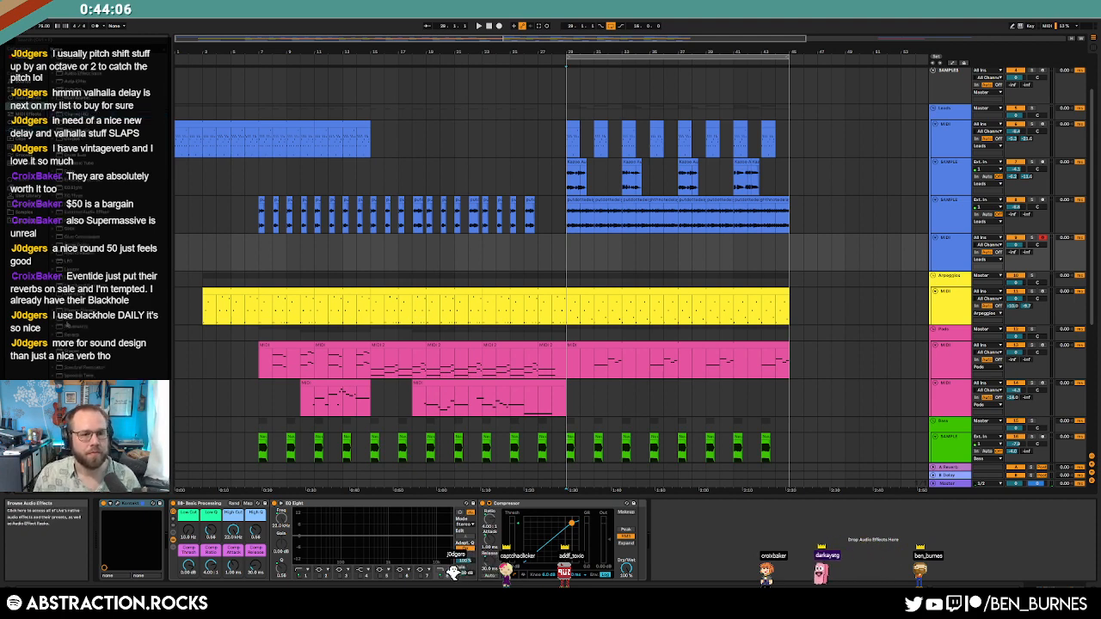
drag(76, 343, 181, 499)
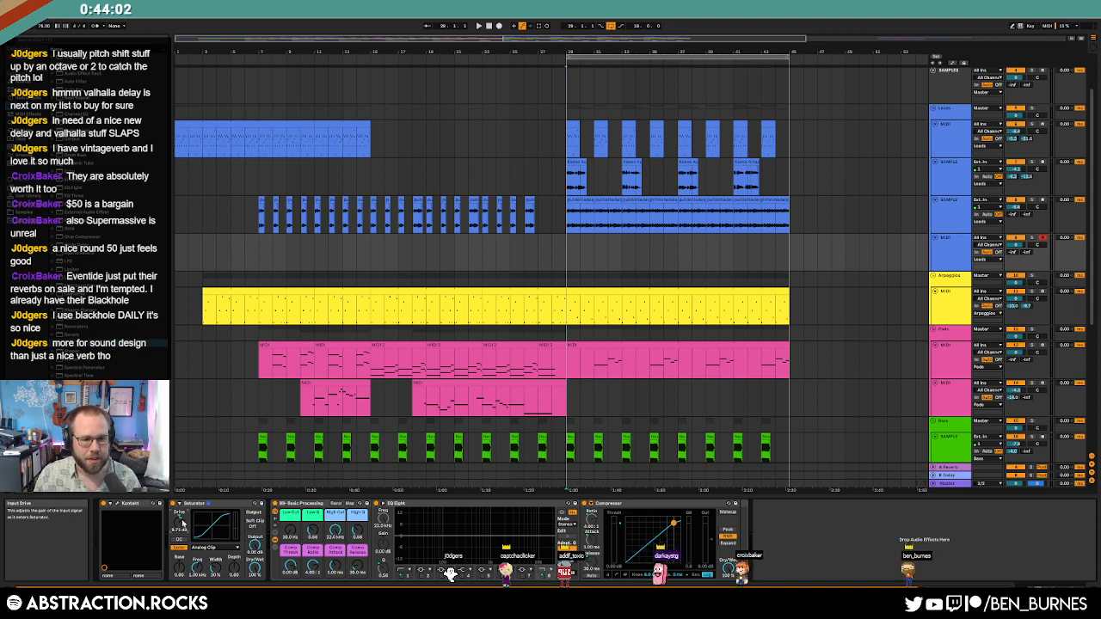
drag(254, 545, 254, 569)
click(212, 548)
click(203, 560)
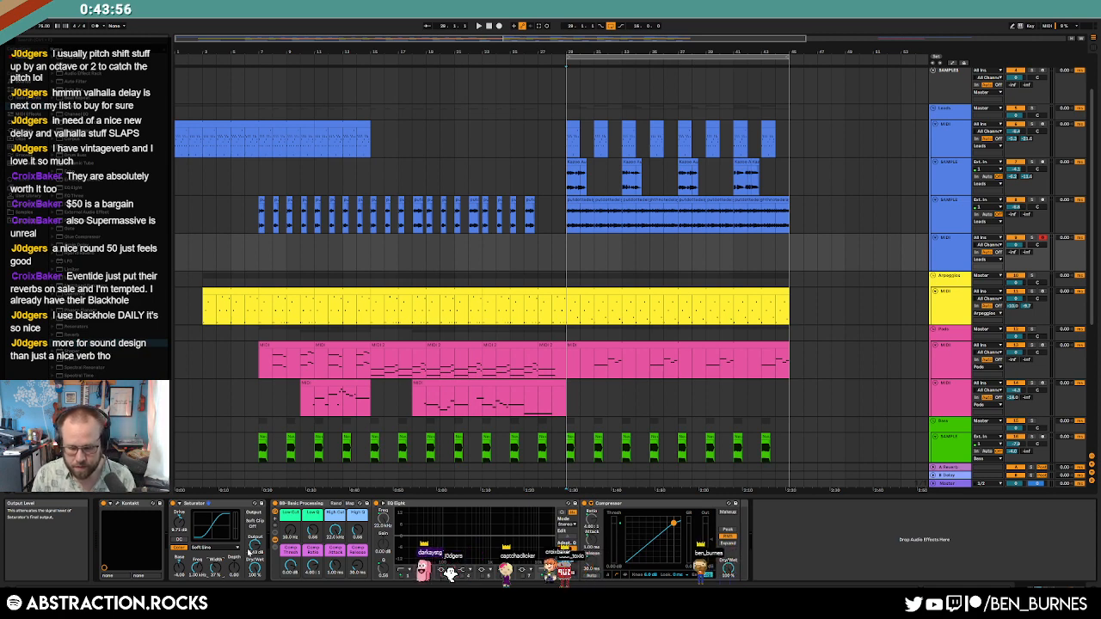
drag(252, 542, 252, 570)
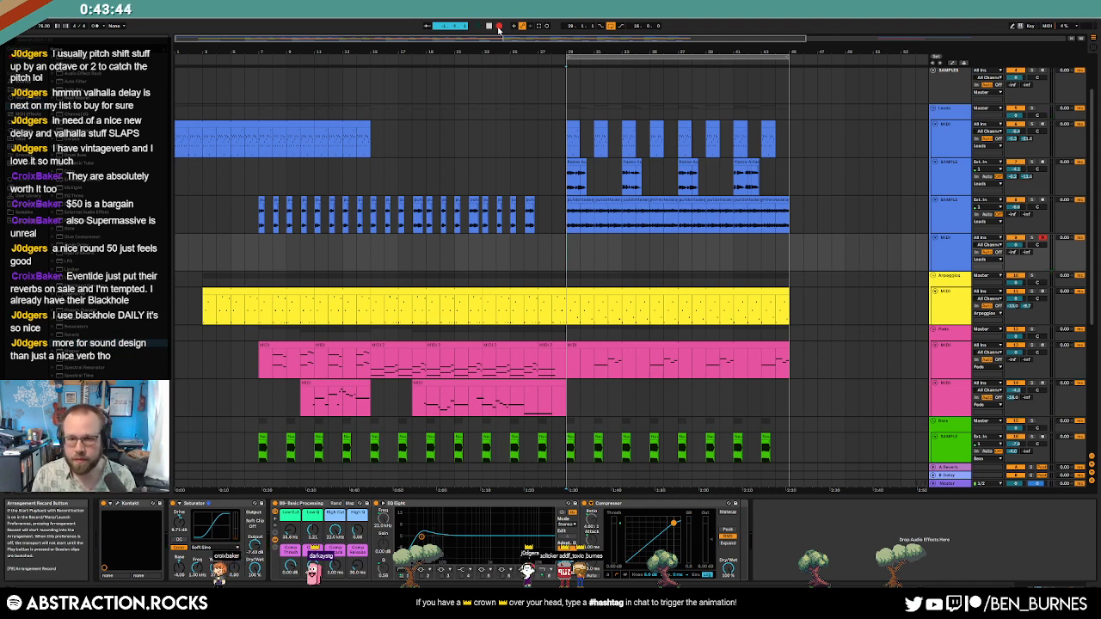
Step: Record an electric piano part on the new MIDI track from bar 29 to bar 37
click(499, 27)
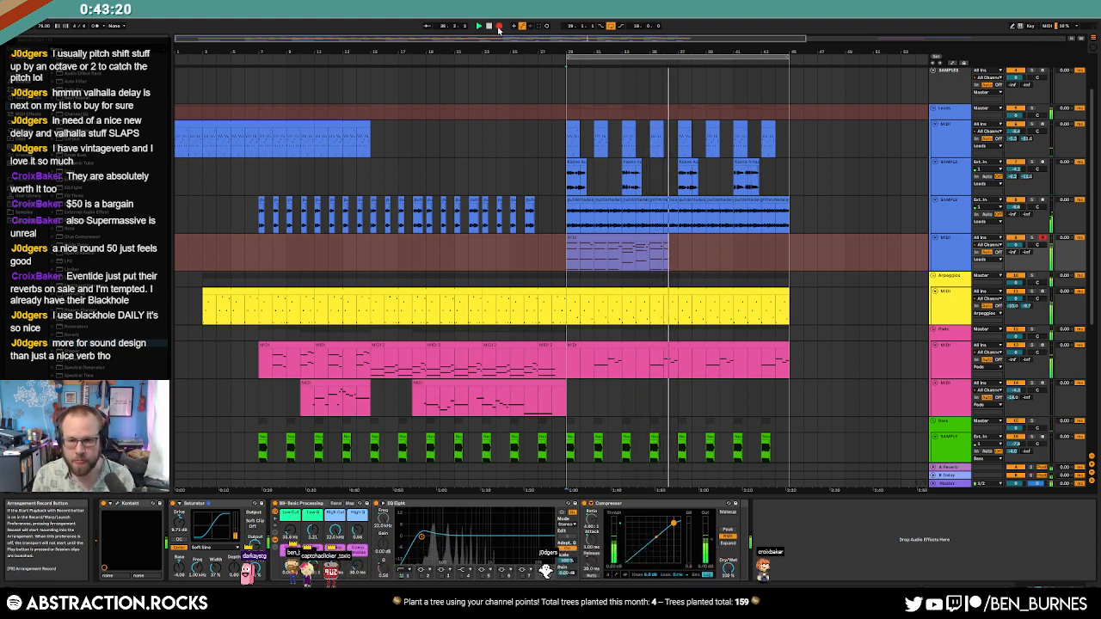
click(499, 27)
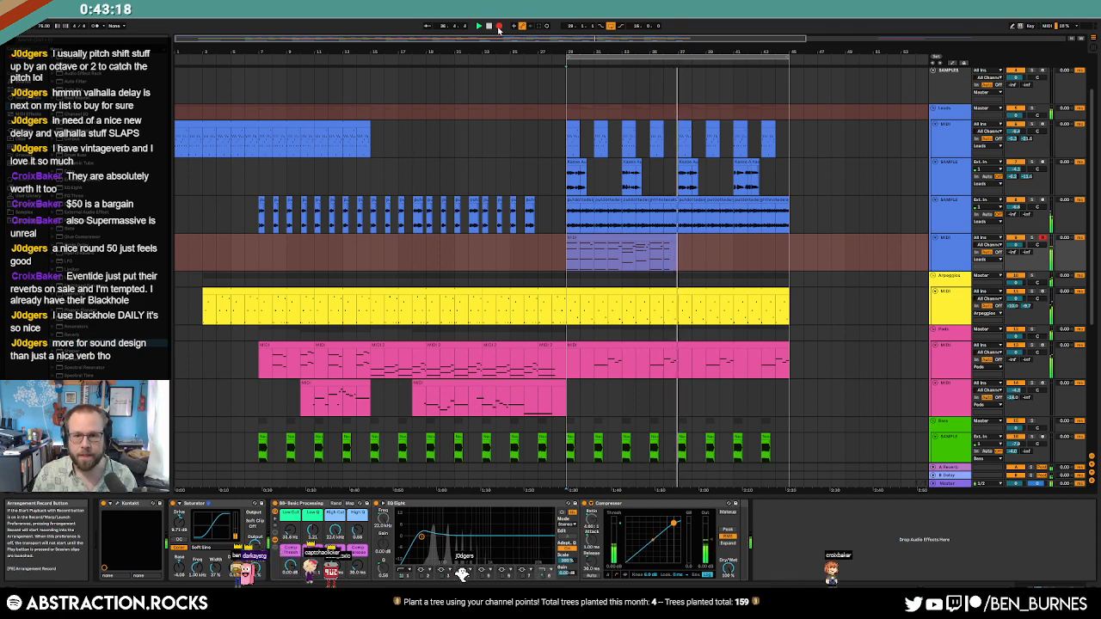
Step: In the recorded clip, raise the short note ending the seventh bar by two semitones and select the eighth bar's notes
double_click(663, 240)
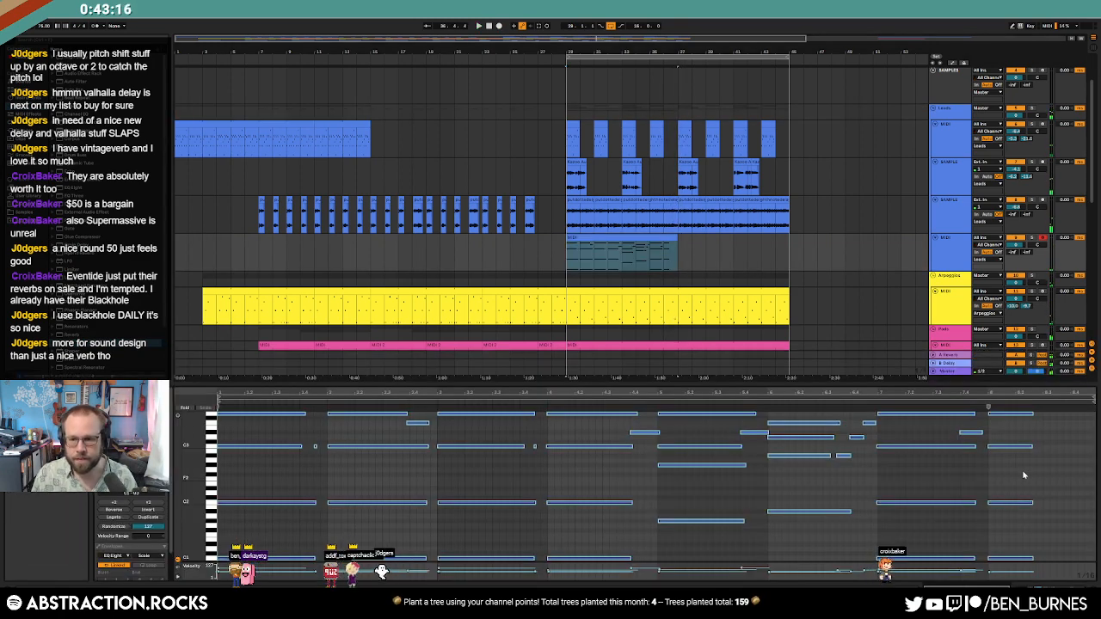
drag(193, 433, 169, 443)
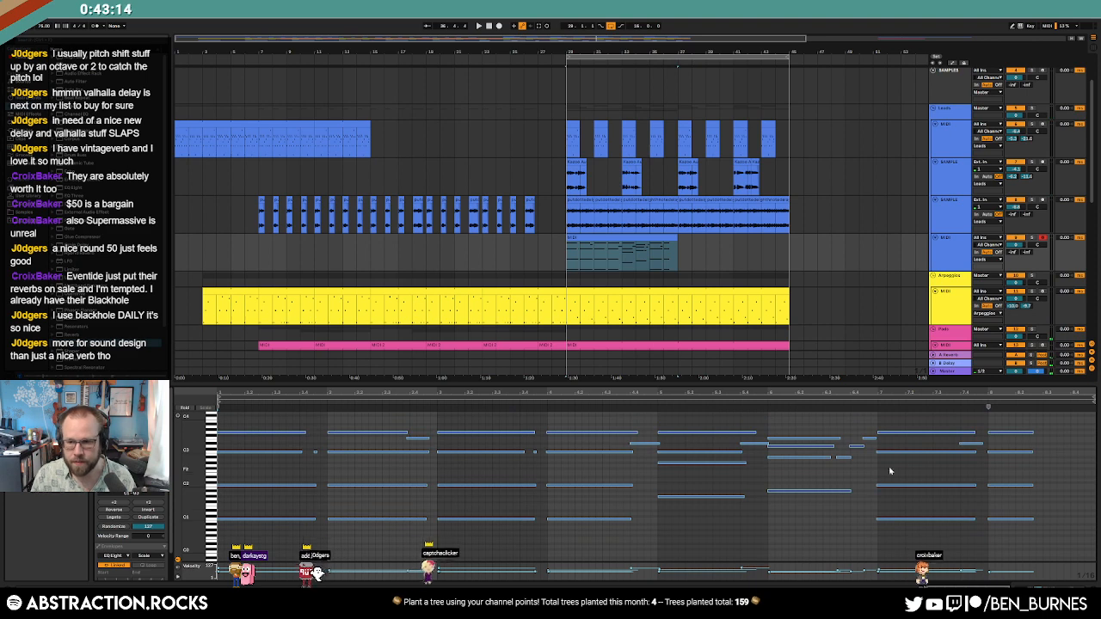
click(969, 443)
key(Up)
key(Up)
drag(1039, 427, 1013, 574)
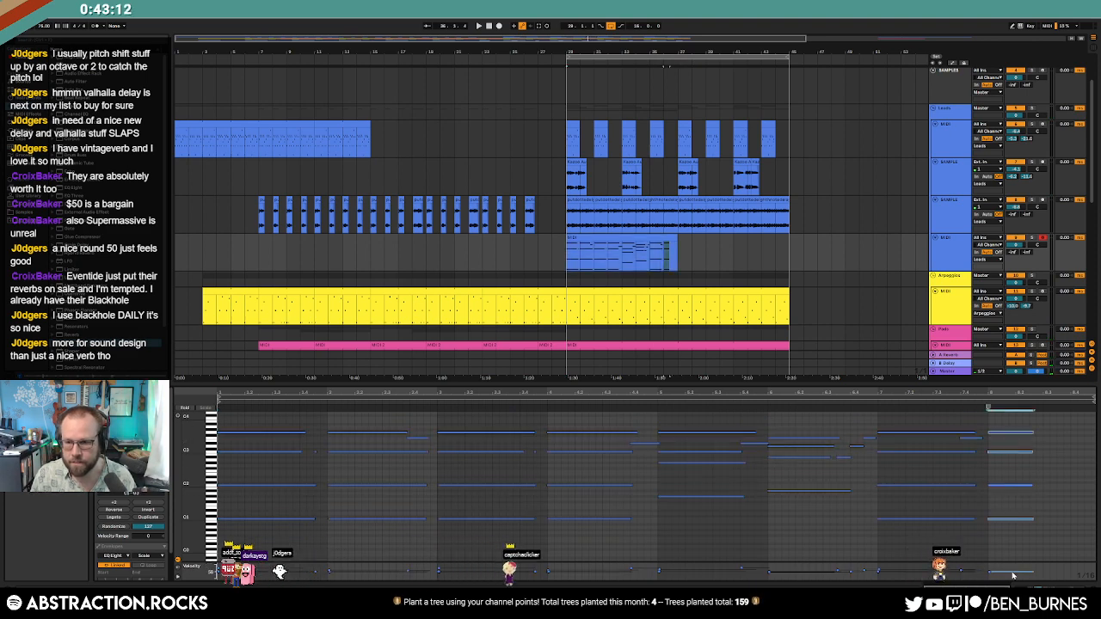
Step: Lengthen the selected notes in the eighth bar of the electric piano clip to almost the clip's end, then deselect them
key(shift+Right)
key(shift+Right)
key(shift+Right)
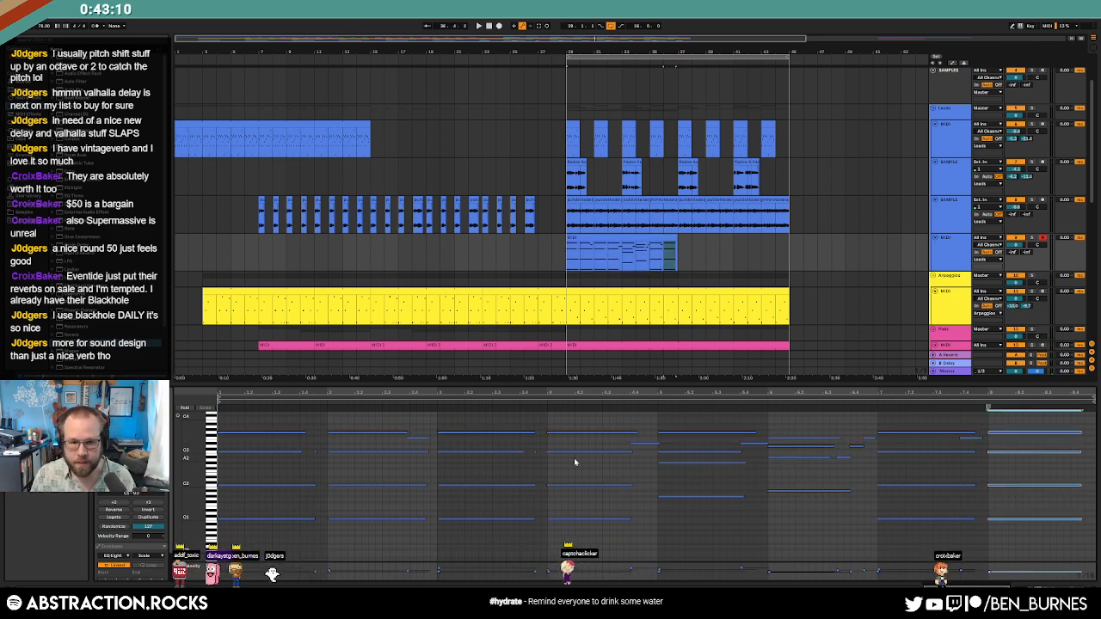
click(534, 446)
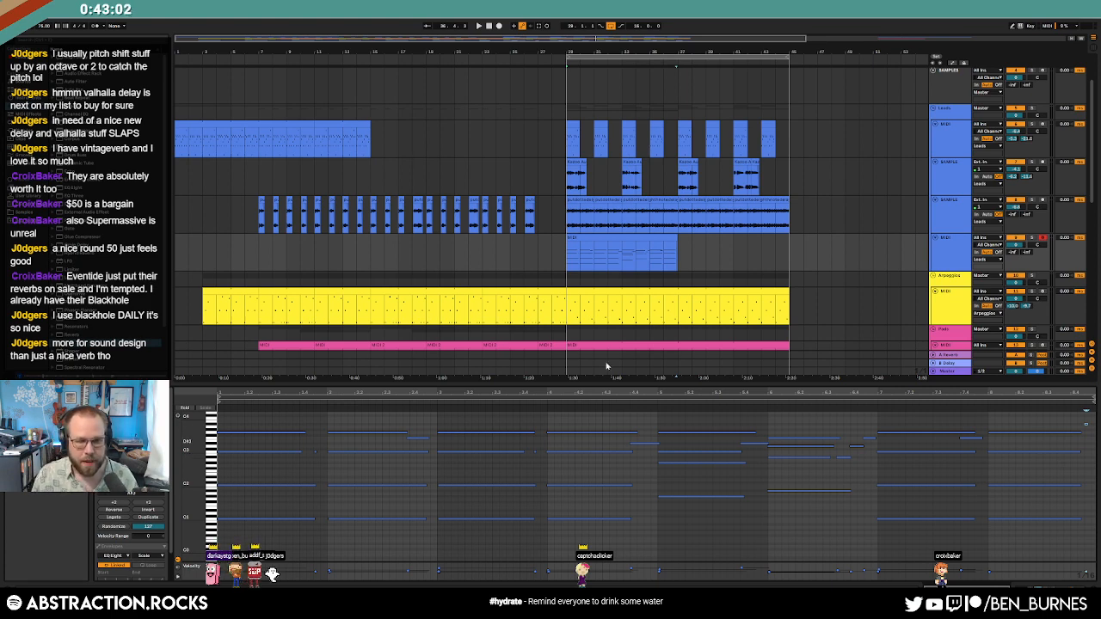
Step: Turn on looping for the electric piano clip, start playback and extend the clip from bar 37 to bar 45
click(676, 236)
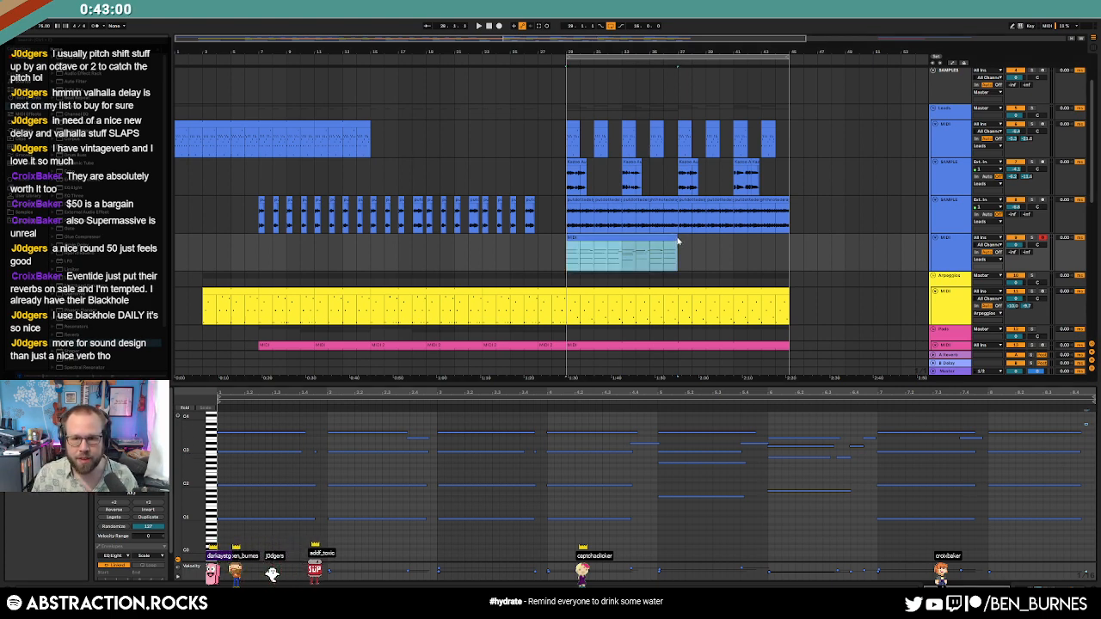
click(585, 250)
click(572, 251)
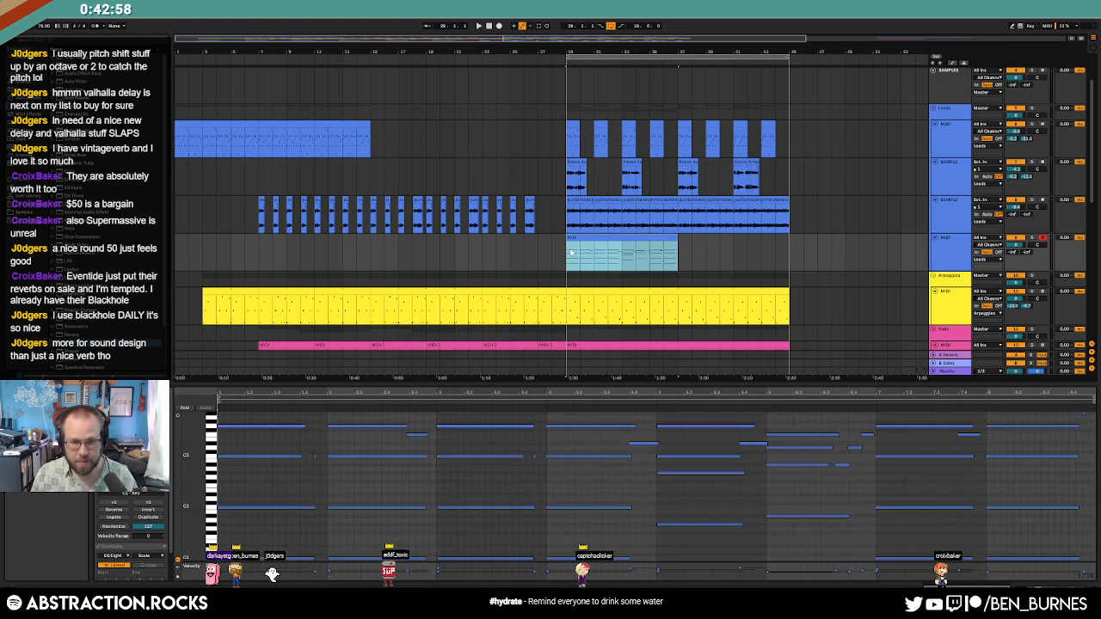
click(626, 251)
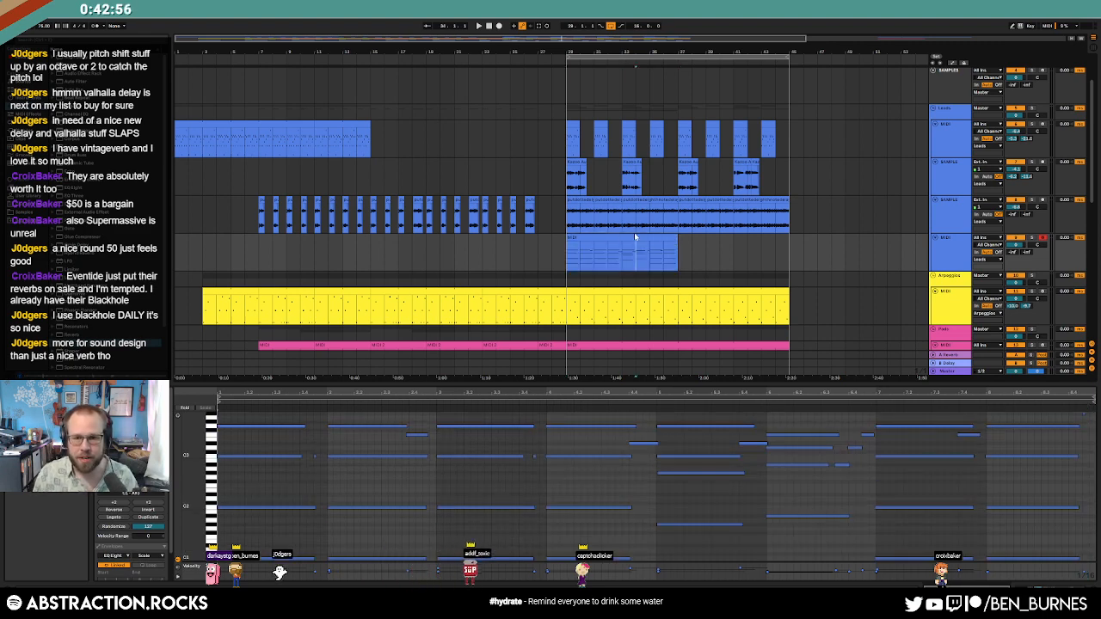
click(634, 237)
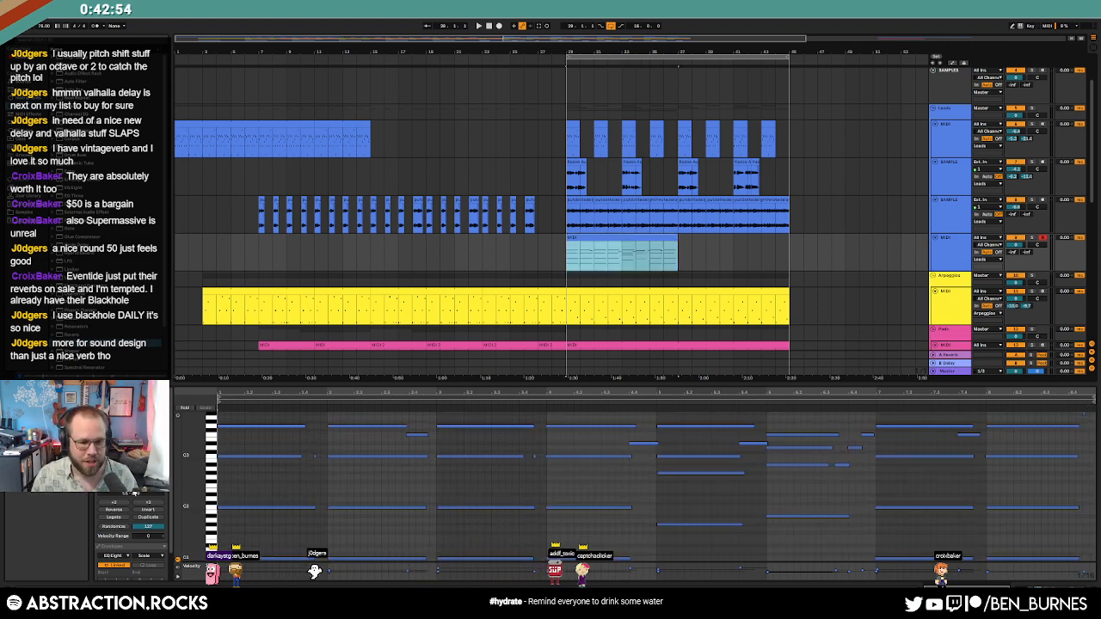
scroll(135, 493, down, 1)
click(131, 427)
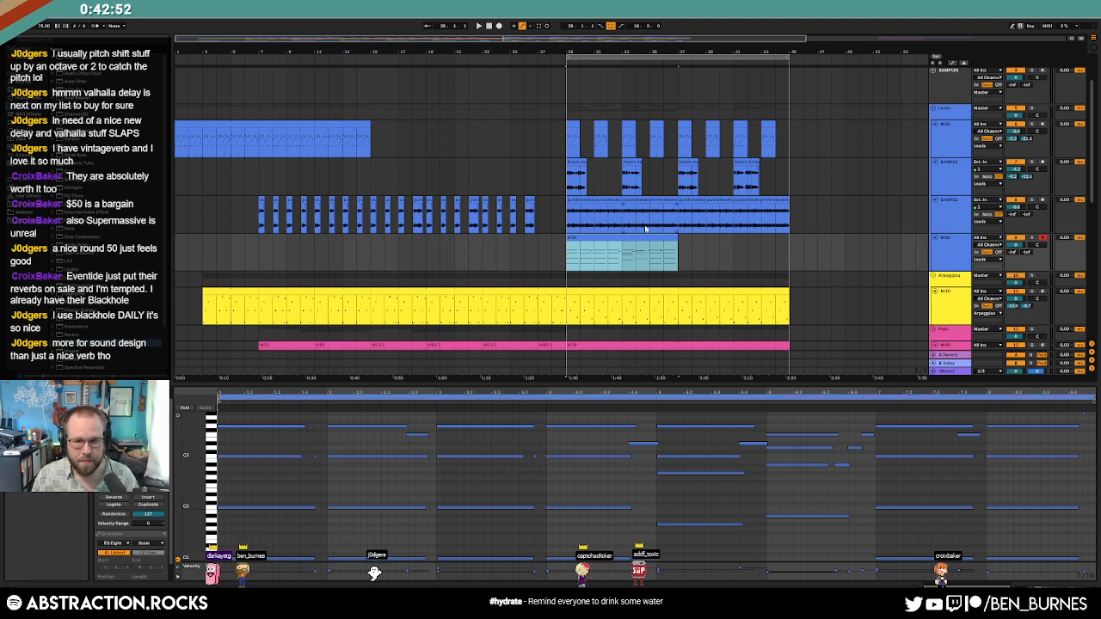
key(space)
drag(677, 238, 789, 238)
Step: In the electric piano's basic processing rack, lower the high cut strongly and raise the low cut slightly
key(shift+Tab)
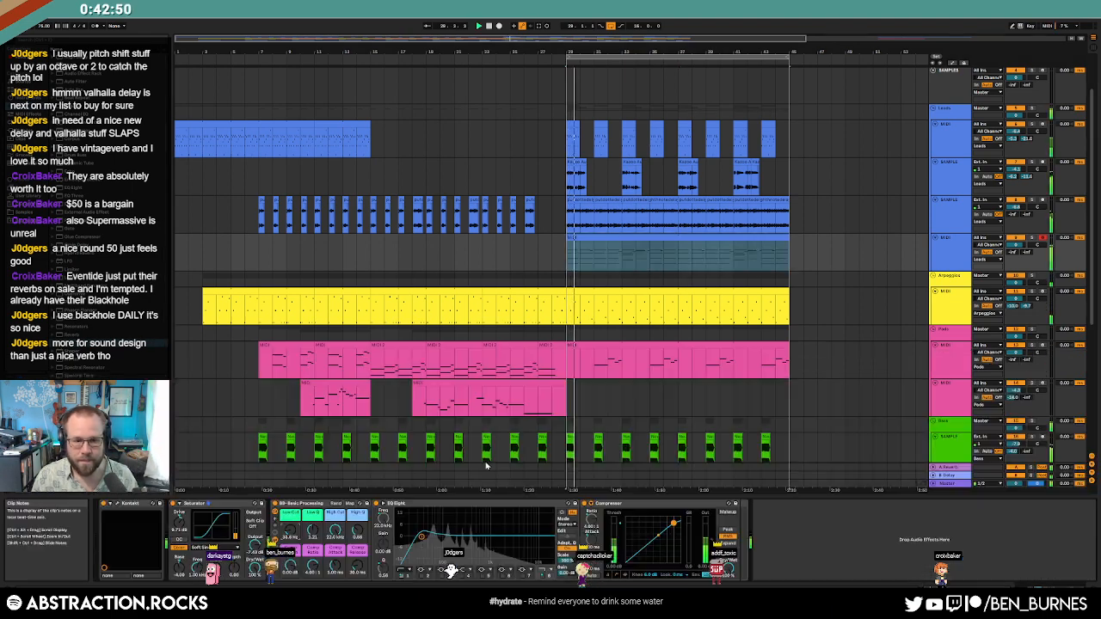
drag(335, 531, 335, 567)
drag(290, 531, 290, 528)
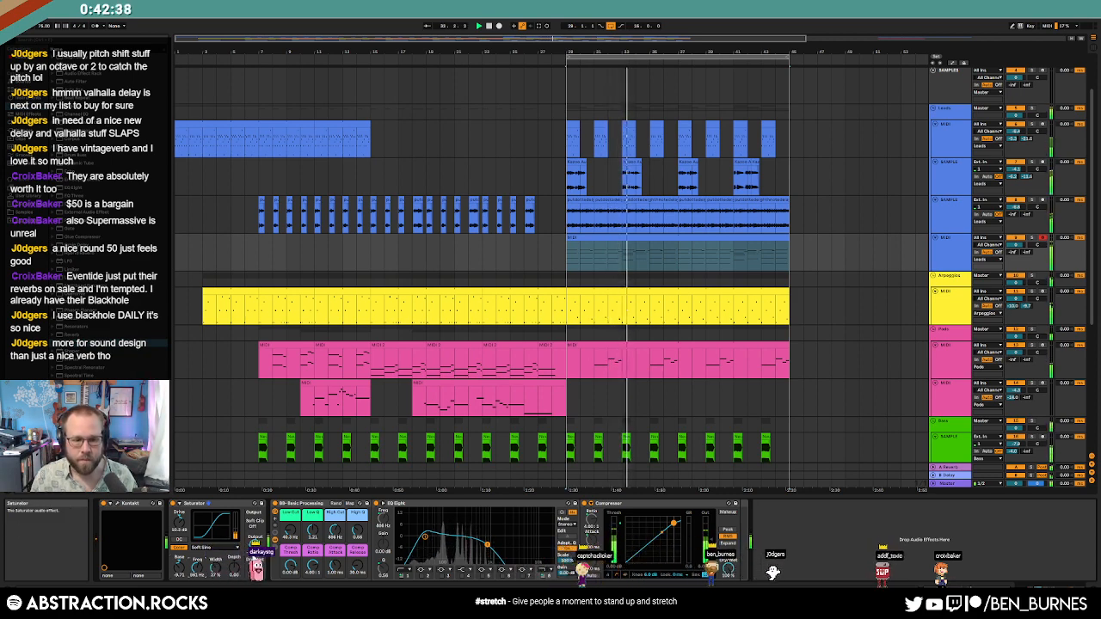
Step: Set the green bass sample clip at bar 33 to a transposition of -4, replay the section and return to the device chain
scroll(698, 397, down, 1)
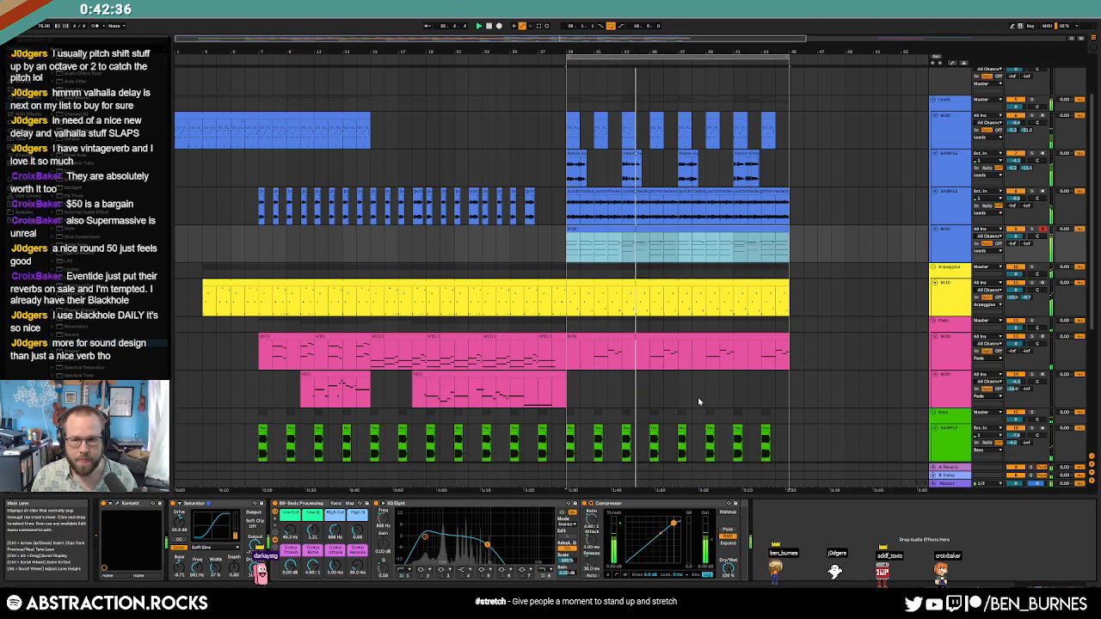
scroll(699, 399, down, 1)
click(625, 439)
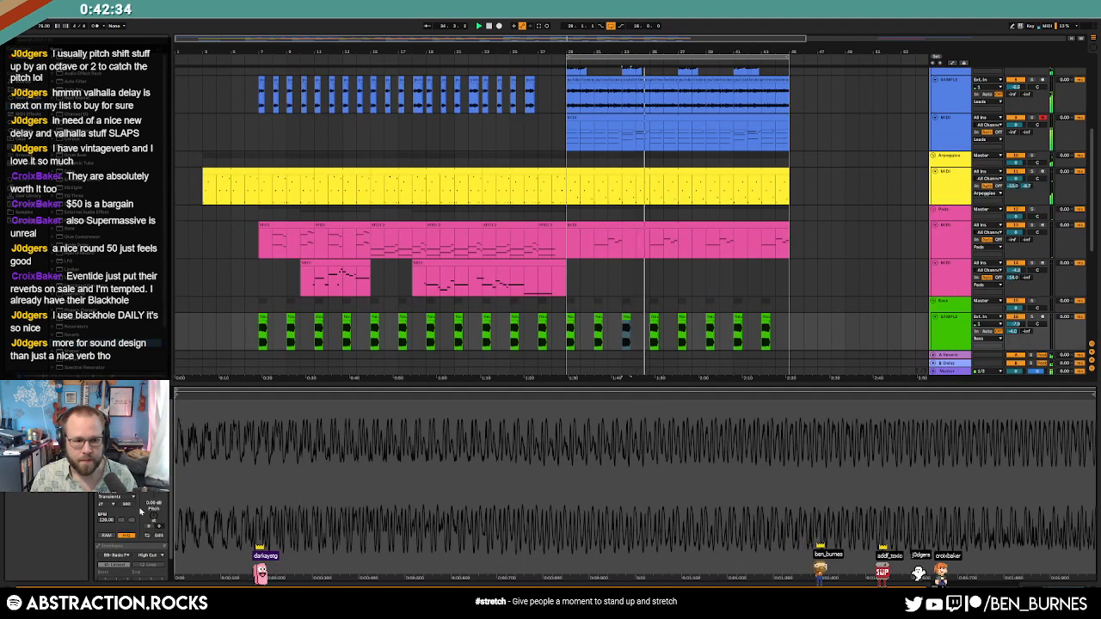
text(-4)
key(Return)
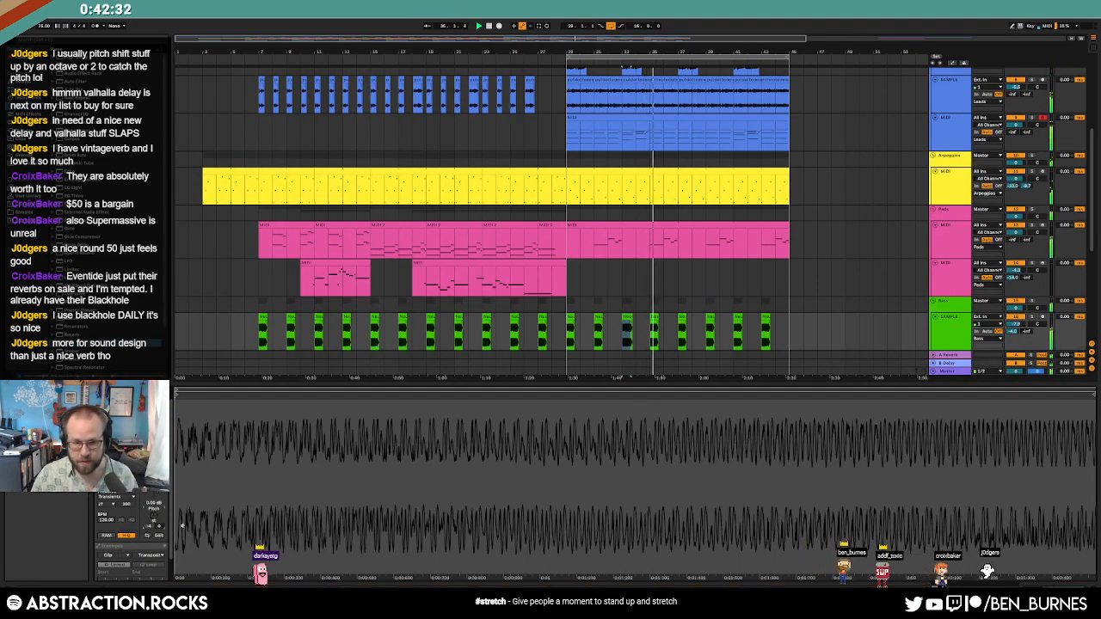
key(space)
key(space)
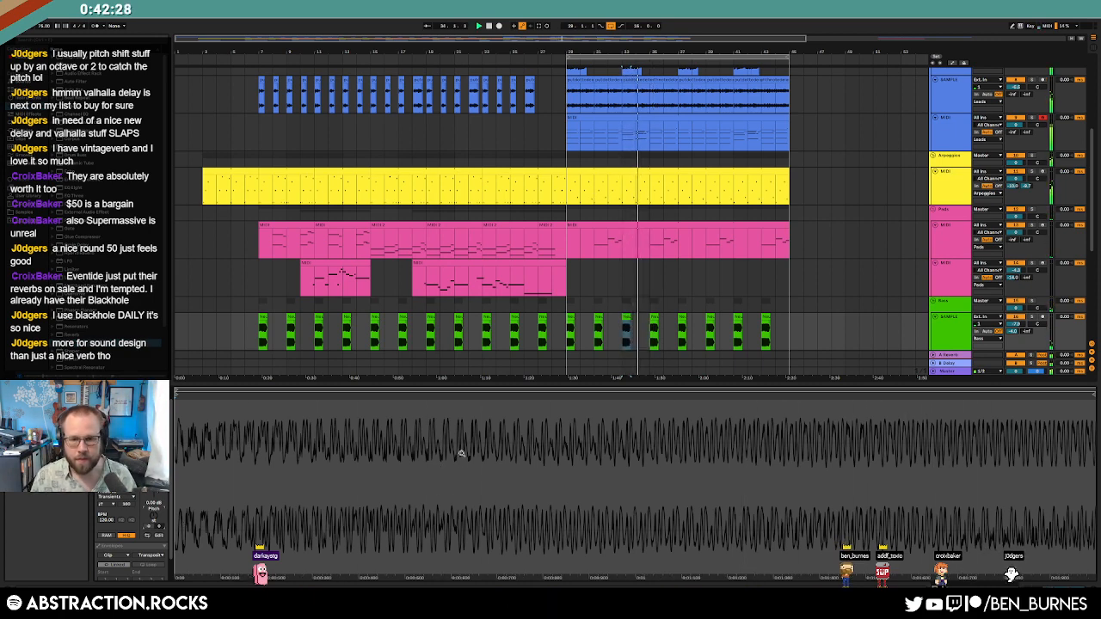
key(shift+Tab)
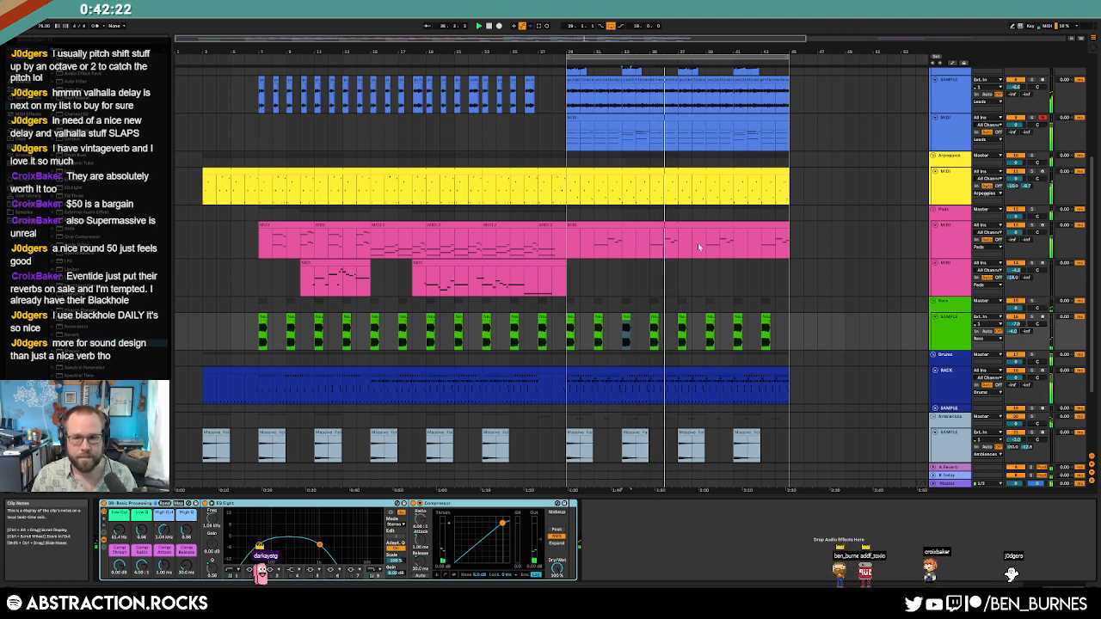
Step: Show the B-Delay send automation of the first Leads MIDI track and shape a rise over its first clip from bar 29
scroll(704, 265, up, 3)
scroll(704, 265, up, 4)
click(821, 159)
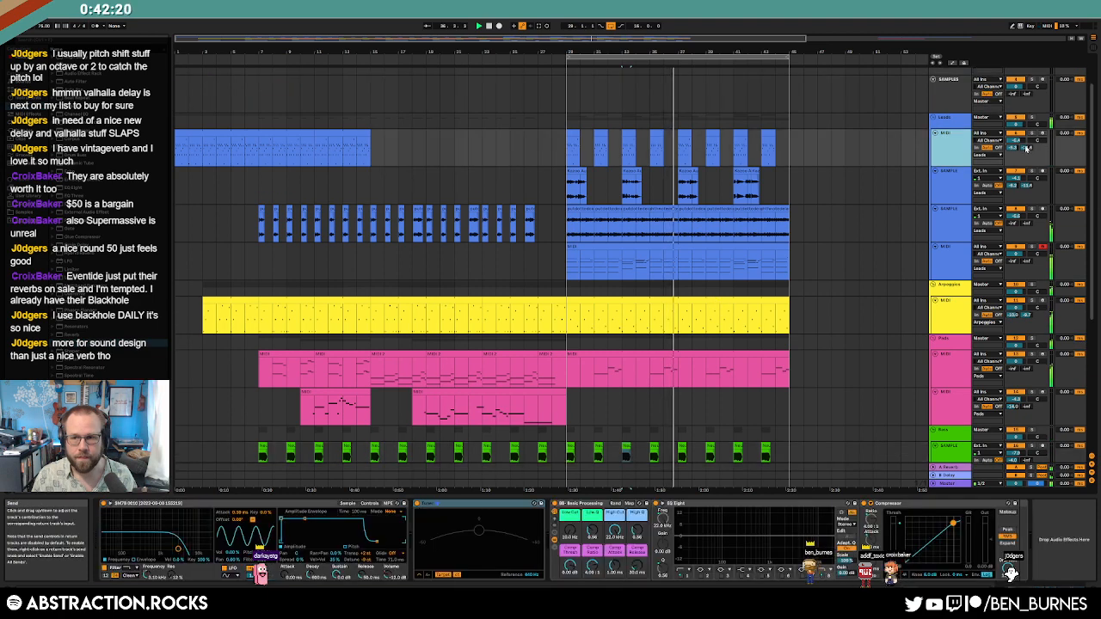
key(a)
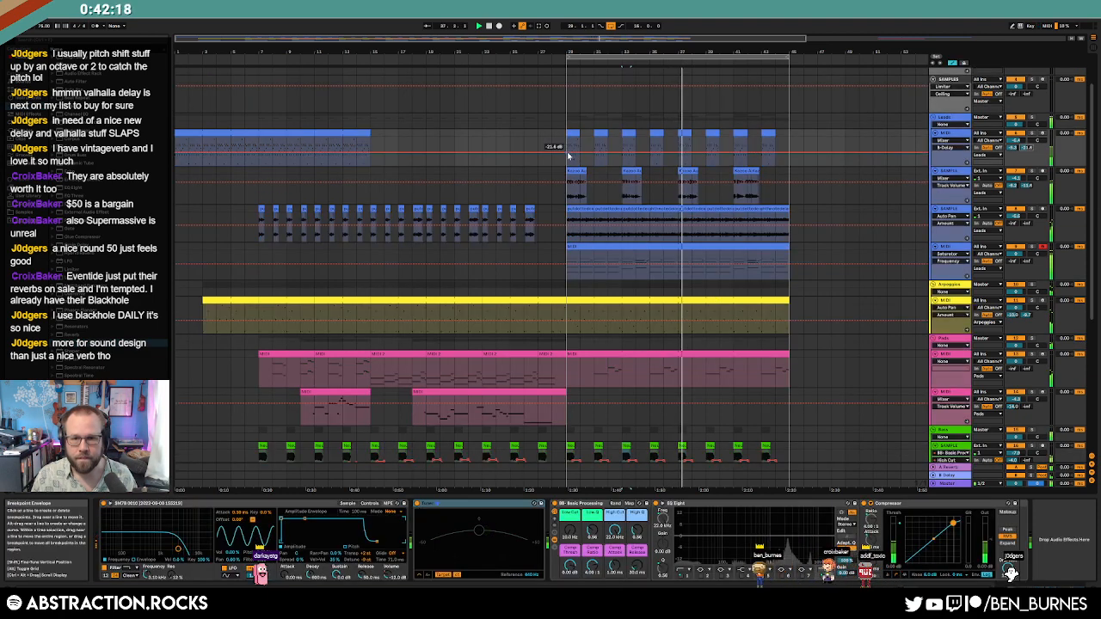
click(585, 154)
mouse_move(580, 154)
mouse_down()
mouse_move(579, 138)
mouse_move(596, 161)
mouse_up()
Step: Duplicate the first two bars of the lead clip with its delay send ramp seven times to bar 45, then hide automation
click(569, 159)
key(ctrl+d)
key(ctrl+d)
key(ctrl+d)
key(ctrl+d)
key(ctrl+d)
key(ctrl+d)
key(ctrl+d)
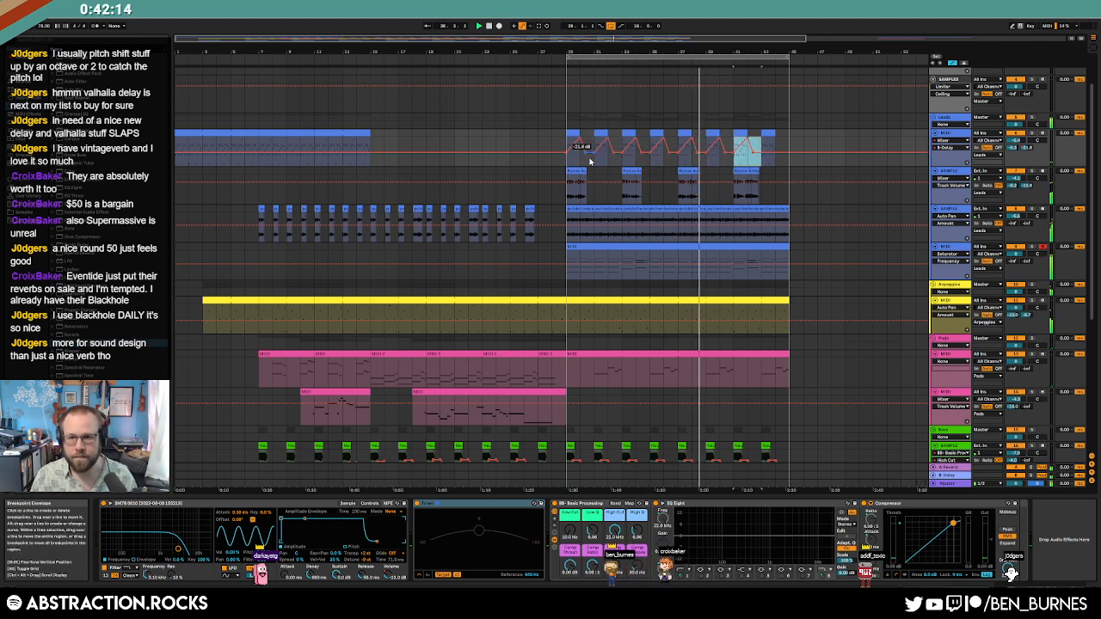
key(a)
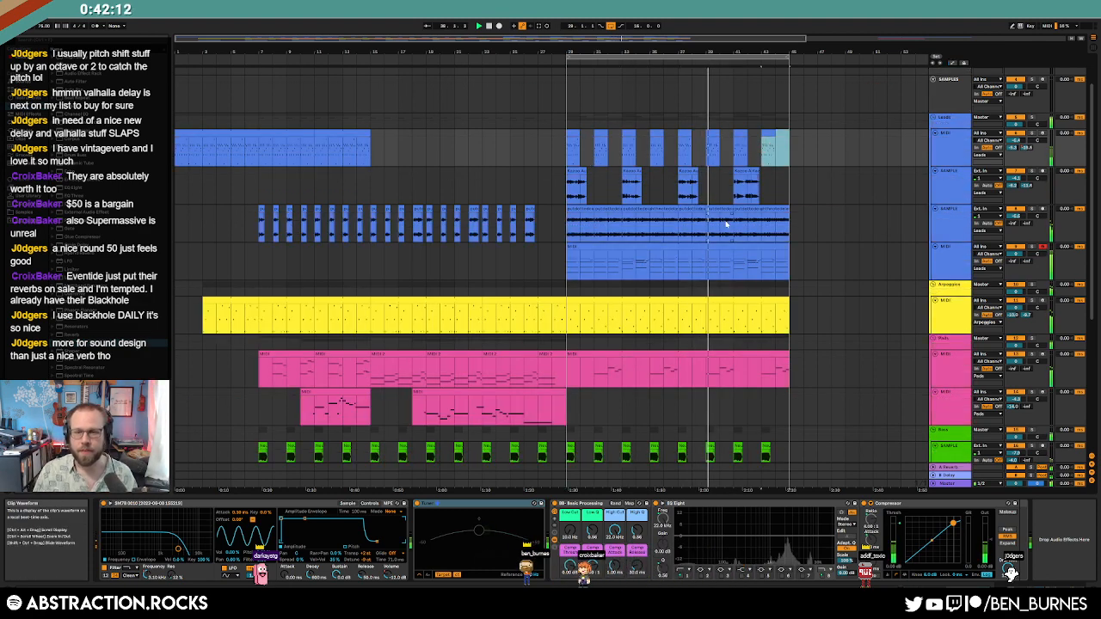
Step: Insert the ValhallaRoom reverb plug-in between Kontakt and the Saturator on the electric piano track
click(729, 258)
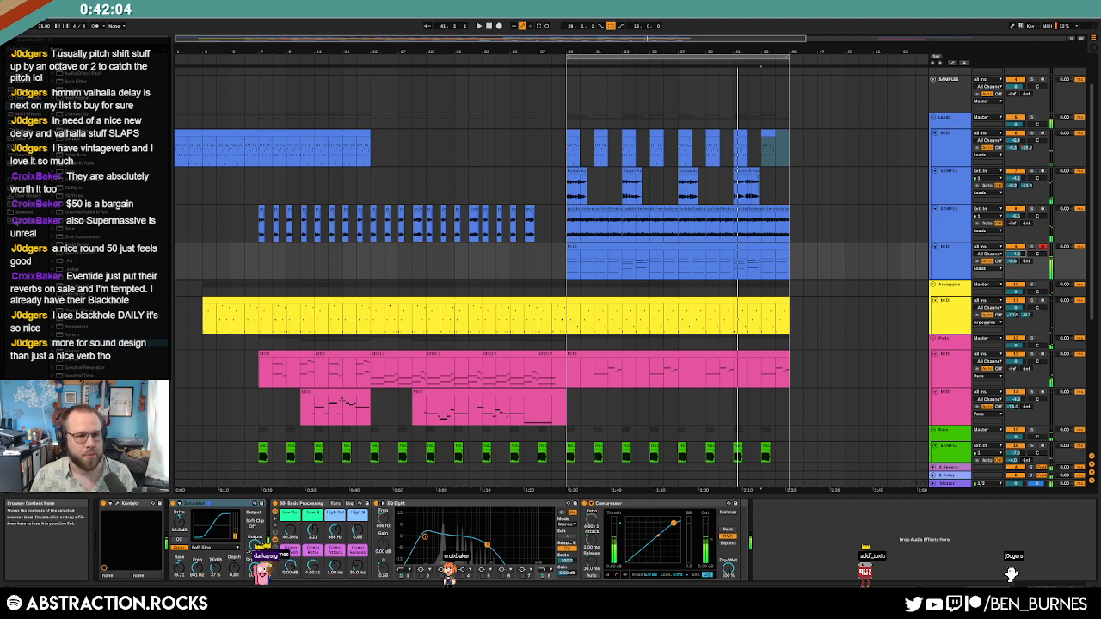
click(36, 214)
click(30, 130)
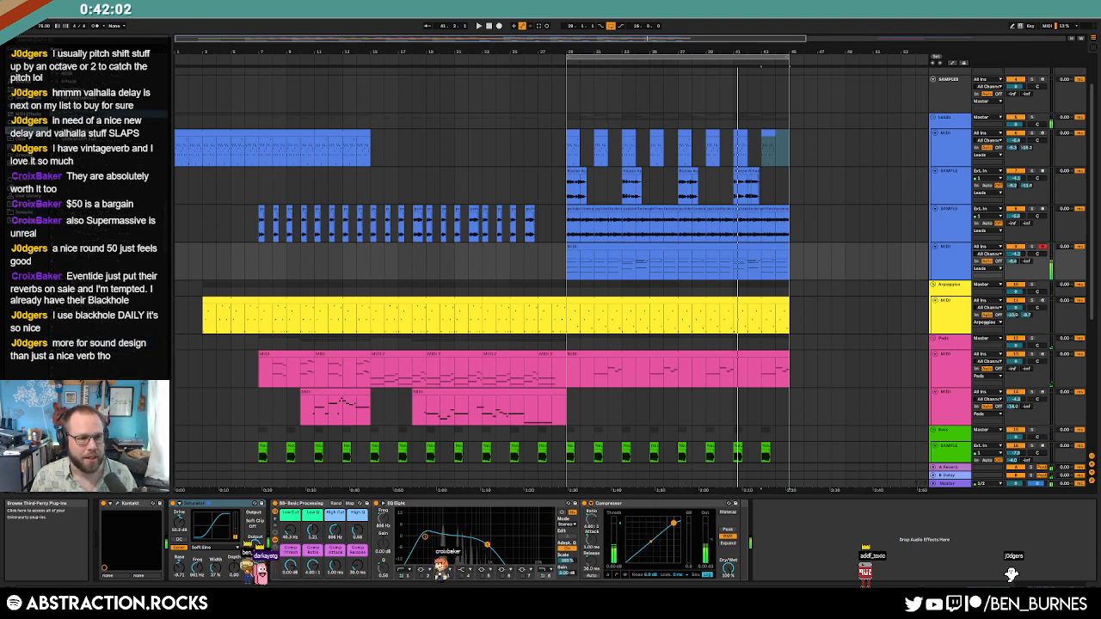
click(57, 57)
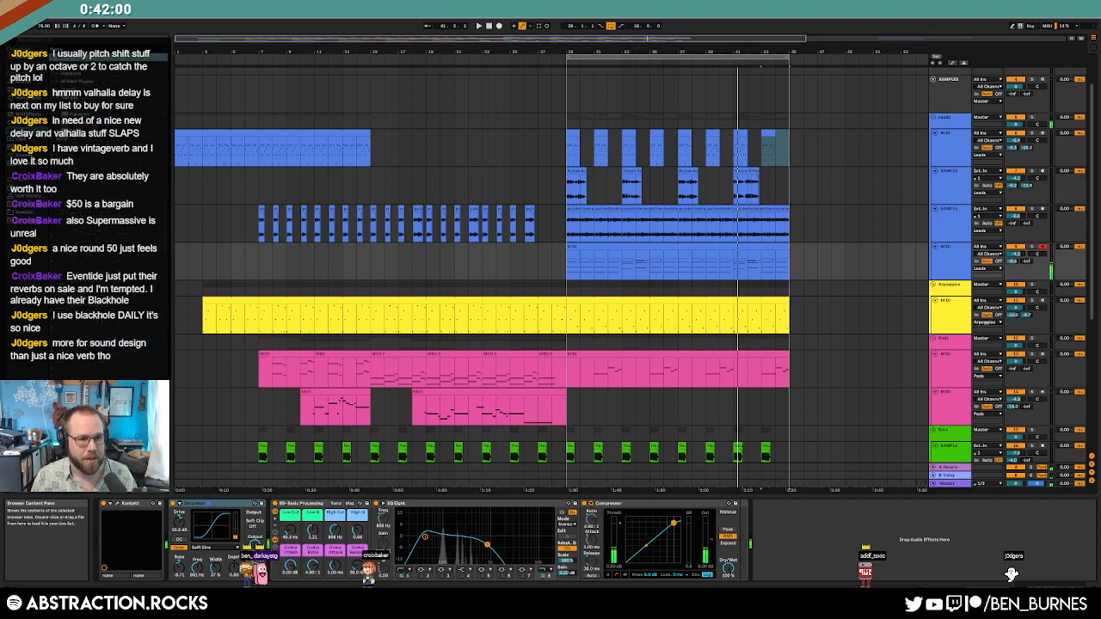
click(58, 98)
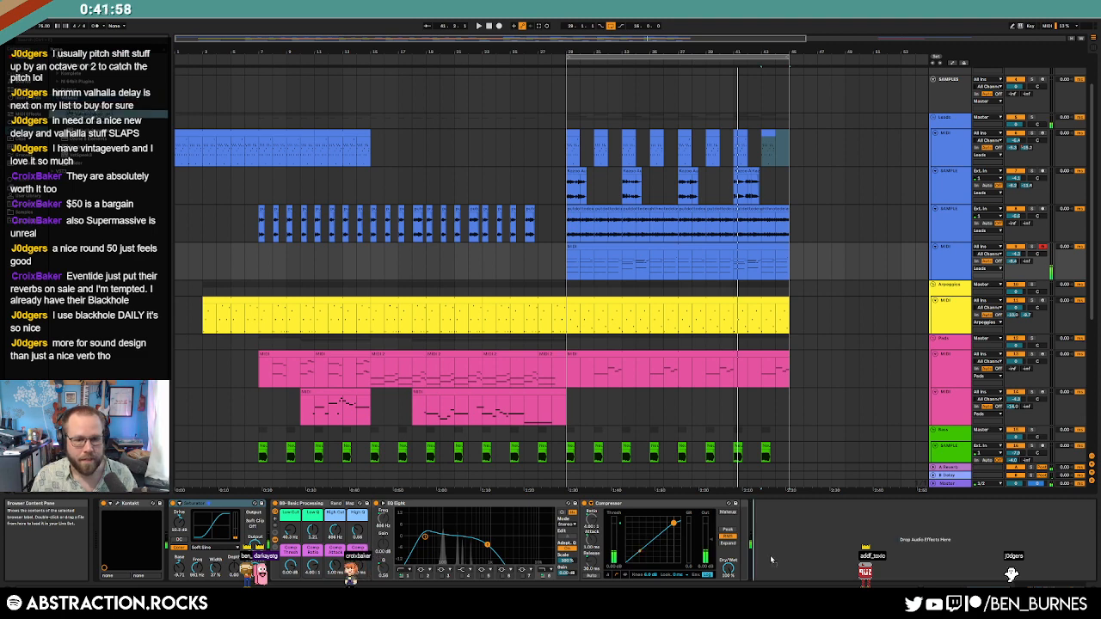
drag(772, 560, 270, 557)
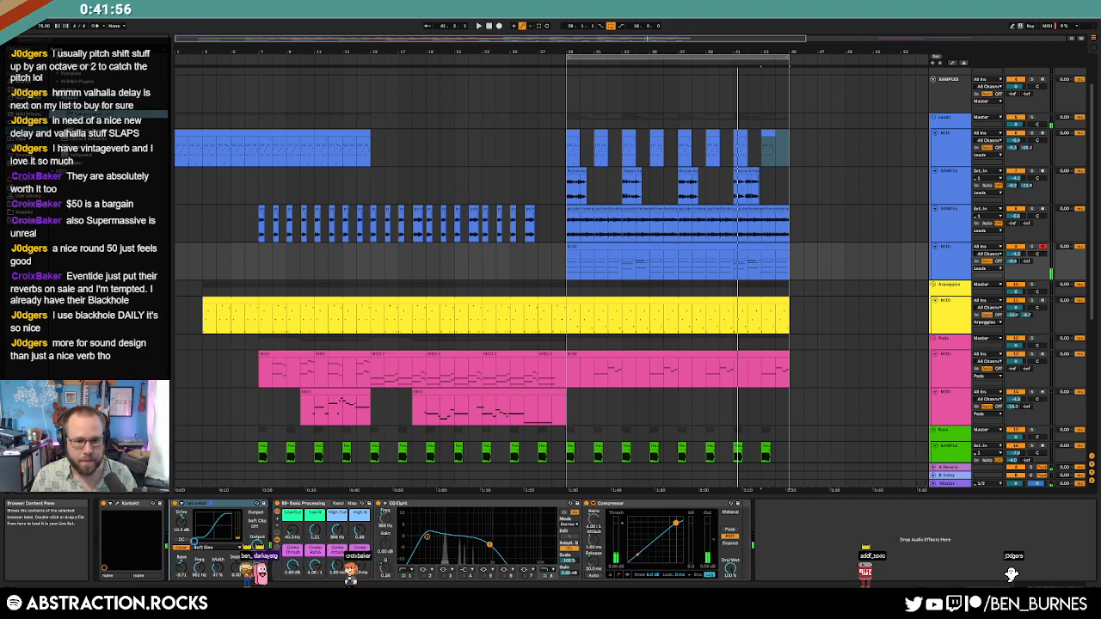
drag(170, 47, 476, 149)
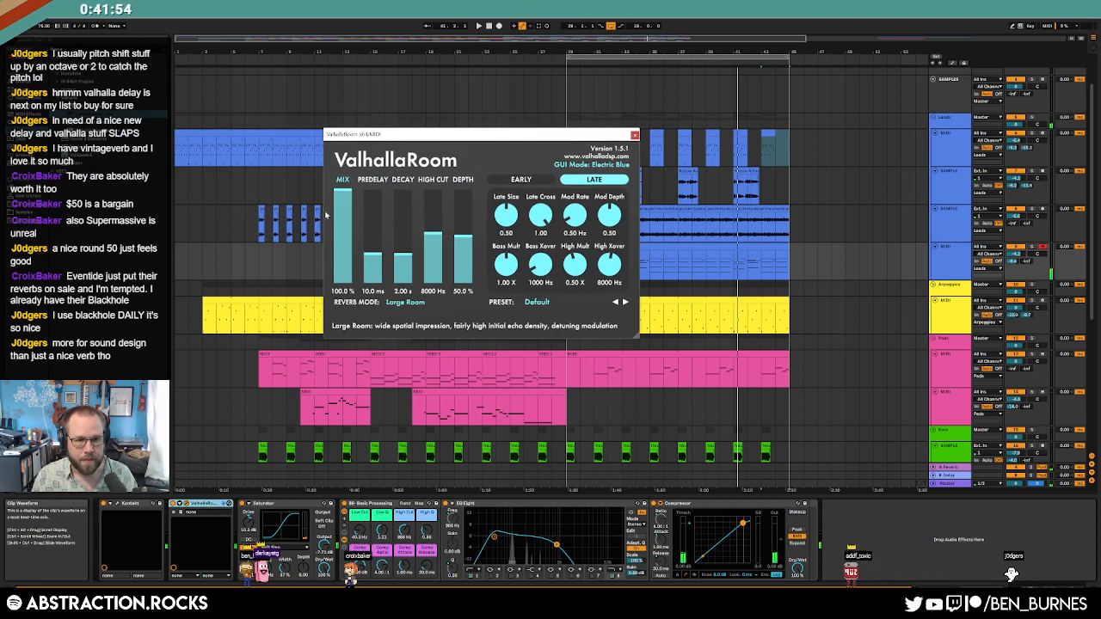
Step: Set ValhallaRoom's mix to 75.6 %, predelay to 45.9 ms and decay to 2.87 s, and resume playback
drag(342, 196, 343, 214)
drag(372, 257, 374, 222)
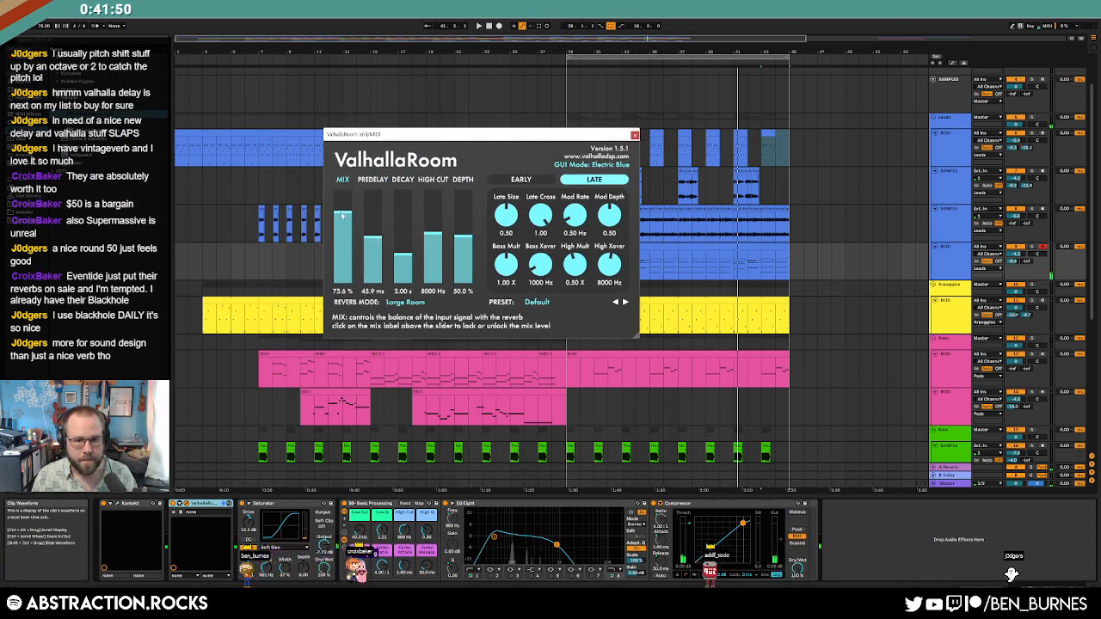
drag(402, 256, 403, 251)
key(space)
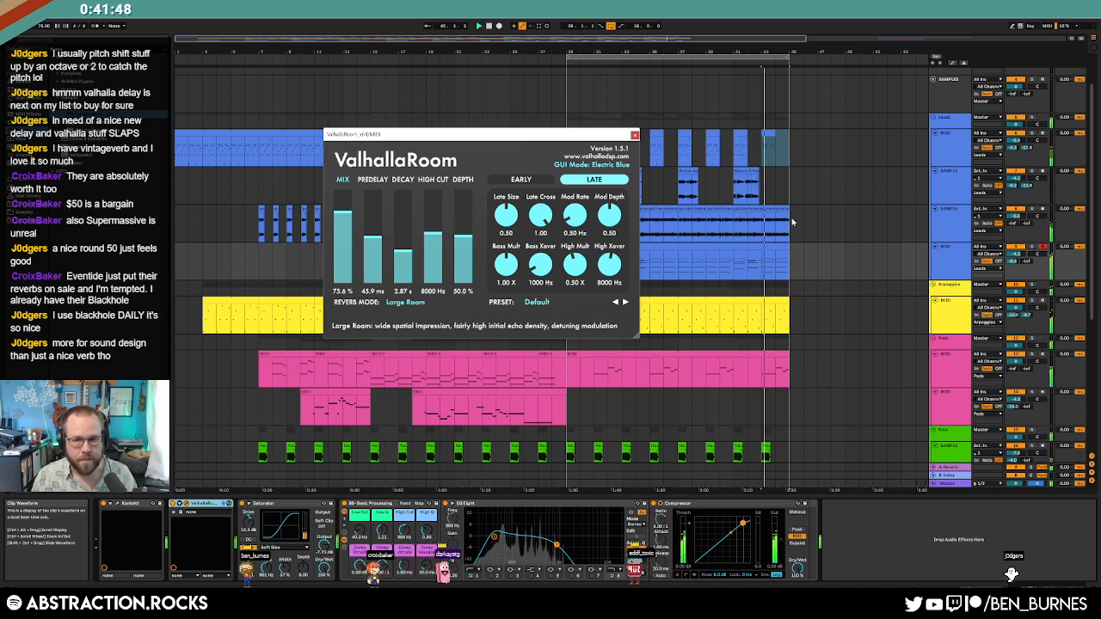
Step: Set ValhallaRoom's decay to 2.40 s and predelay to 50.0 ms, then close the reverb's window
drag(402, 250, 402, 252)
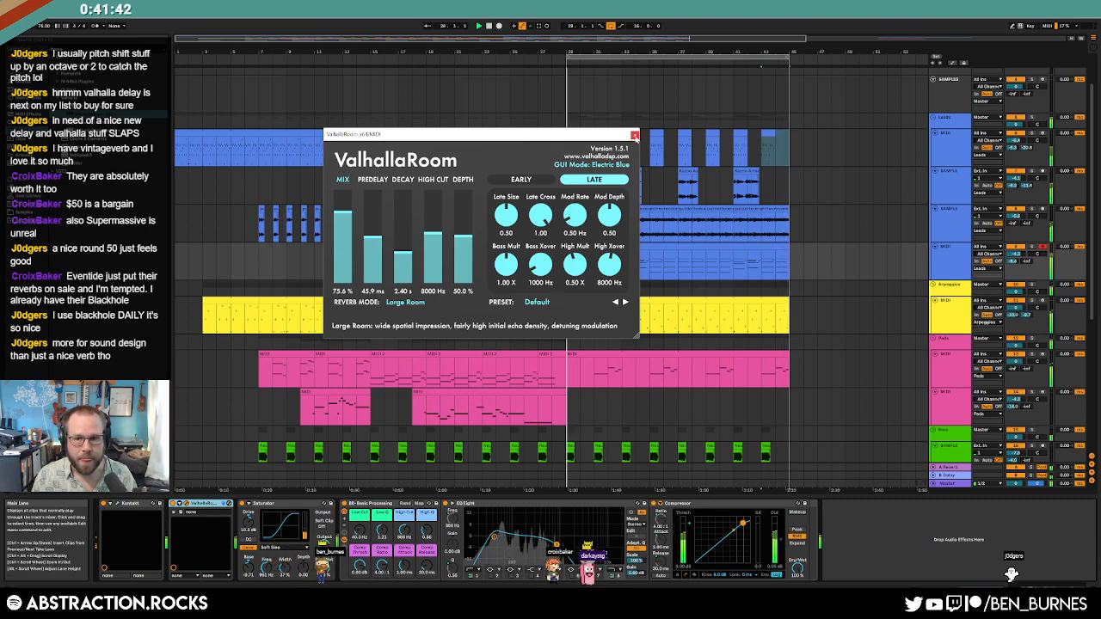
drag(373, 236, 376, 231)
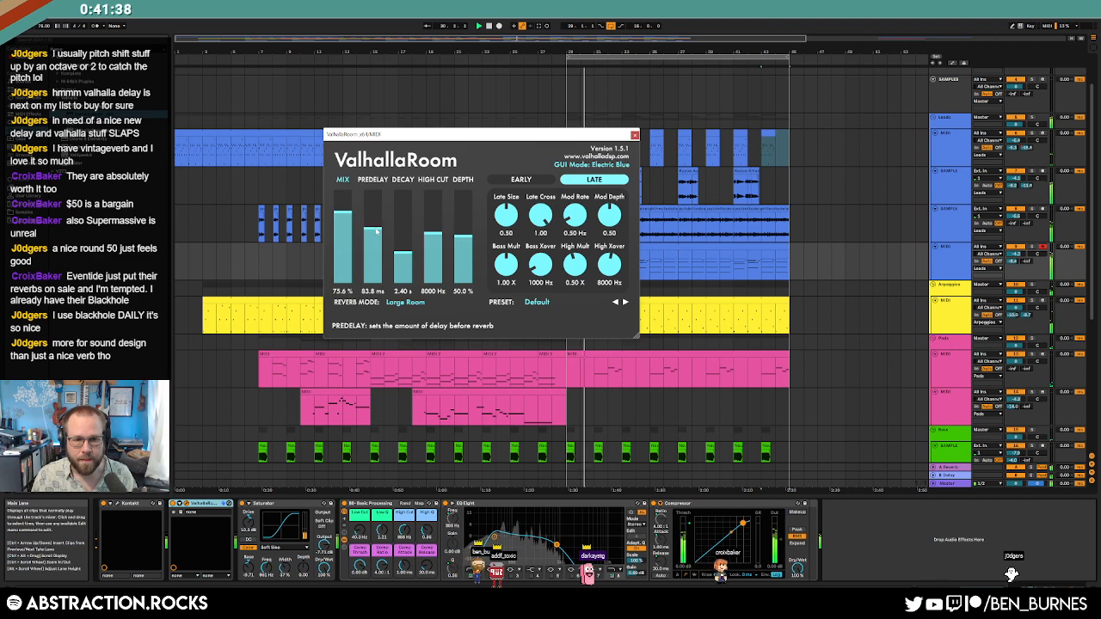
drag(583, 138, 382, 110)
scroll(561, 264, up, 10)
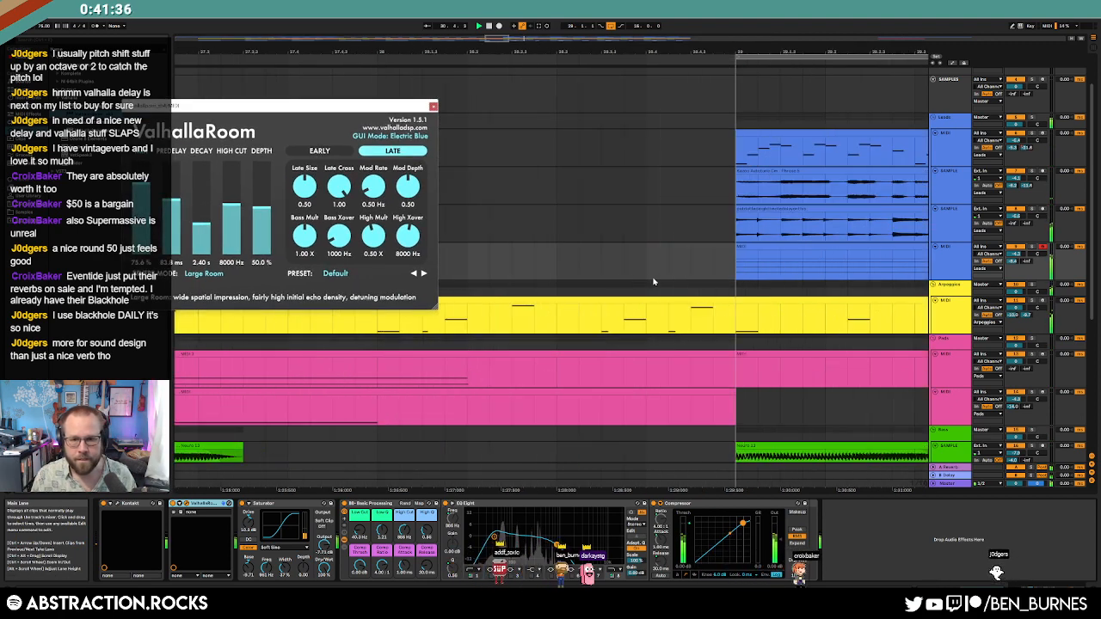
drag(761, 270, 773, 271)
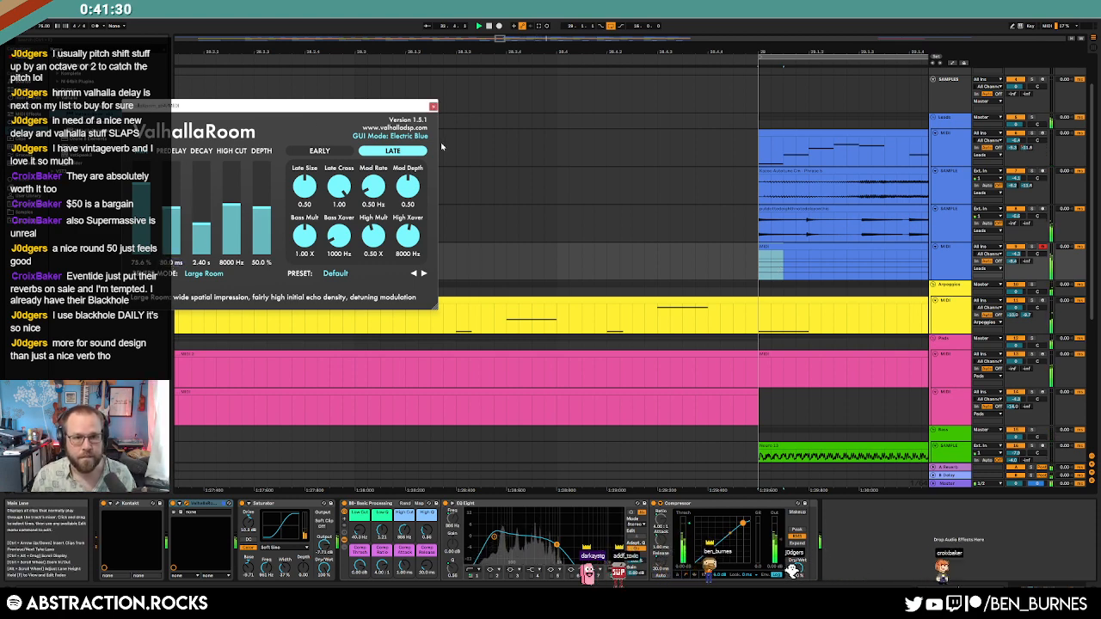
drag(500, 40, 521, 6)
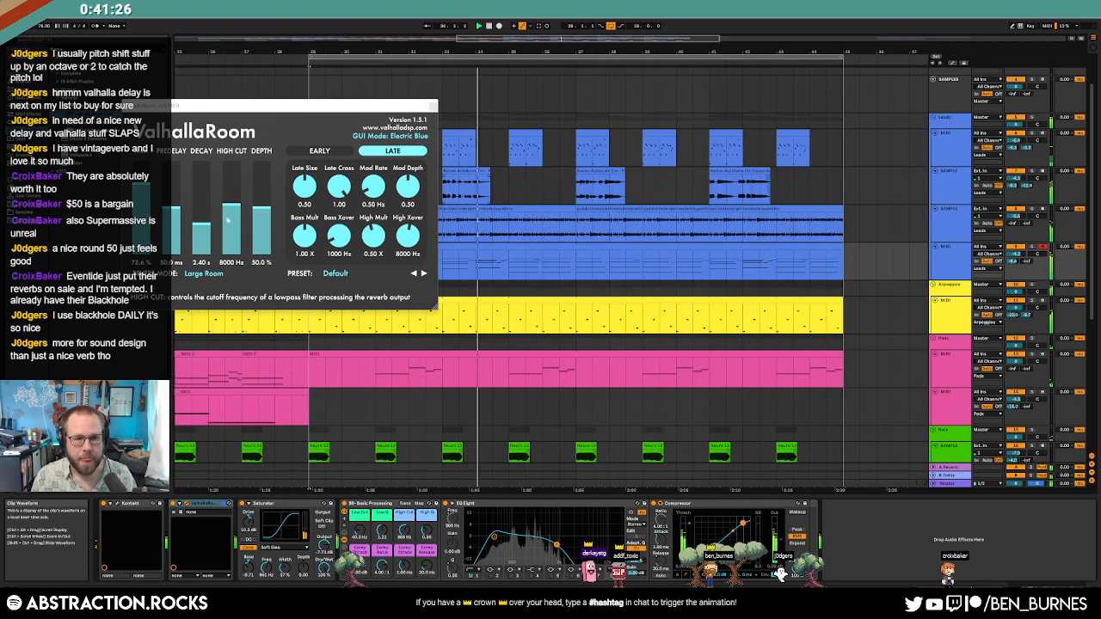
click(433, 107)
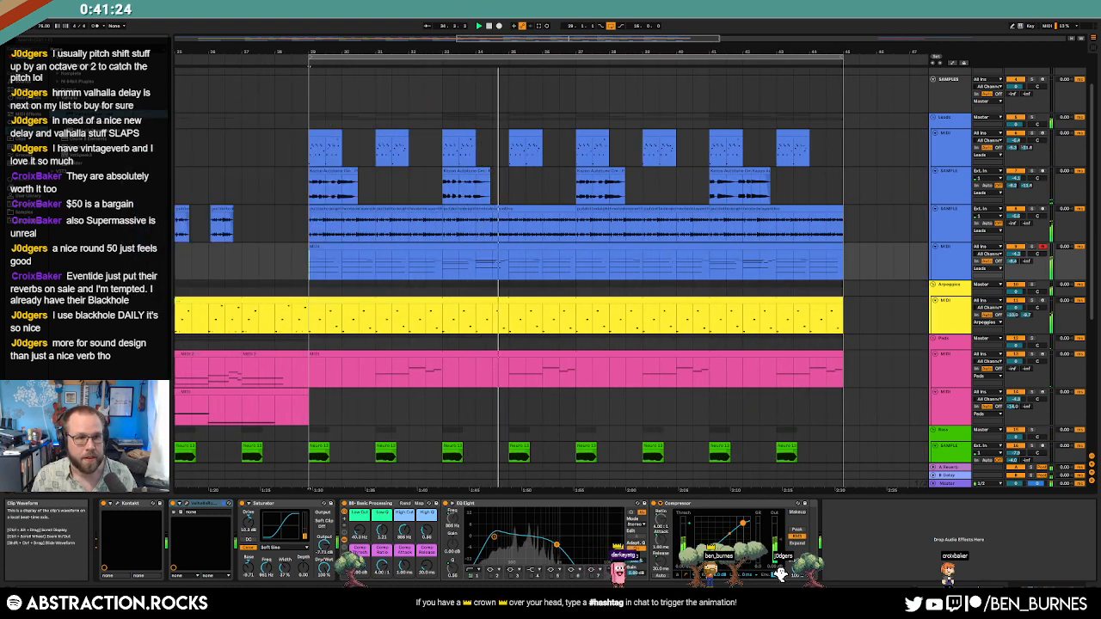
Step: Add Chorus-Ensemble directly after ValhallaRoom on the lead MIDI track and move the Saturator ahead of the reverb
click(73, 99)
click(28, 106)
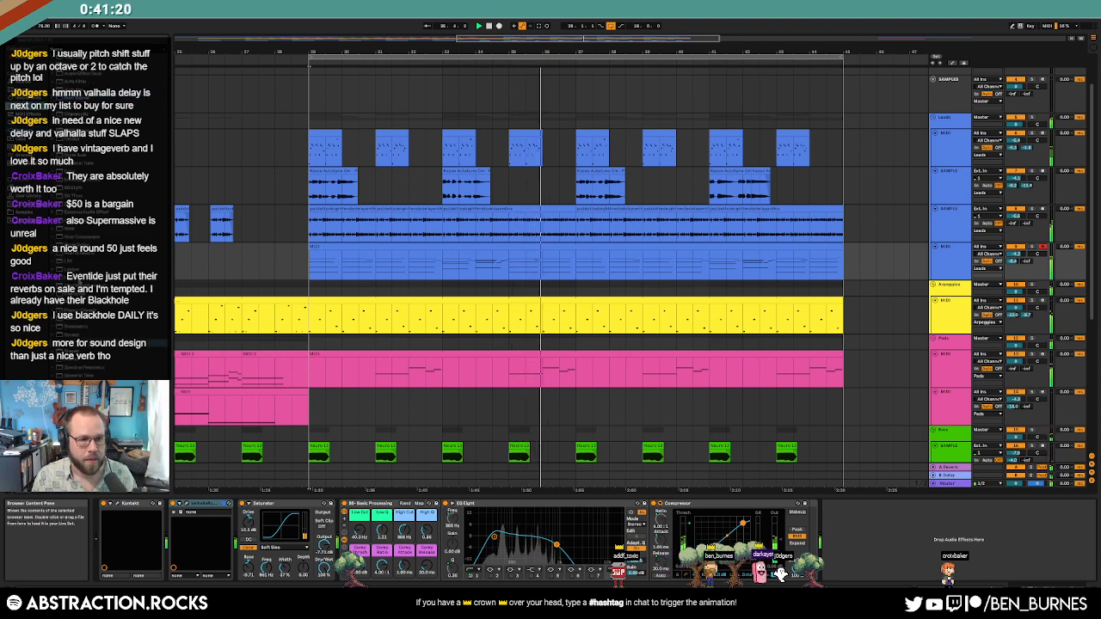
drag(84, 122, 245, 552)
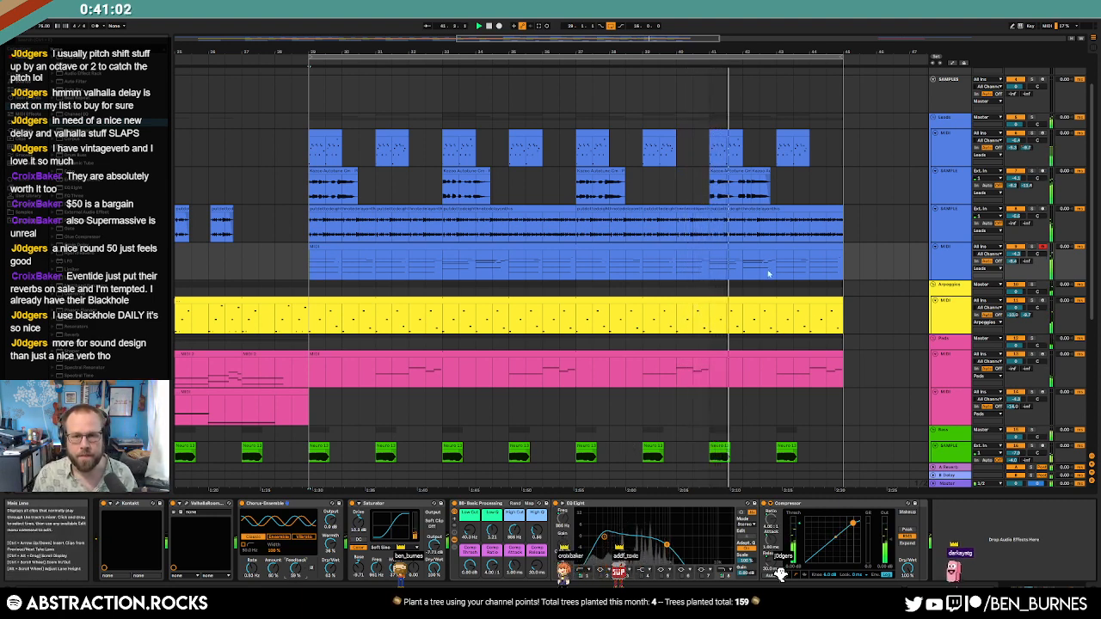
scroll(705, 275, down, 3)
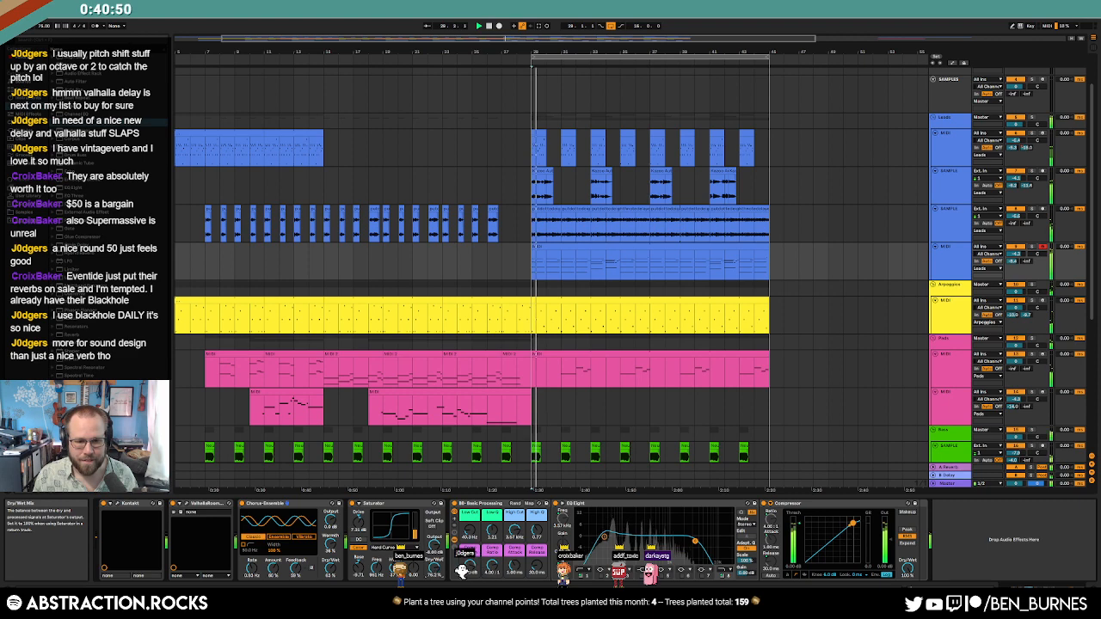
drag(373, 503, 210, 530)
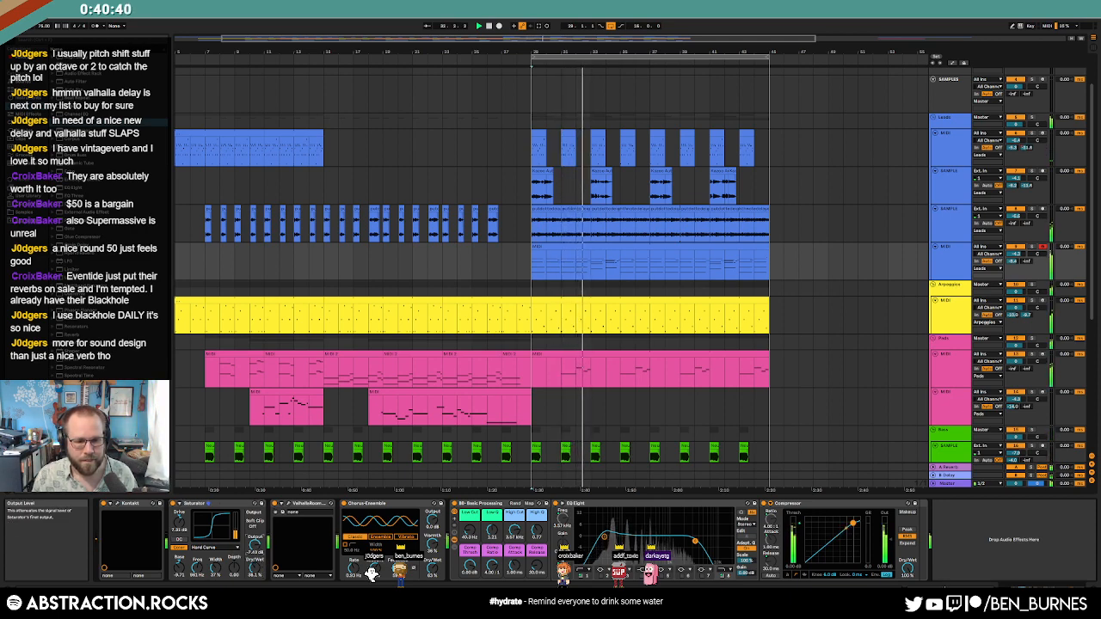
Step: Set ValhallaRoom's mix to 91.2% and decay to 3.54 s, then close its window
click(279, 512)
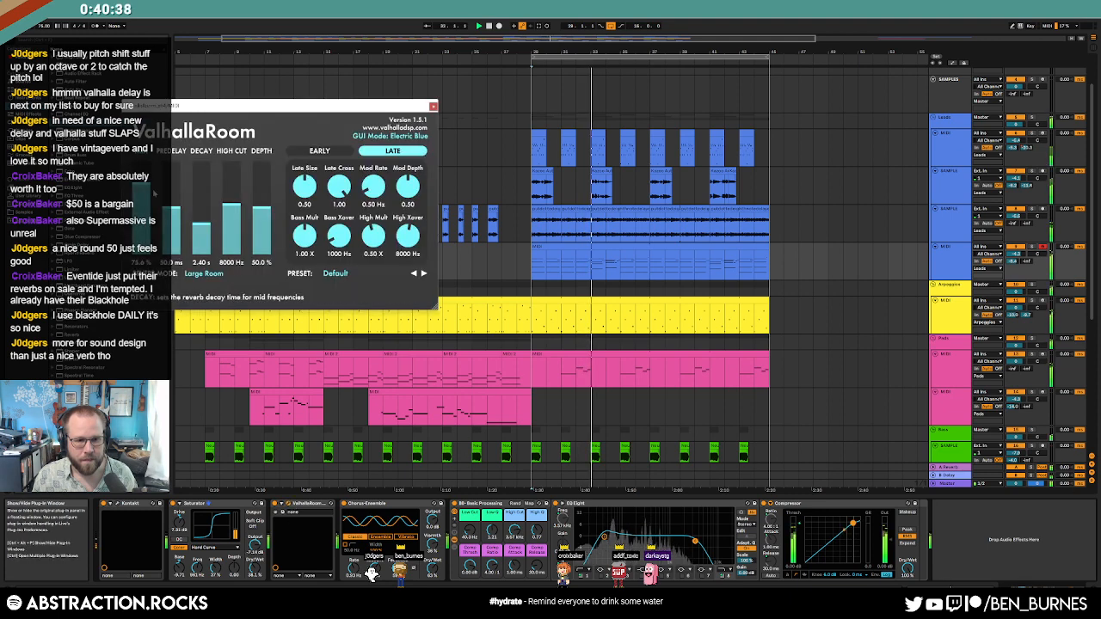
click(201, 222)
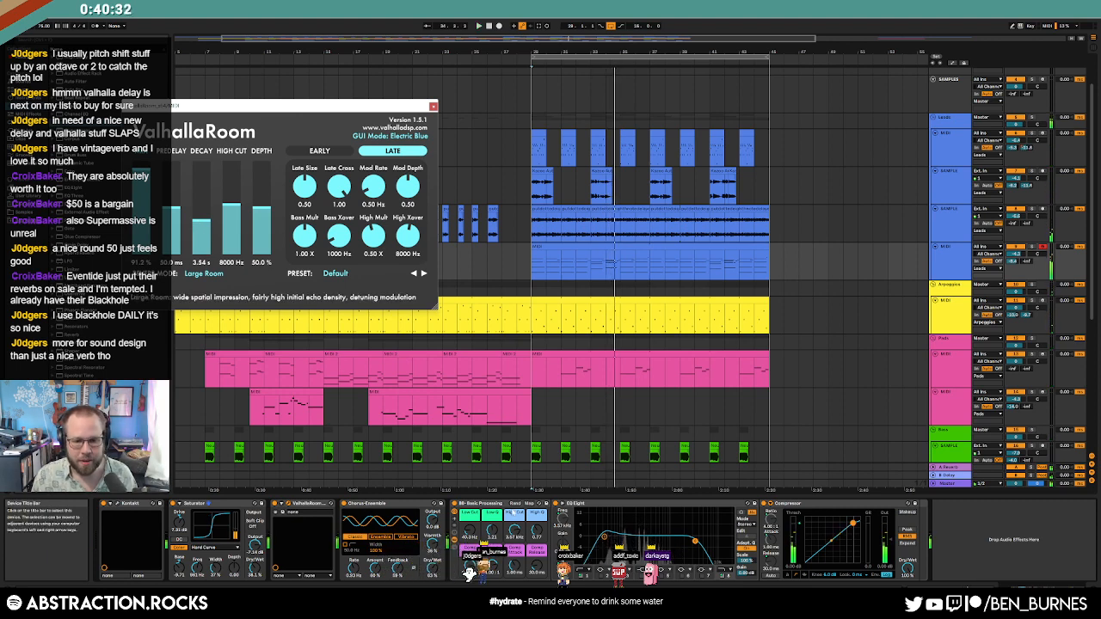
key(space)
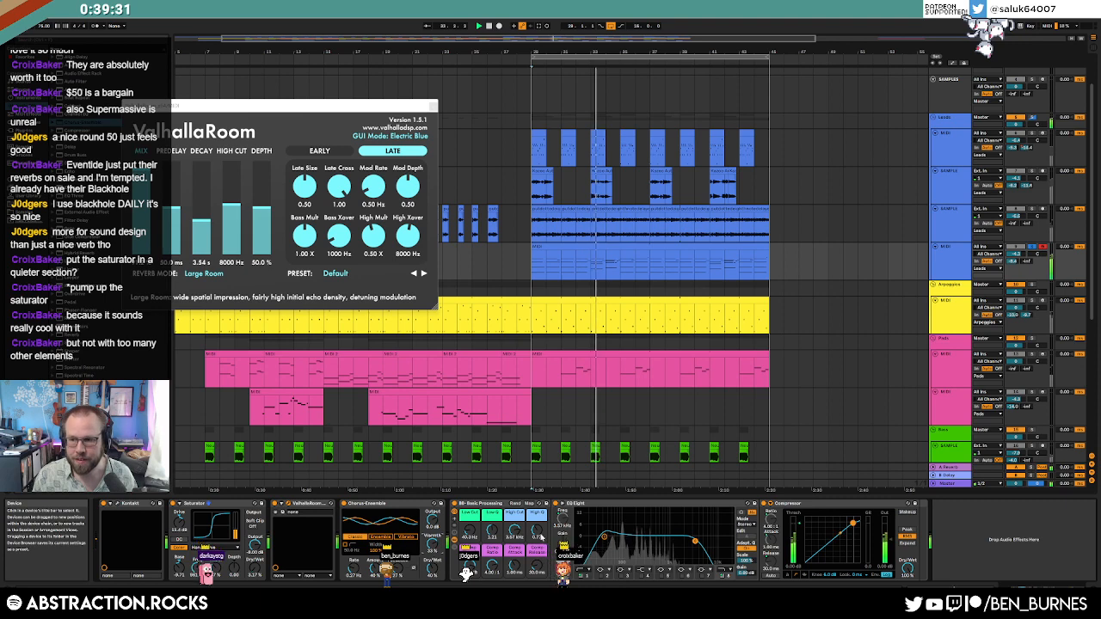
click(433, 108)
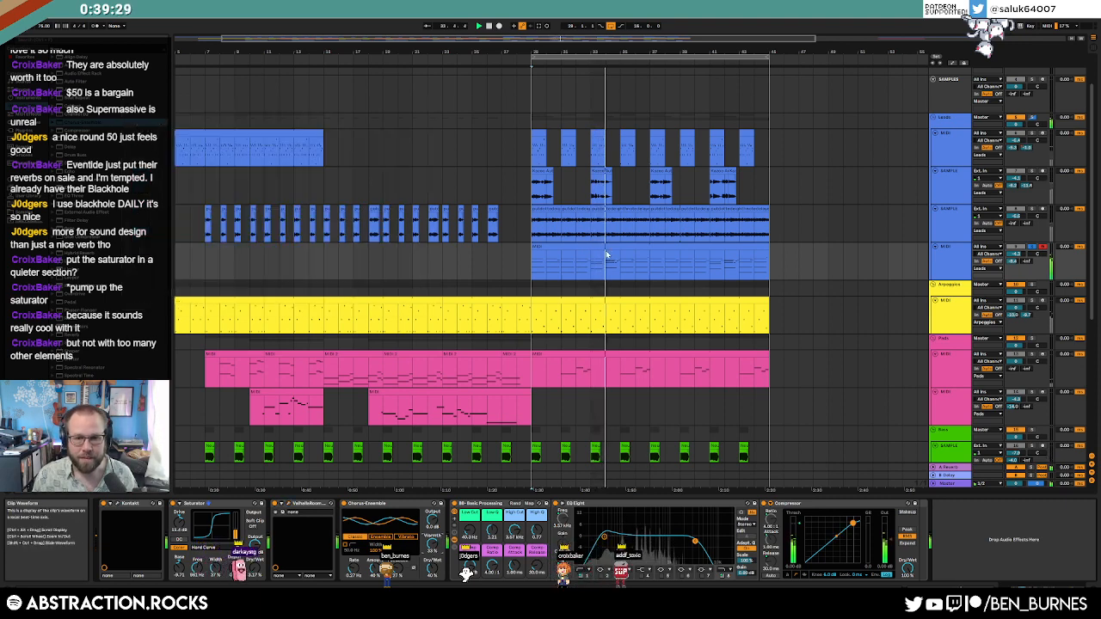
Step: Open the lead MIDI clip starting at bar 29 and transpose the lower notes of its fifth and sixth chords down one octave
double_click(607, 246)
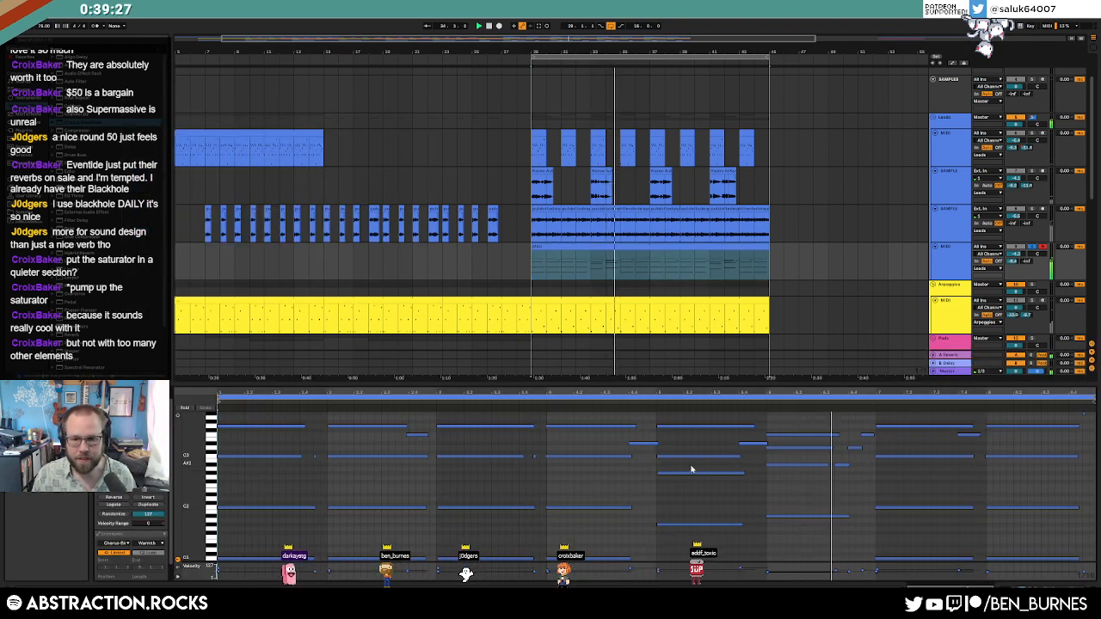
drag(743, 465, 789, 531)
key(shift+Down)
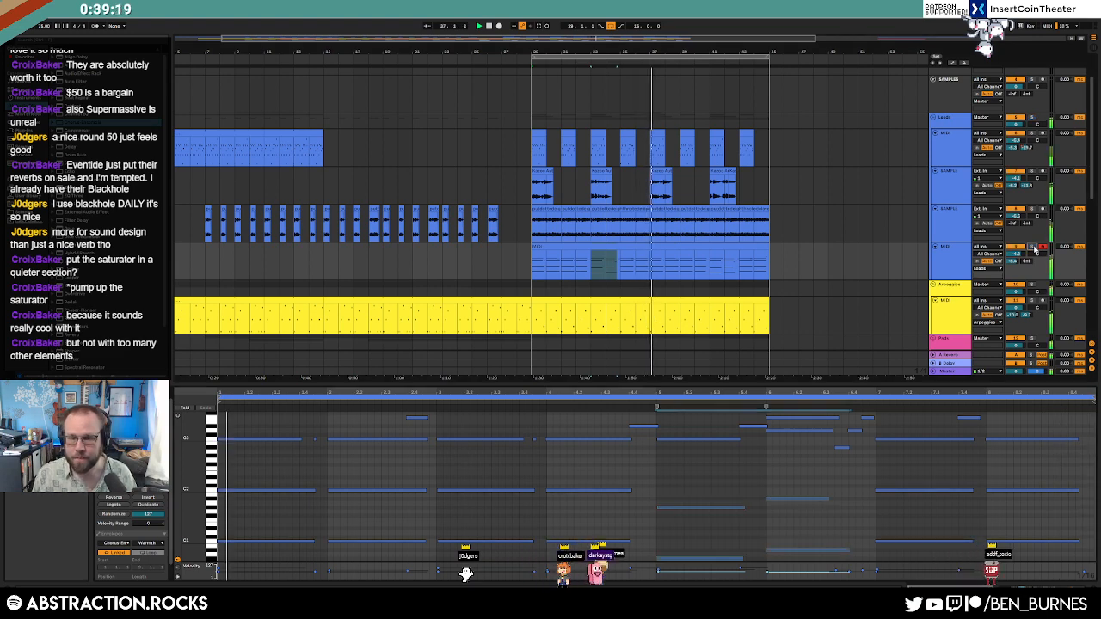
Step: Check ValhallaRoom on the lead MIDI track and raise the Saturator's Dry/Wet amount
double_click(944, 272)
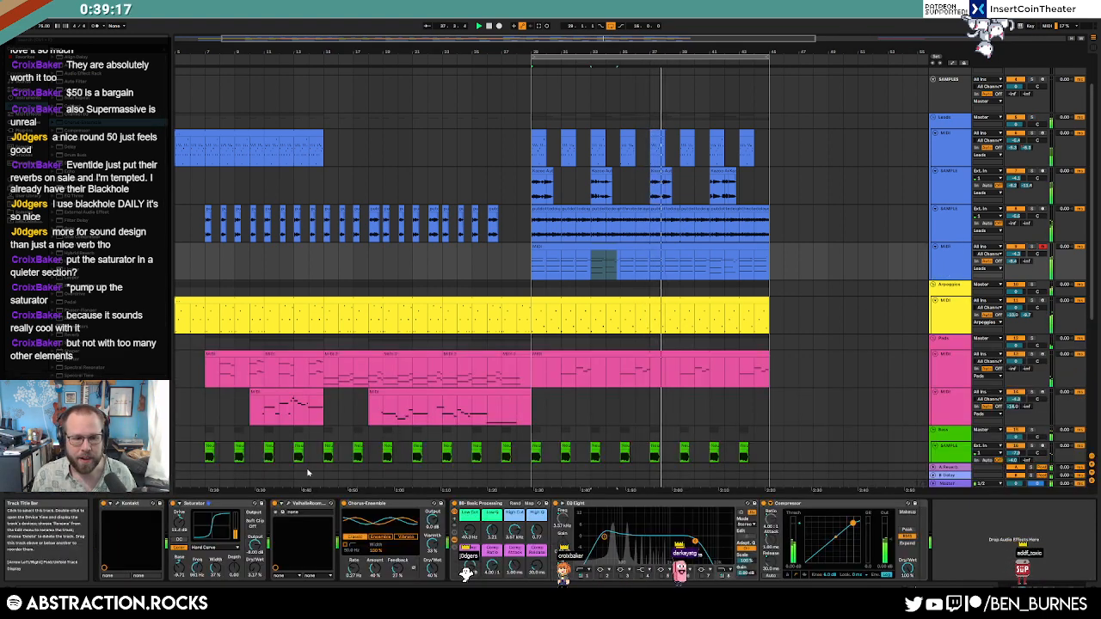
click(289, 504)
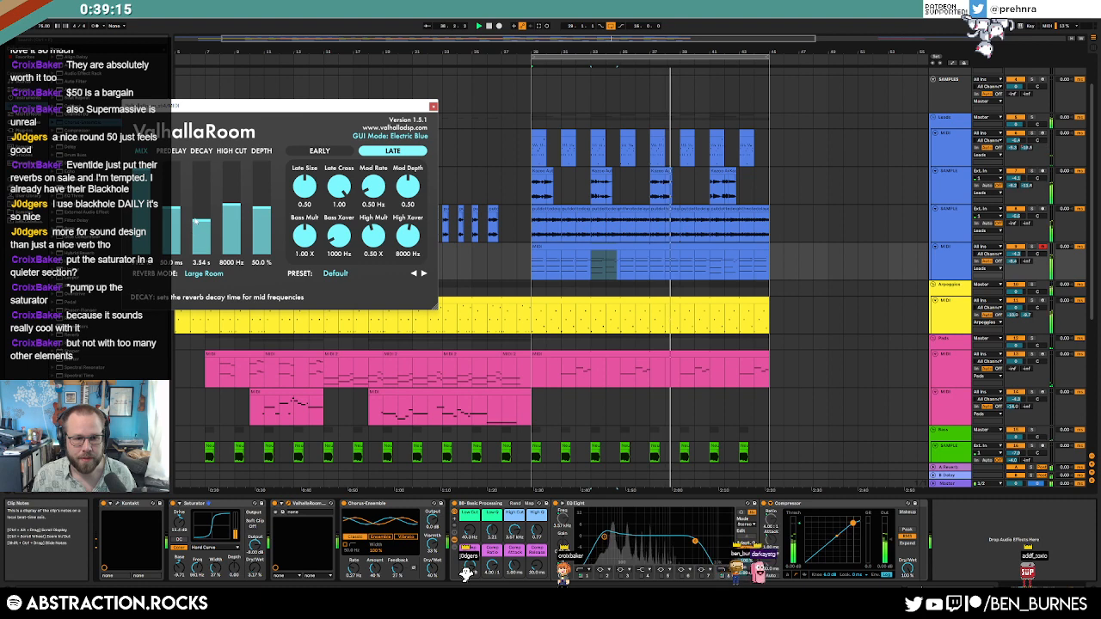
click(433, 107)
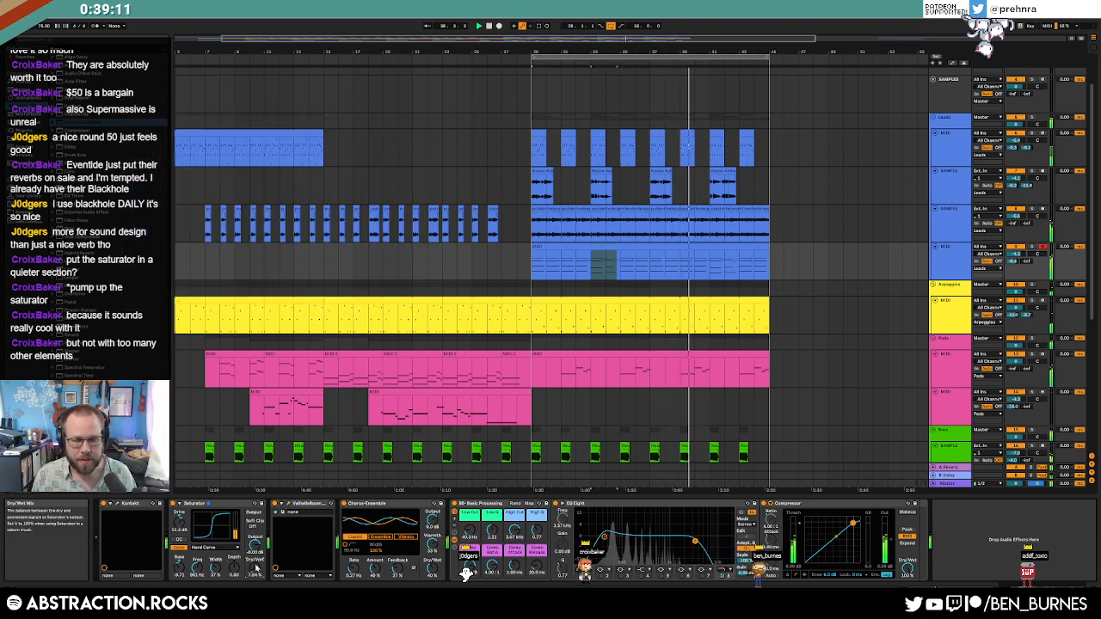
drag(256, 568, 256, 559)
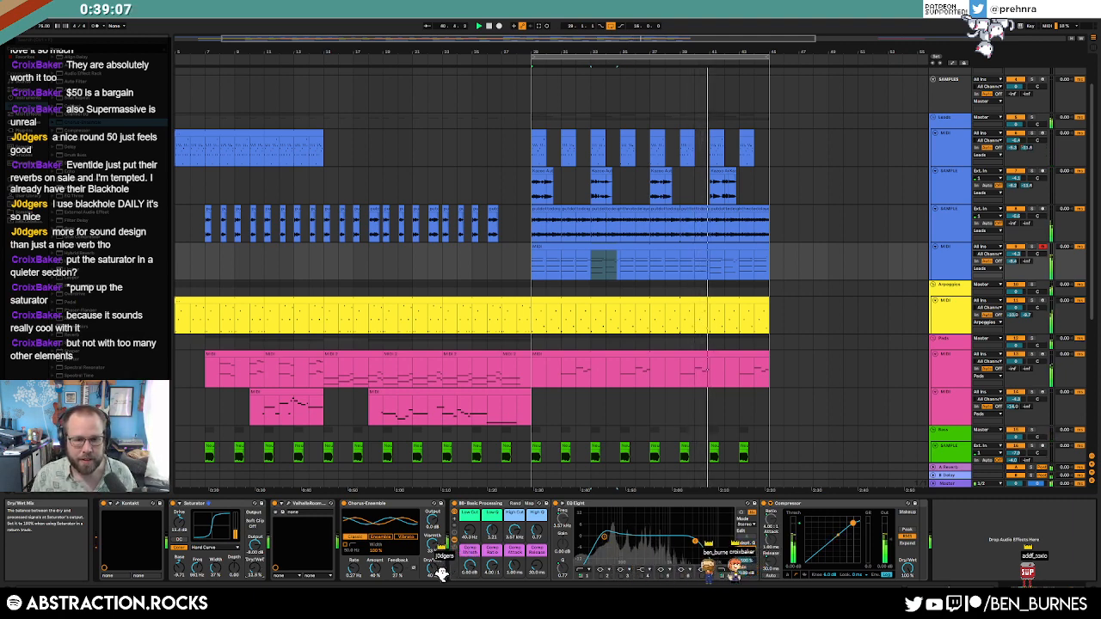
drag(256, 567, 259, 563)
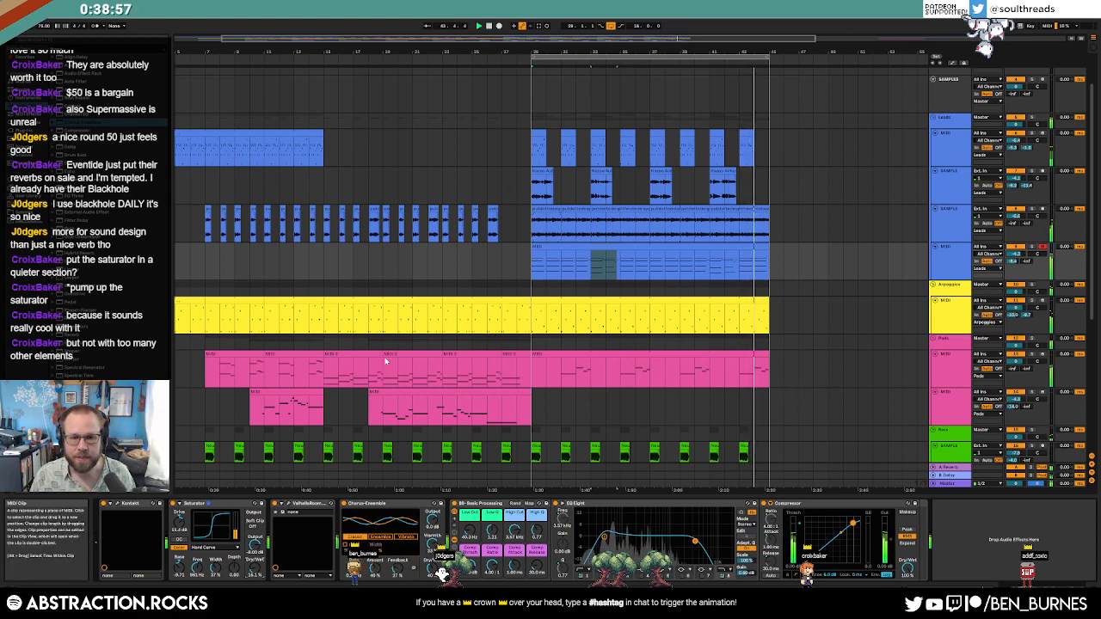
Step: Copy the eight bars of upper Pads clips starting at bar 19 and paste them at bar 45
drag(383, 372, 501, 372)
click(776, 370)
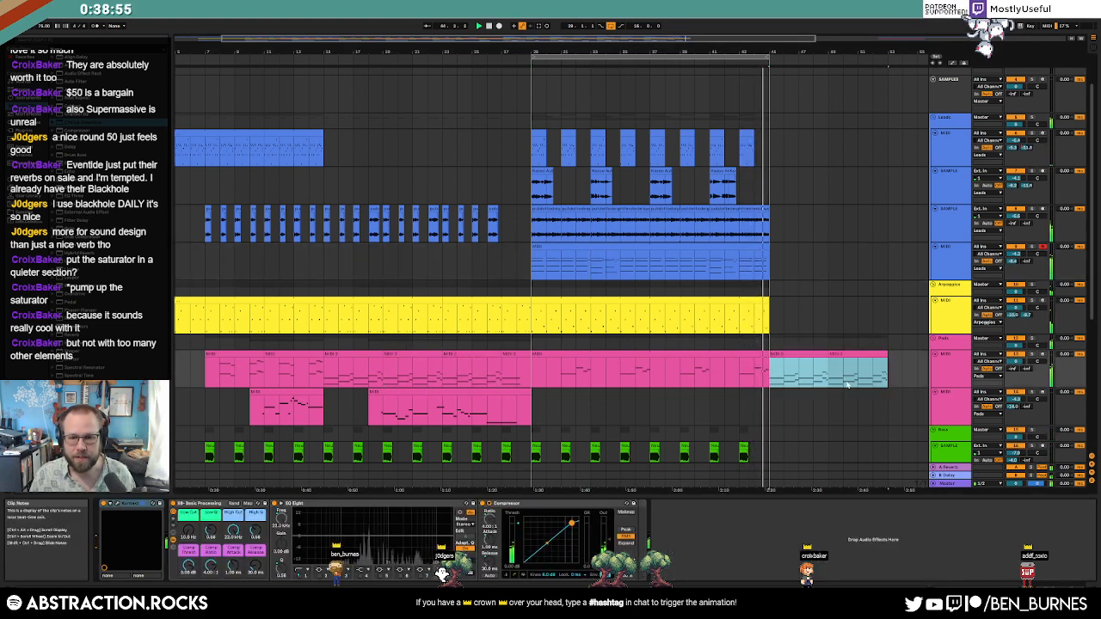
key(ctrl+v)
Step: Copy the two Bass sample clips at bars 23 and 25 and paste them starting at bar 45
scroll(780, 417, down, 5)
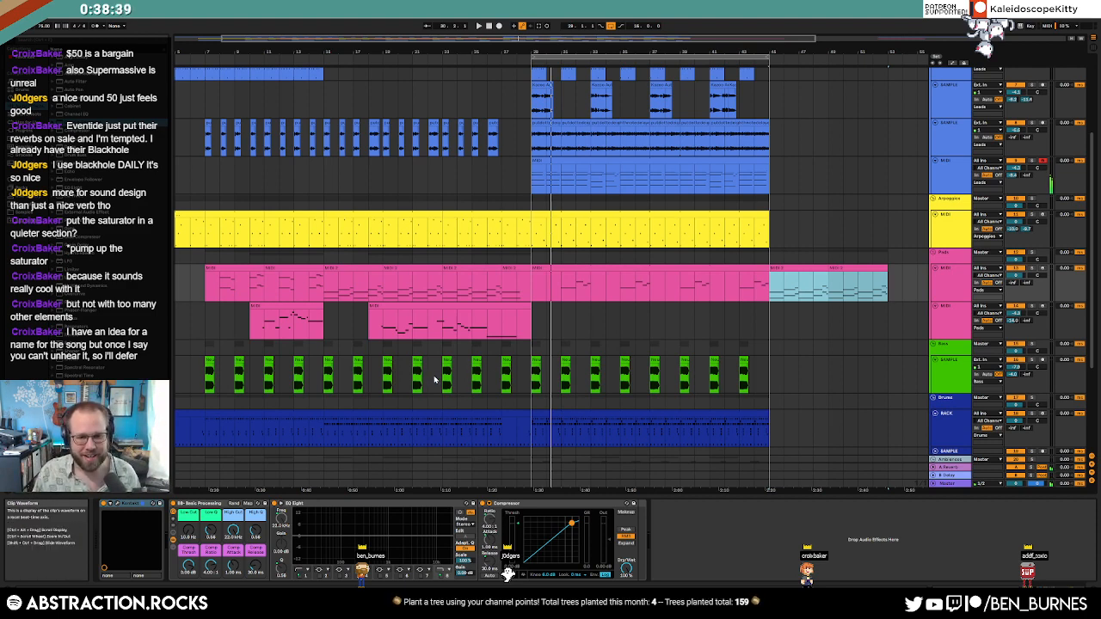
drag(447, 380, 513, 382)
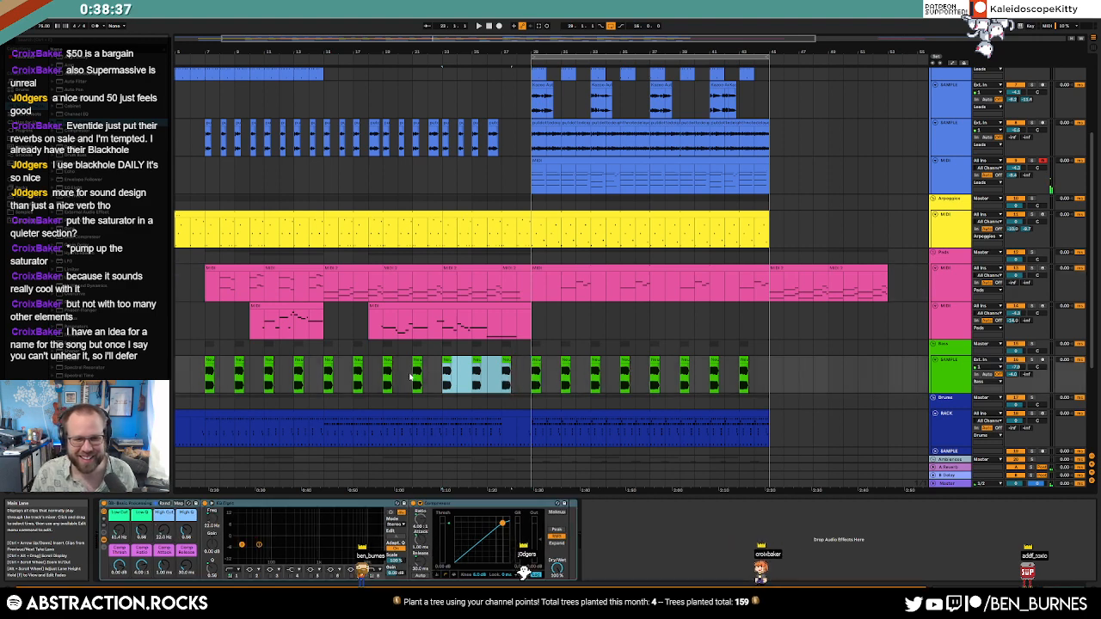
drag(412, 377, 527, 381)
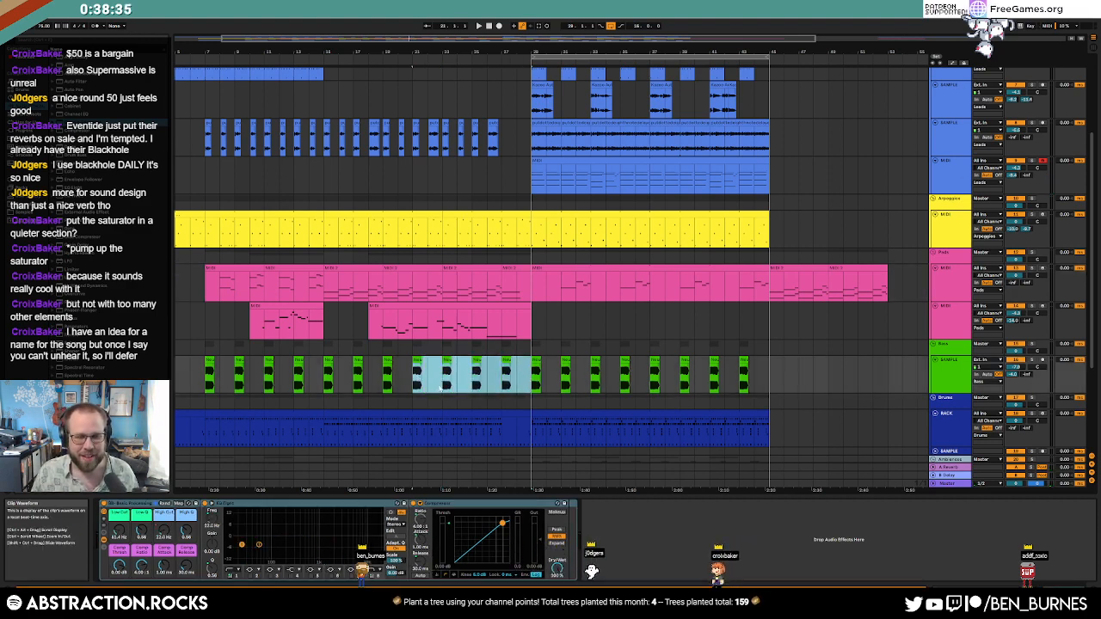
click(463, 383)
key(a)
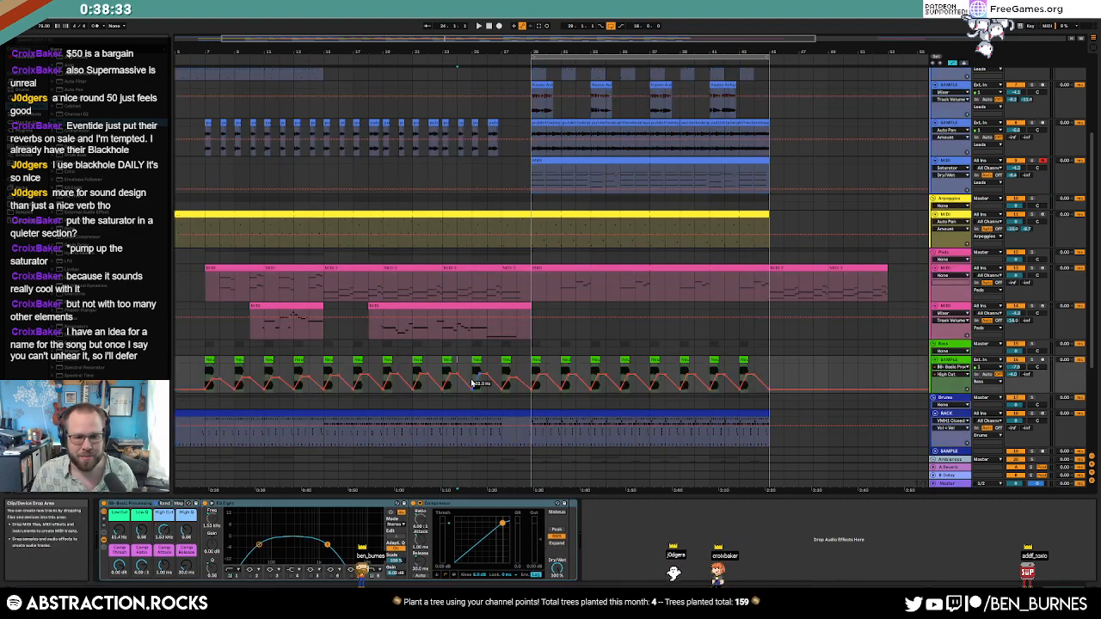
key(a)
drag(445, 370, 506, 374)
click(771, 381)
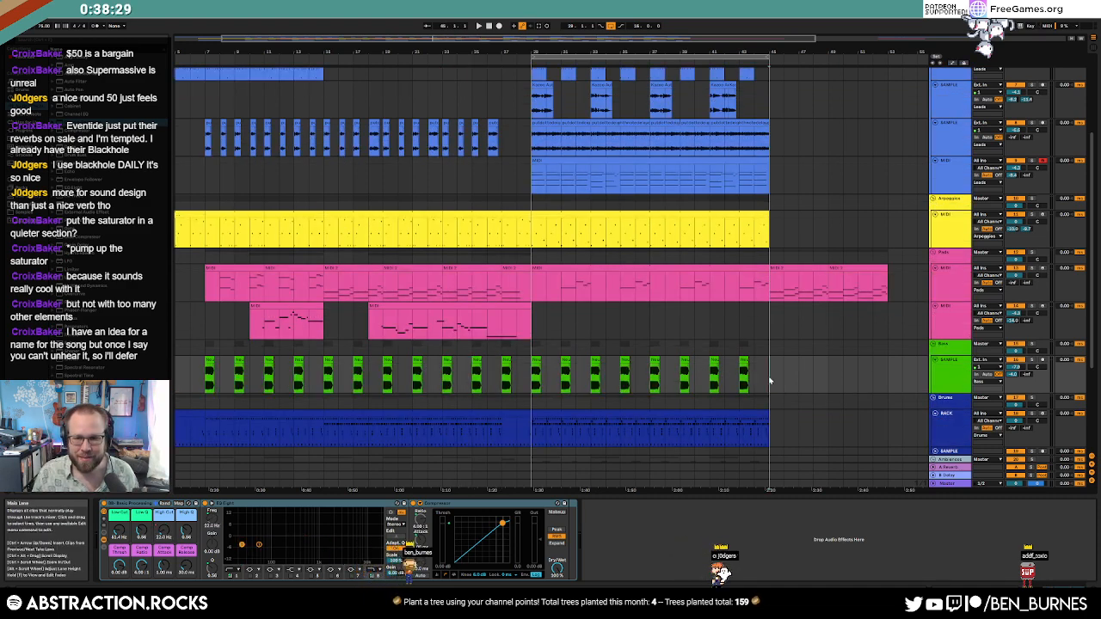
key(ctrl+v)
Step: Shorten the pasted Pads section to its first four bars, loop bars 45 to 49, and start playback from bar 41
drag(887, 279, 809, 268)
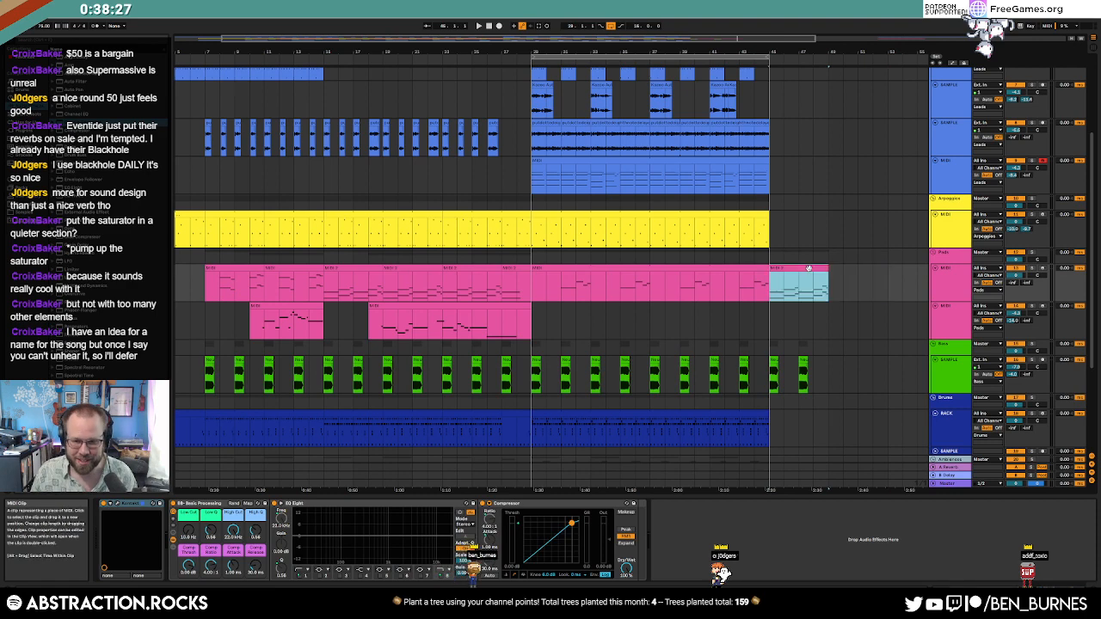
click(712, 327)
key(space)
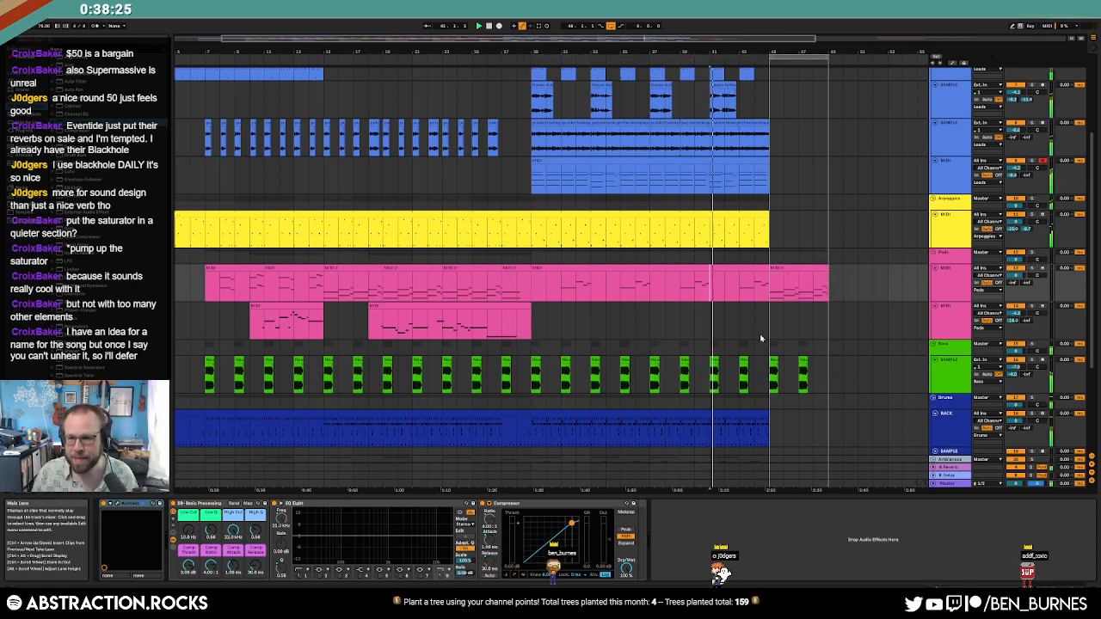
Step: Copy a short sample clip to bar 45 on the upper Leads sample track and four bars of chopped samples from bar 21 on the lower one
scroll(770, 349, up, 2)
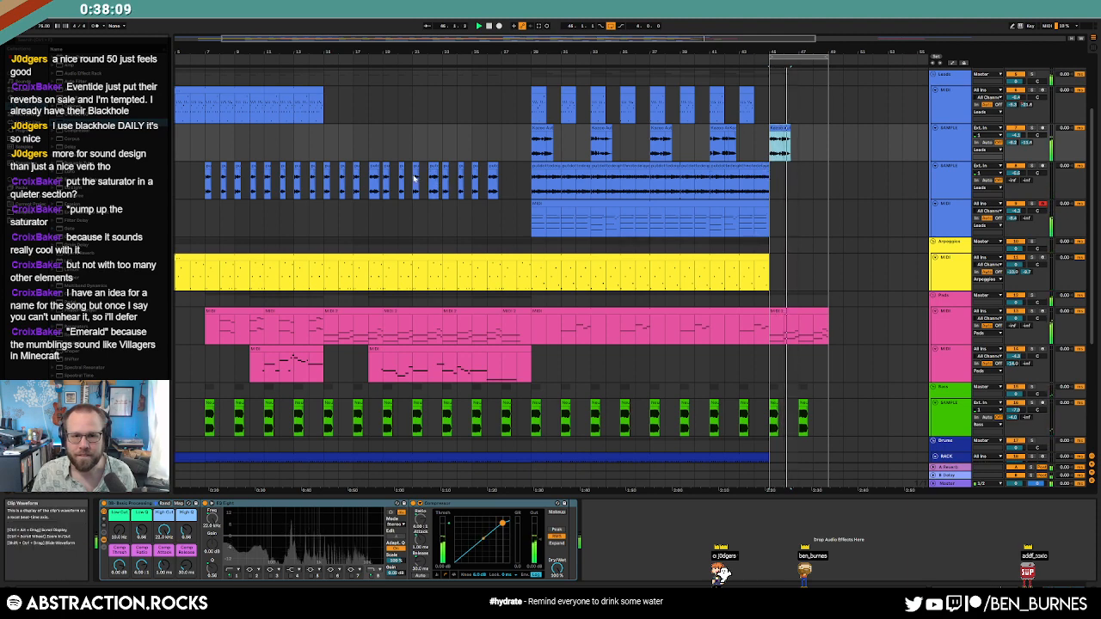
drag(414, 179, 475, 178)
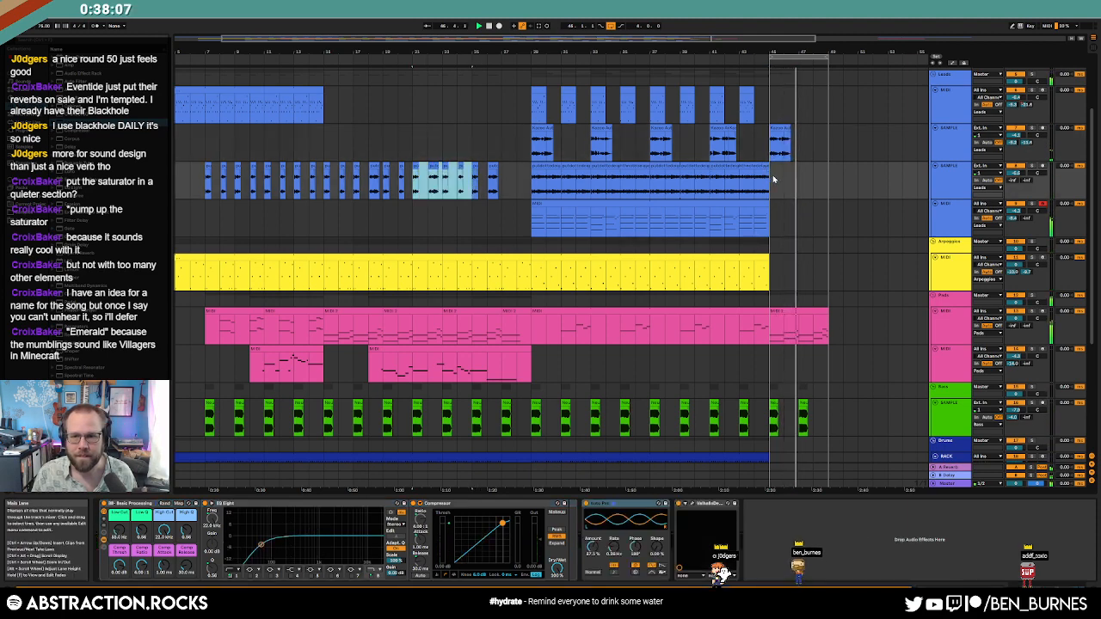
Step: Extend the lead MIDI clip and the end of the loop range to bar 53
drag(768, 216, 891, 210)
drag(829, 57, 888, 59)
Step: Copy the short sample clip at bar 33 on the upper Leads sample track to bar 49
click(822, 140)
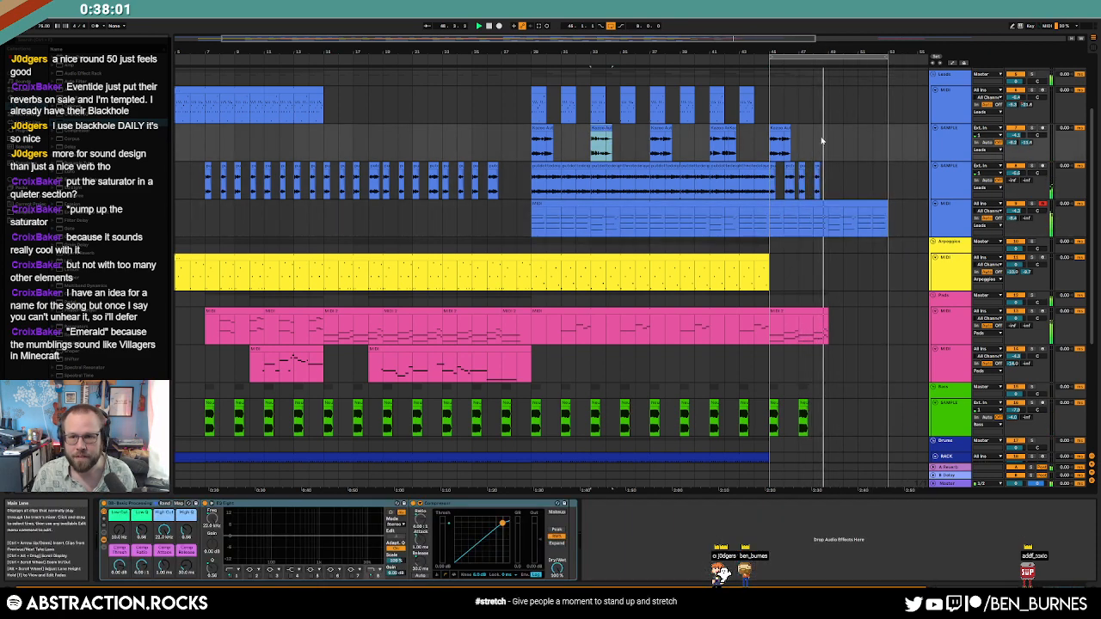
click(828, 143)
key(ctrl+v)
Step: Duplicate the chopped samples in bars 45 to 49 and the four-bar Pads clip into the following four bars
drag(827, 176, 779, 187)
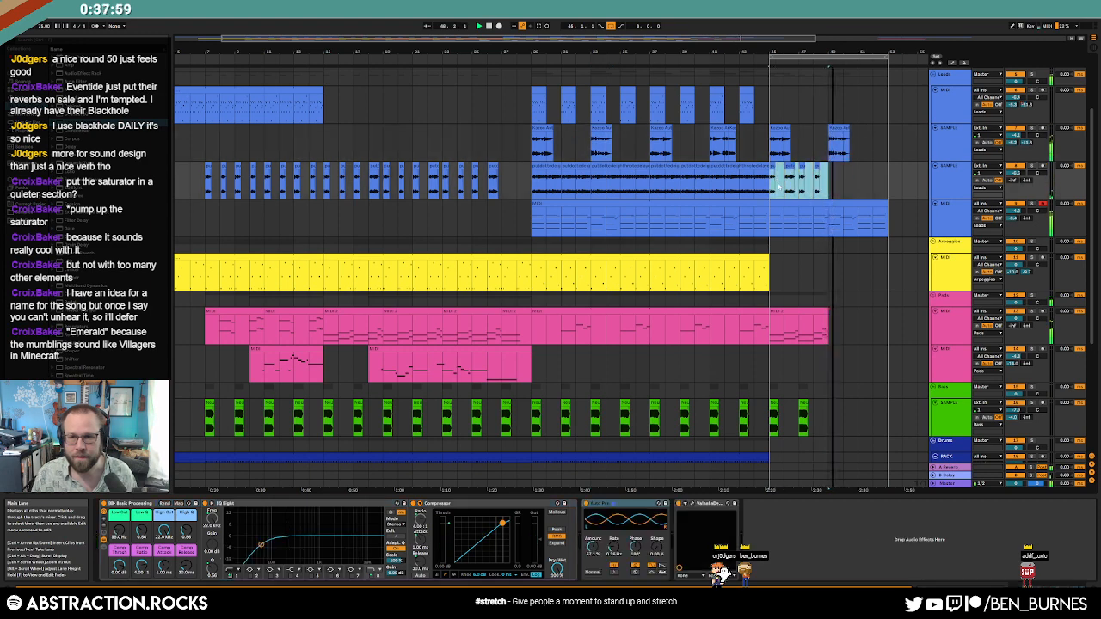
key(ctrl+d)
click(827, 312)
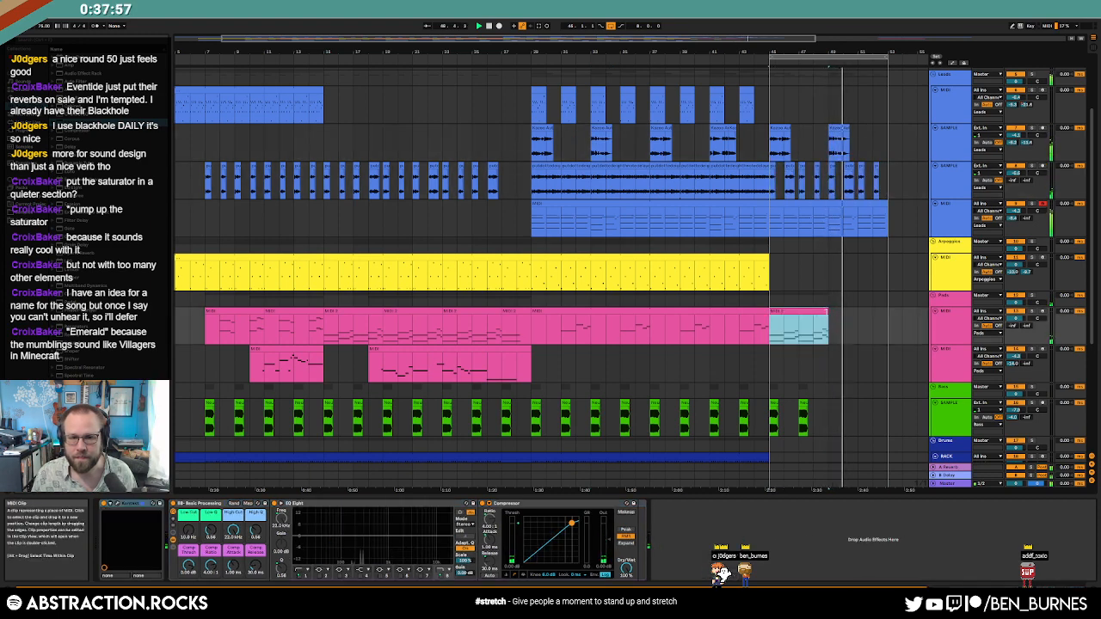
key(ctrl+d)
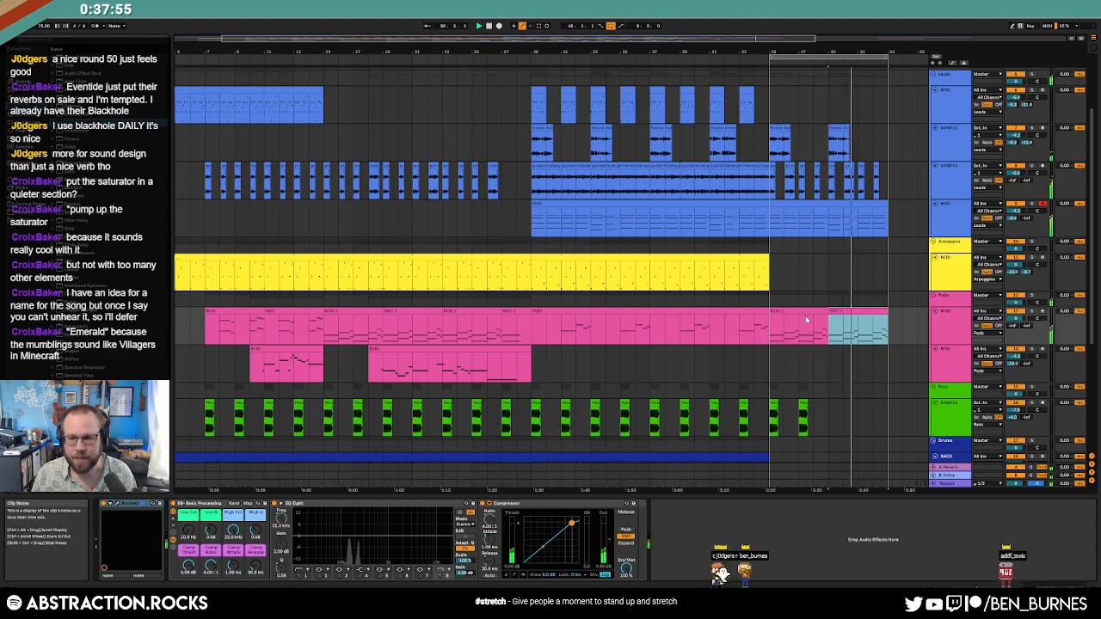
Step: Create a one-bar MIDI clip at bar 45 on the Arpeggios track with three sixteenth C3 notes spaced three sixteenths apart
double_click(806, 311)
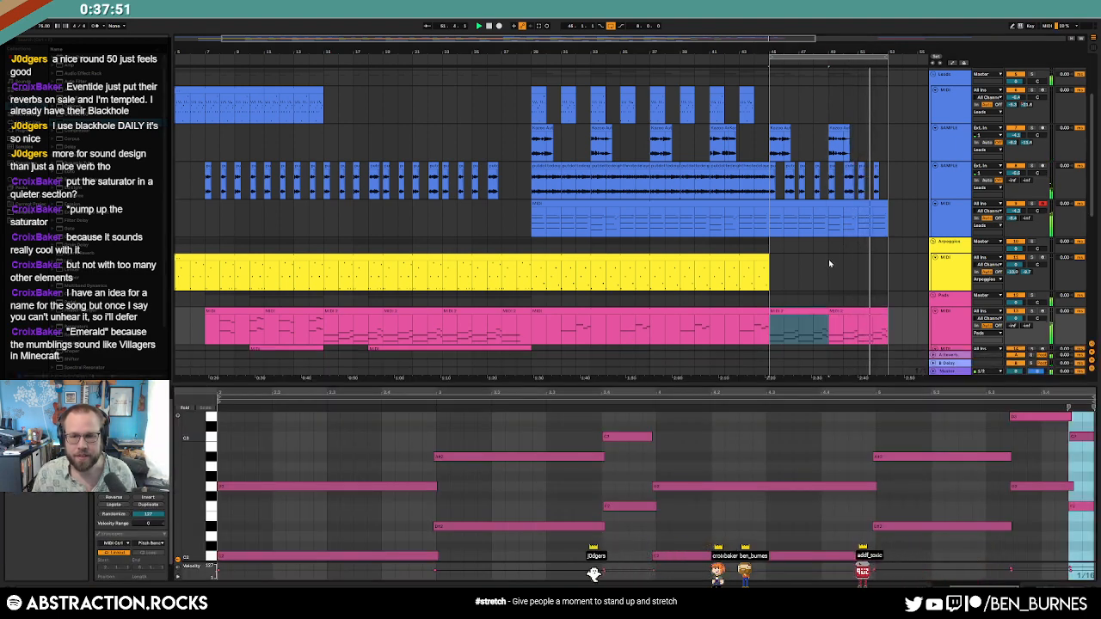
scroll(813, 267, down, 2)
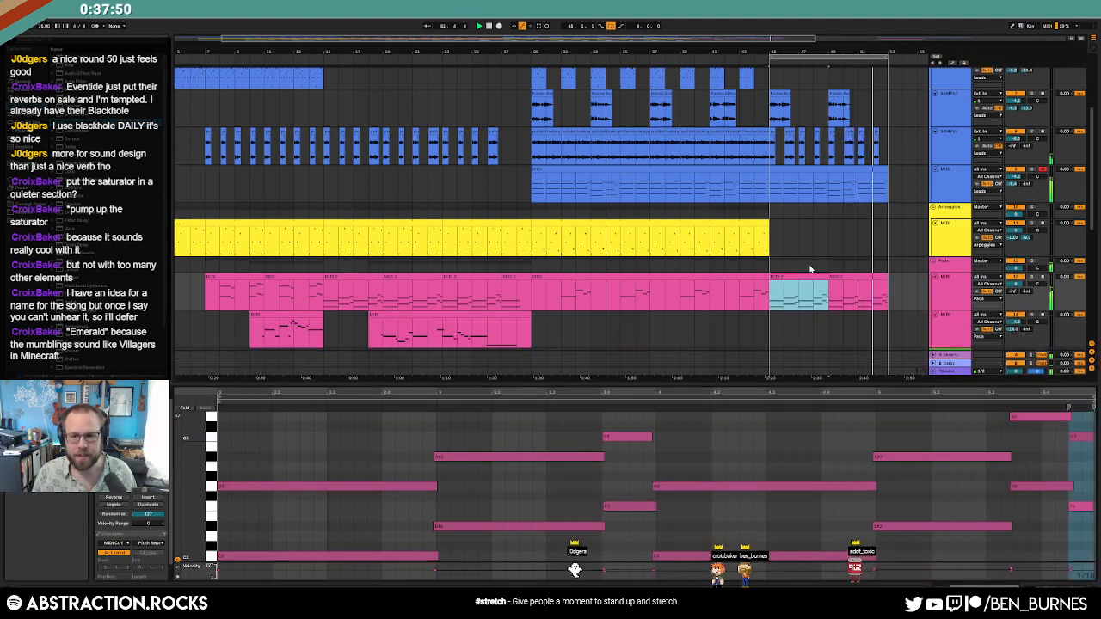
double_click(772, 230)
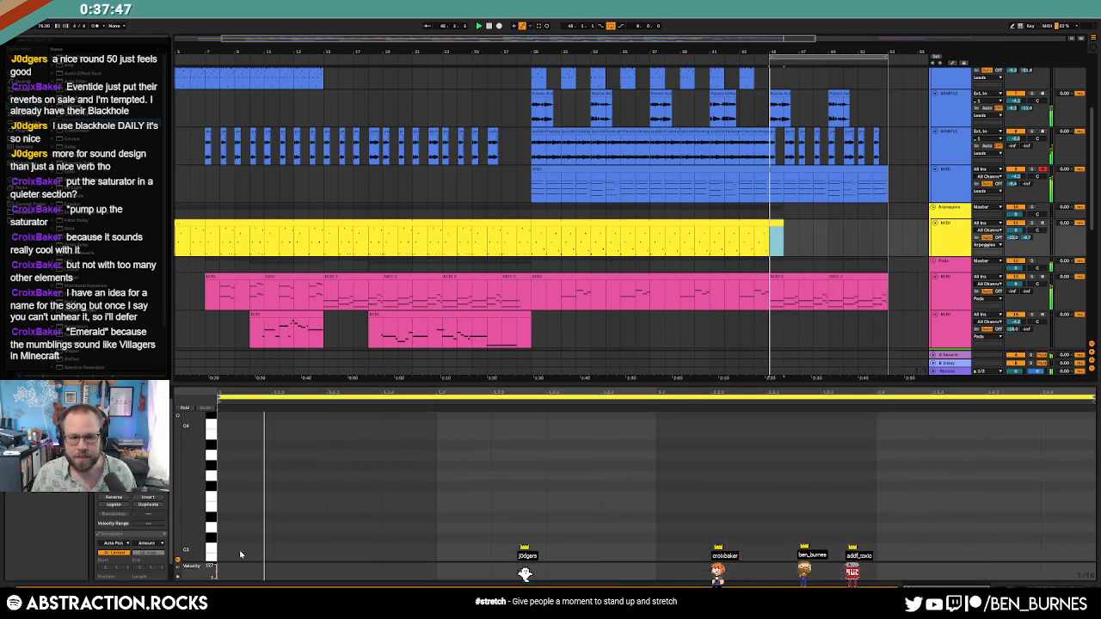
double_click(245, 548)
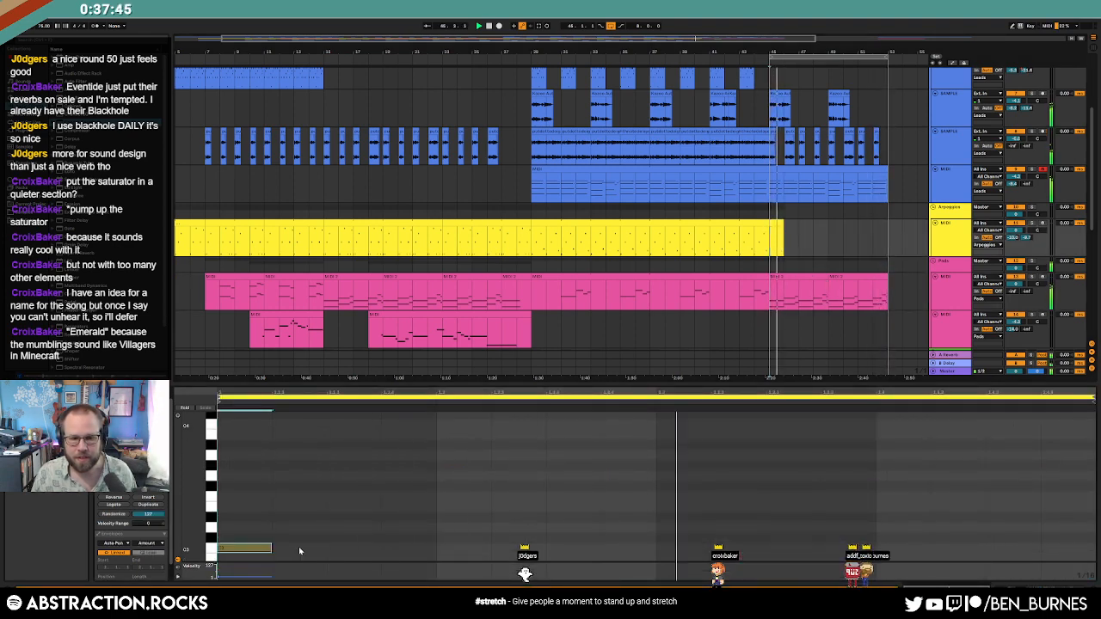
double_click(404, 547)
double_click(581, 551)
key(ctrl+a)
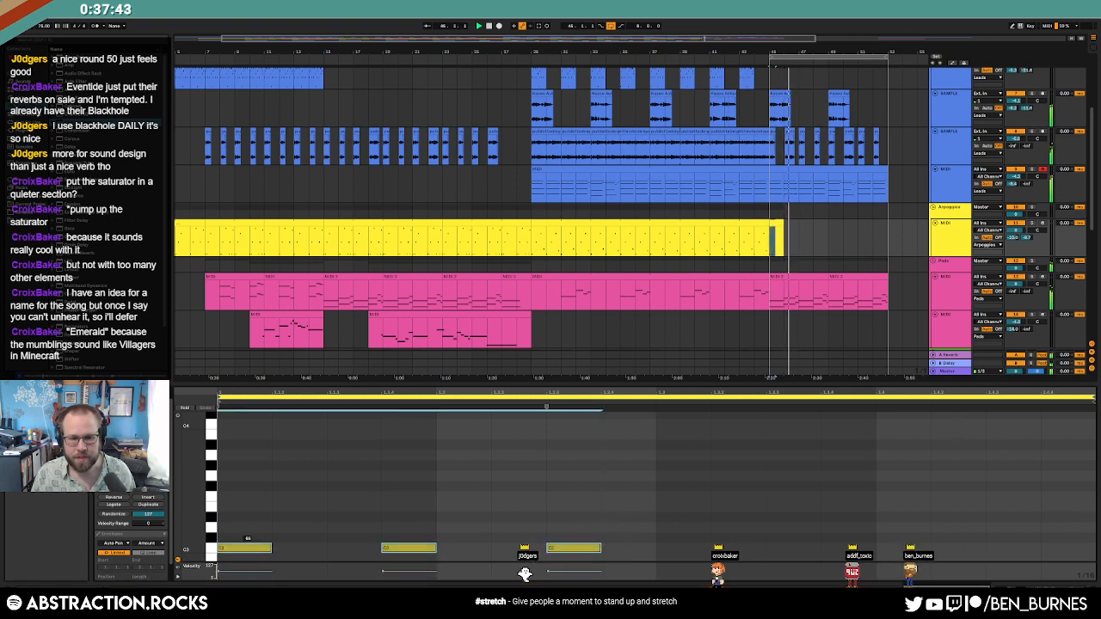
Step: Adjust the velocities of the second and third notes in the new arpeggio clip
click(337, 529)
drag(409, 549, 409, 558)
drag(572, 549, 572, 566)
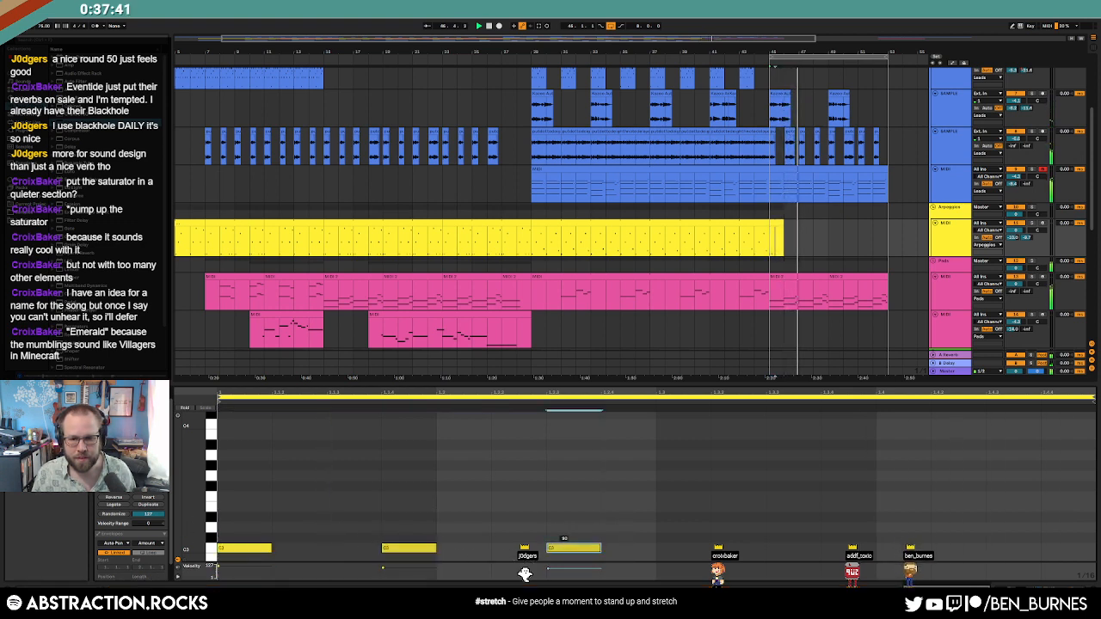
Step: Extend the arpeggio clip to bar 53 and transpose its three notes up an octave to C4
drag(785, 226, 846, 254)
drag(253, 507, 561, 563)
key(shift+Up)
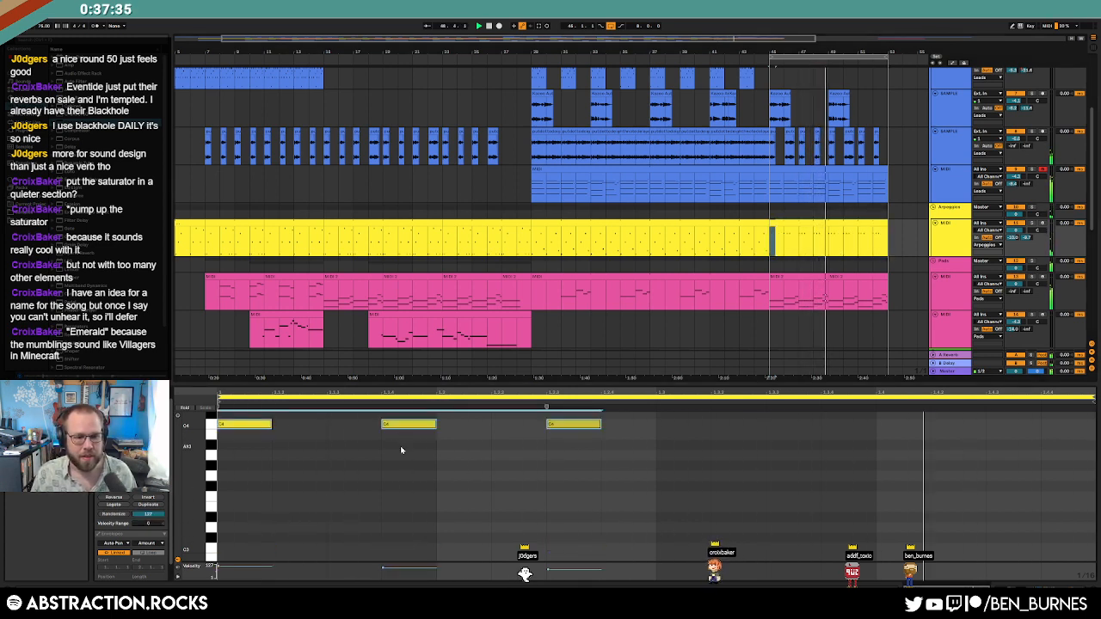
key(shift+Tab)
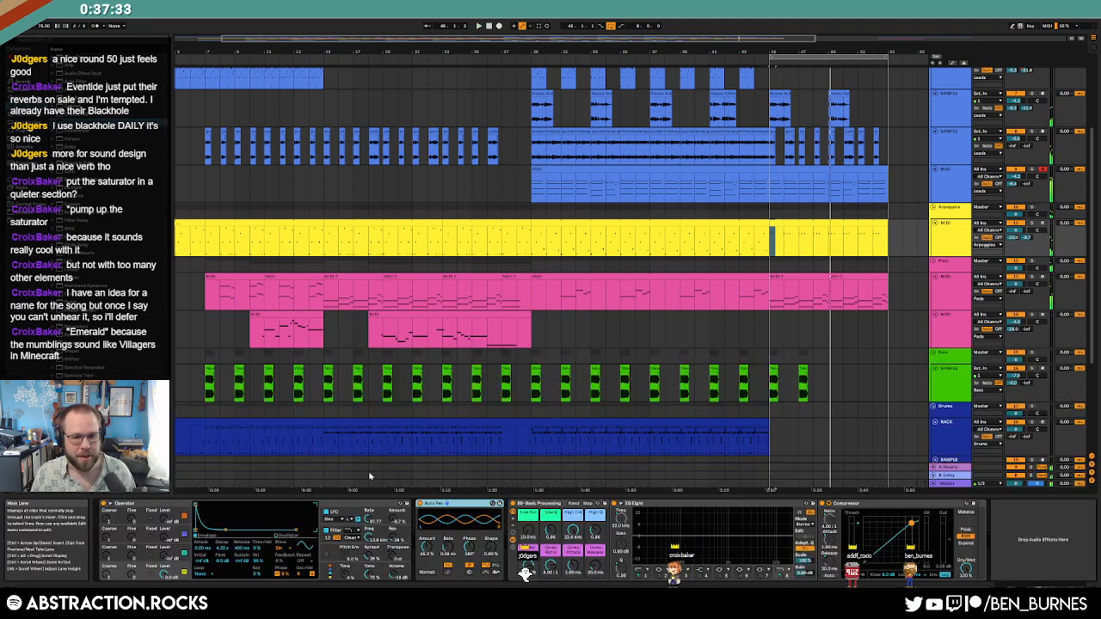
Step: Start saving the Live Set under a new name in Media > Ableton Projects > 2 Hour Tracks 2022 on Storage (D:)
key(ctrl+shift+s)
drag(238, 27, 519, 128)
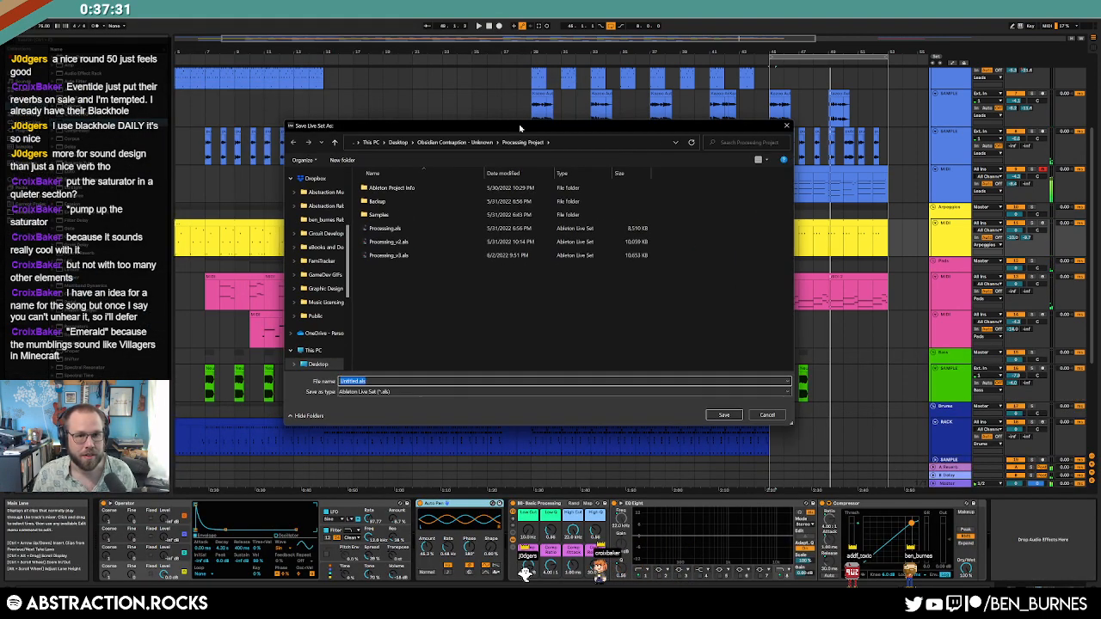
click(398, 142)
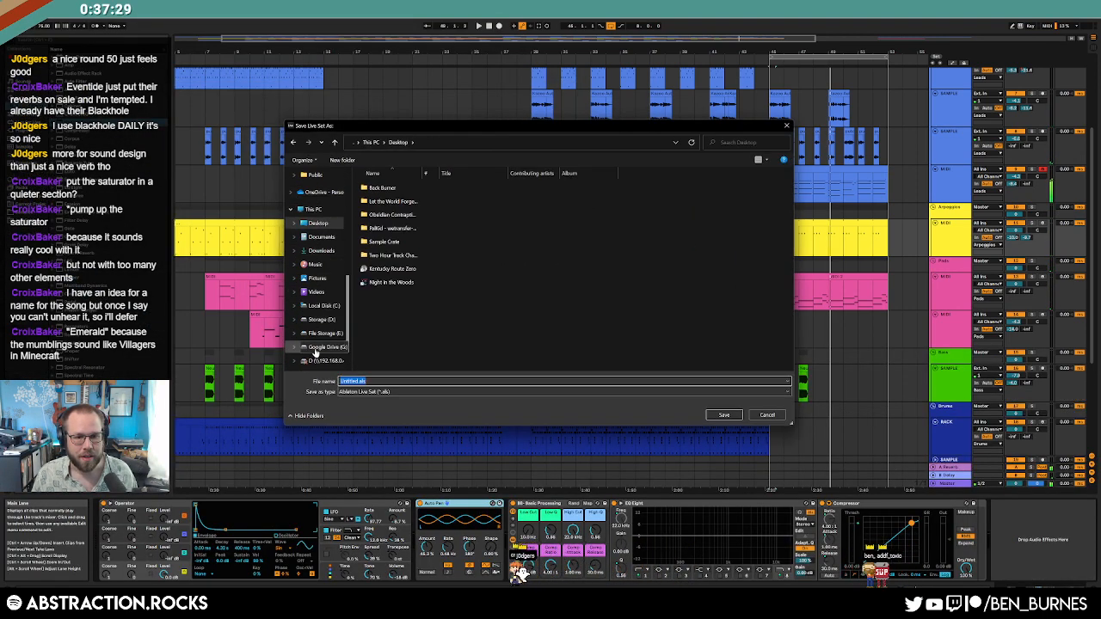
scroll(321, 275, down, 5)
click(321, 272)
double_click(391, 189)
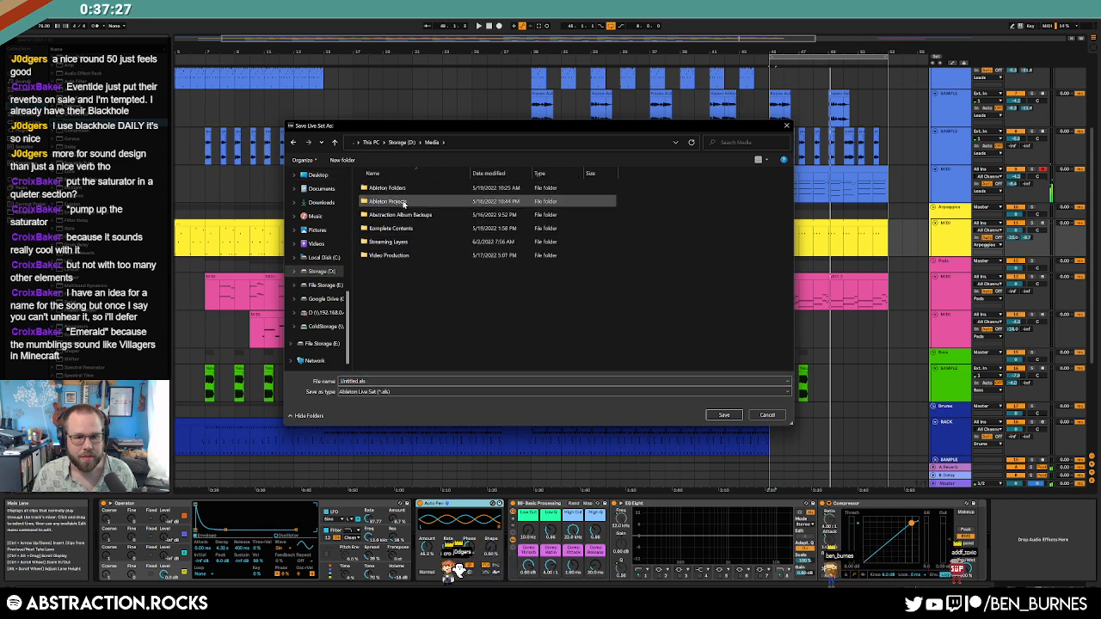
double_click(397, 201)
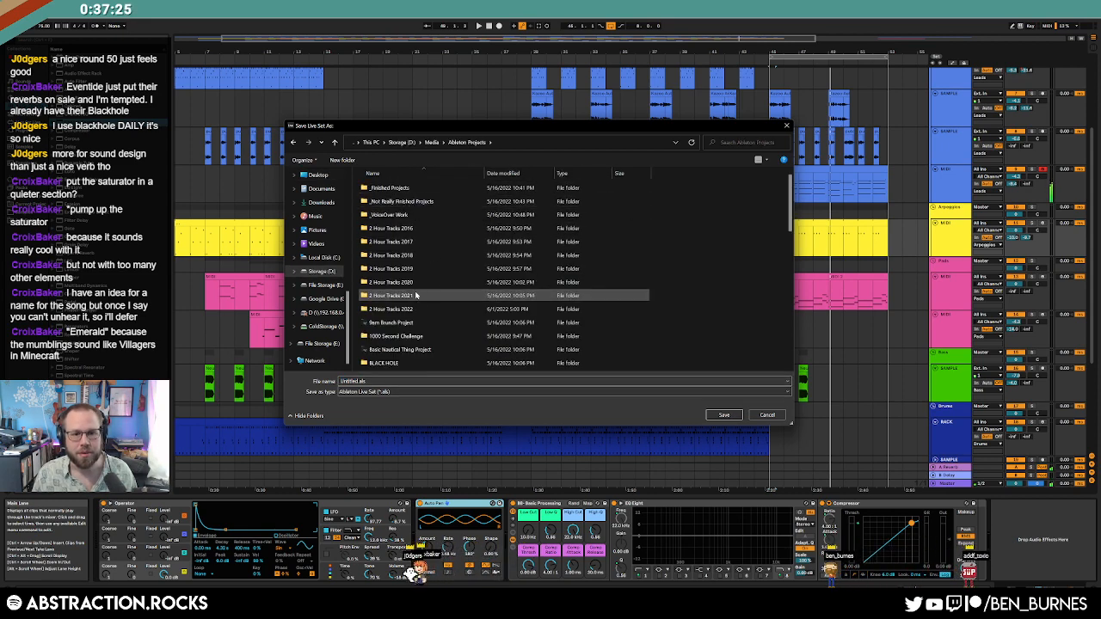
double_click(413, 307)
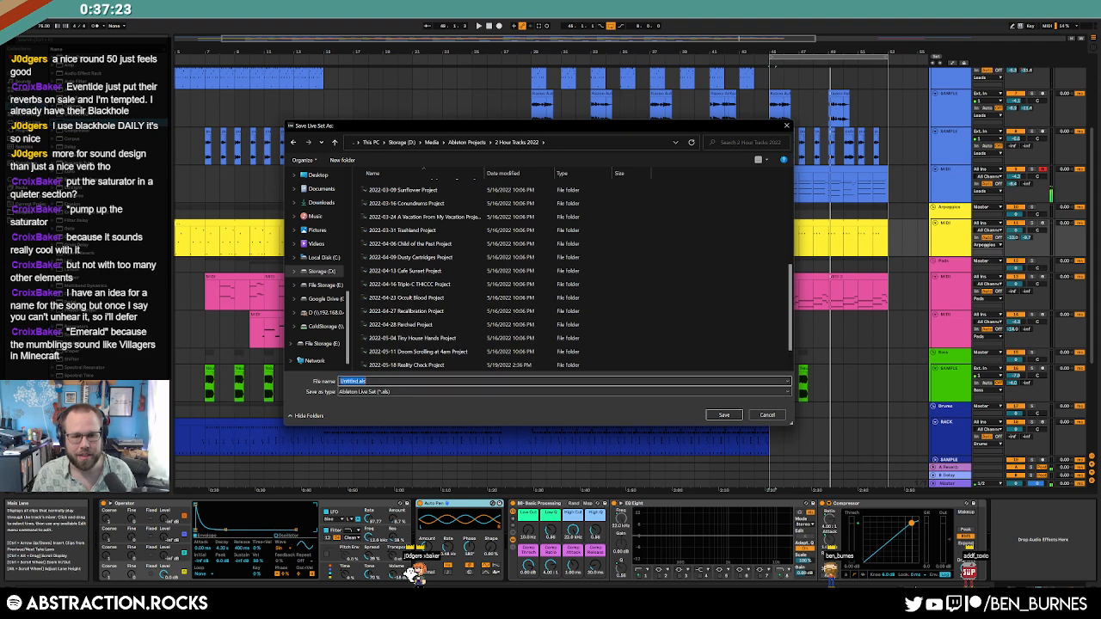
Step: Name the Live Set "2022-06-08 Emerald" and save it
text(2022-0)
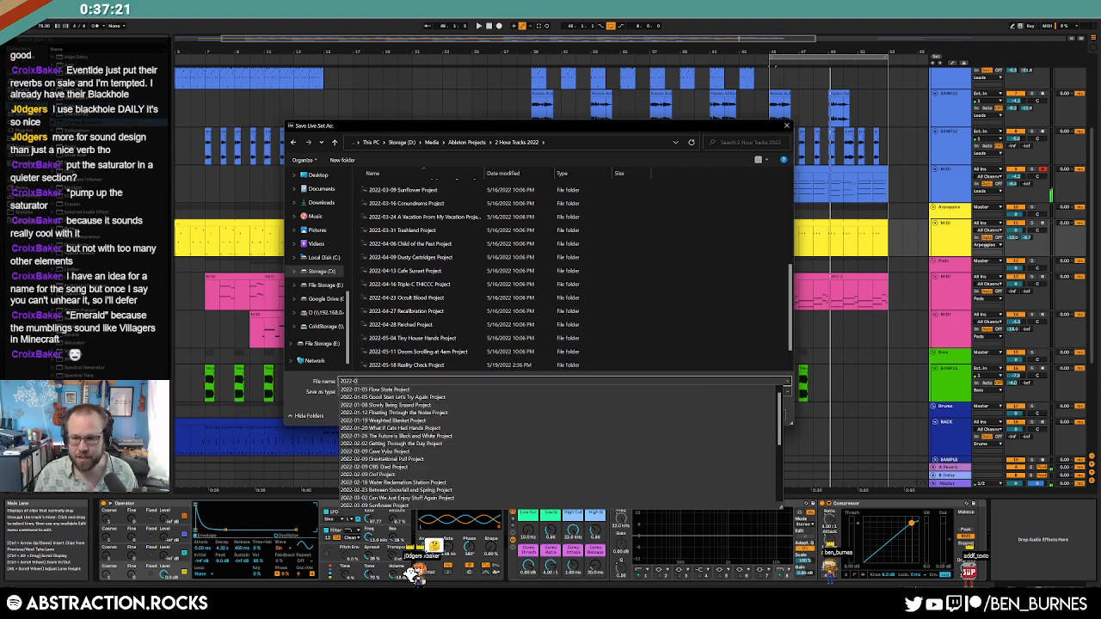
text(6-08)
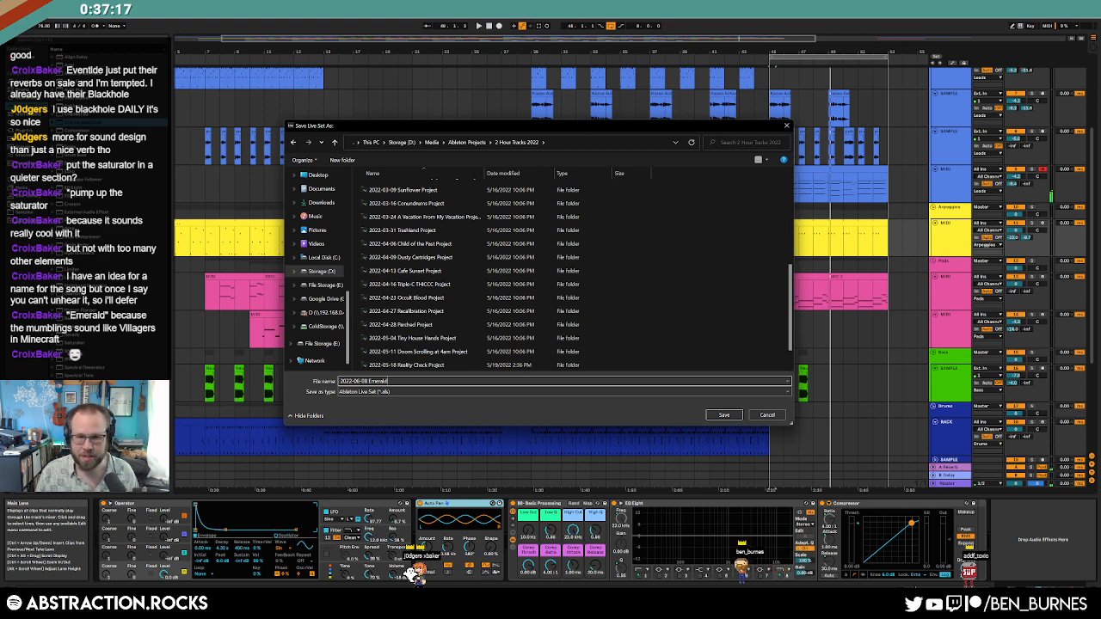
text( Emerald)
key(Return)
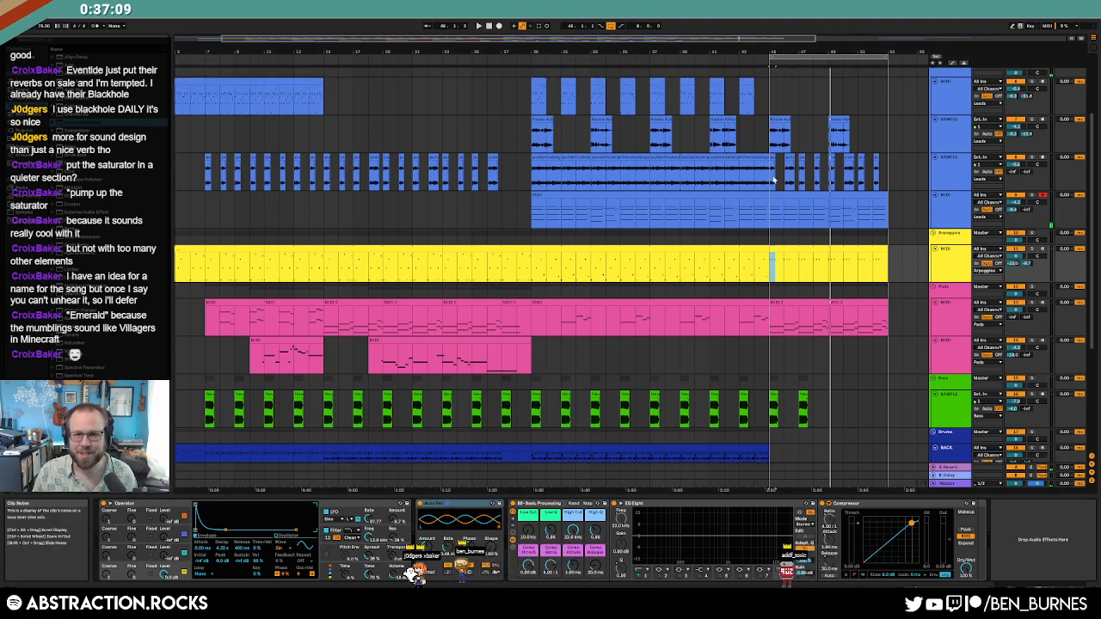
Step: Fill bars 45 to 53 of the drum rack track with the song's opening drum clip and check its notes
scroll(727, 103, up, 1)
key(space)
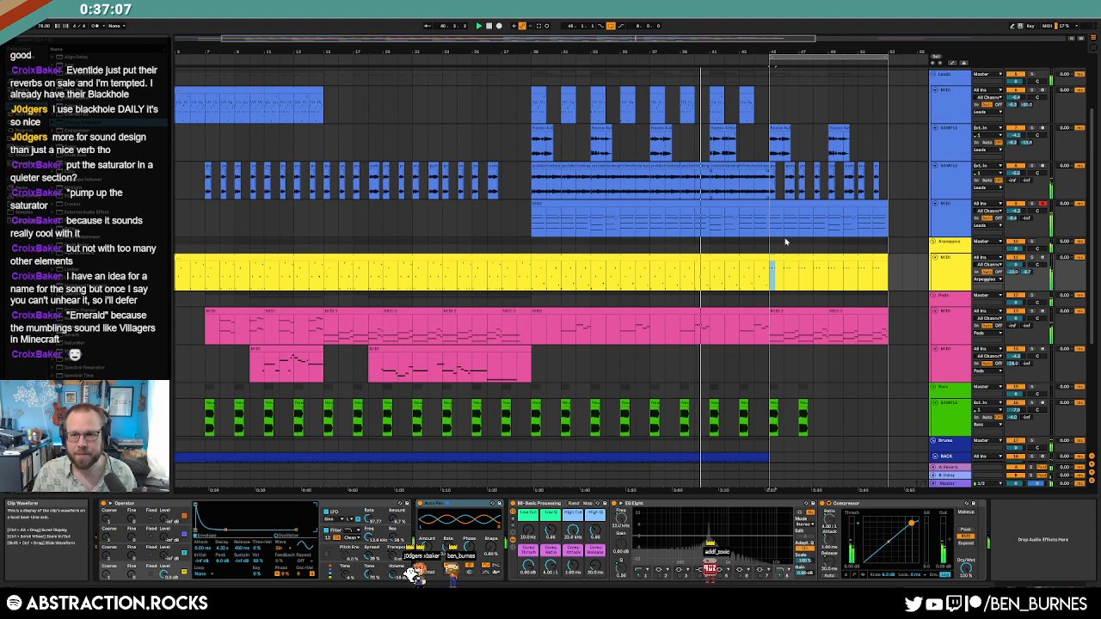
scroll(655, 338, down, 3)
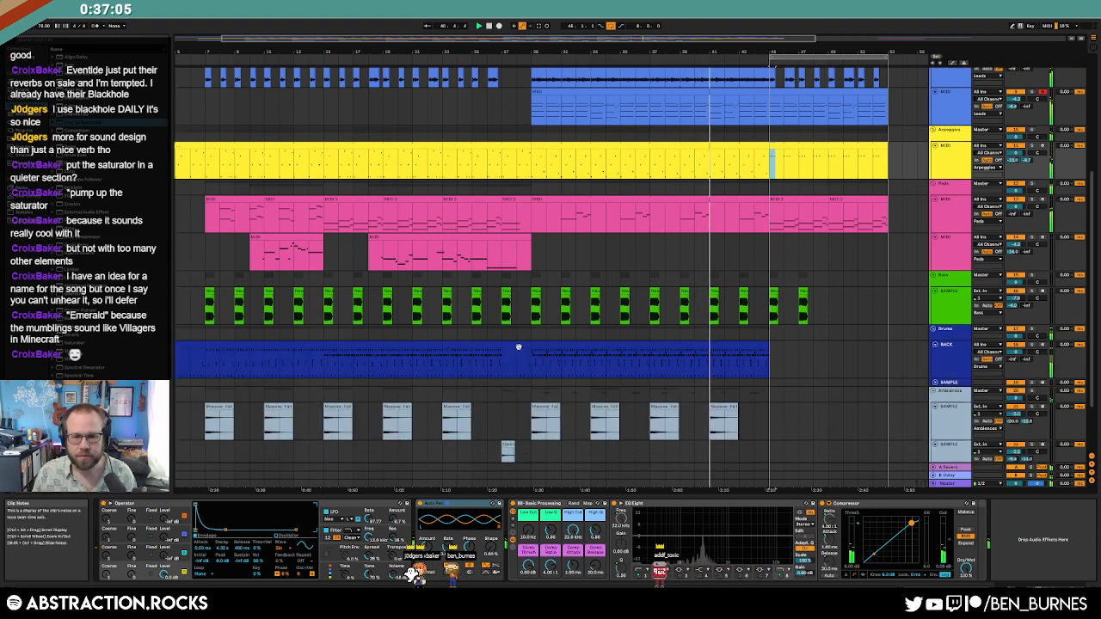
click(230, 363)
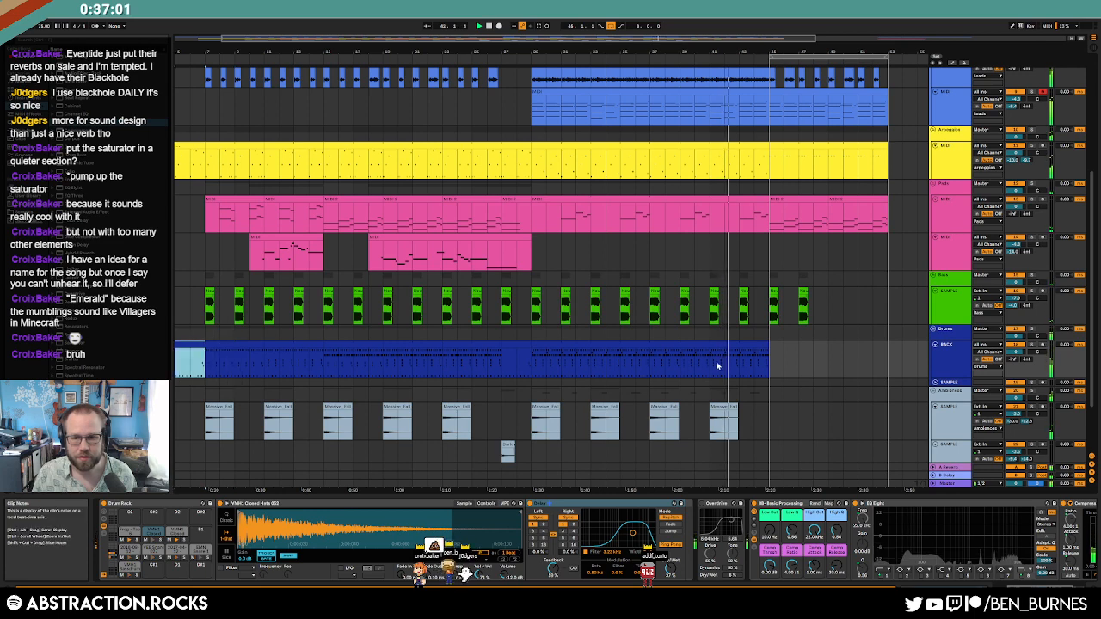
drag(768, 348, 890, 348)
double_click(871, 346)
drag(979, 465, 1021, 474)
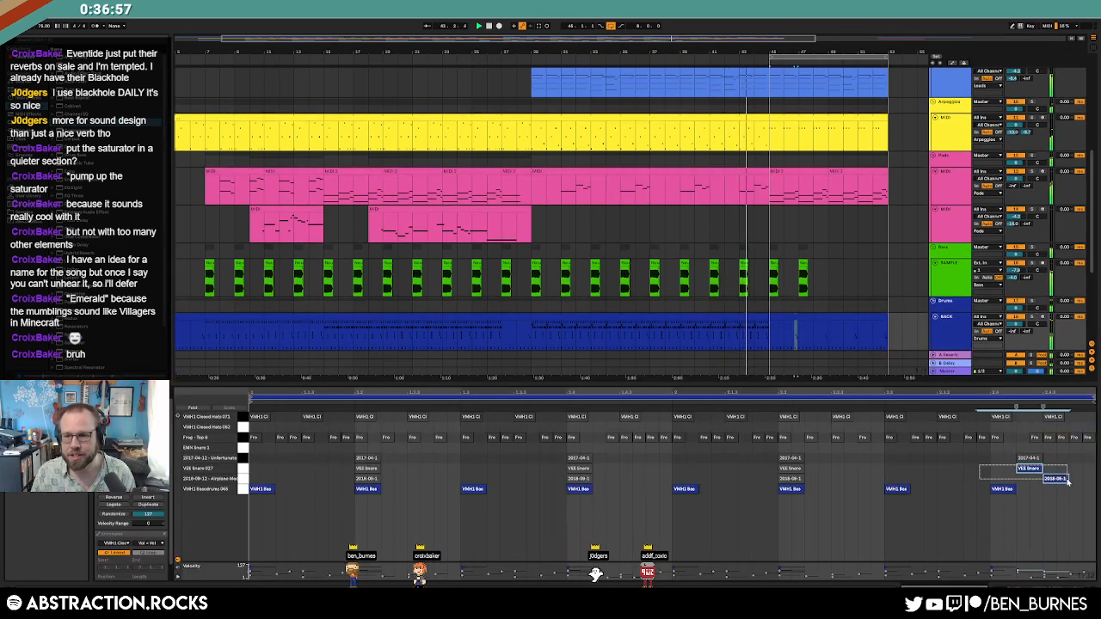
key(shift+Tab)
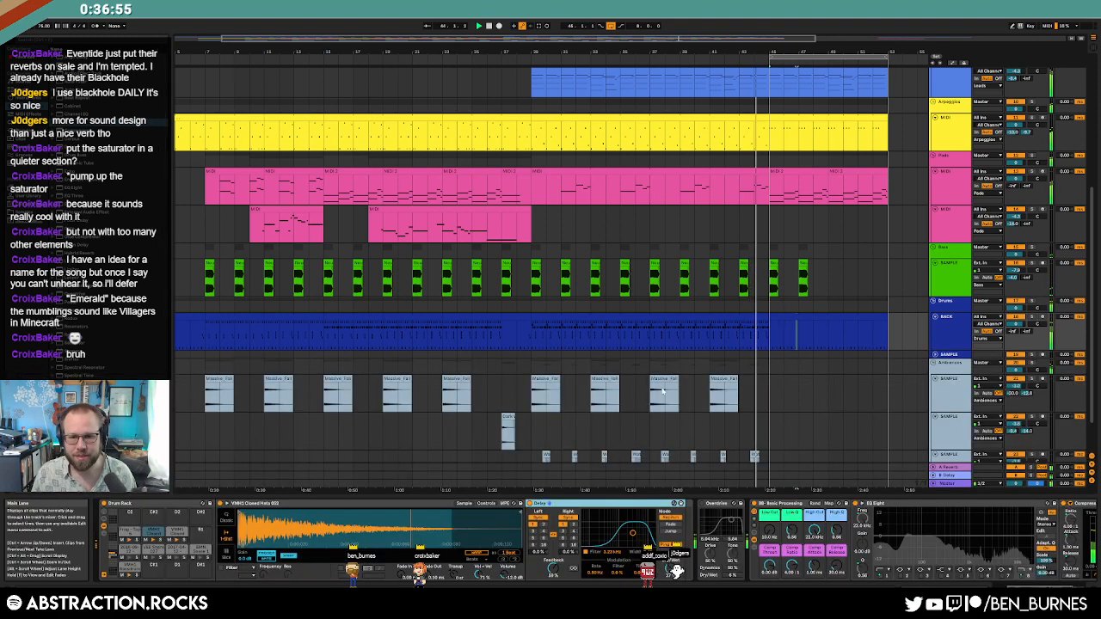
Step: Copy the ambience sample clip at bar 29 to bar 45, and duplicate the Bass samples of bars 45 to 49 into the following four bars
click(552, 379)
key(ctrl+c)
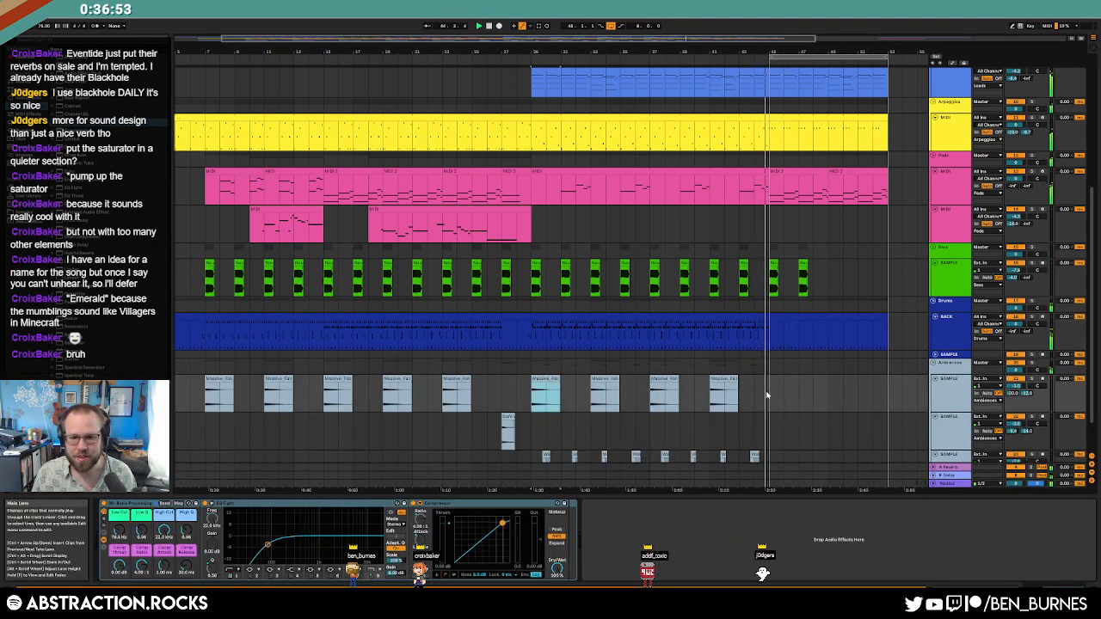
click(769, 394)
key(ctrl+v)
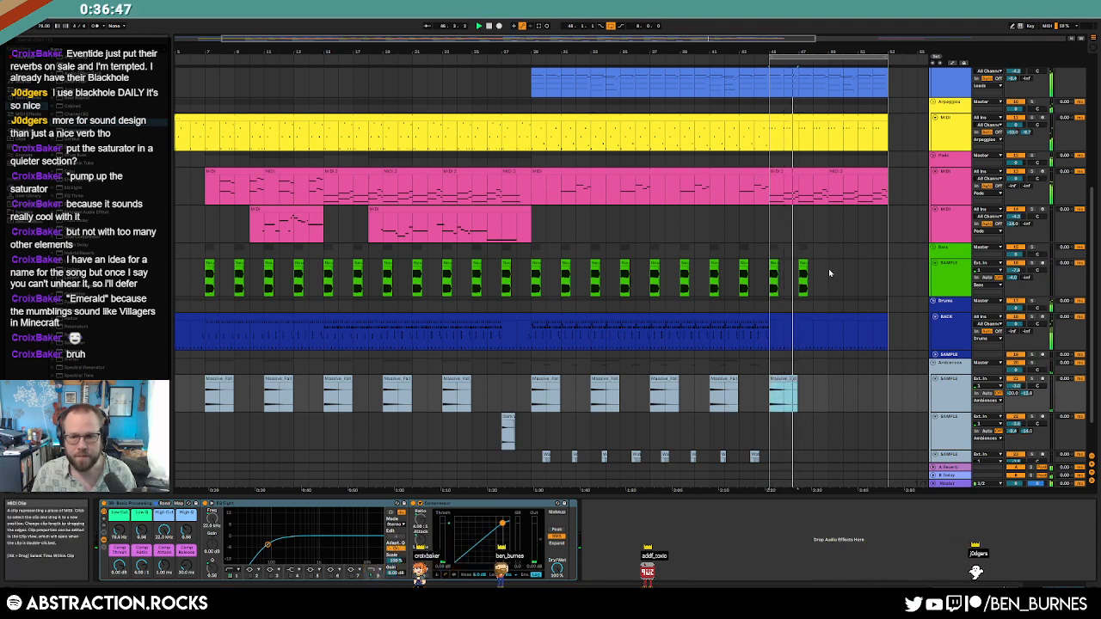
drag(829, 273, 774, 283)
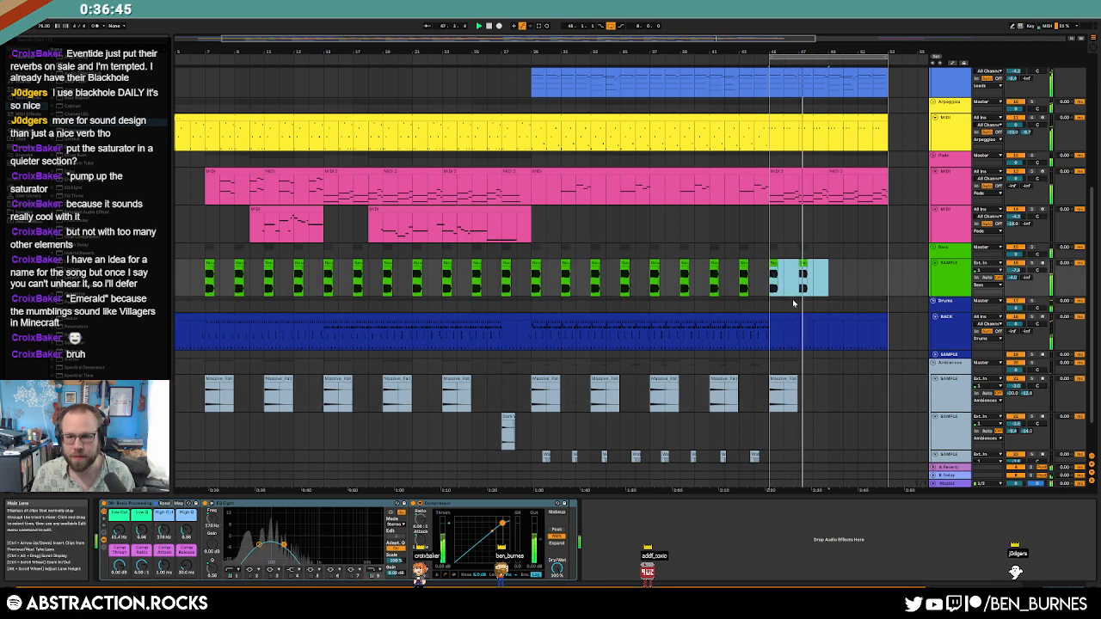
key(ctrl+d)
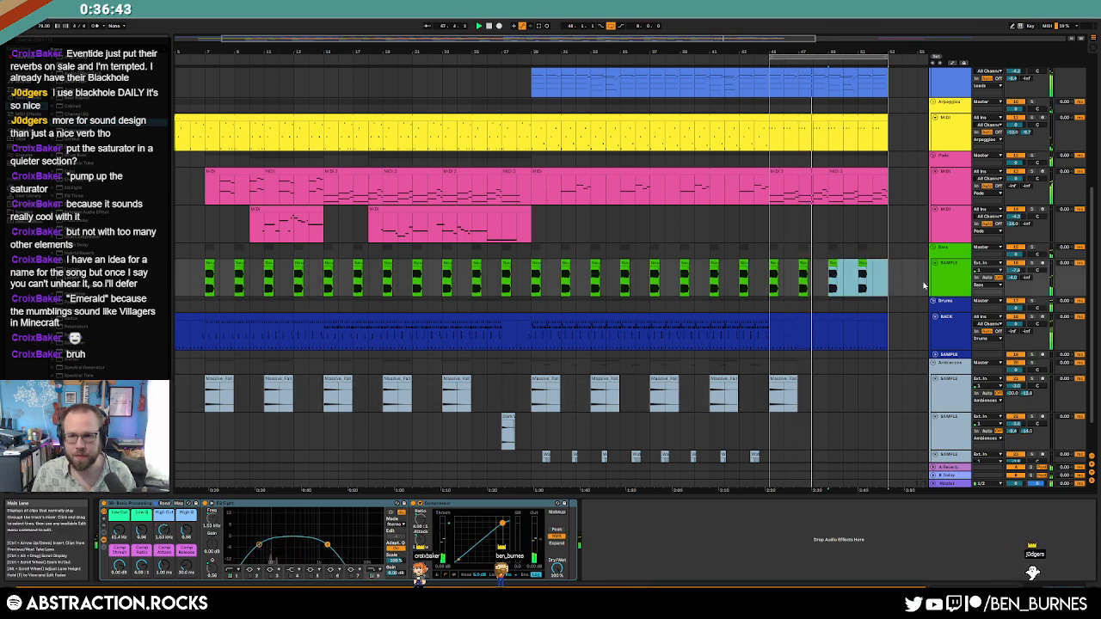
Step: Insert a MIDI track below the Bass sample track and create a one-bar clip on it at bar 45
click(946, 284)
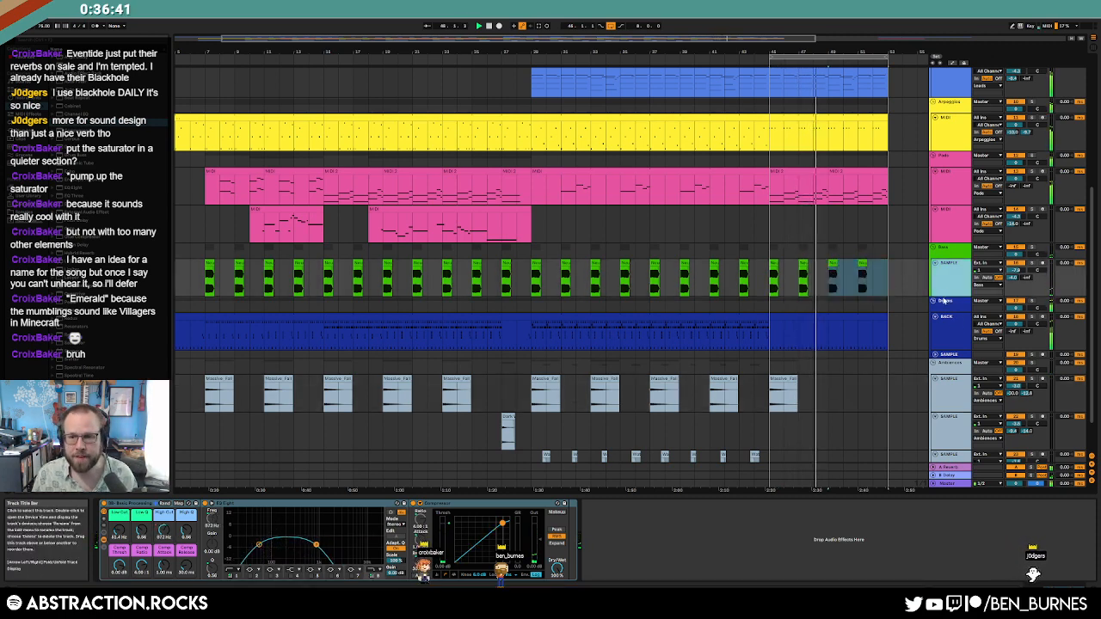
key(ctrl+shift+t)
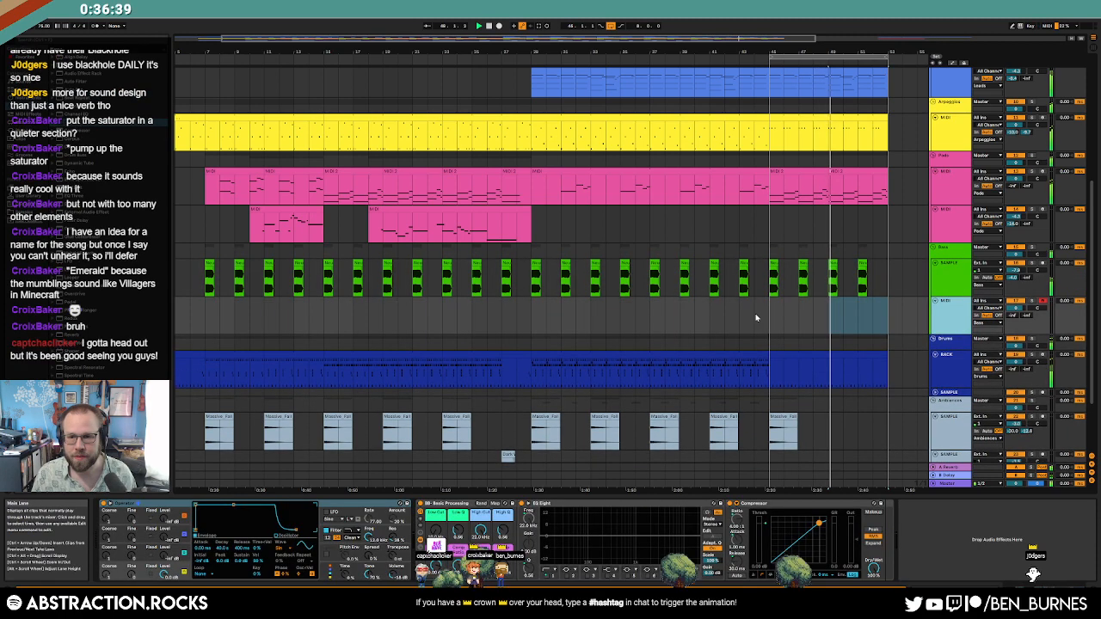
double_click(774, 315)
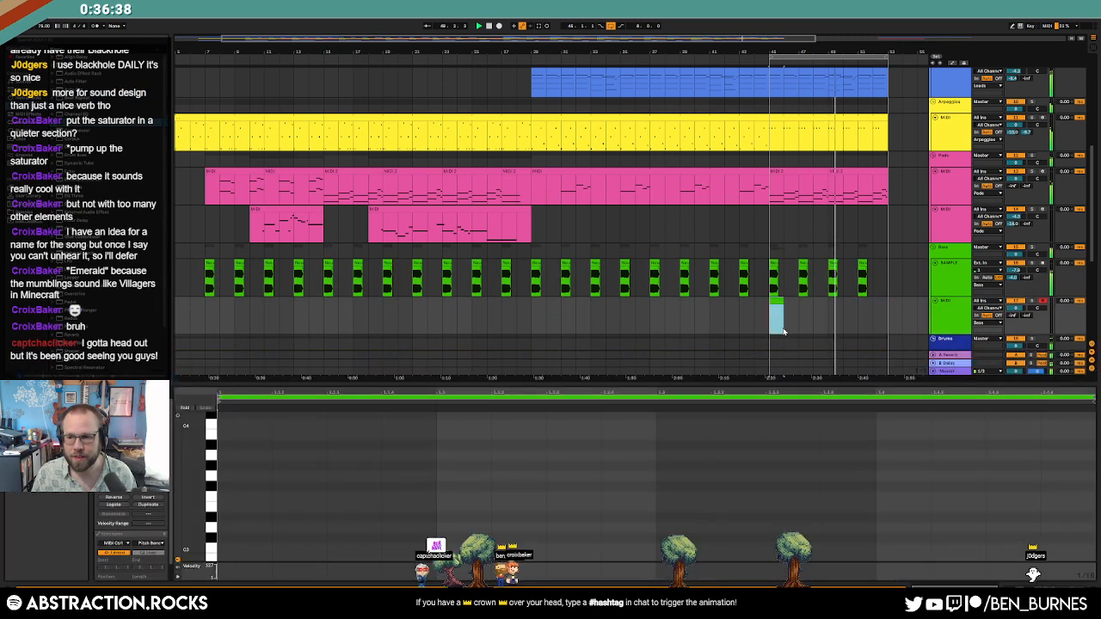
Step: Place a sixteenth C2 note on each of the four beats in the new bass clip and extend the clip to bar 53
scroll(211, 534, down, 3)
double_click(228, 531)
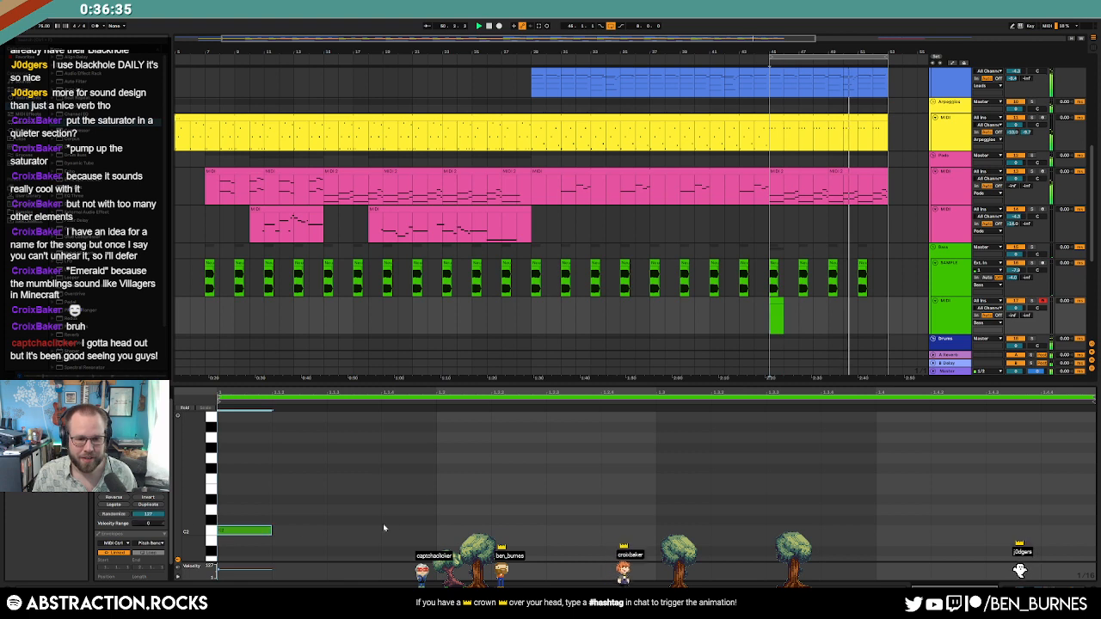
key(ctrl+d)
key(ctrl+d)
key(ctrl+d)
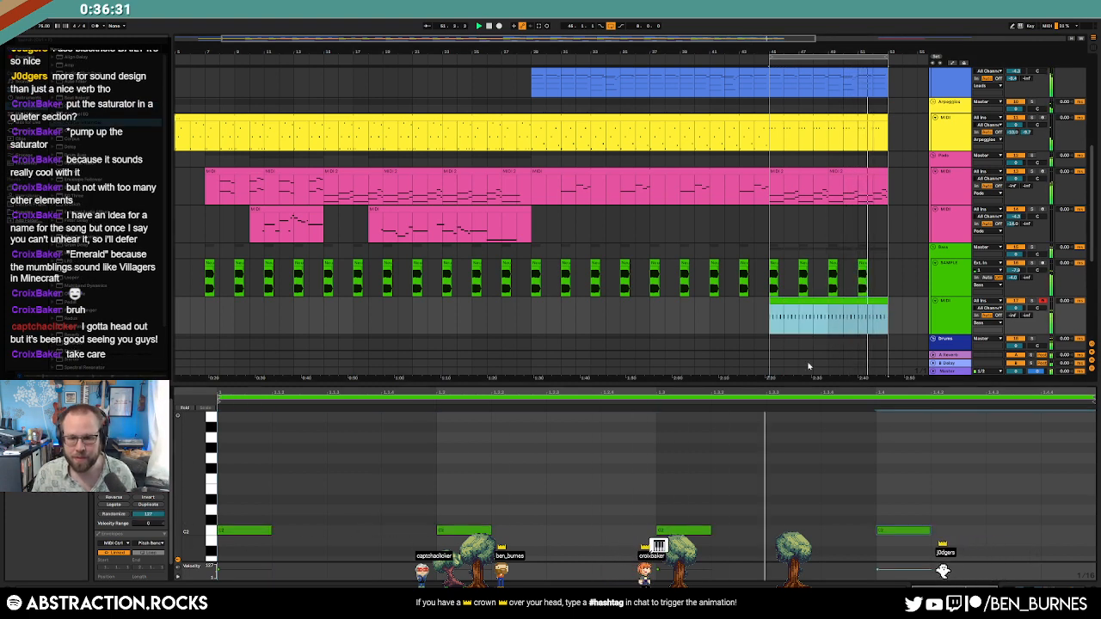
key(shift+Tab)
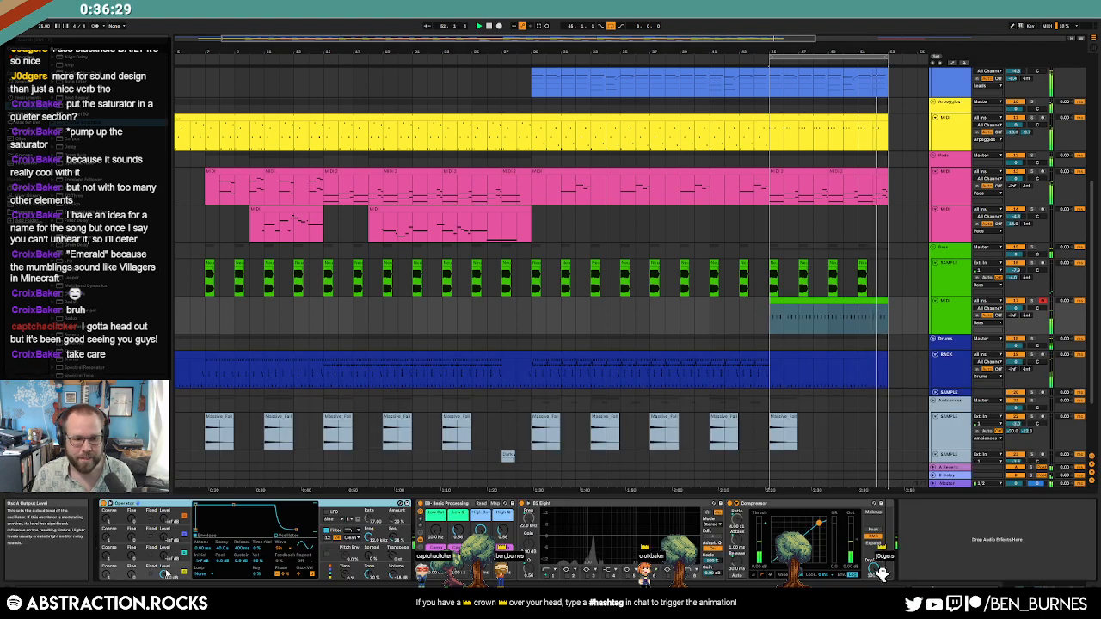
Step: Set oscillator A of the new bass track's Operator to a saw waveform and adjust the filter frequency
click(282, 551)
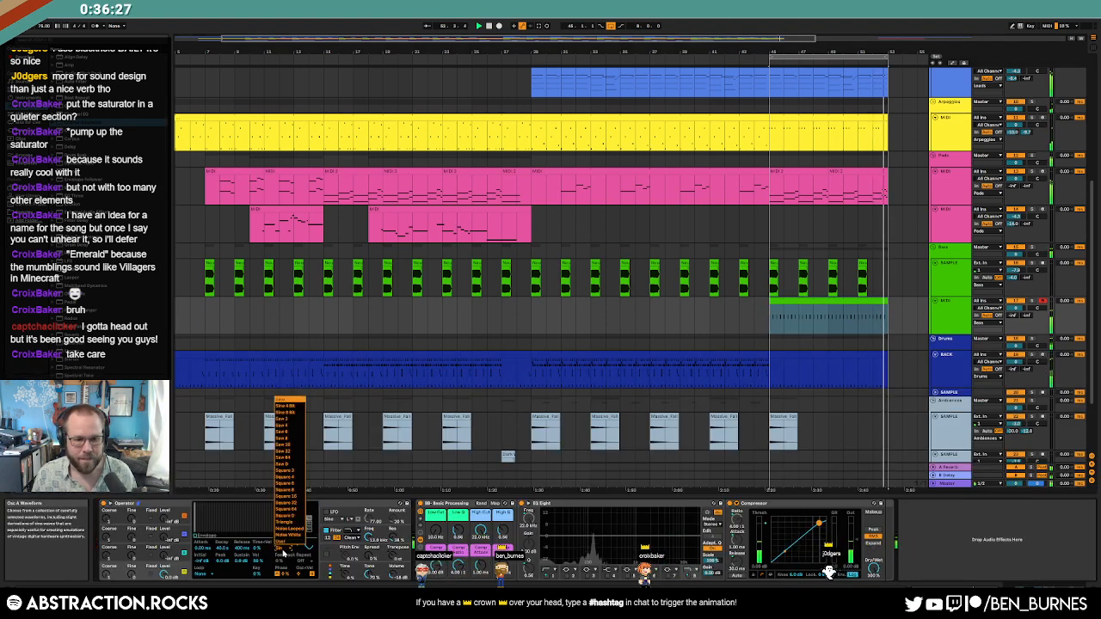
click(293, 446)
click(371, 555)
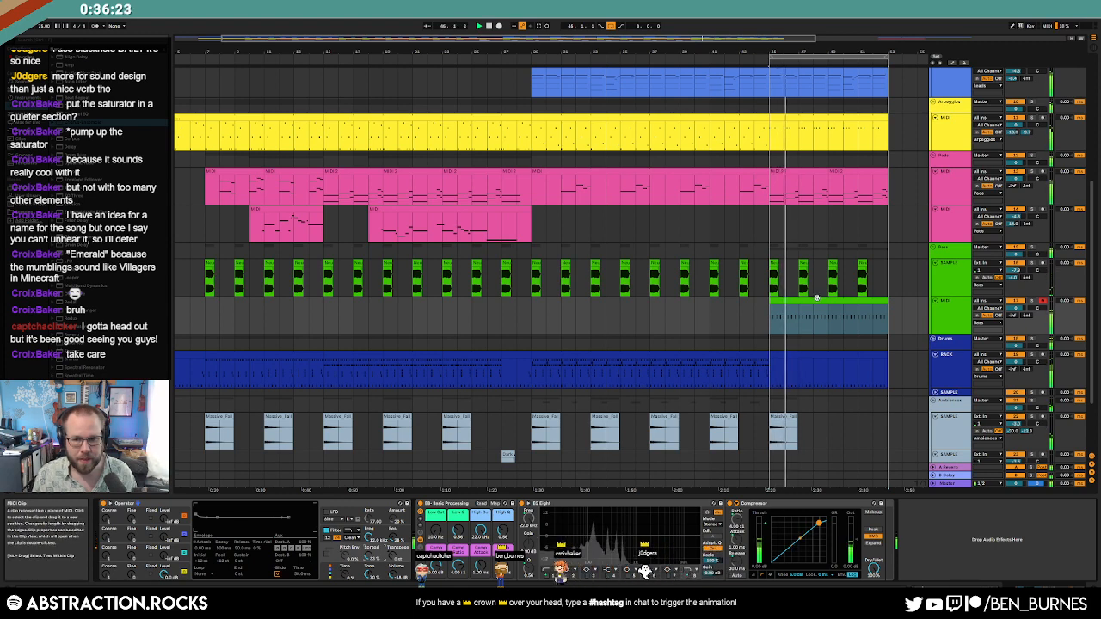
double_click(789, 300)
key(shift+Tab)
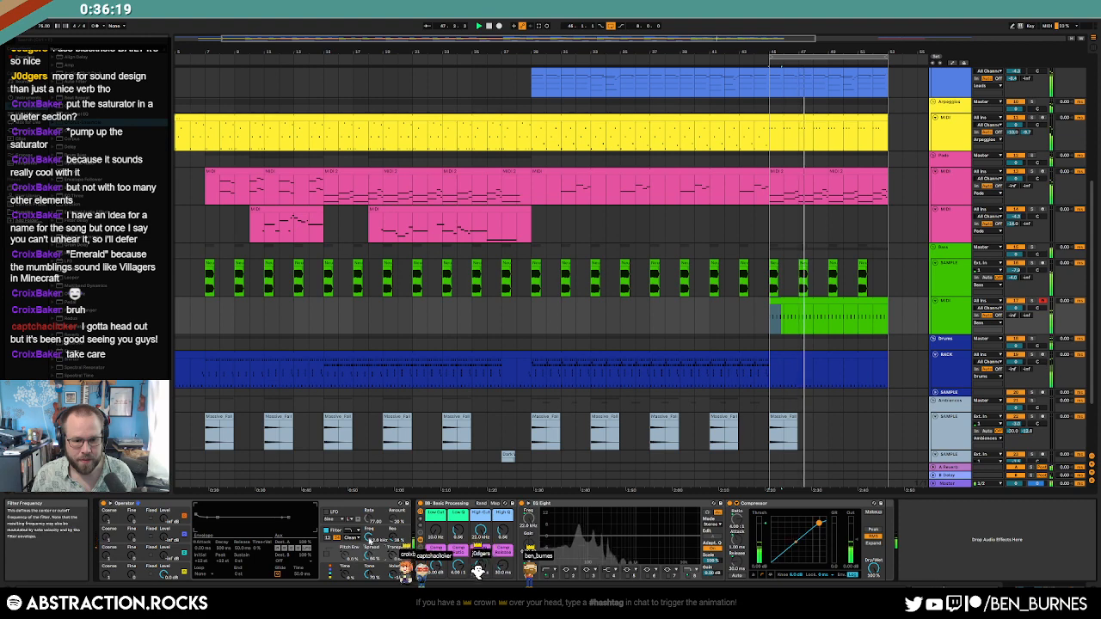
drag(369, 534, 369, 528)
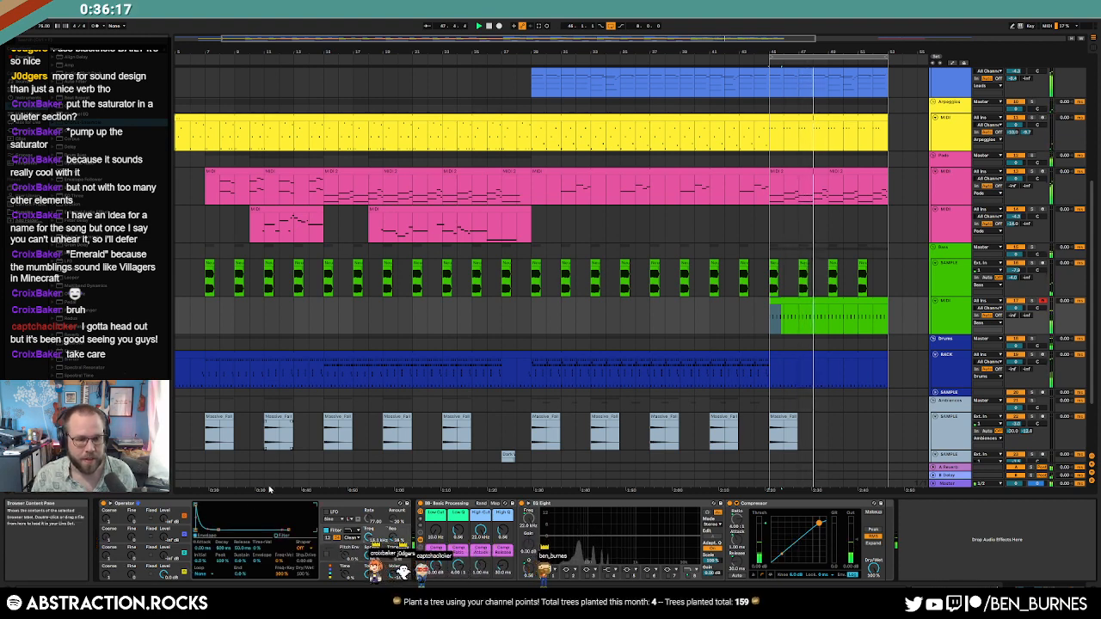
Step: Adjust the amplitude envelope in the new bass track's Operator, auditioning the bass on its own and in the mix
drag(218, 529, 216, 506)
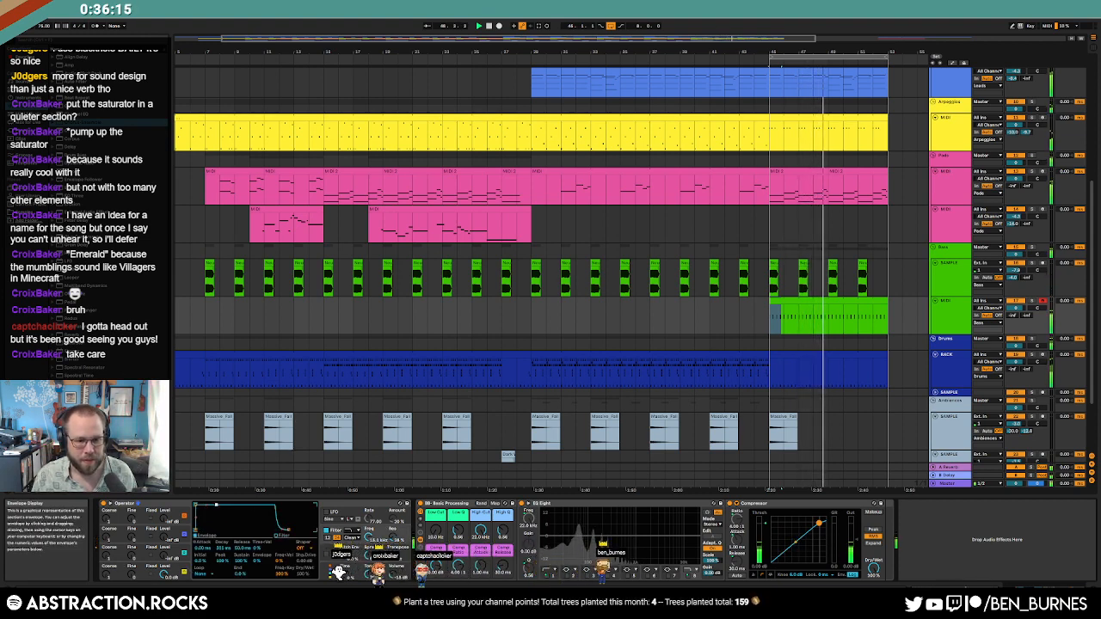
click(160, 567)
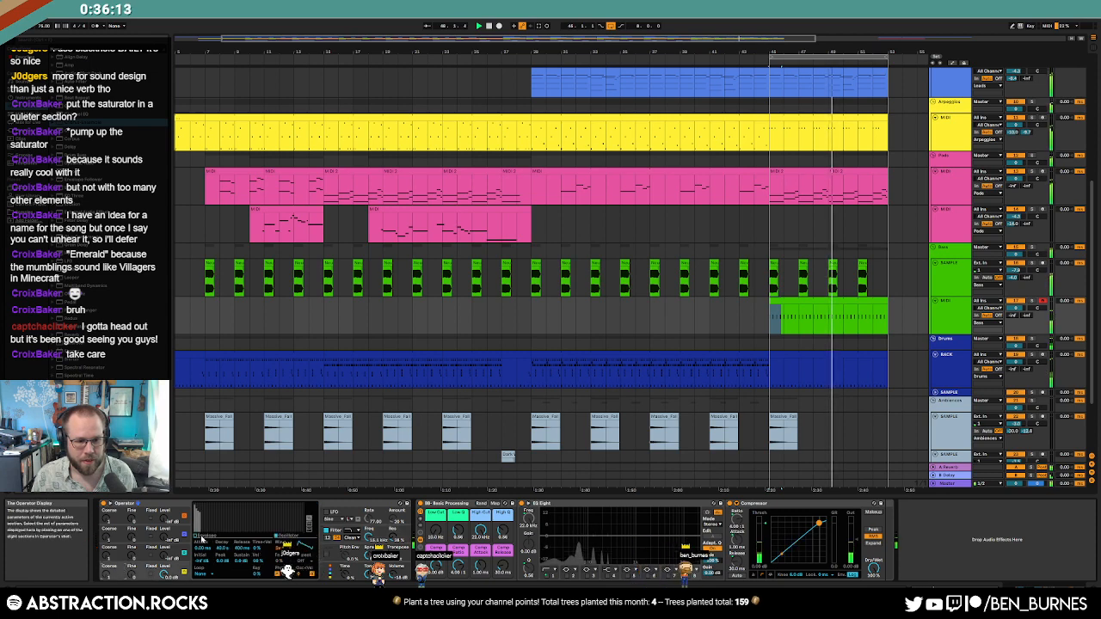
click(196, 535)
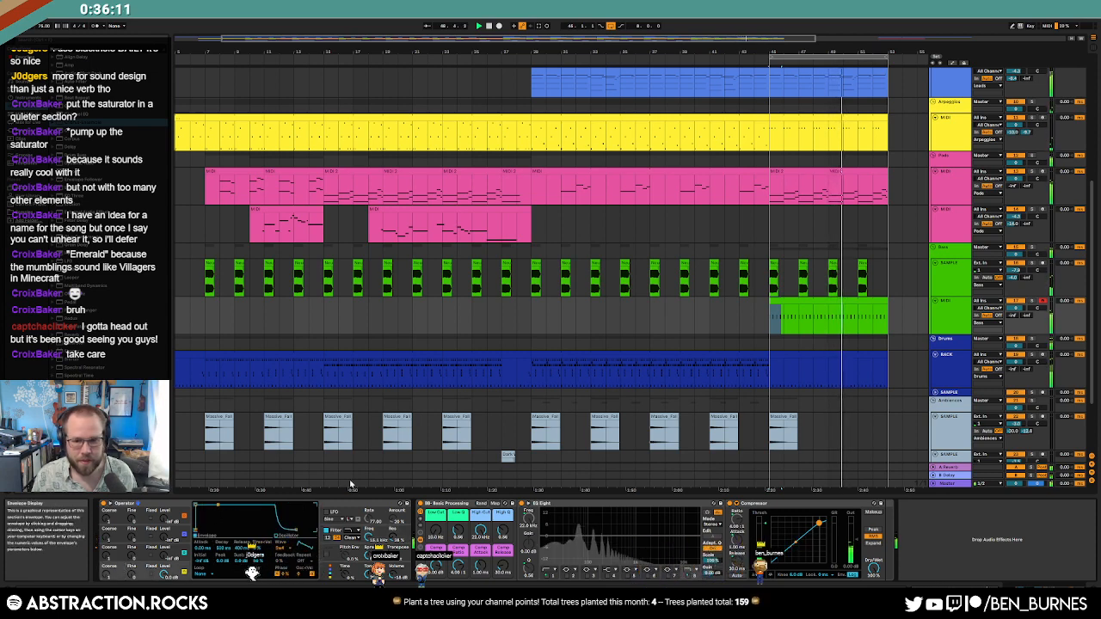
click(1030, 303)
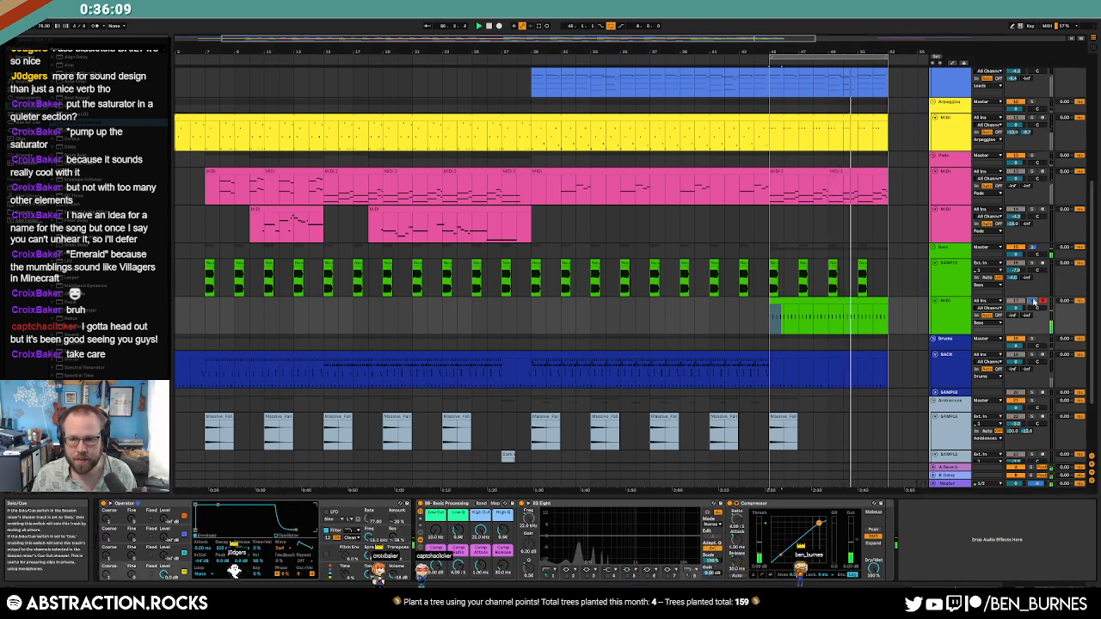
click(1033, 302)
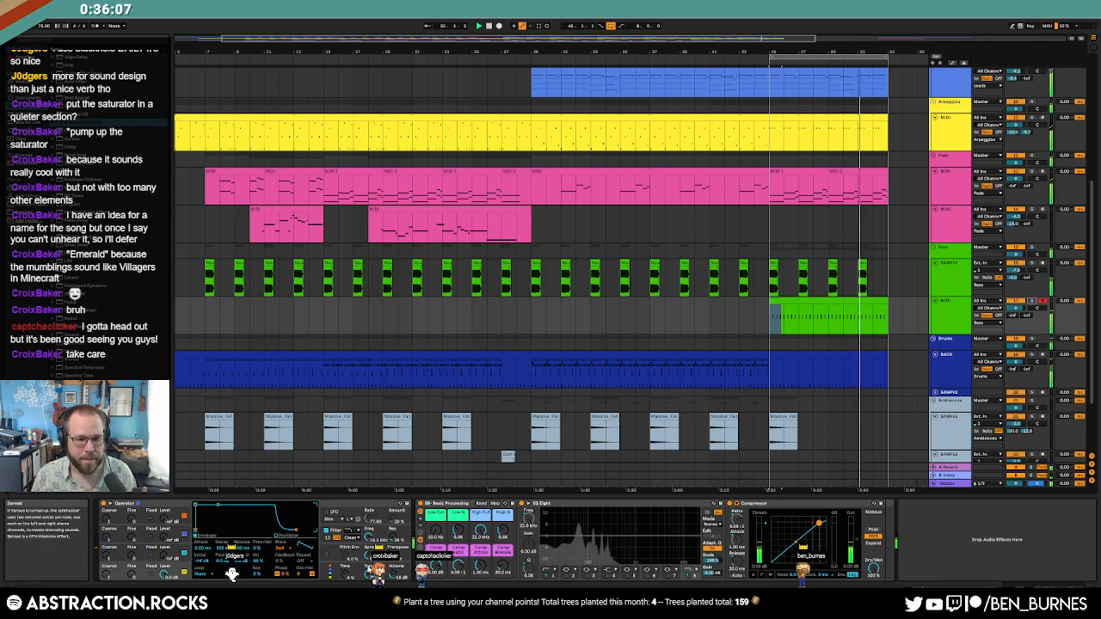
Step: Adjust the Operator's Spread setting and audition the new bass sound
click(231, 574)
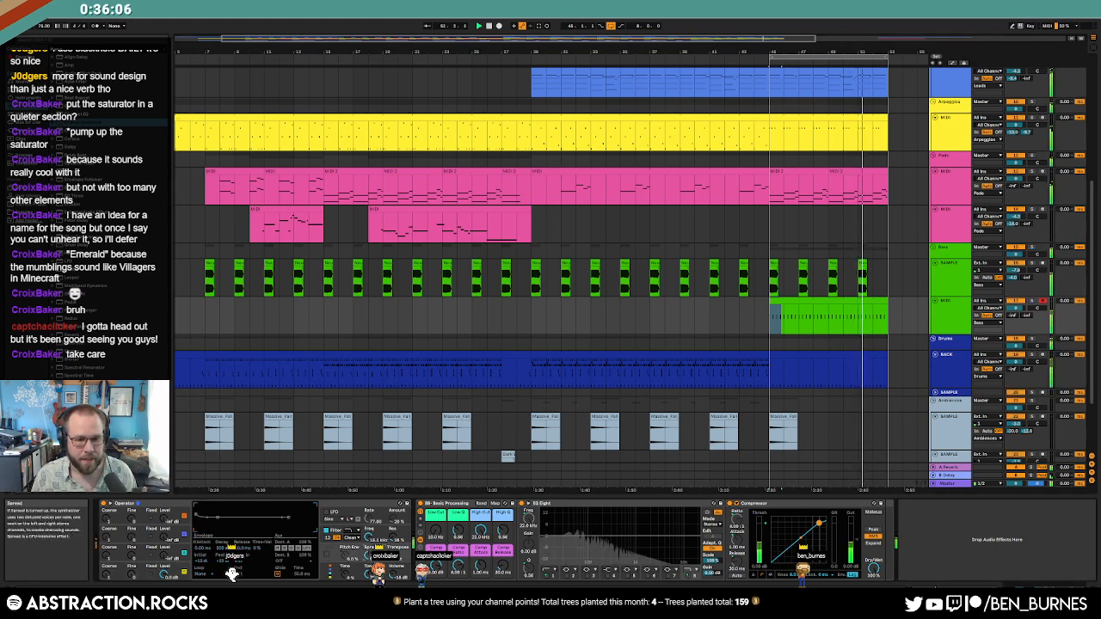
click(126, 570)
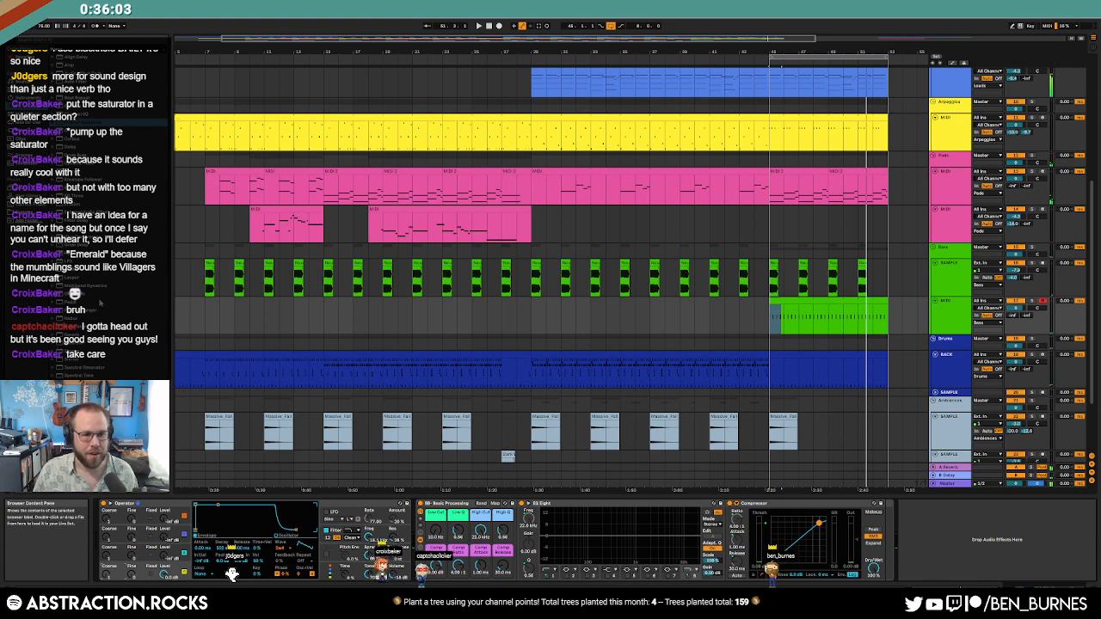
click(231, 575)
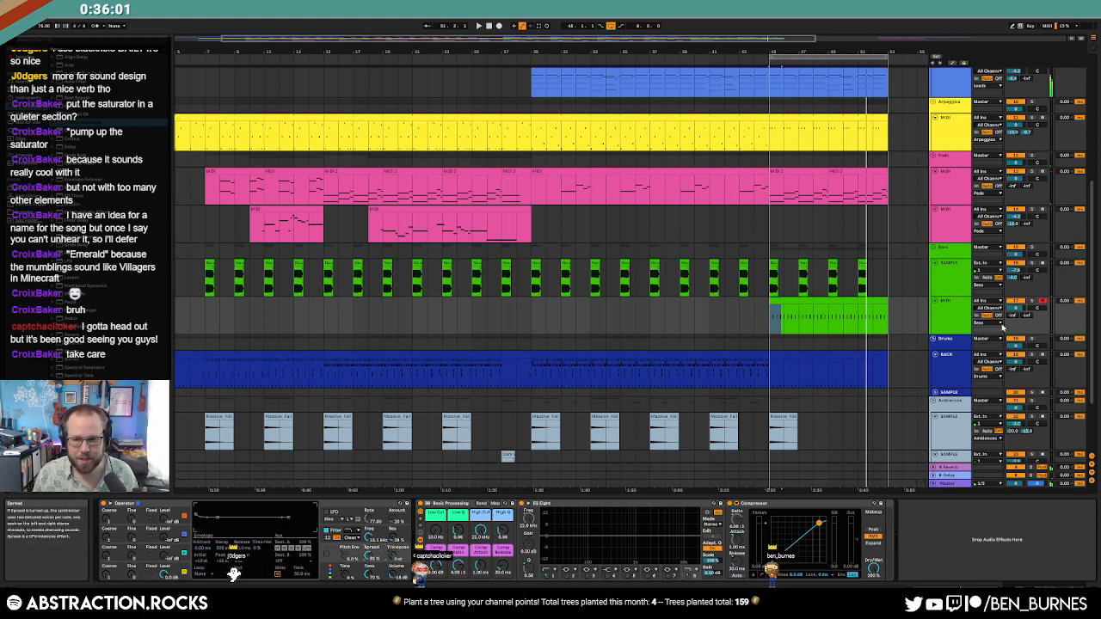
key(space)
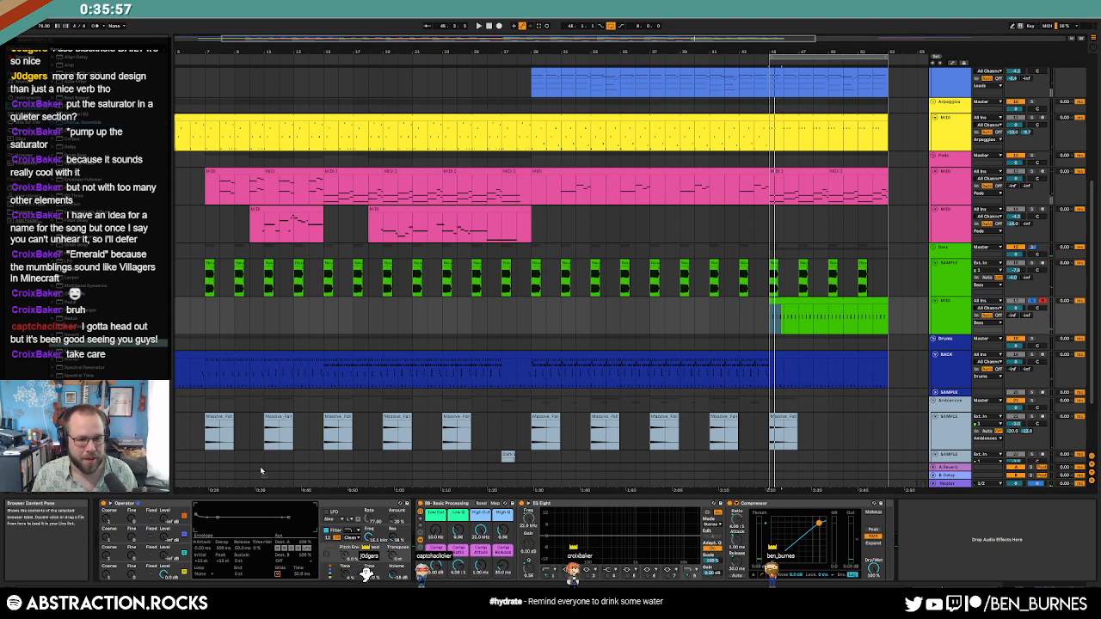
Step: Insert a Saturator directly after the Operator and set its curve type to Medium Curve
drag(262, 472, 416, 524)
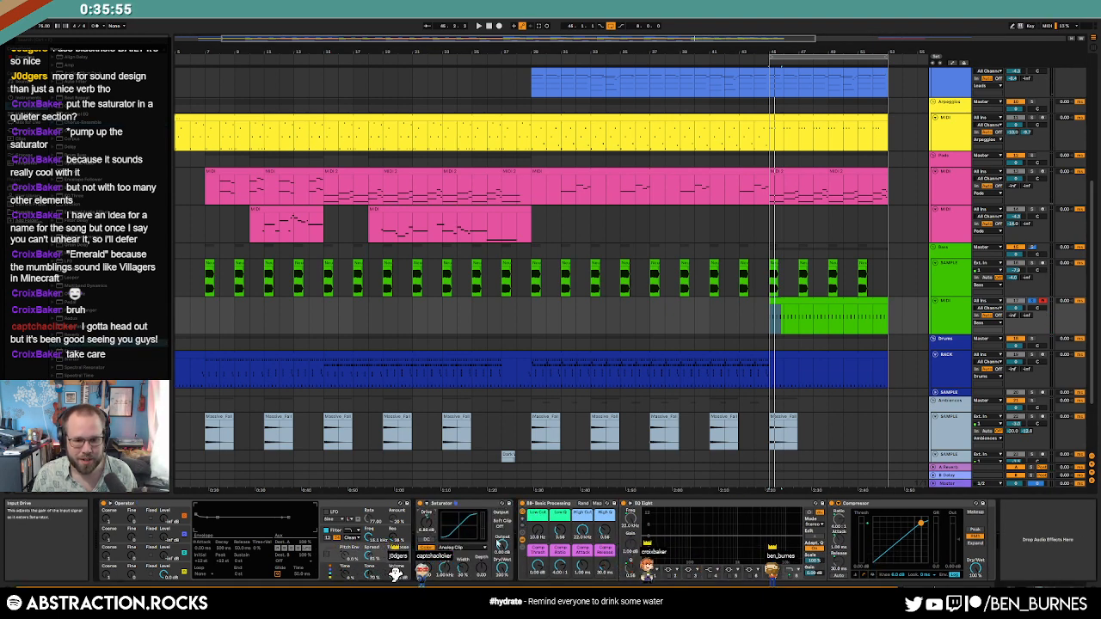
key(space)
click(448, 548)
click(443, 566)
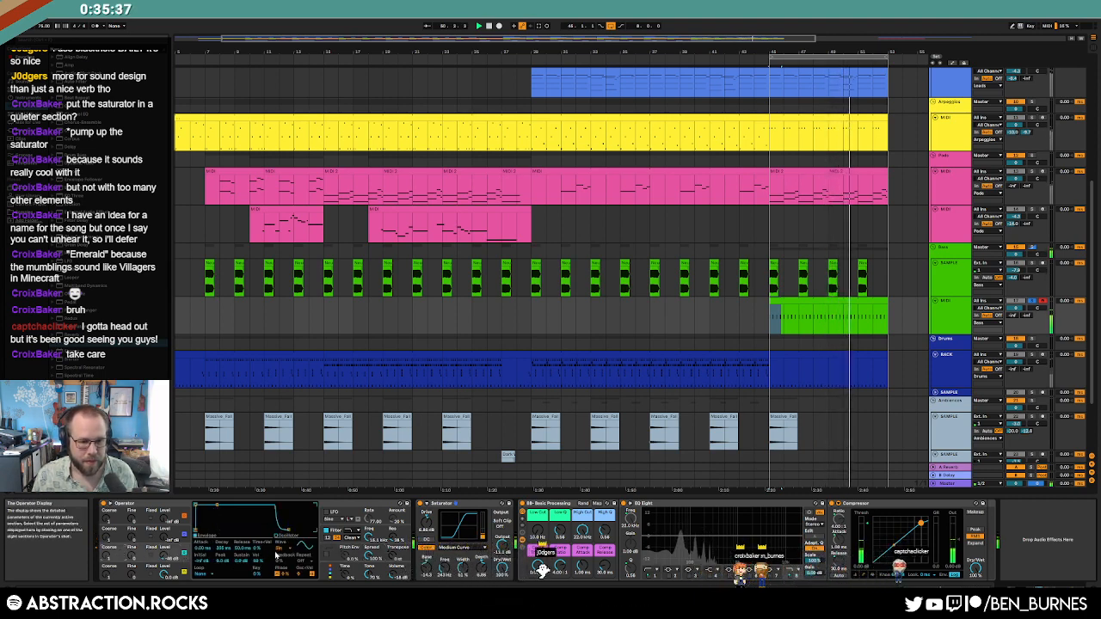
Step: Change the Operator oscillator's waveform from sine to a saw variant while the soloed bass plays
click(281, 566)
click(287, 464)
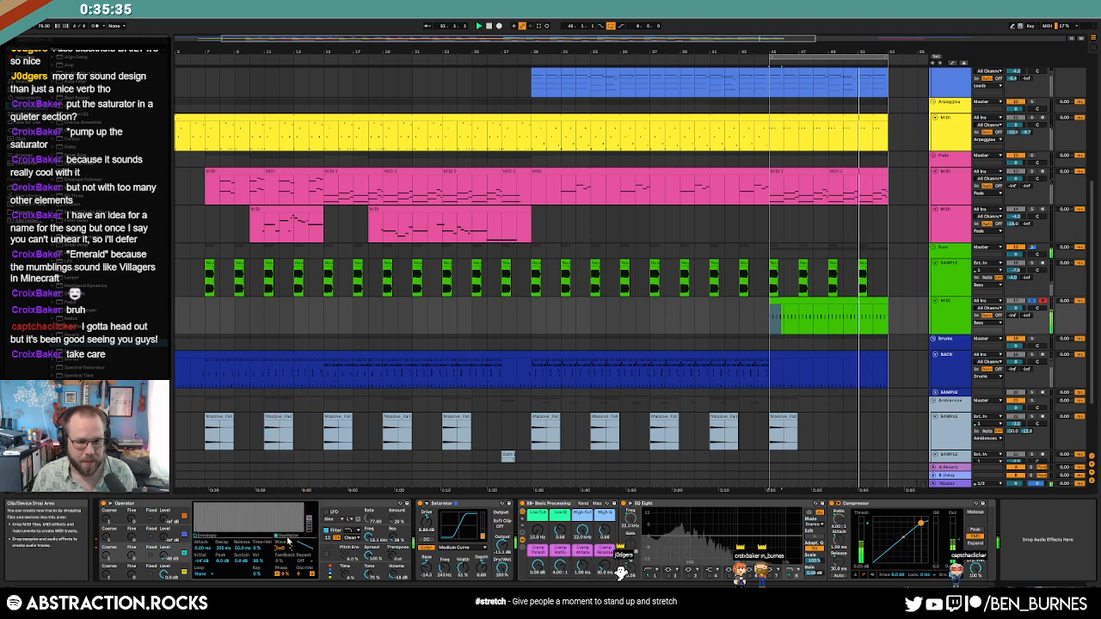
click(289, 547)
click(299, 423)
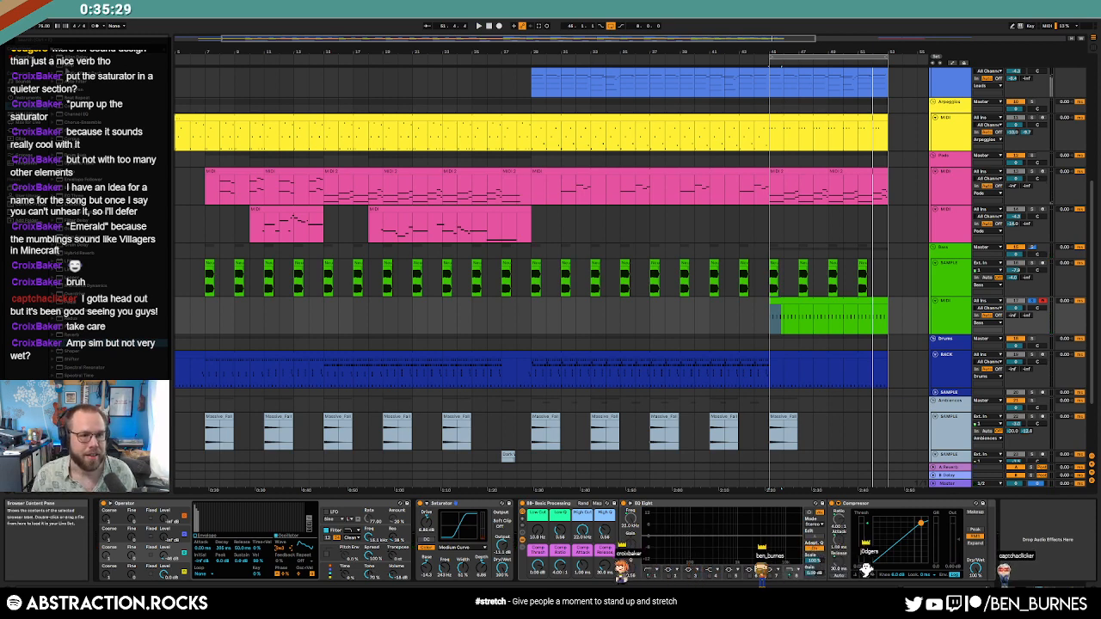
Step: Insert an Amp between the Operator and the Saturator, compare its amp types on the bass, and choose Rock
drag(418, 527, 429, 531)
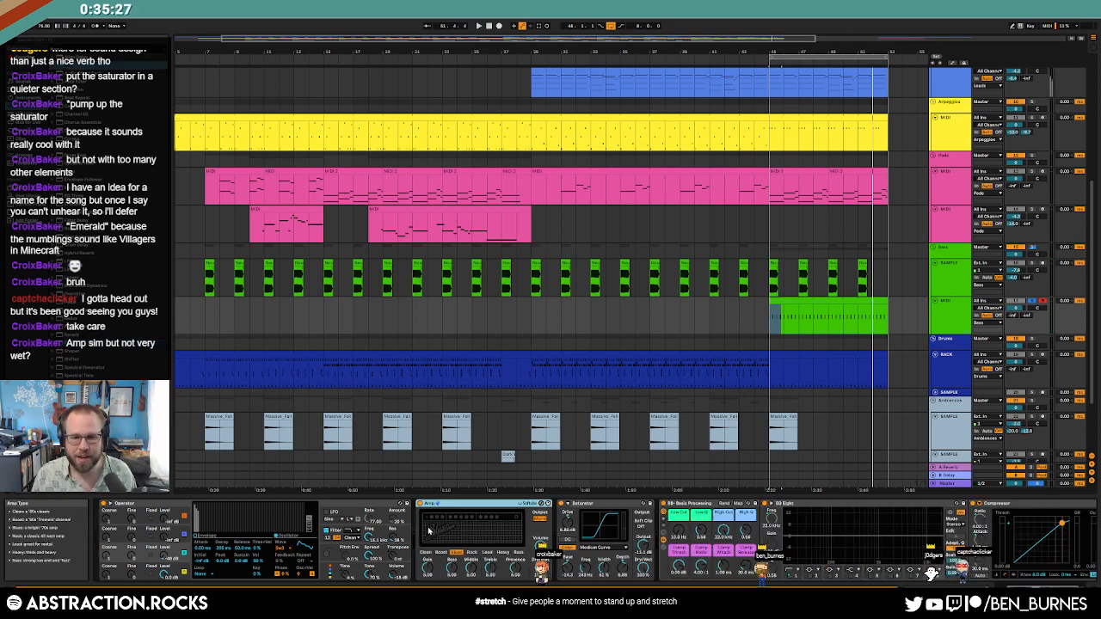
key(space)
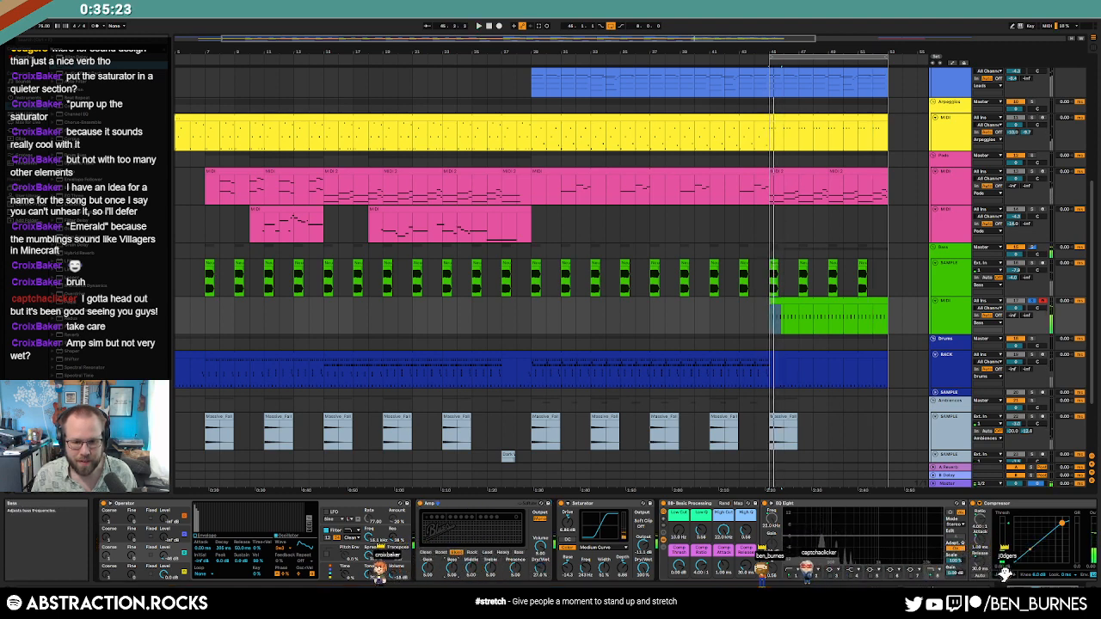
click(487, 553)
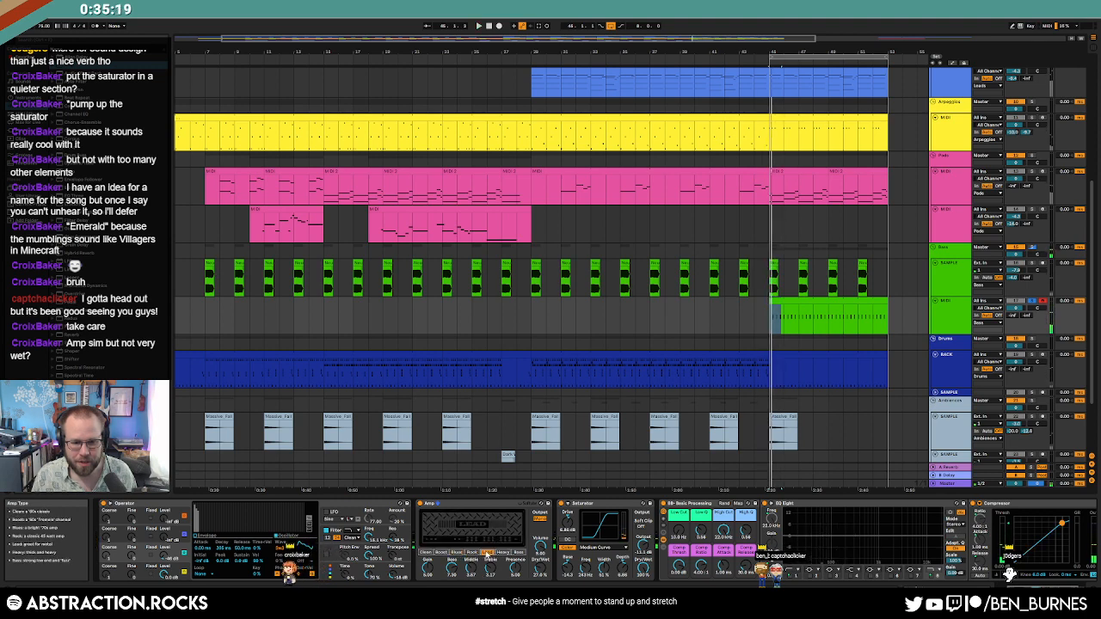
click(519, 554)
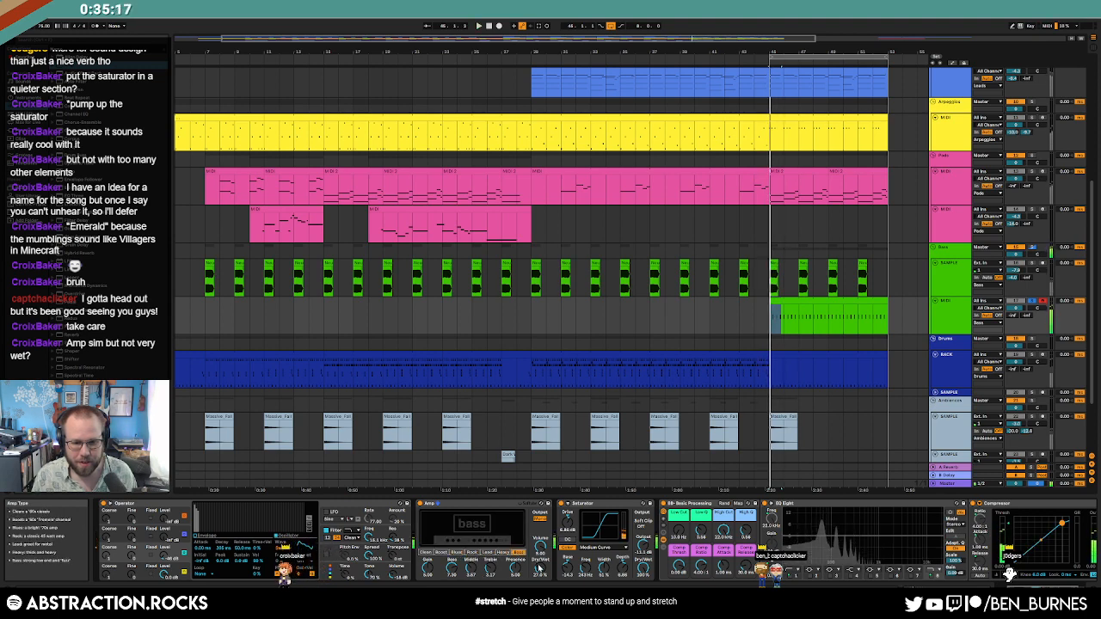
click(502, 553)
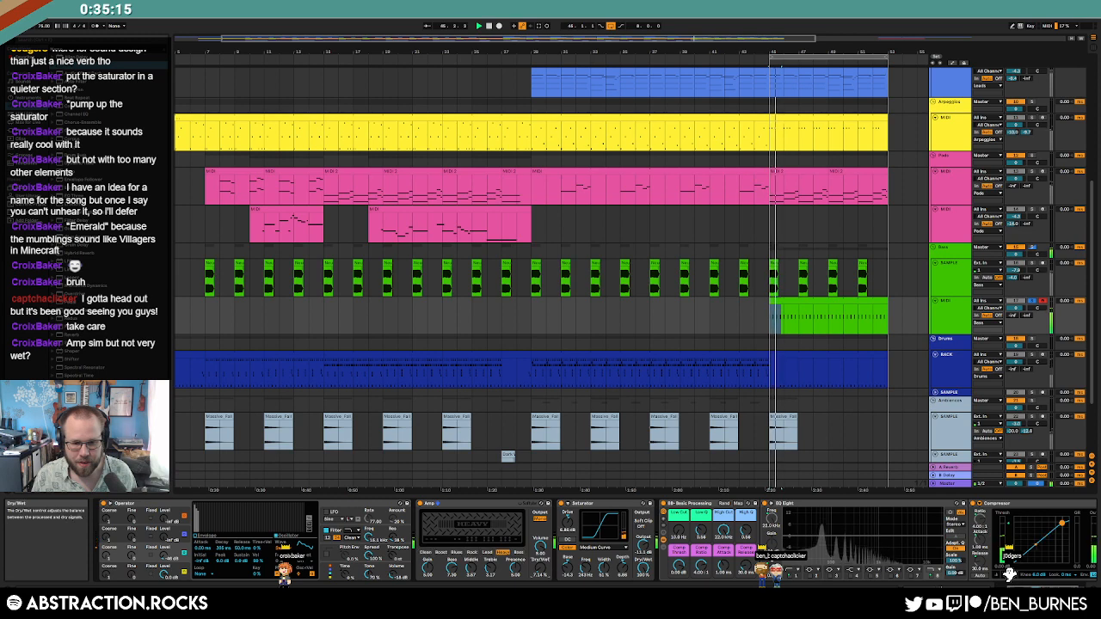
click(427, 554)
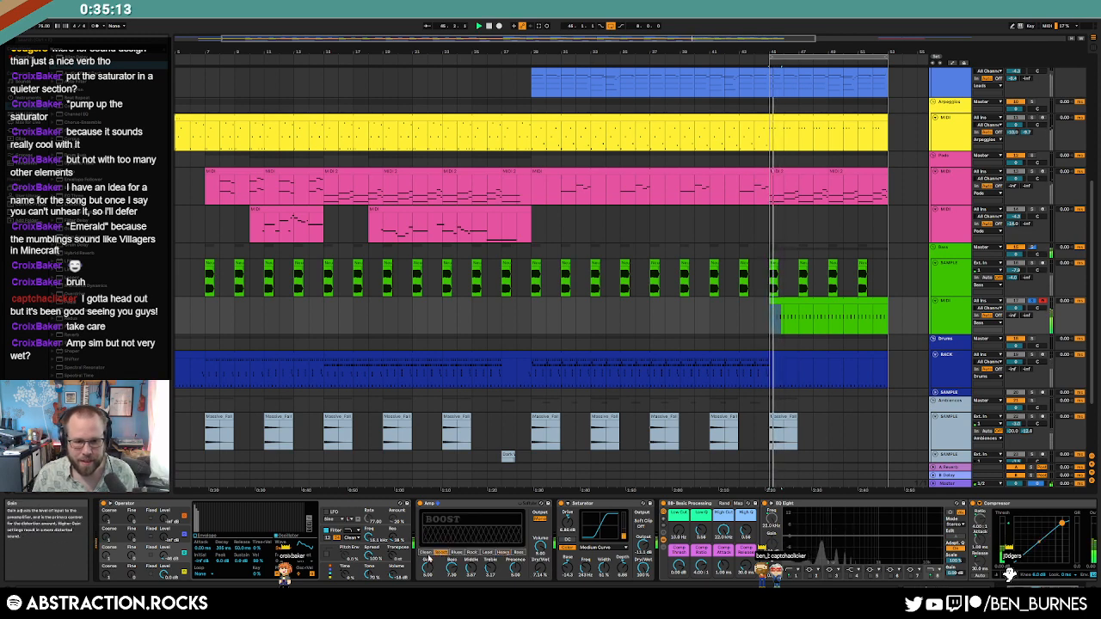
click(458, 553)
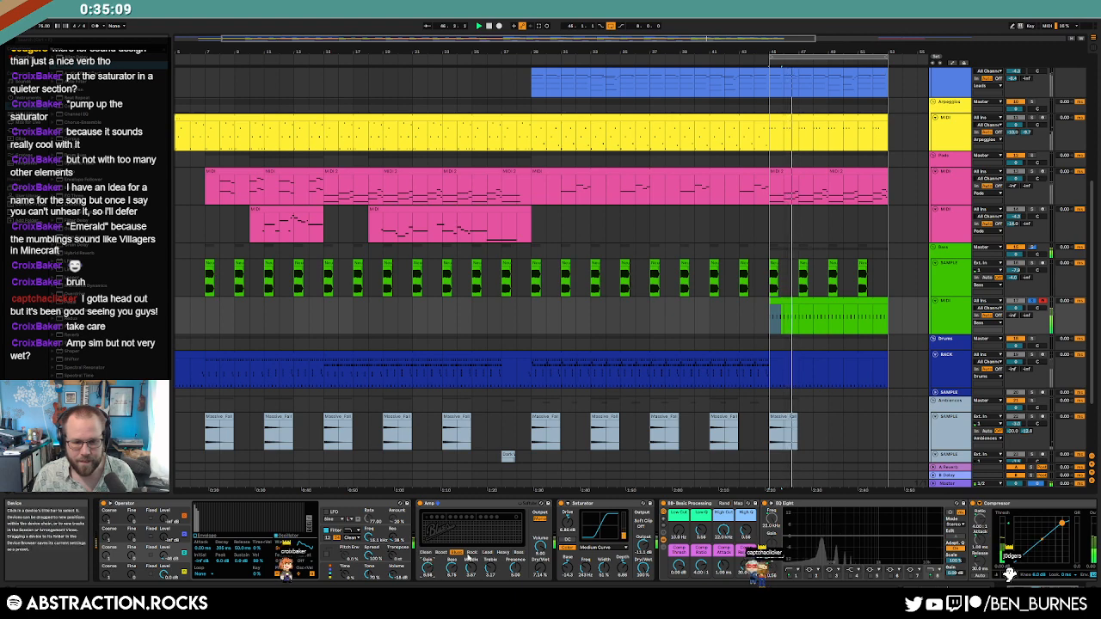
click(519, 554)
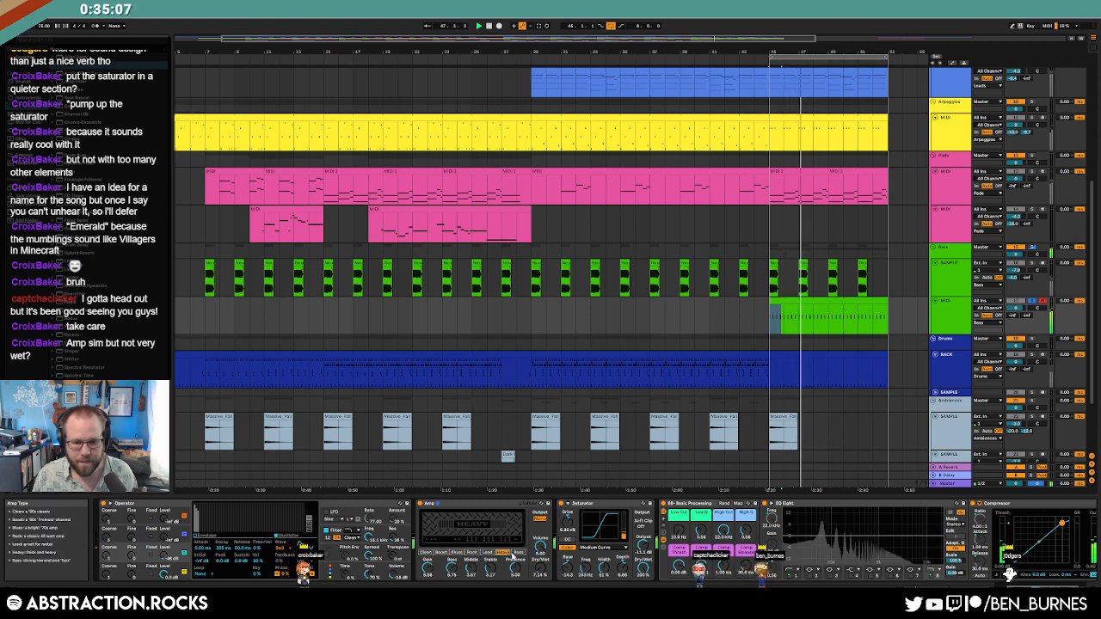
click(472, 553)
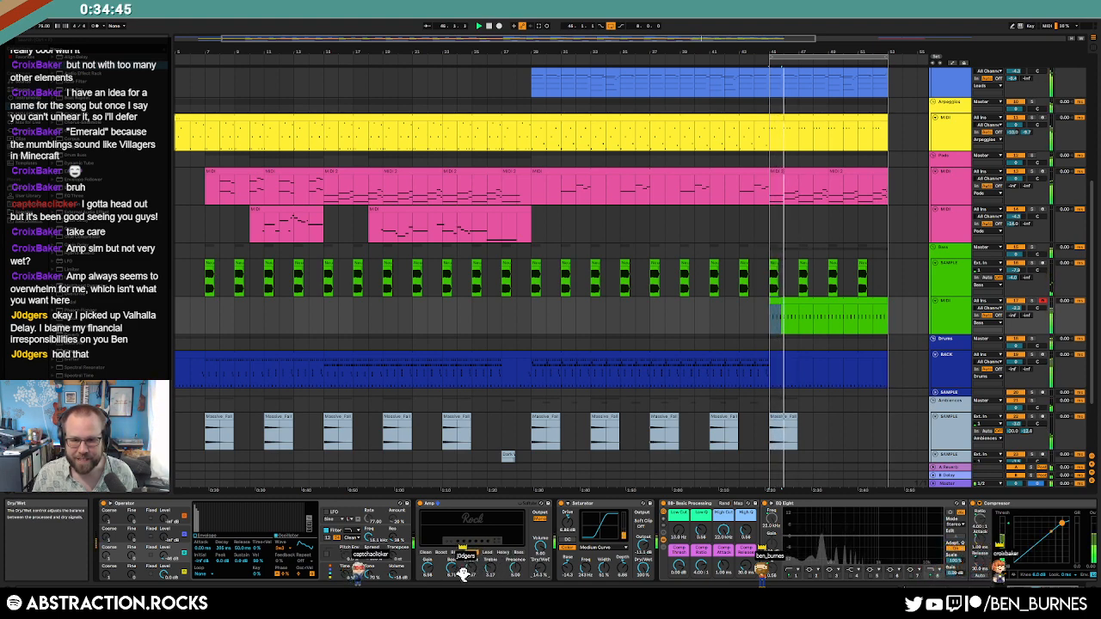
Step: Select the drum clip at bar 45 and find an alternative kick sample in the VMH1 Bassdrums folder
click(828, 370)
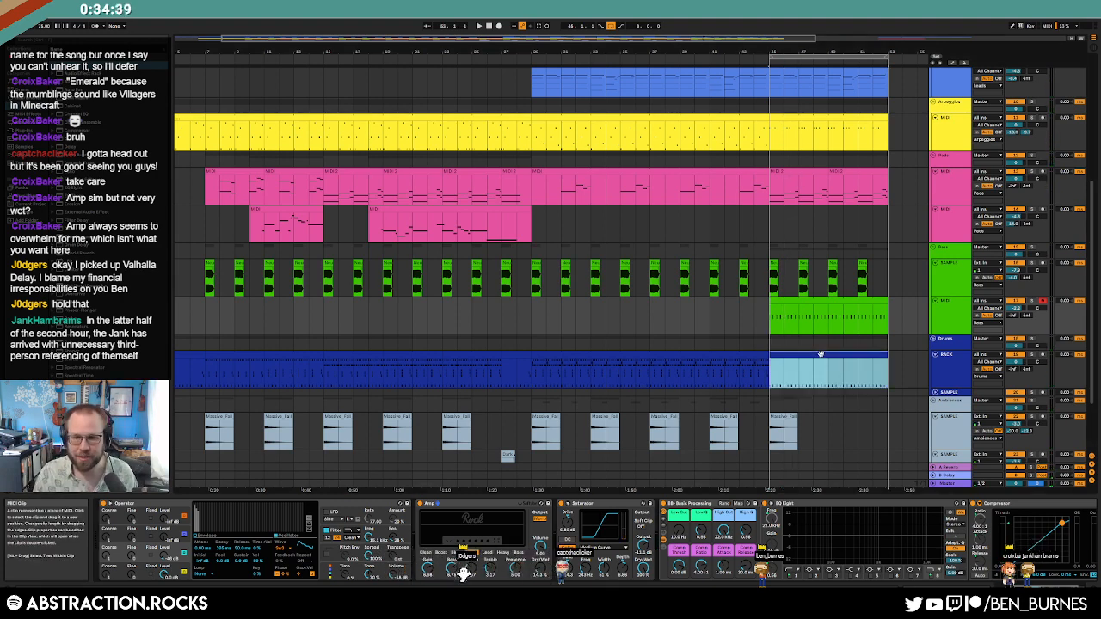
click(129, 575)
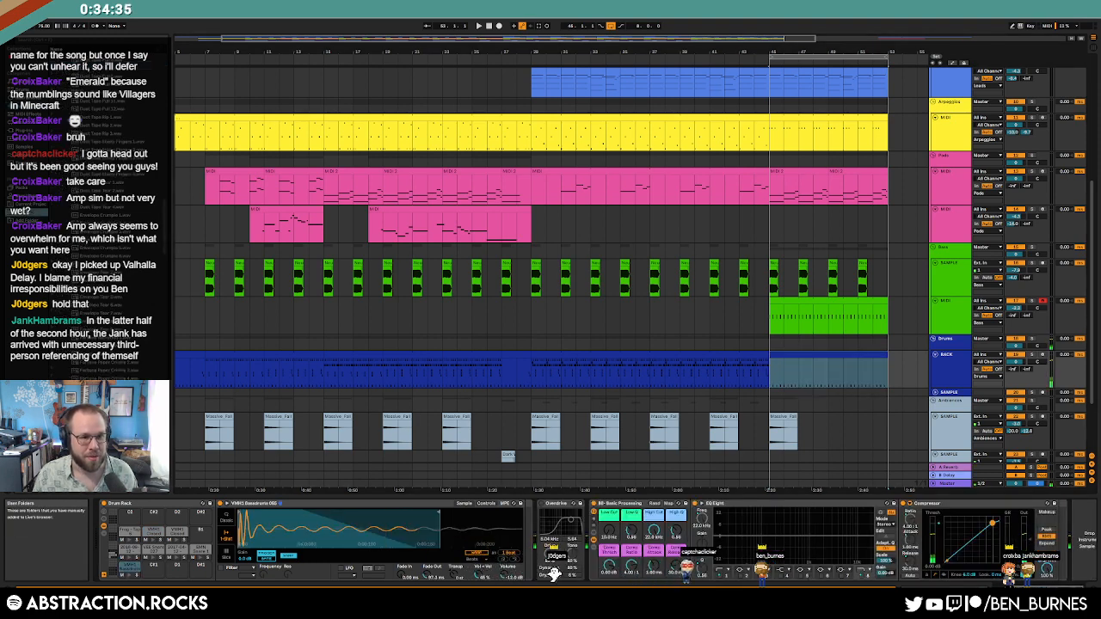
scroll(114, 209, up, 10)
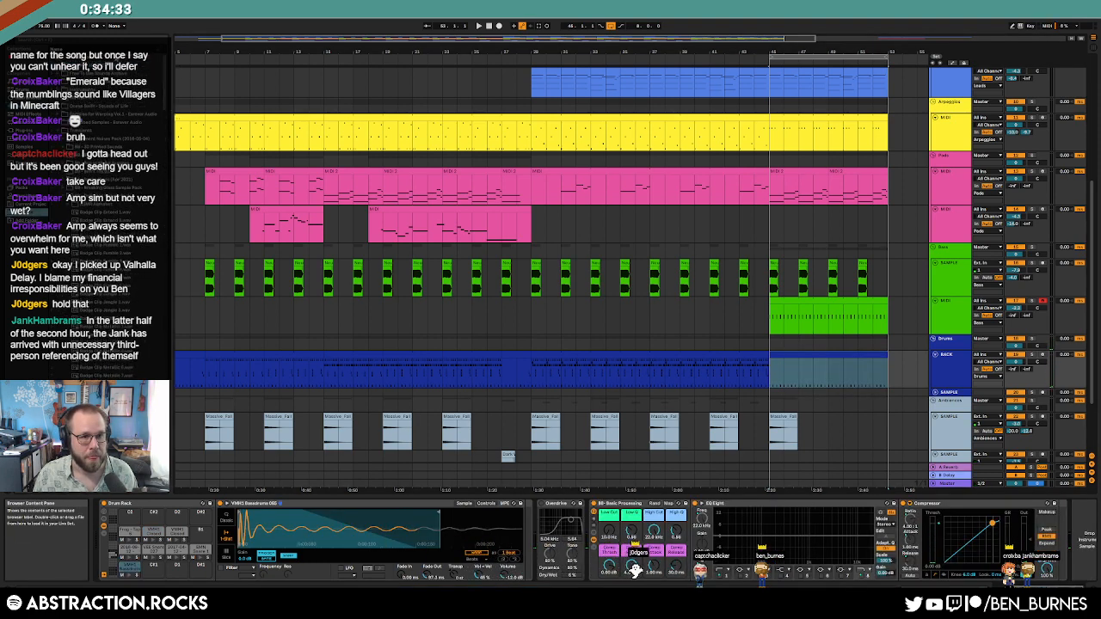
click(65, 130)
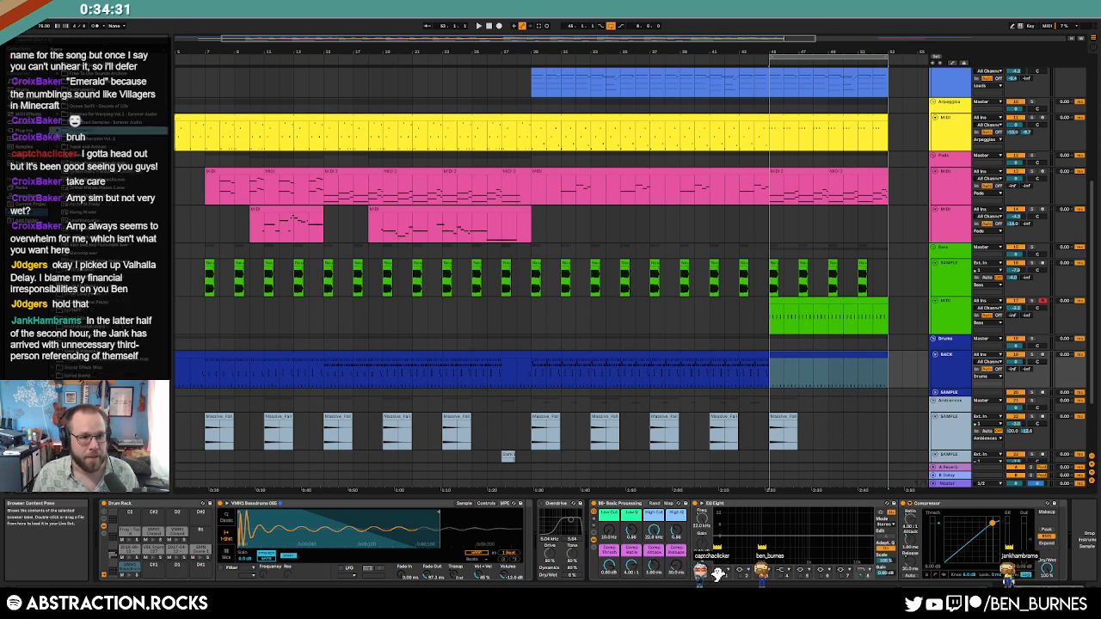
click(64, 147)
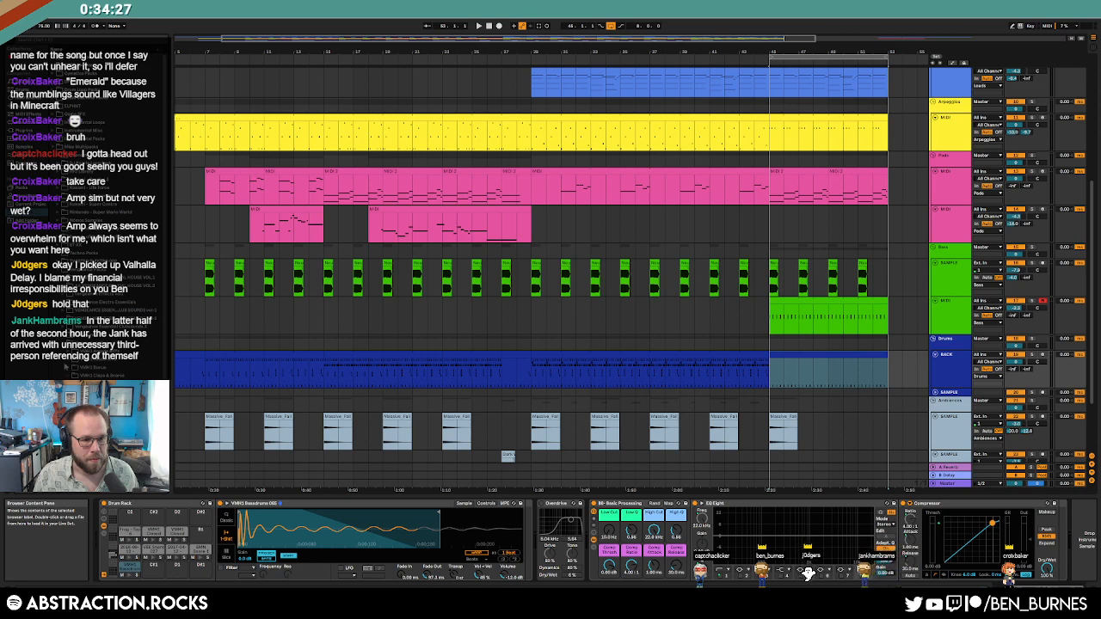
click(67, 360)
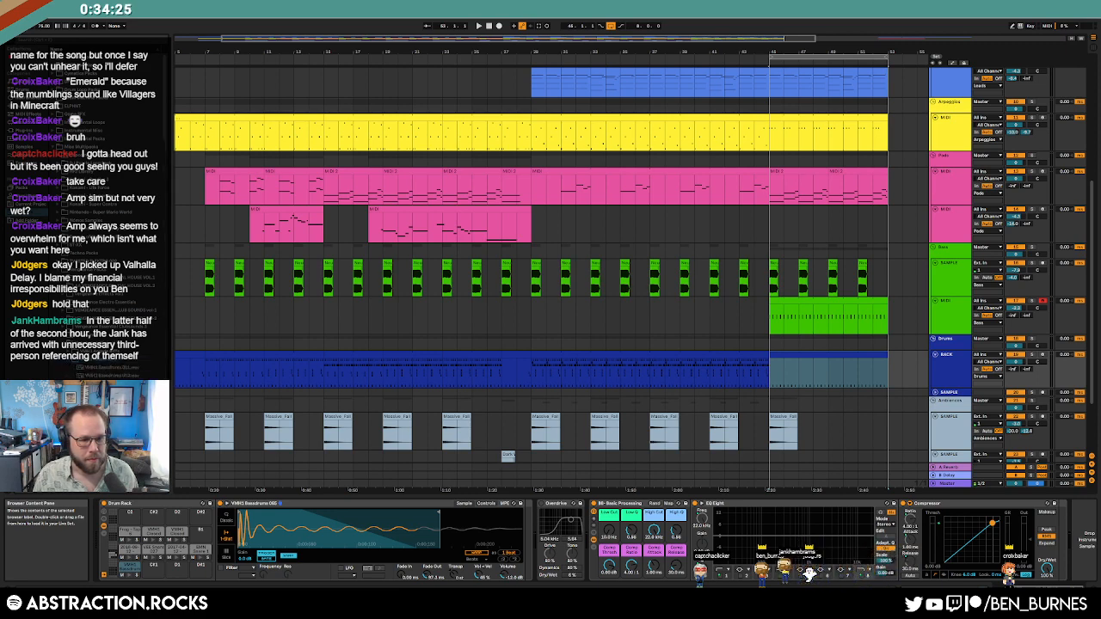
Step: Use VMH1 Bassdrums 004 for the bar 45 drum clip's kick, and trim the sample's end and adjust its fade-out
double_click(814, 354)
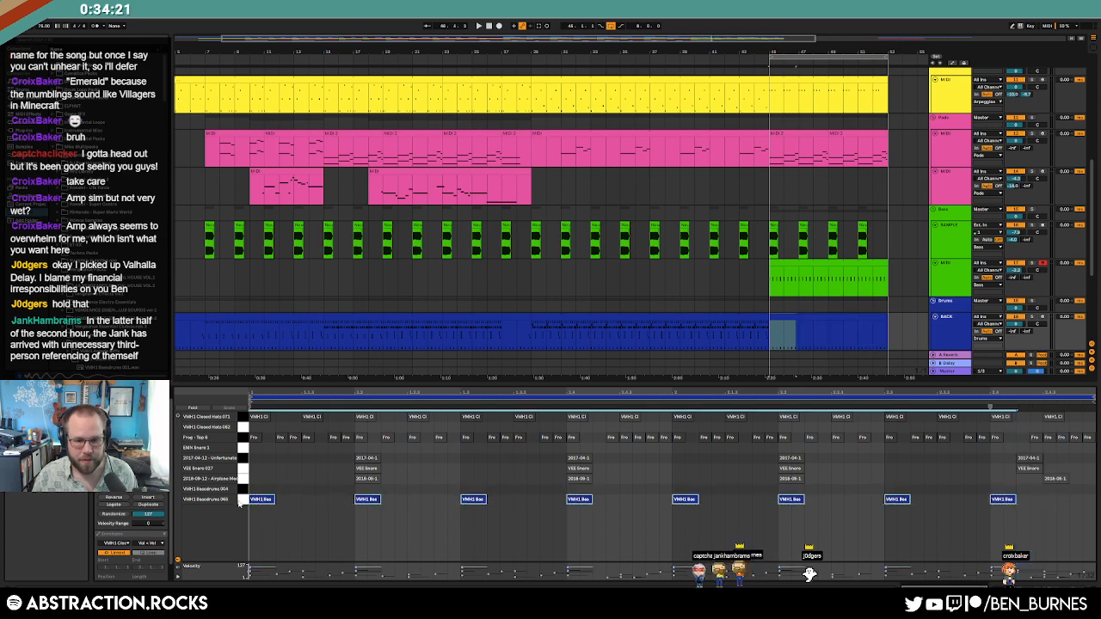
key(shift+Tab)
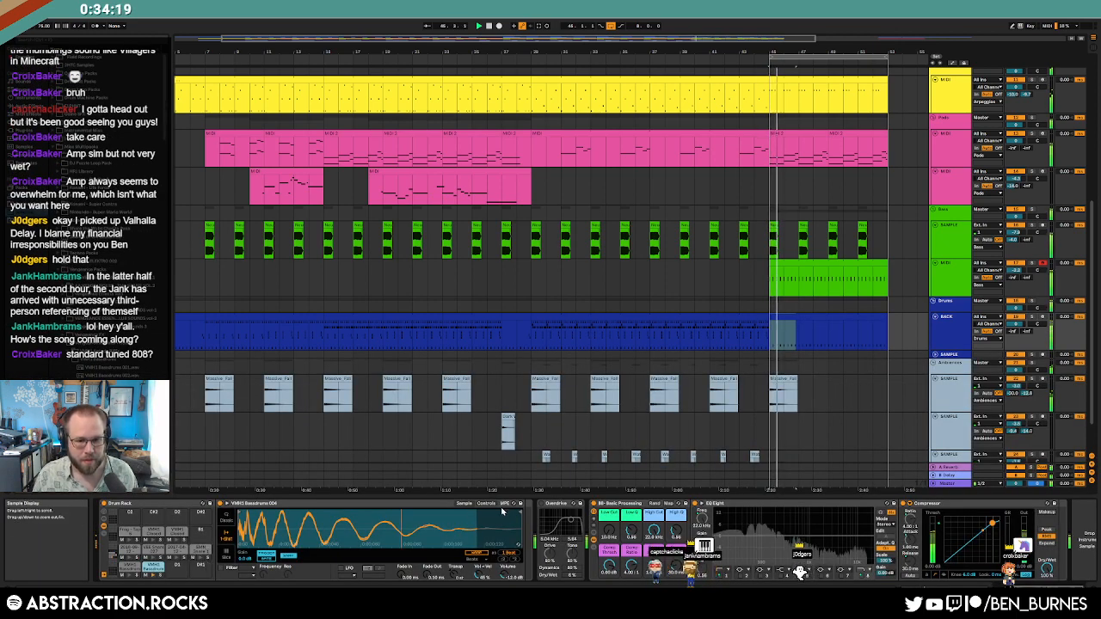
drag(519, 513, 399, 513)
drag(434, 577, 434, 554)
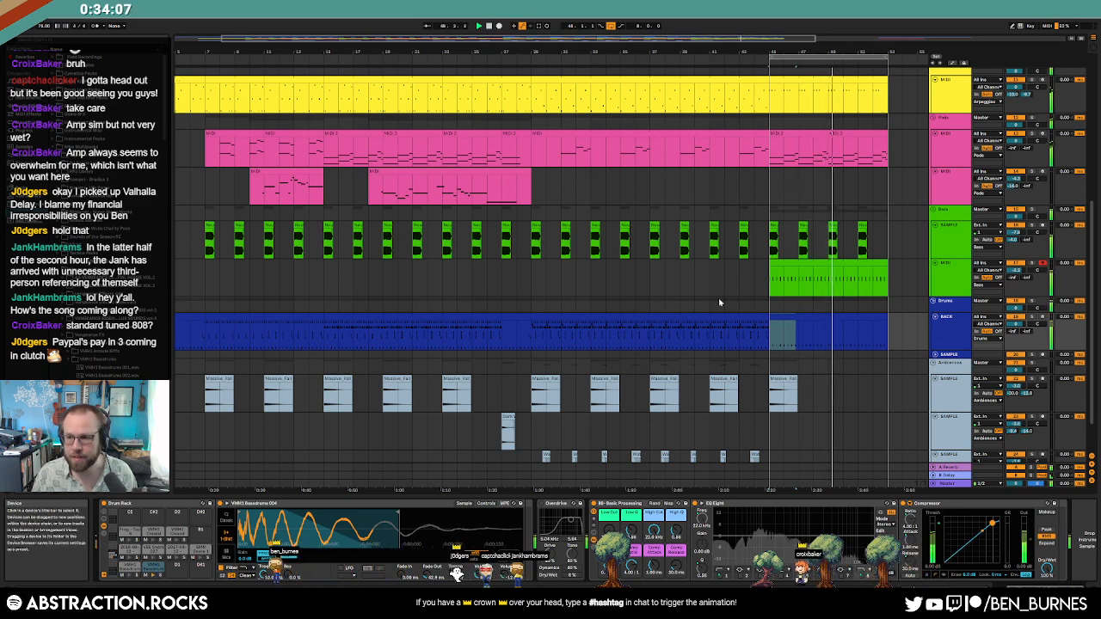
Step: Play the song from bar 43 and examine how the tracks lead into the section in bars 45 to 53
key(shift+Tab)
key(shift+Tab)
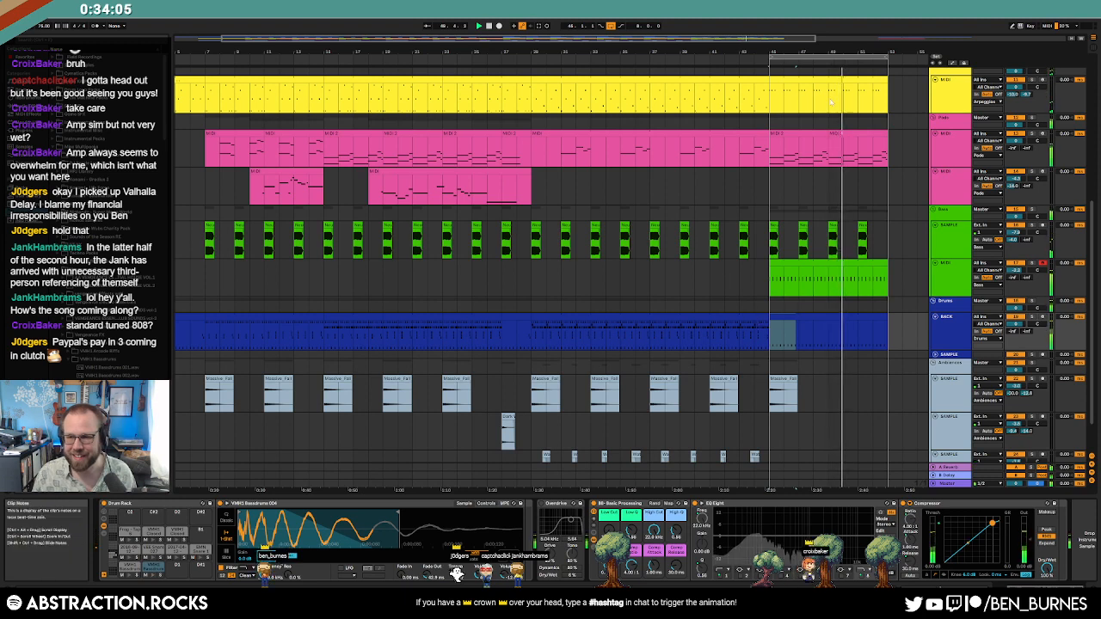
scroll(639, 322, right, 5)
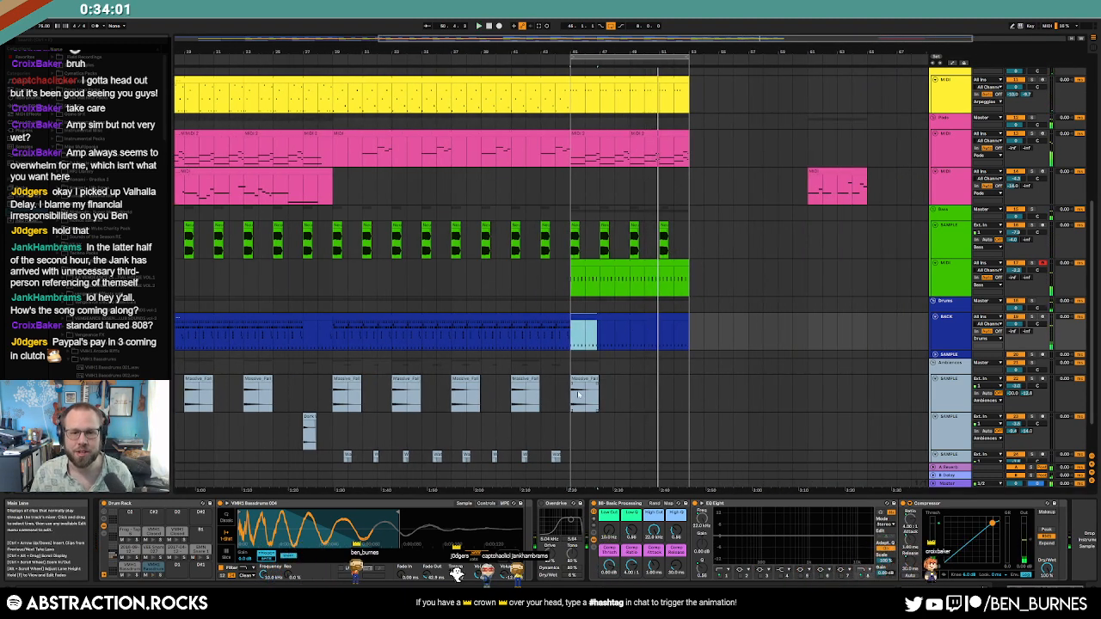
click(842, 173)
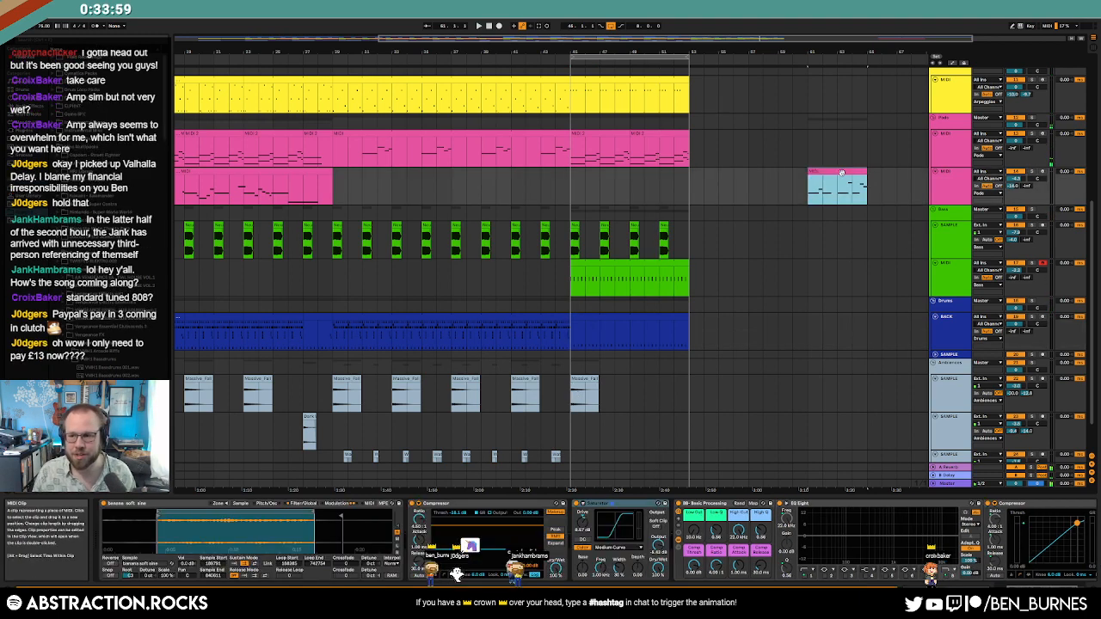
scroll(773, 273, up, 5)
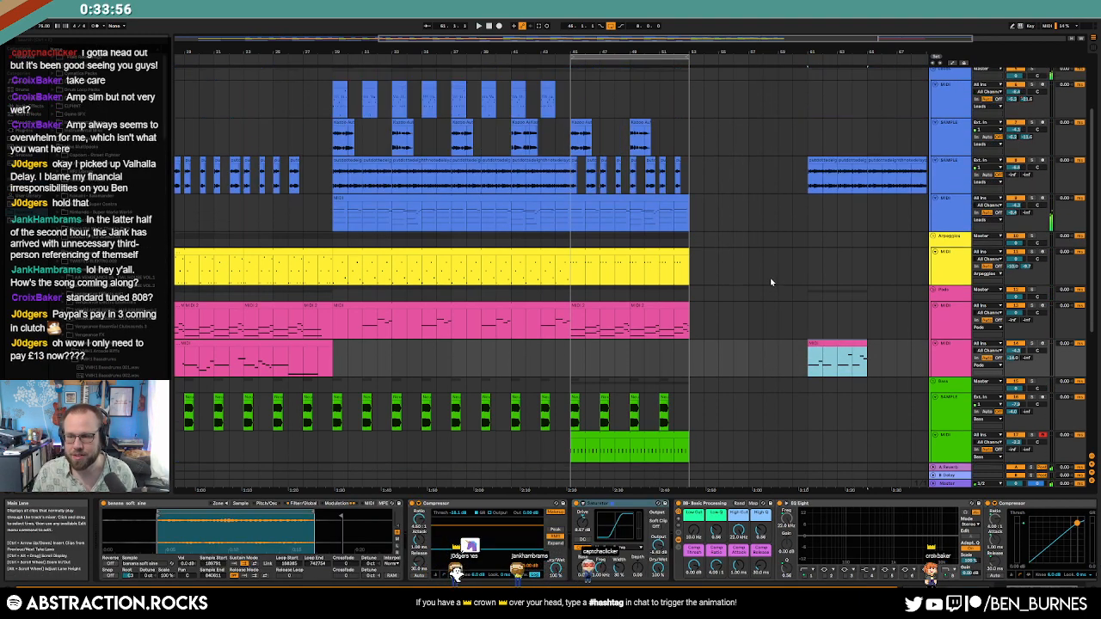
scroll(770, 281, up, 1)
click(547, 252)
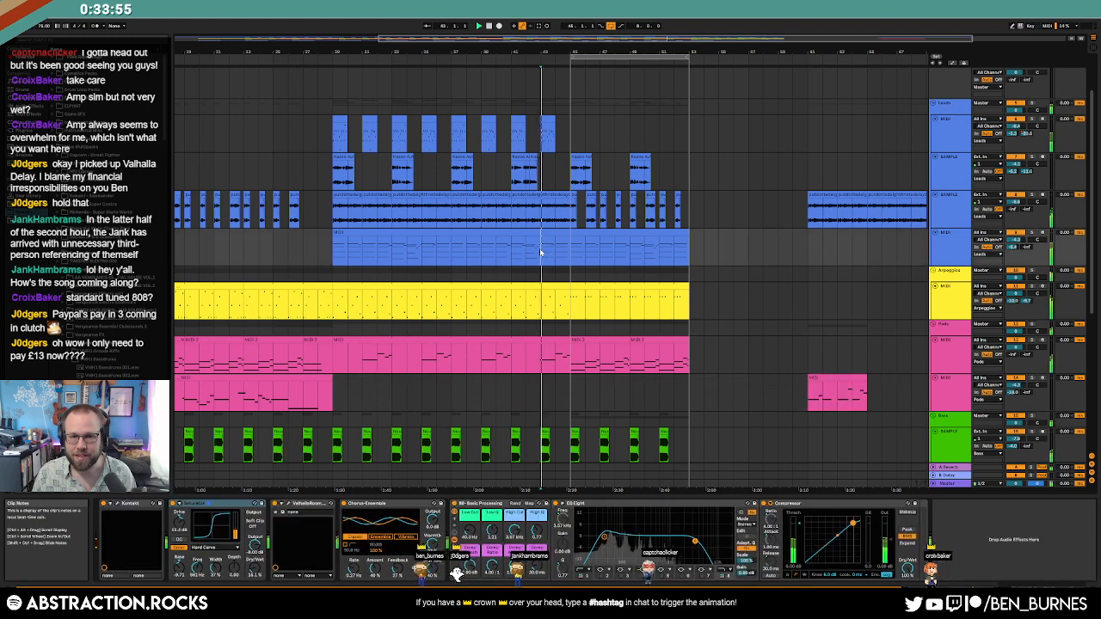
scroll(647, 360, down, 2)
scroll(647, 360, down, 1)
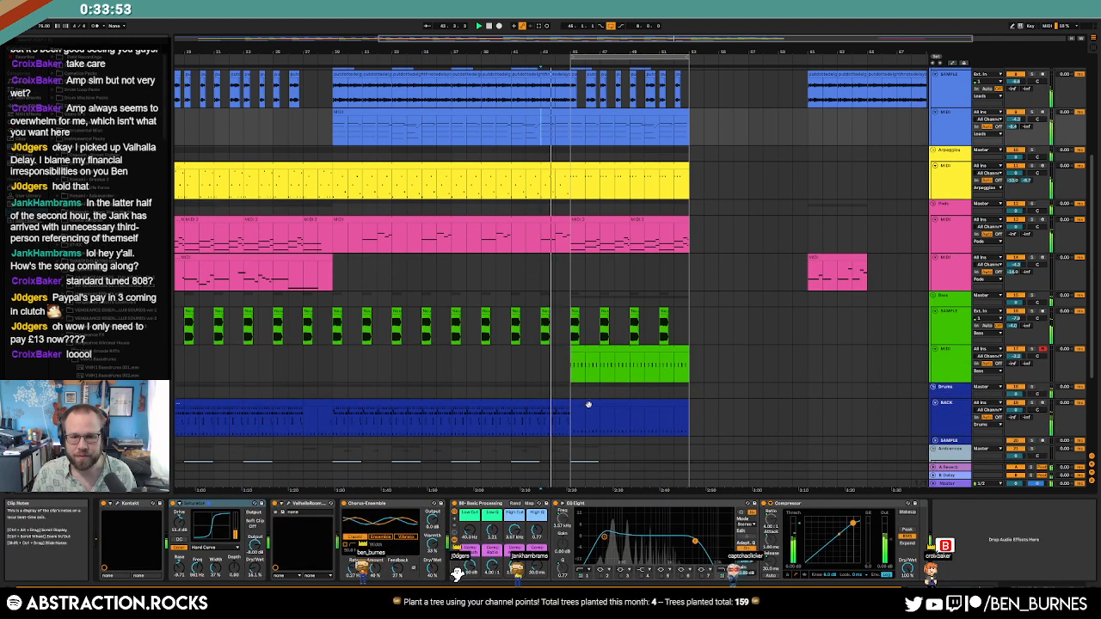
Step: Copy the three-note VMH1 Closed Hats 062 run from the preceding drum clip to the start and middle of the bar 45 drum pattern
double_click(563, 402)
drag(262, 433, 299, 425)
click(605, 316)
click(252, 433)
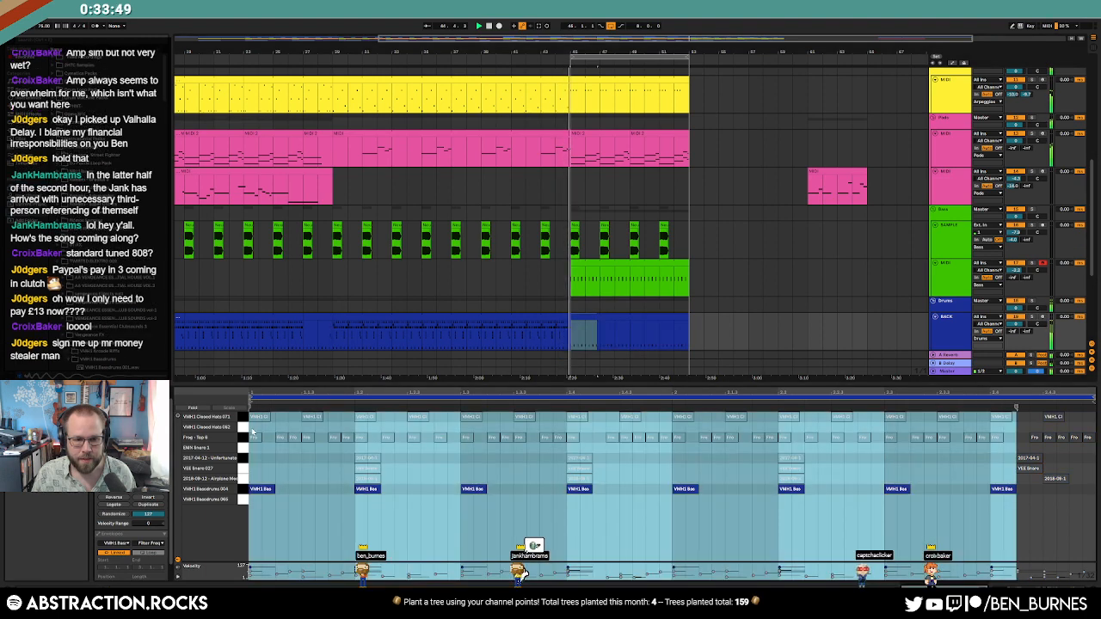
key(ctrl+v)
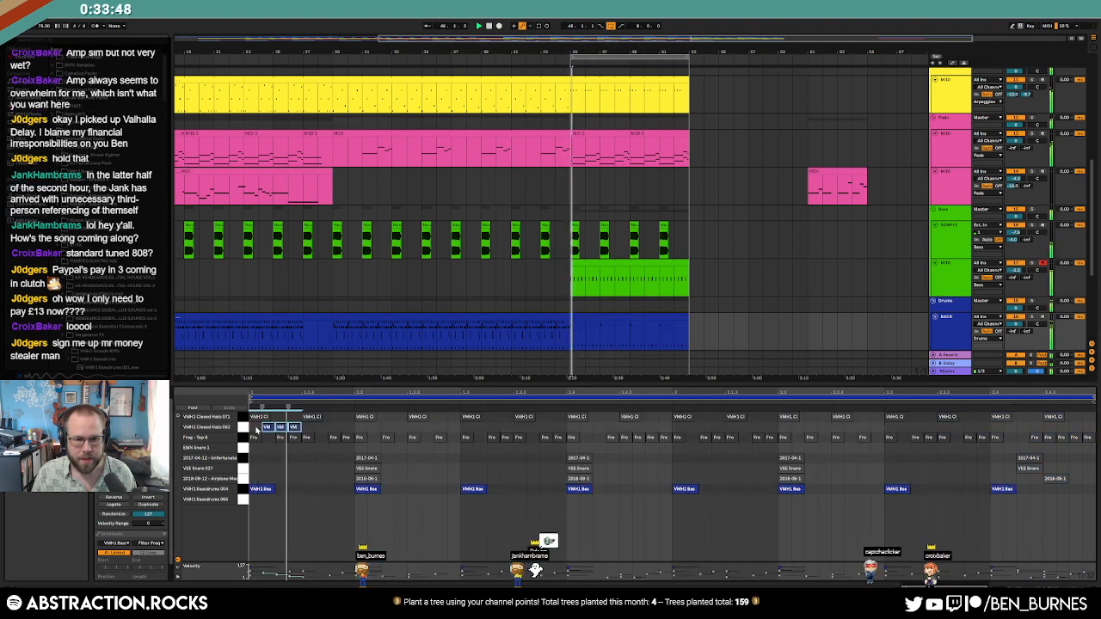
click(686, 440)
key(ctrl+v)
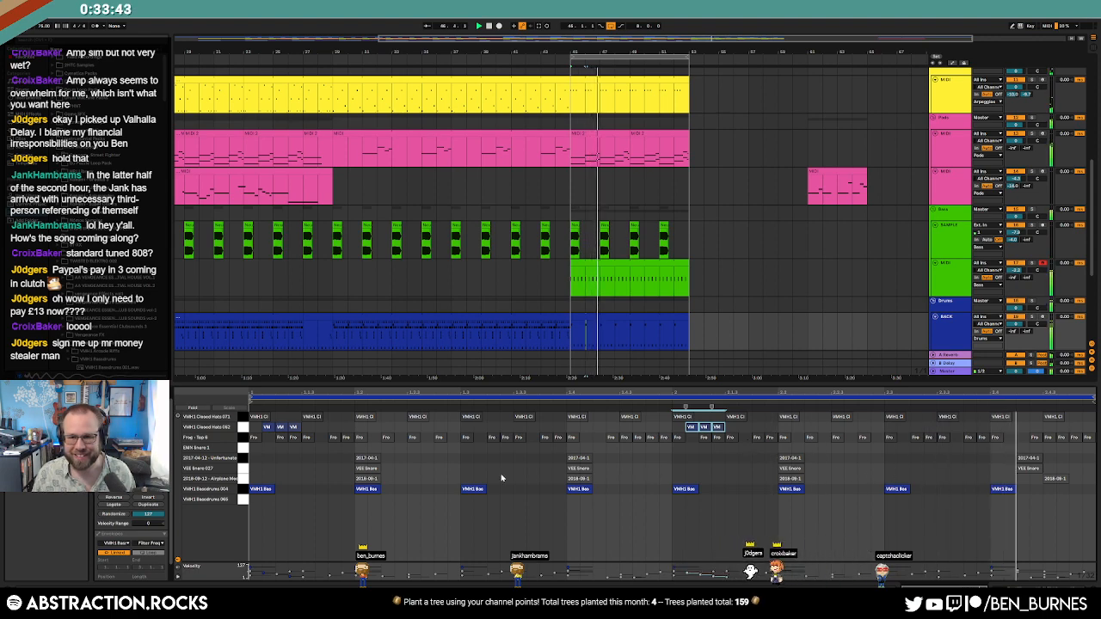
Step: Select all 2018-09-12 Airplane snare notes in the bar 45 drum clip and raise their velocity
click(244, 478)
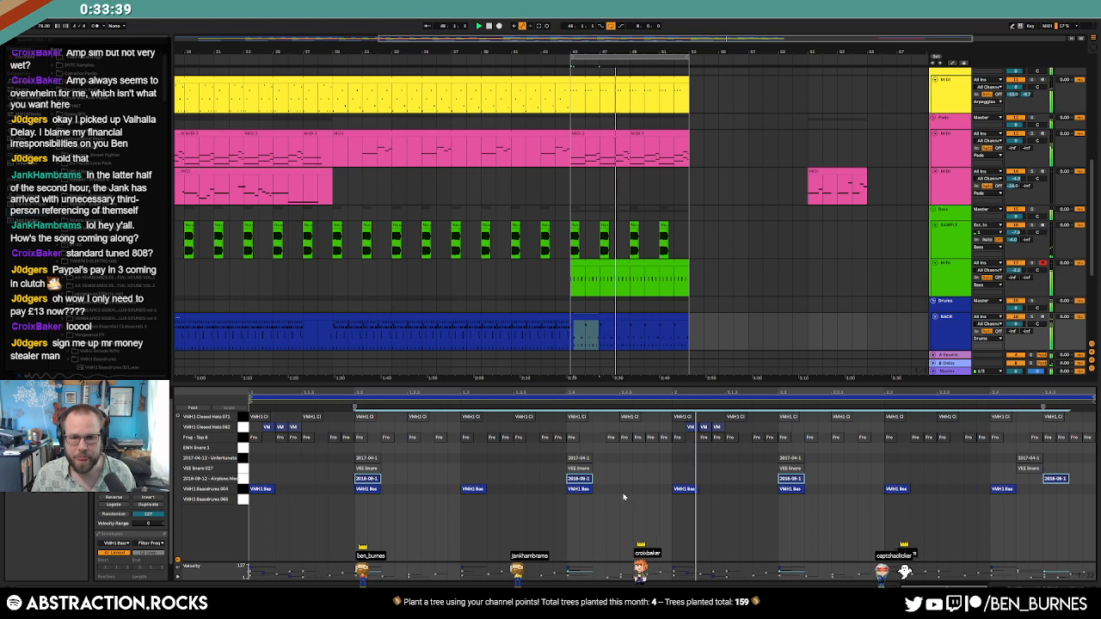
key(shift+Tab)
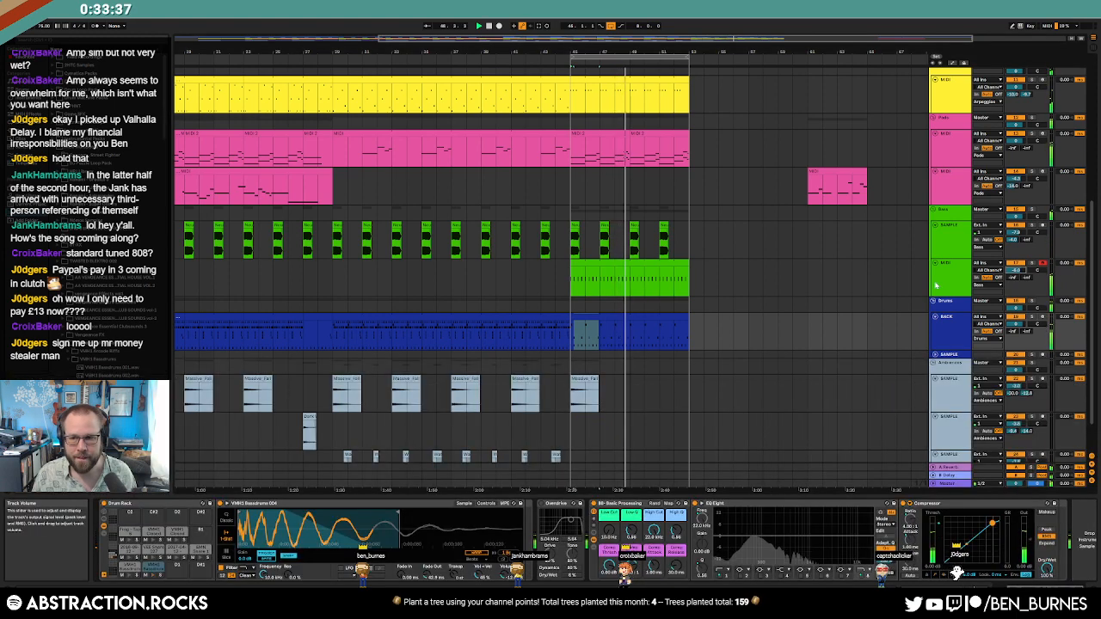
Step: Lower the bass MIDI track's volume and reshape the envelope of its Operator
key(Down)
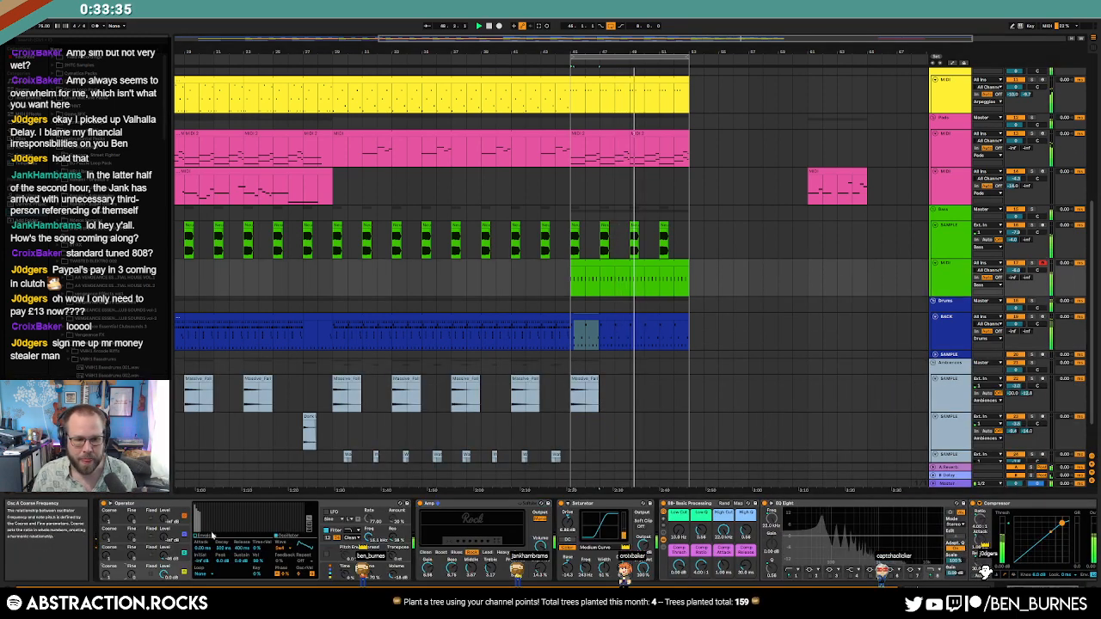
click(206, 524)
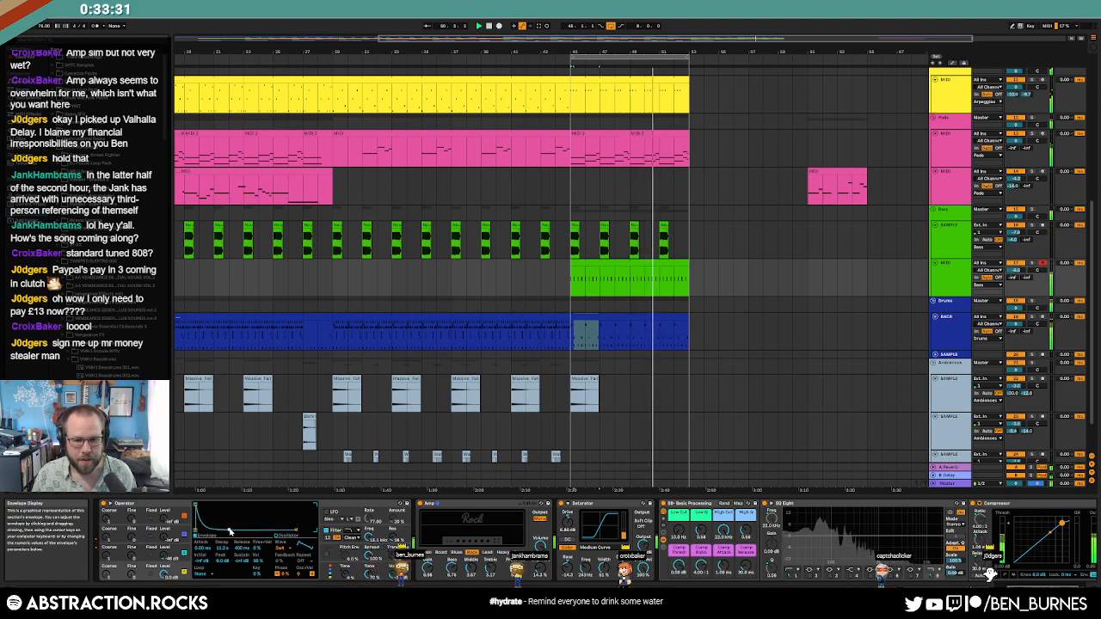
Step: Check the snare notes at the end of the bar 45 drum pattern, and listen to the transition from bar 43
click(671, 315)
click(1024, 515)
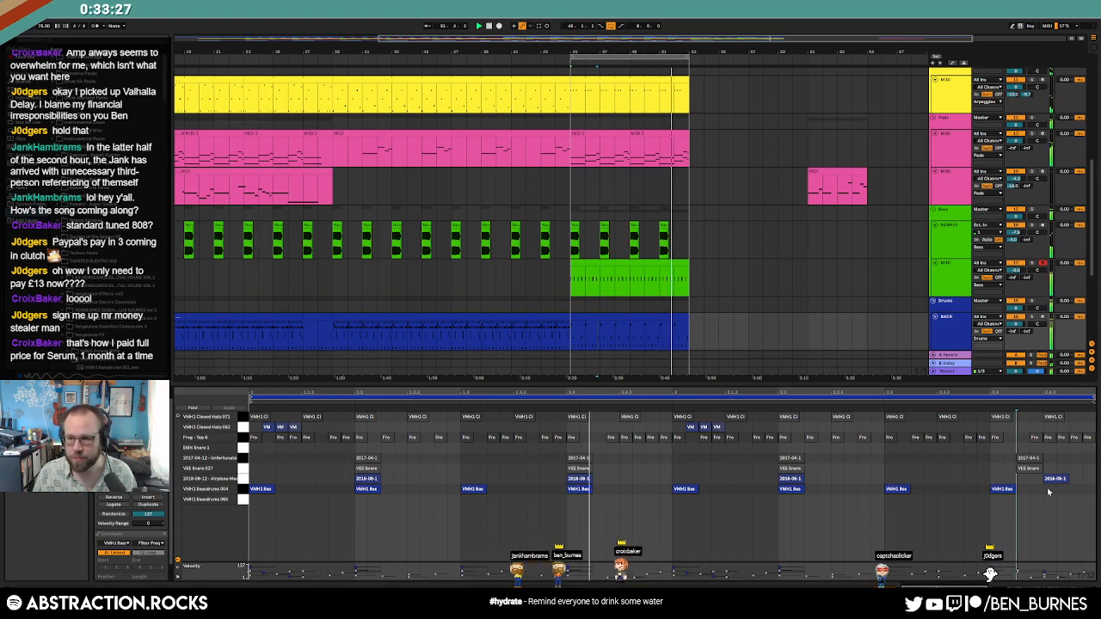
key(shift+Tab)
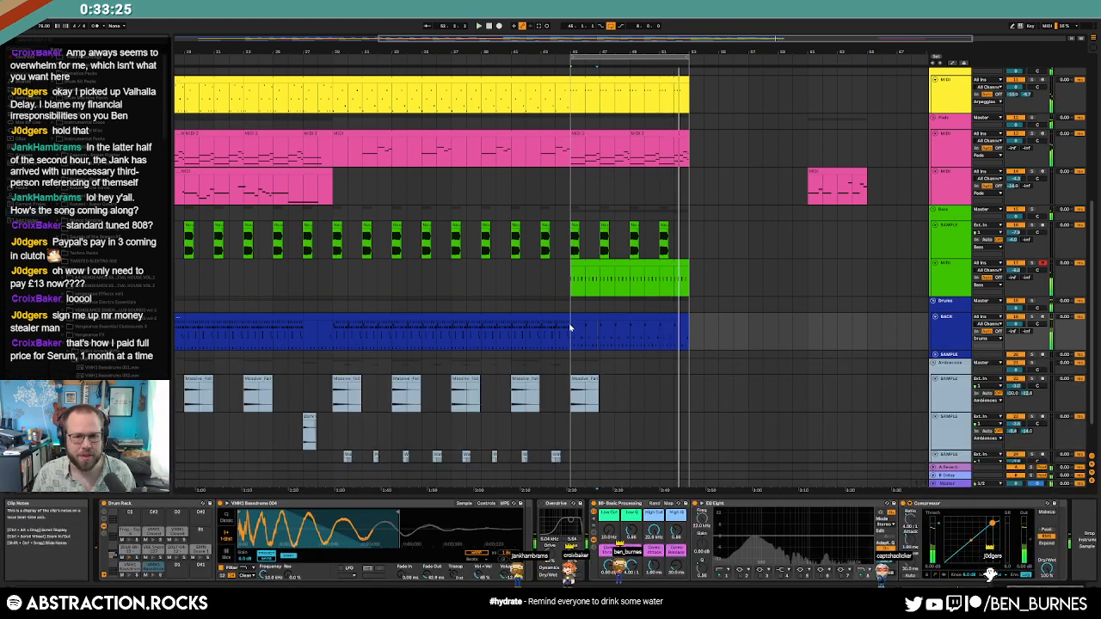
key(space)
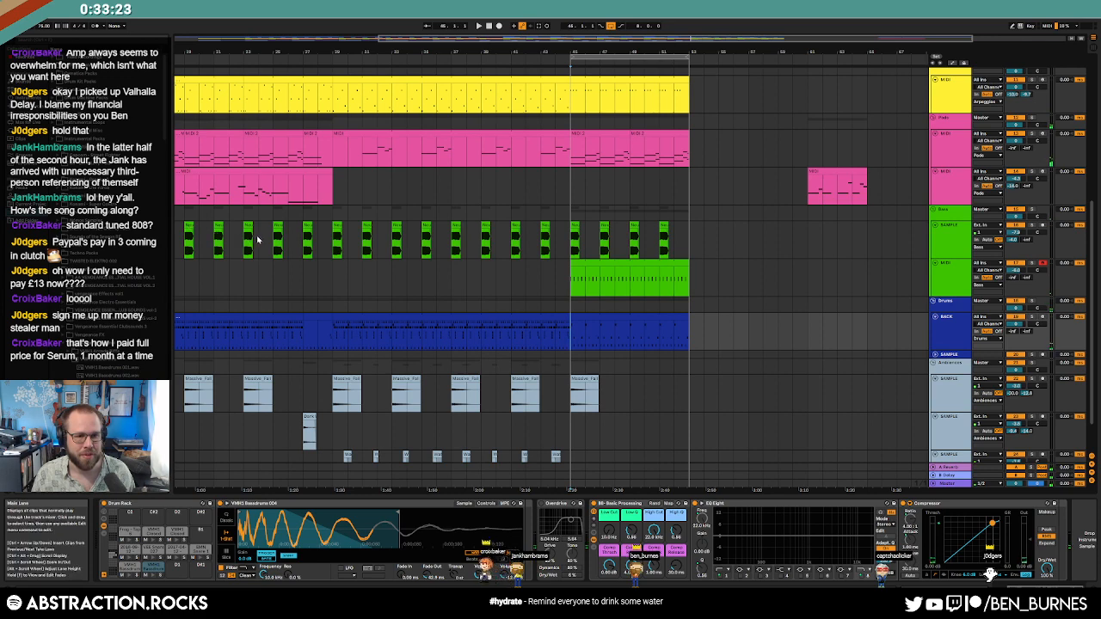
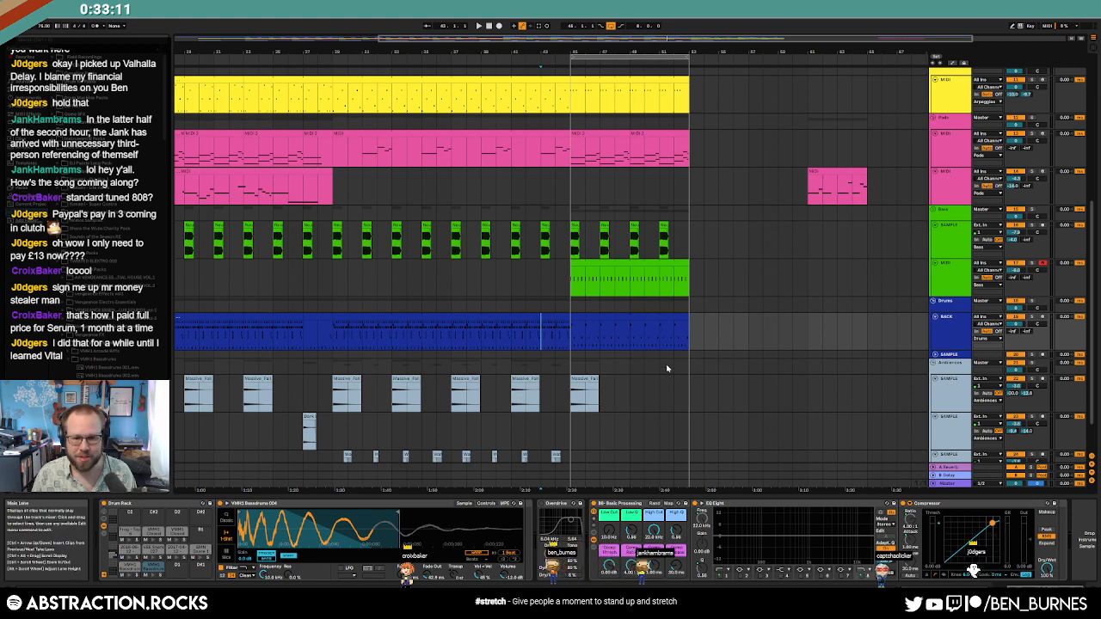
scroll(662, 366, down, 2)
scroll(689, 387, up, 4)
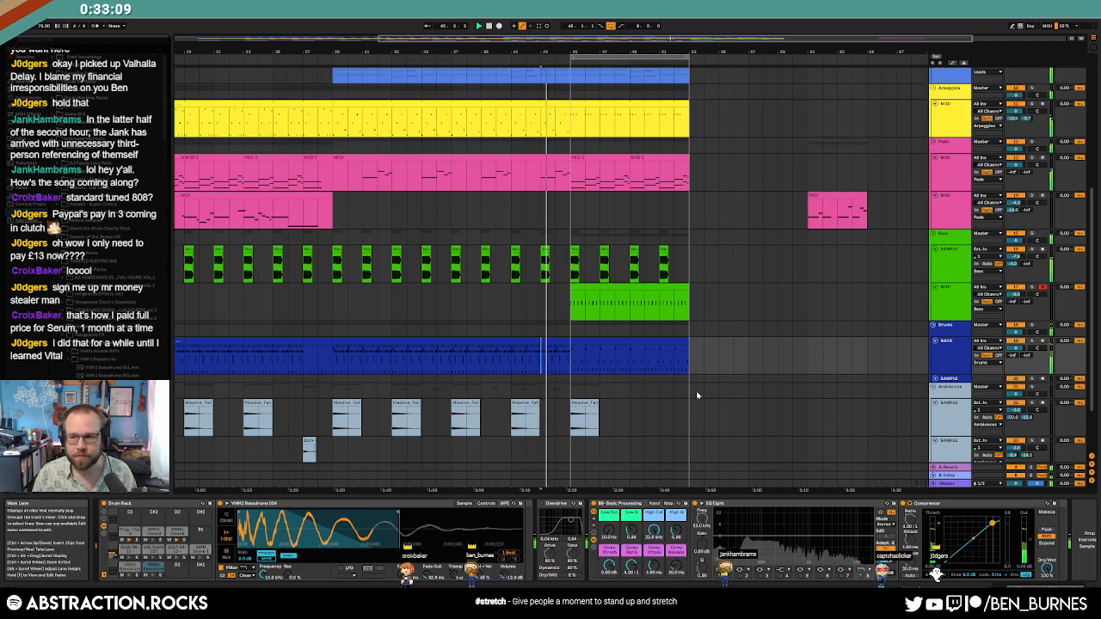
scroll(704, 398, up, 3)
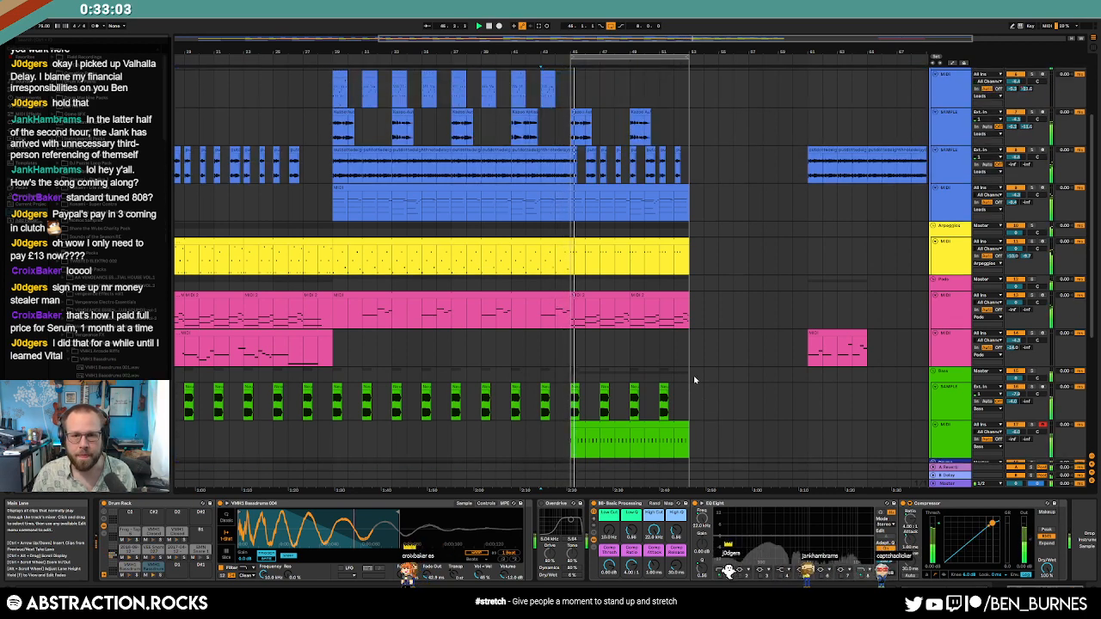
Step: Shorten the three C4 notes at the start of the bar 45 arpeggio clip to about half their length
click(596, 187)
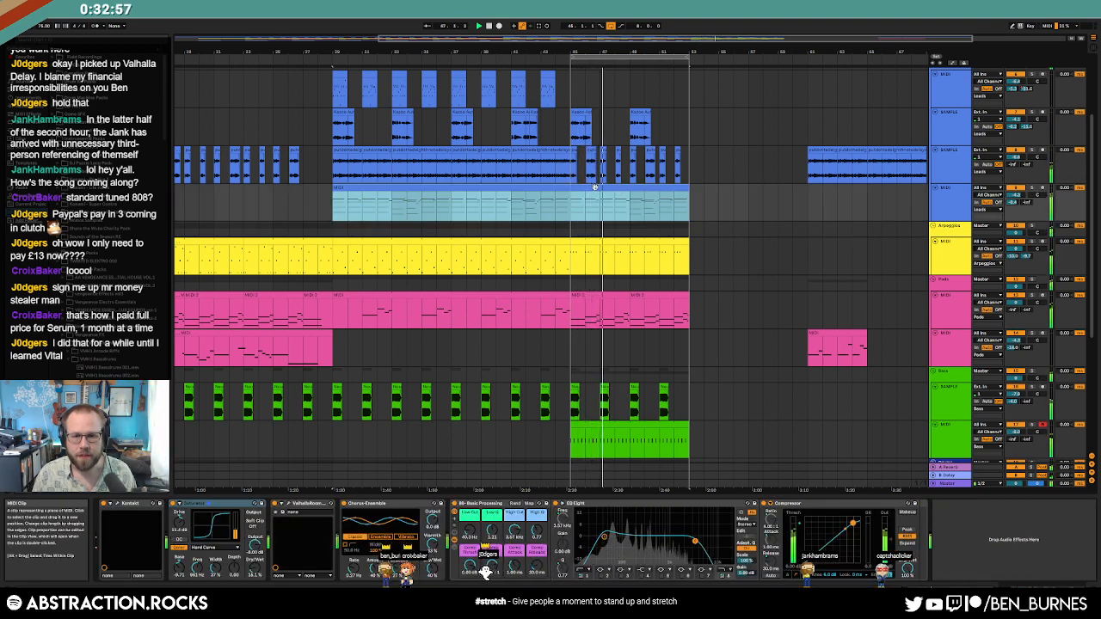
double_click(600, 241)
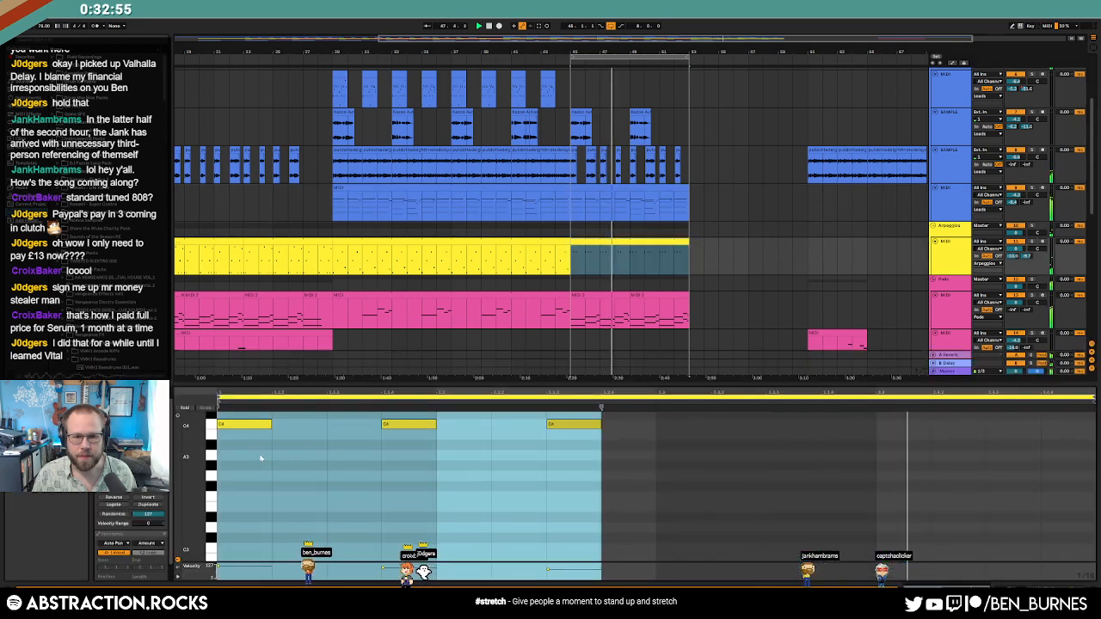
click(573, 258)
drag(601, 424, 578, 423)
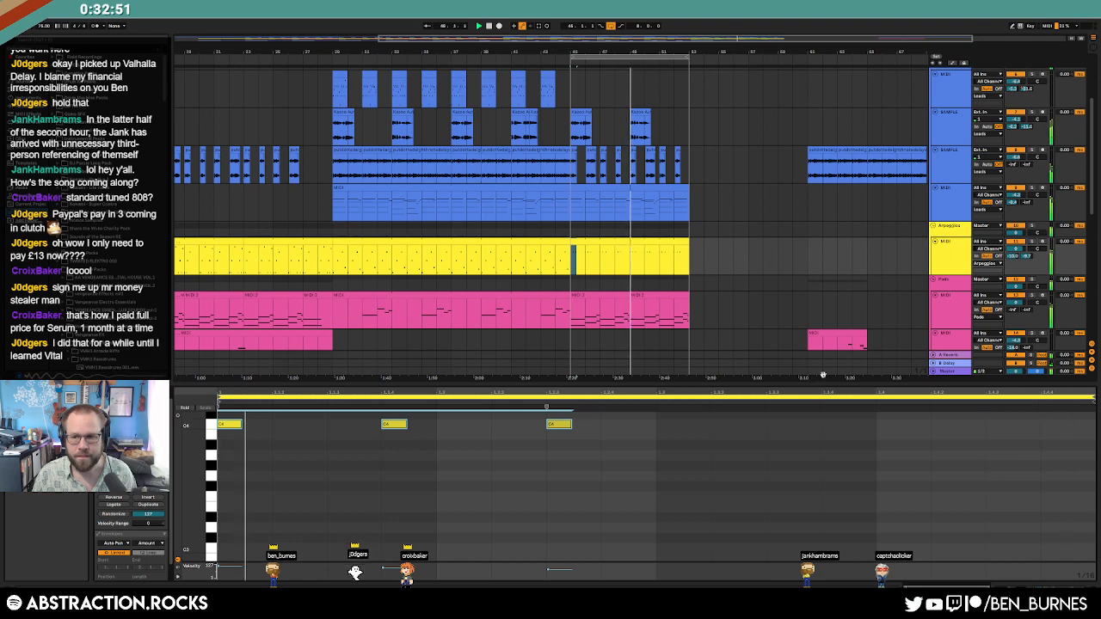
key(shift+Tab)
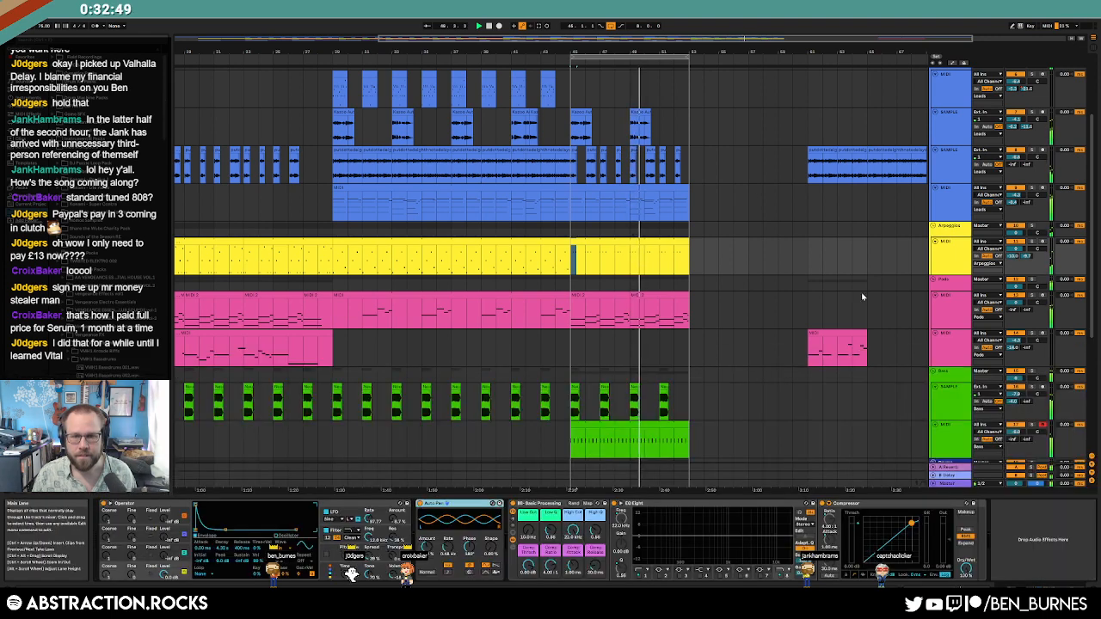
Step: Examine the VMH1 Bassdrums 004 notes in the bar 45 drum clip and the device chains of the drum and bass clips
scroll(668, 362, down, 5)
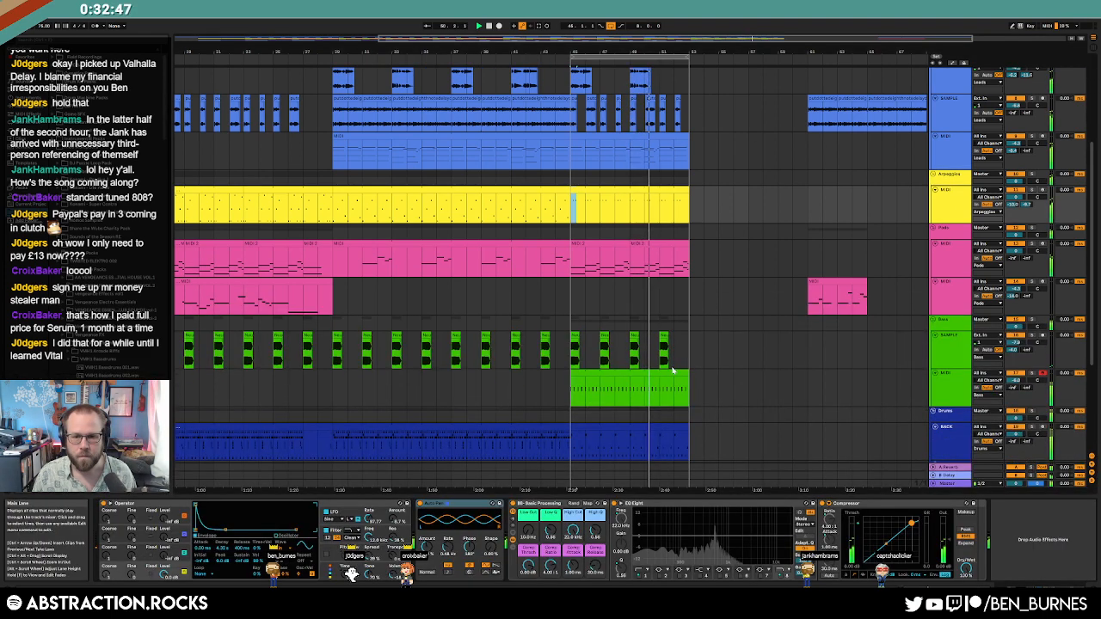
double_click(666, 352)
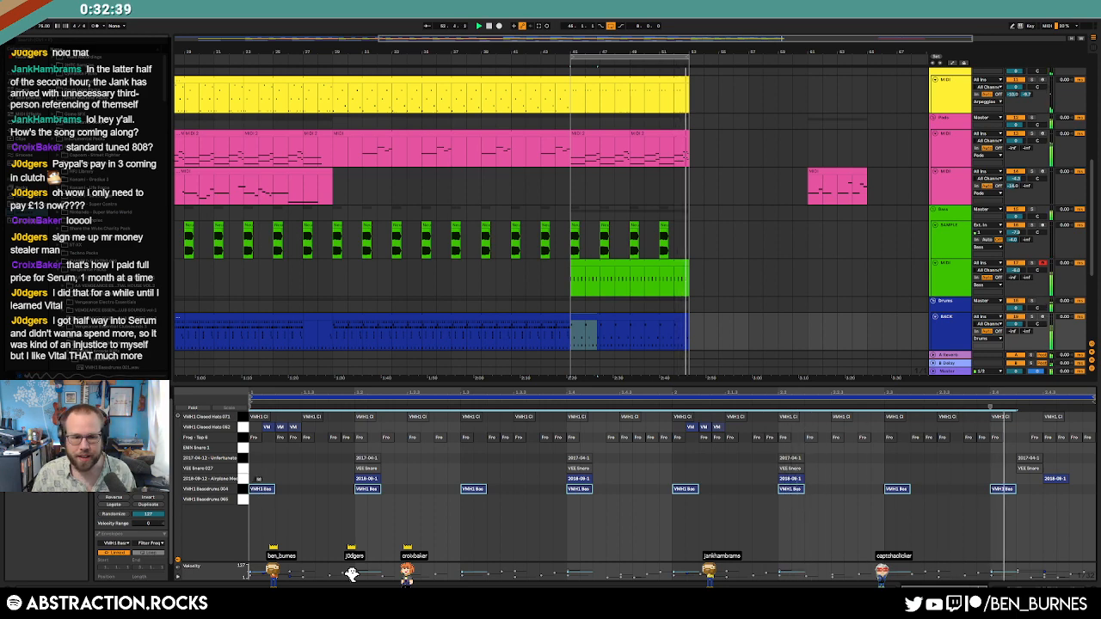
key(shift+Tab)
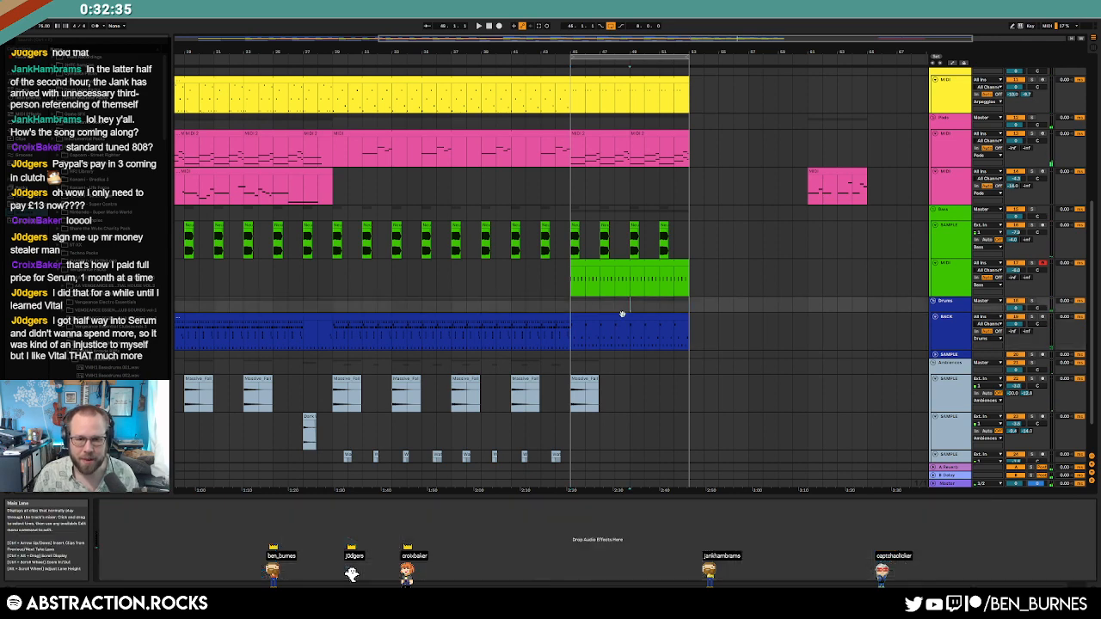
click(624, 315)
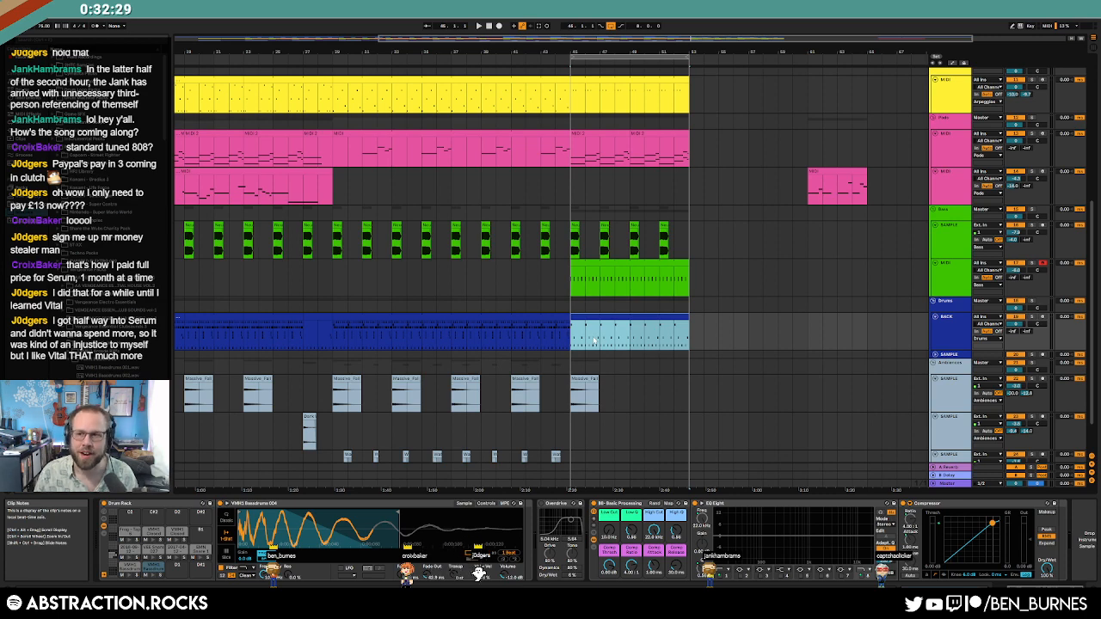
click(605, 266)
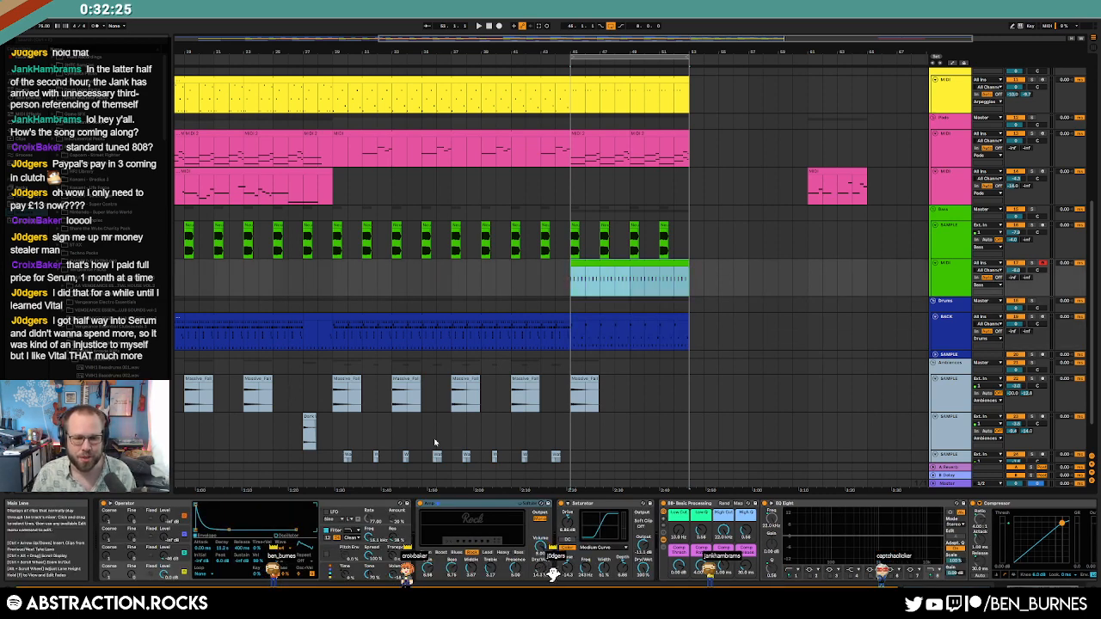
click(572, 337)
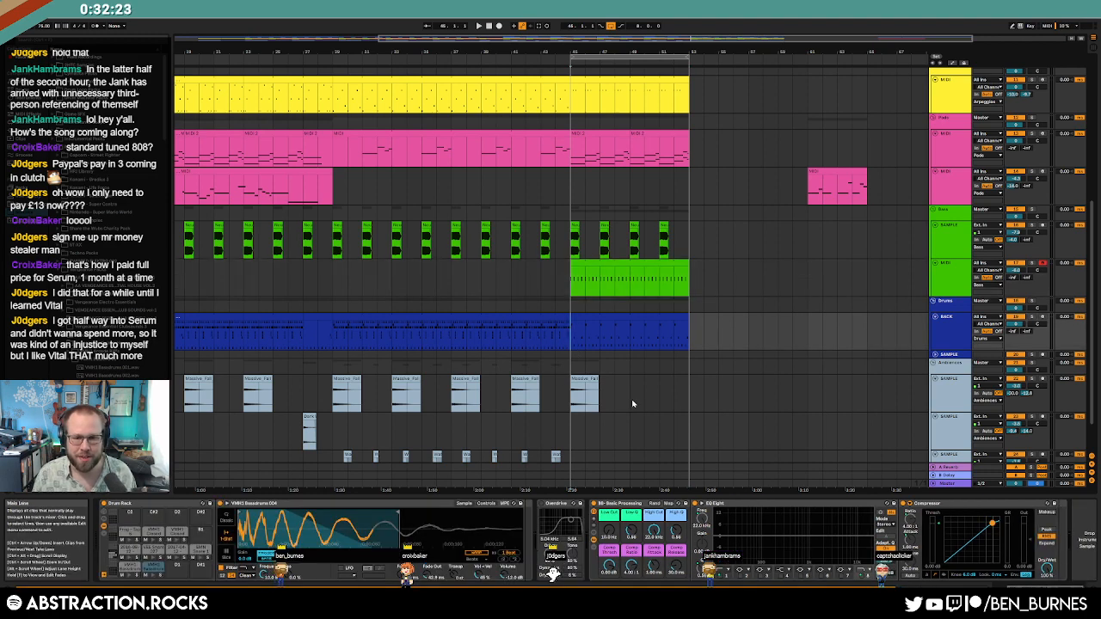
Step: Duplicate the Massive_Fall sample from bar 45 to bar 49, and the lowest ambience track's clips from bars 37–45 into bars 45–53
drag(580, 397, 456, 425)
key(ctrl+d)
scroll(627, 440, down, 2)
key(ctrl+d)
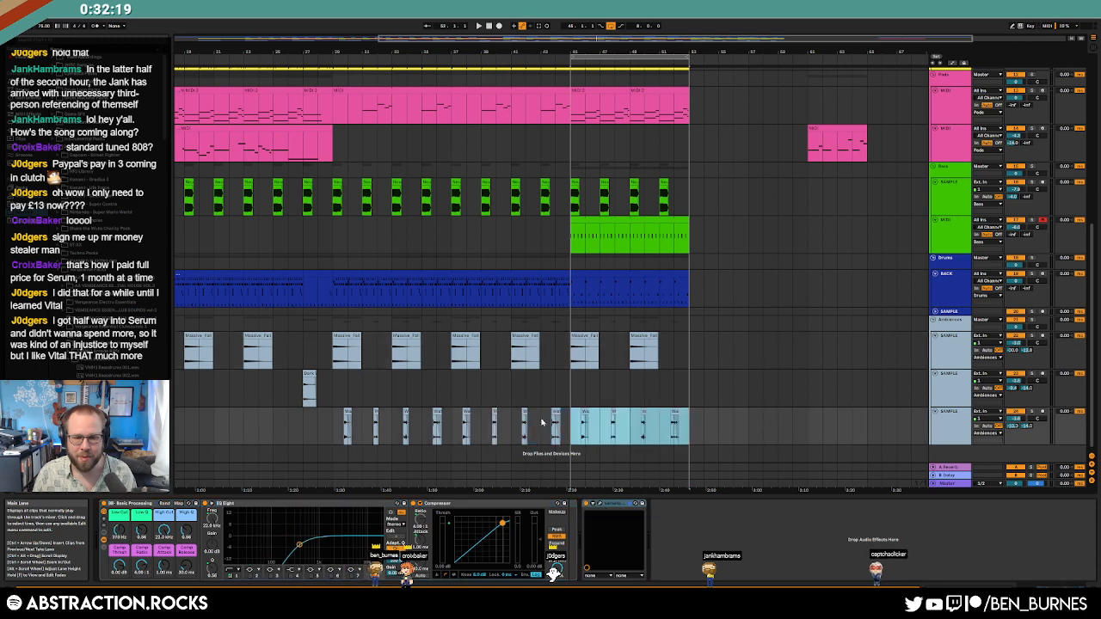
click(592, 419)
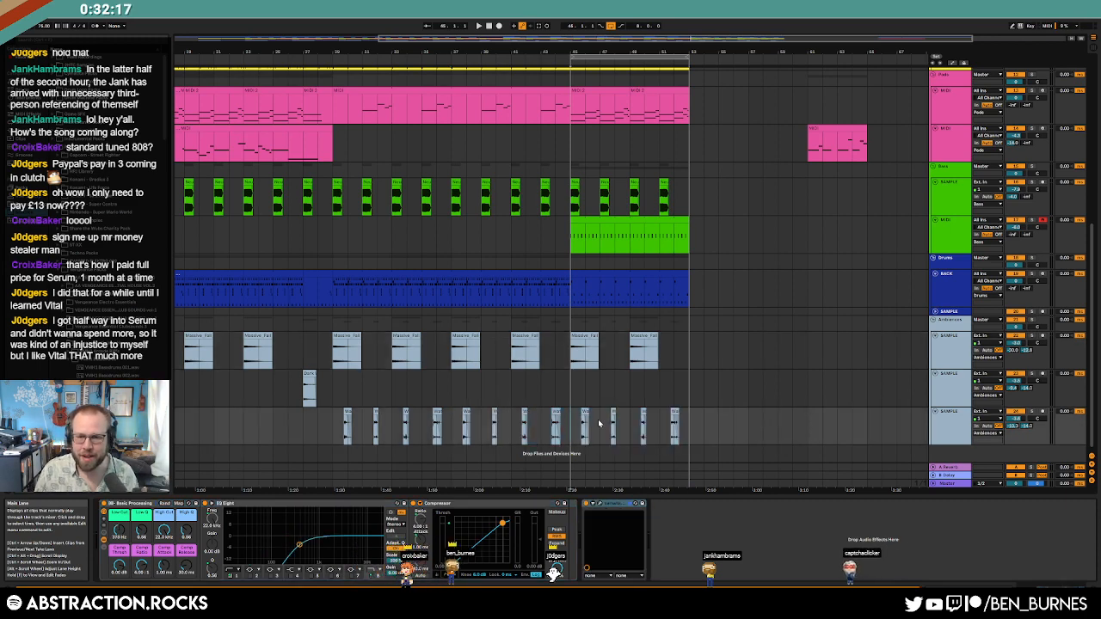
Step: Play the section from bar 45 and inspect the clip settings of the four duplicated ambience clips
key(space)
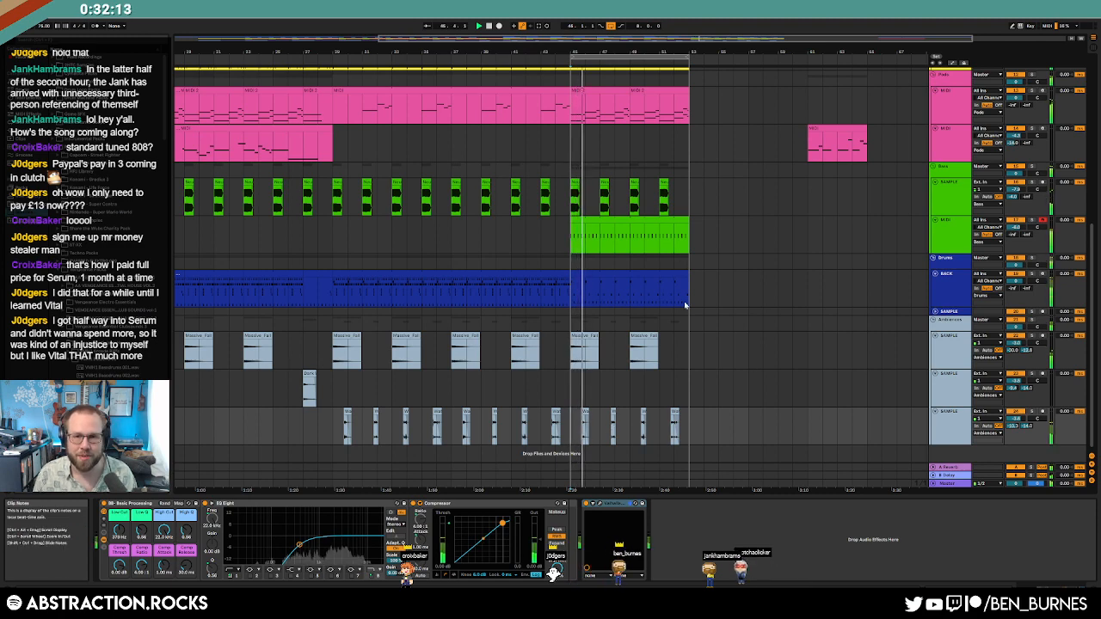
drag(572, 426, 695, 428)
key(shift+Tab)
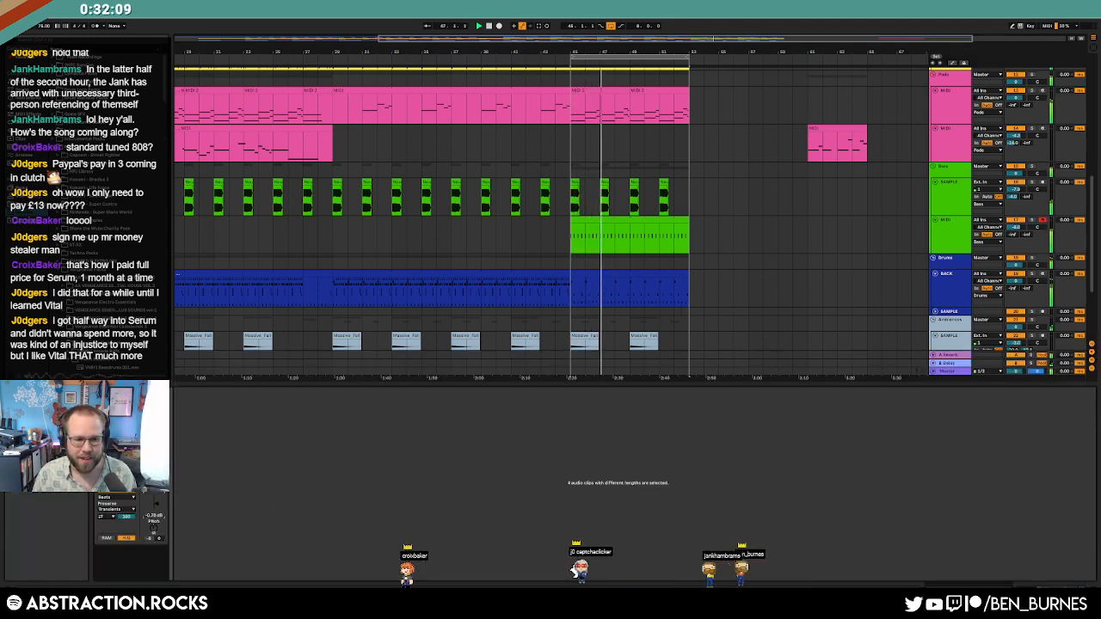
key(shift+Tab)
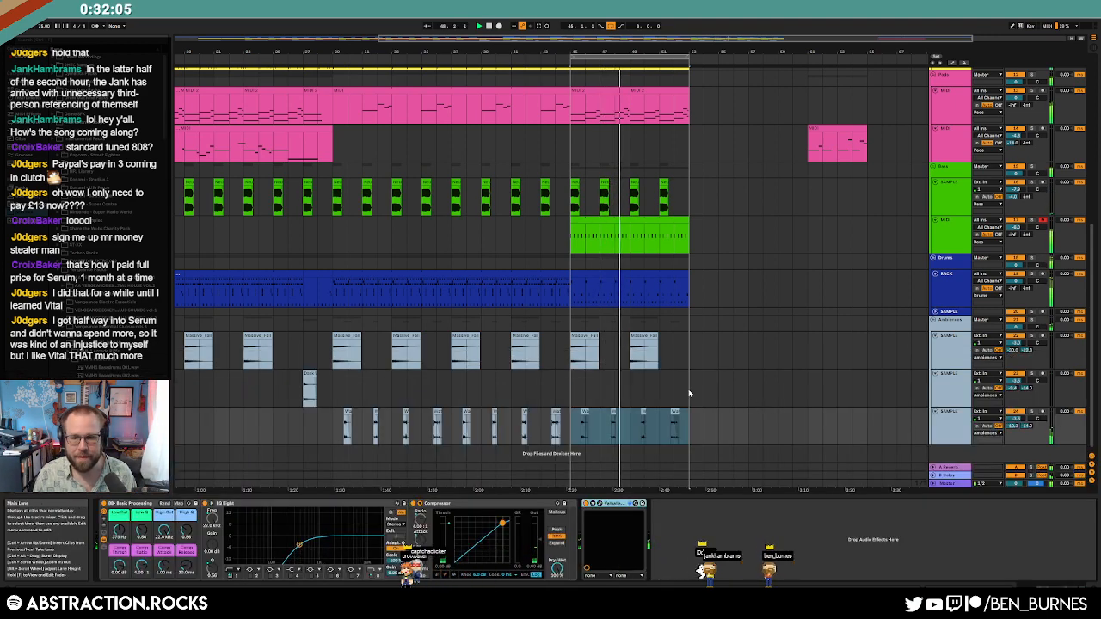
scroll(701, 390, up, 3)
scroll(690, 398, up, 4)
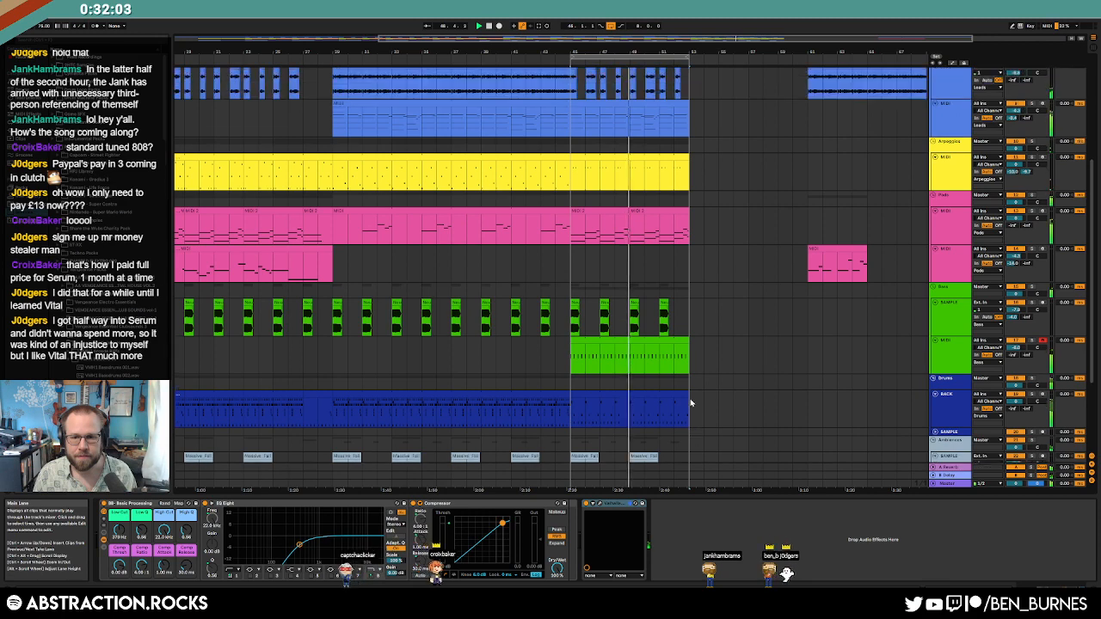
Step: Remove the last bar of the lead MIDI clip so that it ends at bar 52
scroll(696, 407, up, 3)
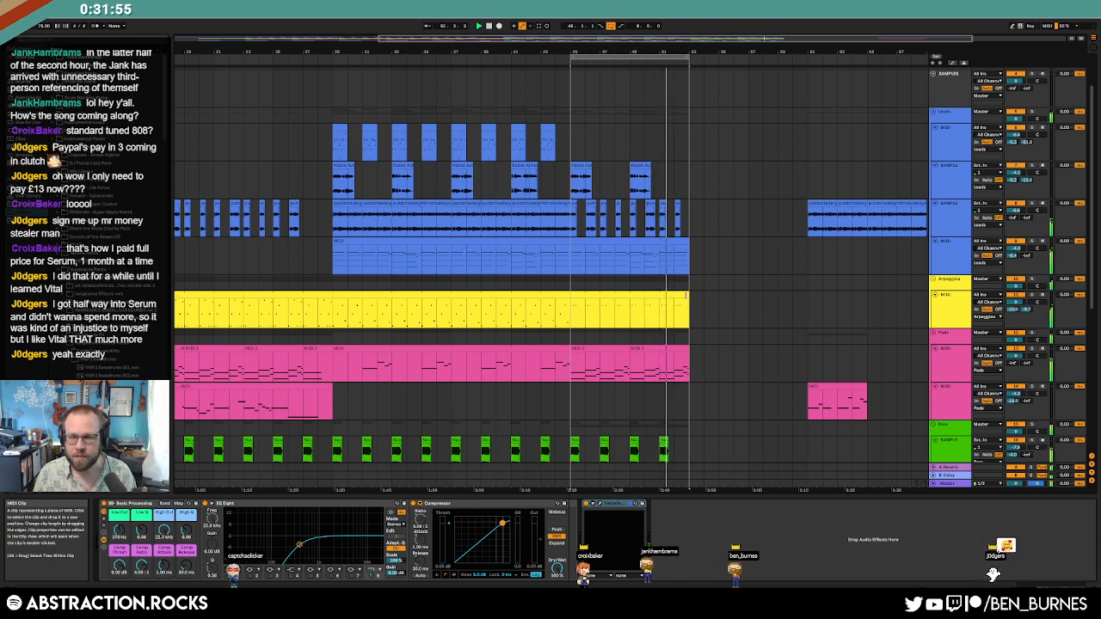
scroll(696, 341, down, 2)
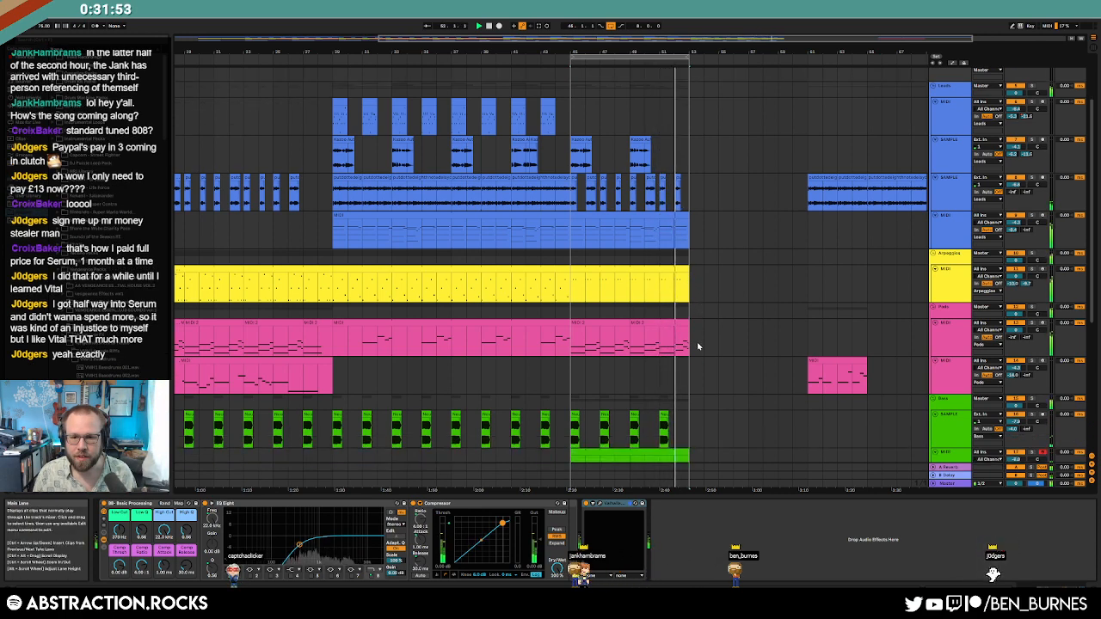
key(space)
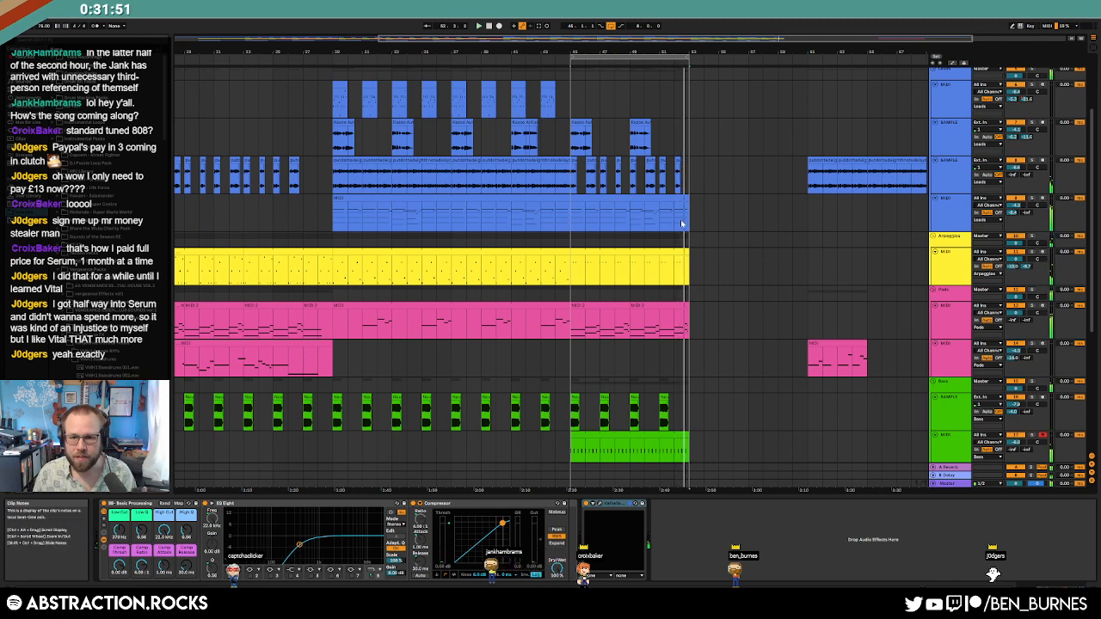
scroll(685, 224, up, 2)
scroll(685, 230, down, 1)
scroll(686, 215, up, 5)
mouse_move(685, 214)
mouse_down()
mouse_move(607, 207)
mouse_move(679, 214)
mouse_up()
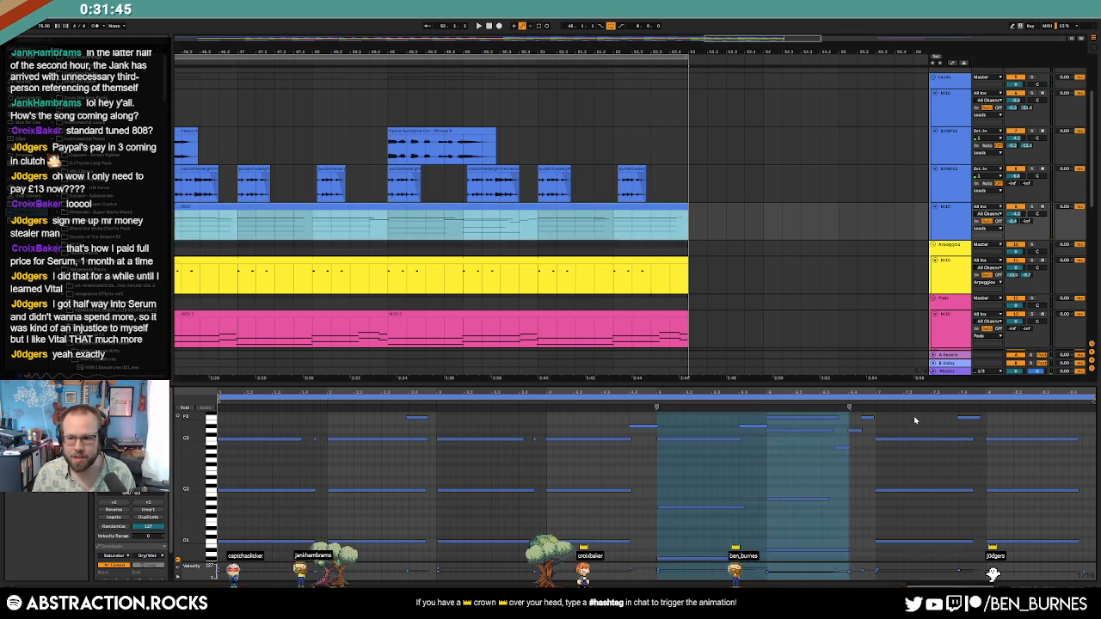
click(1011, 422)
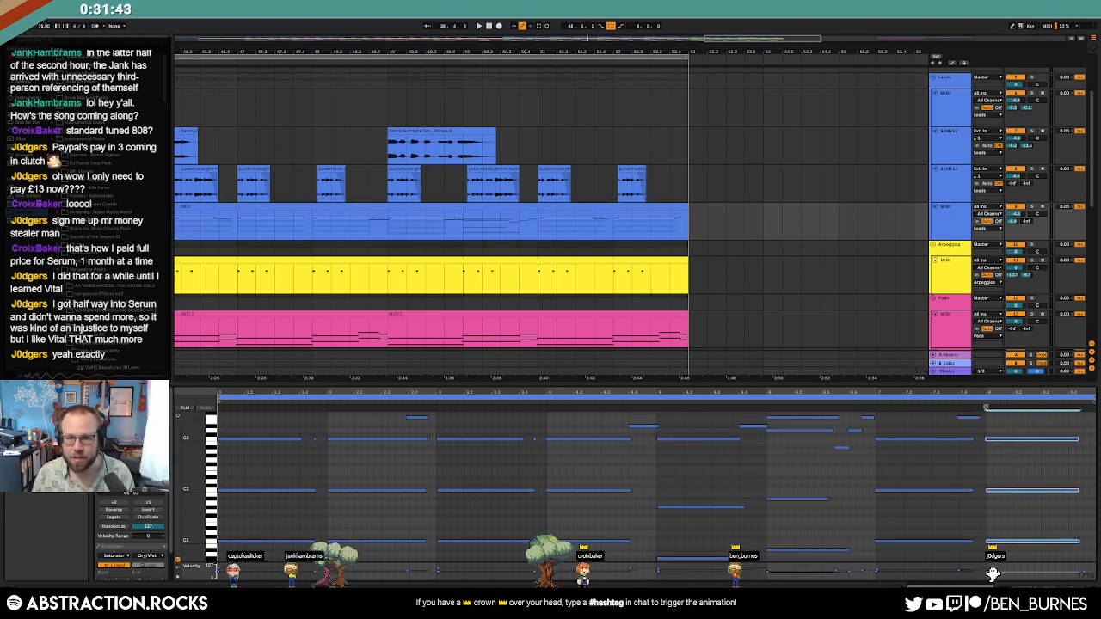
drag(635, 235, 689, 230)
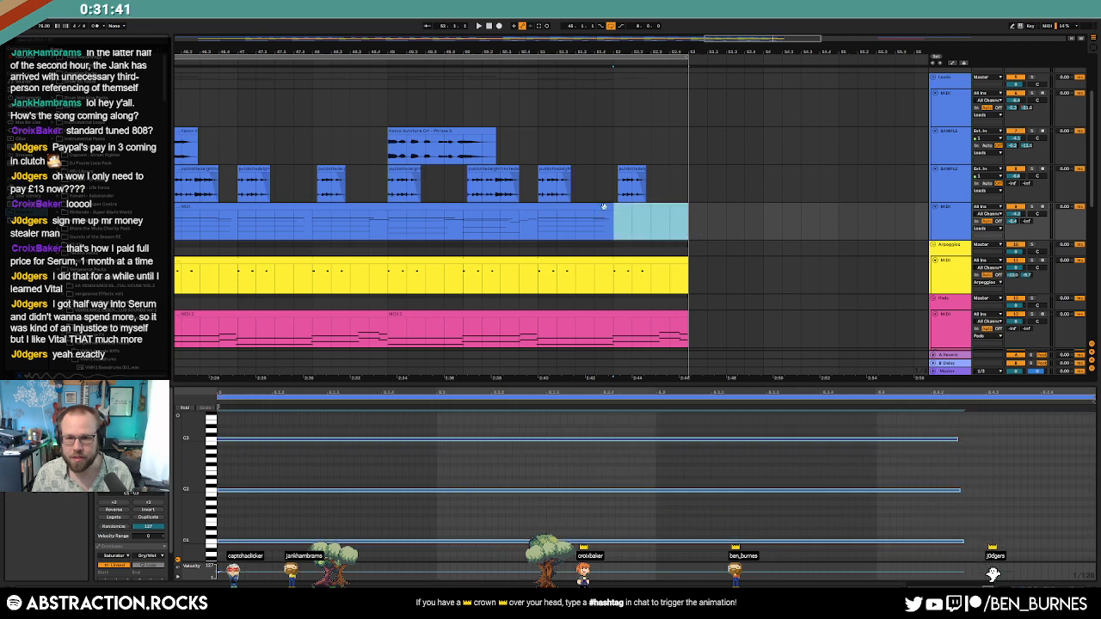
click(604, 206)
click(969, 391)
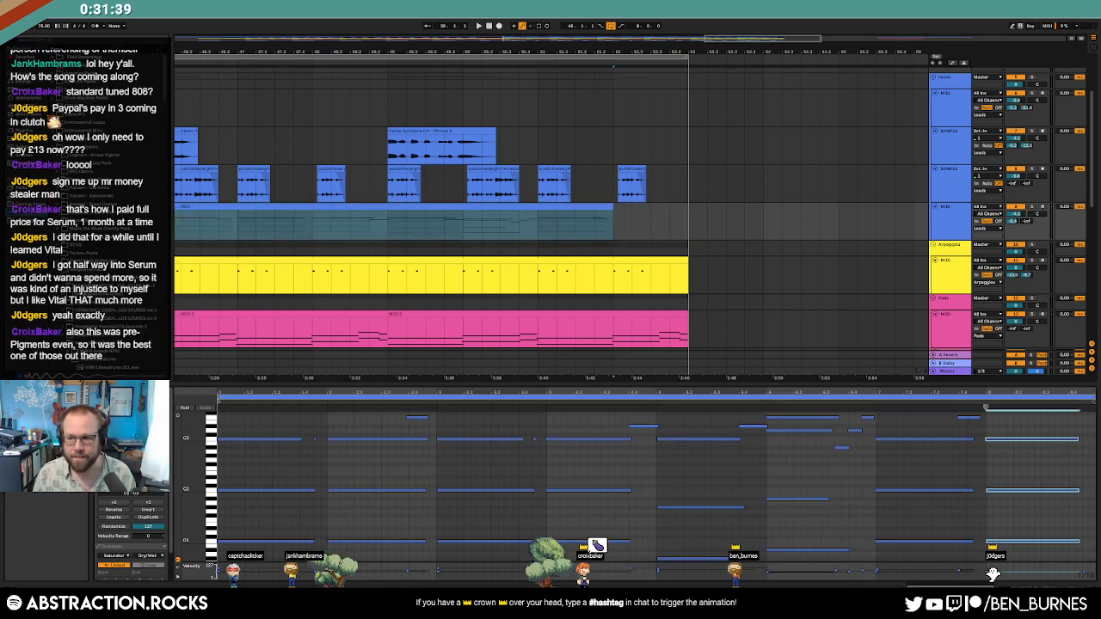
Step: Trim the end of the lead MIDI clip slightly further, to just before bar 52
scroll(619, 222, up, 5)
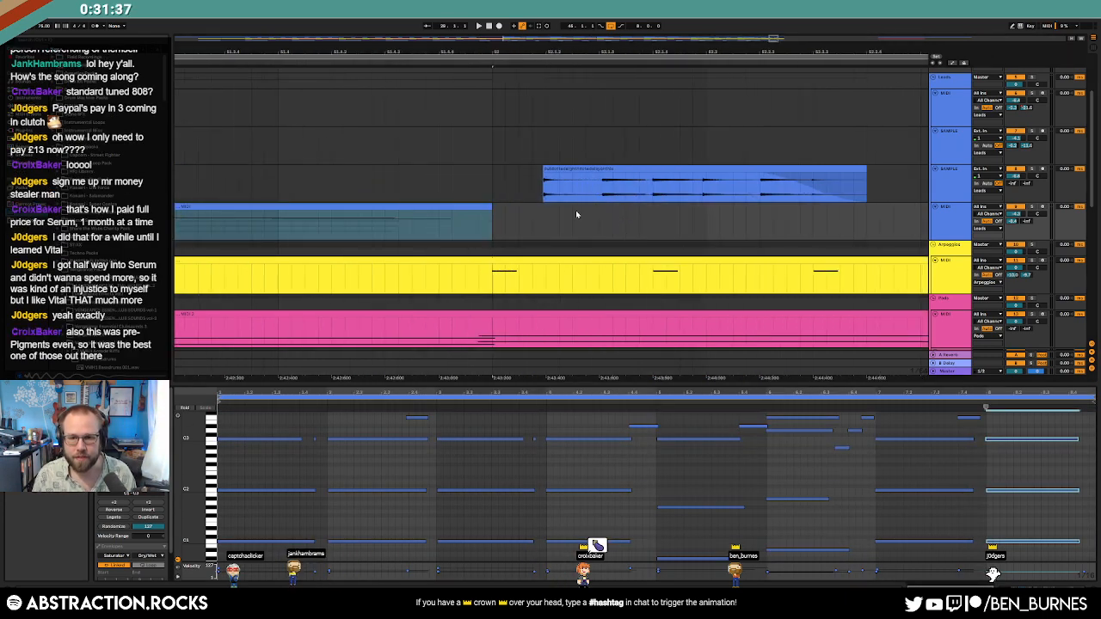
drag(493, 209, 466, 208)
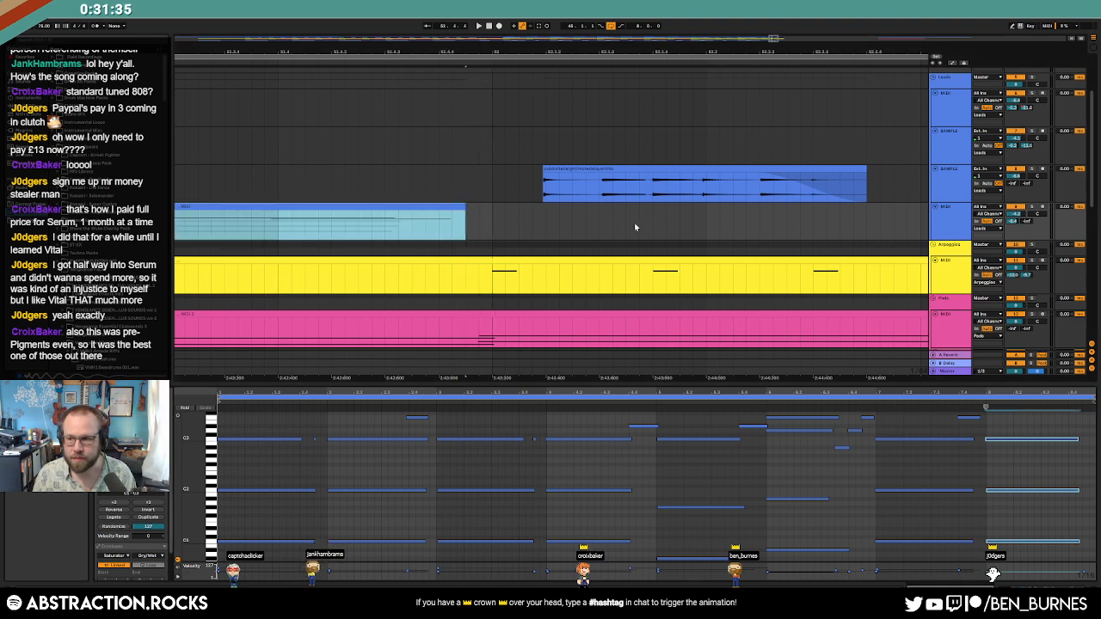
scroll(637, 231, down, 4)
scroll(672, 240, down, 2)
scroll(763, 251, down, 1)
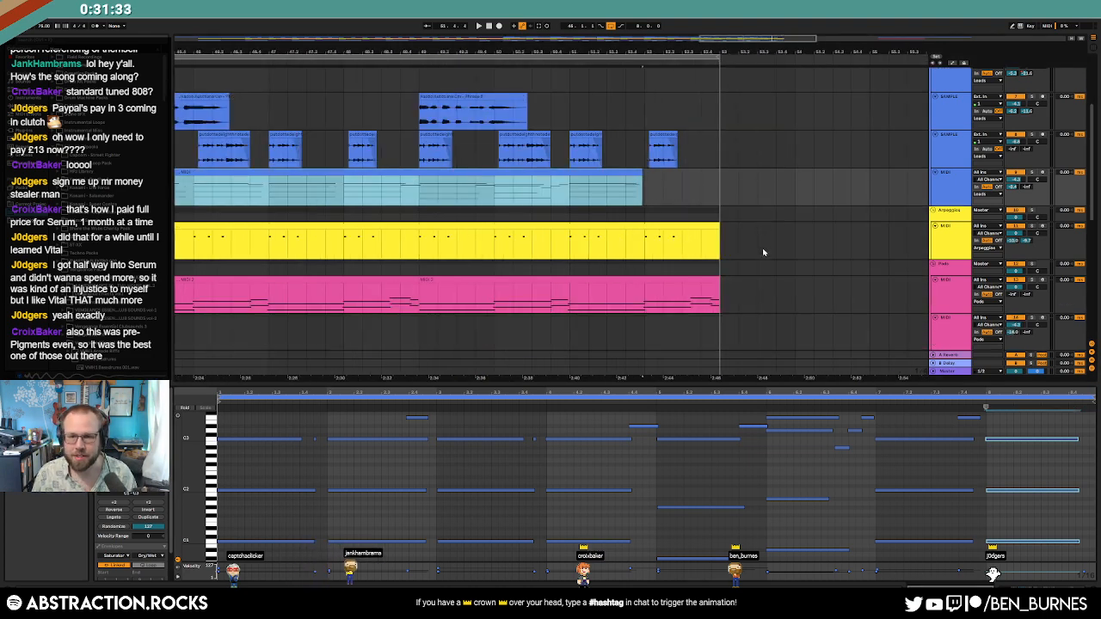
Step: Delete the notes in the final bar of the bar 49 pad clip, keeping the clip's length up to bar 53
key(shift+Tab)
click(716, 278)
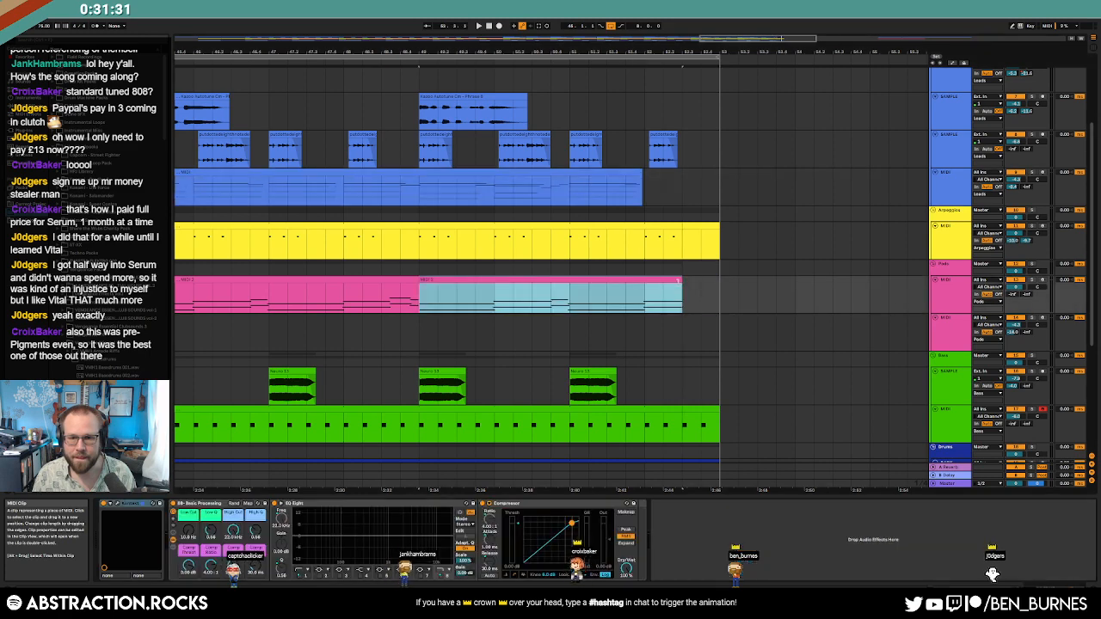
key(shift+Tab)
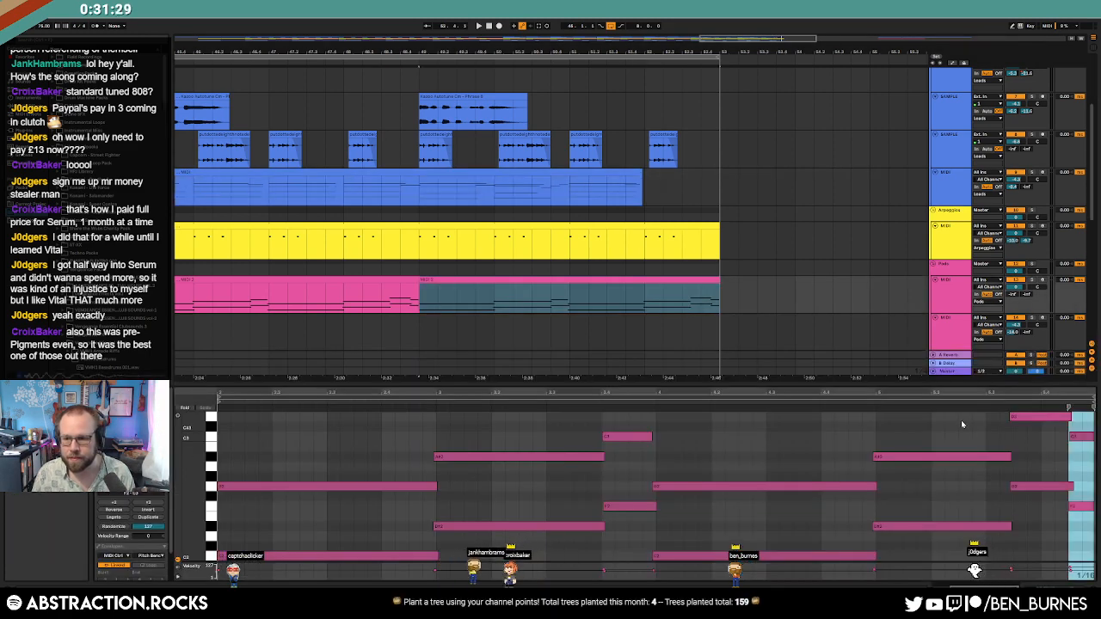
drag(961, 418, 1076, 530)
key(Delete)
click(936, 507)
key(shift+Tab)
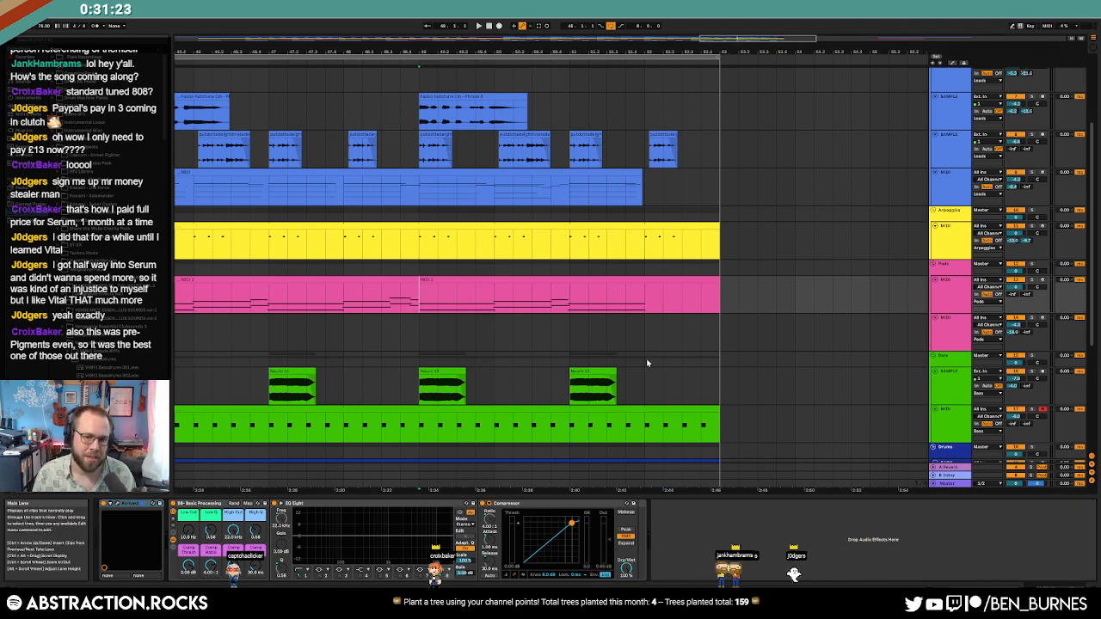
Step: Shorten the bass MIDI clip to end at bar 52 and delete the Bassdrums 004 and Airplane notes after bar 52's first kick in the drum clip
scroll(685, 361, down, 2)
drag(719, 334, 645, 335)
click(675, 386)
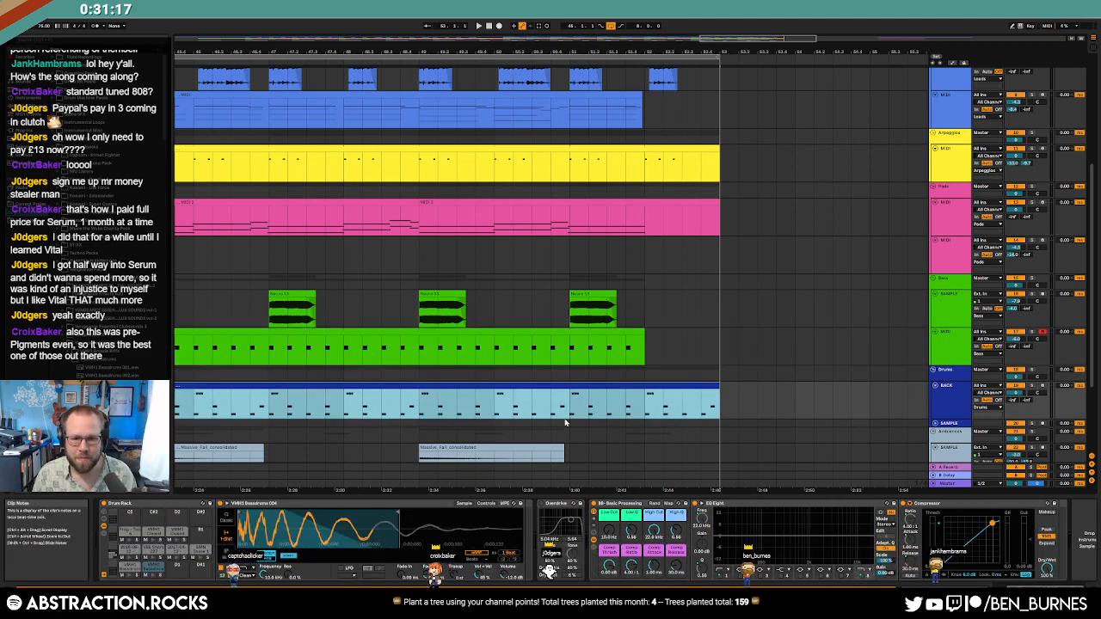
drag(646, 406, 725, 407)
double_click(708, 386)
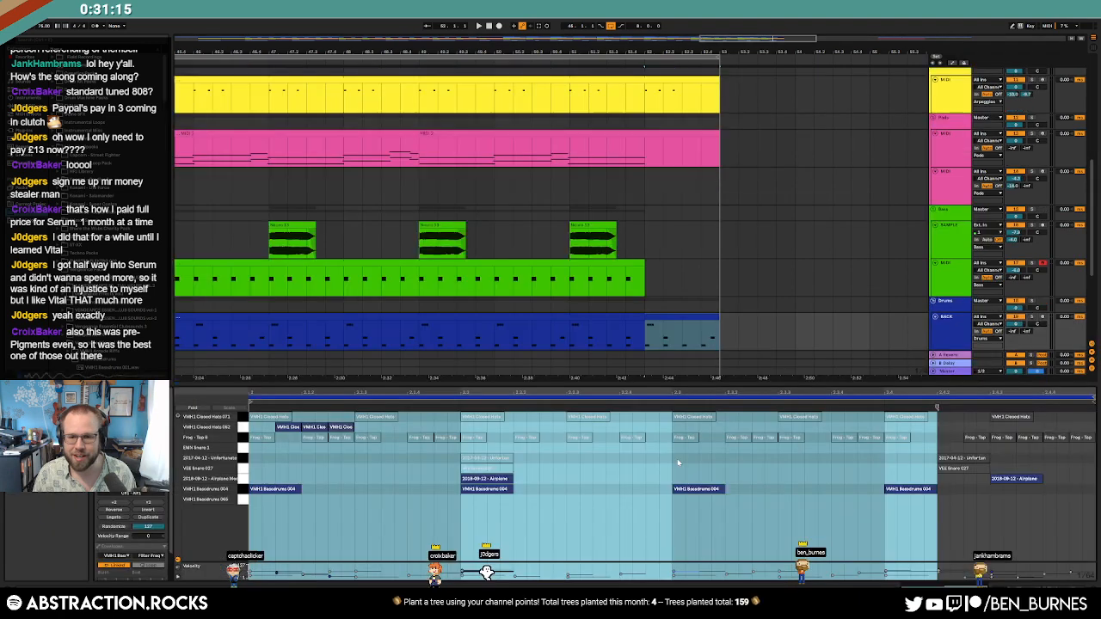
drag(452, 482, 894, 534)
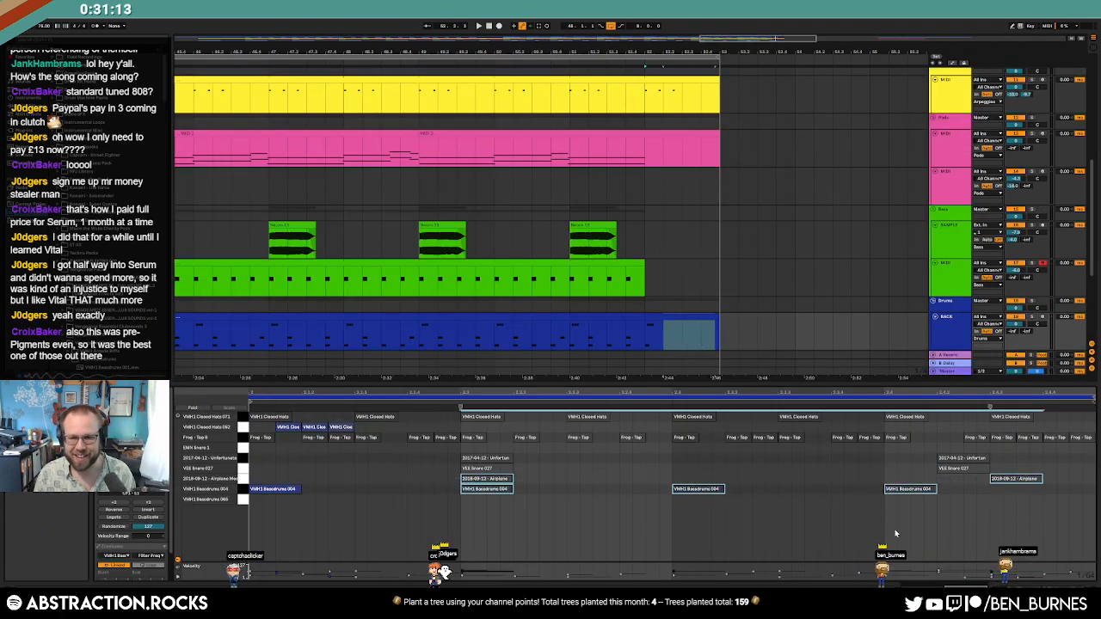
Step: Play the final bar of the section from bar 52 to check the thinned-out ending
click(649, 340)
key(space)
key(shift+Tab)
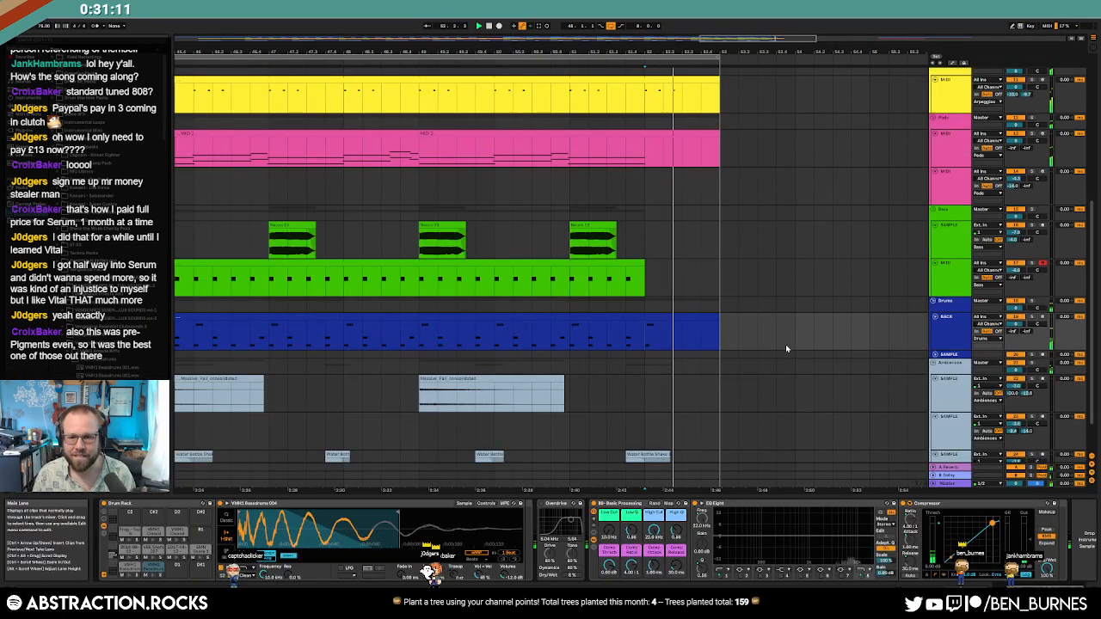
scroll(790, 336, up, 5)
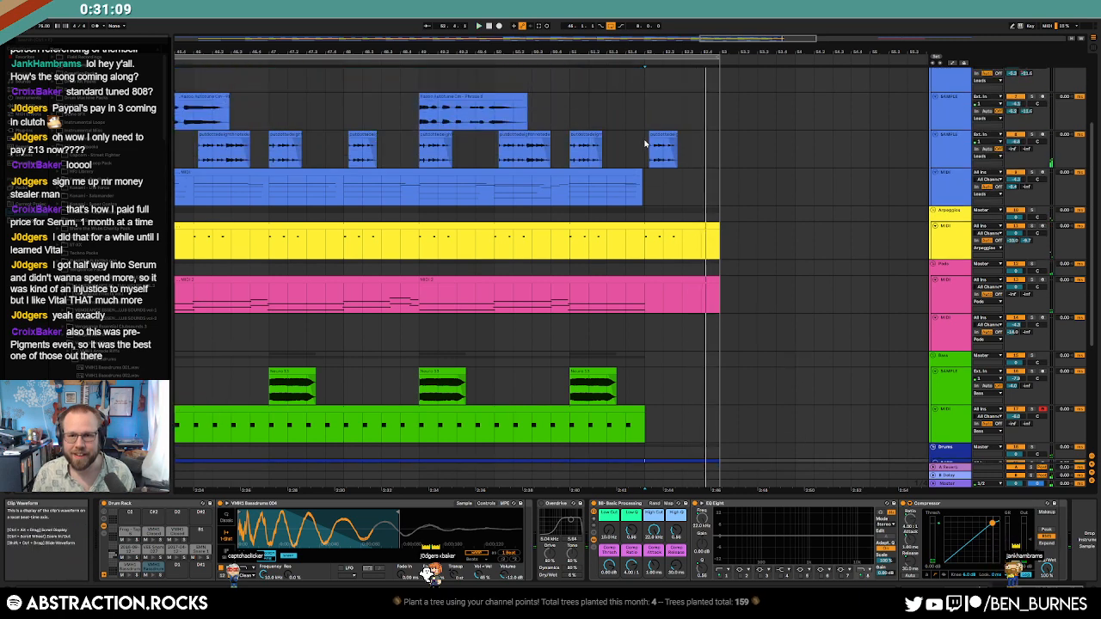
click(736, 153)
click(737, 158)
scroll(768, 181, down, 5)
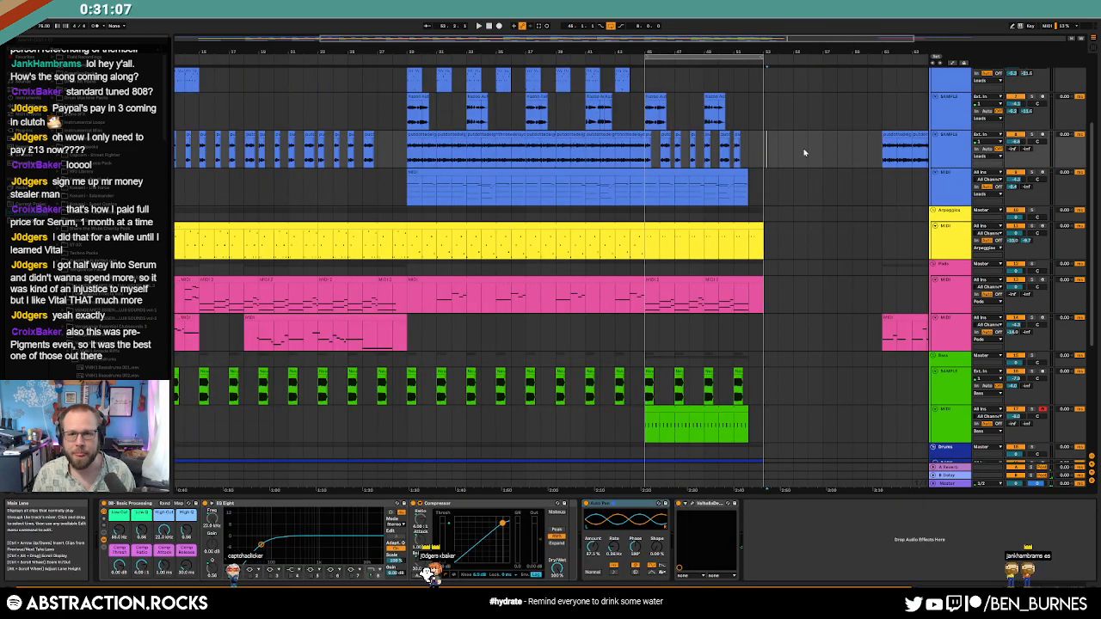
Step: Copy the lead sample clips from bars 37–45 to bar 53
drag(771, 45, 616, 88)
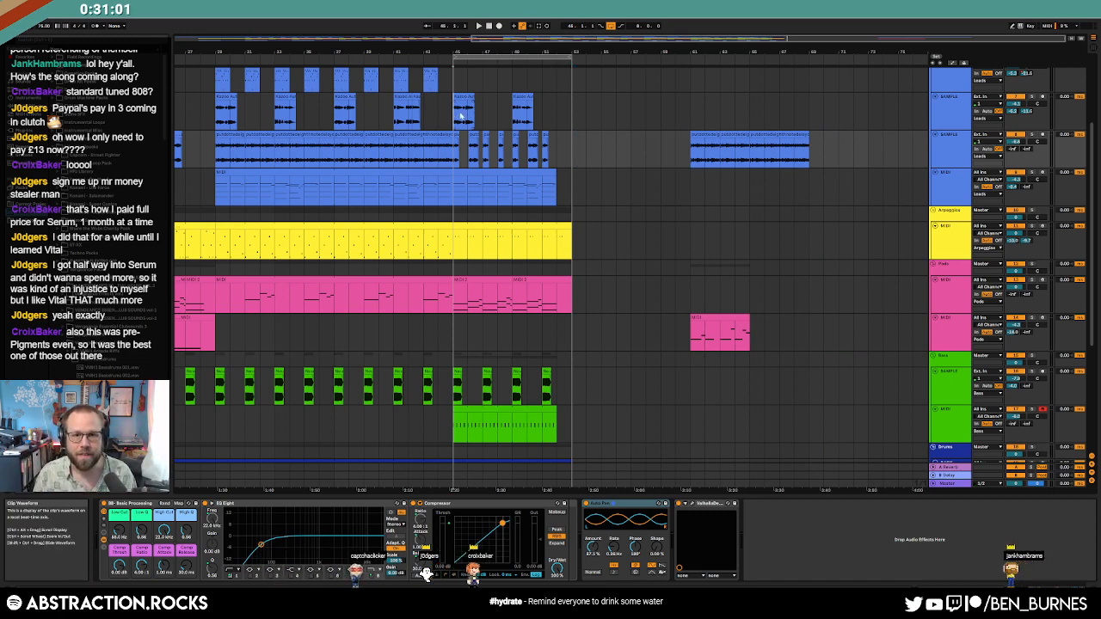
drag(462, 115, 569, 116)
drag(337, 114, 417, 113)
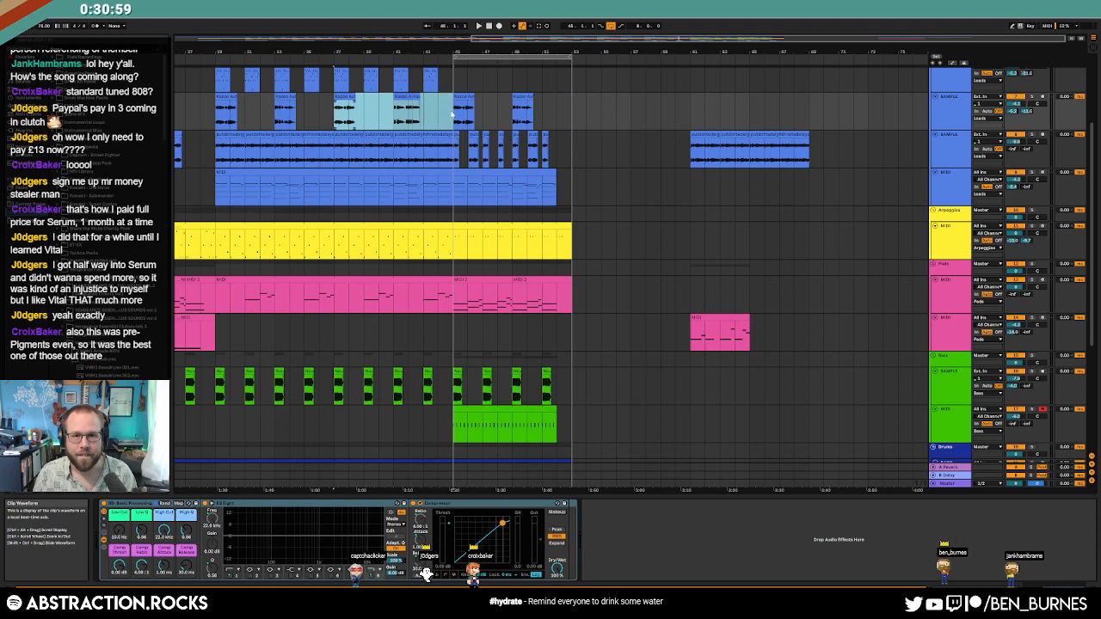
key(ctrl+c)
click(572, 118)
key(ctrl+v)
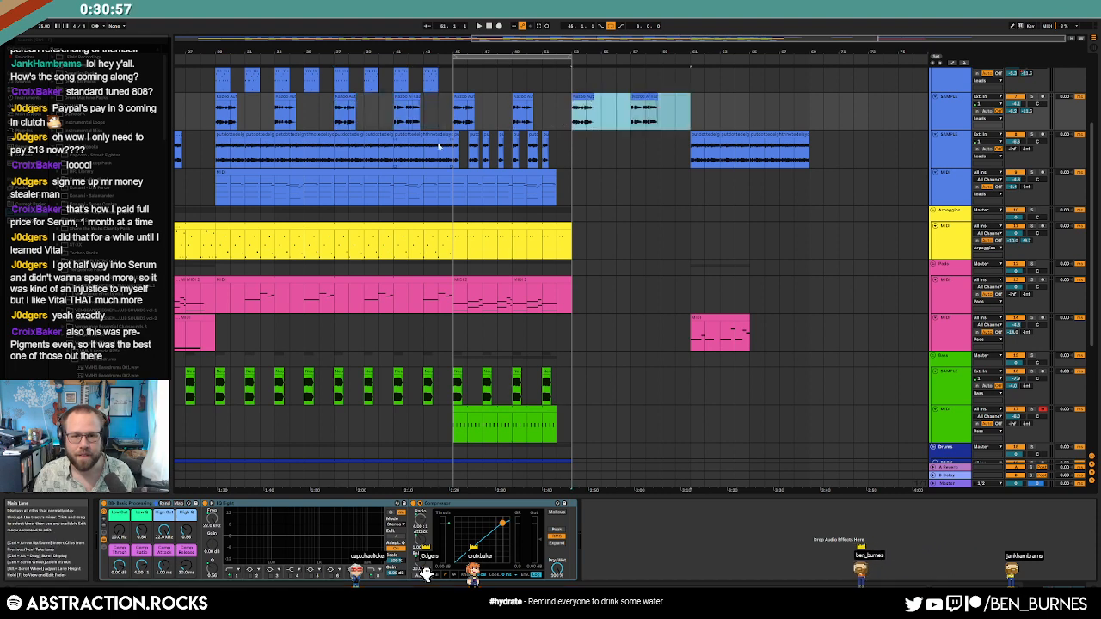
Step: Start playback just before bar 45 and duplicate the lead MIDI part from bars 45–53 to bar 53
click(440, 148)
key(space)
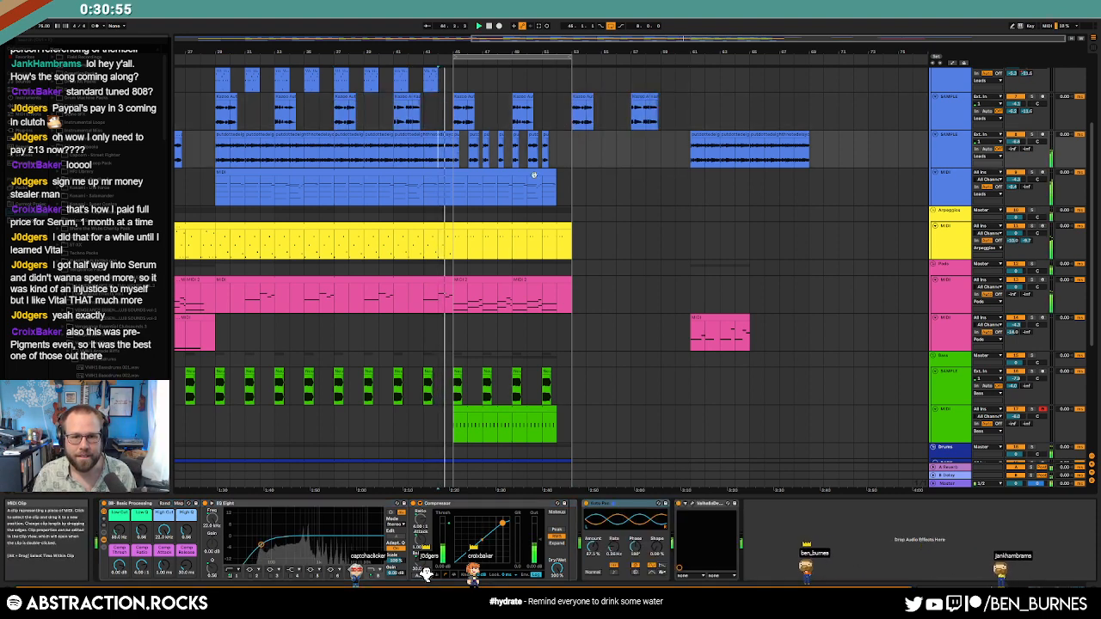
click(527, 183)
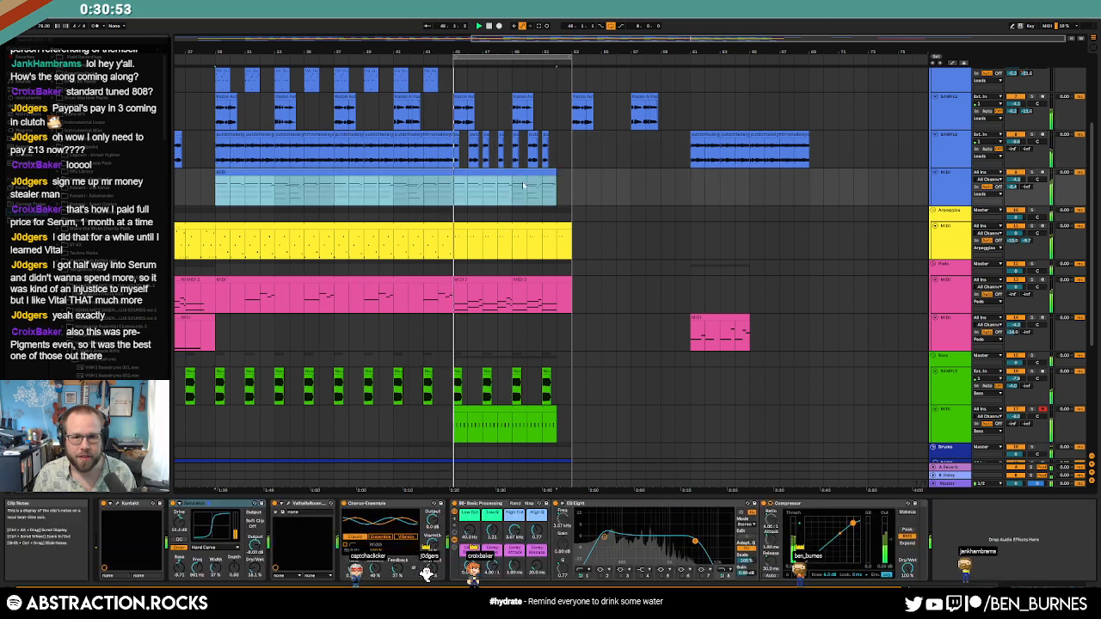
drag(456, 196, 575, 199)
key(ctrl+d)
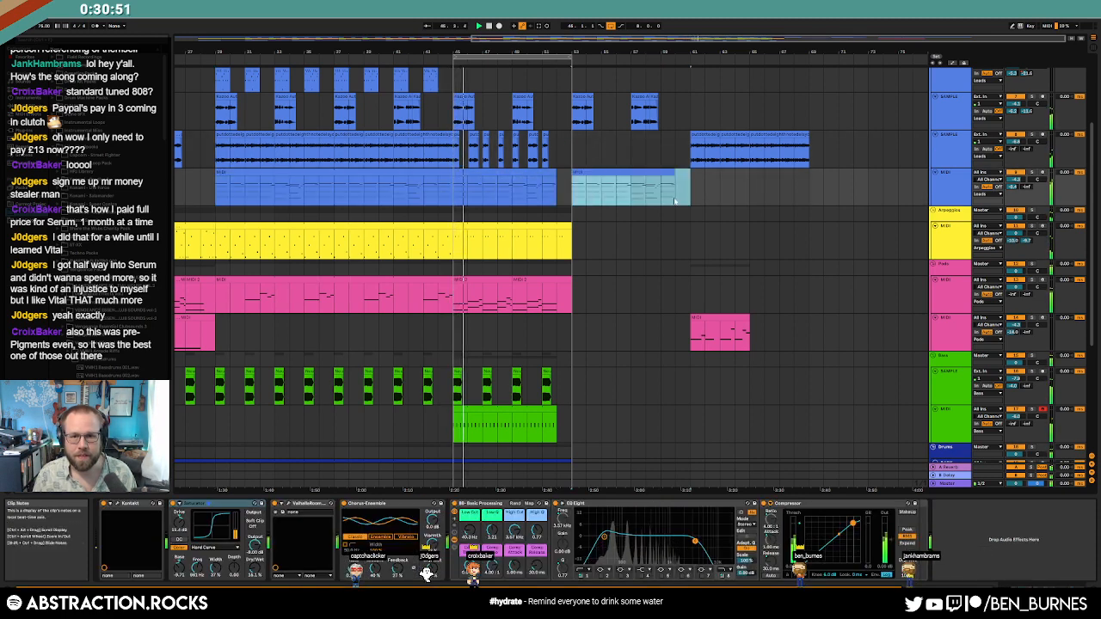
Step: Move the long lead sample clip from bar 61 to bar 53 and extend the loop range to bar 61
click(709, 136)
drag(709, 136, 591, 142)
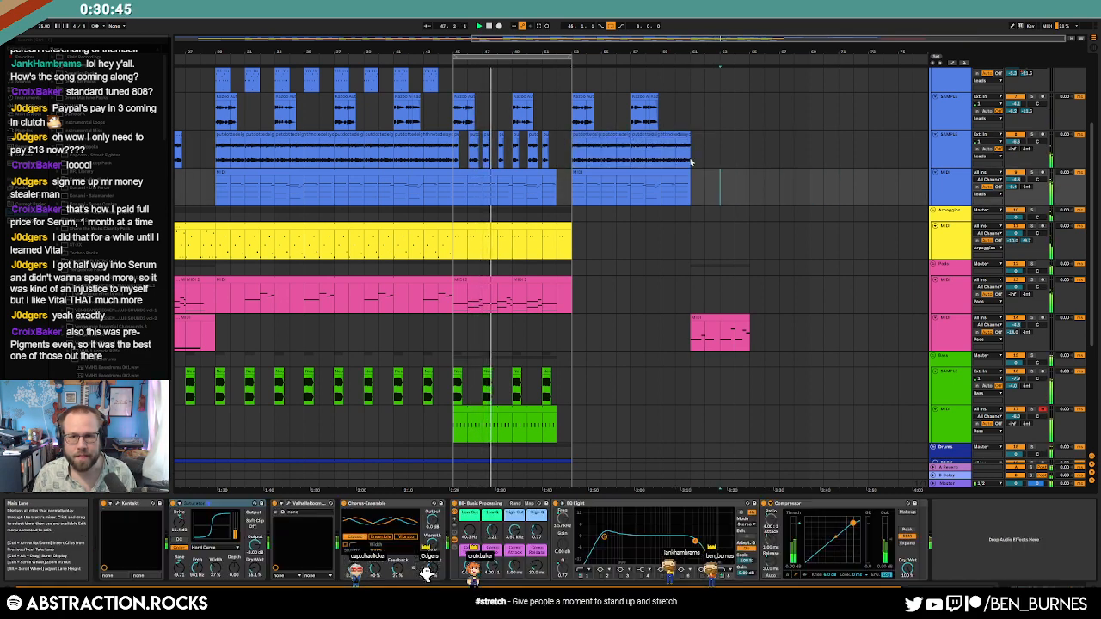
drag(571, 54, 686, 77)
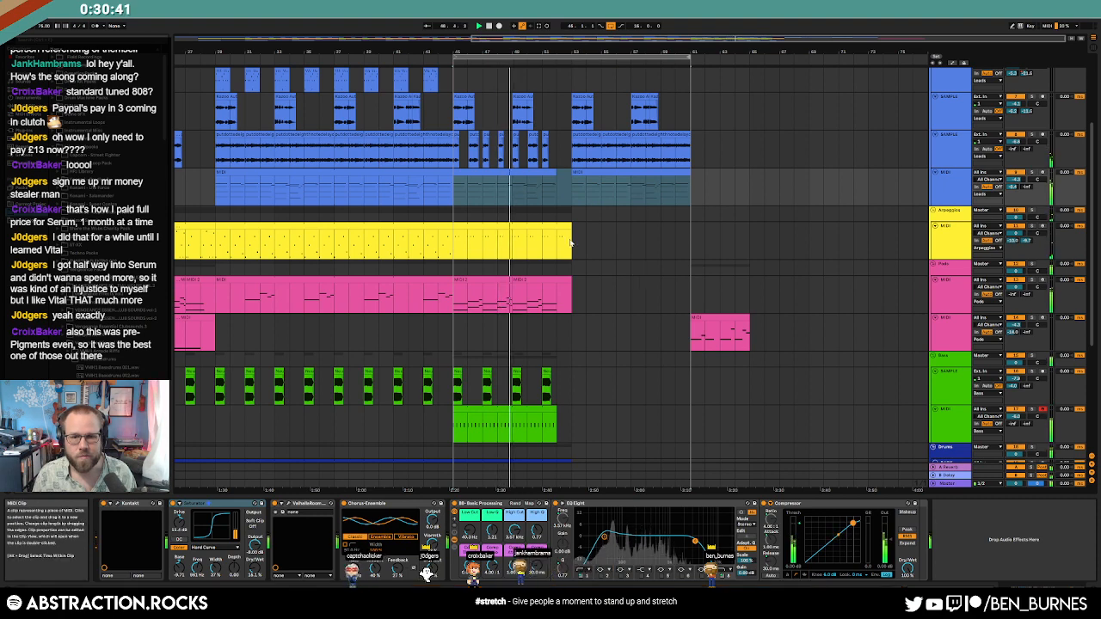
Step: Extend the arpeggio clip to bar 61 and copy two pad clips into bars 53–61
key(Down)
key(Down)
key(Down)
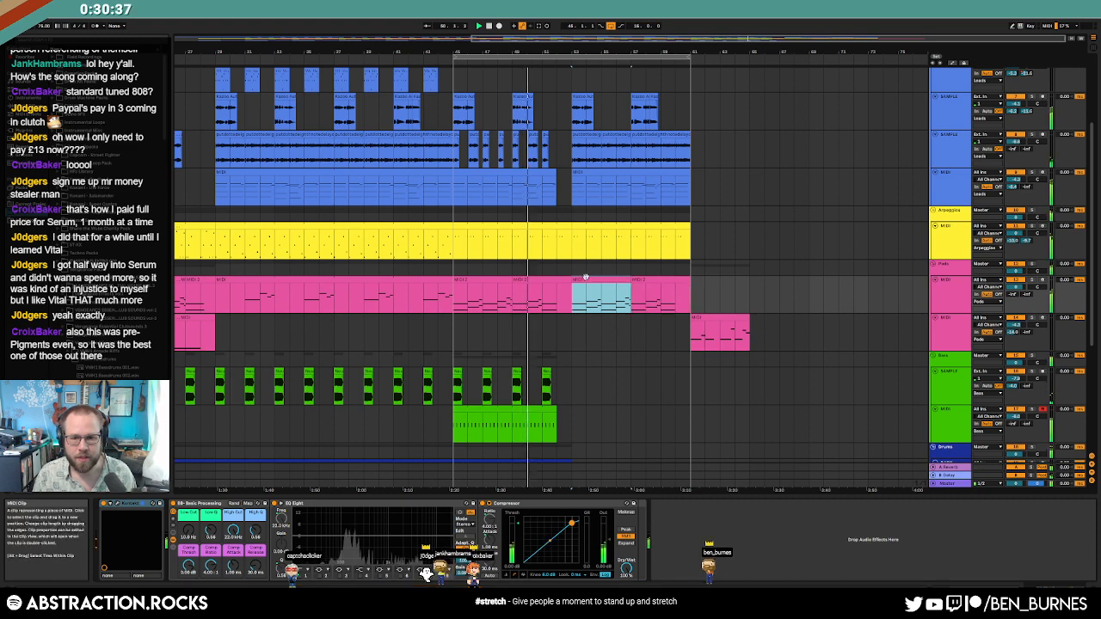
Step: Duplicate the bass sample clips and the bass MIDI clip from the bar 45 section to bar 53
click(587, 359)
scroll(562, 377, down, 1)
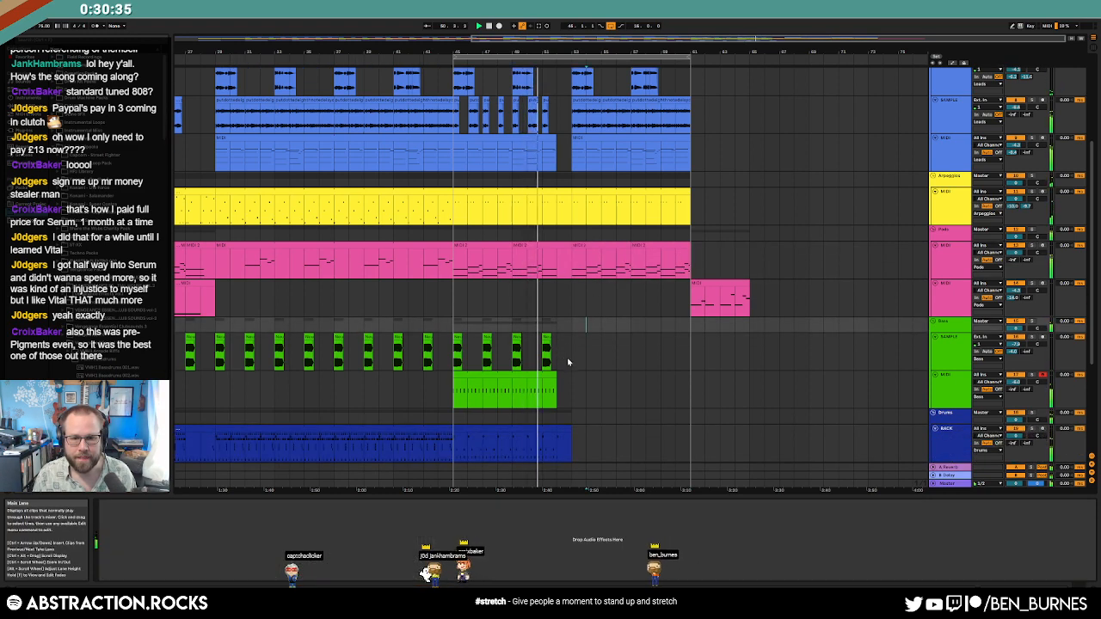
drag(569, 354, 454, 356)
key(ctrl+d)
click(555, 389)
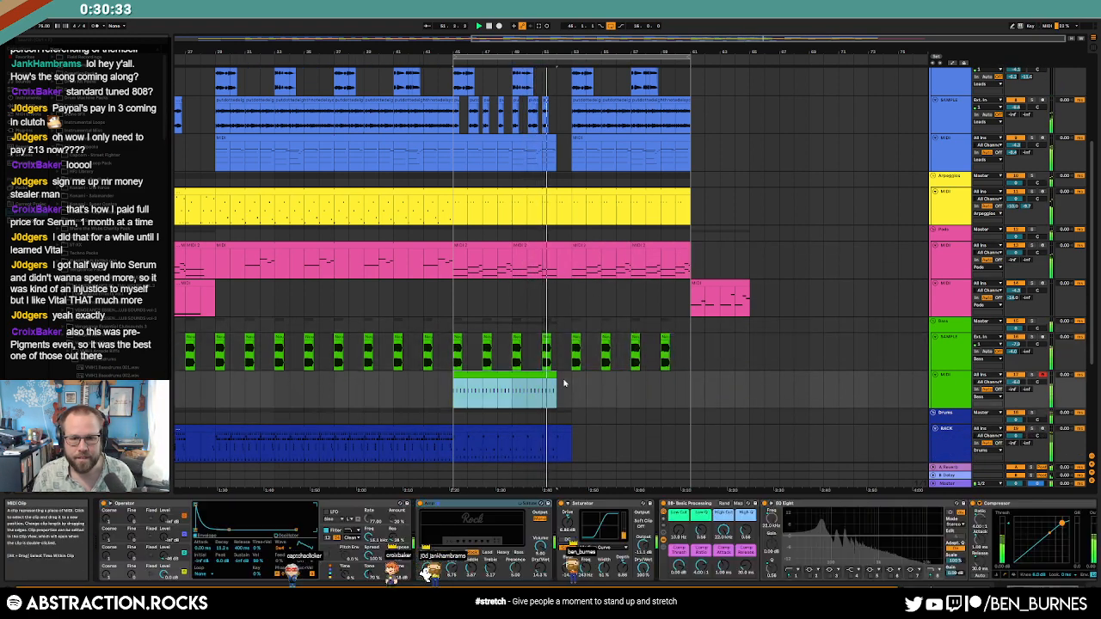
key(ctrl+d)
Step: Copy the drum clip from bars 29–45 to bar 53
scroll(570, 375, down, 2)
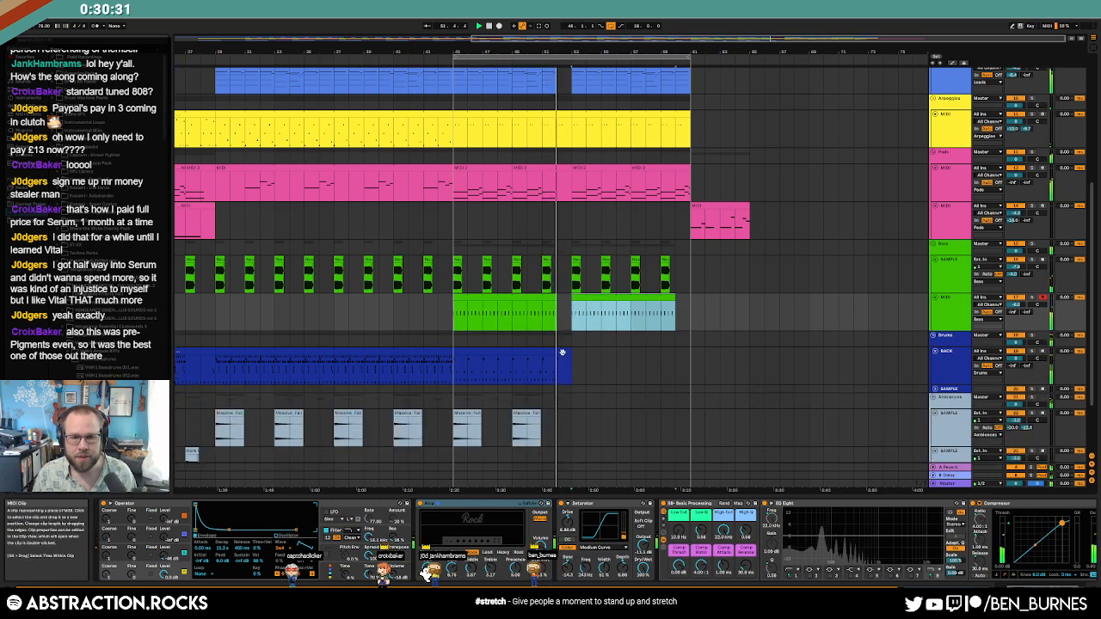
click(555, 366)
click(400, 353)
key(ctrl+c)
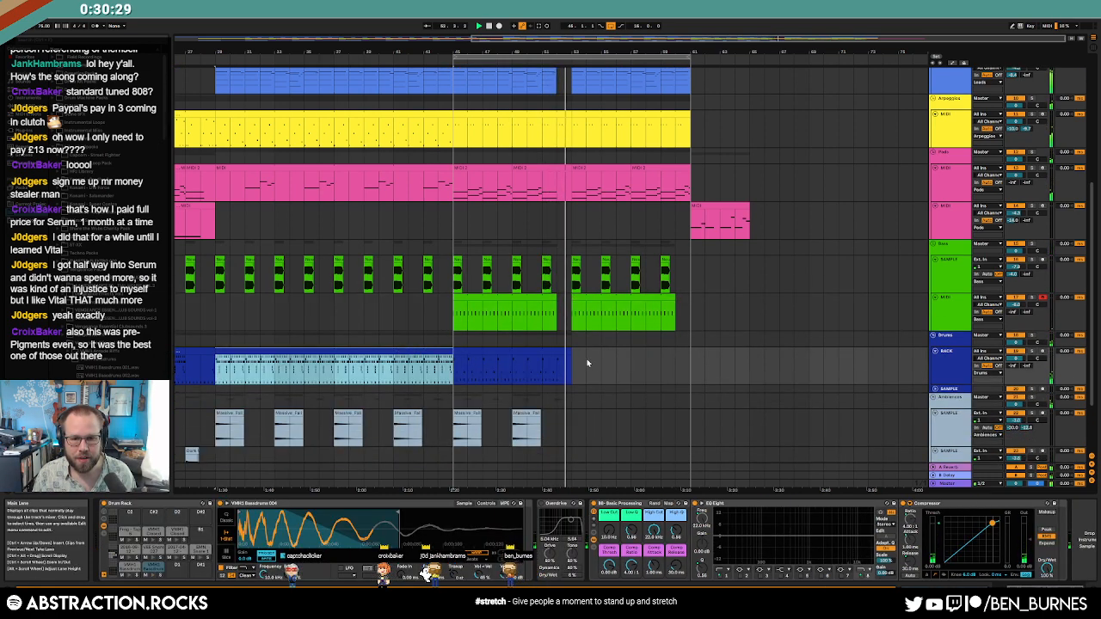
click(573, 363)
key(ctrl+v)
Step: Duplicate the Massive_Fall samples and the lowest ambience track's clips from bars 45–53 into bars 53–61
drag(568, 430, 454, 427)
key(ctrl+d)
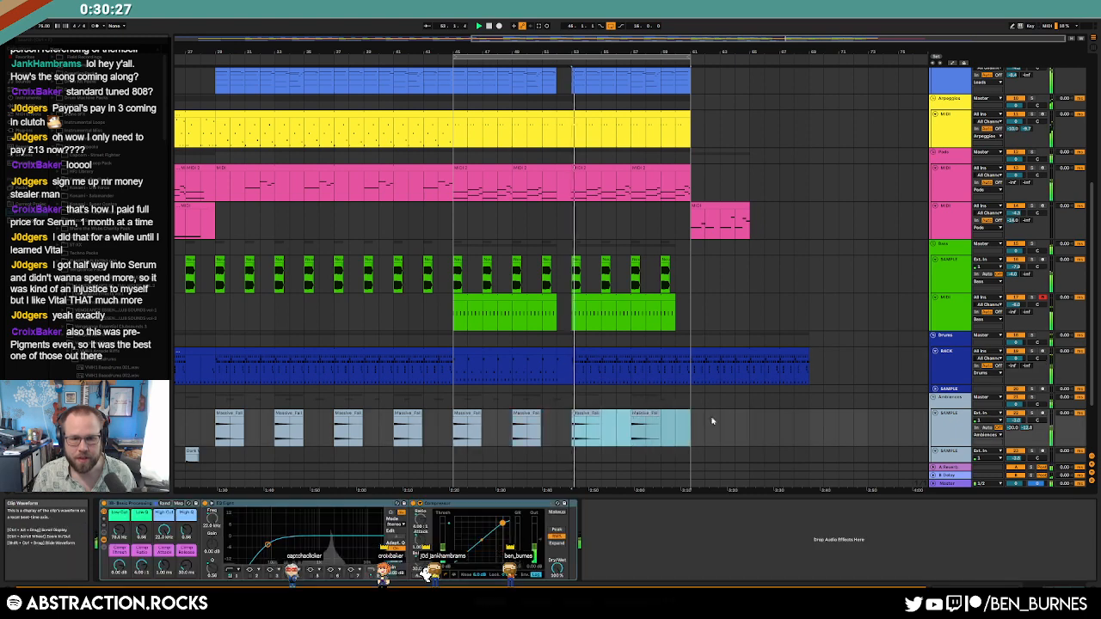
scroll(673, 422, down, 2)
drag(576, 419, 466, 424)
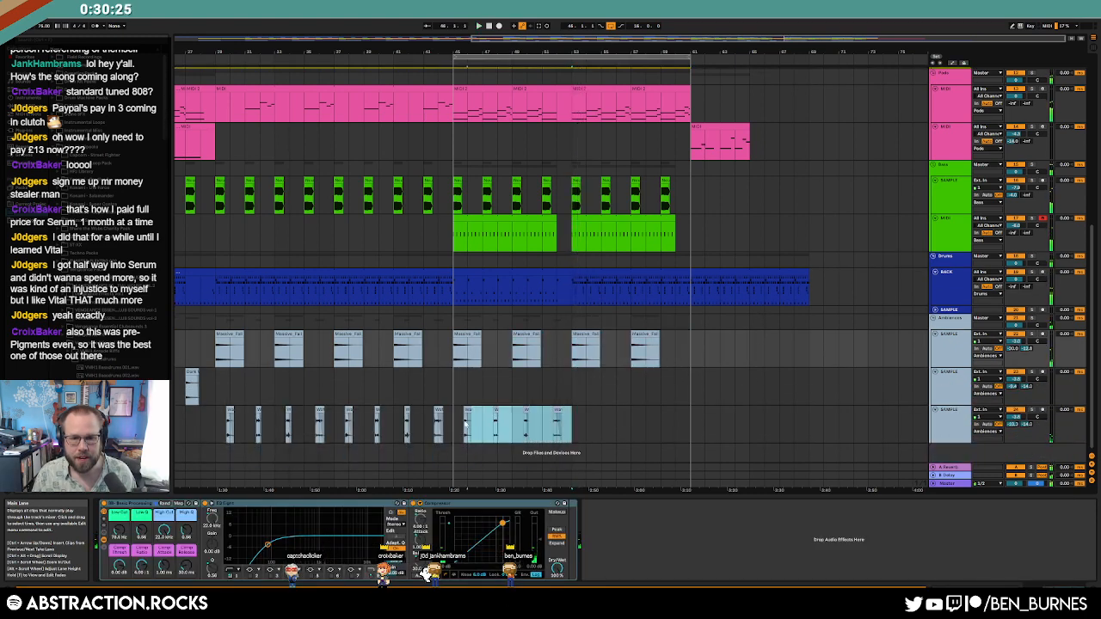
key(ctrl+d)
scroll(754, 412, up, 2)
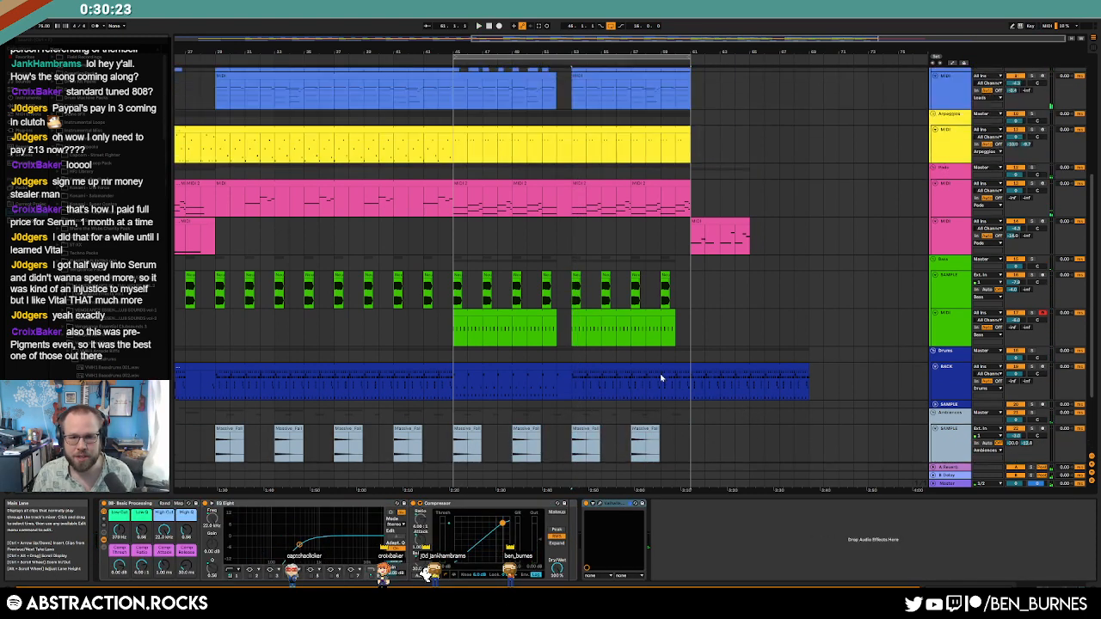
Step: Extend the second bass MIDI clip to bar 61 and delete the leftover pad clip that starts at bar 61
drag(674, 317, 691, 319)
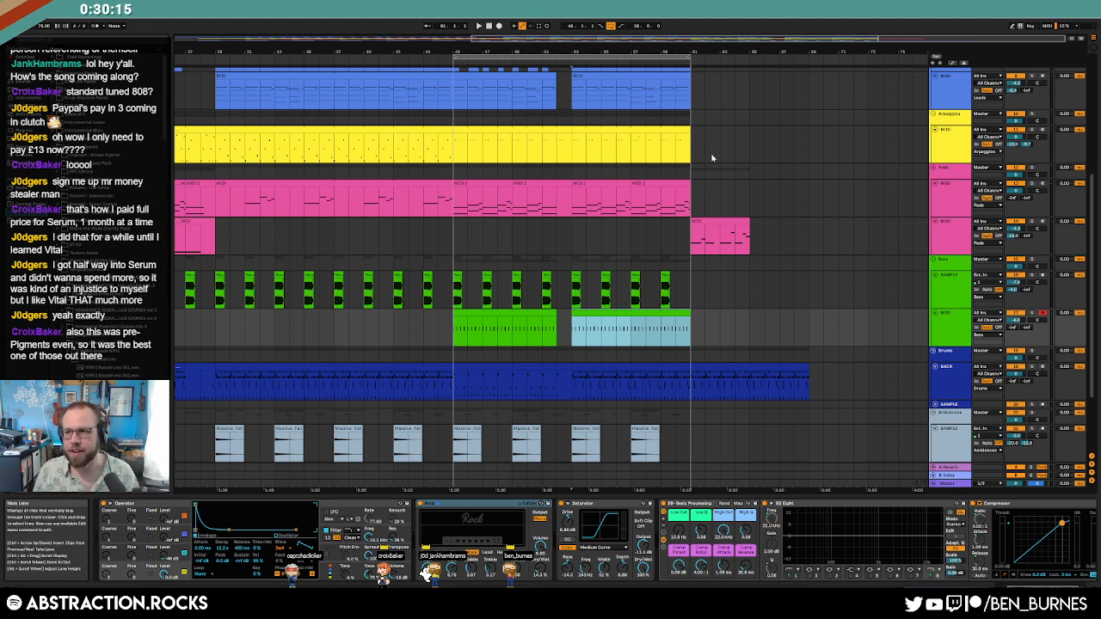
click(708, 228)
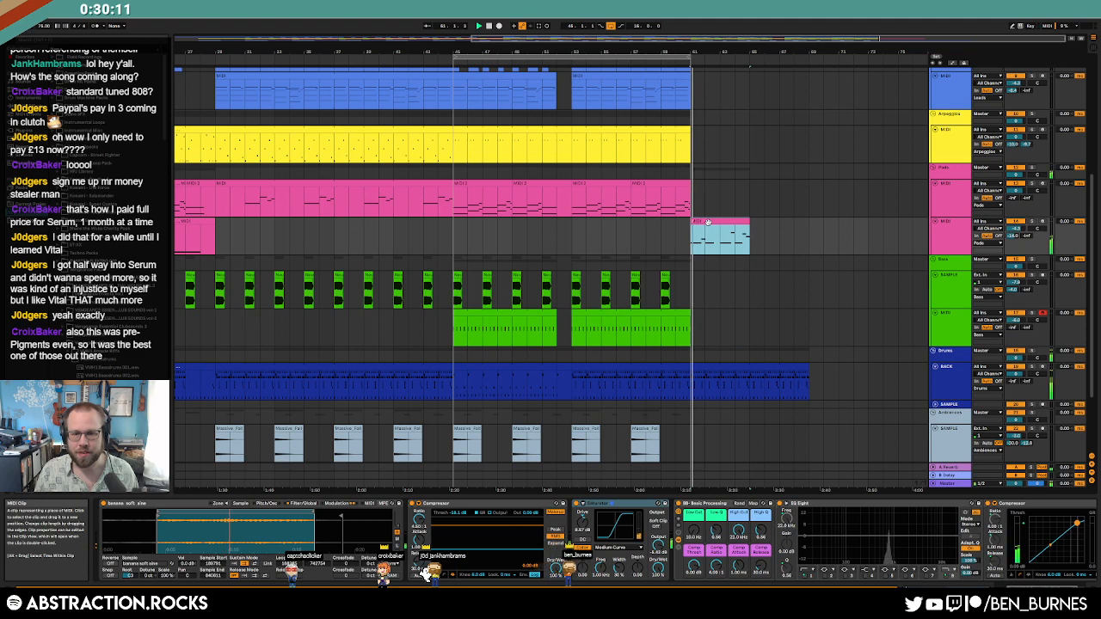
Step: Shorten the copied drum clip so that it ends at bar 61, and look into its notes
drag(801, 363, 683, 375)
double_click(662, 368)
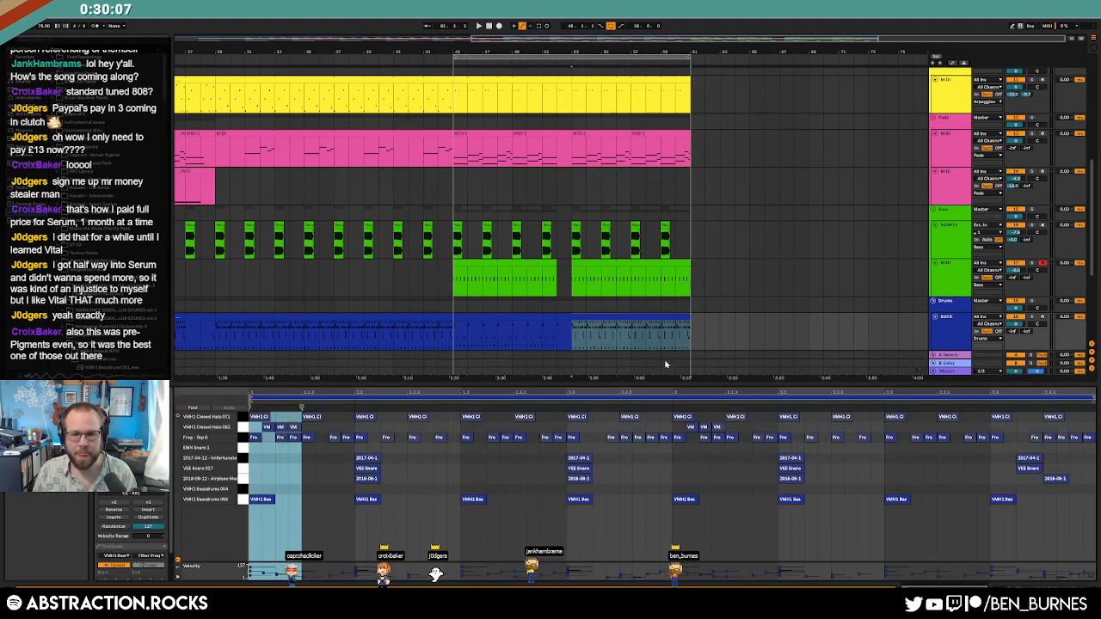
key(shift+Tab)
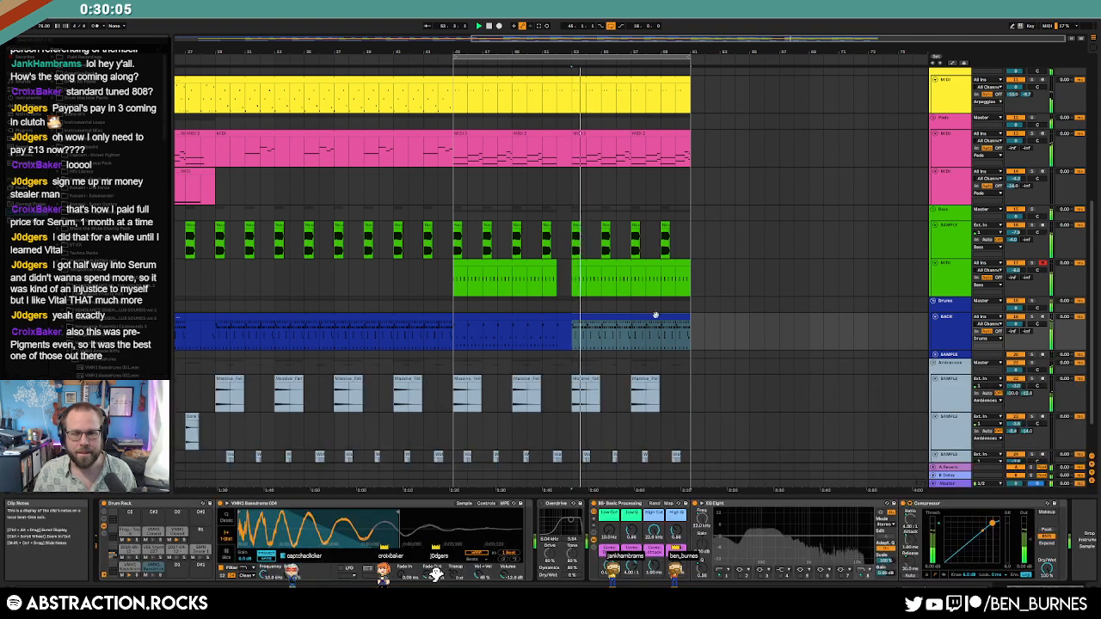
Step: Review the lead tracks across bars 45–61 and play the arrangement from around bar 50
scroll(633, 217, up, 1)
scroll(632, 219, up, 3)
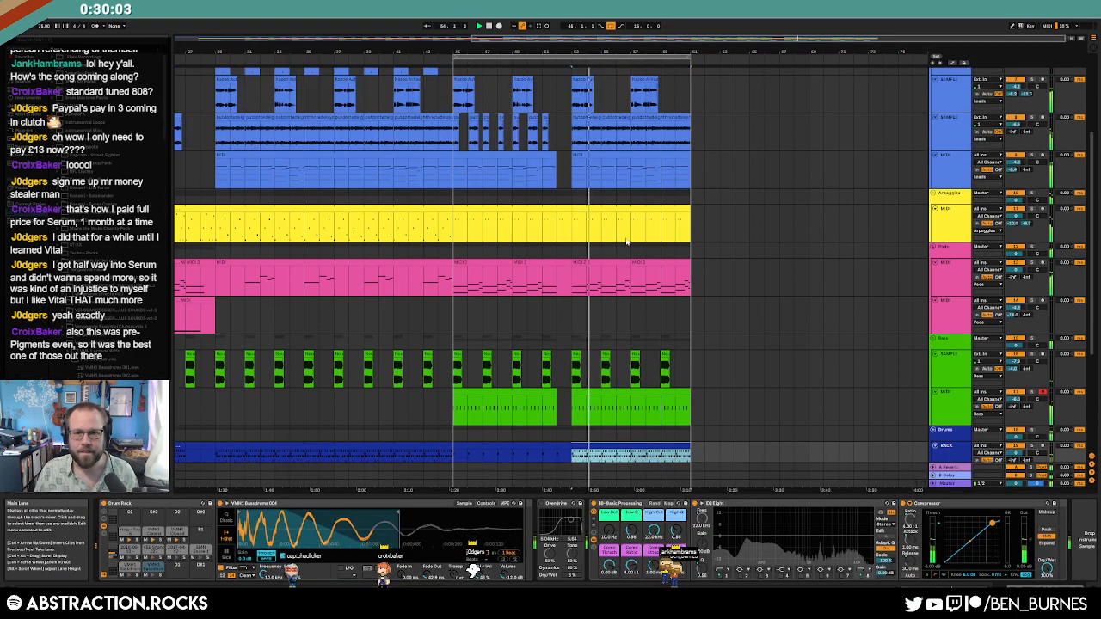
scroll(591, 251, up, 2)
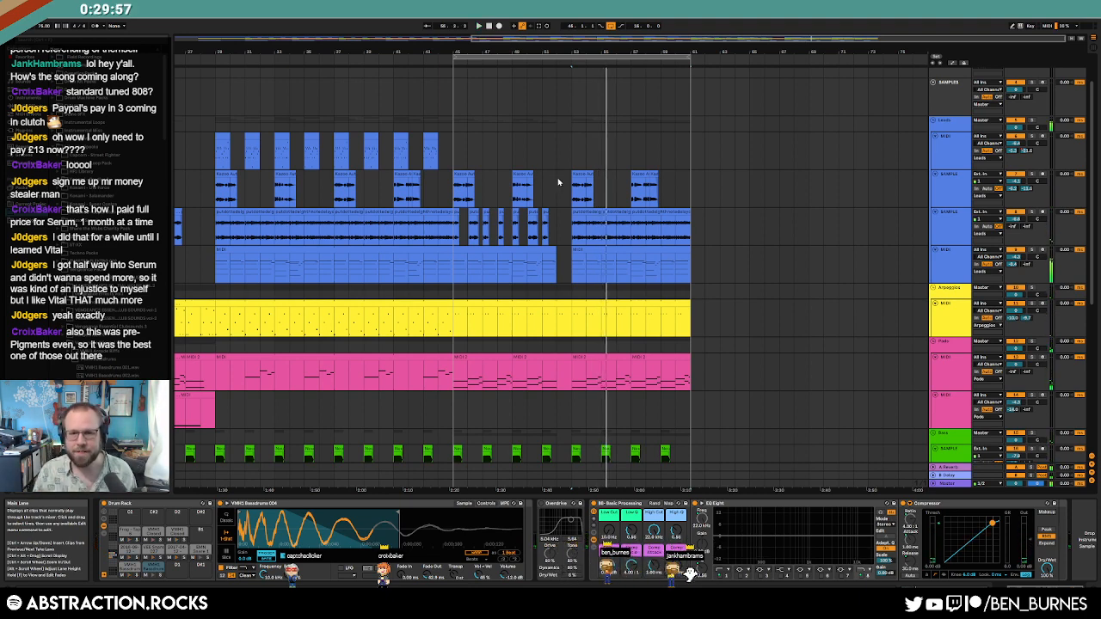
scroll(558, 182, down, 3)
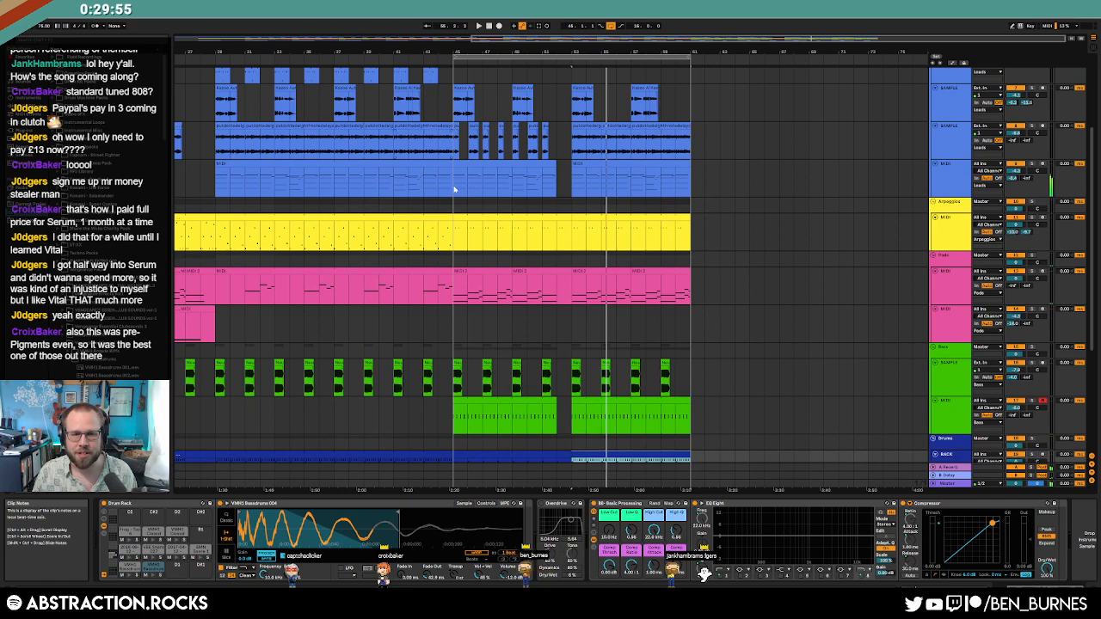
click(529, 186)
key(space)
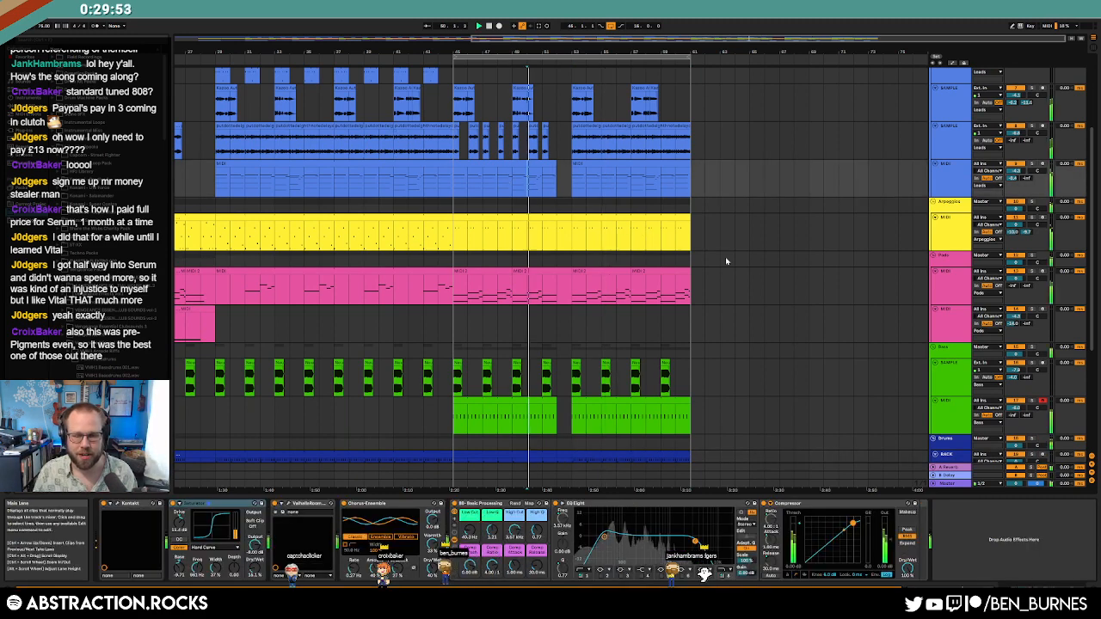
Step: Delete the bass sample clips from bars 53–61
scroll(634, 371, down, 2)
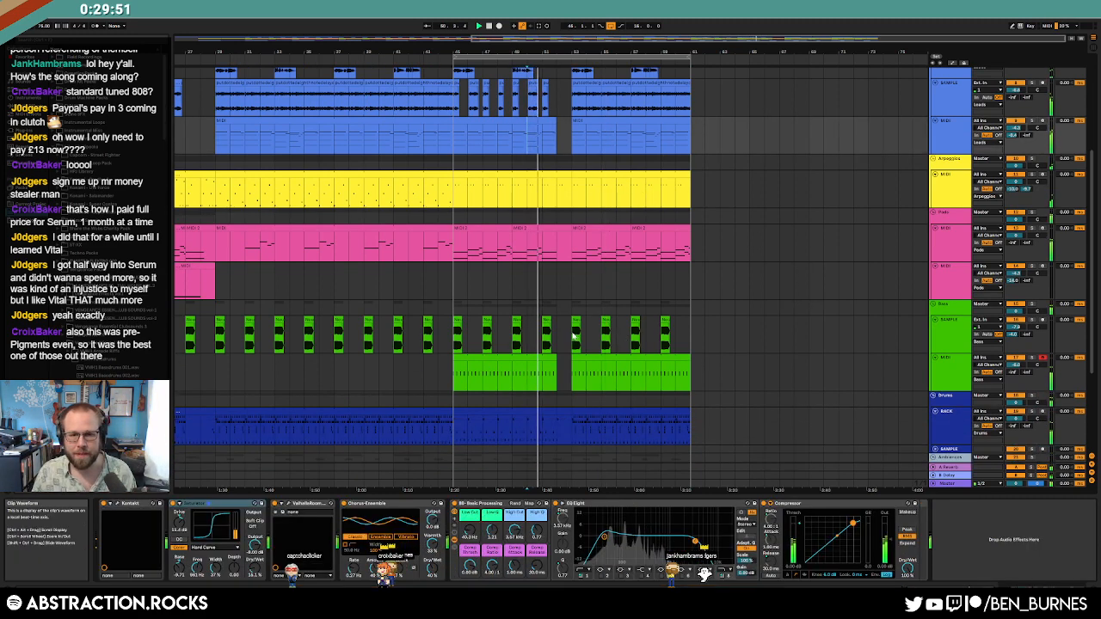
drag(572, 335, 688, 339)
key(Delete)
Step: Replace the drum clip in bars 53–61 with a copy of the sparser drum clip from bars 45–53
scroll(673, 361, down, 2)
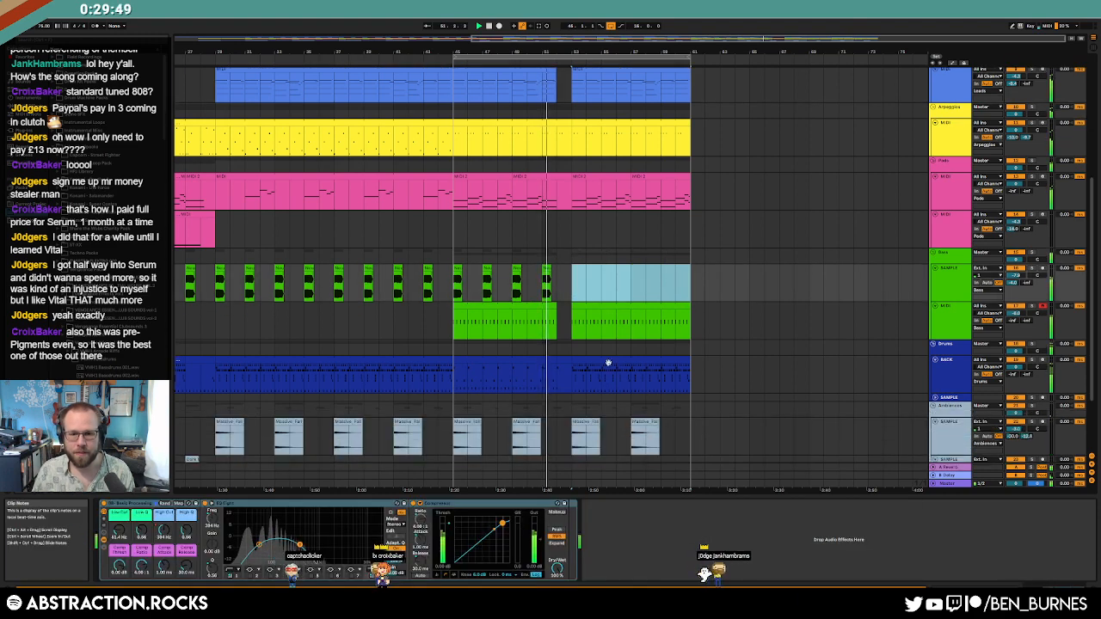
click(585, 362)
key(Delete)
click(533, 360)
key(ctrl+c)
click(575, 370)
key(ctrl+v)
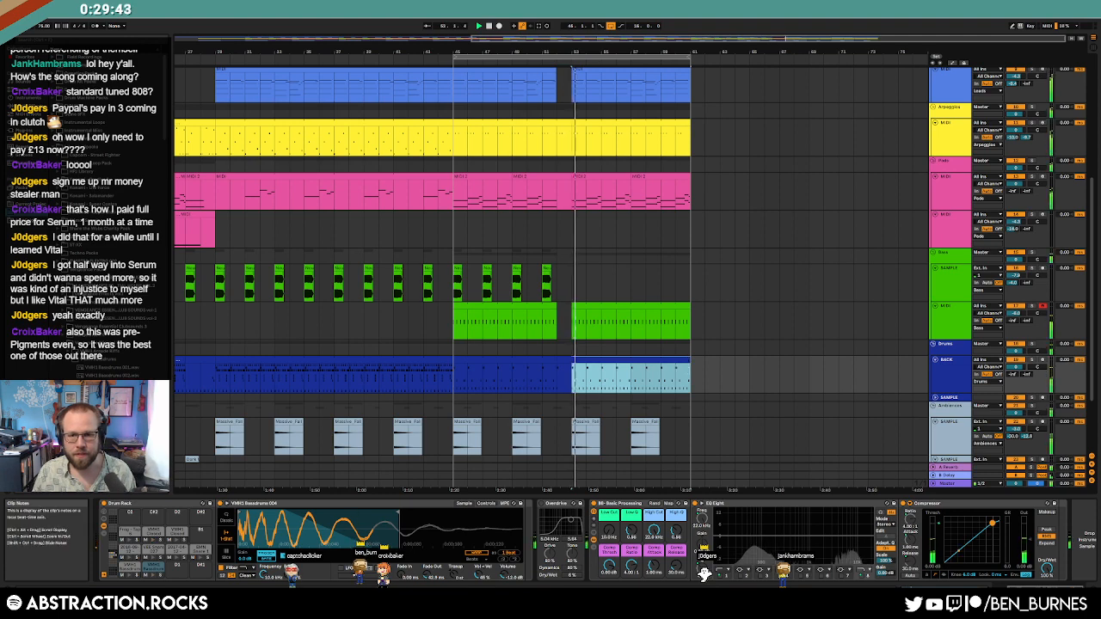
Step: Delete the pad clips and the short lead vocal samples from bars 53–61
scroll(619, 258, up, 2)
drag(602, 220, 664, 228)
scroll(664, 228, up, 4)
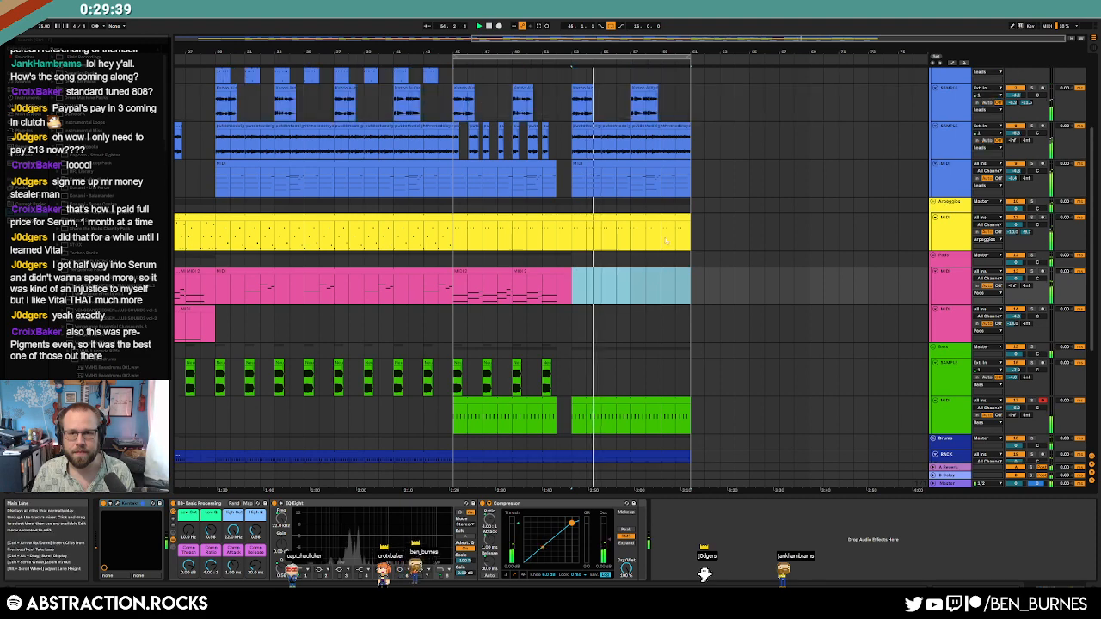
drag(662, 318, 658, 159)
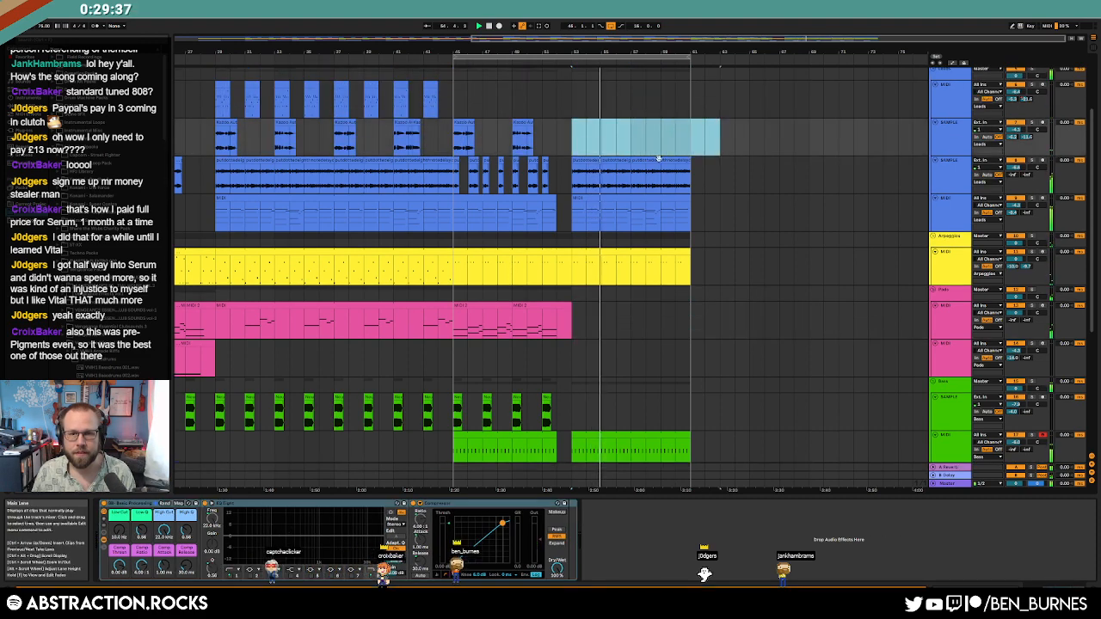
Step: Delete the lead MIDI clip from bars 53–61 and the Massive_Fall sample at bar 57
click(591, 203)
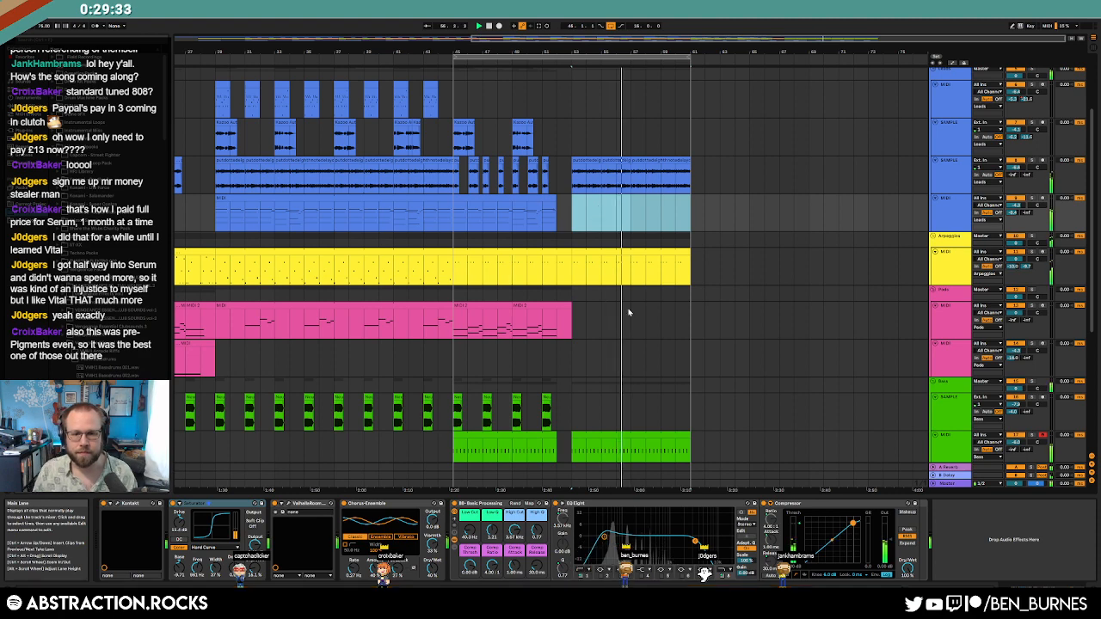
click(661, 320)
scroll(591, 343, down, 2)
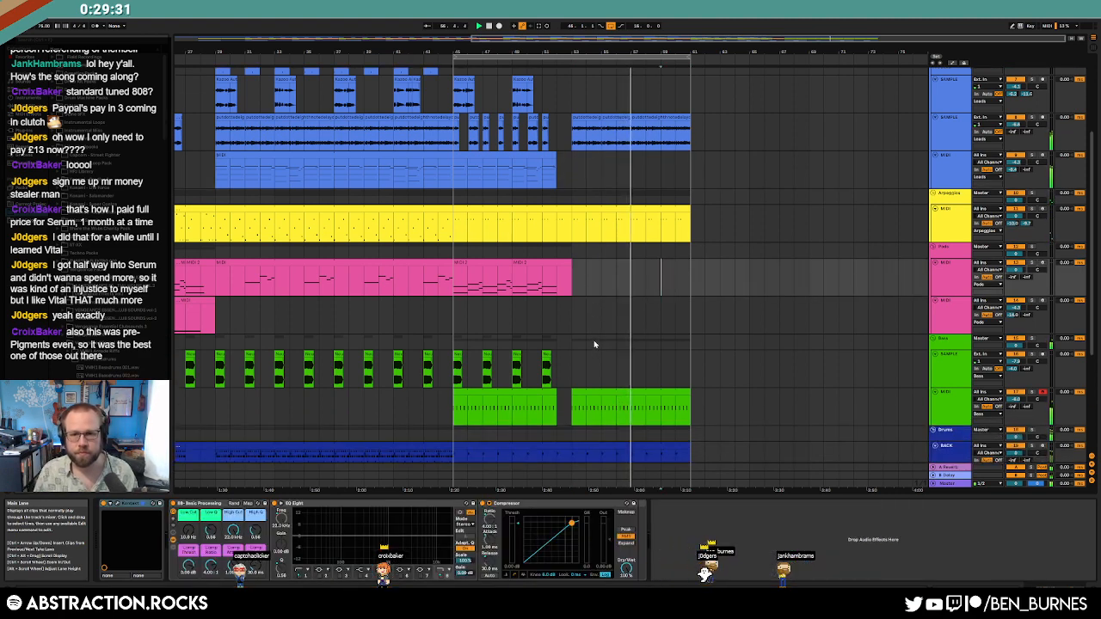
scroll(595, 345, down, 4)
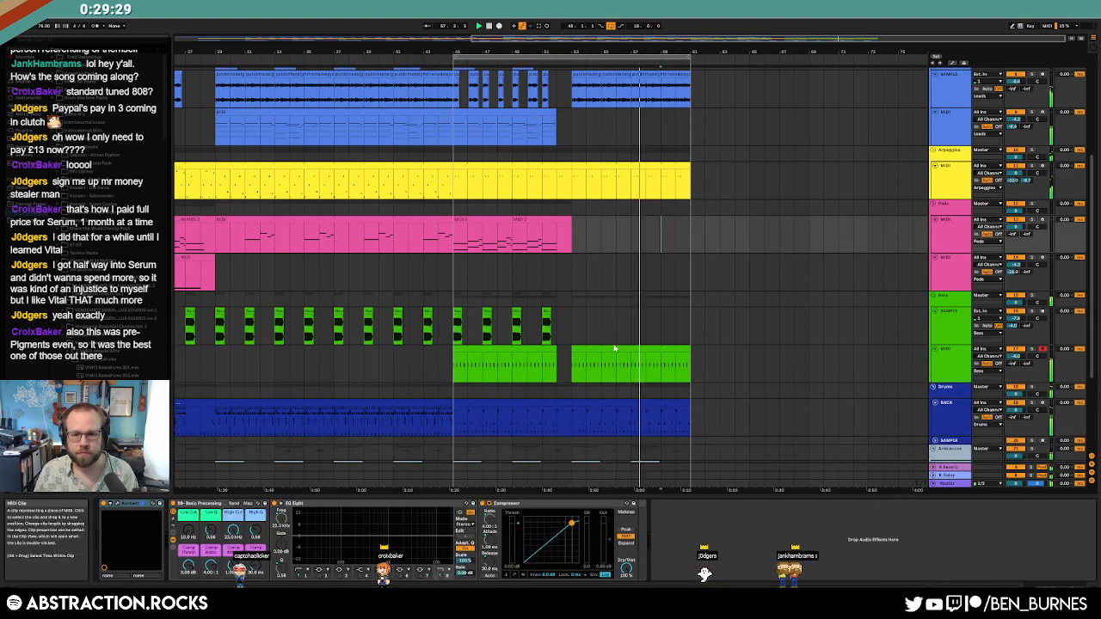
click(644, 404)
key(Delete)
Step: Check the lowest ambience track's clips in bars 53–61 and delete the long lead sample clip from the same bars
scroll(762, 388, down, 3)
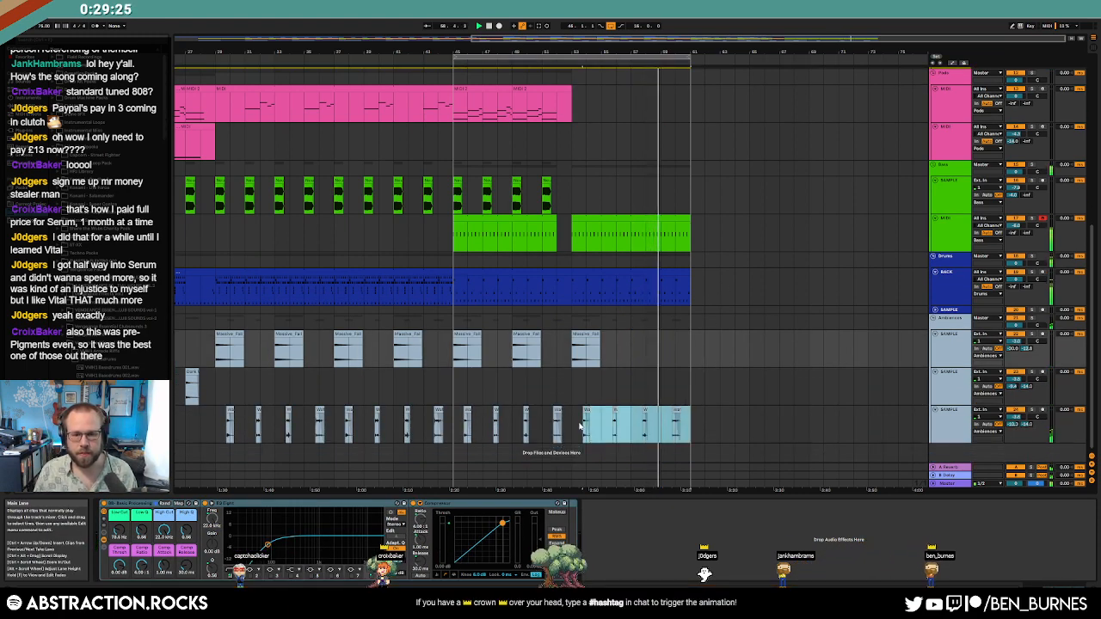
drag(693, 425, 571, 425)
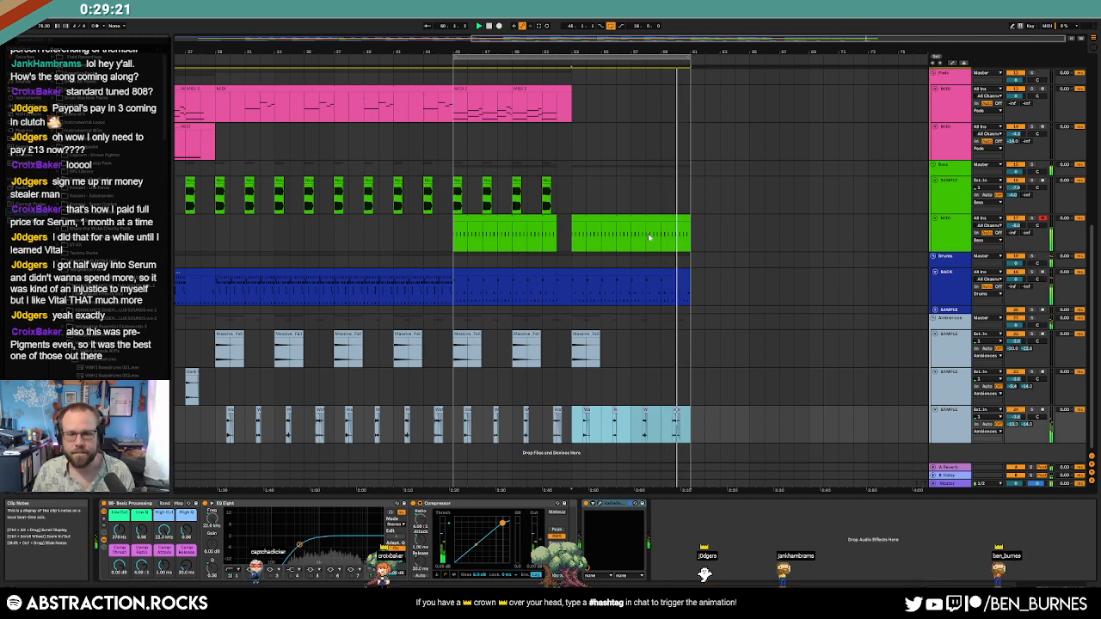
scroll(658, 265, up, 2)
scroll(658, 264, up, 5)
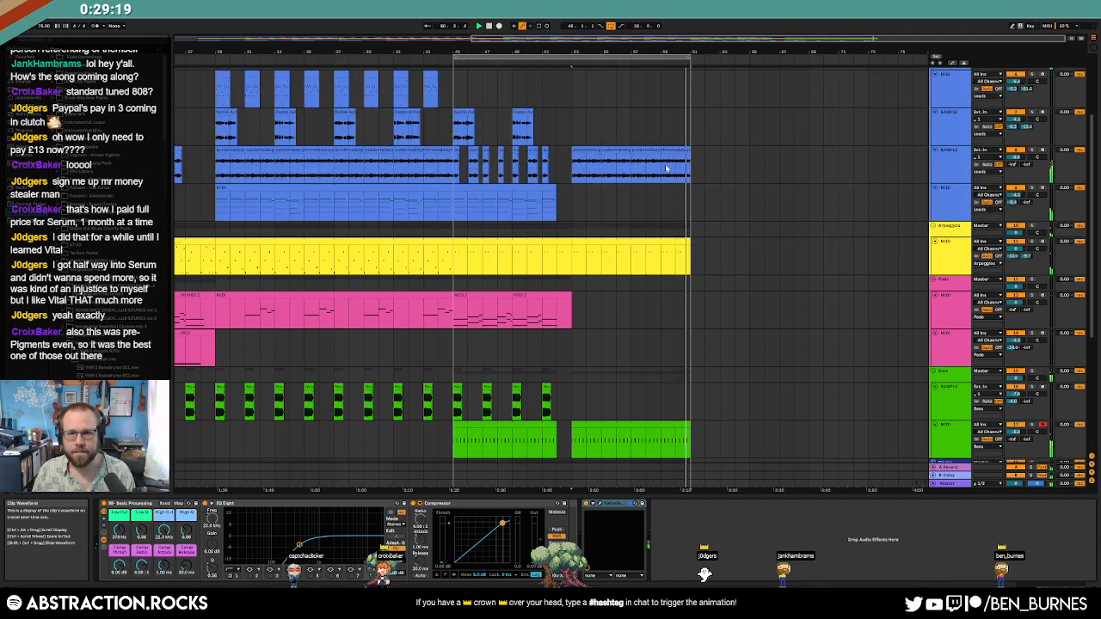
click(666, 169)
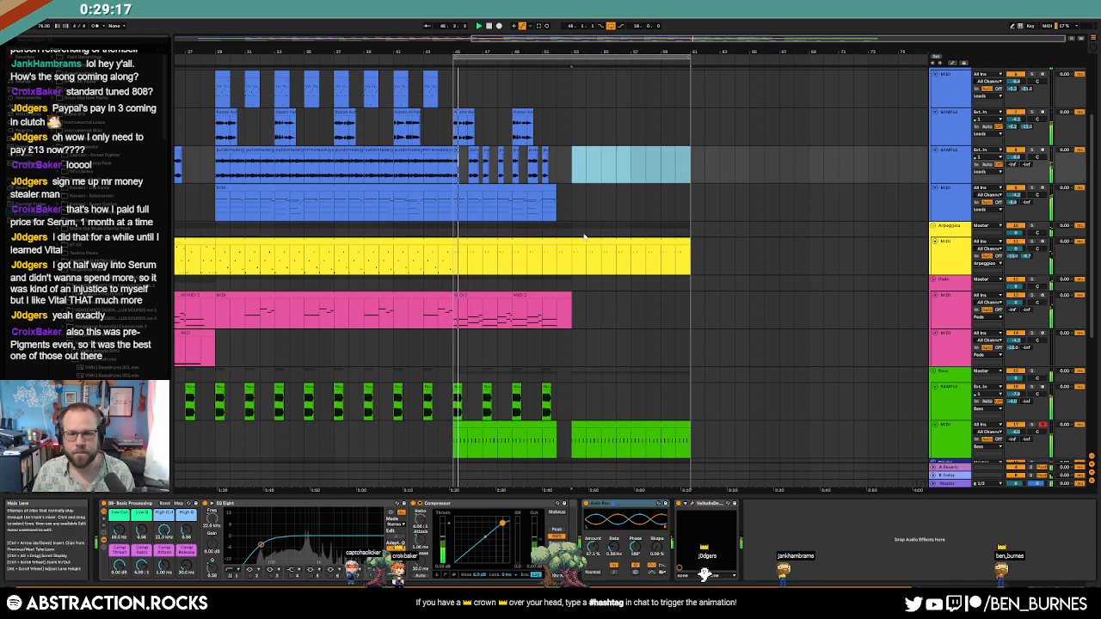
key(Delete)
Step: Add the notes C5, A#4 and G4 directly after the three C4 notes in the arpeggio clip at bar 53
double_click(585, 249)
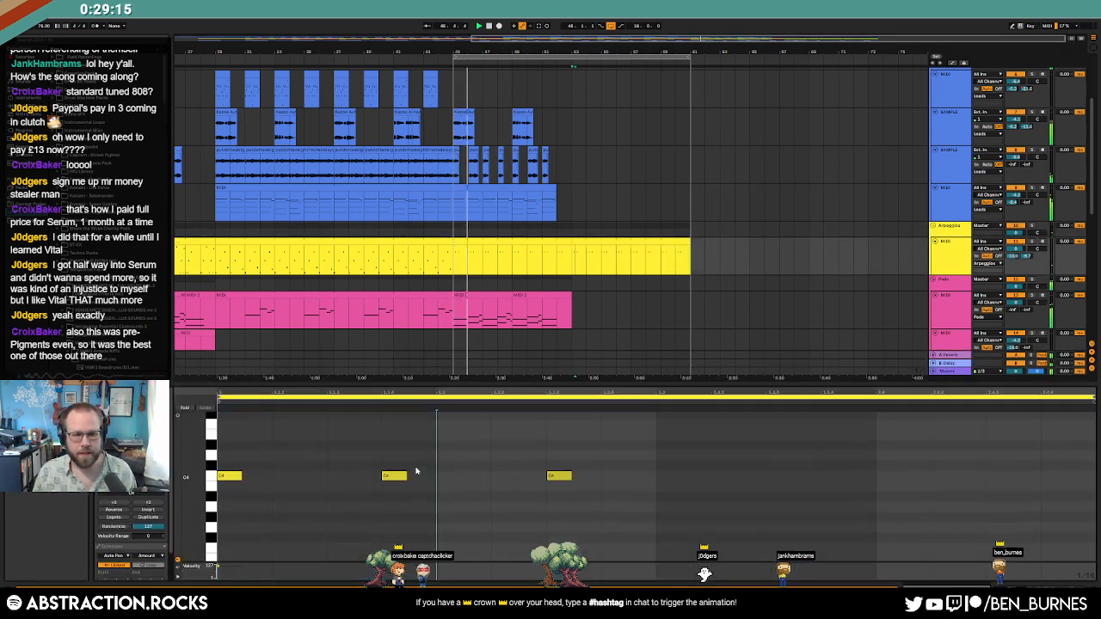
scroll(416, 471, up, 4)
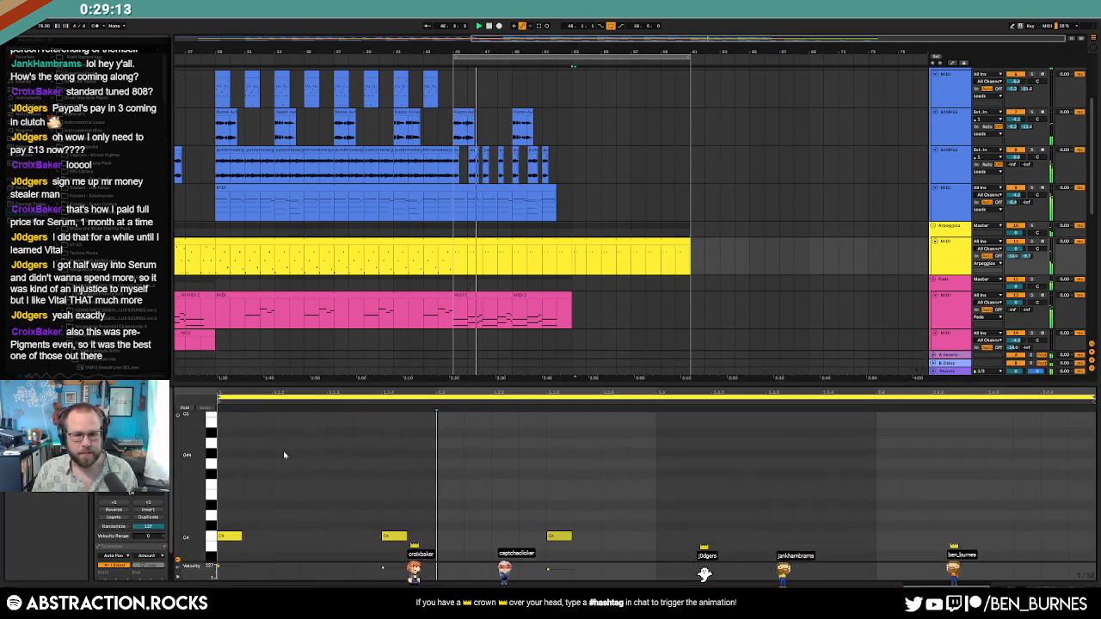
scroll(283, 453, up, 1)
double_click(250, 422)
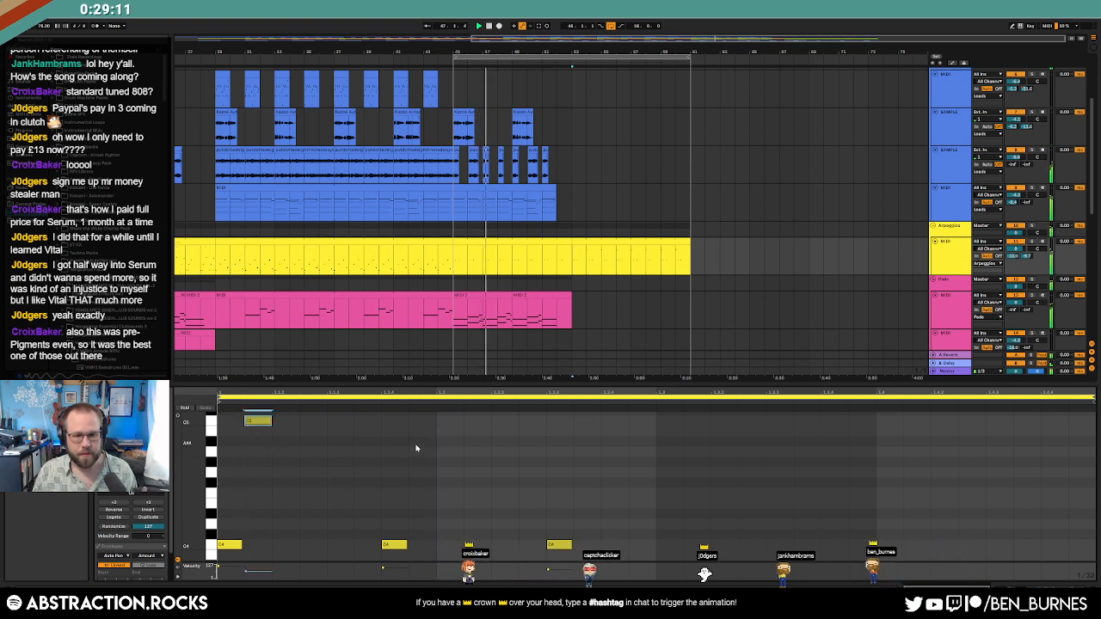
double_click(417, 441)
double_click(581, 473)
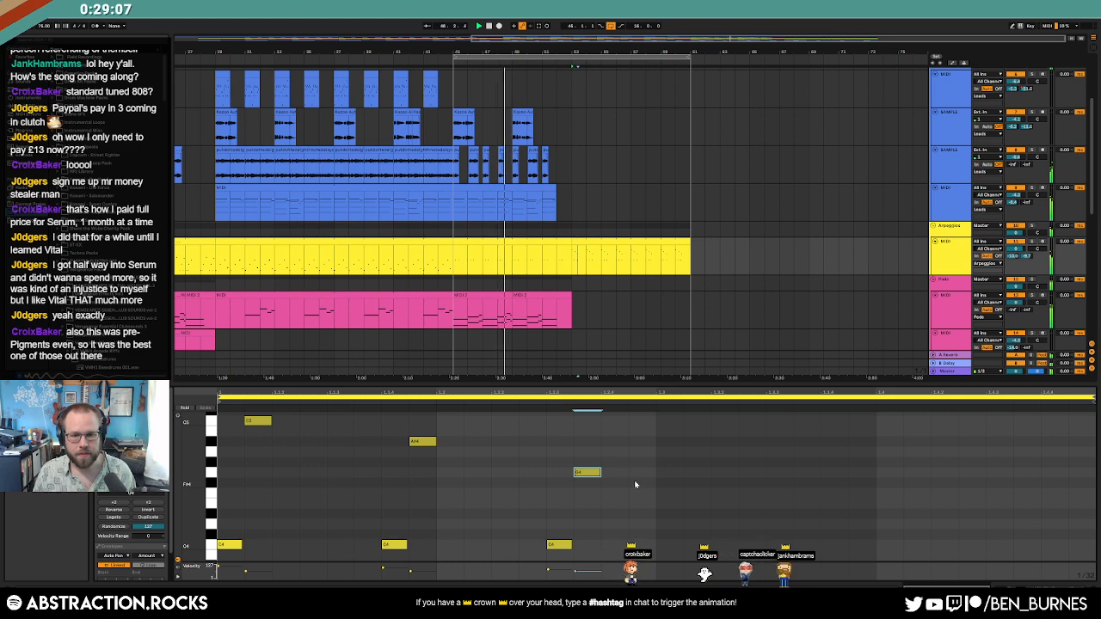
Step: Try a copy of the long lead MIDI clip from bar 29 at bar 53
click(572, 202)
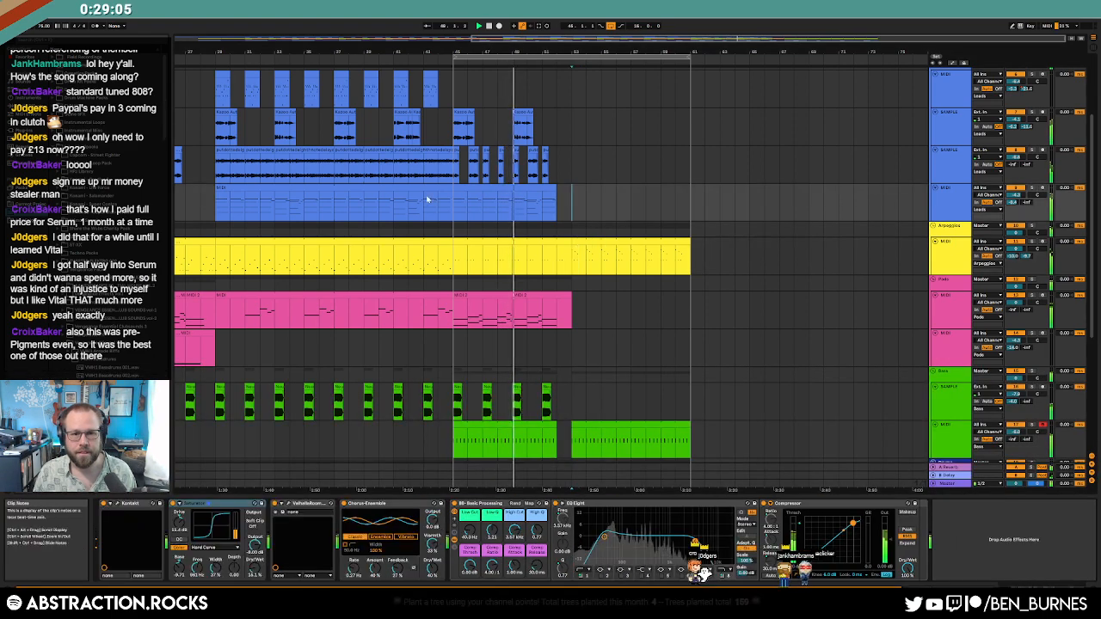
click(416, 188)
key(ctrl+d)
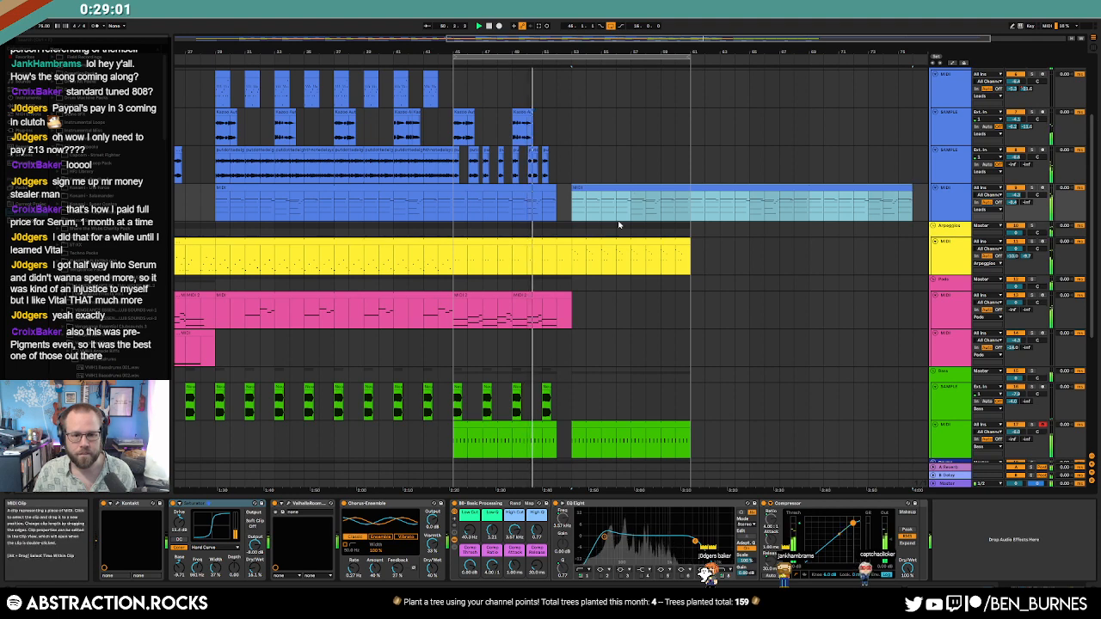
Step: Automate the lead track's Saturator Dry/Wet to ramp up just before bar 53 and hold at 30%
click(562, 207)
key(a)
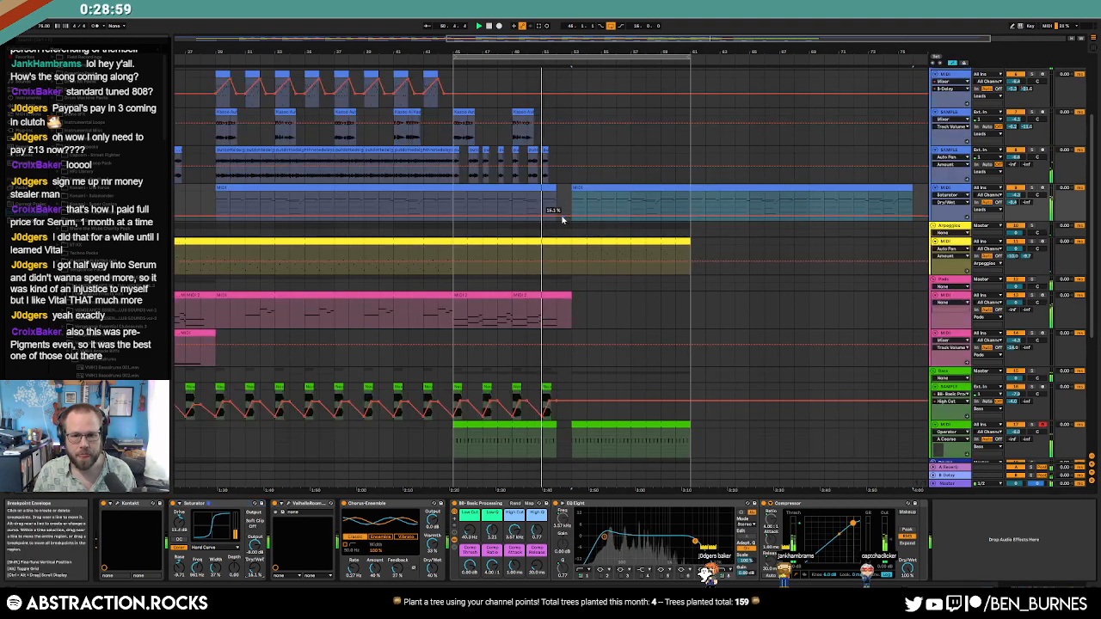
drag(561, 214, 561, 209)
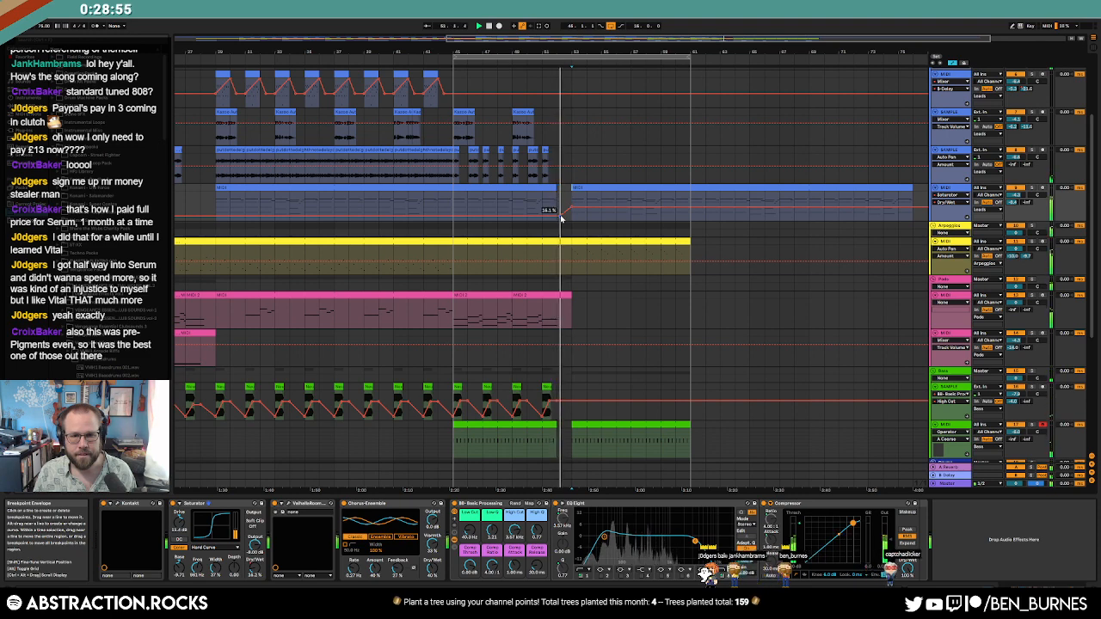
scroll(561, 218, up, 3)
drag(562, 216, 573, 228)
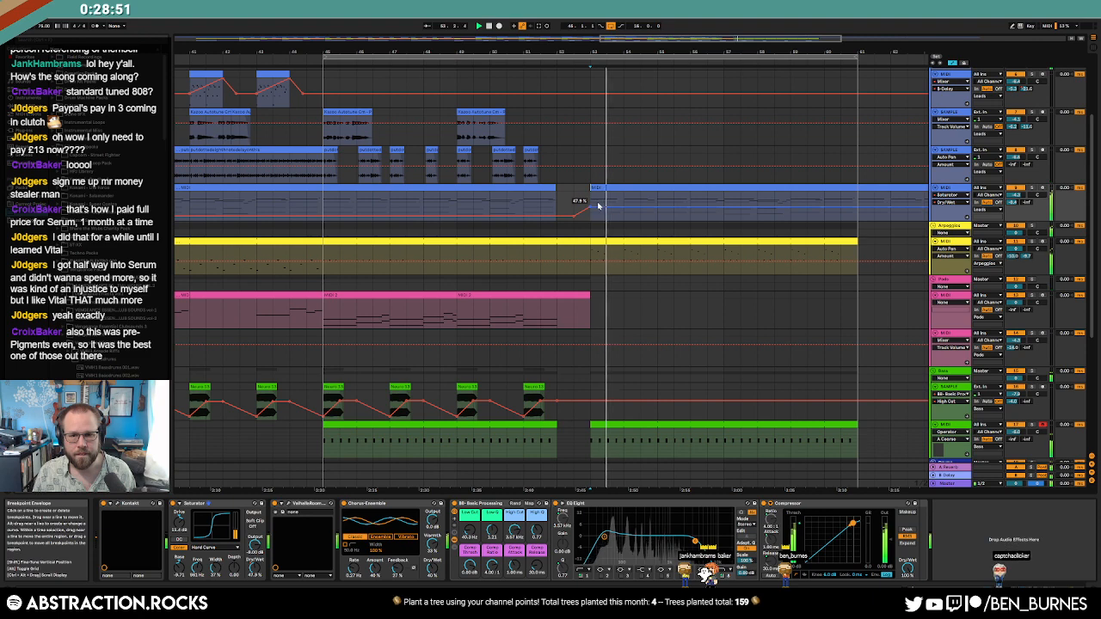
drag(609, 207, 610, 216)
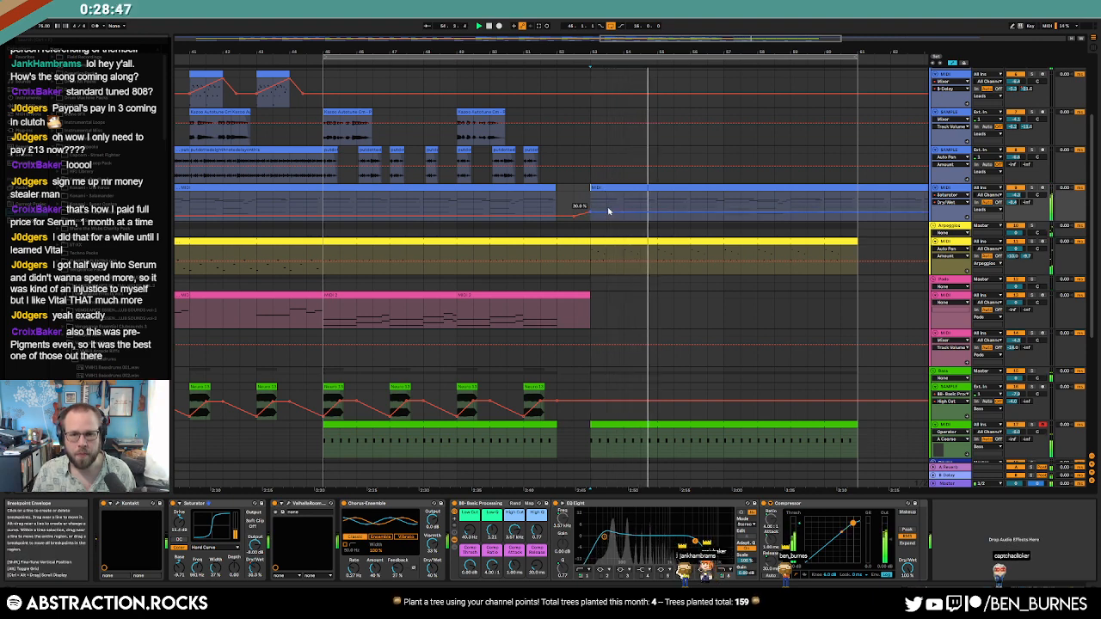
Step: Try all notes of the copied lead clip one octave higher, and shift them back down an octave
click(629, 187)
click(545, 462)
key(ctrl+a)
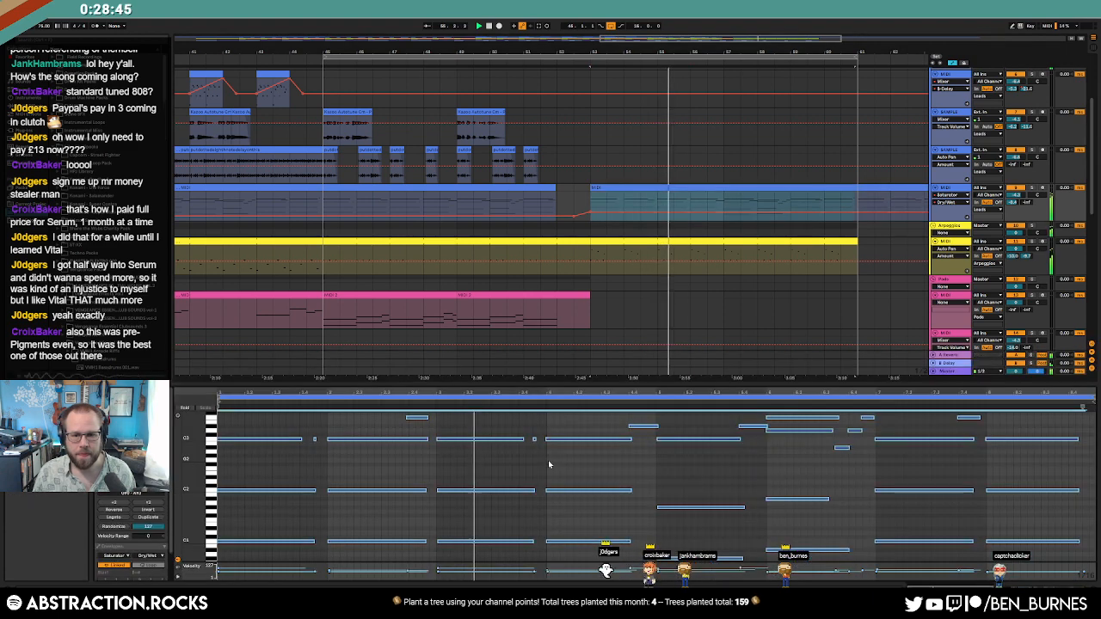
key(shift+Up)
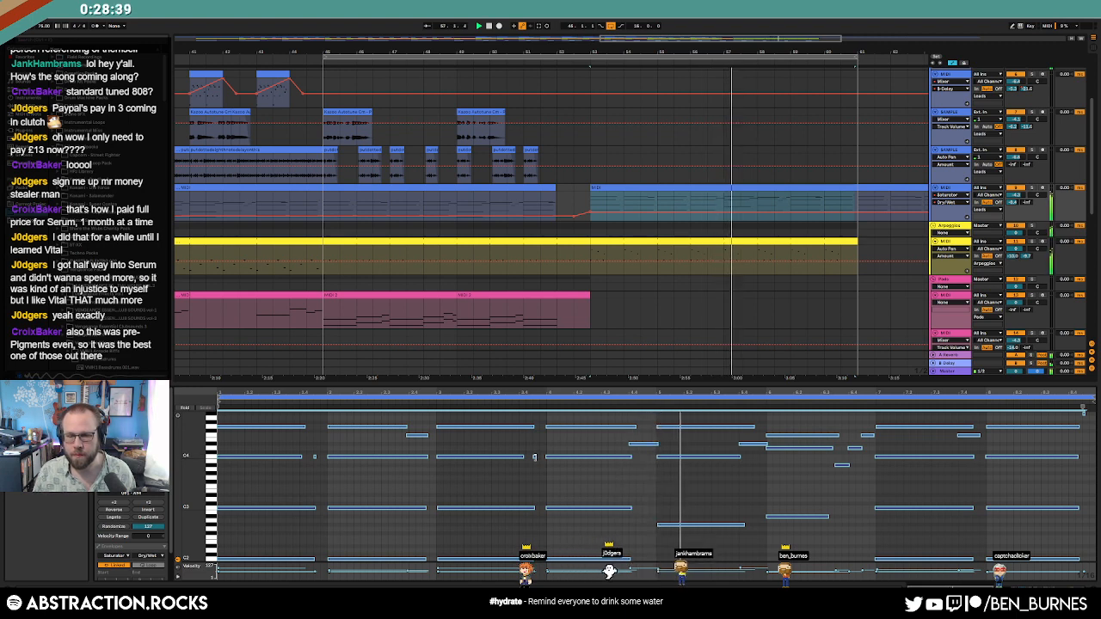
key(shift+Down)
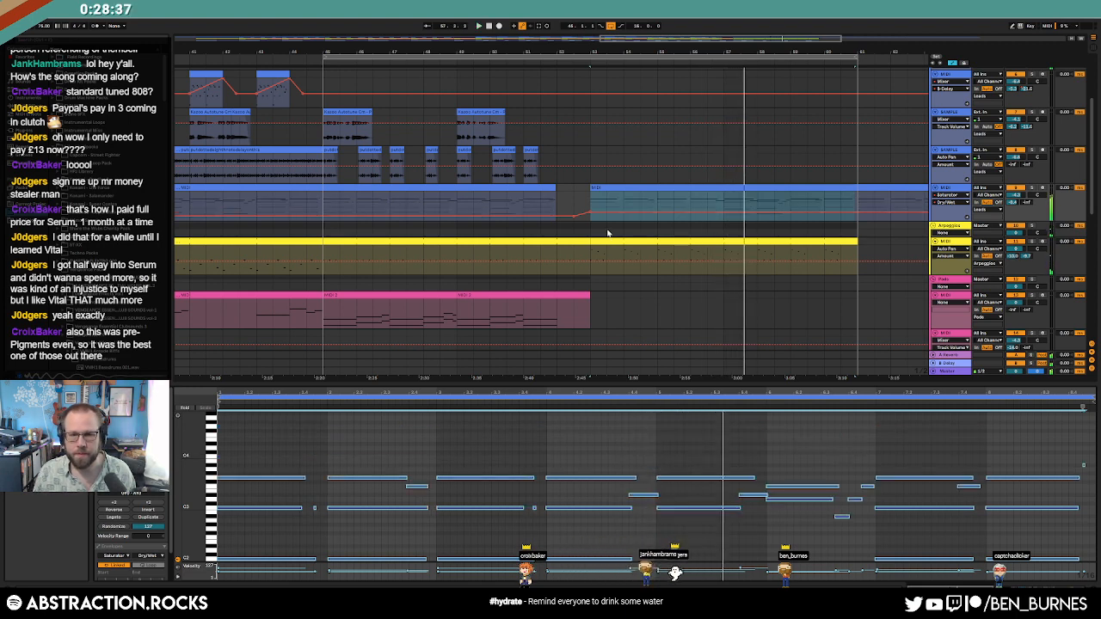
Step: Stop playback, delete the copied lead clip from bar 53 onward, and check the track's Saturator automation
key(space)
key(a)
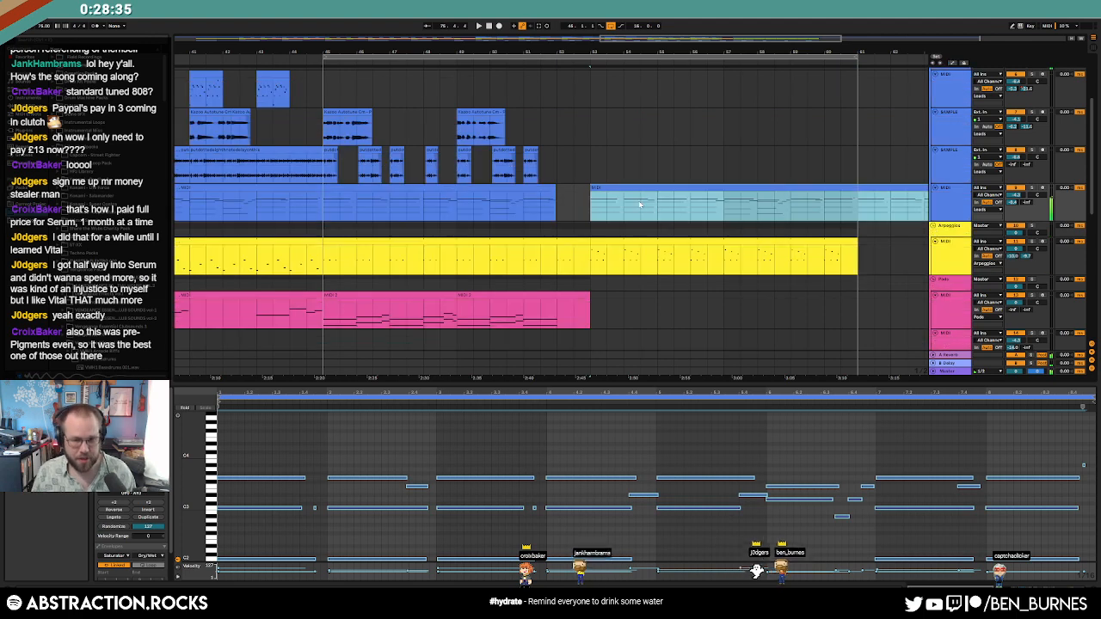
key(Delete)
key(a)
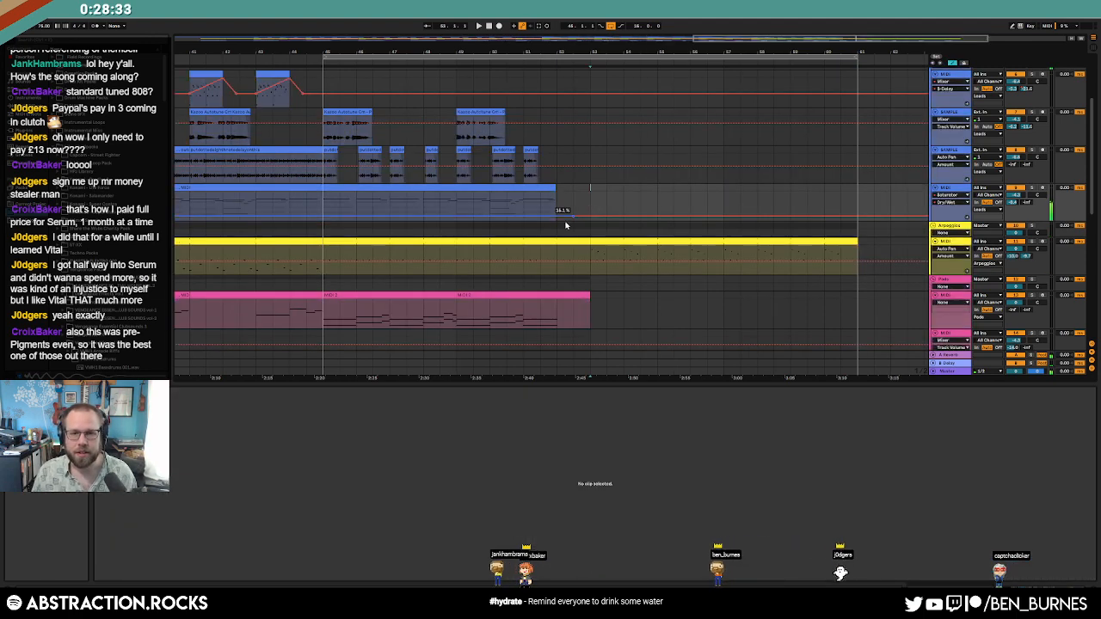
Step: In the arpeggio clip at bar 53, shift the three upper notes slightly later and shorten all its notes
click(598, 243)
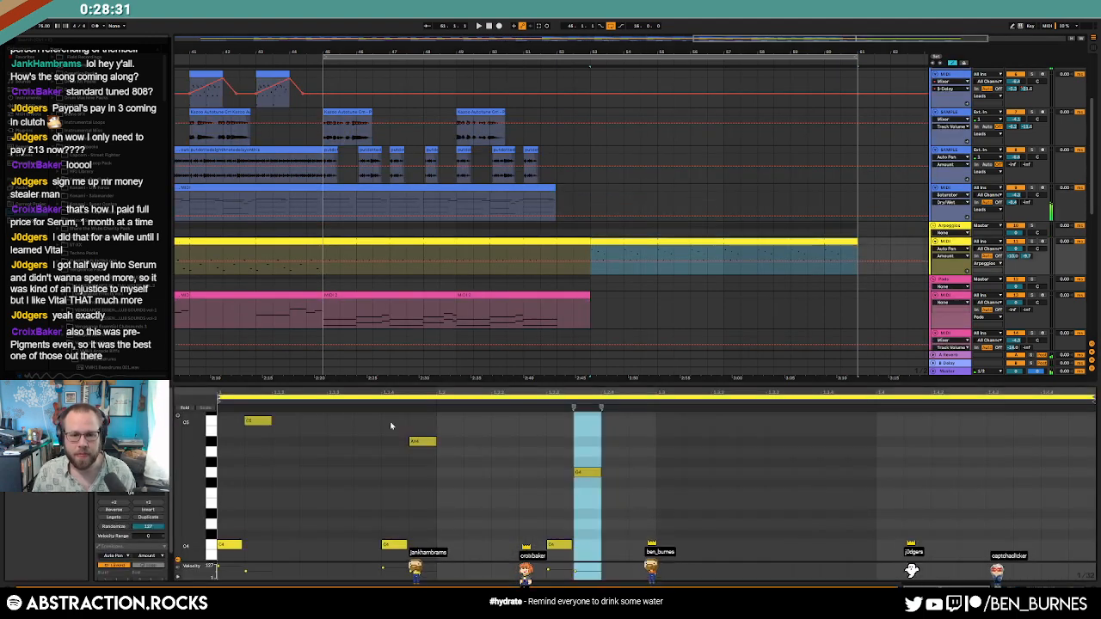
key(space)
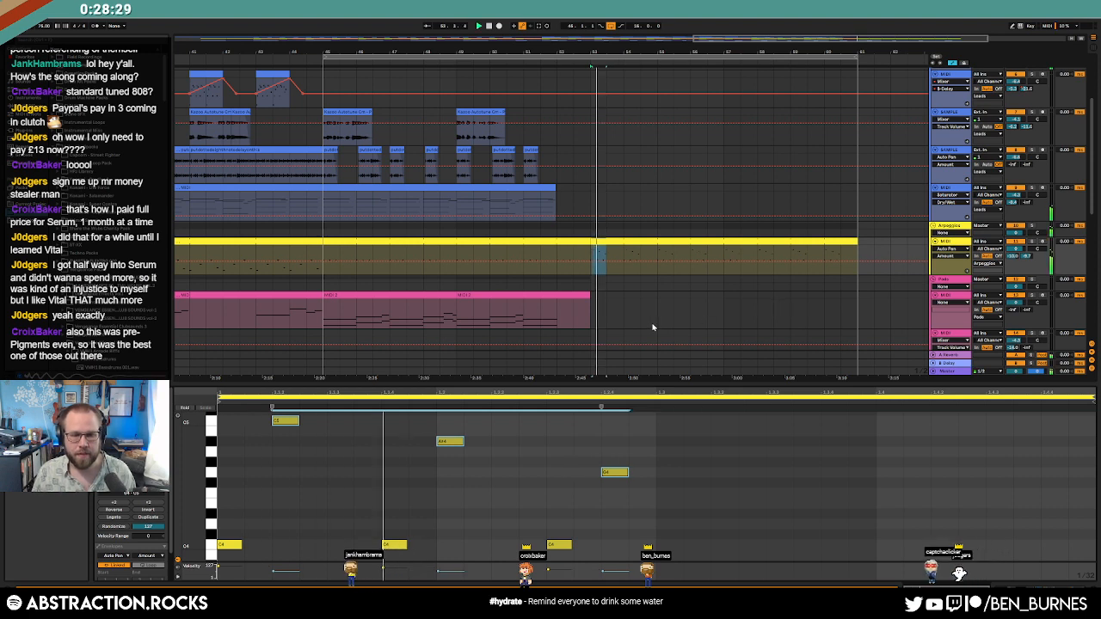
key(space)
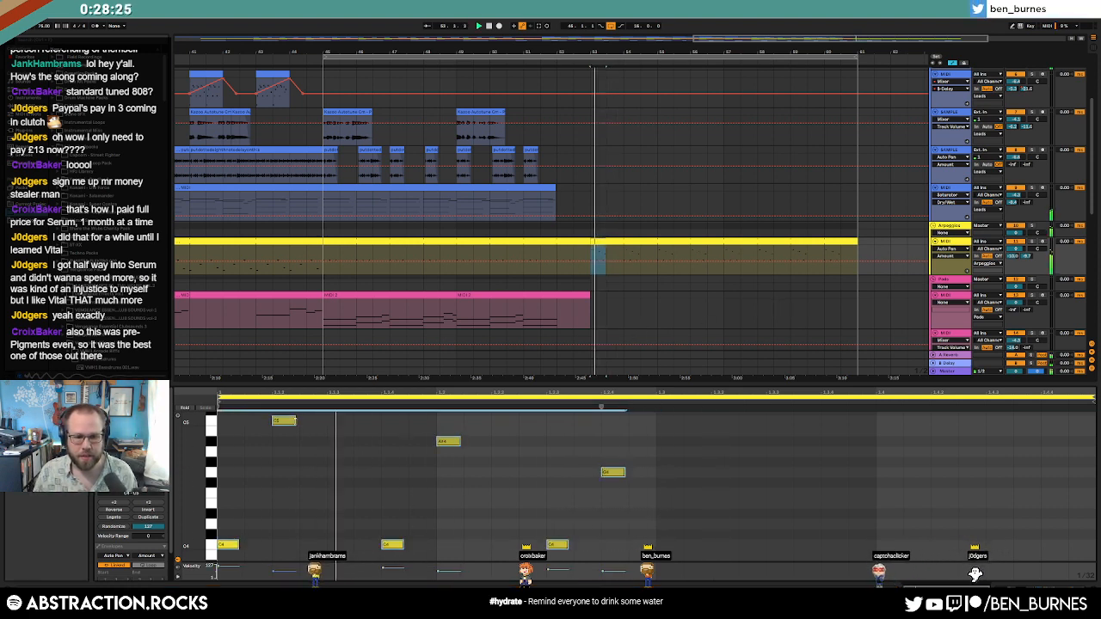
Step: Delete the Operator bass MIDI clip from bar 53 to bar 61
key(shift+Tab)
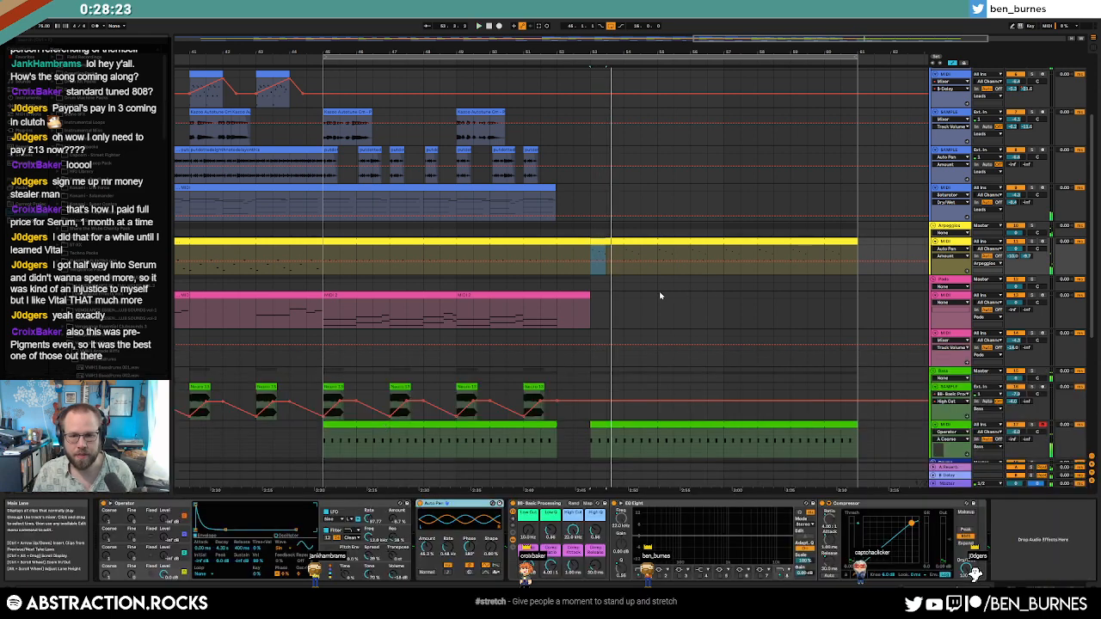
scroll(638, 396, down, 1)
click(602, 385)
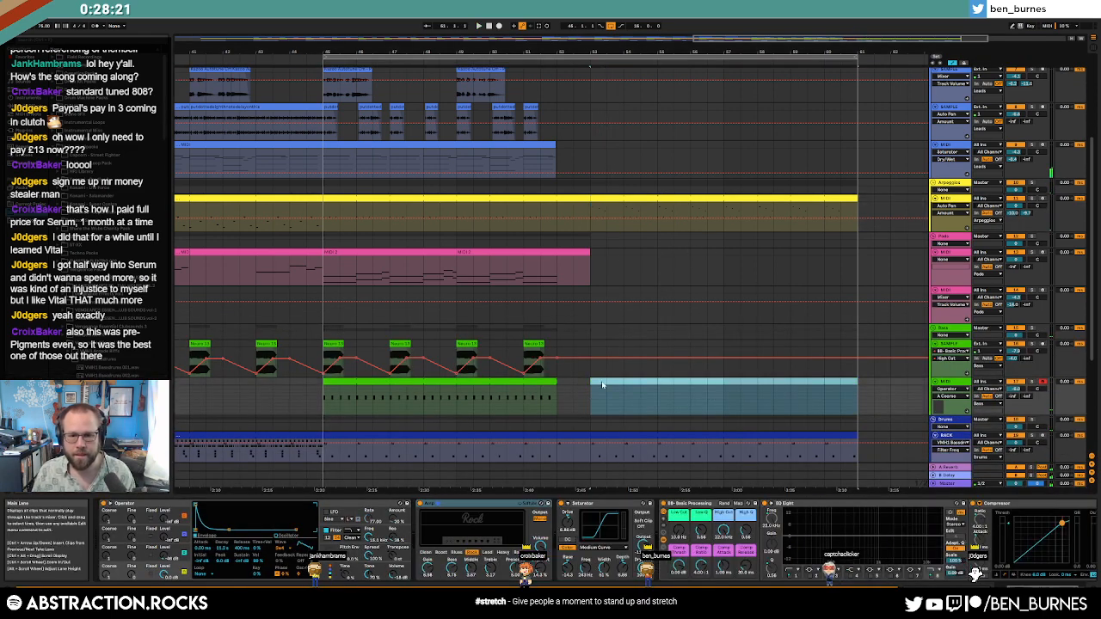
click(589, 212)
Step: Open the drum clip at bar 53 and remove all of its VMH1 Closed Hats 062 notes
double_click(599, 448)
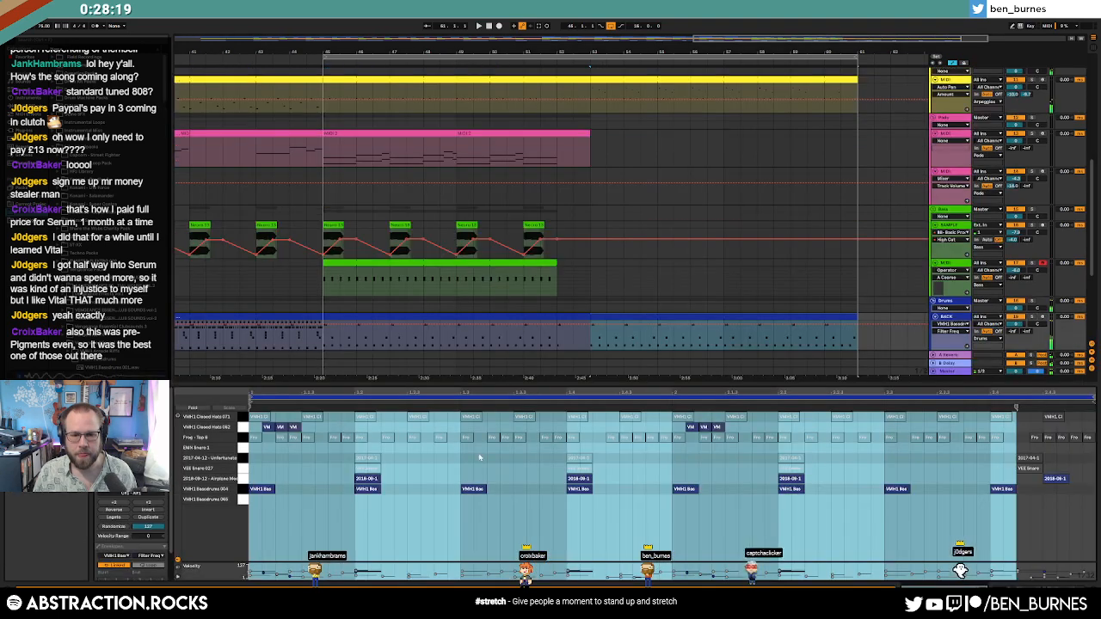
click(256, 434)
key(space)
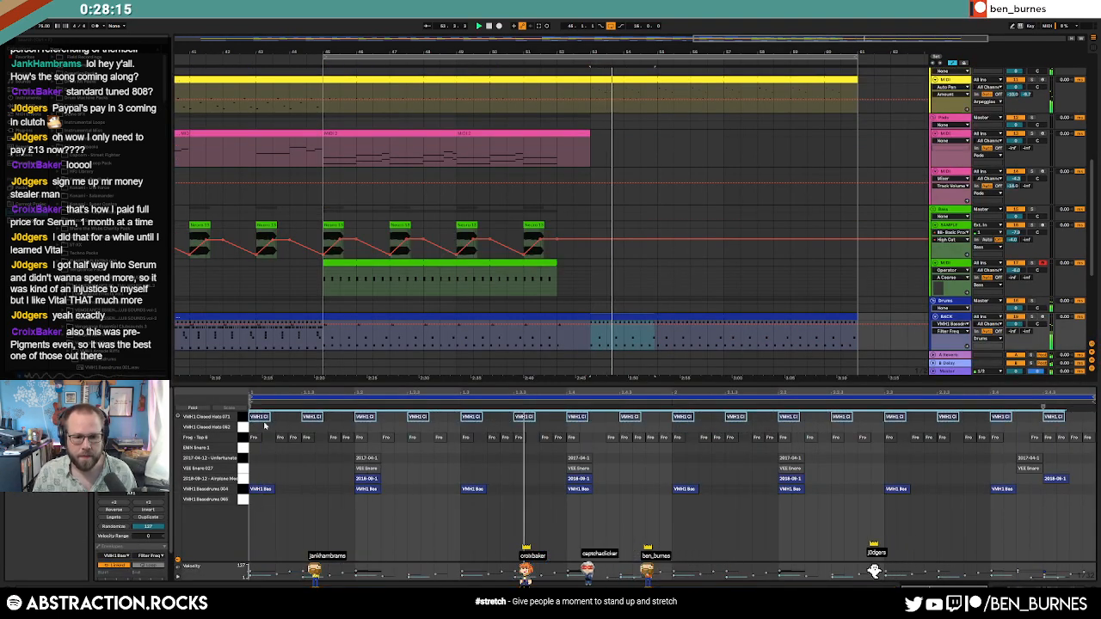
Step: Add extra VMH1 Closed Hats 071 hits at the ends of the drum clip's first and second bars
click(579, 417)
key(space)
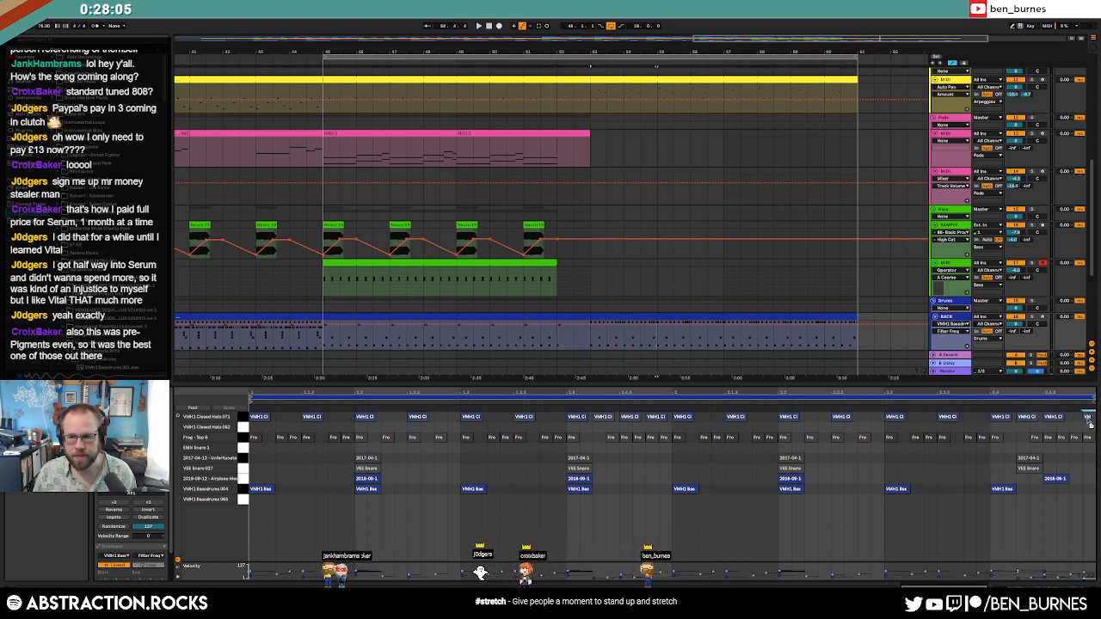
key(space)
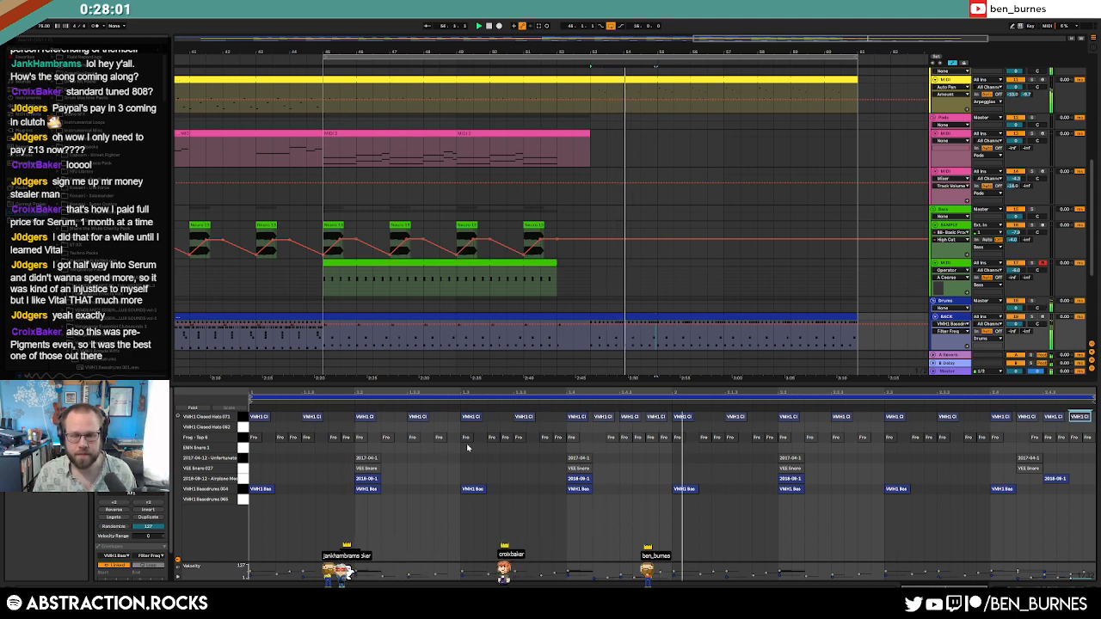
Step: Raise the velocity of the VEE Snare 027 notes and add a VMH1 Closed Hats 062 hit at the drum clip's start
click(244, 479)
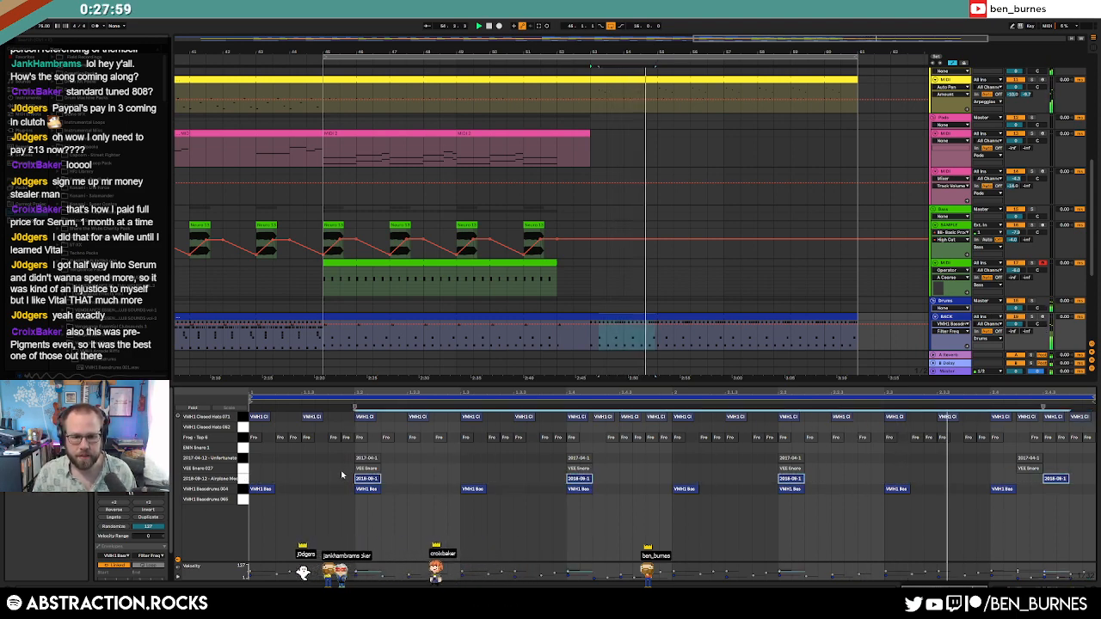
click(244, 469)
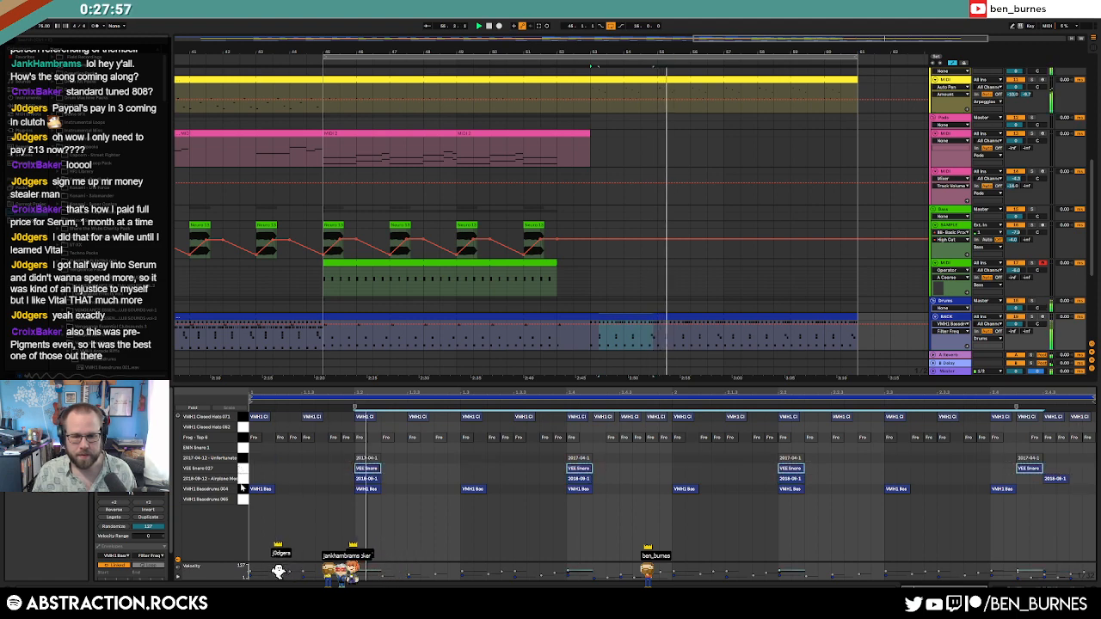
click(888, 499)
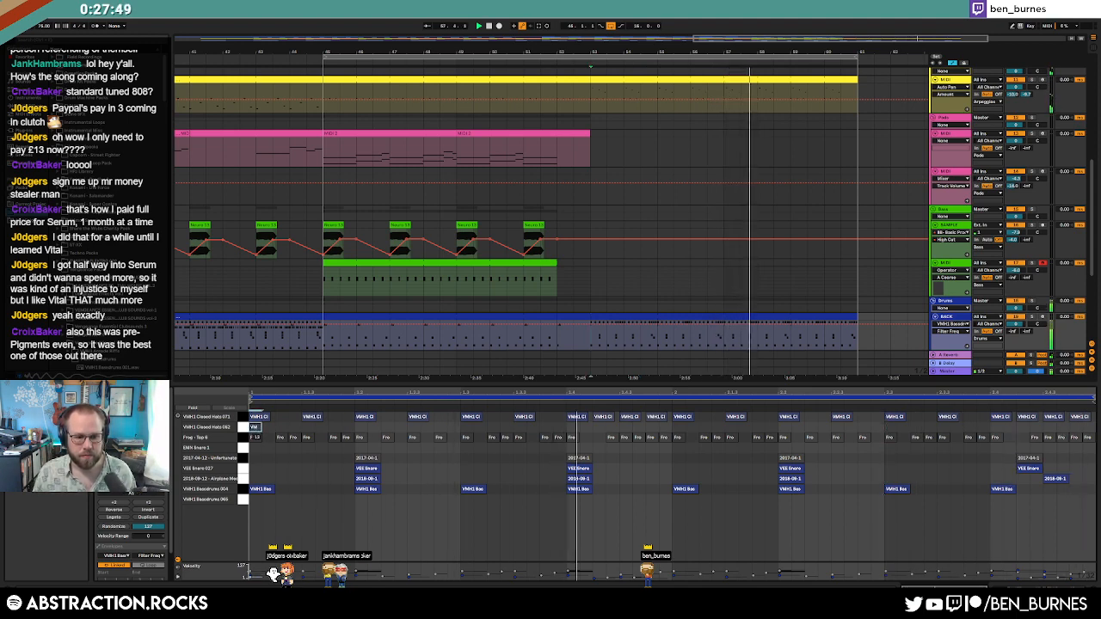
Step: Set the arrangement loop to the arpeggio clips spanning bars 53 to 61
click(728, 79)
key(ctrl+l)
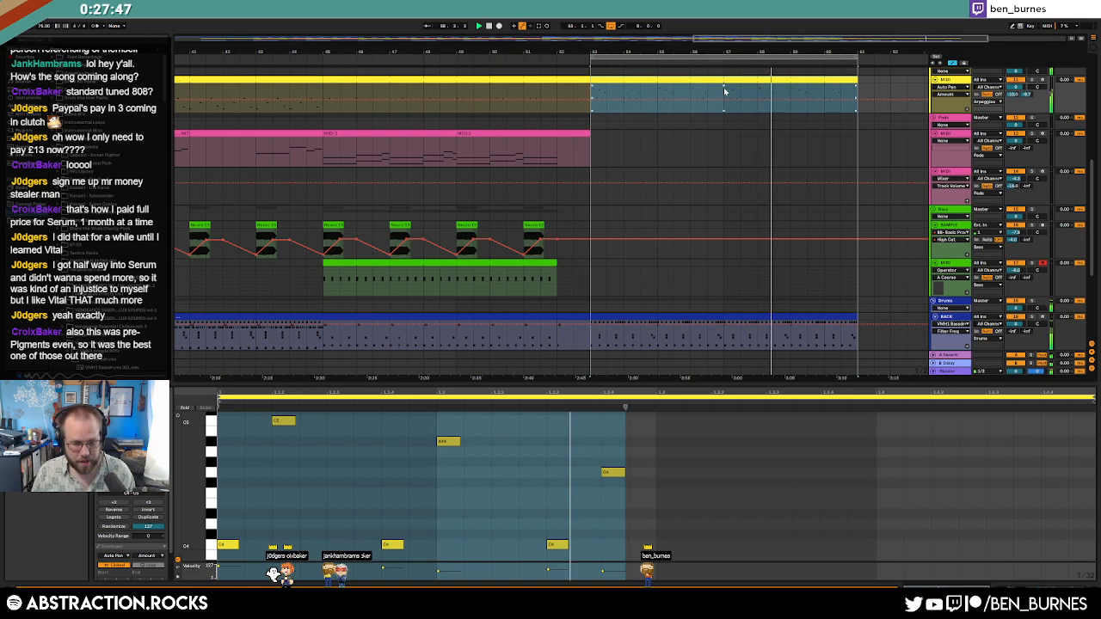
key(shift+Tab)
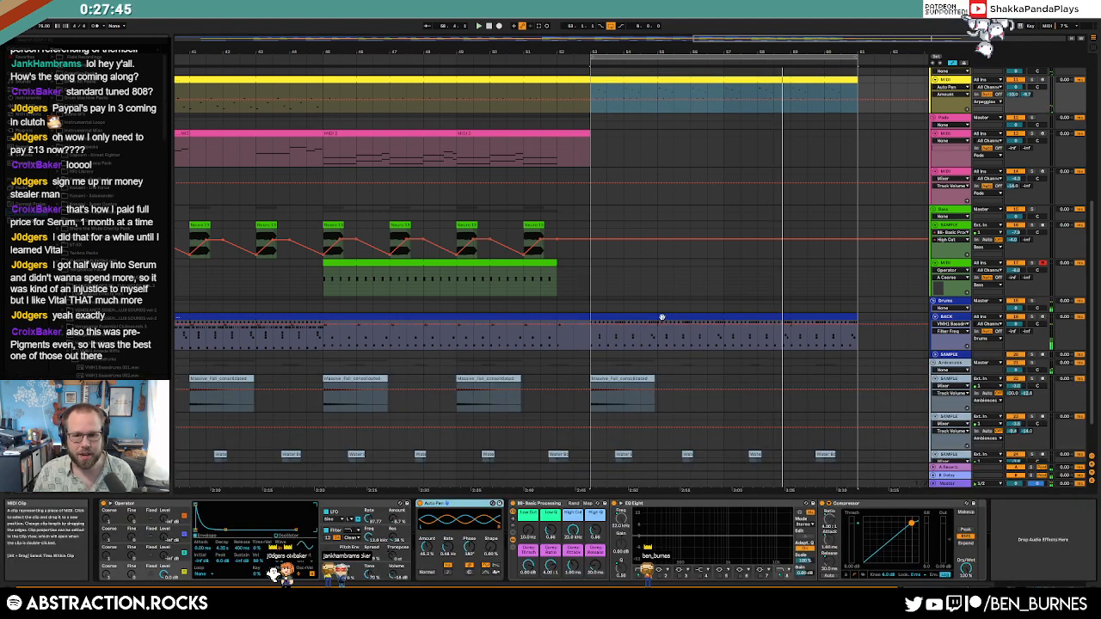
Step: Build a syncopated VMH1 Closed Hats 062 pattern across the drum clip's first bar
double_click(730, 316)
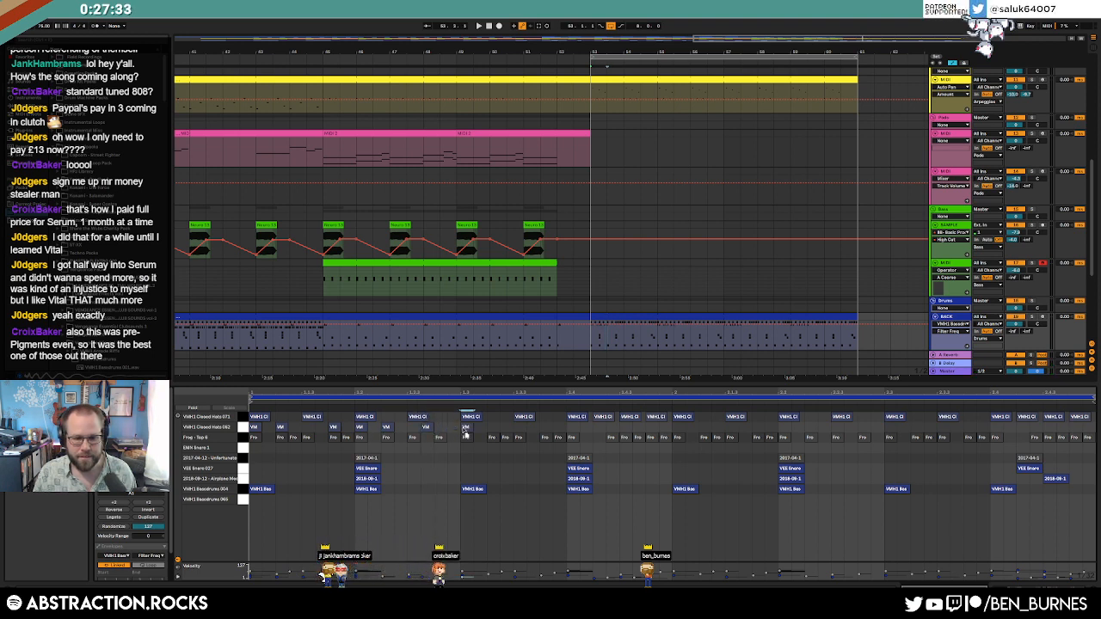
key(space)
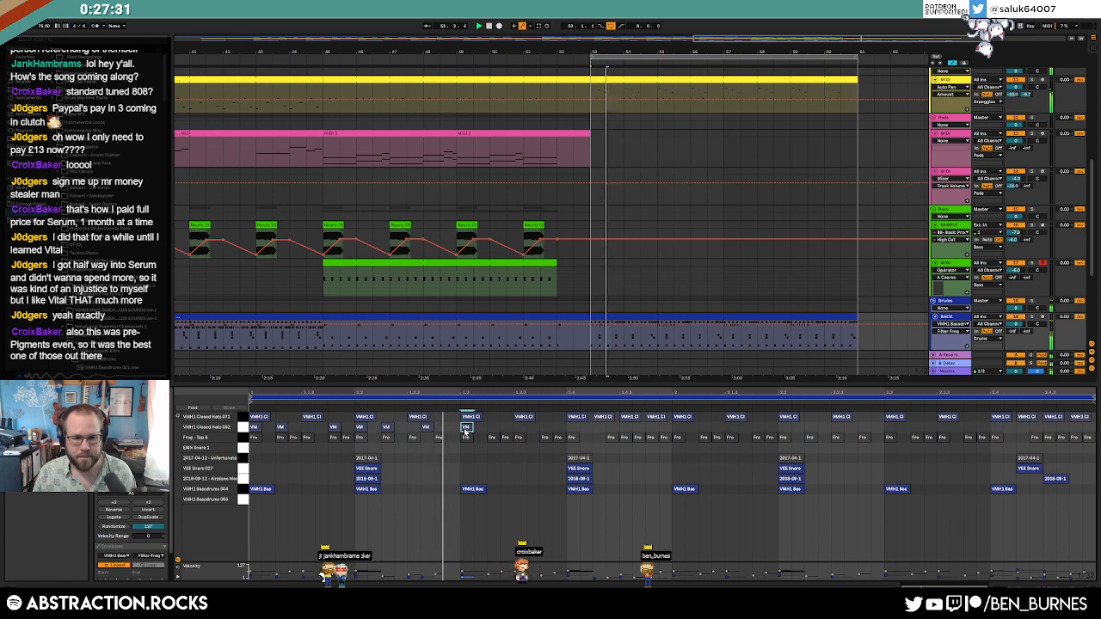
double_click(620, 429)
key(space)
Step: Duplicate the first bar's VMH1 Closed Hats 062 pattern into the drum clip's second bar and play it back
drag(492, 427, 256, 430)
key(ctrl+d)
key(space)
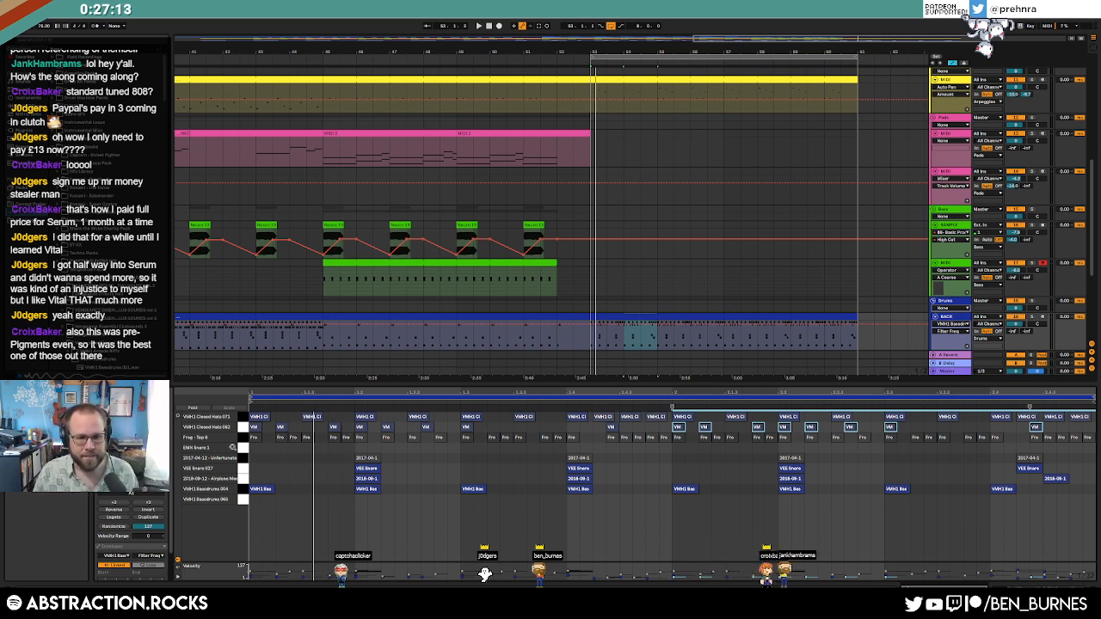
Step: Add EMH Snare 1 hits on beat 2 and just after beat 4 of both drum bars, plus one at the second bar's end
click(356, 450)
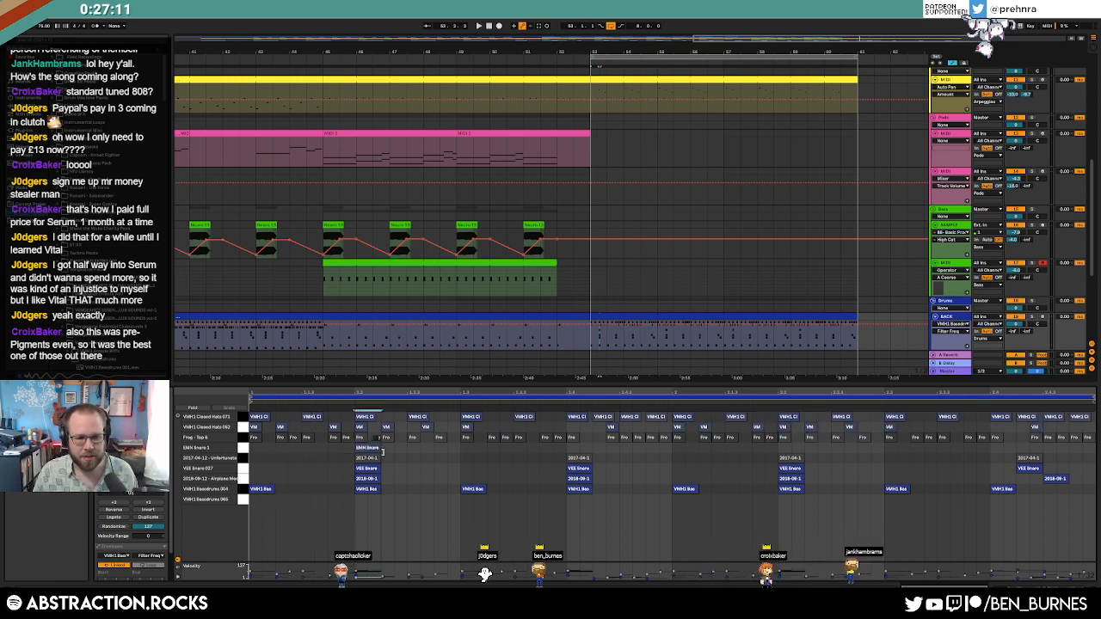
key(space)
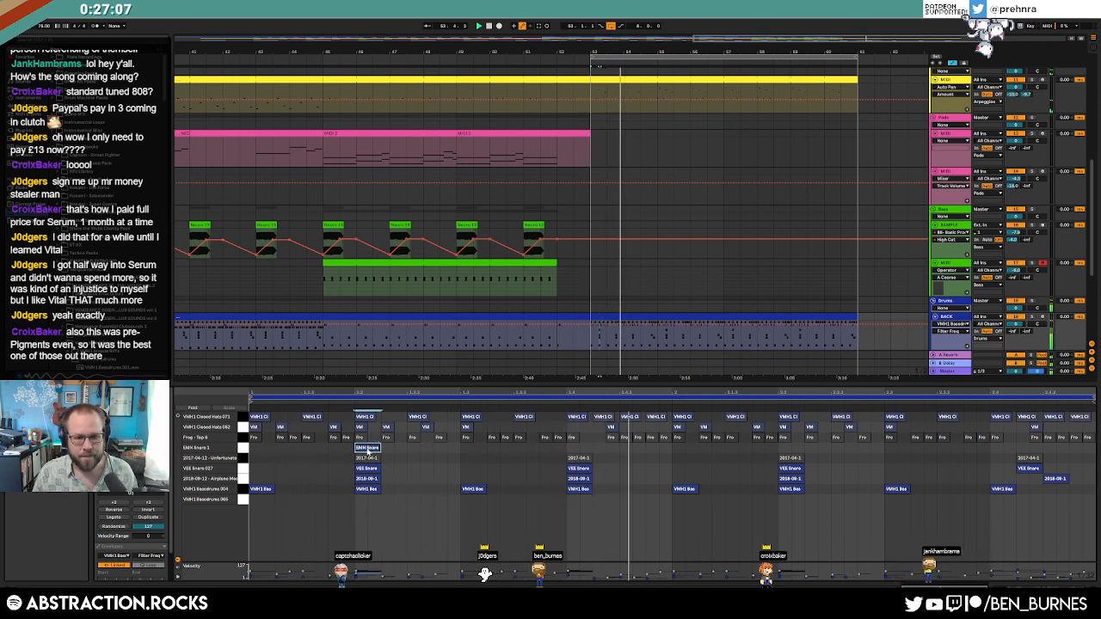
double_click(458, 458)
key(space)
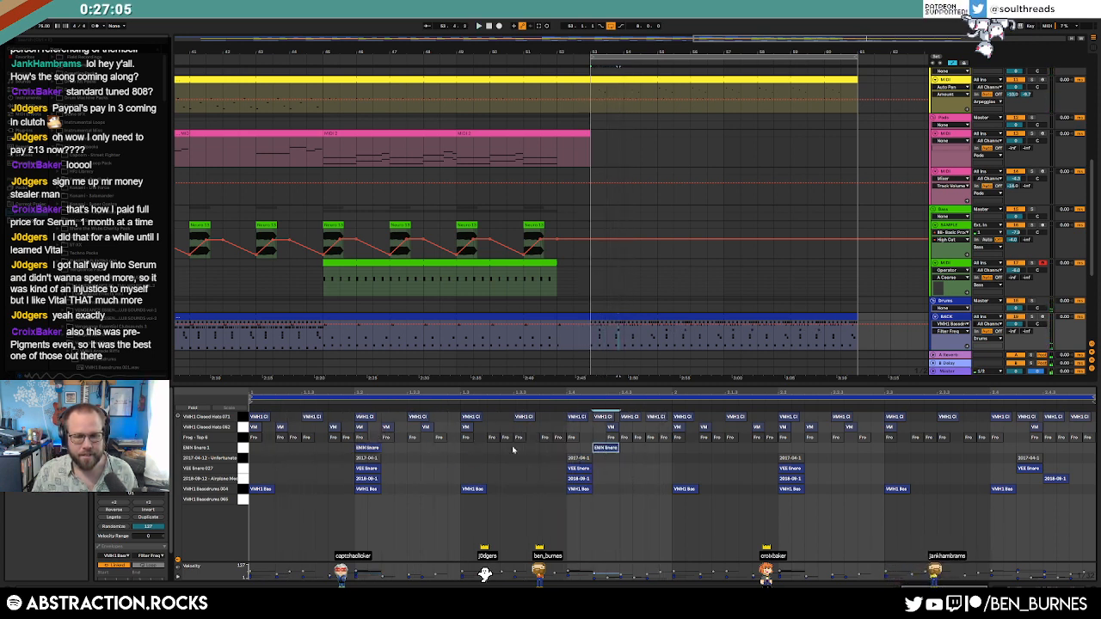
key(space)
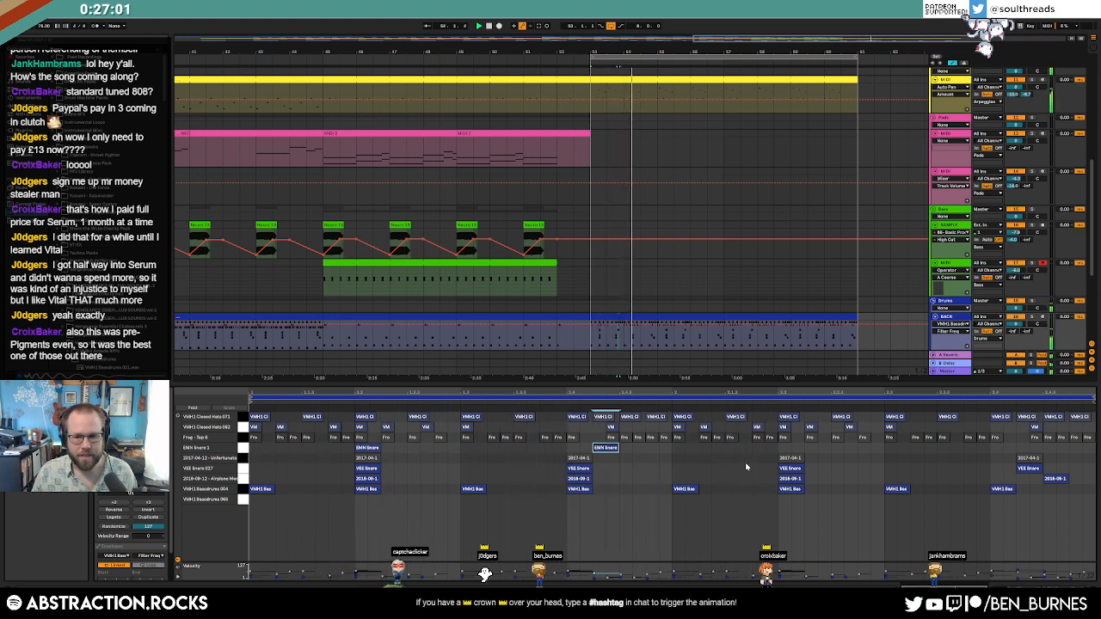
double_click(782, 449)
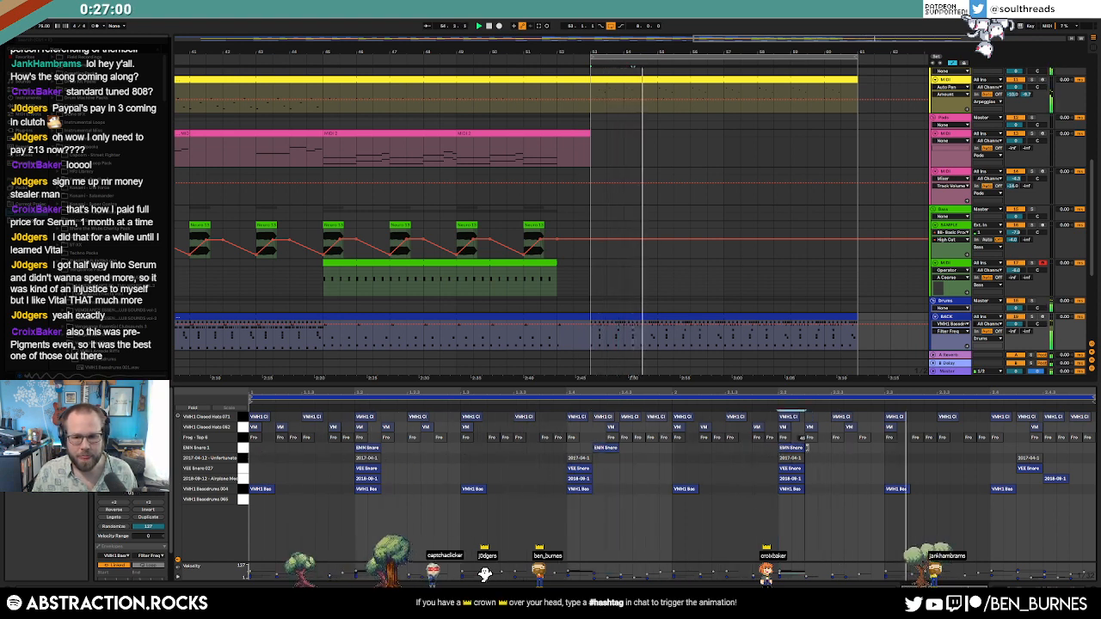
double_click(1025, 449)
double_click(1077, 448)
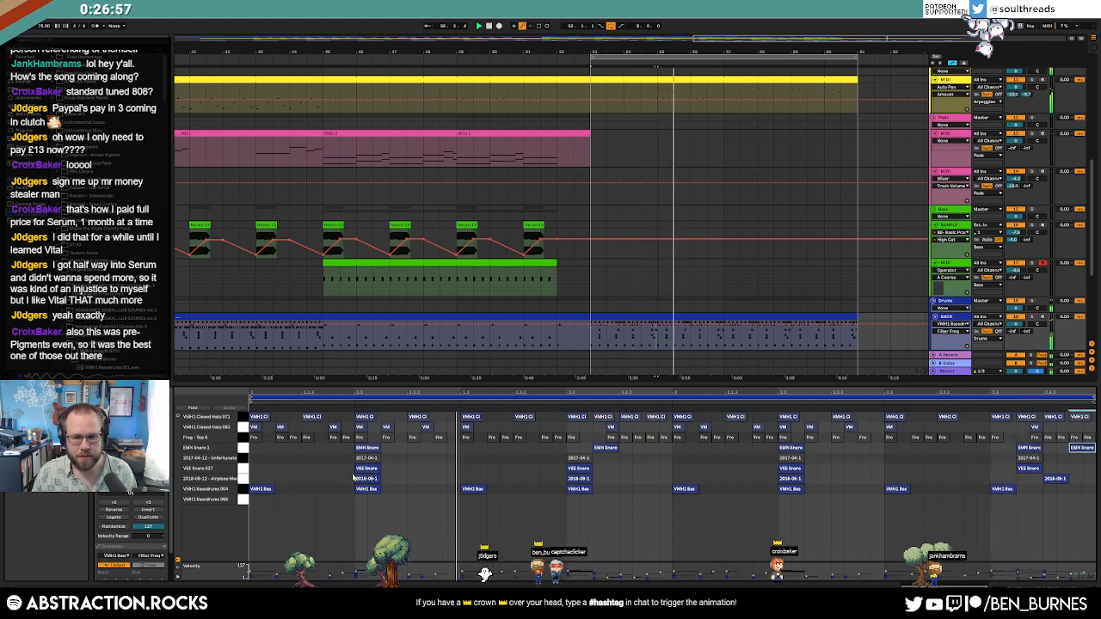
Step: Shorten the EMH Snare 1 sample in the Drum Rack by pulling in its end point and increasing its Fade Out
click(244, 449)
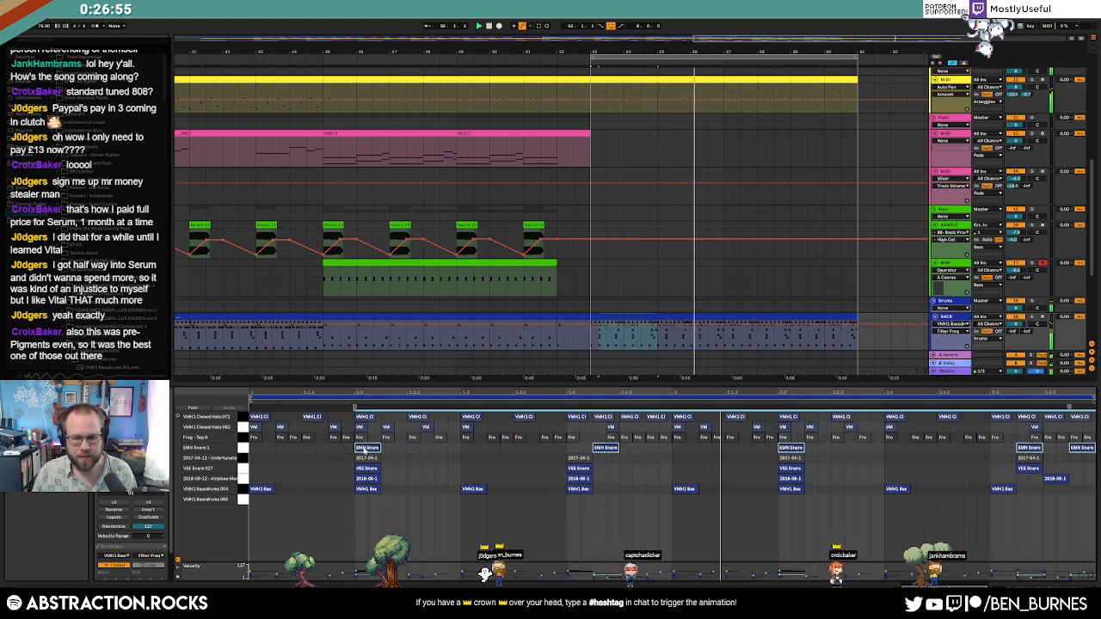
key(shift+Tab)
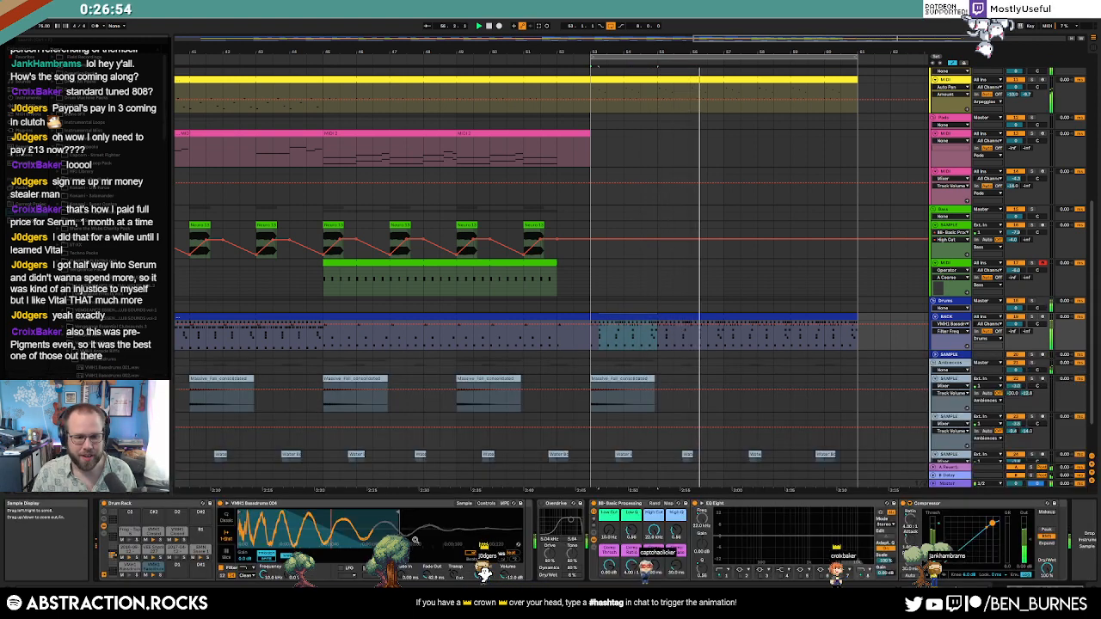
click(201, 553)
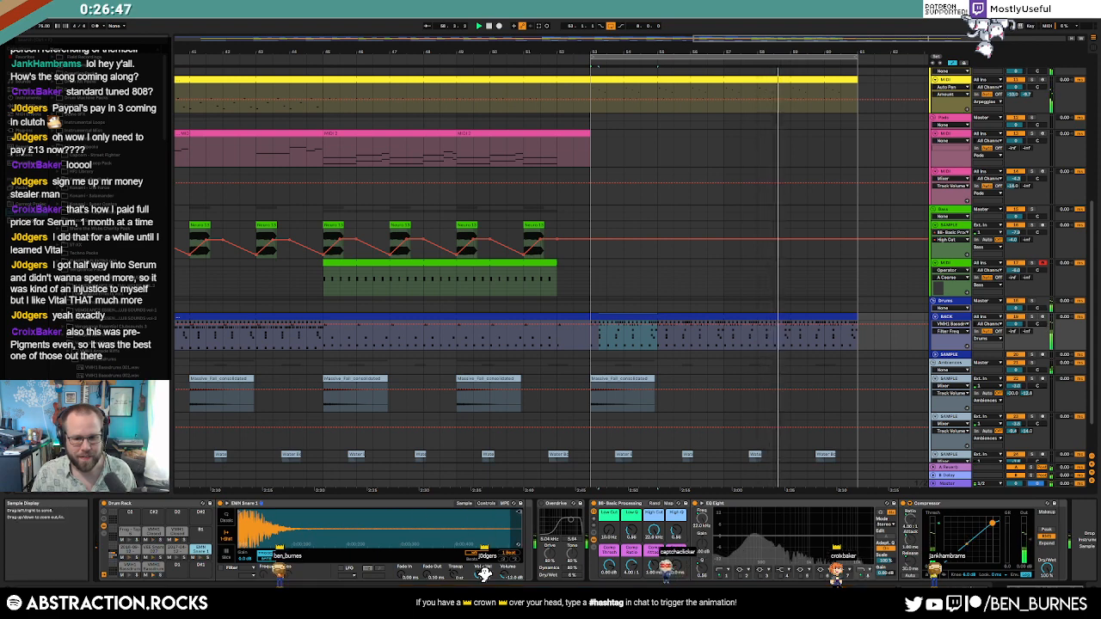
drag(522, 517, 317, 519)
drag(434, 577, 434, 550)
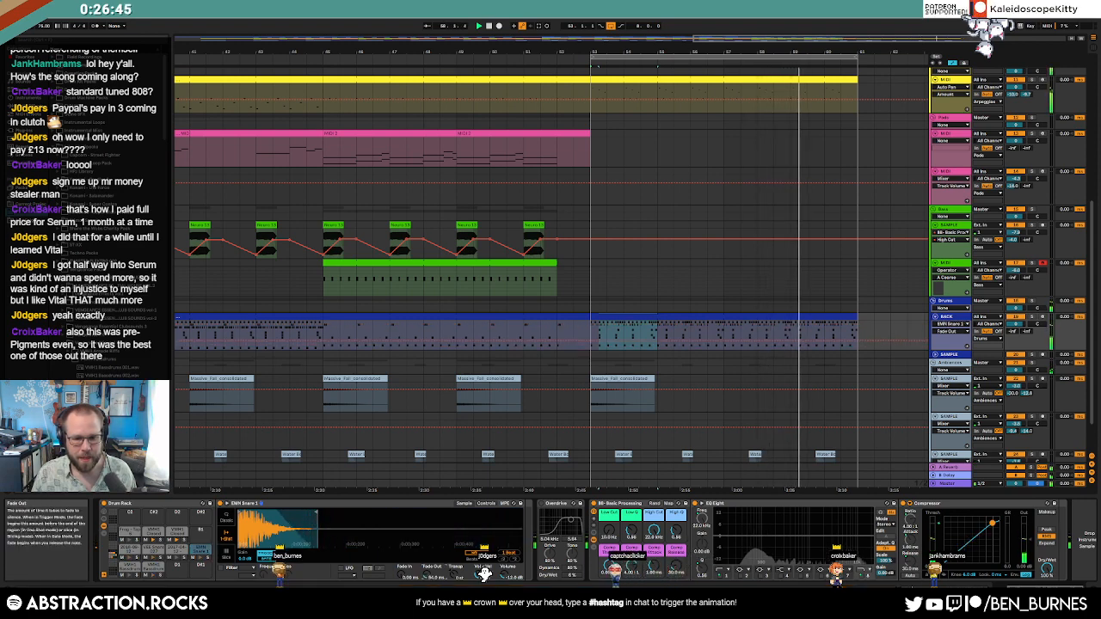
Step: Hide the automation lanes and show the notes of the arpeggio clip at bar 56
click(757, 108)
scroll(751, 146, up, 2)
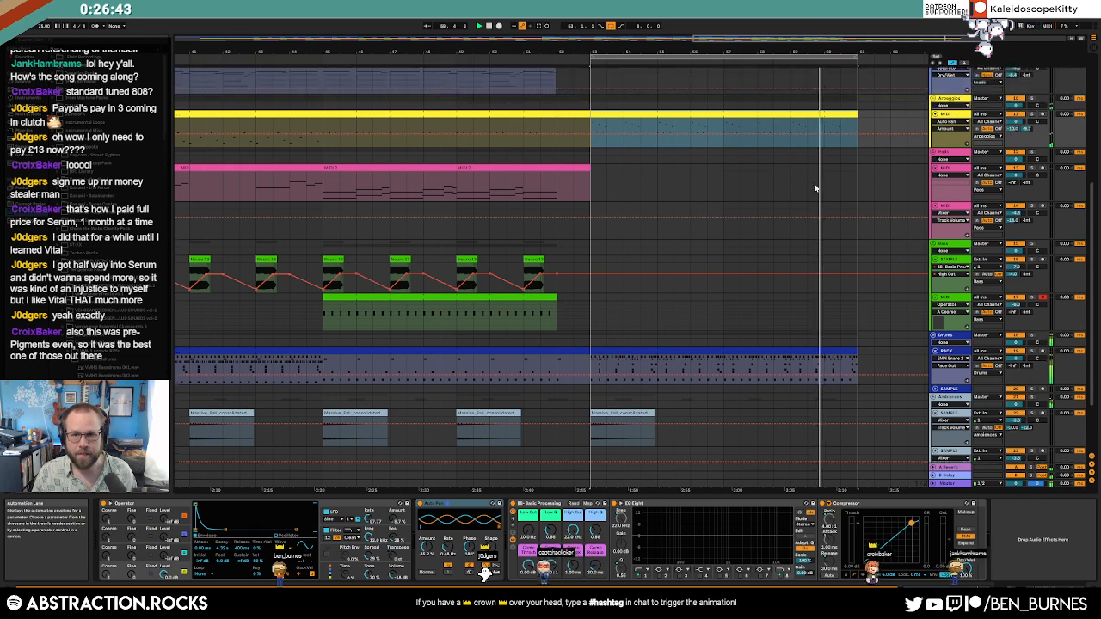
drag(692, 139, 722, 140)
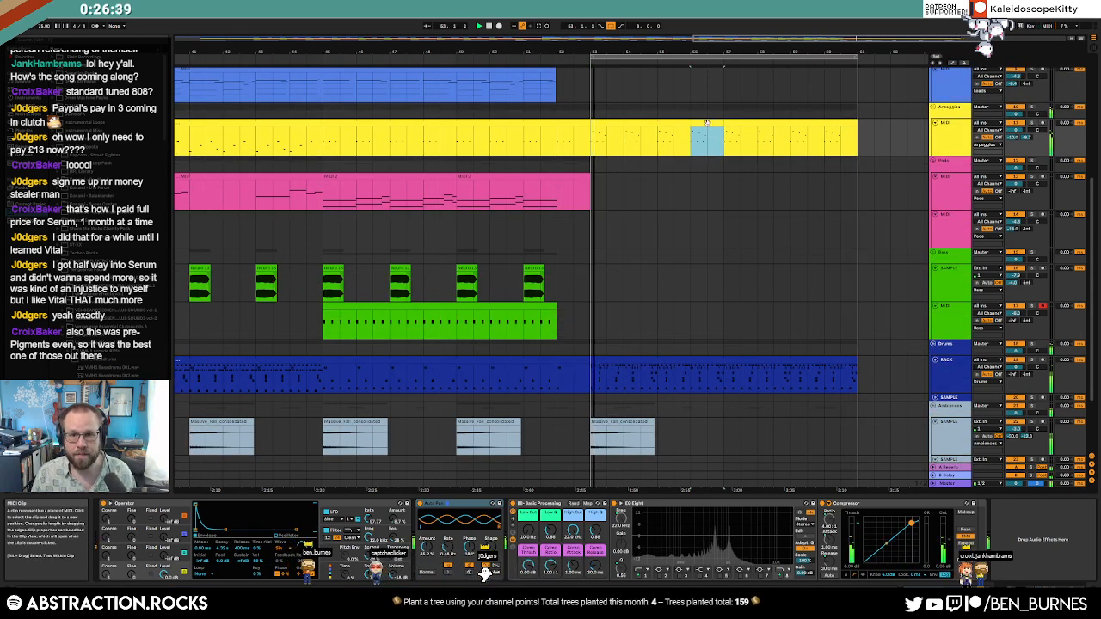
key(shift+Tab)
Step: In the bar 54 arpeggio clip, duplicate the last two notes and raise the copied upper note
click(493, 471)
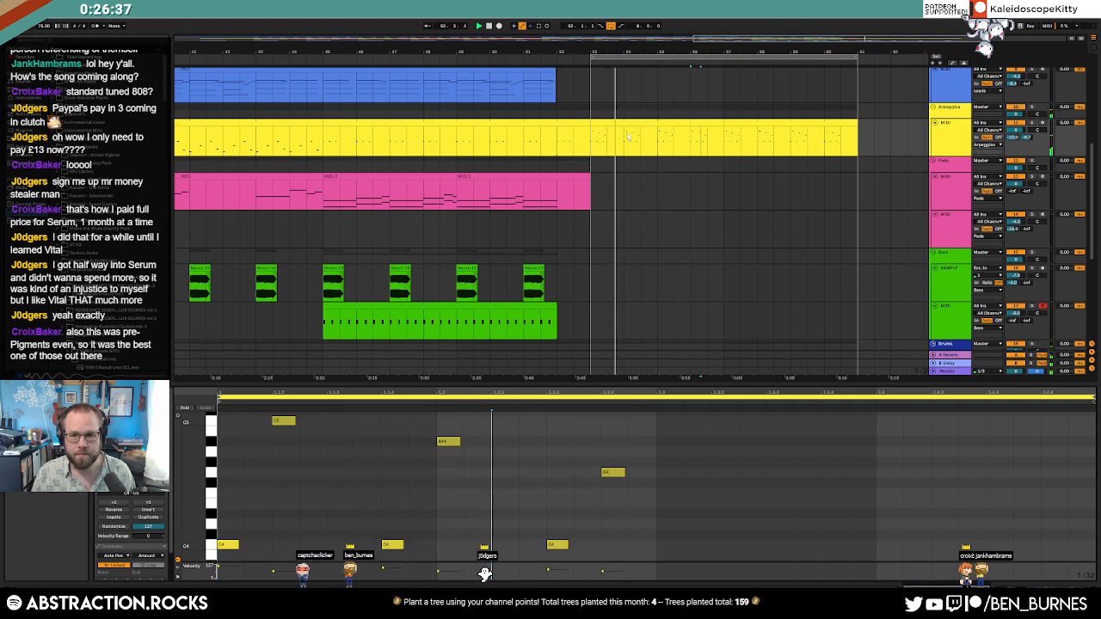
key(ctrl+a)
click(651, 455)
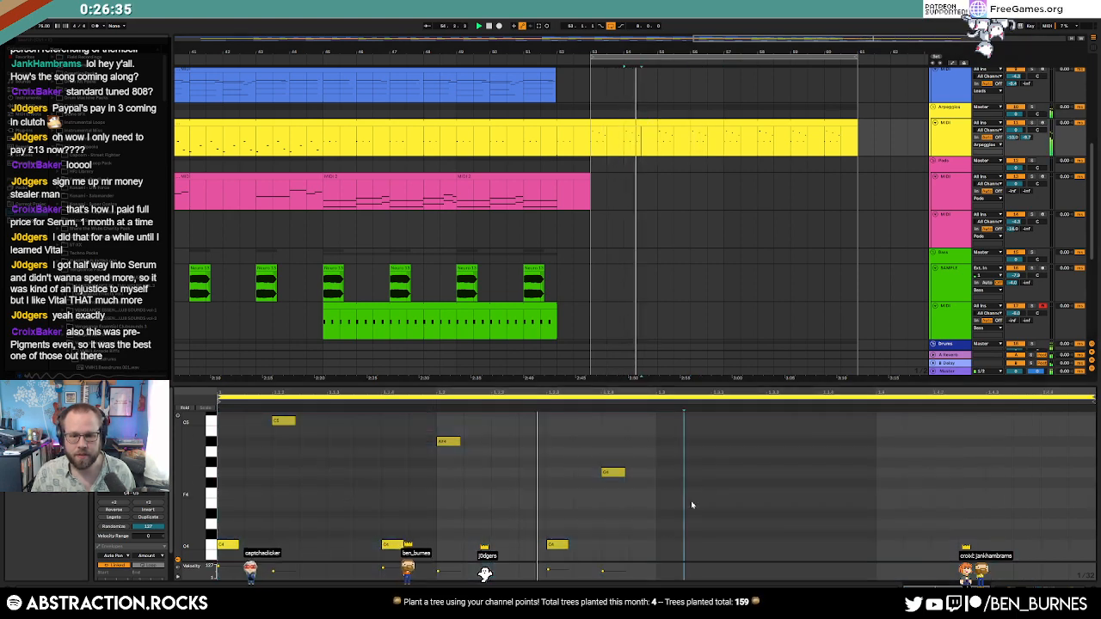
drag(558, 460, 654, 560)
key(ctrl+d)
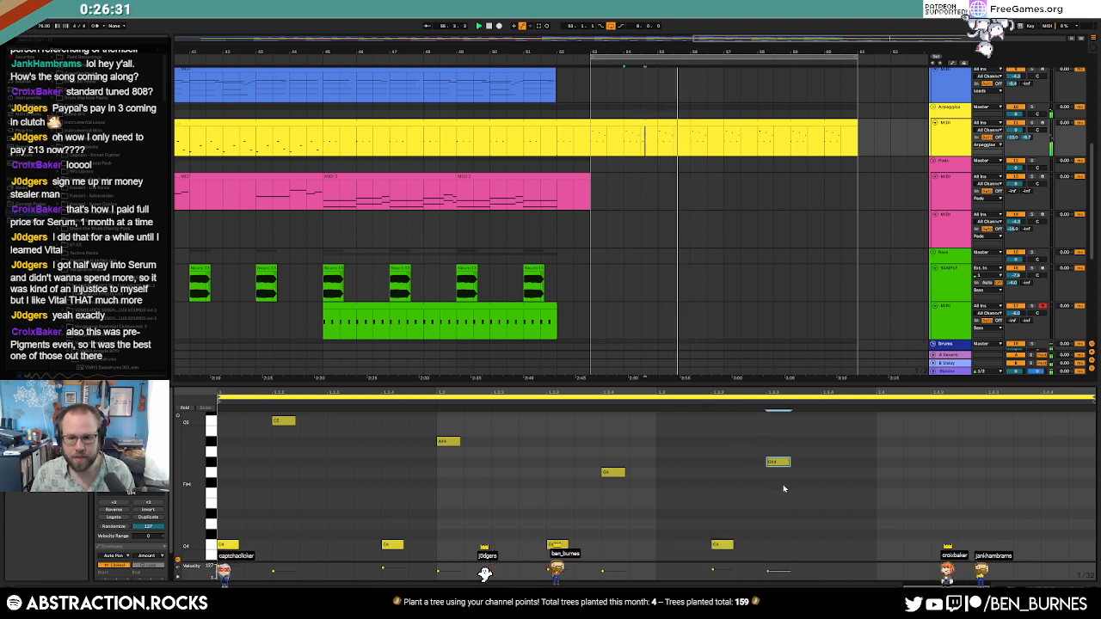
drag(778, 472, 778, 441)
Step: In the bar 56 arpeggio clip, duplicate the last C4 and G4 note pair twice to extend the pattern
double_click(715, 144)
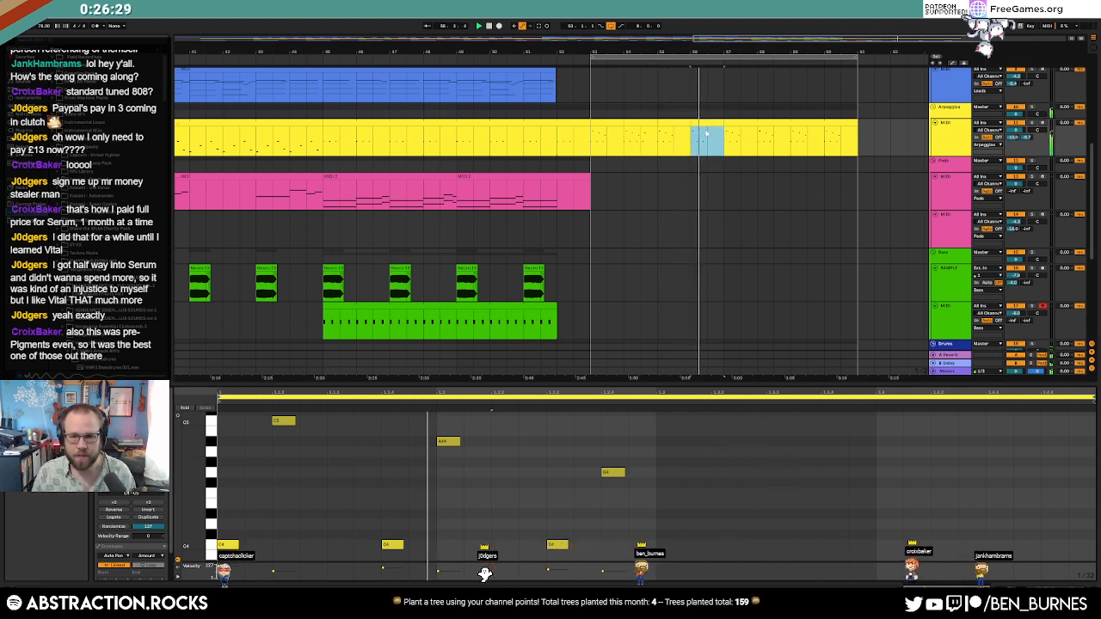
drag(554, 455, 692, 574)
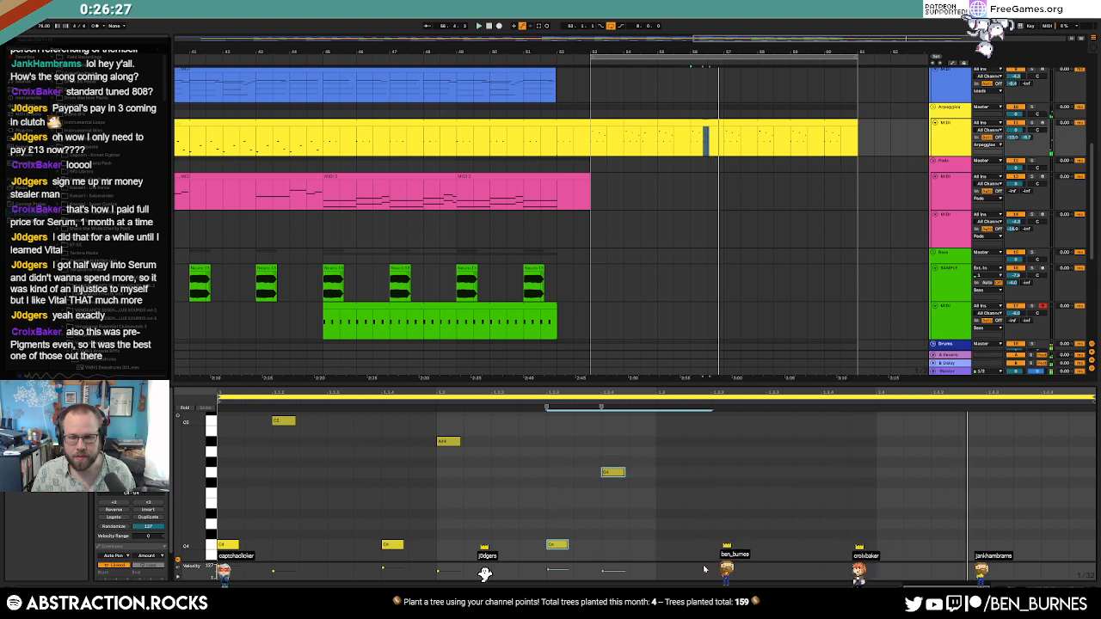
key(ctrl+d)
key(ctrl+d)
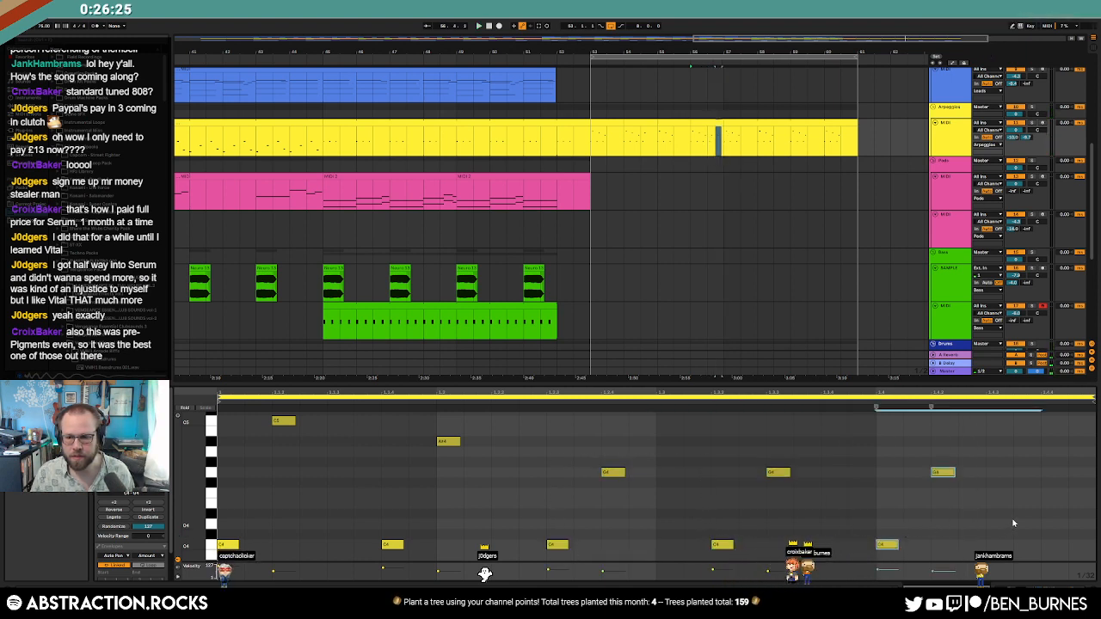
Step: In the bar 56 arpeggio clip, add another C4–G4 pair shifted slightly earlier, and lower the last three upper notes to F4, D#4 and D4
key(ctrl+d)
key(Left)
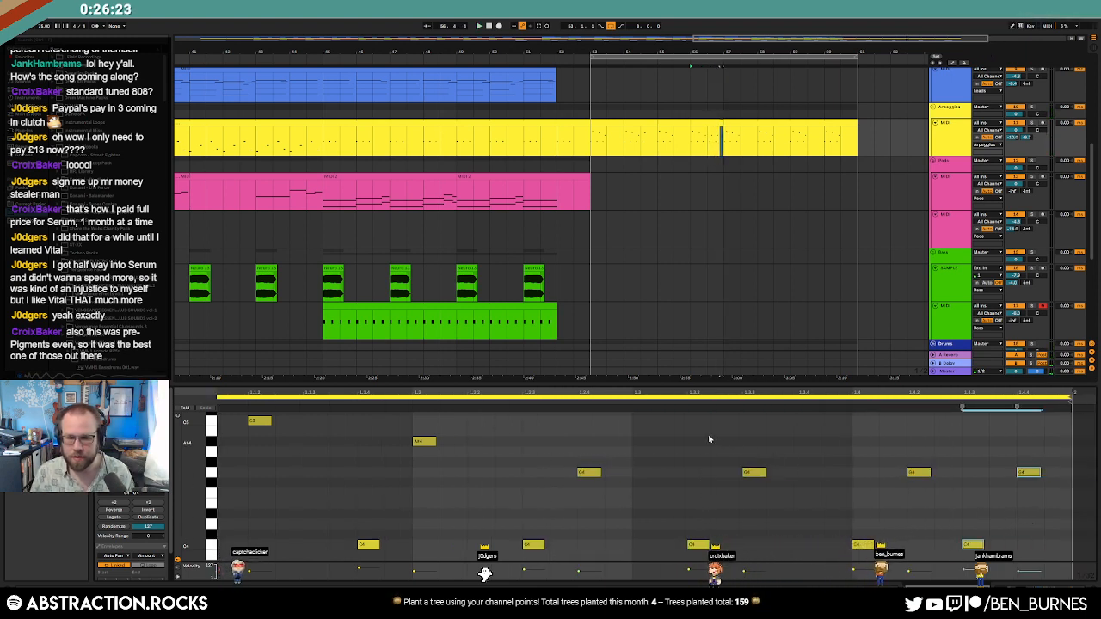
drag(754, 473, 754, 502)
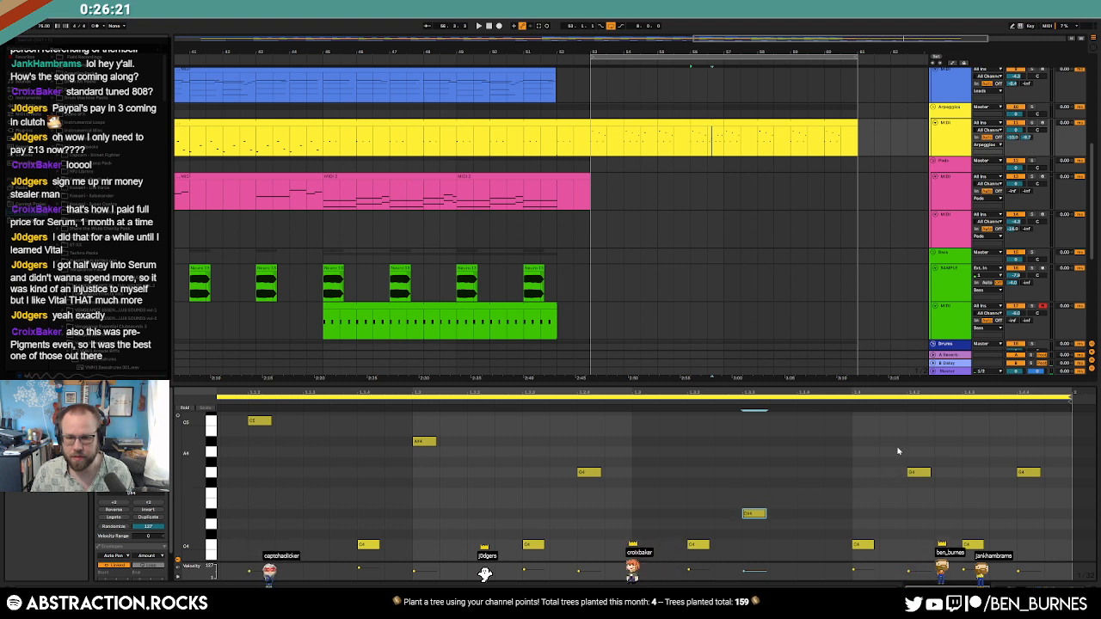
key(Up)
key(Up)
drag(919, 472, 919, 514)
drag(1029, 473, 1029, 524)
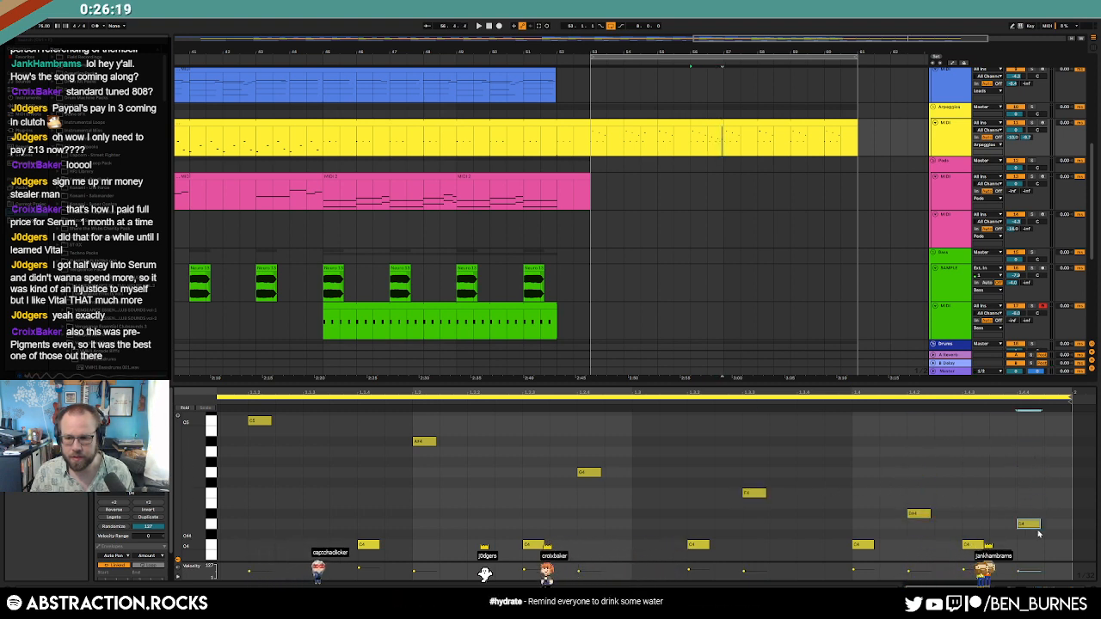
Step: Raise the last upper note of the bar 54 arpeggio clip to D5
click(643, 123)
click(737, 446)
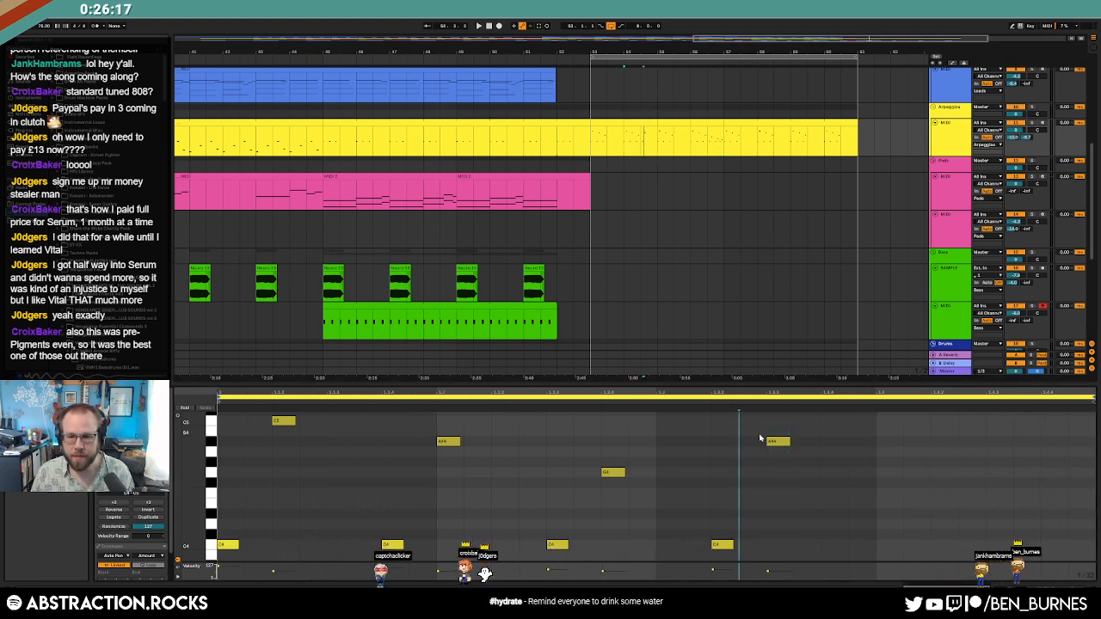
click(778, 442)
key(Up)
key(Up)
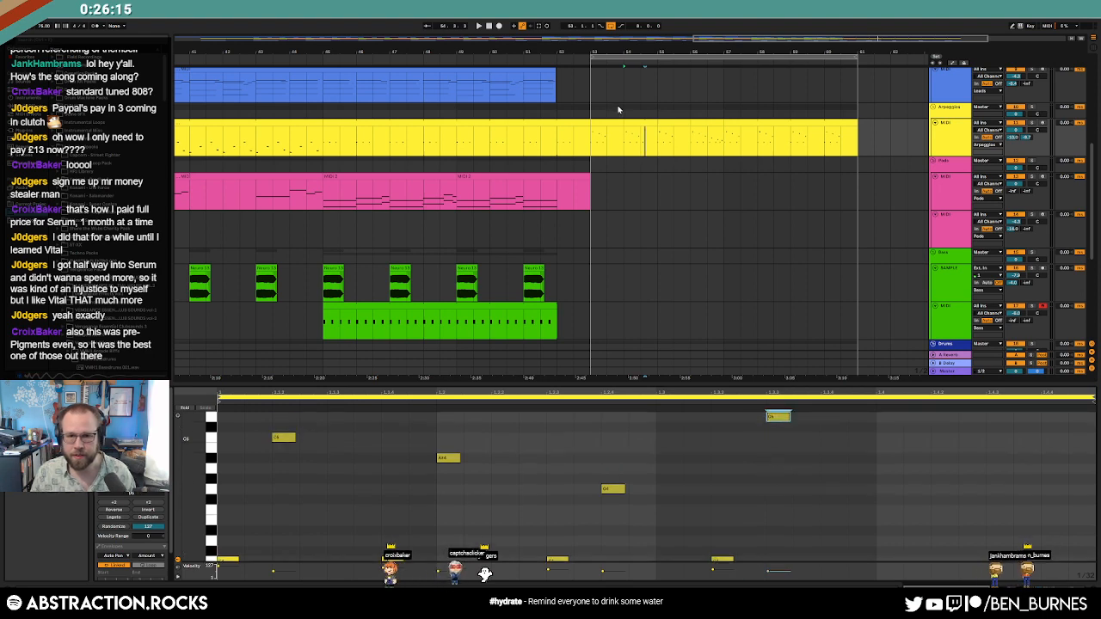
Step: Play from bar 53, consolidate the arpeggio clips in bars 53–57 into one clip, and extend it to bar 61
click(615, 123)
key(space)
key(space)
key(space)
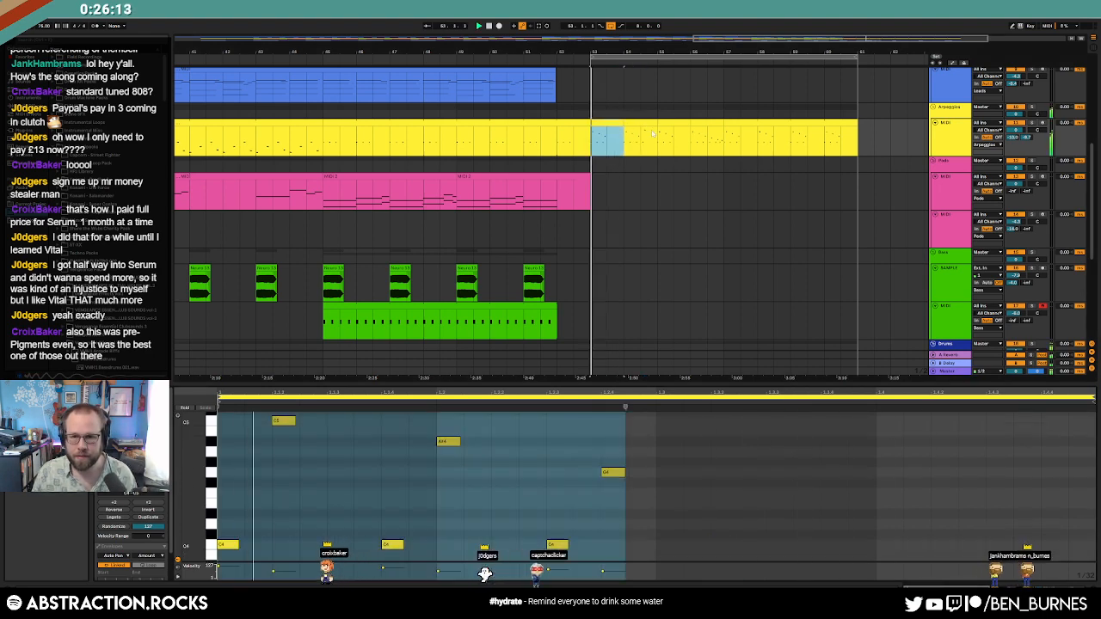
shift+click(688, 126)
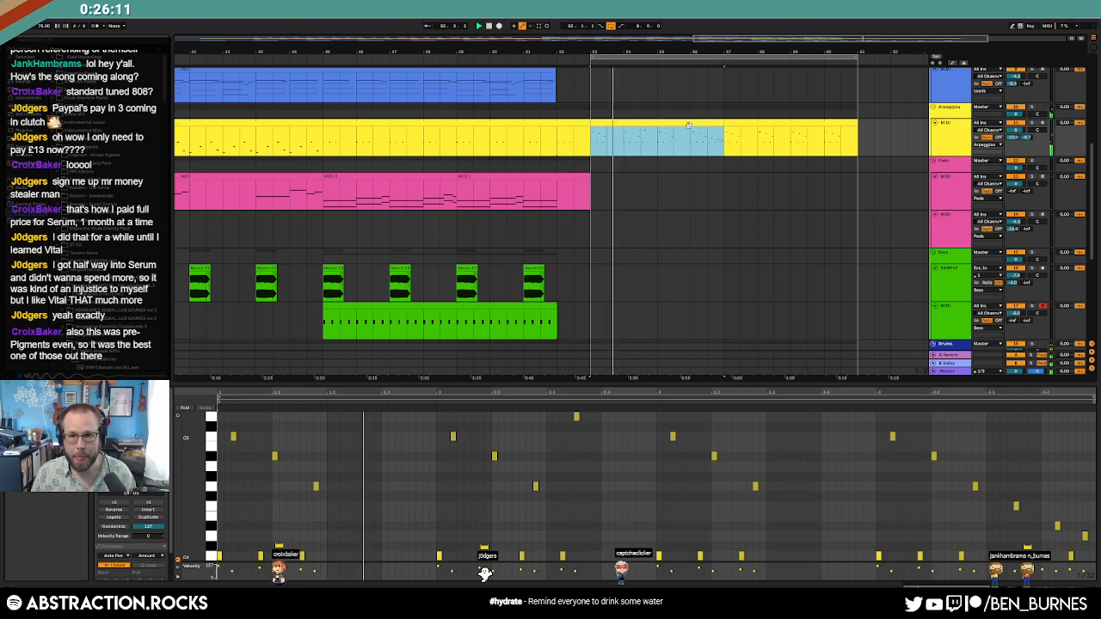
key(ctrl+j)
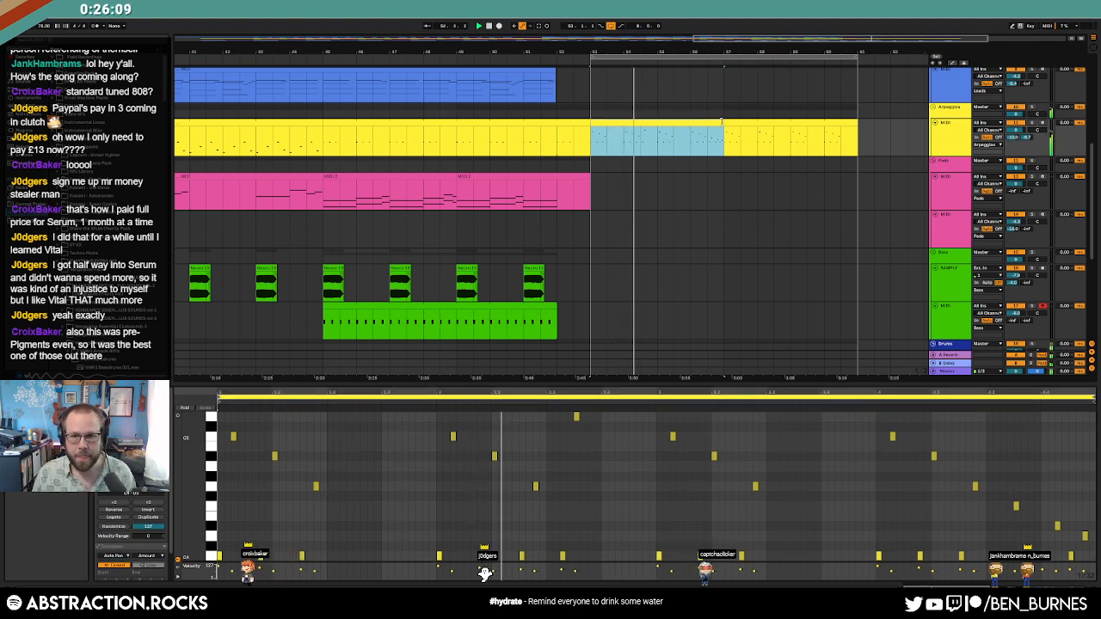
shift+click(741, 142)
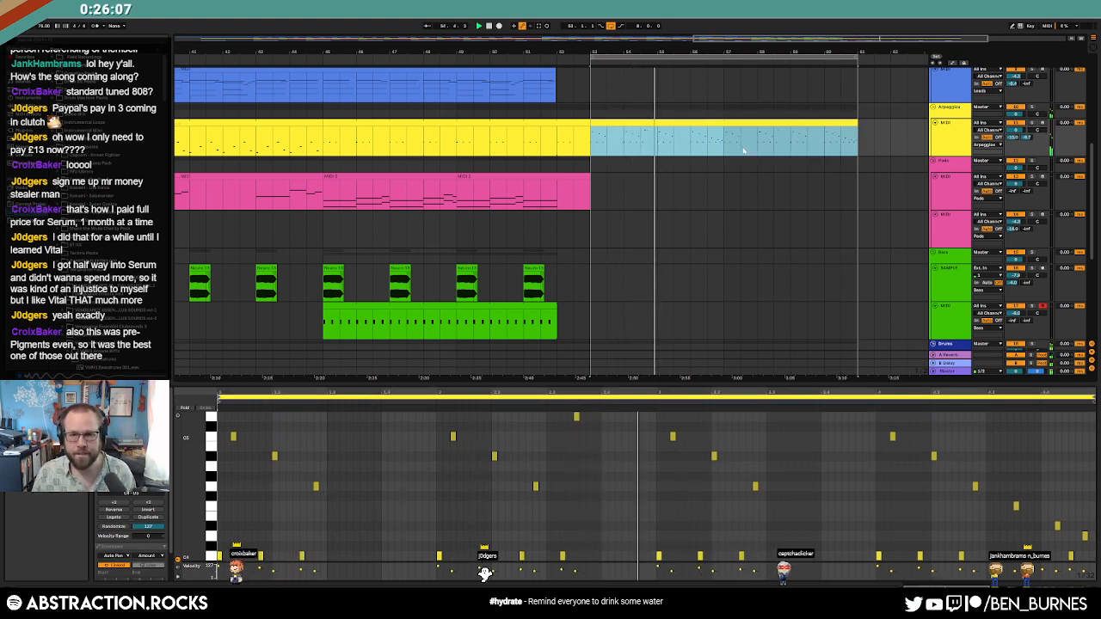
Step: Lower the highest note in the merged arpeggio clip to A#4
drag(577, 416, 577, 446)
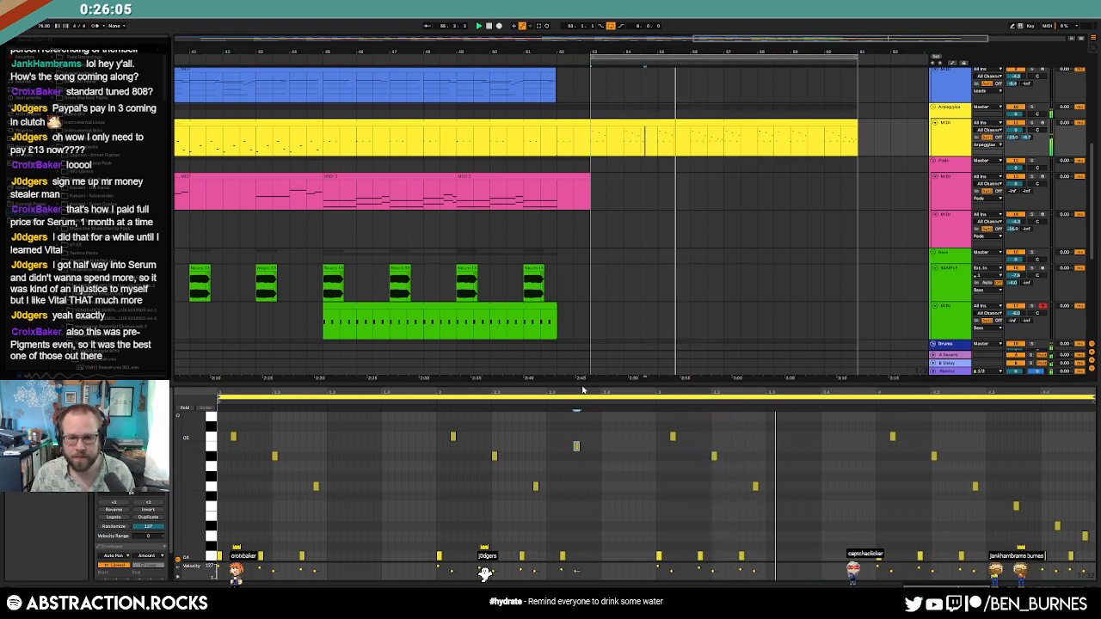
key(Down)
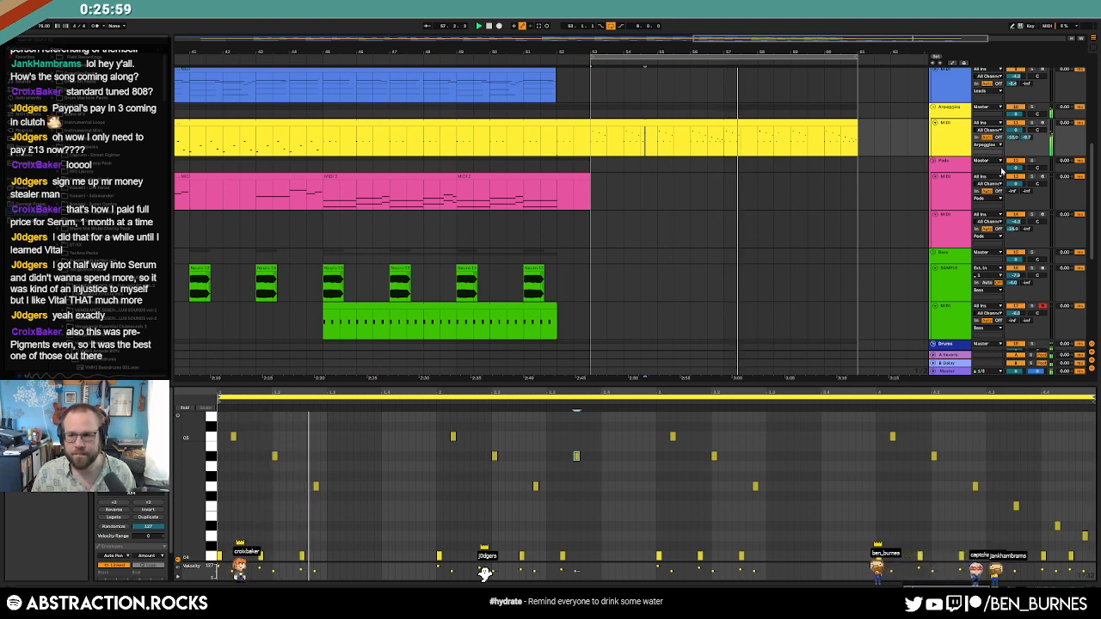
Step: Arm the upper Pads MIDI track and record sustained C1–C2 octaves into a new clip over bars 53–57
click(960, 172)
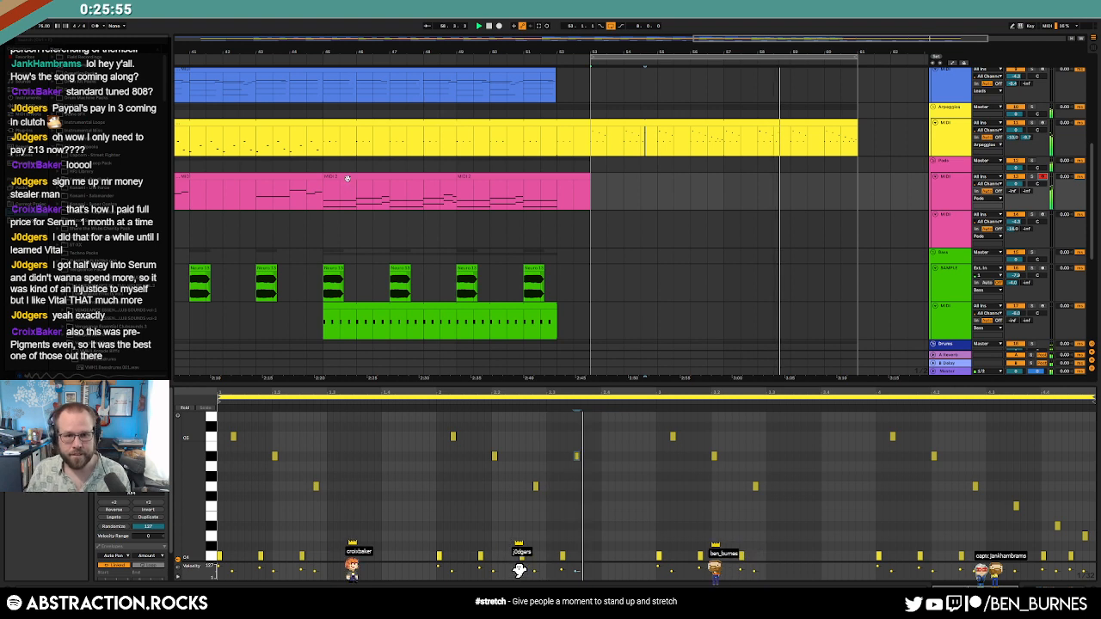
click(587, 185)
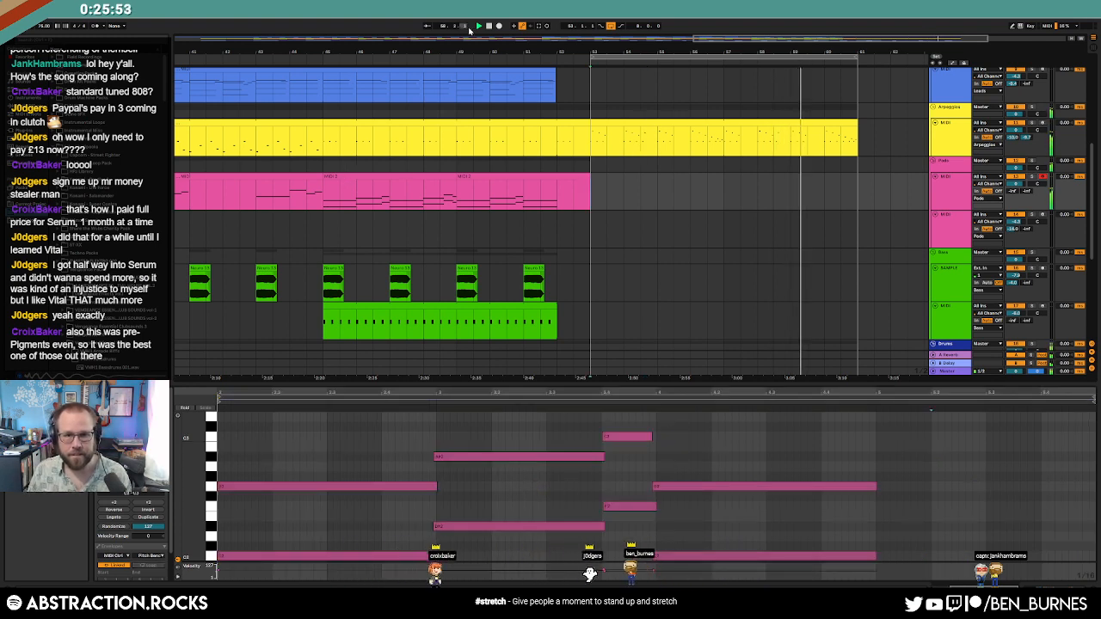
click(489, 26)
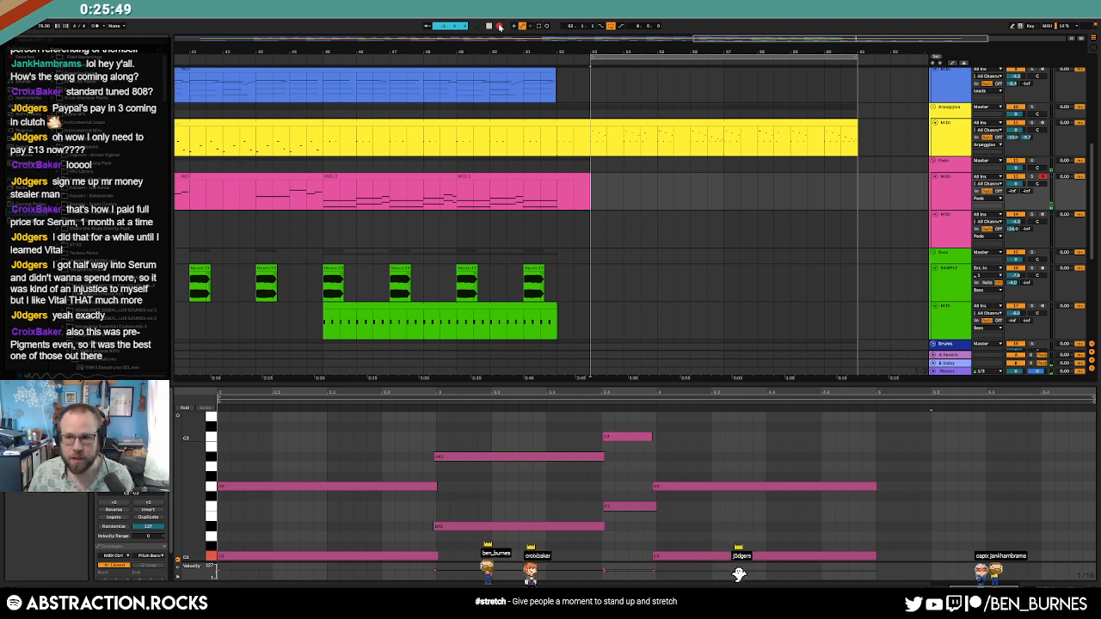
click(500, 27)
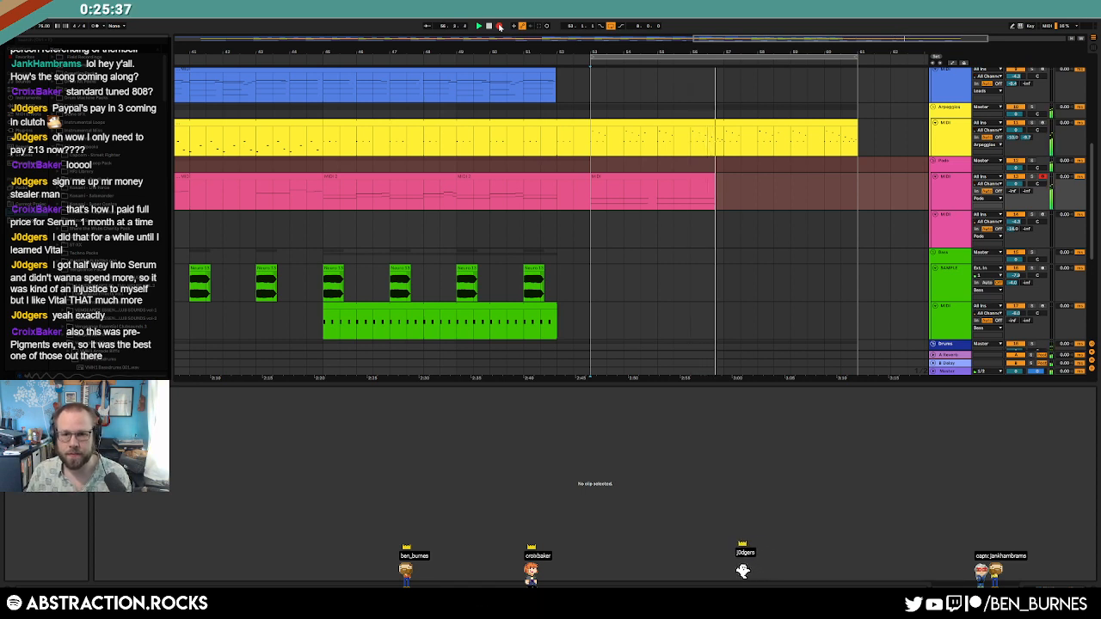
click(499, 27)
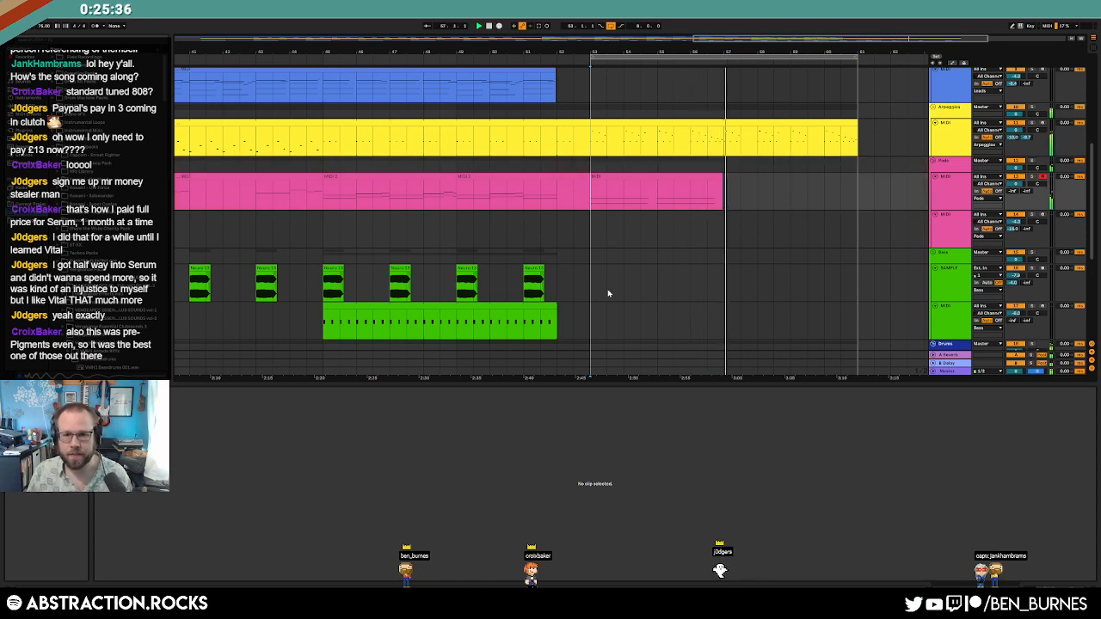
click(724, 179)
Step: Copy the new pad clip onto the Leads MIDI track at bar 53 and show that track's automation and devices
drag(646, 175, 647, 85)
scroll(815, 155, up, 1)
key(a)
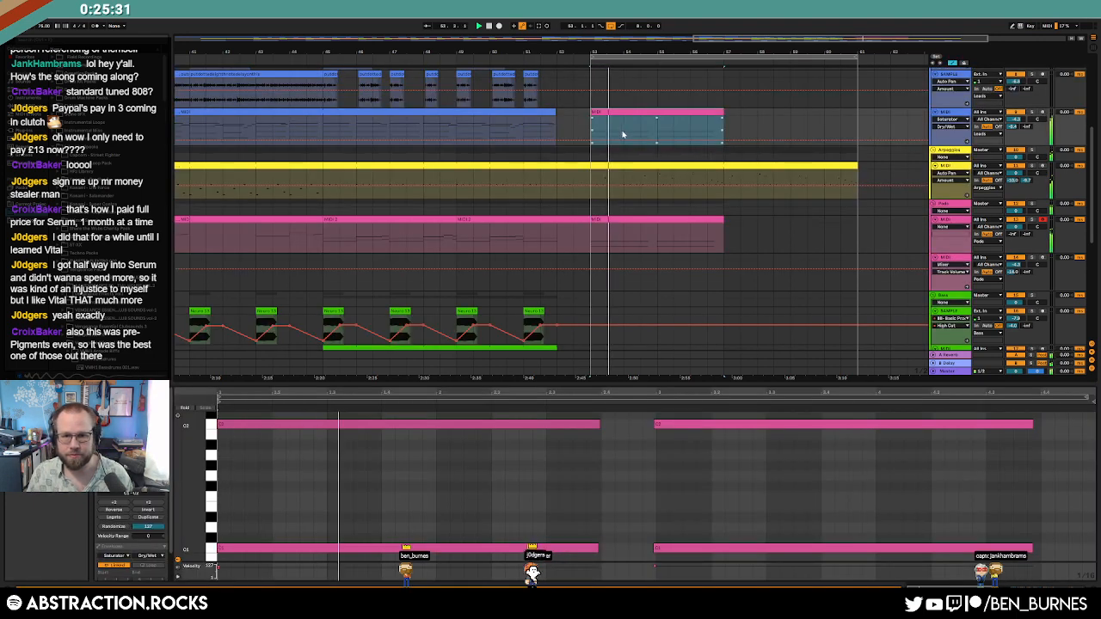
key(shift+Tab)
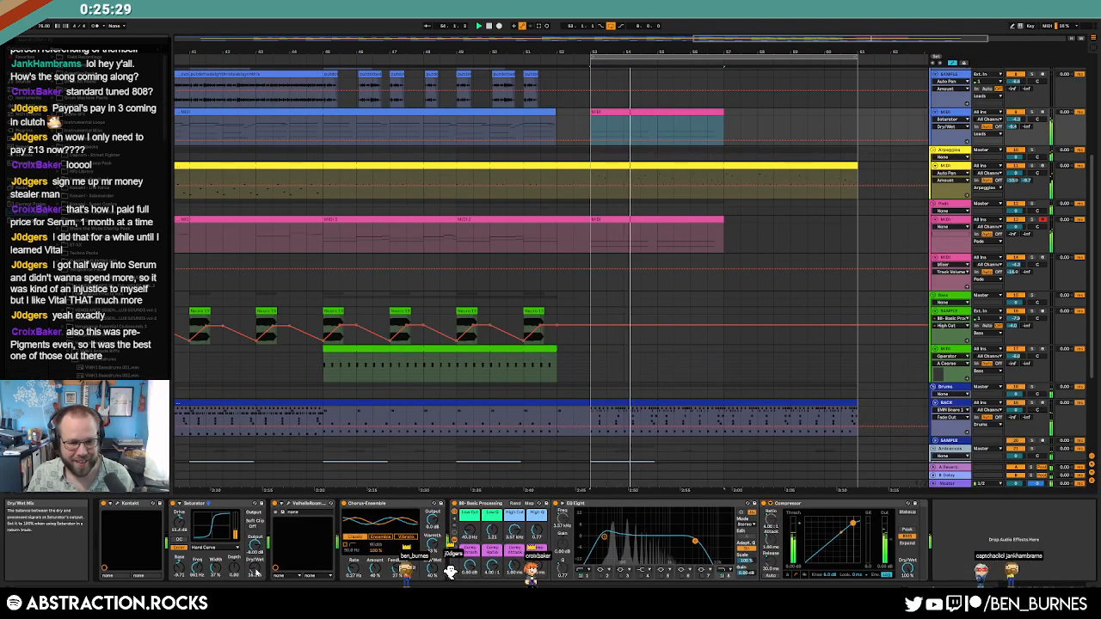
key(a)
key(a)
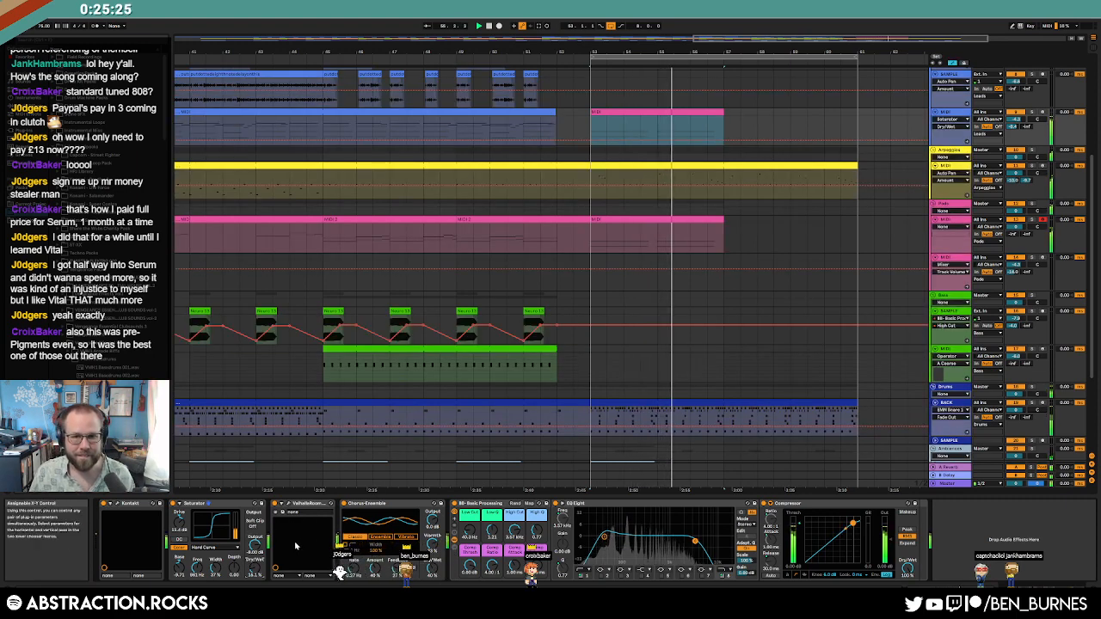
Step: Transpose all notes of the copied clip on the Leads MIDI track up two octaves to C3 and C4, and stop playback
double_click(659, 112)
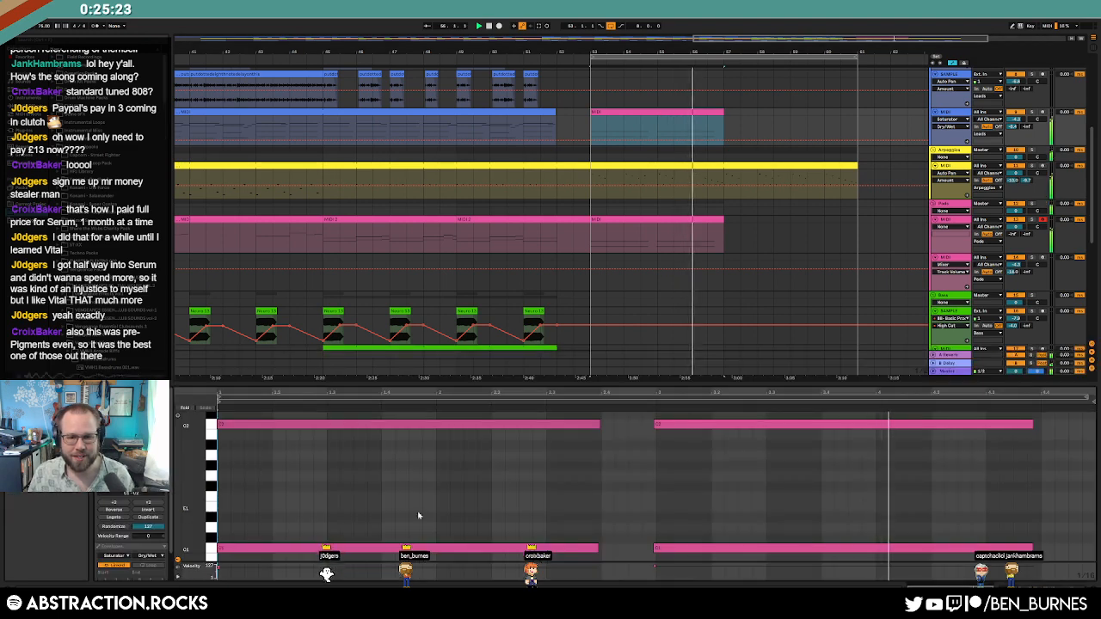
drag(1071, 427, 555, 554)
key(shift+Up)
key(shift+Up)
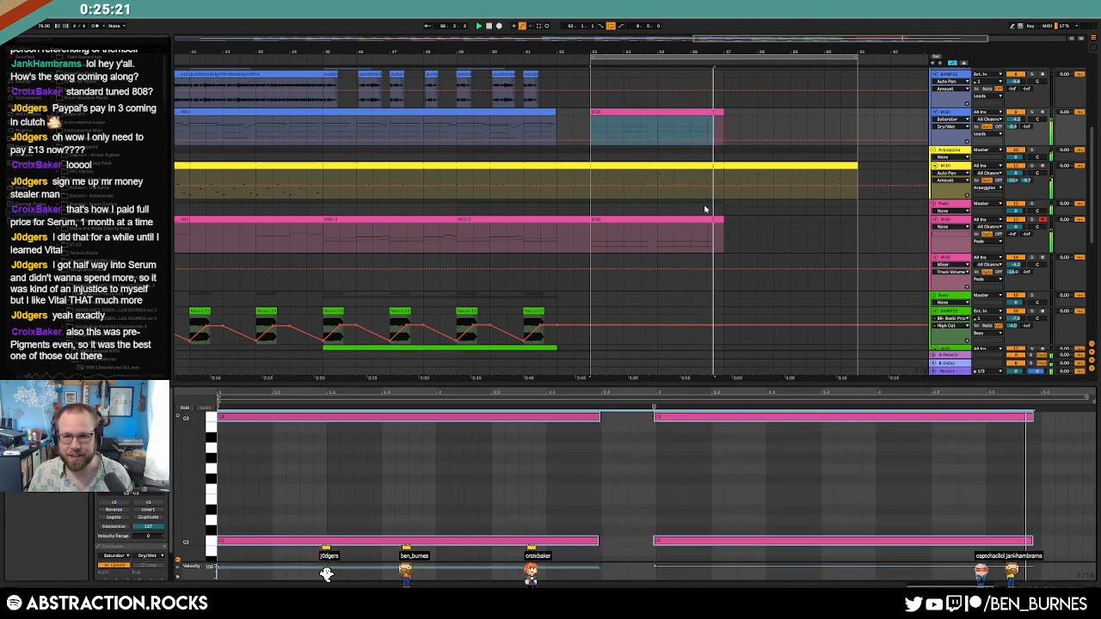
key(space)
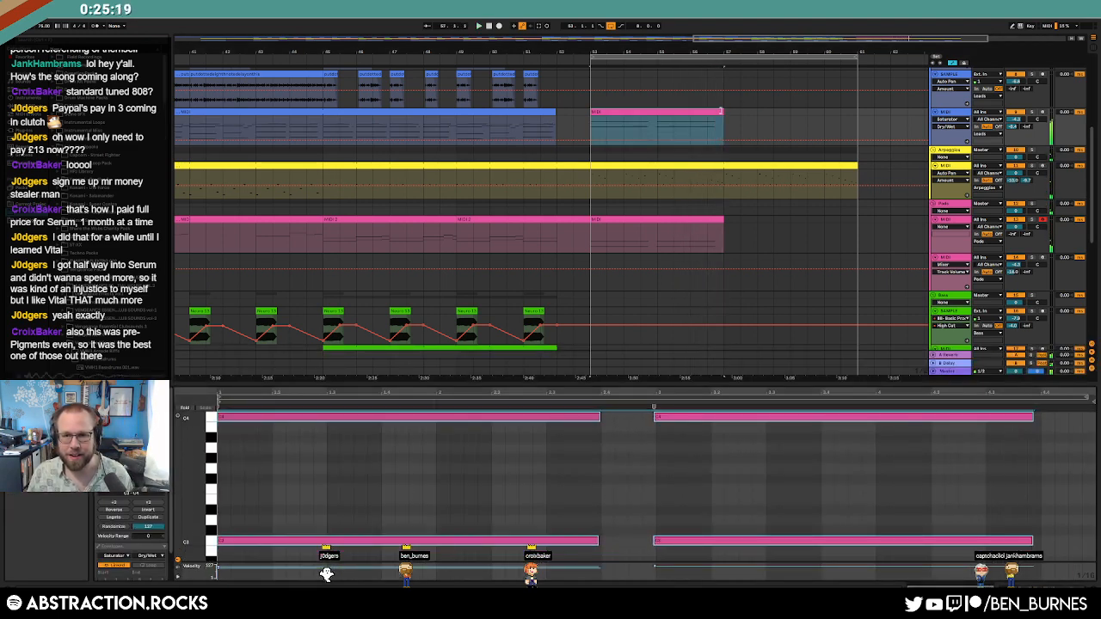
Step: Give the copied Leads clip its track's colour and extend it as a loop to bar 61
right_click(936, 114)
click(985, 272)
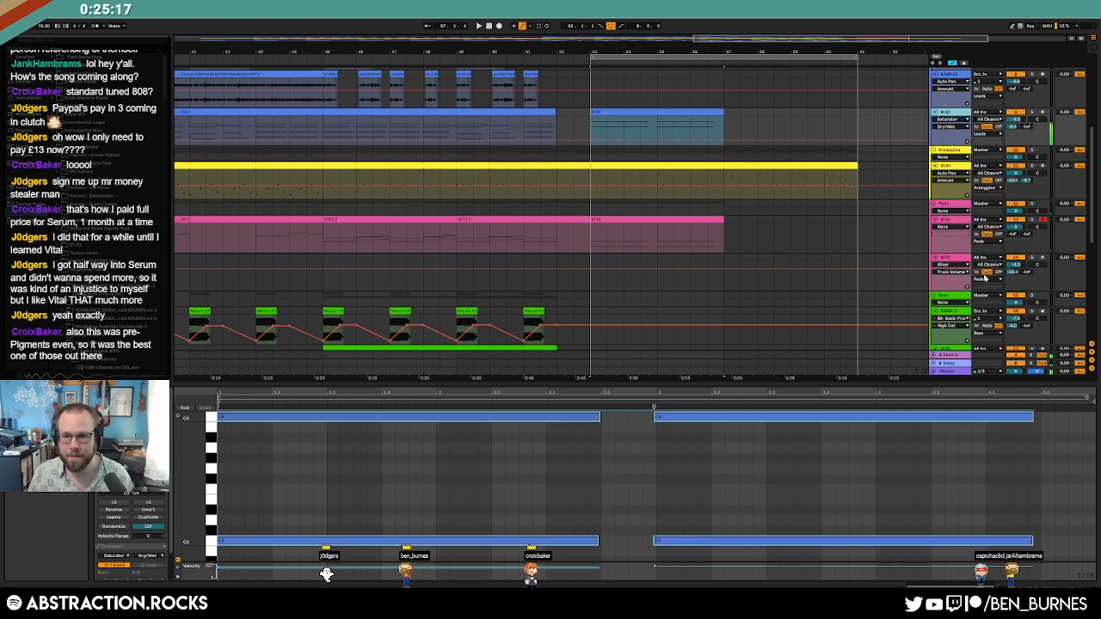
key(shift+Tab)
drag(724, 113, 839, 122)
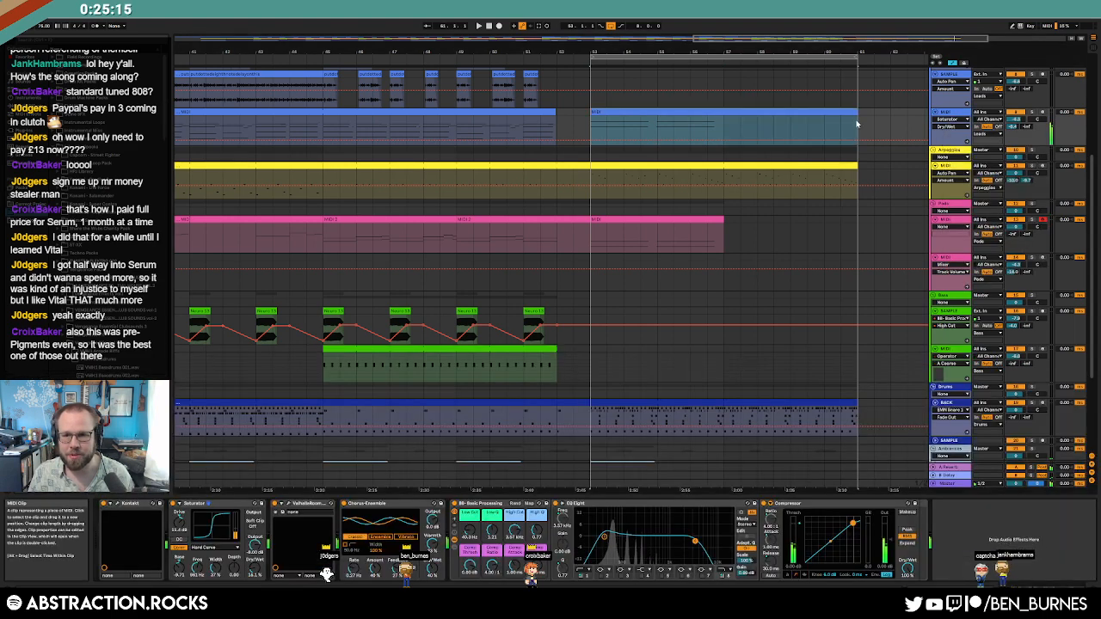
key(shift+Tab)
click(645, 108)
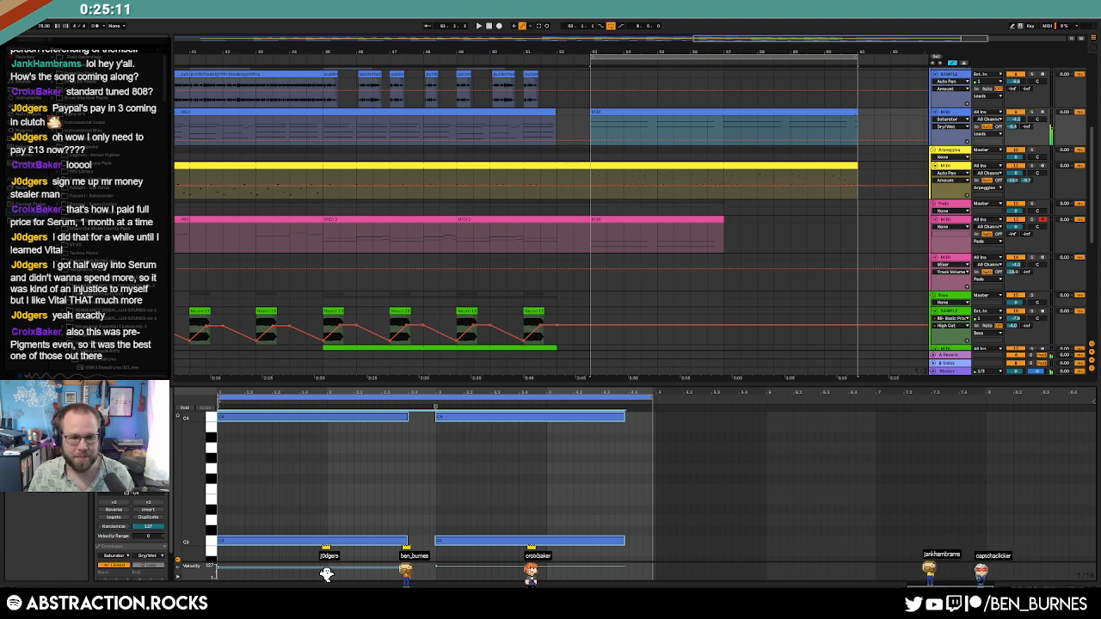
key(plus)
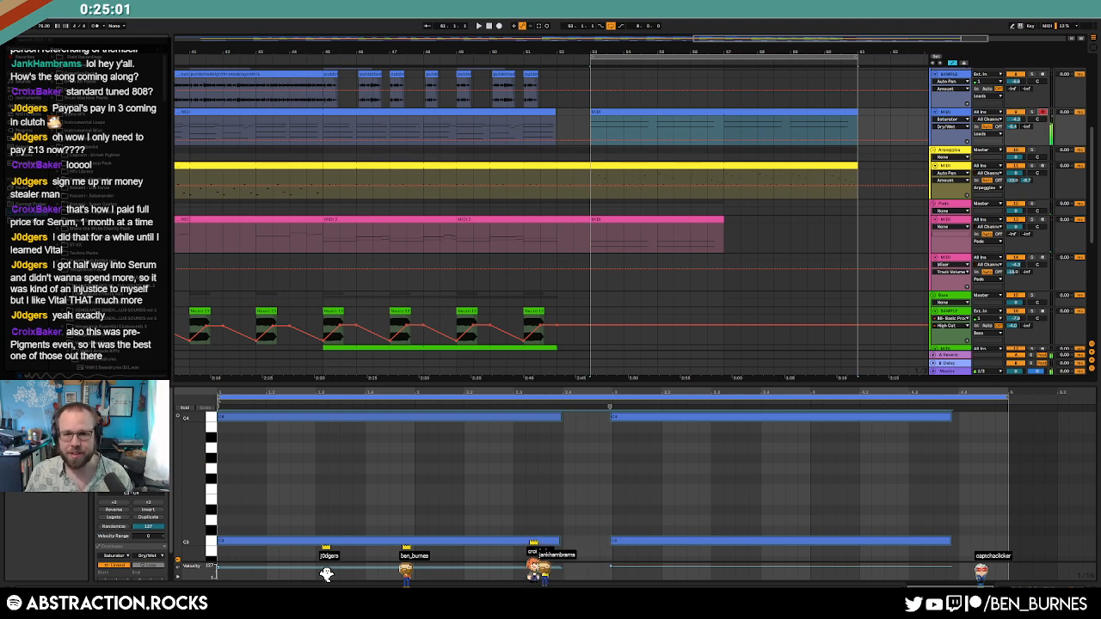
Step: Hide the automation lanes, enable looping for the recorded pad clip at bar 53, and extend it to bar 61
click(710, 222)
drag(726, 238, 592, 241)
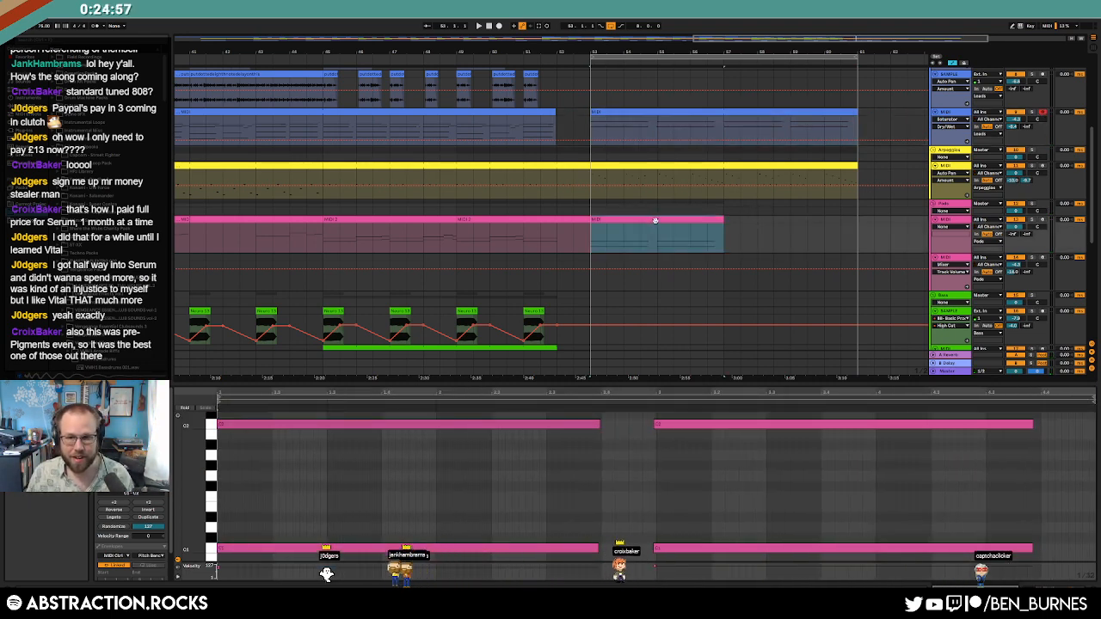
key(shift+Tab)
key(a)
key(shift+Tab)
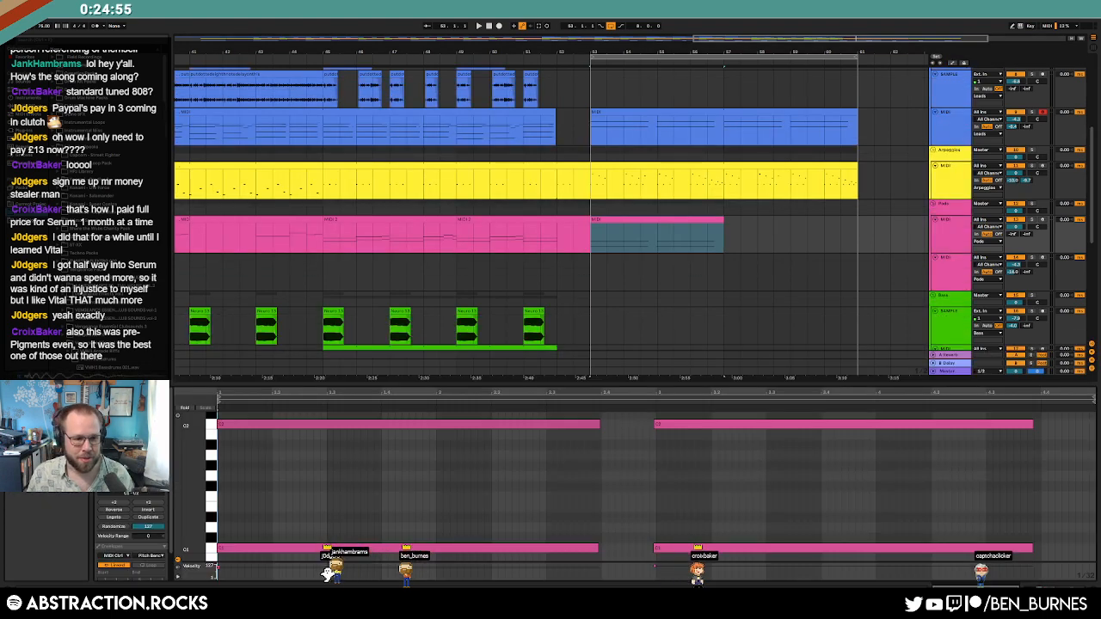
click(130, 423)
drag(721, 222, 859, 221)
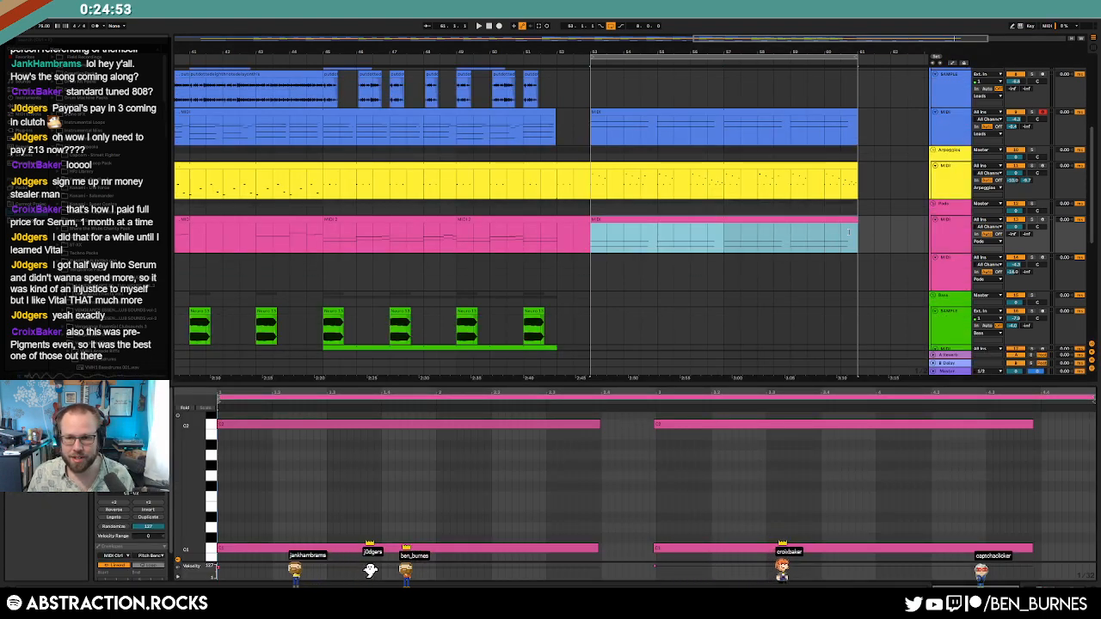
Step: Play the section and try lowering the Saturator Dry/Wet automation on the Leads MIDI track from bar 53
key(space)
click(737, 111)
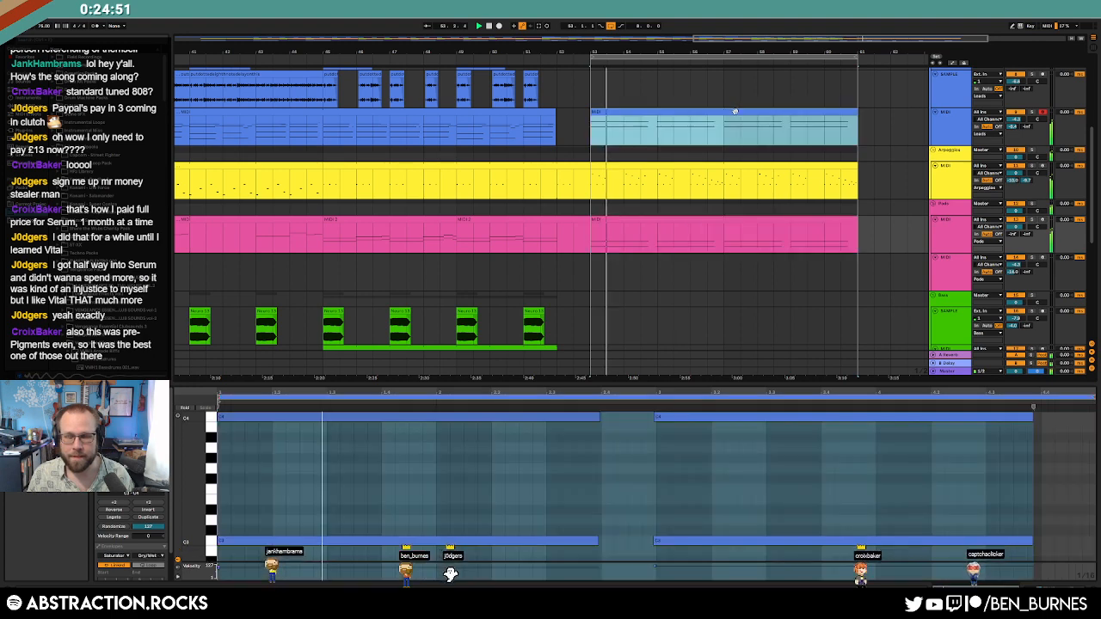
key(shift+Tab)
key(a)
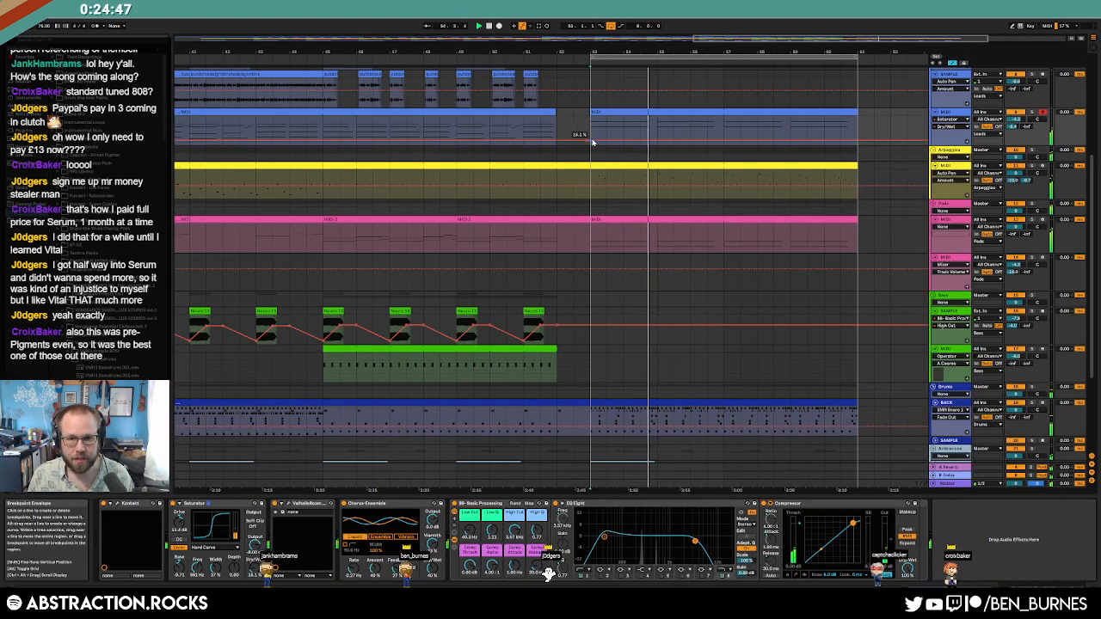
drag(588, 142, 587, 148)
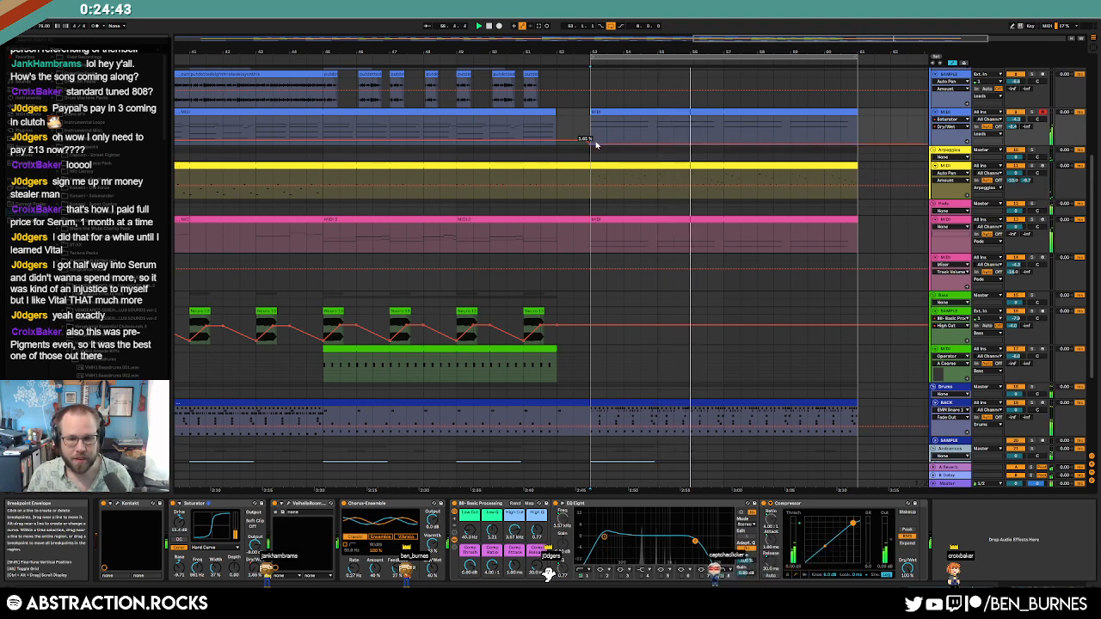
Step: Delete the copied clip in bars 53–61 of the Leads MIDI track
click(626, 114)
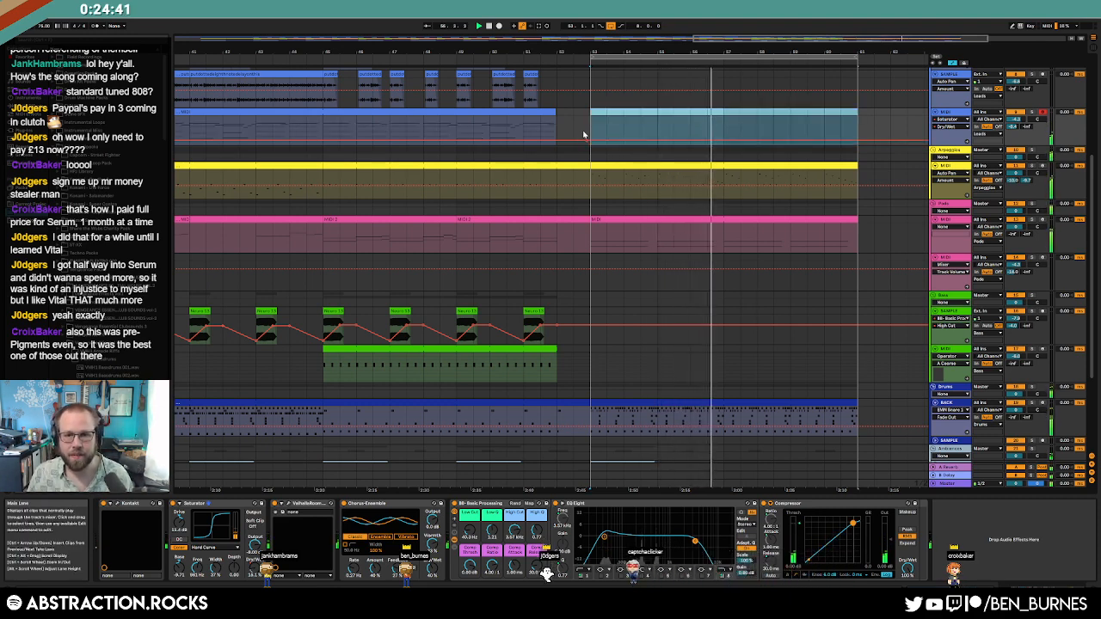
click(592, 127)
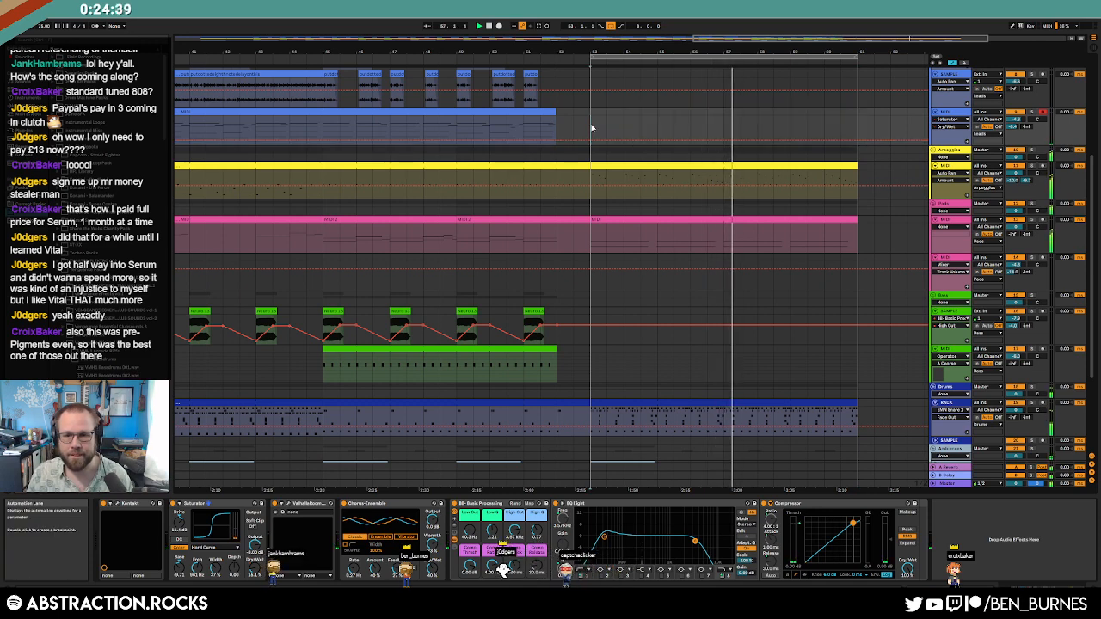
scroll(593, 258, up, 3)
scroll(597, 290, up, 4)
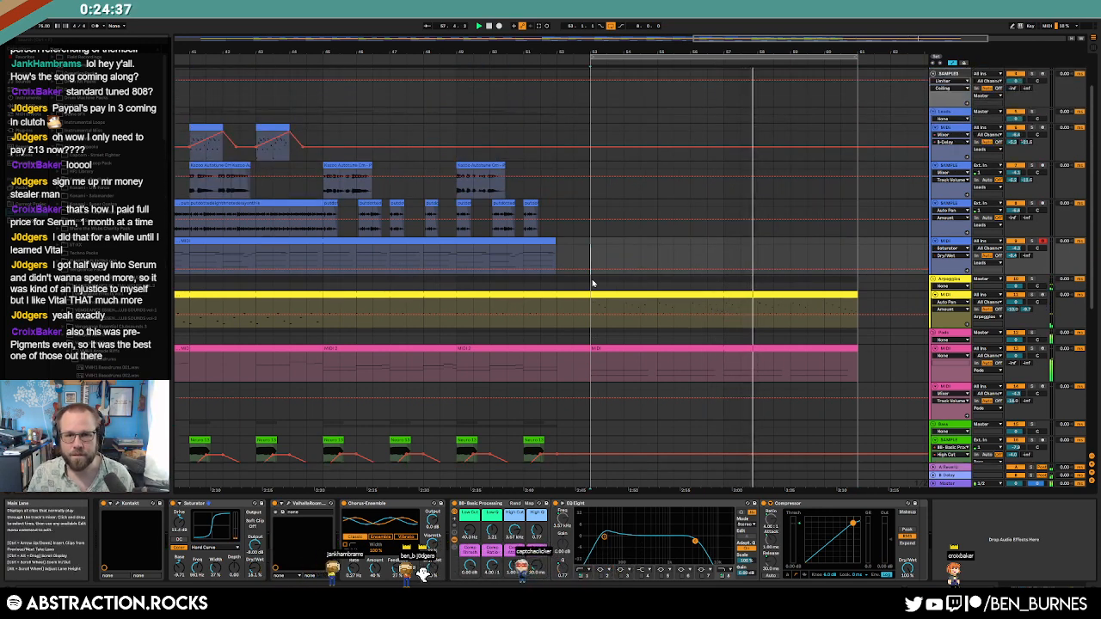
Step: Copy the arpeggio clip of bars 53–61 to the first Leads MIDI track, give it the track's colour, and select all its notes
drag(612, 329, 626, 177)
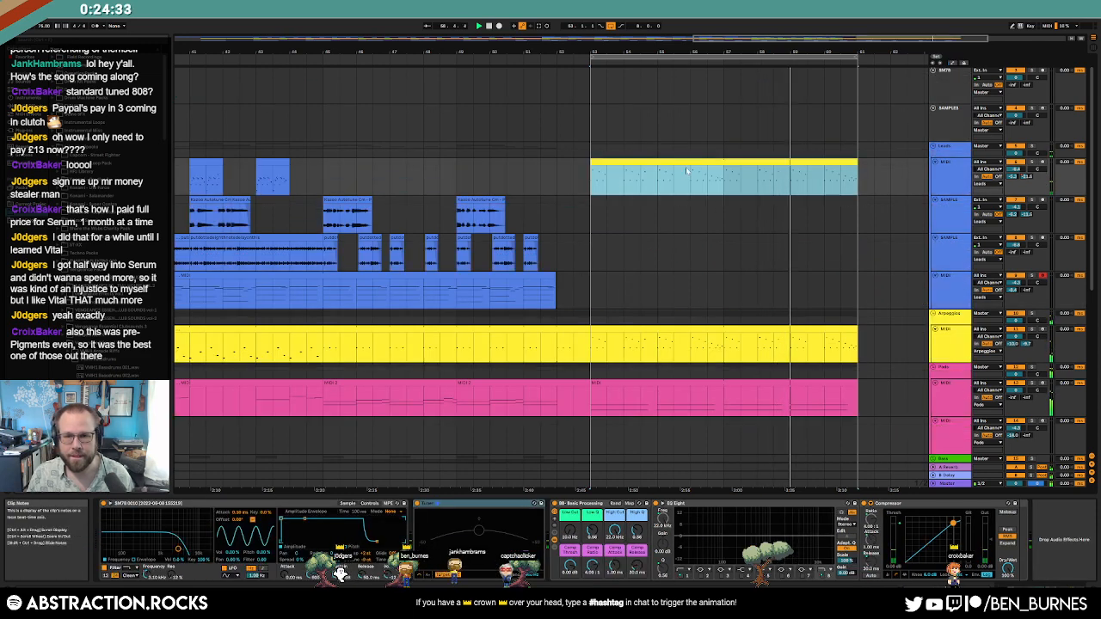
right_click(959, 172)
click(983, 354)
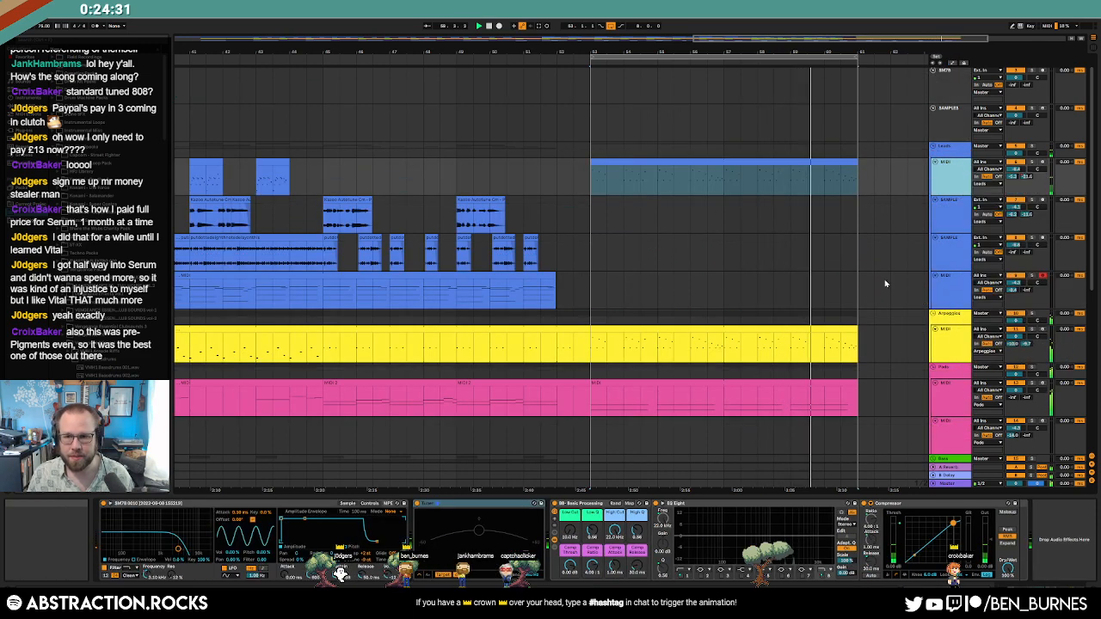
double_click(755, 162)
click(413, 492)
key(ctrl+a)
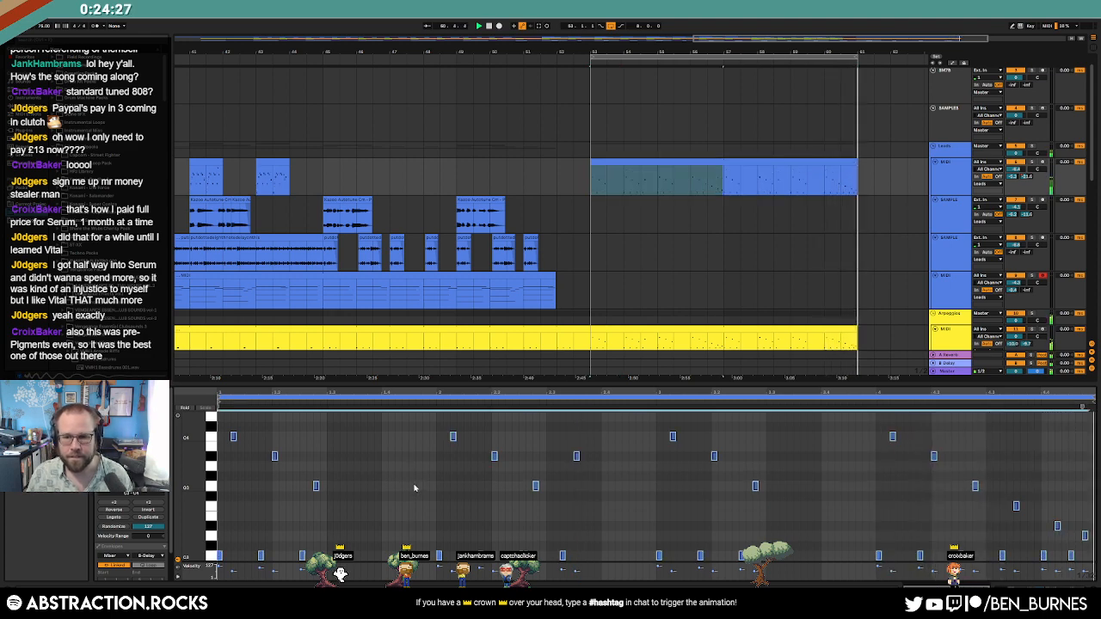
Step: Record a new lead melody on the armed lower Leads MIDI track, starting playback around bar 52
key(a)
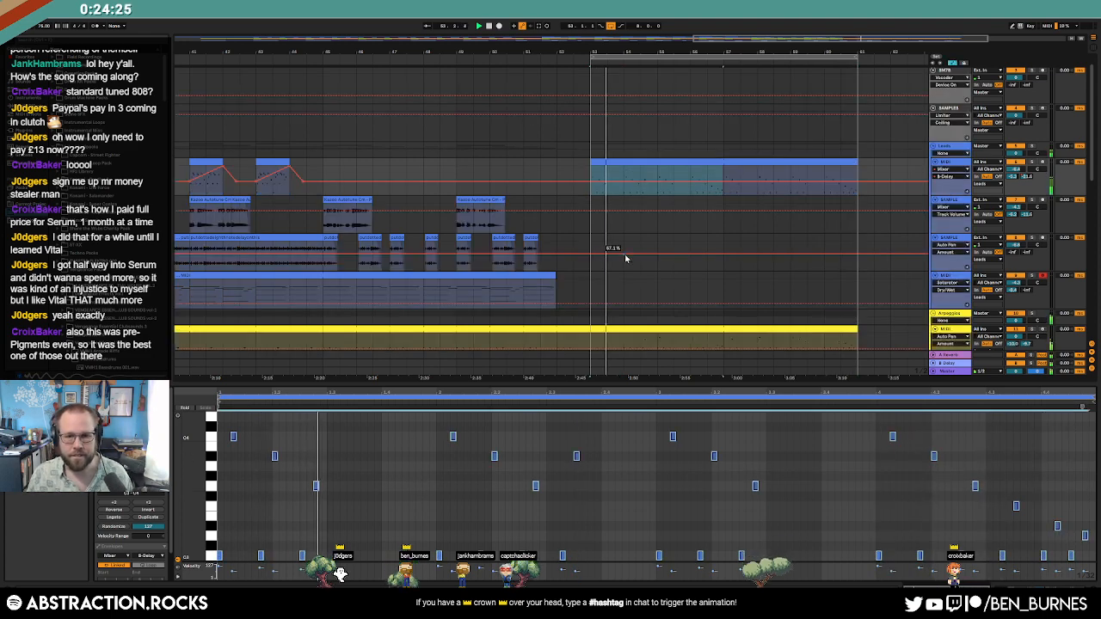
click(590, 281)
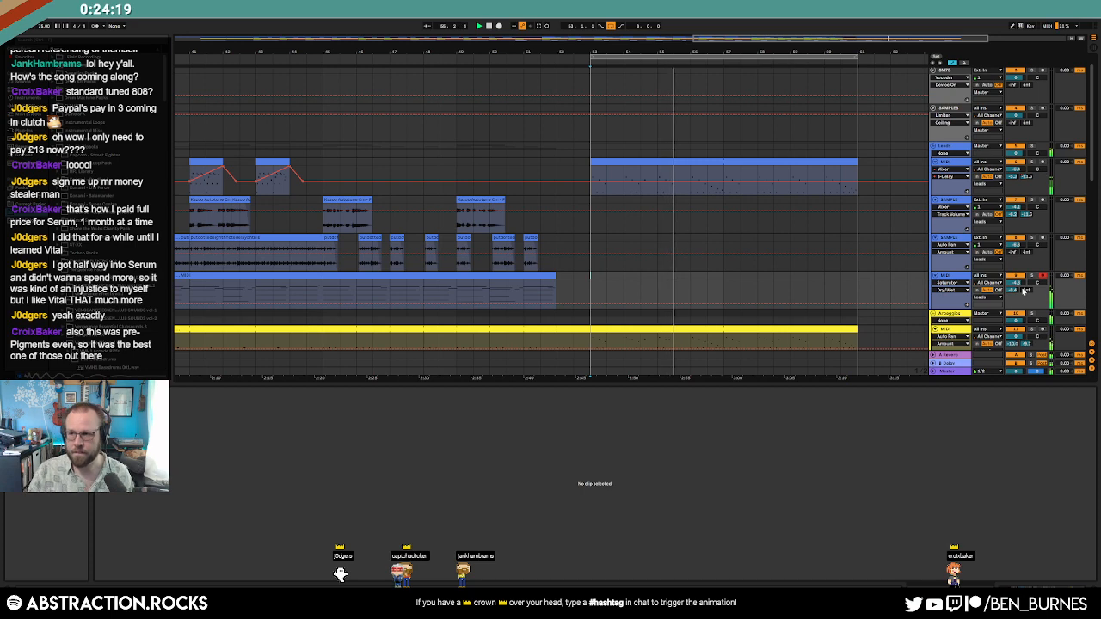
click(564, 282)
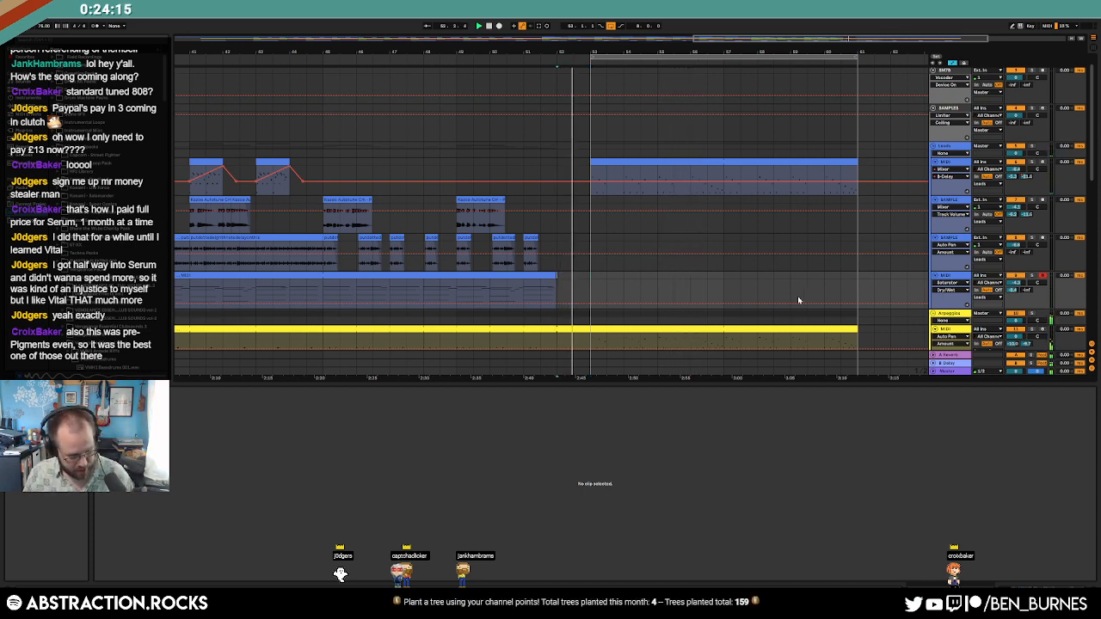
key(a)
key(F9)
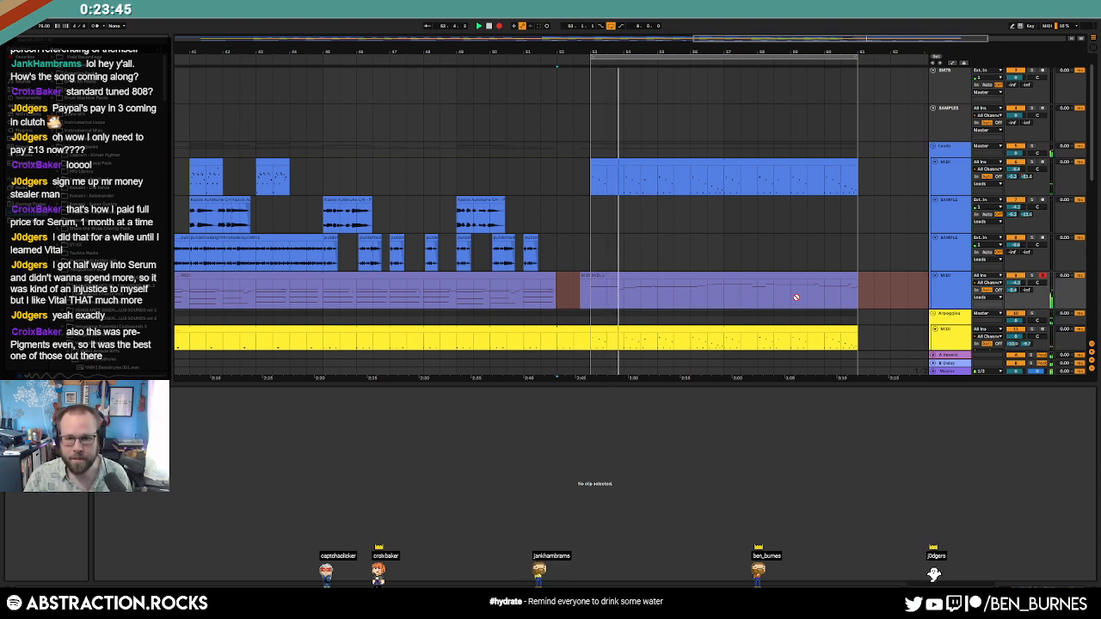
key(F9)
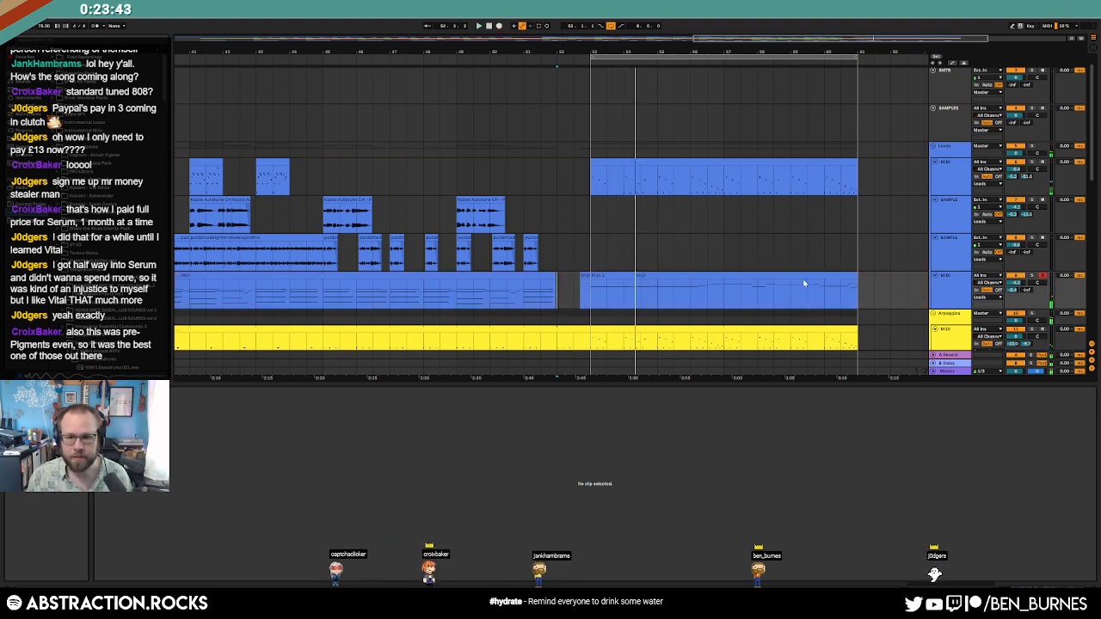
Step: Merge the recorded lead take into one clip by extending its end past bar 61 and its start to just before bar 53
click(641, 284)
key(space)
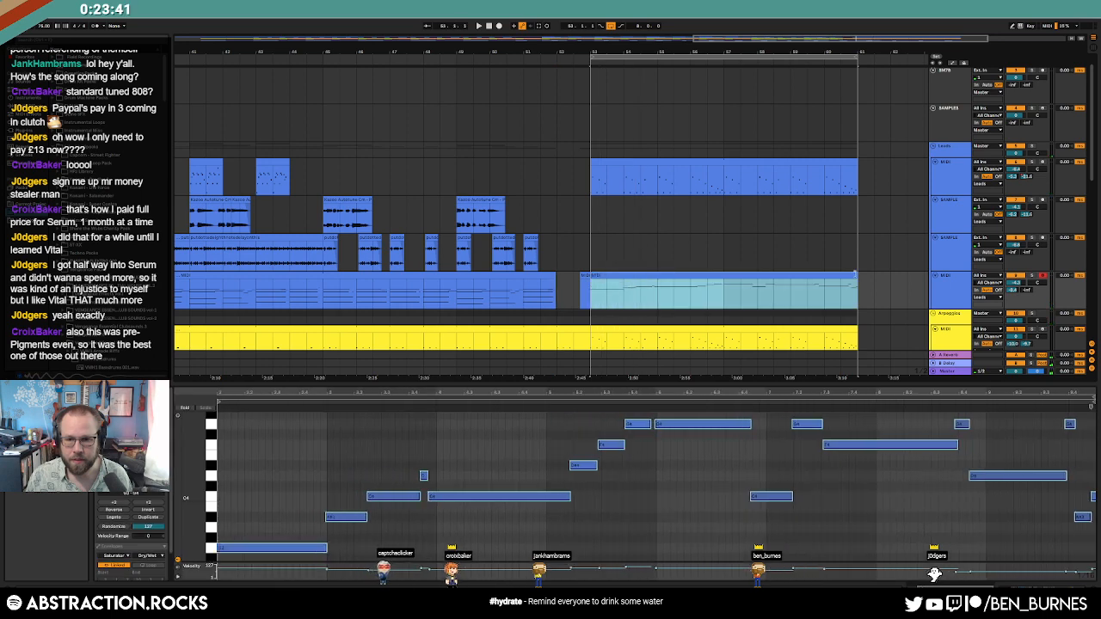
drag(856, 273, 892, 277)
key(ctrl+z)
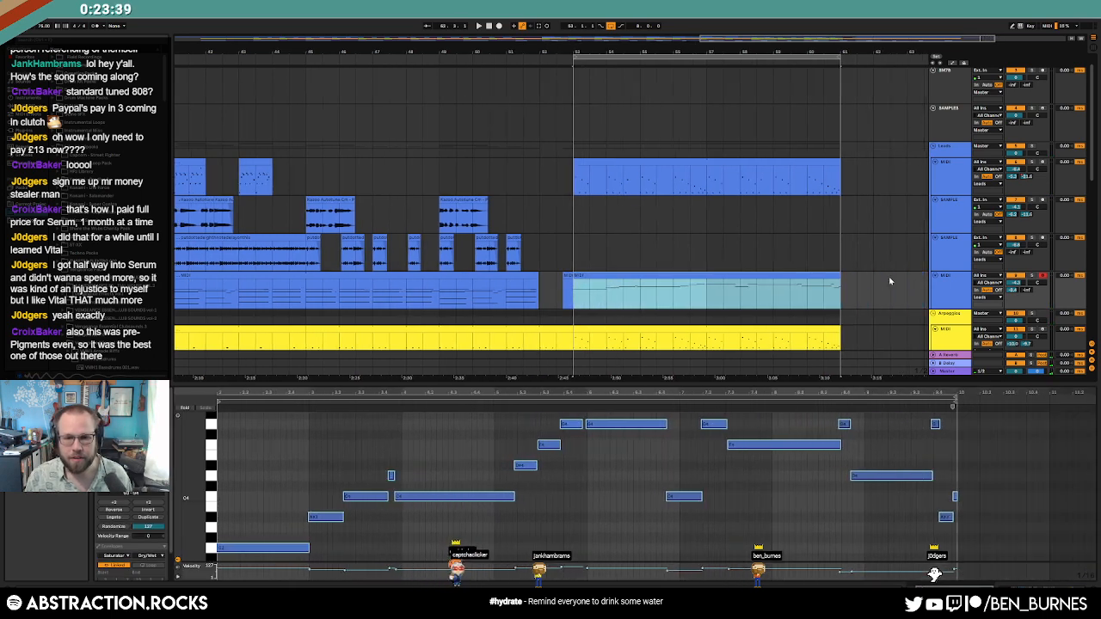
click(629, 283)
drag(594, 275, 564, 278)
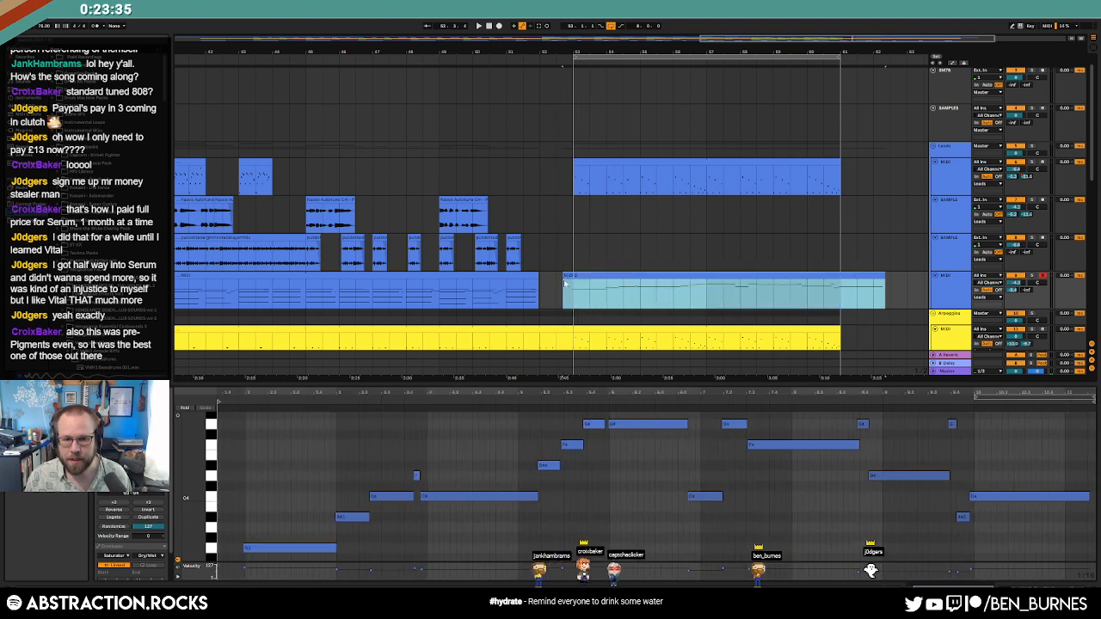
Step: Play the recorded lead and listen to the transition from around bar 49 with the whole arrangement in view
key(space)
key(a)
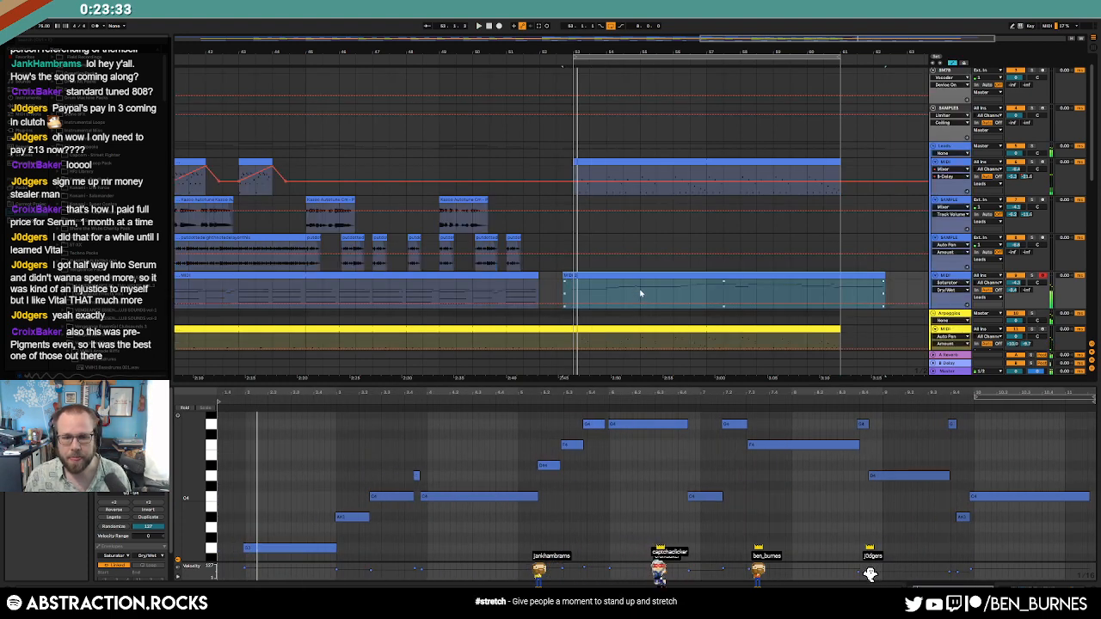
key(a)
key(w)
click(715, 290)
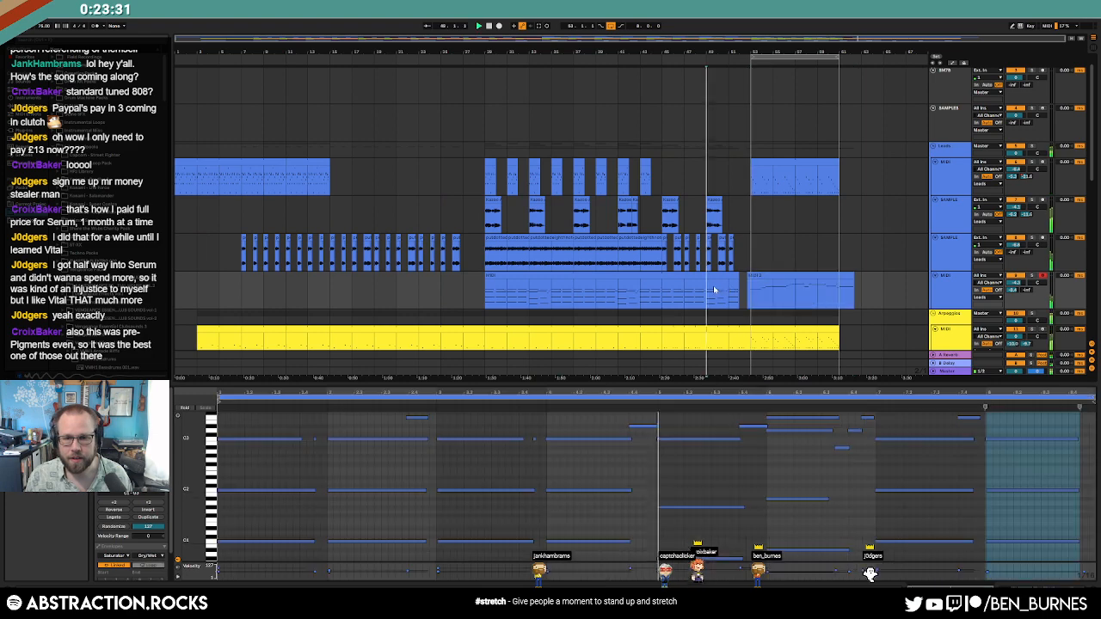
scroll(799, 268, down, 1)
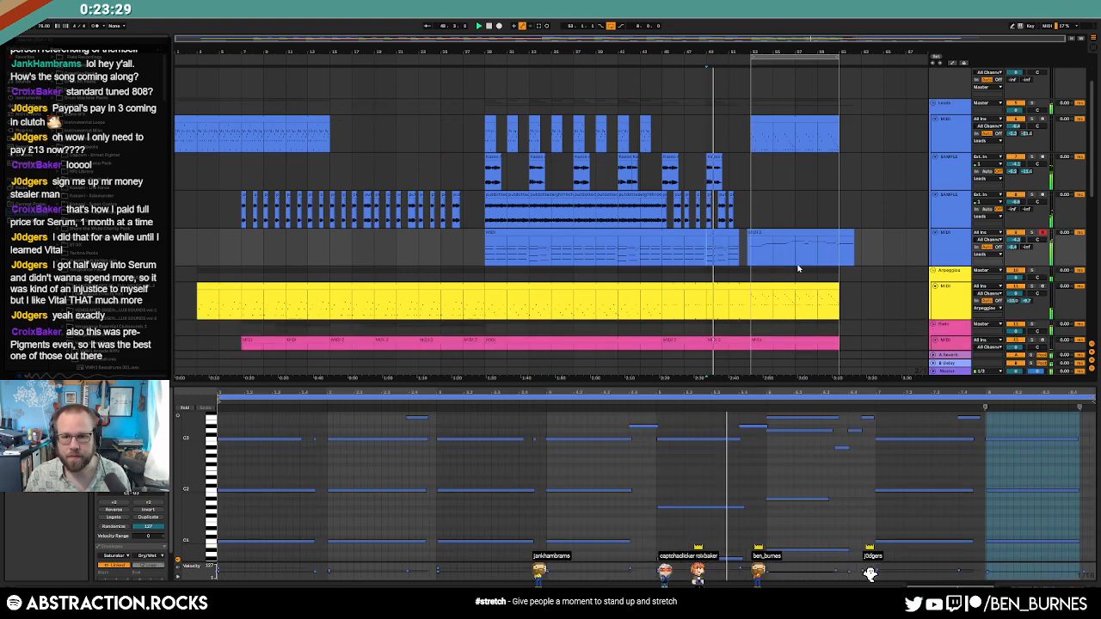
Step: Copy the Bass MIDI clip of bars 45–52 to bar 53, extend it to bar 61, and open its notes
key(shift+Tab)
scroll(790, 280, down, 2)
scroll(780, 295, down, 1)
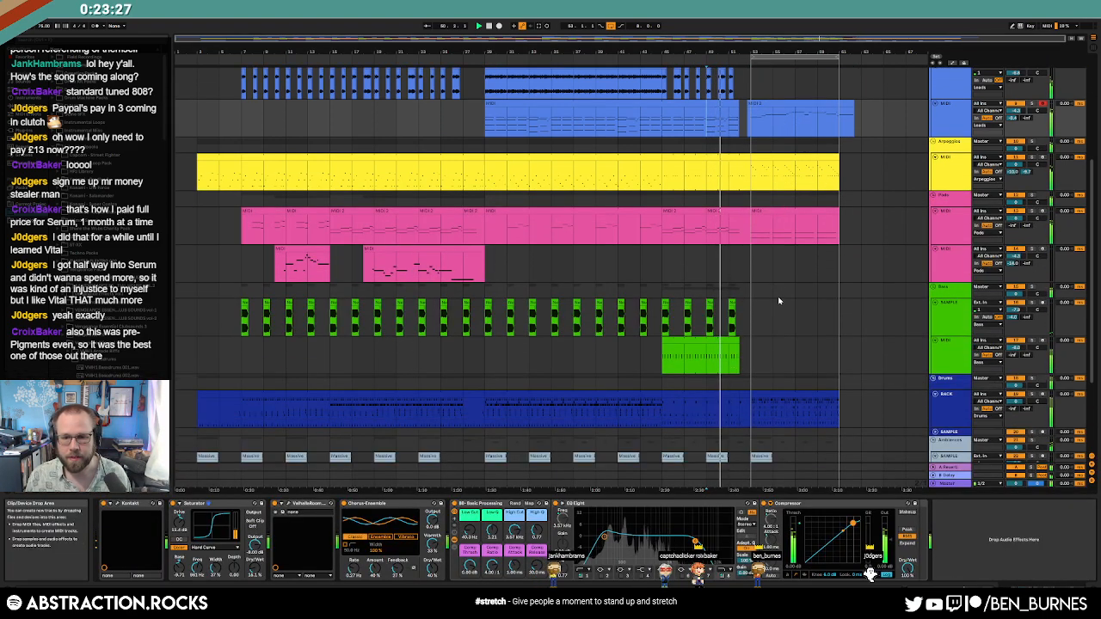
click(736, 346)
drag(739, 346, 828, 340)
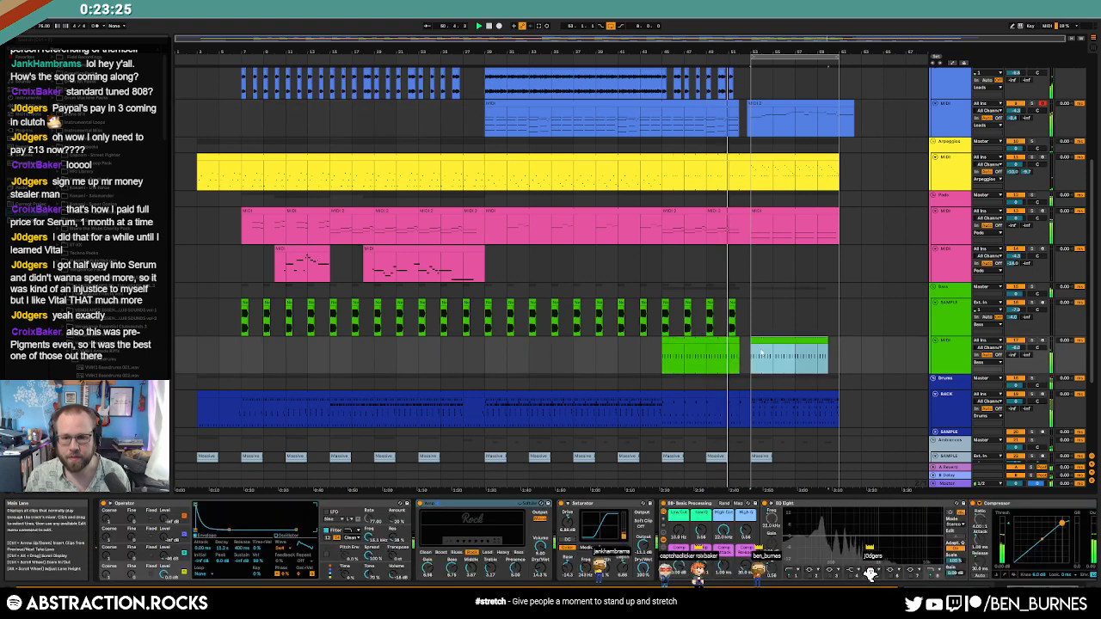
double_click(828, 340)
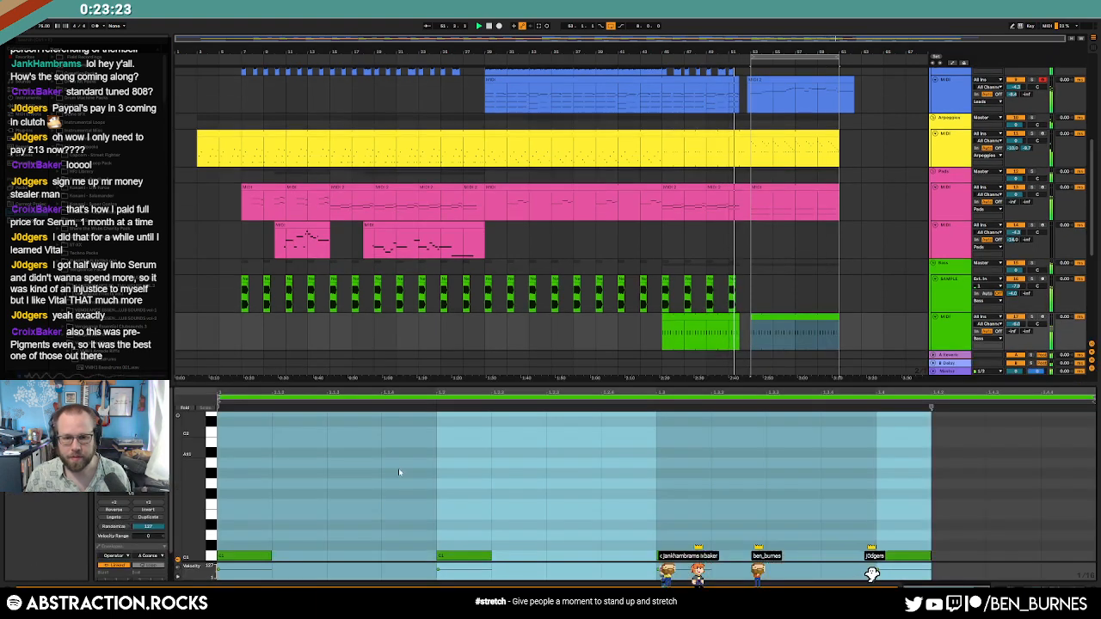
Step: Shorten all notes in the copied bass clip and duplicate them three times into the gaps between the notes at reduced velocities
drag(254, 483, 1047, 578)
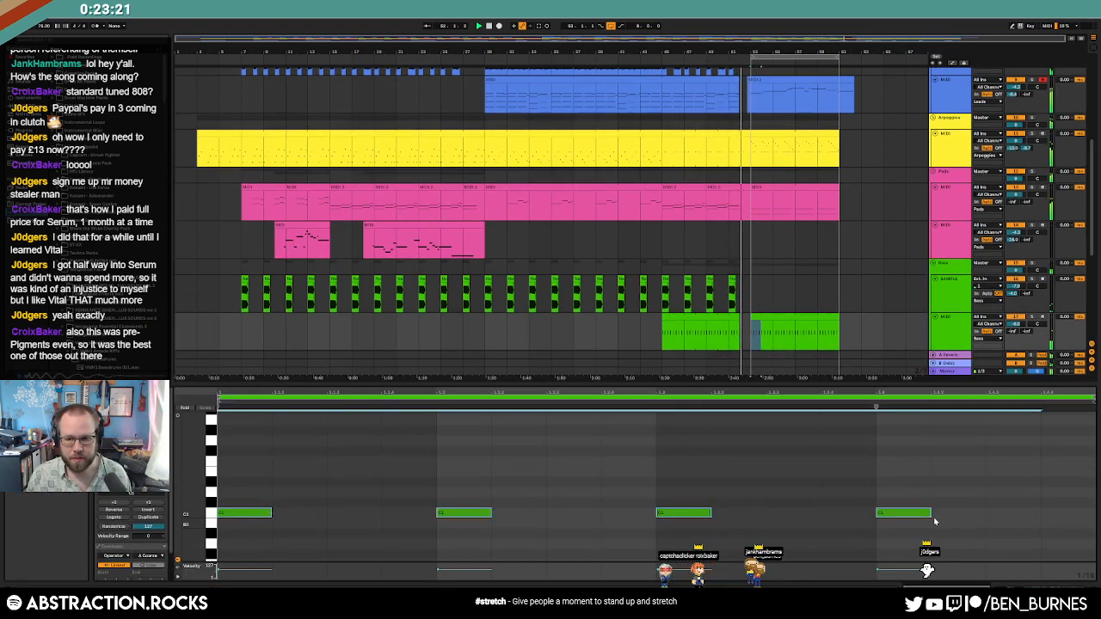
drag(930, 513, 899, 513)
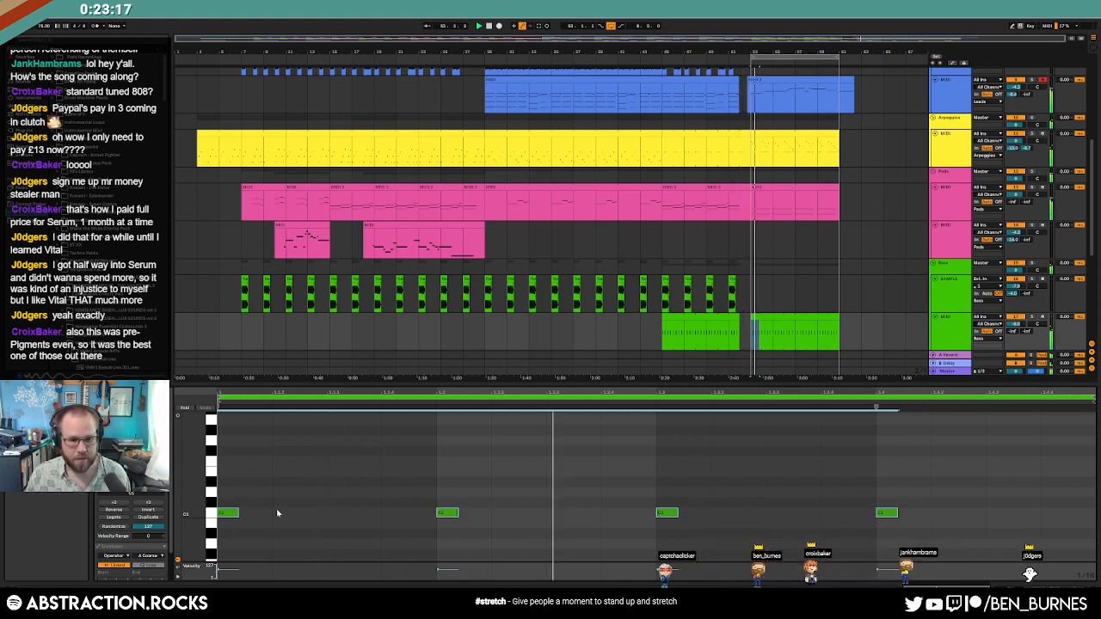
key(ctrl+d)
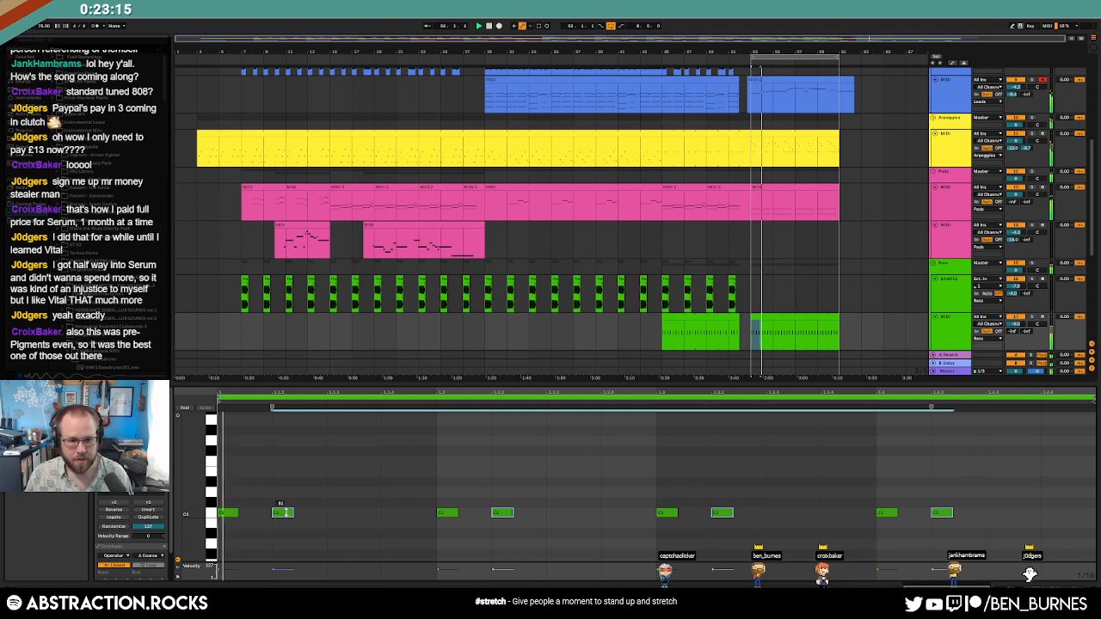
key(ctrl+d)
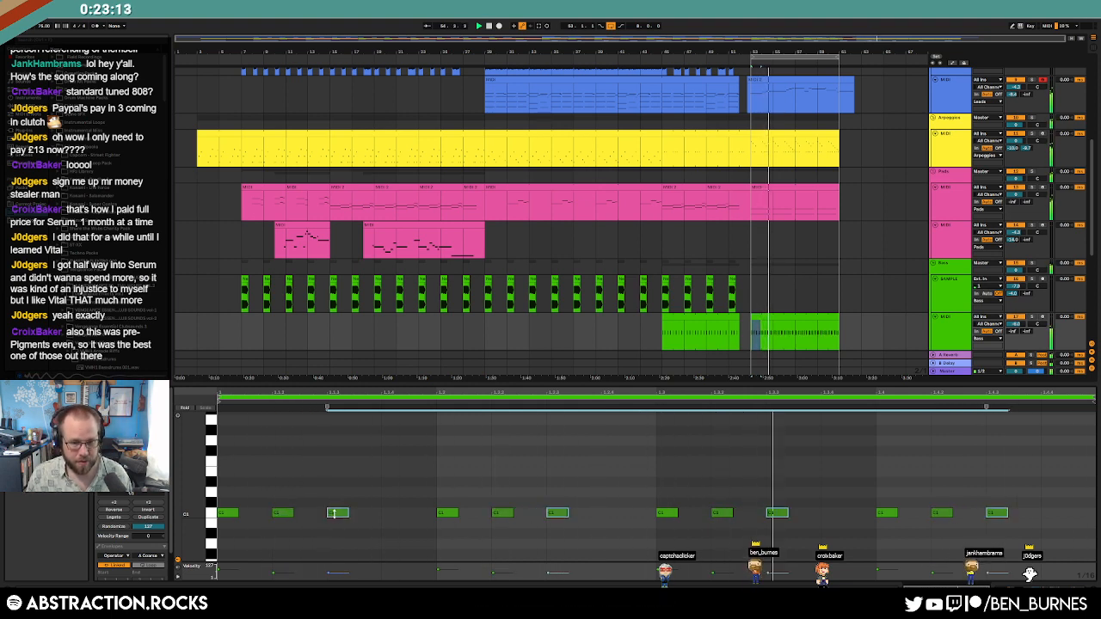
drag(345, 517, 388, 517)
key(ctrl+z)
key(ctrl+z)
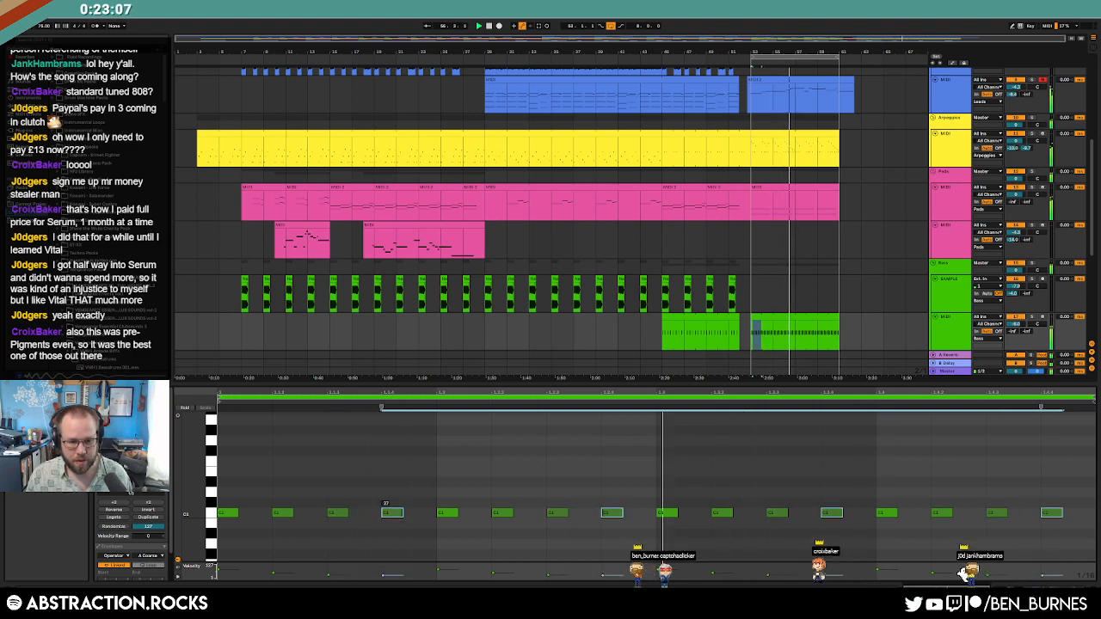
Step: Copy the single Ambiences sample clip at bar 27 to bar 52 on the same track
key(shift+Tab)
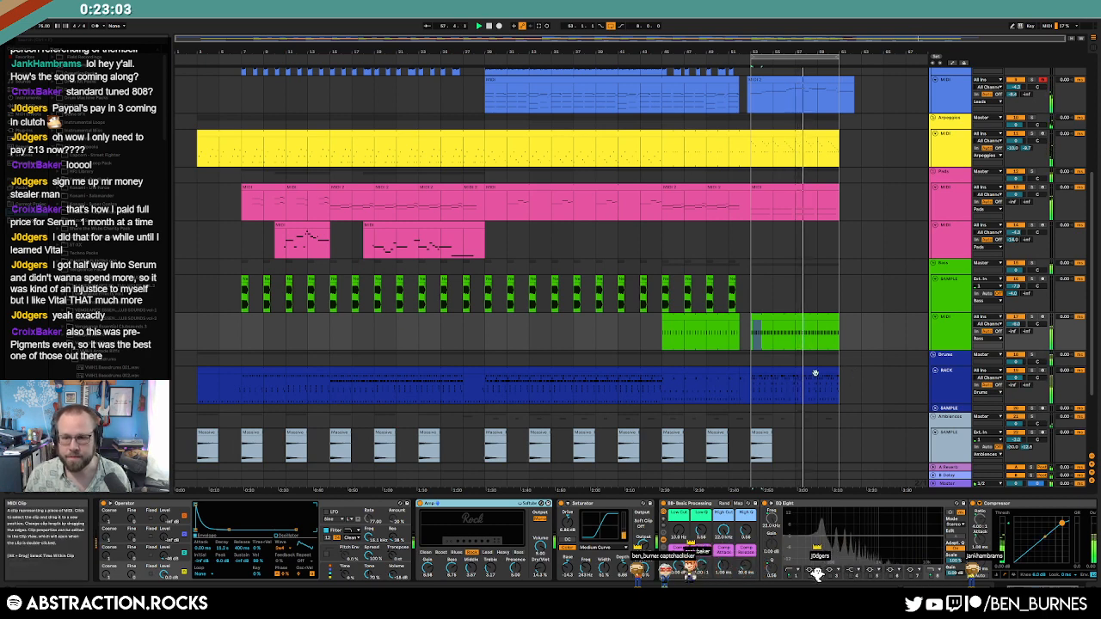
scroll(830, 378, down, 4)
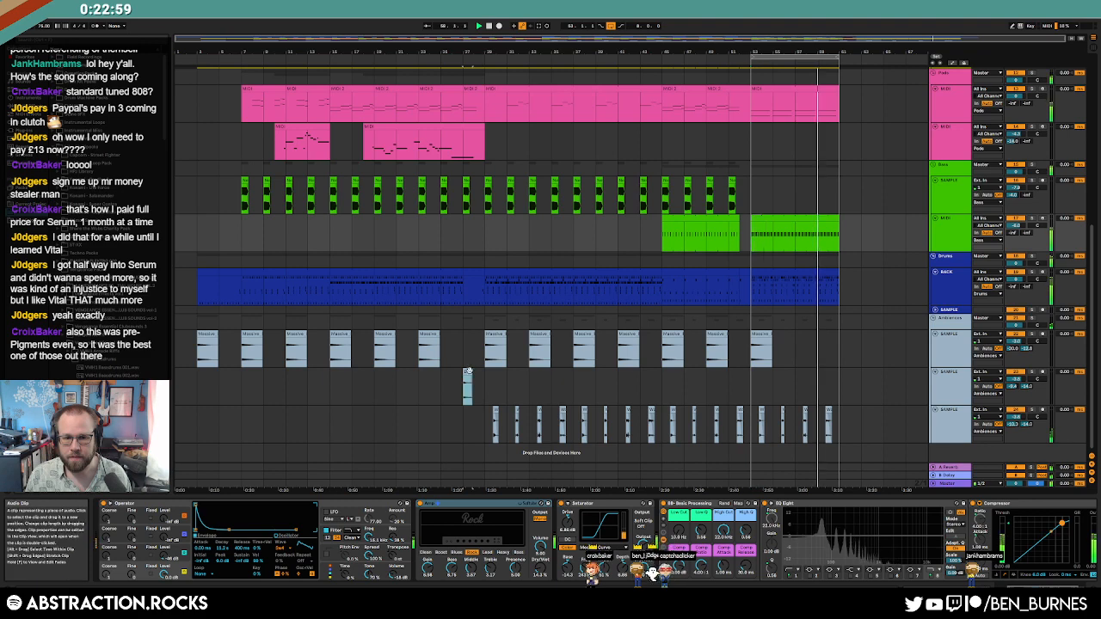
drag(469, 372, 637, 379)
scroll(756, 377, up, 5)
scroll(771, 388, down, 5)
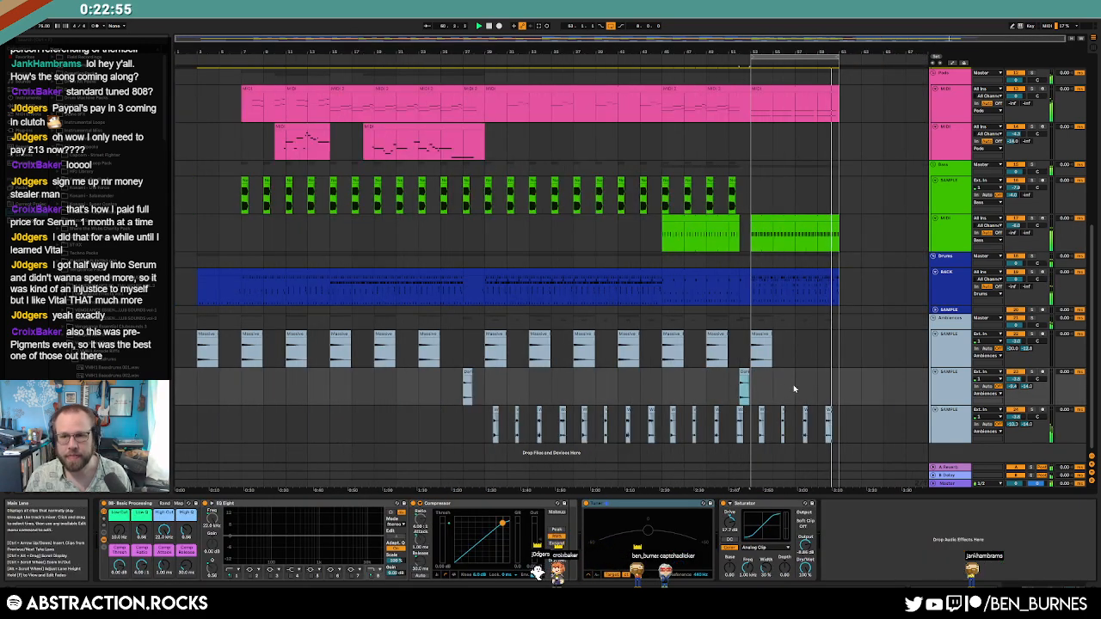
Step: Copy the chopped Leads sample clips of bars 45–53 to bar 61 on the same track
scroll(839, 218, up, 7)
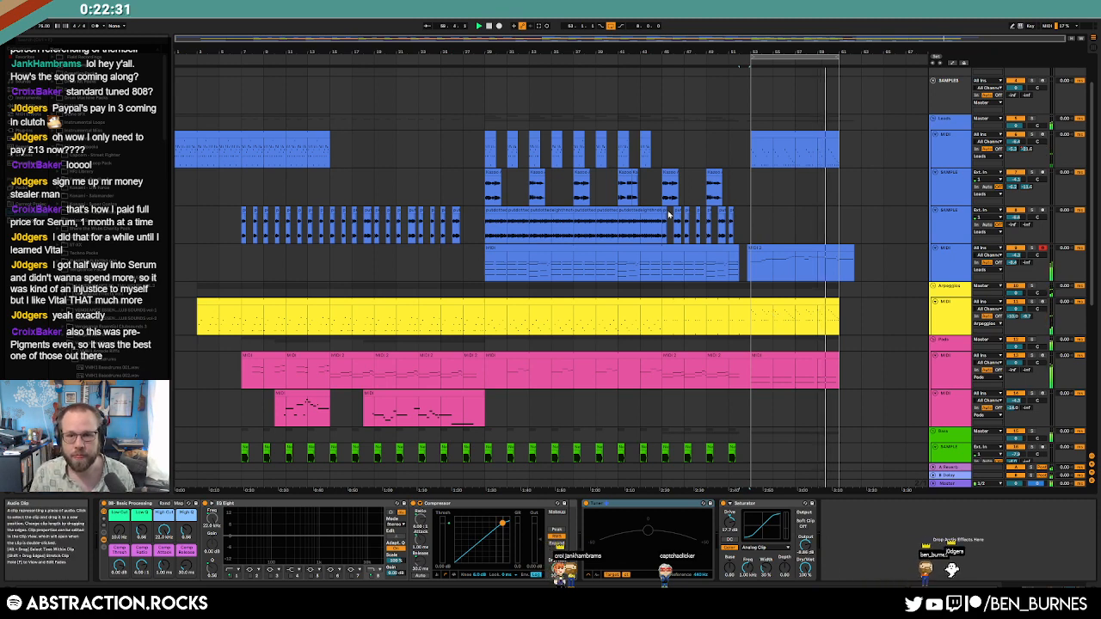
drag(663, 218, 735, 223)
key(ctrl+d)
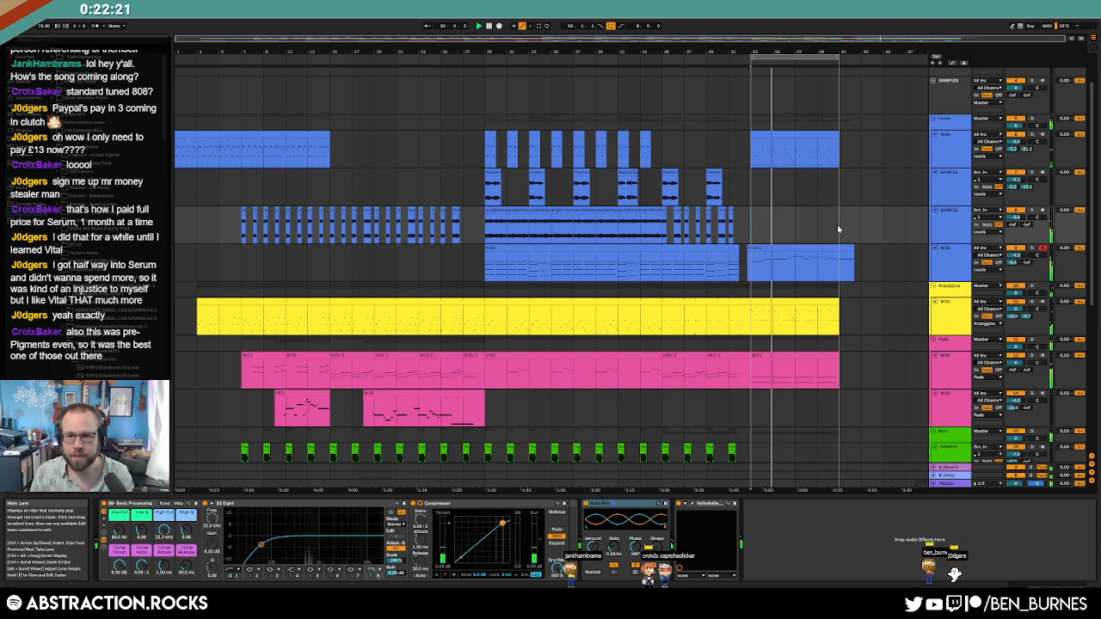
drag(840, 224, 929, 223)
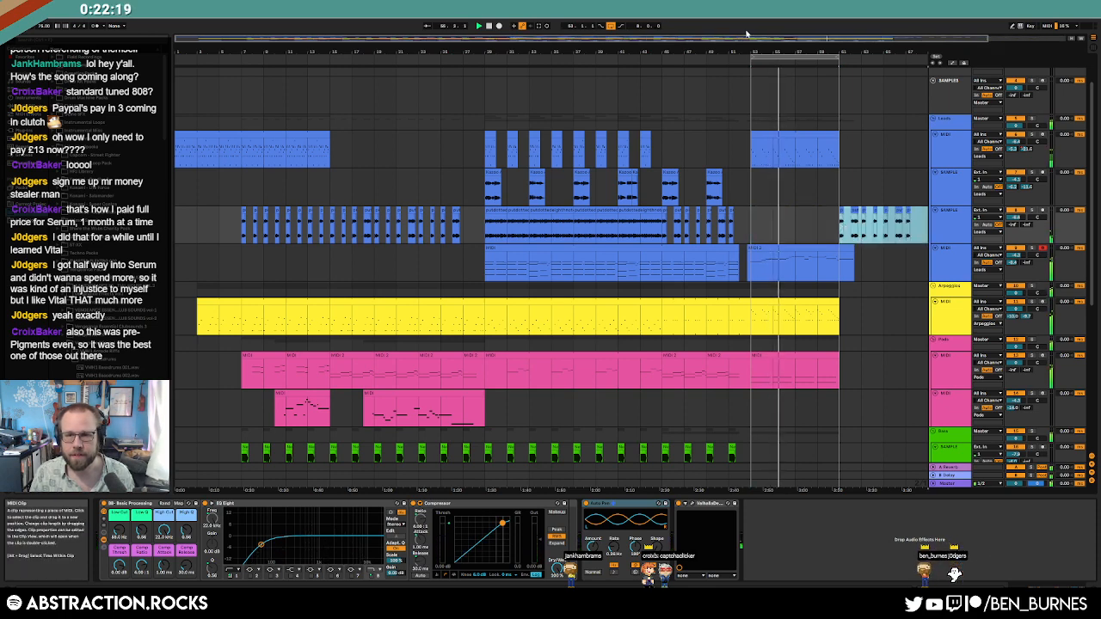
Step: Extend the first Leads MIDI clip, the Arpeggios clip and the upper Pads clip from bar 61 to bar 69
scroll(747, 86, right, 3)
click(761, 135)
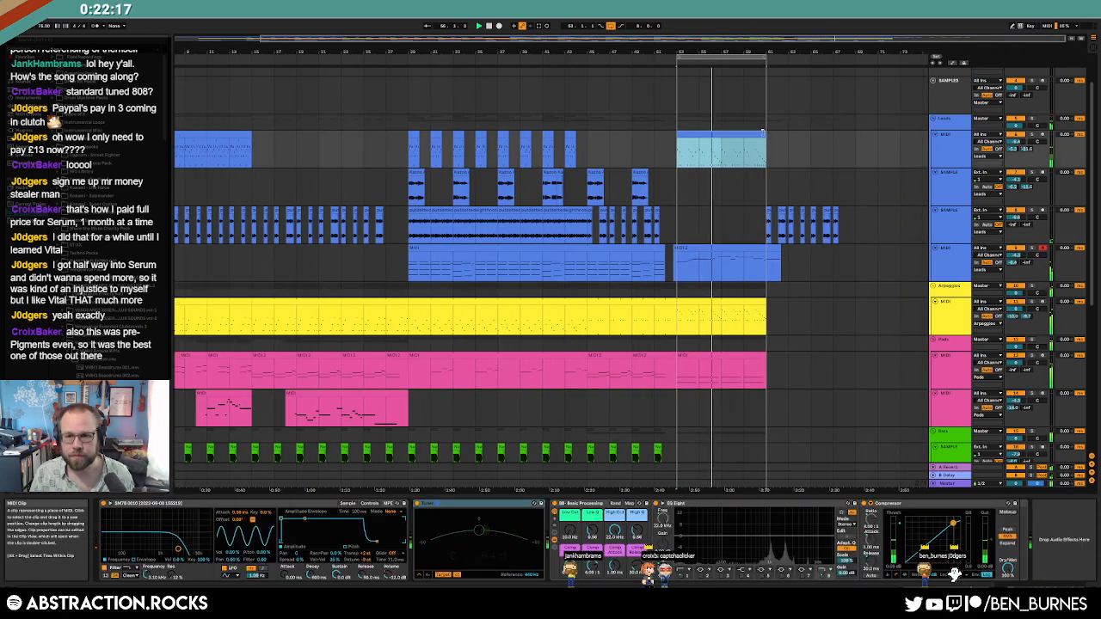
drag(762, 133, 858, 144)
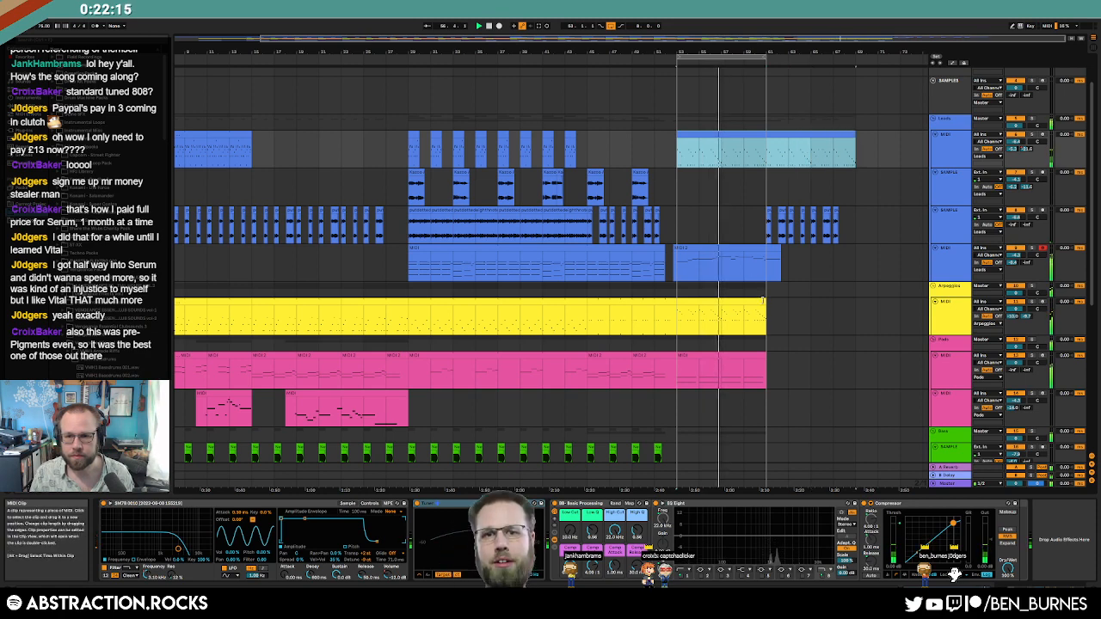
drag(764, 301, 855, 301)
drag(768, 353, 856, 353)
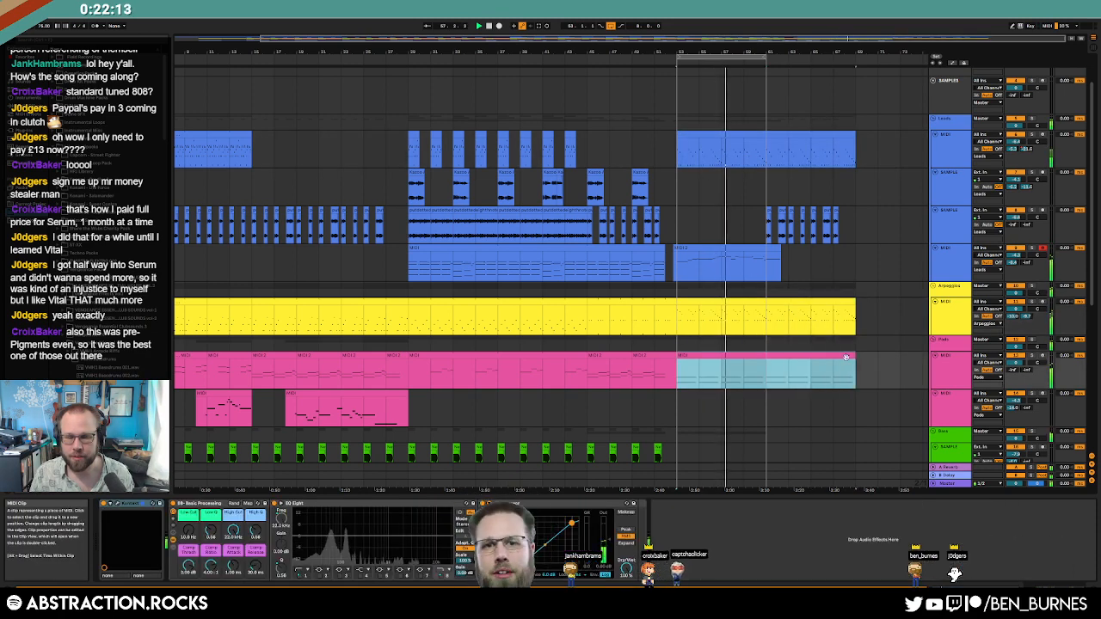
Step: Split the upper Pads clip at bar 61 and open the notes of the part covering bars 61–69
scroll(810, 344, down, 2)
drag(774, 315, 857, 315)
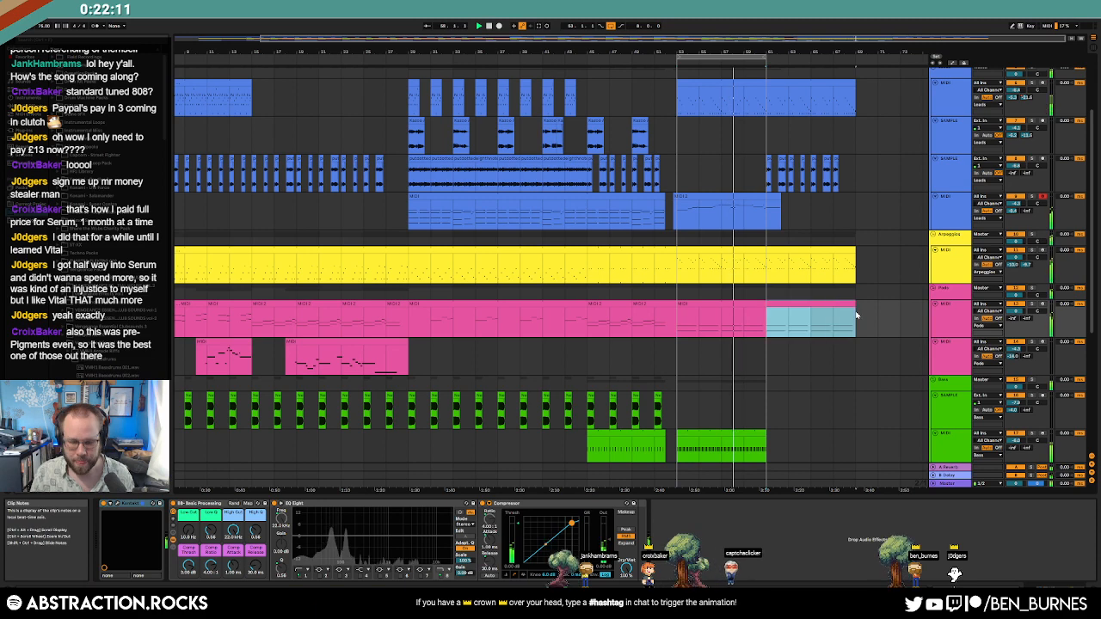
key(ctrl+e)
double_click(818, 303)
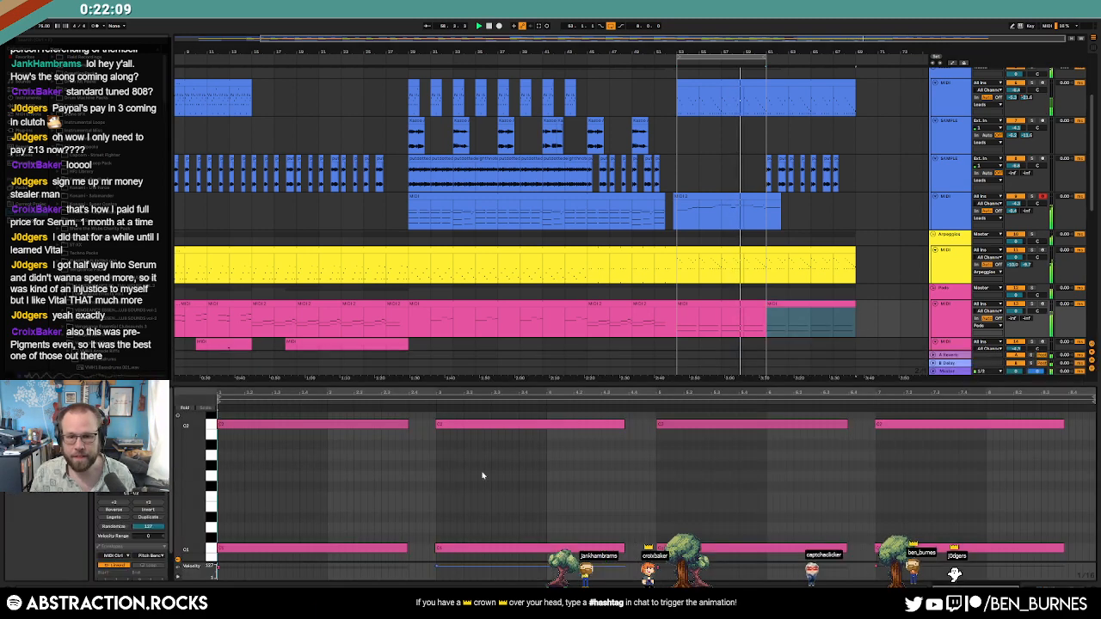
drag(198, 483, 178, 468)
Step: Transpose the first octave pair of notes in the split Pads clip up 3 semitones and the second pair up 6 semitones
drag(319, 421, 358, 526)
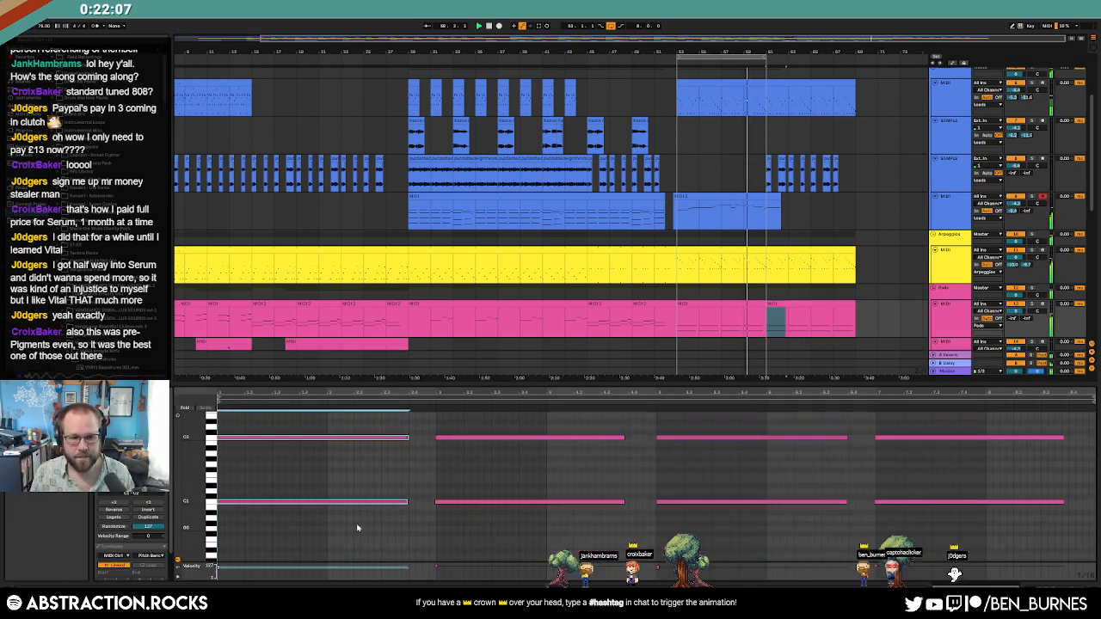
key(Up)
key(Up)
key(Up)
drag(457, 535, 541, 435)
key(Up)
key(Up)
key(Up)
key(Up)
key(Up)
key(Up)
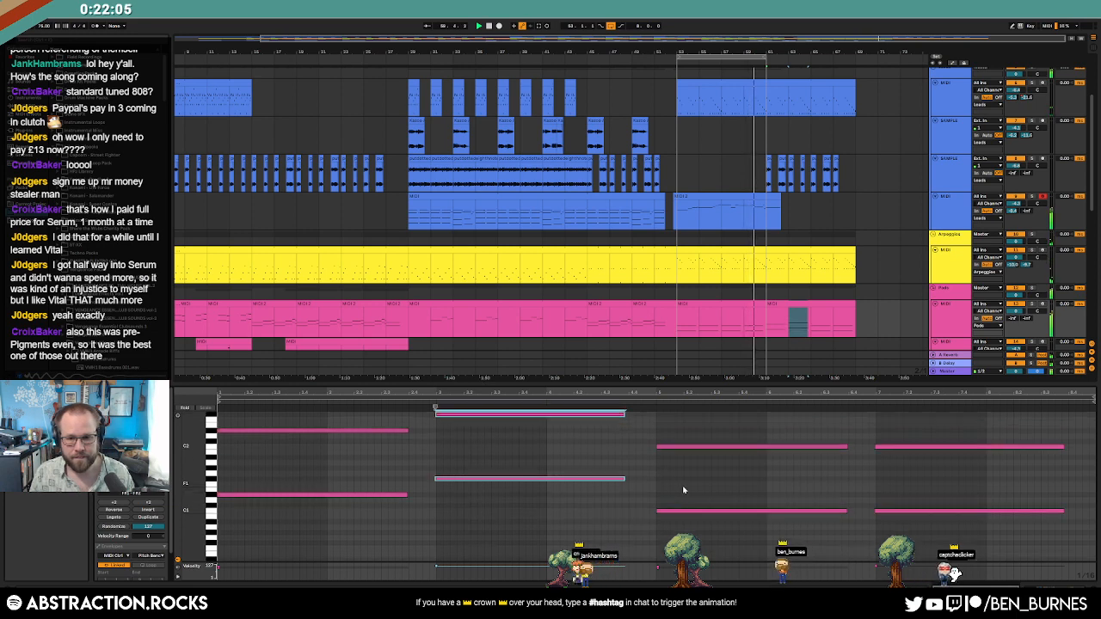
Step: In the Pads clip of bars 61–69, transpose the second note pair down 1 semitone, the third up 3 and the fourth down 2
key(Down)
drag(694, 428, 732, 535)
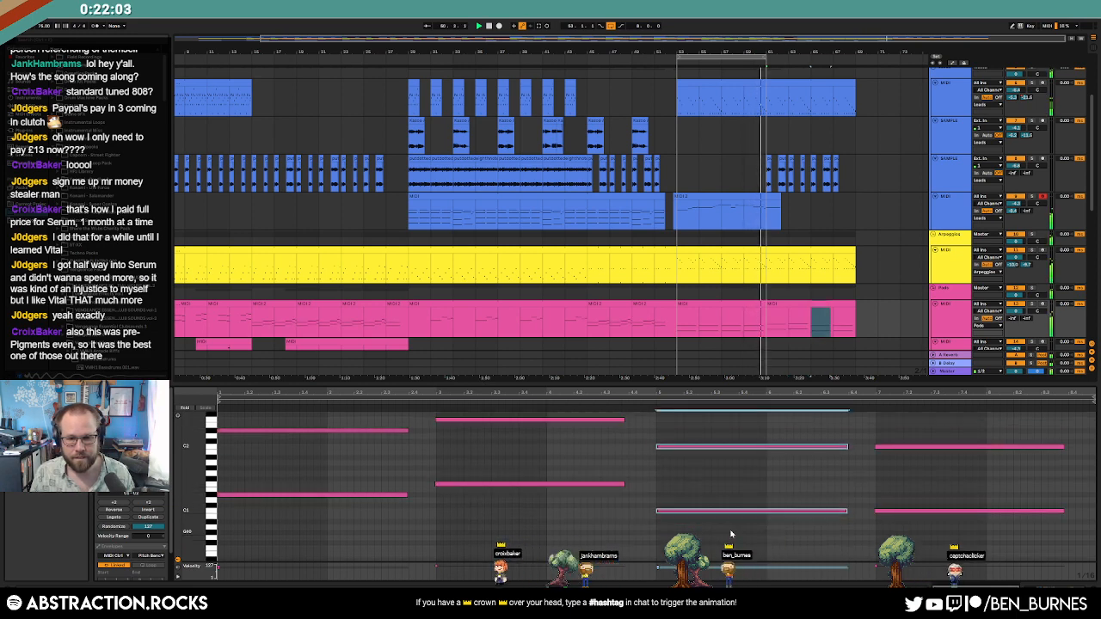
key(Up)
key(Up)
key(Up)
drag(879, 428, 934, 542)
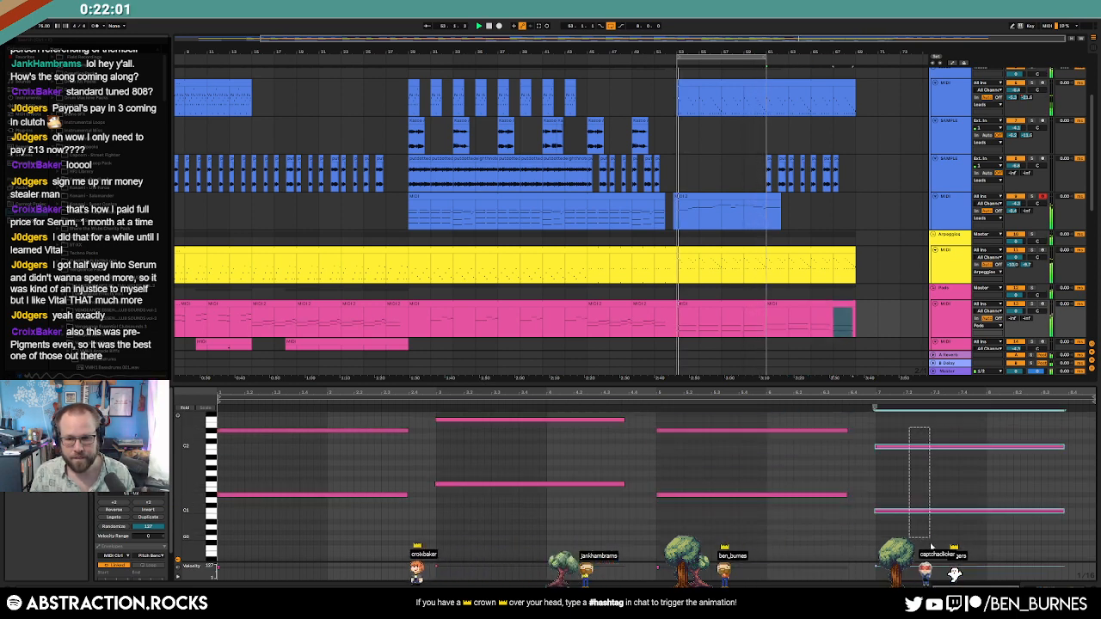
key(Down)
key(Down)
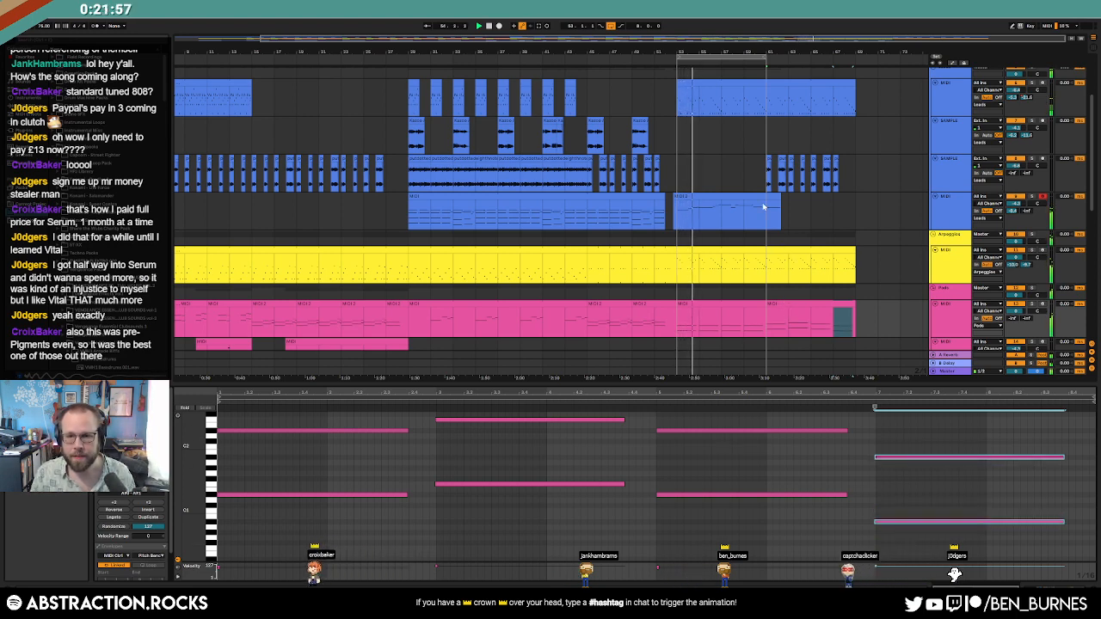
Step: Loop bars 61–69 and duplicate the Bass MIDI material of bars 53–61 to bar 61
click(829, 327)
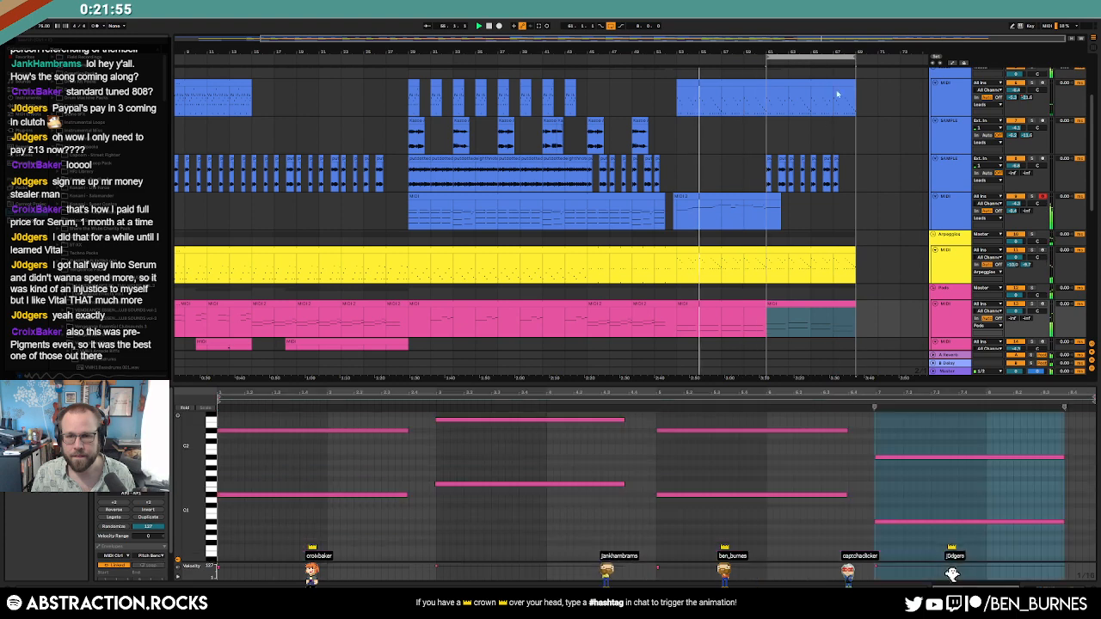
scroll(828, 327, down, 3)
scroll(829, 327, down, 3)
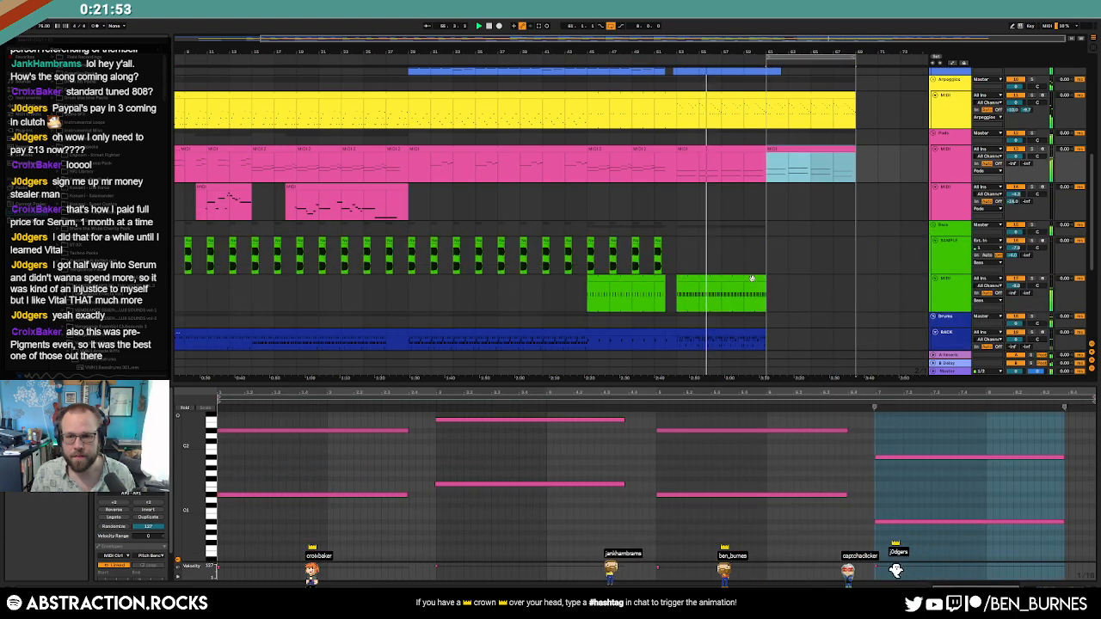
click(725, 295)
key(ctrl+d)
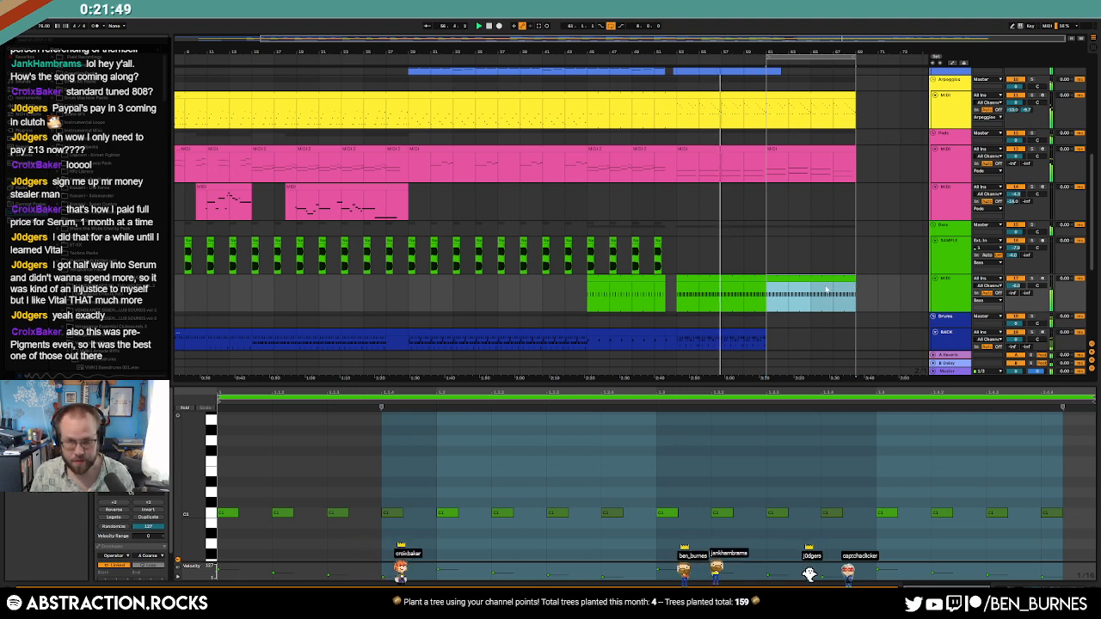
Step: Transpose all notes of the two-bar bass clip at bar 61 up 3 semitones and duplicate that clip across to bar 69
click(775, 295)
click(742, 305)
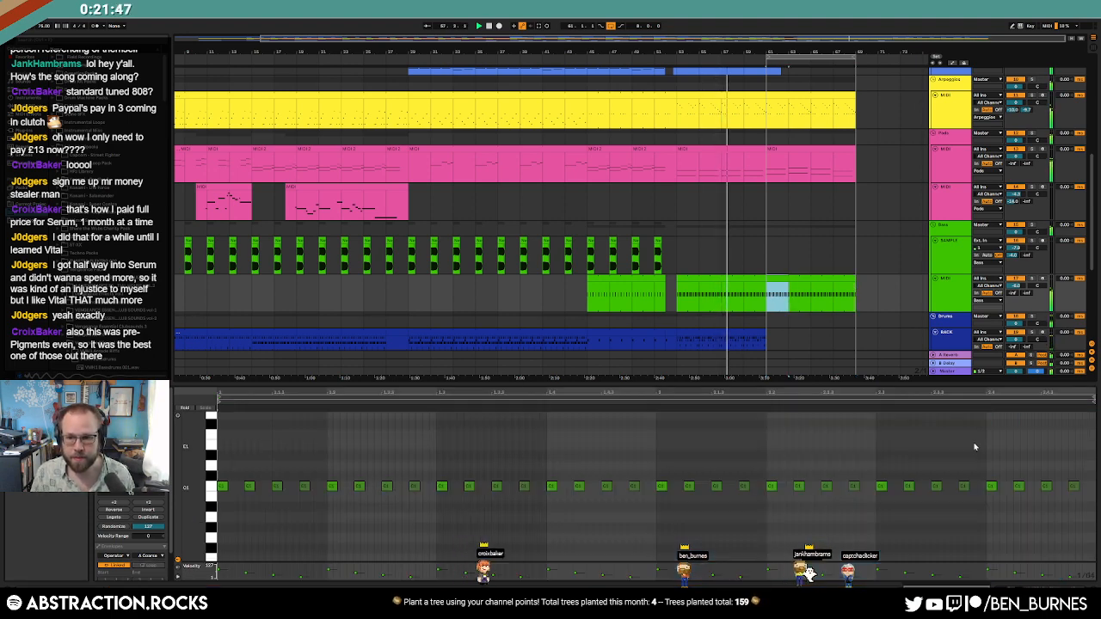
drag(1085, 472, 107, 545)
key(Up)
key(Up)
key(Up)
key(Up)
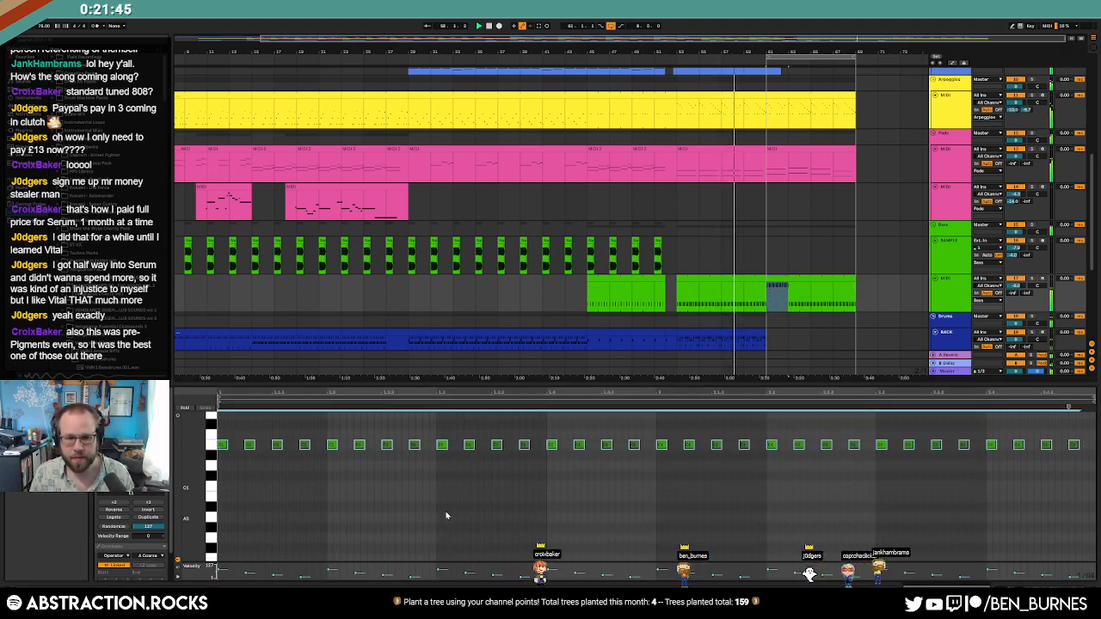
key(Down)
key(ctrl+d)
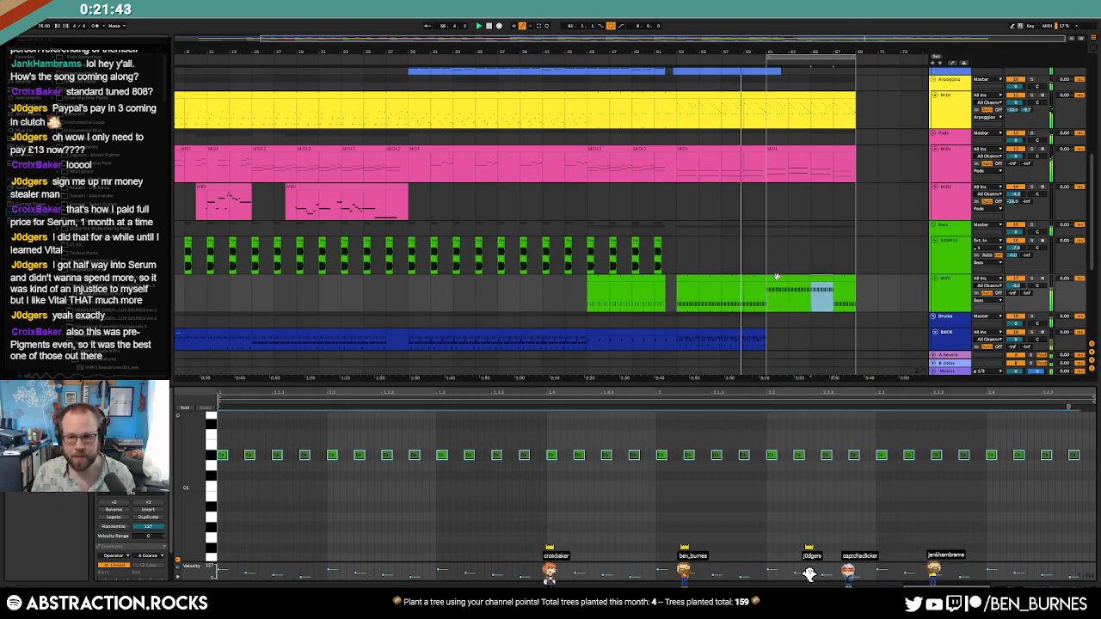
Step: Transpose the bass notes of bars 63–65 up 2 semitones and compare the bass clips with the Pads chords
click(797, 277)
drag(1093, 437, 177, 531)
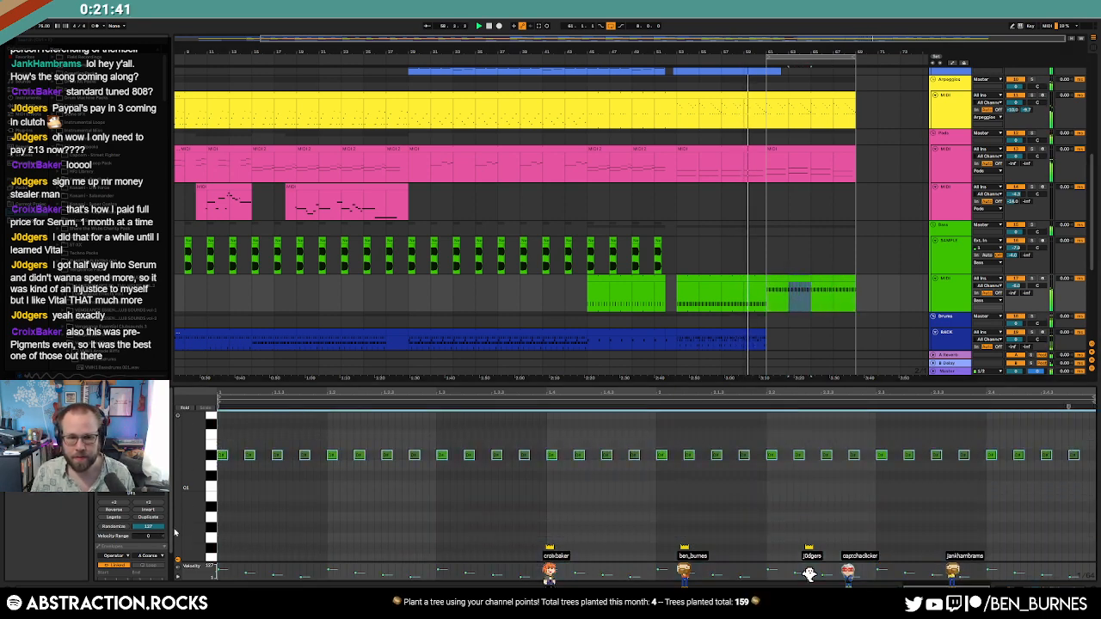
key(Up)
key(Up)
click(822, 278)
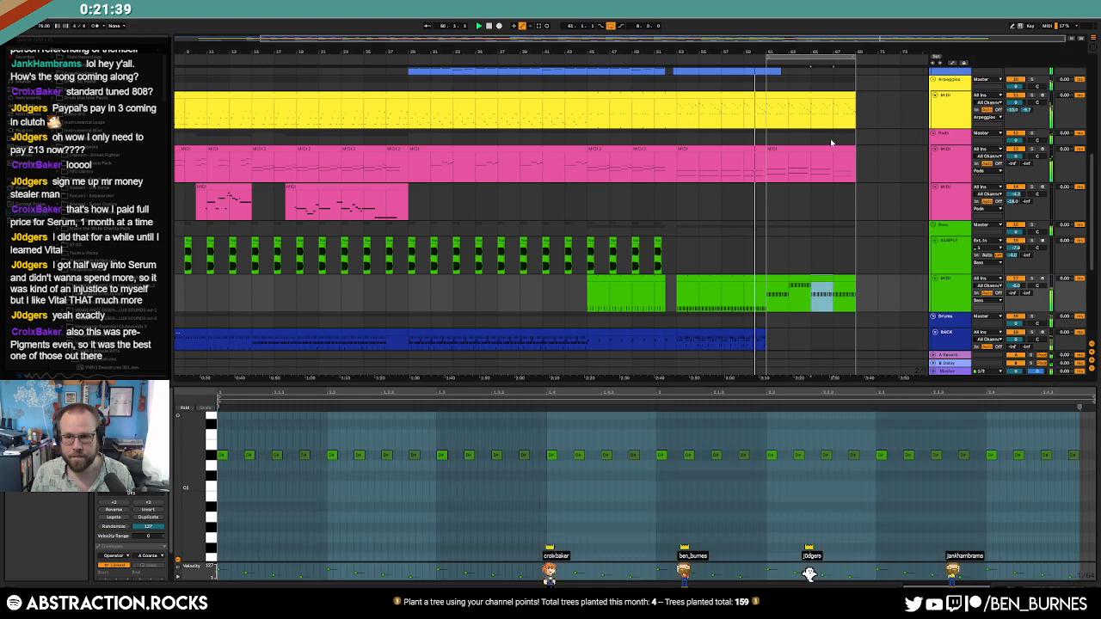
click(832, 144)
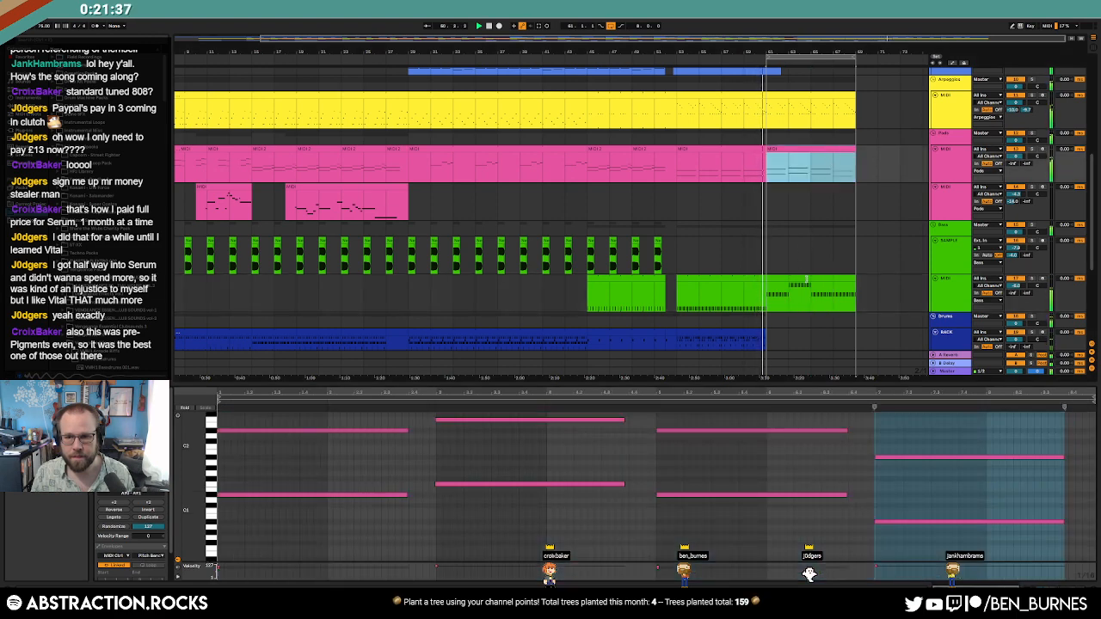
click(779, 279)
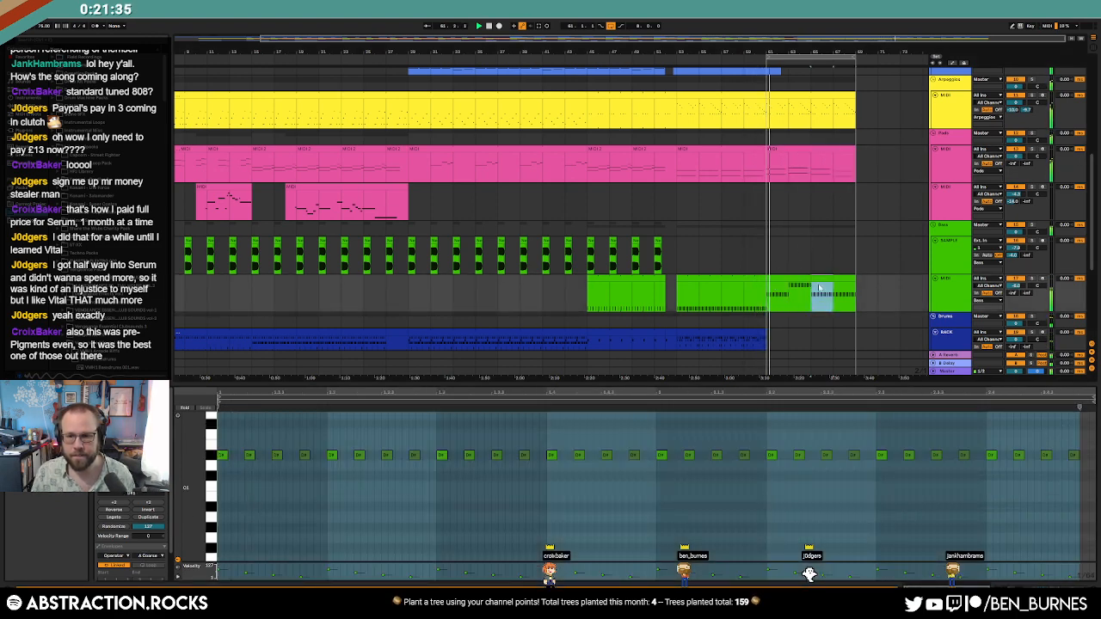
Step: Extend the Drums rack clip from bar 61 to bar 69
scroll(820, 288, down, 1)
click(739, 298)
drag(765, 299, 855, 298)
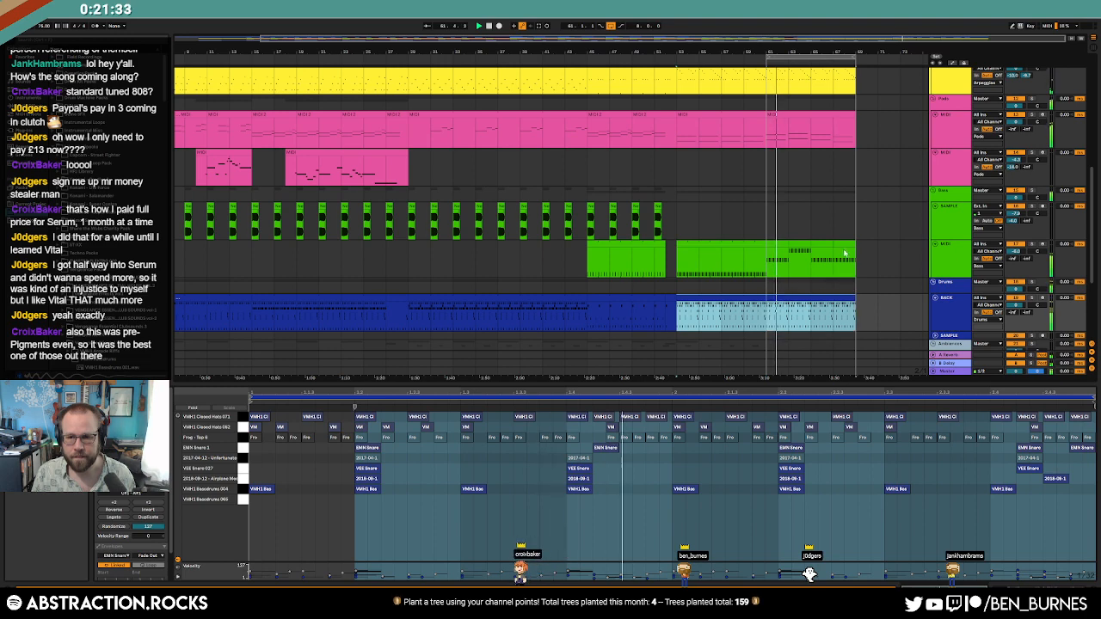
Step: Transpose all notes of the last bass clip, bars 67–69, down 5 semitones
click(845, 253)
drag(220, 444, 1086, 482)
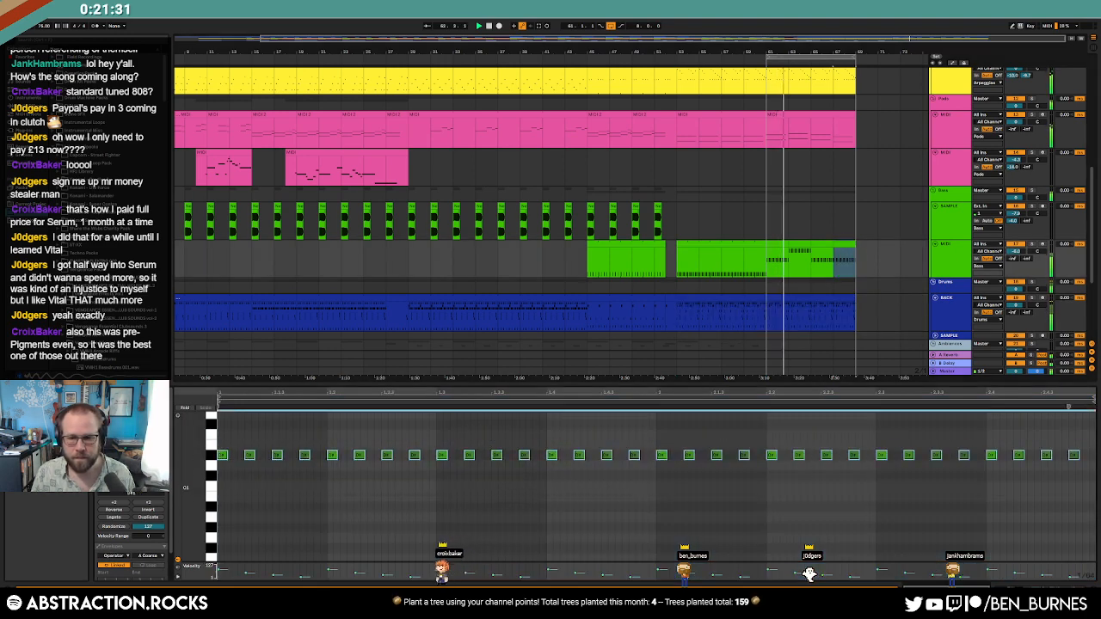
key(Down)
key(Down)
key(Down)
key(Down)
key(Down)
Step: Extend the loop back to bar 53 so it covers bars 53–69, and stop playback after listening to the new bass part
key(shift+Tab)
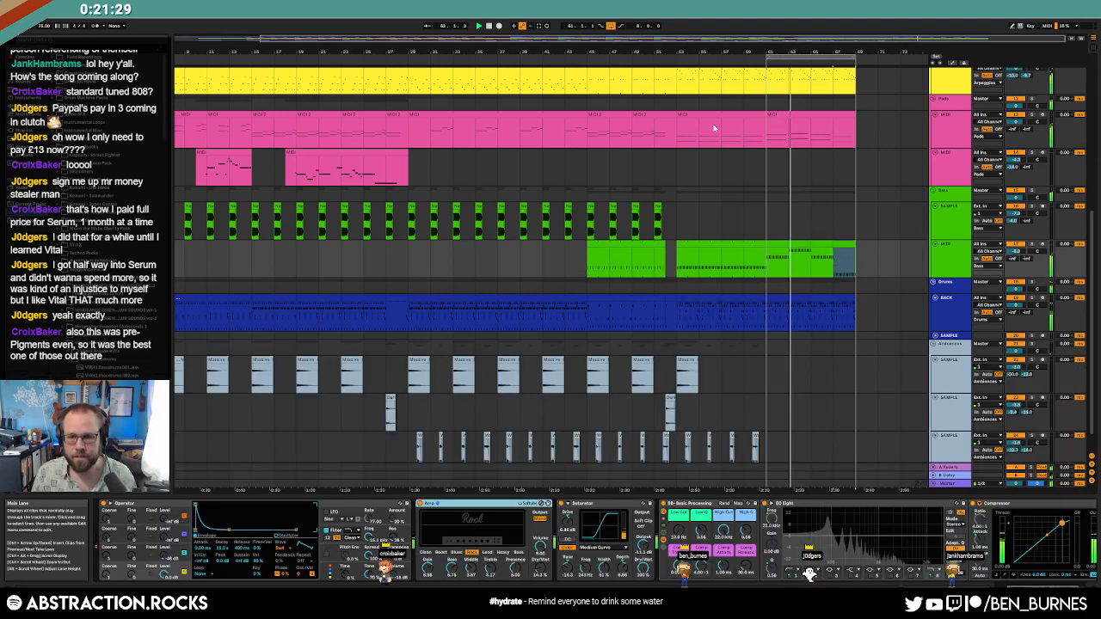
drag(766, 58, 678, 75)
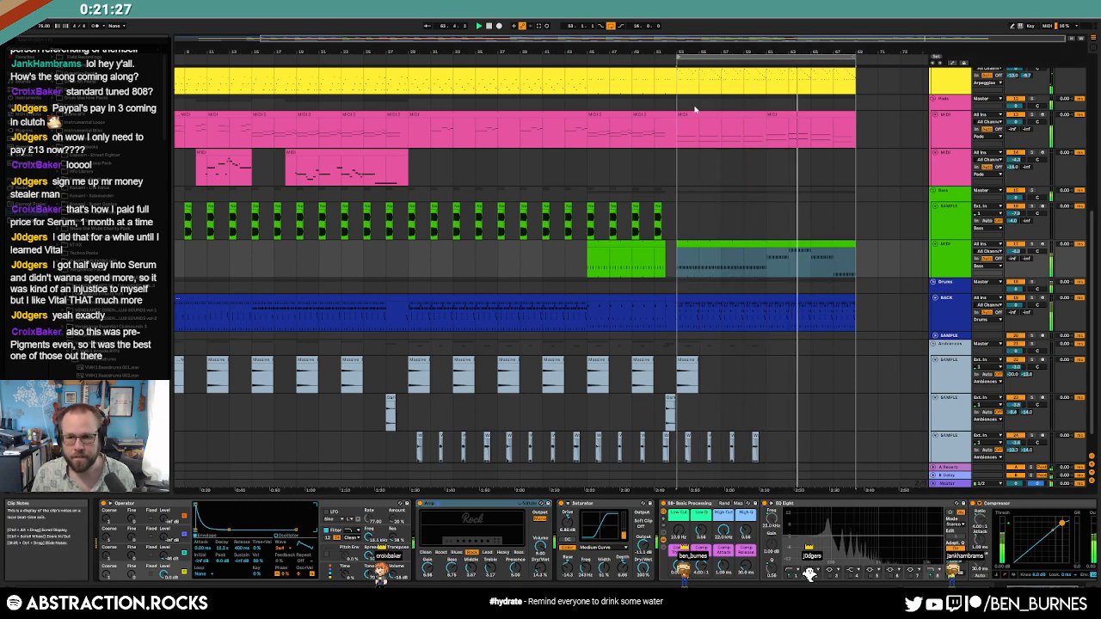
click(817, 250)
scroll(819, 269, up, 1)
key(space)
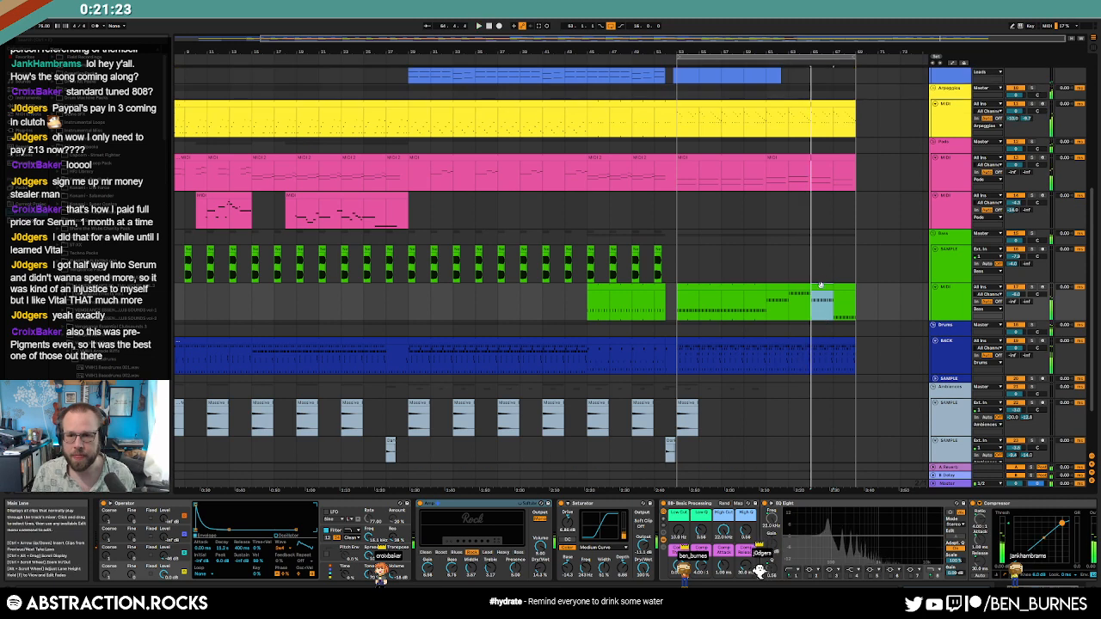
Step: Copy the bass clip of bars 63–65 over bars 65–67 and transpose the copy's notes up 2 semitones
double_click(816, 288)
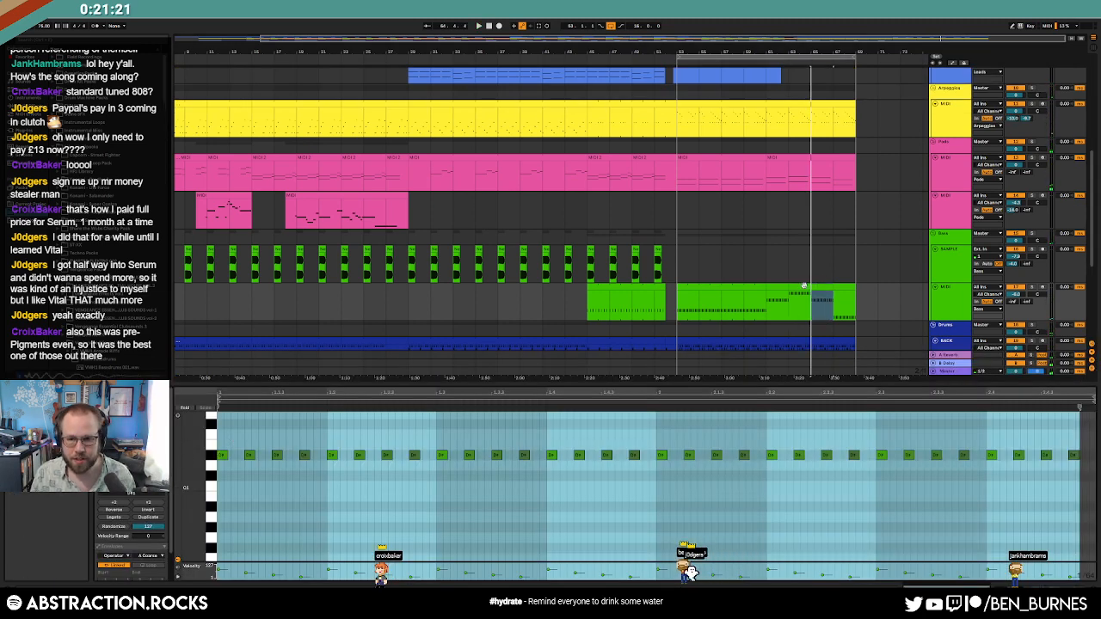
click(805, 286)
key(ctrl+d)
drag(221, 417, 1086, 503)
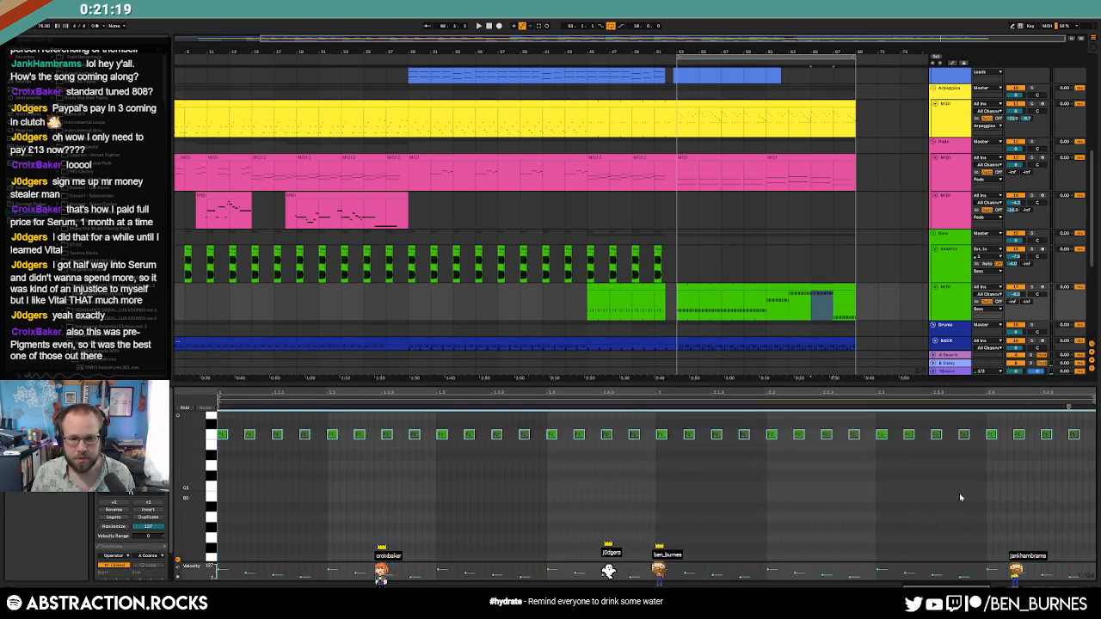
key(Up)
key(Up)
Step: Transpose the third octave pair in the Pads clip of bars 61–69 up 4 semitones
click(820, 160)
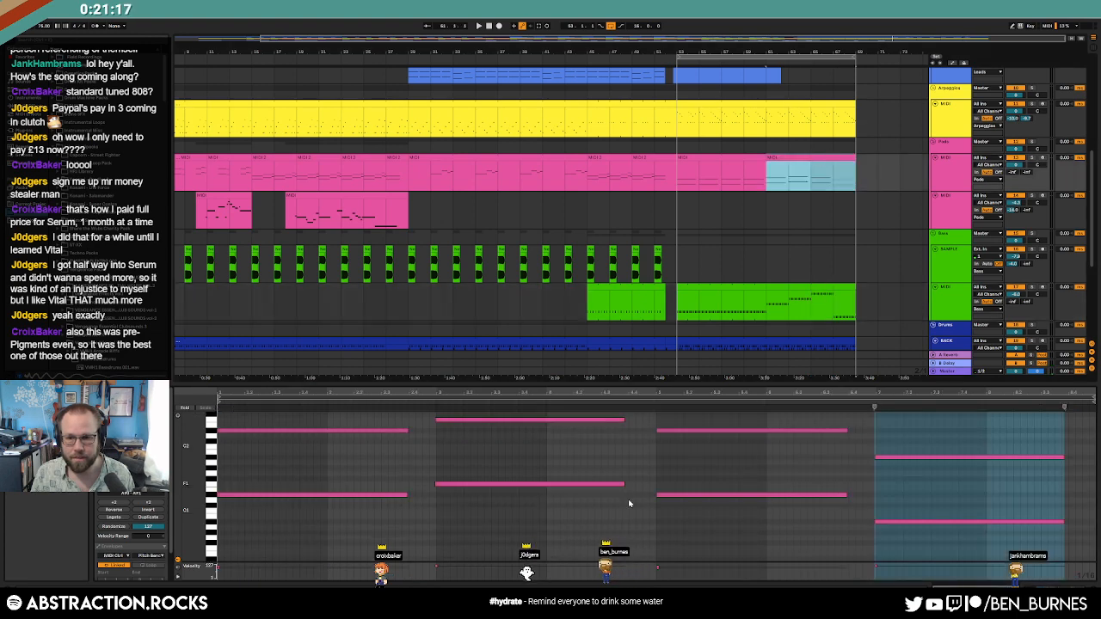
drag(744, 424, 742, 545)
key(Up)
key(Up)
key(Up)
key(Up)
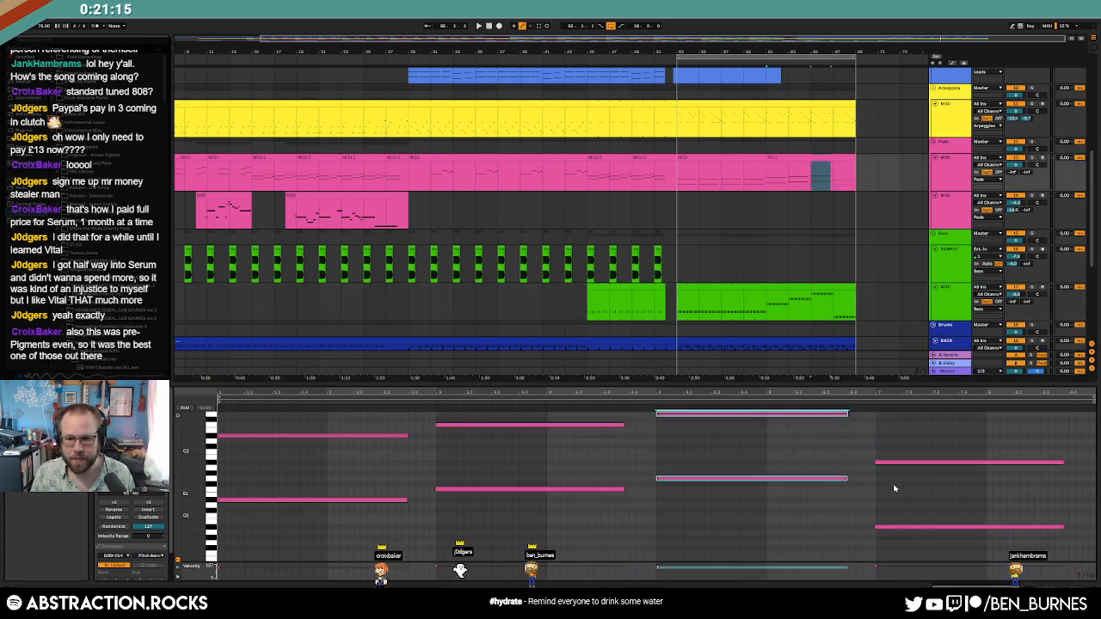
Step: Raise the fourth octave pair in the Pads clip to about the pitch of the third pair
drag(947, 444, 950, 547)
key(Up)
key(Up)
key(Up)
key(Up)
key(Up)
key(Up)
key(Up)
key(Up)
key(Up)
key(Up)
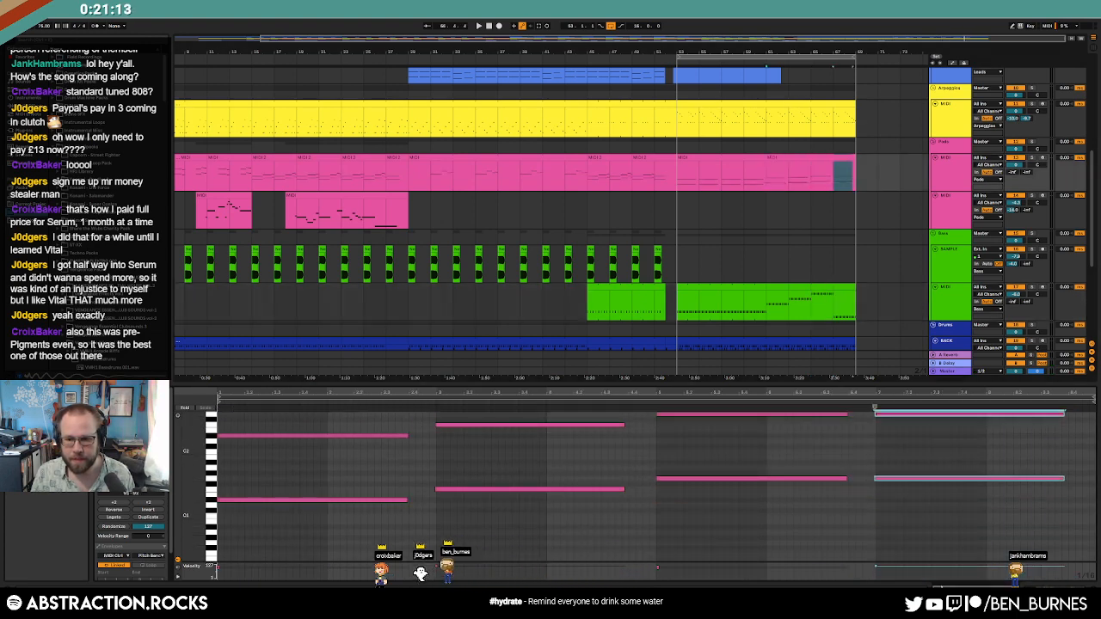
Step: Transpose the bass notes of bars 67–69 up one octave and back down 2 semitones
click(850, 290)
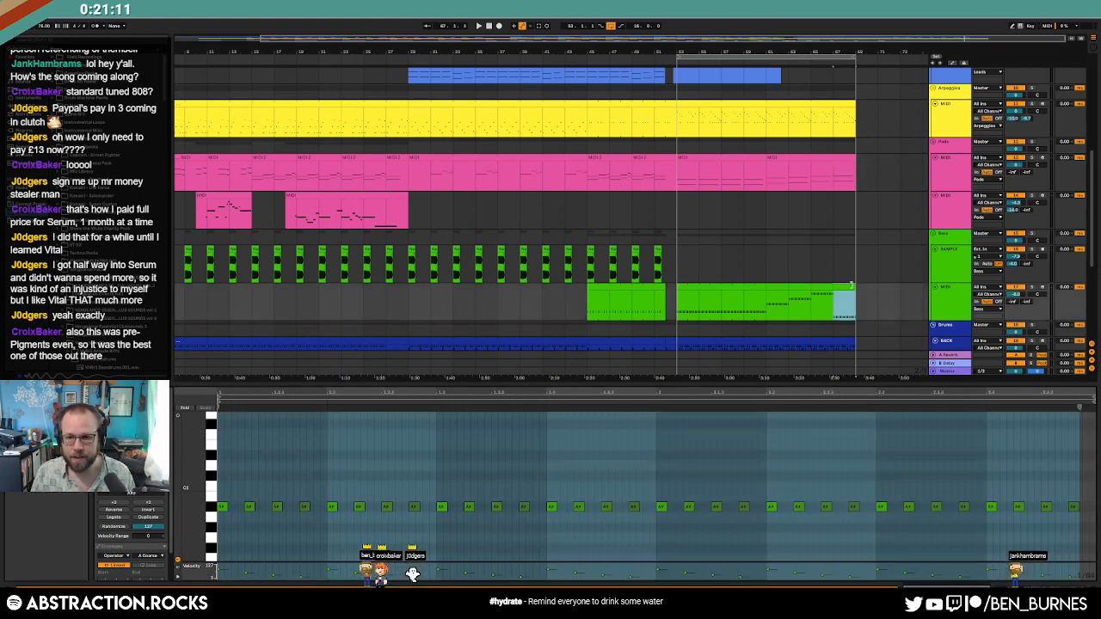
drag(1081, 498, 220, 555)
key(shift+Up)
key(Down)
key(Down)
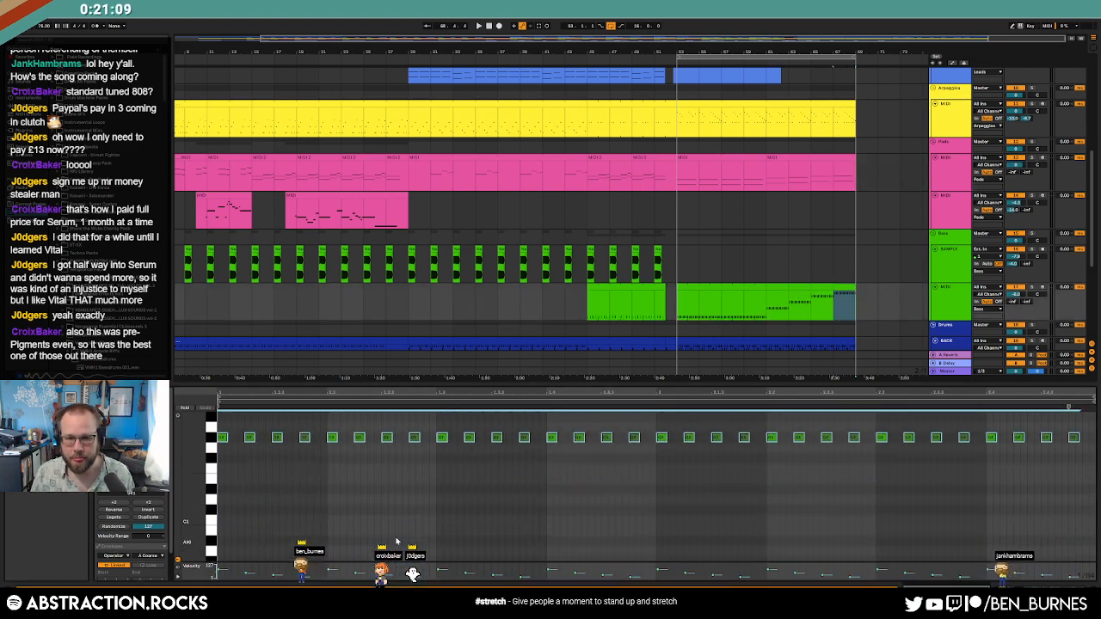
Step: Play the new progression from bar 61 and copy the Ambiences sample clip of bar 53 to bar 61
click(766, 311)
key(space)
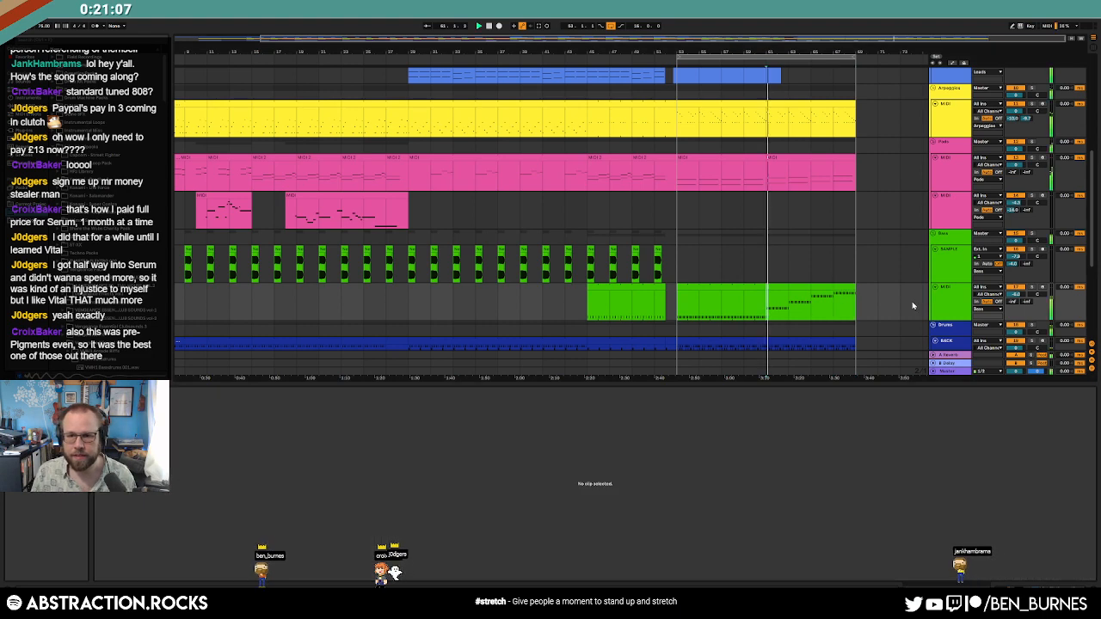
key(shift+Tab)
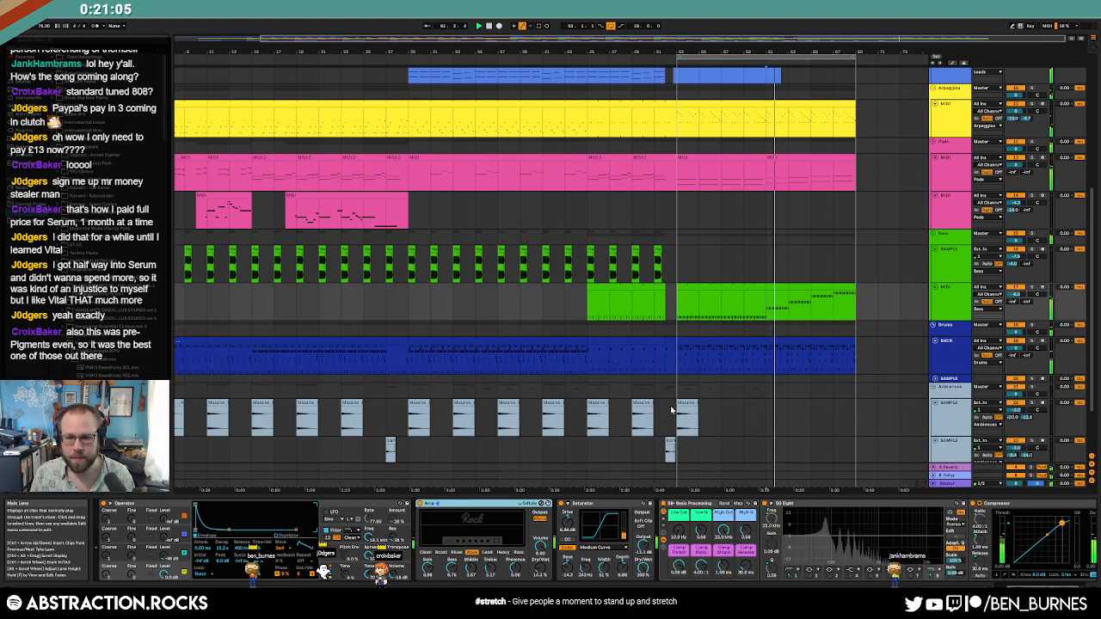
drag(687, 402, 777, 403)
Step: Browse the sample library for a ride cymbal and load ride2_OH_PP_1 onto a free pad of the Drum Rack
drag(767, 344, 856, 354)
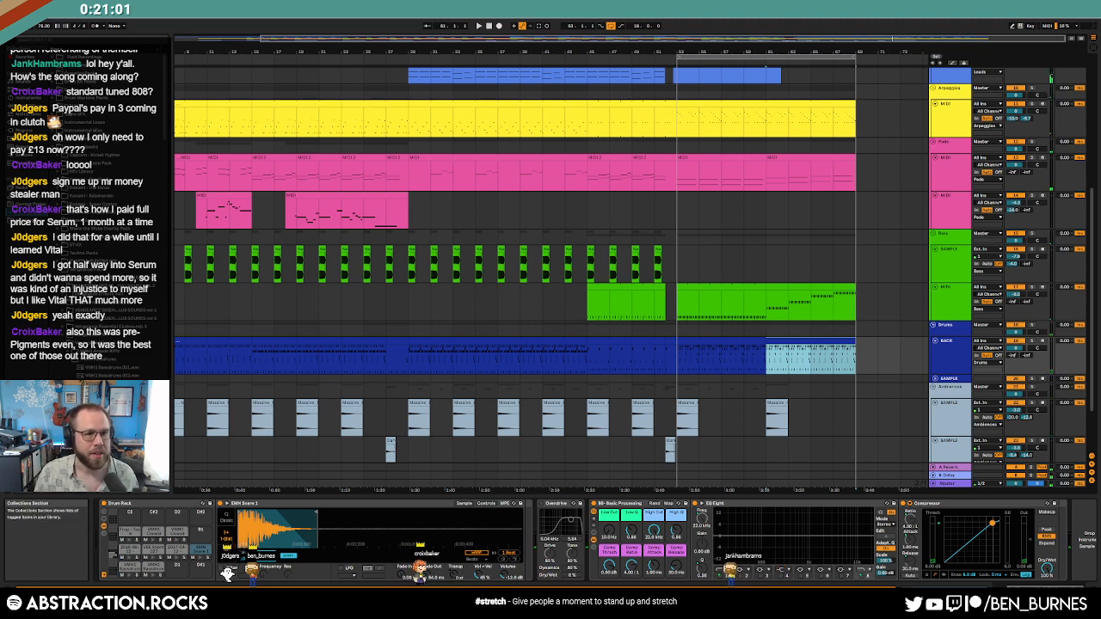
click(165, 112)
click(59, 147)
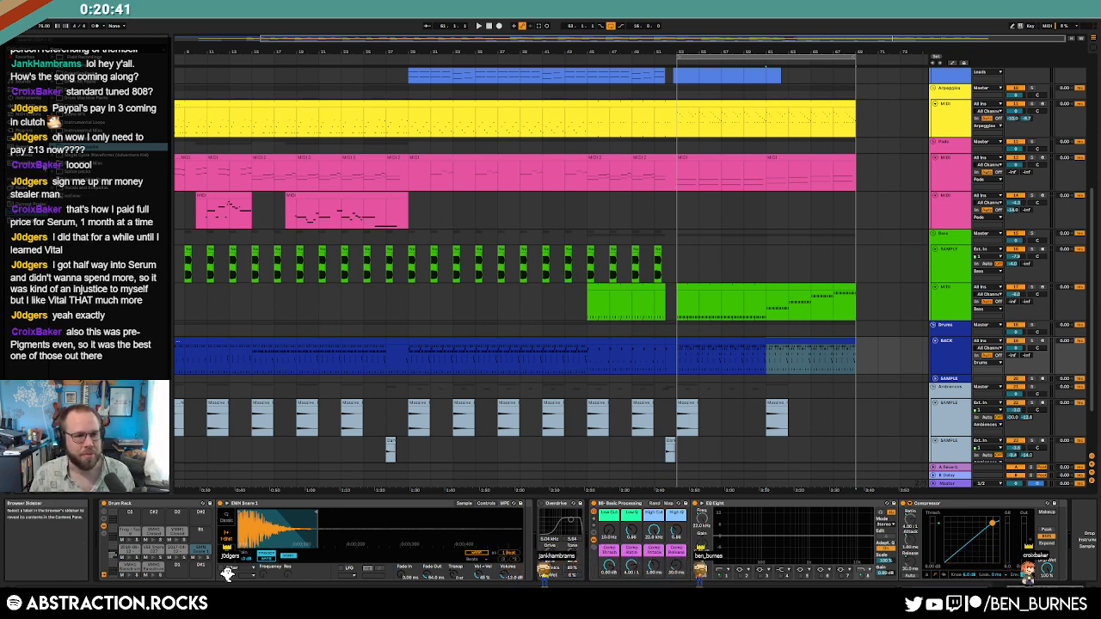
click(53, 98)
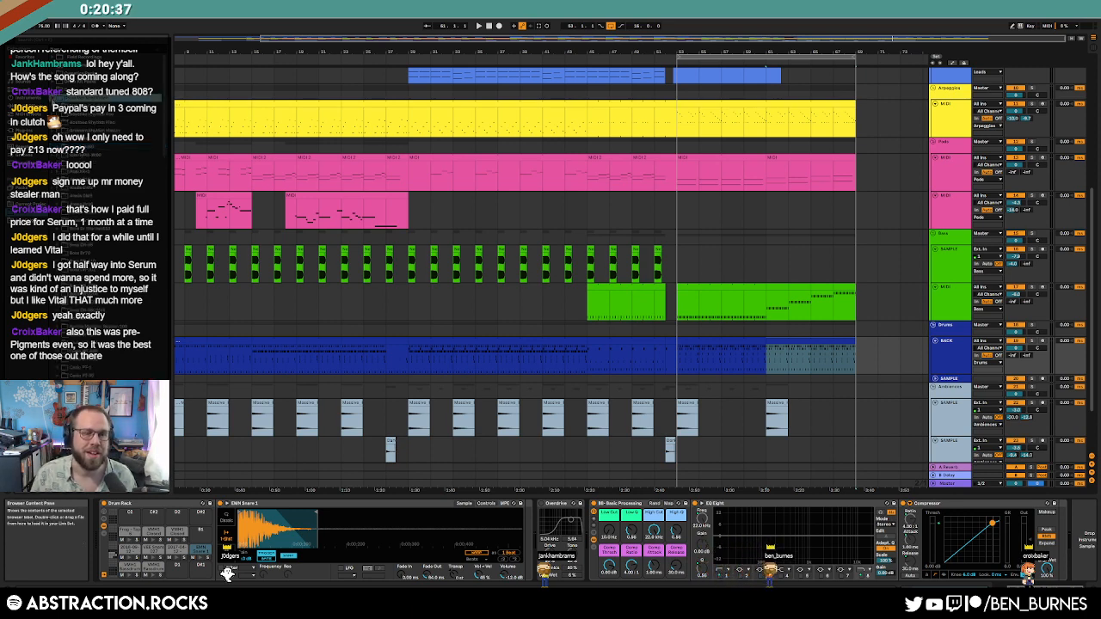
click(53, 82)
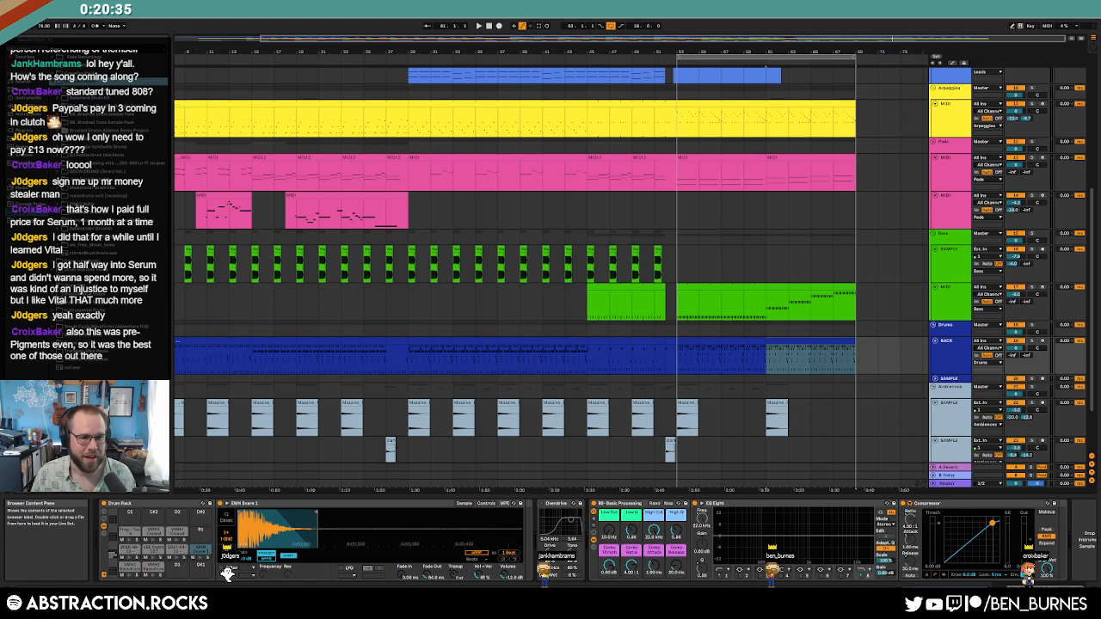
click(58, 229)
drag(166, 81, 166, 350)
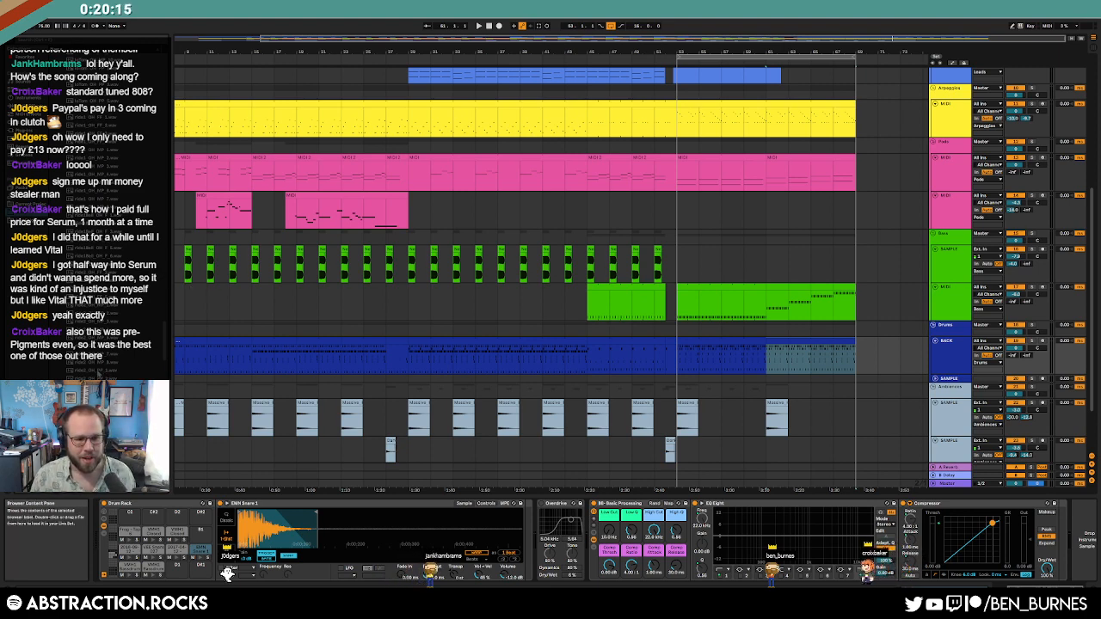
click(151, 513)
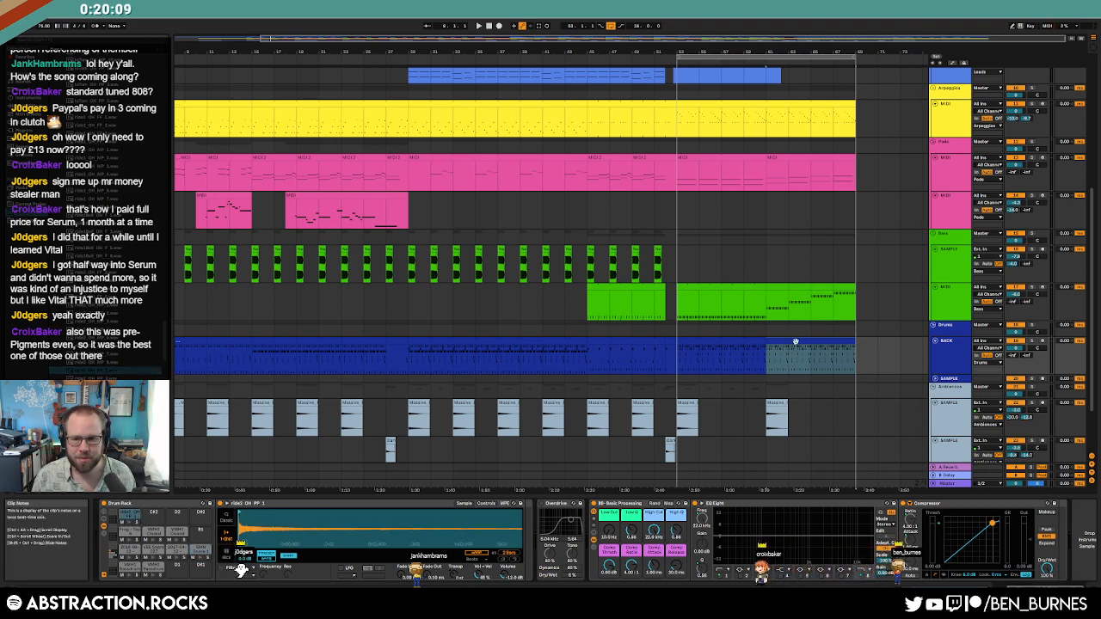
Step: In the drum clip at bar 61, add ride2_OH_PP_1 notes on every beat of the first two bars
double_click(688, 368)
double_click(254, 418)
drag(256, 419, 368, 417)
key(space)
key(ctrl+d)
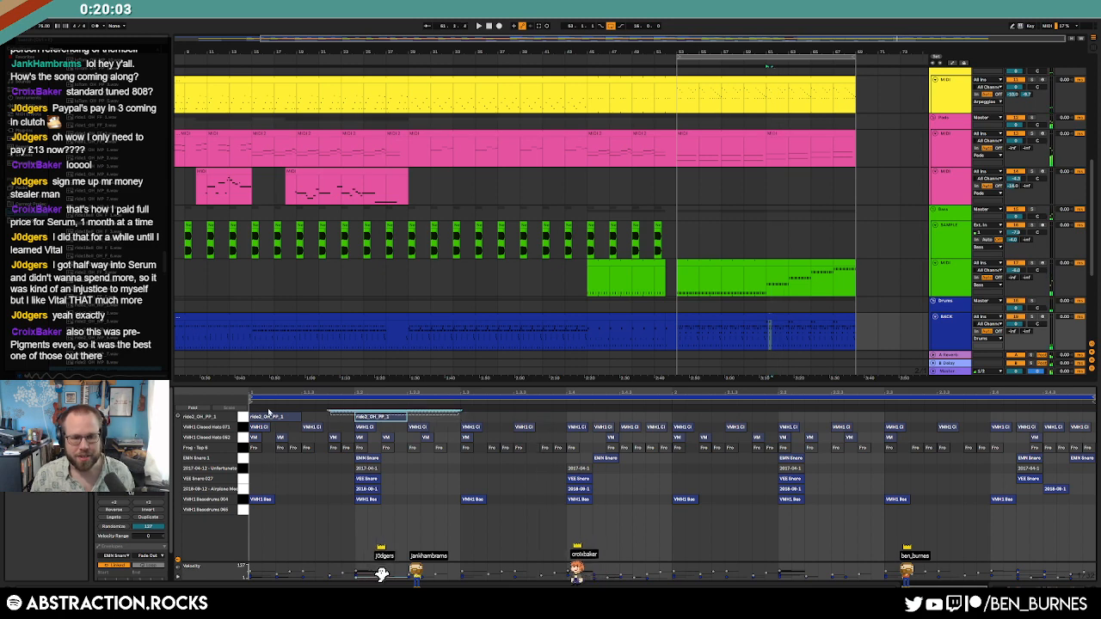
shift+click(298, 418)
key(ctrl+d)
key(ctrl+d)
key(ctrl+d)
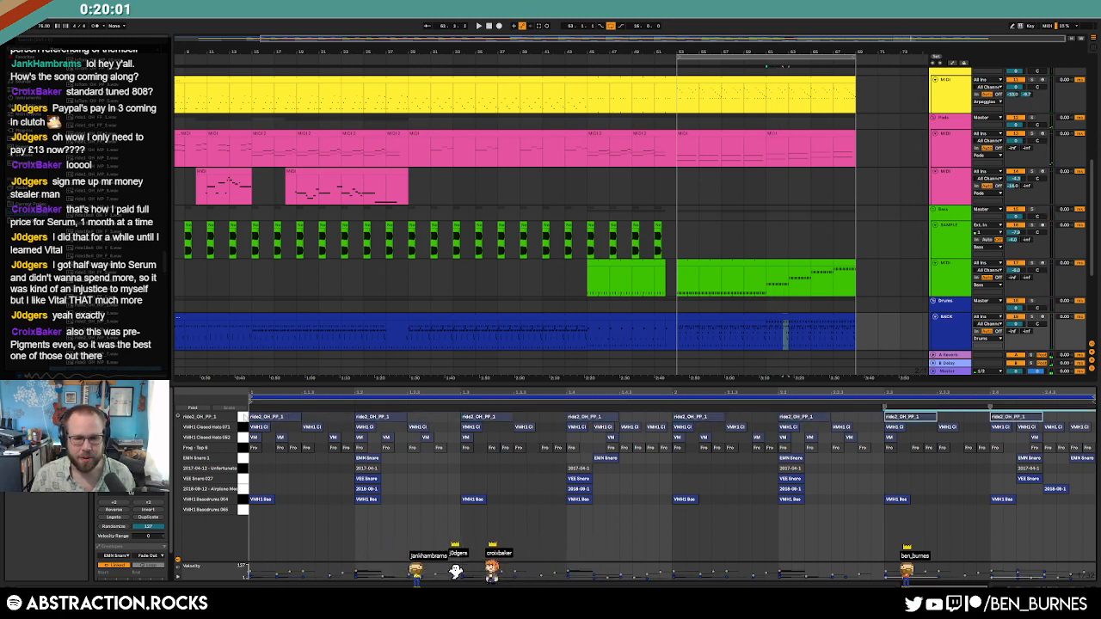
Step: Audition the ride2_OH_PP_1 pad and check its Drum Rack along with the drum and bass parts from bar 61
click(245, 418)
key(shift+Tab)
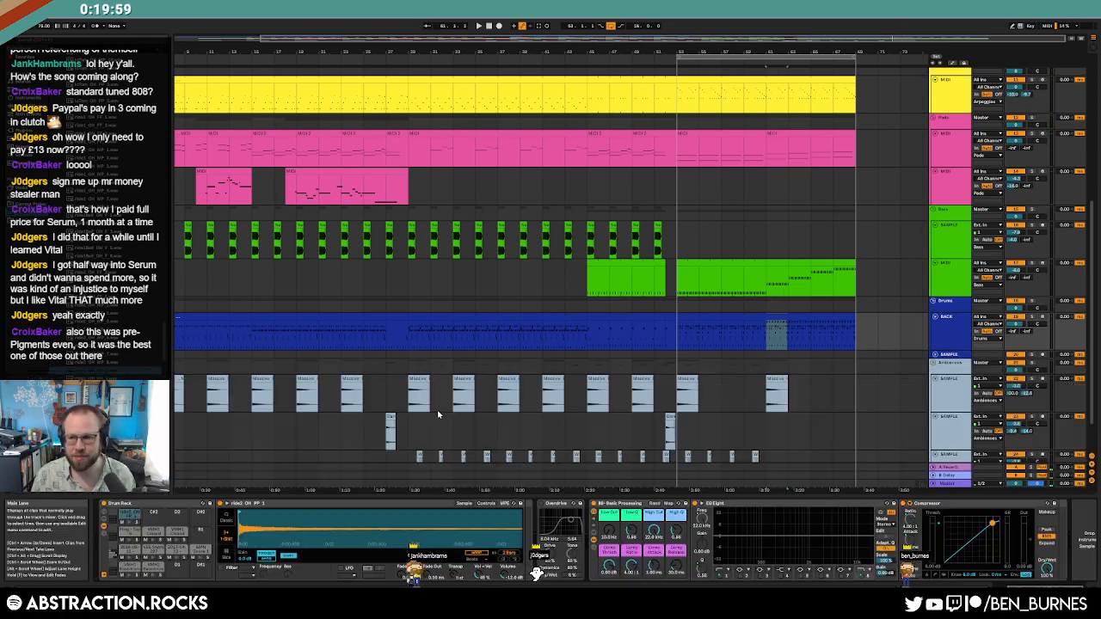
click(787, 316)
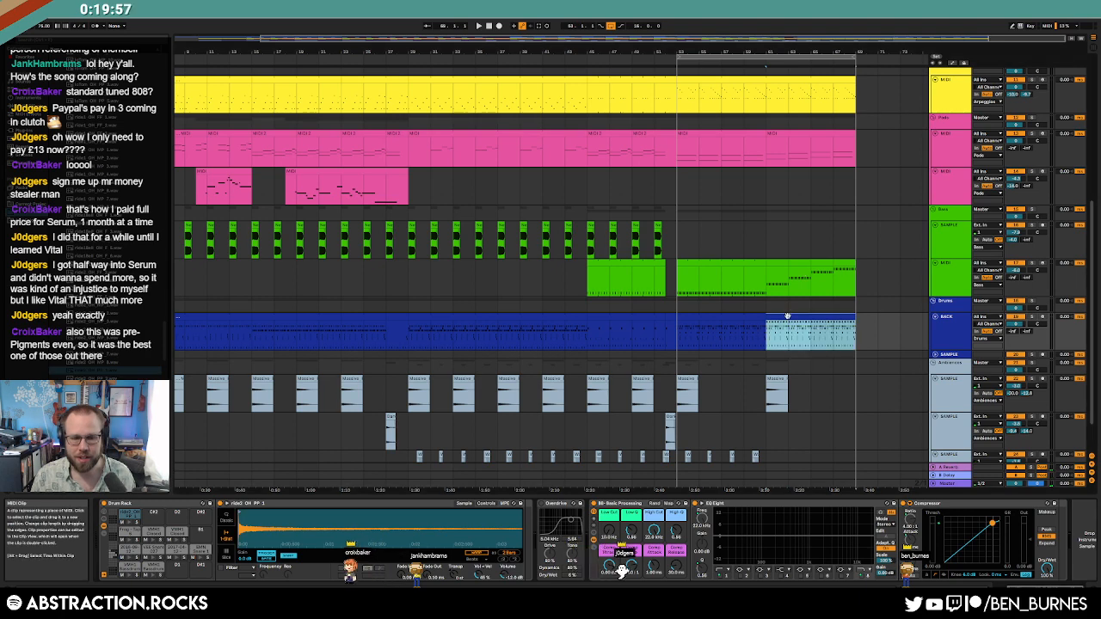
click(781, 263)
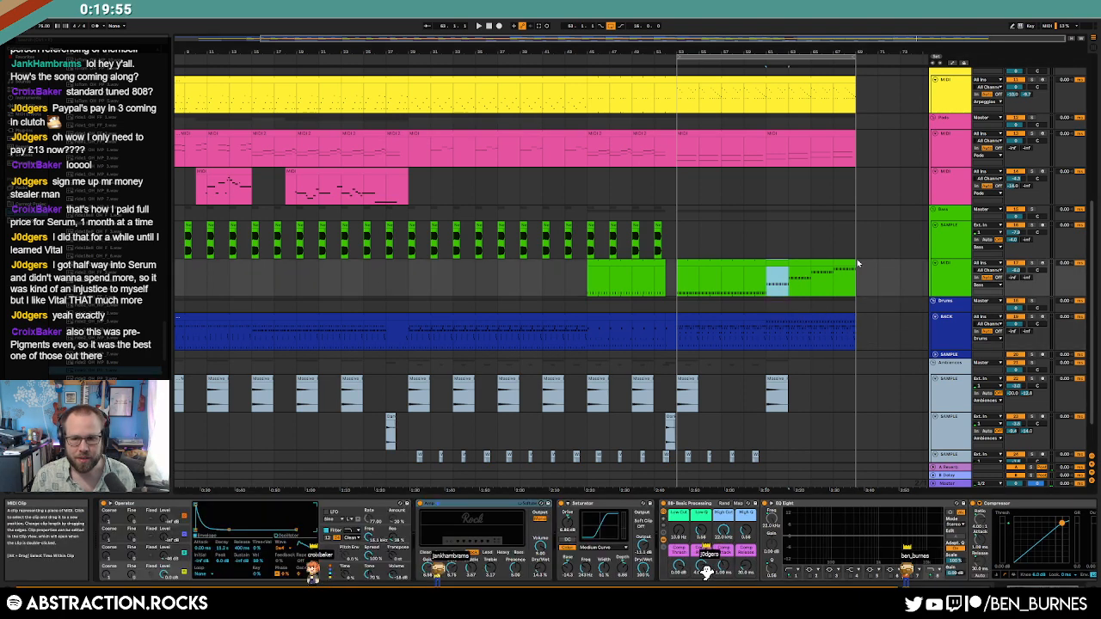
shift+click(858, 264)
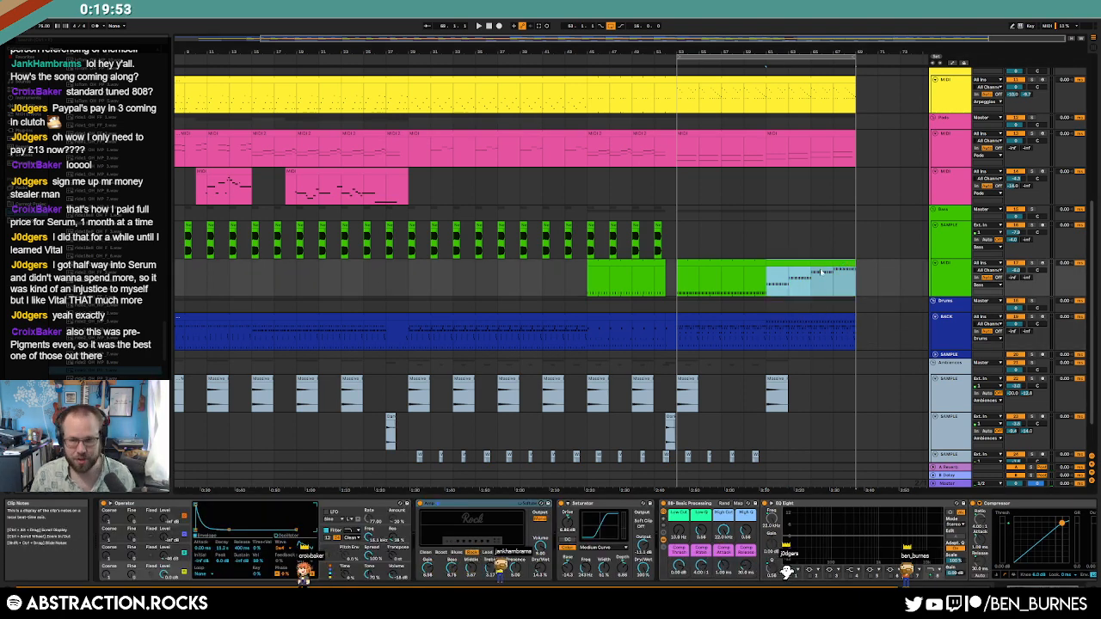
Step: Play the arrangement from bar 61 and copy the short sample clips of bars 53–61 on the lowest Ambiences track to bar 61
click(768, 284)
key(space)
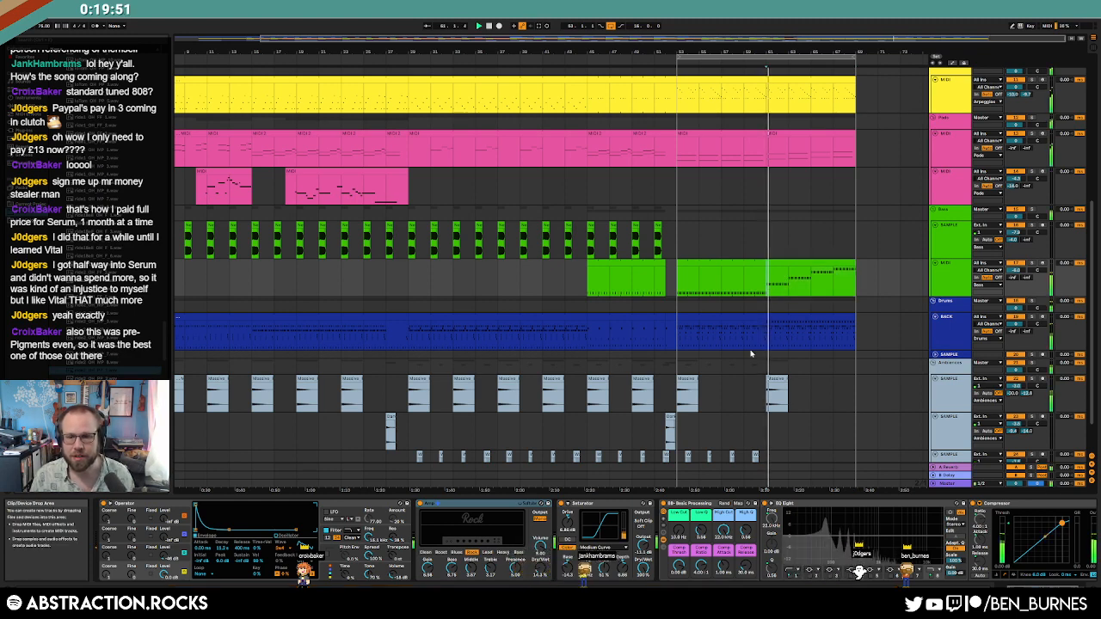
scroll(760, 467, down, 1)
drag(765, 444, 678, 439)
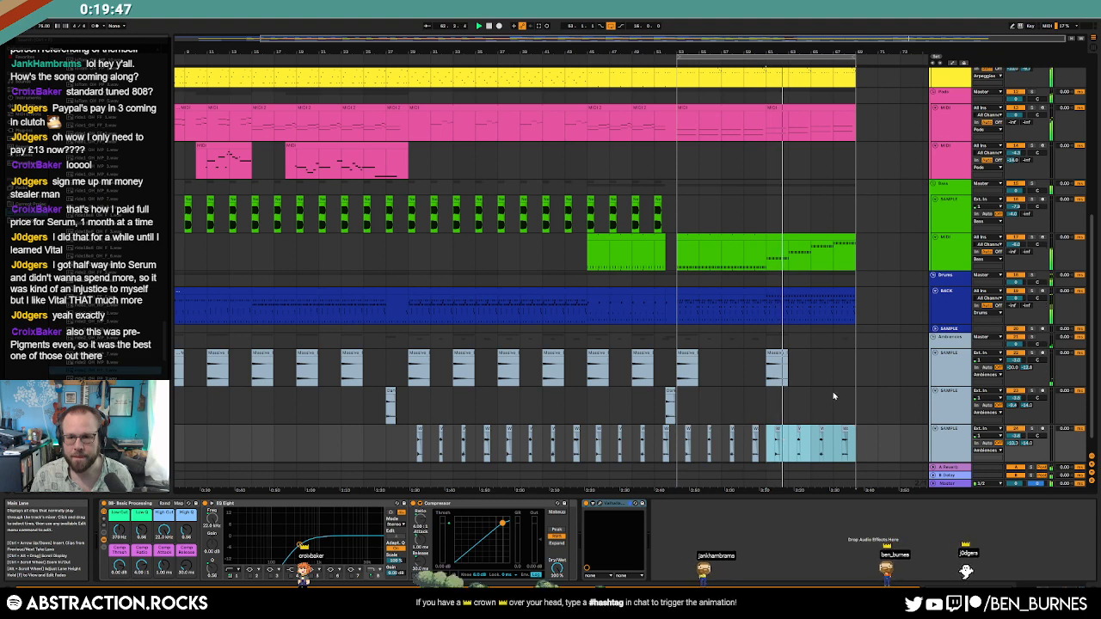
Step: Copy the bass MIDI clip of bars 53–61 to bar 69 on the same track
scroll(849, 409, up, 2)
scroll(849, 409, up, 3)
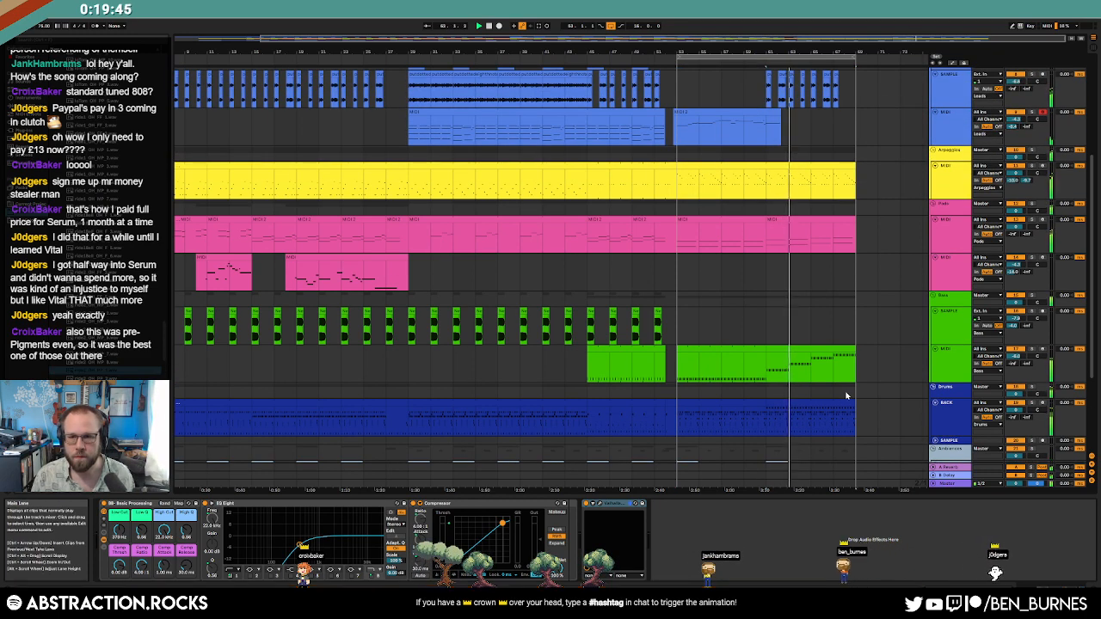
scroll(847, 396, up, 2)
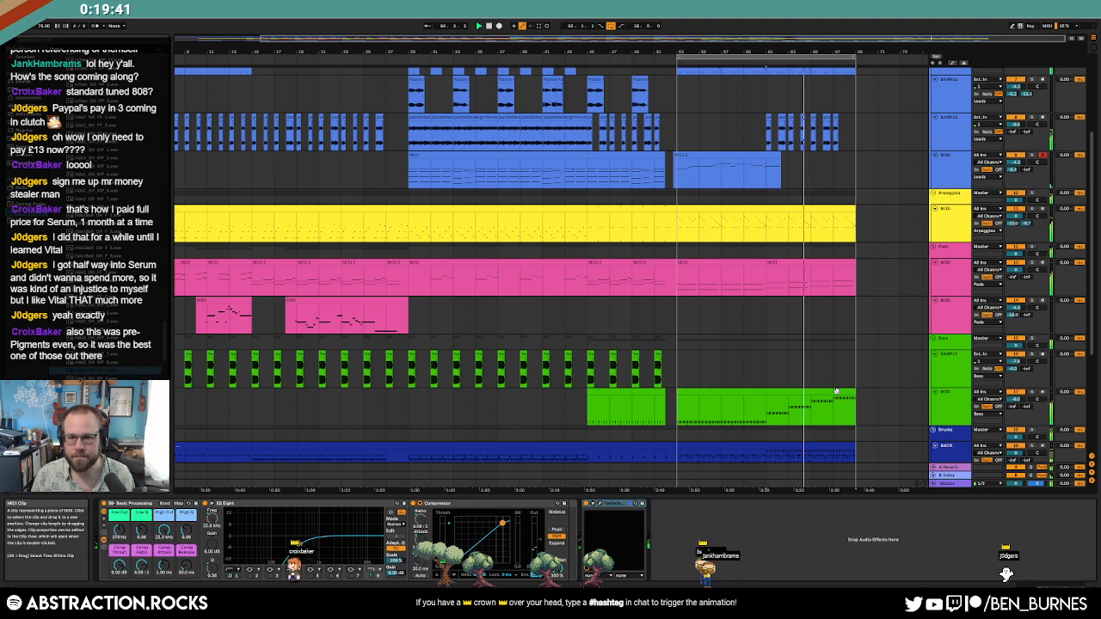
click(746, 392)
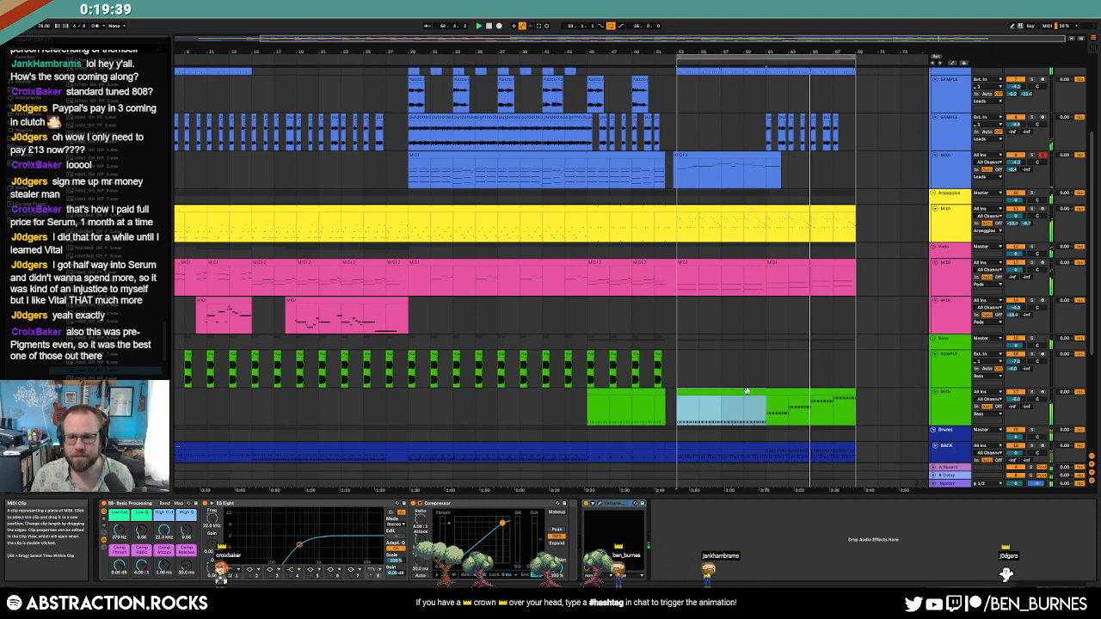
key(ctrl+c)
click(865, 402)
key(ctrl+v)
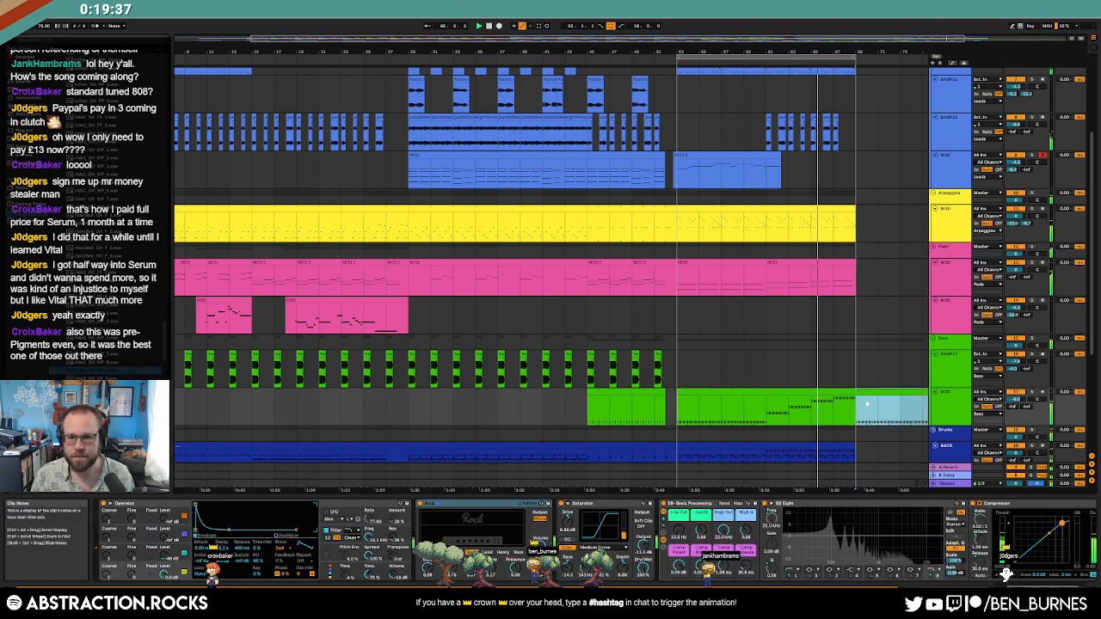
Step: In the bass clip at bar 61, transpose the notes of the final bar down one octave and back up 2 semitones
scroll(864, 413, up, 3)
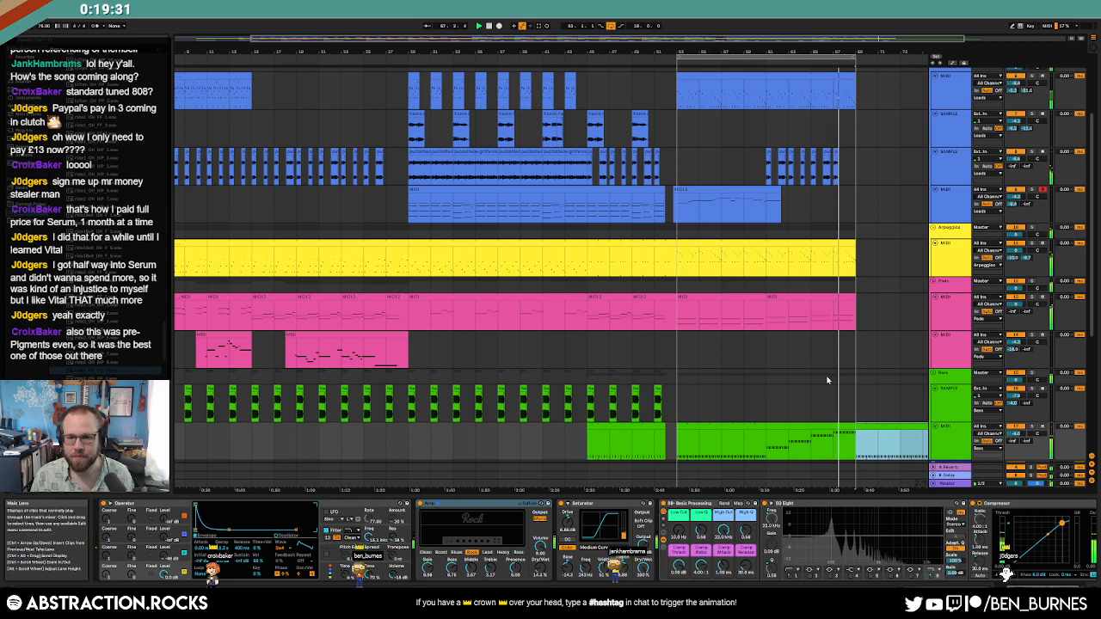
double_click(843, 427)
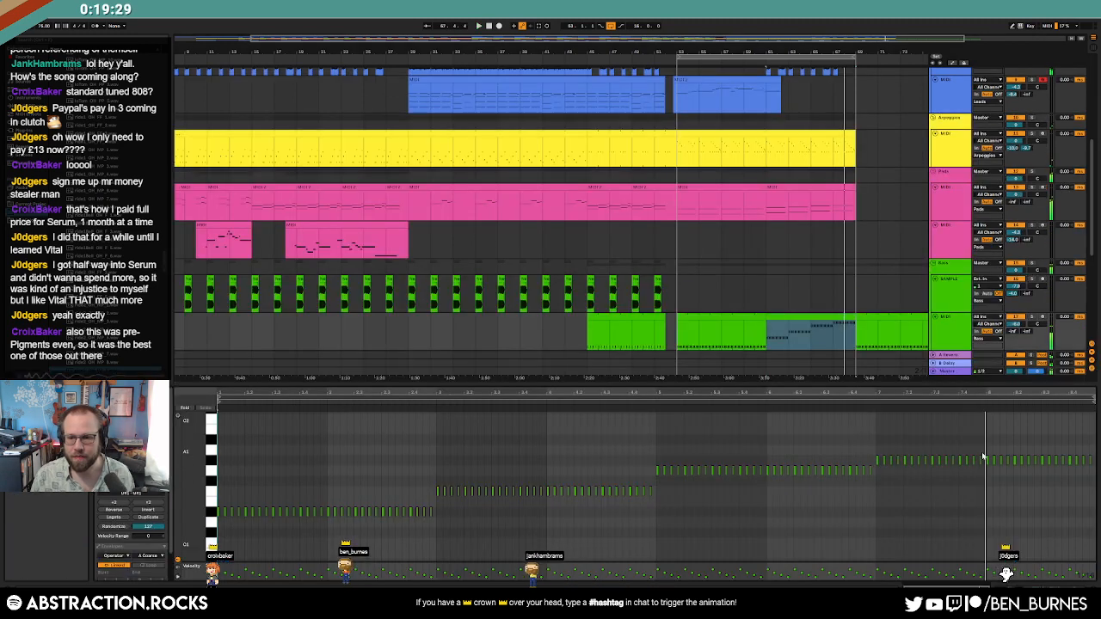
drag(989, 452, 1096, 491)
key(shift+Down)
key(Up)
key(Up)
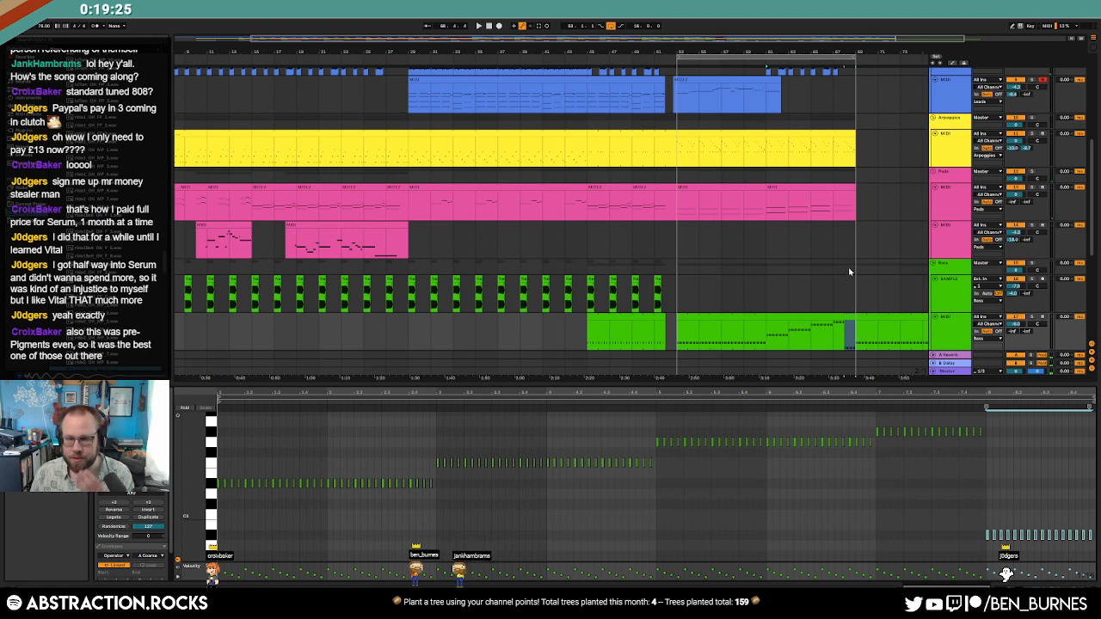
Step: In the pad clip at bar 61, shorten the last notes to bar 67 and duplicate them into bar 68, 10 semitones lower
click(846, 185)
click(994, 514)
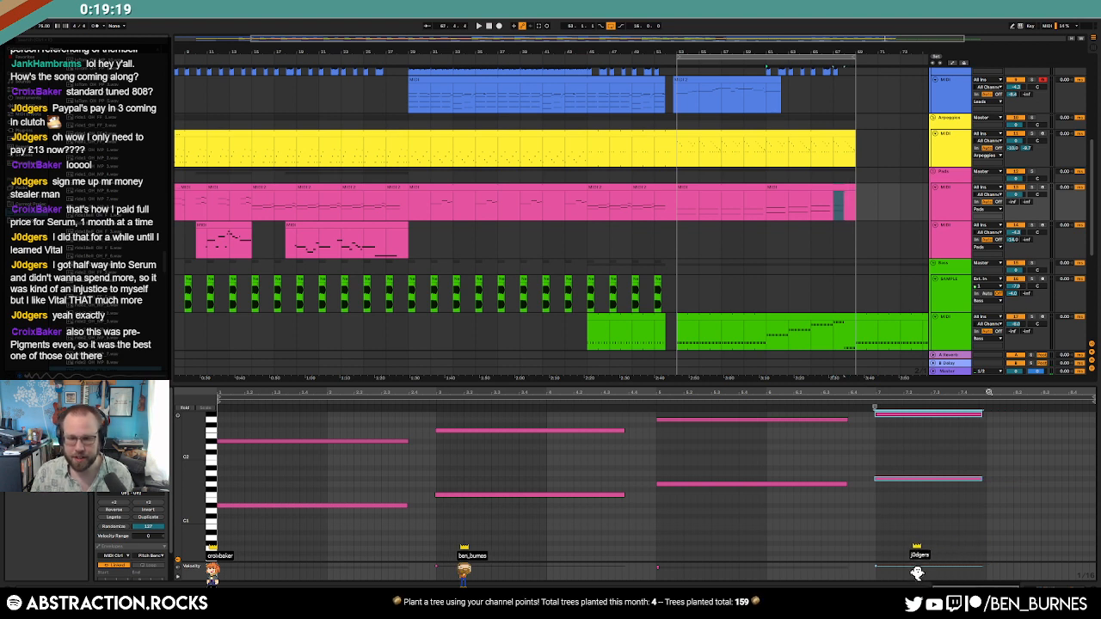
key(ctrl+d)
key(shift+Down)
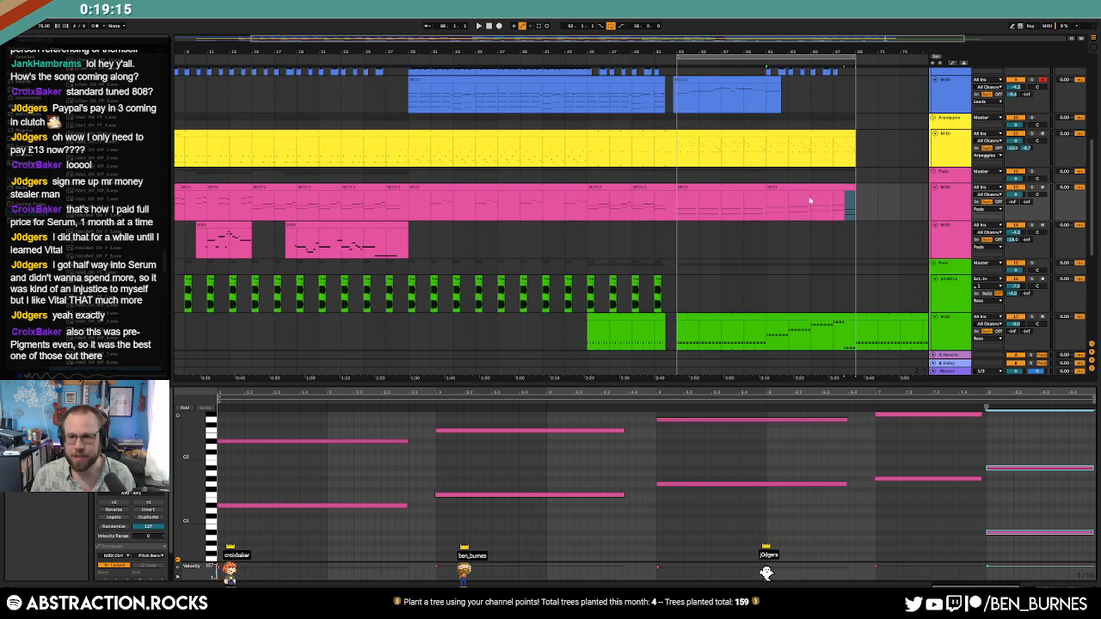
key(shift+Tab)
Step: Play the section from bar 53 and copy the Leads sample clips of bars 17–25 over the existing ones at bar 61
scroll(834, 194, up, 3)
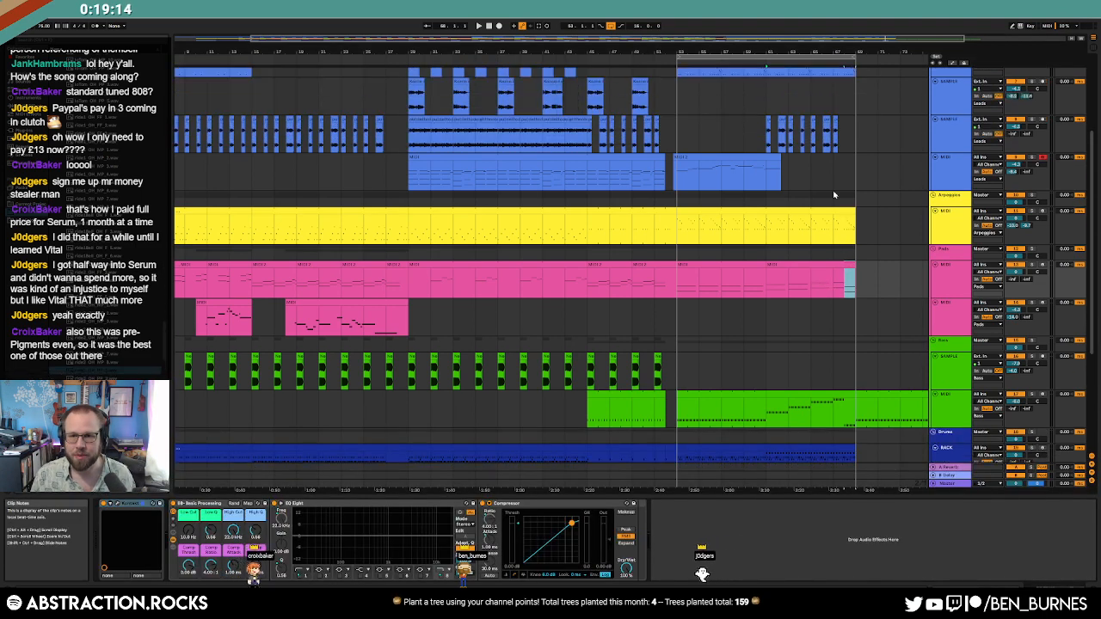
click(752, 179)
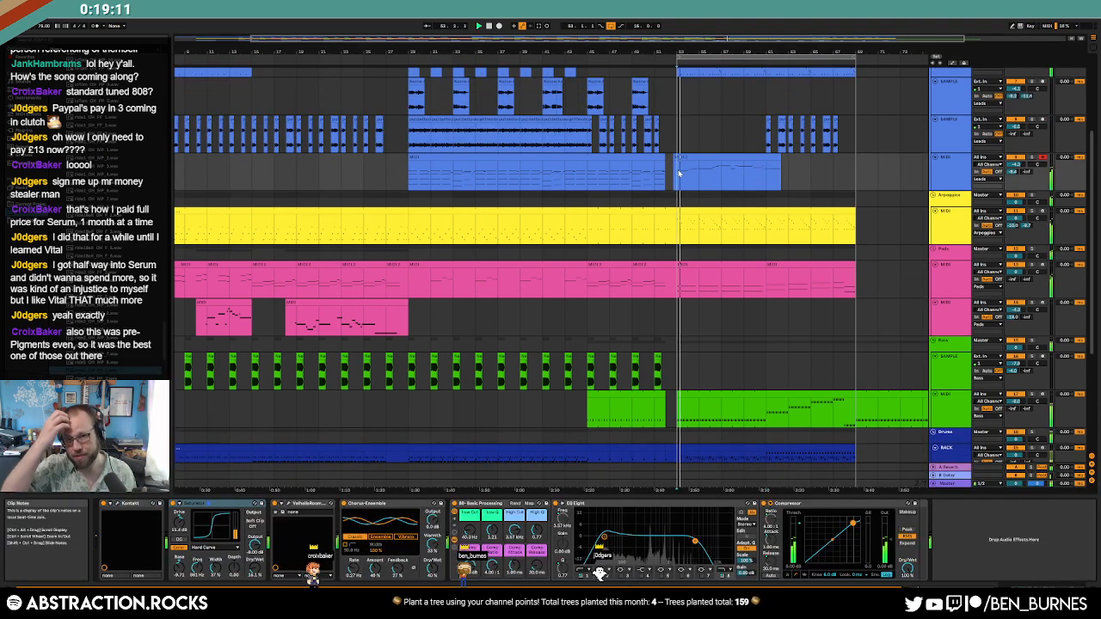
scroll(726, 236, up, 1)
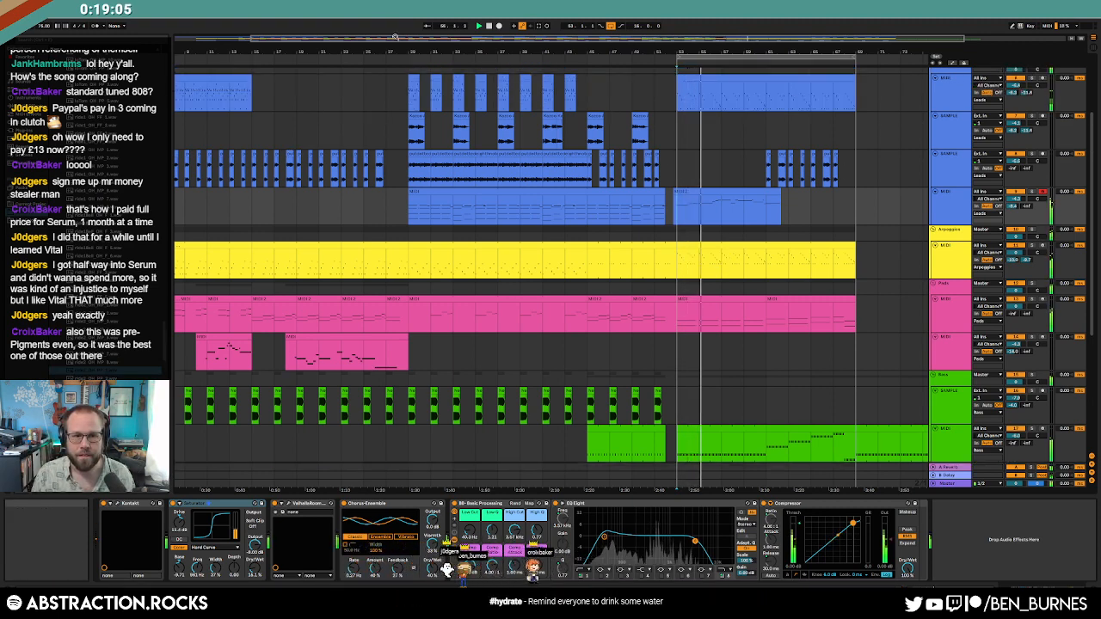
drag(395, 37, 351, 29)
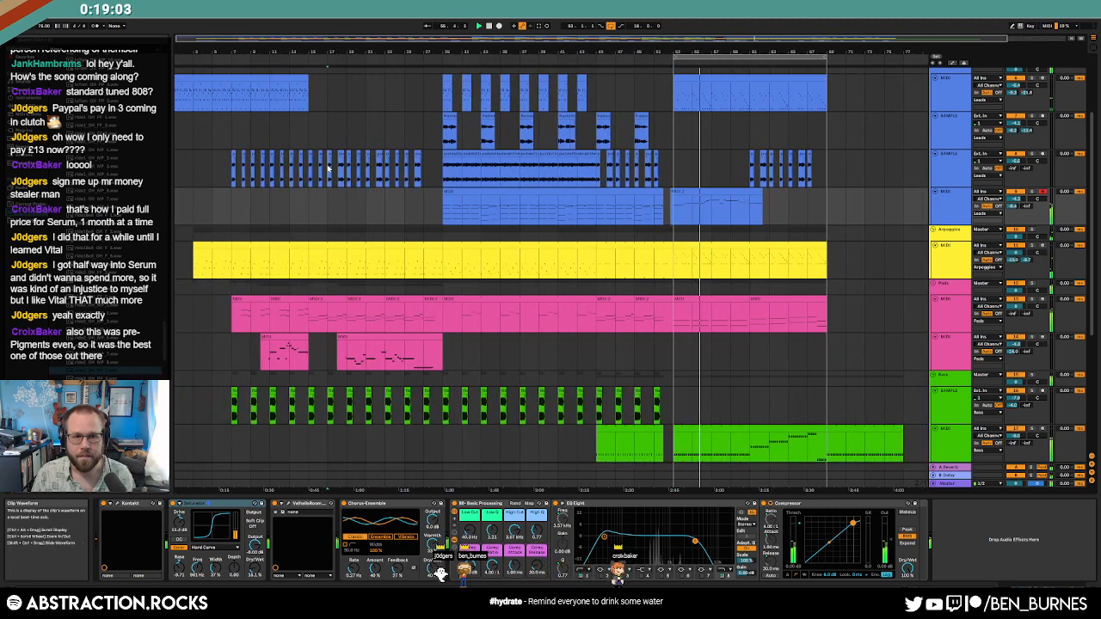
drag(327, 168, 405, 176)
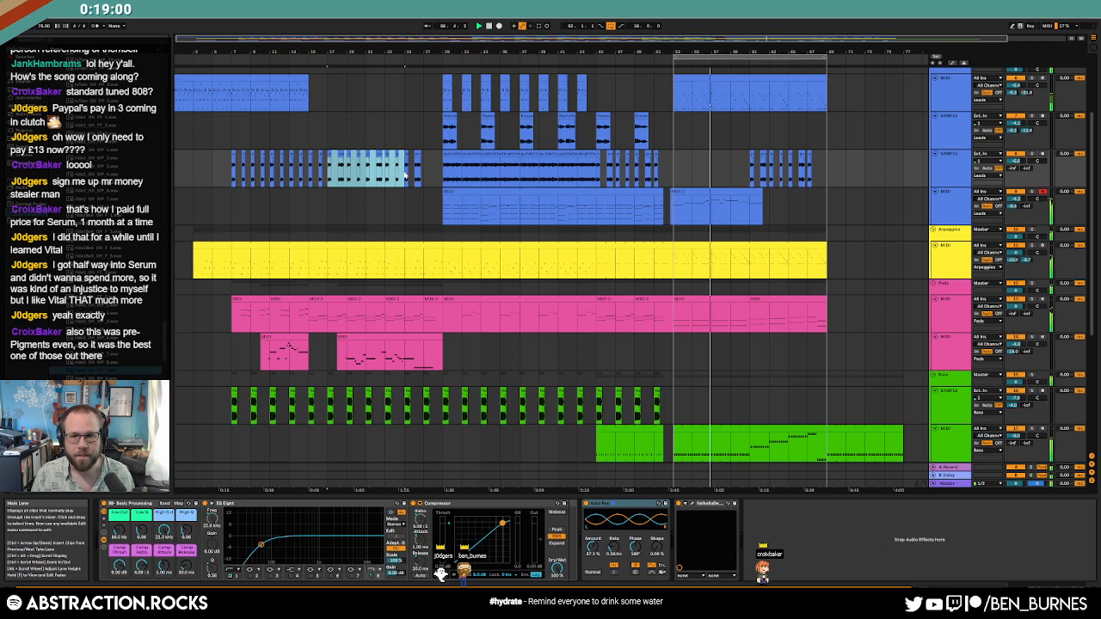
click(768, 169)
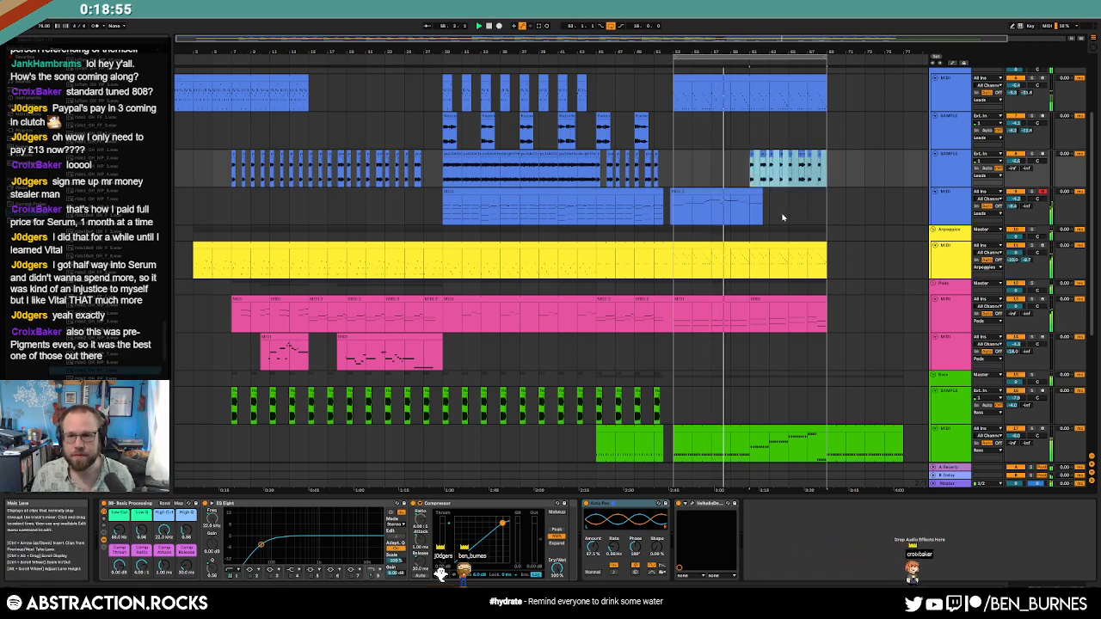
Step: Inspect the notes of the Leads MIDI clip at bar 53 and the device chain of the Leads sample track
double_click(731, 207)
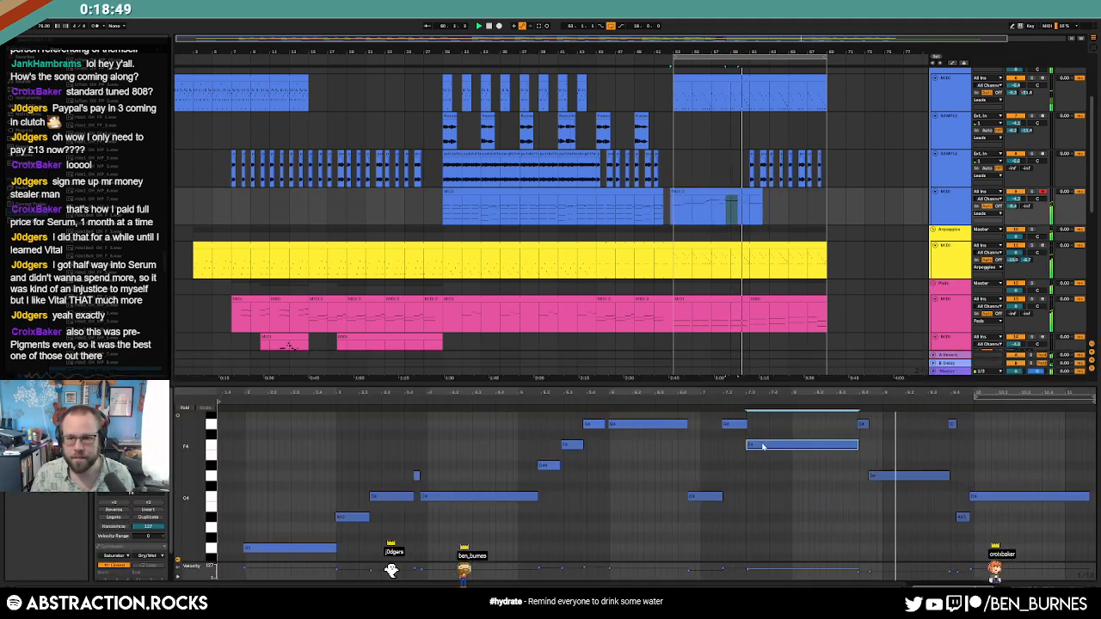
key(shift+Tab)
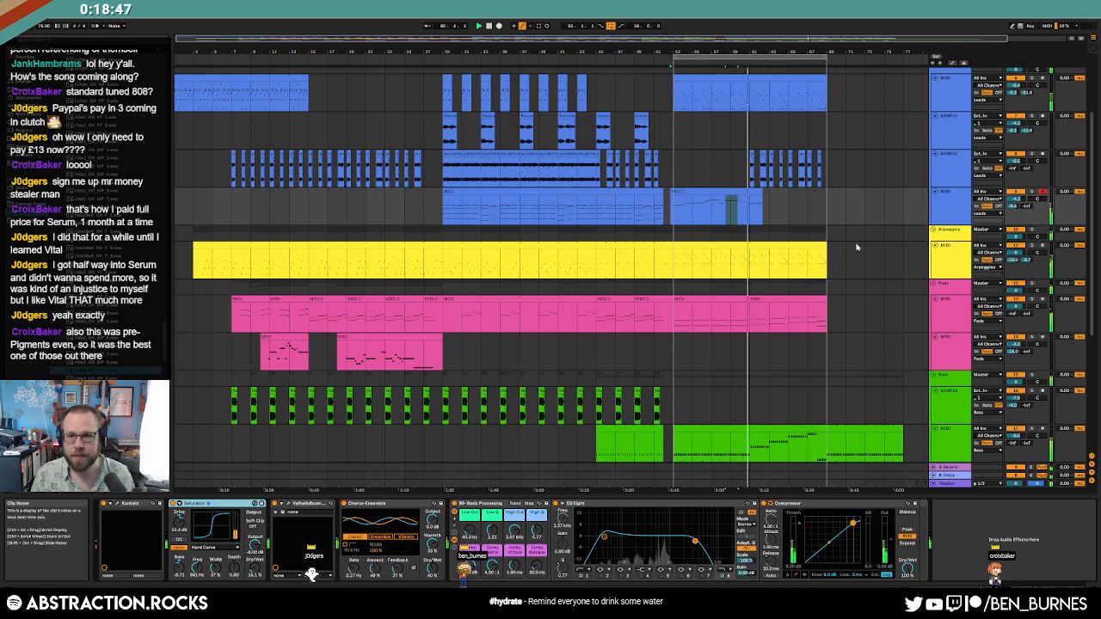
click(947, 117)
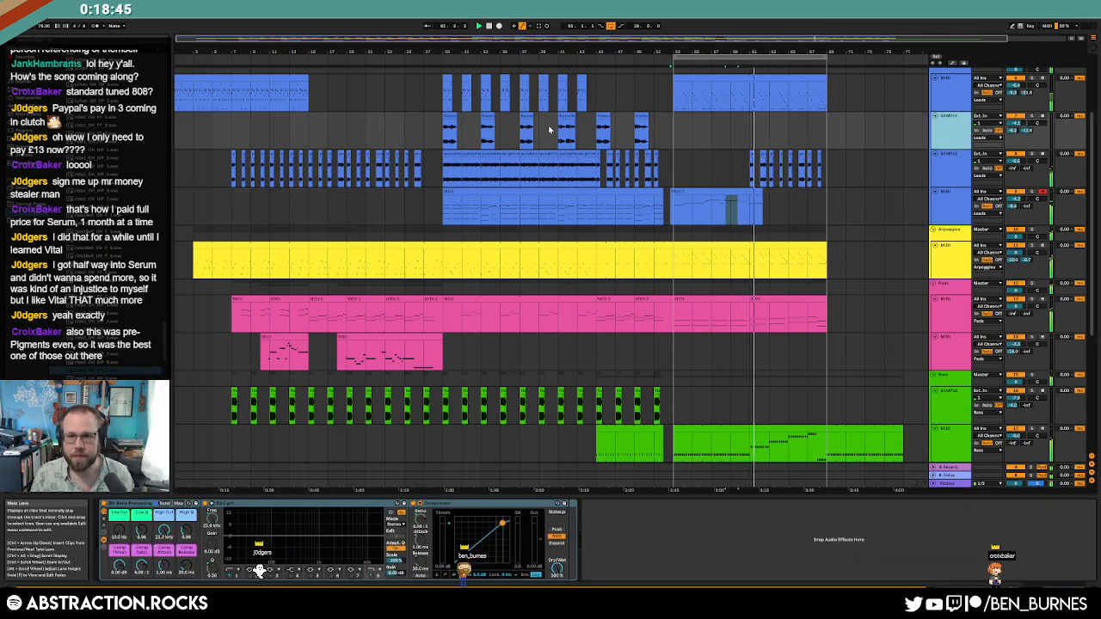
Step: Insert a MIDI track below the arpeggio track and copy the arpeggio part of bars 61–69 onto it
click(954, 267)
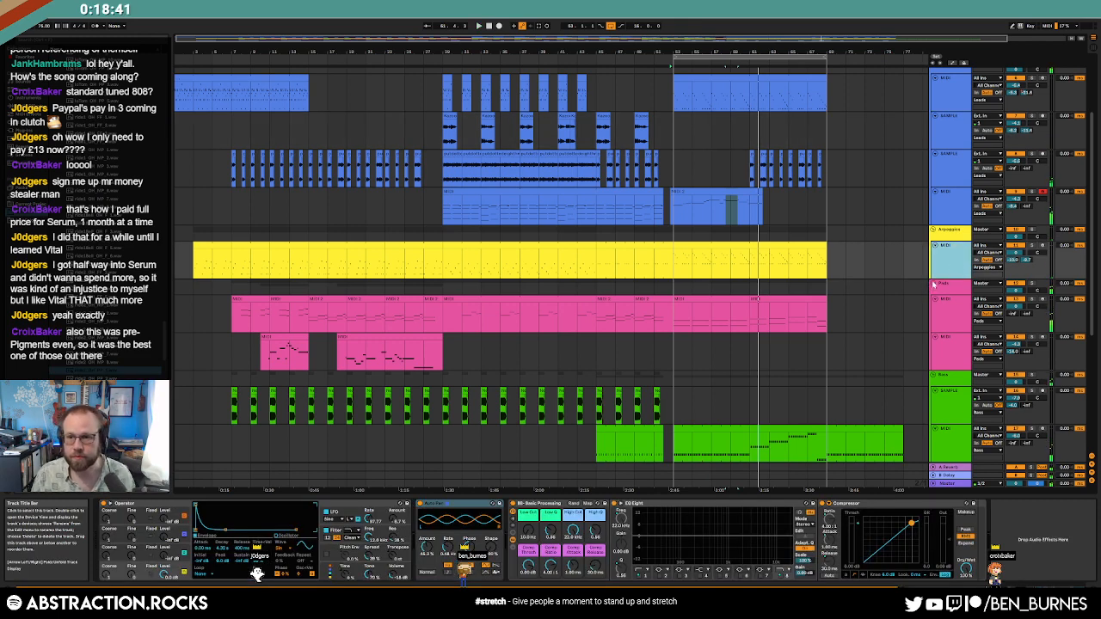
key(ctrl+shift+t)
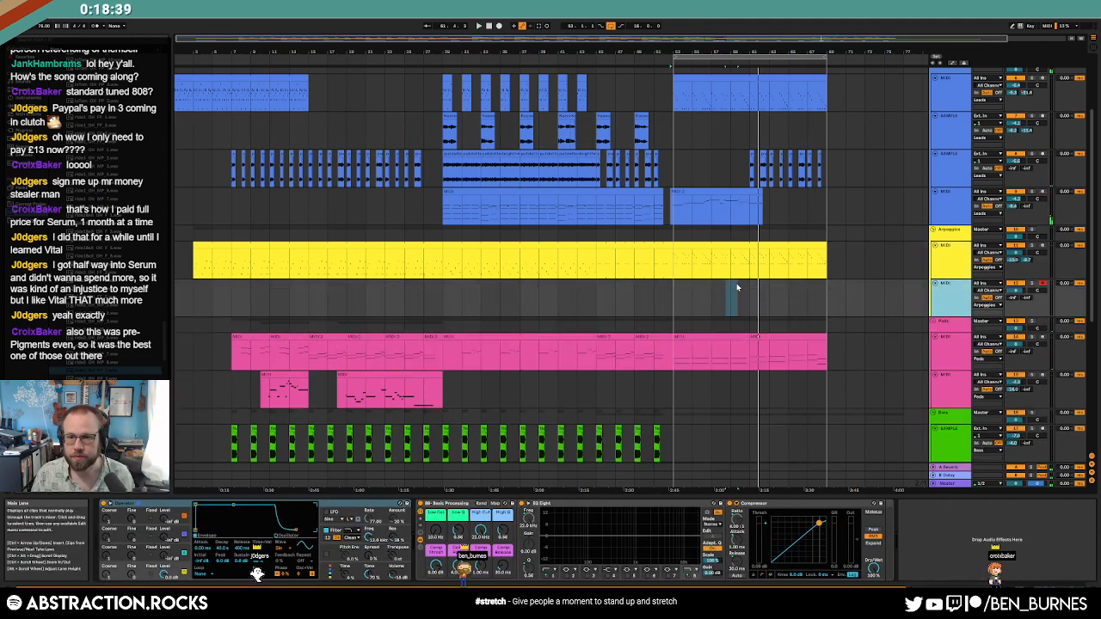
drag(753, 260, 812, 283)
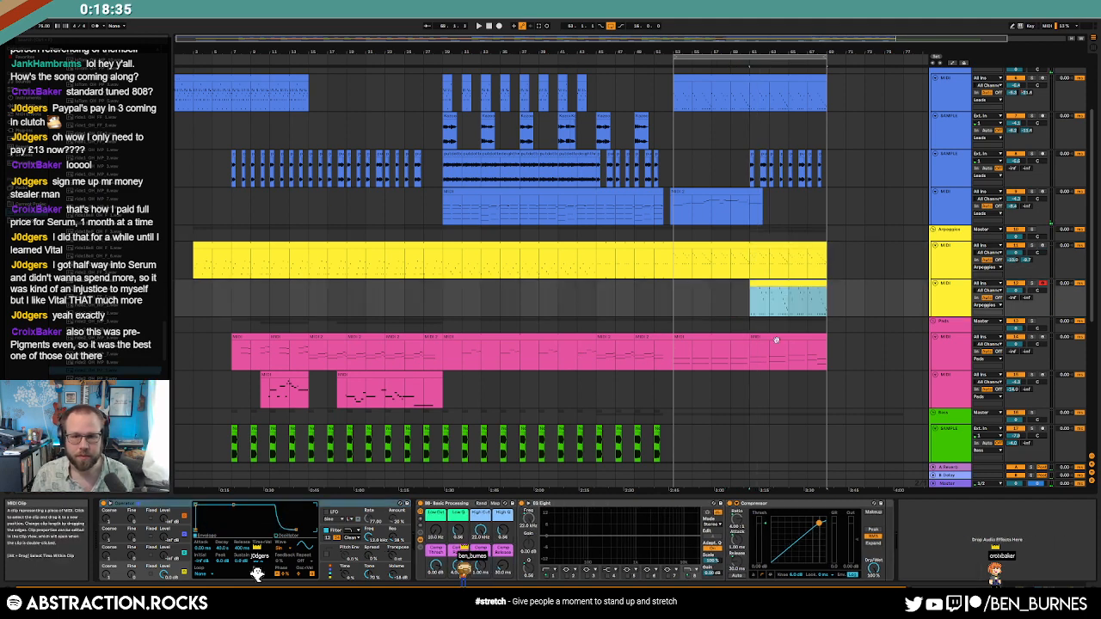
Step: Load Kontakt on the new Arpeggios MIDI track and search its instrument database for "harp"
click(28, 130)
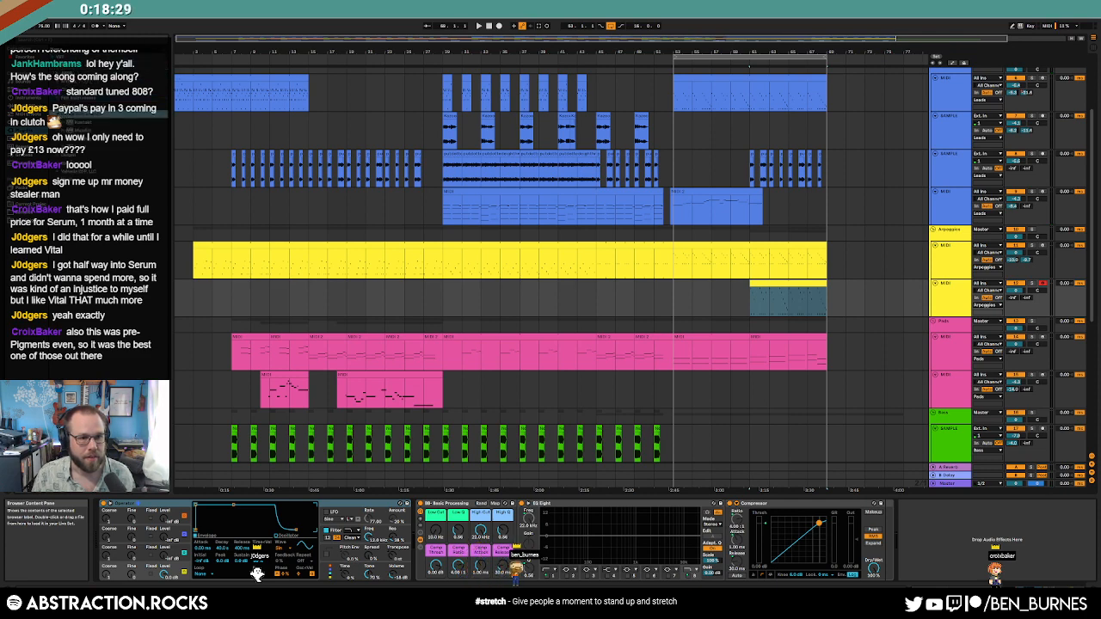
double_click(83, 123)
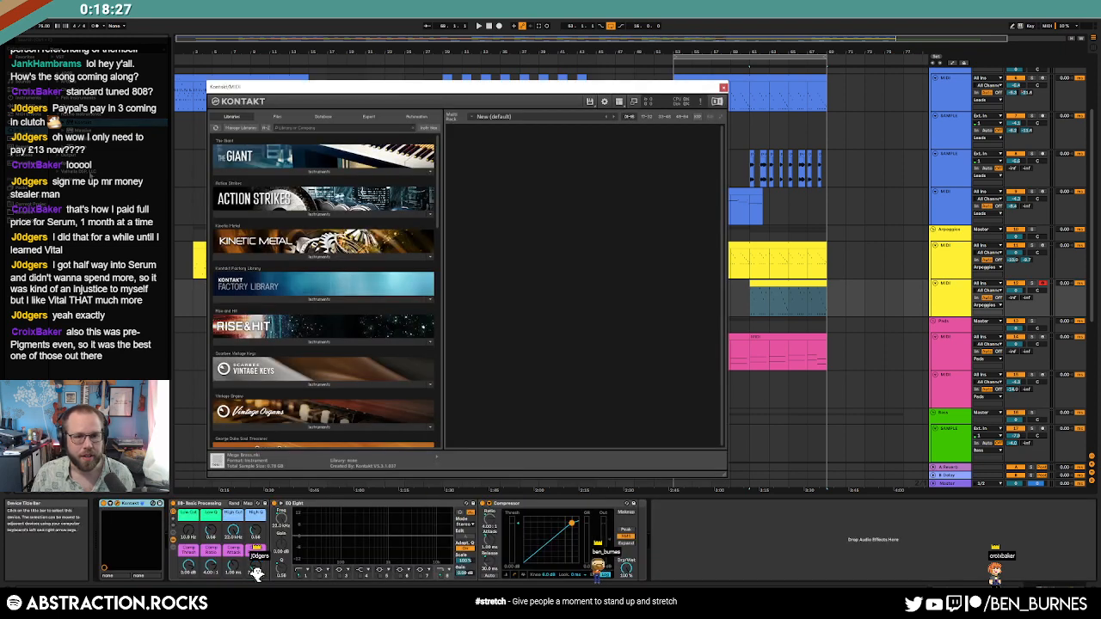
click(323, 116)
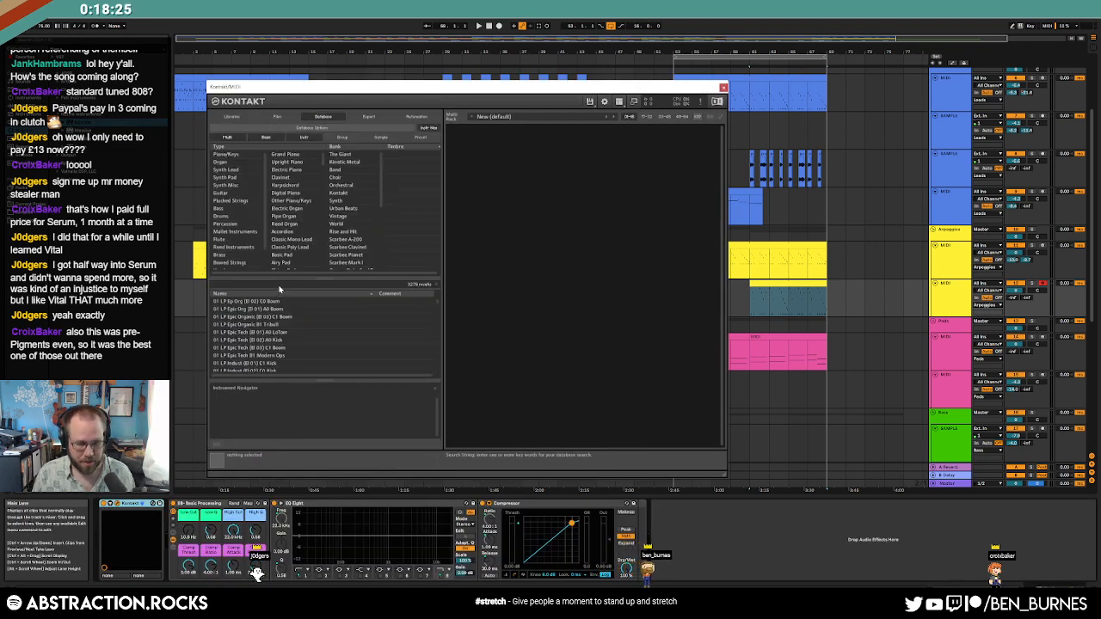
text(harp)
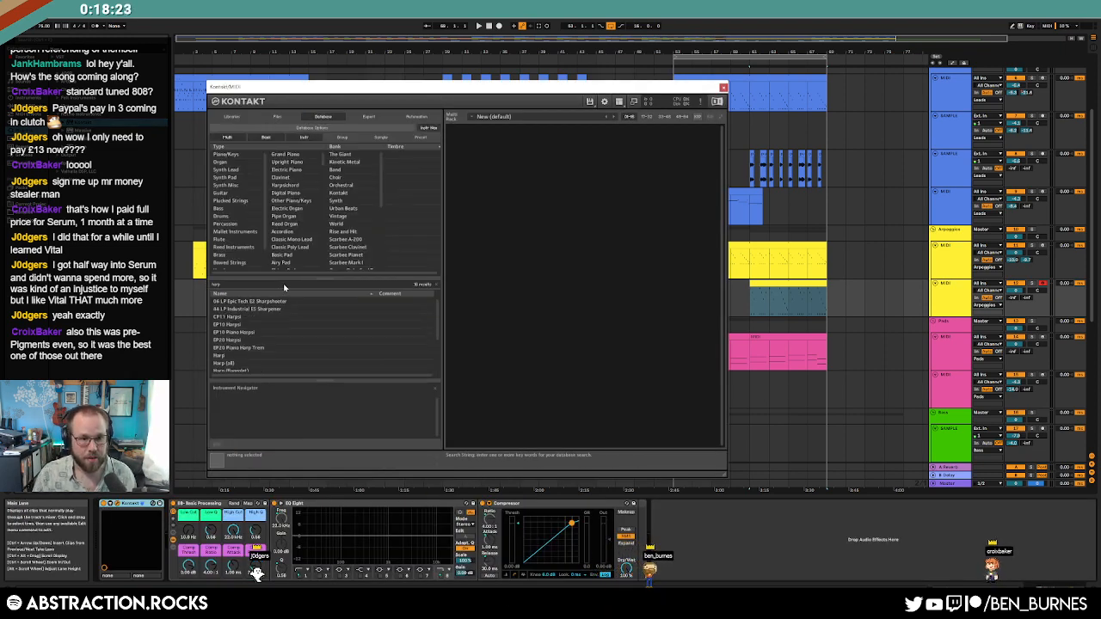
Step: Load the Harp (all) instrument into Kontakt and adjust the second arpeggio track's send levels during playback
double_click(223, 363)
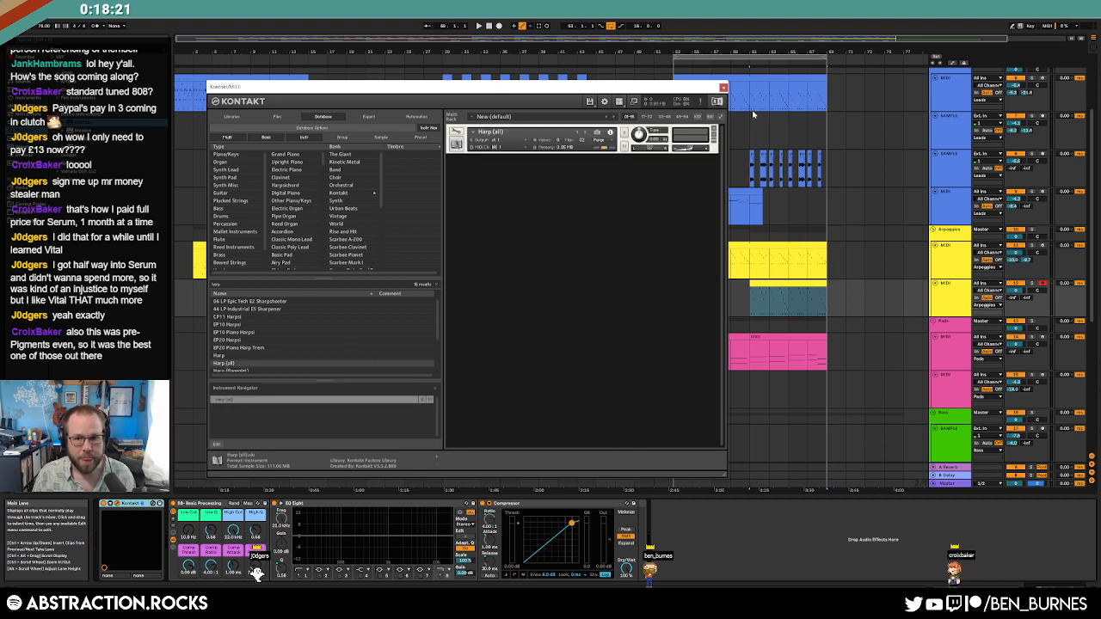
key(space)
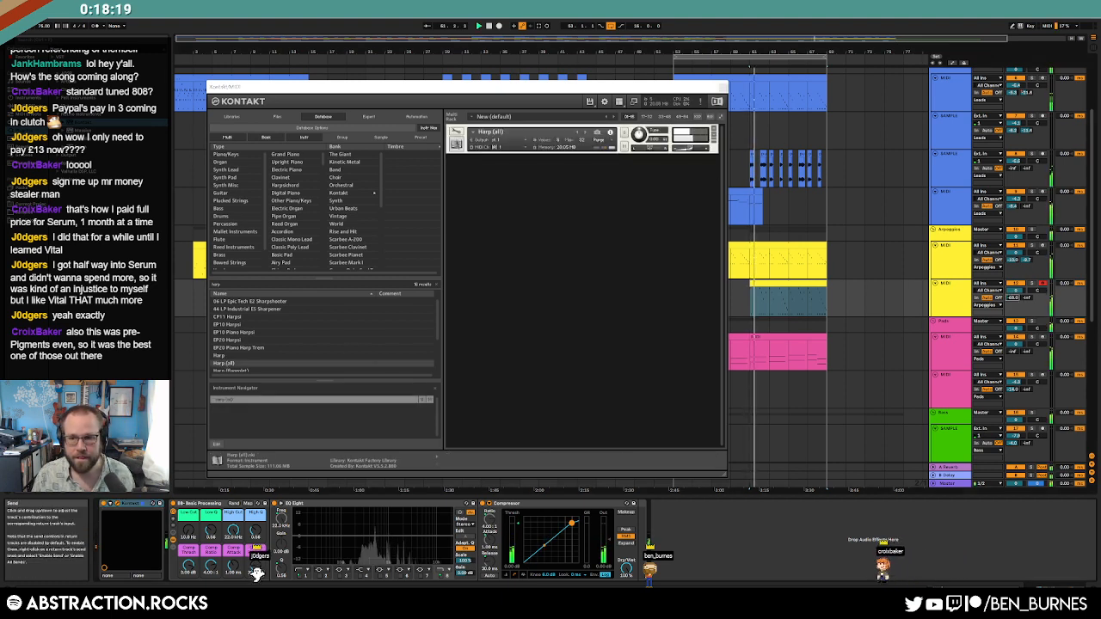
drag(1025, 300, 1025, 319)
key(space)
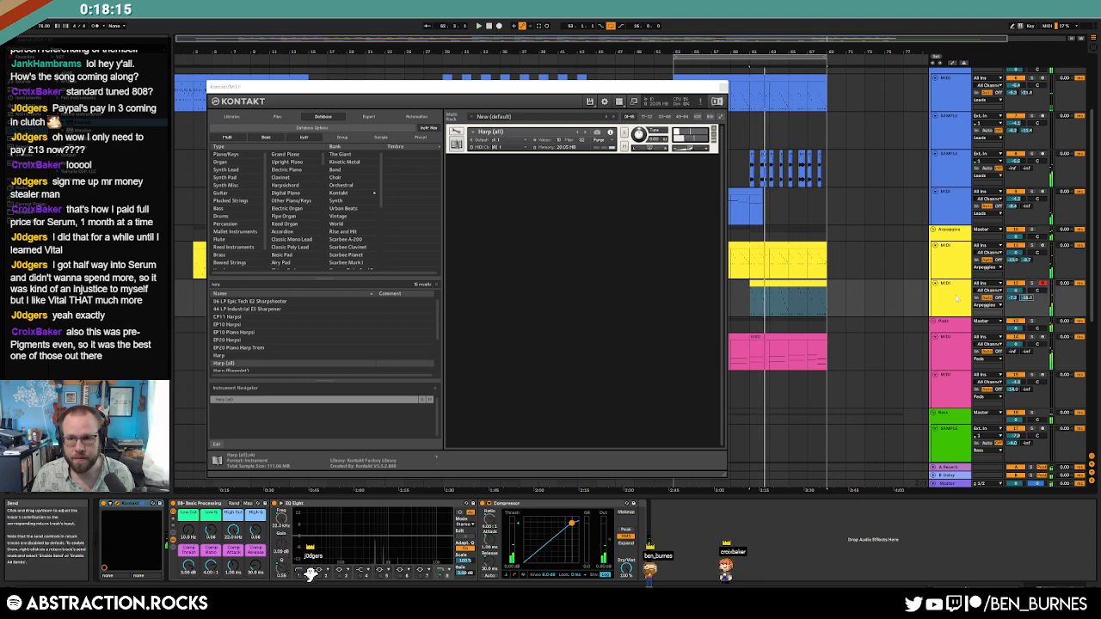
Step: Open the harp clip's notes, insert a G4 after the first C4, and shift the first C5 one sixteenth later
double_click(787, 284)
click(723, 87)
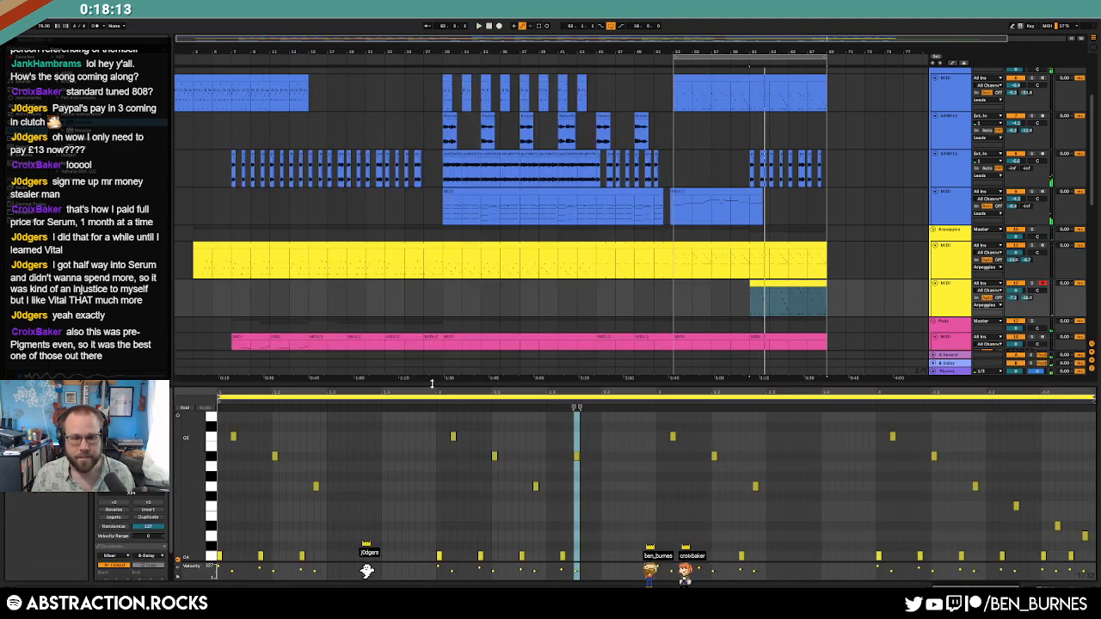
click(235, 519)
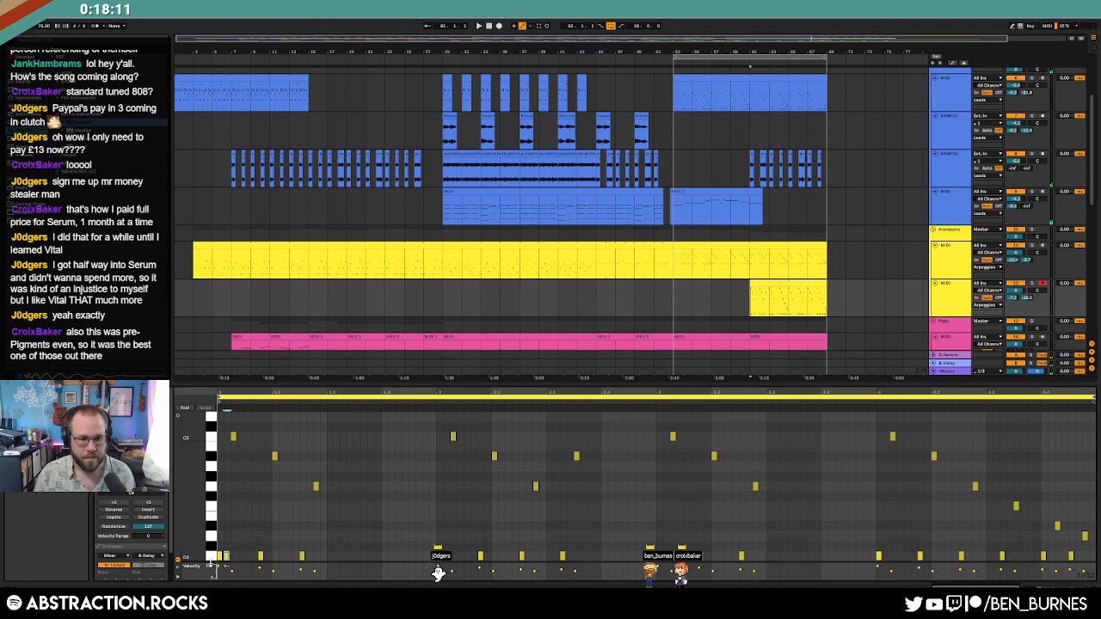
key(space)
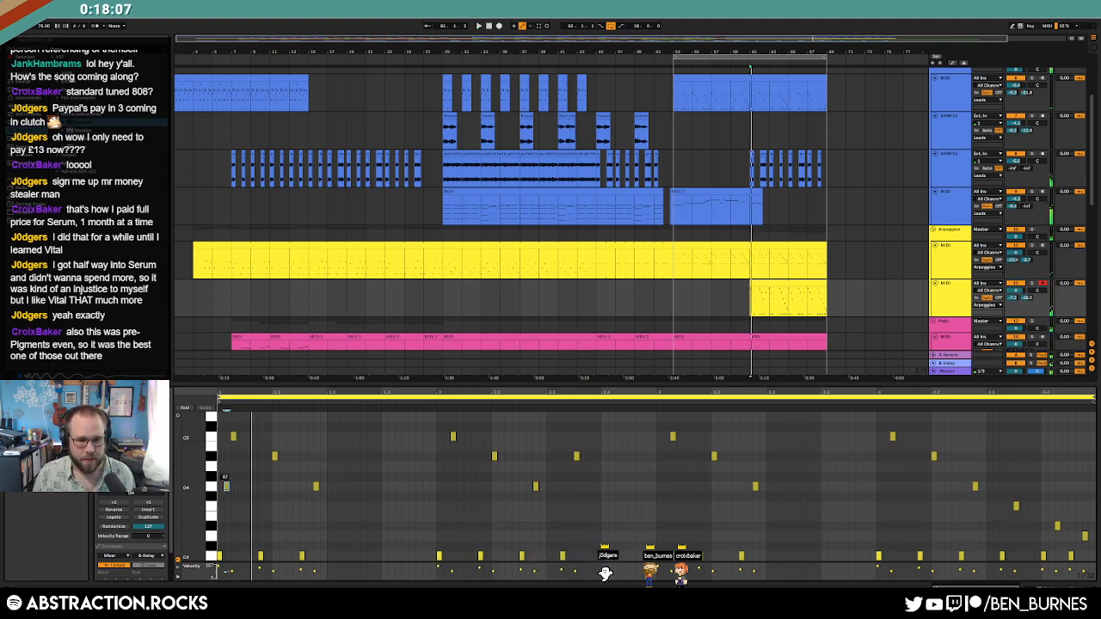
key(space)
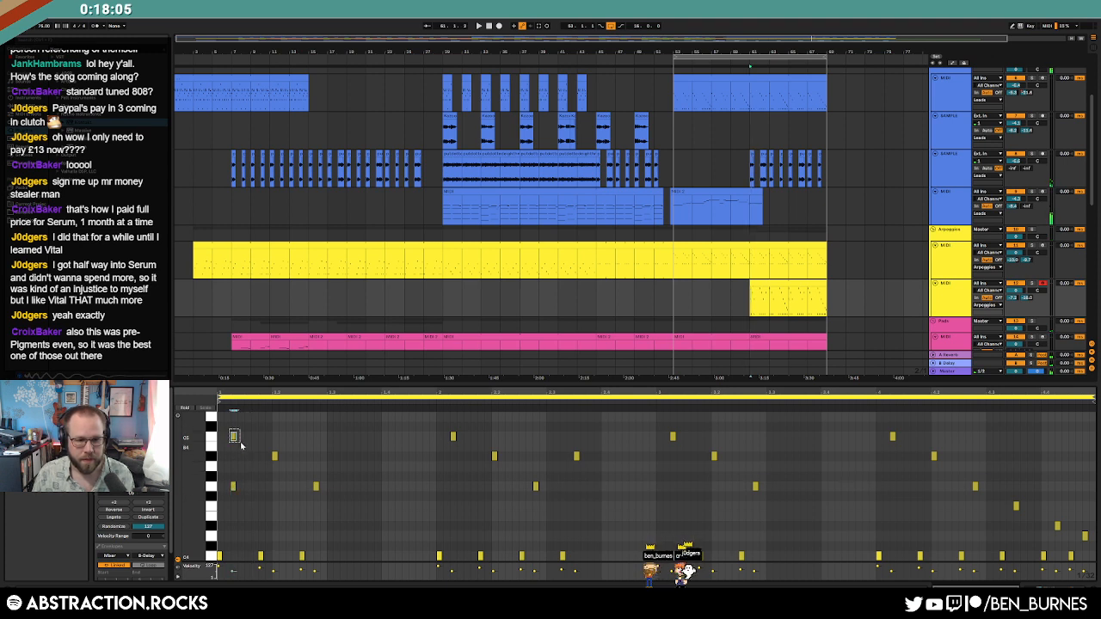
key(space)
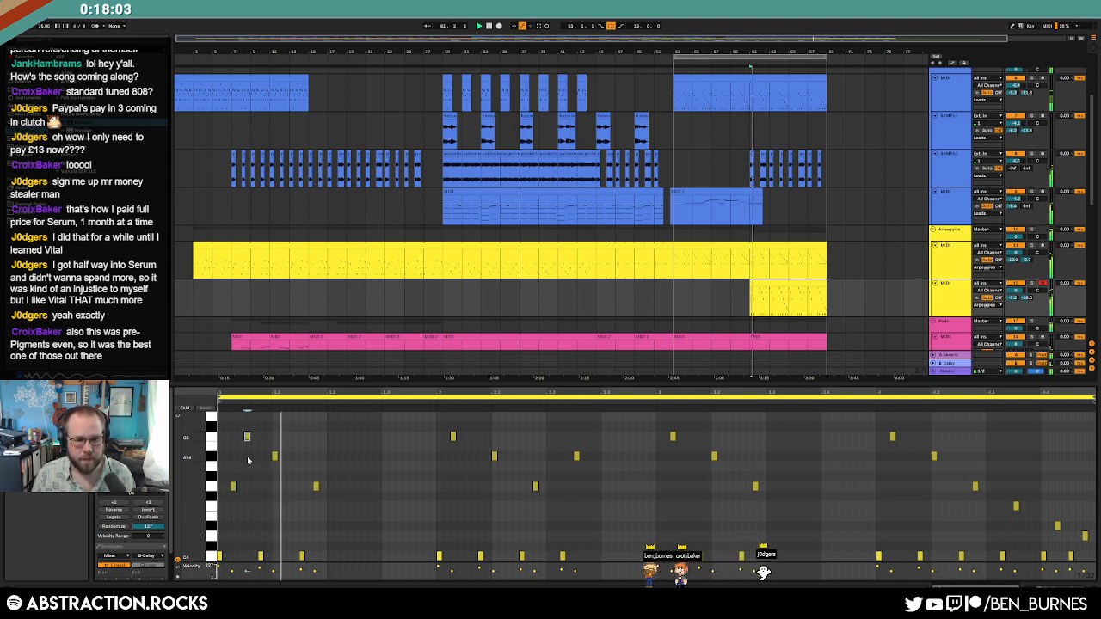
Step: Shift bar 1's A#4 one sixteenth later with a G4 before it, and end the phrase with D#4 and G4
click(274, 456)
key(space)
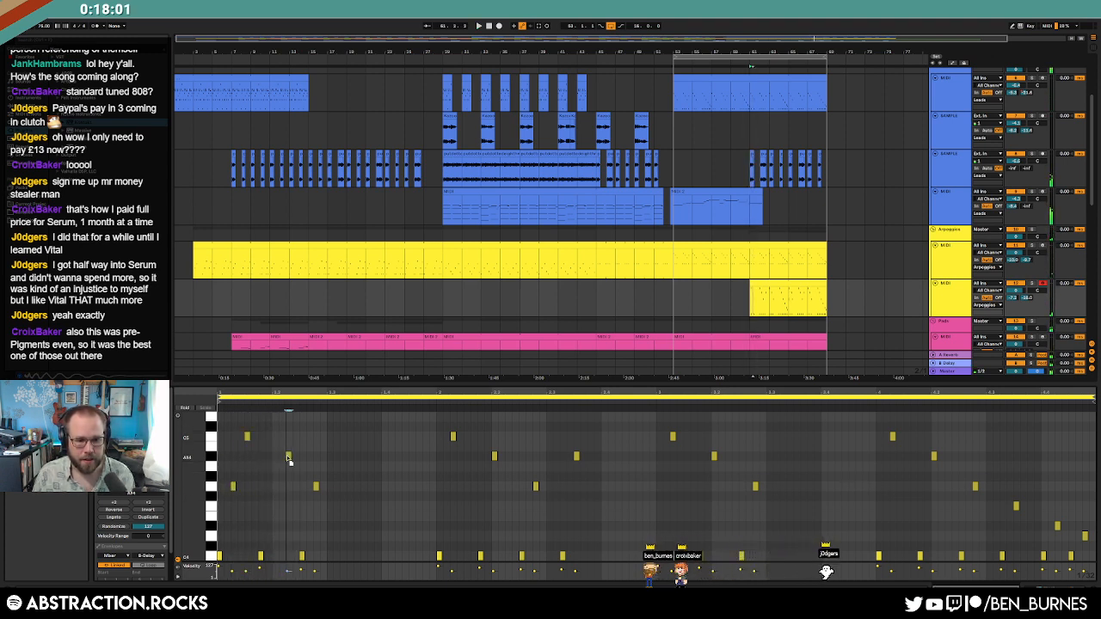
double_click(267, 488)
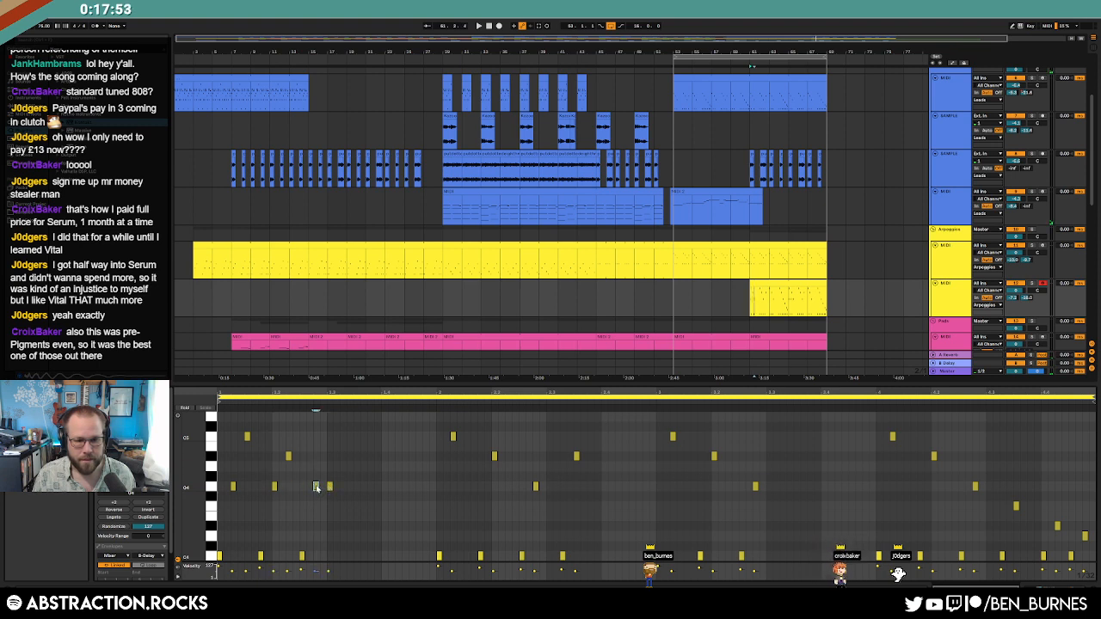
key(space)
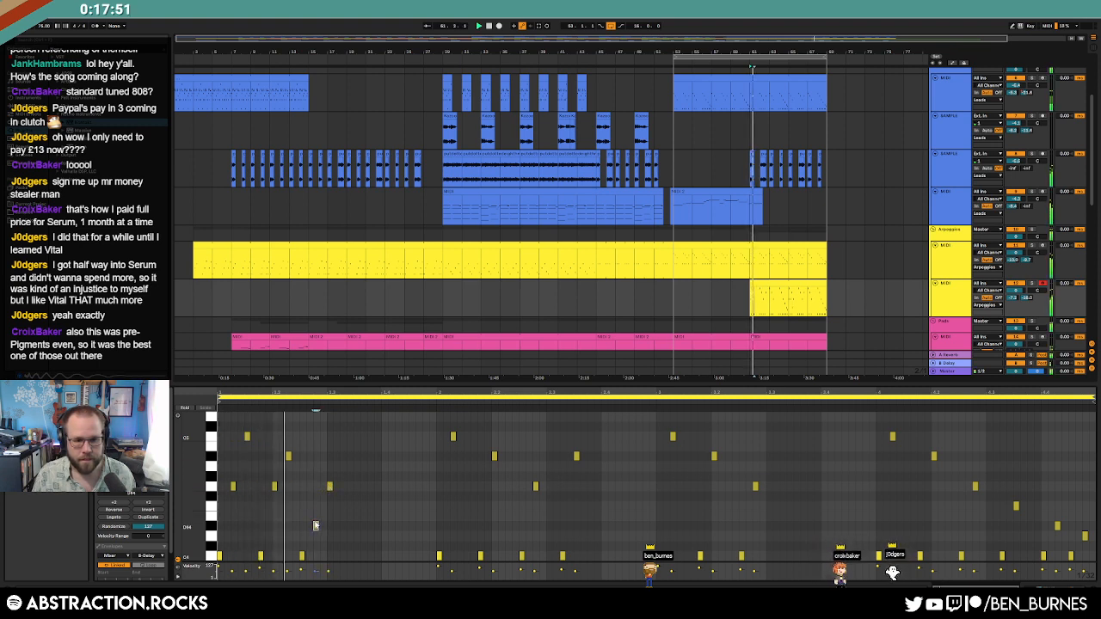
key(space)
Step: Audition the reworked bar 1 pattern and check its notes in the harp clip
drag(351, 430, 217, 562)
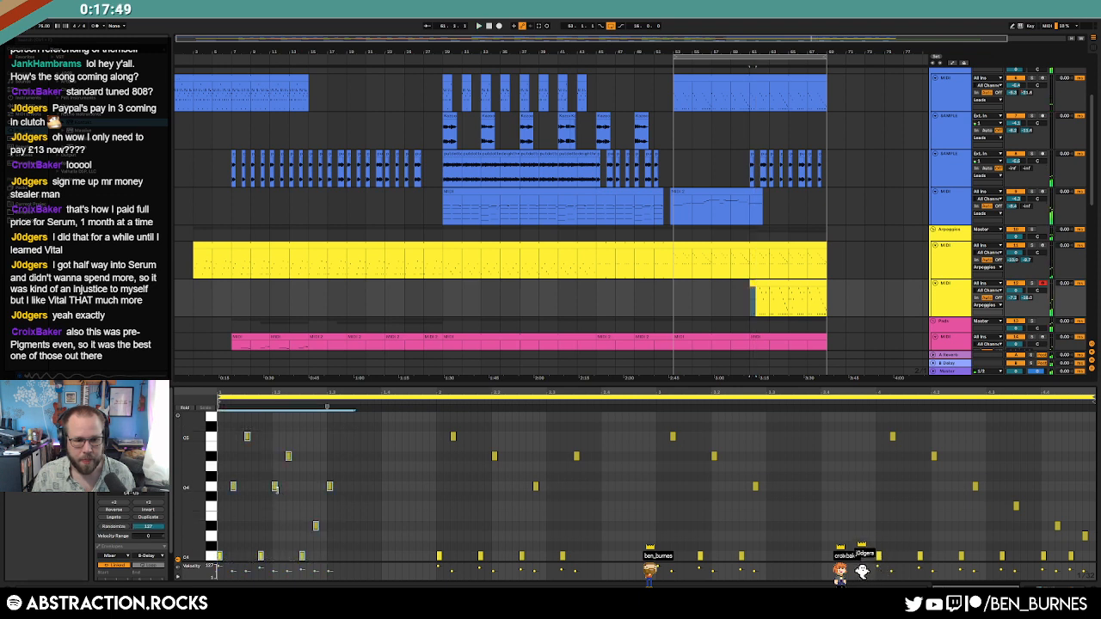
click(287, 520)
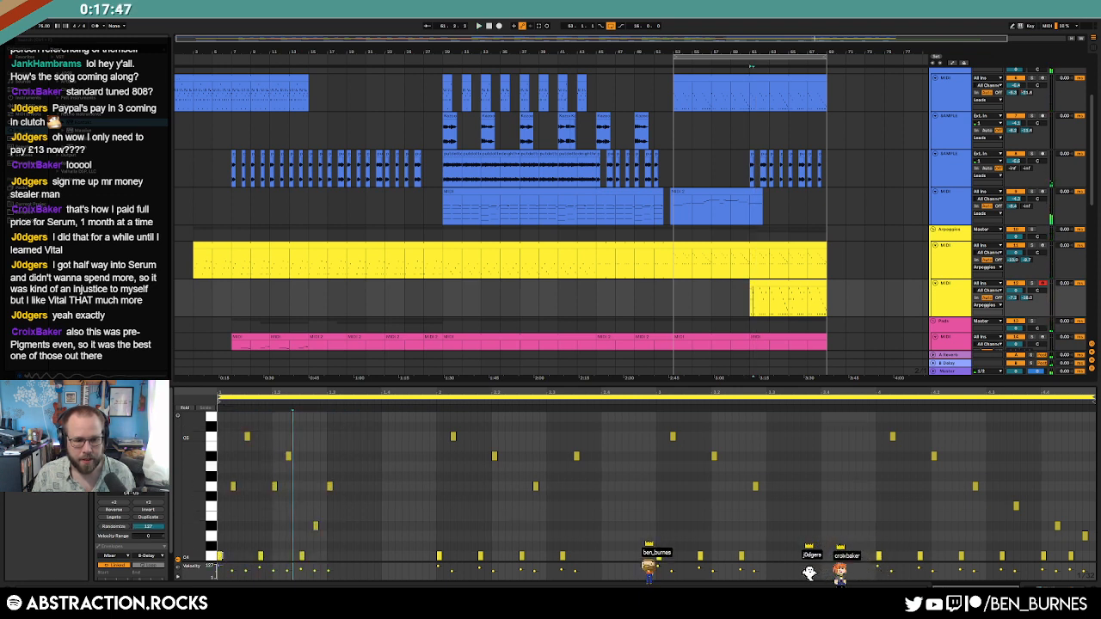
click(220, 556)
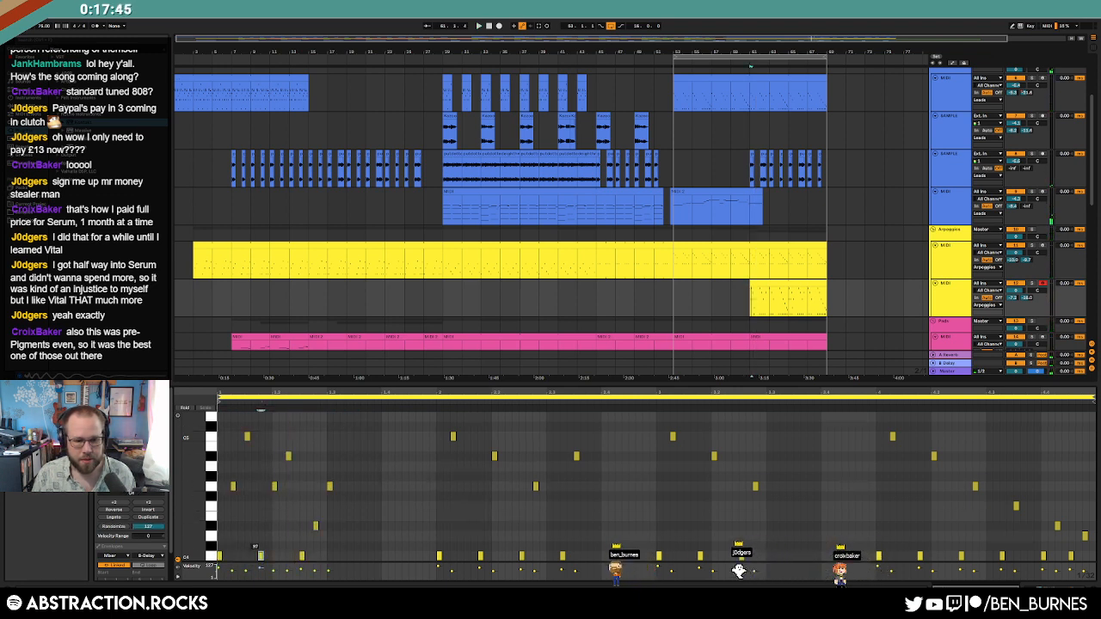
key(space)
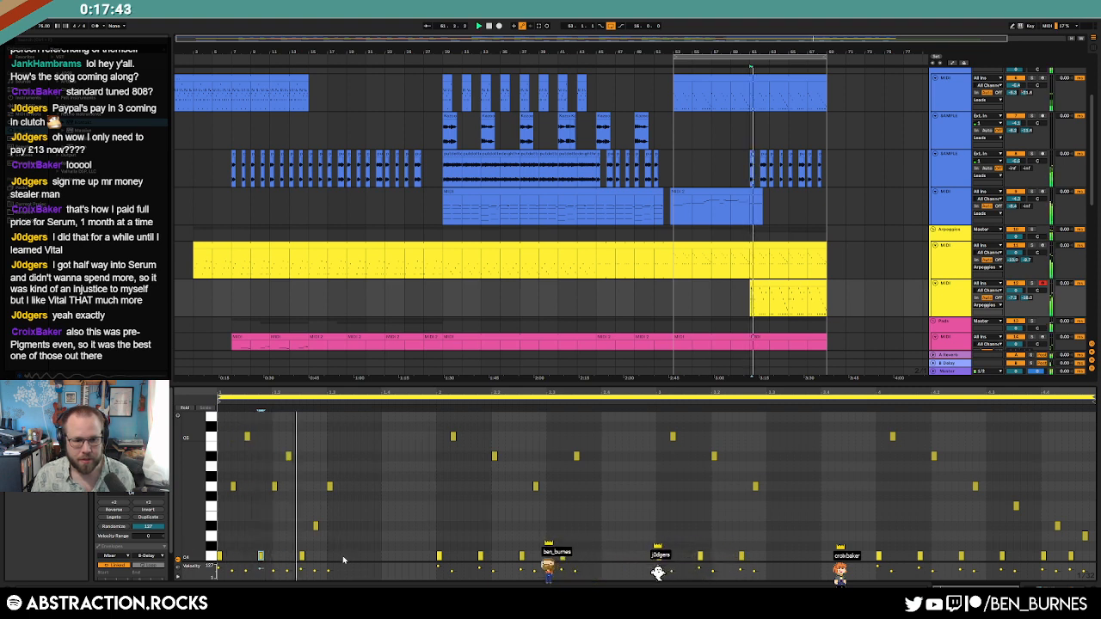
key(space)
drag(346, 561, 219, 423)
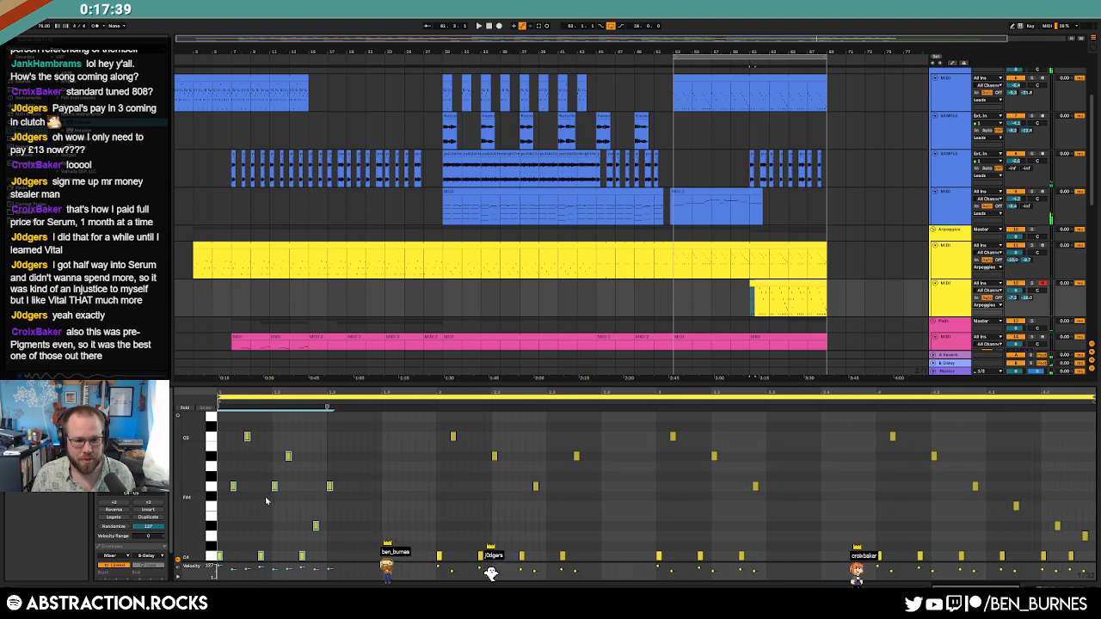
click(221, 557)
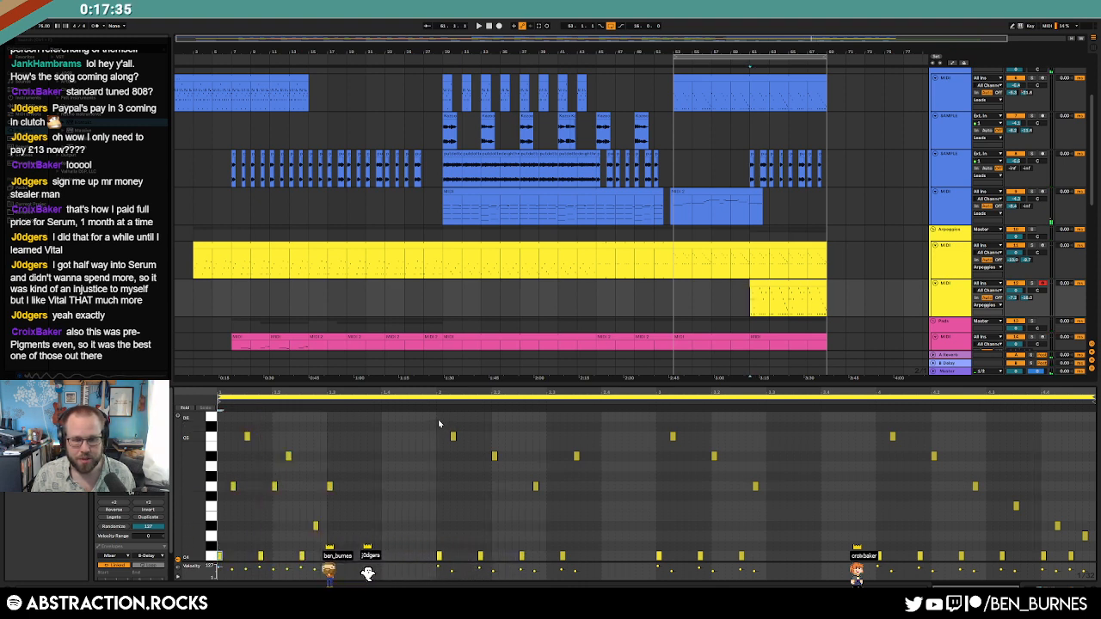
Step: Clear the notes in bars 2 to 4 and duplicate bar 1's pattern into bar 2, continuing it with alternating D#4 and G4 notes
drag(439, 420, 1096, 565)
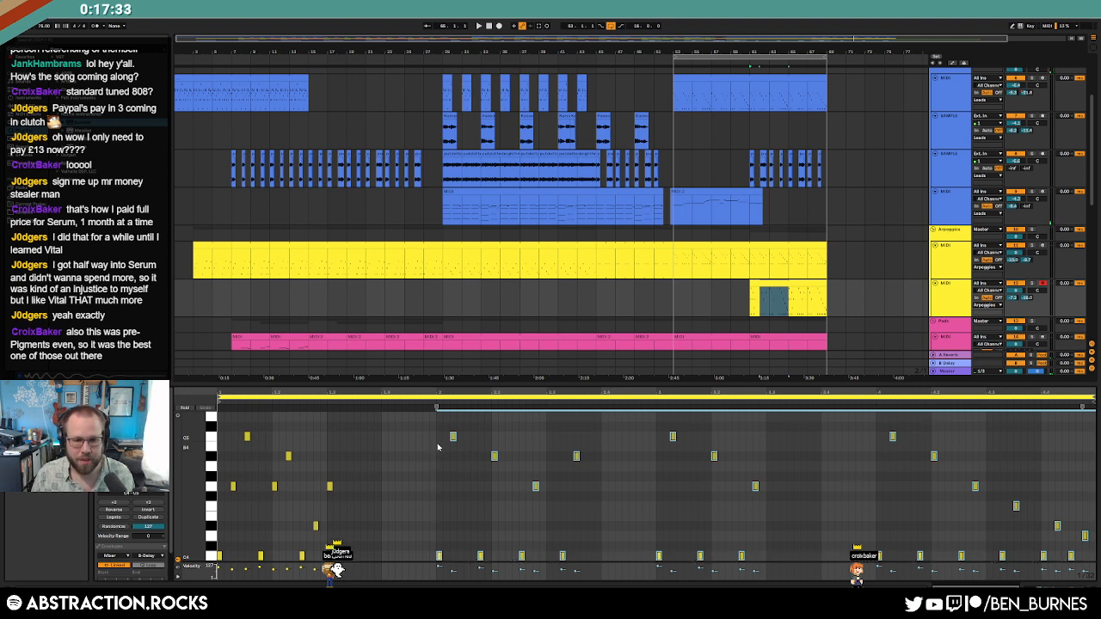
key(Delete)
drag(436, 434, 218, 561)
click(562, 518)
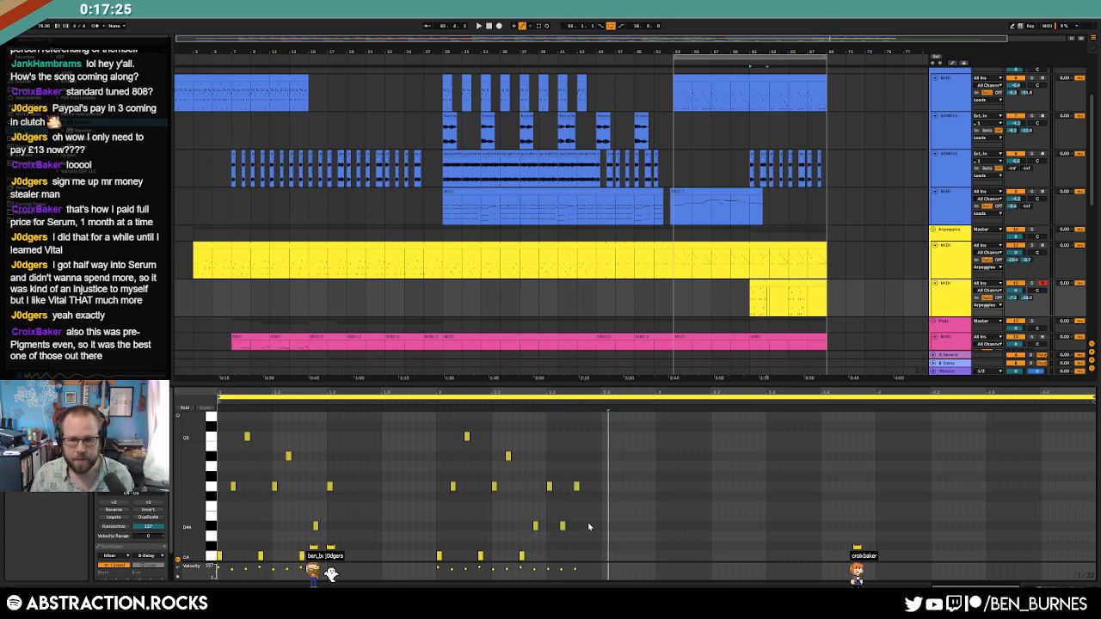
Step: Paste the bar 1 pattern into bar 3 and raise the last three D#4 notes of bar 2 to F4 during playback
key(space)
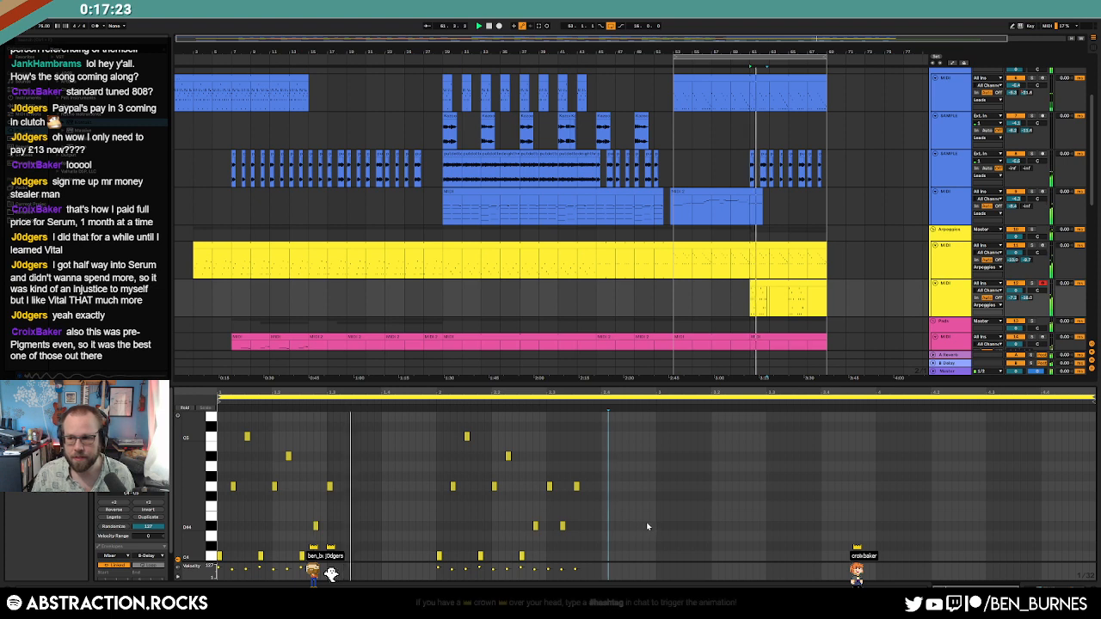
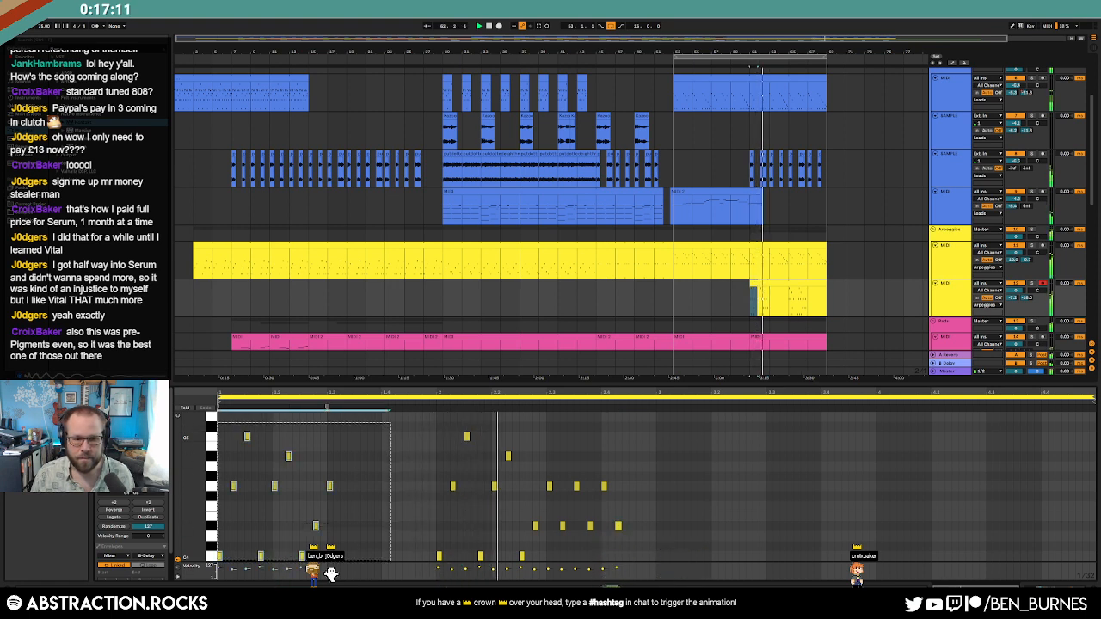
key(ctrl+v)
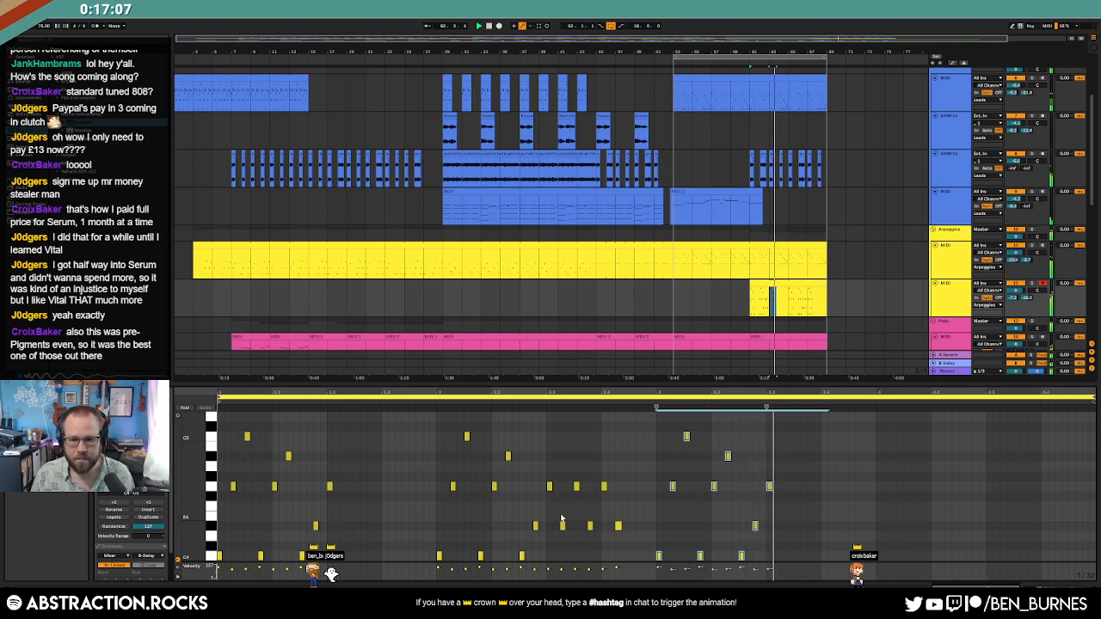
drag(556, 507, 654, 569)
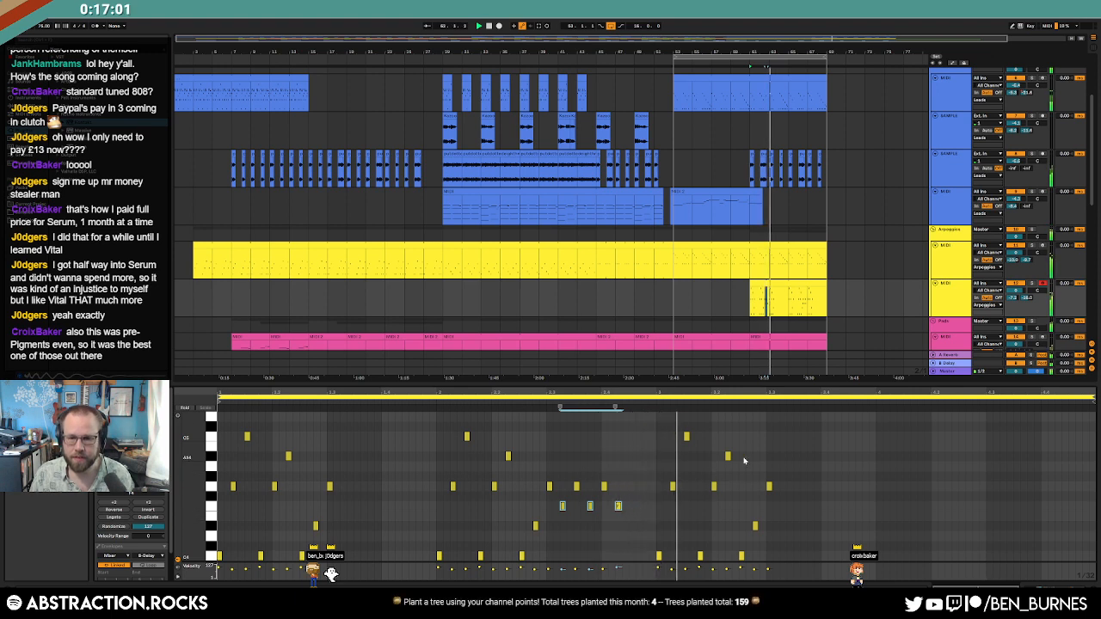
Step: Copy bar 2's notes to the start of bar 4 and extend the ending with another G4 and F4 pair
drag(654, 417, 435, 576)
key(ctrl+c)
click(869, 461)
key(ctrl+v)
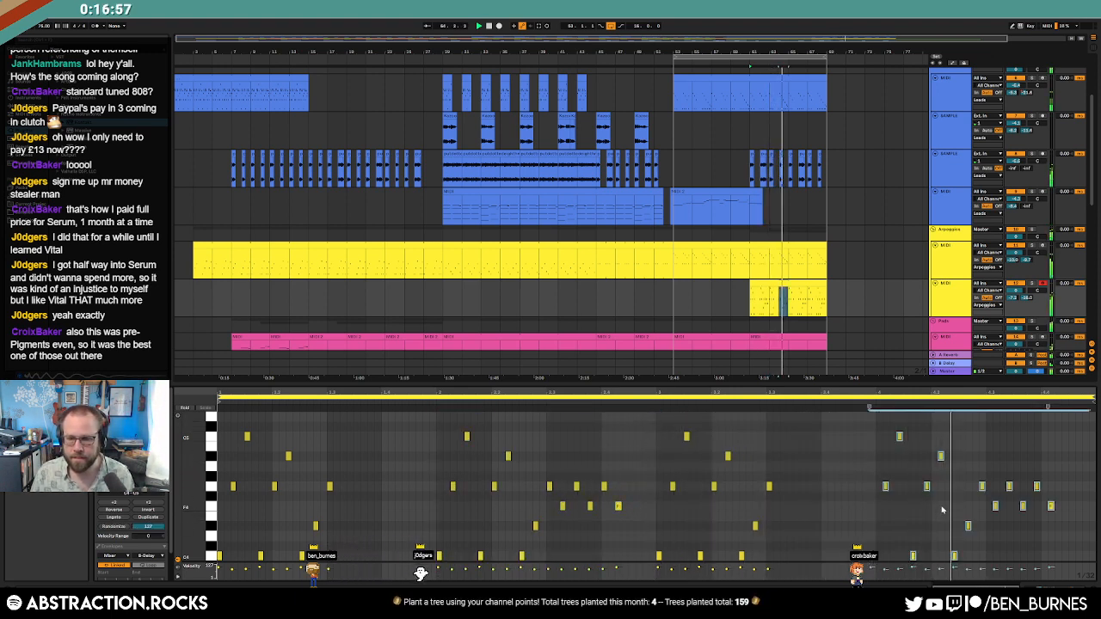
key(Right)
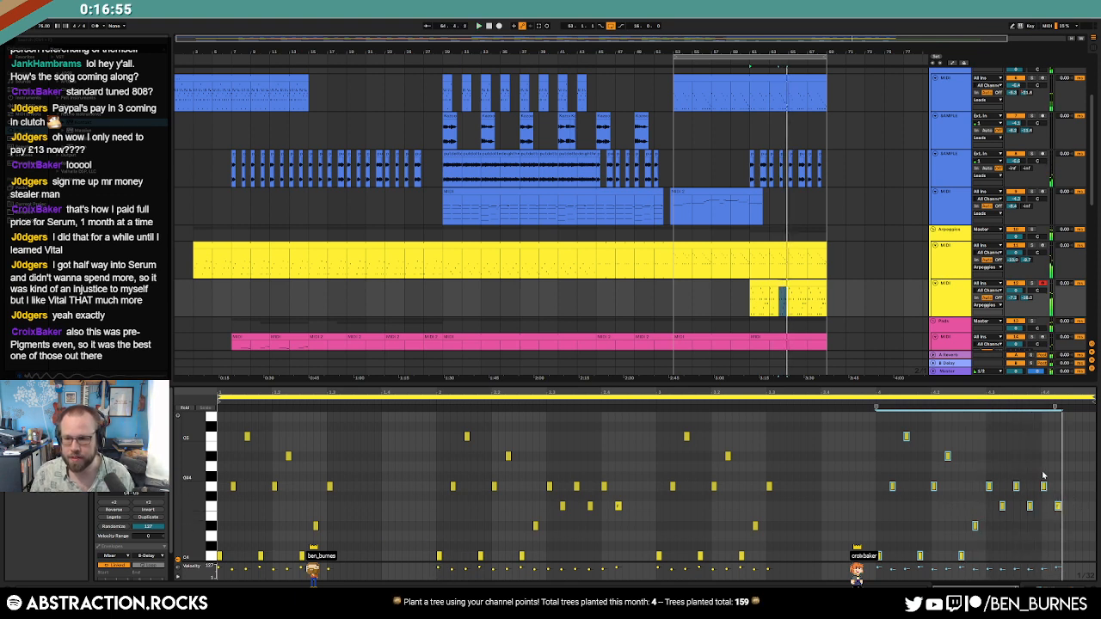
drag(1042, 473, 1061, 521)
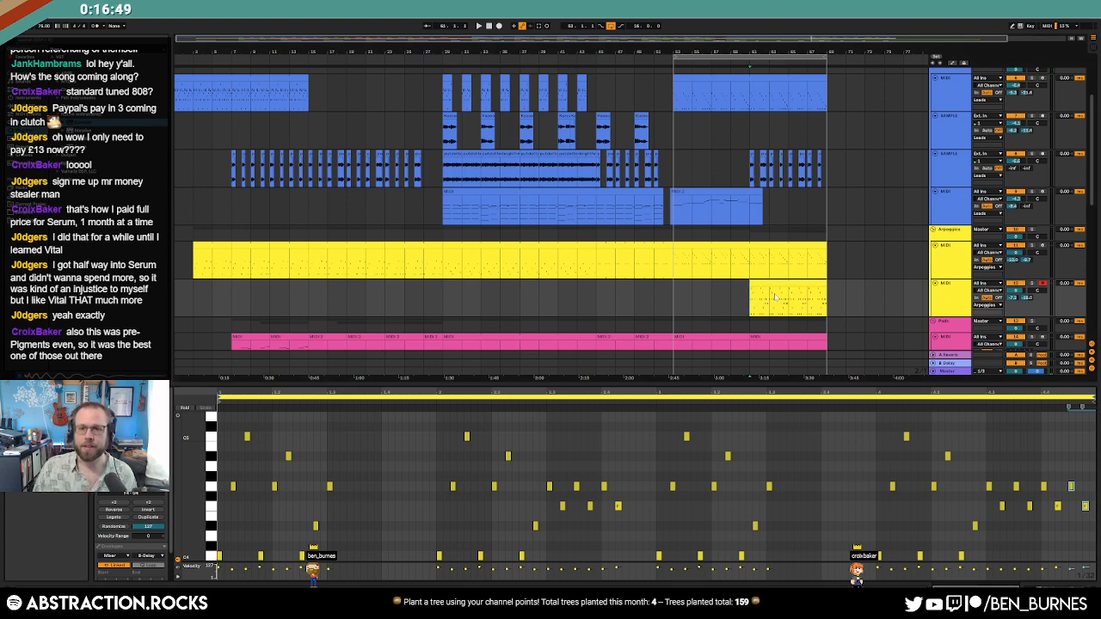
Step: Play from before the harp clip, adjust the track's level, and transpose all the clip's notes down one octave
click(721, 301)
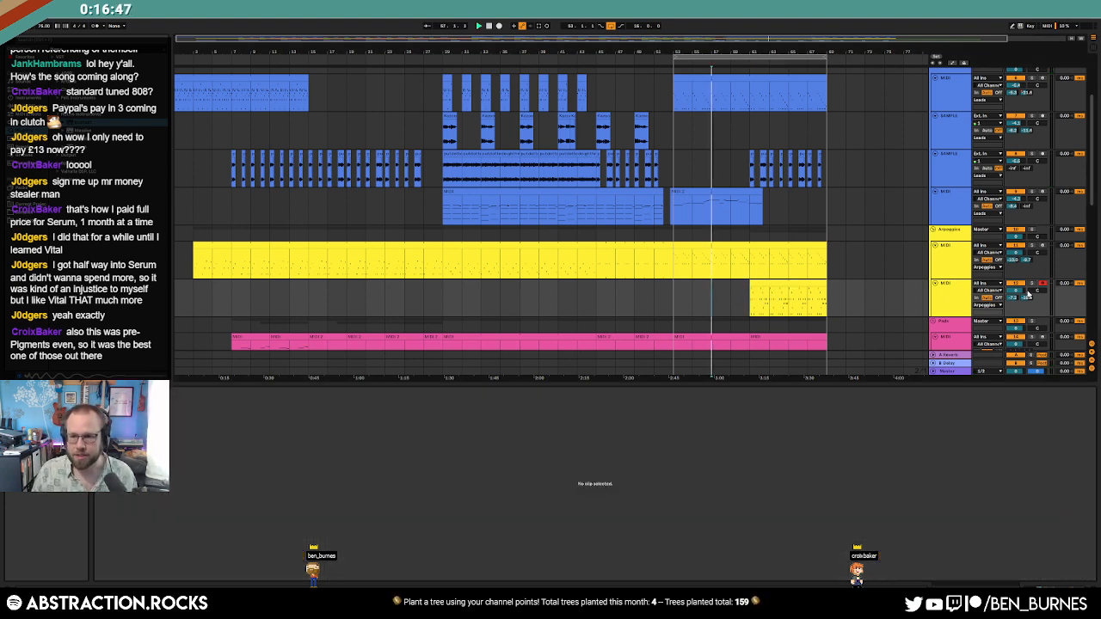
key(space)
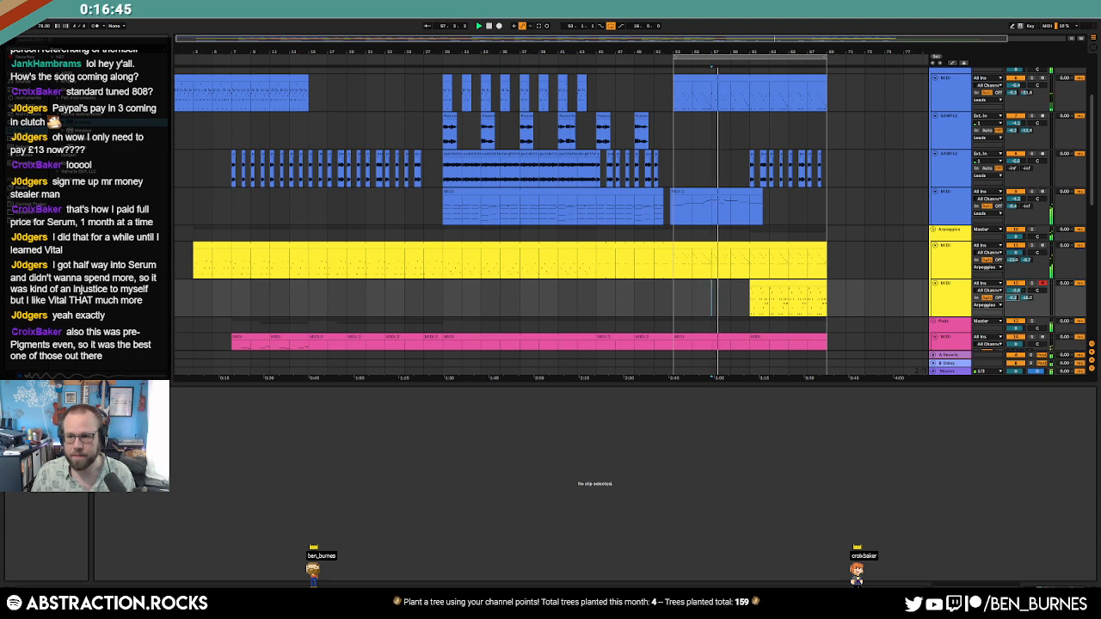
click(756, 283)
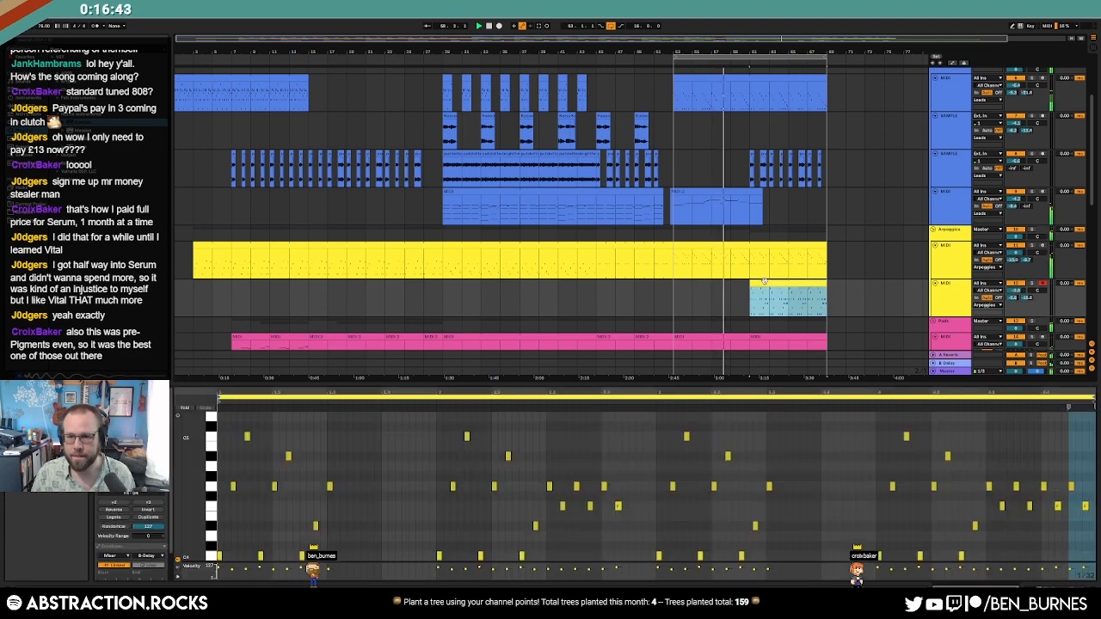
click(644, 459)
key(shift+Down)
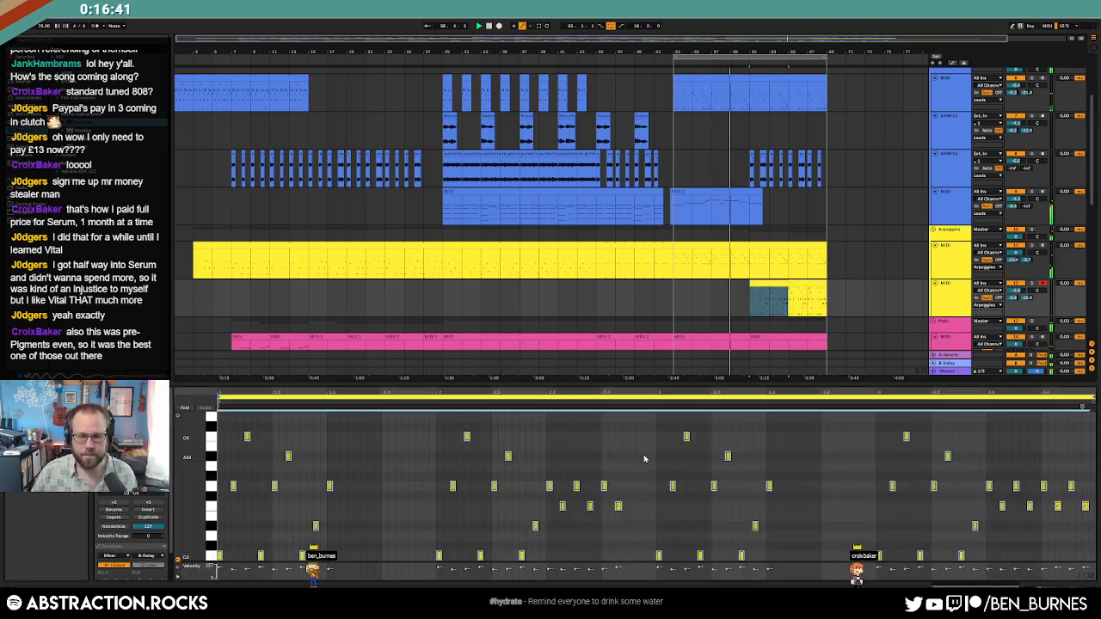
Step: Add the Wider effect after the Compressor on the harp track and set its width slightly above 100%
key(shift+Tab)
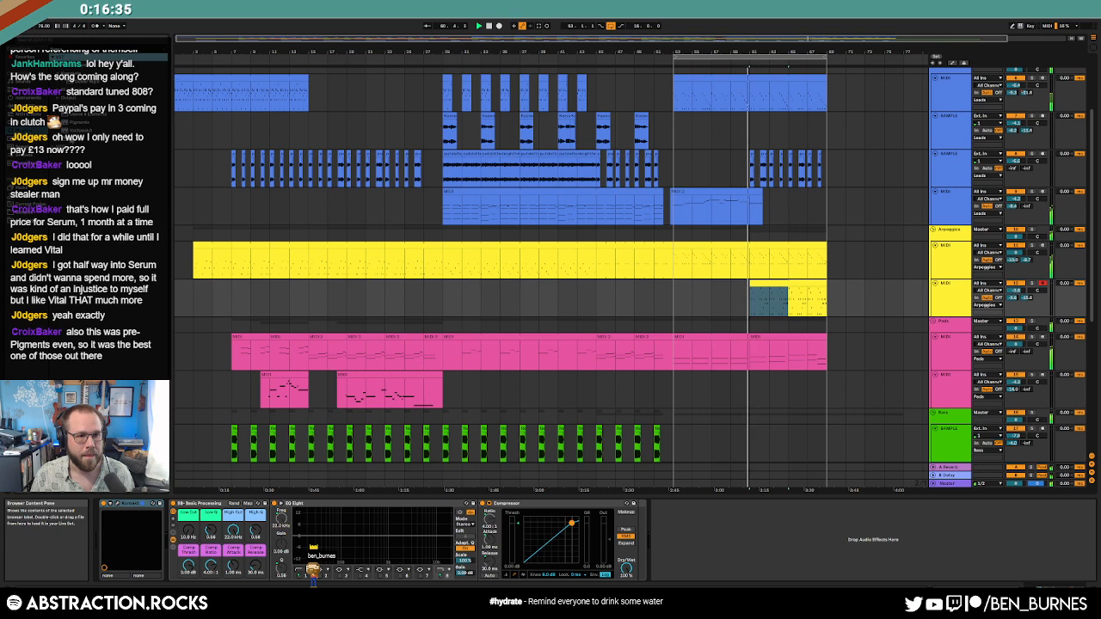
drag(671, 541, 723, 543)
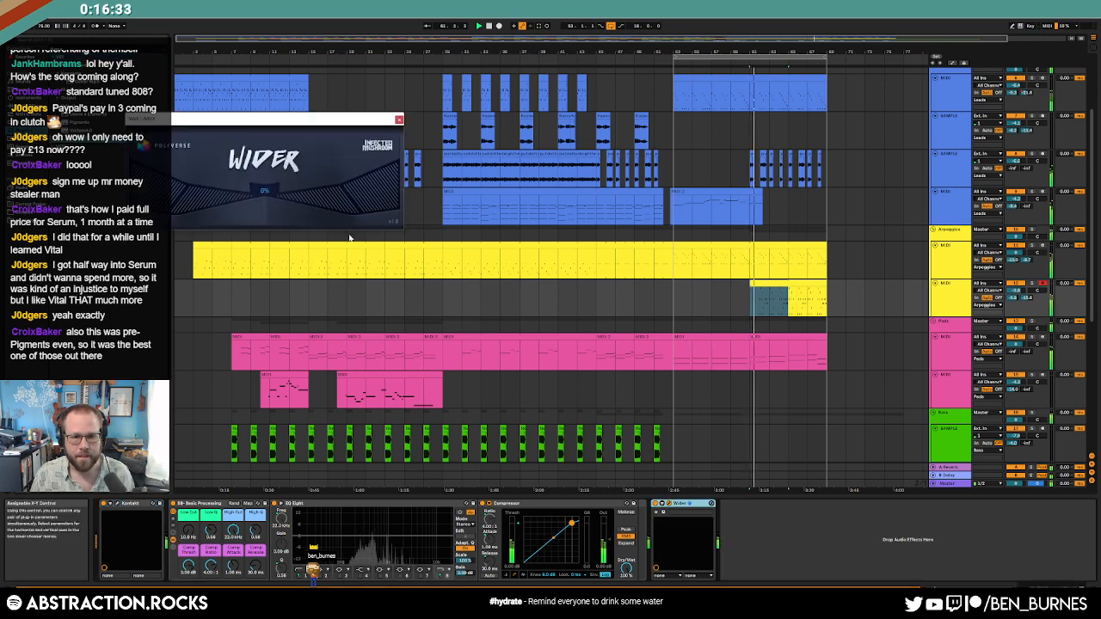
drag(372, 175, 407, 156)
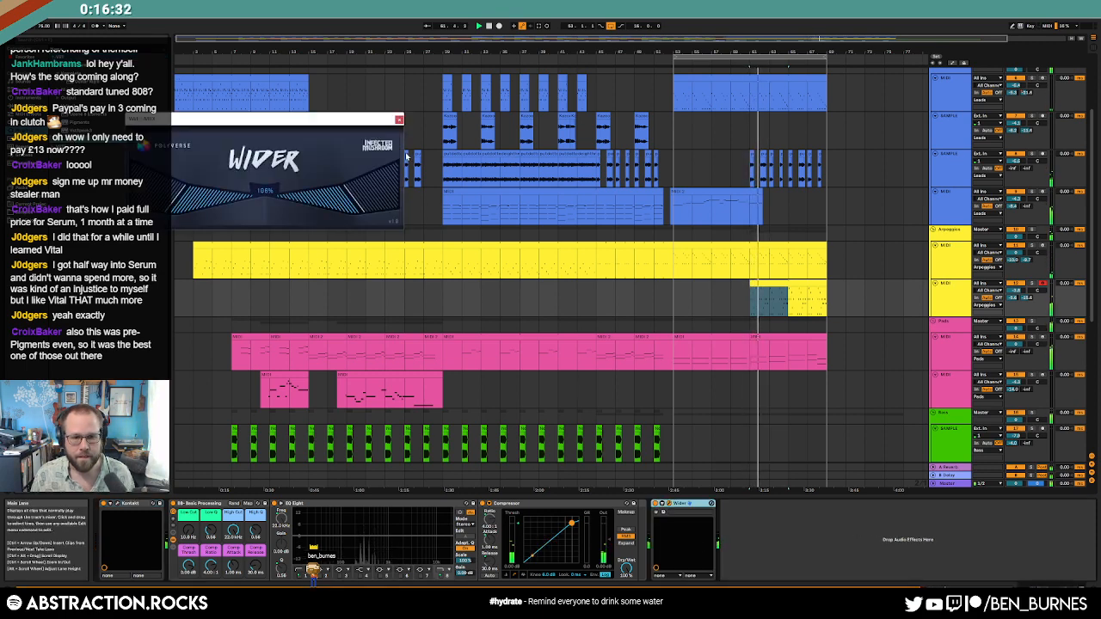
Step: Transpose all the harp clip's notes up one octave and return to the track's devices
double_click(768, 284)
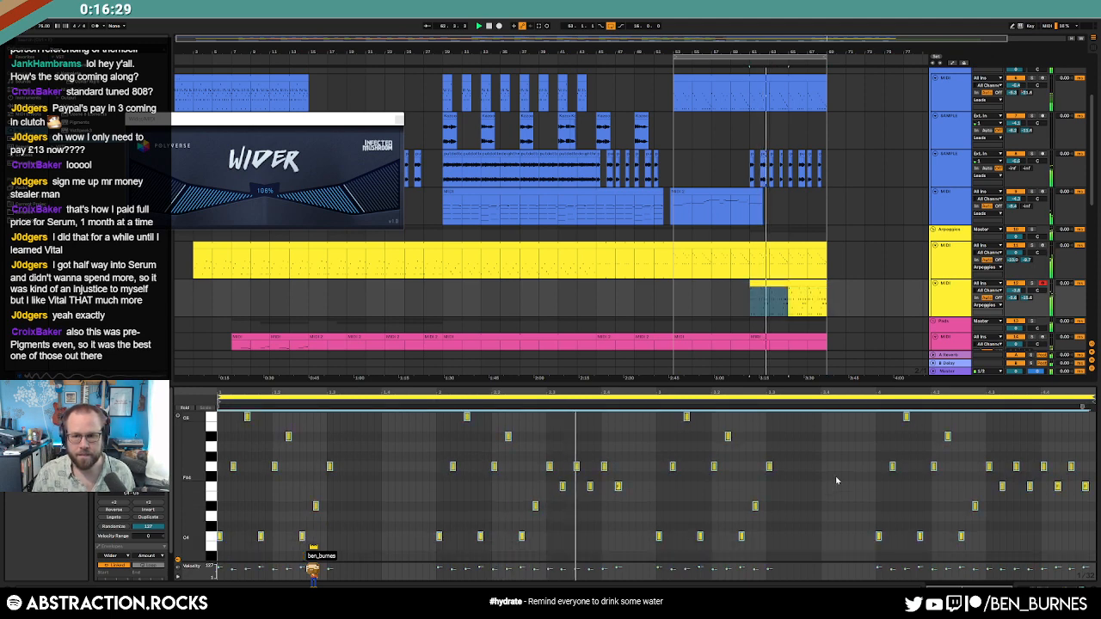
key(shift+Tab)
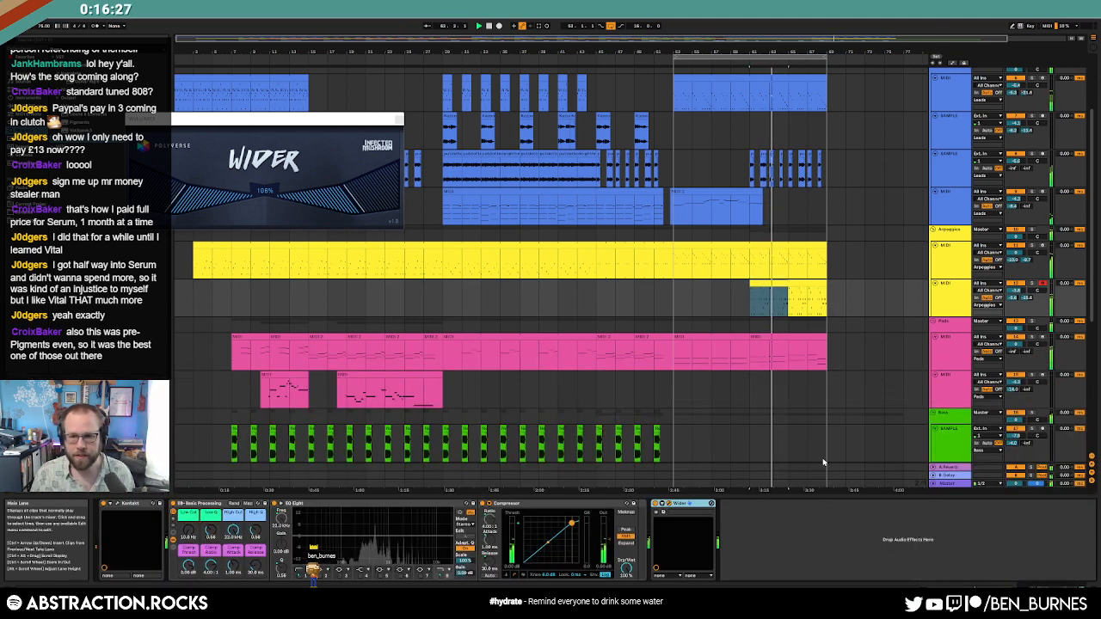
Step: Automate the Basic Processing Low Cut on the chopped lead sample track, ramping it up from about bar 60 to bar 61
drag(759, 264, 846, 267)
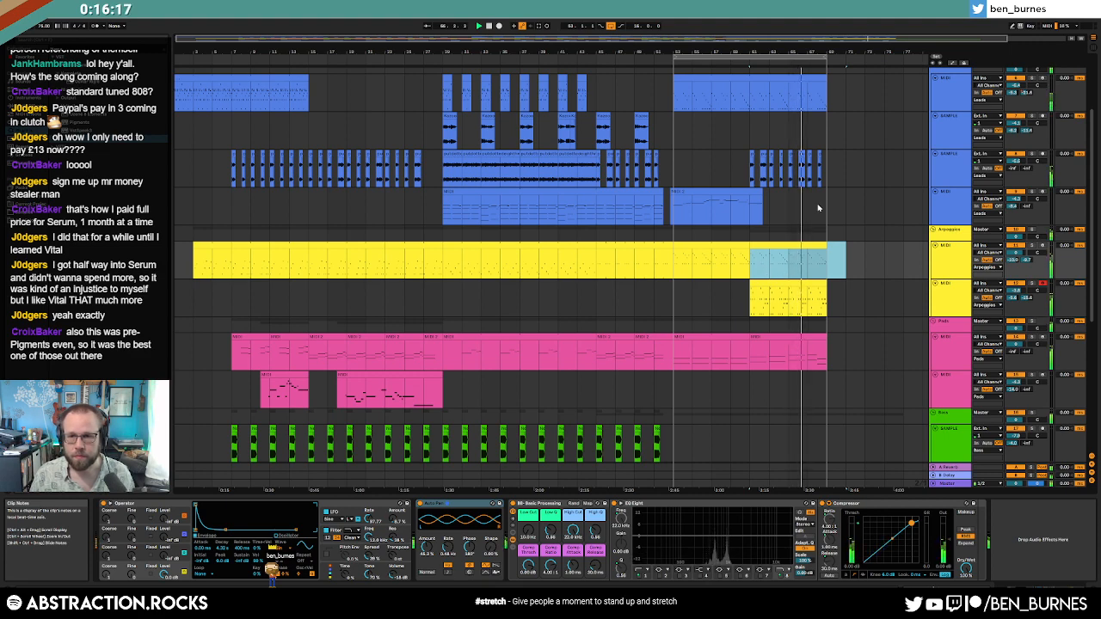
click(823, 170)
drag(823, 170, 742, 166)
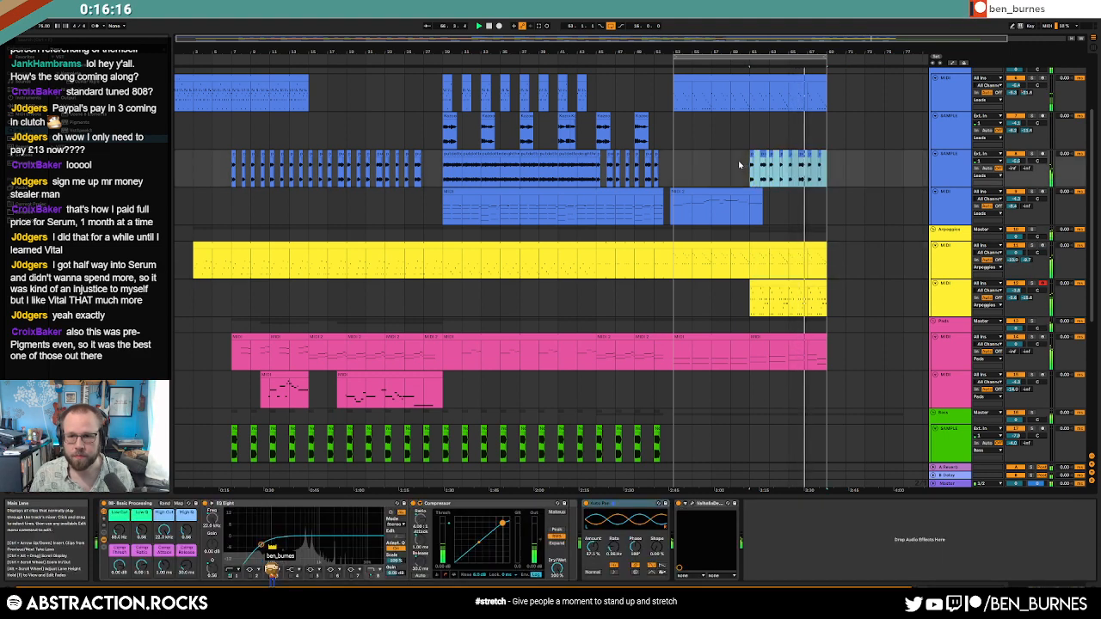
click(938, 169)
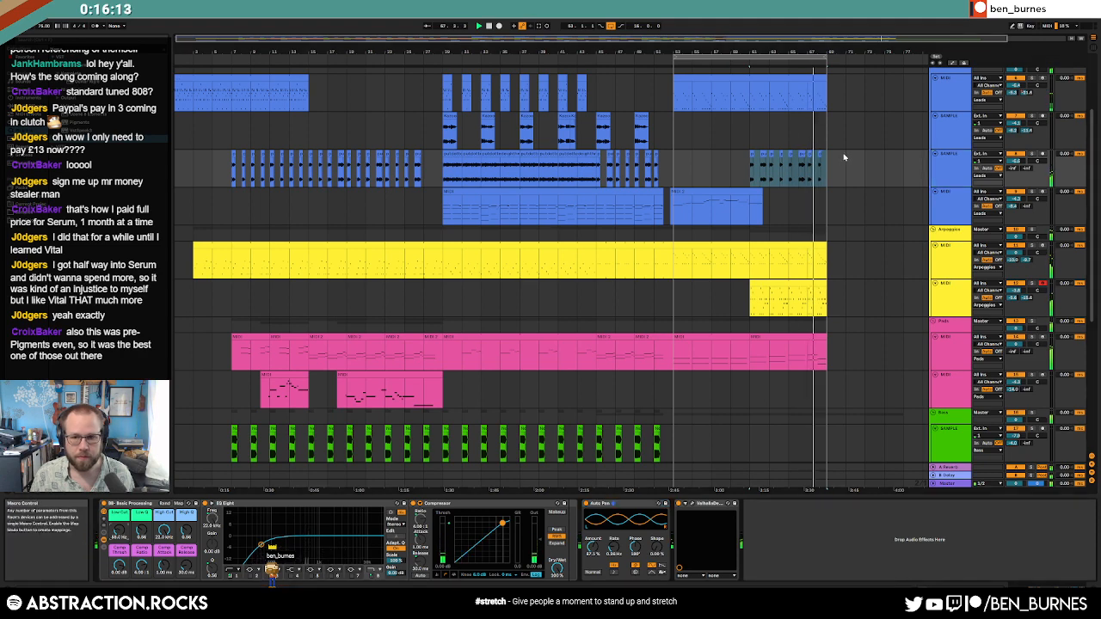
key(a)
click(737, 179)
drag(750, 179, 750, 168)
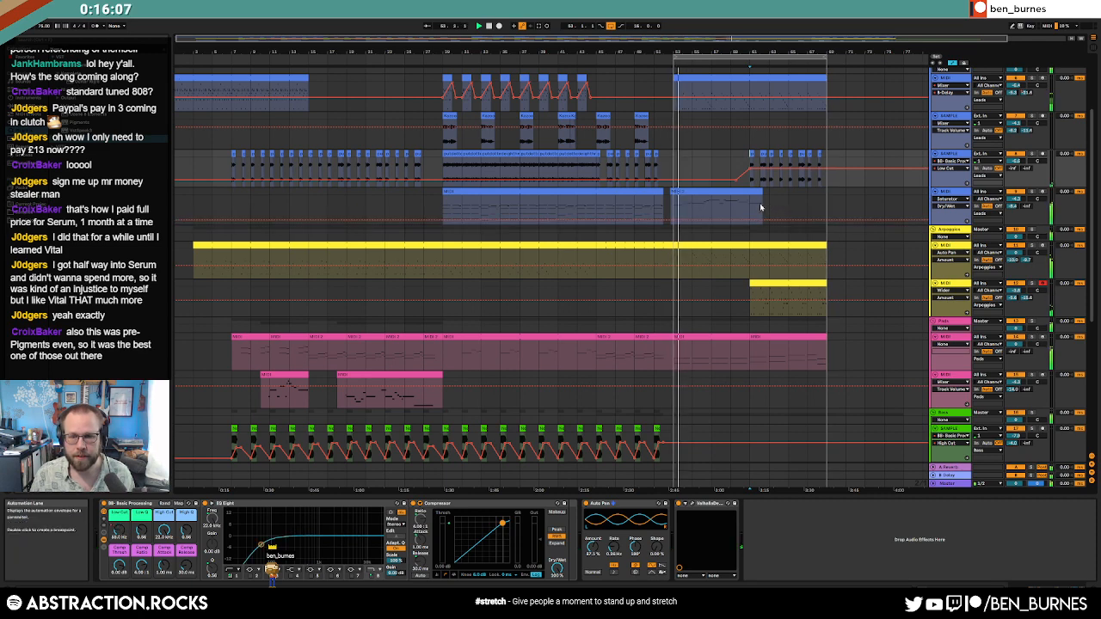
key(a)
Step: Copy the pad MIDI clip at bar 53 to bar 69 on the same track
scroll(759, 219, up, 3)
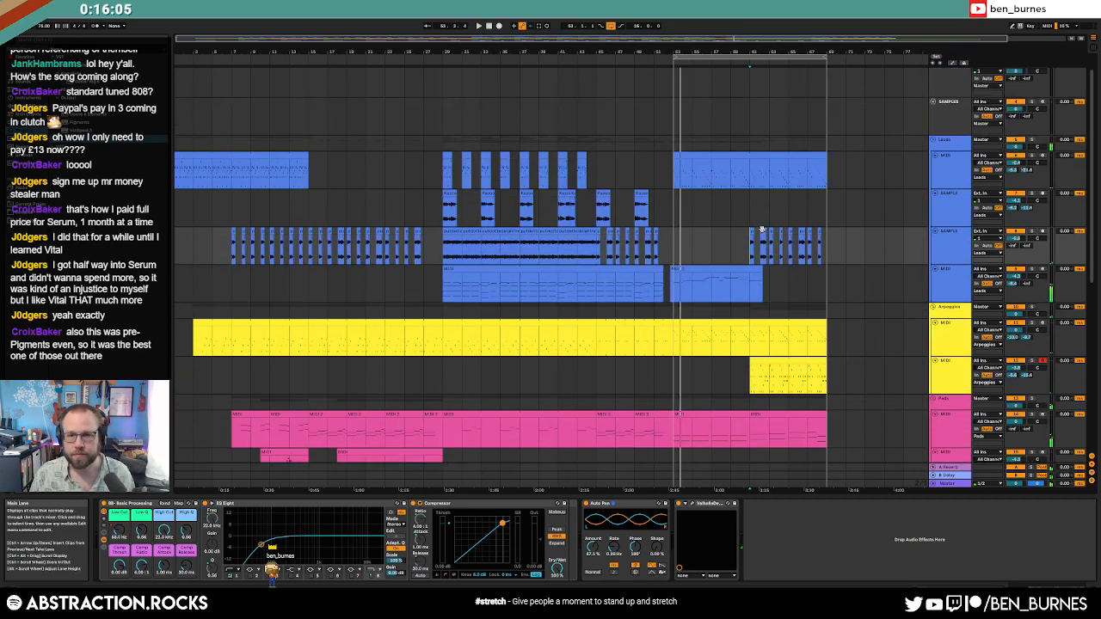
click(961, 283)
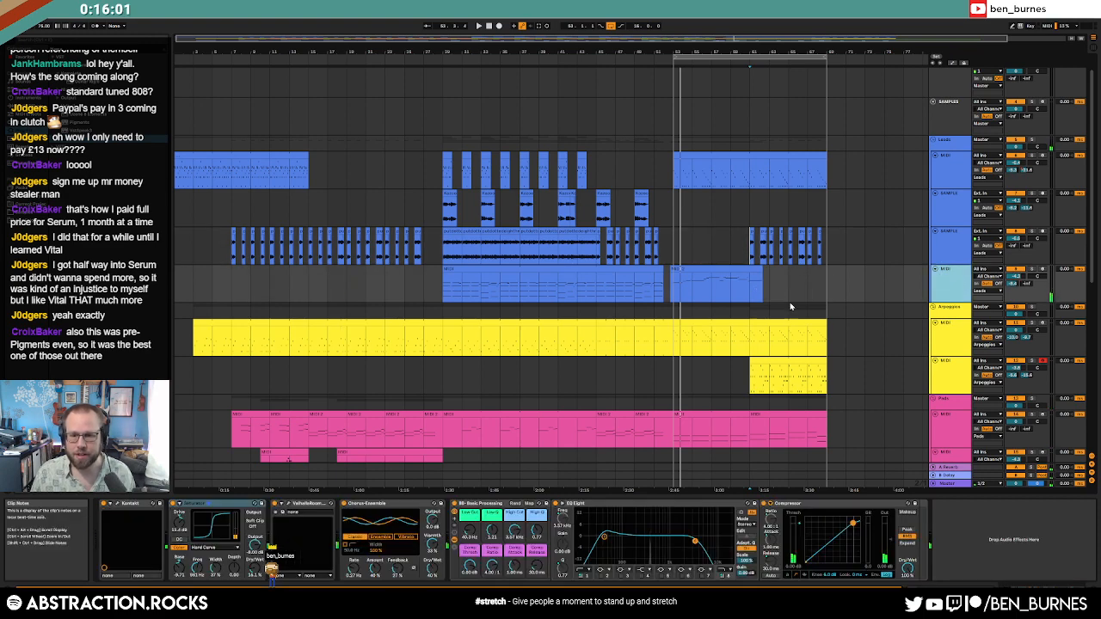
click(733, 414)
key(ctrl+c)
click(828, 429)
key(ctrl+v)
scroll(828, 371, down, 5)
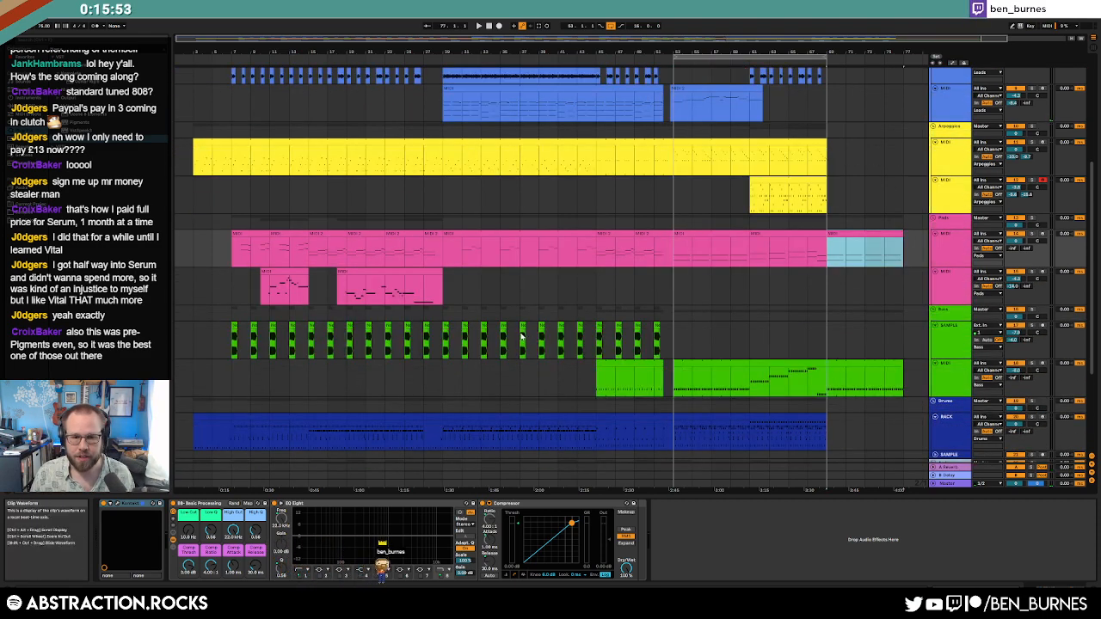
Step: Copy the four bass sample clips from bars 37–45 to bar 69 on the same track
drag(519, 341, 566, 339)
key(ctrl+c)
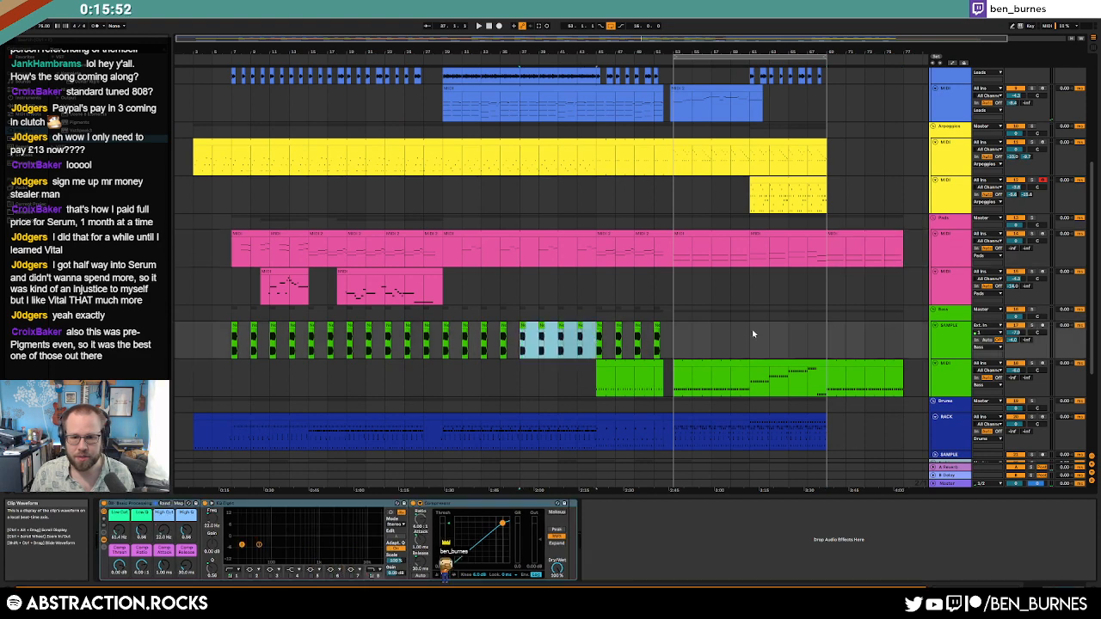
click(828, 341)
key(ctrl+v)
Step: Extend the last drum rack clip to bar 77 and duplicate the ambience sample at bar 61 to bar 69
click(806, 417)
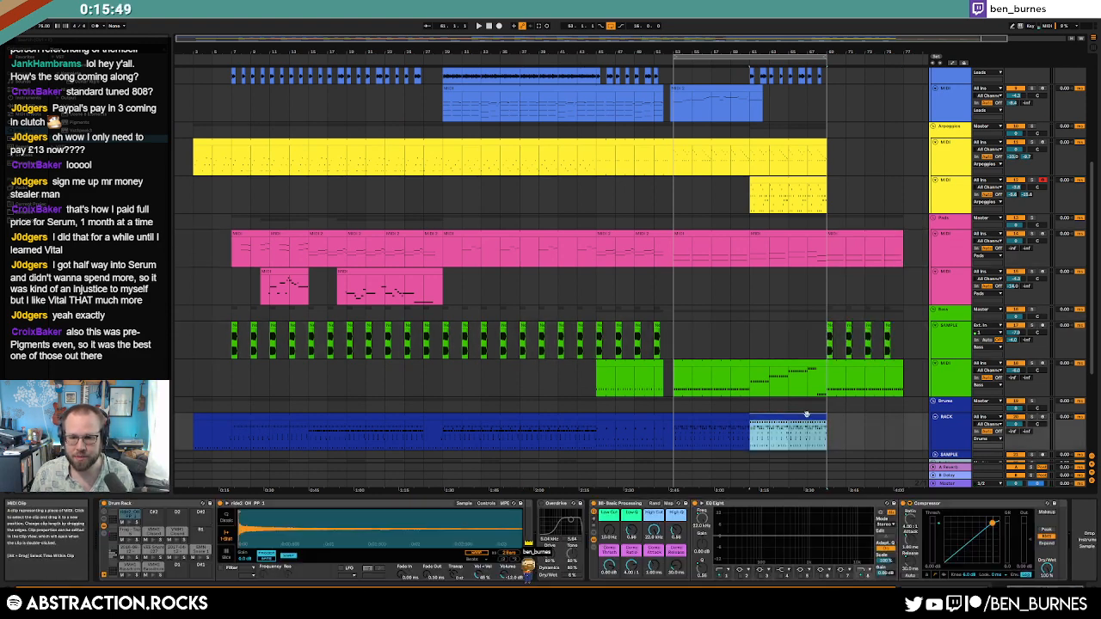
drag(823, 416, 903, 417)
scroll(895, 418, down, 3)
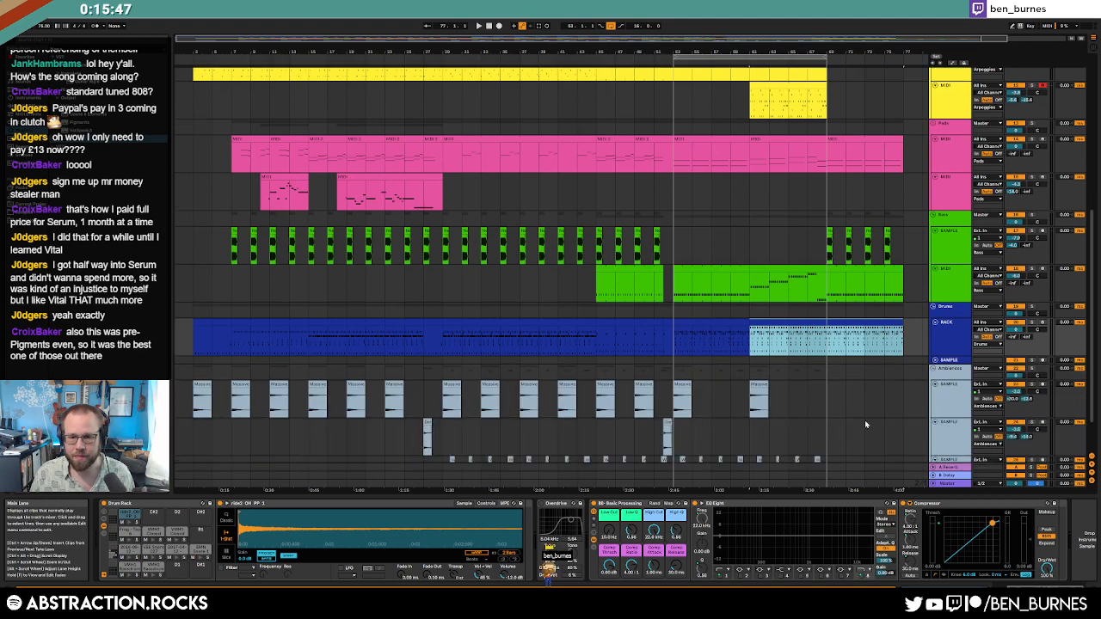
drag(754, 384, 833, 387)
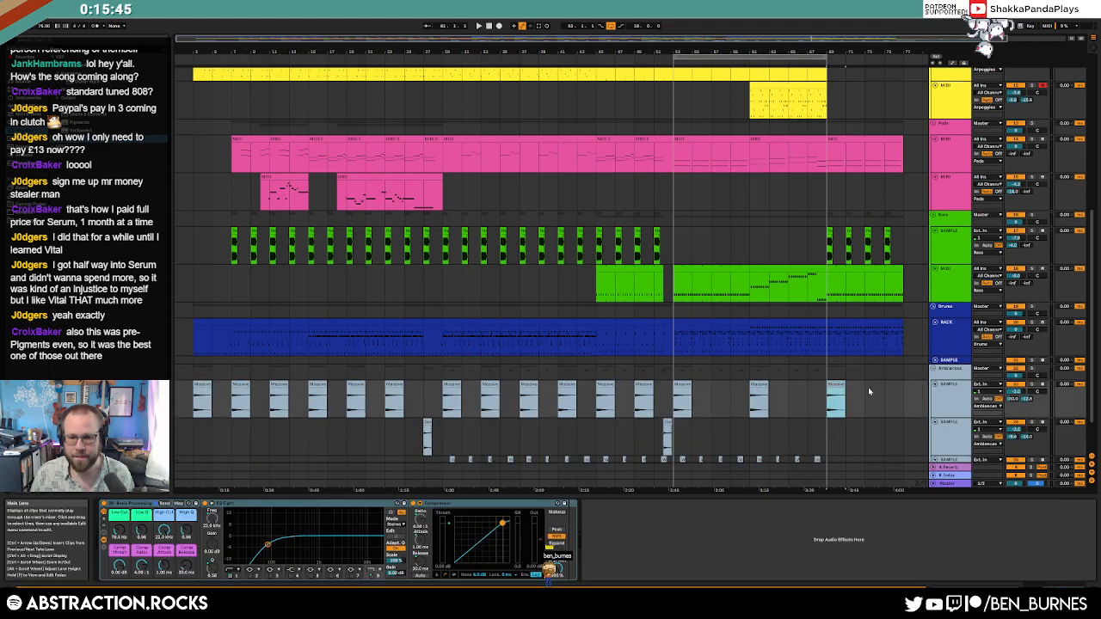
scroll(869, 392, down, 2)
scroll(869, 400, up, 8)
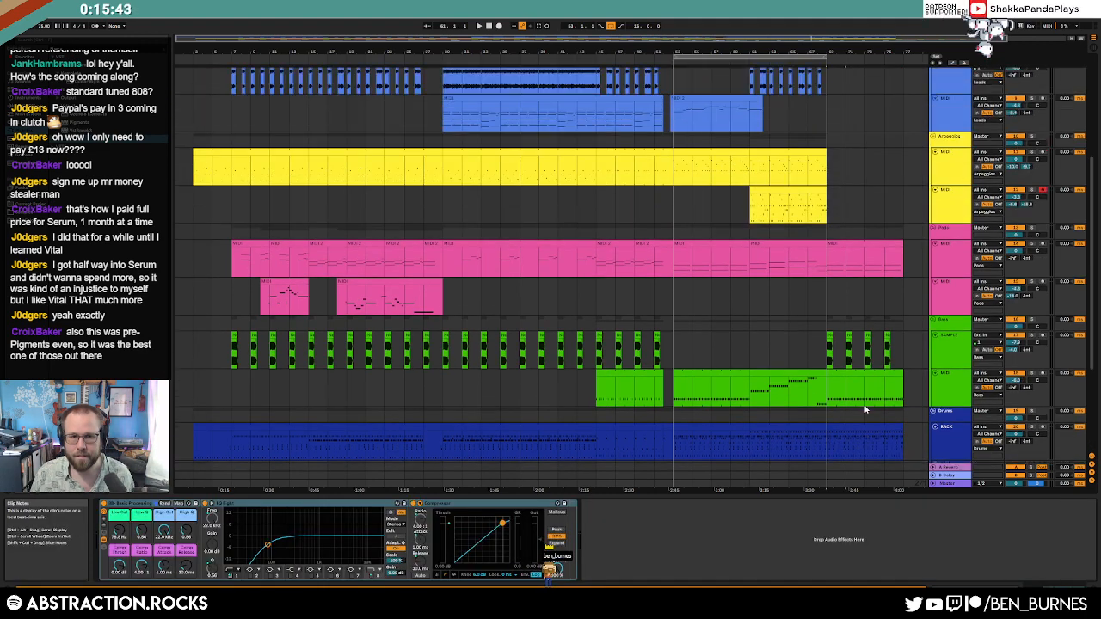
scroll(858, 409, up, 2)
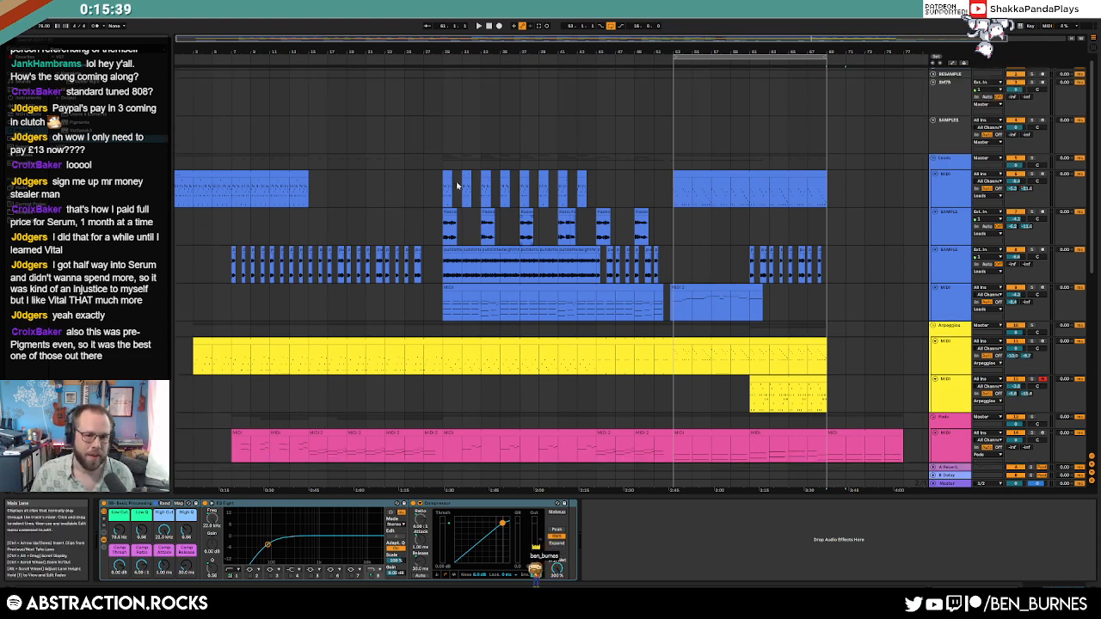
drag(193, 97, 450, 318)
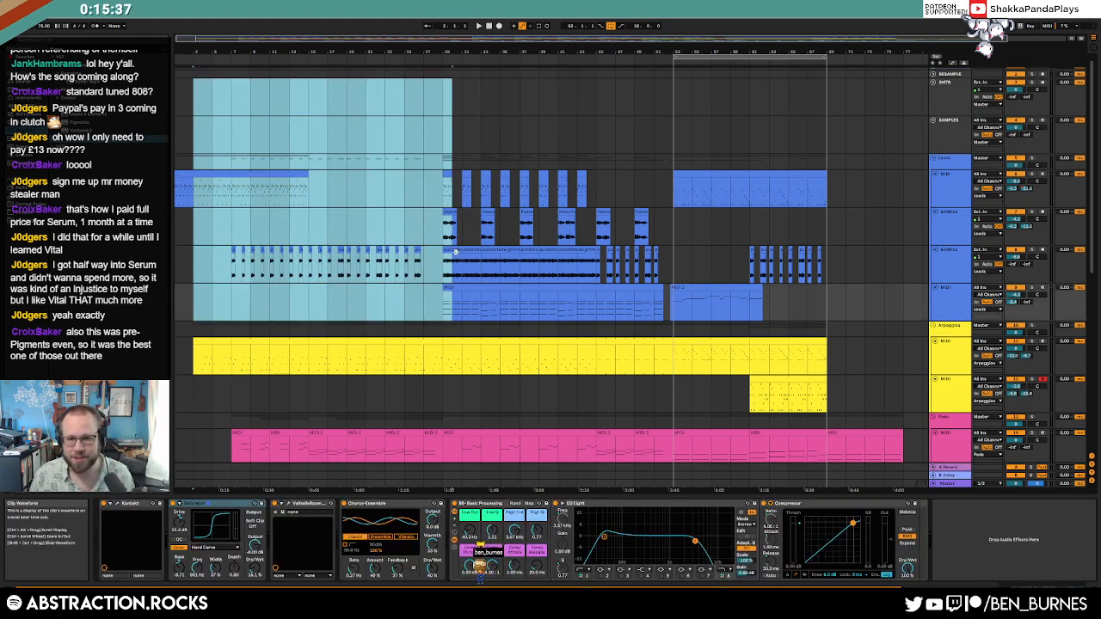
click(454, 250)
click(722, 267)
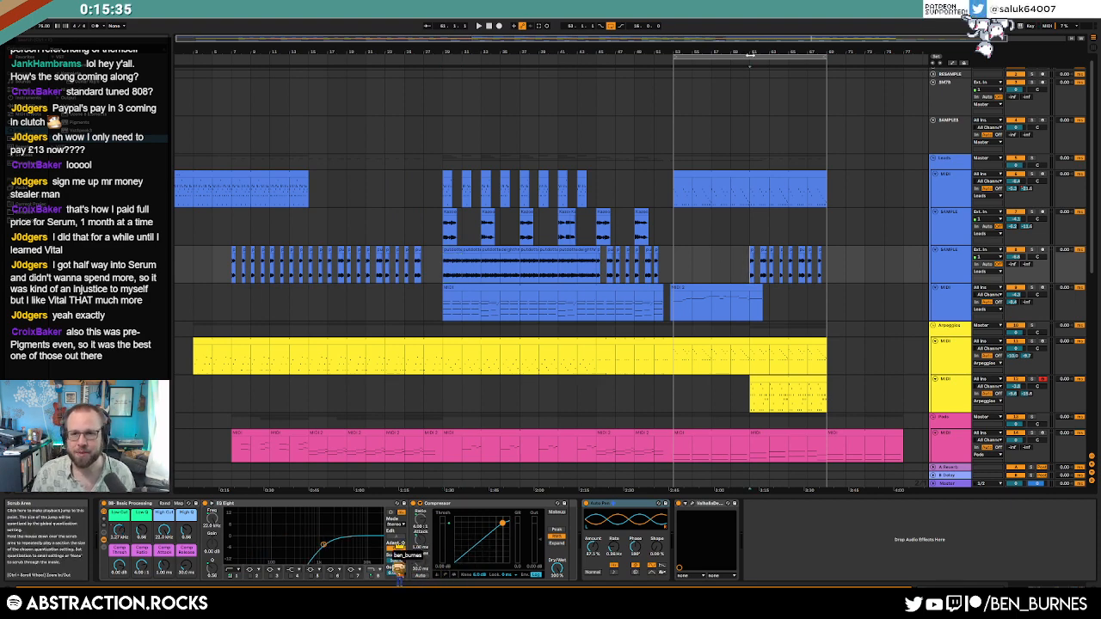
Step: Insert a new MIDI track below the last lead track and load Kontakt on it
drag(770, 39, 581, 263)
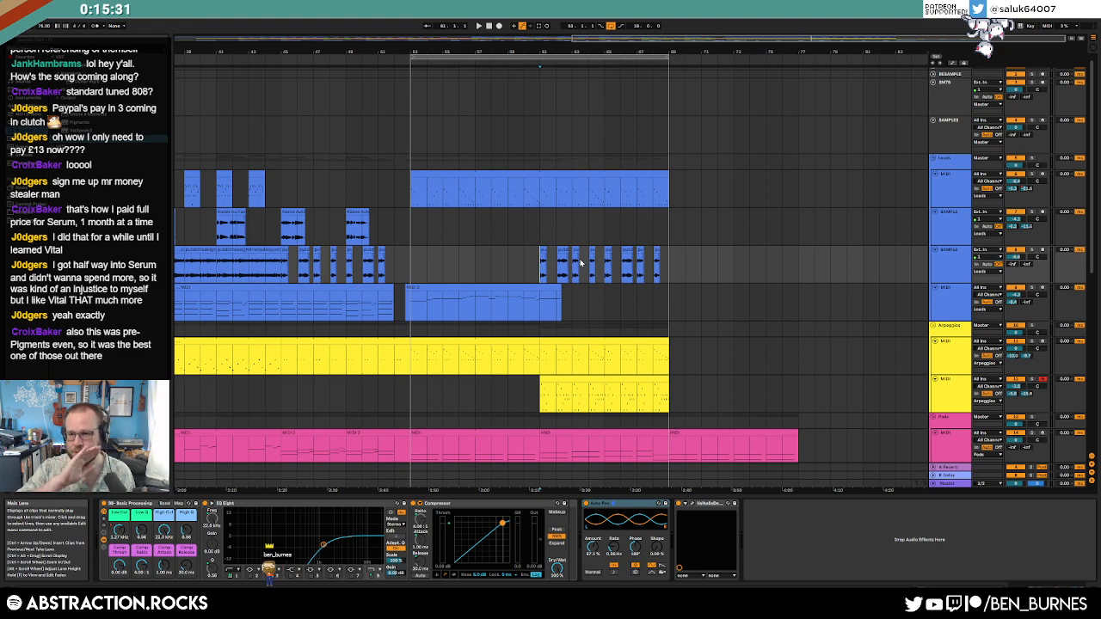
click(540, 302)
click(942, 312)
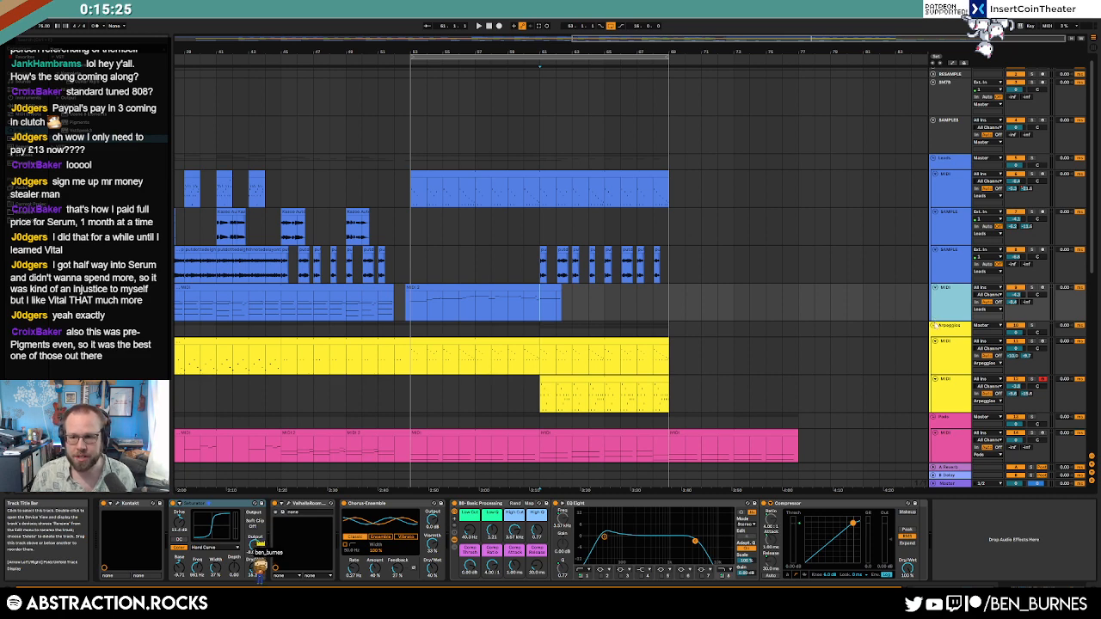
key(ctrl+shift+t)
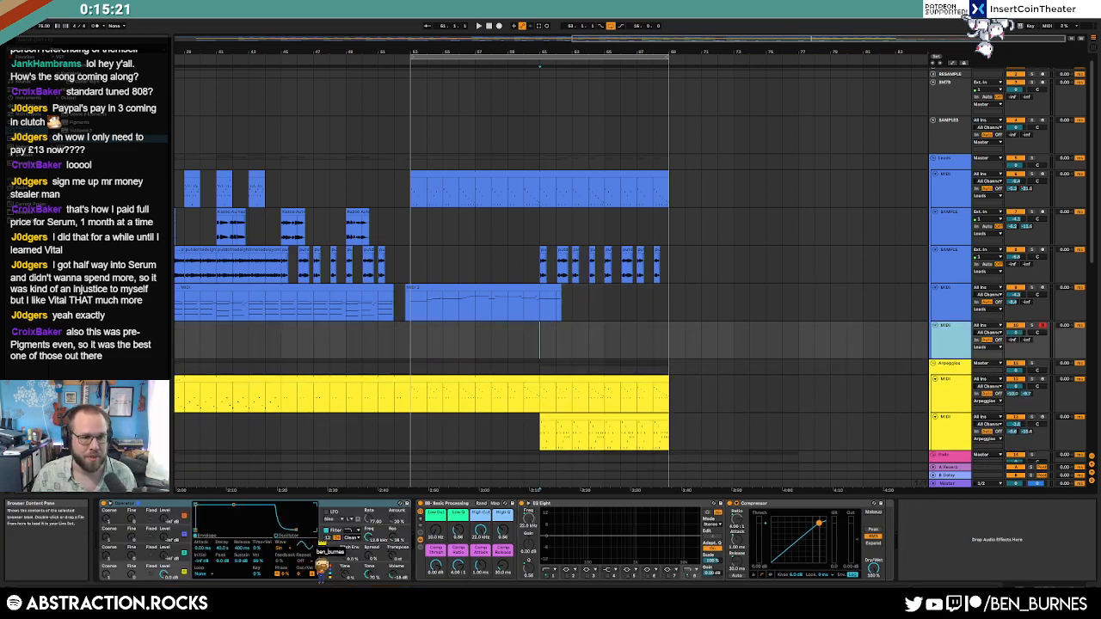
click(58, 92)
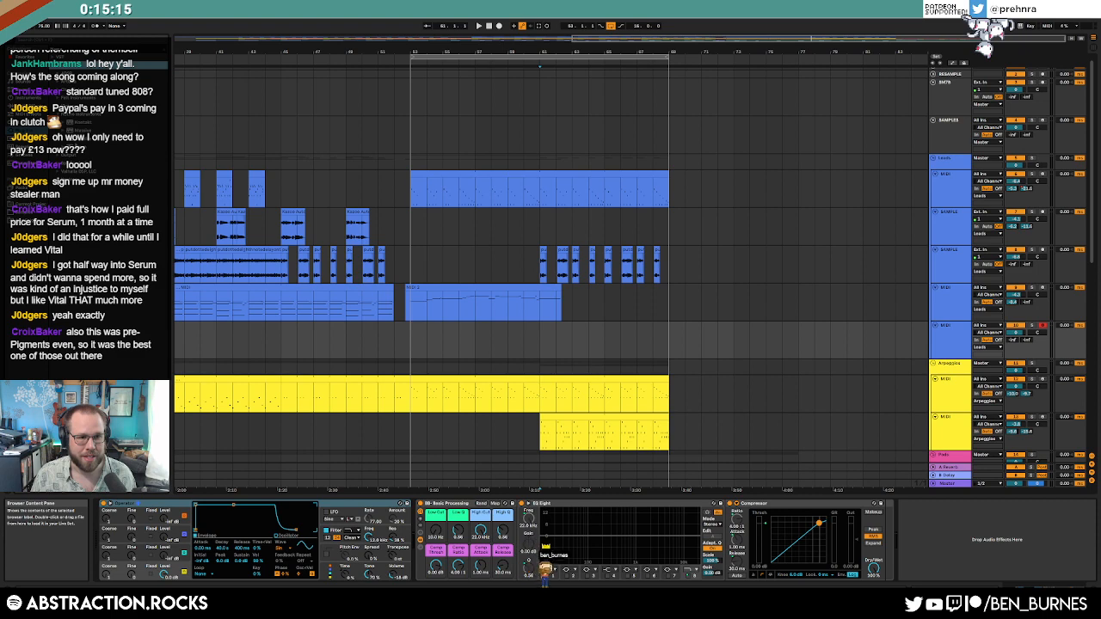
double_click(83, 123)
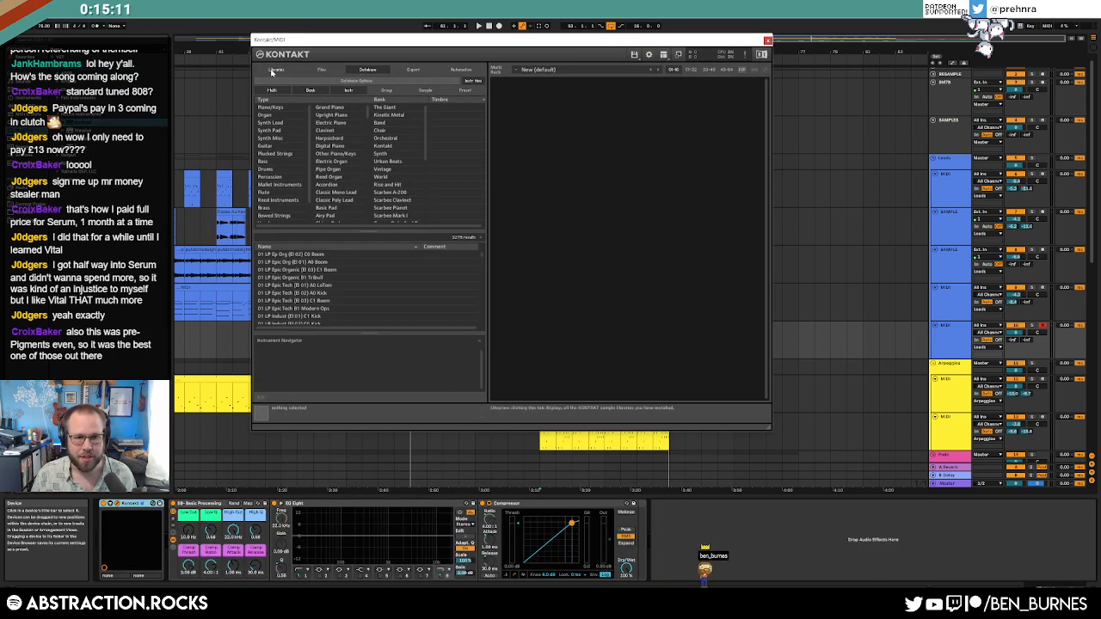
Step: Load Analog Dreams 2.0 from Kontakt's library list and reposition the plug-in window
drag(482, 117, 497, 344)
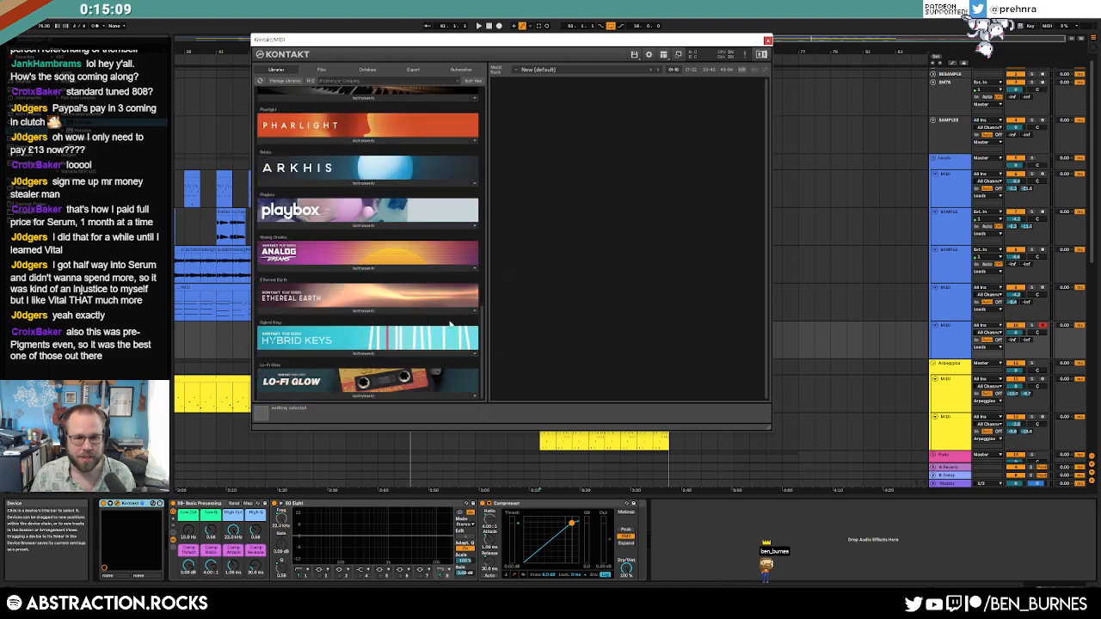
click(369, 269)
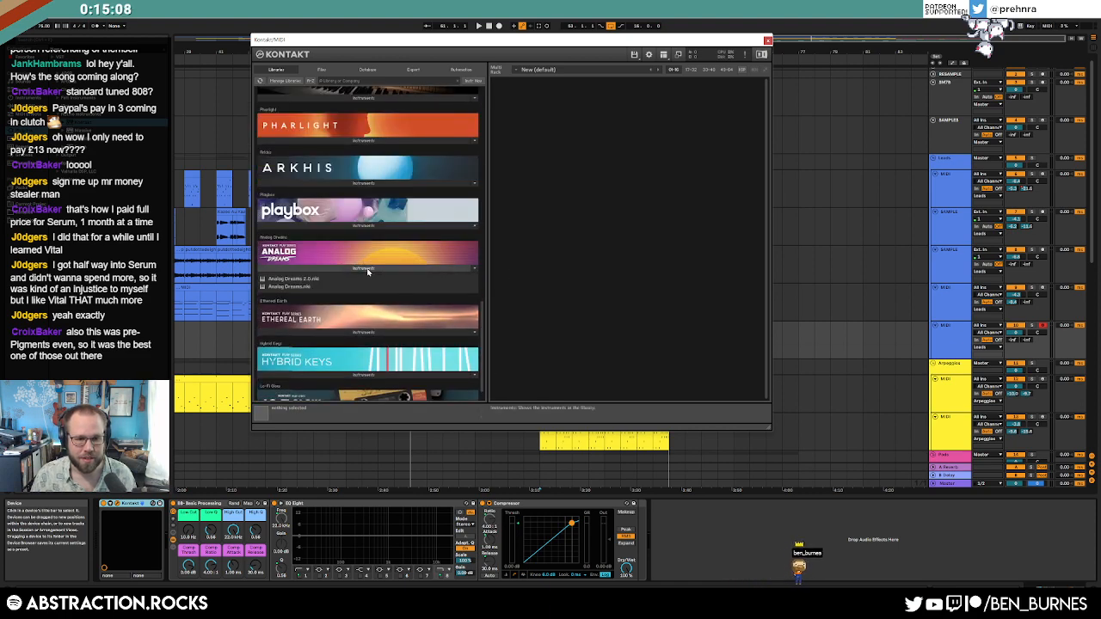
double_click(293, 279)
drag(586, 40, 537, 93)
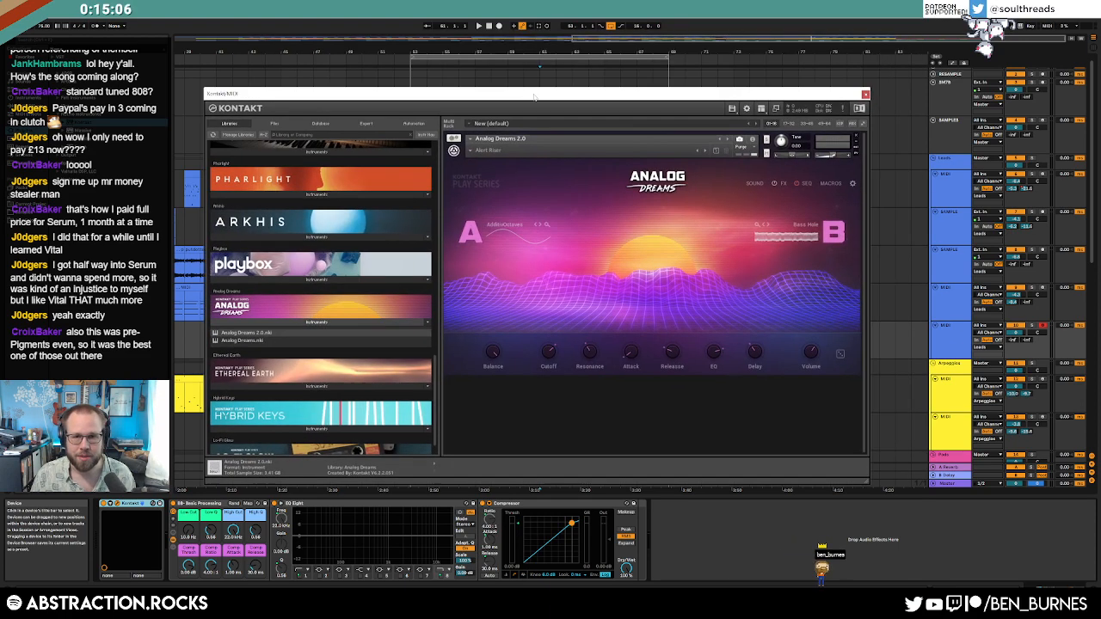
Step: Audition the Analog Dreams lead snapshots starting with Fox Wedding, choose Guarana Juice, and close the plug-in window
click(495, 149)
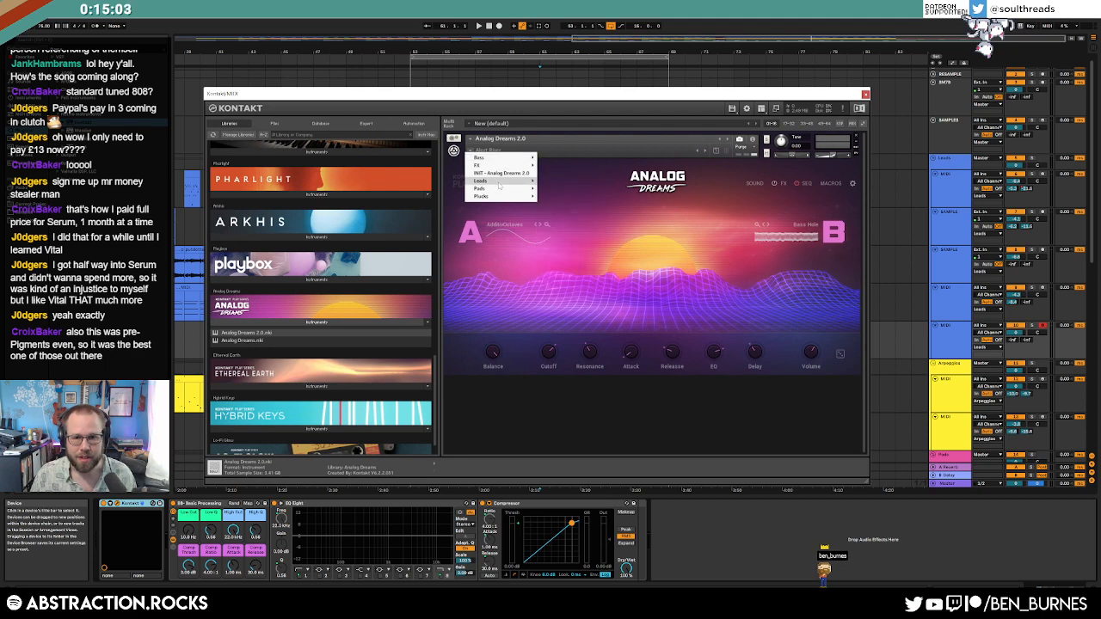
mouse_move(499, 180)
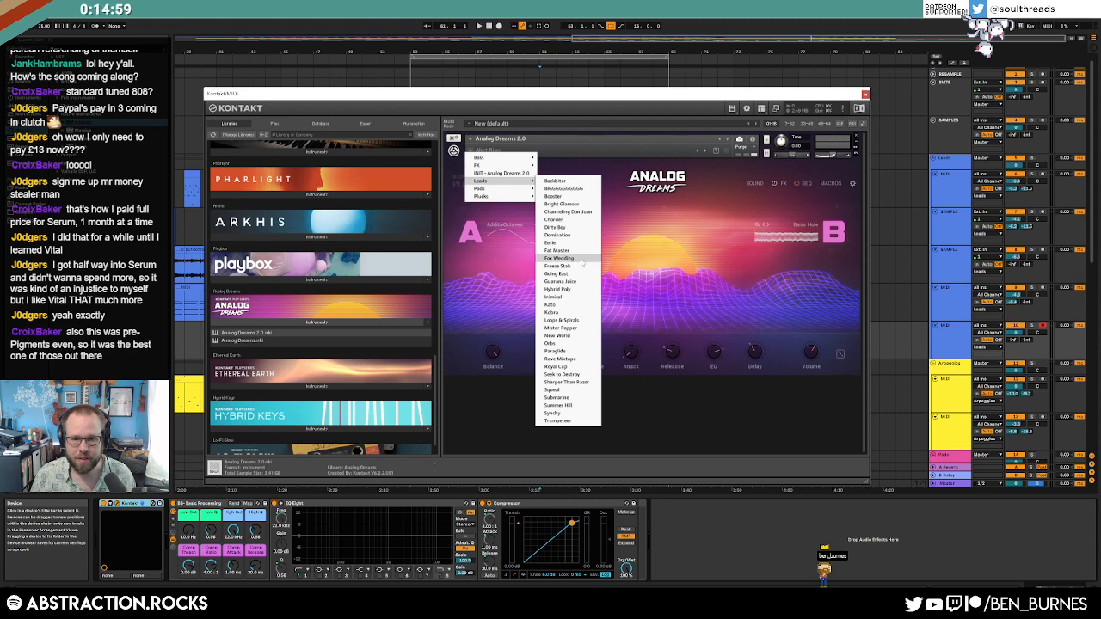
click(563, 258)
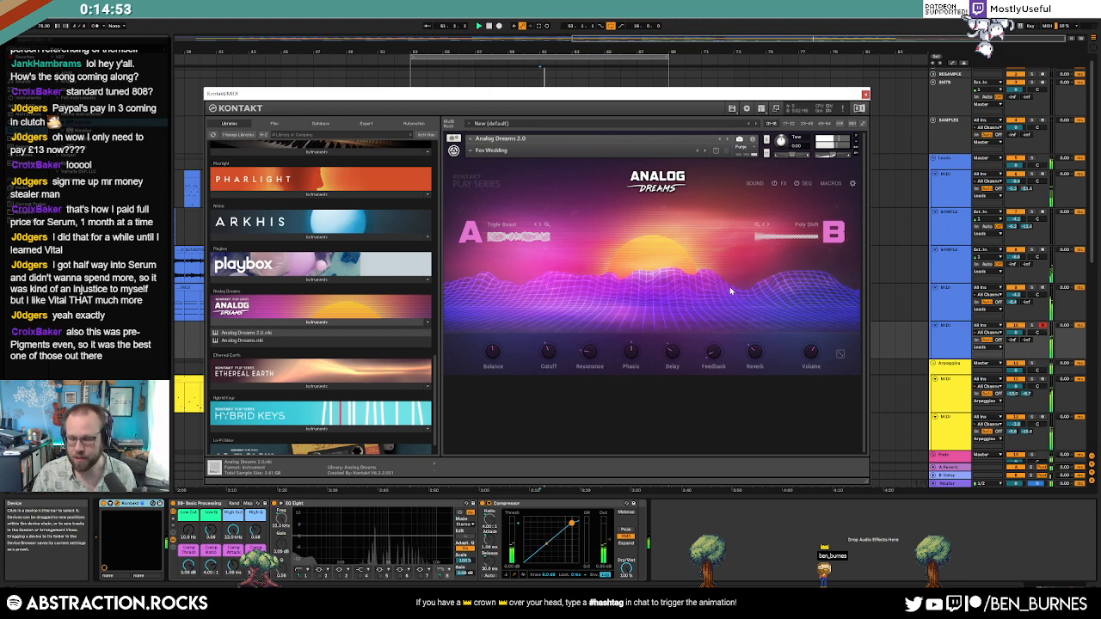
click(698, 152)
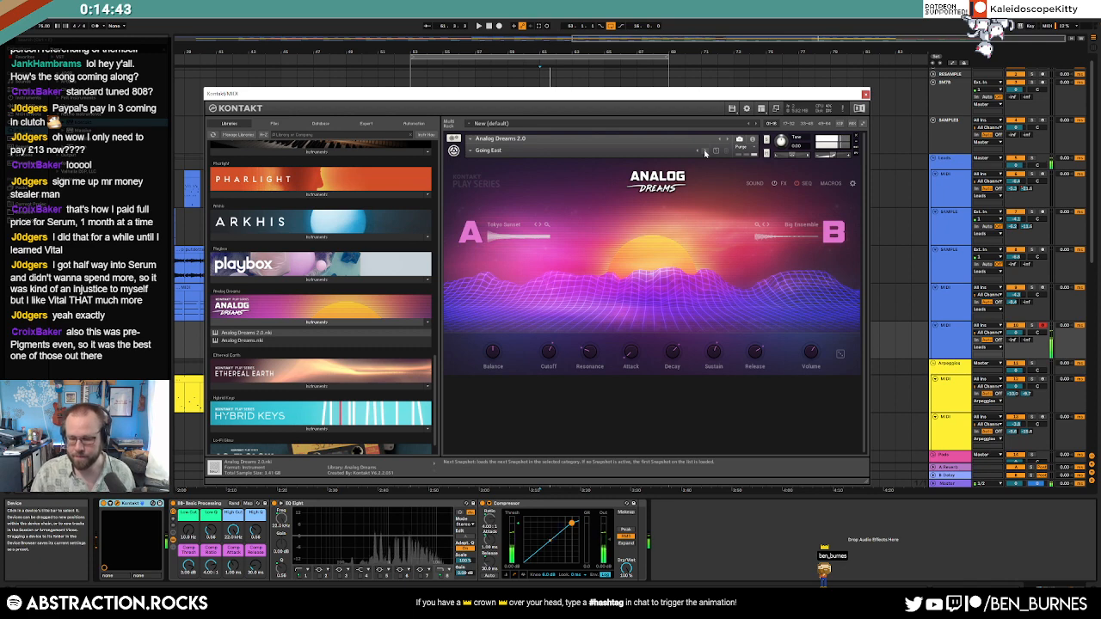
click(705, 152)
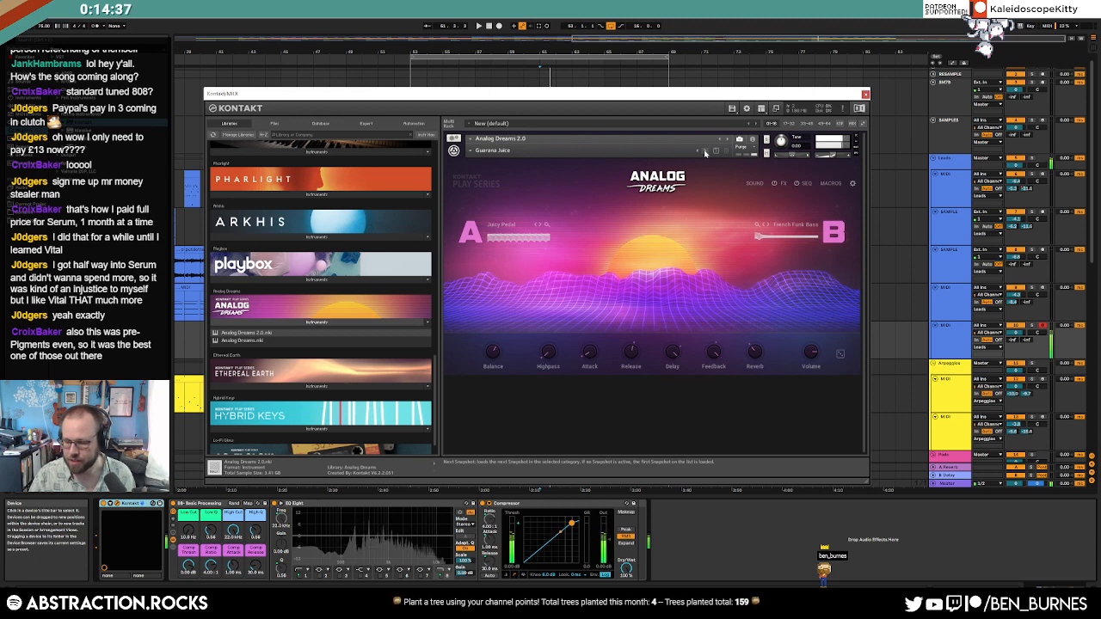
click(865, 95)
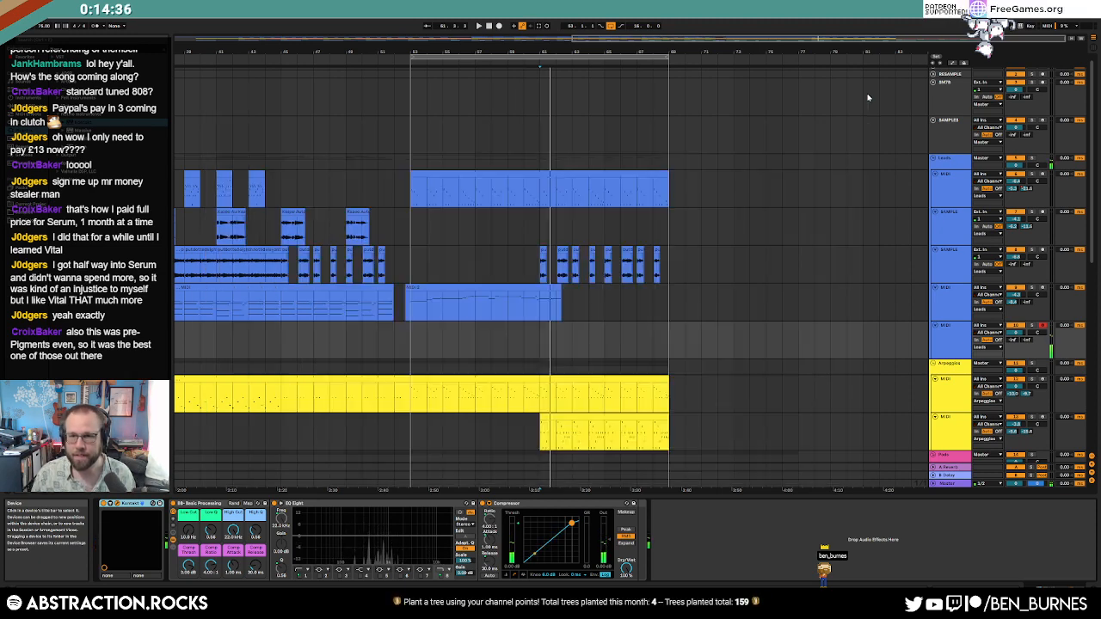
Step: Record a lead melody on the new track from bar 60 and consolidate the recorded parts into one clip ending at bar 70
click(540, 336)
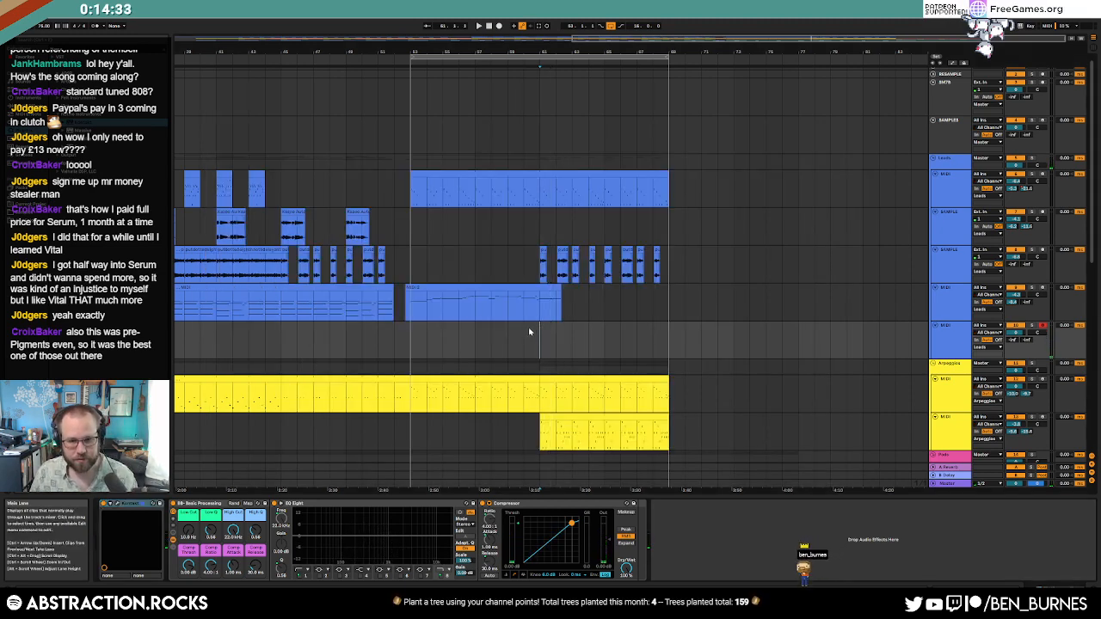
key(F9)
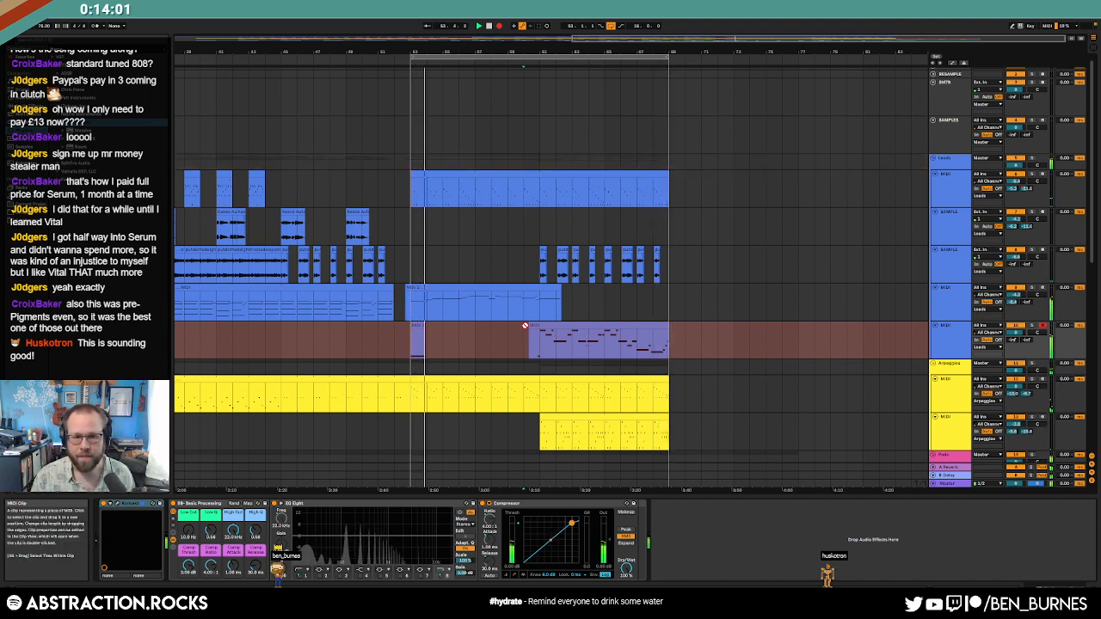
key(space)
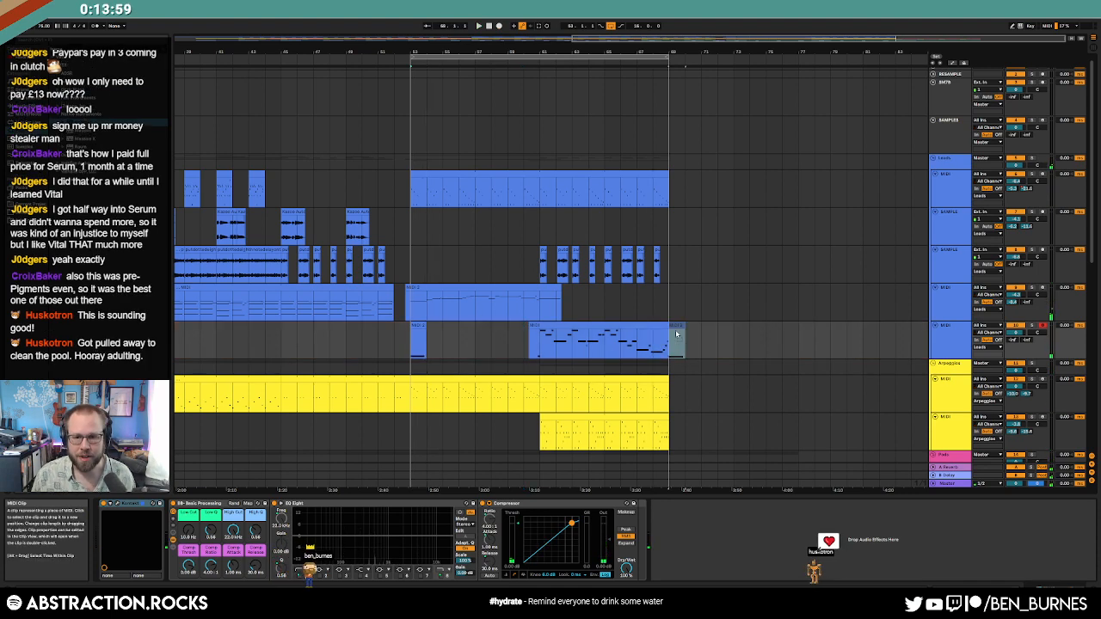
drag(685, 337, 524, 338)
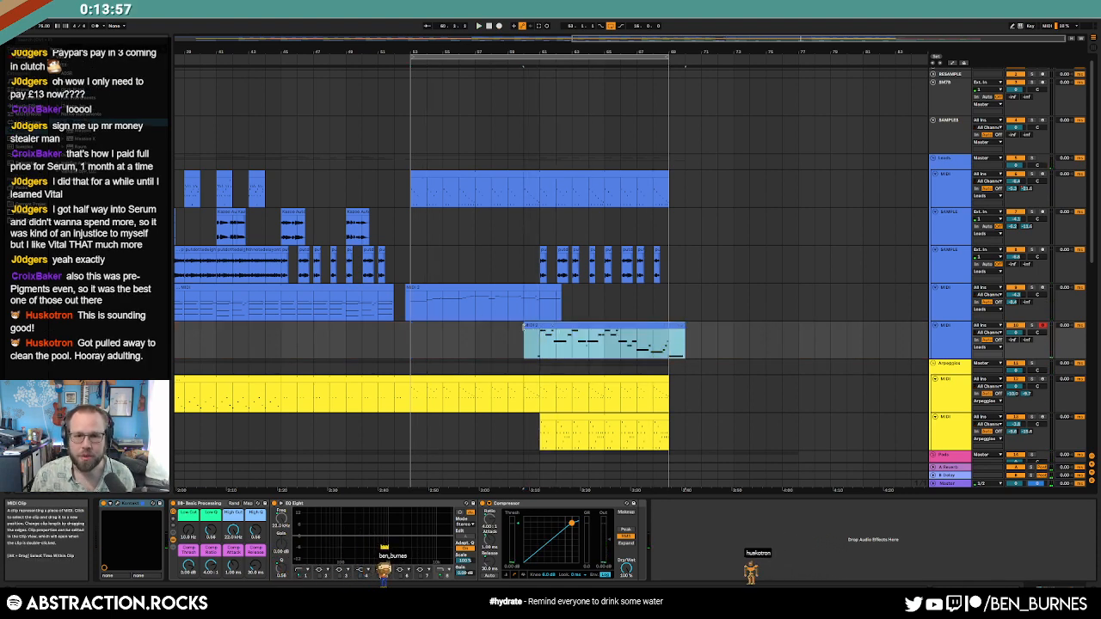
Step: Extend the MIDI clip on the lead track above to bar 63 and select the newly recorded melody clip
drag(560, 290, 571, 290)
click(561, 297)
click(467, 299)
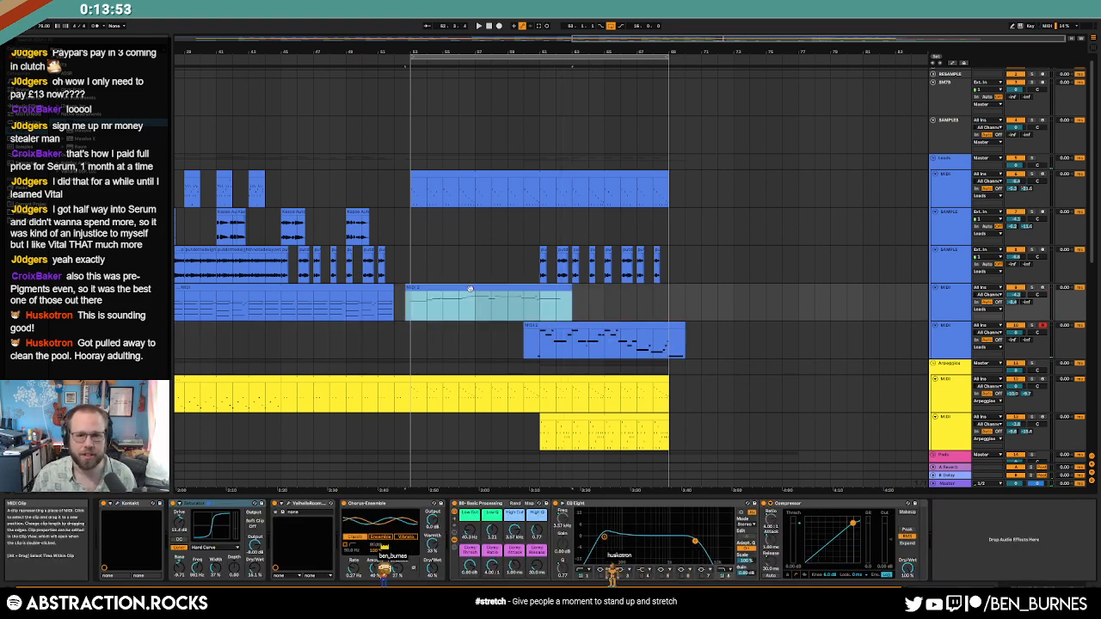
click(533, 327)
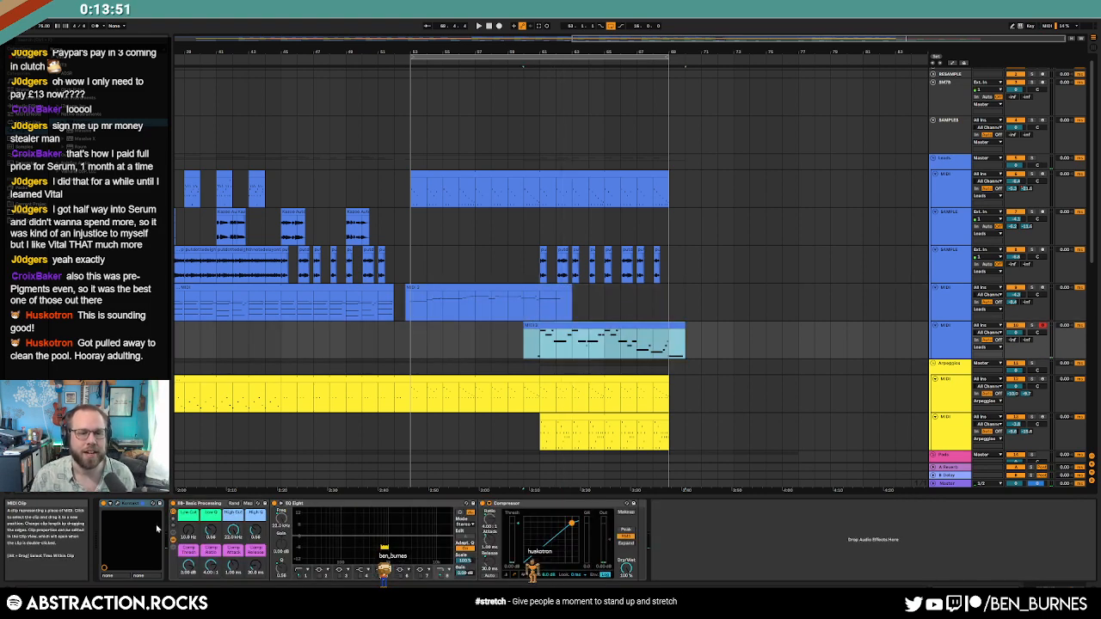
Step: Reopen Kontakt on the new lead track, switch Analog Dreams to the A Bit Dotty snapshot, and reposition the plug-in window
click(118, 504)
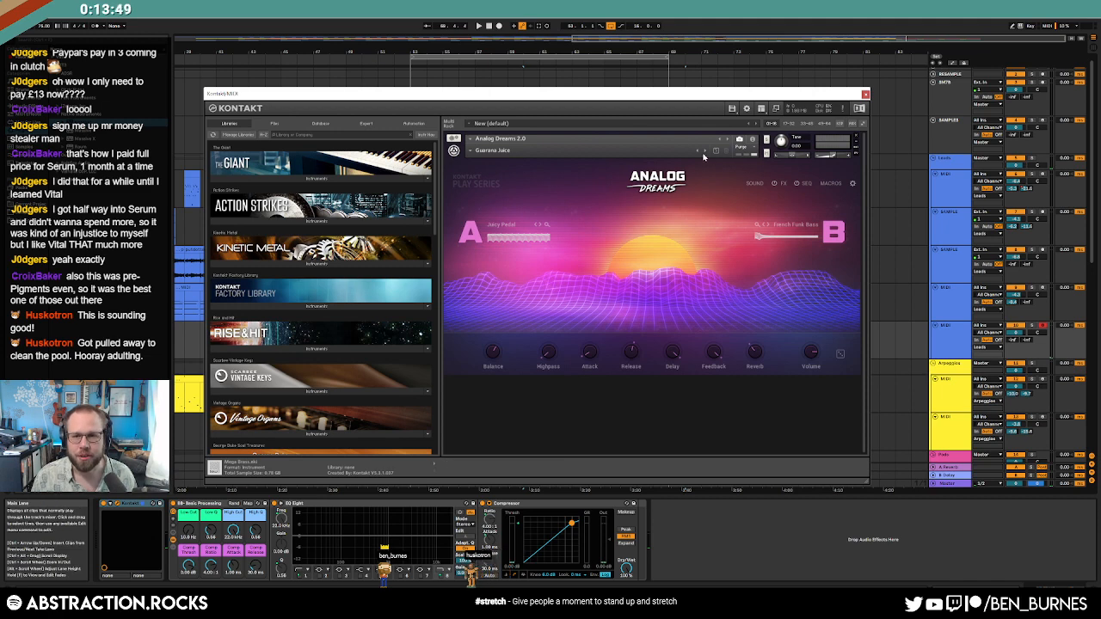
click(704, 152)
drag(611, 91, 531, 81)
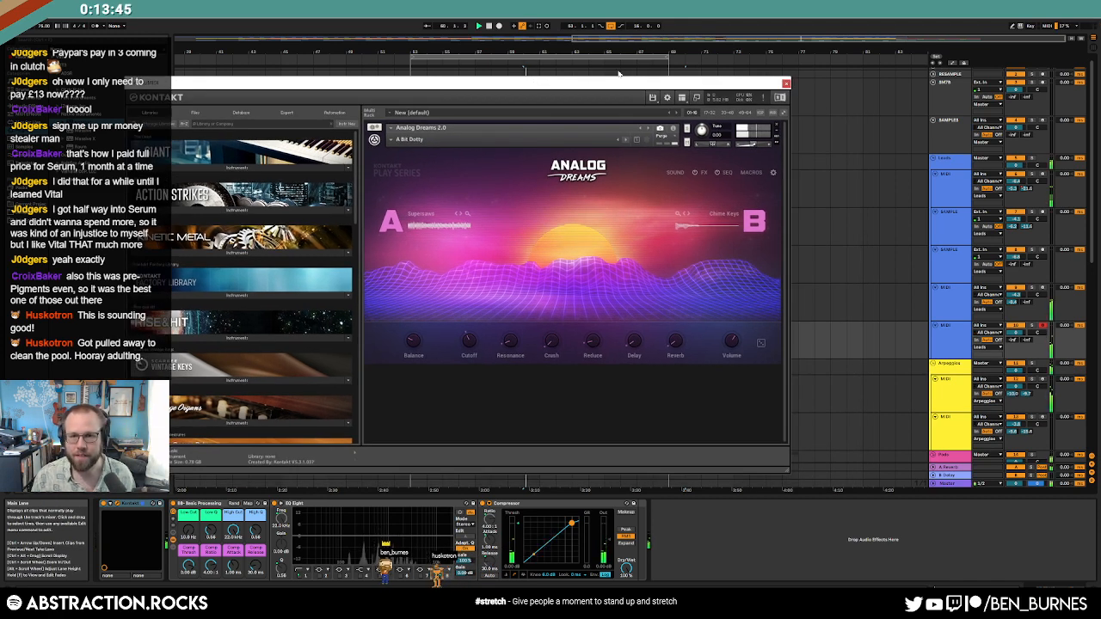
drag(610, 86, 634, 86)
Step: Adjust the snapshot's cutoff, delay and reverb during playback, setting reverb to 31.7 %, and close the plug-in window
drag(492, 339, 493, 343)
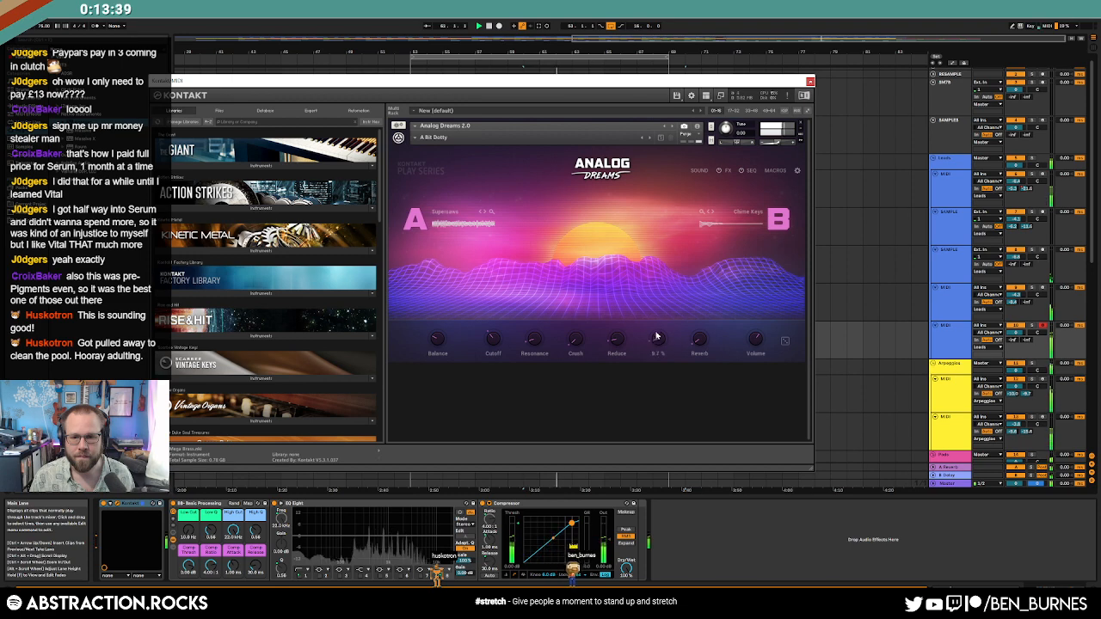
drag(656, 325, 655, 331)
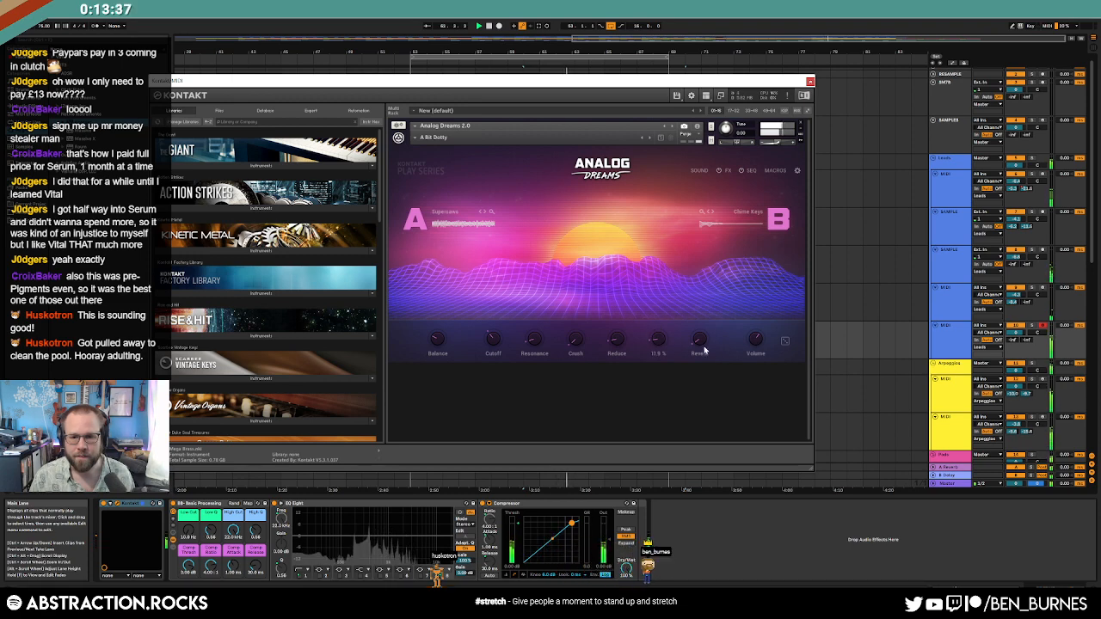
drag(617, 338, 617, 336)
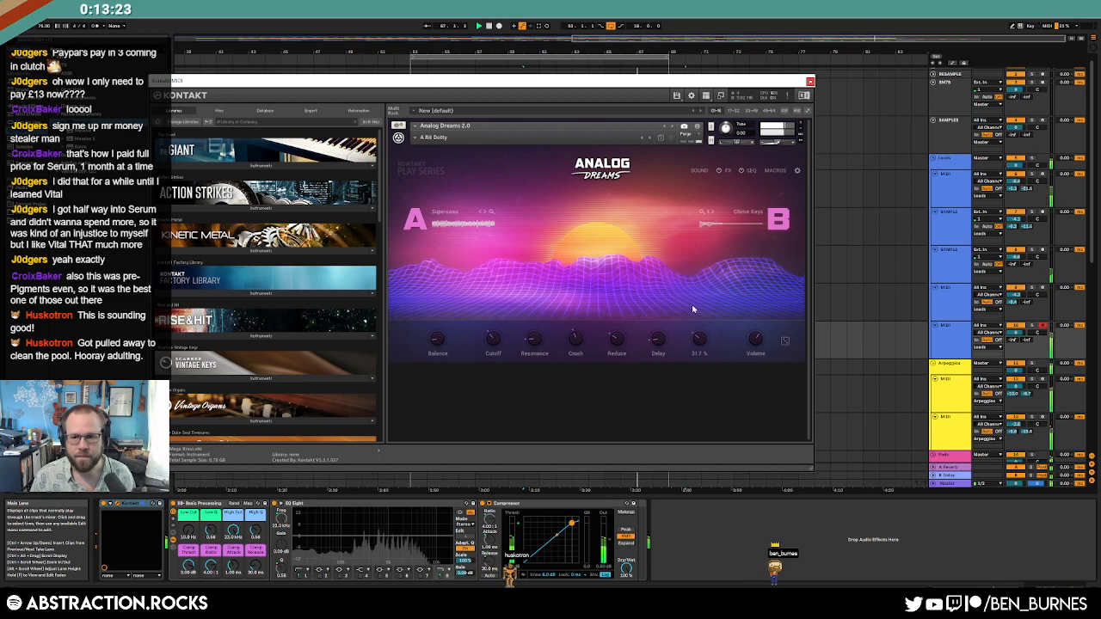
click(810, 82)
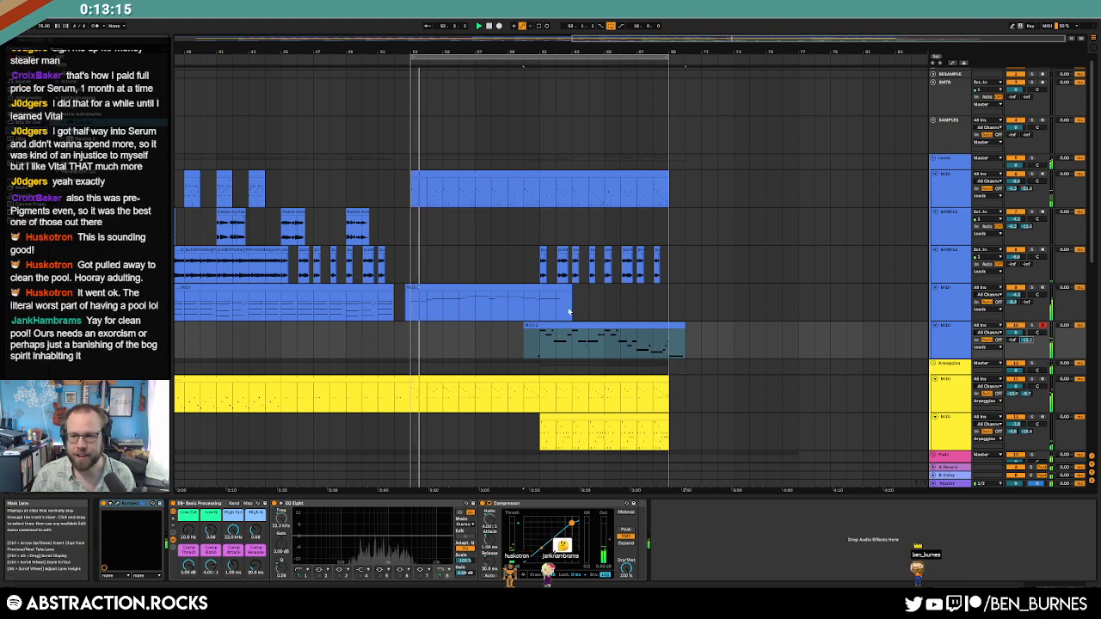
Step: Record a new MIDI take on the lead track above the new melody, from bar 61 through the loop end at bar 69
click(511, 317)
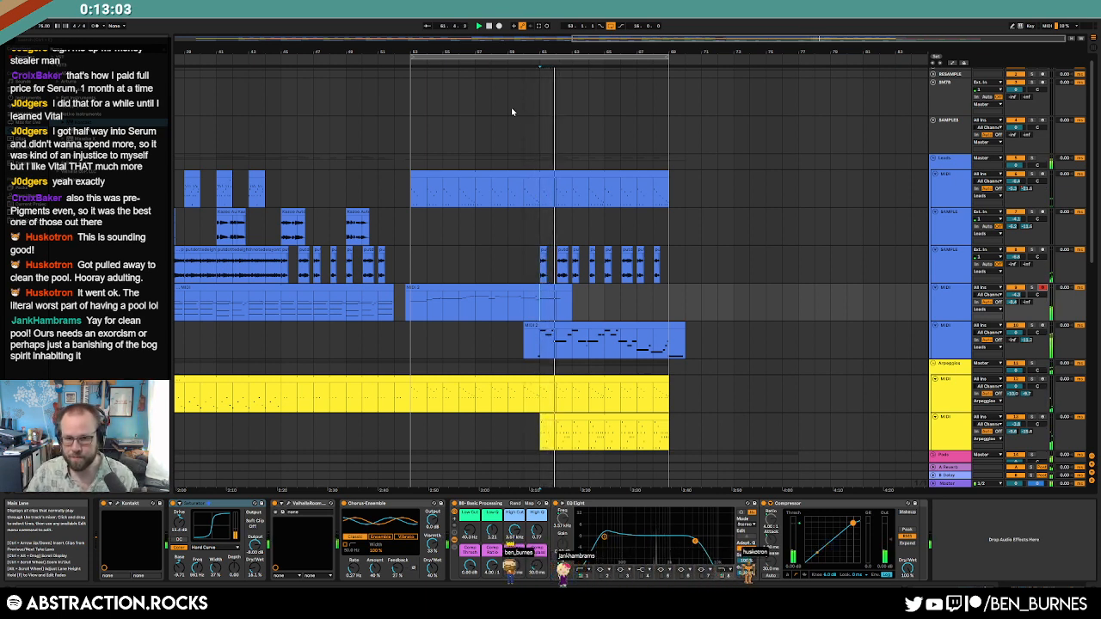
key(F9)
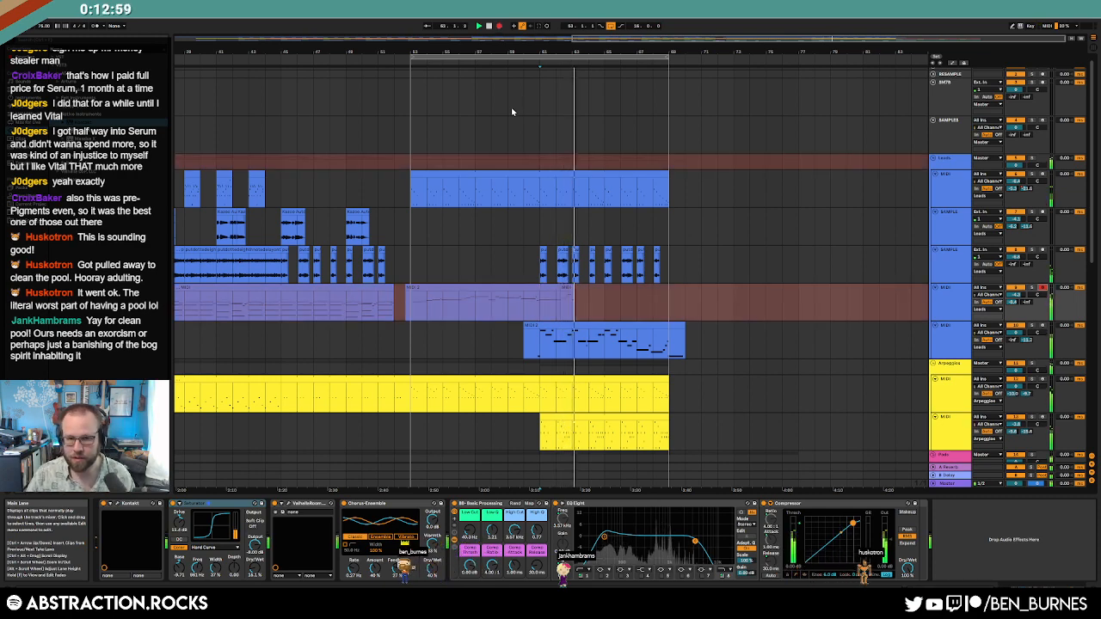
key(space)
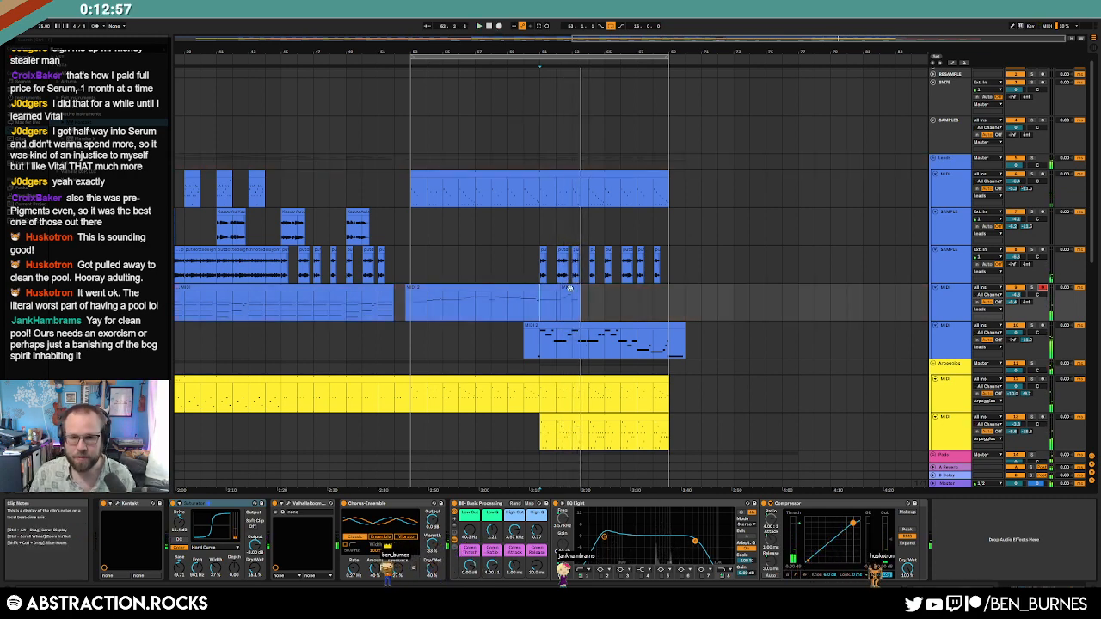
key(F9)
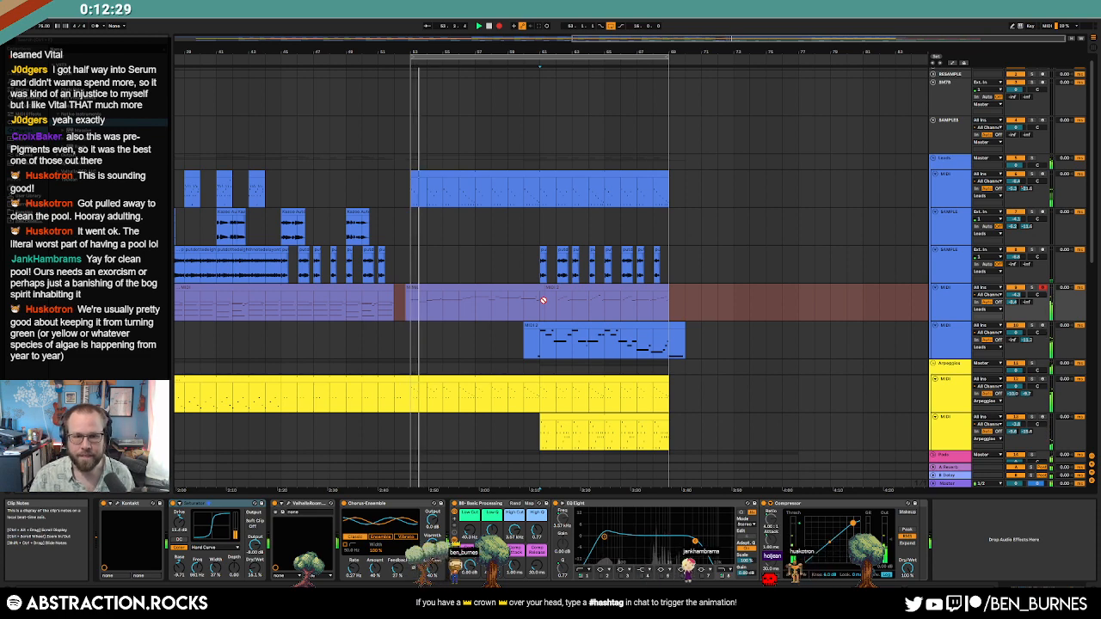
key(space)
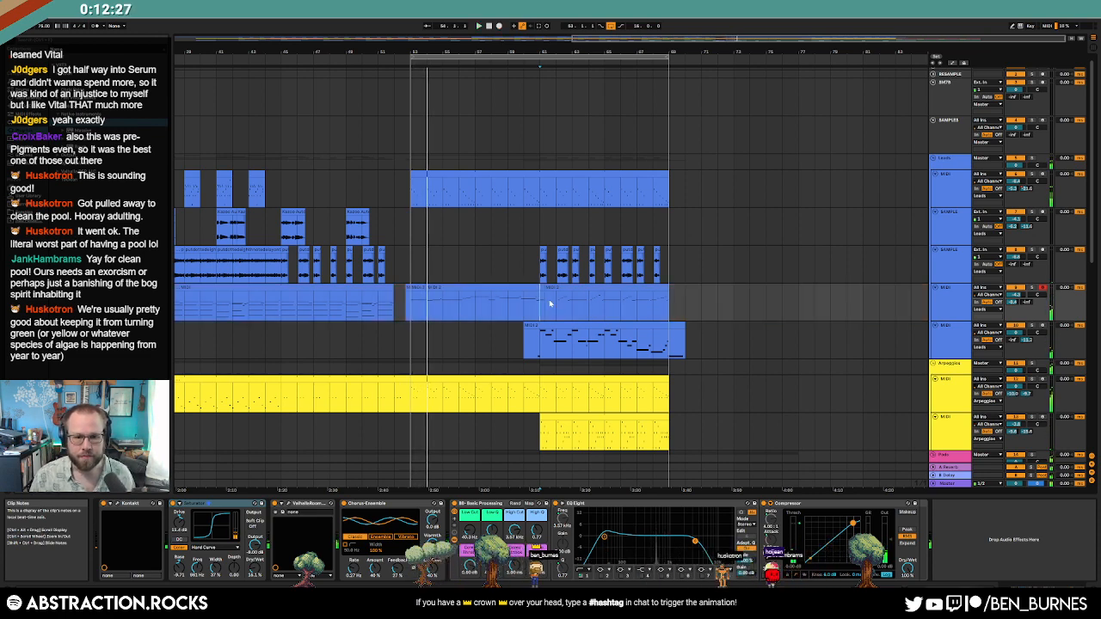
Step: Move the part recorded at the loop start so it ends at bar 70, and join it to the preceding lead clip at bar 62
drag(419, 288, 555, 294)
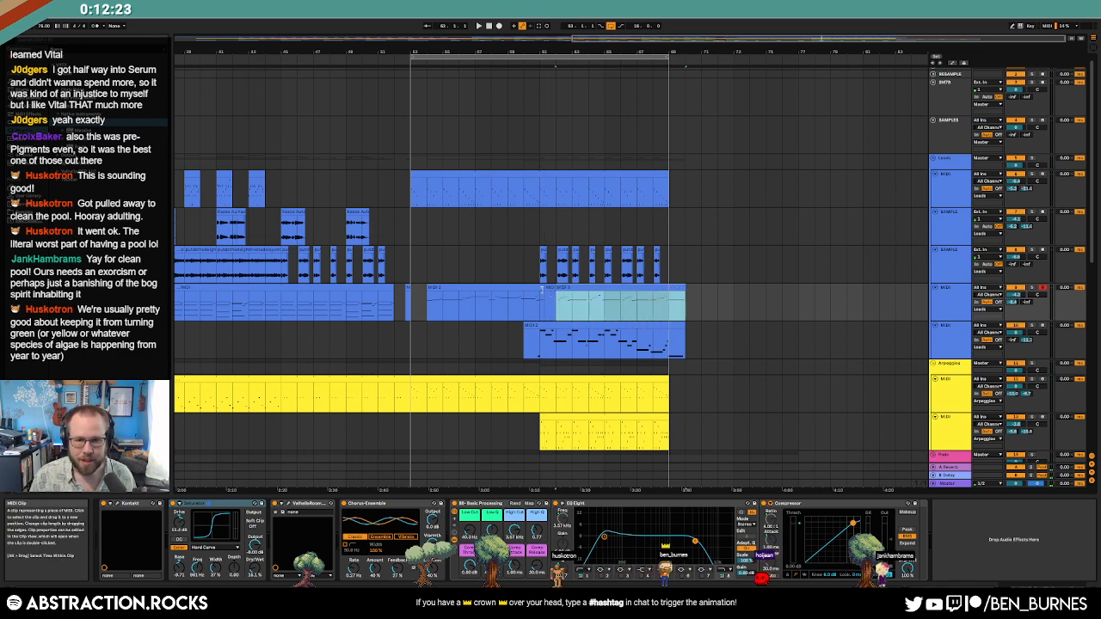
click(550, 294)
click(556, 310)
scroll(555, 308, up, 5)
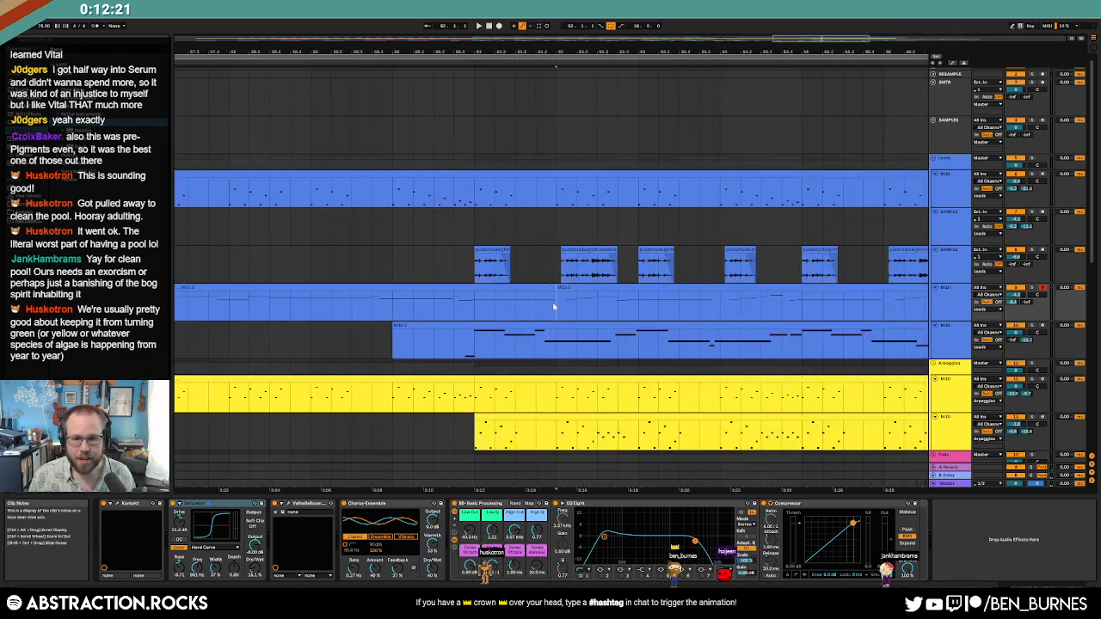
scroll(556, 293, up, 3)
drag(556, 294, 600, 295)
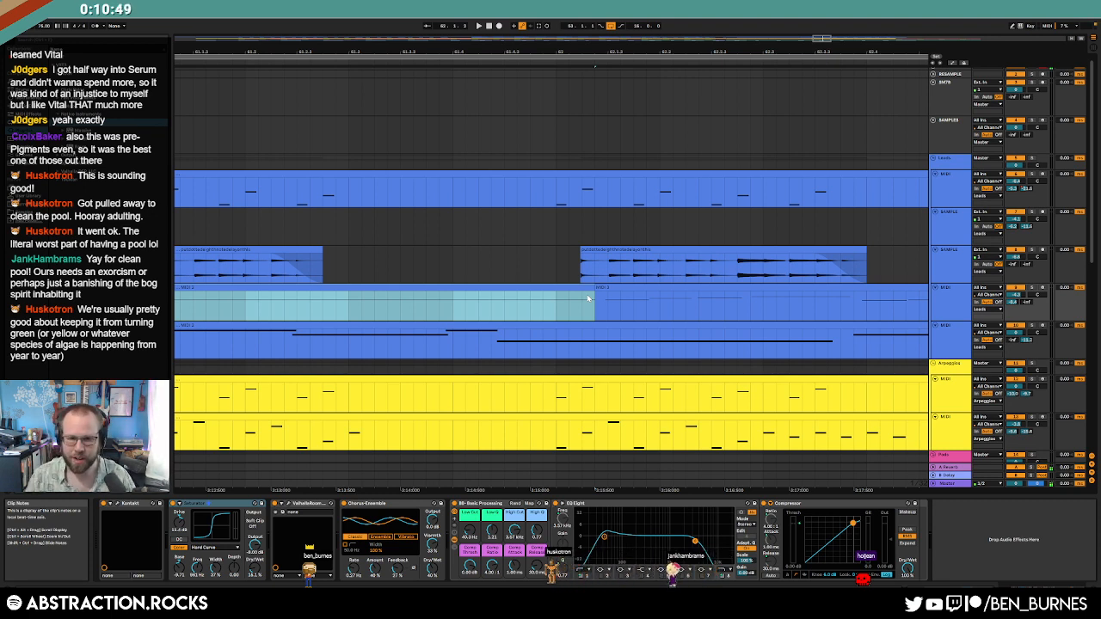
scroll(622, 209, down, 5)
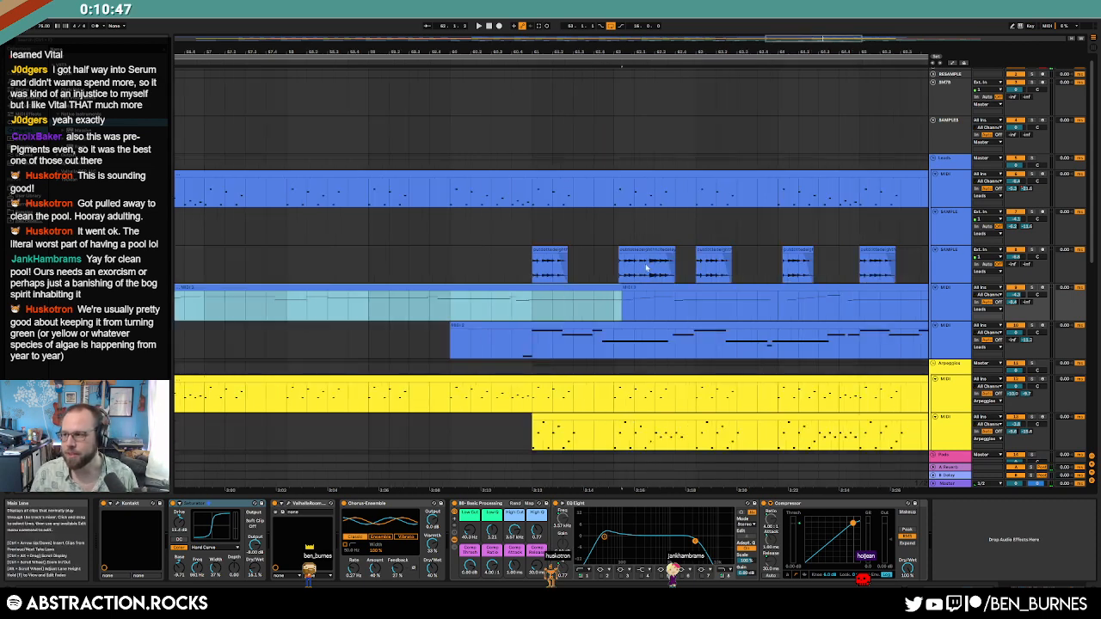
scroll(647, 268, down, 2)
Step: Extend the lead clip's start back over the gap and leftover fragment to just before bar 53, and play from there
click(298, 293)
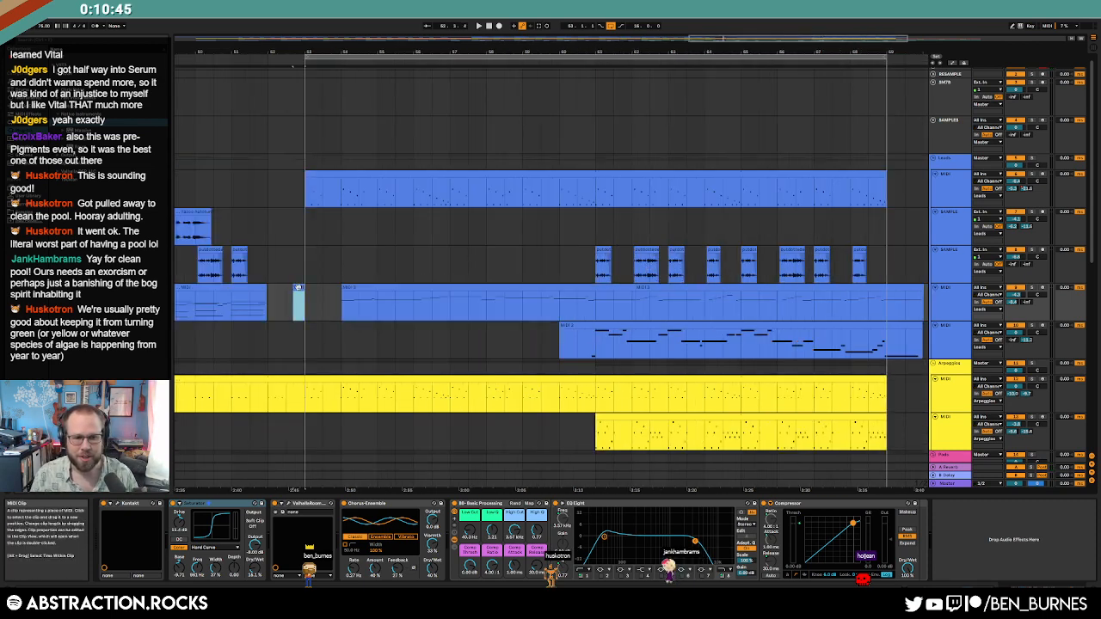
click(326, 288)
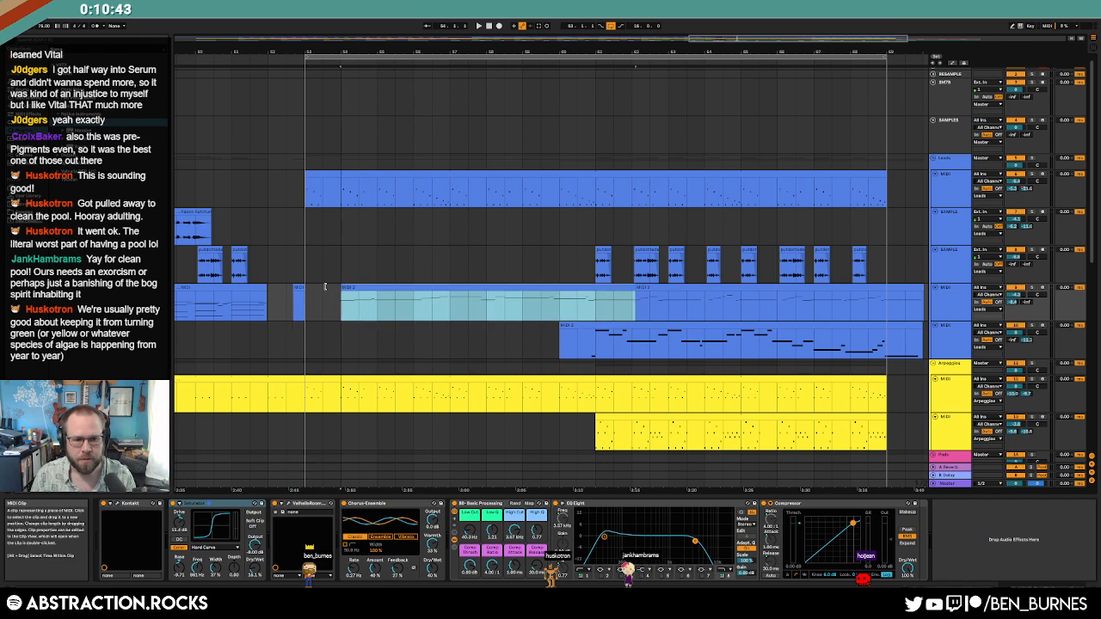
click(287, 291)
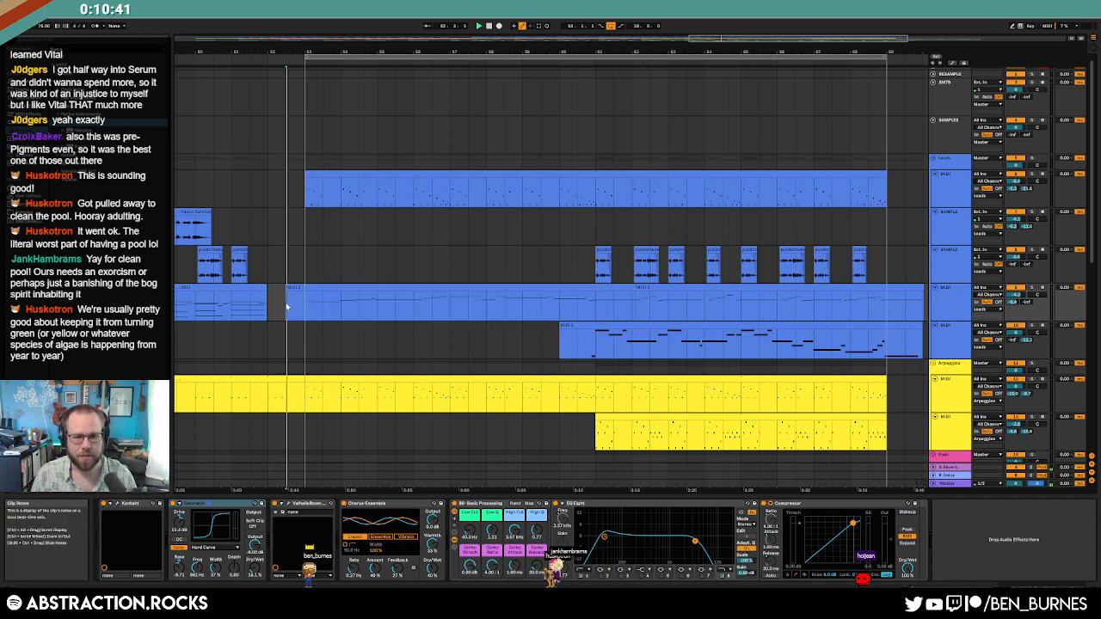
Step: Extend the arrangement loop's end to bar 77
scroll(351, 320, down, 2)
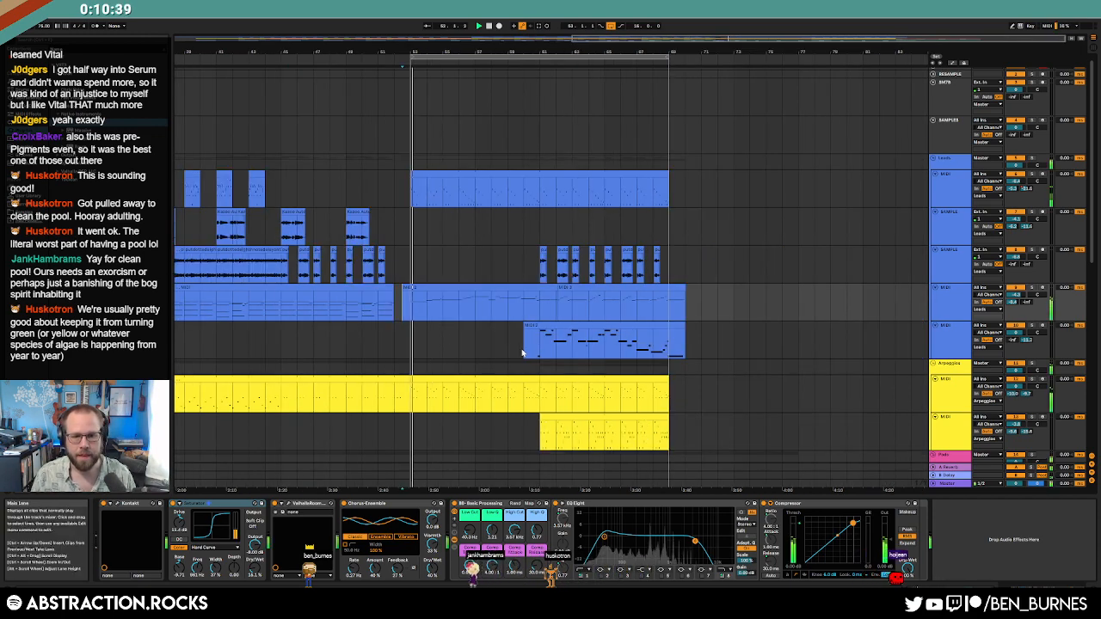
scroll(557, 372, down, 2)
scroll(557, 371, down, 2)
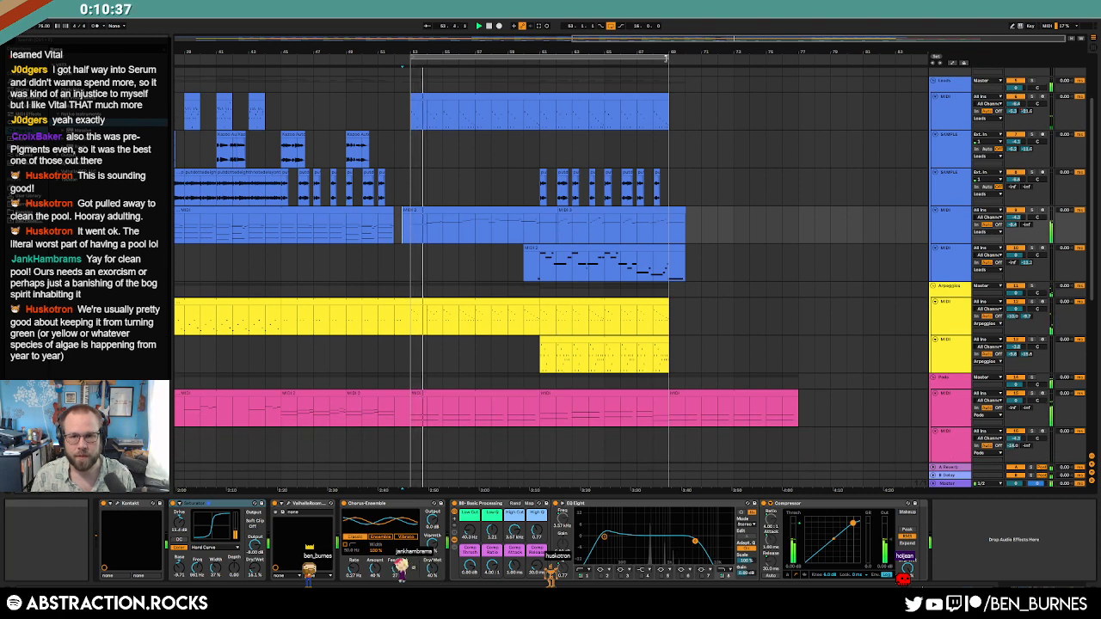
drag(670, 56, 798, 74)
scroll(676, 363, down, 7)
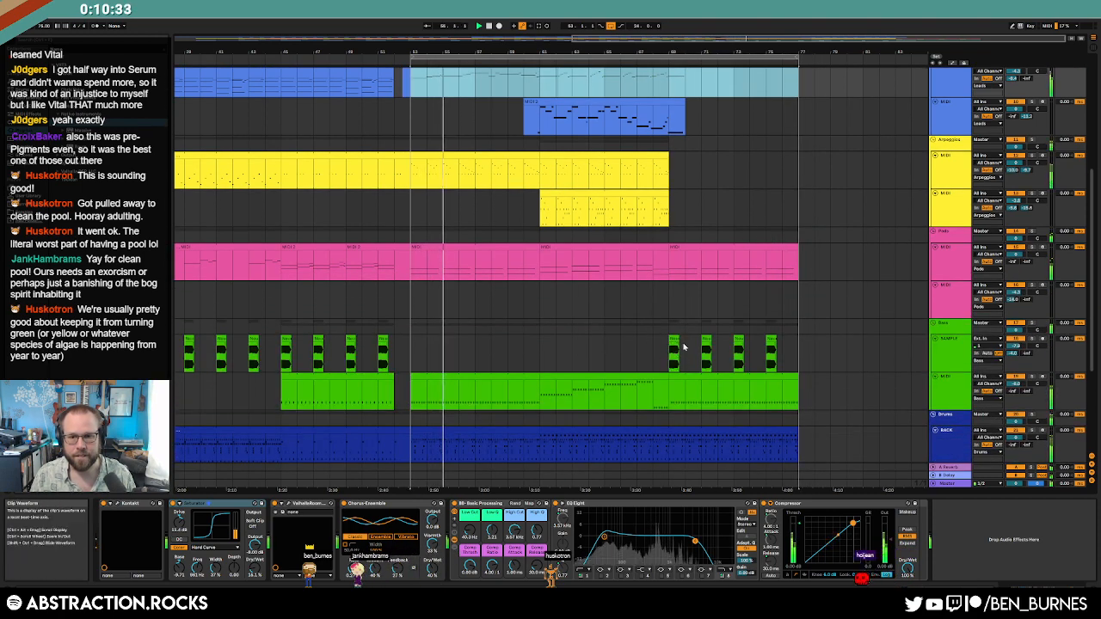
scroll(684, 370, down, 2)
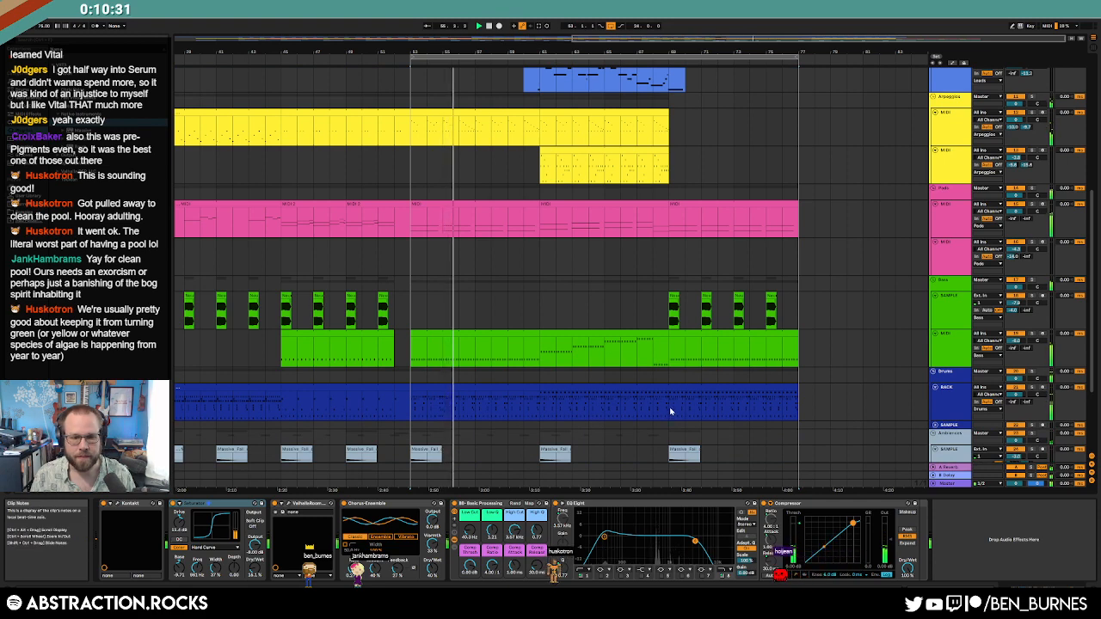
Step: Arm the second pad track and record a melody on it from shortly before bar 61 to about bar 73
drag(542, 349, 667, 348)
click(659, 251)
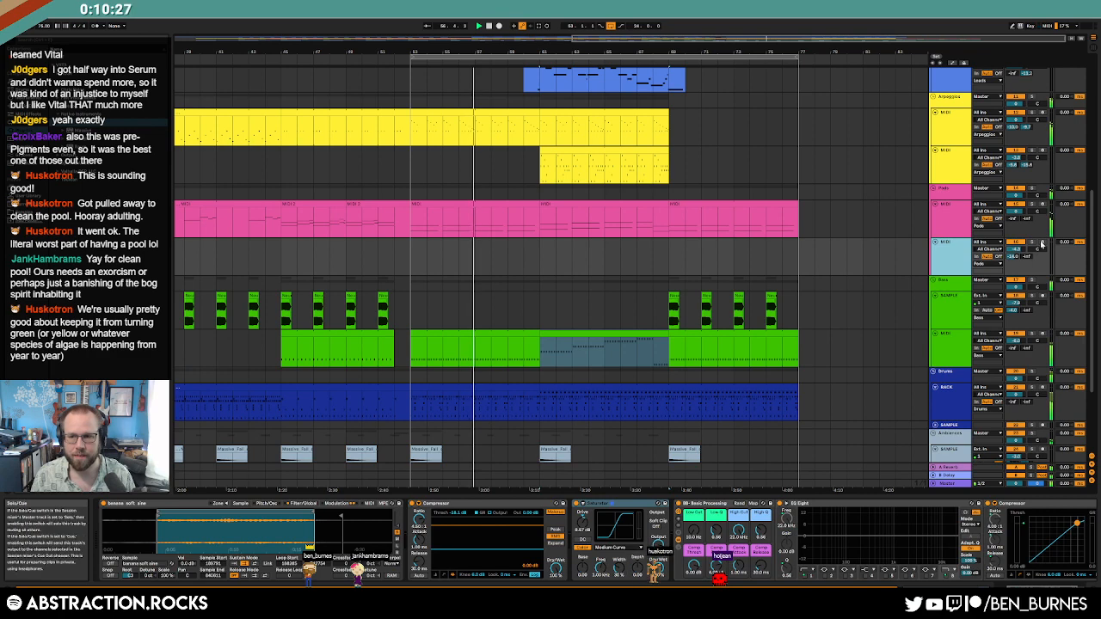
key(minus)
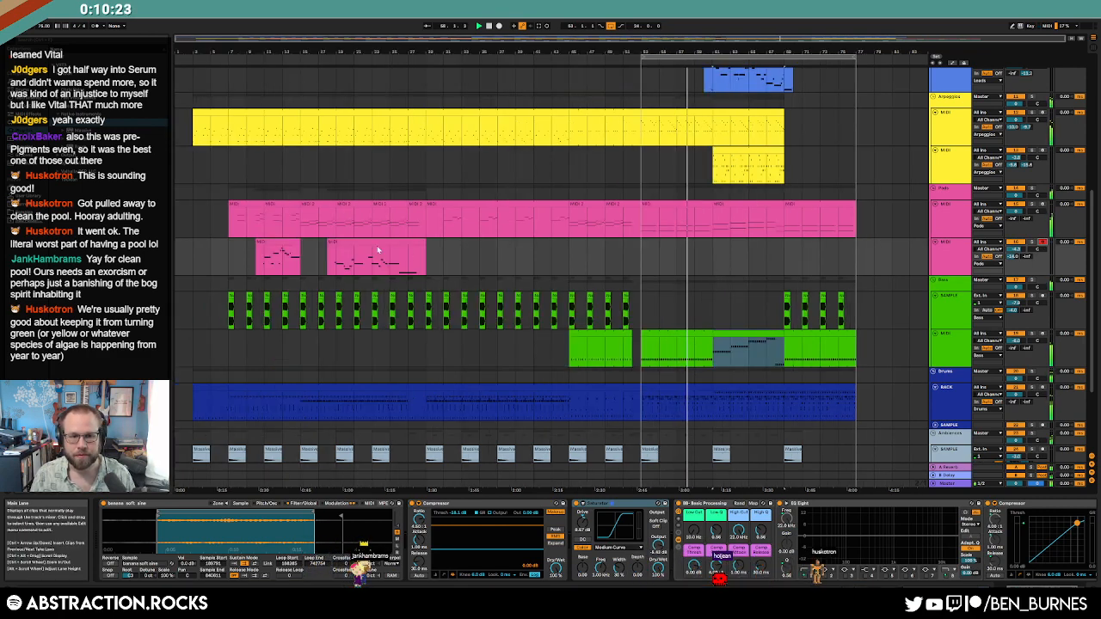
click(954, 269)
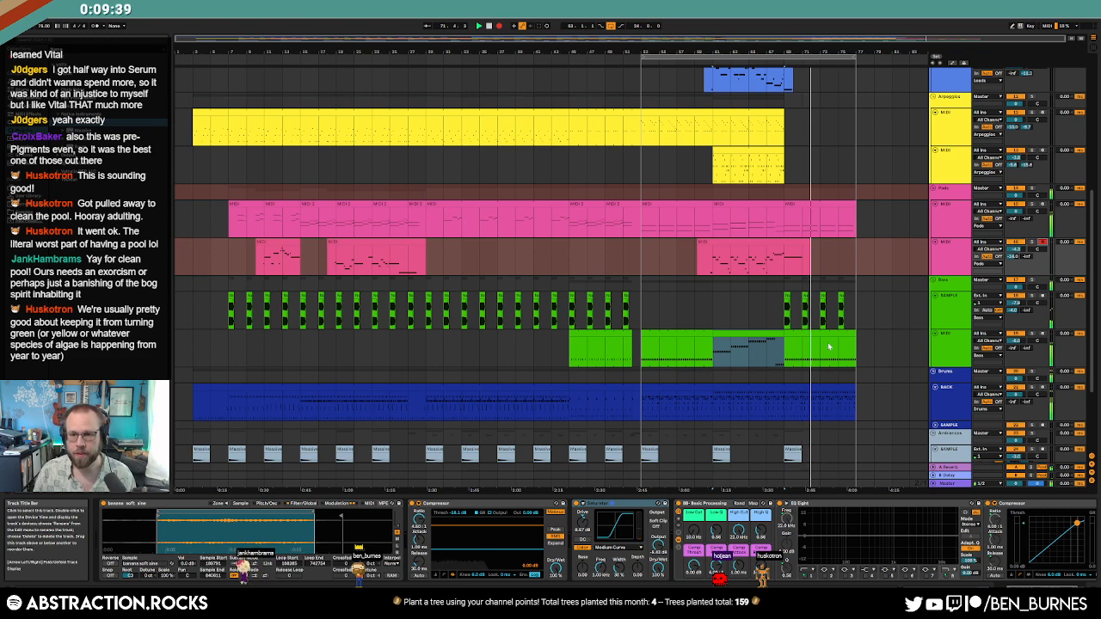
scroll(840, 354, up, 4)
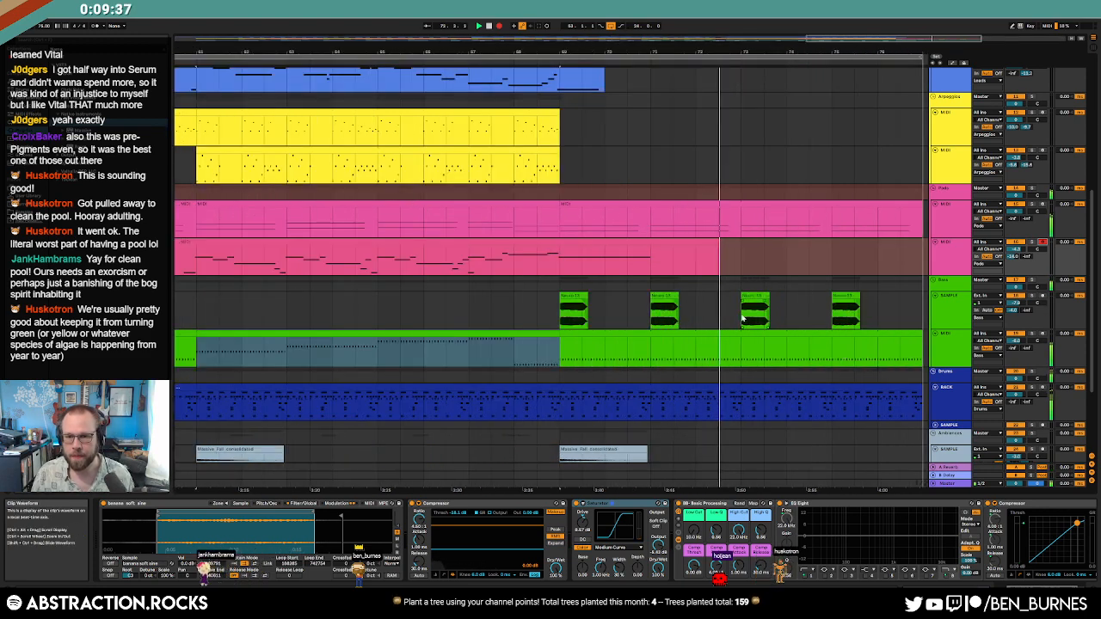
key(space)
Step: Cut the bass sample, bass MIDI, upper pad and drum rack parts back so they all end at bar 73
drag(742, 319, 901, 312)
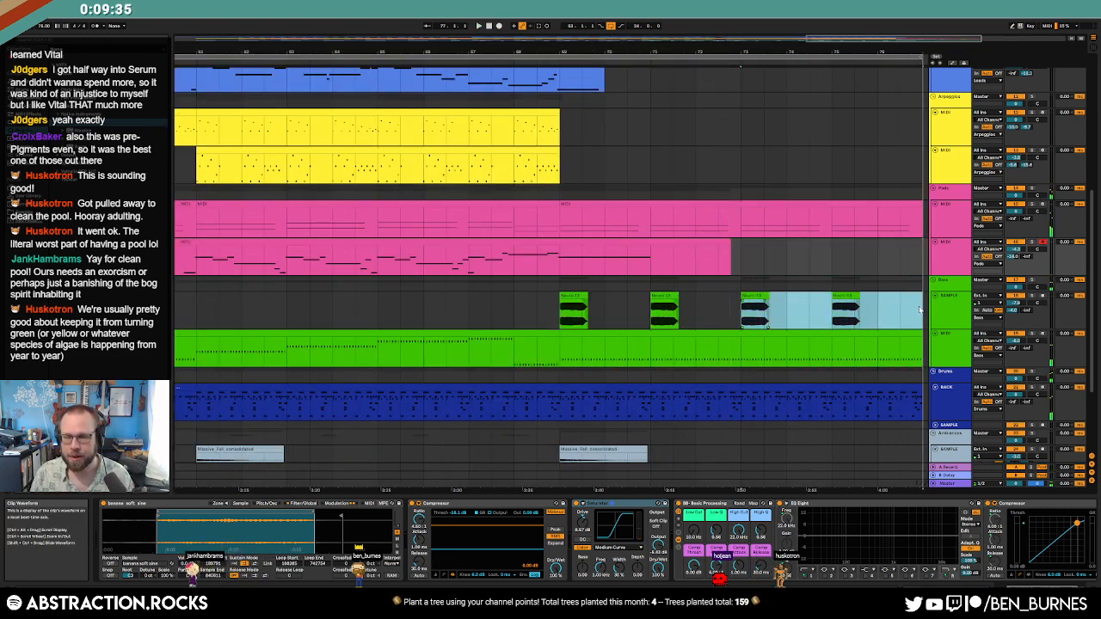
key(Delete)
drag(559, 349, 764, 348)
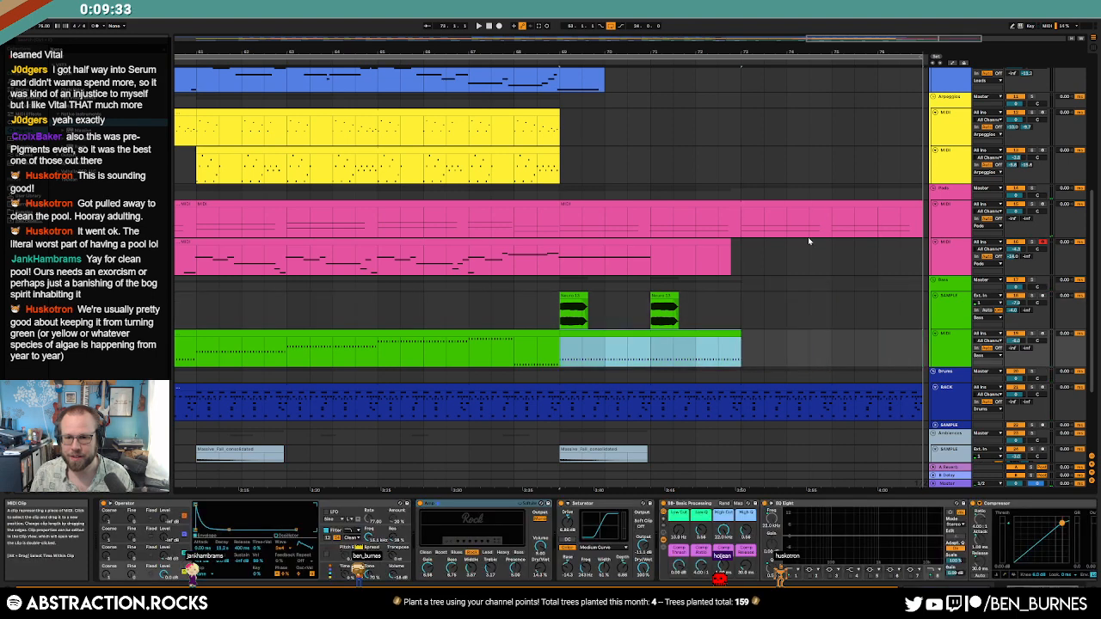
drag(741, 219, 922, 219)
key(Delete)
click(850, 389)
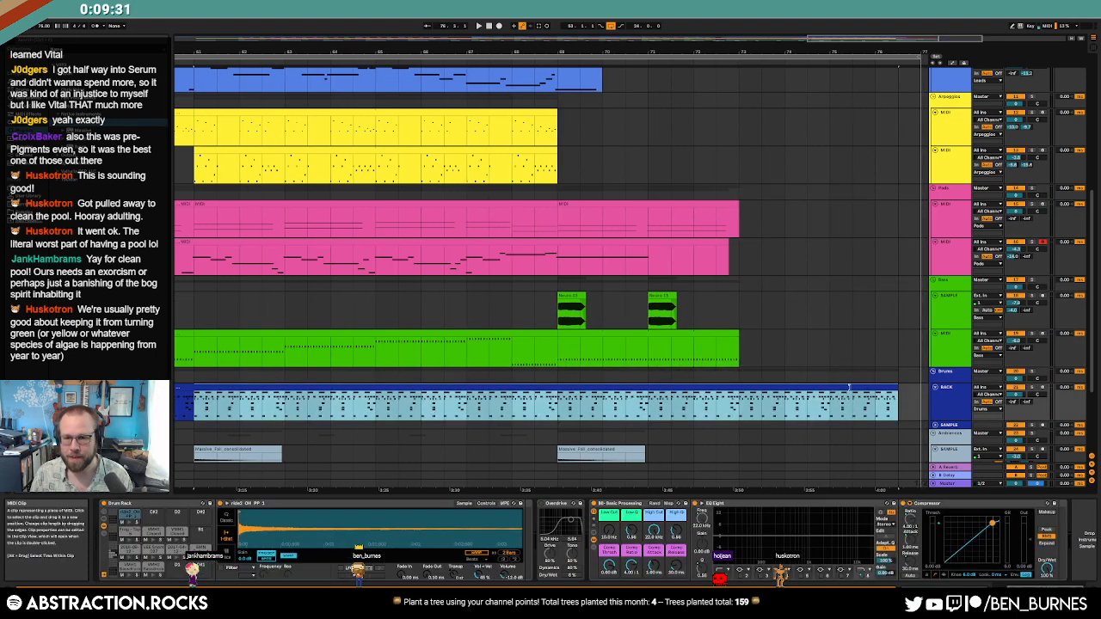
drag(850, 388, 736, 388)
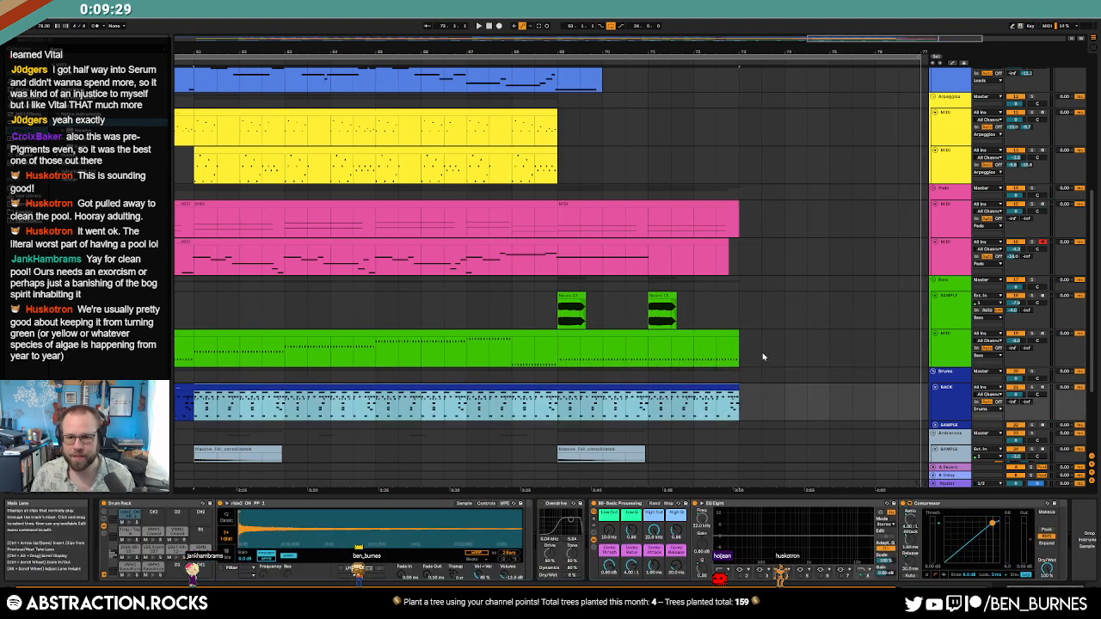
Step: Separate the bass clip's last bar before bar 73, remove its final three C1 notes, and play back the ending
scroll(757, 356, up, 3)
drag(645, 348, 741, 350)
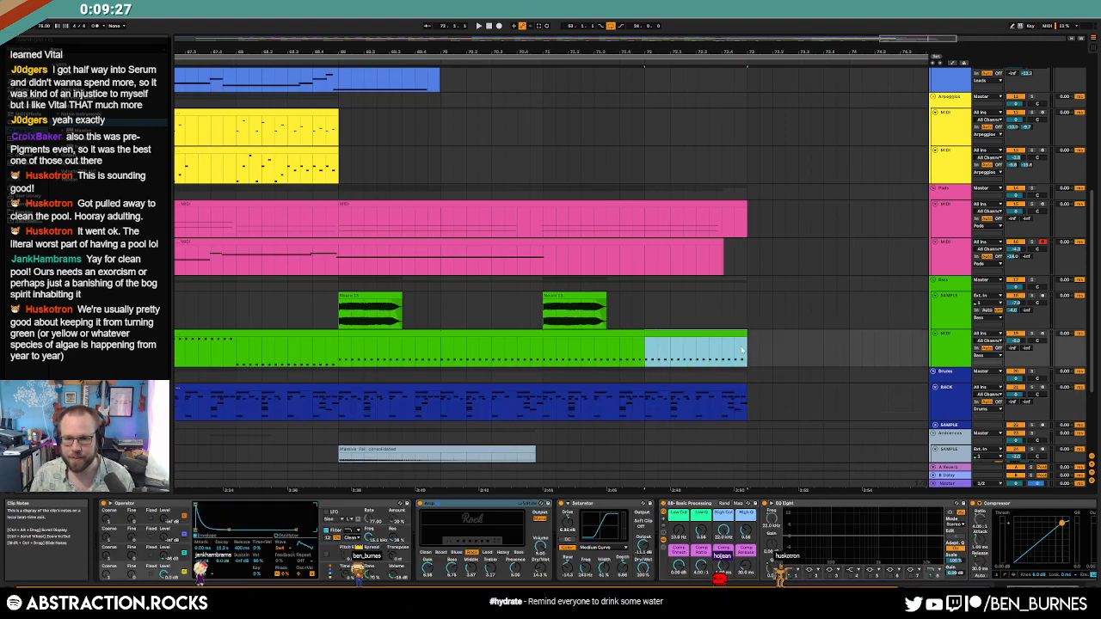
double_click(737, 336)
click(931, 486)
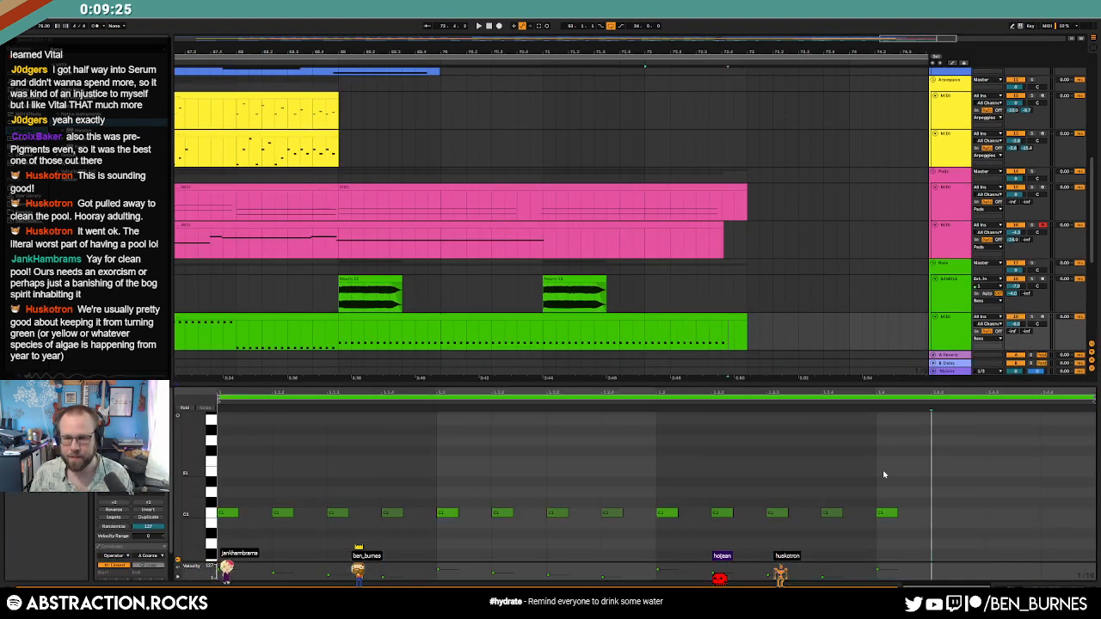
click(672, 343)
key(space)
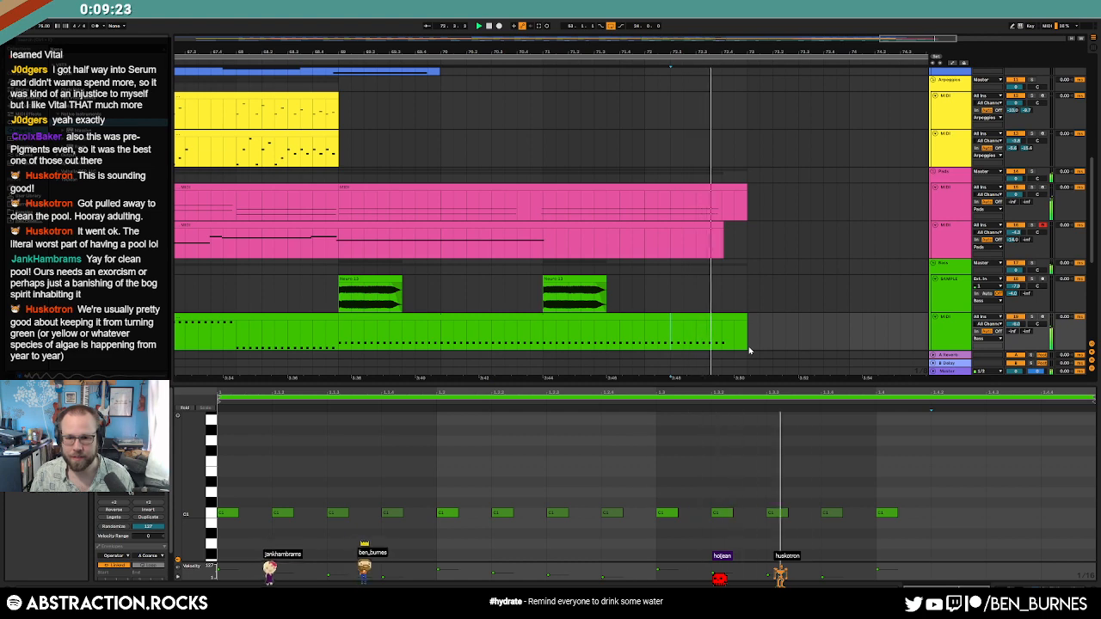
scroll(753, 350, down, 3)
key(space)
Step: Remove the closing drum hits after the final bass drum before bar 73 in the drum rack clip, and play back the ending
double_click(730, 311)
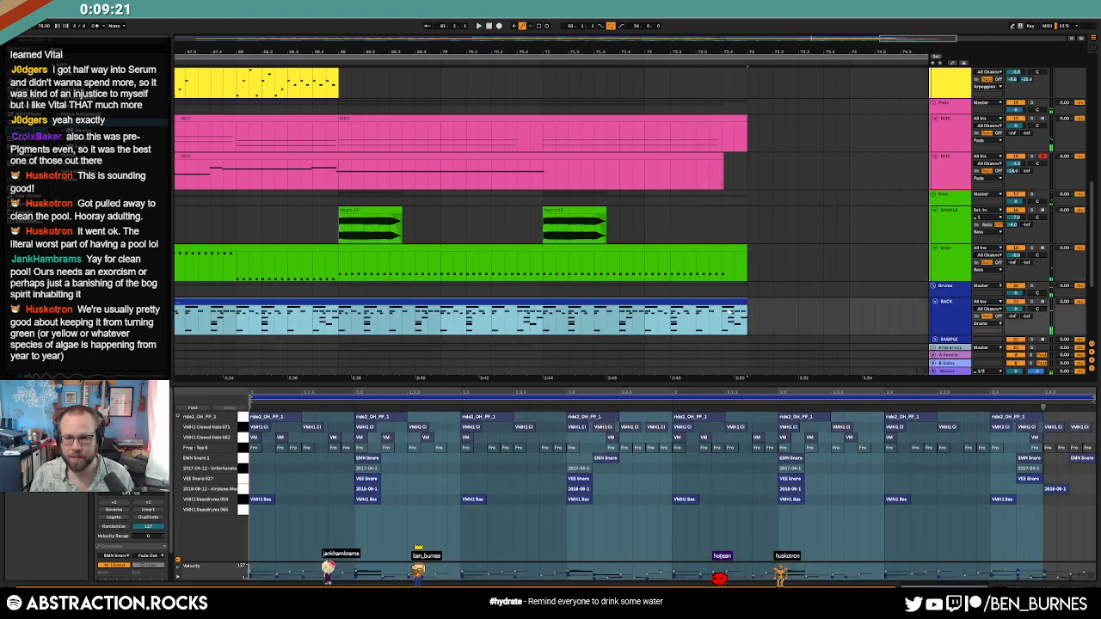
click(644, 322)
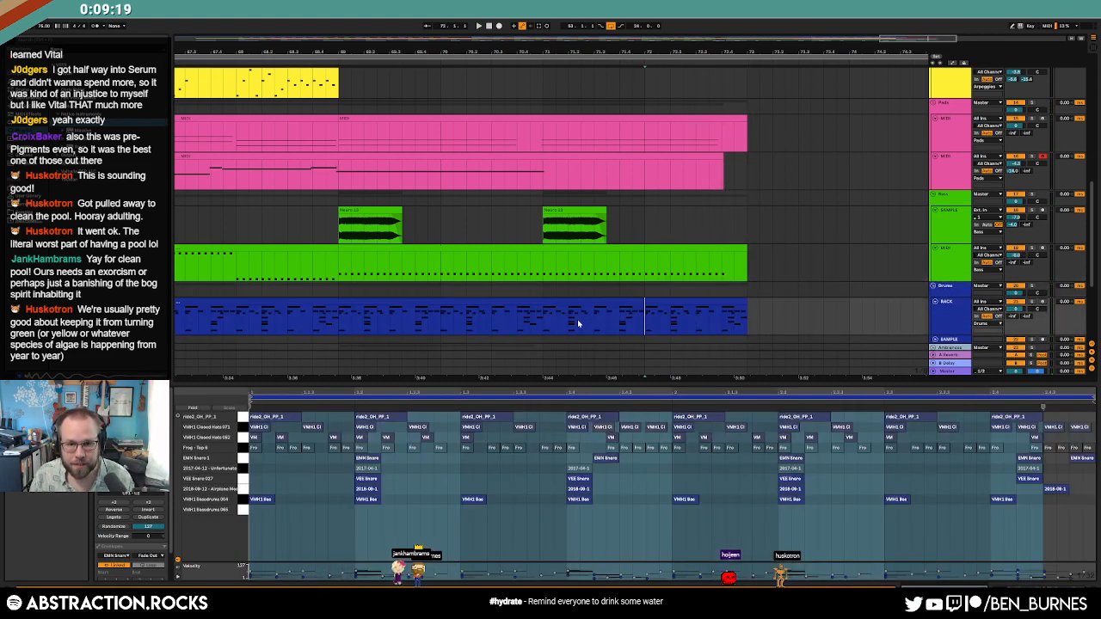
drag(544, 318, 751, 325)
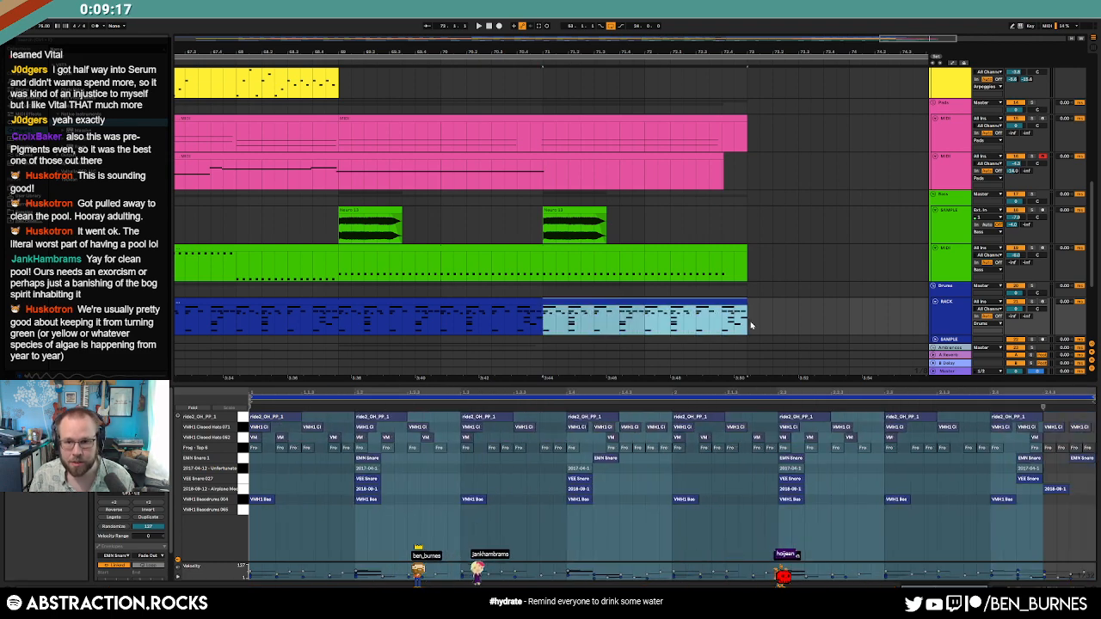
drag(1038, 516, 1091, 412)
key(Delete)
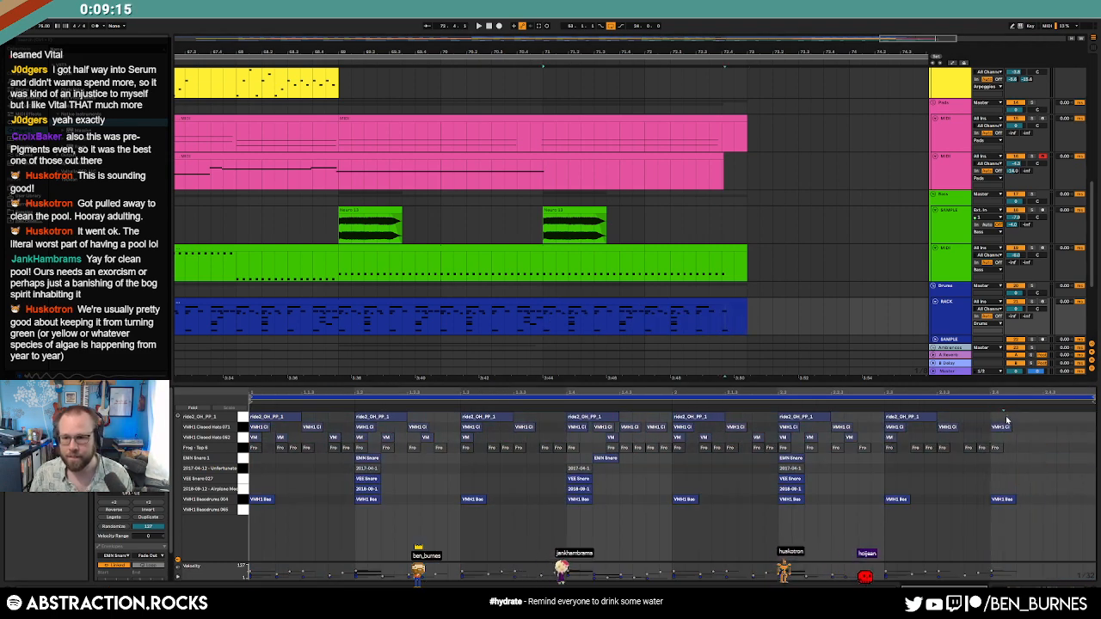
key(space)
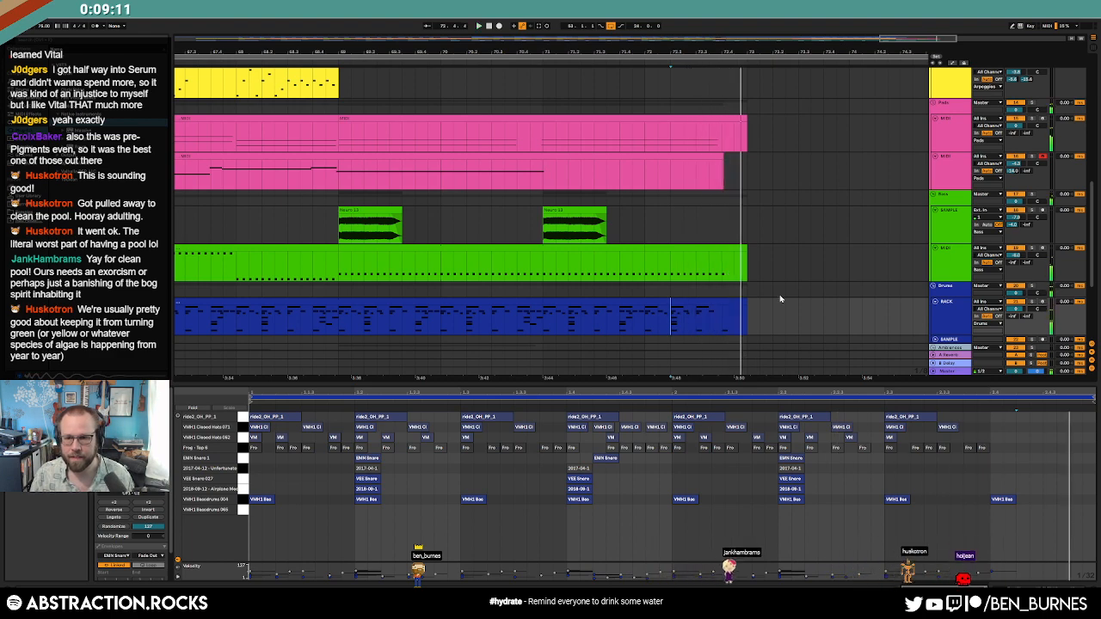
Step: Arm the Kontakt lead MIDI track, place the start point at bar 69, and switch off the arrangement loop
scroll(800, 287, down, 3)
click(828, 315)
scroll(860, 284, up, 6)
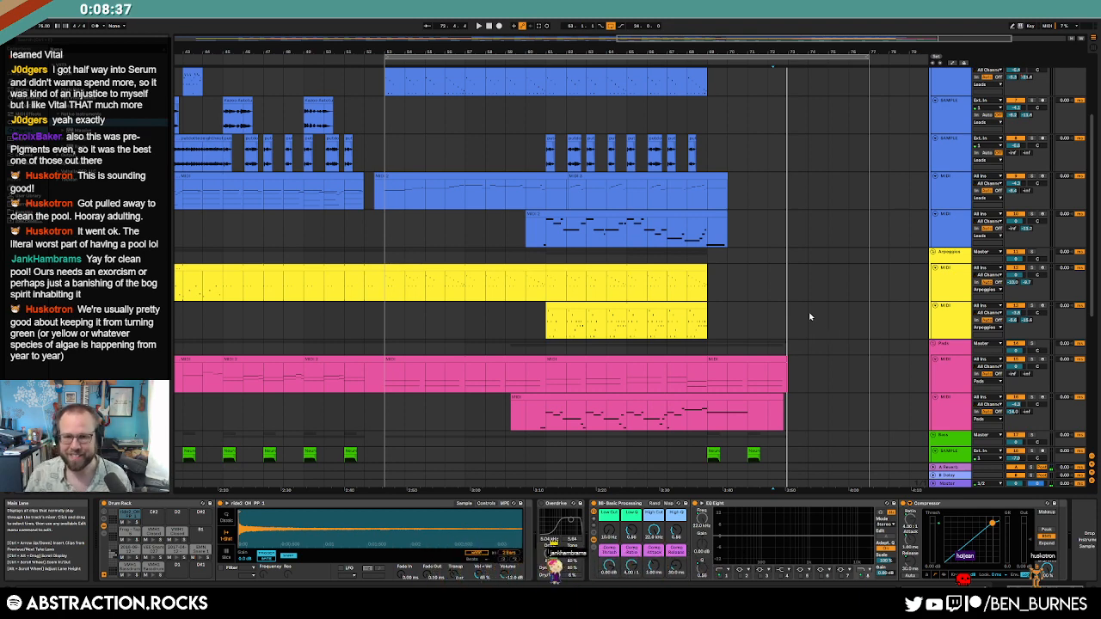
scroll(813, 318, up, 3)
click(808, 296)
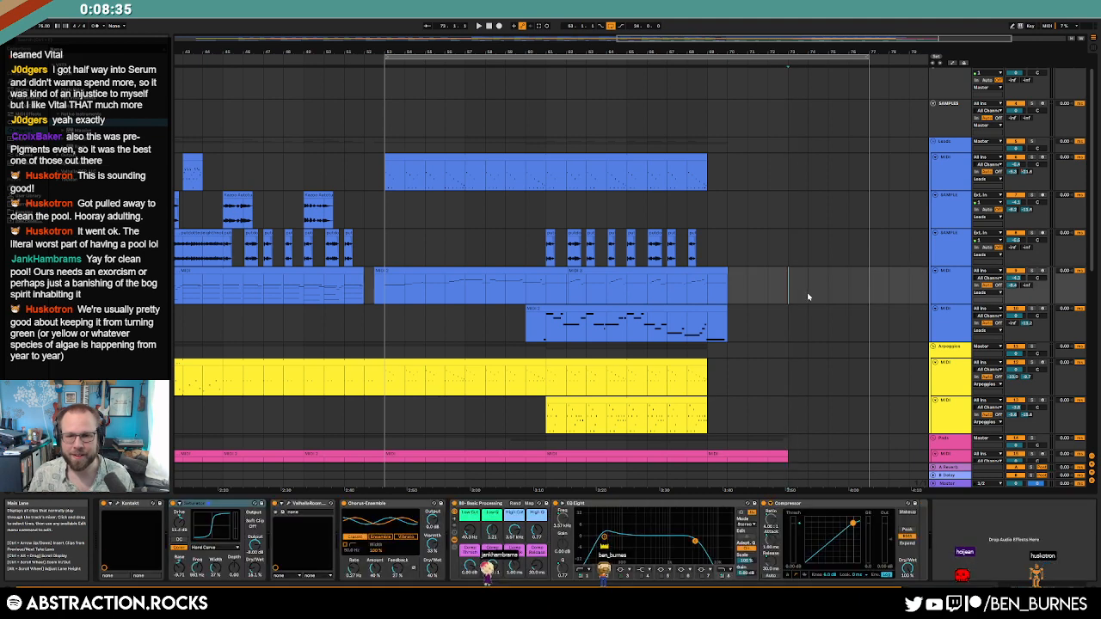
click(1042, 272)
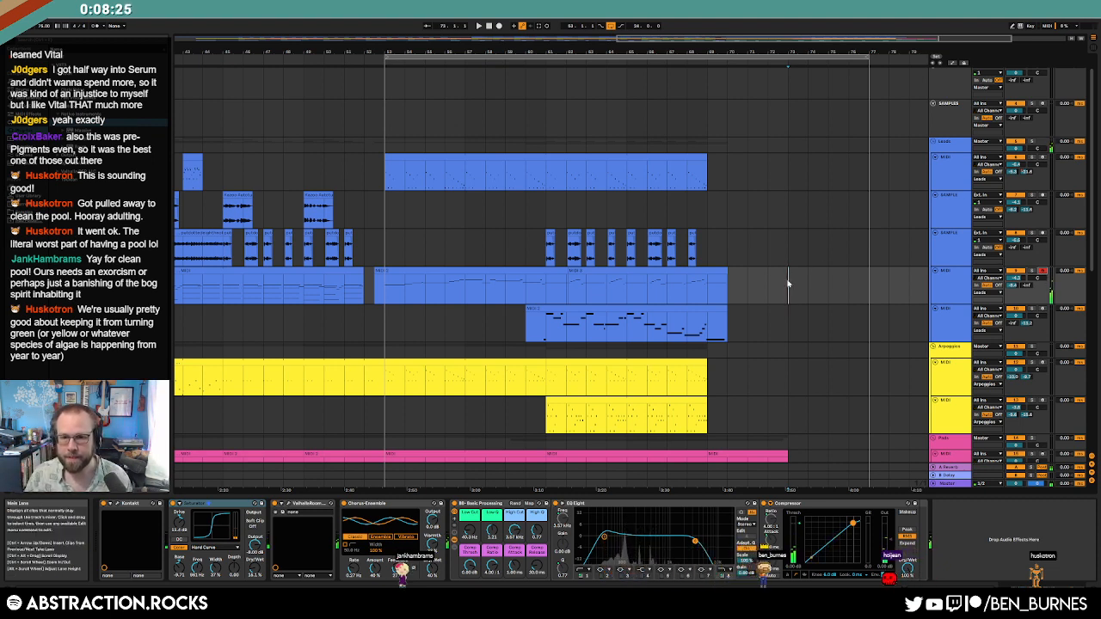
click(720, 287)
click(612, 26)
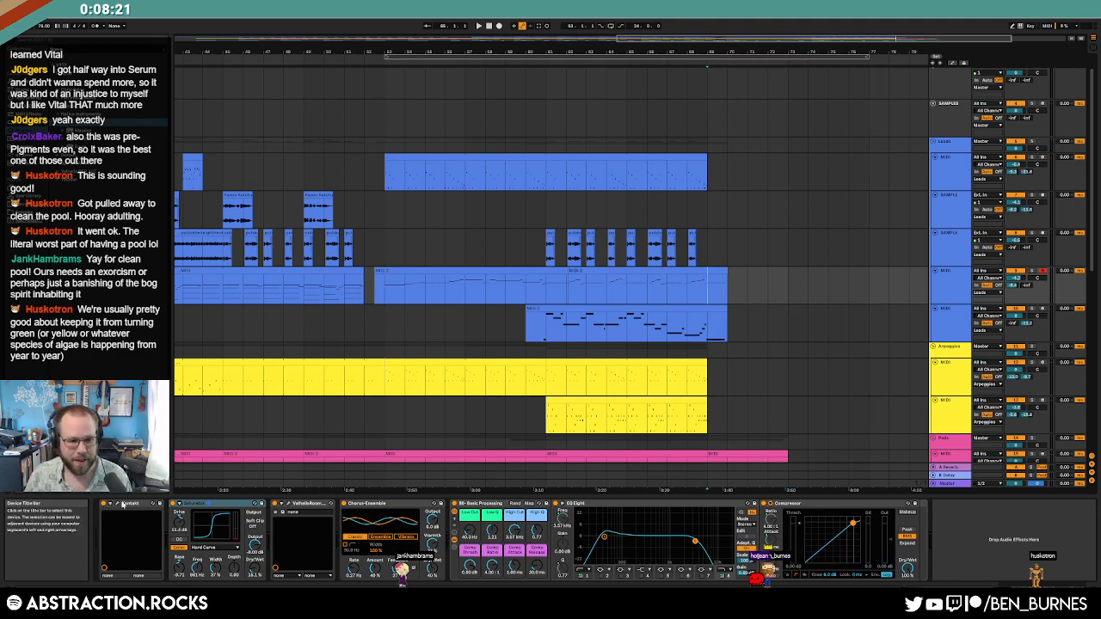
Step: Inspect the Kontakt lead's ValhallaRoom mix and Saturator Dry/Wet automation around bar 72, and play from there
click(288, 513)
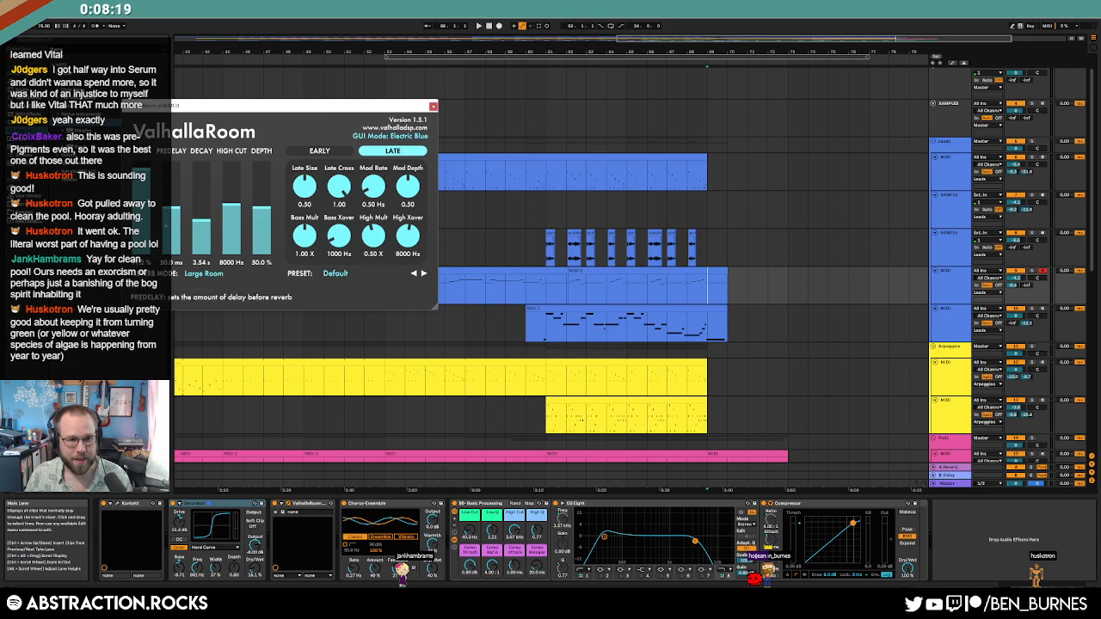
key(a)
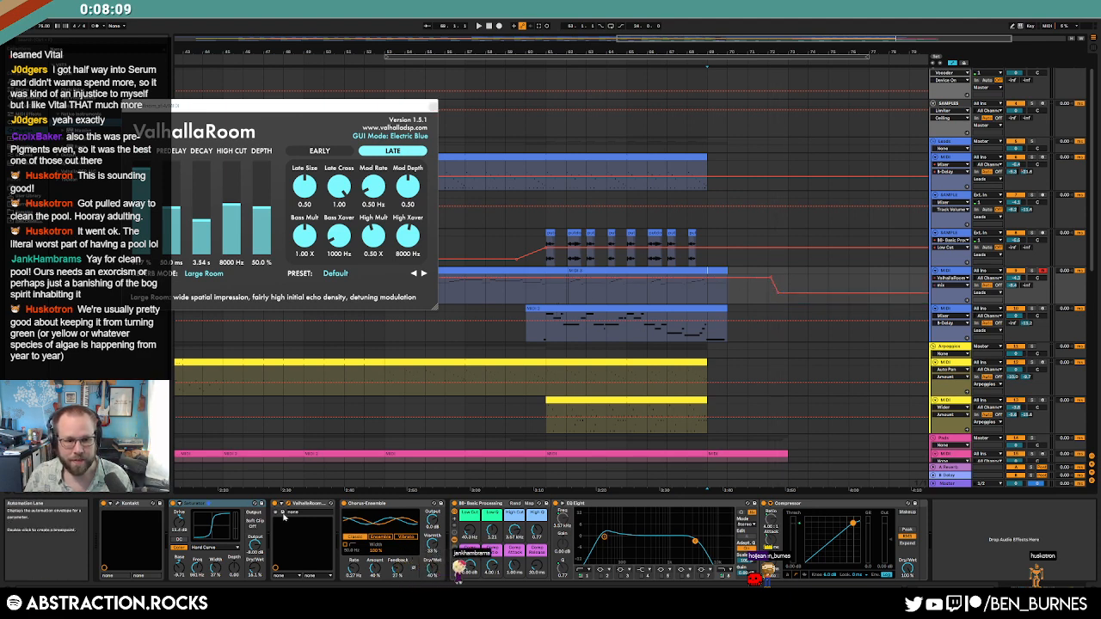
click(256, 568)
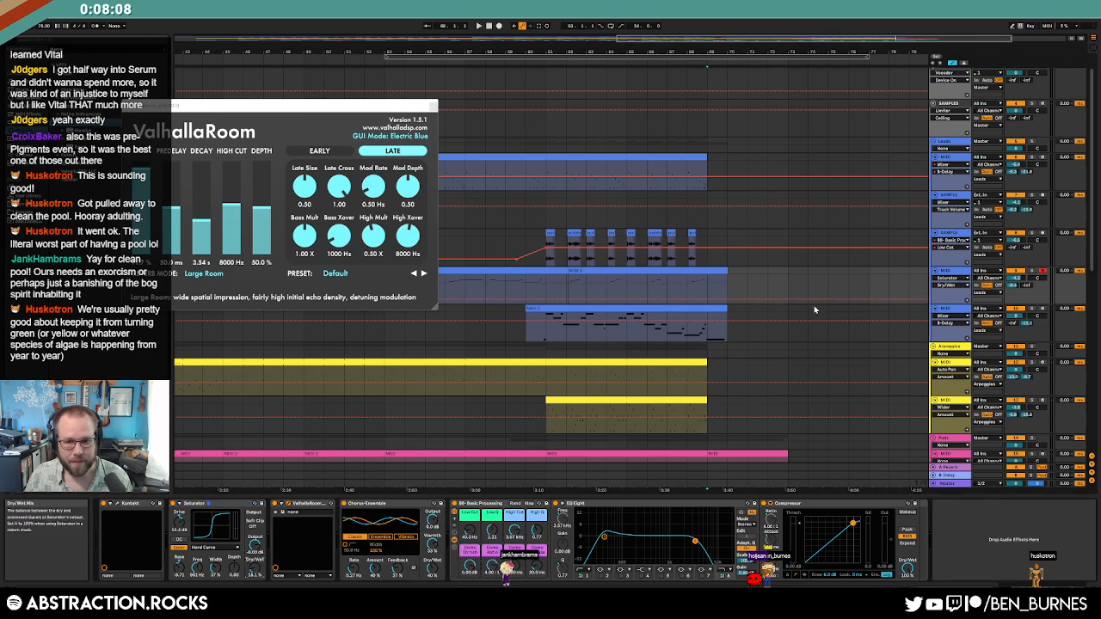
click(768, 302)
key(space)
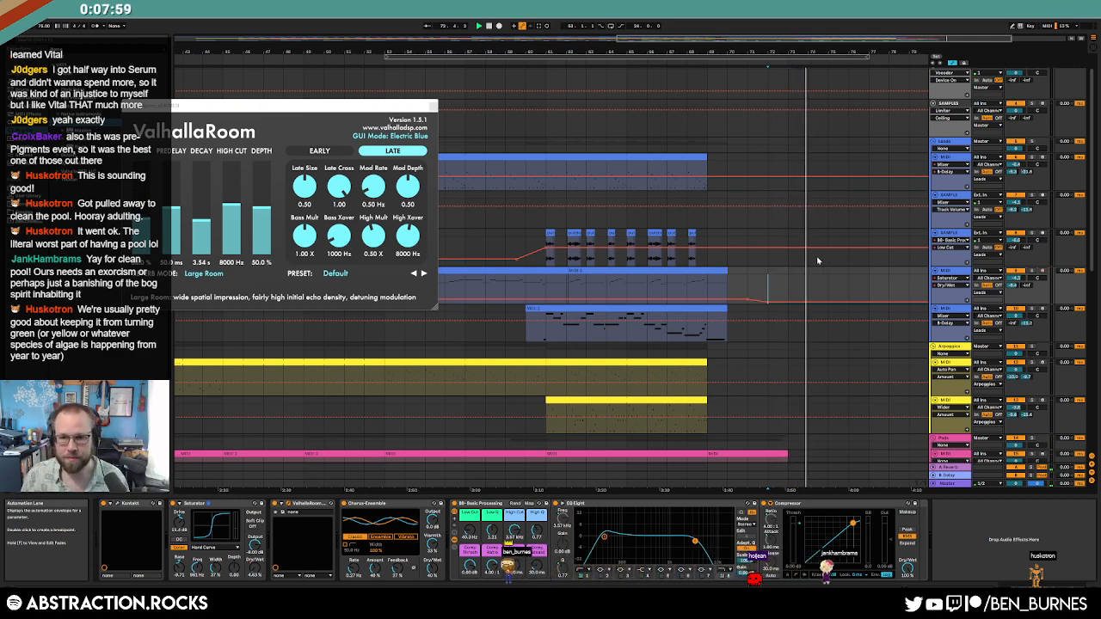
click(761, 280)
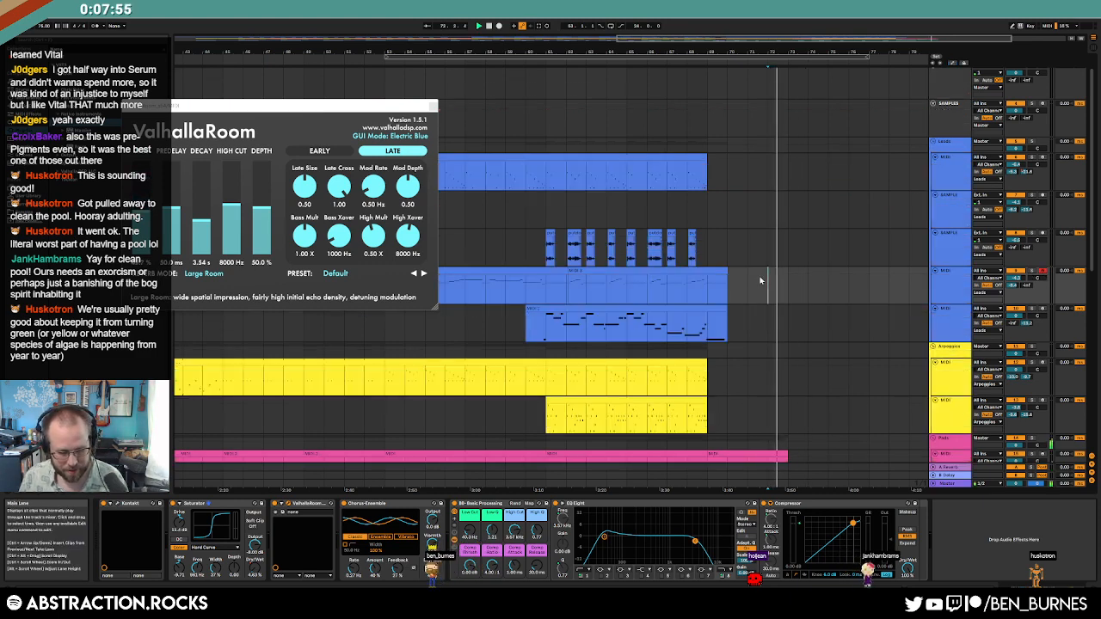
Step: Record a melody on the armed Kontakt lead track from shortly before bar 73 to about bar 83
key(F9)
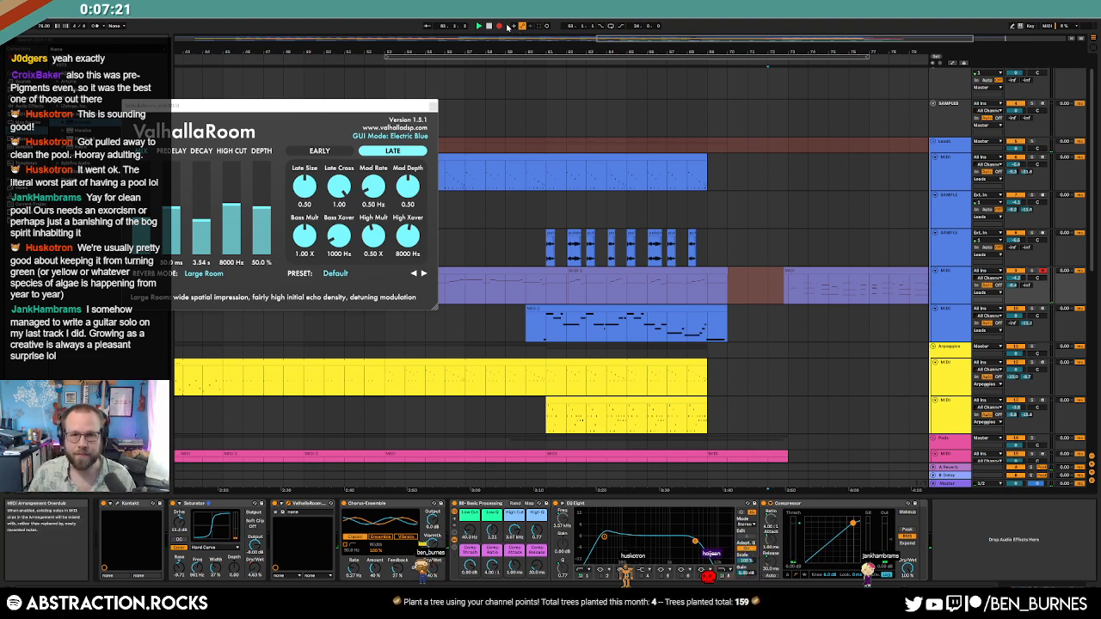
click(803, 271)
key(ctrl+alt+p)
click(803, 265)
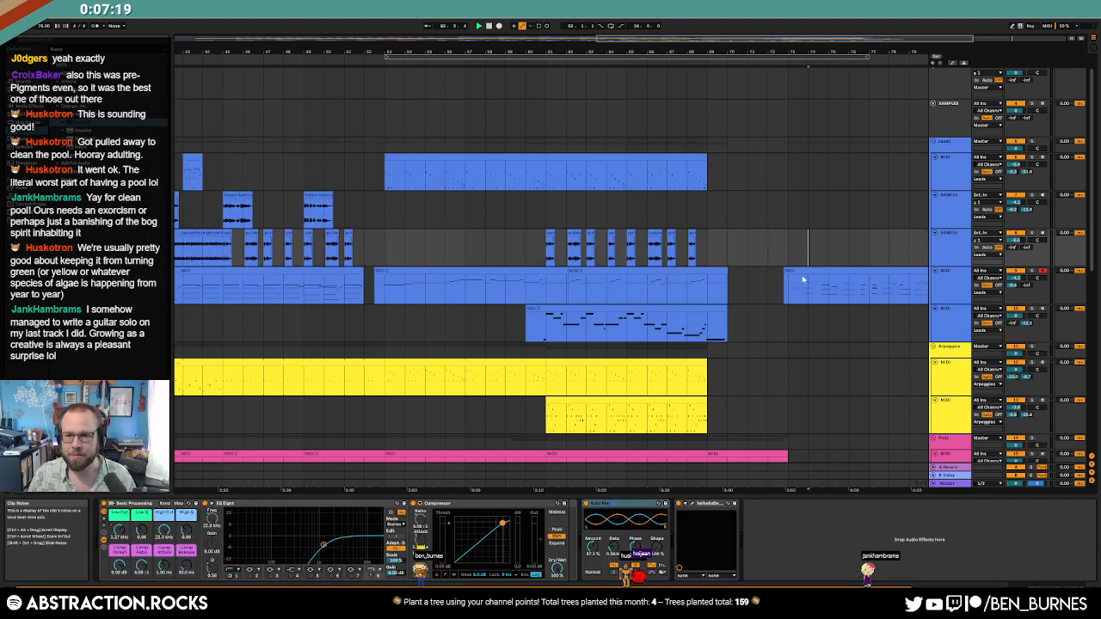
scroll(803, 265, right, 5)
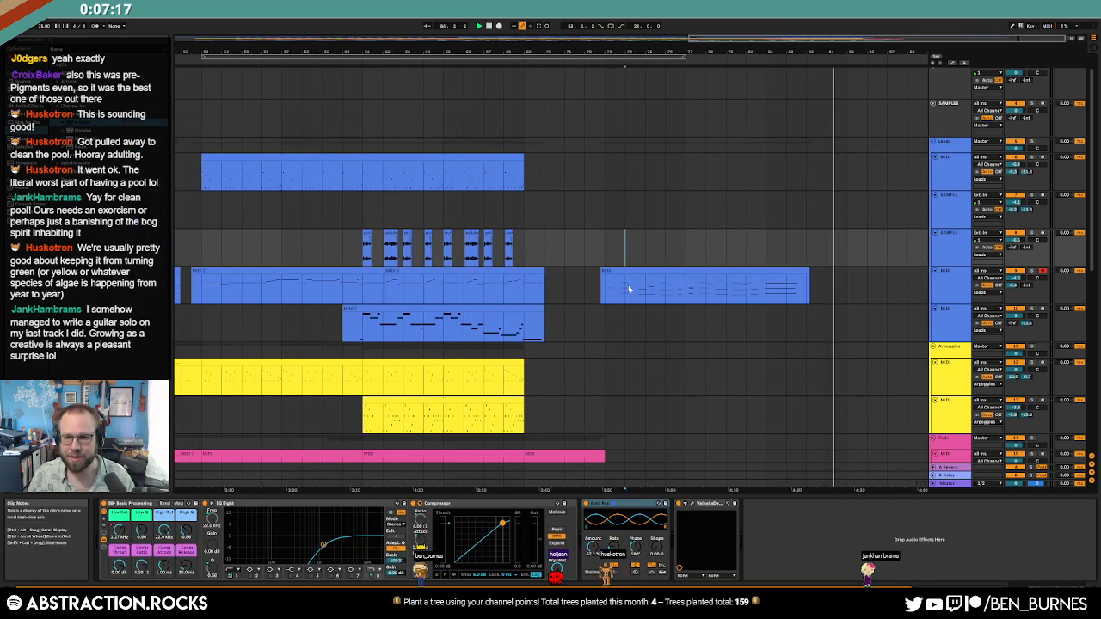
click(481, 286)
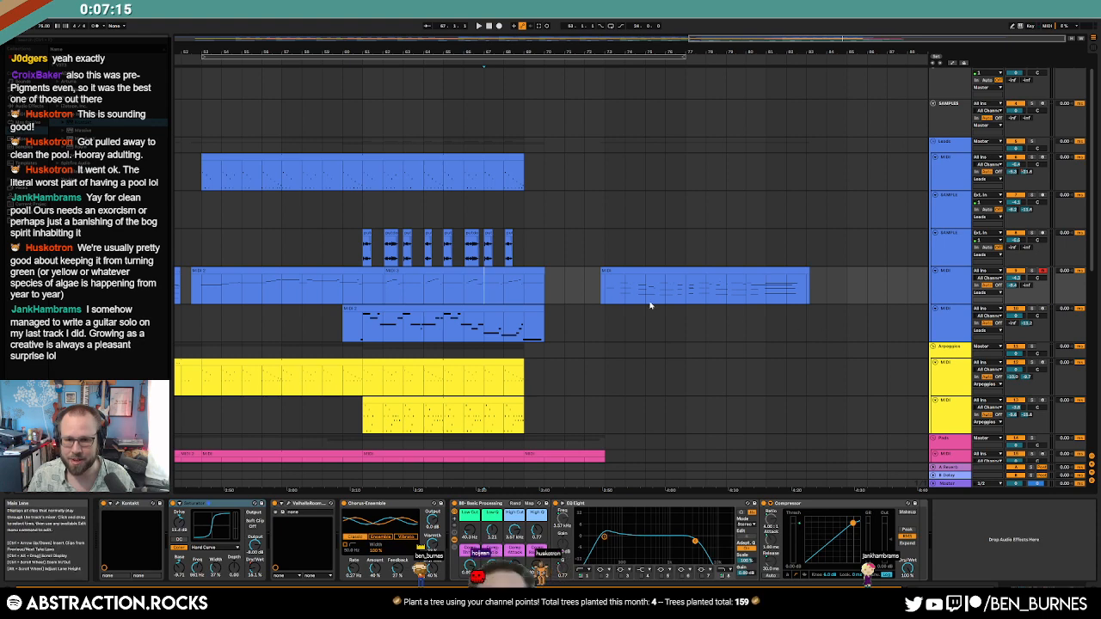
Step: Copy the new recording to the lowest lead track to audition it, and move that copy up to the first lead track
click(619, 271)
drag(619, 272, 620, 308)
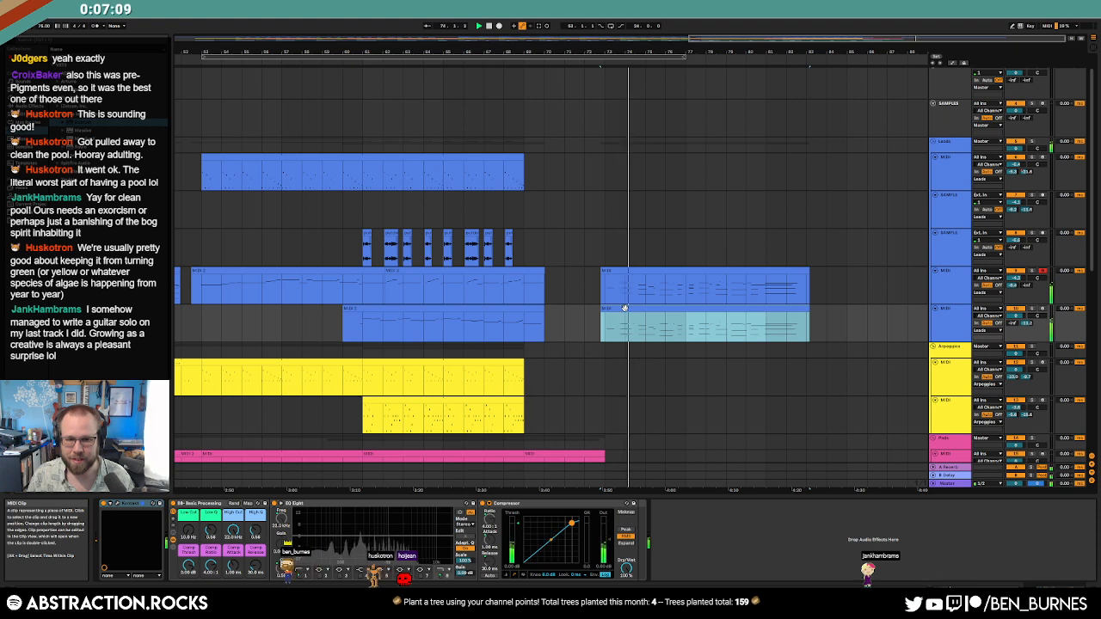
drag(626, 308, 626, 189)
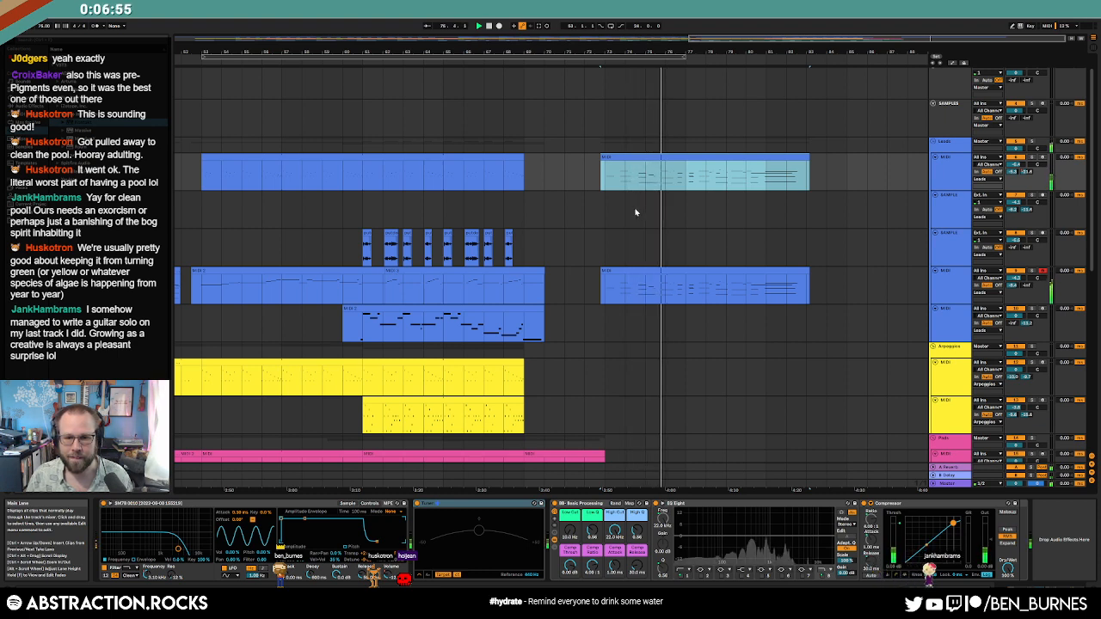
double_click(657, 155)
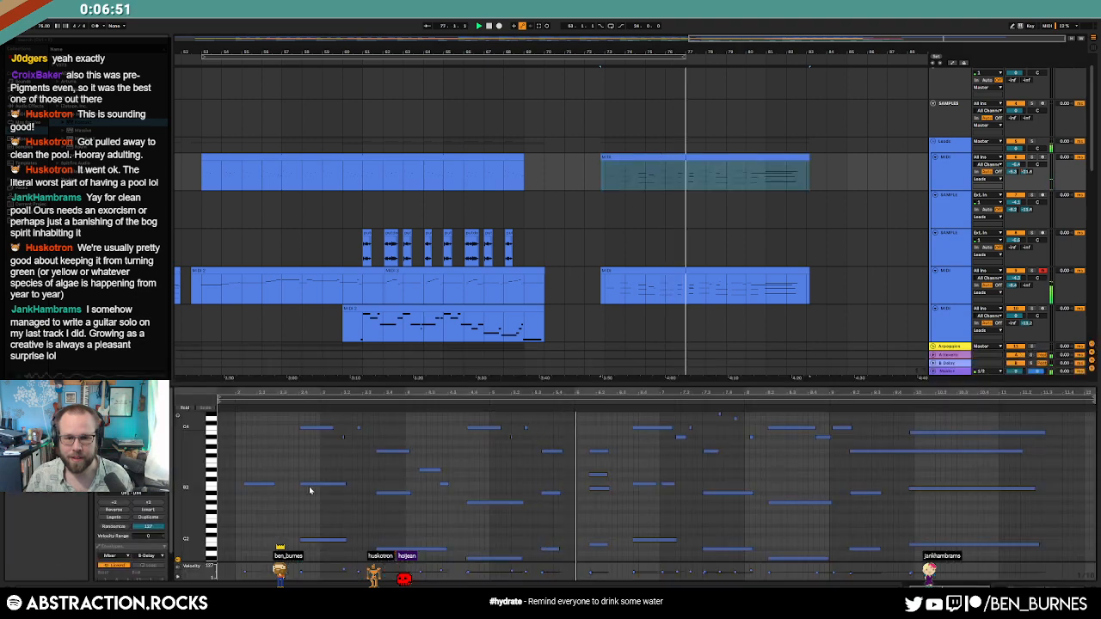
click(637, 328)
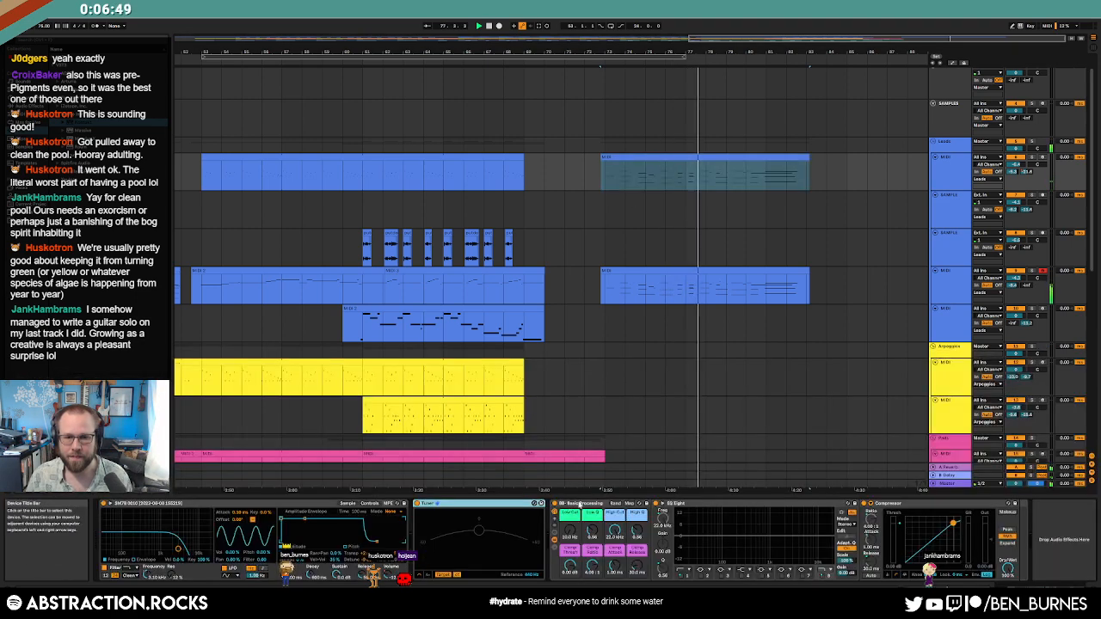
Step: Copy the outro melody clip from the first lead track to the second pad track, starting just before bar 73
scroll(638, 328, down, 3)
scroll(806, 394, down, 3)
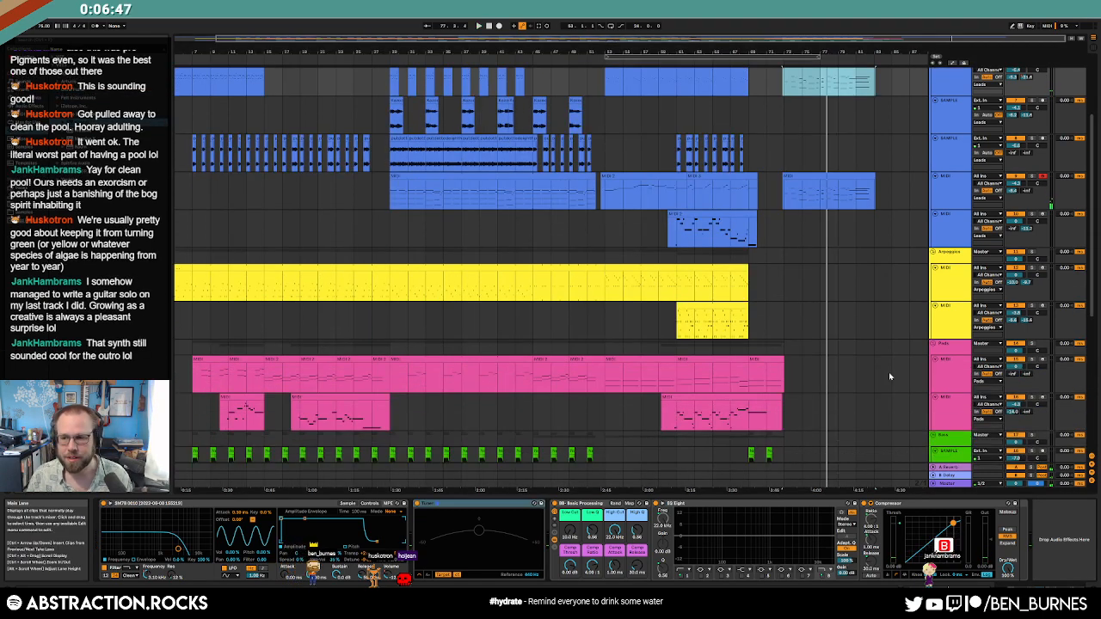
scroll(889, 376, up, 1)
scroll(889, 376, up, 1)
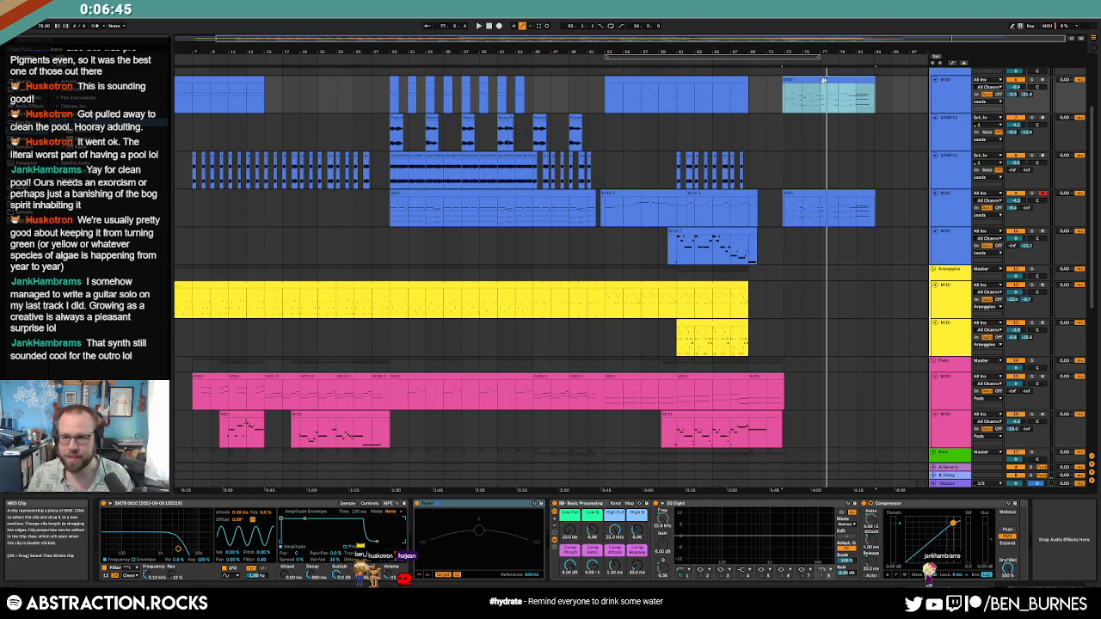
drag(824, 82, 820, 412)
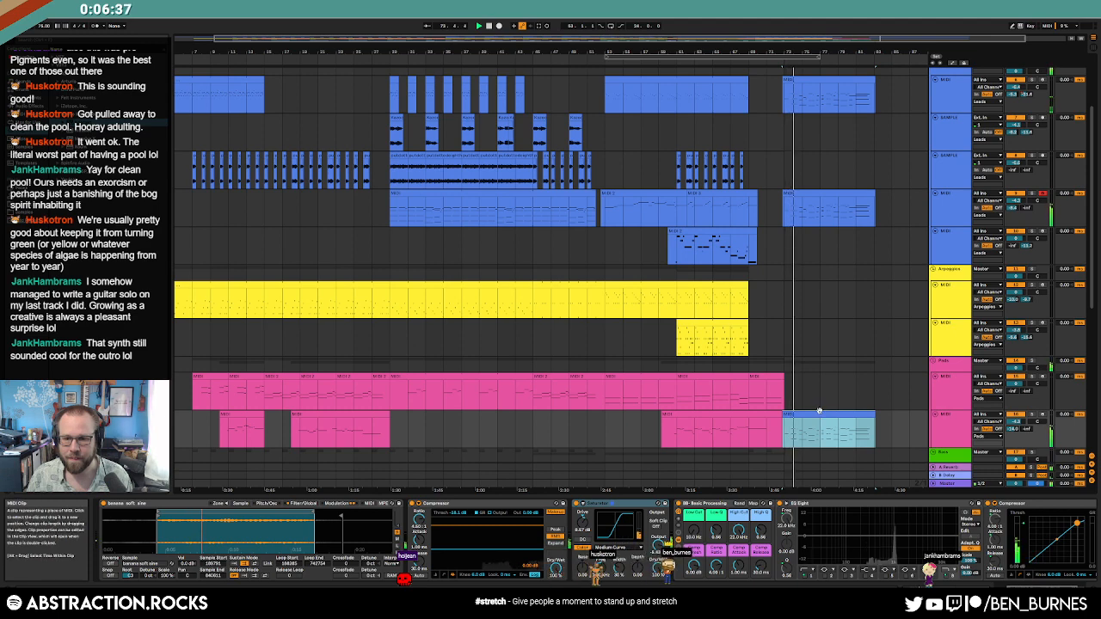
Step: Thin out the copied pad clip by deleting the short chord's top note, a short C3 after it, and a longer lower note
double_click(816, 420)
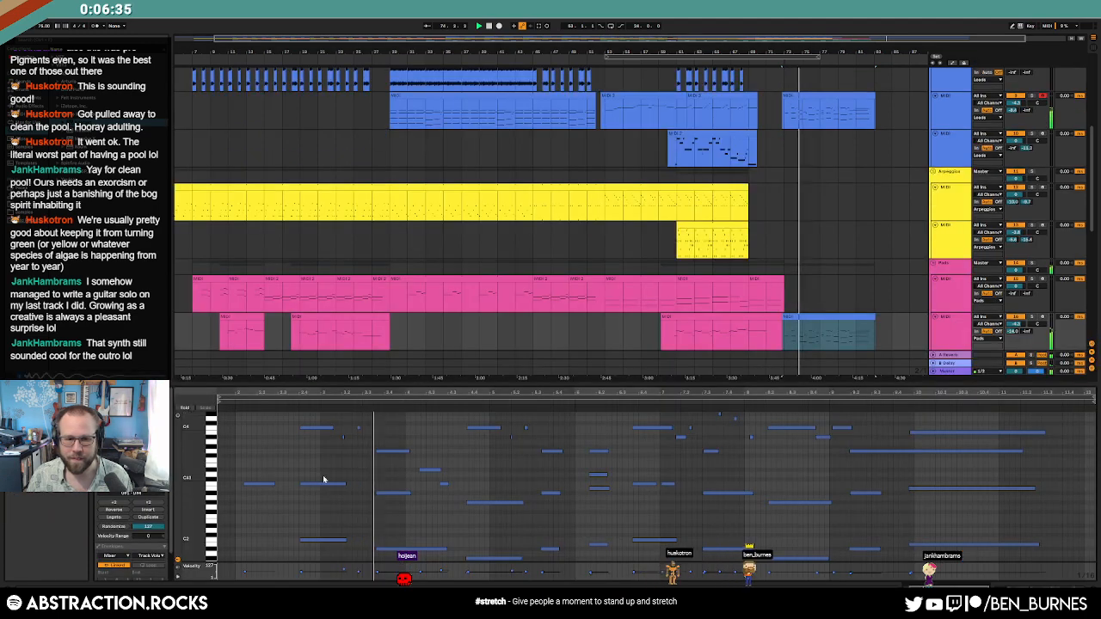
drag(297, 476, 449, 555)
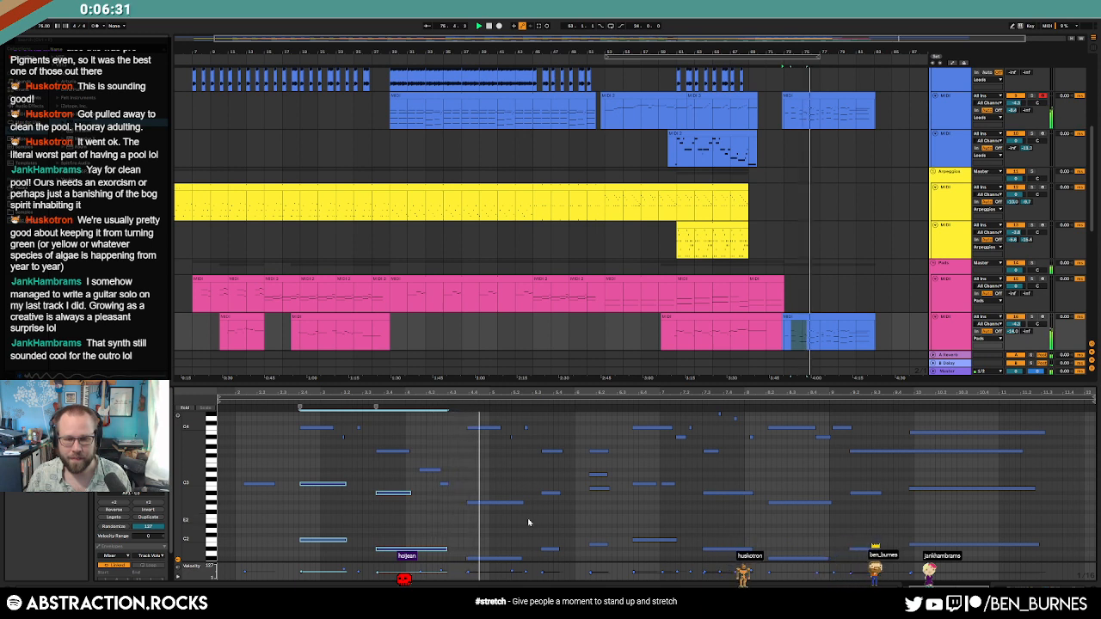
click(517, 495)
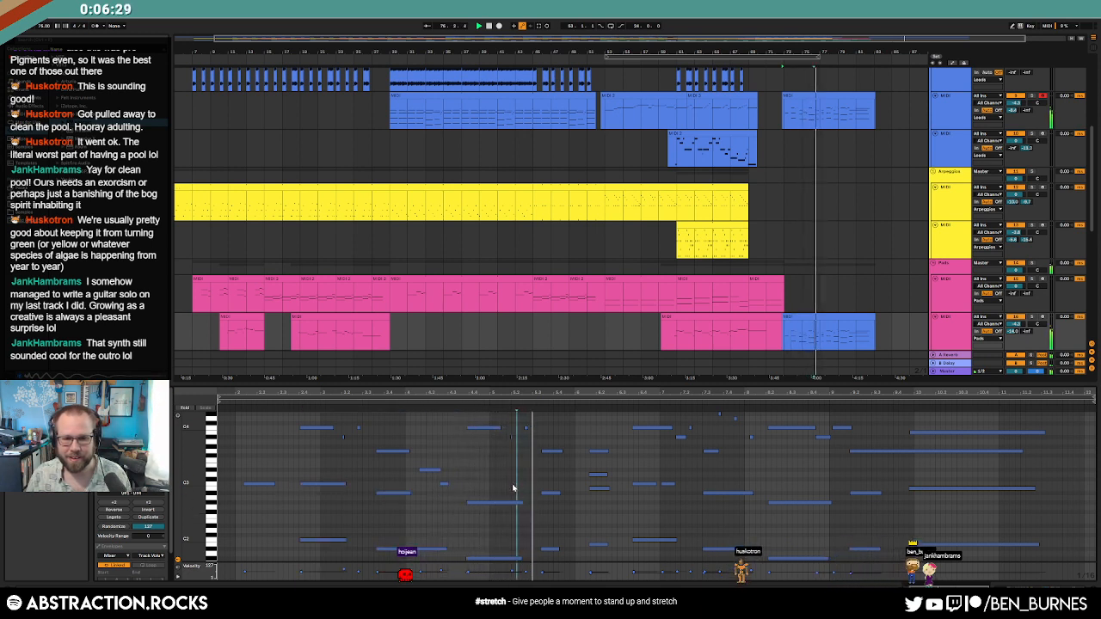
click(600, 451)
drag(603, 462, 672, 498)
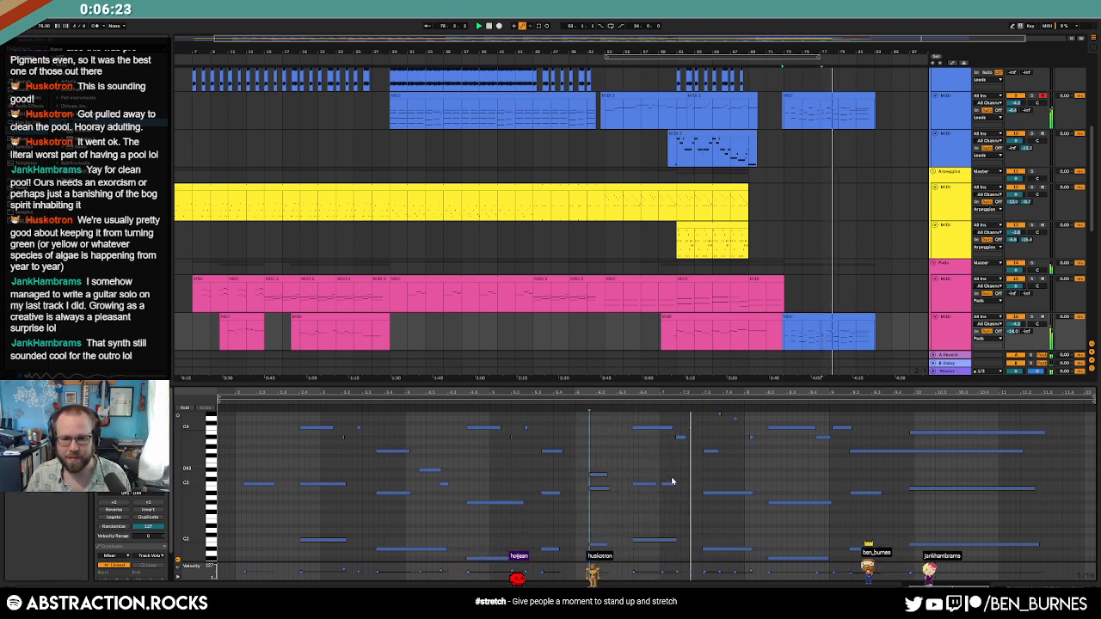
key(Delete)
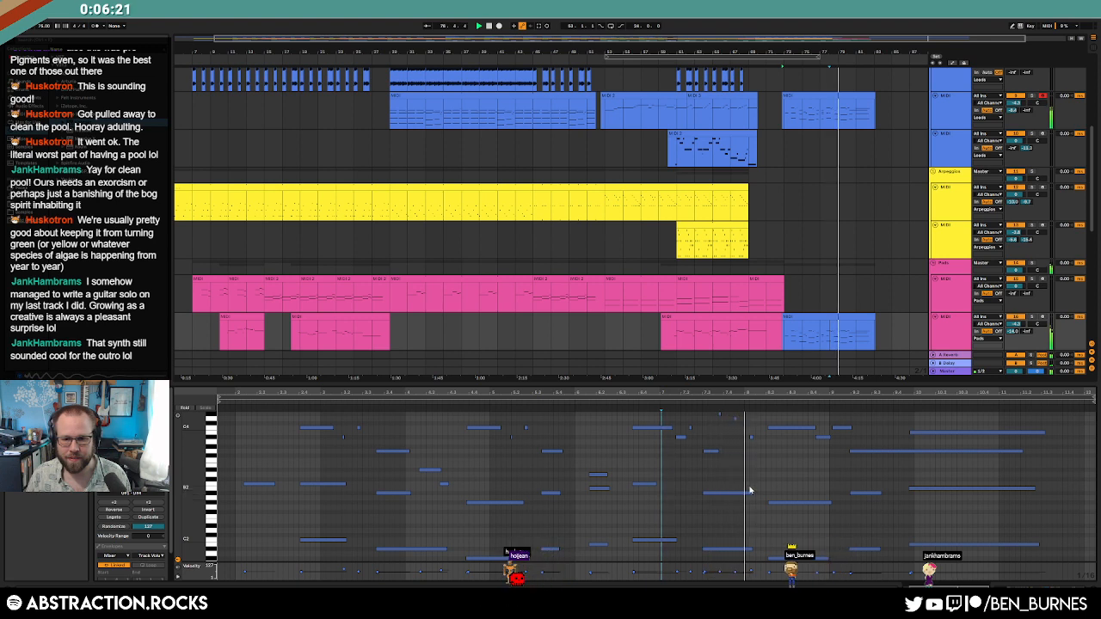
click(795, 504)
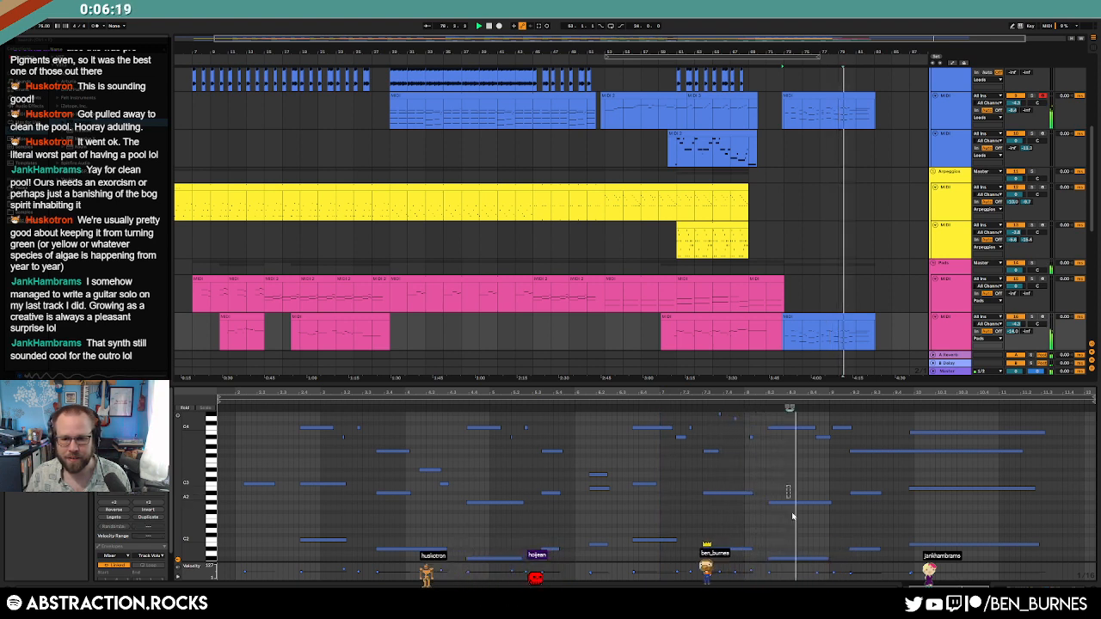
key(Delete)
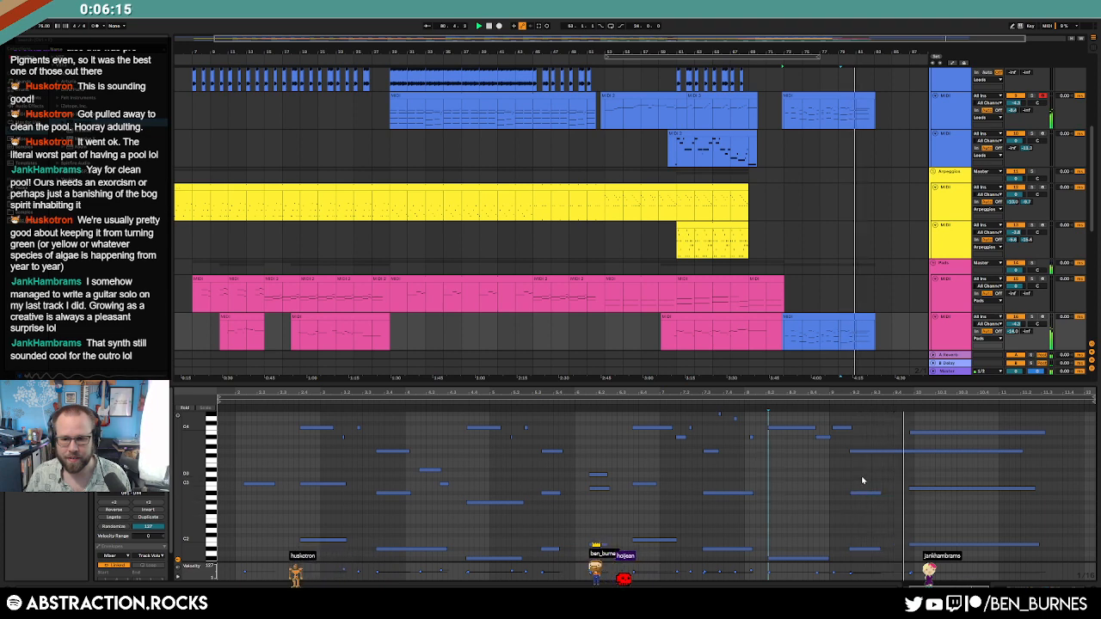
click(896, 476)
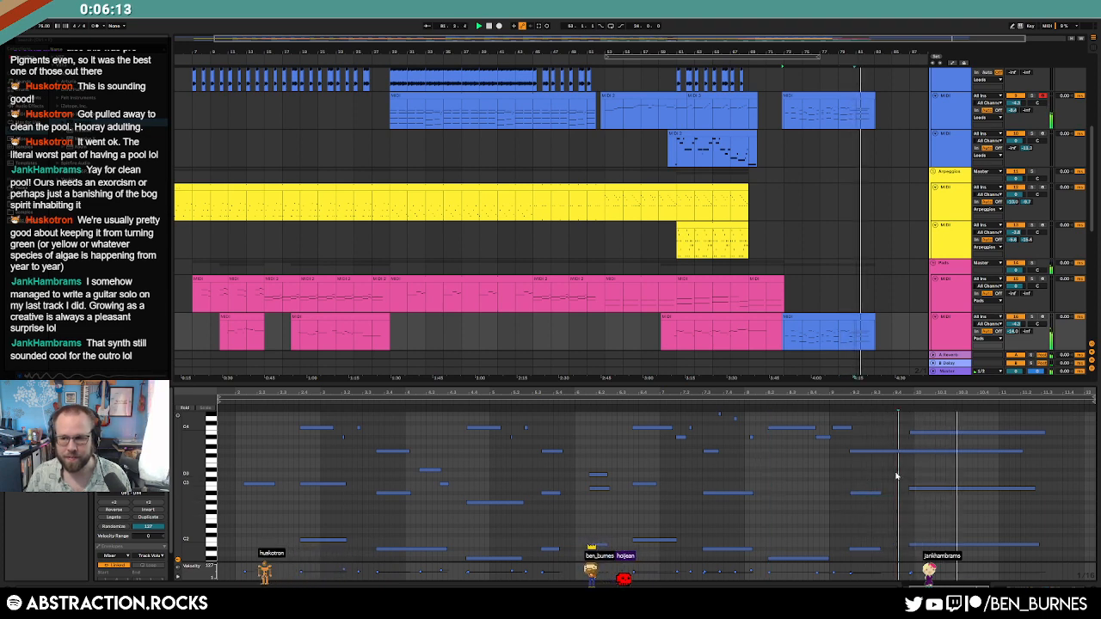
Step: Assign the second pad track's pink colour to its clips
right_click(946, 331)
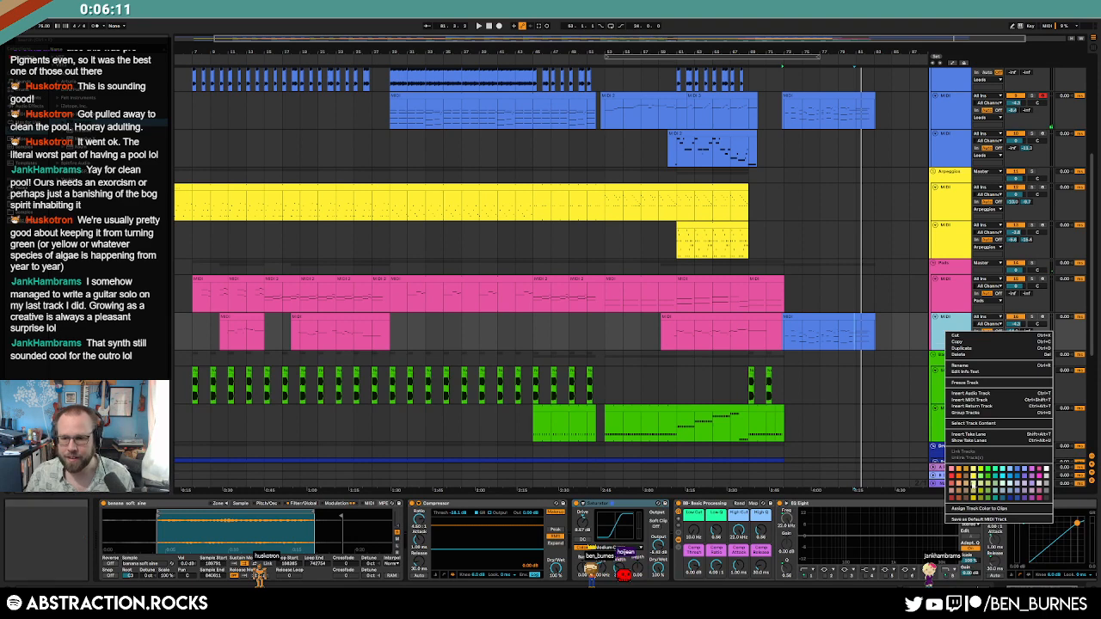
click(998, 508)
scroll(849, 419, down, 2)
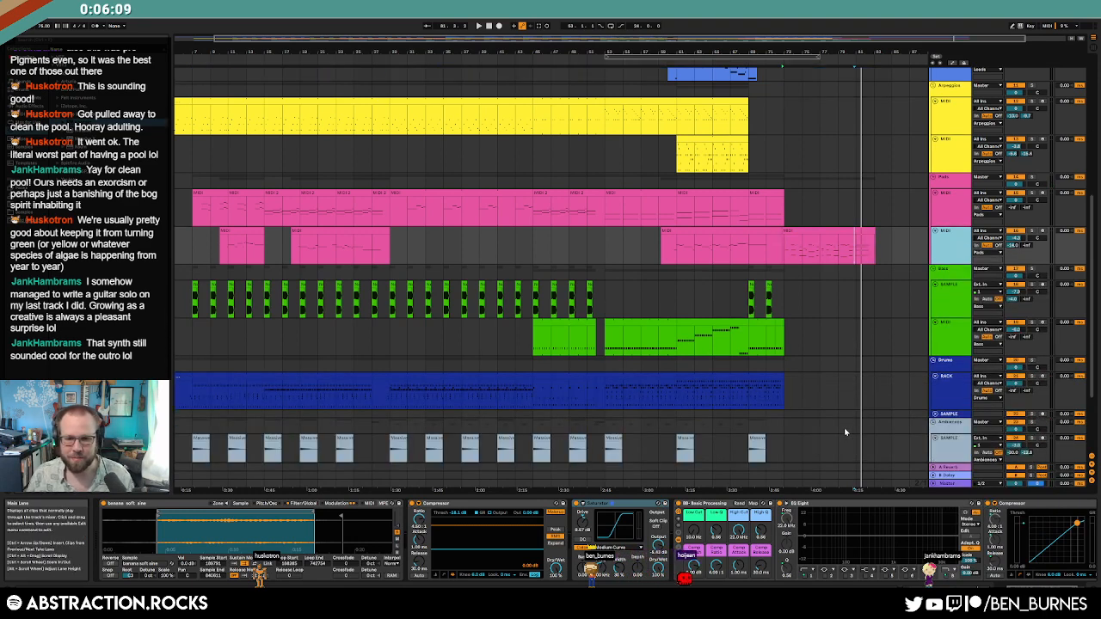
Step: Delete the lower chord and bass notes from the first lead track's outro clip, keeping only its single-note melody line
scroll(831, 419, down, 3)
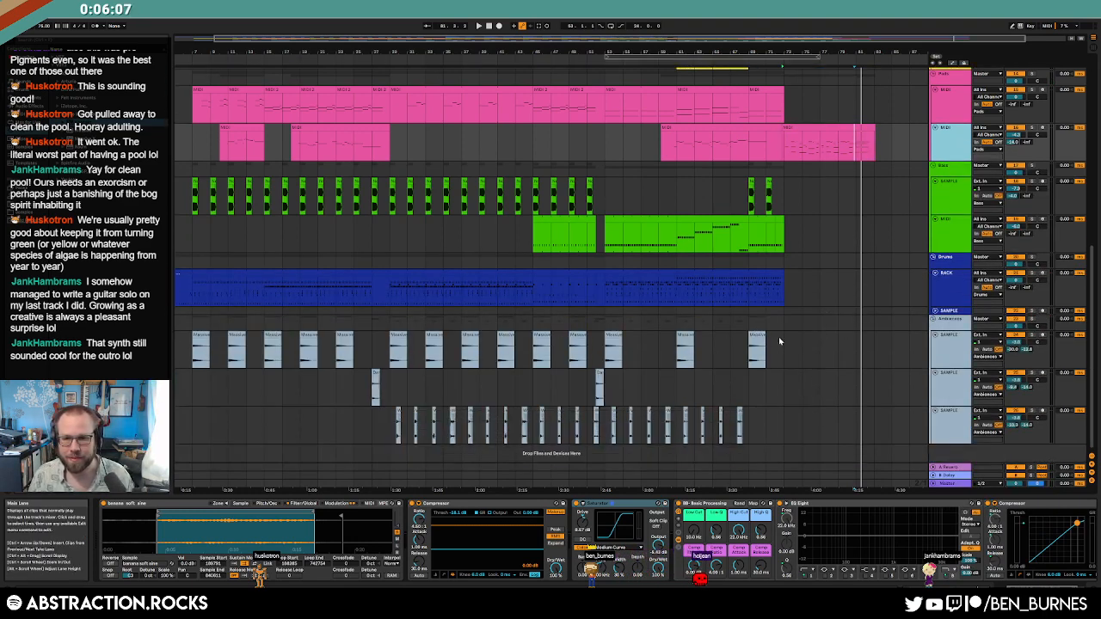
scroll(779, 341, up, 7)
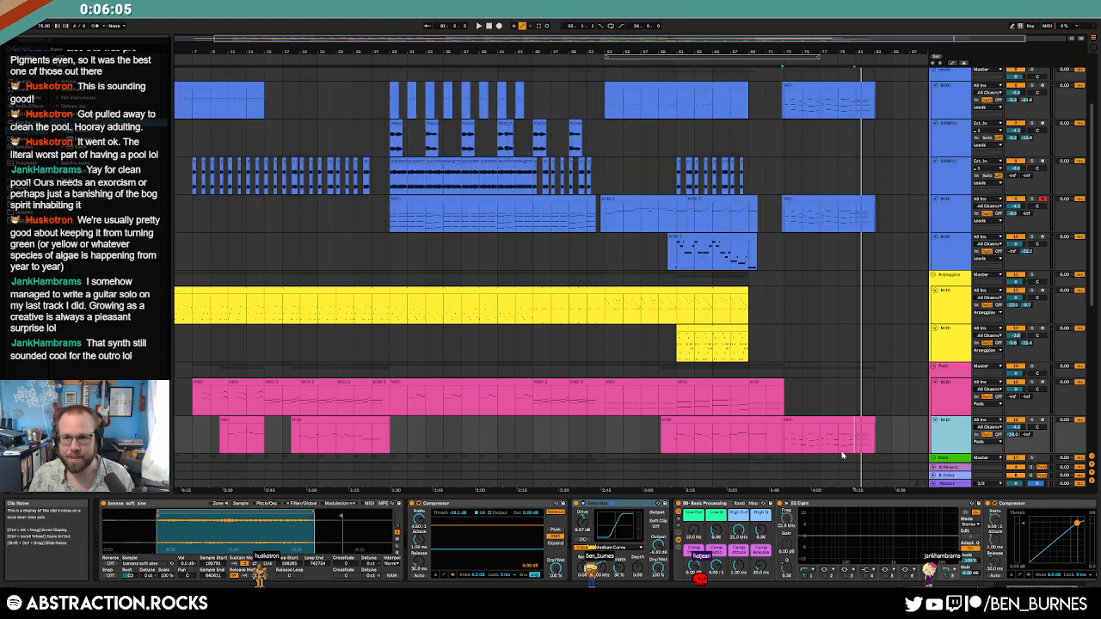
scroll(843, 456, up, 2)
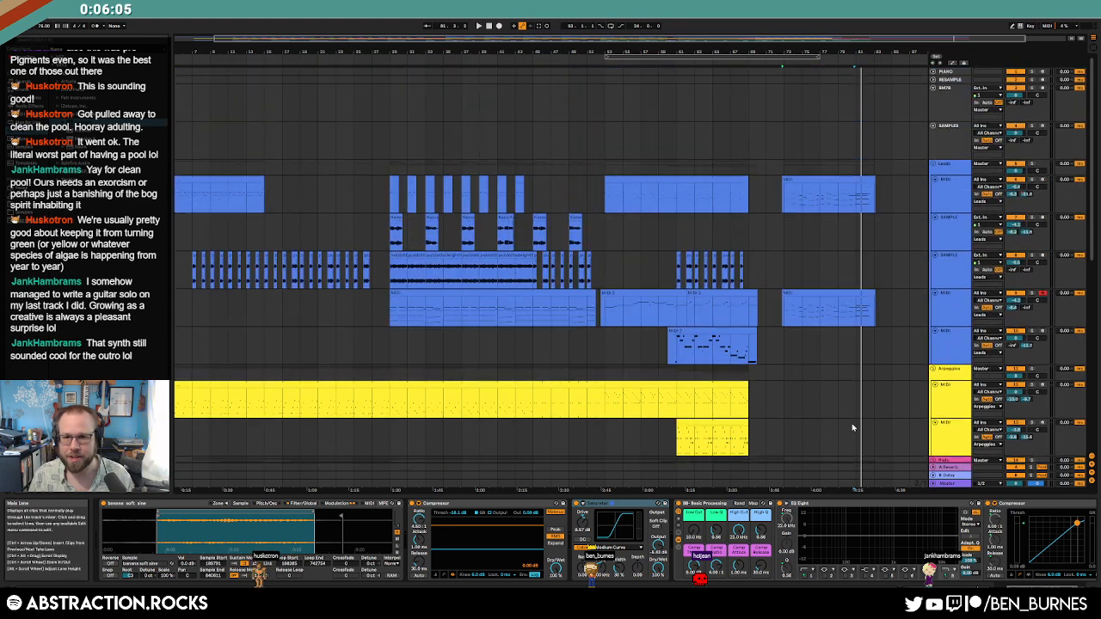
double_click(787, 194)
drag(315, 475, 334, 561)
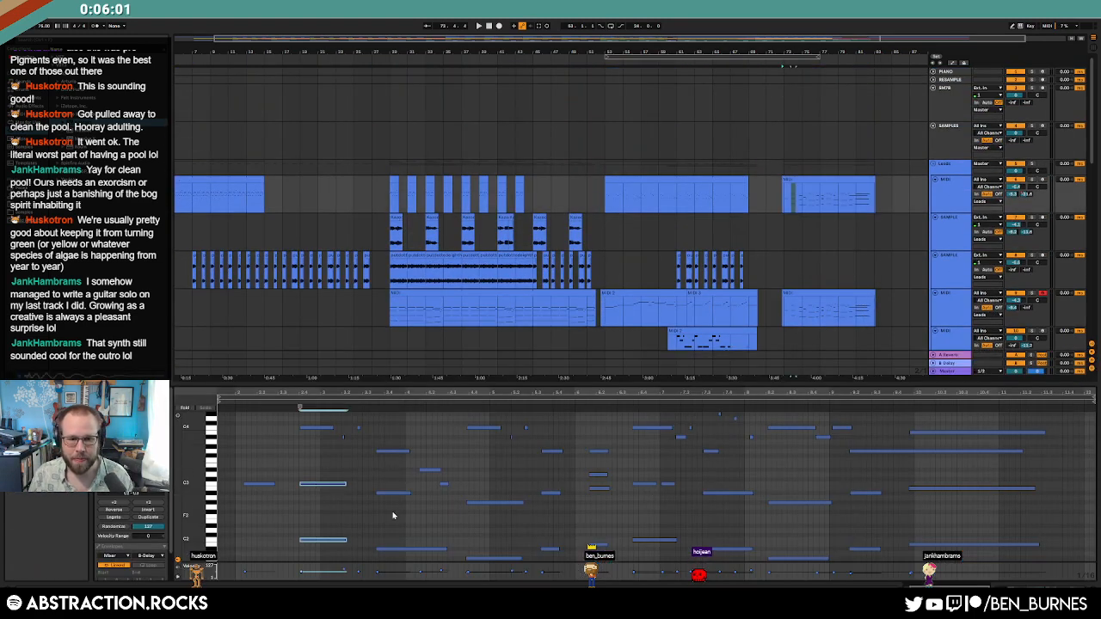
key(Delete)
drag(377, 487, 399, 546)
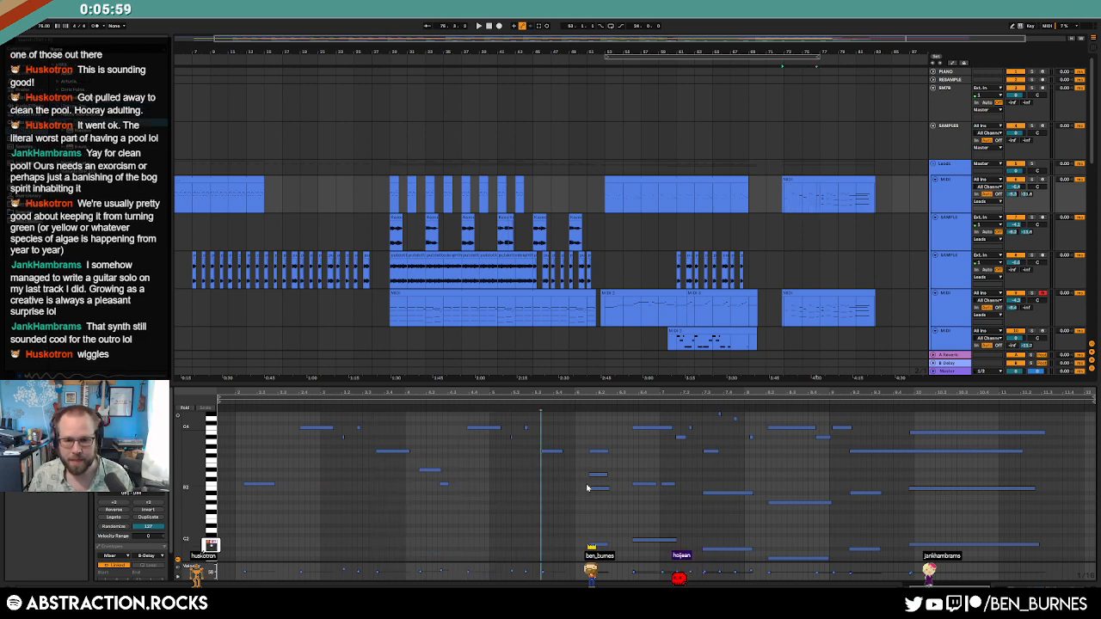
drag(800, 555, 955, 561)
key(Delete)
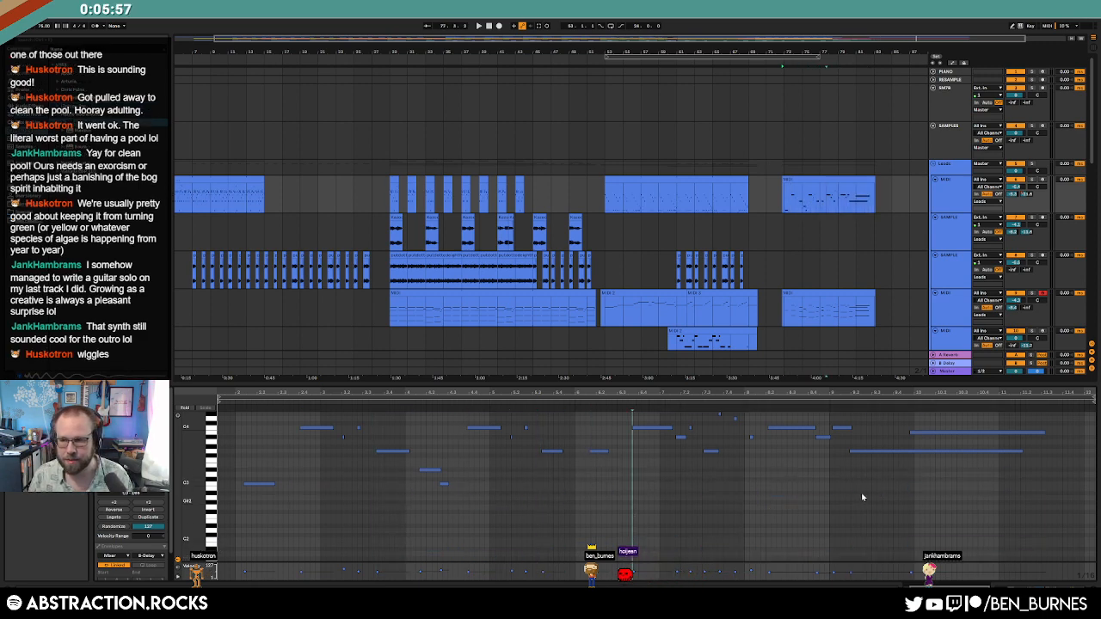
key(shift+Tab)
Step: Play the outro from its beginning, just before bar 73
scroll(814, 319, up, 5)
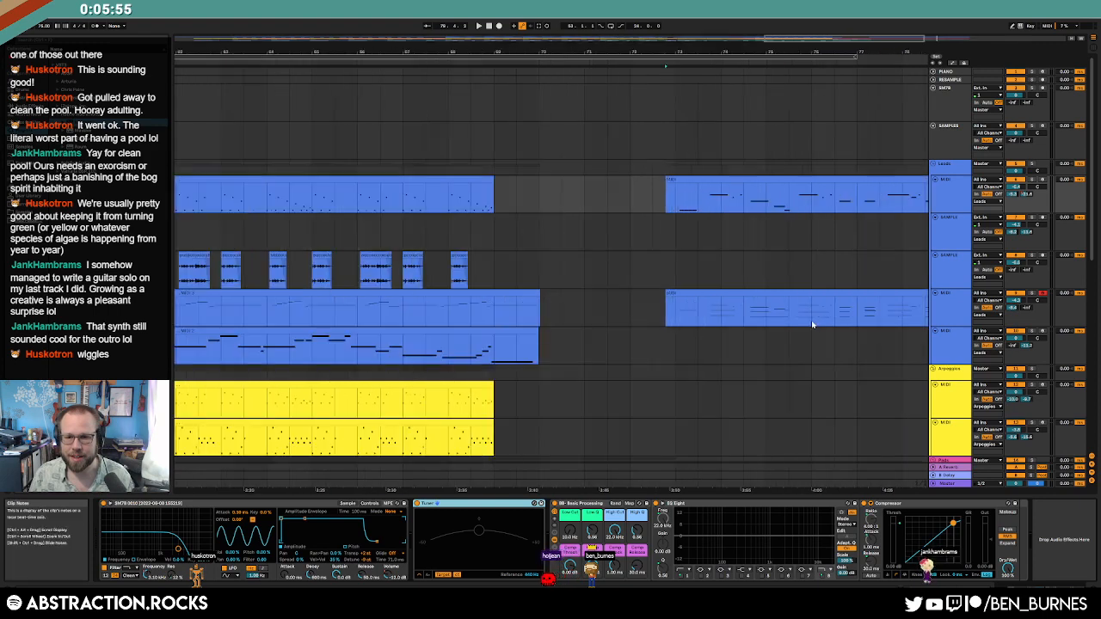
scroll(714, 190, up, 3)
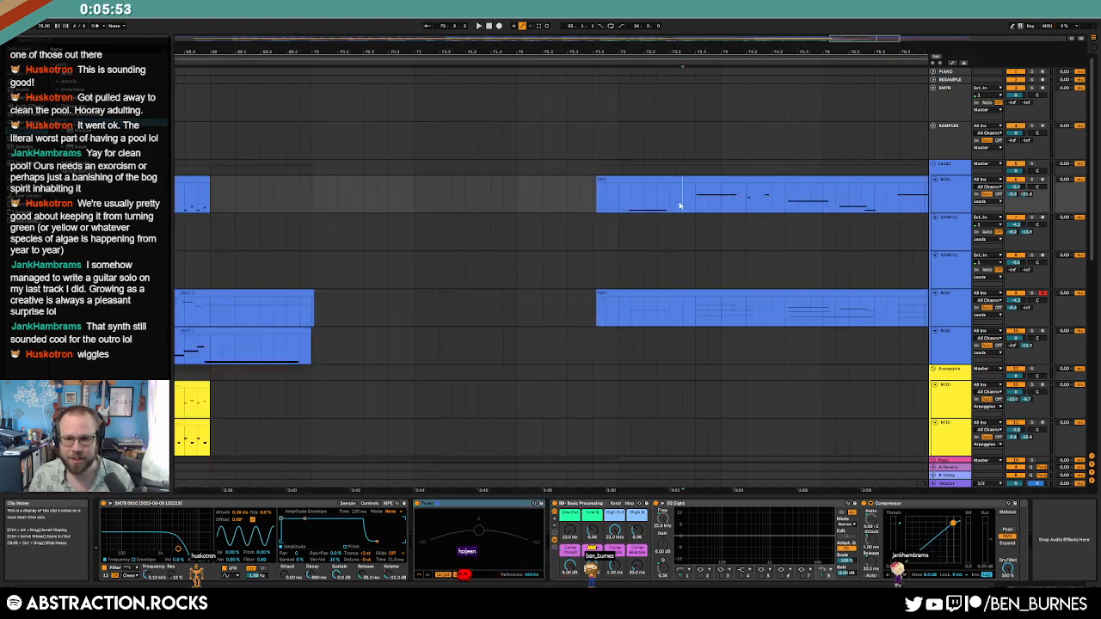
click(606, 196)
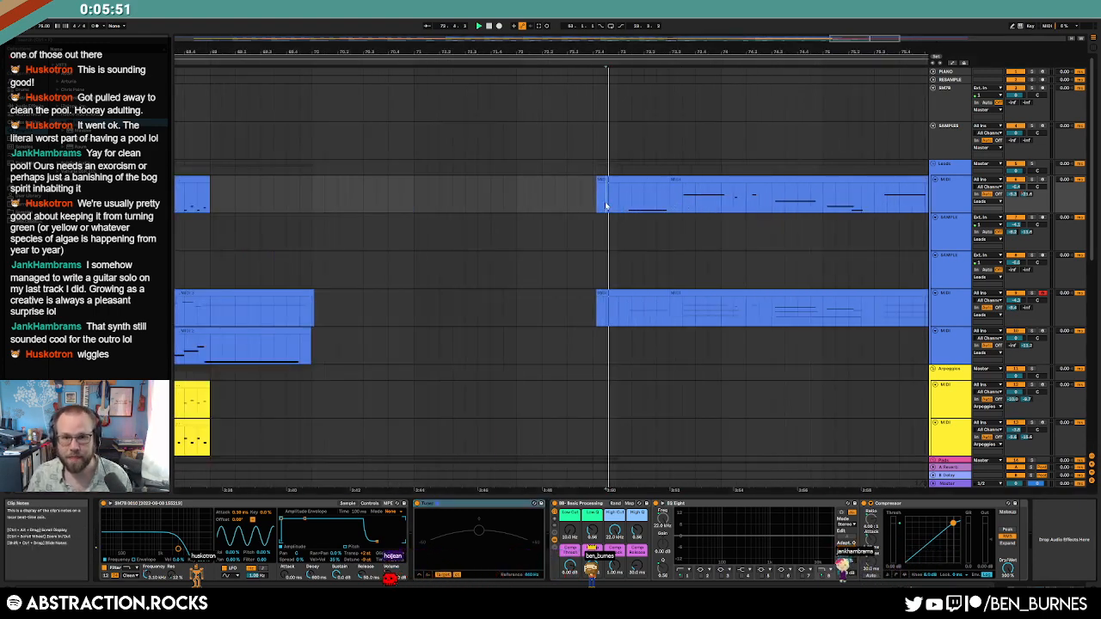
key(space)
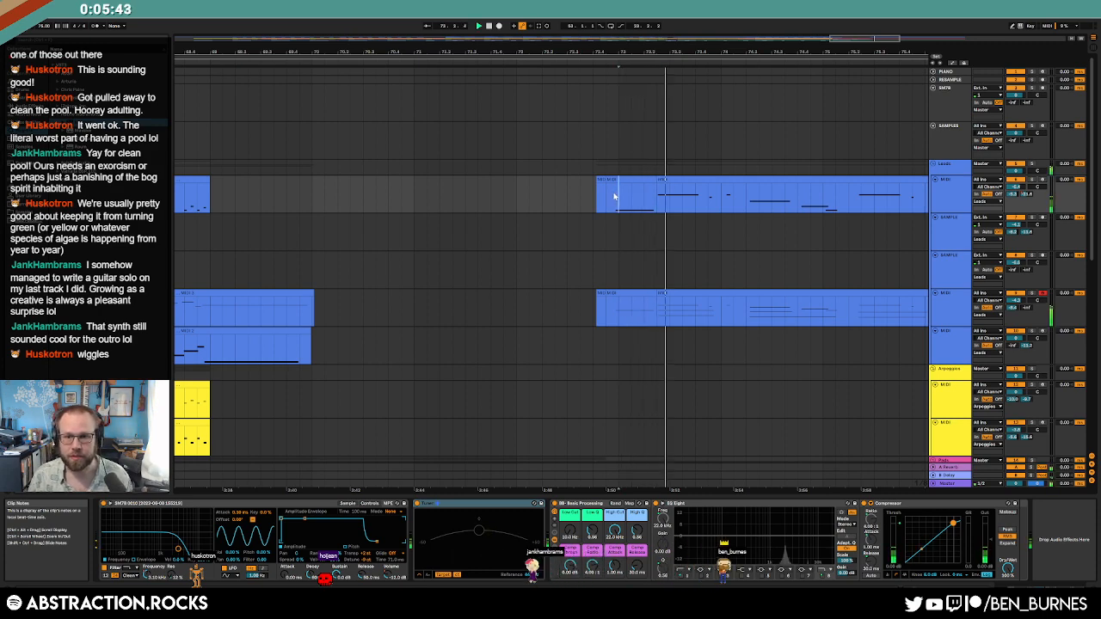
Step: Consolidate the outro clip pieces on the fourth lead track into one clip
drag(606, 297, 654, 294)
shift+click(663, 293)
key(ctrl+j)
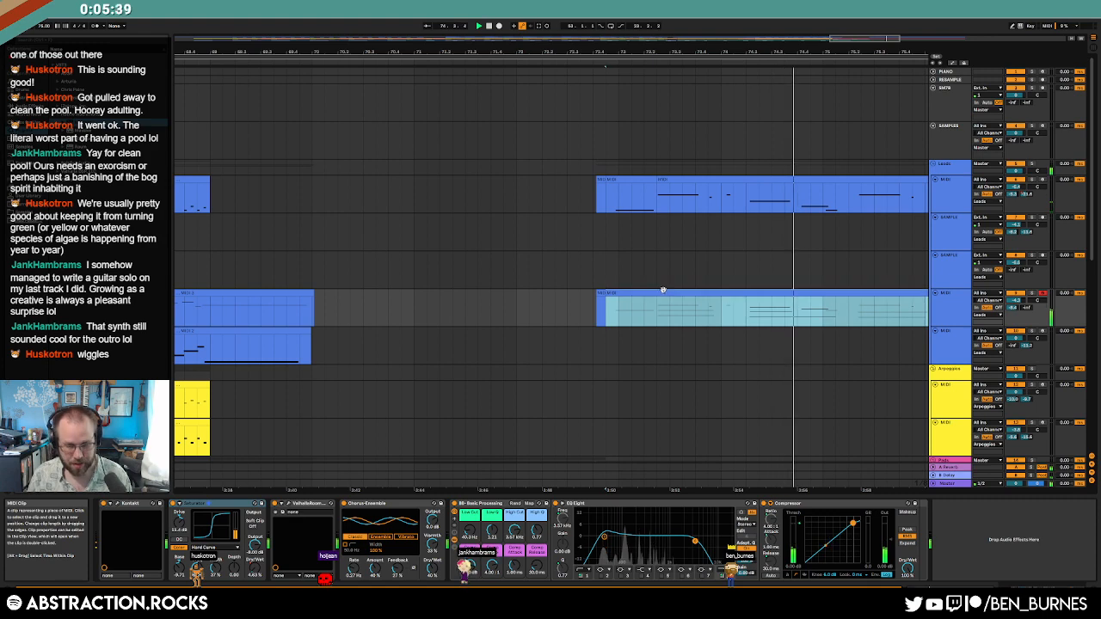
Step: Raise the velocities of all the lower notes in the fourth lead track's outro clip
double_click(602, 297)
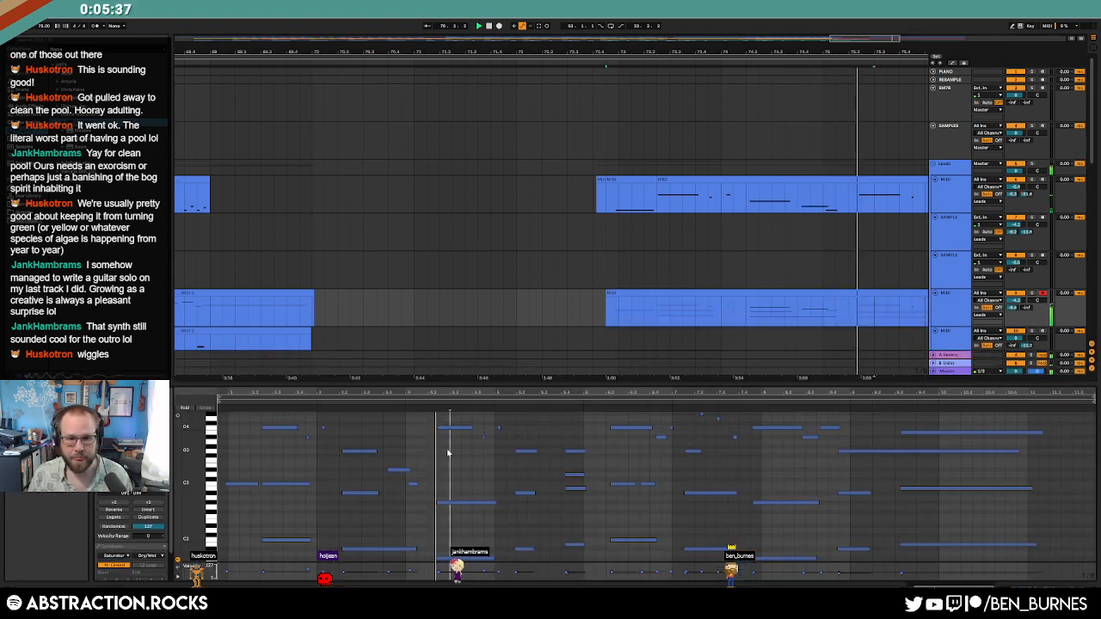
drag(223, 462, 1074, 560)
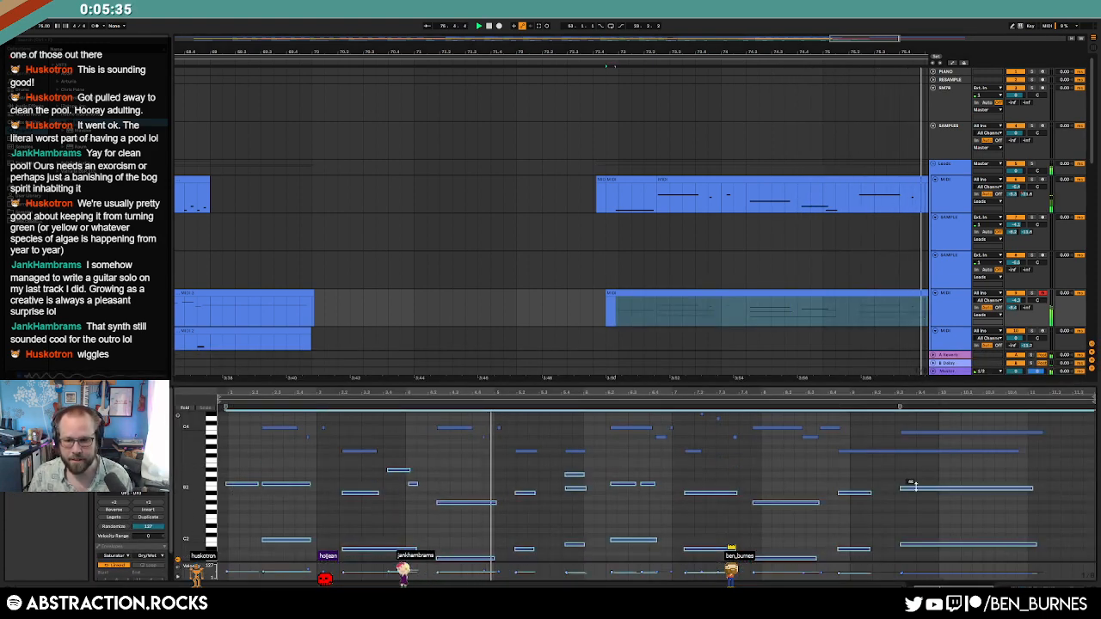
mouse_move(910, 488)
mouse_down()
mouse_move(909, 468)
mouse_move(910, 478)
mouse_up()
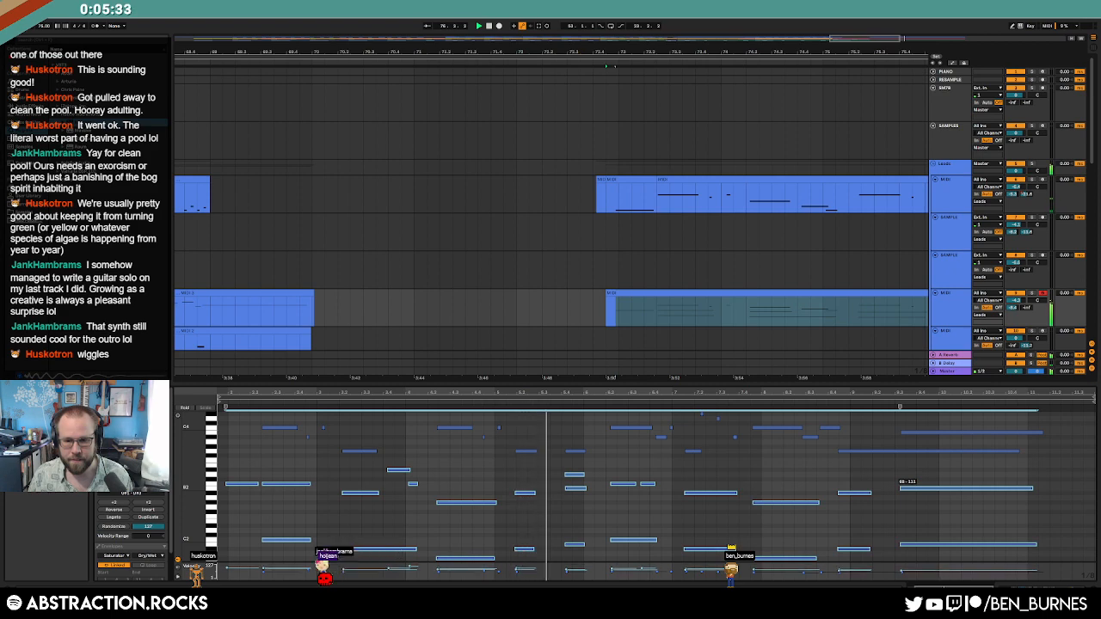
click(757, 467)
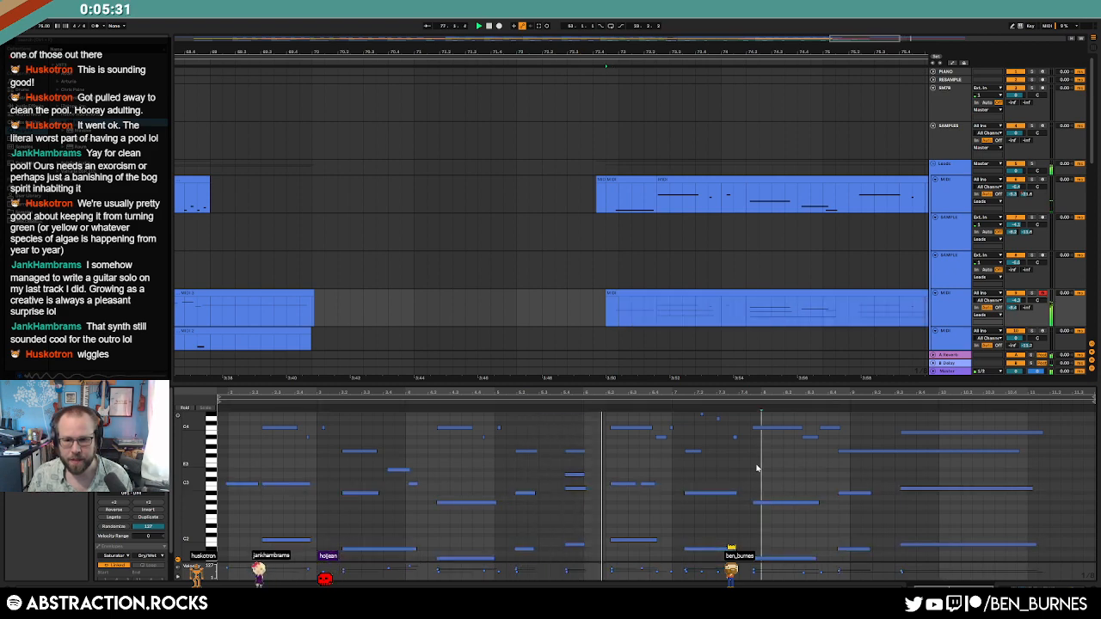
key(shift+Tab)
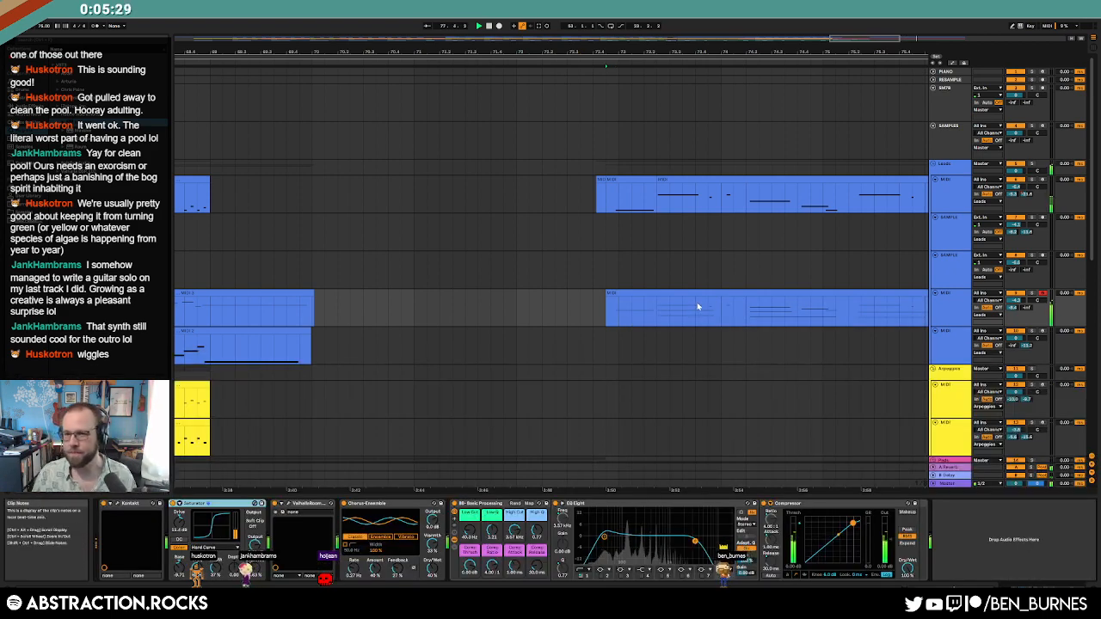
Step: Listen to the outro through to its end, checking how the lead and pad clips line up
scroll(824, 332, down, 4)
drag(804, 40, 850, 41)
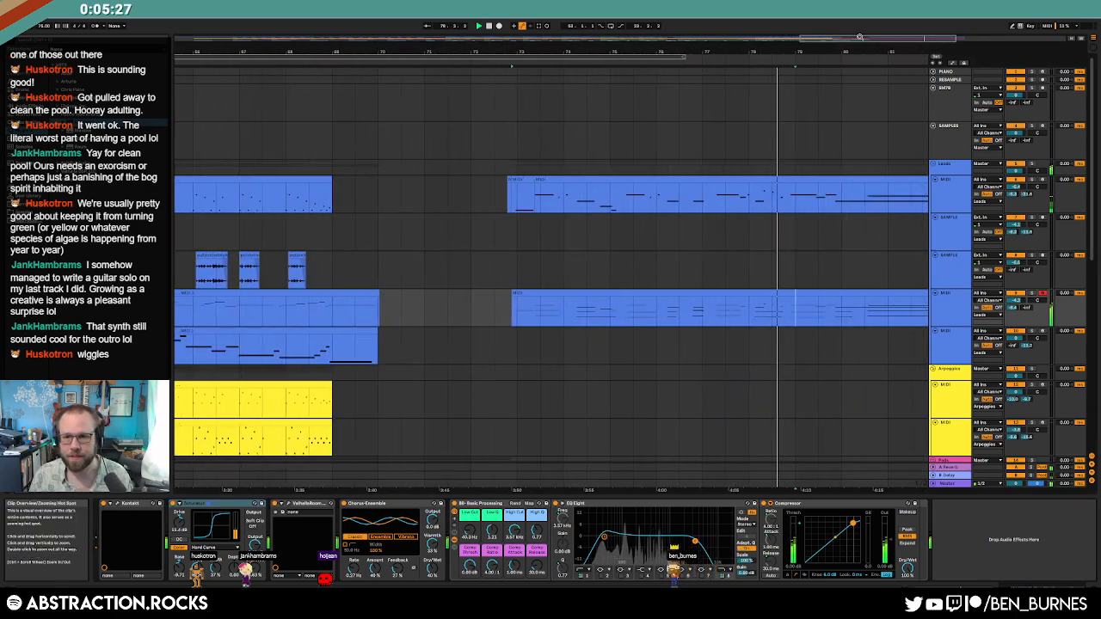
click(970, 191)
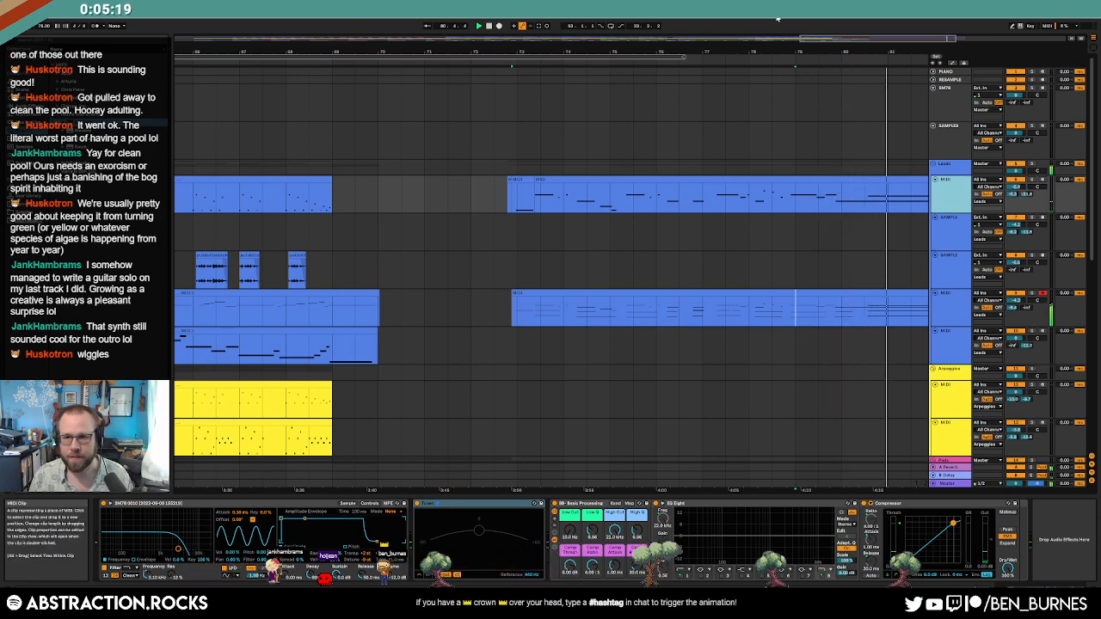
drag(830, 38, 830, 24)
scroll(710, 310, down, 2)
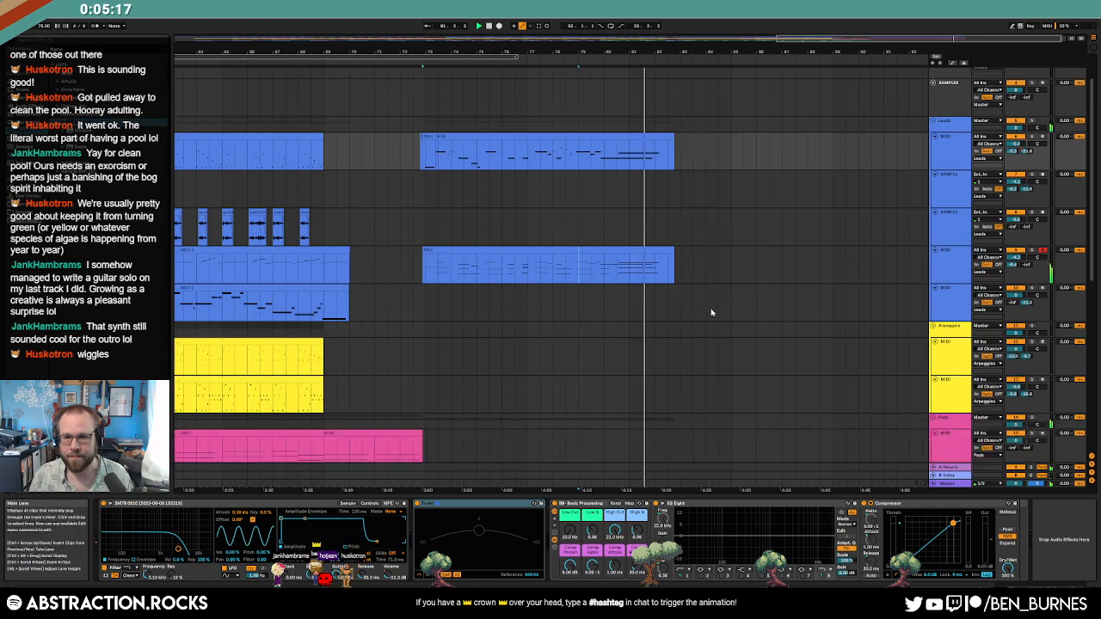
scroll(710, 312, down, 3)
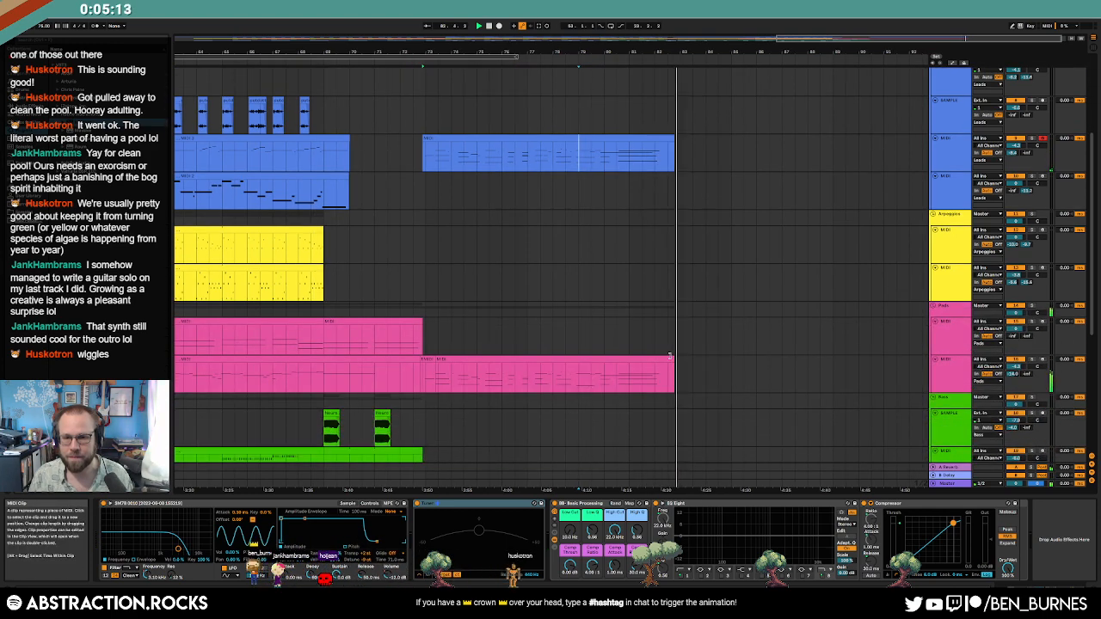
Step: Arm the second pad track and consolidate its outro clip pieces into one clip
click(670, 357)
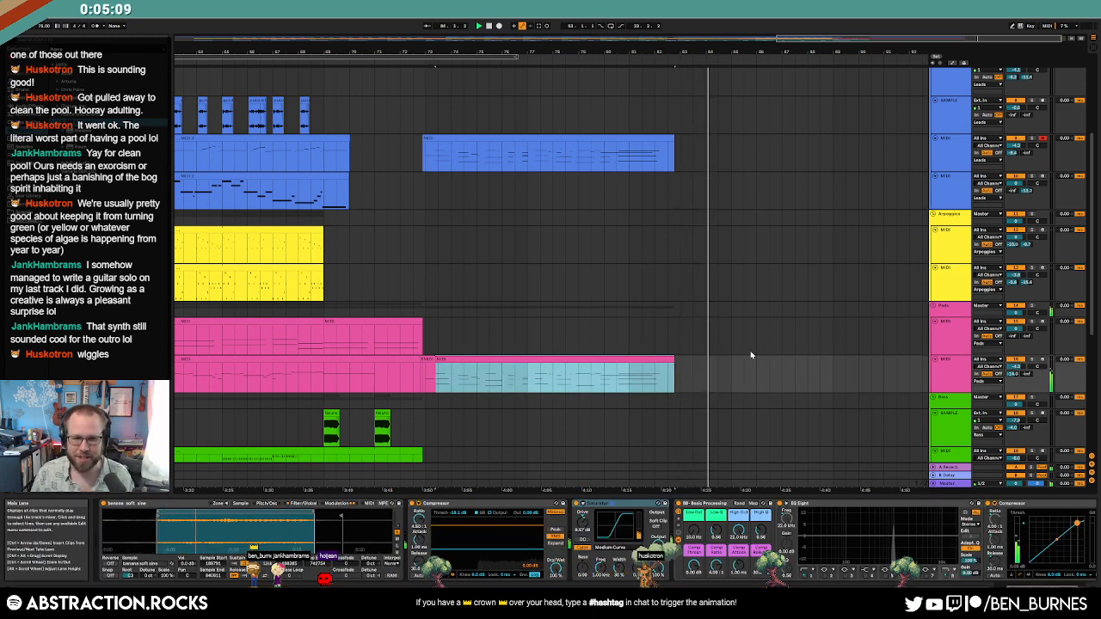
click(1043, 359)
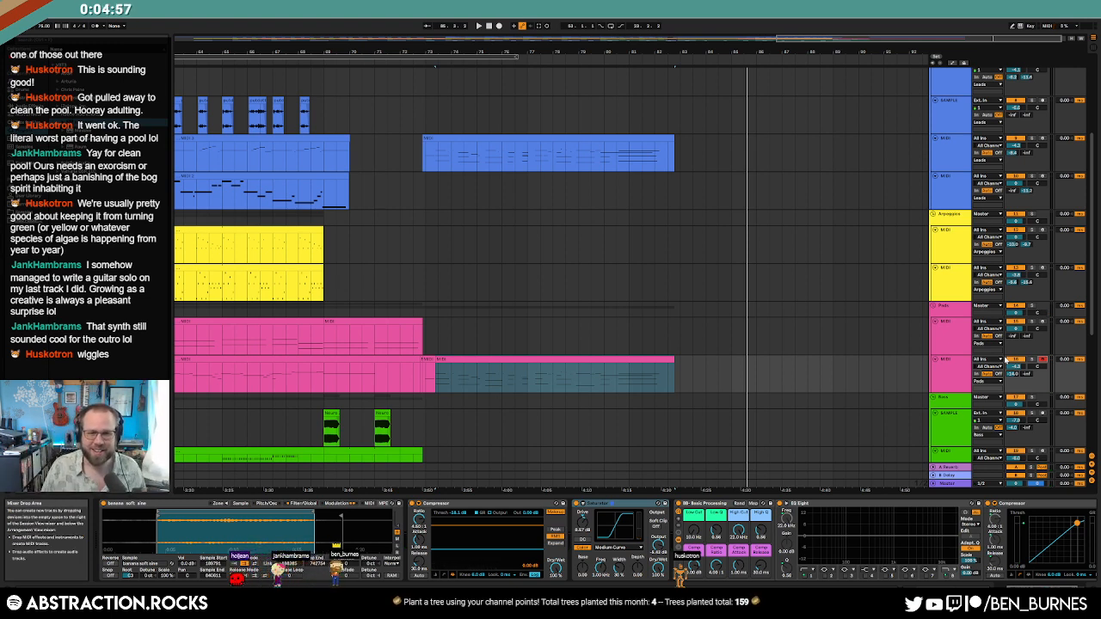
click(422, 359)
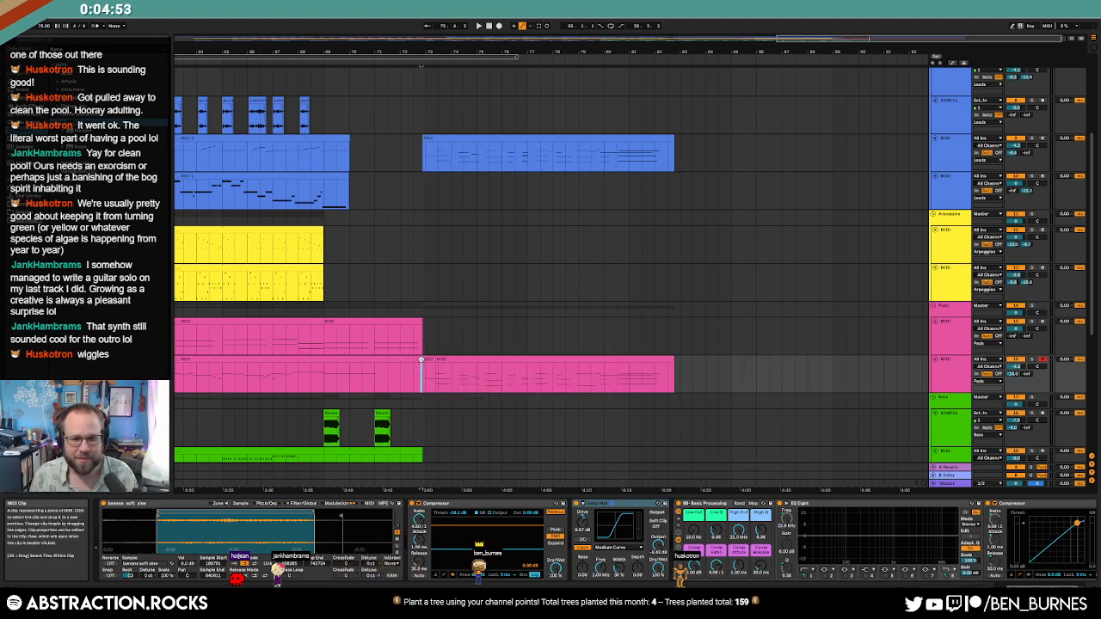
click(662, 357)
double_click(663, 357)
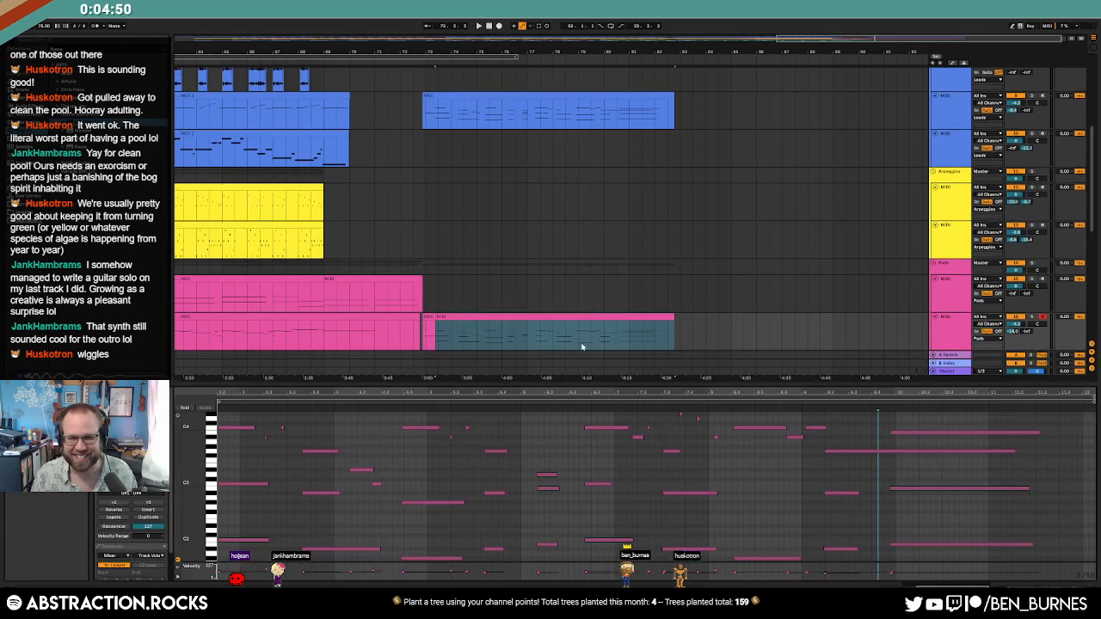
shift+click(432, 316)
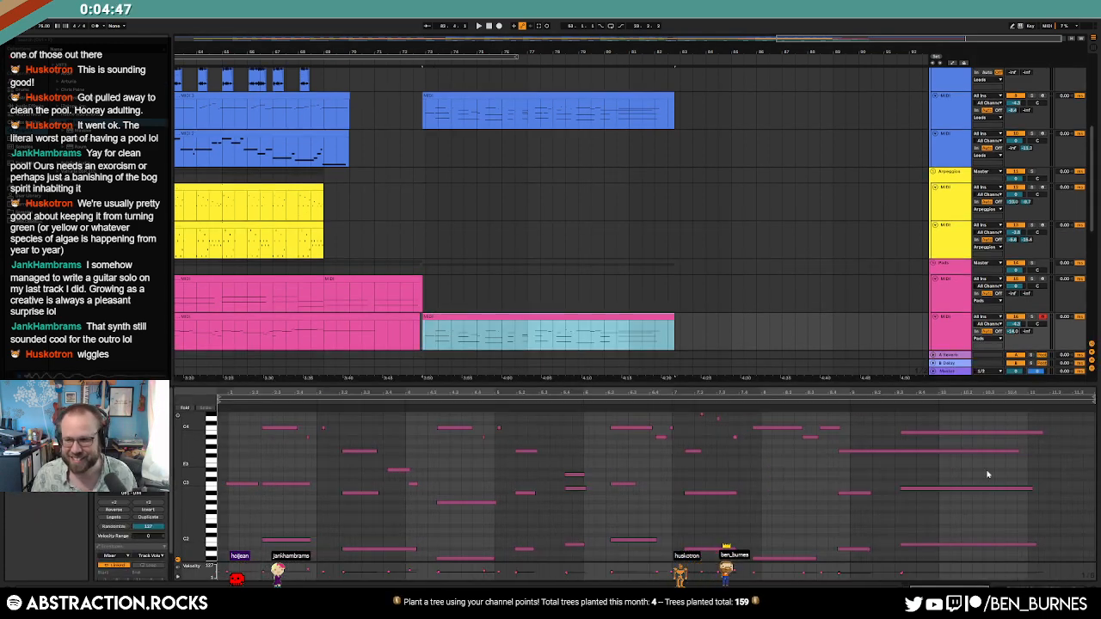
Step: Show the MIDI controller 64 sustain pedal envelope of the second pad track's outro clip
click(1026, 488)
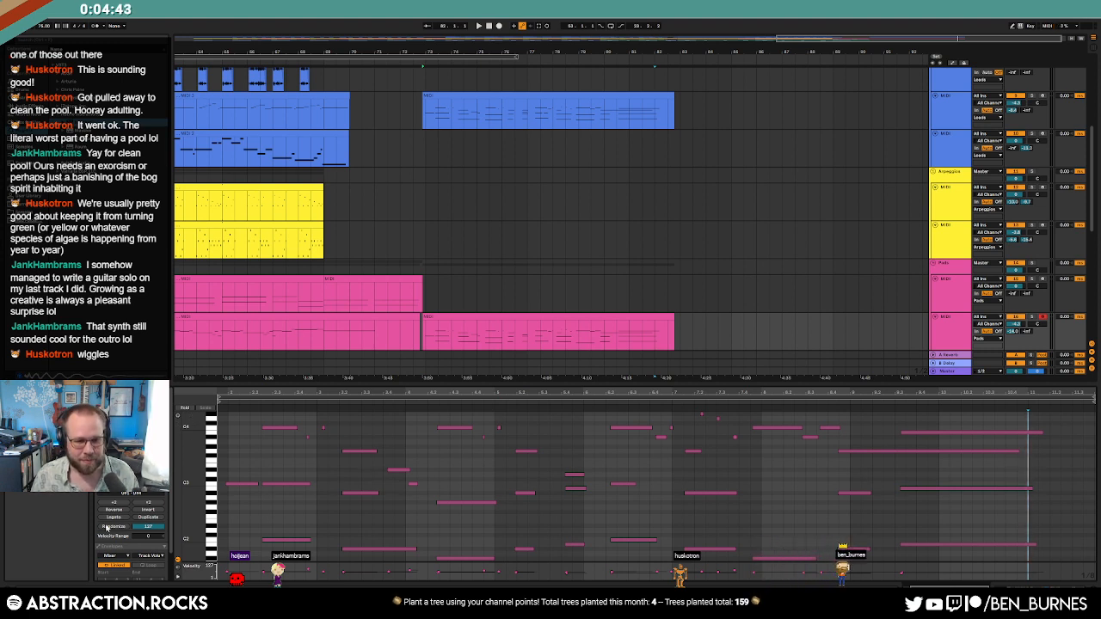
click(136, 547)
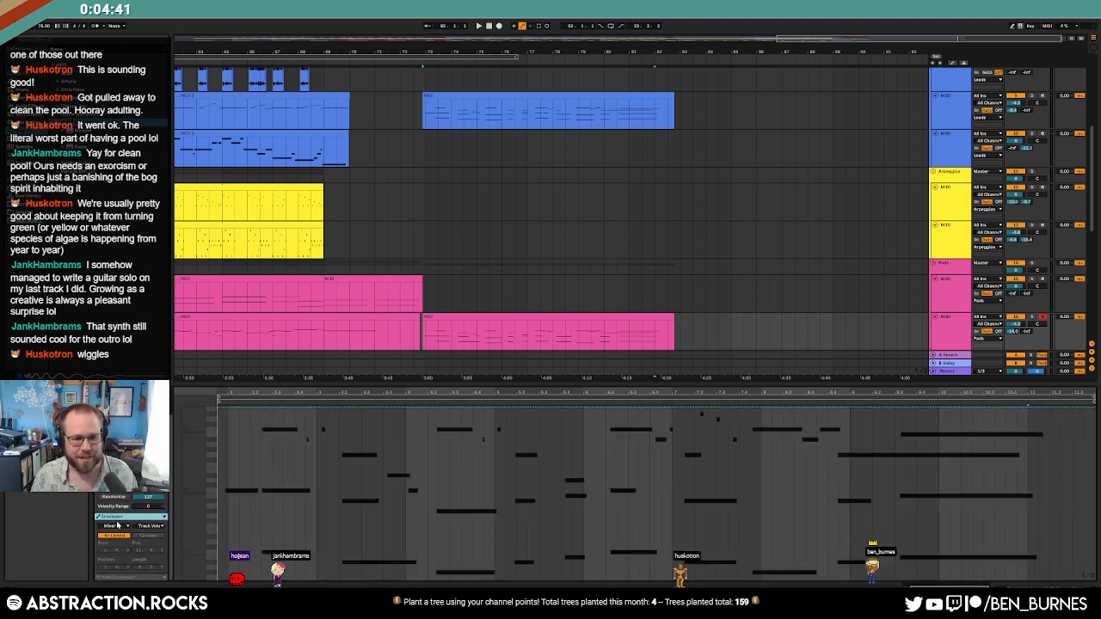
click(153, 526)
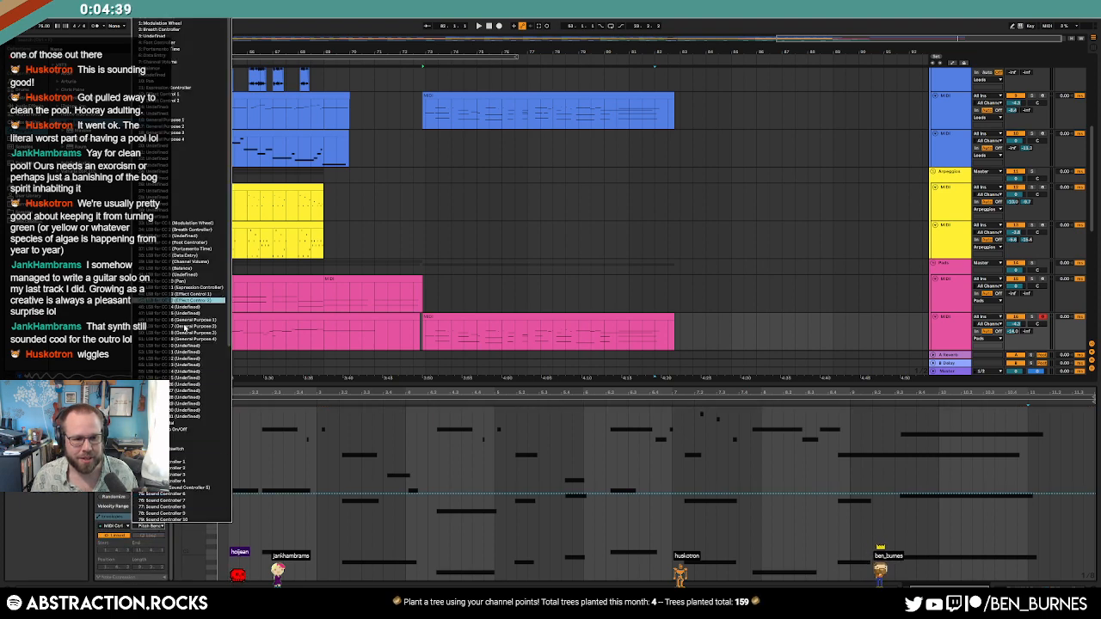
click(179, 423)
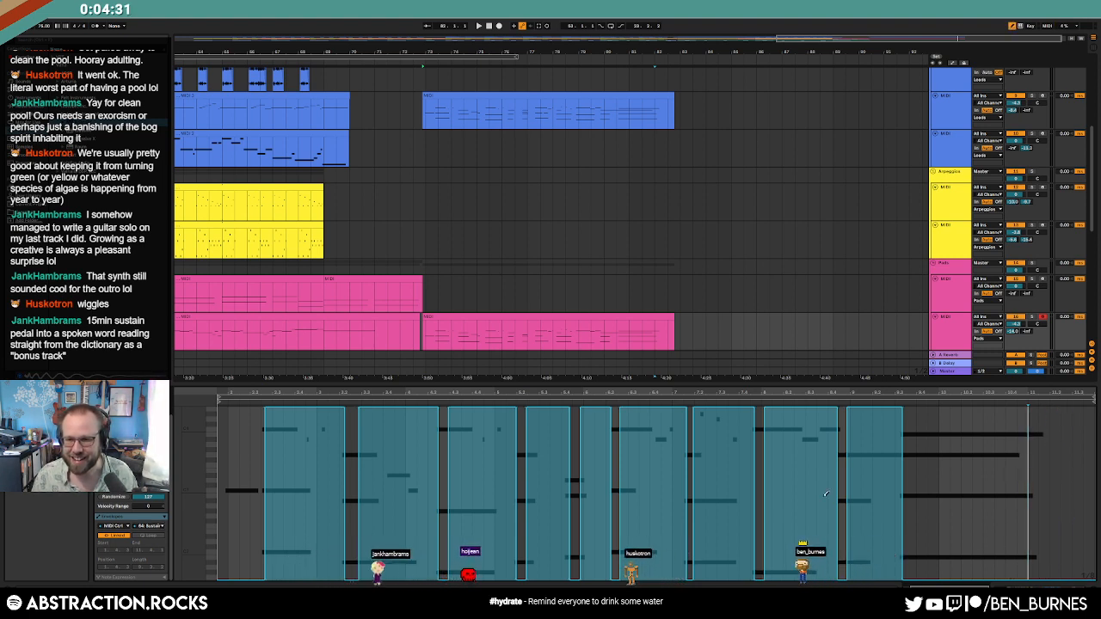
Step: Draw a short full-height sustain pedal block at the end of the pad clip's final chord during playback
key(space)
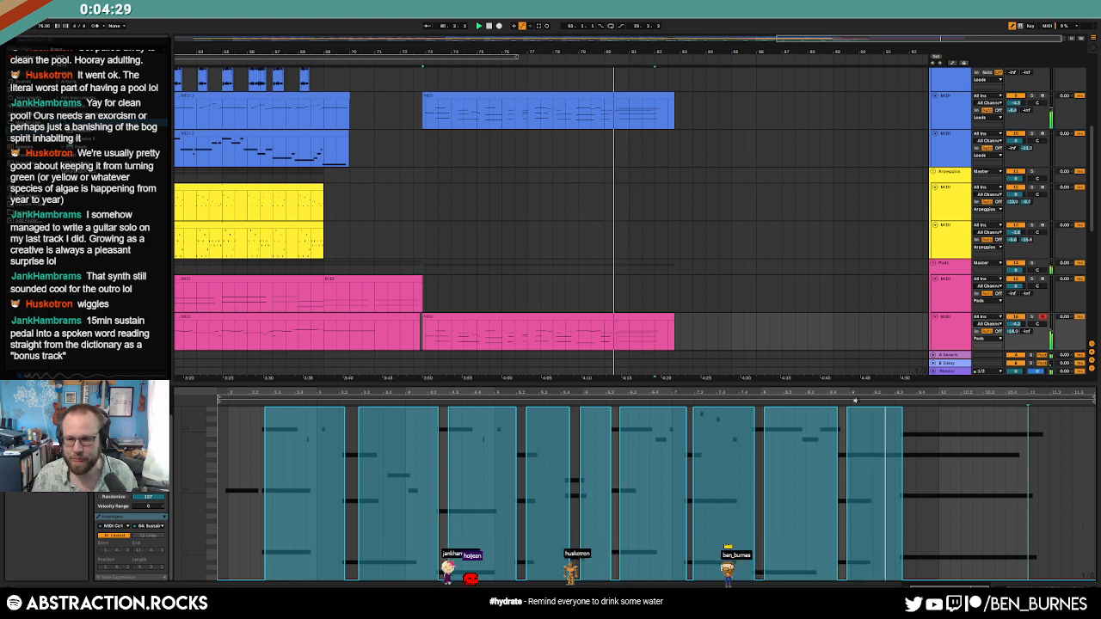
drag(1054, 574, 1057, 497)
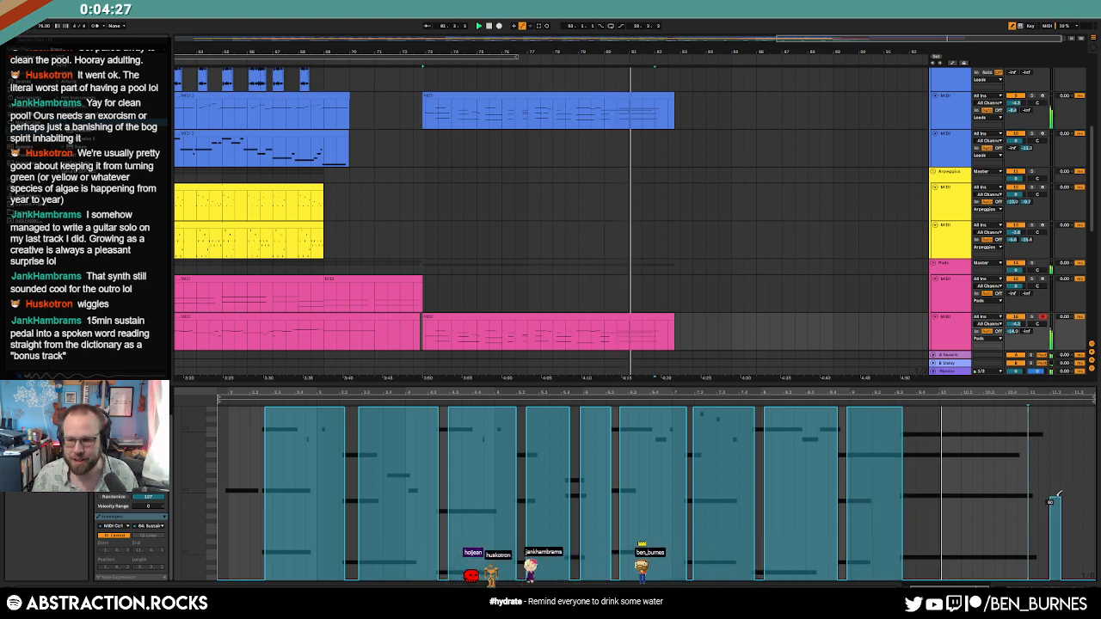
drag(1055, 418, 1032, 414)
drag(1044, 578, 1055, 578)
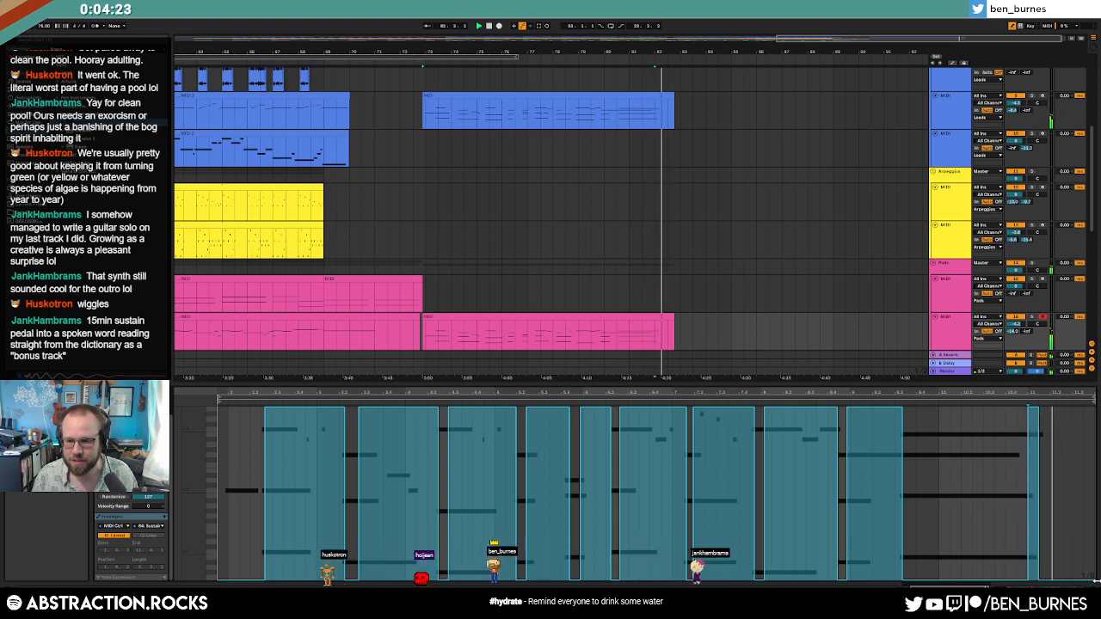
key(space)
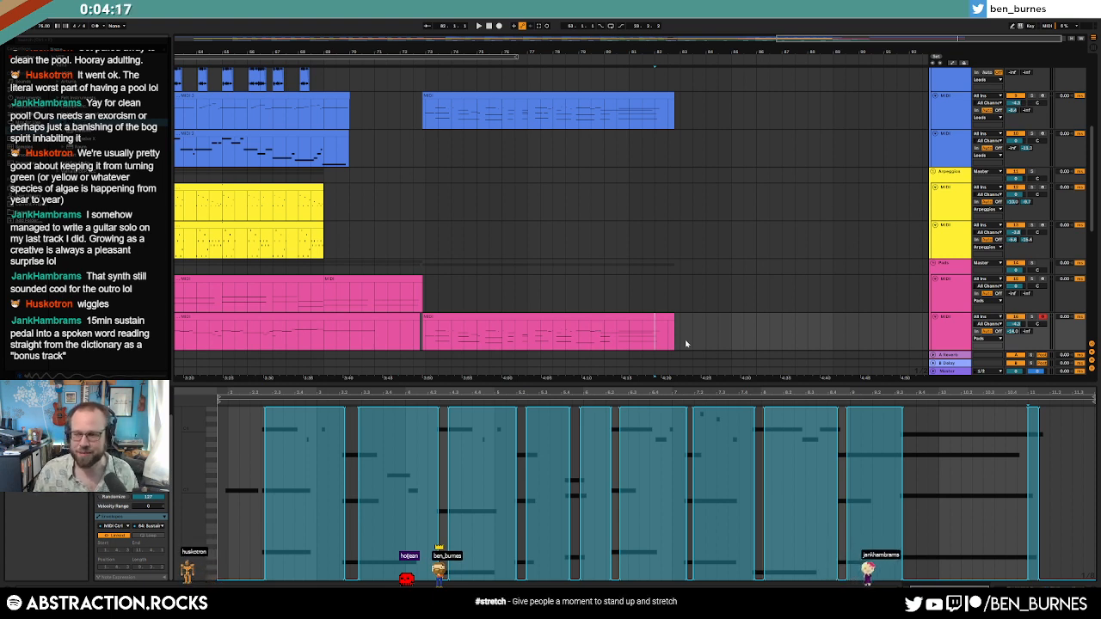
Step: Listen to the transition from about bar 69 into the outro, checking the lead, pad, bass and drum clips around bar 73
click(425, 334)
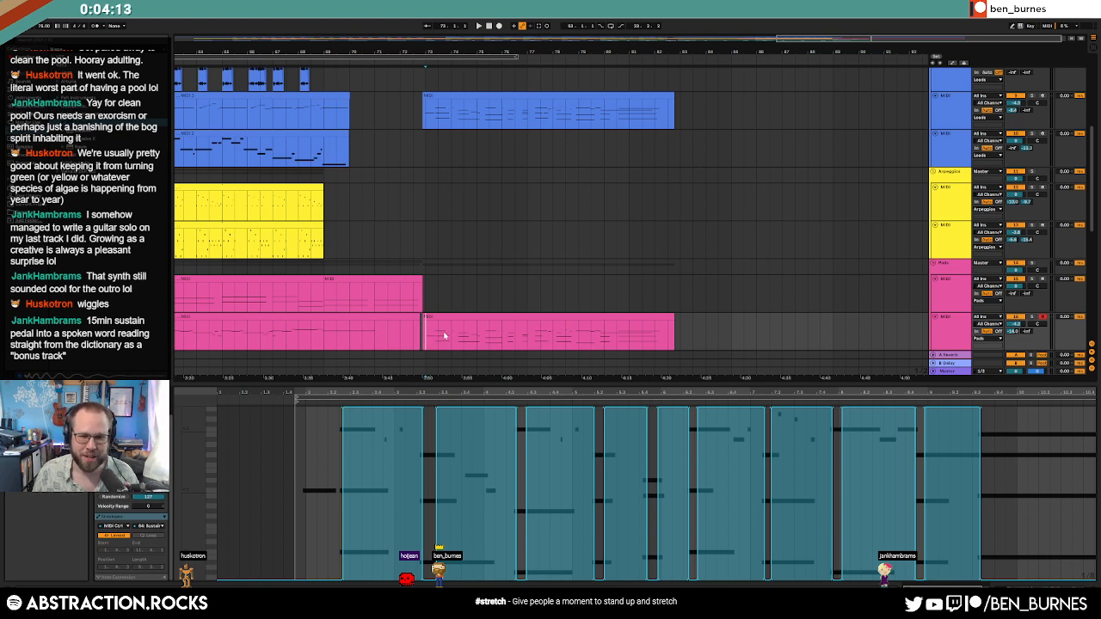
key(shift+Tab)
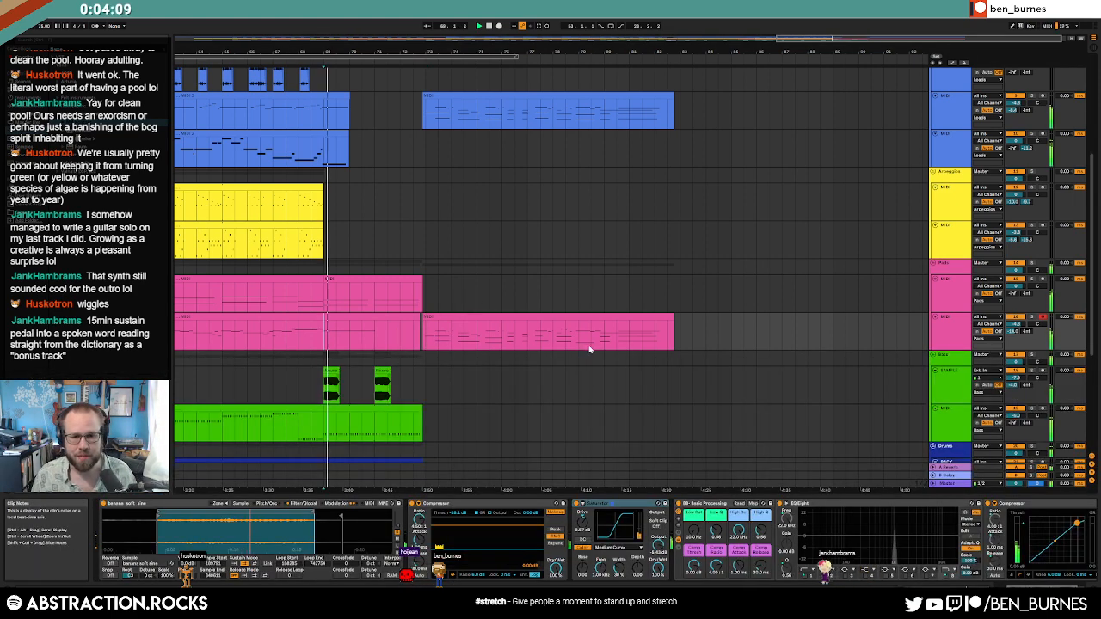
scroll(560, 345, up, 5)
scroll(563, 357, up, 2)
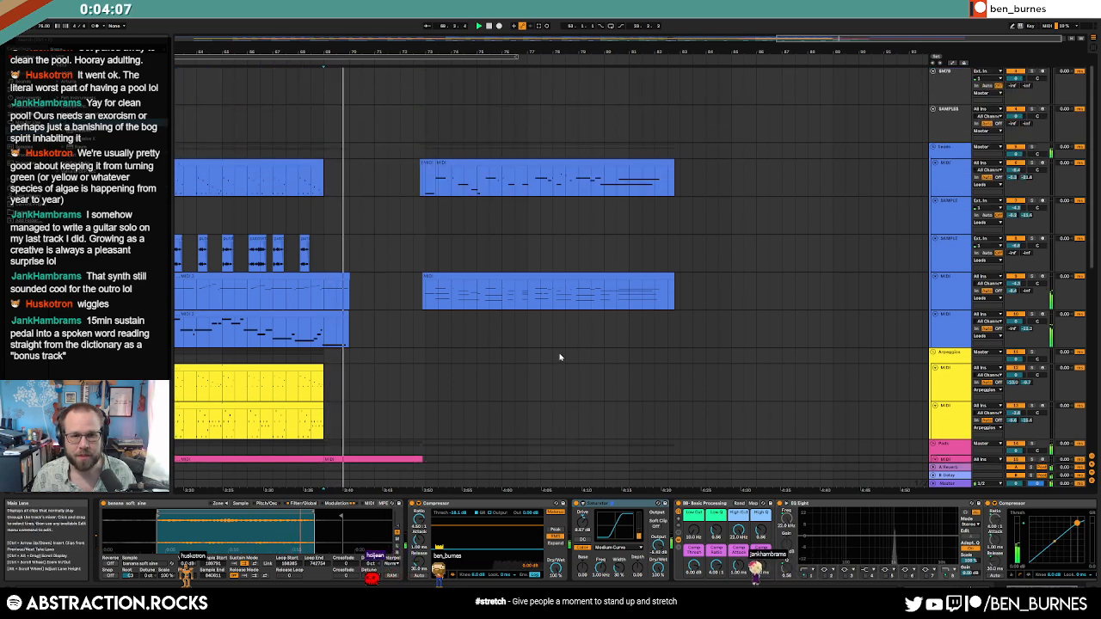
scroll(540, 348, down, 4)
scroll(541, 352, down, 1)
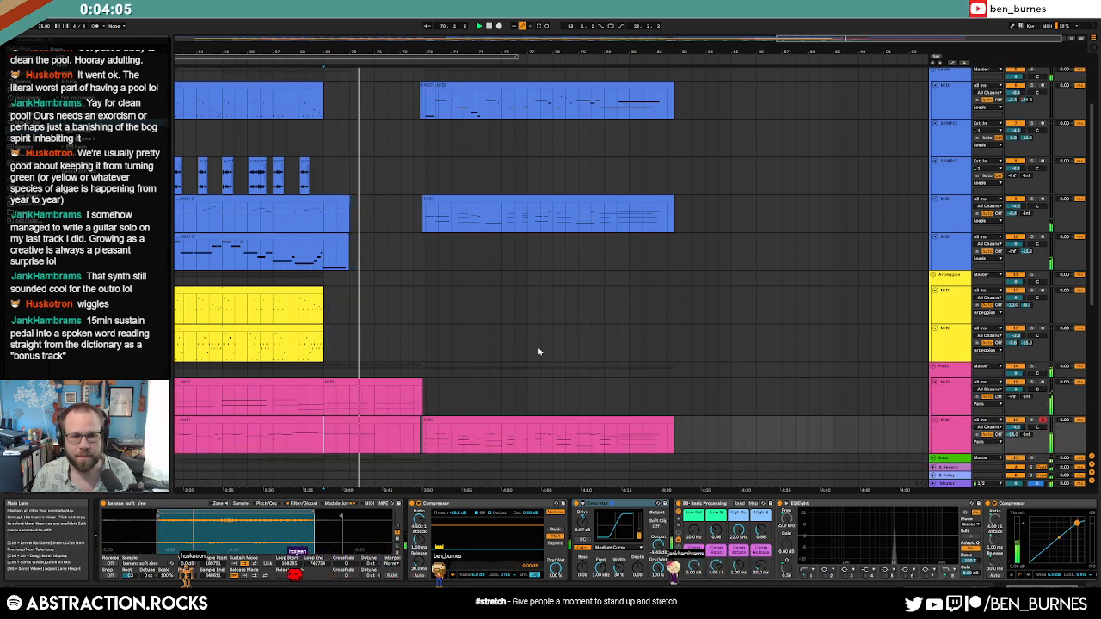
click(342, 202)
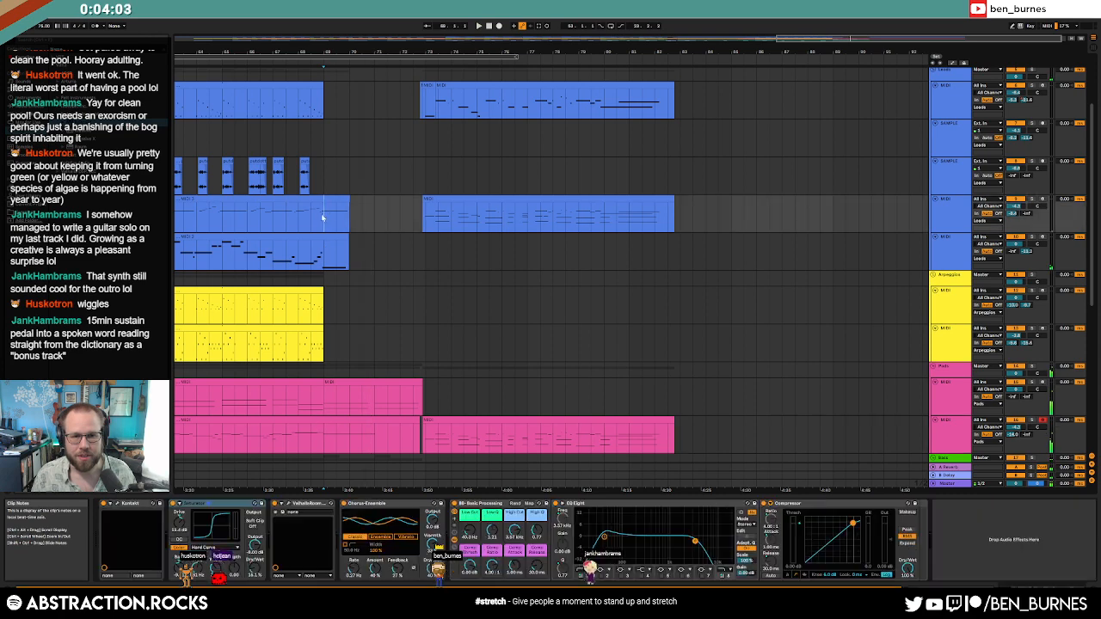
scroll(341, 202, down, 3)
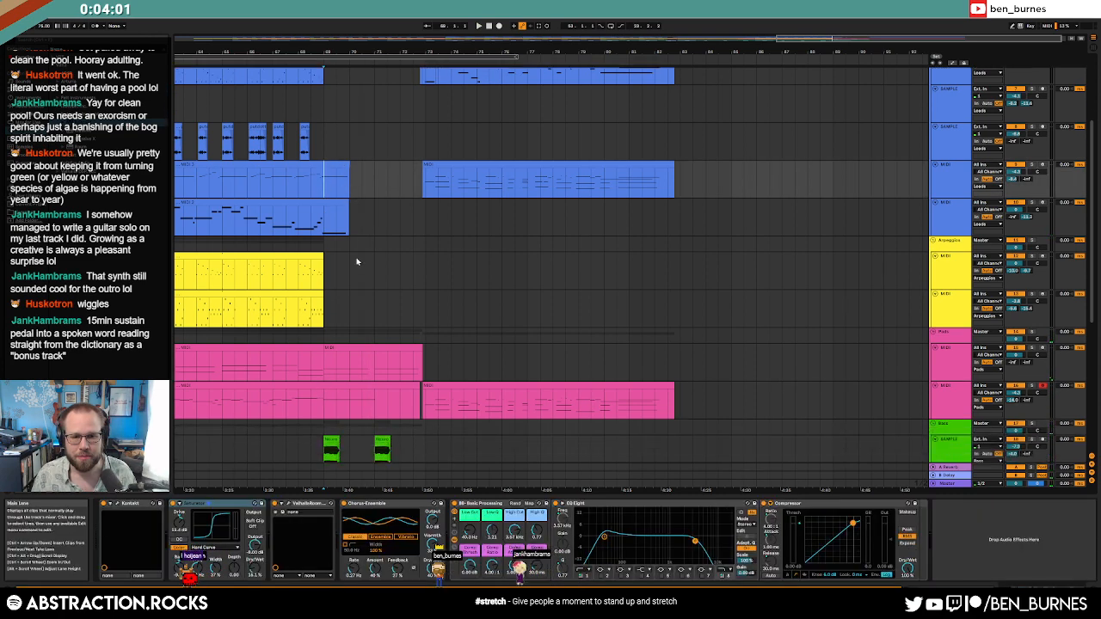
click(326, 398)
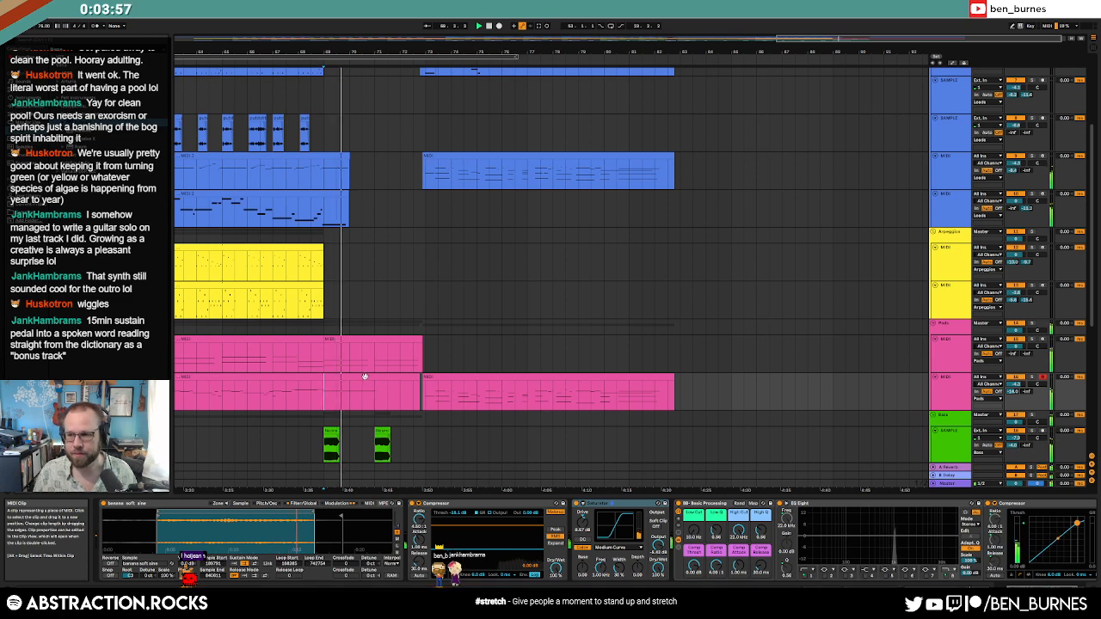
click(951, 389)
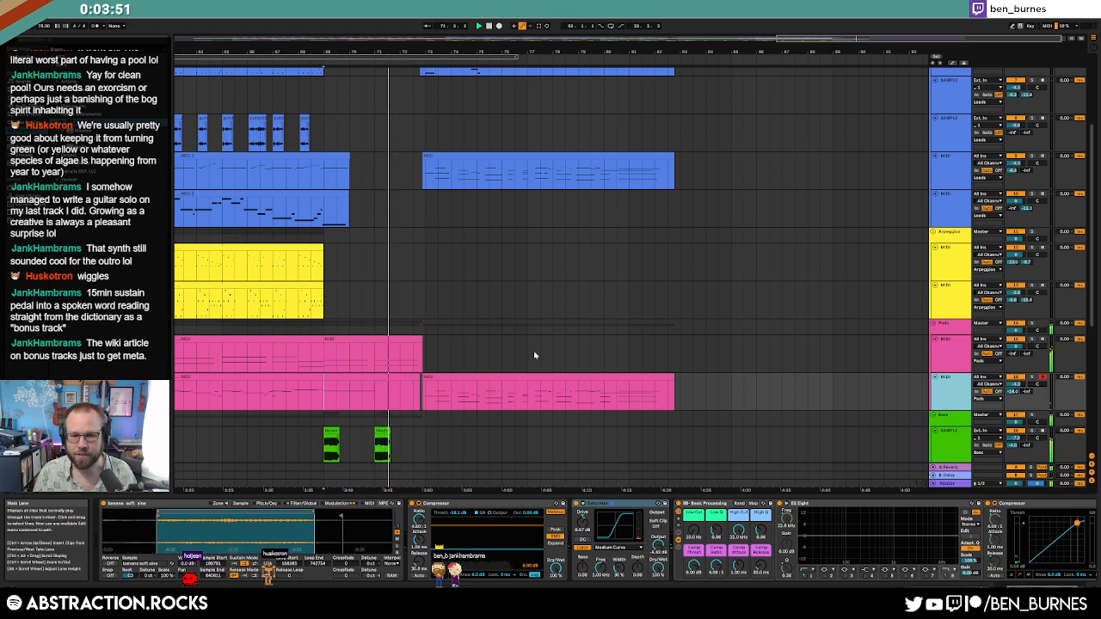
scroll(534, 355, down, 4)
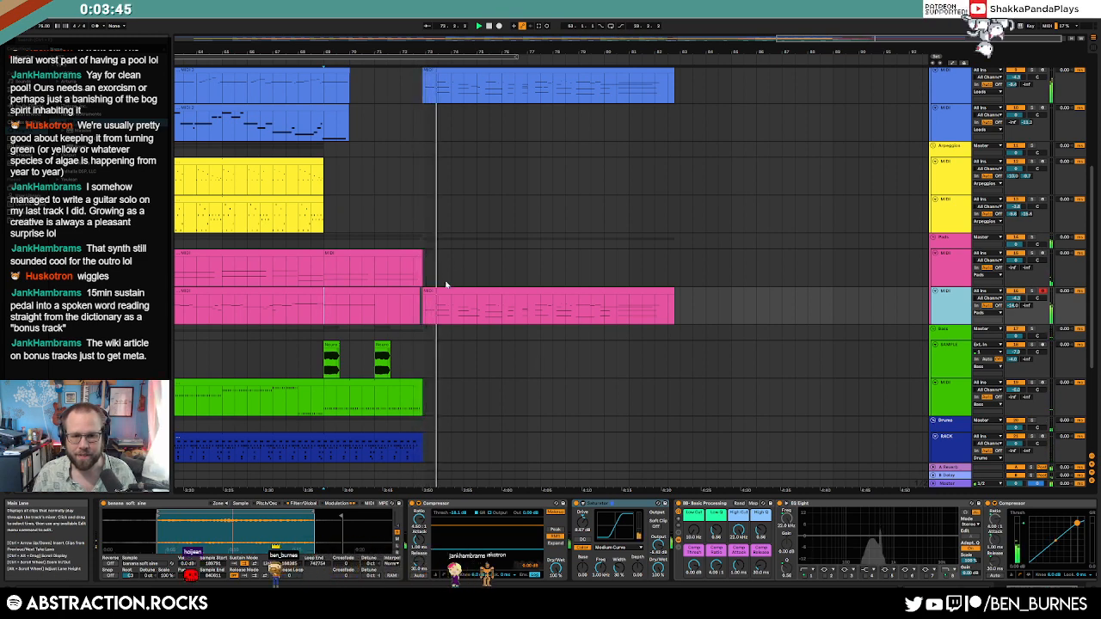
scroll(454, 302, up, 2)
scroll(455, 308, up, 5)
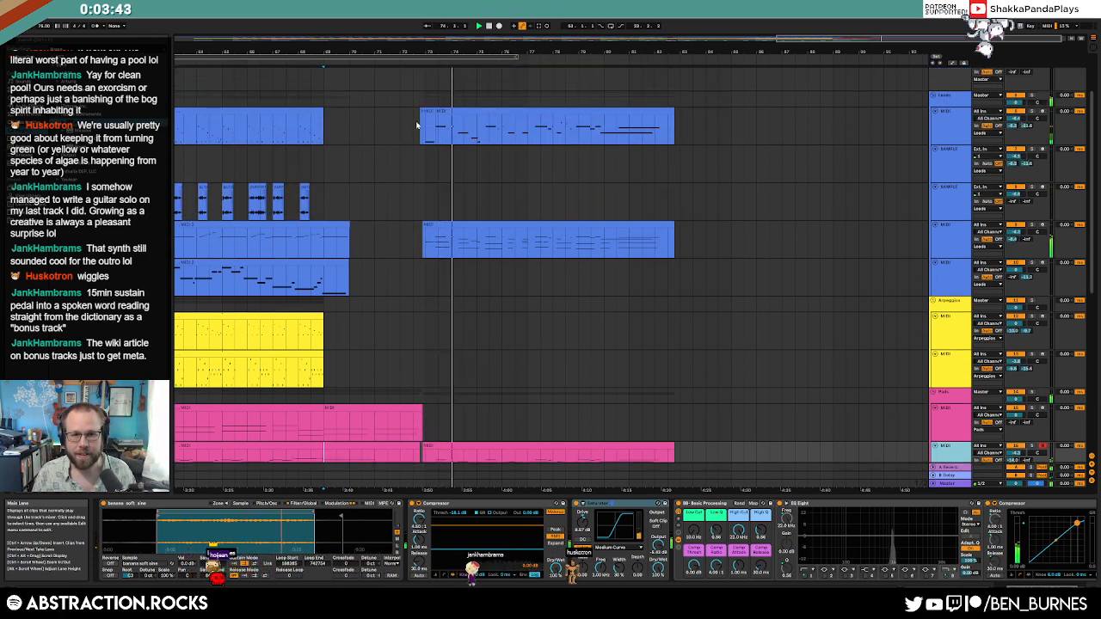
Step: Duplicate the short slice of time at the start of the first lead track's outro clip twice to delay the outro
scroll(420, 123, up, 5)
drag(423, 125, 451, 129)
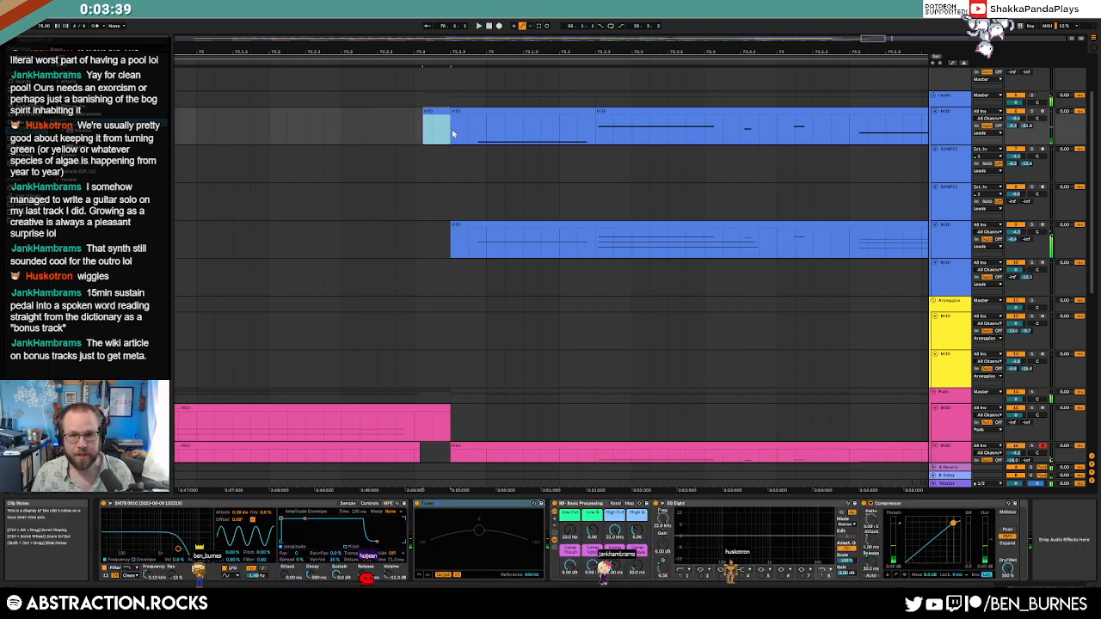
key(ctrl+shift+d)
key(ctrl+shift+d)
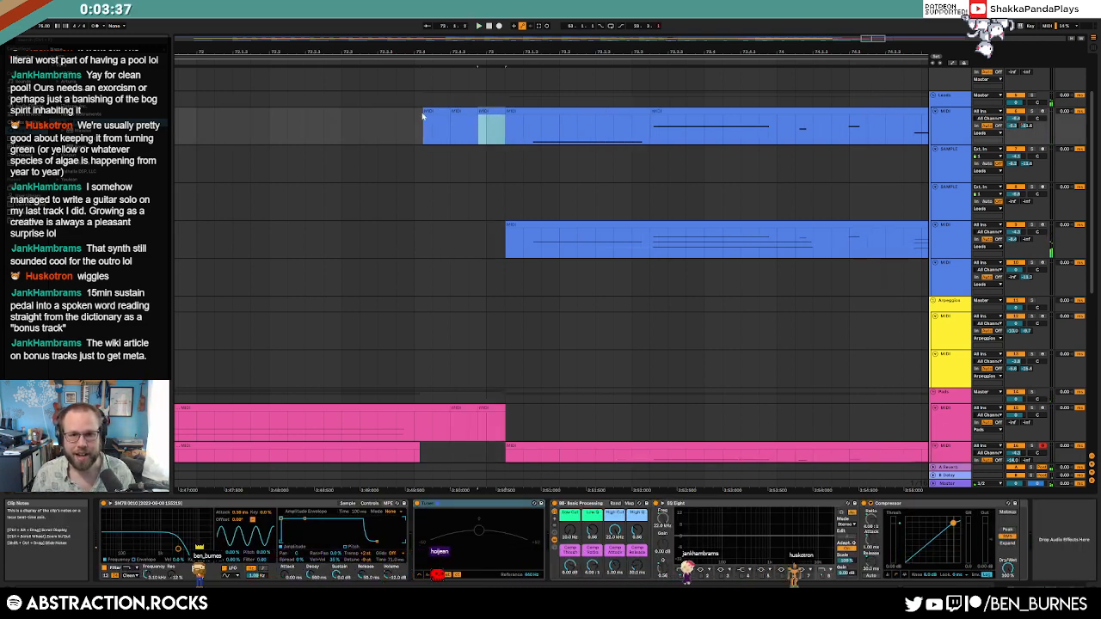
Step: Delete the lead clip pieces in the gap before the outro, trim both pad clips to the same earlier end, and play the transition
drag(423, 116, 506, 113)
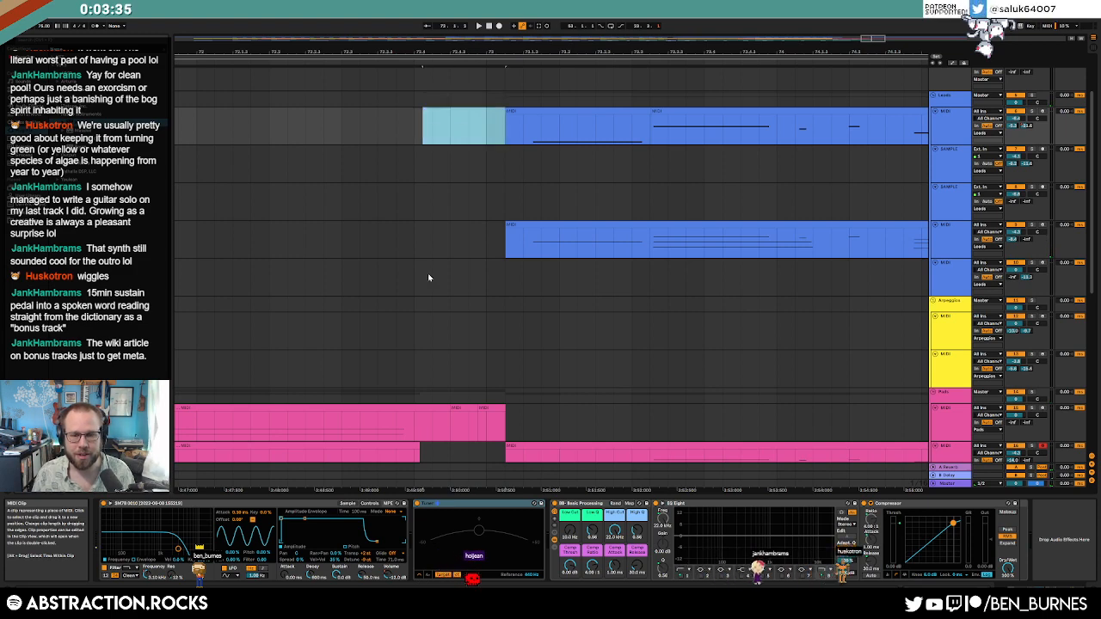
drag(436, 409, 489, 426)
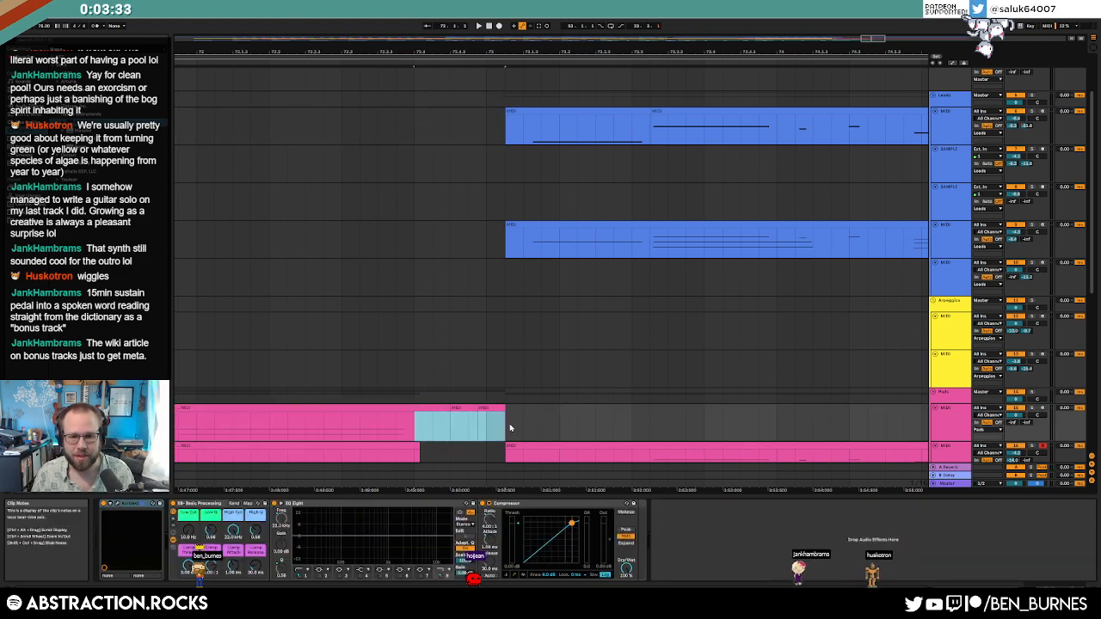
key(Delete)
scroll(516, 405, down, 2)
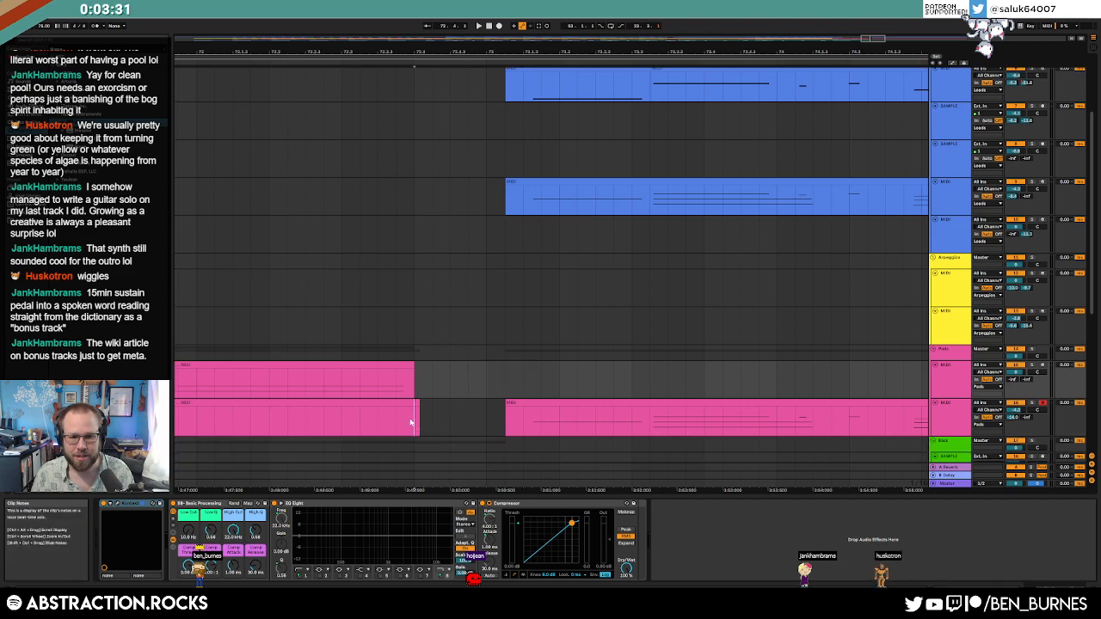
click(362, 378)
key(space)
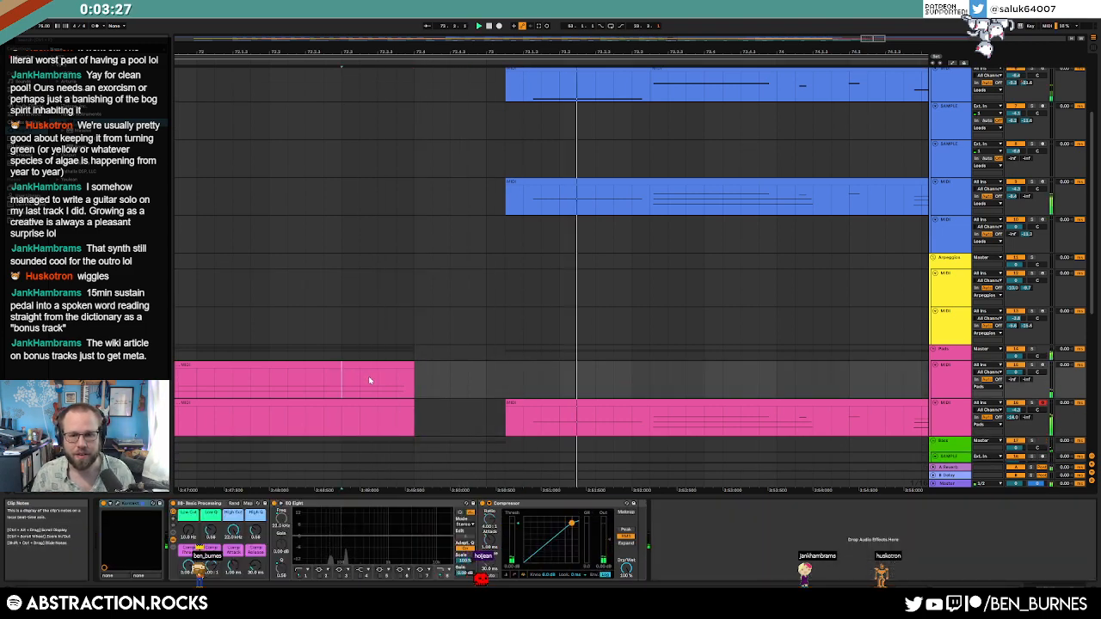
Step: Delete the ends of the bass MIDI clip and the drum rack clip that extend into the gap before the outro
scroll(370, 380, down, 6)
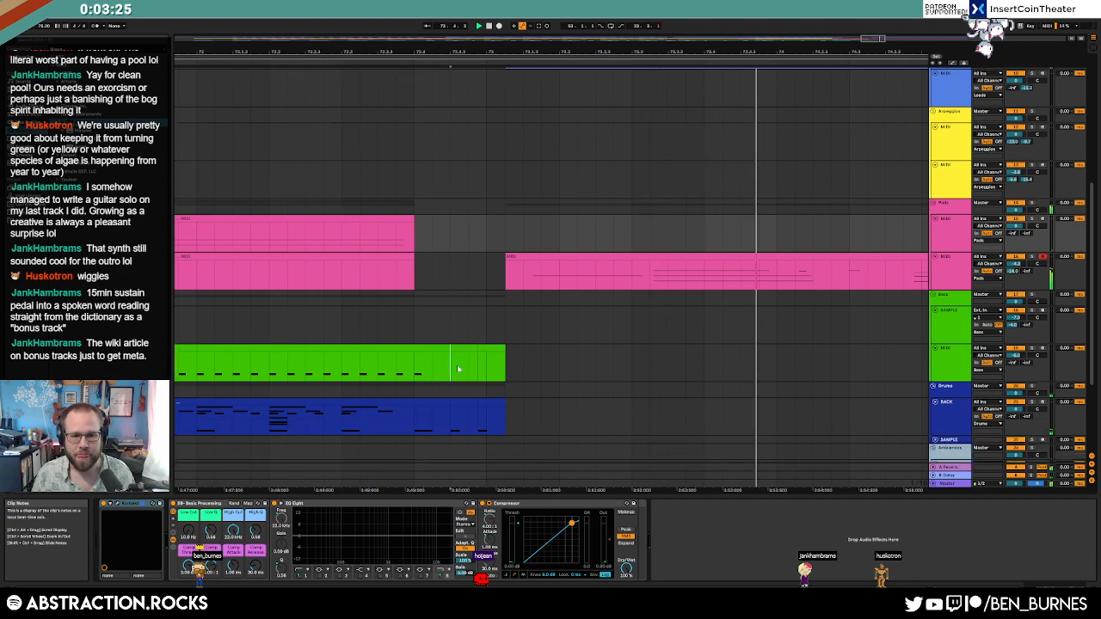
drag(458, 369, 555, 372)
key(Delete)
drag(524, 411, 455, 417)
key(Delete)
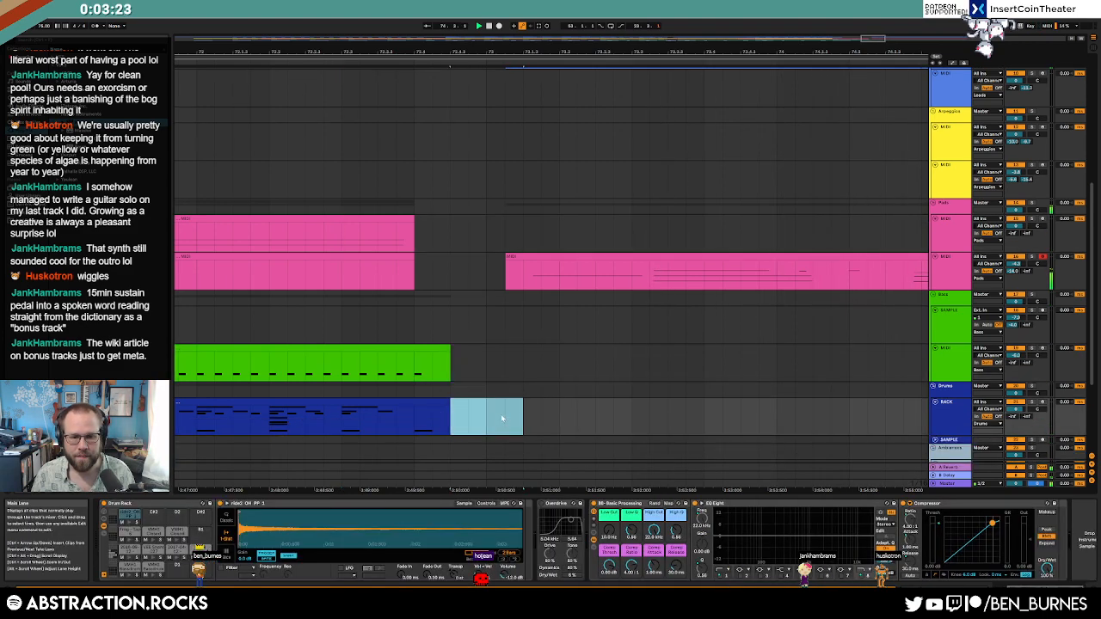
Step: Delete a short slice of time just before the outro melody's note at bar 77 and replay from shortly before the cut
scroll(501, 419, down, 5)
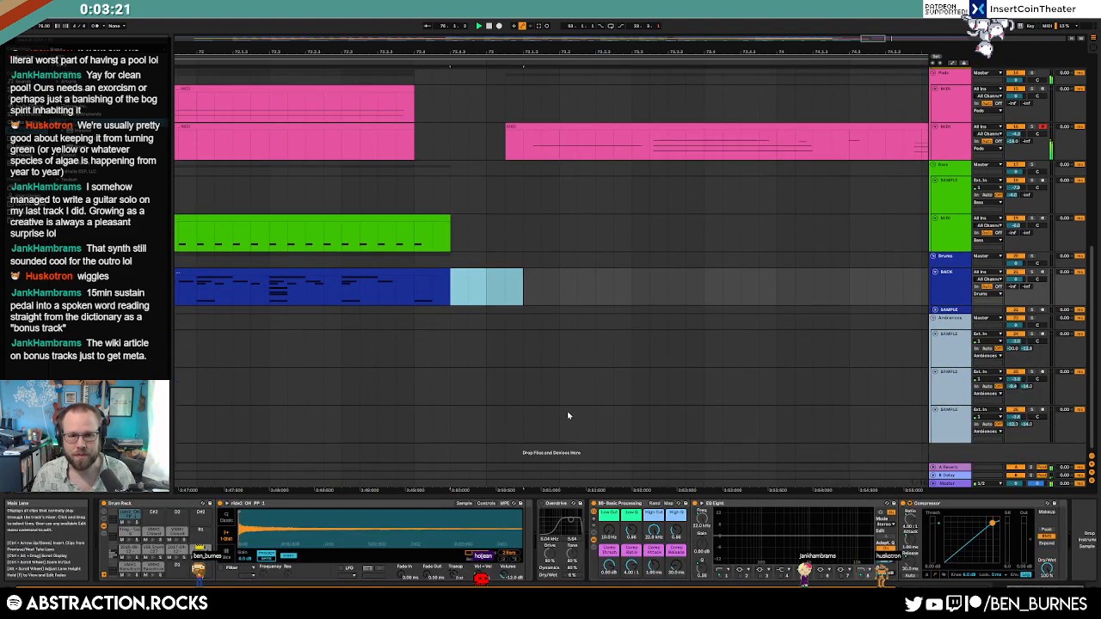
scroll(572, 413, down, 5)
scroll(715, 411, up, 4)
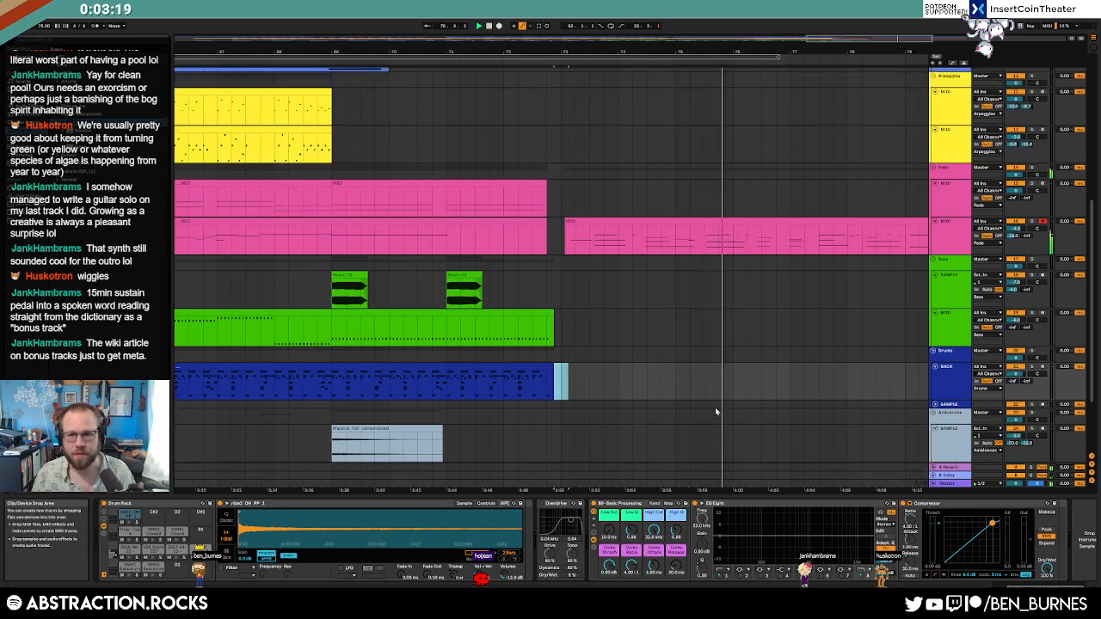
scroll(727, 410, up, 5)
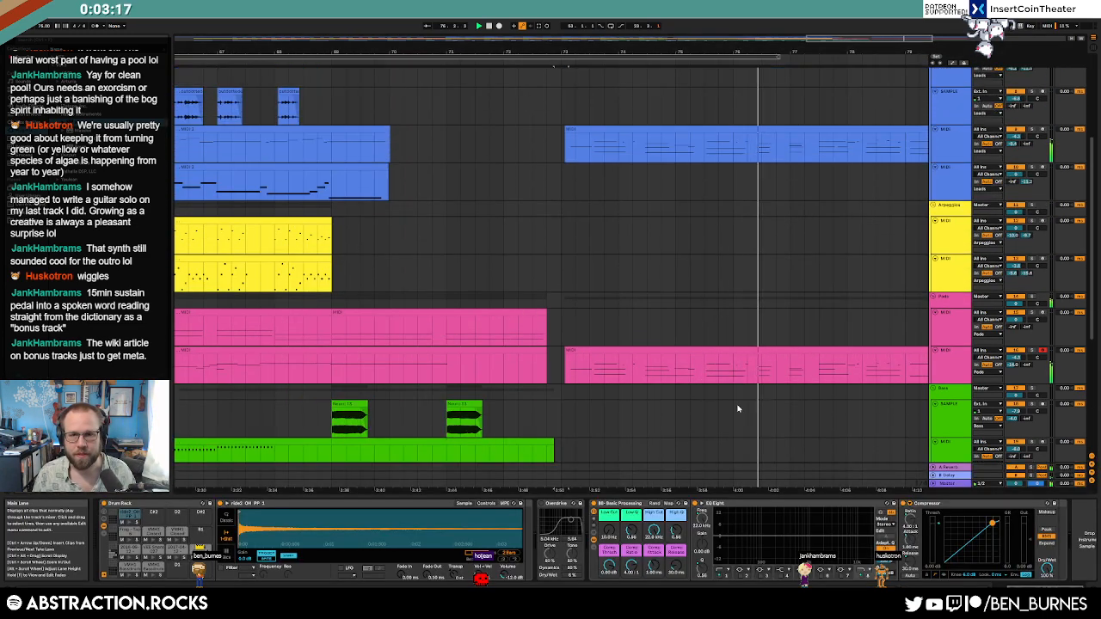
scroll(742, 413, down, 5)
scroll(727, 406, up, 4)
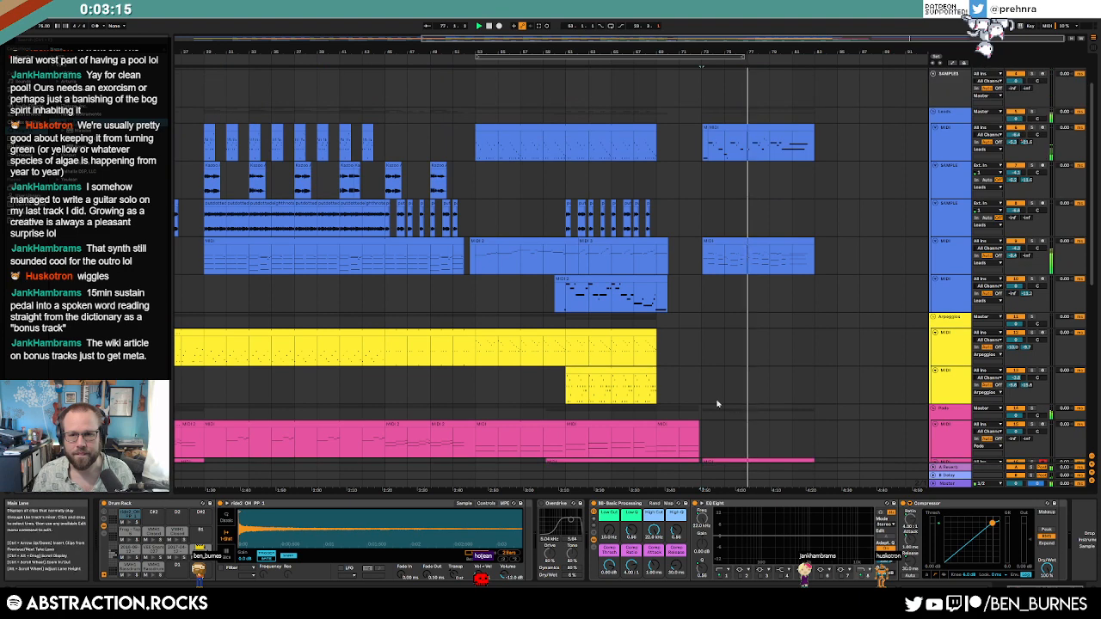
scroll(763, 128, up, 10)
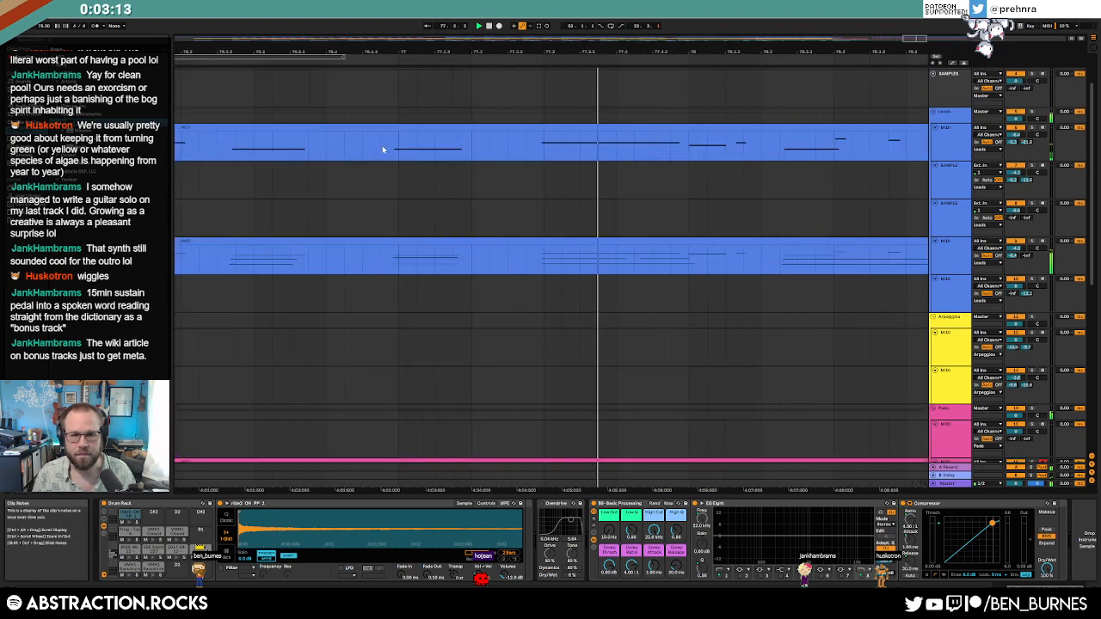
key(ctrl+shift+Delete)
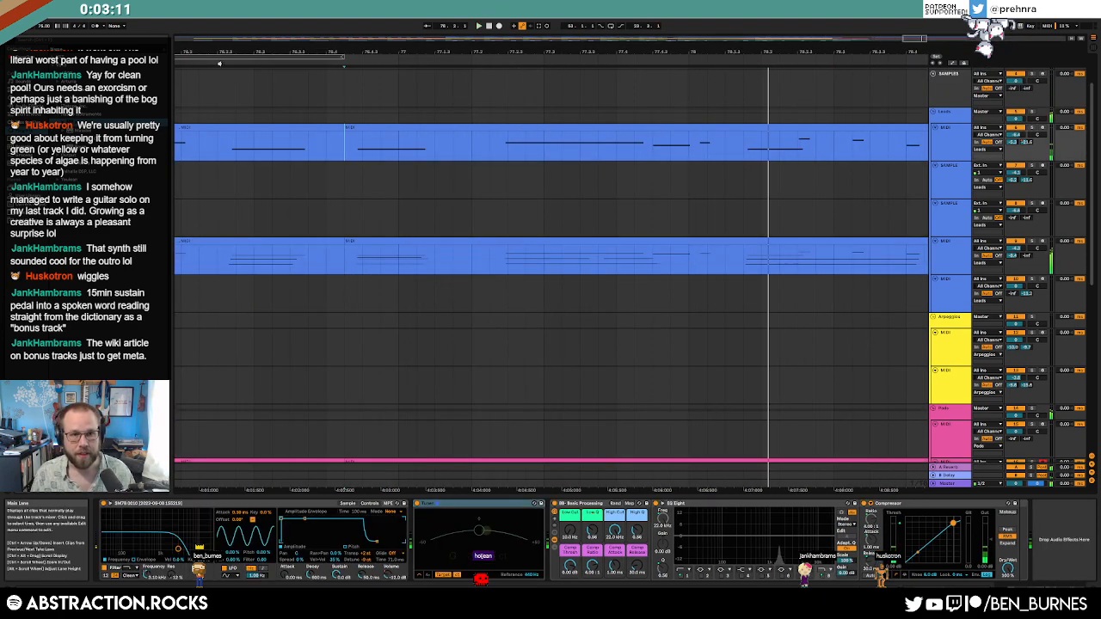
click(217, 63)
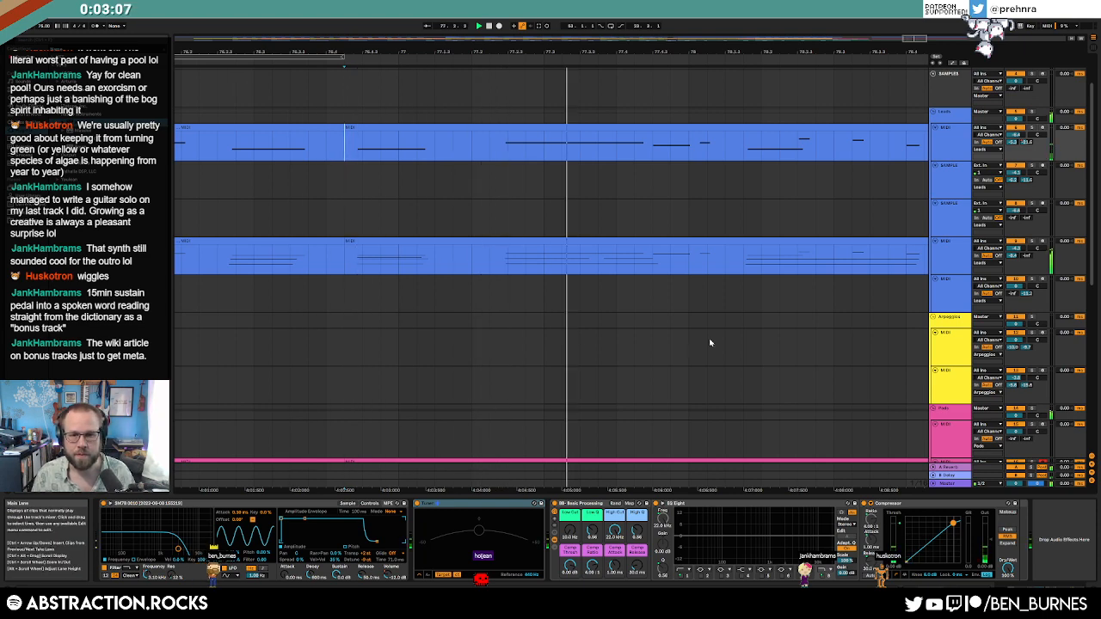
Step: Delete a short slice of time from all tracks before the final chord in bar 80 and replay the passage
scroll(712, 341, down, 5)
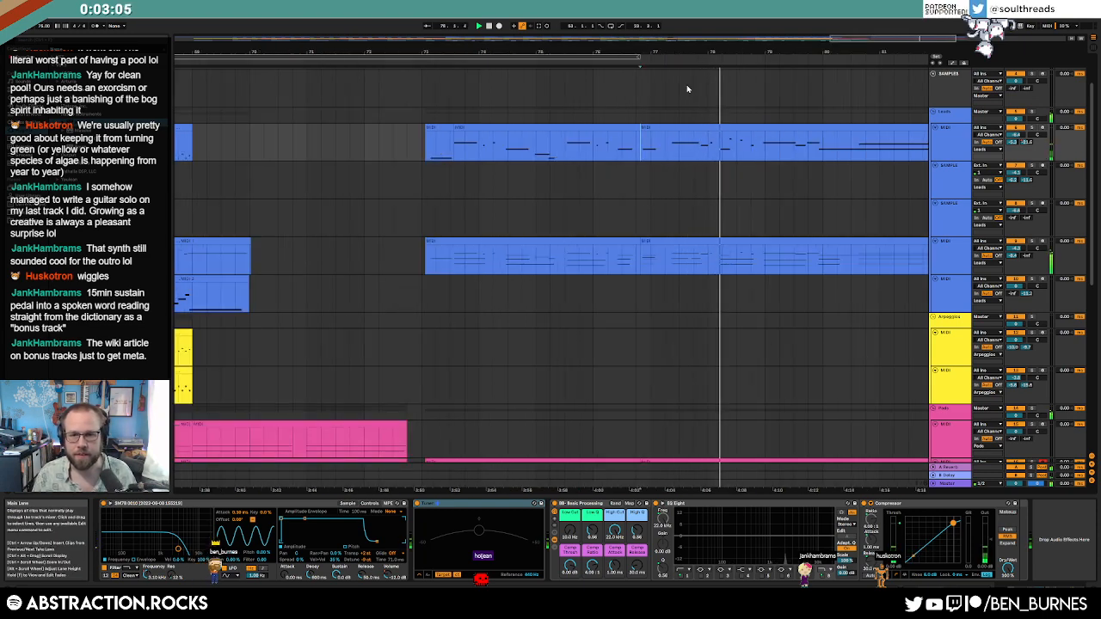
drag(862, 39, 881, 40)
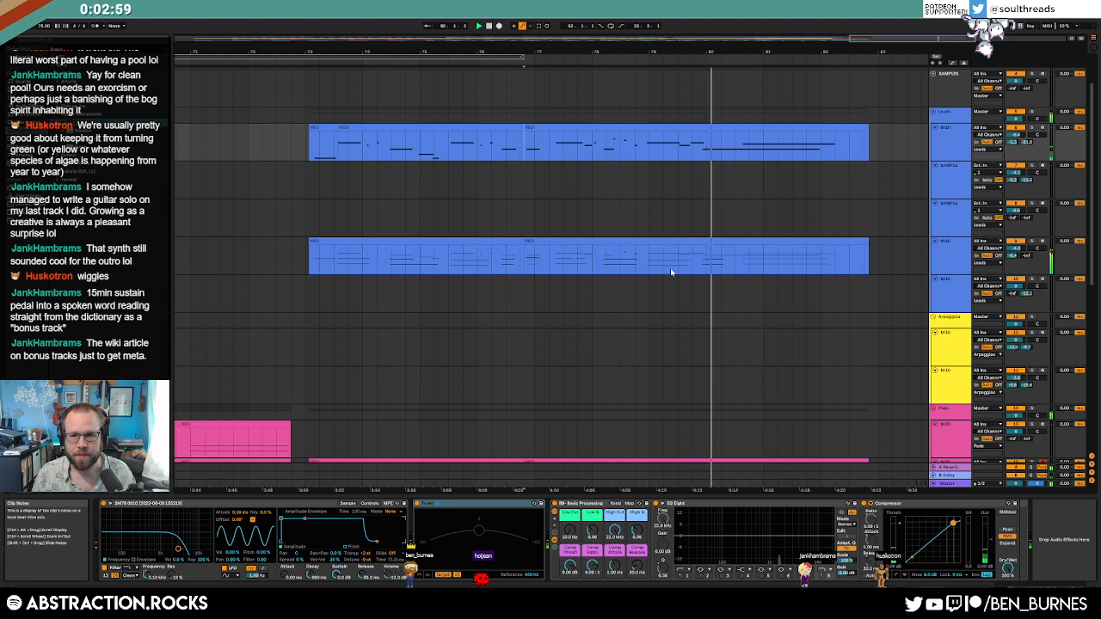
scroll(757, 218, up, 5)
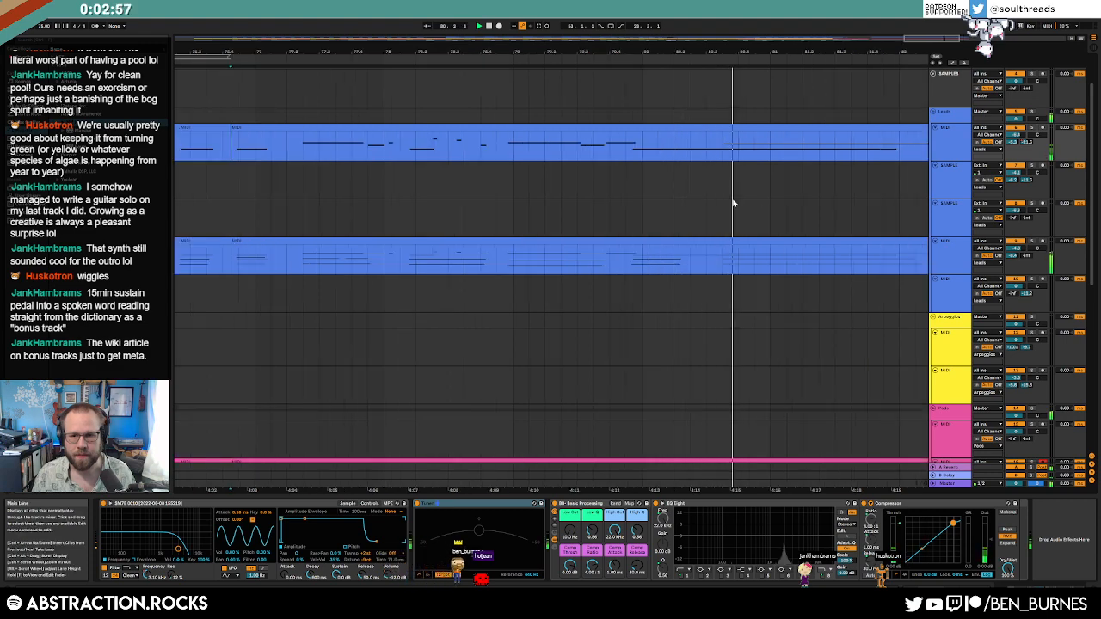
scroll(704, 156, up, 3)
drag(686, 151, 607, 150)
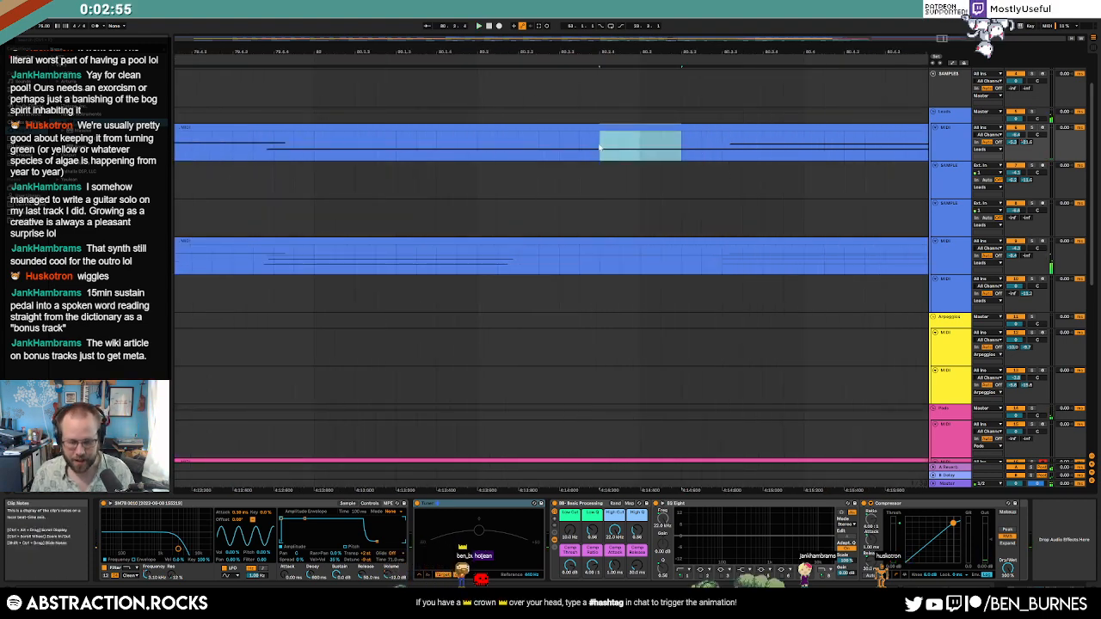
key(ctrl+shift+Delete)
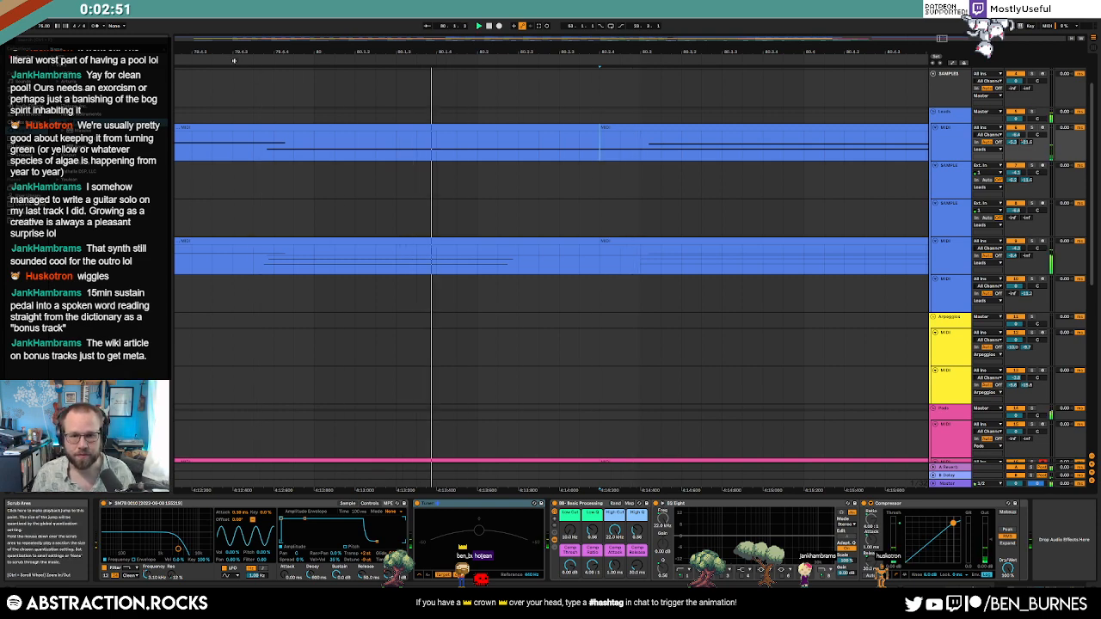
Step: Remove another short slice of time right before the final chord and listen to the ending
drag(579, 258, 600, 259)
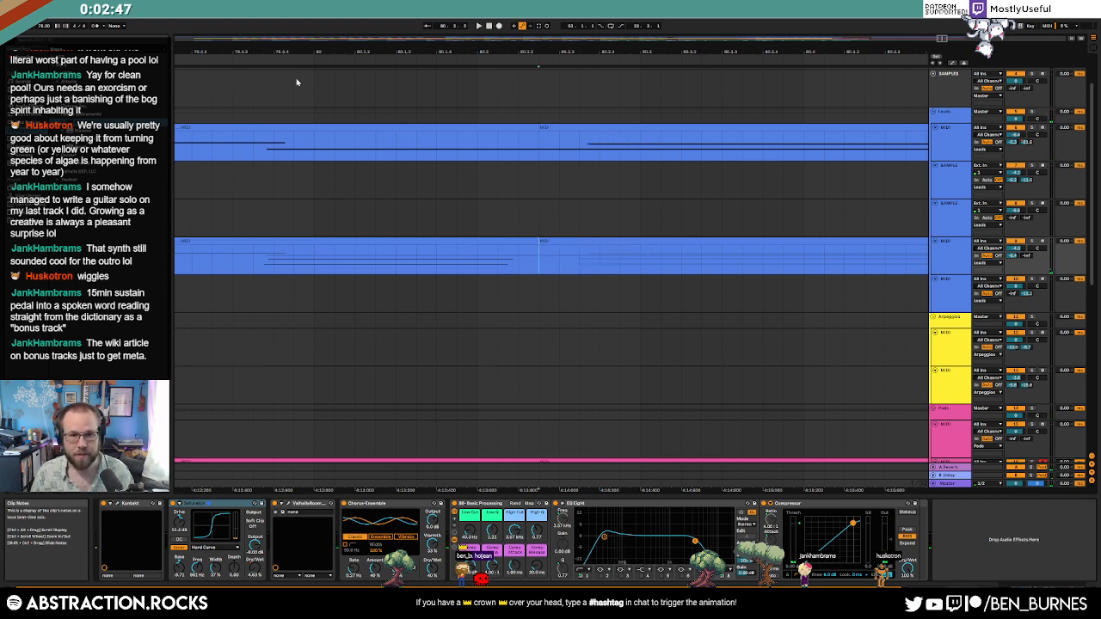
key(space)
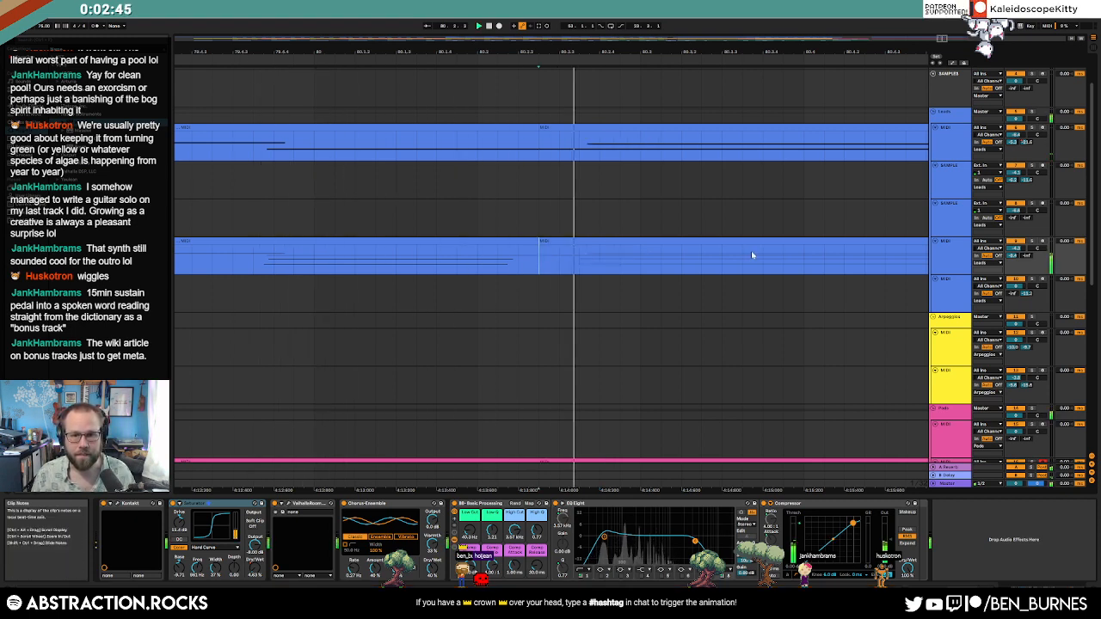
drag(943, 39, 943, 15)
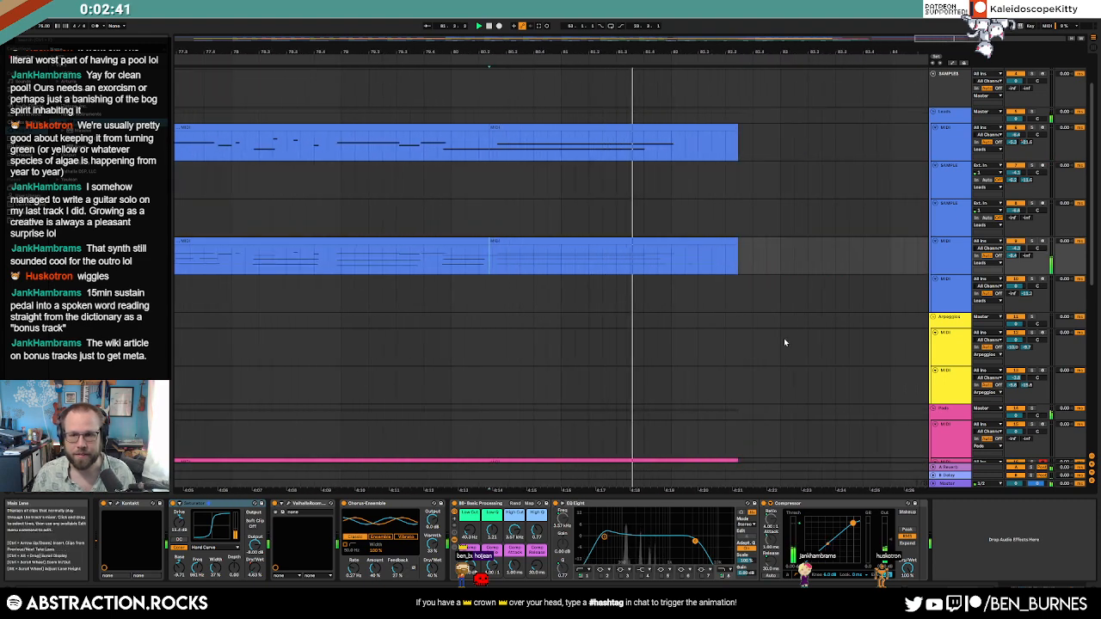
Step: Open the second pad track's final chord clip to show its notes and sustain pedal envelope
scroll(780, 343, down, 3)
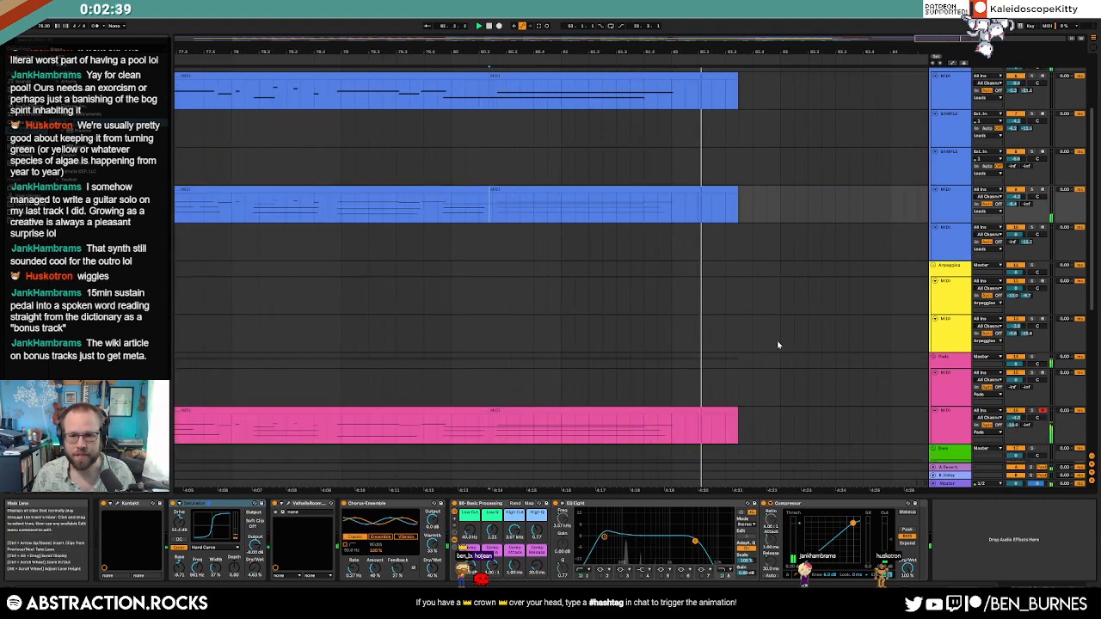
scroll(777, 340, down, 3)
double_click(644, 363)
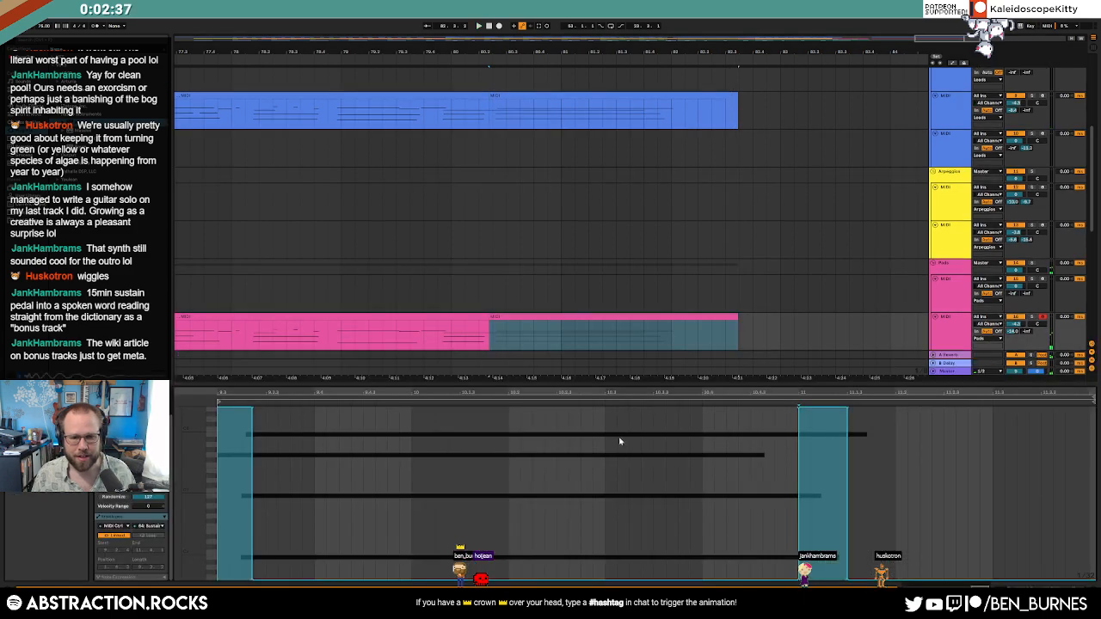
Step: Merge the second pad track's outro clips into one clip, audition it, and show its sustain pedal envelope
click(387, 344)
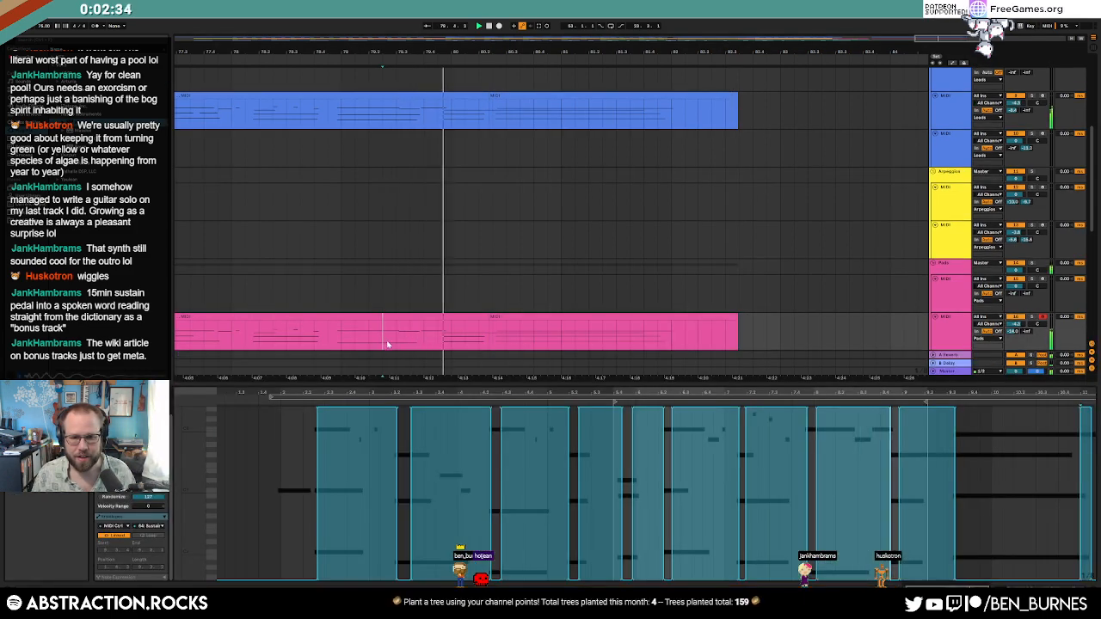
click(504, 315)
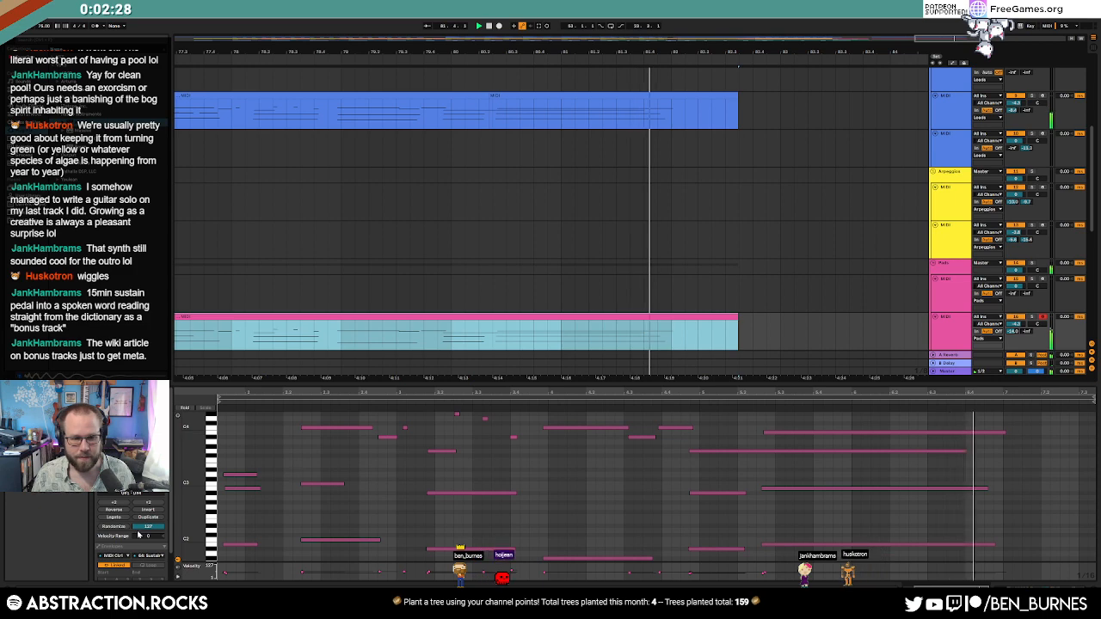
click(139, 547)
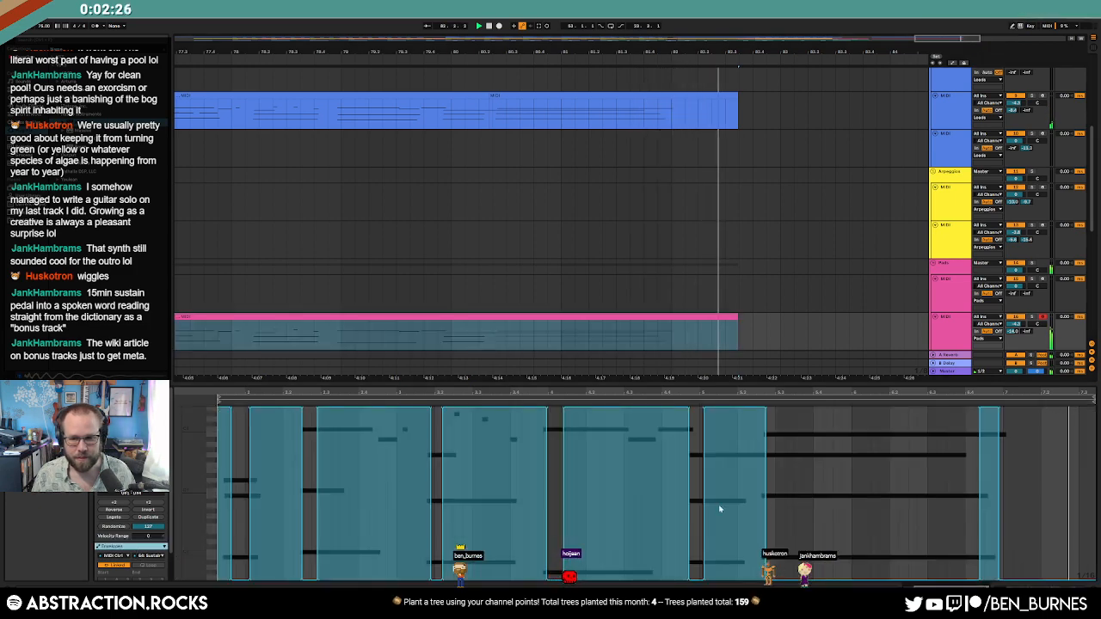
Step: Solo the second pad track and shape a stepped sustain pedal change at the end of the final chord, then listen to it
scroll(757, 274, down, 3)
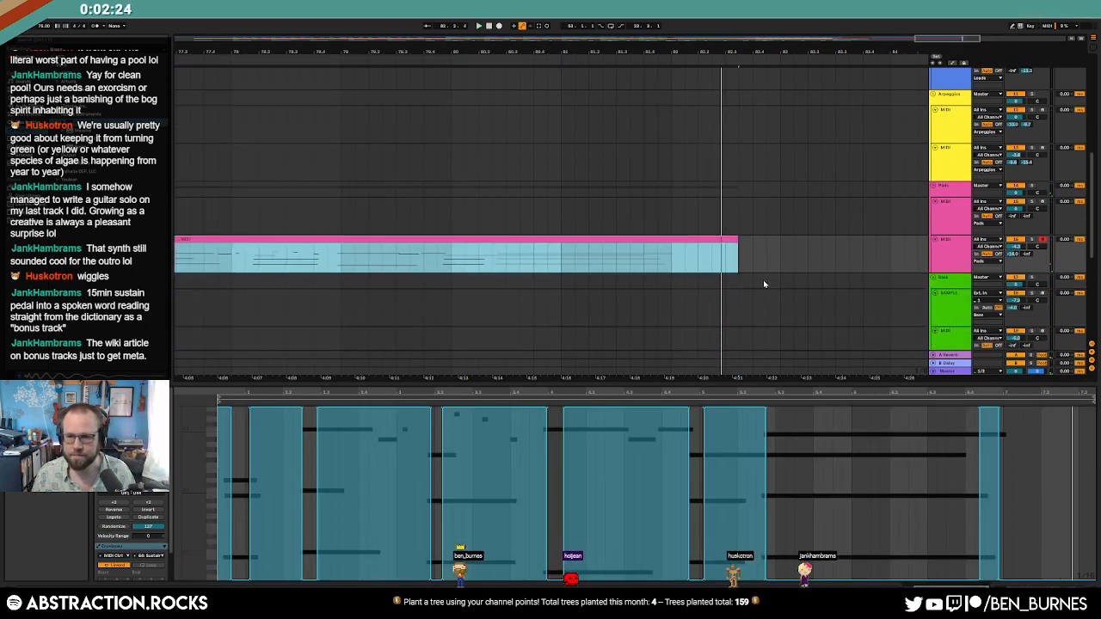
click(937, 248)
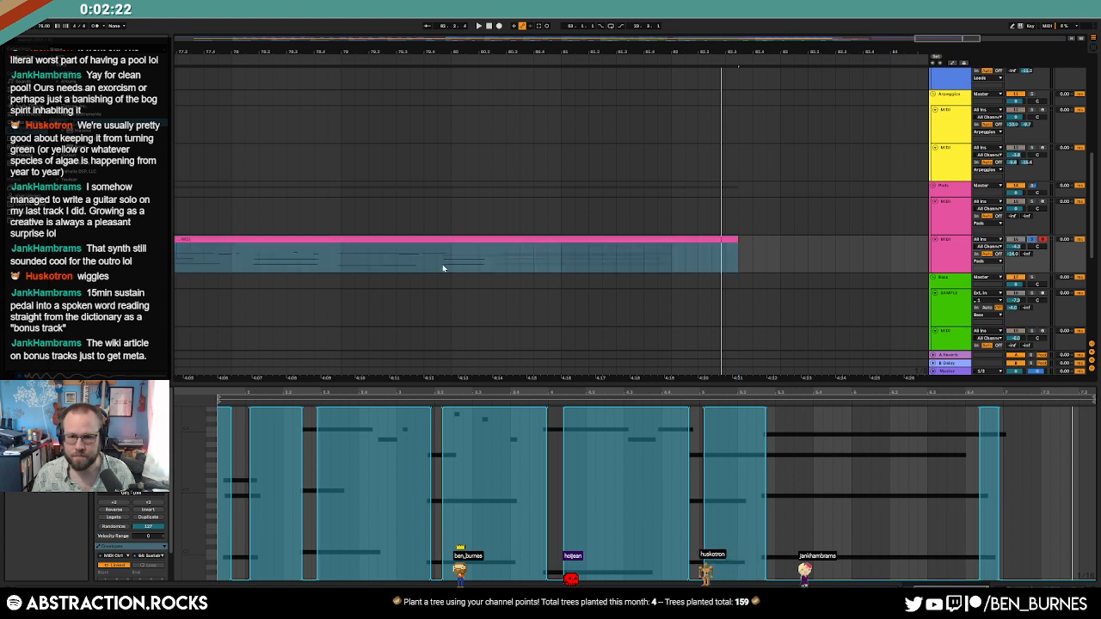
click(882, 468)
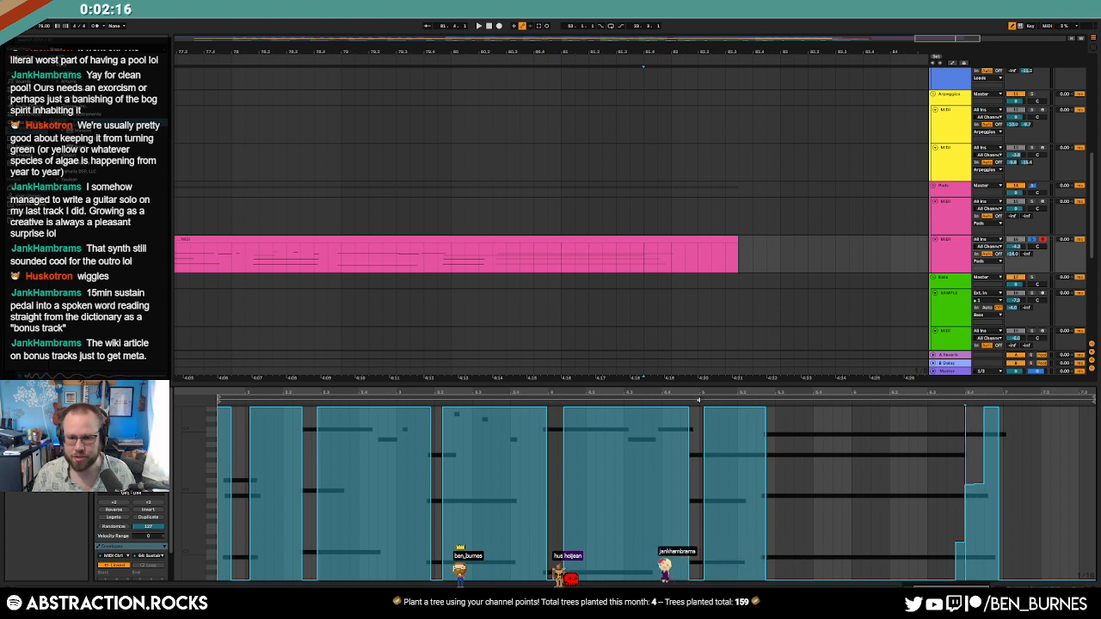
key(space)
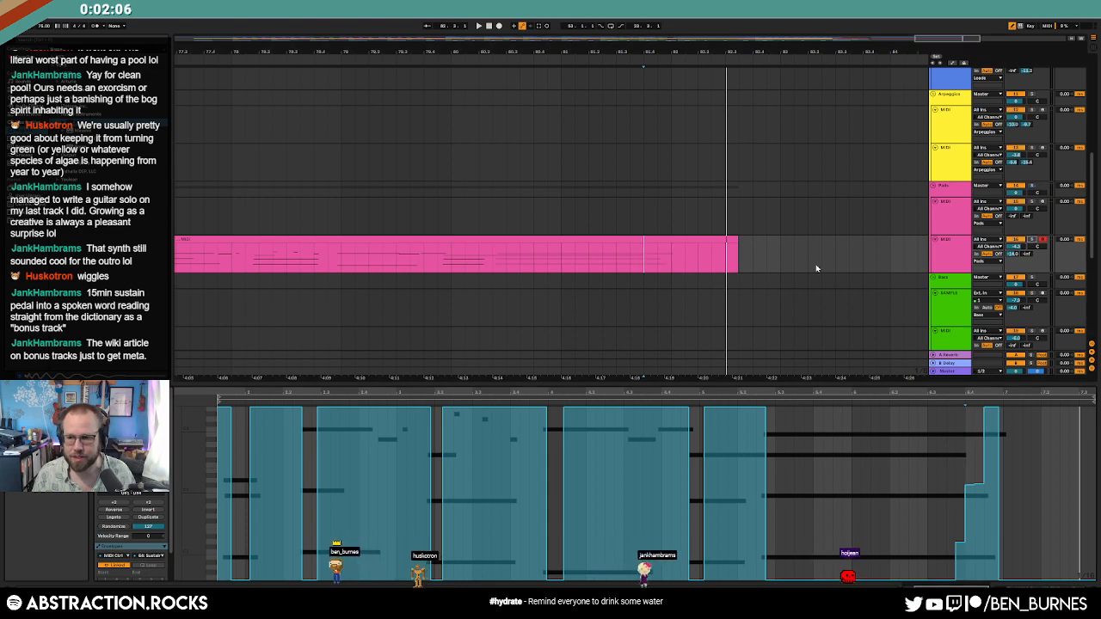
Step: Show the whole arrangement with the device chain and play the song from the beginning
scroll(816, 268, down, 5)
key(a)
key(a)
scroll(794, 269, down, 4)
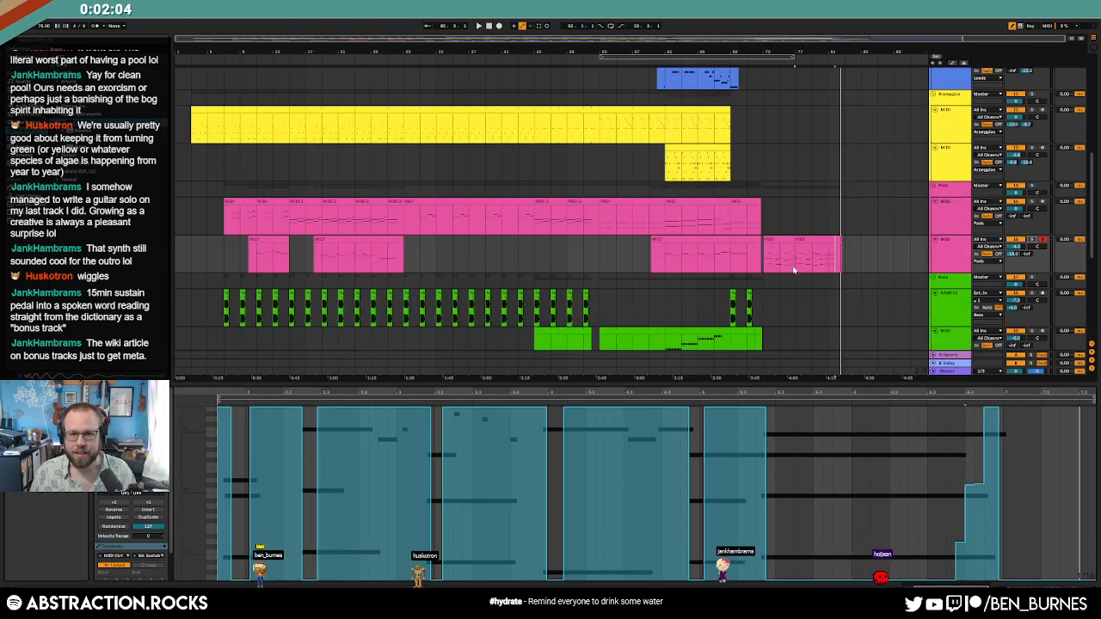
key(shift+Tab)
click(490, 26)
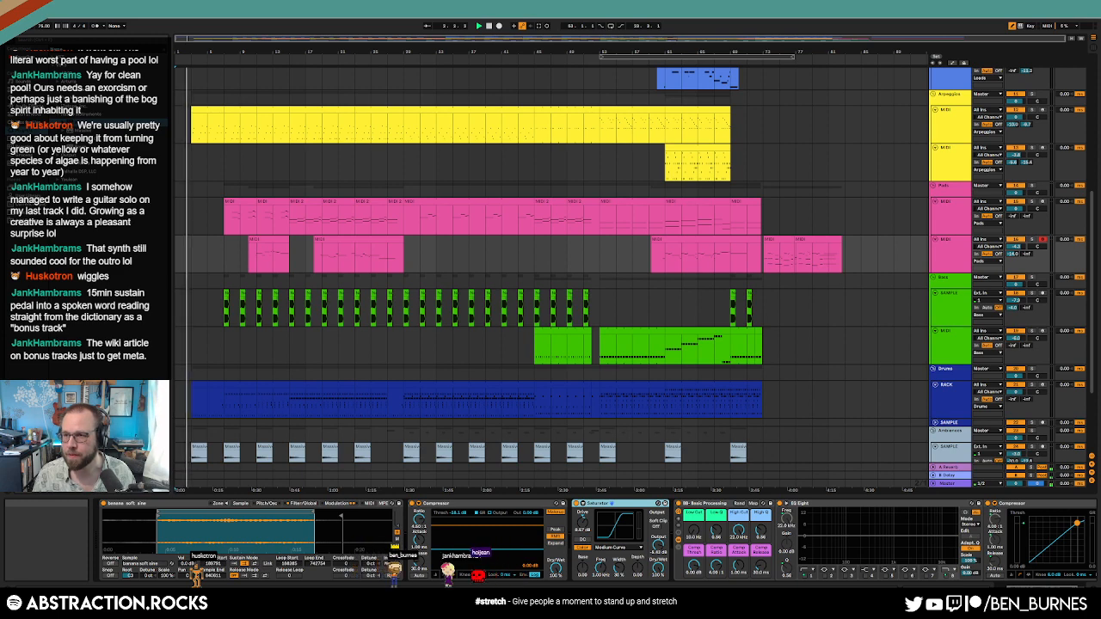
Step: Collapse the individual bass, drum and ambience tracks to minimum height
scroll(571, 324, up, 6)
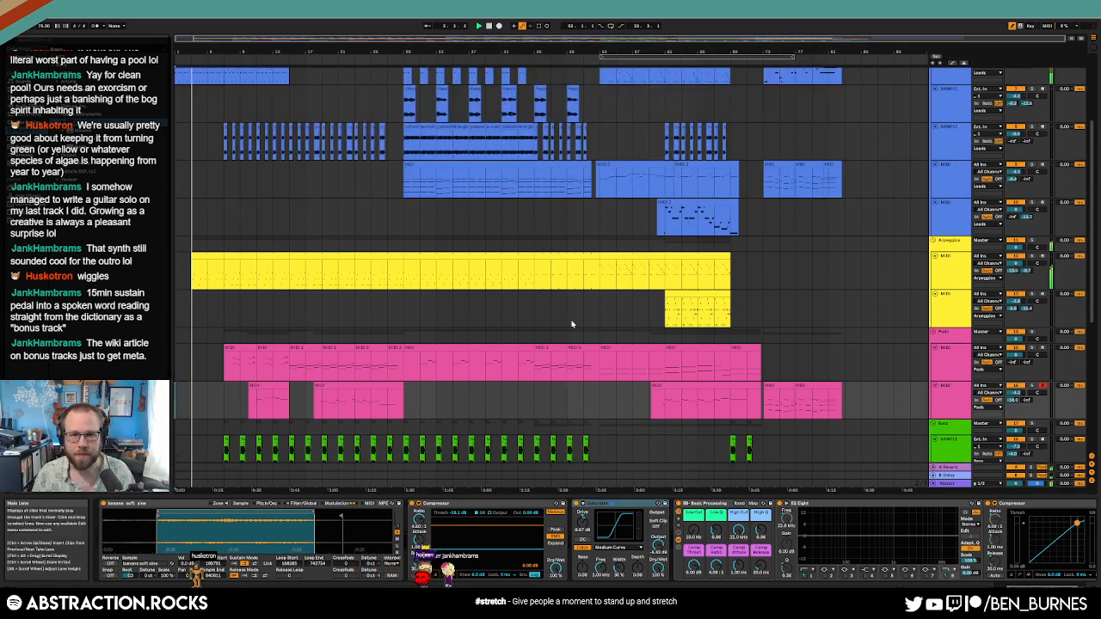
scroll(571, 324, up, 2)
scroll(669, 396, down, 5)
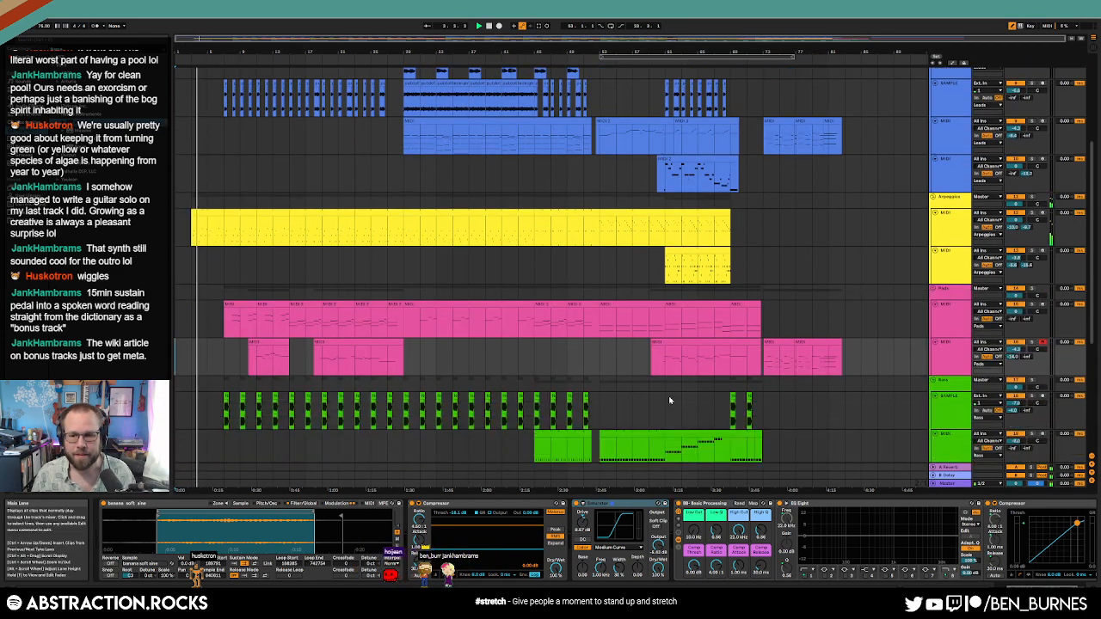
click(936, 397)
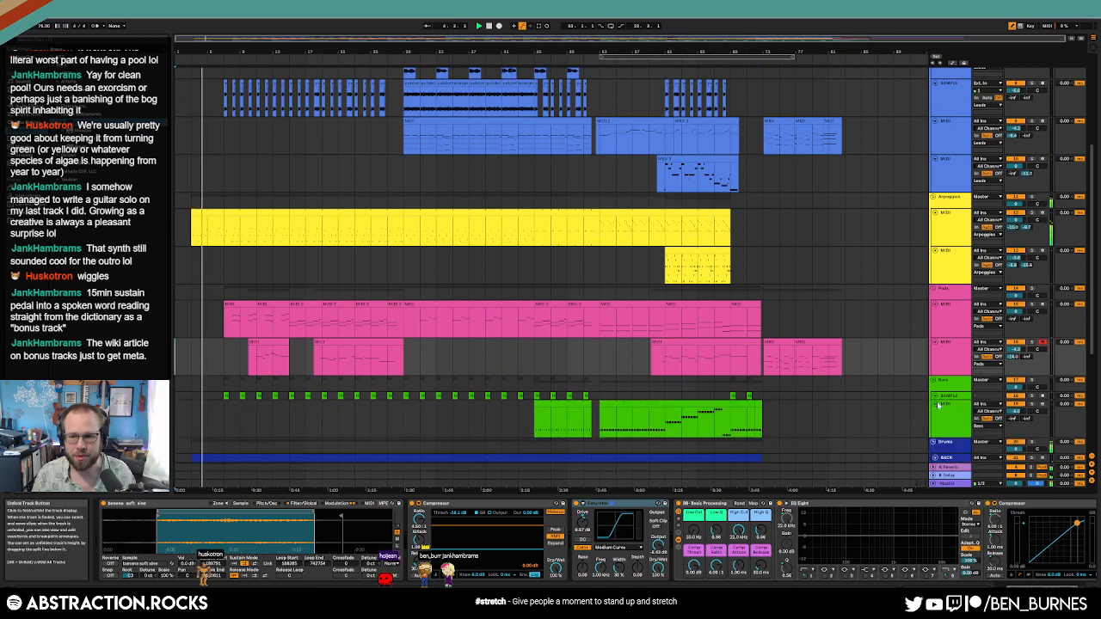
click(935, 404)
click(937, 432)
click(936, 428)
scroll(938, 435, down, 1)
click(937, 428)
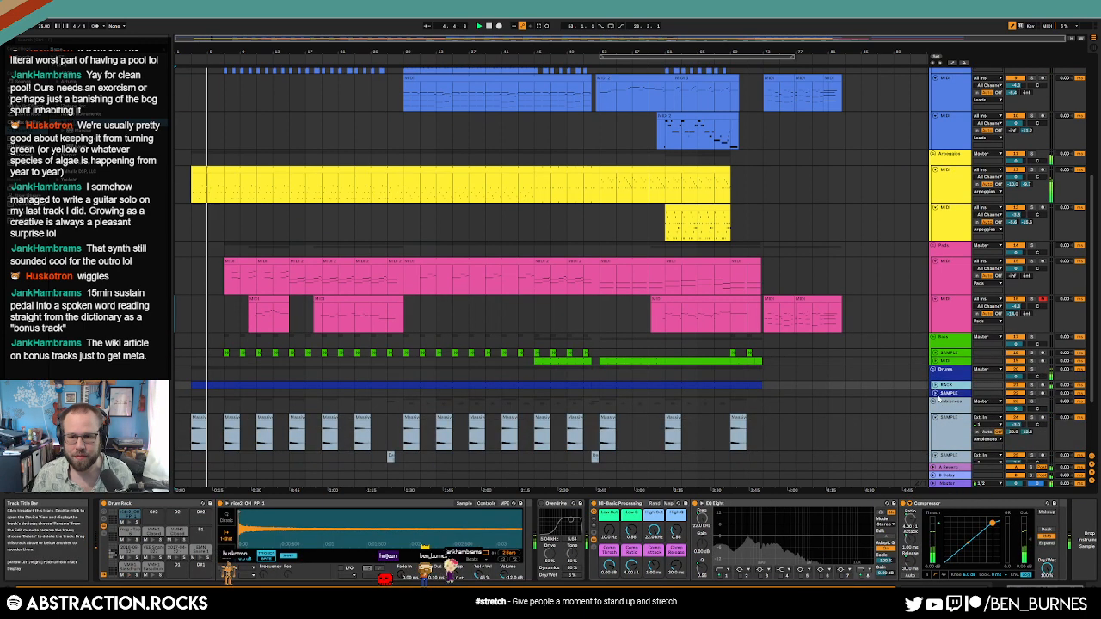
click(936, 428)
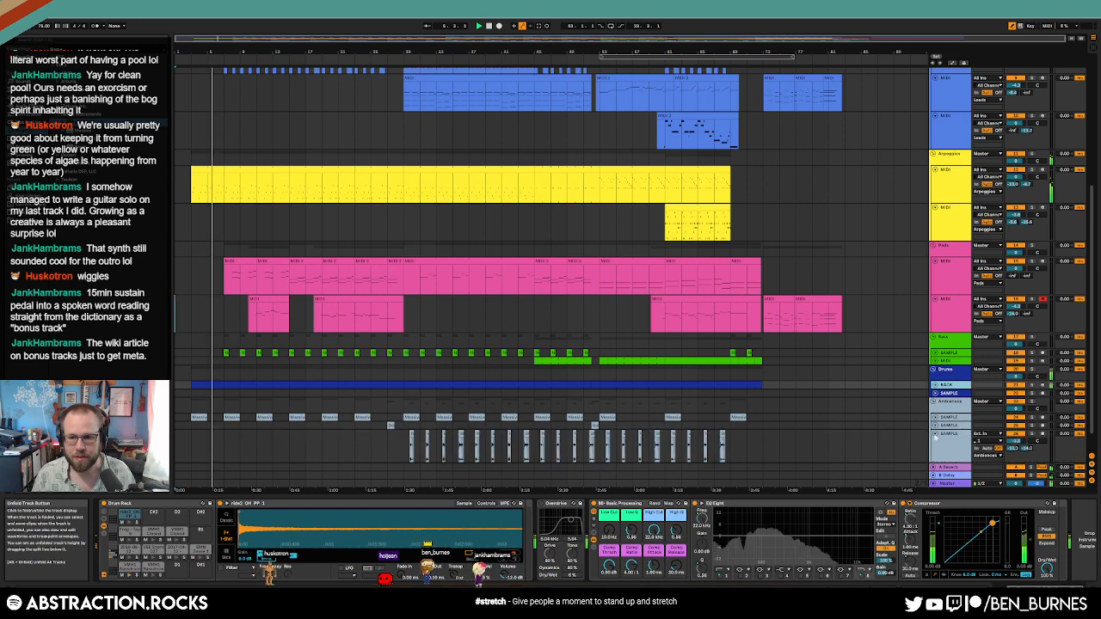
Step: Delete the empty sample track from the Drums group and collapse the pad and arpeggio tracks
click(946, 393)
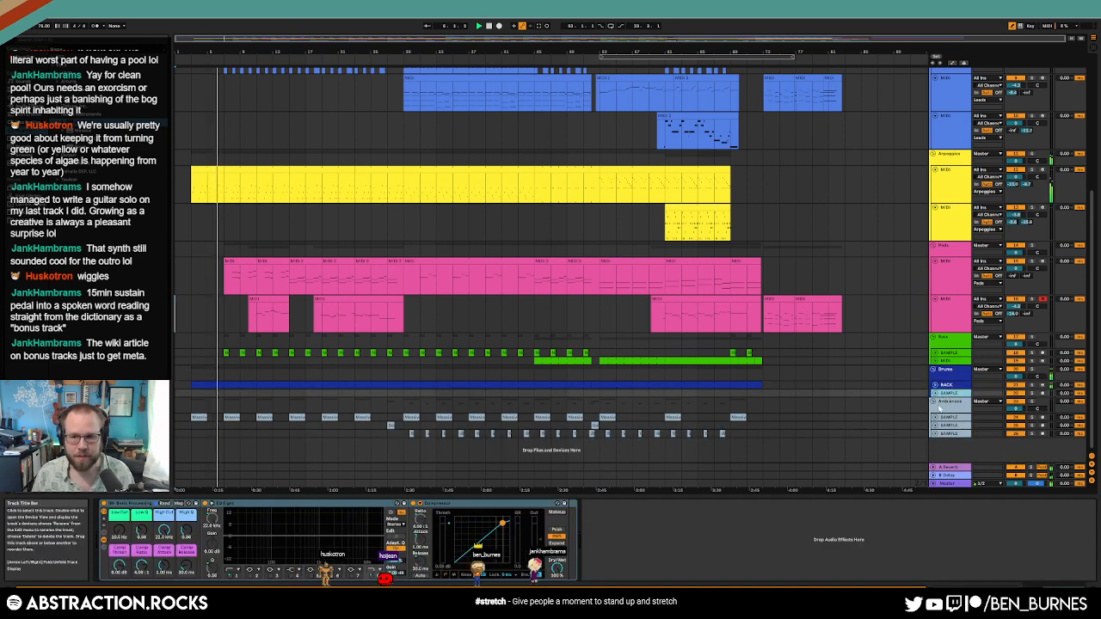
key(Delete)
click(936, 299)
click(936, 262)
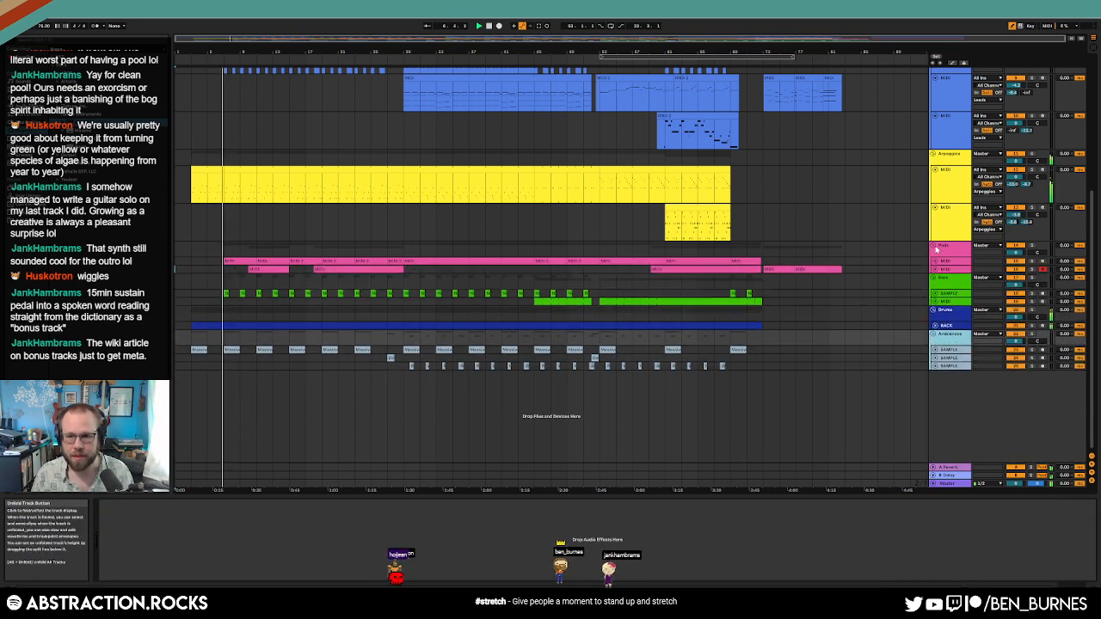
click(938, 172)
click(936, 171)
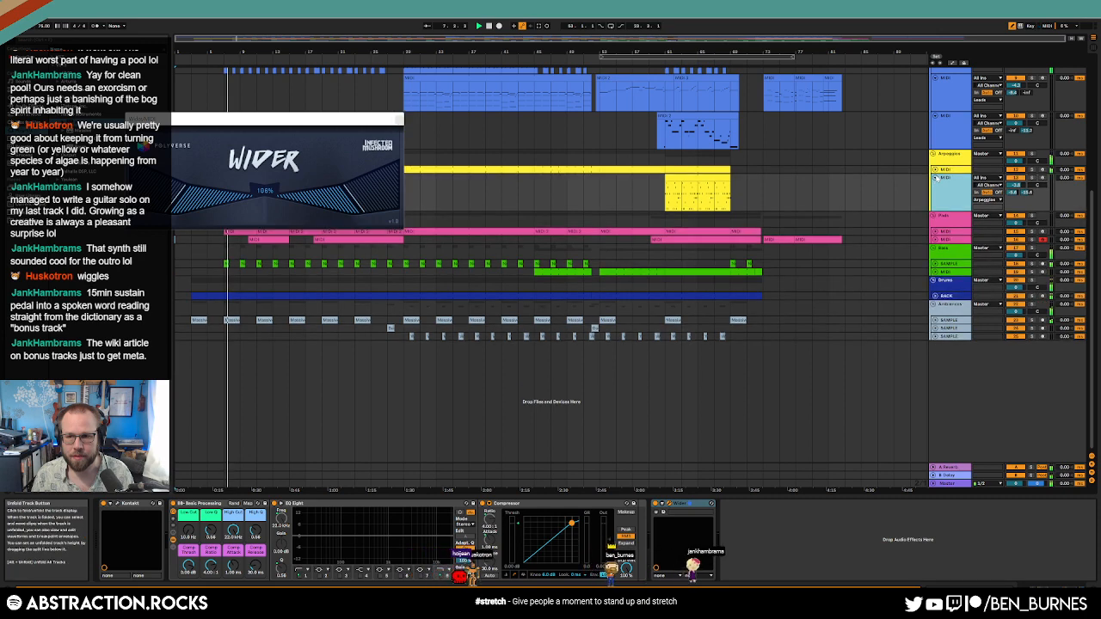
click(936, 178)
Step: Collapse all five lead tracks together, along with the two expanded tracks above the Leads group
scroll(811, 252, up, 3)
scroll(815, 290, up, 1)
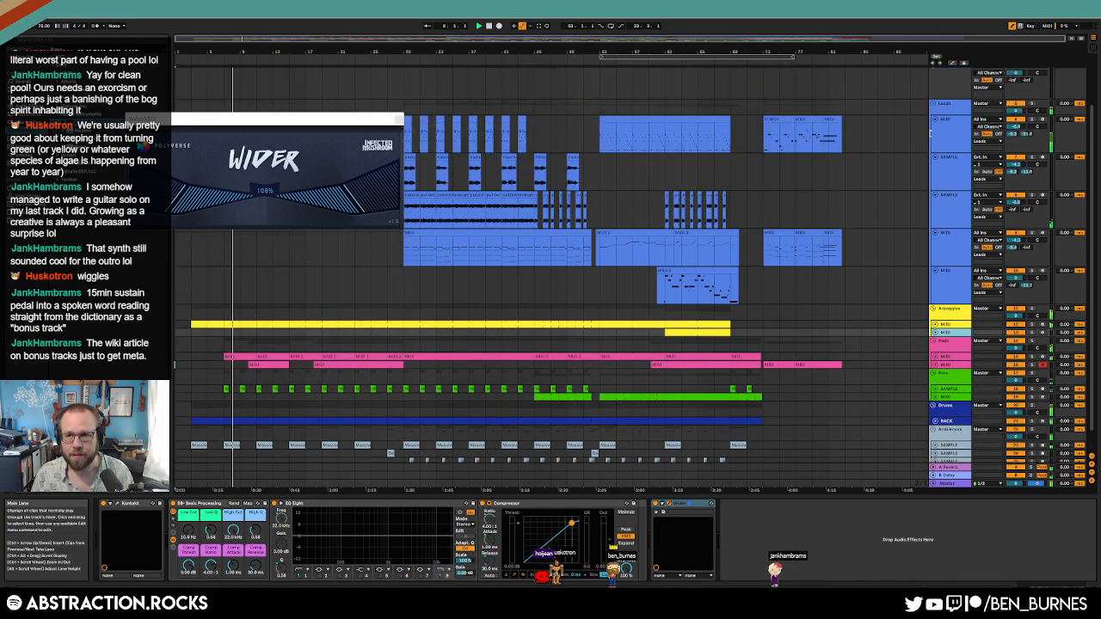
click(951, 129)
shift+click(952, 284)
click(935, 120)
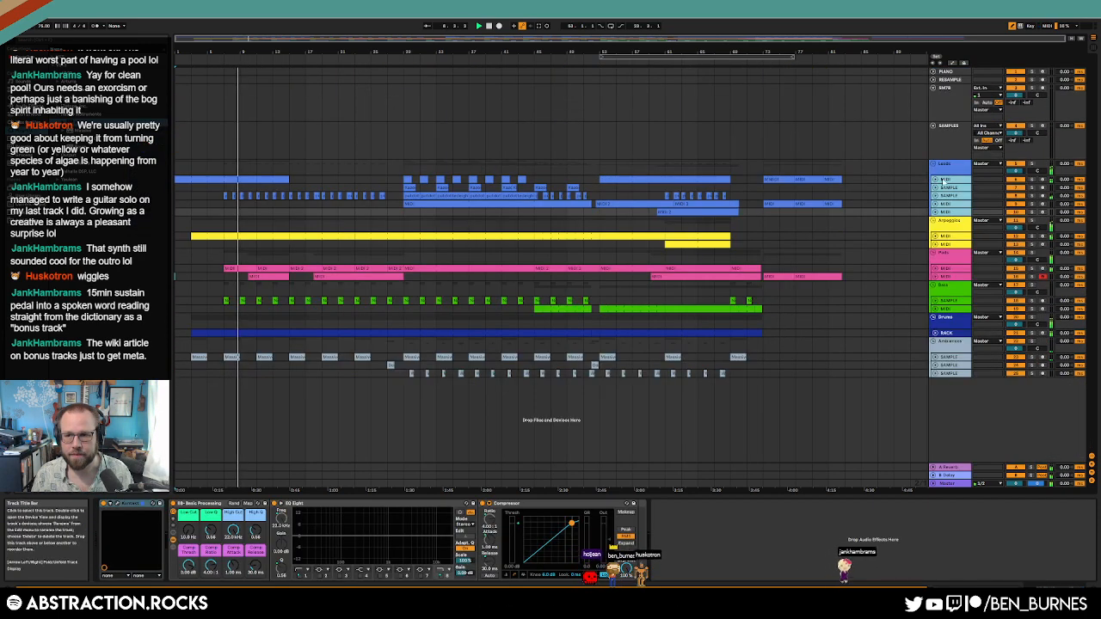
click(934, 89)
click(934, 96)
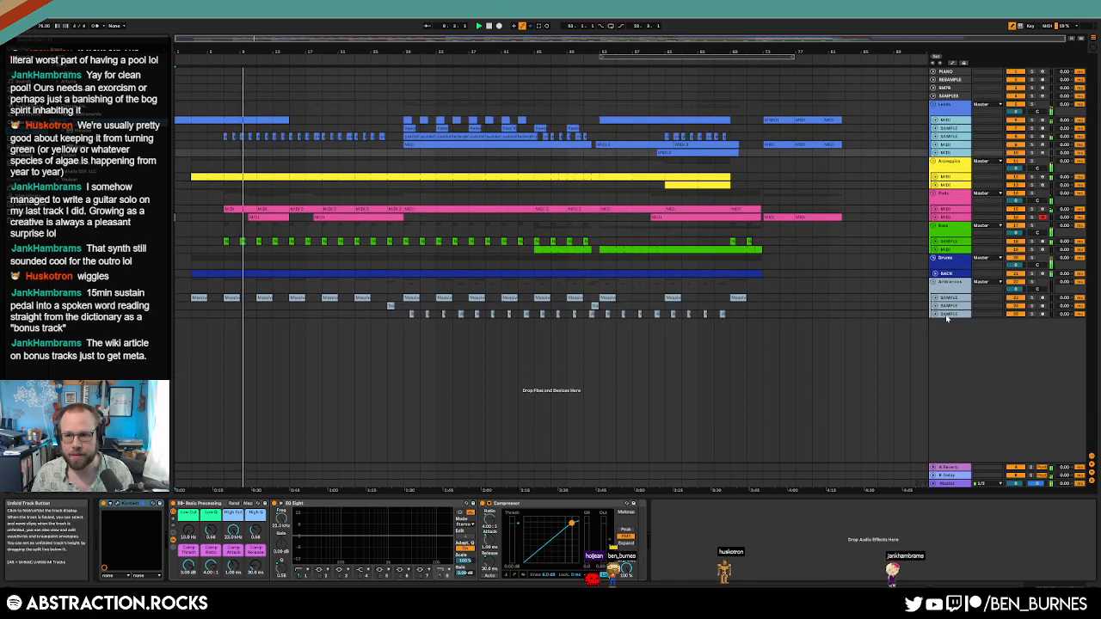
Step: Open the master track's Youlean Loudness Meter 2 beside the arrangement and expand the mastering rack to monitor the mix
click(947, 483)
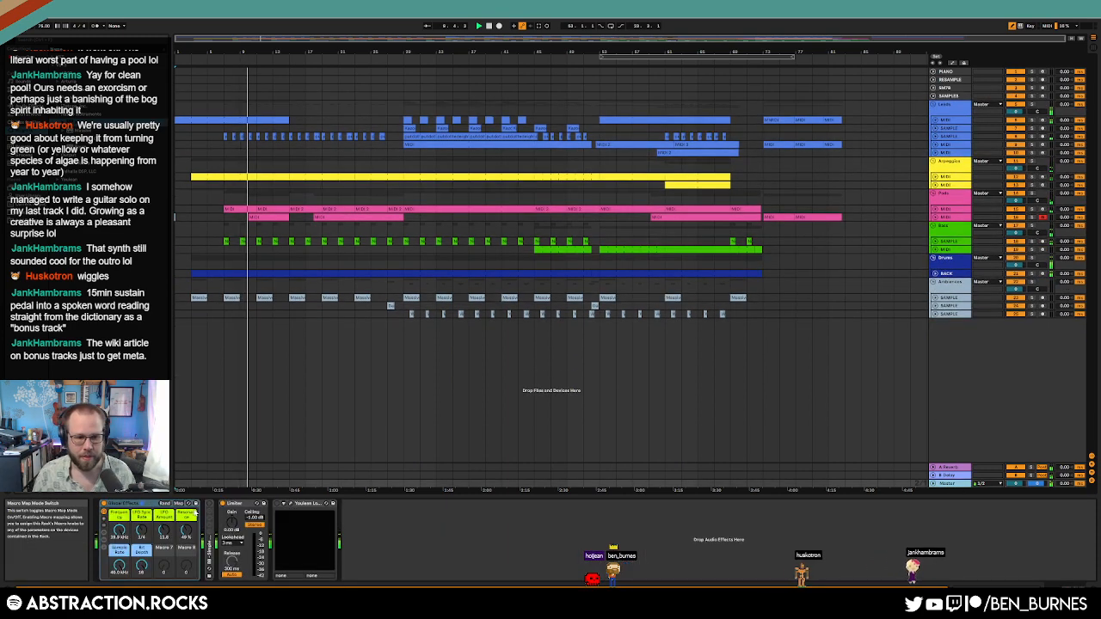
click(283, 505)
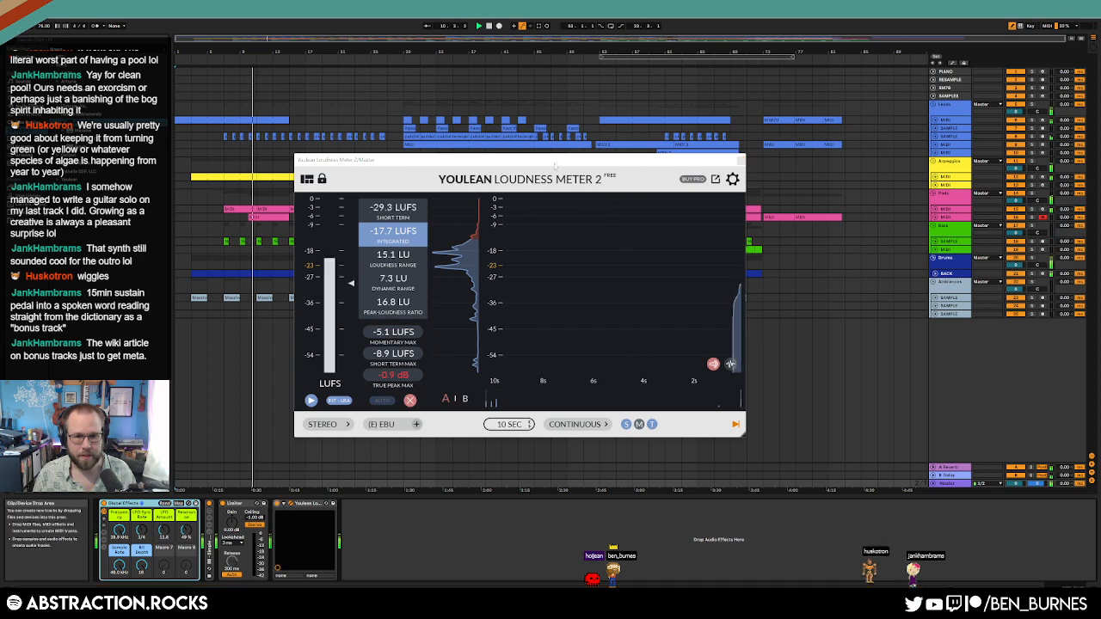
drag(550, 161, 861, 247)
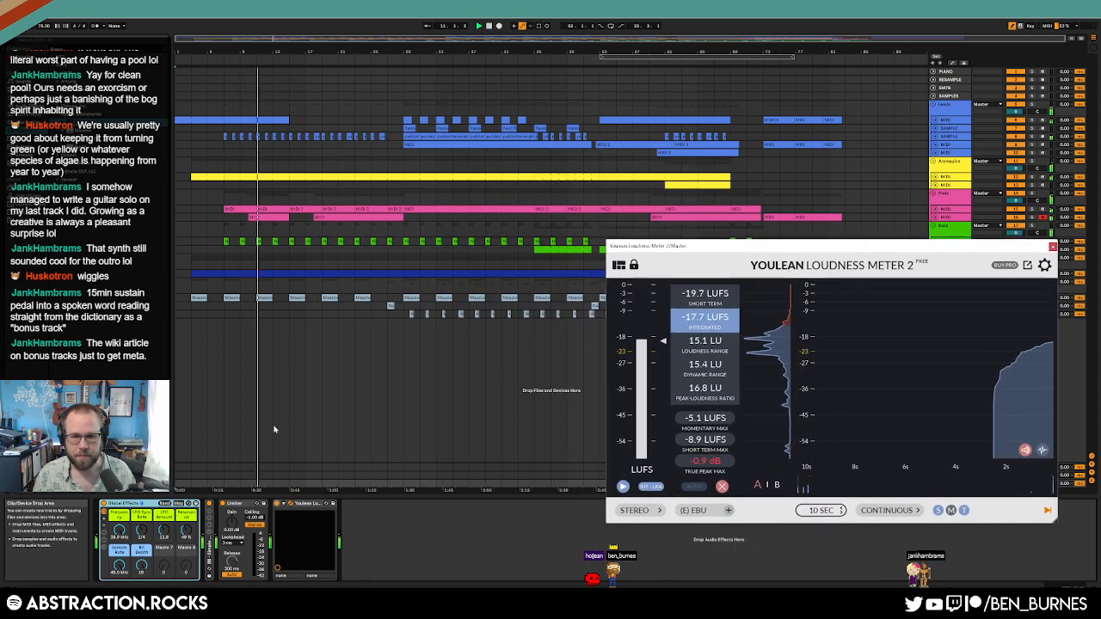
double_click(209, 546)
drag(250, 541, 293, 531)
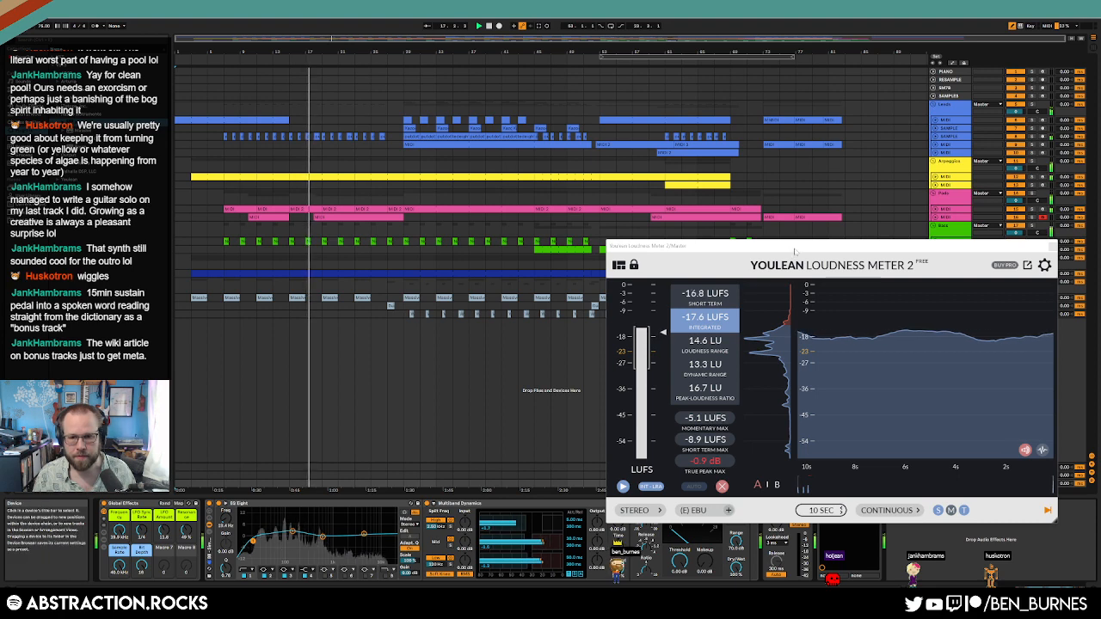
drag(795, 252, 774, 183)
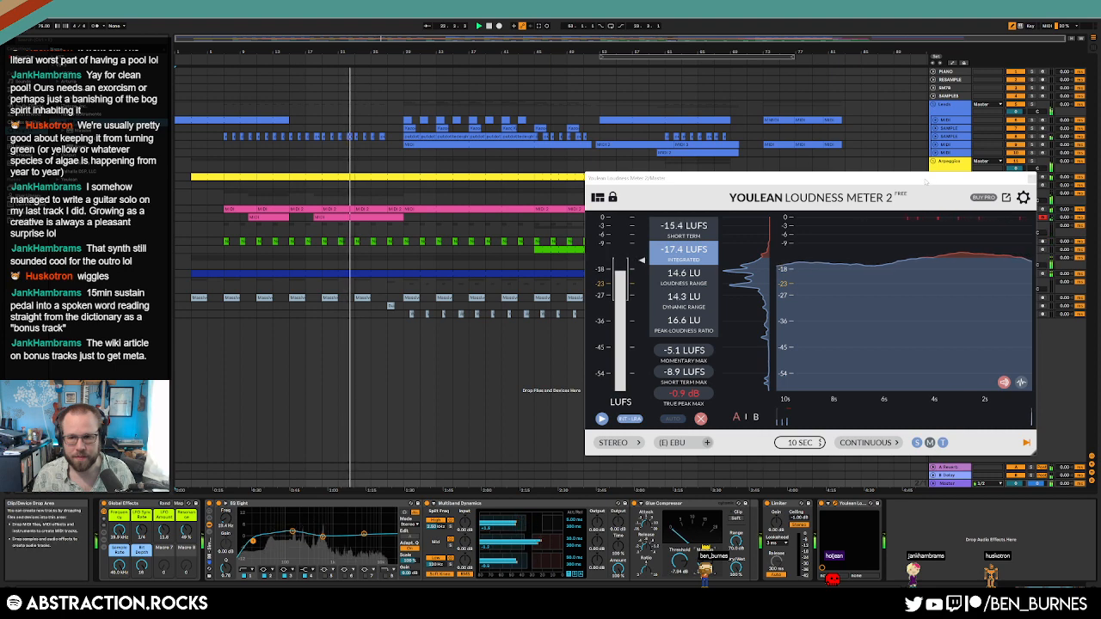
Step: Expand the bass sample track, adjust its volume, and check the mix's loudness in Youlean Loudness Meter 2
click(1032, 178)
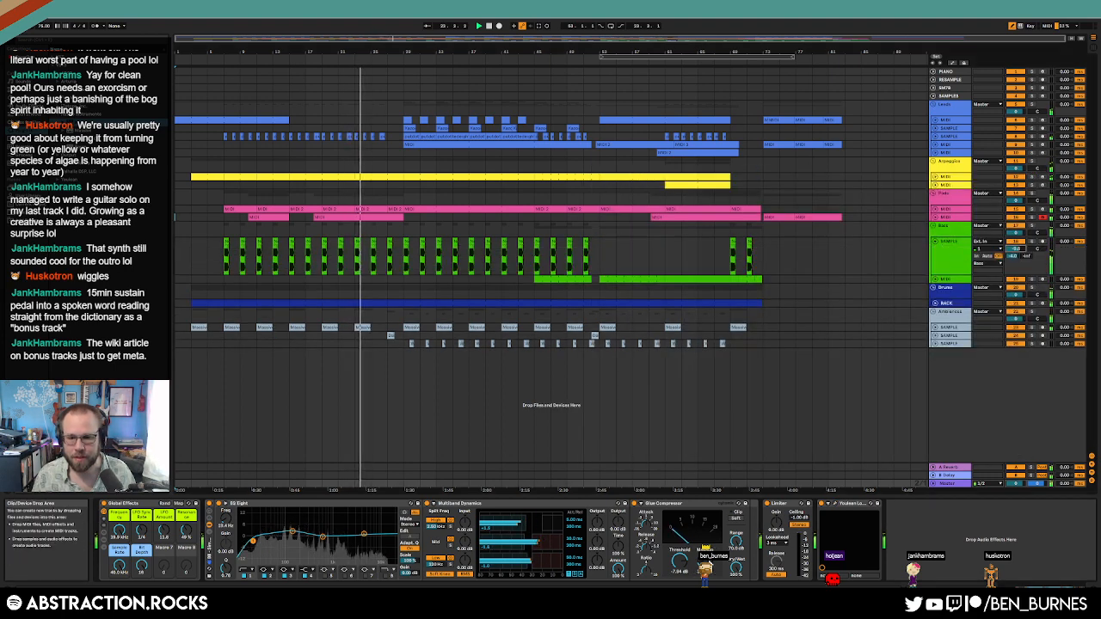
click(832, 504)
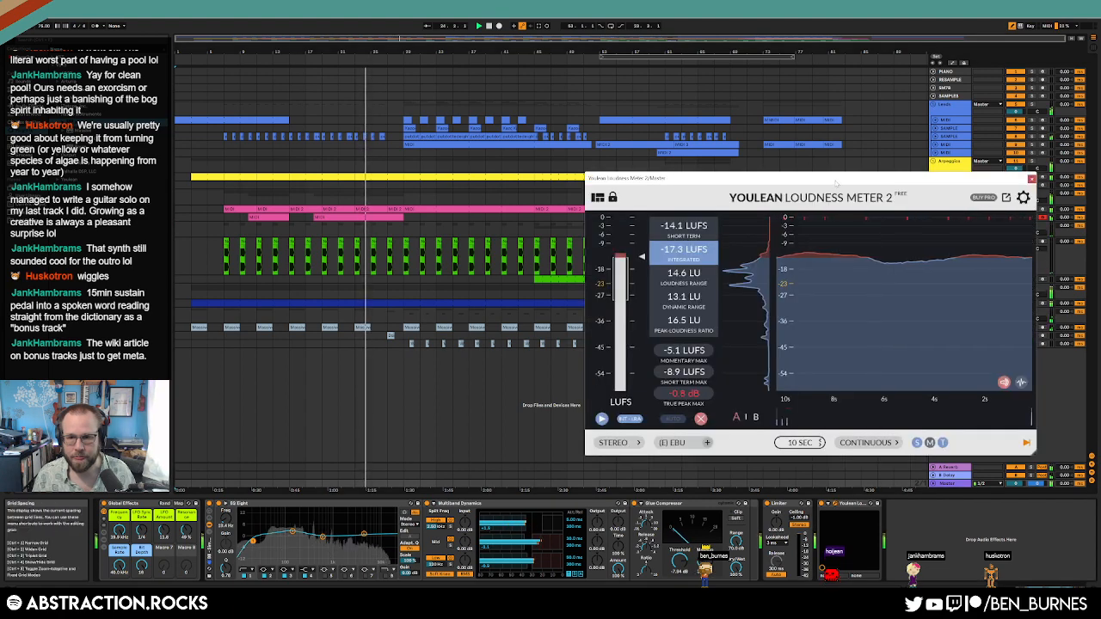
drag(837, 184, 718, 198)
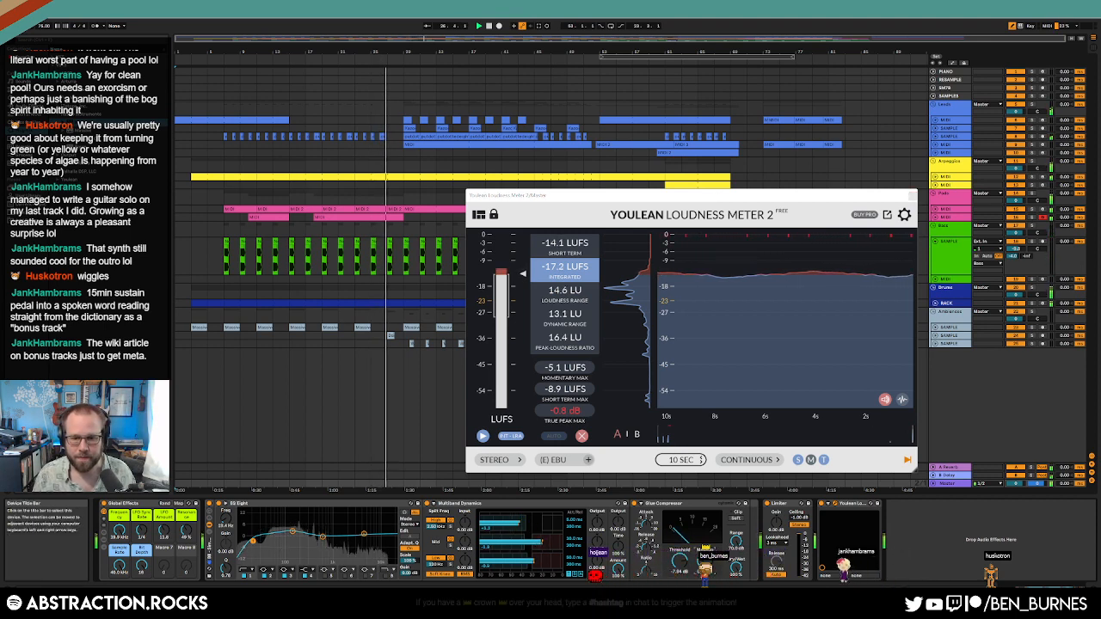
click(907, 196)
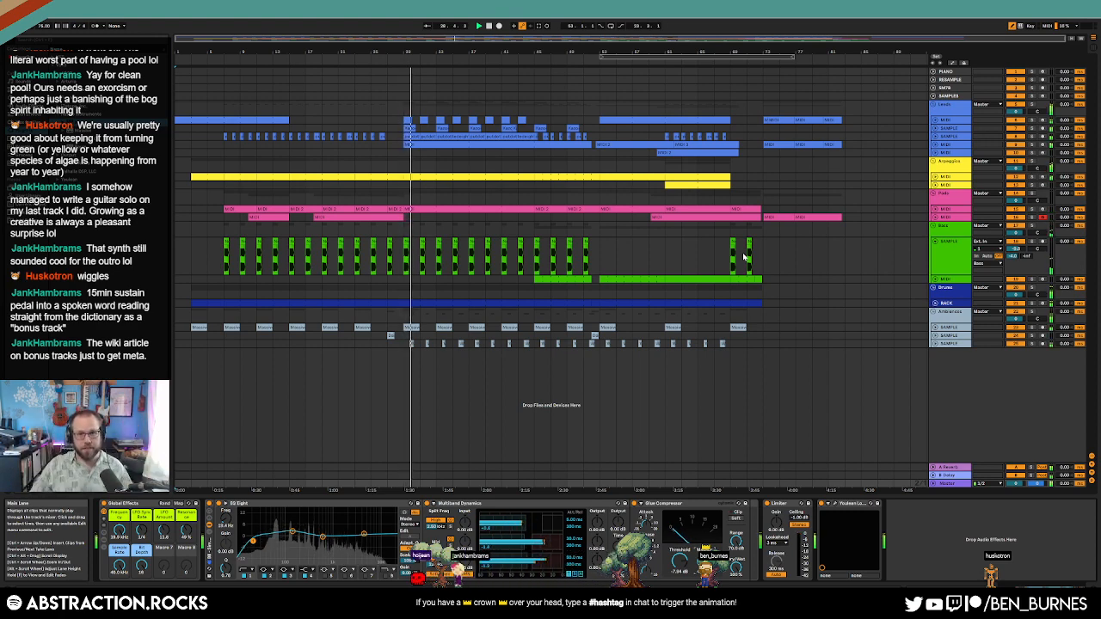
Step: Lower the fourth lead track's volume slightly and adjust the last ambience sample track's volume with the loudness meter open
click(833, 512)
drag(556, 198, 211, 208)
click(935, 144)
click(952, 152)
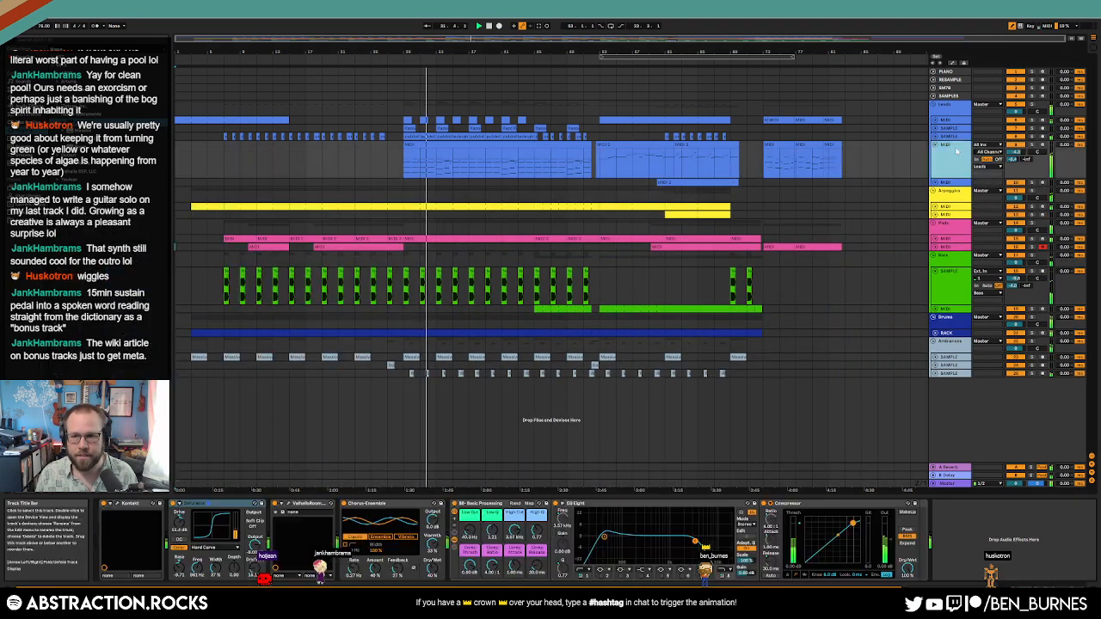
drag(1016, 152, 1016, 154)
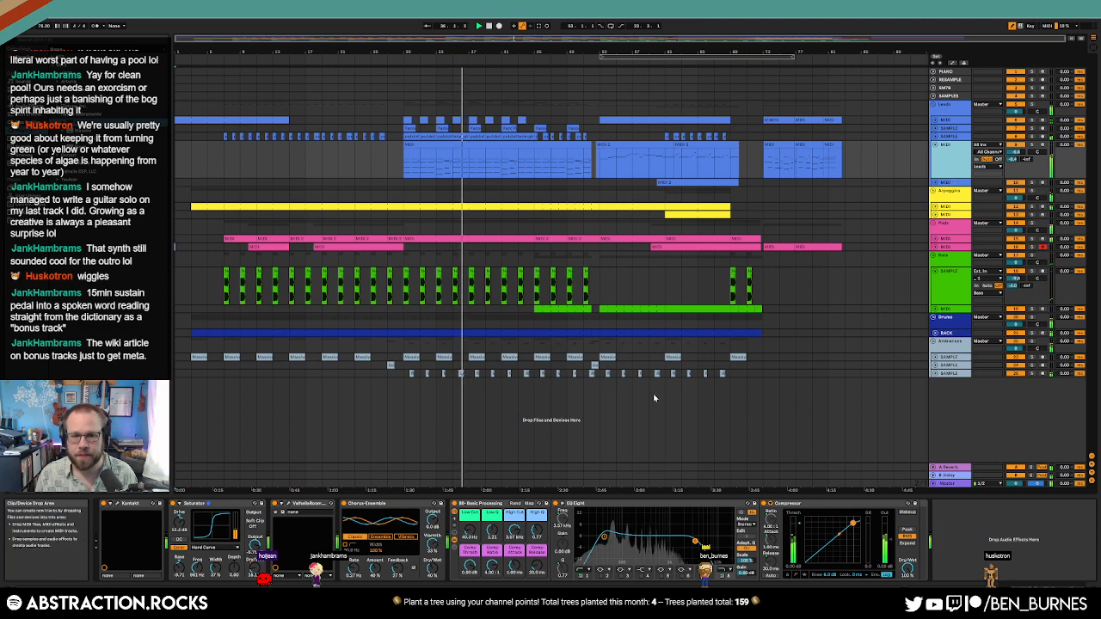
click(936, 374)
drag(1017, 381, 1017, 379)
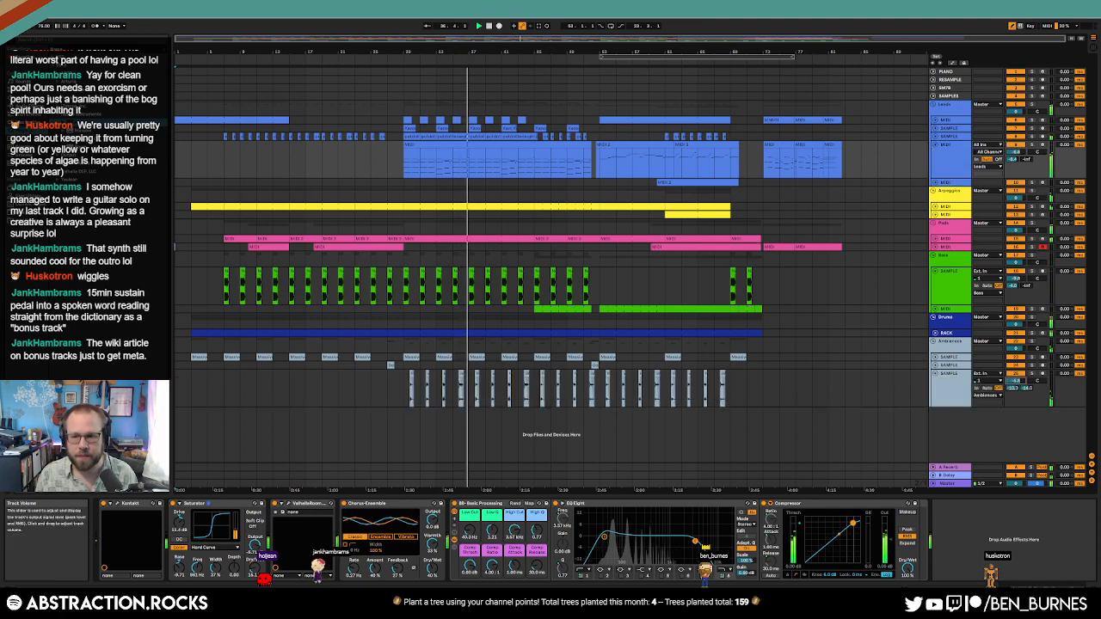
Step: Bring up the master track's devices, move the loudness meter clear of the tracks, and expand the master track
click(946, 483)
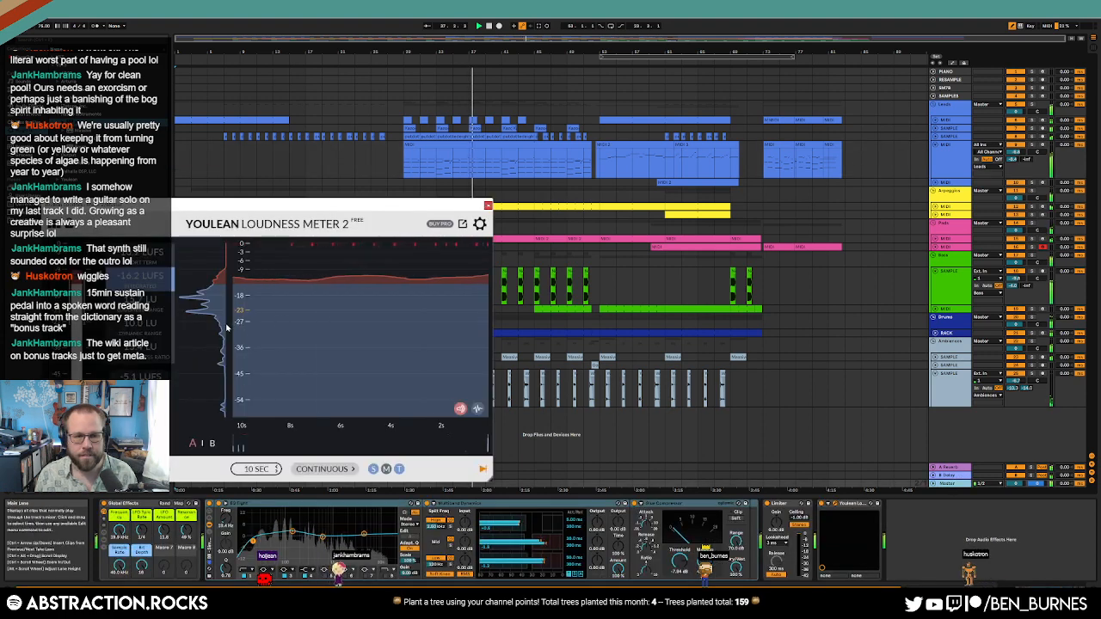
drag(297, 209, 278, 190)
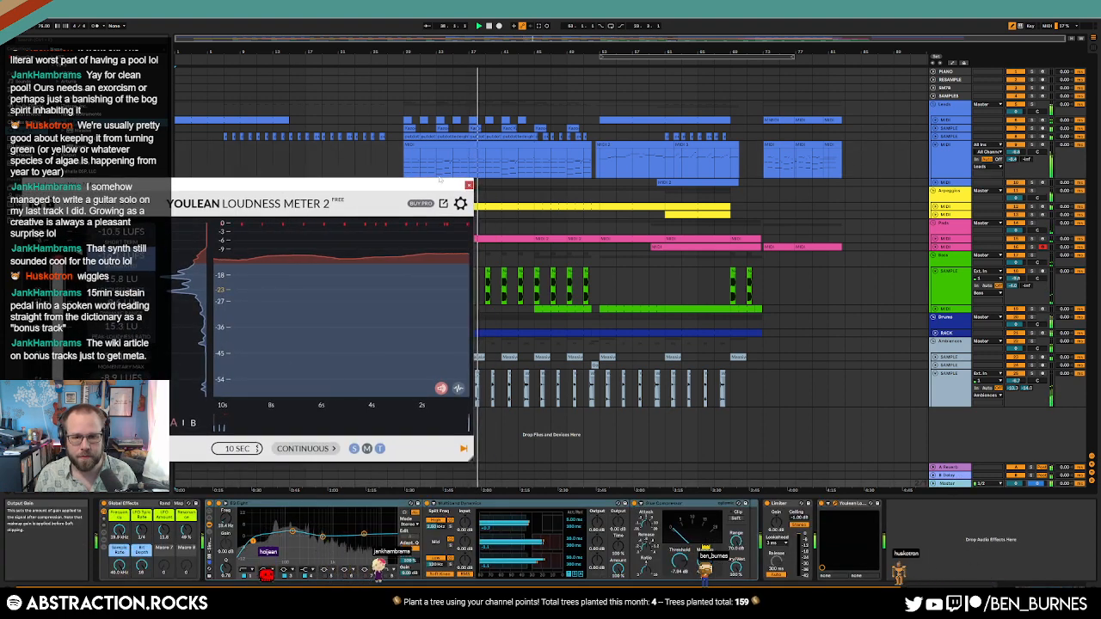
drag(442, 192, 424, 85)
click(934, 484)
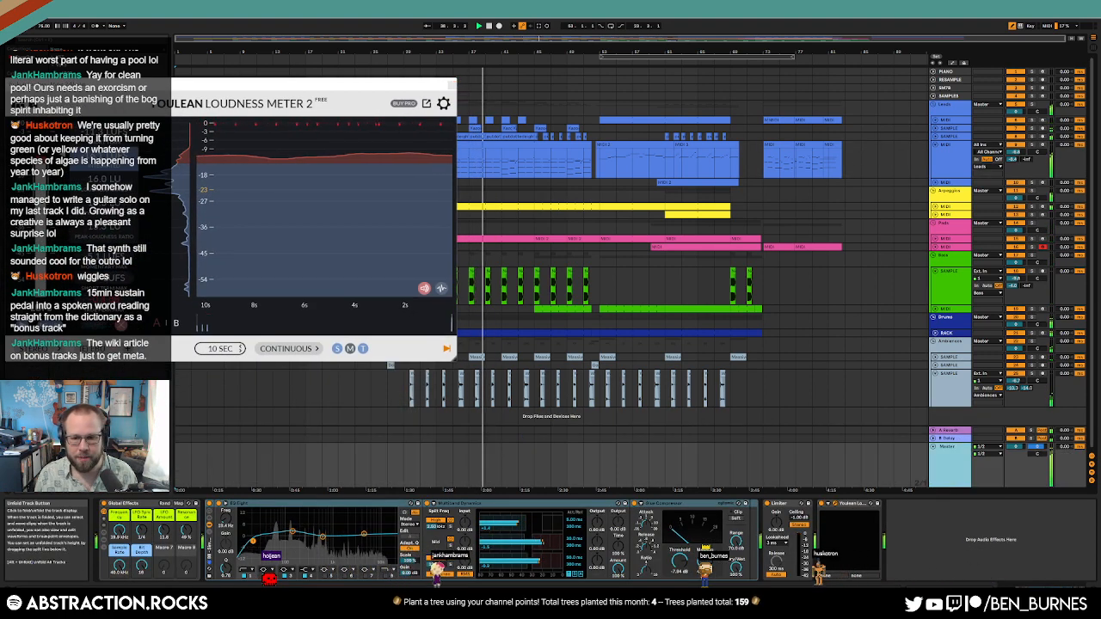
Step: Show the master's Glue Compressor Makeup automation and lower it between about bars 29 and 53, keeping the loudness meter clear
drag(706, 562, 705, 560)
key(a)
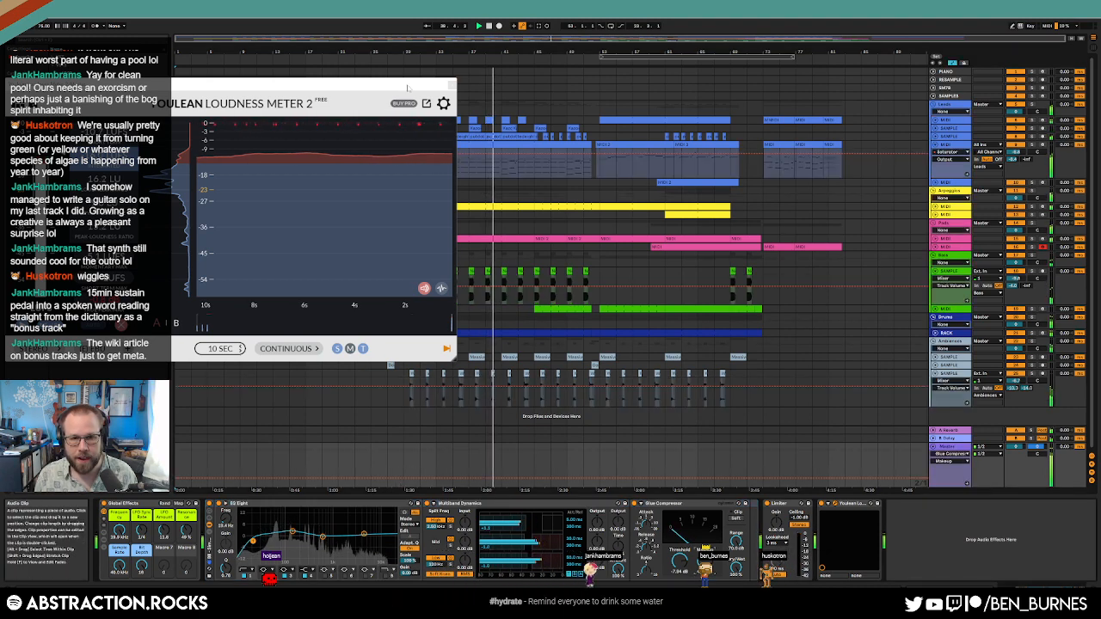
drag(407, 86, 304, 114)
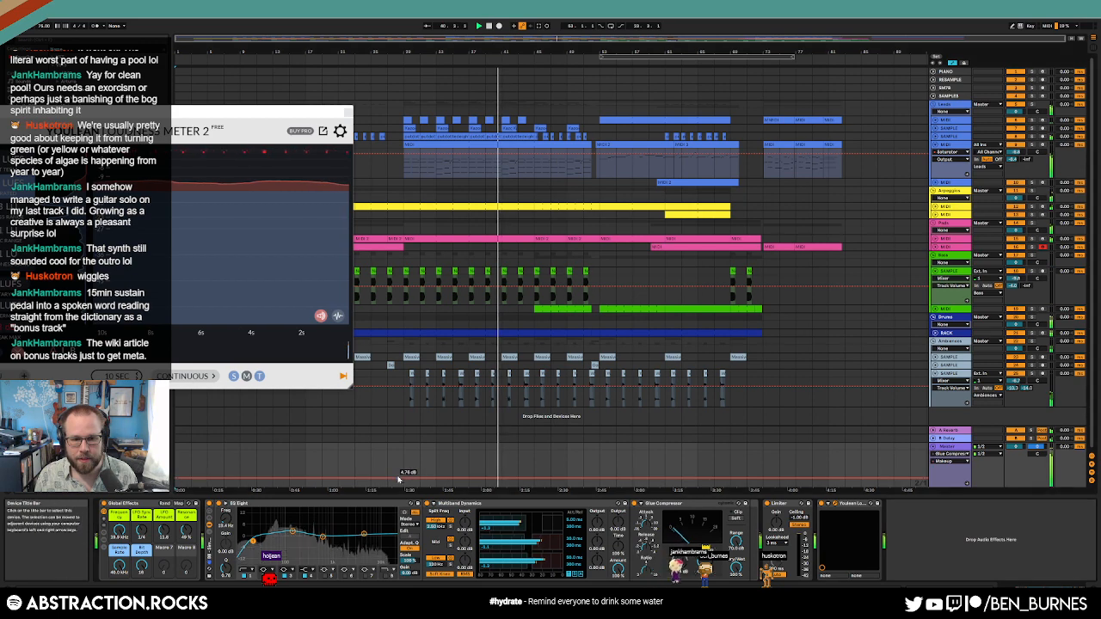
click(587, 479)
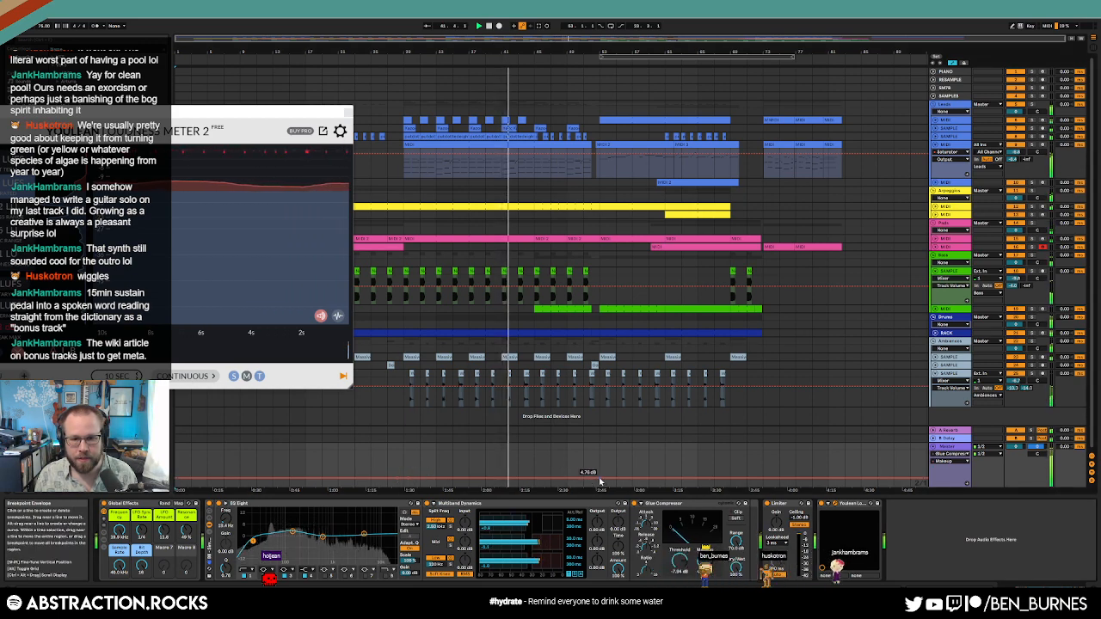
click(600, 480)
drag(561, 479, 561, 483)
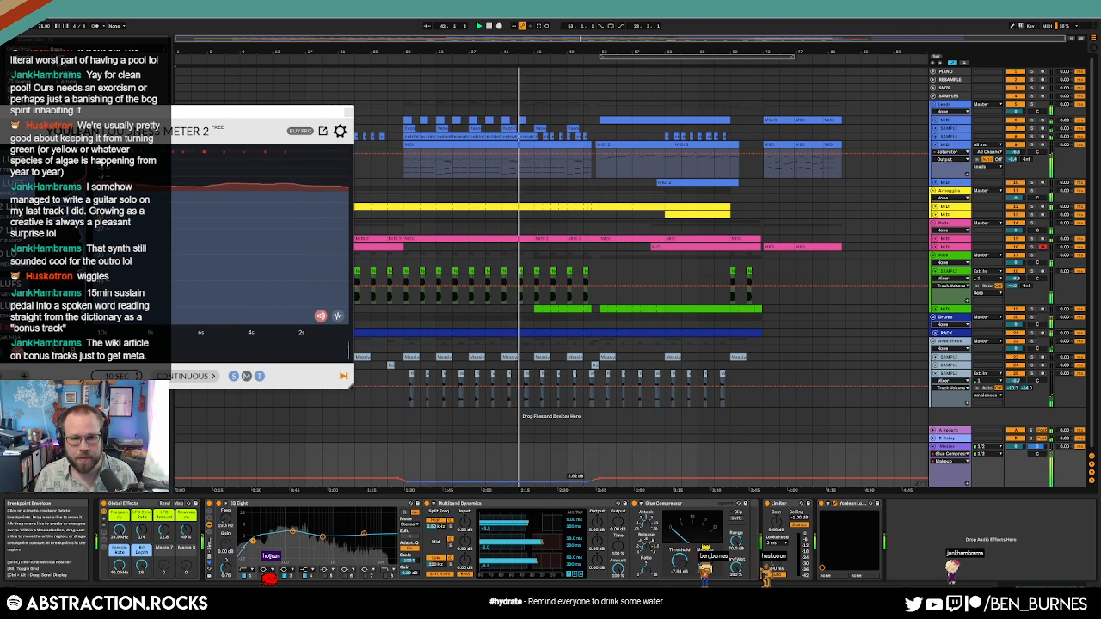
drag(561, 482, 561, 480)
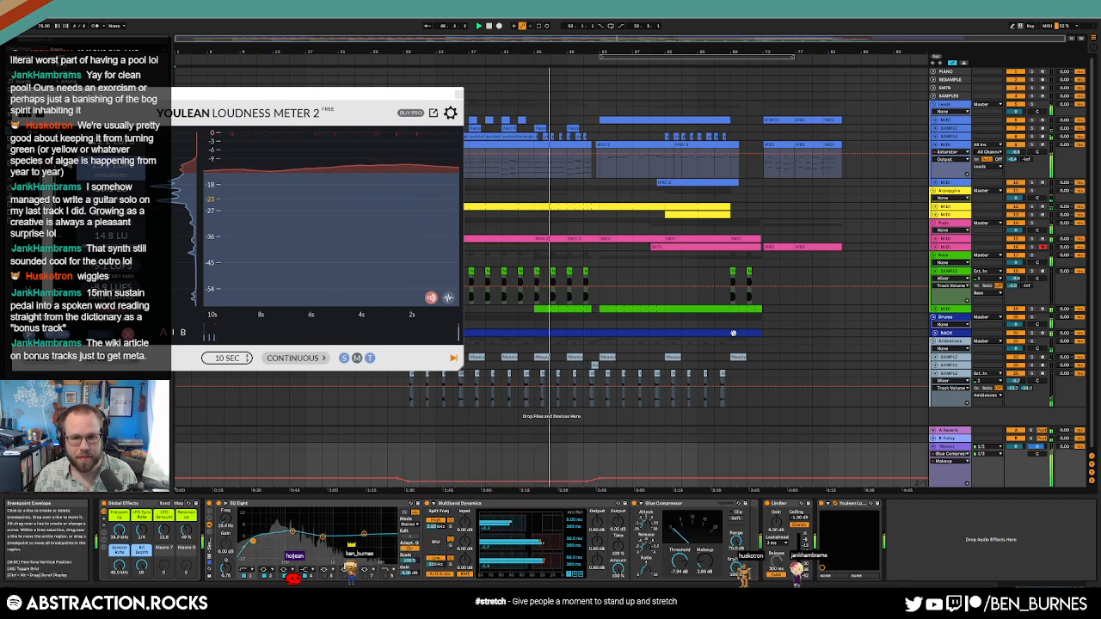
Step: Expand the bass MIDI track and toggle its activator while monitoring the master in Youlean Loudness Meter 2
click(934, 308)
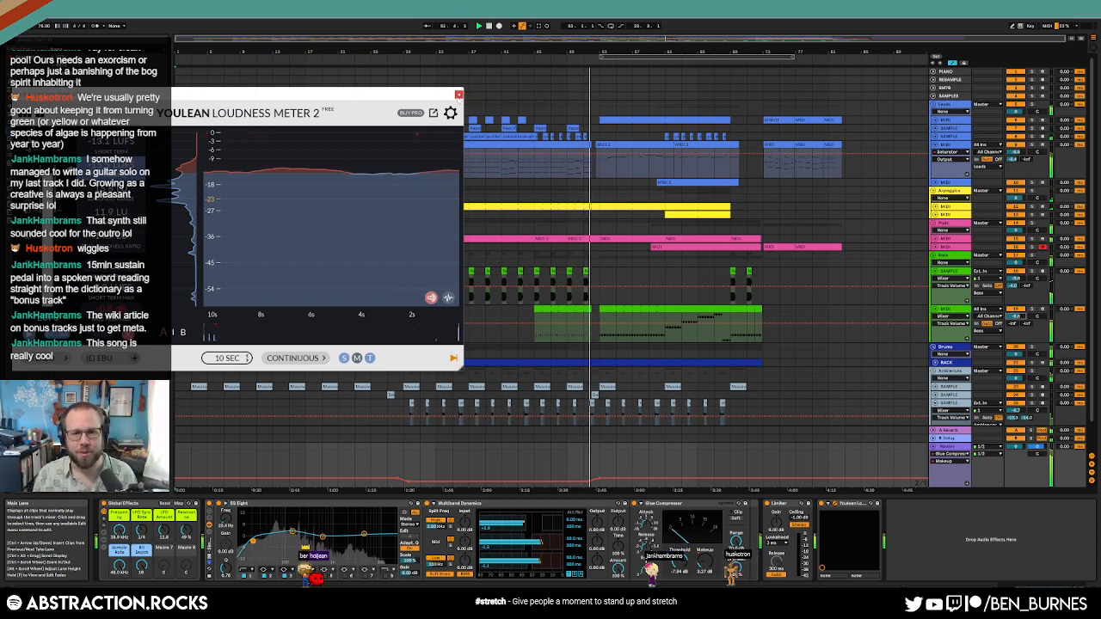
click(459, 94)
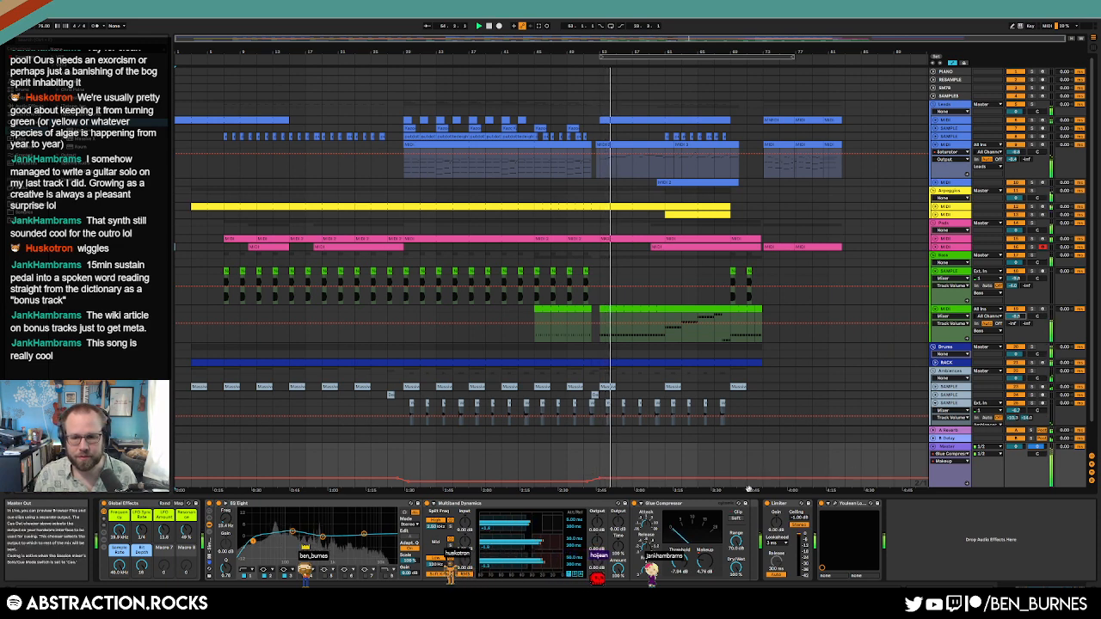
click(834, 505)
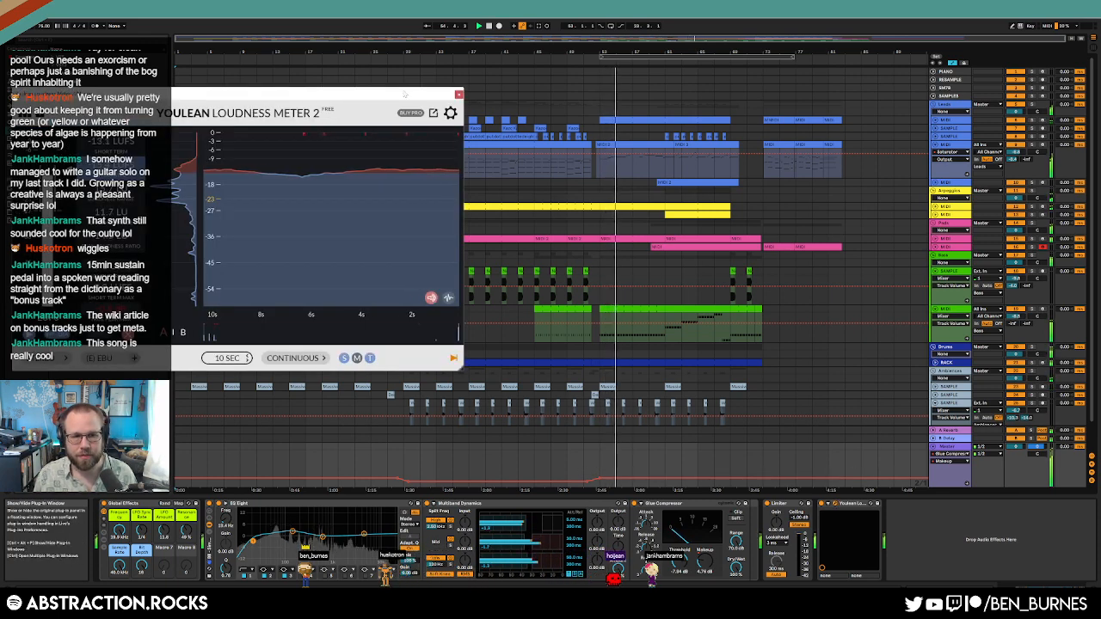
click(1018, 310)
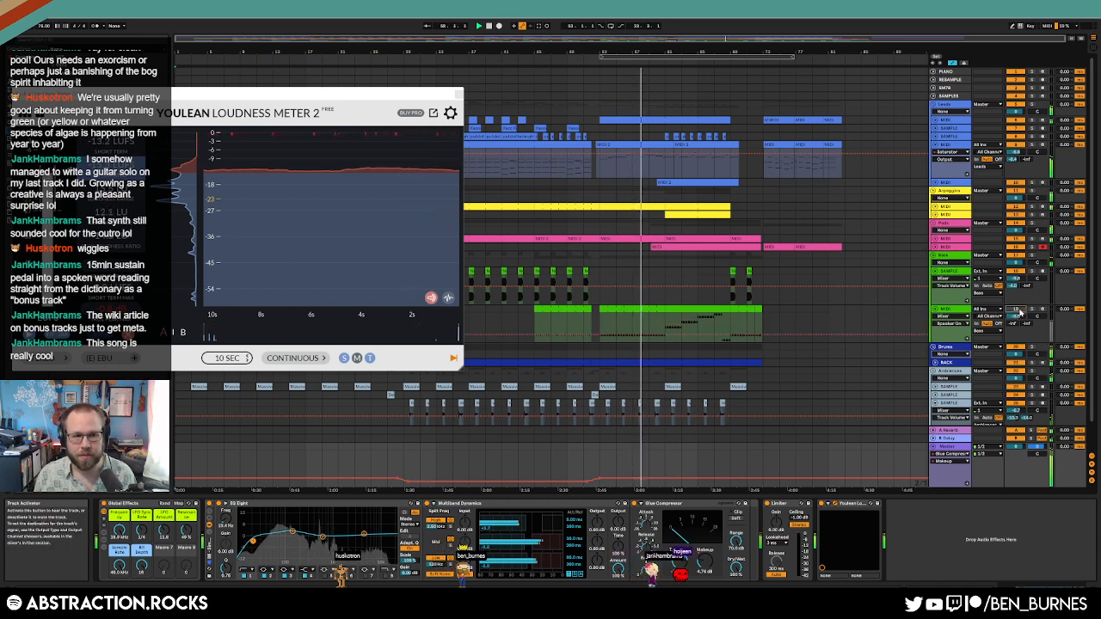
Step: Expand the first arpeggio track and the last lead track, with the master's loudness meter back on screen
click(955, 207)
click(936, 206)
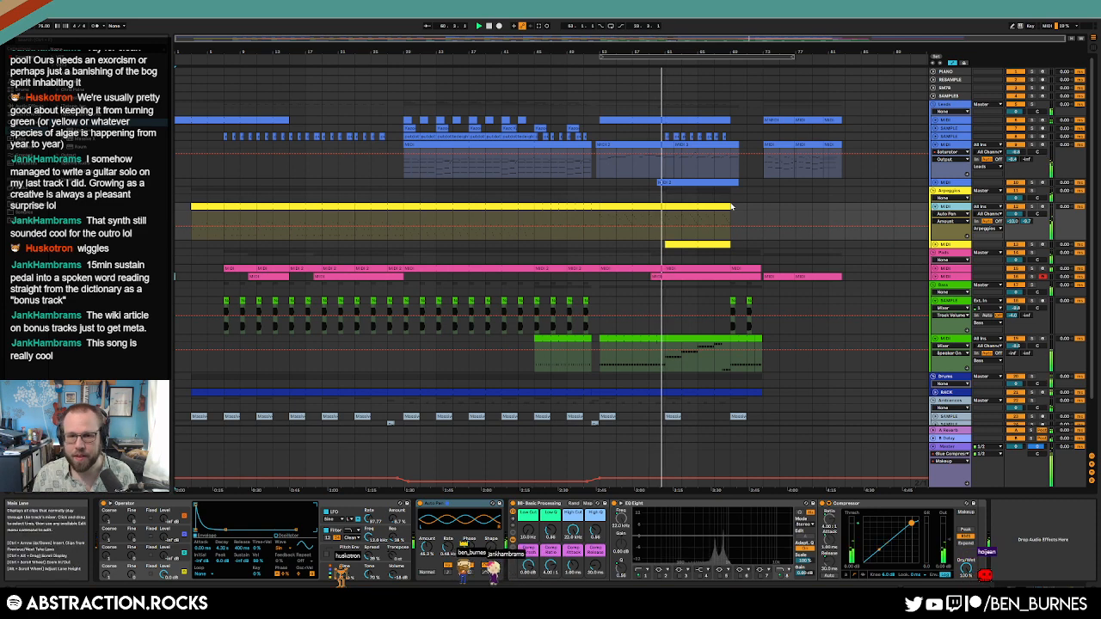
click(949, 448)
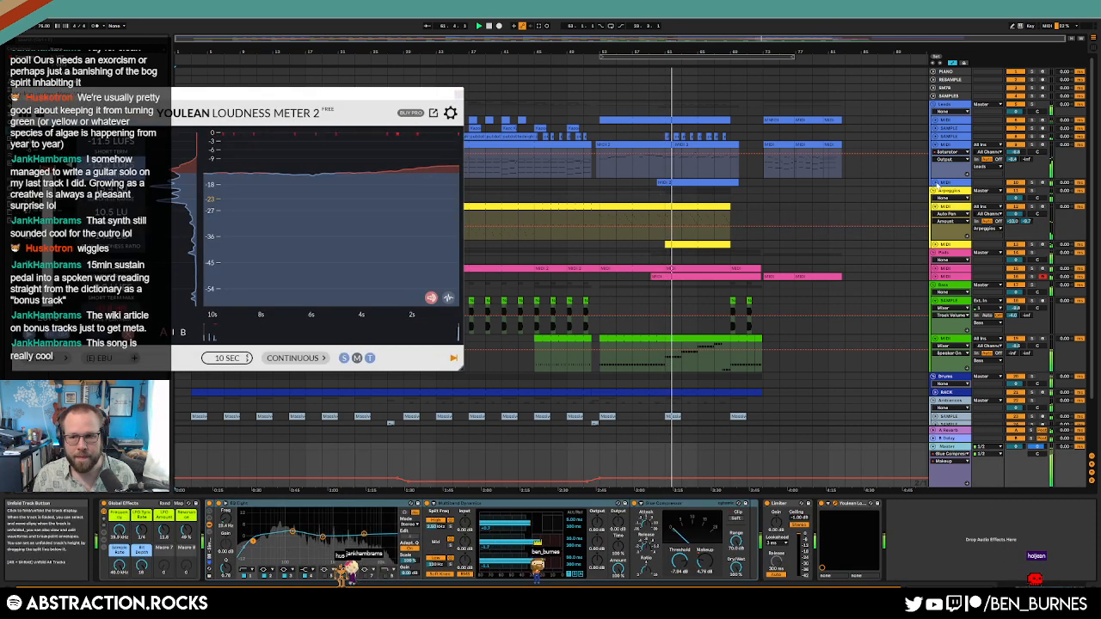
click(936, 182)
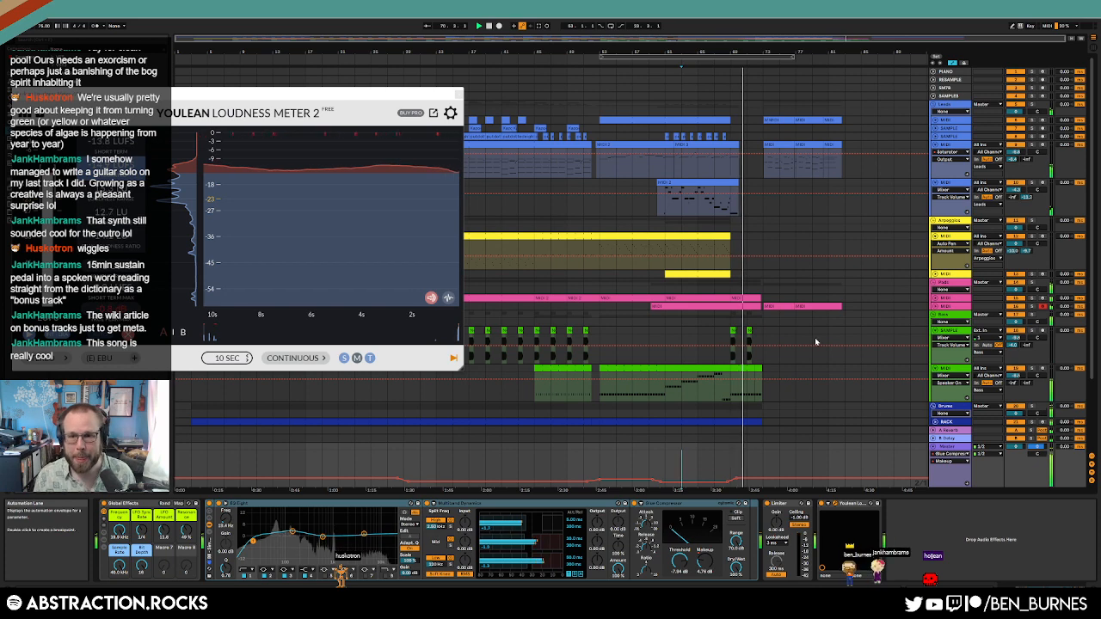
Step: Consolidate the closing section of the drum rack, from about bar 69 to its end, into one clip
scroll(839, 389, down, 2)
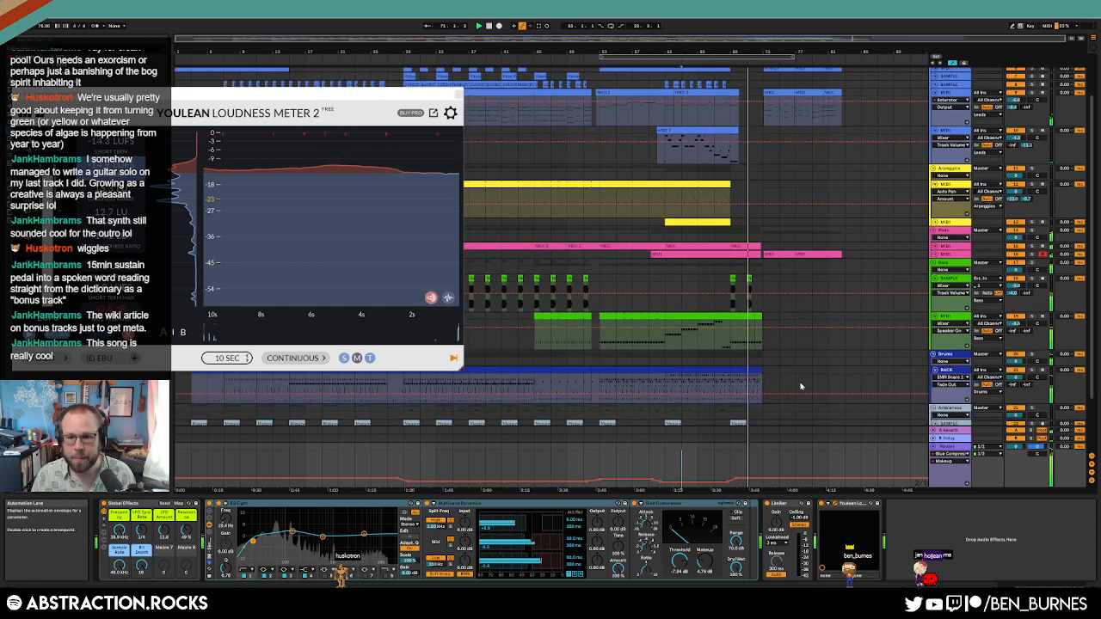
key(a)
click(754, 370)
click(739, 370)
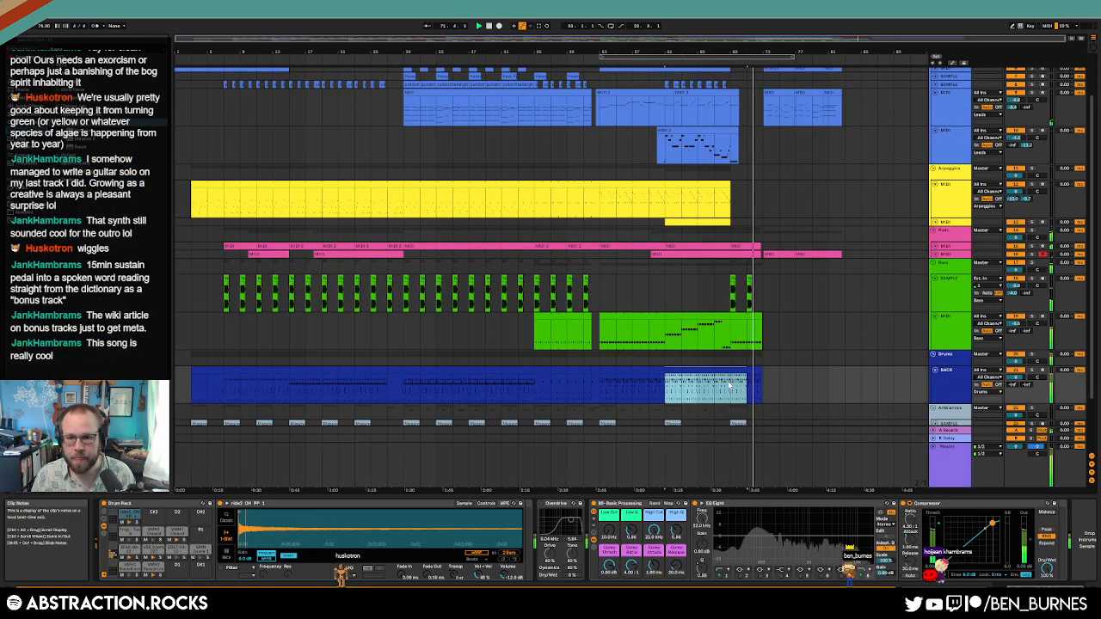
double_click(755, 376)
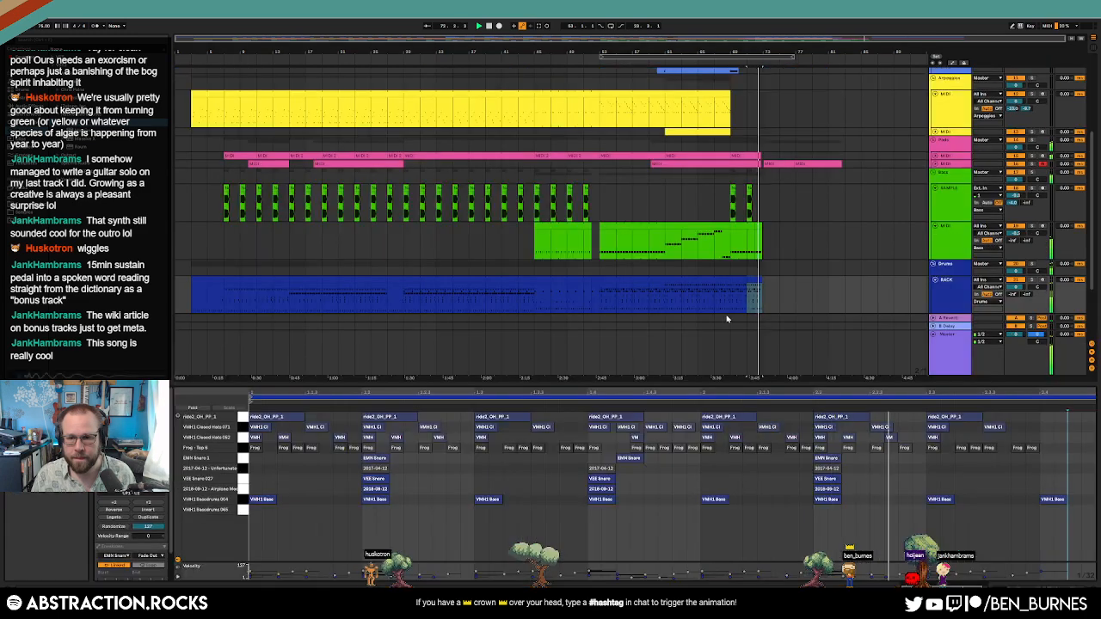
drag(731, 297, 762, 298)
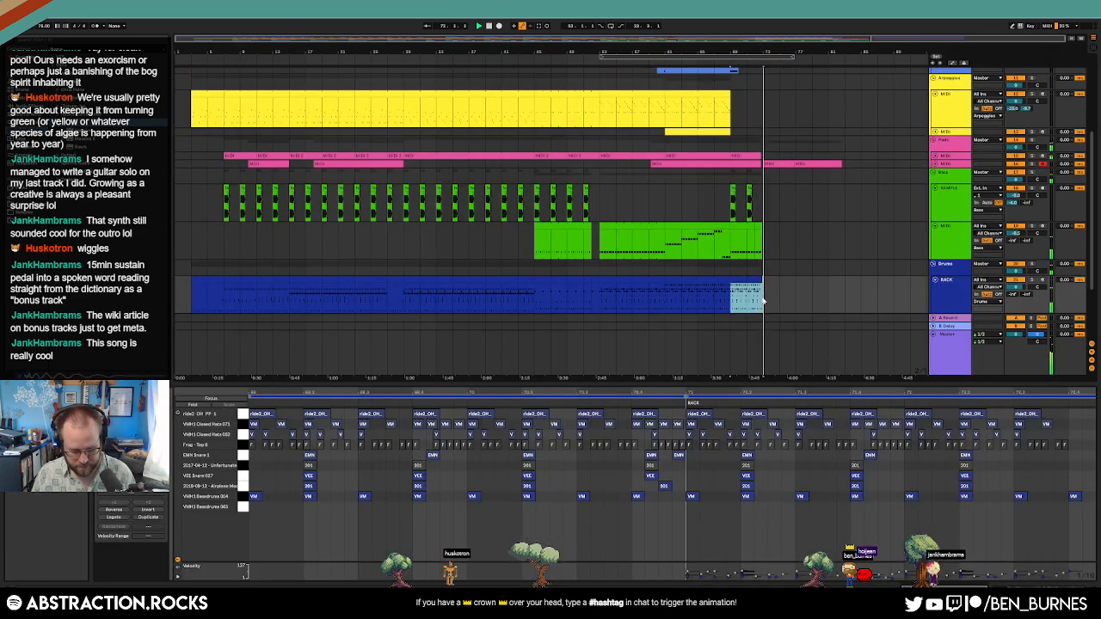
key(ctrl+j)
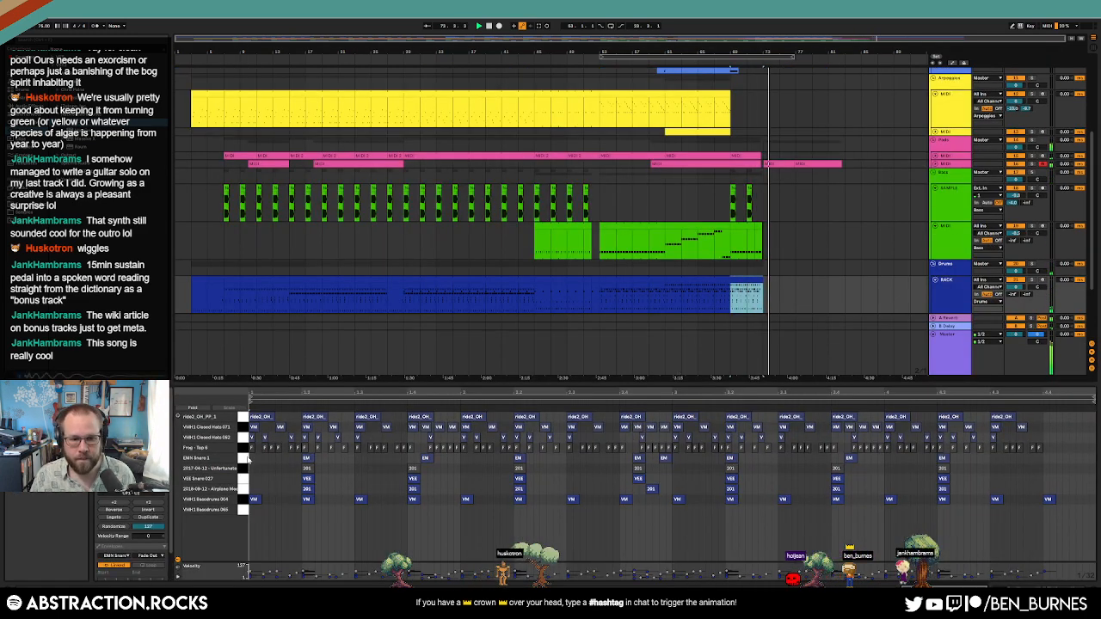
Step: Select all EMN Snare 1 notes in the consolidated drum clip and close the note editor
click(468, 478)
click(246, 458)
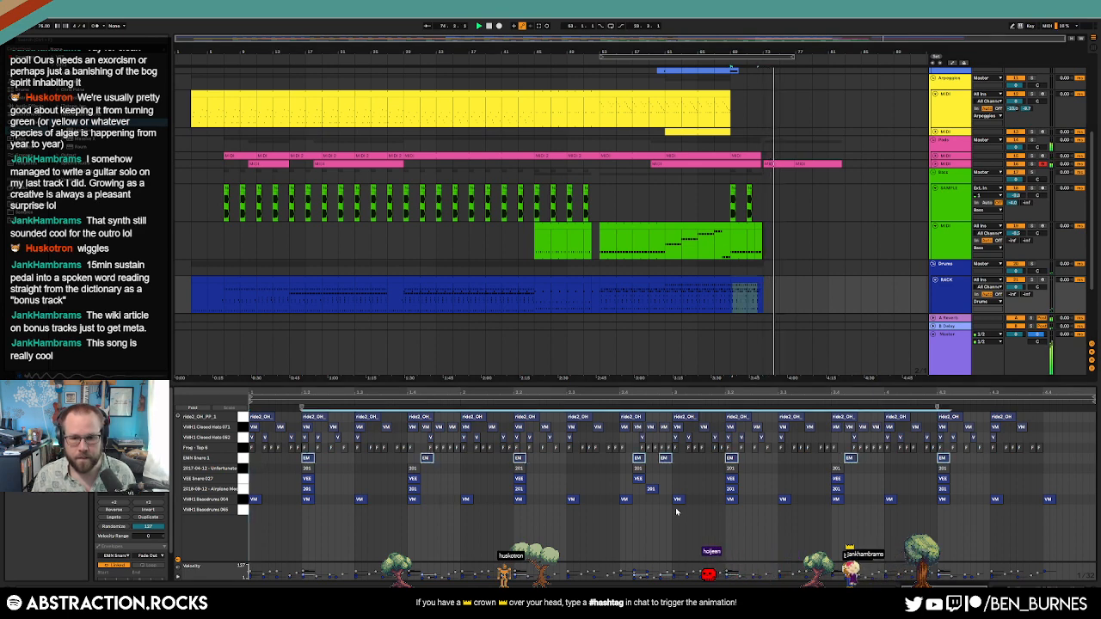
key(shift+Tab)
Step: Return to the master's loudness meter and check the Makeup automation near the song's ending
click(950, 466)
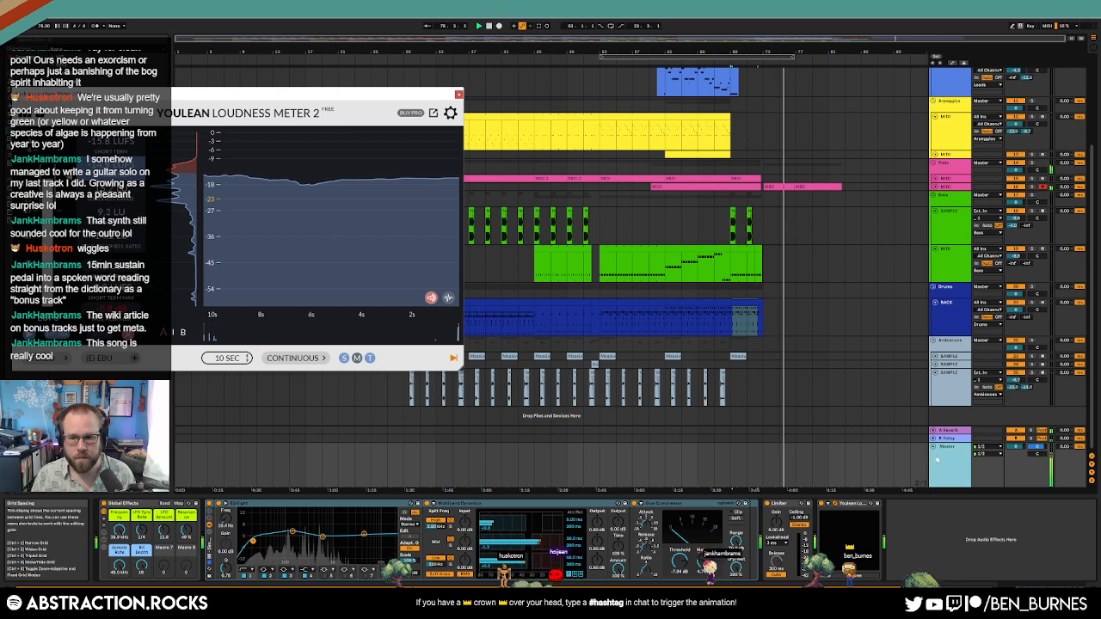
key(a)
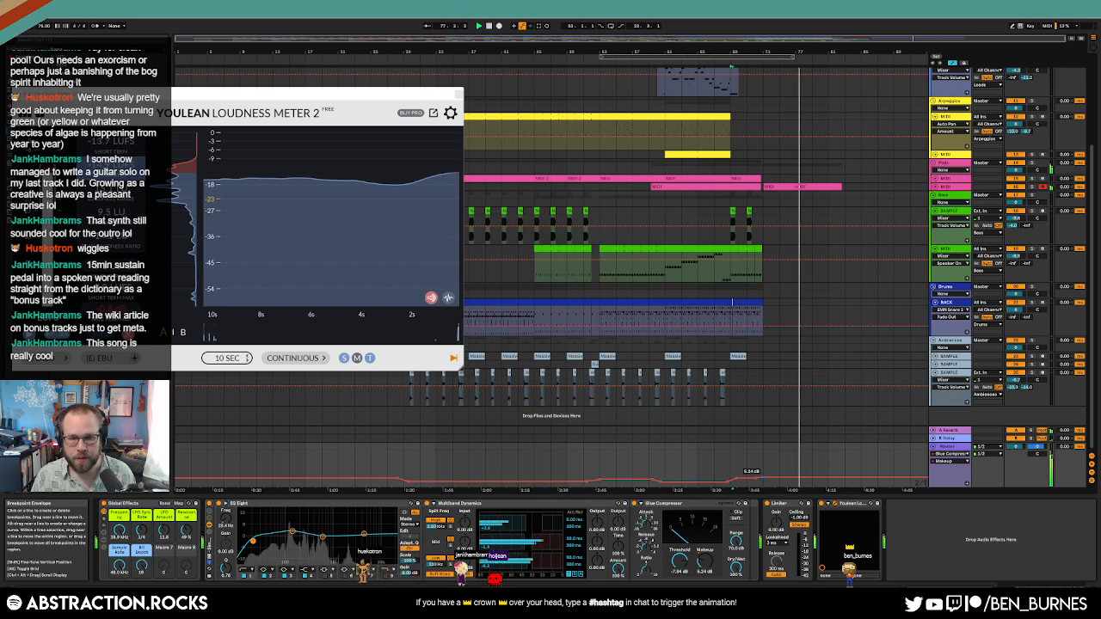
key(a)
Step: Expand the second pad track, open its instrument's modulation settings, and show its Pitch < LFO automation
click(934, 187)
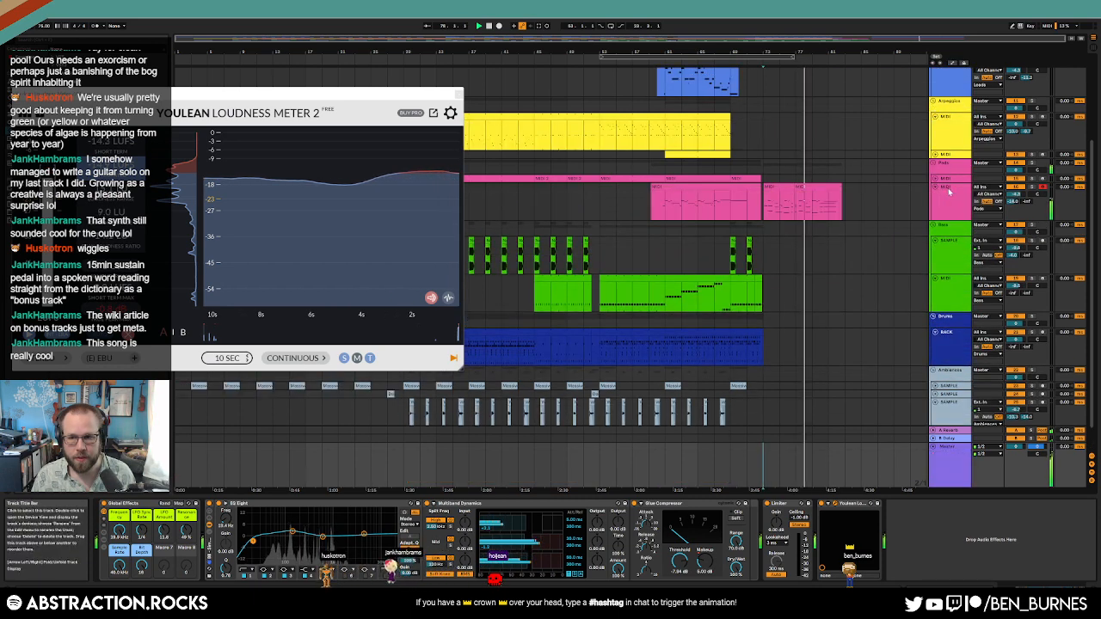
click(948, 188)
click(338, 504)
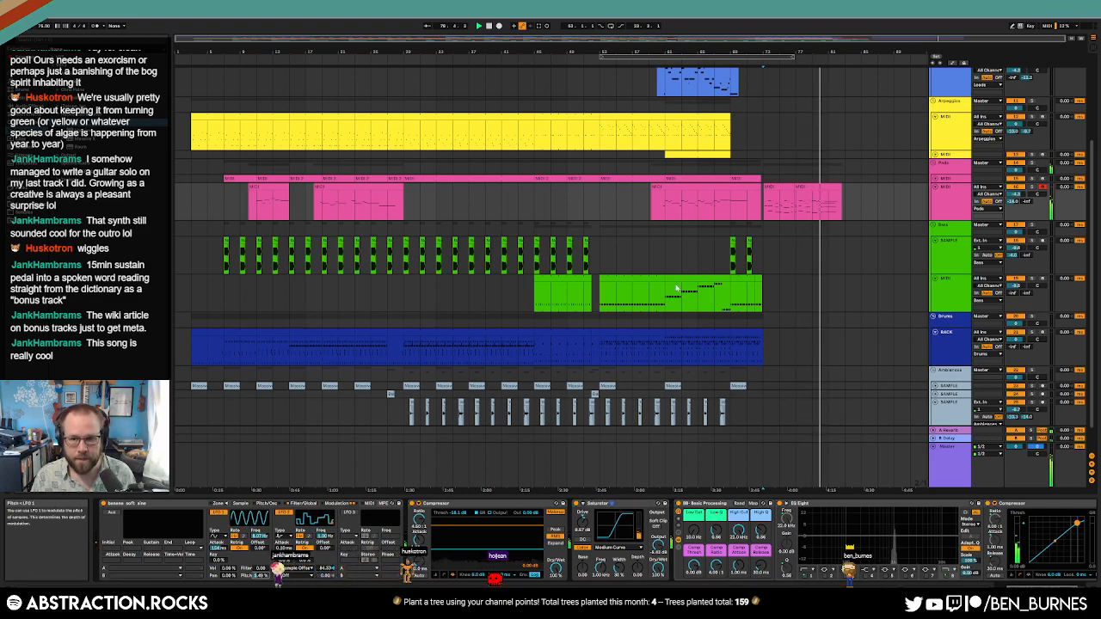
key(a)
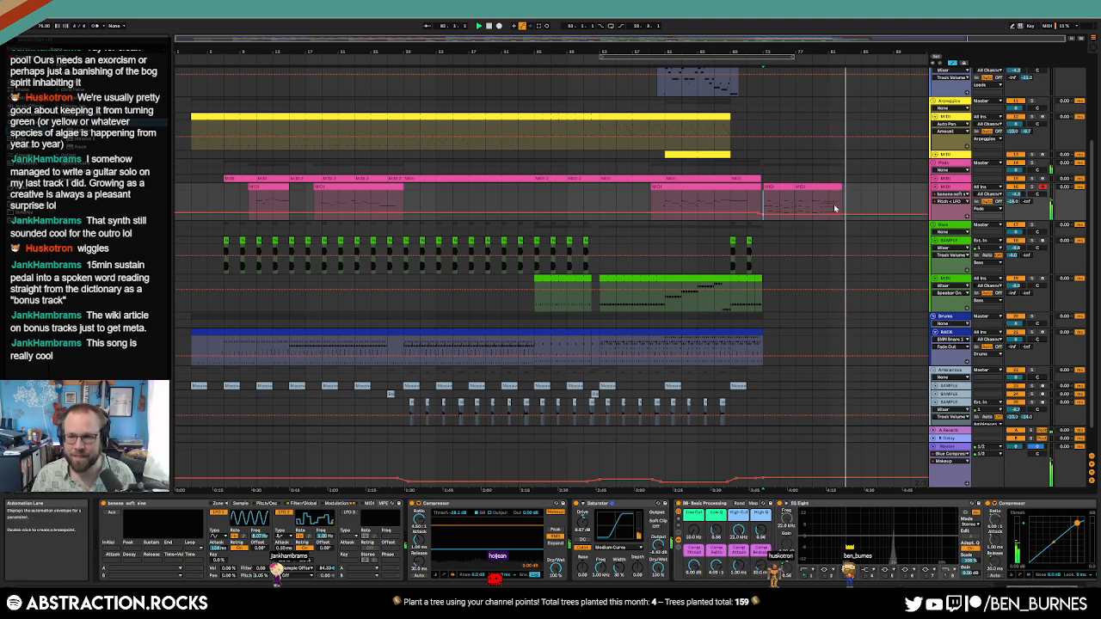
Step: Open the ending clip on the second pad track and display its MIDI Ctrl sustain envelope
click(777, 185)
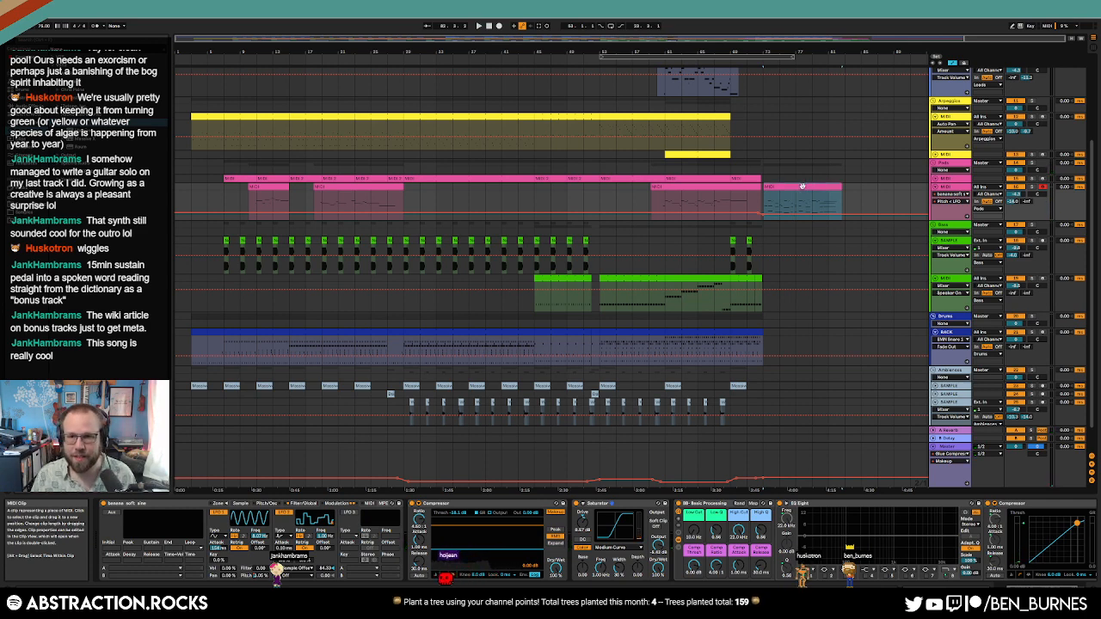
double_click(802, 186)
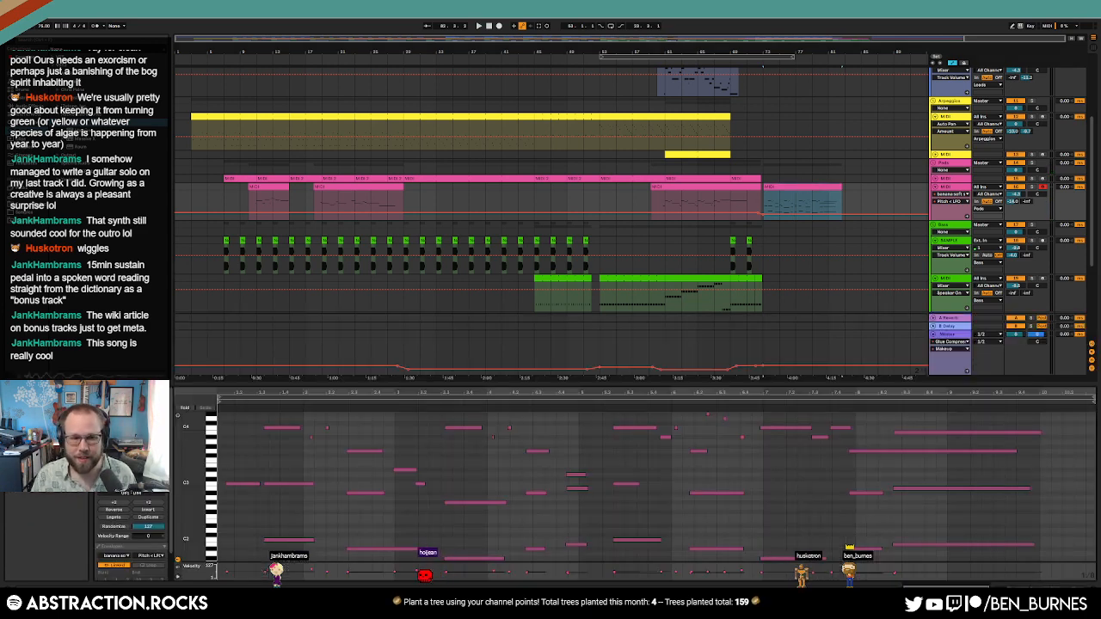
scroll(146, 500, down, 2)
click(145, 522)
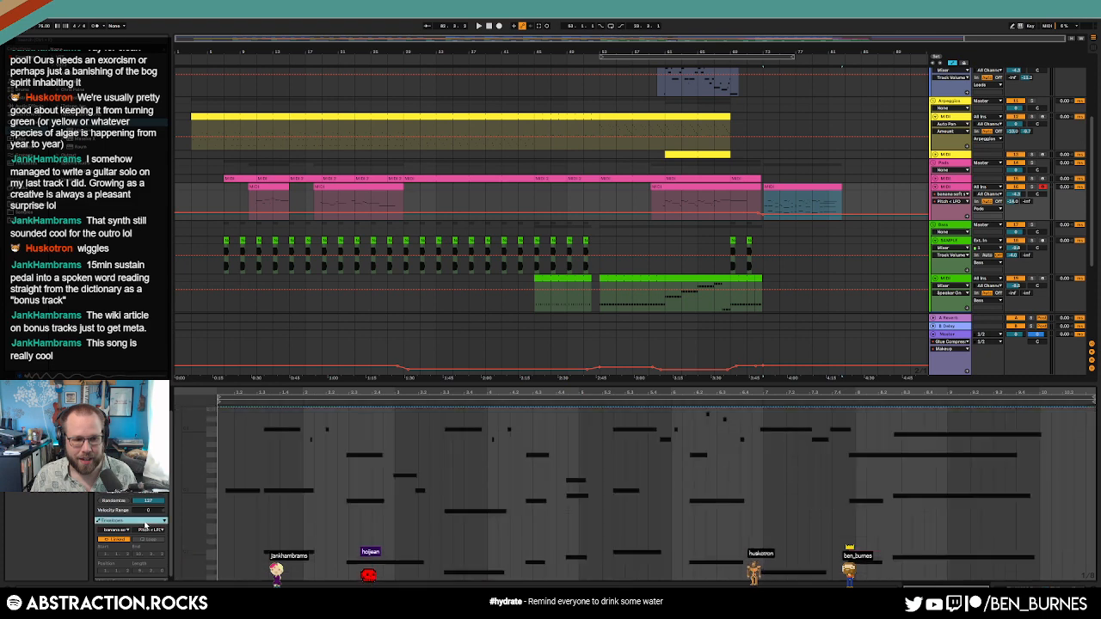
click(119, 531)
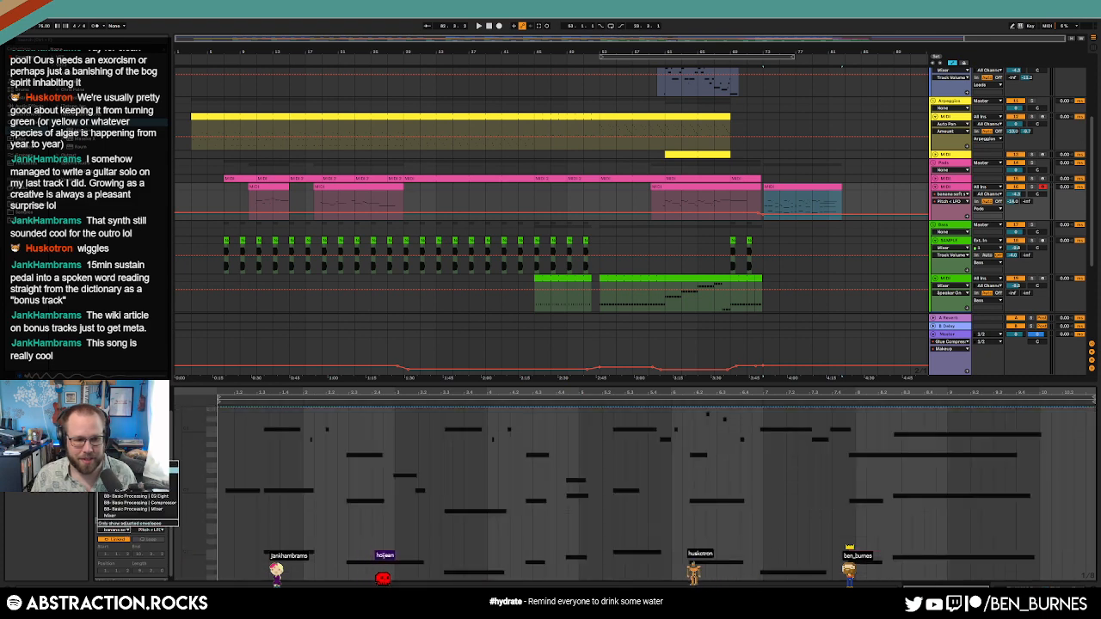
click(129, 509)
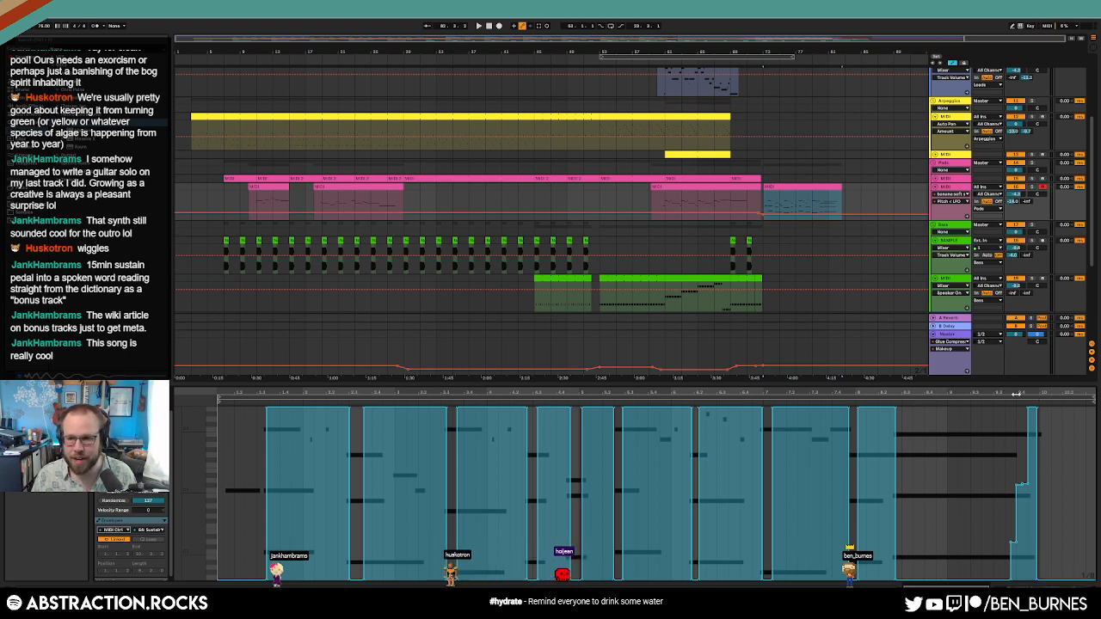
Step: Draw the sustain envelope down to zero across the final notes of the pad clip and play the ending
drag(1015, 393, 1015, 391)
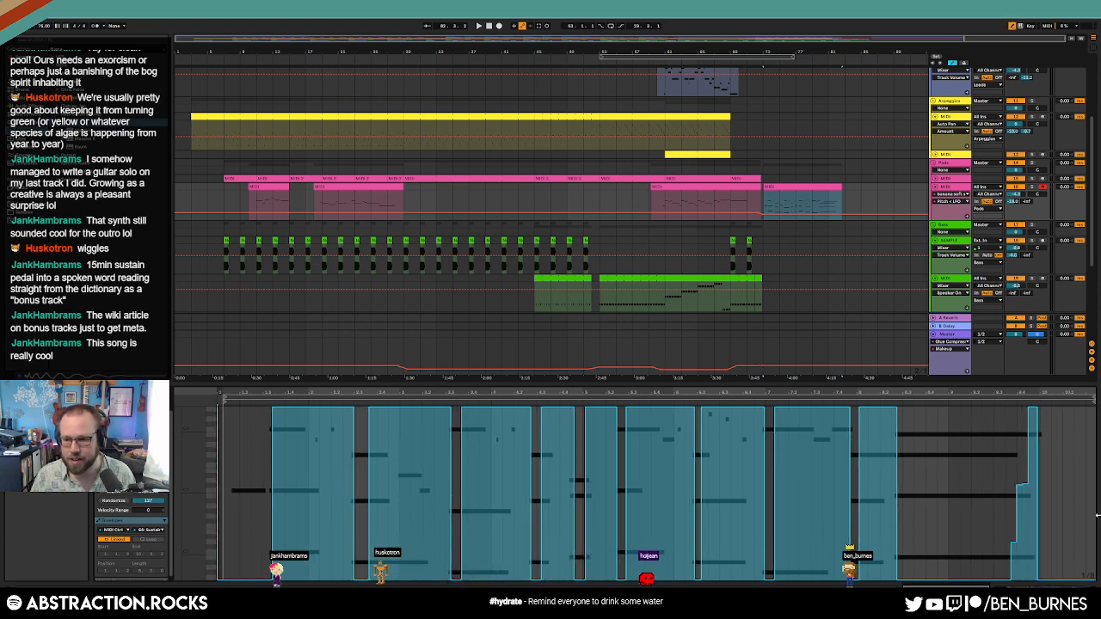
key(b)
drag(1074, 579, 834, 579)
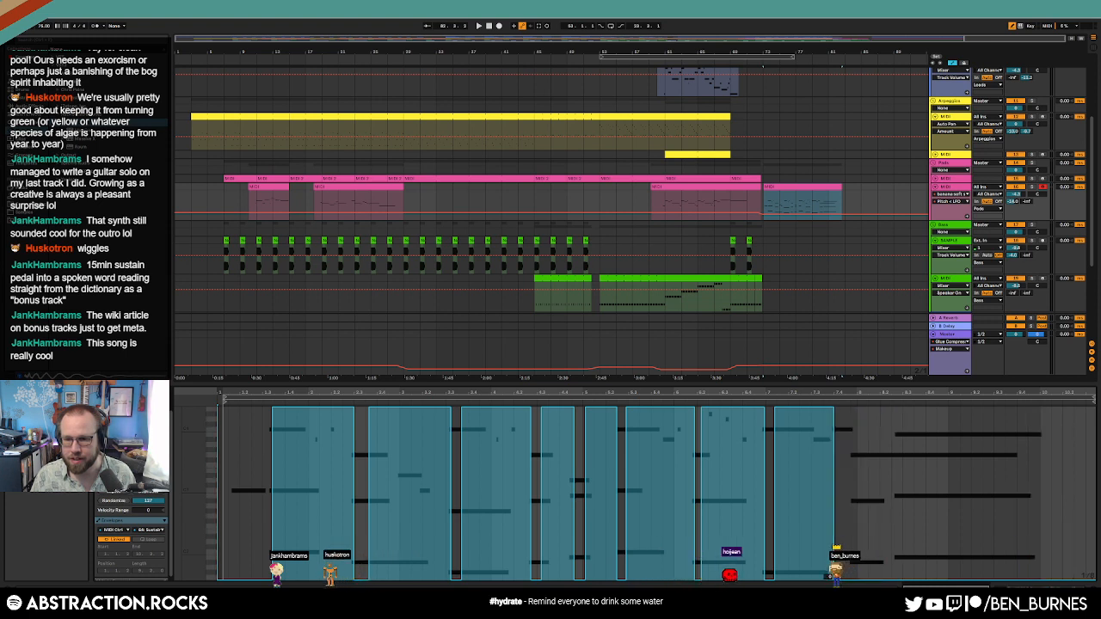
key(space)
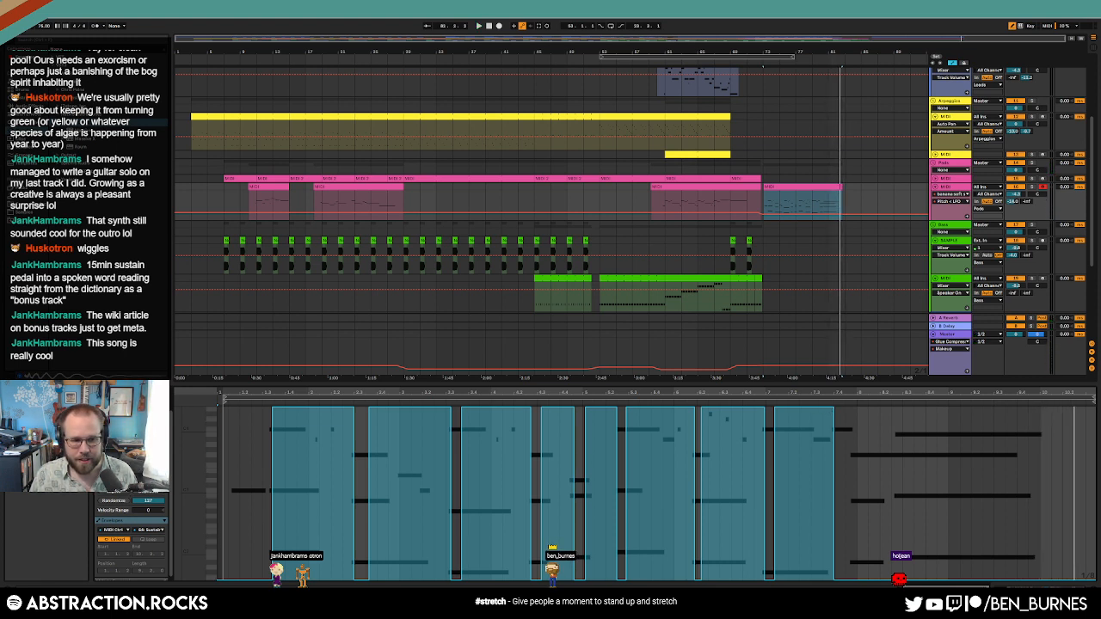
Step: Return to the clip's notes and lengthen the two lower notes so they reach the final chord
key(alt+1)
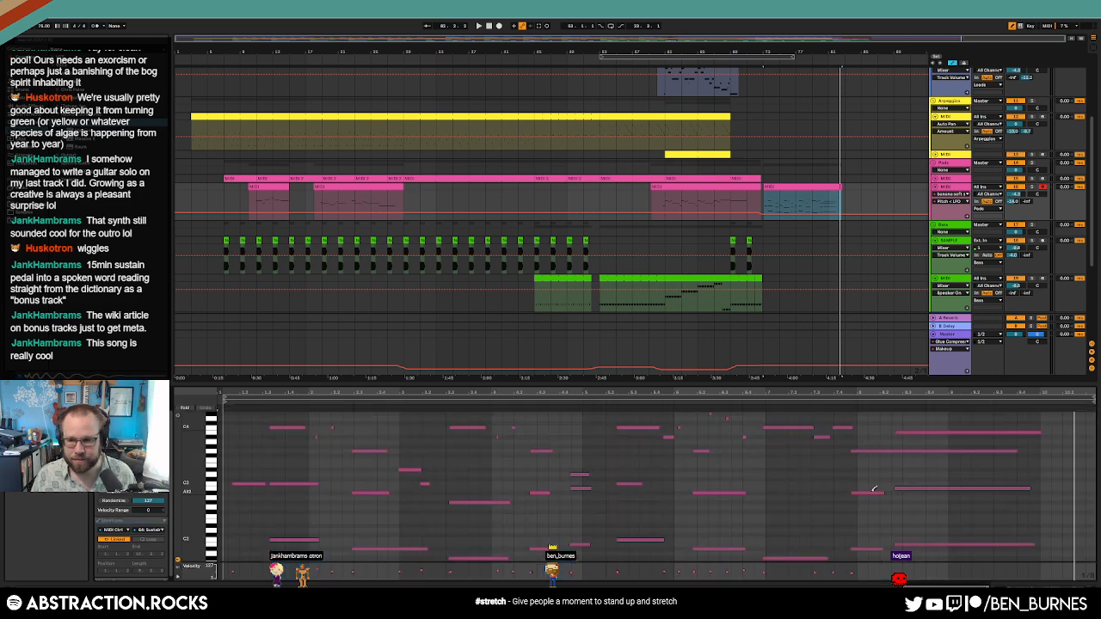
drag(875, 486, 868, 561)
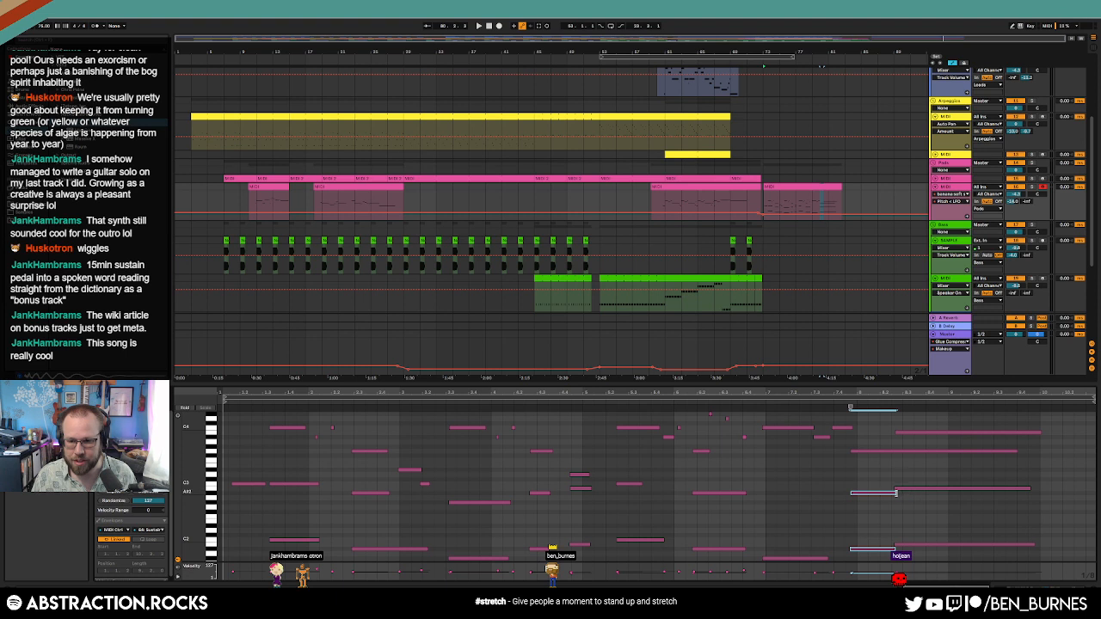
click(820, 400)
click(878, 437)
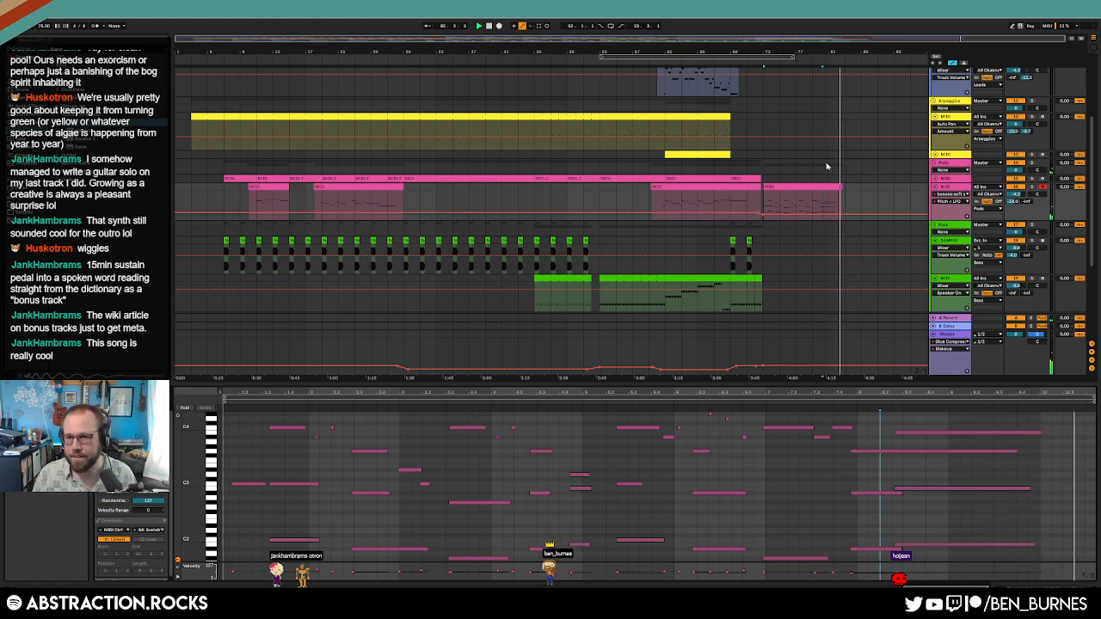
Step: Stop playback and place the insertion point at the end of the closing pad clip
scroll(762, 196, up, 5)
key(space)
click(762, 196)
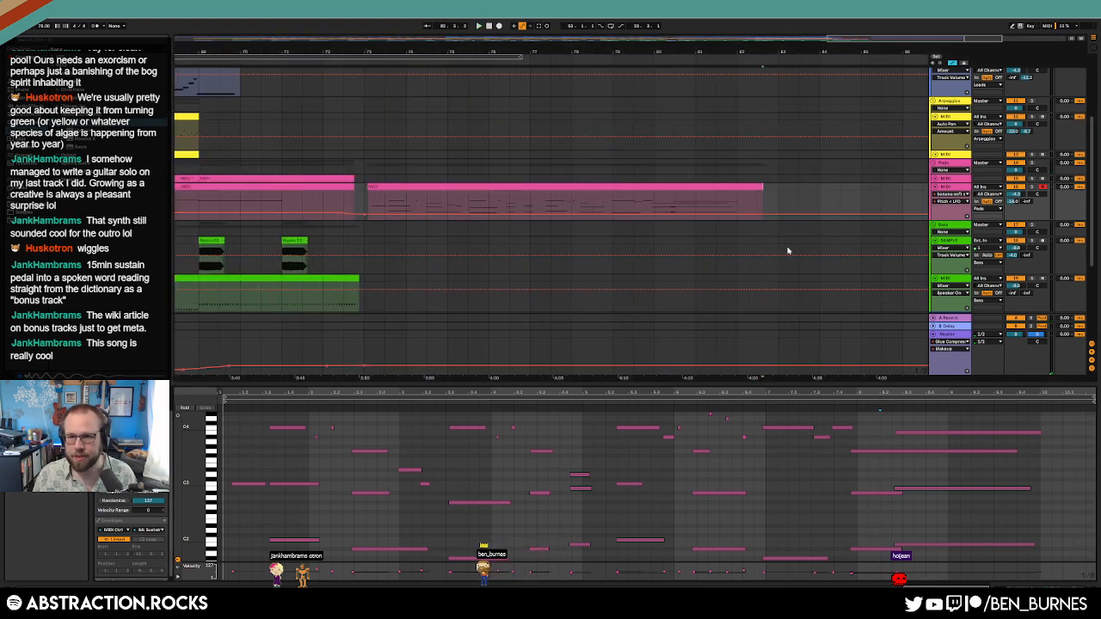
Step: Extend the end of the closing pad clip slightly and hide the automation in the arrangement
drag(762, 187, 767, 186)
key(a)
scroll(756, 191, up, 3)
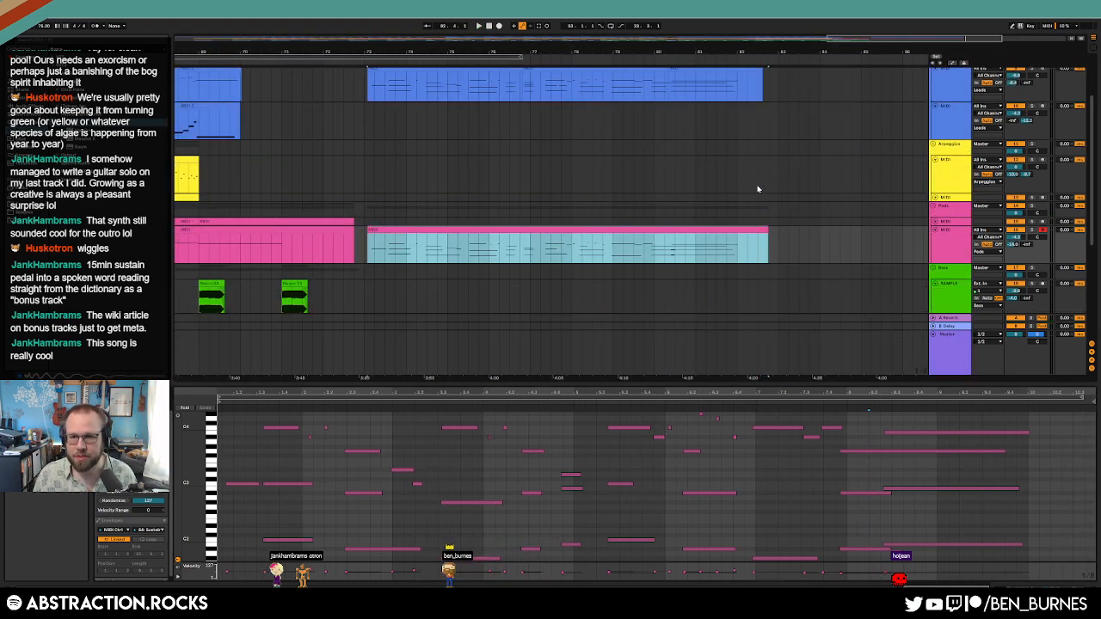
Step: Select the song's full length in the arrangement, from bar 1 to the end of the closing pad clip
click(768, 73)
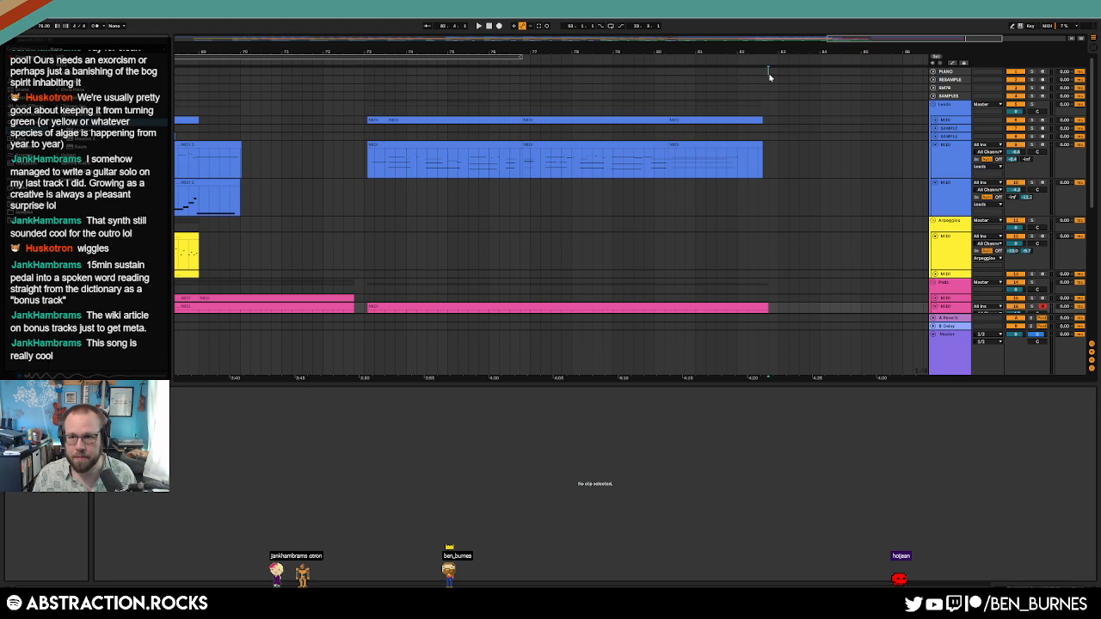
key(Home)
click(823, 116)
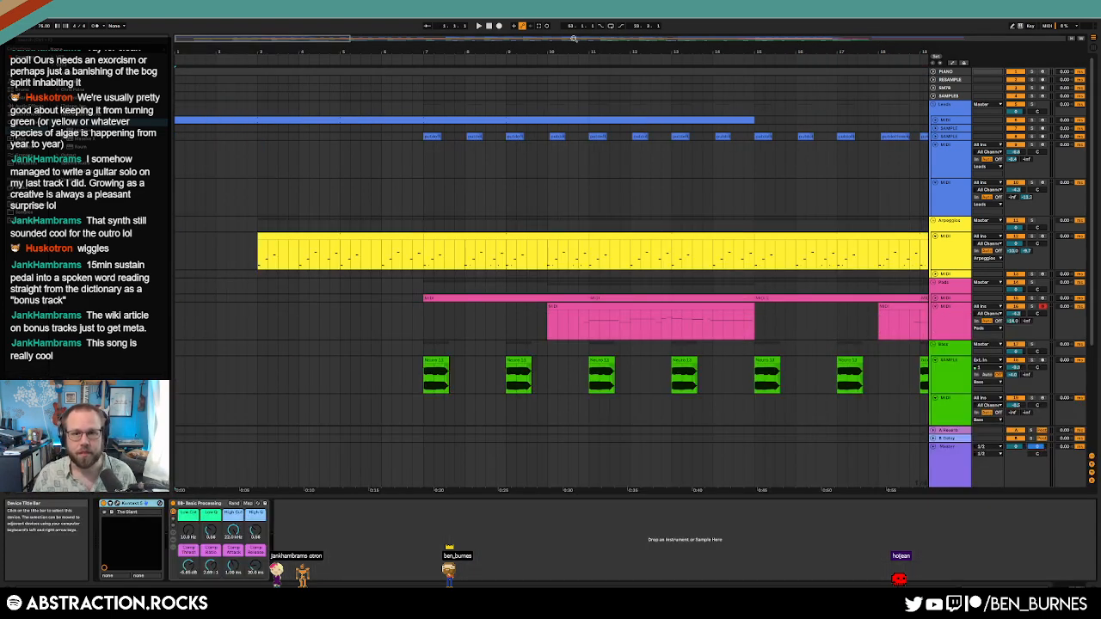
drag(527, 36, 527, 16)
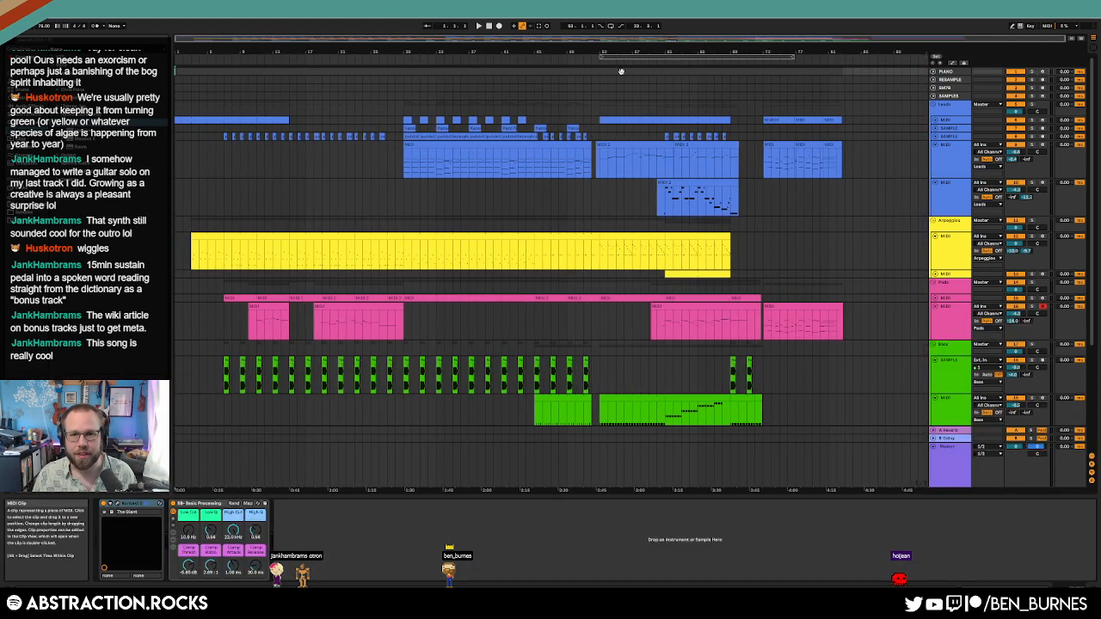
click(623, 72)
Step: Fold the remaining expanded lead, arpeggio, pad, bass, drum and ambience tracks
click(933, 181)
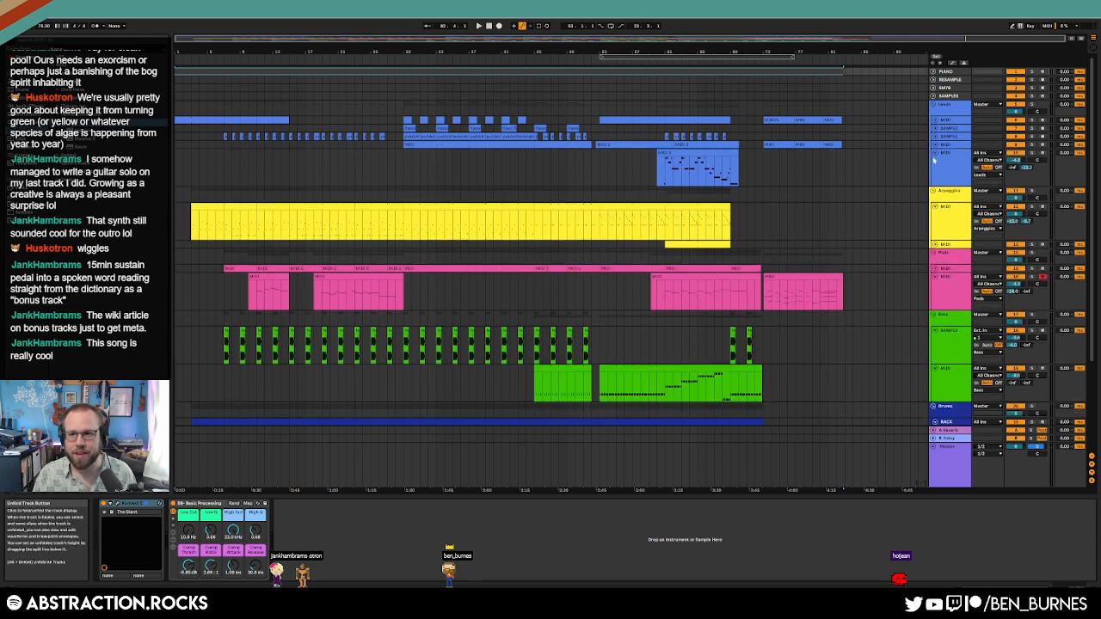
click(936, 176)
click(937, 222)
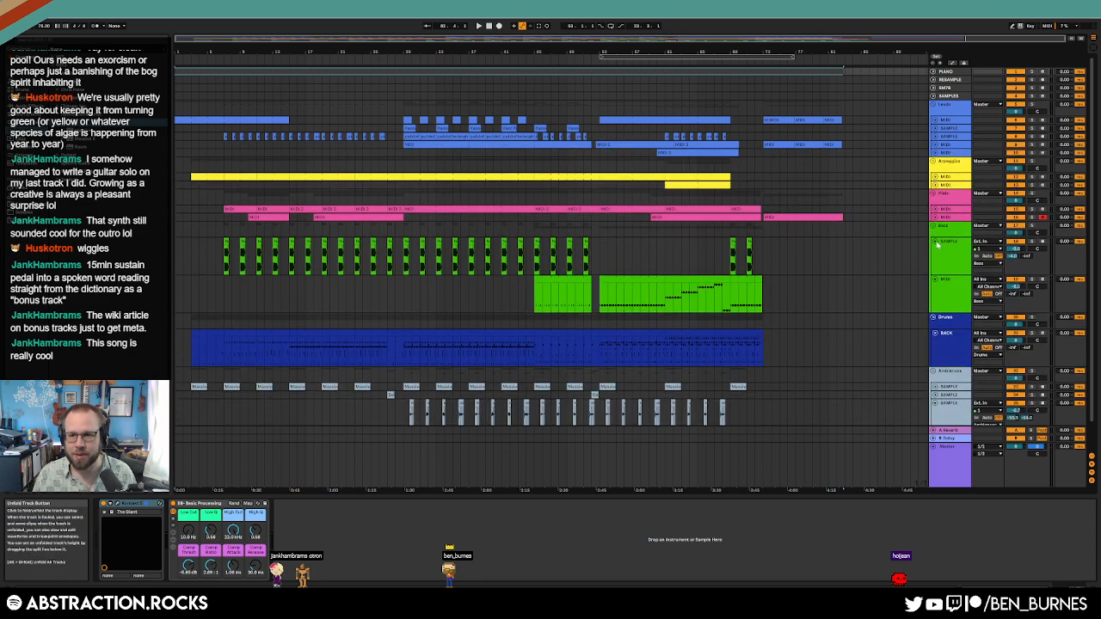
click(936, 248)
click(936, 251)
click(935, 275)
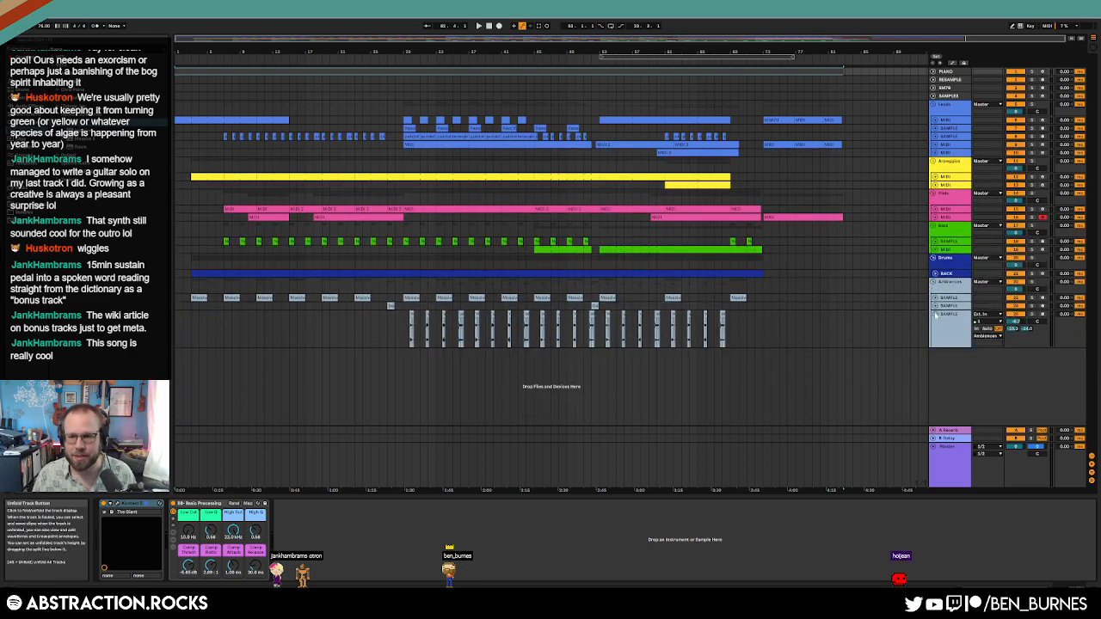
click(936, 314)
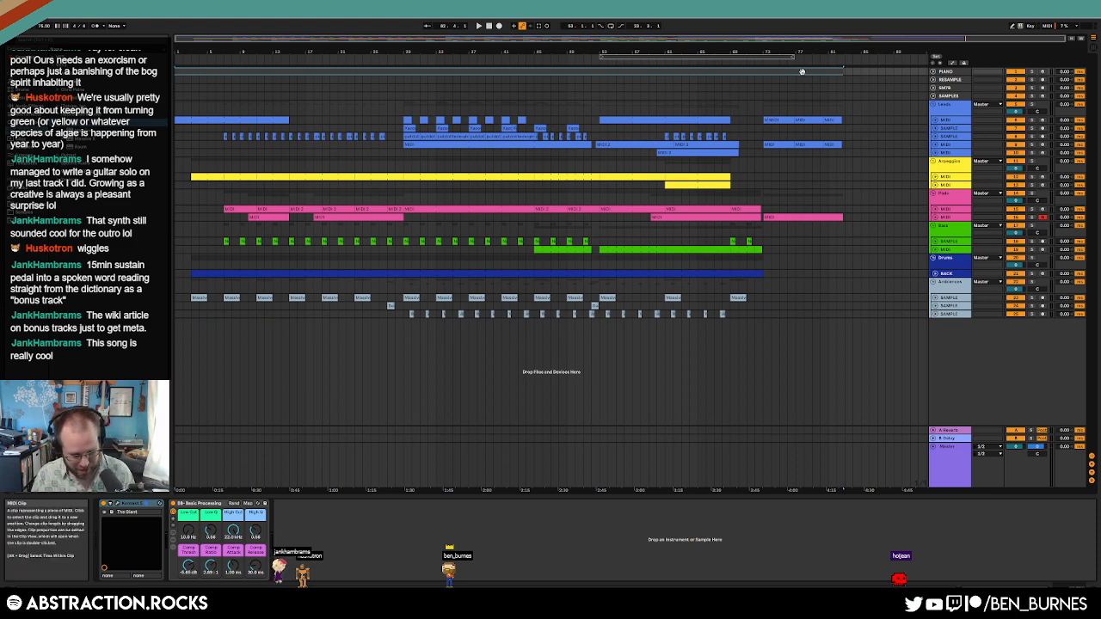
Step: Export the selected full song from the Master as a 16-bit, 44100 Hz WAV with triangular dither
key(ctrl+shift+r)
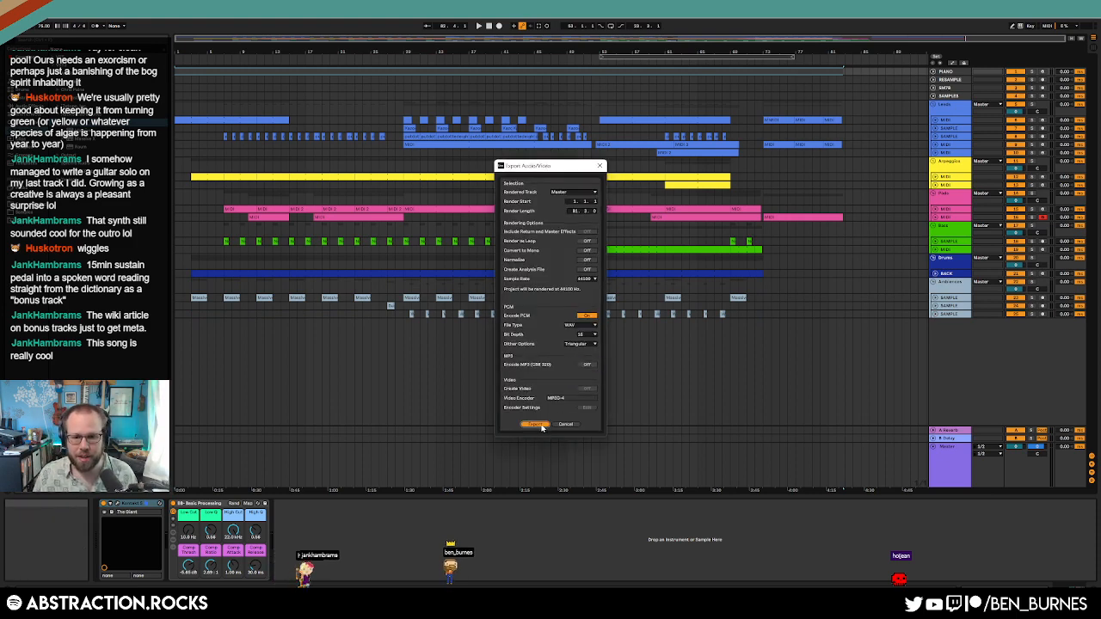
click(535, 424)
click(935, 468)
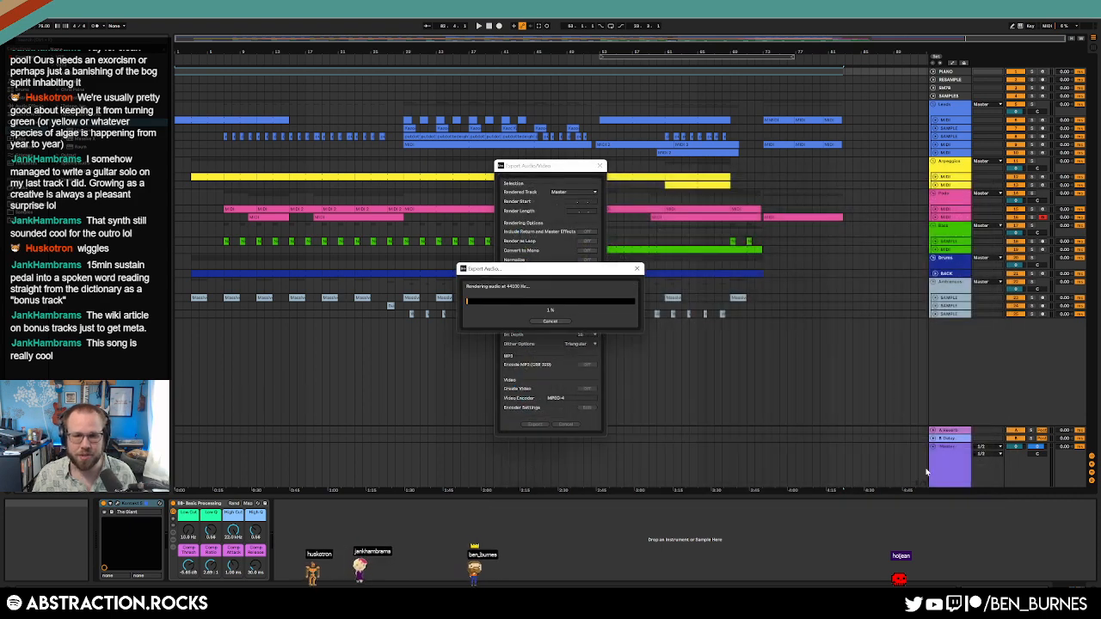
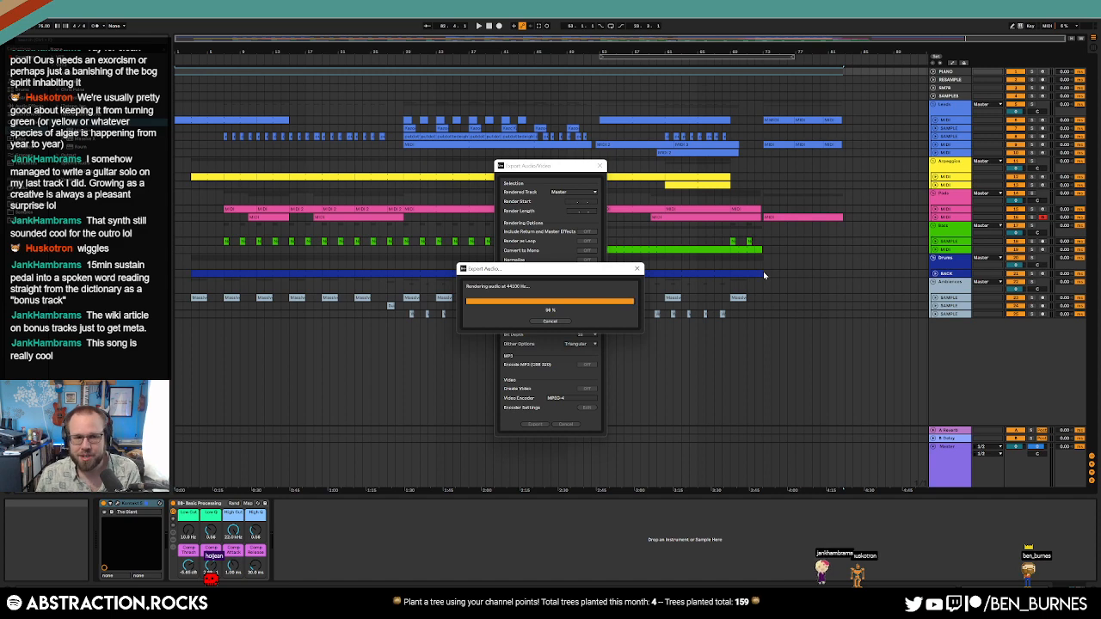
Step: Loop 66 bars from bar 7 to the end of the drum clip, audition the loop point and select the looped range
drag(764, 275, 226, 267)
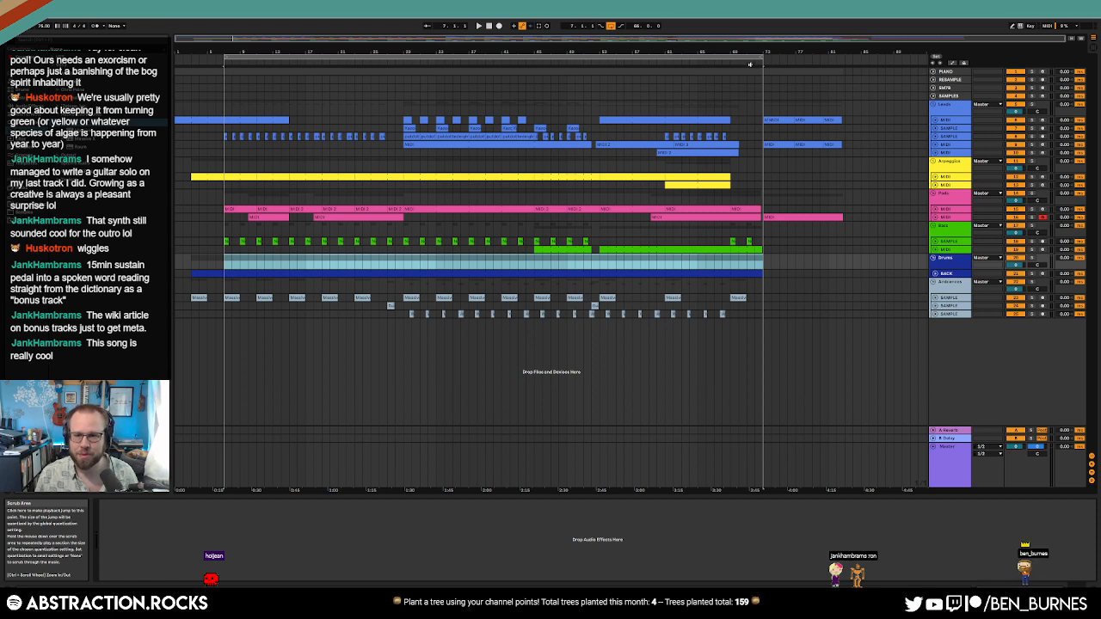
click(751, 63)
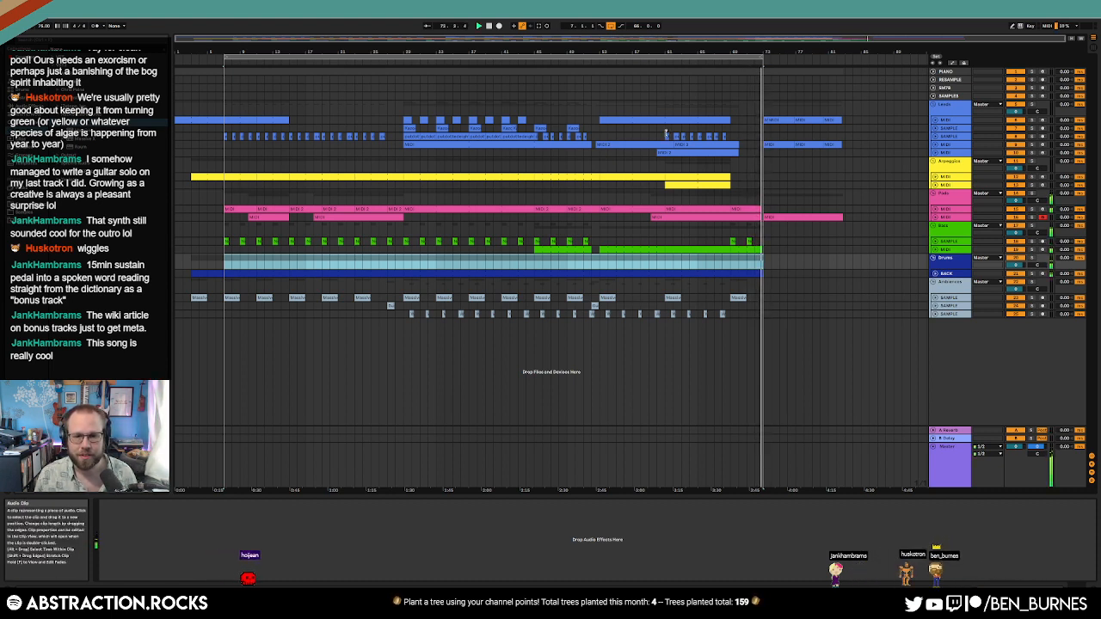
click(540, 56)
Step: Export the looped range with Render as Loop on as 2022-06-08 Emerald LOOP.wav on the Desktop
key(ctrl+shift+r)
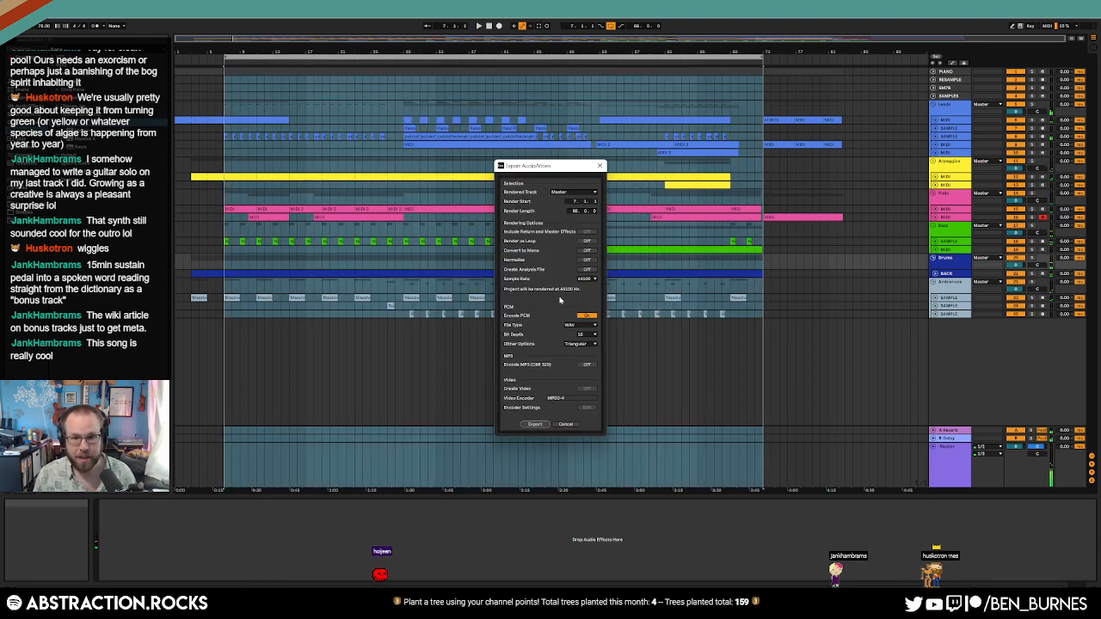
click(587, 243)
click(537, 424)
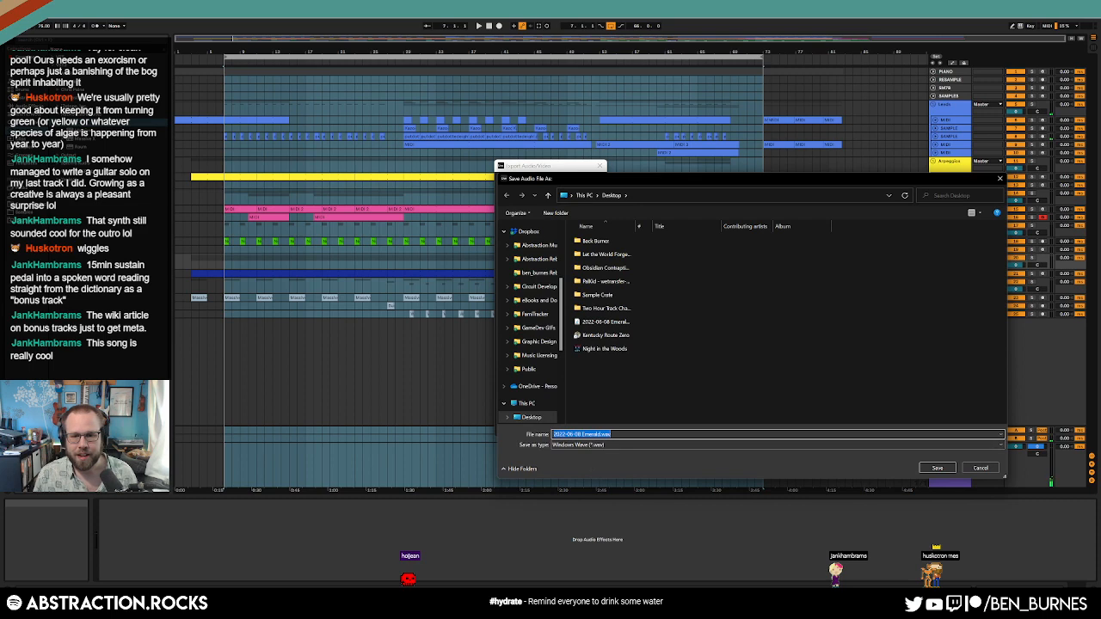
click(599, 435)
key(Return)
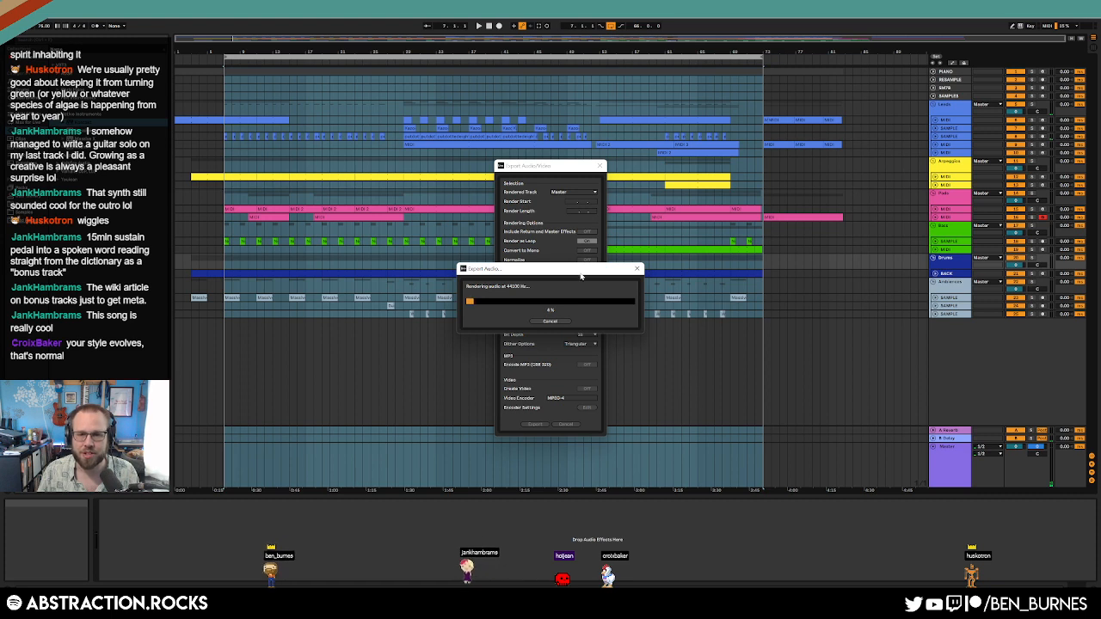
drag(580, 273, 589, 207)
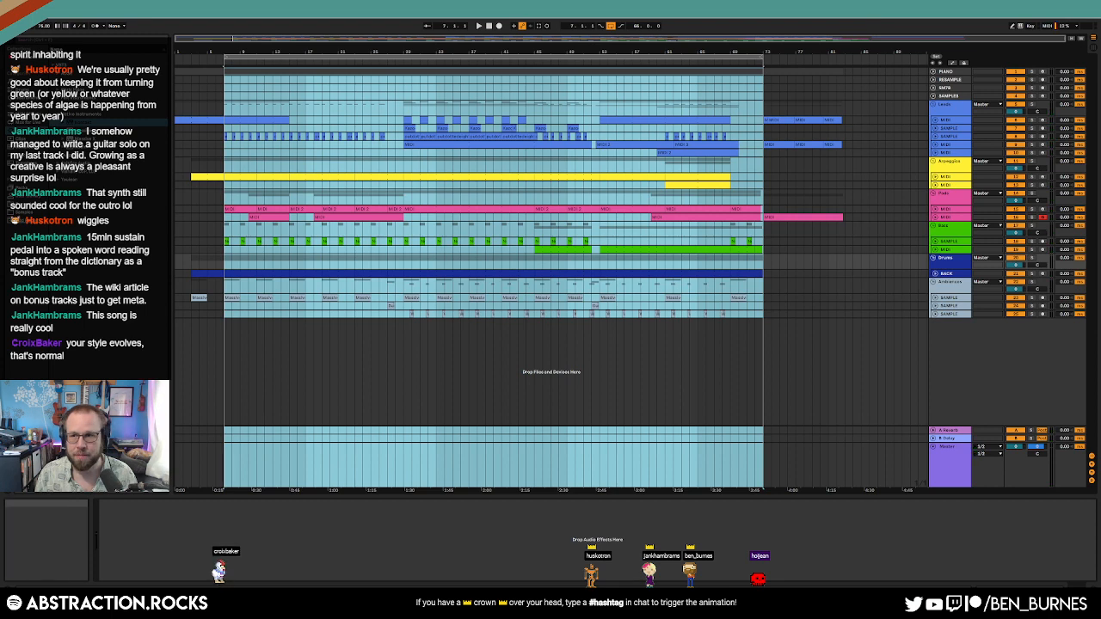
Step: Switch to the desktop and place the two exported Emerald WAV files side by side
click(1051, 6)
drag(15, 100, 208, 227)
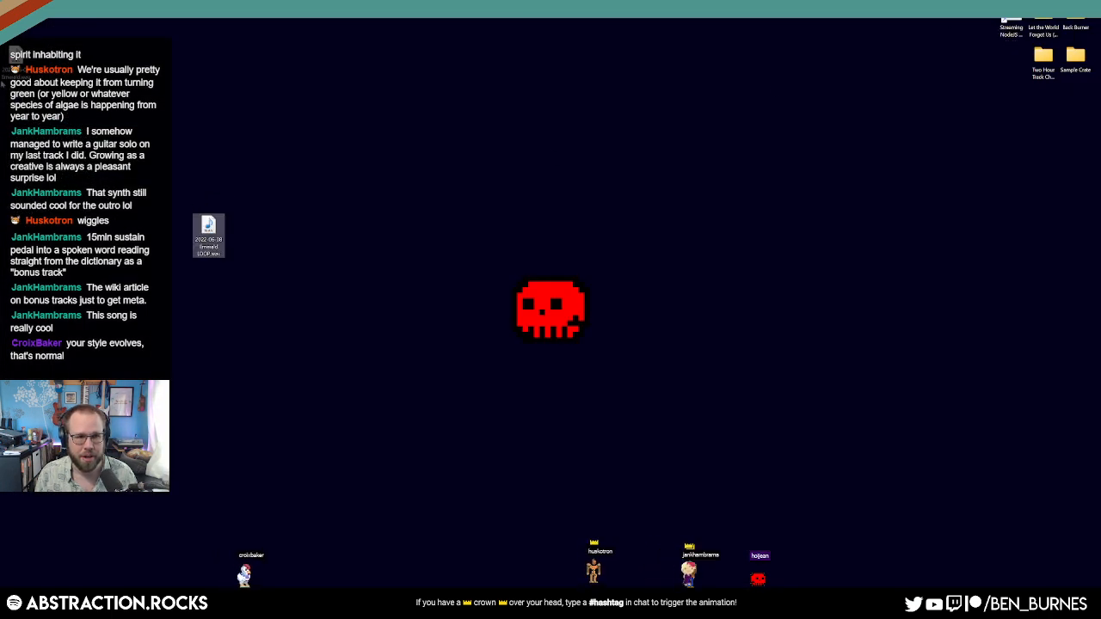
drag(16, 56, 145, 229)
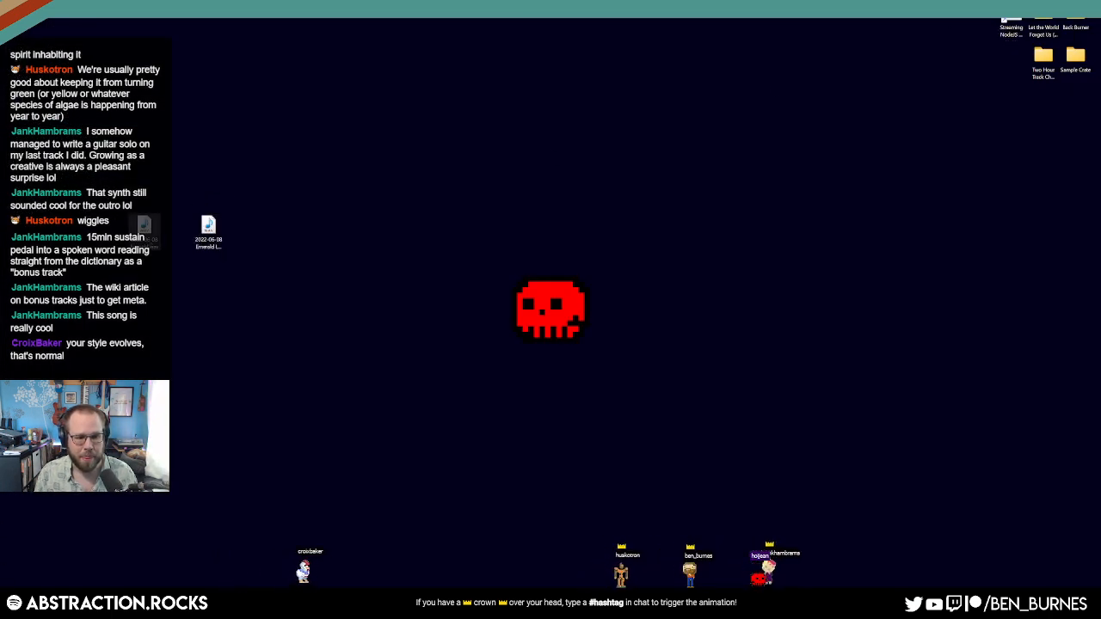
Step: In File Explorer, open File Storage (E:) > Media > Music and Audio > MP3s > Abstraction > 2022 Two Hour Challenges
key(super+e)
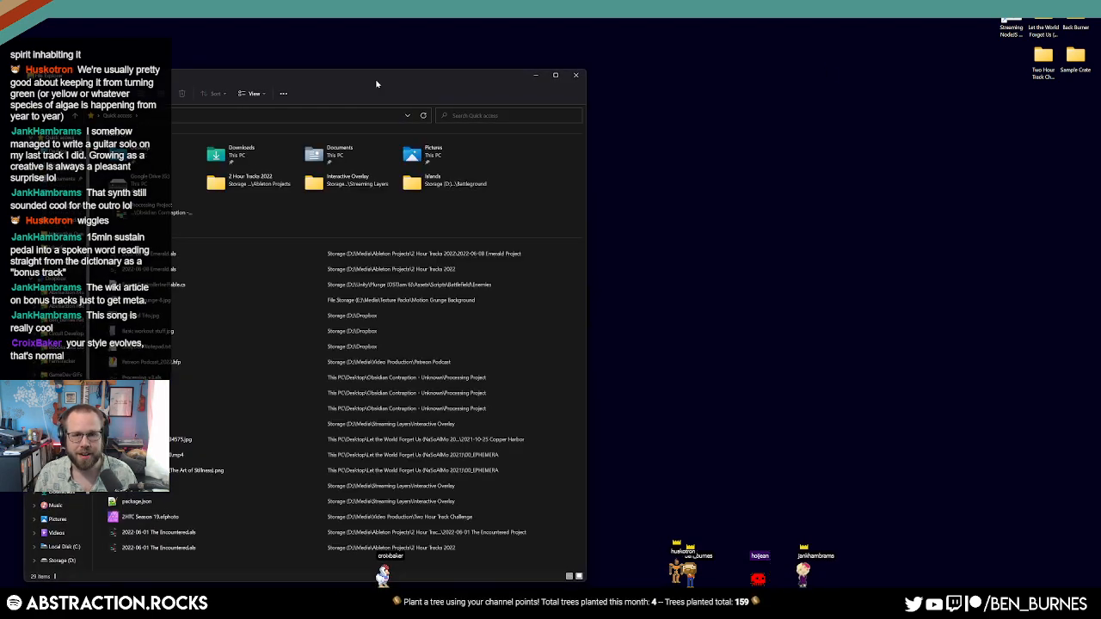
drag(376, 83, 727, 72)
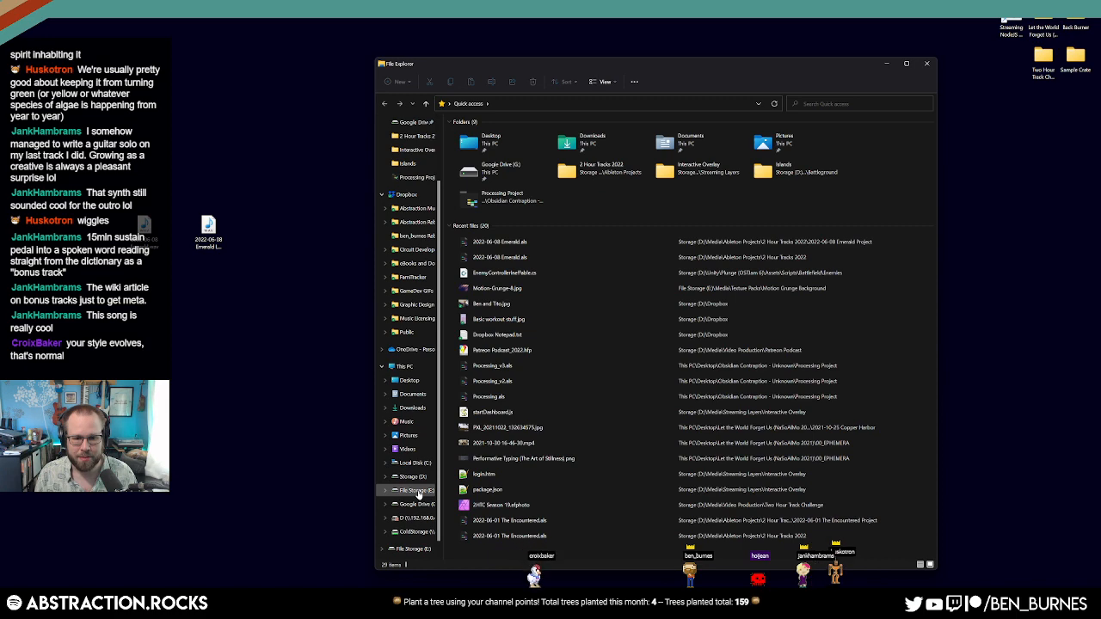
click(417, 491)
double_click(497, 174)
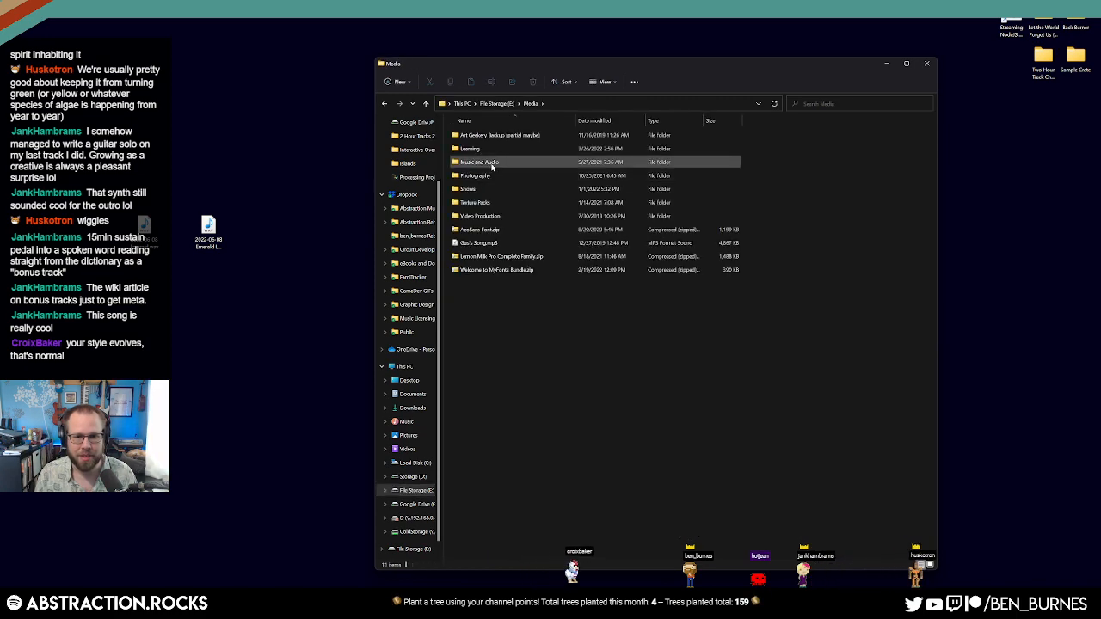
double_click(492, 164)
double_click(486, 202)
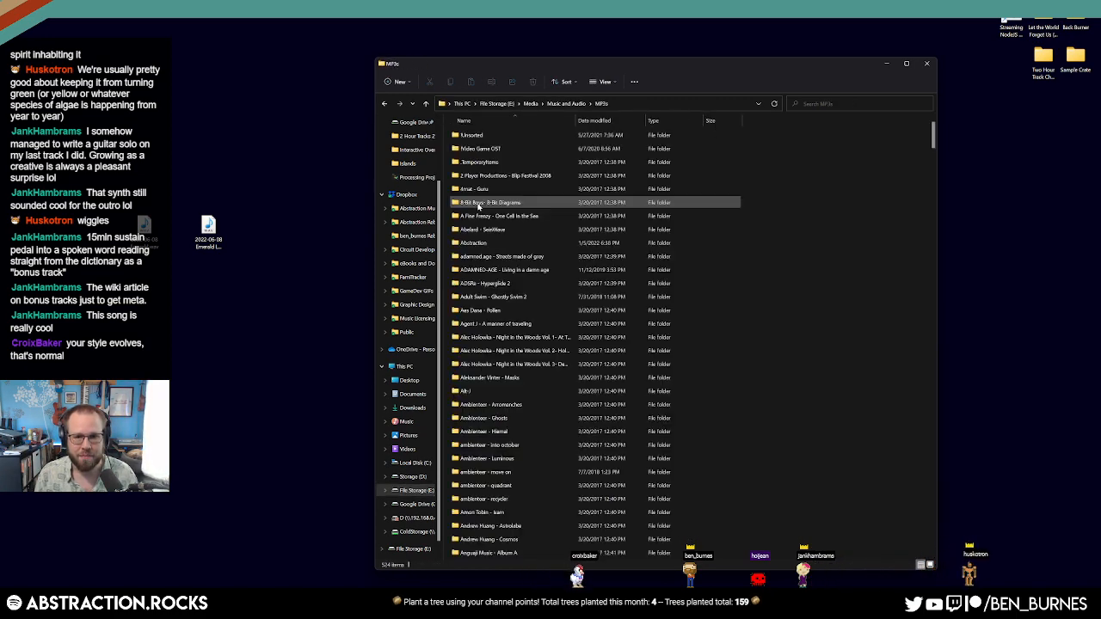
double_click(486, 243)
double_click(486, 217)
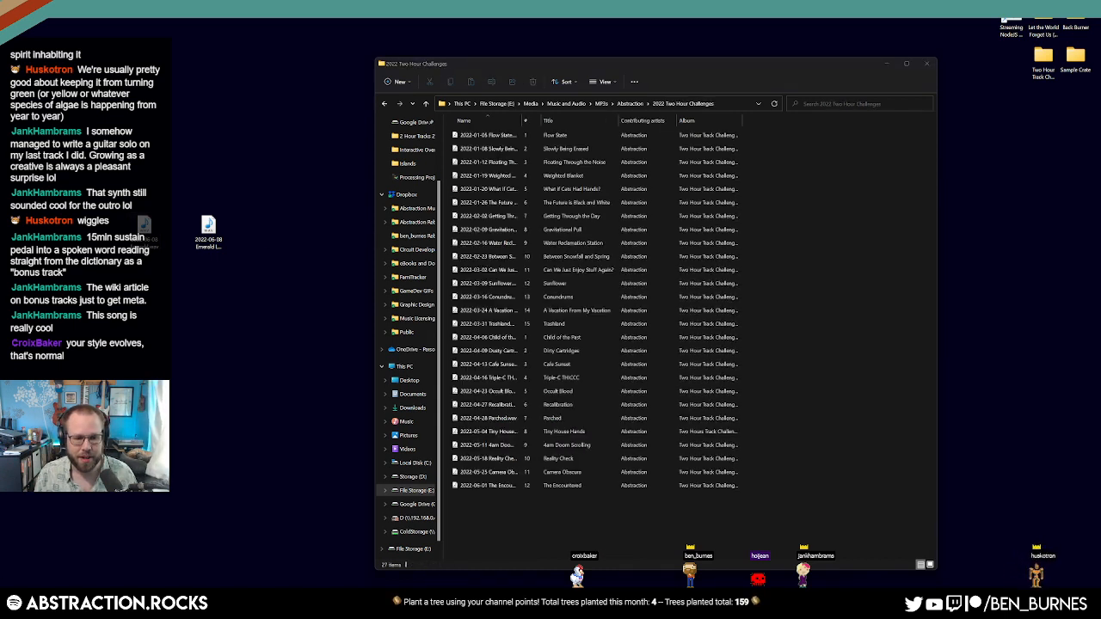
Step: Launch Audacity and import the full-length 2022-06-08 Emerald.wav from the desktop
key(super)
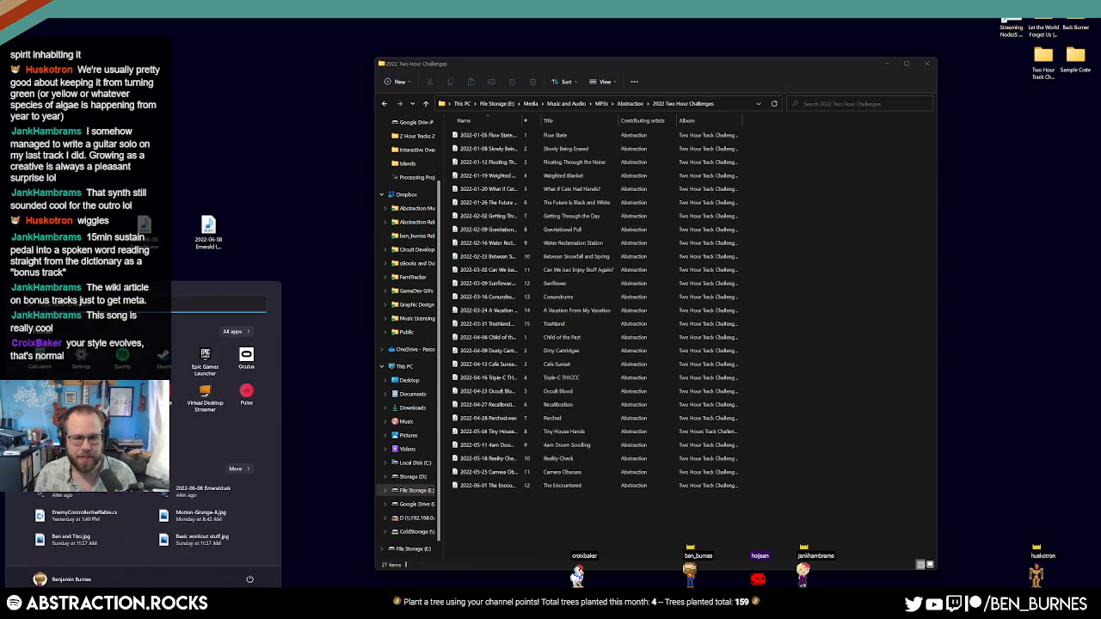
double_click(694, 288)
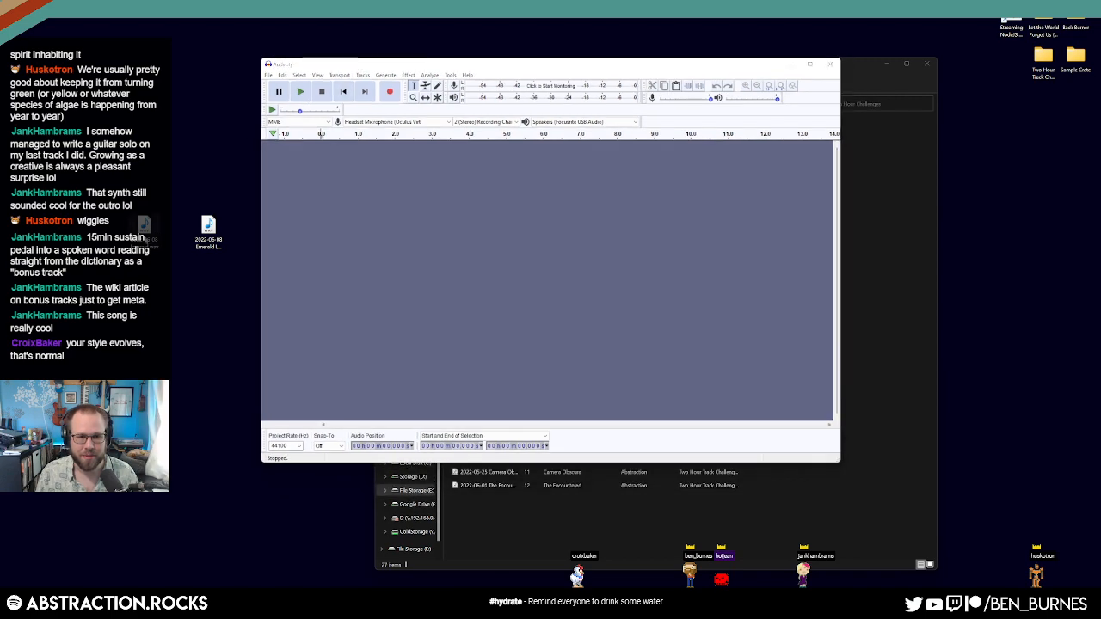
drag(185, 268, 441, 246)
Step: Export the audio as a signed 16-bit PCM WAV over 2022-06-08 Emerald.wav on the Desktop
click(269, 74)
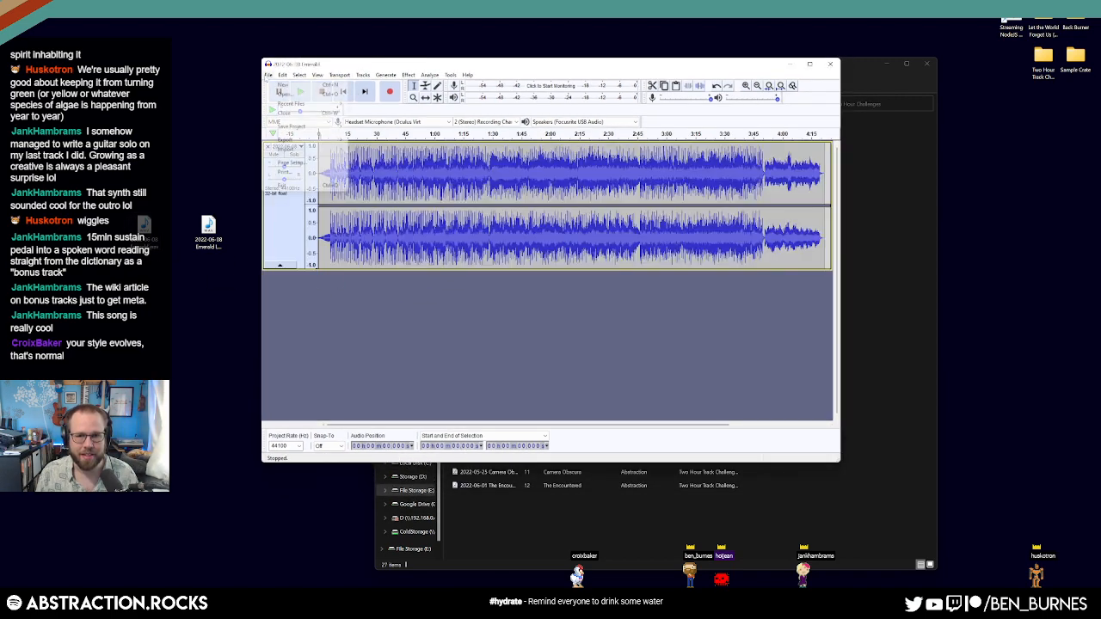
mouse_move(293, 139)
click(379, 150)
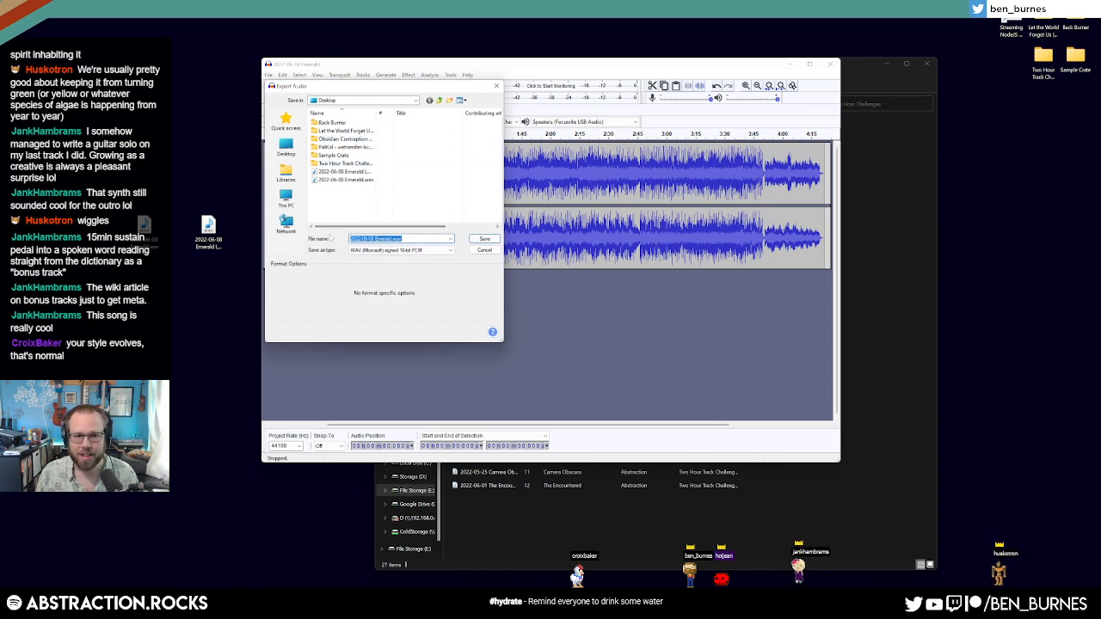
click(484, 239)
click(612, 265)
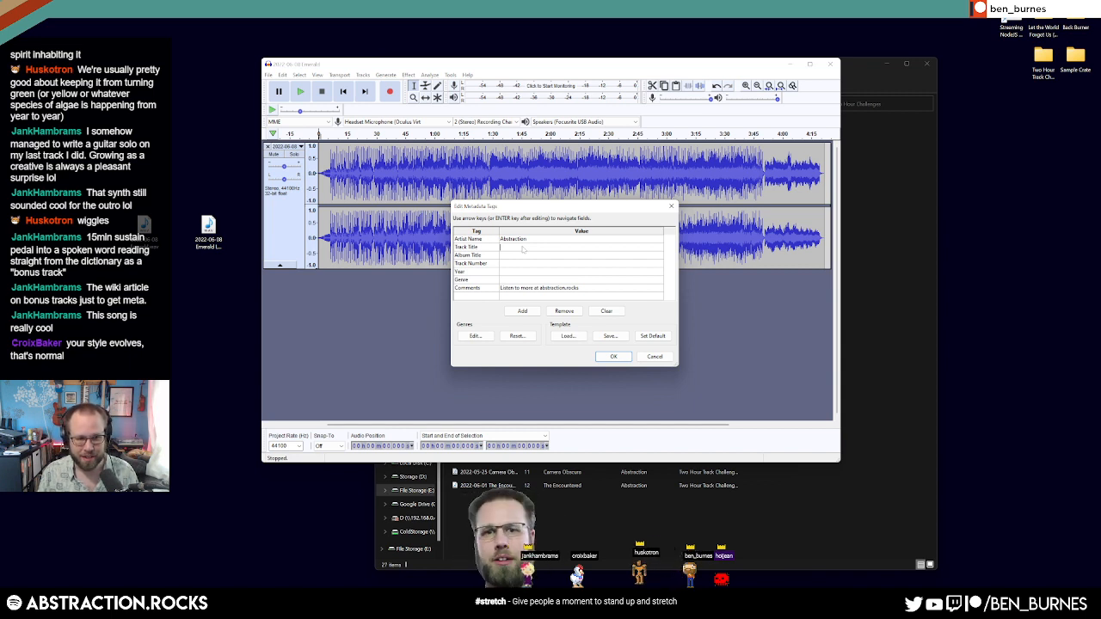
Step: Tag the full-length WAV with track title Emerald and album title Two Hour Track Challenge, Season Nineteen
text(Emerald)
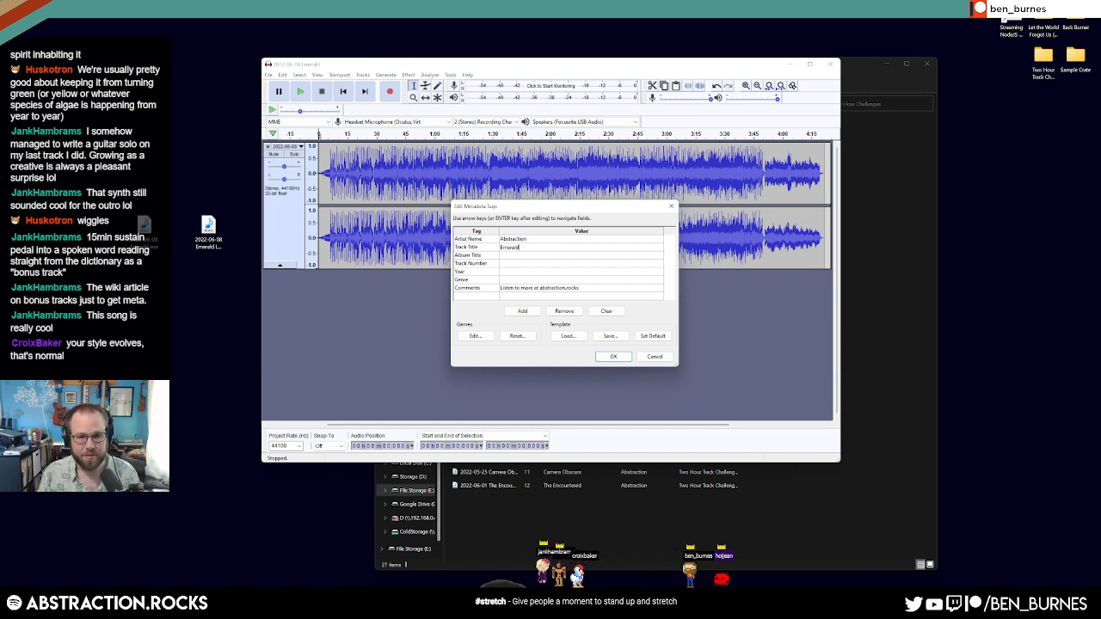
text(Two)
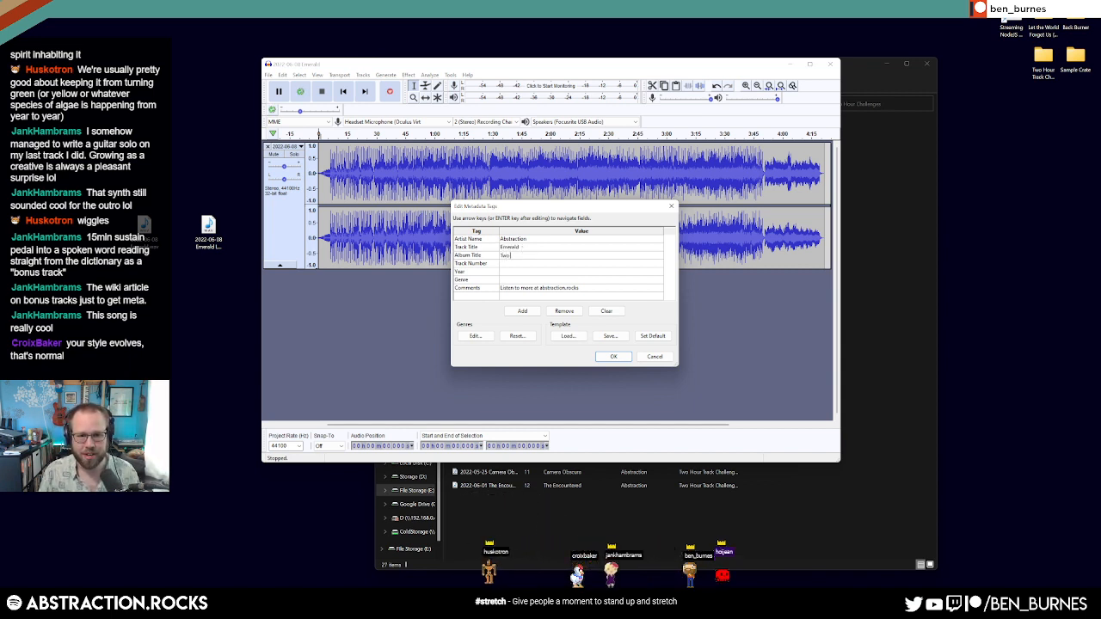
text( House f)
key(BackSpace)
key(BackSpace)
key(BackSpace)
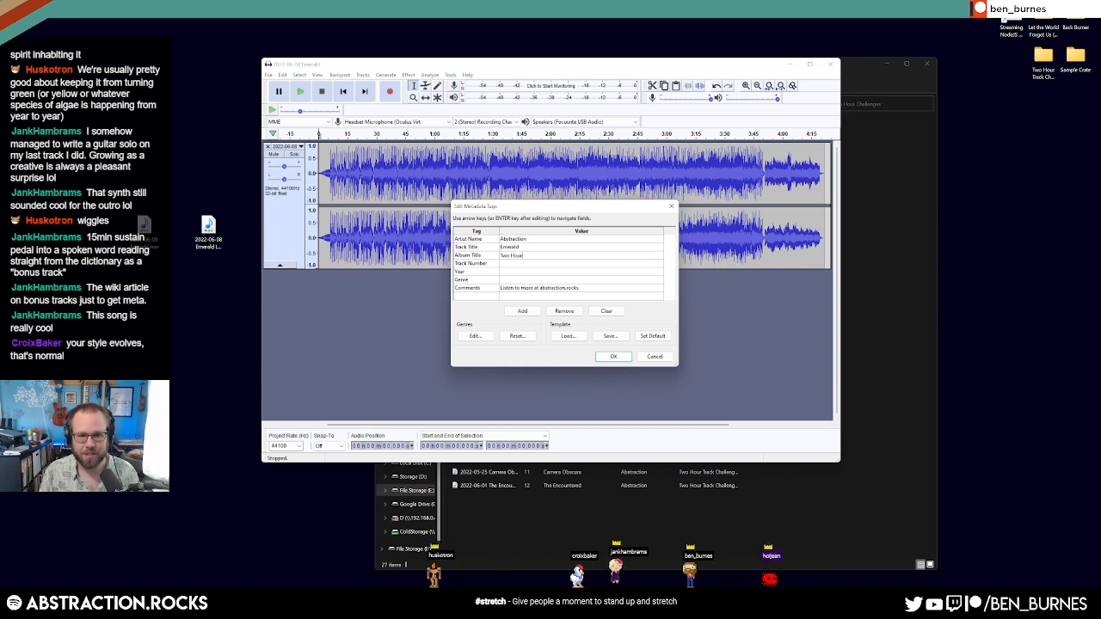
text(r Track Challe)
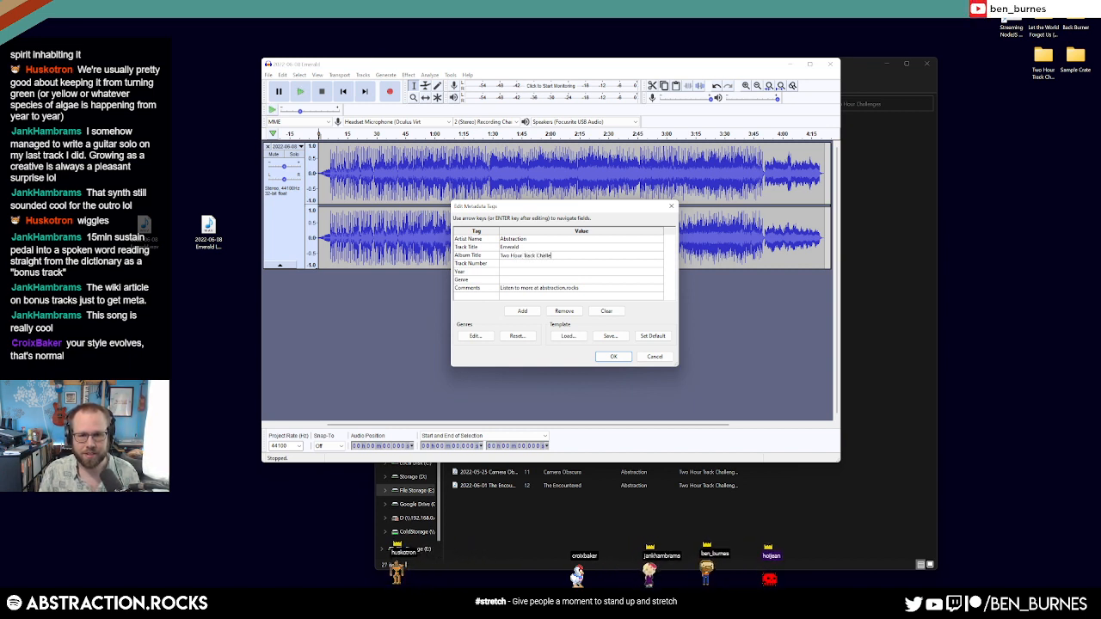
text(nge, Season Nineteen)
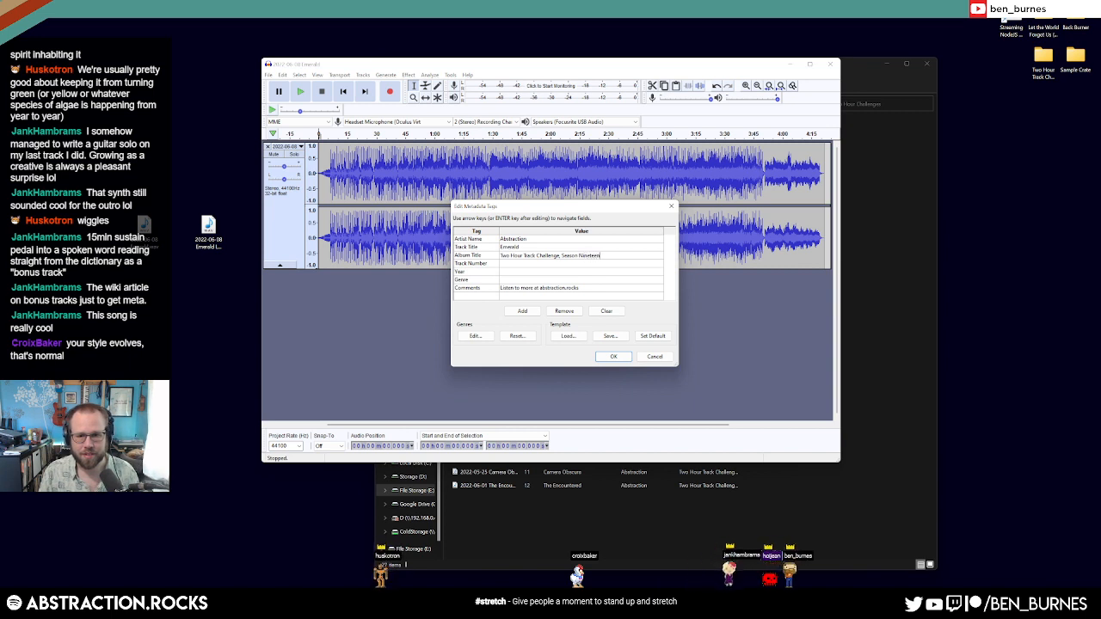
Step: Set the track number to 13, the year to 2022 and the genre to Chillout, and complete the WAV export
key(Return)
text(13)
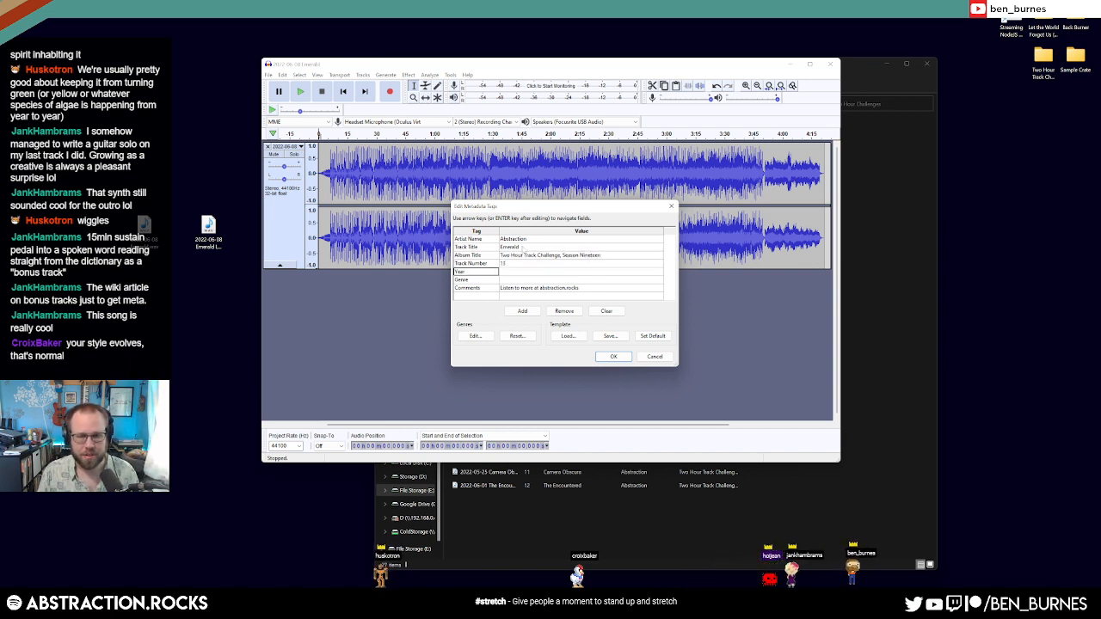
key(Return)
text(2022)
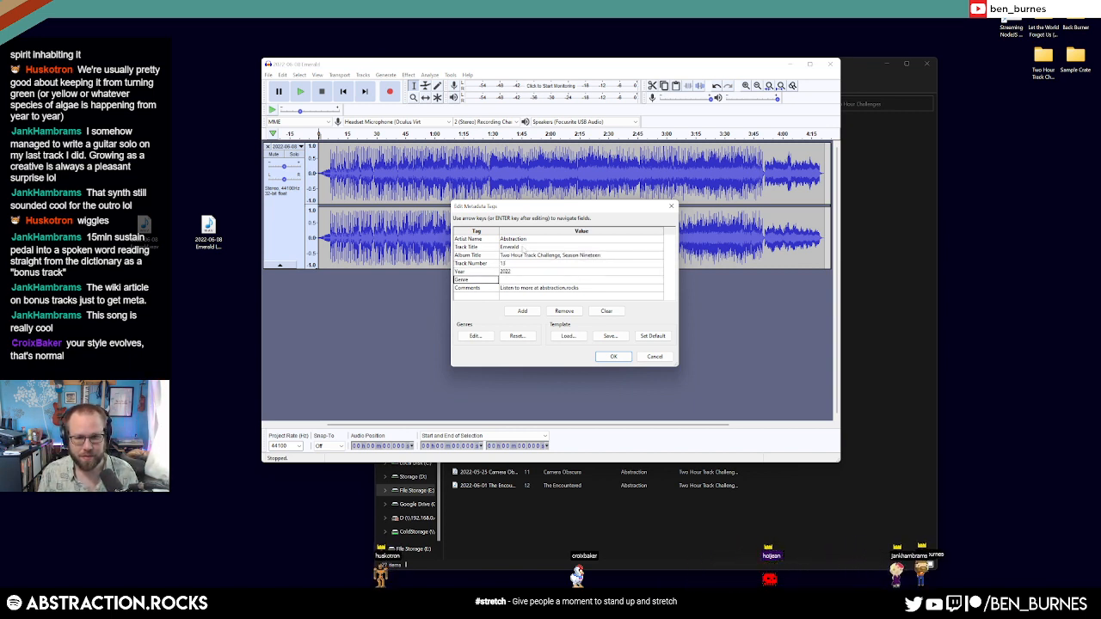
key(Right)
text(C)
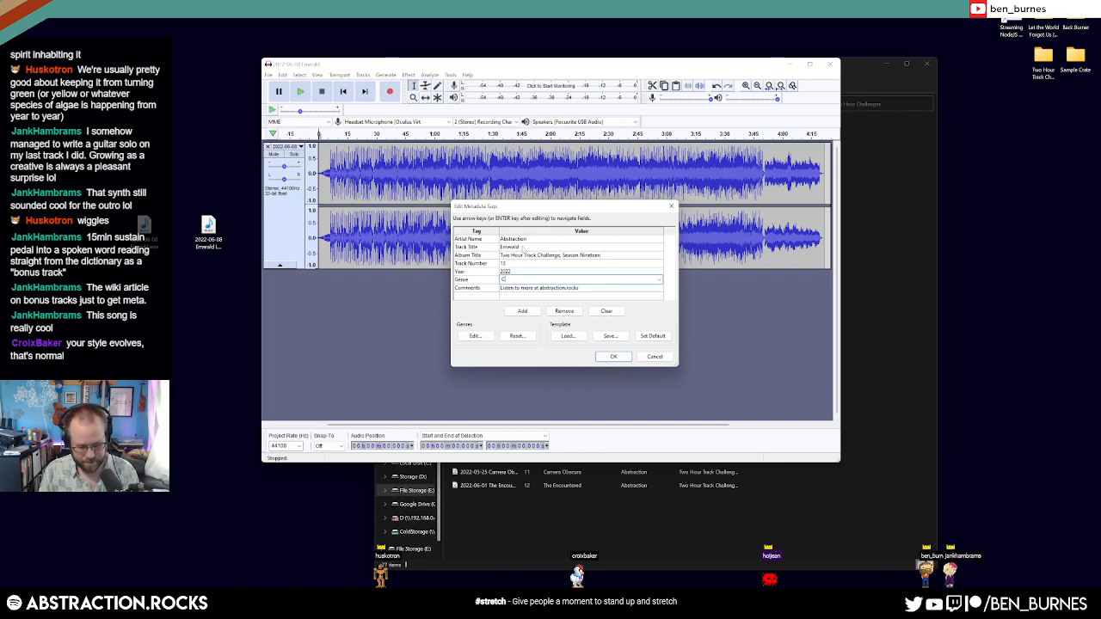
text(hiptune)
key(Return)
key(Return)
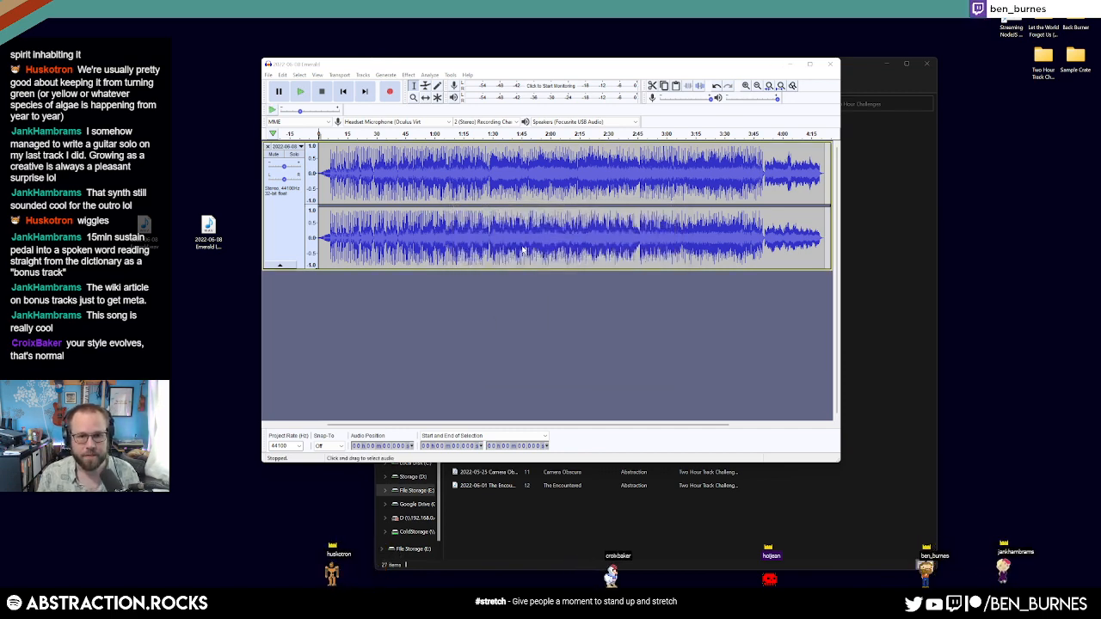
Step: Export the full track to the Desktop as 2022-06-08 Emerald.mp3 with the Standard, 170-210 kbps preset and the same tags
click(268, 75)
mouse_move(293, 140)
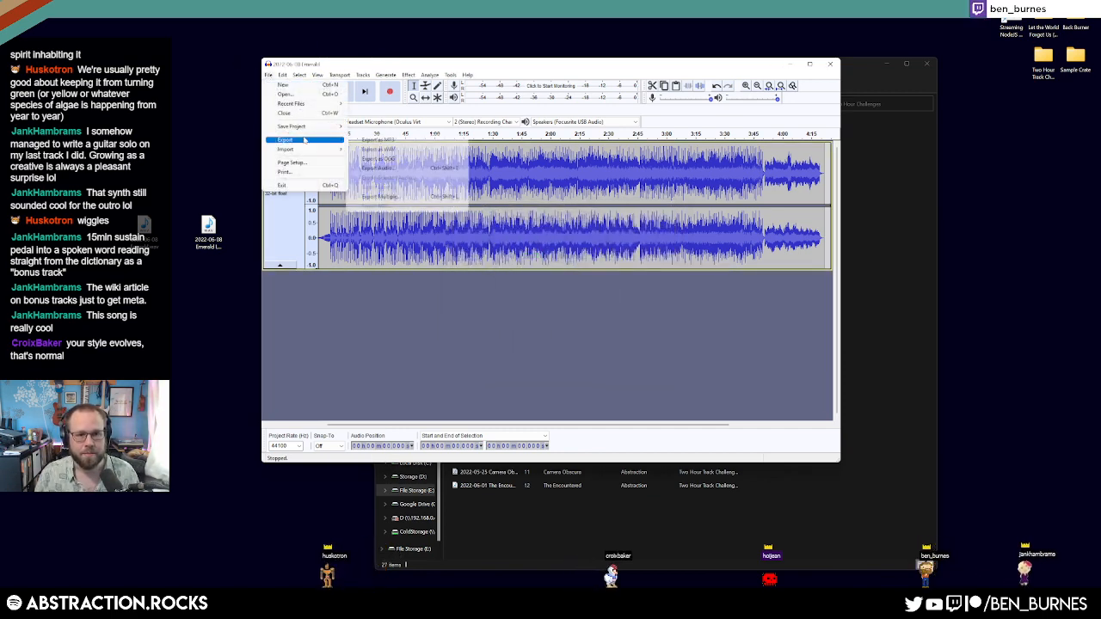
click(378, 140)
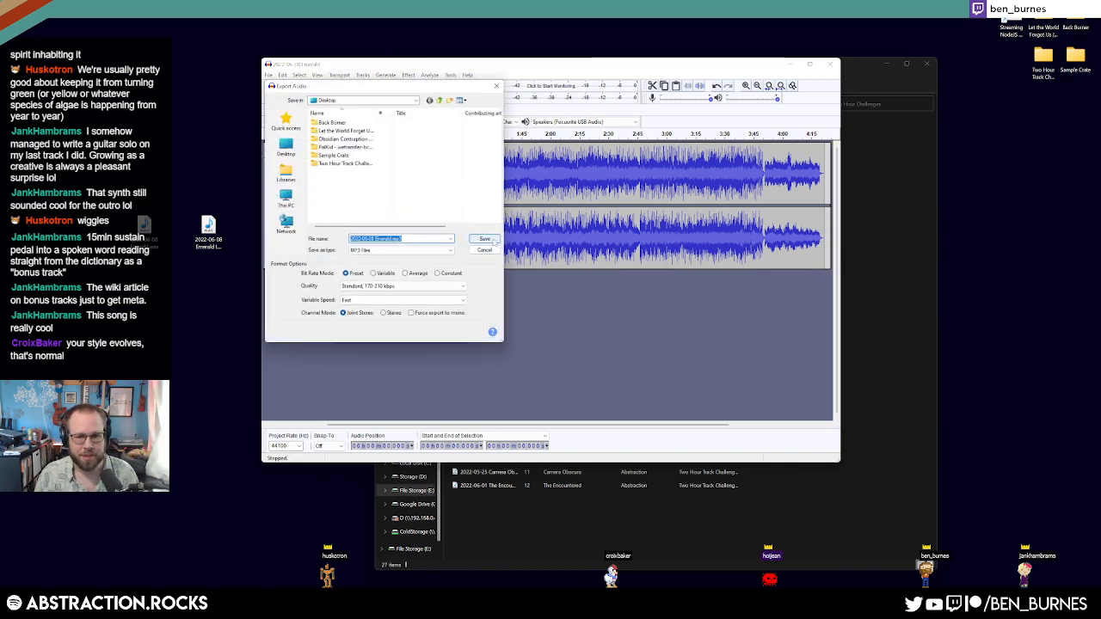
click(493, 240)
click(612, 357)
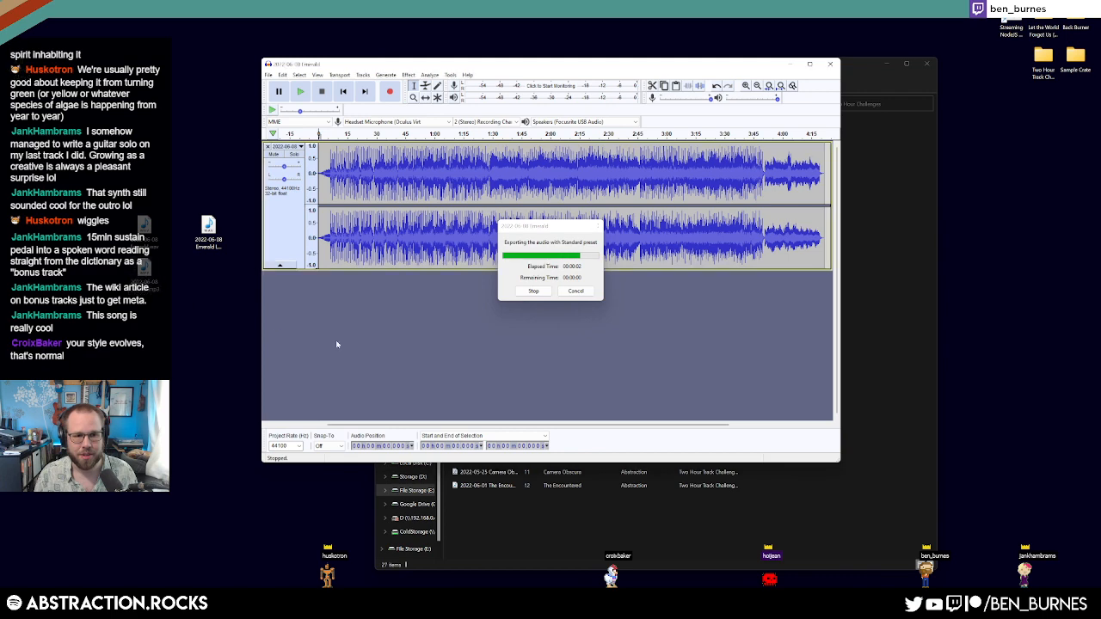
Step: Replace the full track with 2022-06-08 Emerald LOOP.wav from the desktop and play it across its loop point
click(268, 146)
drag(216, 229, 430, 249)
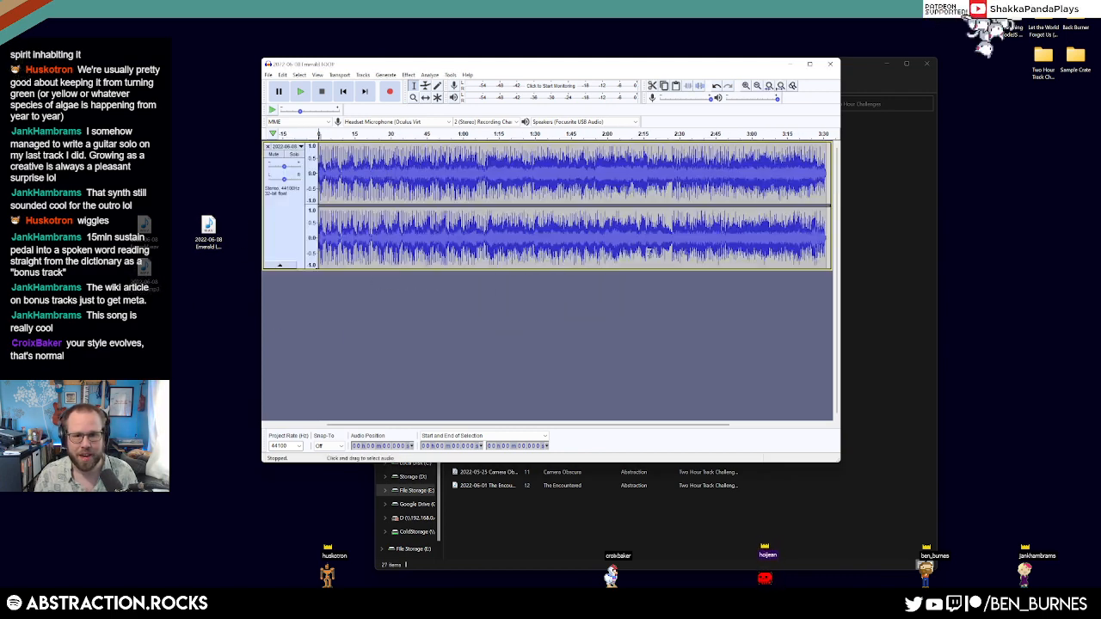
click(815, 134)
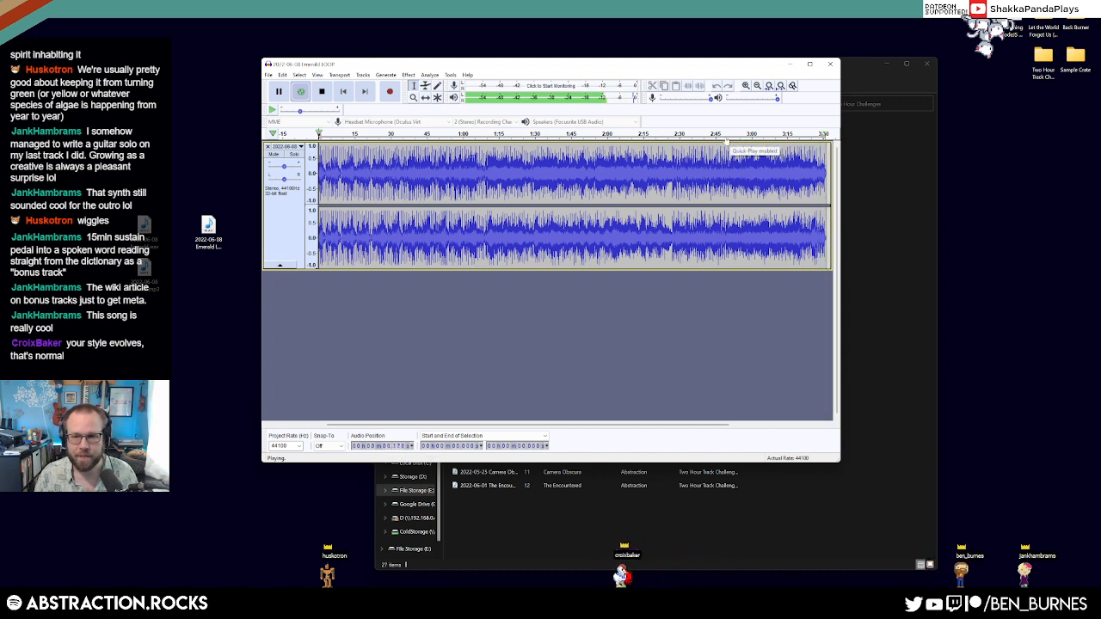
Step: Export the loop as a signed 16-bit PCM WAV over 2022-06-08 Emerald LOOP.wav with the track title Emerald LOOP
click(269, 76)
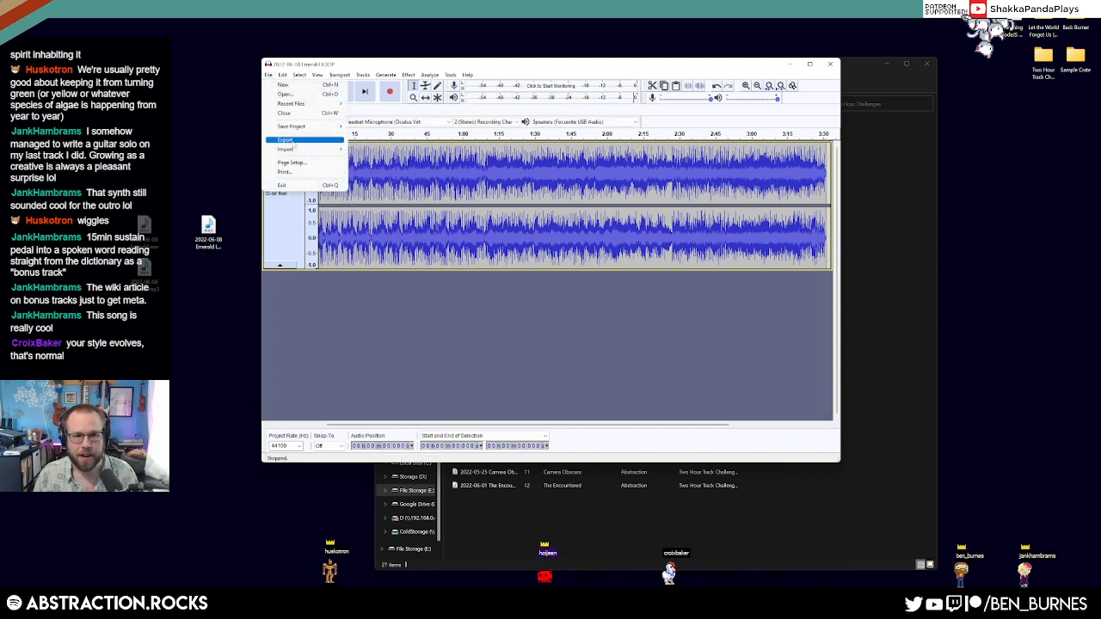
mouse_move(293, 142)
click(387, 150)
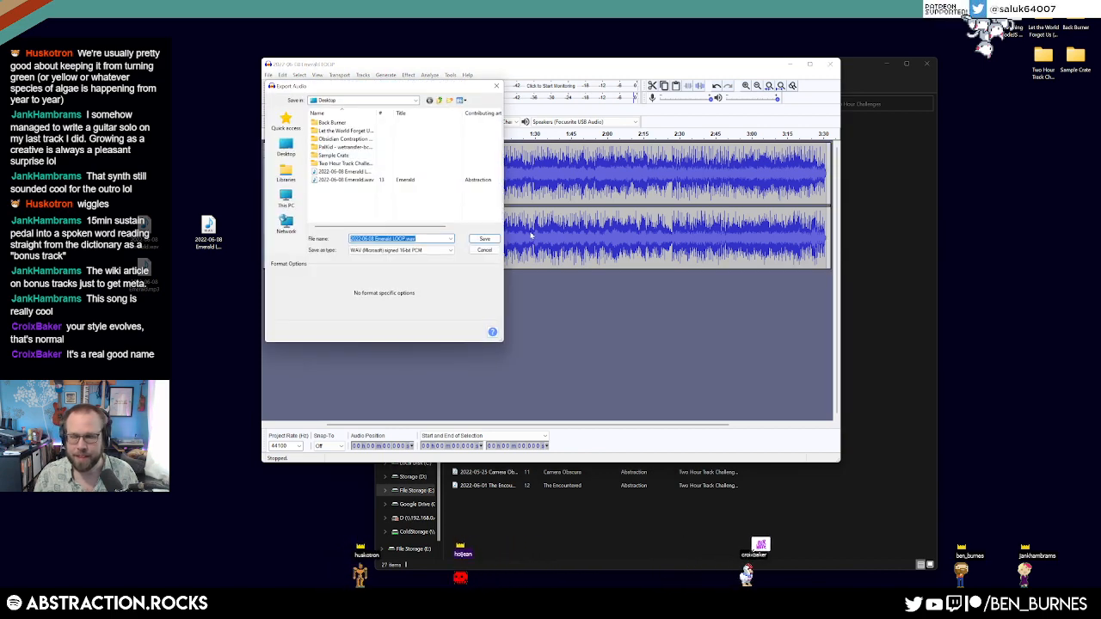
key(Return)
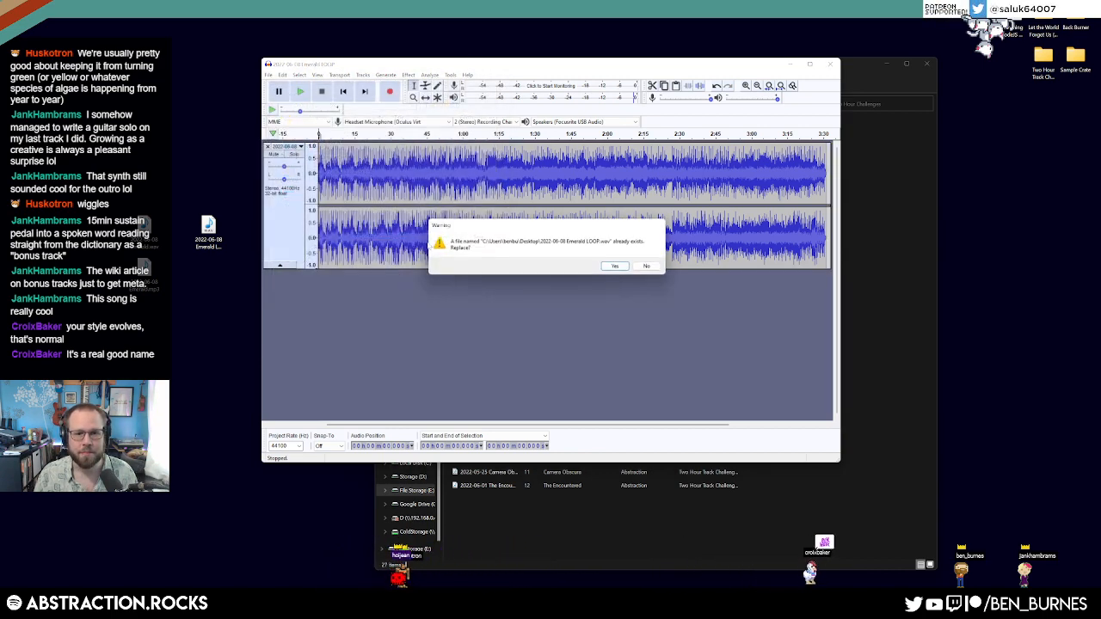
click(614, 266)
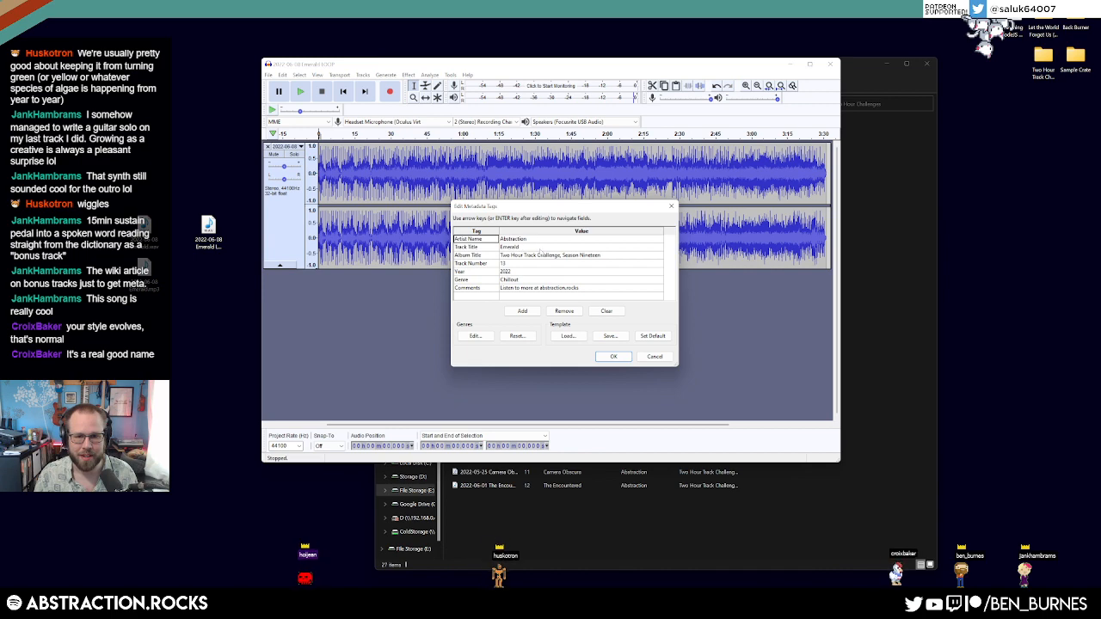
click(522, 248)
text(LOOP)
key(Return)
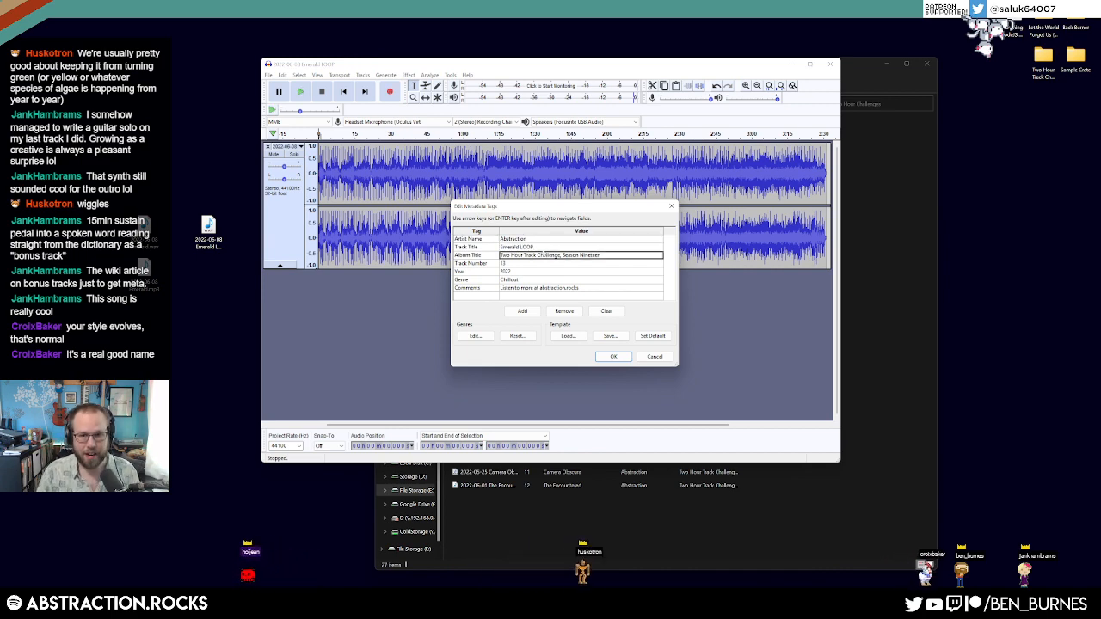
key(Return)
Step: Export the loop to the Desktop as 2022-06-08 Emerald LOOP.ogg, keeping the existing metadata tags
click(268, 75)
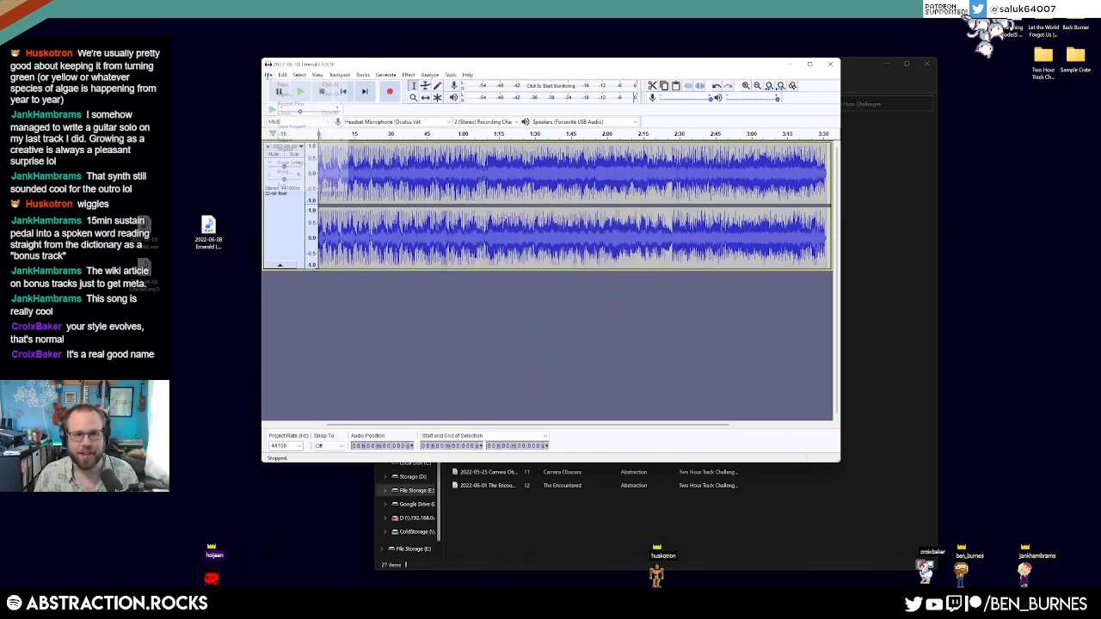
mouse_move(297, 139)
click(379, 160)
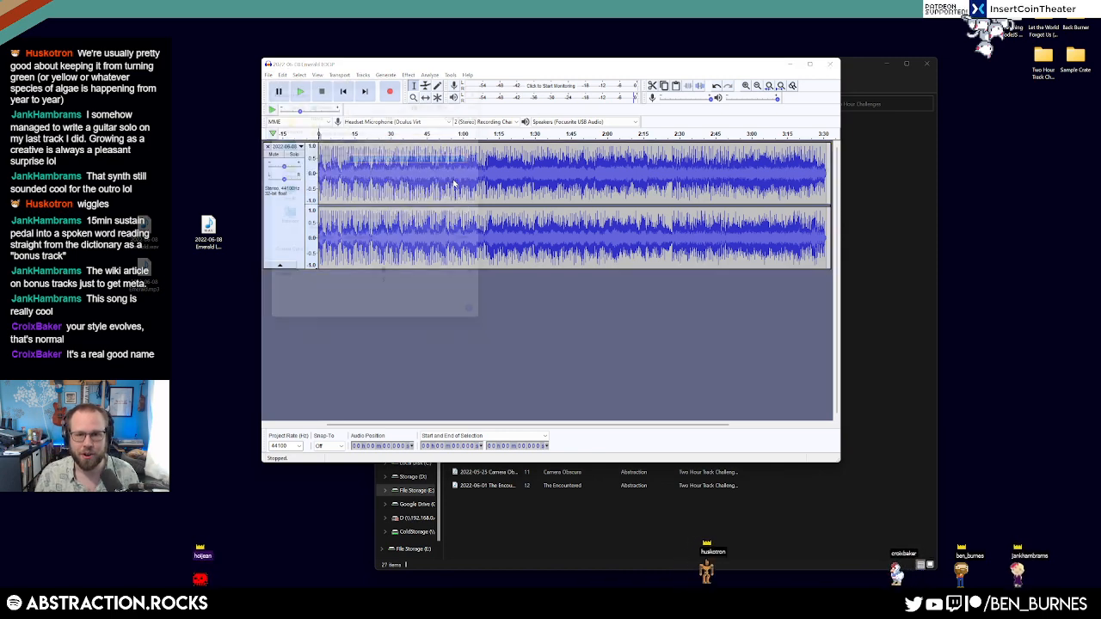
key(Return)
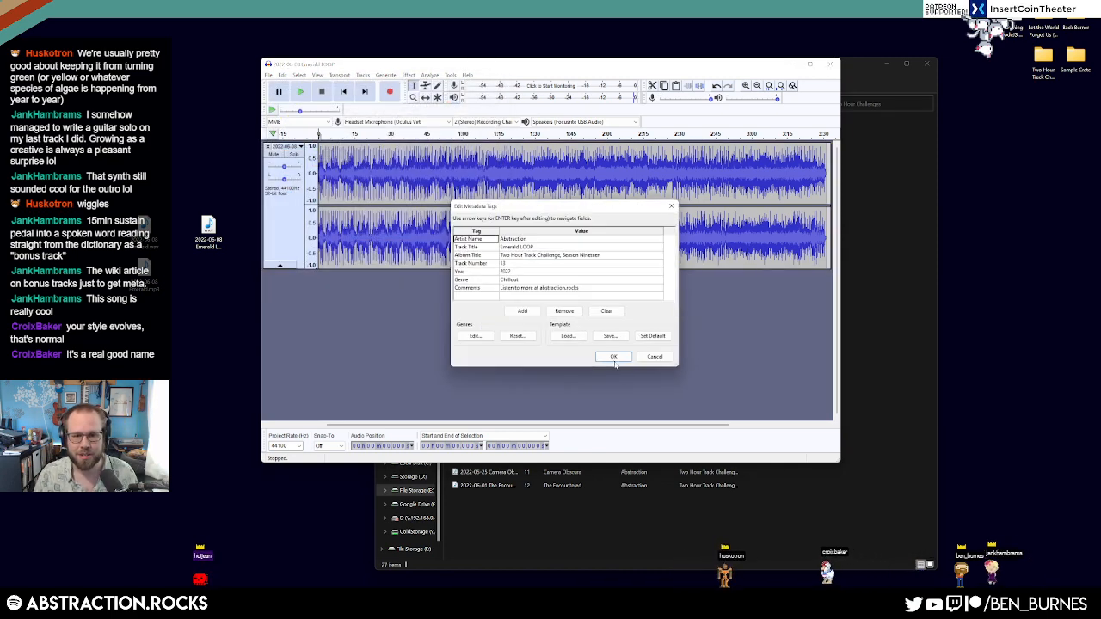
click(616, 356)
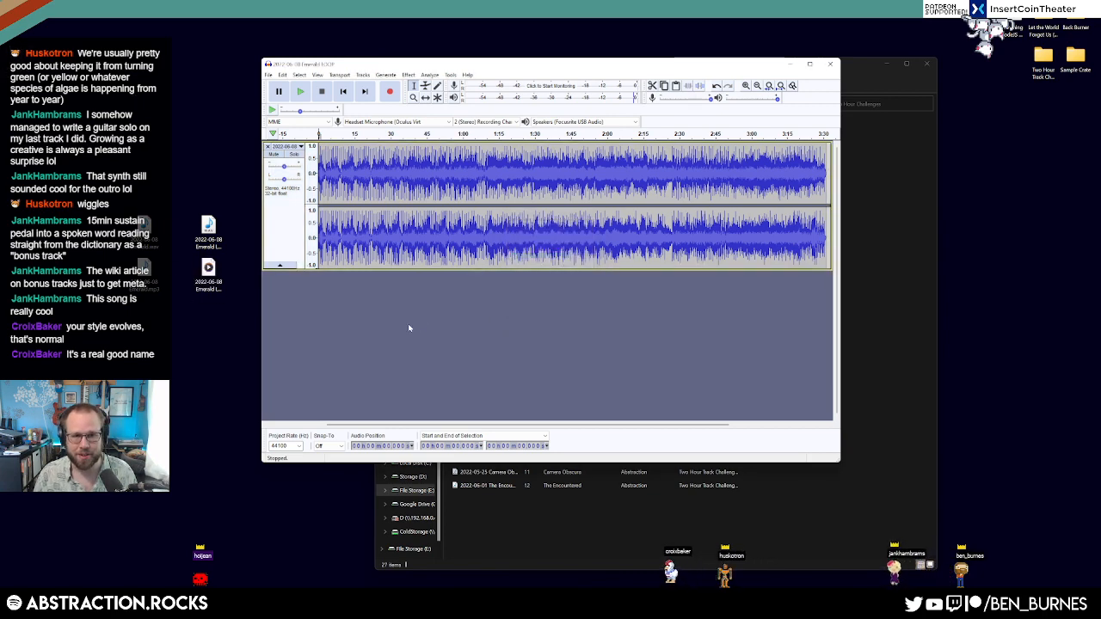
Step: Close Audacity without saving the project and copy the Emerald WAV from the desktop into the 2022 Two Hour Challenges folder
click(830, 64)
click(568, 263)
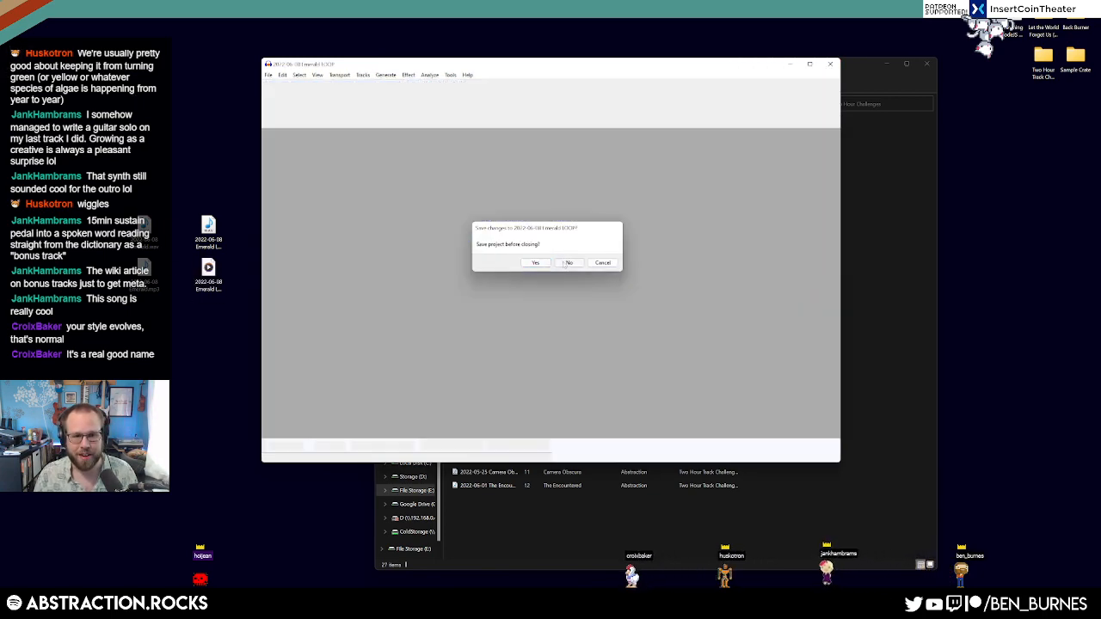
drag(208, 228, 650, 544)
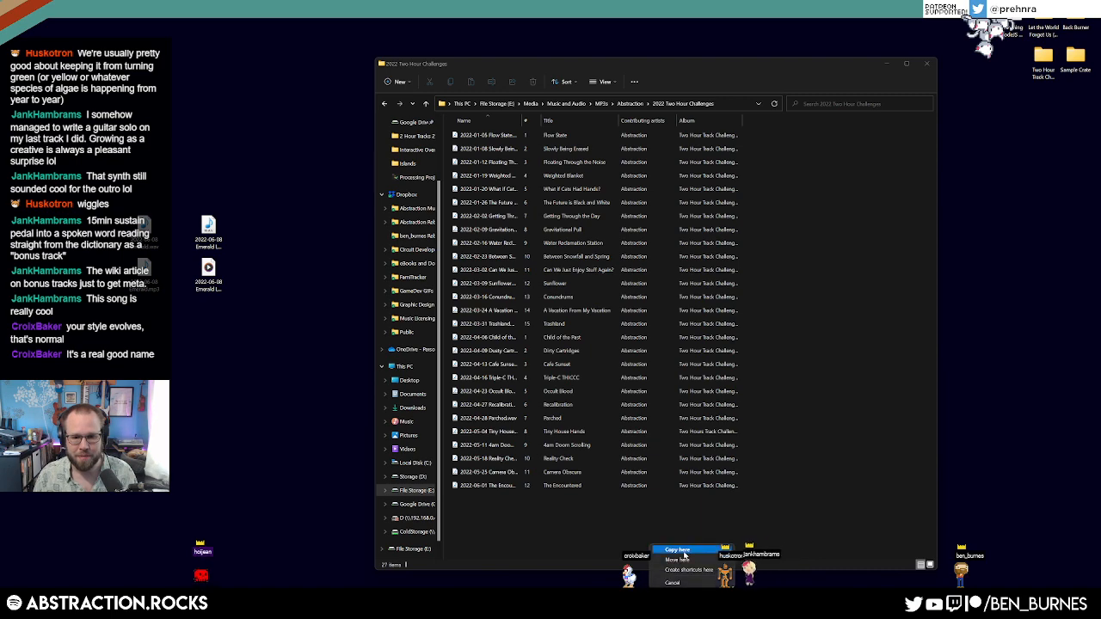
click(683, 552)
Step: Copy the exported Emerald files into Music and Audio > Abstraction 2 Hour Track Challenge and close the File Explorer window
click(566, 103)
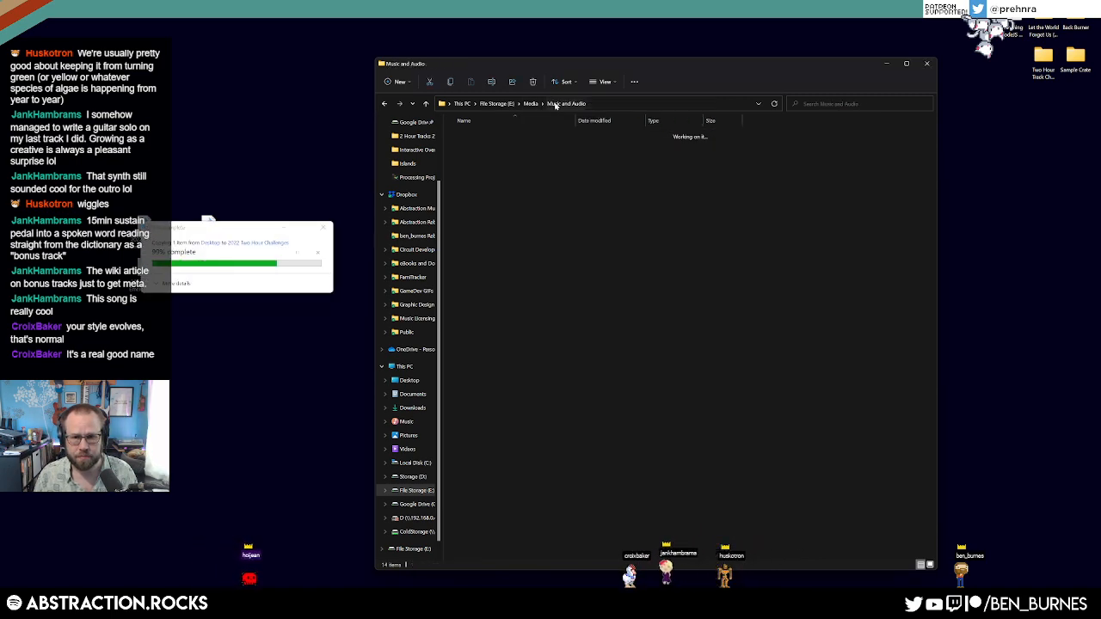
double_click(486, 162)
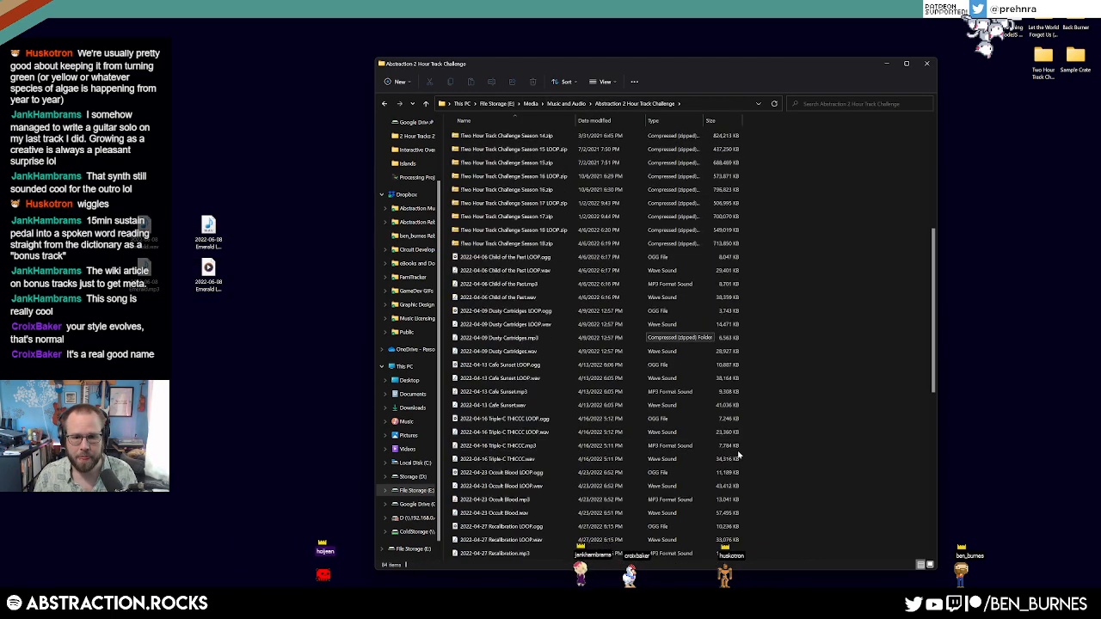
scroll(711, 473, down, 10)
drag(208, 274, 759, 391)
click(785, 394)
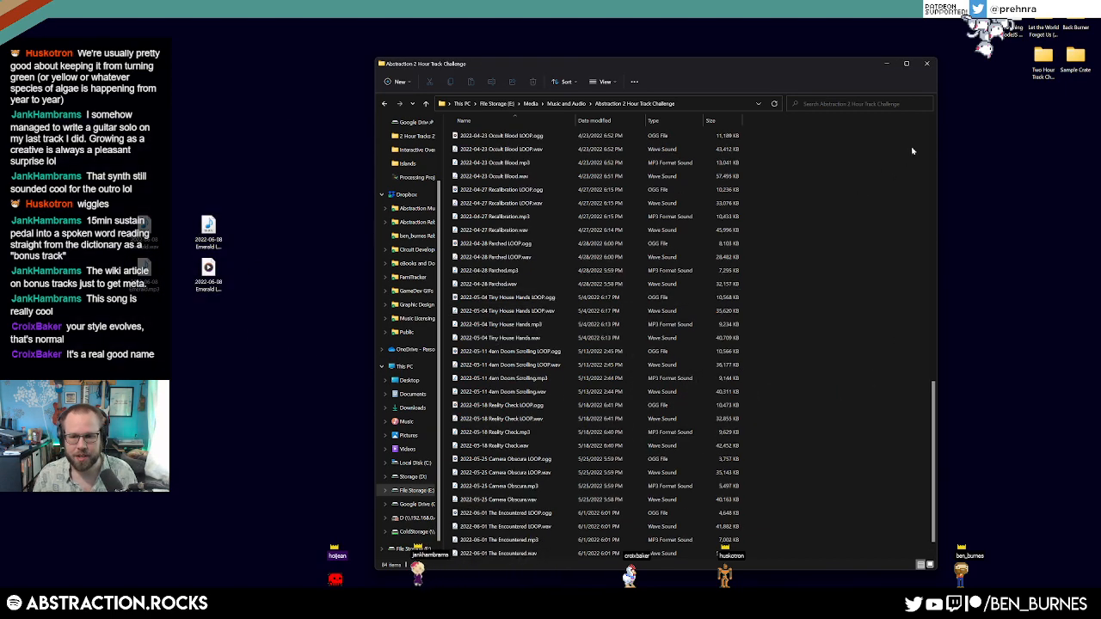
click(927, 64)
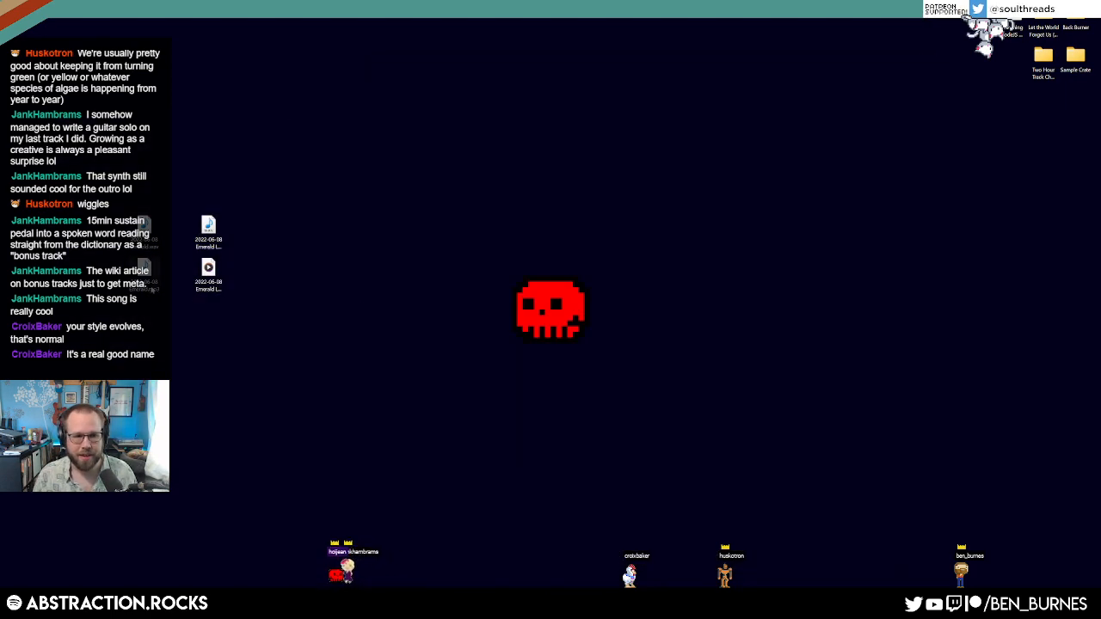
Step: Create two compressed folders on the desktop named 2022-06-08 Emerald.zip and 2022-06-08 Emerald LOOP.zip
right_click(114, 331)
mouse_move(197, 397)
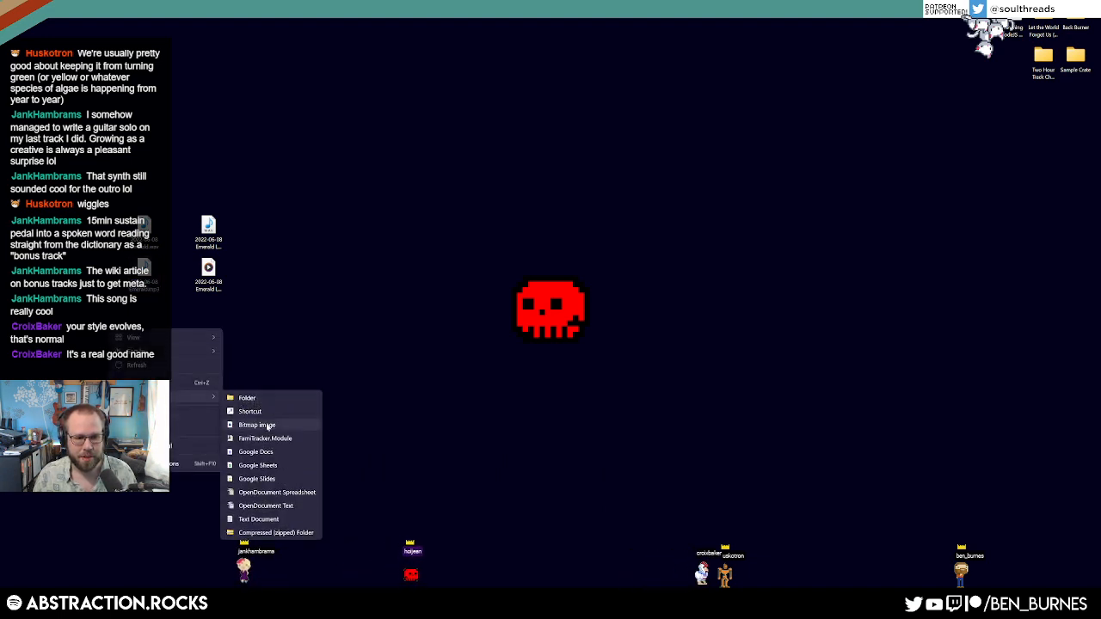
click(268, 533)
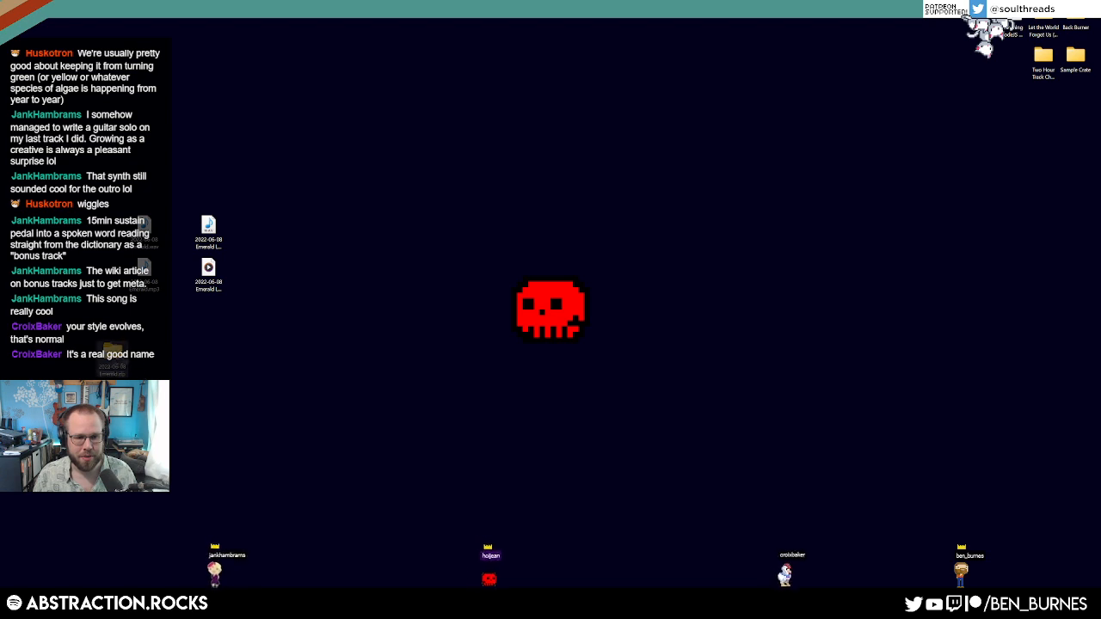
right_click(198, 317)
mouse_move(263, 382)
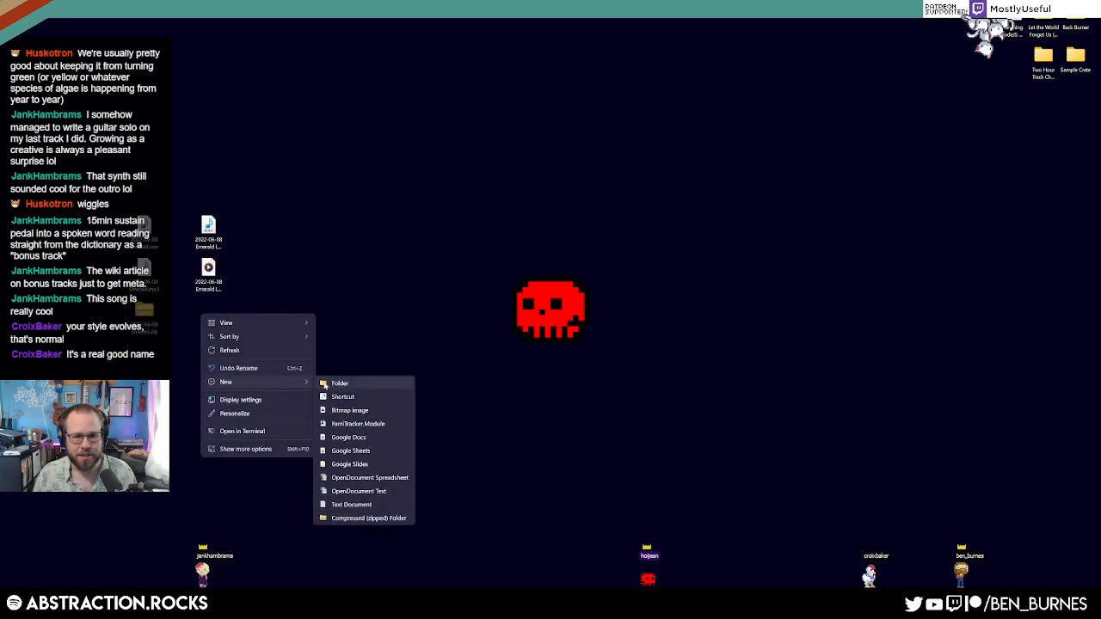
click(366, 518)
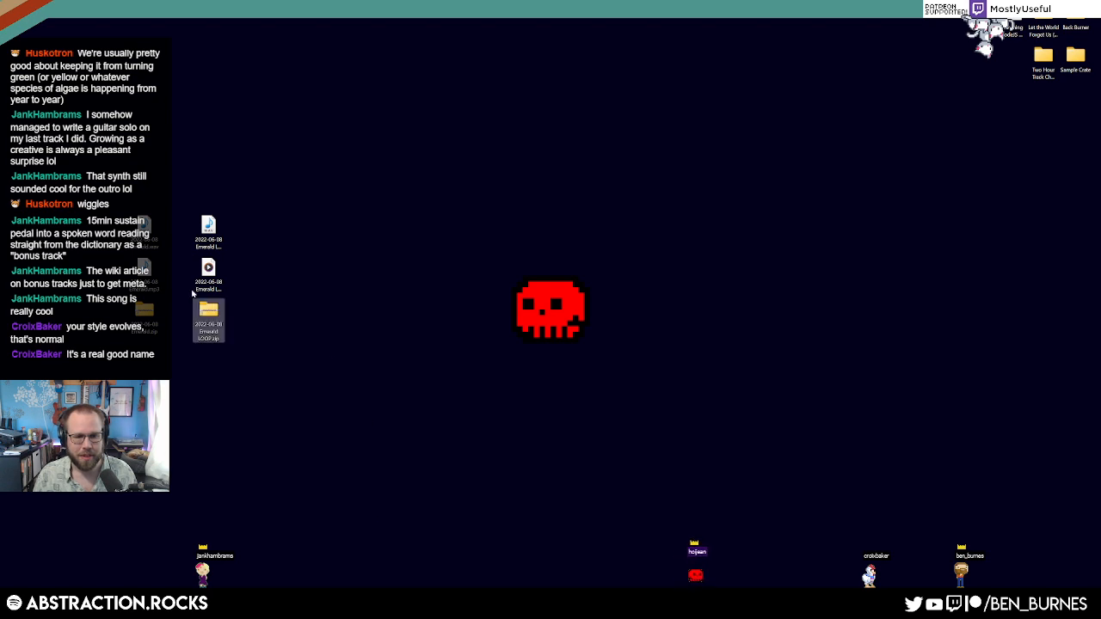
Step: Add the full-length Emerald WAV and MP3 files to 2022-06-08 Emerald.zip
drag(174, 290, 146, 233)
drag(147, 231, 128, 281)
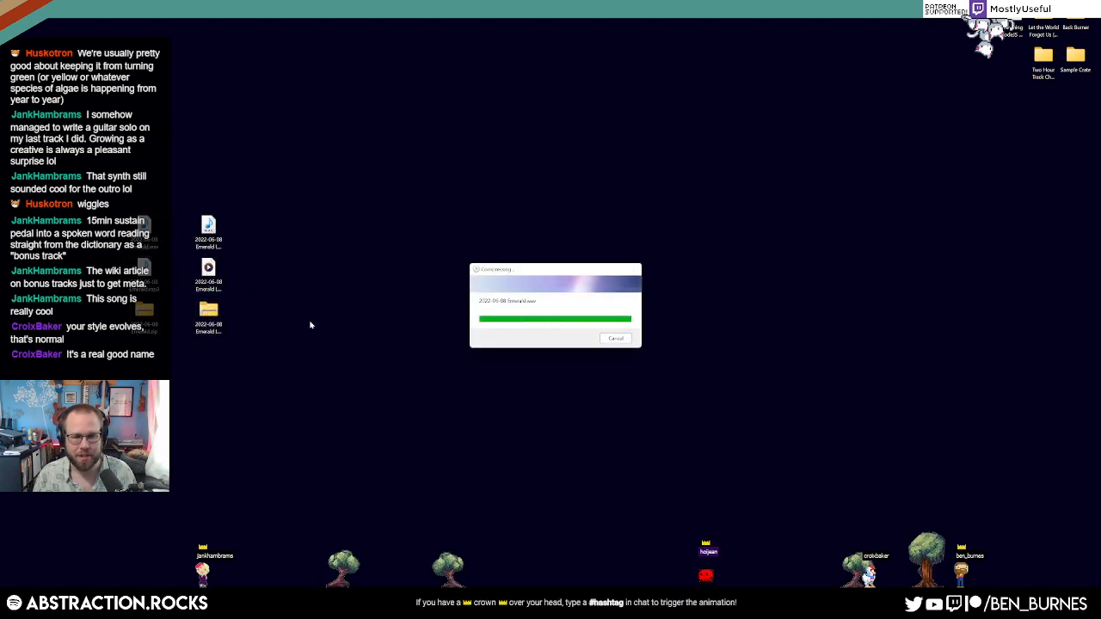
Step: Open FileZilla, move its window to the other display and upload the Emerald zip files from the desktop
key(super)
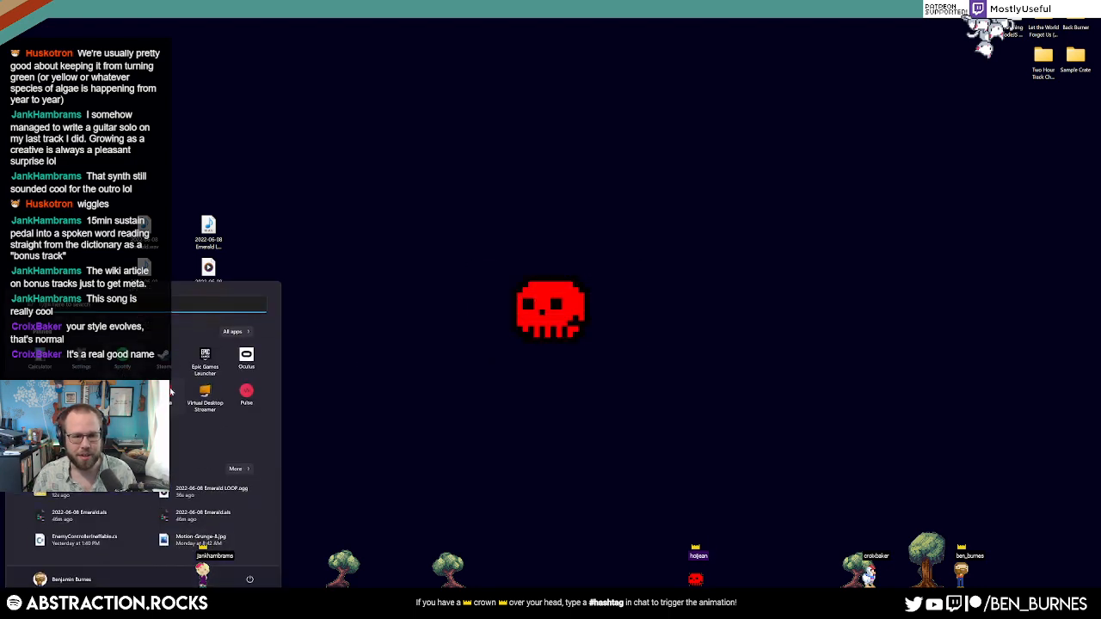
click(170, 391)
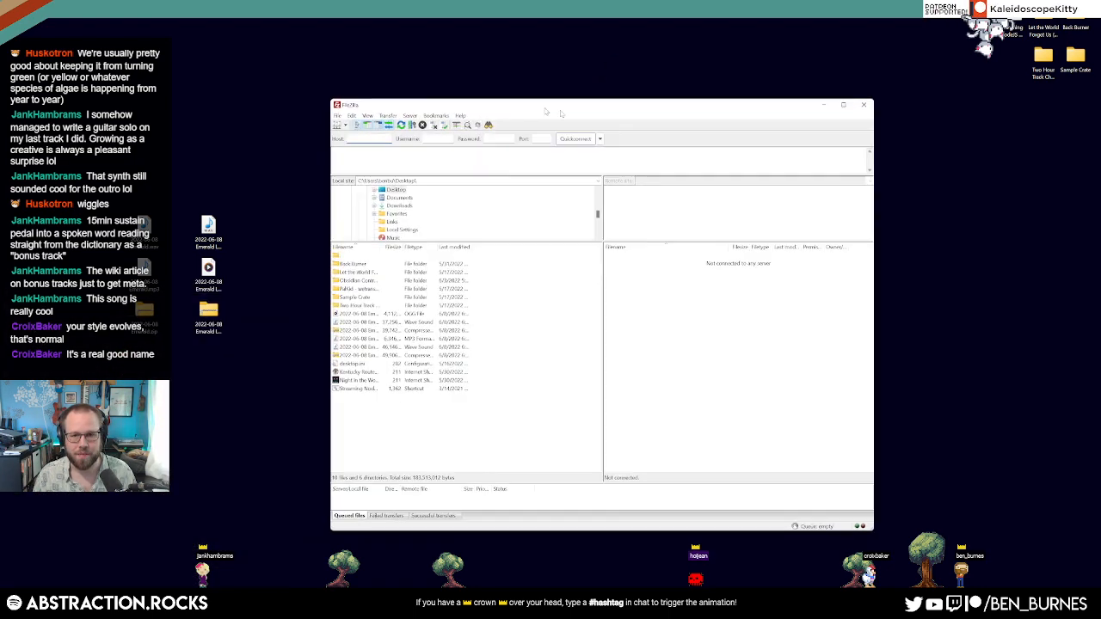
drag(545, 112, 1100, 141)
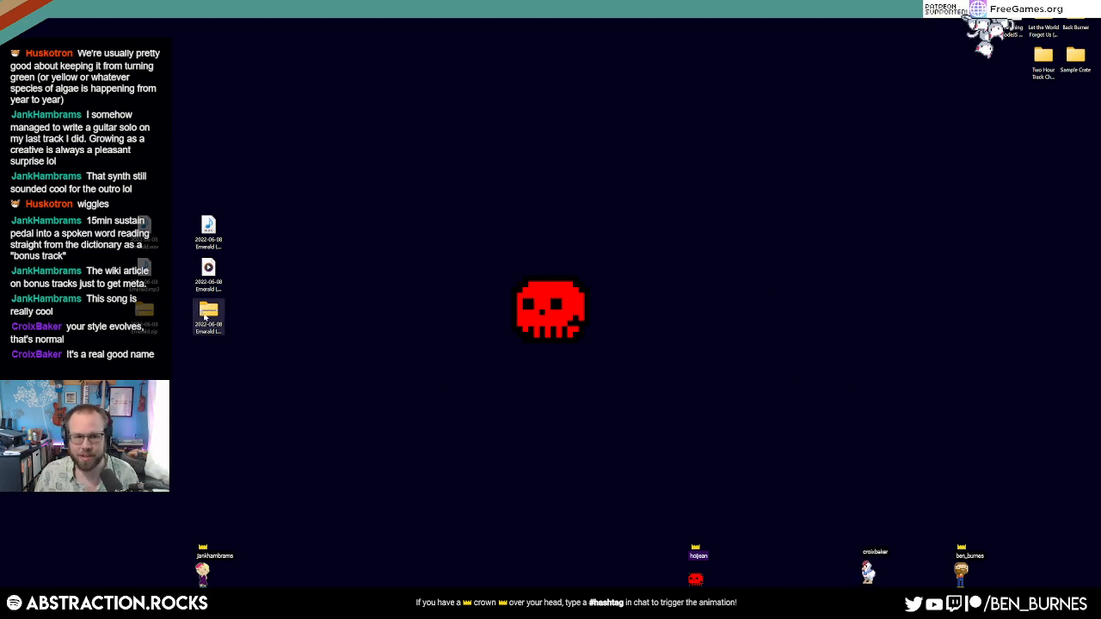
drag(207, 314, 714, 455)
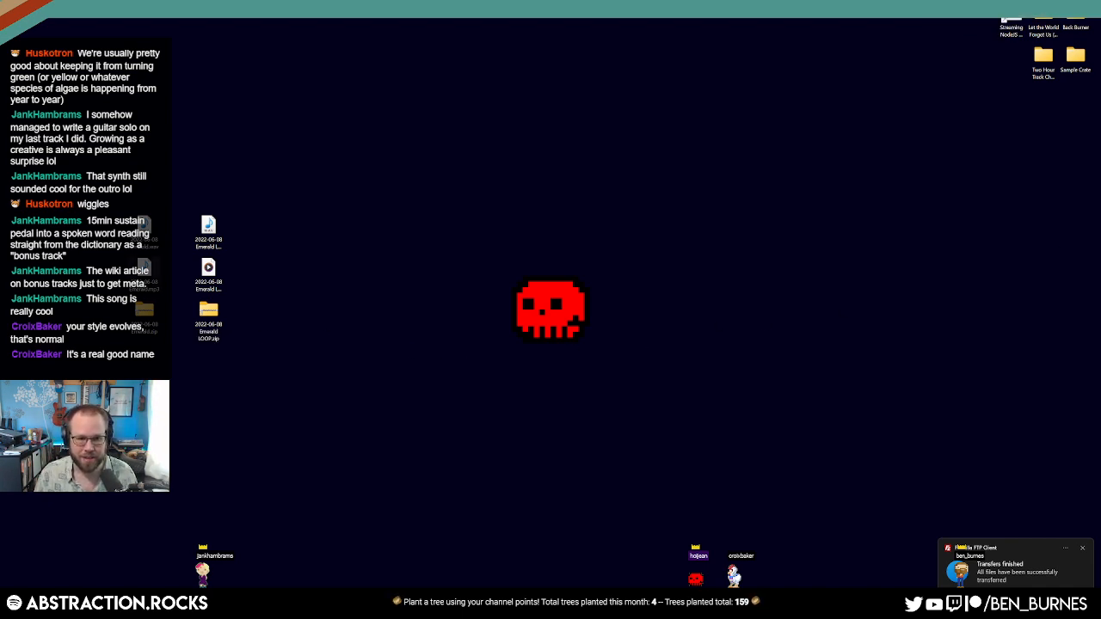
Step: Delete the Emerald loop WAV, loop OGG and both Emerald zip files from the desktop
drag(197, 260, 258, 352)
drag(148, 274, 365, 329)
drag(209, 181, 221, 295)
drag(211, 273, 394, 286)
drag(262, 179, 495, 399)
key(Delete)
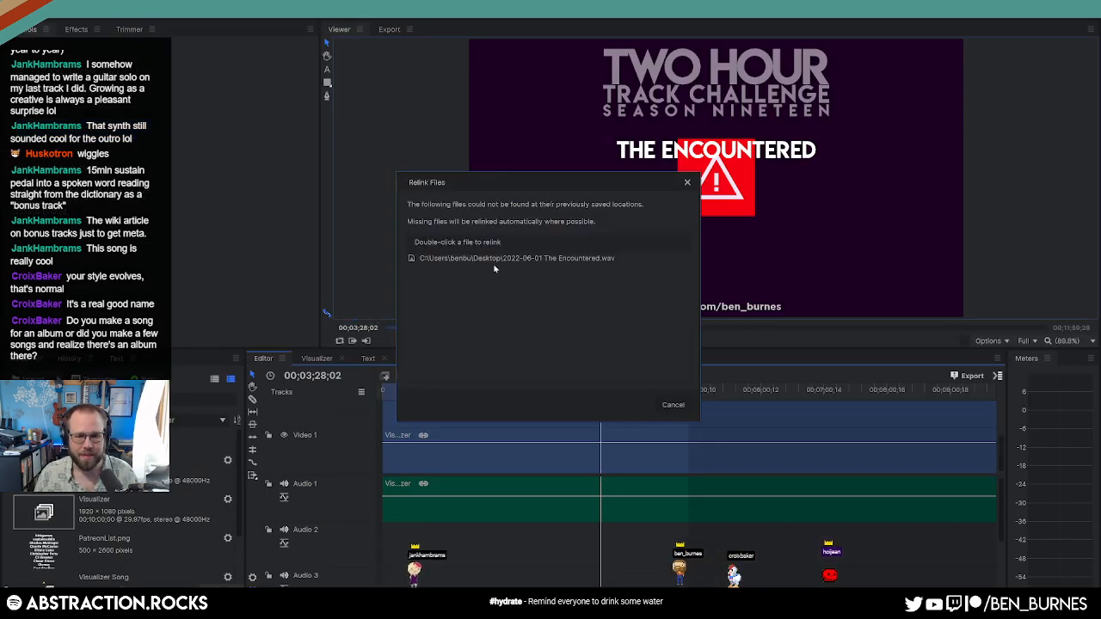
Step: Relink the missing 2022-06-01 The Encountered.wav to the desktop's 2022-06-08 Emerald WAV and end the editor timeline's work area at 00;04;21;02
double_click(523, 258)
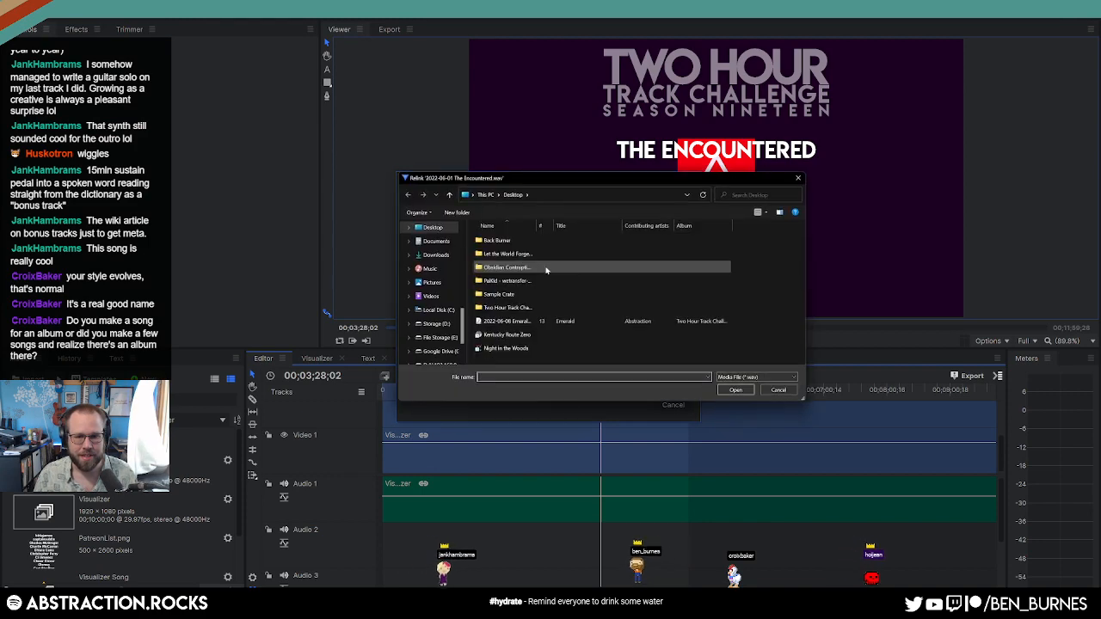
double_click(511, 324)
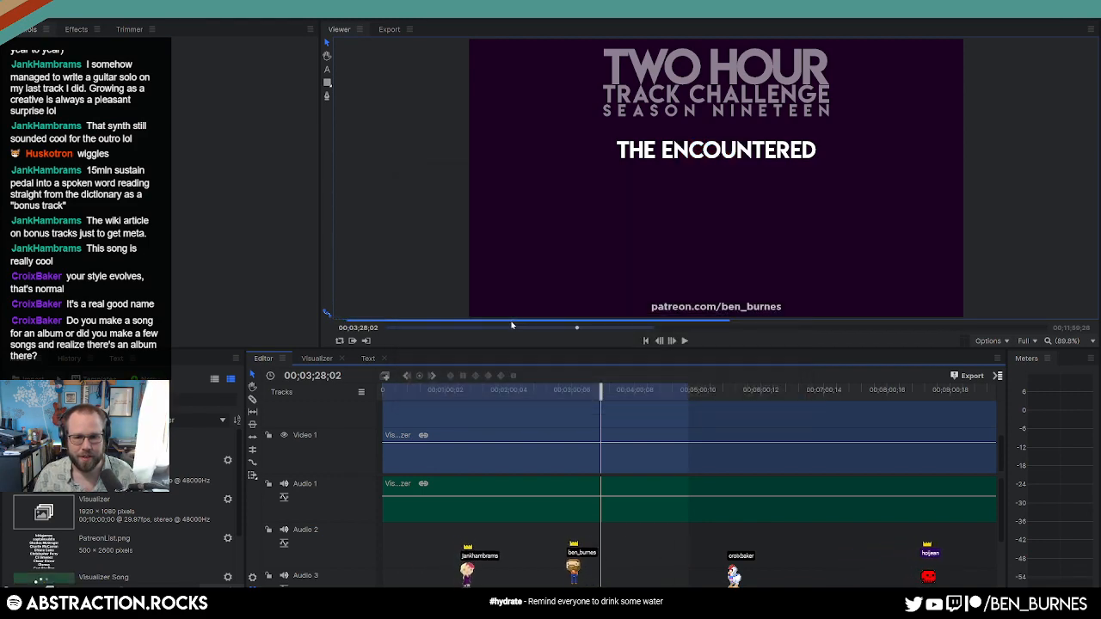
scroll(72, 540, down, 2)
click(72, 539)
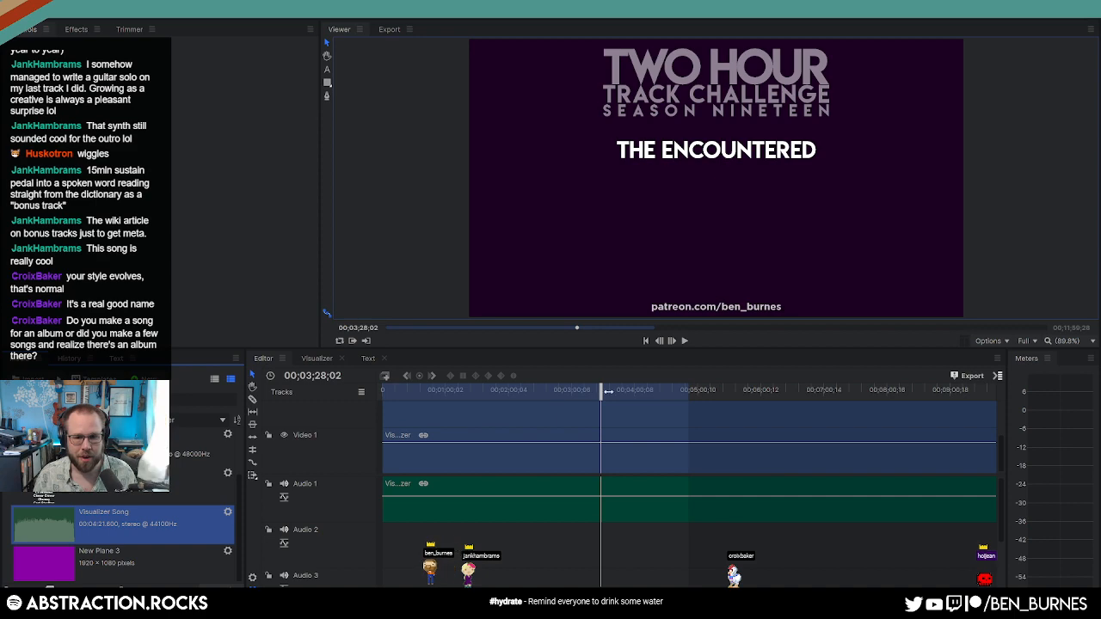
drag(608, 394, 664, 395)
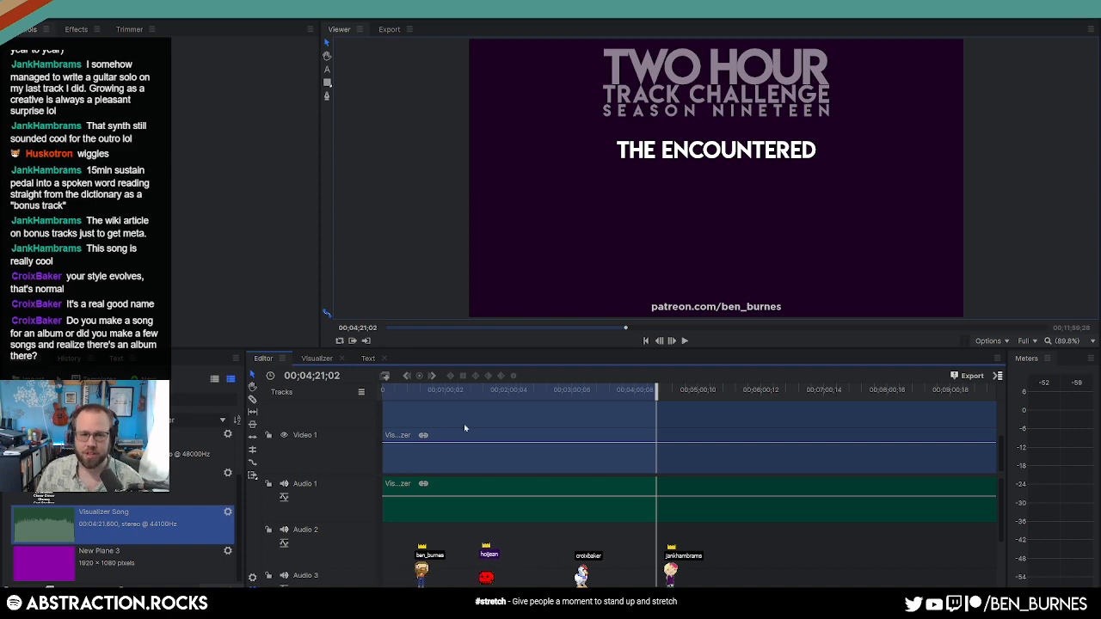
Step: Remove one patron's name from the scrolling list in the Text composite and check the list and the Visualizer composite
click(367, 358)
drag(526, 391, 552, 392)
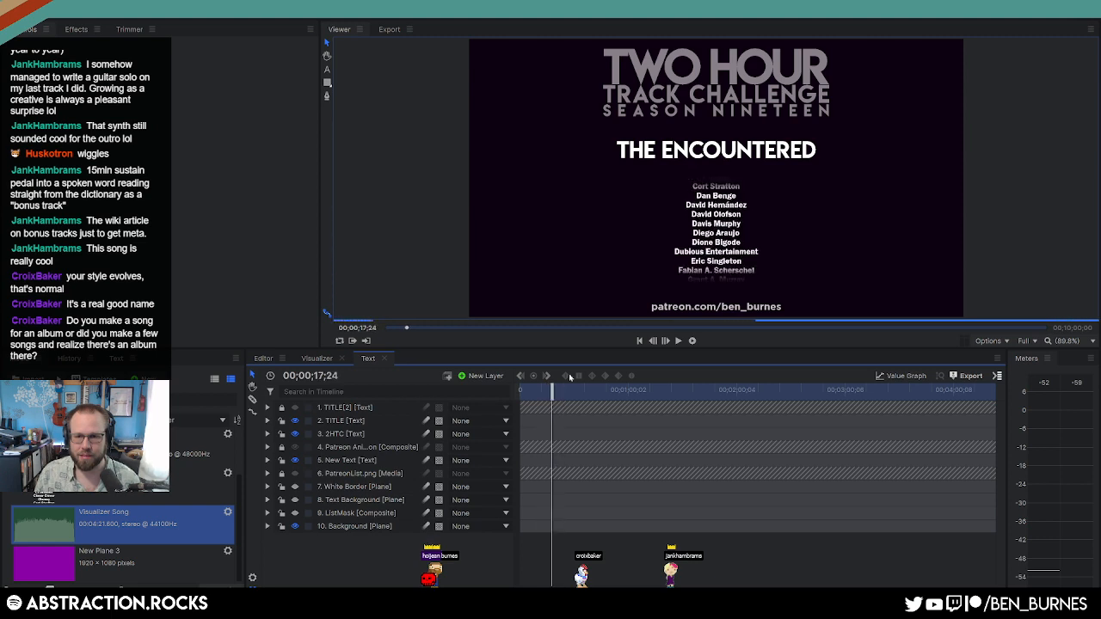
click(730, 225)
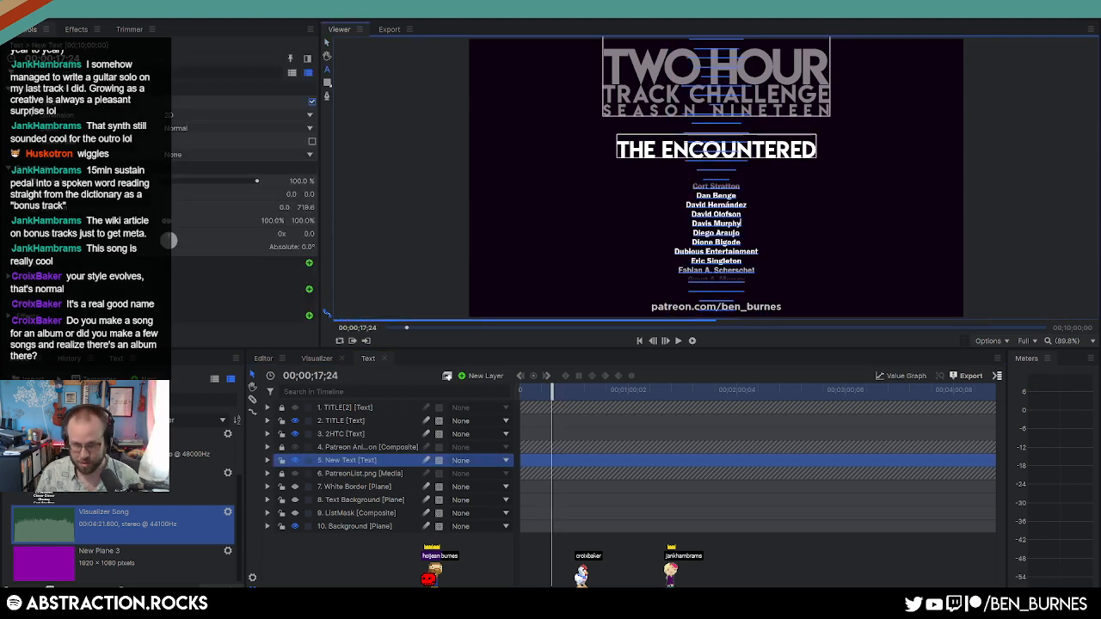
key(Delete)
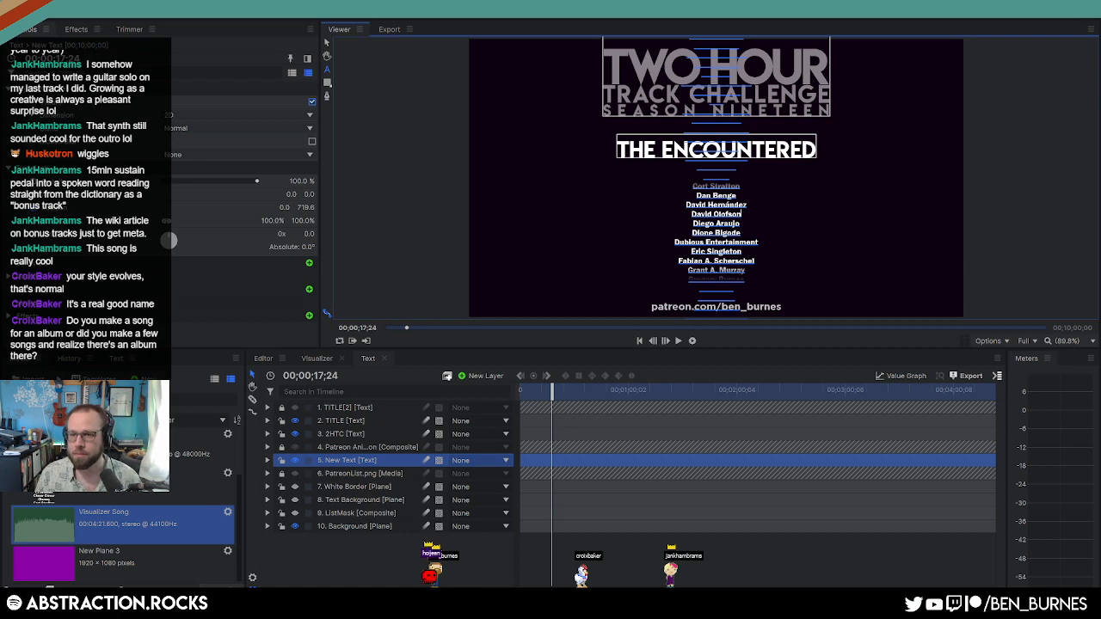
drag(542, 391, 541, 389)
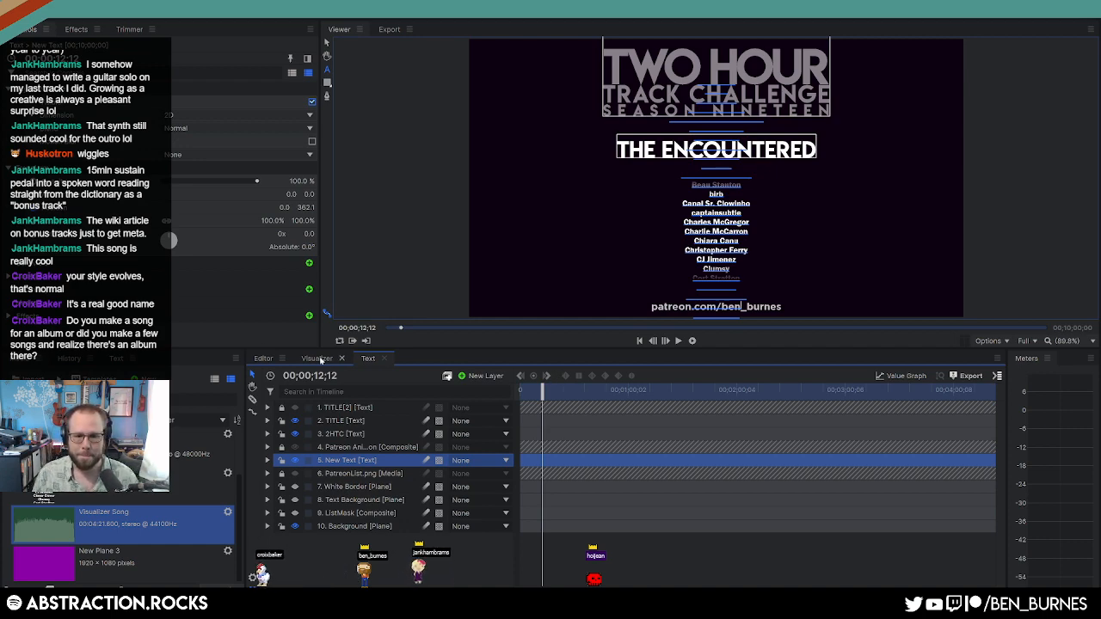
click(312, 359)
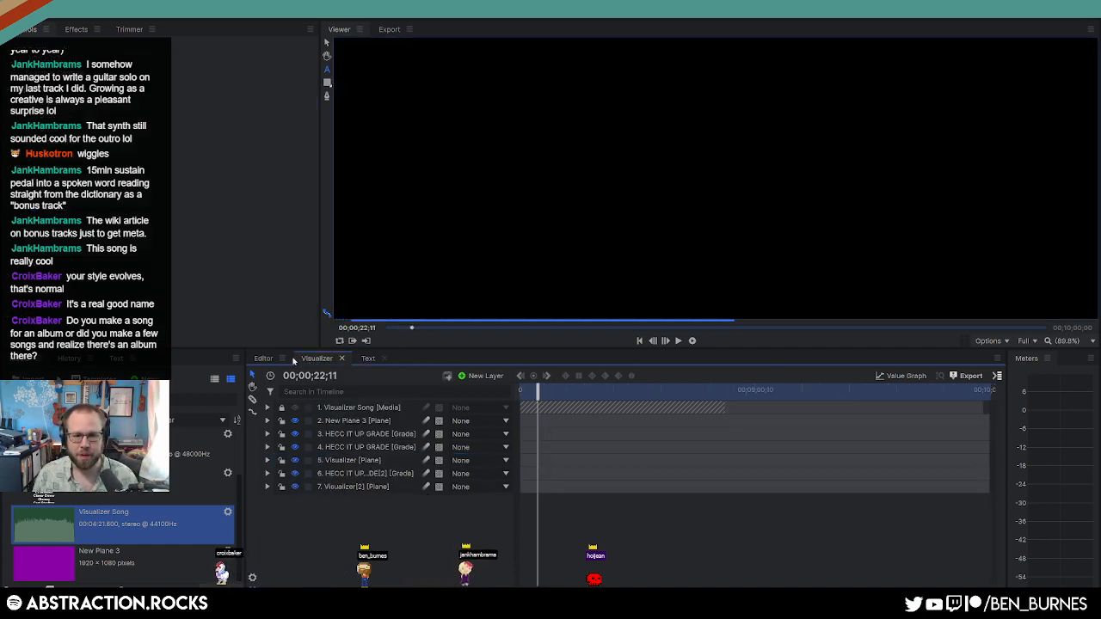
Step: Replace the title in the Text composite with EMERALD and return to the editor timeline
click(367, 359)
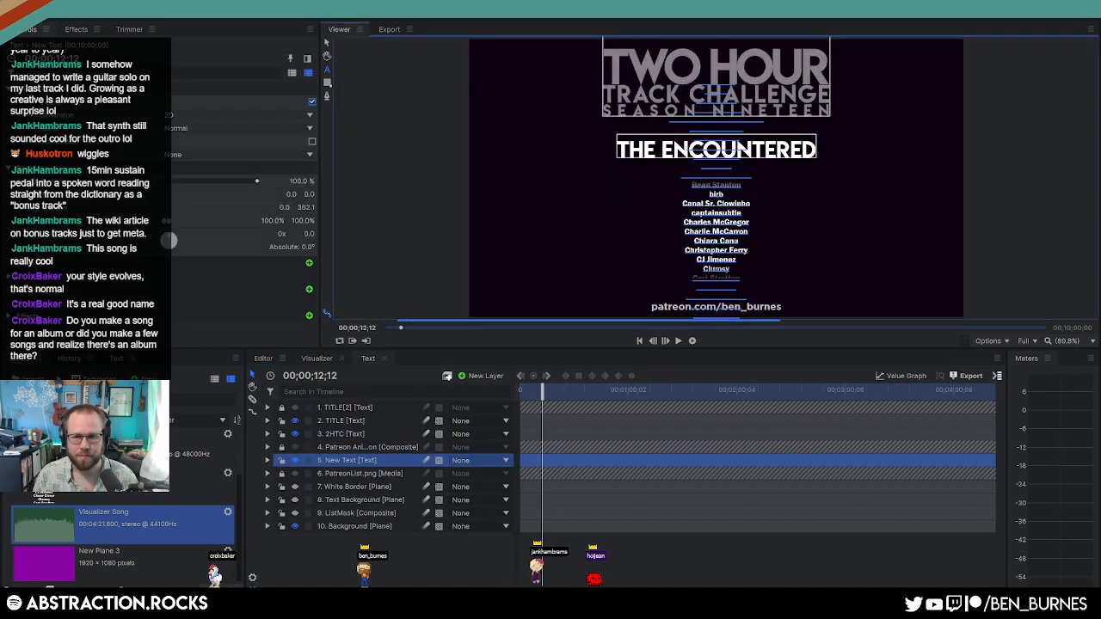
click(813, 149)
key(shift+Home)
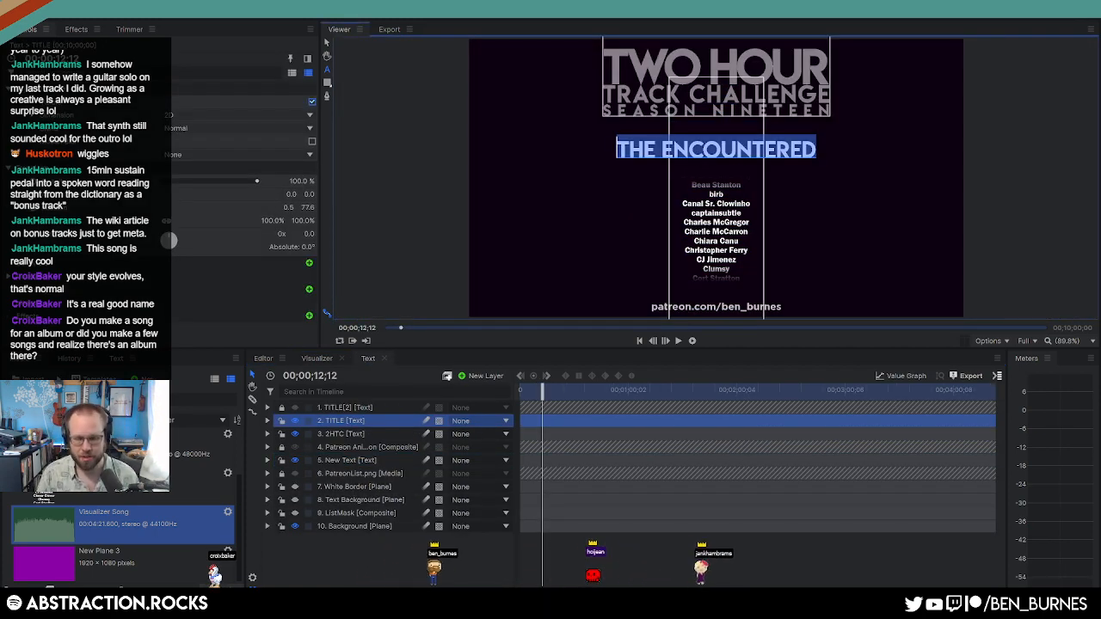
text(EMERALD)
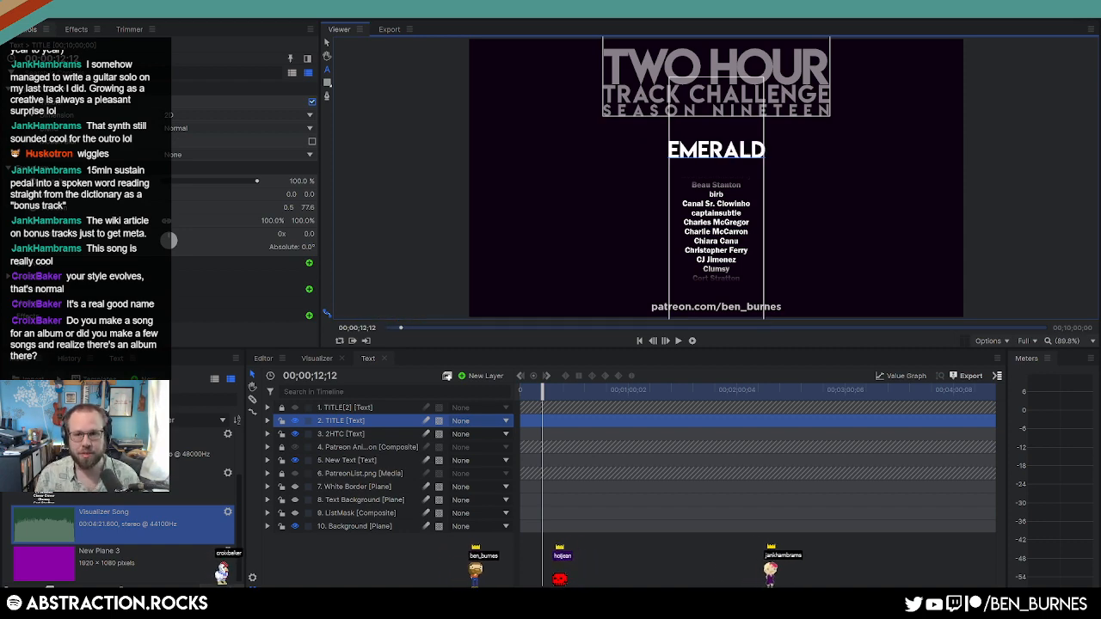
click(327, 43)
click(263, 359)
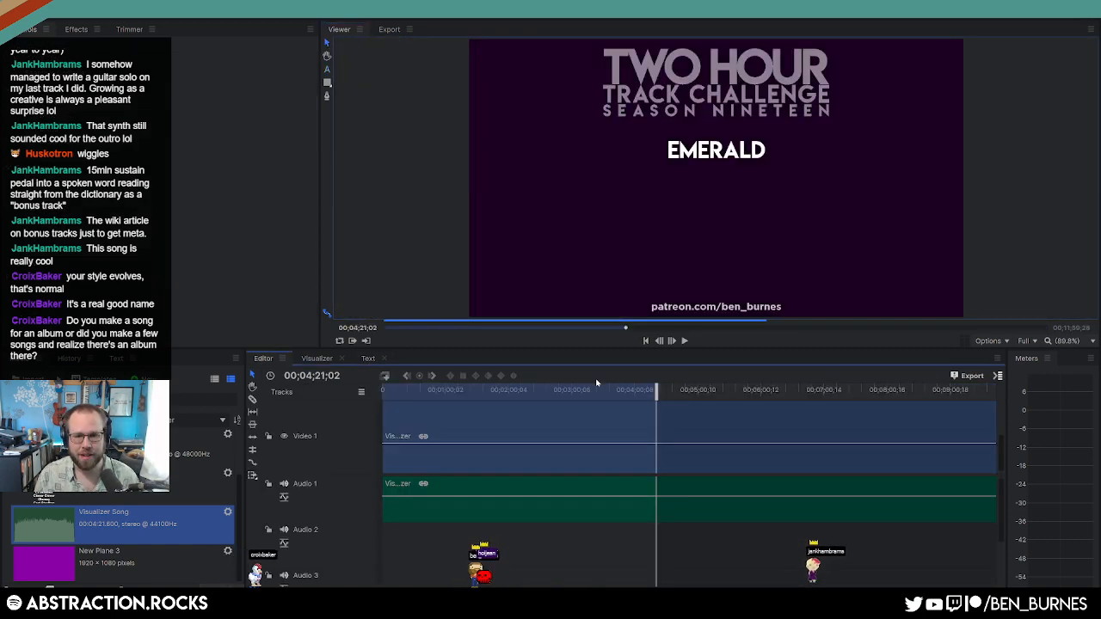
Step: Check the frame at 00;02;40;17 and export the editor timeline's work area with the YouTube 1080p HD preset
click(550, 390)
click(998, 376)
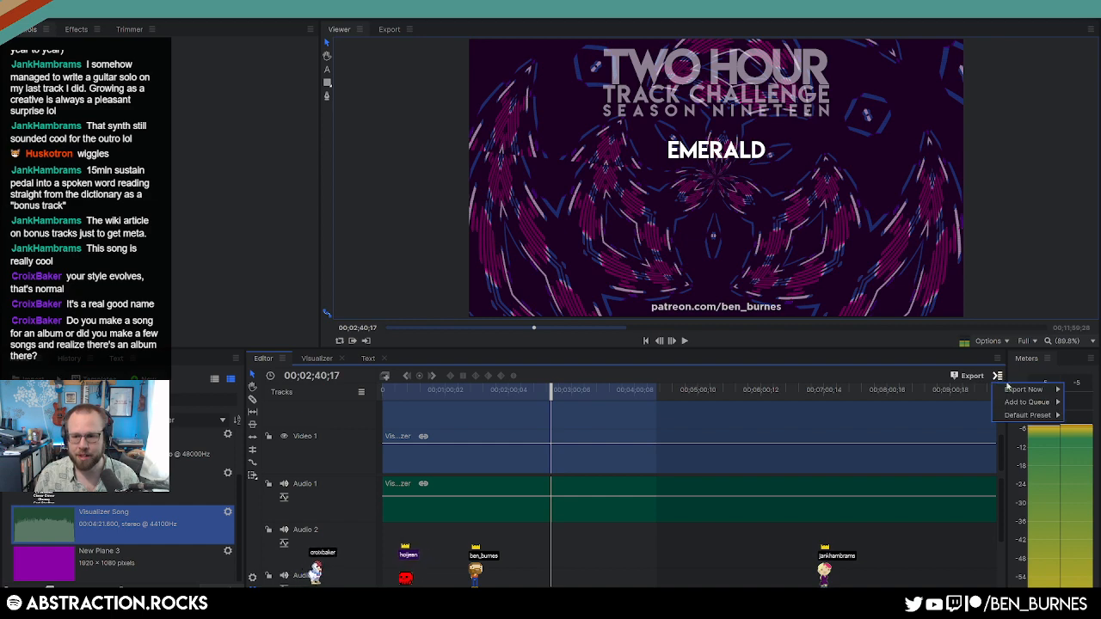
mouse_move(1023, 390)
click(955, 390)
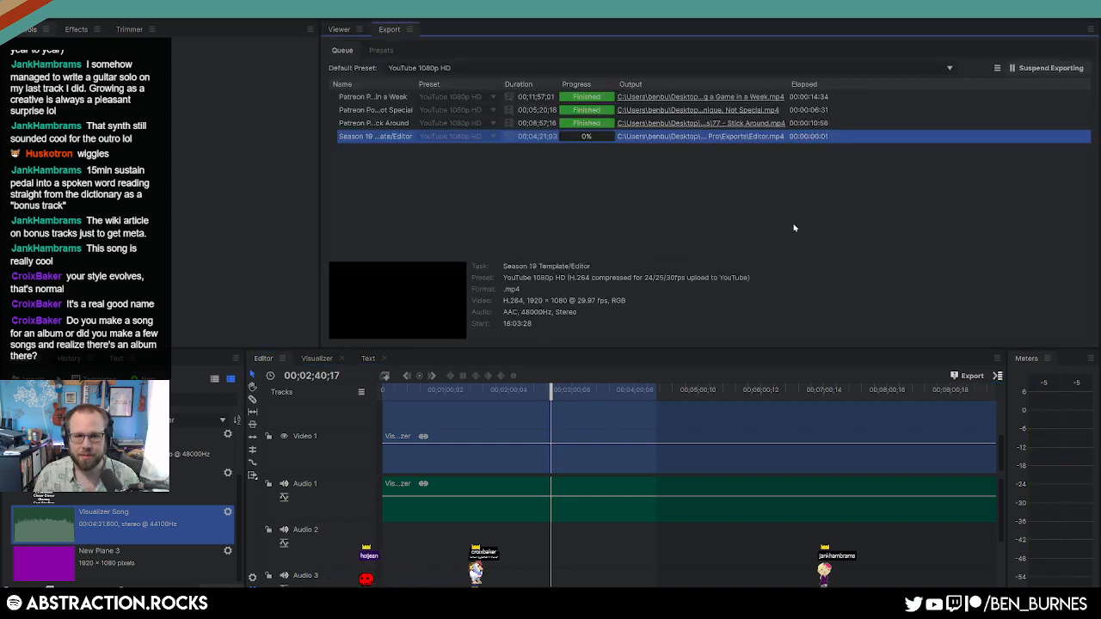
click(677, 216)
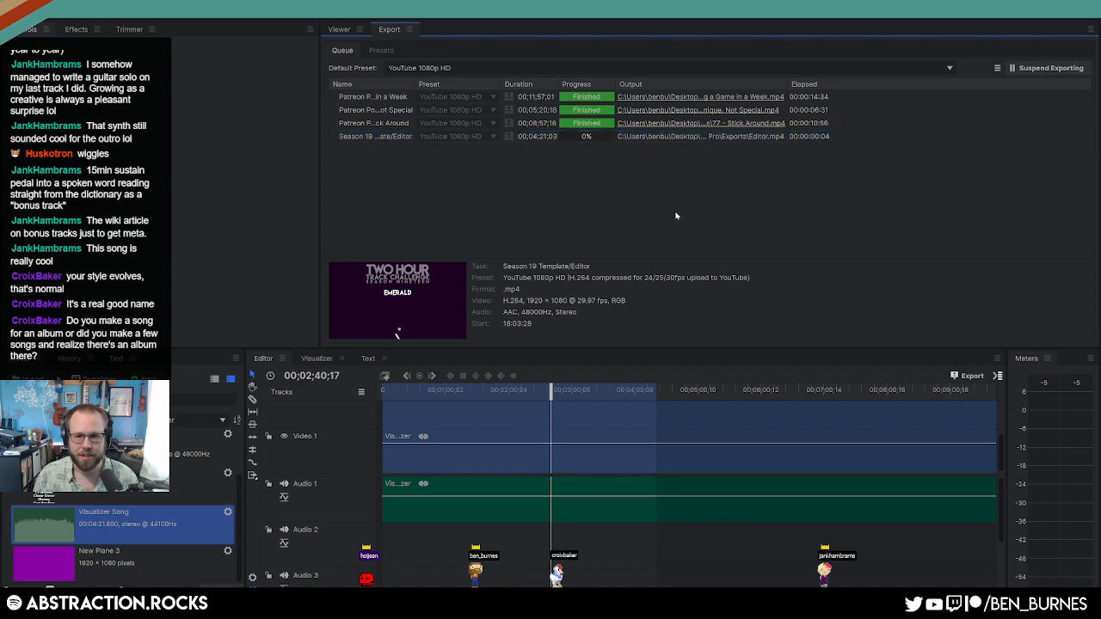
Step: Minimize the video editor and transfer the Emerald MP3 from the desktop to the window on the other display
click(1035, 8)
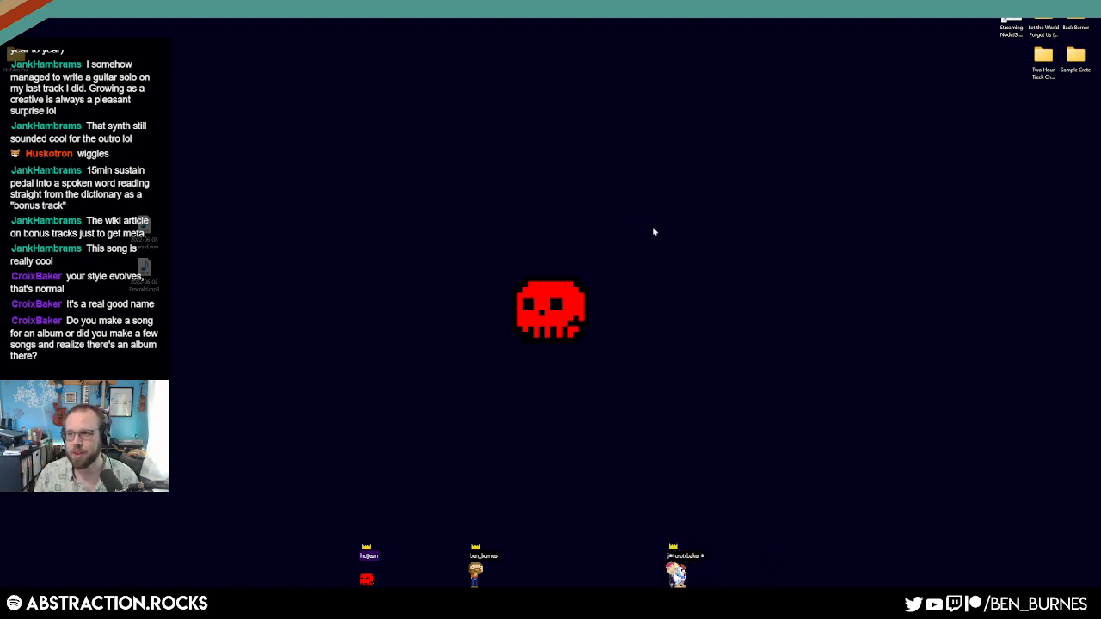
drag(138, 284, 1100, 492)
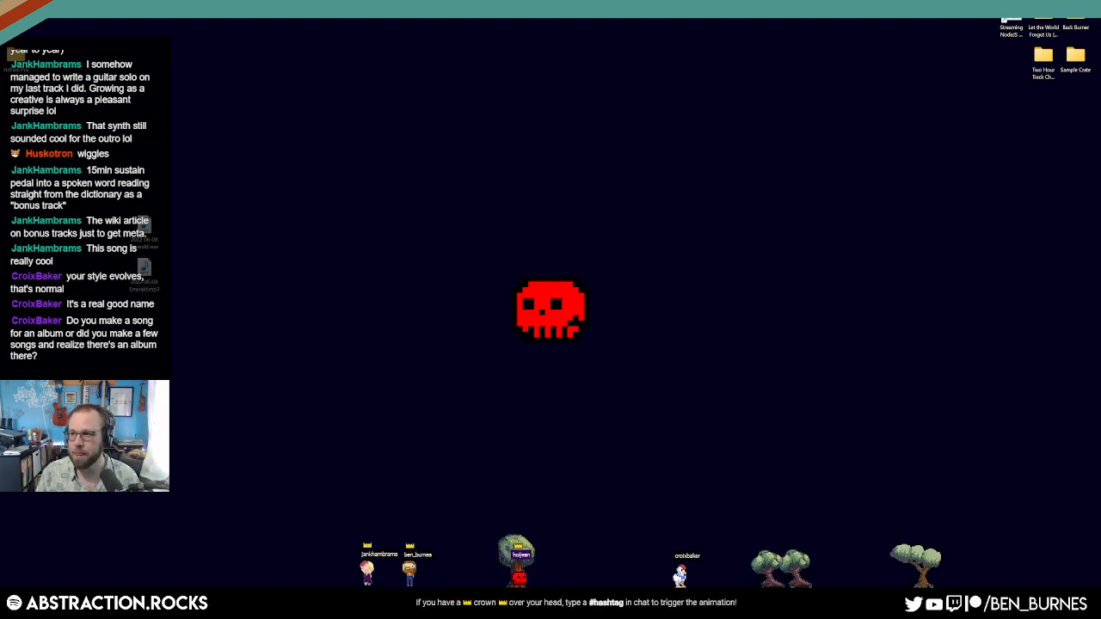
Step: Bring the browser window with abstractionmusic.com onto this display, widen it and reposition it
drag(1100, 142, 667, 50)
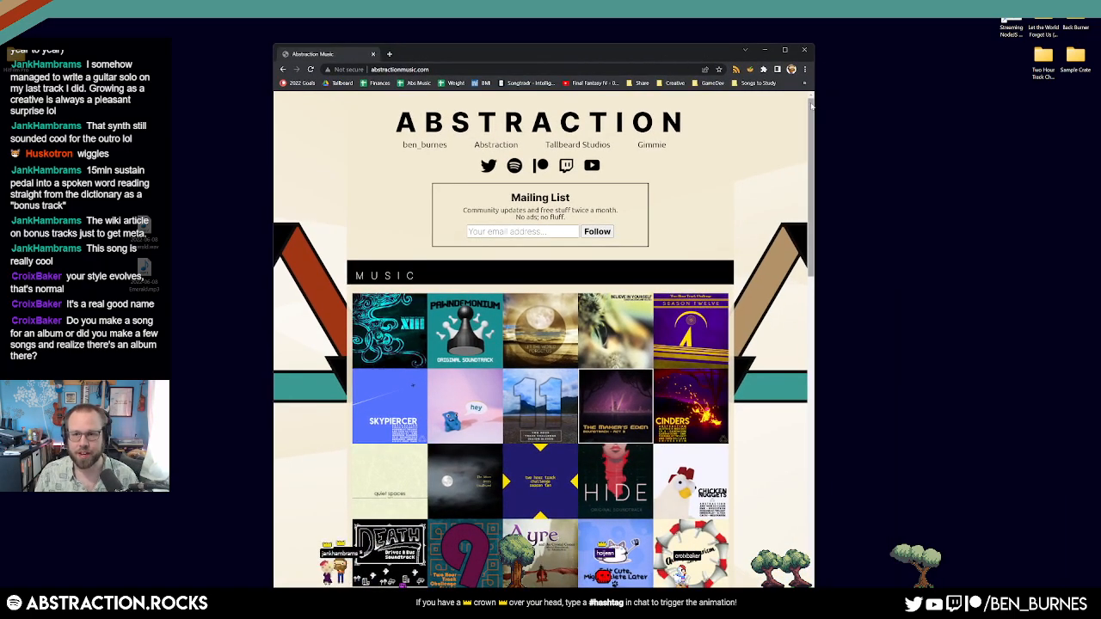
drag(813, 104, 979, 104)
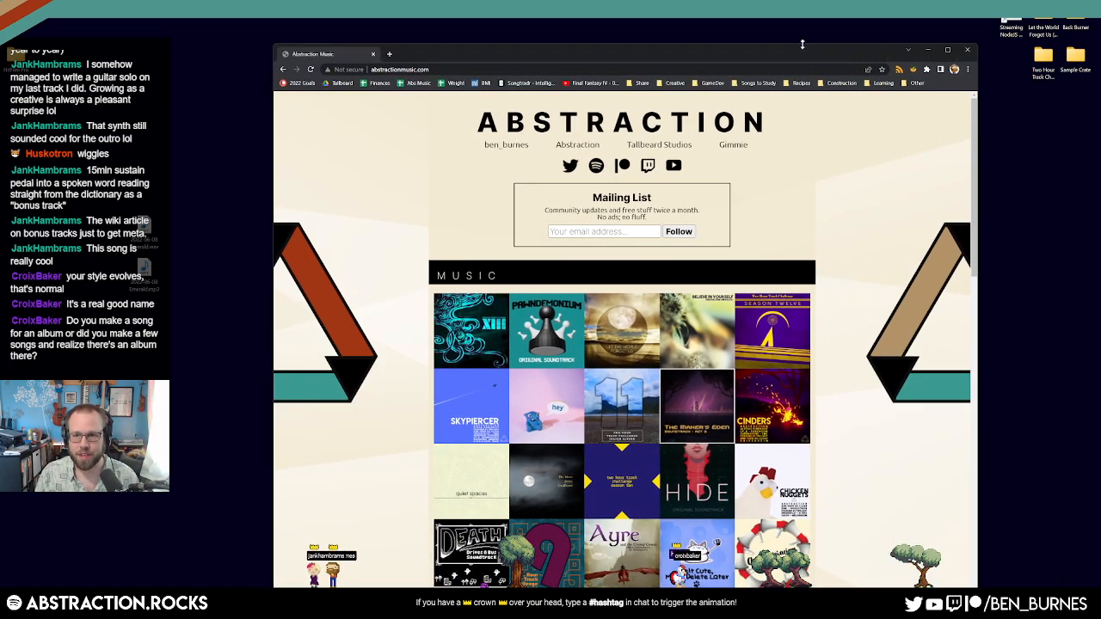
drag(802, 44, 741, 9)
Step: Examine the Hey, Pawndemonium OST, Let the World Forget Us and Two Hour Track Challenge Season 12 and 13 releases, and dismiss the browser
click(478, 392)
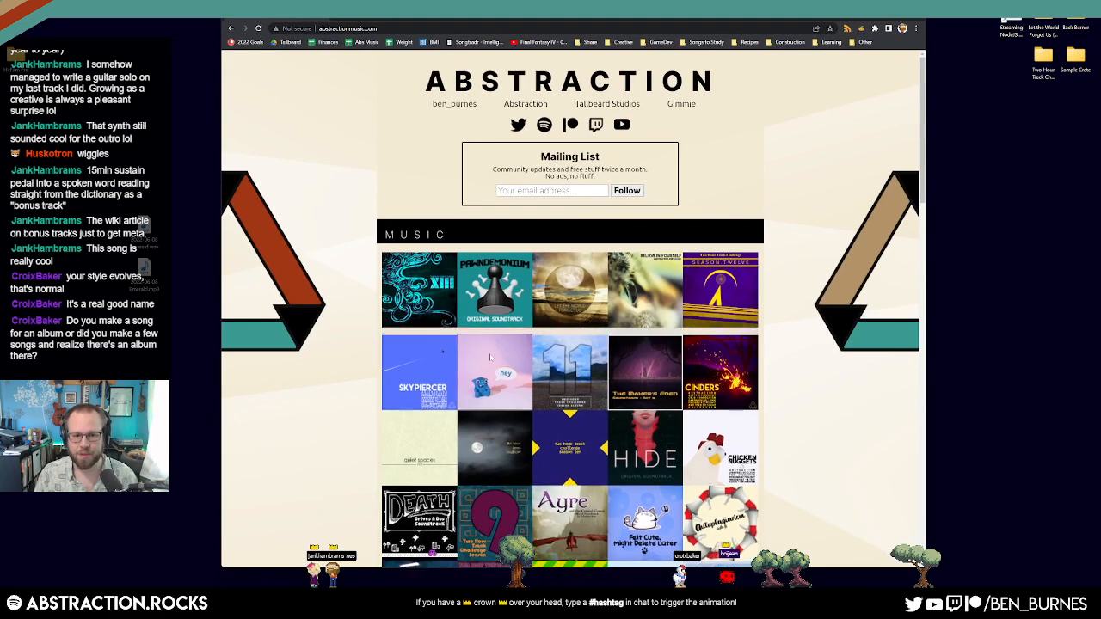
scroll(535, 372, down, 3)
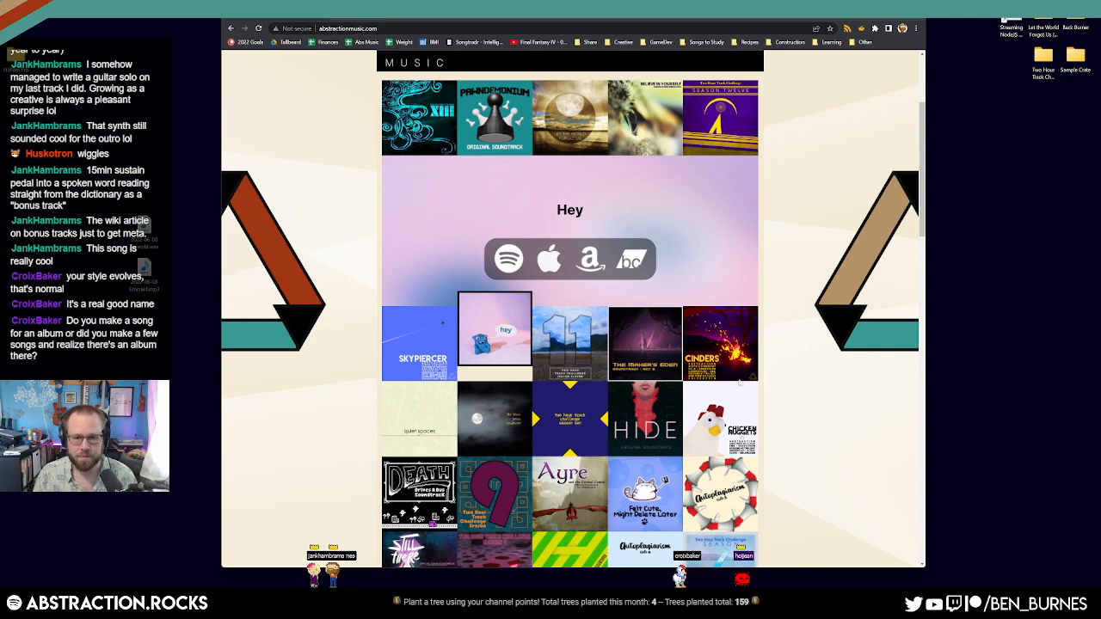
scroll(569, 309, down, 2)
scroll(748, 401, up, 2)
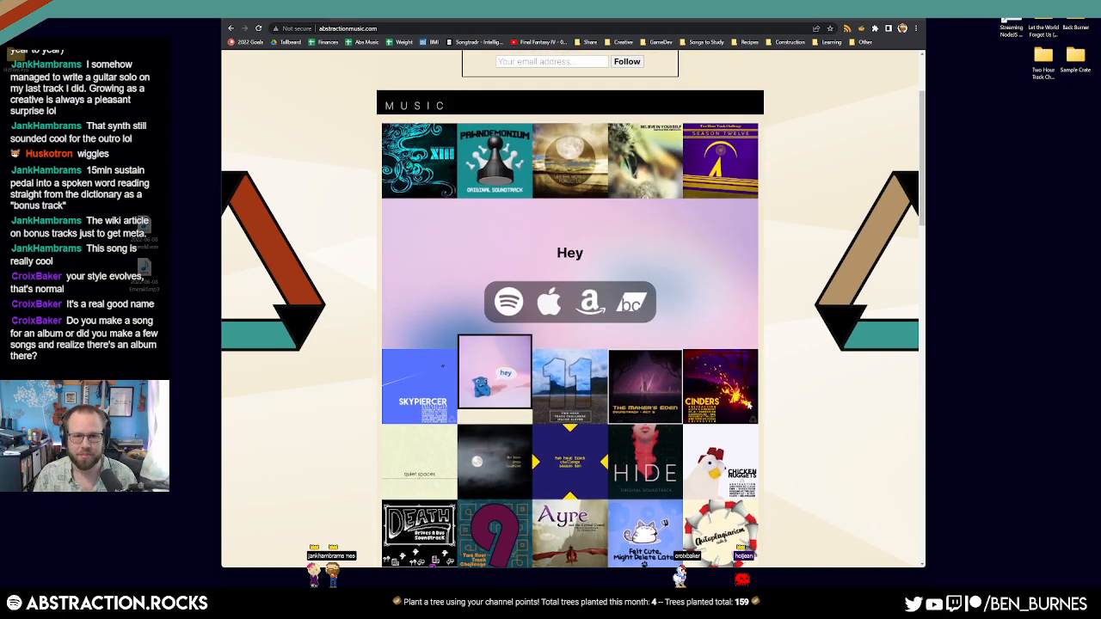
click(494, 170)
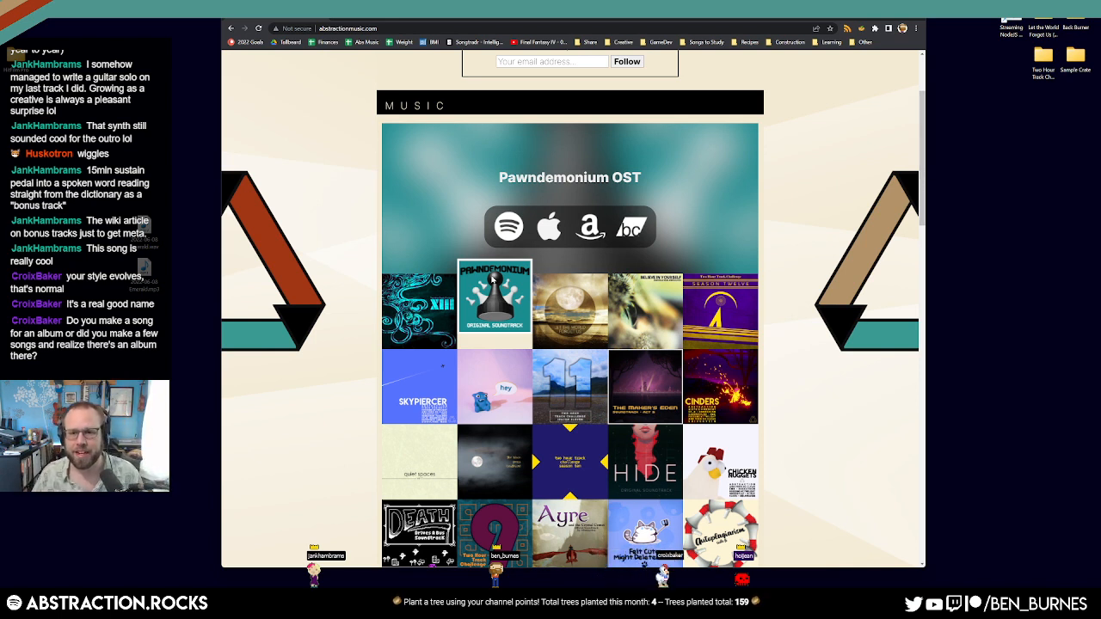
scroll(519, 331, down, 3)
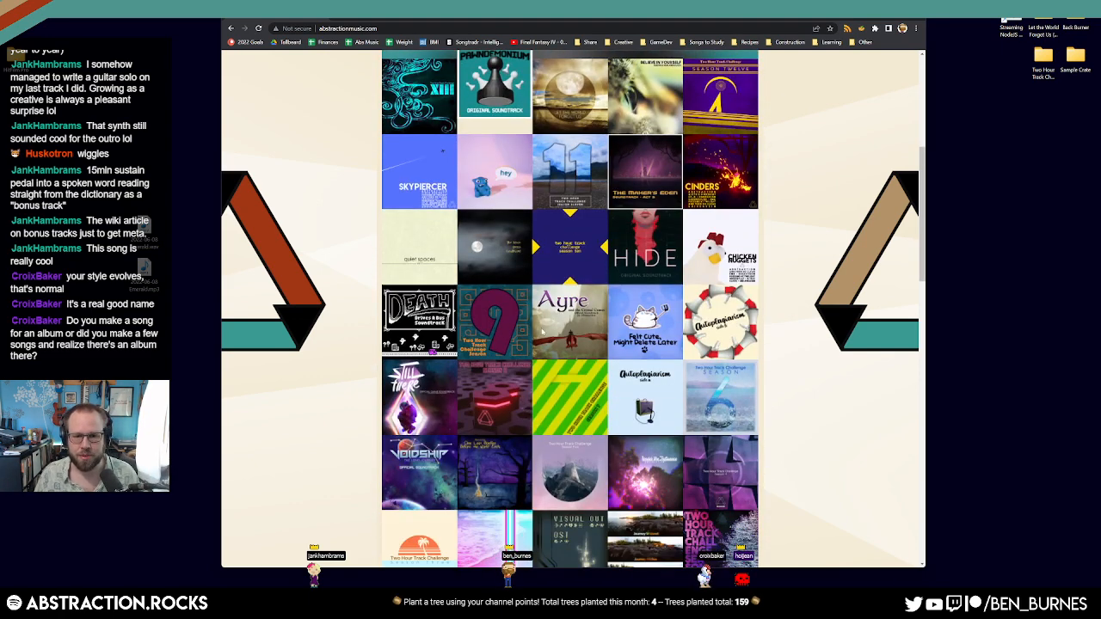
scroll(512, 344, up, 2)
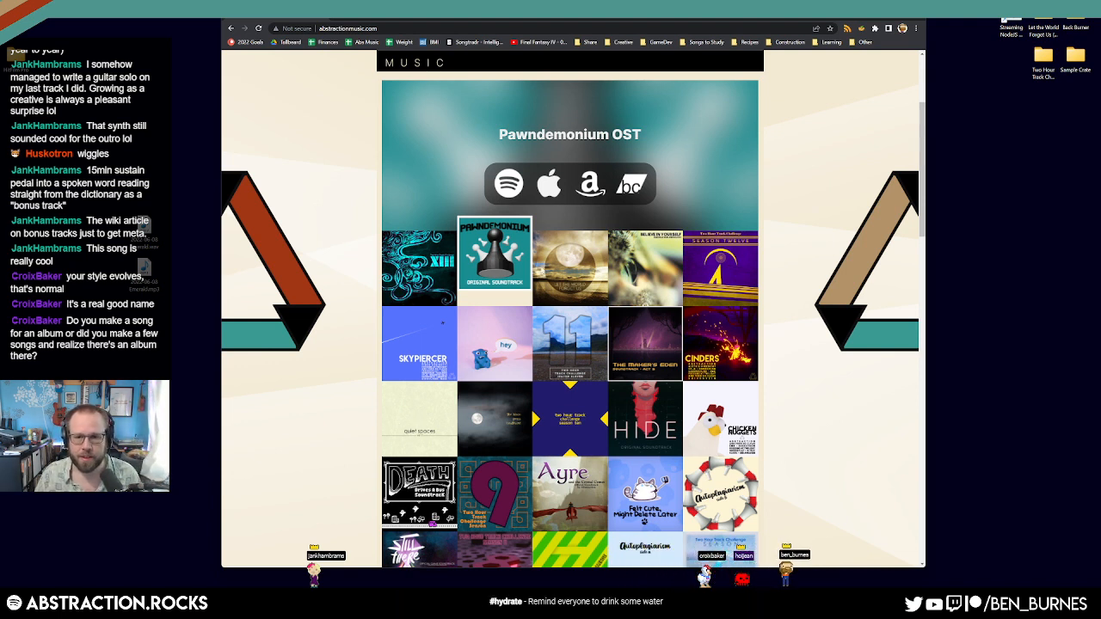
click(721, 280)
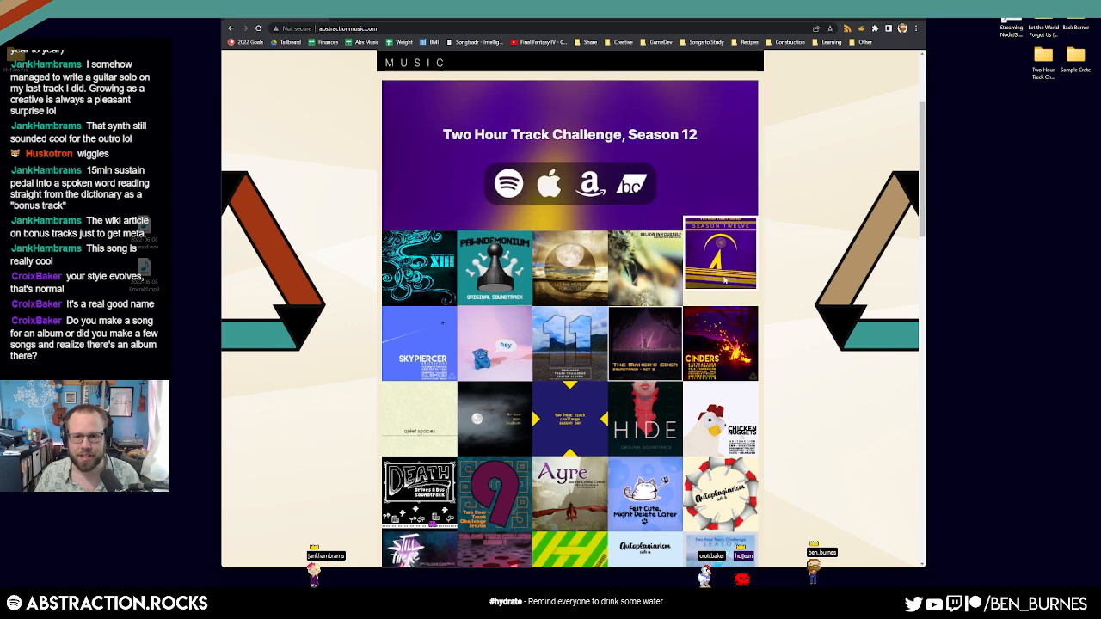
click(559, 280)
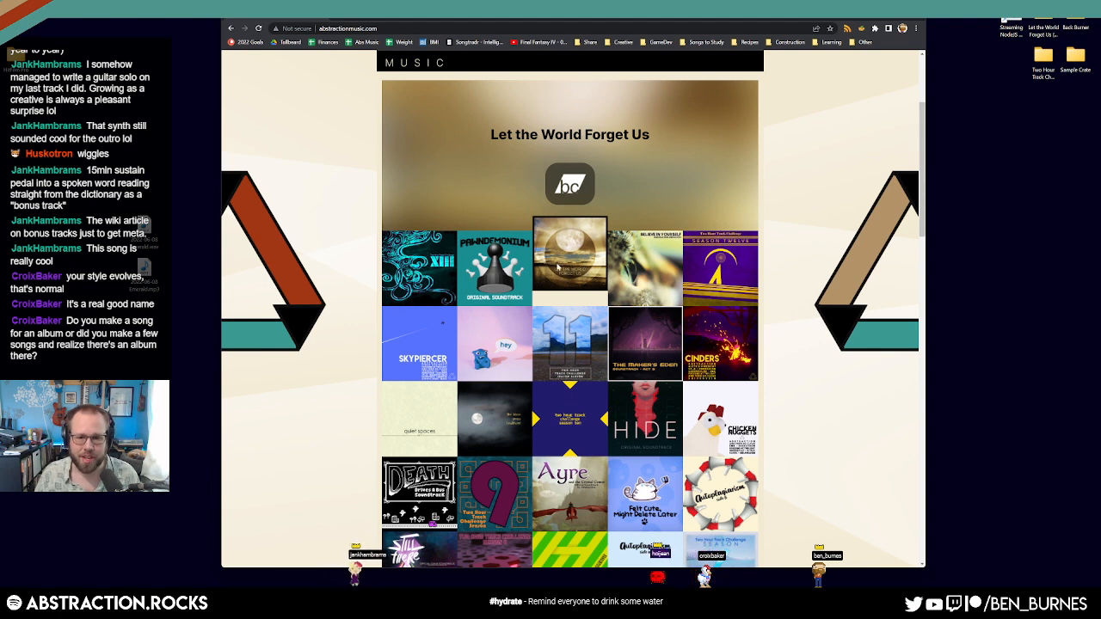
click(645, 267)
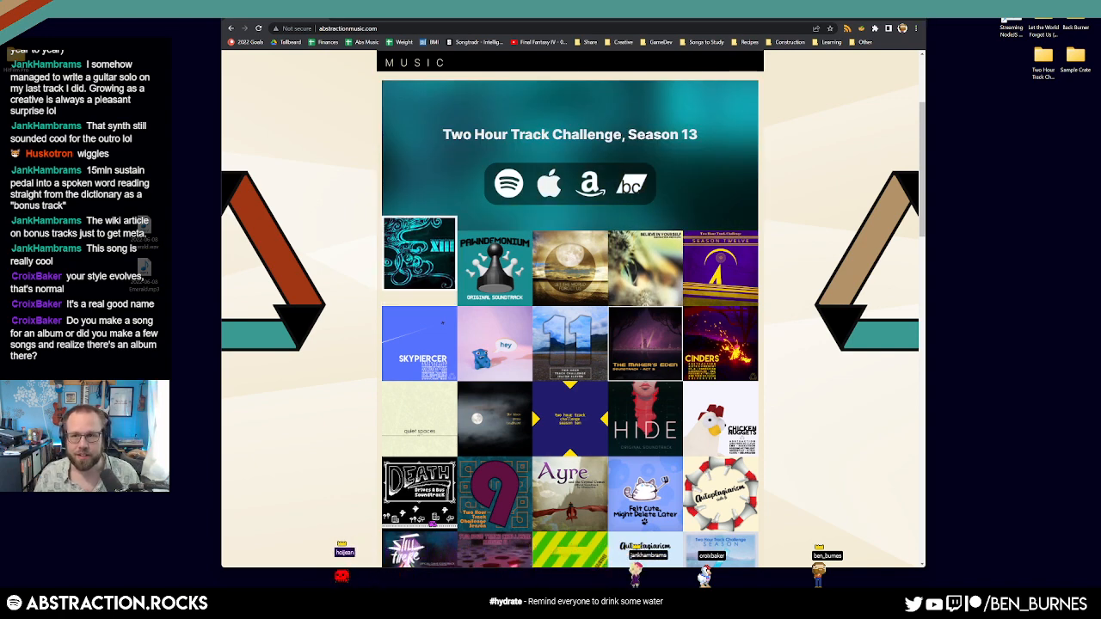
click(915, 8)
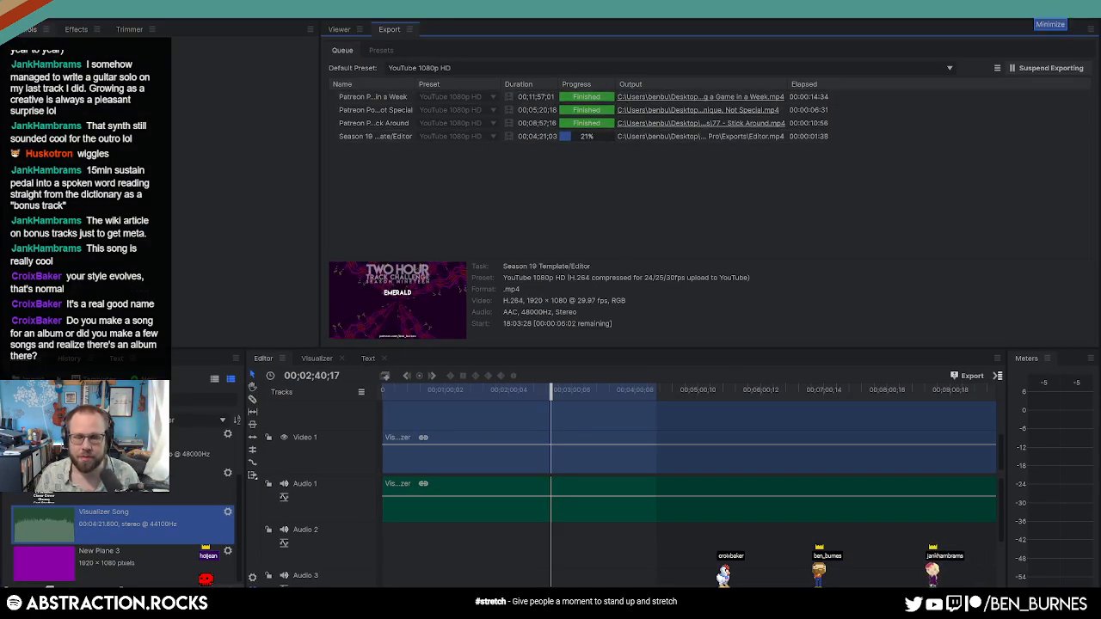
Step: Minimize the video editor and move the Emerald WAV icon down beside the other Emerald file on the desktop
click(1048, 8)
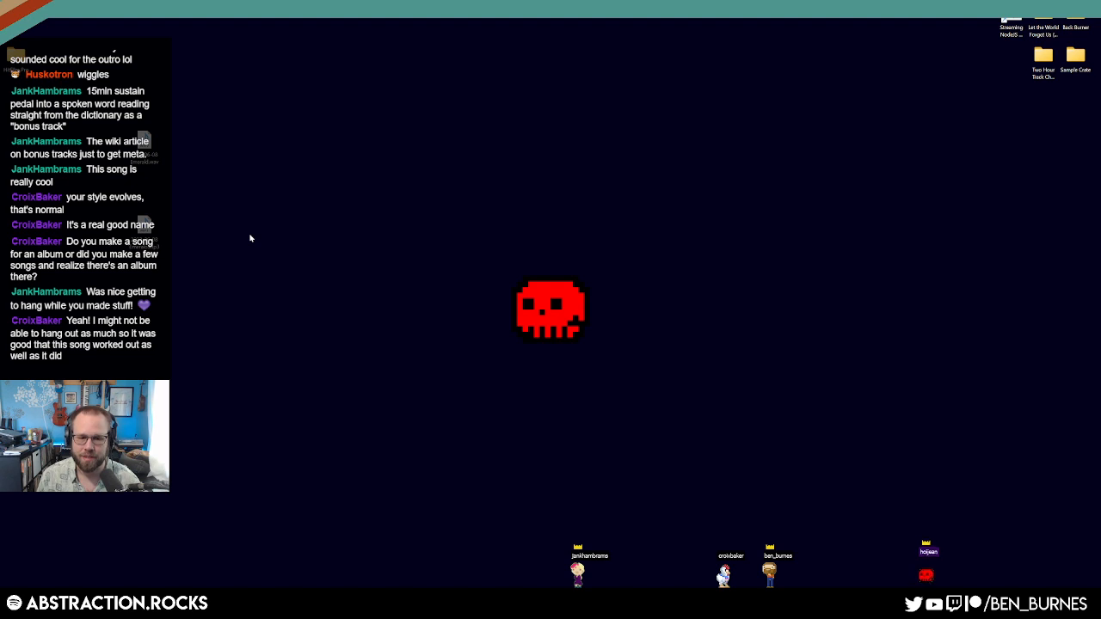
drag(145, 141, 146, 185)
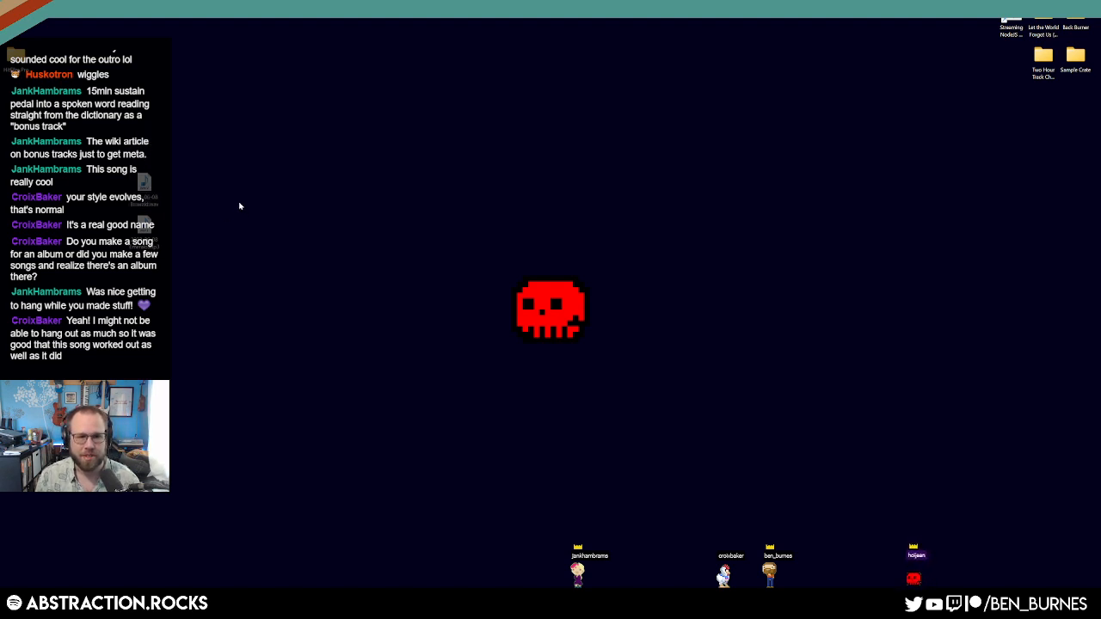